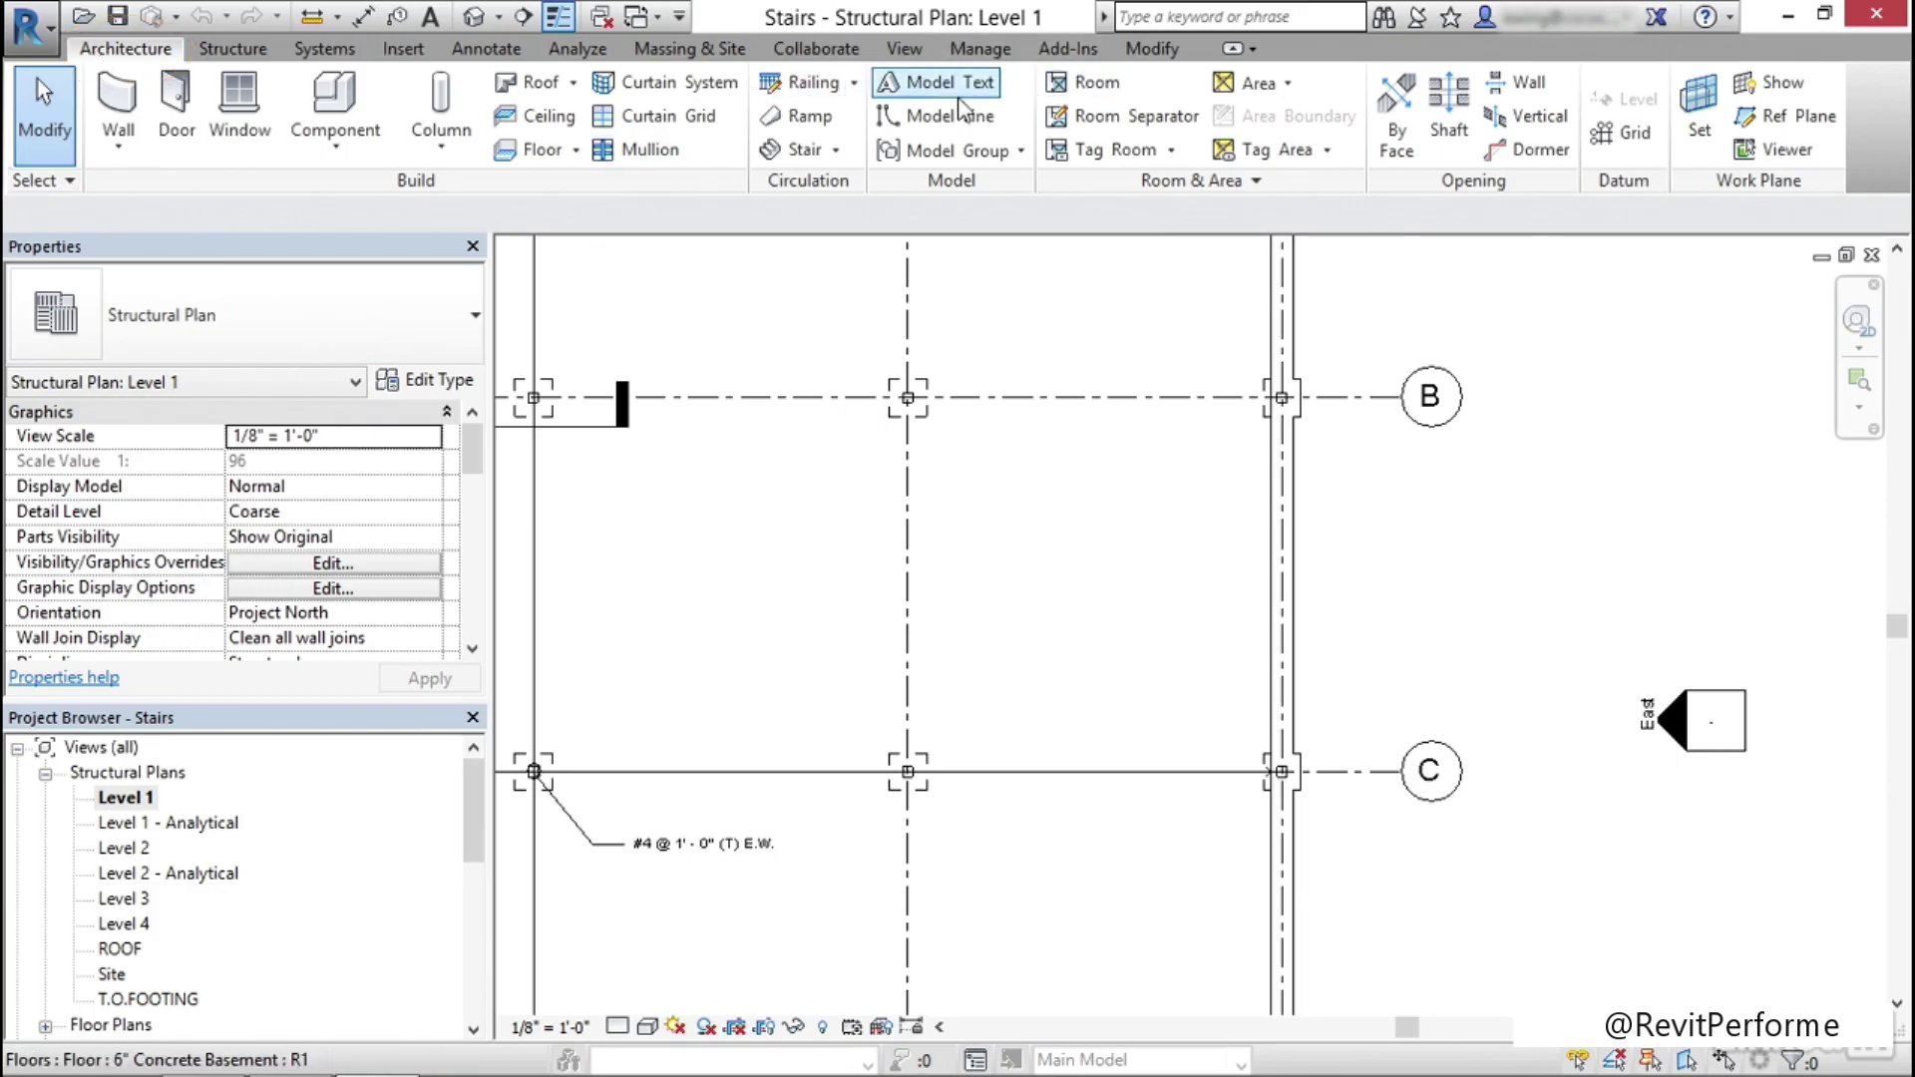
# Start a component stair from Level 1 to Level 2 with a 5" top offset and its location line set to Run: Center
pyautogui.click(798, 149)
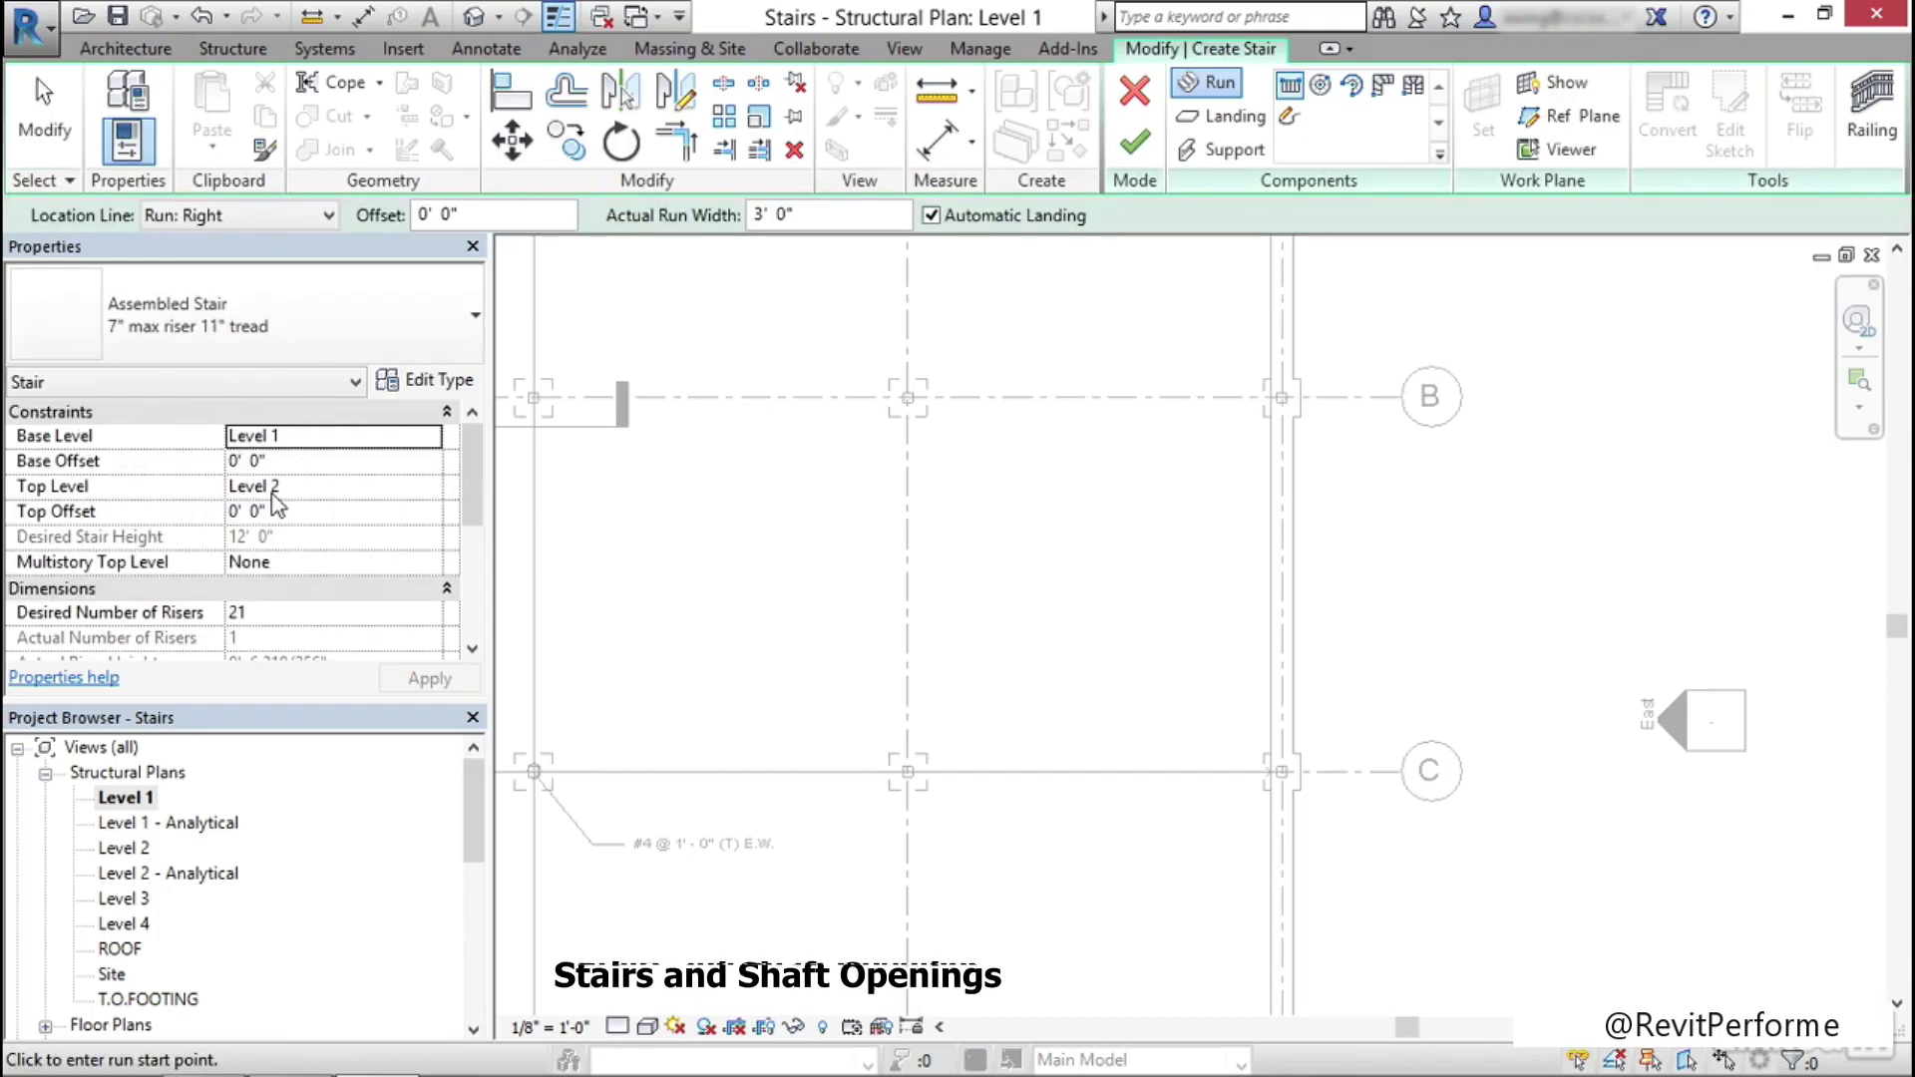
pyautogui.click(313, 513)
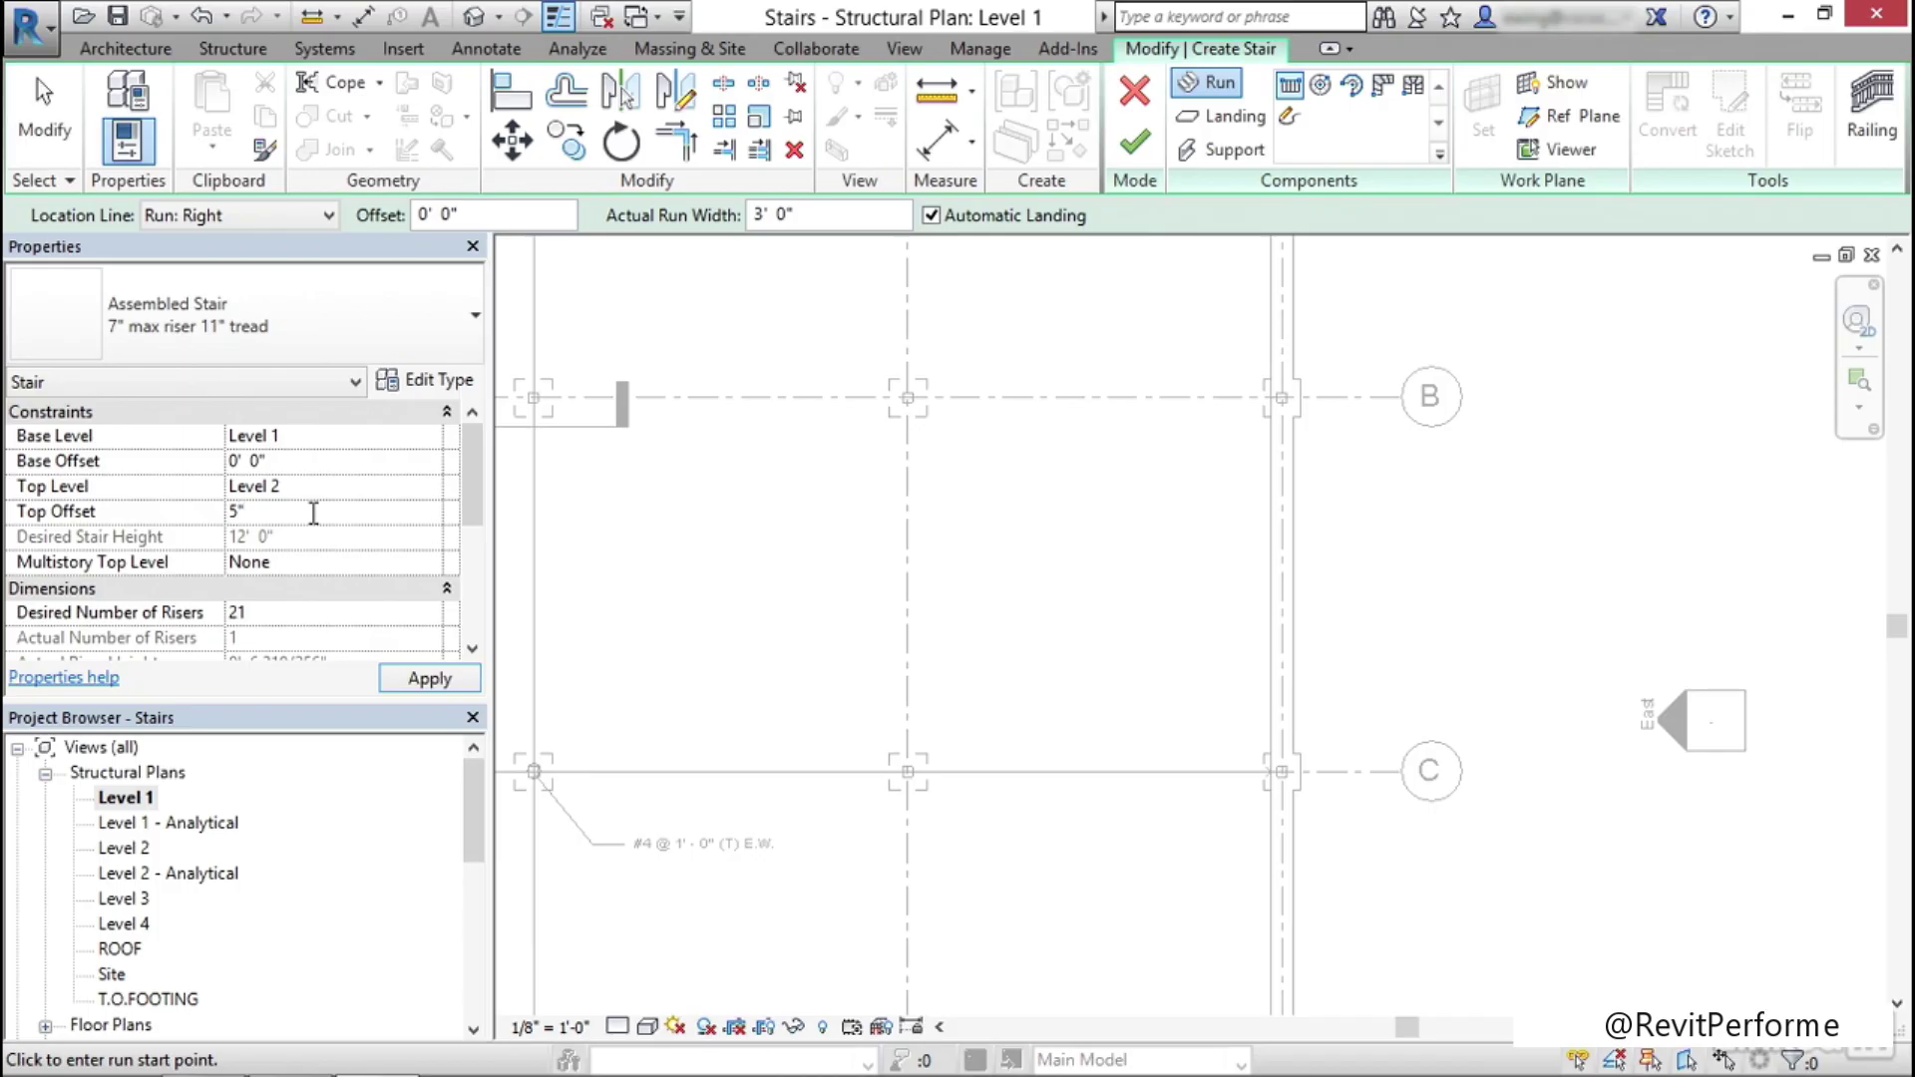
pyautogui.click(431, 681)
pyautogui.moveTo(1117, 510); pyautogui.dragTo(1079, 455, button='middle')
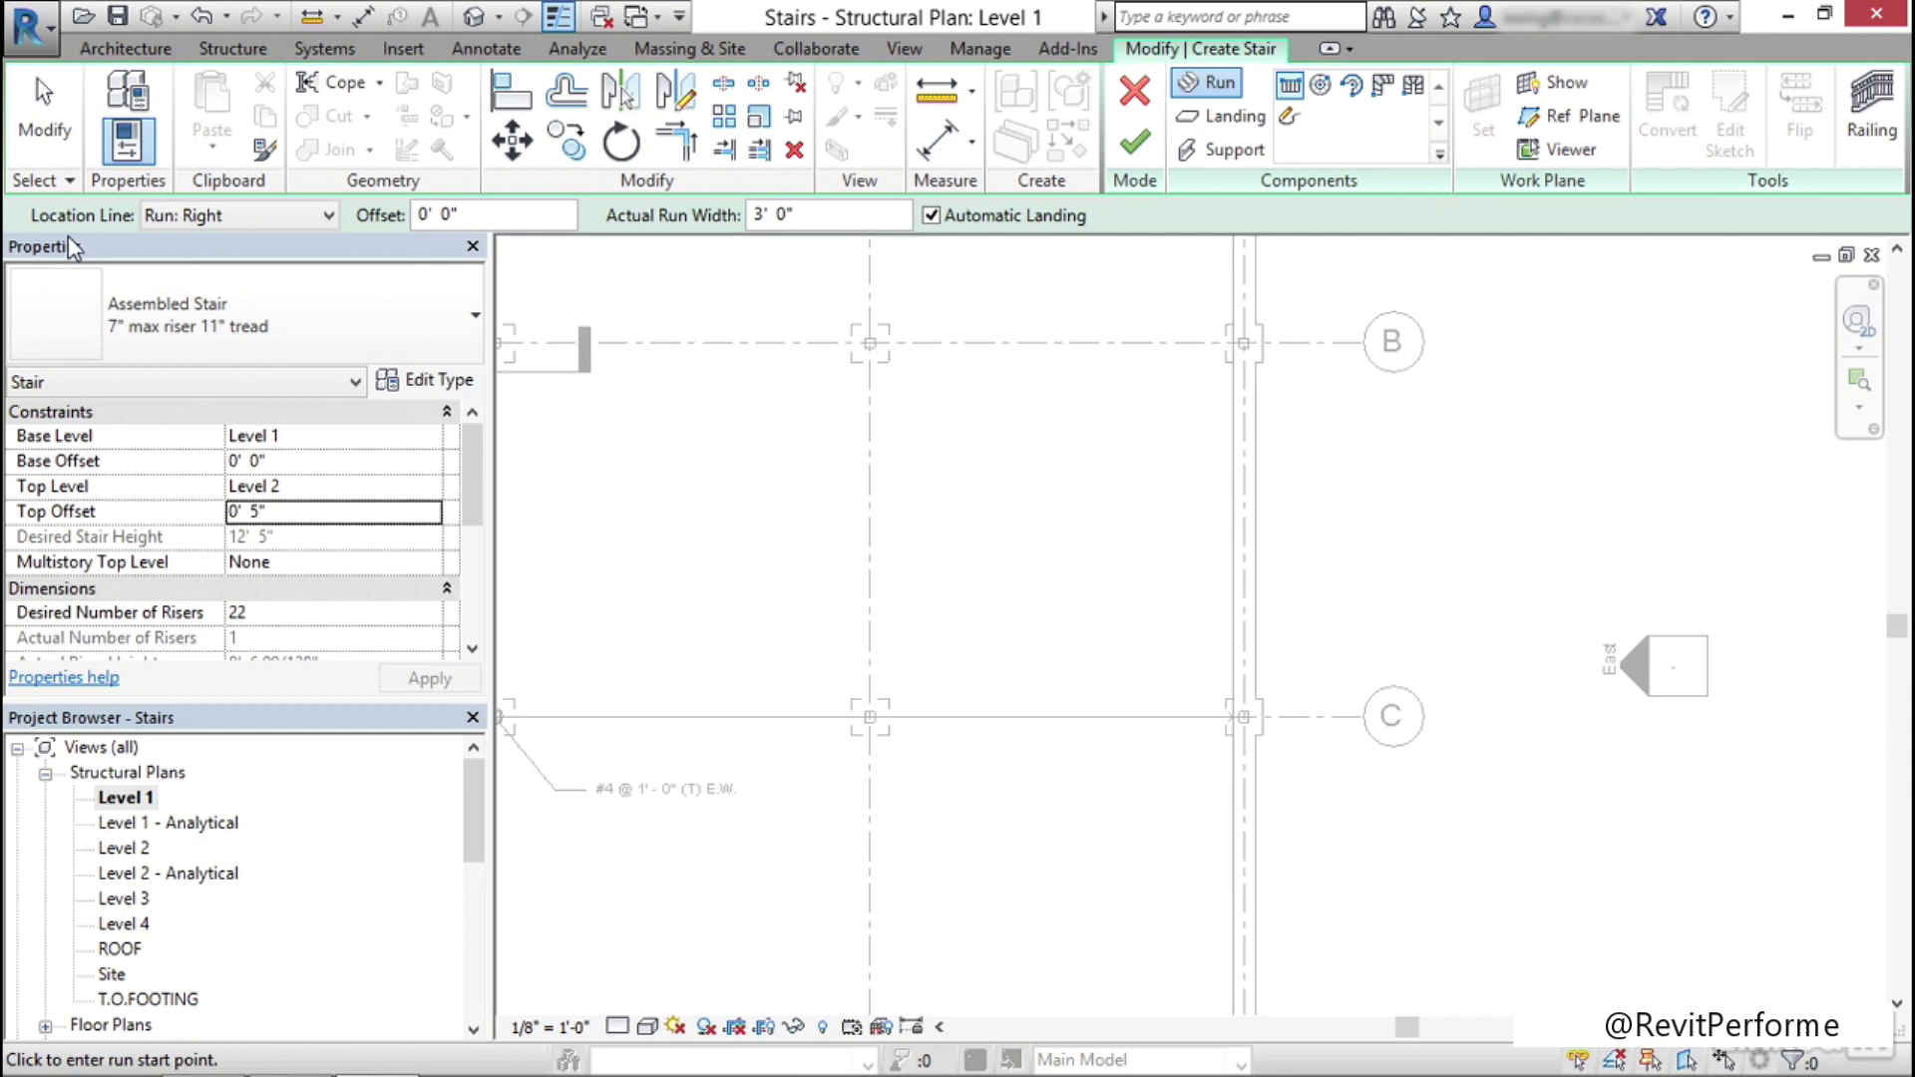
pyautogui.click(264, 217)
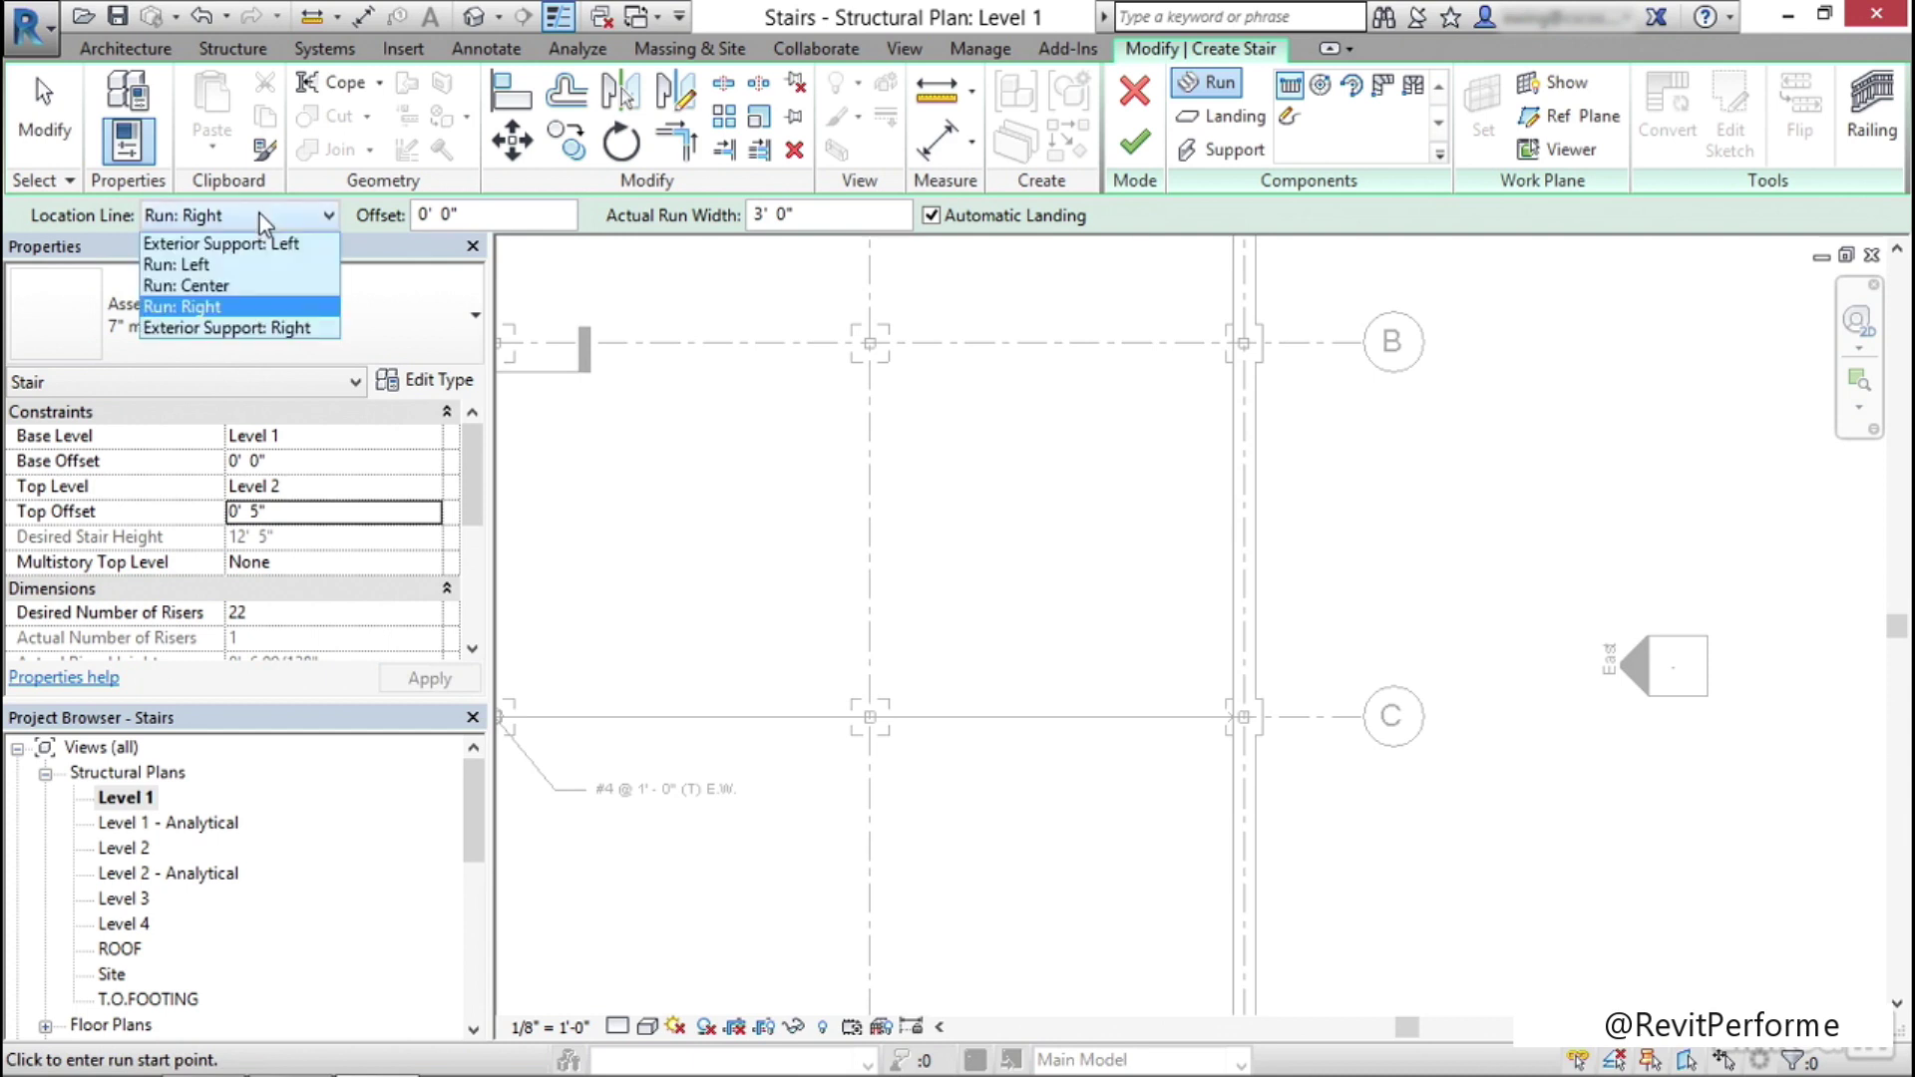
pyautogui.click(189, 286)
pyautogui.moveTo(968, 443); pyautogui.dragTo(995, 495, button='middle')
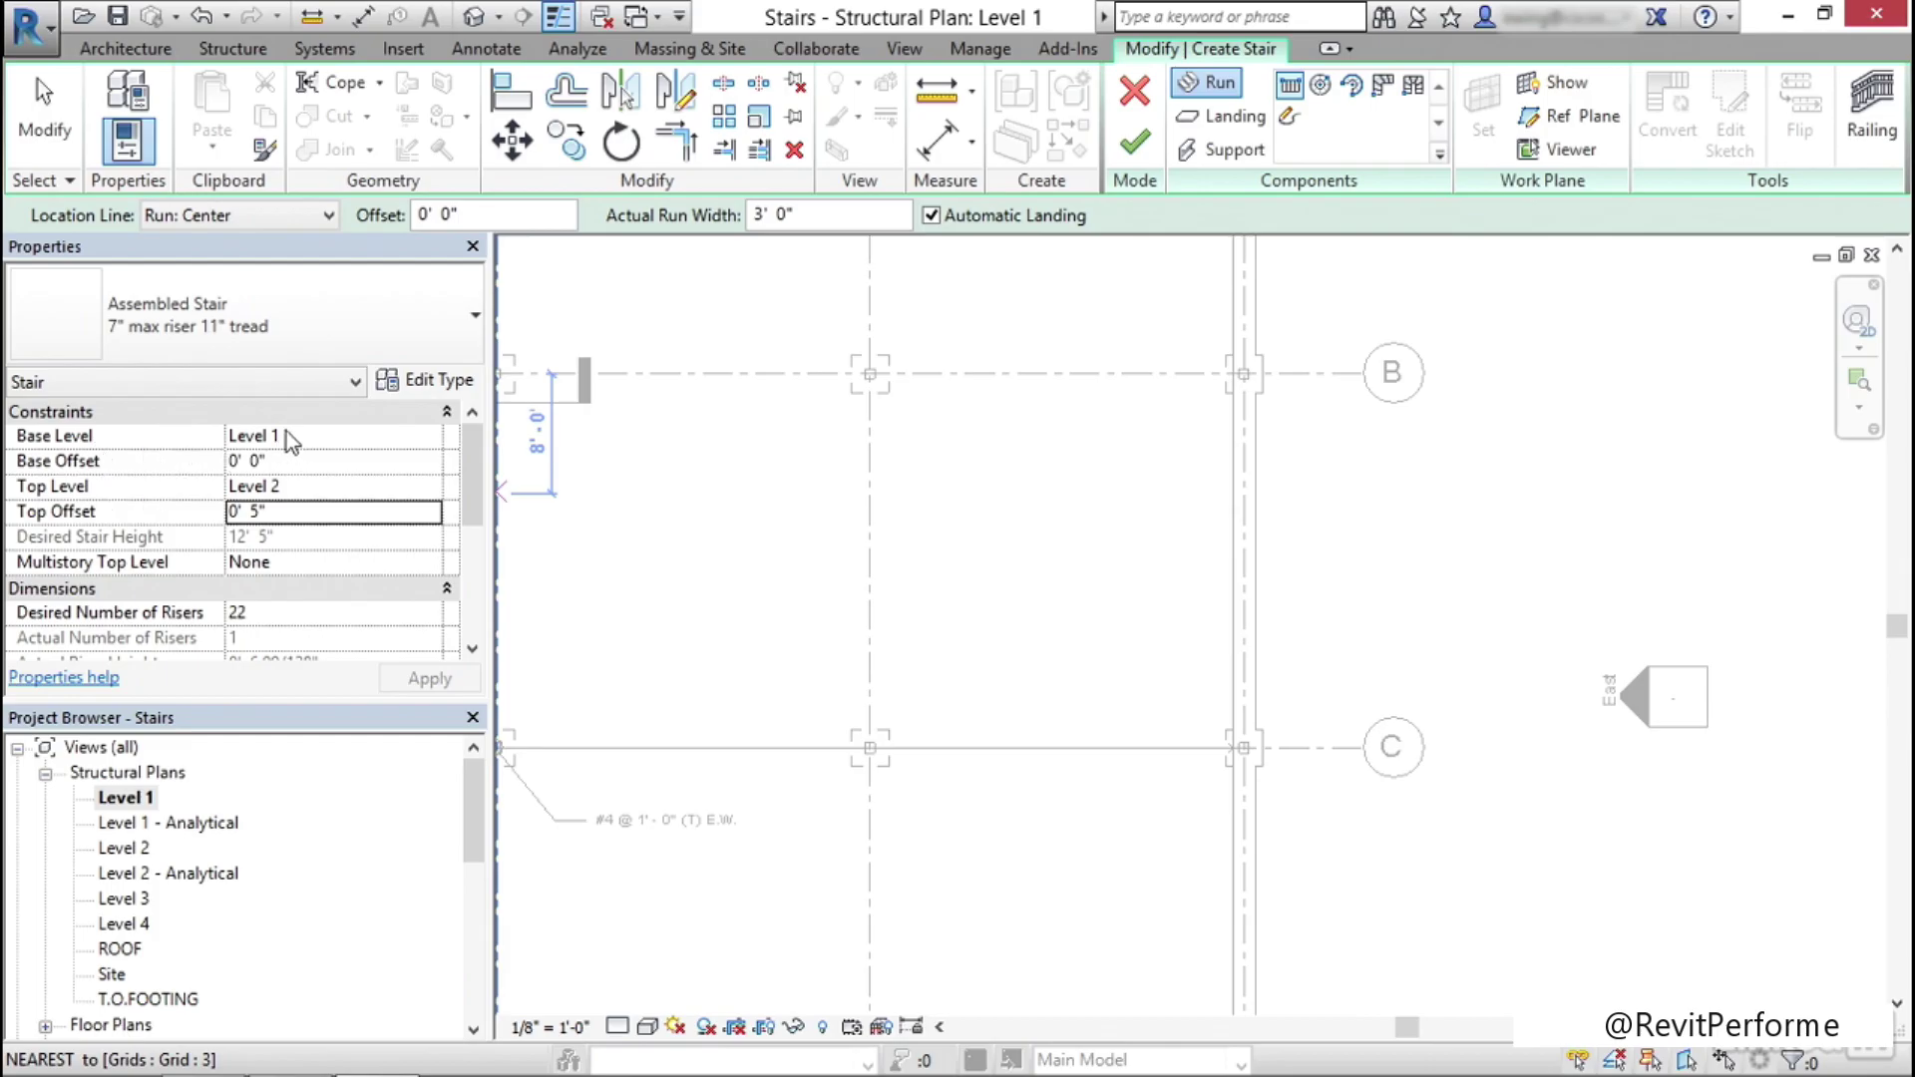
pyautogui.middleClick(1089, 509)
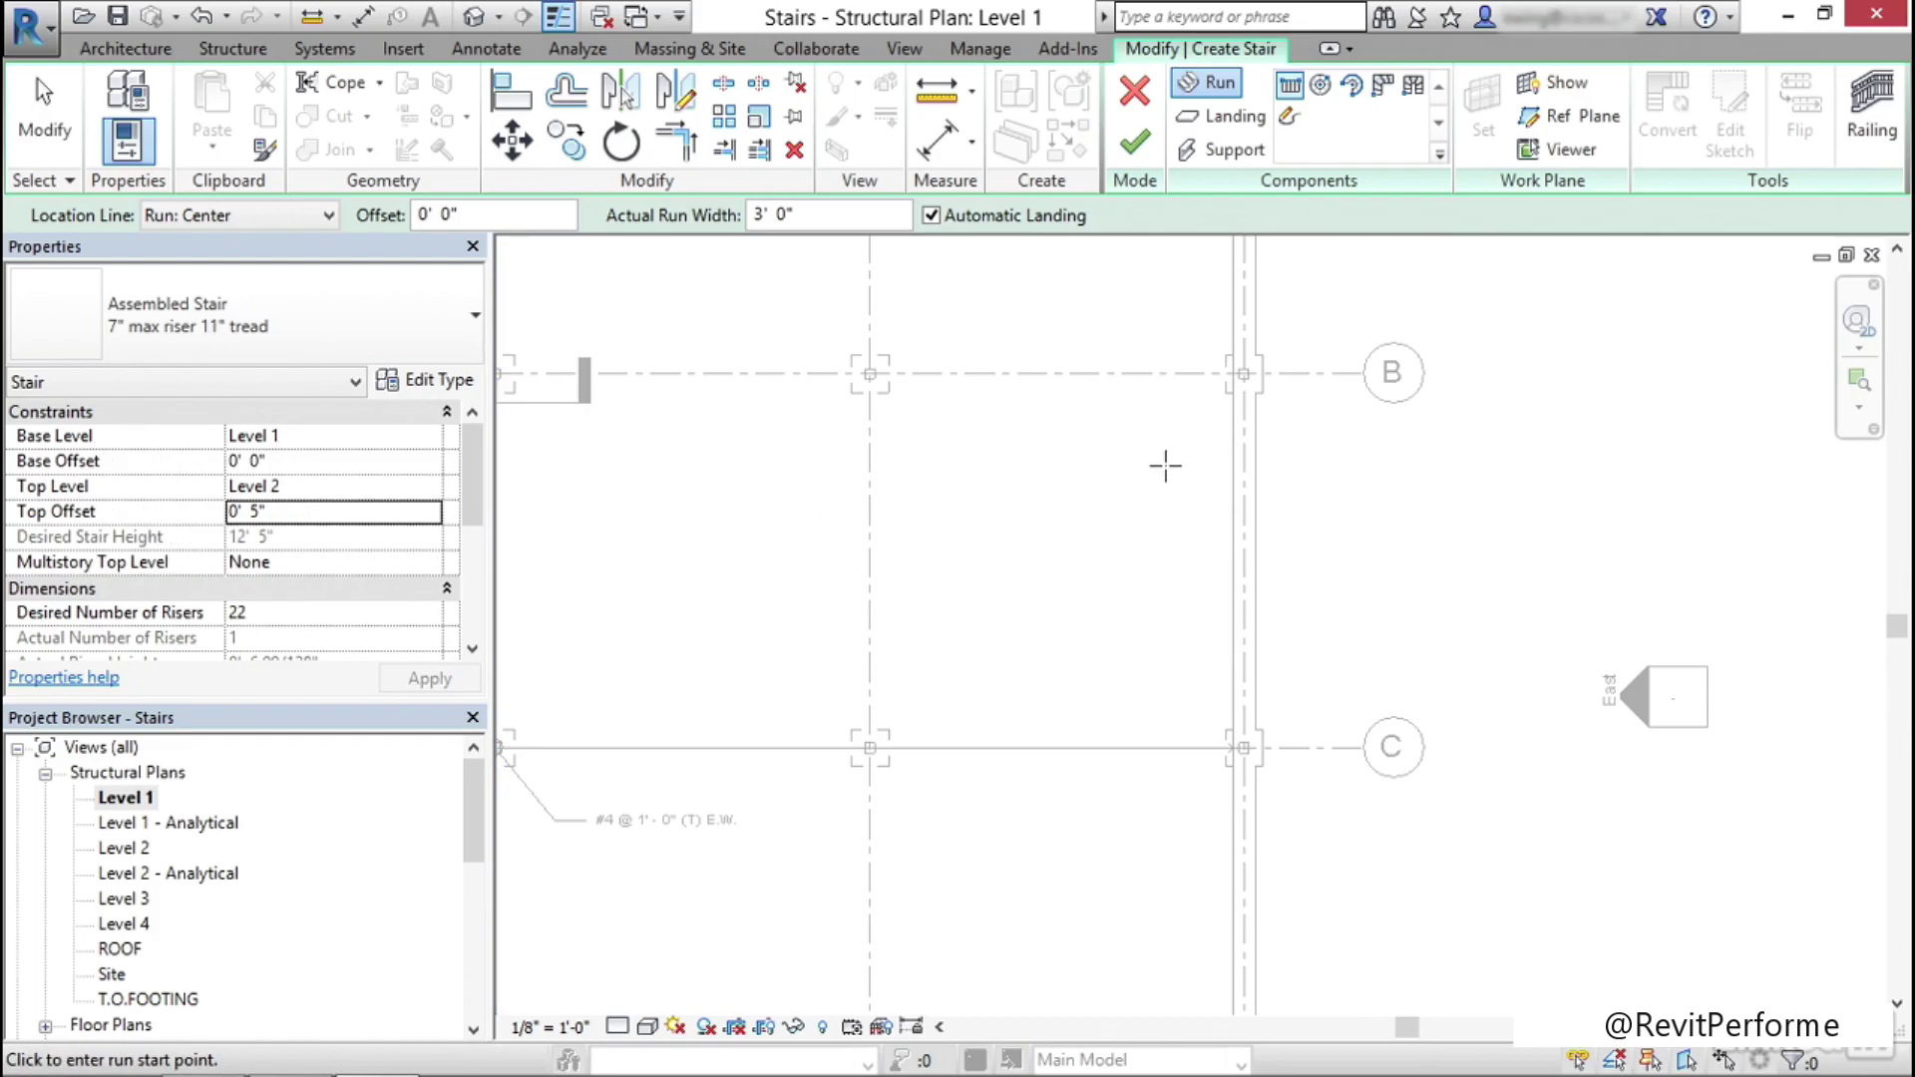
# Draw a U-shaped stair of two parallel 11-riser runs with an automatic landing between grids B and C, and finish it
pyautogui.click(1165, 464)
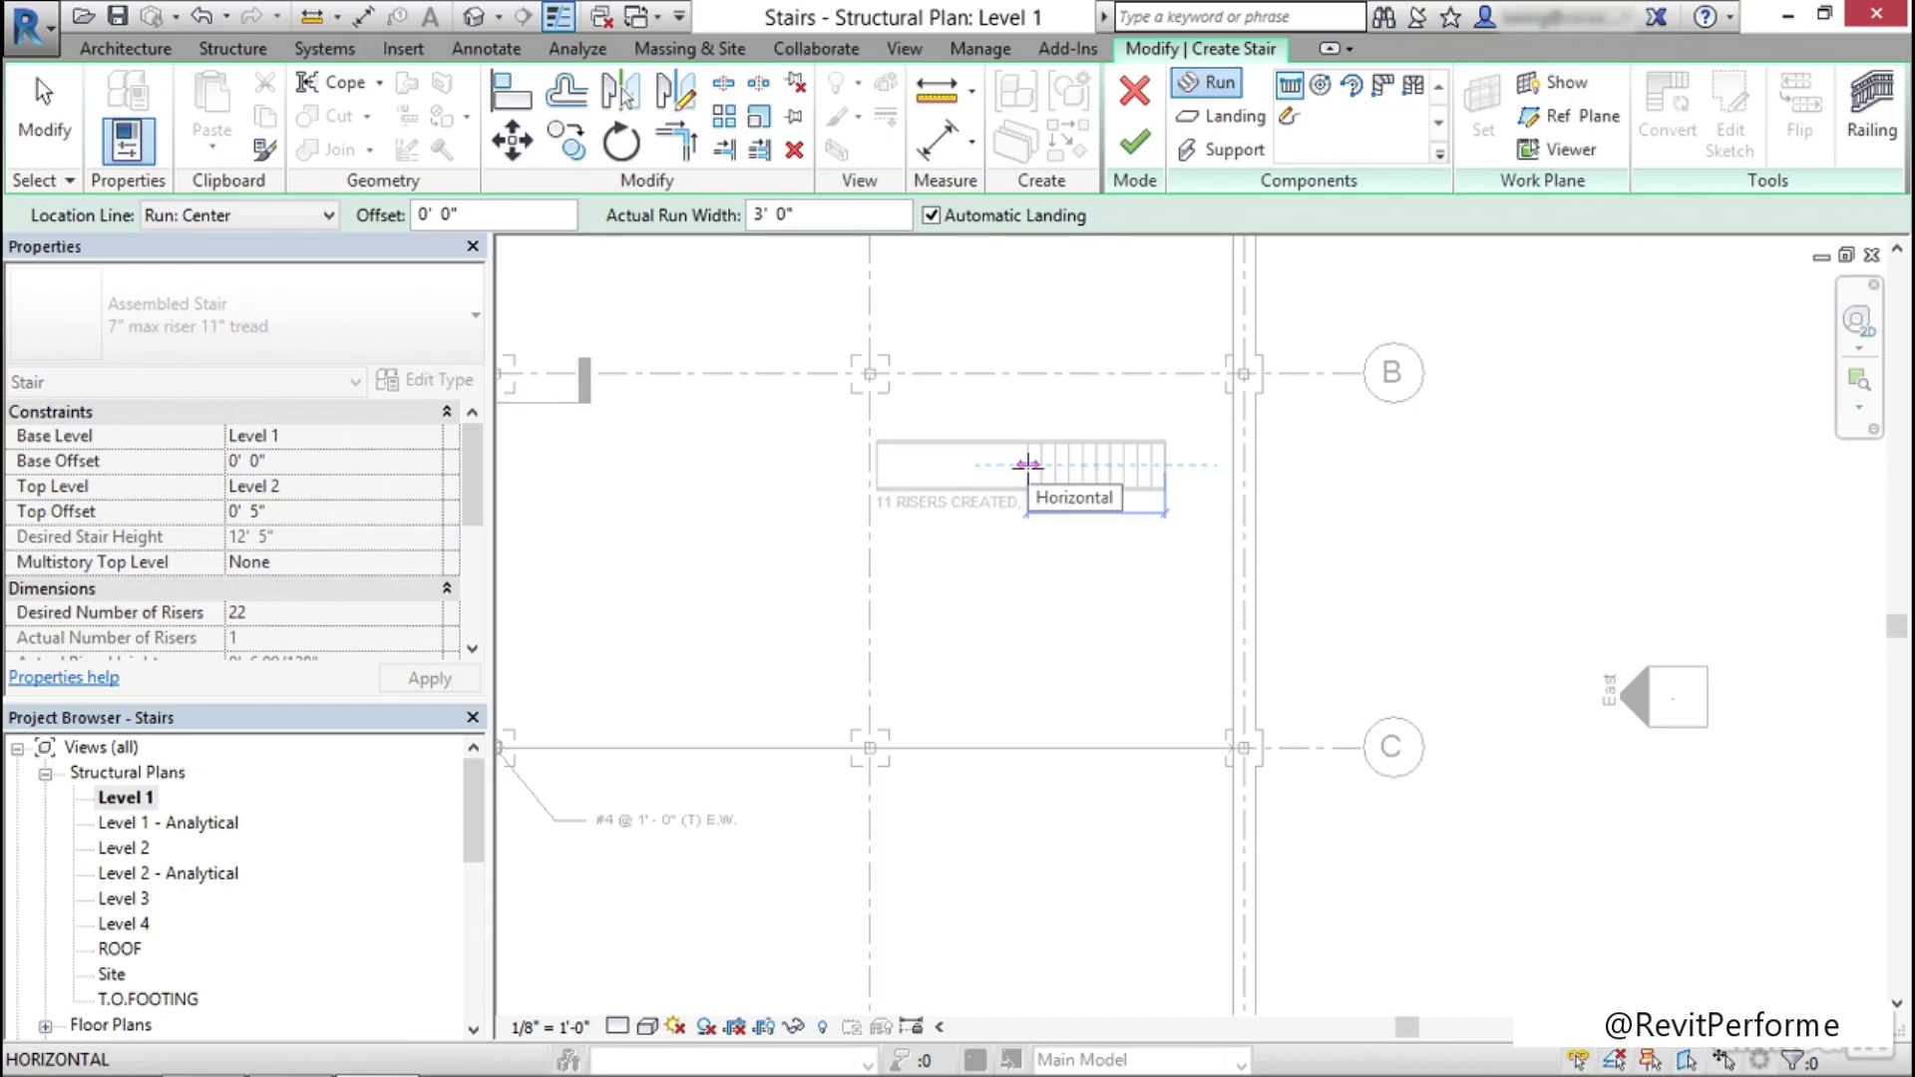
pyautogui.click(1027, 465)
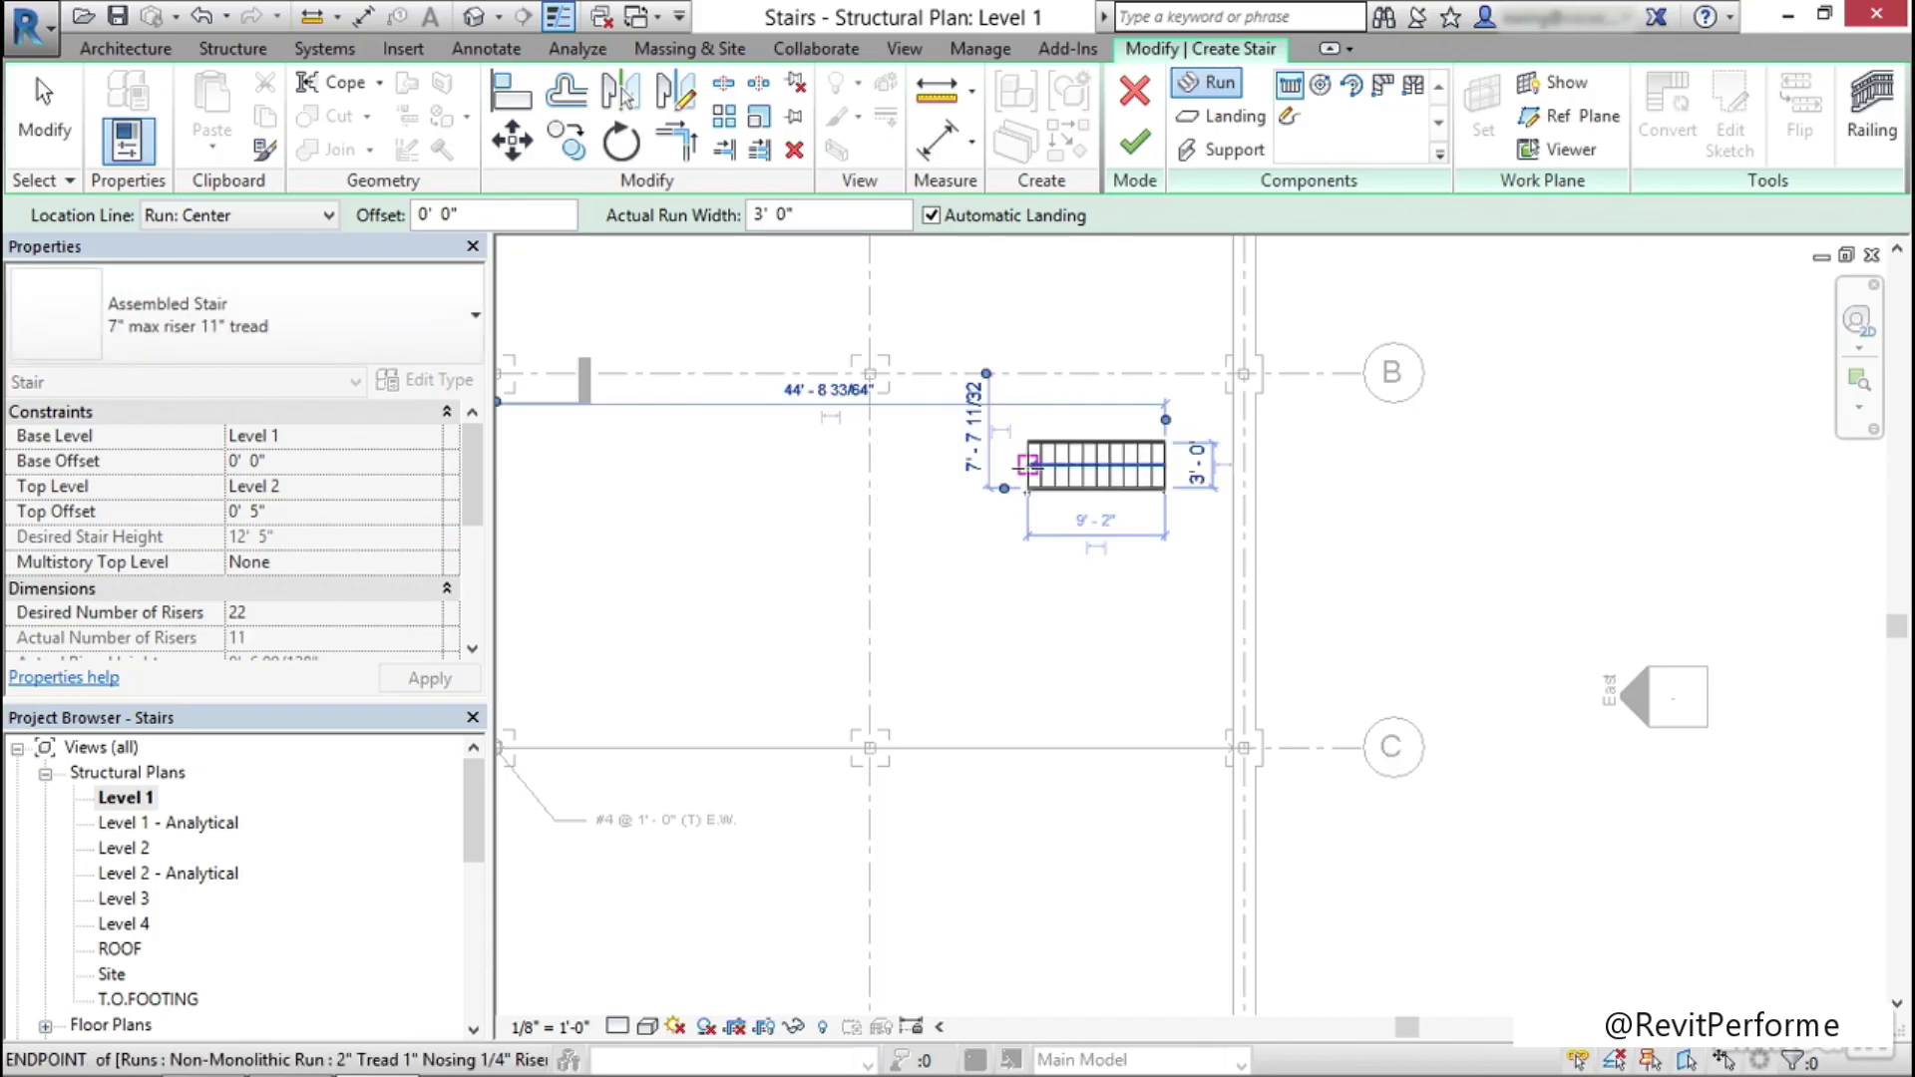
pyautogui.click(1027, 576)
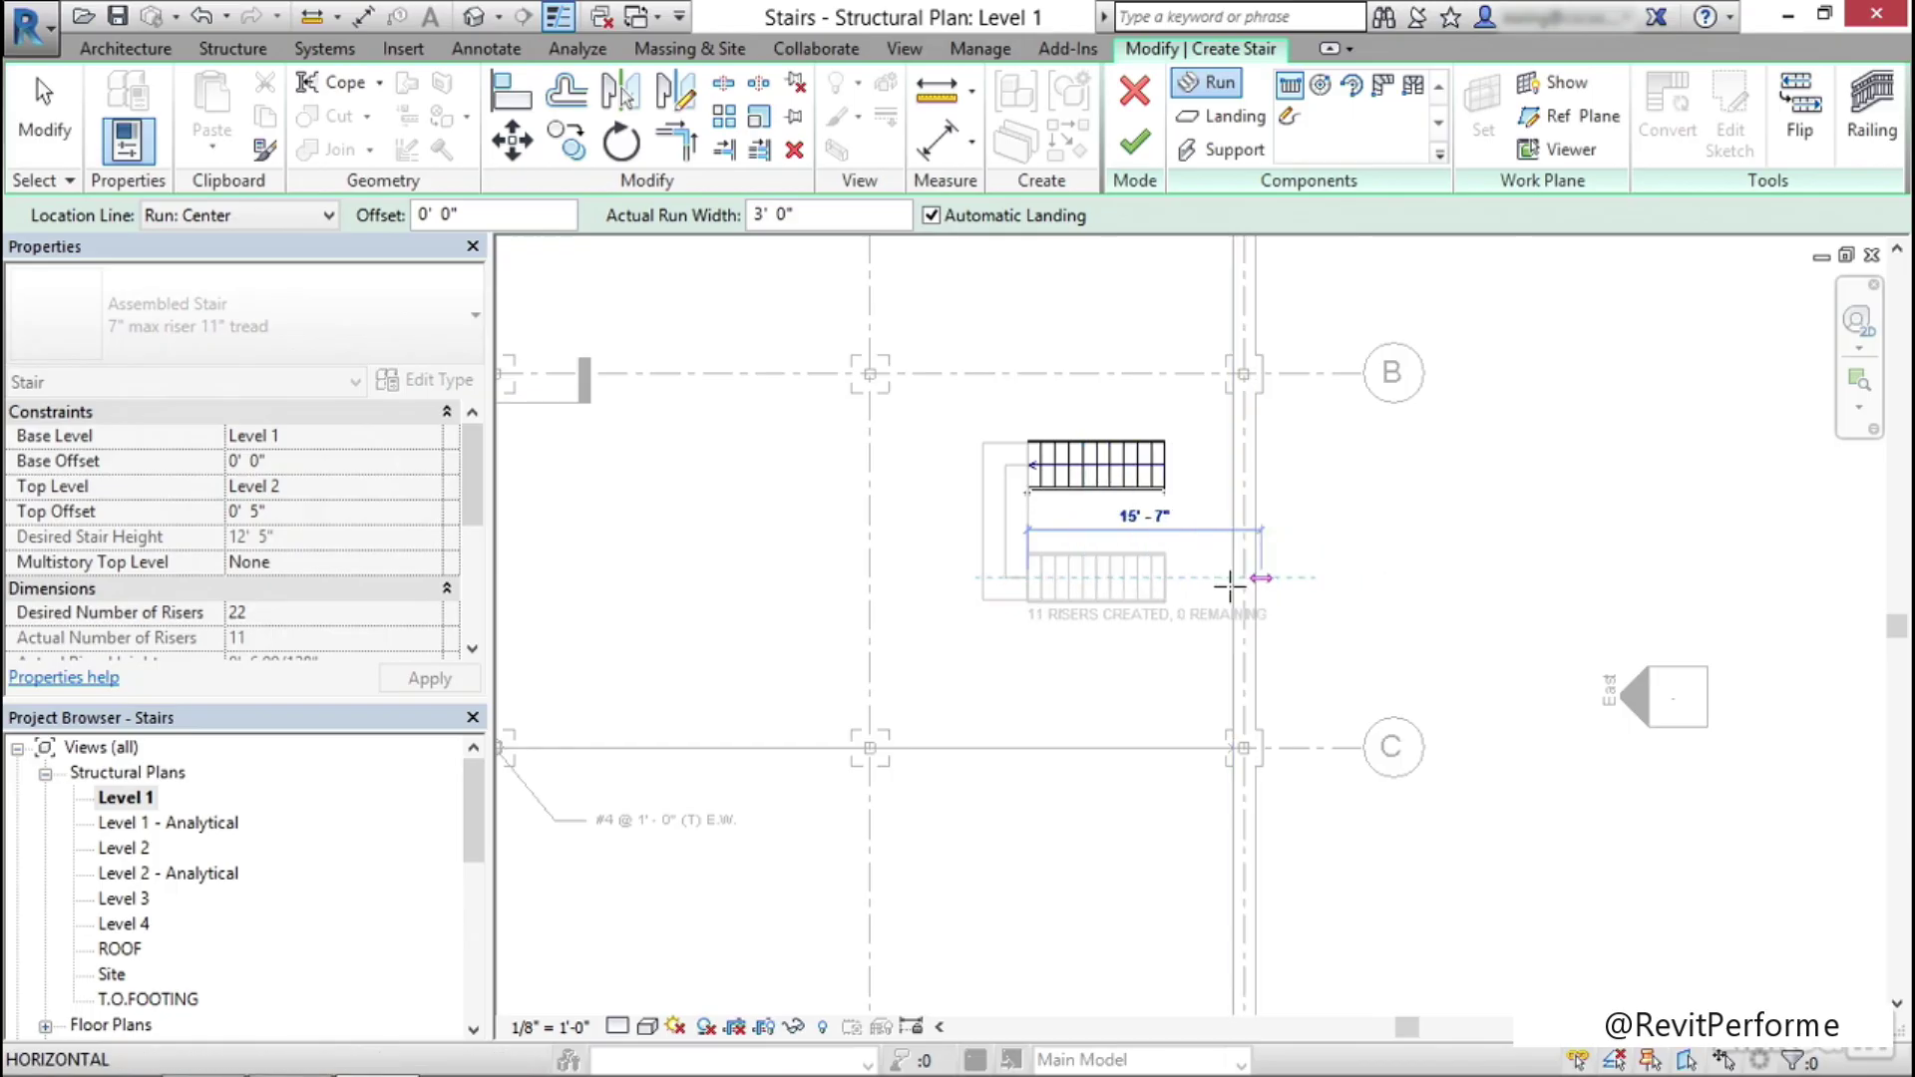
pyautogui.click(1301, 578)
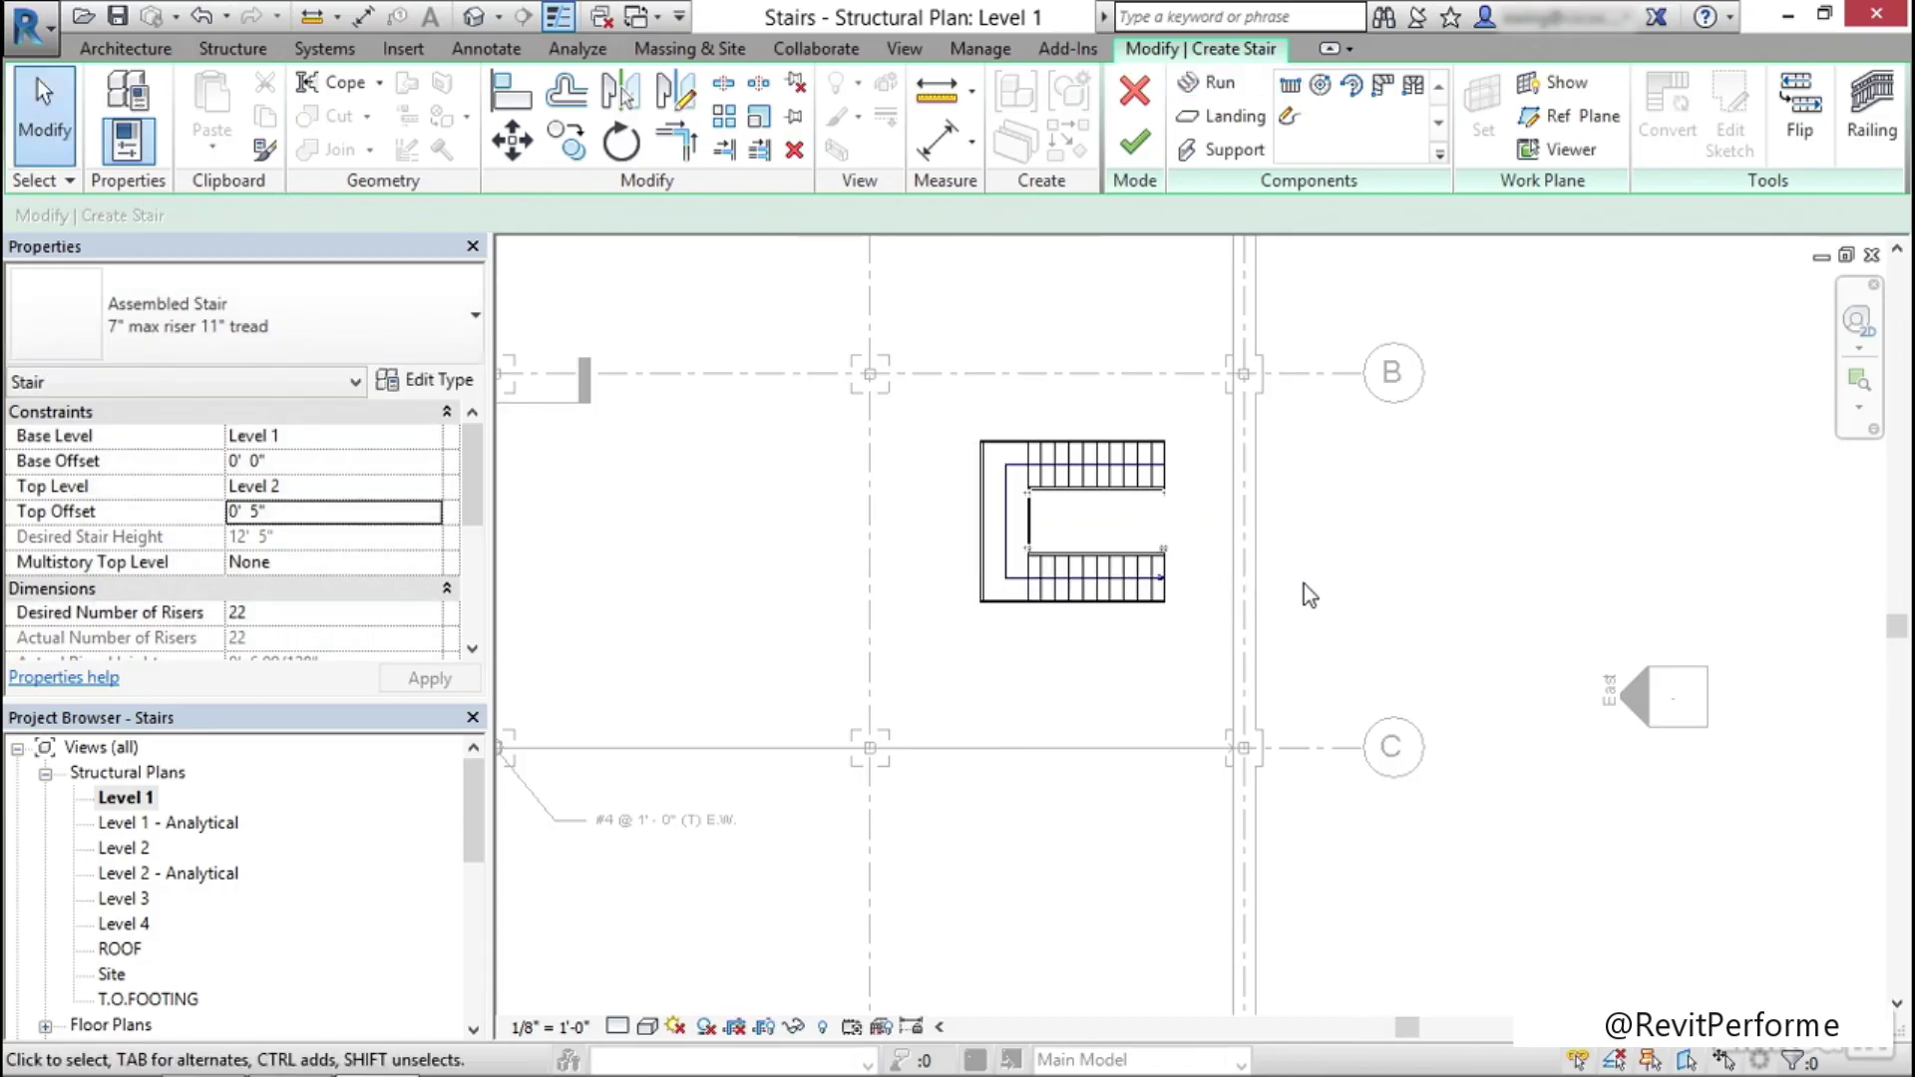
pyautogui.scroll(4, 1059, 502)
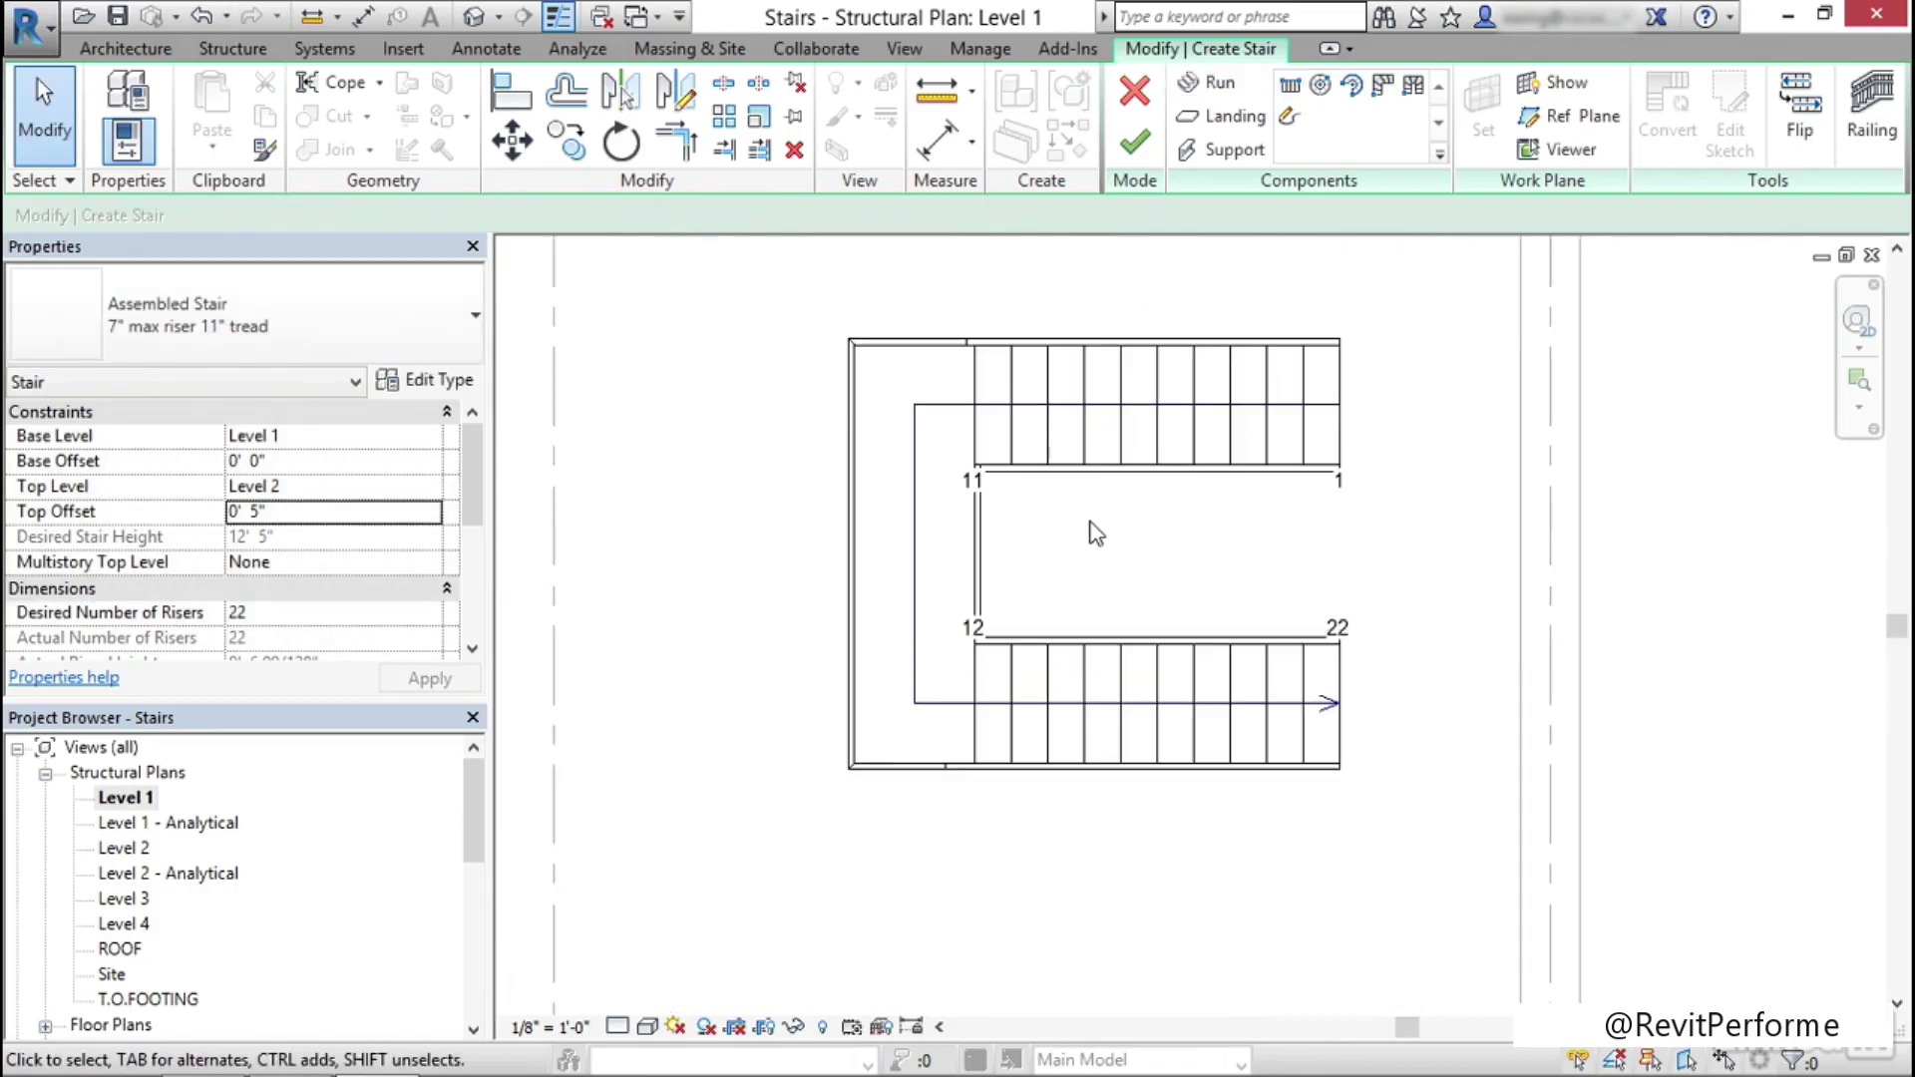
pyautogui.scroll(-3, 1120, 537)
pyautogui.moveTo(1146, 555); pyautogui.dragTo(1067, 556, button='middle')
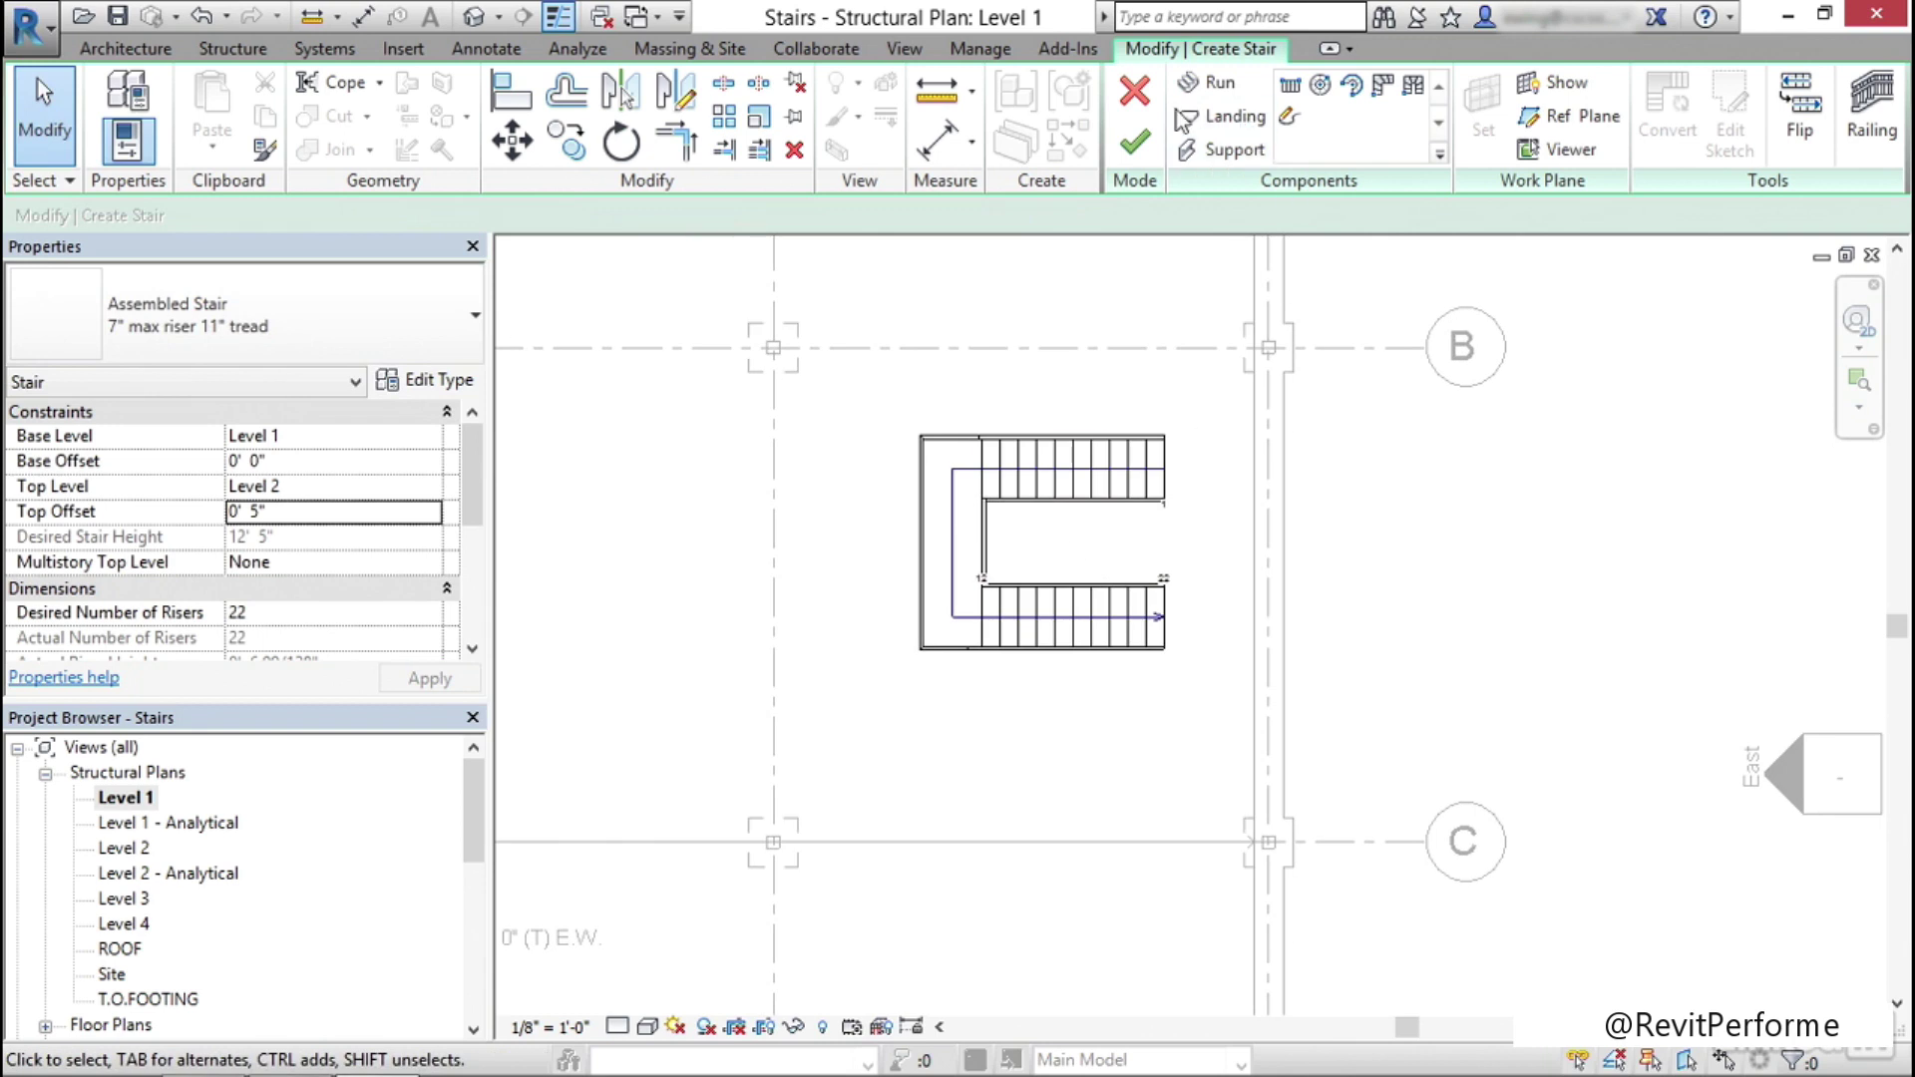
pyautogui.click(1135, 147)
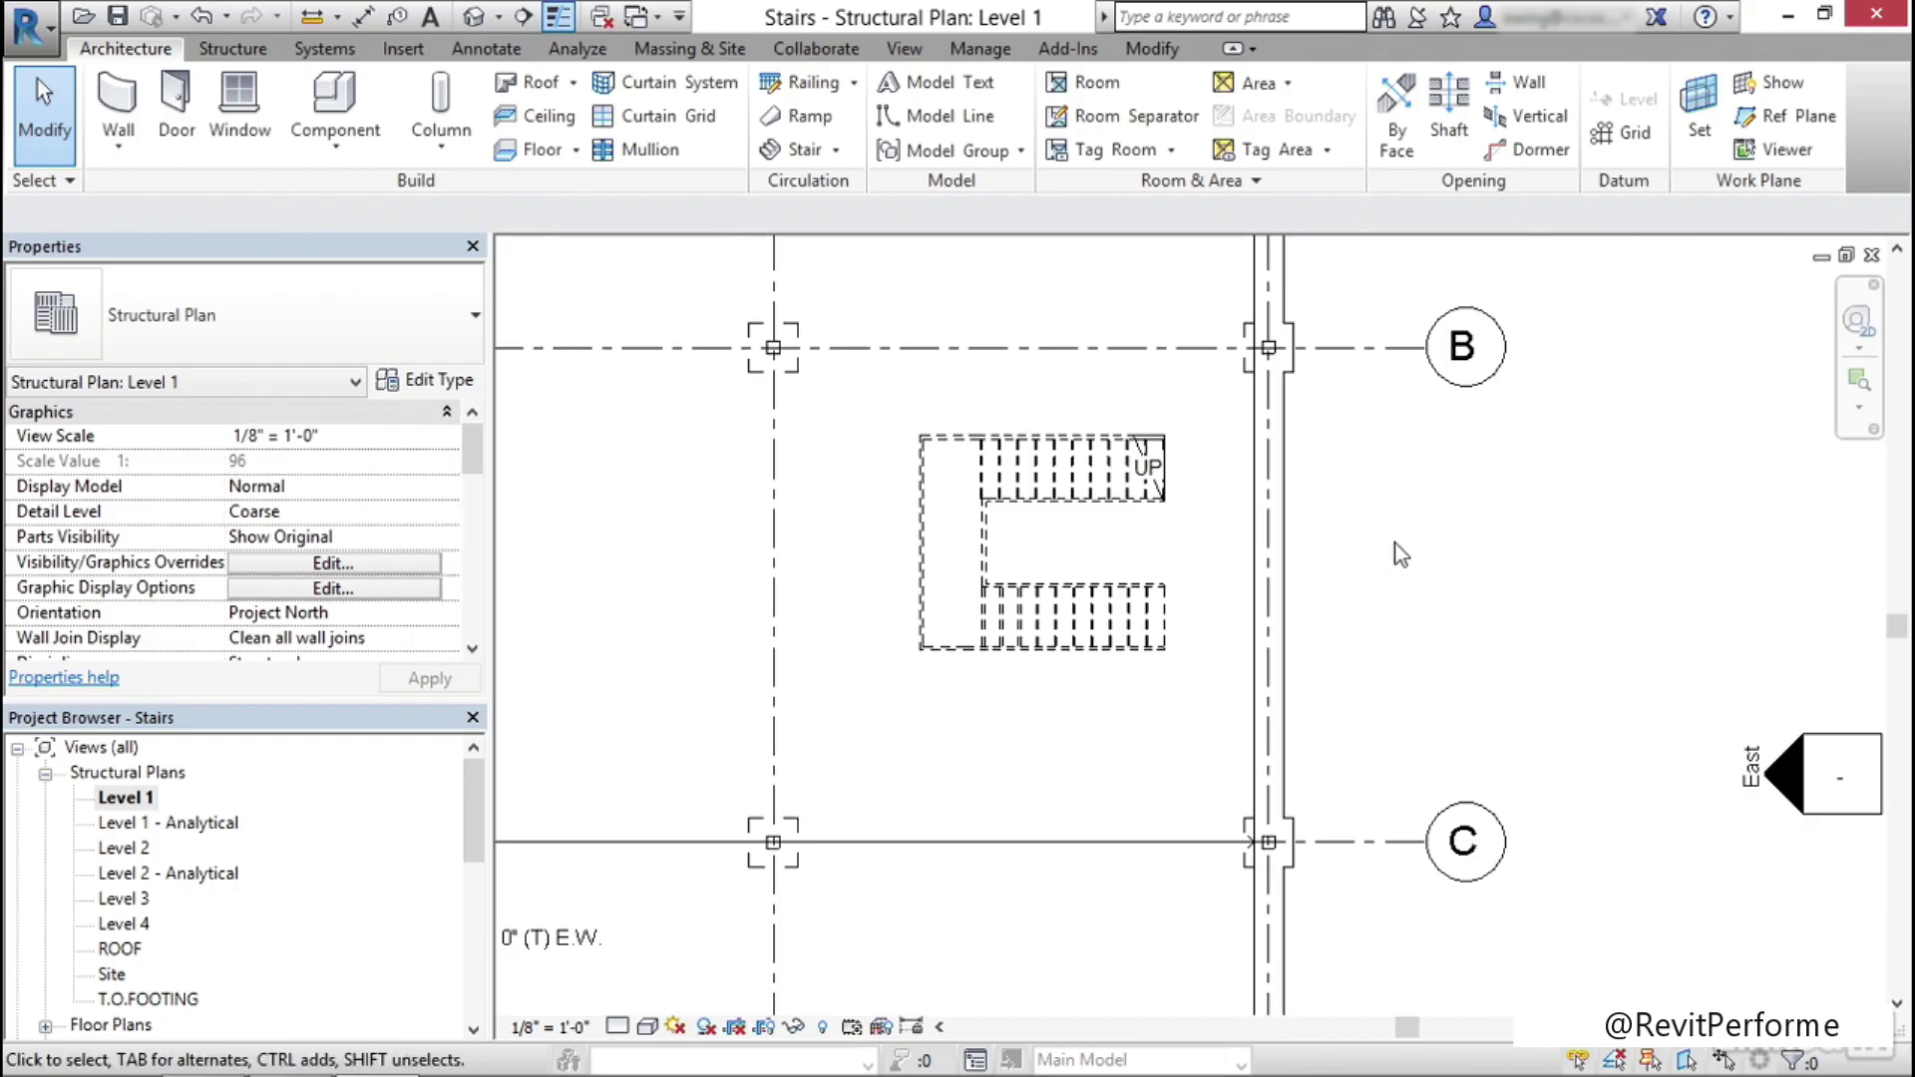
# Cut a building section lengthwise through the stair run nearest grid C and shorten its view depth to end between the two runs
pyautogui.click(523, 17)
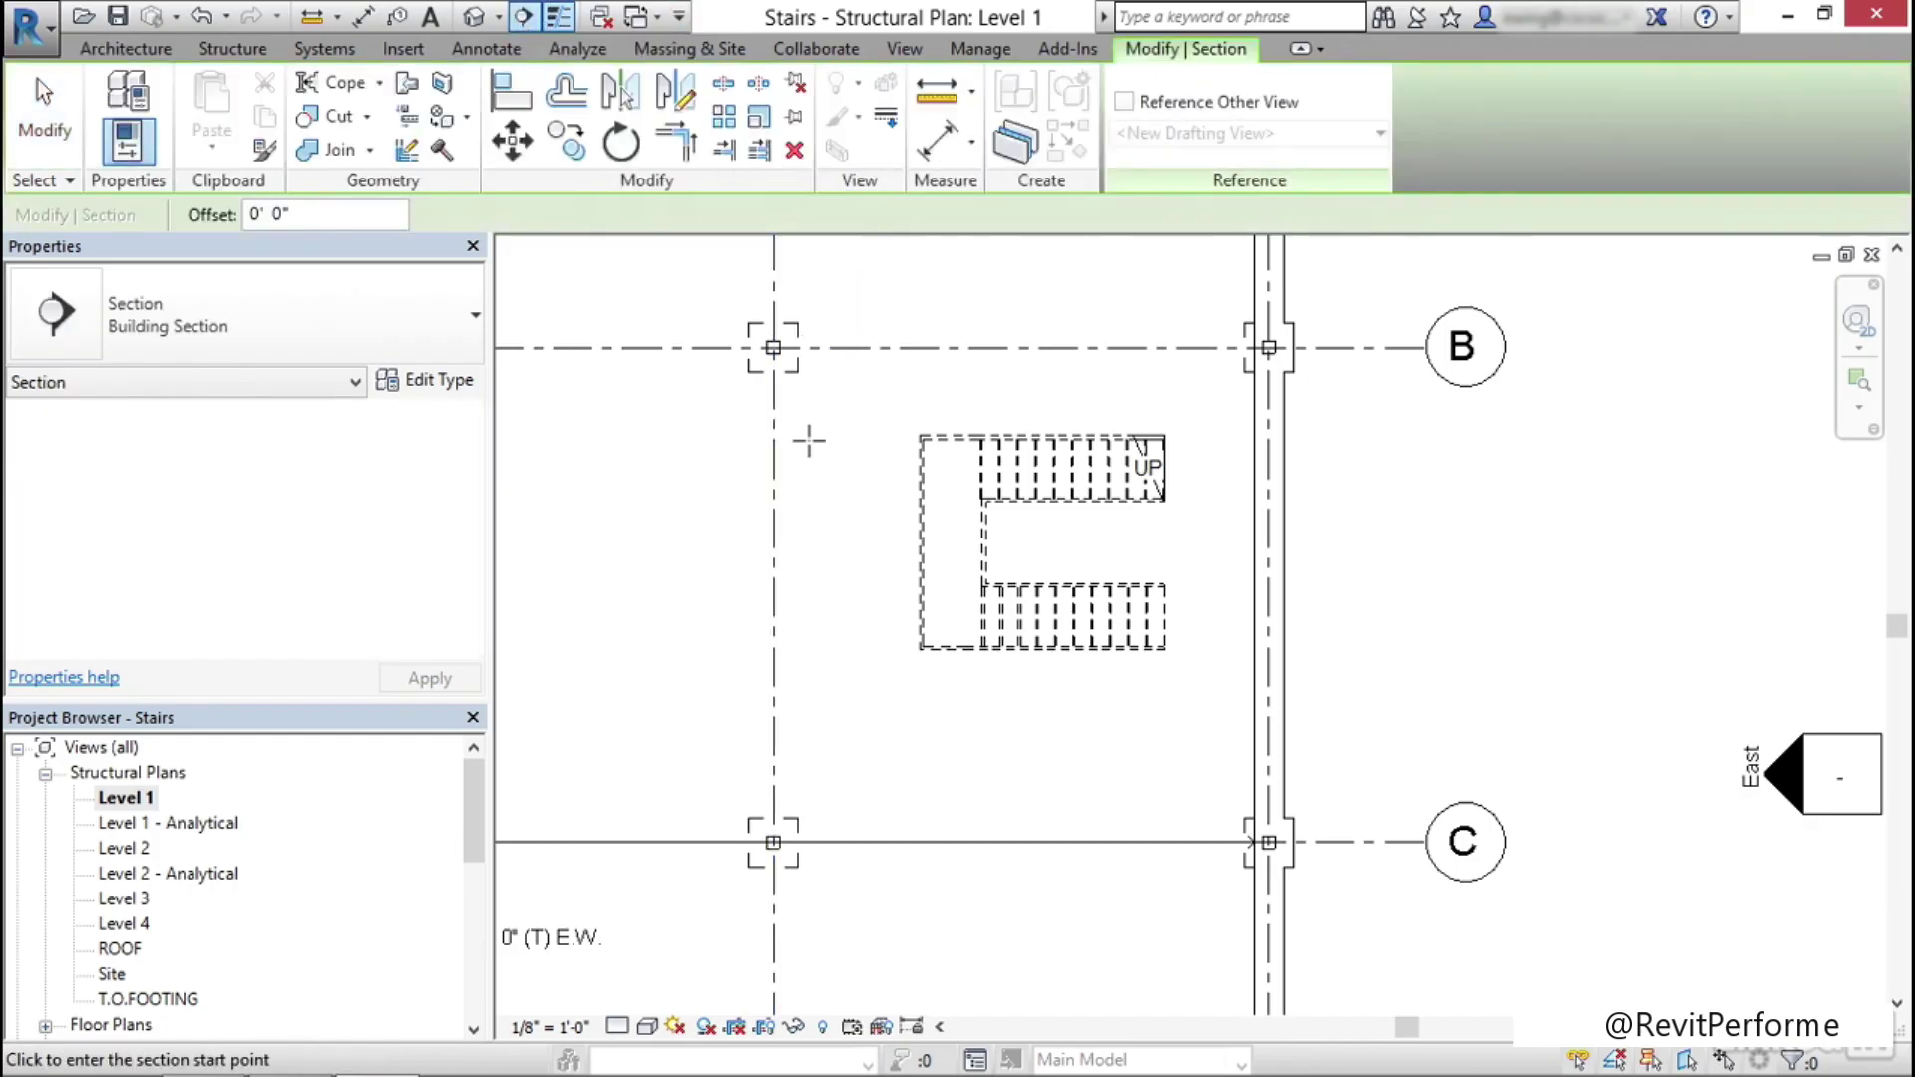
pyautogui.click(873, 619)
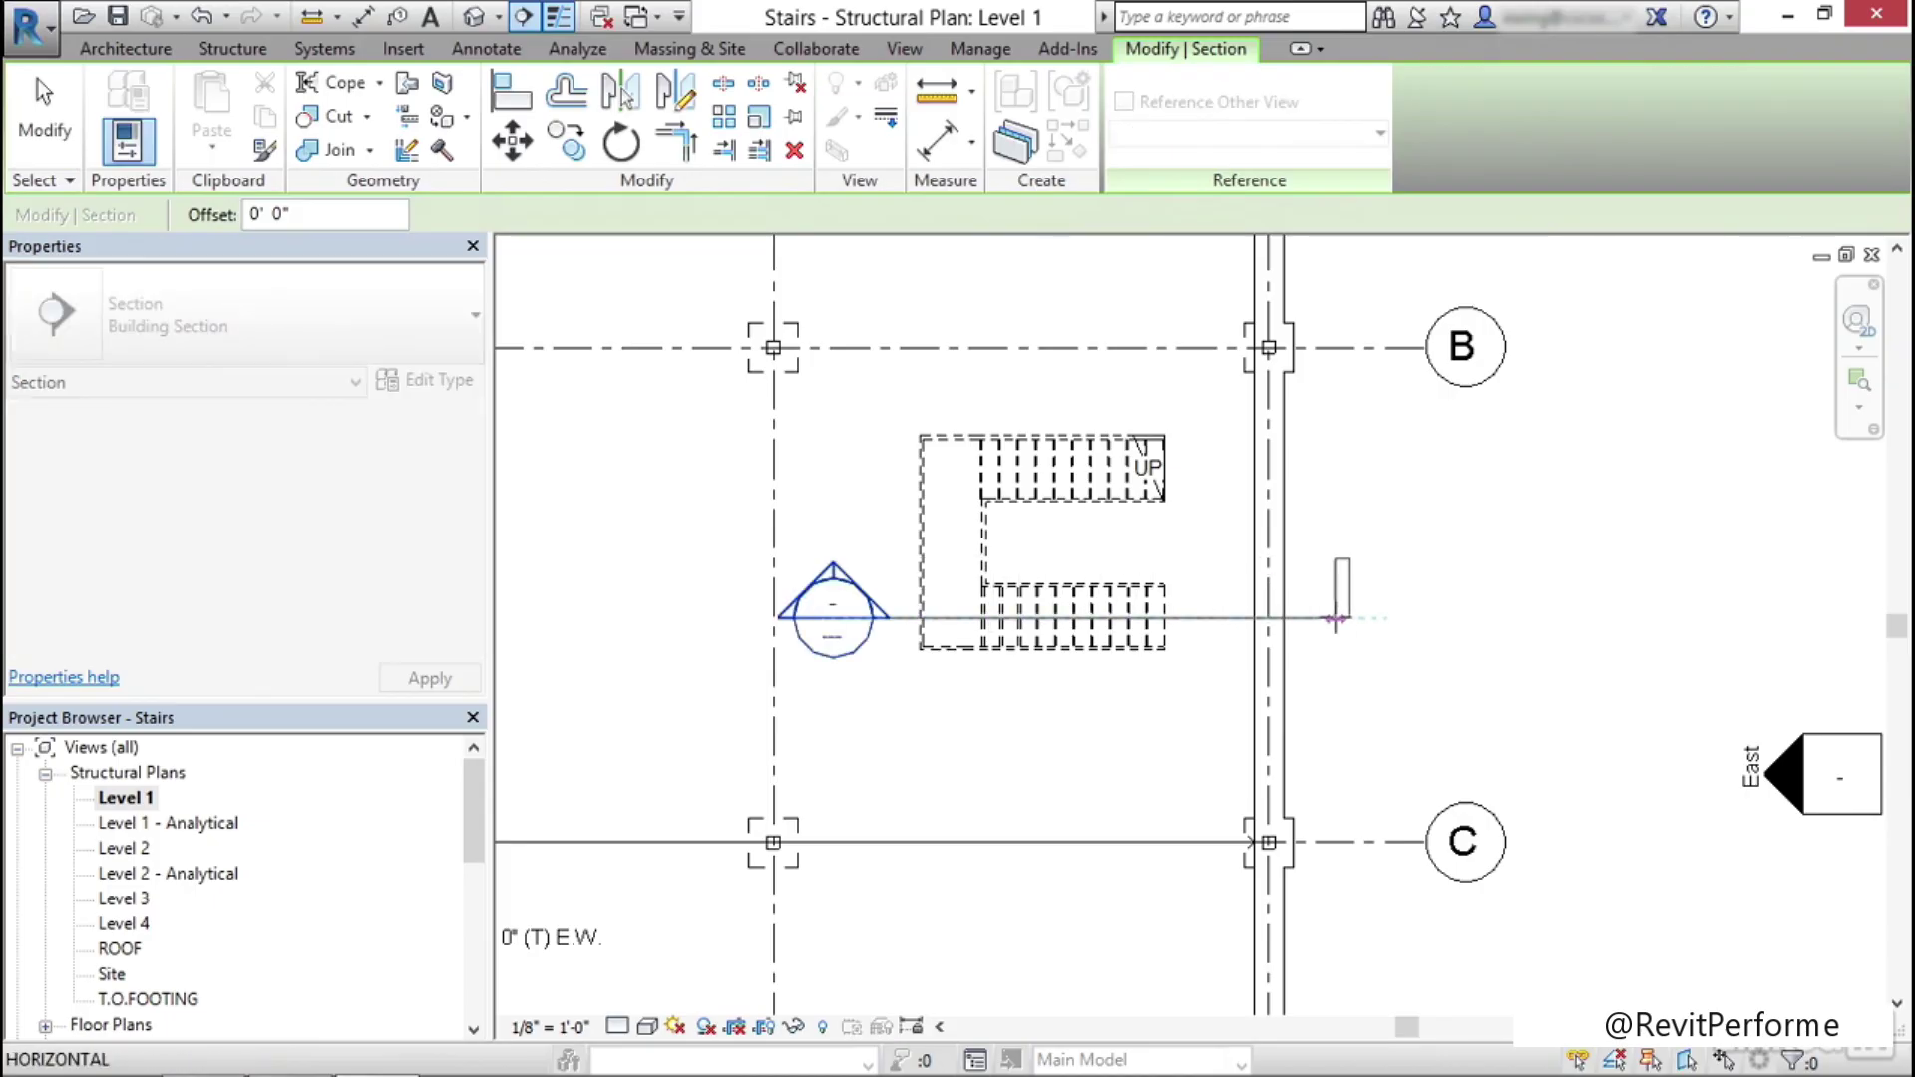
pyautogui.click(1337, 618)
pyautogui.press('Escape')
pyautogui.scroll(-4, 1197, 498)
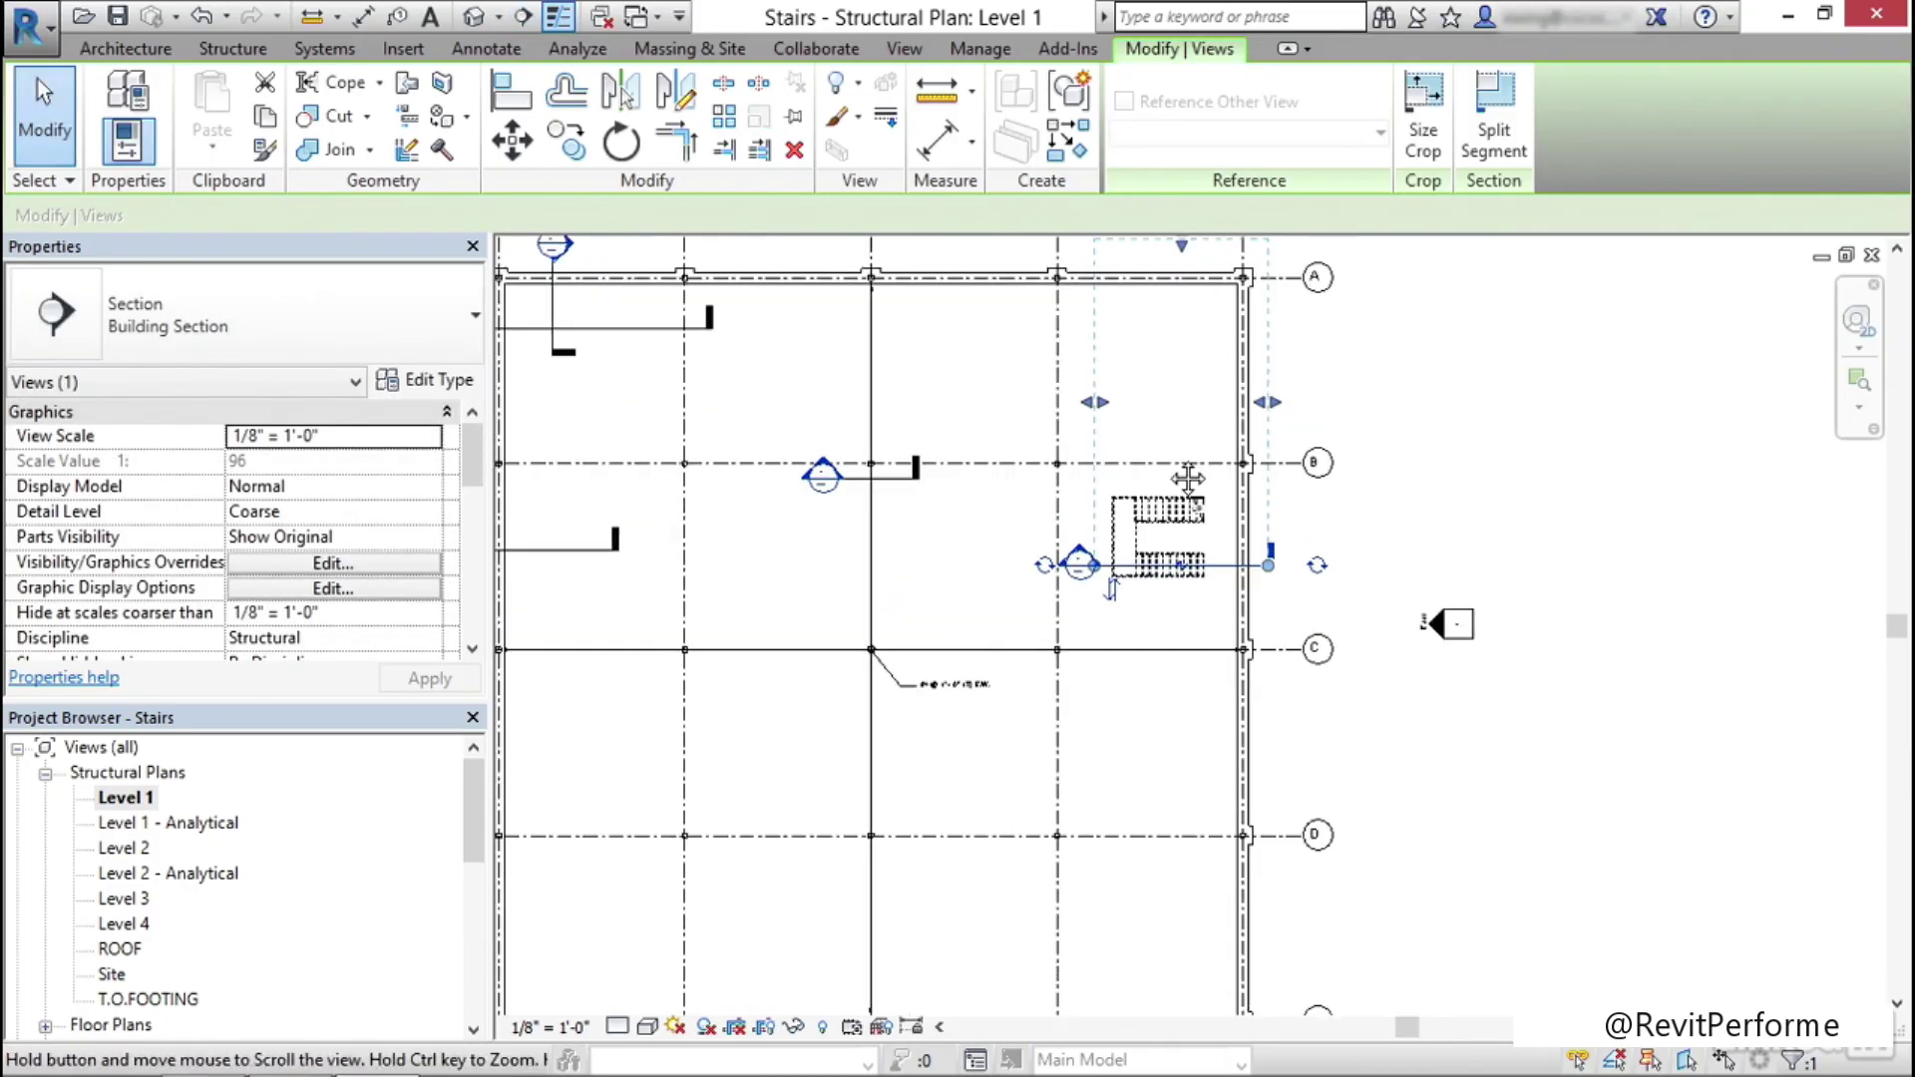
pyautogui.moveTo(1188, 479); pyautogui.dragTo(1176, 527, button='middle')
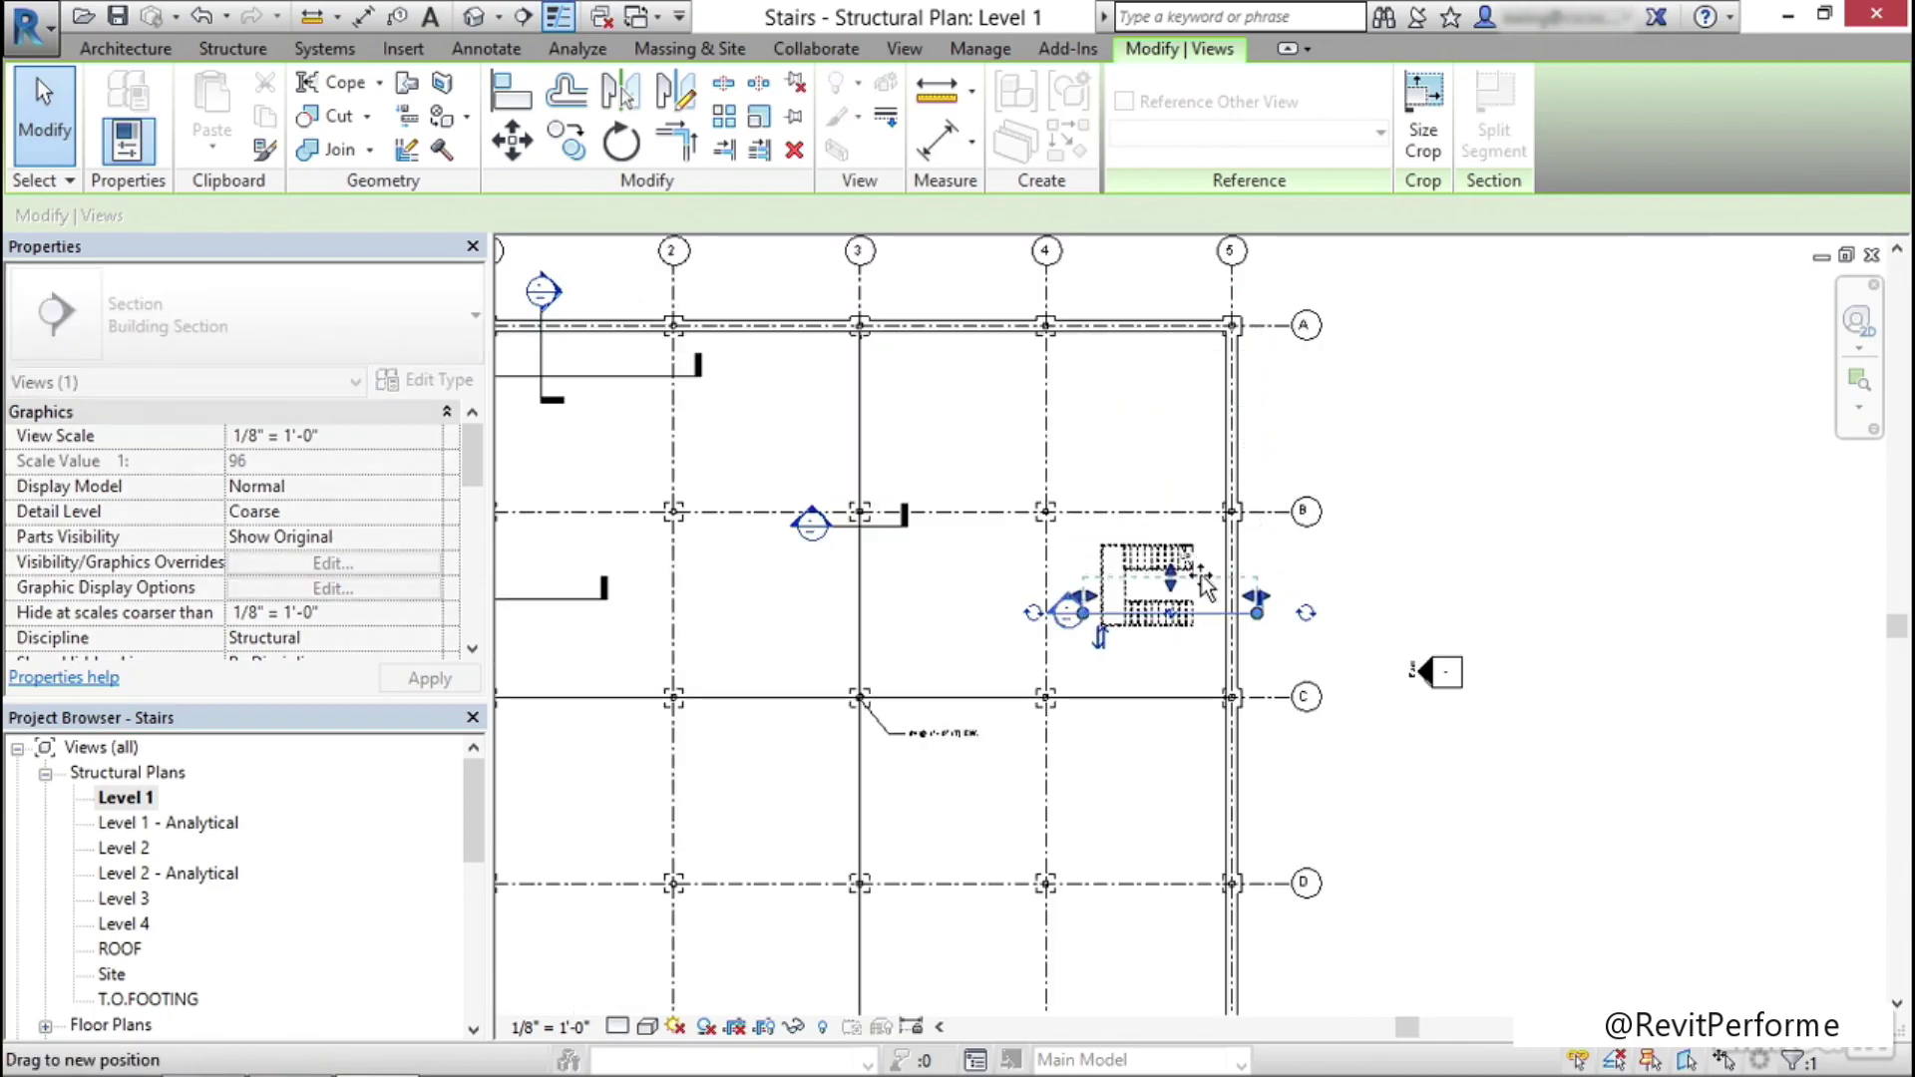
pyautogui.press('Escape')
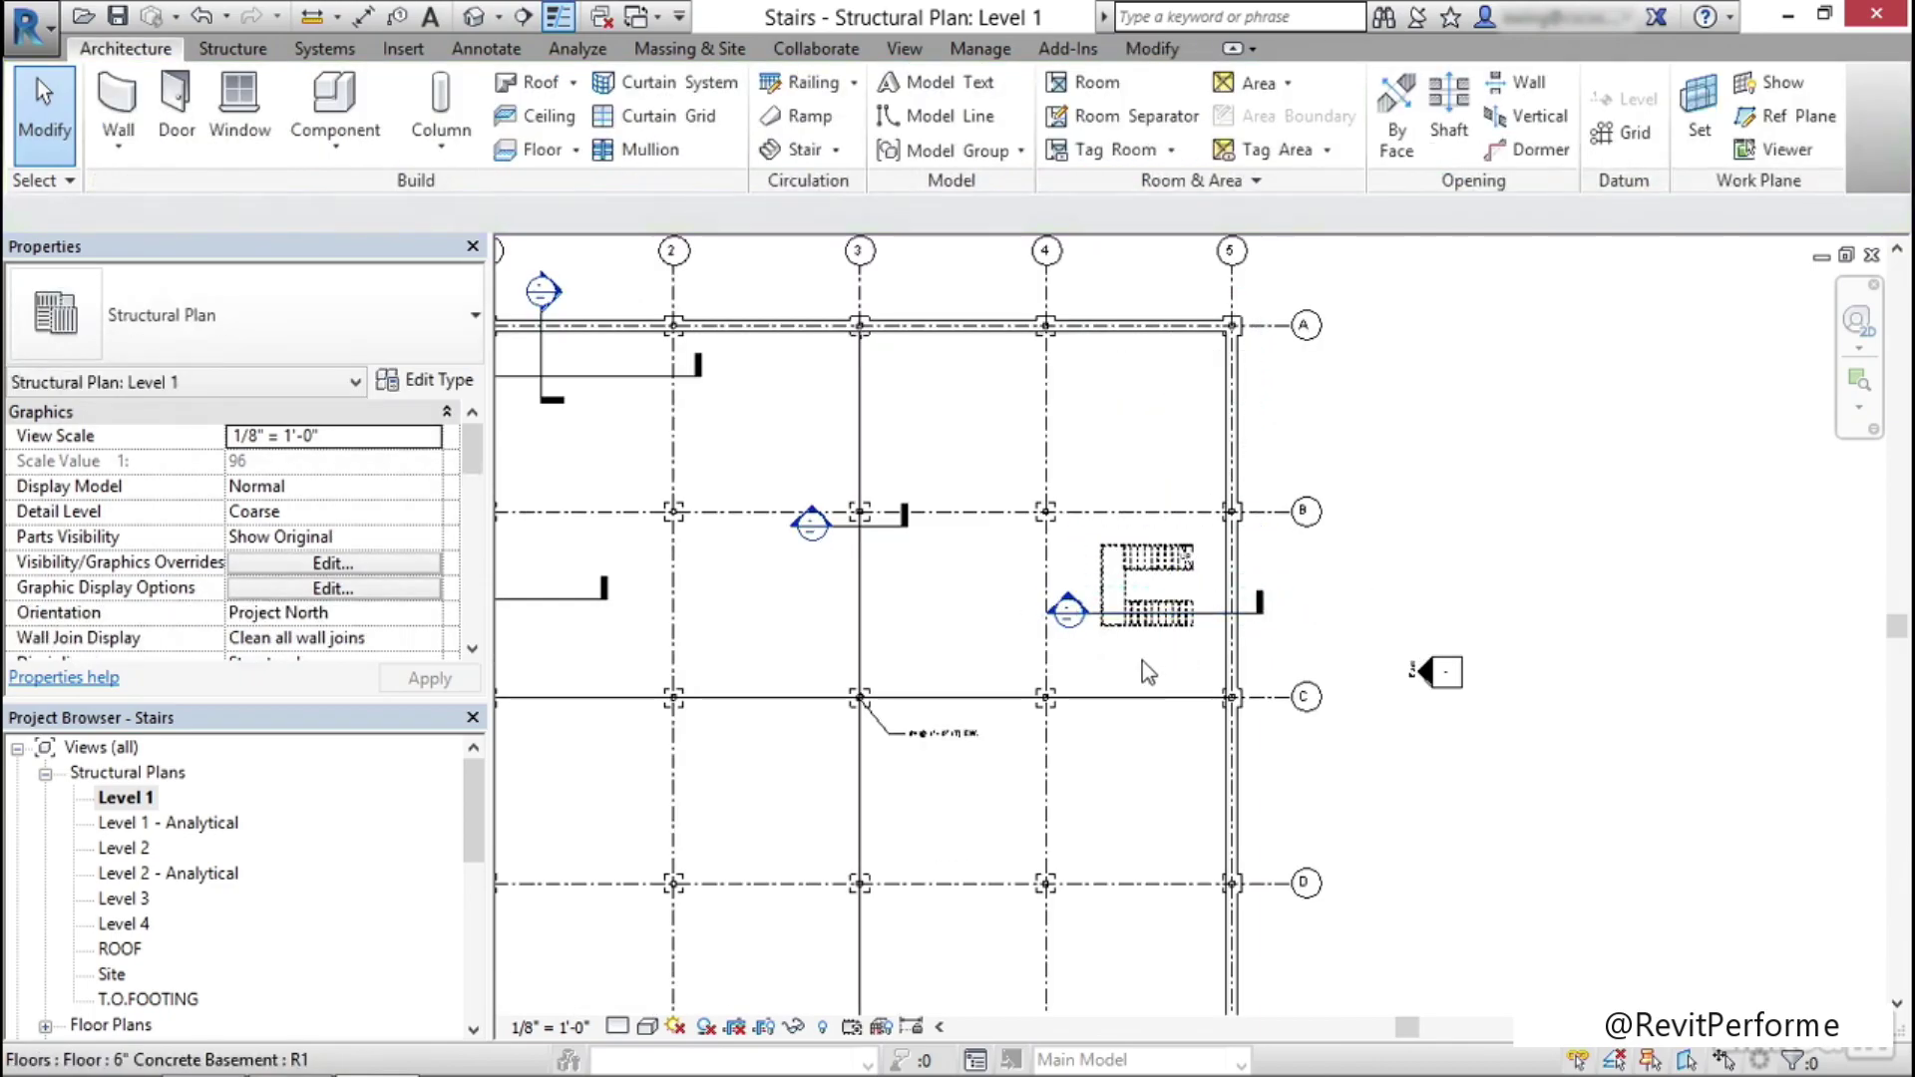
# Open the stair's section view and examine where the last tread meets the Level 2 floor
pyautogui.scroll(5, 1141, 660)
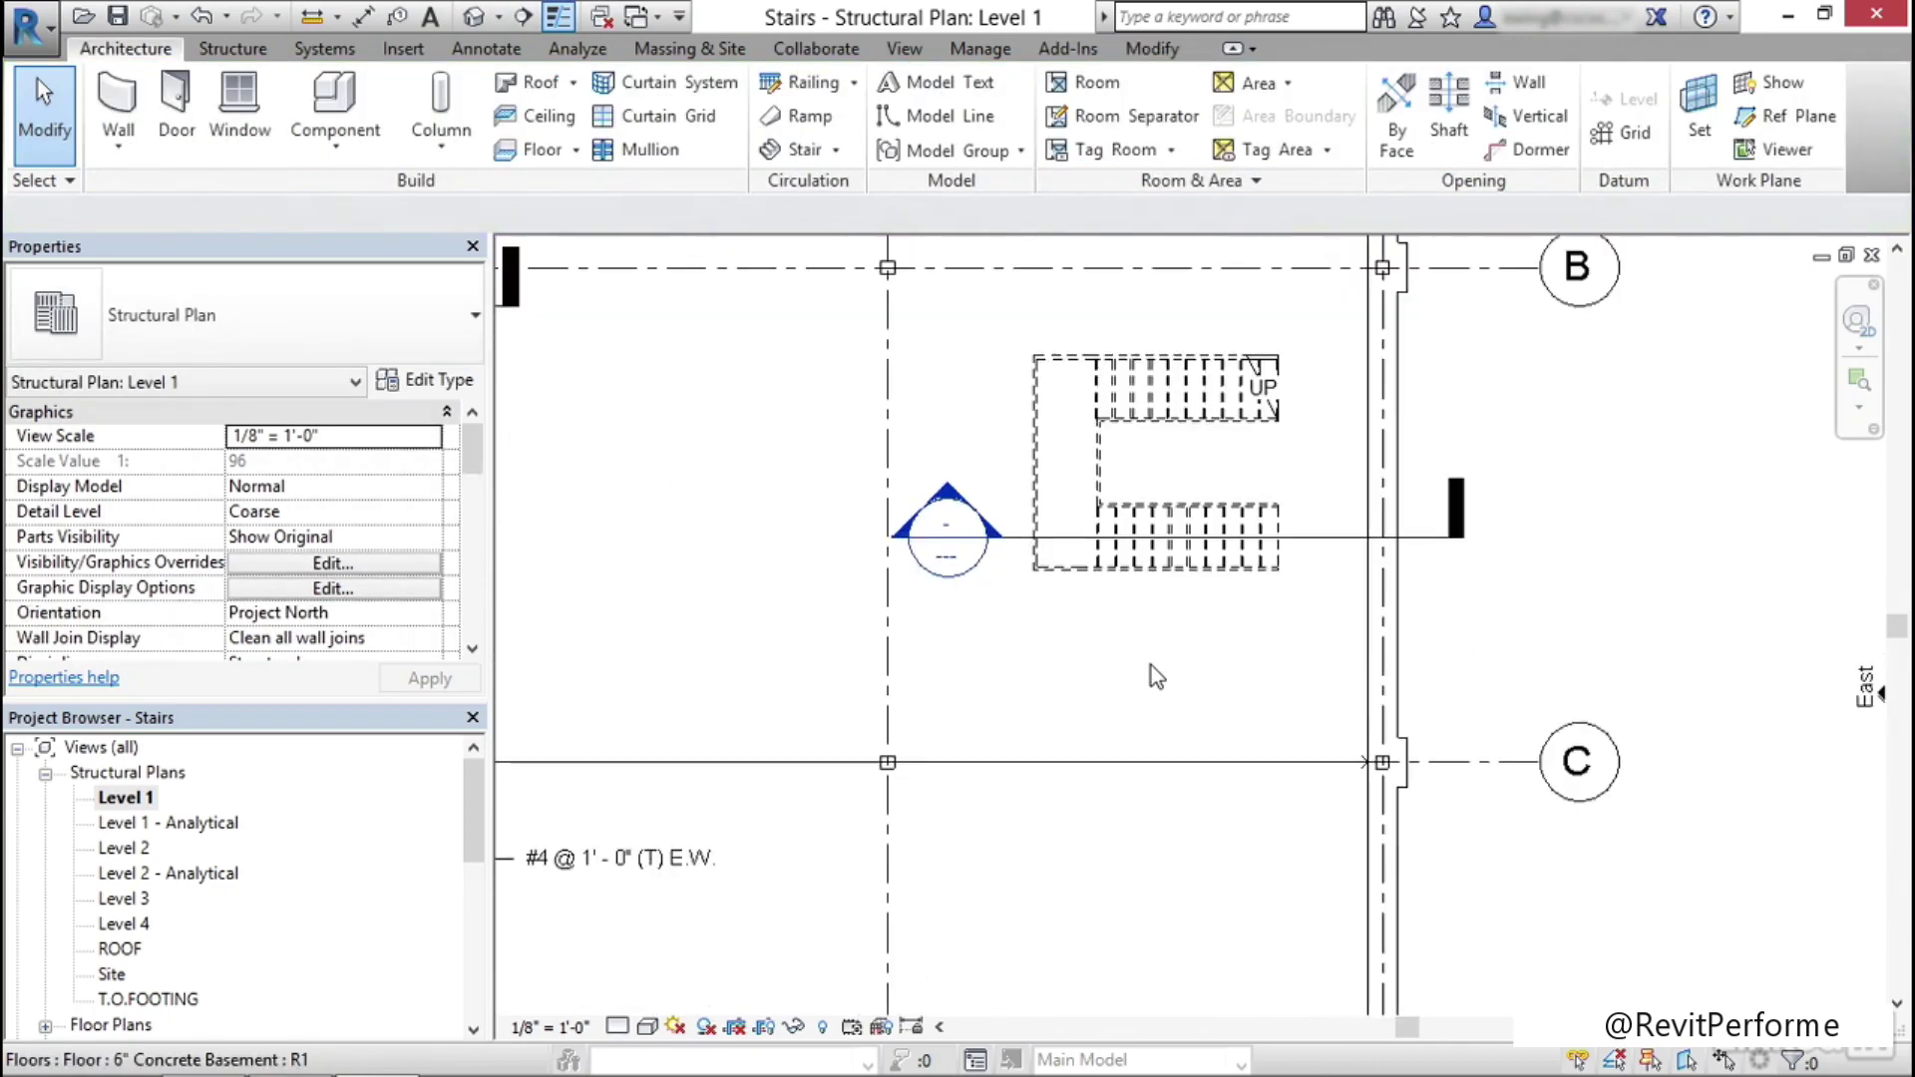
pyautogui.doubleClick(938, 551)
pyautogui.scroll(6, 1081, 680)
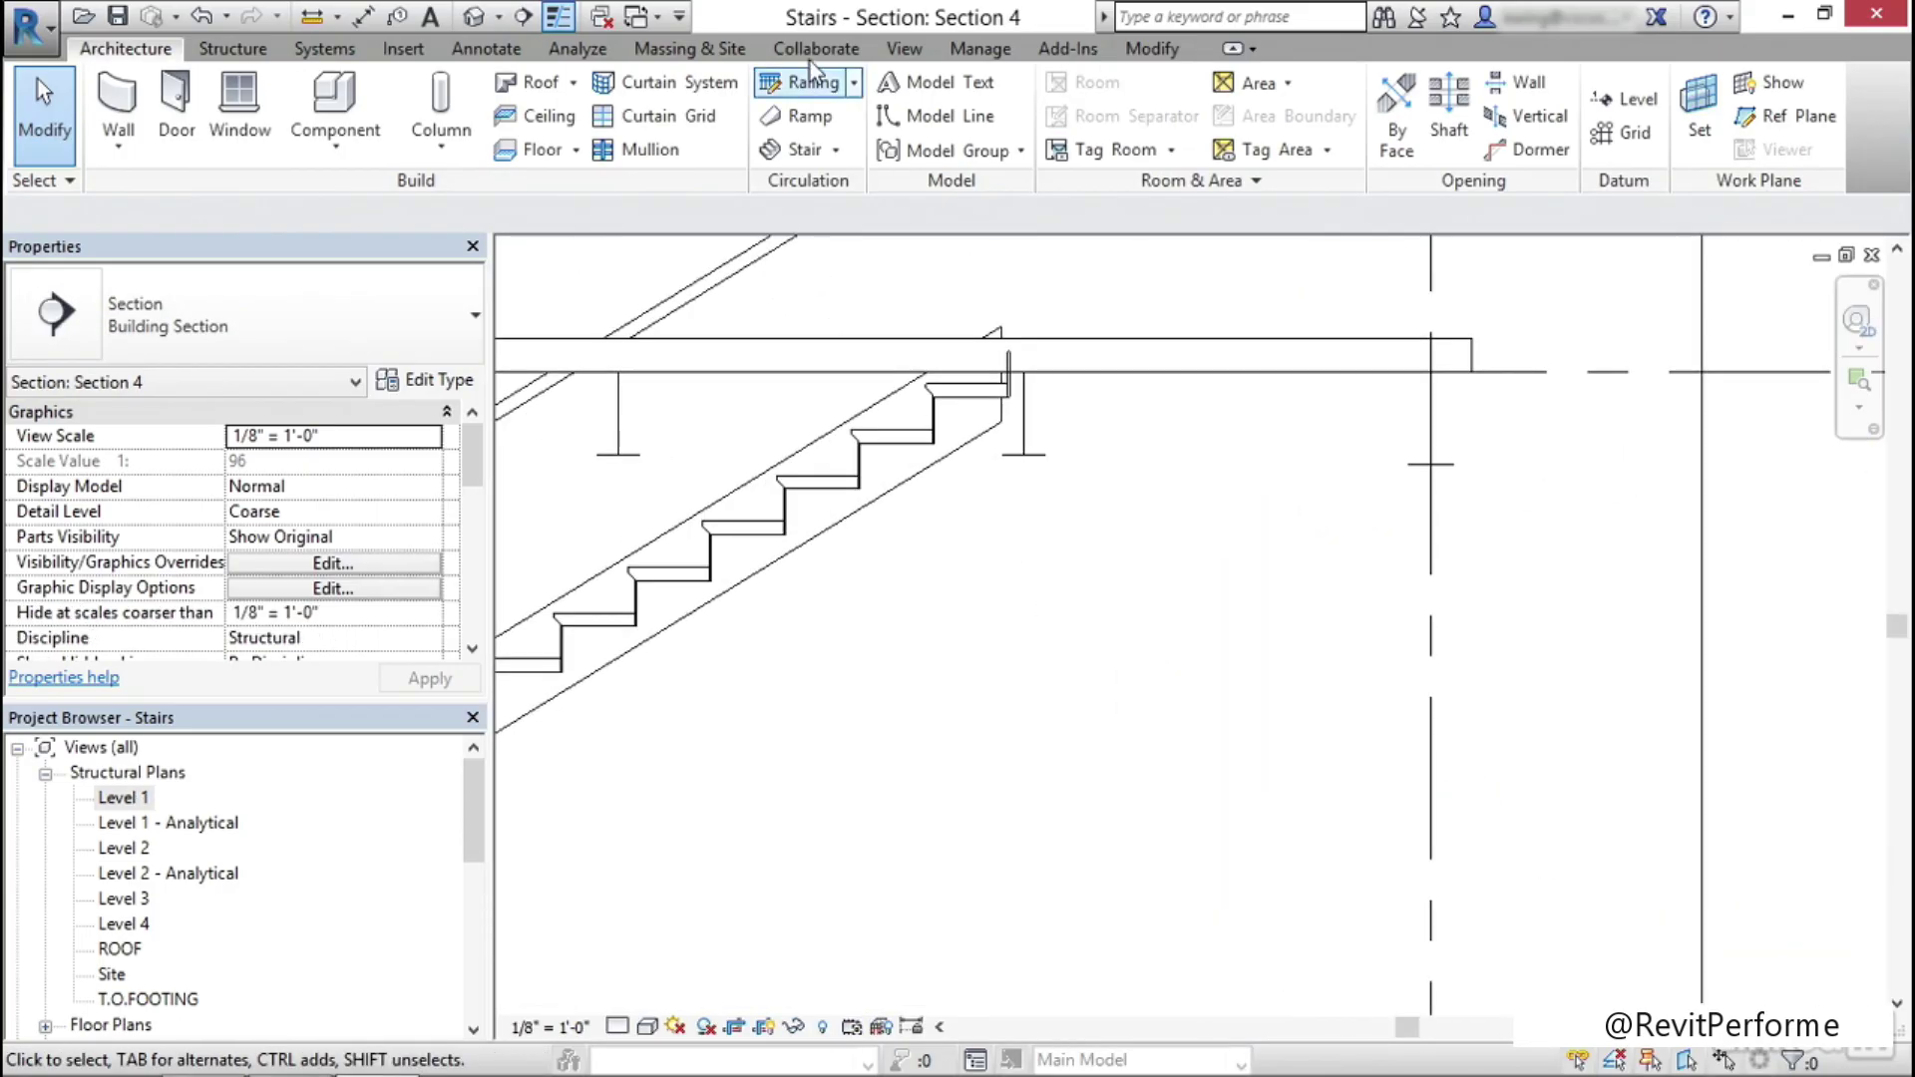
pyautogui.click(559, 17)
pyautogui.click(561, 20)
pyautogui.scroll(4, 1019, 477)
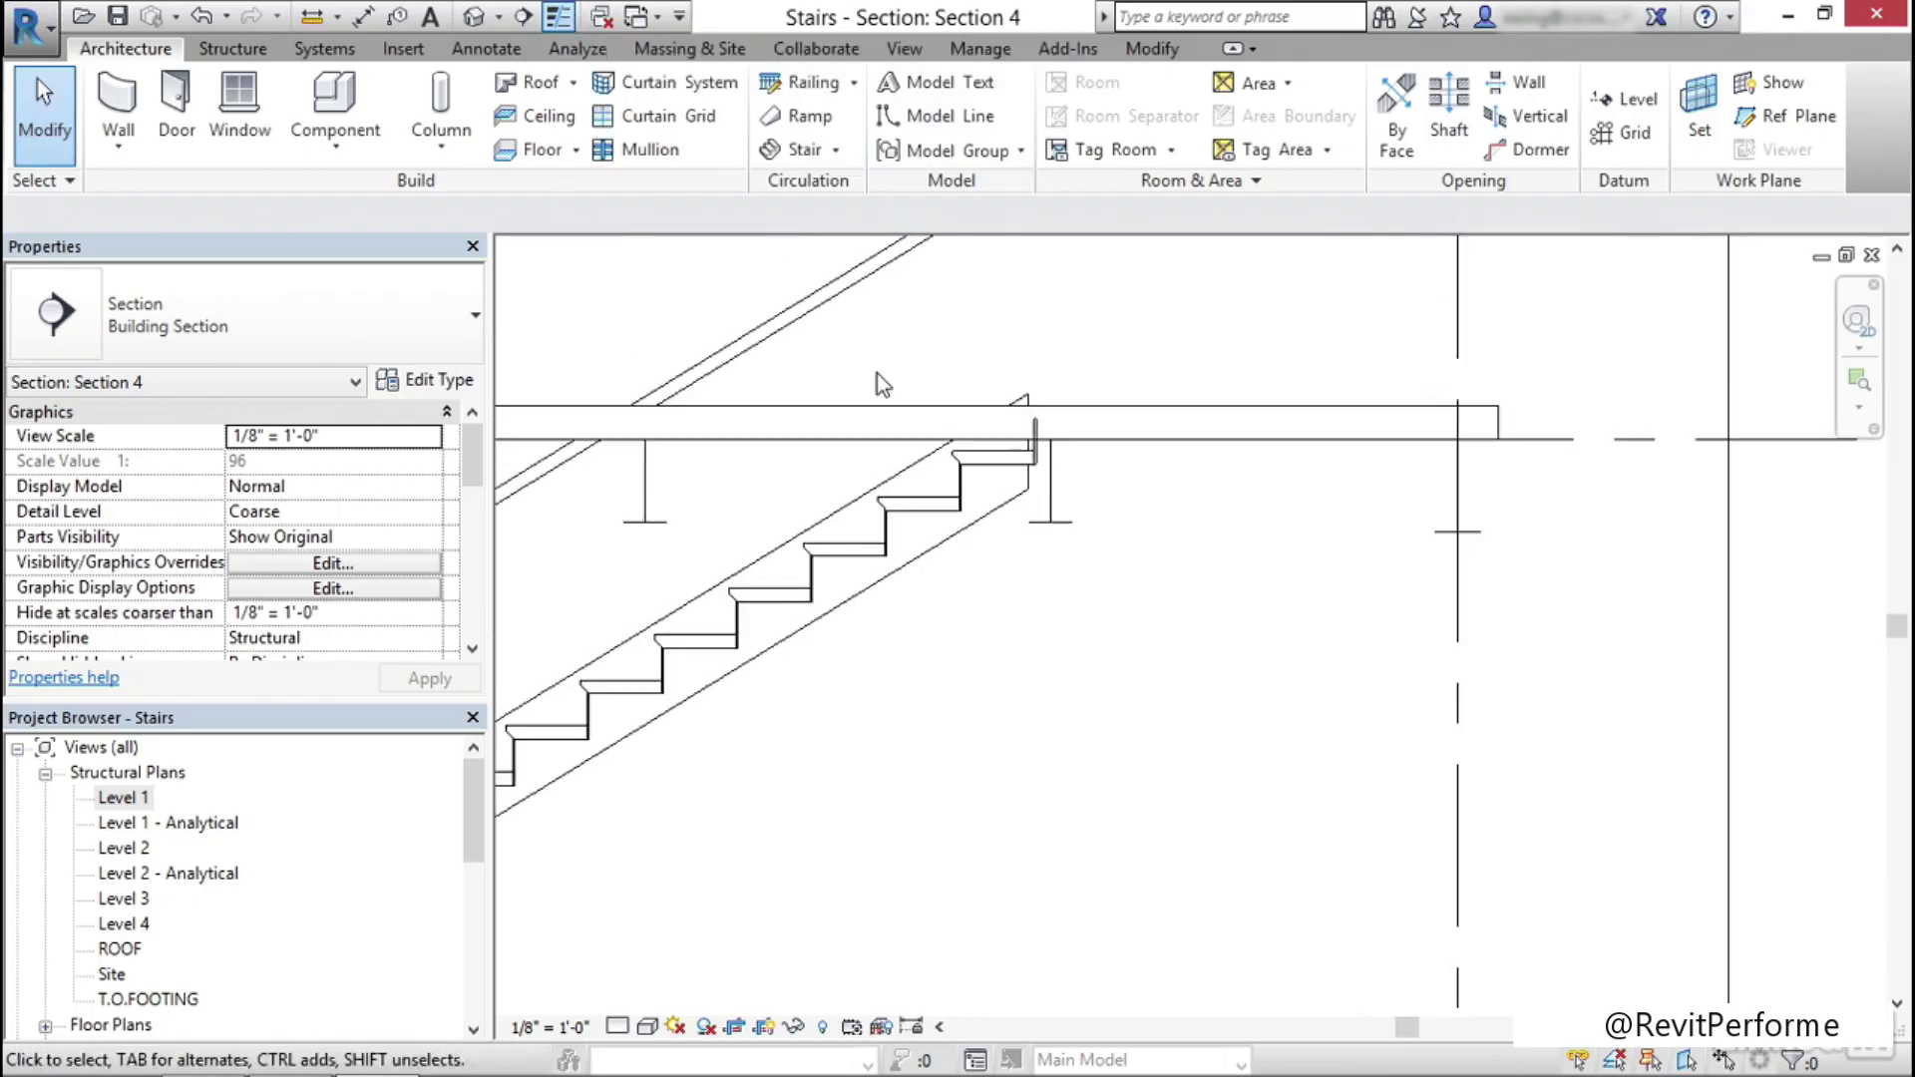
pyautogui.moveTo(825, 389); pyautogui.dragTo(1032, 466, button='middle')
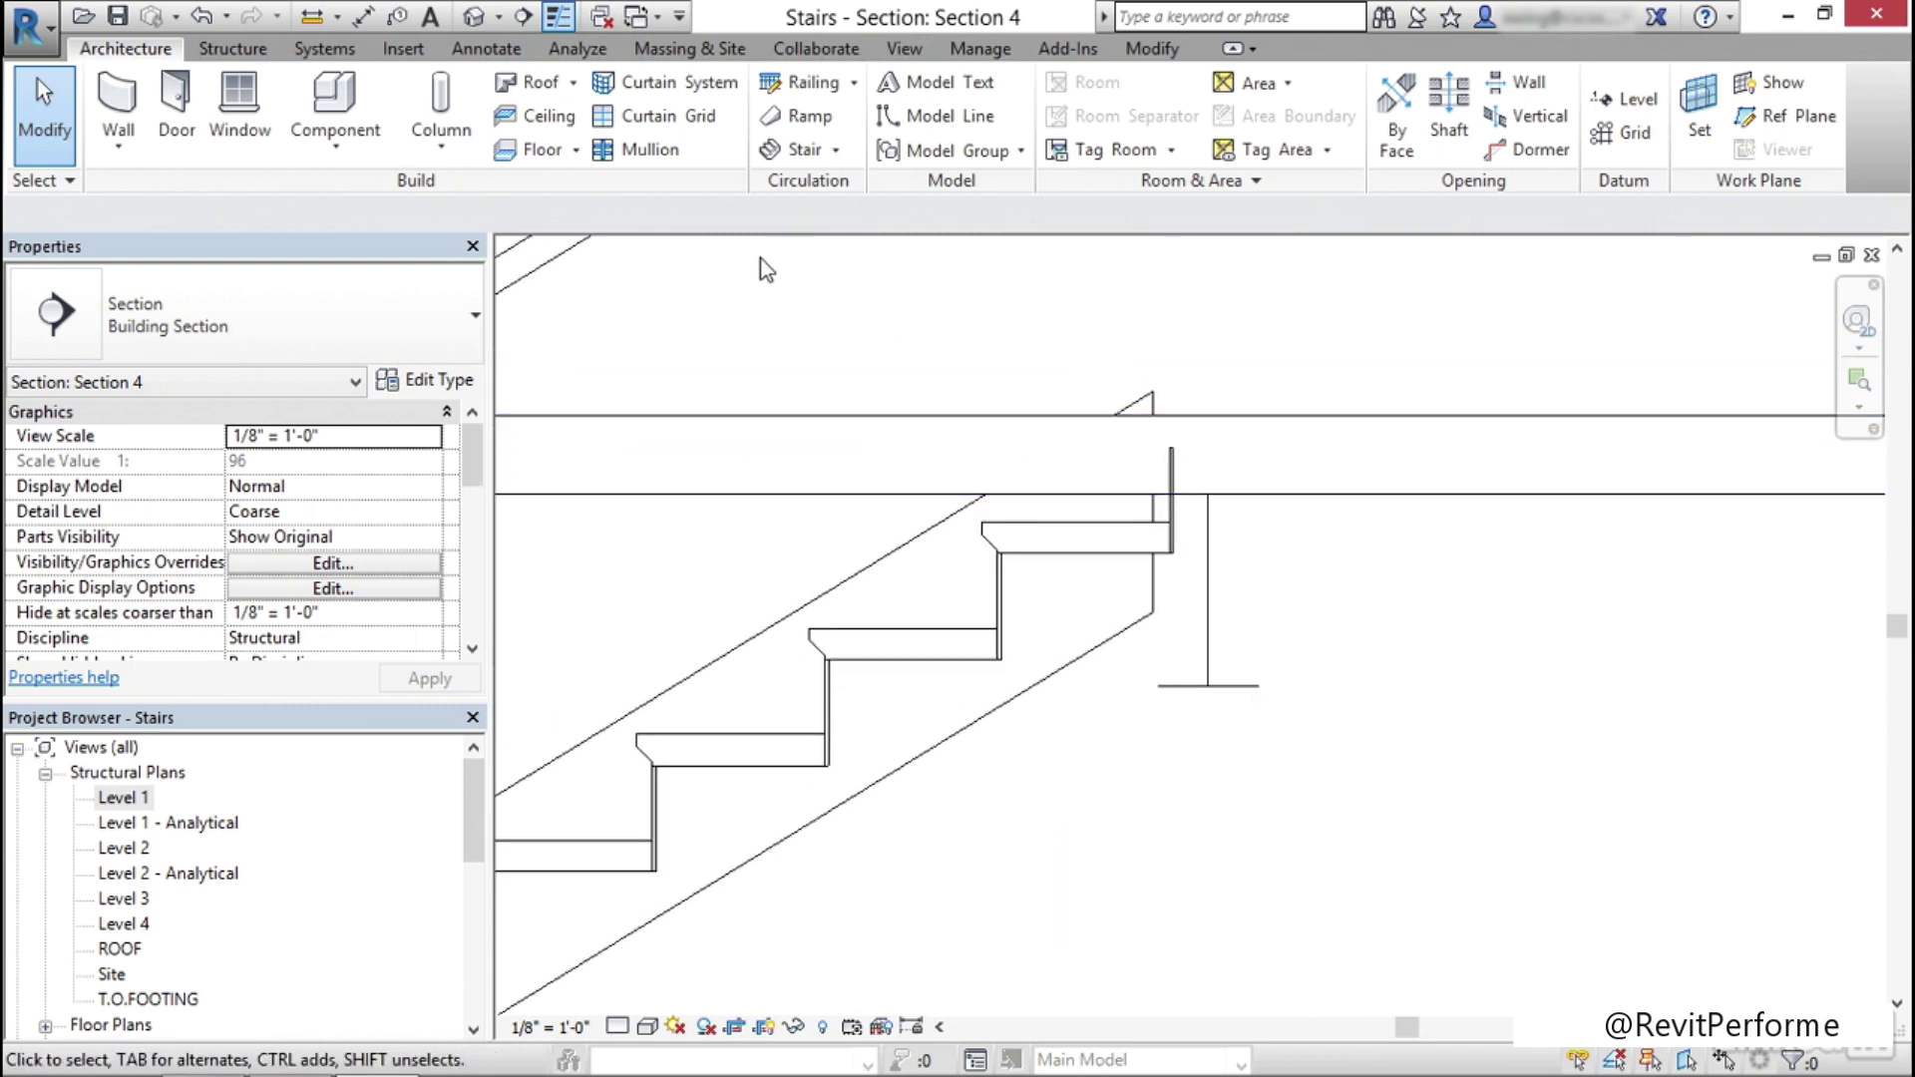
# Measure the vertical distance from the last tread to the floor's top surface, and from that tread to the one below
pyautogui.click(315, 20)
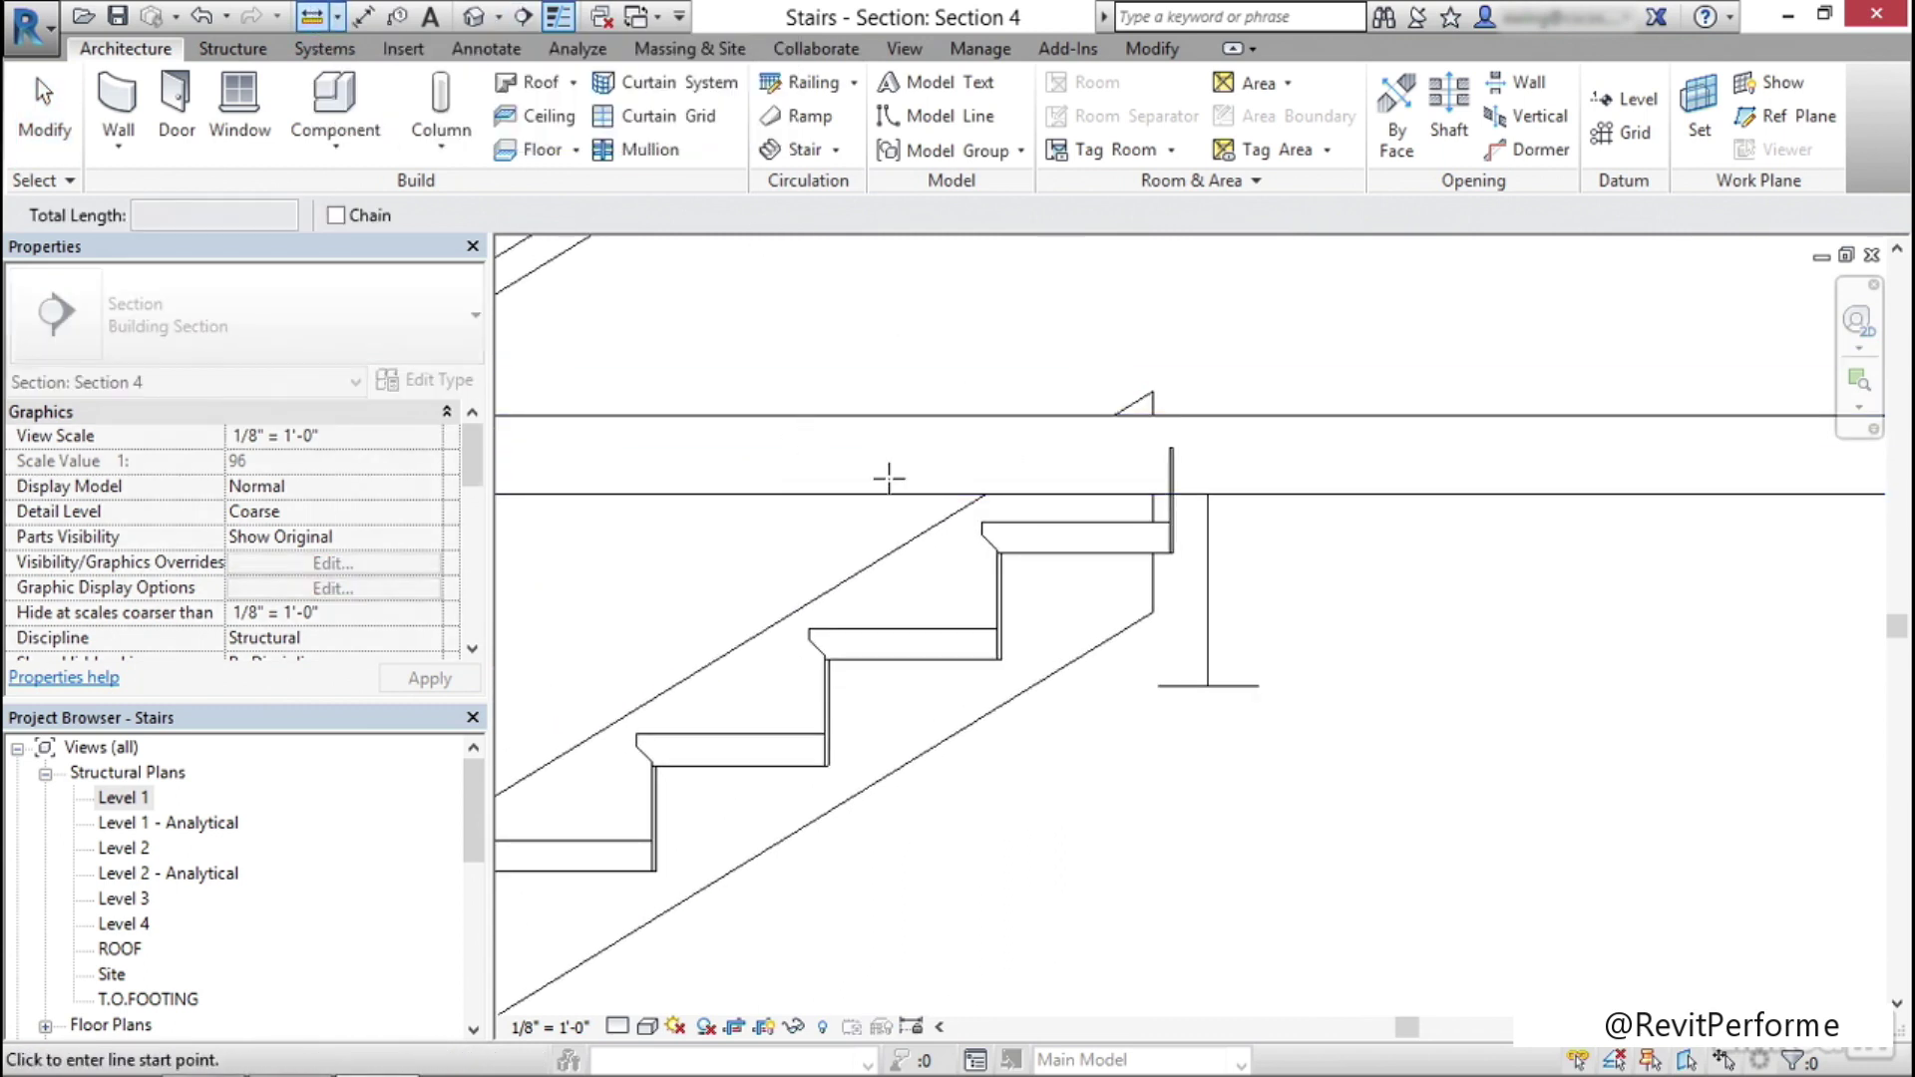
pyautogui.click(981, 521)
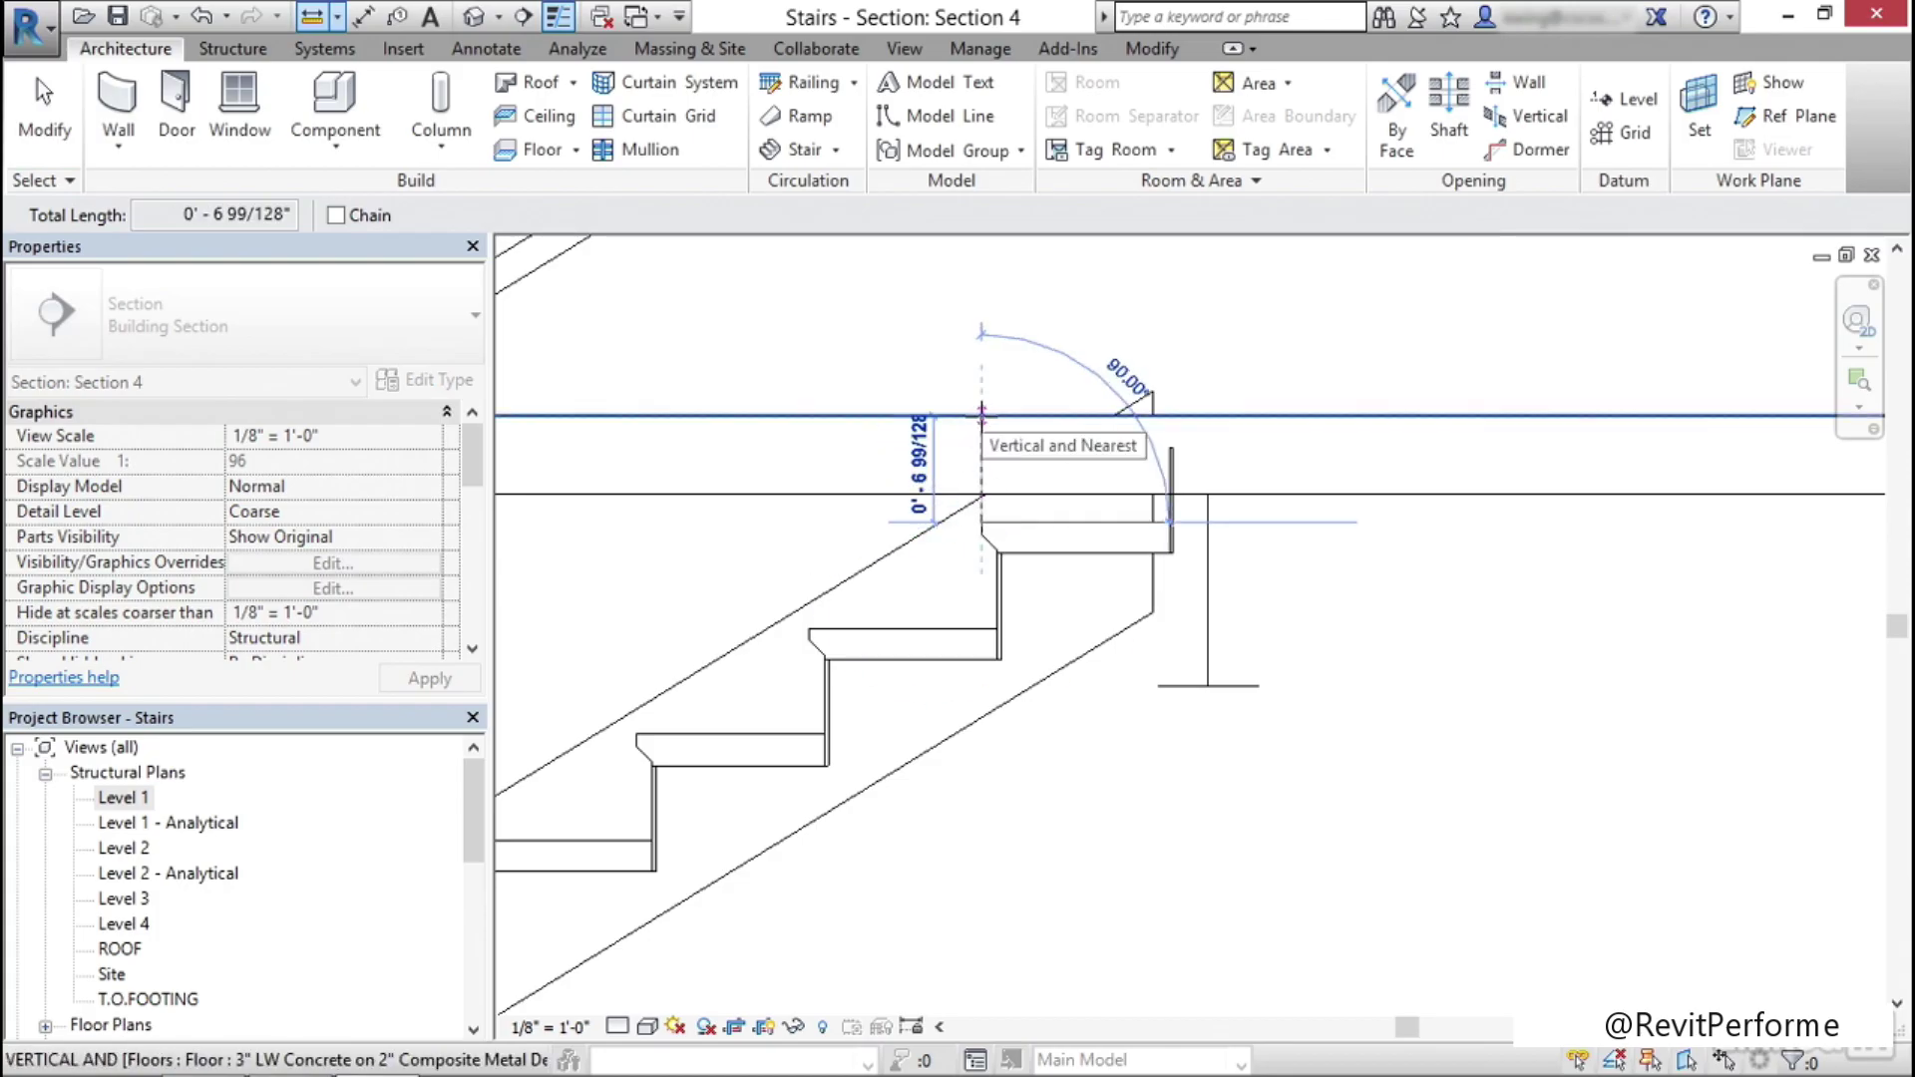
pyautogui.click(982, 415)
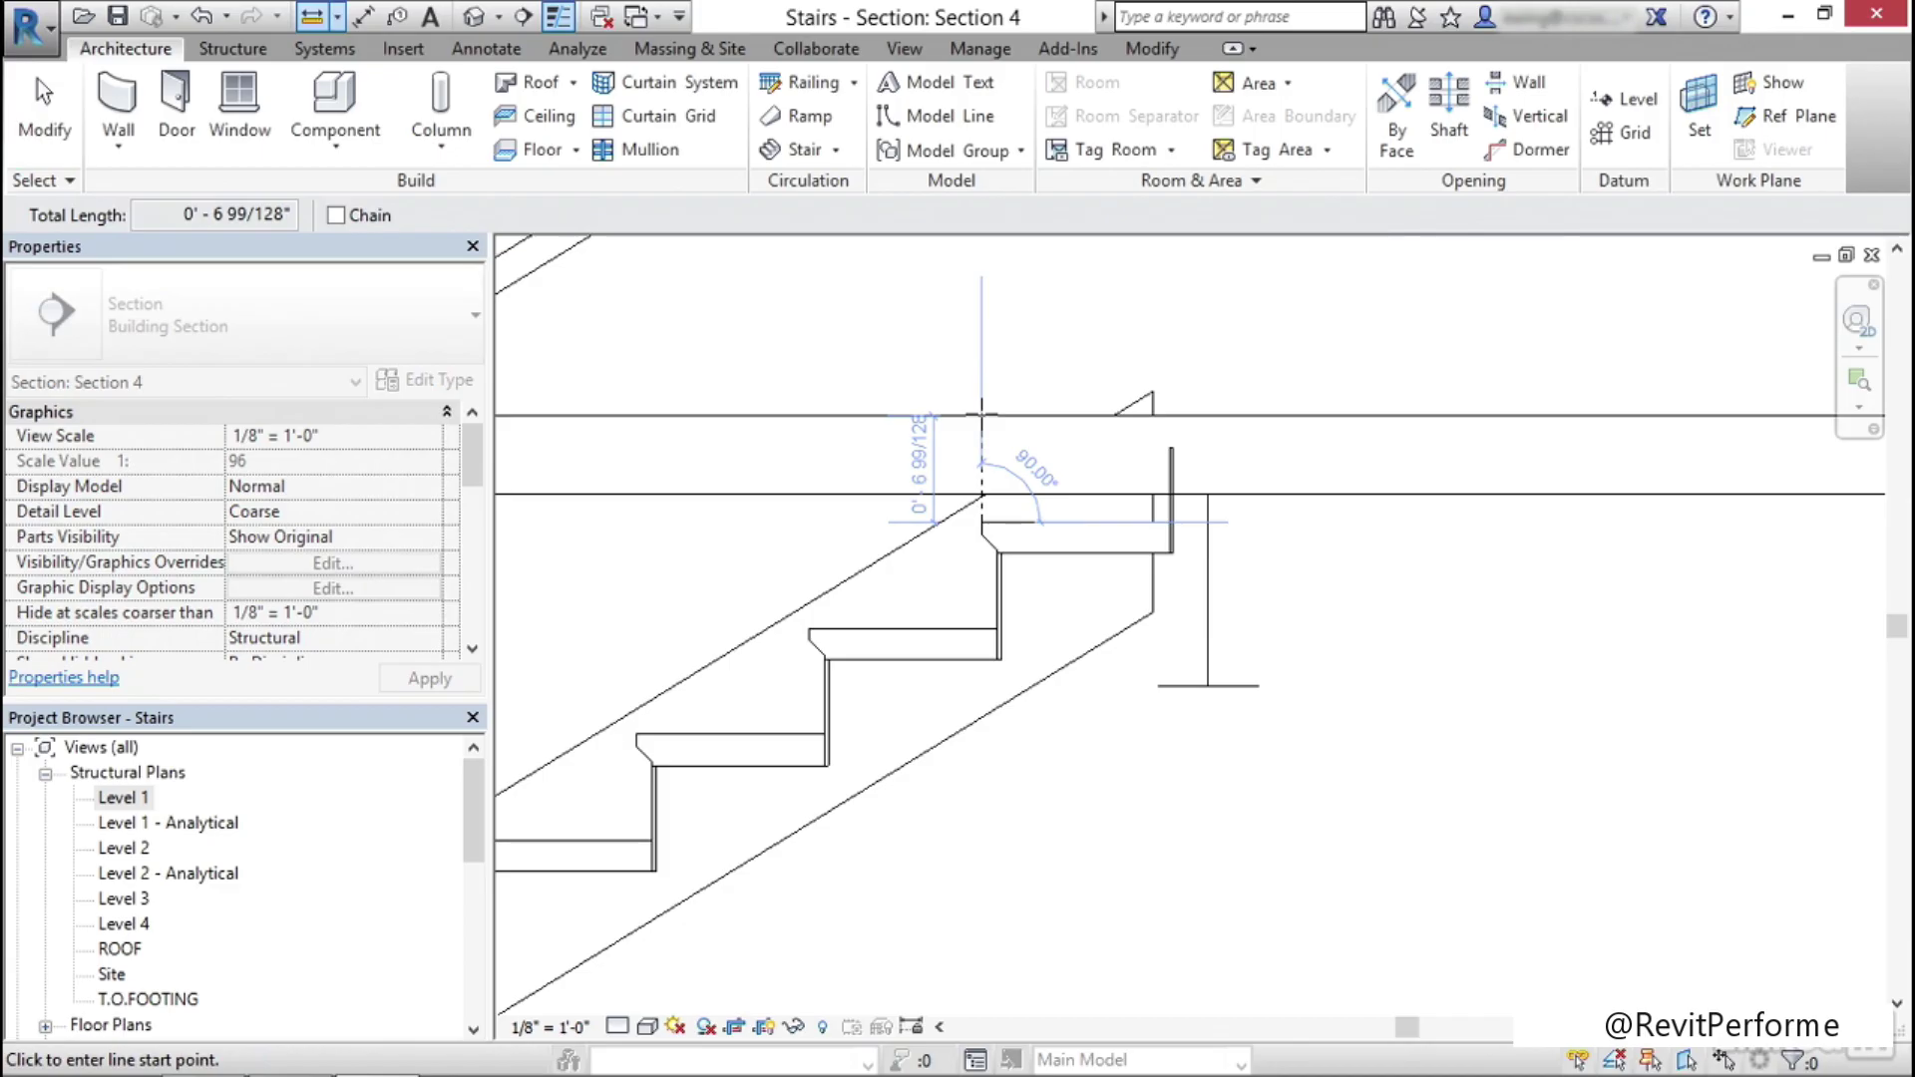
pyautogui.click(981, 522)
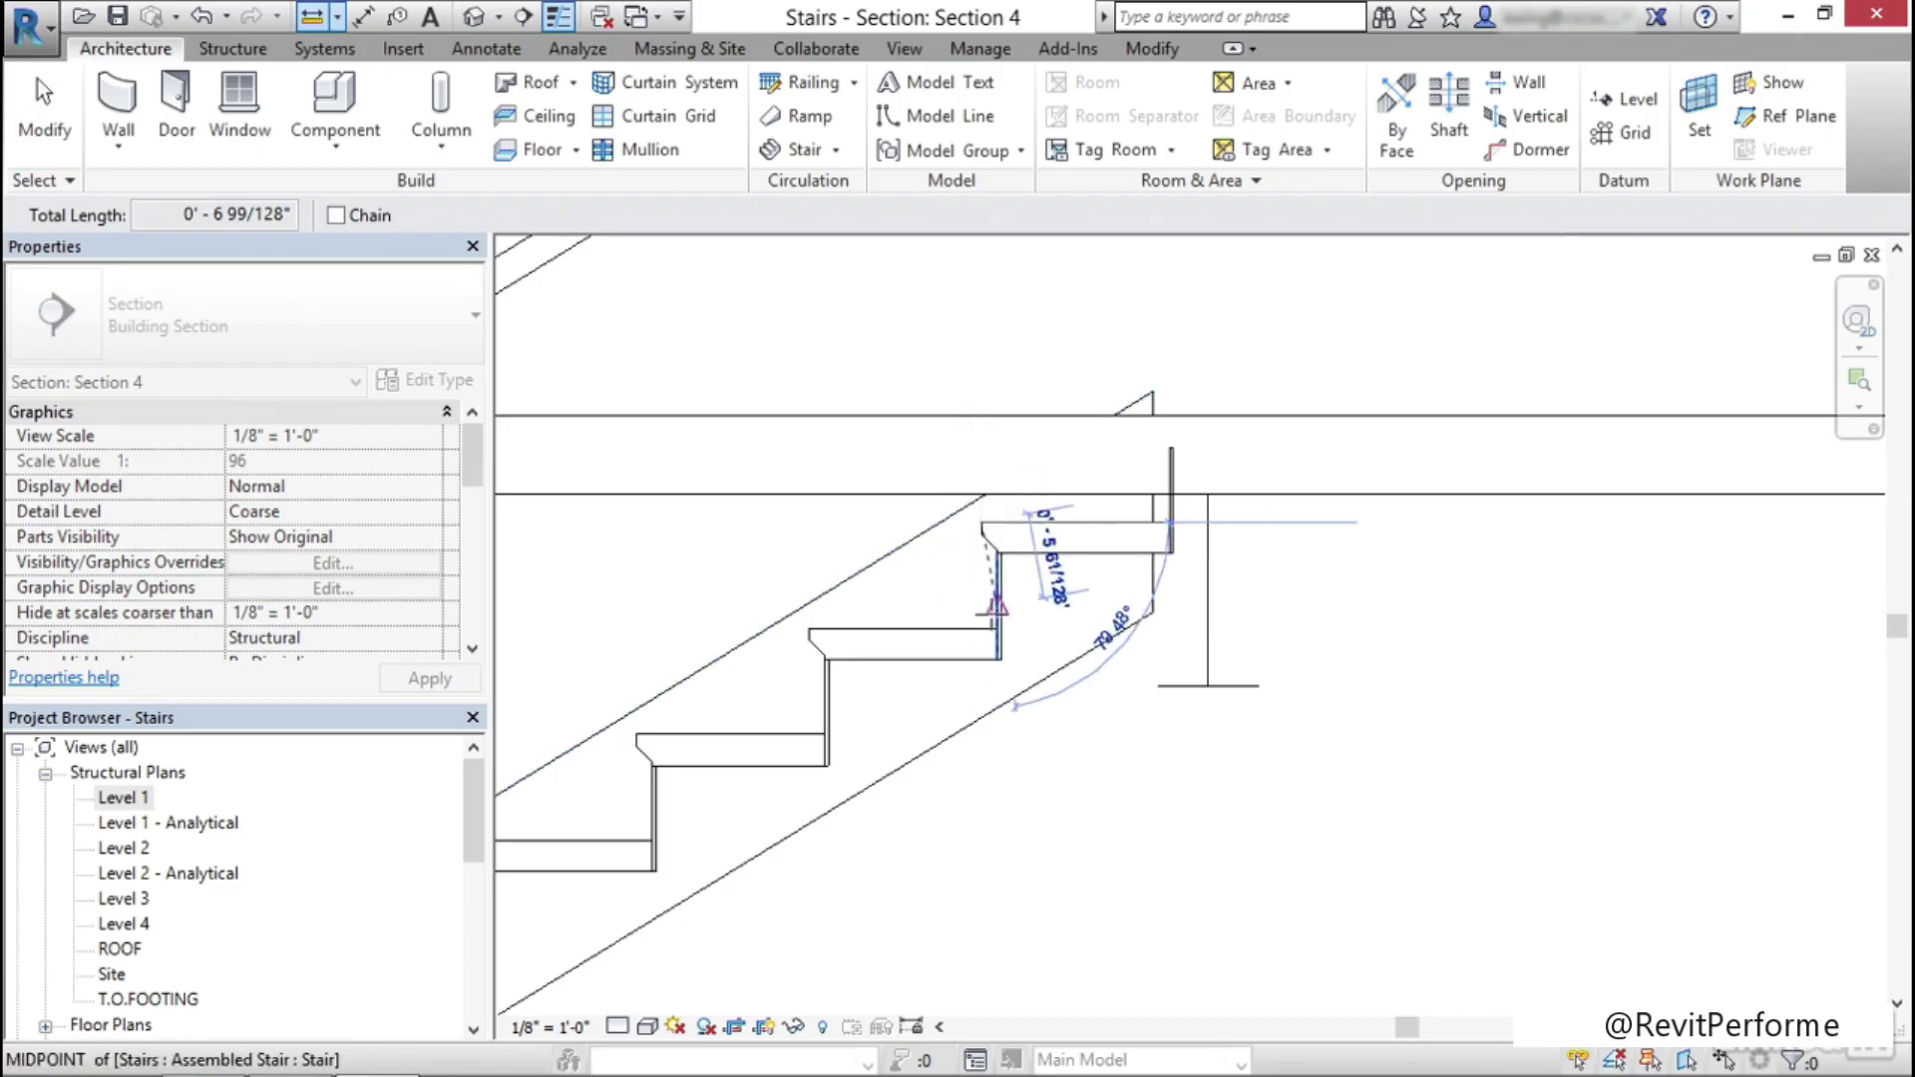
pyautogui.click(982, 628)
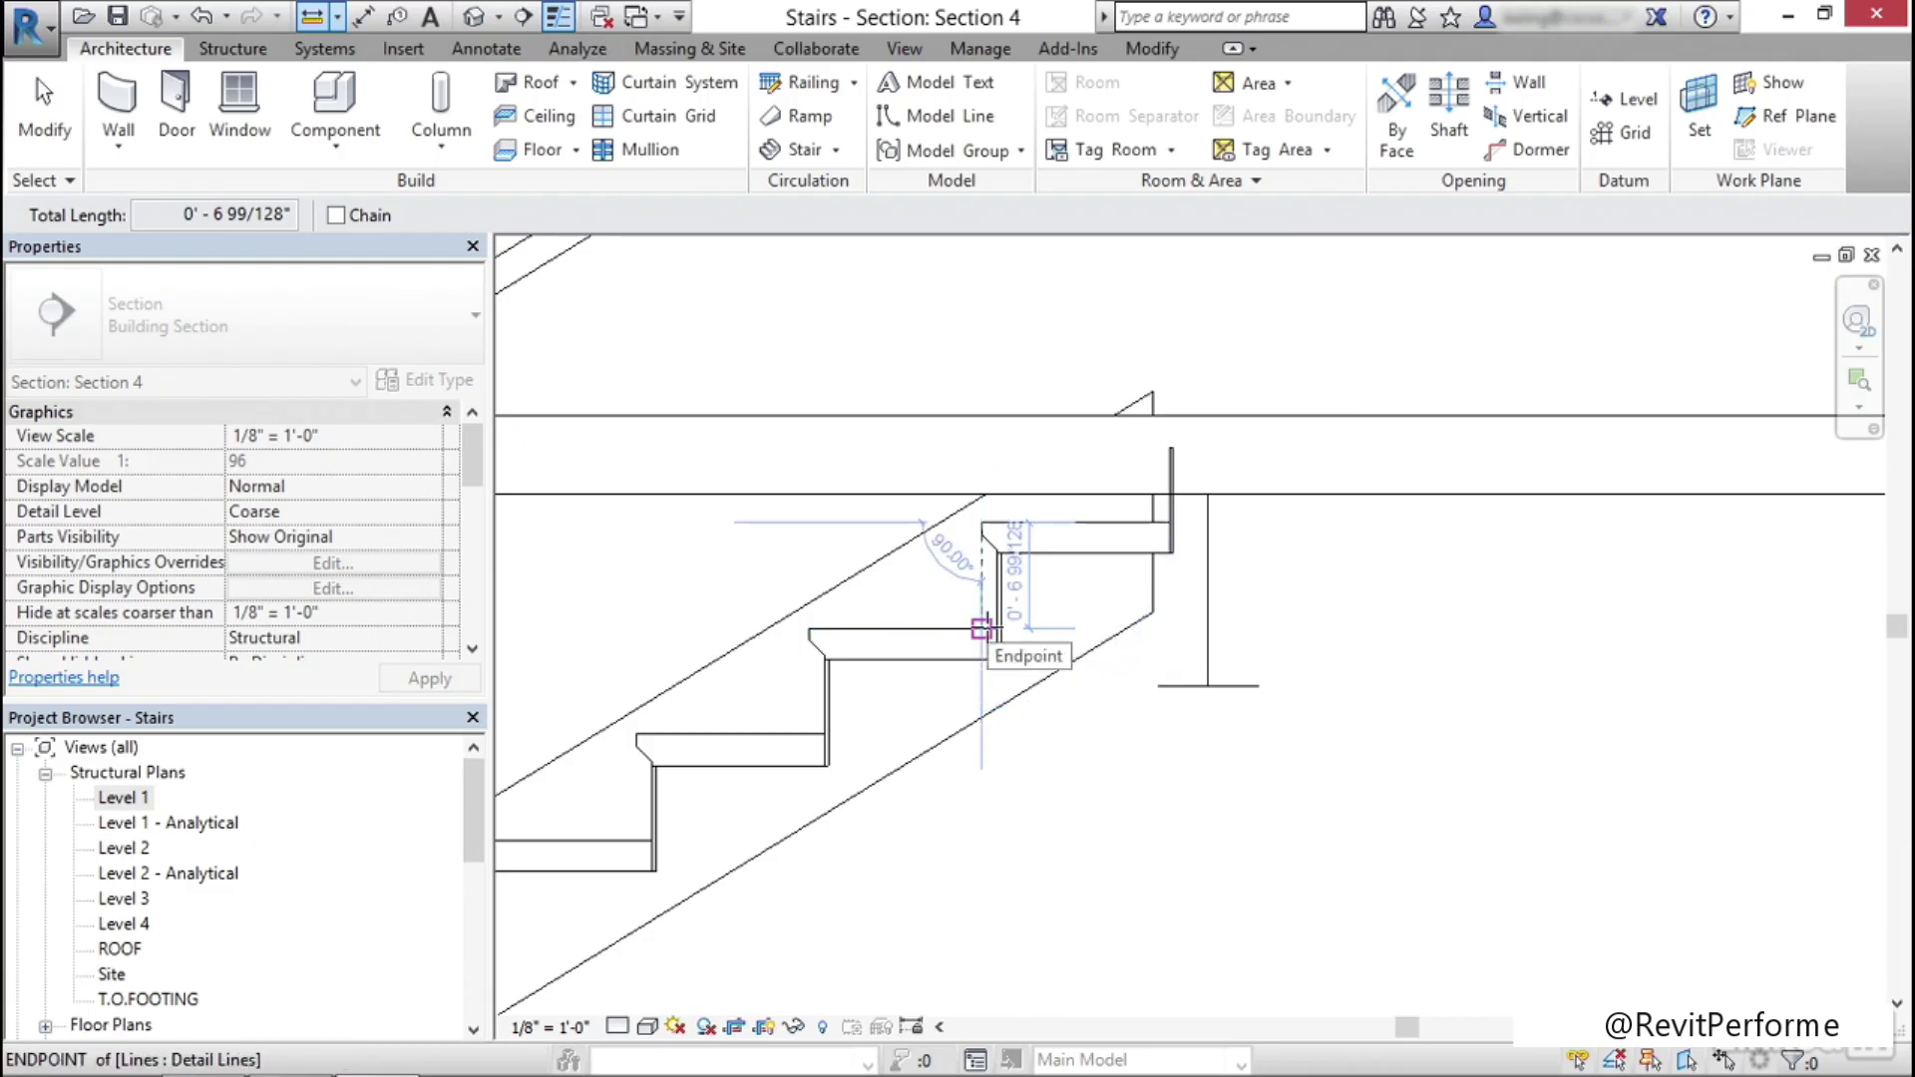
pyautogui.press('Escape')
pyautogui.press('Escape')
# Return to the Level 1 structural plan and copy the stair, pasting it aligned to Level 2
pyautogui.scroll(-6, 997, 631)
pyautogui.moveTo(1023, 626); pyautogui.dragTo(1078, 528, button='middle')
pyautogui.scroll(1, 1037, 571)
pyautogui.hotkey('ctrl', 'Tab')
pyautogui.moveTo(1167, 642); pyautogui.dragTo(987, 684, button='middle')
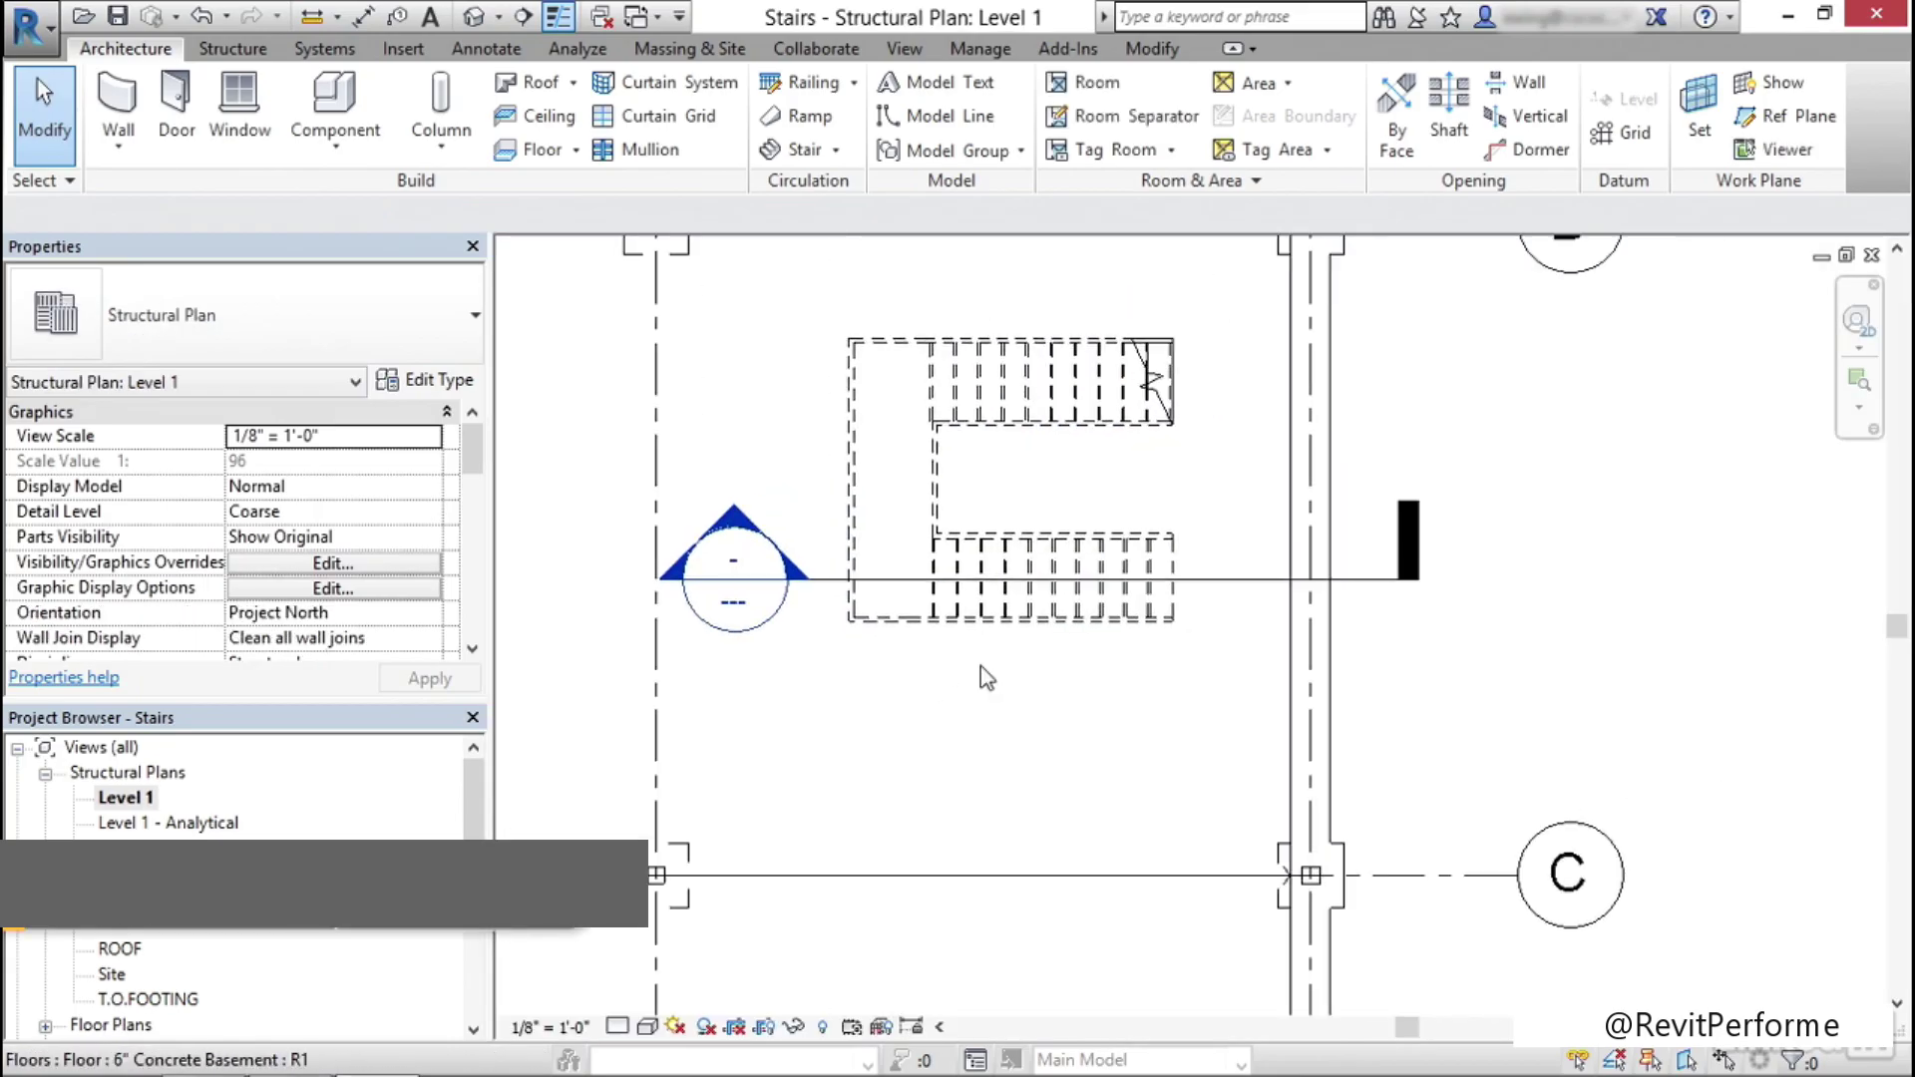
pyautogui.scroll(-4, 1010, 676)
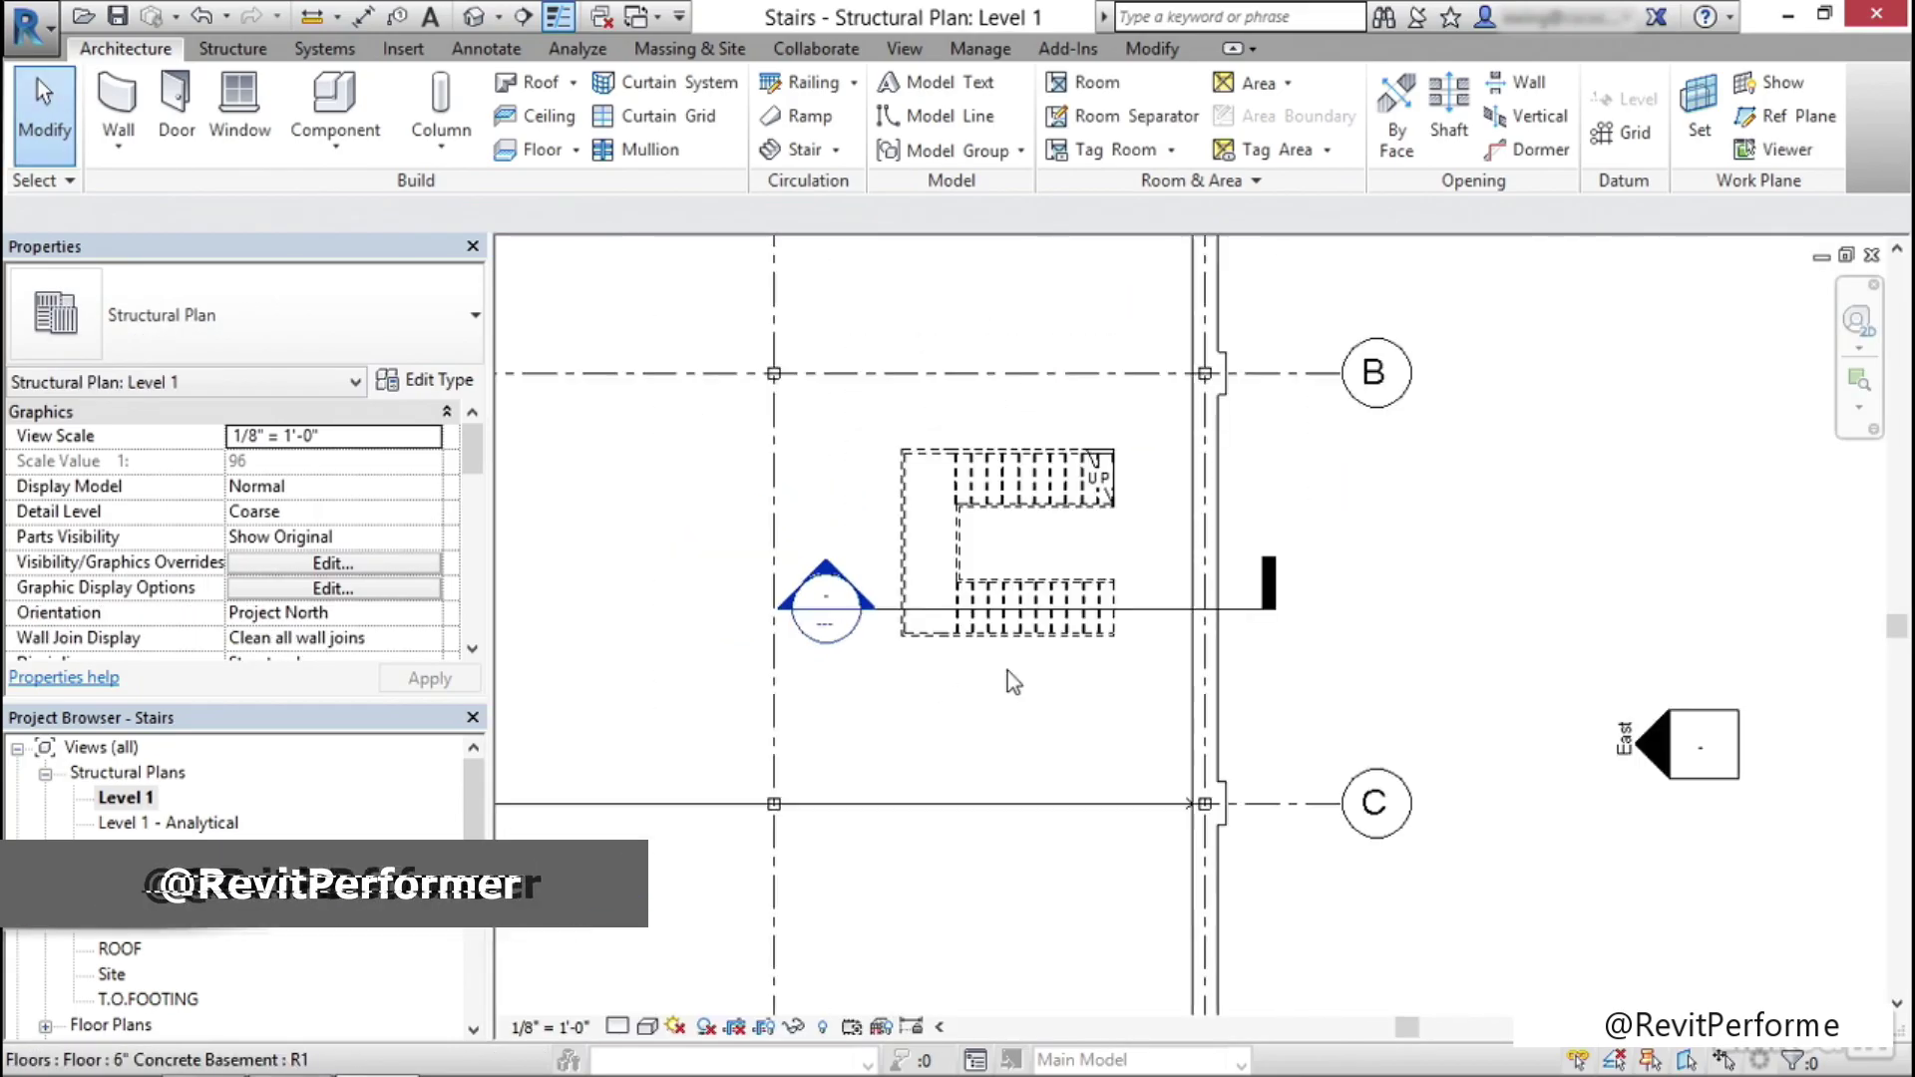
pyautogui.click(1004, 555)
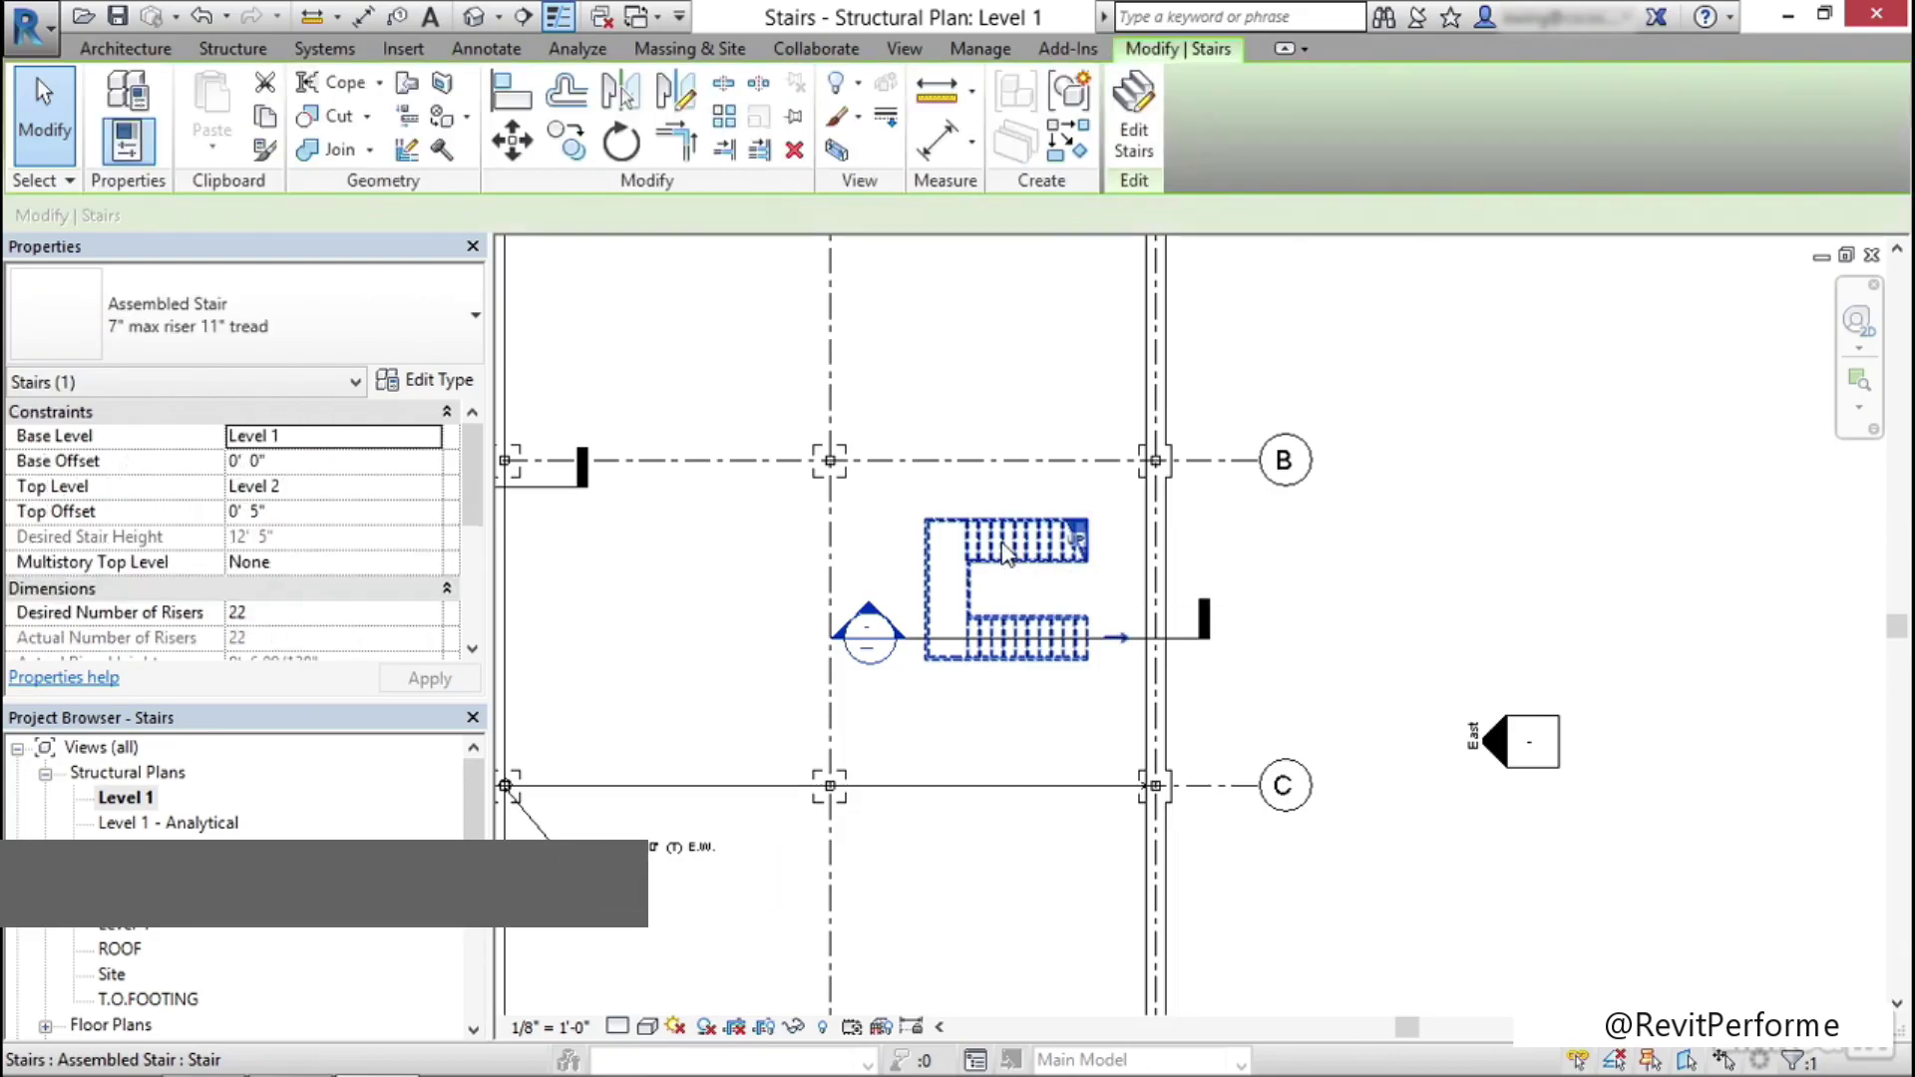
pyautogui.click(265, 122)
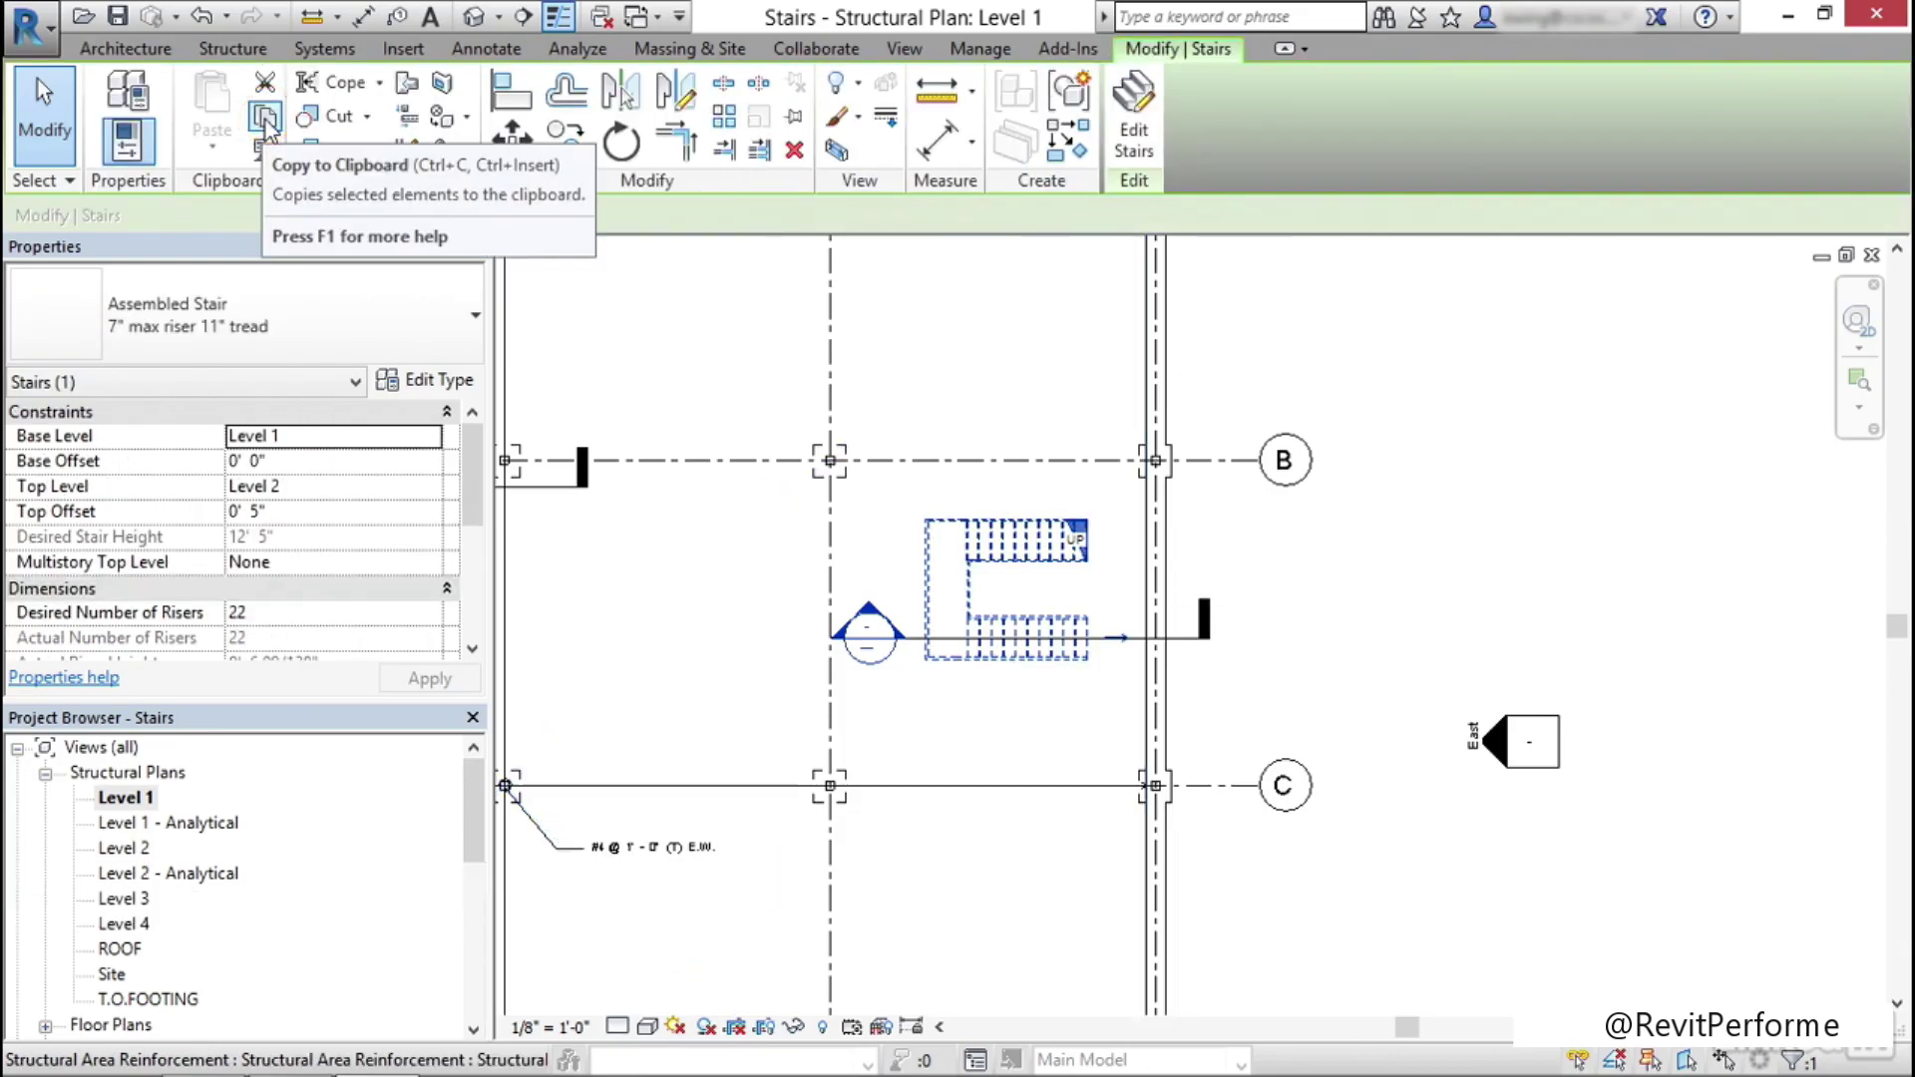
pyautogui.click(215, 149)
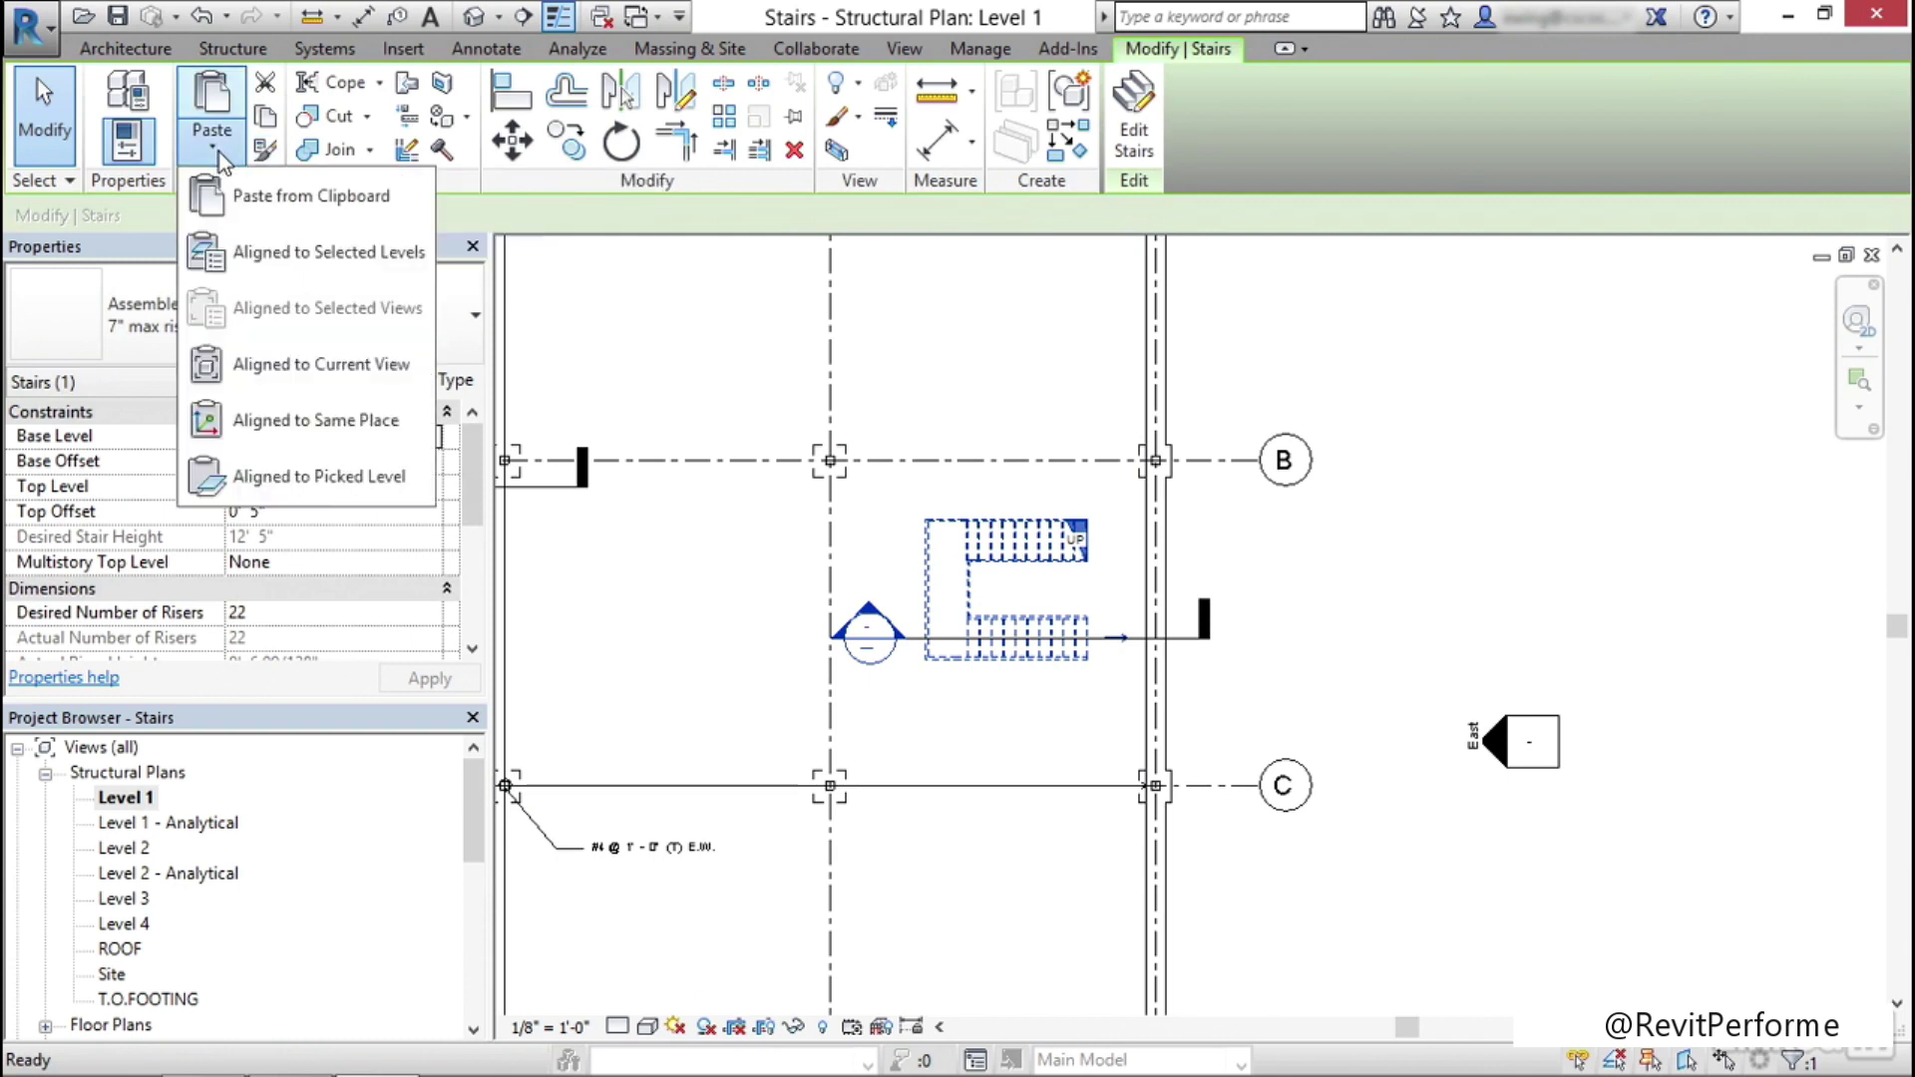
pyautogui.click(349, 257)
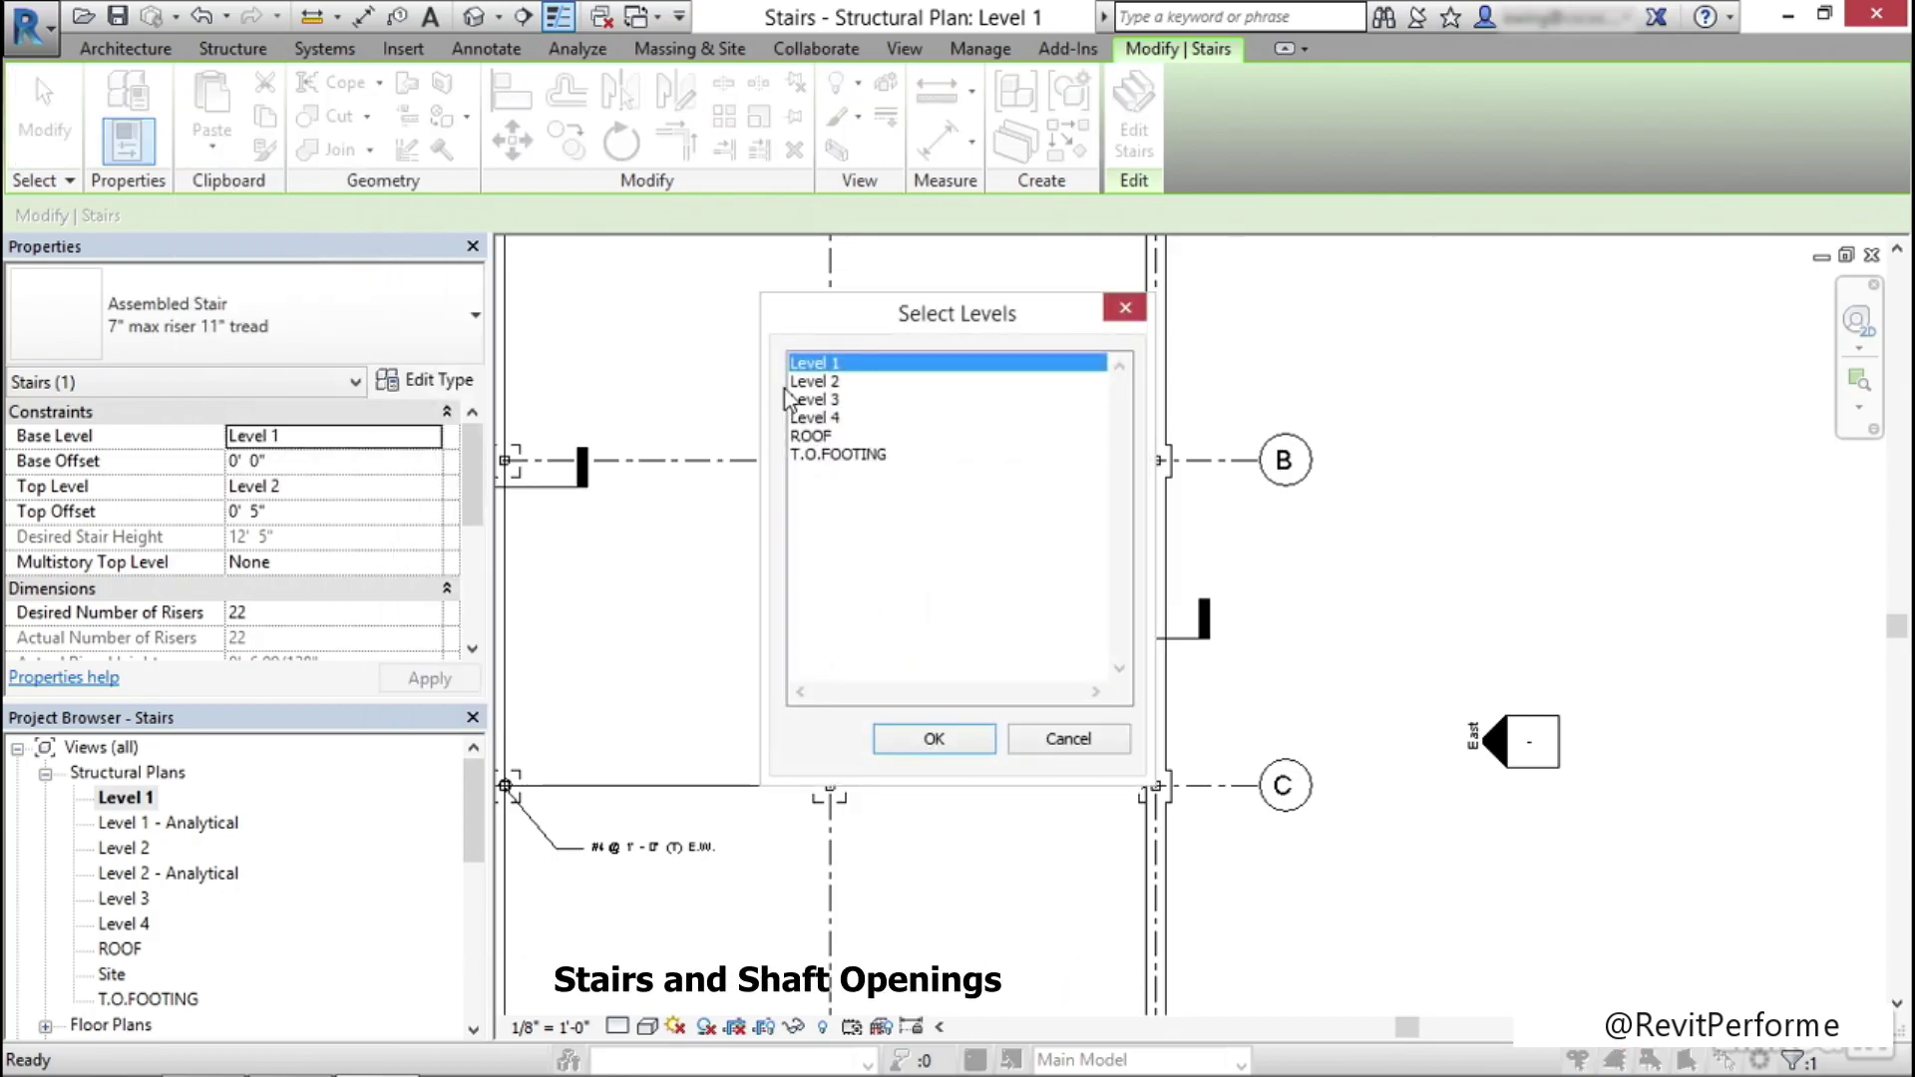
pyautogui.click(833, 382)
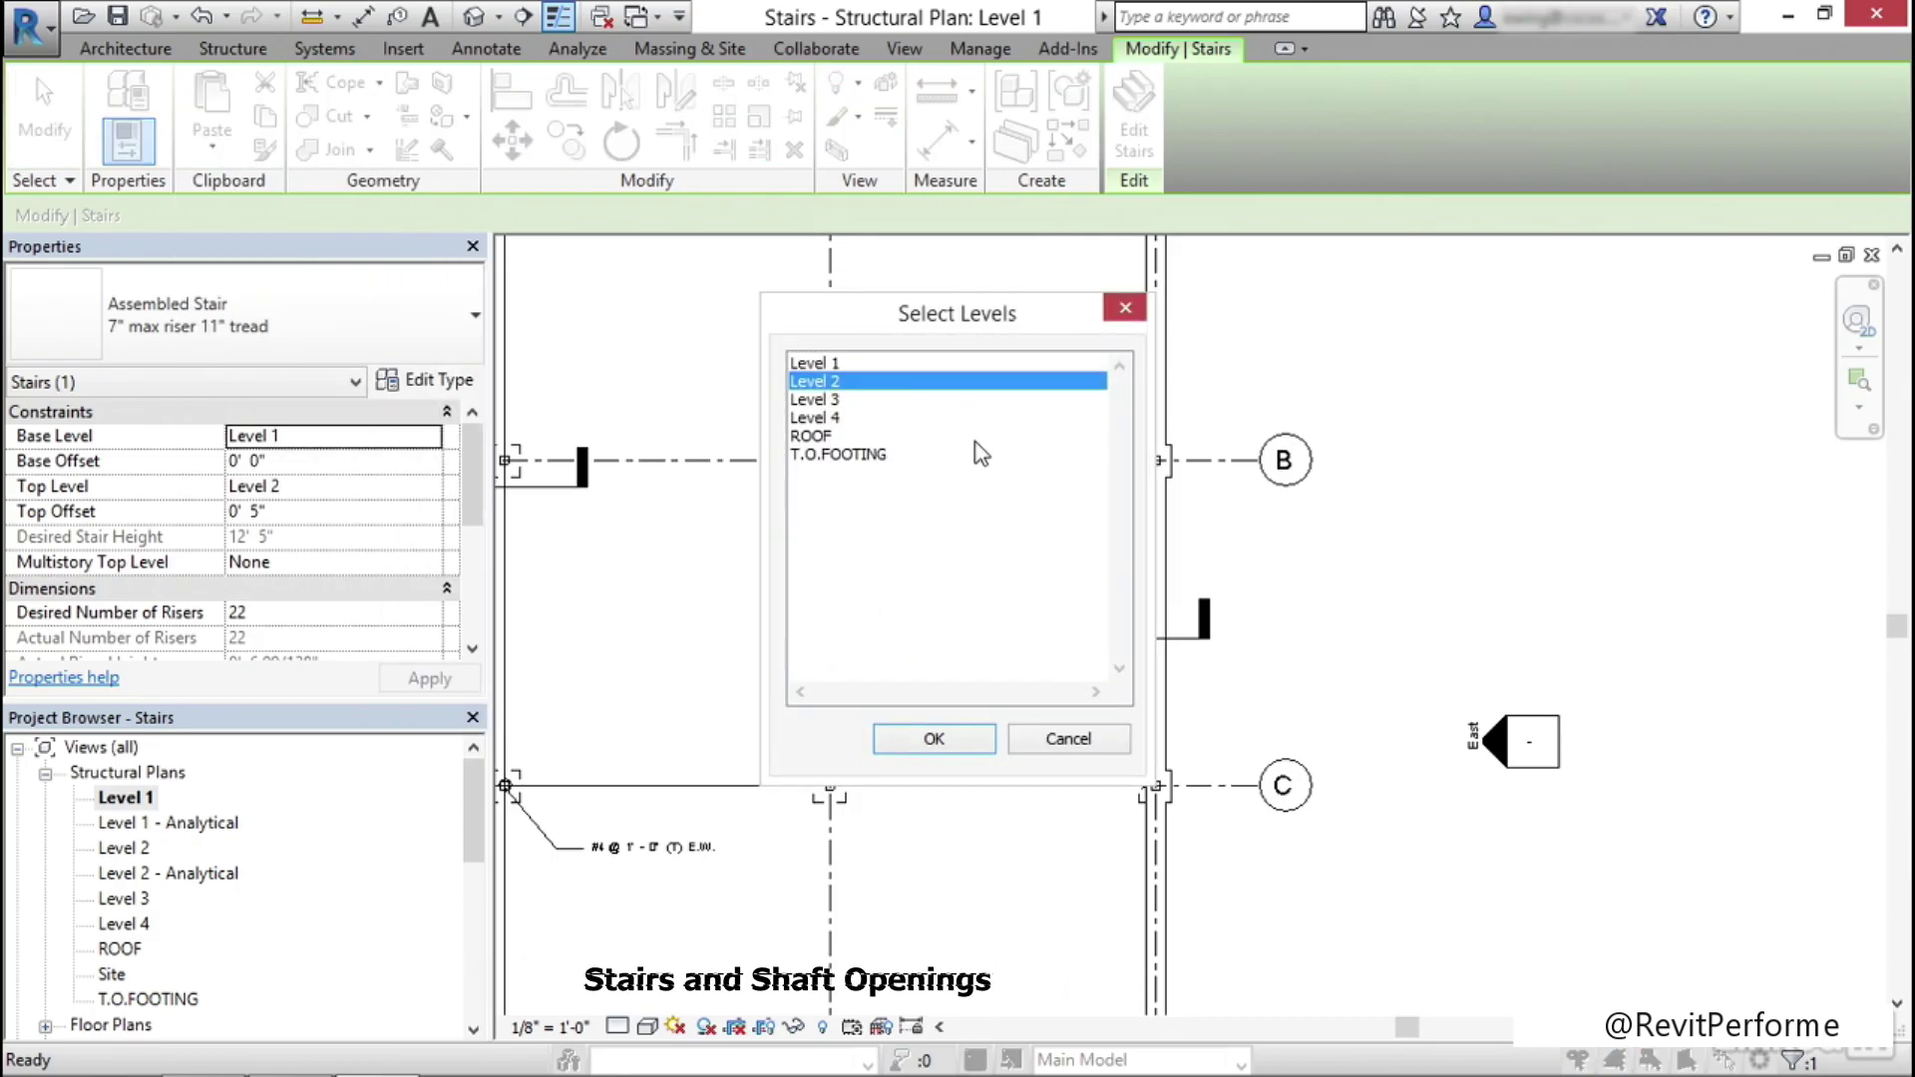
pyautogui.click(949, 741)
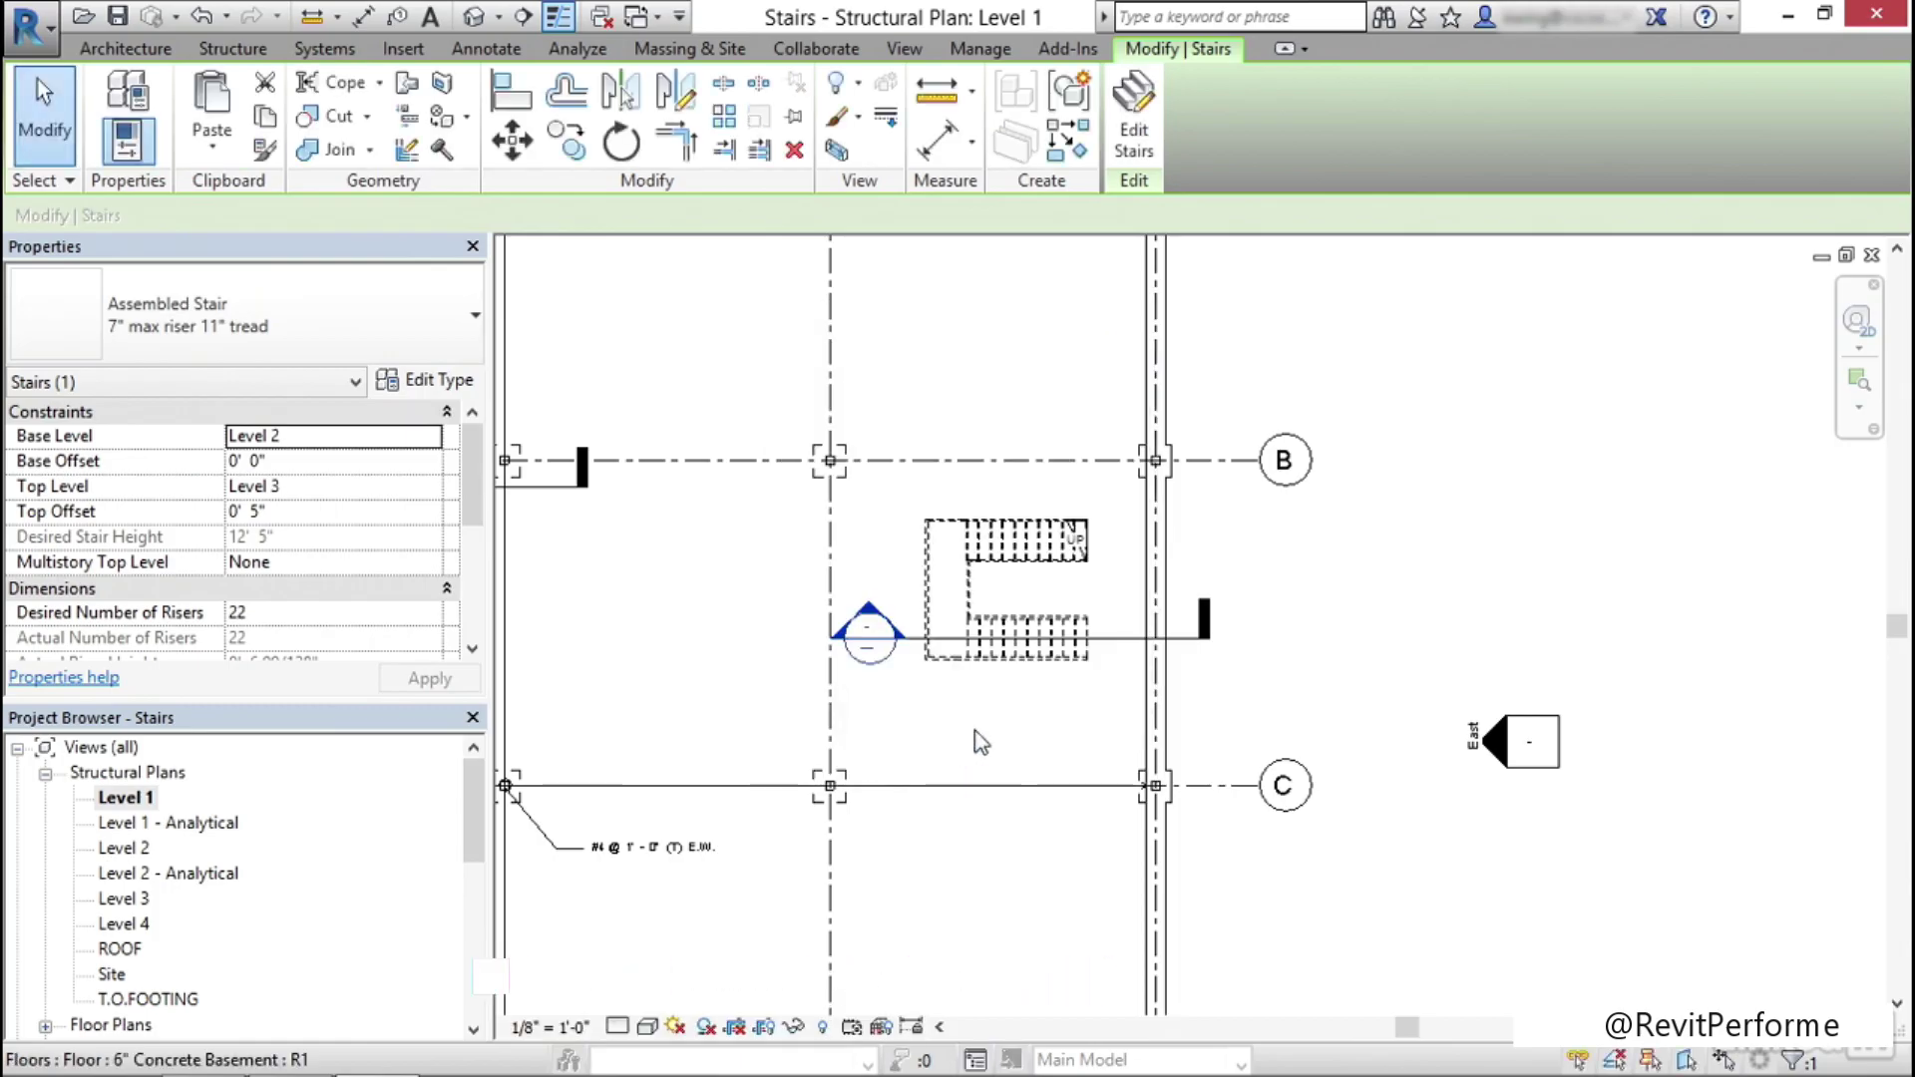
# Open the Level 2 structural plan and edit the pasted stair, setting its base offset to 0' 5"
pyautogui.moveTo(1069, 720); pyautogui.dragTo(995, 700, button='middle')
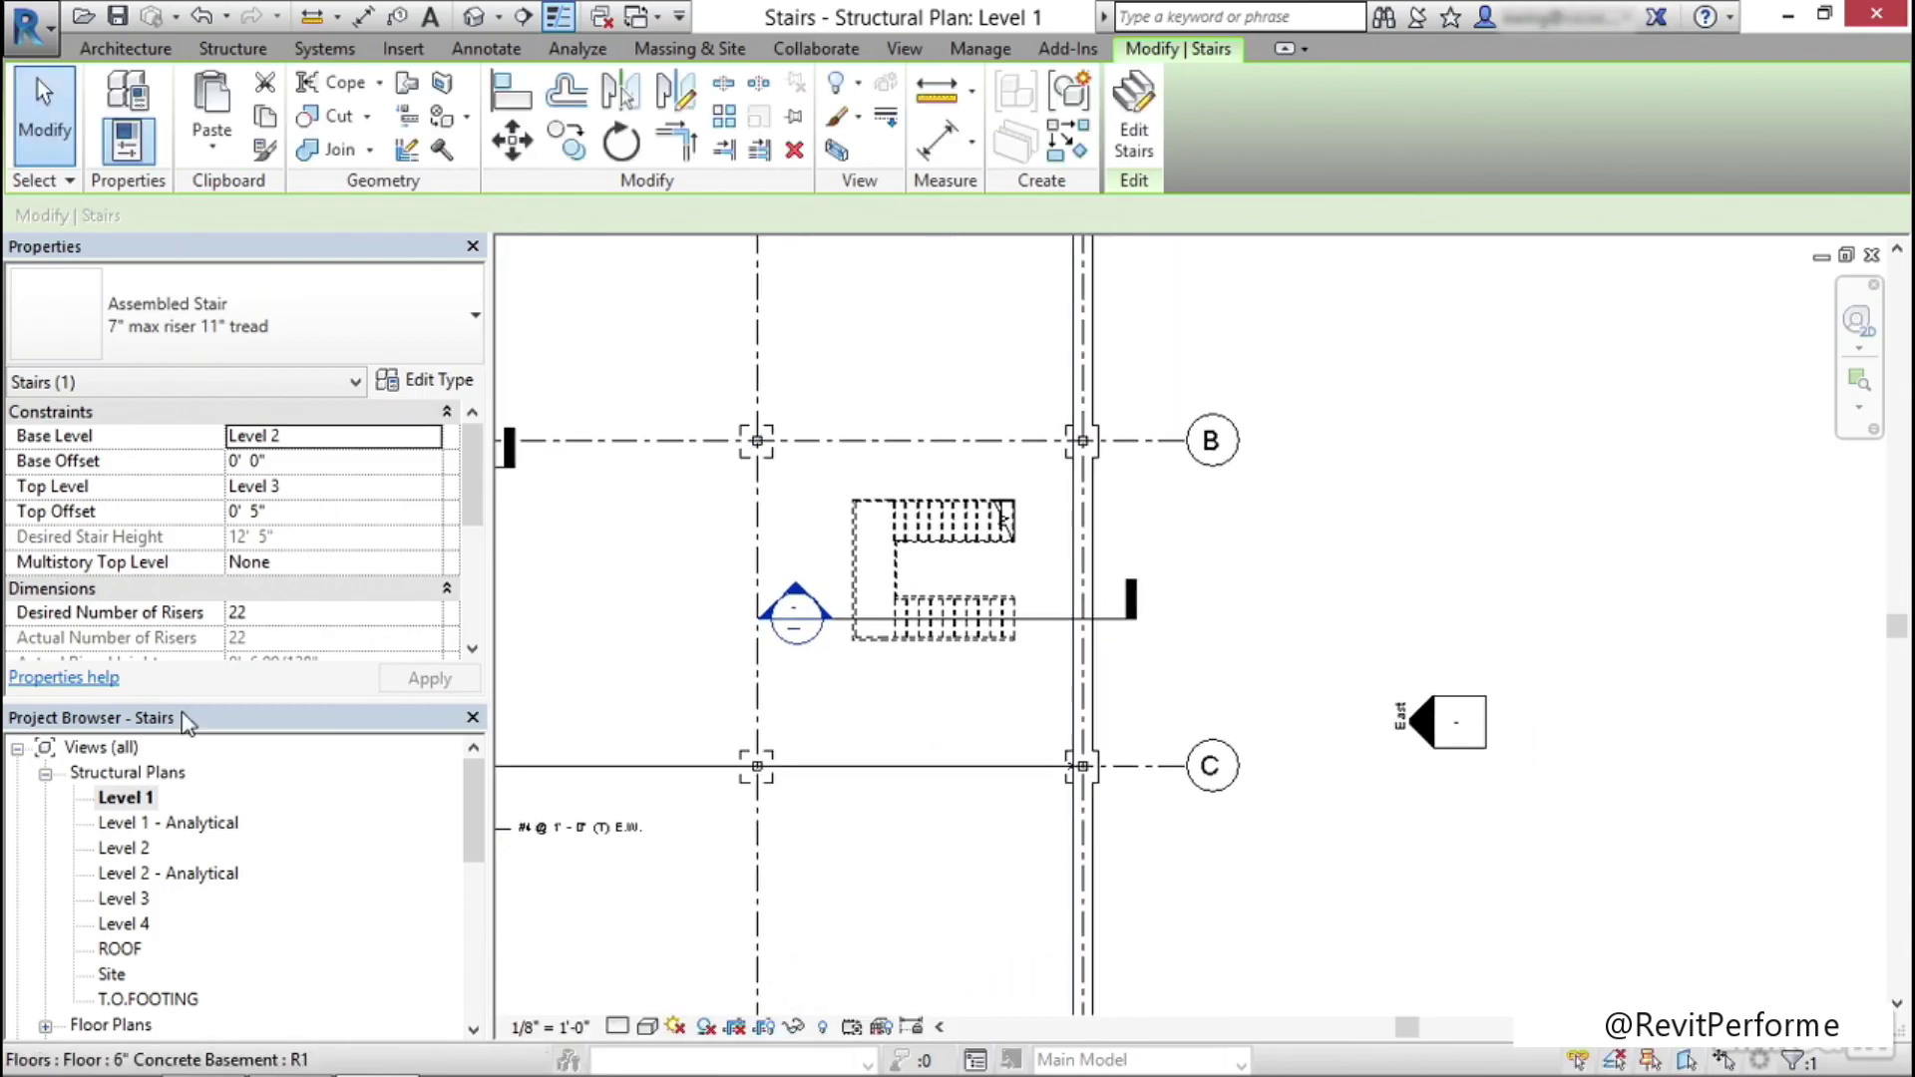
pyautogui.doubleClick(137, 849)
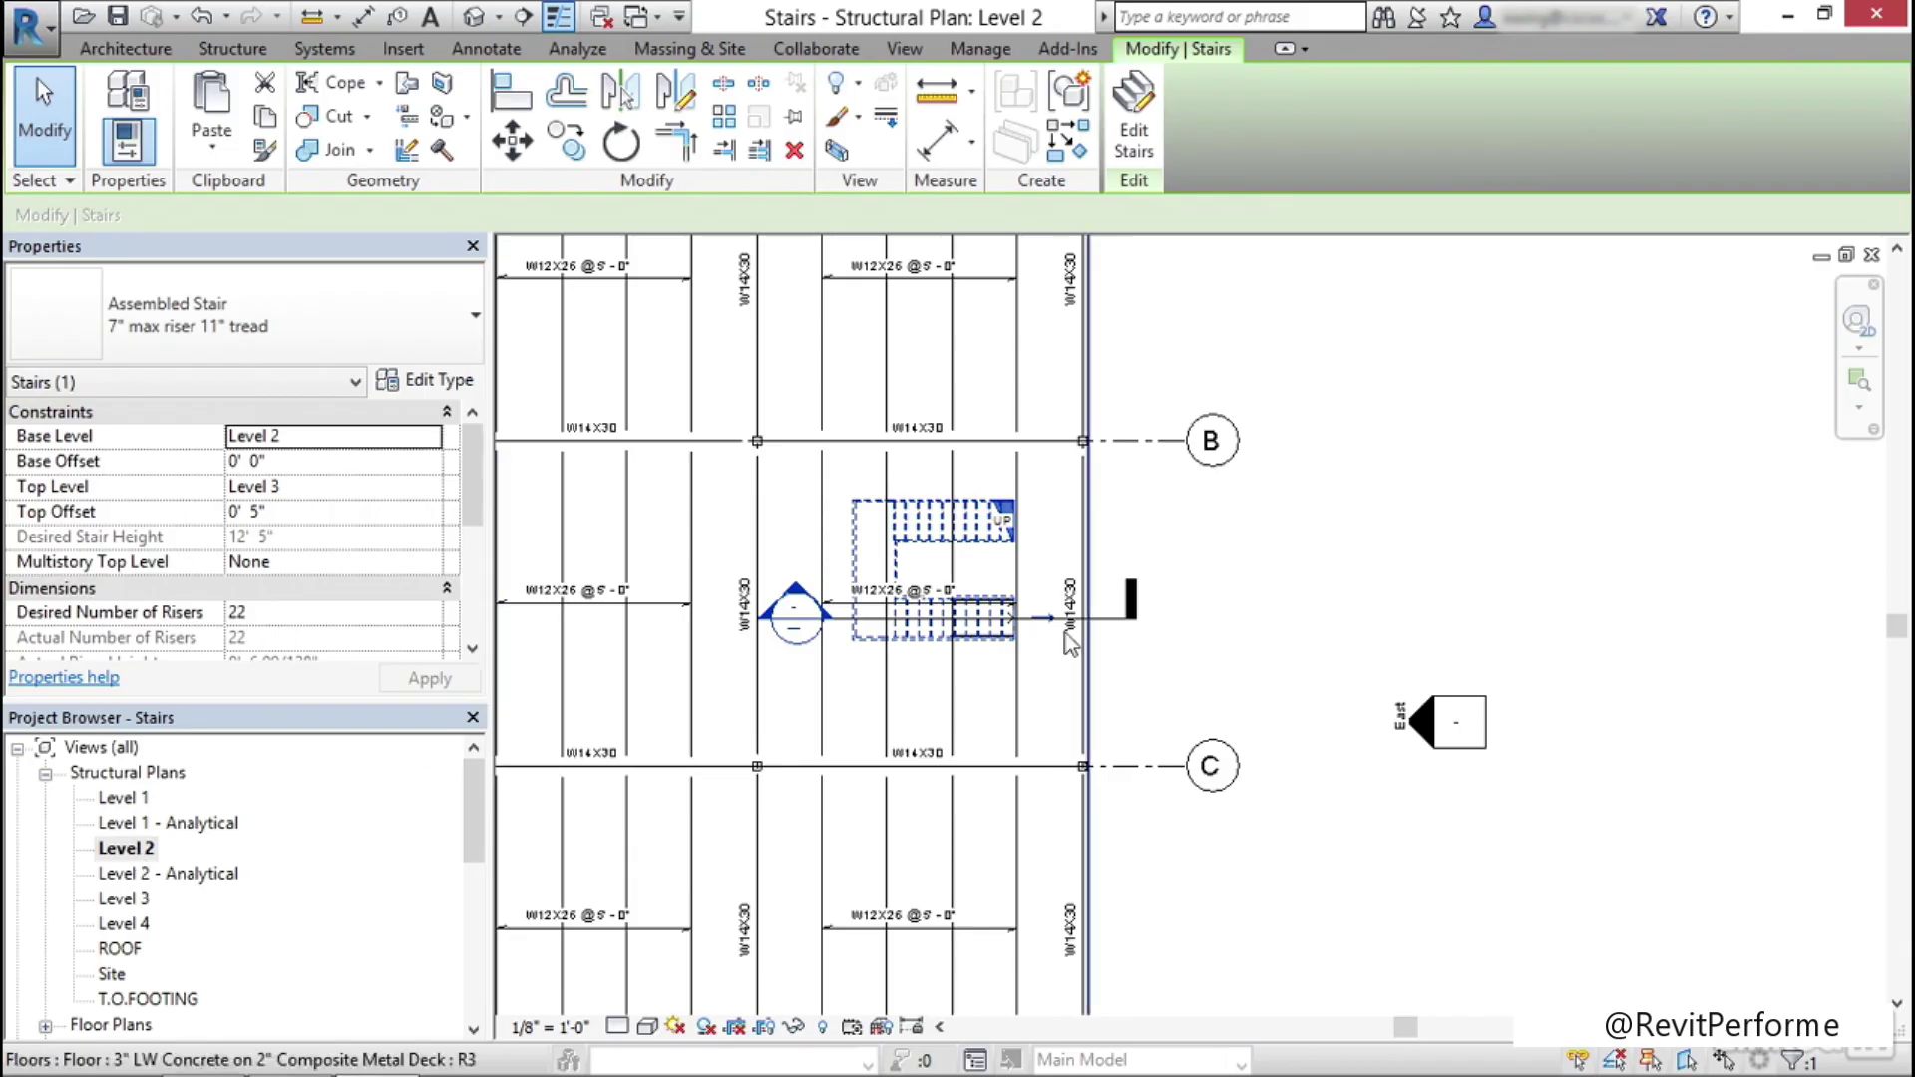
pyautogui.click(1255, 561)
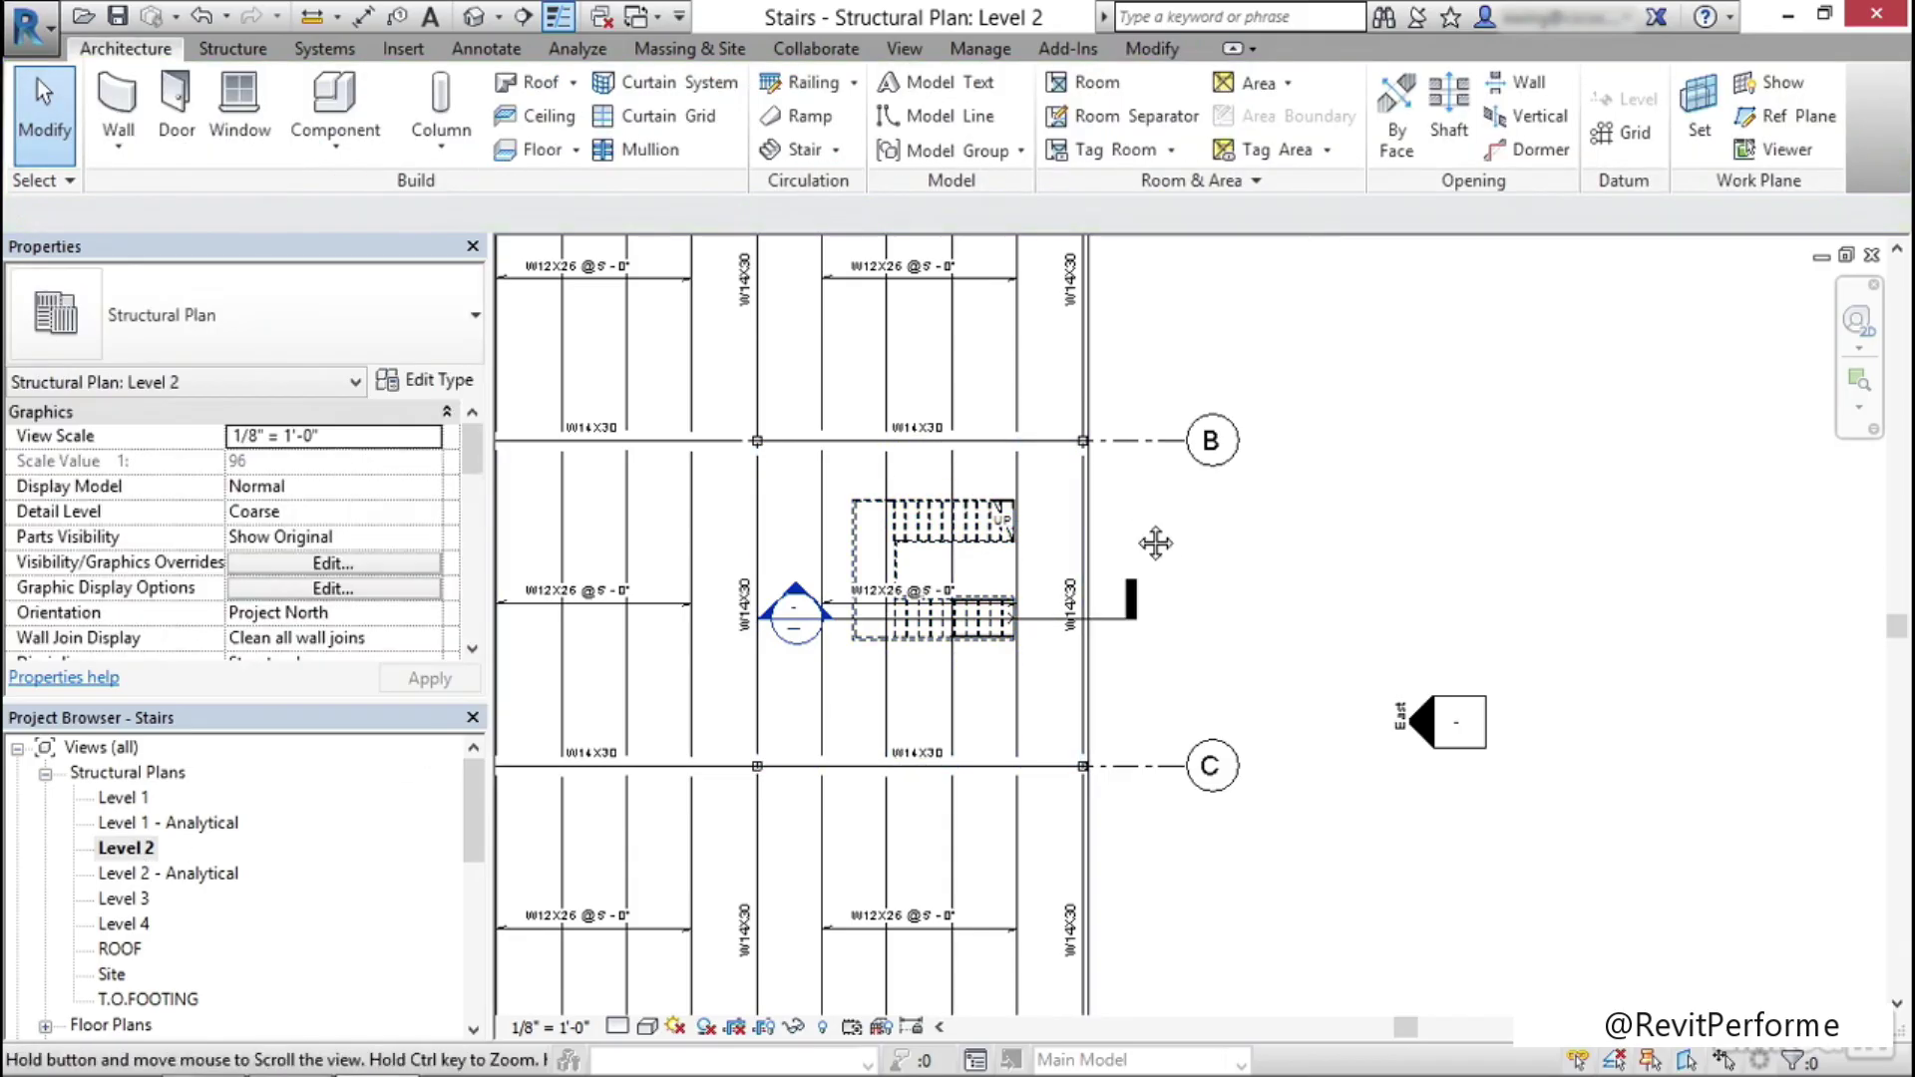
pyautogui.scroll(3, 1041, 582)
pyautogui.click(864, 491)
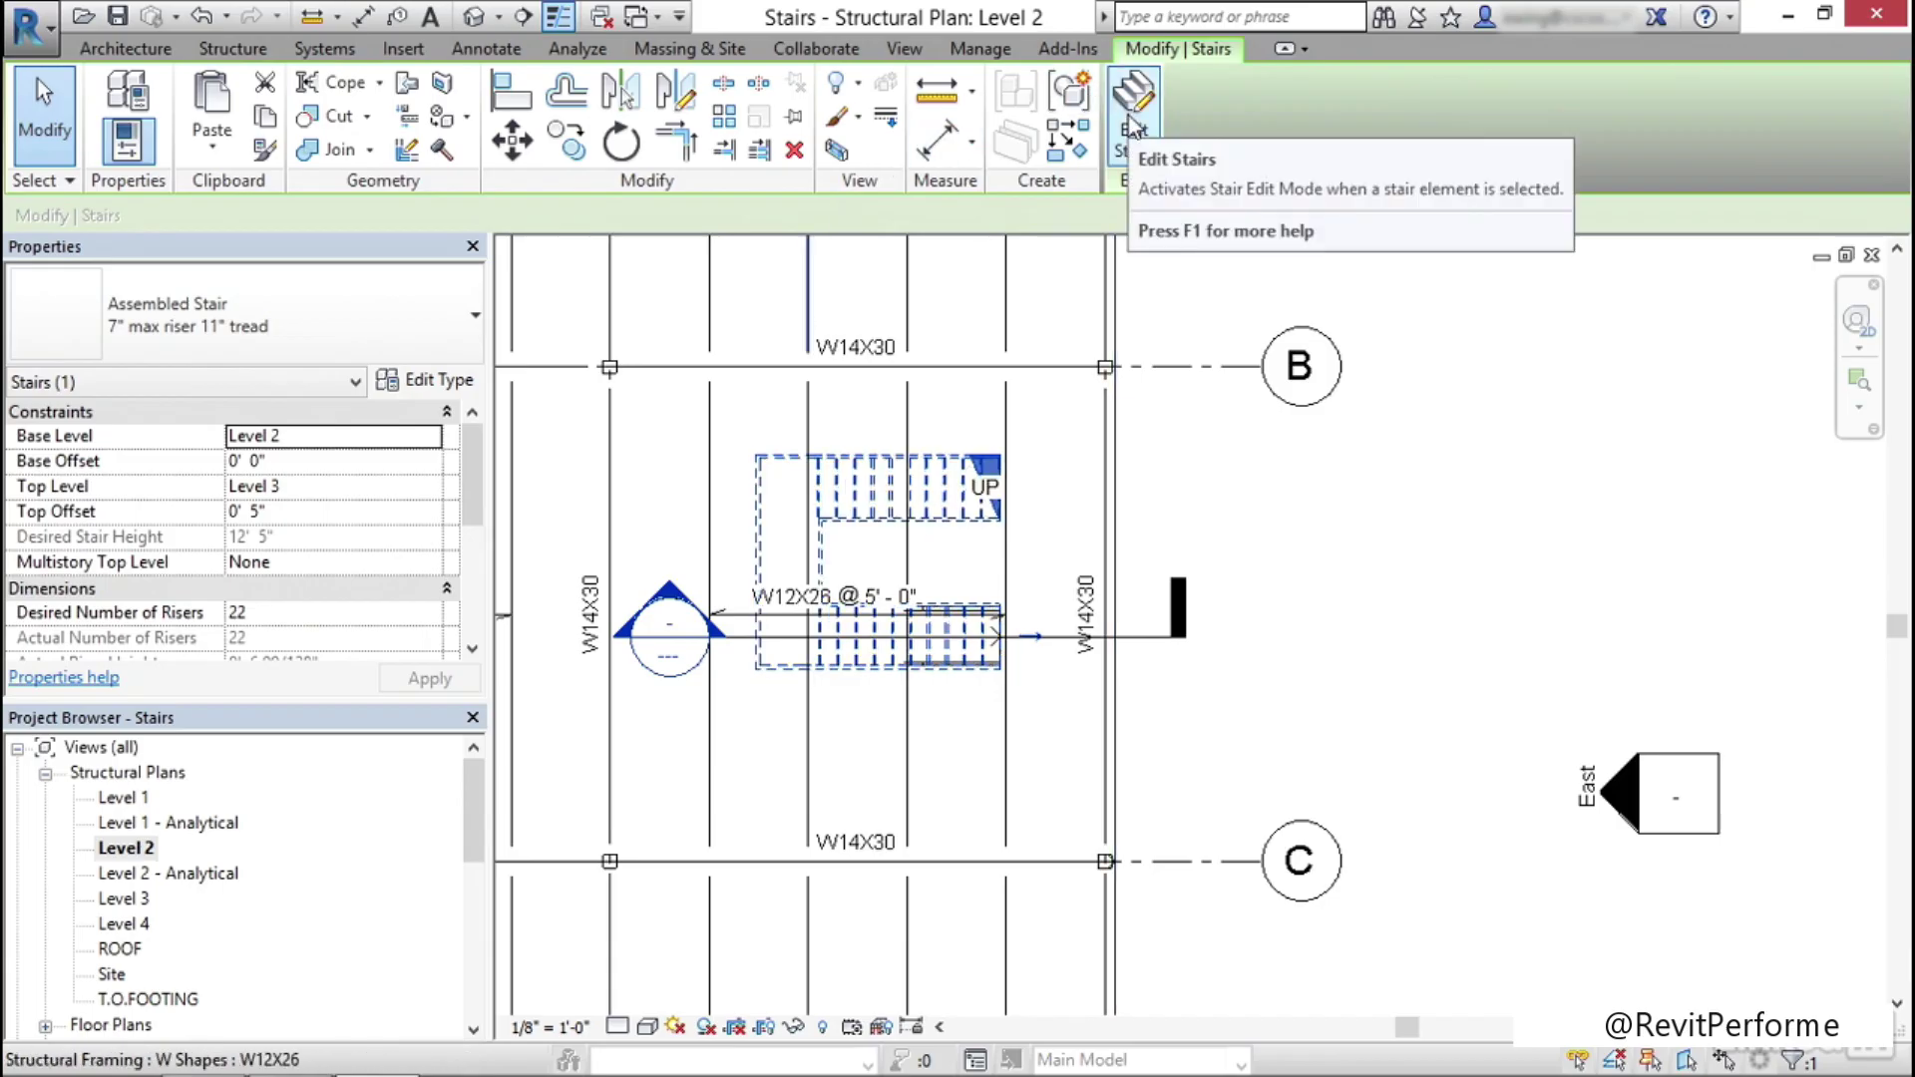
pyautogui.click(1132, 128)
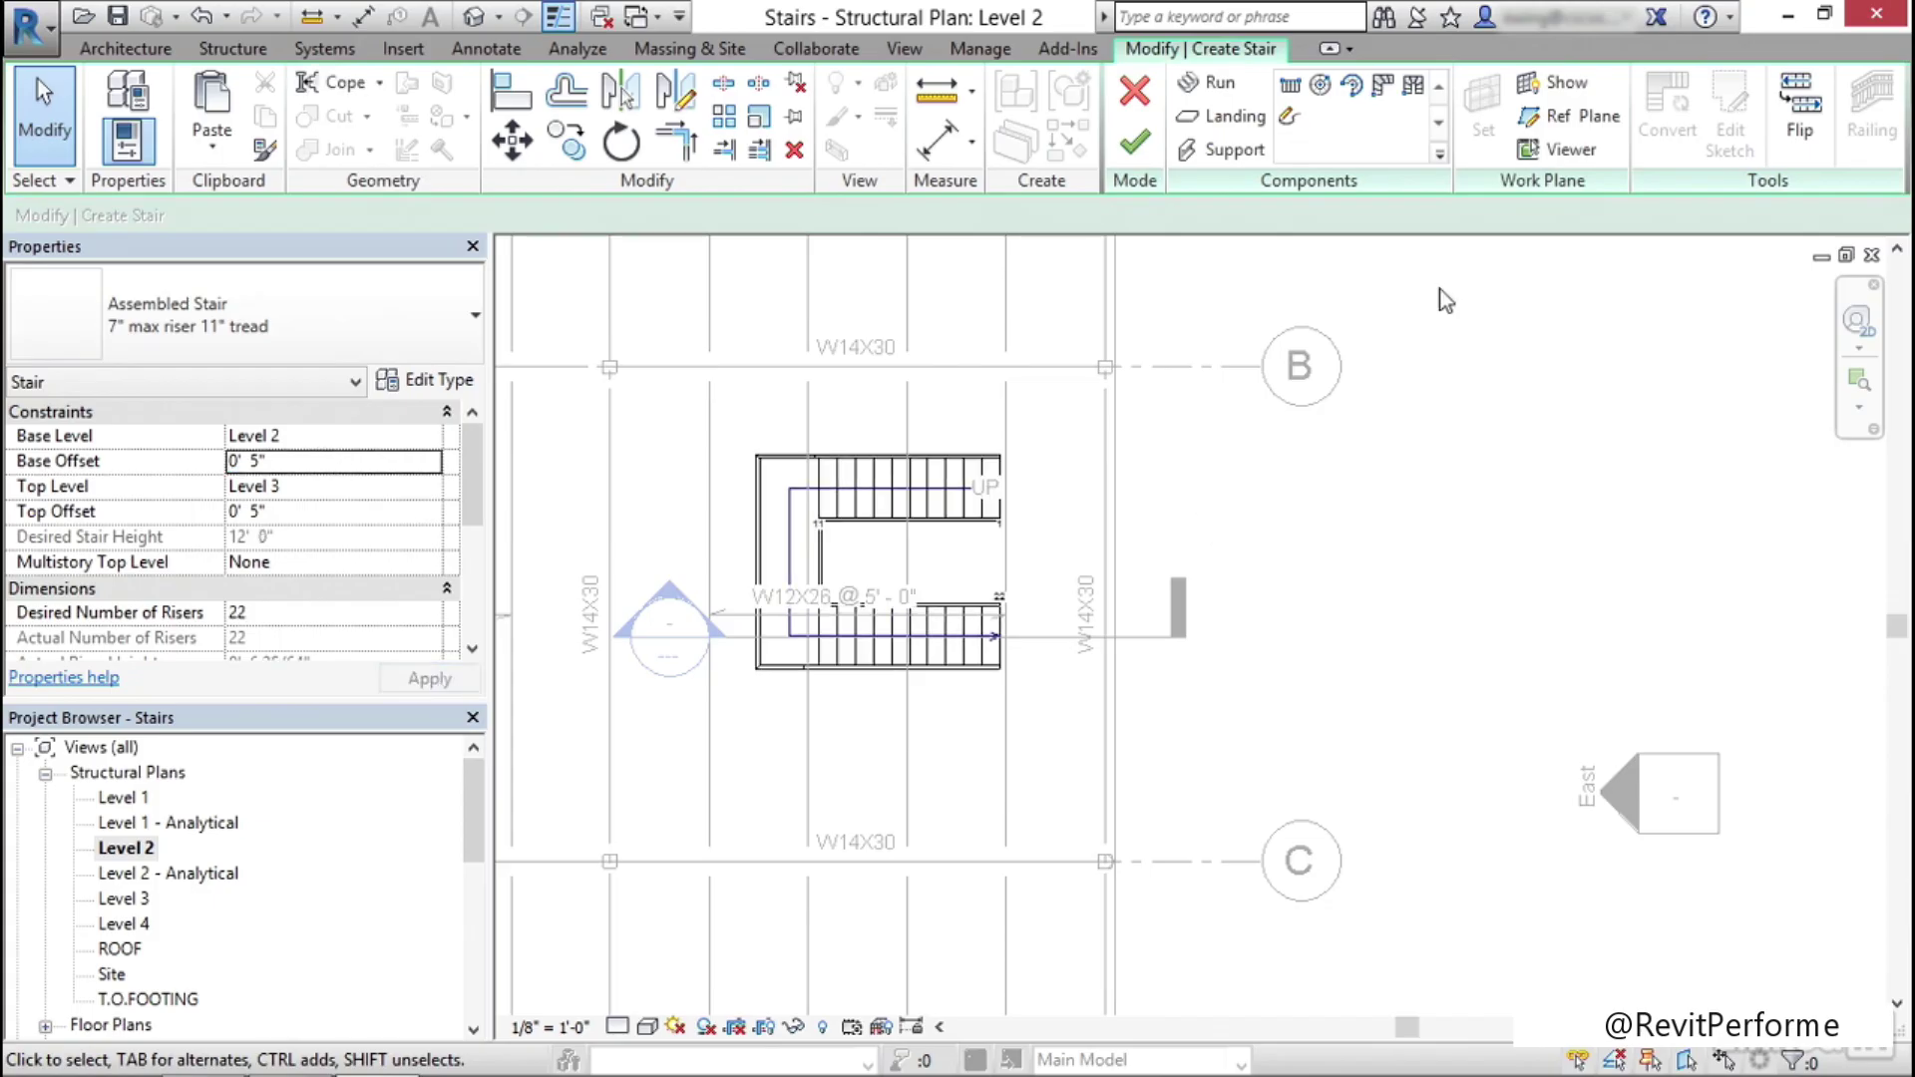
pyautogui.click(1130, 148)
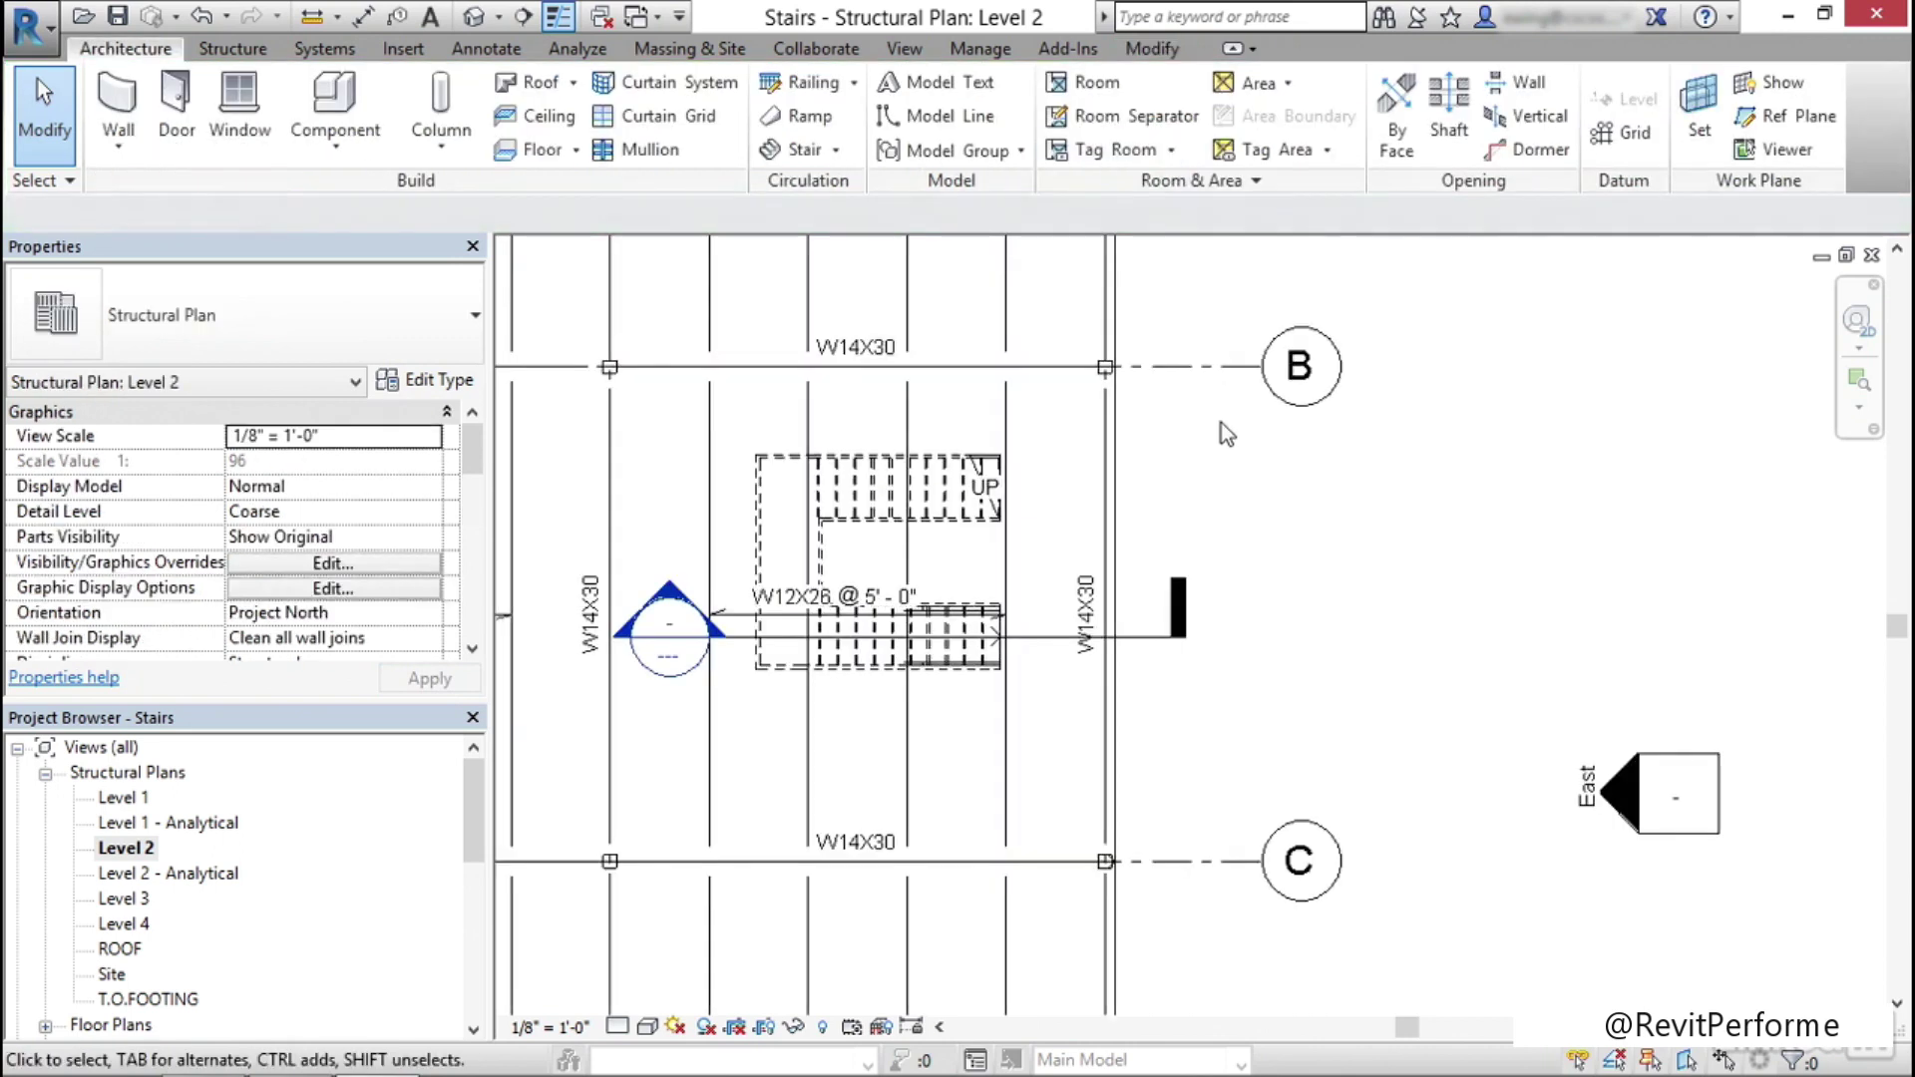
# Open the 3D view and turn on the visibility of the Stairs category in its visibility/graphic overrides
pyautogui.moveTo(1173, 474); pyautogui.dragTo(1228, 439, button='middle')
pyautogui.click(504, 22)
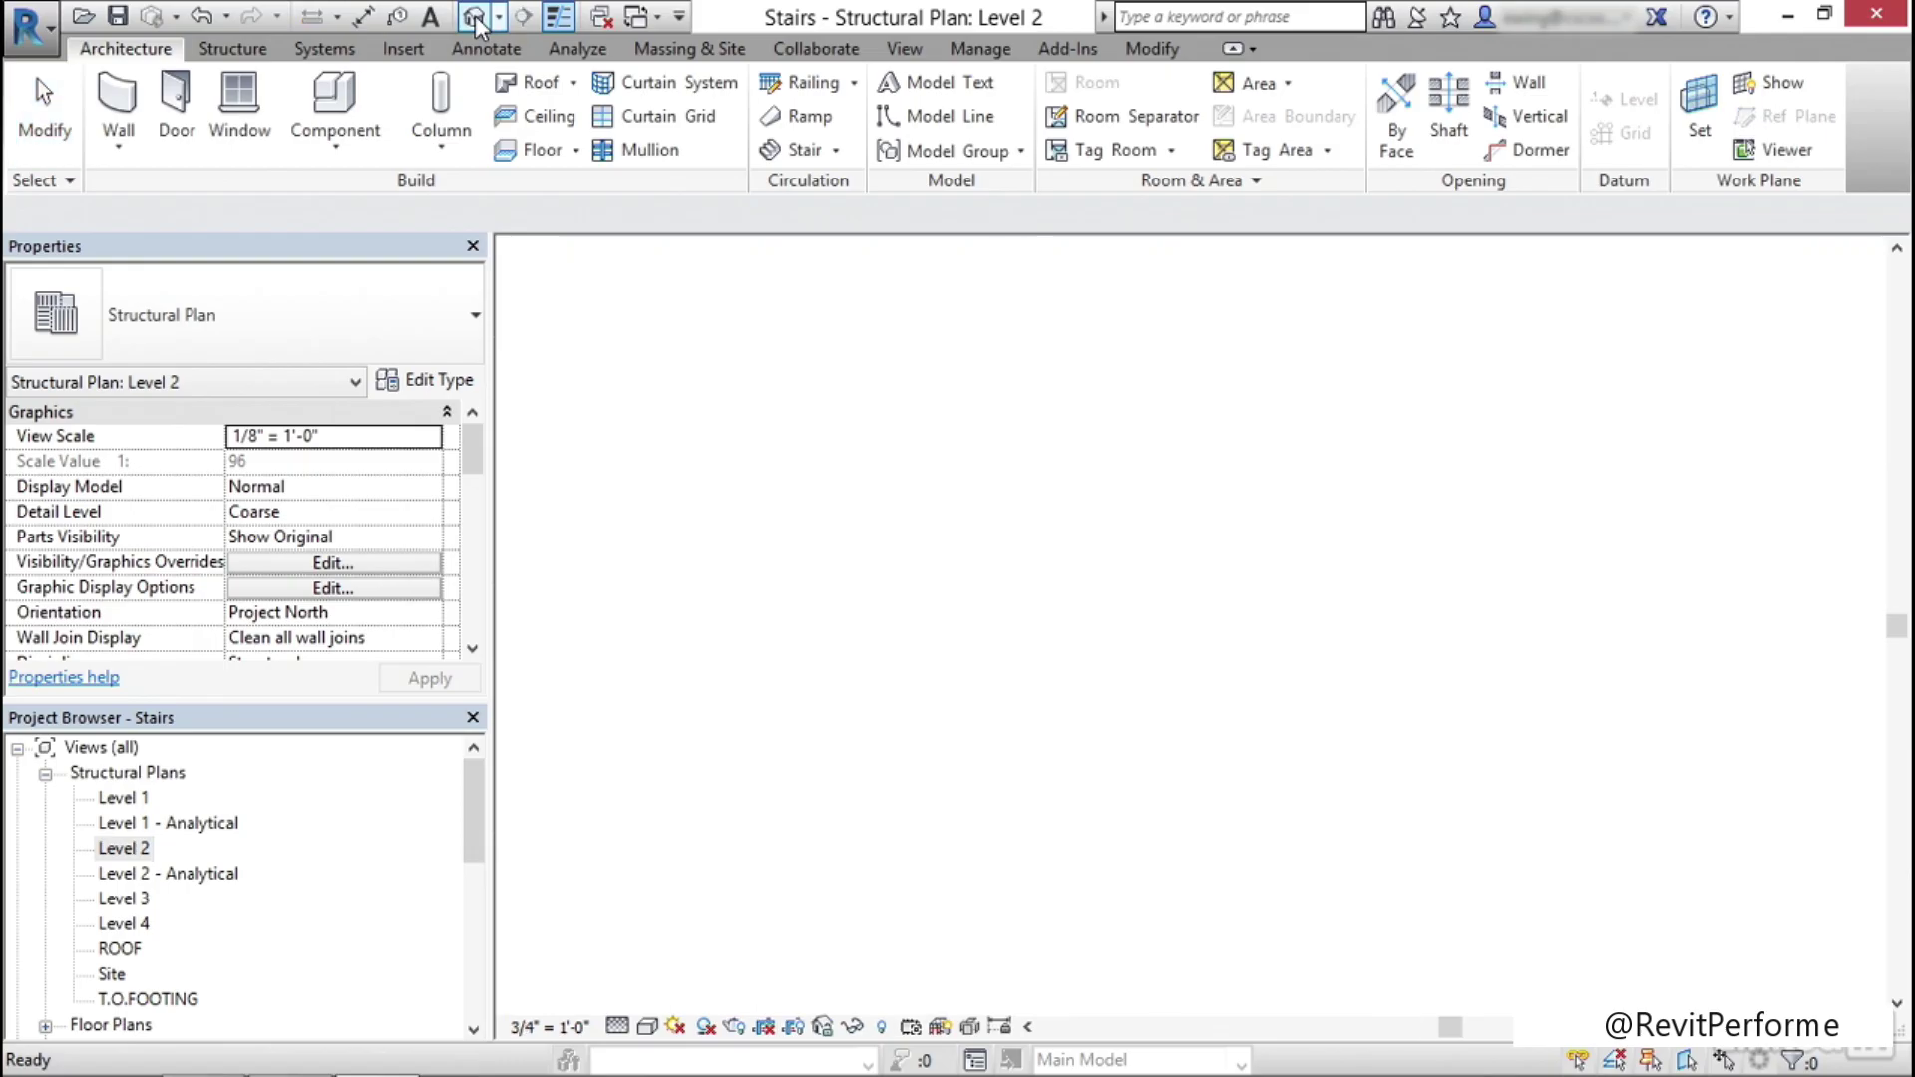
pyautogui.keyDown('shift'); pyautogui.moveTo(993, 683); pyautogui.dragTo(878, 507, button='middle'); pyautogui.keyUp('shift')
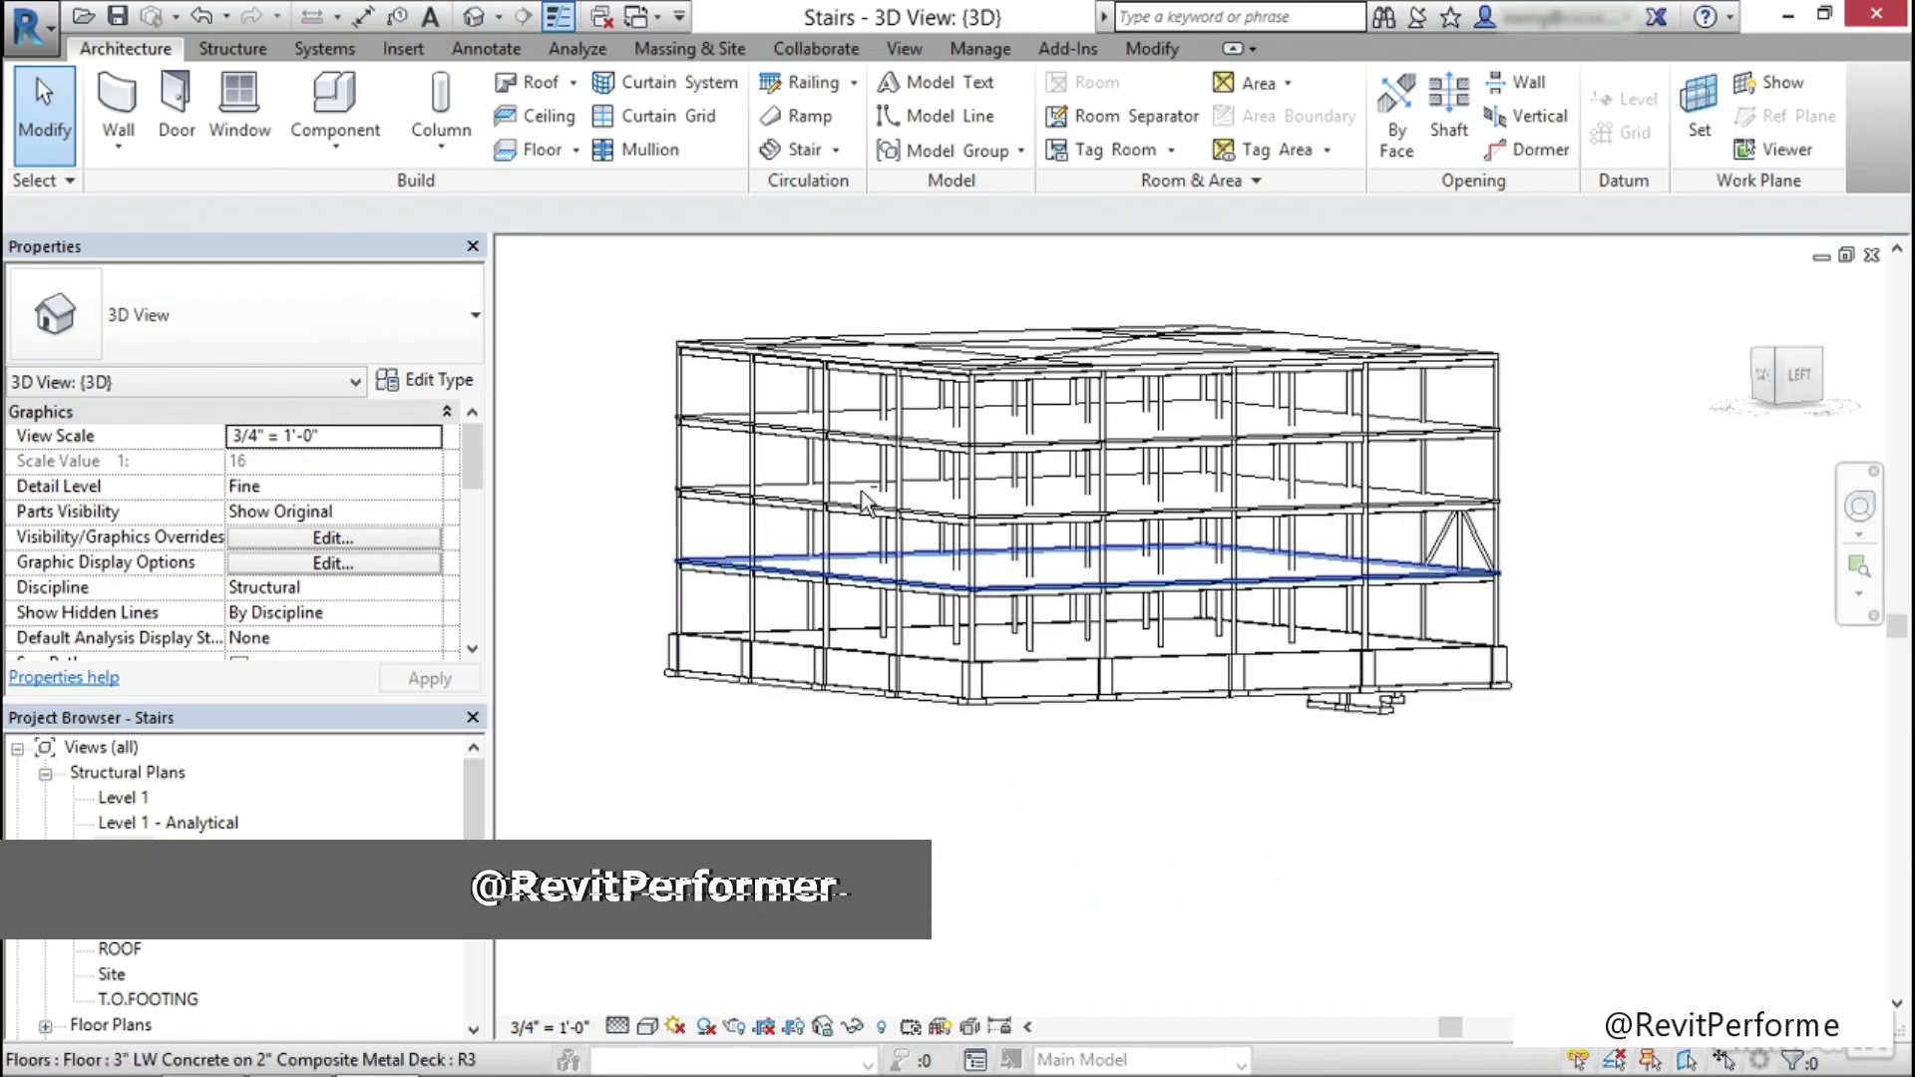
pyautogui.press('v')
pyautogui.press('g')
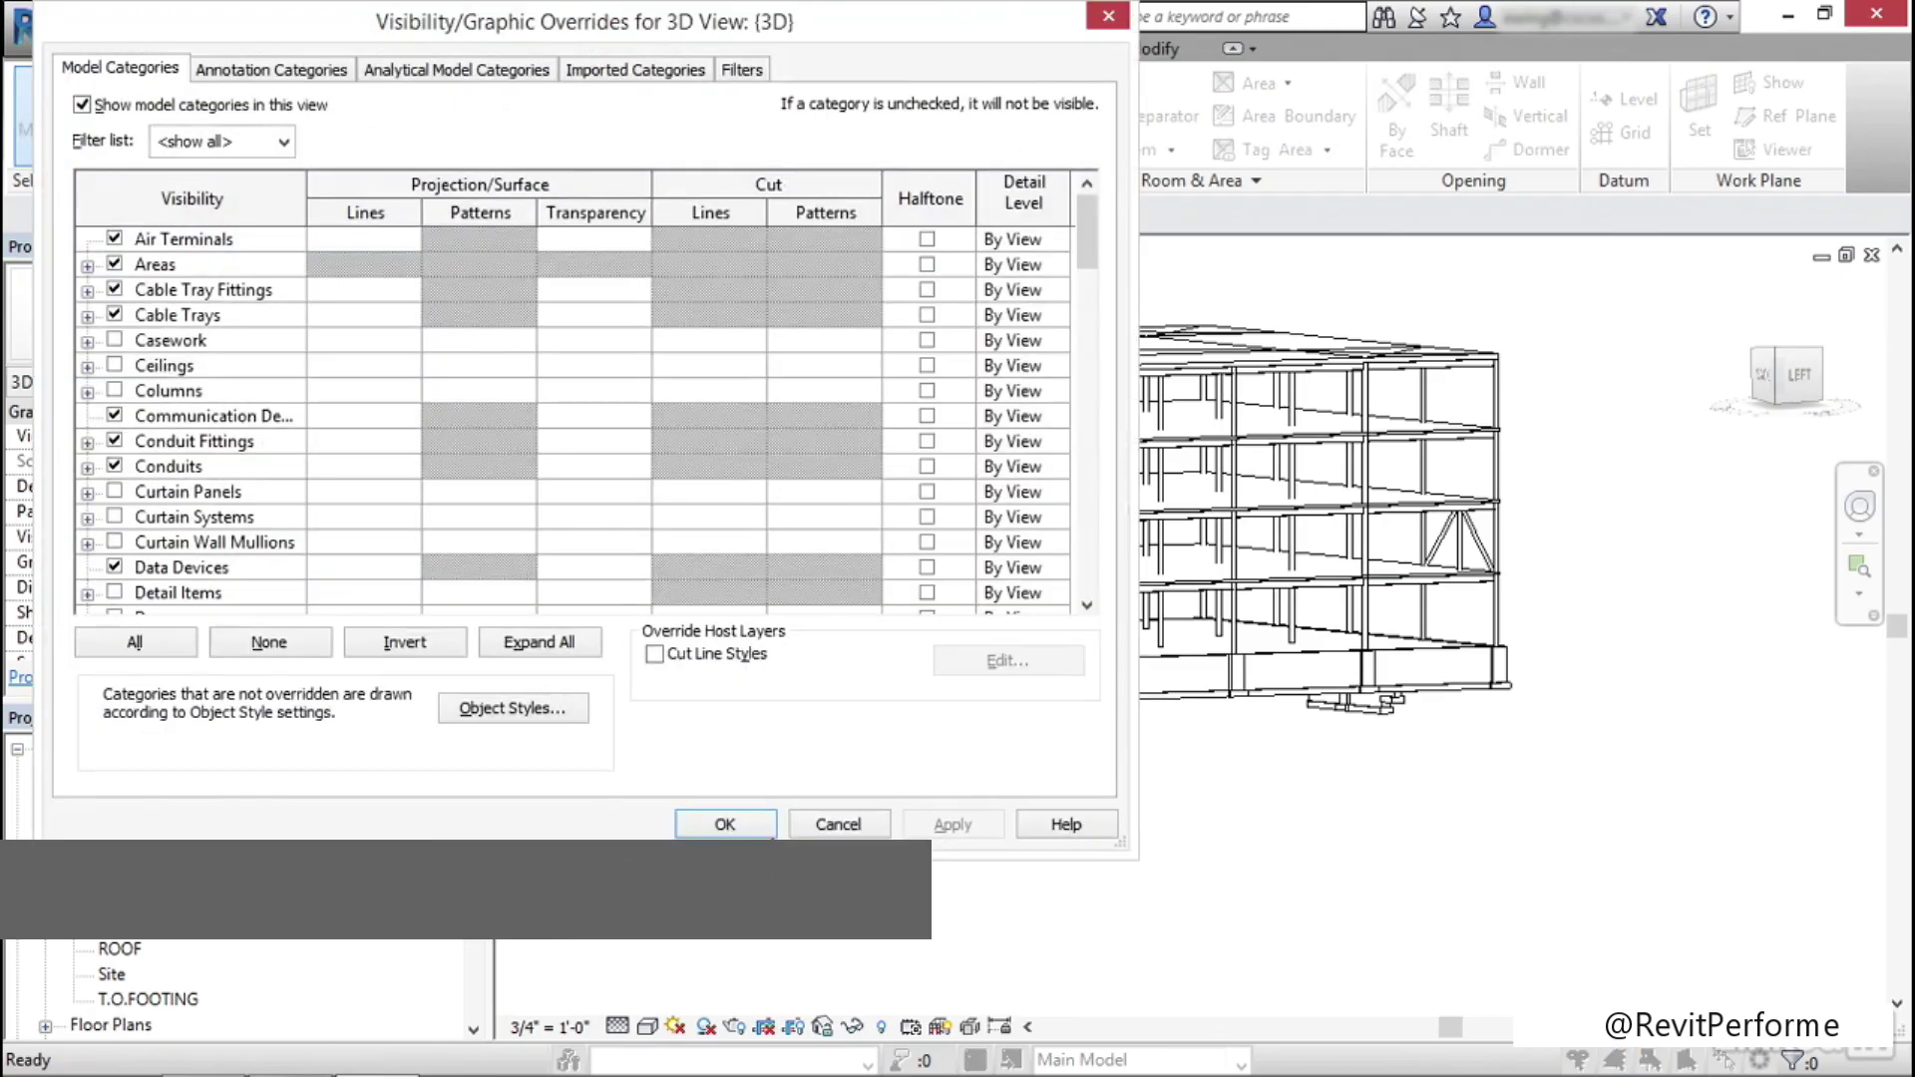
pyautogui.moveTo(1085, 228); pyautogui.dragTo(1074, 463)
pyautogui.click(244, 517)
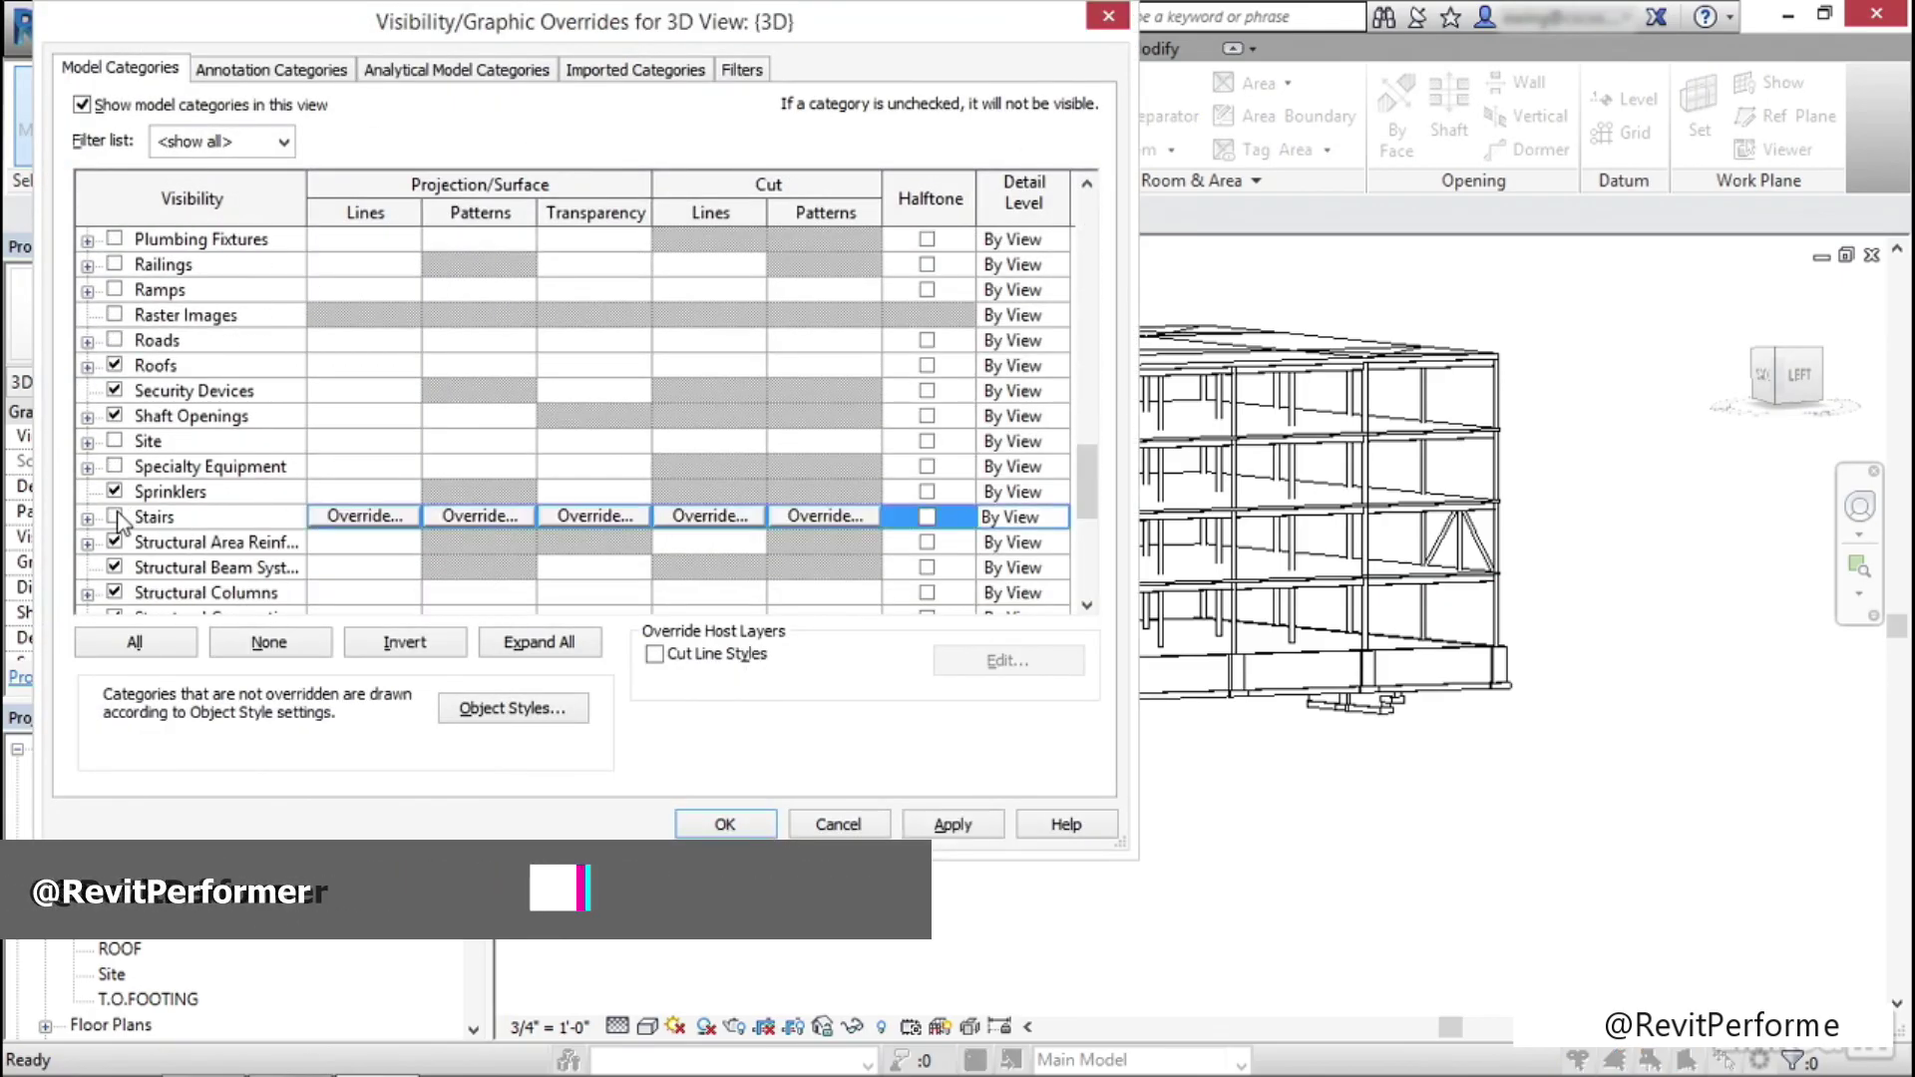
pyautogui.click(950, 823)
pyautogui.click(760, 824)
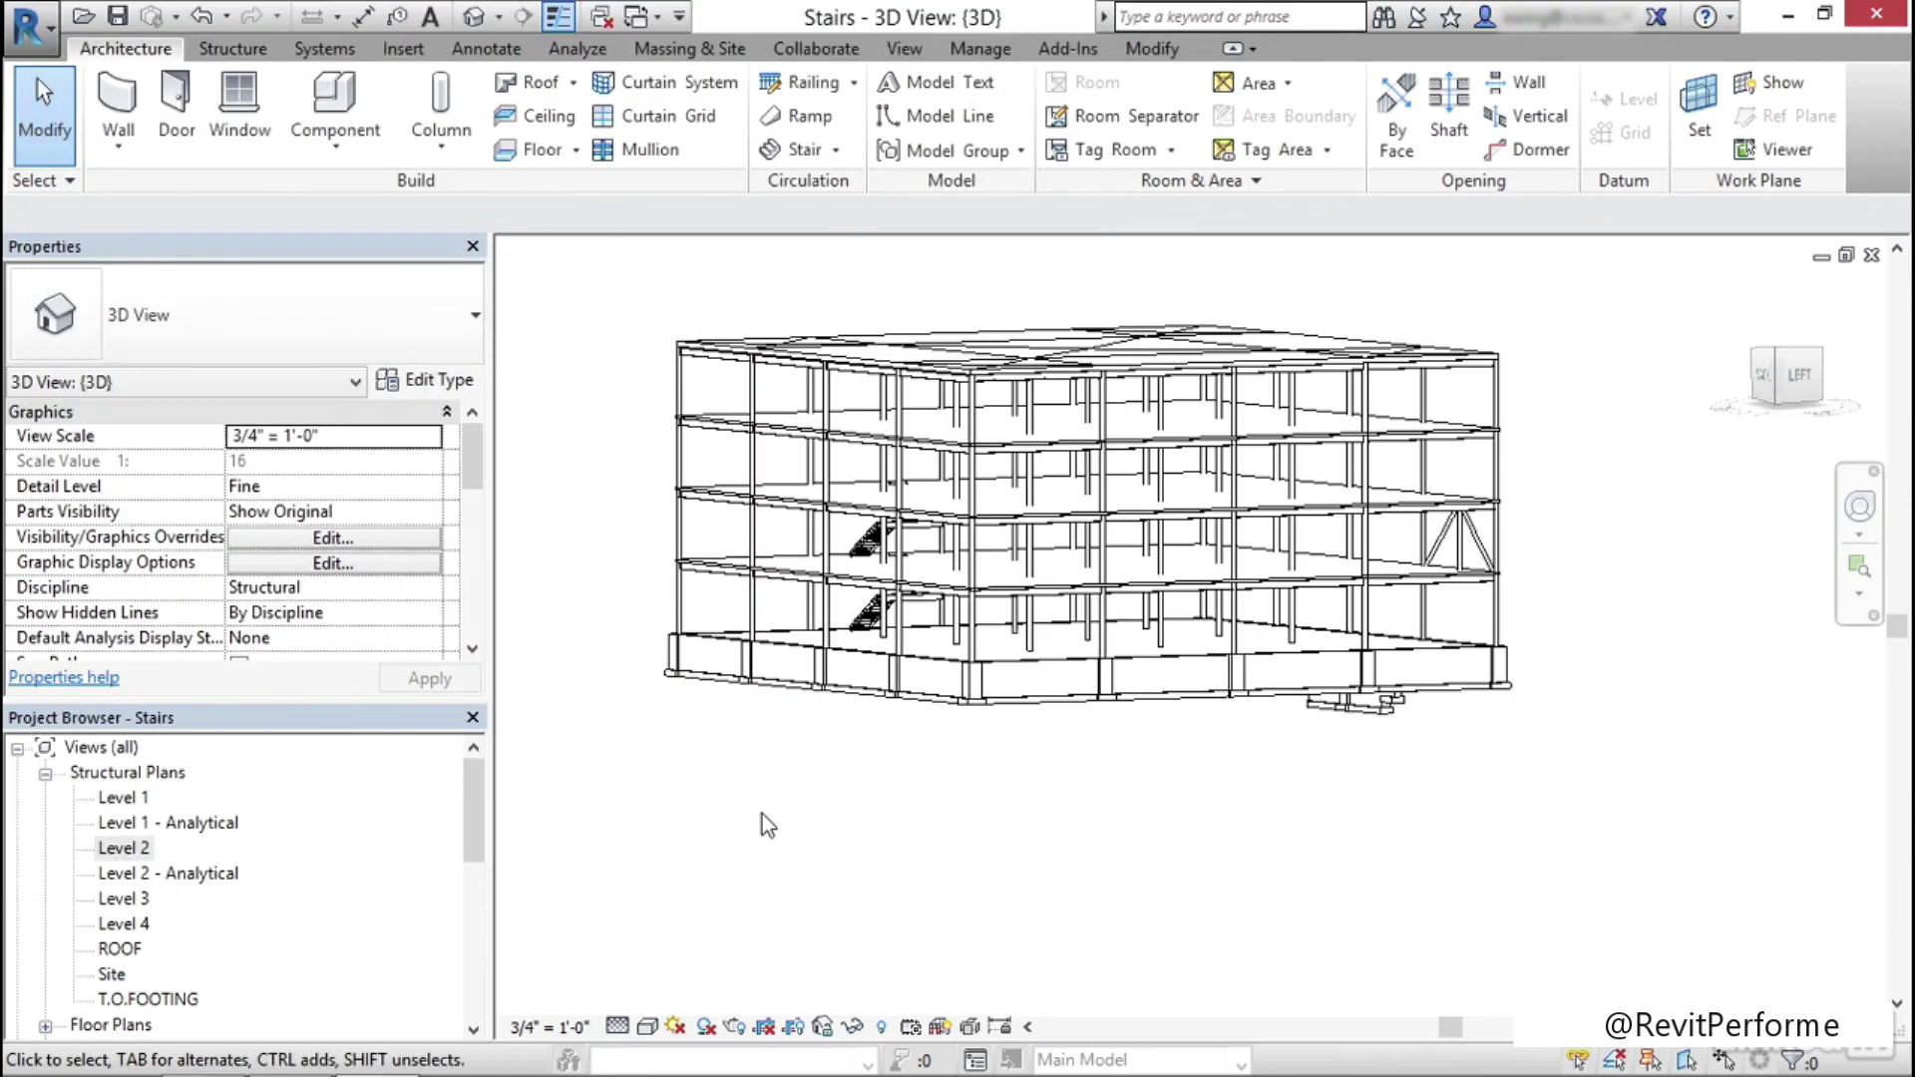
# Set the multistory top level of the stair based on Level 2 to Level 4
pyautogui.keyDown('shift'); pyautogui.moveTo(744, 761); pyautogui.dragTo(1208, 810, button='middle'); pyautogui.keyUp('shift')
pyautogui.scroll(4, 950, 643)
pyautogui.moveTo(874, 680); pyautogui.dragTo(873, 800, button='middle')
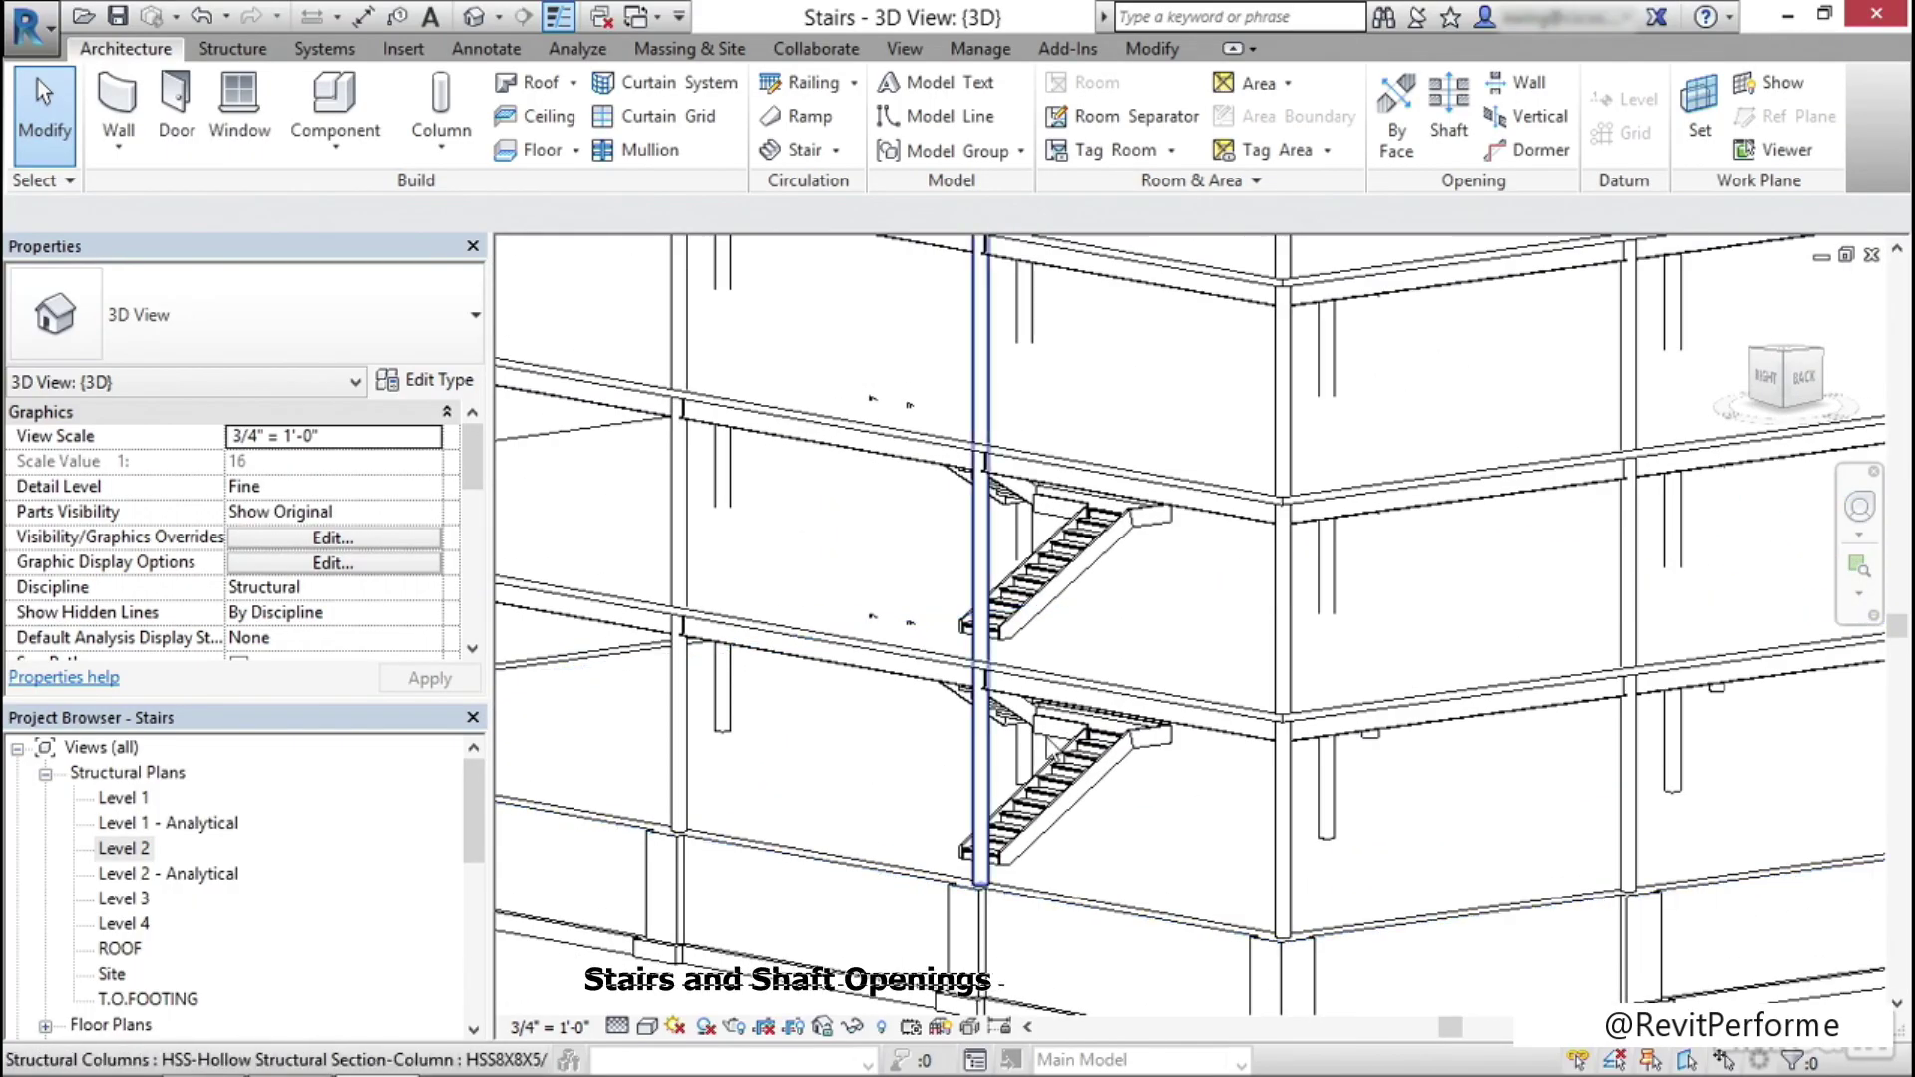
pyautogui.click(1086, 564)
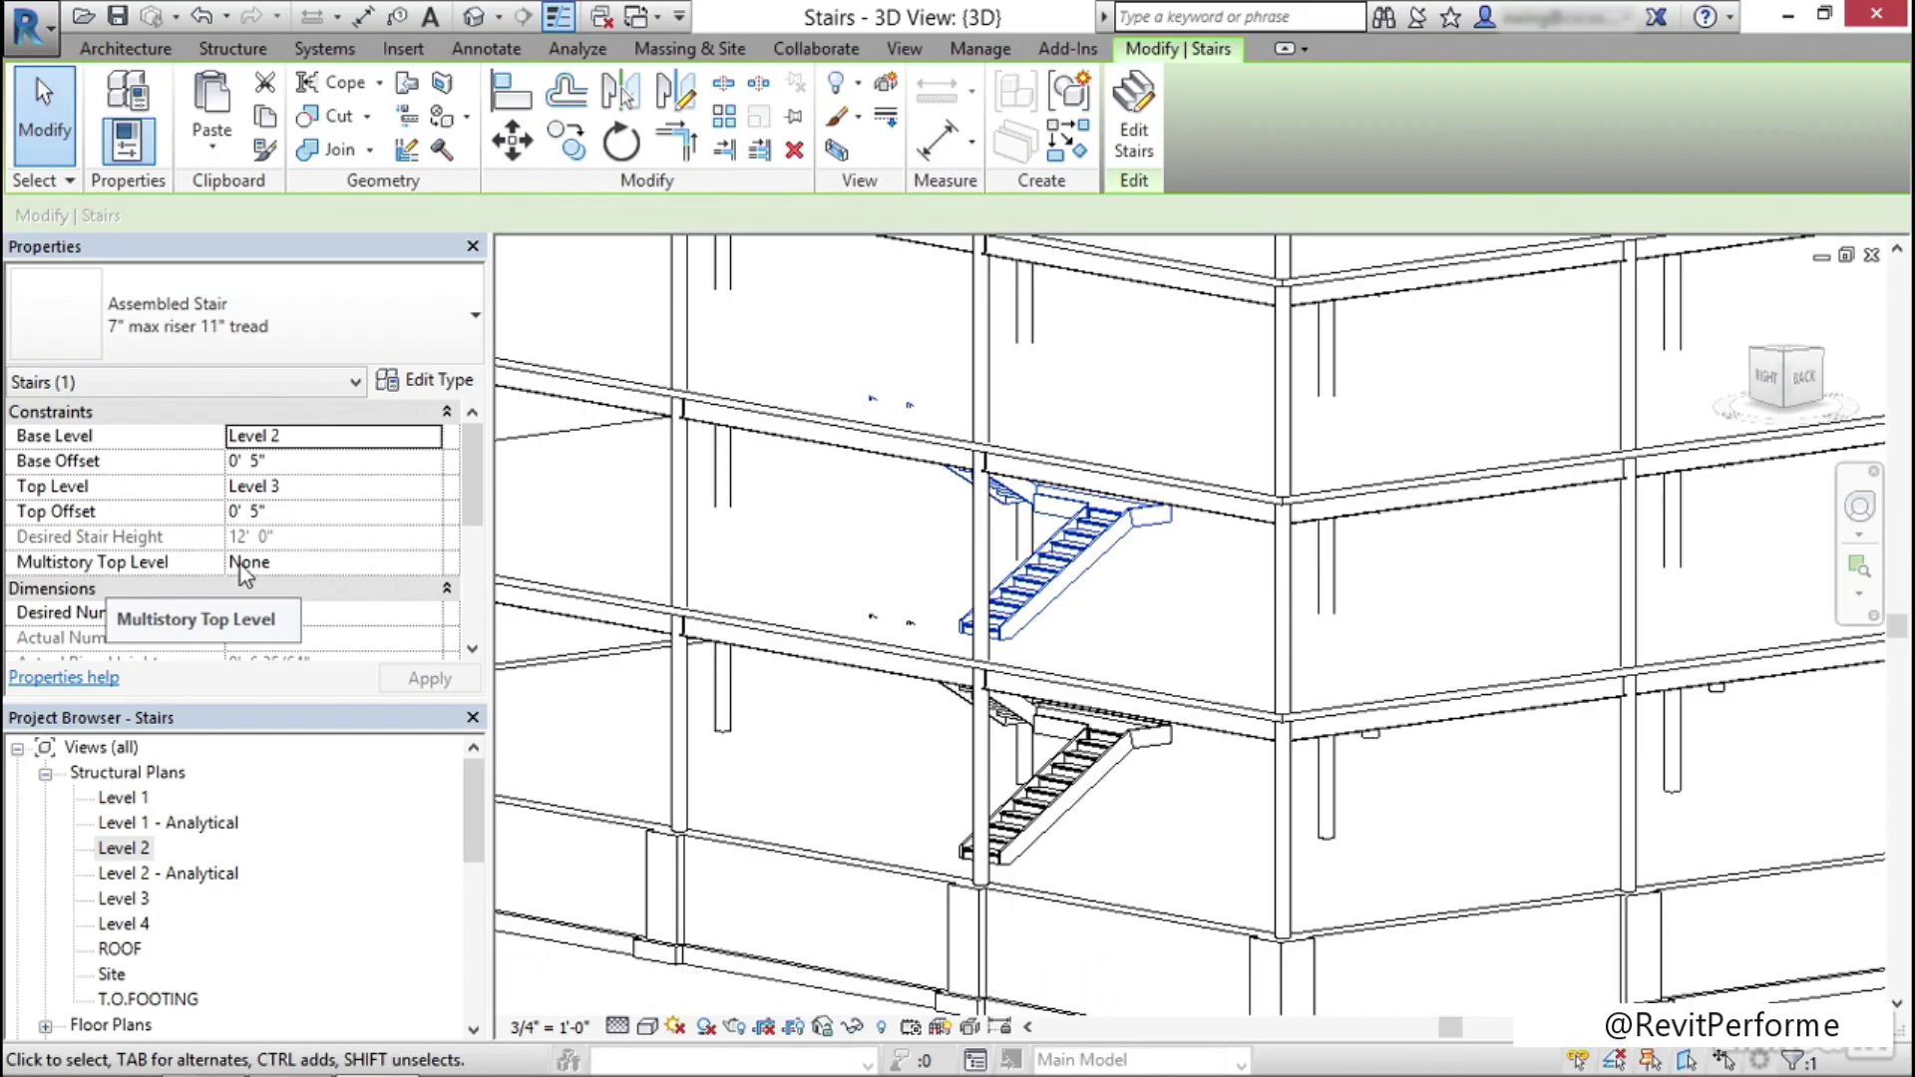
pyautogui.click(317, 564)
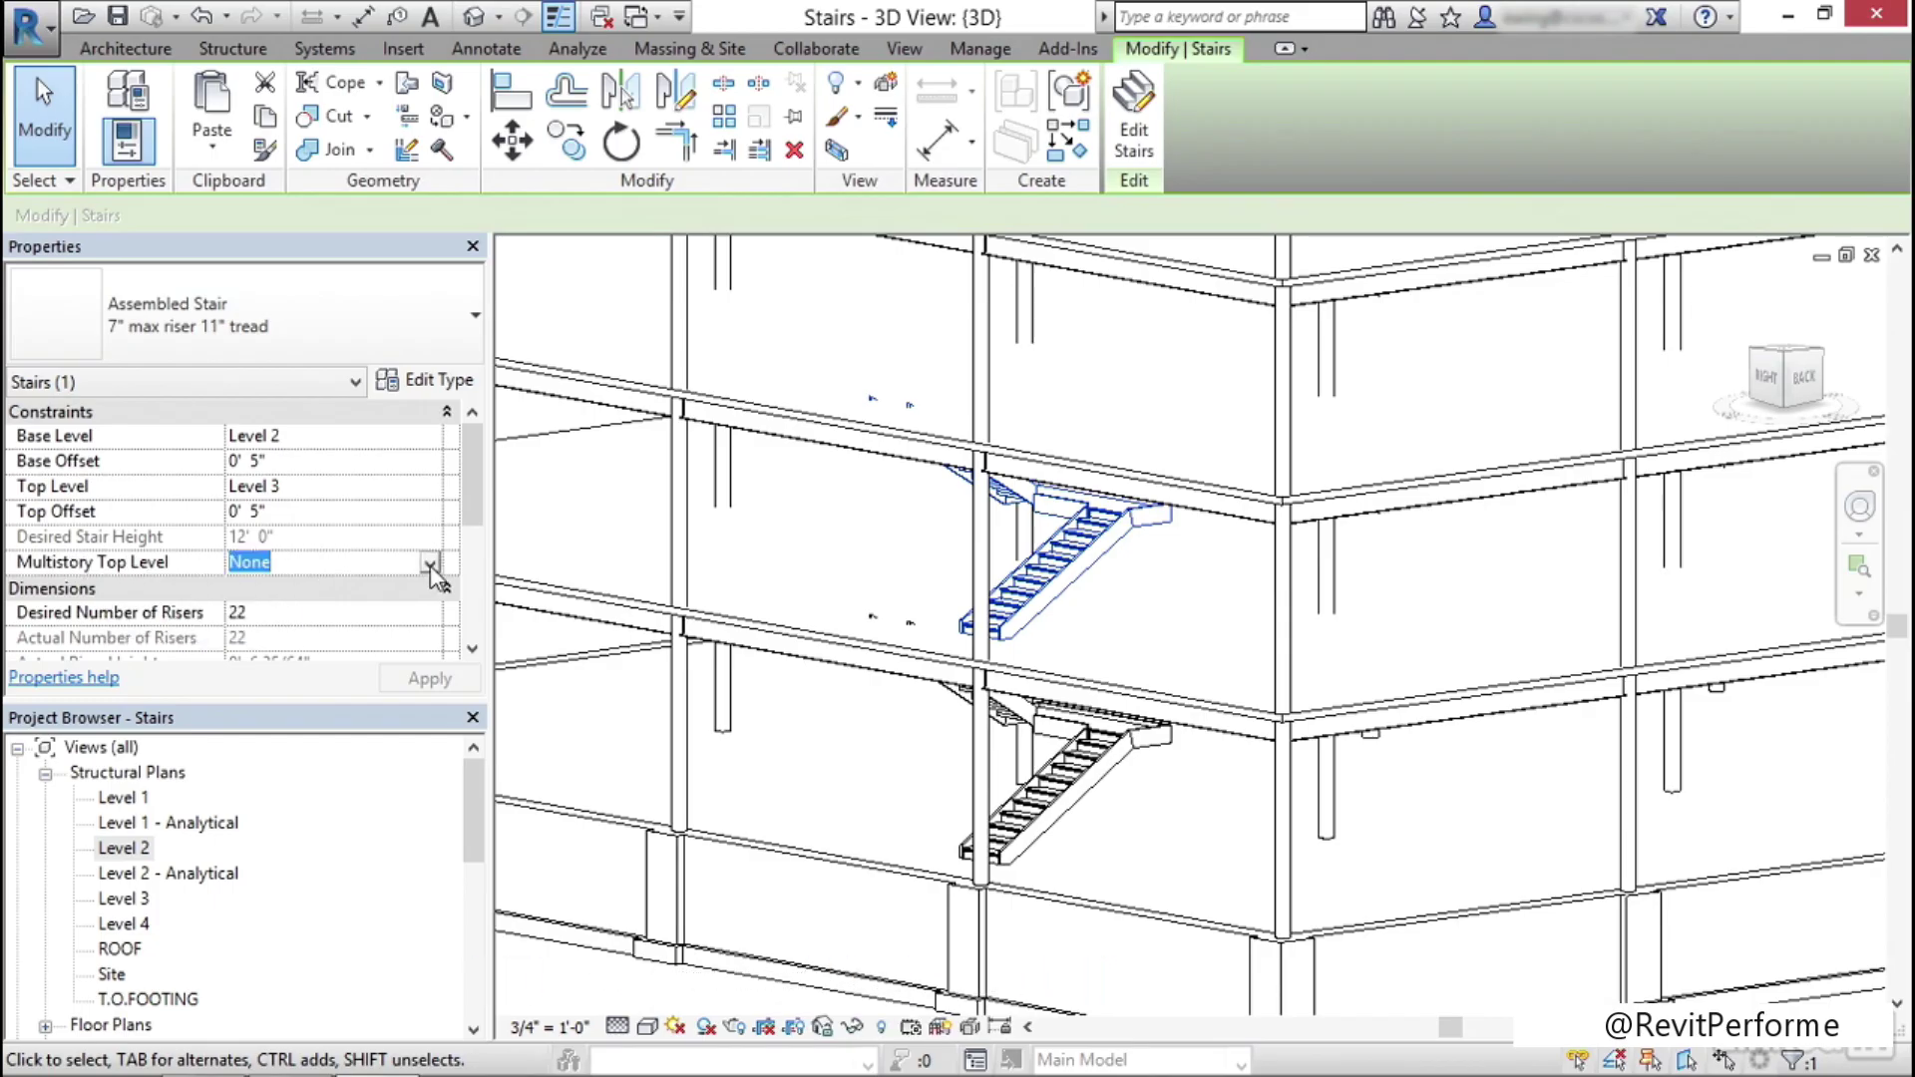
pyautogui.click(429, 565)
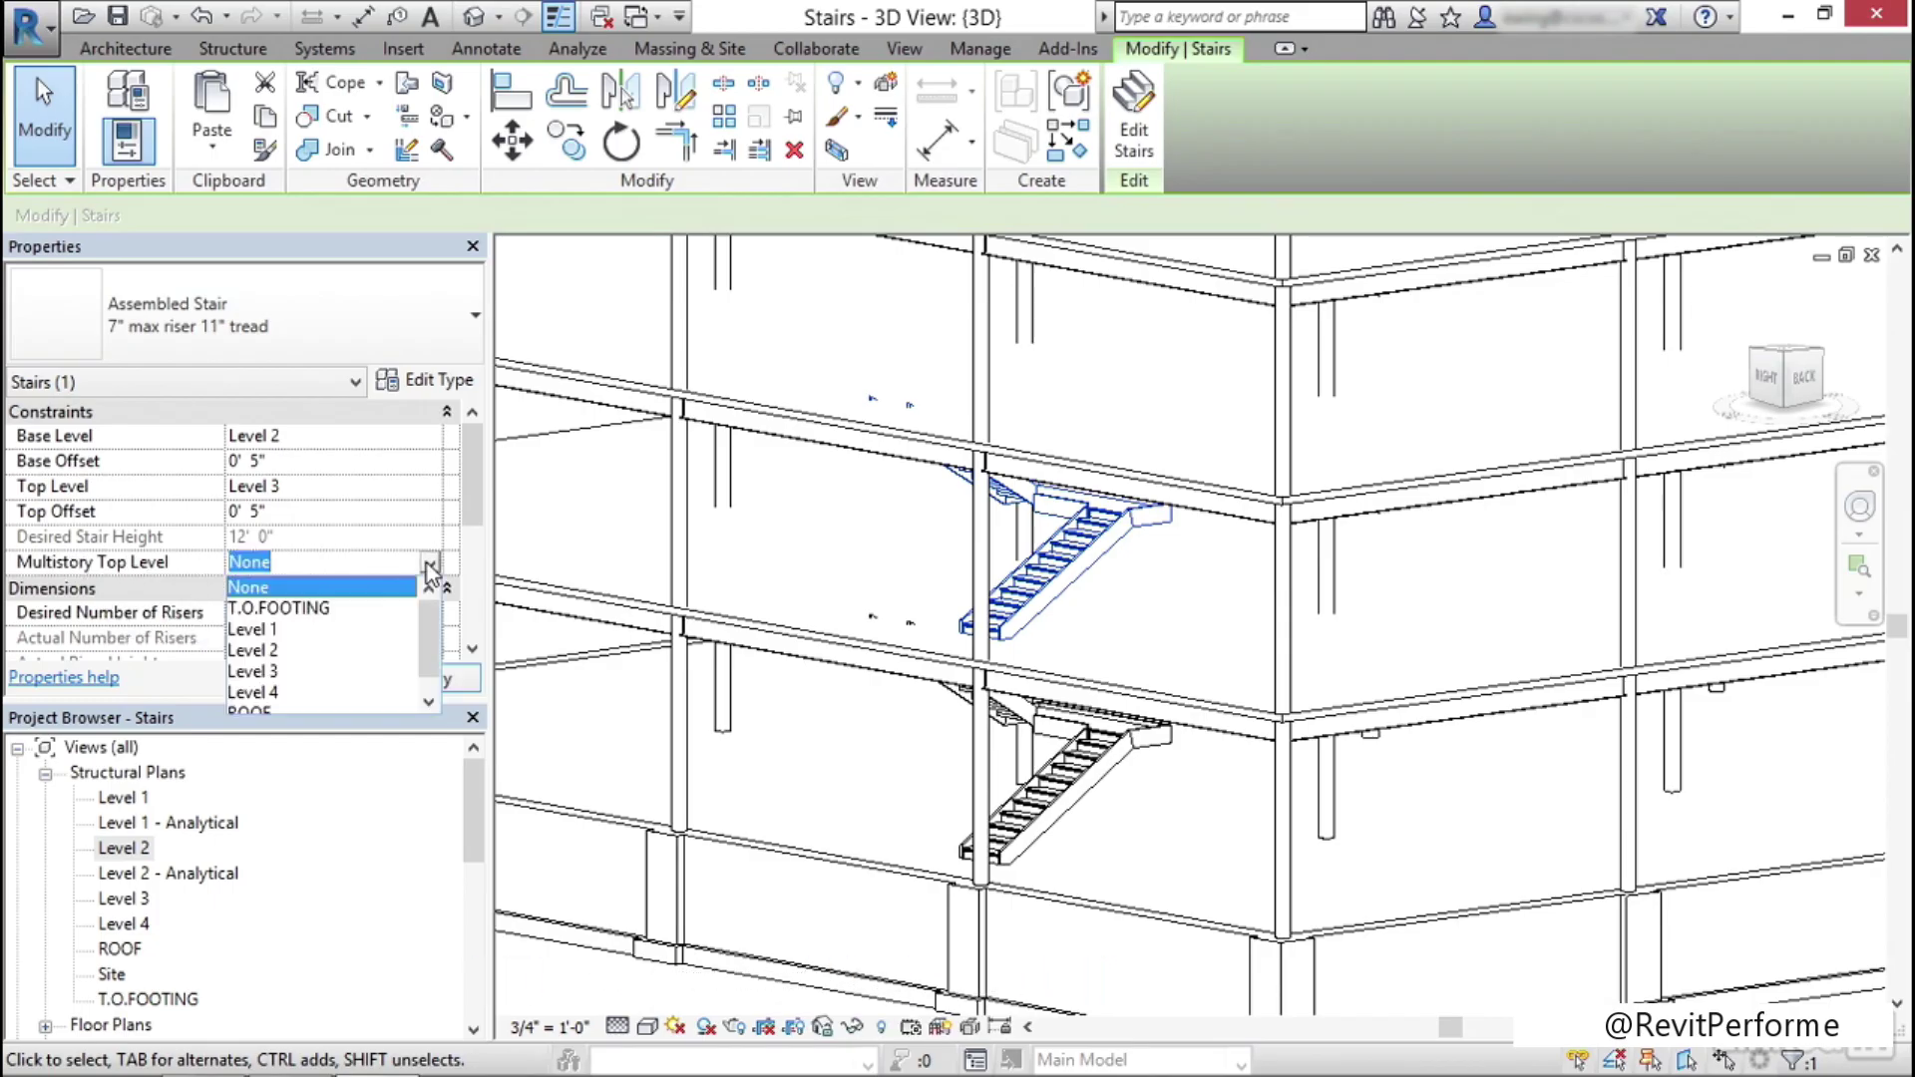
pyautogui.click(283, 690)
pyautogui.click(428, 678)
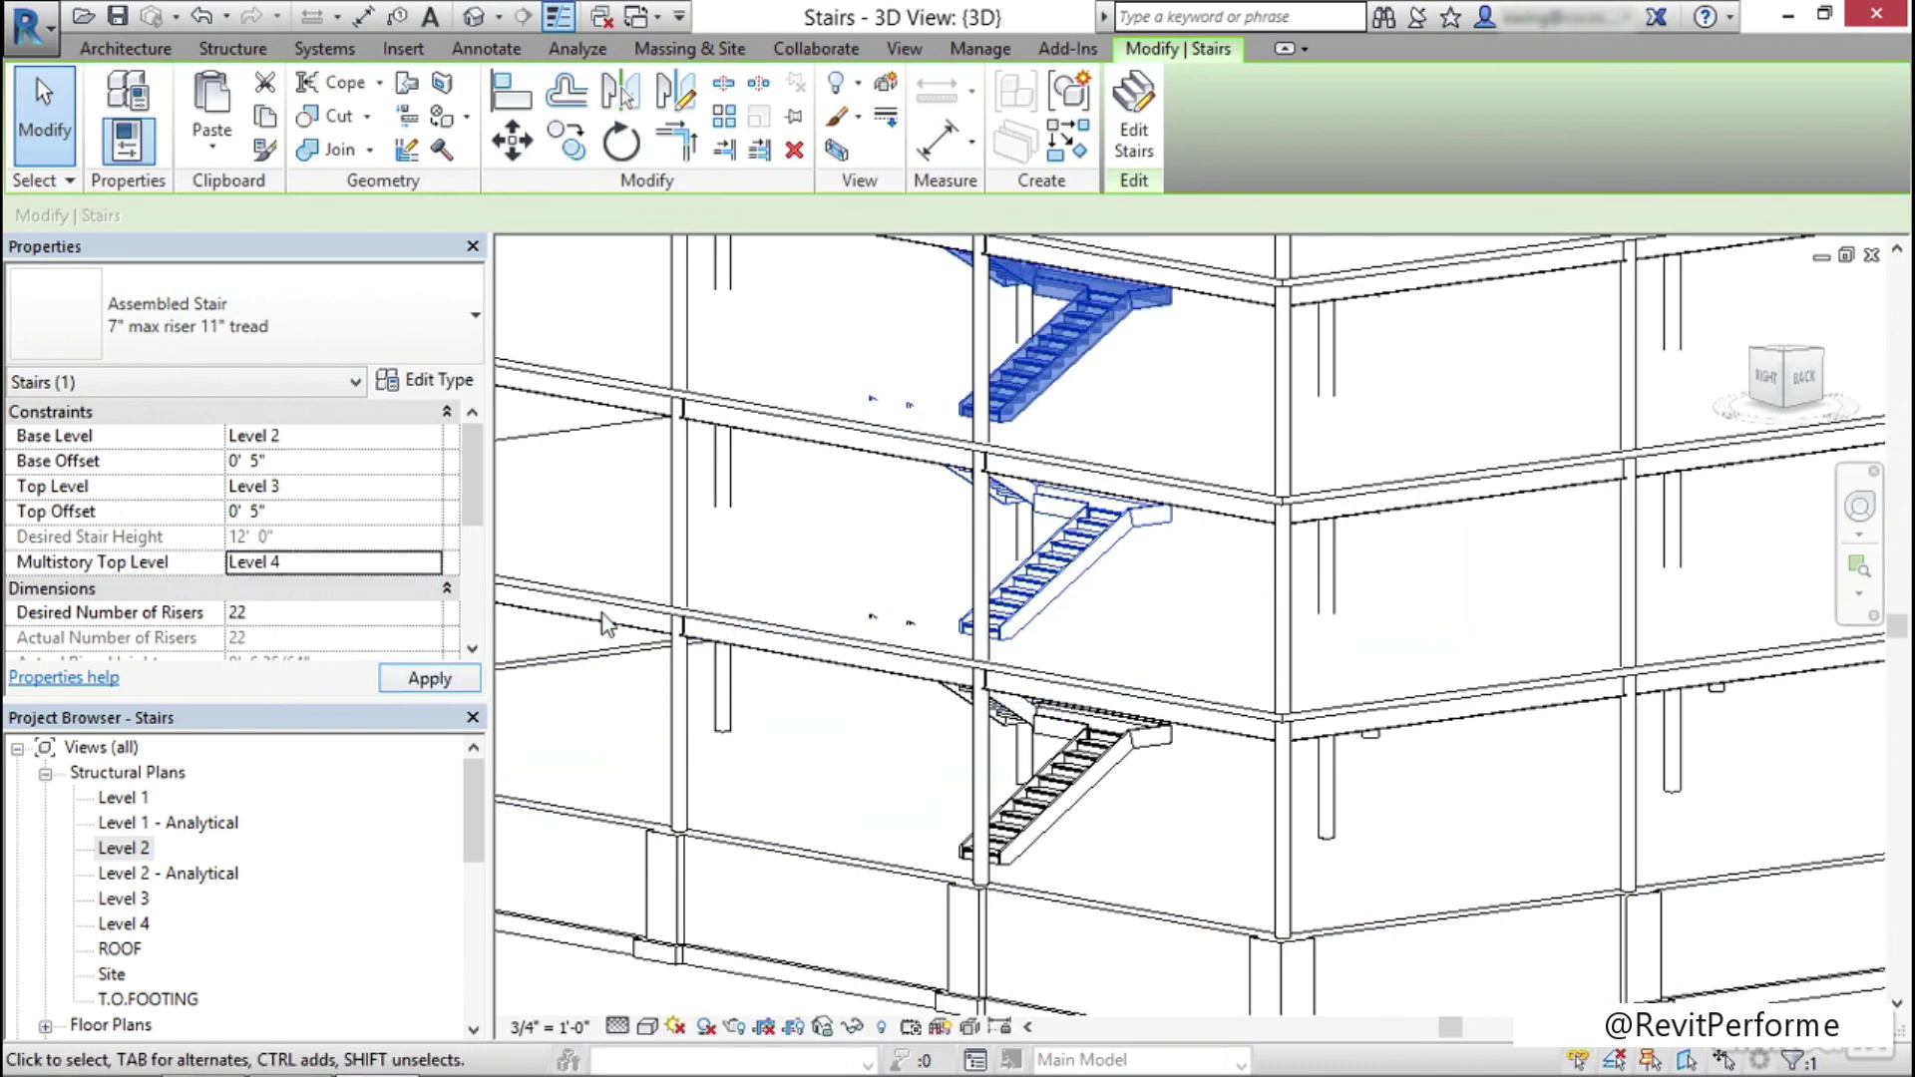
pyautogui.keyDown('shift'); pyautogui.moveTo(812, 535); pyautogui.dragTo(1057, 591, button='middle'); pyautogui.keyUp('shift')
pyautogui.click(695, 696)
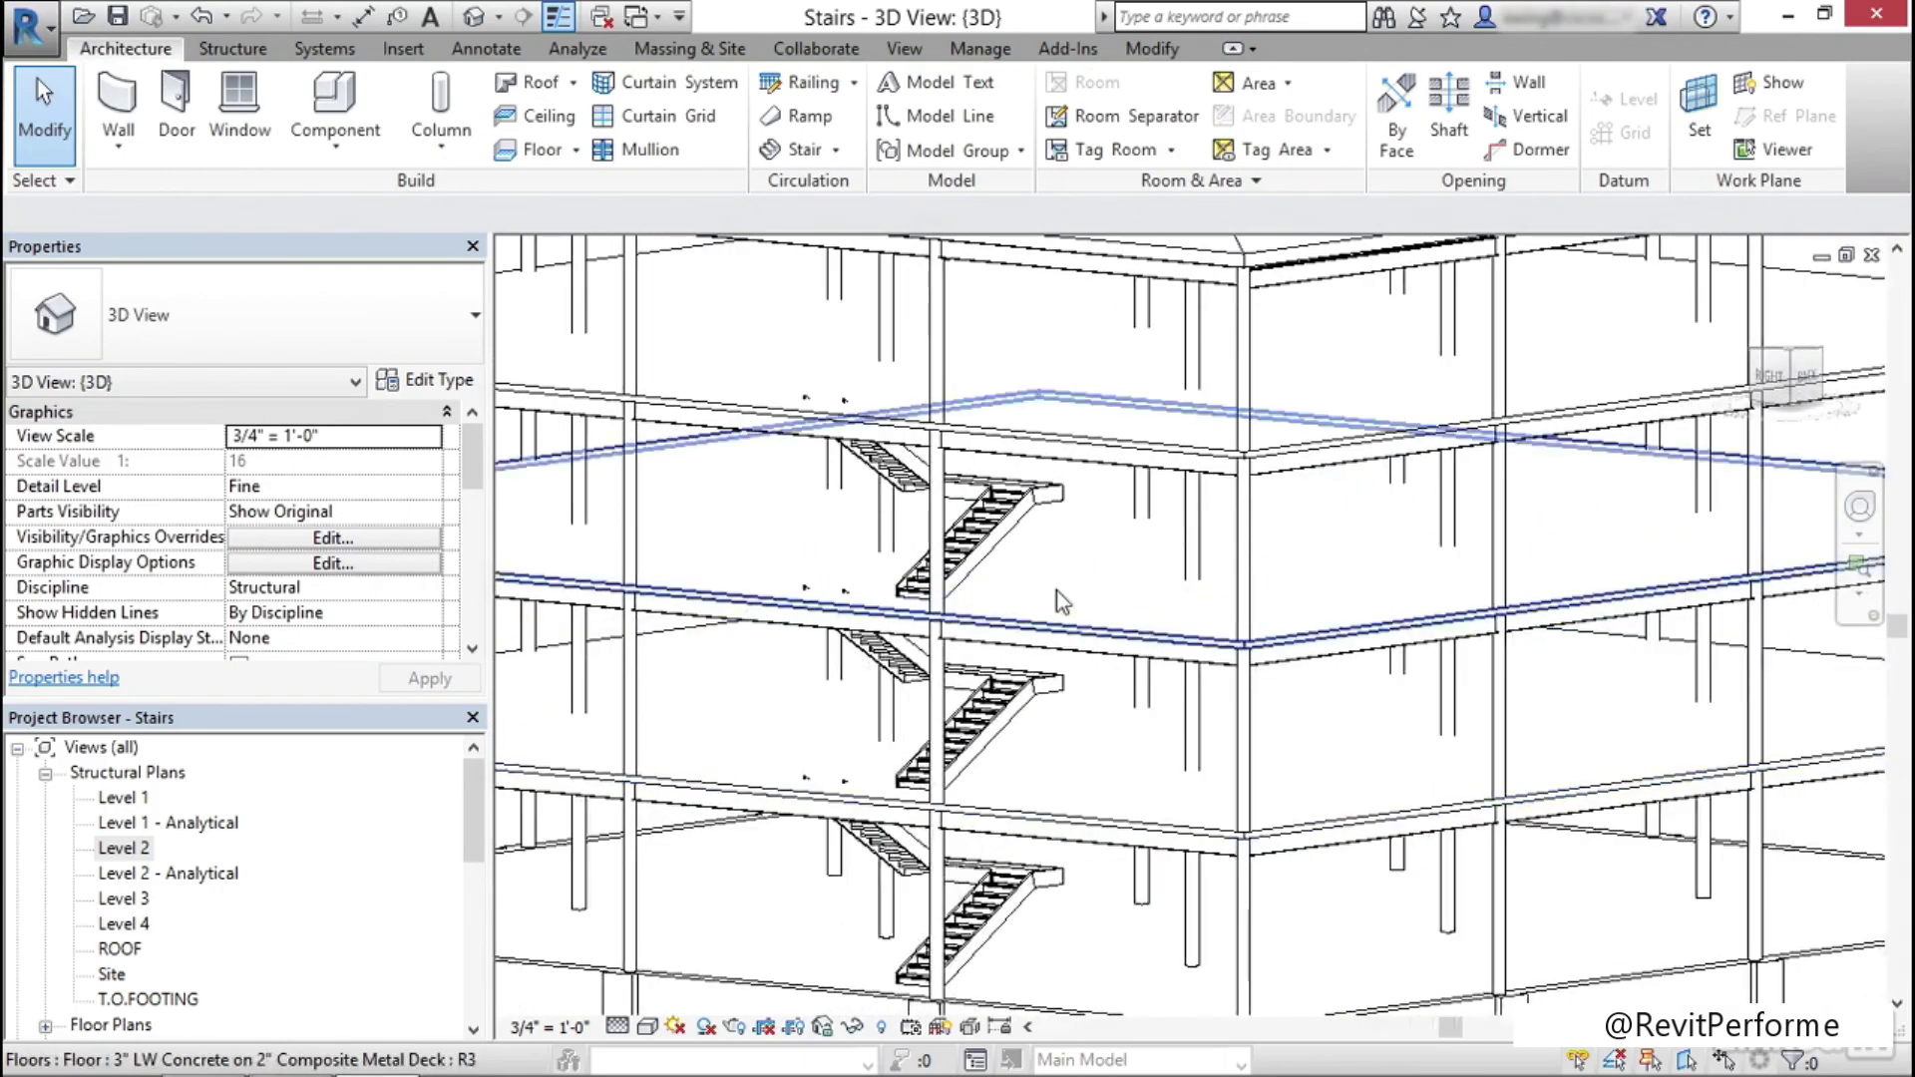
pyautogui.scroll(3, 1057, 590)
pyautogui.scroll(-4, 1043, 469)
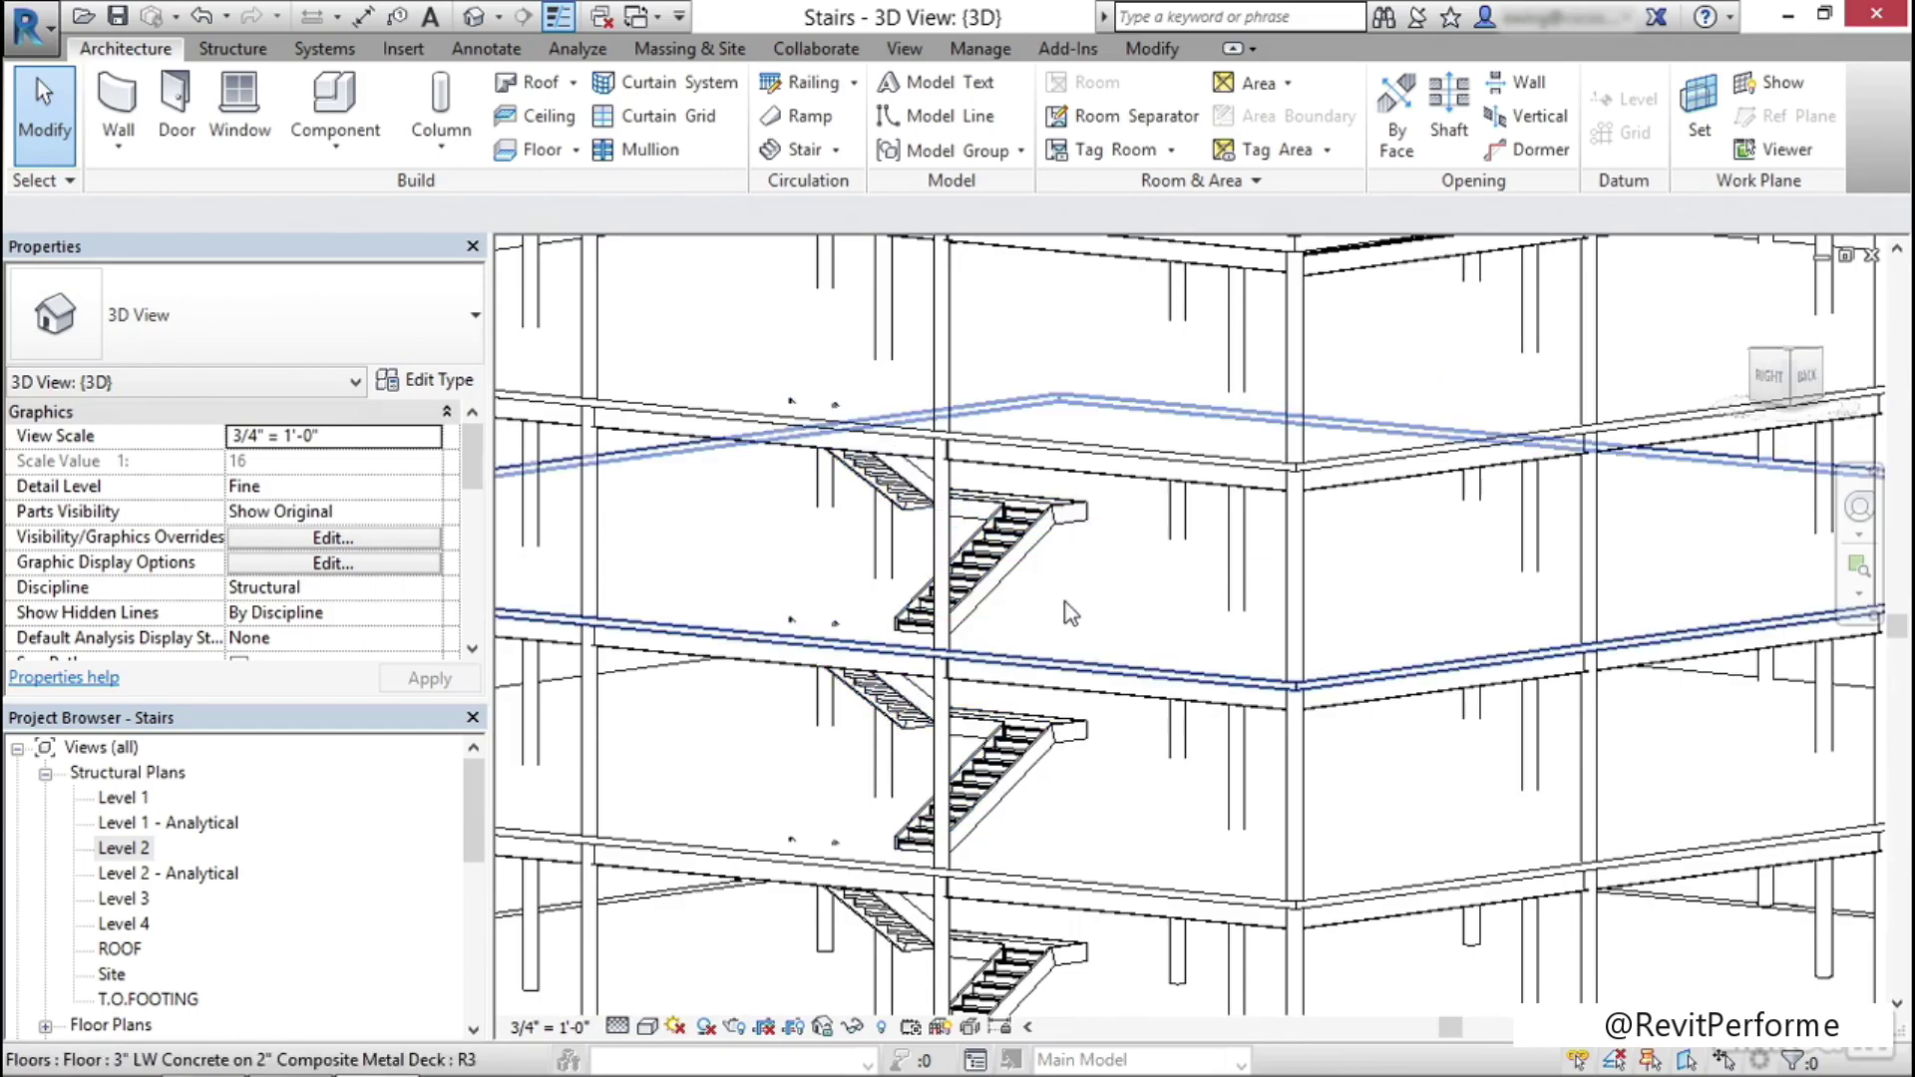
# Load the C-Channel-Profile family from the library's Profiles, Framing, Steel folder with the type C10X20
pyautogui.click(399, 50)
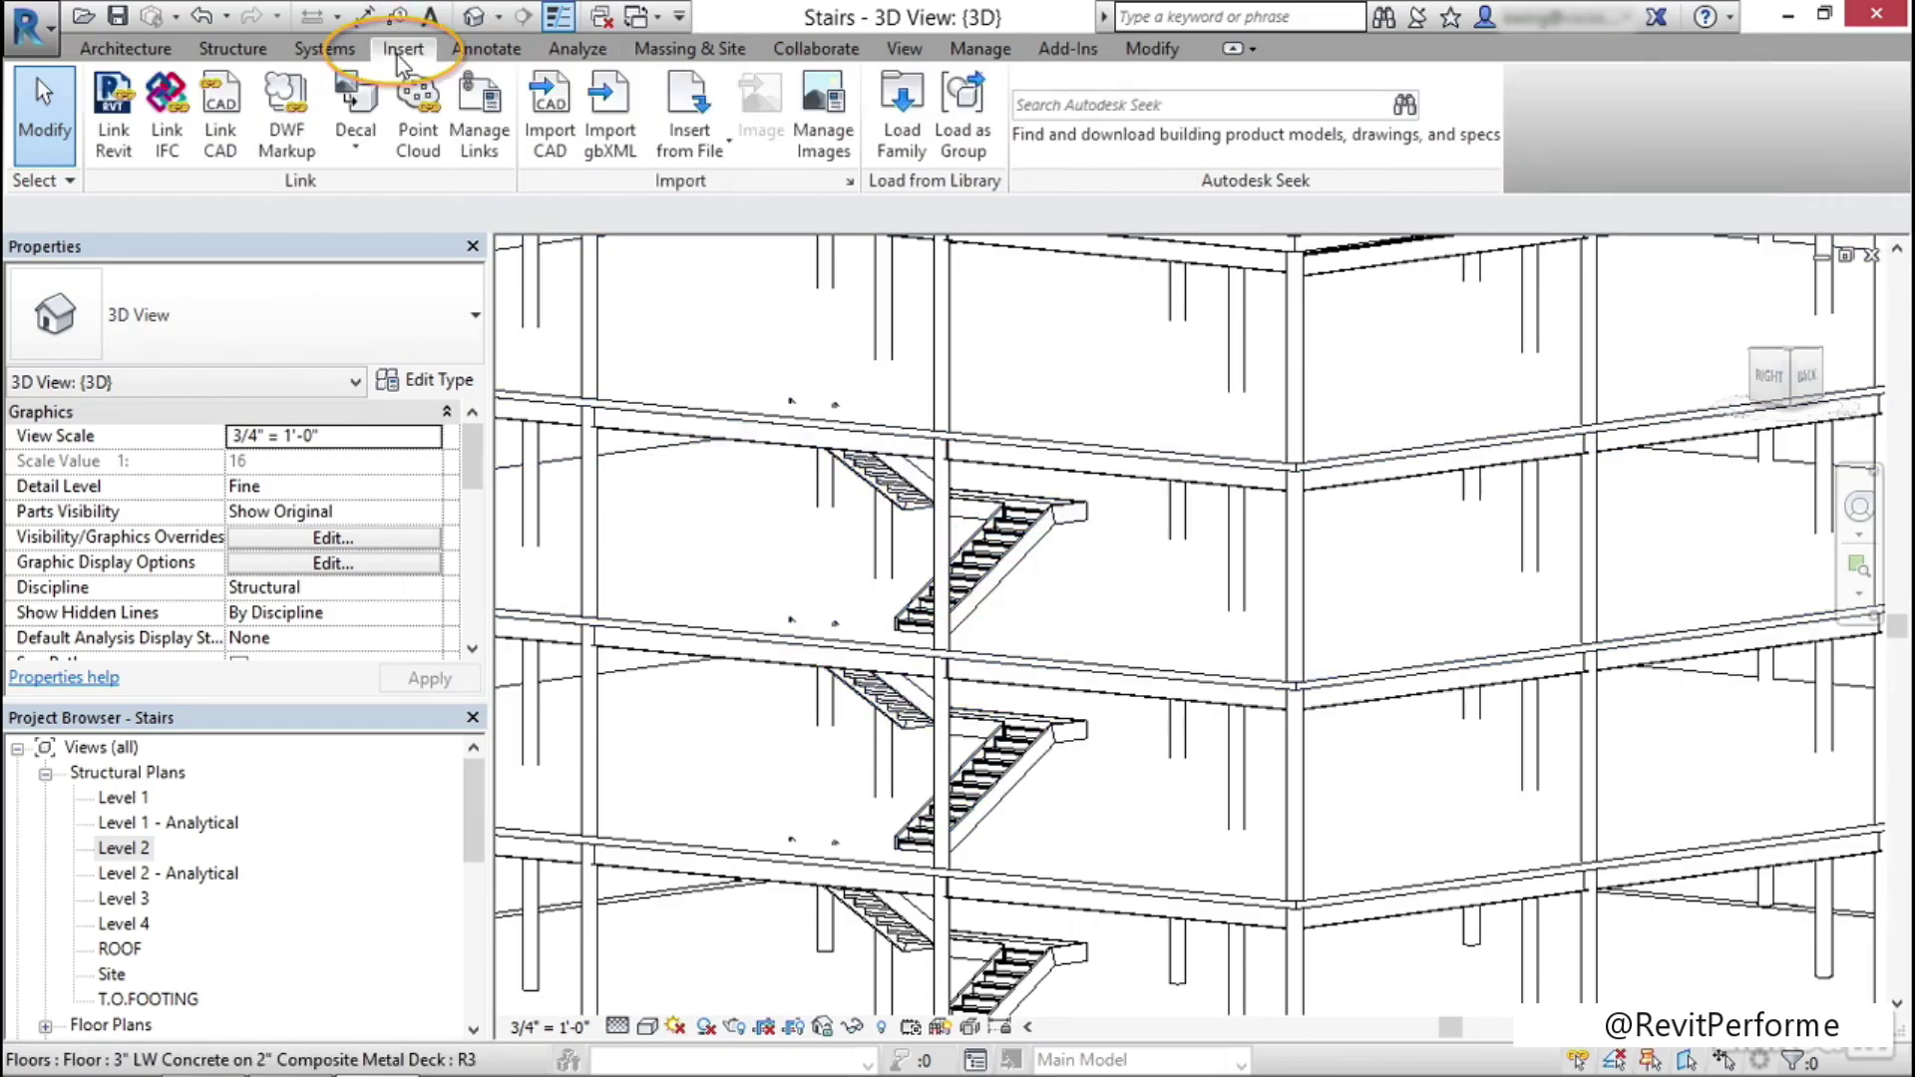
pyautogui.click(894, 122)
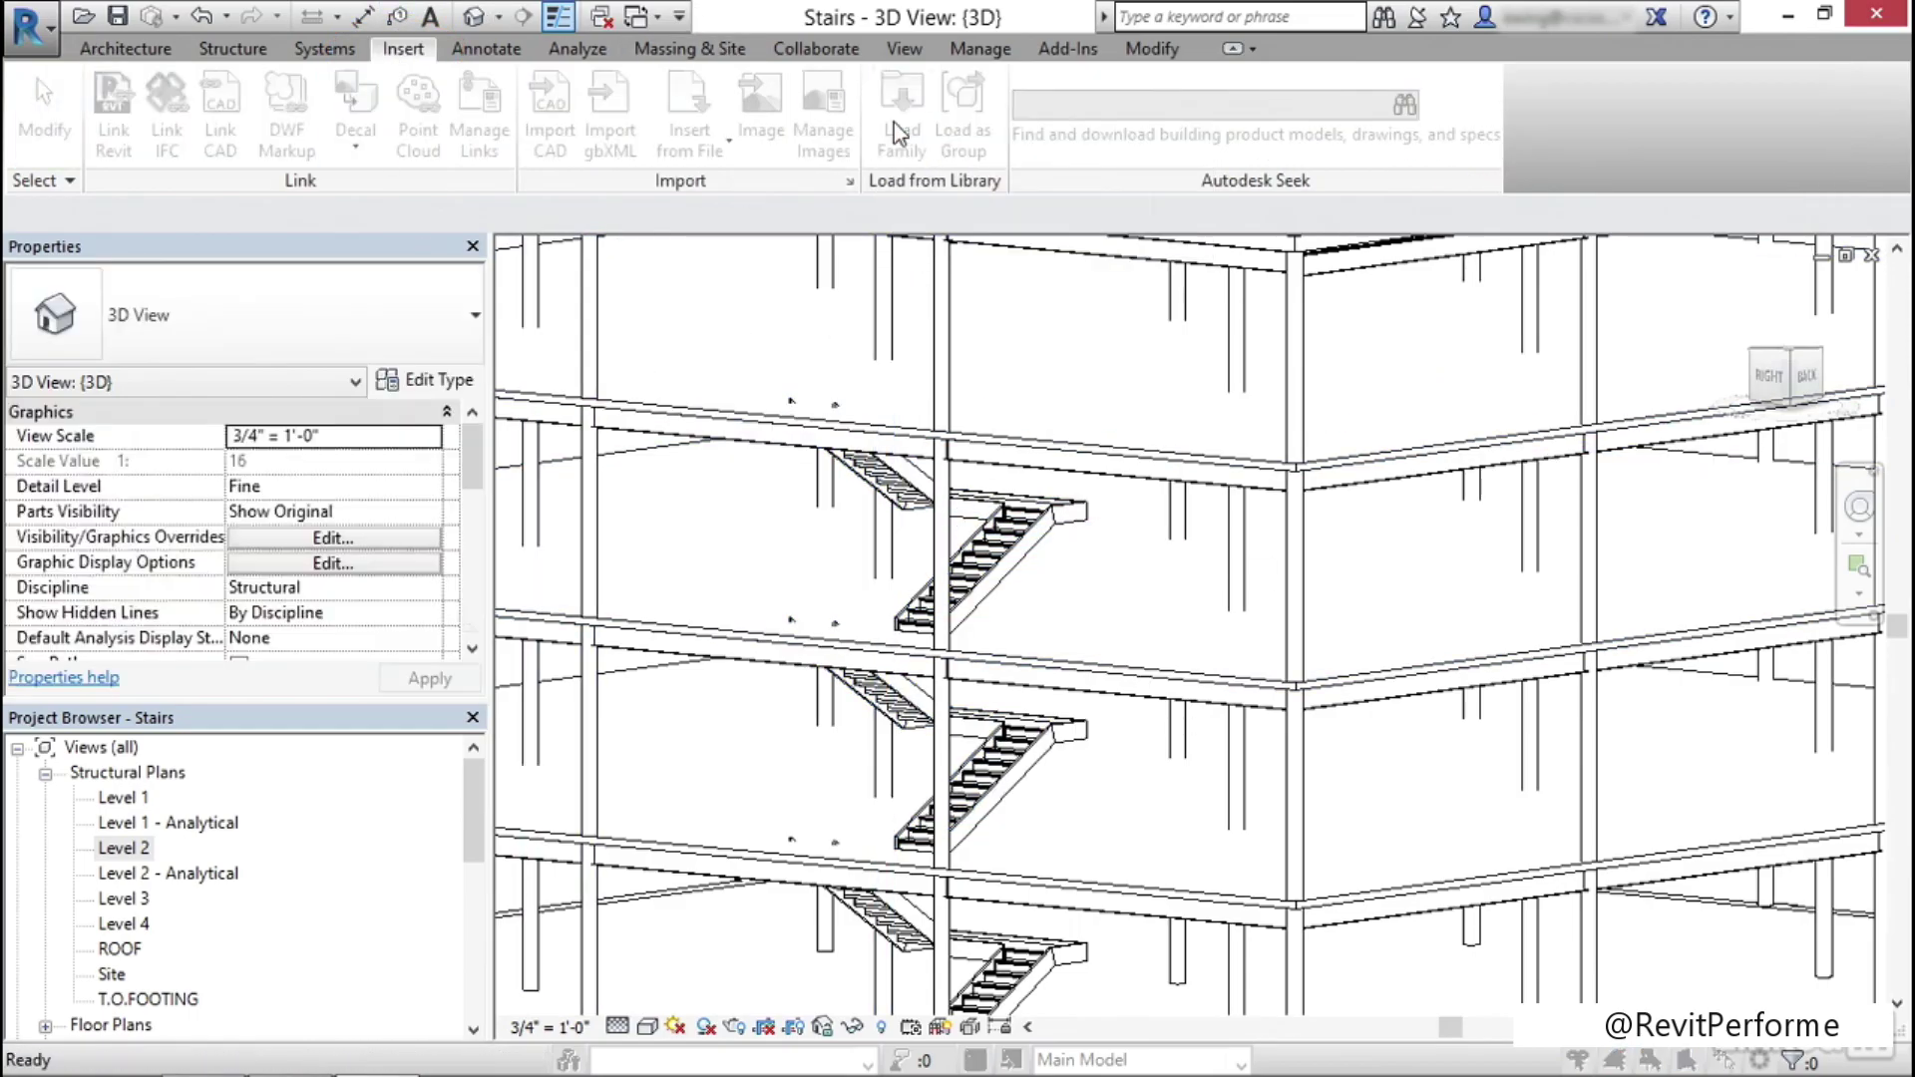
pyautogui.moveTo(902, 213); pyautogui.dragTo(921, 302)
pyautogui.doubleClick(411, 496)
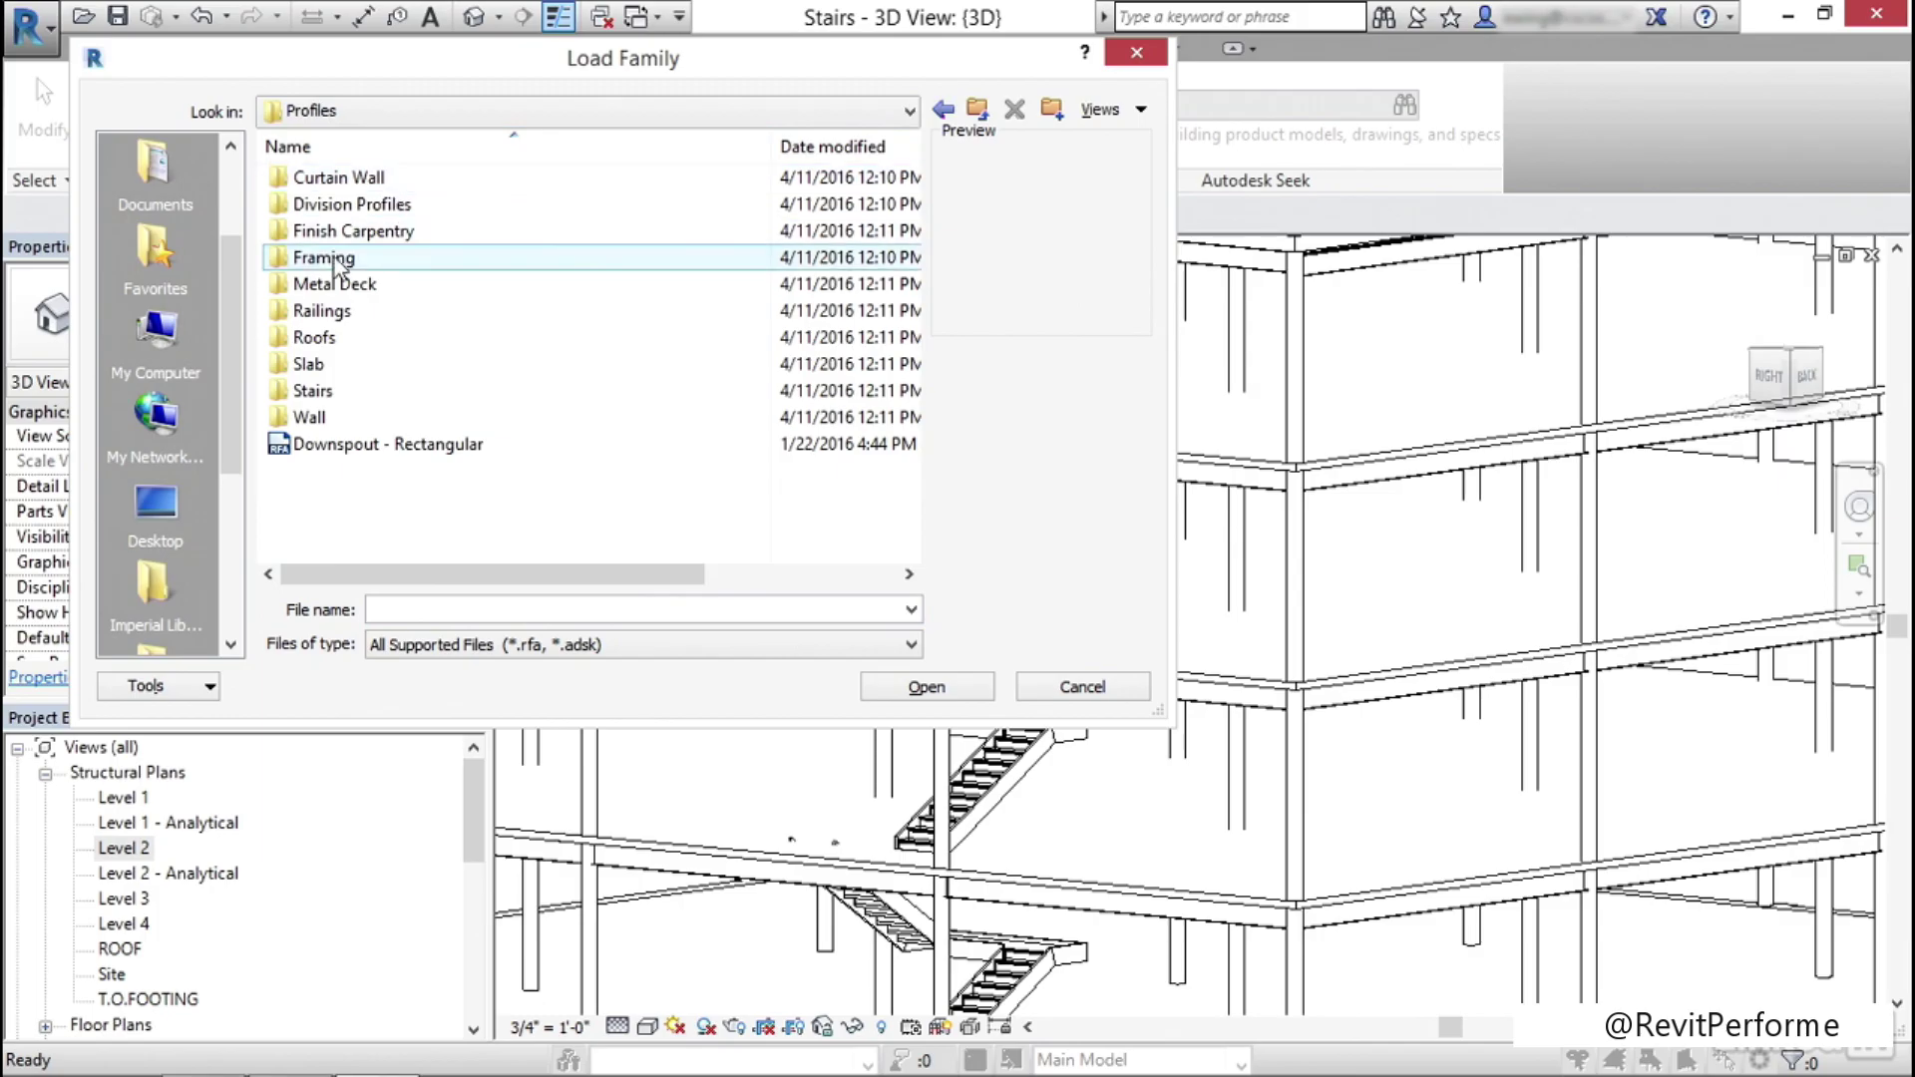
pyautogui.doubleClick(334, 260)
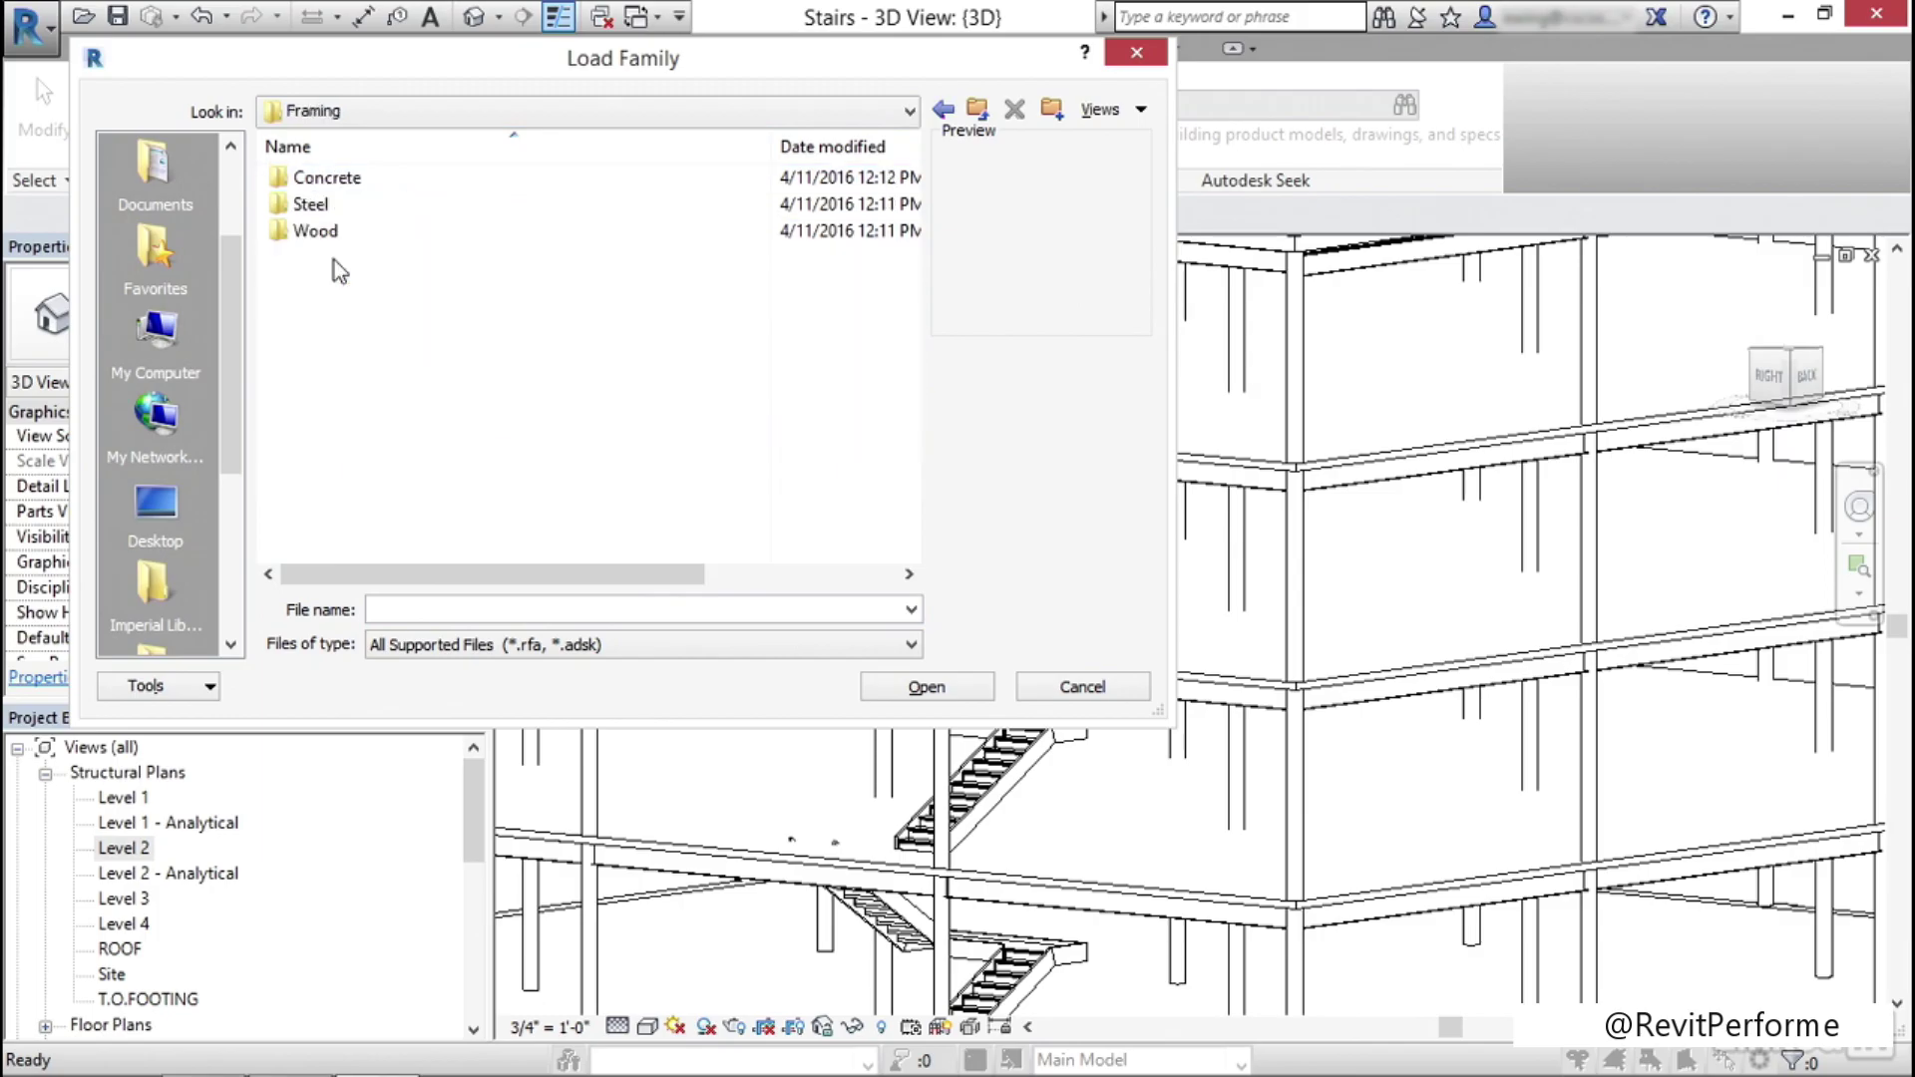
pyautogui.doubleClick(310, 204)
pyautogui.doubleClick(356, 179)
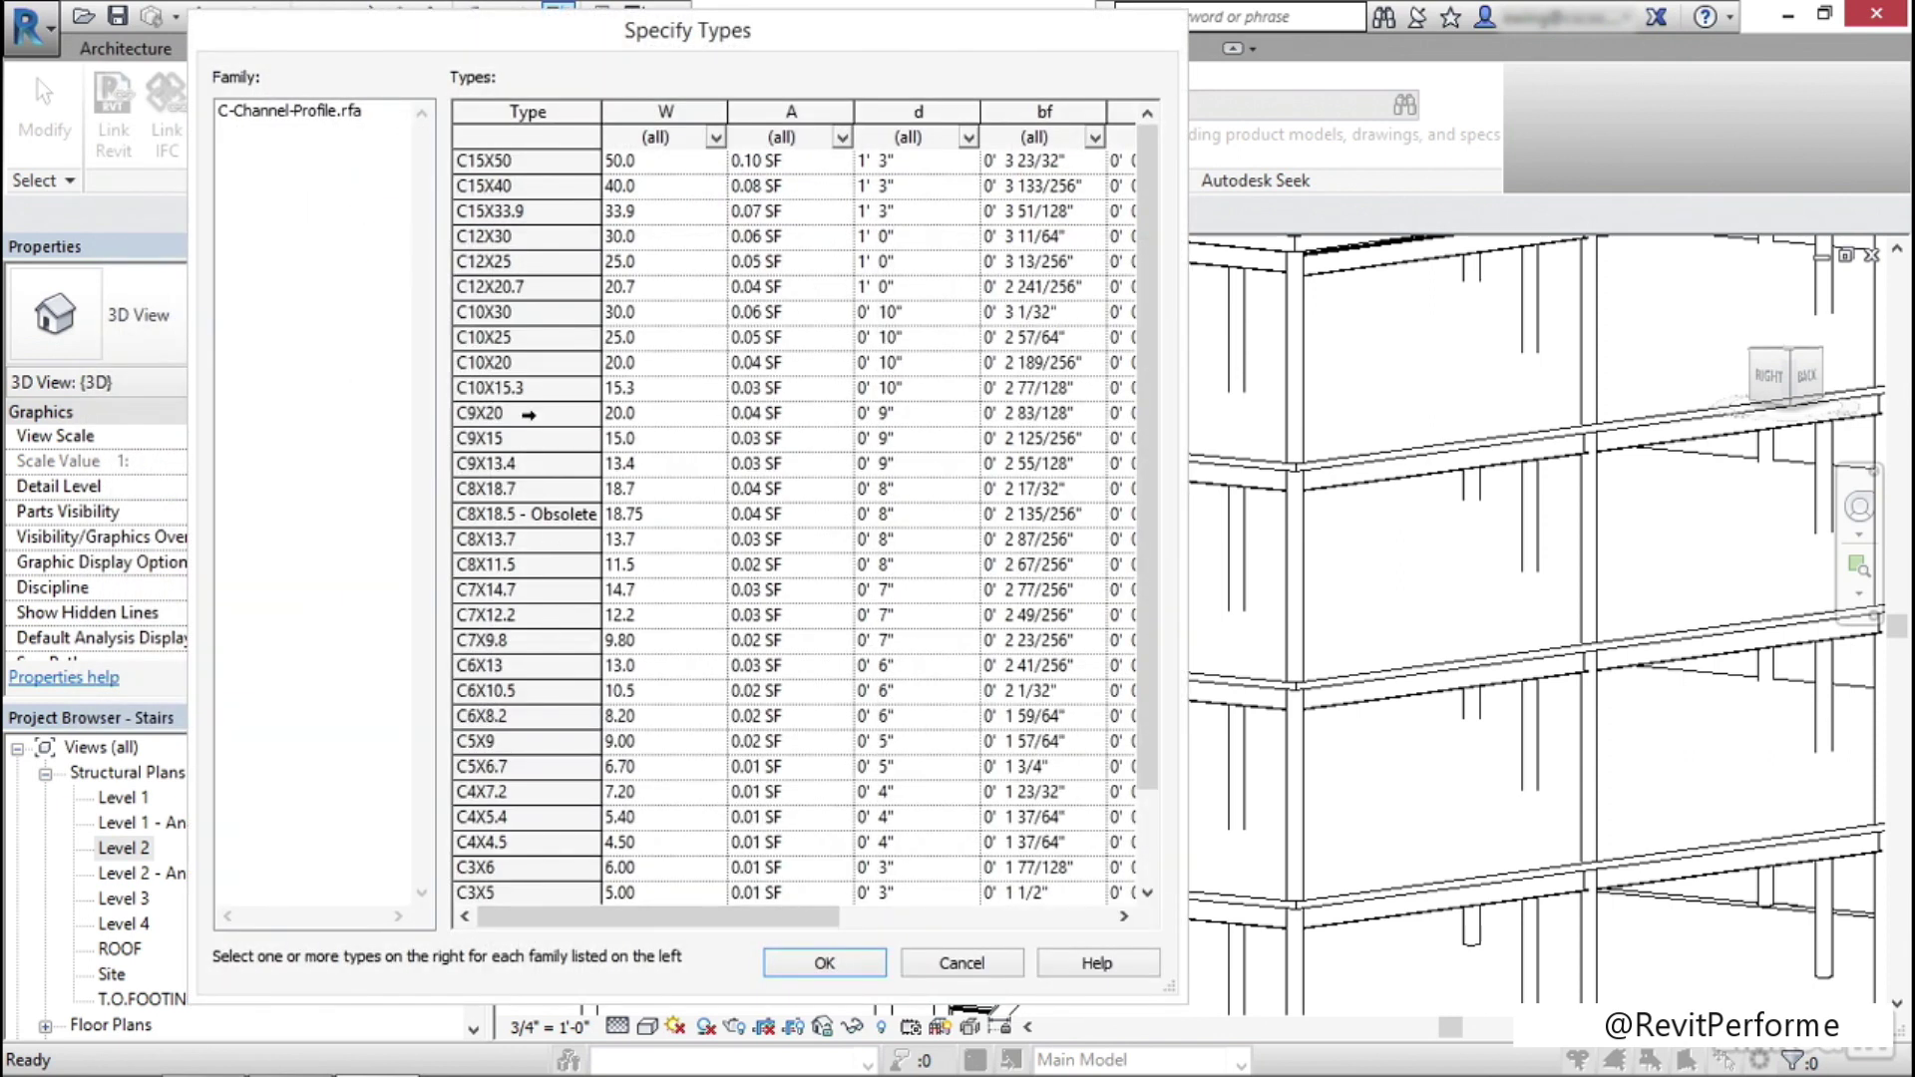
pyautogui.click(522, 365)
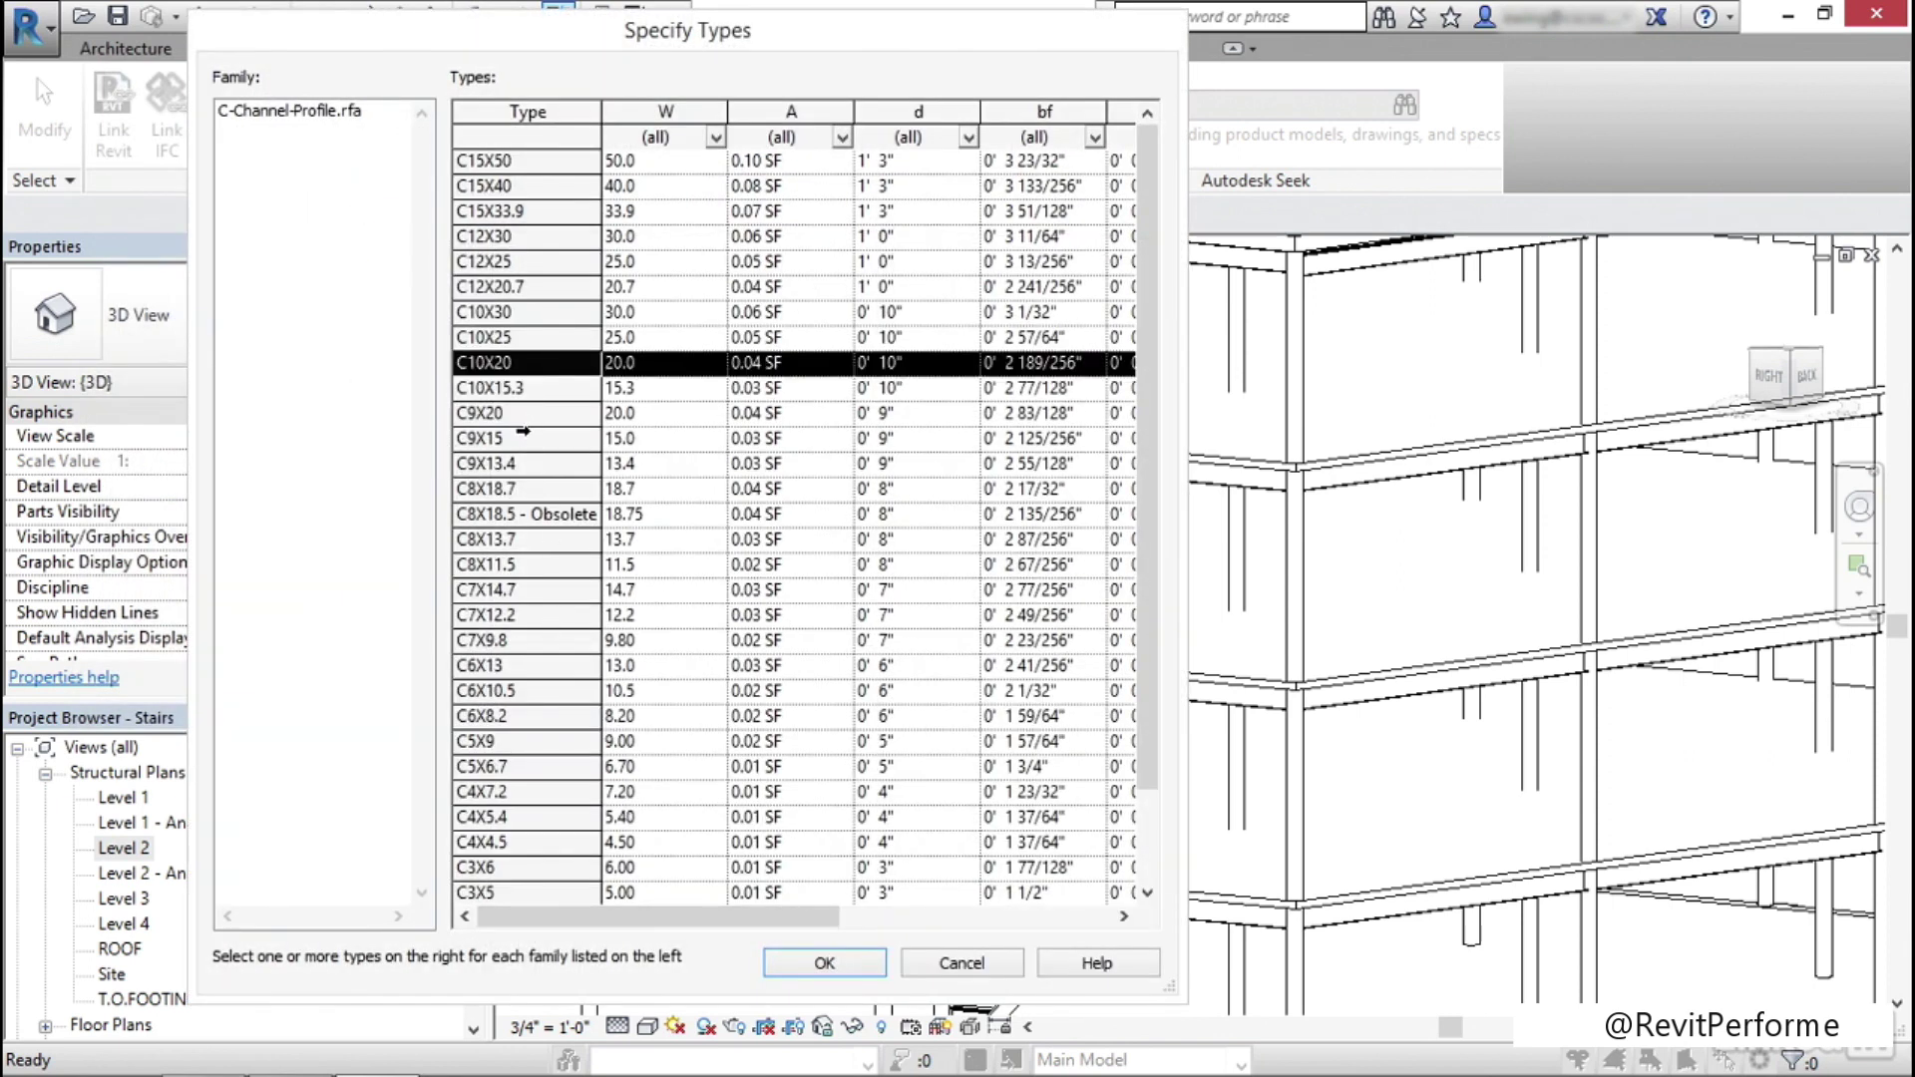
pyautogui.click(824, 959)
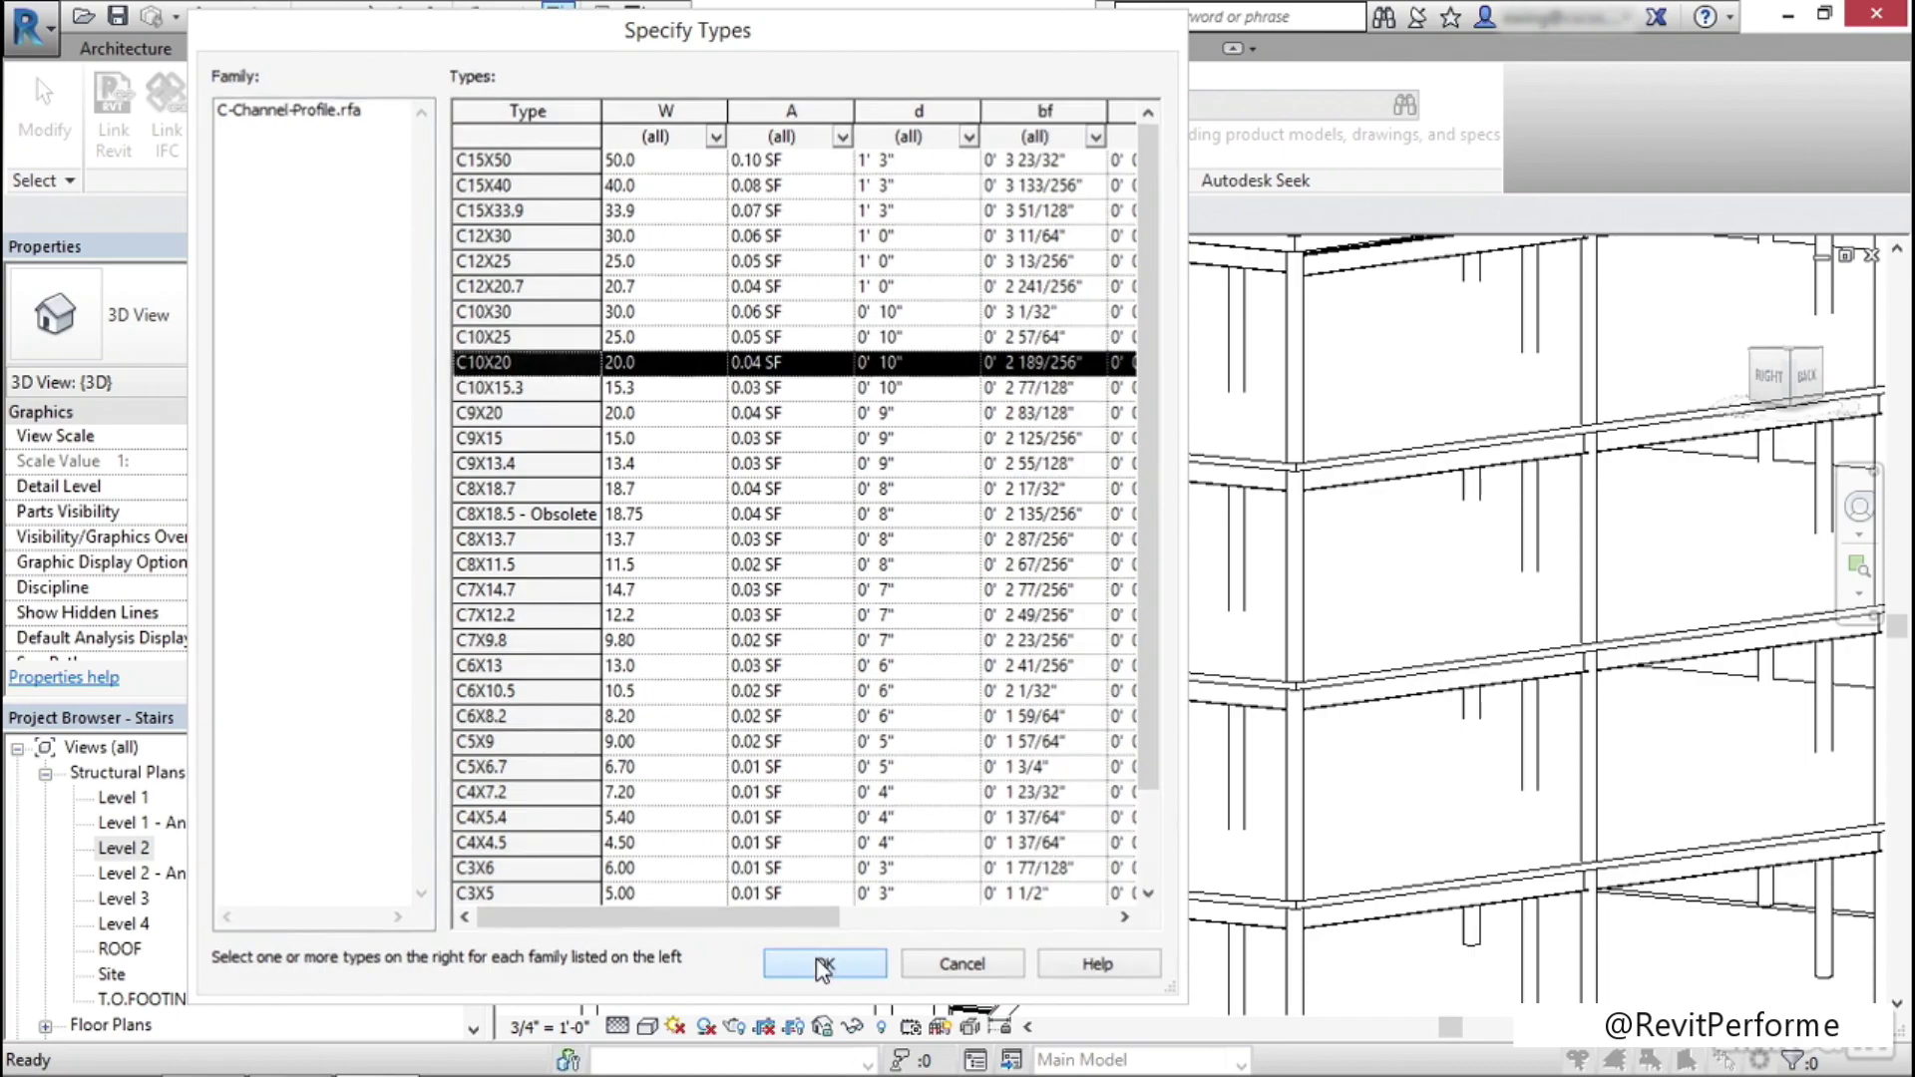
# Select the Level 1 stair and open the type properties of its right support, Stringer - 2" Width
pyautogui.moveTo(748, 660); pyautogui.dragTo(699, 672, button='middle')
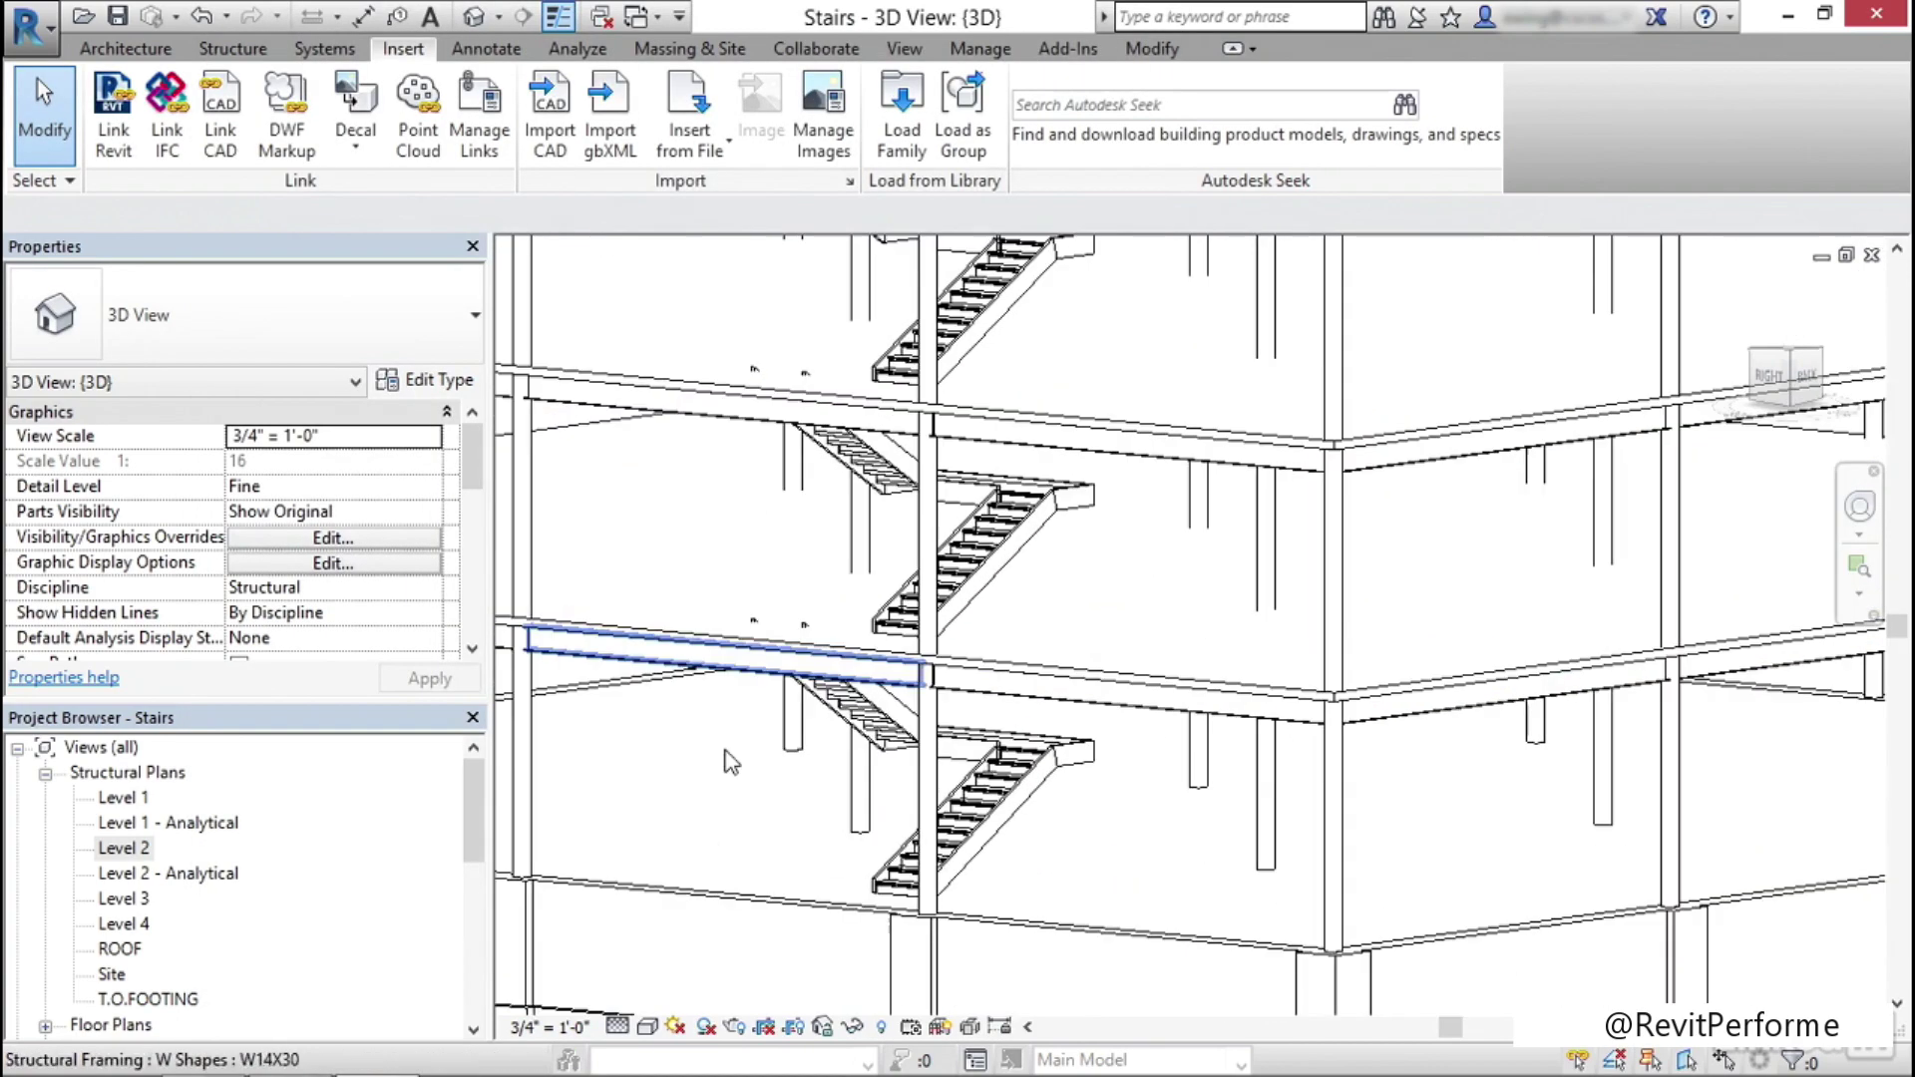
pyautogui.click(804, 801)
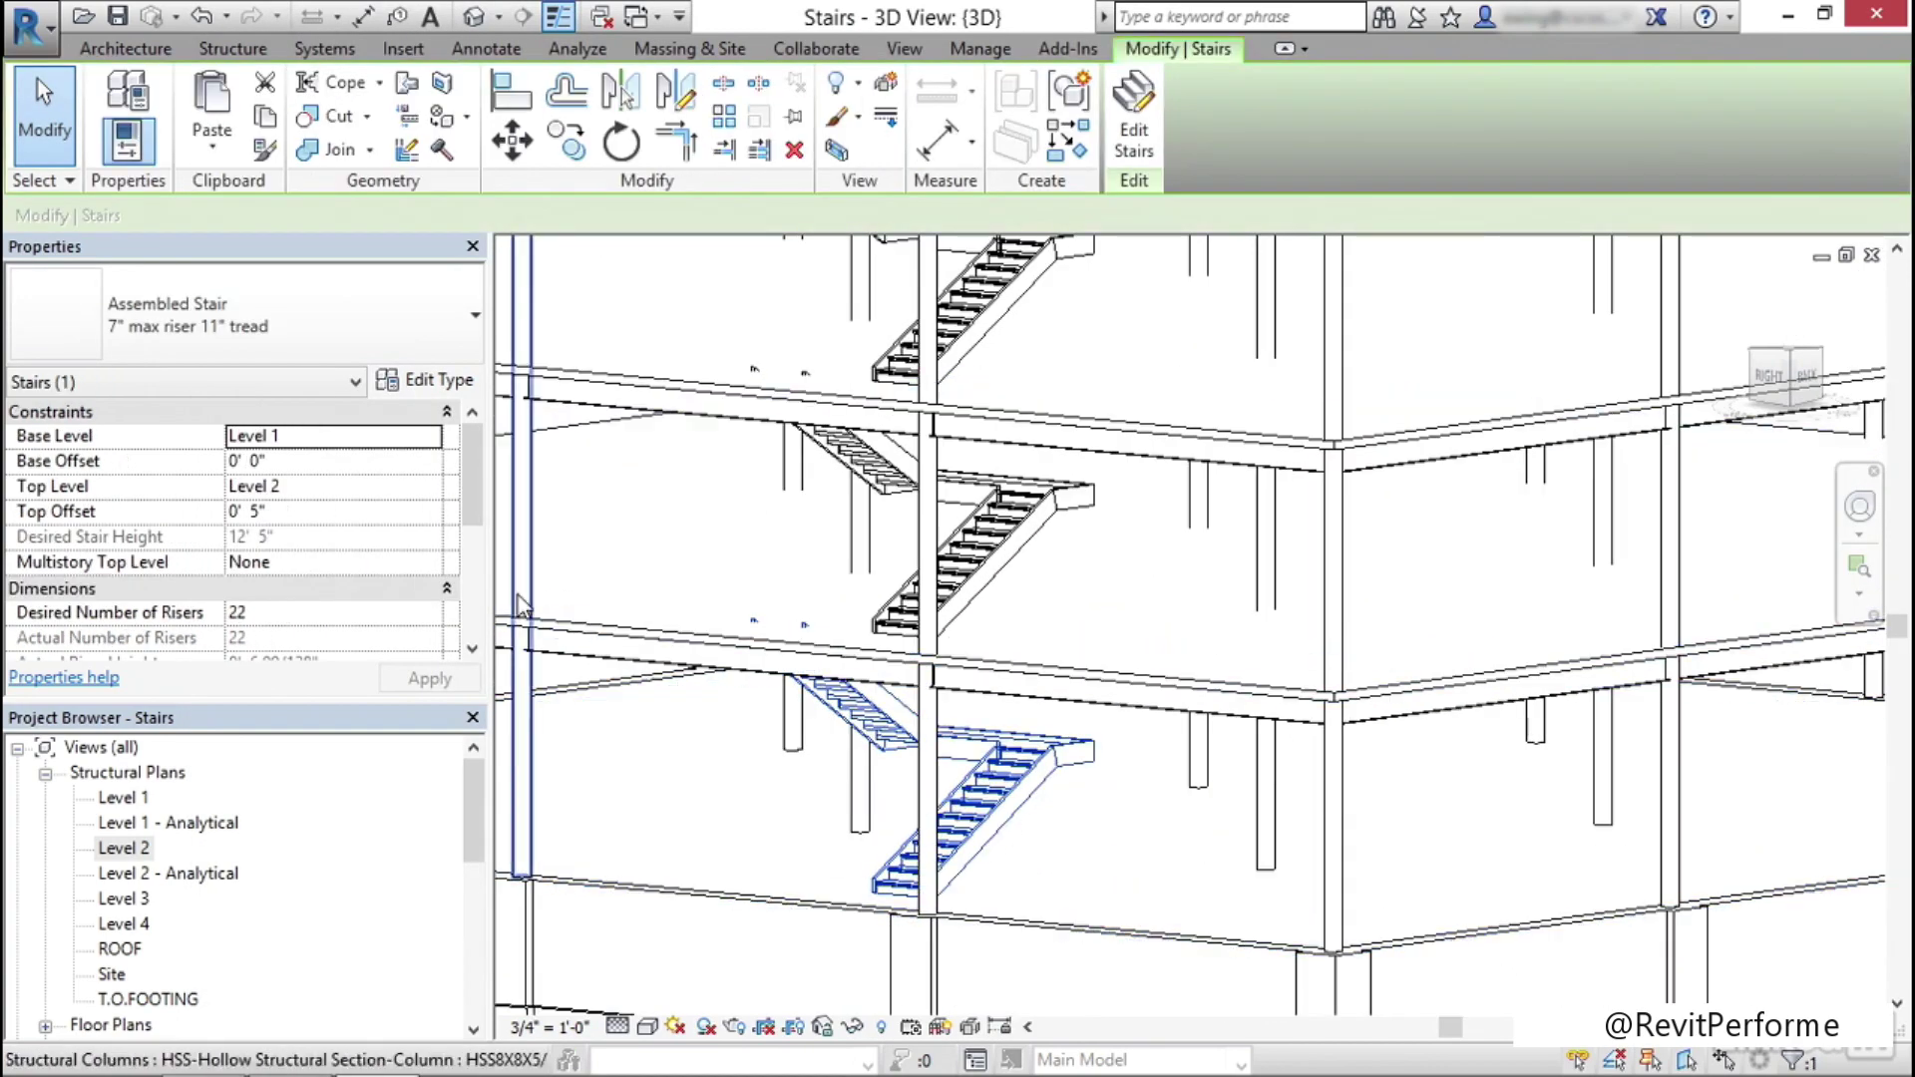
pyautogui.click(427, 383)
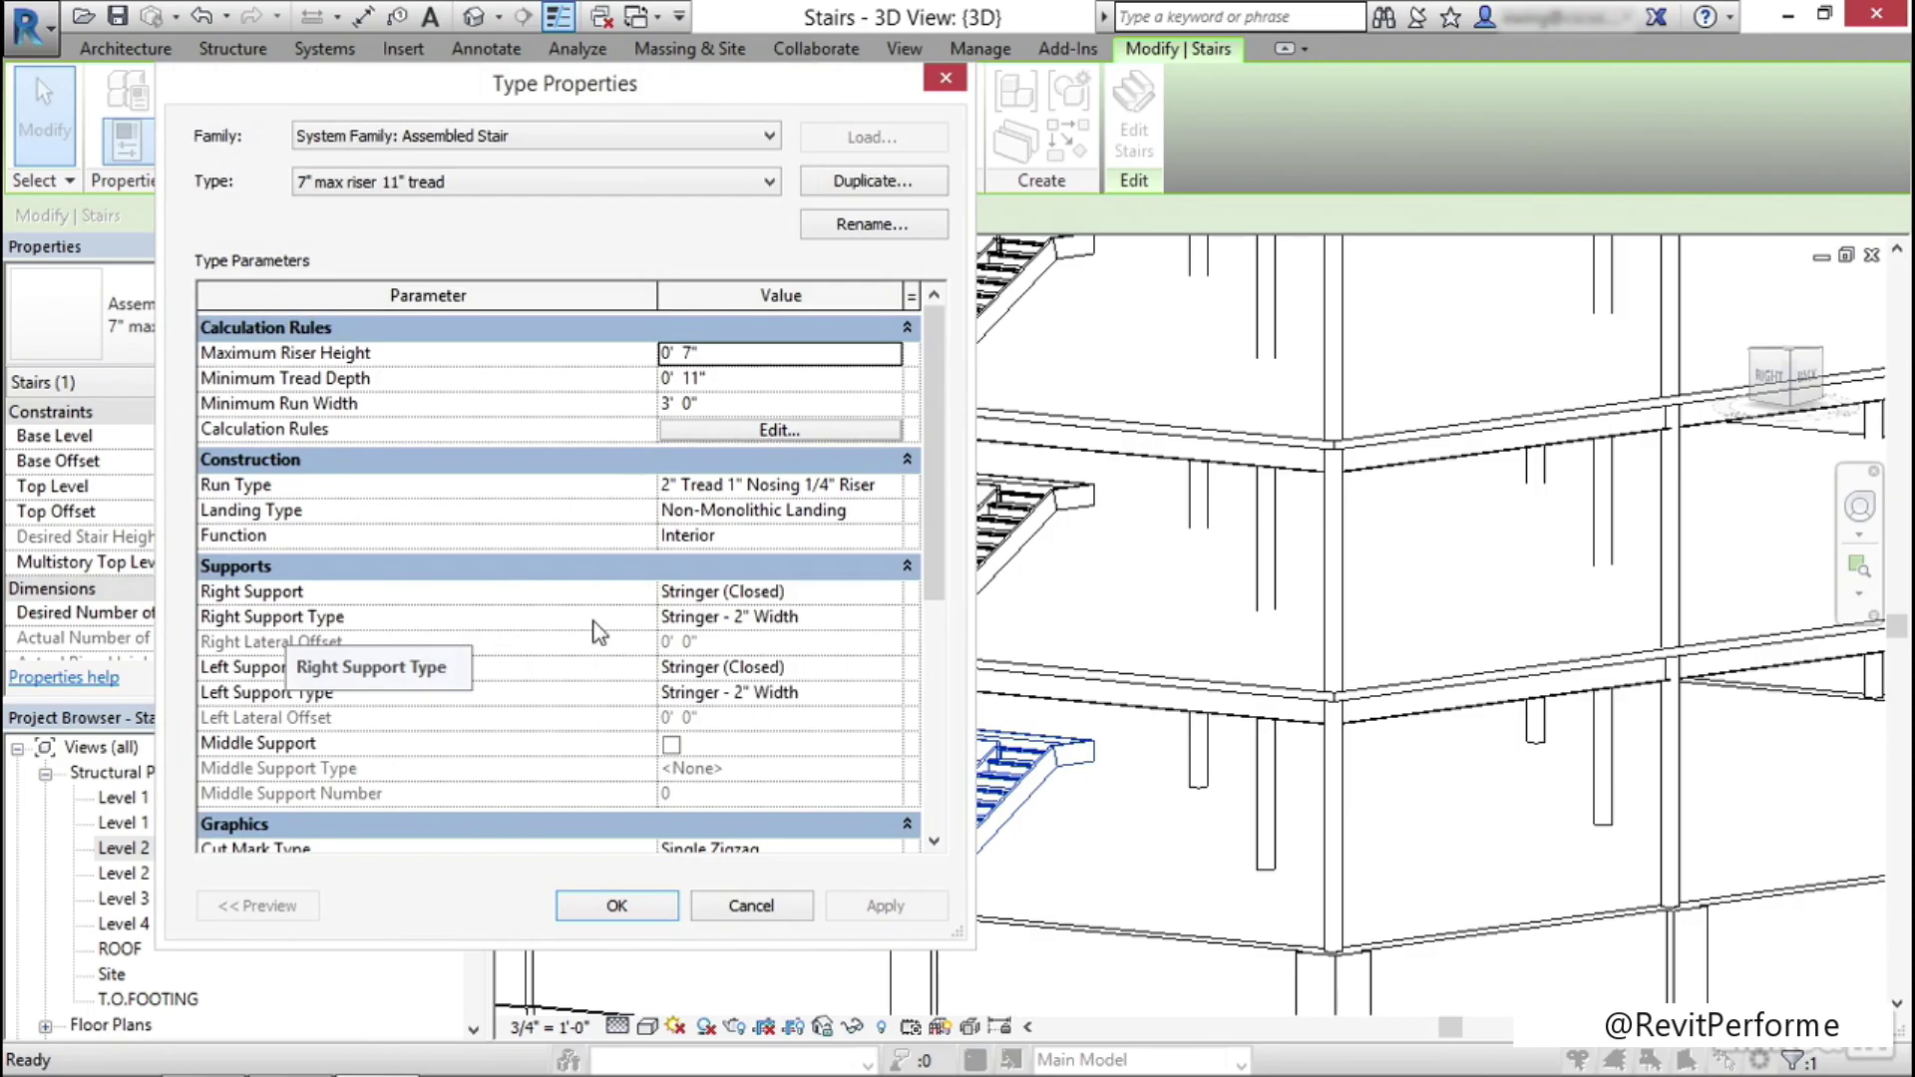
pyautogui.click(784, 619)
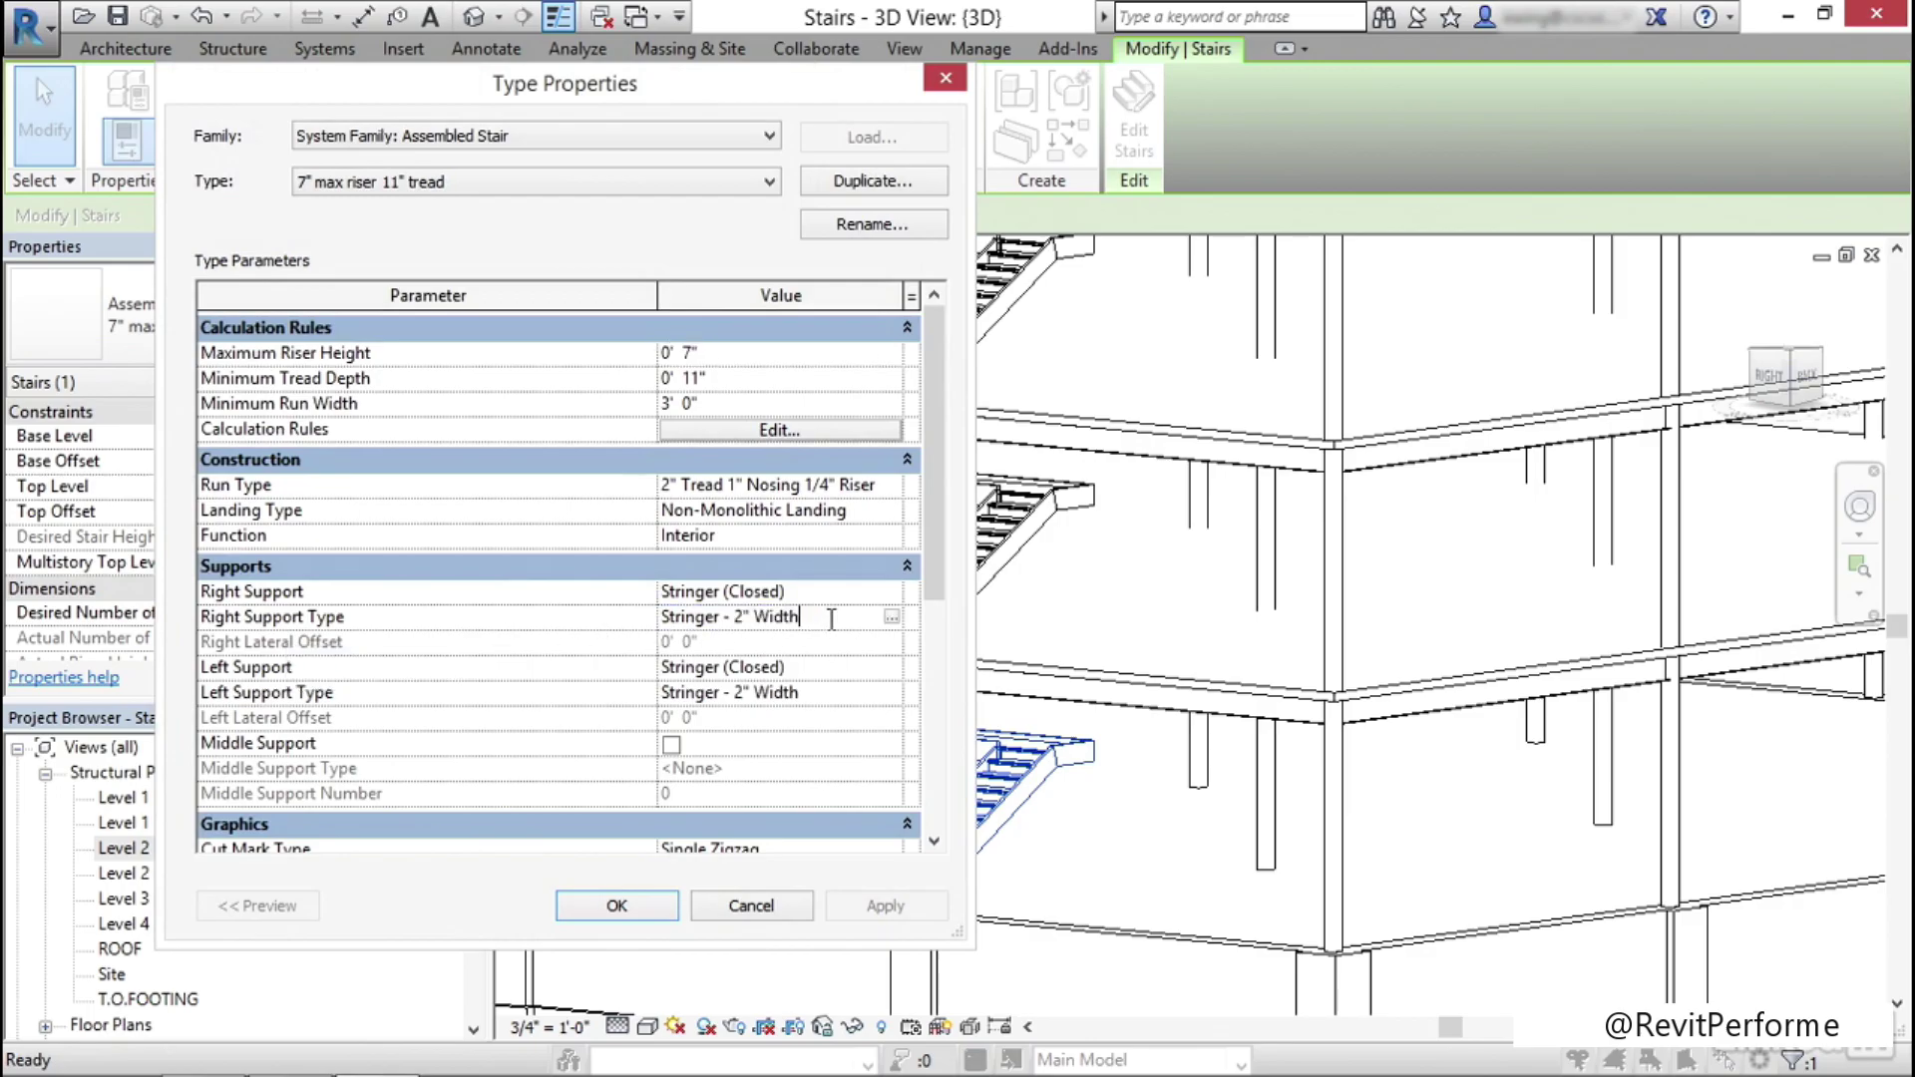
pyautogui.click(893, 619)
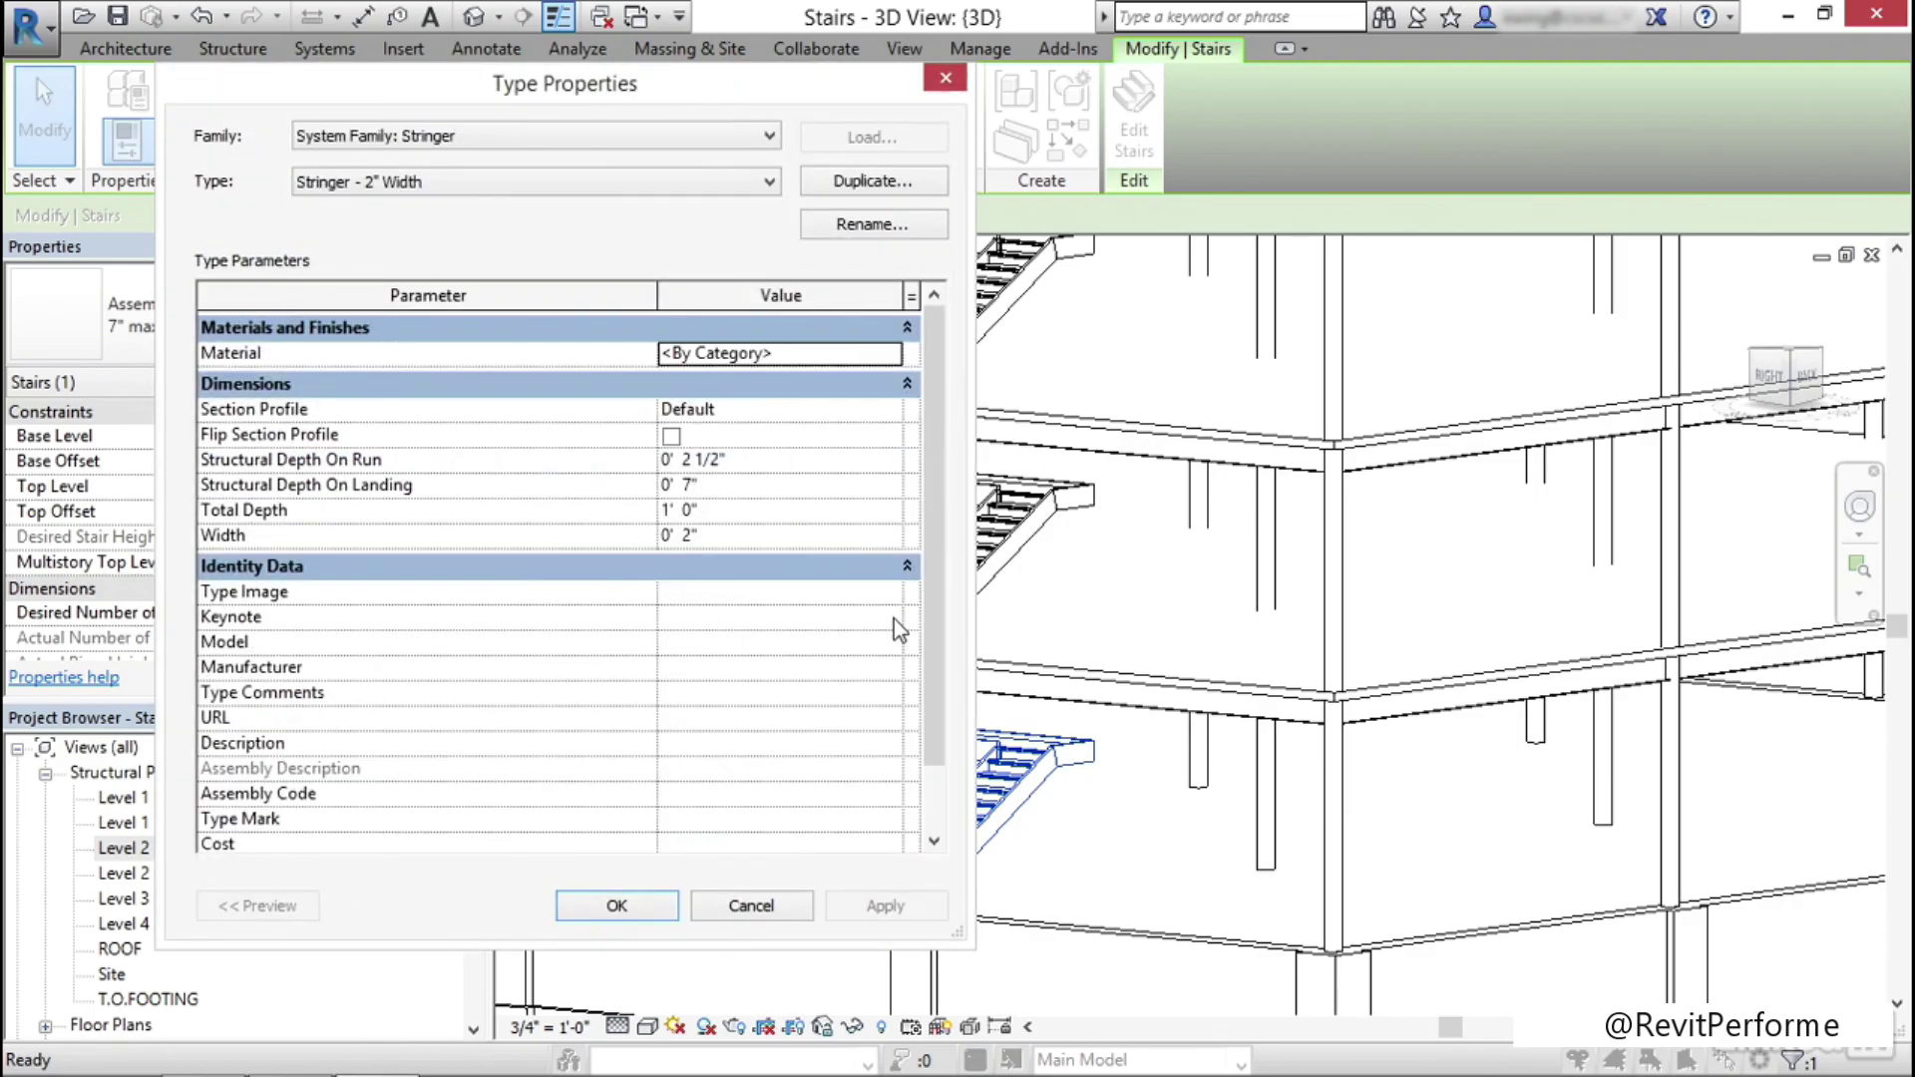
# Set the stringer type's section profile to C-Channel-Profile : C10X20, enable Flip Section Profile, and inspect the stringers at the landing
pyautogui.click(770, 410)
pyautogui.click(890, 411)
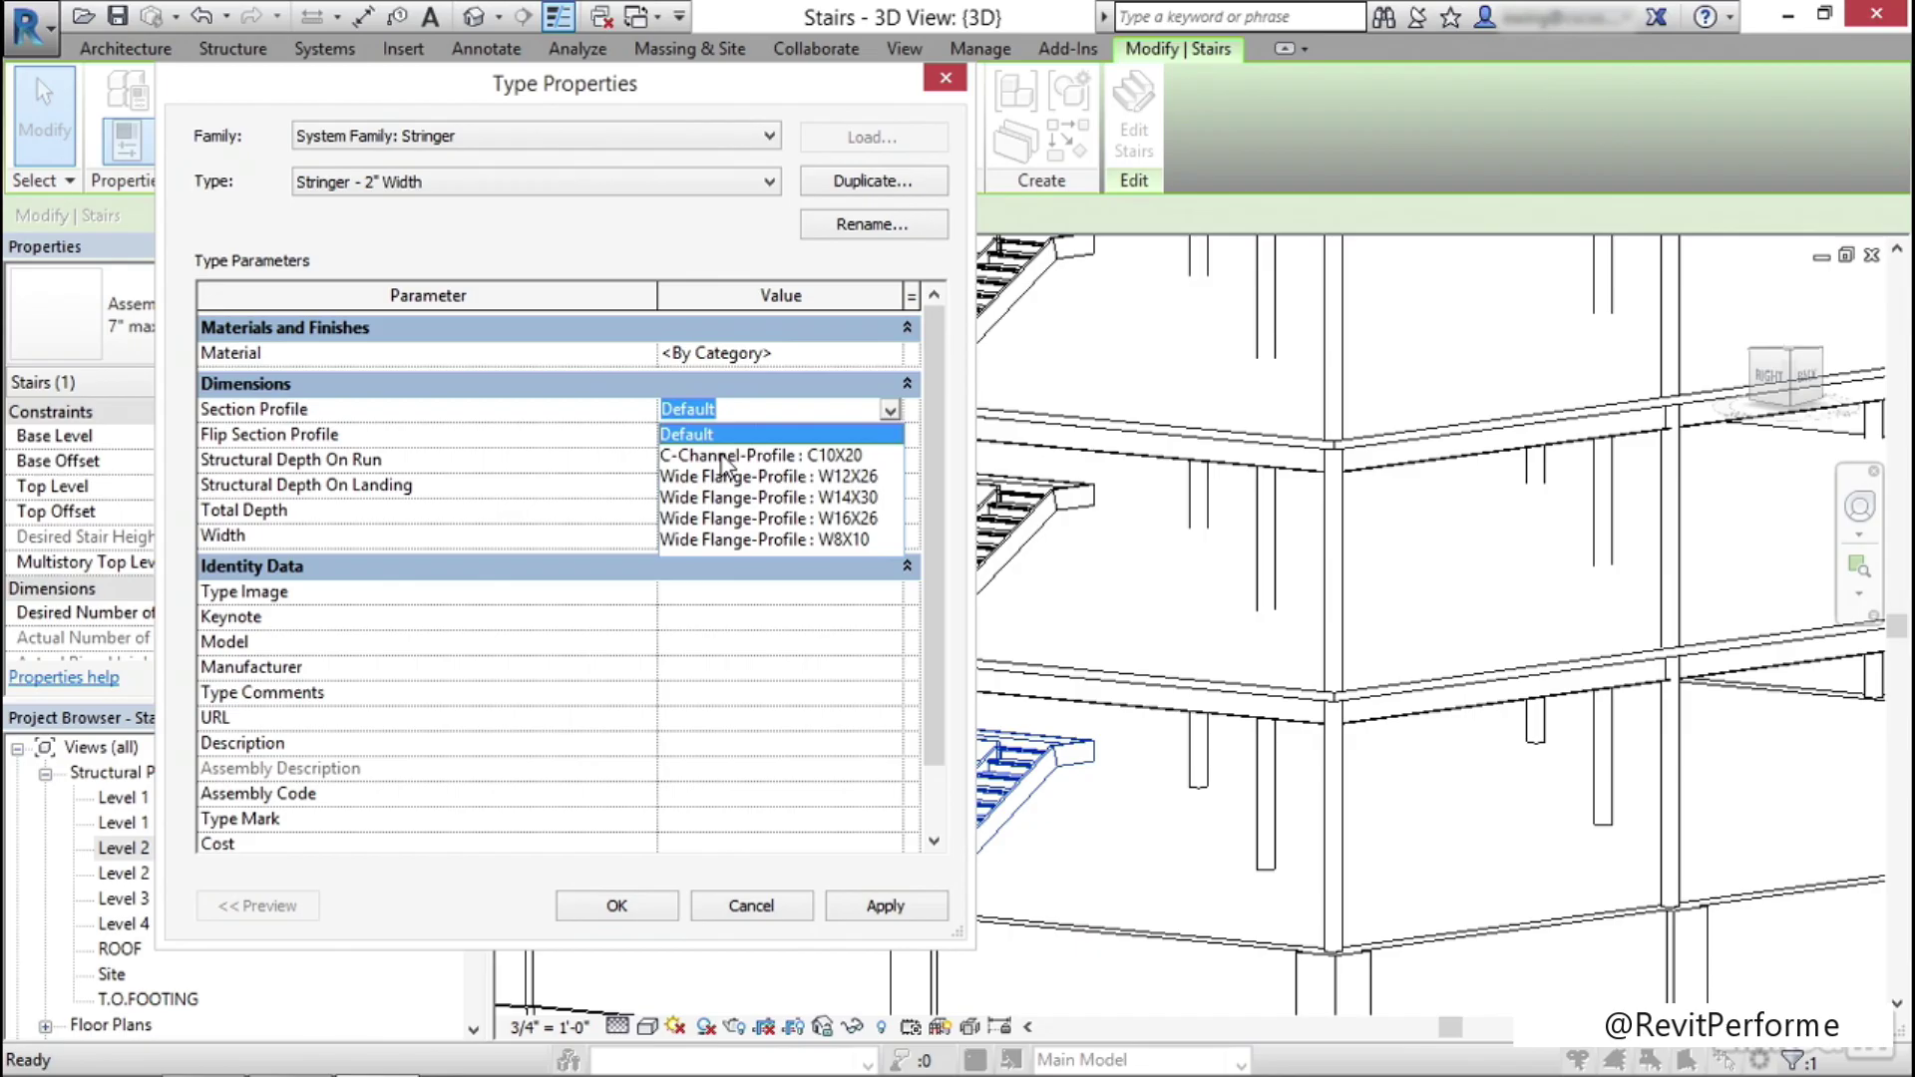
pyautogui.click(724, 456)
pyautogui.click(671, 437)
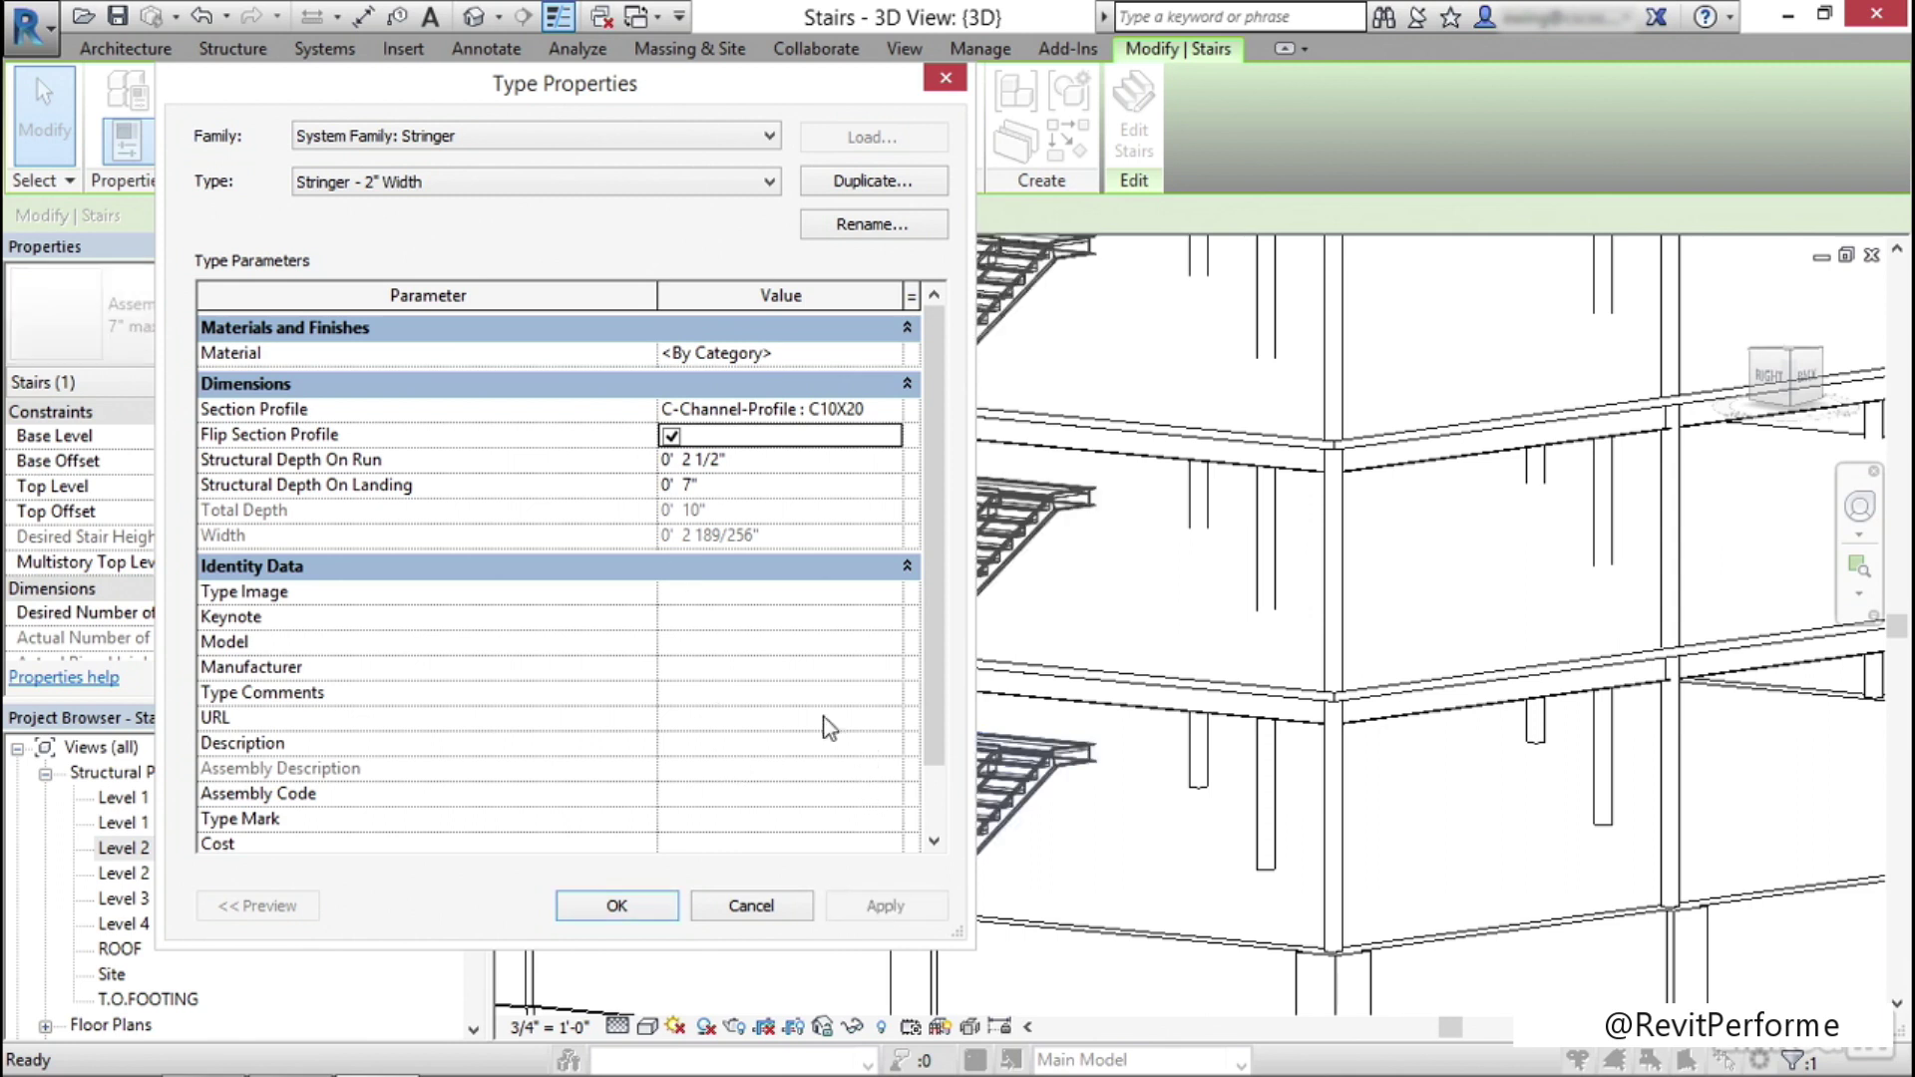
pyautogui.click(620, 904)
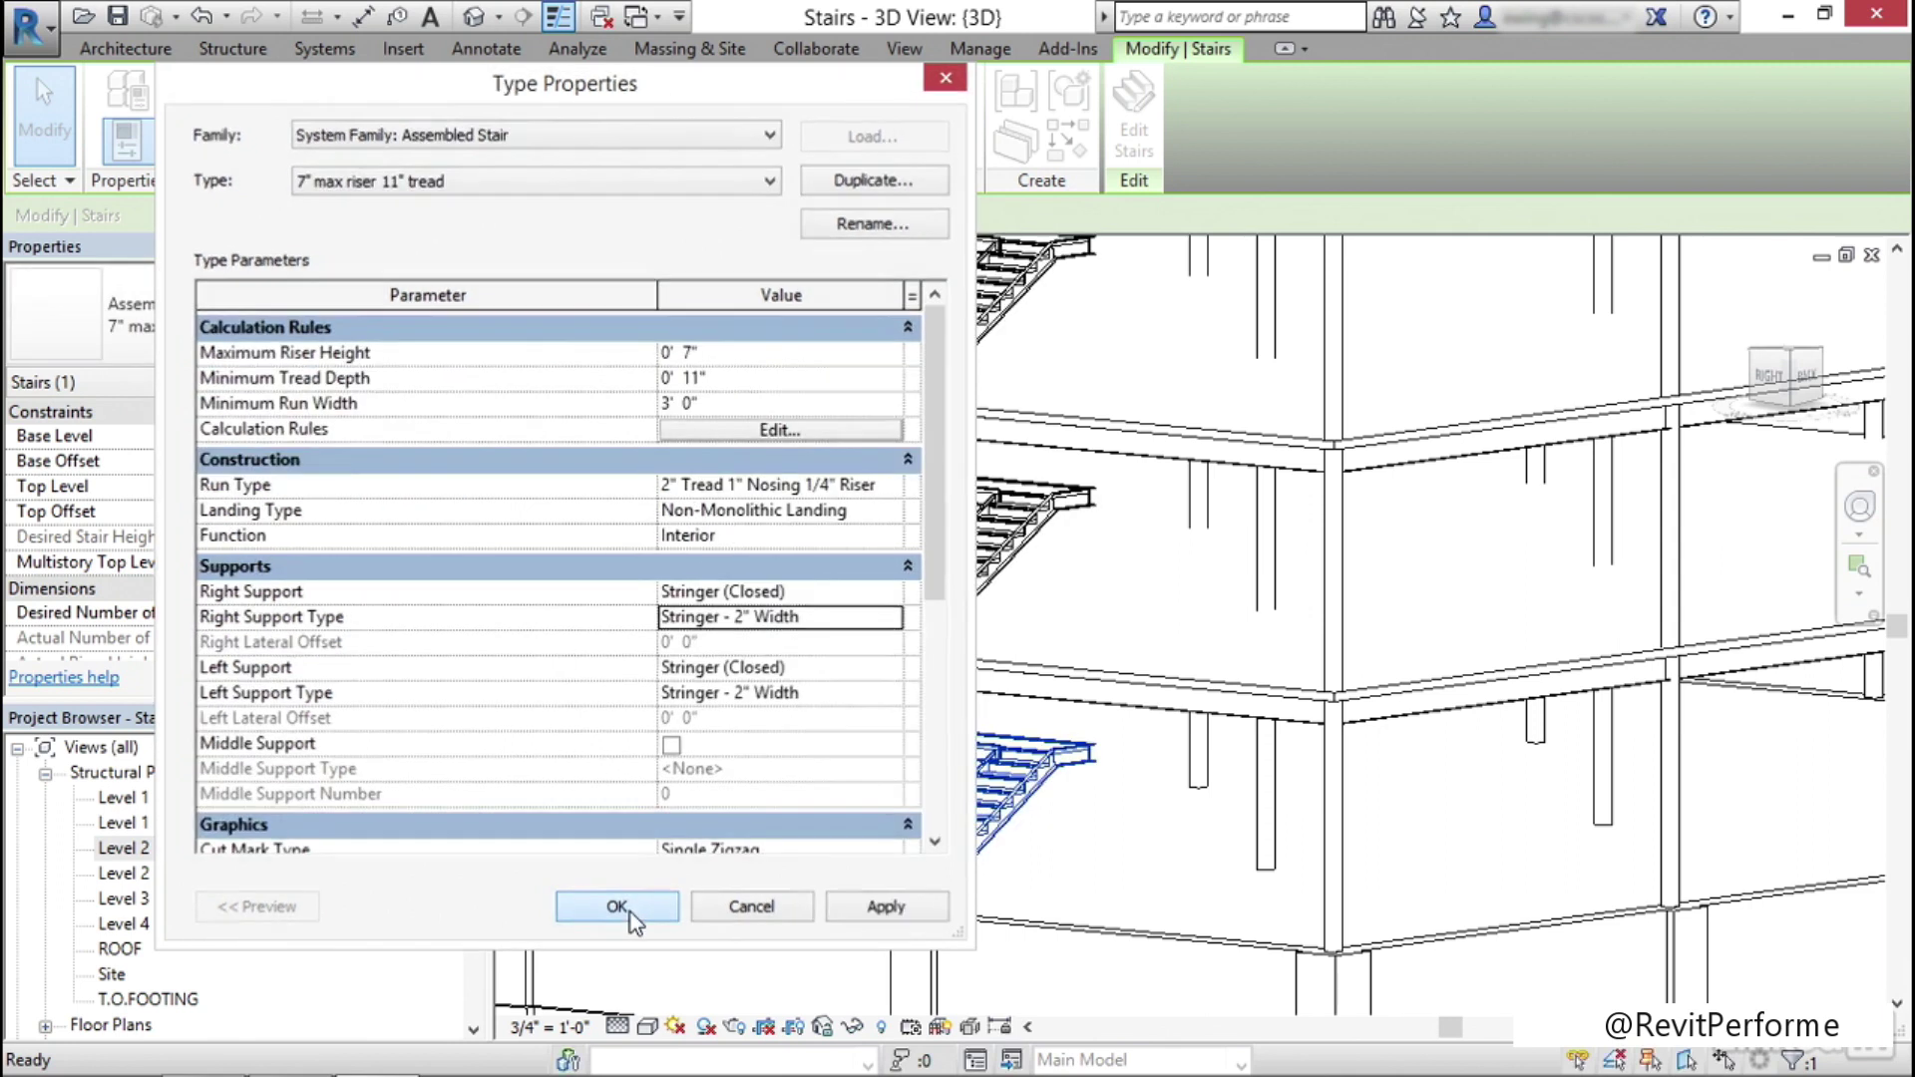
pyautogui.click(628, 907)
pyautogui.click(1097, 826)
pyautogui.scroll(10, 1097, 826)
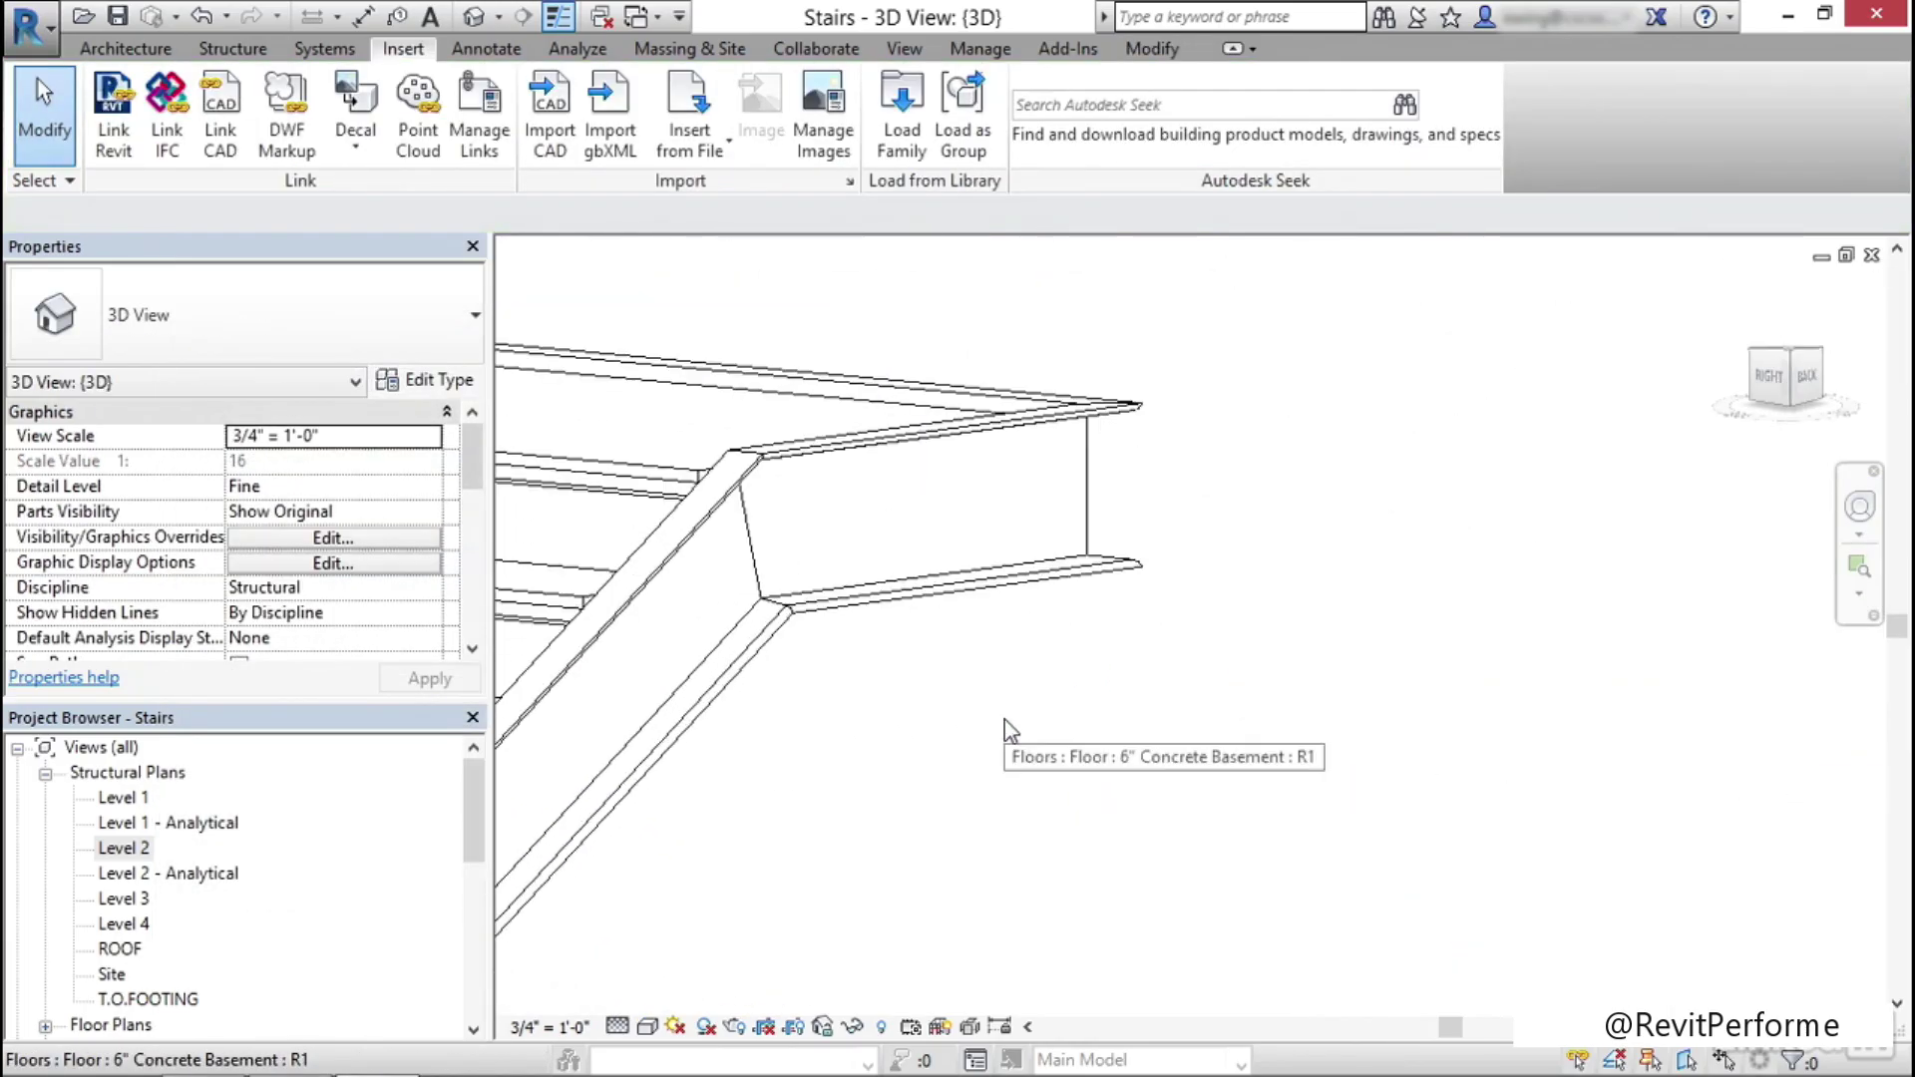
pyautogui.scroll(-5, 1003, 720)
pyautogui.scroll(-5, 1004, 720)
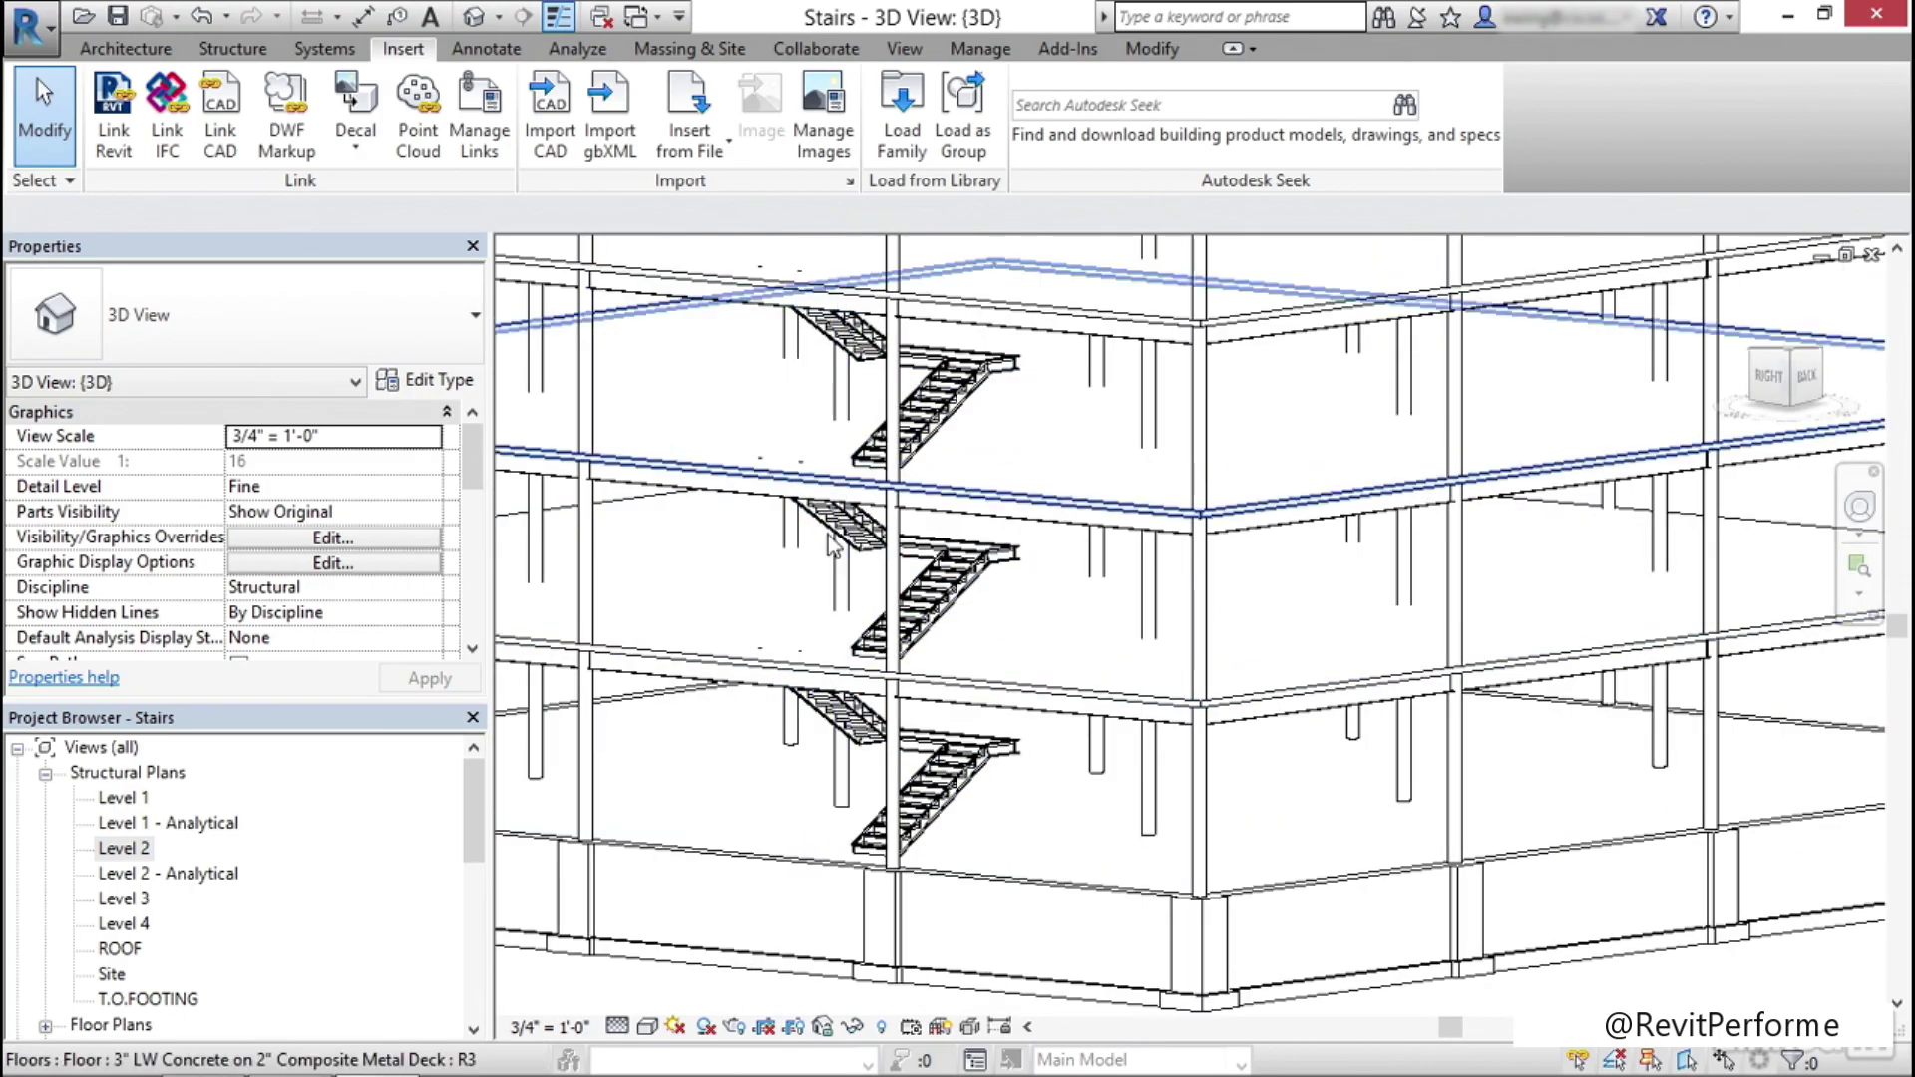
# Open the Level 1 structural plan and frame the U-shaped stair between grids B and C
pyautogui.moveTo(842, 609); pyautogui.dragTo(854, 556, button='middle')
pyautogui.scroll(1, 856, 554)
pyautogui.doubleClick(130, 799)
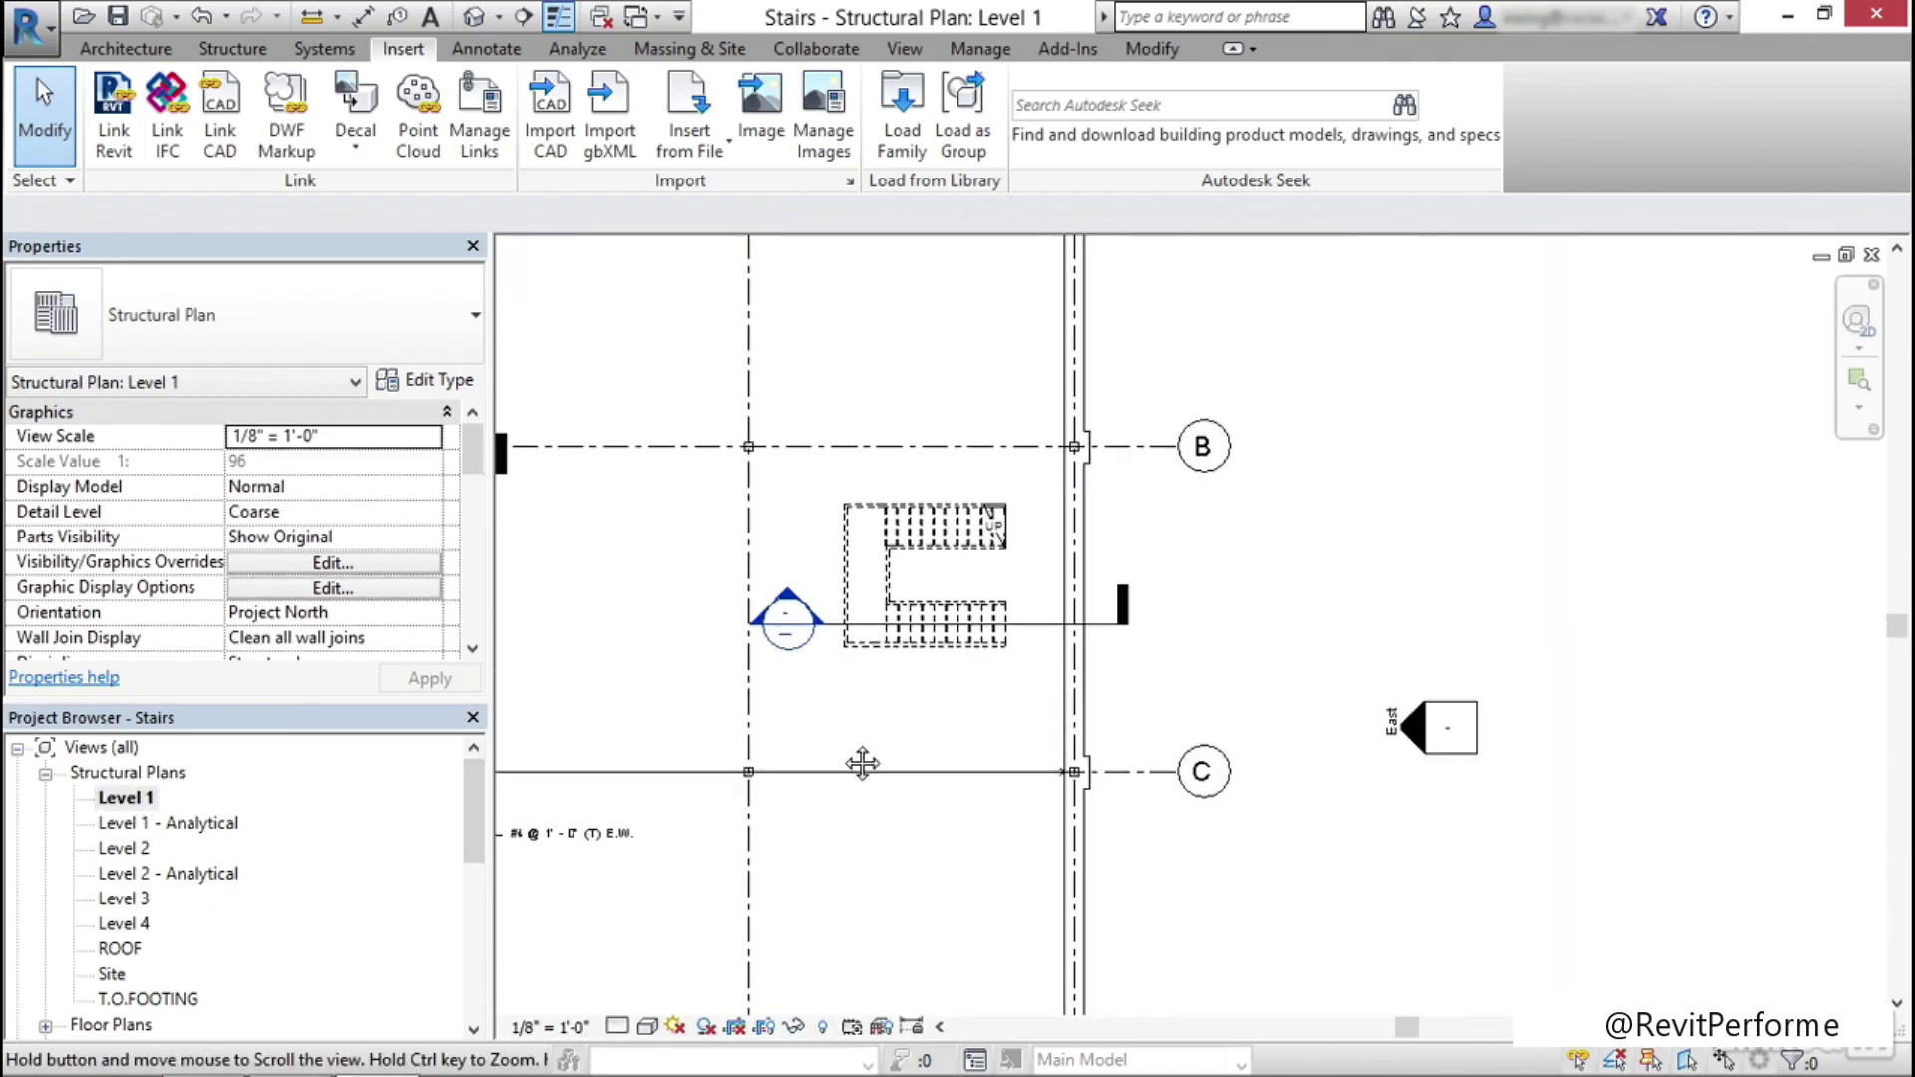
pyautogui.scroll(3, 975, 584)
pyautogui.moveTo(967, 568); pyautogui.dragTo(1170, 512, button='middle')
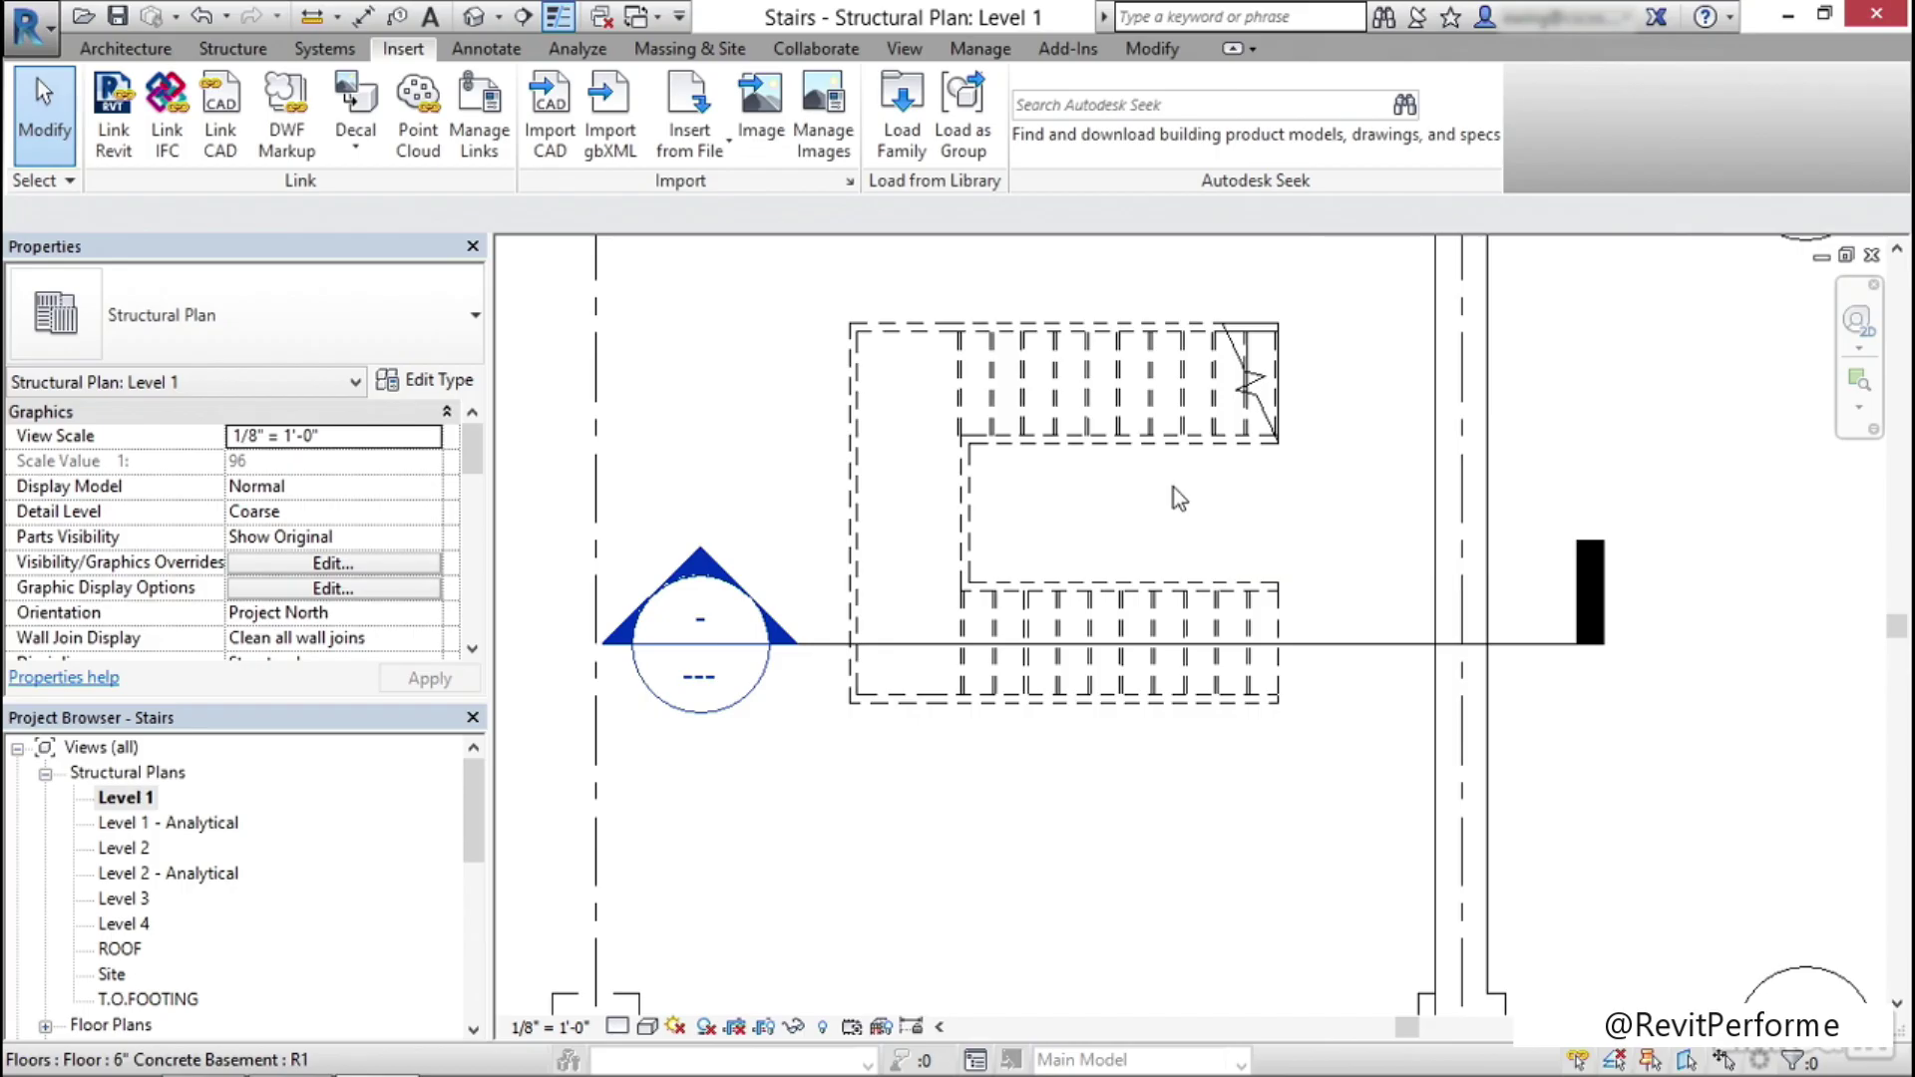
pyautogui.moveTo(1173, 486); pyautogui.dragTo(1155, 490, button='middle')
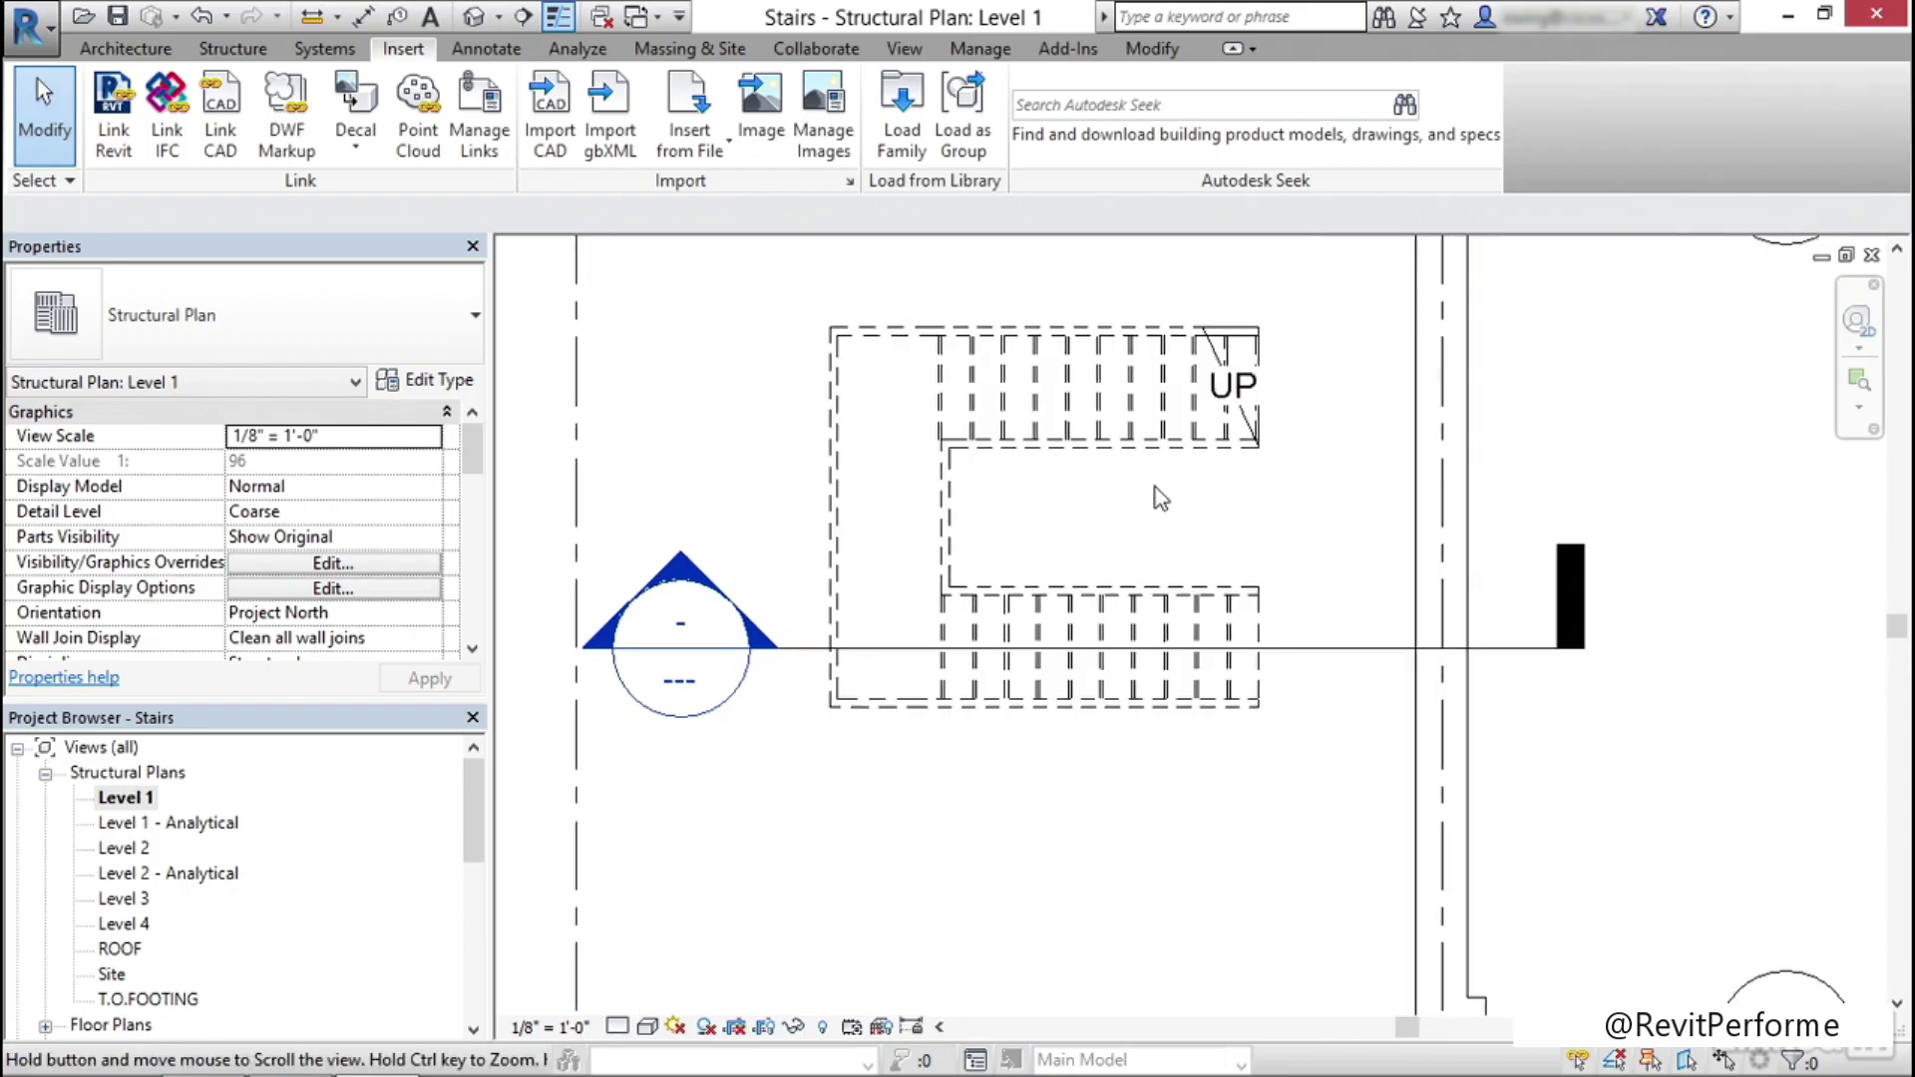
# Start a shaft opening on Level 1 and pick the lower run's end and inner stringer edge as boundary lines
pyautogui.click(233, 52)
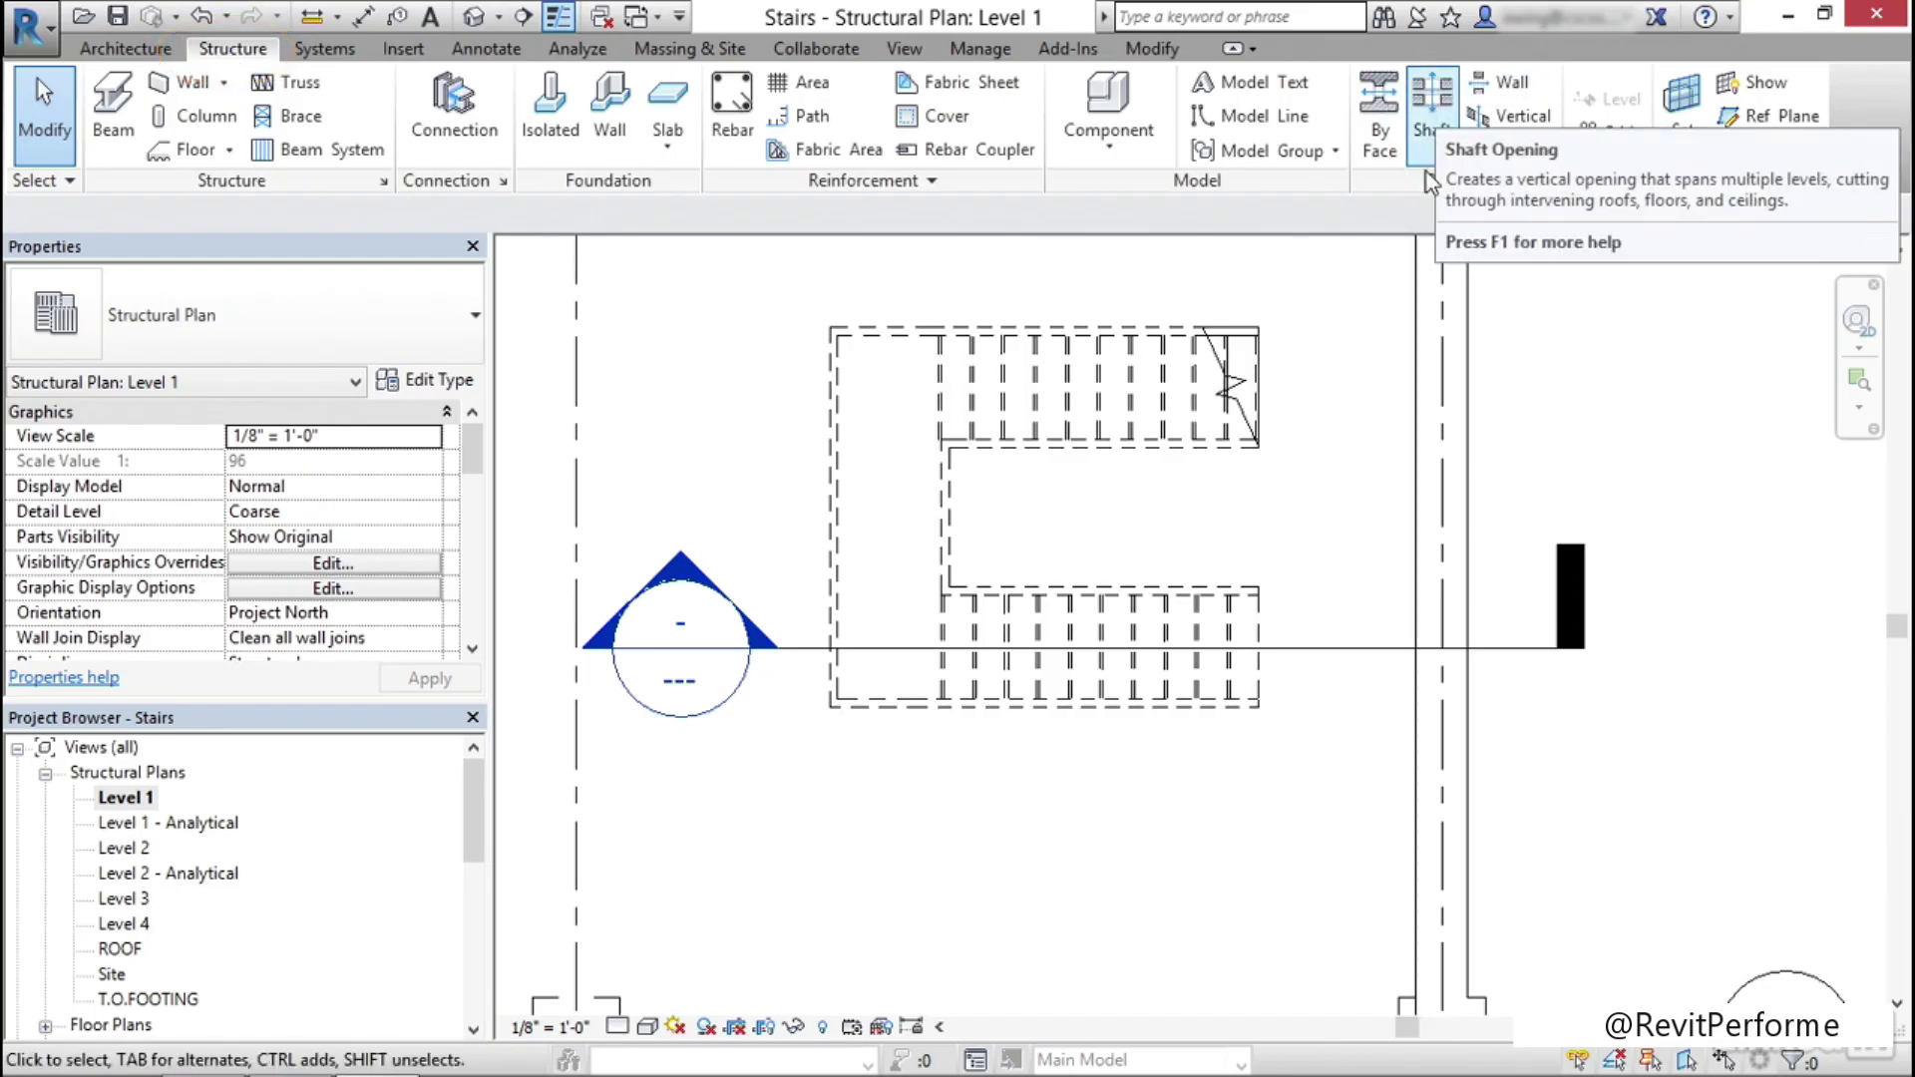
pyautogui.click(1423, 110)
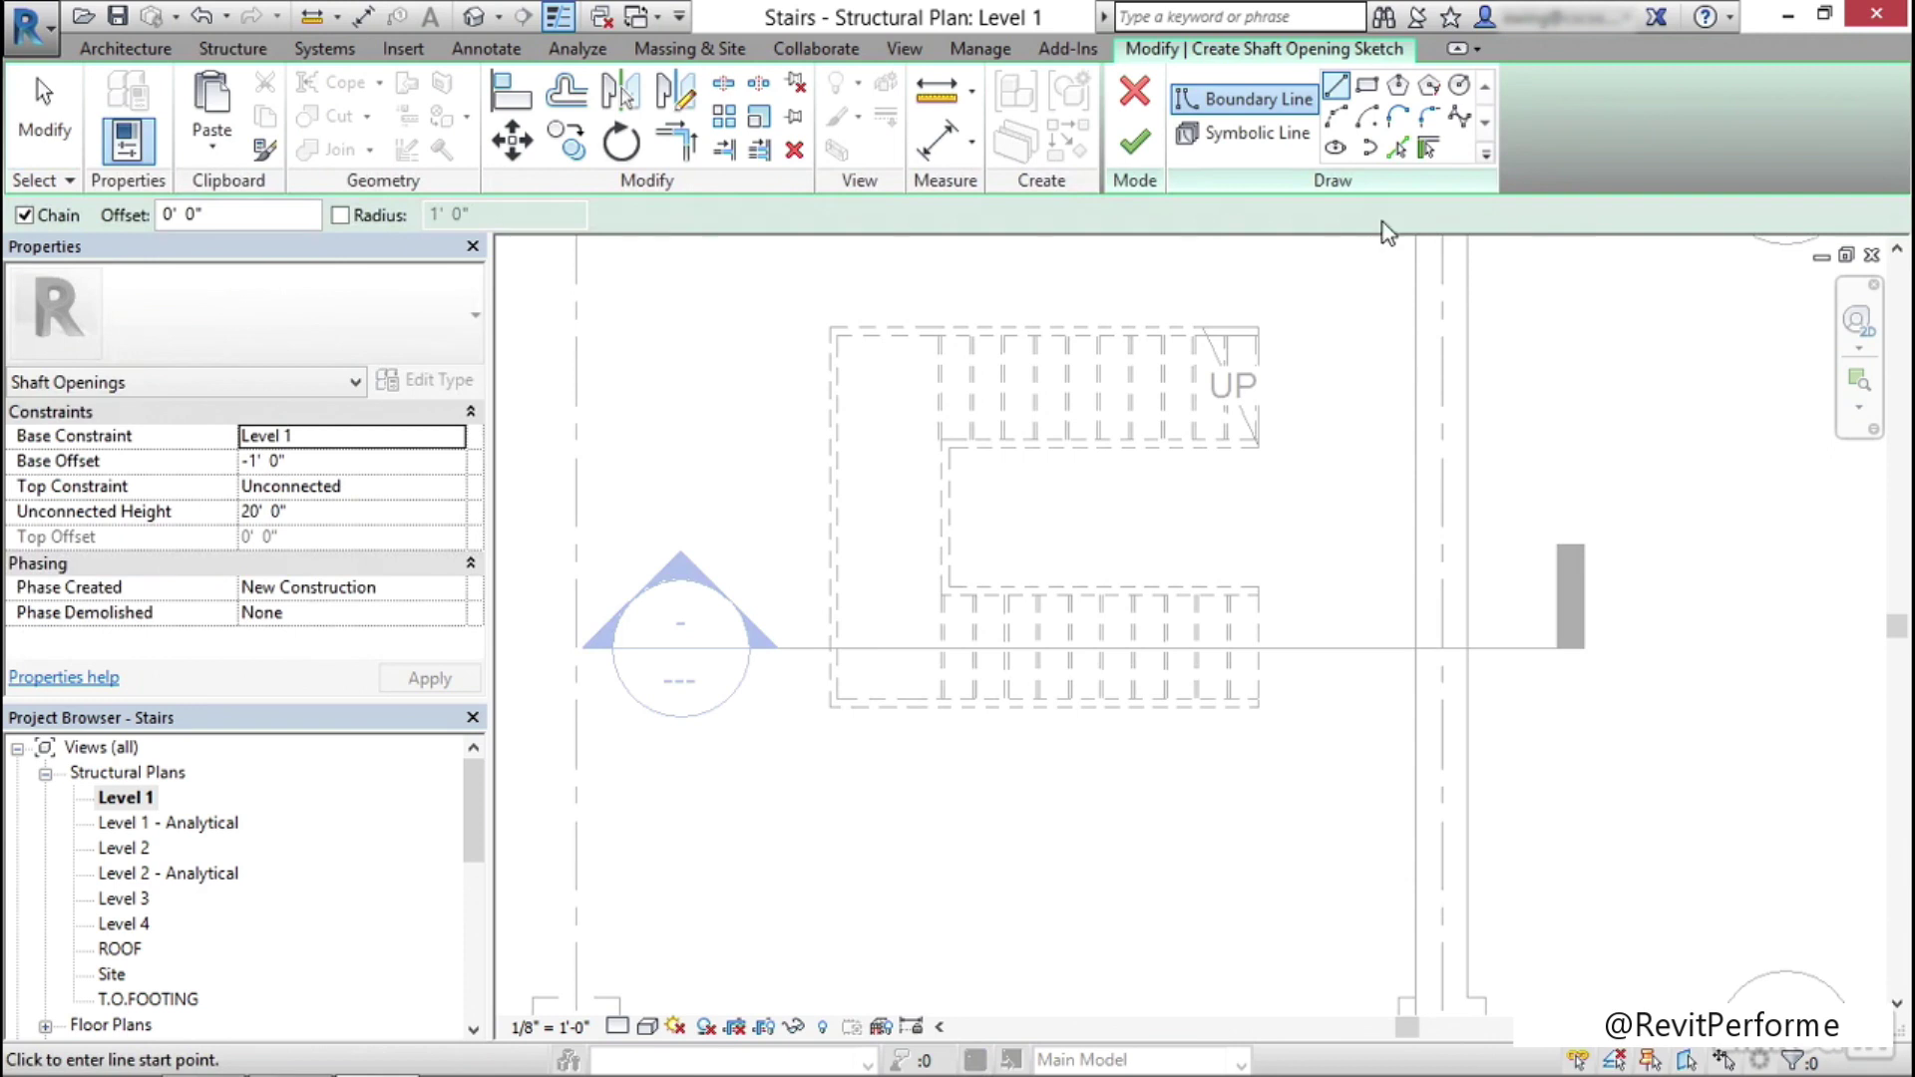
pyautogui.click(1397, 150)
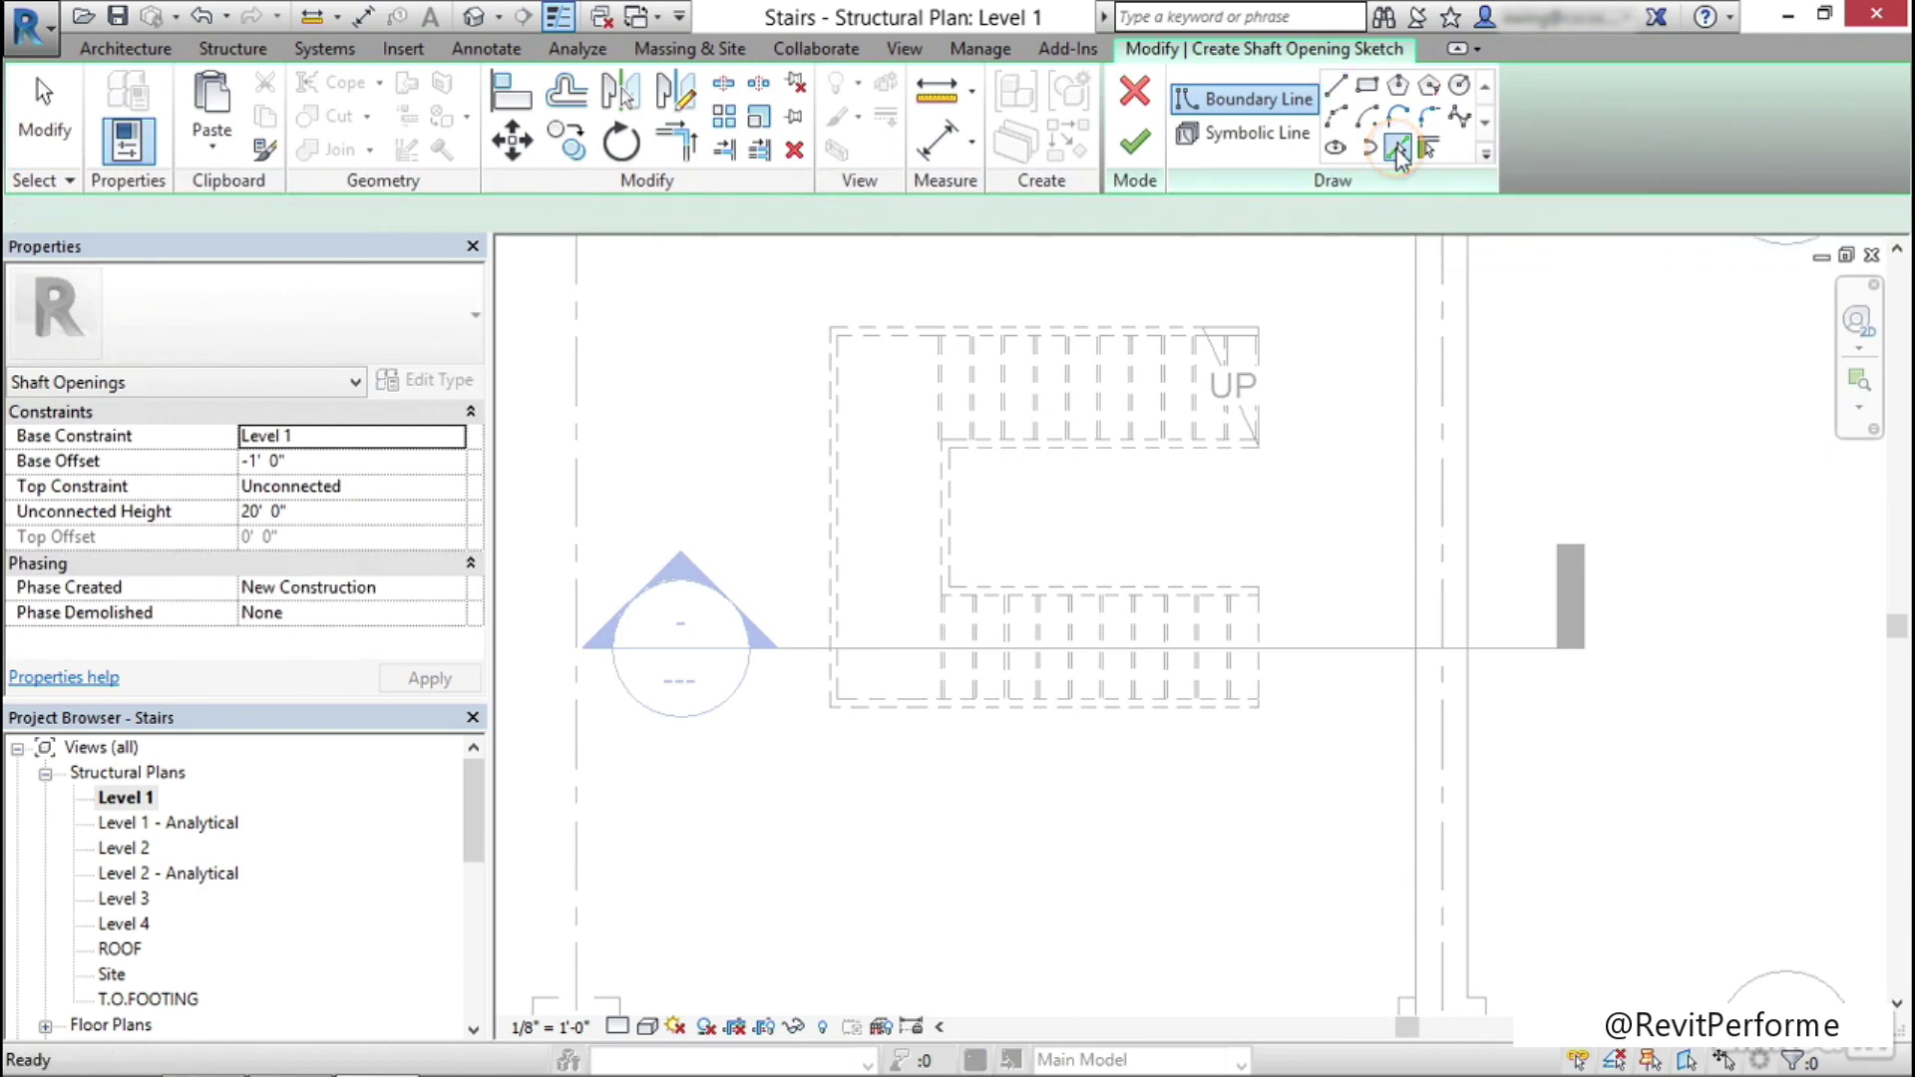
pyautogui.click(1264, 619)
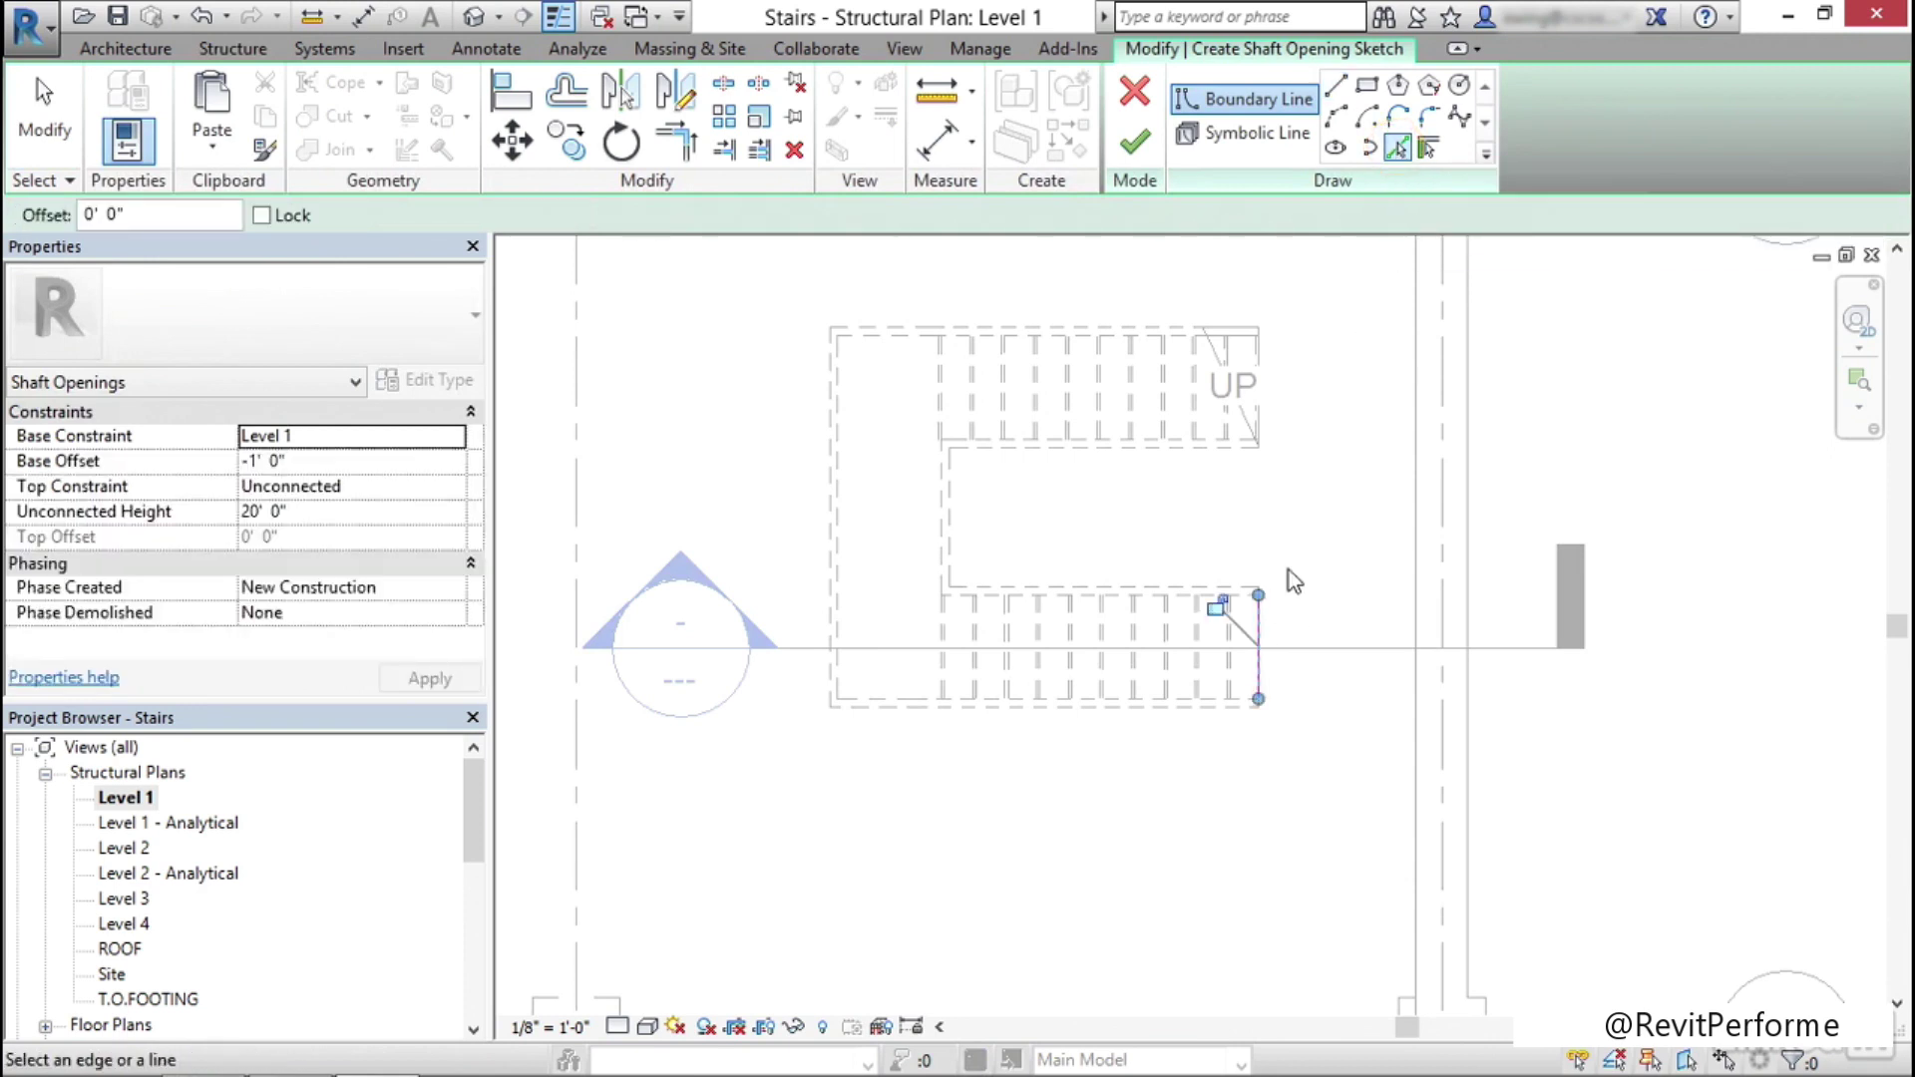
pyautogui.scroll(3, 1288, 571)
pyautogui.click(1185, 611)
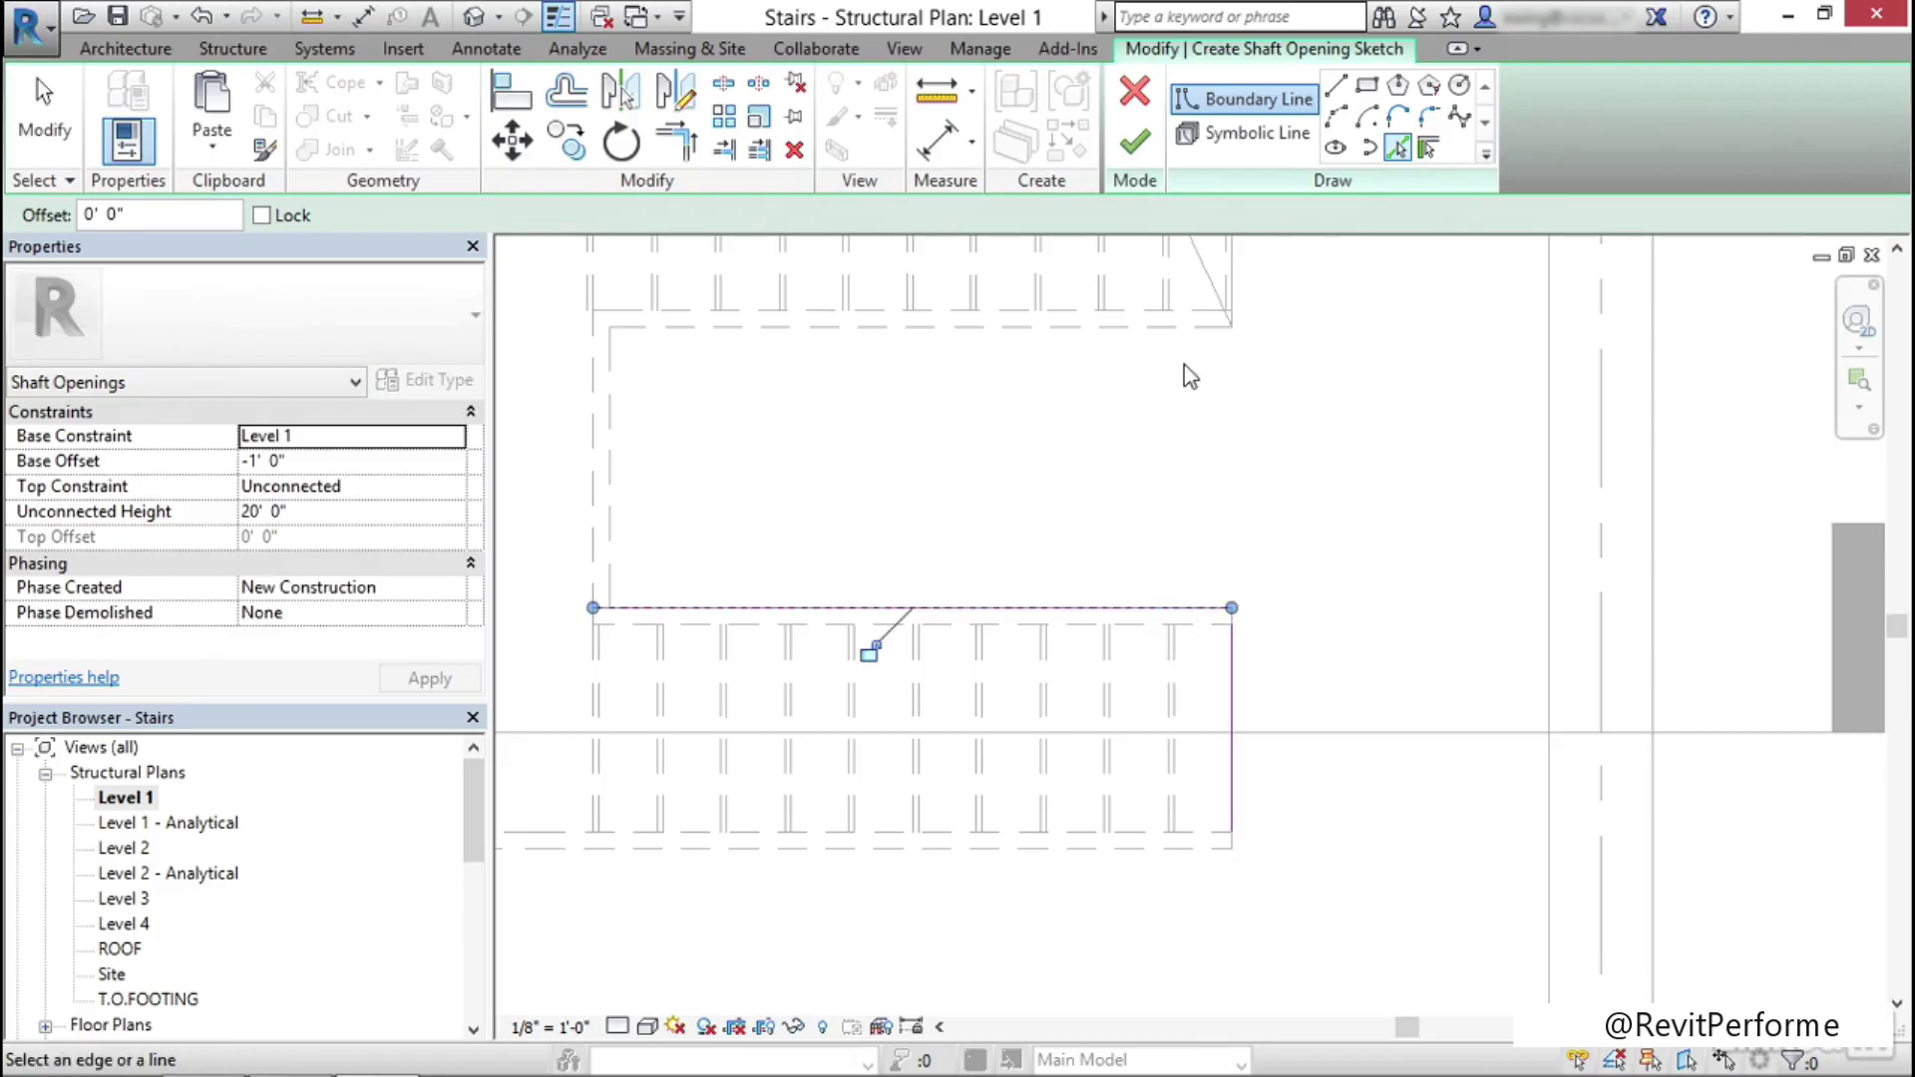
# Add shaft boundary lines from the upper run's first interior riser, its outer stringer edge and the landing's outer edge
pyautogui.moveTo(1183, 363); pyautogui.dragTo(1165, 596, button='middle')
pyautogui.click(1145, 514)
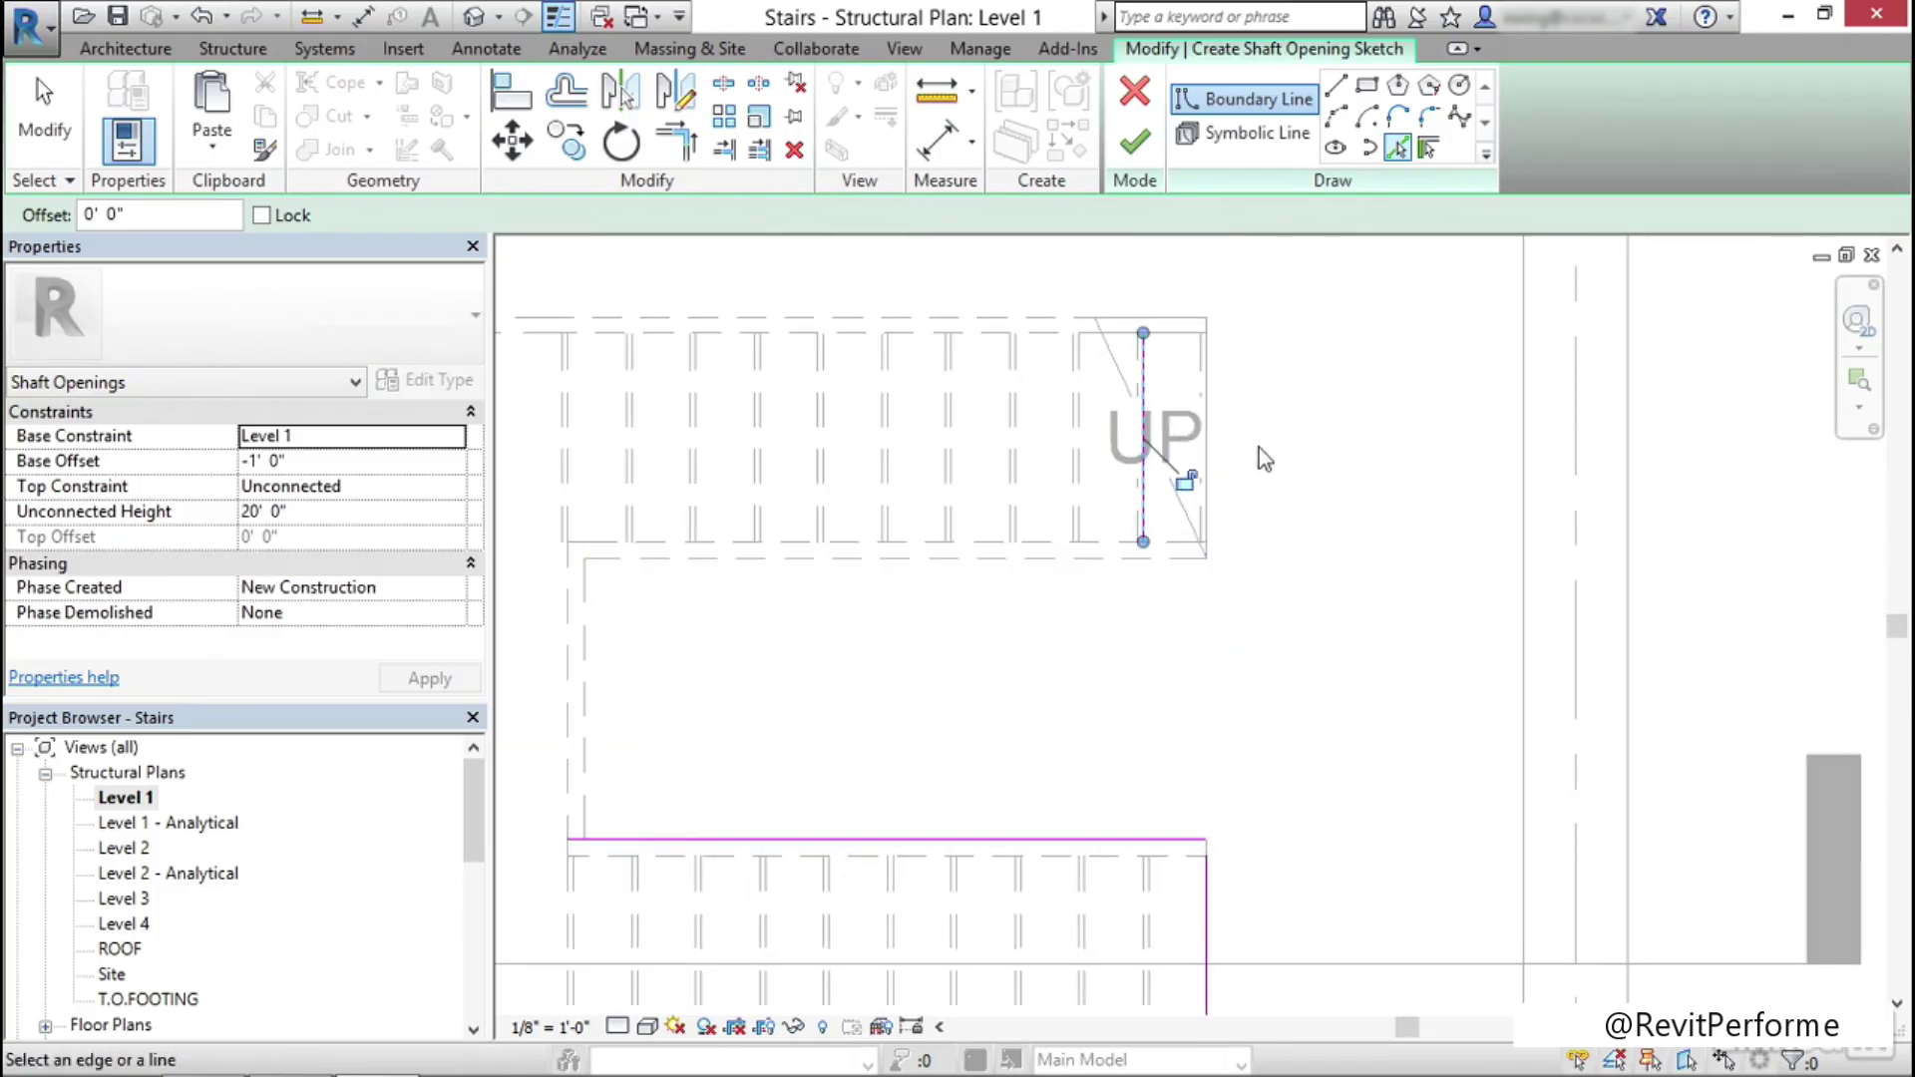
pyautogui.click(995, 317)
pyautogui.scroll(-2, 971, 345)
pyautogui.moveTo(971, 346)
pyautogui.mouseDown(button='middle')
pyautogui.moveTo(957, 530)
pyautogui.moveTo(621, 476)
pyautogui.mouseUp(button='middle')
pyautogui.scroll(-3, 898, 506)
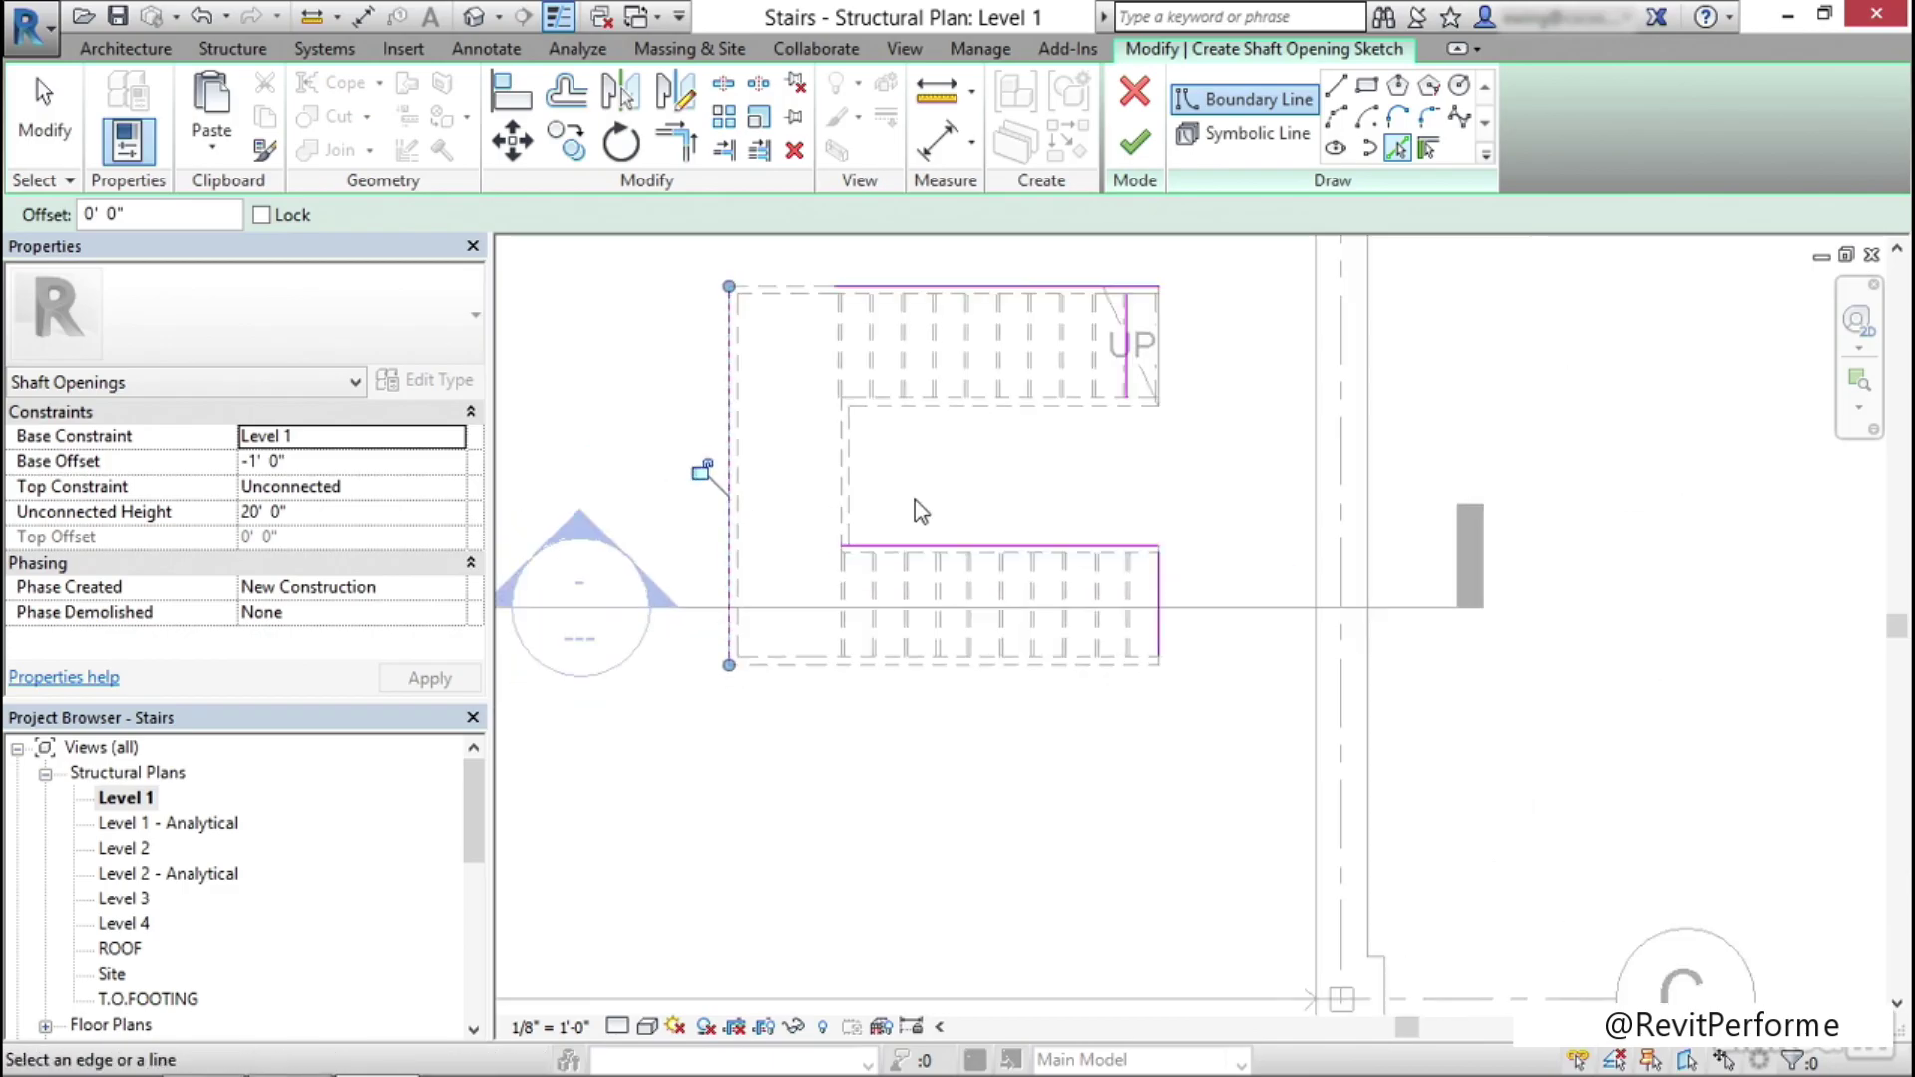
pyautogui.press('Escape')
pyautogui.press('Escape')
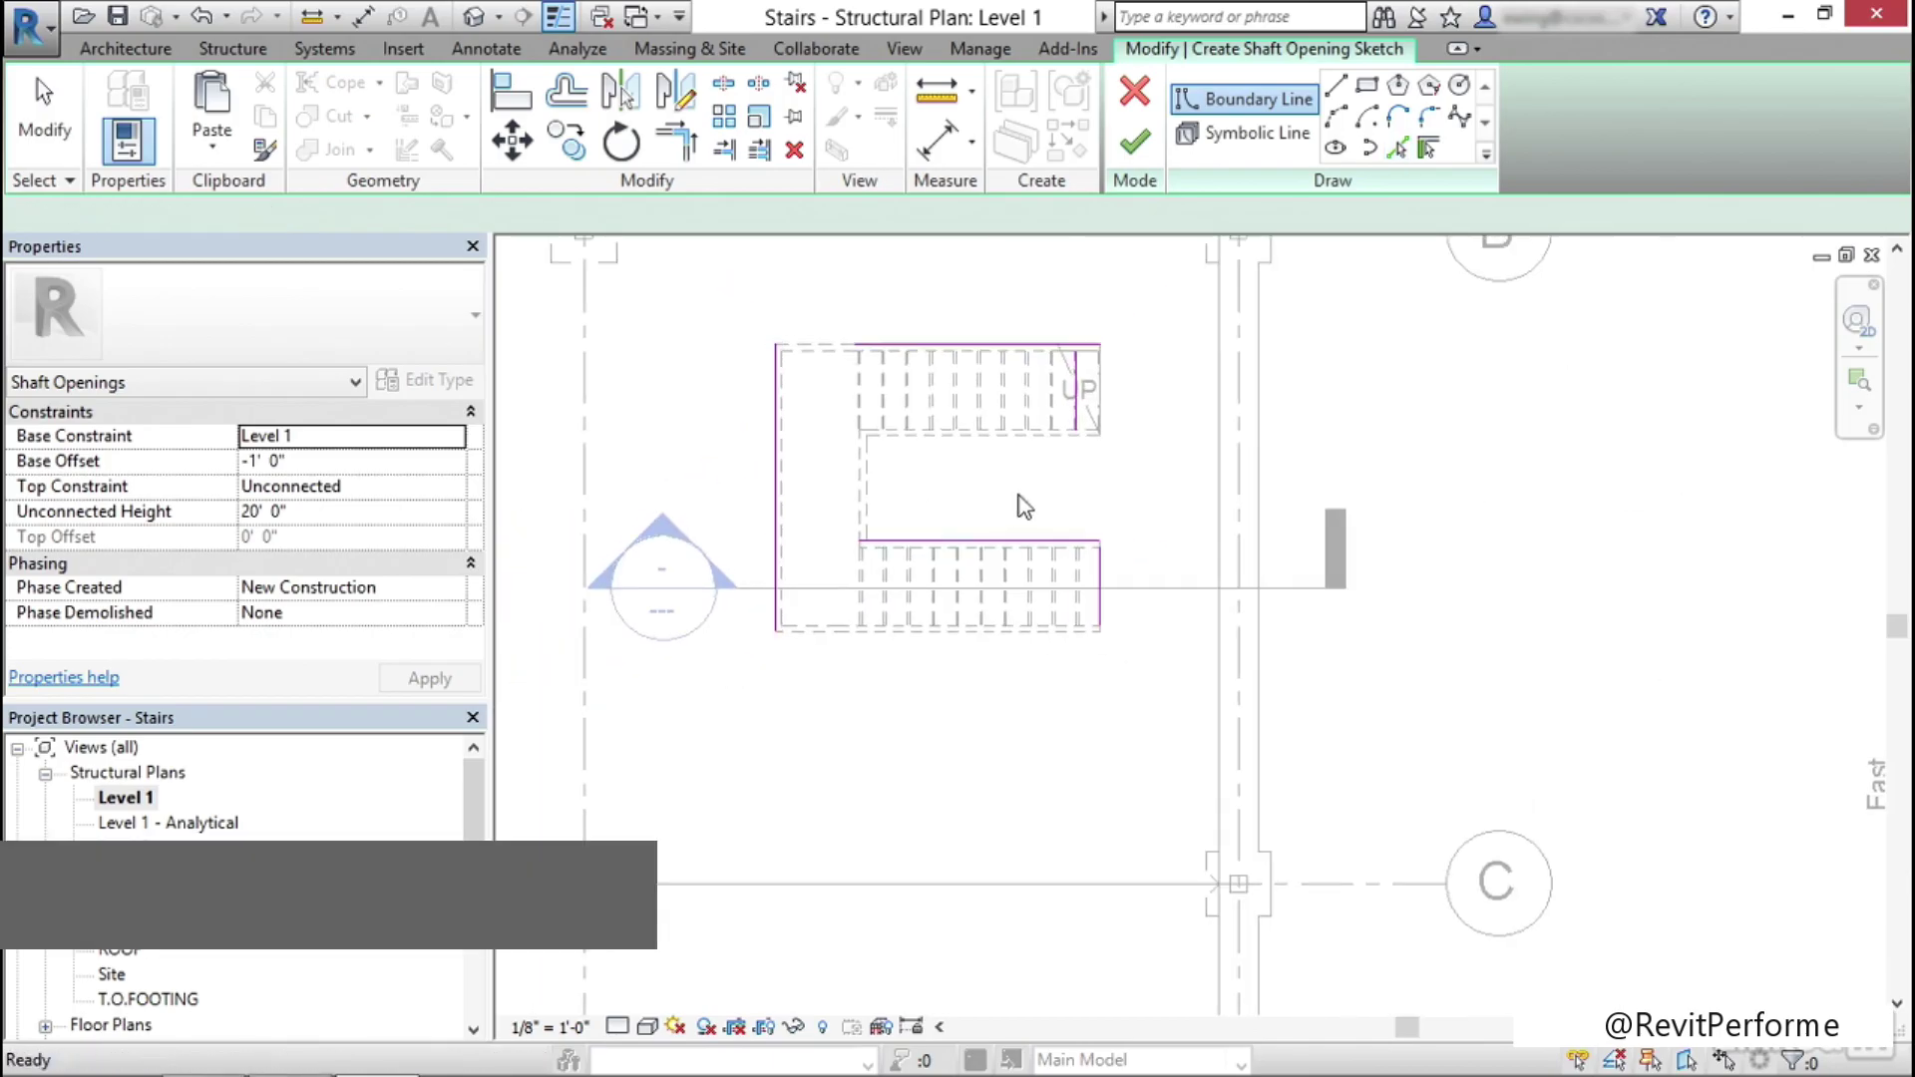
# Trim the upper boundary line into corners with the riser line and the landing's outer edge line
pyautogui.press('t')
pyautogui.press('r')
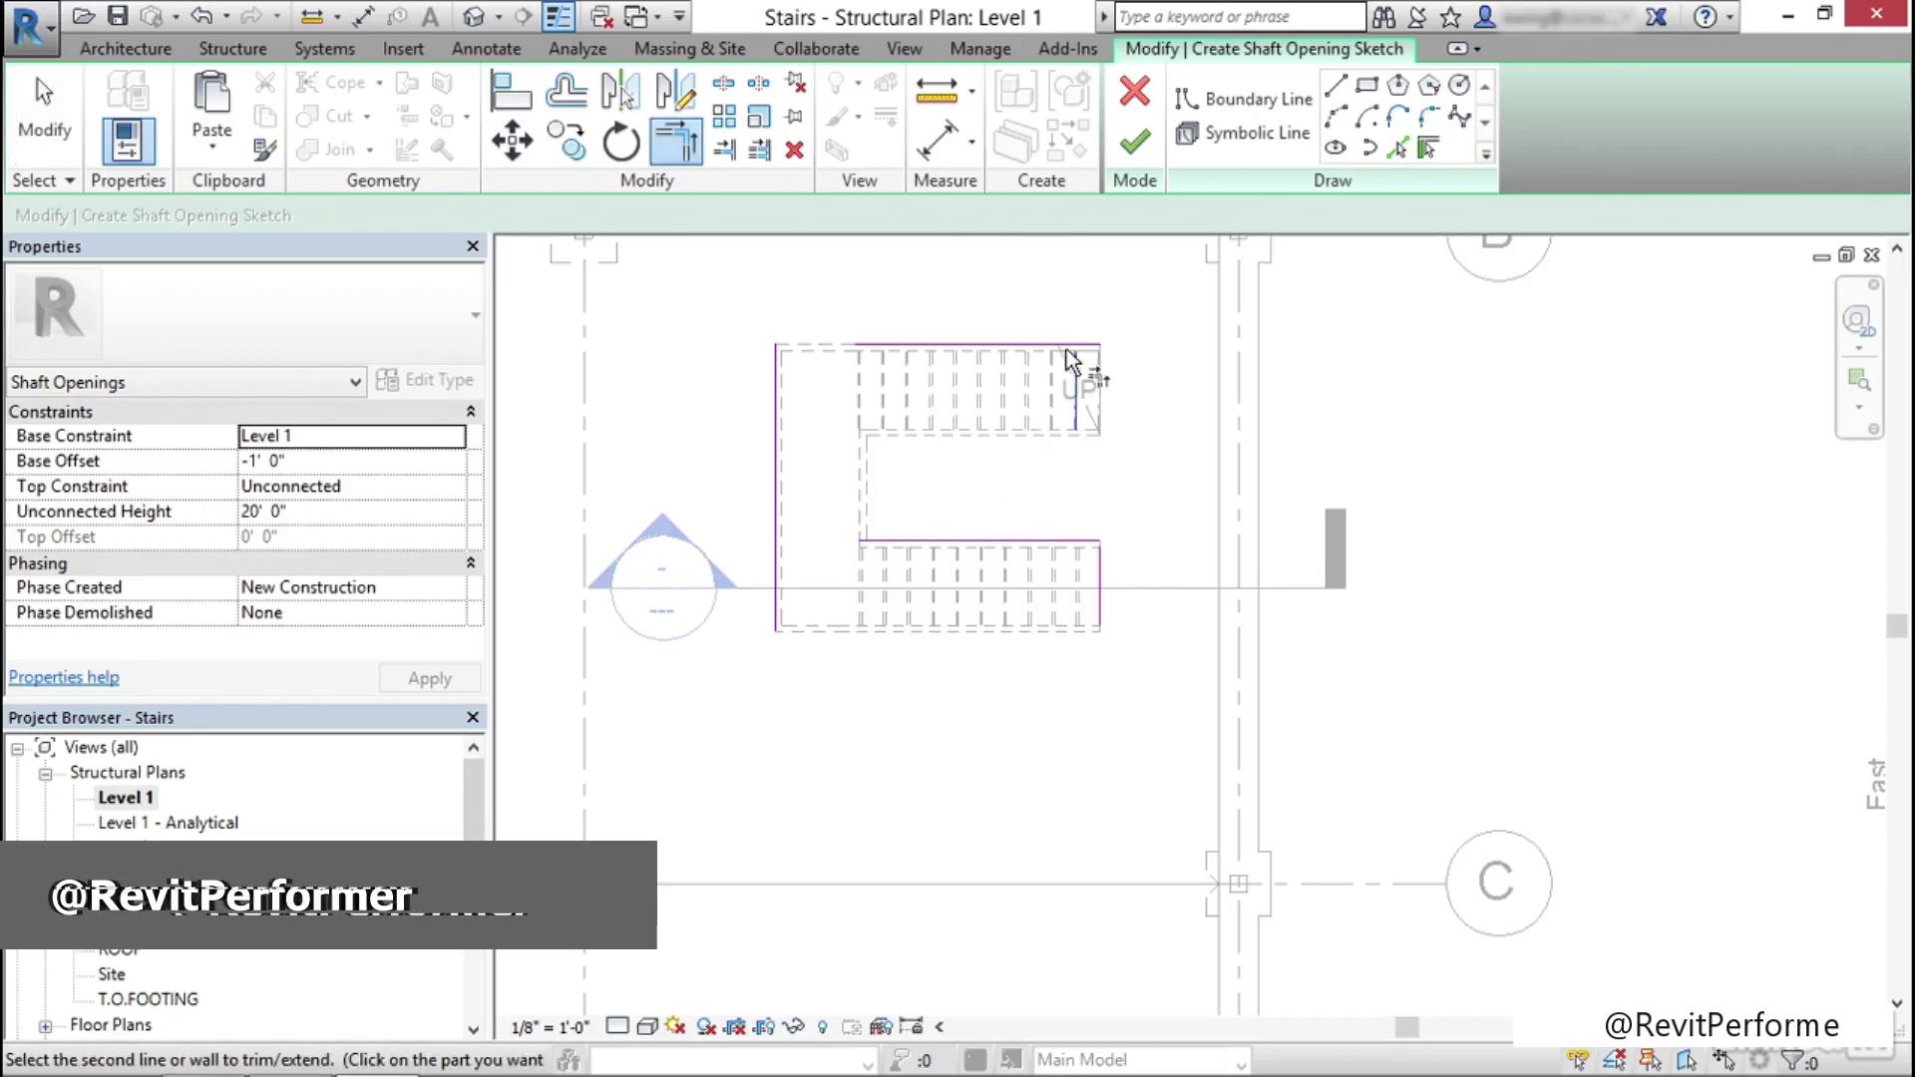
pyautogui.click(1029, 342)
pyautogui.click(778, 428)
pyautogui.click(777, 612)
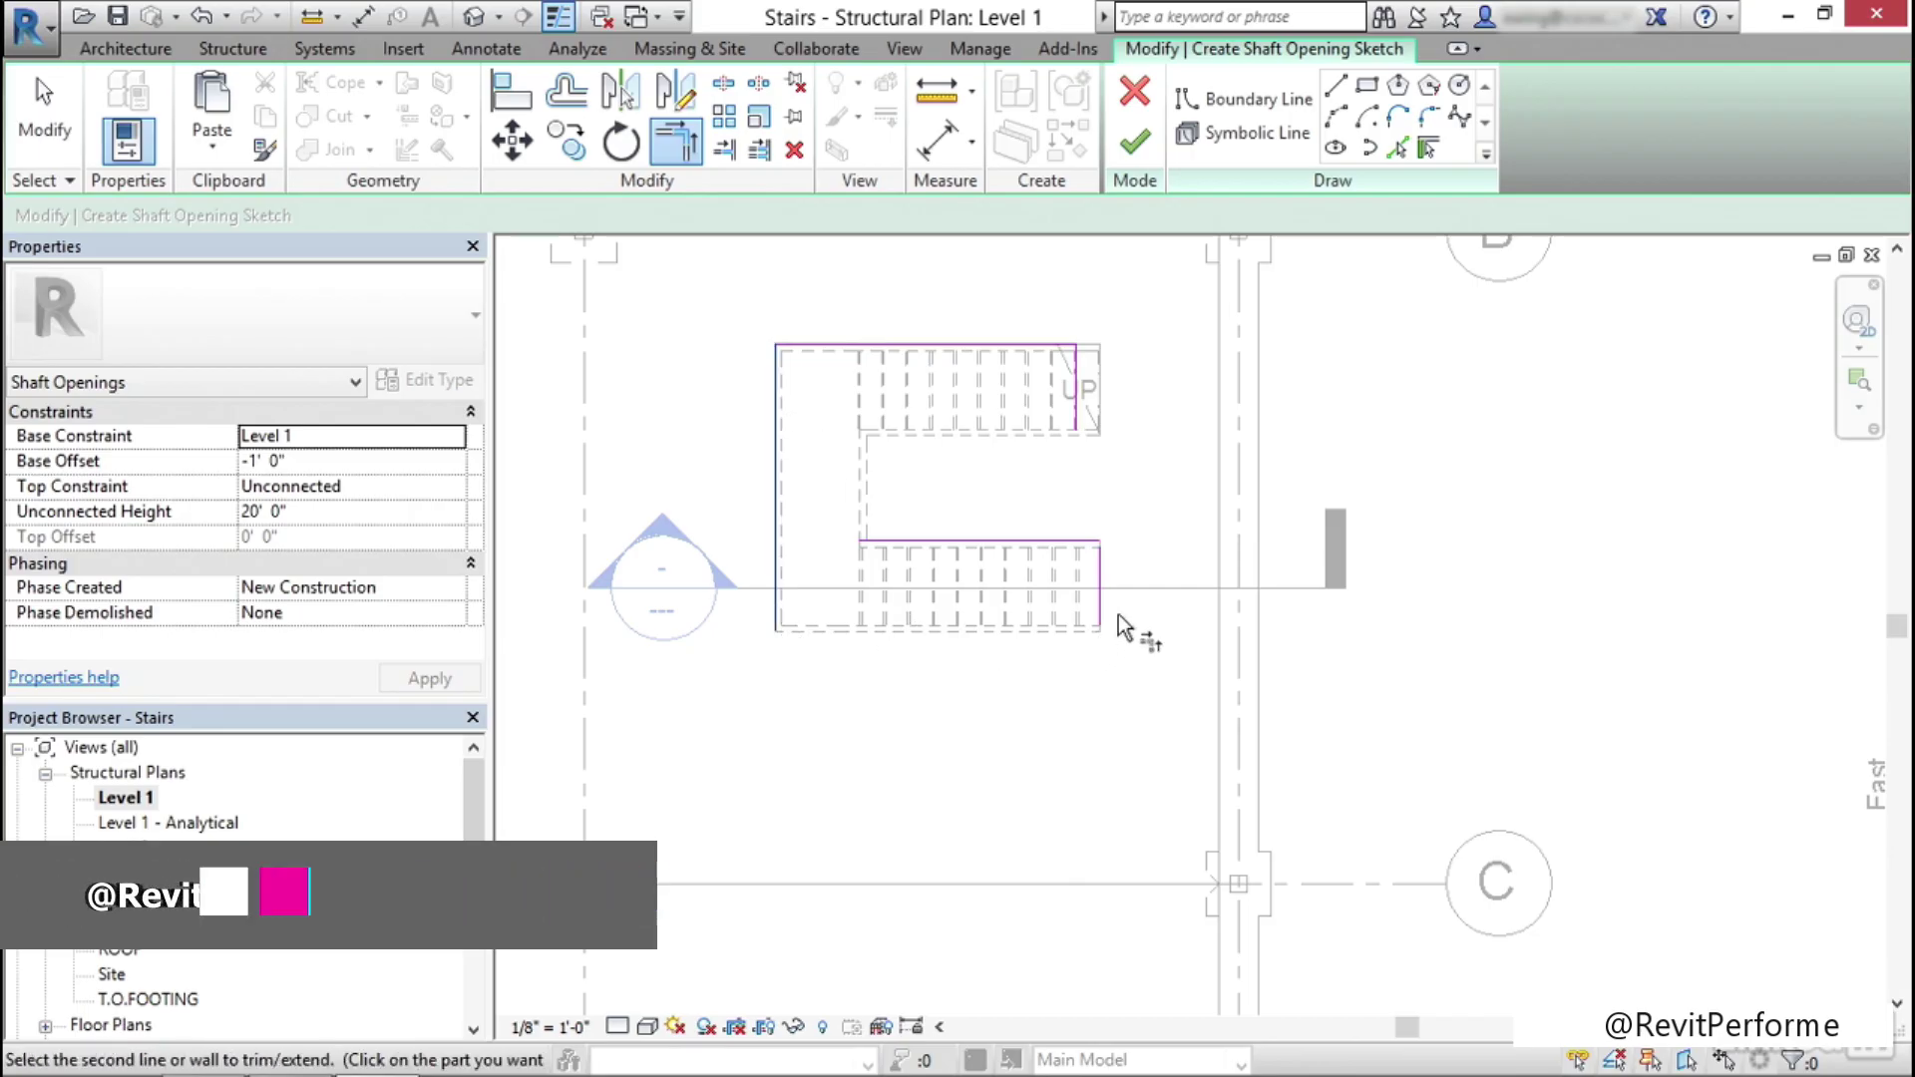
pyautogui.press('Escape')
pyautogui.press('Escape')
# Pick the lower run's outer edge as a boundary line and trim it to the landing line and the run's end line
pyautogui.click(1397, 148)
pyautogui.click(959, 631)
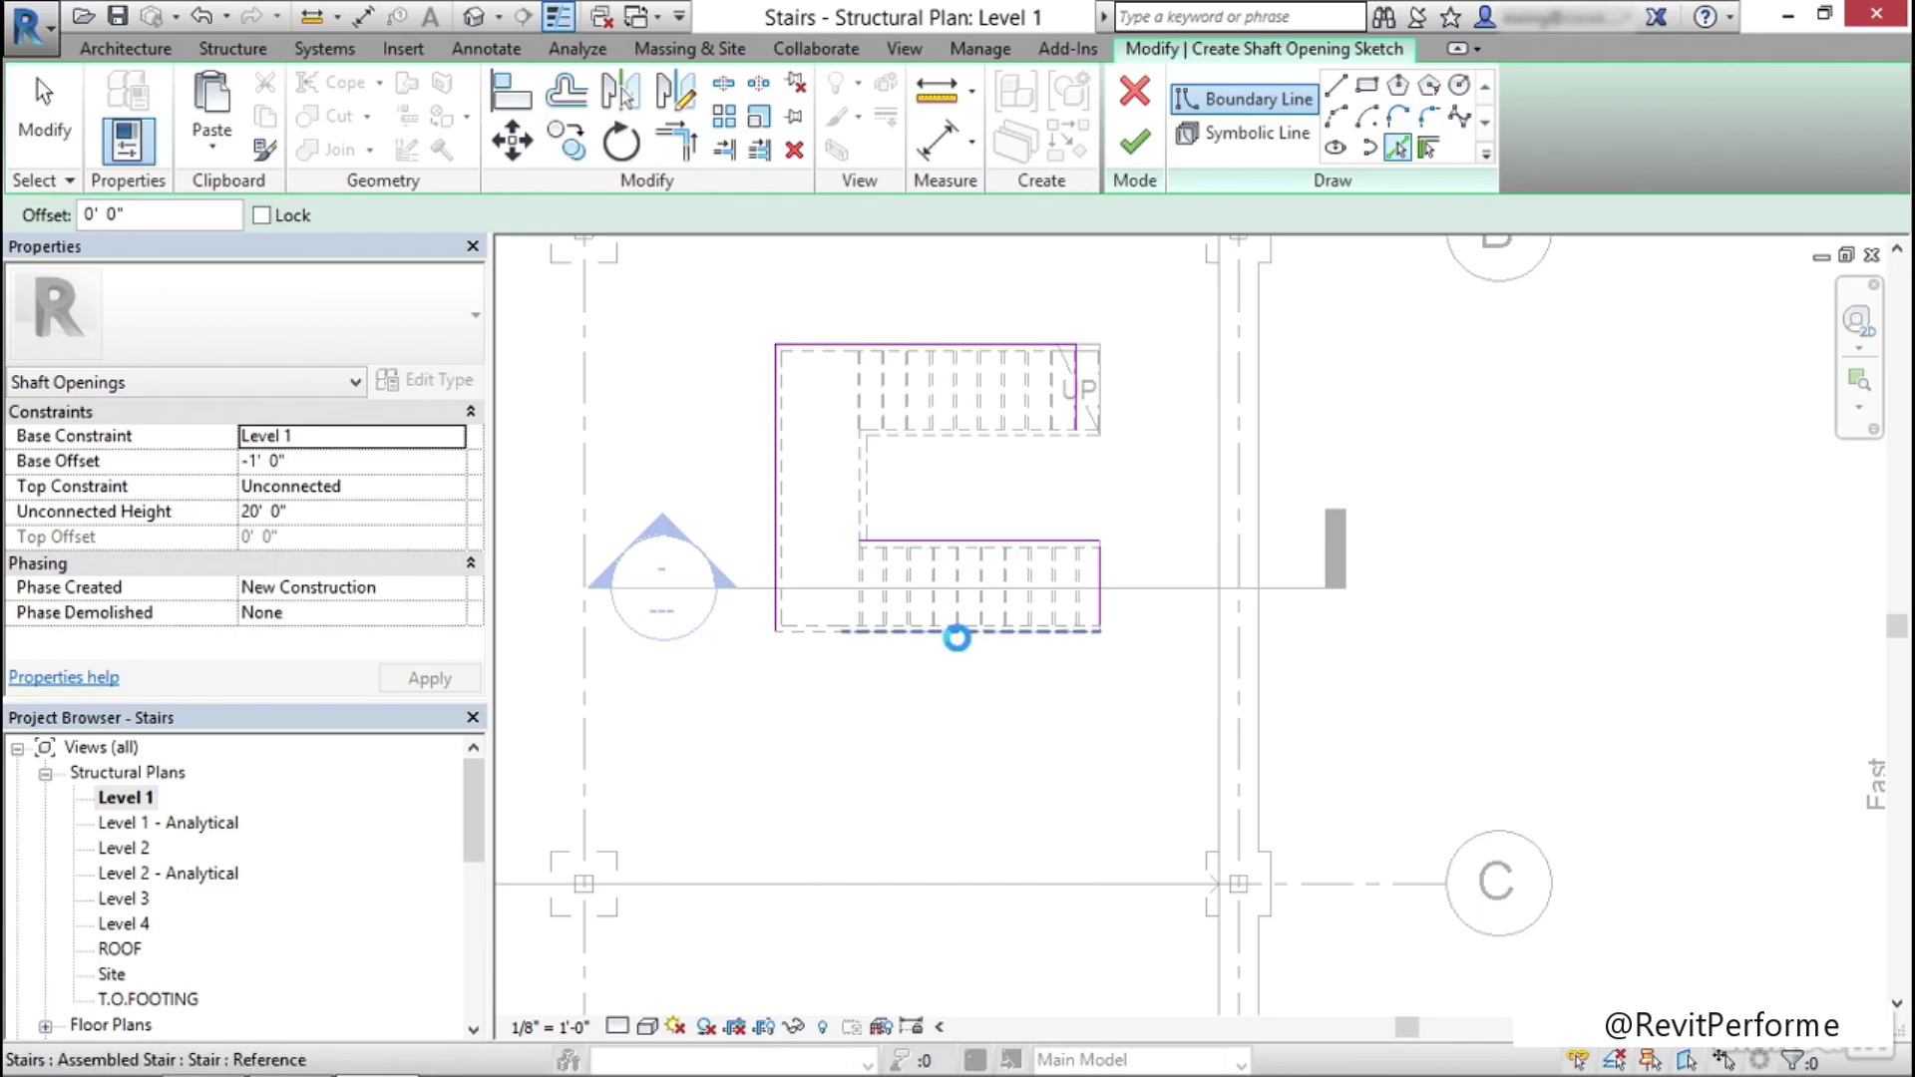
pyautogui.press('Escape')
pyautogui.press('Escape')
pyautogui.press('t')
pyautogui.press('r')
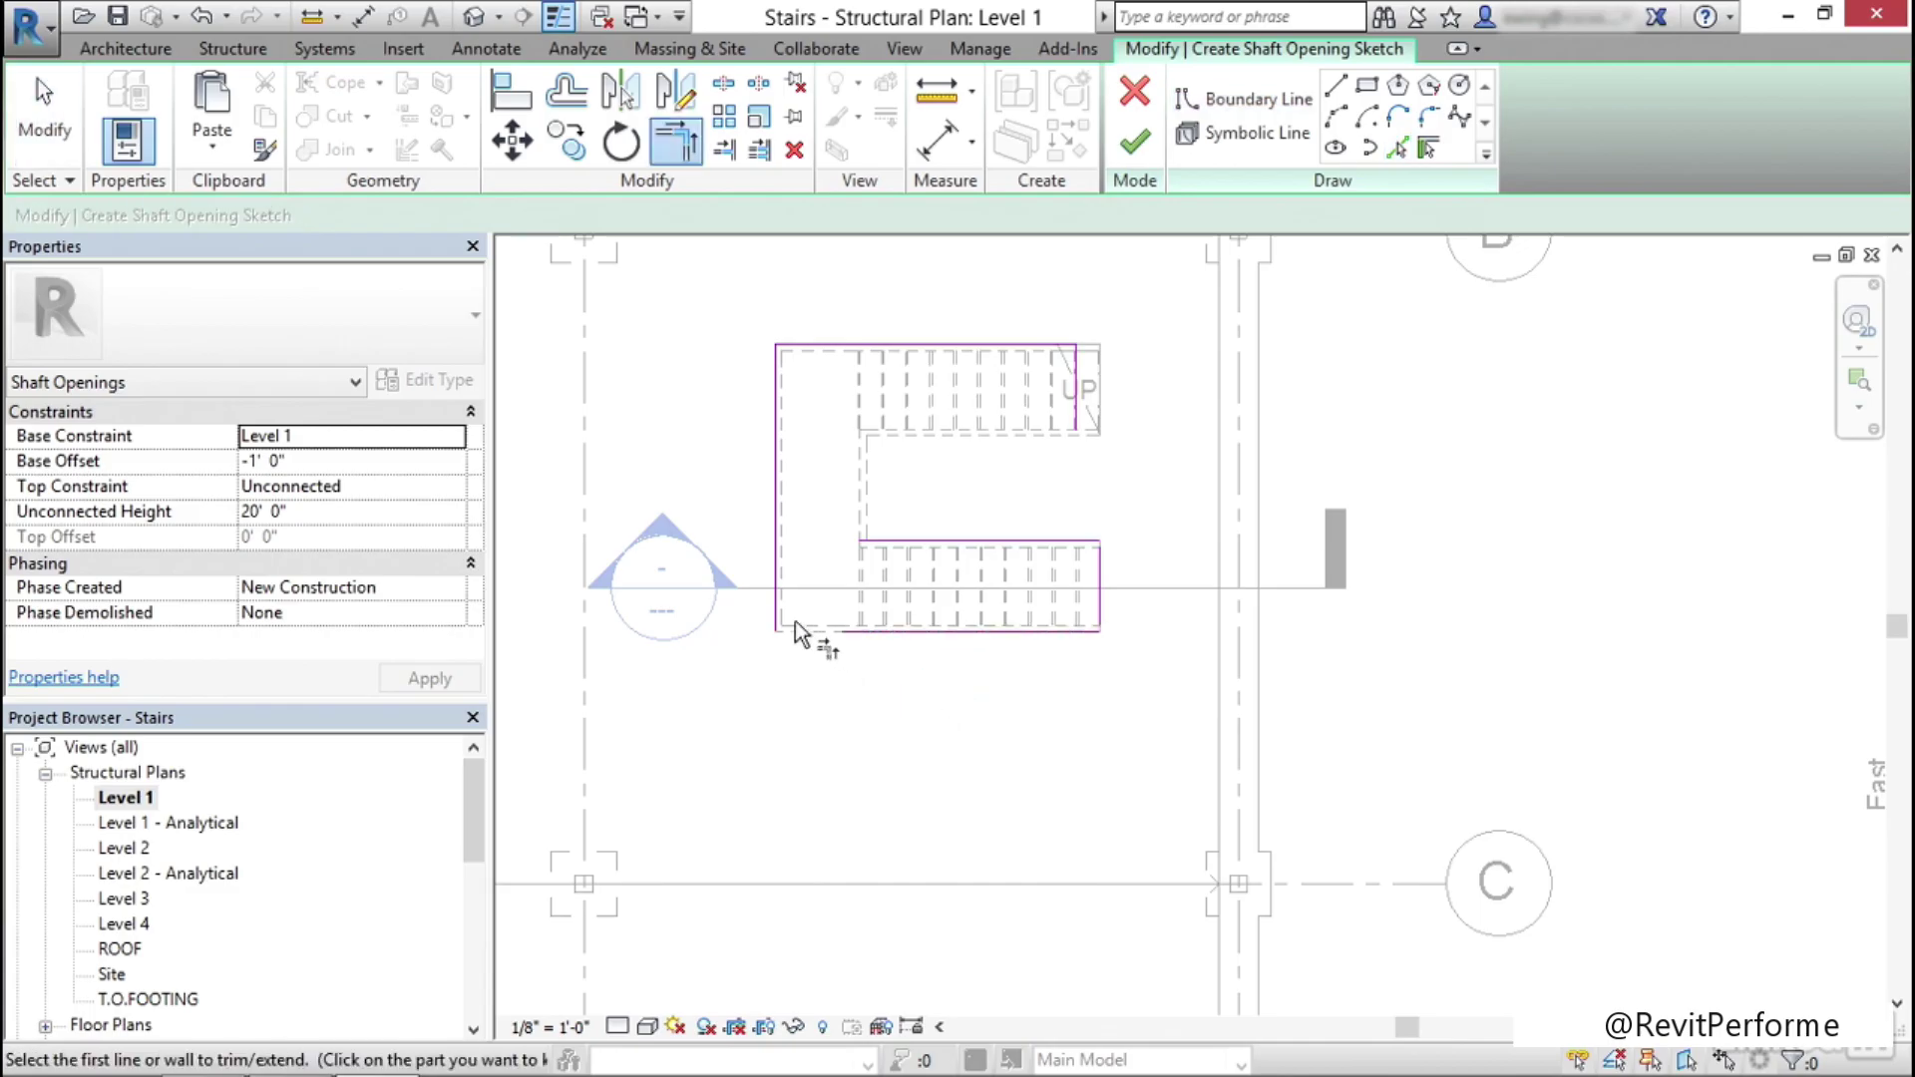
pyautogui.click(1072, 633)
pyautogui.click(1102, 620)
# Close the shaft boundary by trimming the riser line to the lower run's inner edge line and that edge to the run's end line
pyautogui.click(1083, 409)
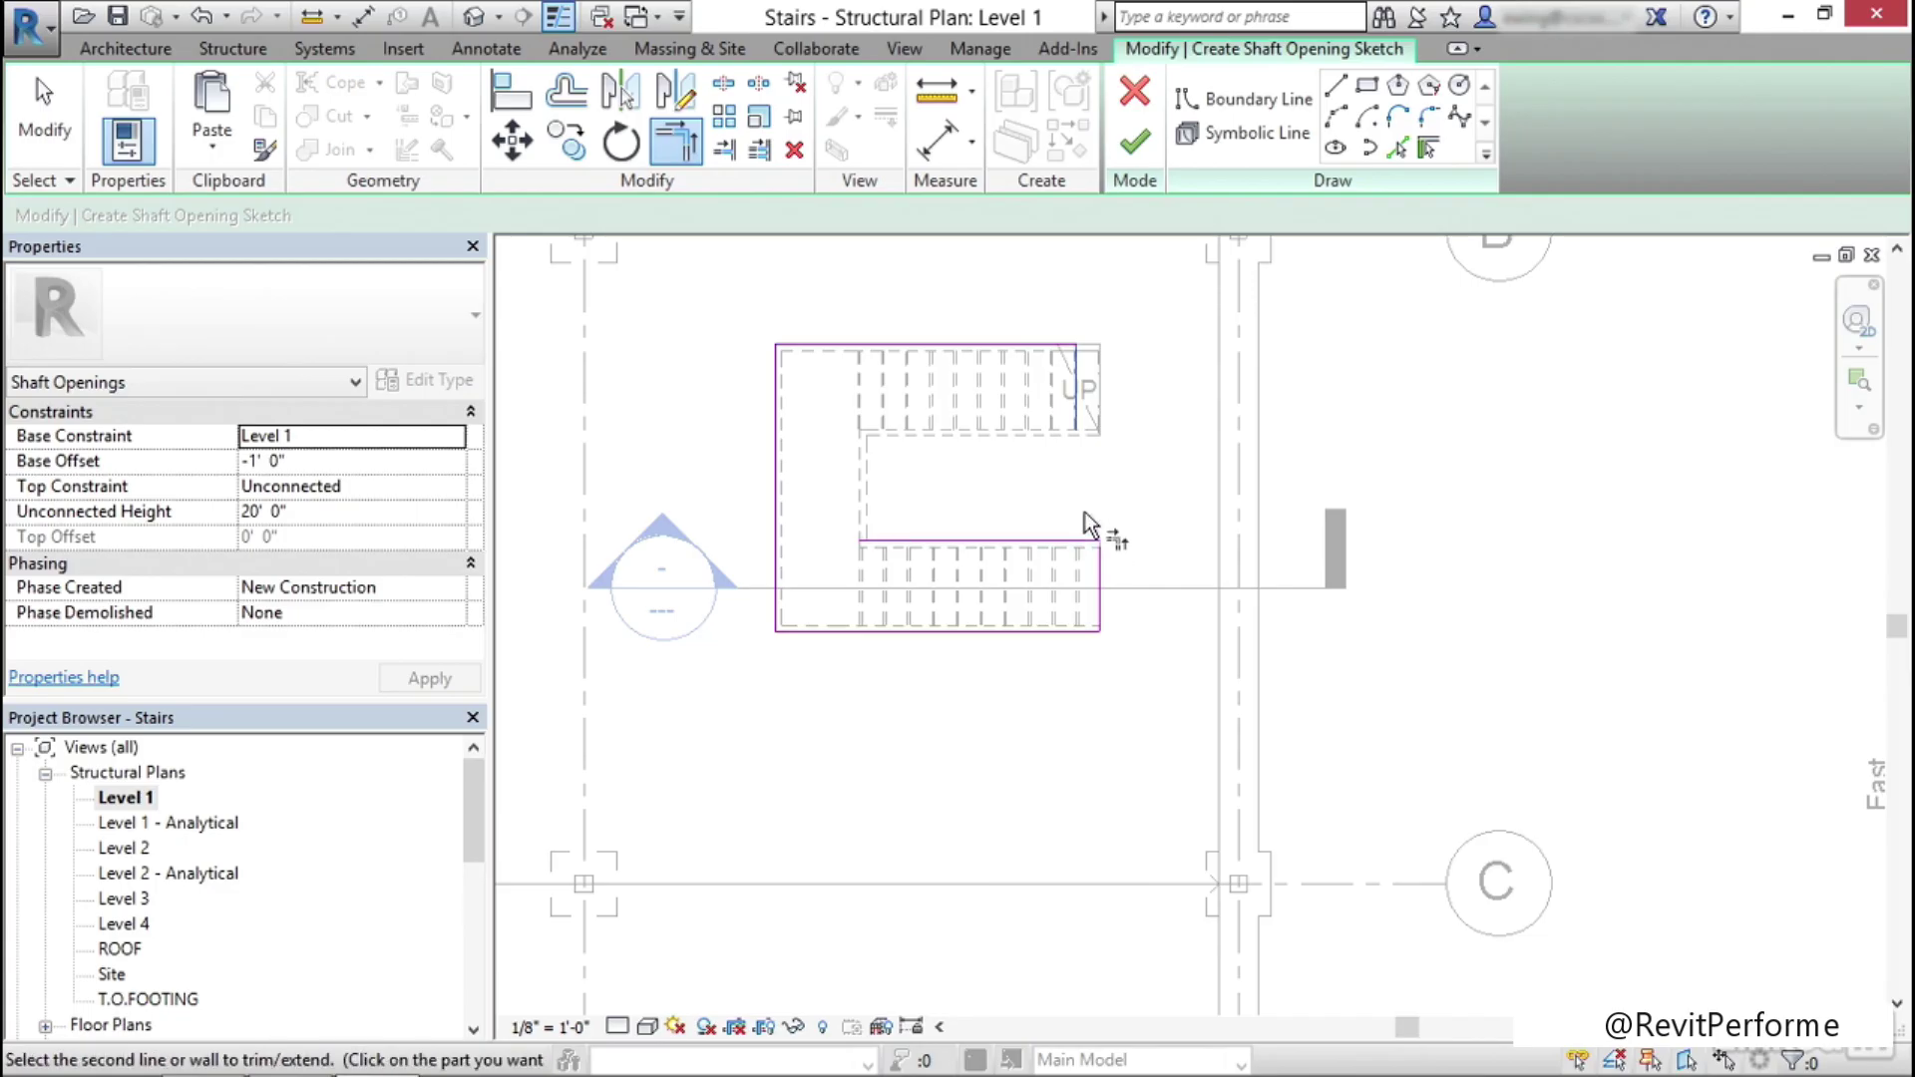
pyautogui.click(1089, 540)
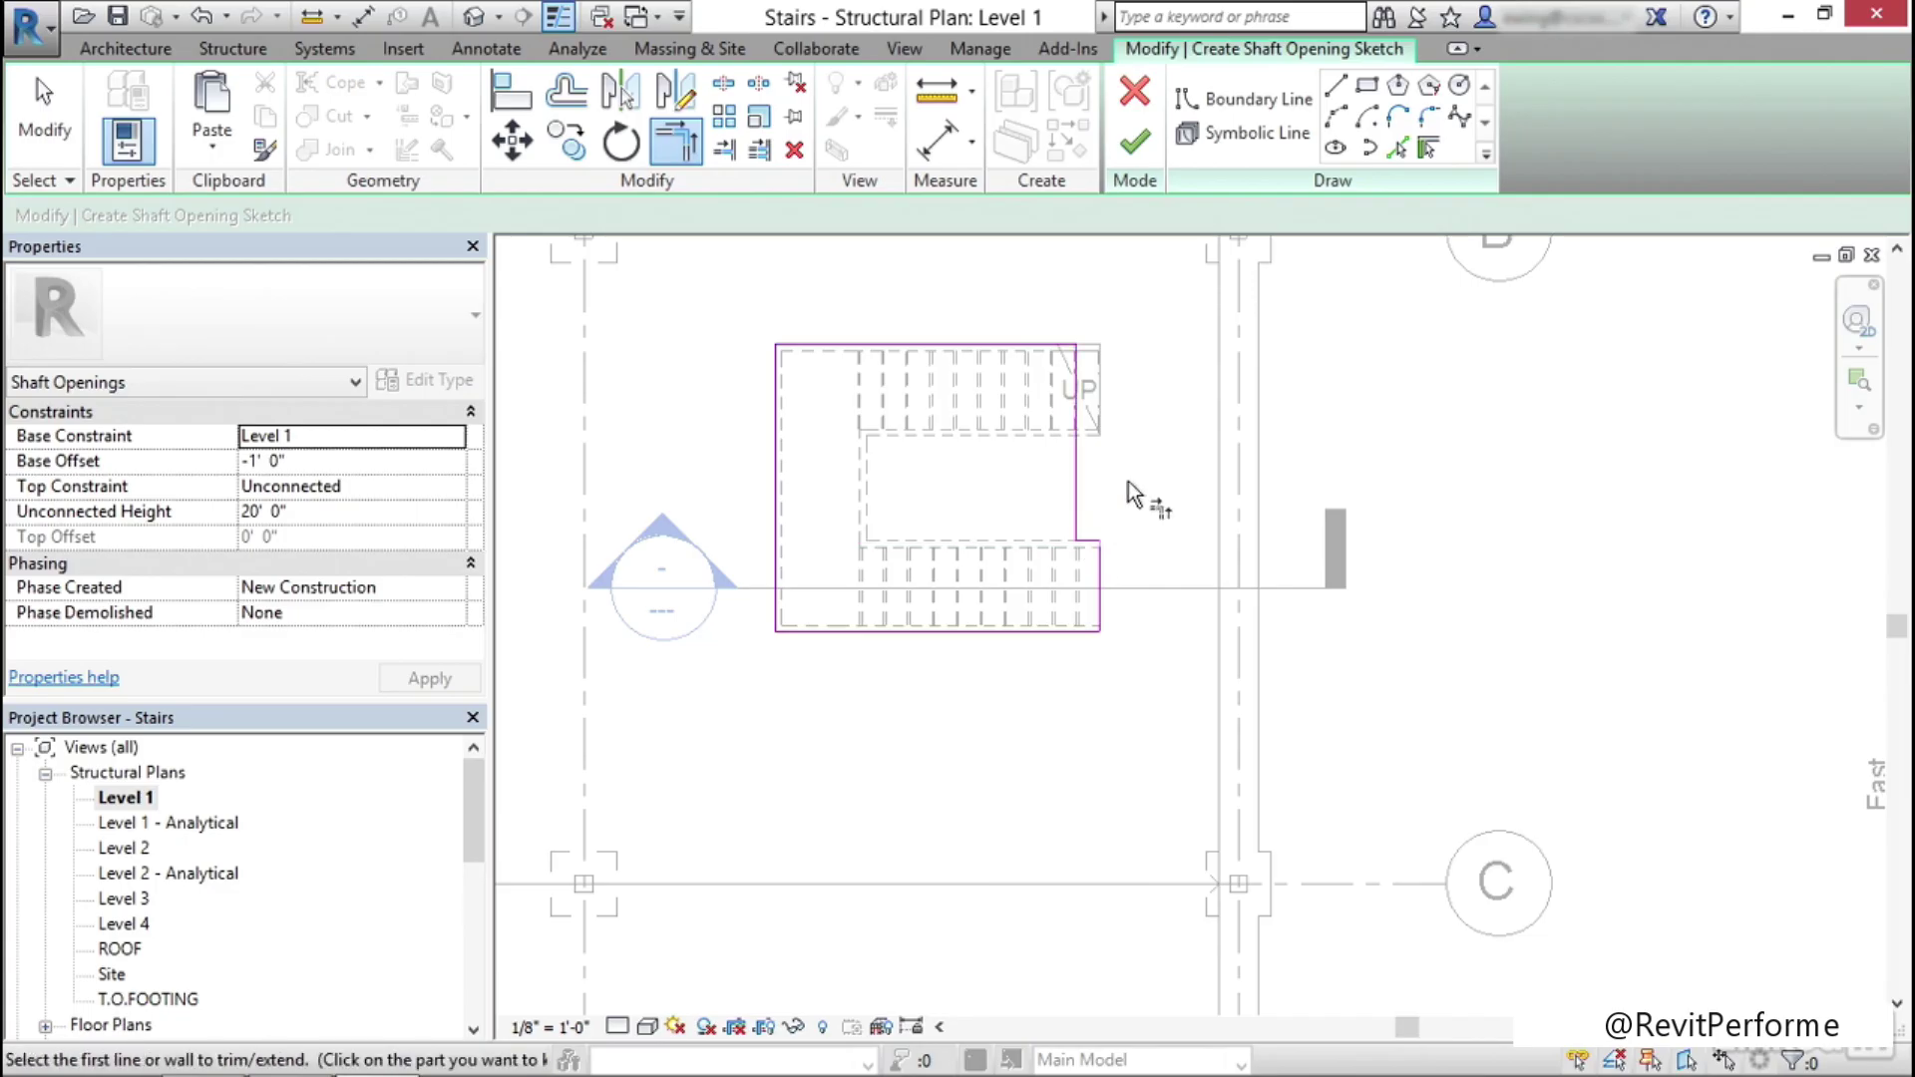
pyautogui.press('Escape')
pyautogui.press('t')
pyautogui.press('r')
pyautogui.click(1091, 540)
pyautogui.click(1102, 570)
pyautogui.press('Escape')
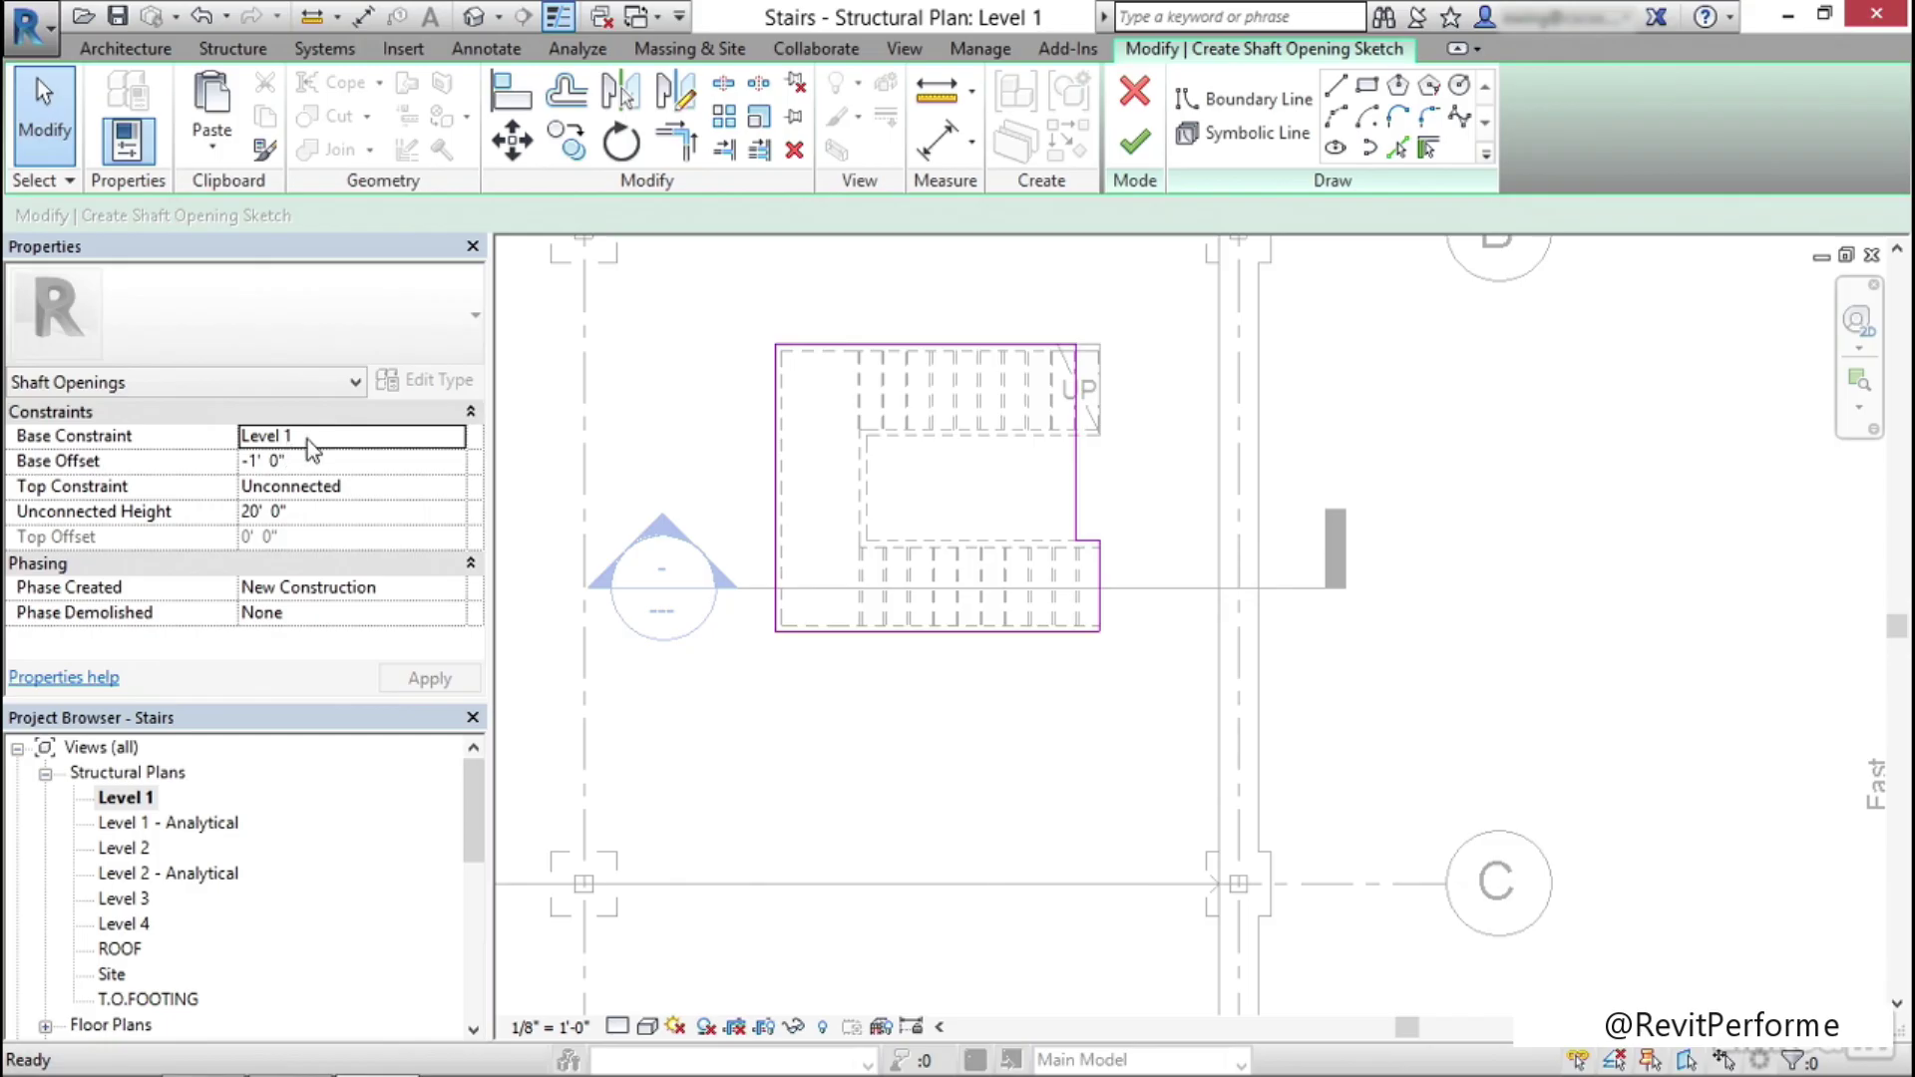
# Set the shaft's base offset to 0' 0", top constraint to Up to level: Level 4 and top offset to 1' 0", and finish it
pyautogui.click(326, 462)
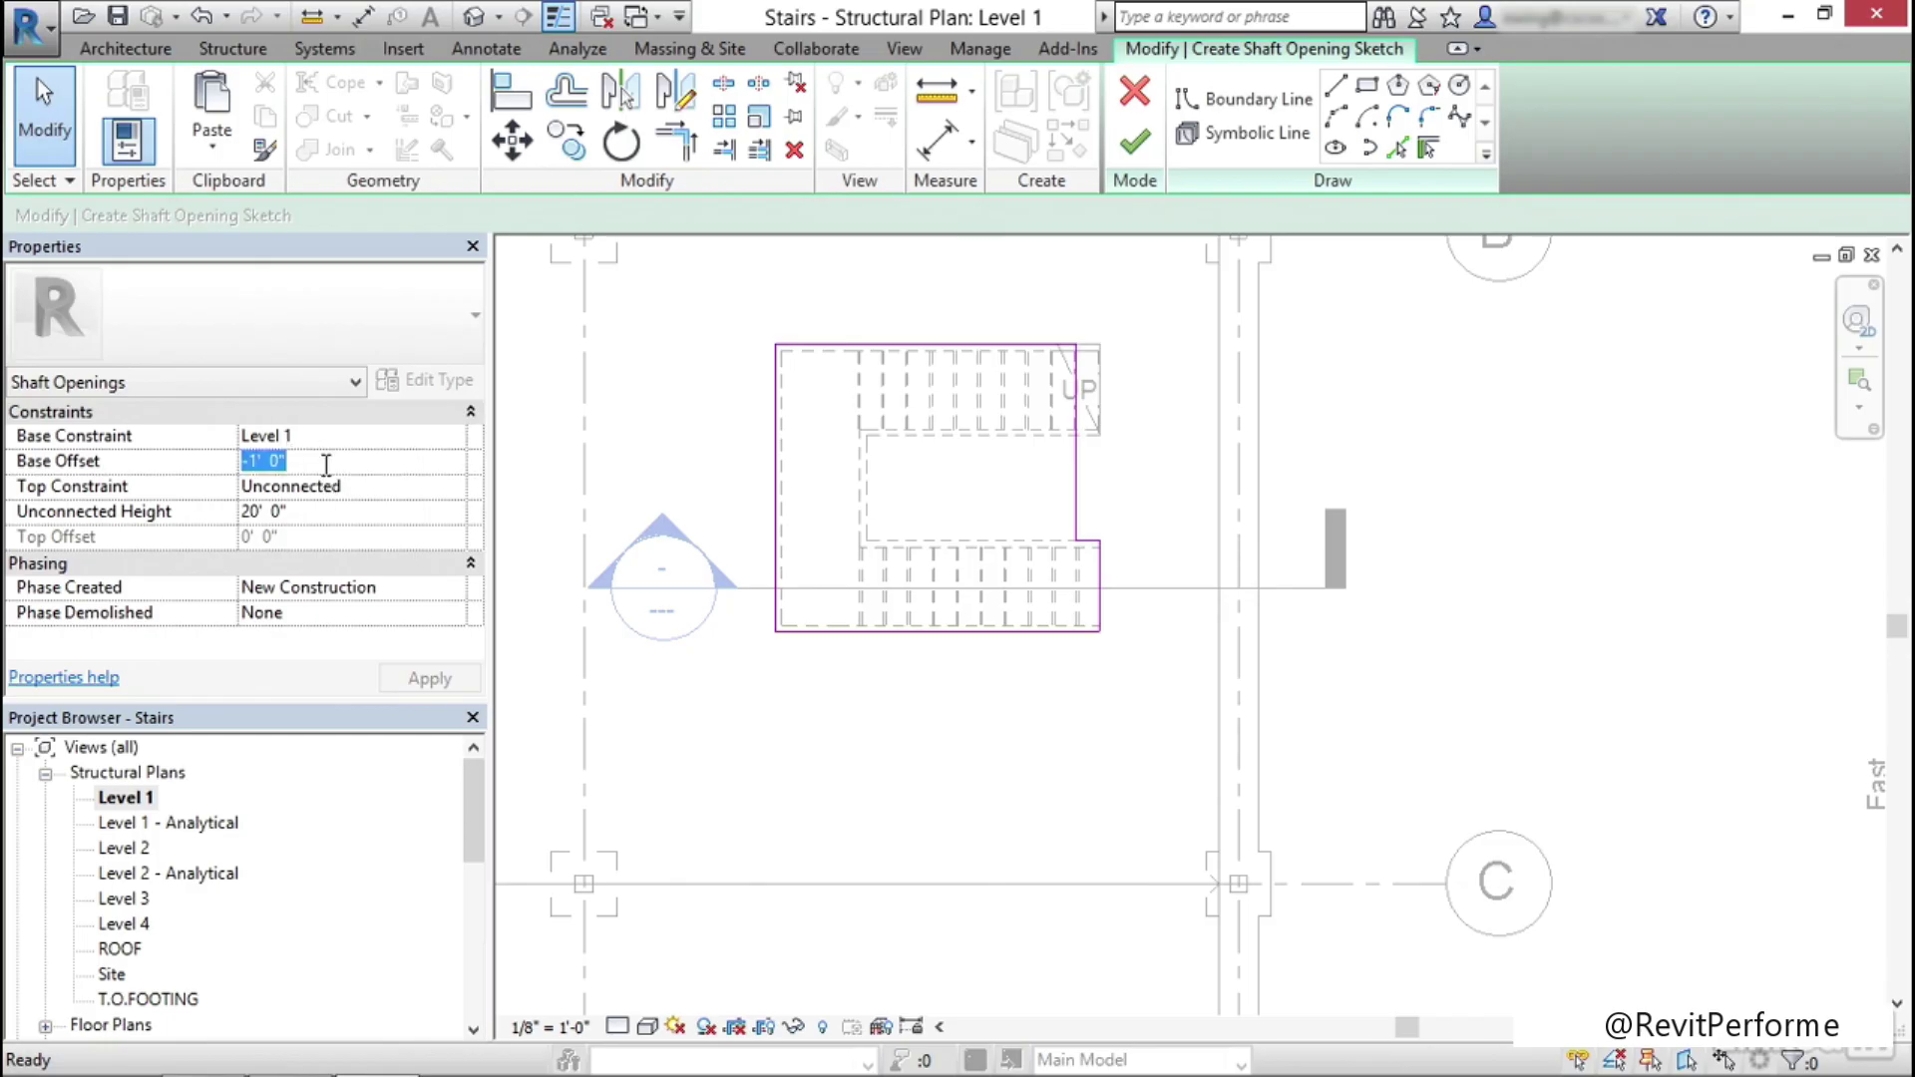
pyautogui.click(367, 487)
pyautogui.click(454, 488)
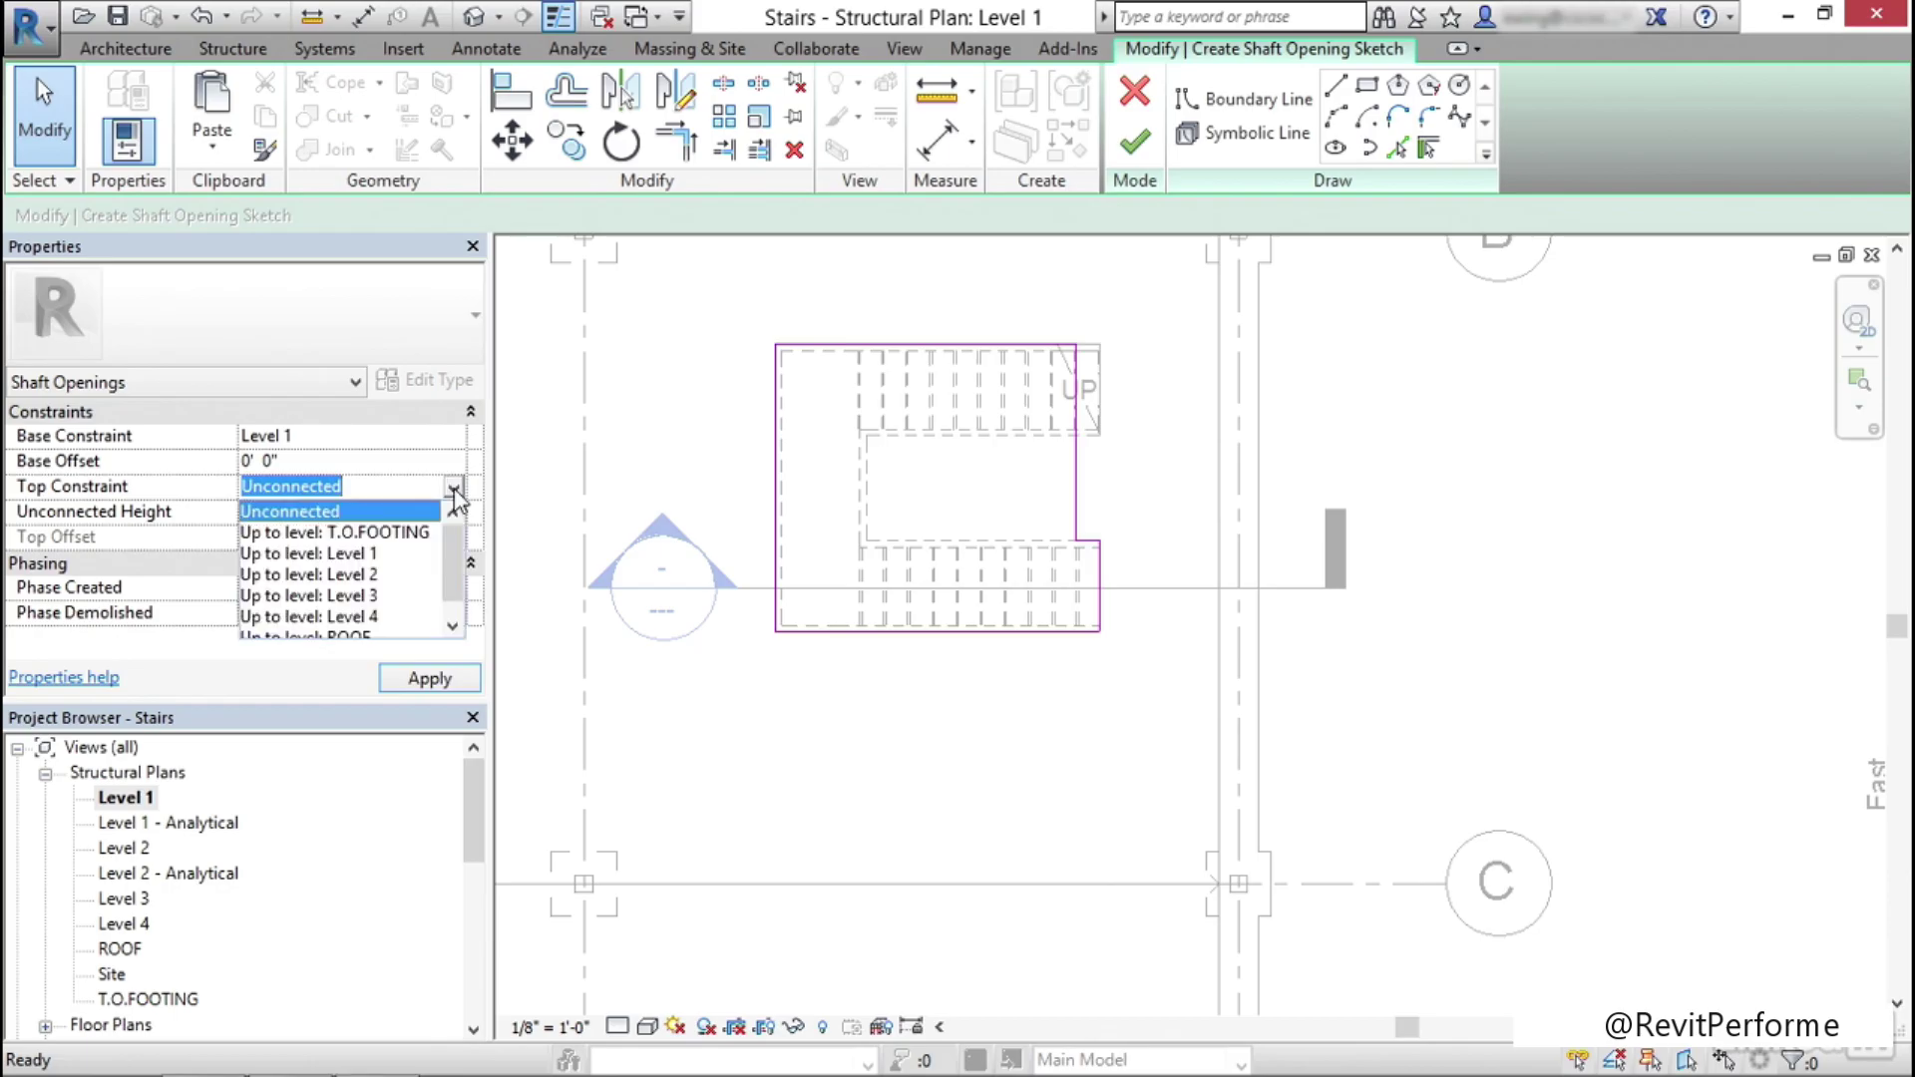
pyautogui.click(372, 618)
pyautogui.click(344, 536)
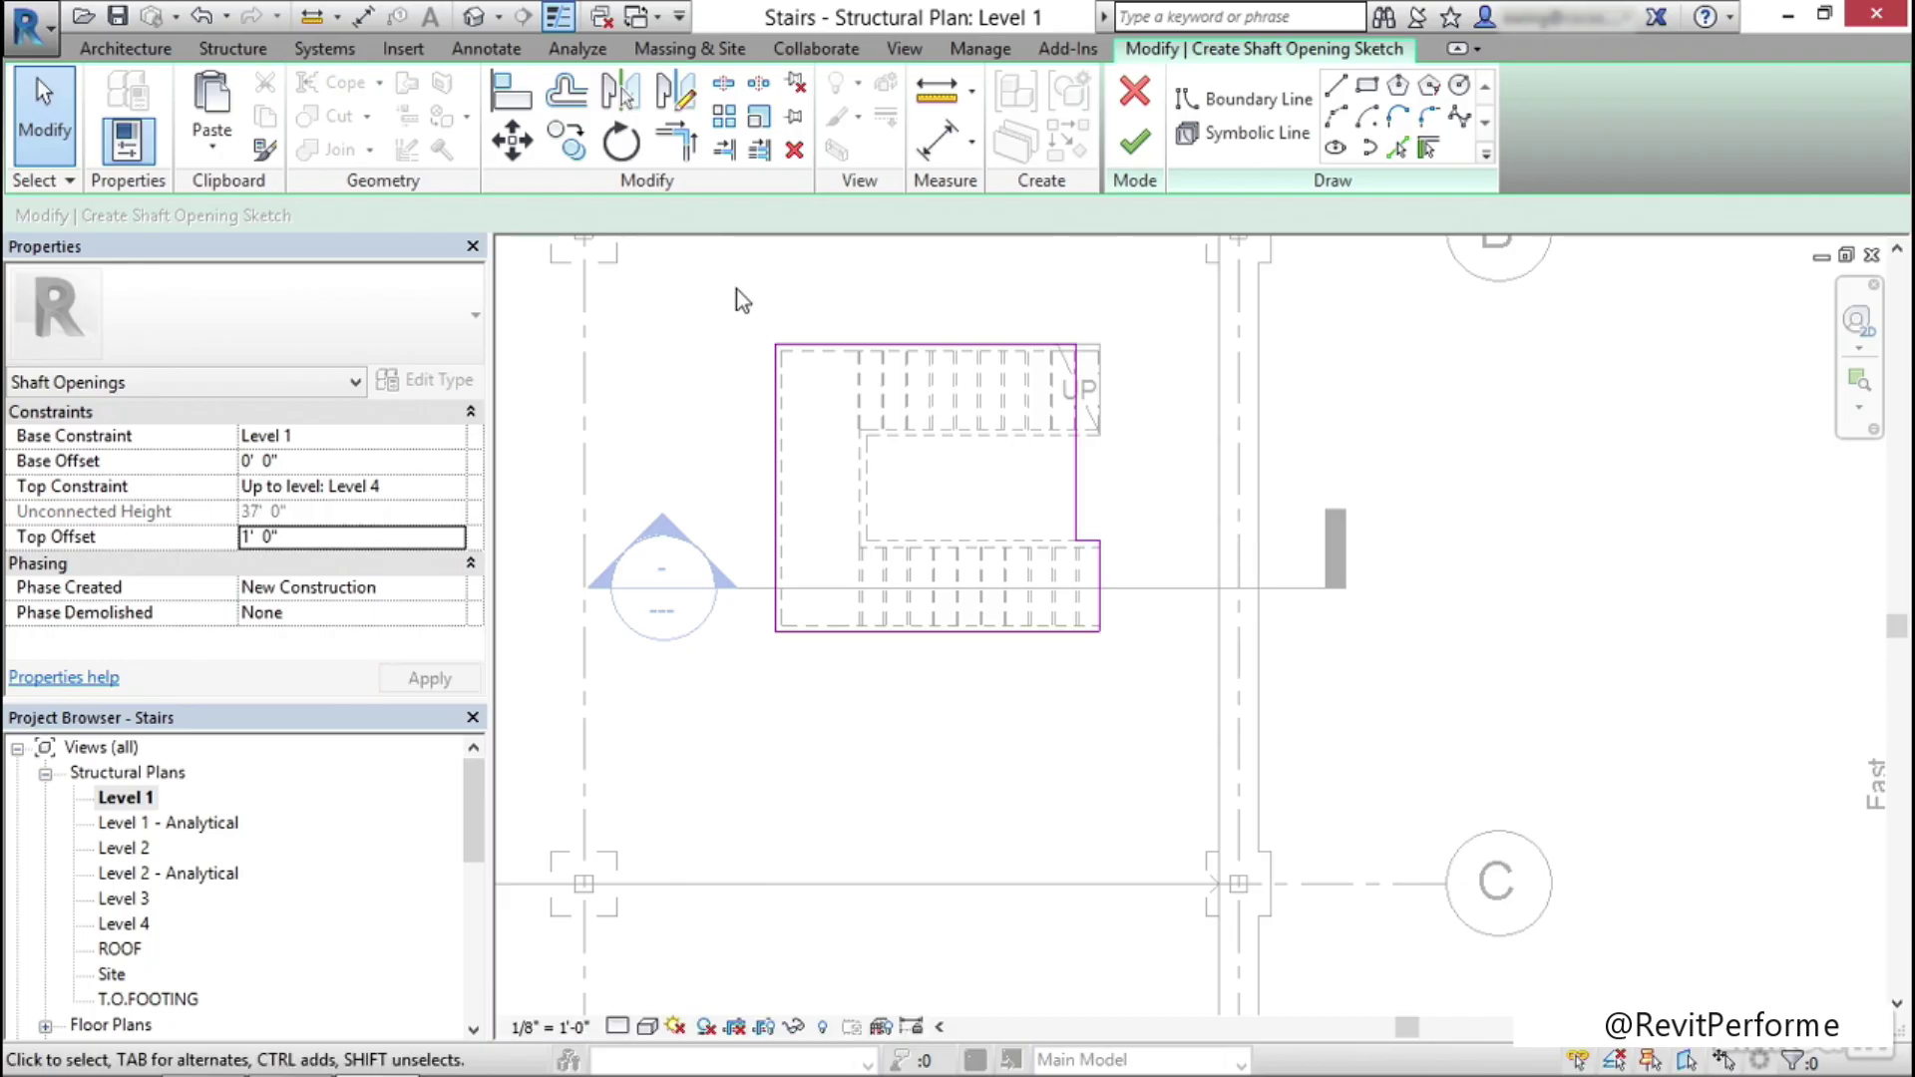
pyautogui.click(1137, 146)
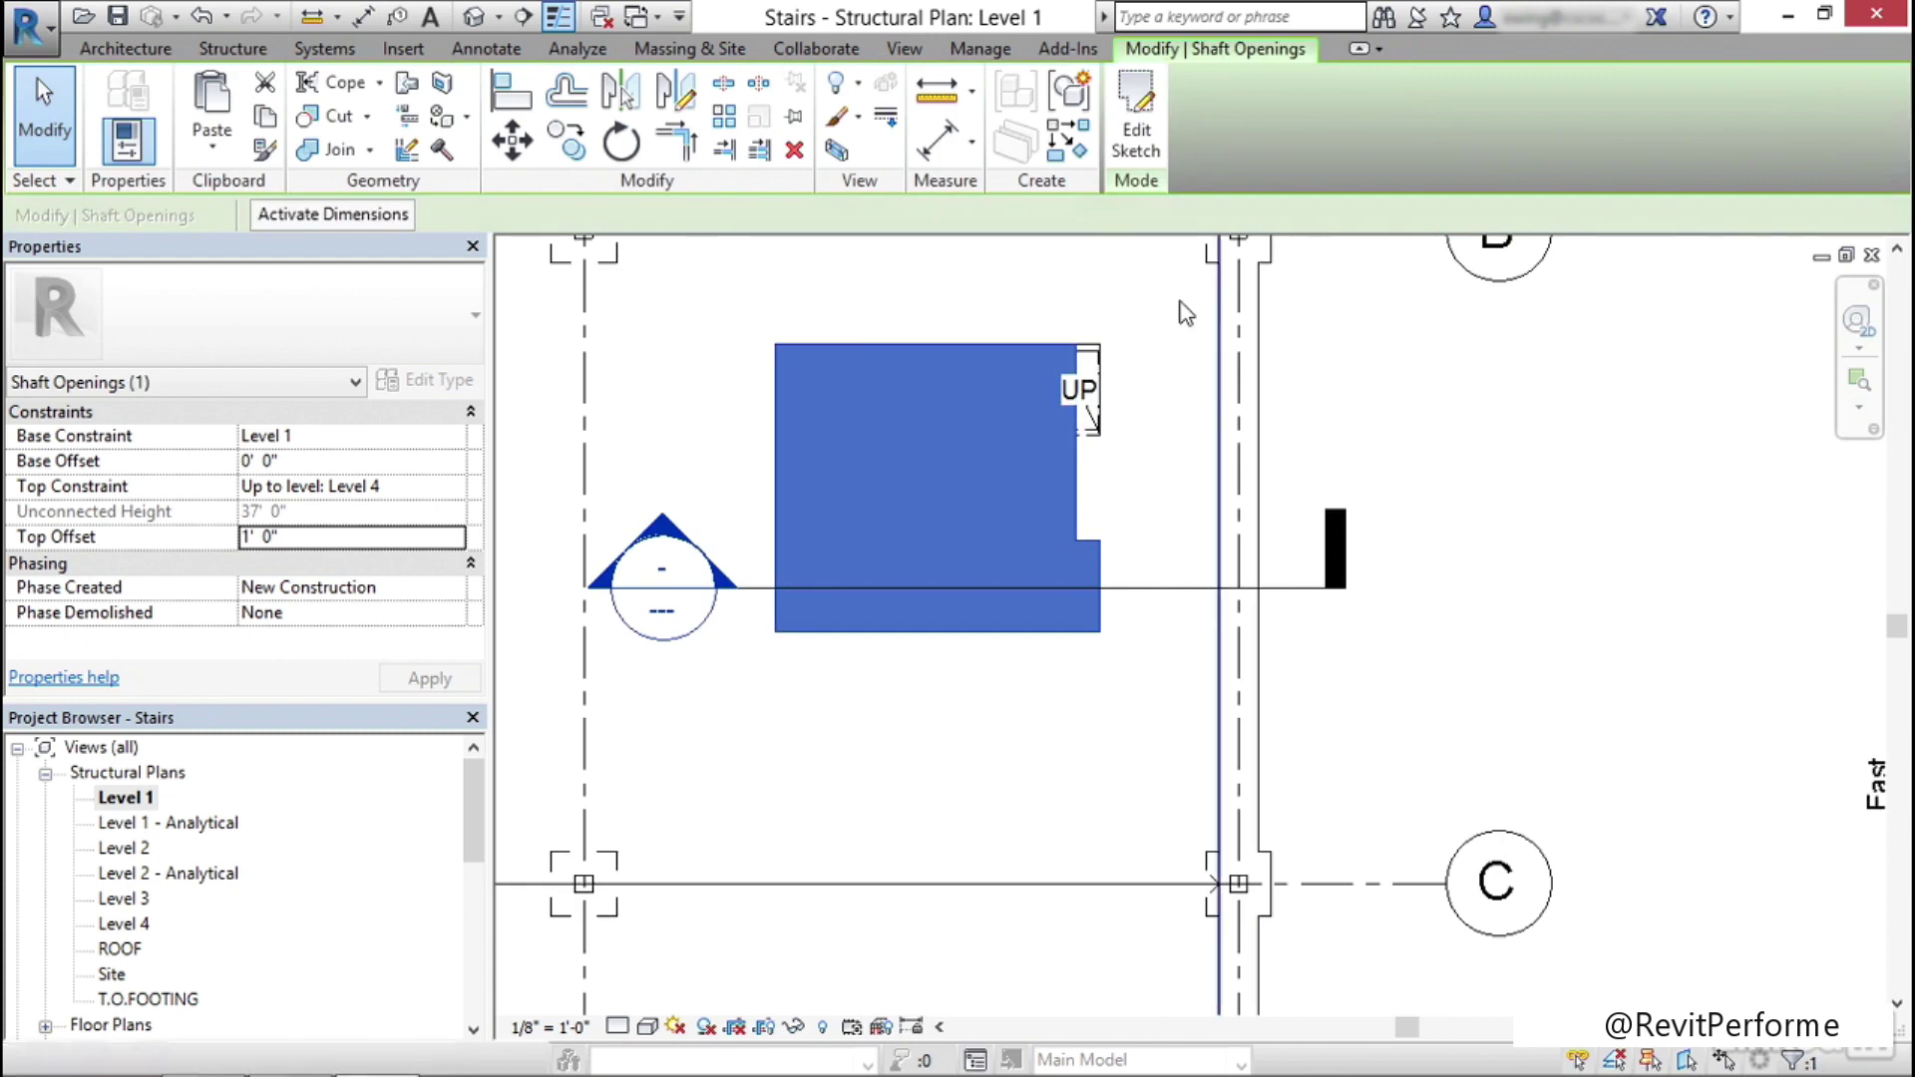
pyautogui.press('Escape')
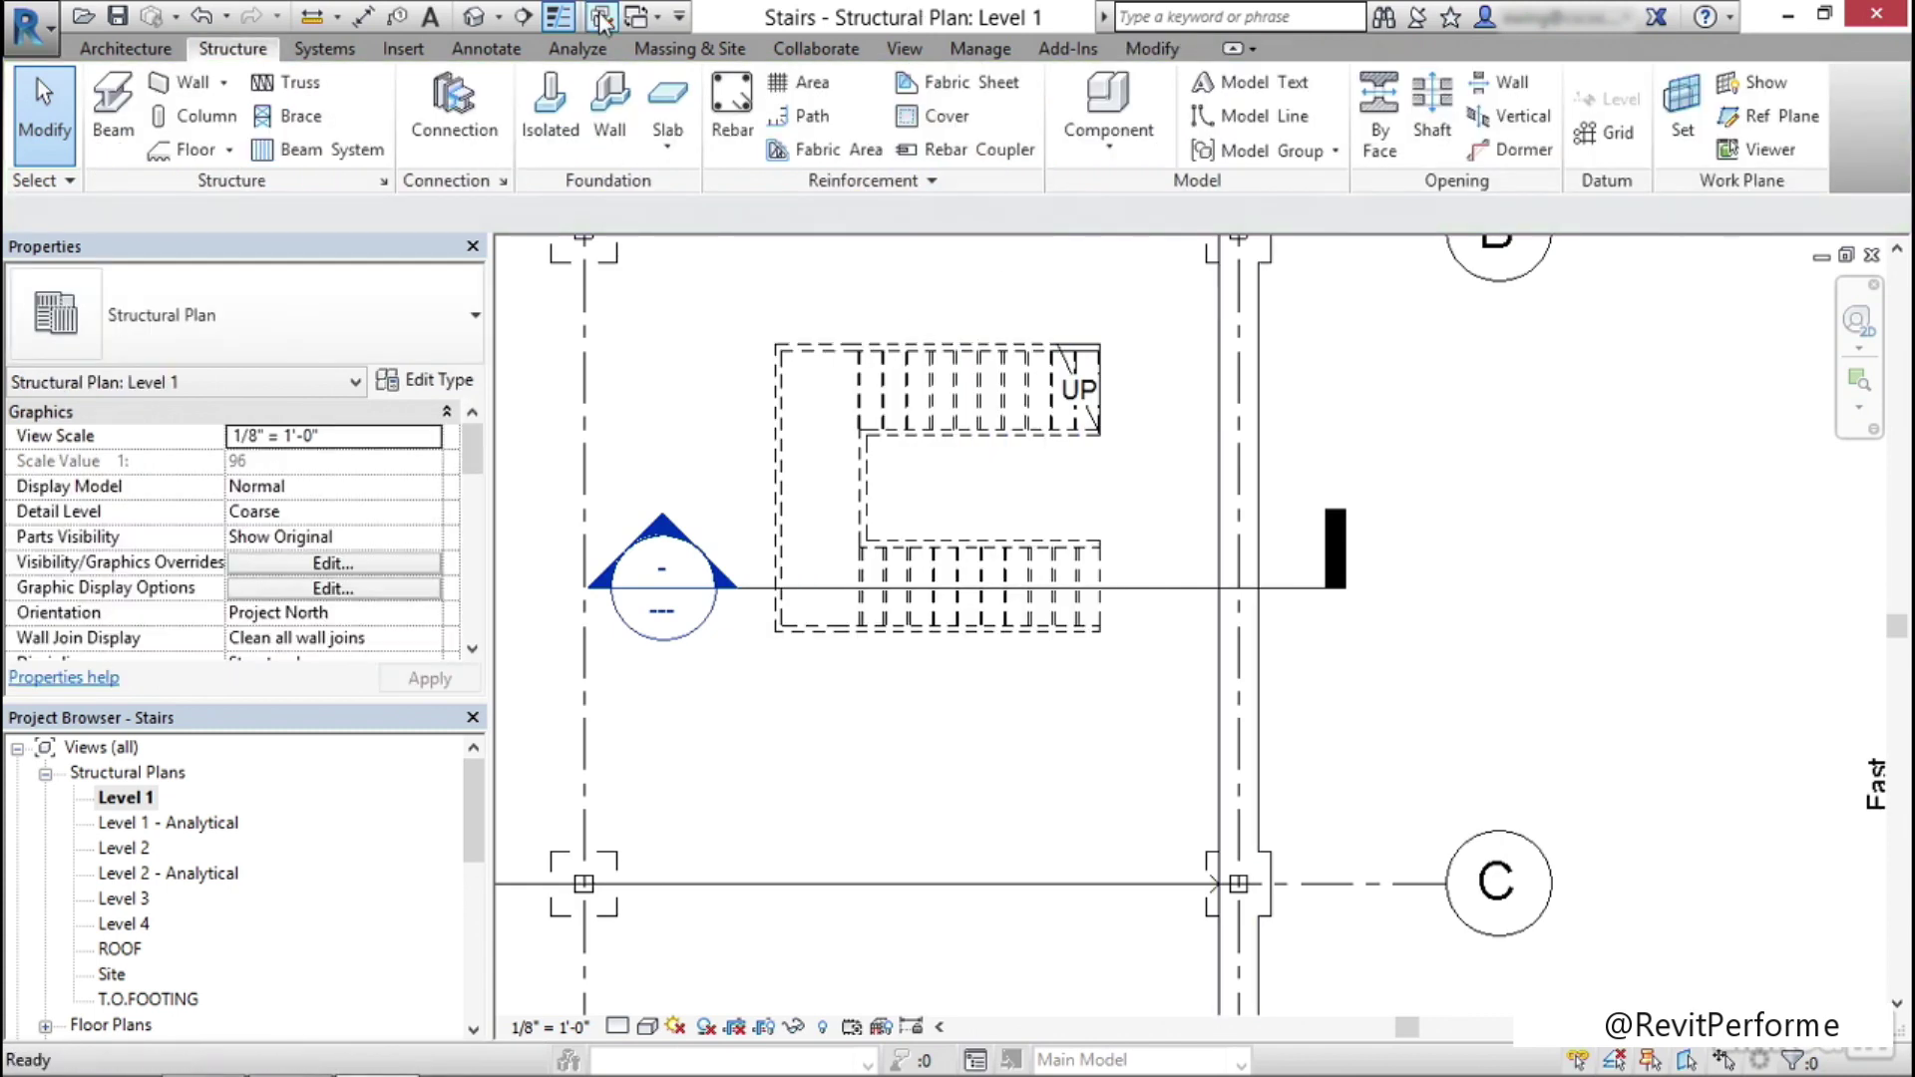
# Examine in the 3D view how the shaft opening cuts the floors around the stairs
pyautogui.click(468, 21)
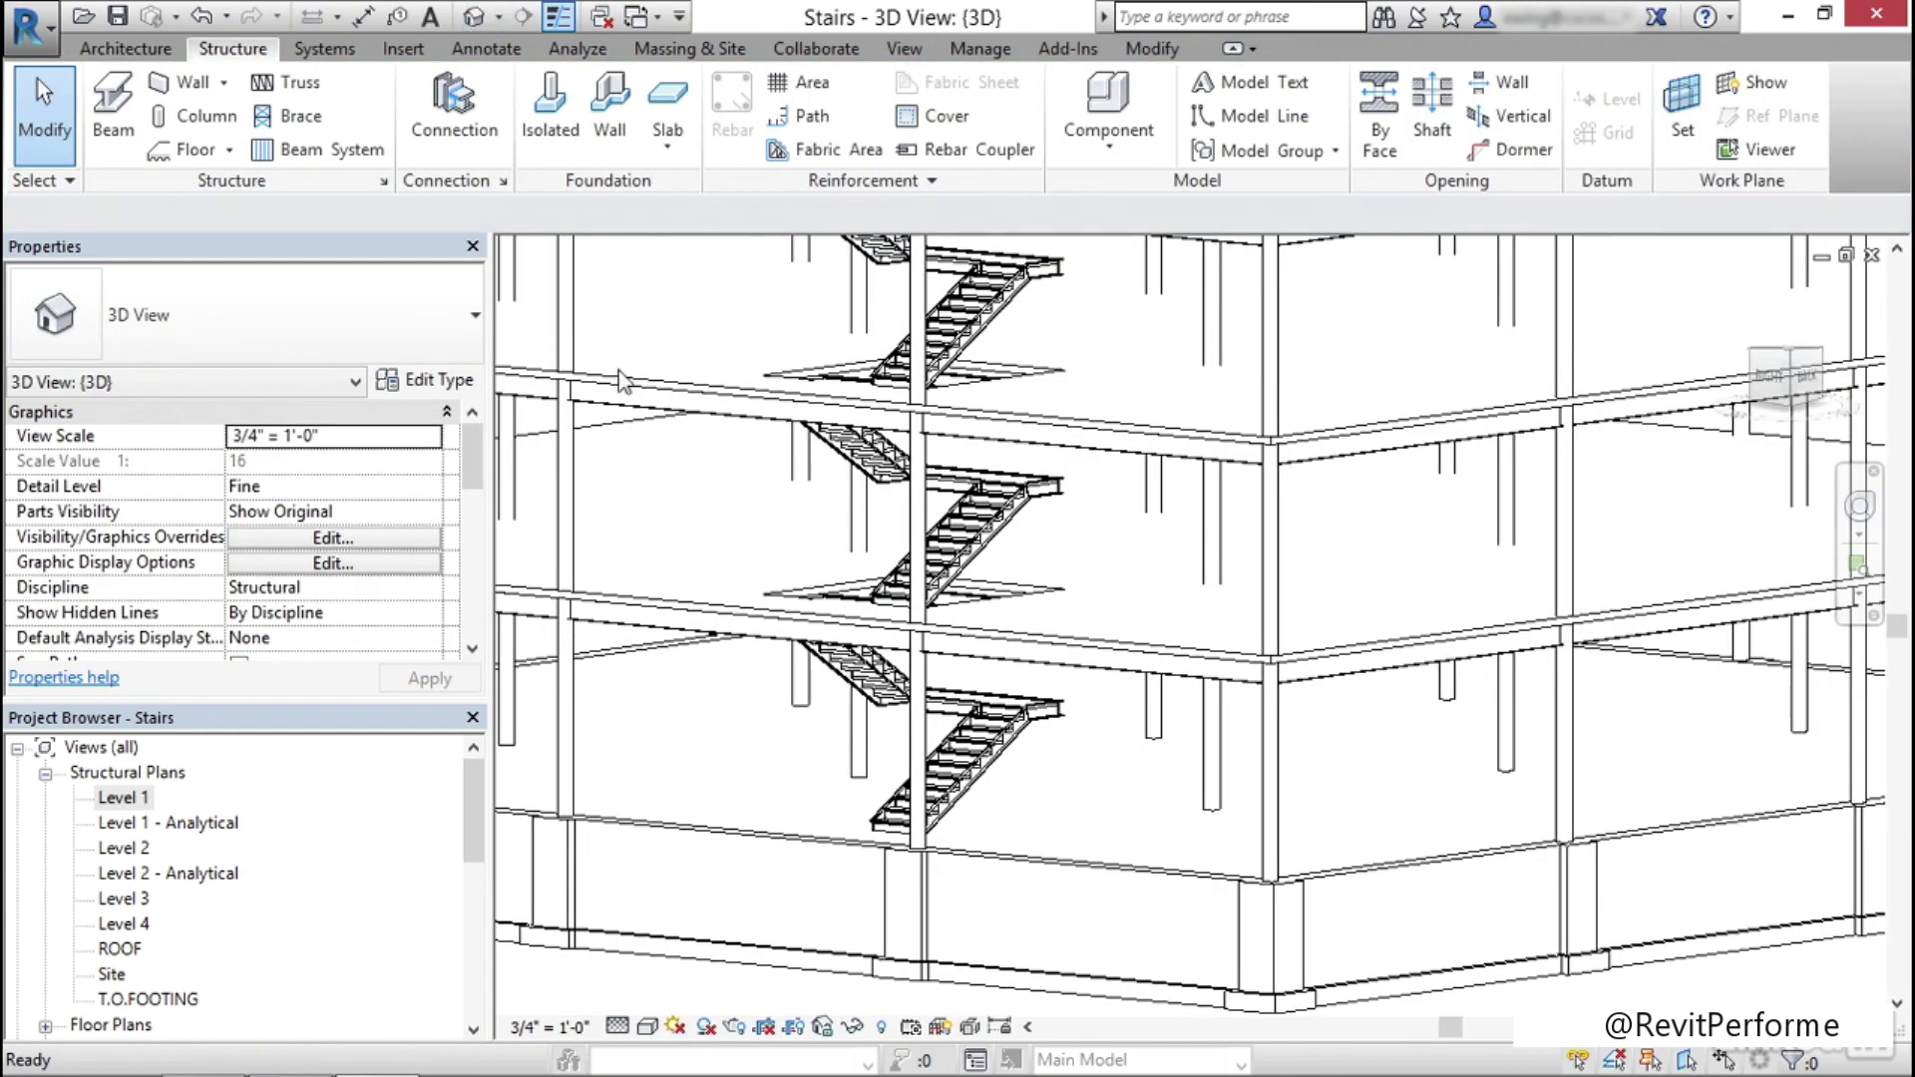
pyautogui.scroll(5, 798, 699)
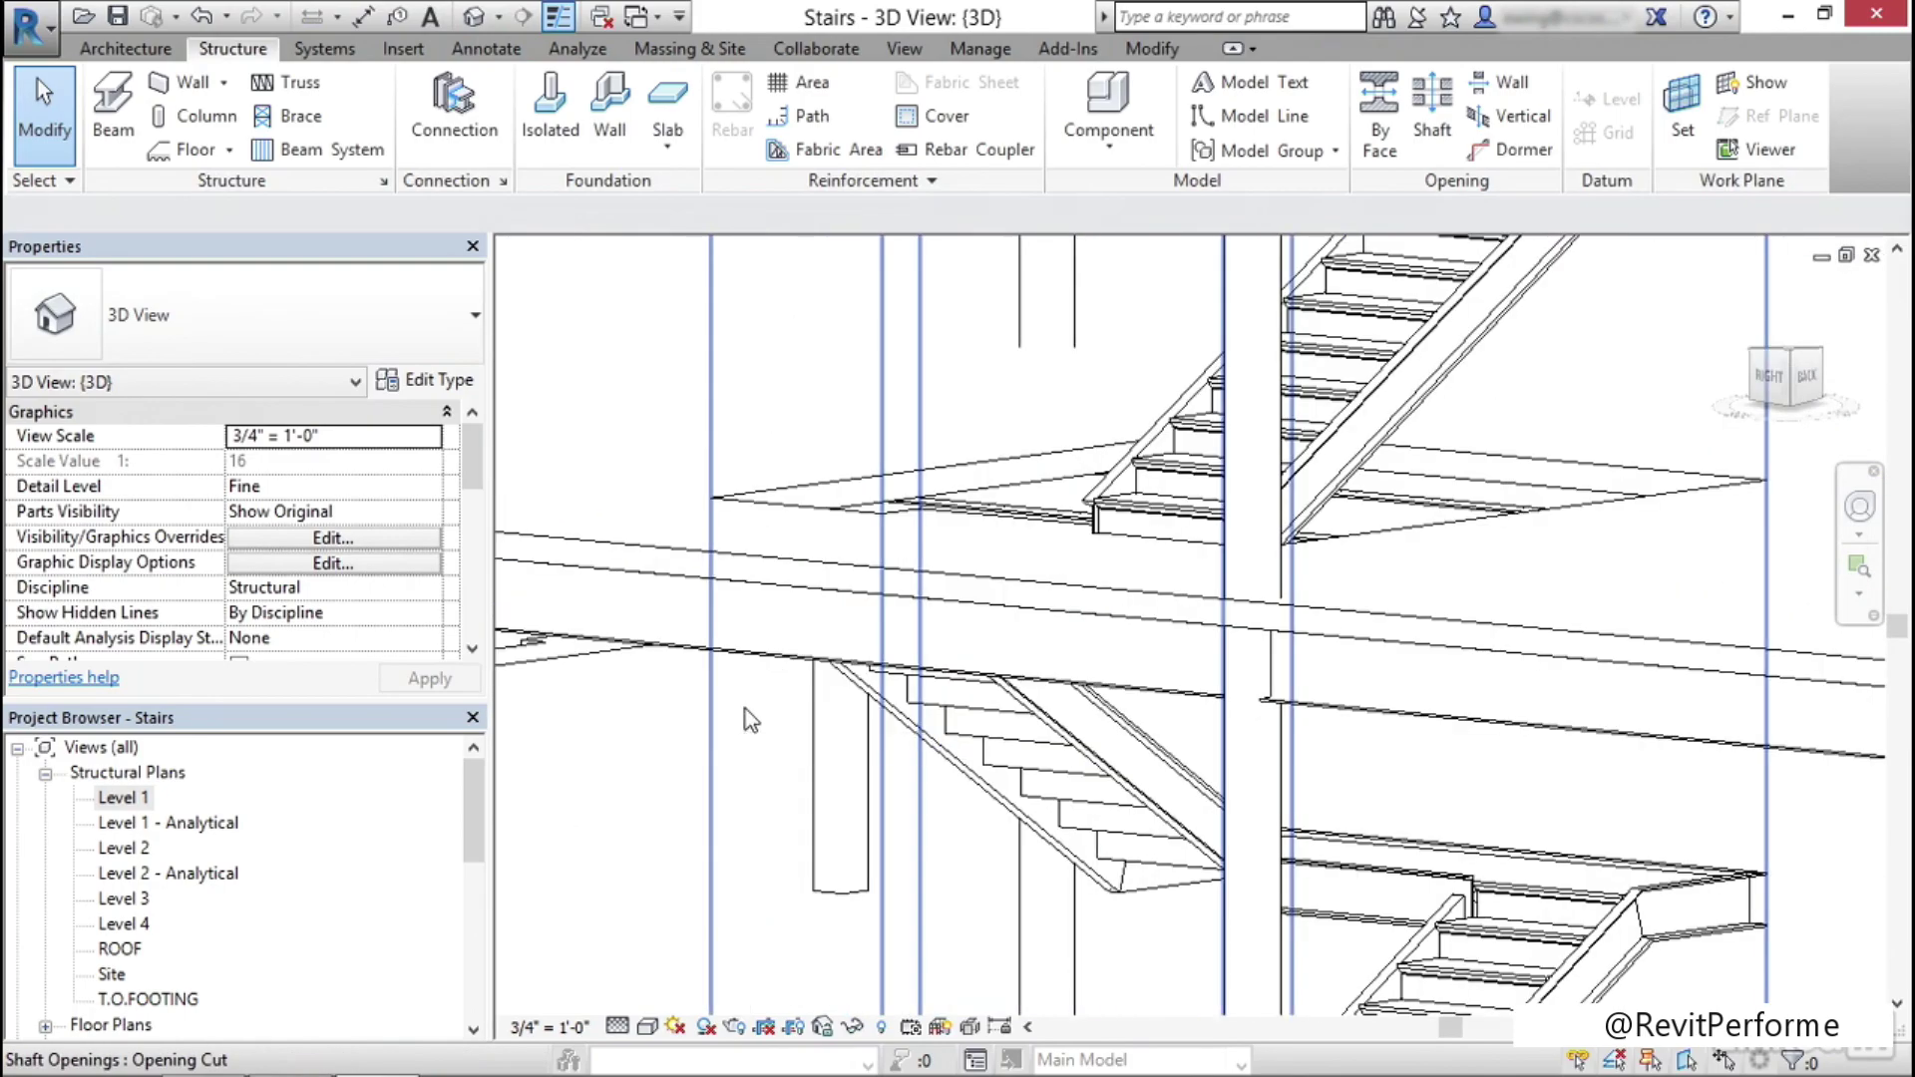
pyautogui.scroll(-2, 895, 409)
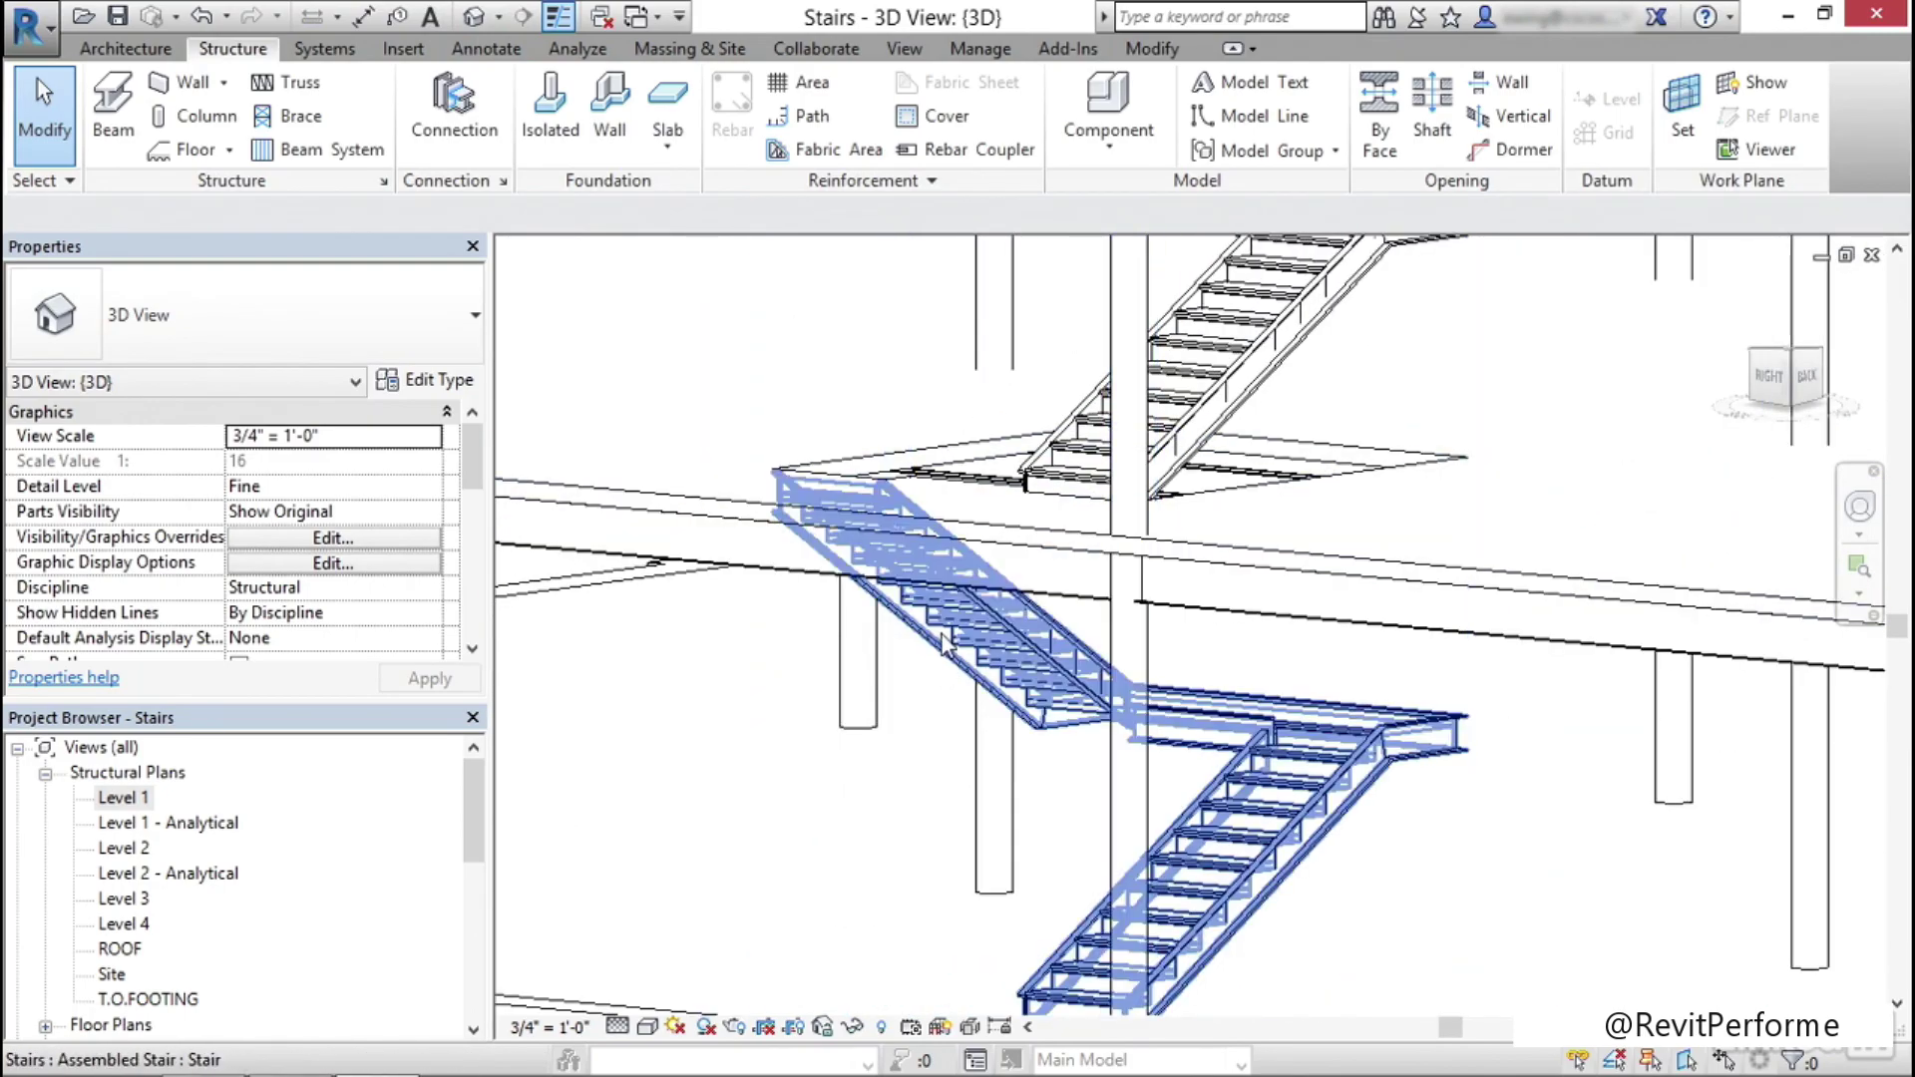
pyautogui.scroll(-4, 943, 638)
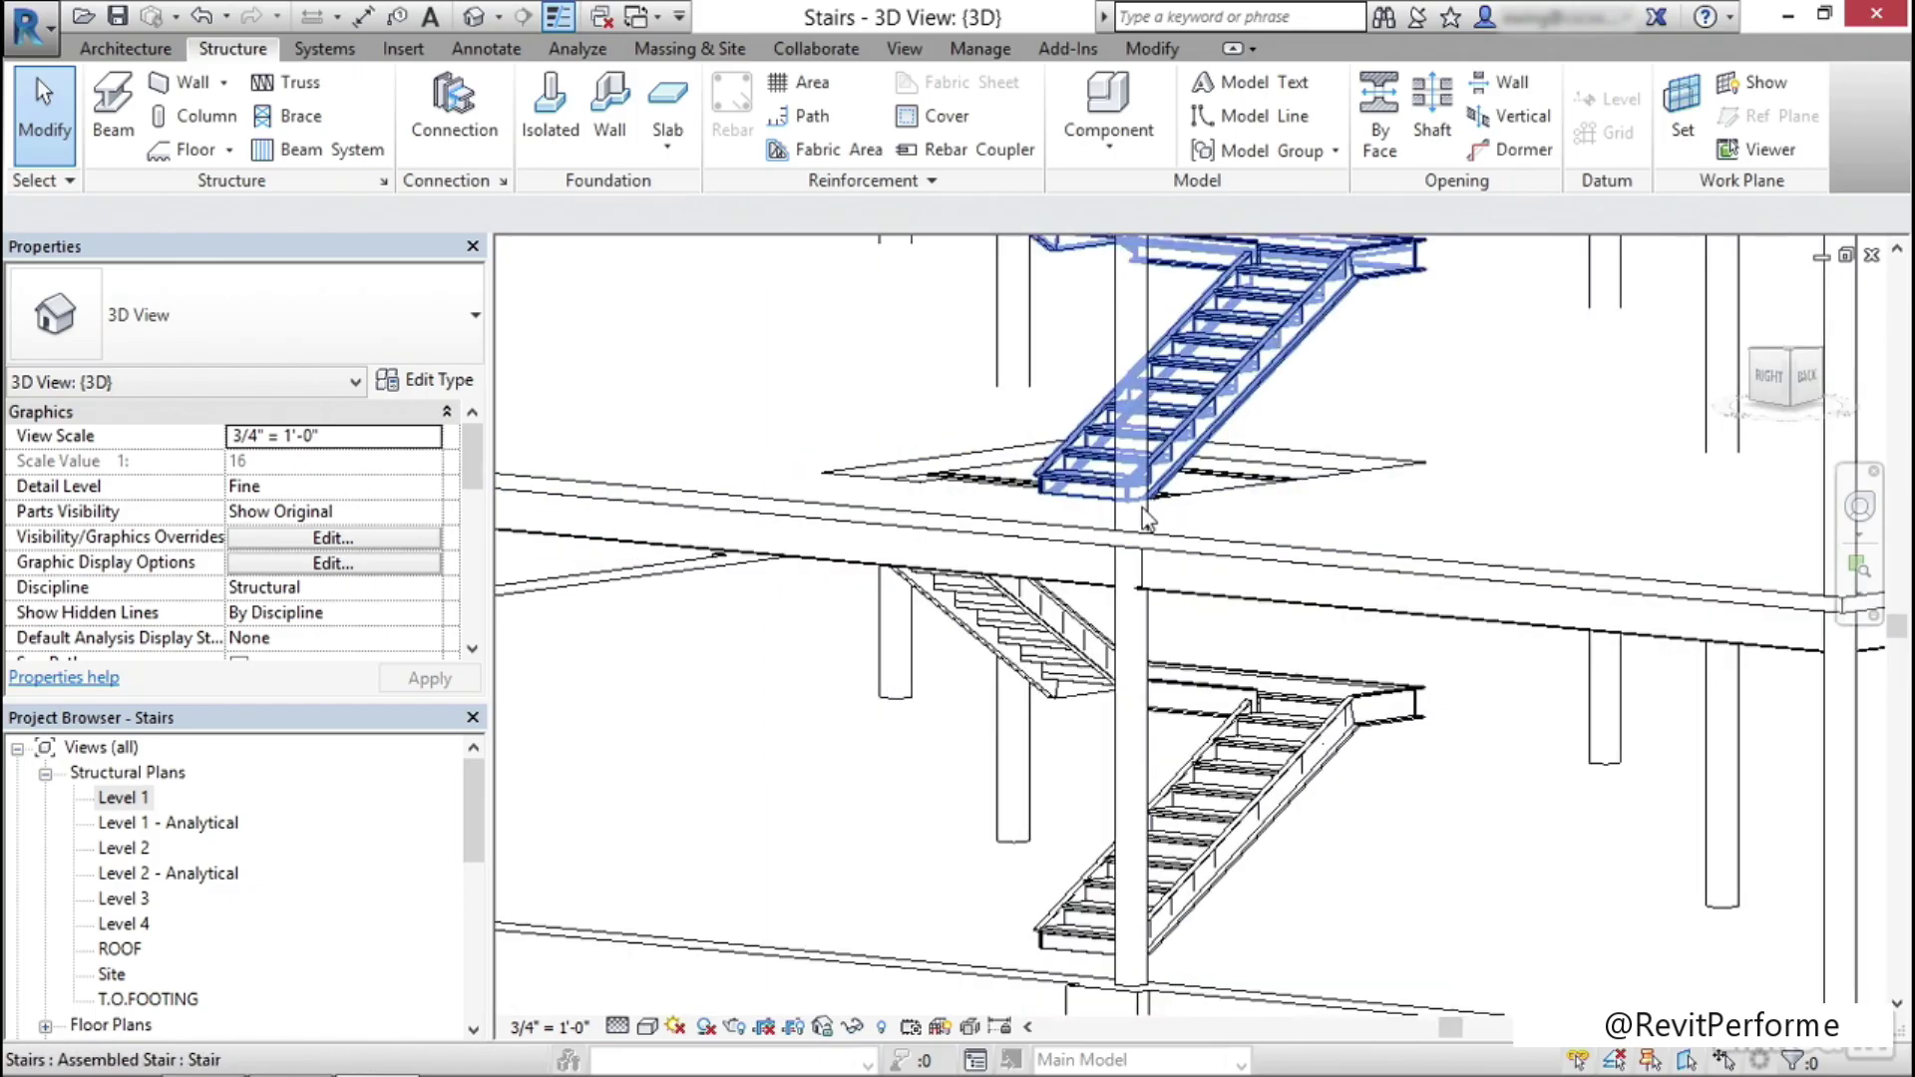
pyautogui.keyDown('shift'); pyautogui.moveTo(1175, 560); pyautogui.dragTo(1415, 523, button='middle'); pyautogui.keyUp('shift')
pyautogui.scroll(-2, 1087, 688)
pyautogui.moveTo(1087, 688); pyautogui.dragTo(1169, 577, button='middle')
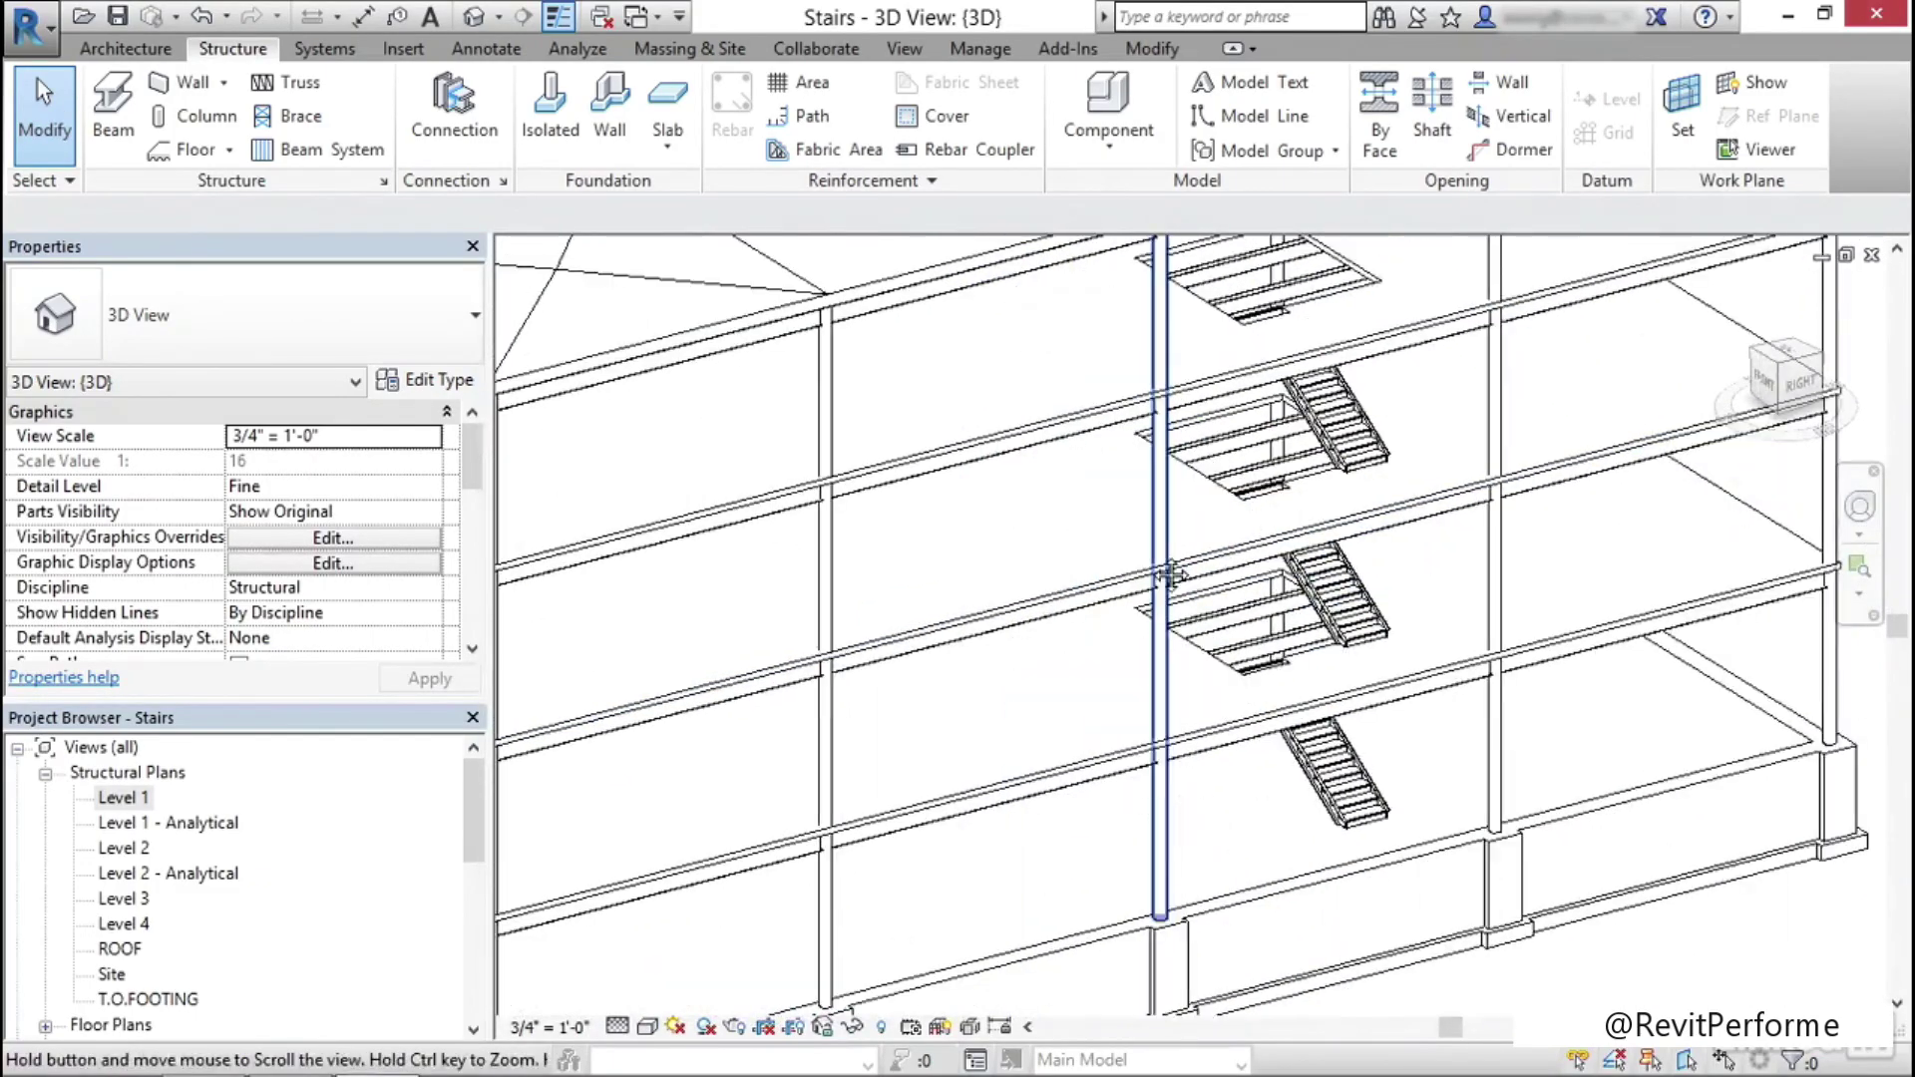
# Open the Level 2 structural plan around the stair opening and turn off the Thin Lines display
pyautogui.doubleClick(124, 850)
pyautogui.moveTo(1261, 510); pyautogui.dragTo(1410, 534, button='middle')
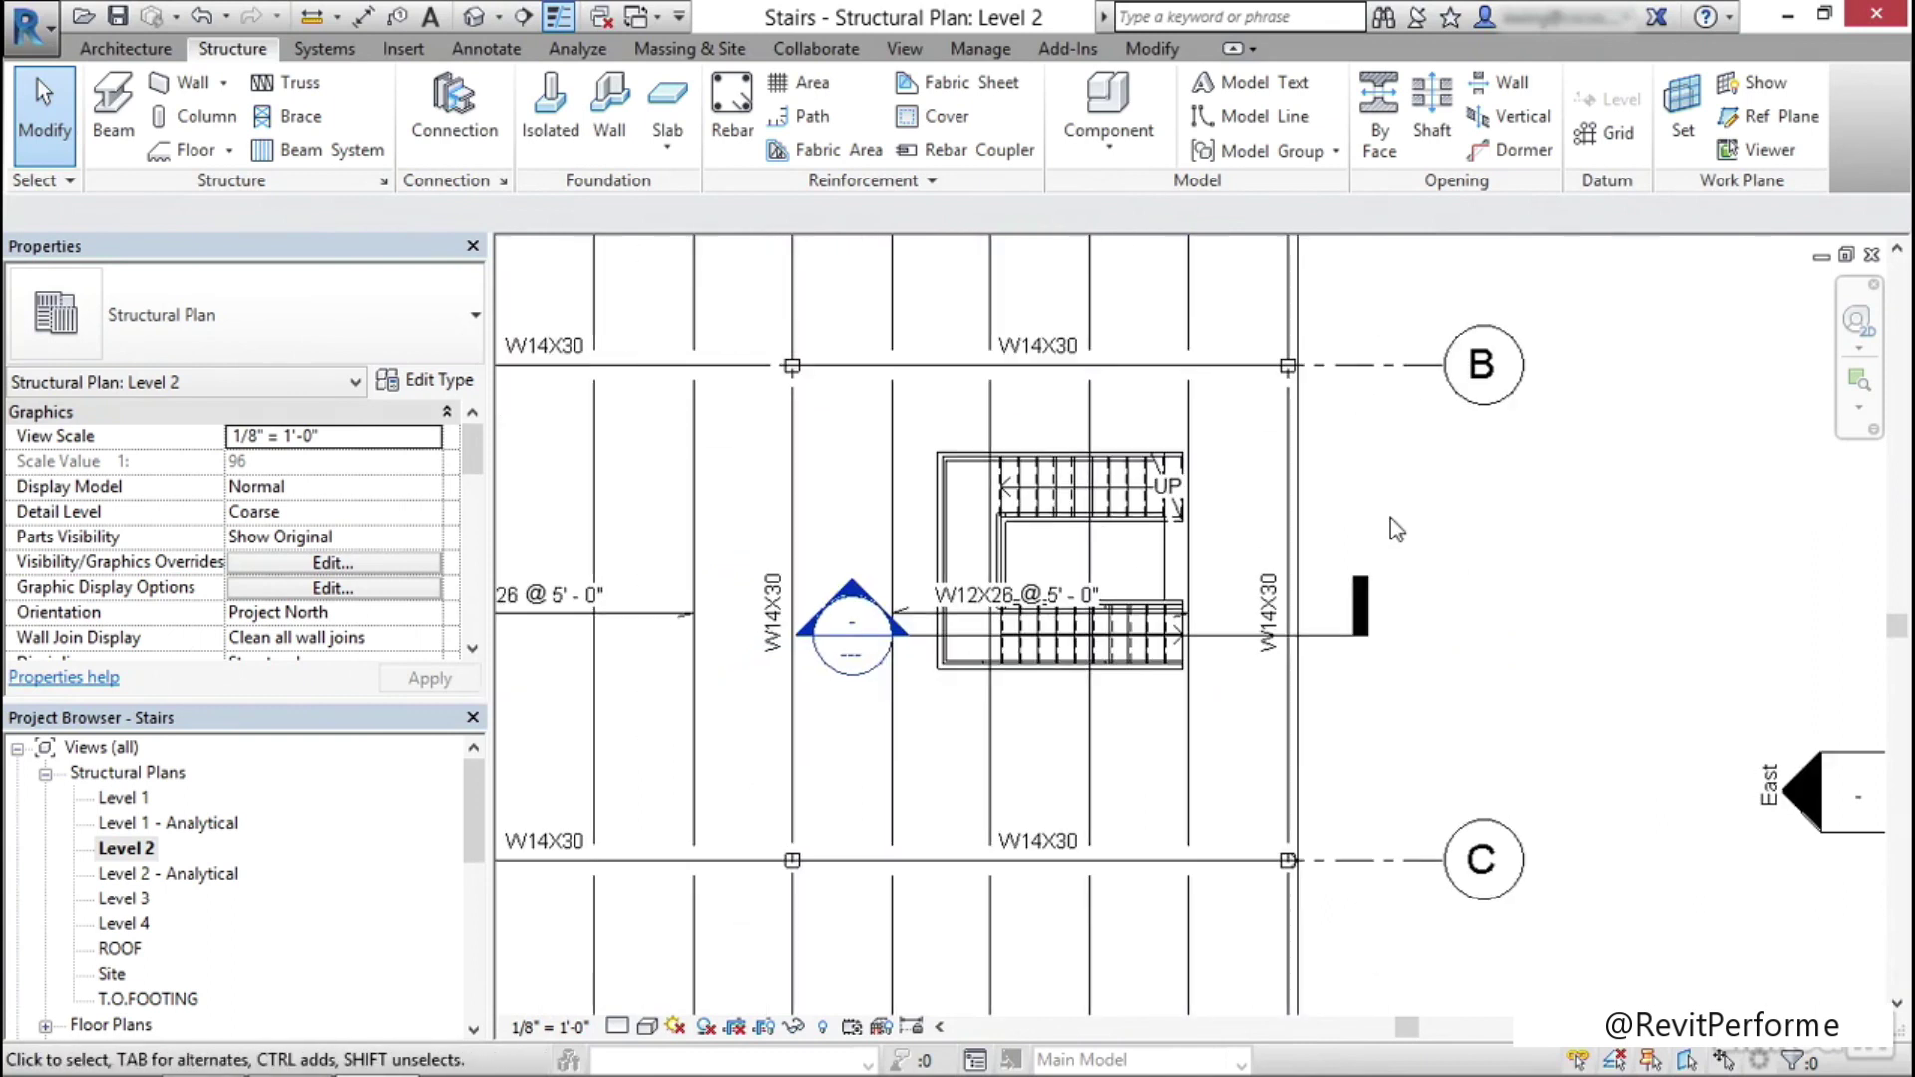
pyautogui.click(556, 18)
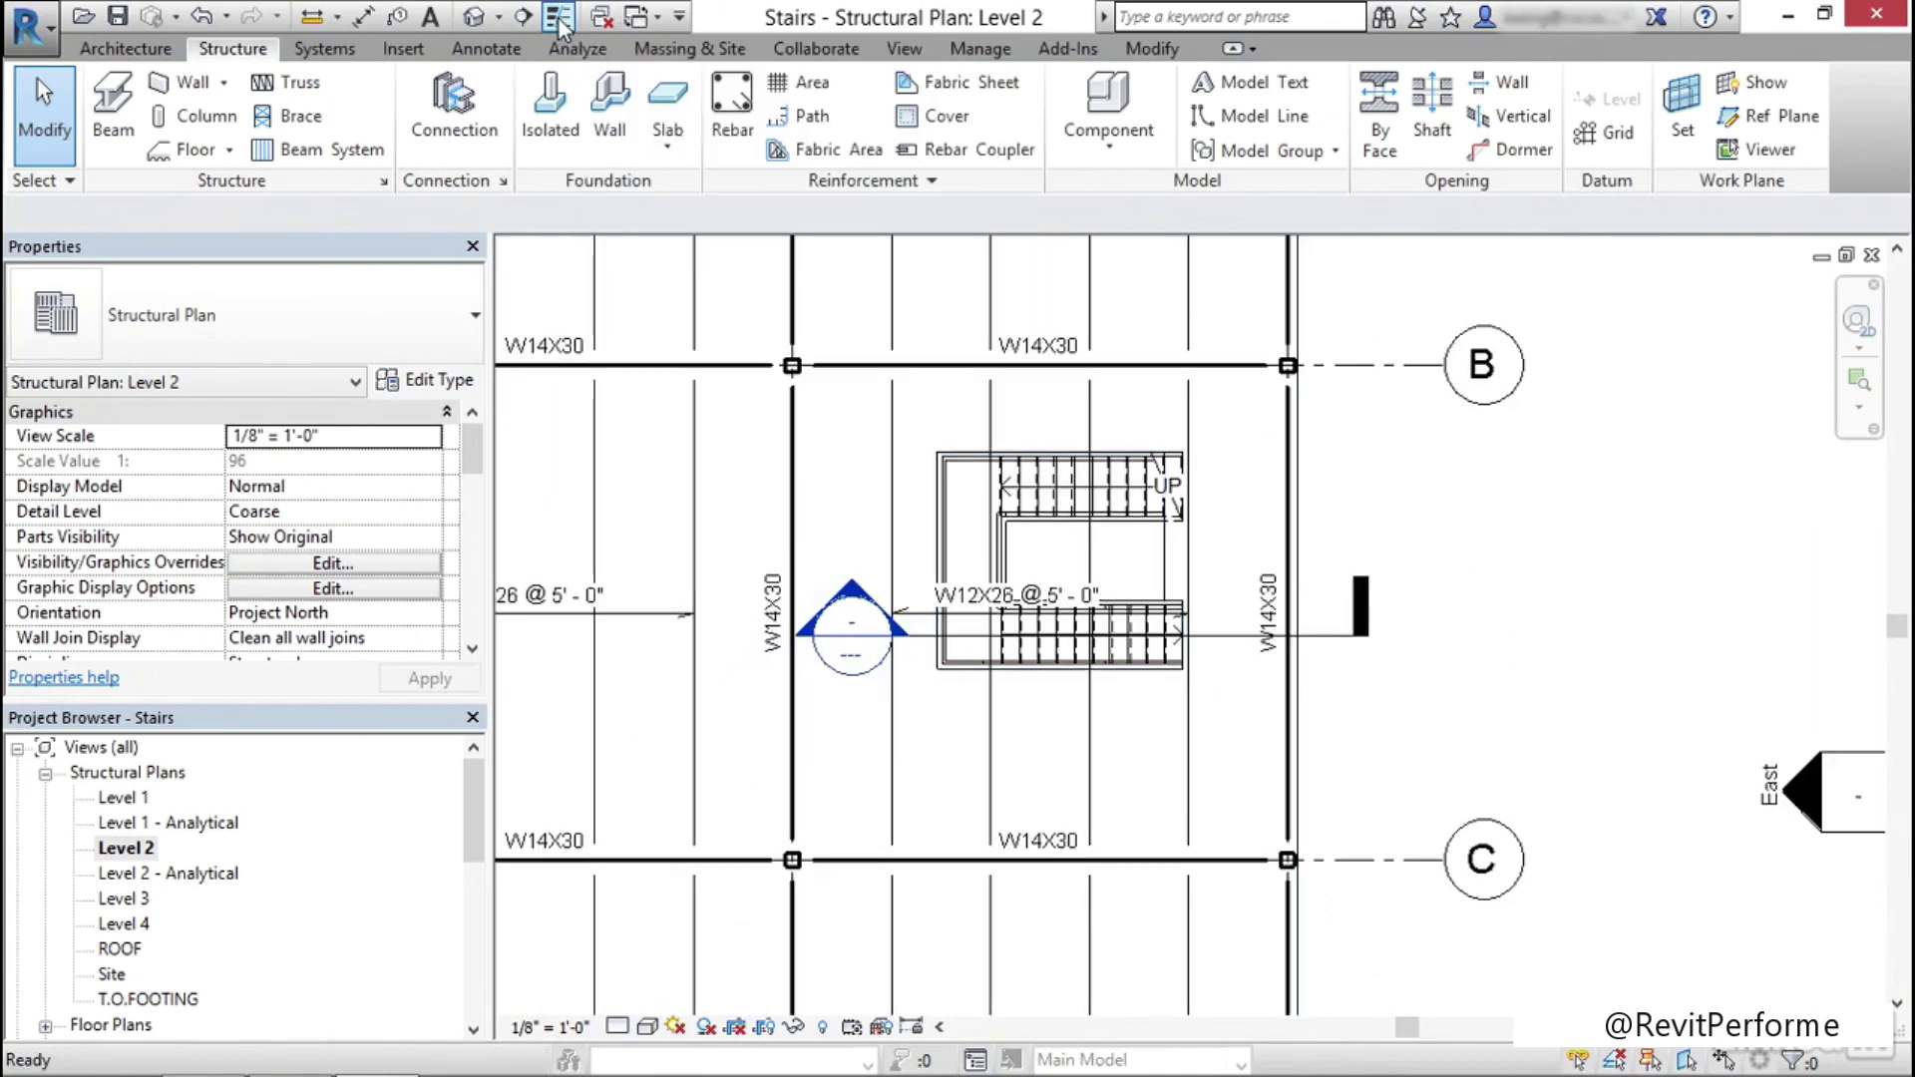
pyautogui.scroll(2, 1007, 495)
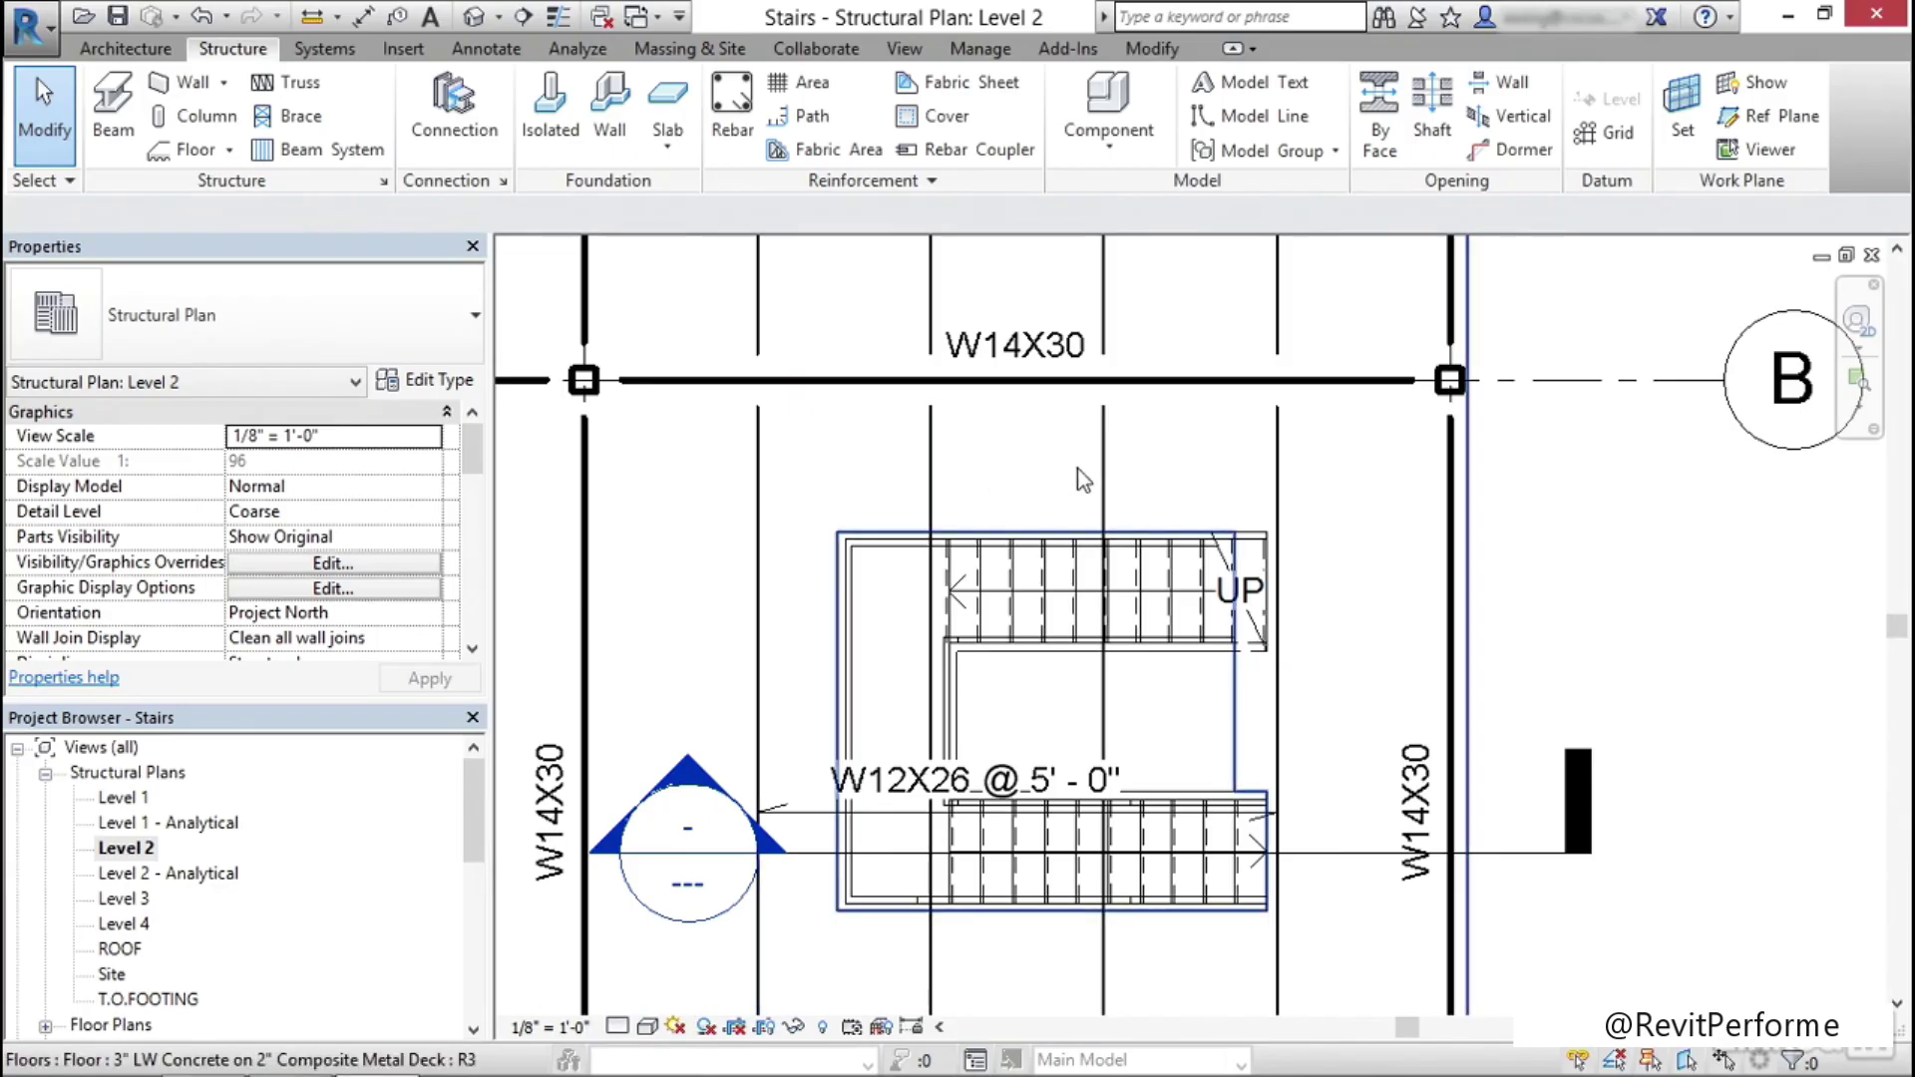
pyautogui.moveTo(1080, 470); pyautogui.dragTo(1076, 433, button='middle')
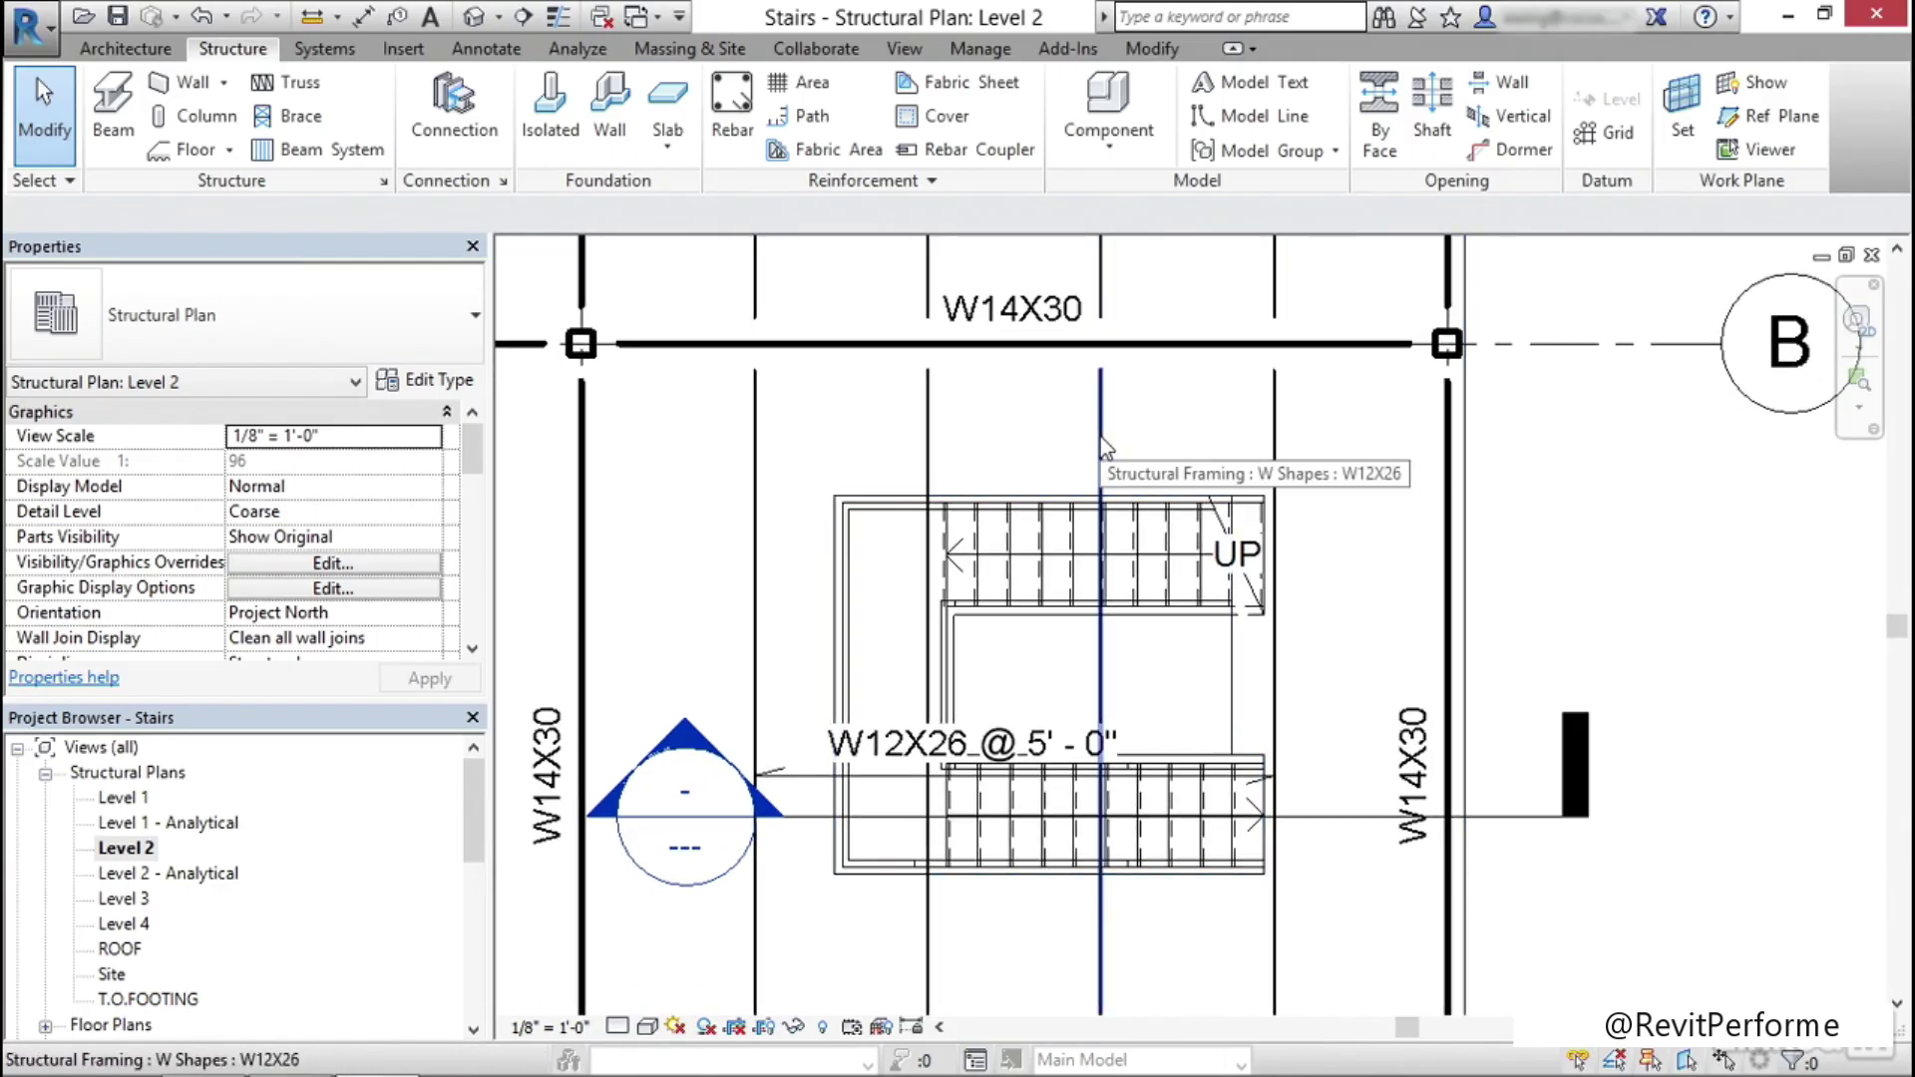
# Place a W12X26 beam like the existing joists above the stair opening, spanning between the joists either side of it, about 3' 6" below grid B
pyautogui.click(1101, 440)
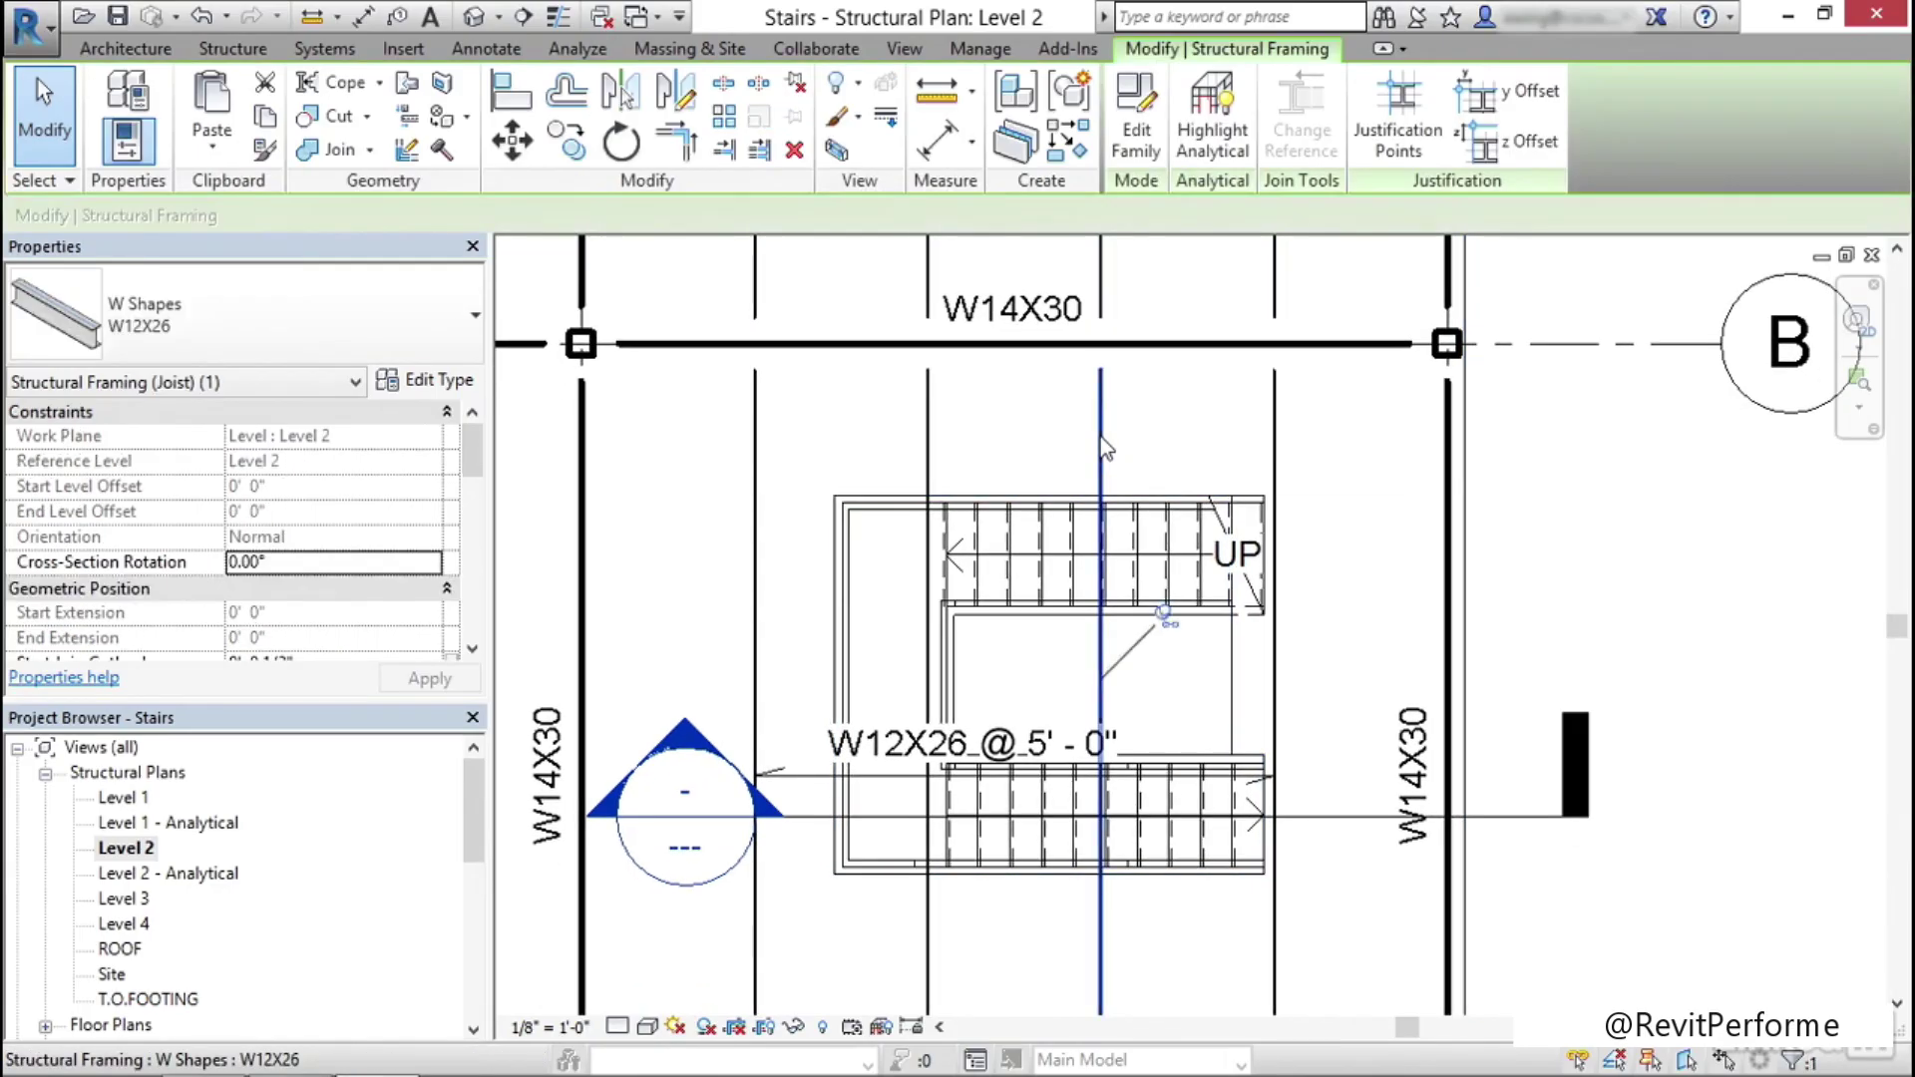
pyautogui.rightClick(1101, 442)
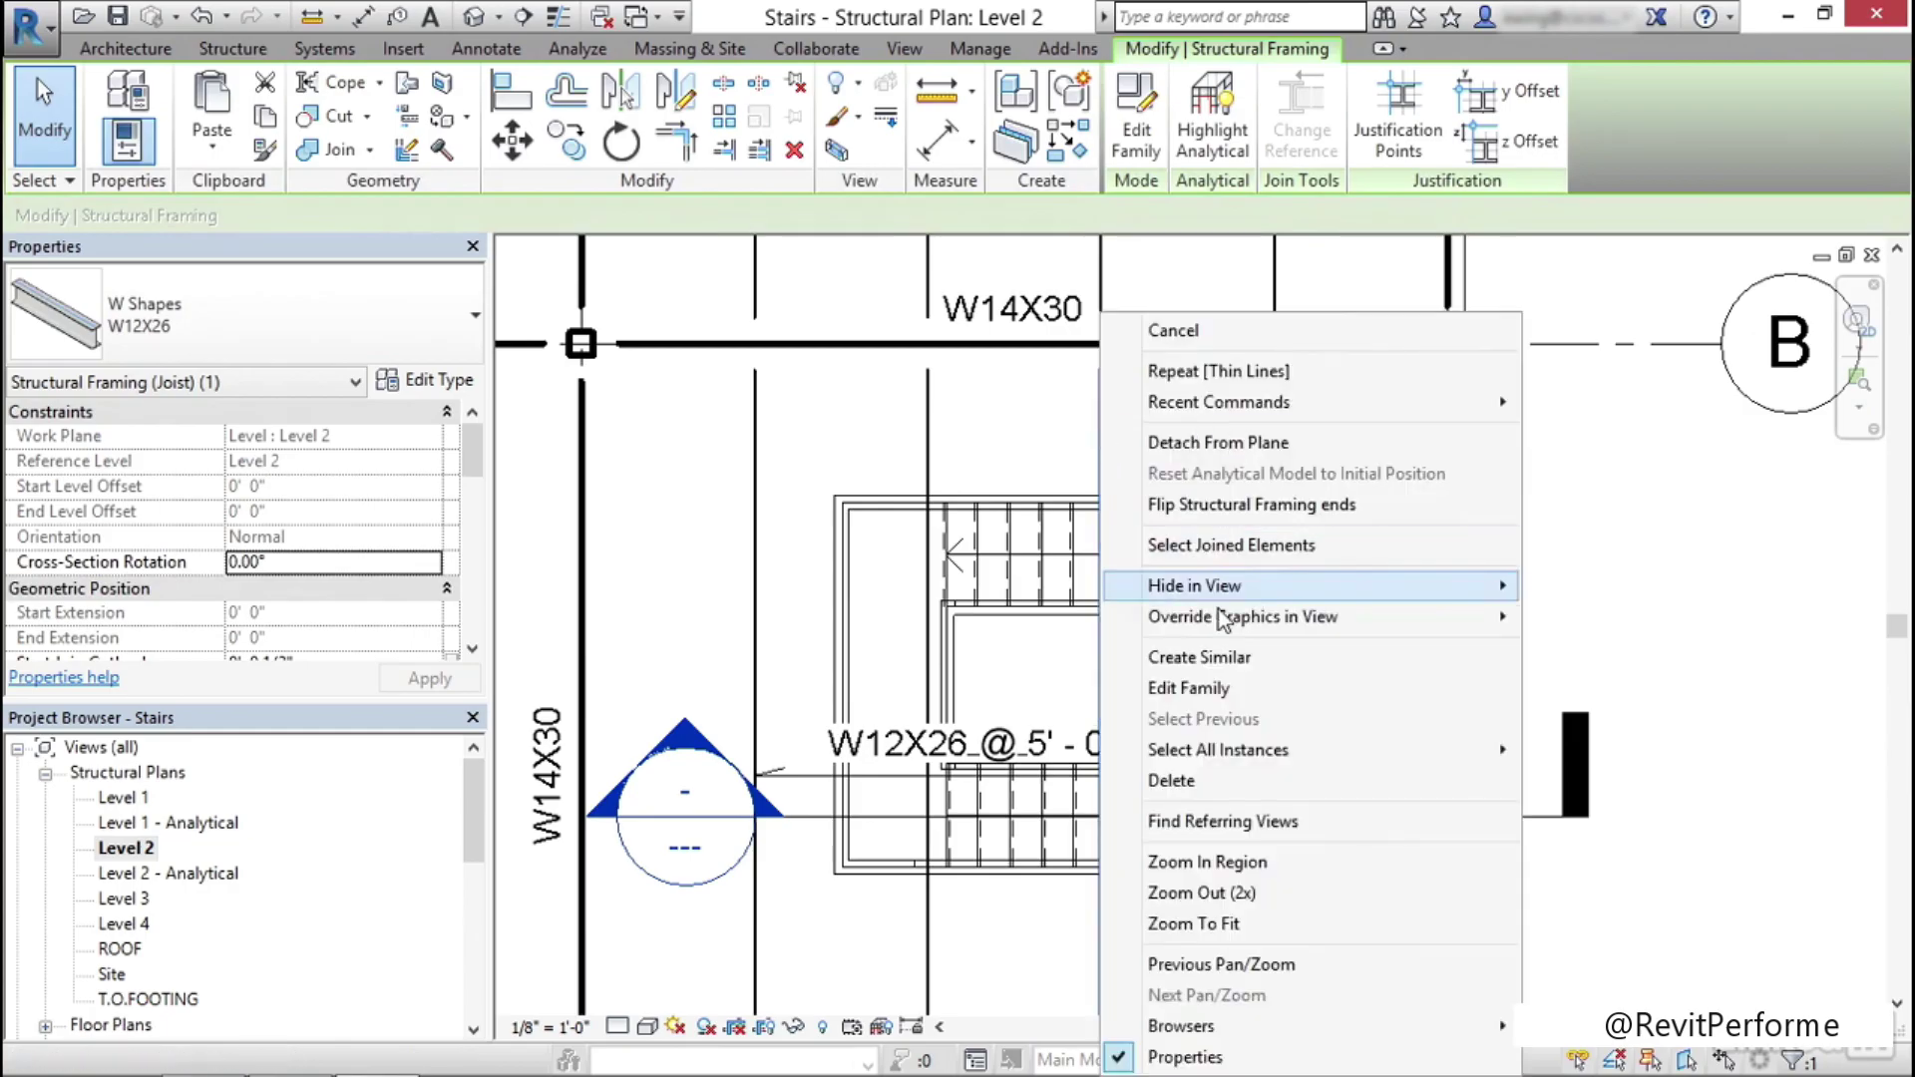
pyautogui.click(1202, 657)
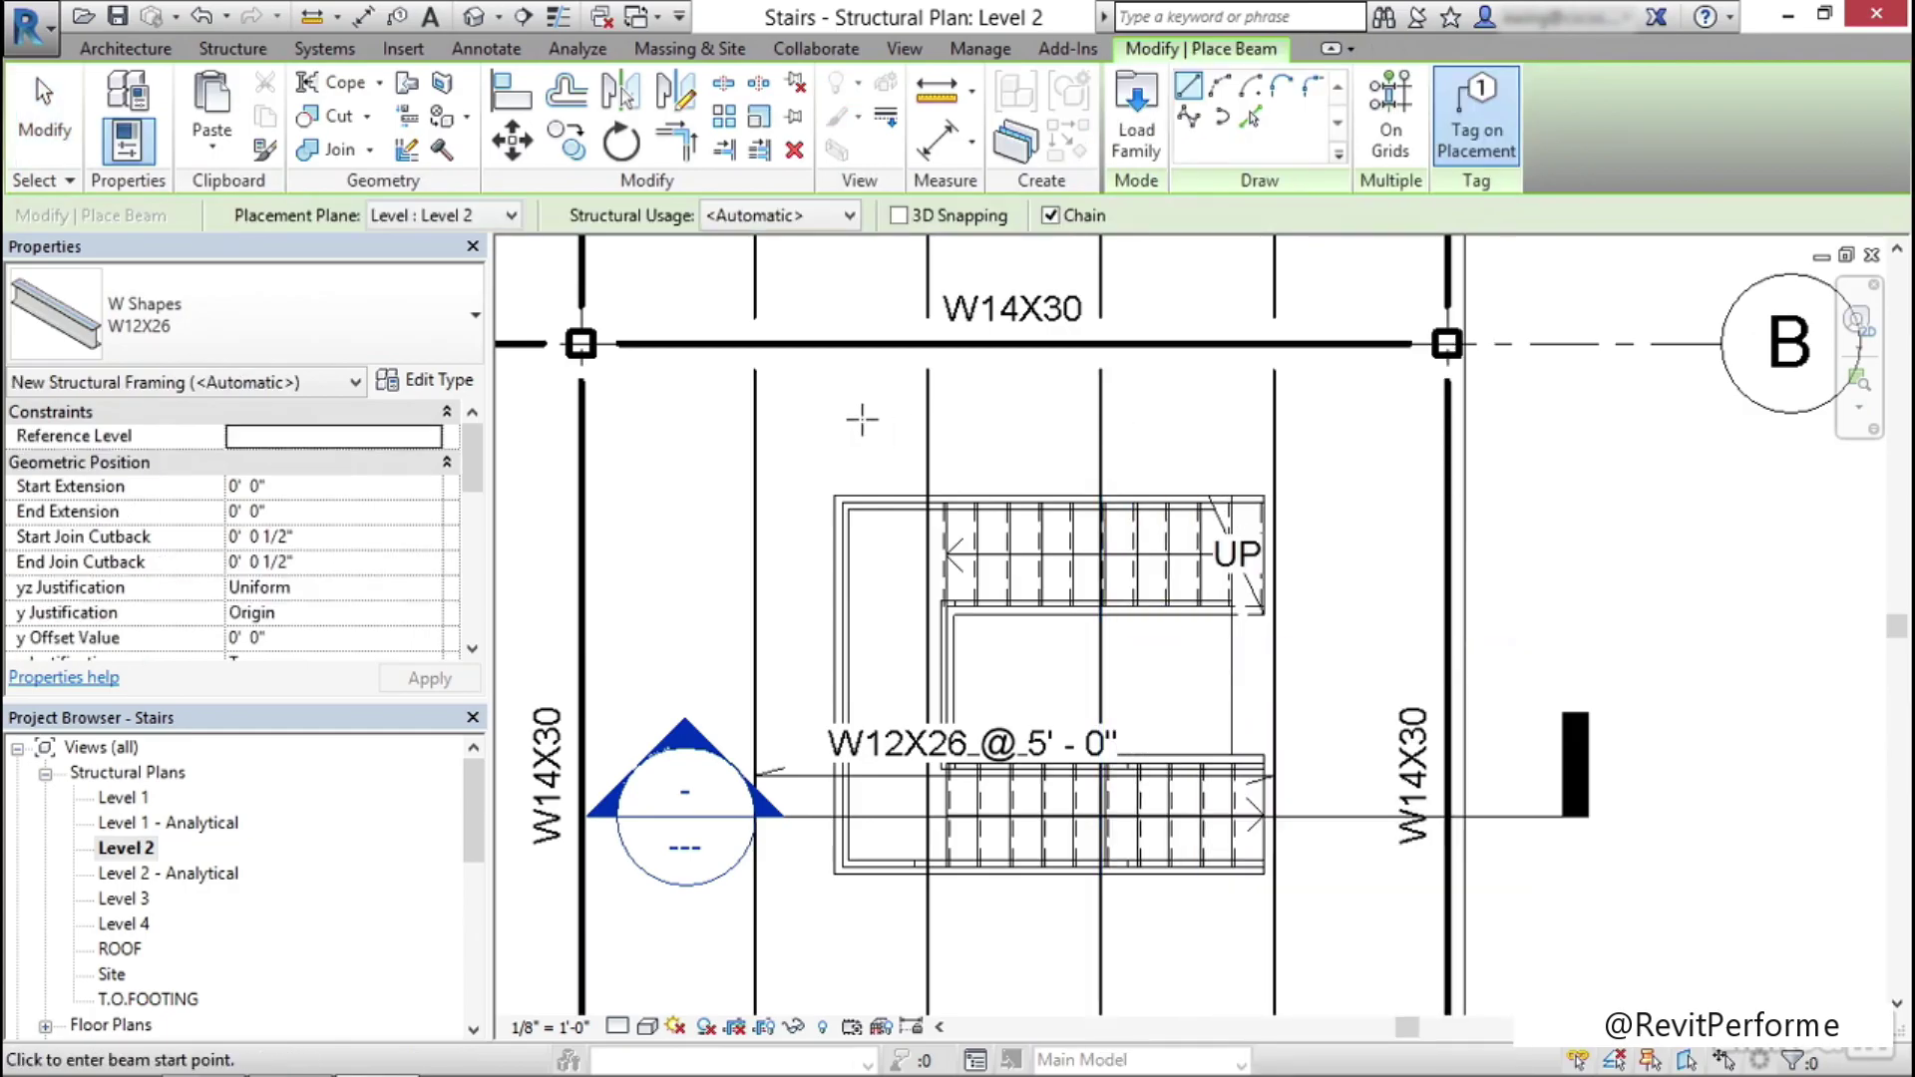
pyautogui.click(755, 461)
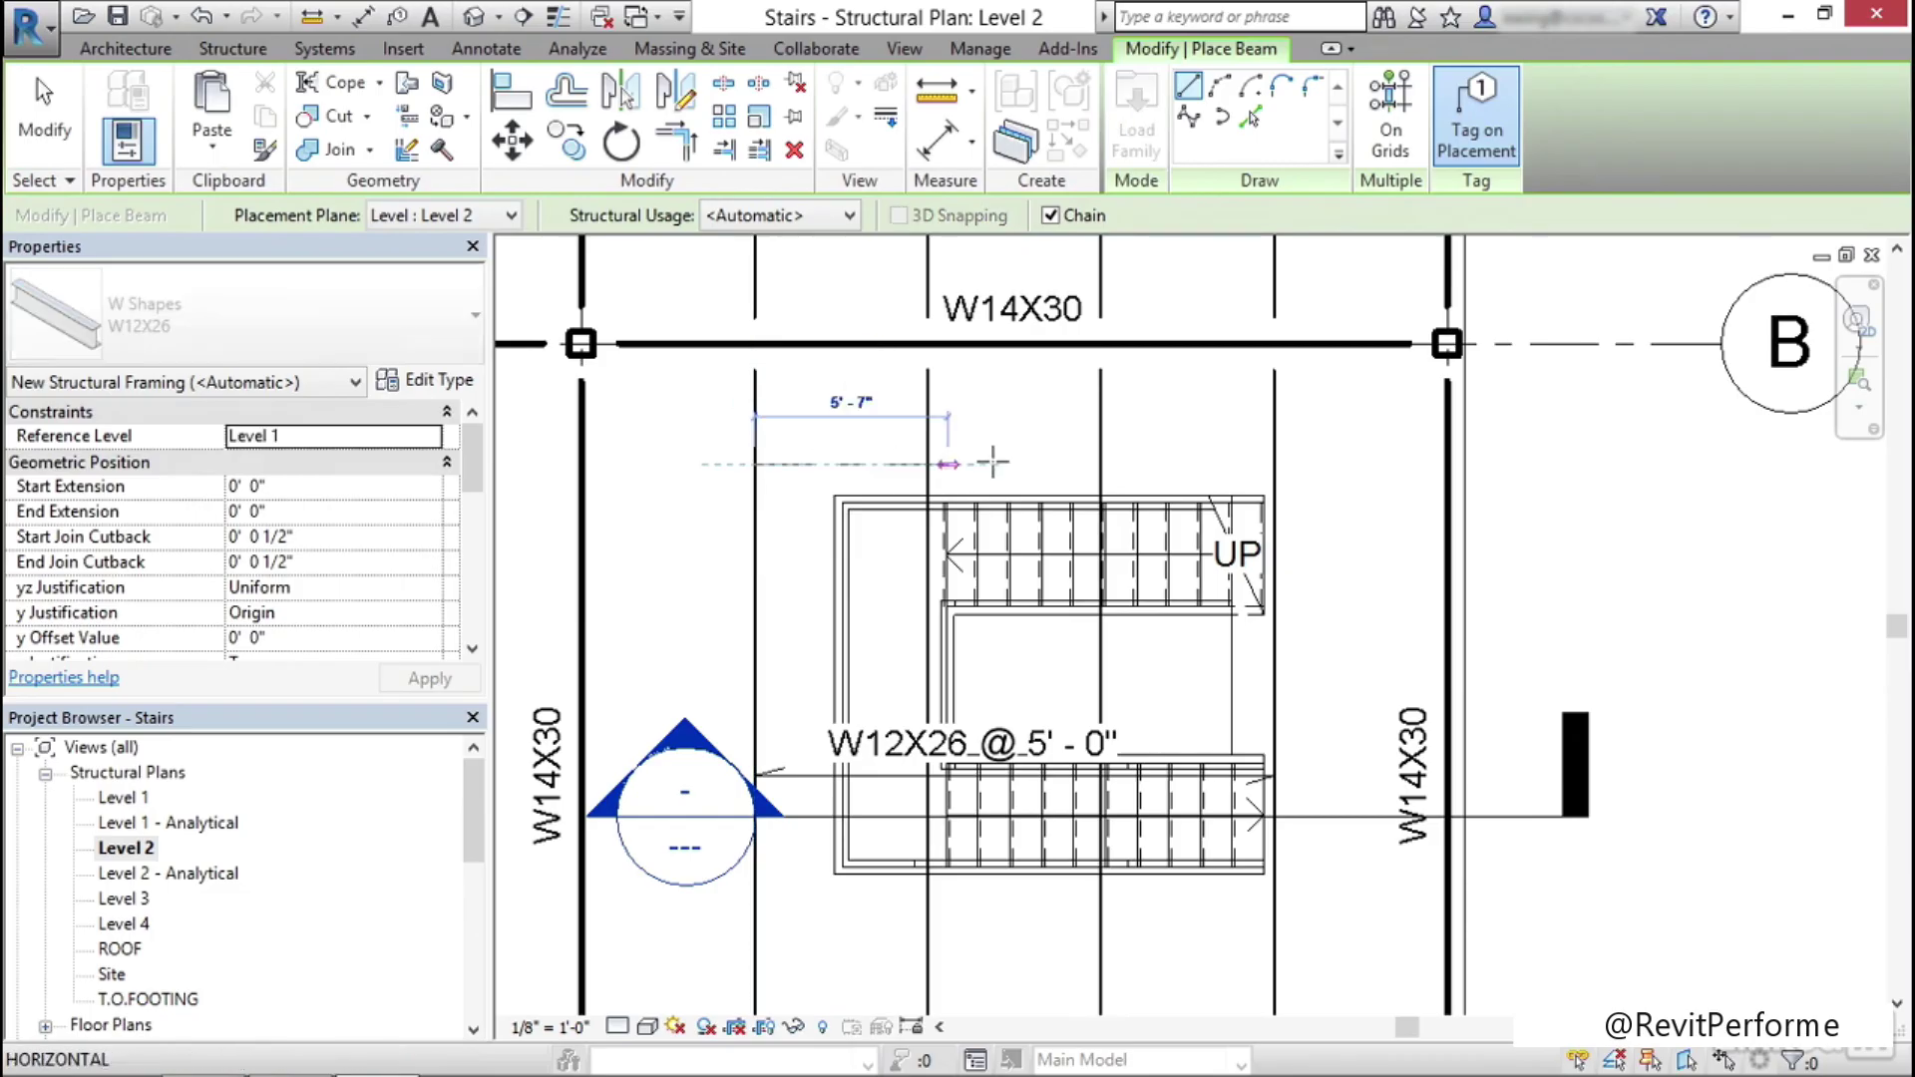
pyautogui.click(1275, 464)
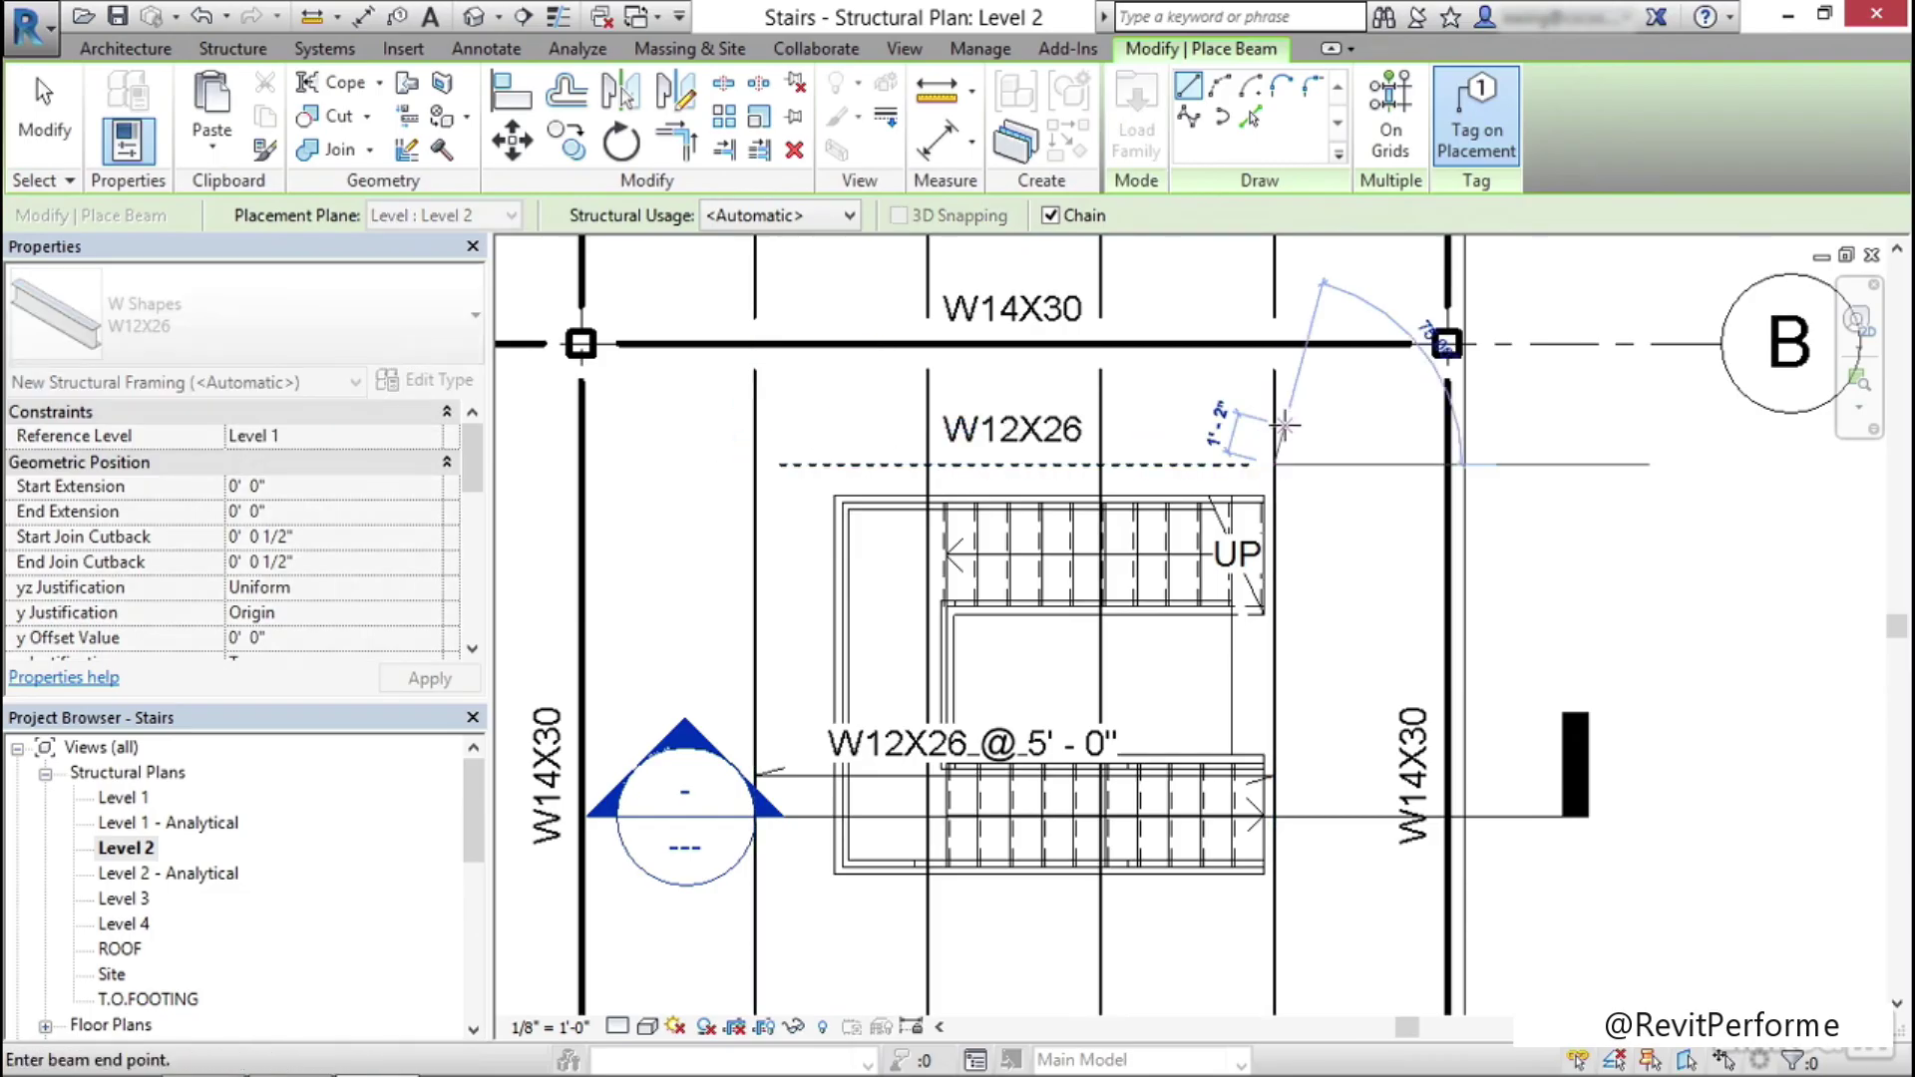
pyautogui.press('Escape')
# Place a second W12X26 beam just below the stair opening, spanning between the same two outer joists
pyautogui.scroll(-1, 1174, 669)
pyautogui.moveTo(1174, 669); pyautogui.dragTo(1202, 472, button='middle')
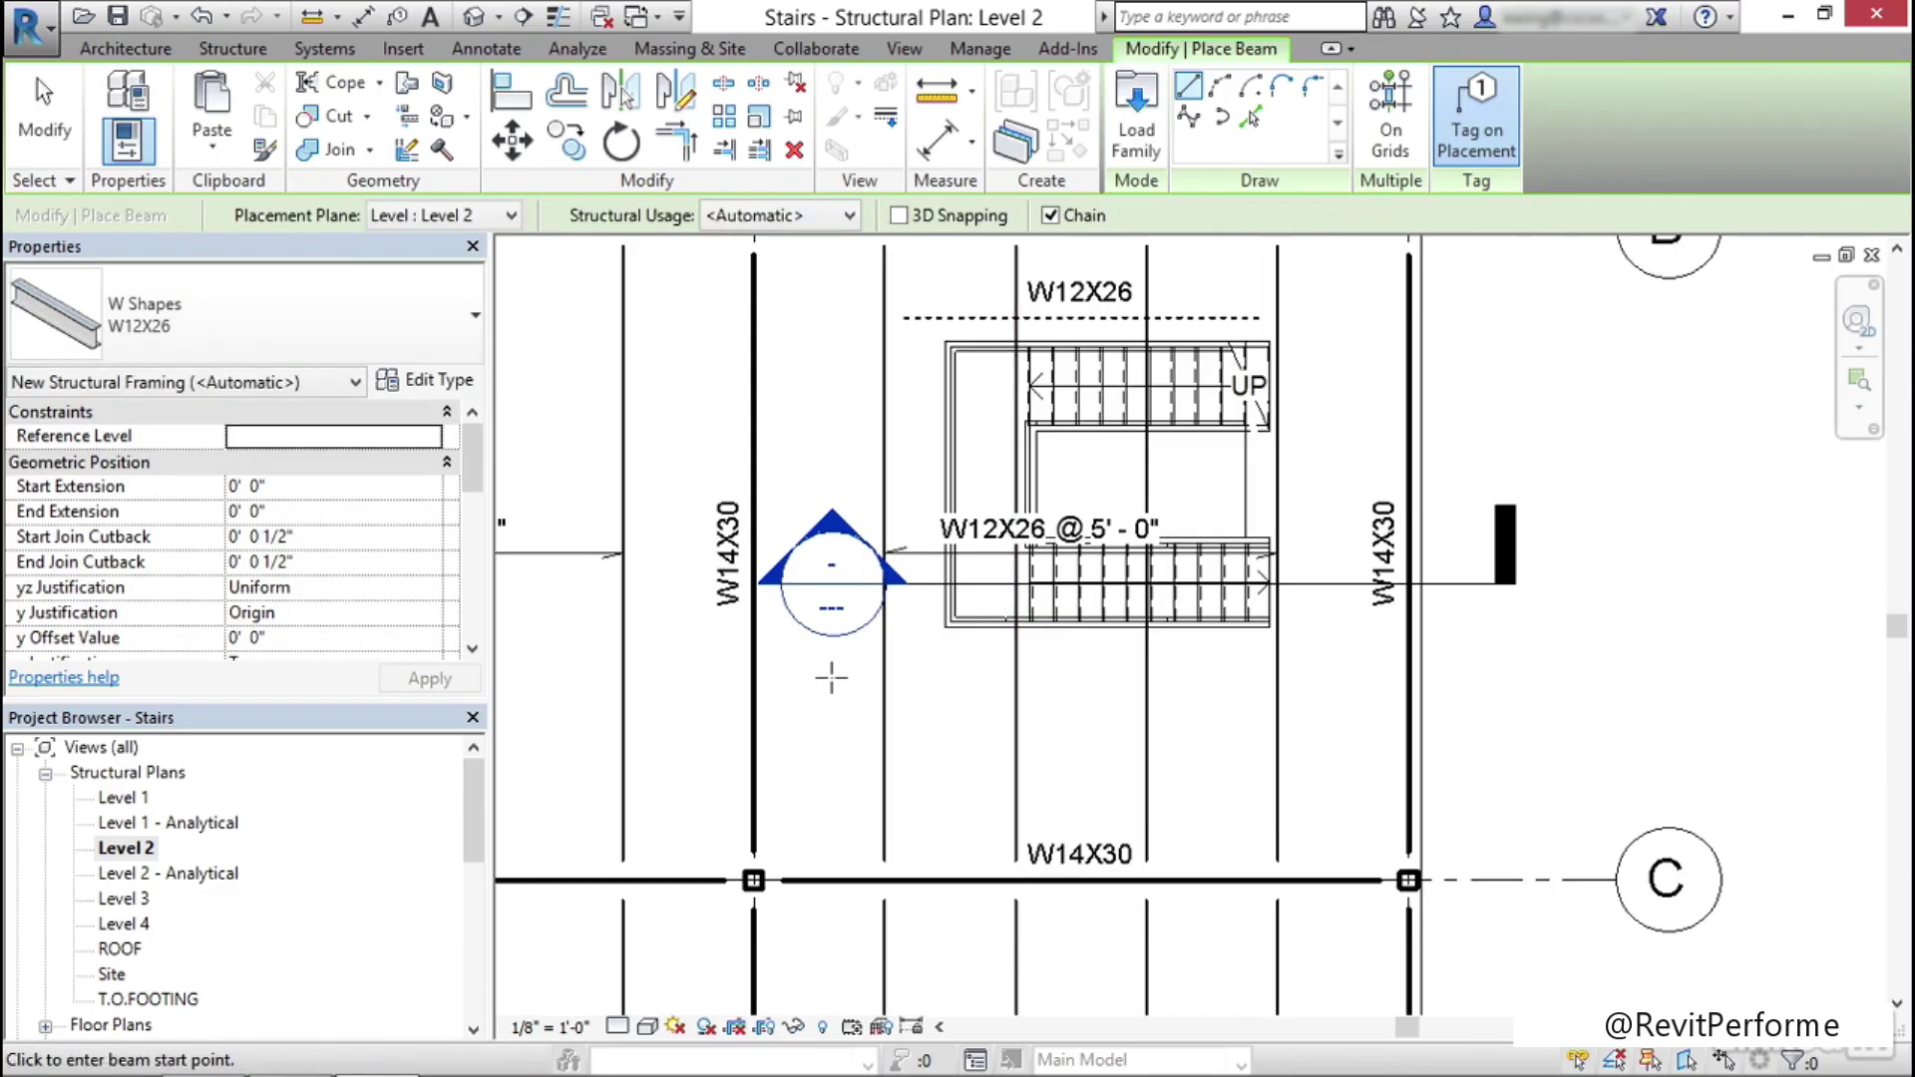
pyautogui.click(885, 656)
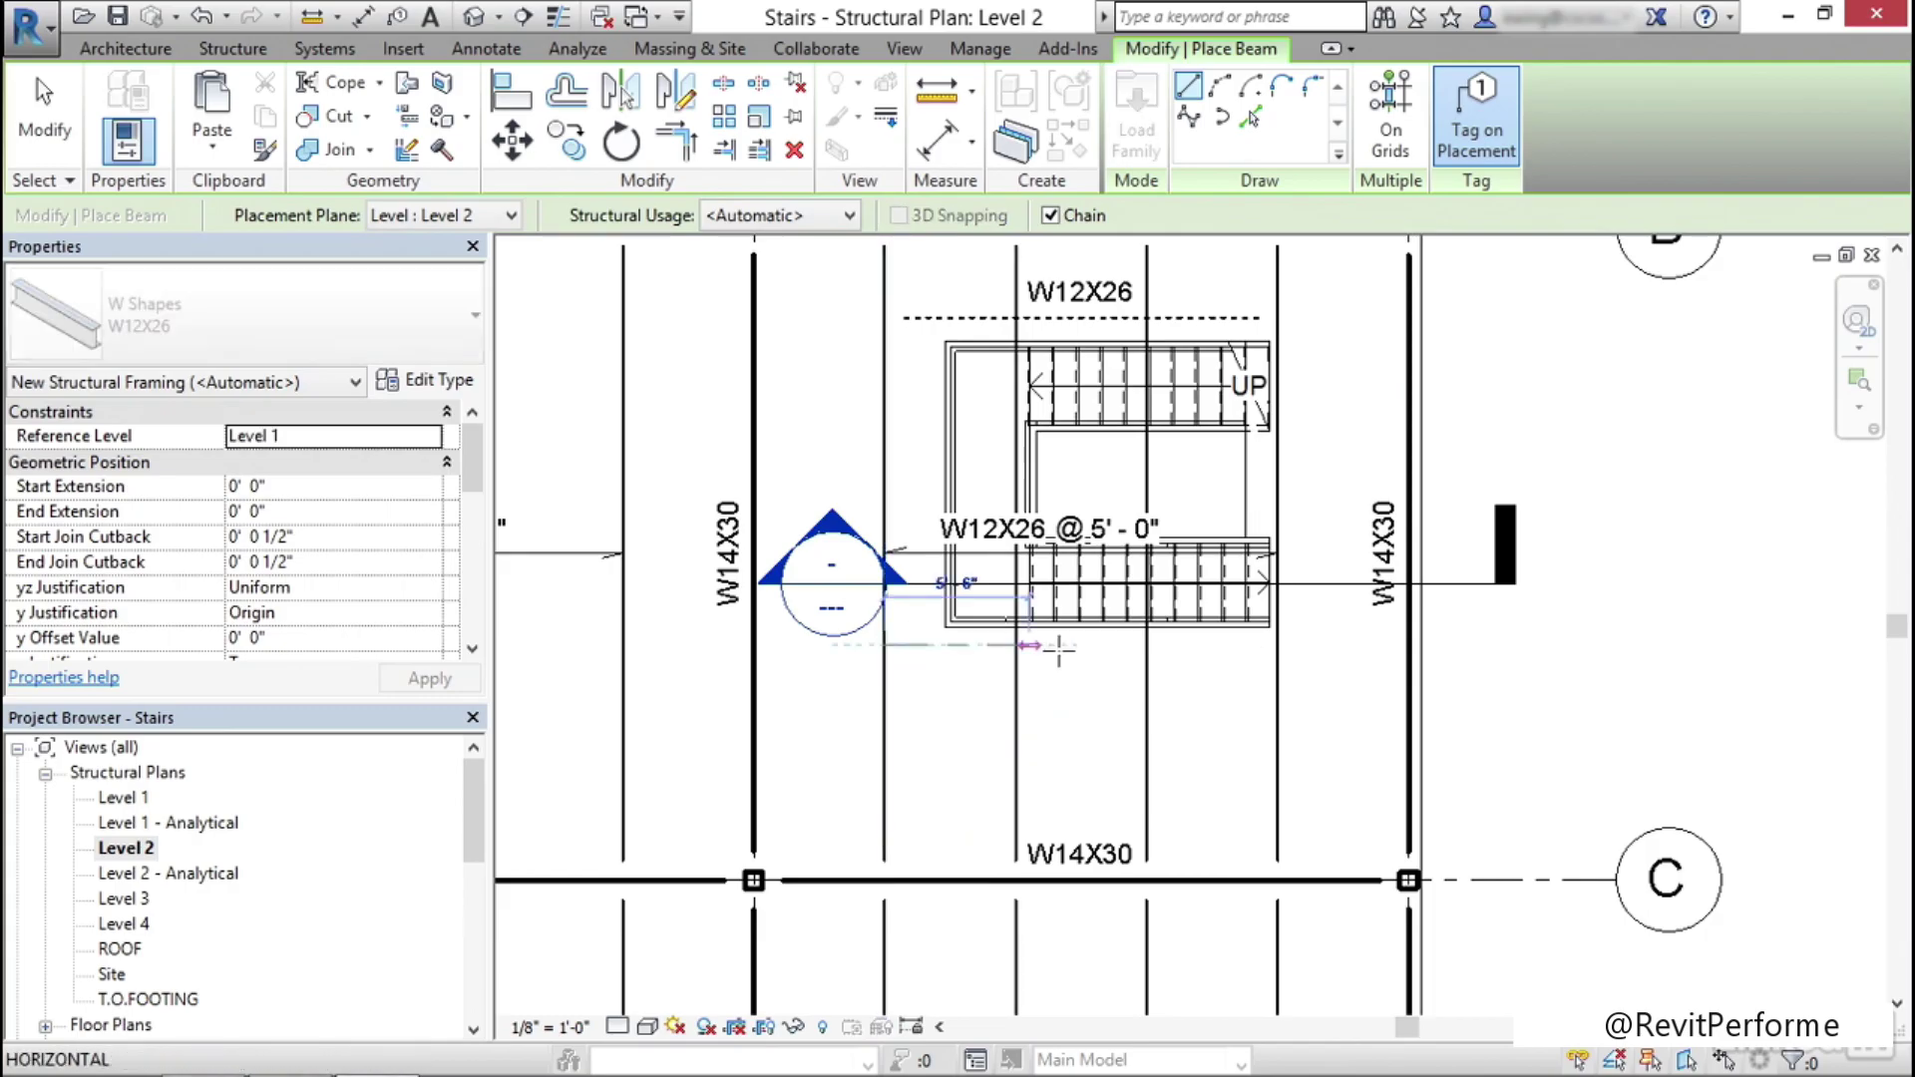
pyautogui.click(1259, 645)
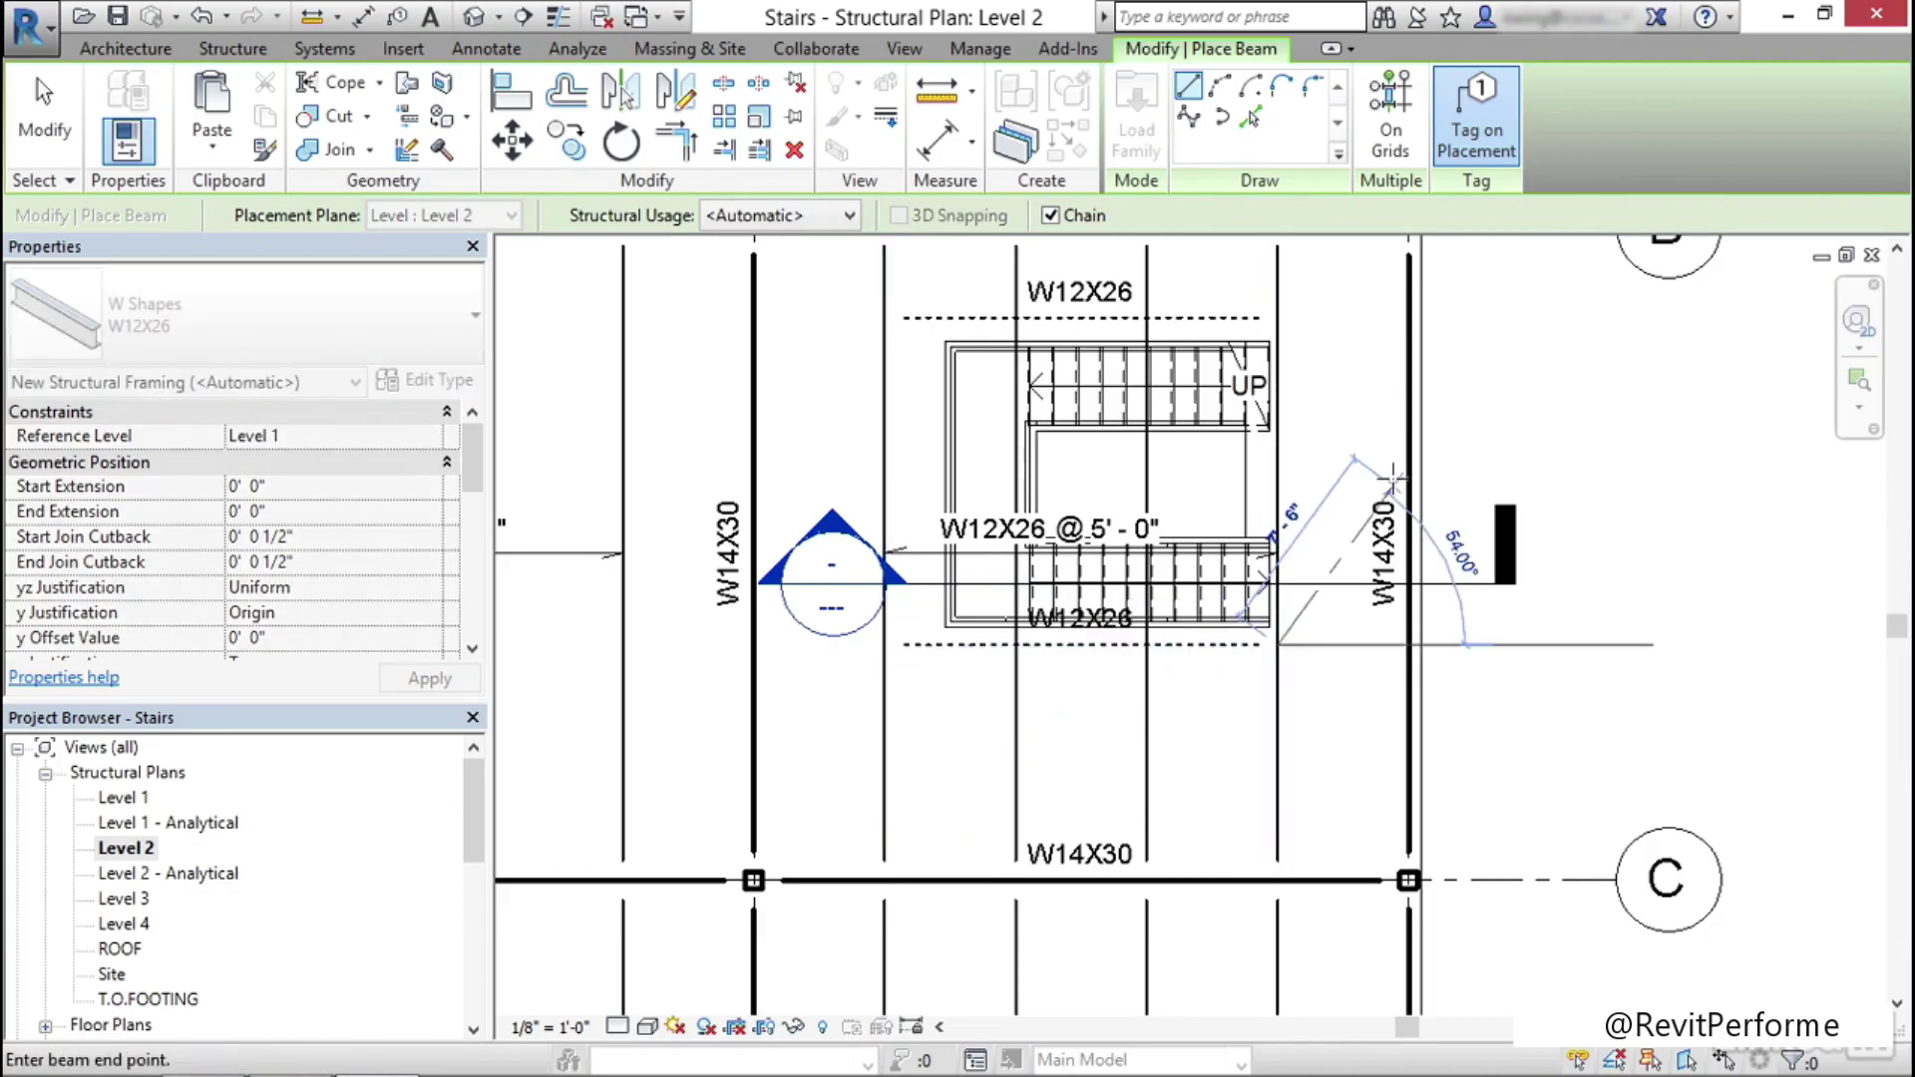
pyautogui.press('Escape')
pyautogui.press('Escape')
# Set the Structural Usage of both new W12X26 beams around the stair opening to Joist
pyautogui.scroll(-3, 1373, 462)
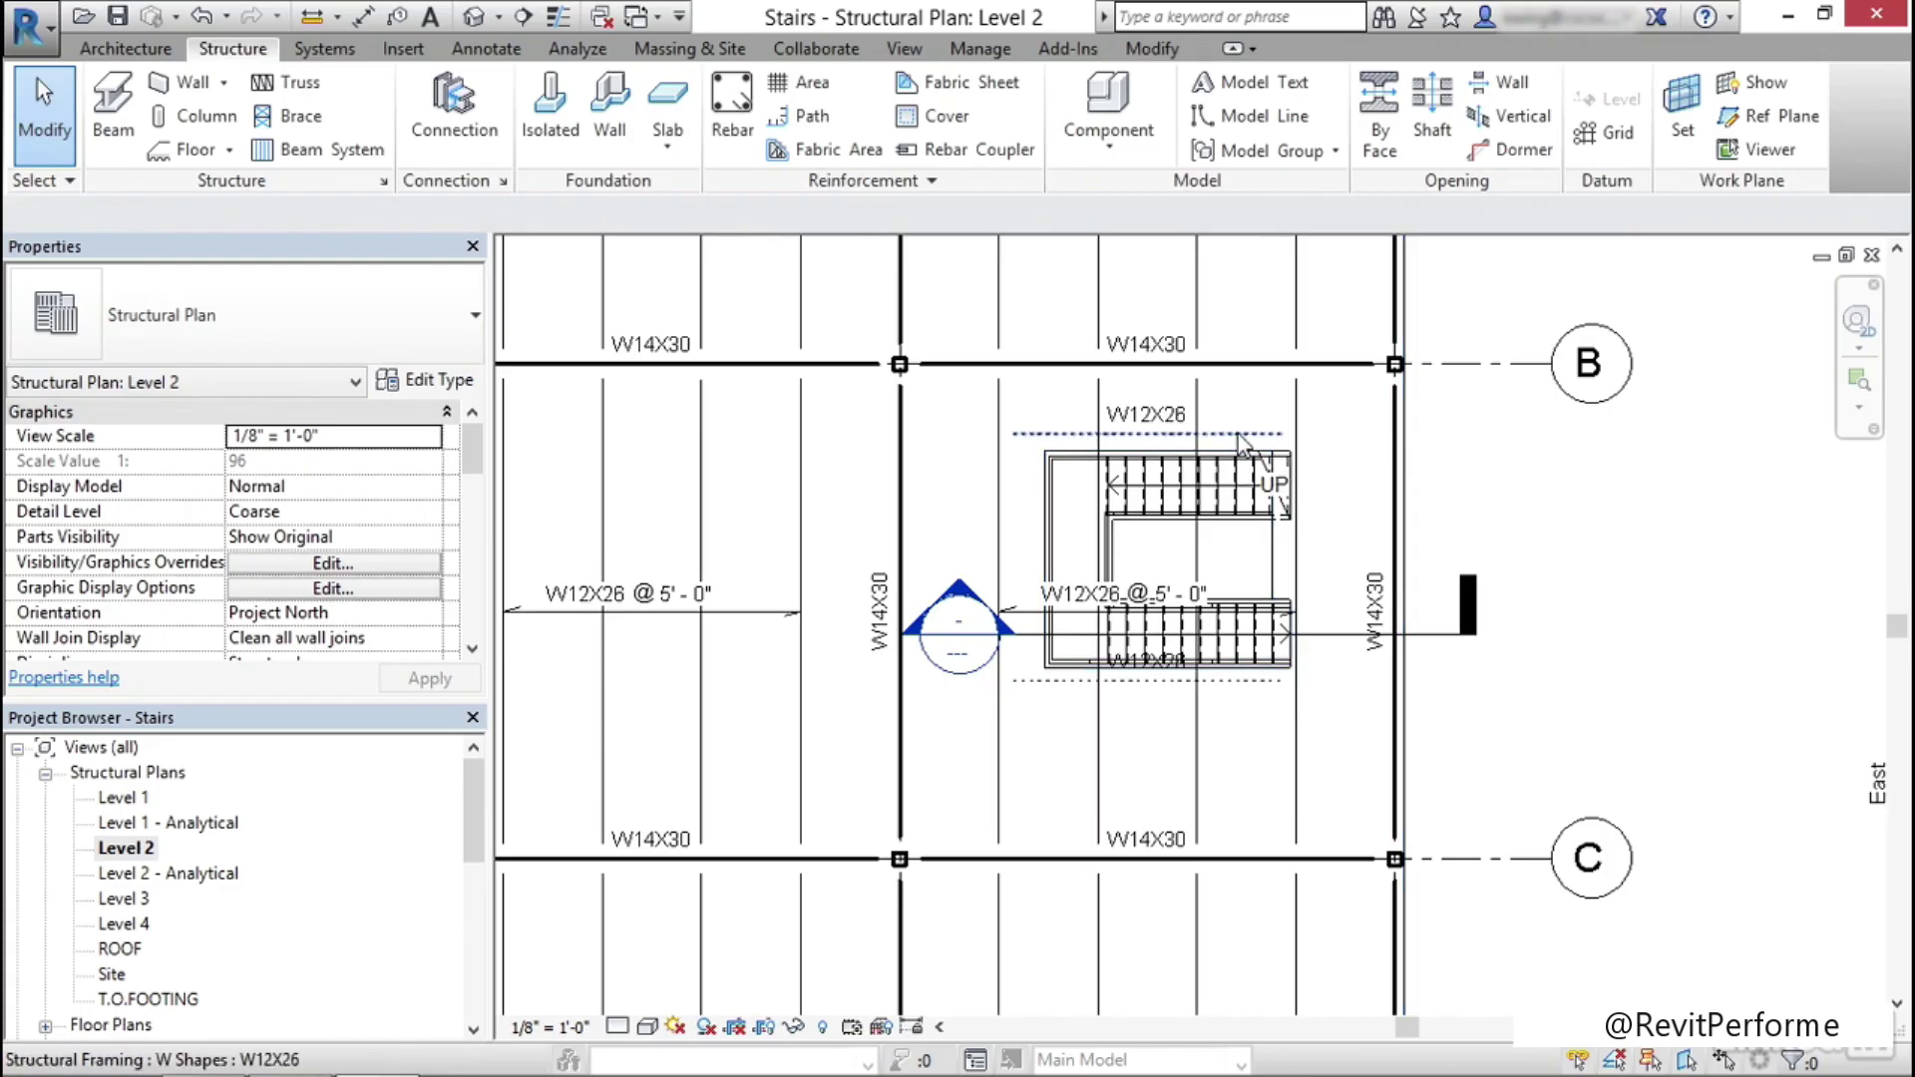
pyautogui.click(1333, 424)
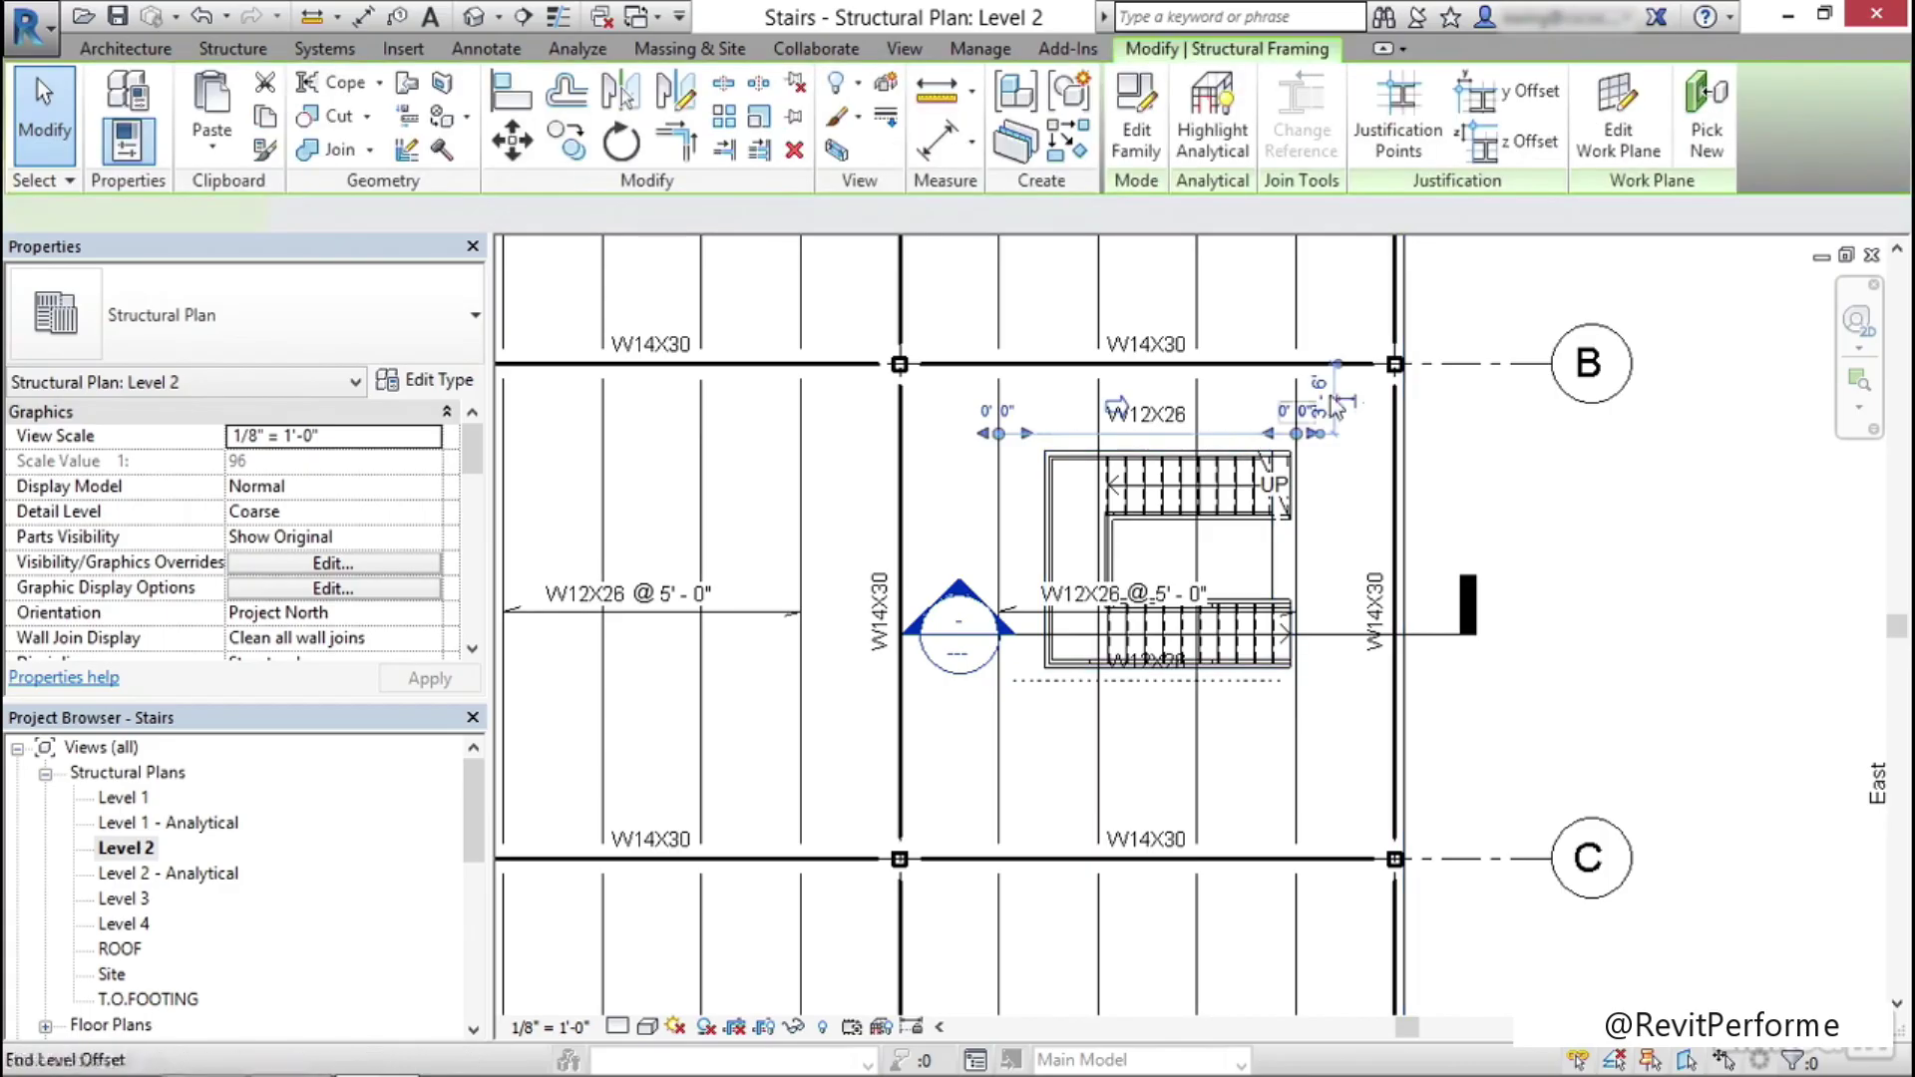
pyautogui.keyDown('ctrl'); pyautogui.click(1241, 684); pyautogui.keyUp('ctrl')
pyautogui.moveTo(473, 464); pyautogui.dragTo(474, 544)
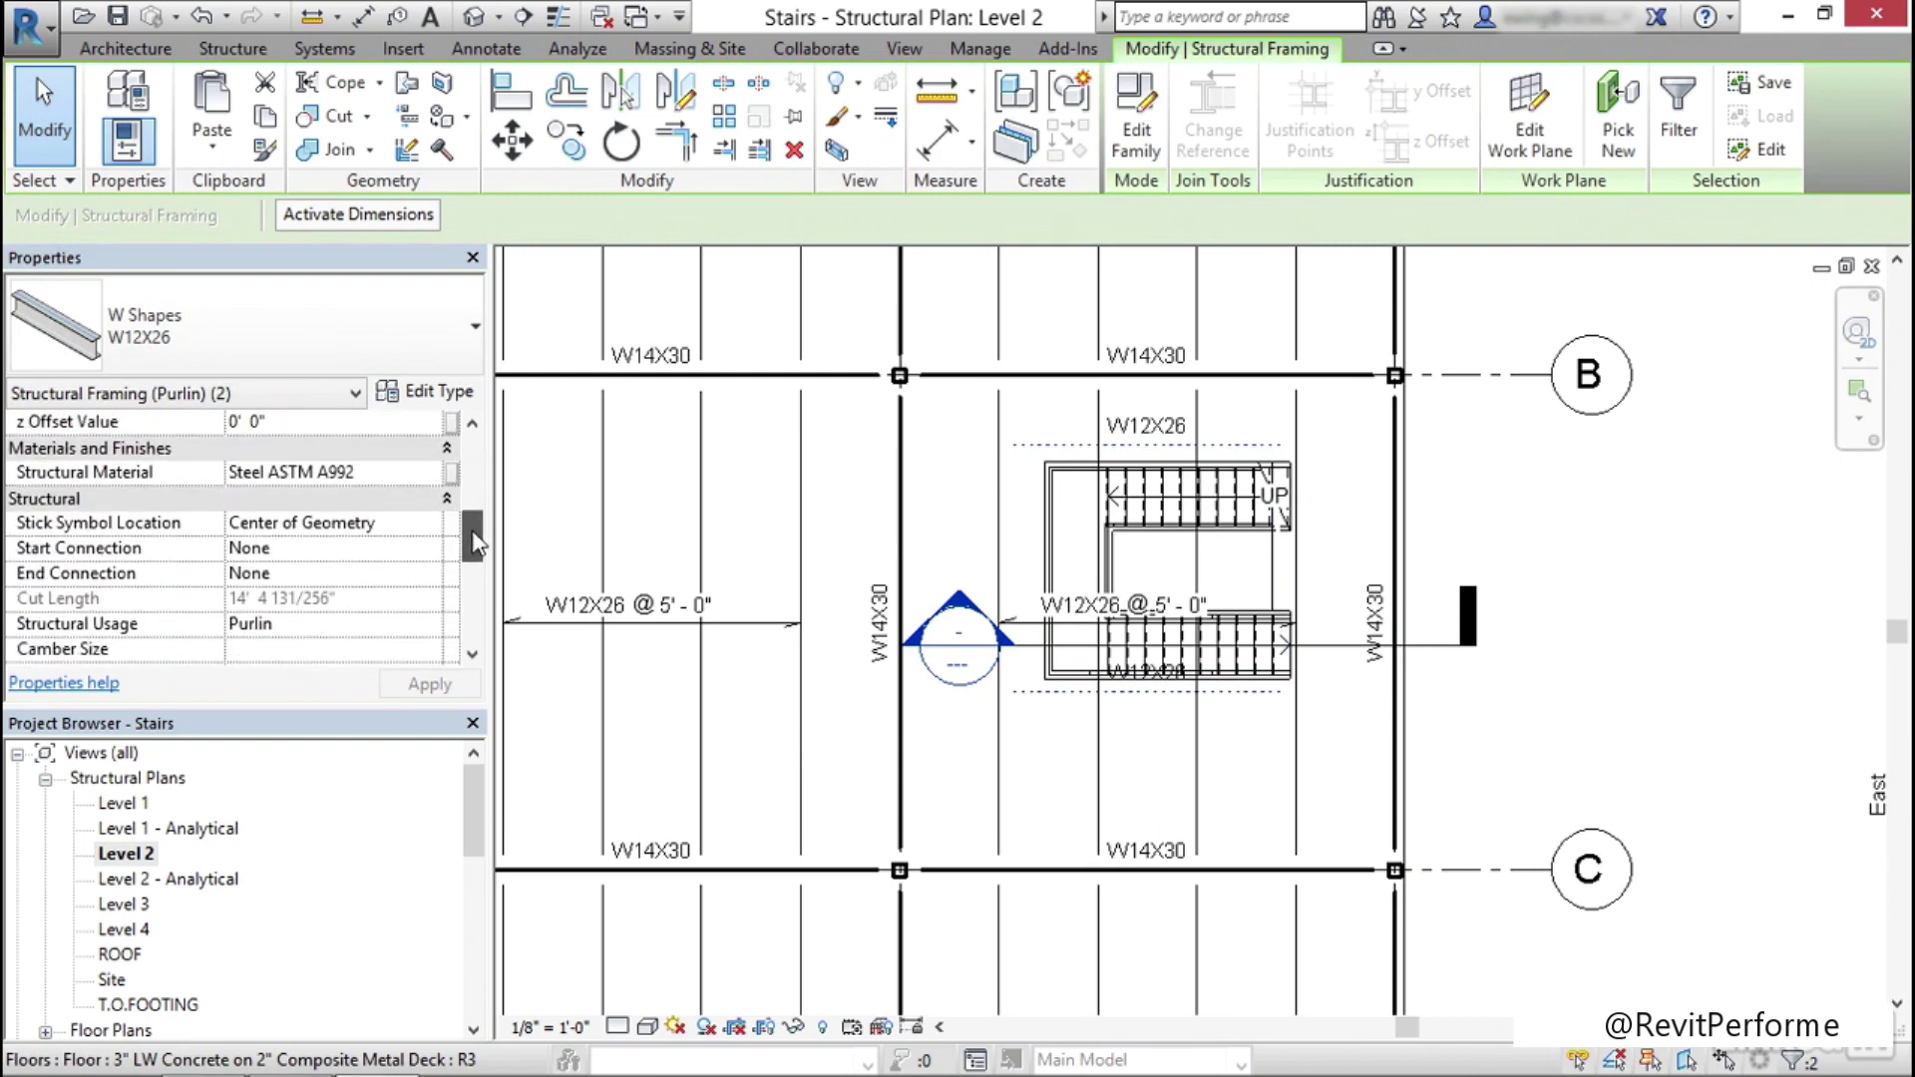
pyautogui.click(430, 628)
pyautogui.click(269, 683)
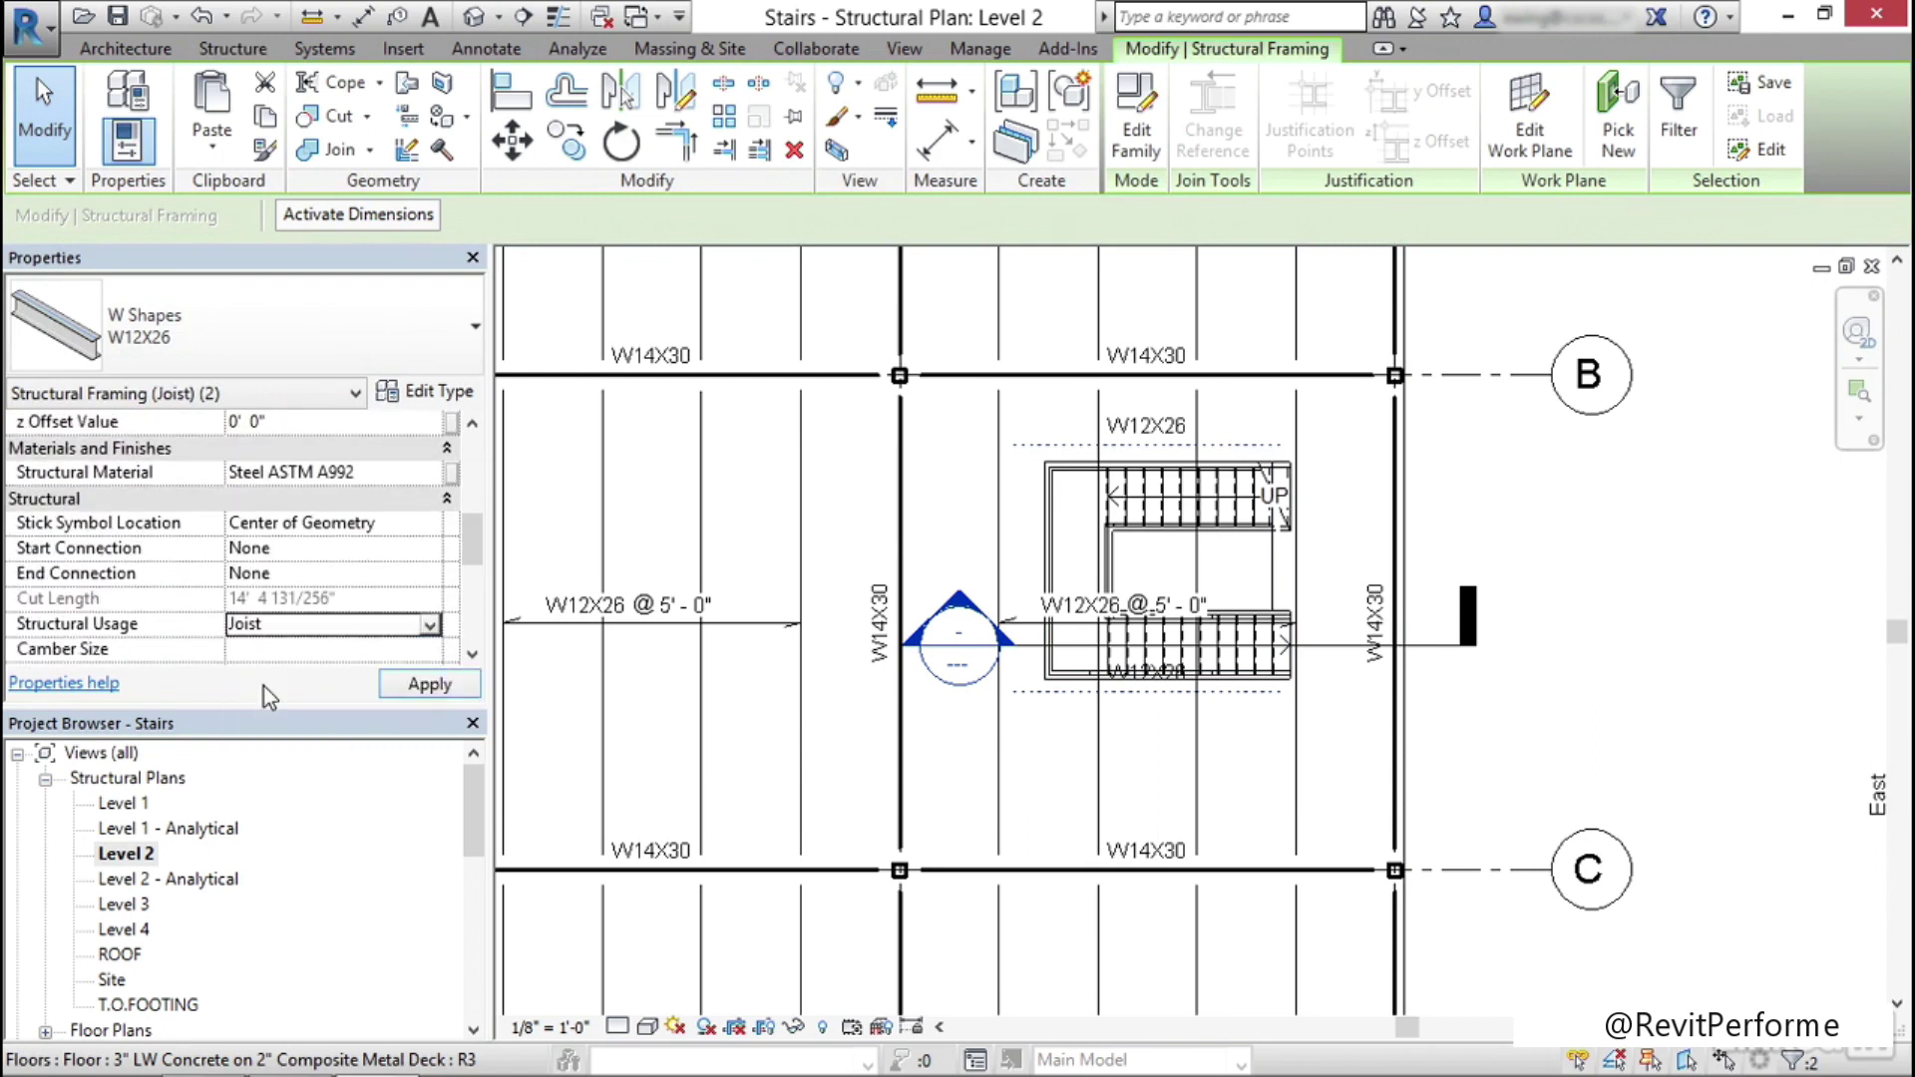
pyautogui.click(424, 684)
pyautogui.press('Escape')
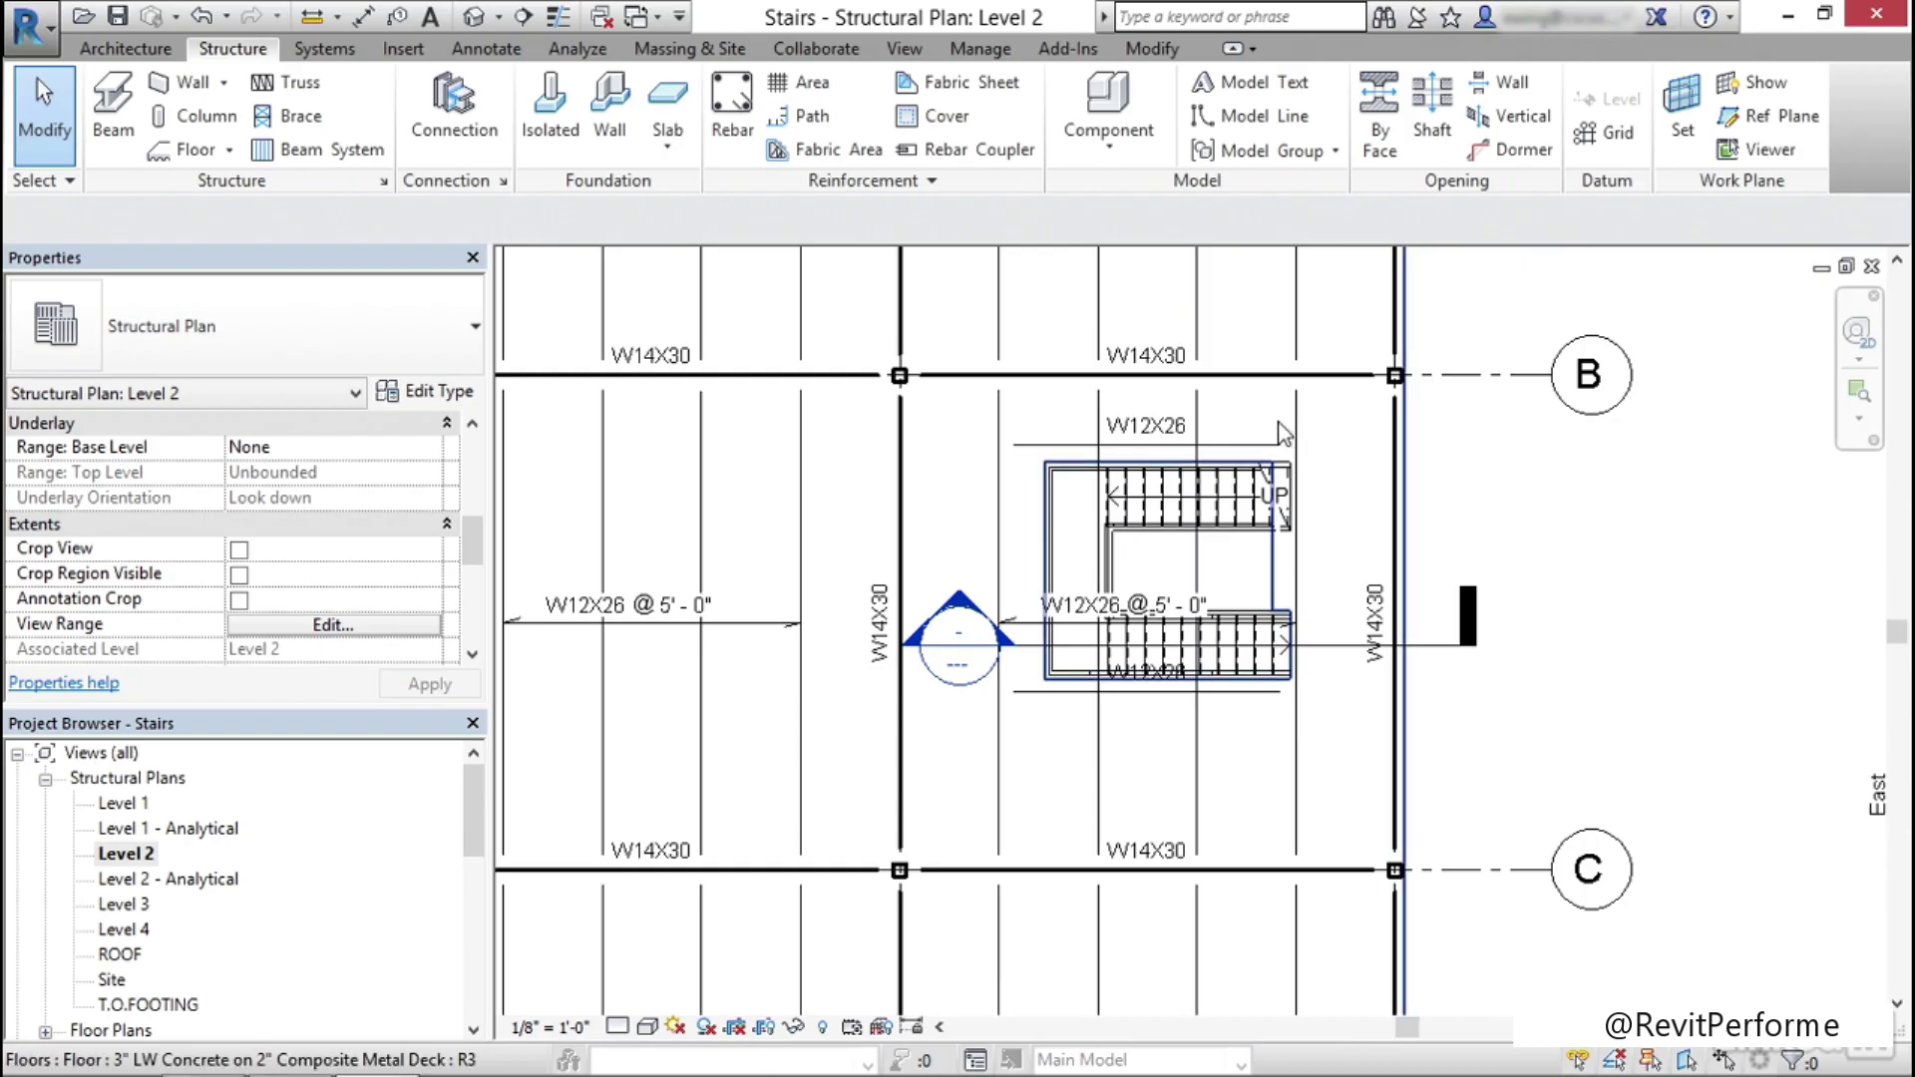
pyautogui.scroll(3, 1173, 395)
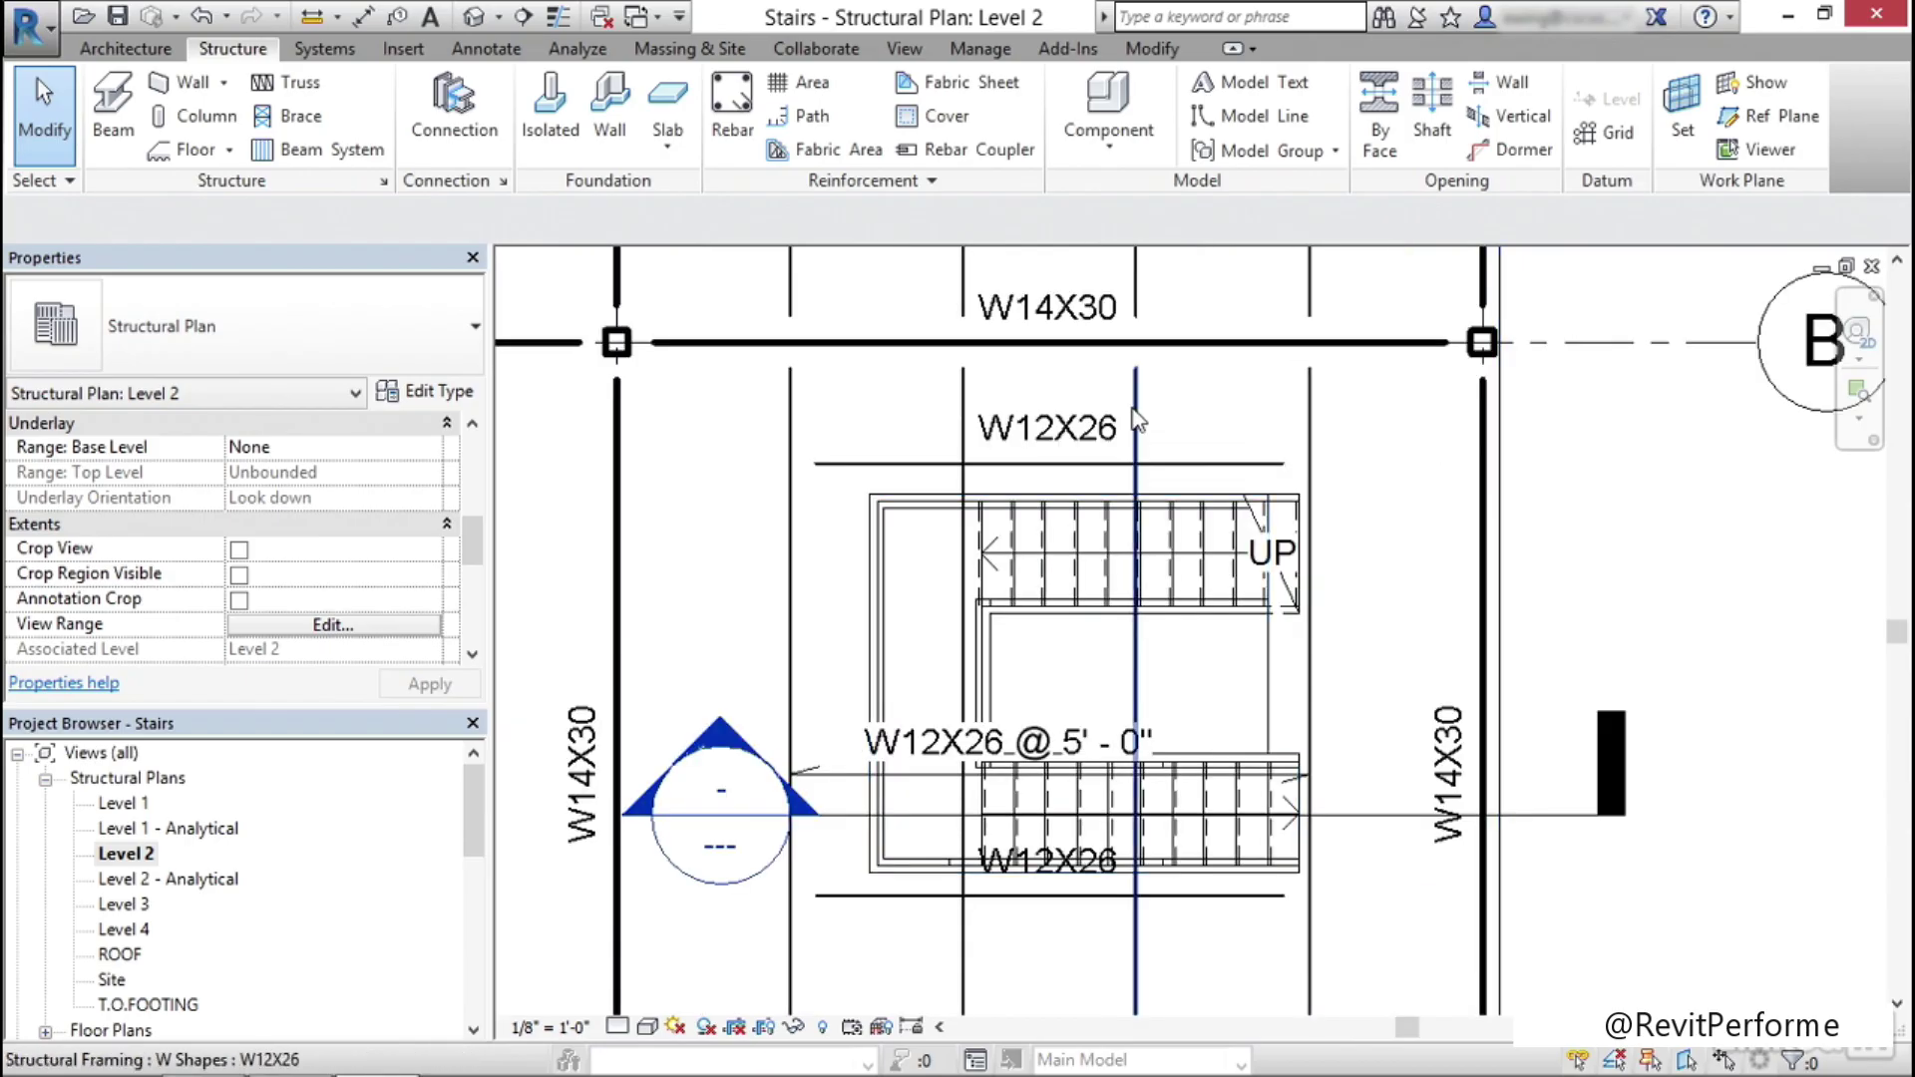
pyautogui.click(1136, 419)
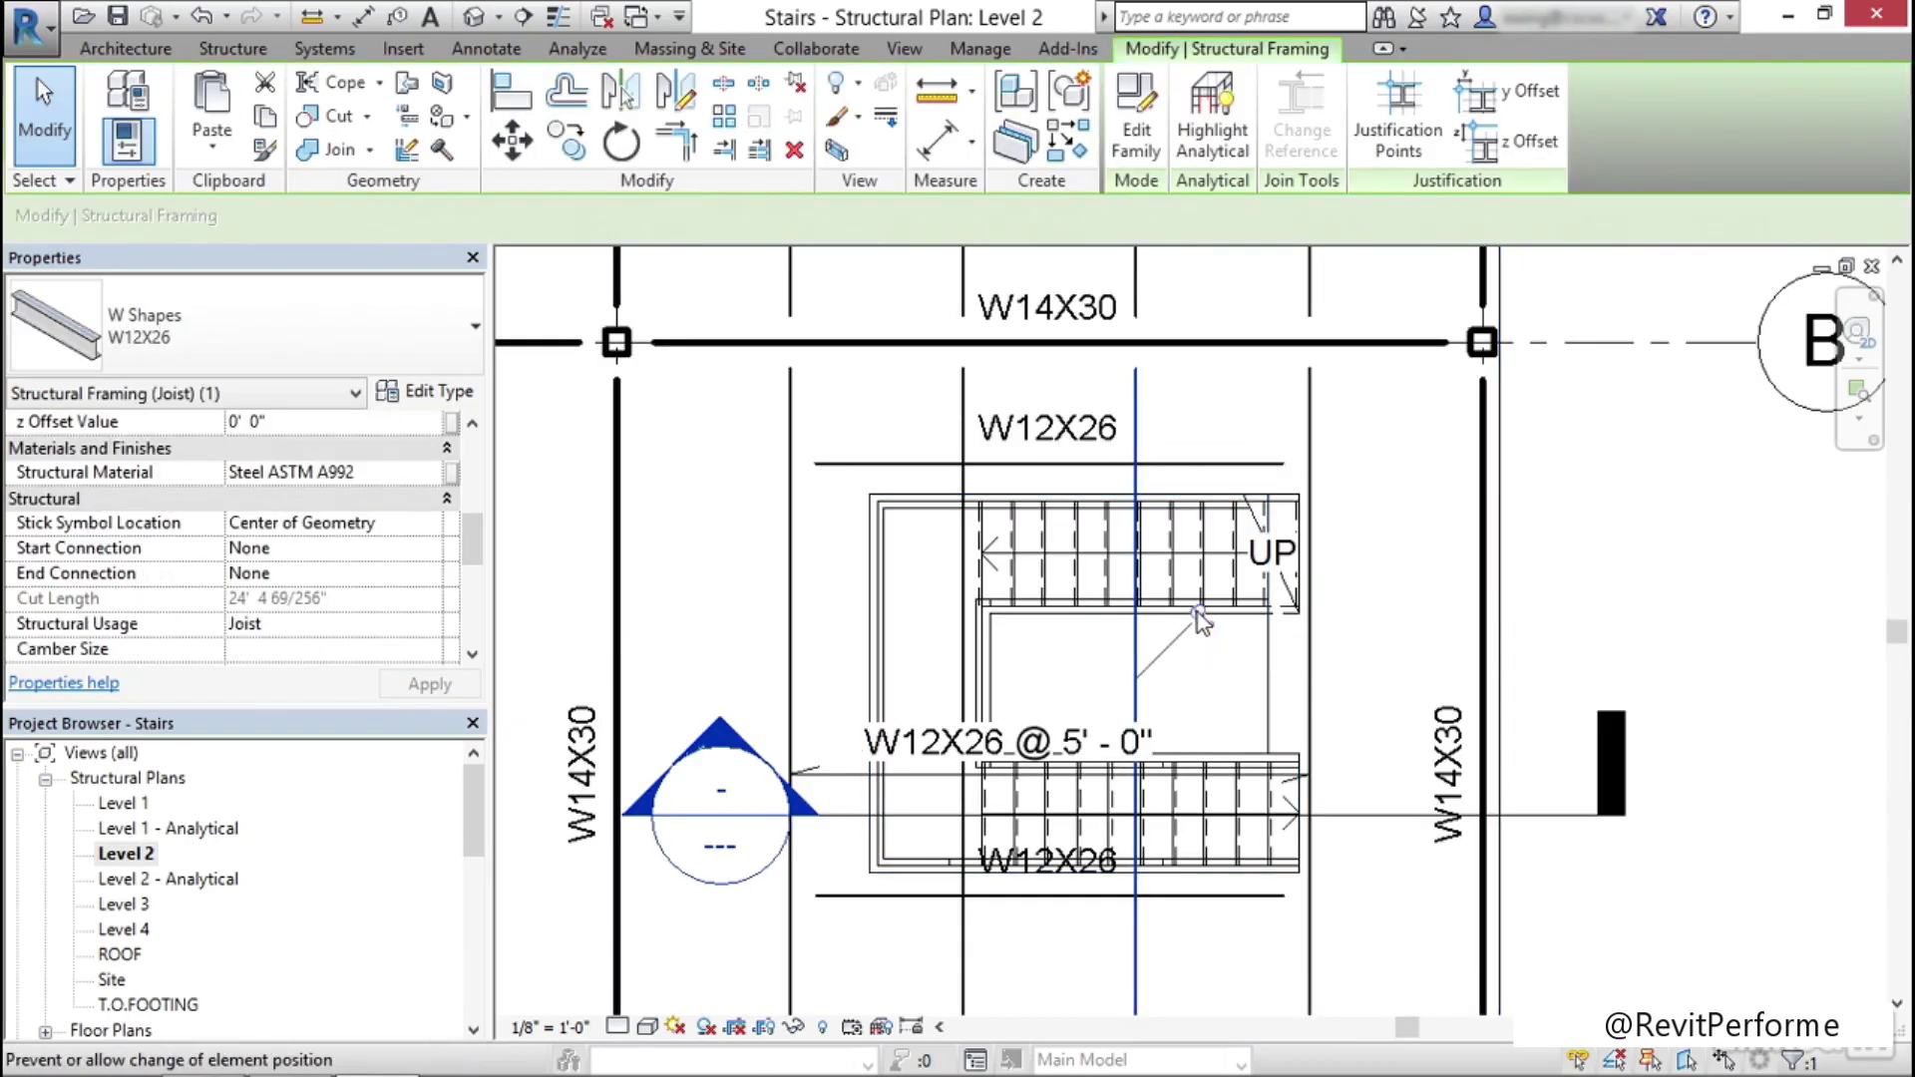
pyautogui.click(1255, 396)
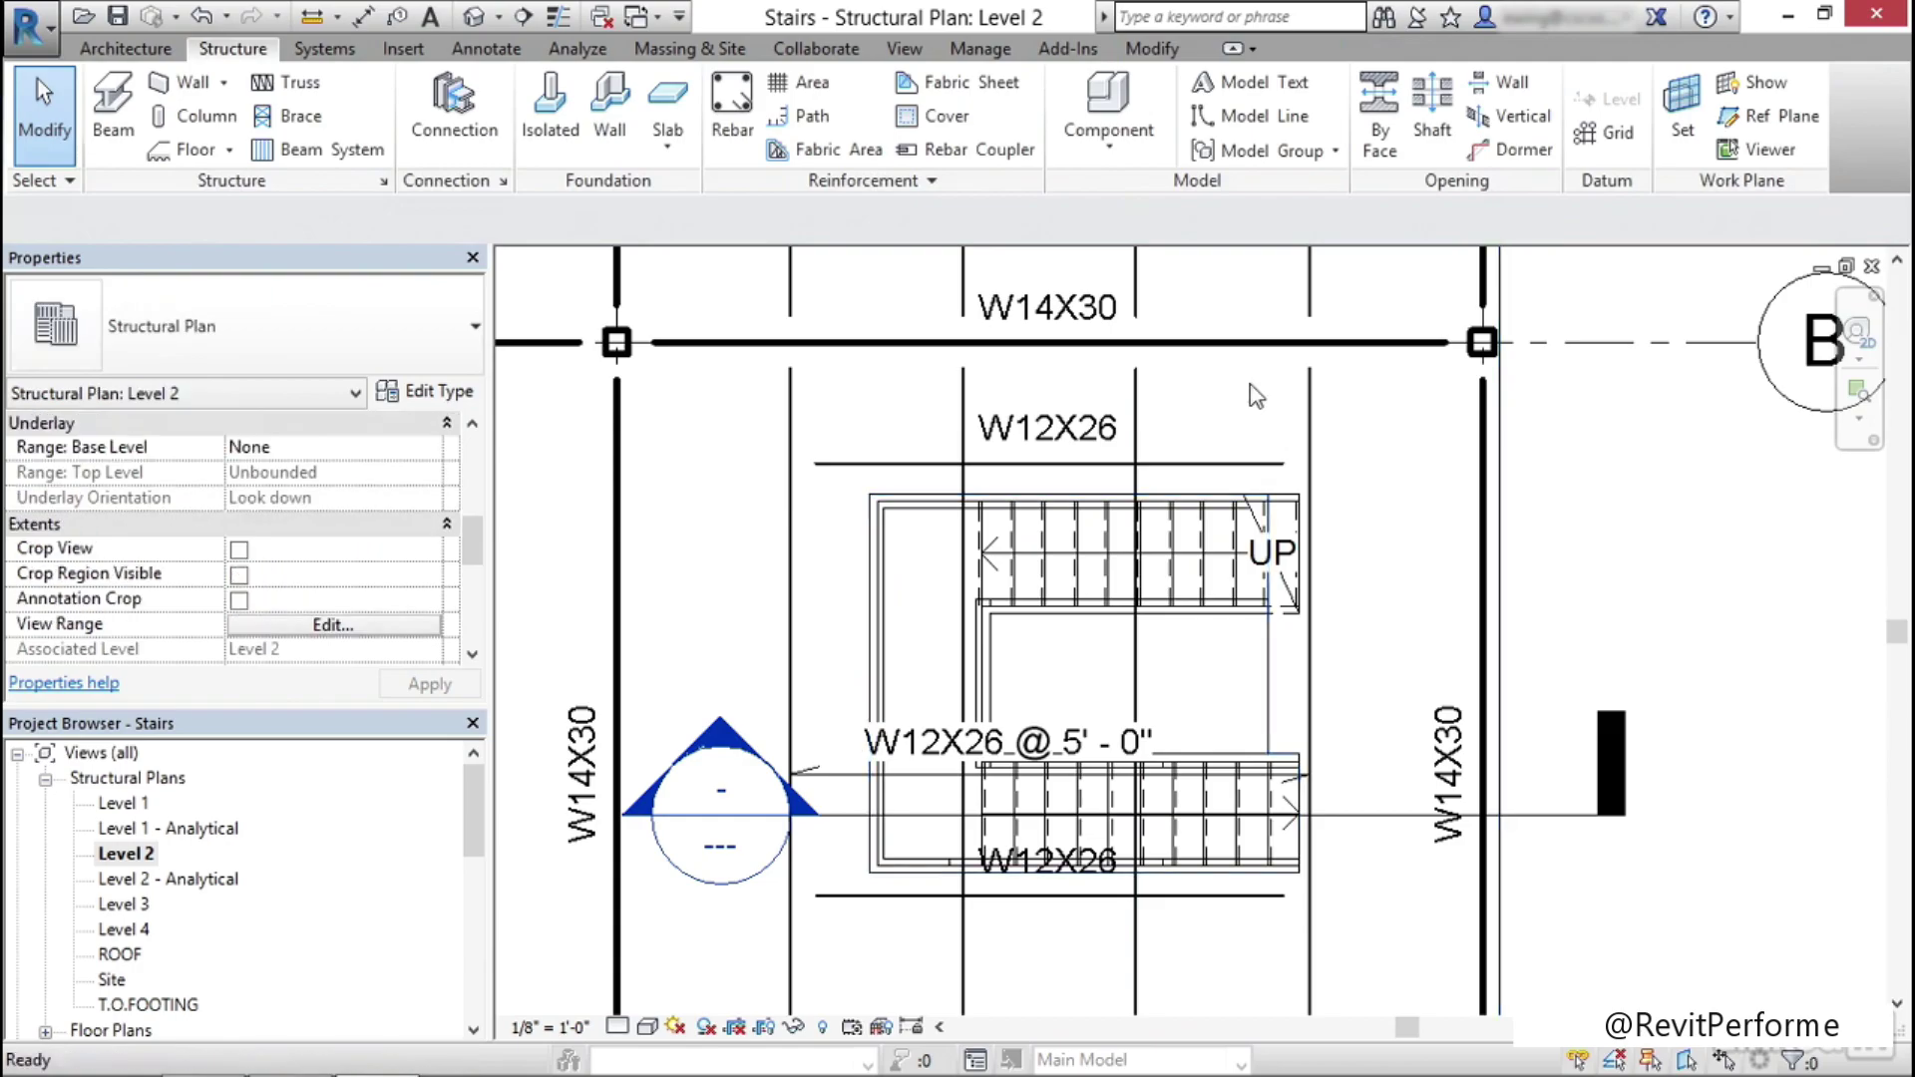
pyautogui.click(960, 404)
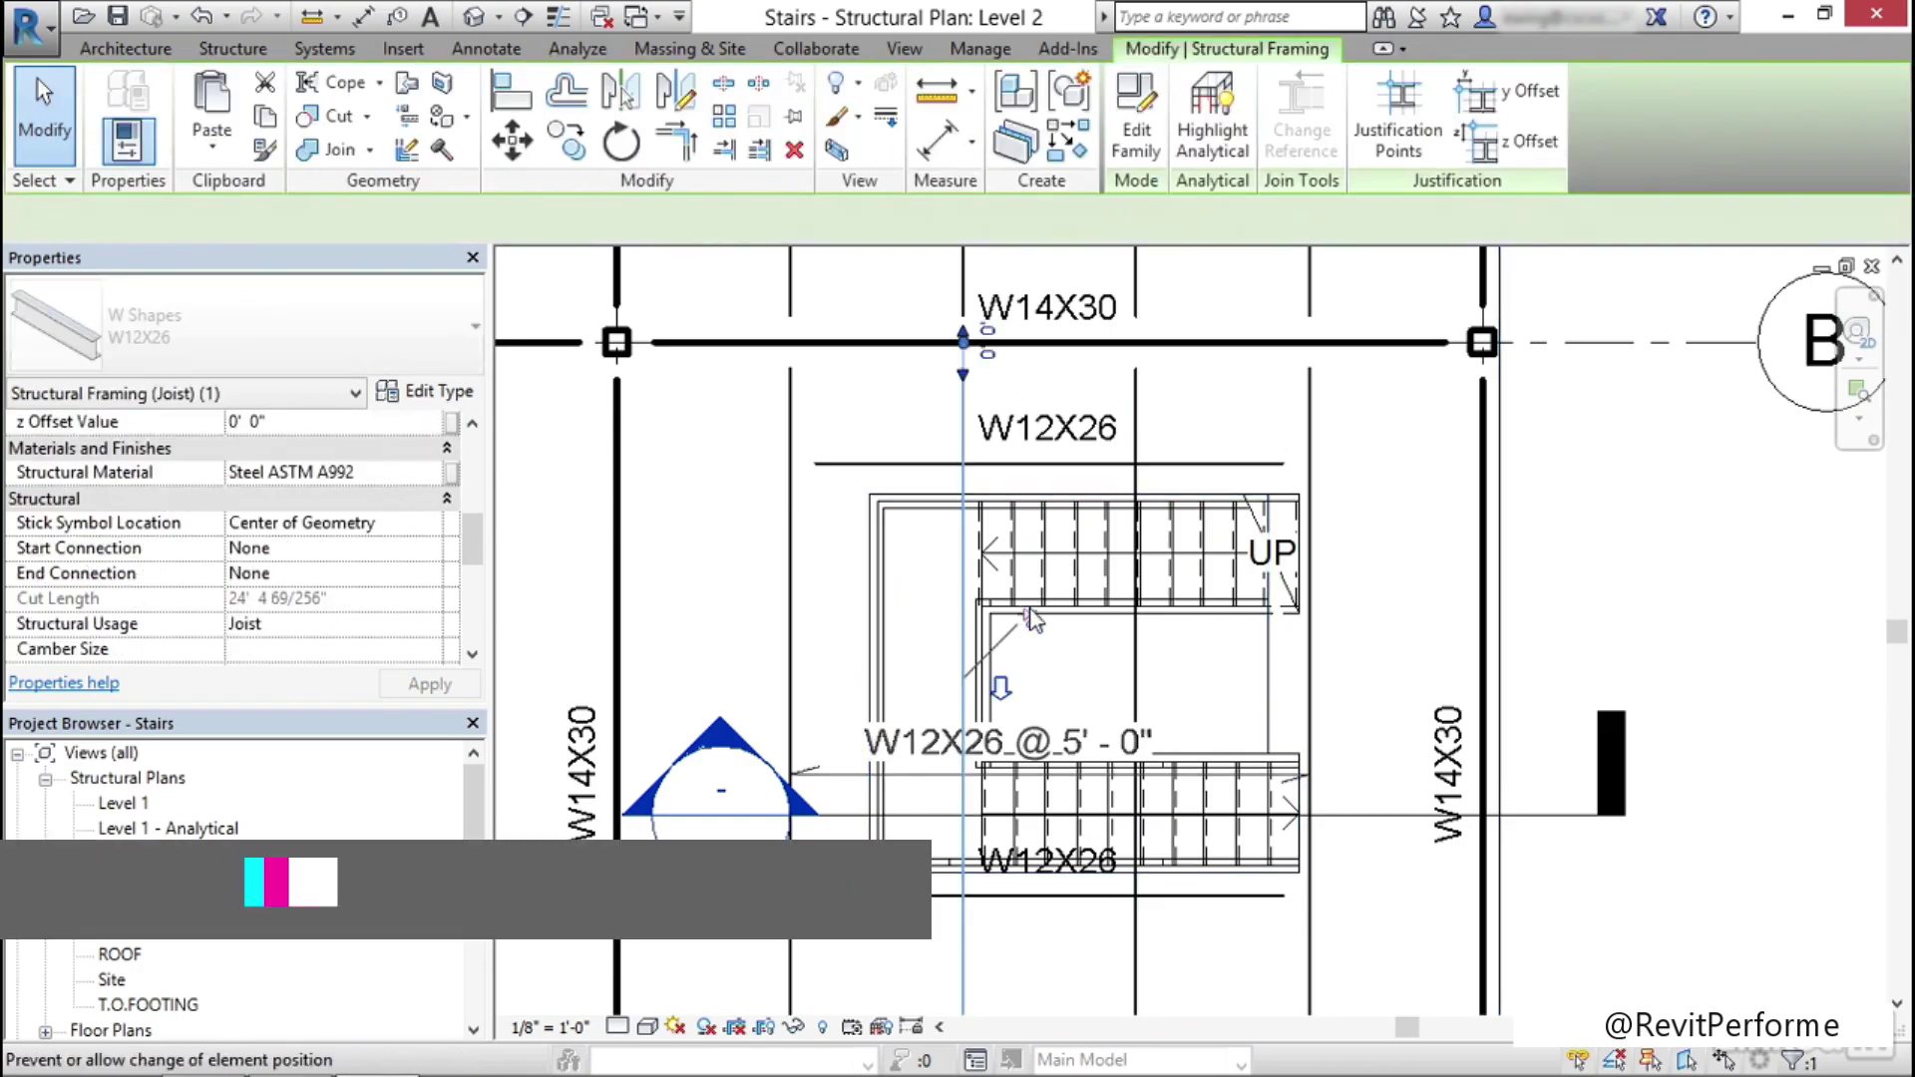
pyautogui.press('Escape')
# Split the two joists crossing the stair opening where they meet both new beams, with Delete Inner Segment enabled
pyautogui.moveTo(1095, 678); pyautogui.dragTo(1089, 590, button='middle')
pyautogui.press('s')
pyautogui.press('l')
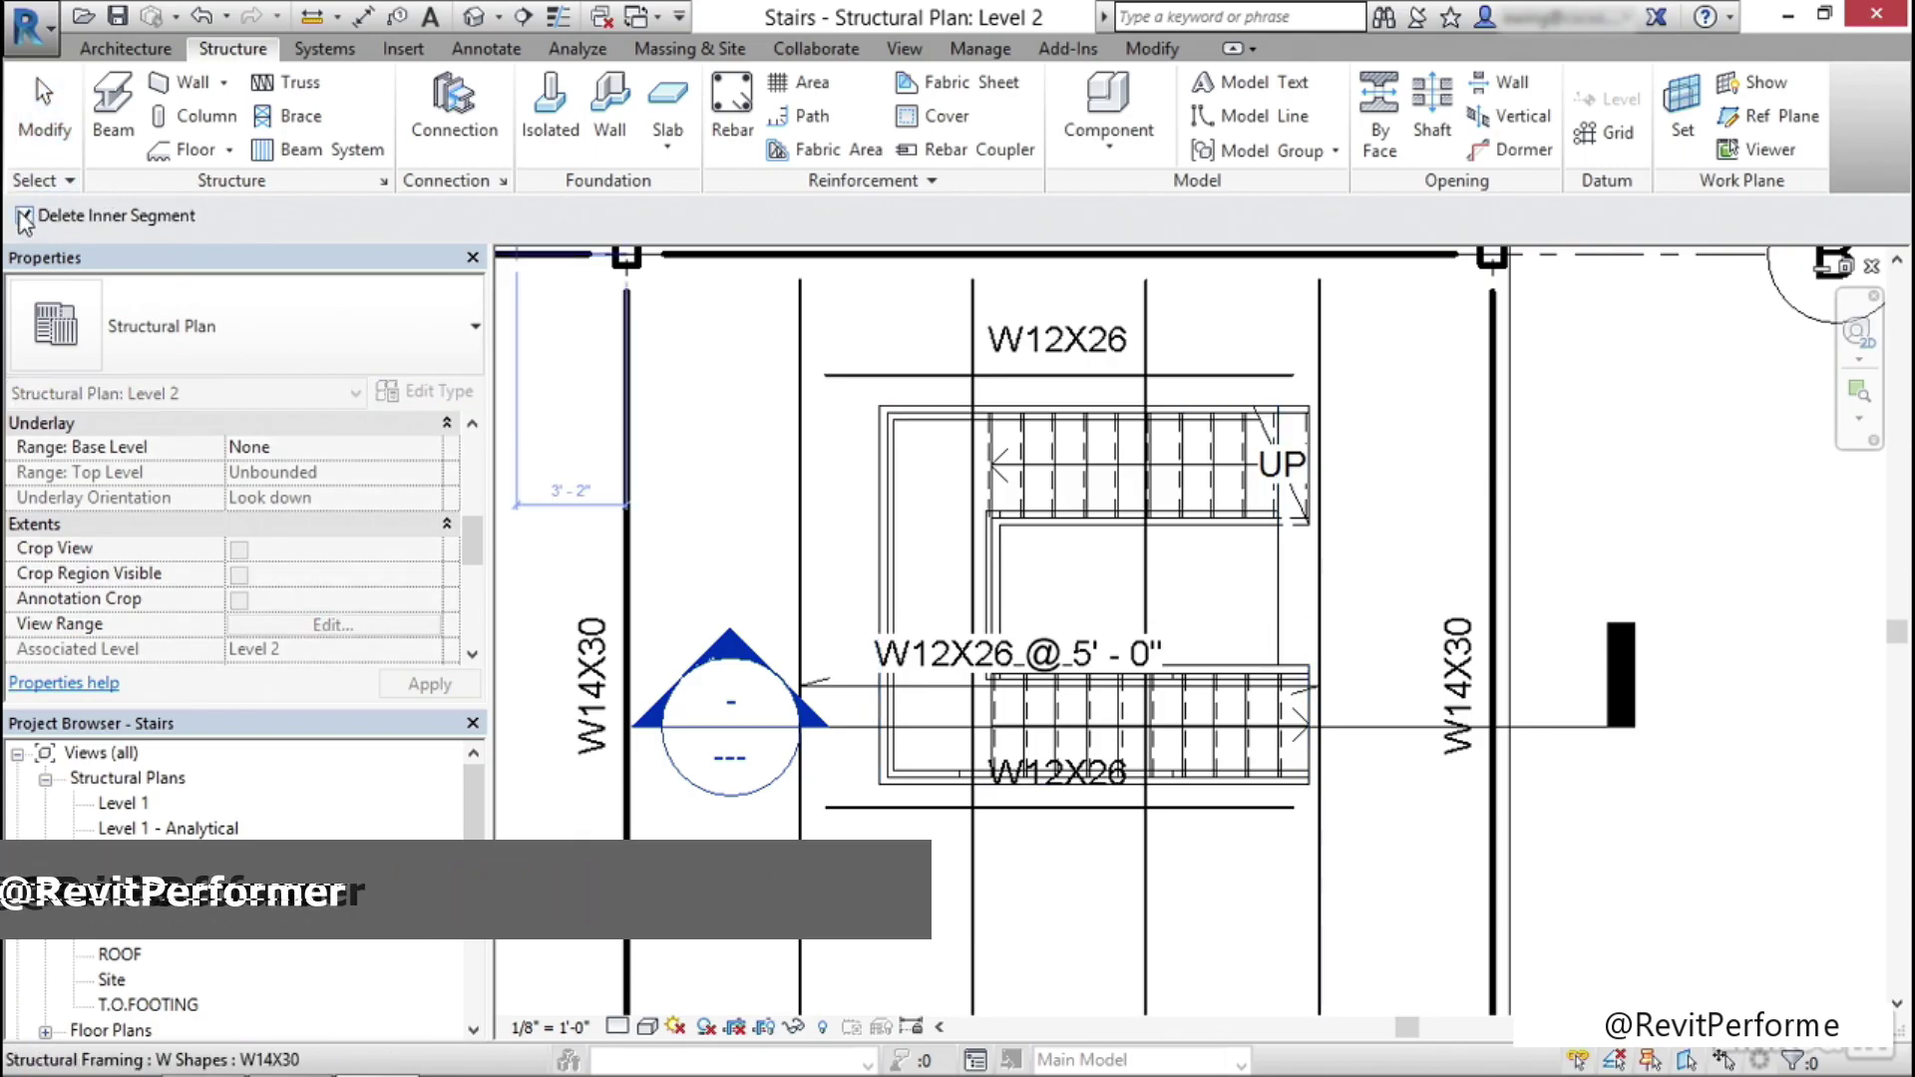
pyautogui.click(975, 374)
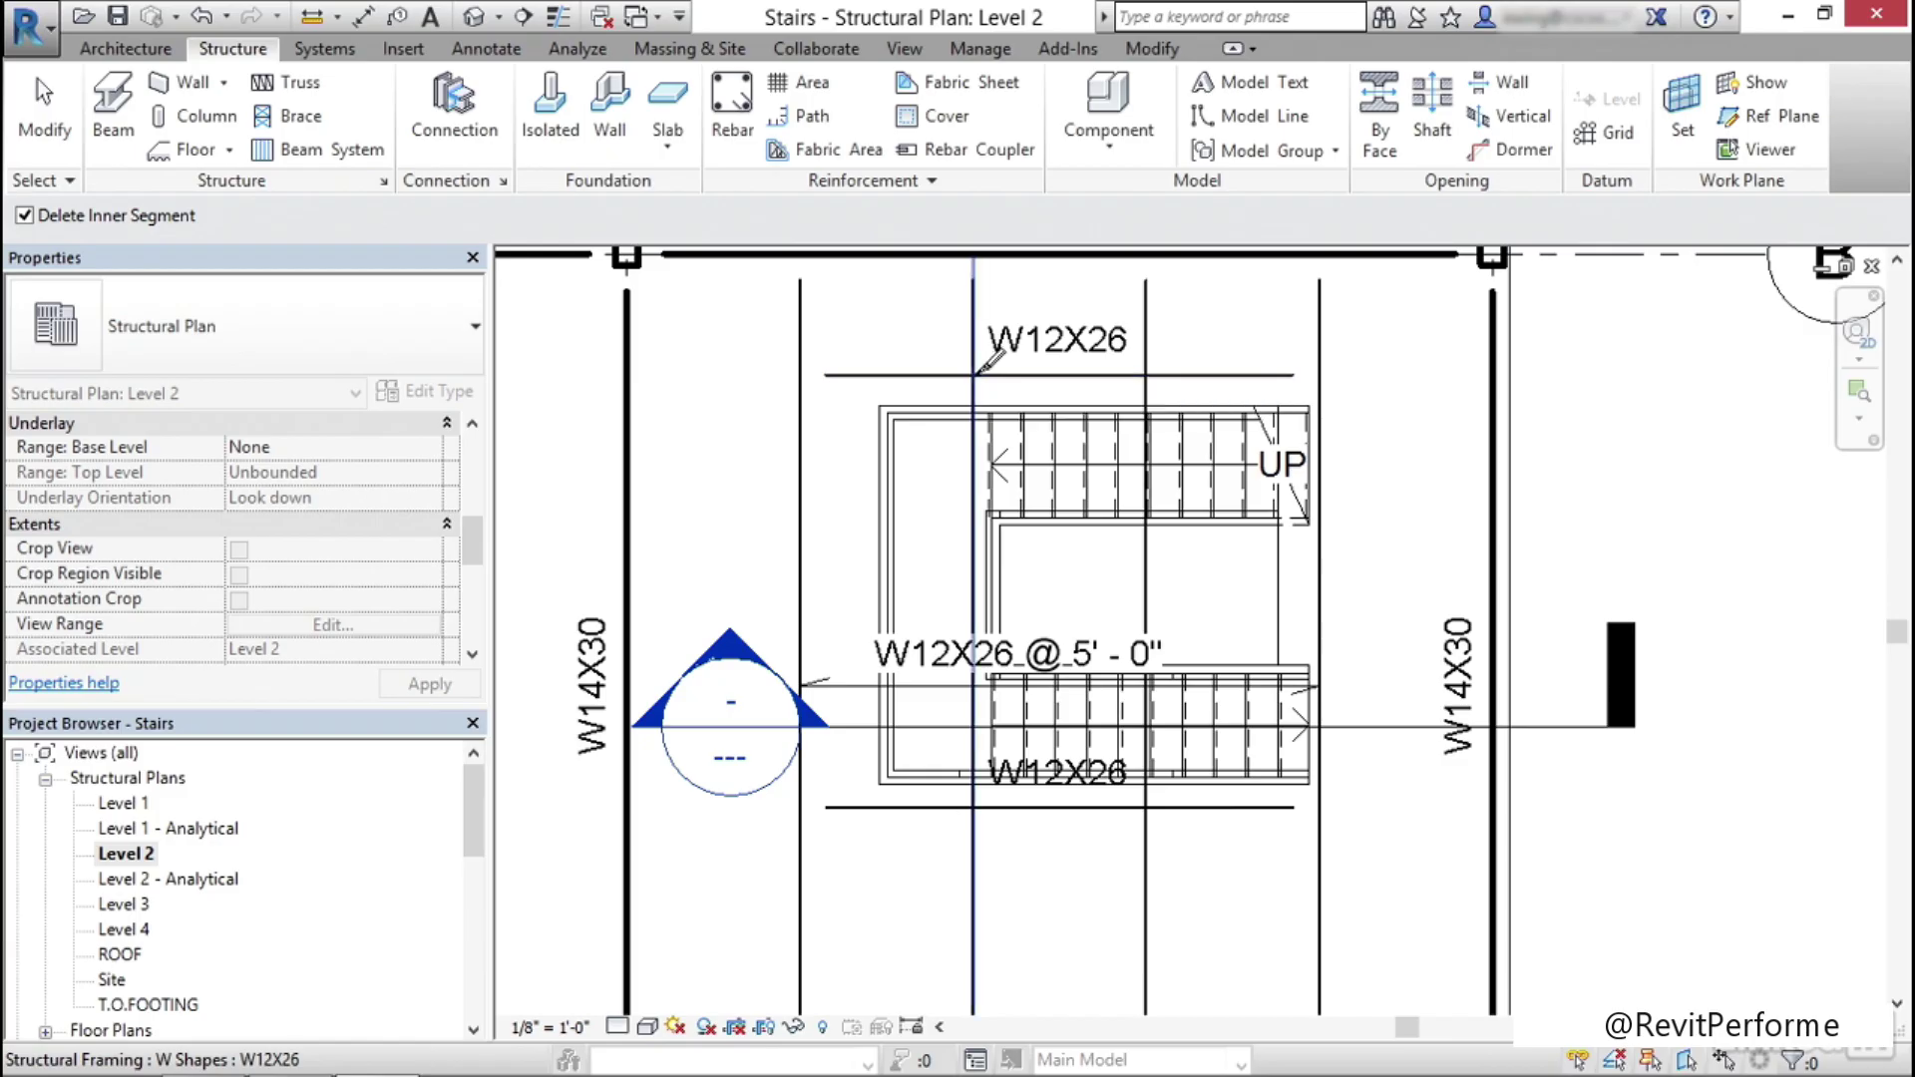
pyautogui.click(974, 808)
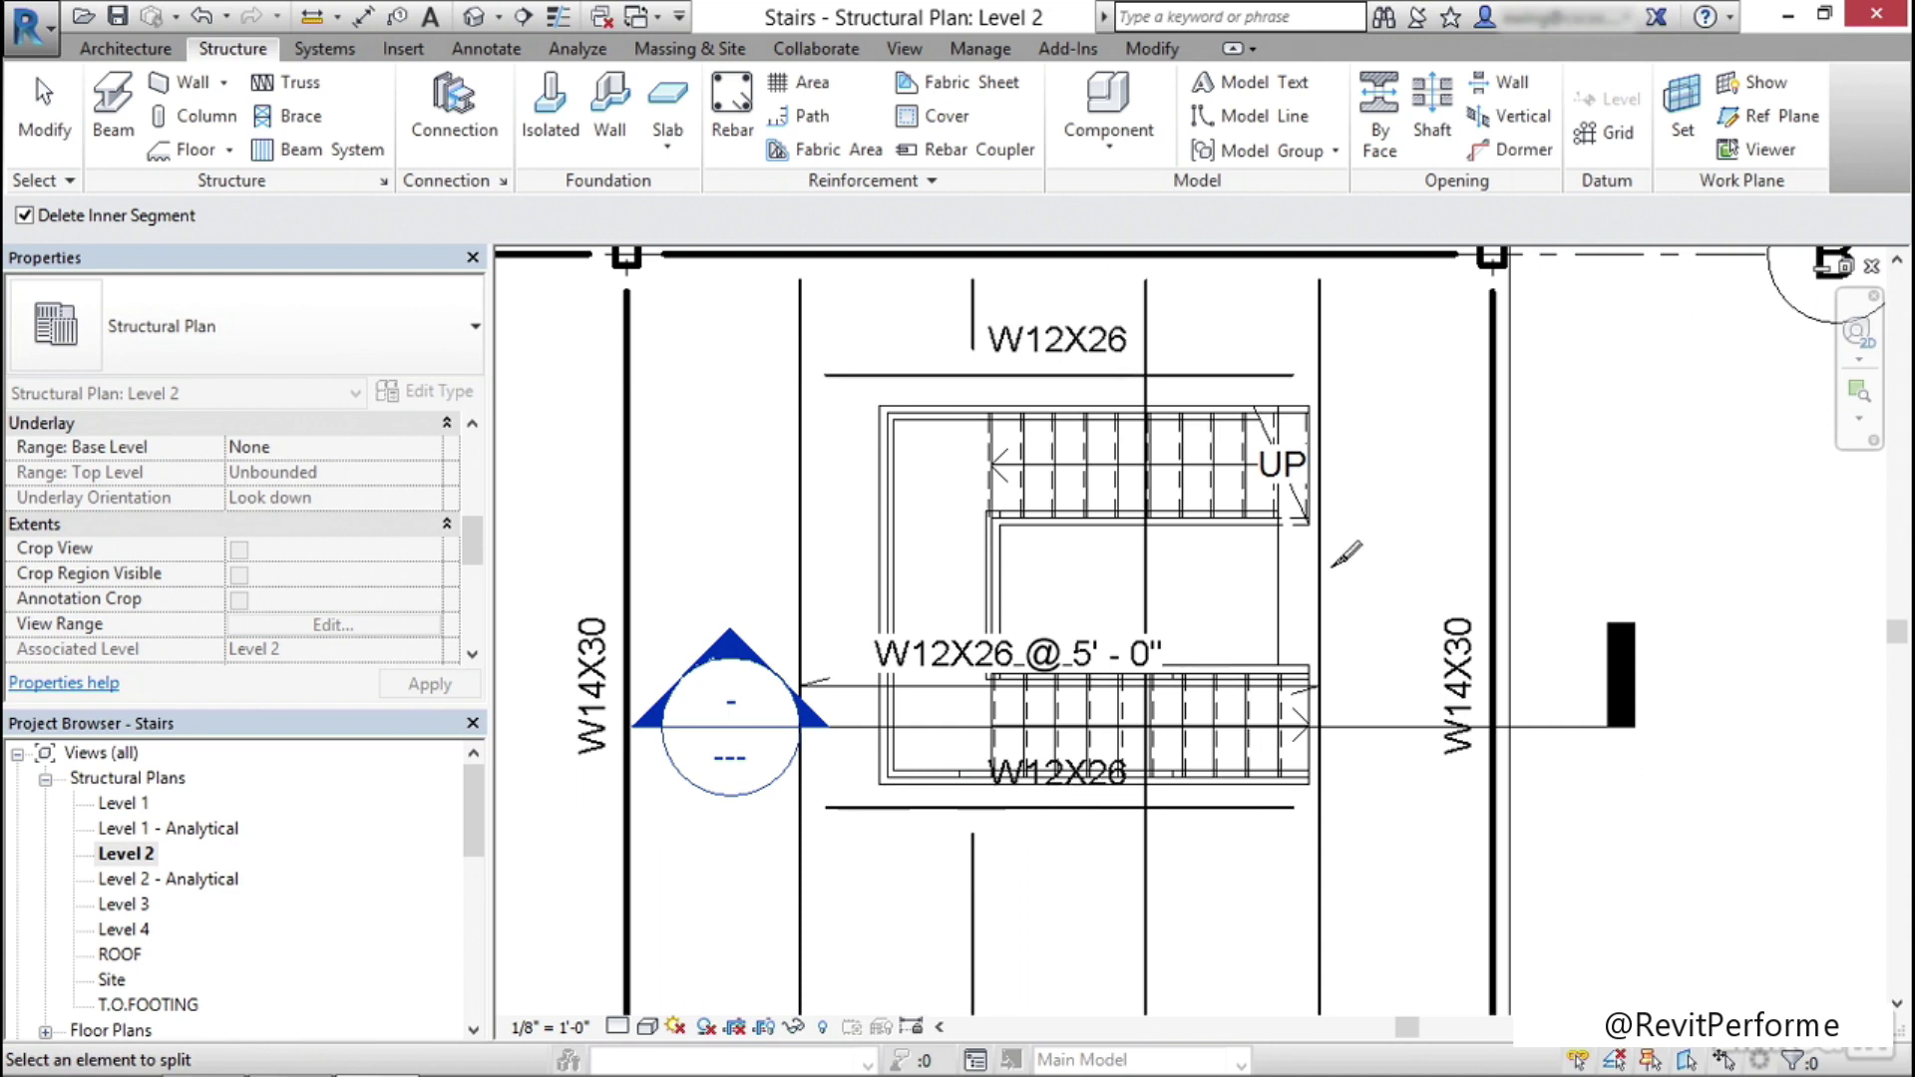
pyautogui.click(1149, 369)
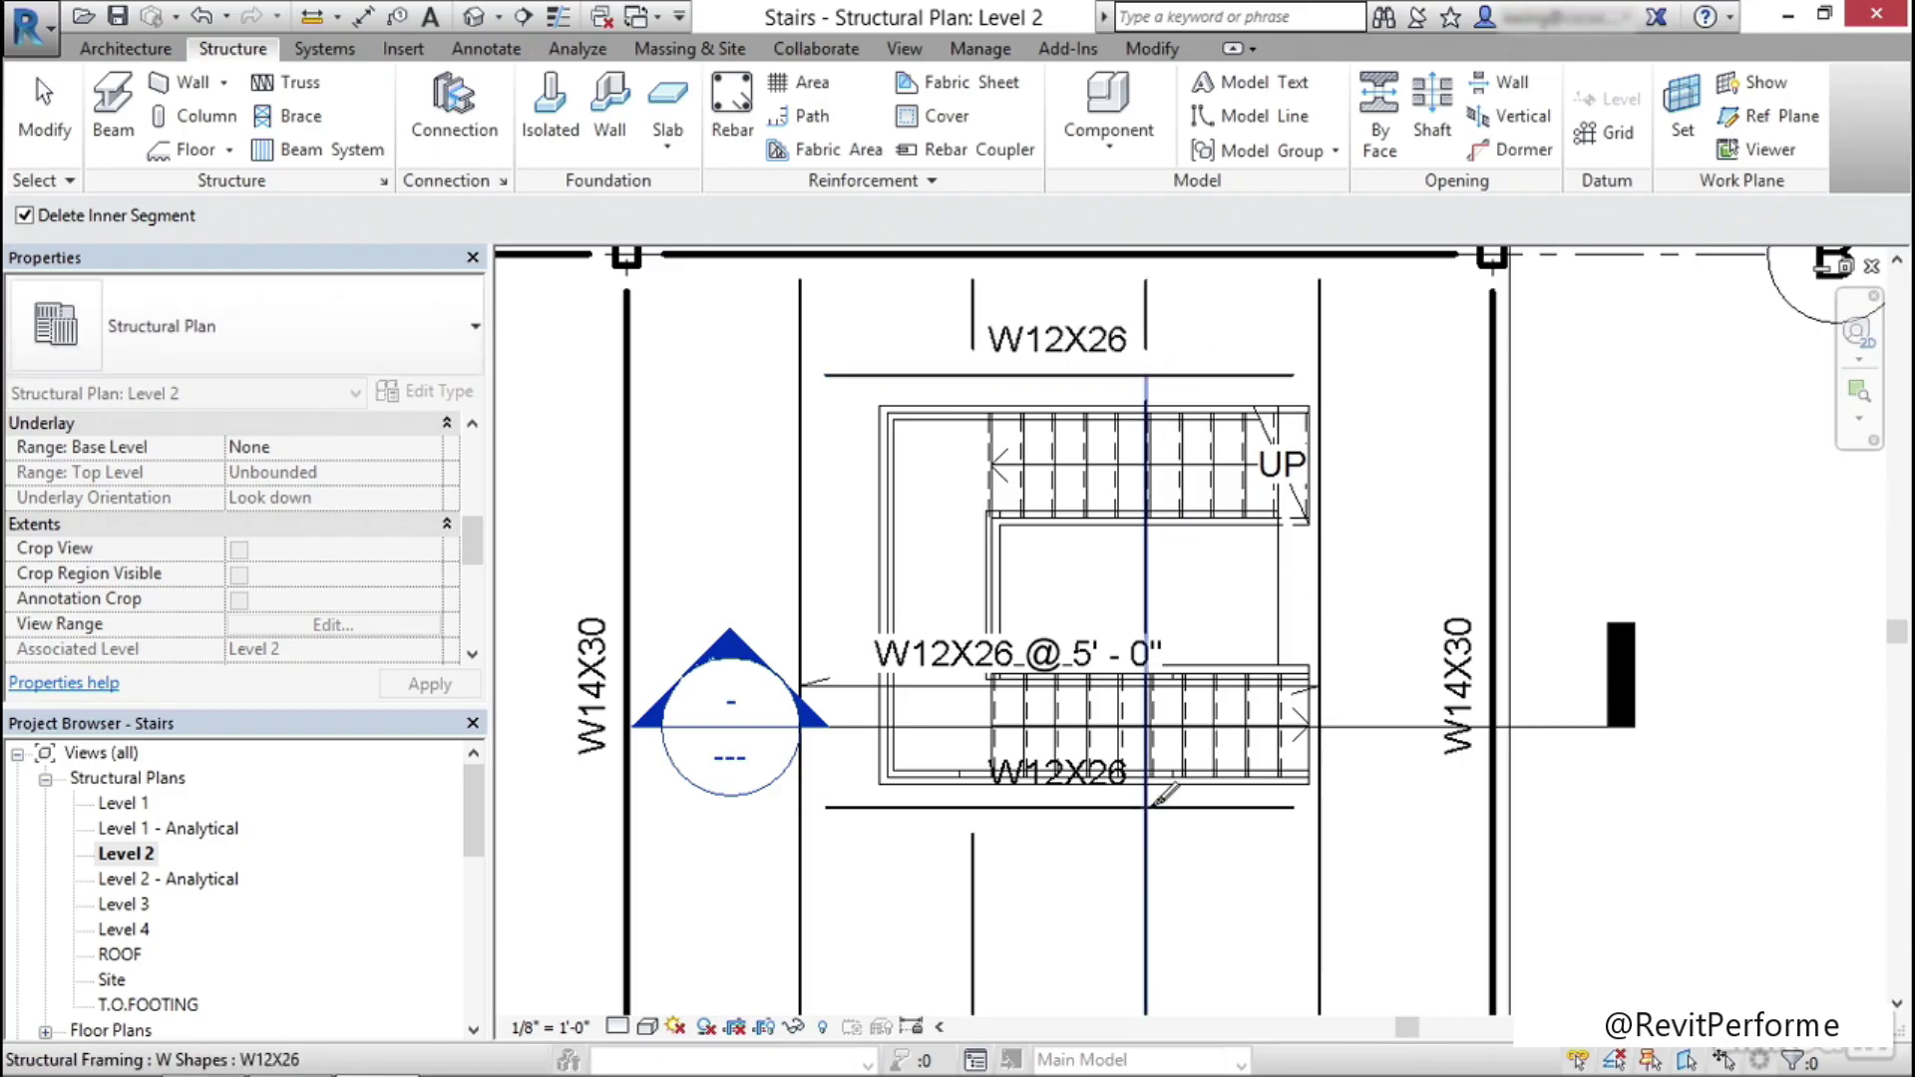
pyautogui.press('Escape')
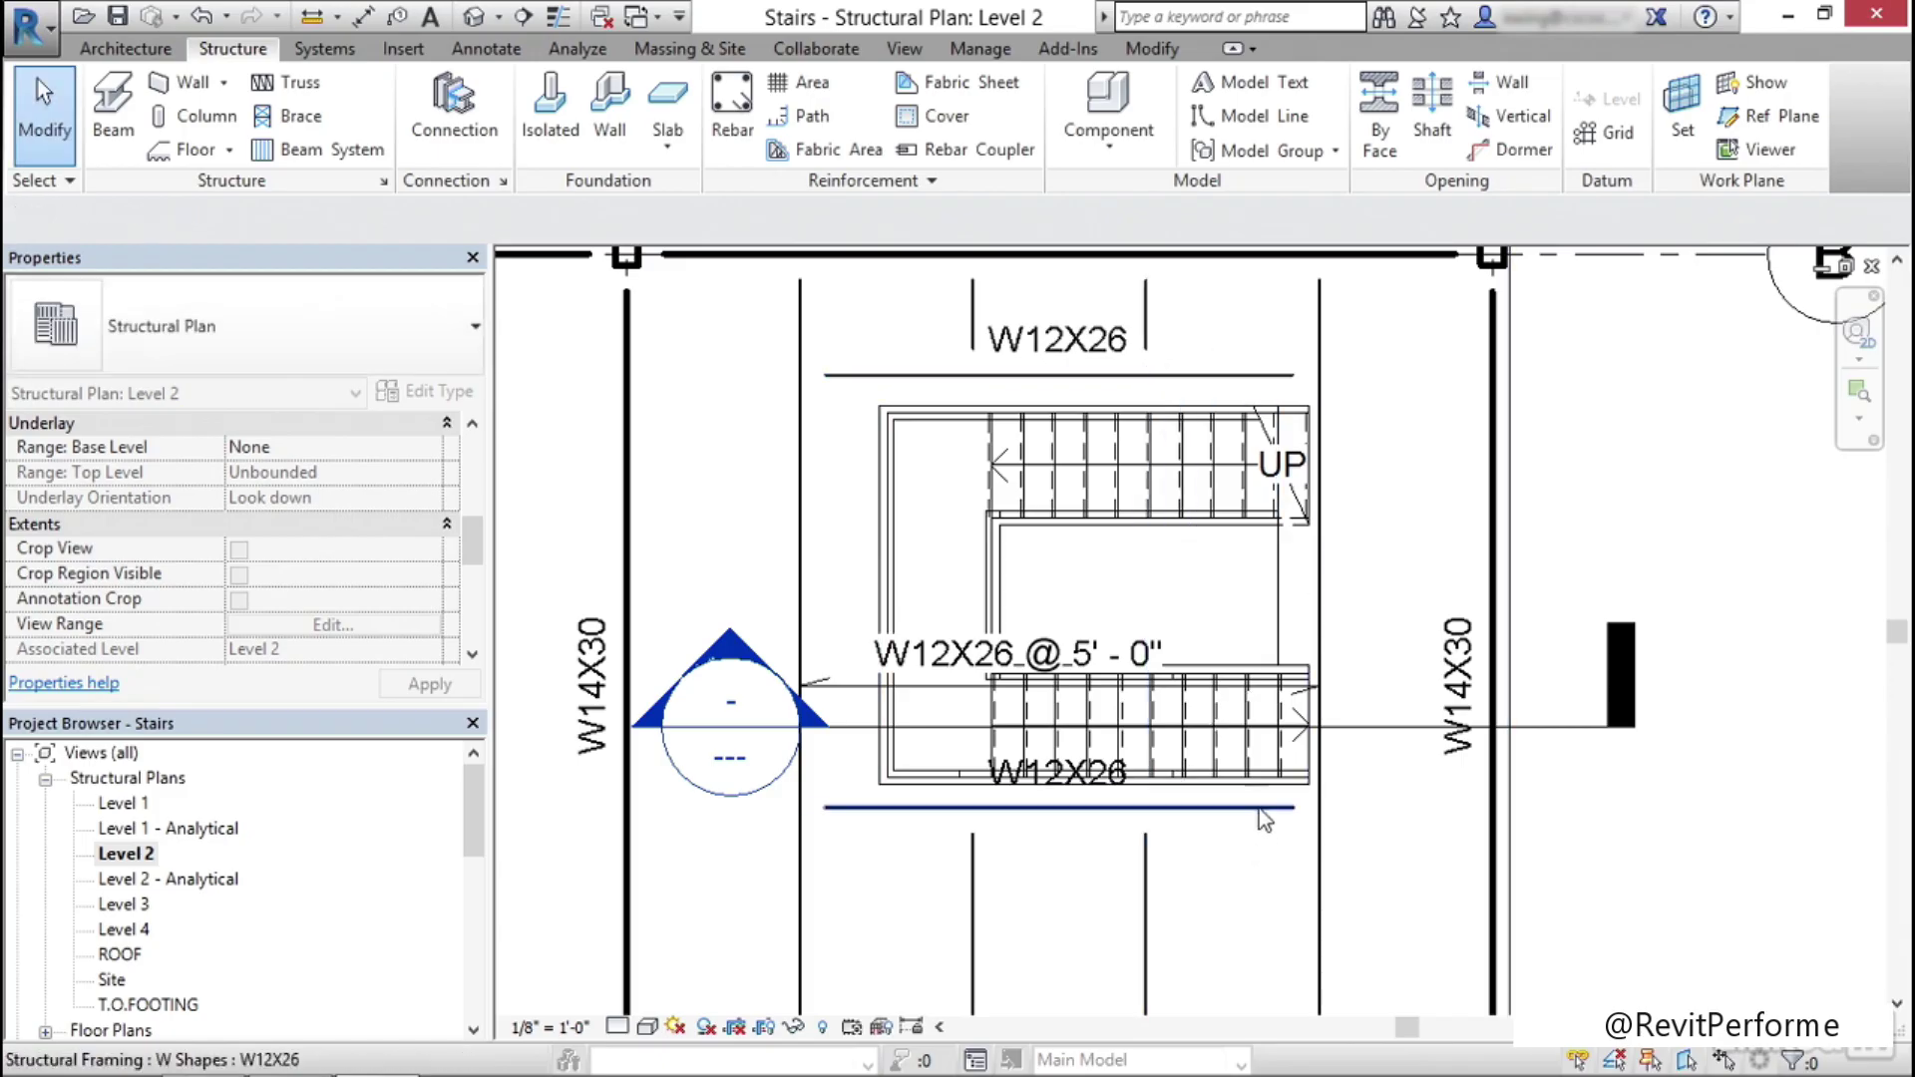
# Examine the framing around the stair opening in the 3D view
pyautogui.click(475, 17)
pyautogui.keyDown('shift'); pyautogui.moveTo(987, 559); pyautogui.dragTo(1116, 259, button='middle'); pyautogui.keyUp('shift')
pyautogui.scroll(2, 1063, 606)
pyautogui.keyDown('shift'); pyautogui.moveTo(1056, 608); pyautogui.dragTo(1103, 529, button='middle'); pyautogui.keyUp('shift')
pyautogui.scroll(-5, 1056, 628)
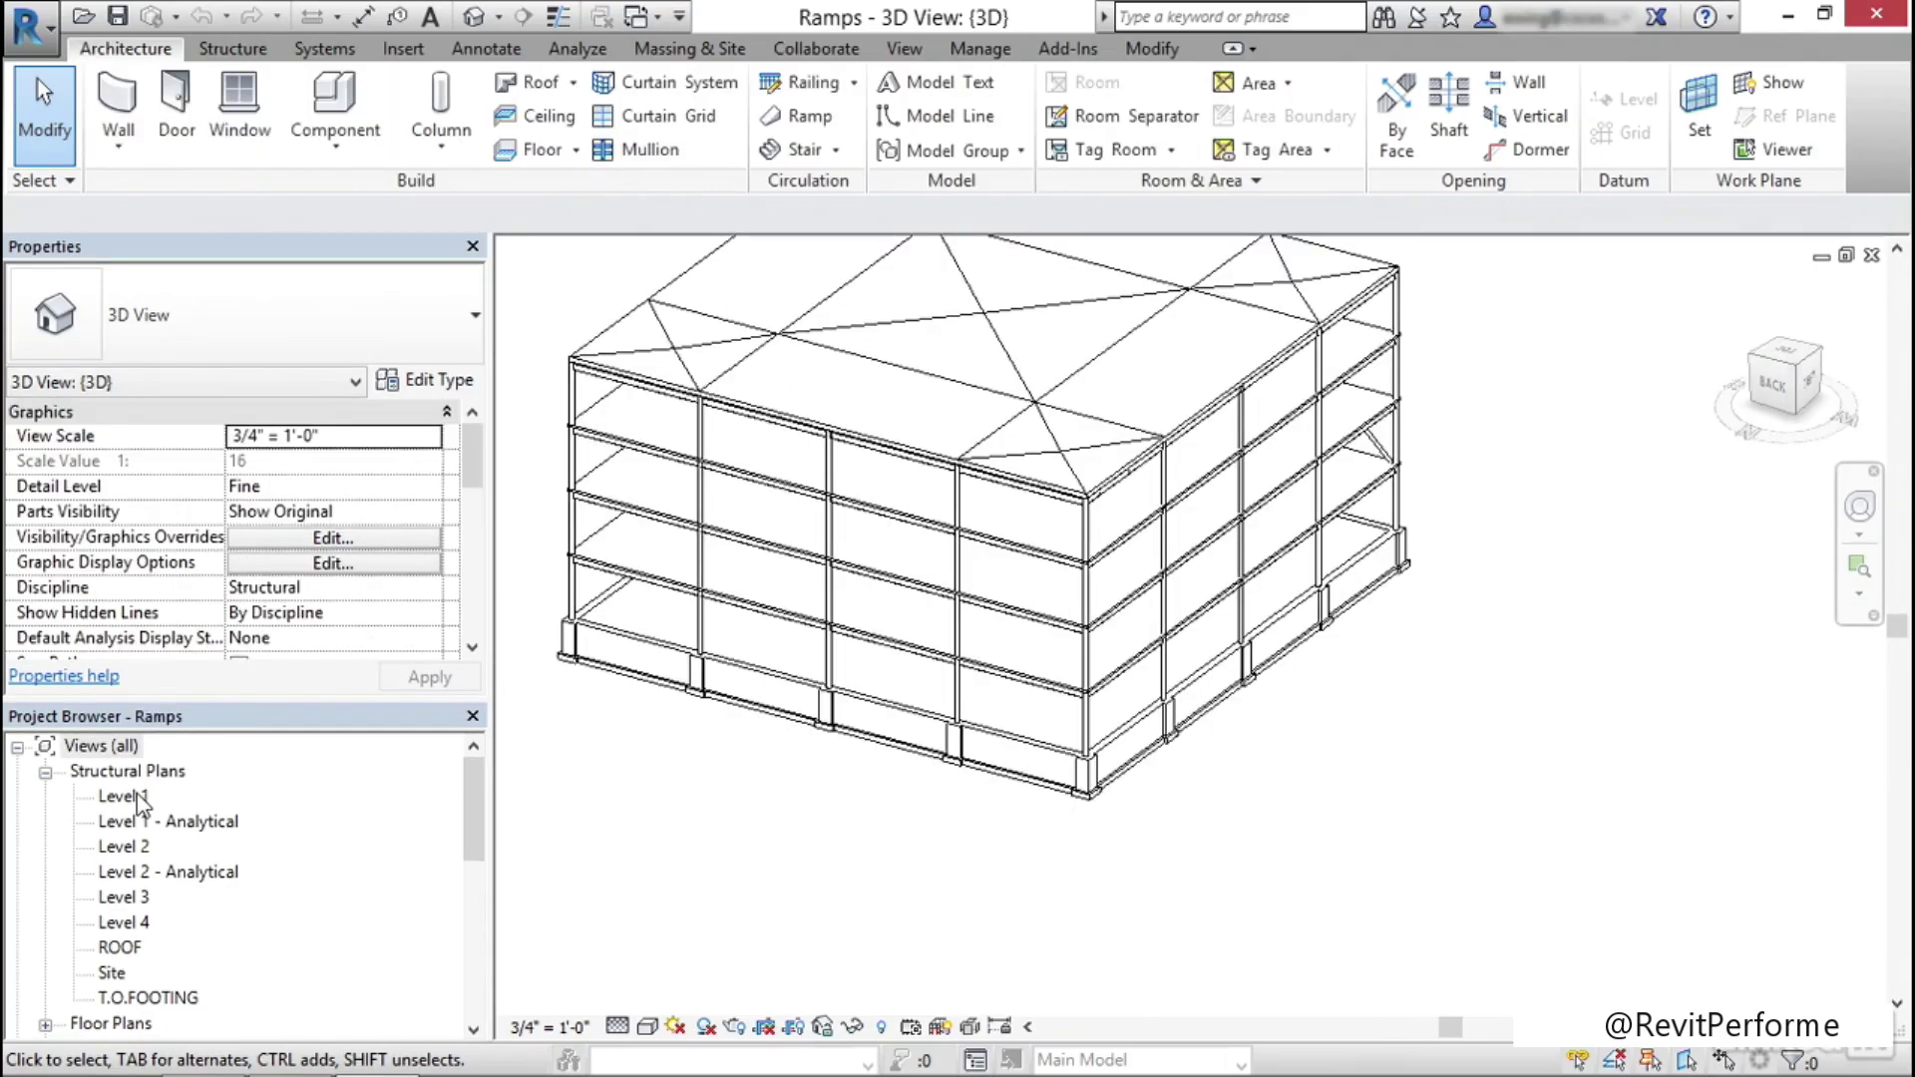
# Open the Level 1 structural plan of the Ramps project around the exterior wall between grids C and D
pyautogui.doubleClick(125, 796)
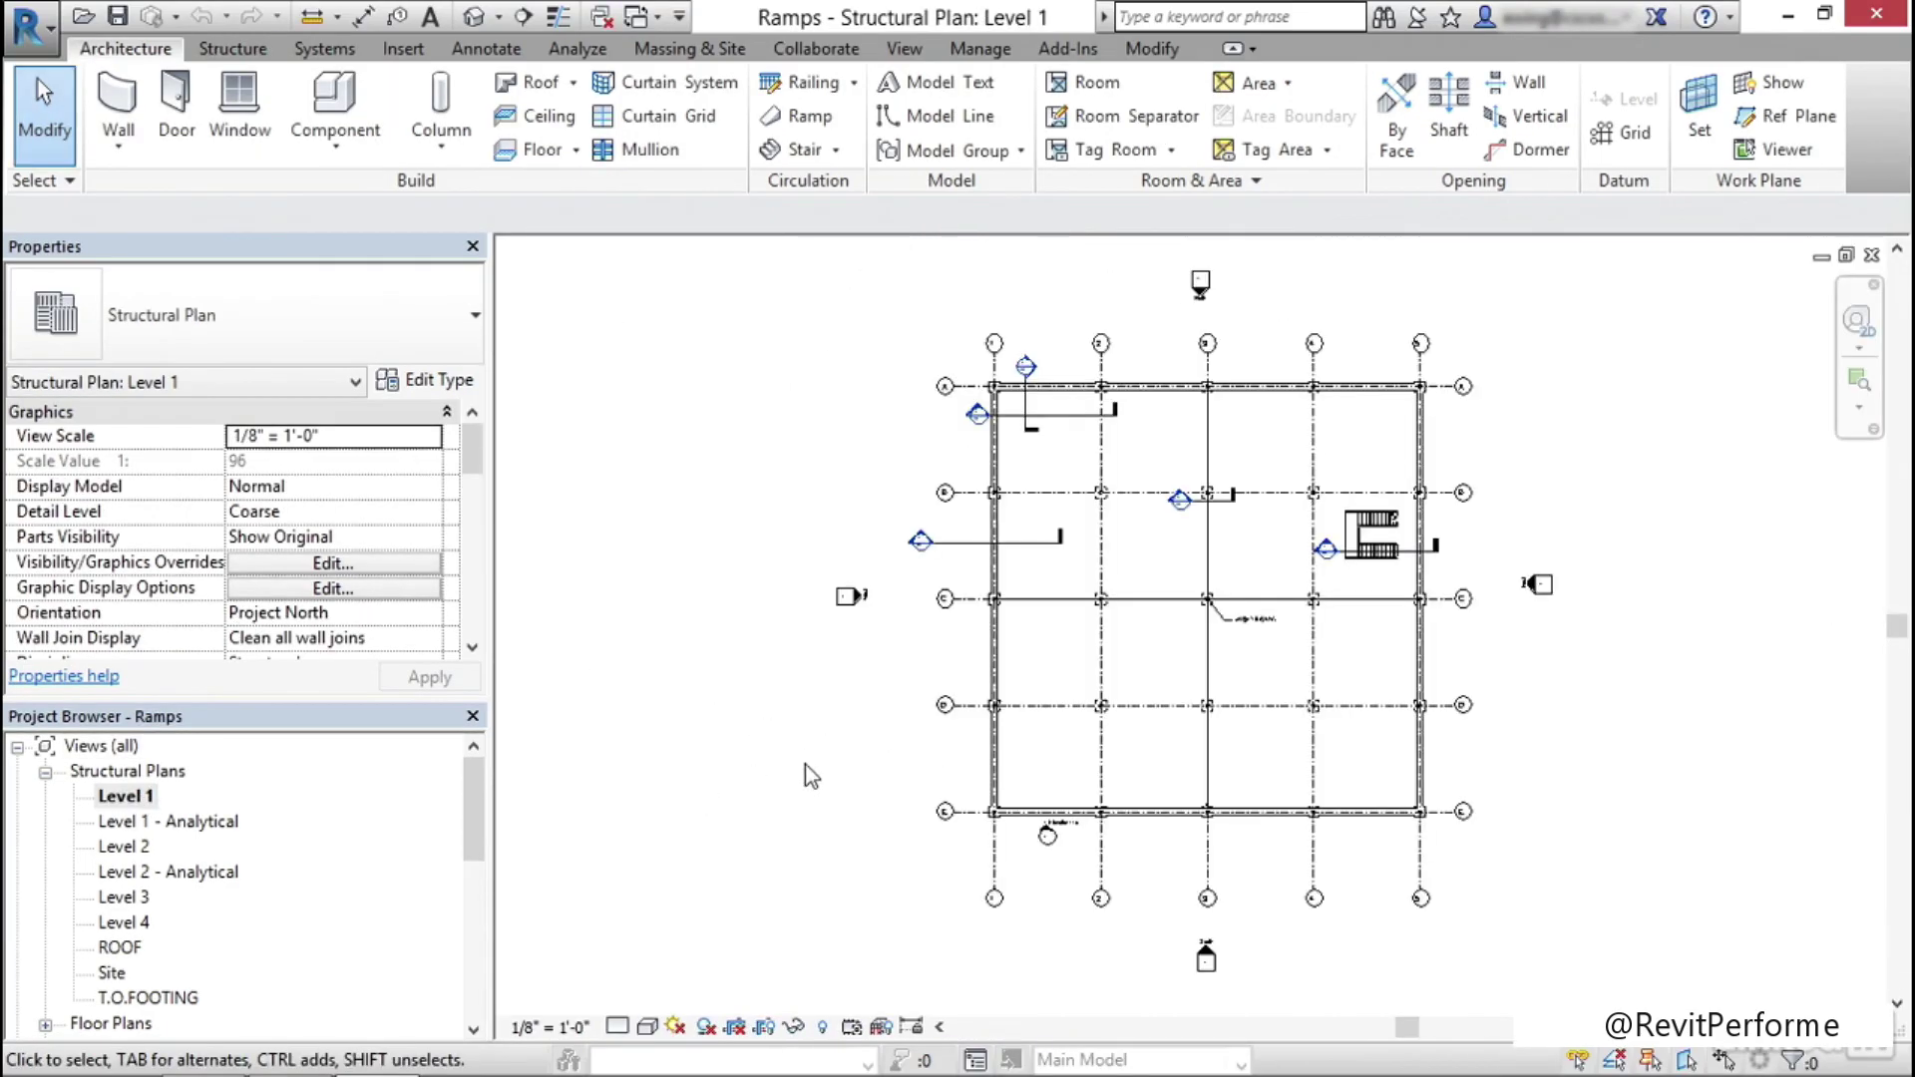
pyautogui.scroll(5, 1318, 712)
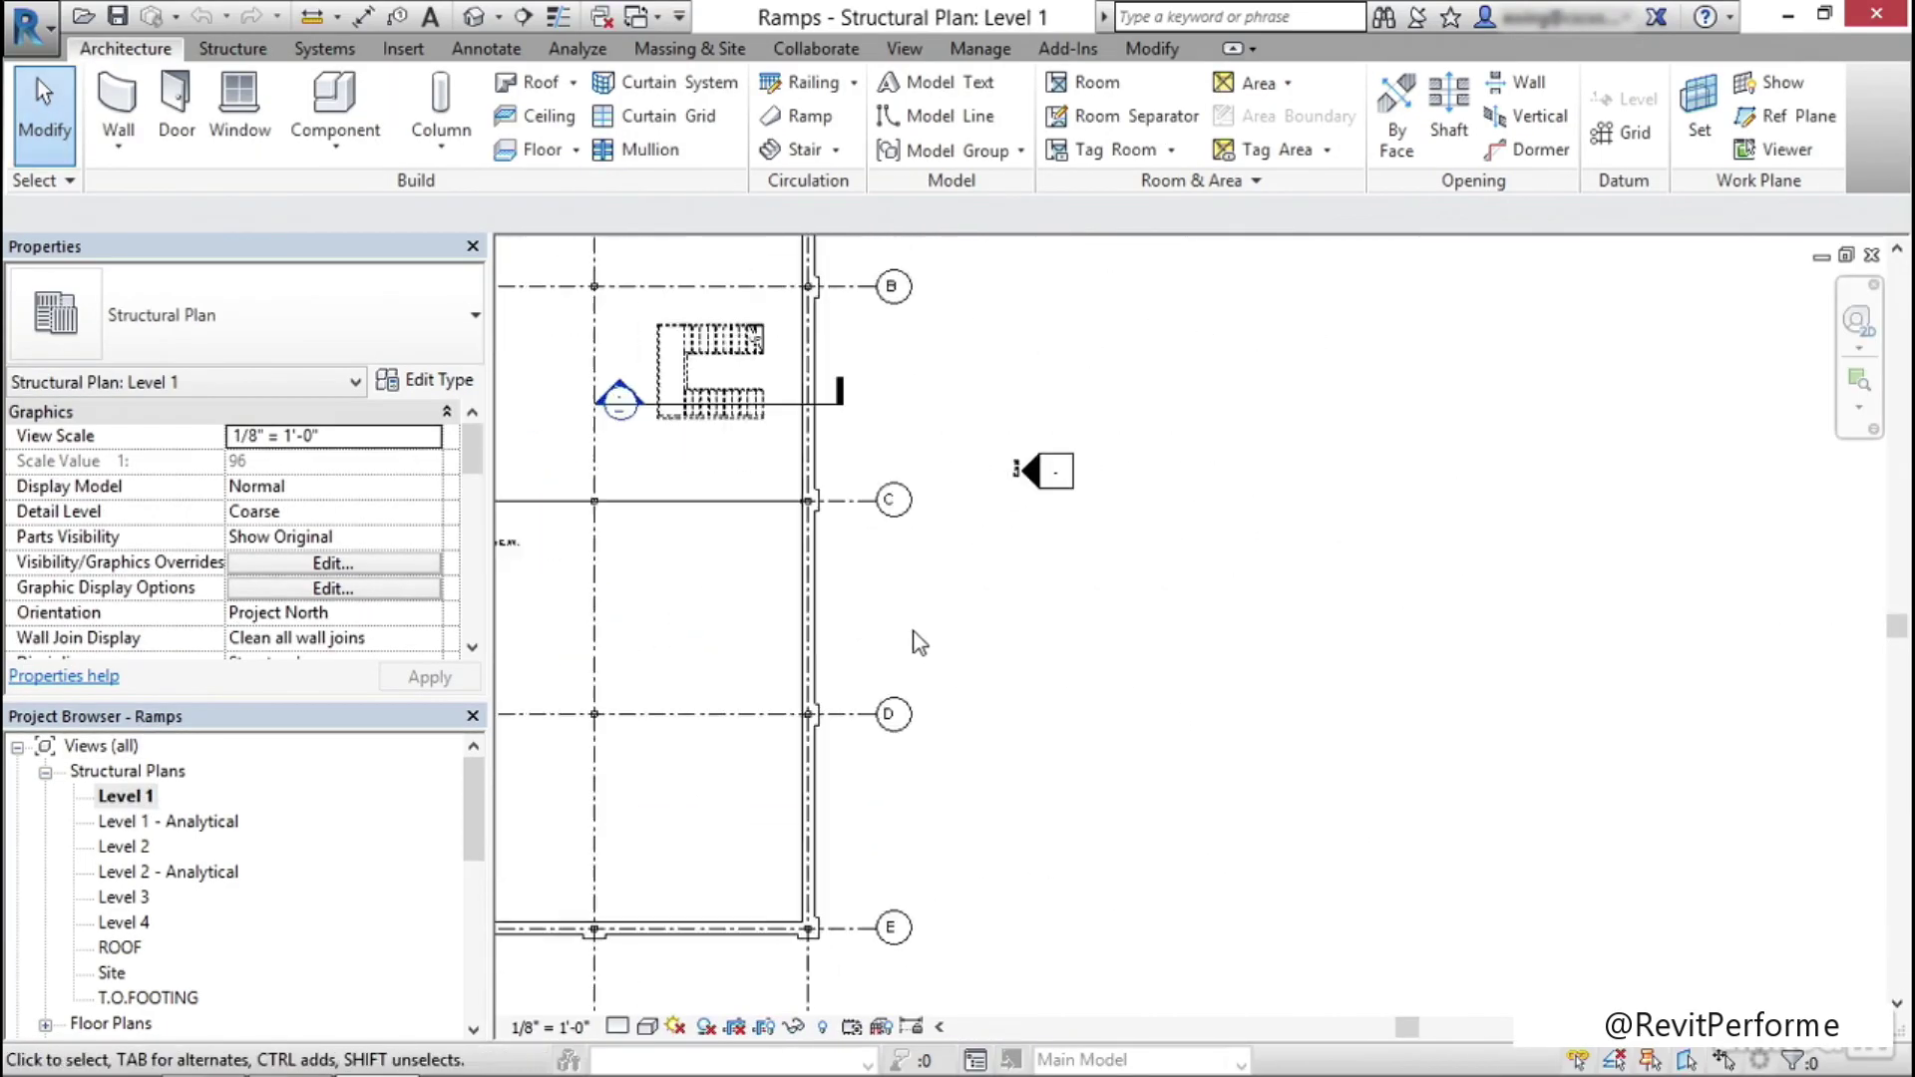
pyautogui.scroll(1, 1085, 678)
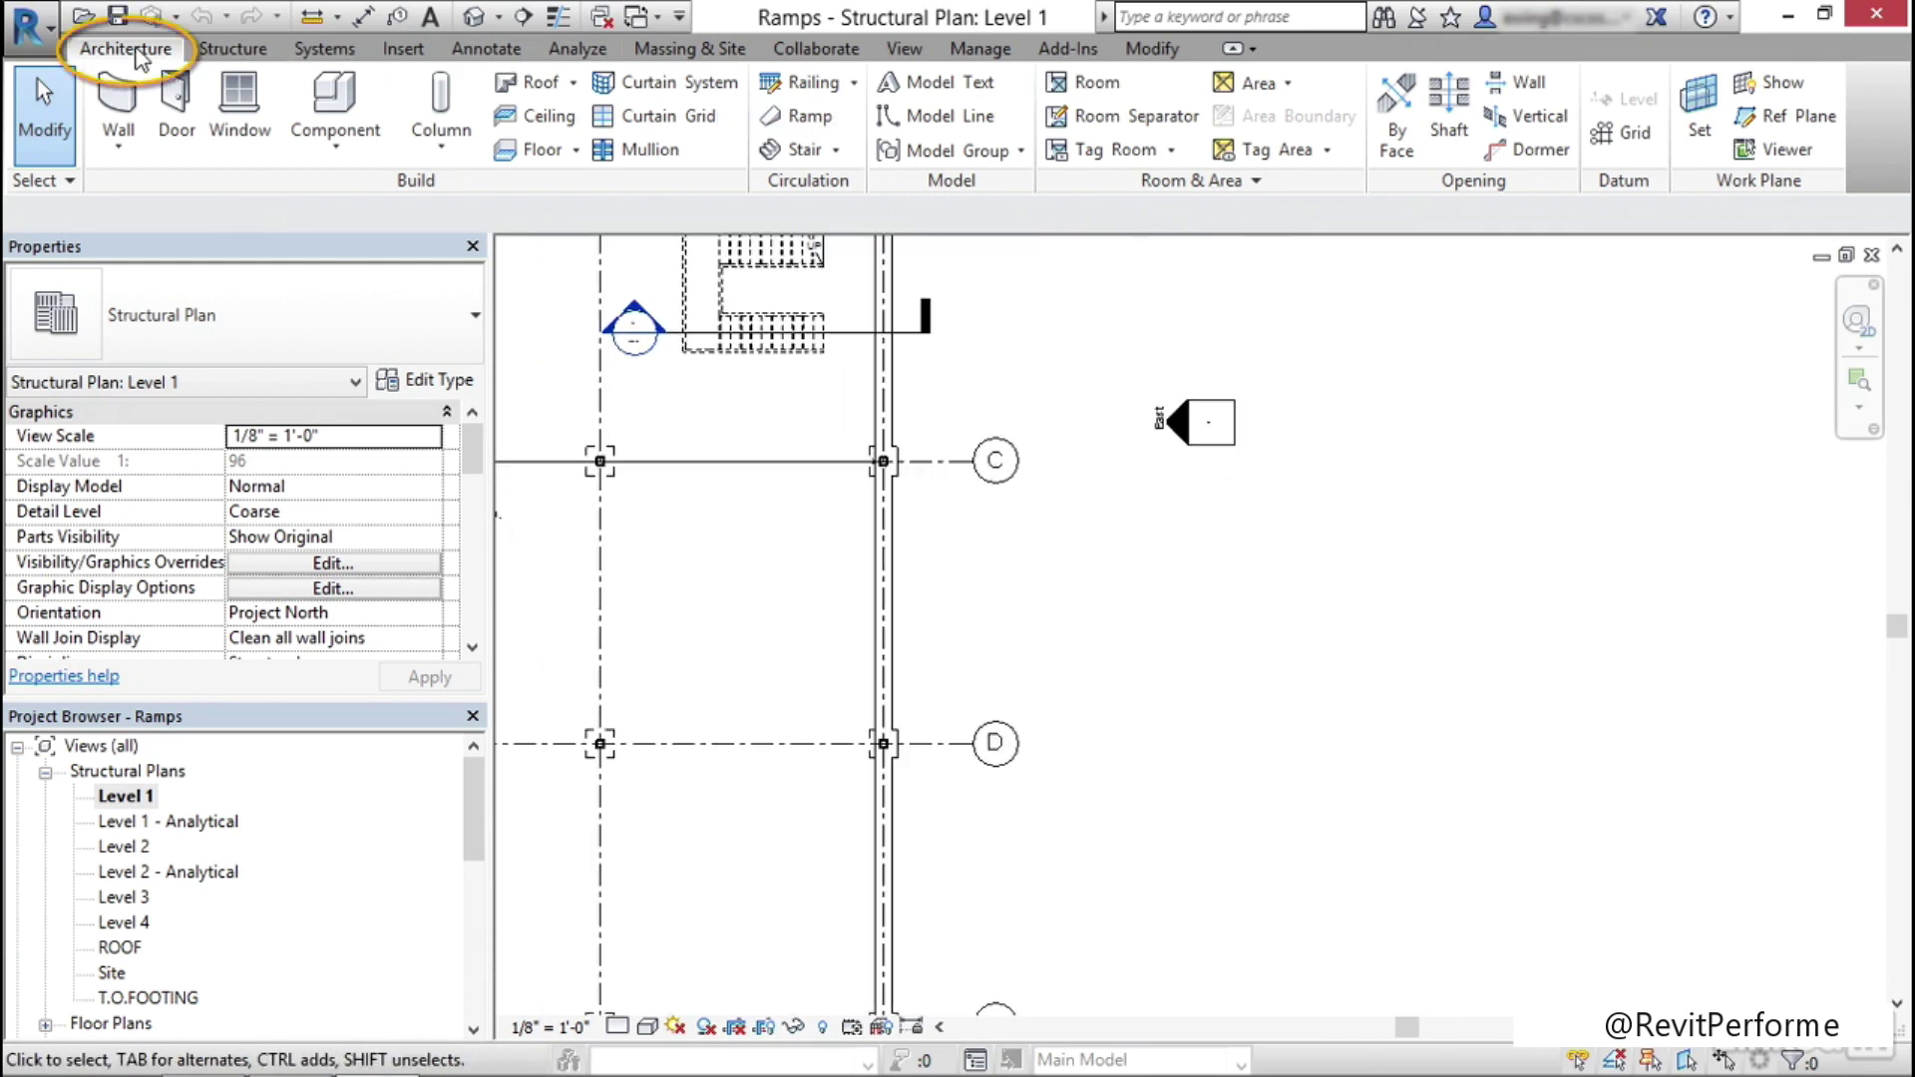
# Start a ramp and duplicate its Ramp 1 type as Concrete Ramp
pyautogui.click(810, 120)
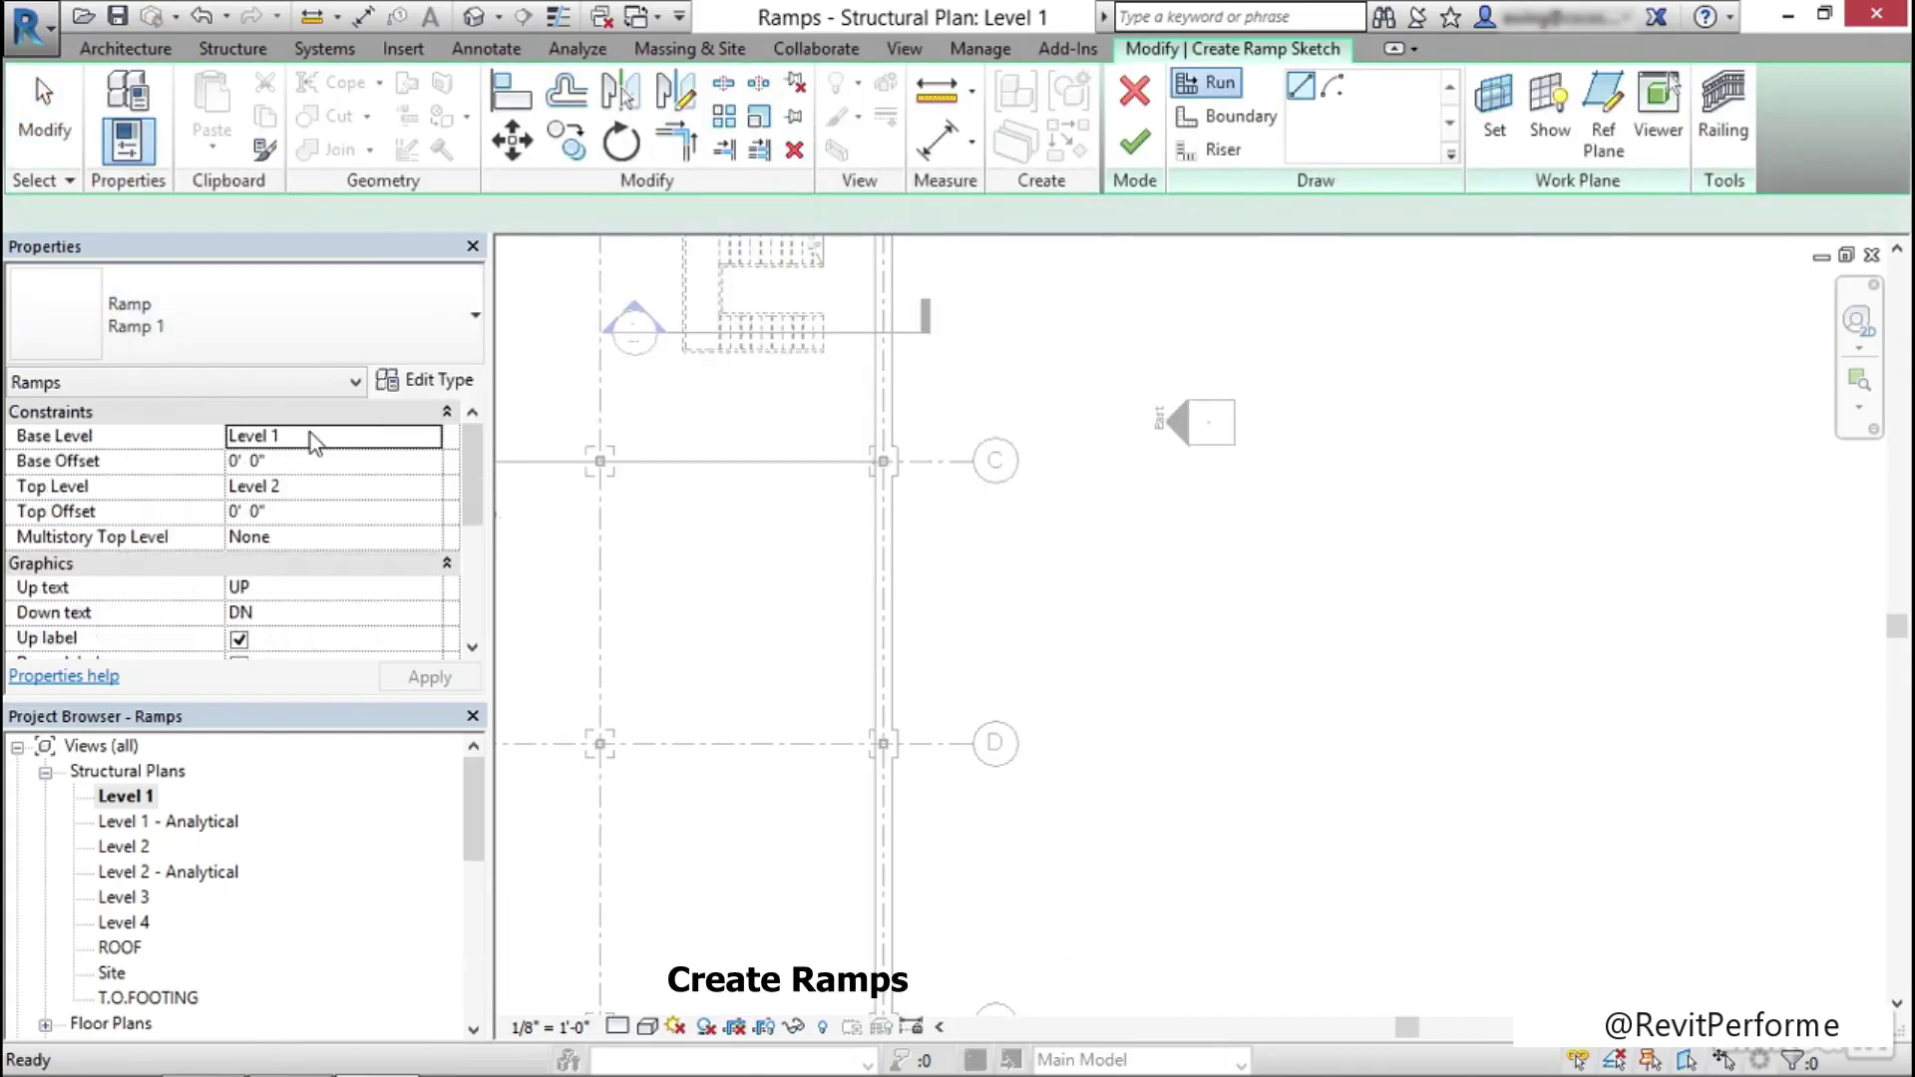
pyautogui.click(427, 380)
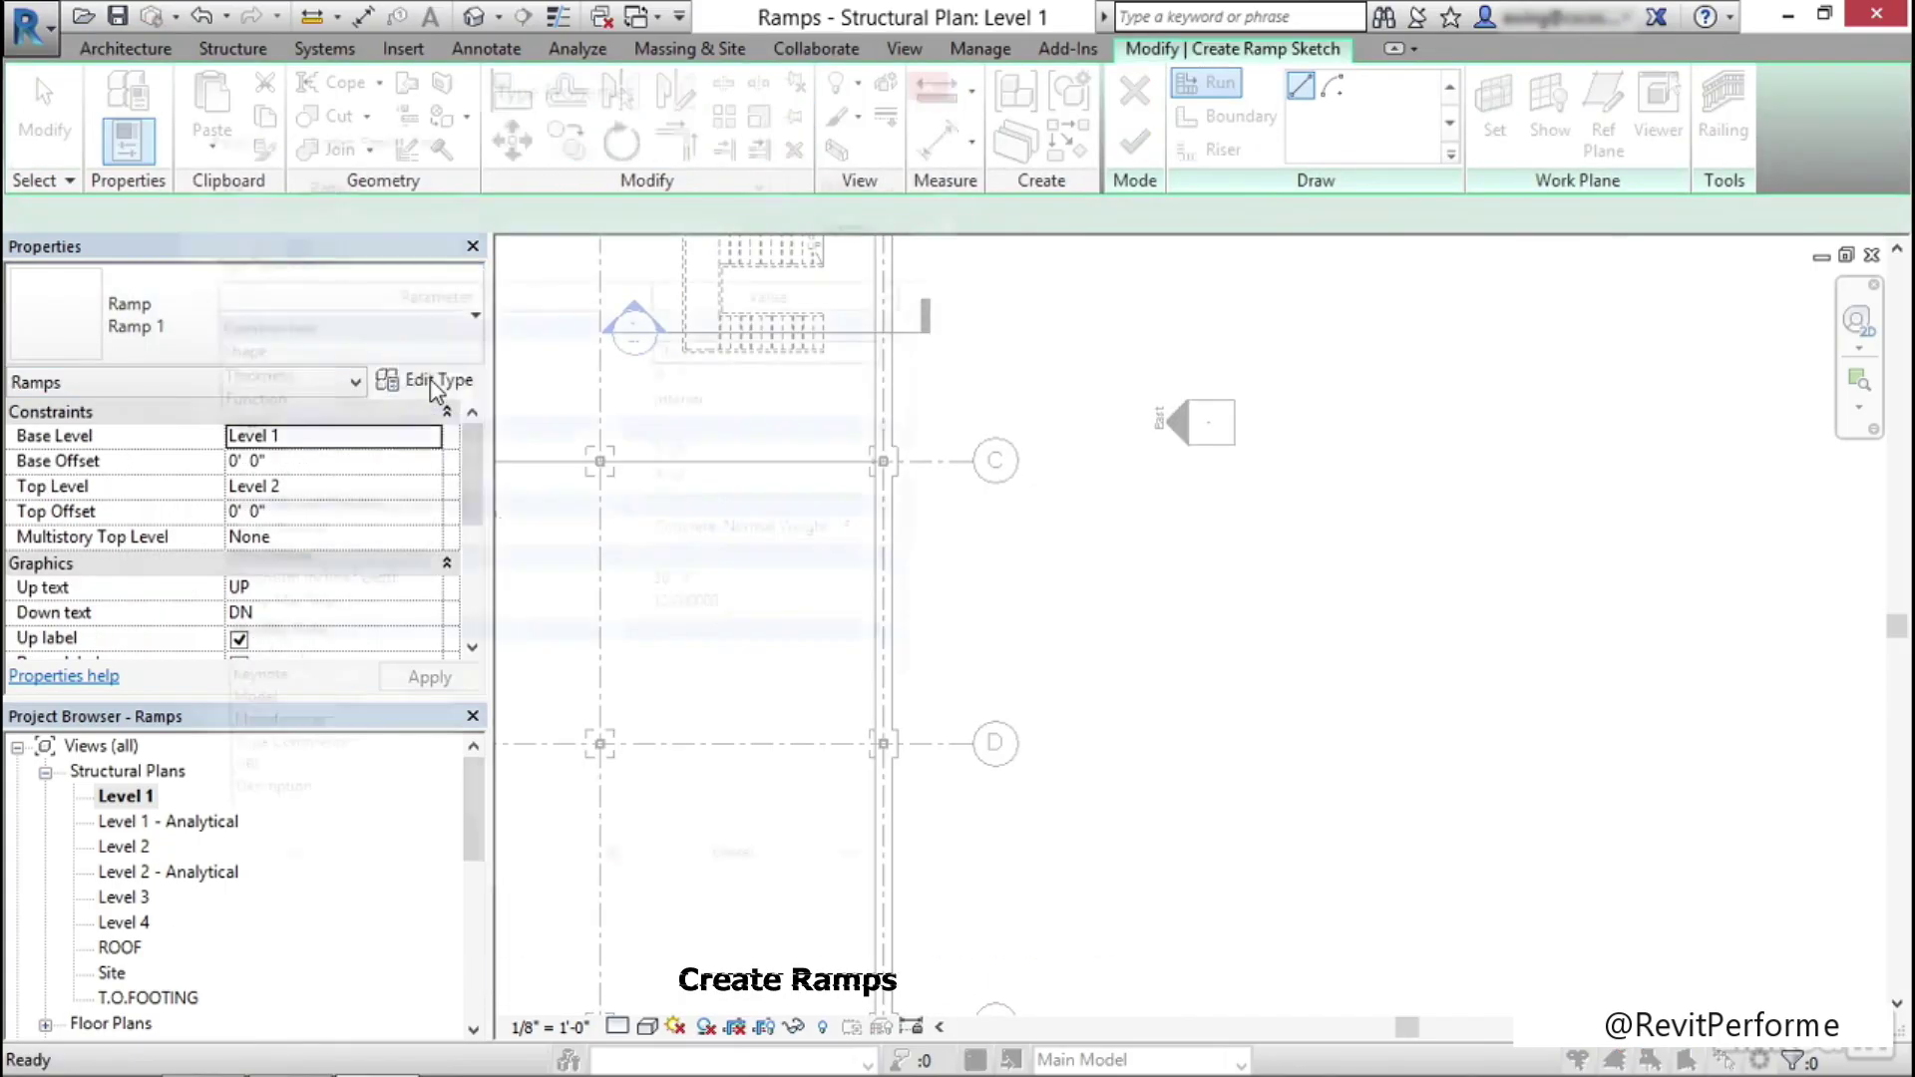
pyautogui.click(853, 185)
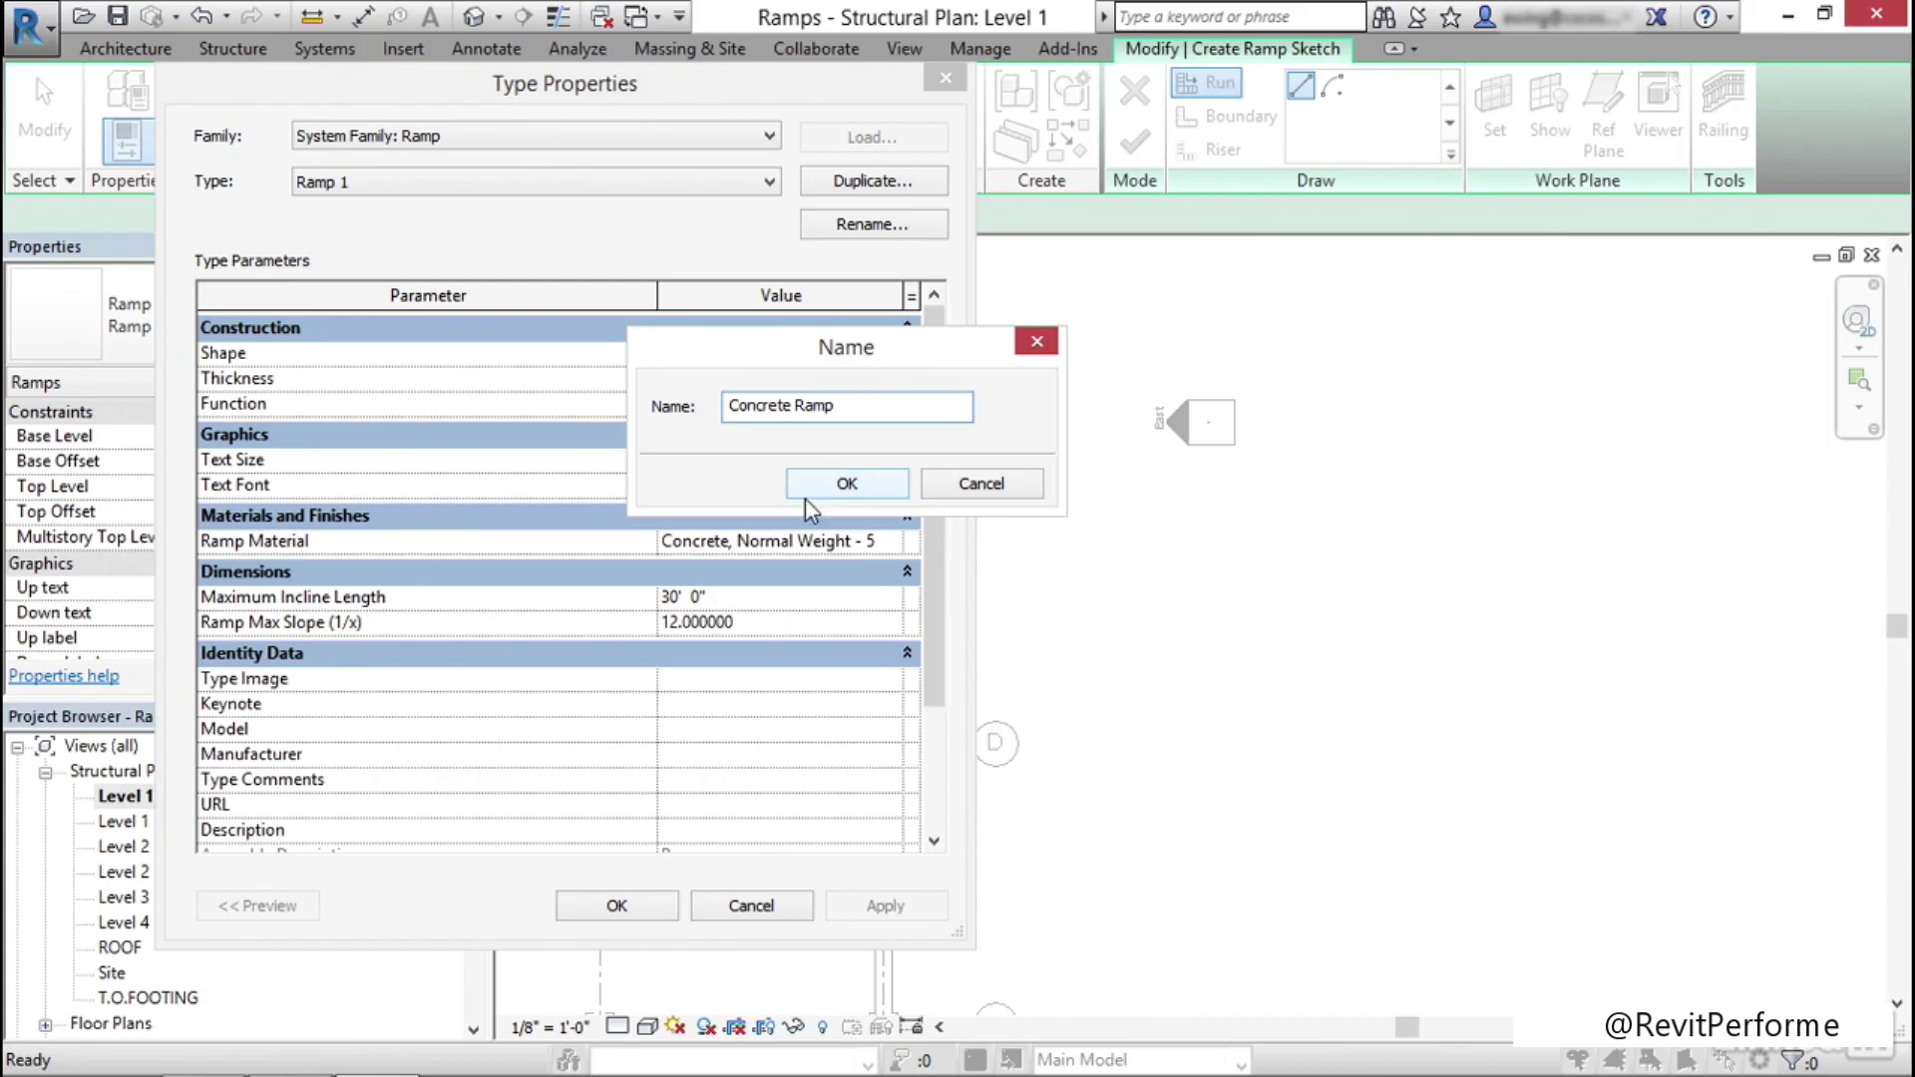
pyautogui.click(900, 488)
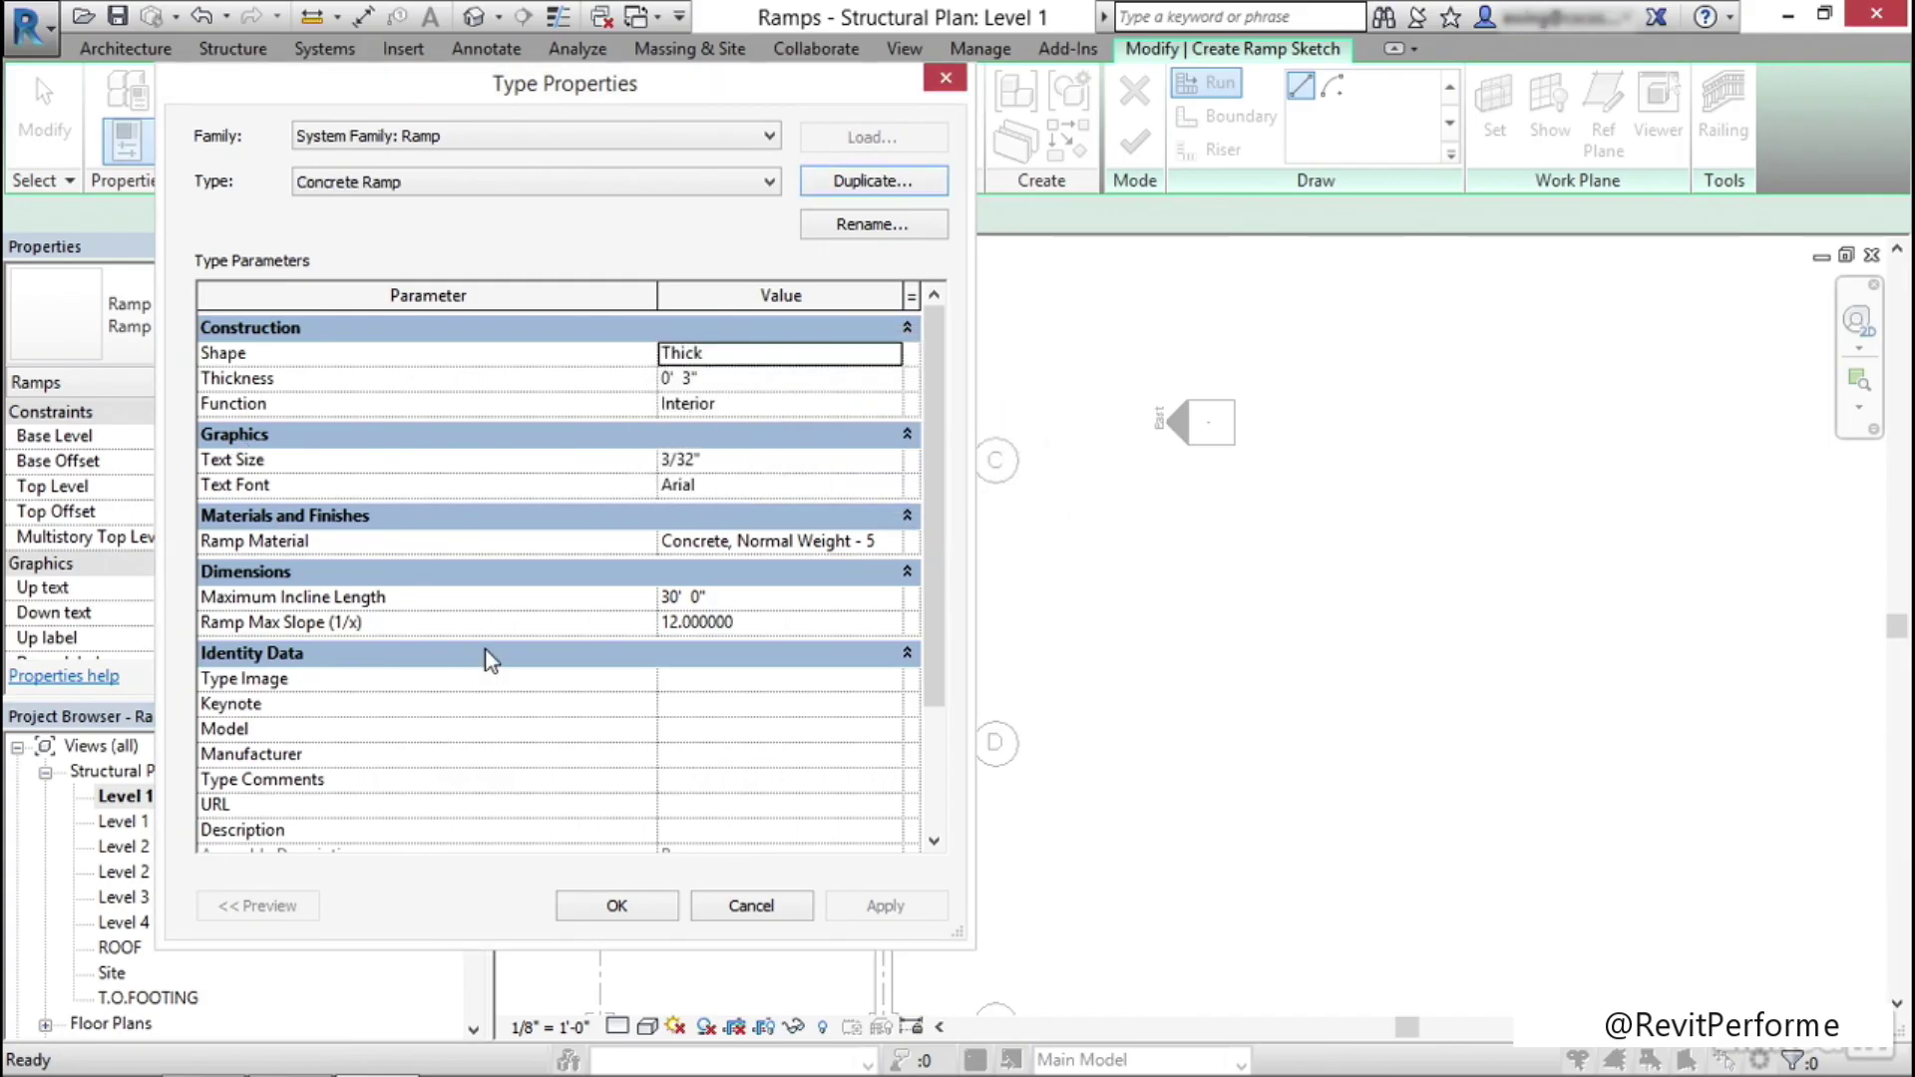
pyautogui.click(617, 905)
# Set the ramp's top level to Level 1 and its base offset to -2' 6"
pyautogui.moveTo(758, 576); pyautogui.dragTo(731, 573, button='middle')
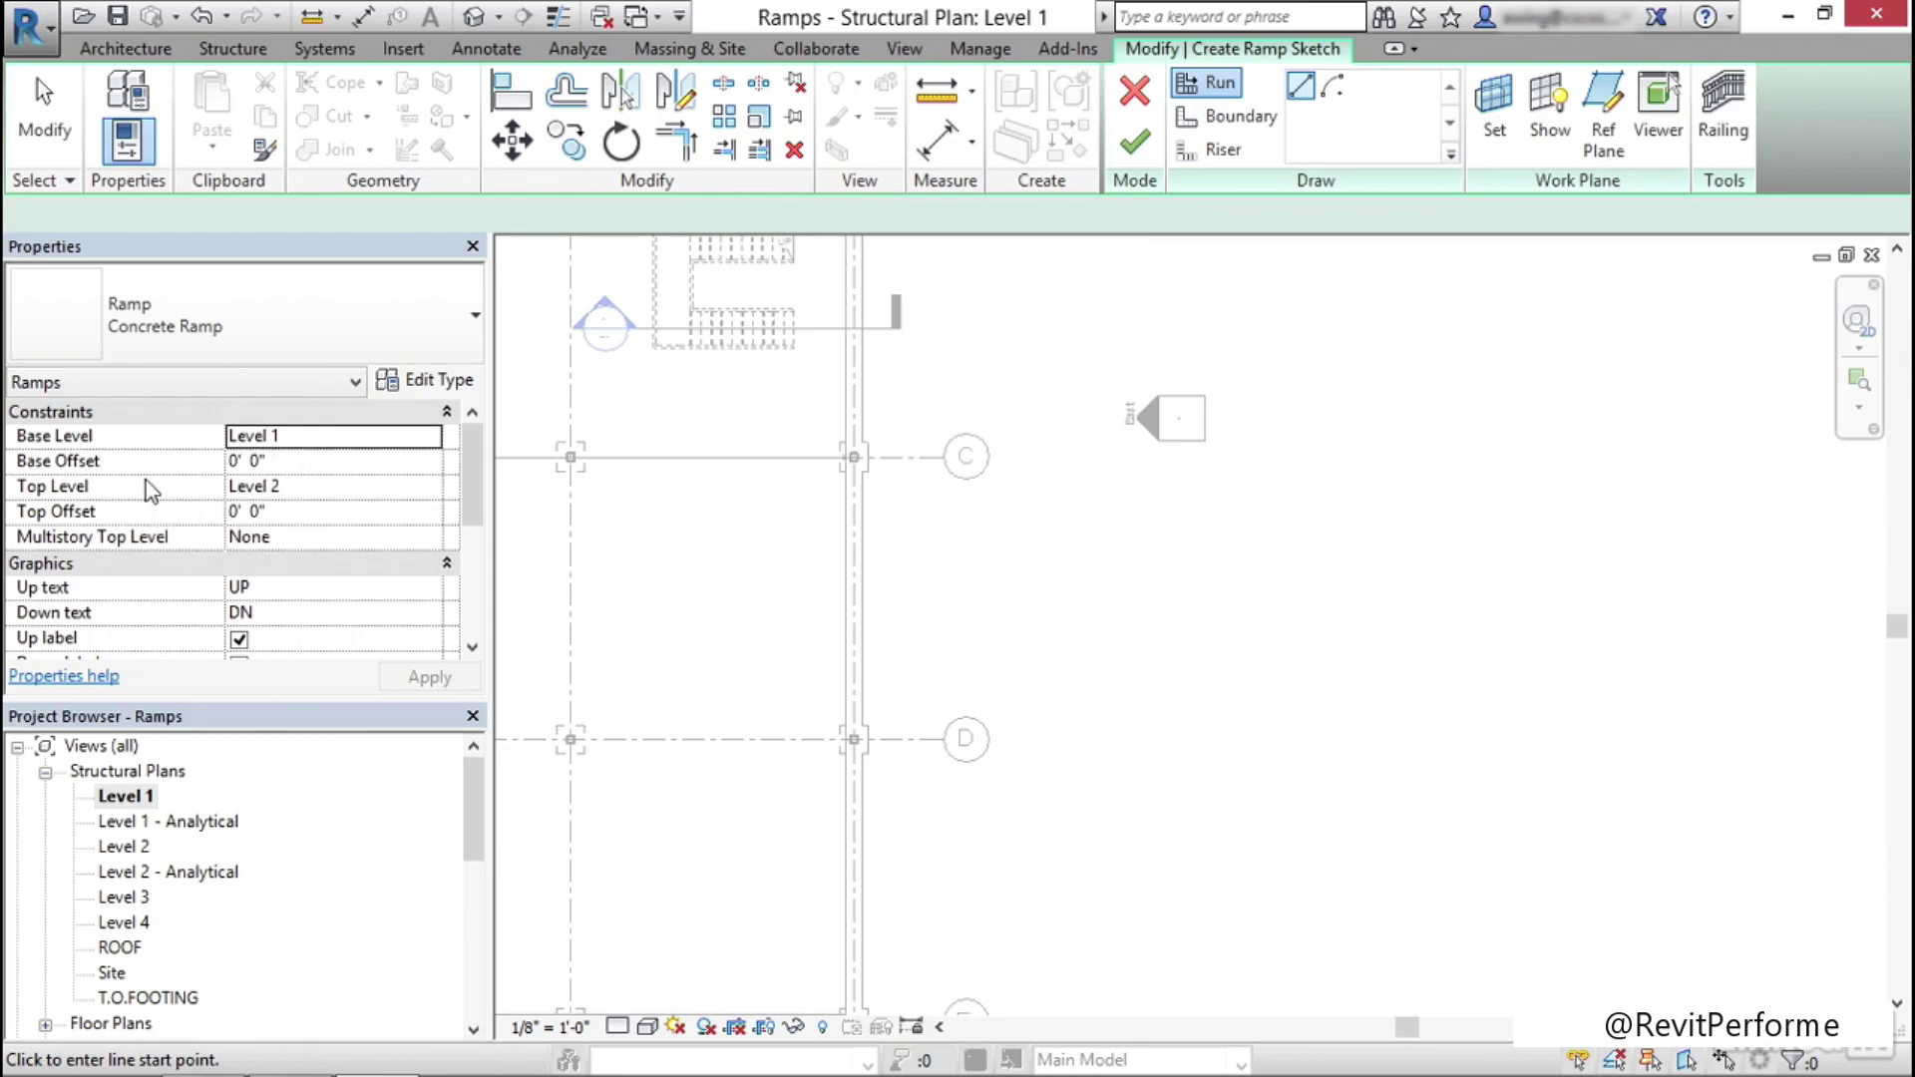
pyautogui.click(334, 492)
pyautogui.click(430, 487)
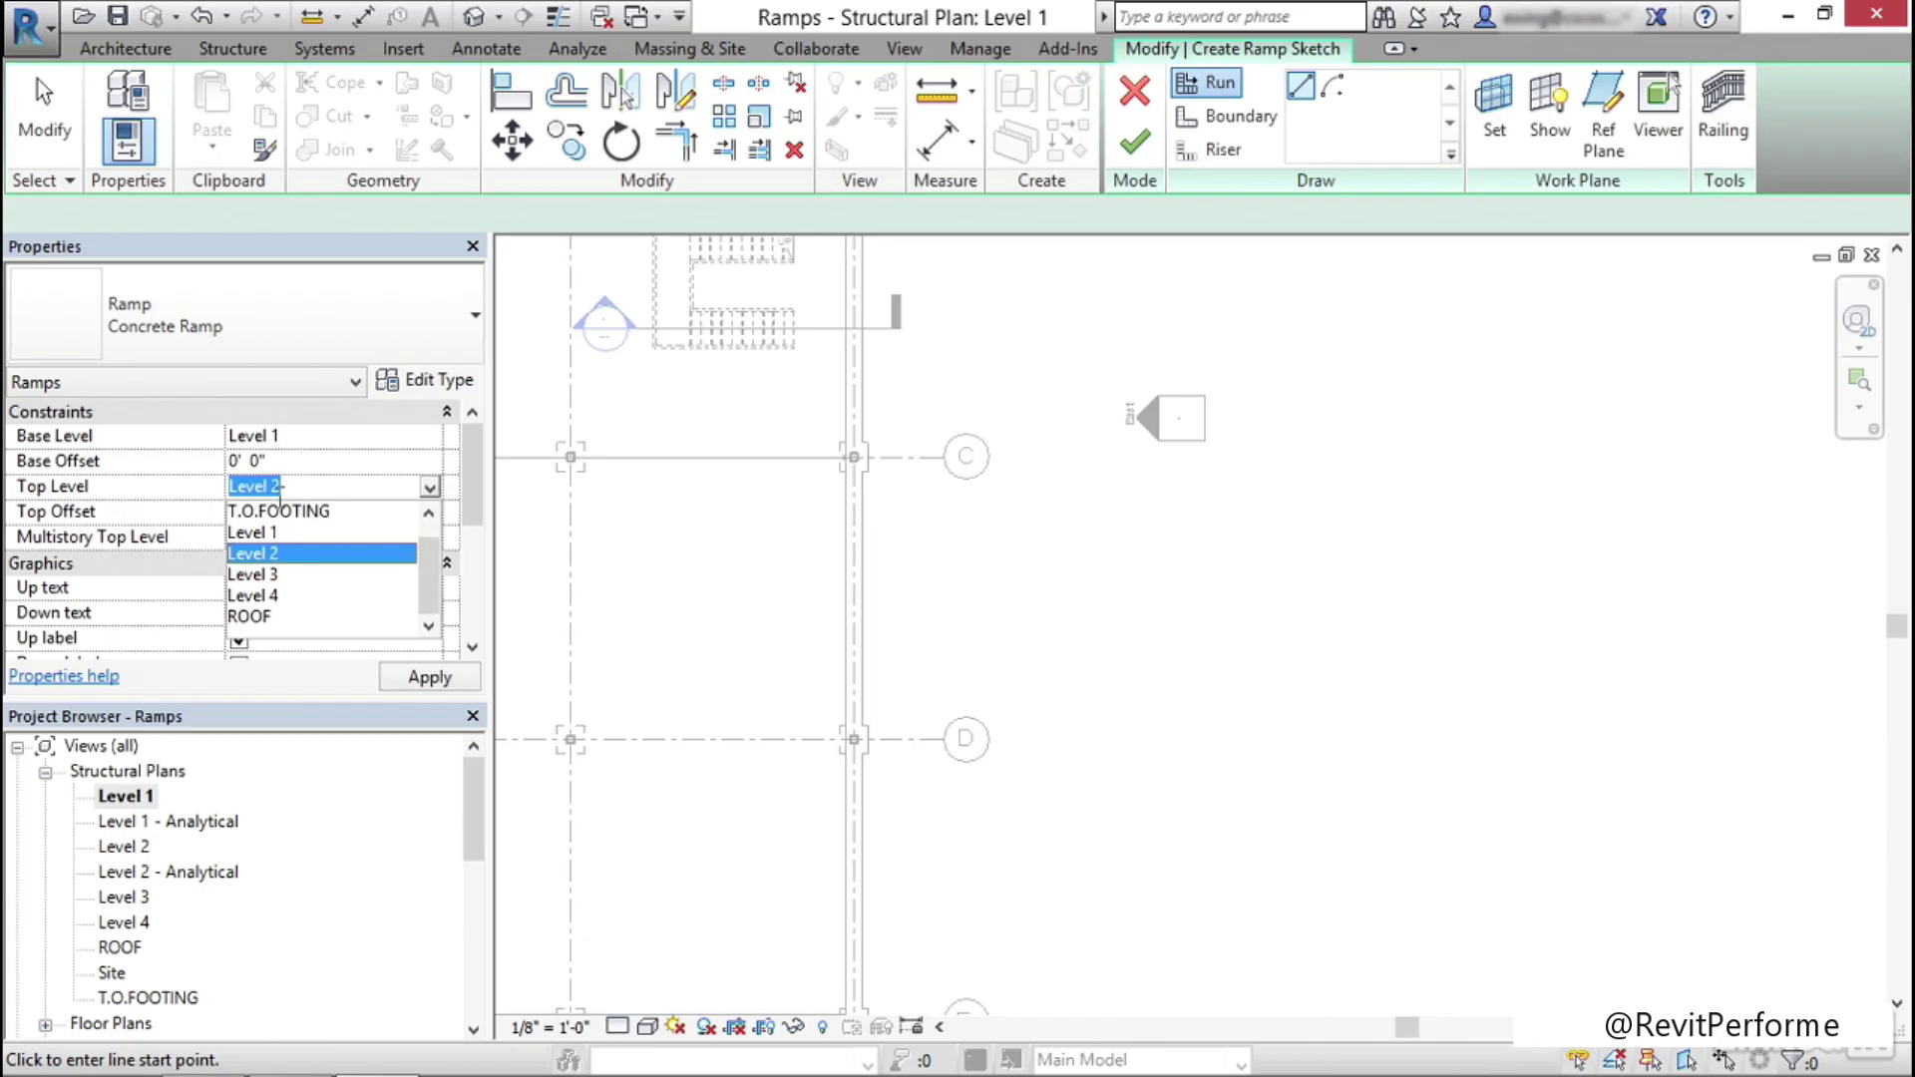
pyautogui.click(255, 532)
pyautogui.click(310, 462)
pyautogui.press('Return')
pyautogui.click(445, 680)
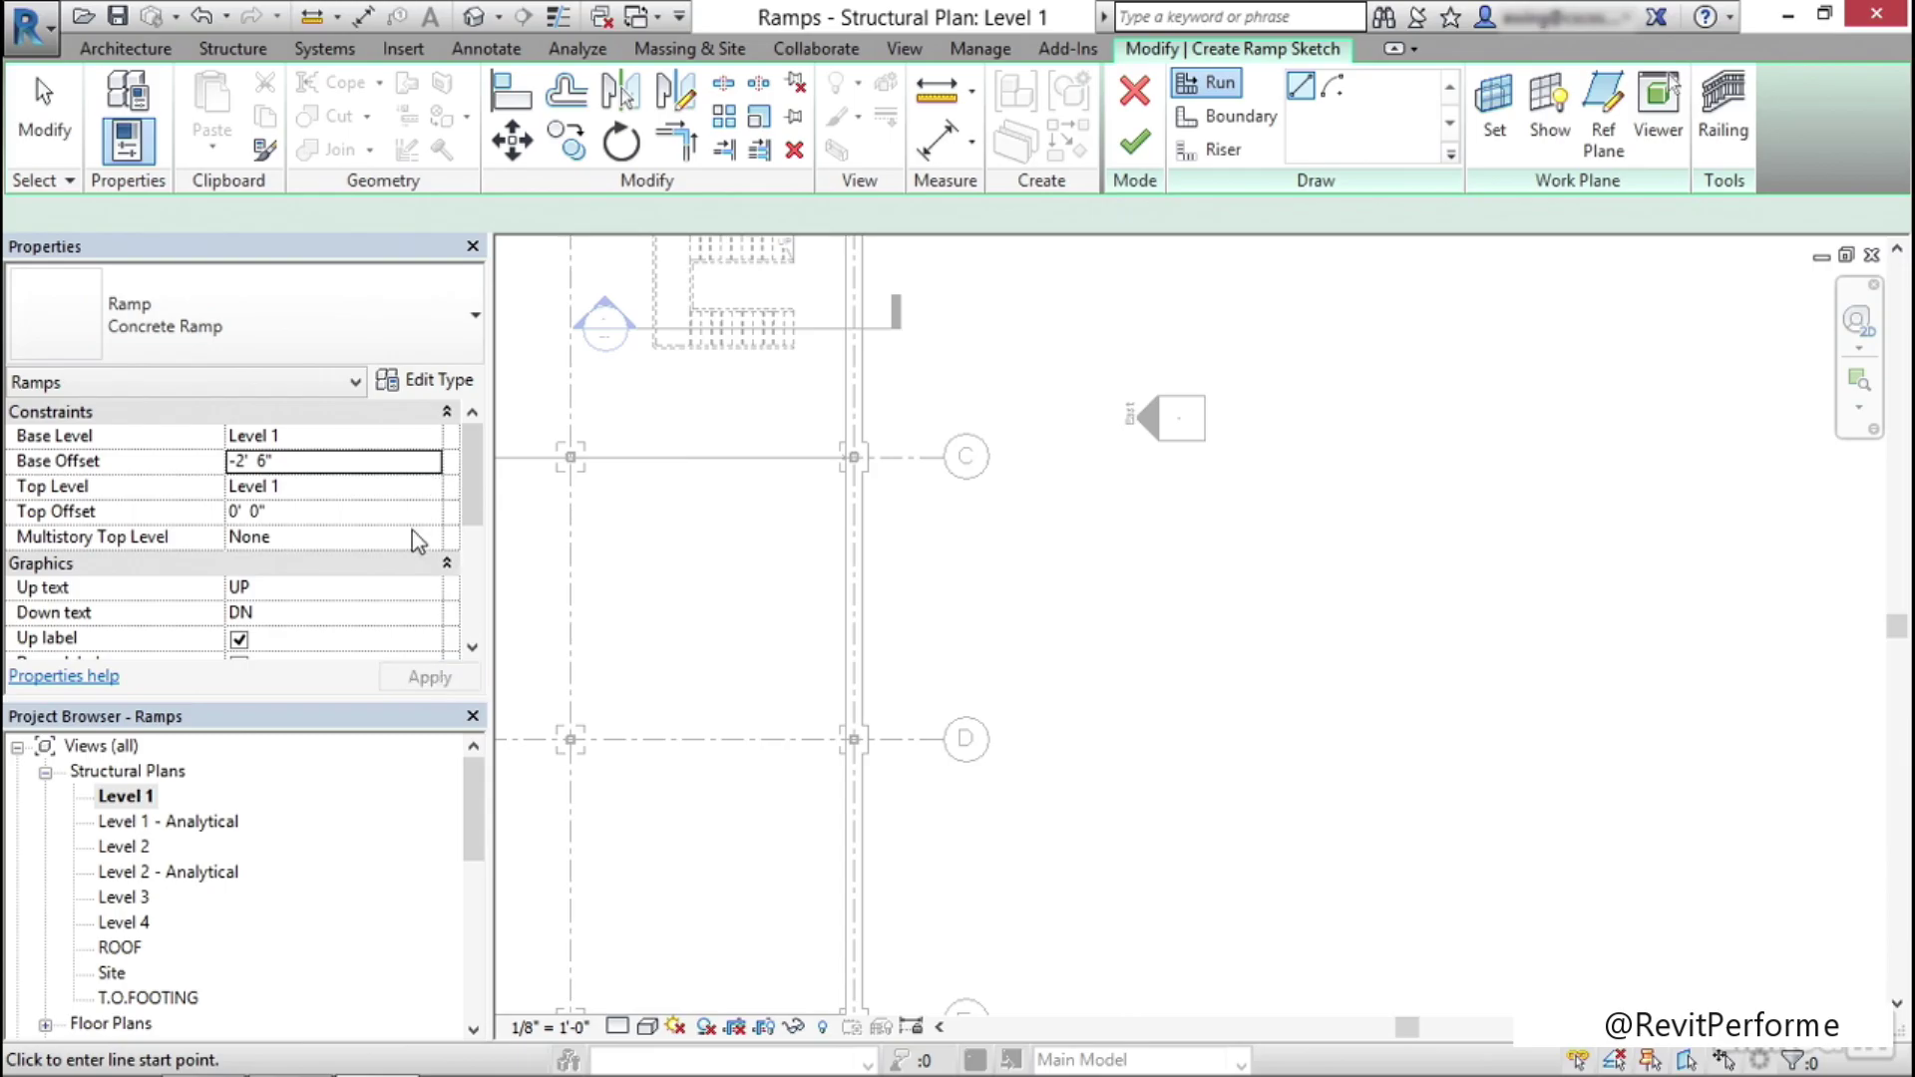
# Set the ramp's width to 6'
pyautogui.moveTo(473, 453); pyautogui.dragTo(466, 509)
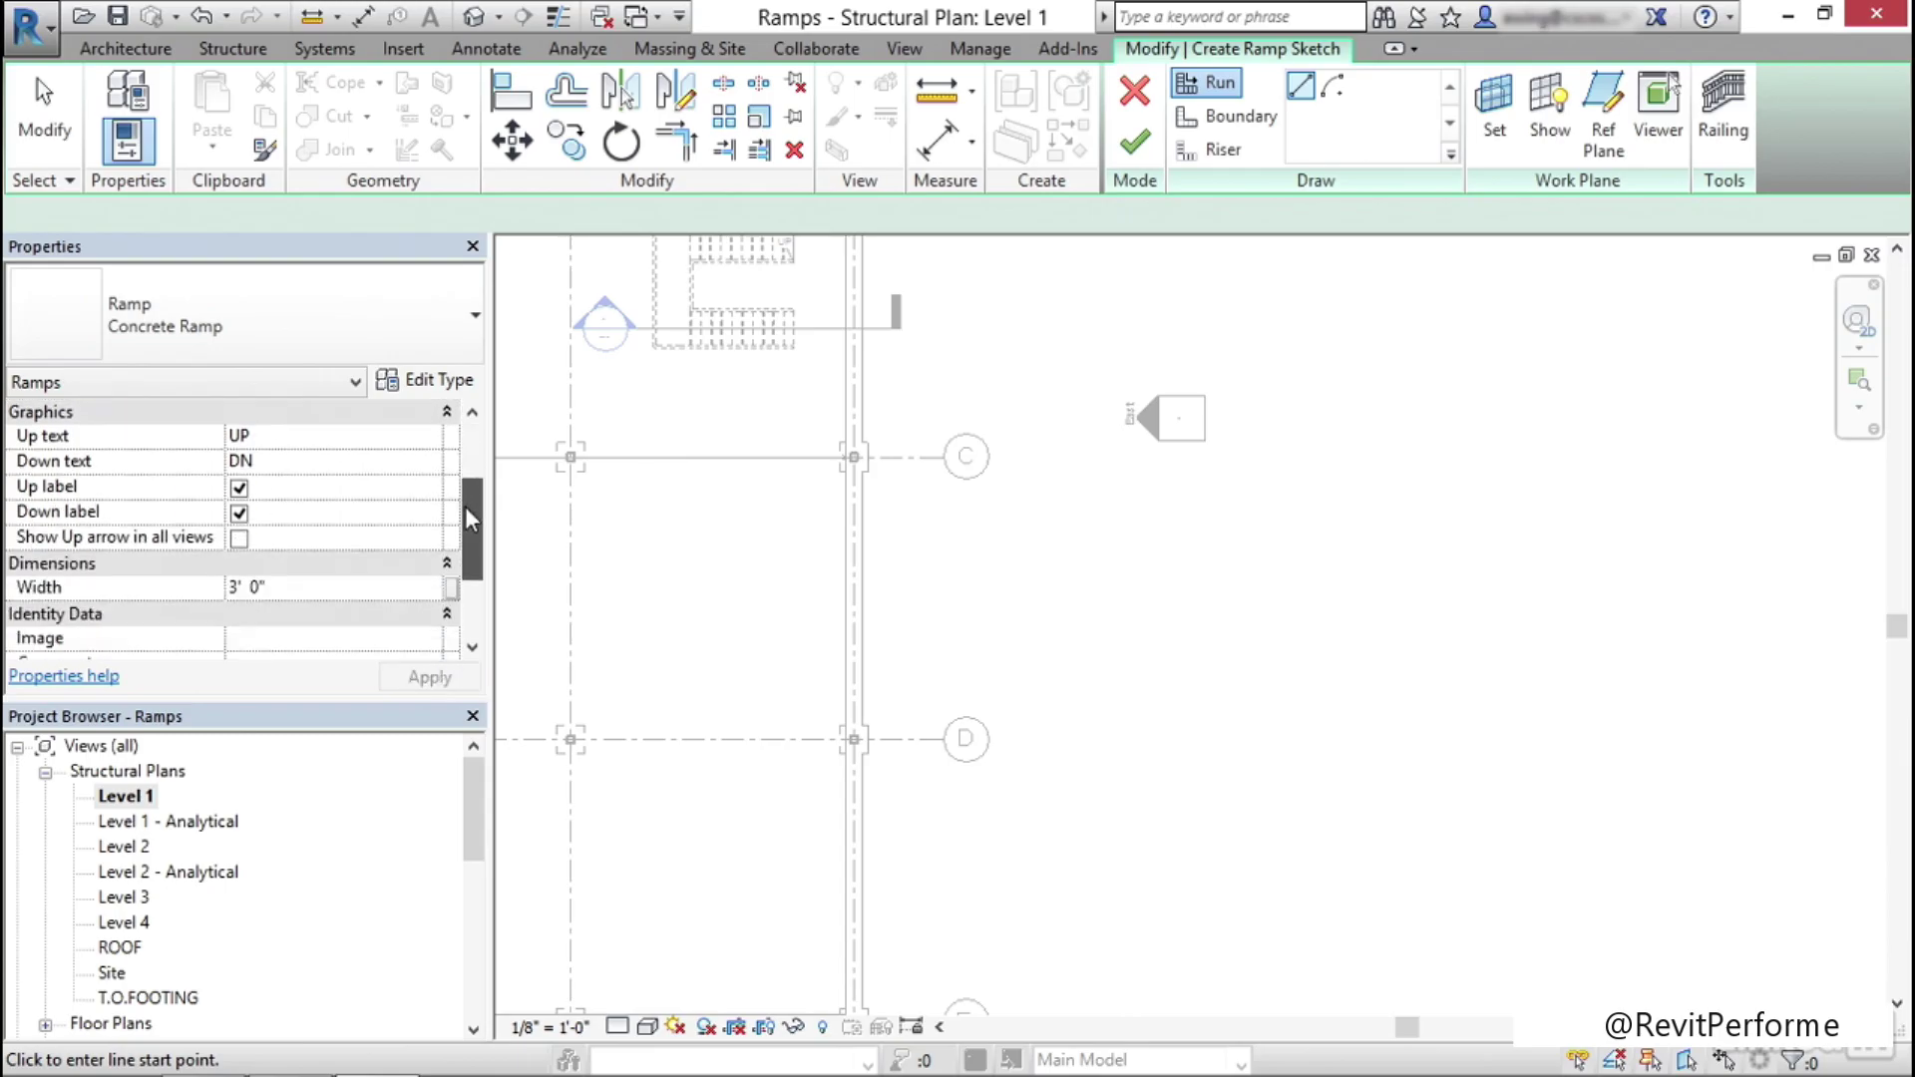
pyautogui.click(319, 587)
pyautogui.write('6')
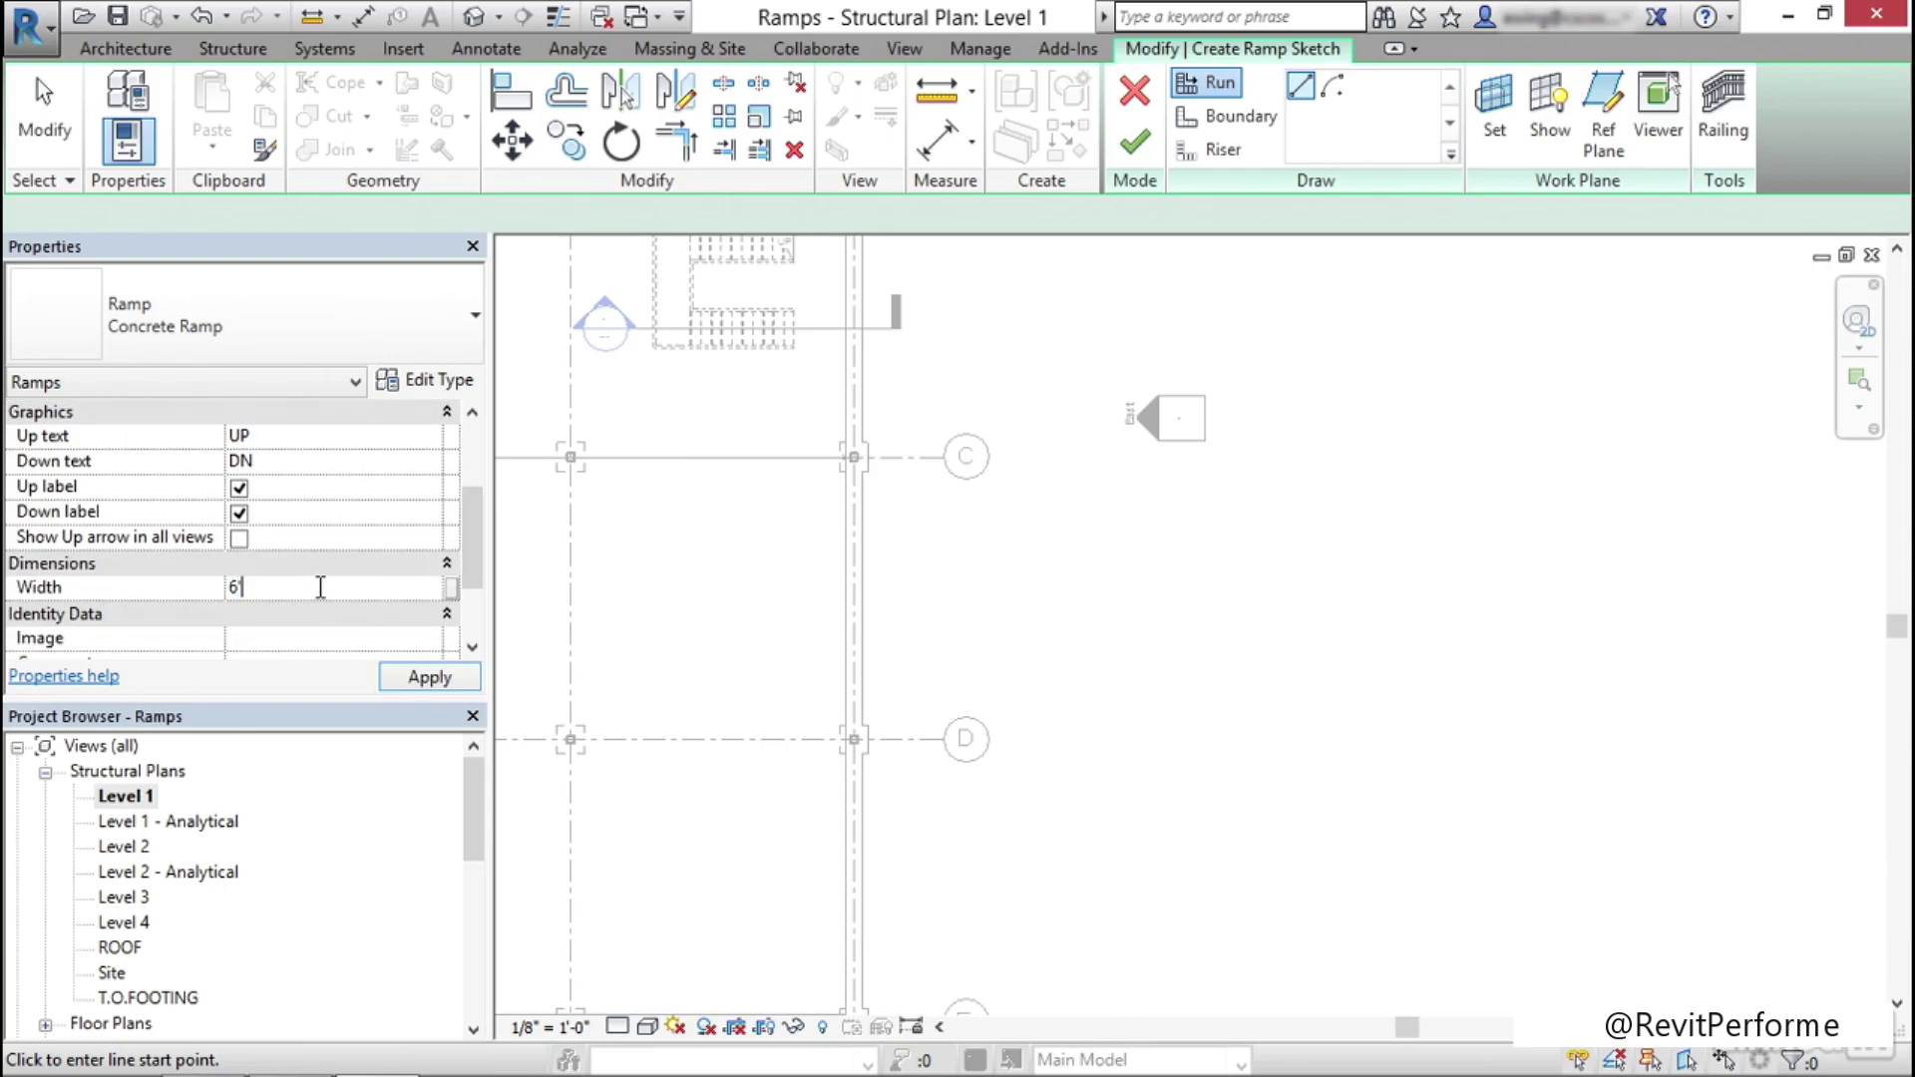
pyautogui.click(429, 677)
# Sketch a straight 15' ramp run perpendicular to the exterior wall, heading outward from between grids C and D
pyautogui.moveTo(1120, 556); pyautogui.dragTo(994, 579, button='middle')
pyautogui.scroll(1, 958, 558)
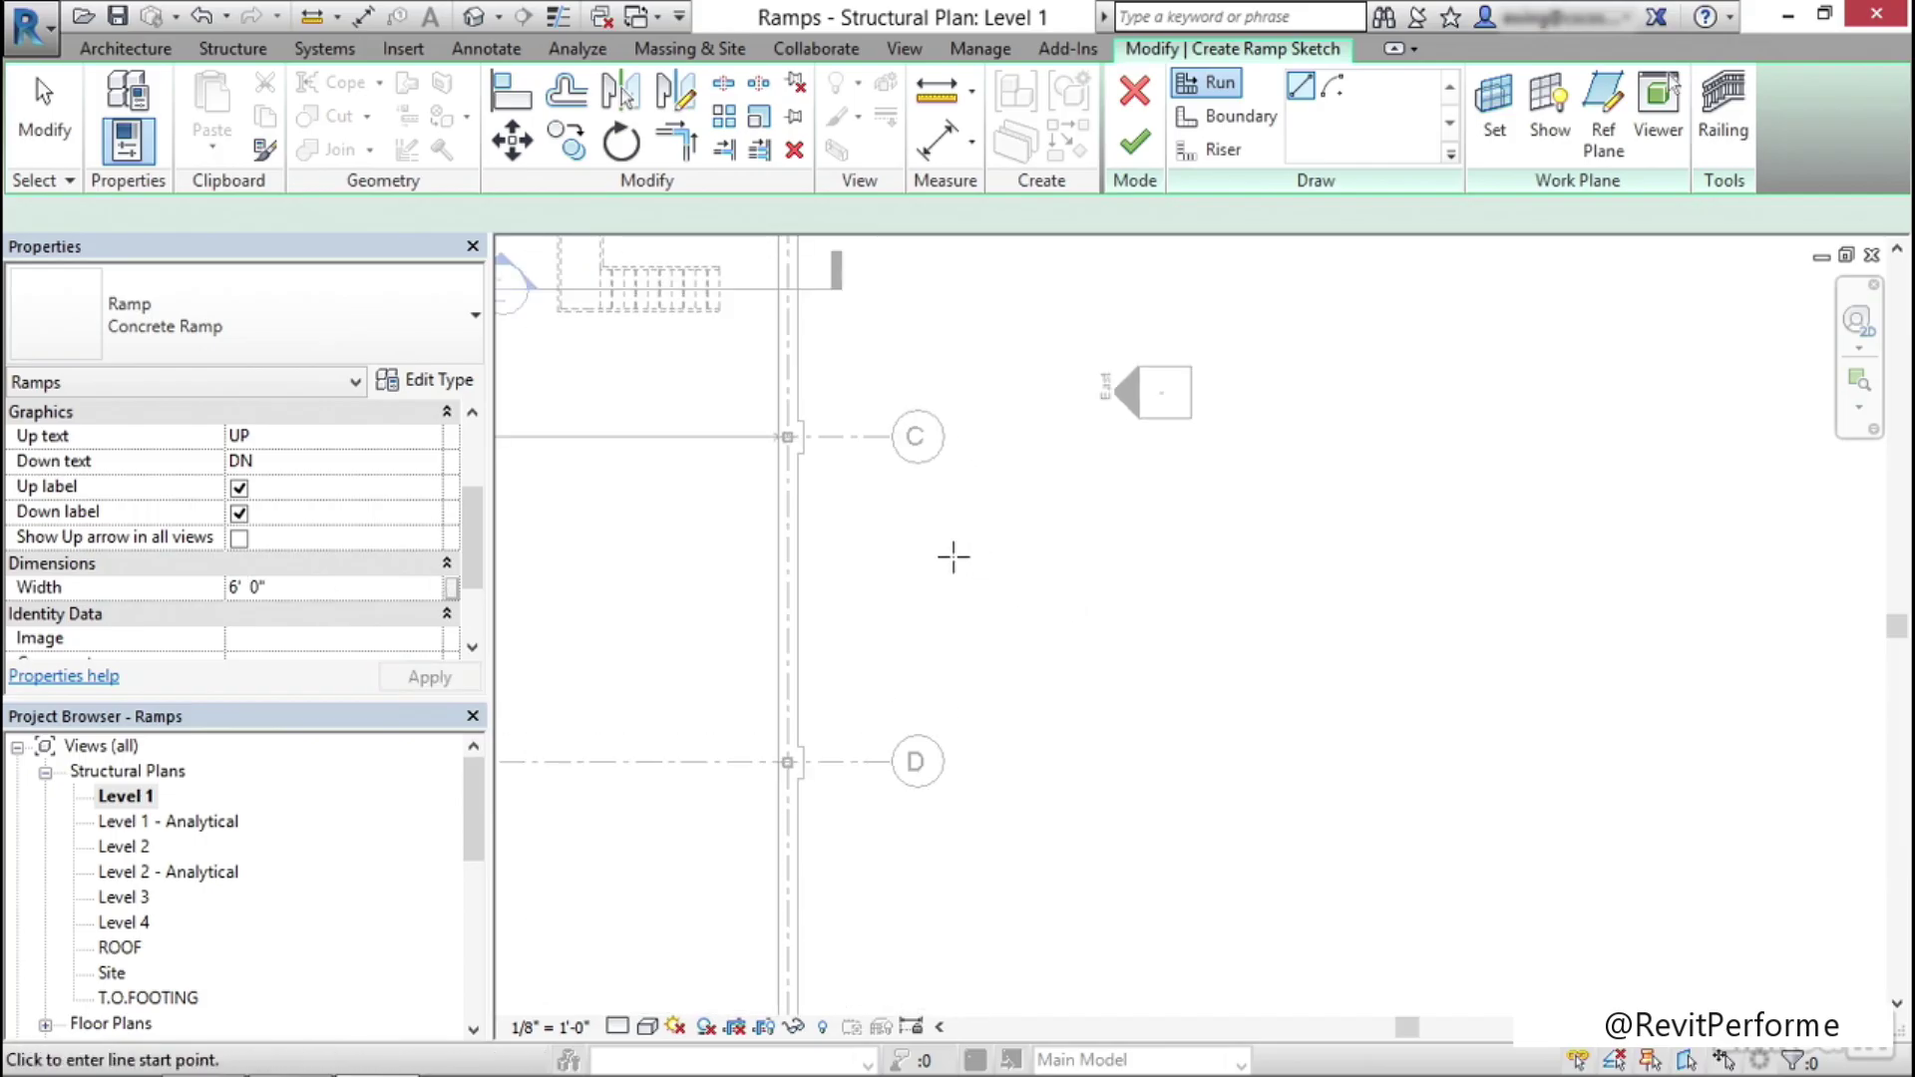
pyautogui.scroll(2, 804, 578)
pyautogui.click(800, 571)
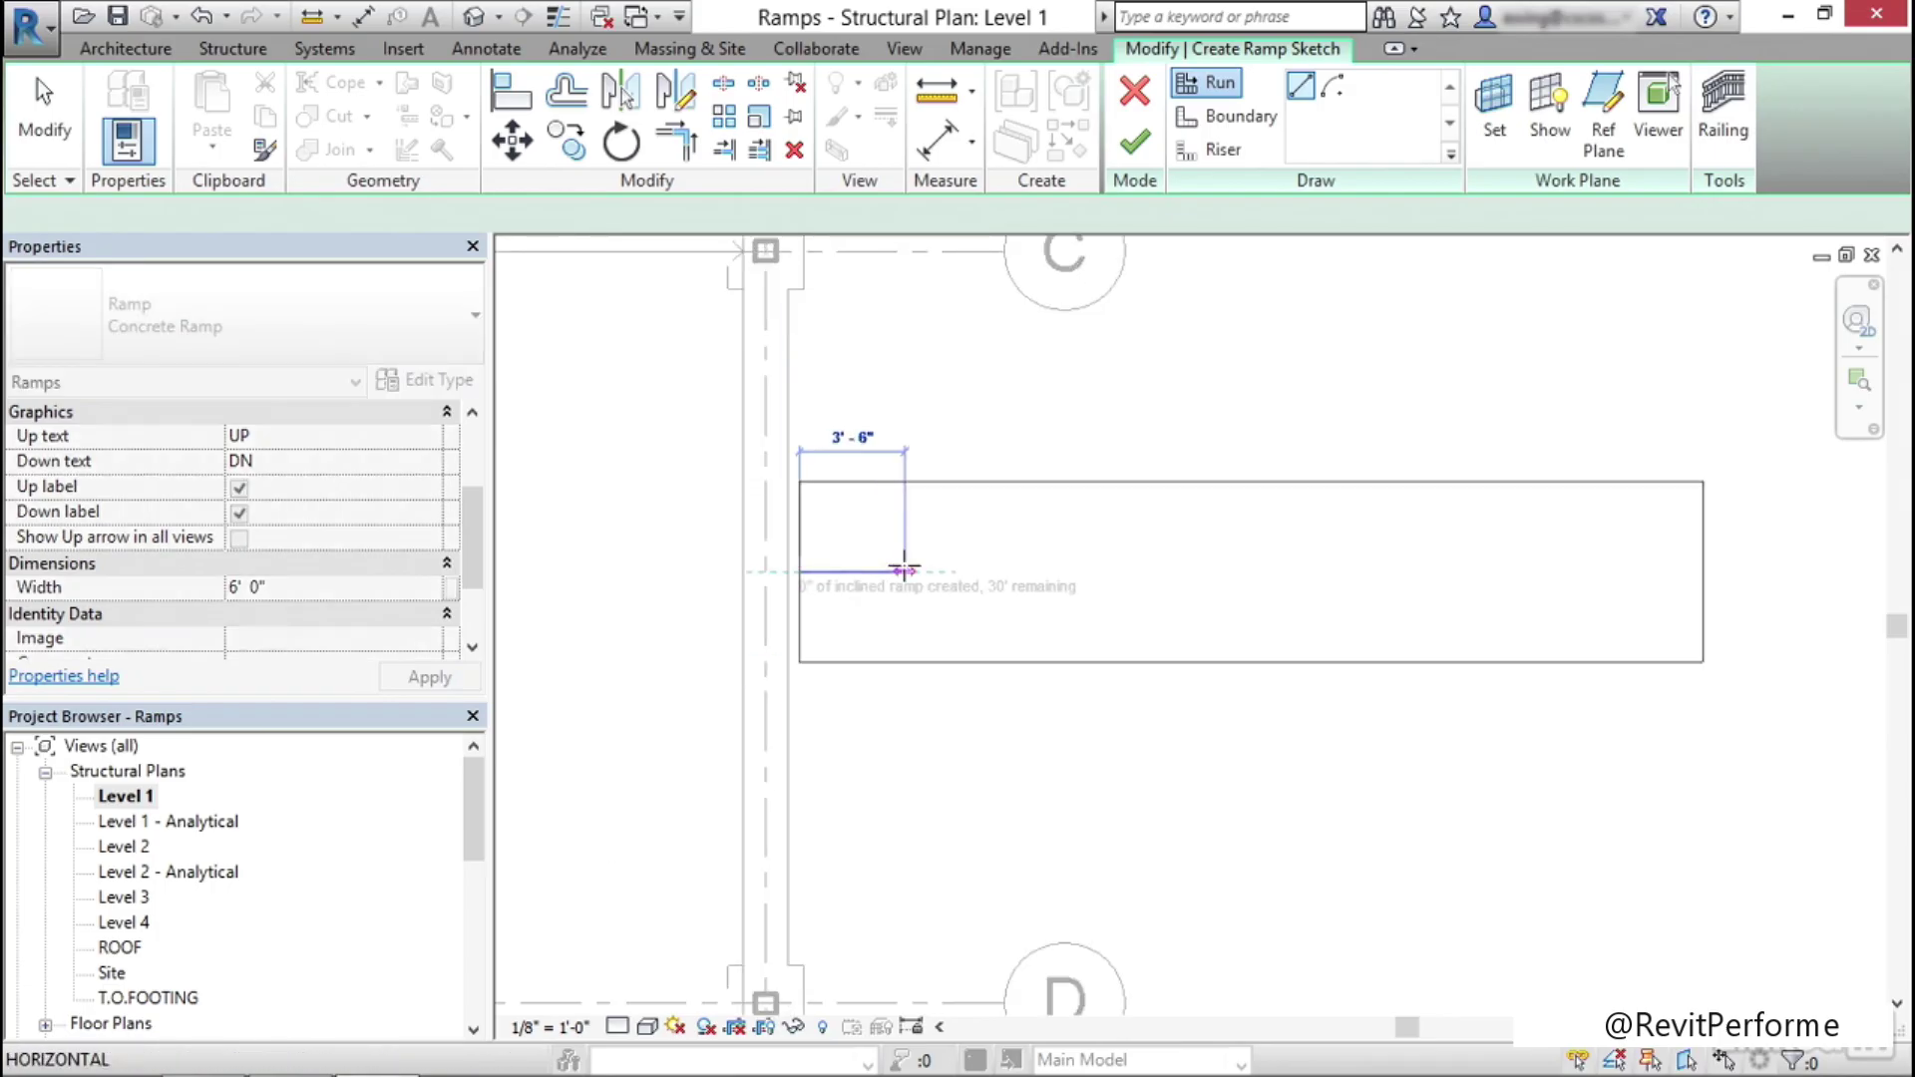
pyautogui.scroll(-1, 904, 570)
pyautogui.scroll(-1, 1155, 571)
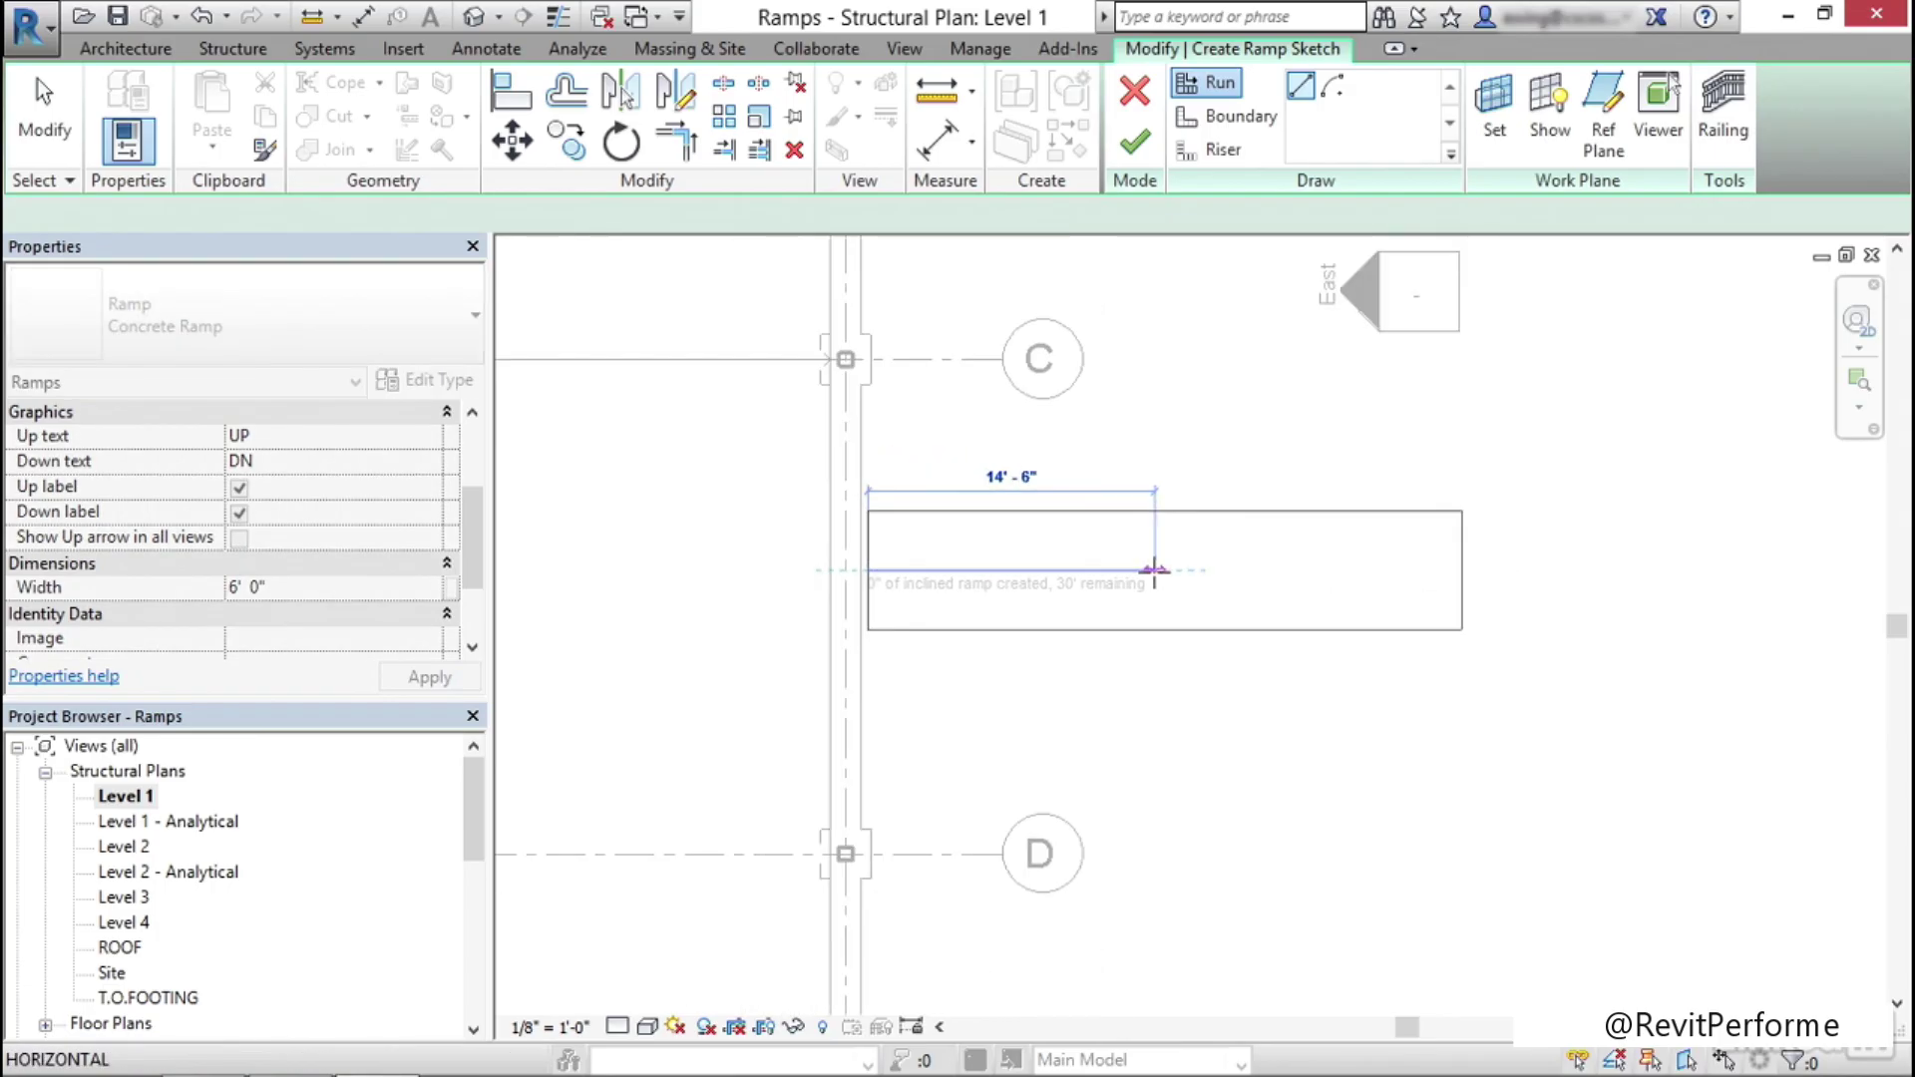
pyautogui.scroll(1, 1155, 571)
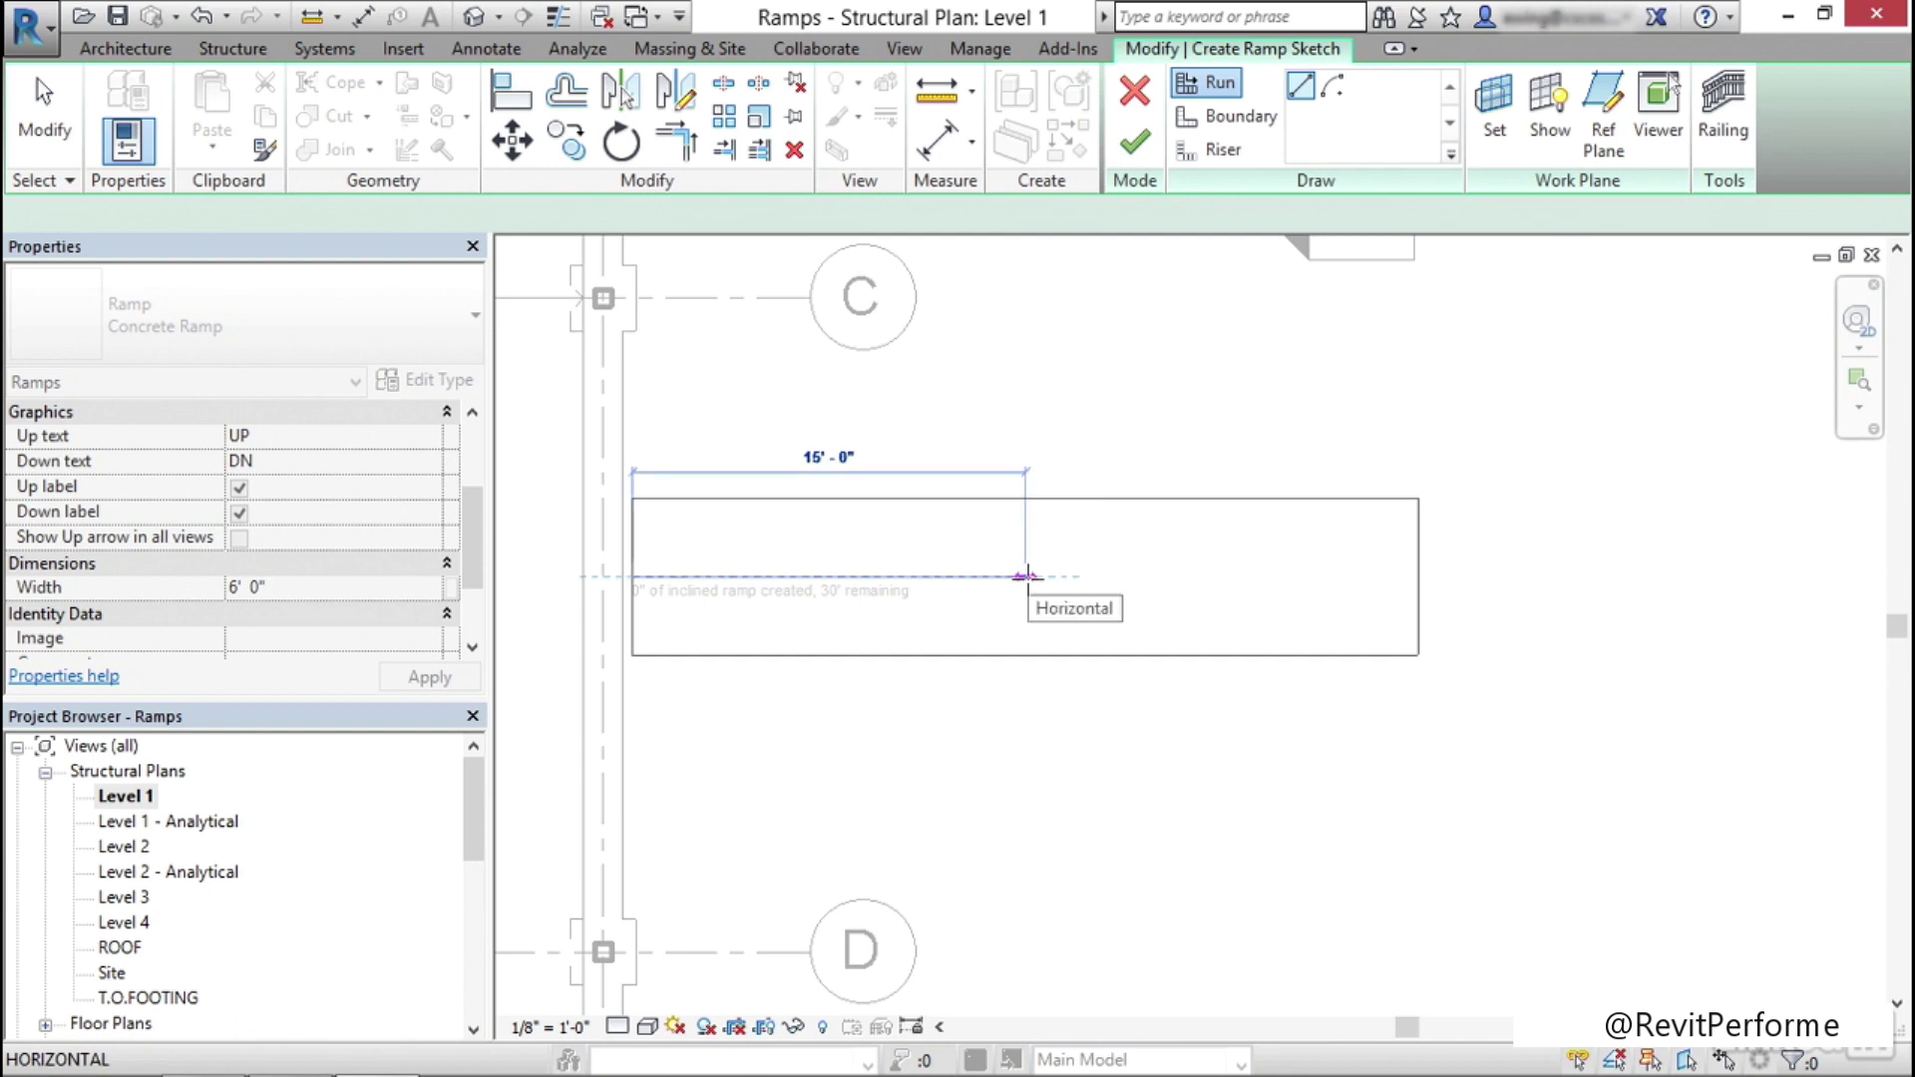
pyautogui.click(1026, 576)
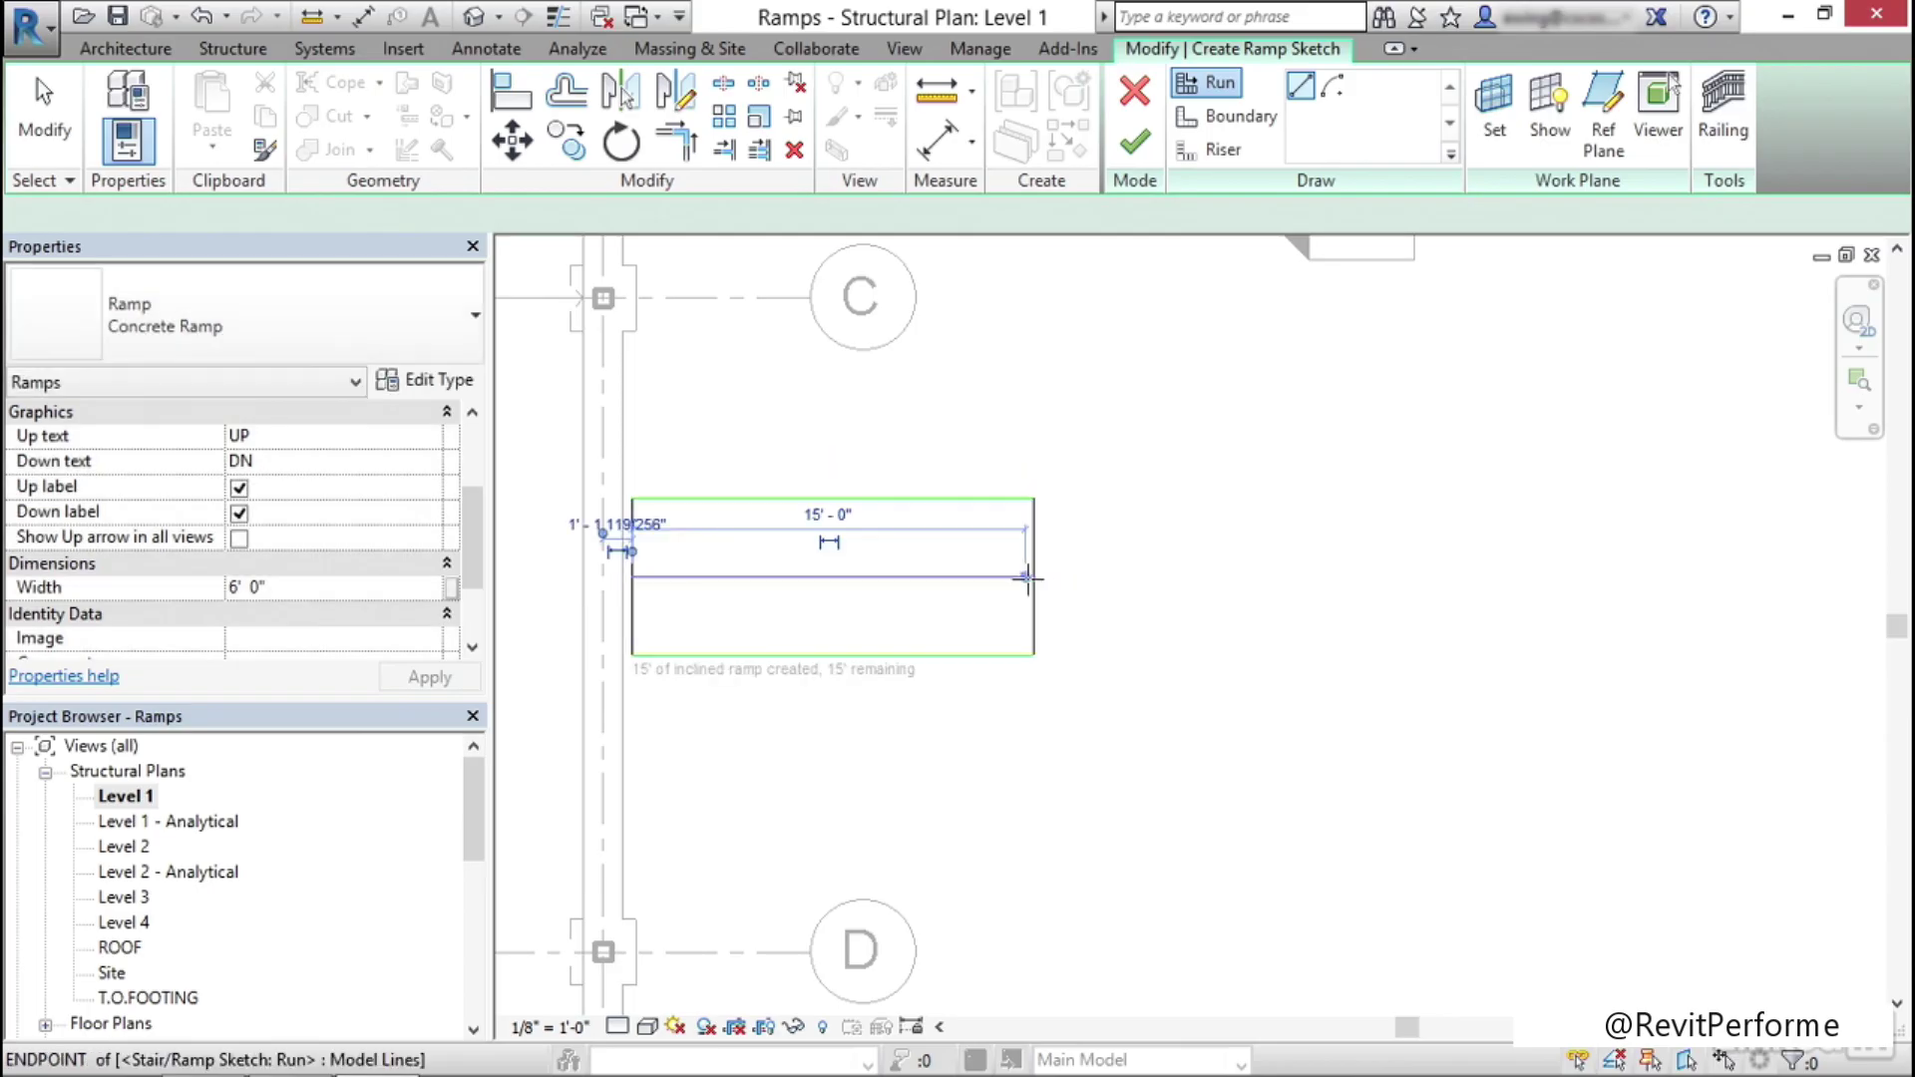
# Sketch the remaining 15' run at a right angle past the first run's end, starting in line with its grid D-side edge, and finish the ramp
pyautogui.moveTo(1038, 741); pyautogui.dragTo(1065, 599, button='middle')
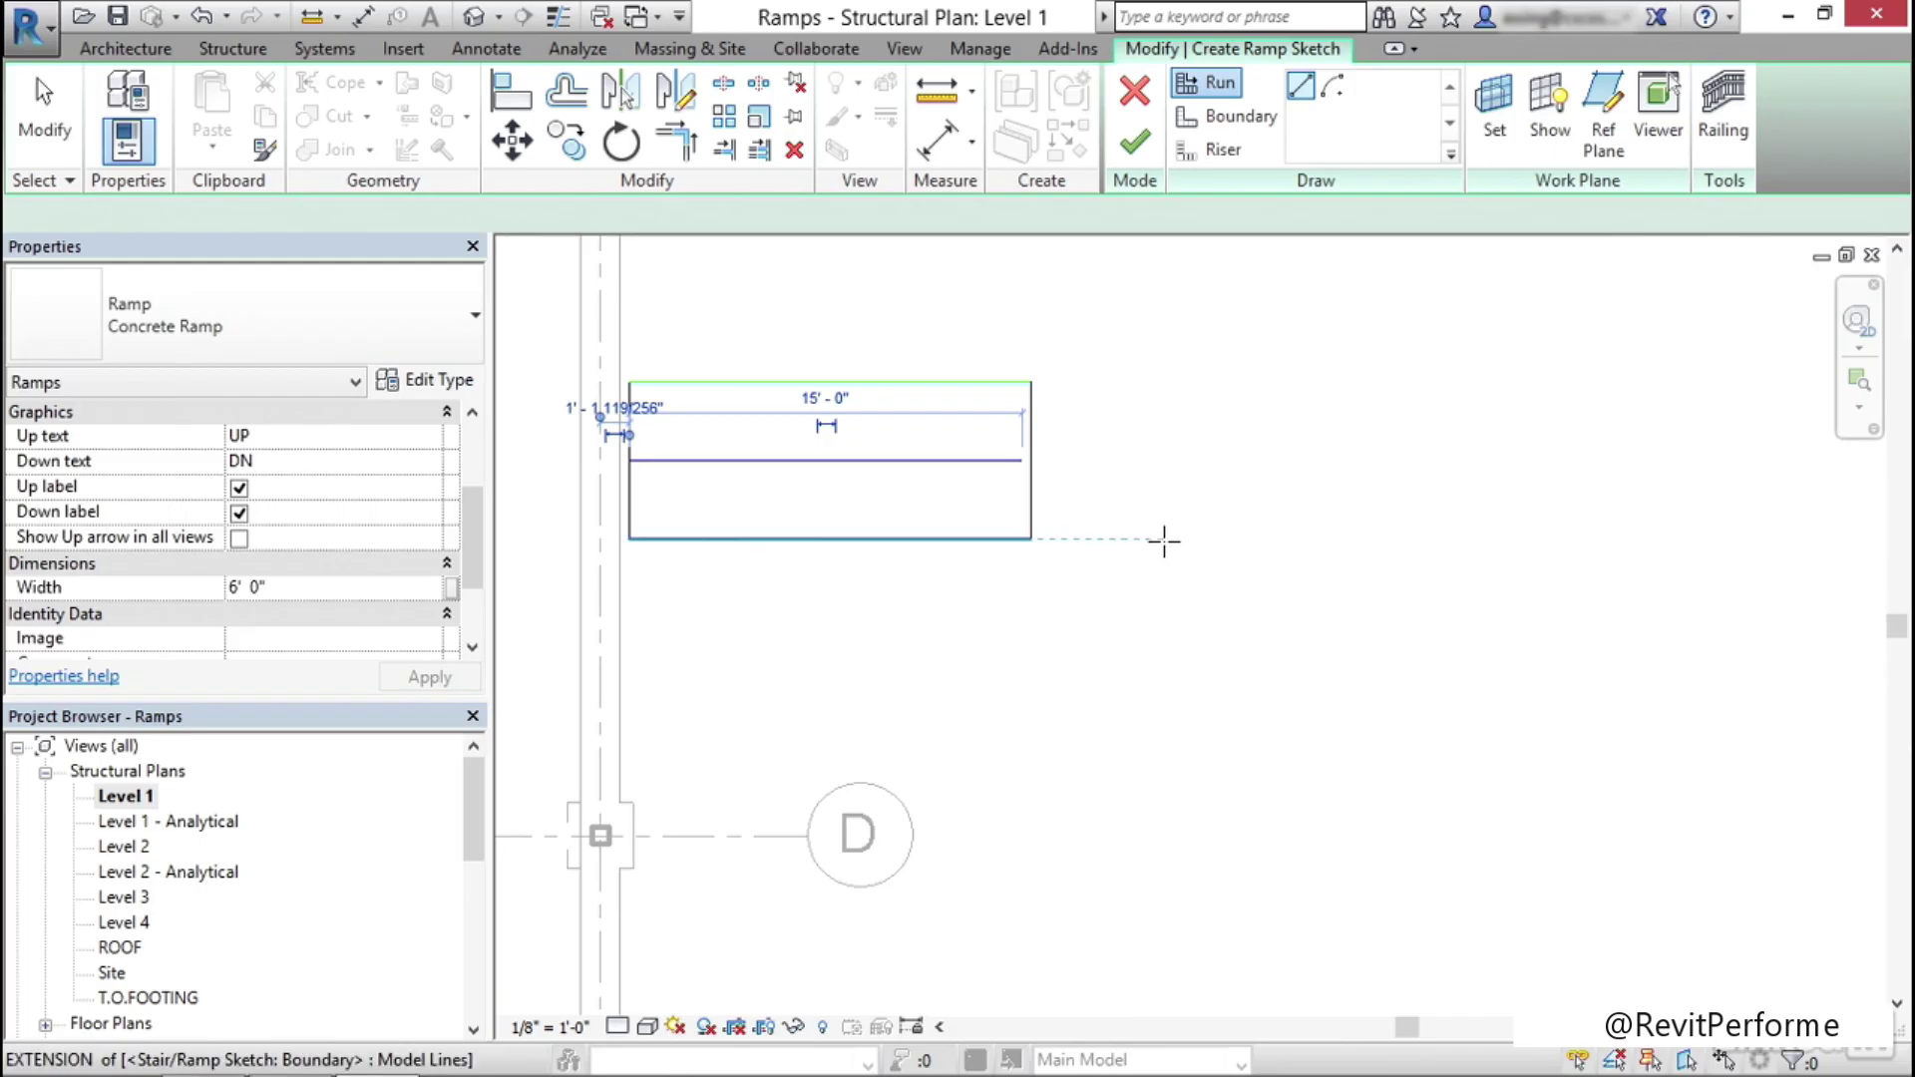
pyautogui.click(1215, 538)
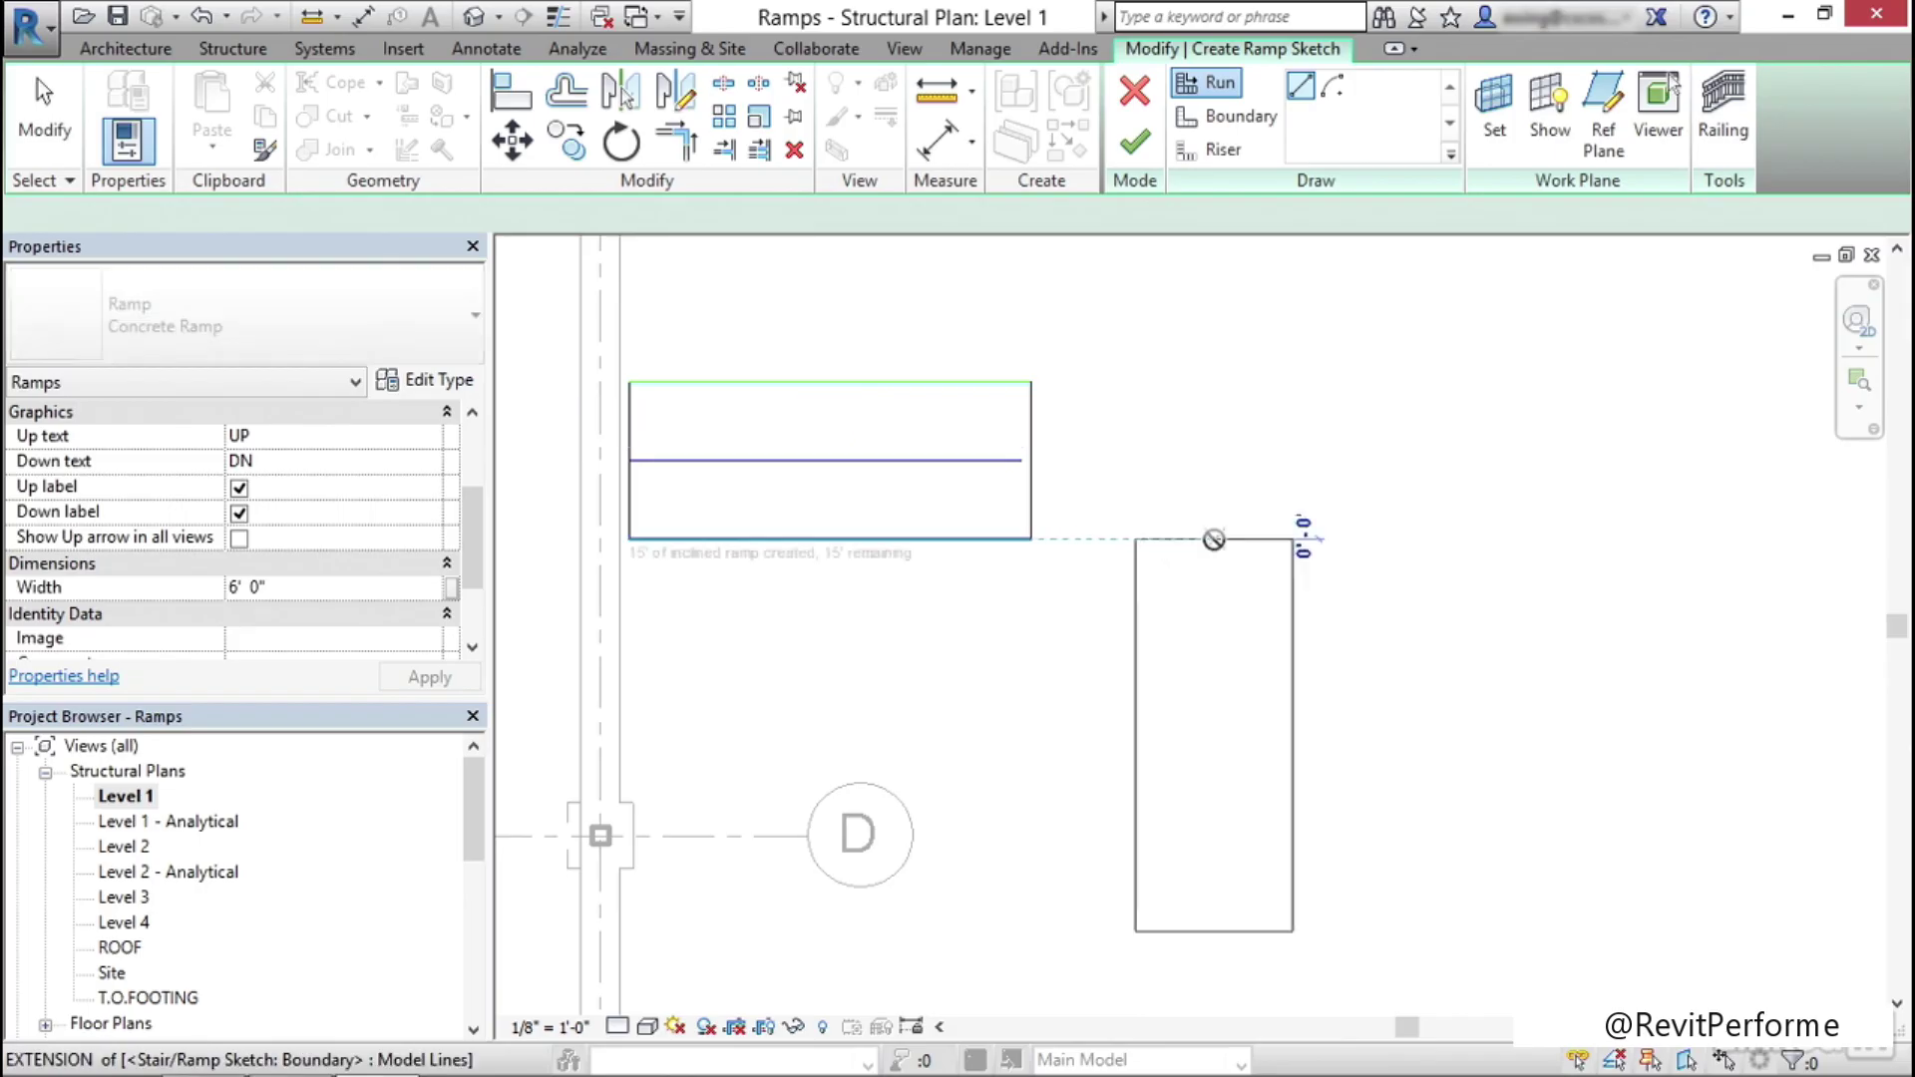
pyautogui.scroll(-2, 1209, 636)
pyautogui.moveTo(1191, 696); pyautogui.dragTo(1255, 470, button='middle')
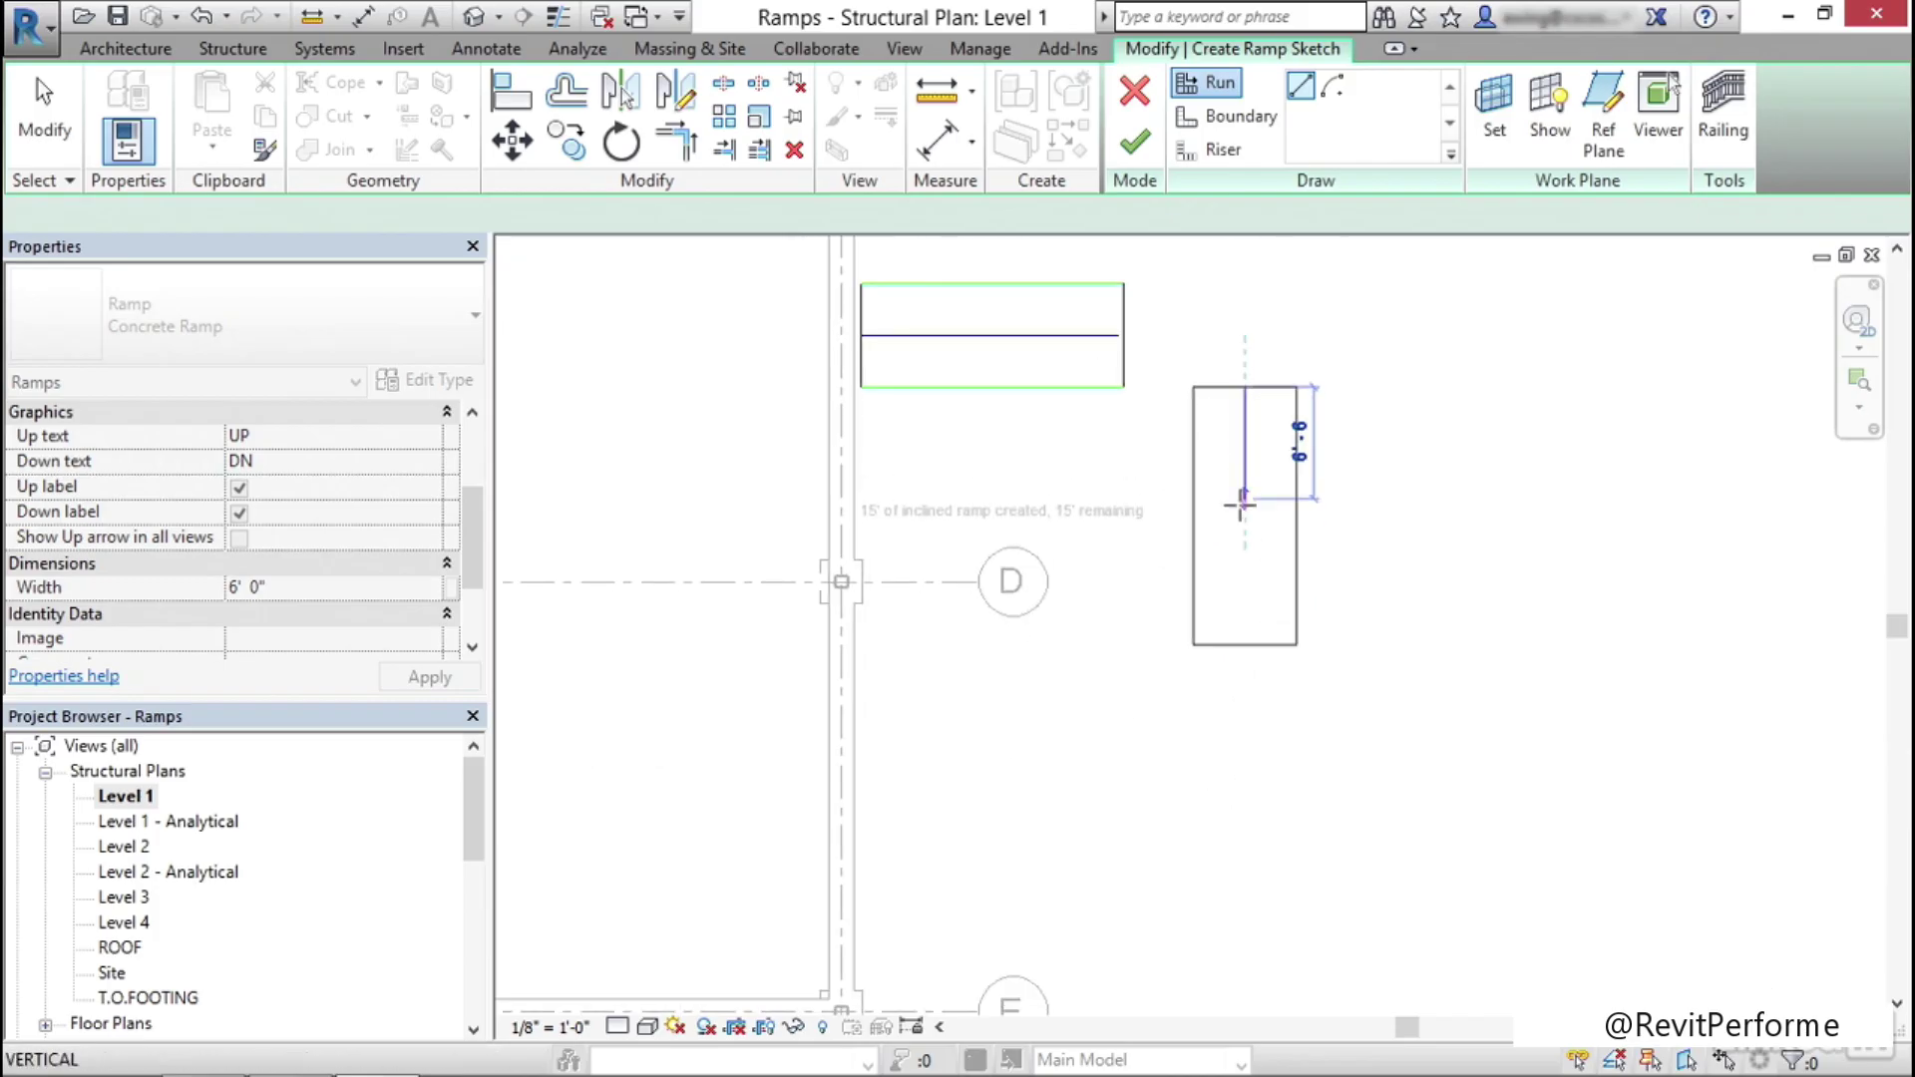
pyautogui.click(1246, 750)
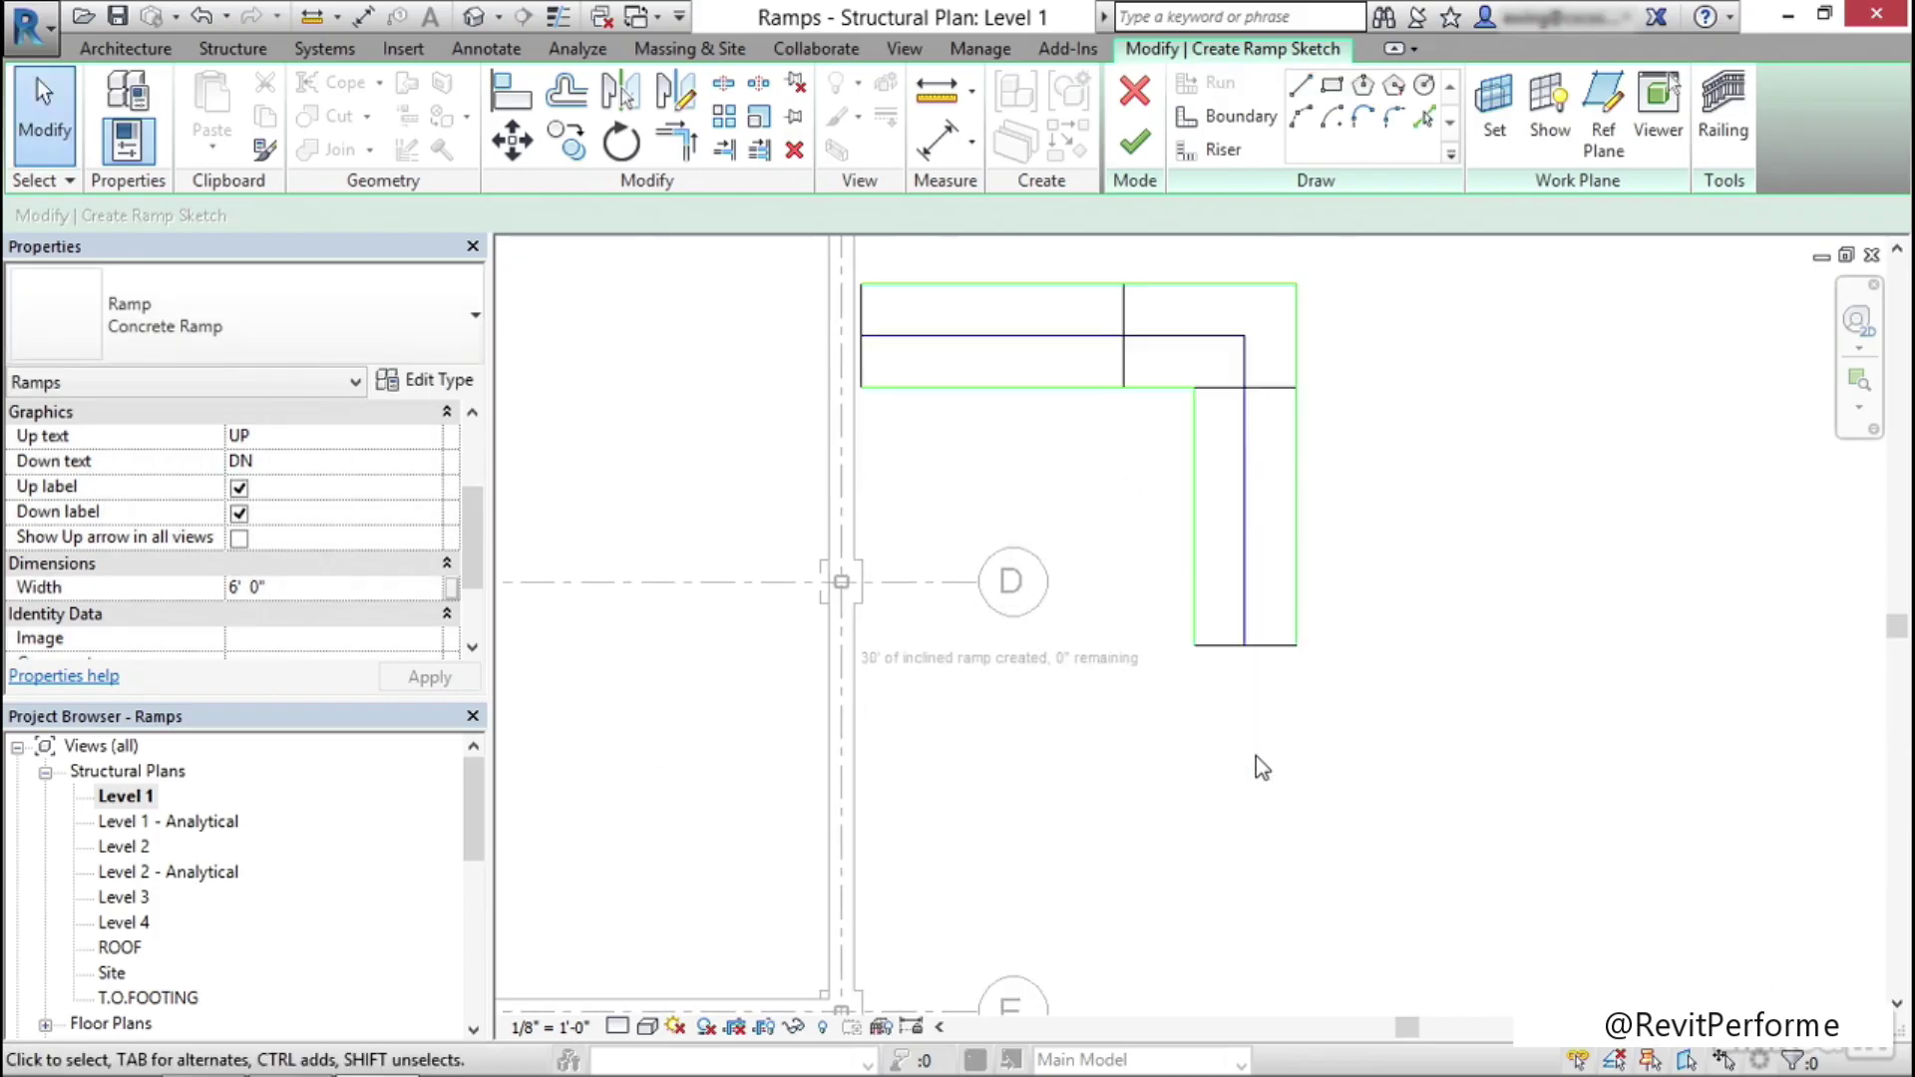
pyautogui.moveTo(1425, 379); pyautogui.dragTo(1367, 522, button='middle')
pyautogui.scroll(2, 1367, 521)
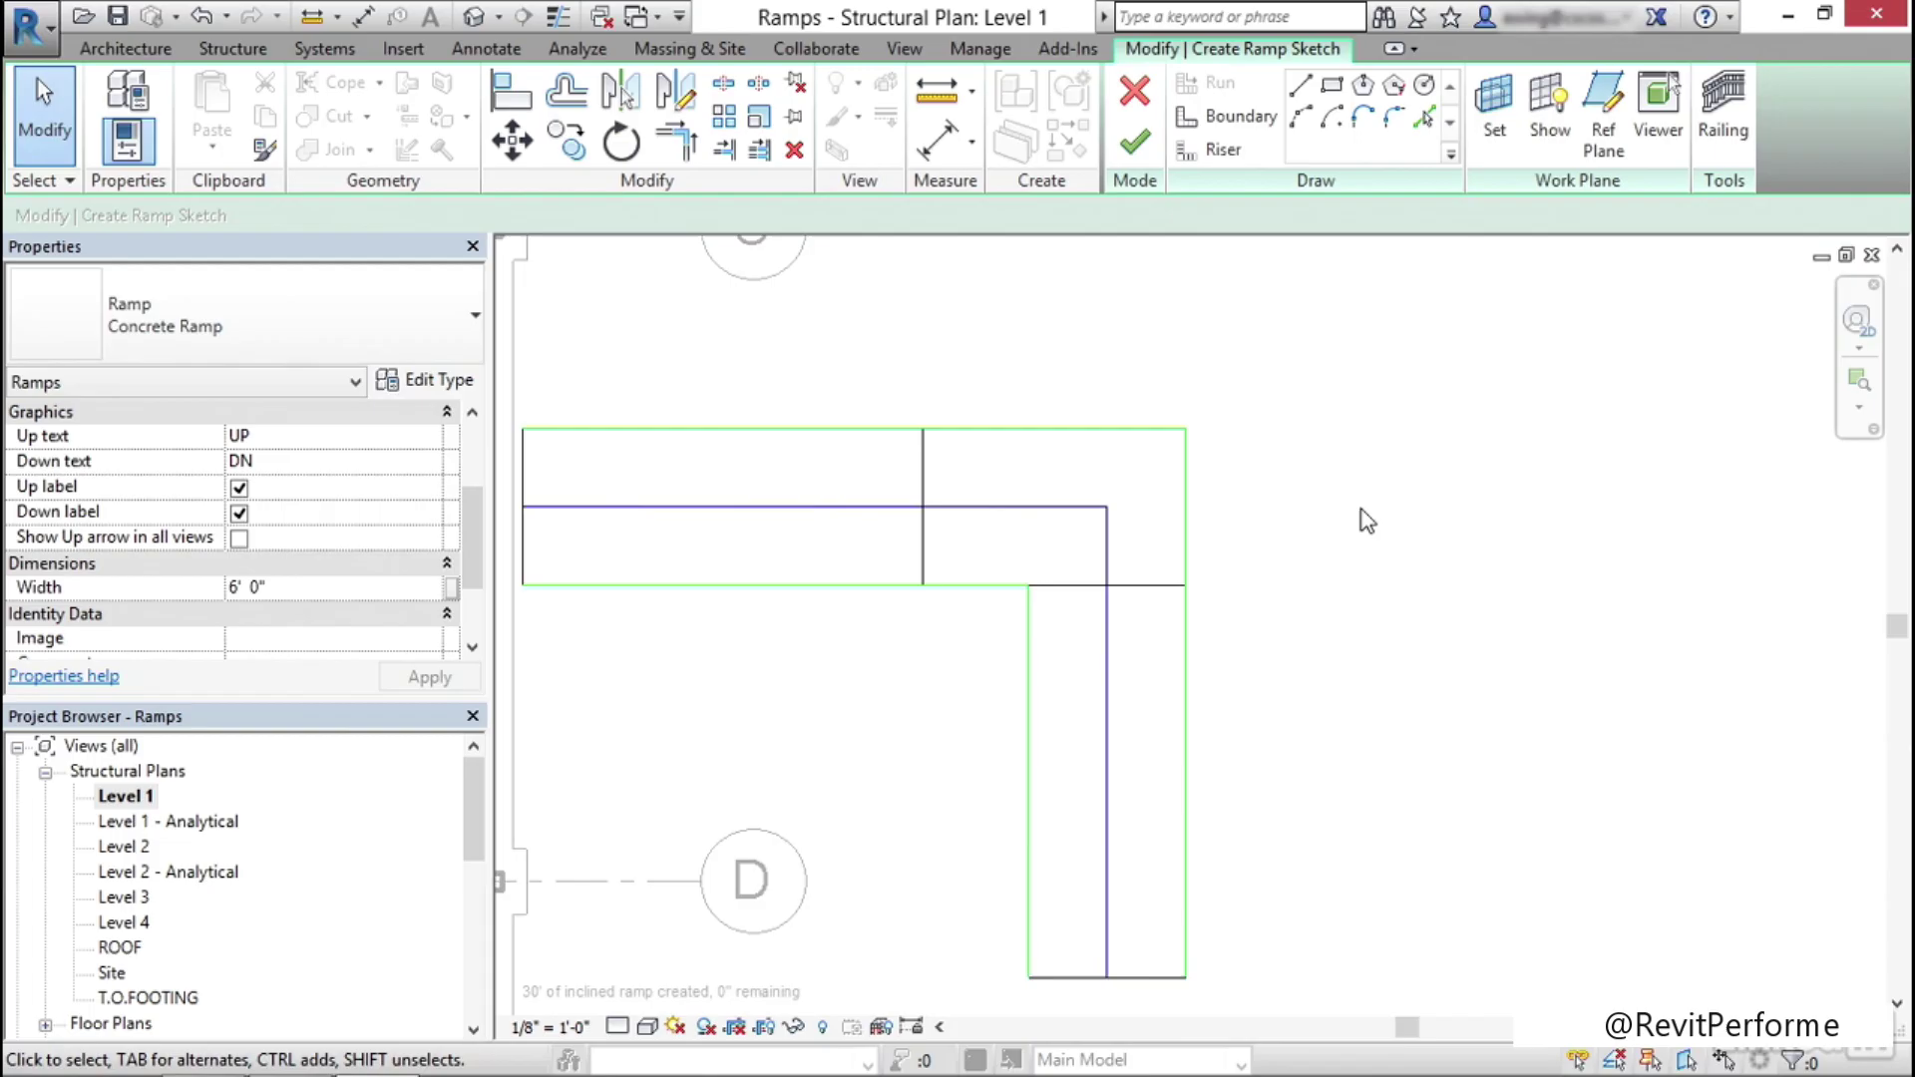
pyautogui.scroll(-3, 1366, 519)
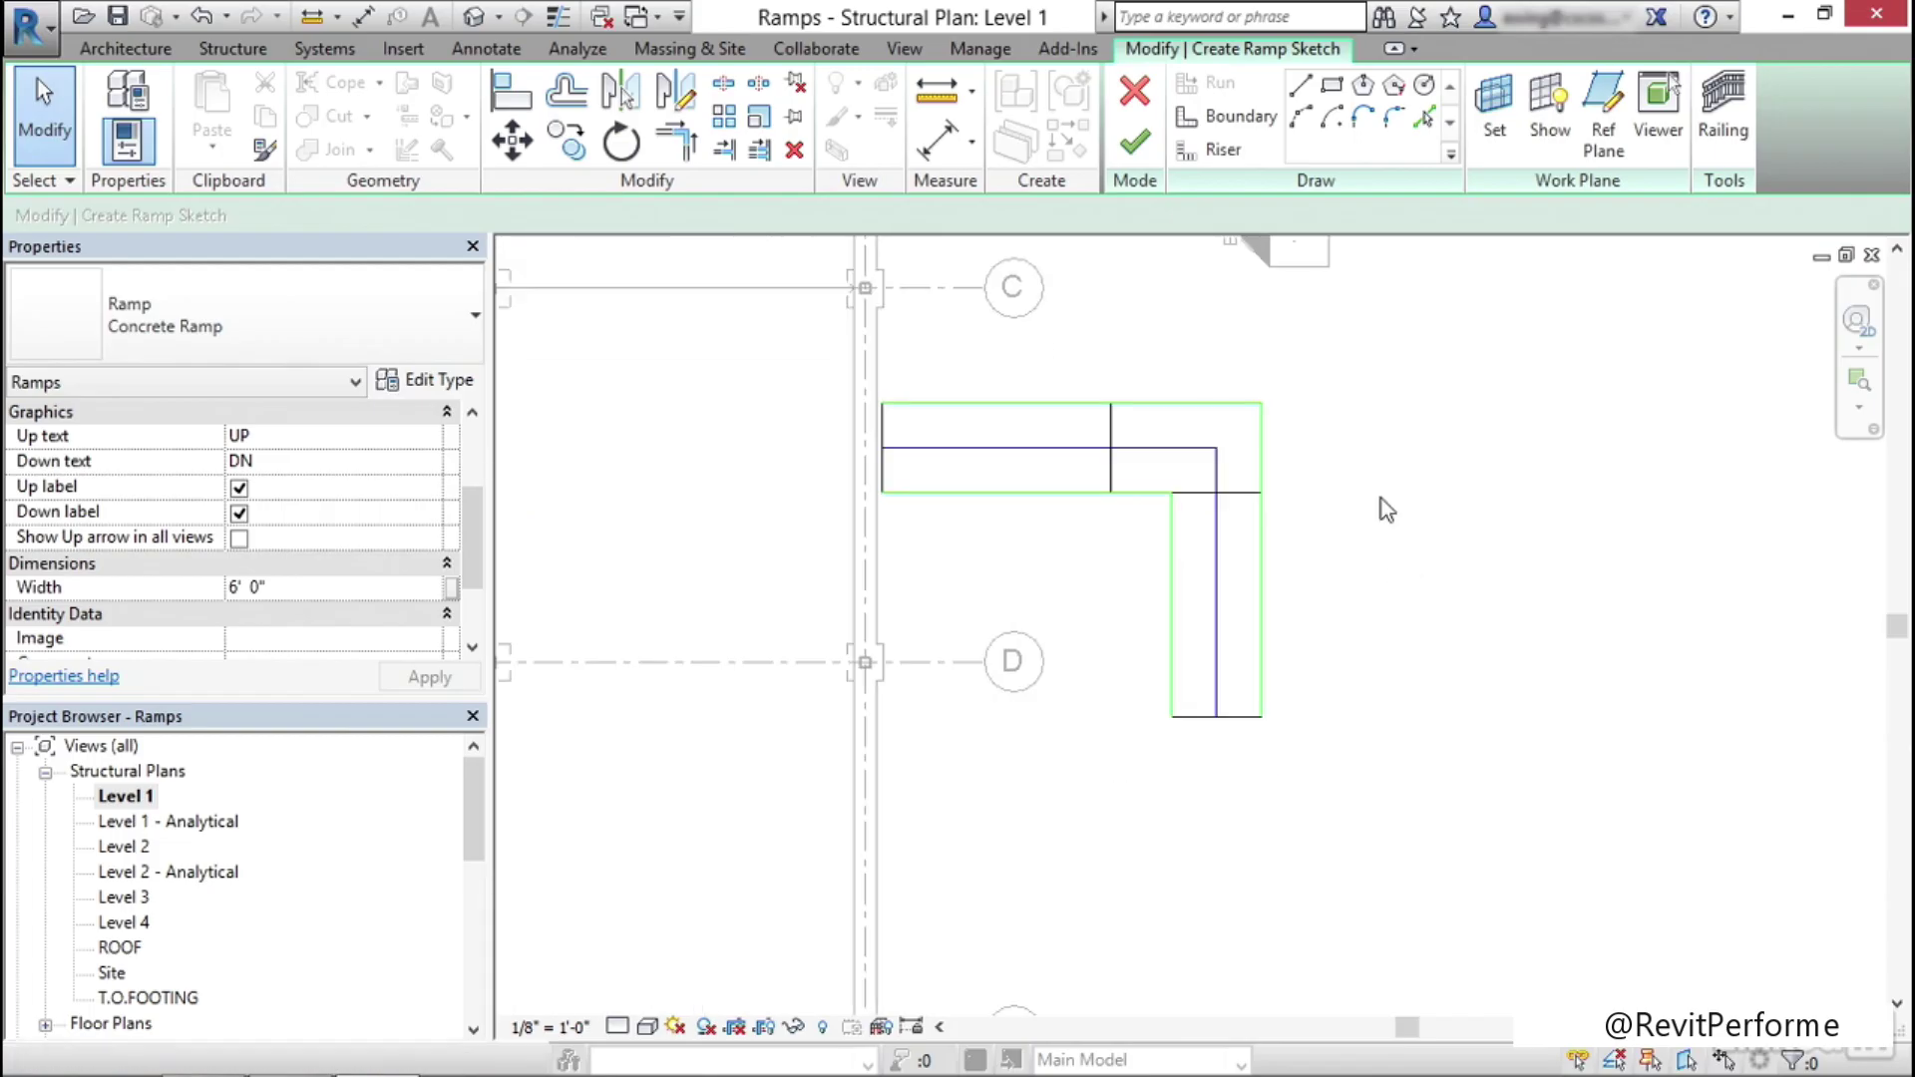
pyautogui.click(1134, 147)
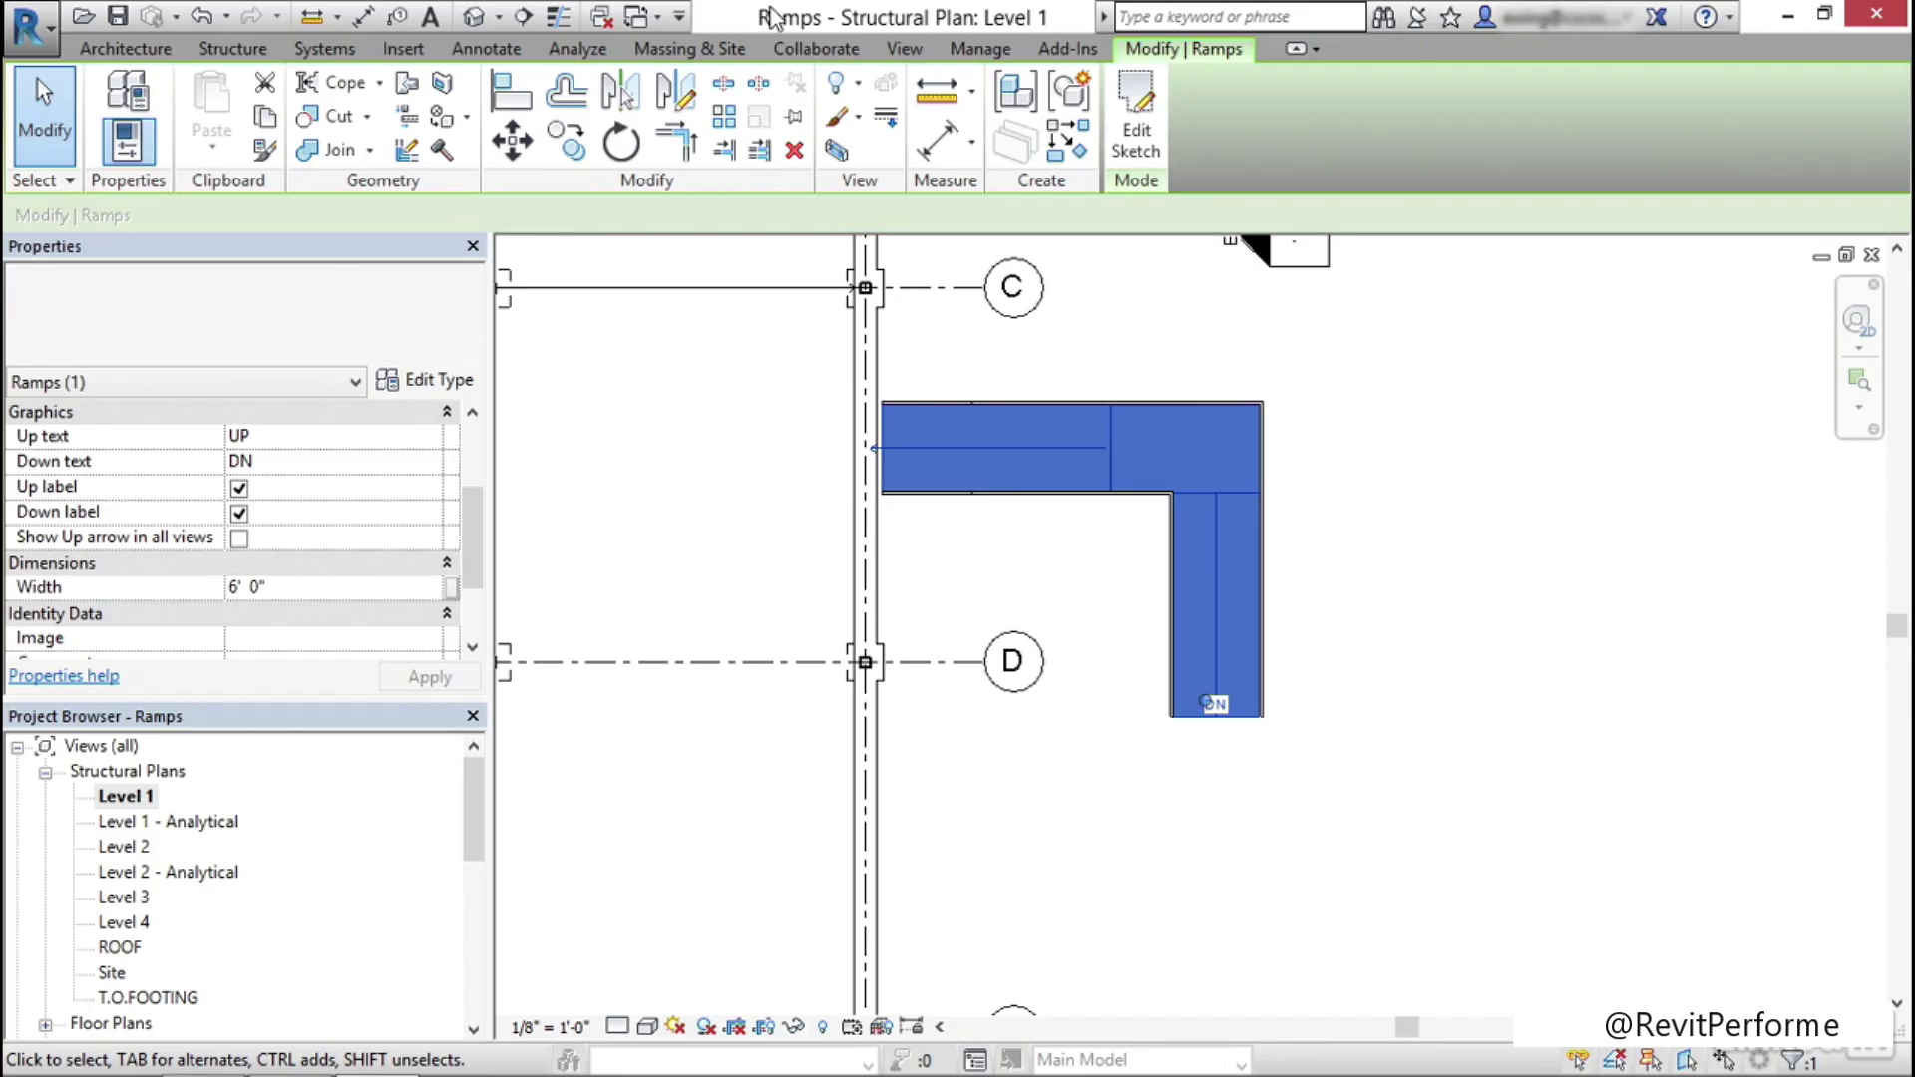
# Open the default 3D view and turn on the Ramps category in its visibility/graphics overrides
pyautogui.click(475, 20)
pyautogui.keyDown('shift'); pyautogui.moveTo(813, 674); pyautogui.dragTo(1562, 564, button='middle'); pyautogui.keyUp('shift')
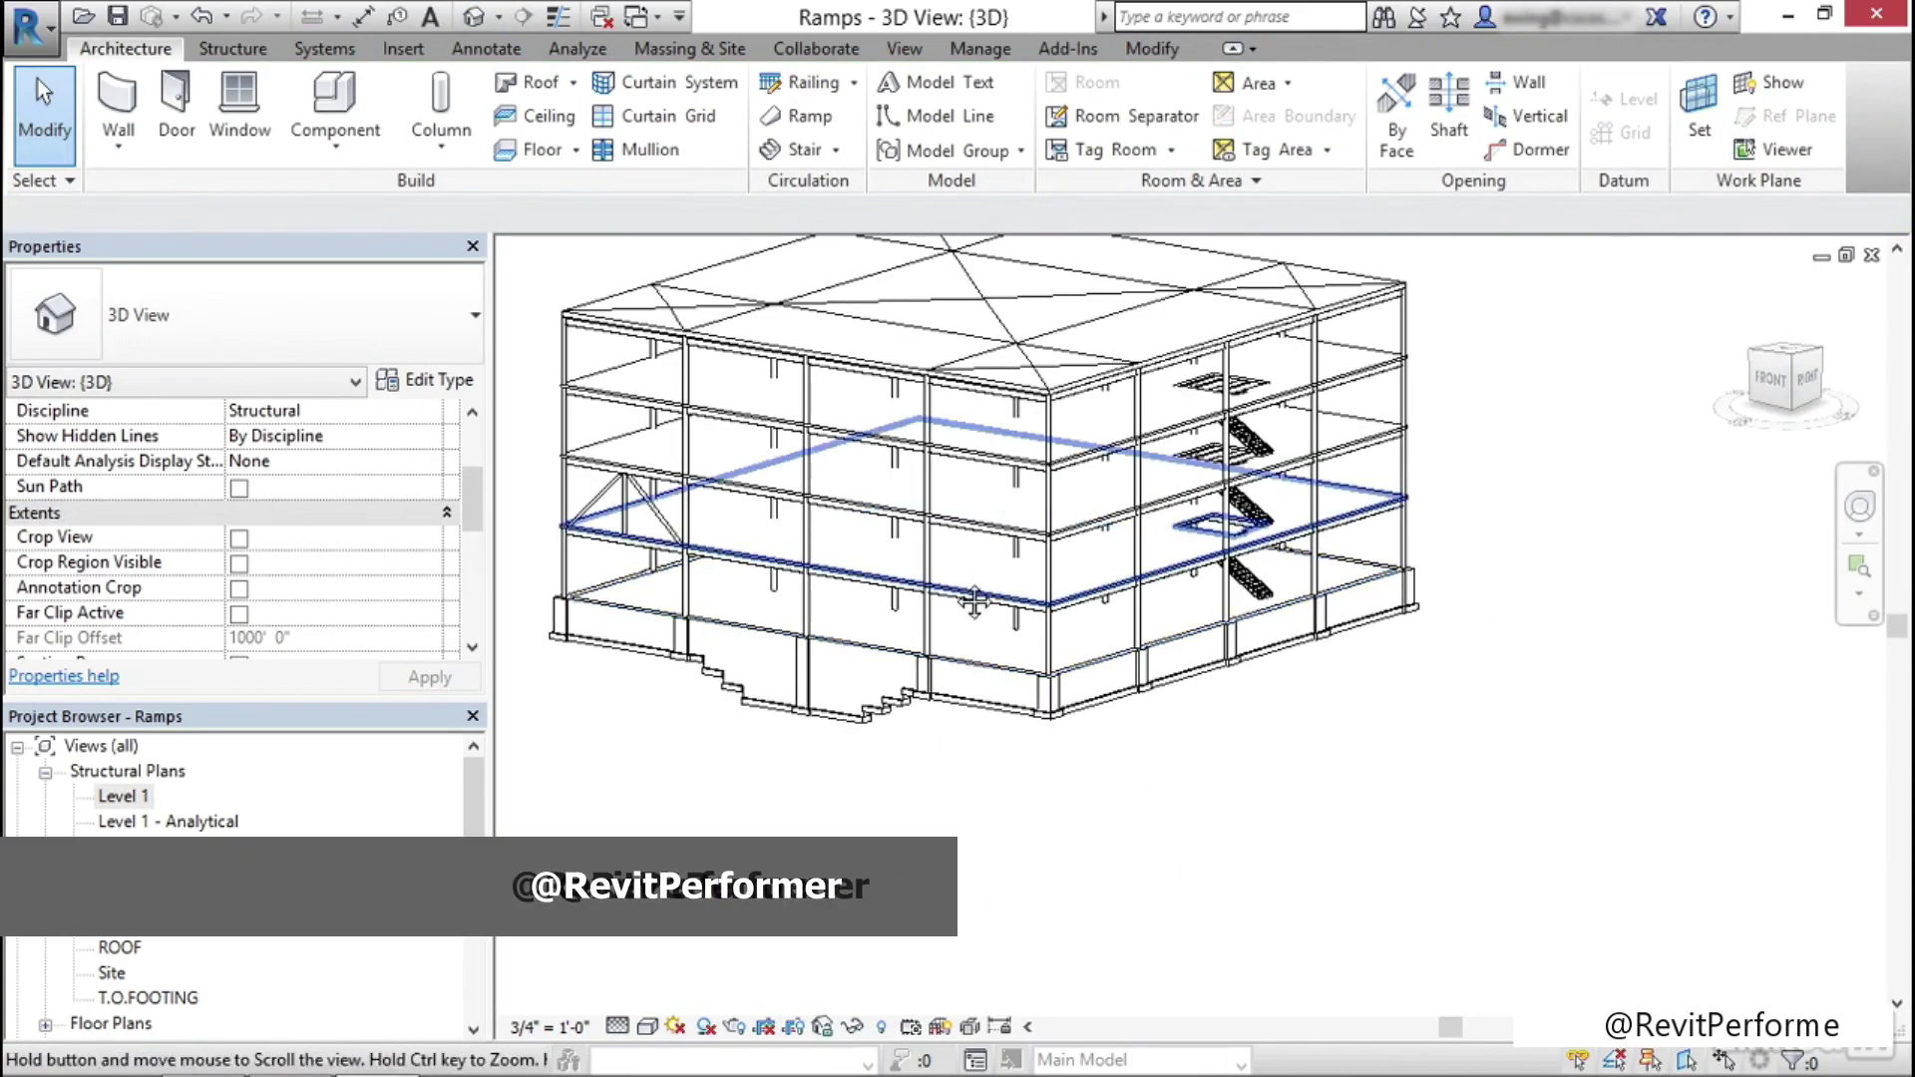
pyautogui.keyDown('shift'); pyautogui.moveTo(975, 602); pyautogui.dragTo(947, 659, button='middle'); pyautogui.keyUp('shift')
pyautogui.keyDown('shift'); pyautogui.moveTo(1410, 774); pyautogui.dragTo(1387, 750, button='middle'); pyautogui.keyUp('shift')
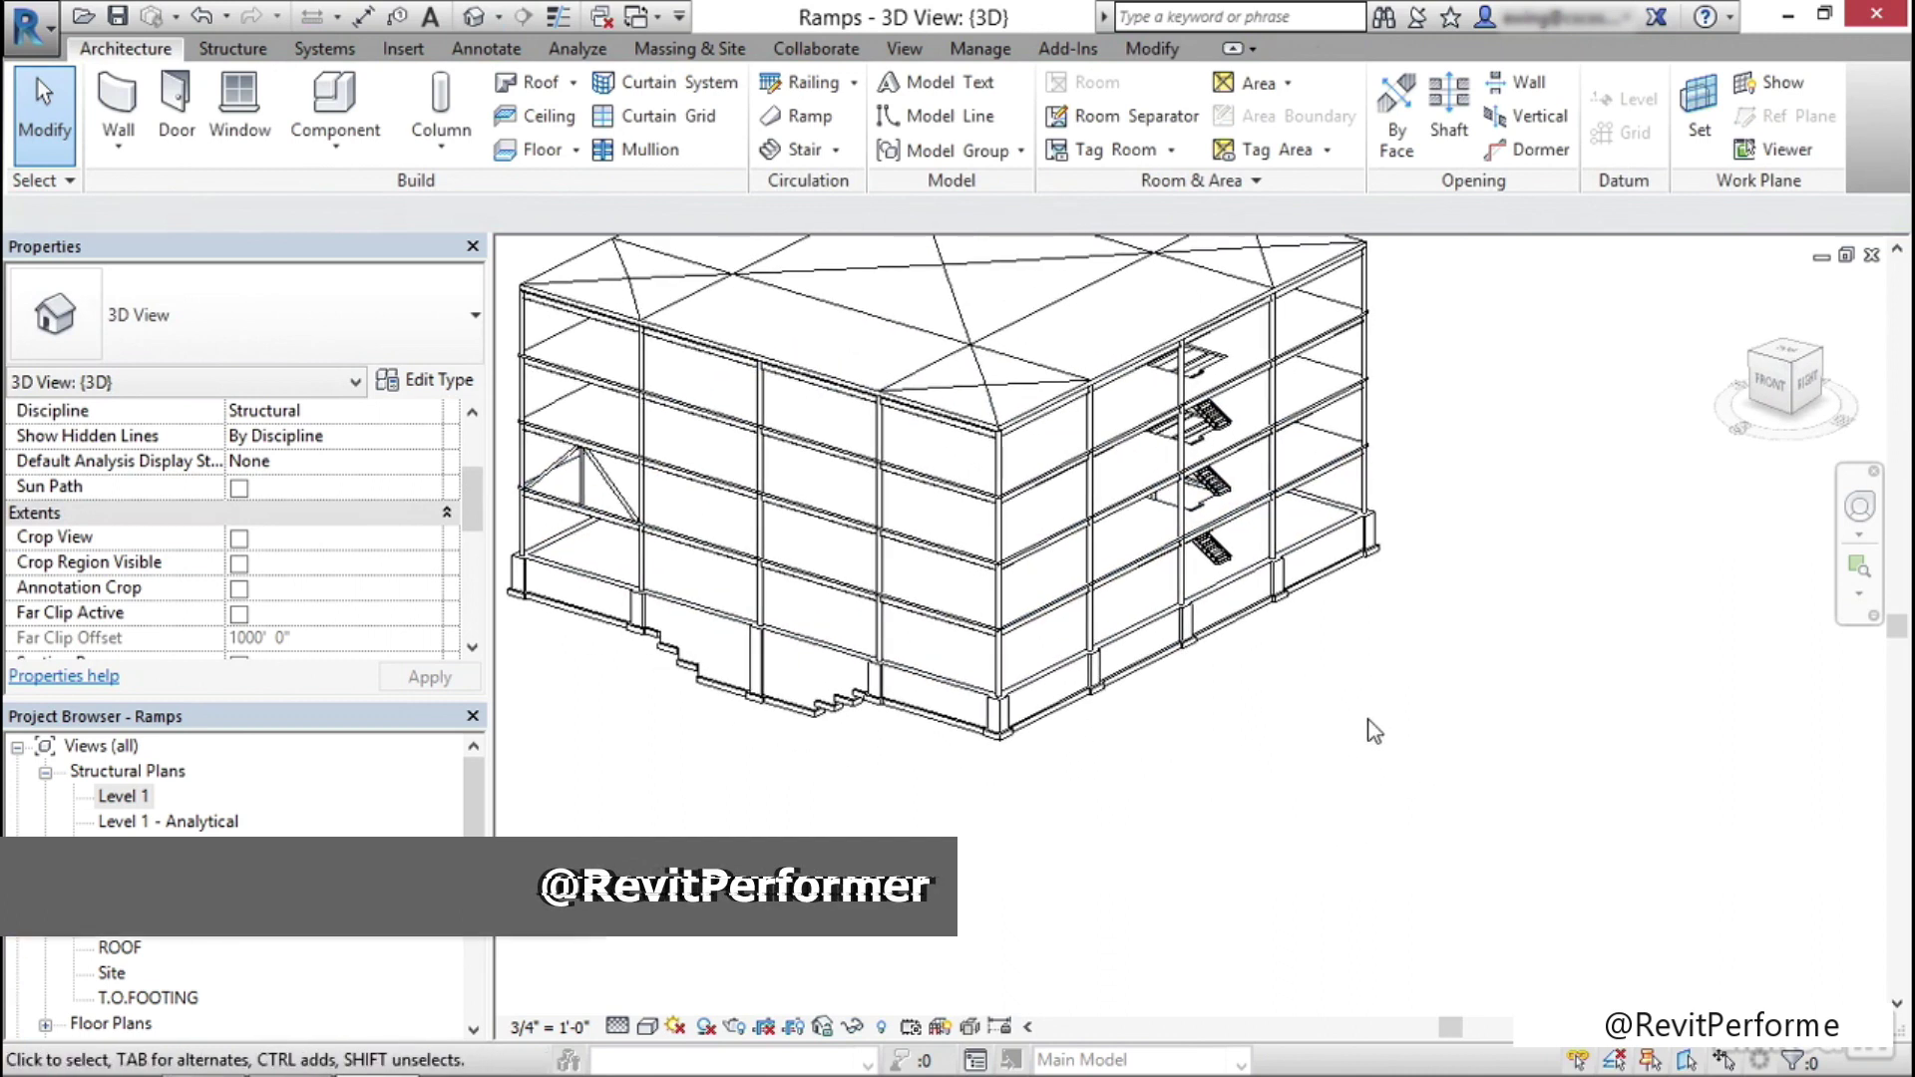
pyautogui.press('g')
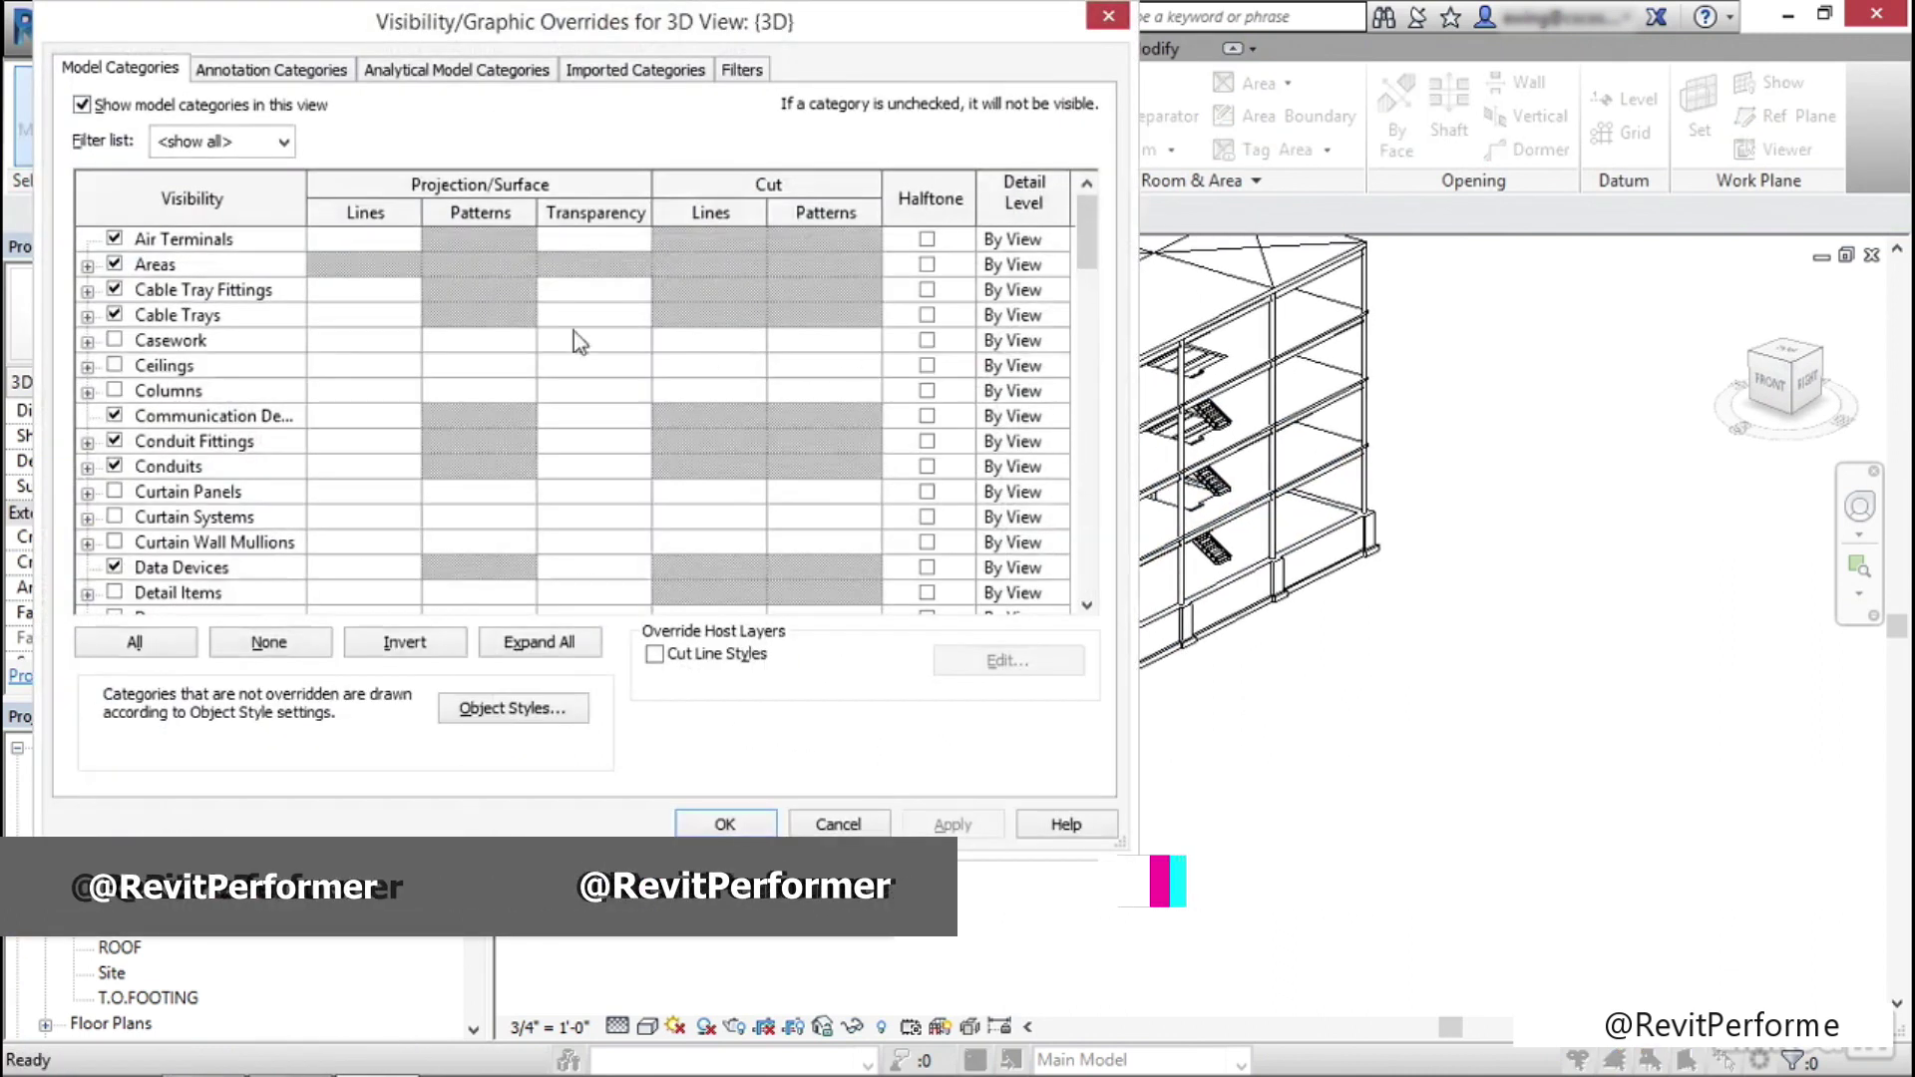
pyautogui.moveTo(1085, 215); pyautogui.dragTo(1084, 417)
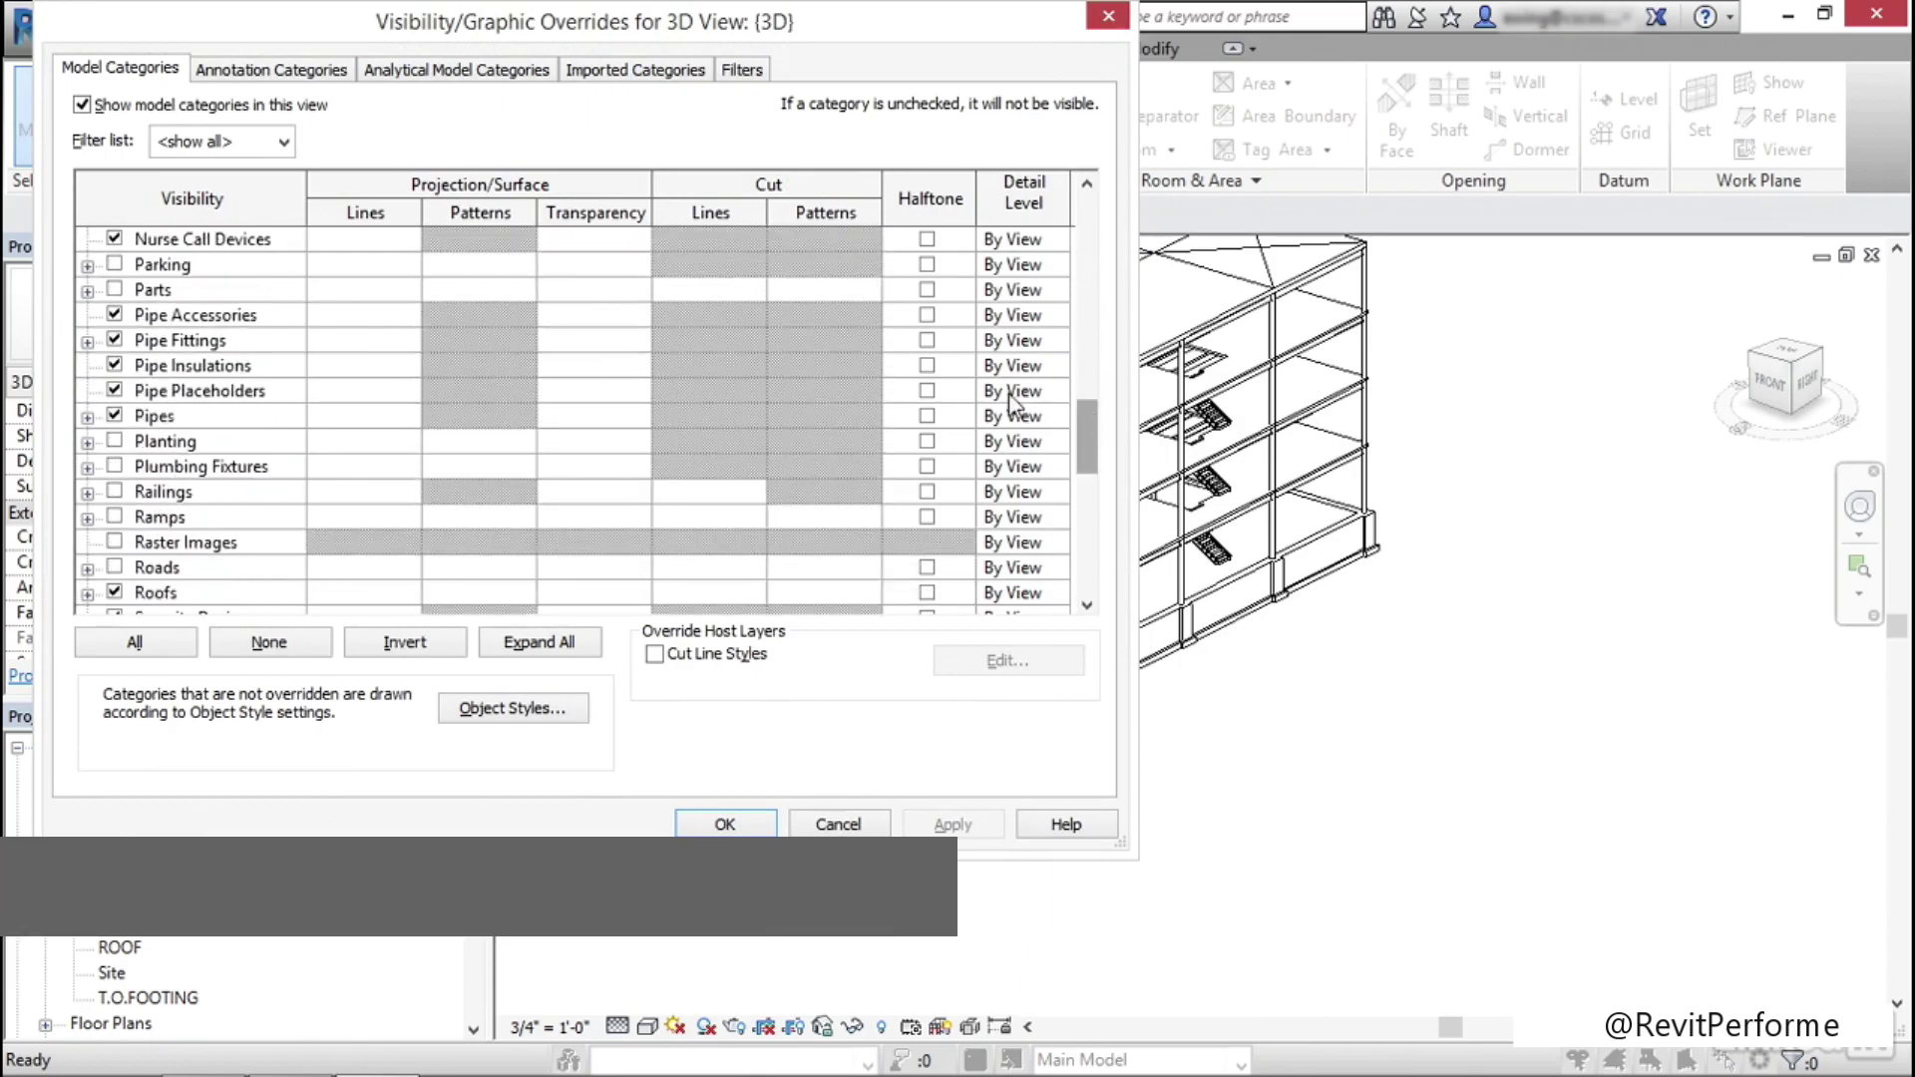
pyautogui.click(114, 516)
pyautogui.click(87, 518)
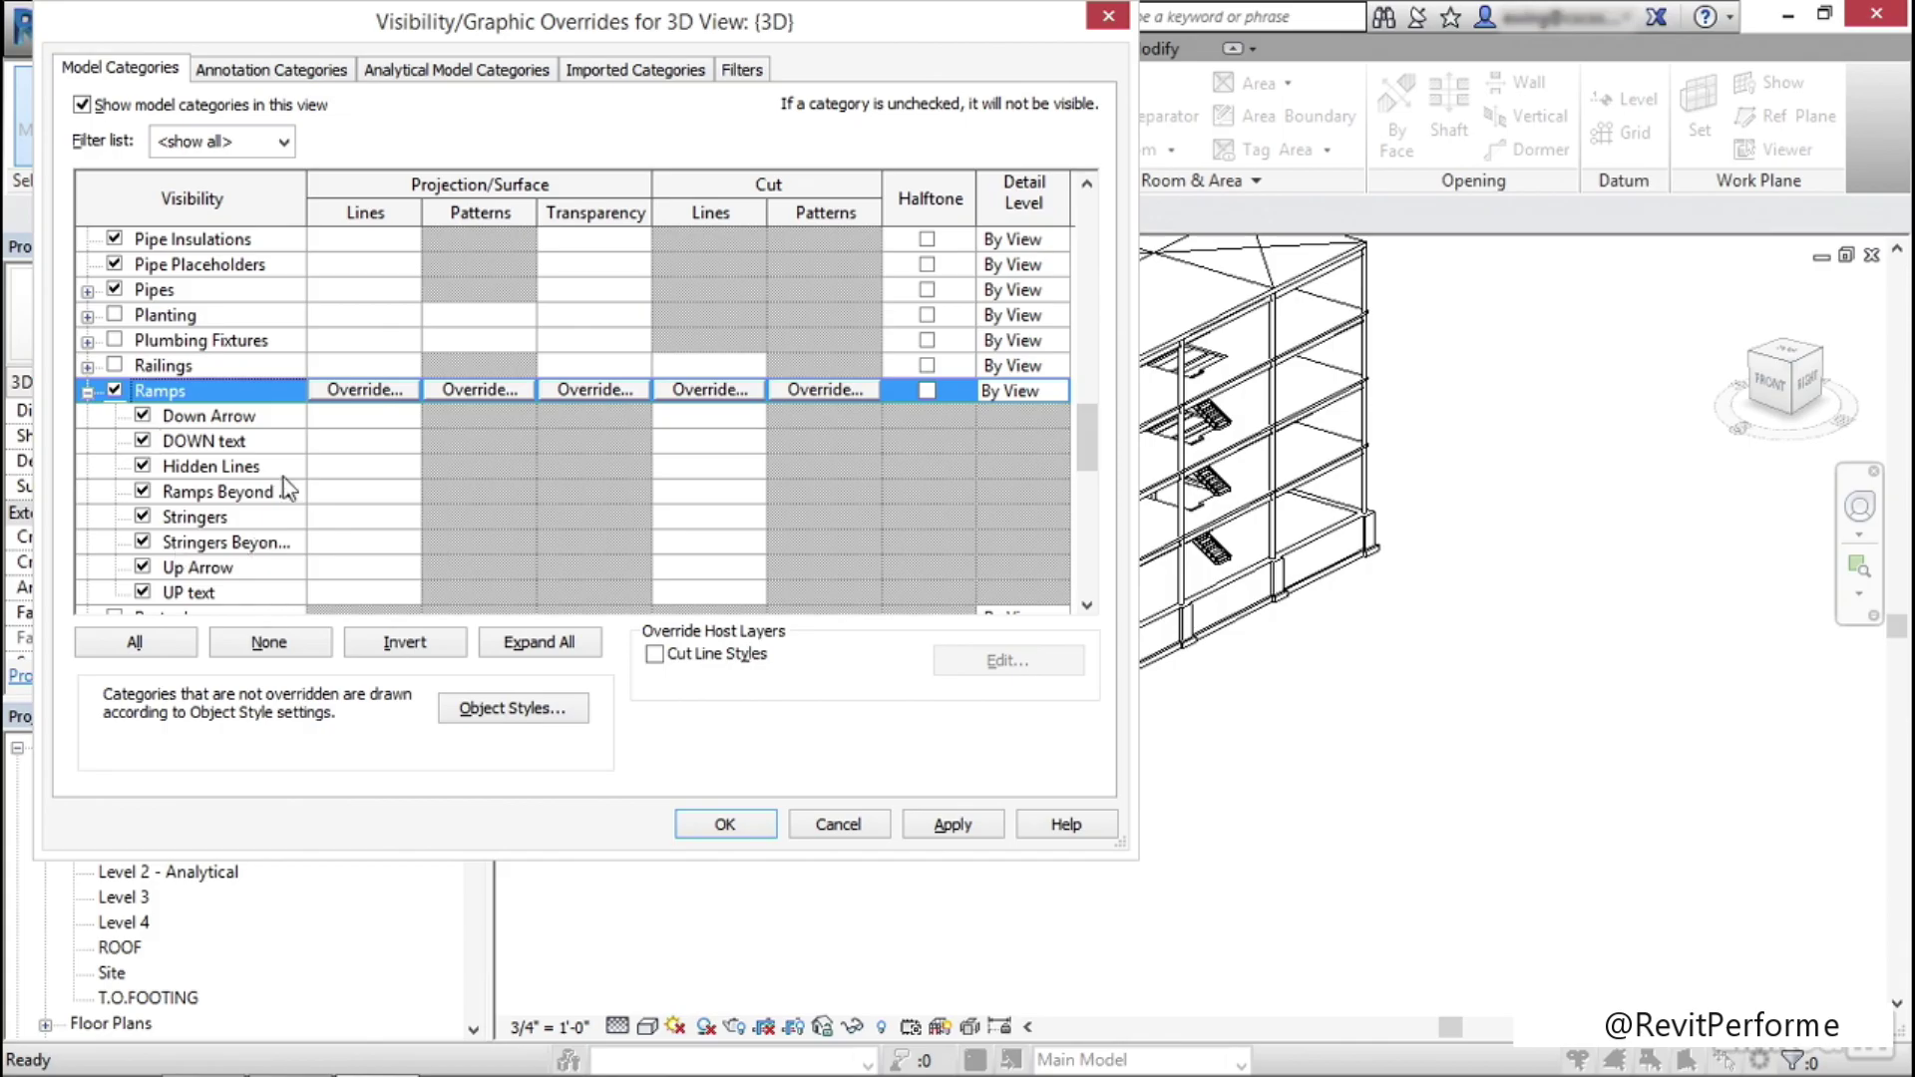
pyautogui.click(948, 822)
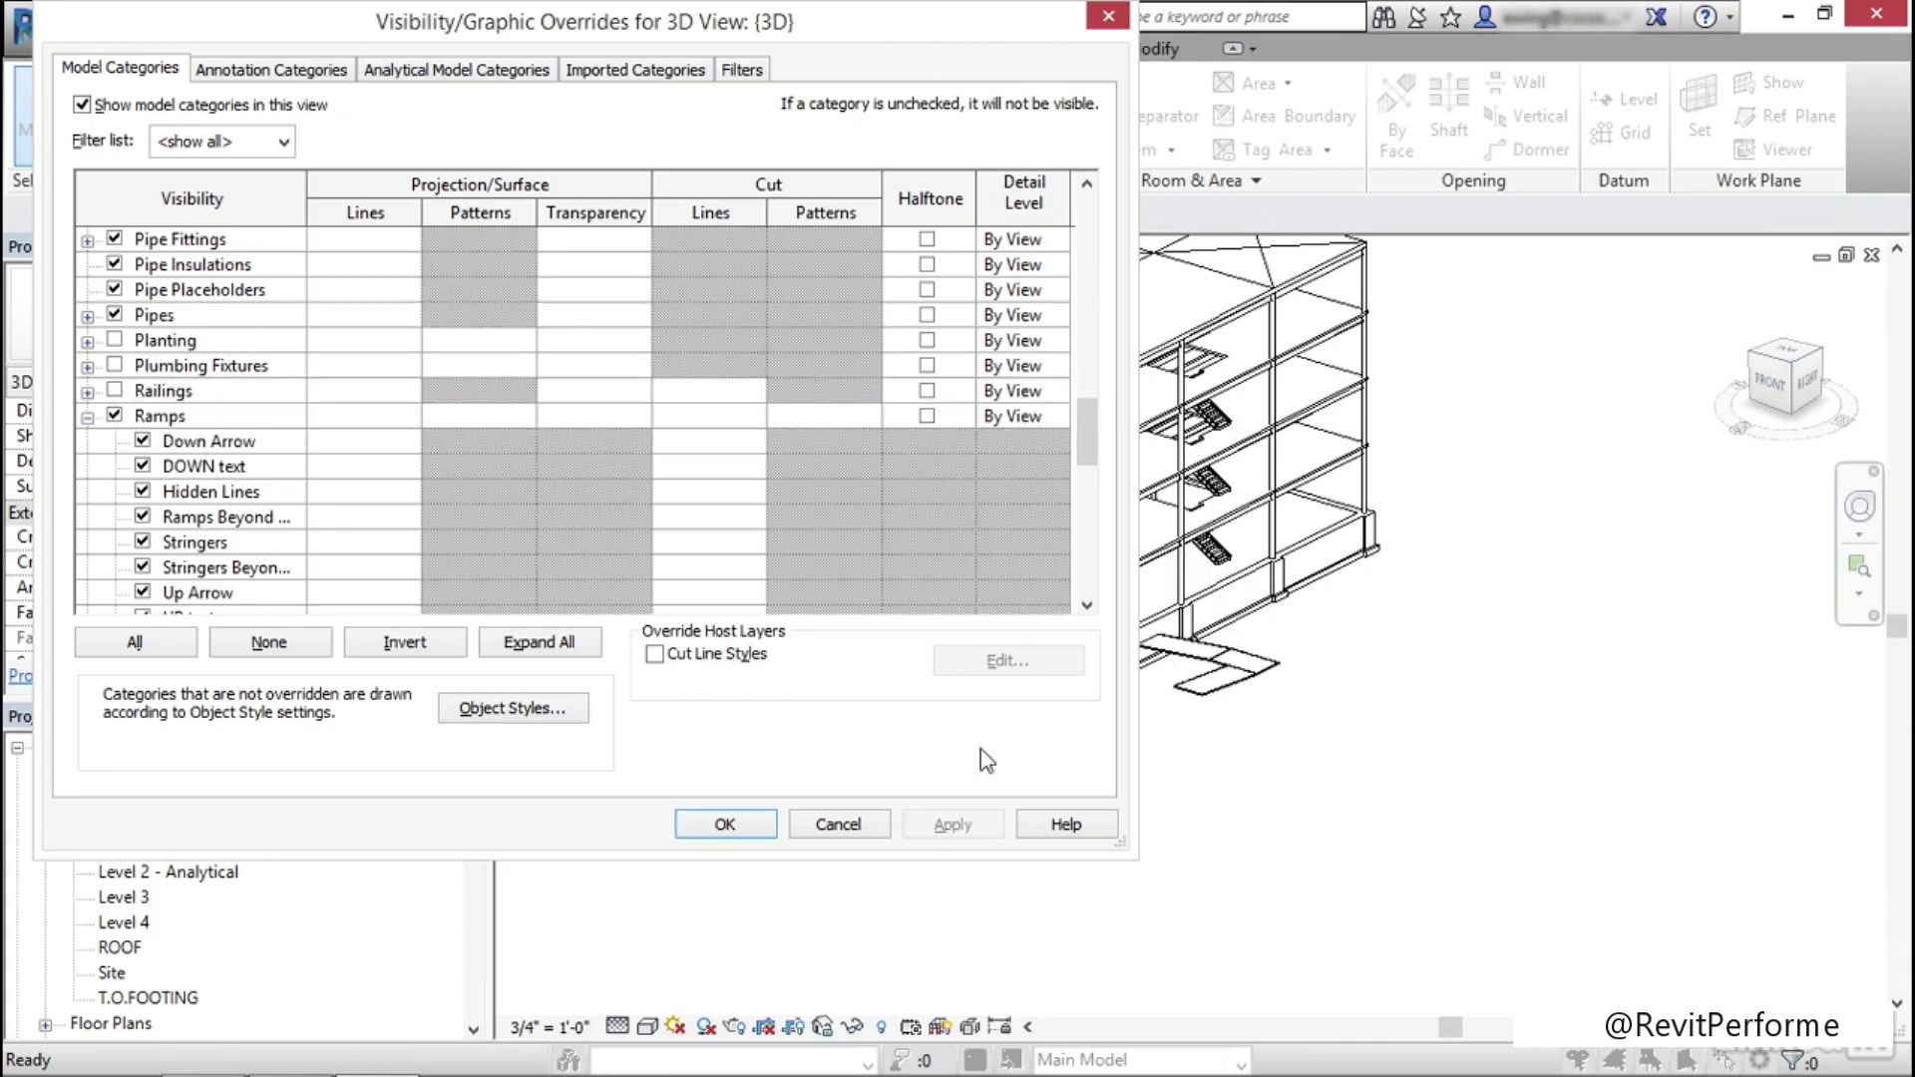
pyautogui.click(726, 824)
pyautogui.scroll(5, 1338, 606)
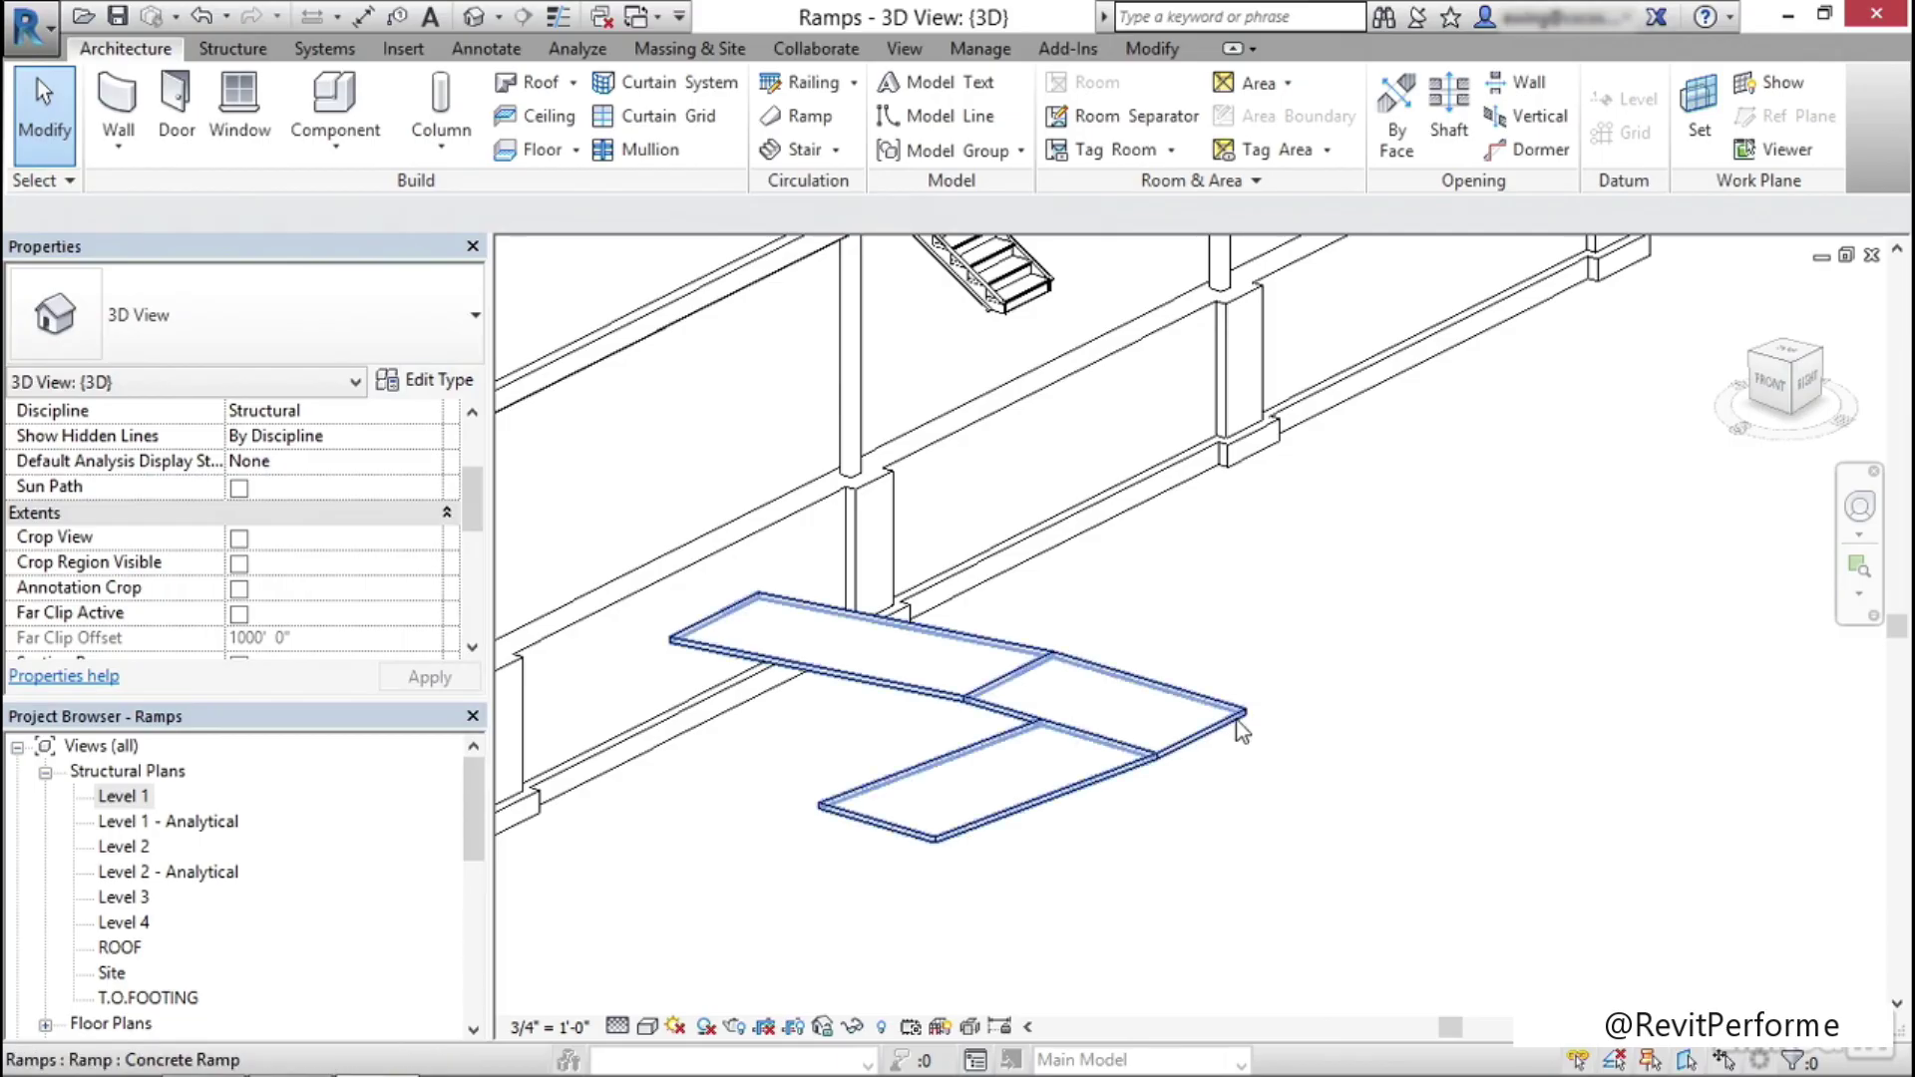
pyautogui.moveTo(1370, 669); pyautogui.dragTo(1492, 553, button='middle')
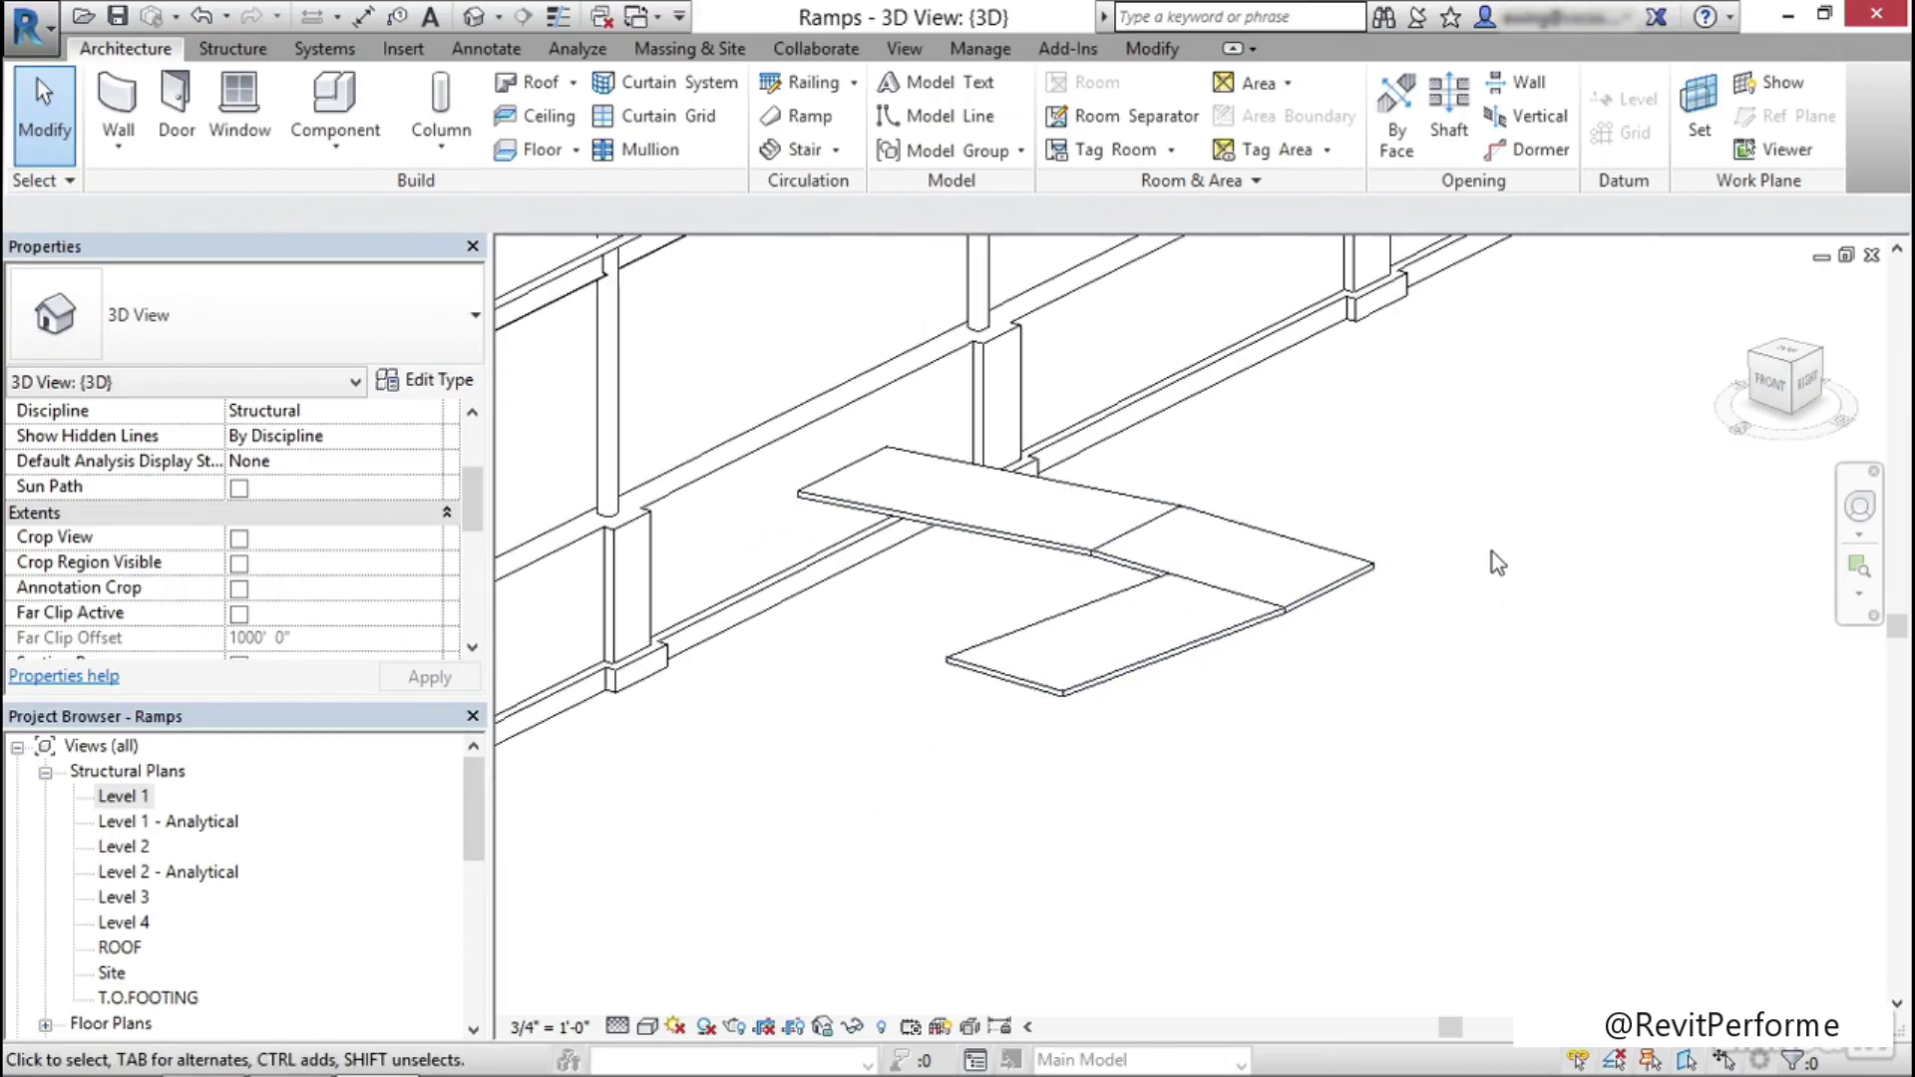
# Reopen the Level 1 structural plan and flip the ramp's direction so that it slopes down away from the building
pyautogui.doubleClick(136, 798)
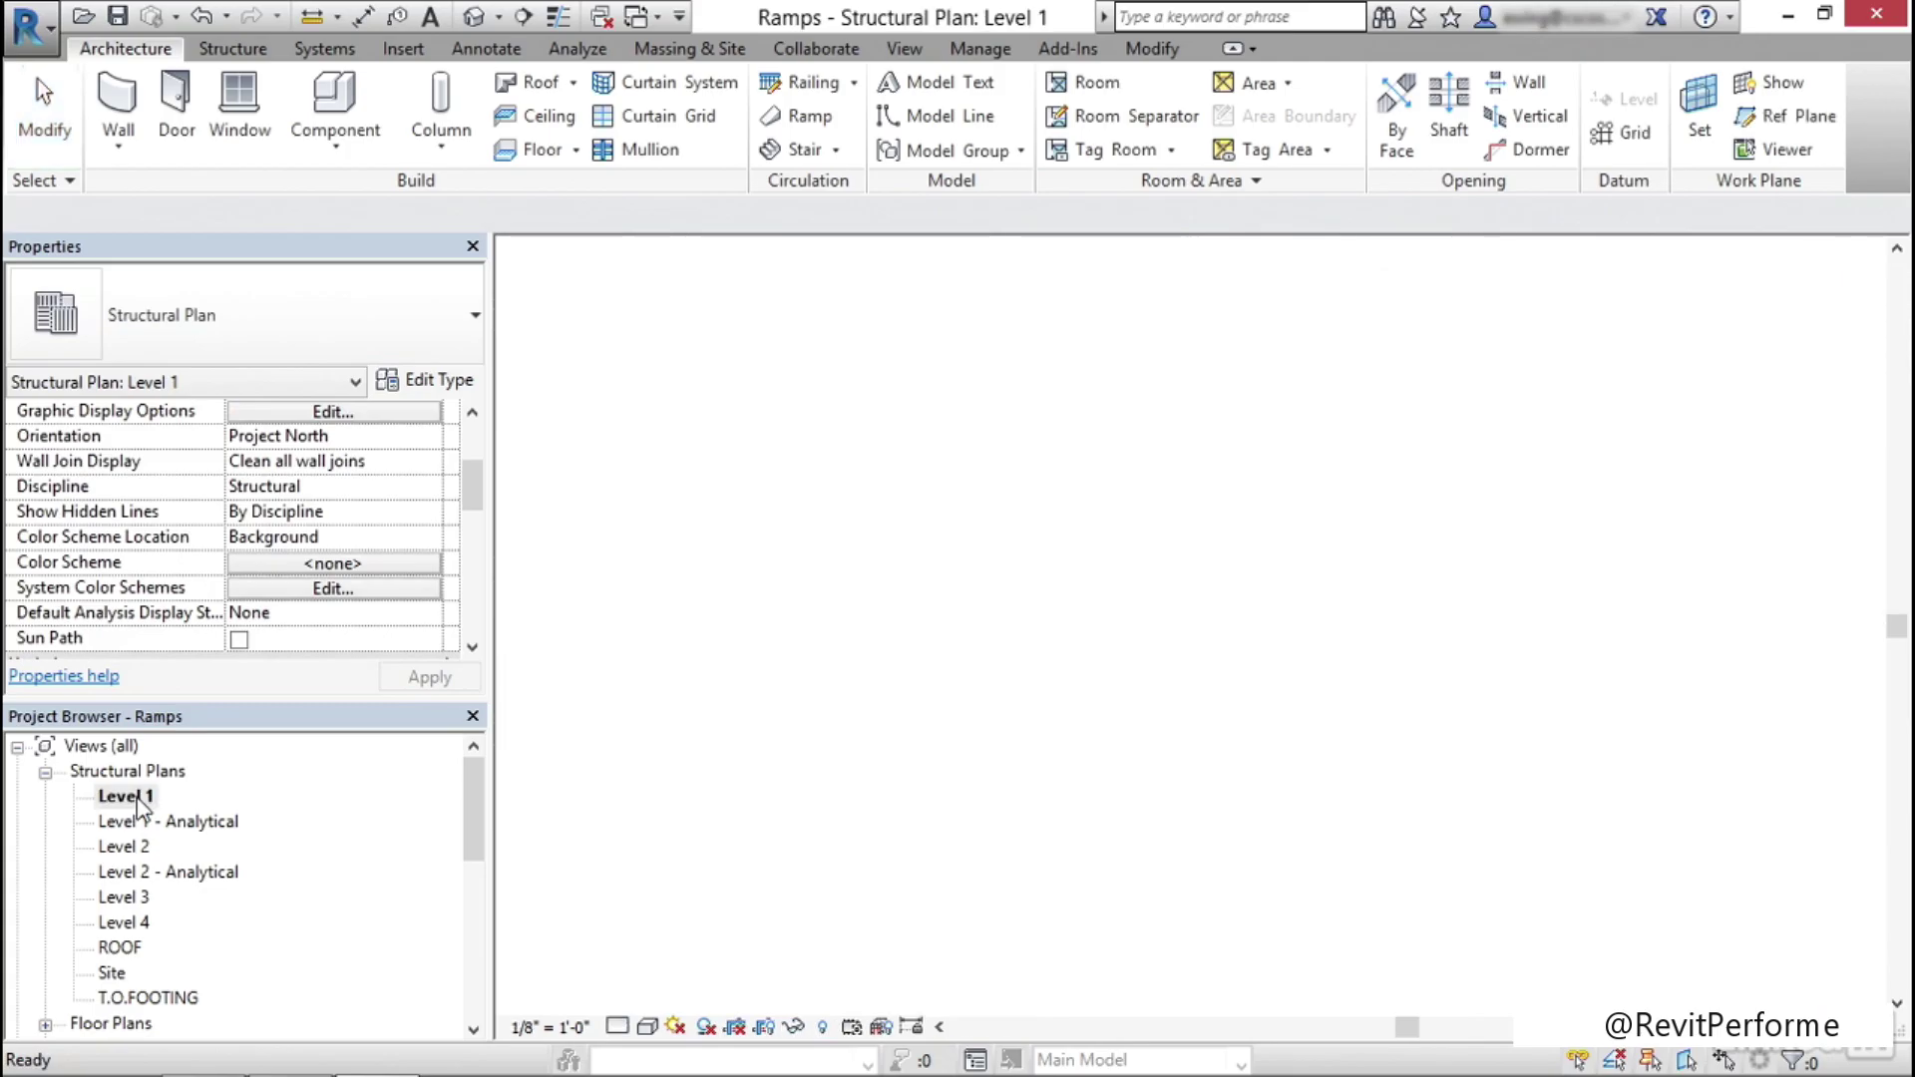
pyautogui.click(1105, 477)
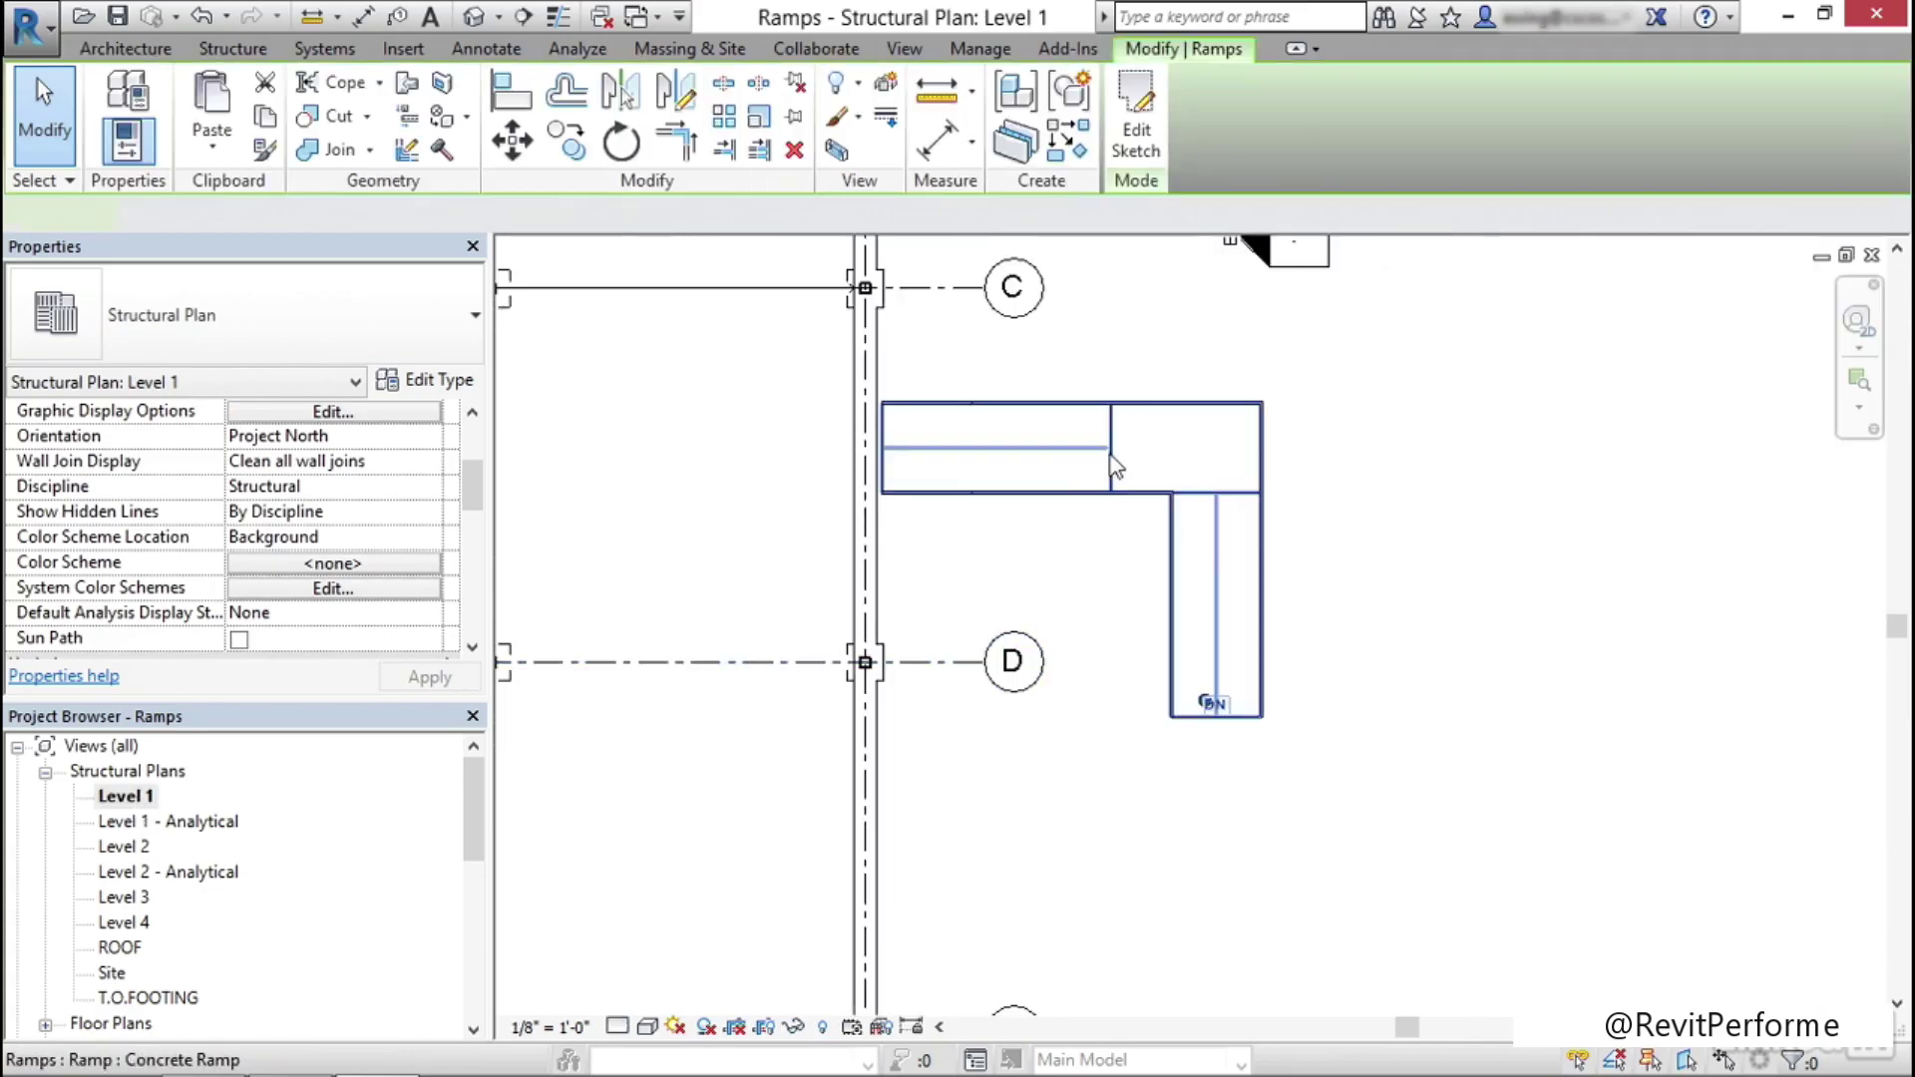
pyautogui.scroll(3, 961, 424)
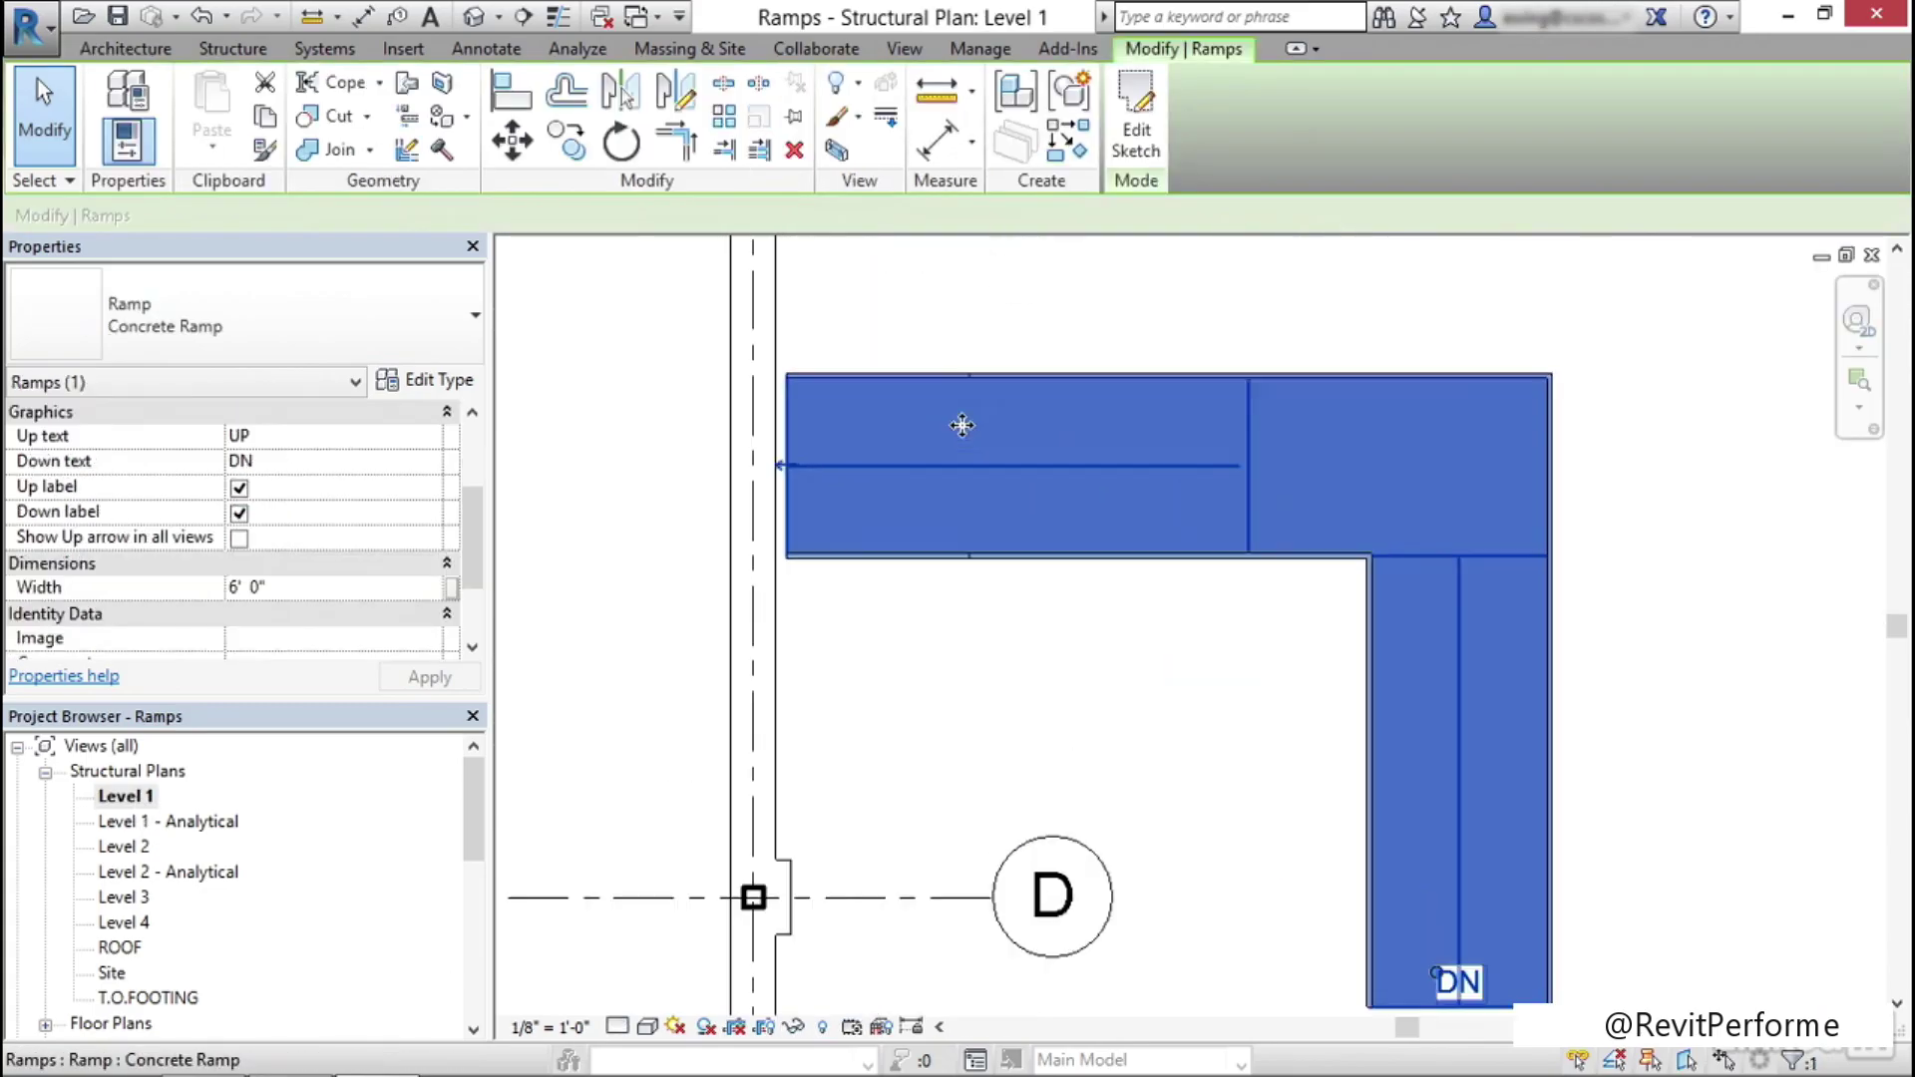
pyautogui.click(782, 465)
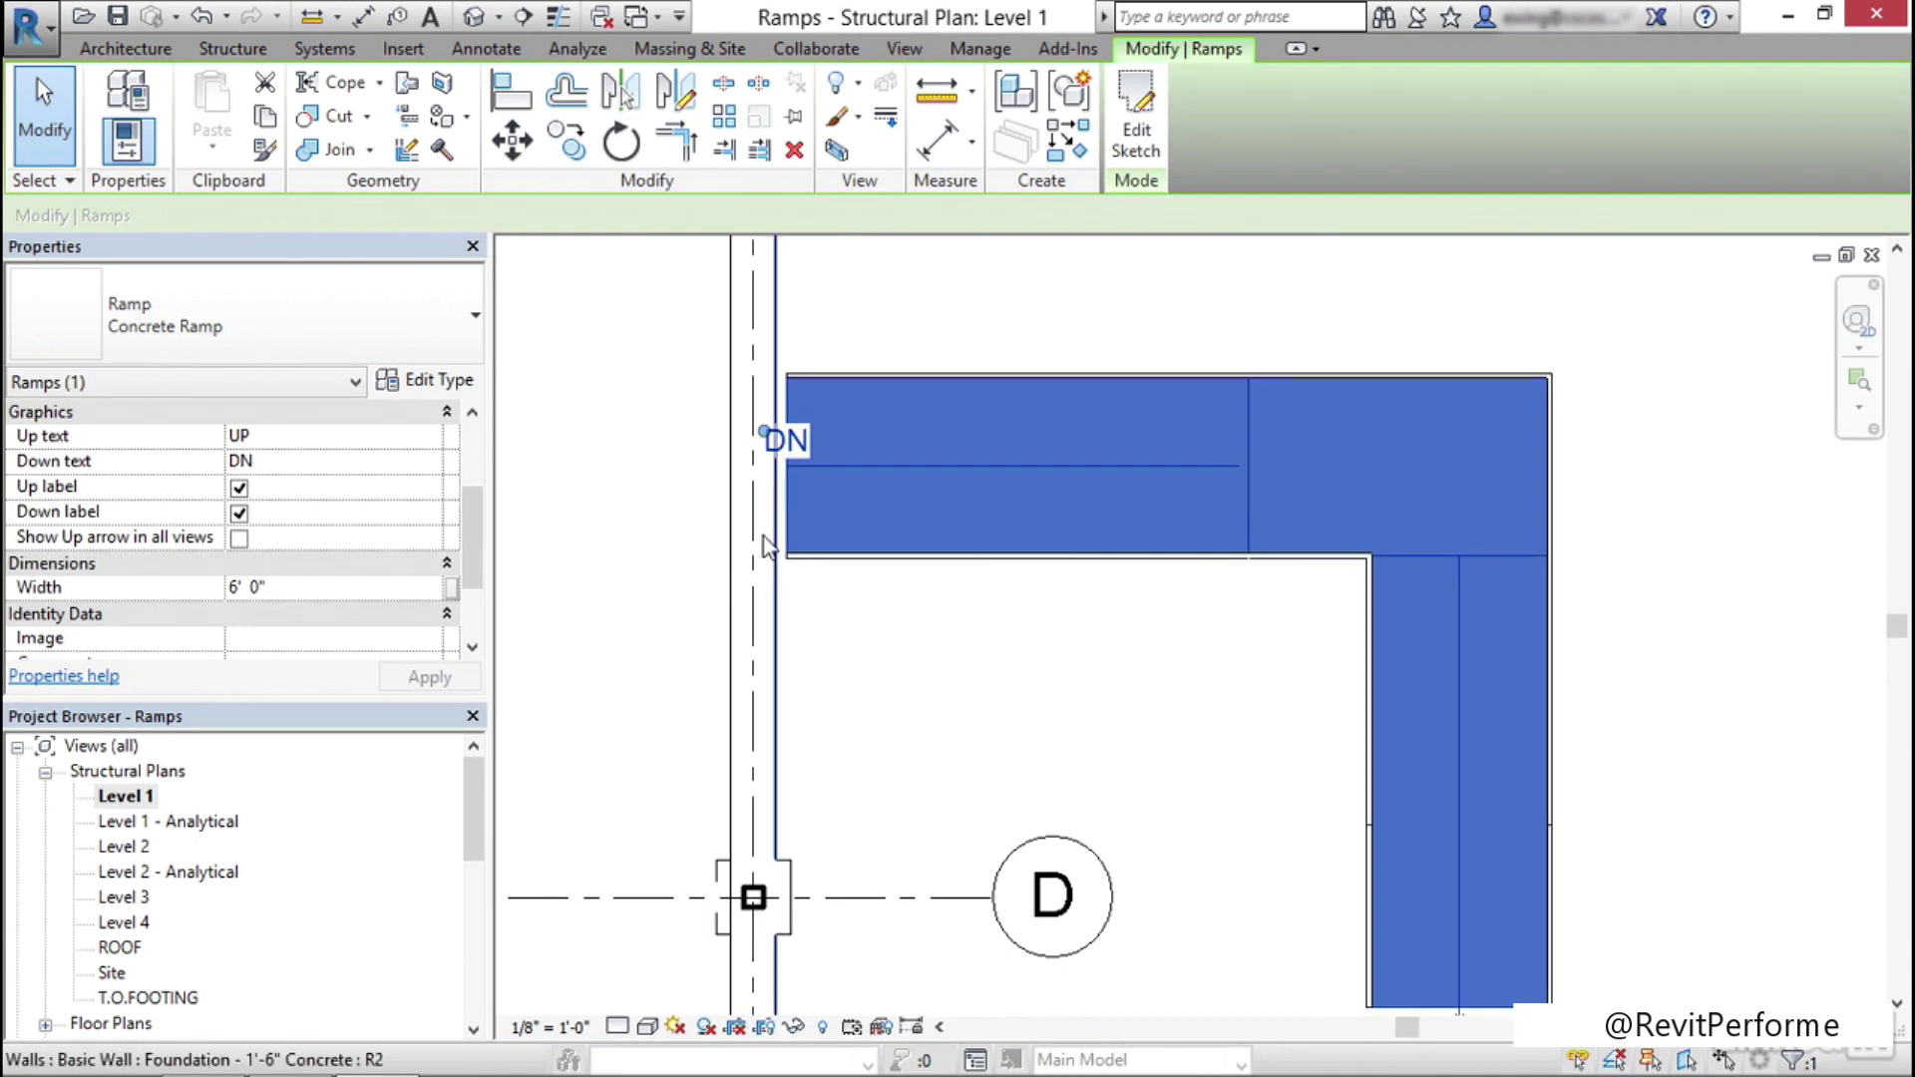
# Move the ramp horizontally so its upper end meets the outer face of the foundation wall
pyautogui.click(511, 150)
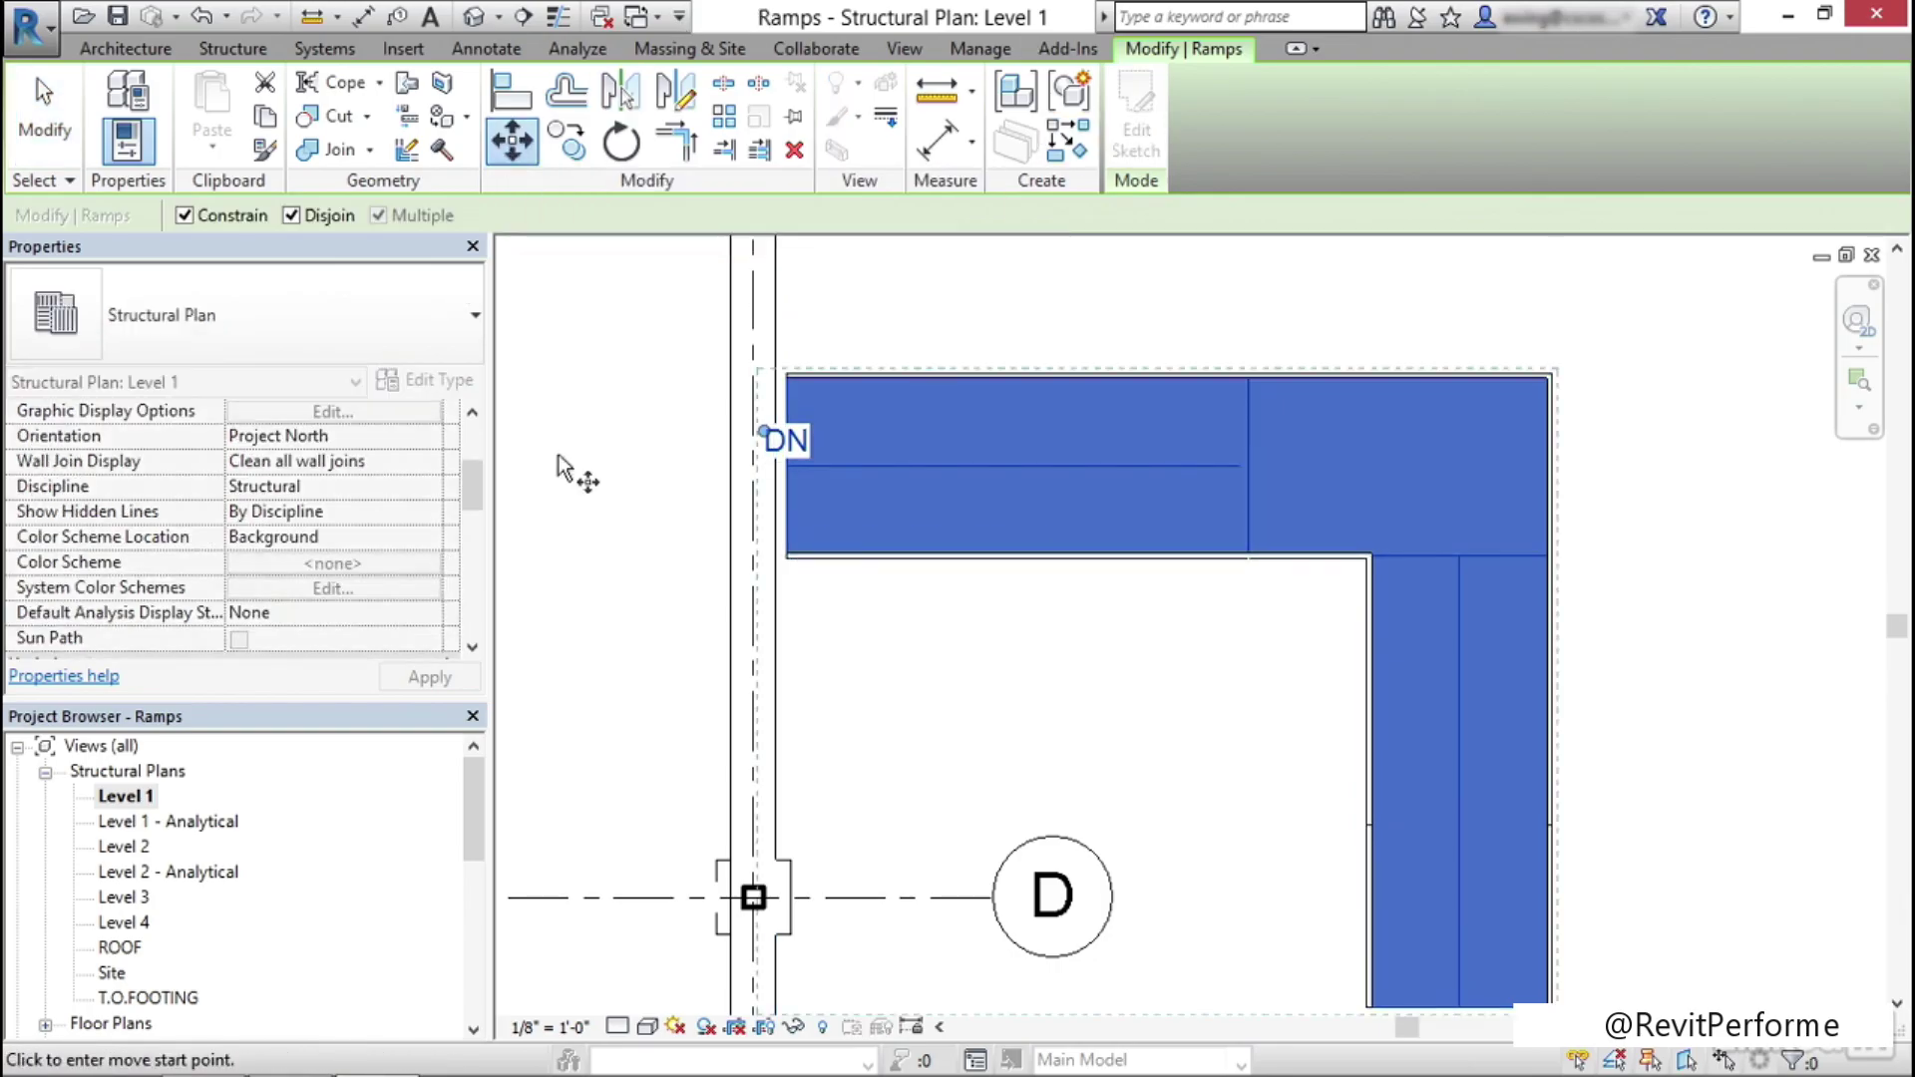
pyautogui.click(783, 513)
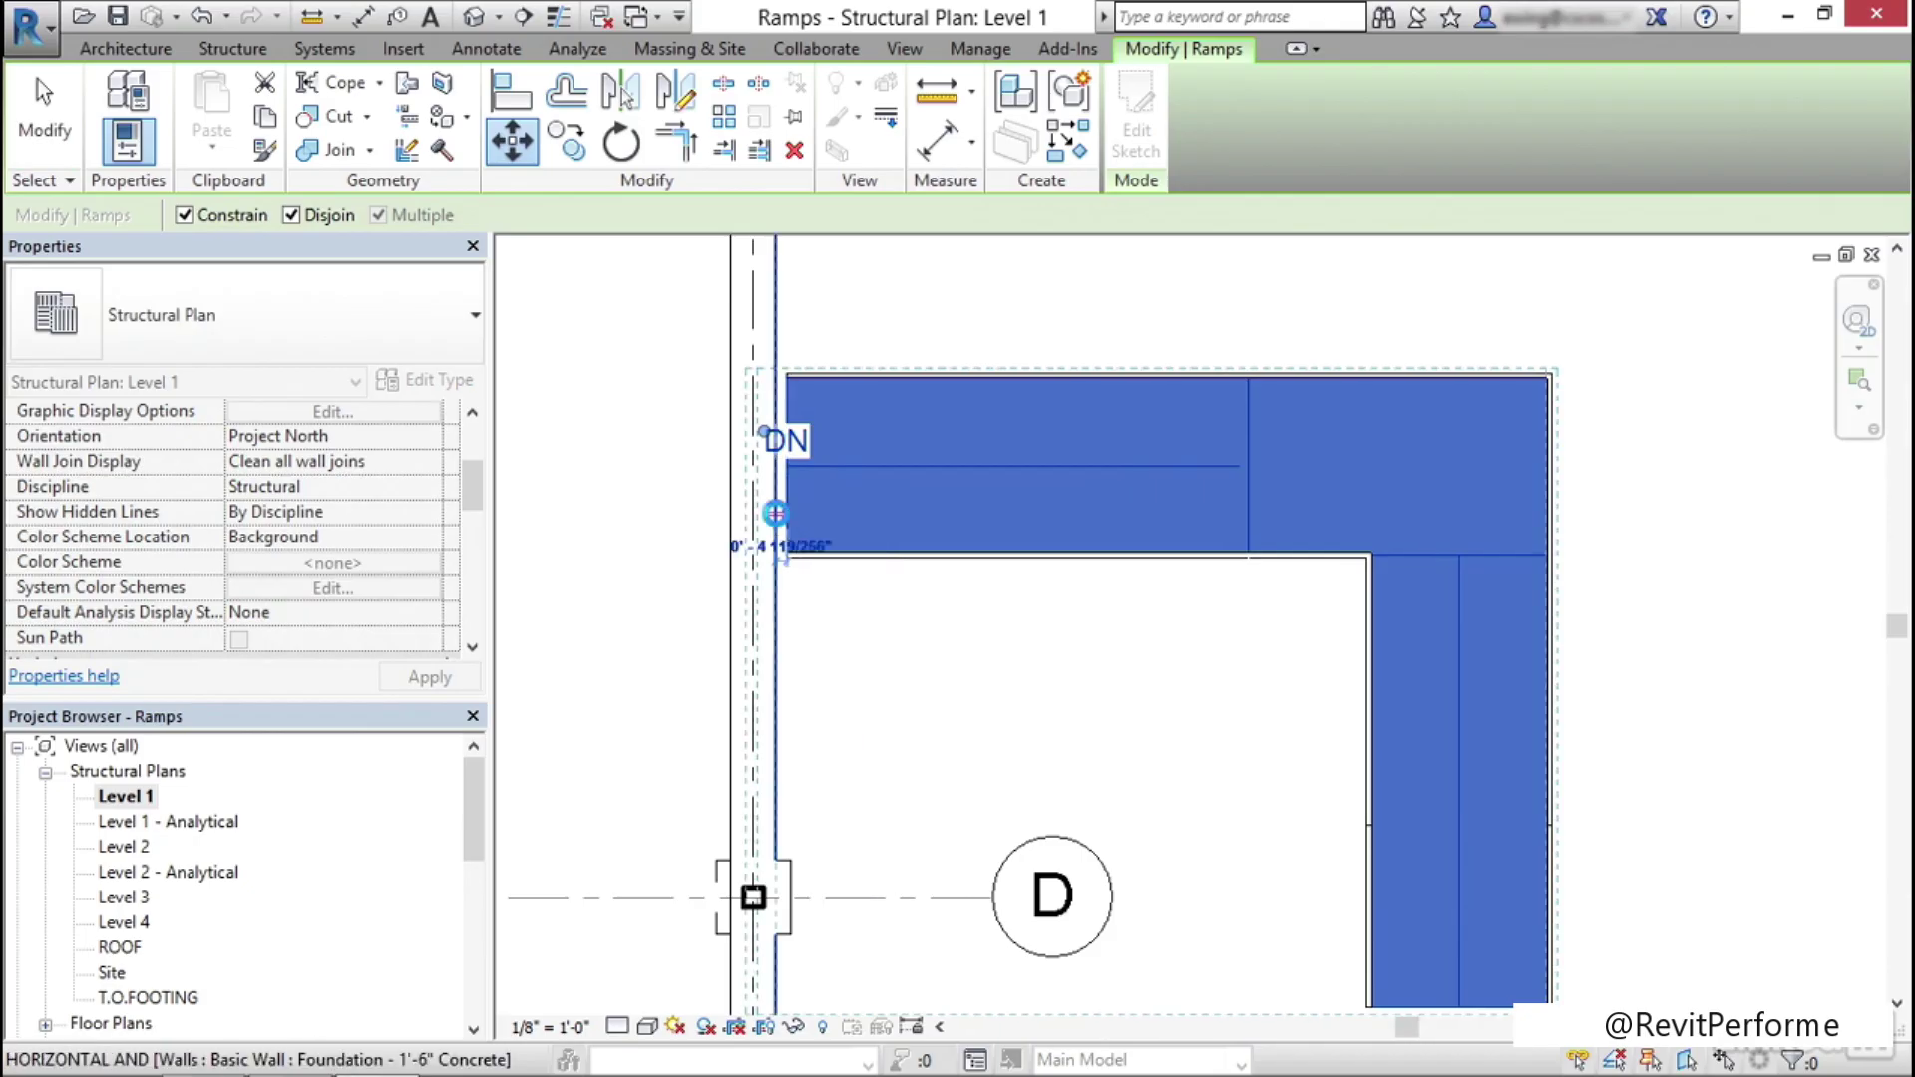
pyautogui.click(775, 512)
pyautogui.scroll(-2, 914, 606)
pyautogui.moveTo(949, 658); pyautogui.dragTo(949, 548, button='middle')
pyautogui.click(948, 548)
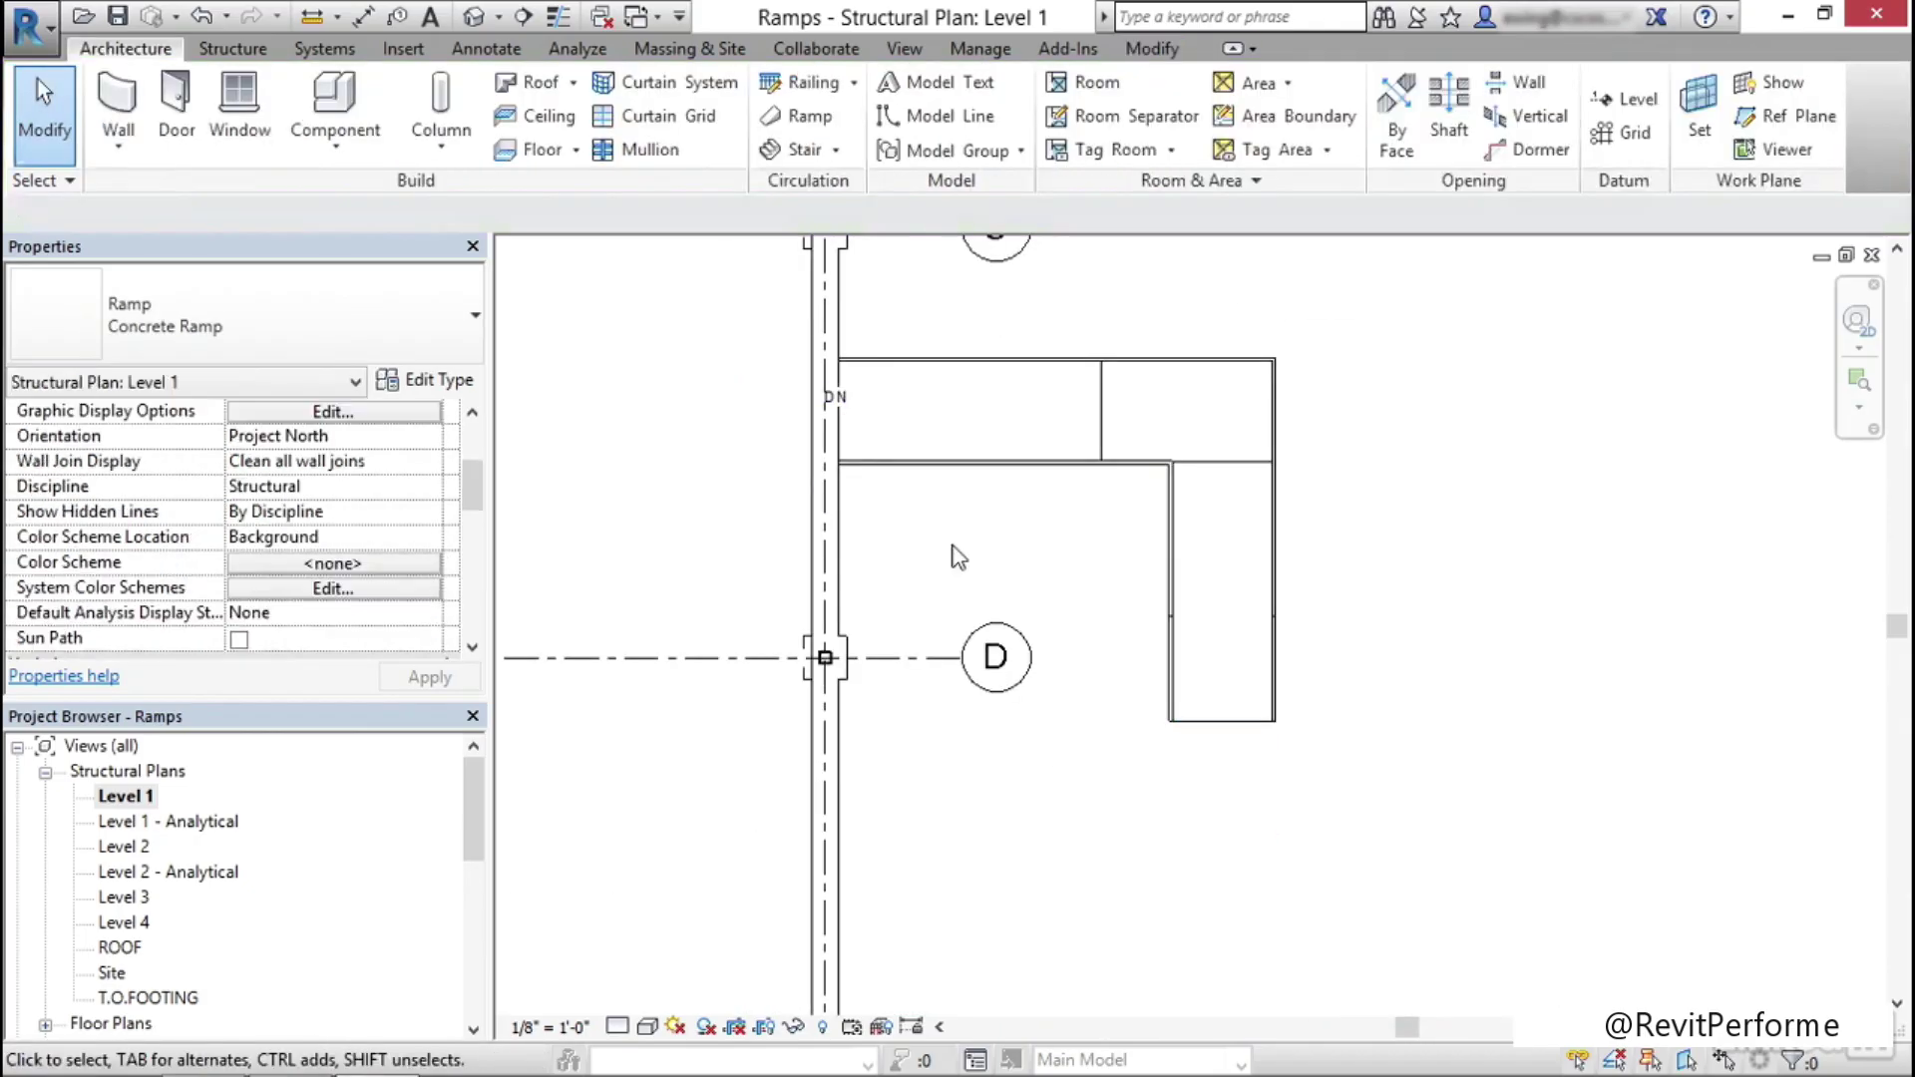
# Examine in the 3D view how the ramp meets the foundation wall and slopes down from Level 1
pyautogui.click(473, 17)
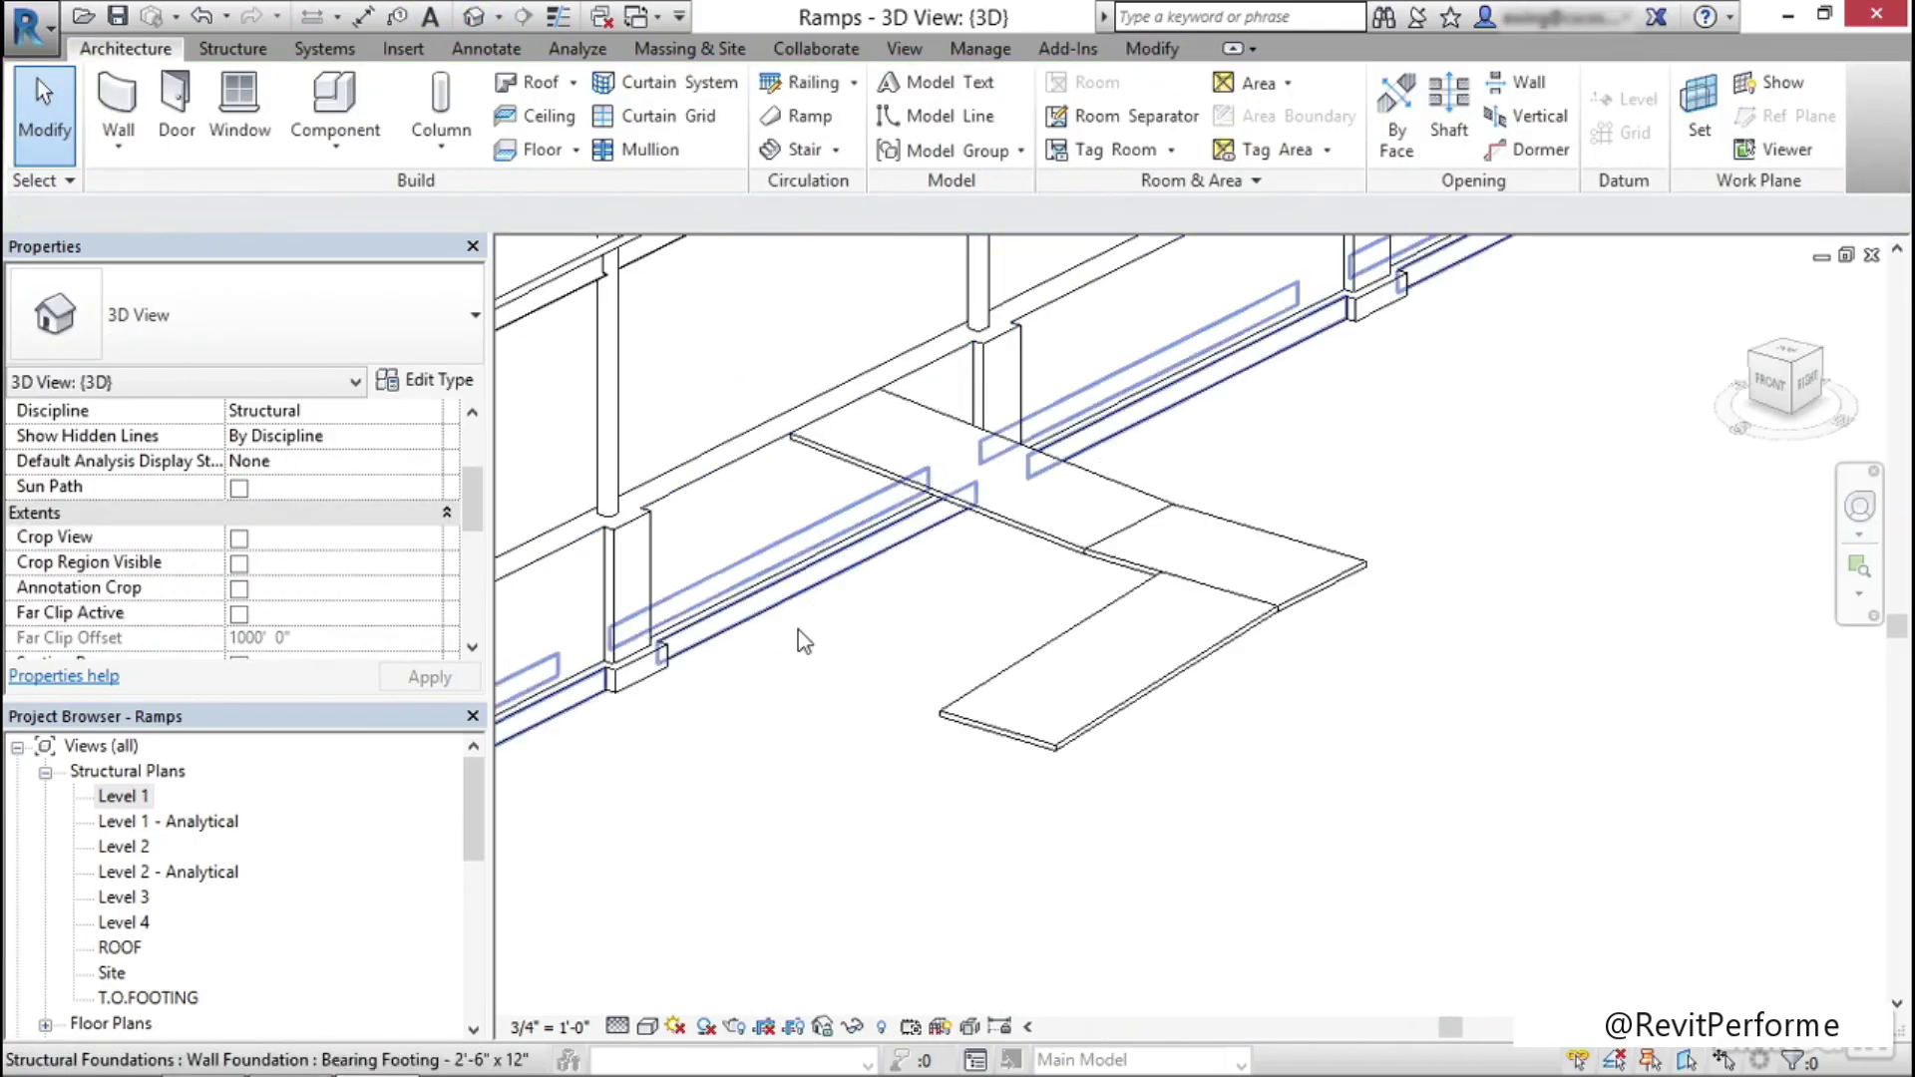
pyautogui.keyDown('shift'); pyautogui.moveTo(856, 728); pyautogui.dragTo(909, 627, button='middle'); pyautogui.keyUp('shift')
pyautogui.scroll(-1, 898, 589)
pyautogui.moveTo(932, 526); pyautogui.dragTo(910, 716, button='middle')
pyautogui.scroll(2, 910, 638)
pyautogui.scroll(4, 911, 616)
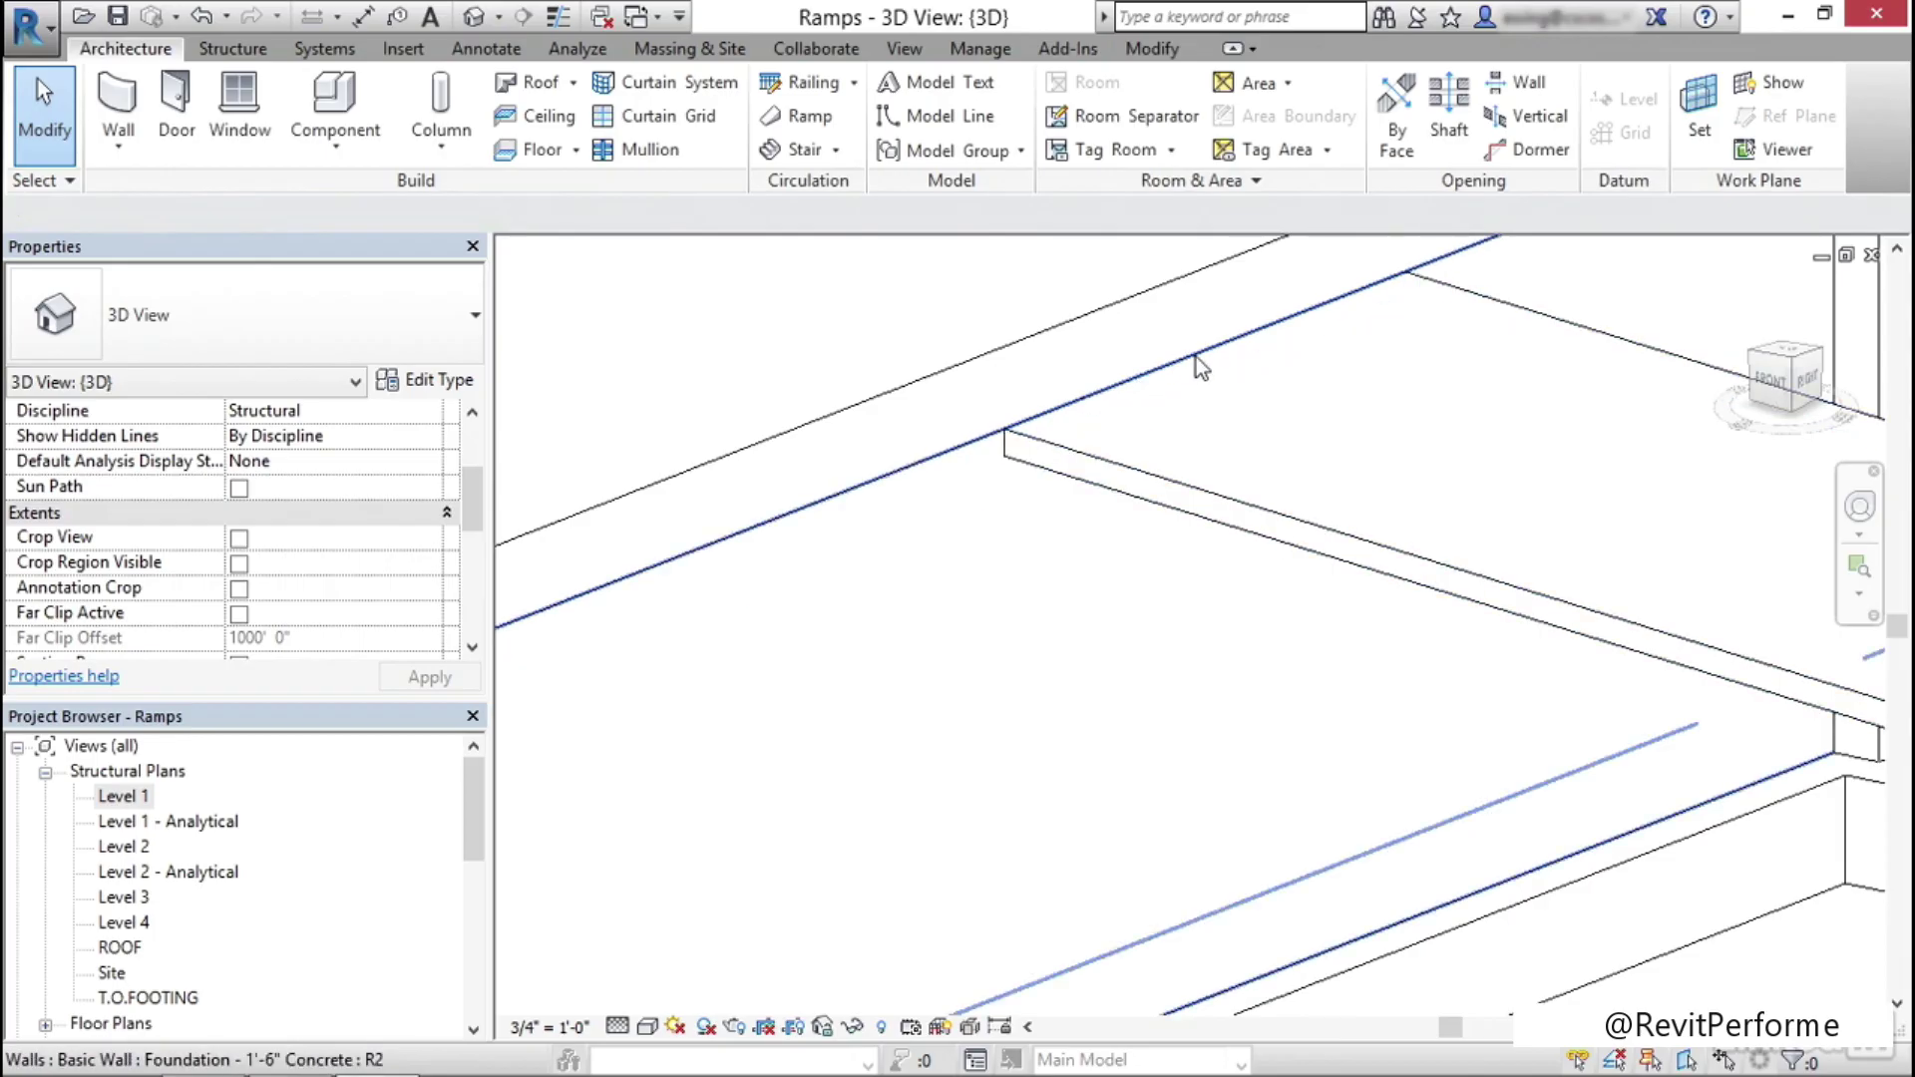
pyautogui.scroll(-2, 1195, 357)
pyautogui.moveTo(1265, 341); pyautogui.dragTo(1030, 527, button='middle')
pyautogui.keyDown('shift'); pyautogui.moveTo(784, 632); pyautogui.dragTo(885, 729, button='middle'); pyautogui.keyUp('shift')
pyautogui.keyDown('shift'); pyautogui.moveTo(881, 755); pyautogui.dragTo(878, 770, button='middle'); pyautogui.keyUp('shift')
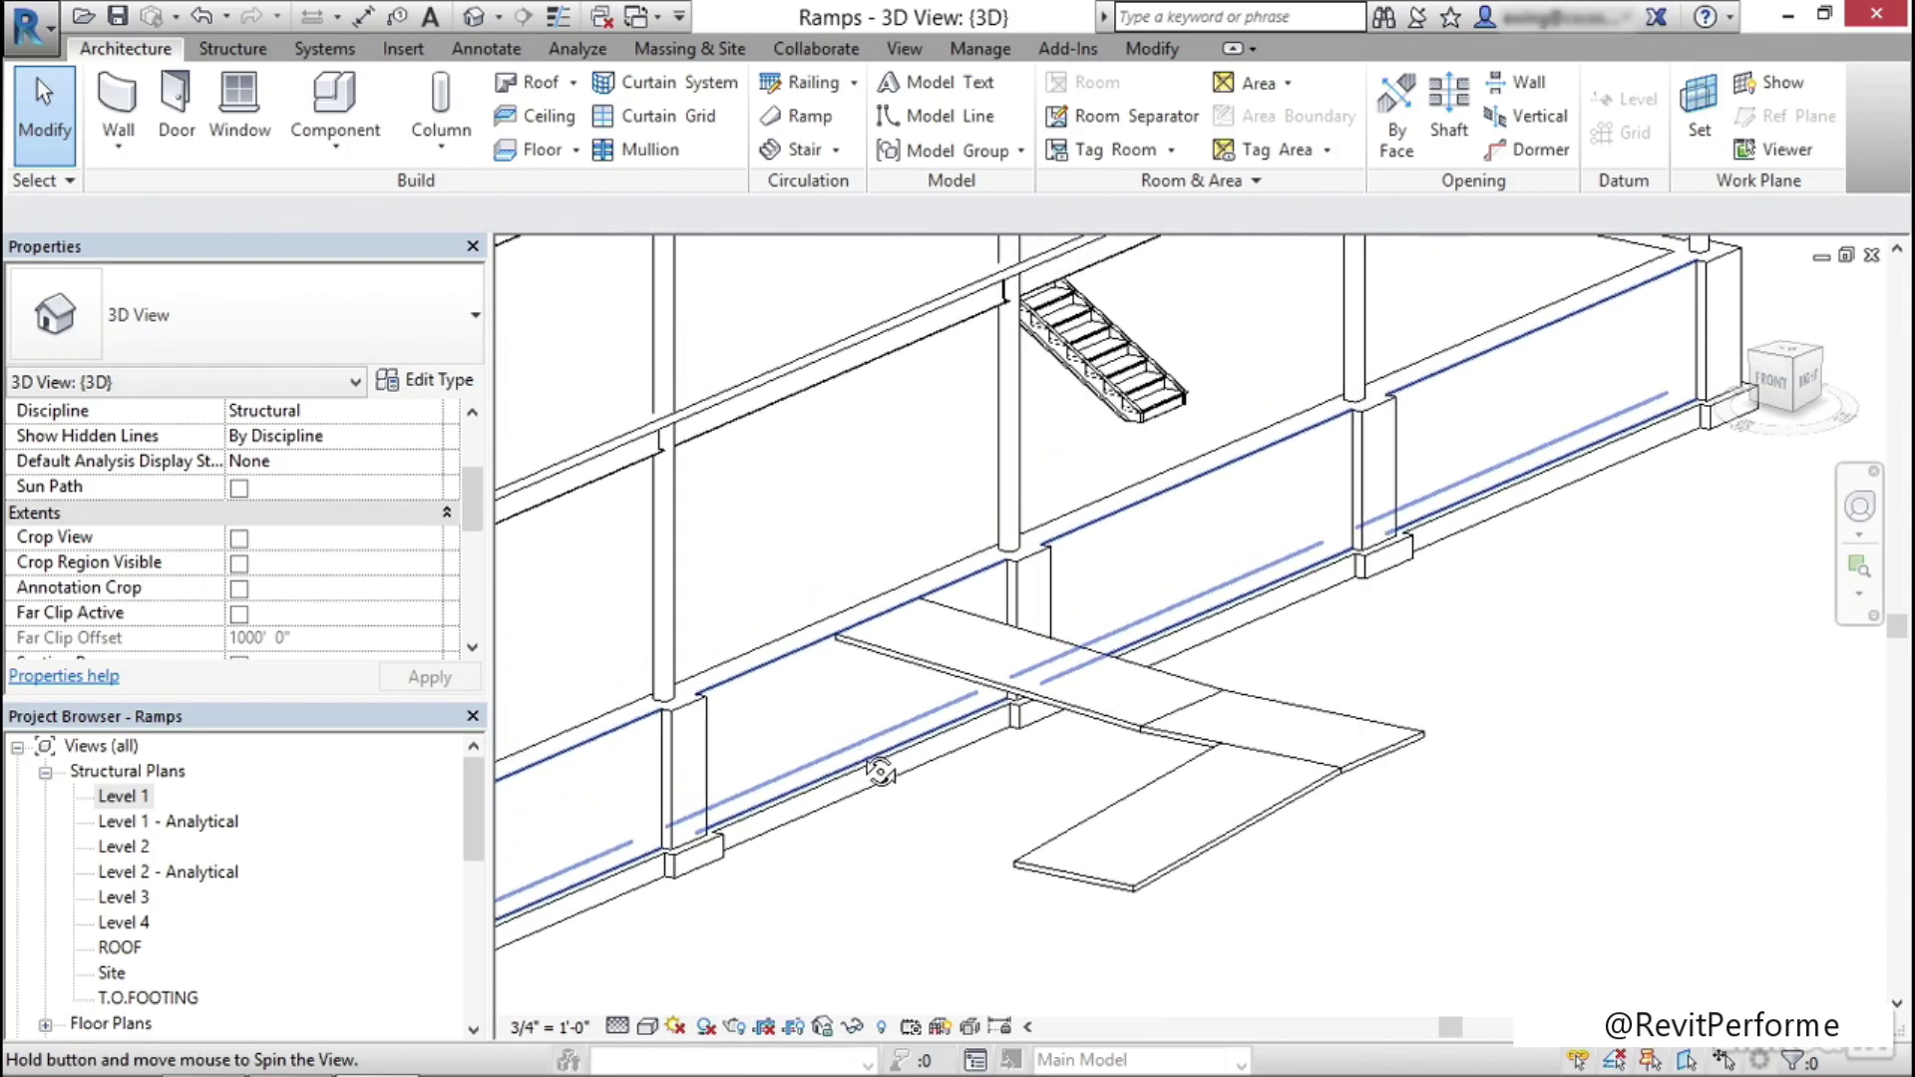
pyautogui.keyDown('shift'); pyautogui.moveTo(860, 612); pyautogui.dragTo(975, 788, button='middle'); pyautogui.keyUp('shift')
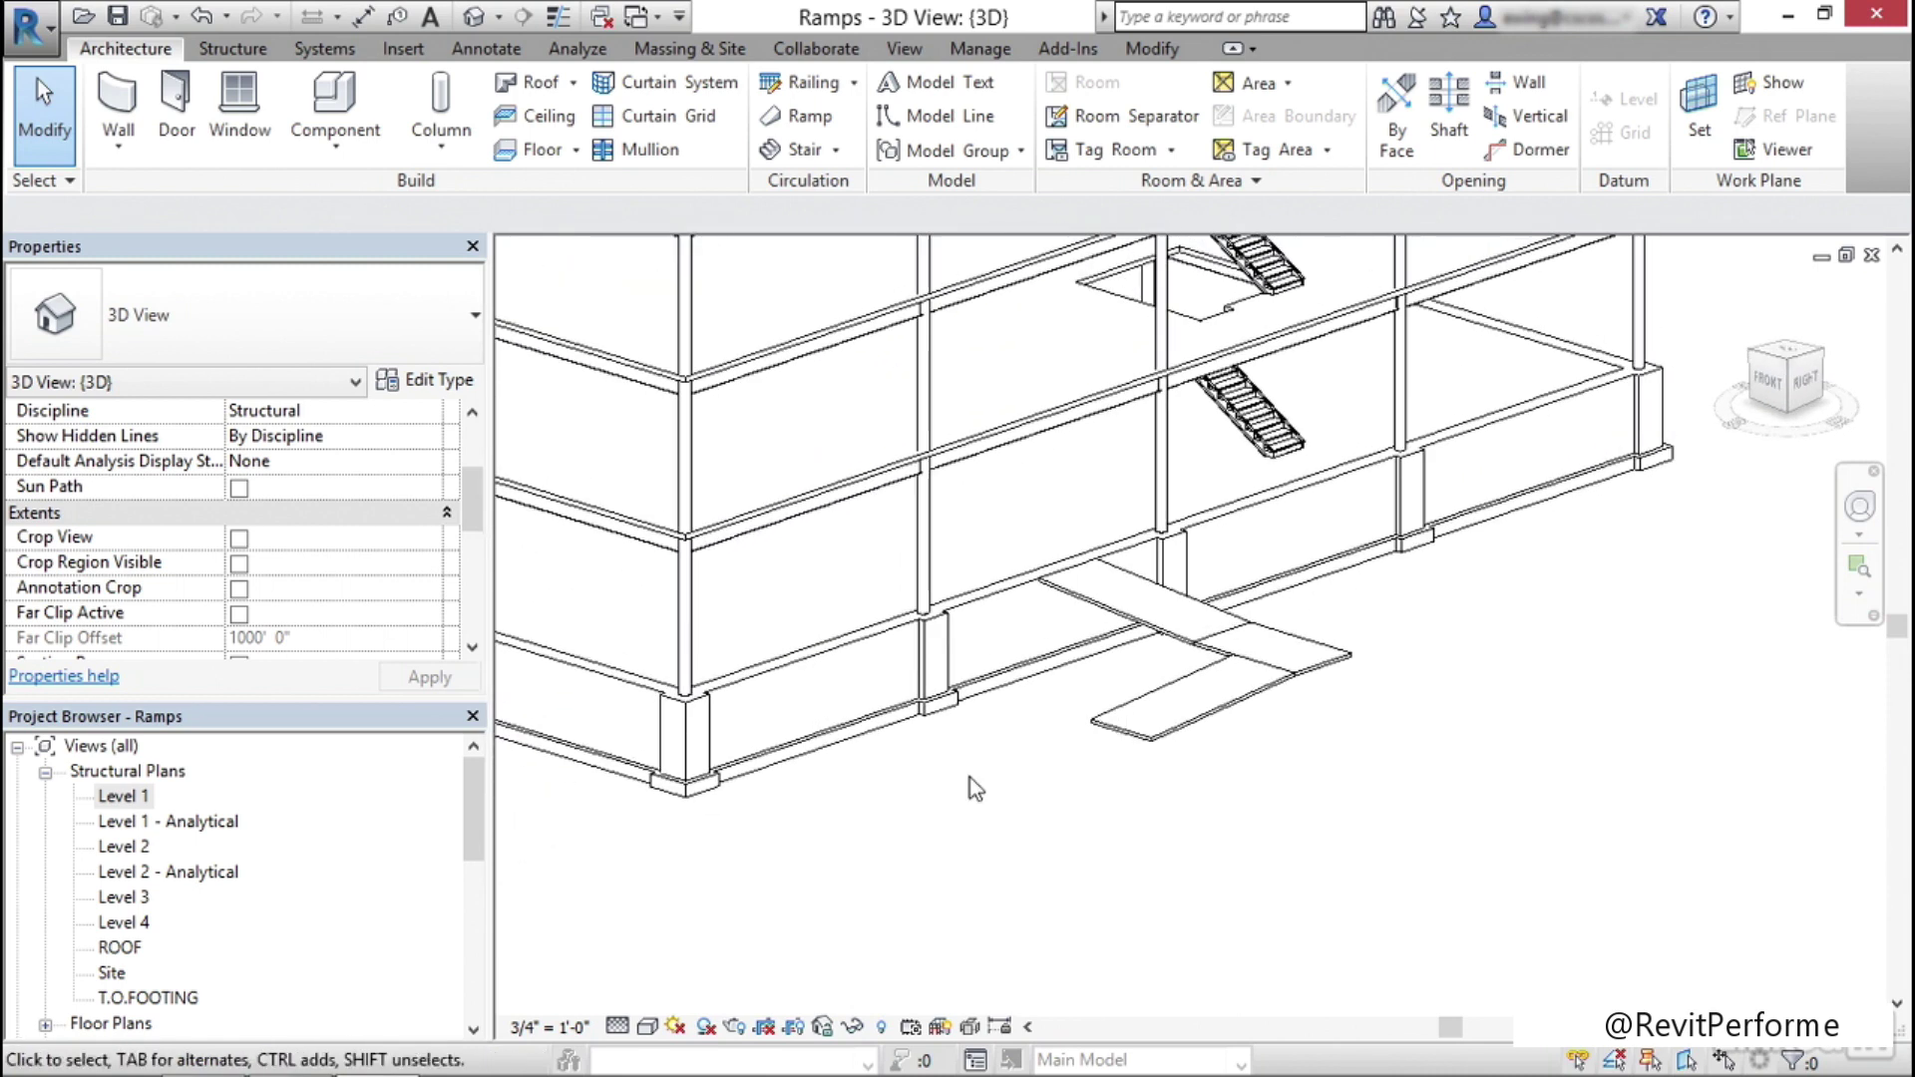
# Change the Concrete Ramp type's Shape to Solid in its type properties and apply it to the L-shaped ramp
pyautogui.click(1193, 728)
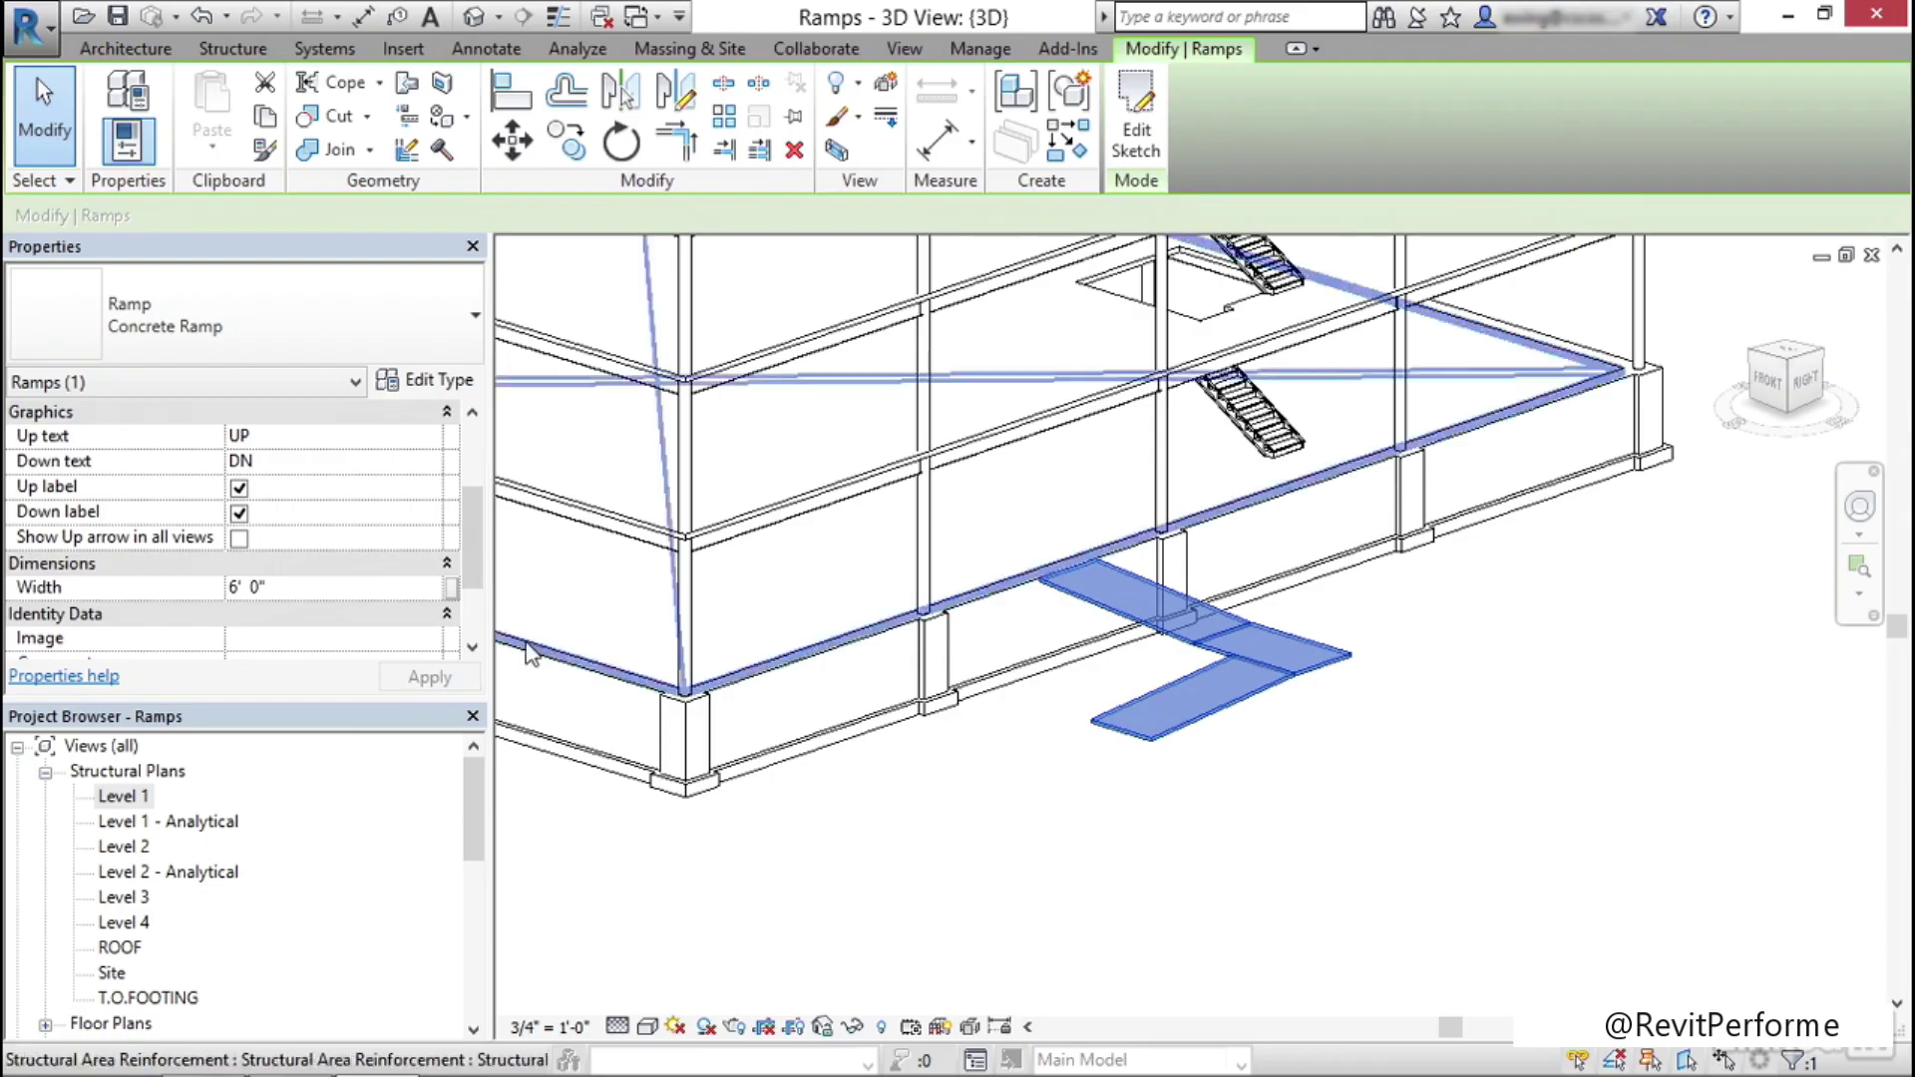
pyautogui.scroll(3, 250, 518)
pyautogui.click(411, 383)
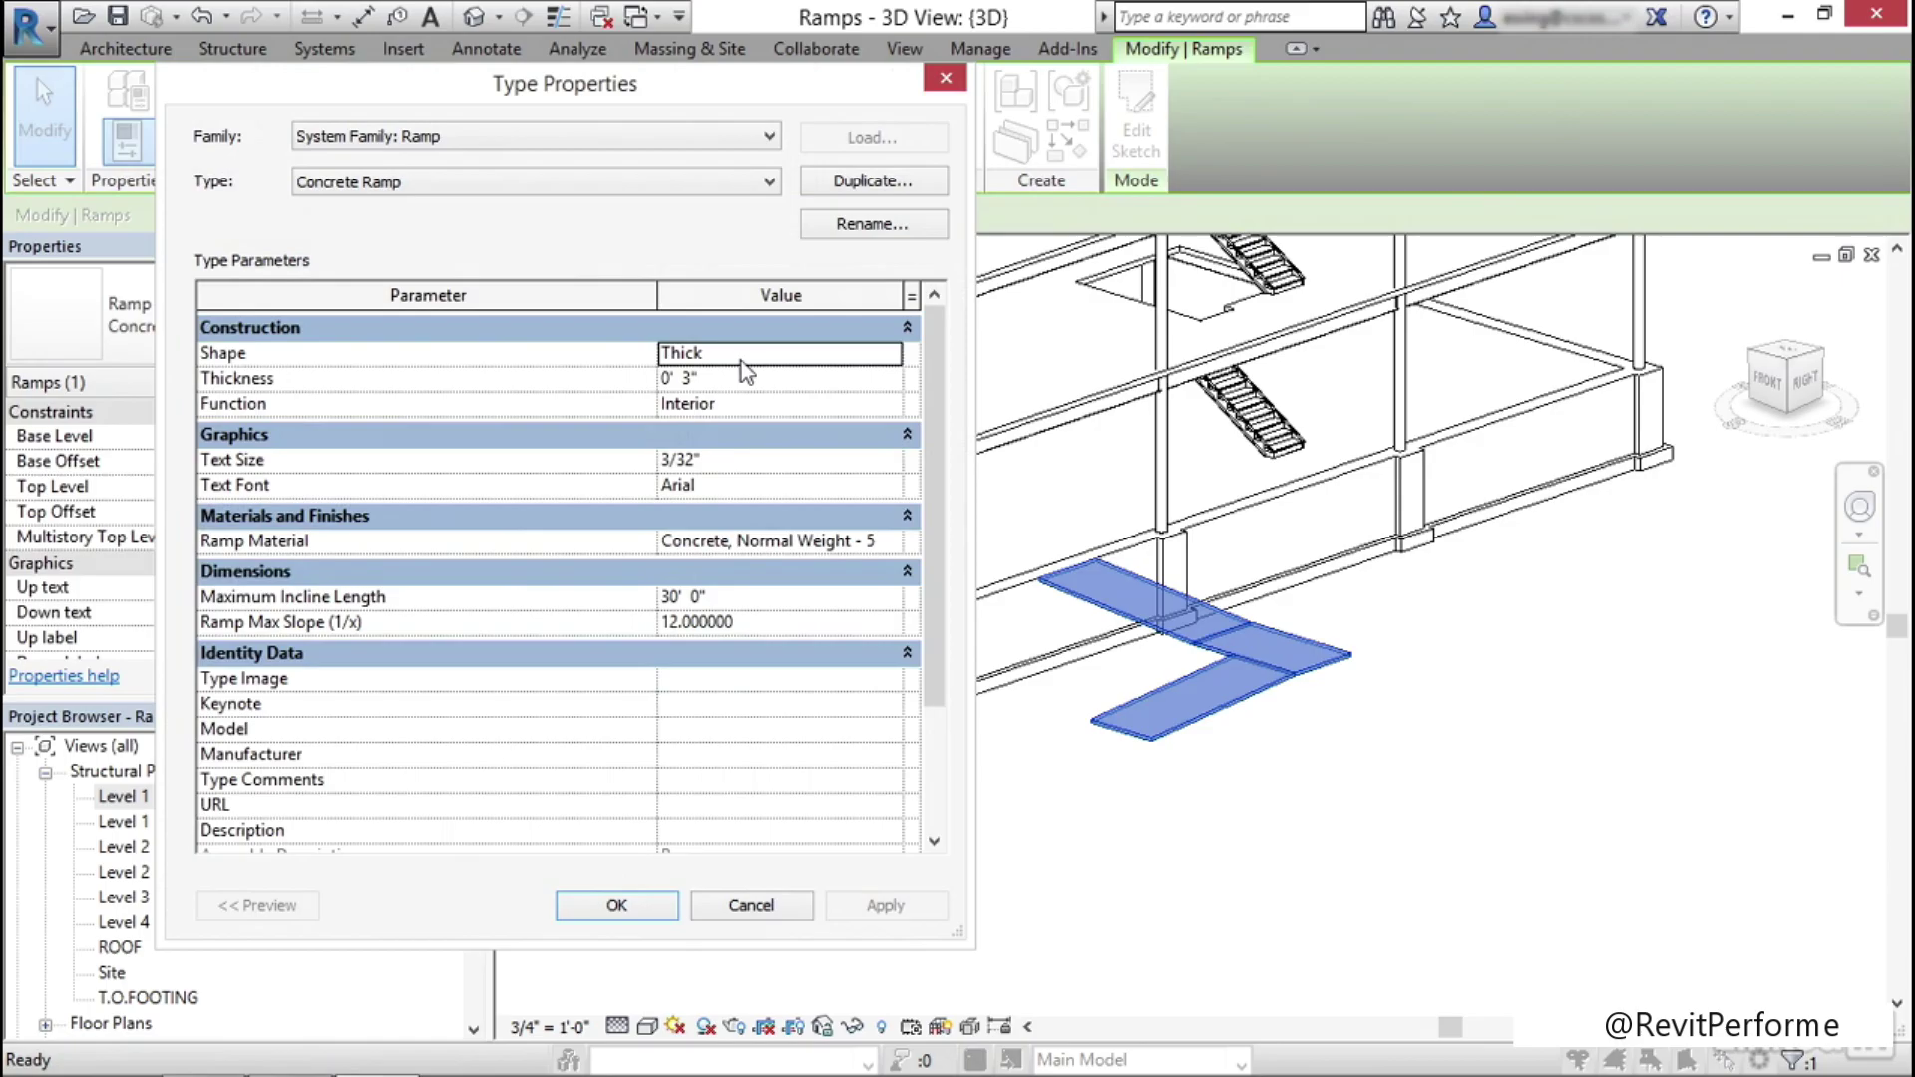
pyautogui.click(889, 354)
pyautogui.click(686, 404)
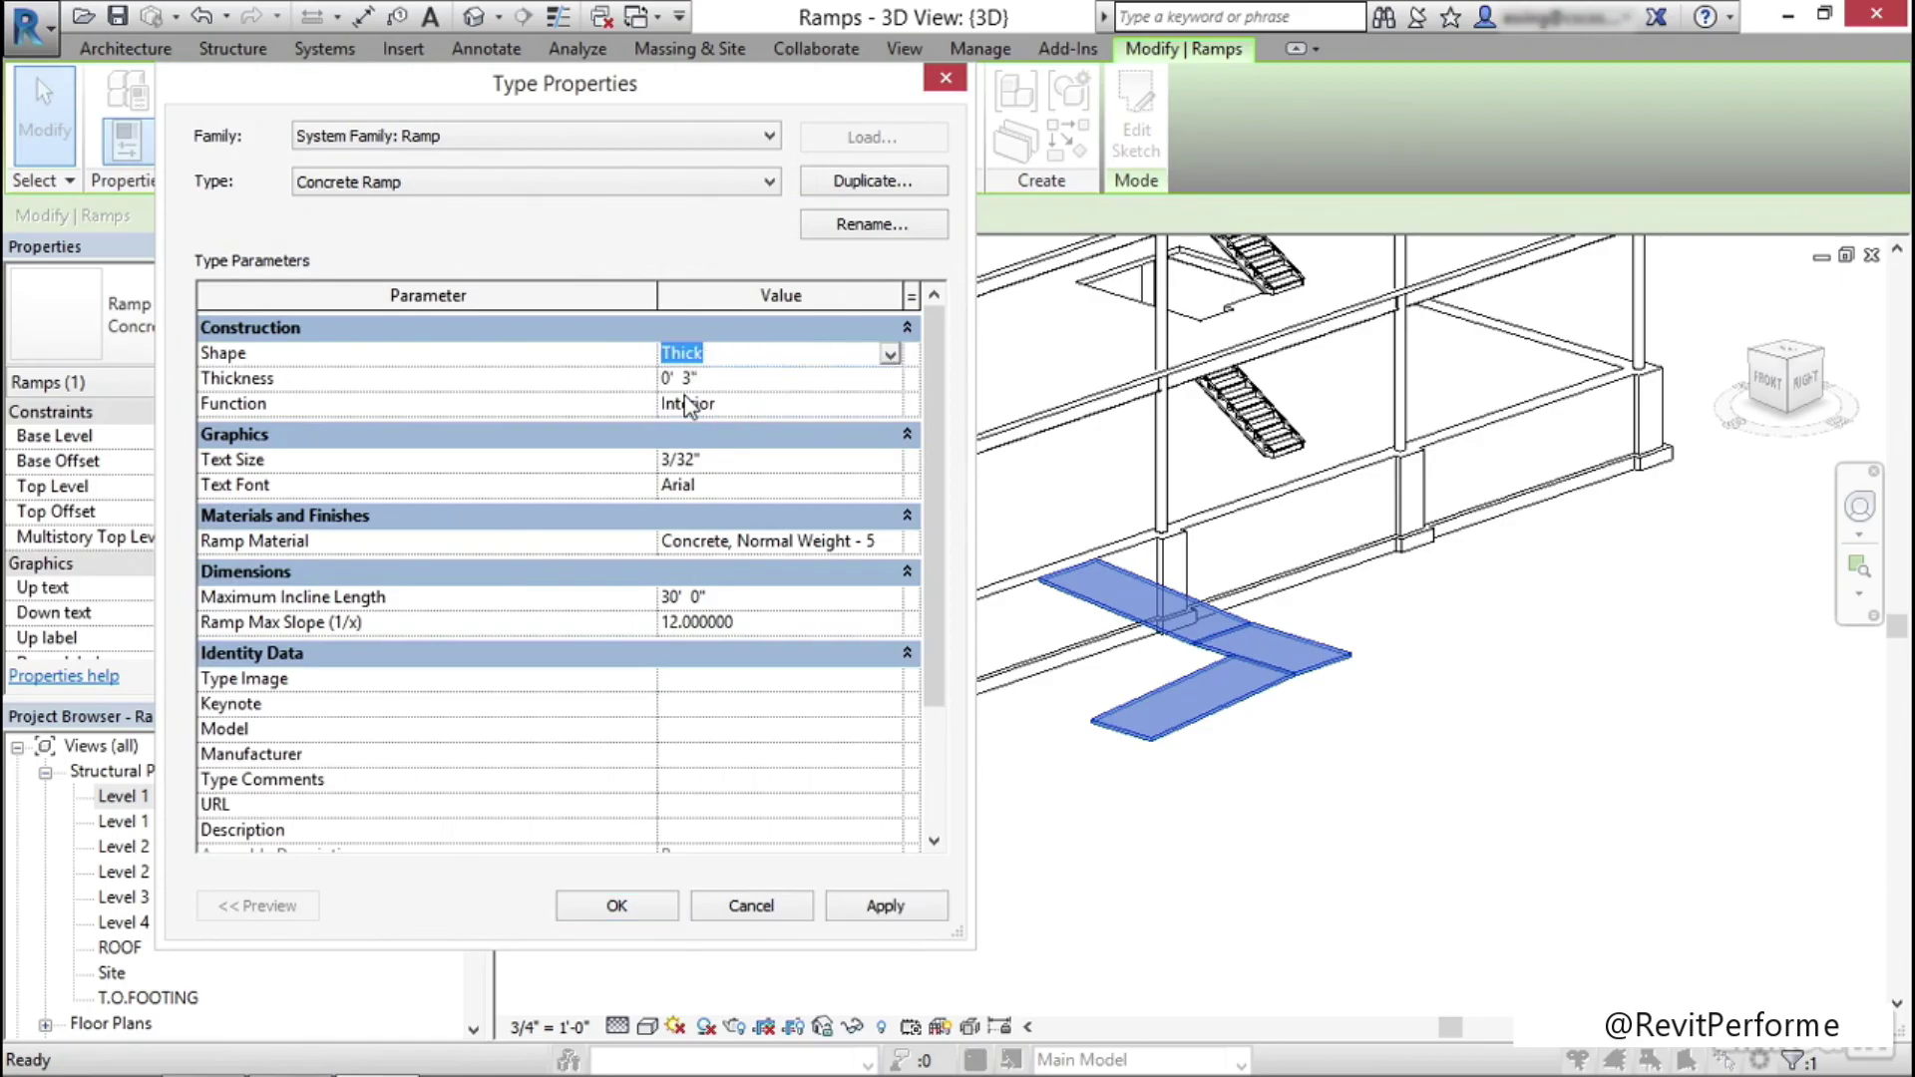
pyautogui.moveTo(926, 457); pyautogui.dragTo(938, 414)
pyautogui.click(885, 906)
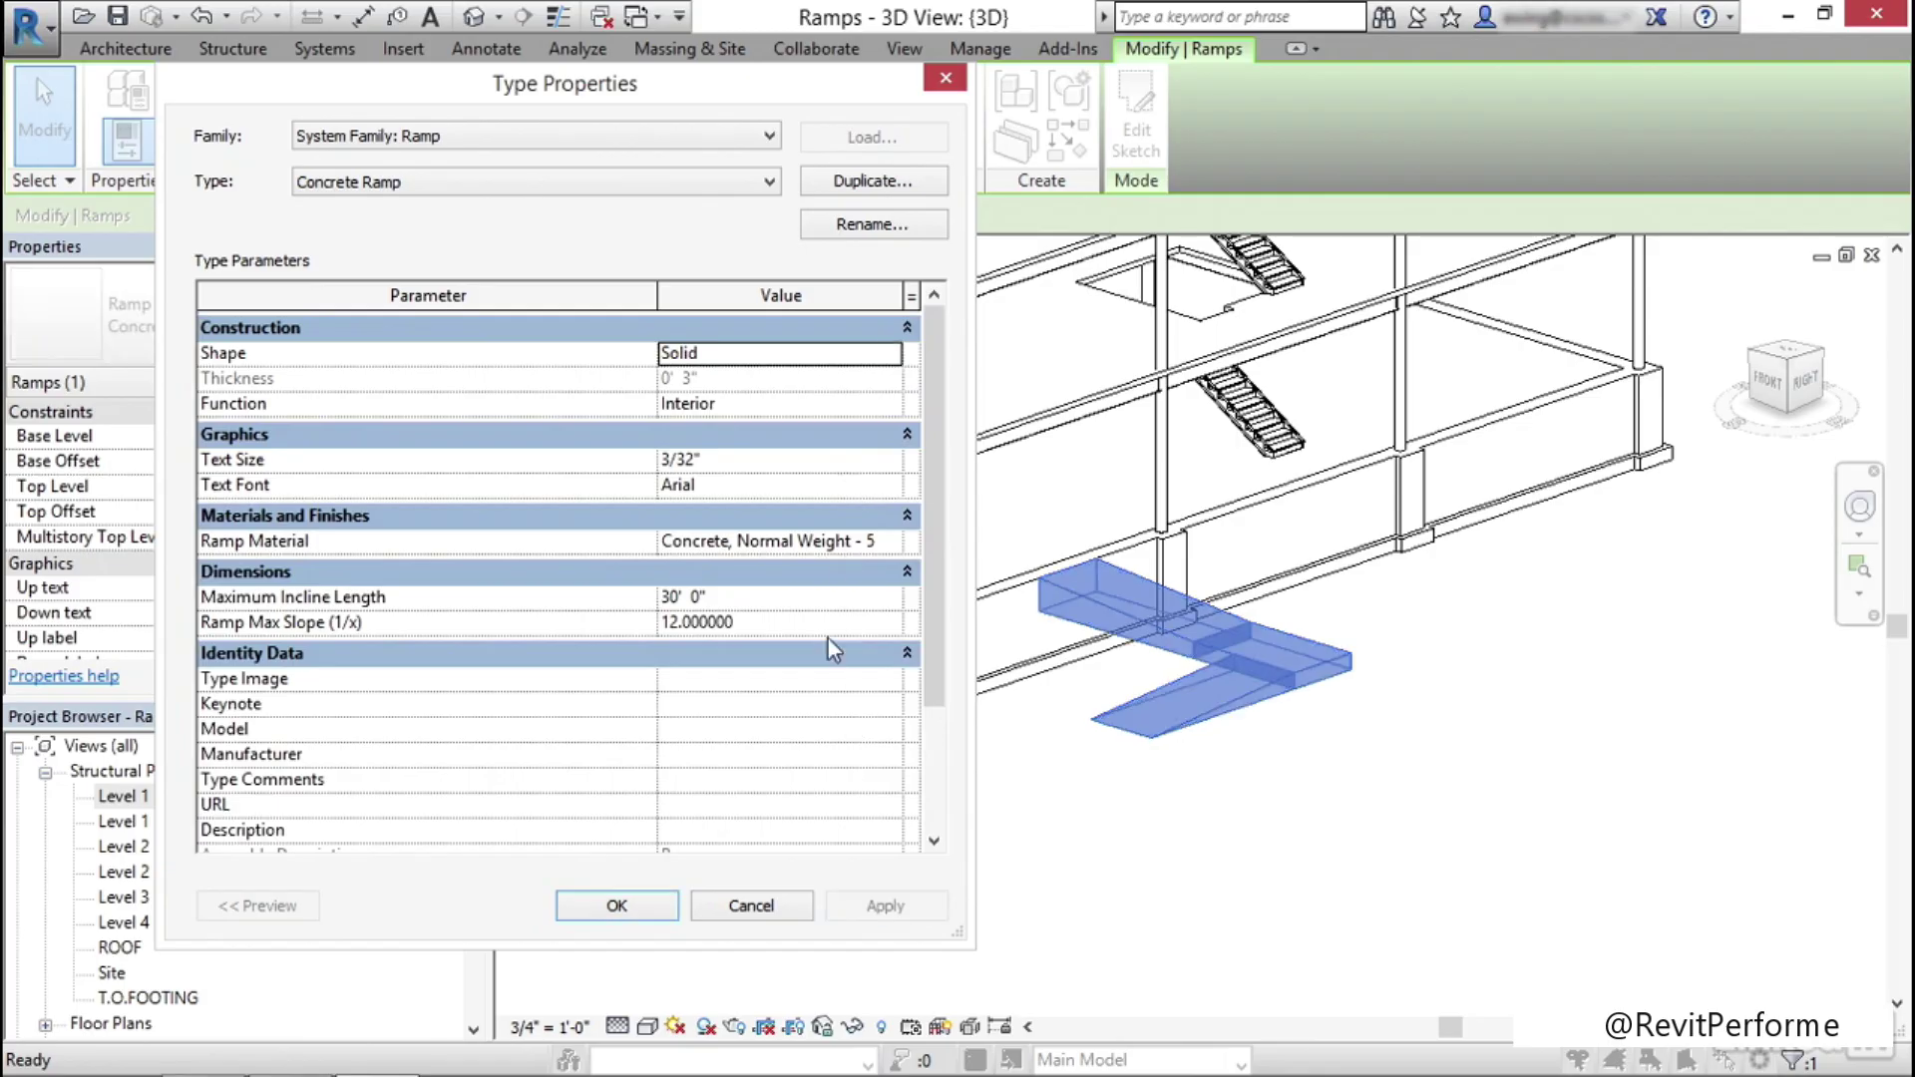
pyautogui.click(612, 906)
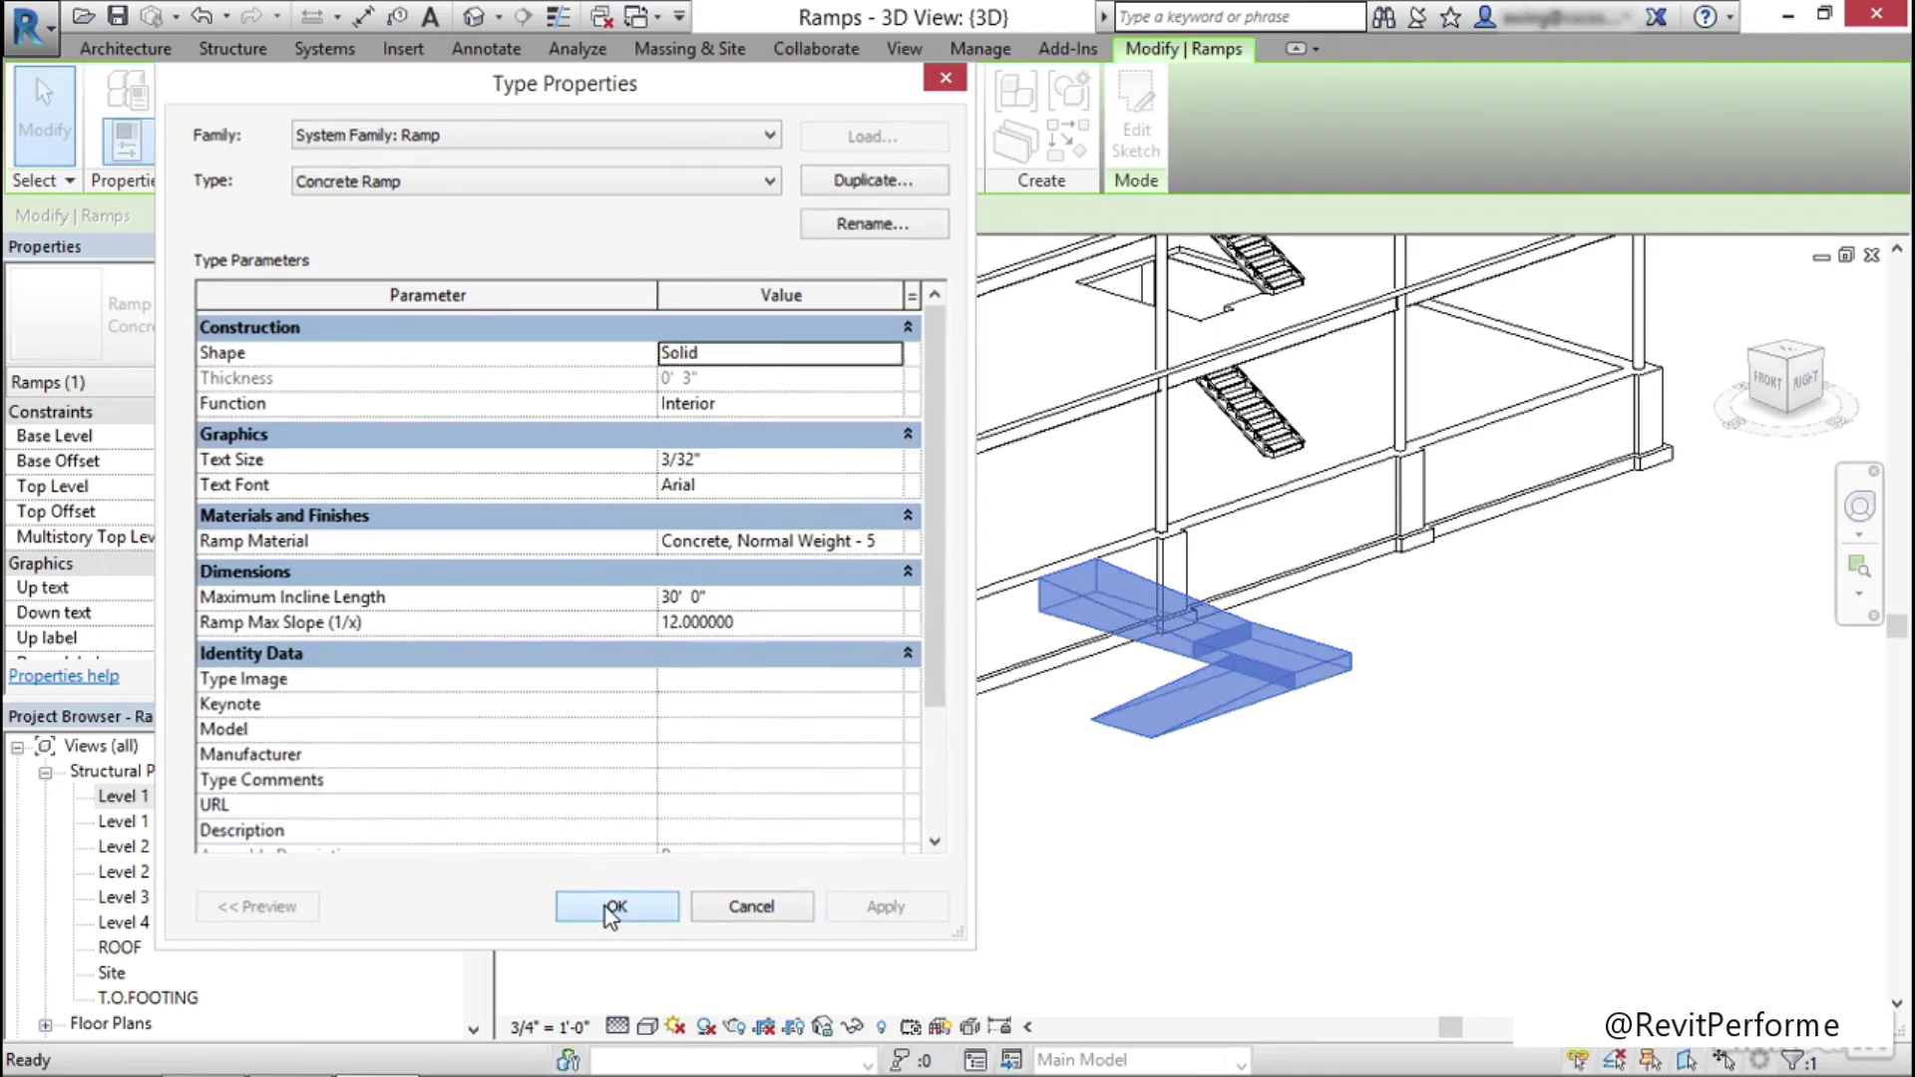
pyautogui.click(1041, 894)
# Set the 3D view's visual style to Realistic and inspect the solid ramp against the foundation wall
pyautogui.scroll(5, 1043, 806)
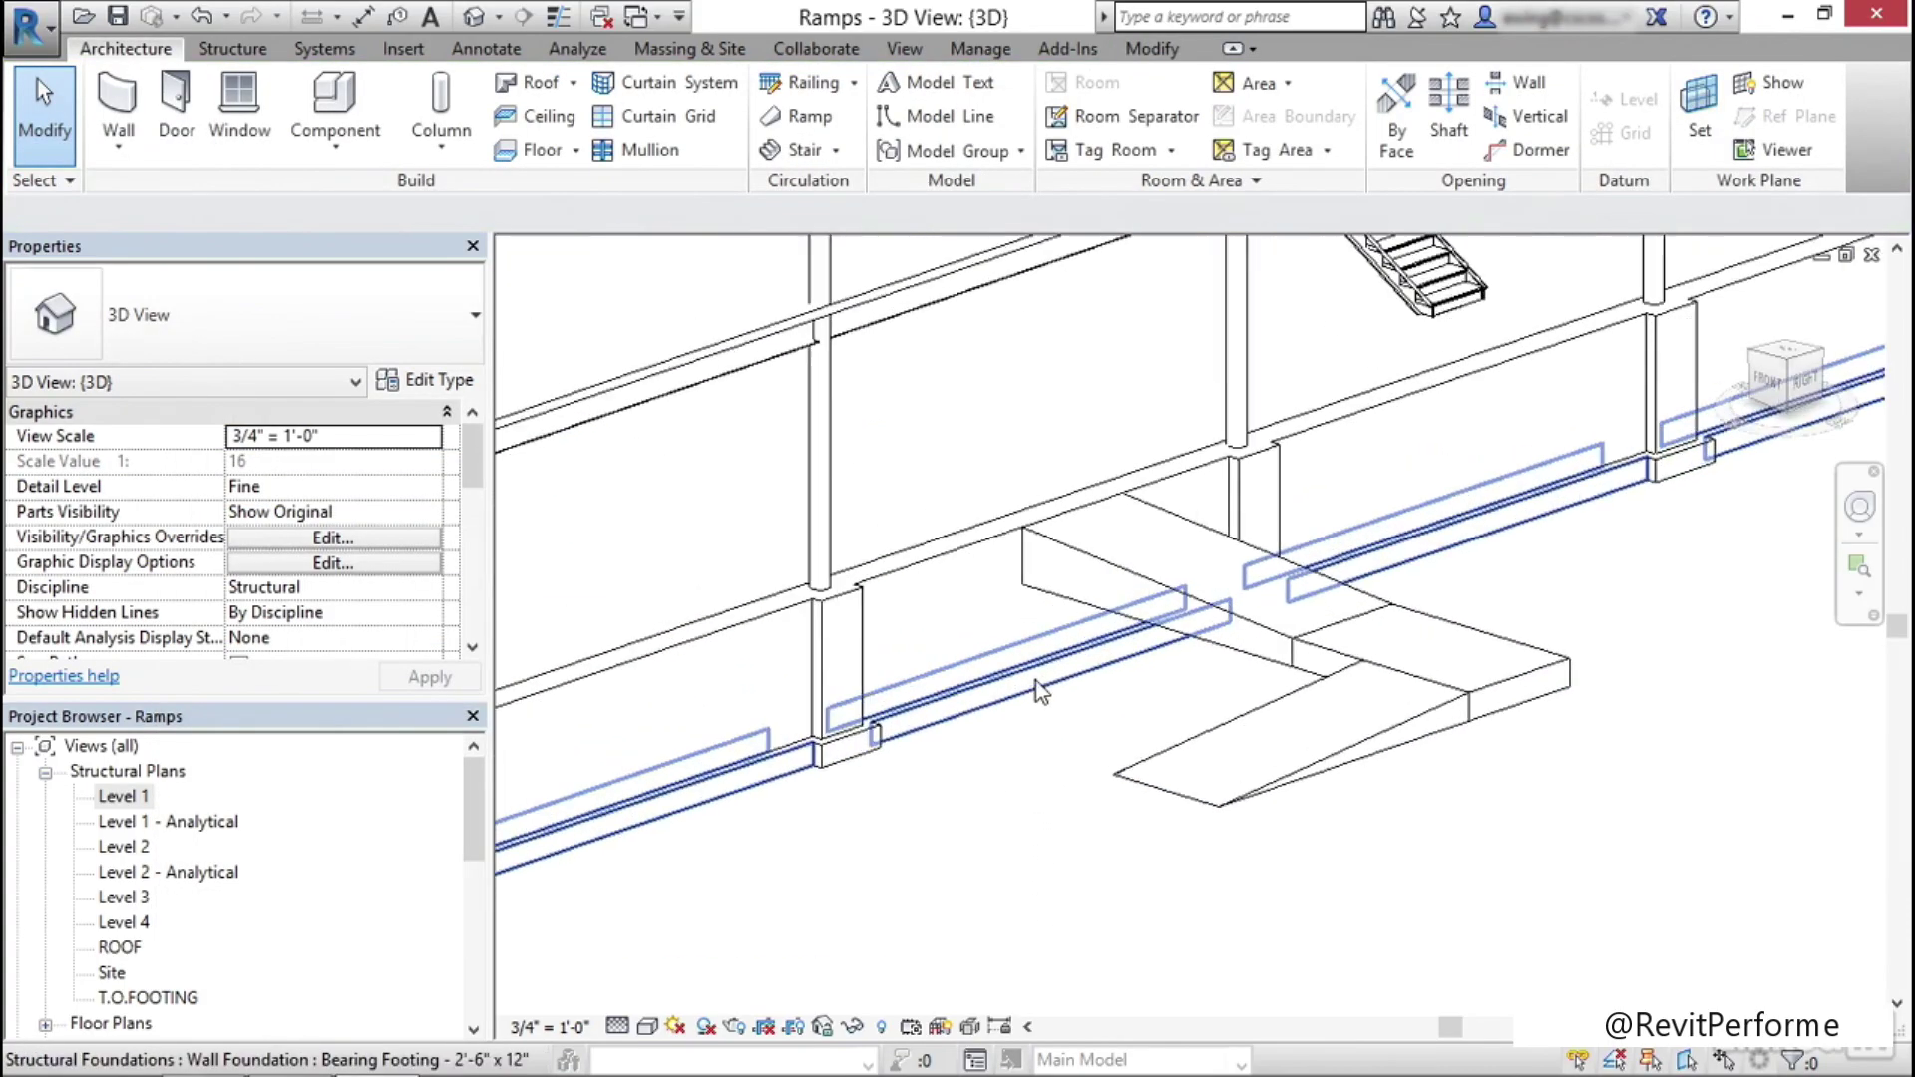
pyautogui.moveTo(1033, 739); pyautogui.dragTo(1028, 682, button='middle')
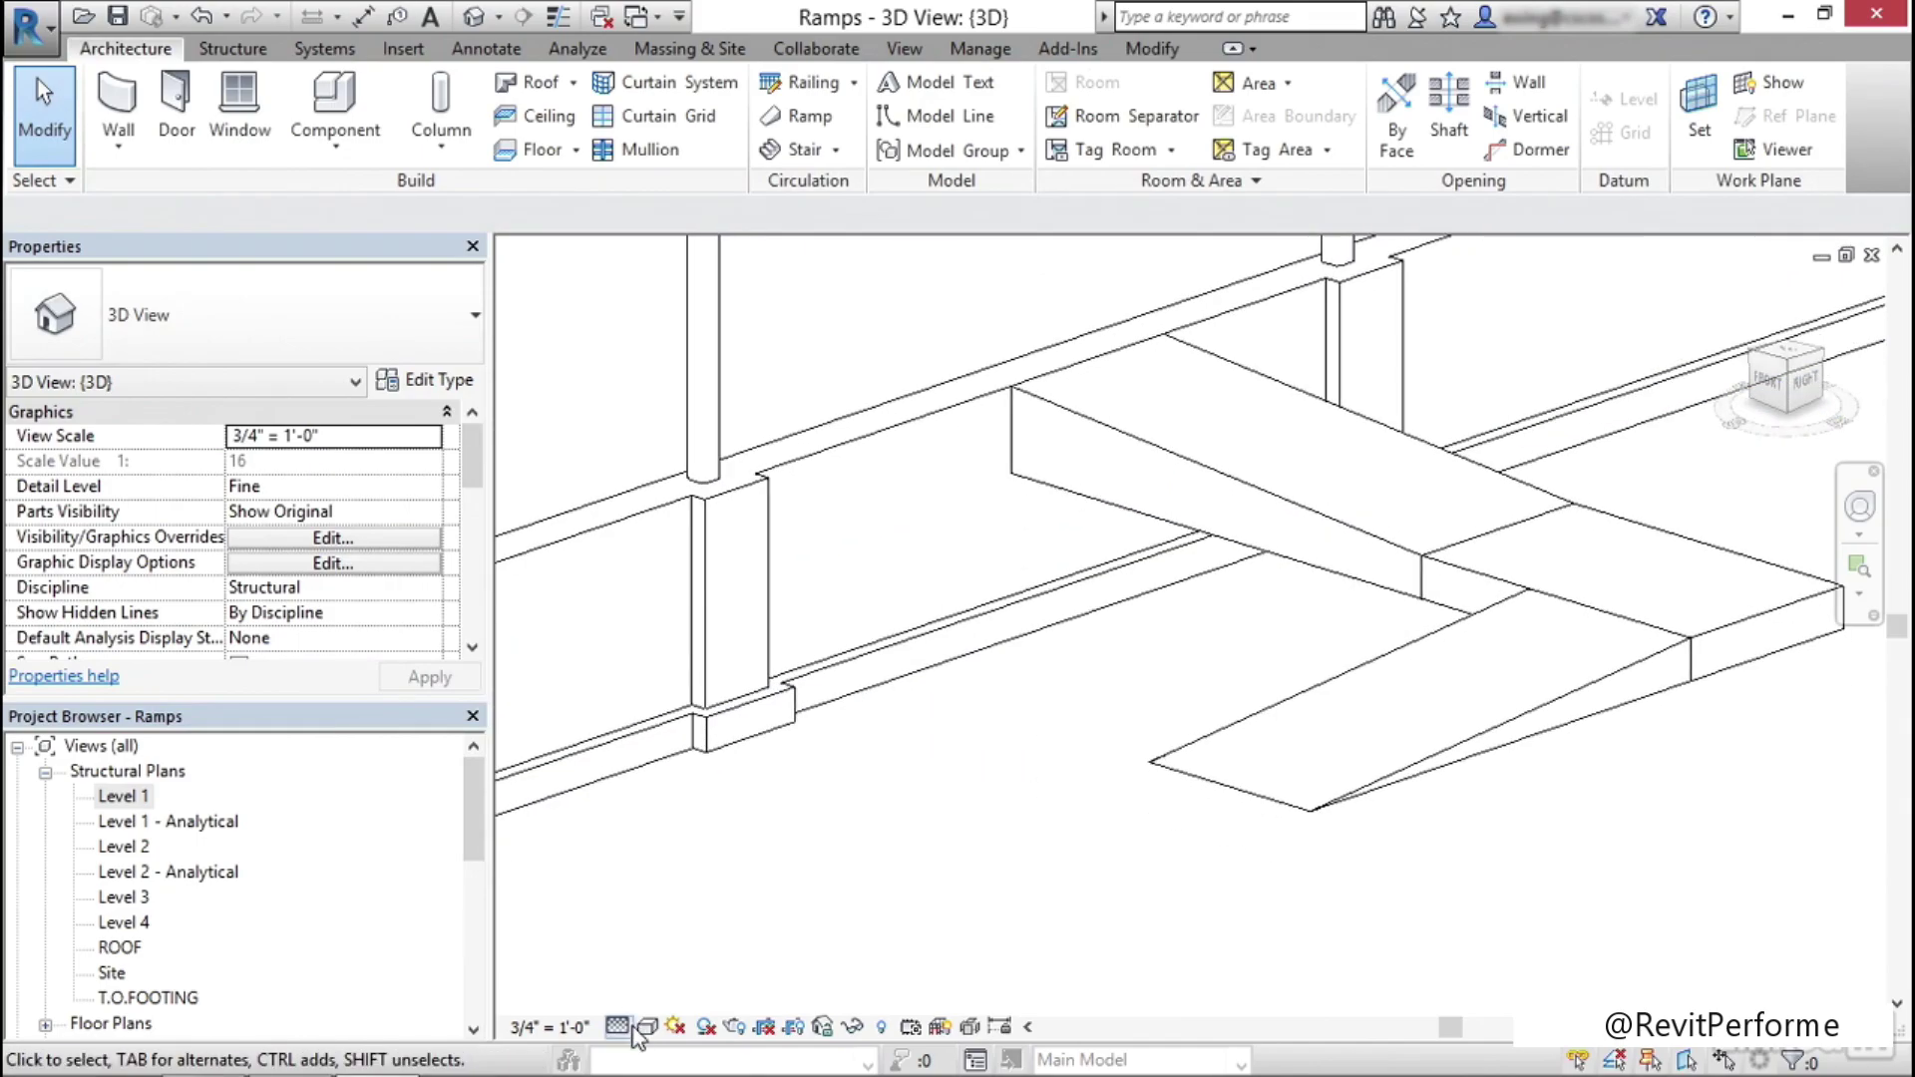
pyautogui.click(655, 1035)
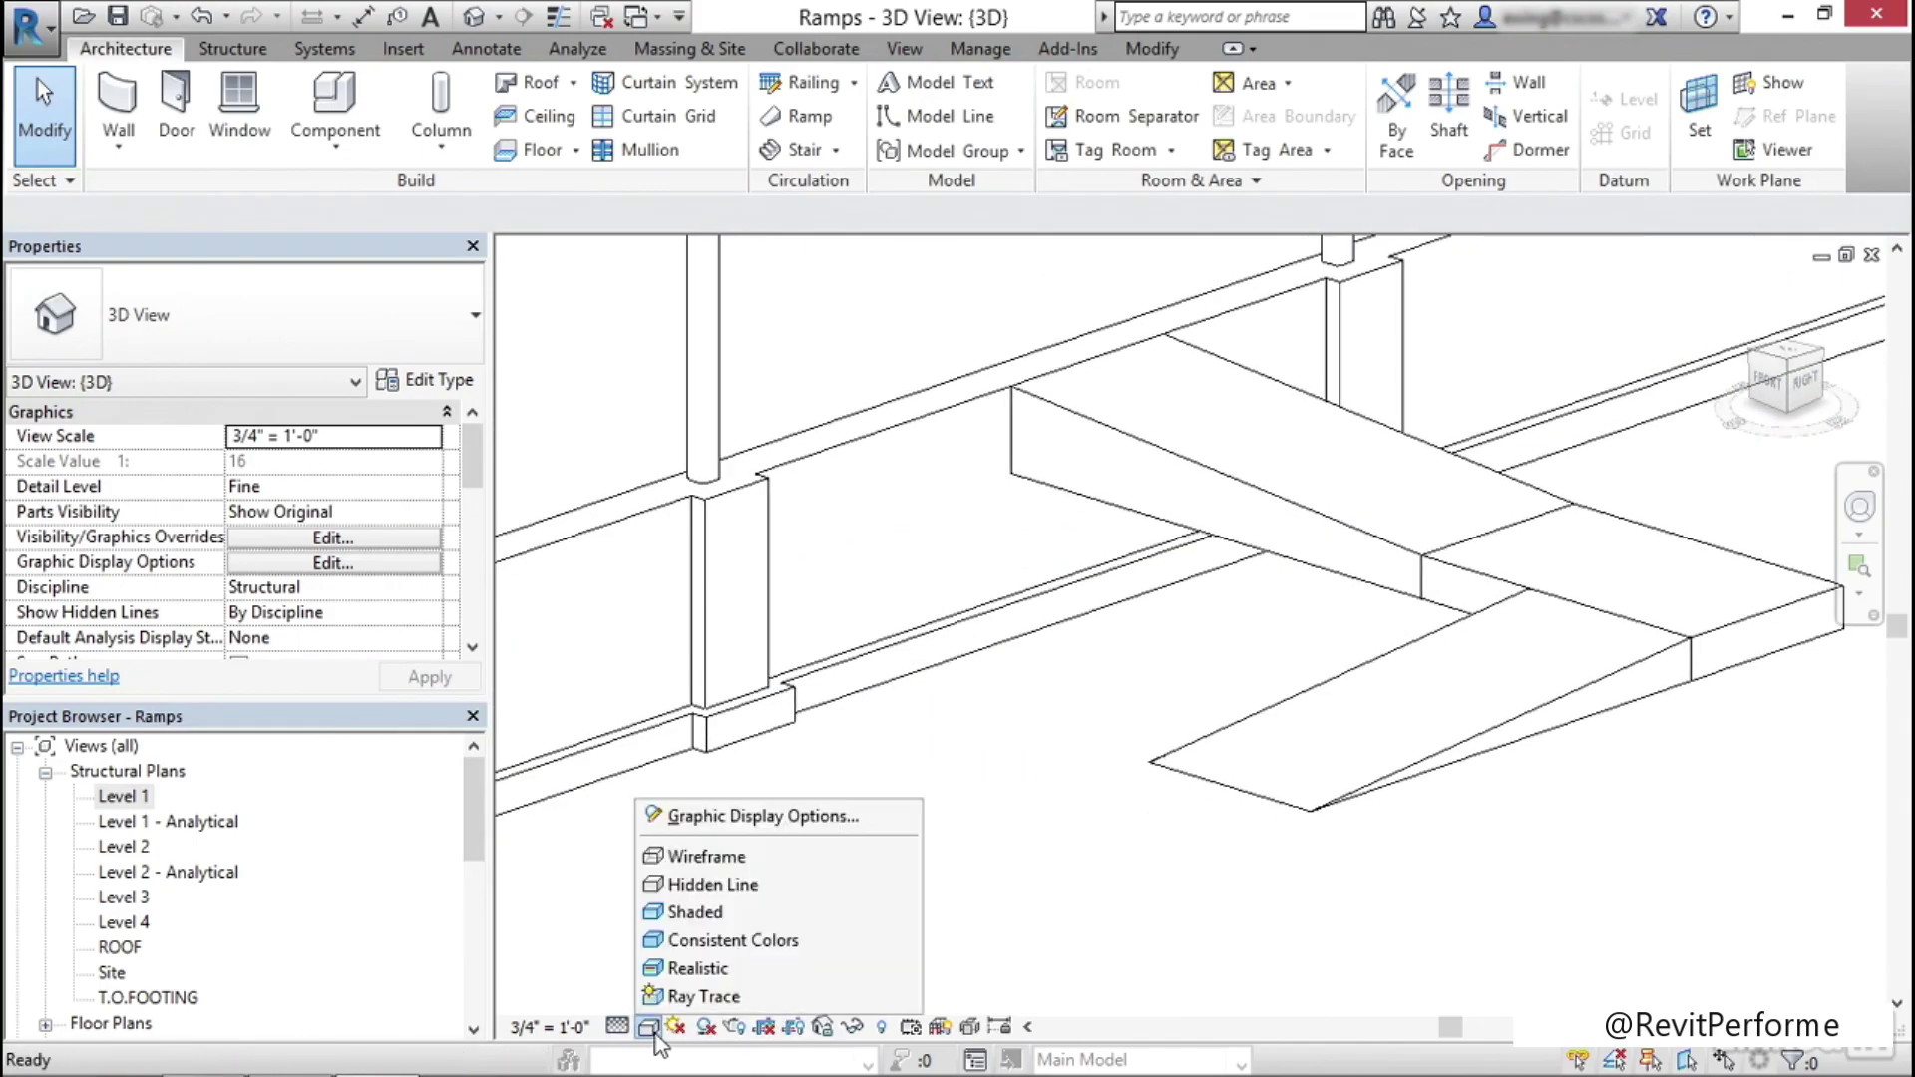
pyautogui.click(704, 977)
pyautogui.moveTo(906, 788); pyautogui.dragTo(1111, 726, button='middle')
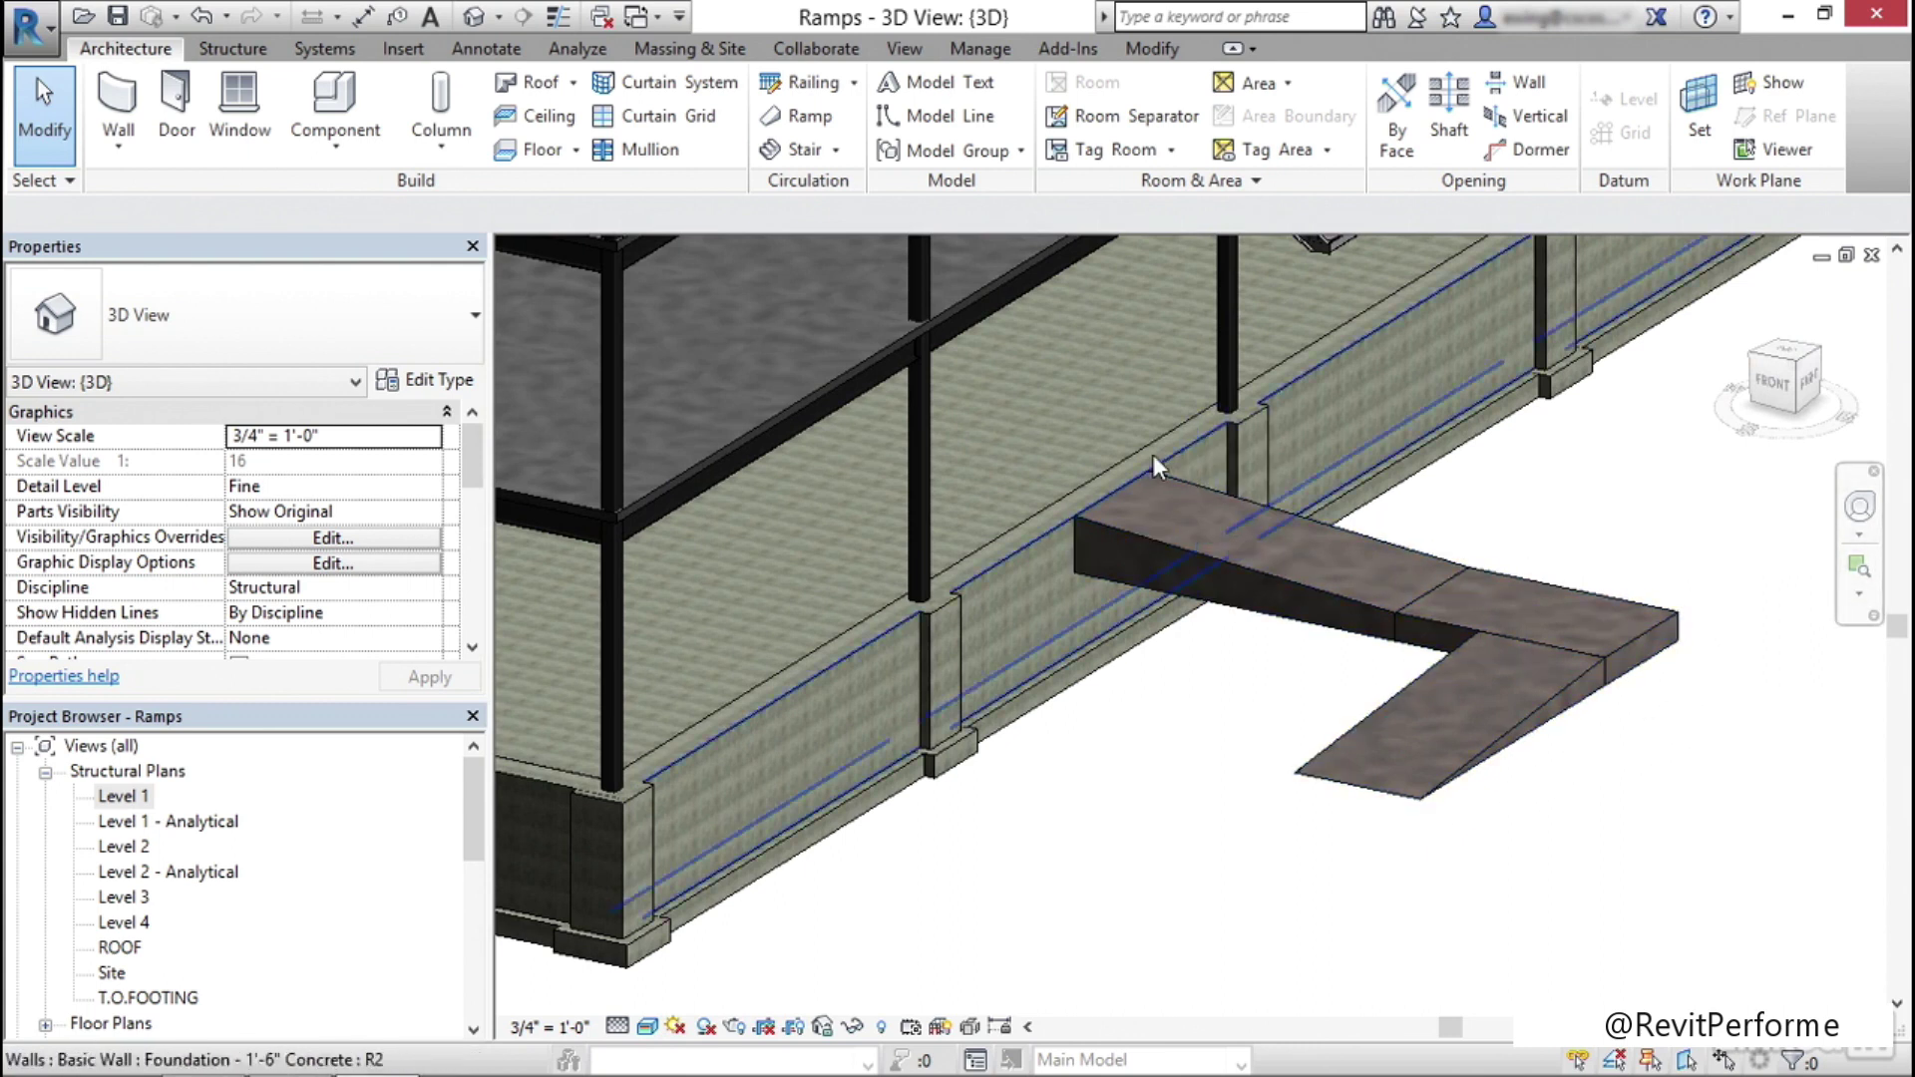
pyautogui.scroll(5, 1113, 467)
pyautogui.scroll(-8, 912, 565)
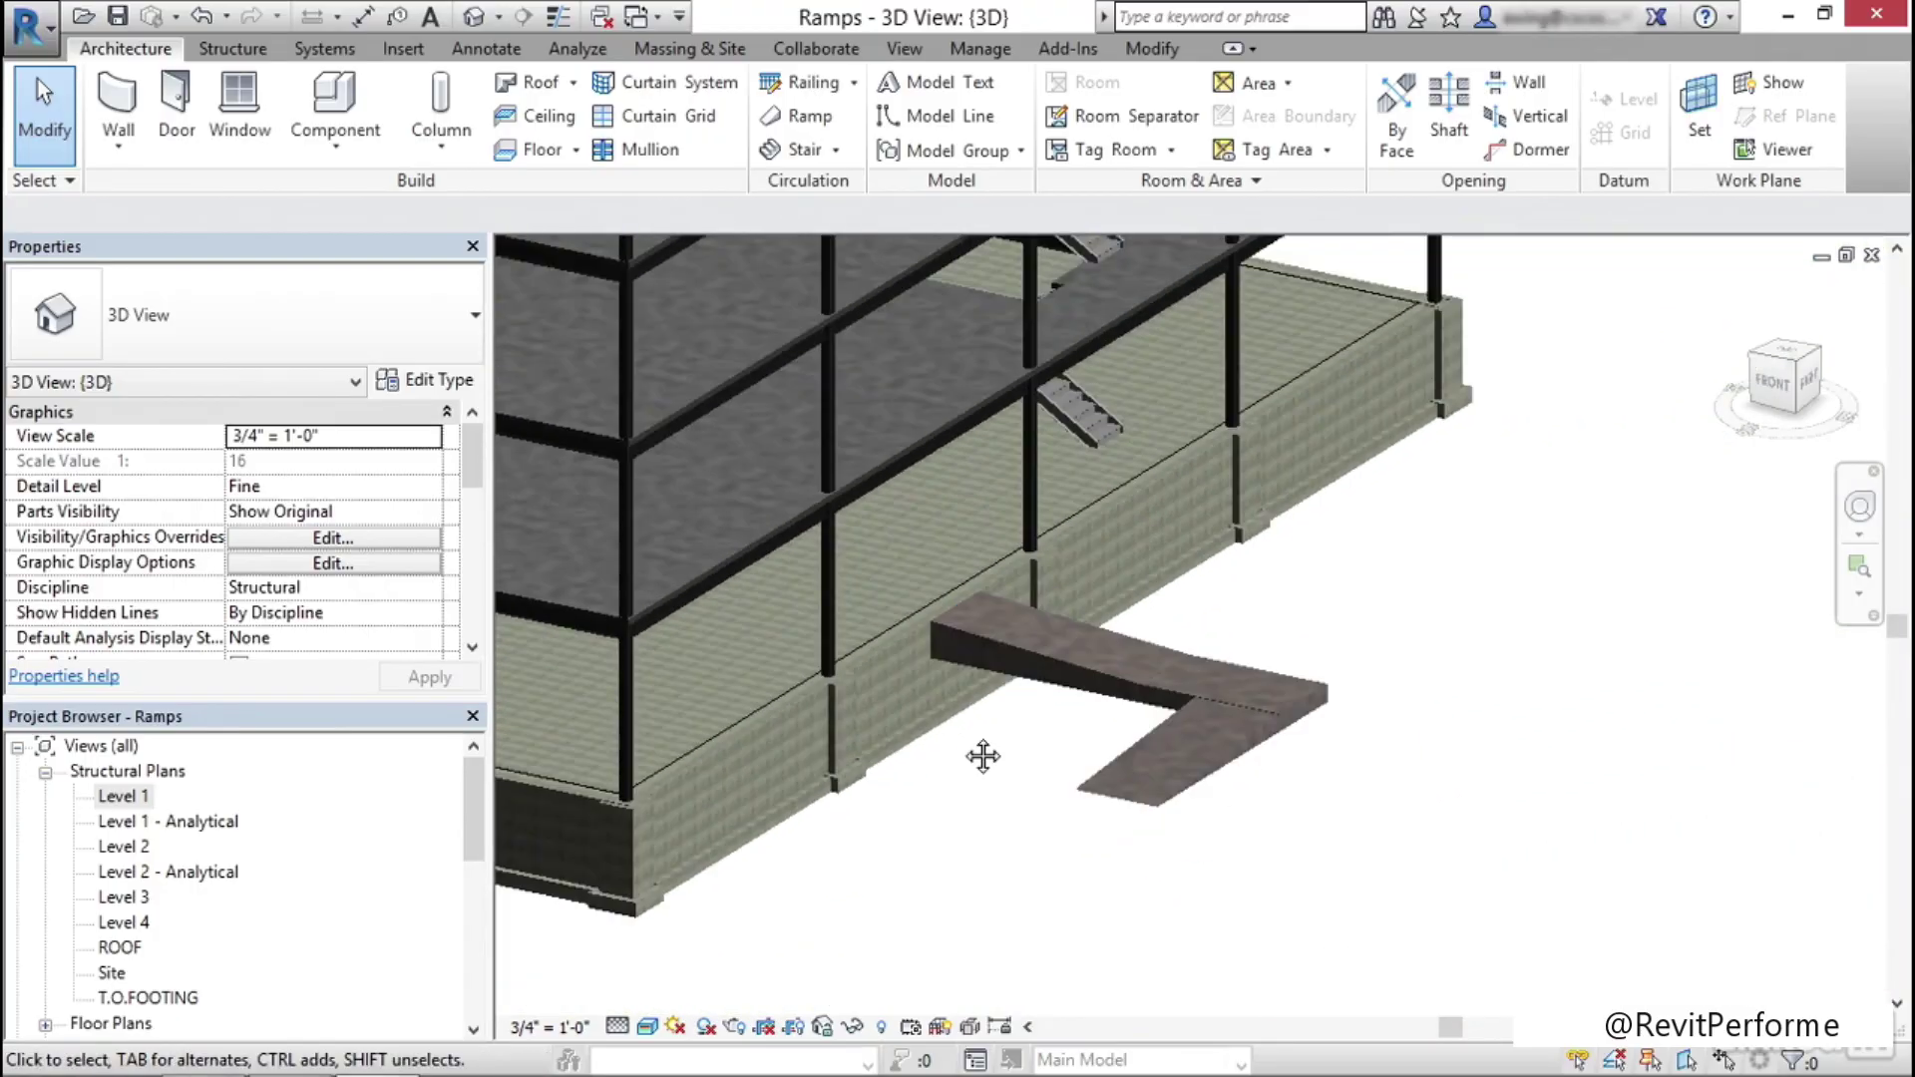
pyautogui.moveTo(983, 756); pyautogui.dragTo(969, 693, button='middle')
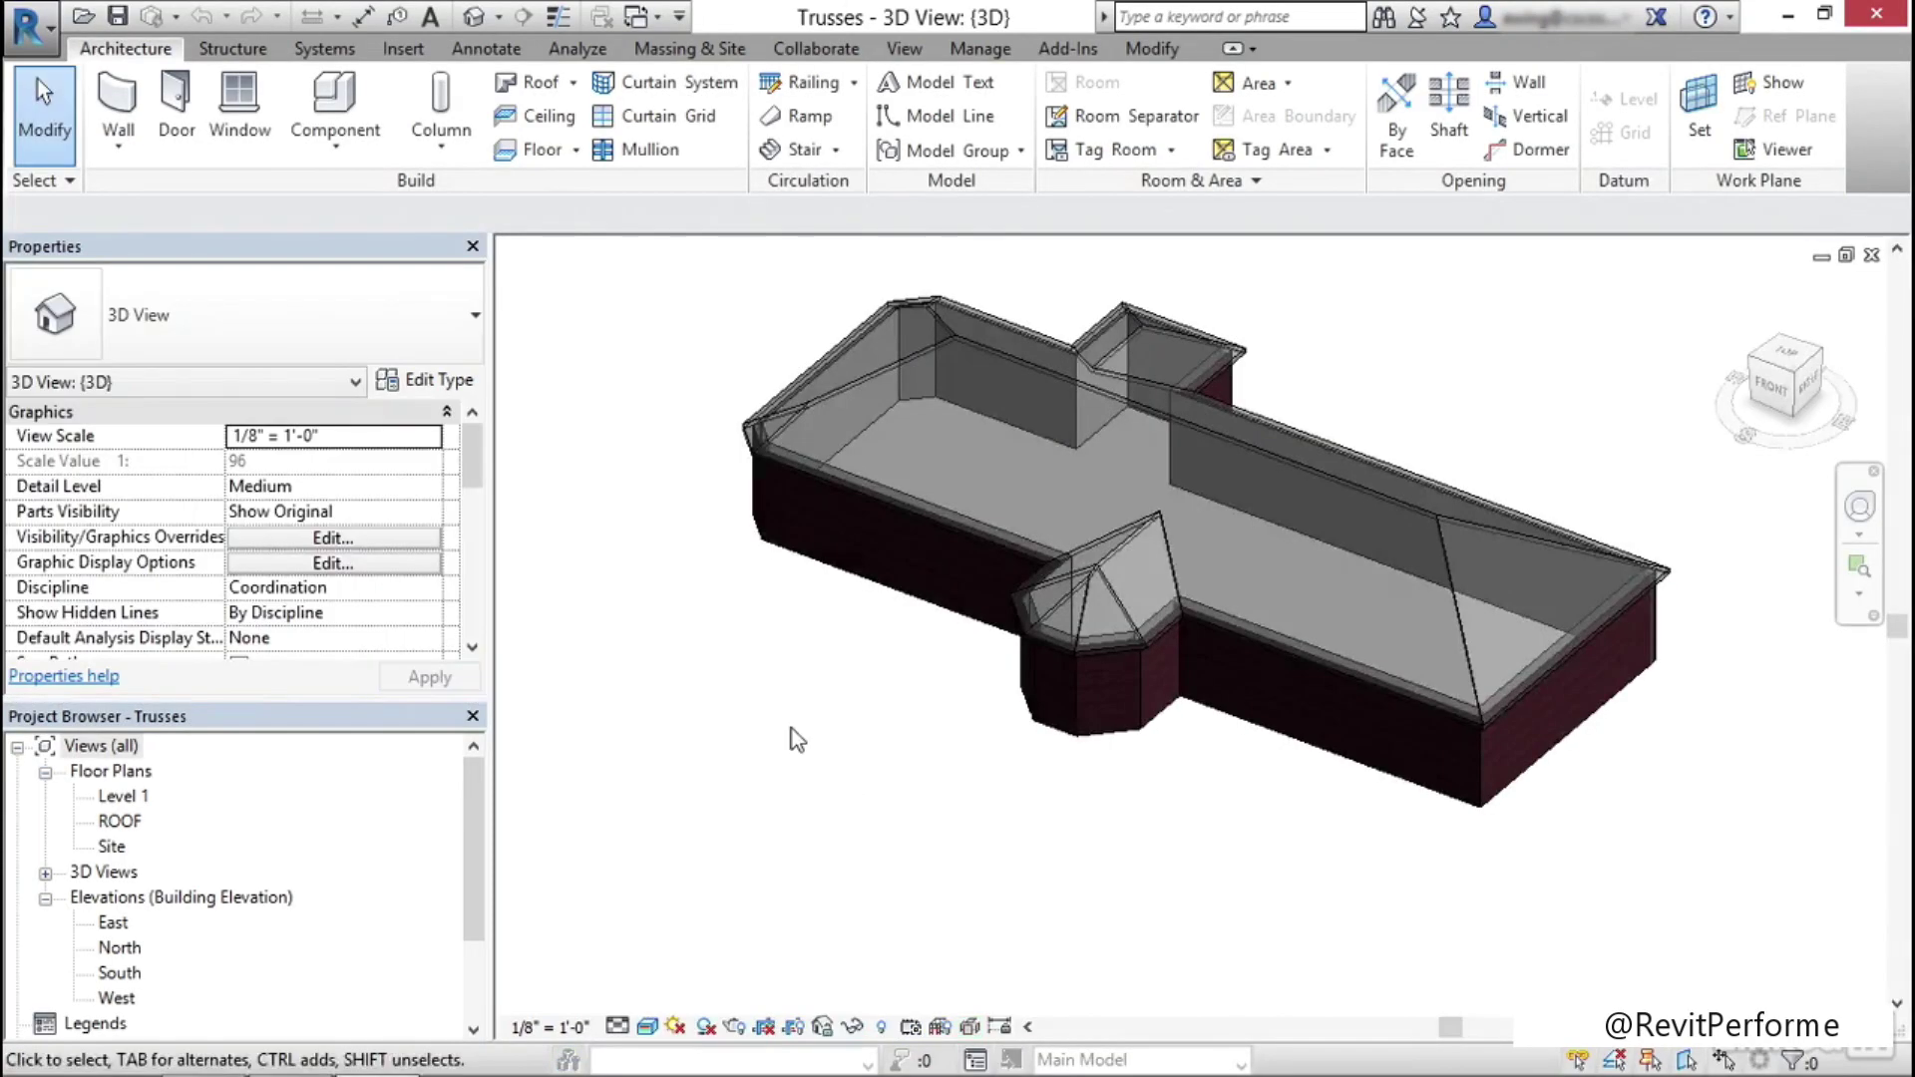
# Look around the Trusses project's building in 3D and open its ROOF floor plan
pyautogui.keyDown('shift'); pyautogui.moveTo(792, 733); pyautogui.dragTo(1167, 804, button='middle'); pyautogui.keyUp('shift')
pyautogui.keyDown('shift'); pyautogui.moveTo(958, 828); pyautogui.dragTo(828, 638, button='middle'); pyautogui.keyUp('shift')
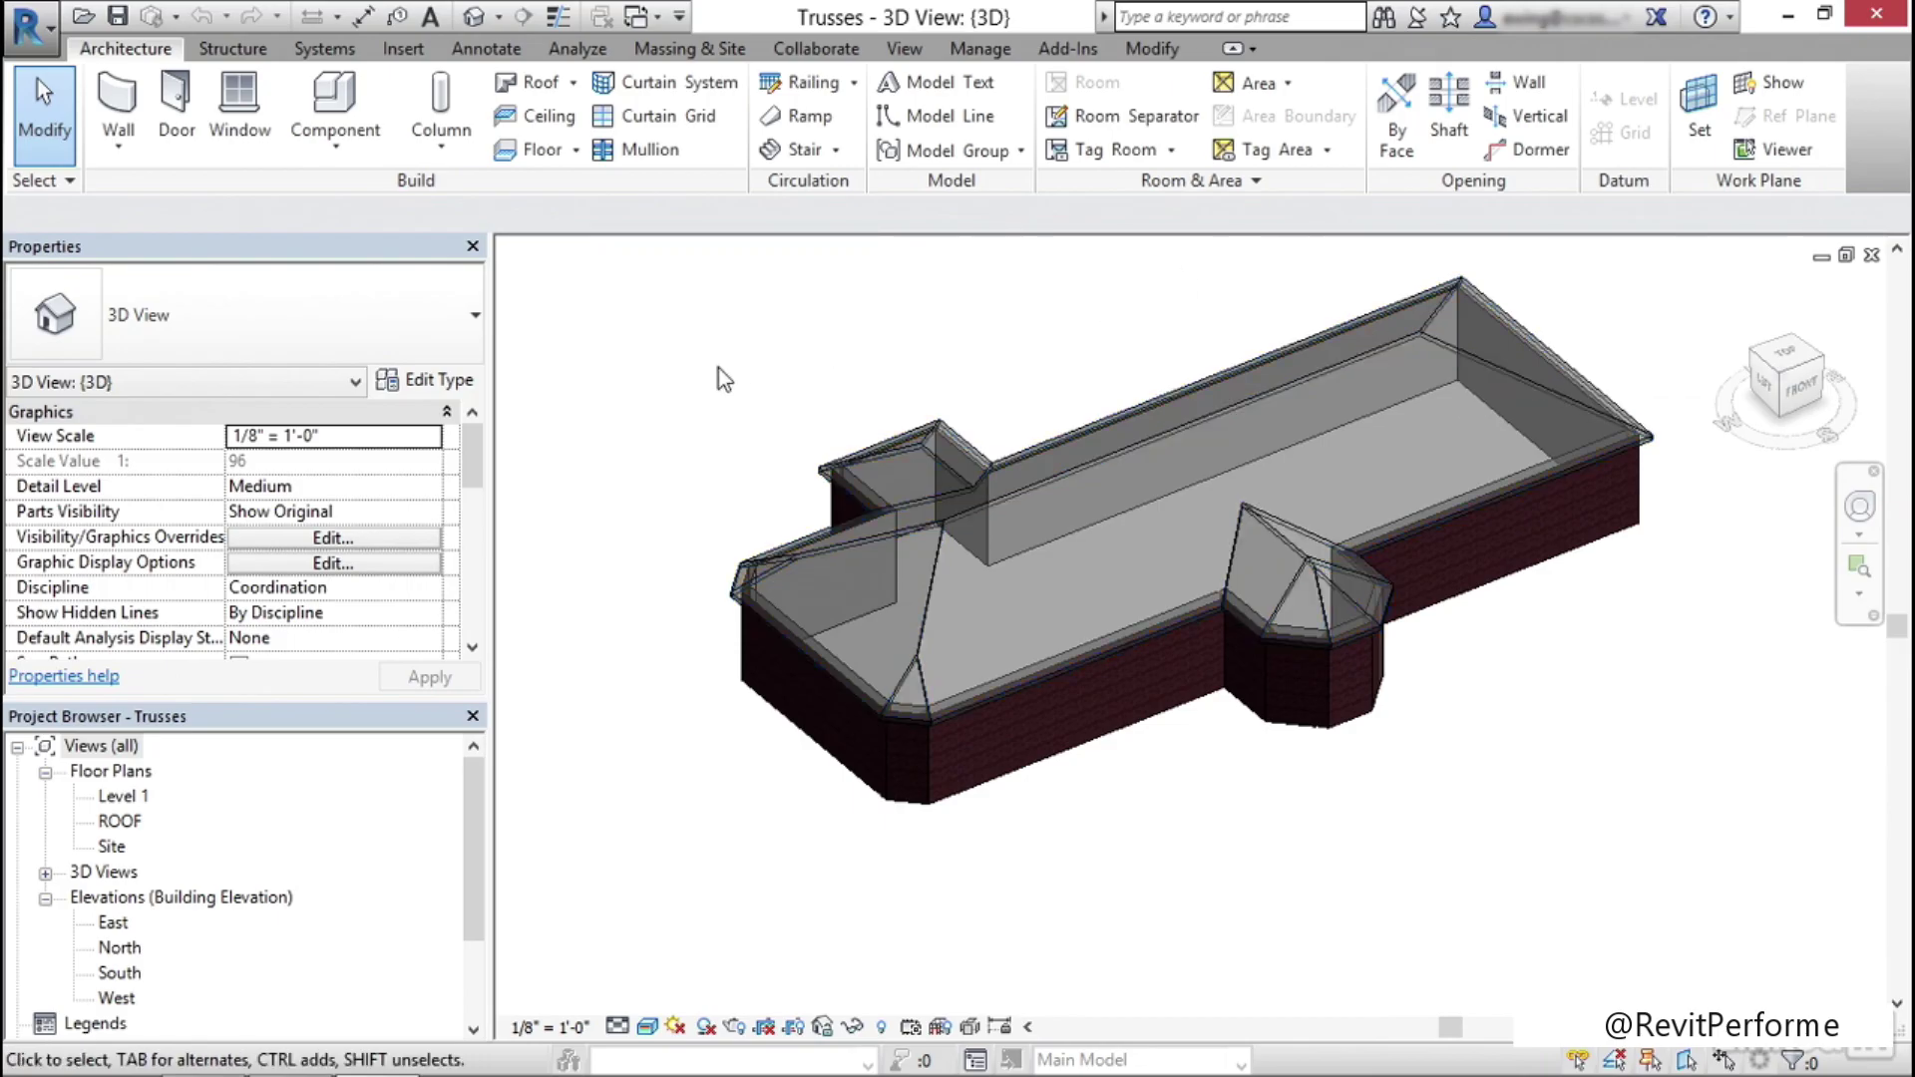
pyautogui.doubleClick(117, 821)
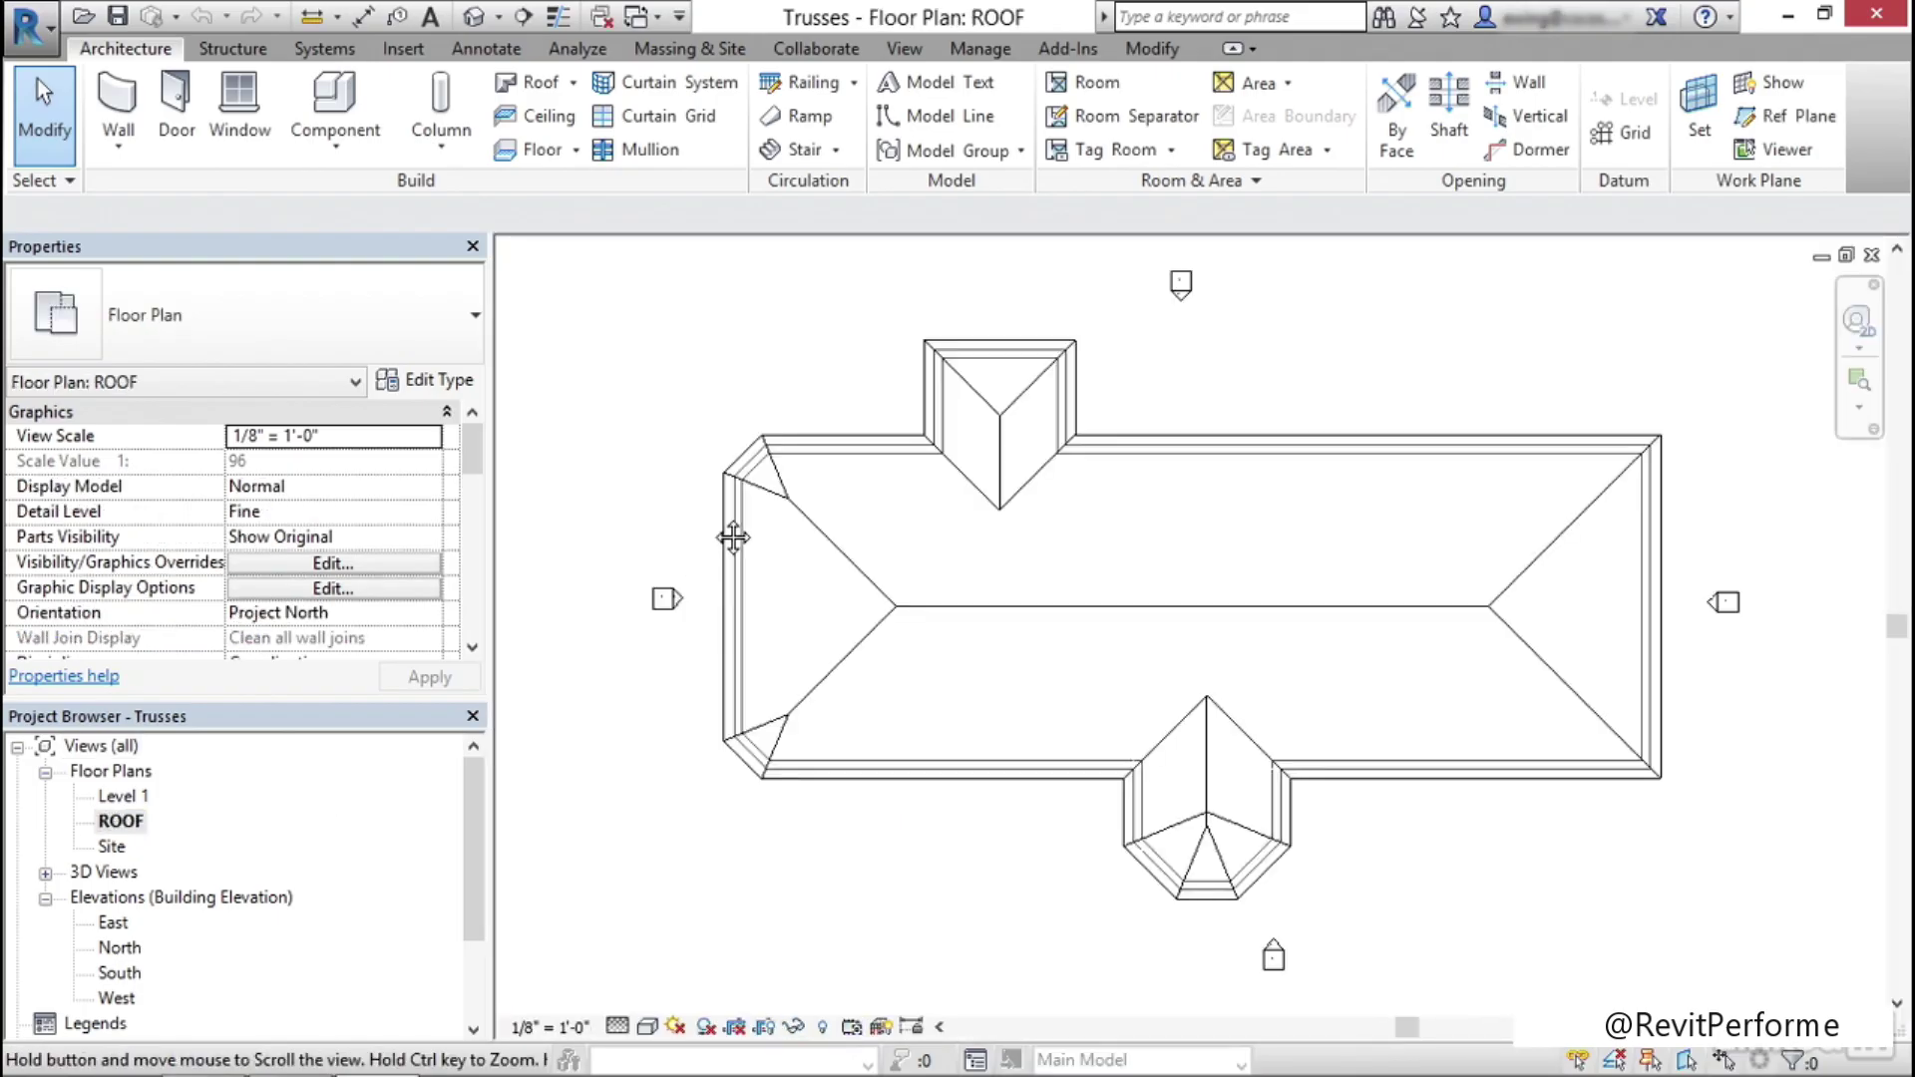
# Load the Howe Flat Truss family from the Structural Trusses folder of the US Imperial library
pyautogui.click(404, 50)
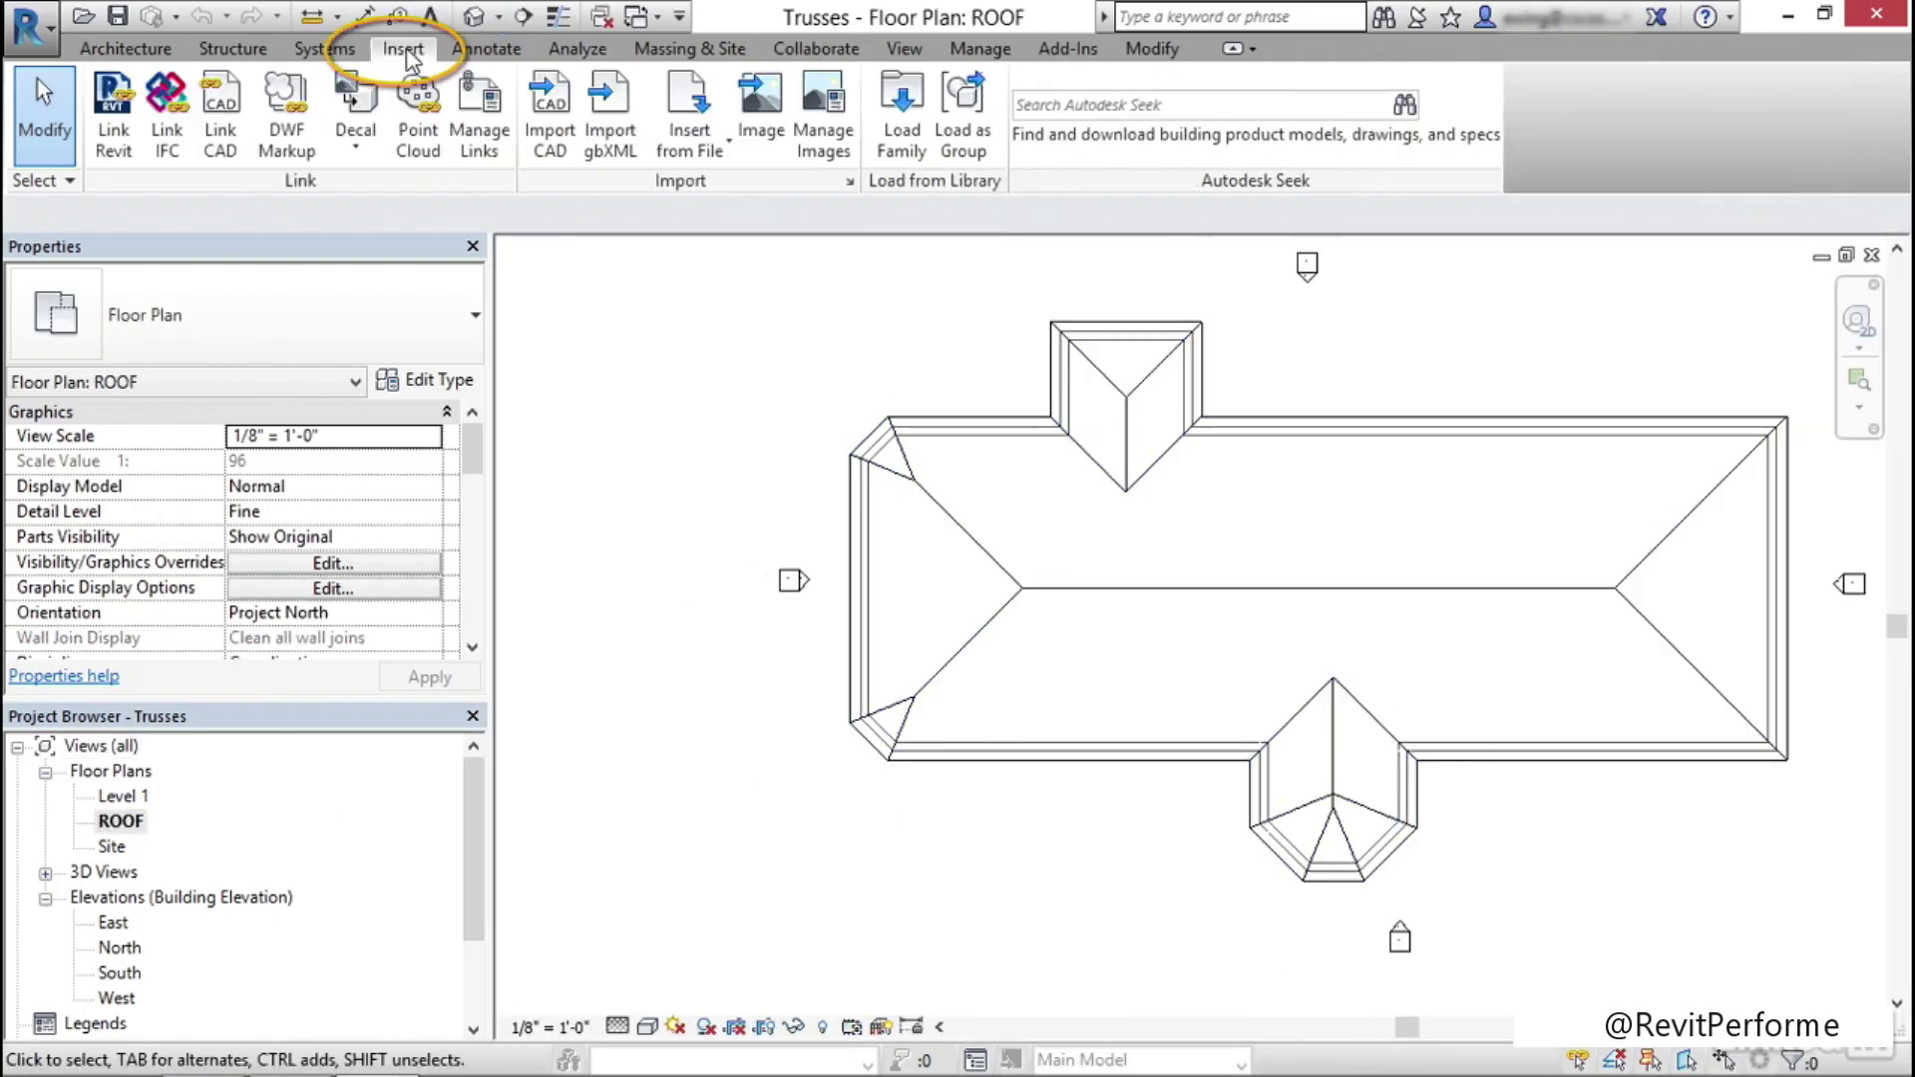
pyautogui.click(898, 125)
pyautogui.moveTo(905, 200); pyautogui.dragTo(898, 438)
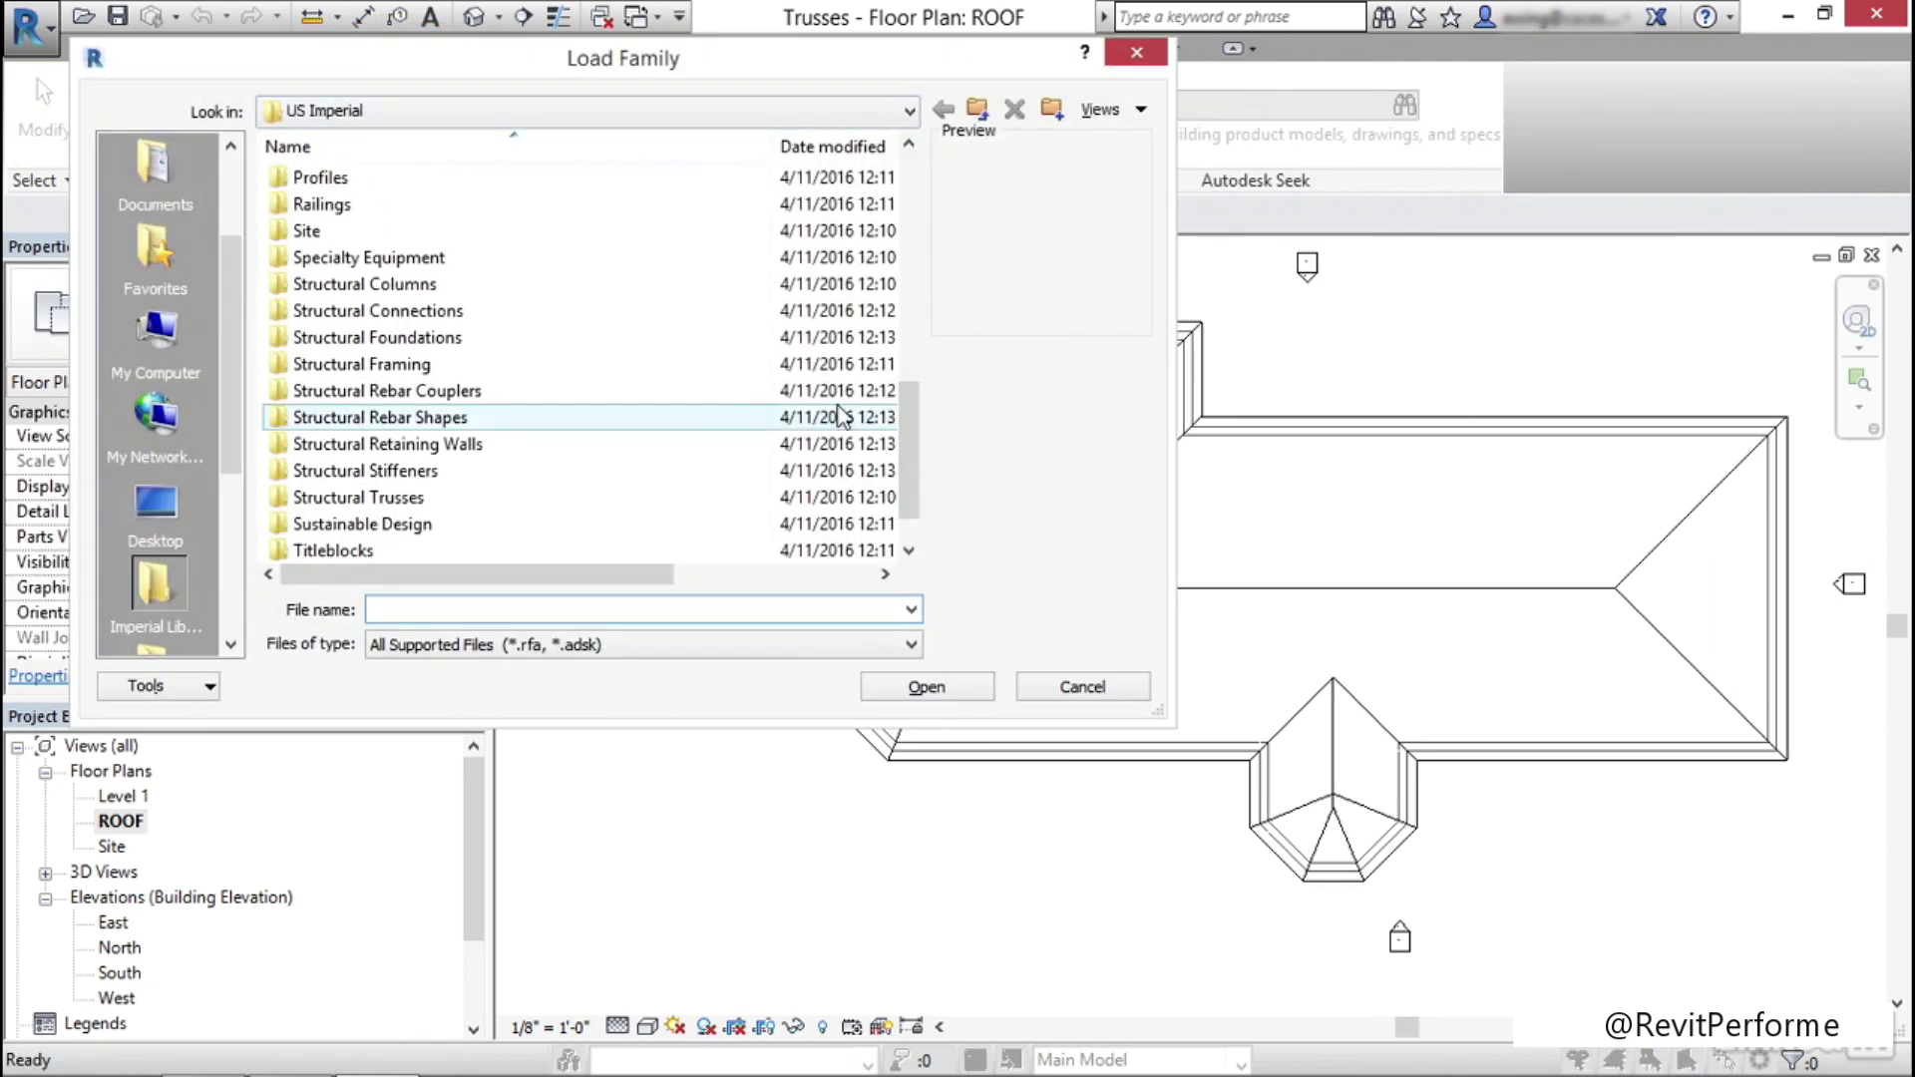
pyautogui.click(384, 504)
pyautogui.doubleClick(384, 503)
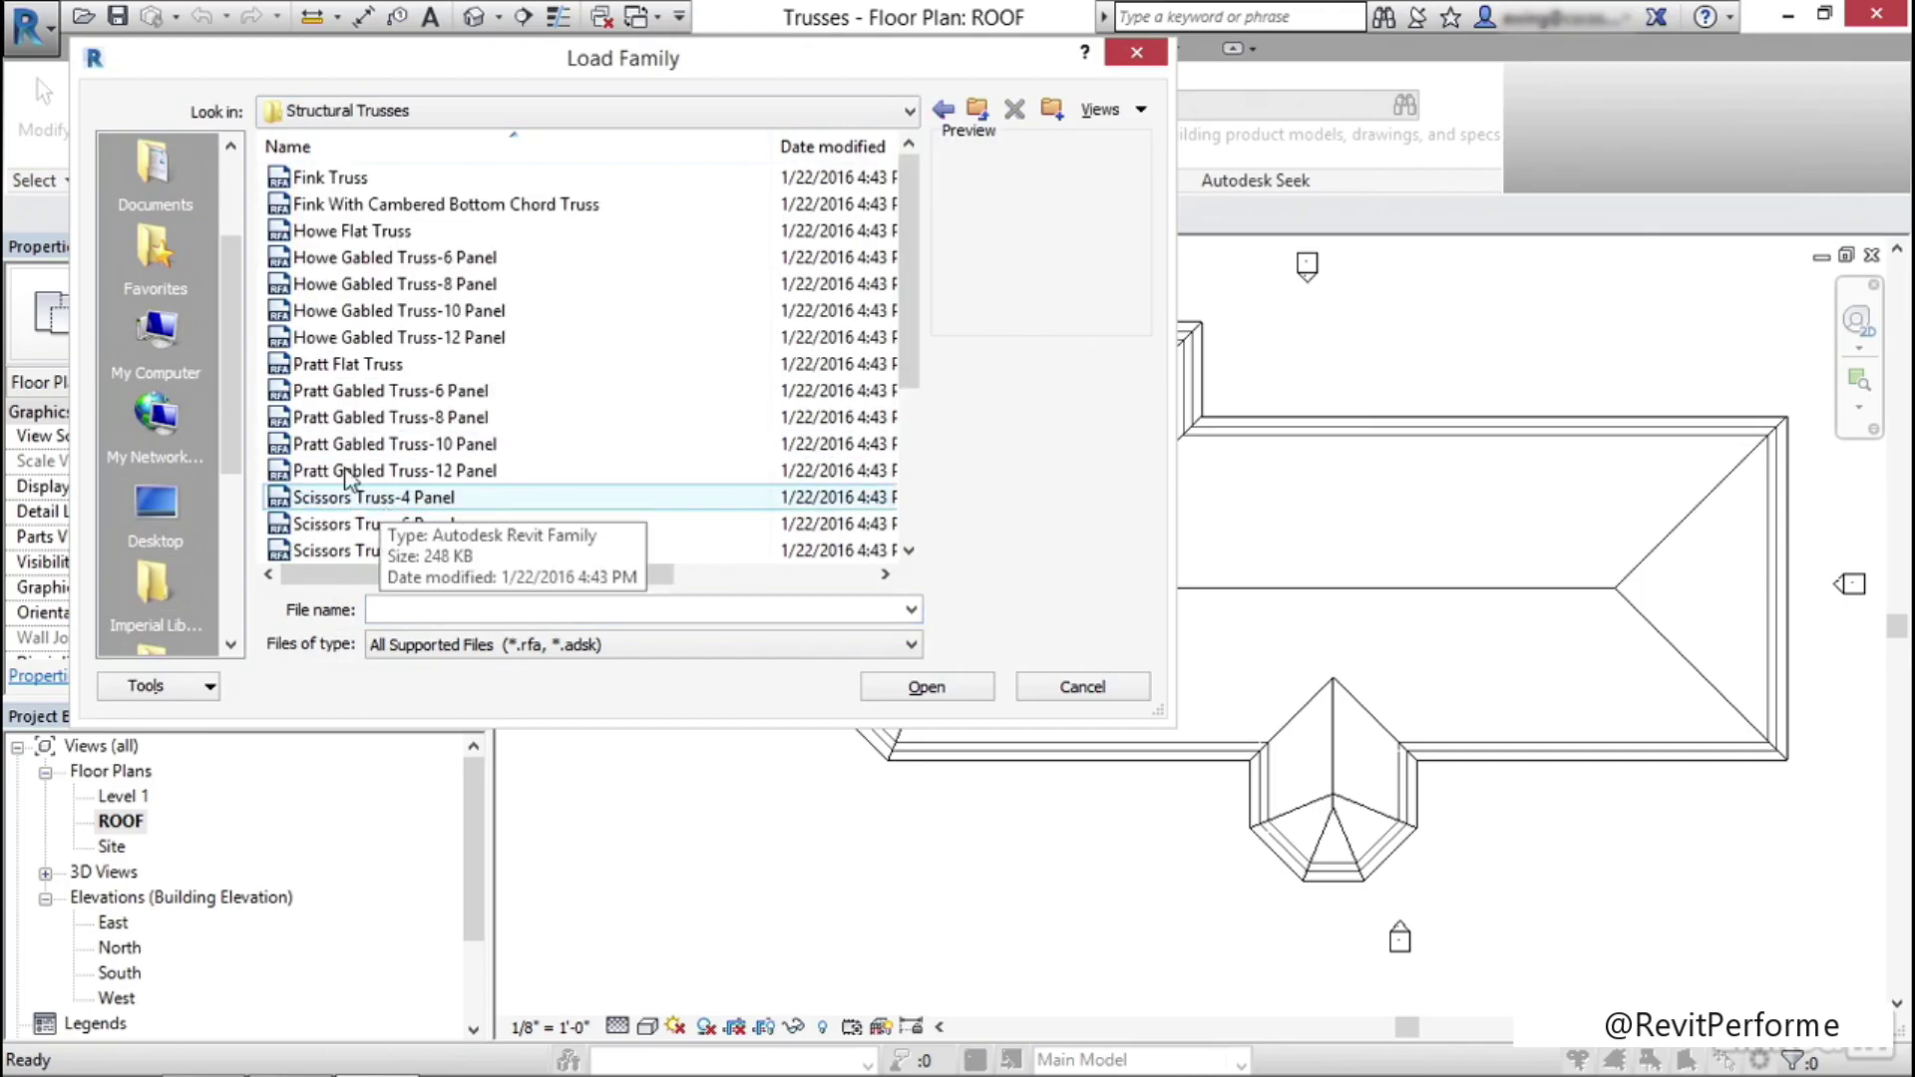
pyautogui.click(344, 237)
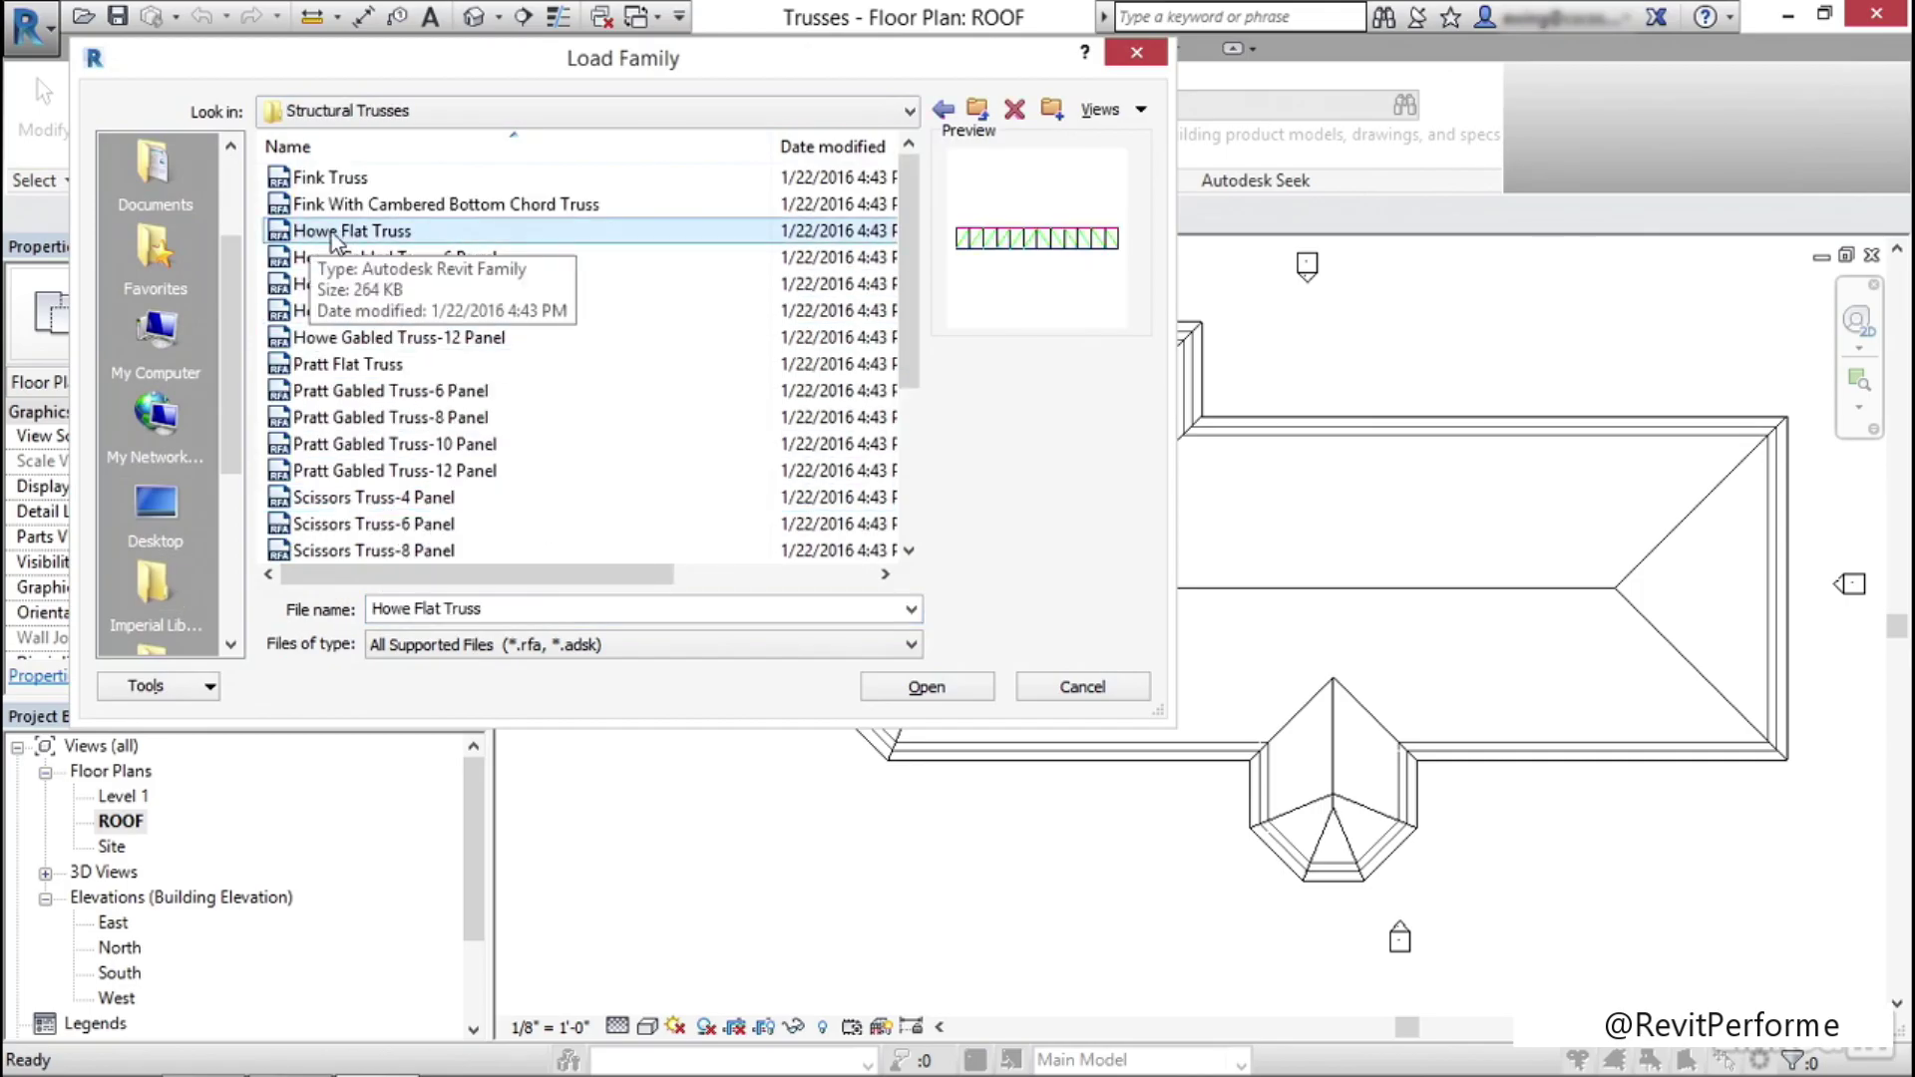
pyautogui.click(927, 688)
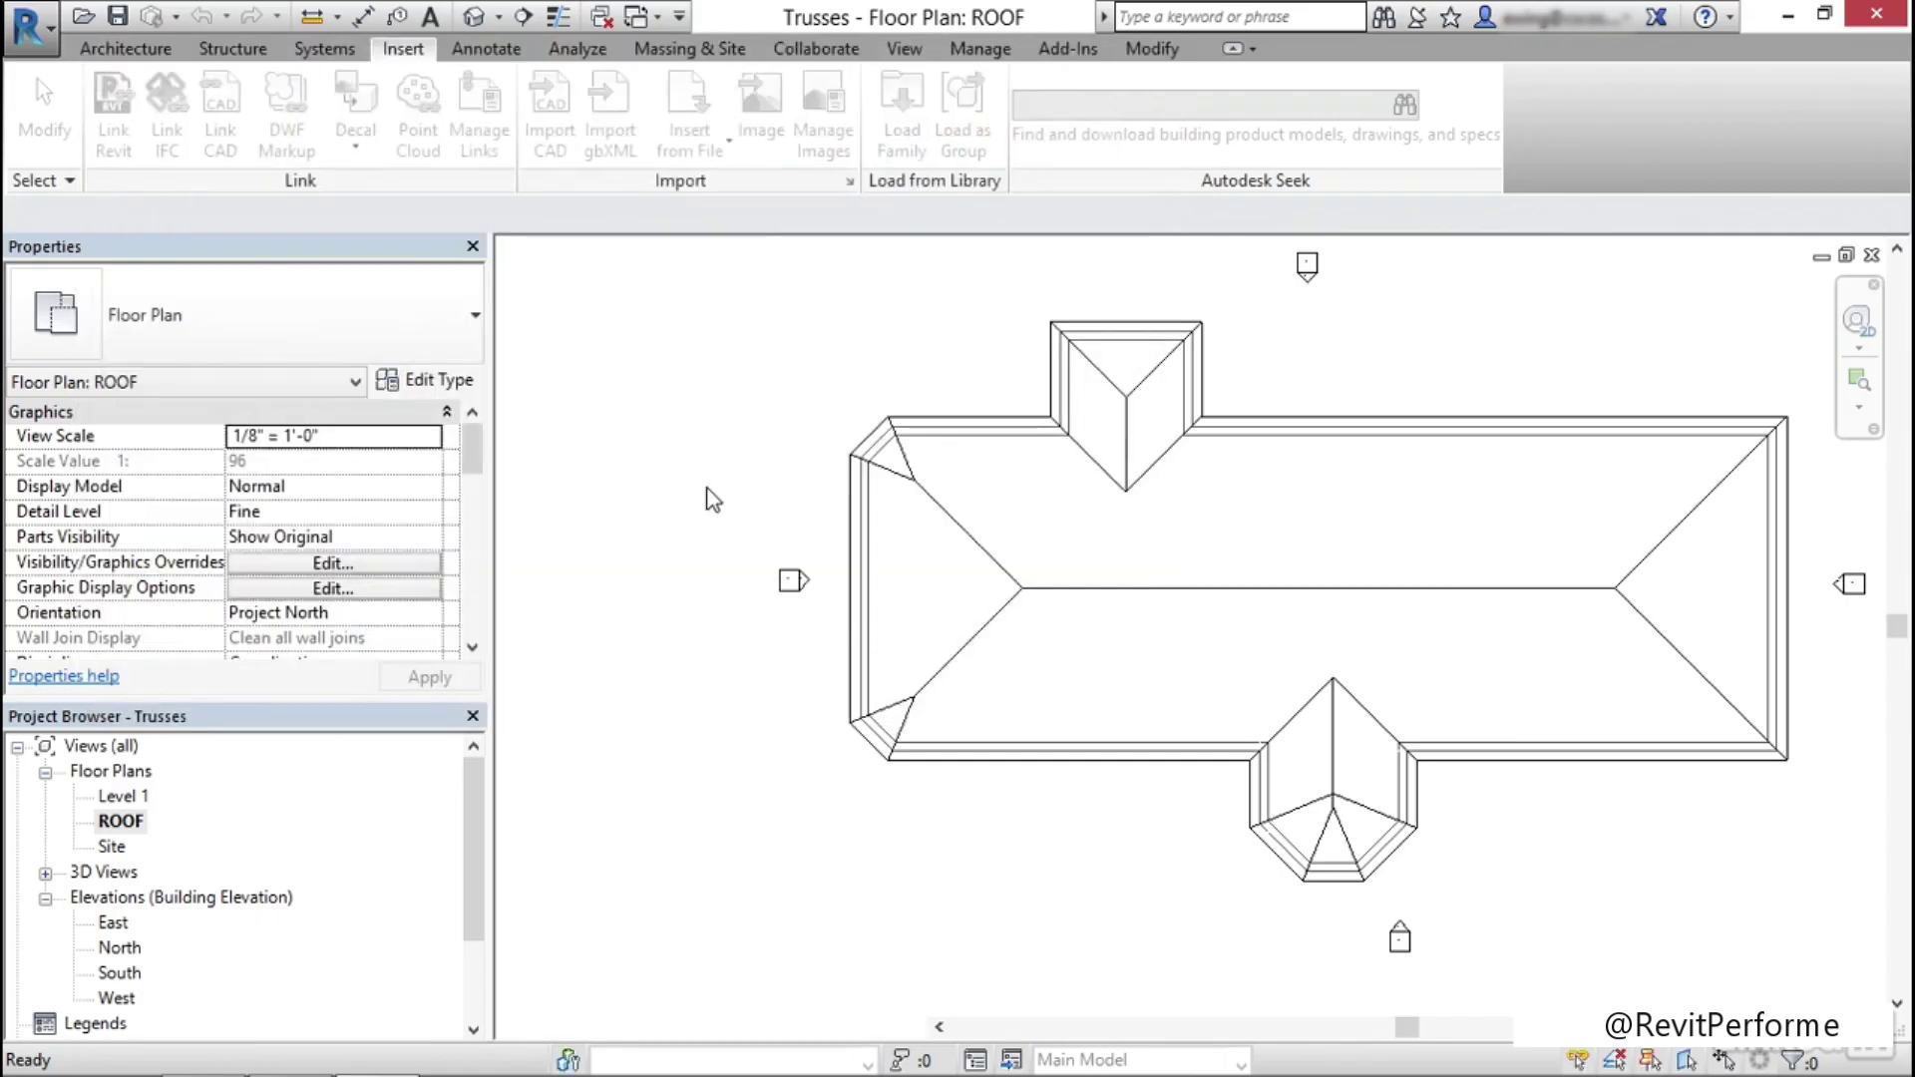
# Place a Howe Flat Truss about 62'-5" long at level ROOF, perpendicular between the two long walls, west of the north wing
pyautogui.click(233, 49)
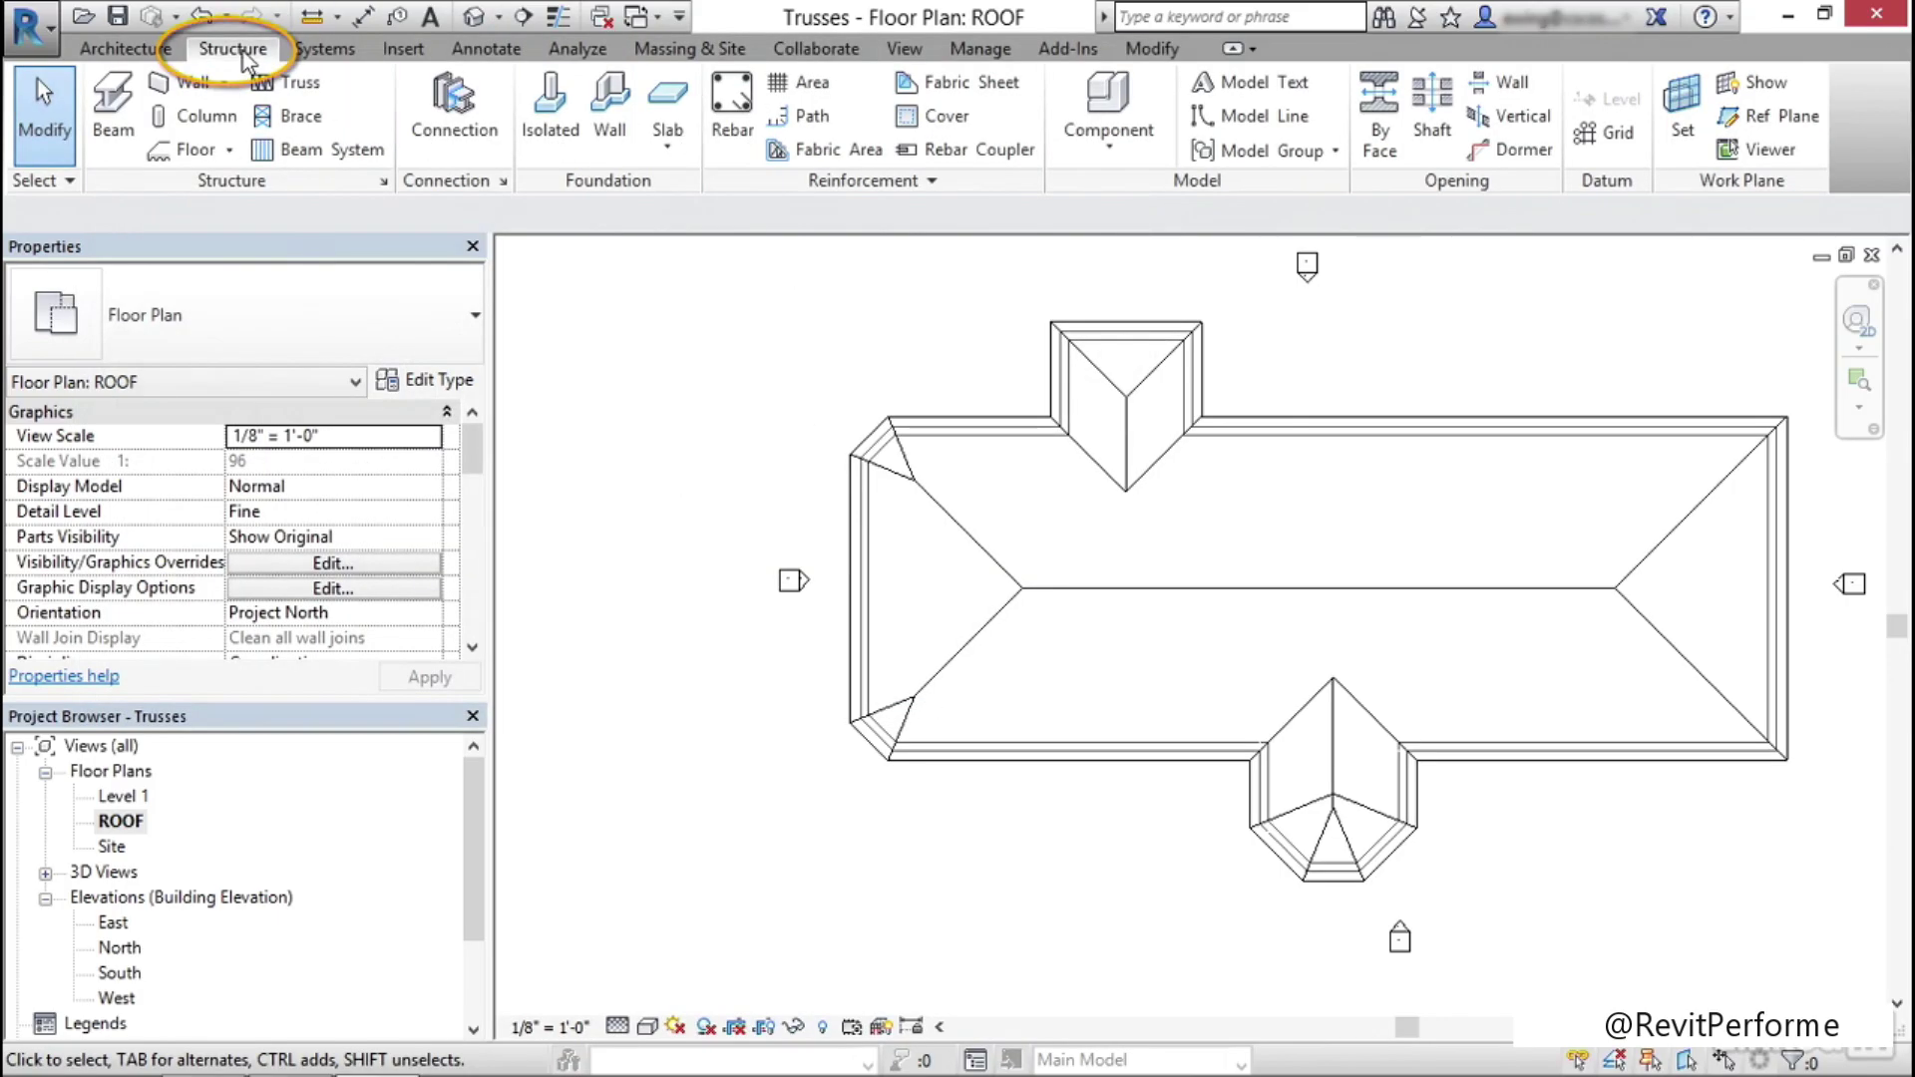
pyautogui.click(302, 83)
pyautogui.moveTo(779, 395); pyautogui.dragTo(685, 364, button='middle')
pyautogui.scroll(3, 938, 473)
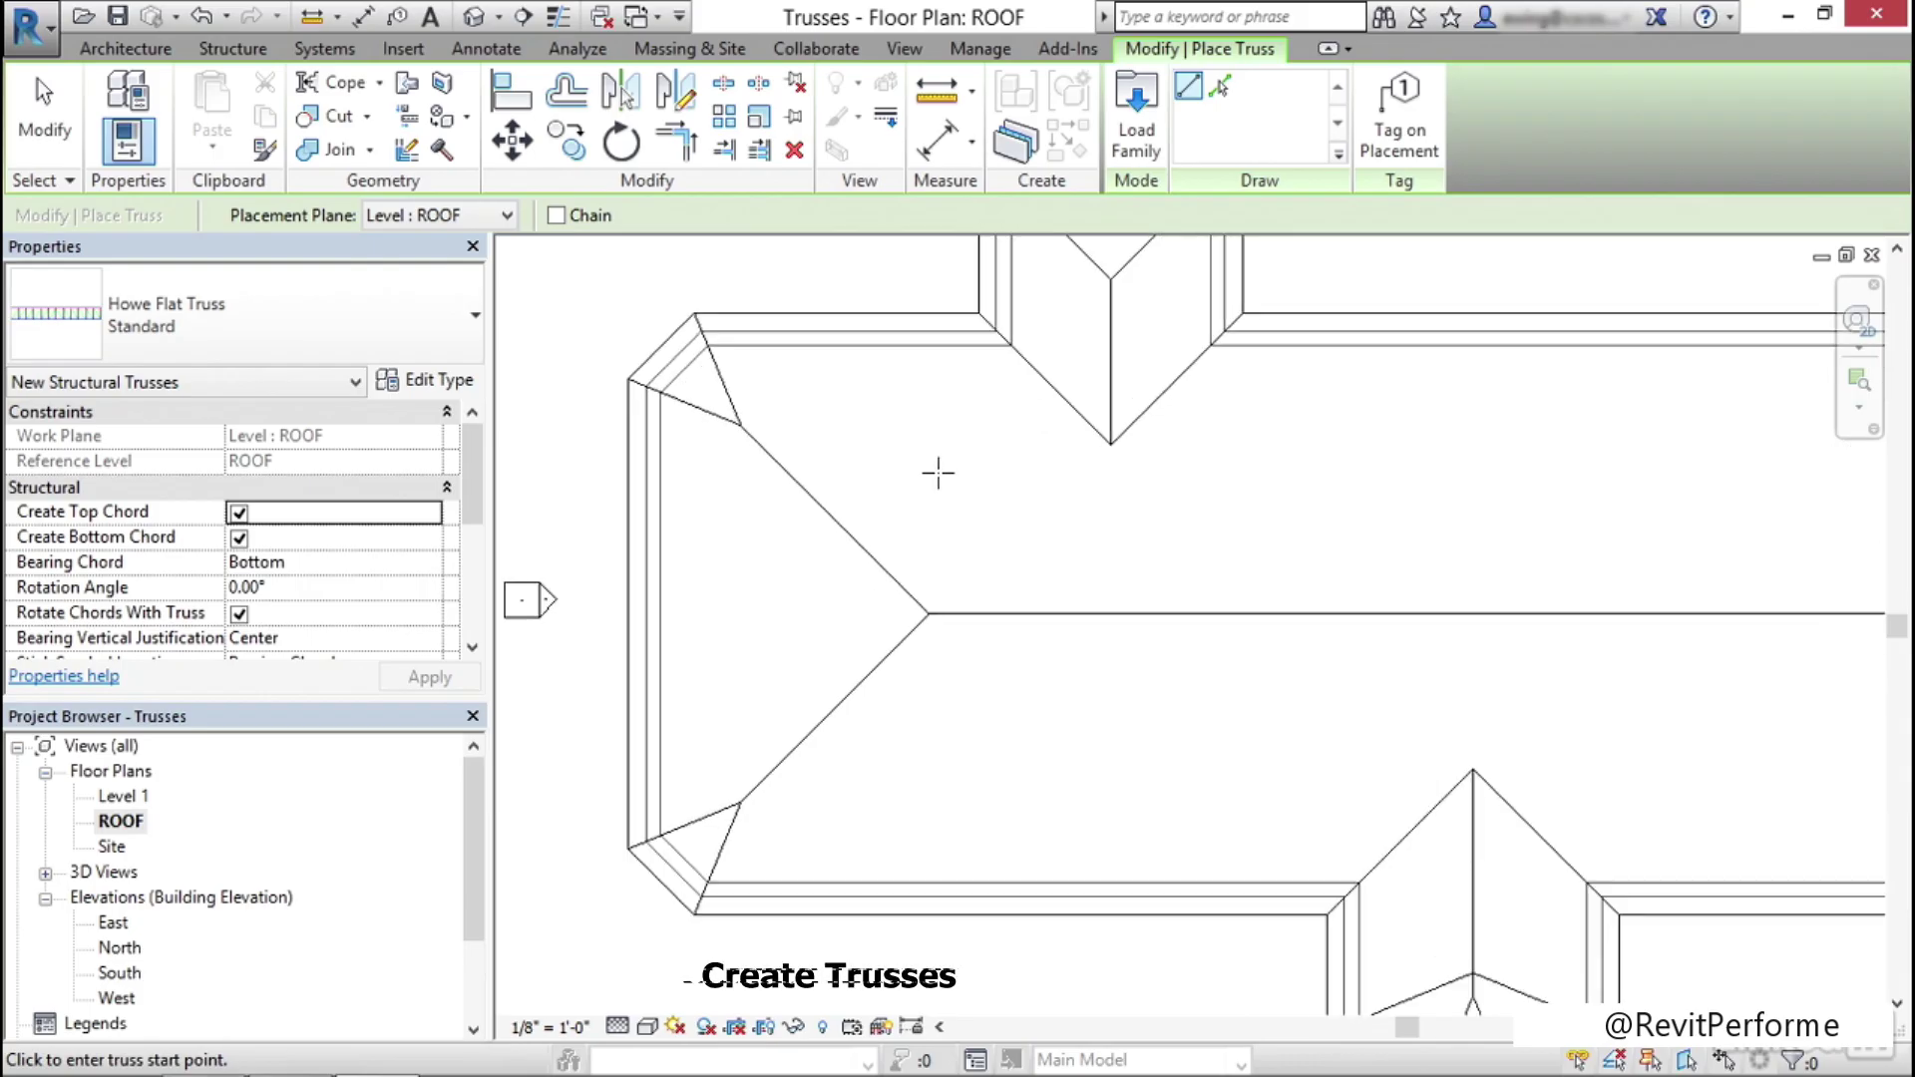
pyautogui.moveTo(941, 466)
pyautogui.mouseDown(button='middle')
pyautogui.moveTo(962, 440)
pyautogui.moveTo(953, 478)
pyautogui.mouseUp(button='middle')
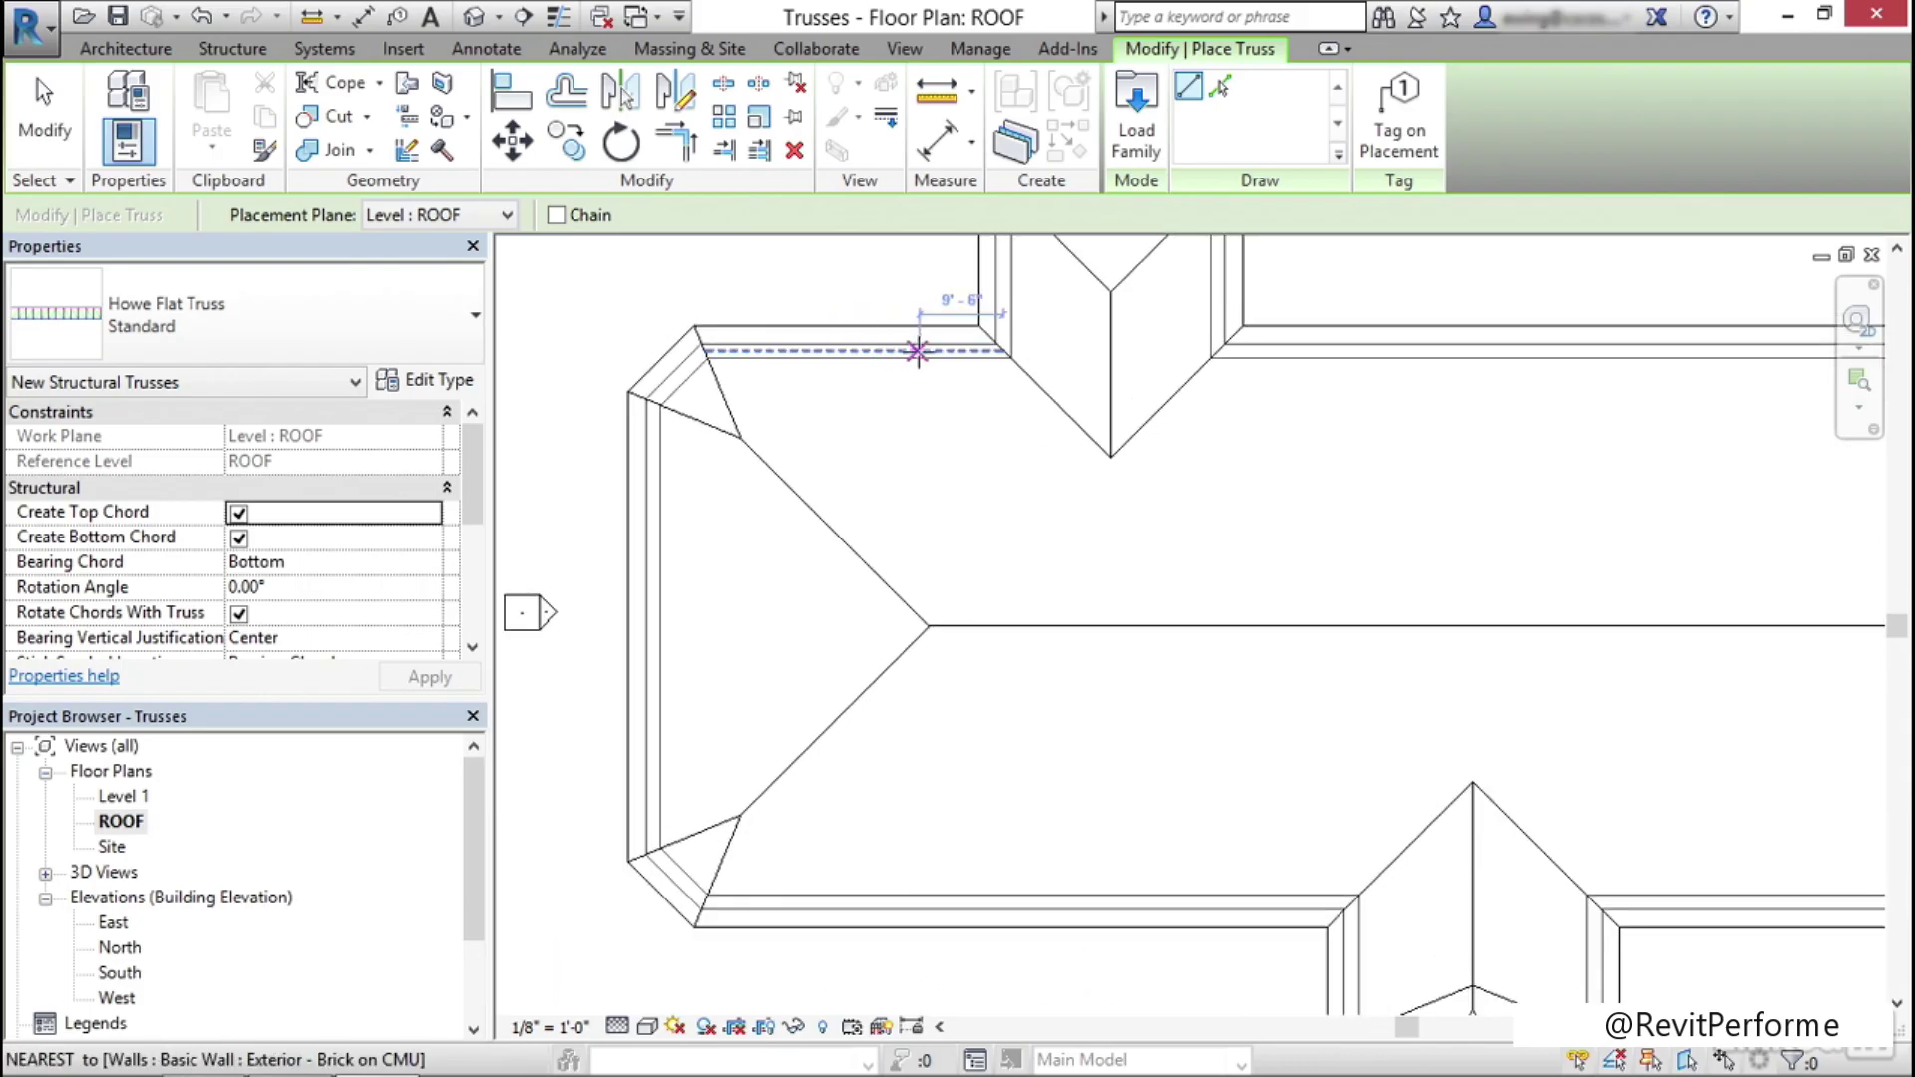
pyautogui.click(866, 350)
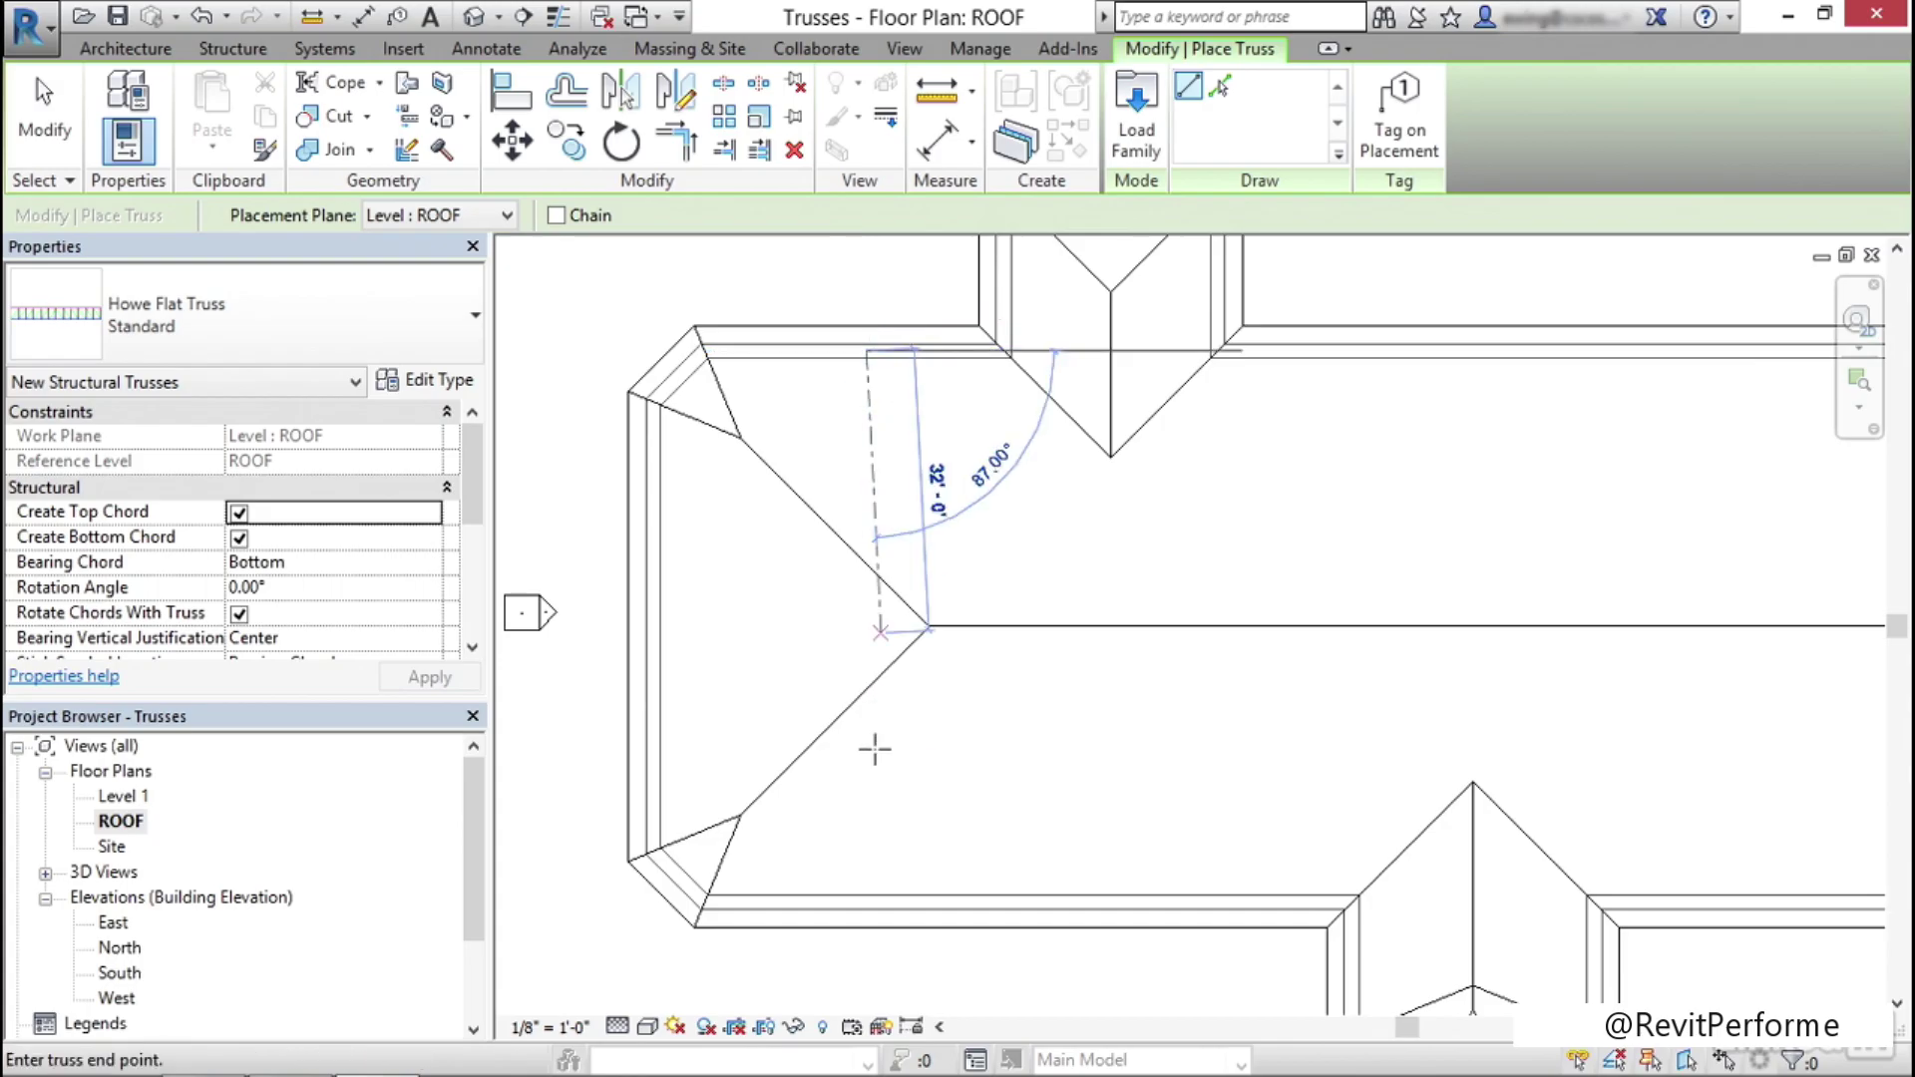
pyautogui.click(864, 903)
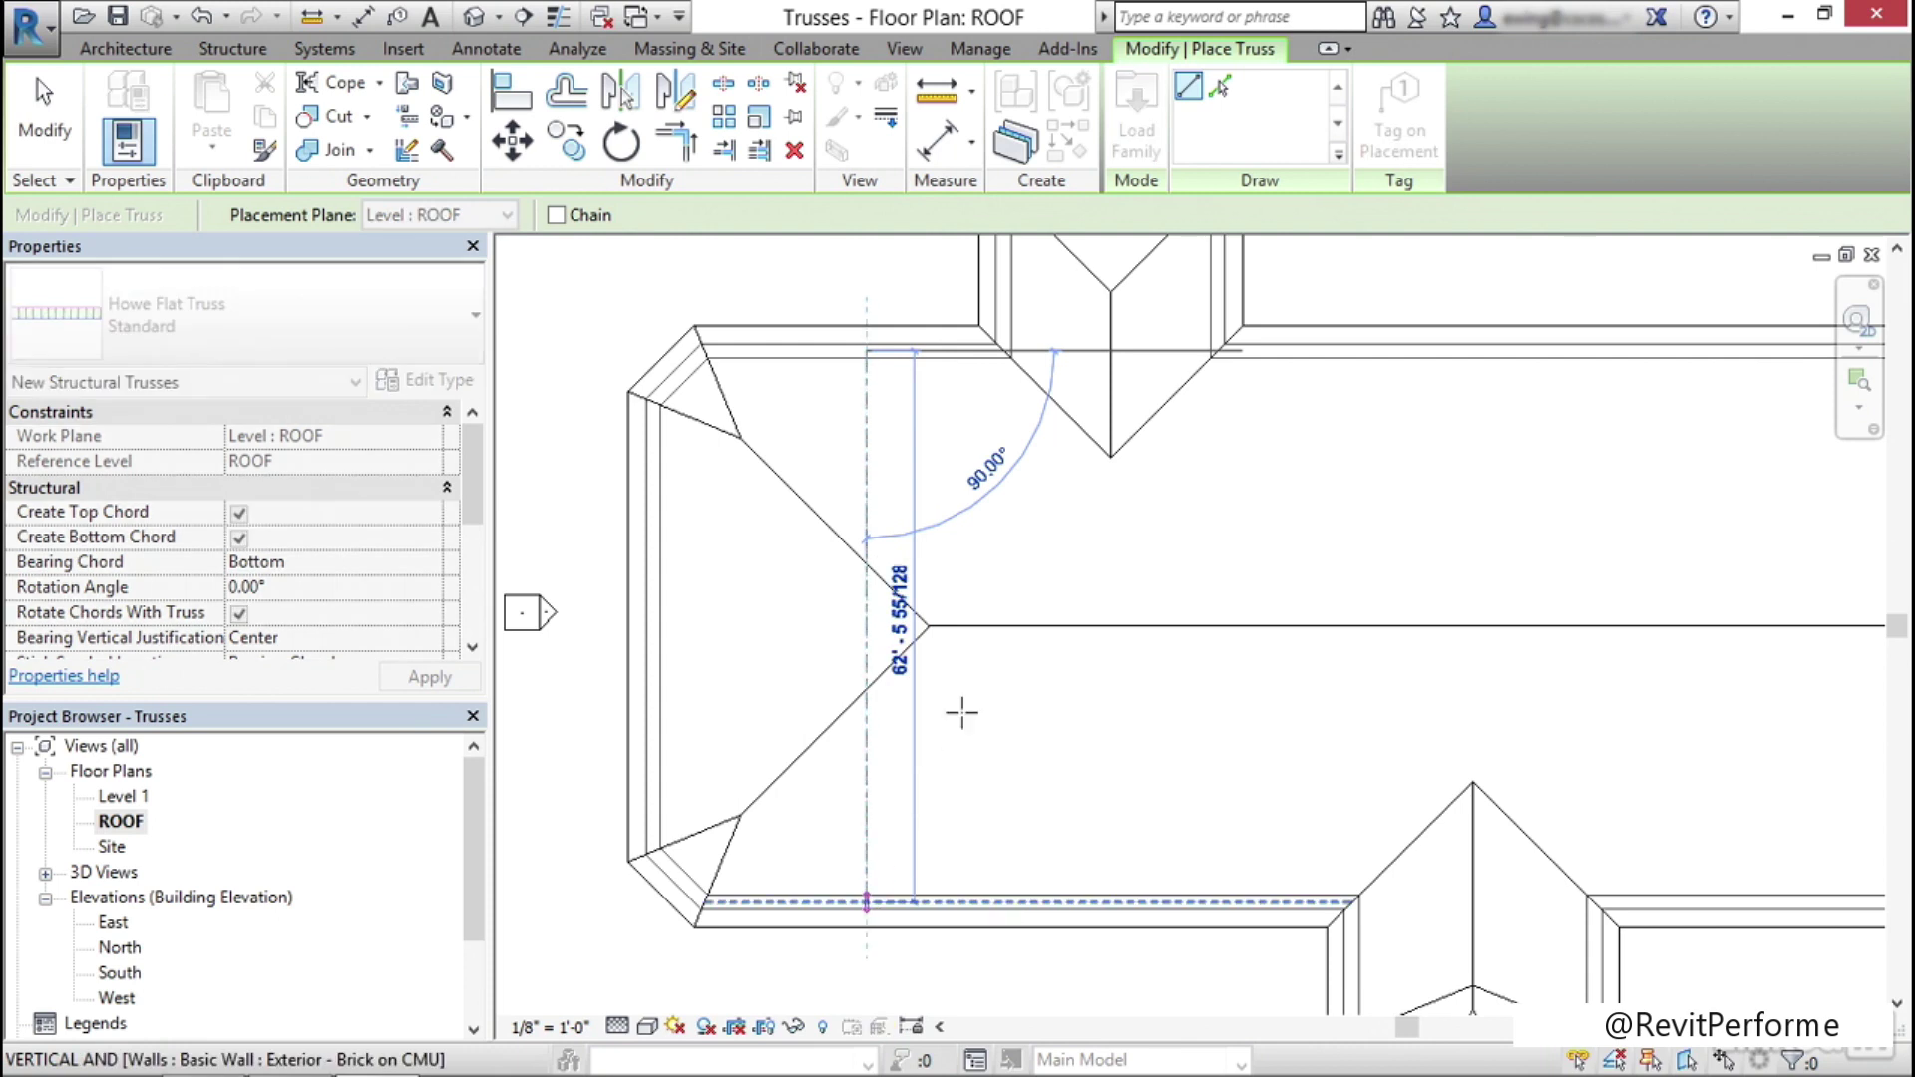
# Place two parallel trusses from the north wing's two inner wall corners straight across to the opposite long wall
pyautogui.click(999, 351)
pyautogui.click(1002, 900)
pyautogui.moveTo(1226, 498); pyautogui.dragTo(1098, 437, button='middle')
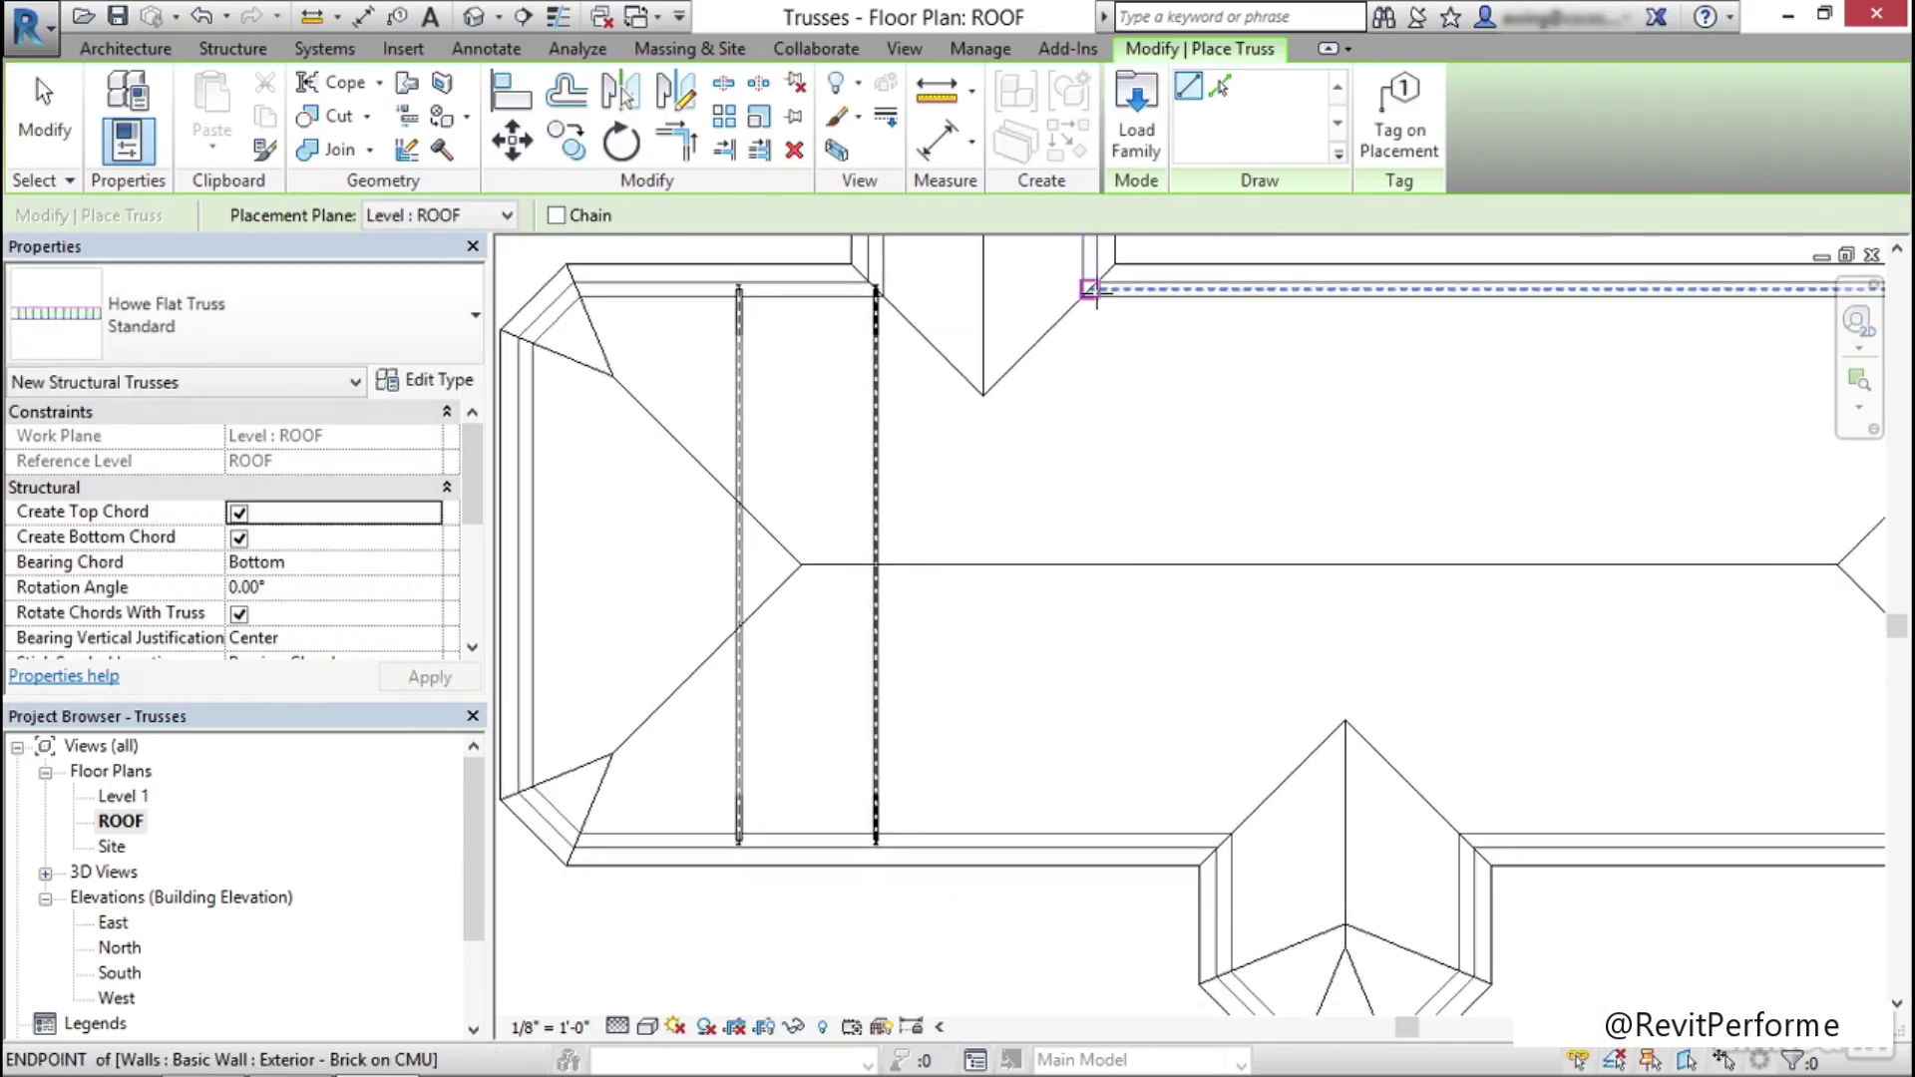
pyautogui.click(1092, 289)
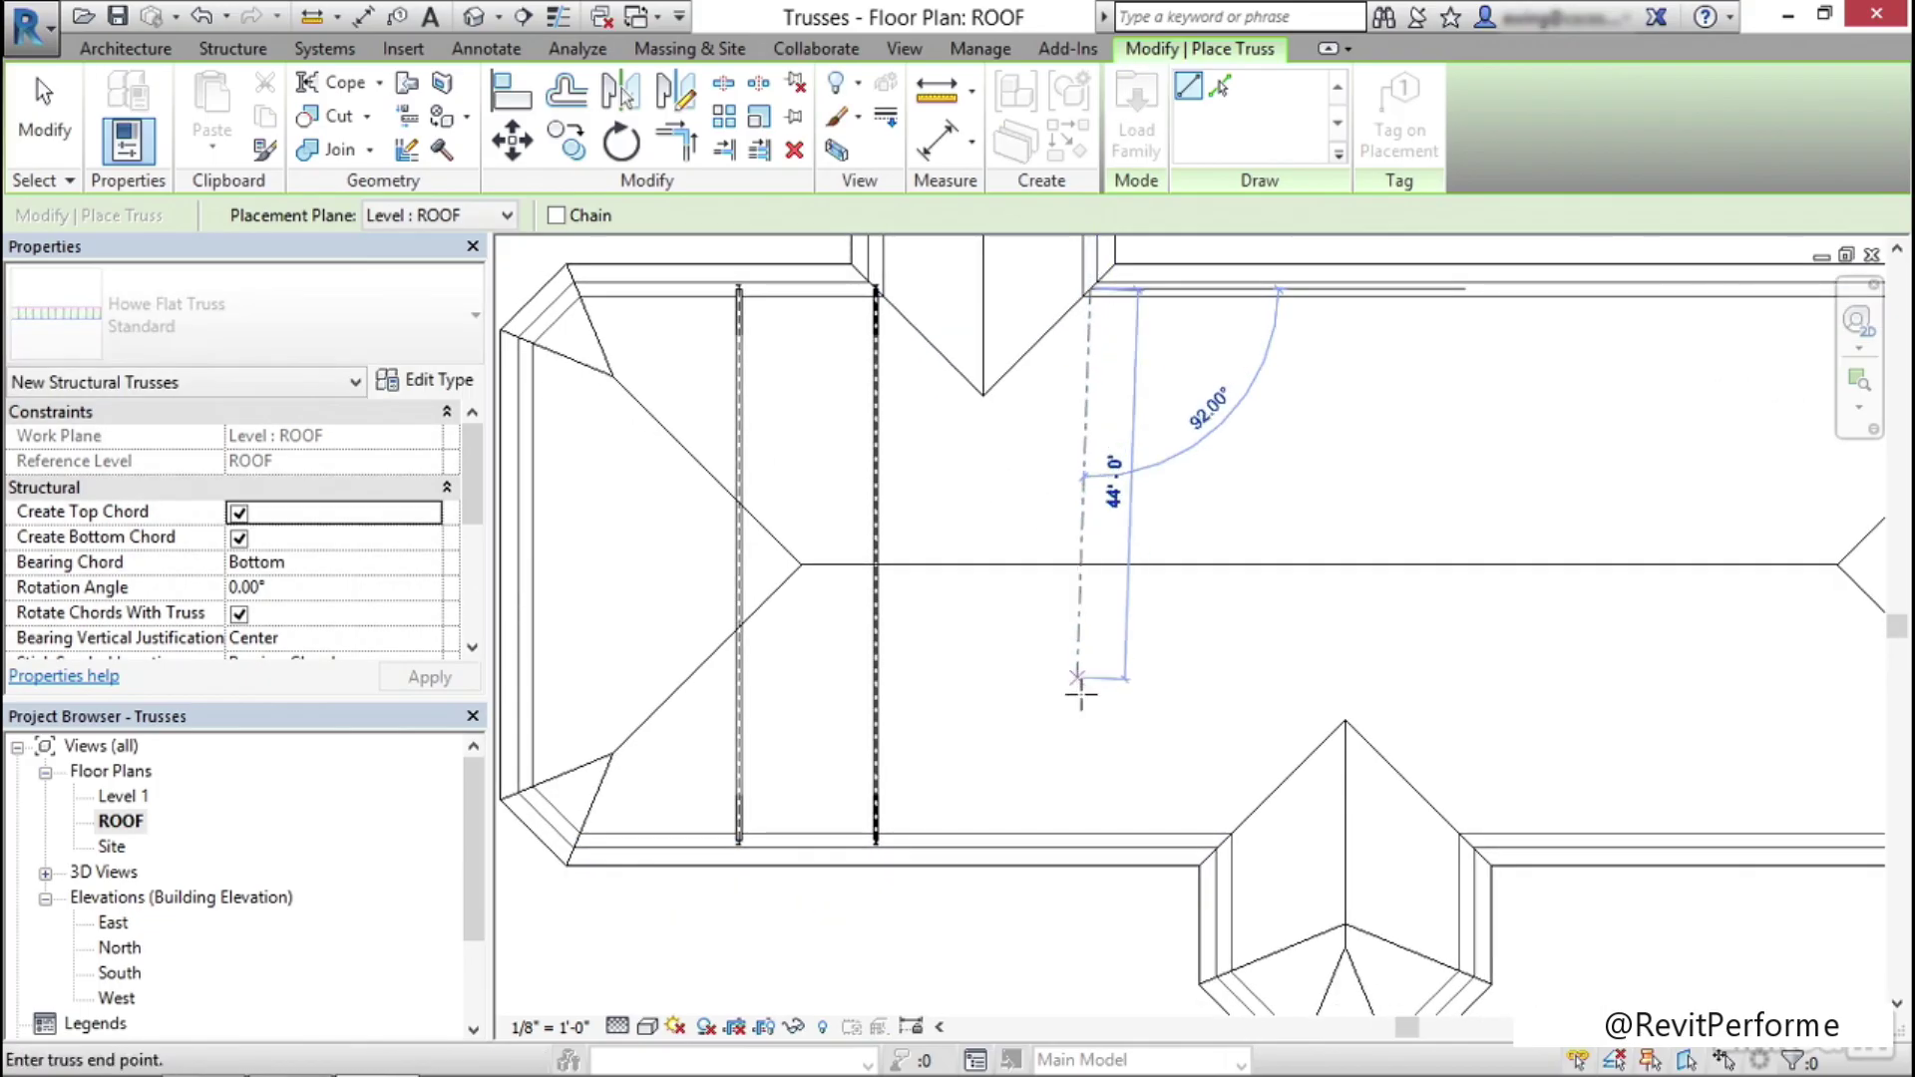
pyautogui.click(1193, 504)
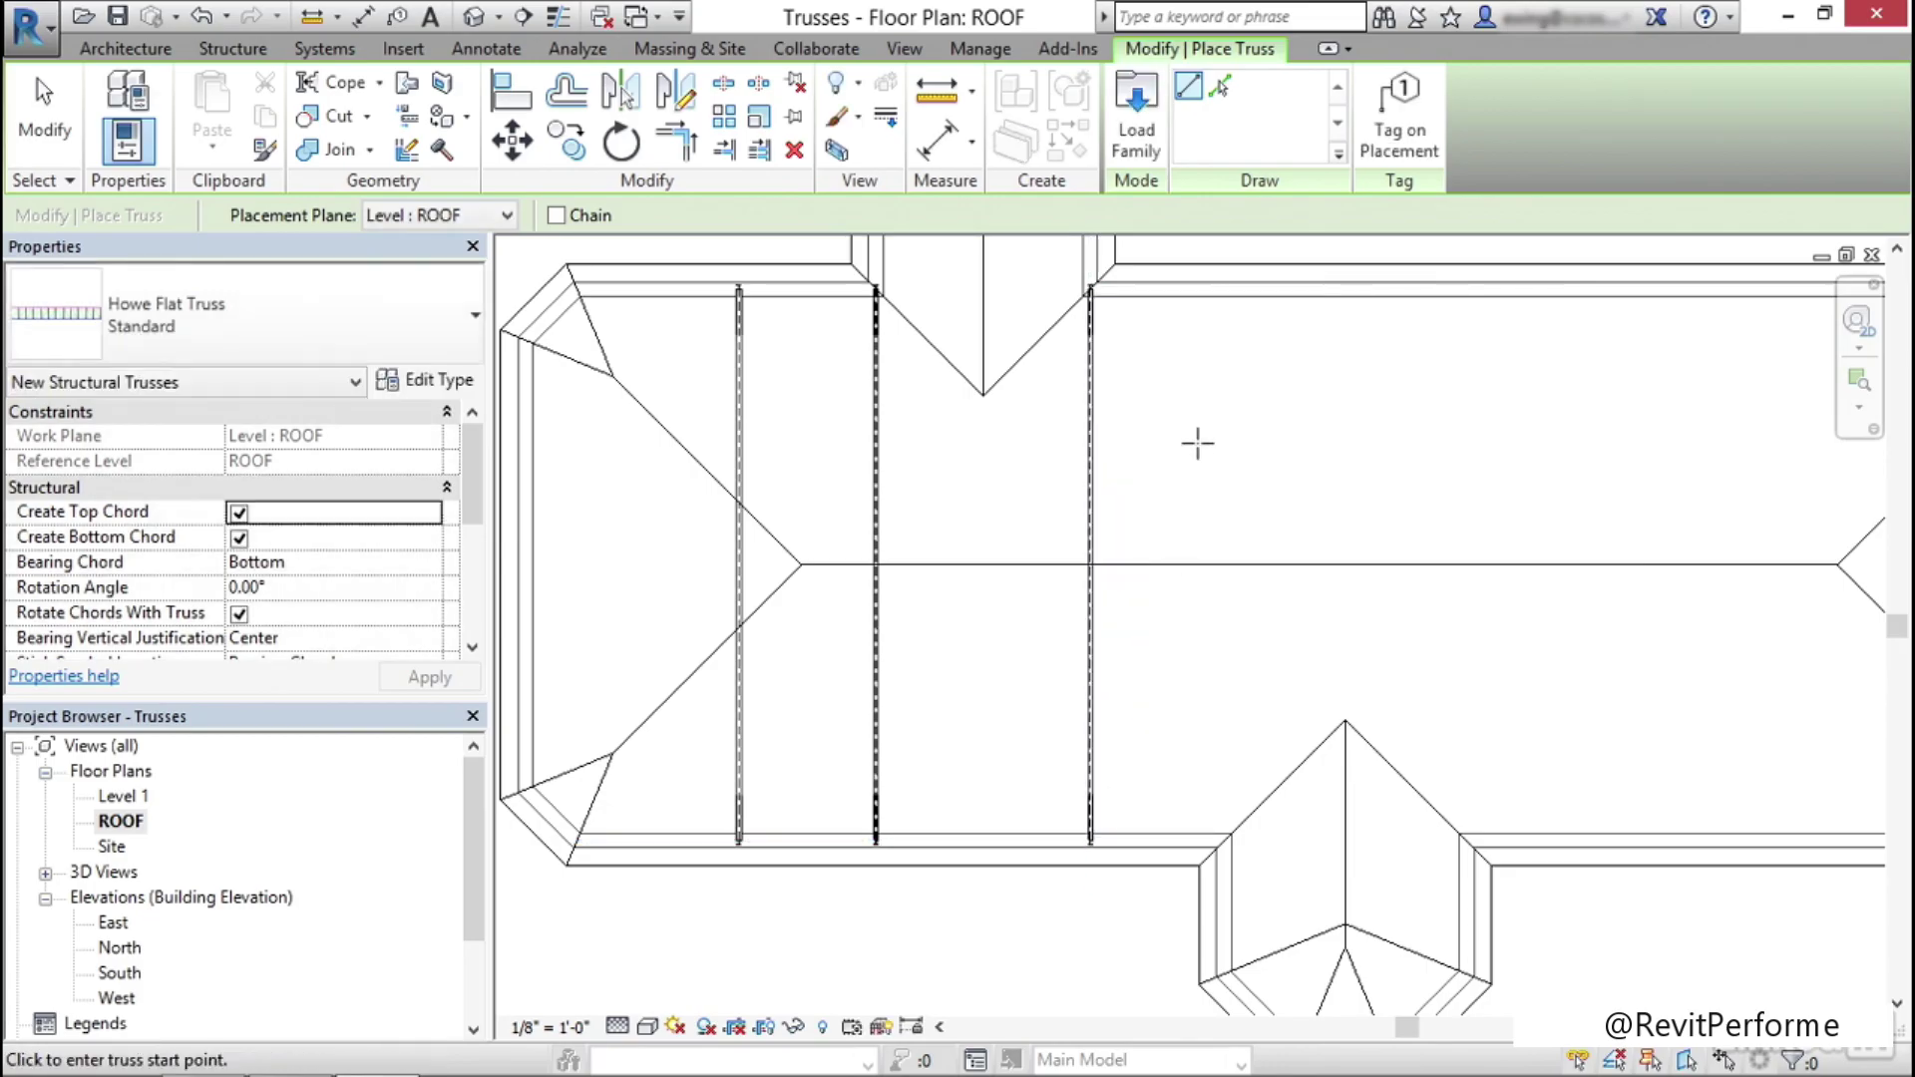
# Place a short truss across the north wing's opening, joining the north ends of the two trusses at its inner corners
pyautogui.scroll(4, 1188, 445)
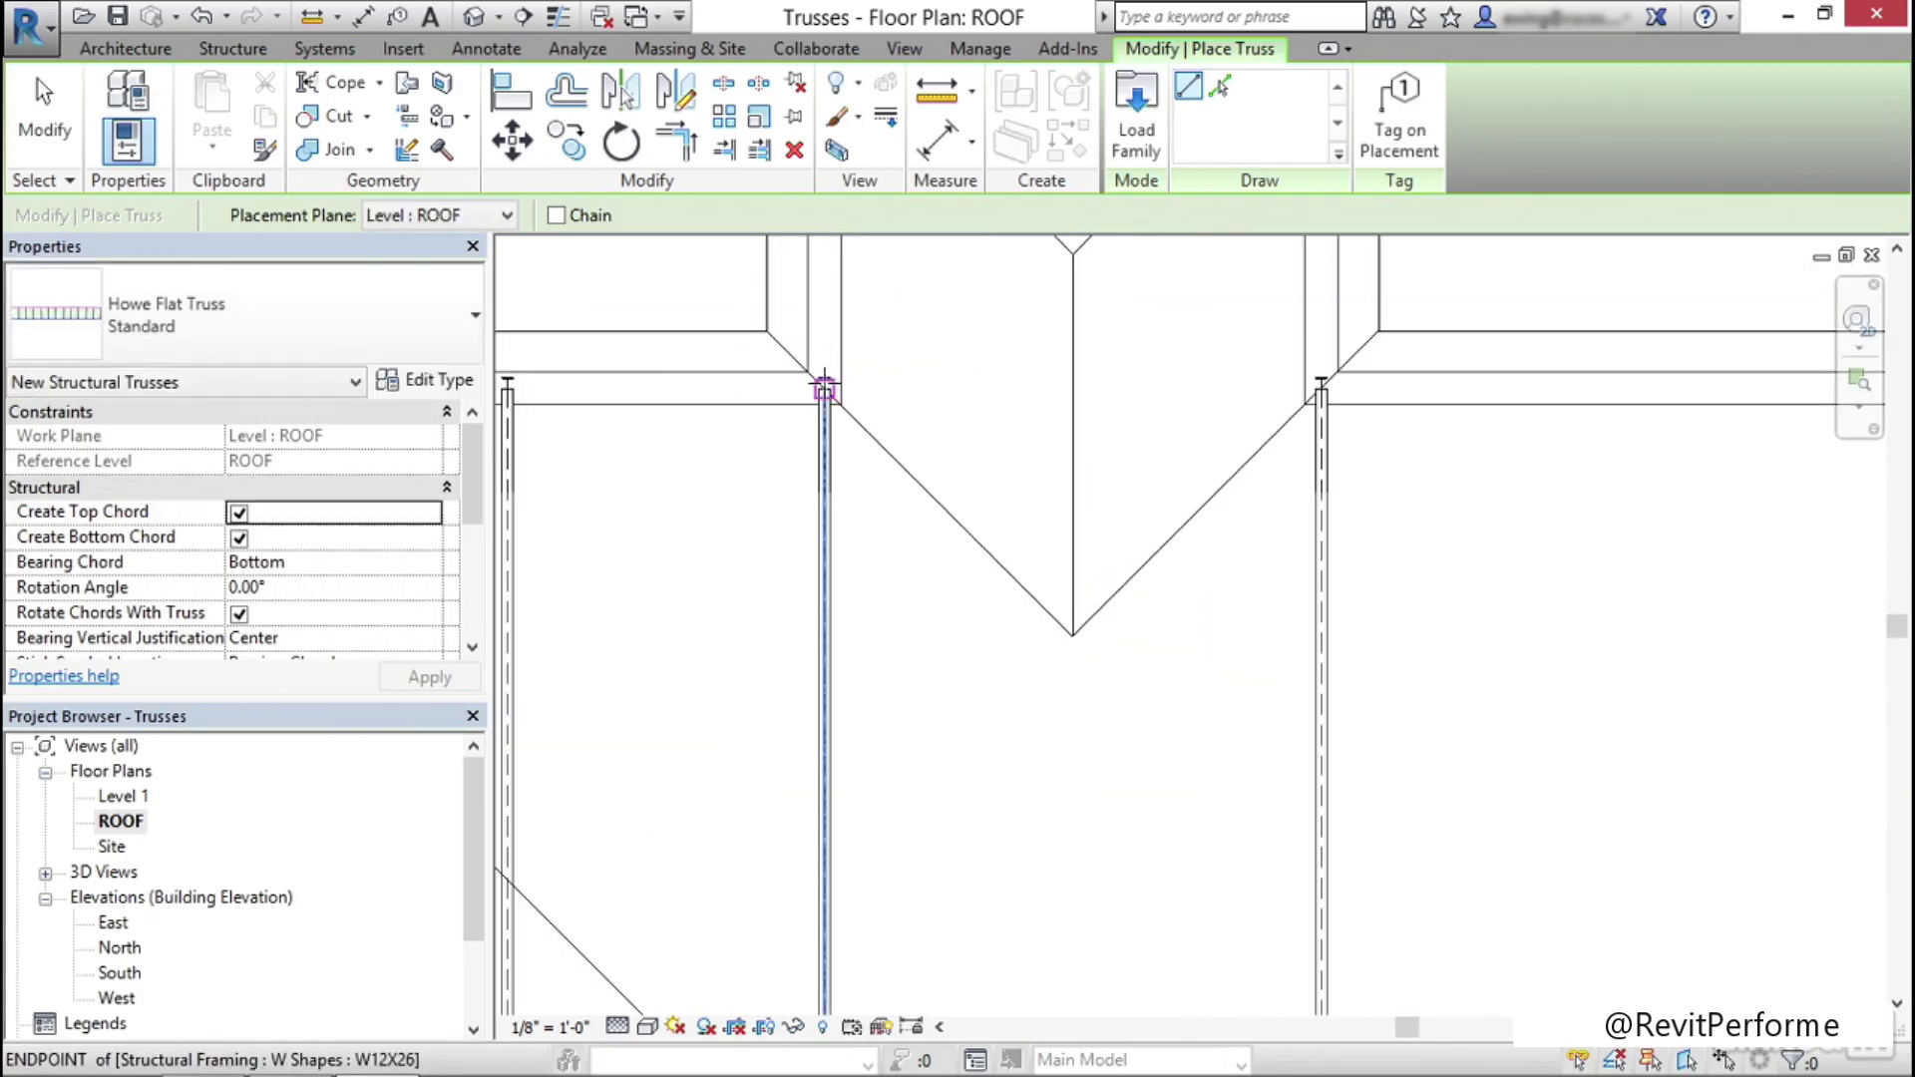
pyautogui.click(824, 389)
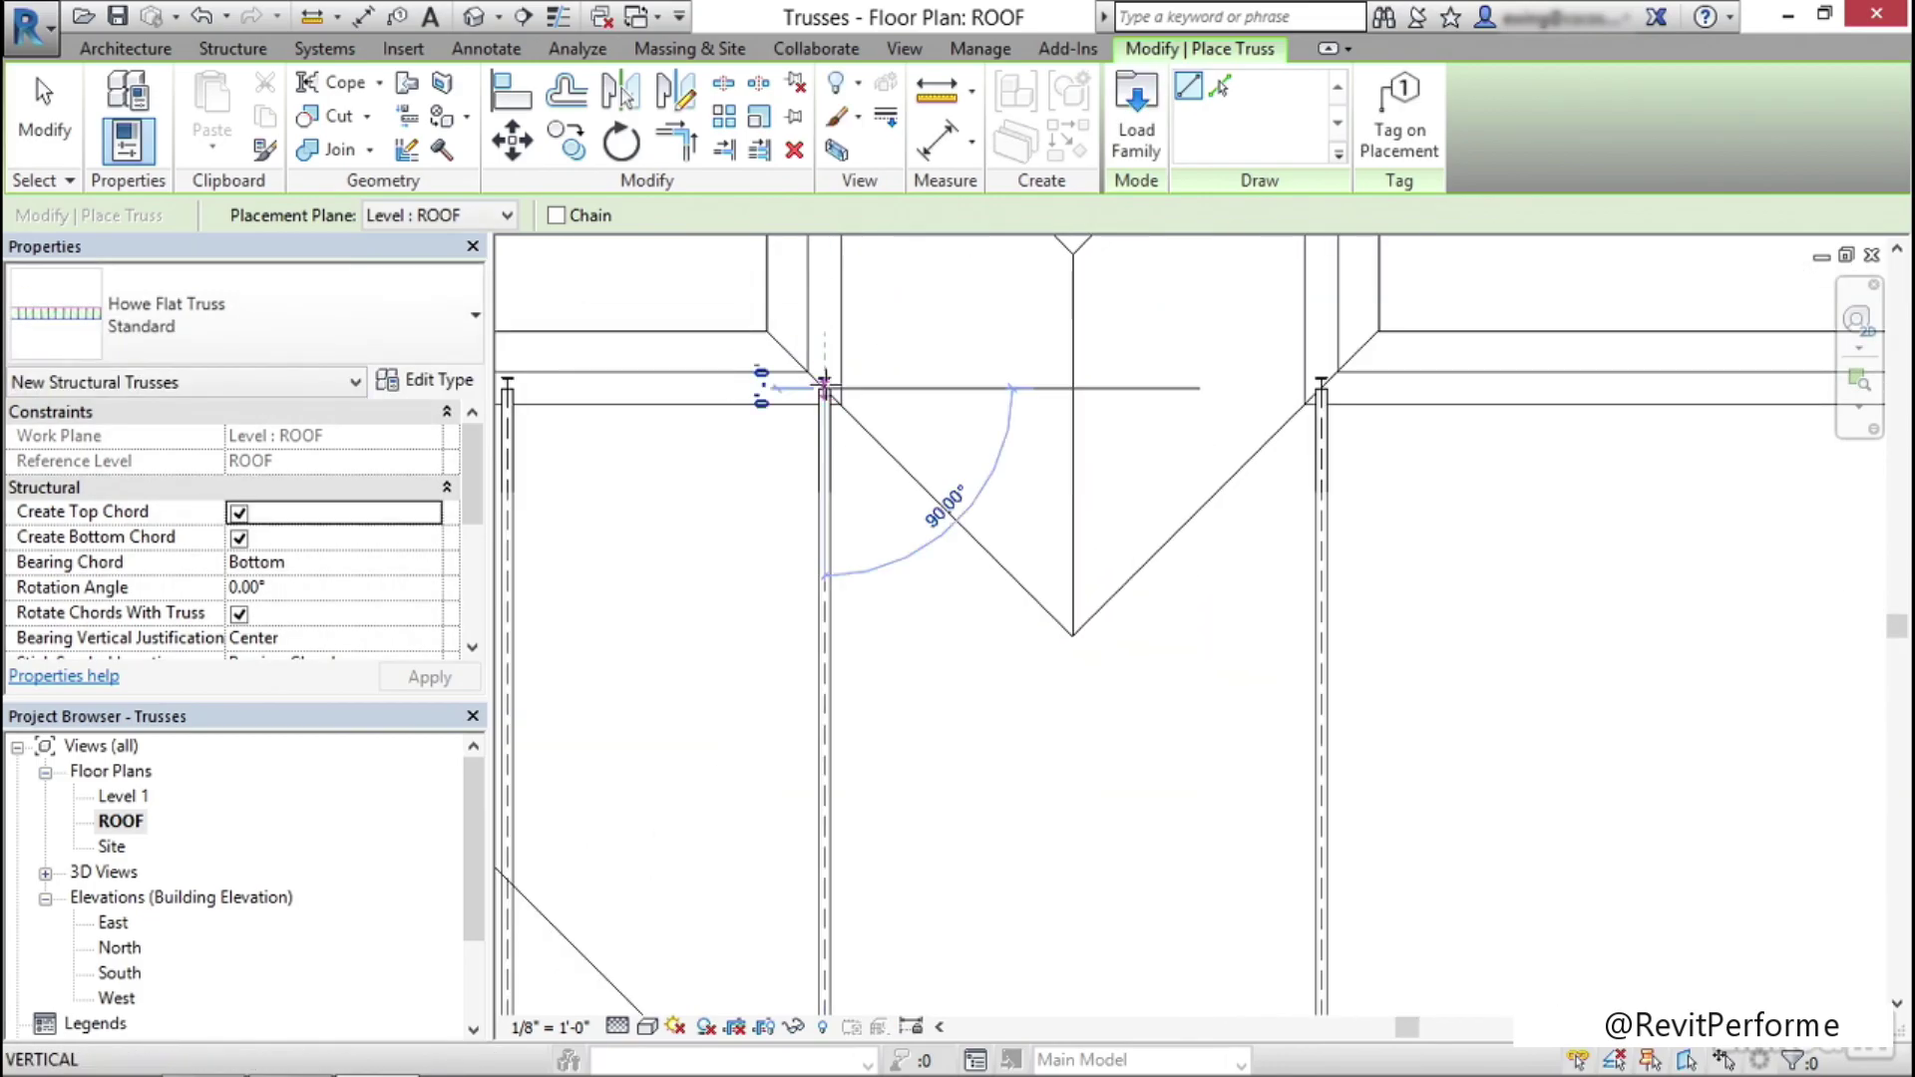
pyautogui.click(1321, 388)
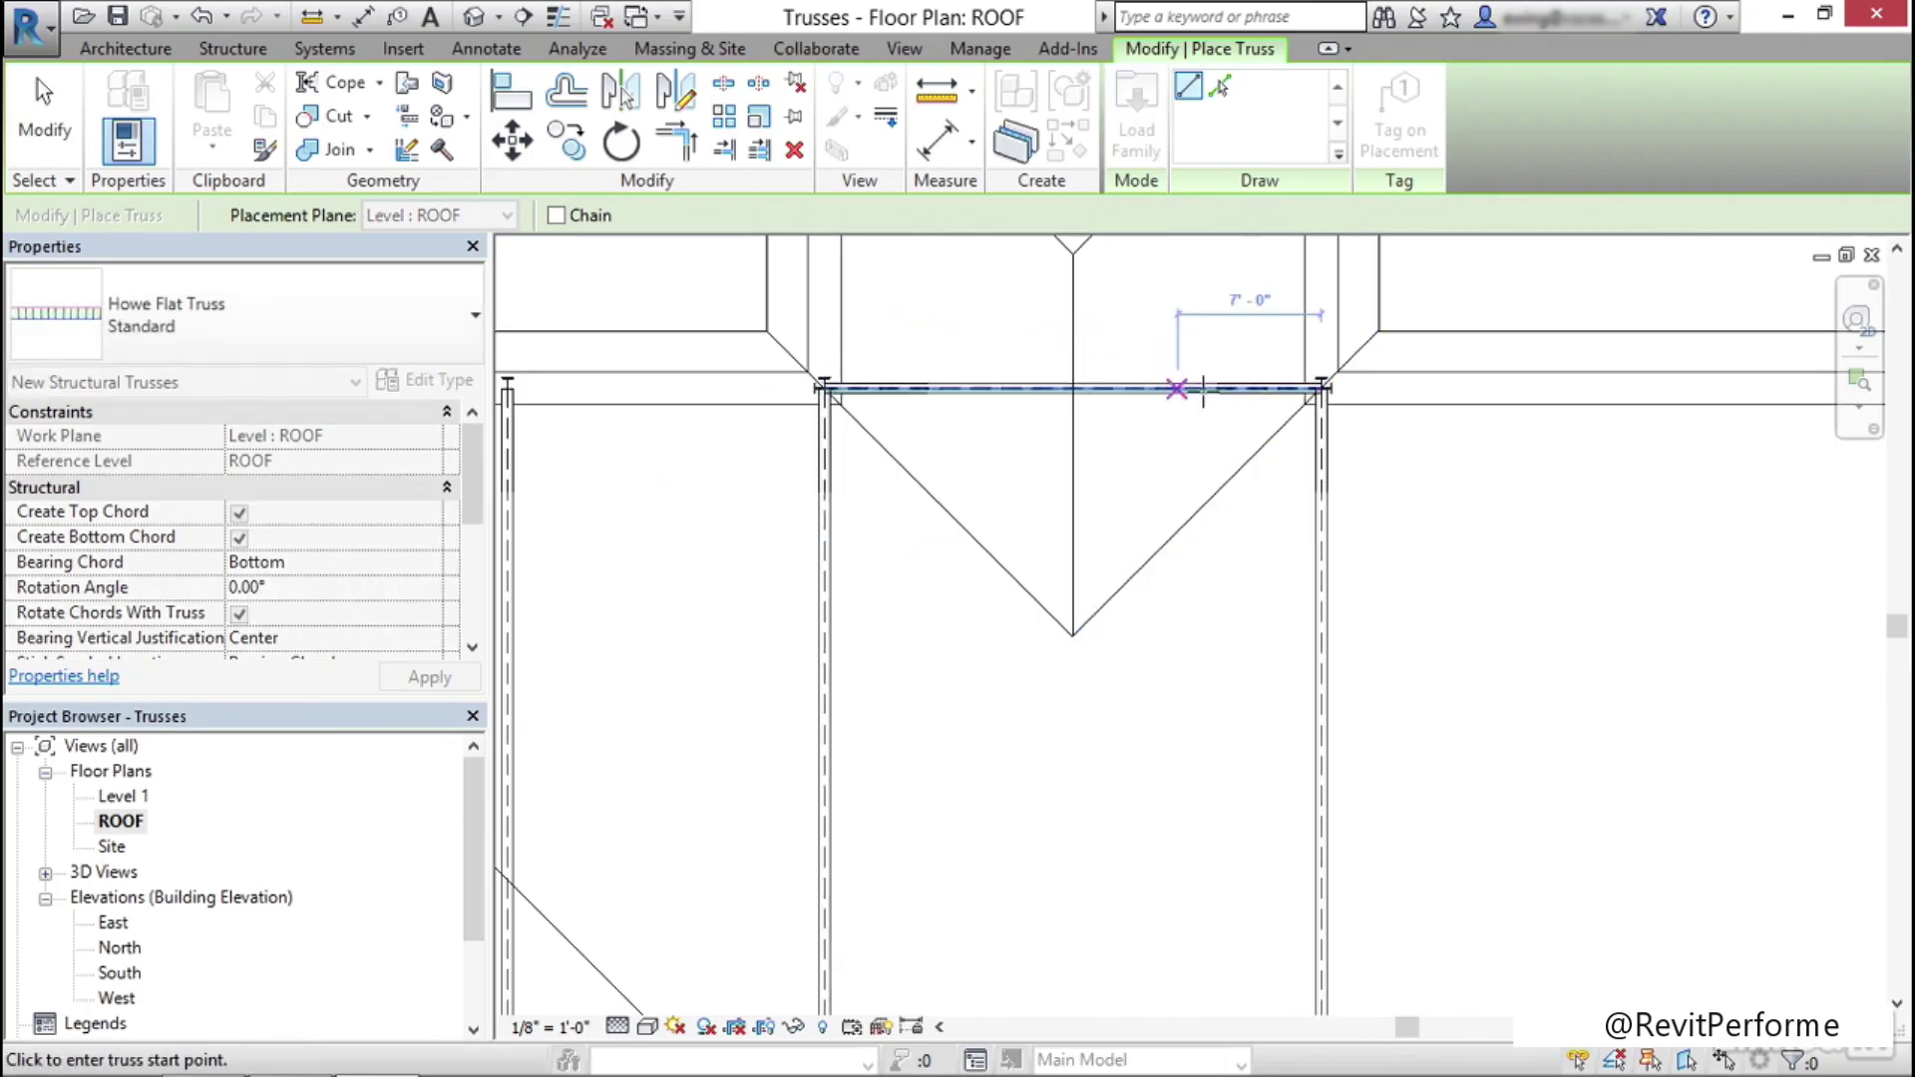
# Place a truss about 62'-5" long from the south bay's west inner wall corner straight across to the north wall
pyautogui.scroll(-4, 1206, 415)
pyautogui.moveTo(1193, 543); pyautogui.dragTo(1177, 377, button='middle')
pyautogui.scroll(-2, 1123, 640)
pyautogui.scroll(4, 1146, 697)
pyautogui.click(1100, 707)
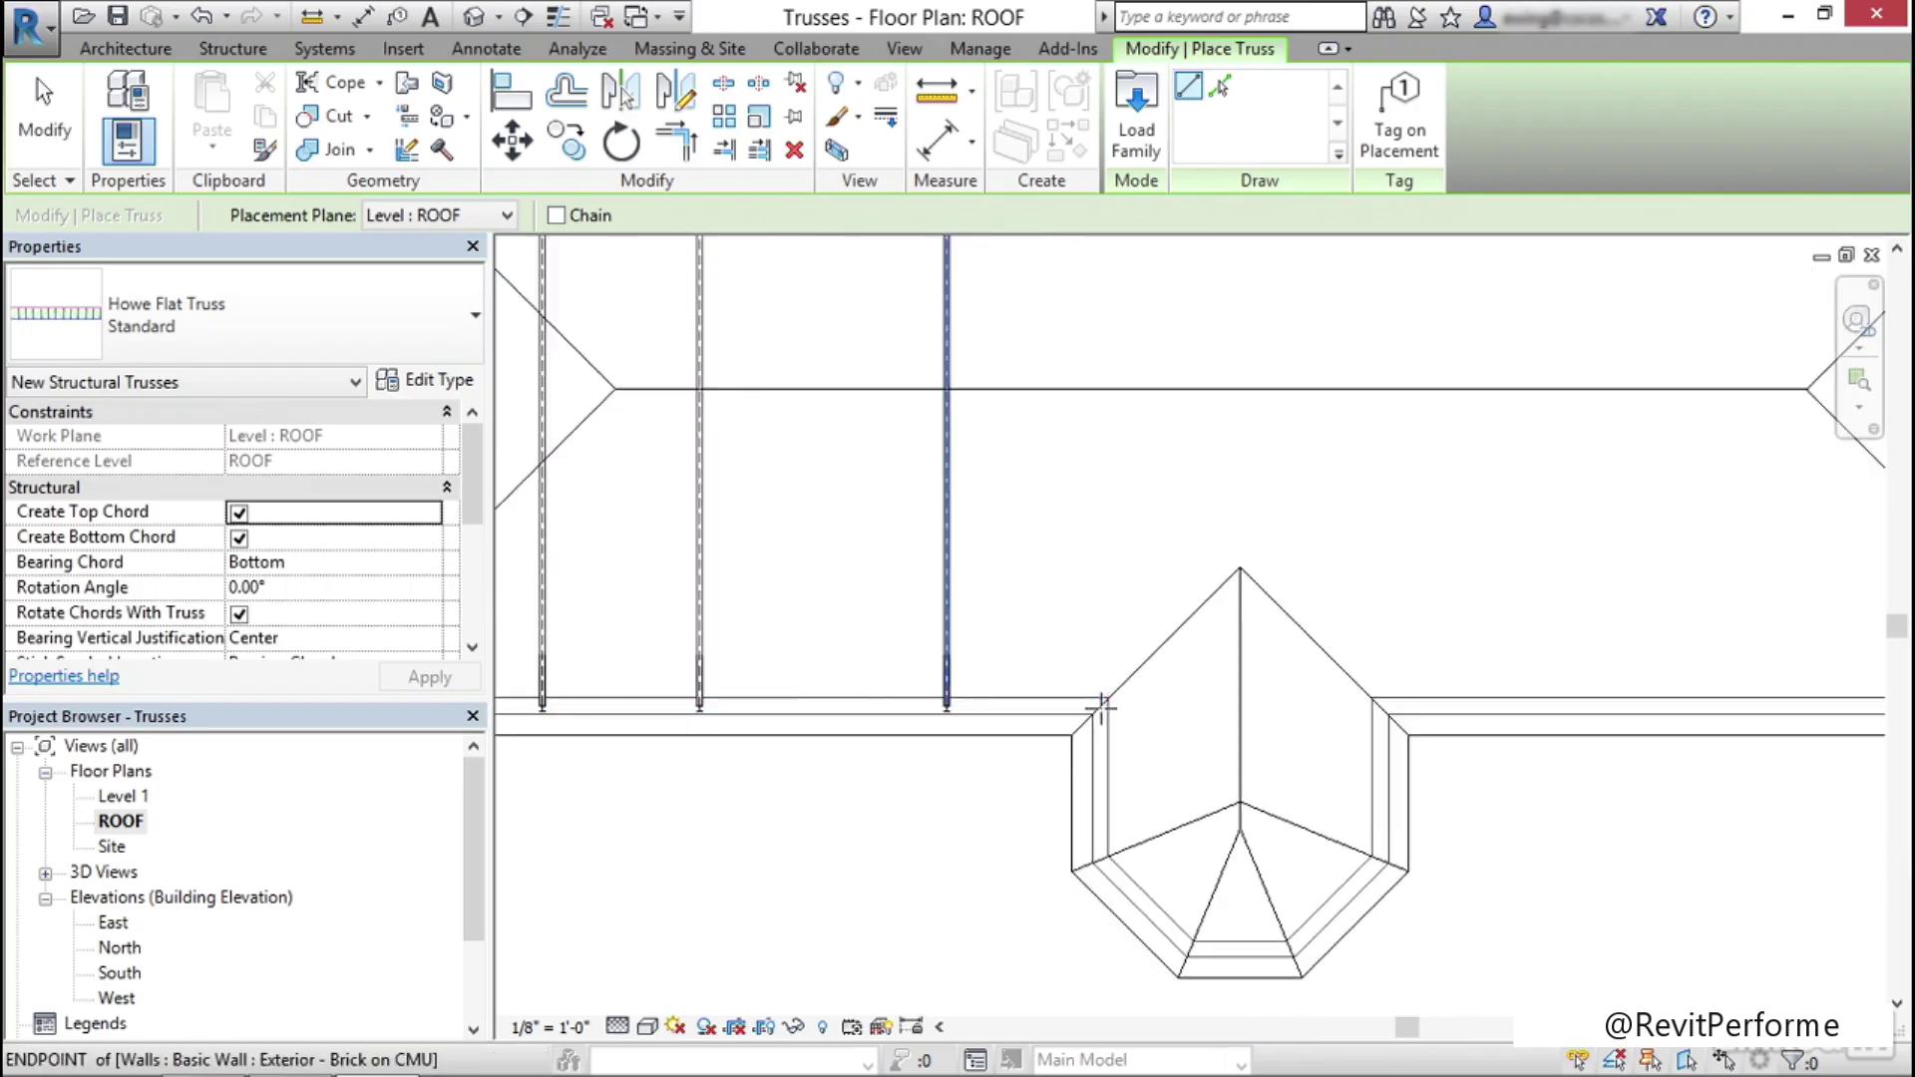
pyautogui.scroll(-5, 1102, 688)
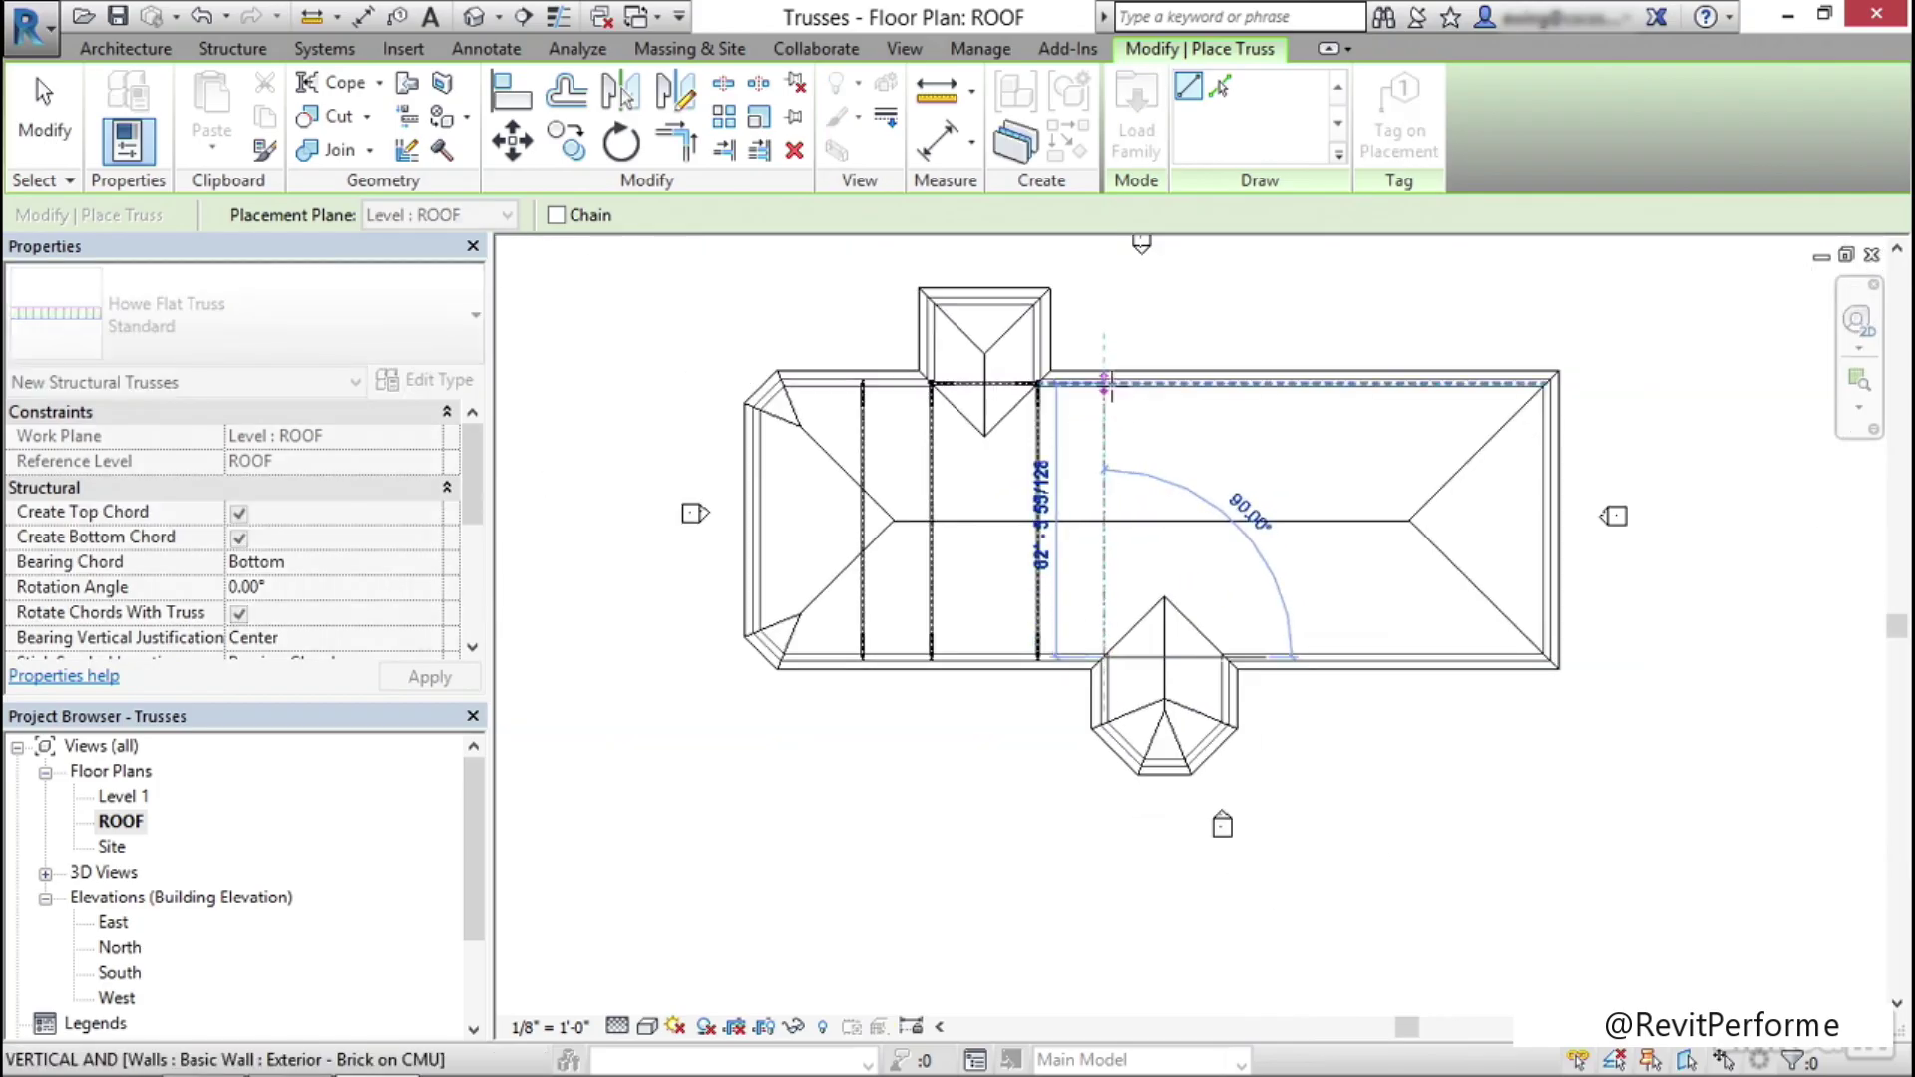
pyautogui.click(1144, 387)
# Place a parallel truss from the south bay's east inner wall corner straight across to the north wall
pyautogui.scroll(4, 1232, 598)
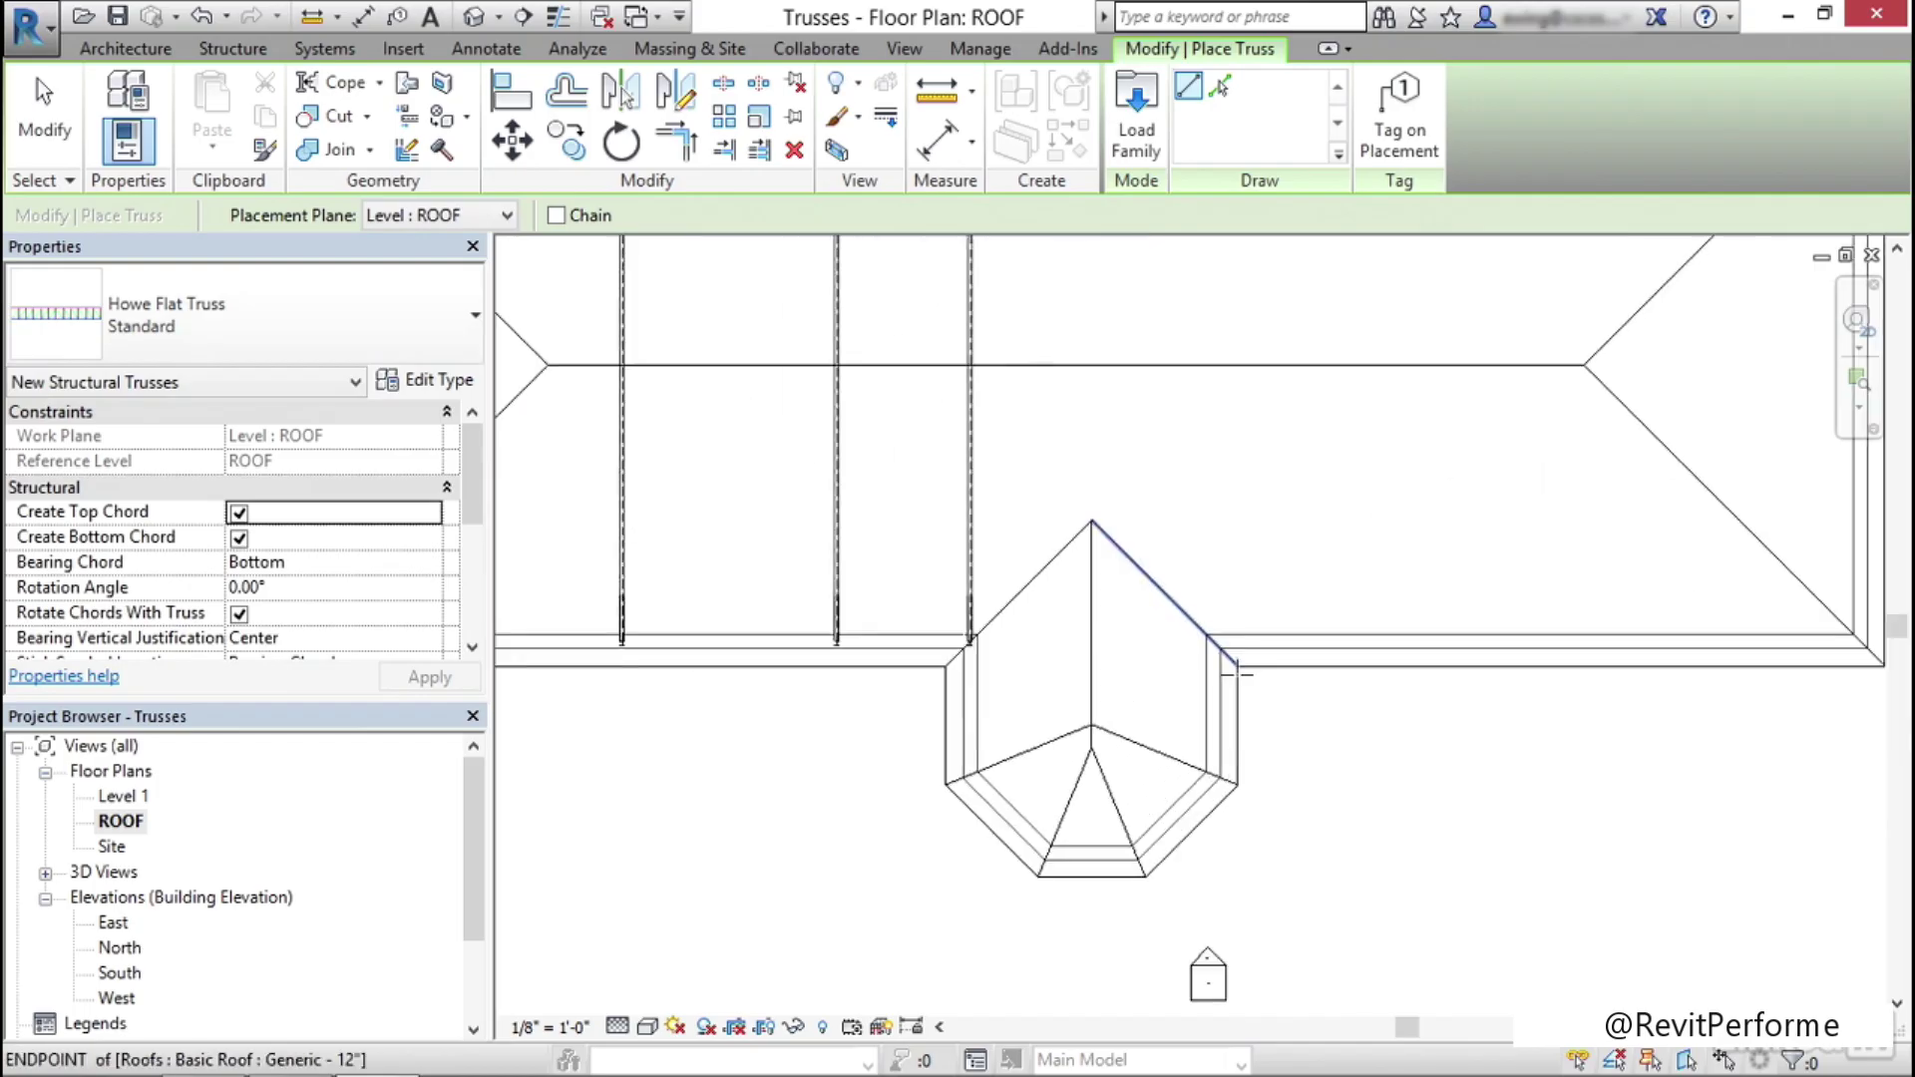
pyautogui.click(1202, 618)
pyautogui.scroll(-4, 1202, 618)
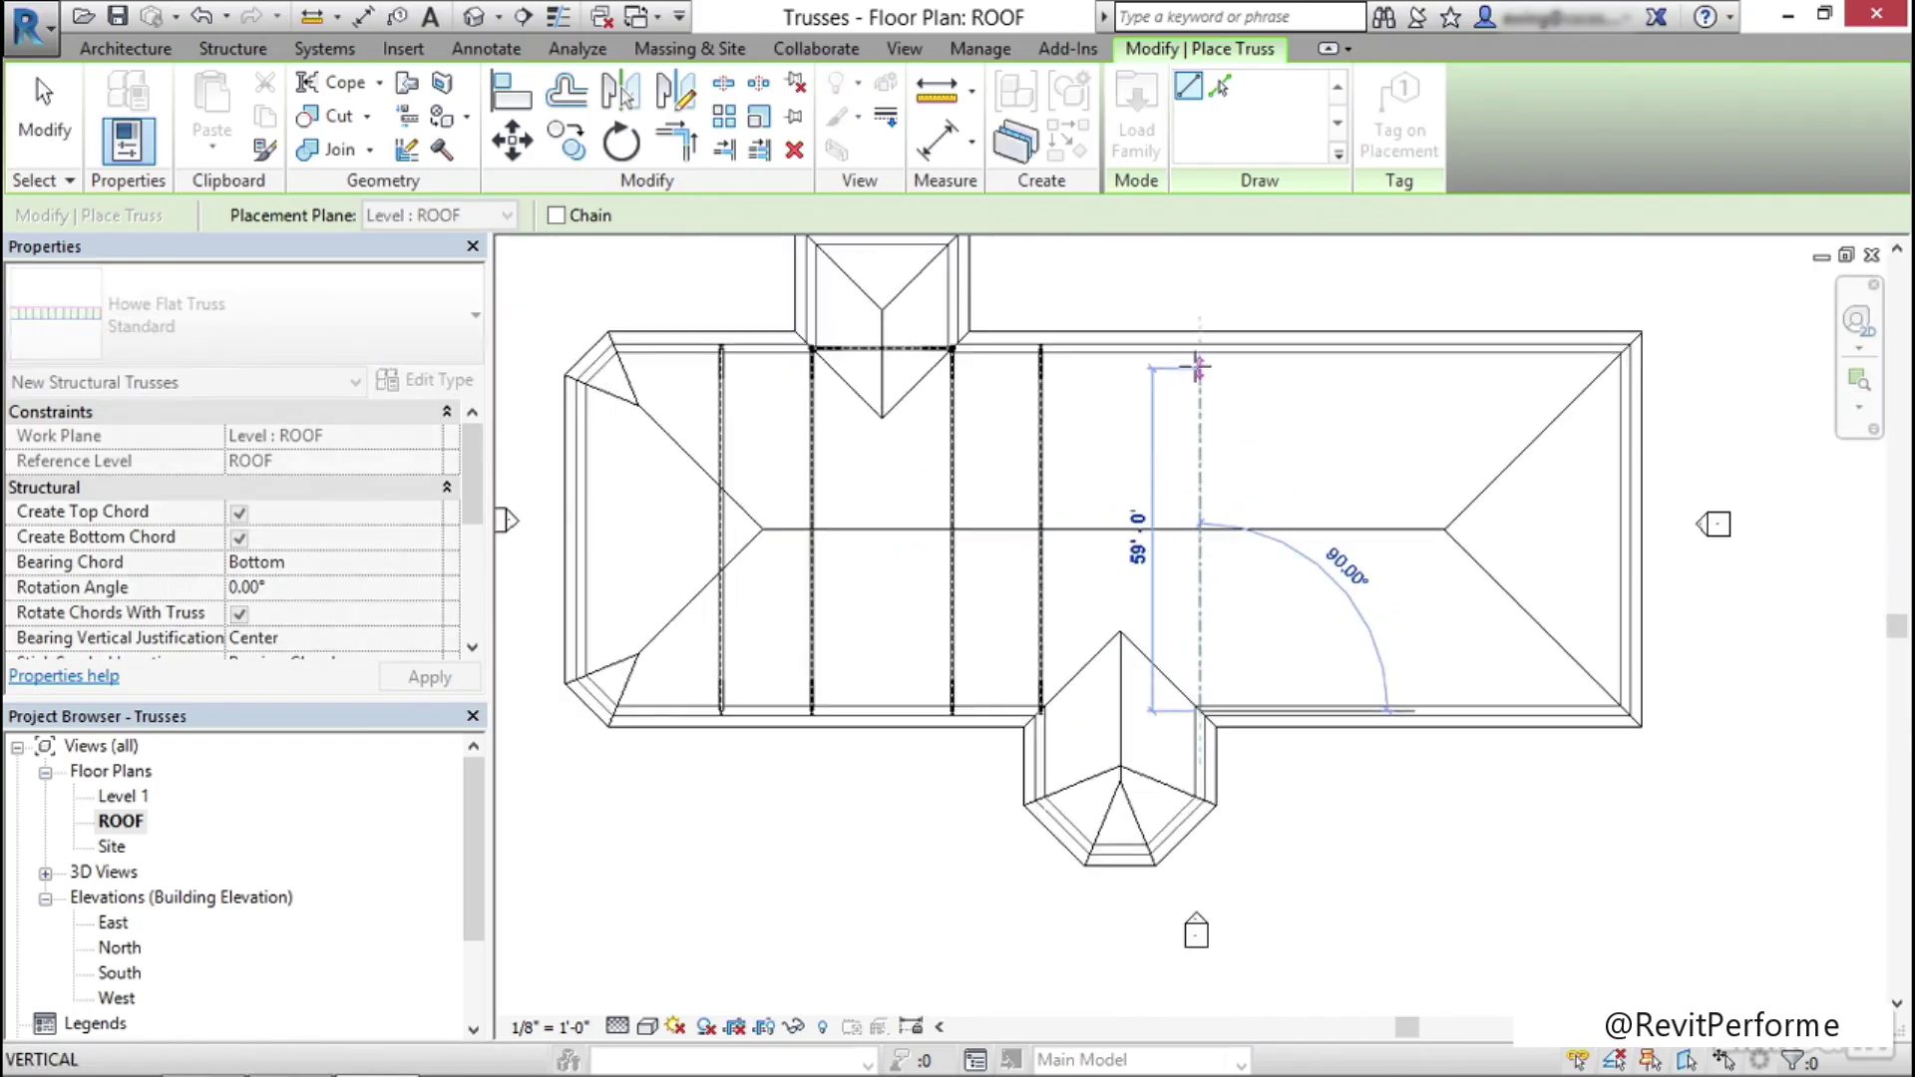
pyautogui.click(1203, 346)
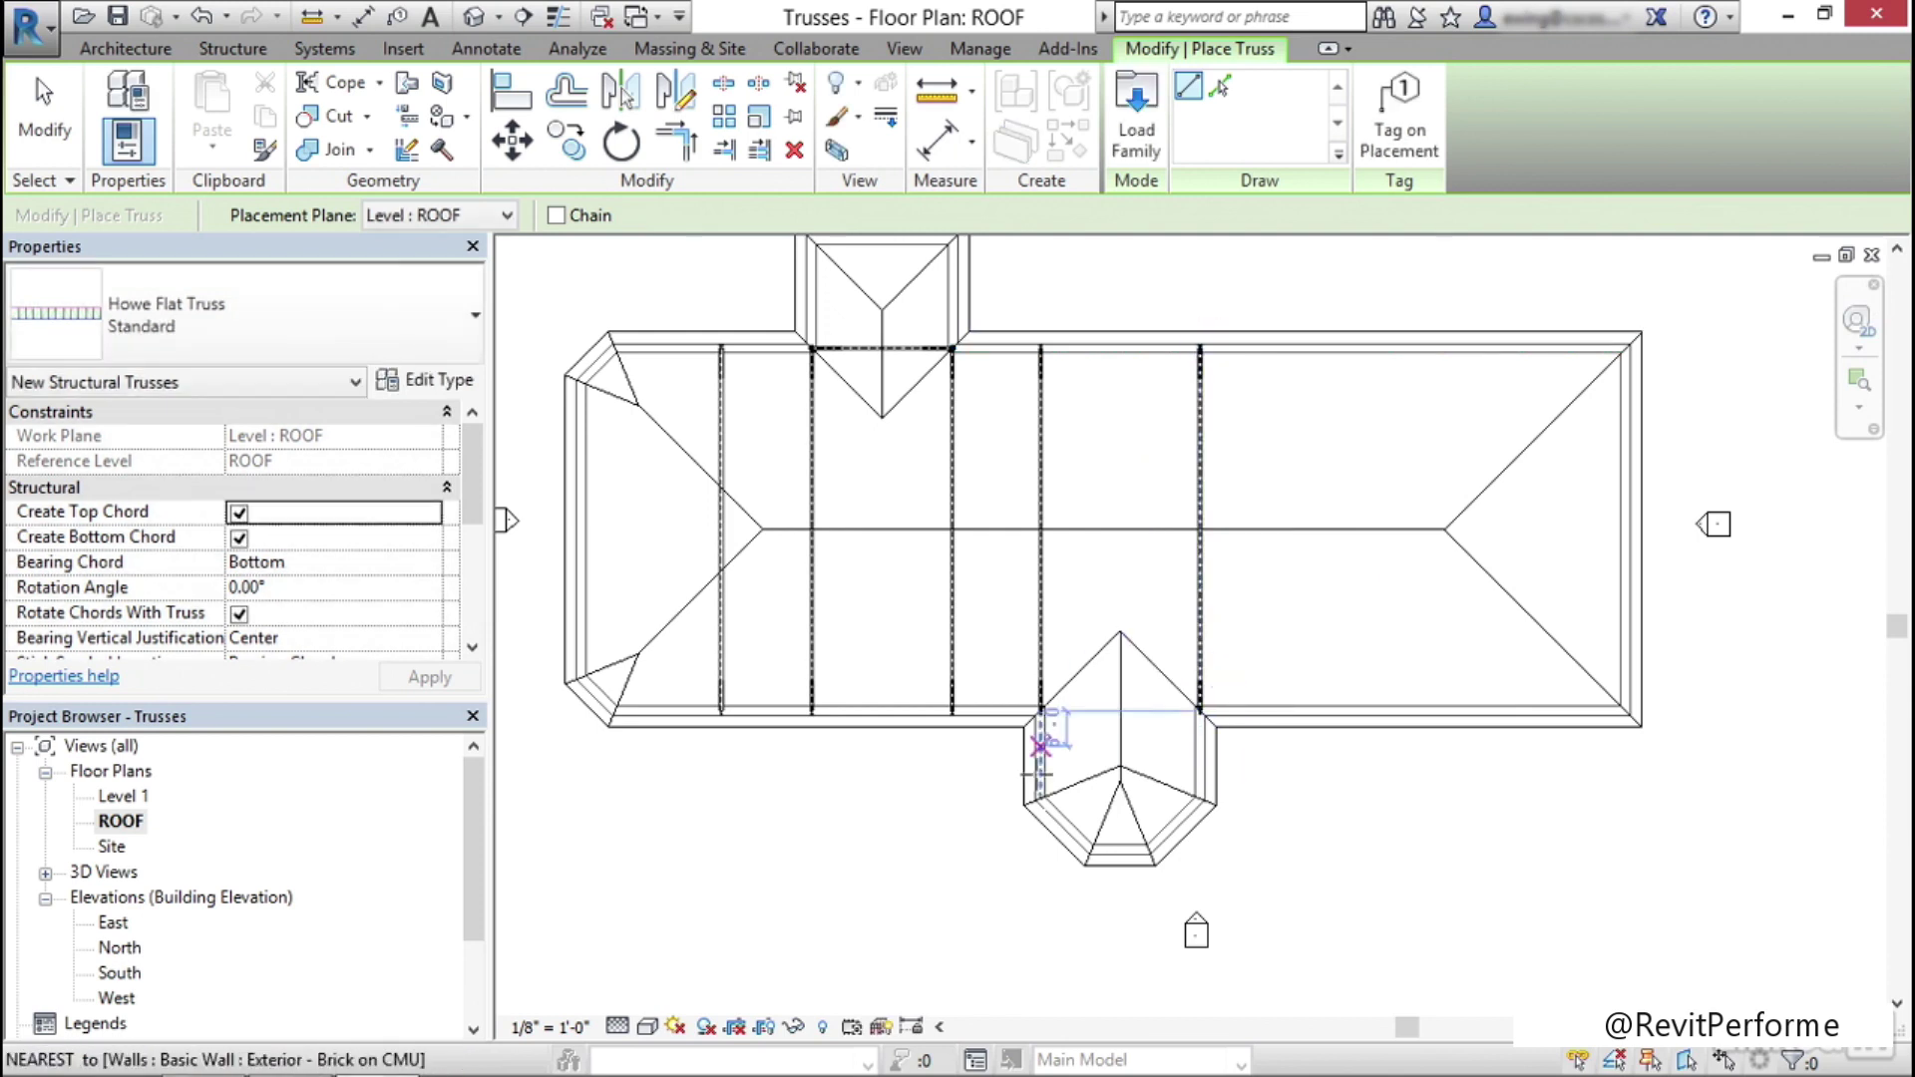
pyautogui.scroll(5, 1038, 754)
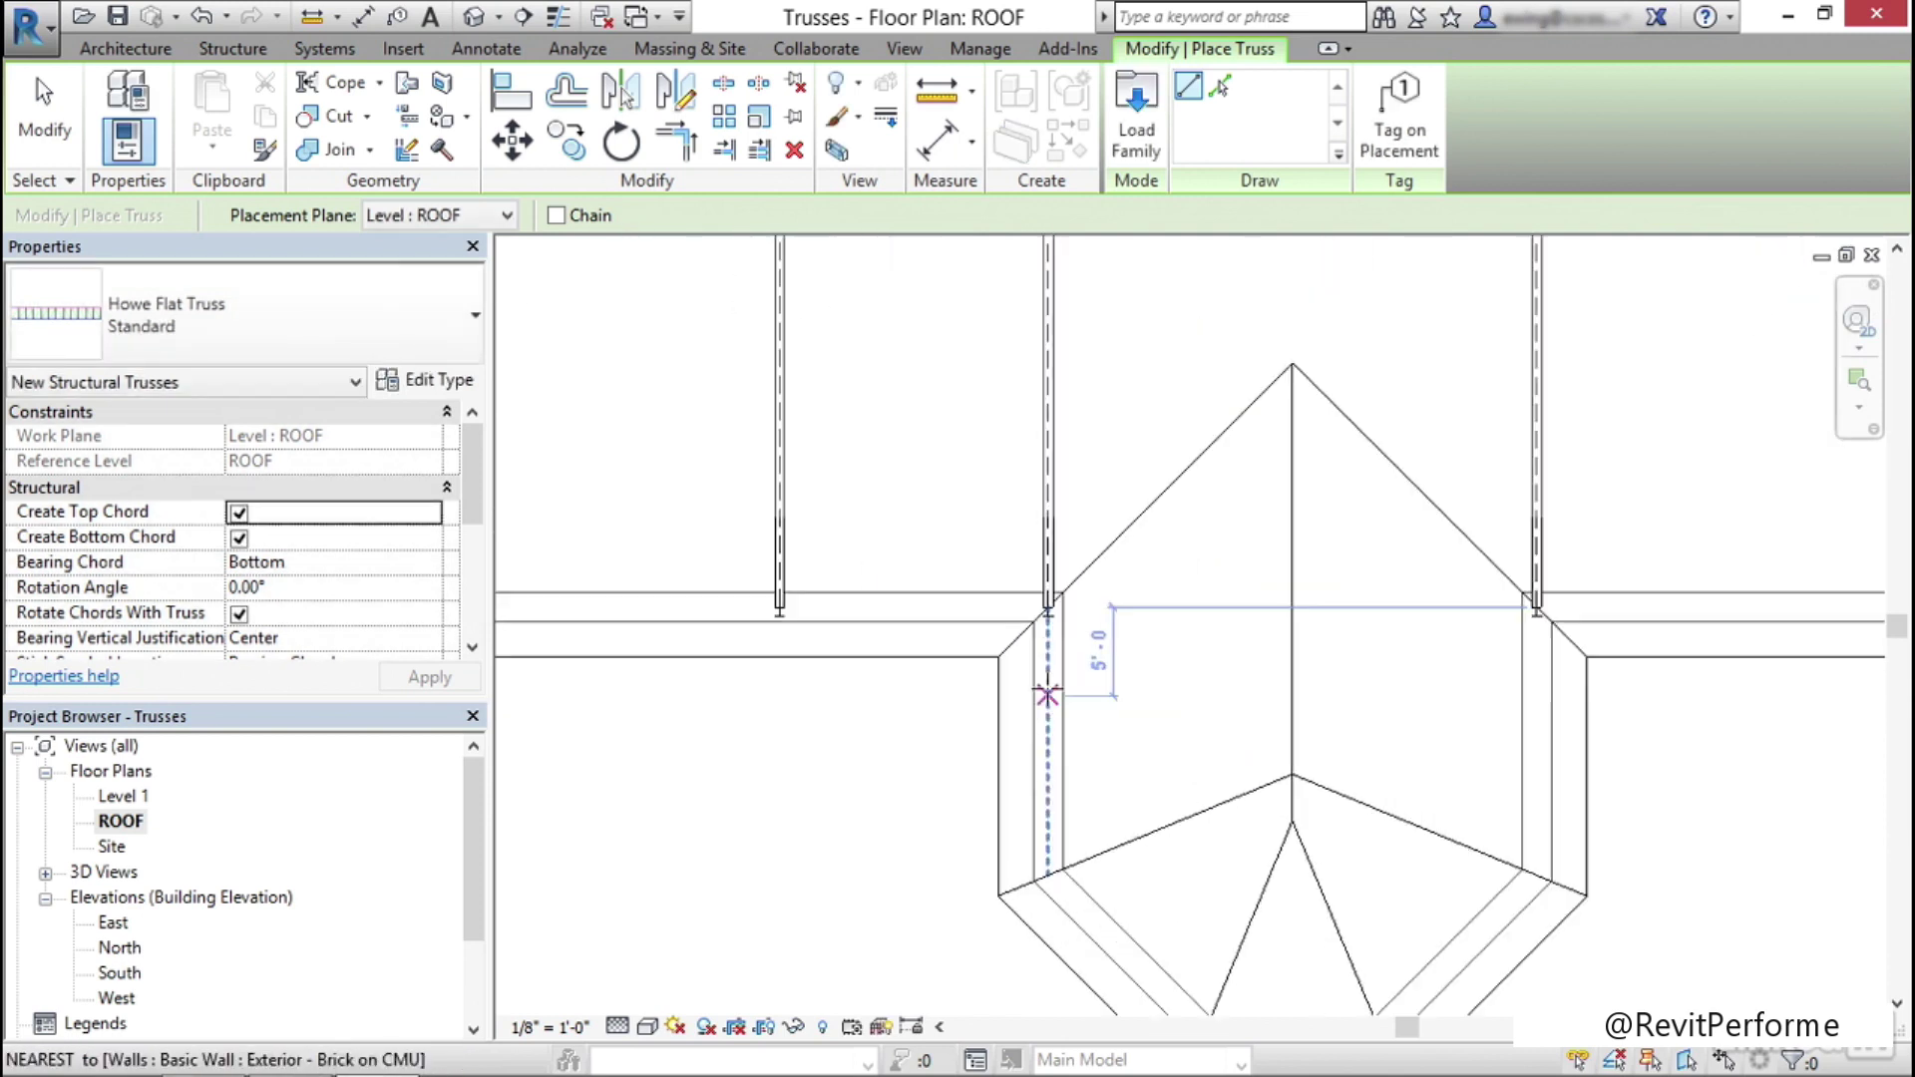
# Place a short truss about 27'-6" long across the south bay's opening, joining the south ends of the two trusses at its inner corners
pyautogui.click(1046, 580)
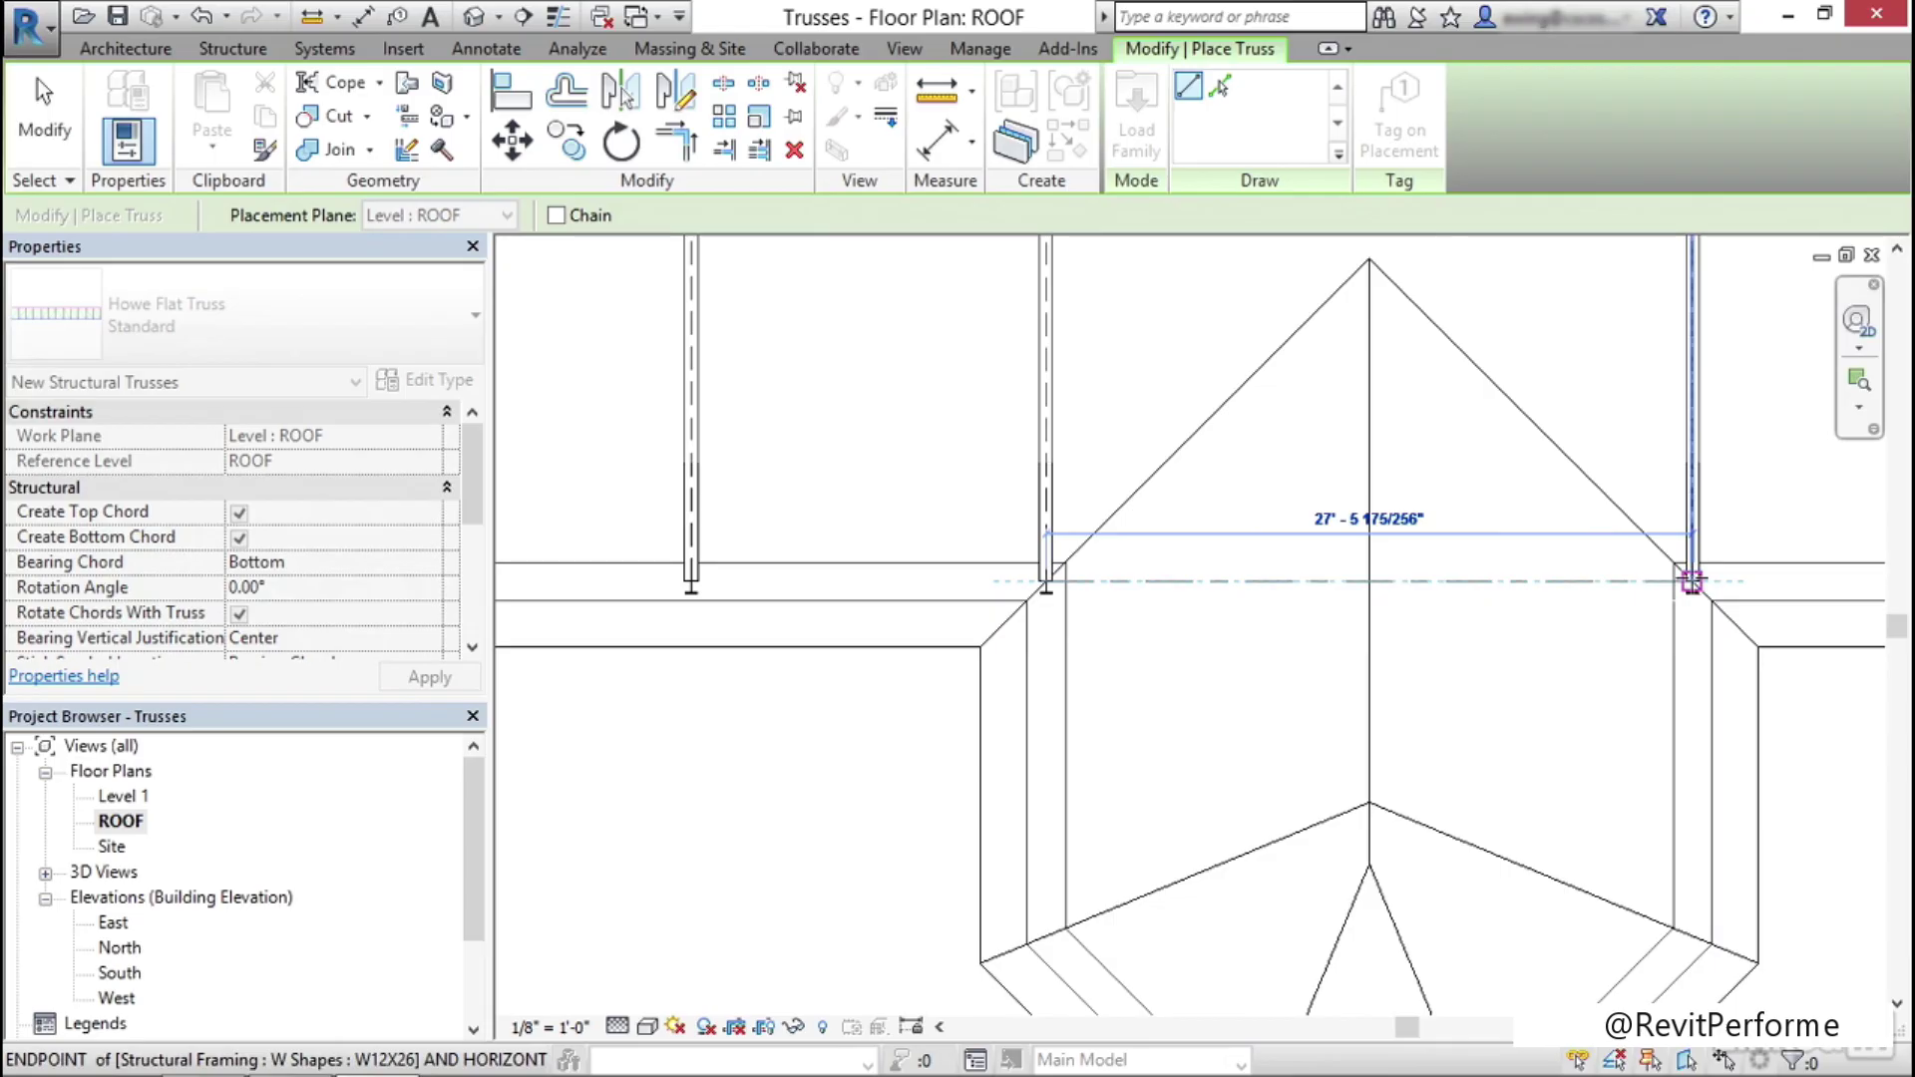
pyautogui.click(1446, 600)
pyautogui.scroll(-5, 1297, 608)
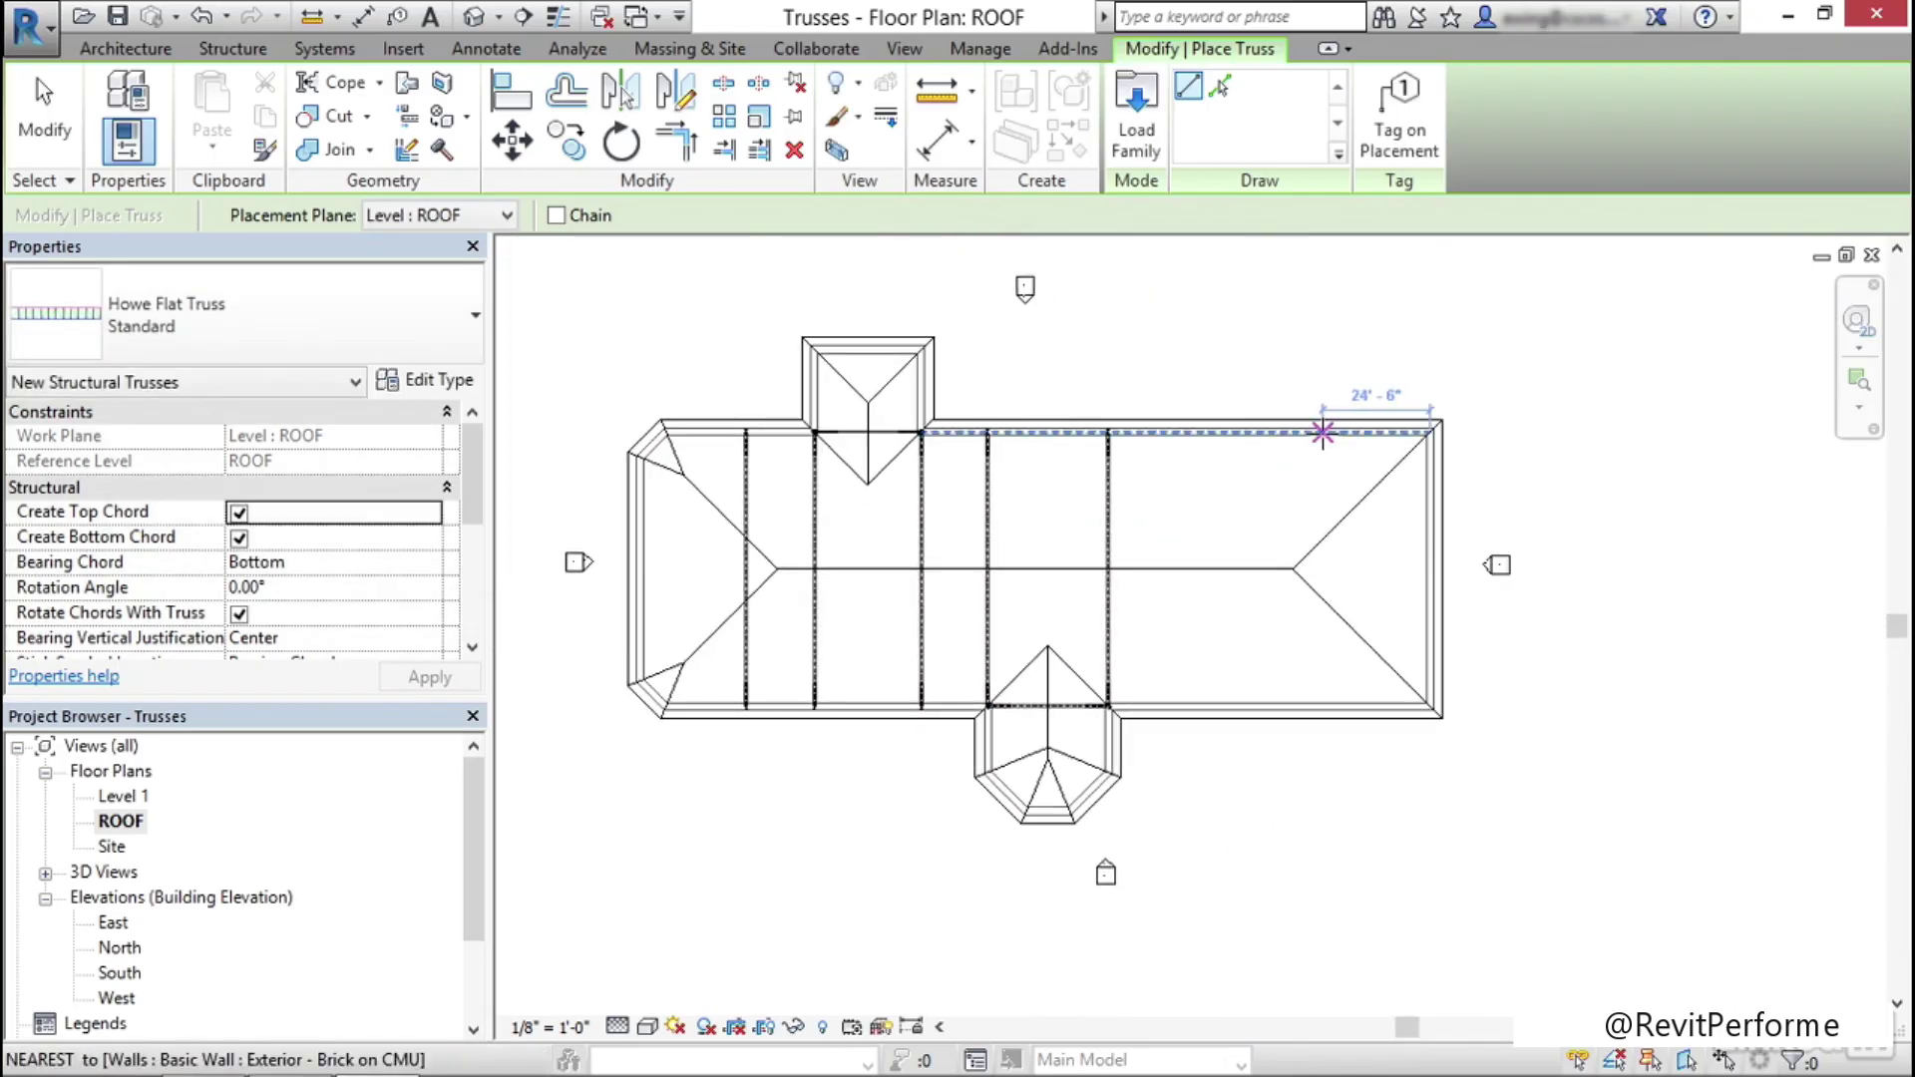
# Place two north-south trusses between the long walls: one about 24'-6" from the east wall, another midway between it and the bay's east truss
pyautogui.click(1323, 432)
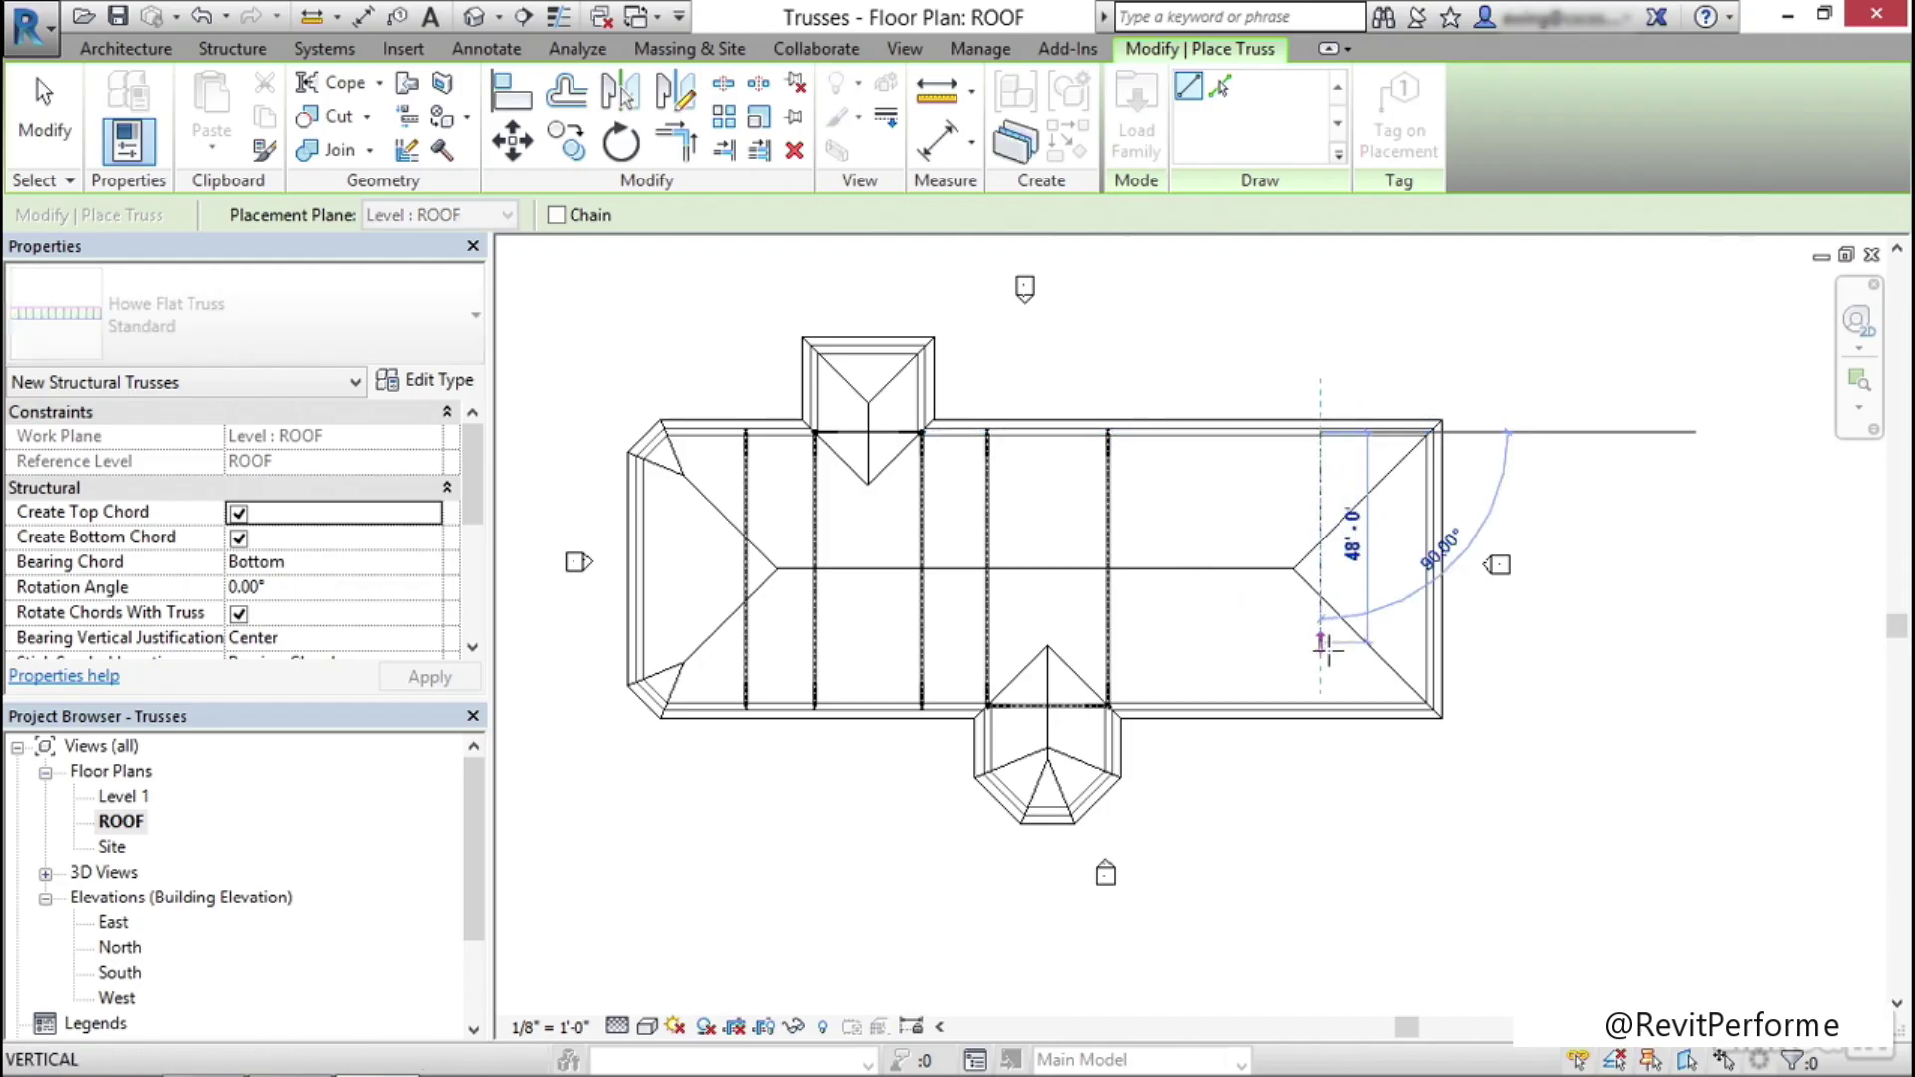
pyautogui.click(1322, 705)
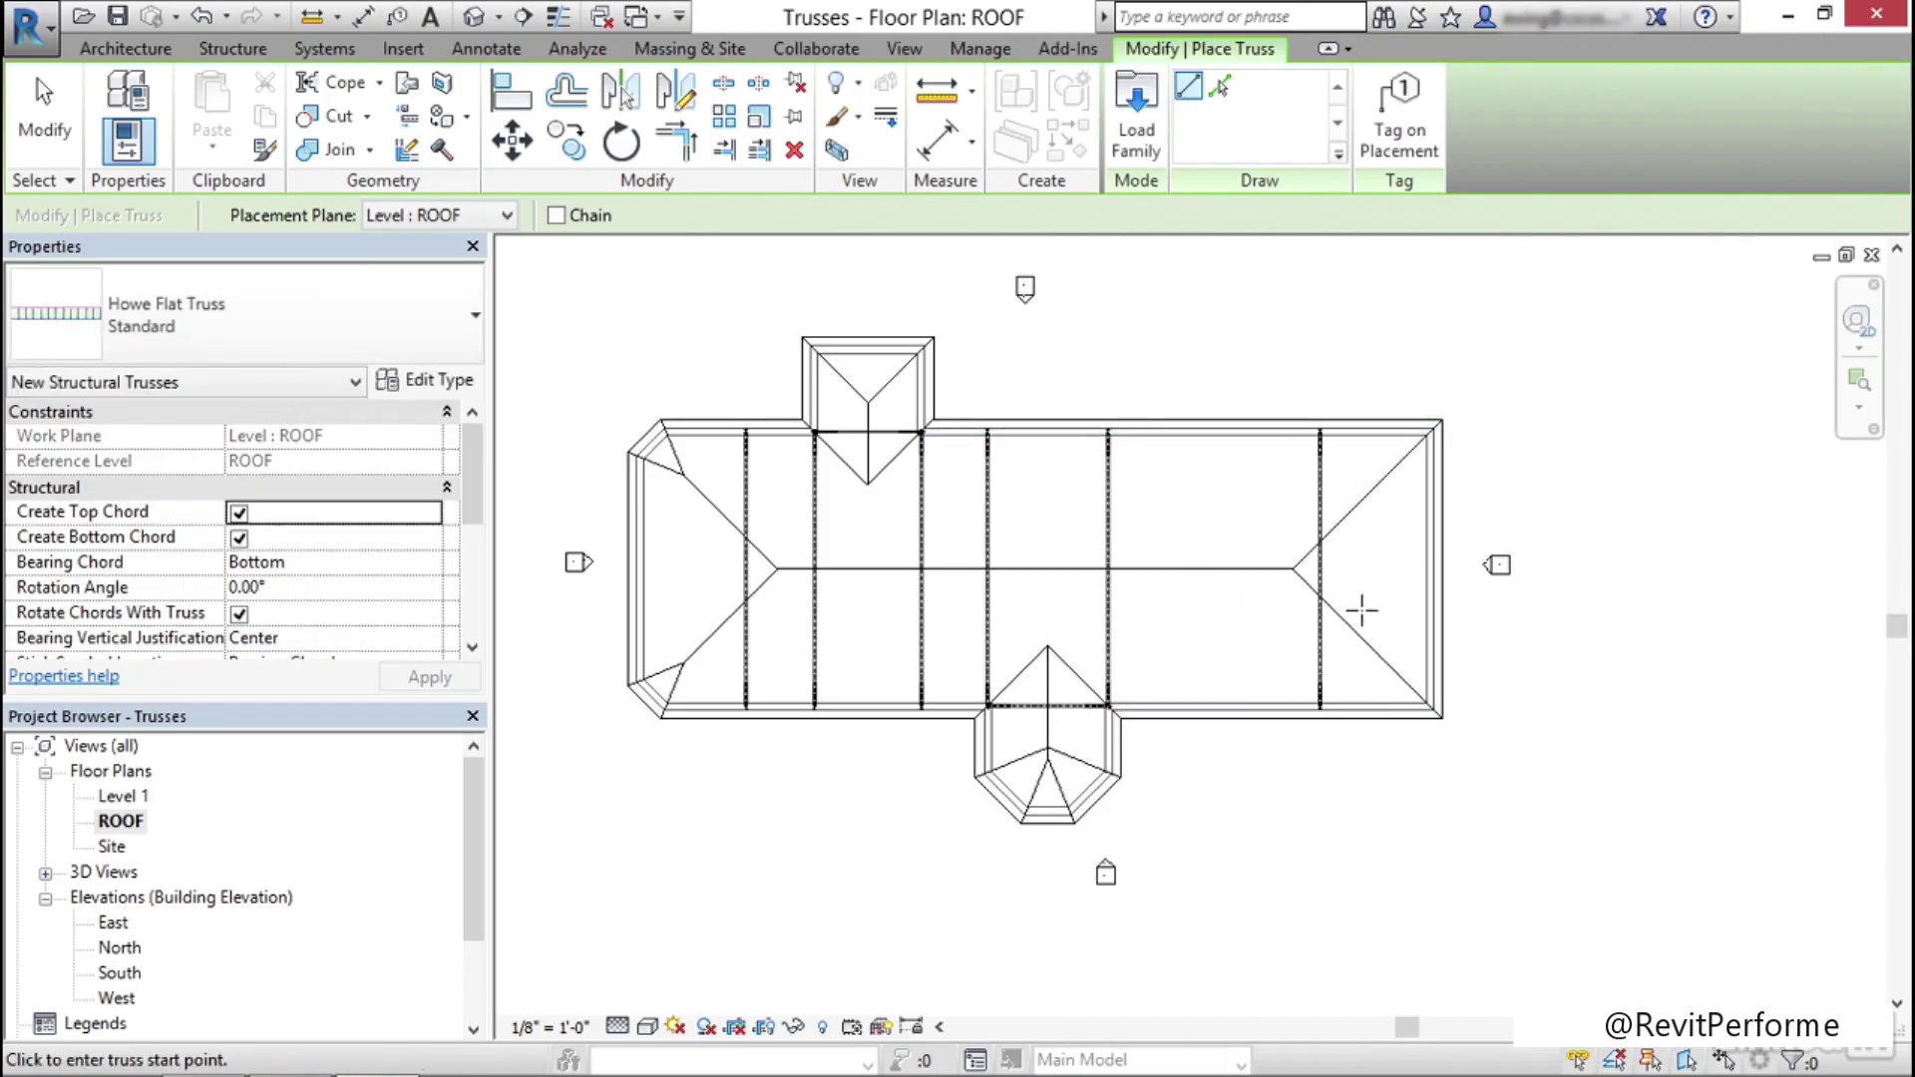
pyautogui.click(1214, 433)
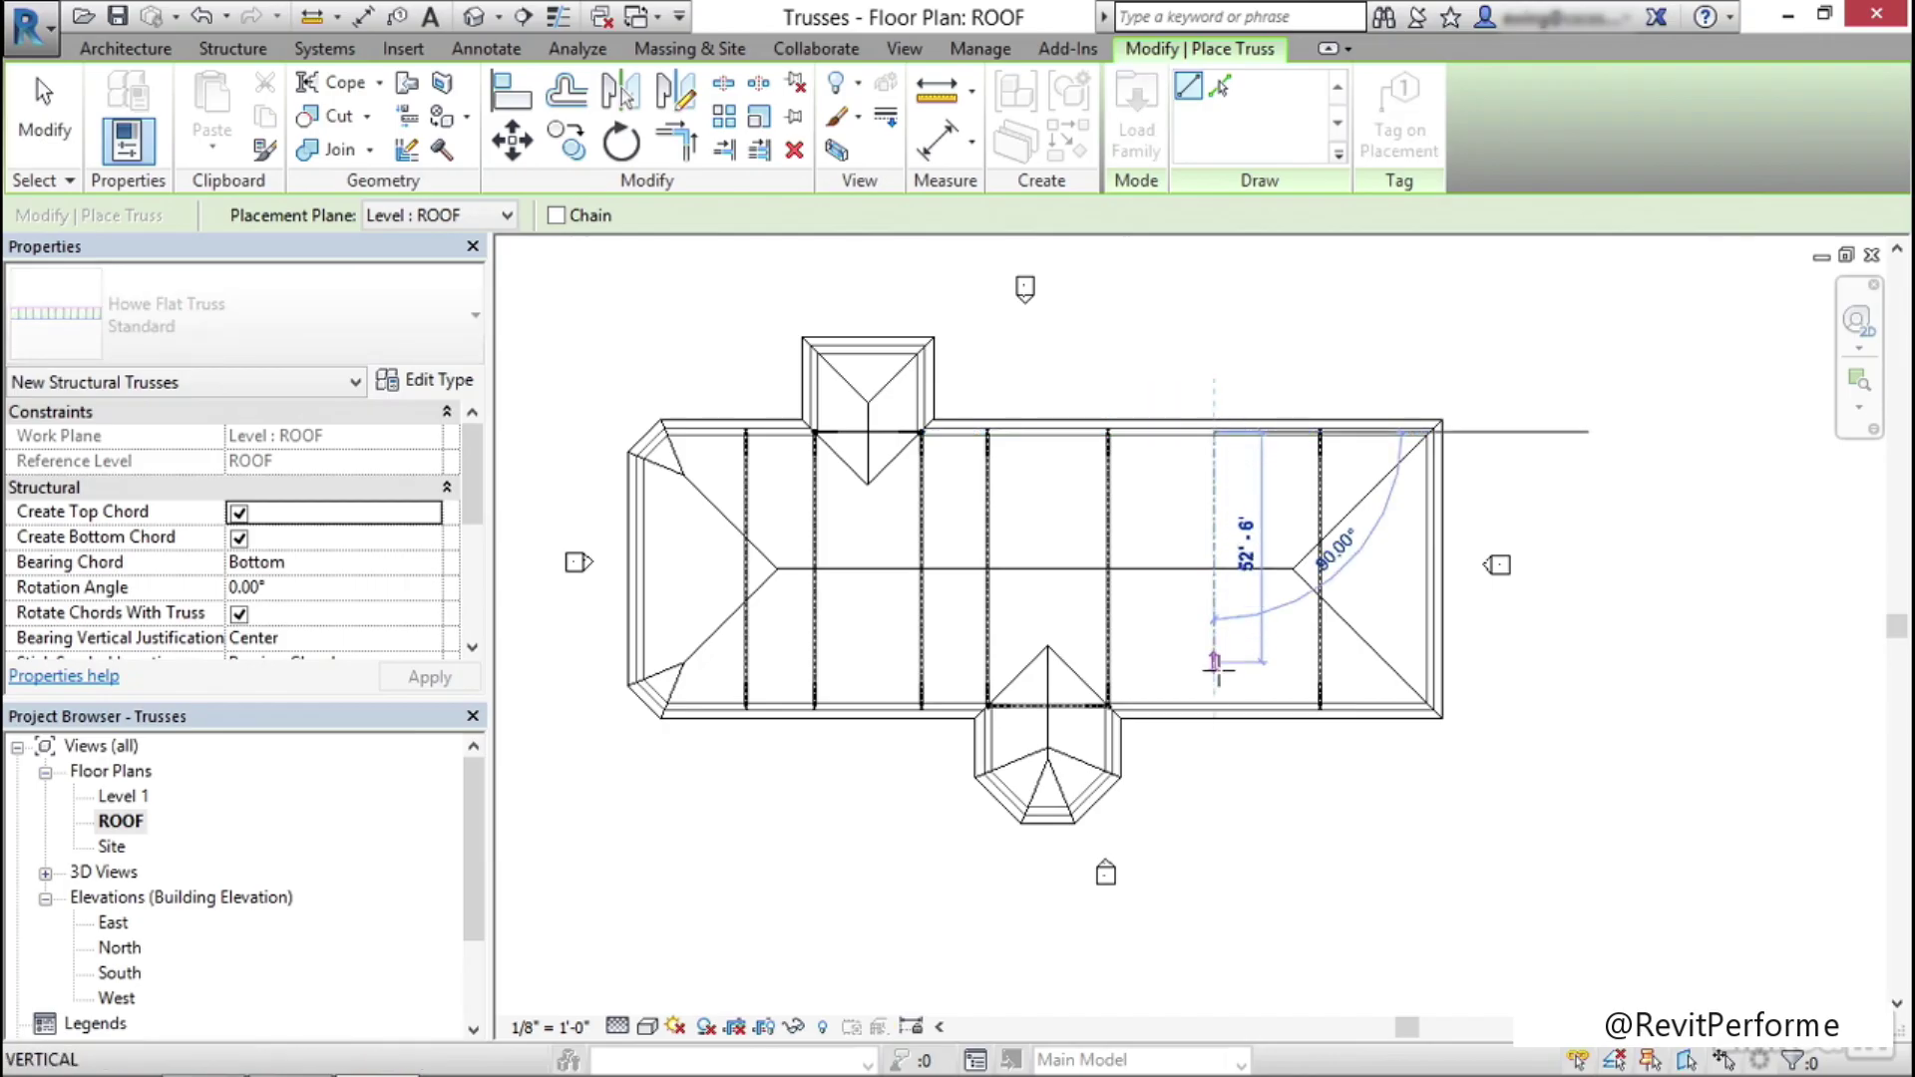
# Place two short east-west trusses between the east wall and easternmost cross truss, one about 10'-0" from the north inner corner, one along the ridge line
pyautogui.moveTo(1363, 561); pyautogui.dragTo(1219, 568, button='middle')
pyautogui.scroll(2, 1257, 551)
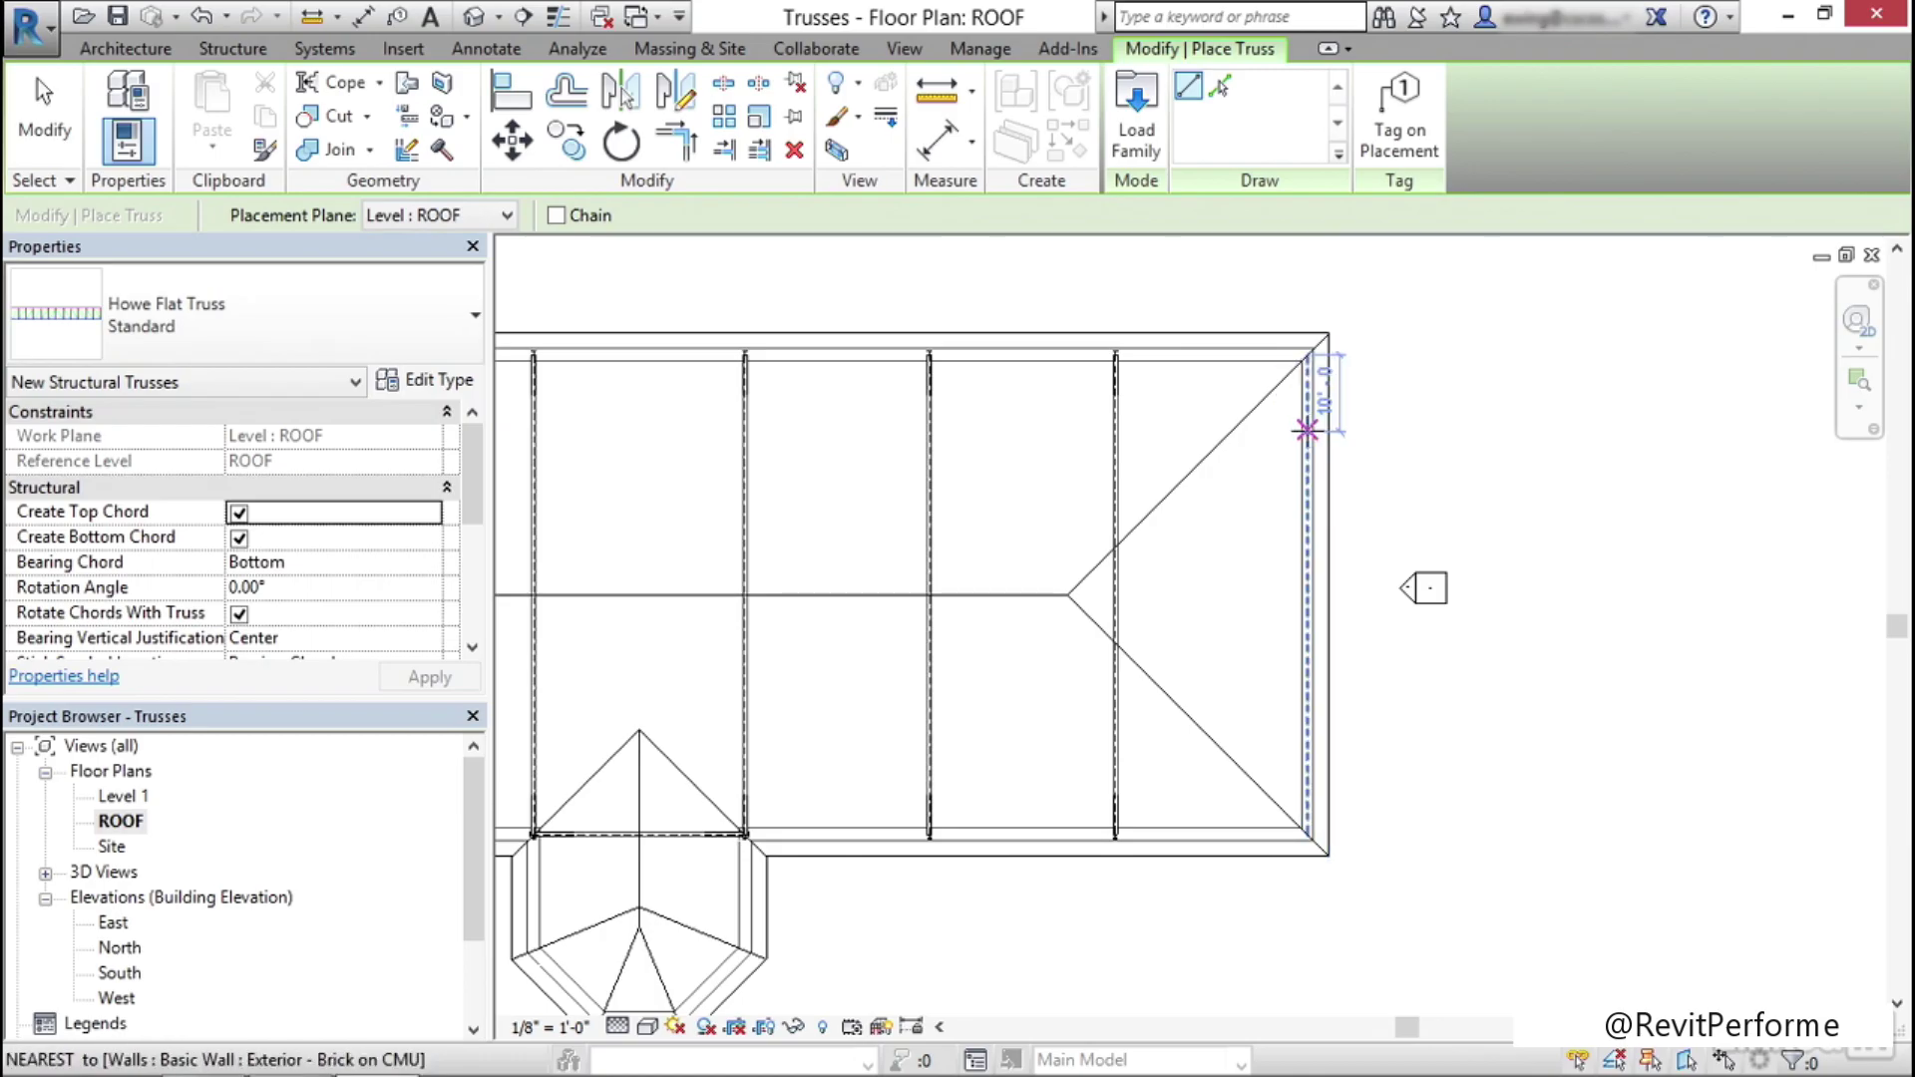
pyautogui.click(1307, 428)
pyautogui.click(1115, 431)
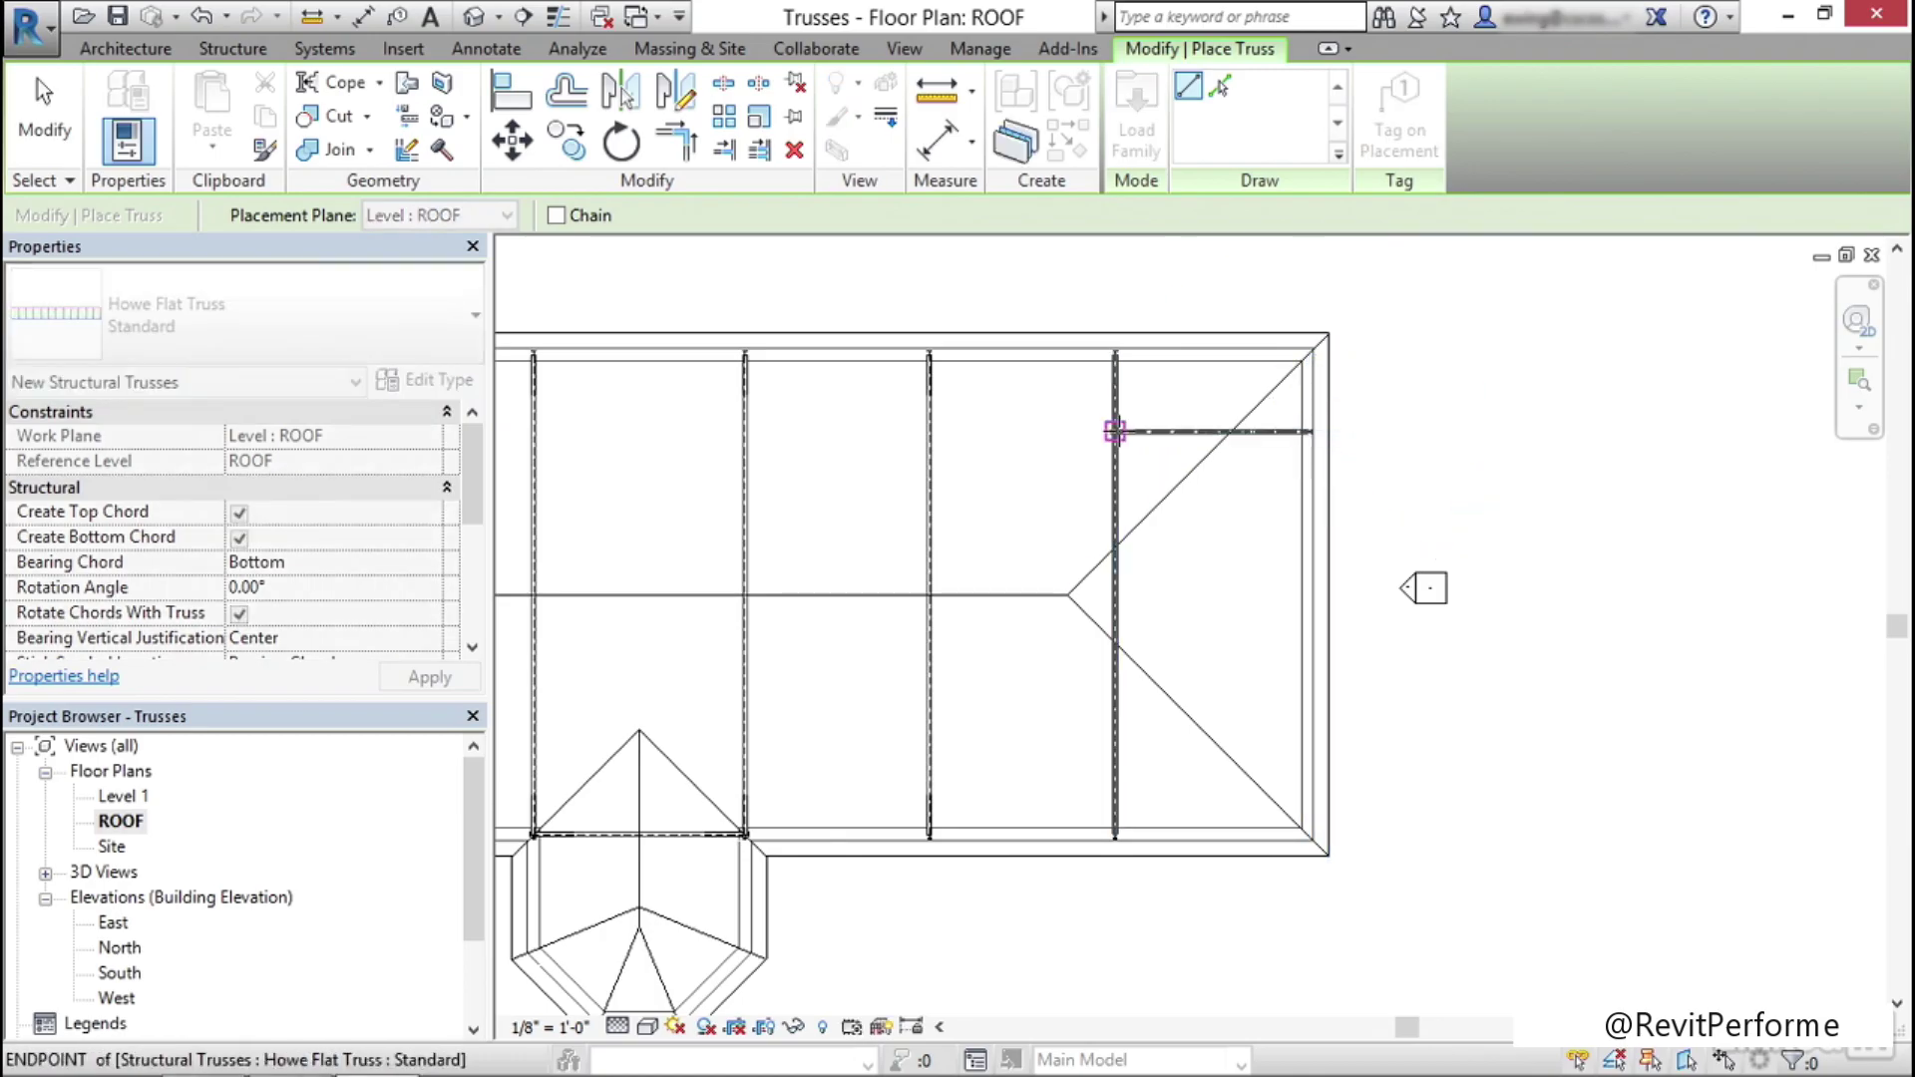
pyautogui.click(1115, 586)
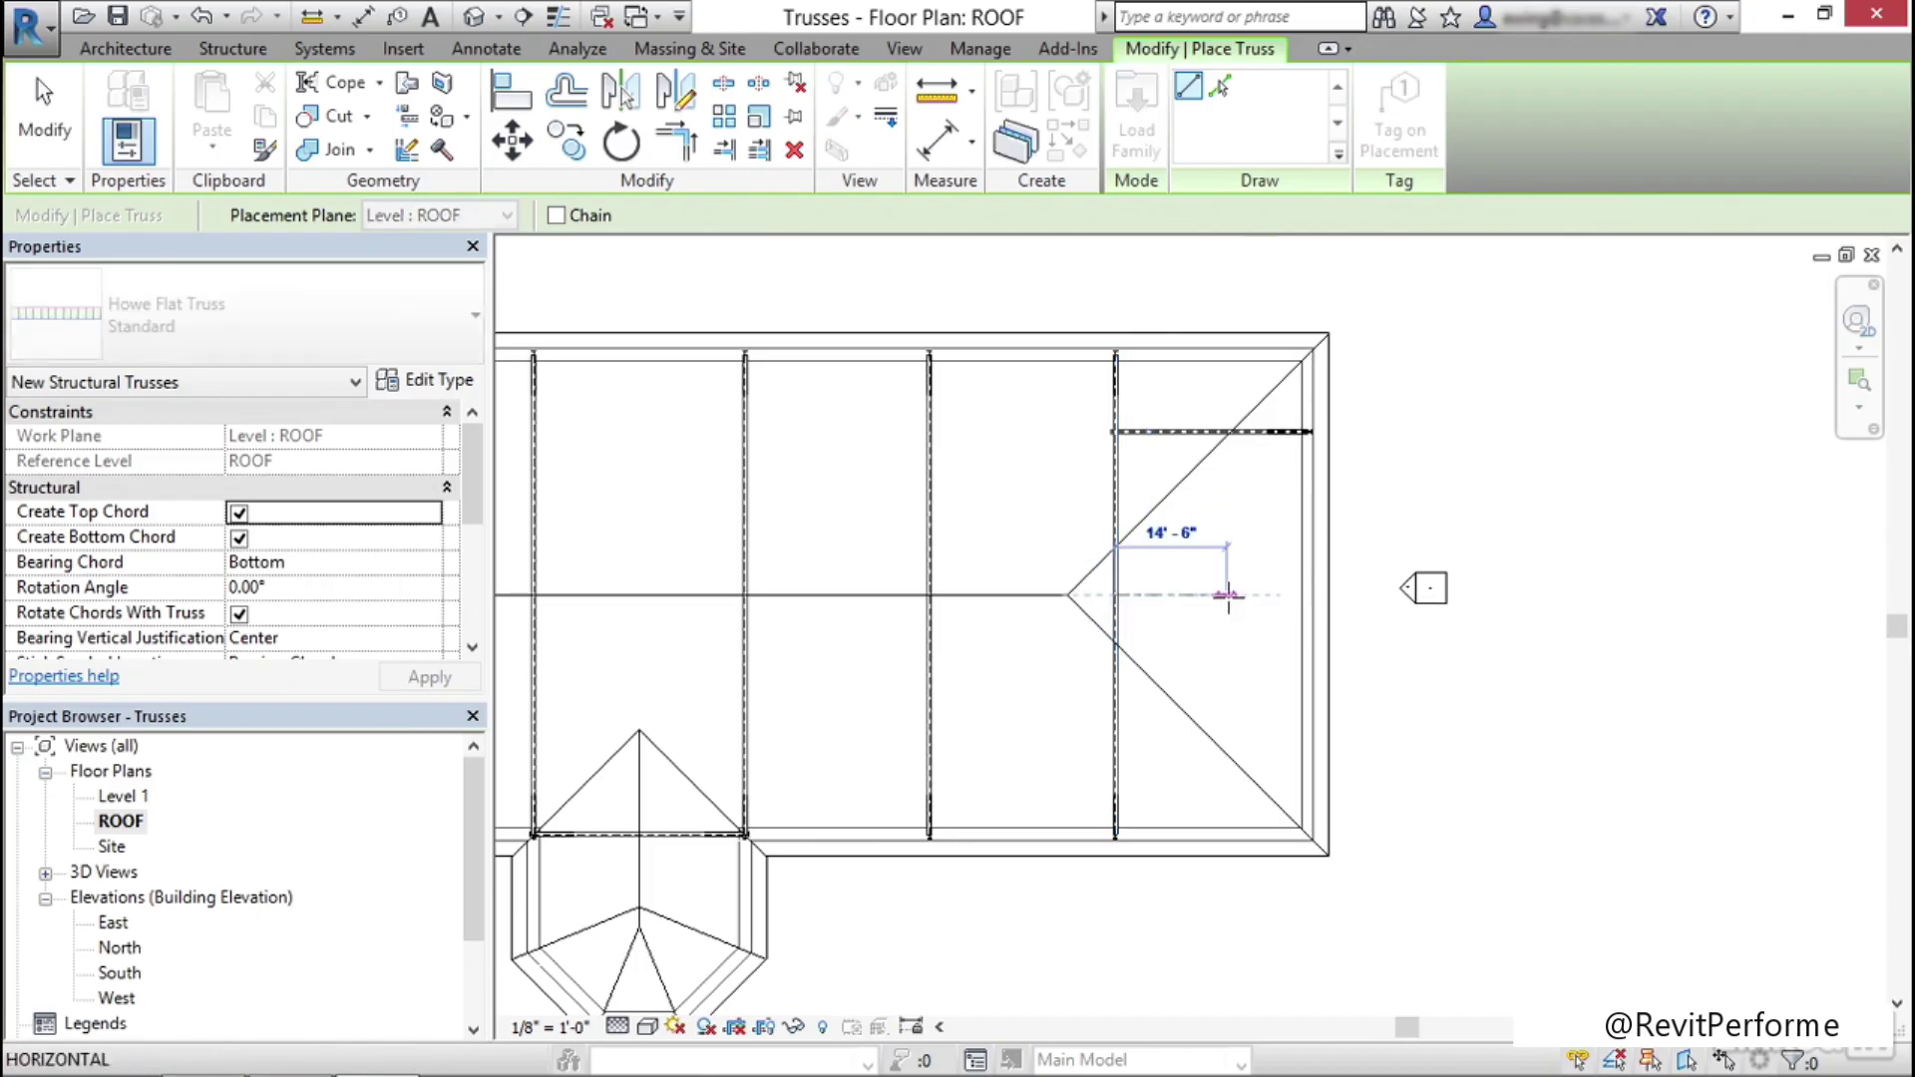
pyautogui.click(1307, 596)
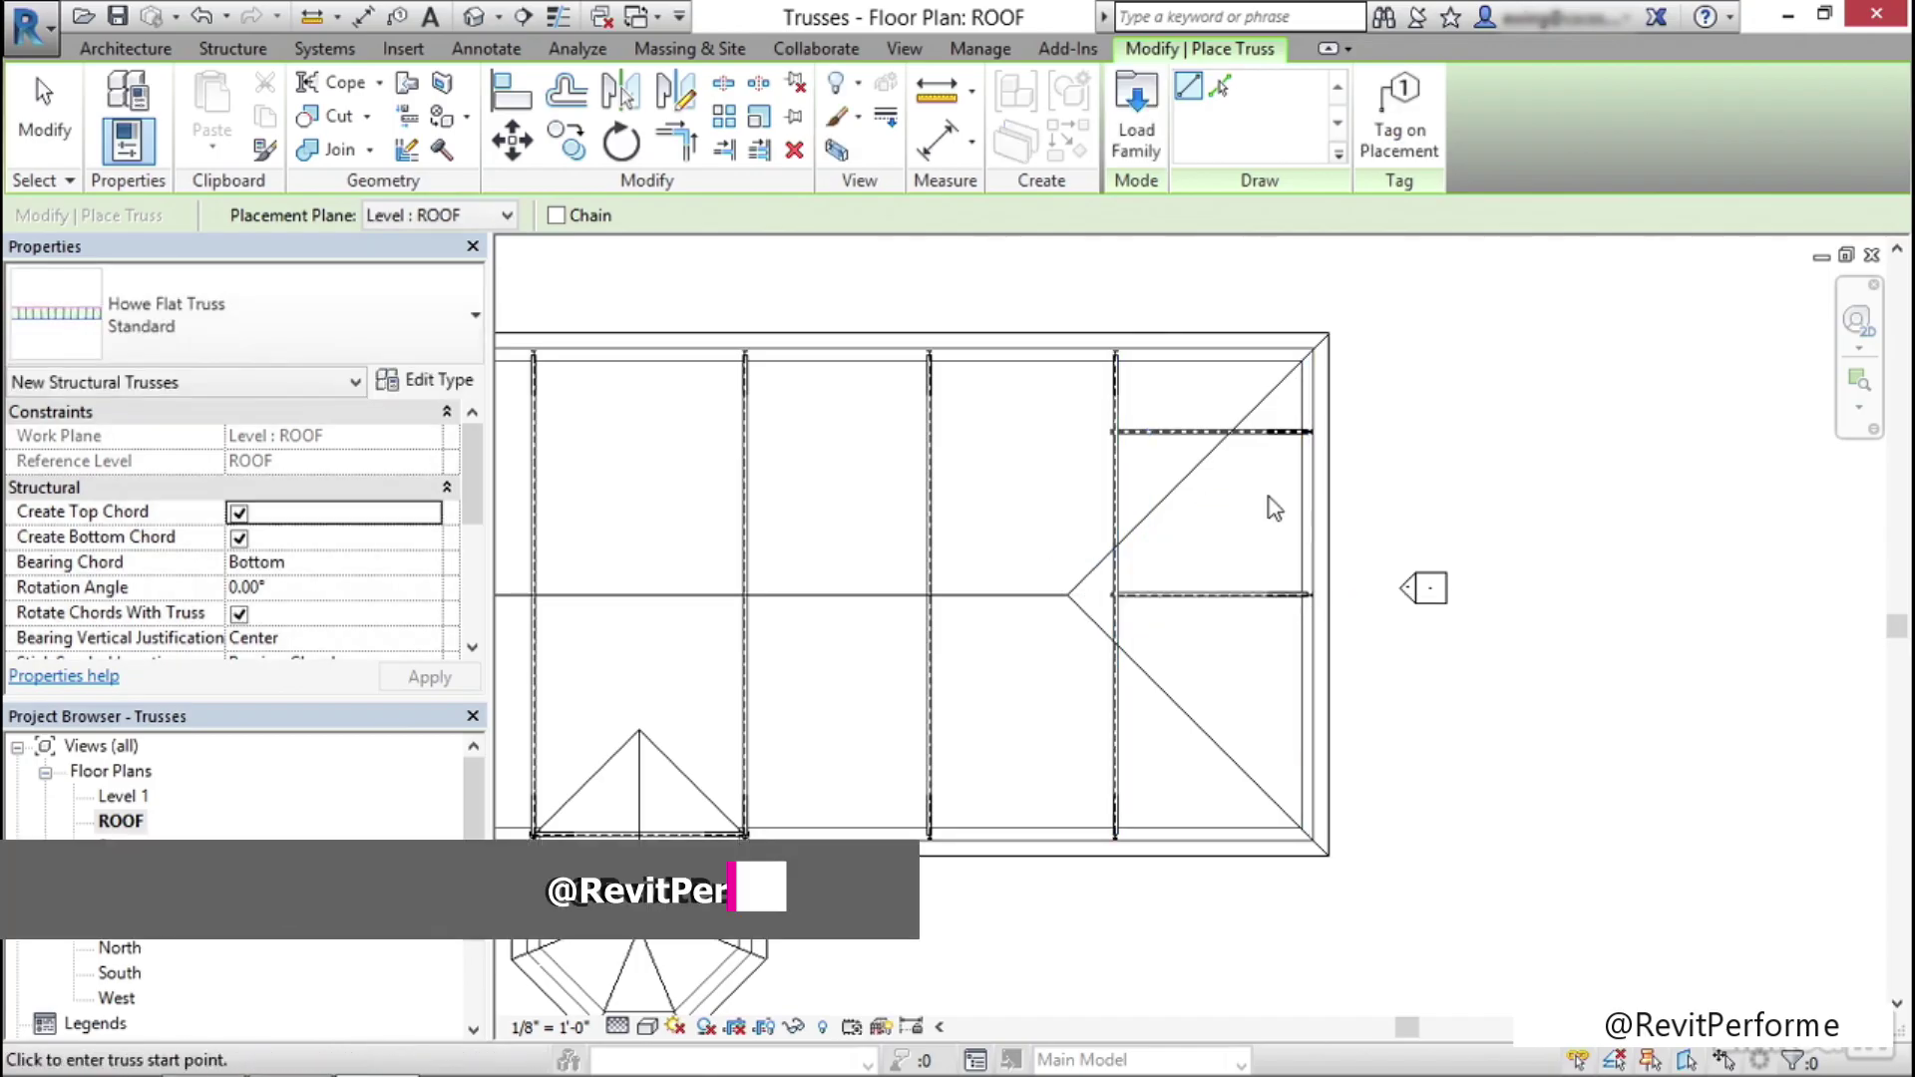
pyautogui.press('Escape')
pyautogui.press('Escape')
# Mirror a copy of the east end's northern short truss about the short truss on the ridge line
pyautogui.click(1271, 435)
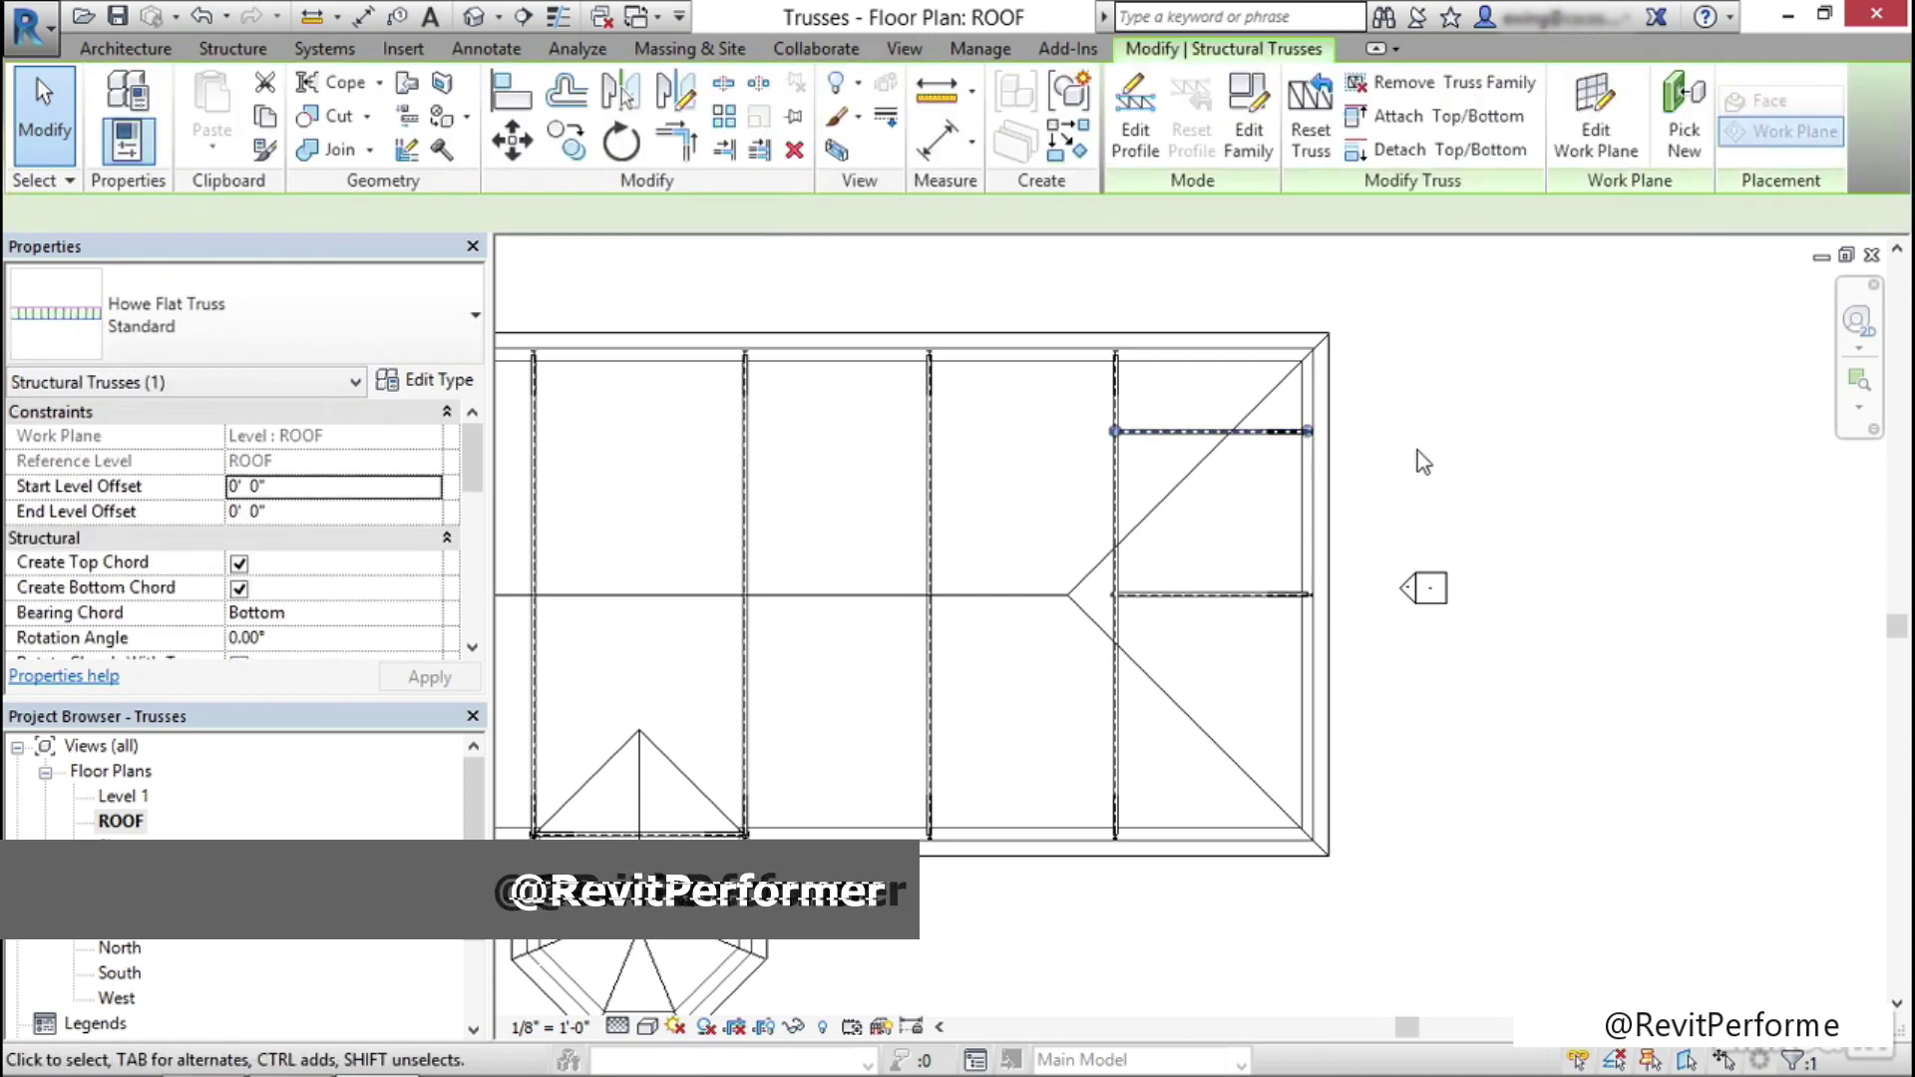
pyautogui.moveTo(1416, 451); pyautogui.dragTo(1421, 427, button='middle')
pyautogui.press('m')
pyautogui.press('m')
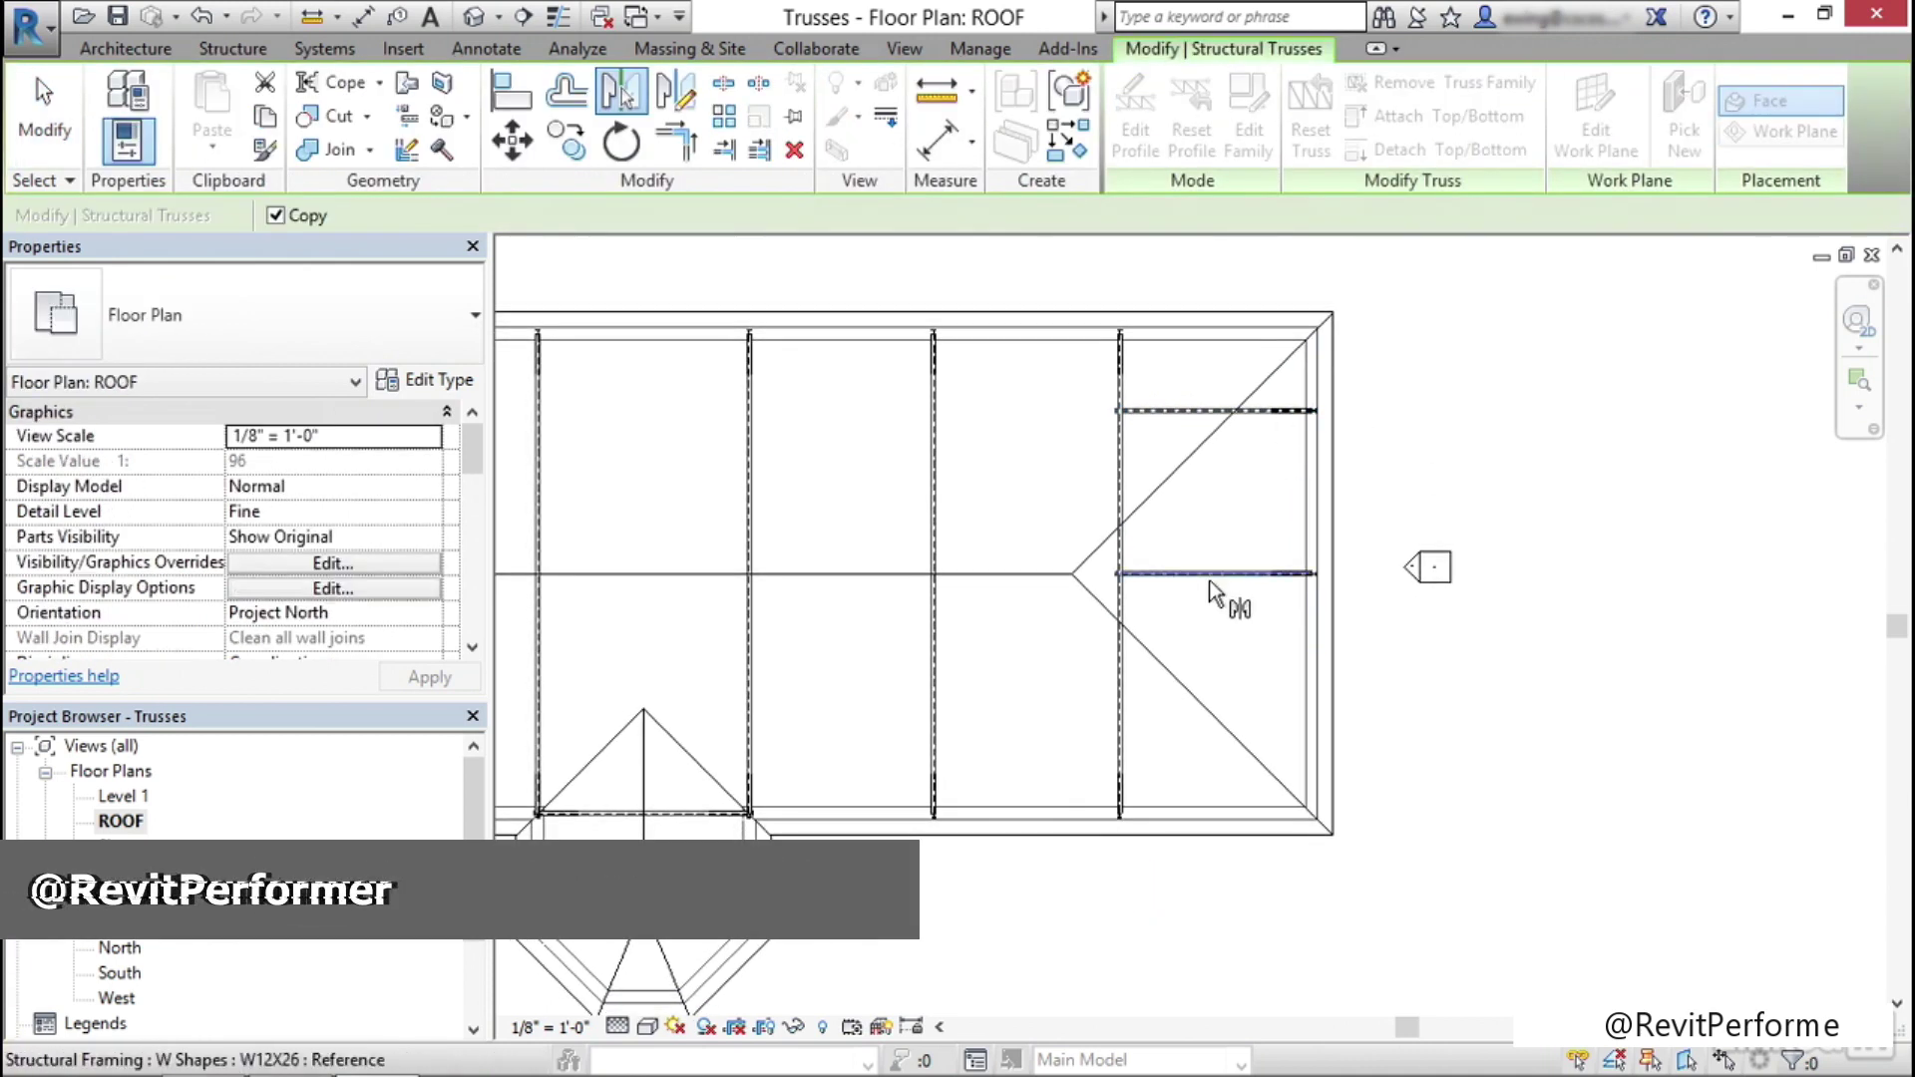
pyautogui.click(1390, 466)
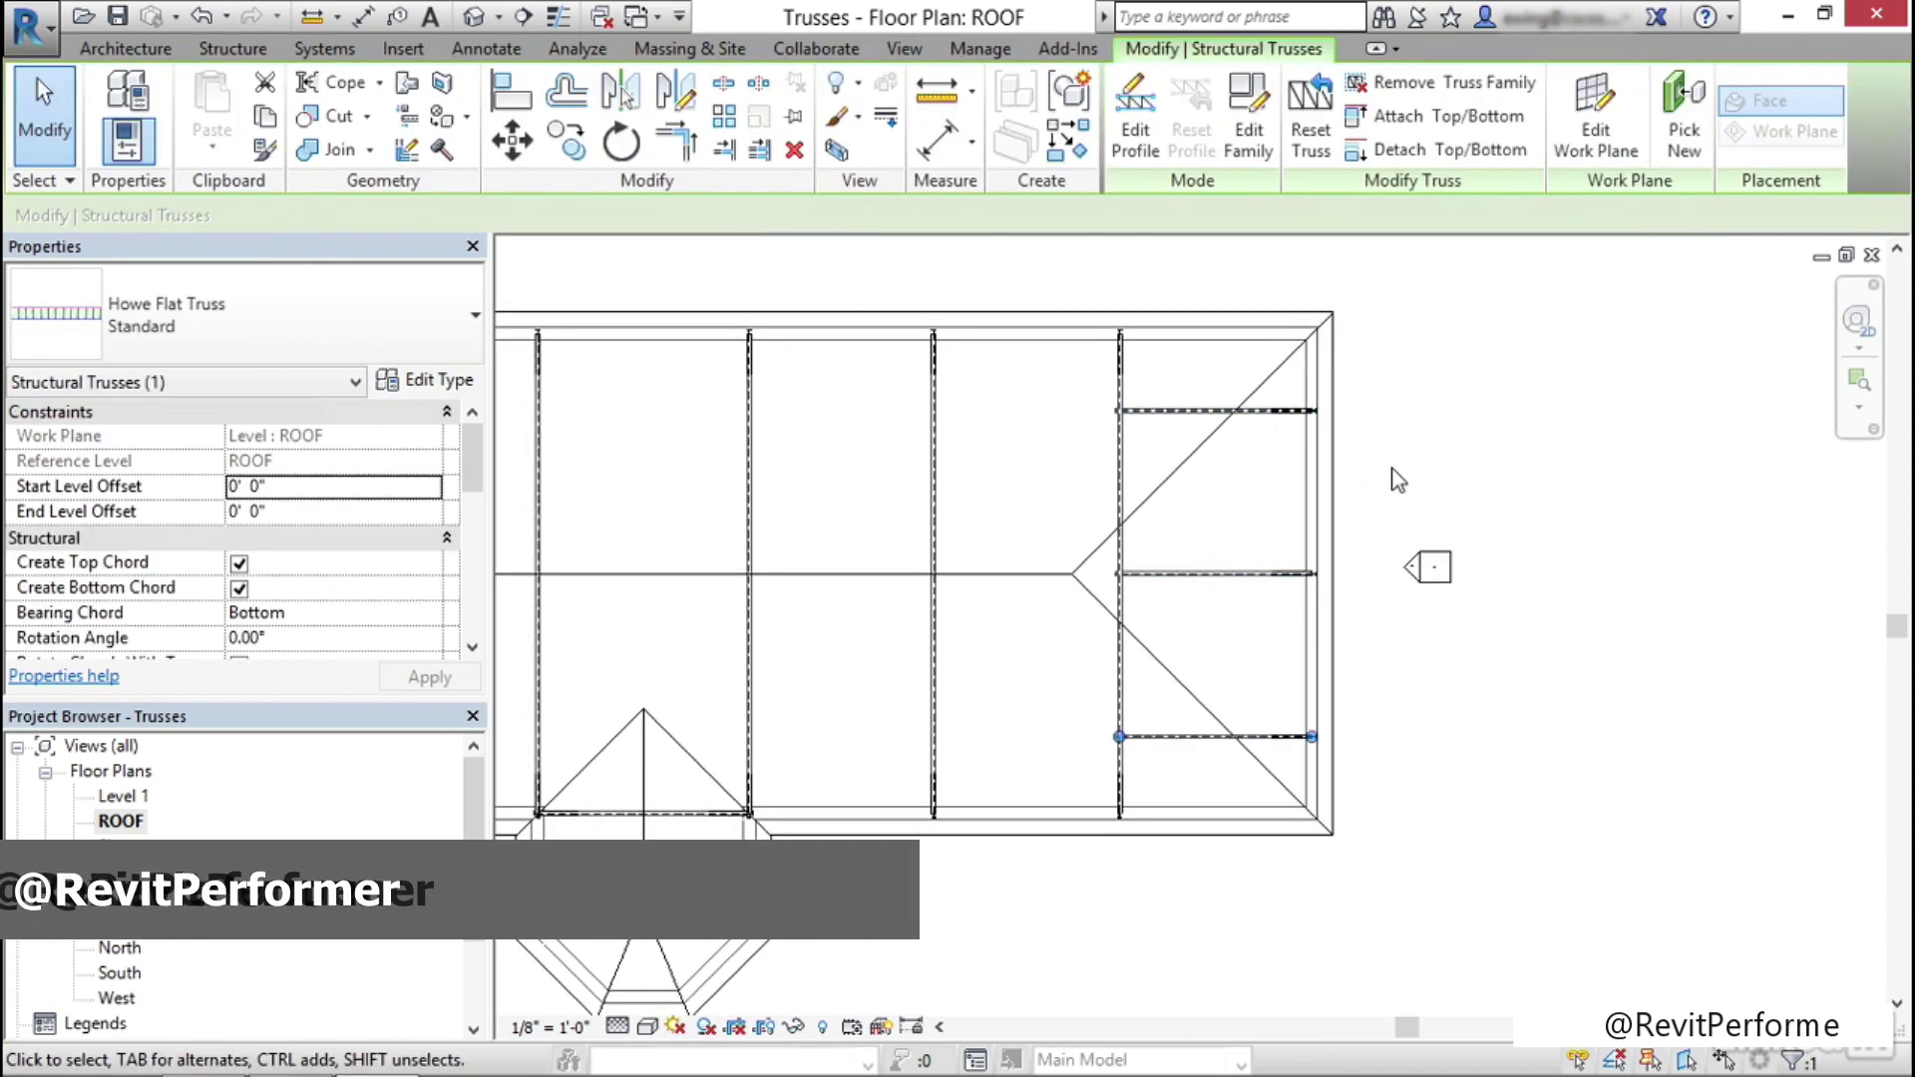
# Examine how the east end's middle short truss meets the easternmost cross truss
pyautogui.scroll(2, 1160, 575)
pyautogui.scroll(2, 1125, 608)
pyautogui.click(1012, 518)
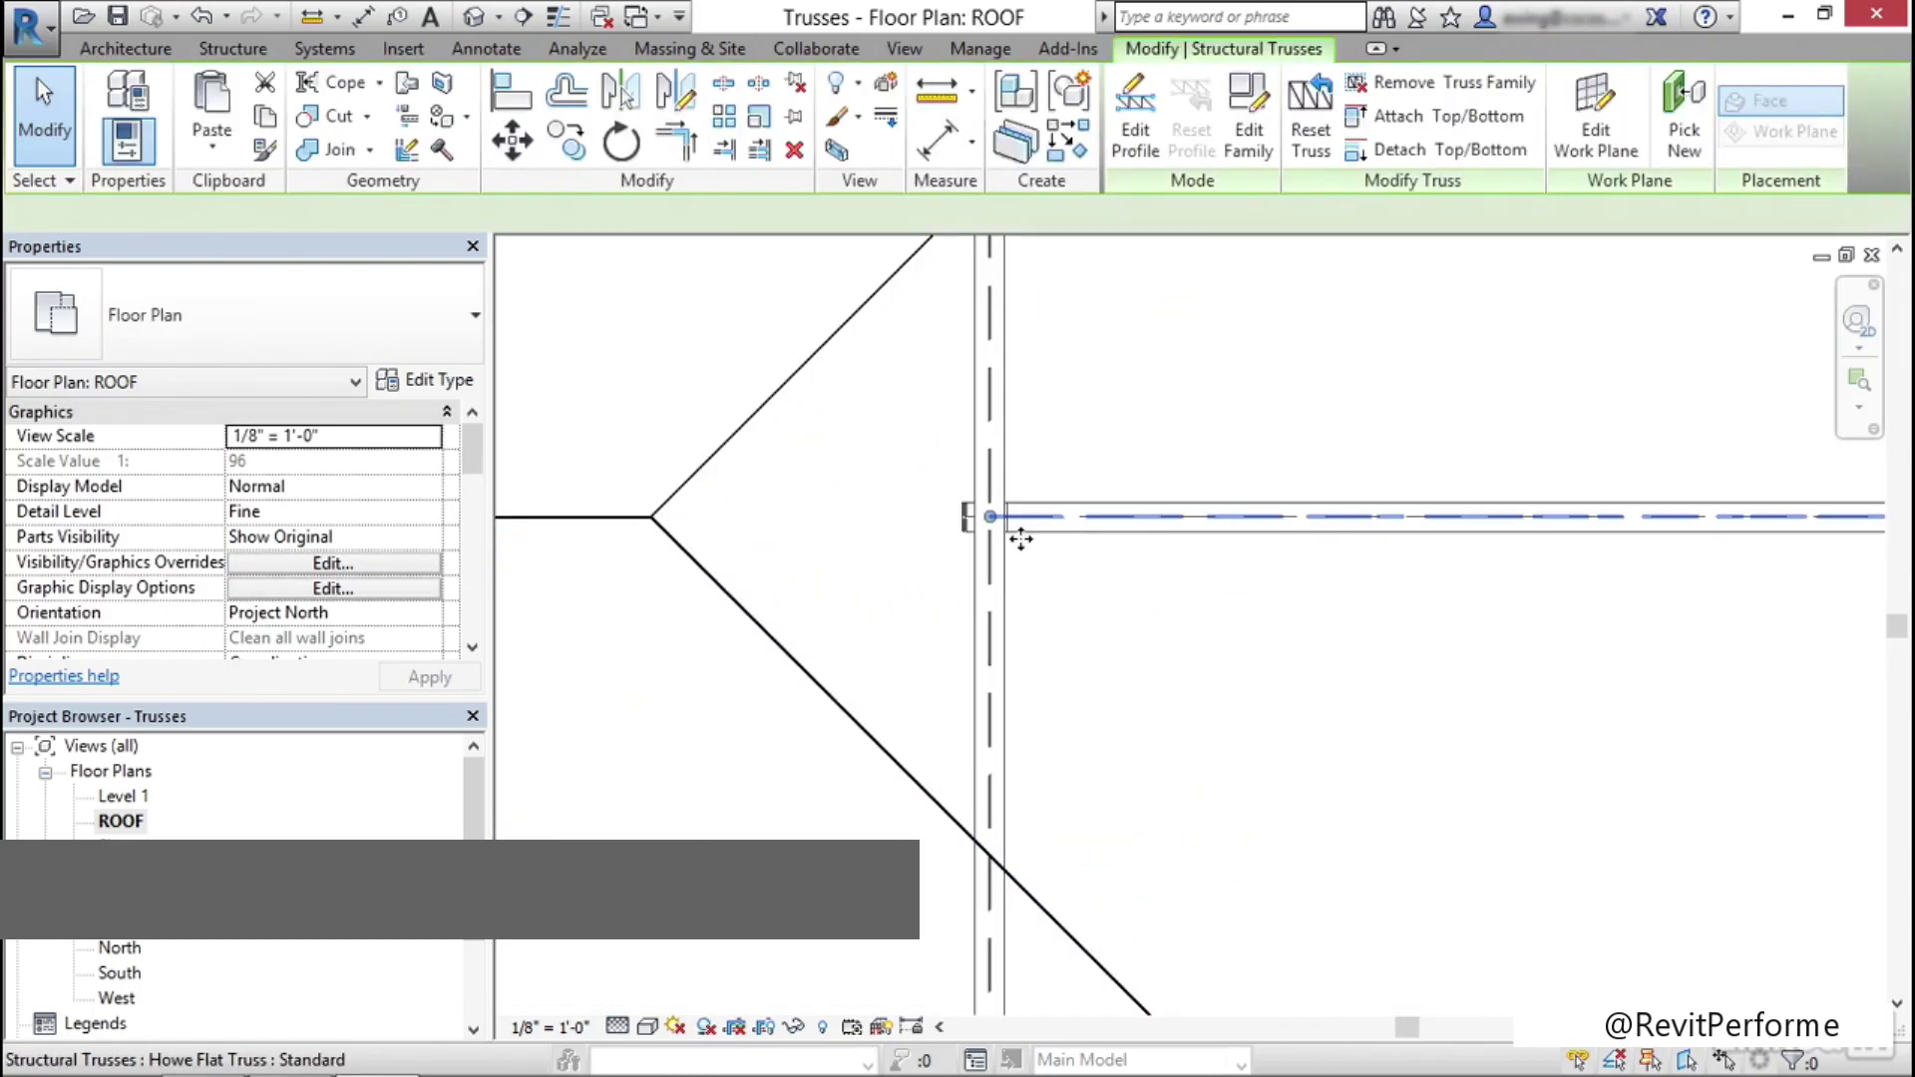
pyautogui.scroll(-4, 992, 523)
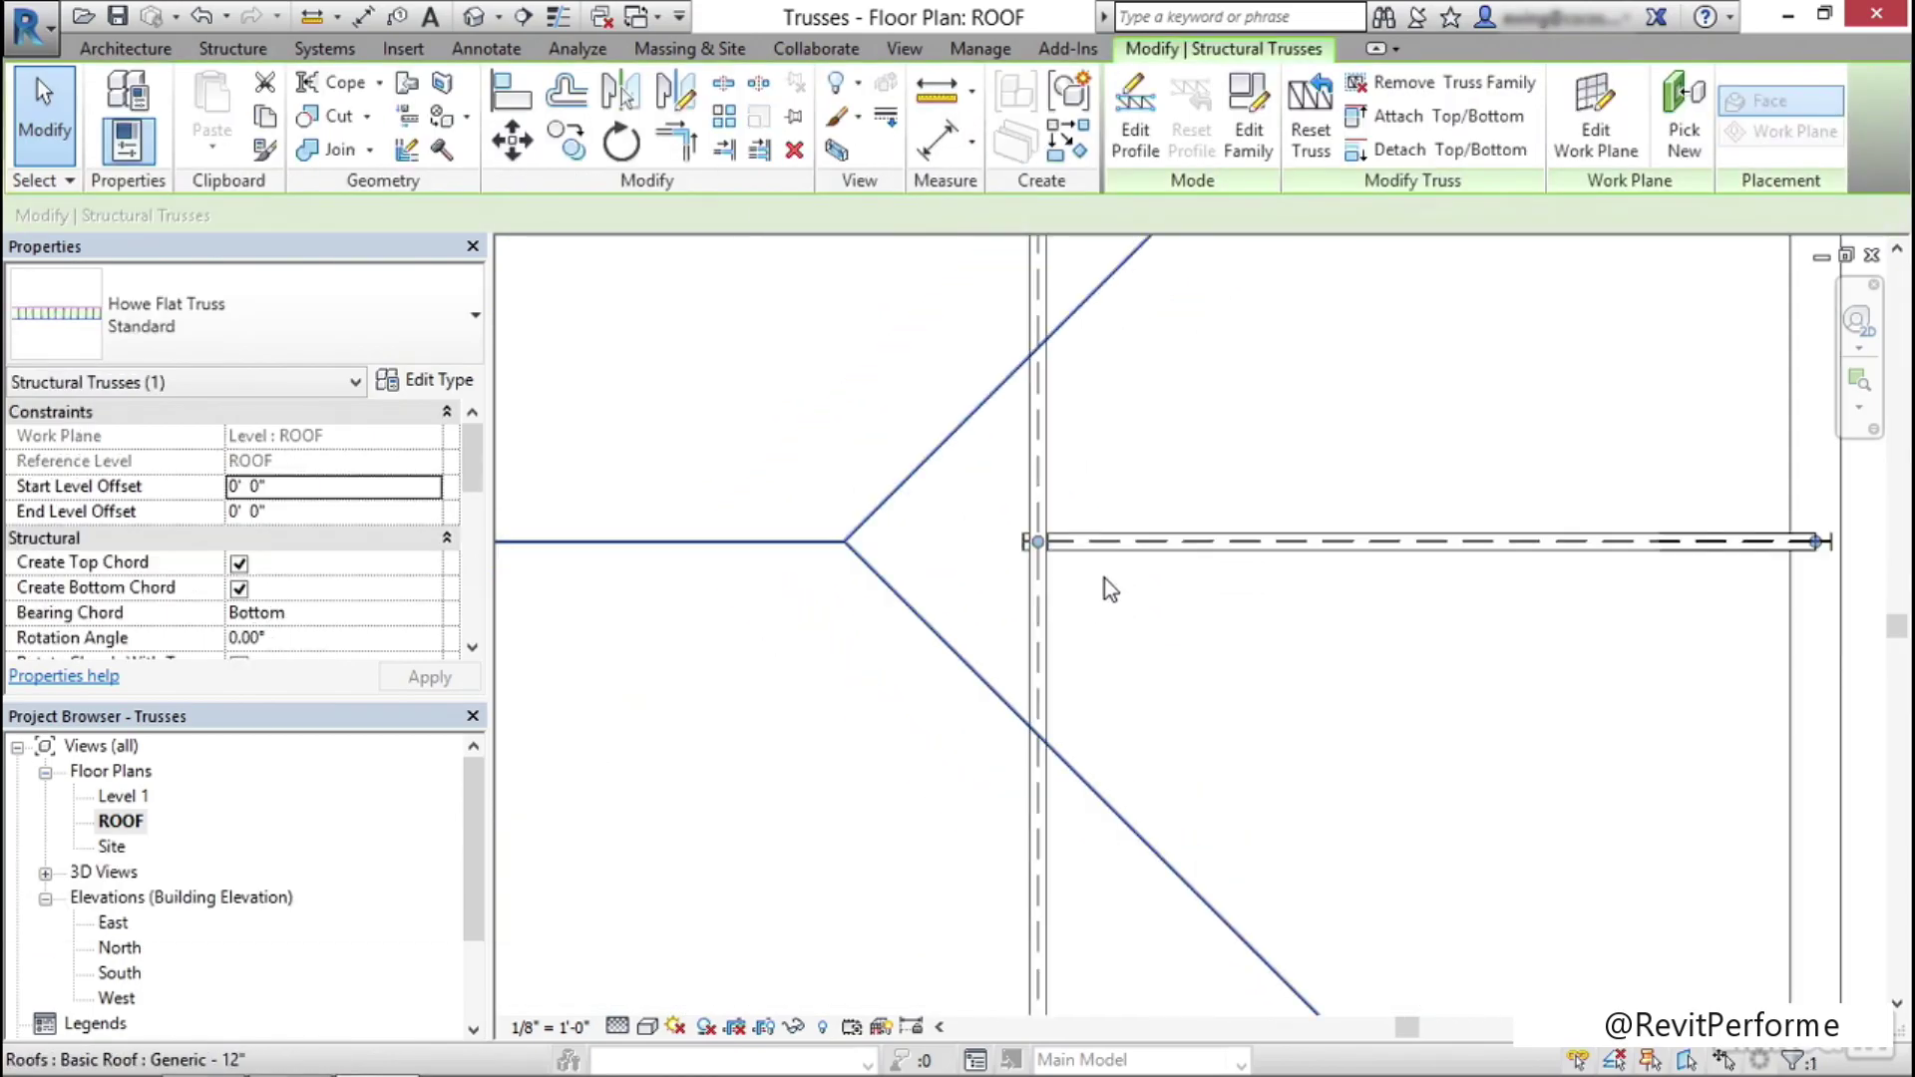
pyautogui.scroll(-2, 1060, 585)
pyautogui.scroll(4, 901, 521)
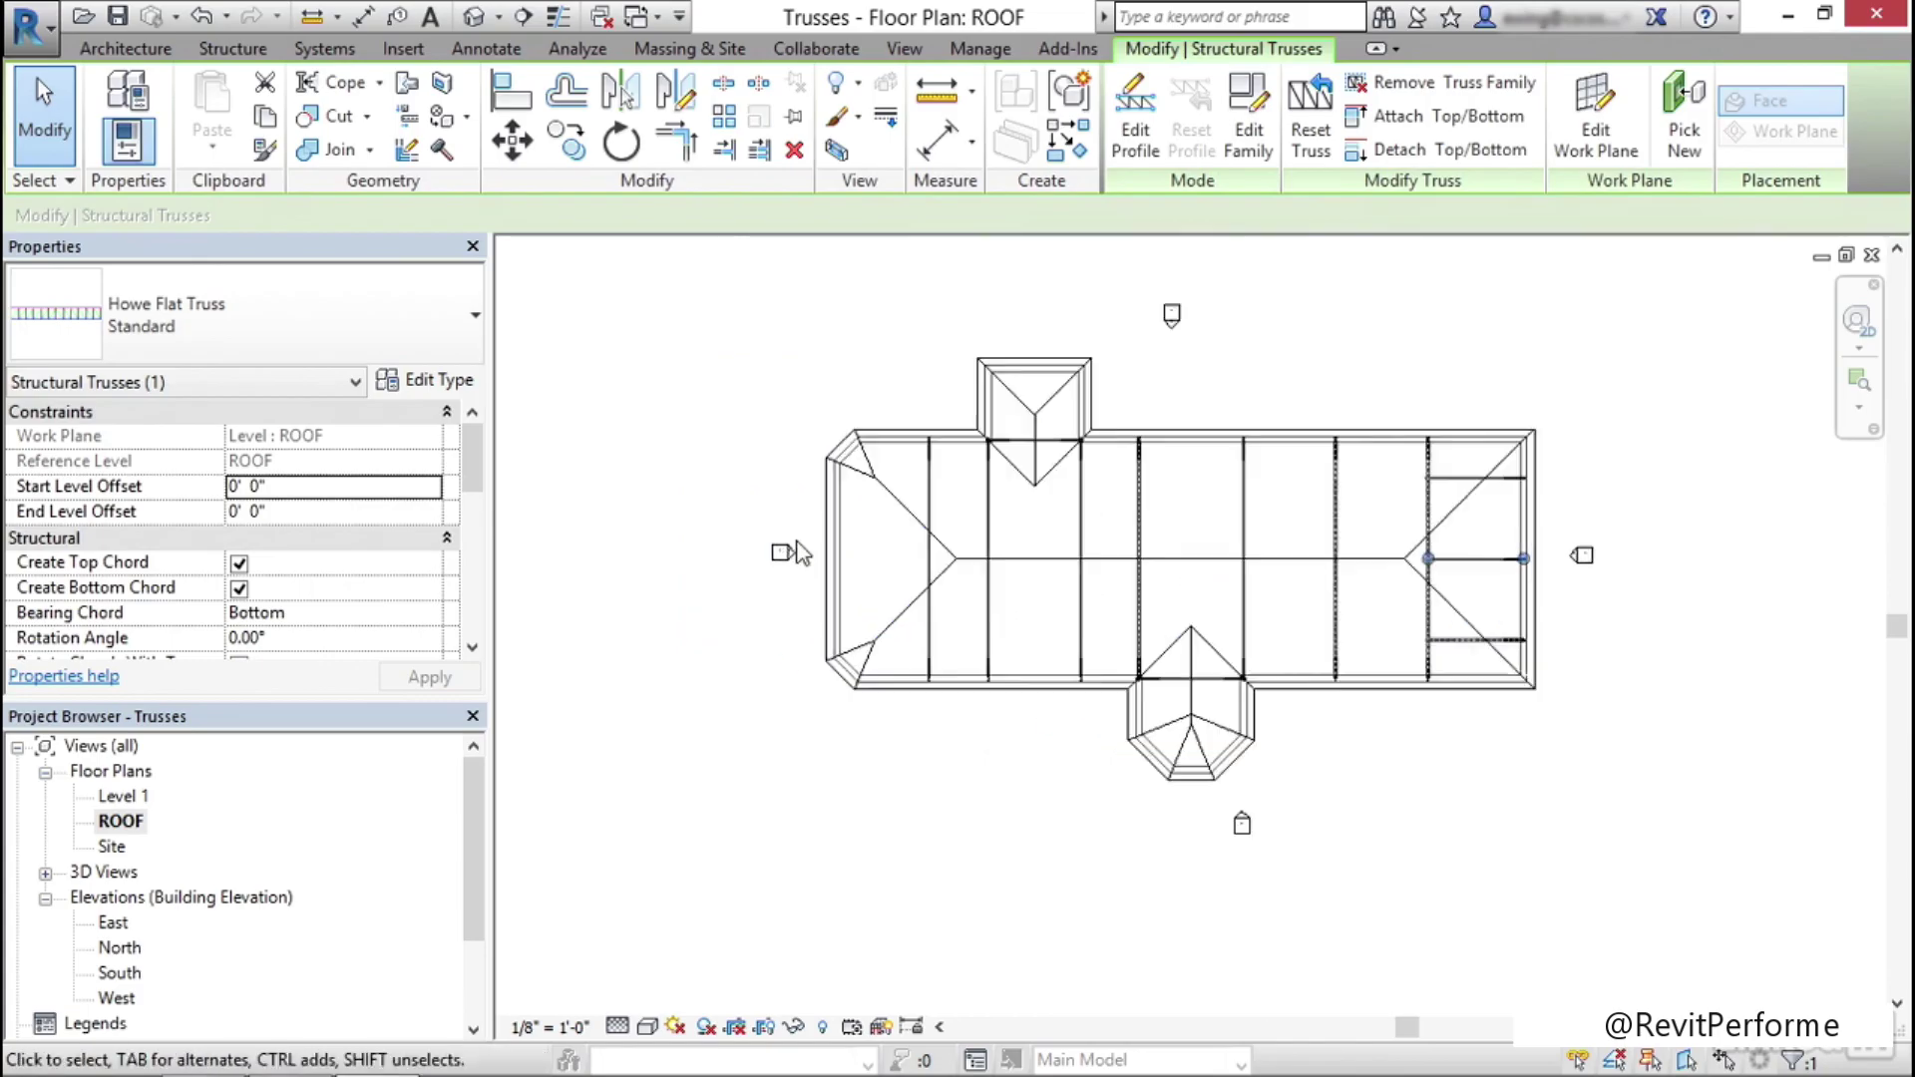
# Place two short trusses about 24'-1" long from the westernmost cross truss to the west wall, one near the north corner, one along the ridge line
pyautogui.press('Escape')
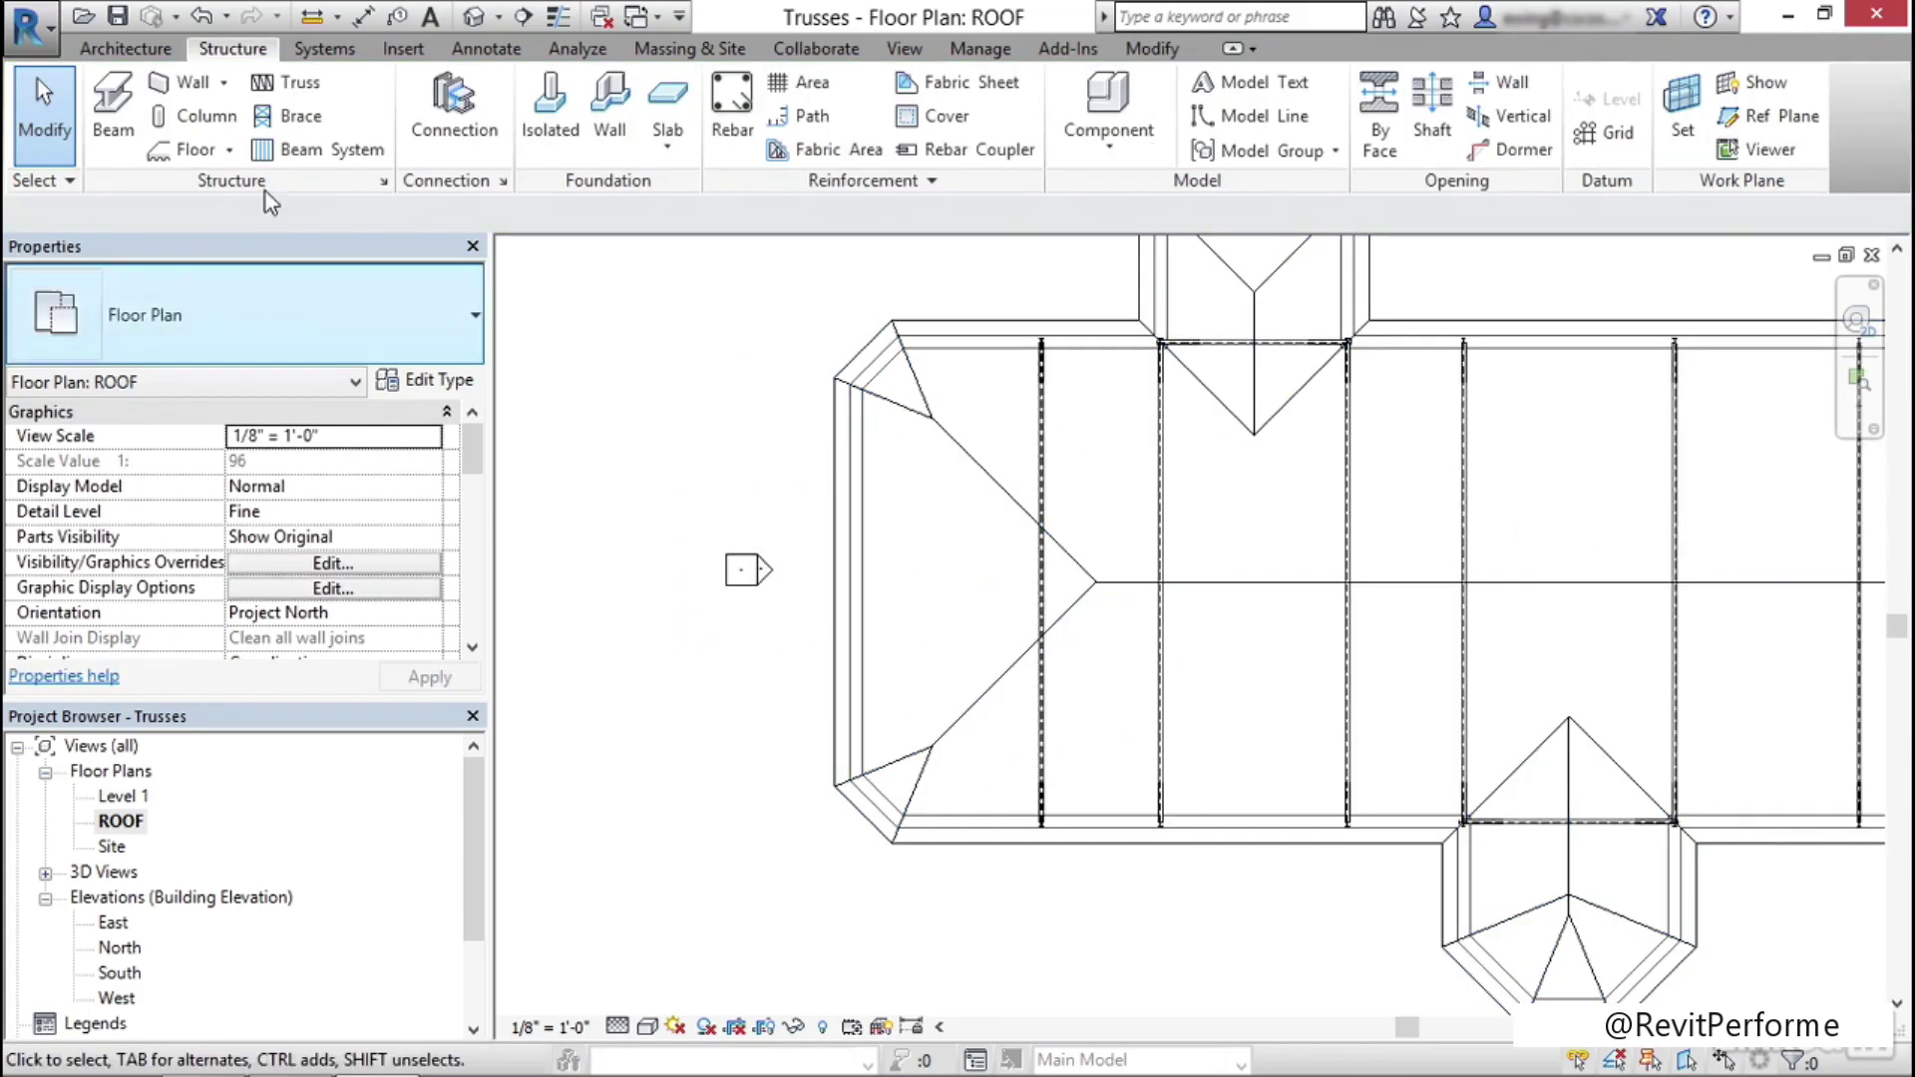
pyautogui.click(289, 82)
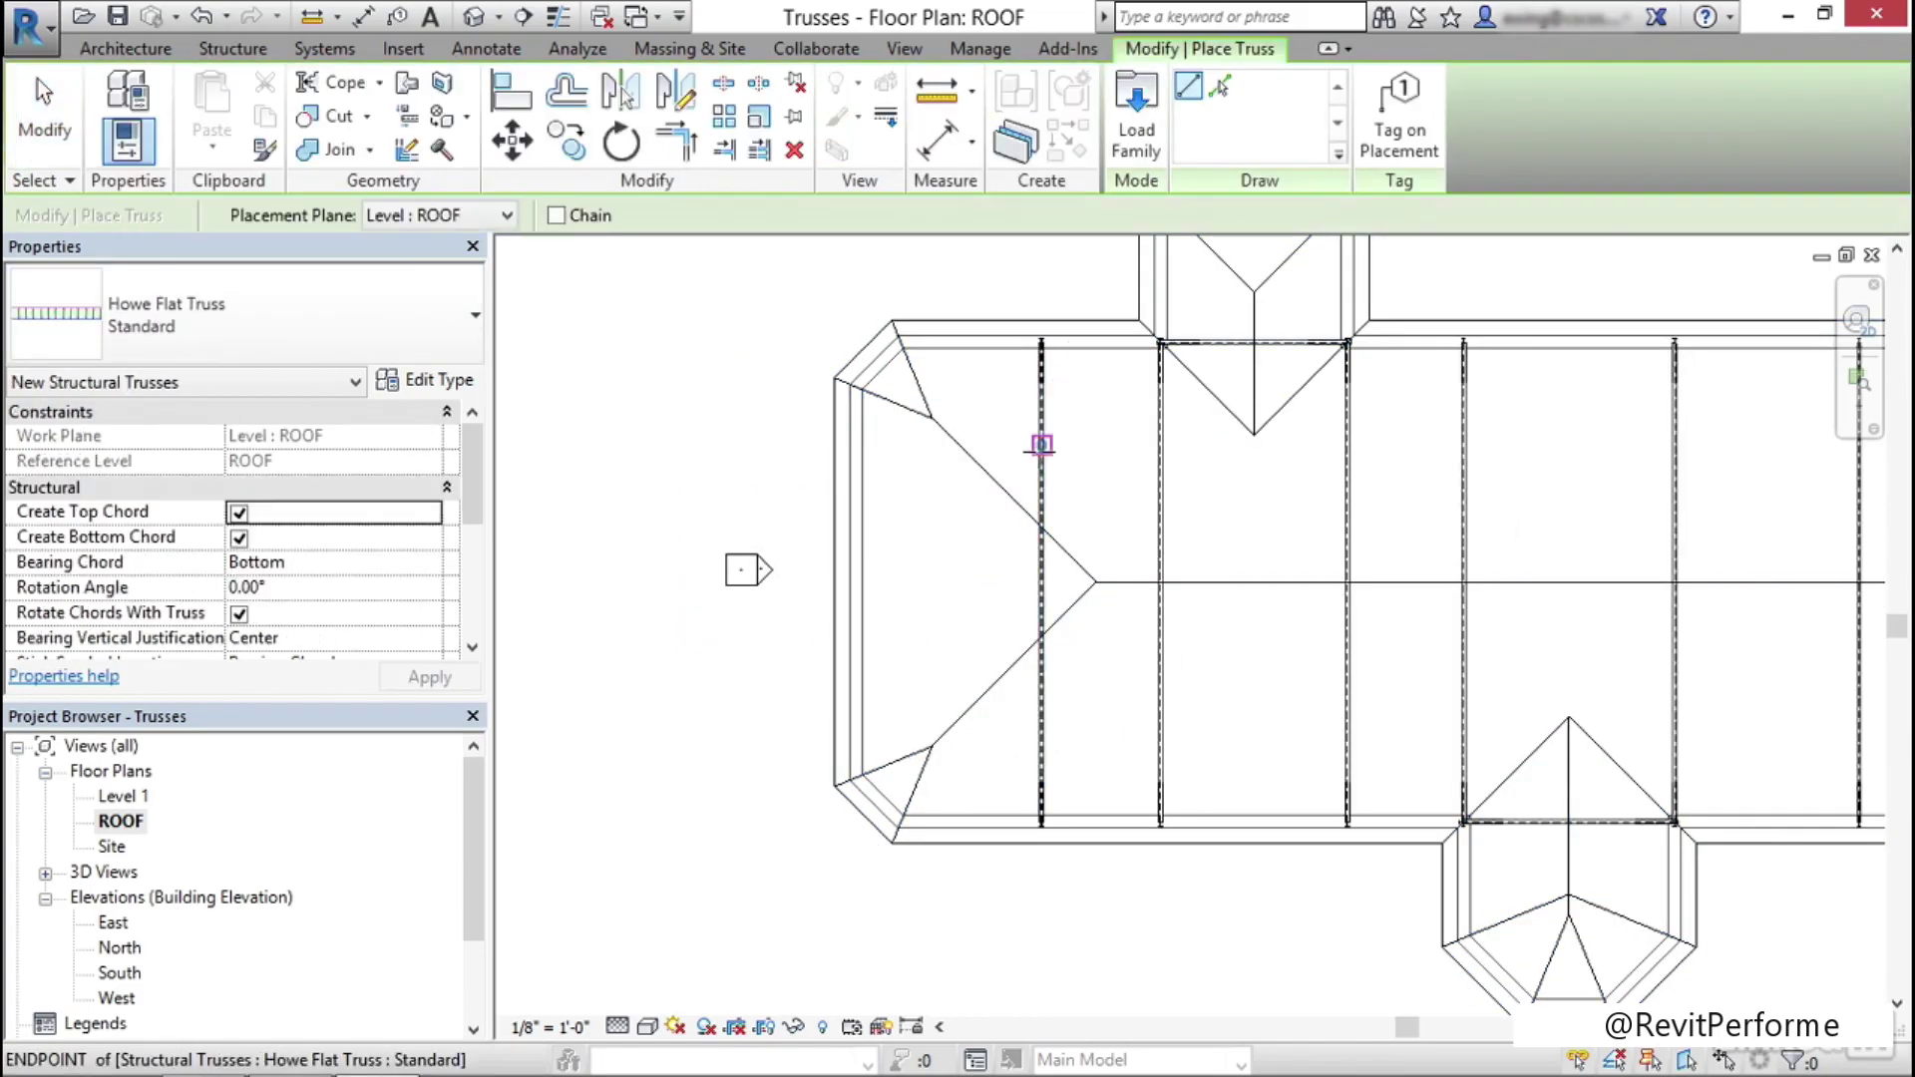
pyautogui.click(1041, 445)
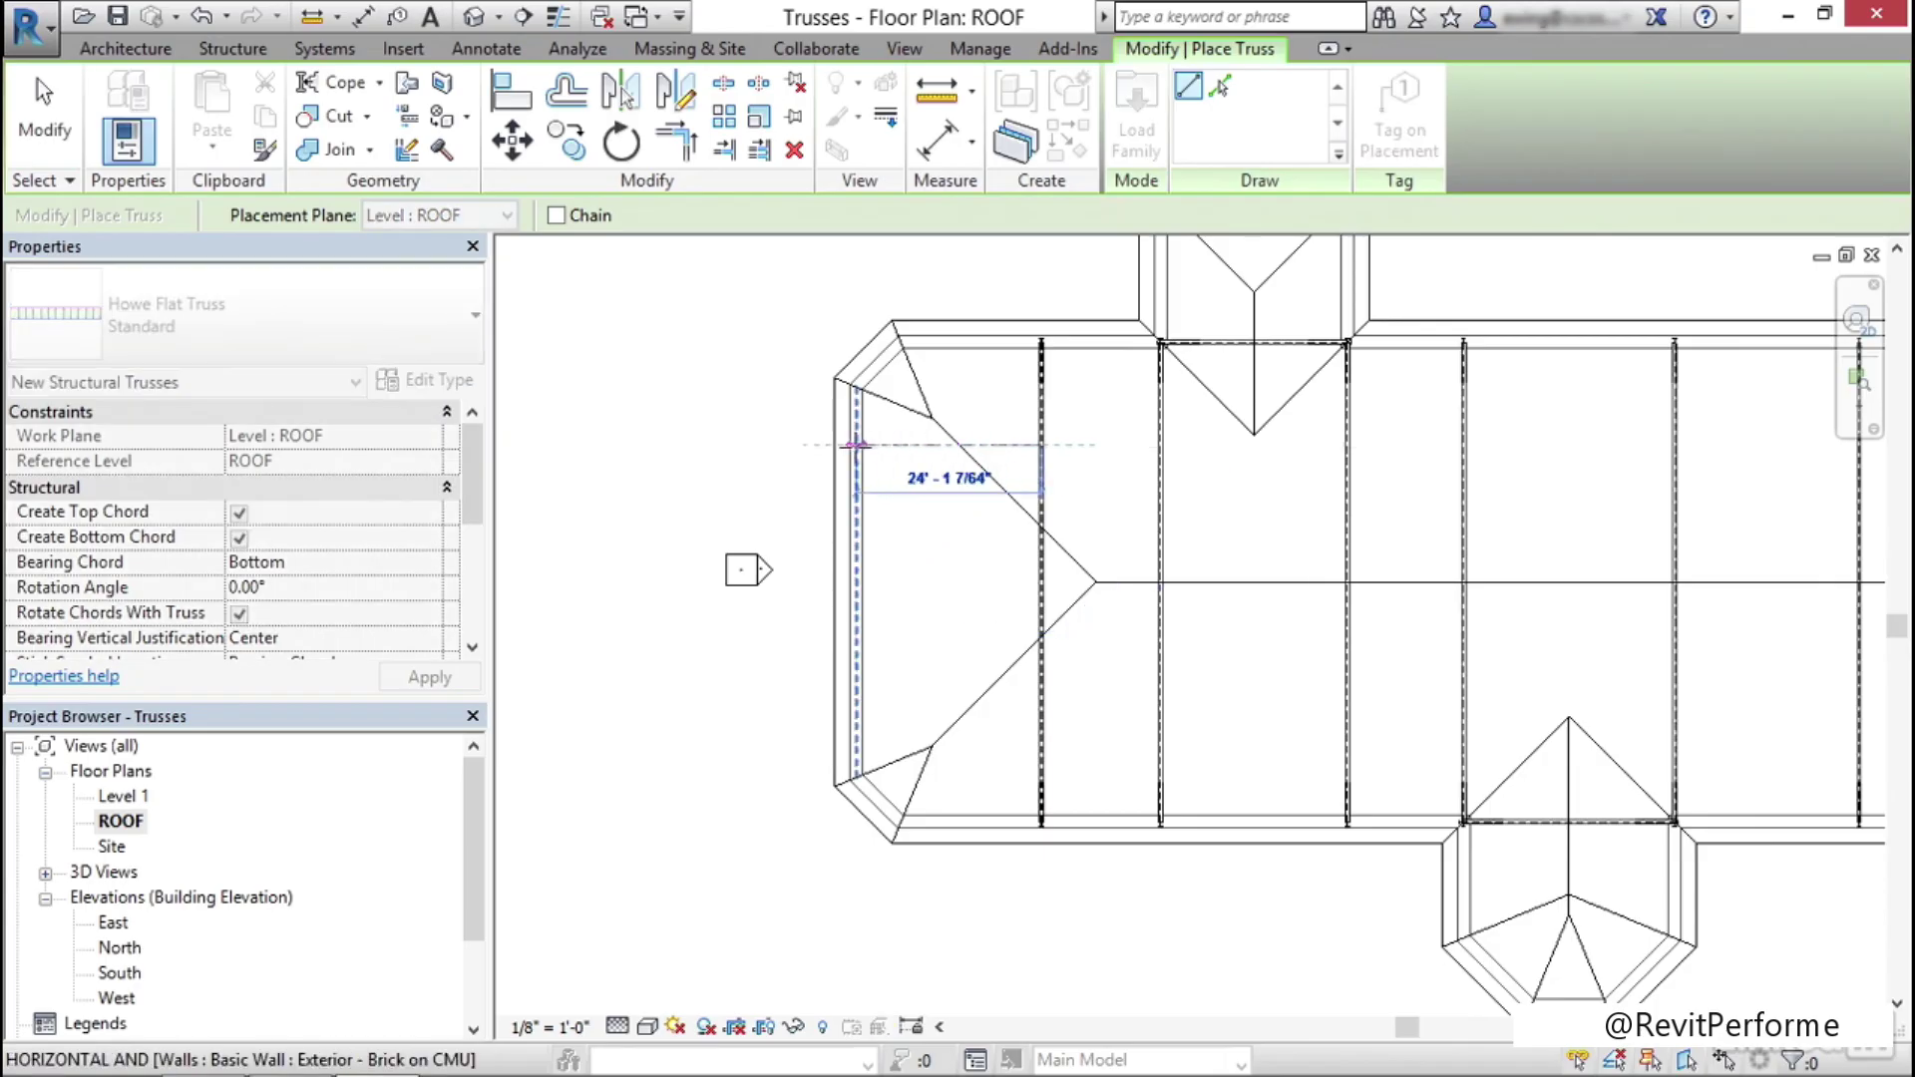
pyautogui.click(856, 445)
pyautogui.moveTo(958, 571); pyautogui.dragTo(962, 502, button='middle')
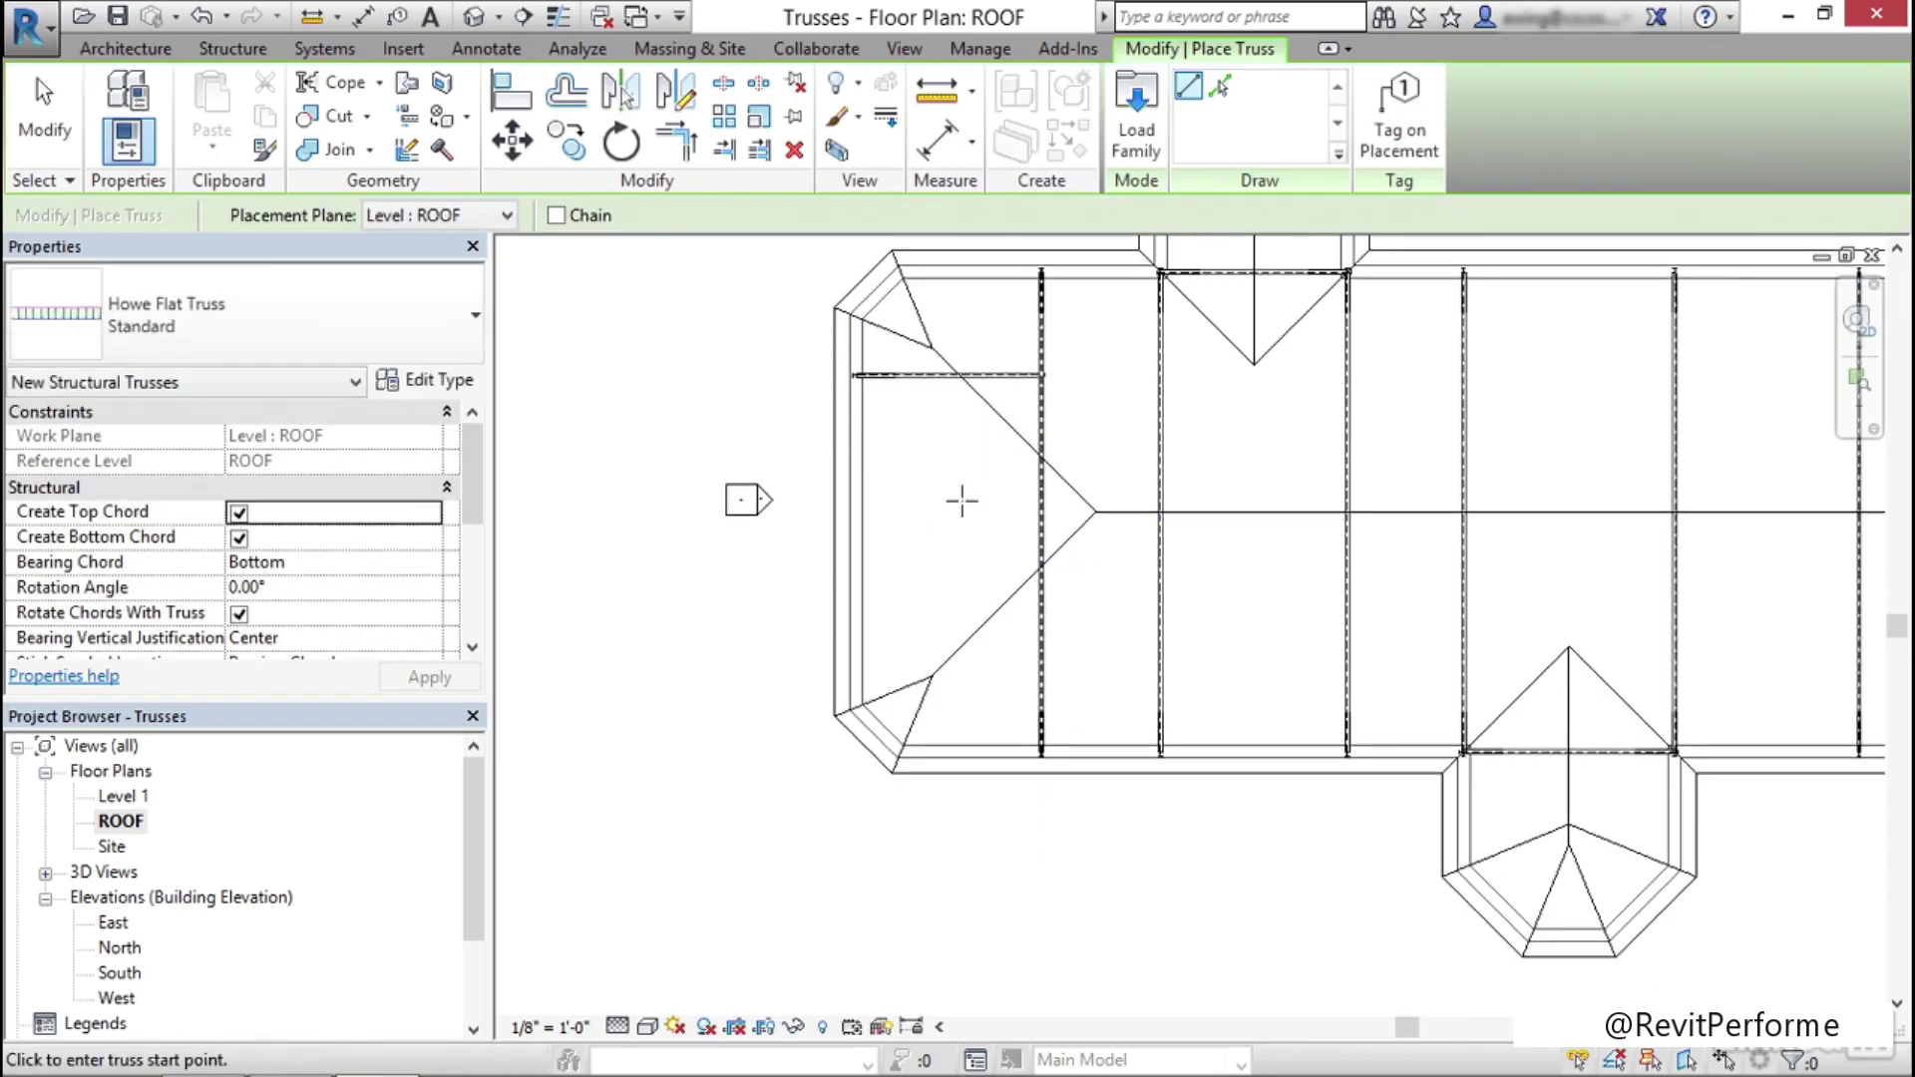
pyautogui.click(1040, 513)
pyautogui.click(856, 513)
pyautogui.press('Escape')
pyautogui.press('Escape')
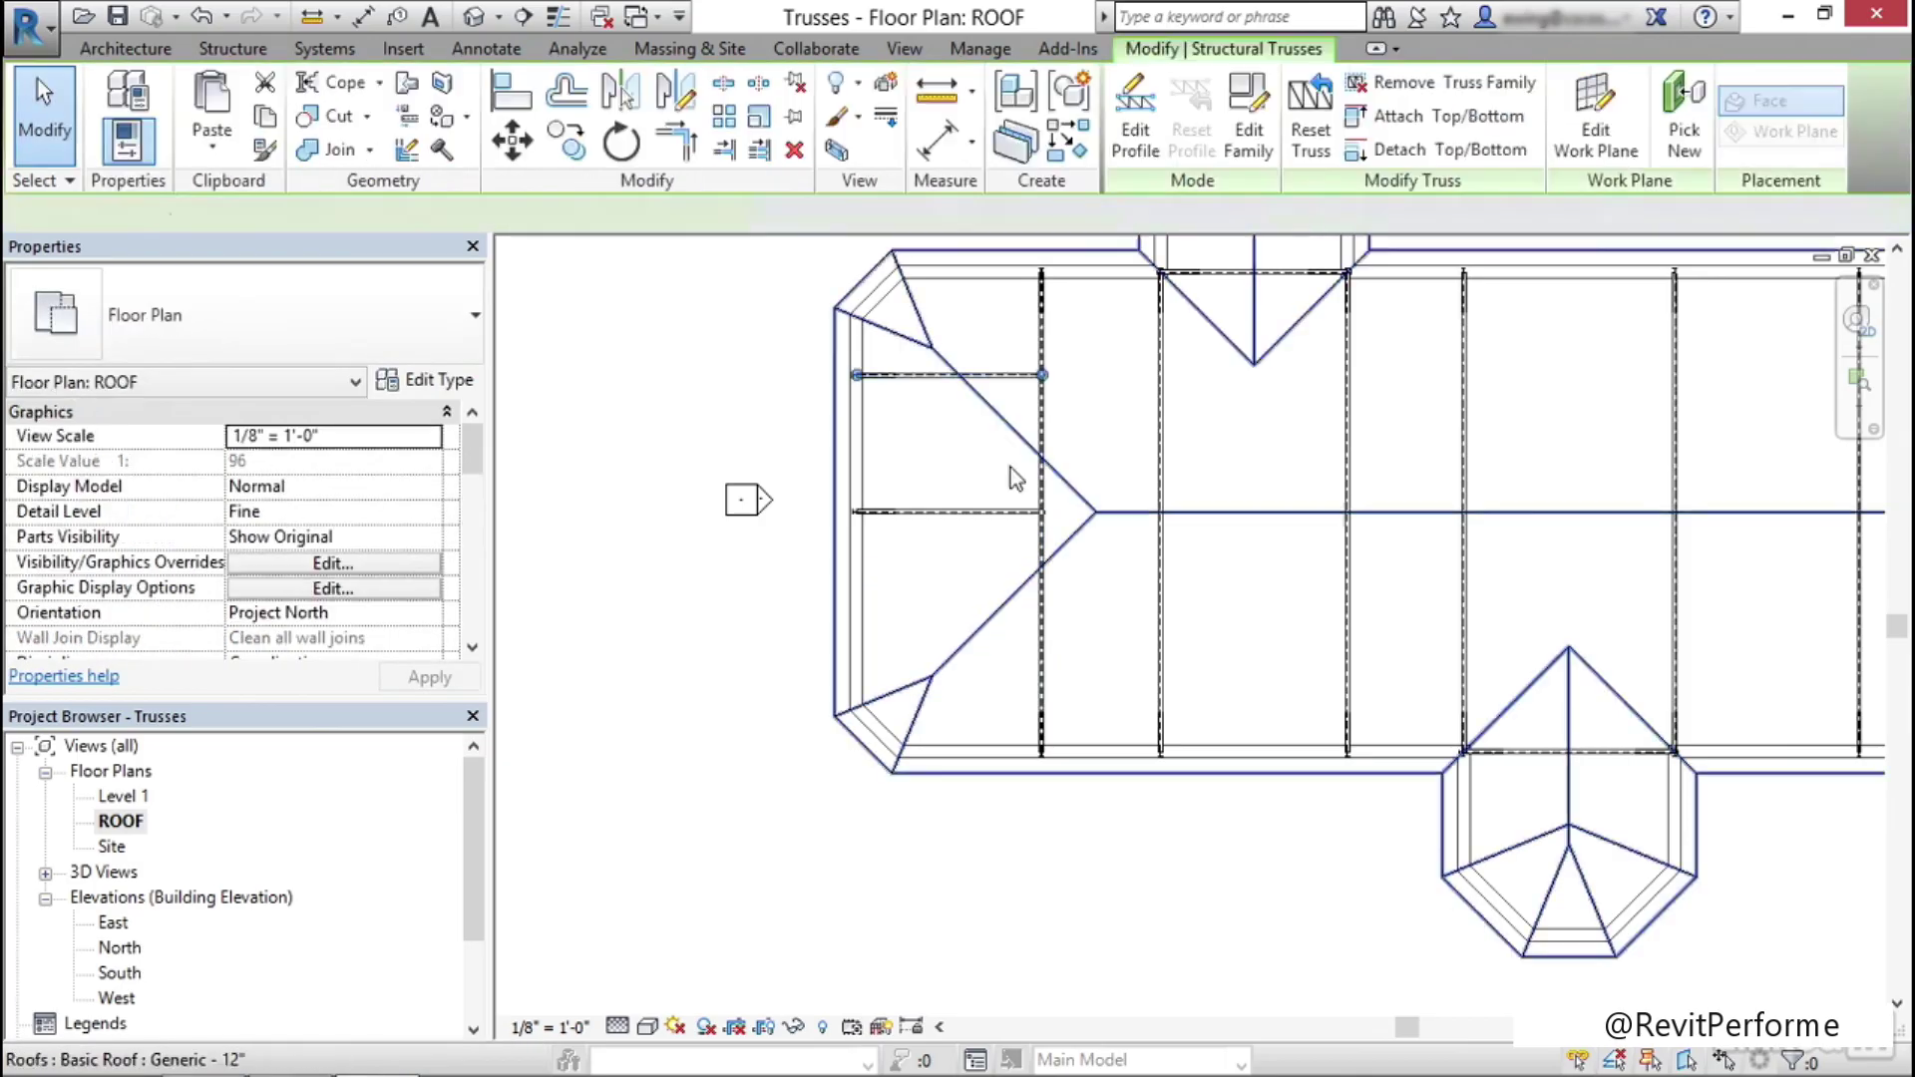
# Mirror a copy of the west end's northern short truss about the short truss on the ridge line
pyautogui.moveTo(1092, 589); pyautogui.dragTo(1101, 548, button='middle')
pyautogui.press('m')
pyautogui.press('m')
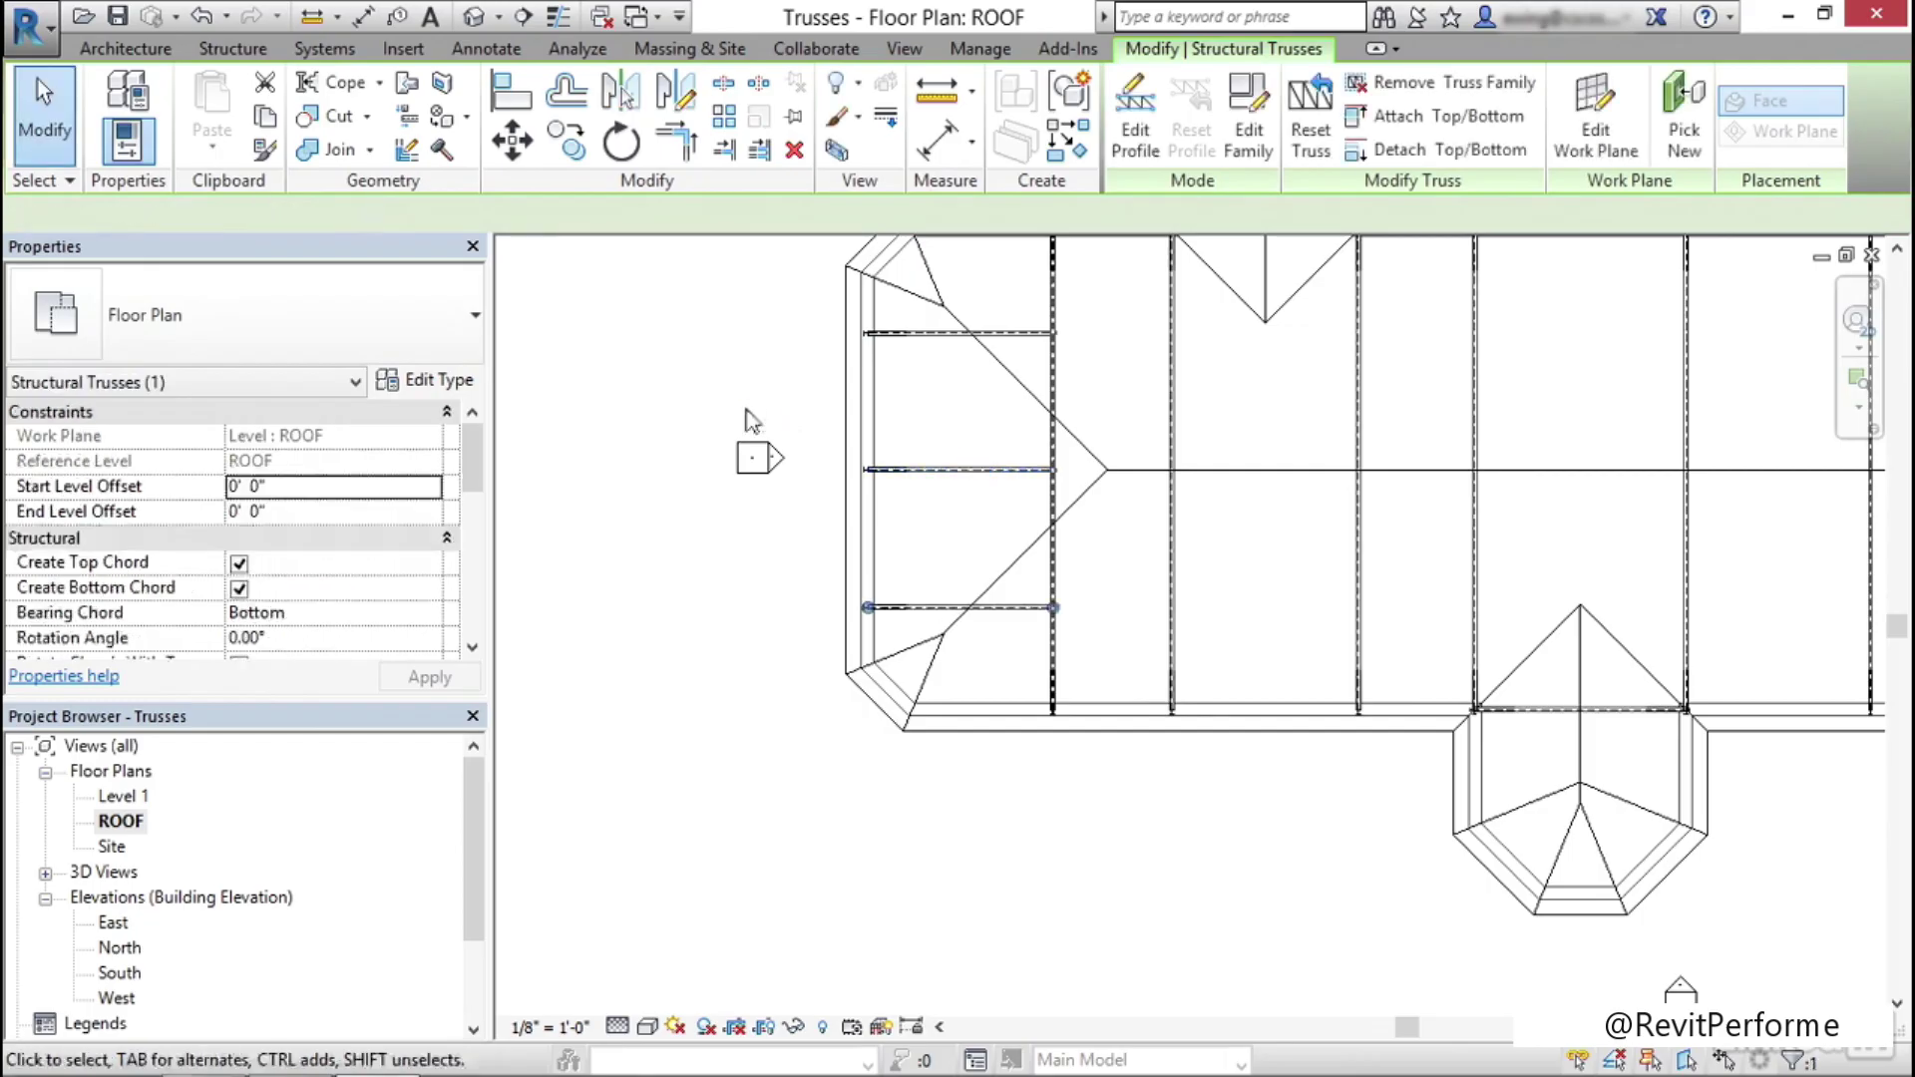
pyautogui.click(698, 399)
# Open the default 3D view and examine the short trusses at the building's west end
pyautogui.scroll(-2, 694, 421)
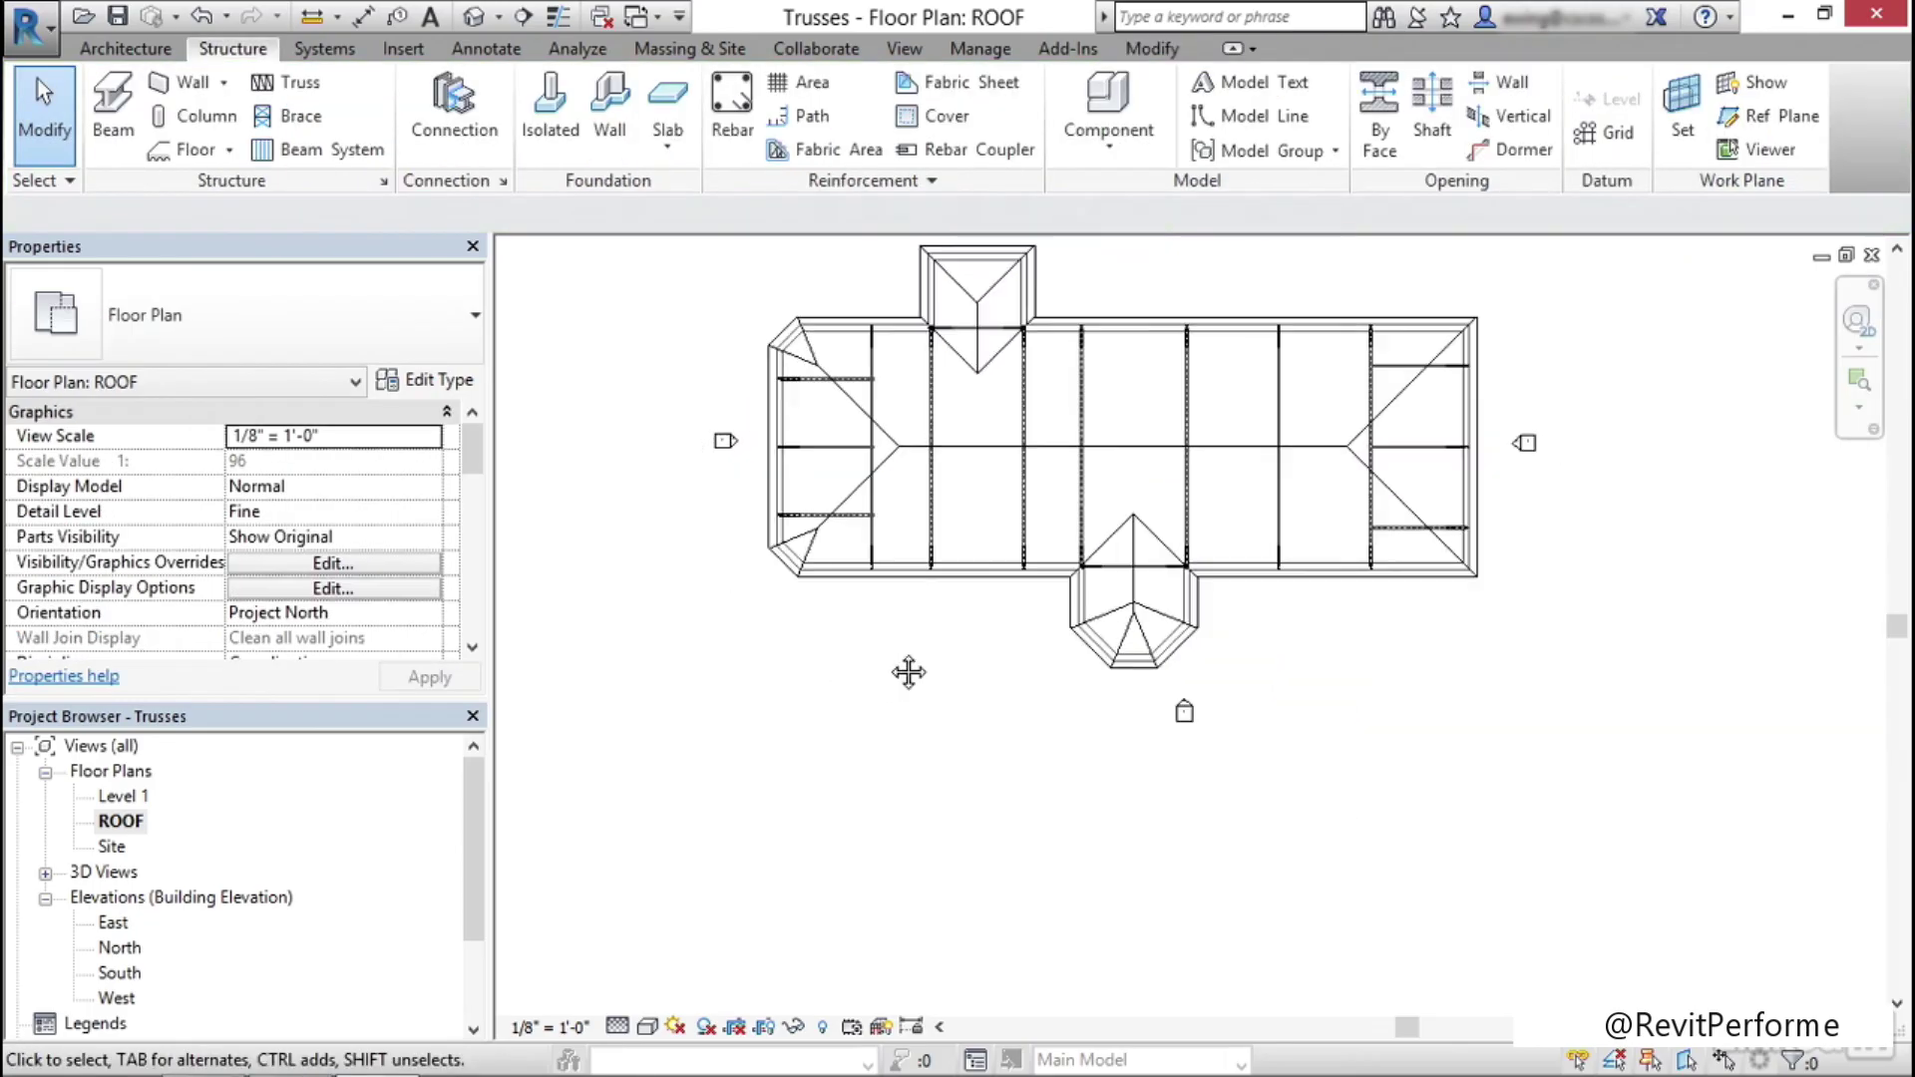
pyautogui.moveTo(908, 672); pyautogui.dragTo(903, 712, button='middle')
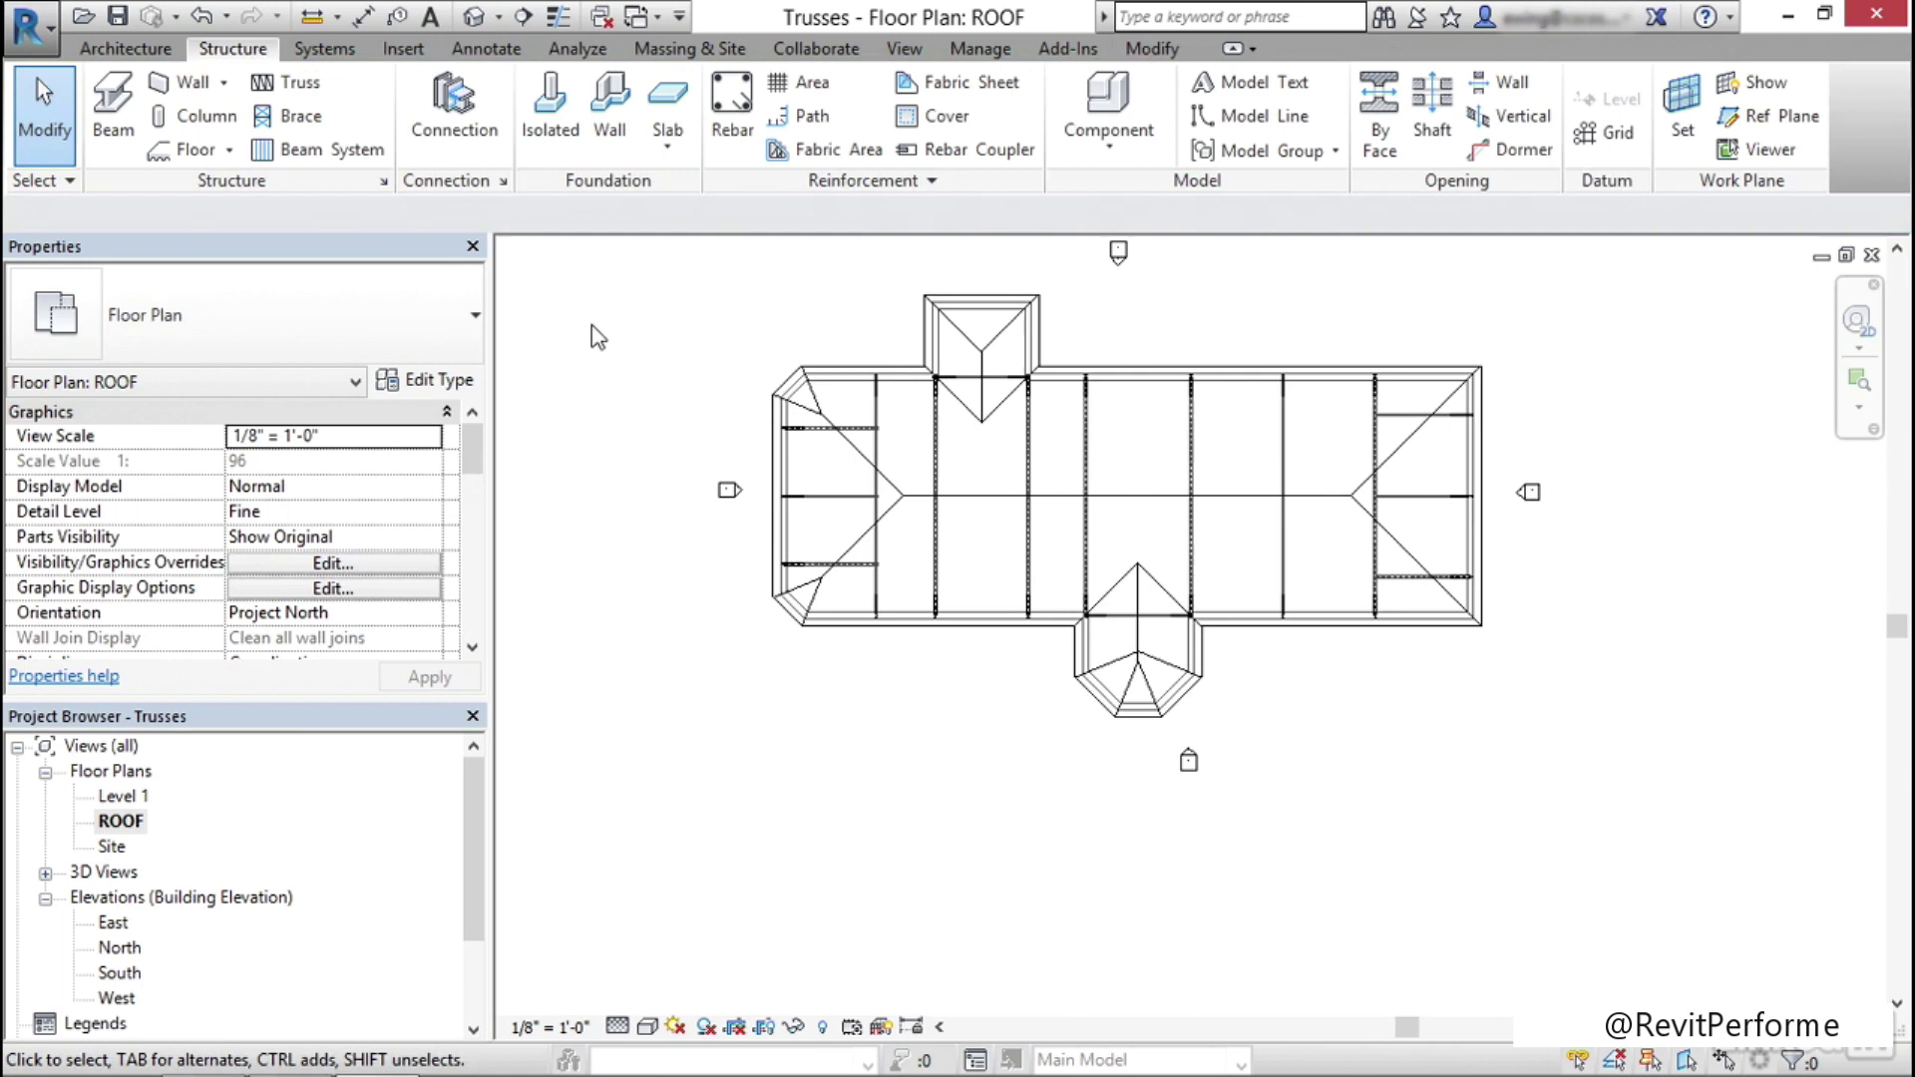
pyautogui.click(473, 17)
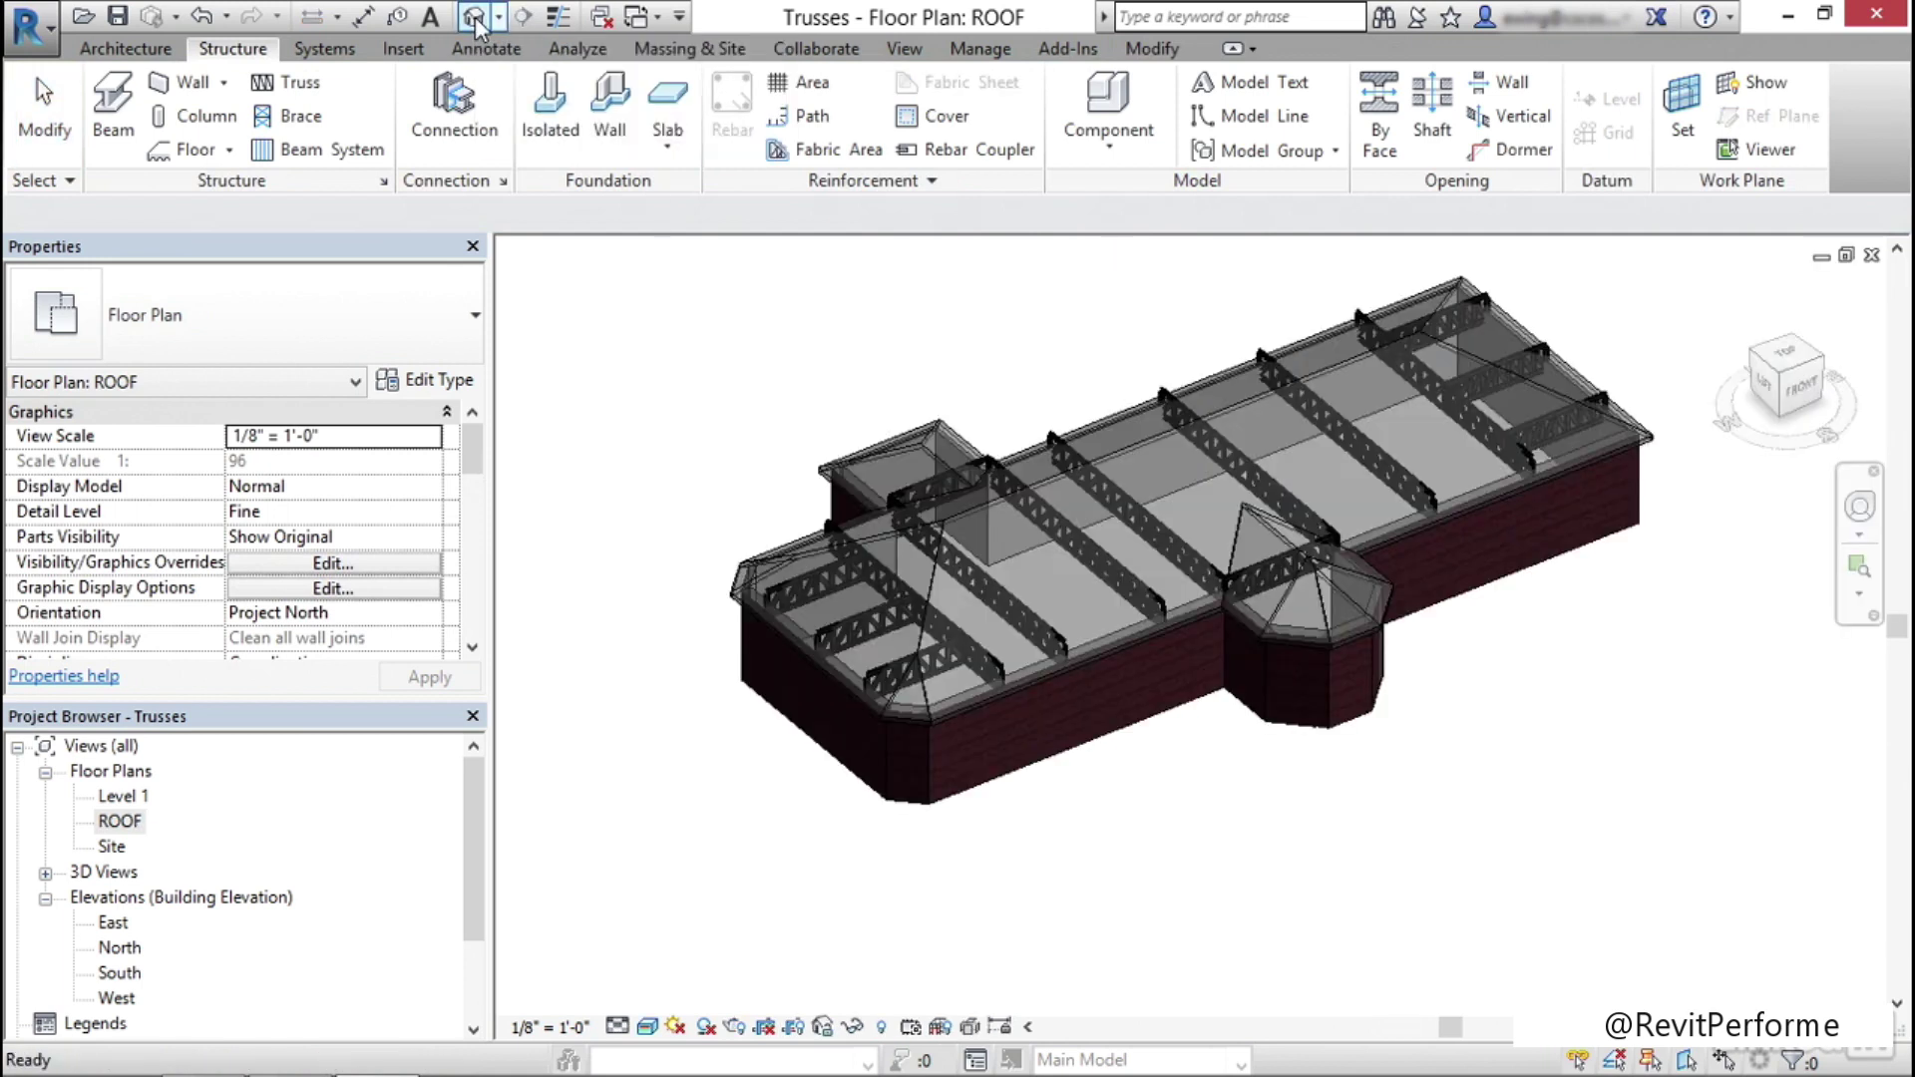
pyautogui.keyDown('shift'); pyautogui.moveTo(748, 534); pyautogui.dragTo(1097, 494, button='middle'); pyautogui.keyUp('shift')
pyautogui.scroll(5, 1592, 758)
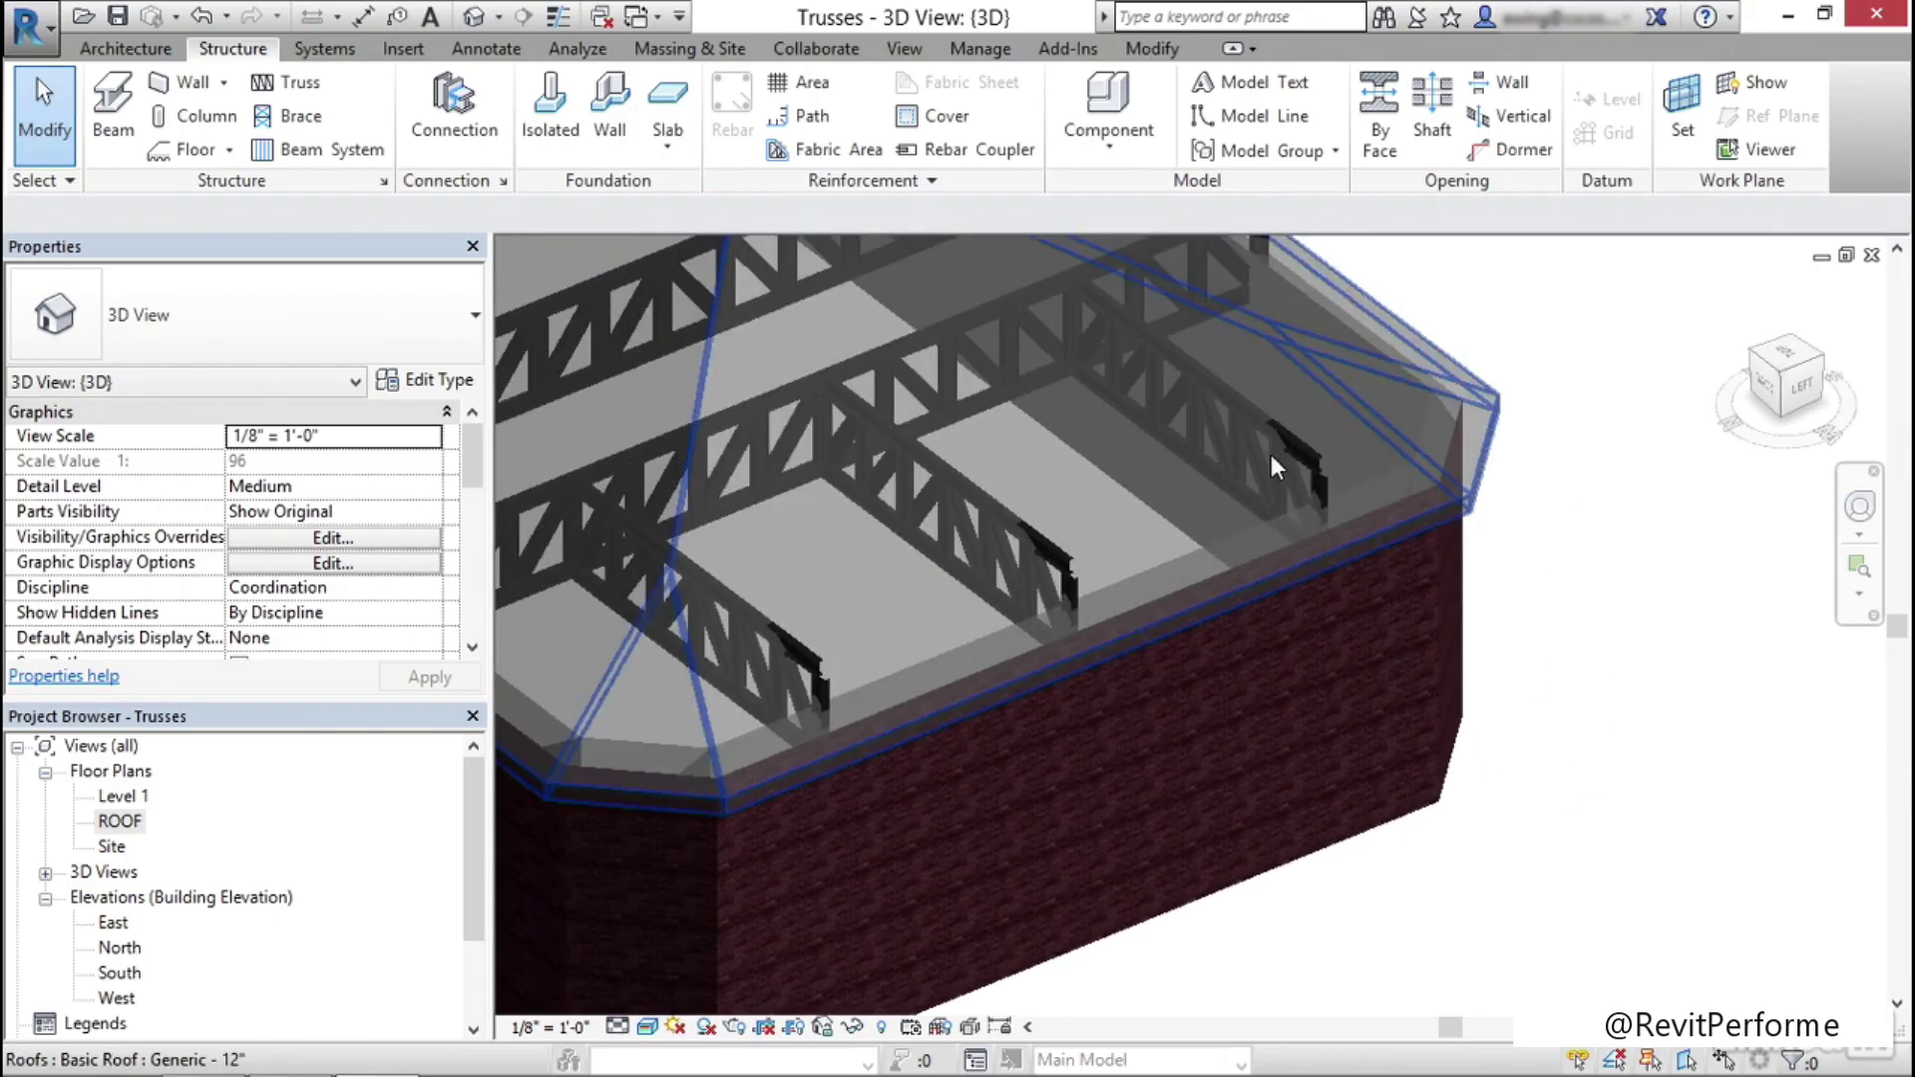
# Select every Howe Flat Truss instance in the entire project and attach their tops to the roof
pyautogui.click(1308, 470)
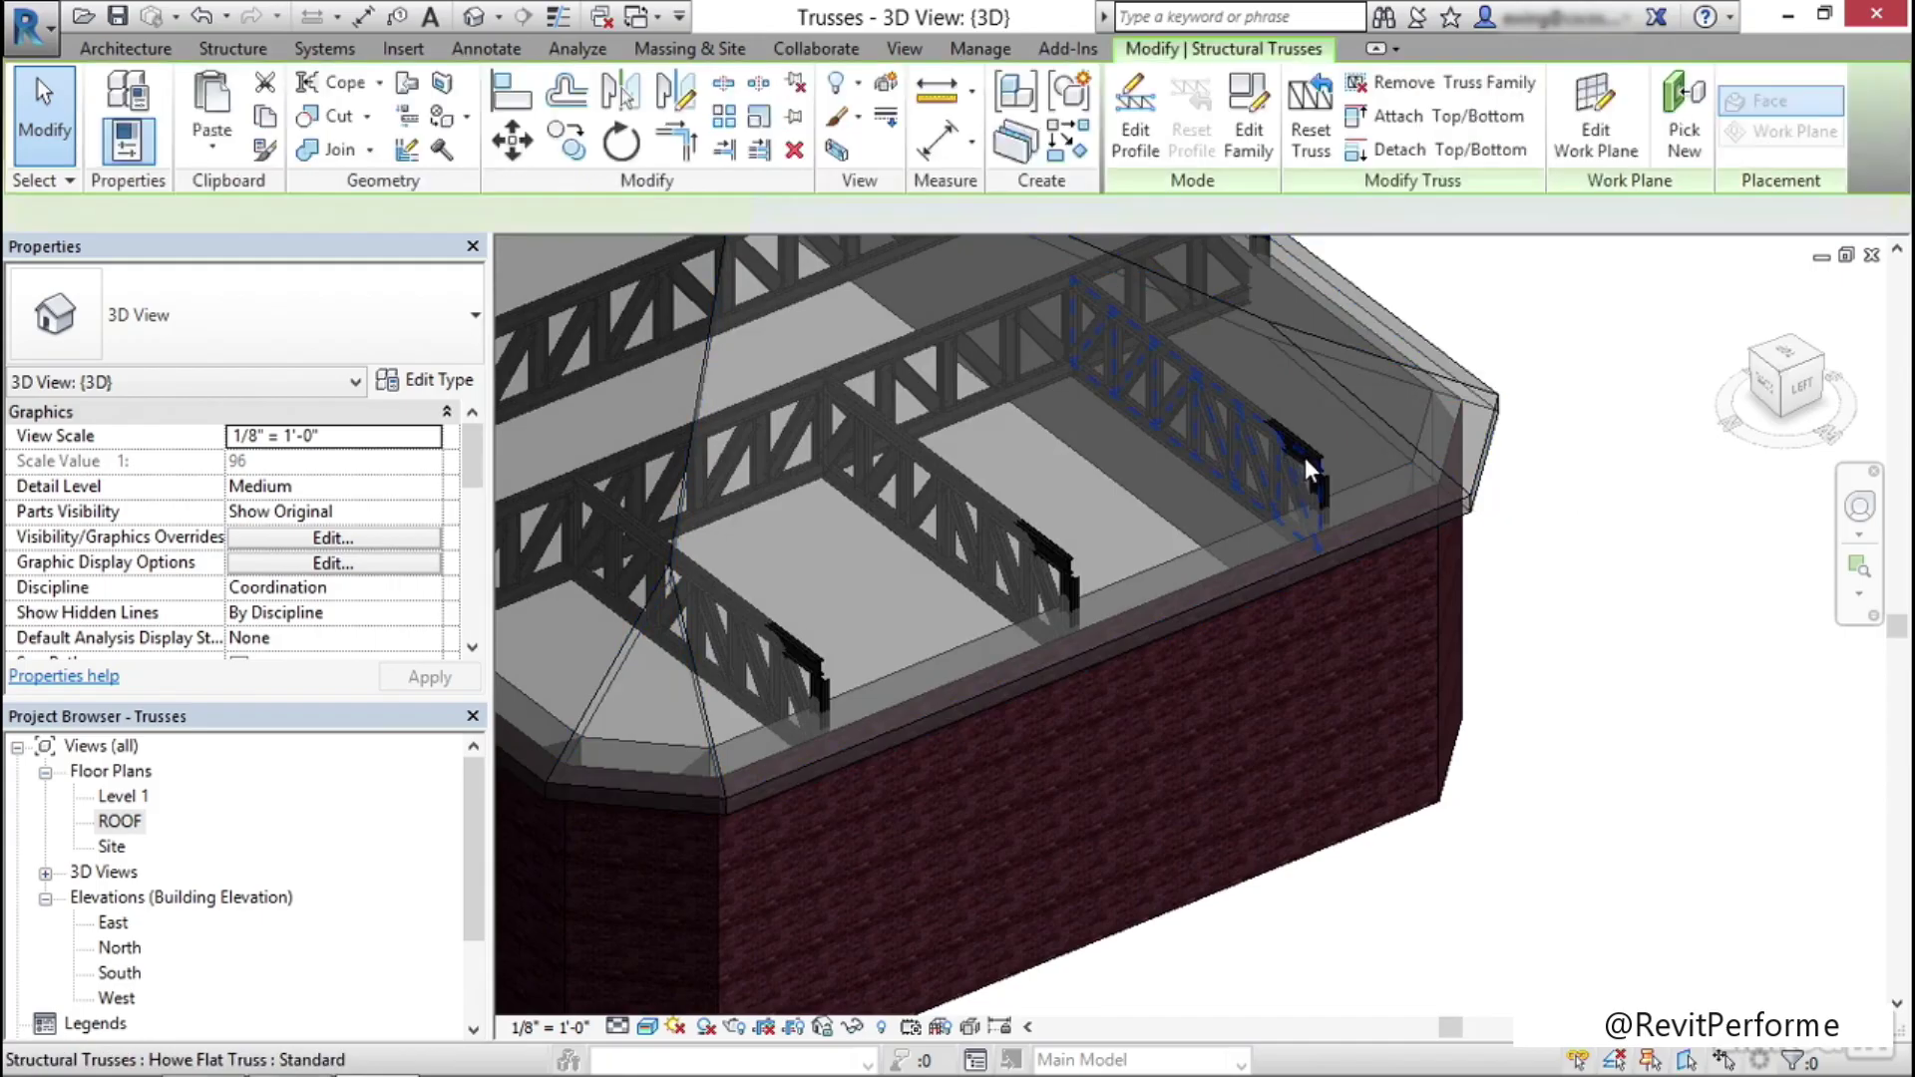
pyautogui.rightClick(1307, 470)
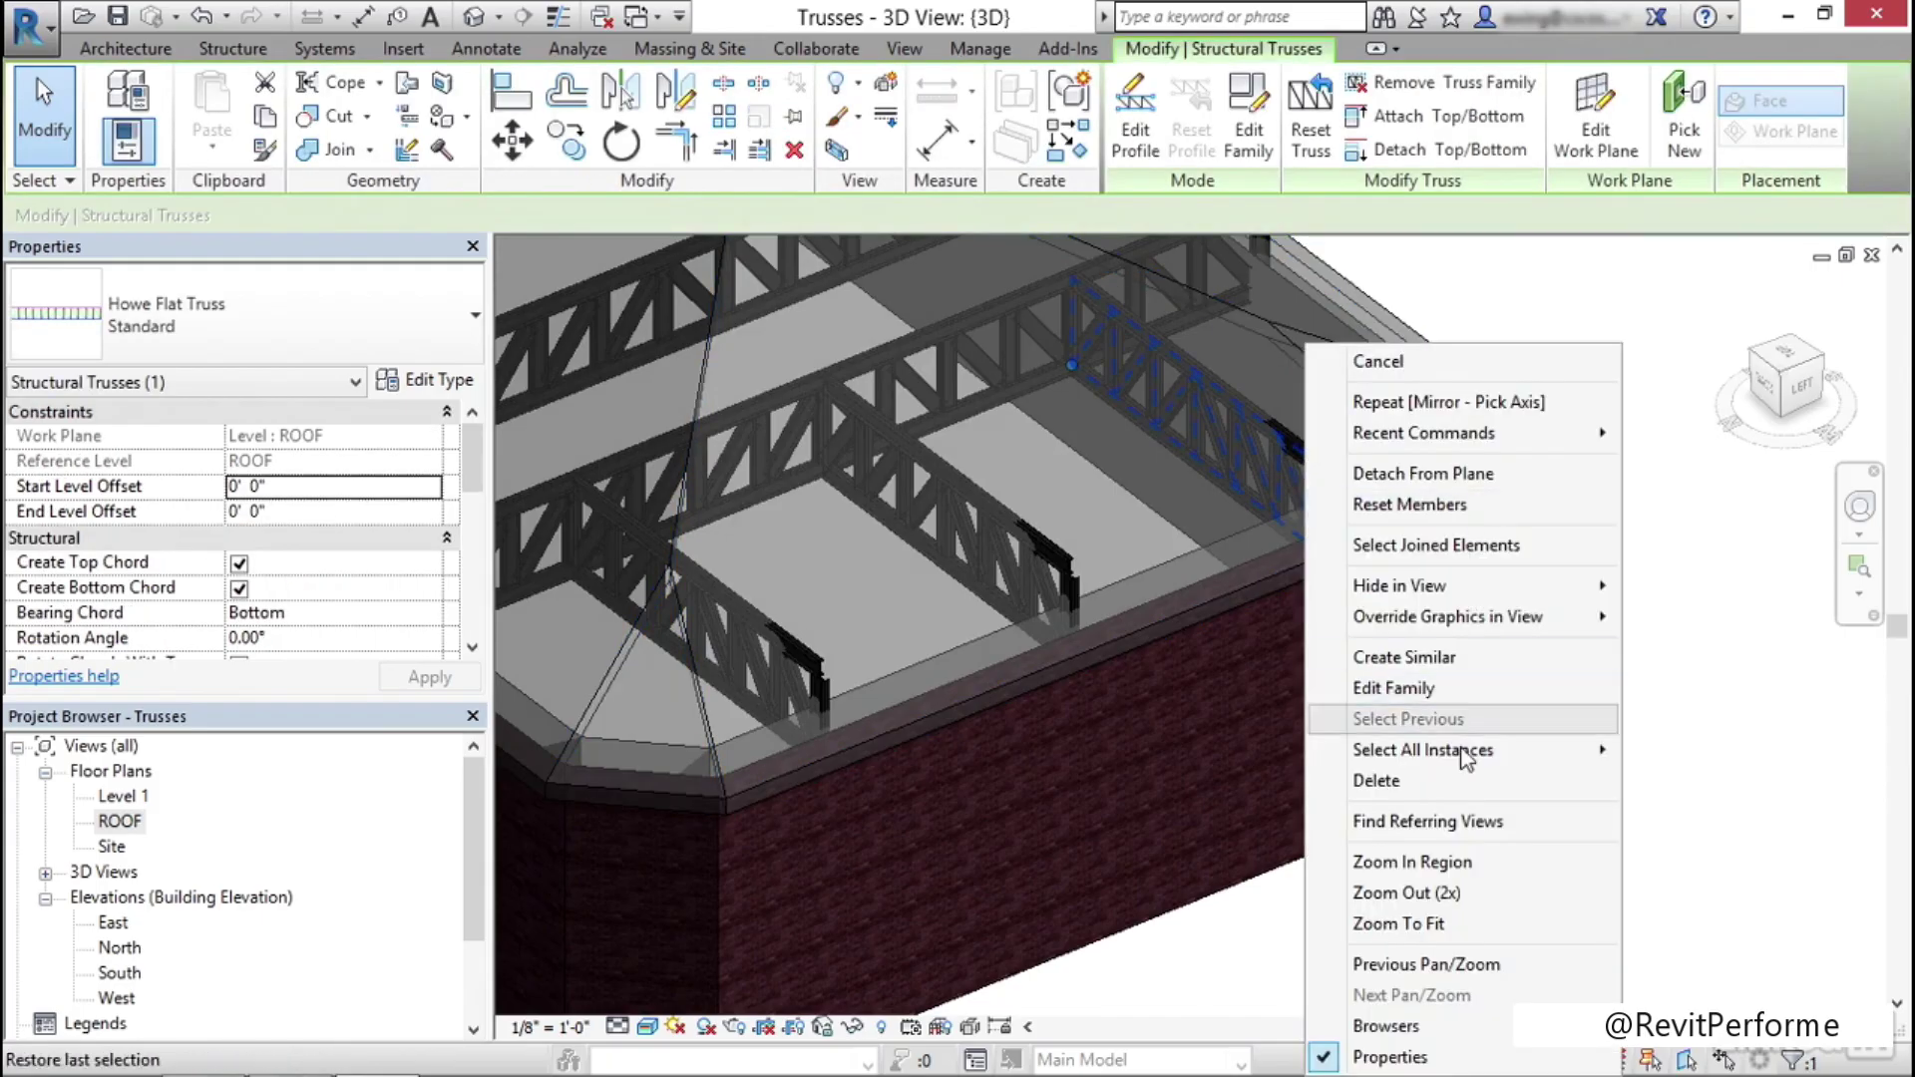
pyautogui.moveTo(1466, 766)
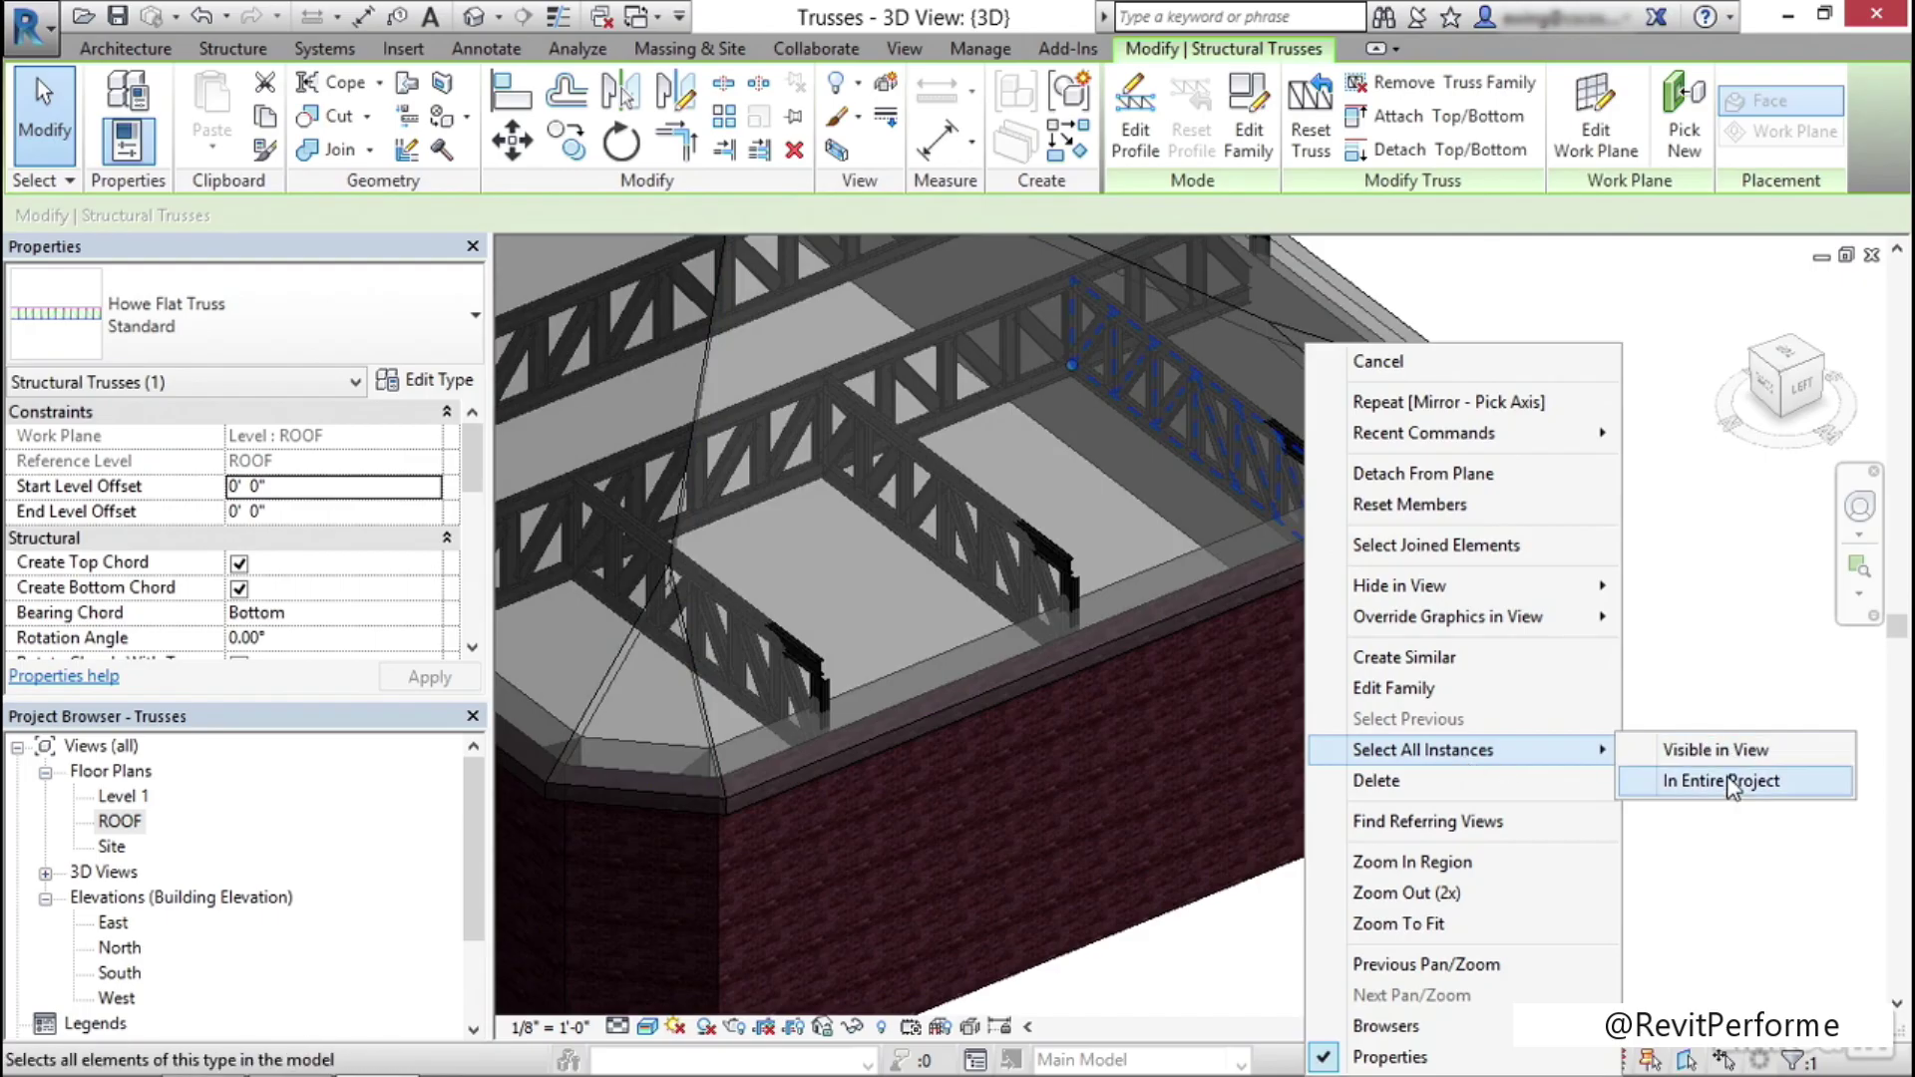
pyautogui.click(1730, 781)
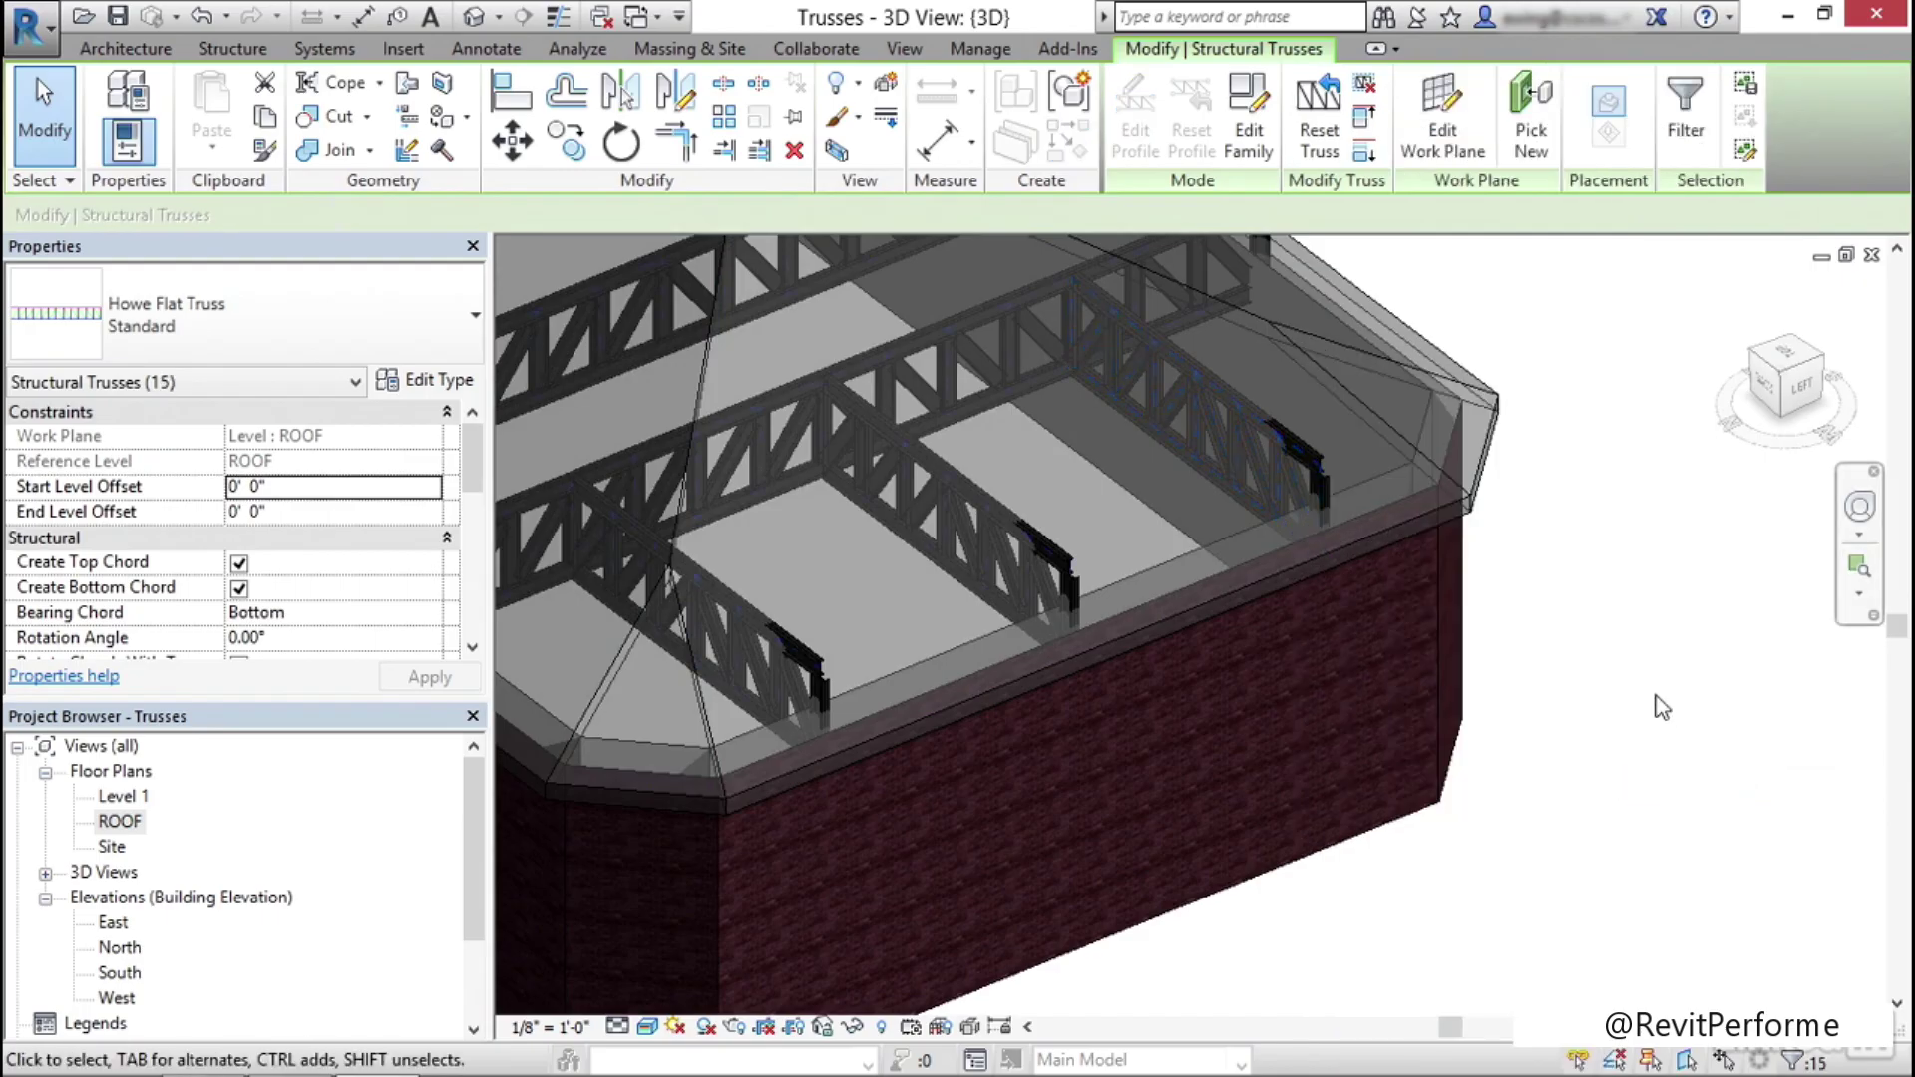
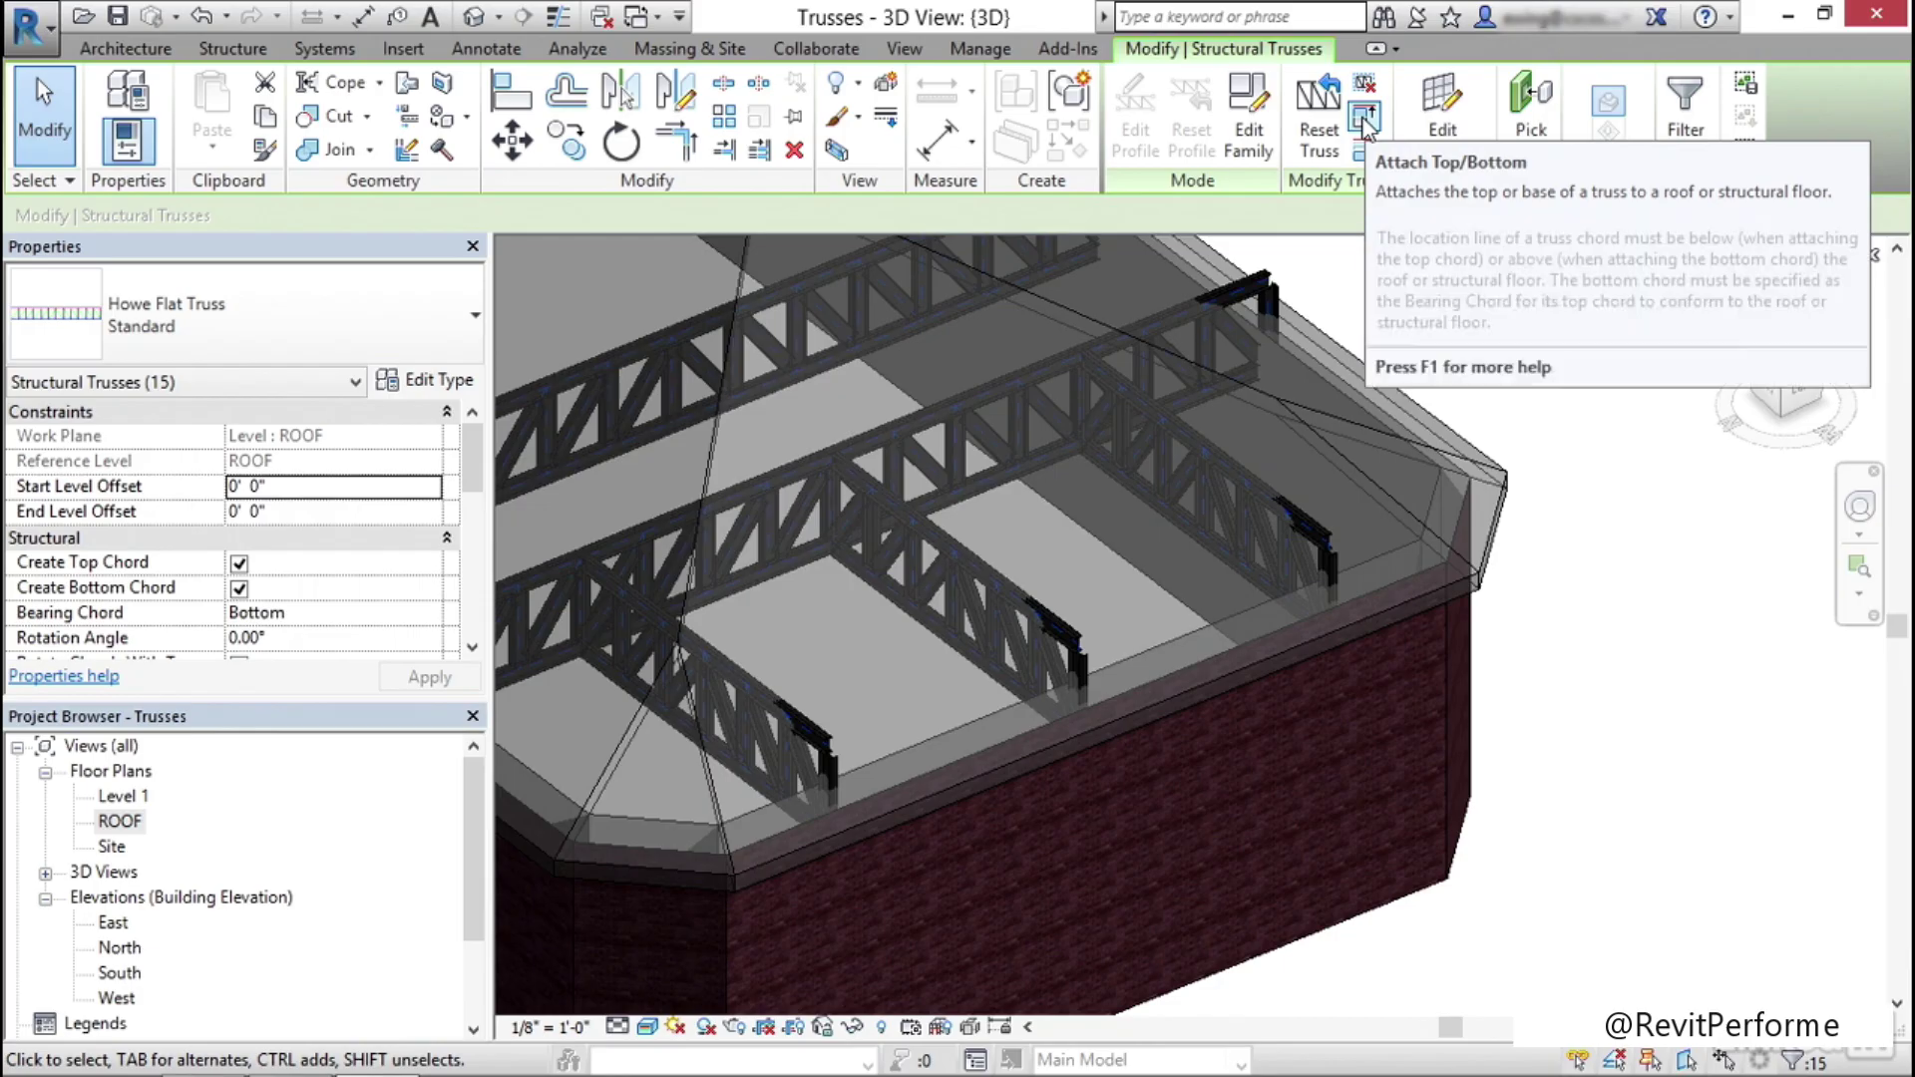
pyautogui.click(1364, 117)
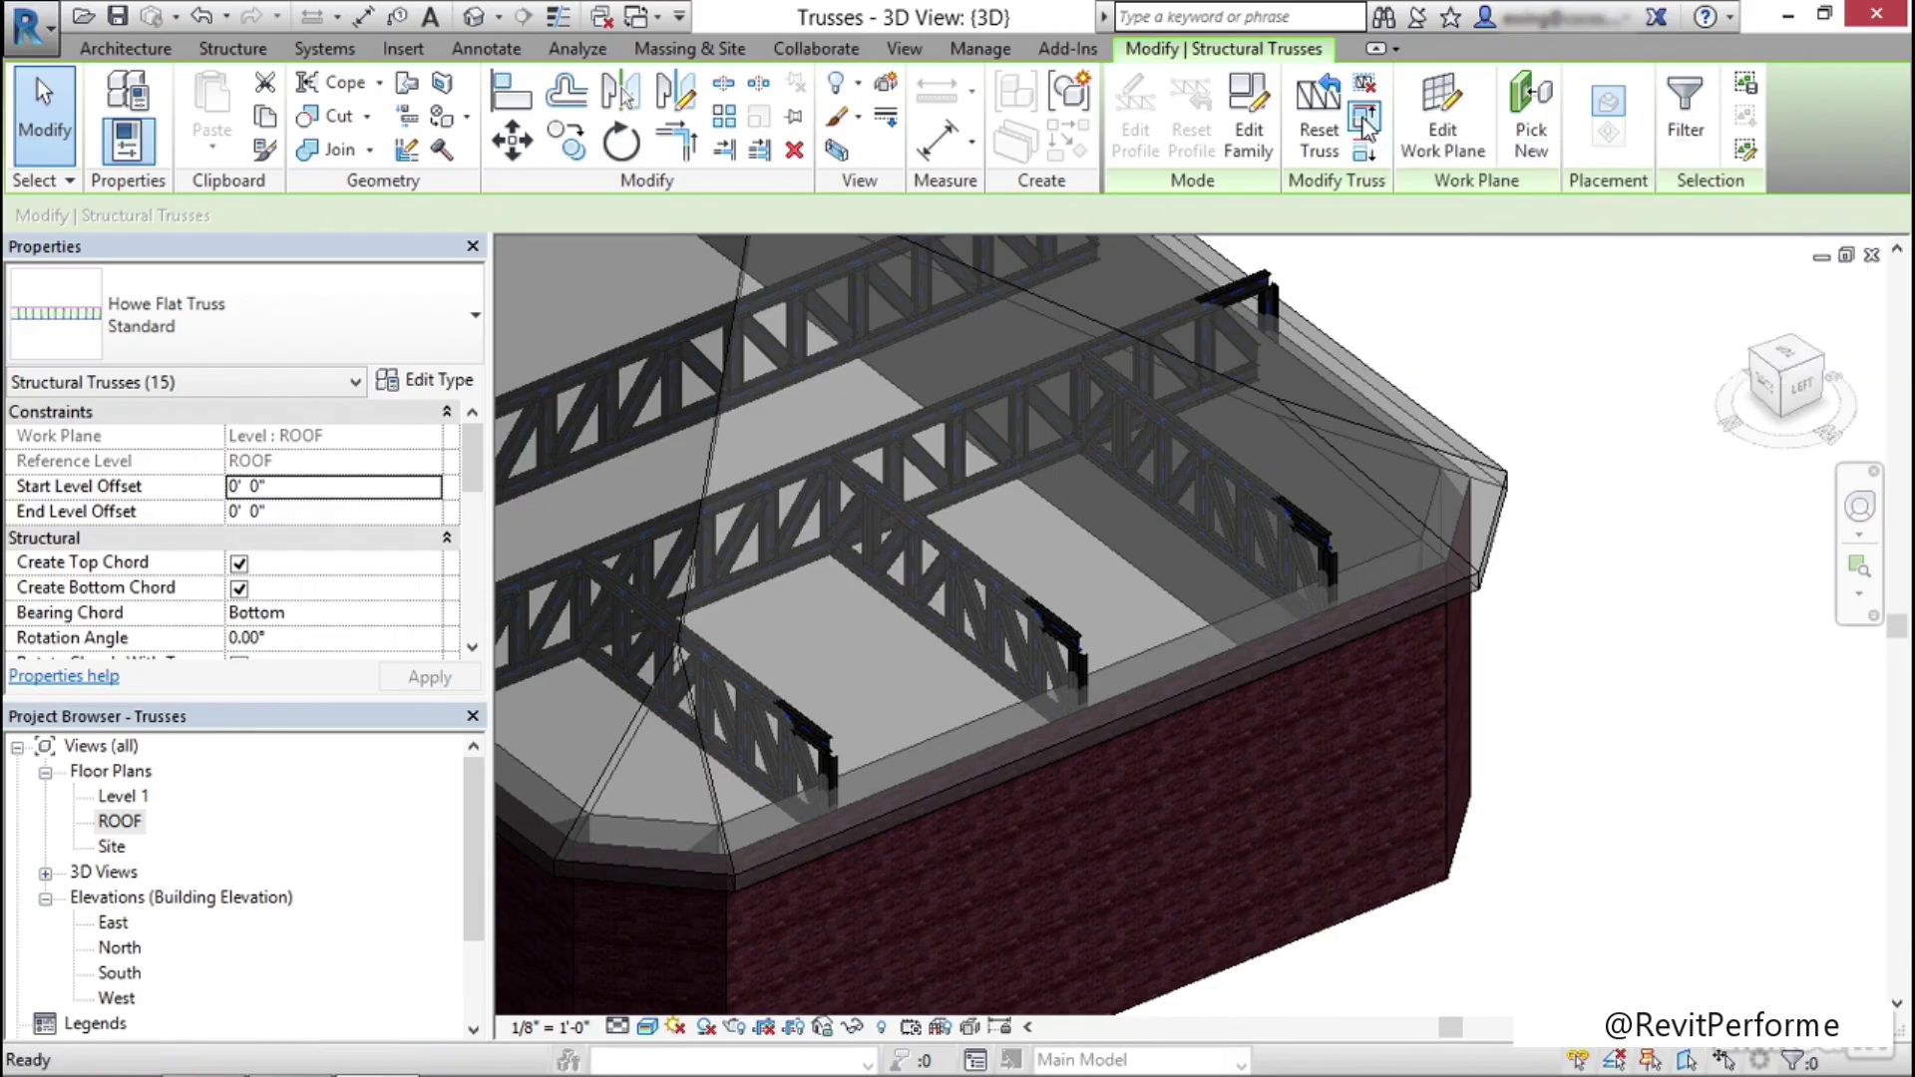
pyautogui.click(1075, 305)
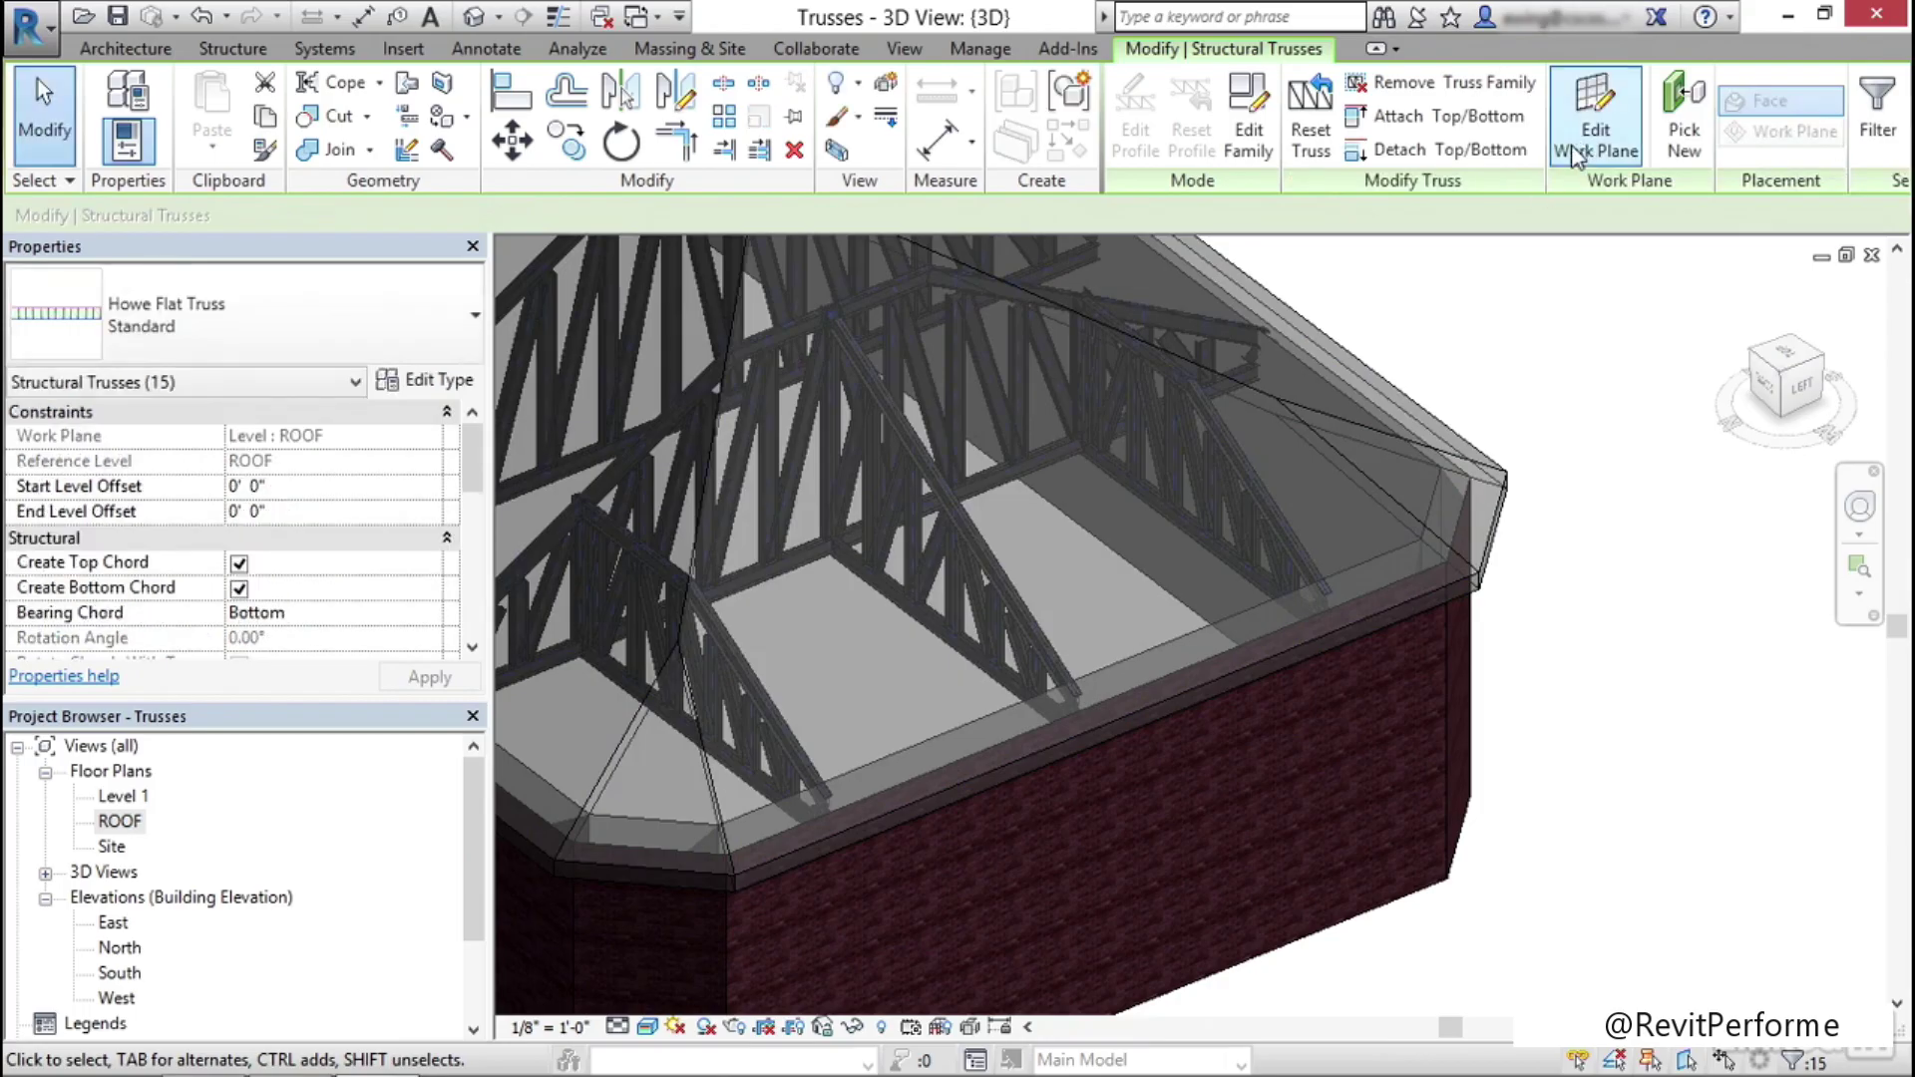
# Examine the attached trusses under the roof, first across the whole building and at close range
pyautogui.moveTo(918, 441); pyautogui.dragTo(1124, 668, button='middle')
pyautogui.scroll(-5, 1072, 556)
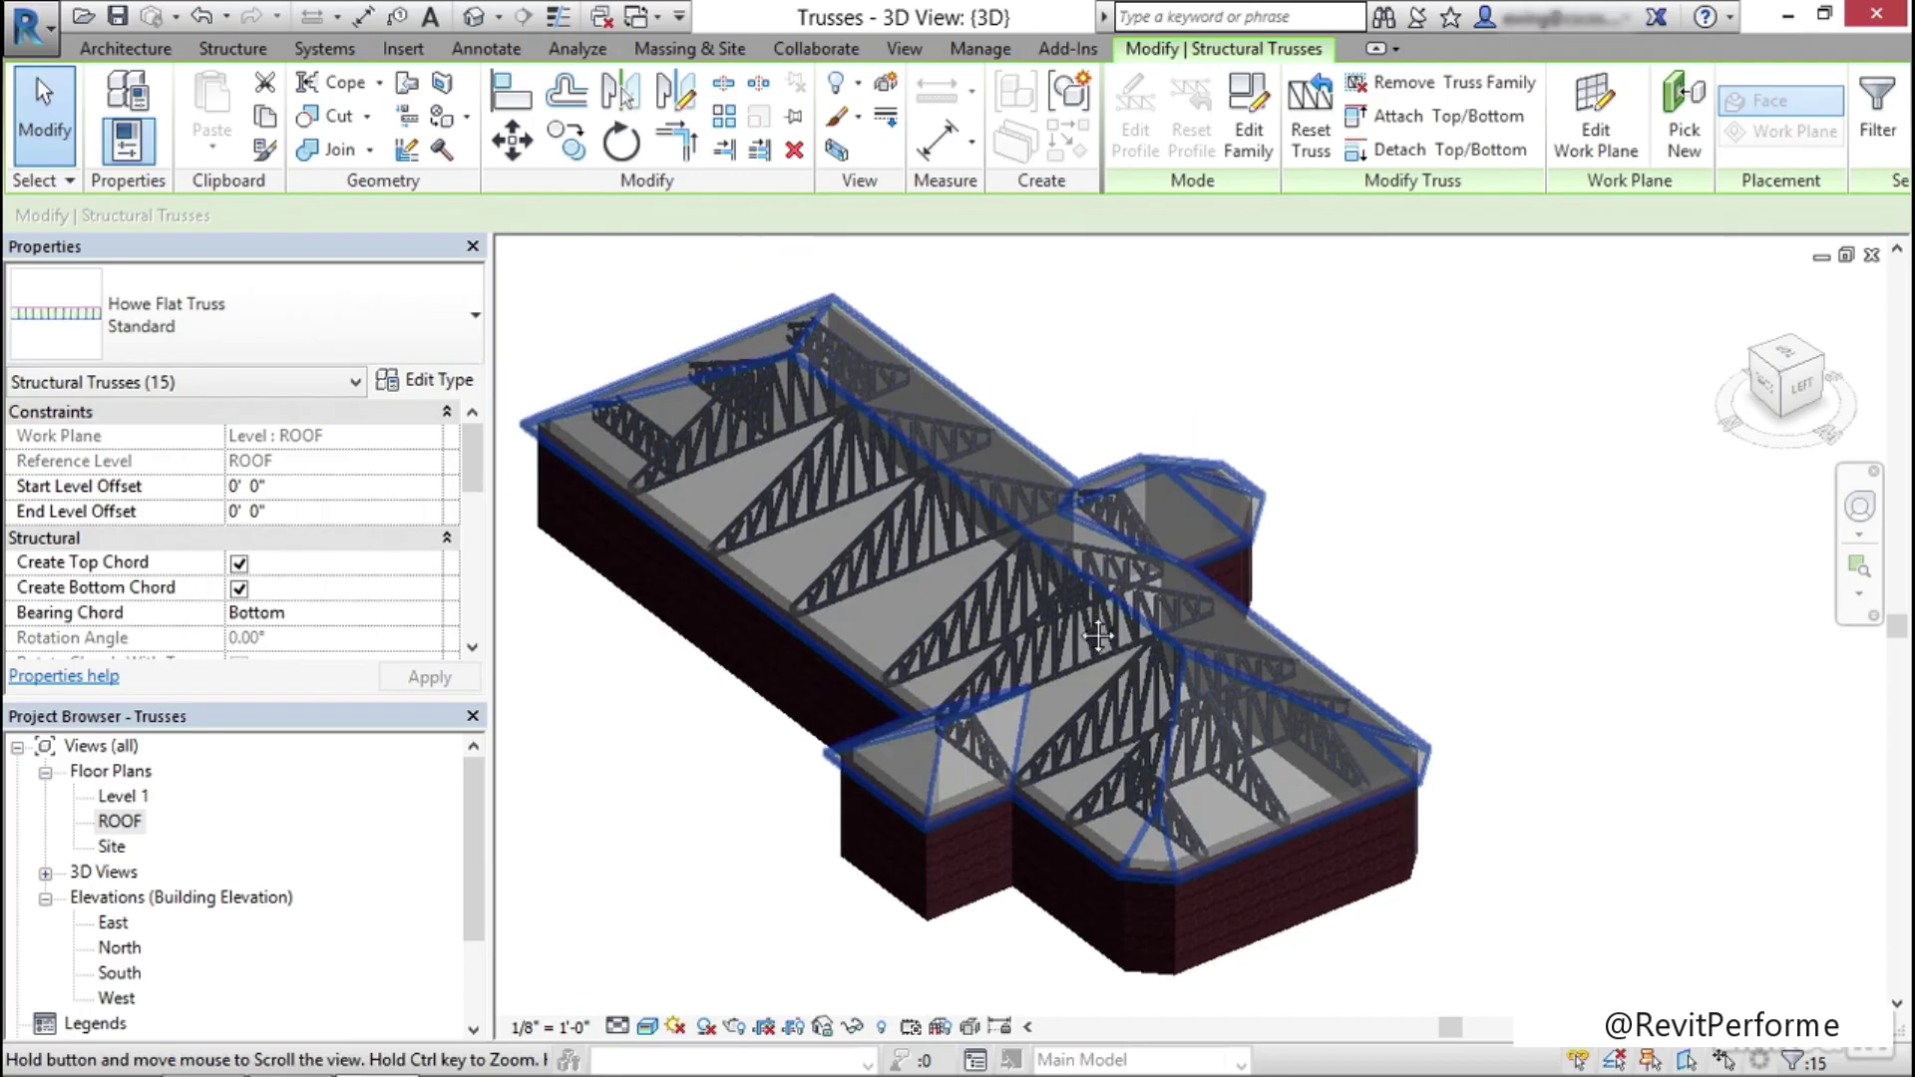
pyautogui.click(1034, 344)
pyautogui.scroll(4, 638, 359)
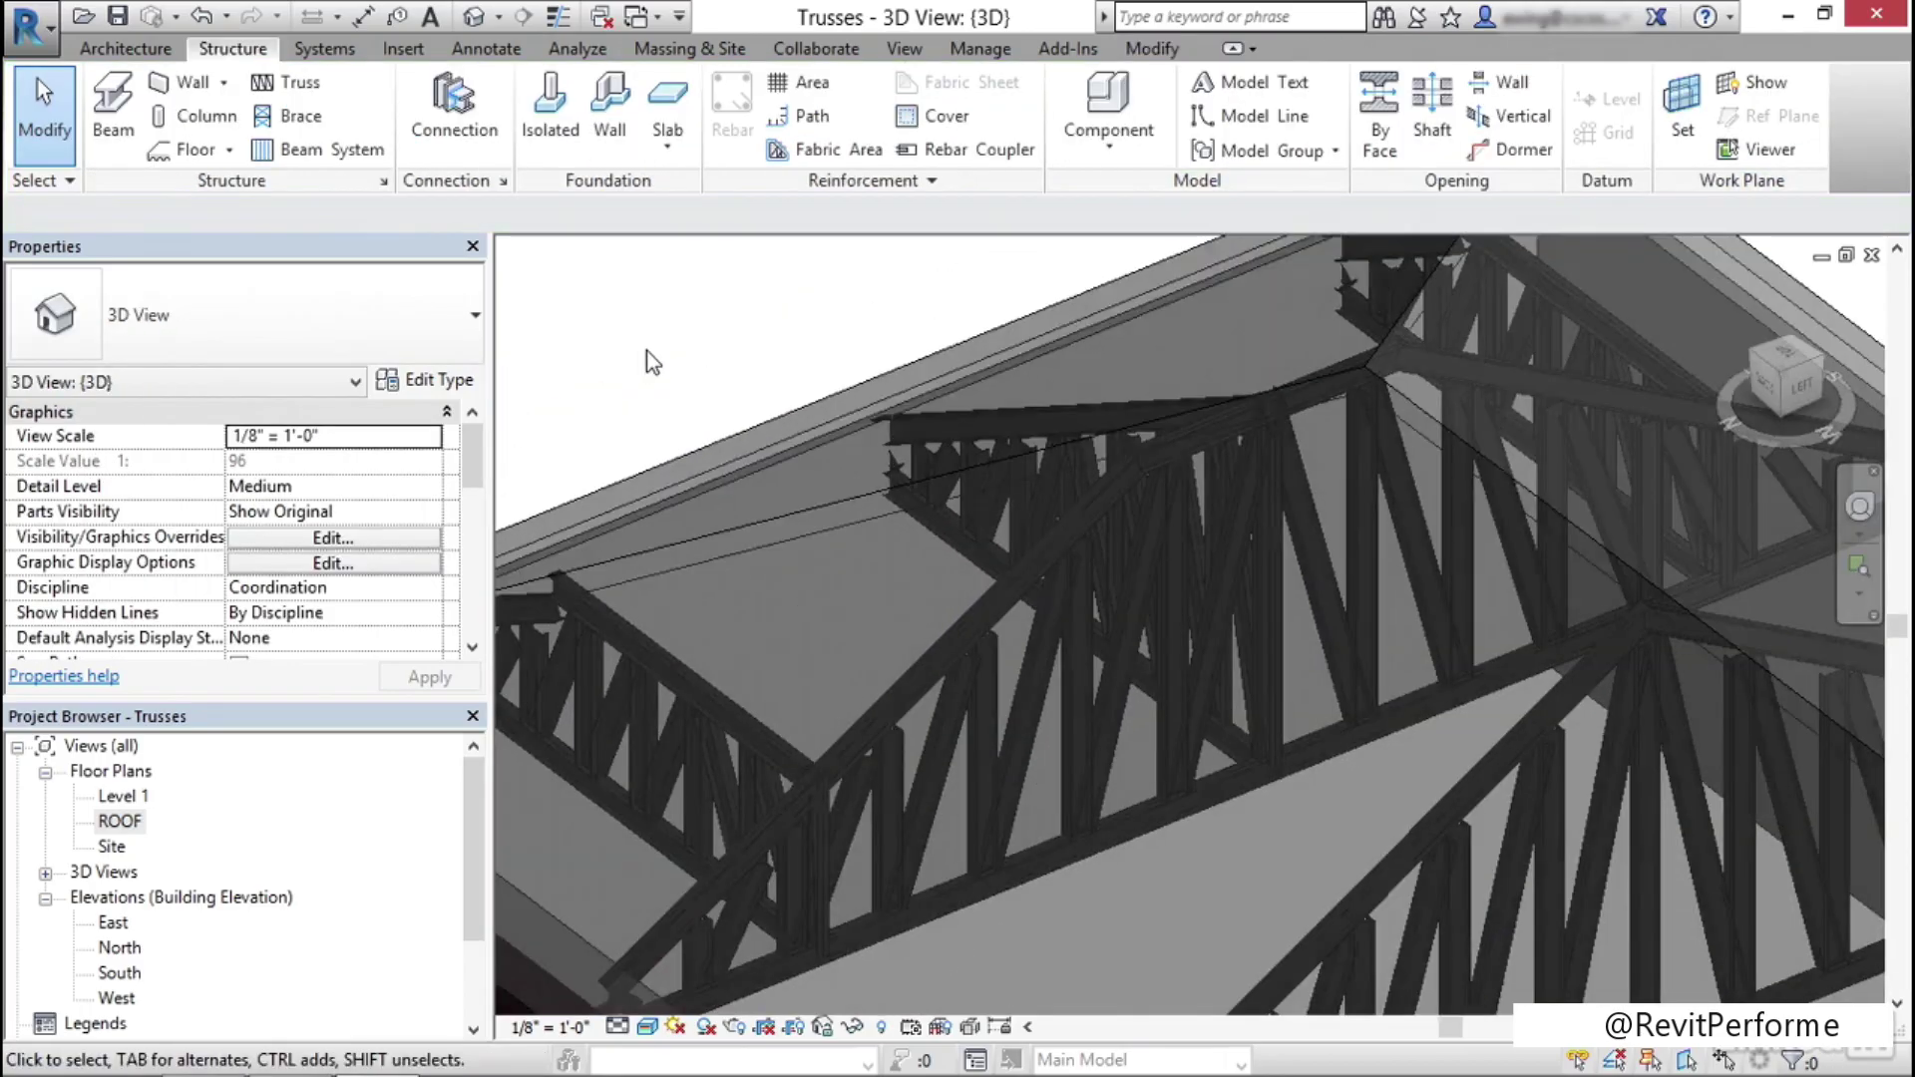
pyautogui.scroll(-1, 650, 354)
pyautogui.scroll(4, 1184, 739)
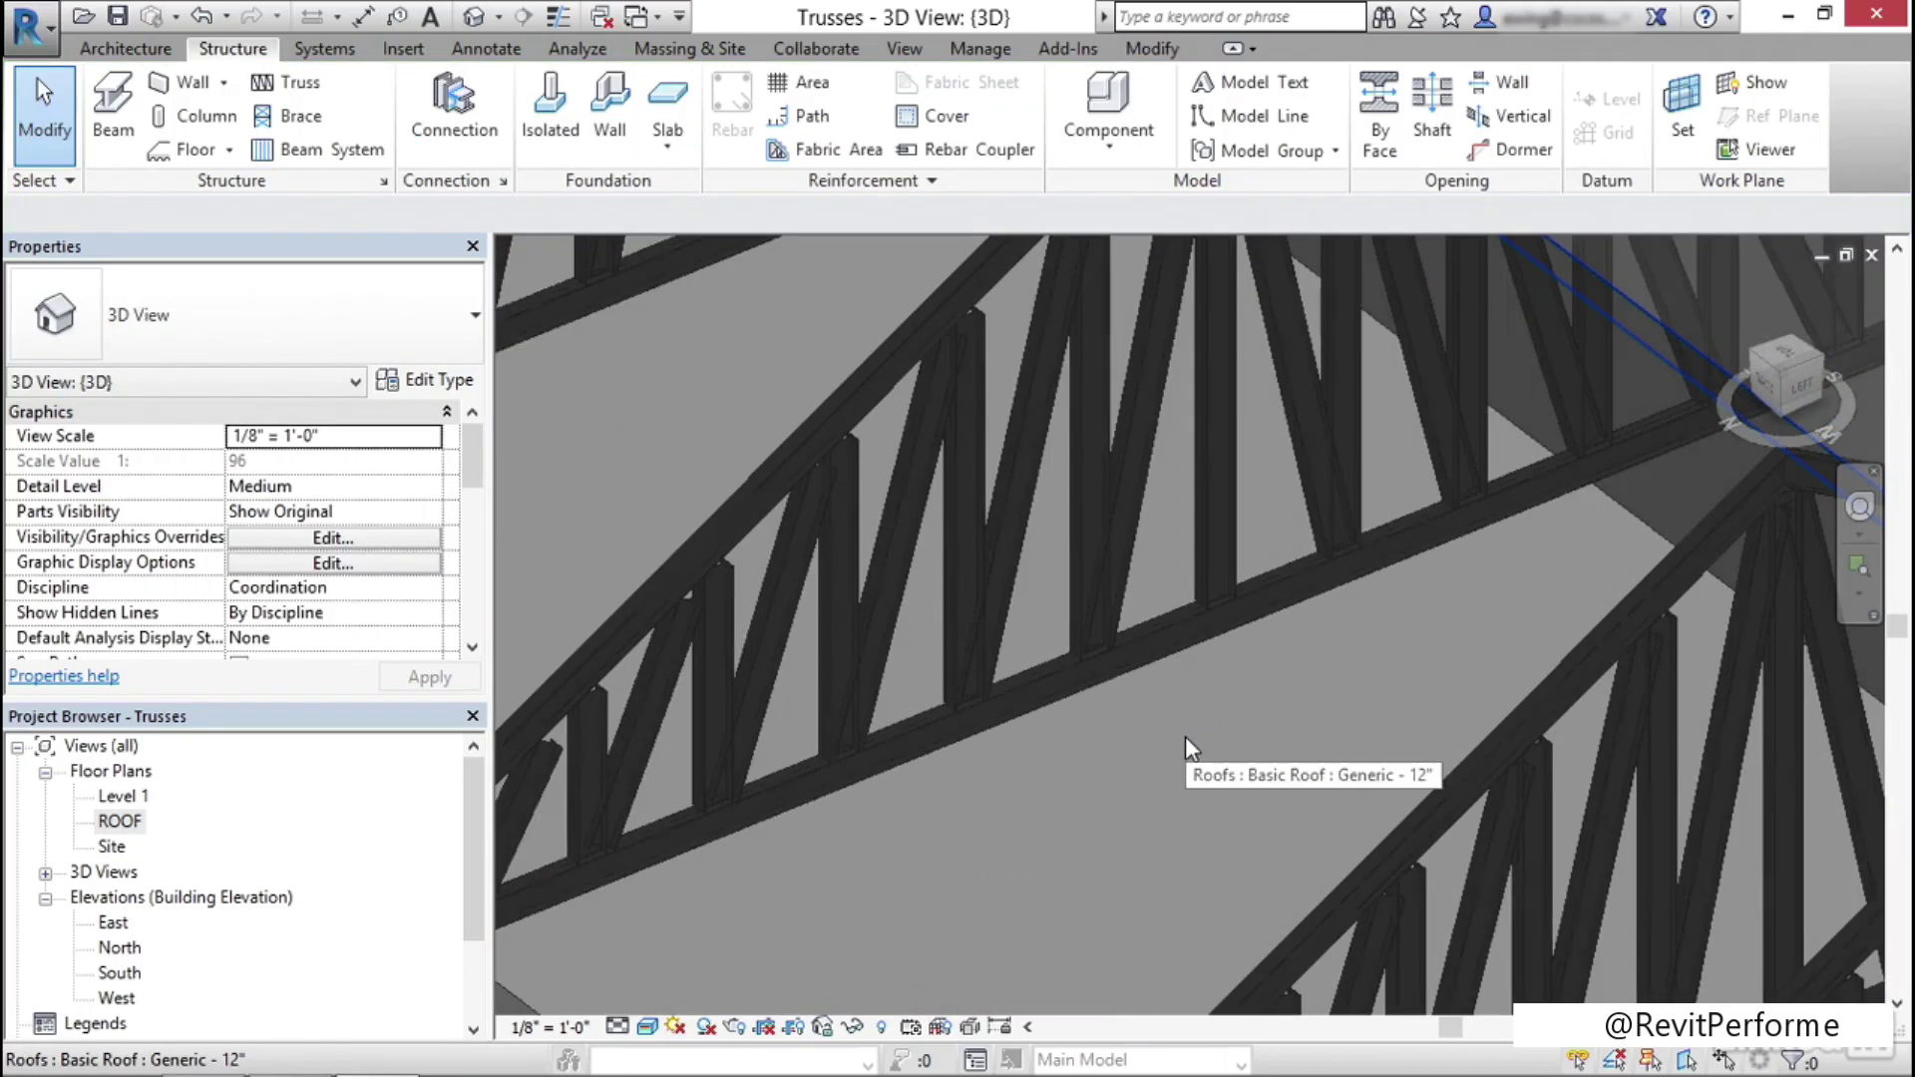
# Examine the trusses across the whole building in 3D and in the ROOF floor plan
pyautogui.scroll(-4, 1127, 722)
pyautogui.scroll(-5, 1122, 719)
pyautogui.scroll(5, 1241, 702)
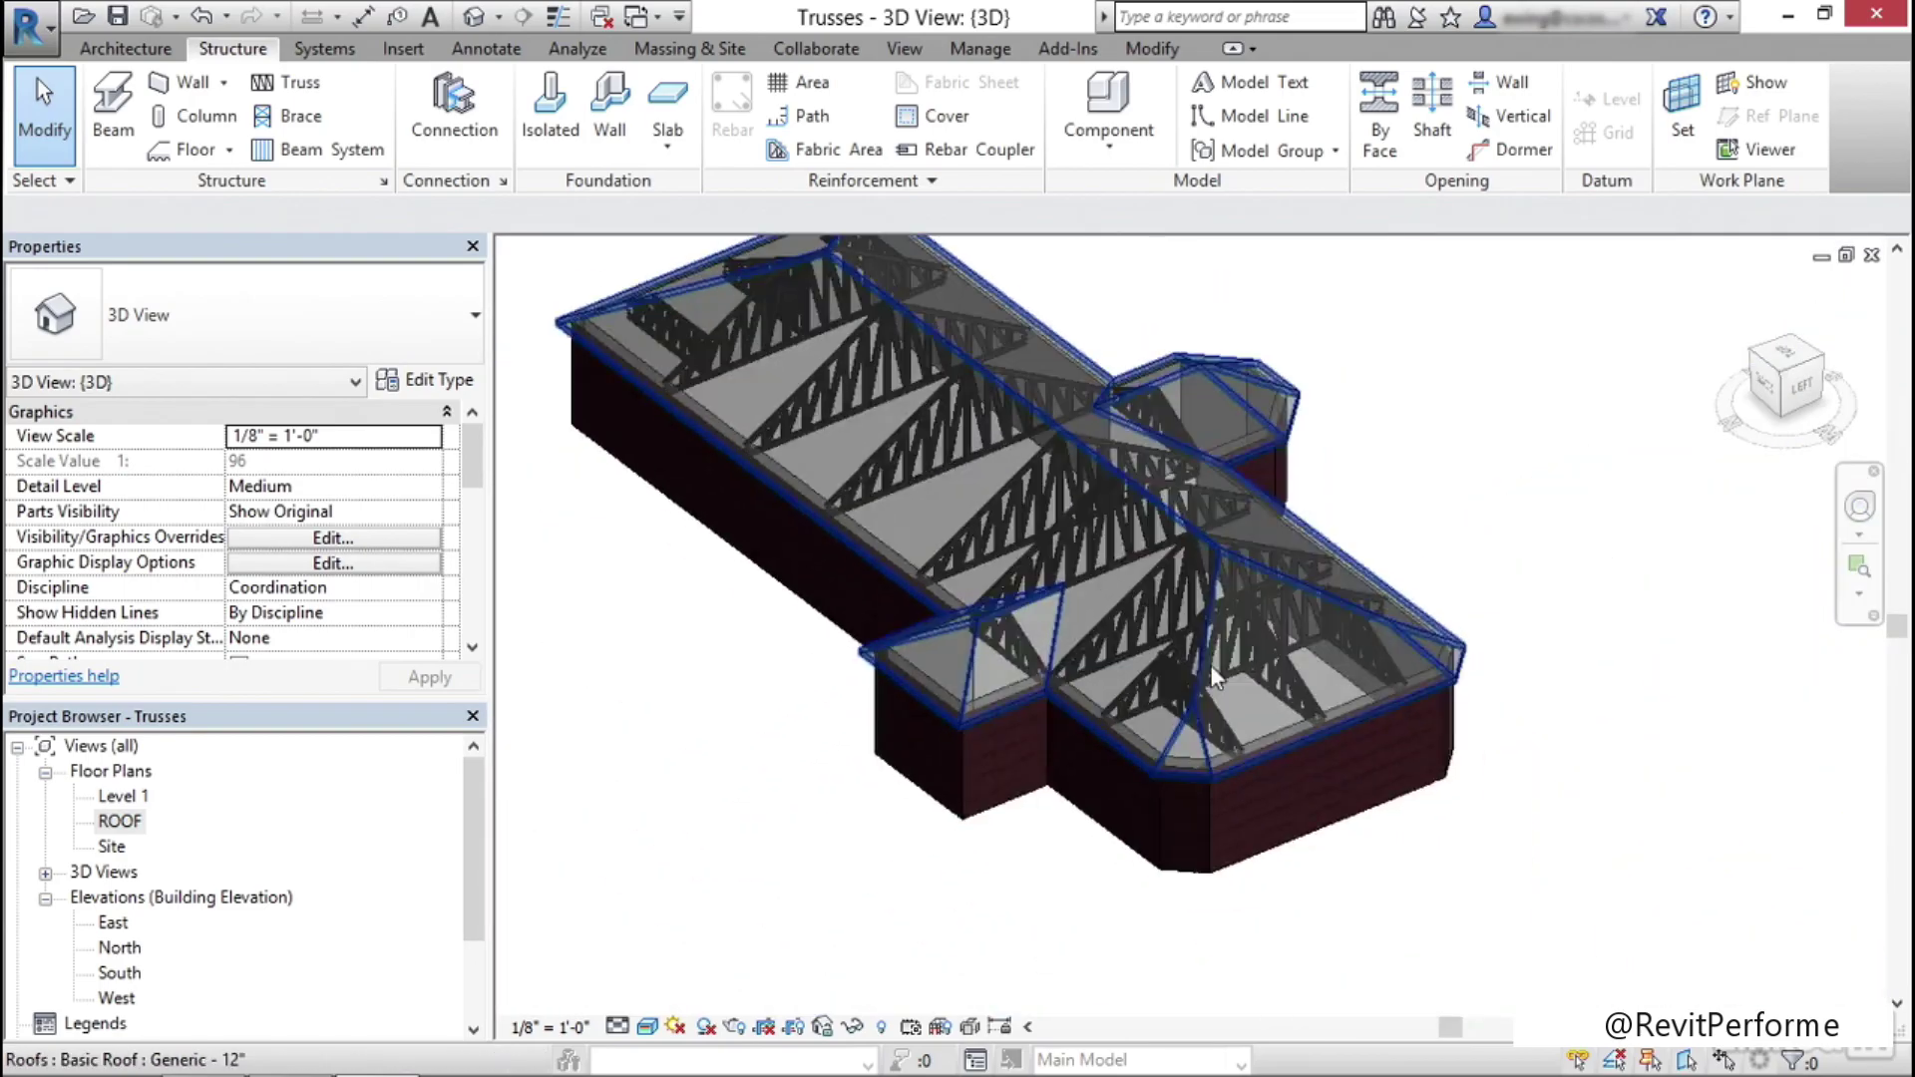
pyautogui.scroll(-4, 1127, 684)
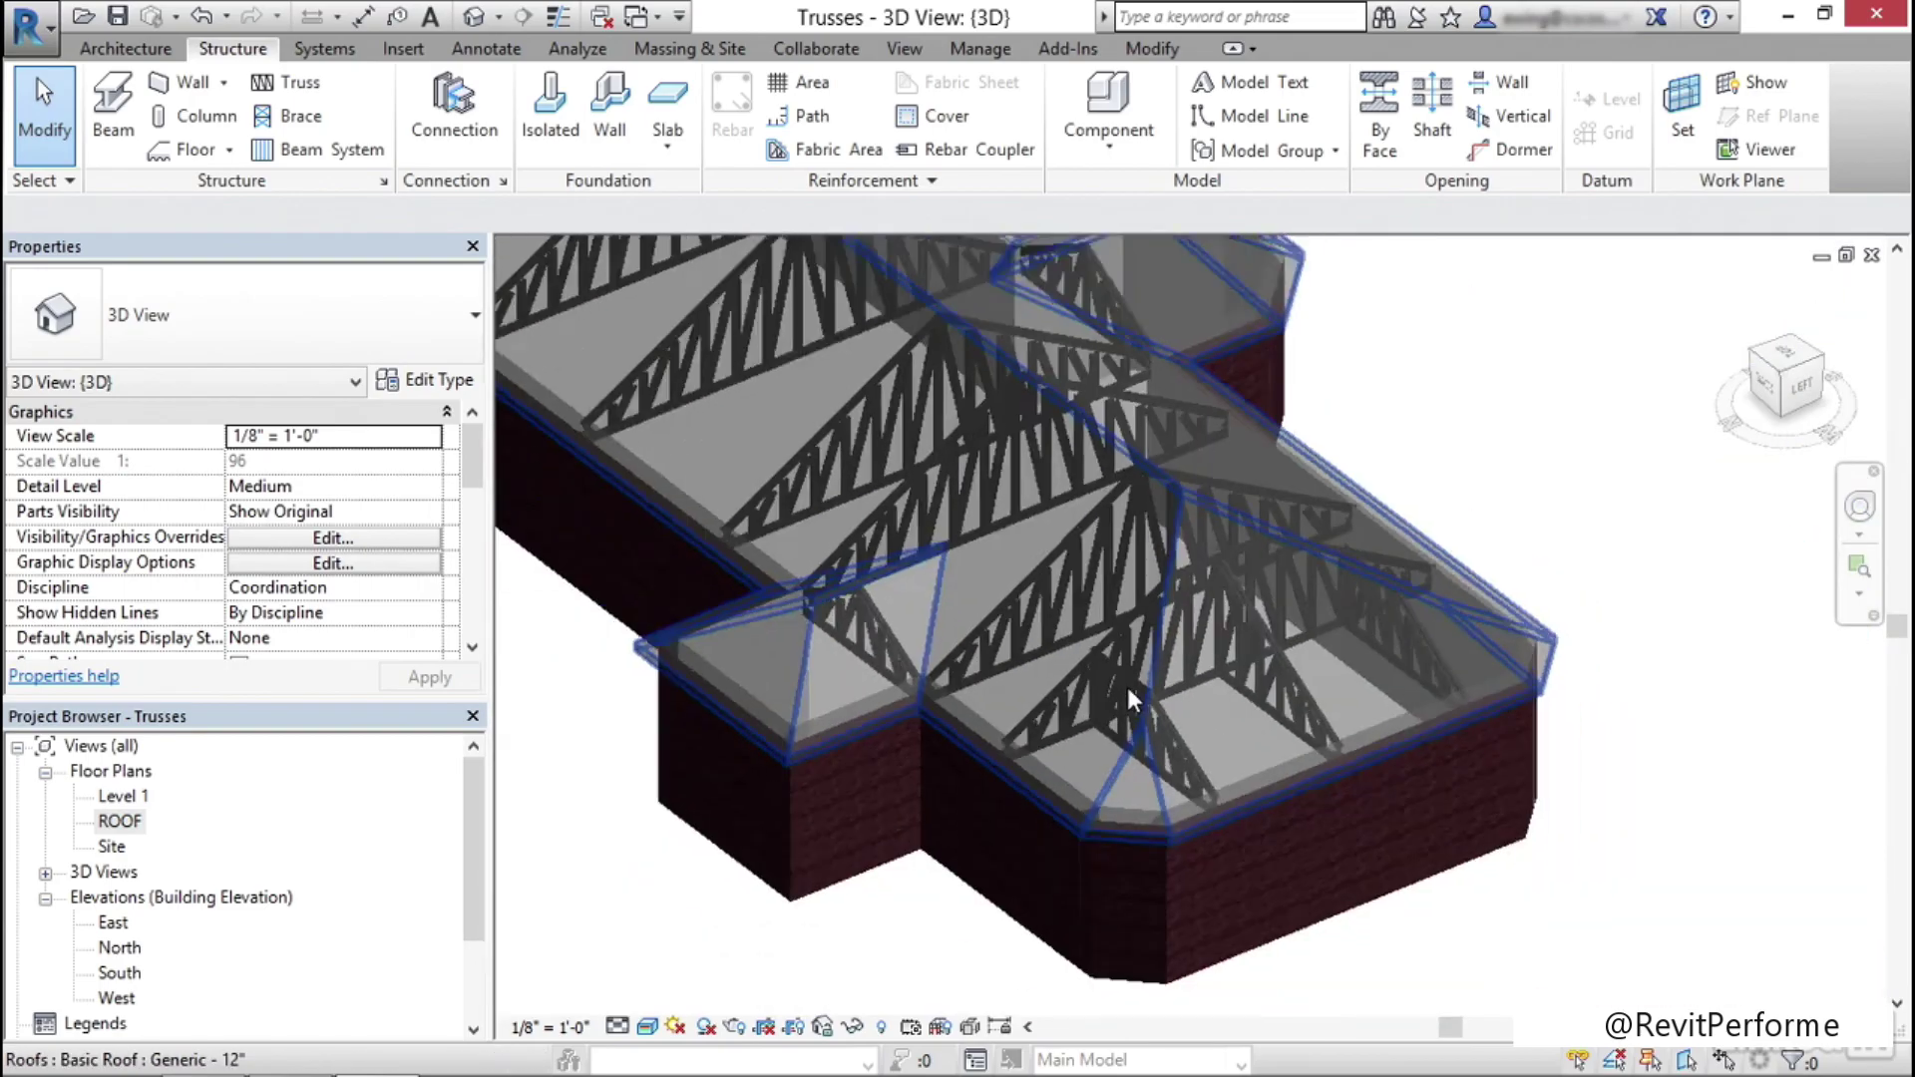
pyautogui.scroll(2, 1127, 684)
pyautogui.doubleClick(122, 824)
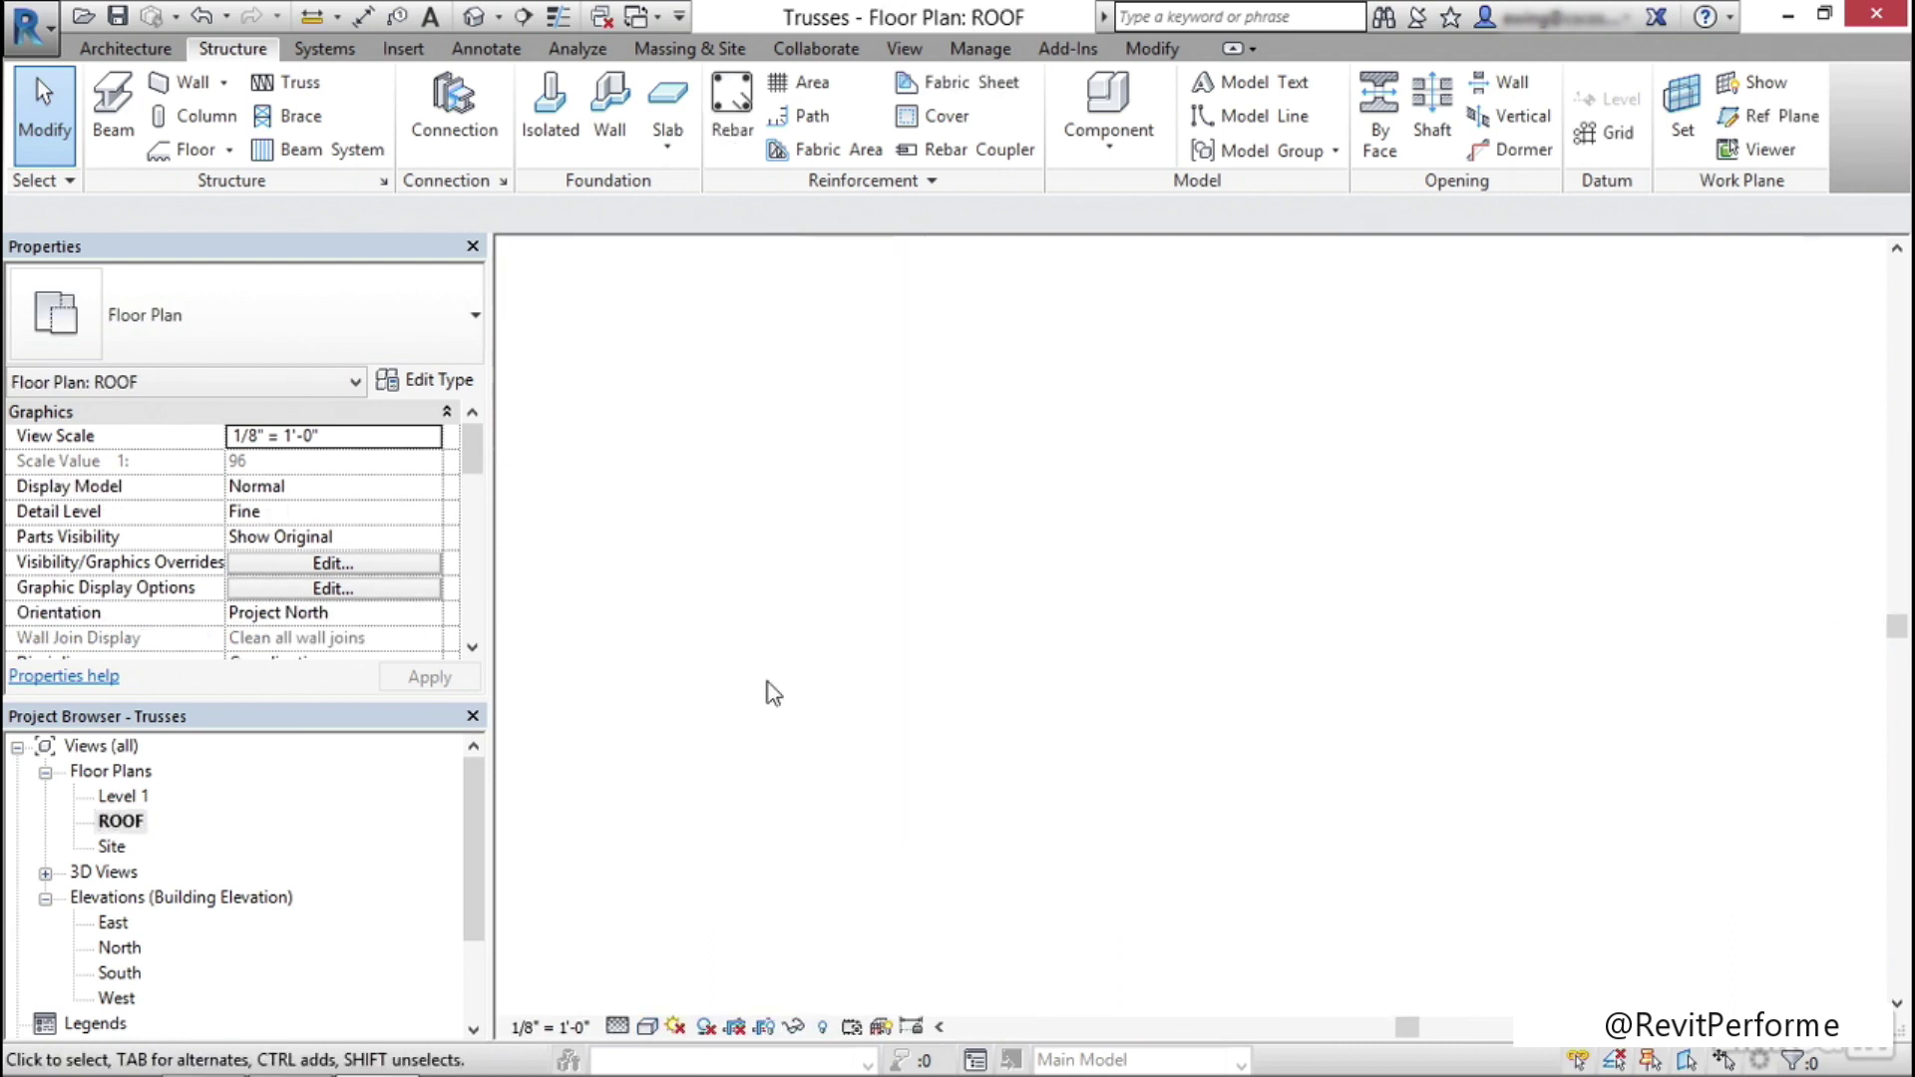
pyautogui.scroll(5, 997, 623)
pyautogui.scroll(-2, 1003, 718)
pyautogui.scroll(6, 836, 563)
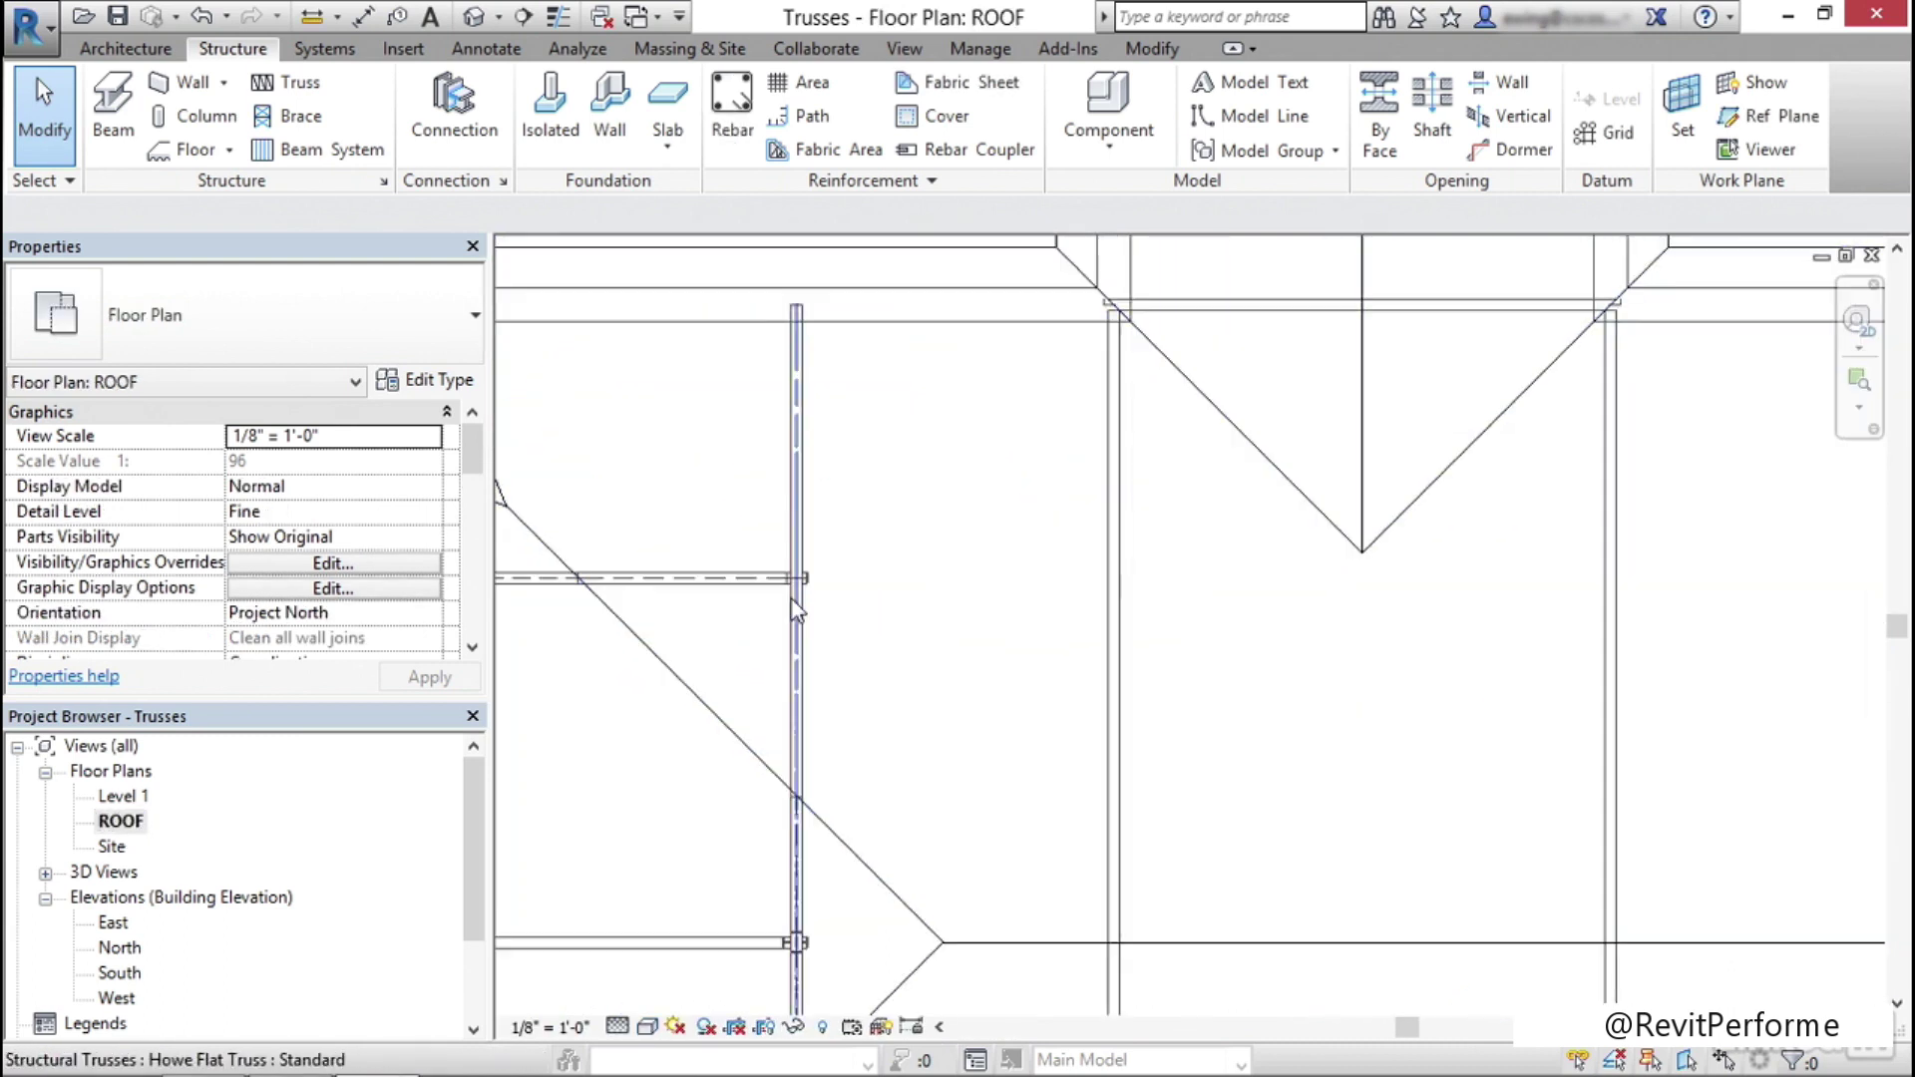
pyautogui.scroll(-5, 836, 563)
pyautogui.moveTo(1027, 583)
pyautogui.mouseDown(button='middle')
pyautogui.moveTo(1052, 585)
pyautogui.moveTo(1024, 578)
pyautogui.mouseUp(button='middle')
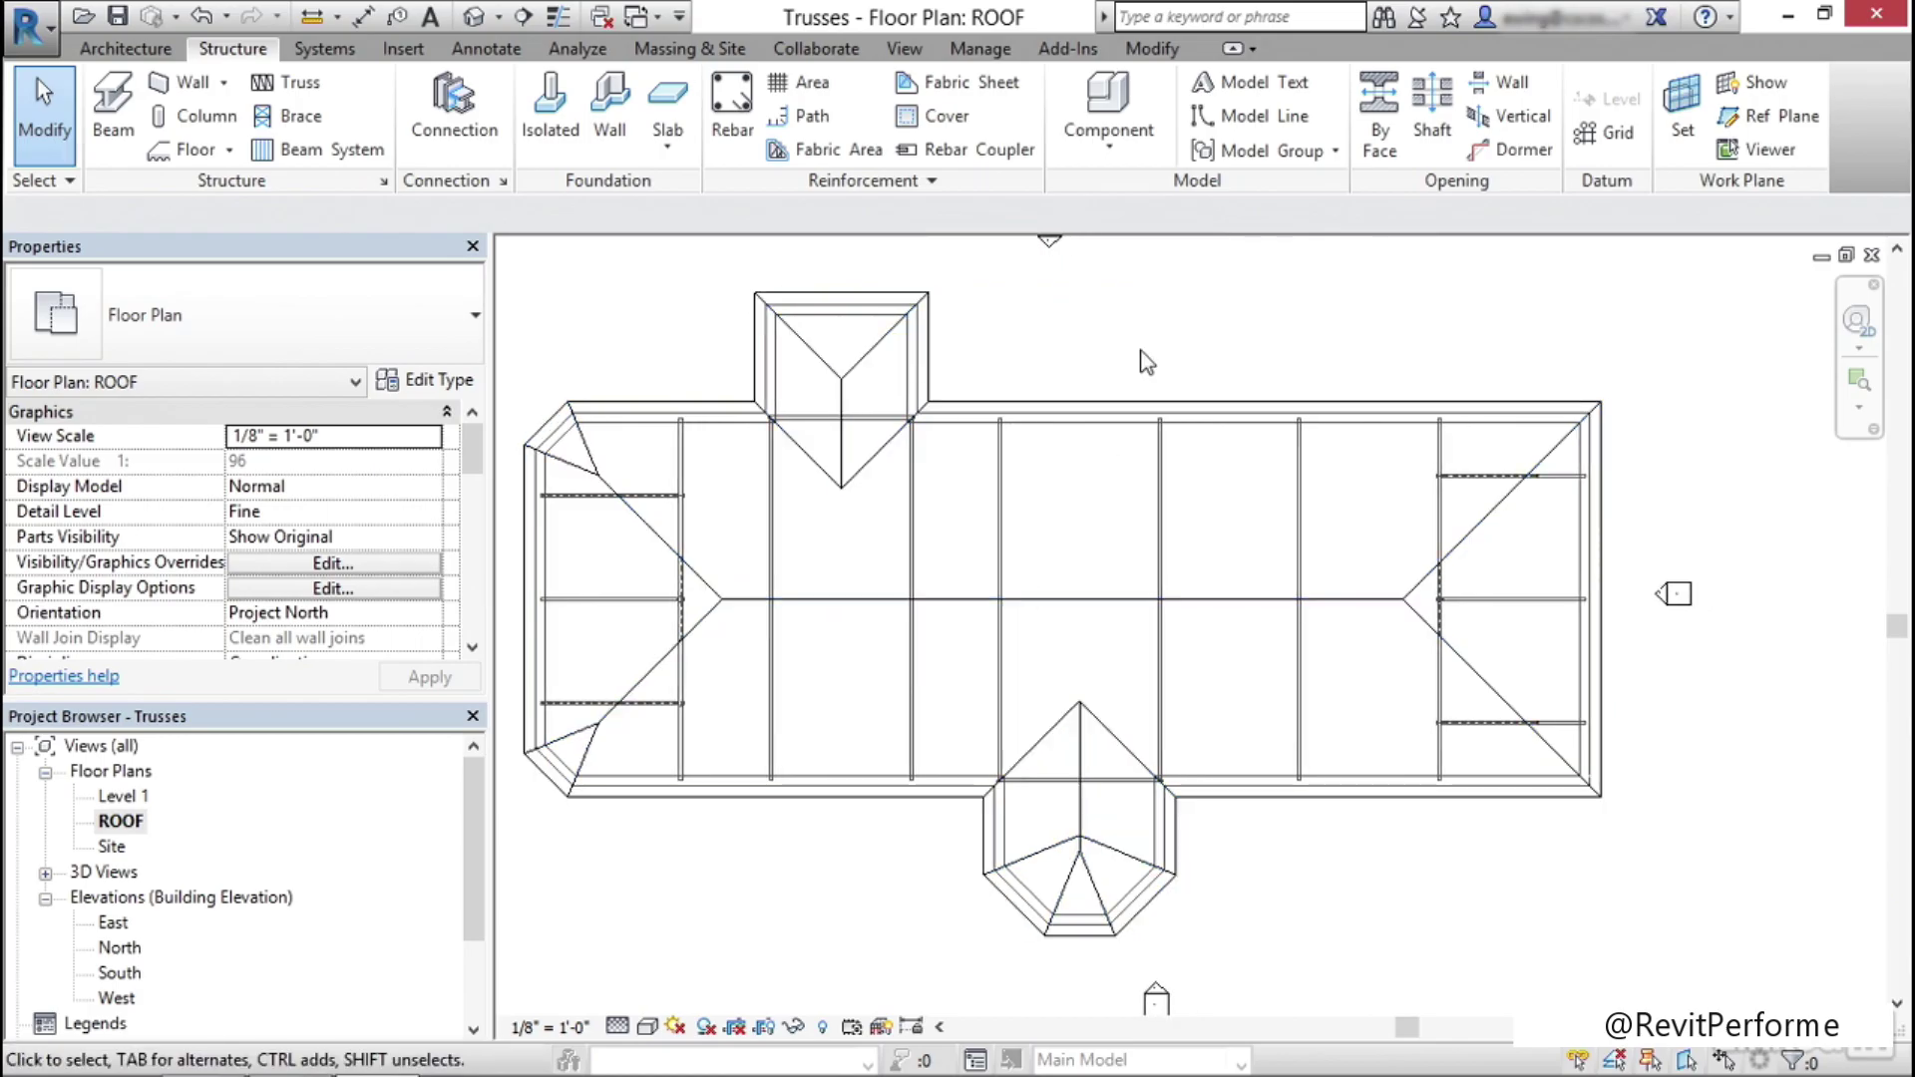
# Load the 2x8 and 2x10 types of the Dimension Lumber family from the Structural Framing Wood library
pyautogui.click(403, 48)
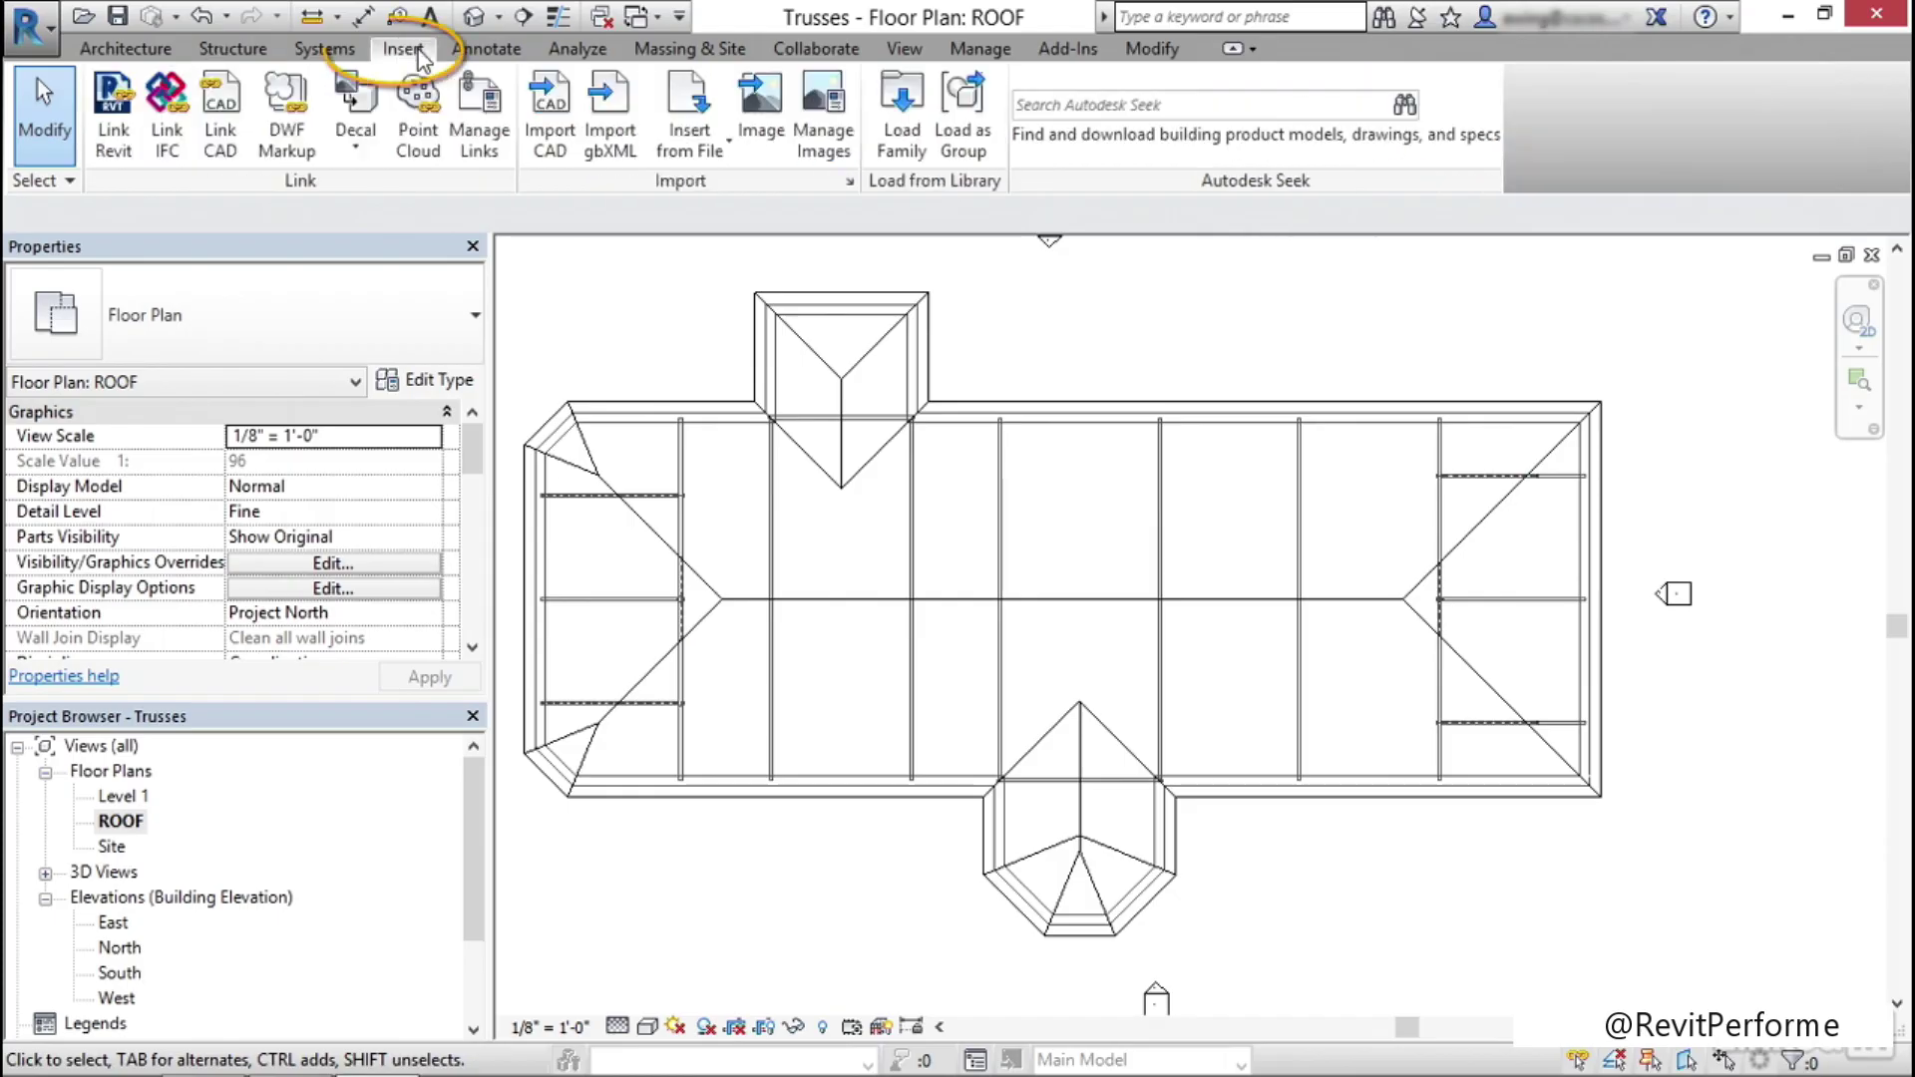
pyautogui.click(901, 127)
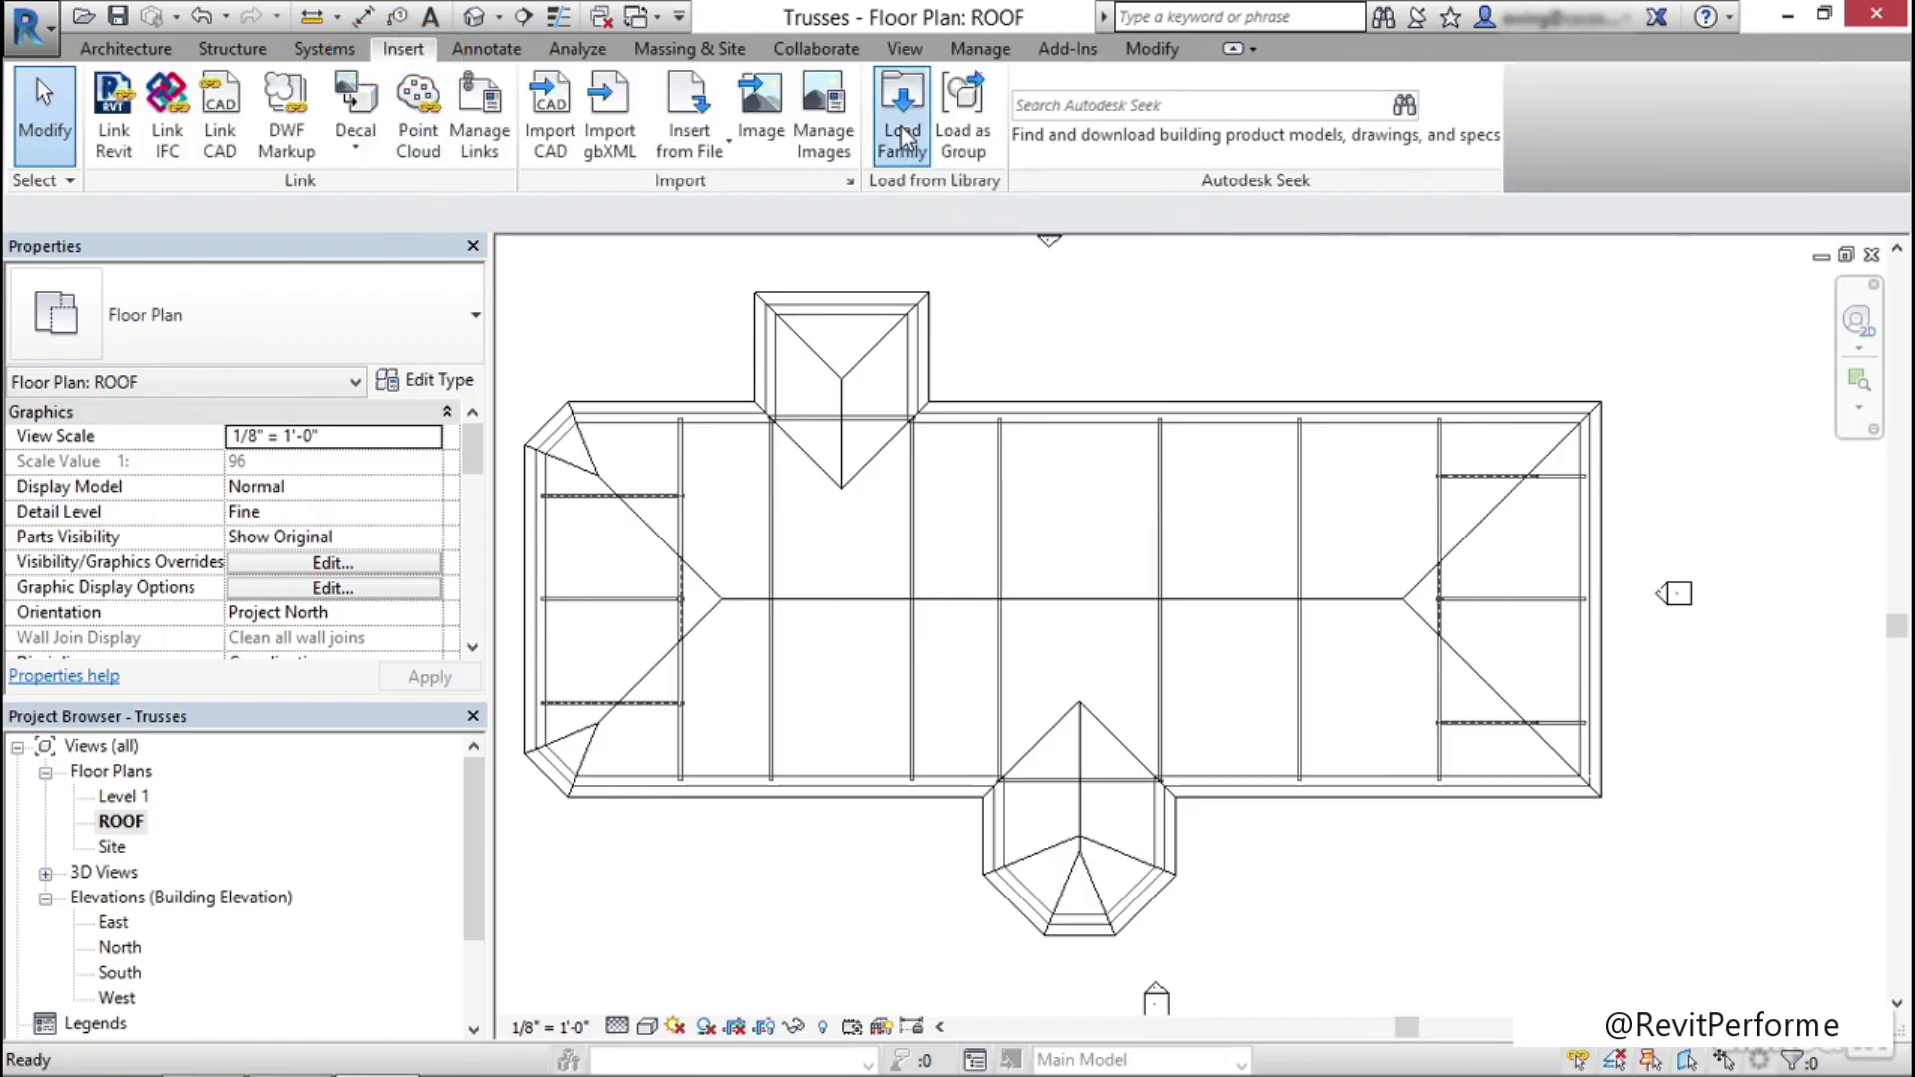
pyautogui.moveTo(906, 210); pyautogui.dragTo(885, 391)
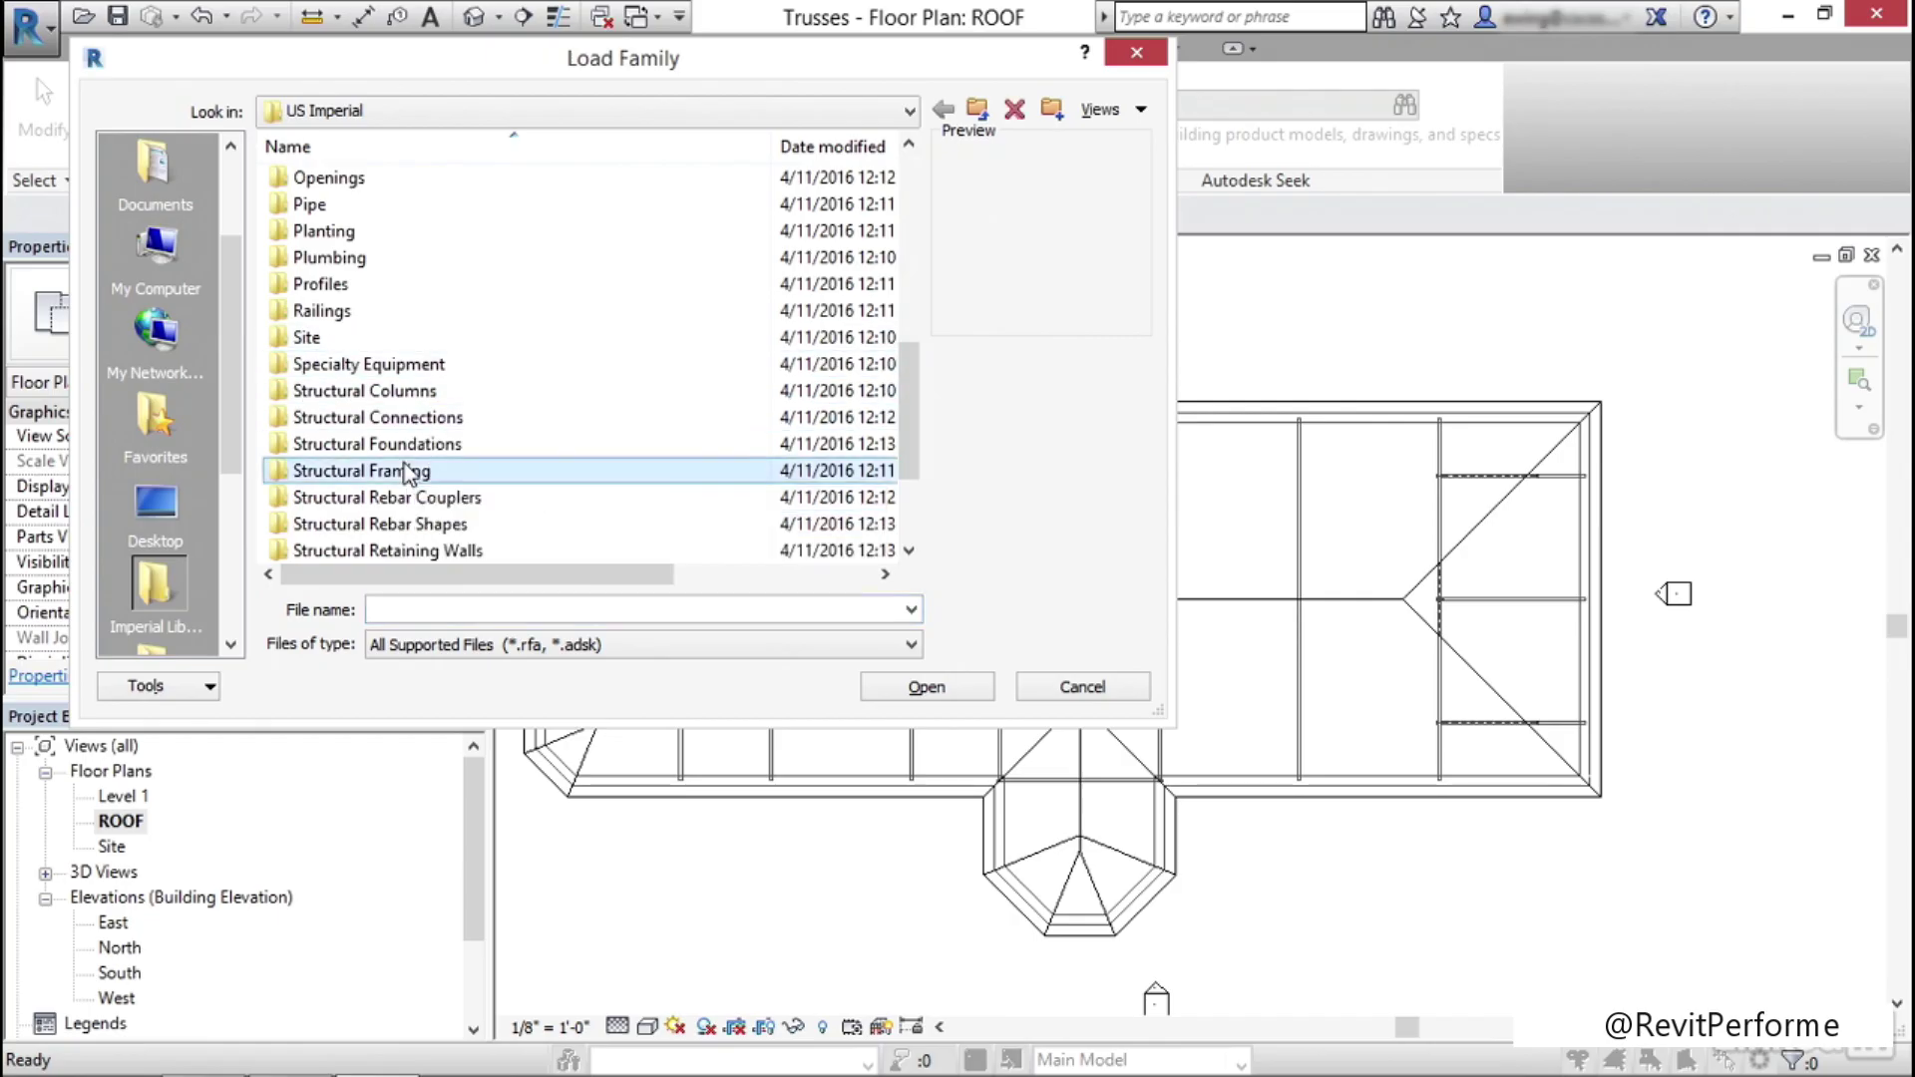
pyautogui.doubleClick(361, 470)
pyautogui.doubleClick(313, 283)
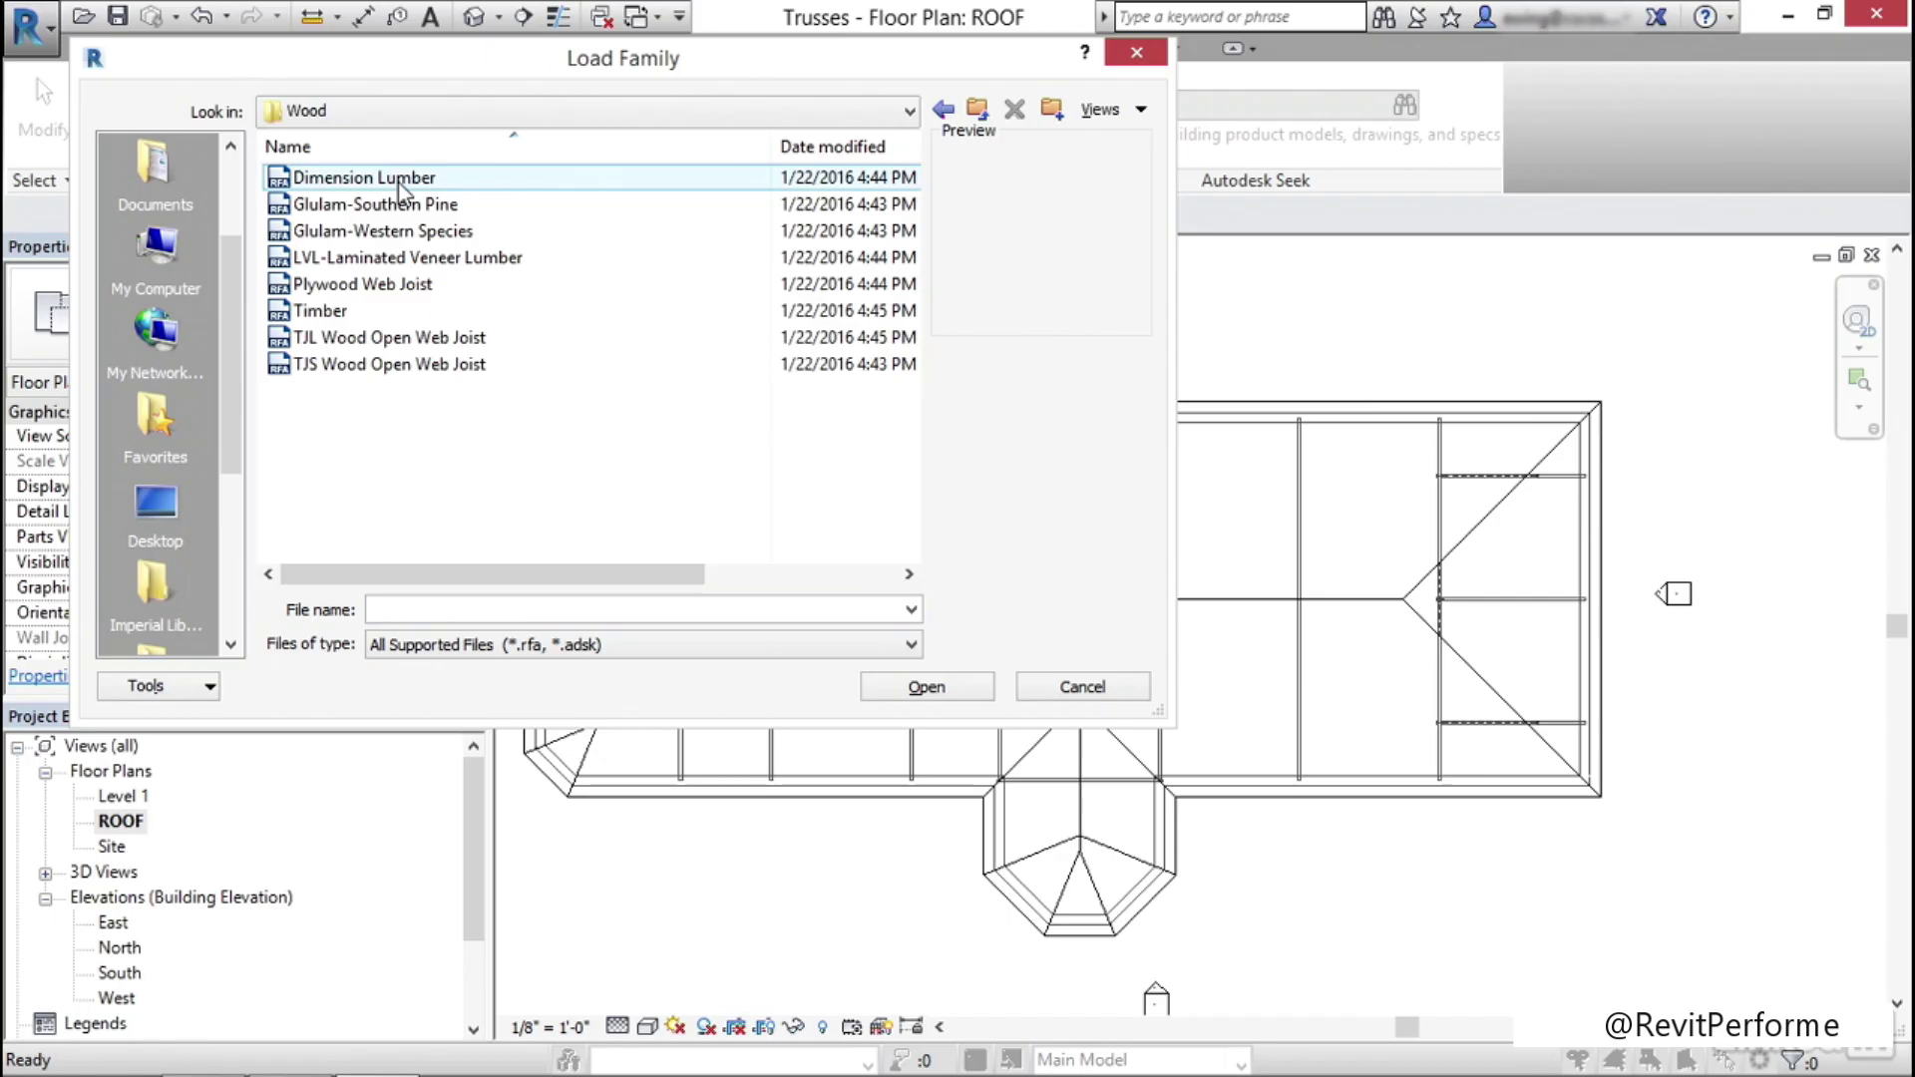
pyautogui.doubleClick(397, 180)
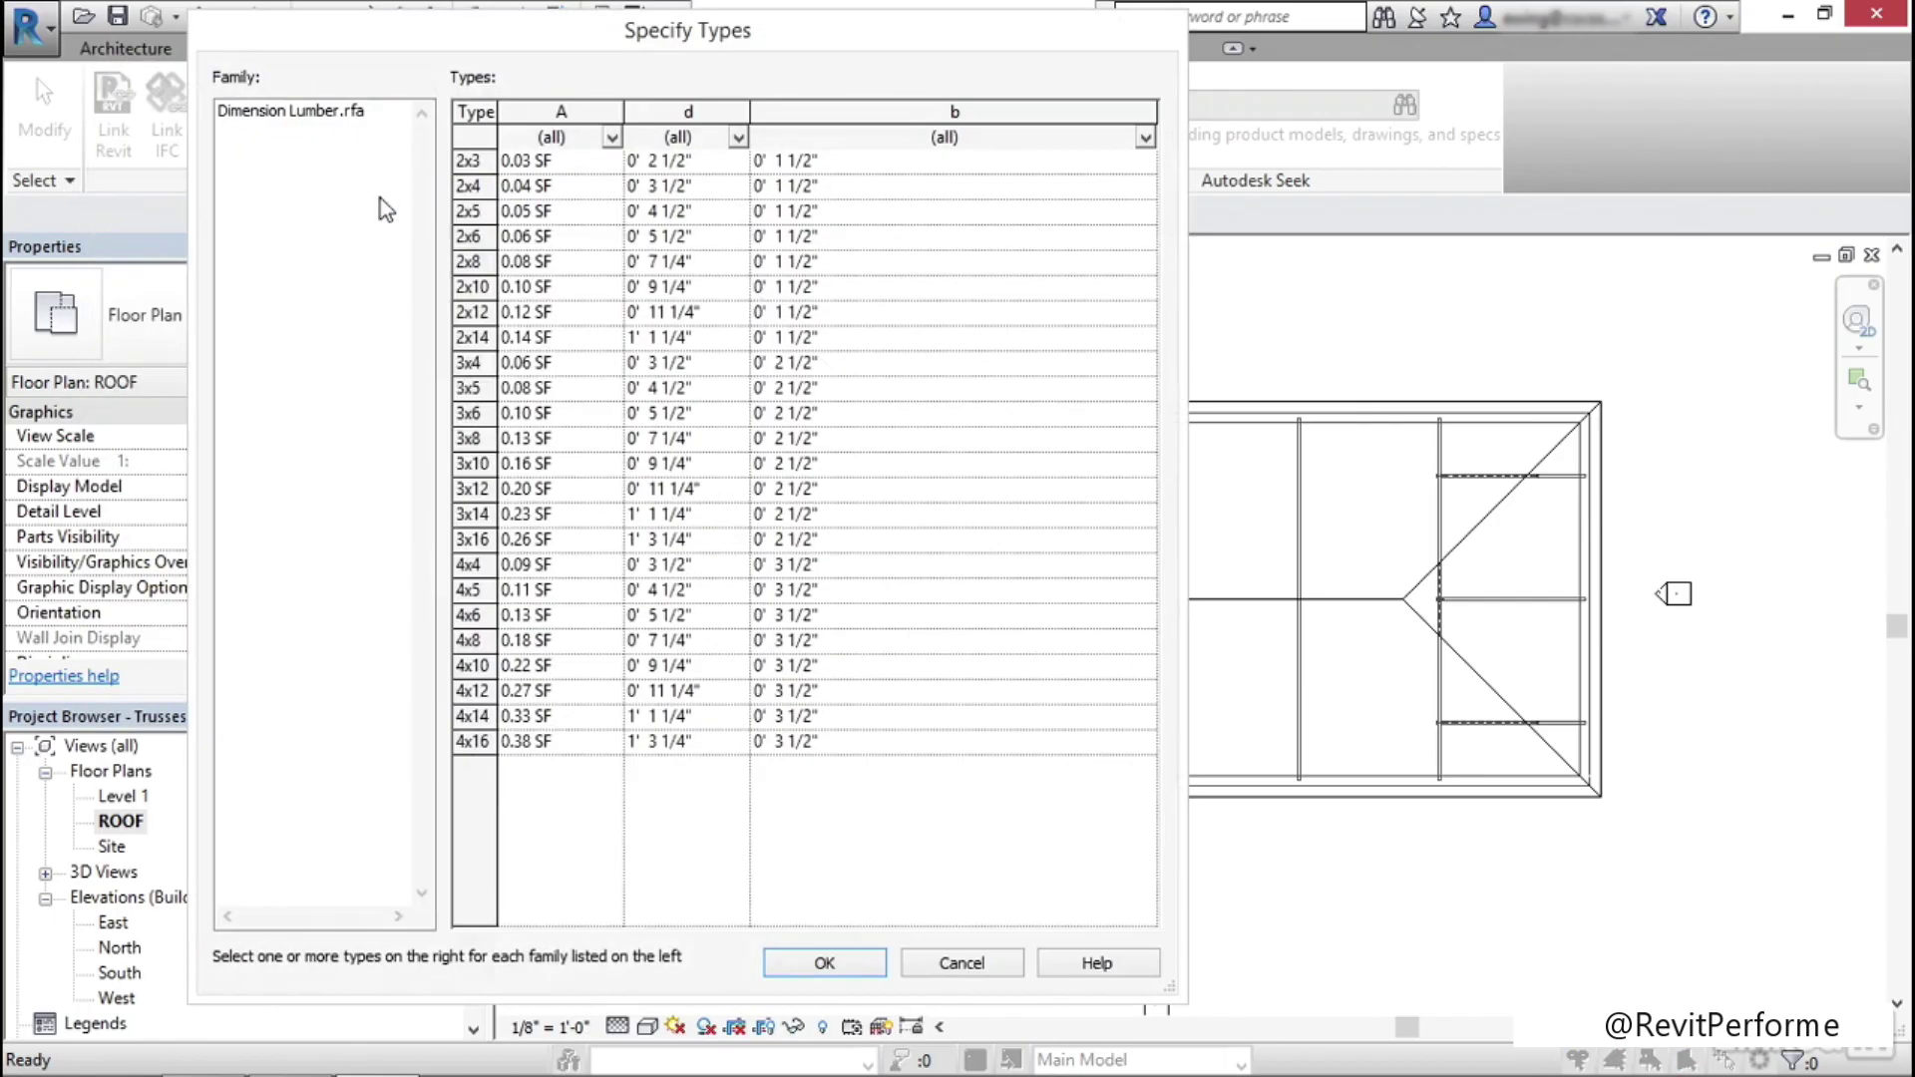
pyautogui.click(476, 288)
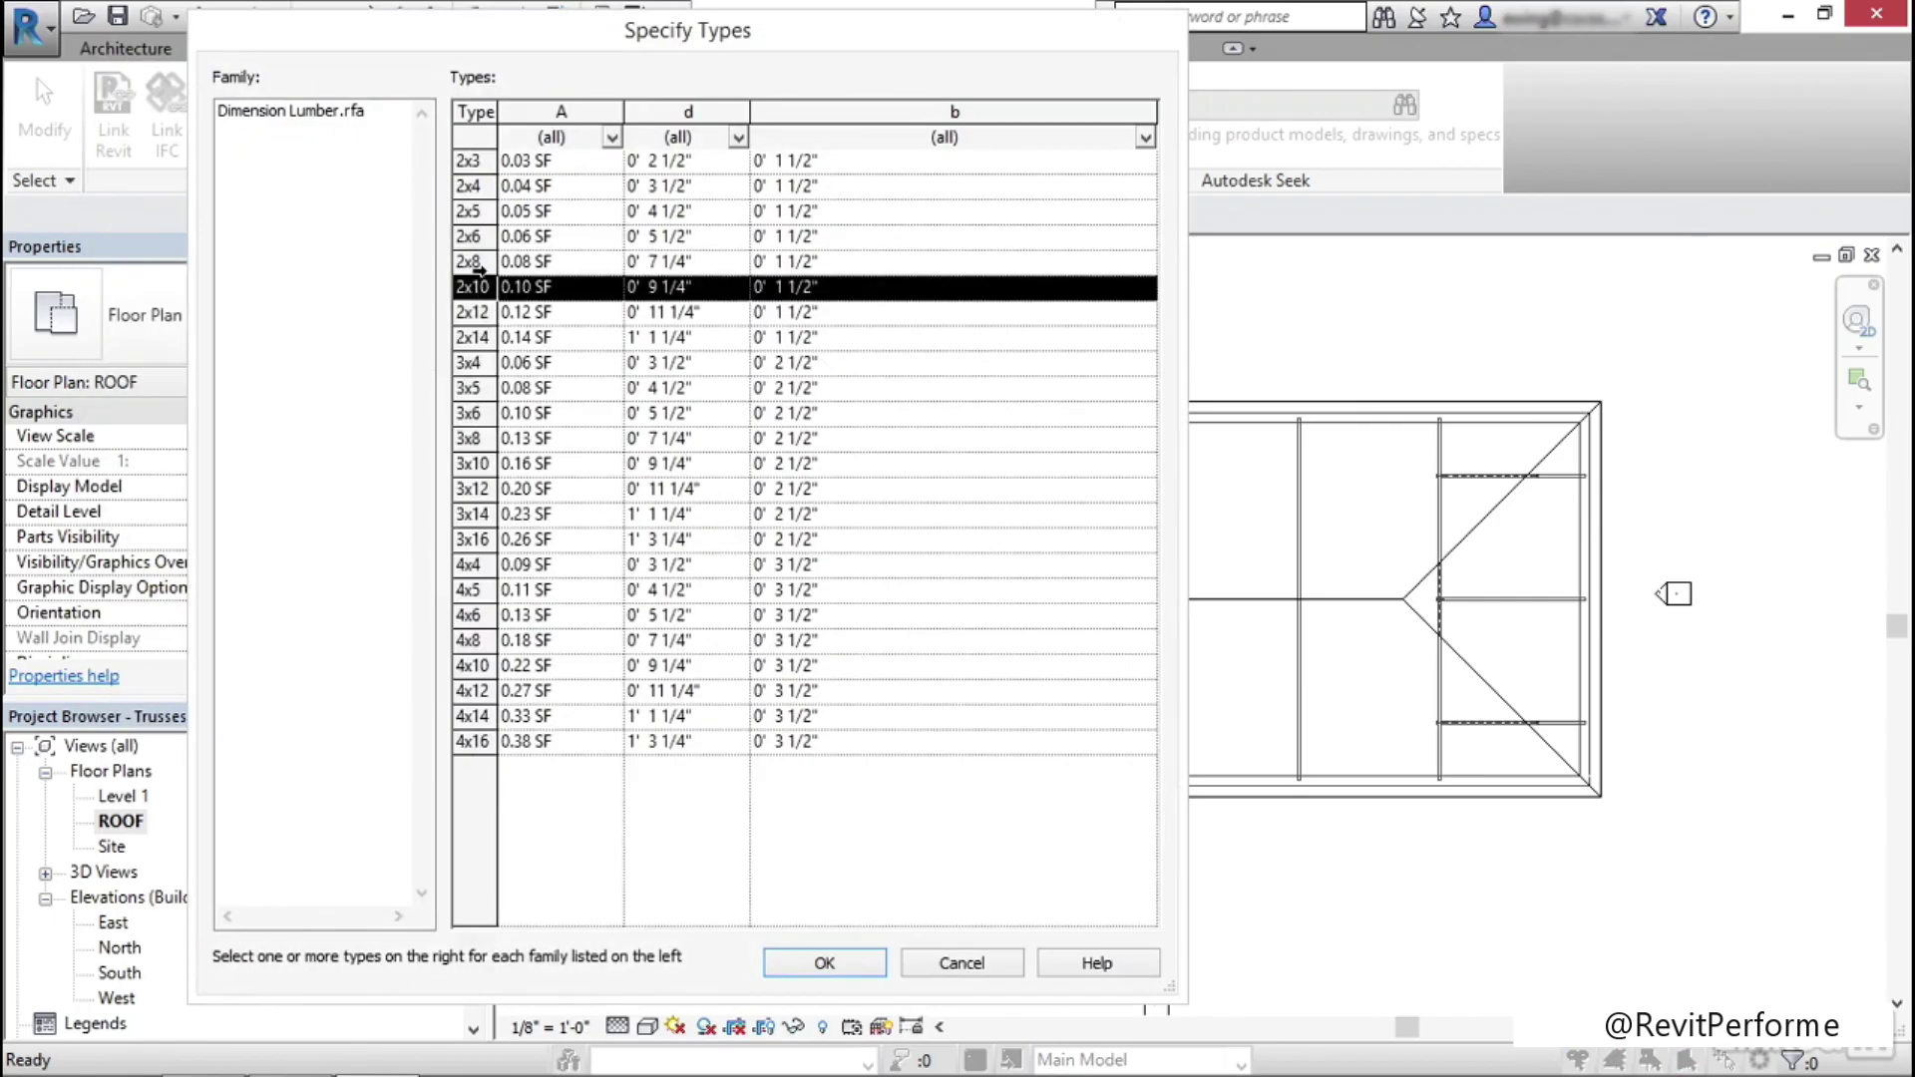
pyautogui.keyDown('ctrl'); pyautogui.click(477, 262); pyautogui.keyUp('ctrl')
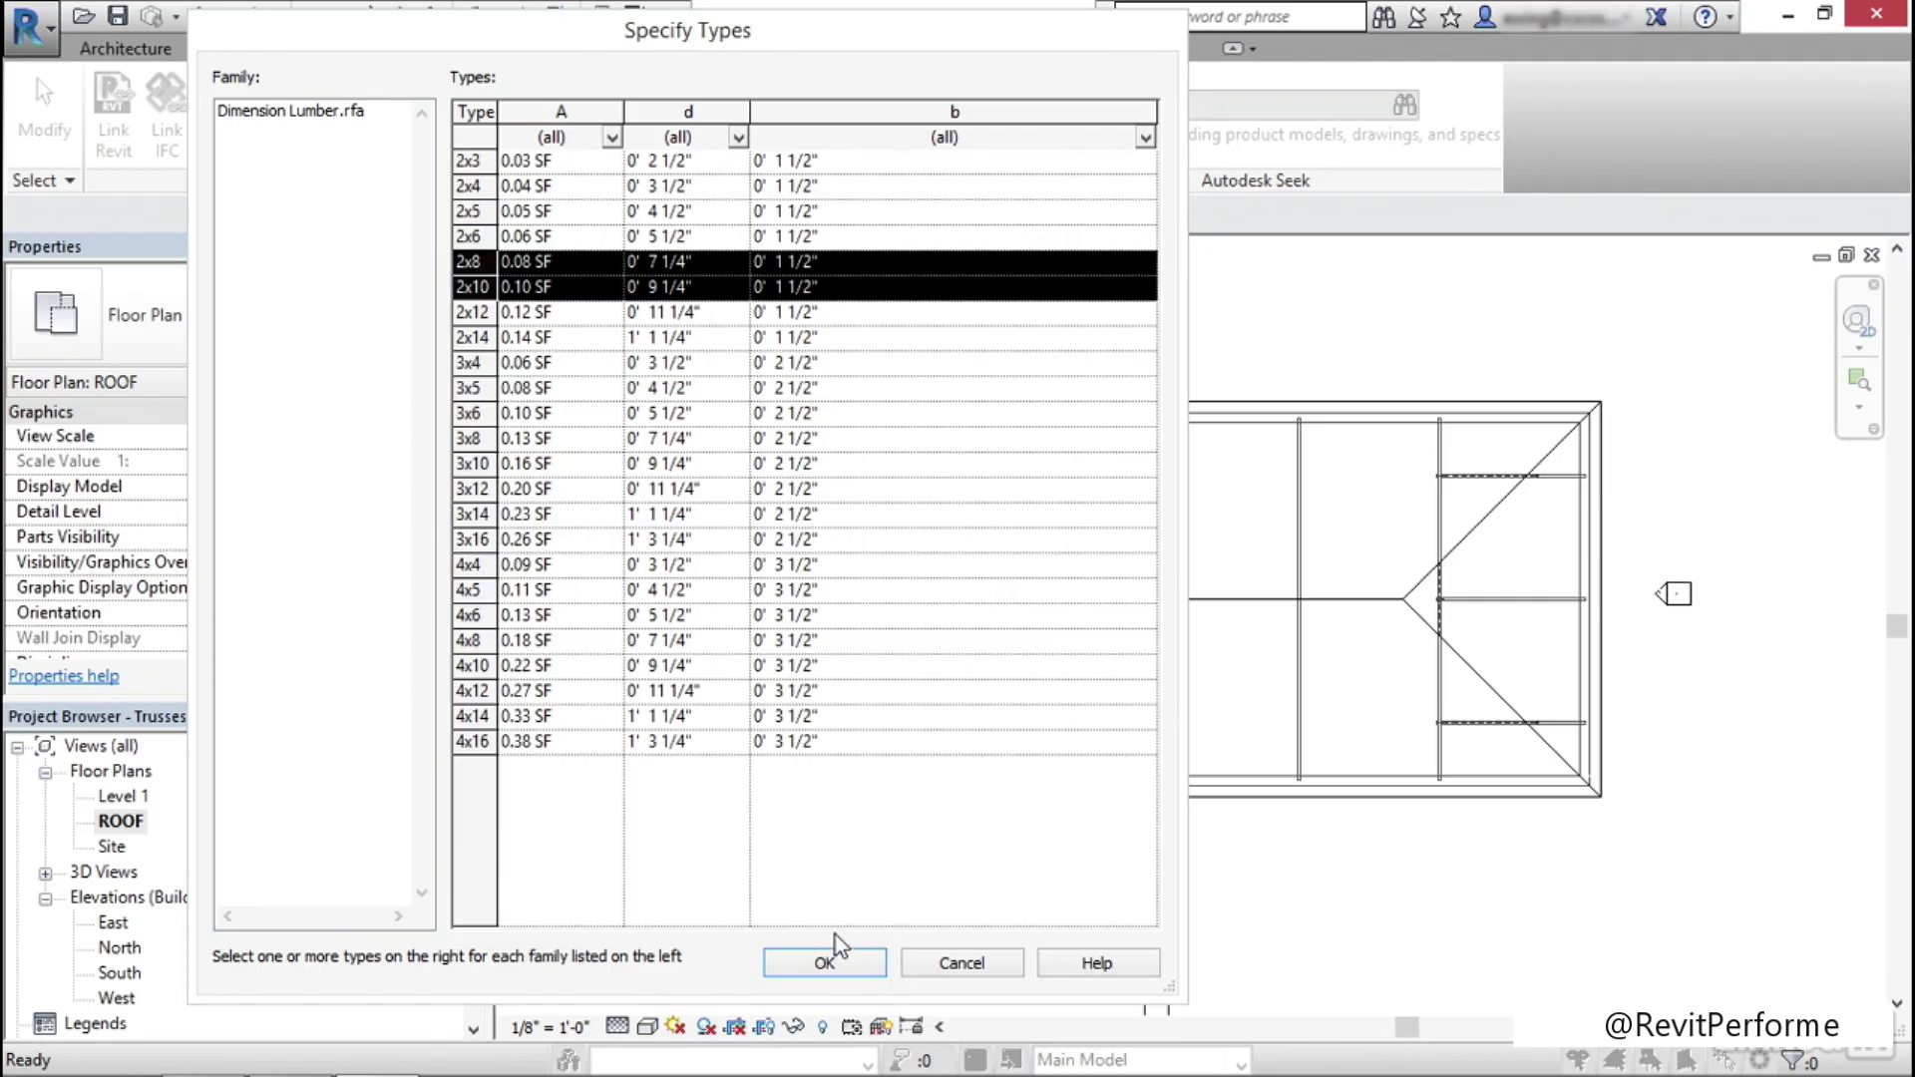
pyautogui.click(835, 962)
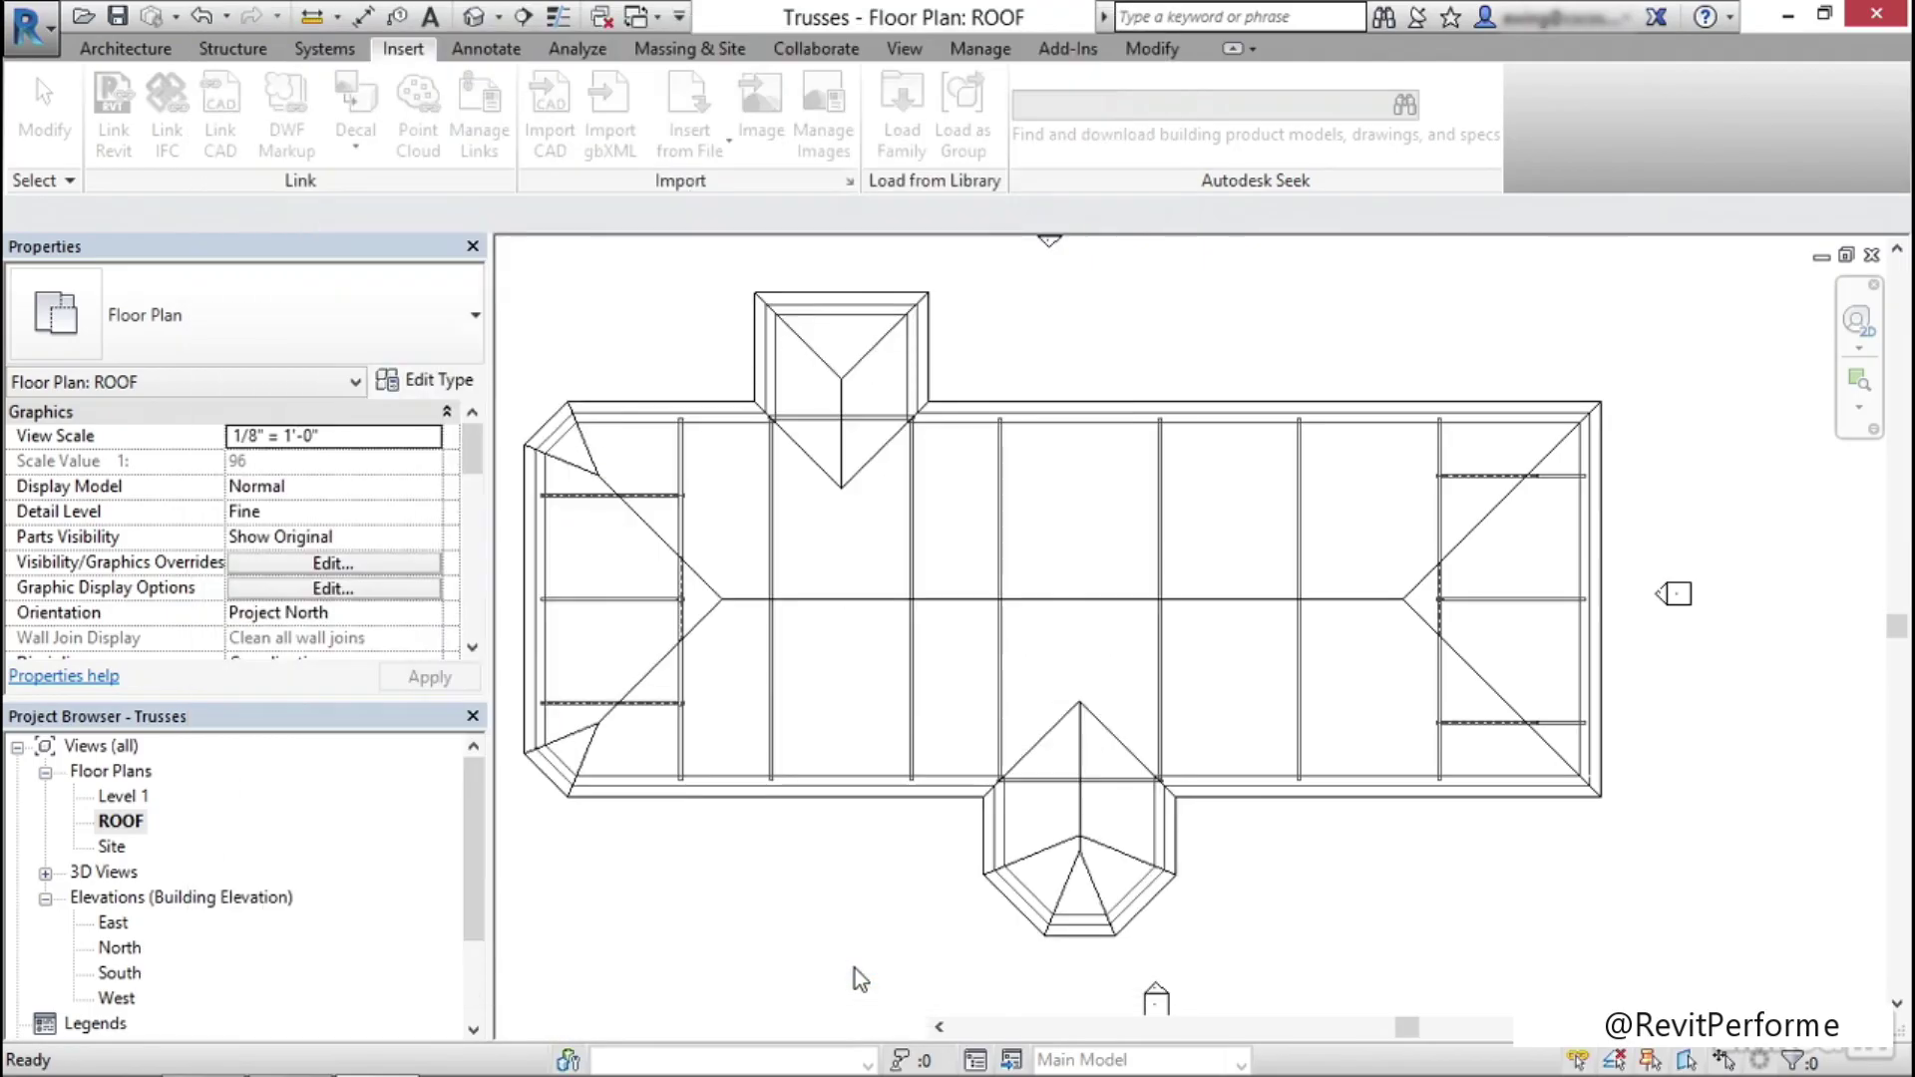
# Edit the Howe Flat Truss Standard type and set its top chords' structural framing type to Dimension Lumber:2x10
pyautogui.click(773, 688)
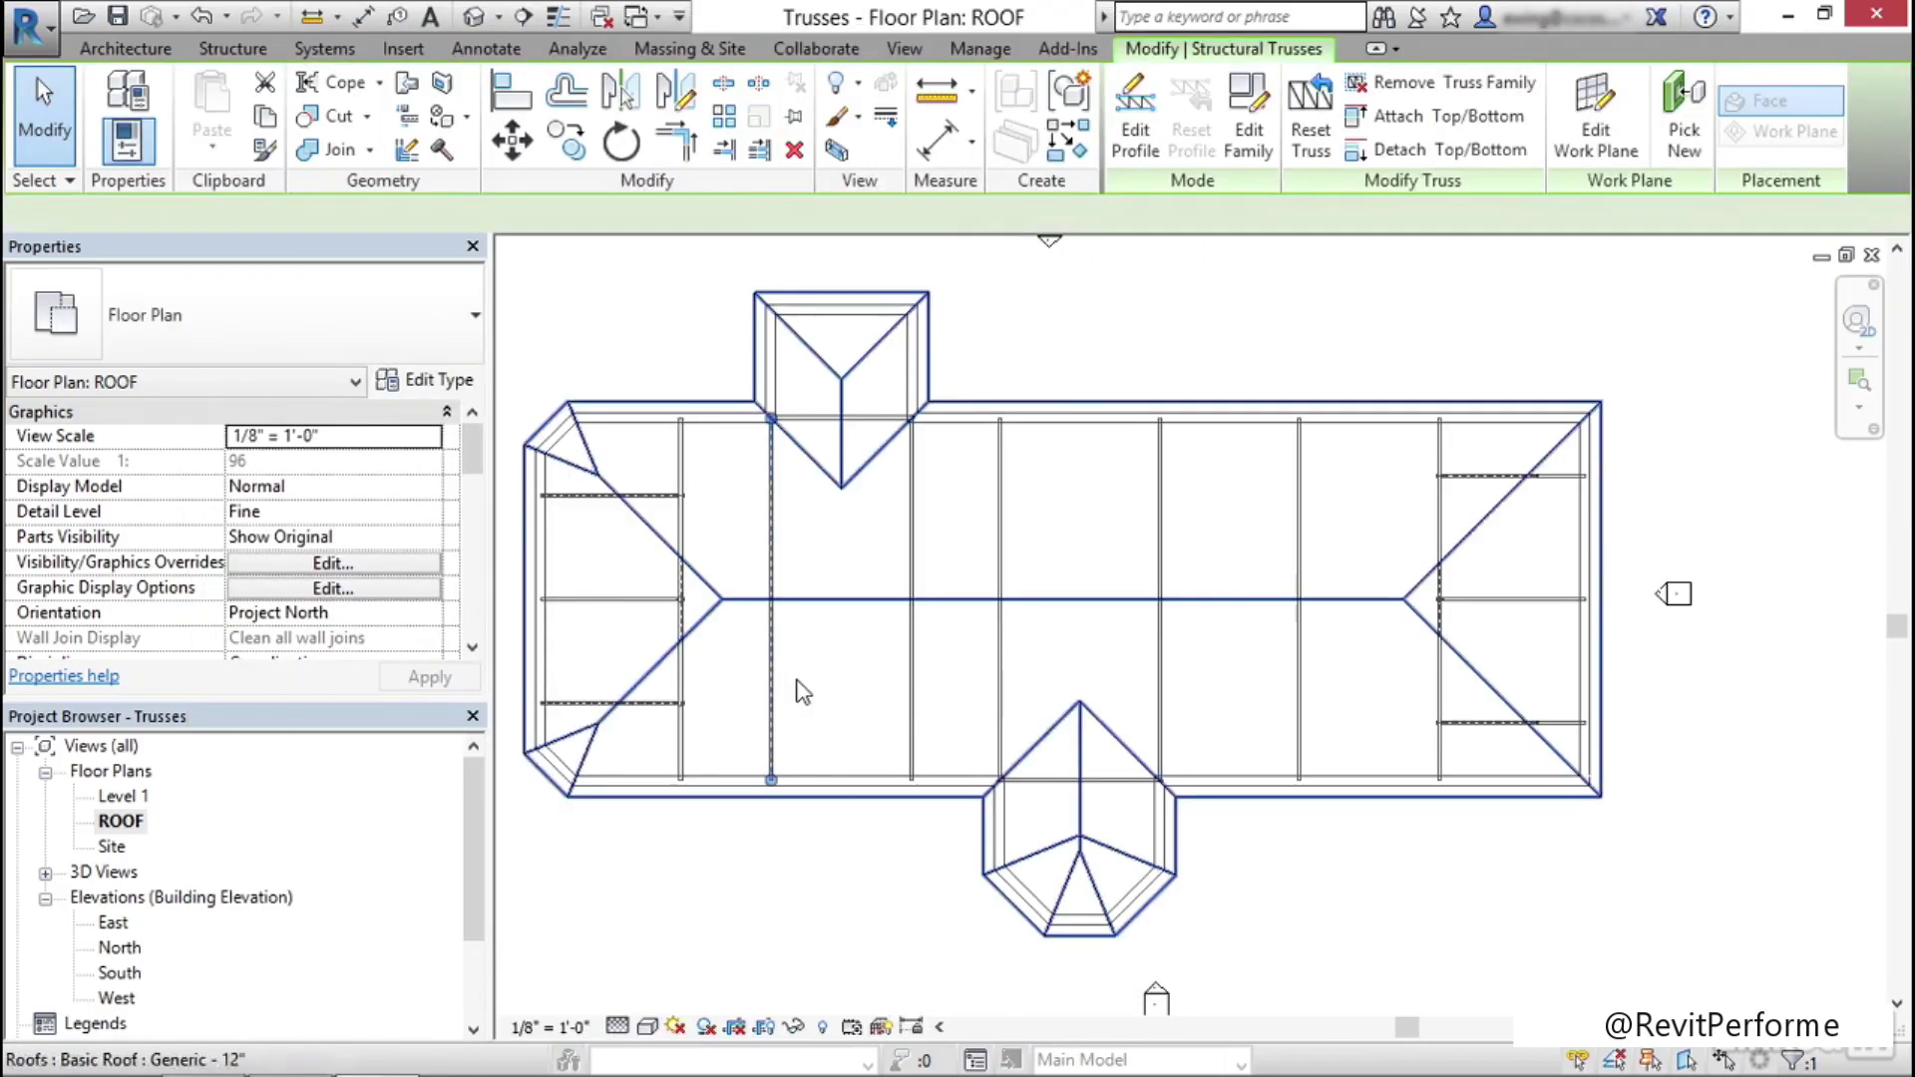
pyautogui.click(440, 380)
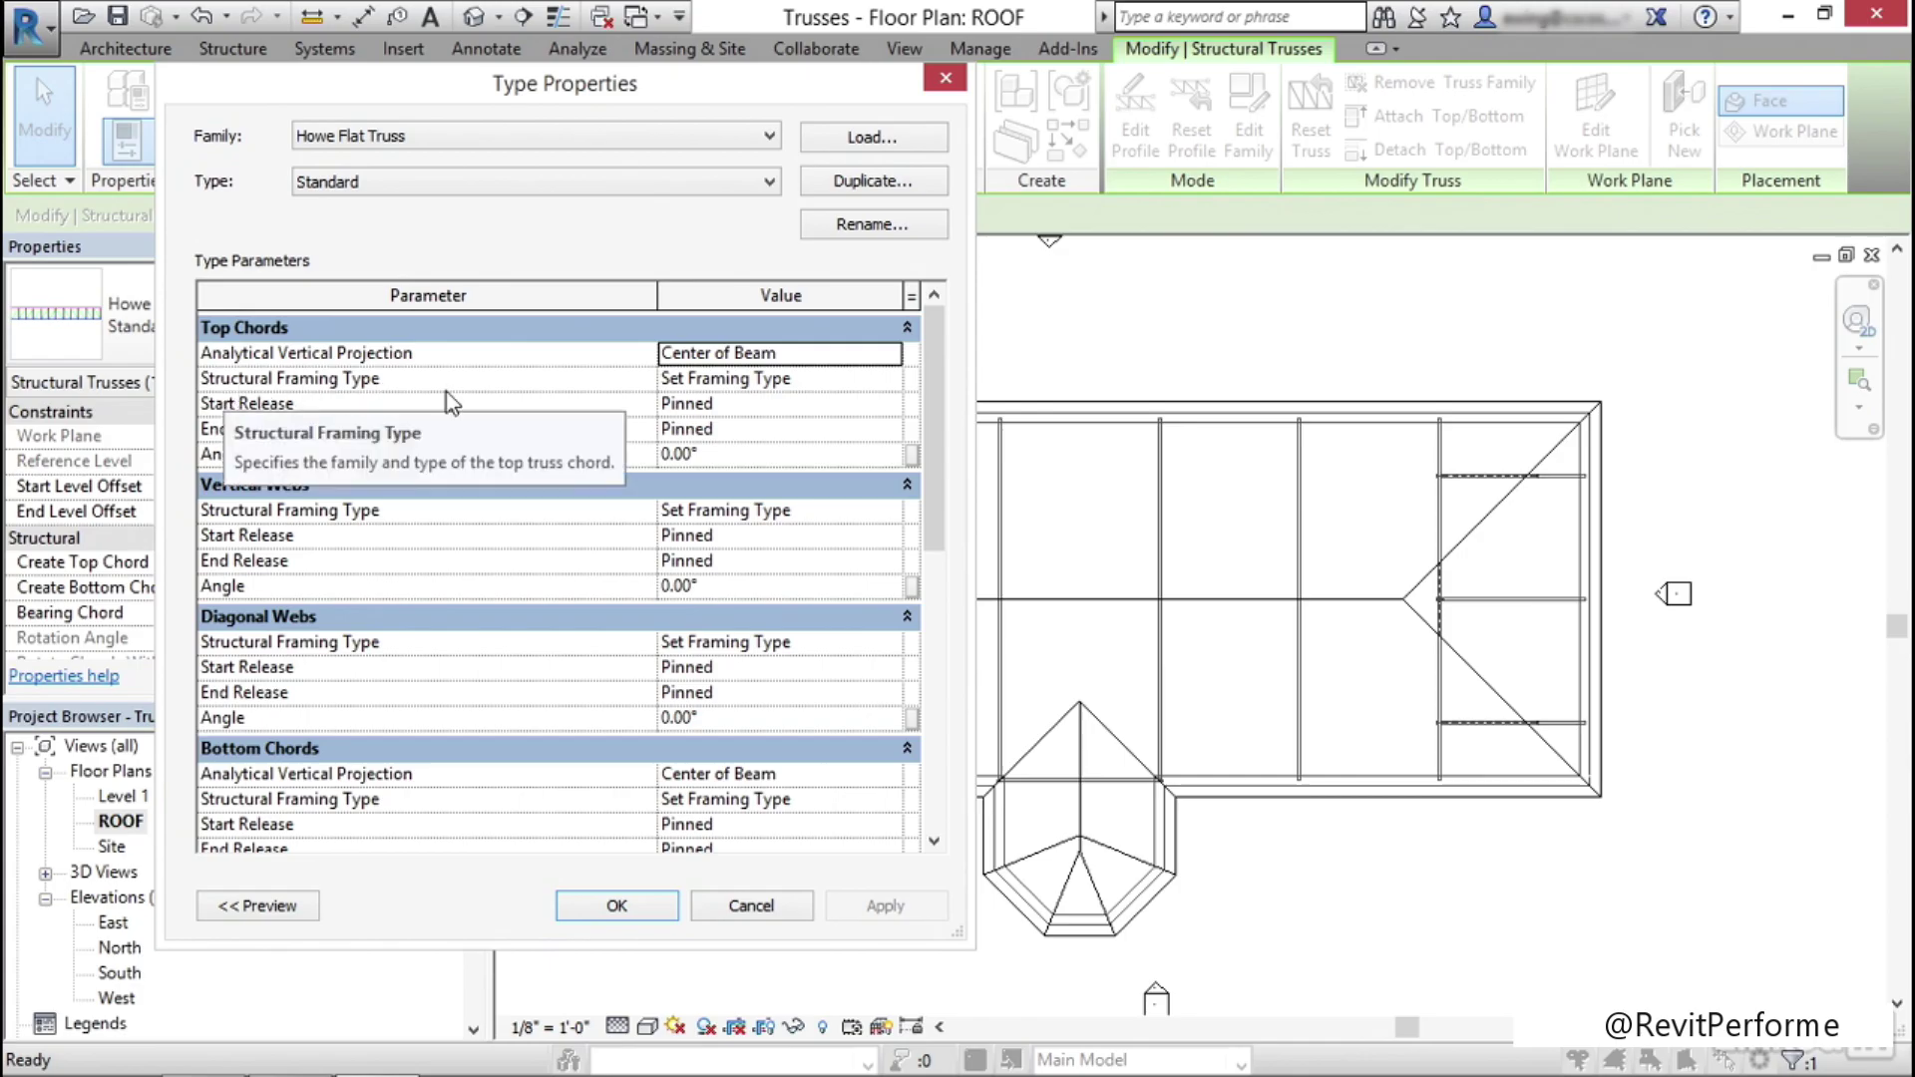
pyautogui.click(845, 381)
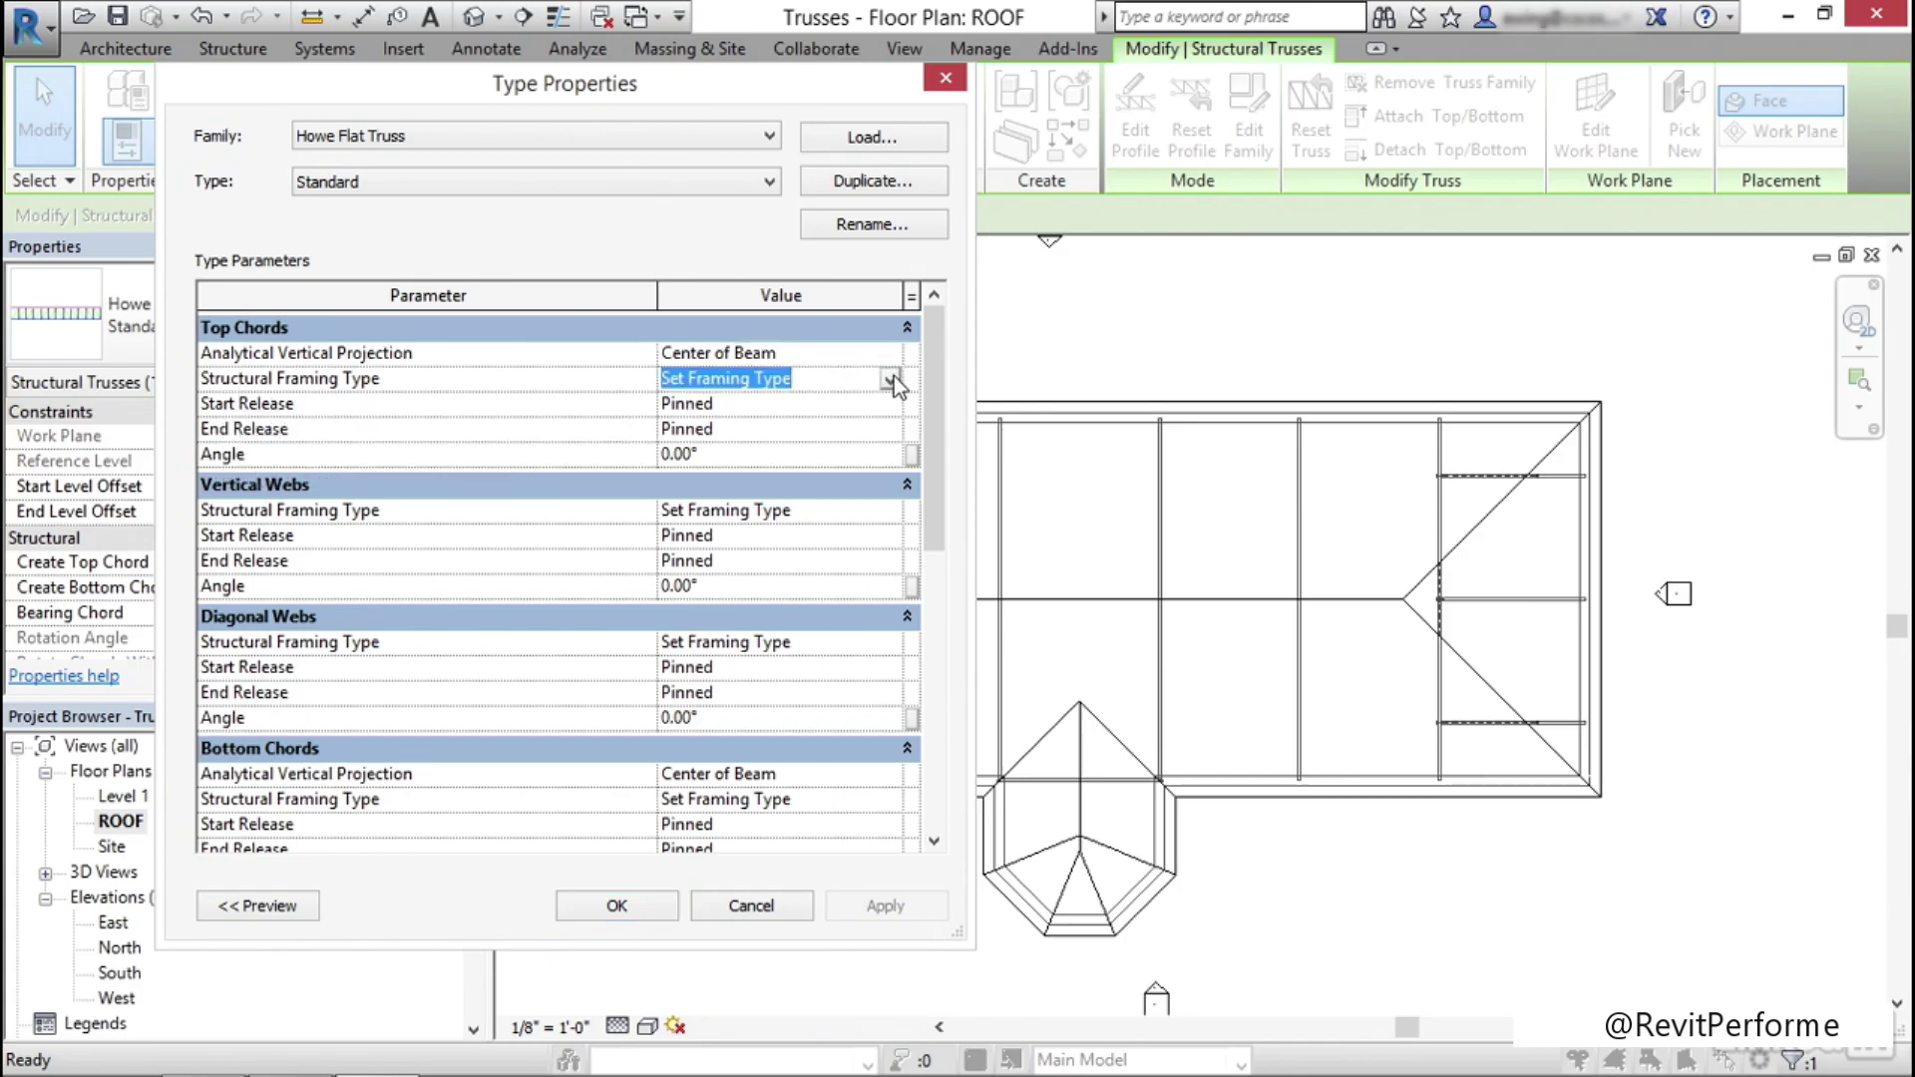
pyautogui.click(890, 379)
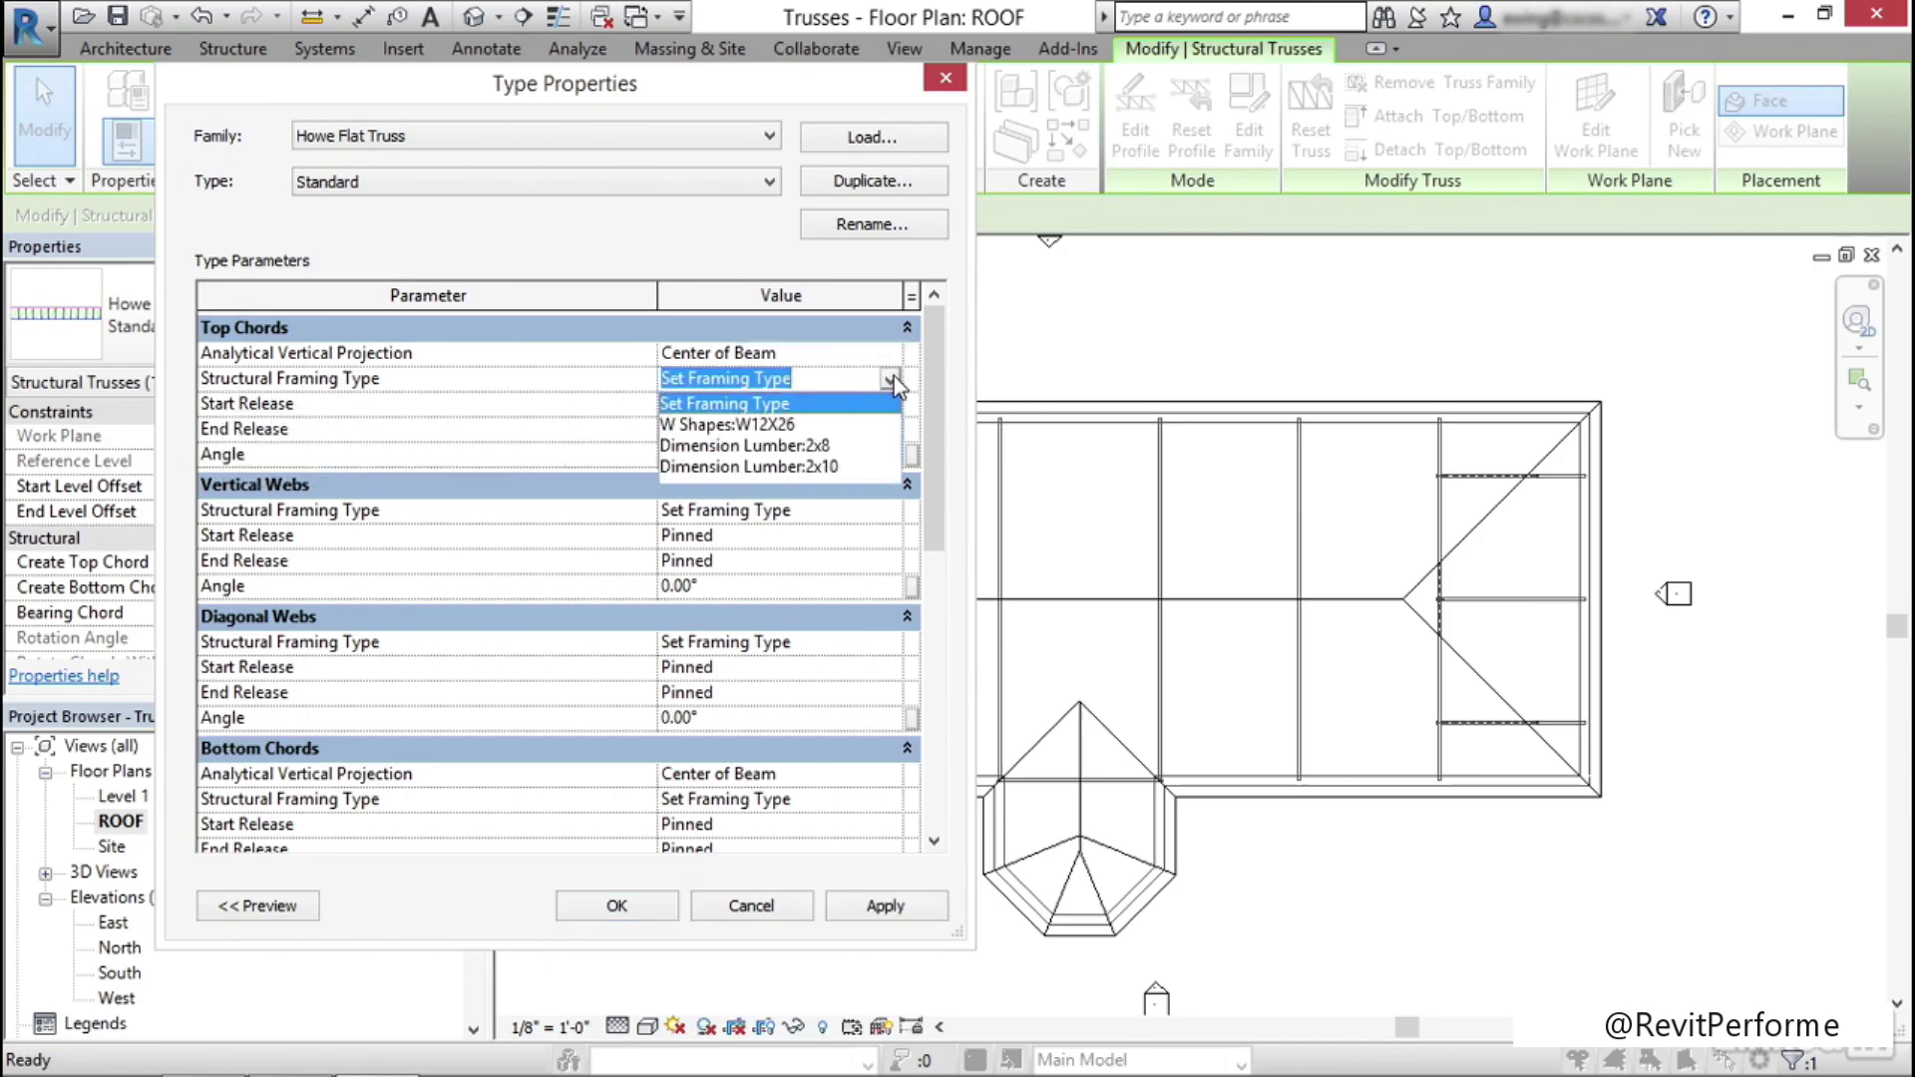
pyautogui.click(775, 466)
# Set the structural framing type of the vertical and diagonal webs to Dimension Lumber:2x8
pyautogui.click(806, 513)
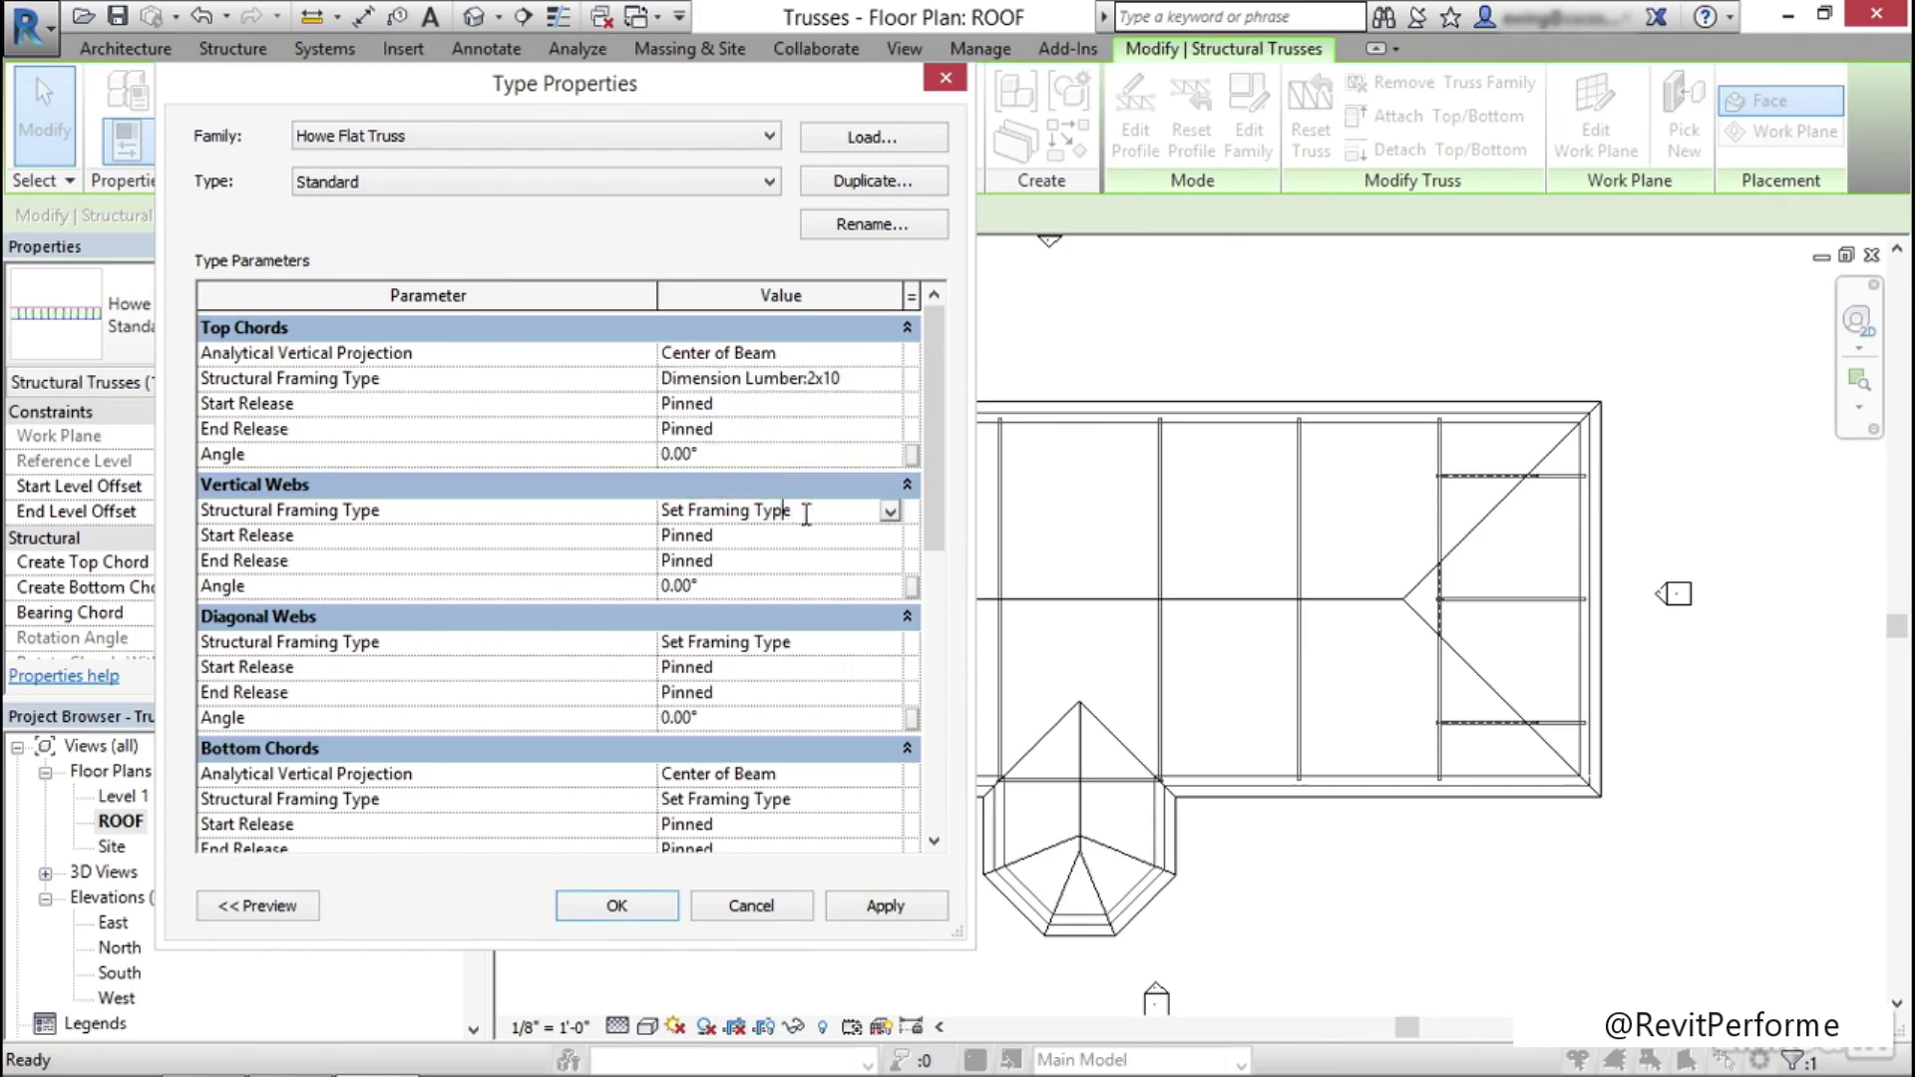
pyautogui.click(887, 513)
pyautogui.click(824, 576)
pyautogui.click(887, 644)
pyautogui.click(889, 644)
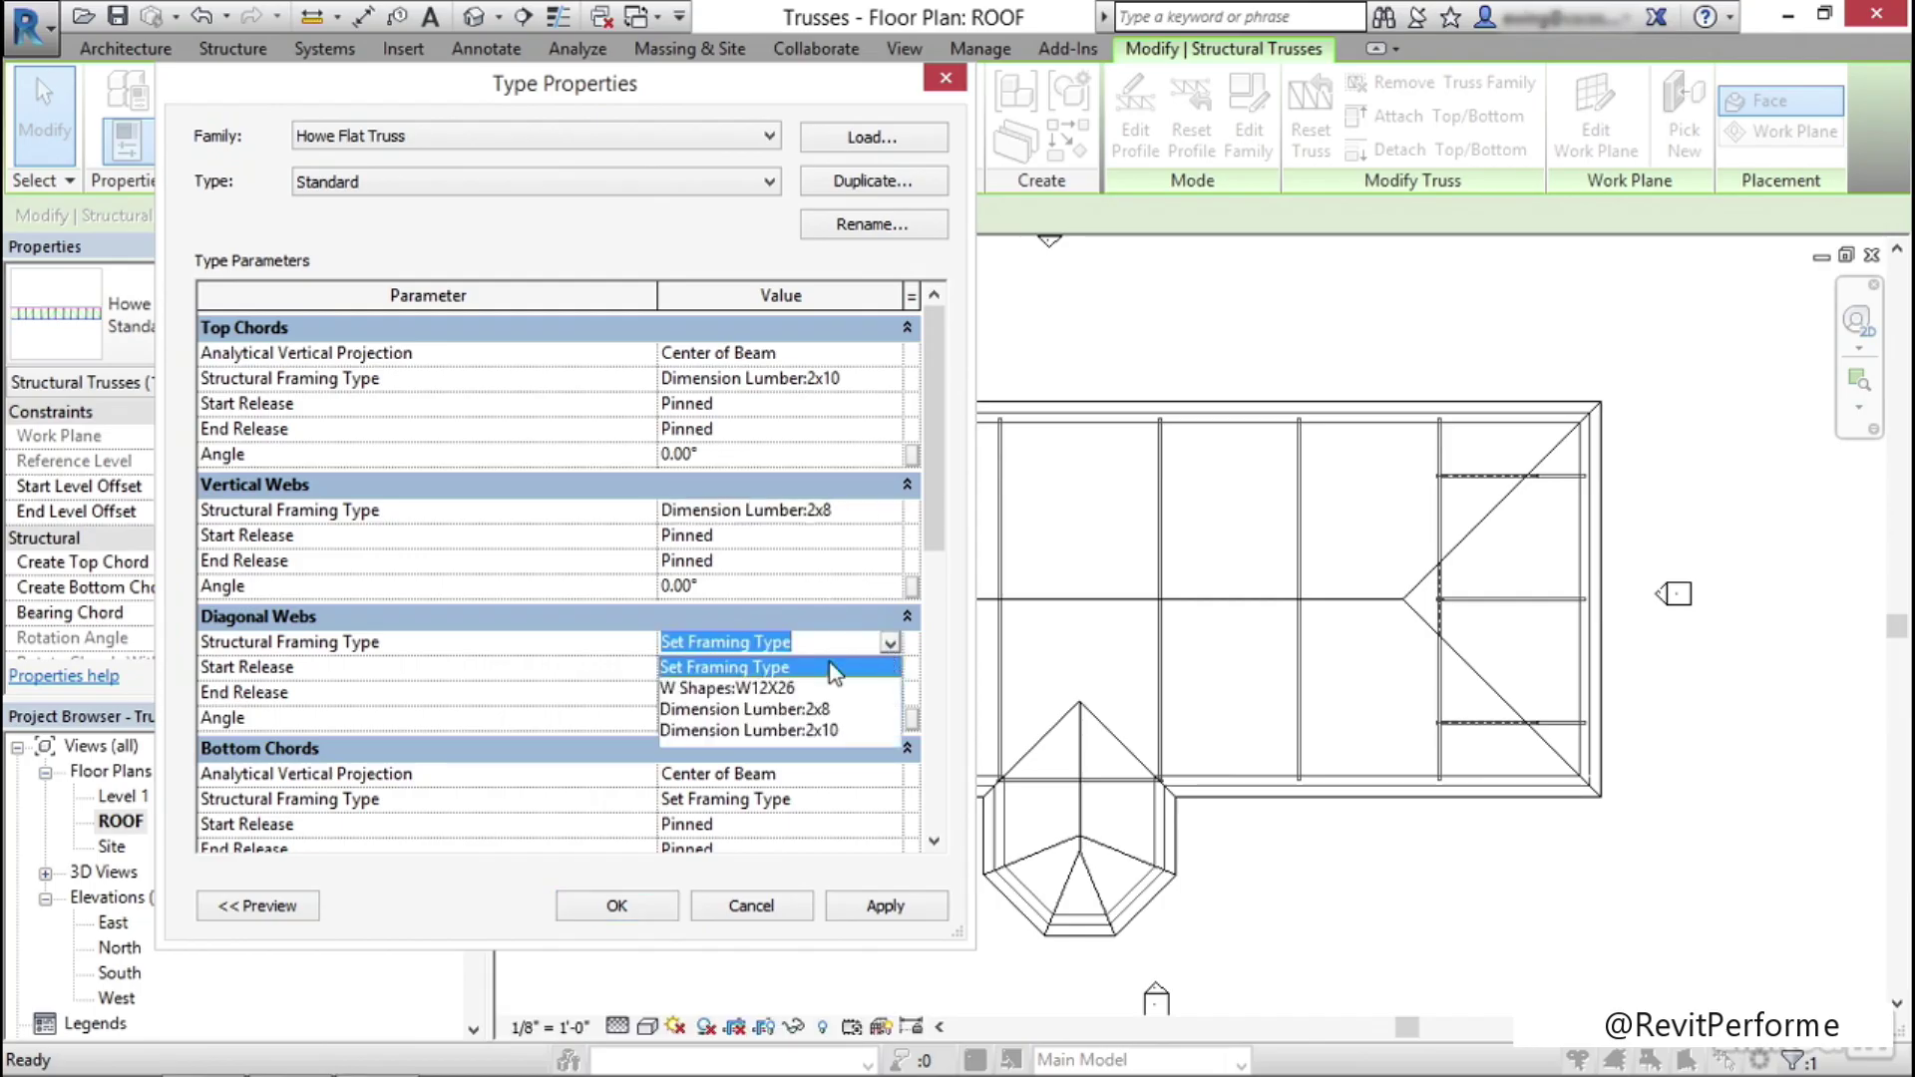
pyautogui.click(812, 704)
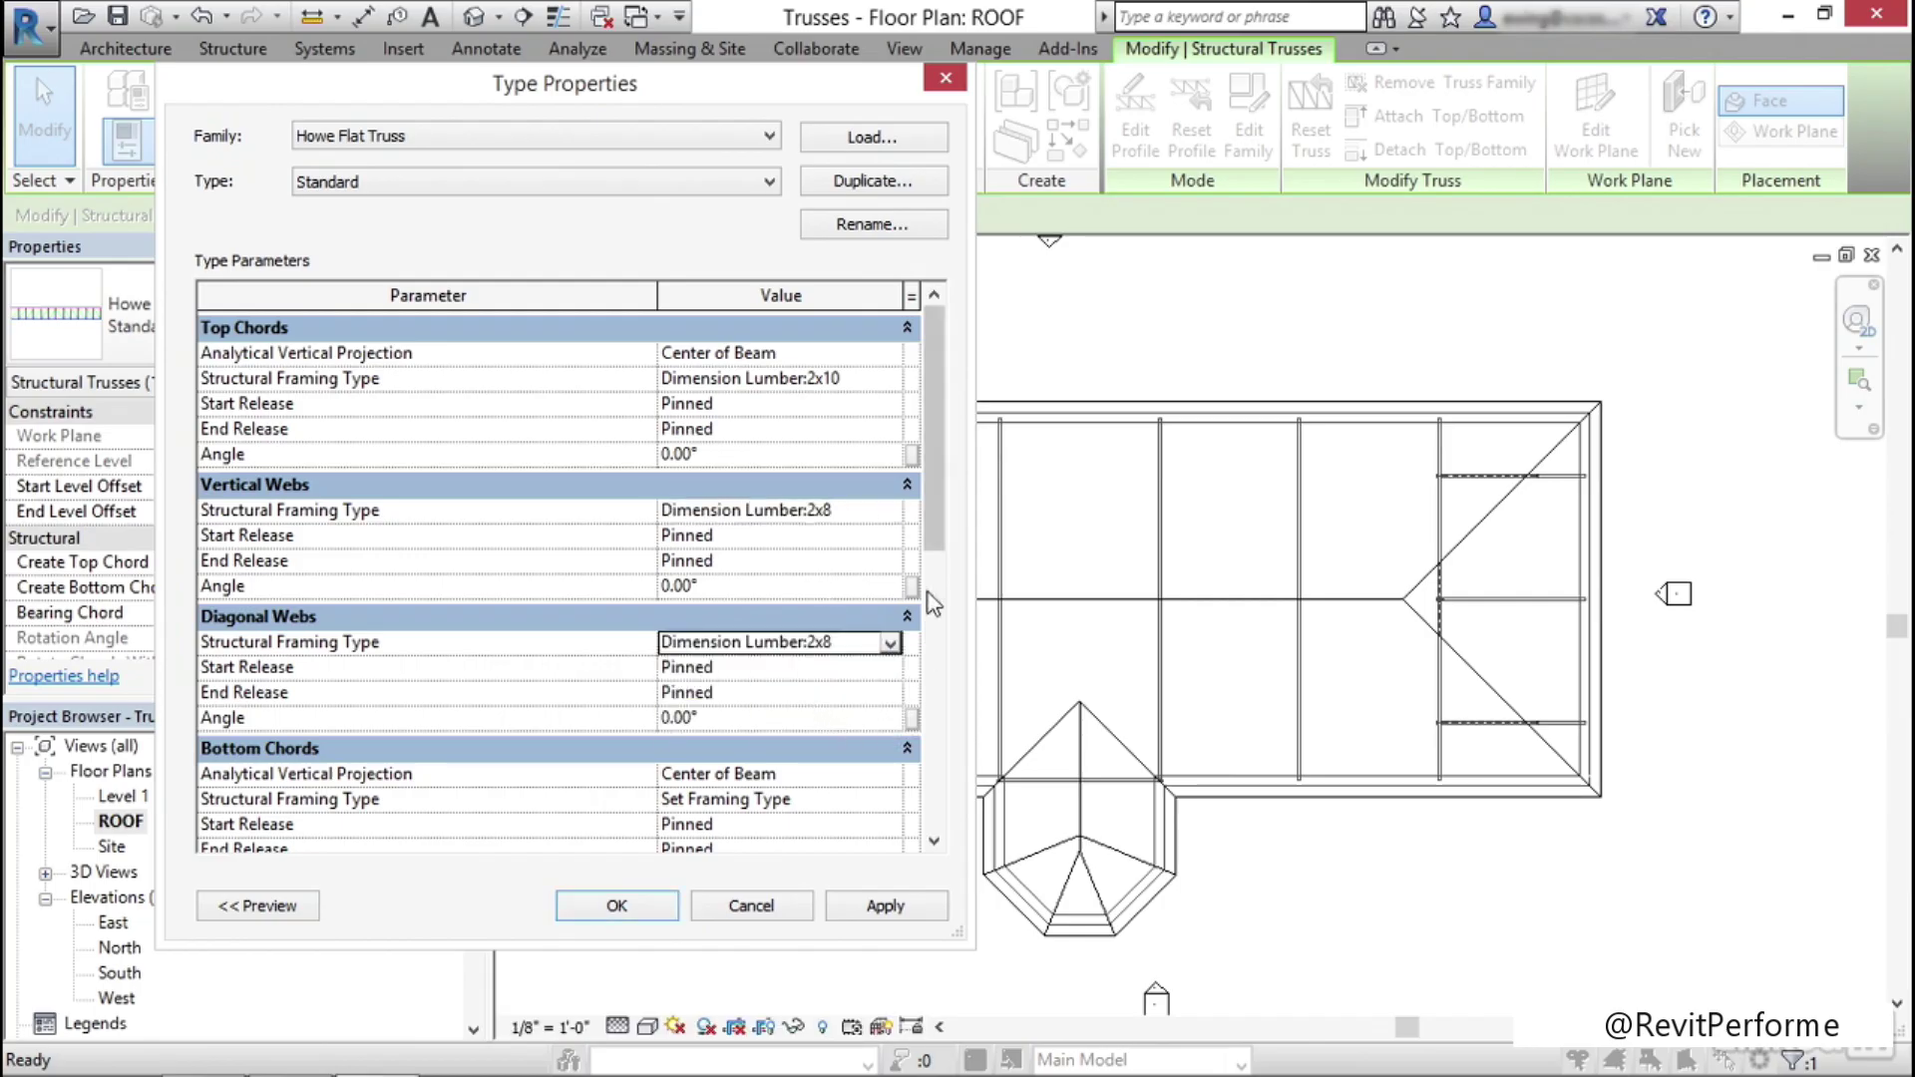
# Set the bottom chords' structural framing type to Dimension Lumber:2x10 and apply the type changes to the trusses
pyautogui.scroll(-2, 936, 604)
pyautogui.scroll(-1, 938, 611)
pyautogui.click(886, 610)
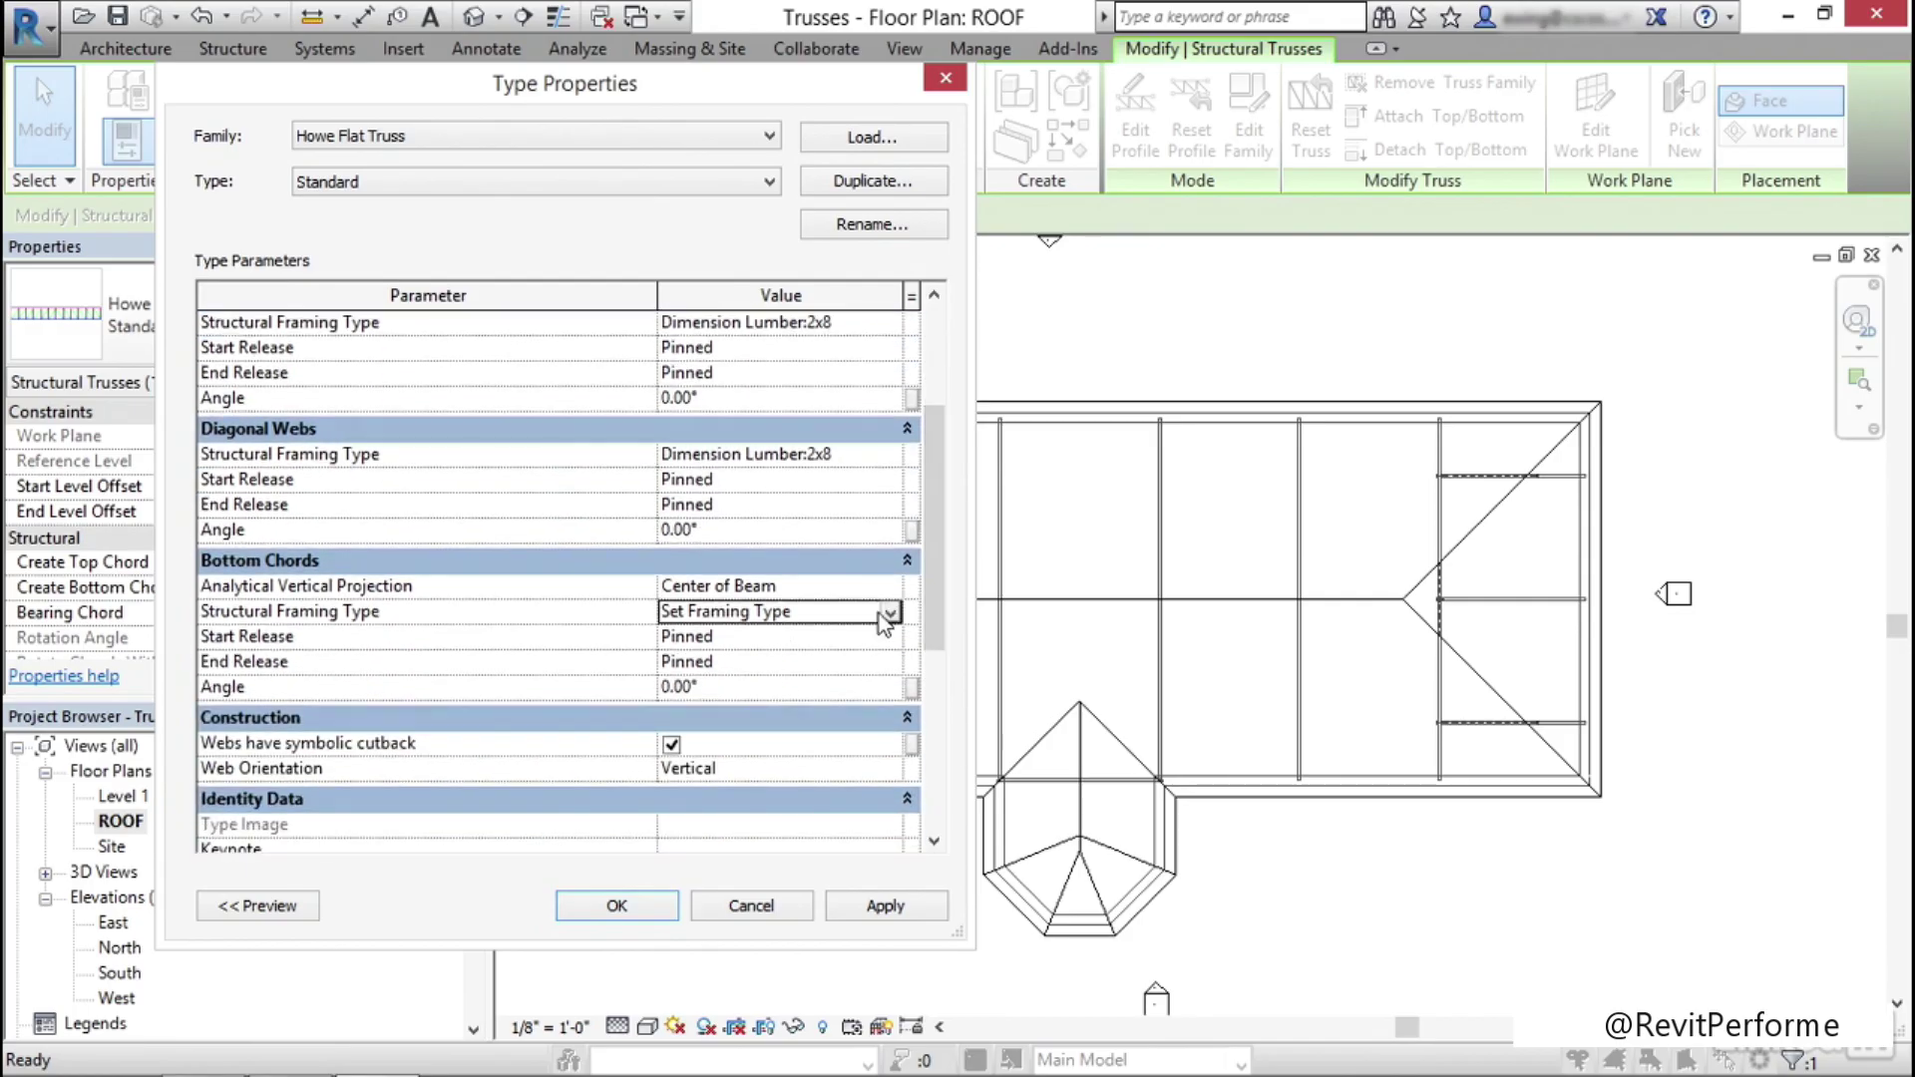
pyautogui.click(888, 612)
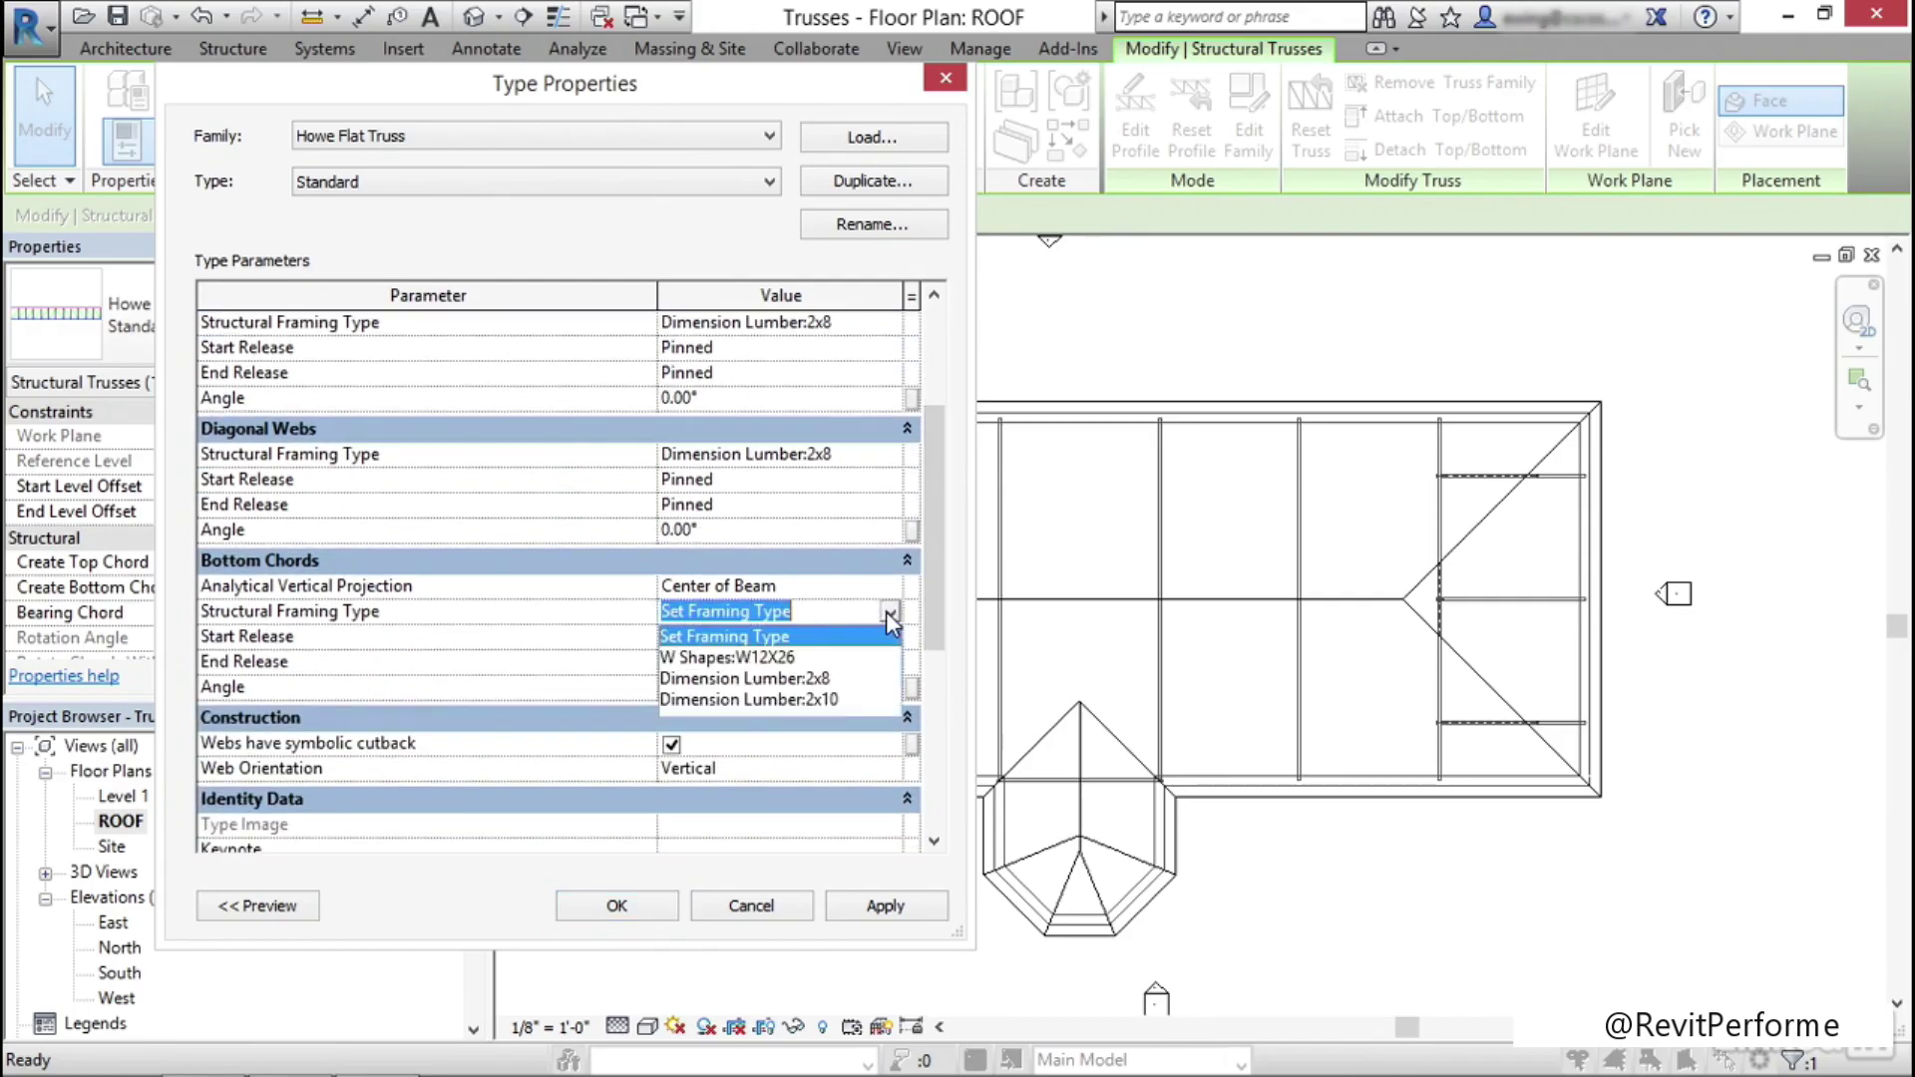
pyautogui.click(798, 699)
pyautogui.scroll(-2, 940, 612)
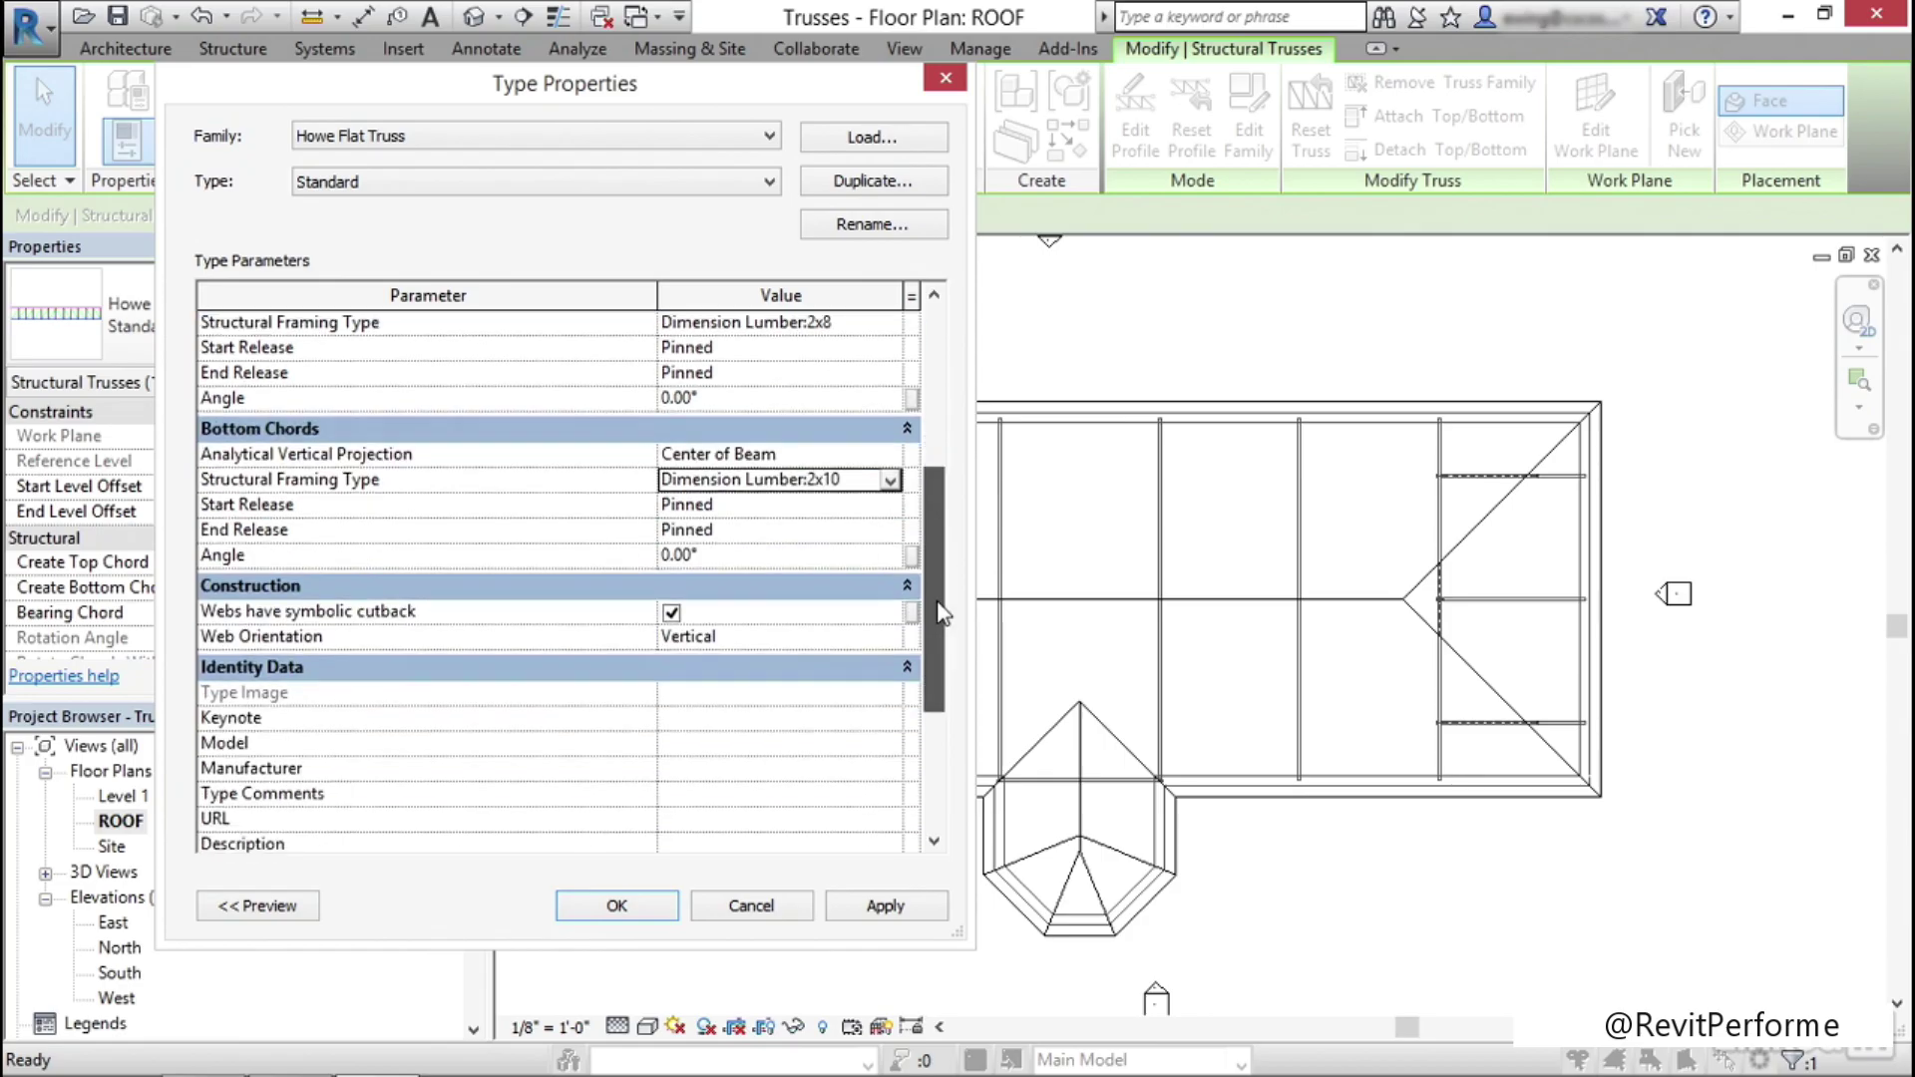
pyautogui.scroll(-2, 940, 612)
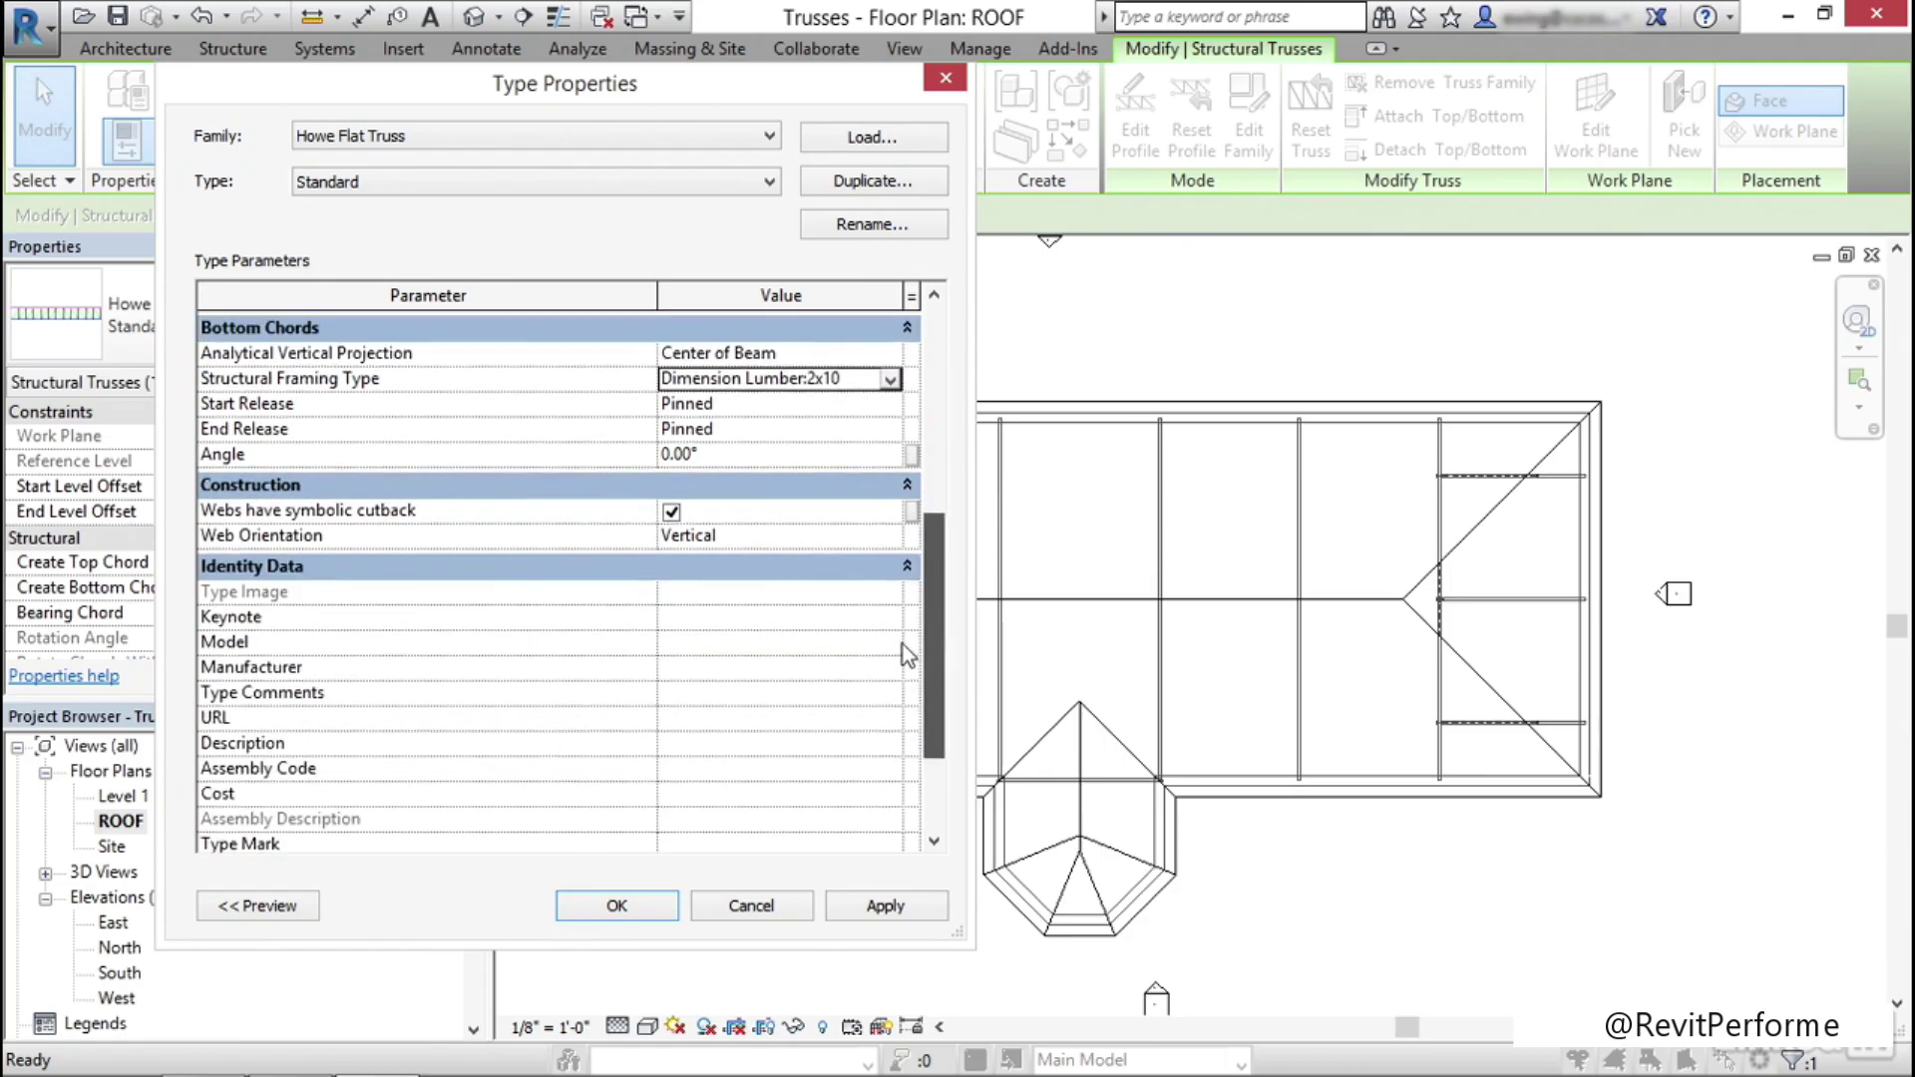
pyautogui.scroll(3, 938, 611)
pyautogui.click(874, 907)
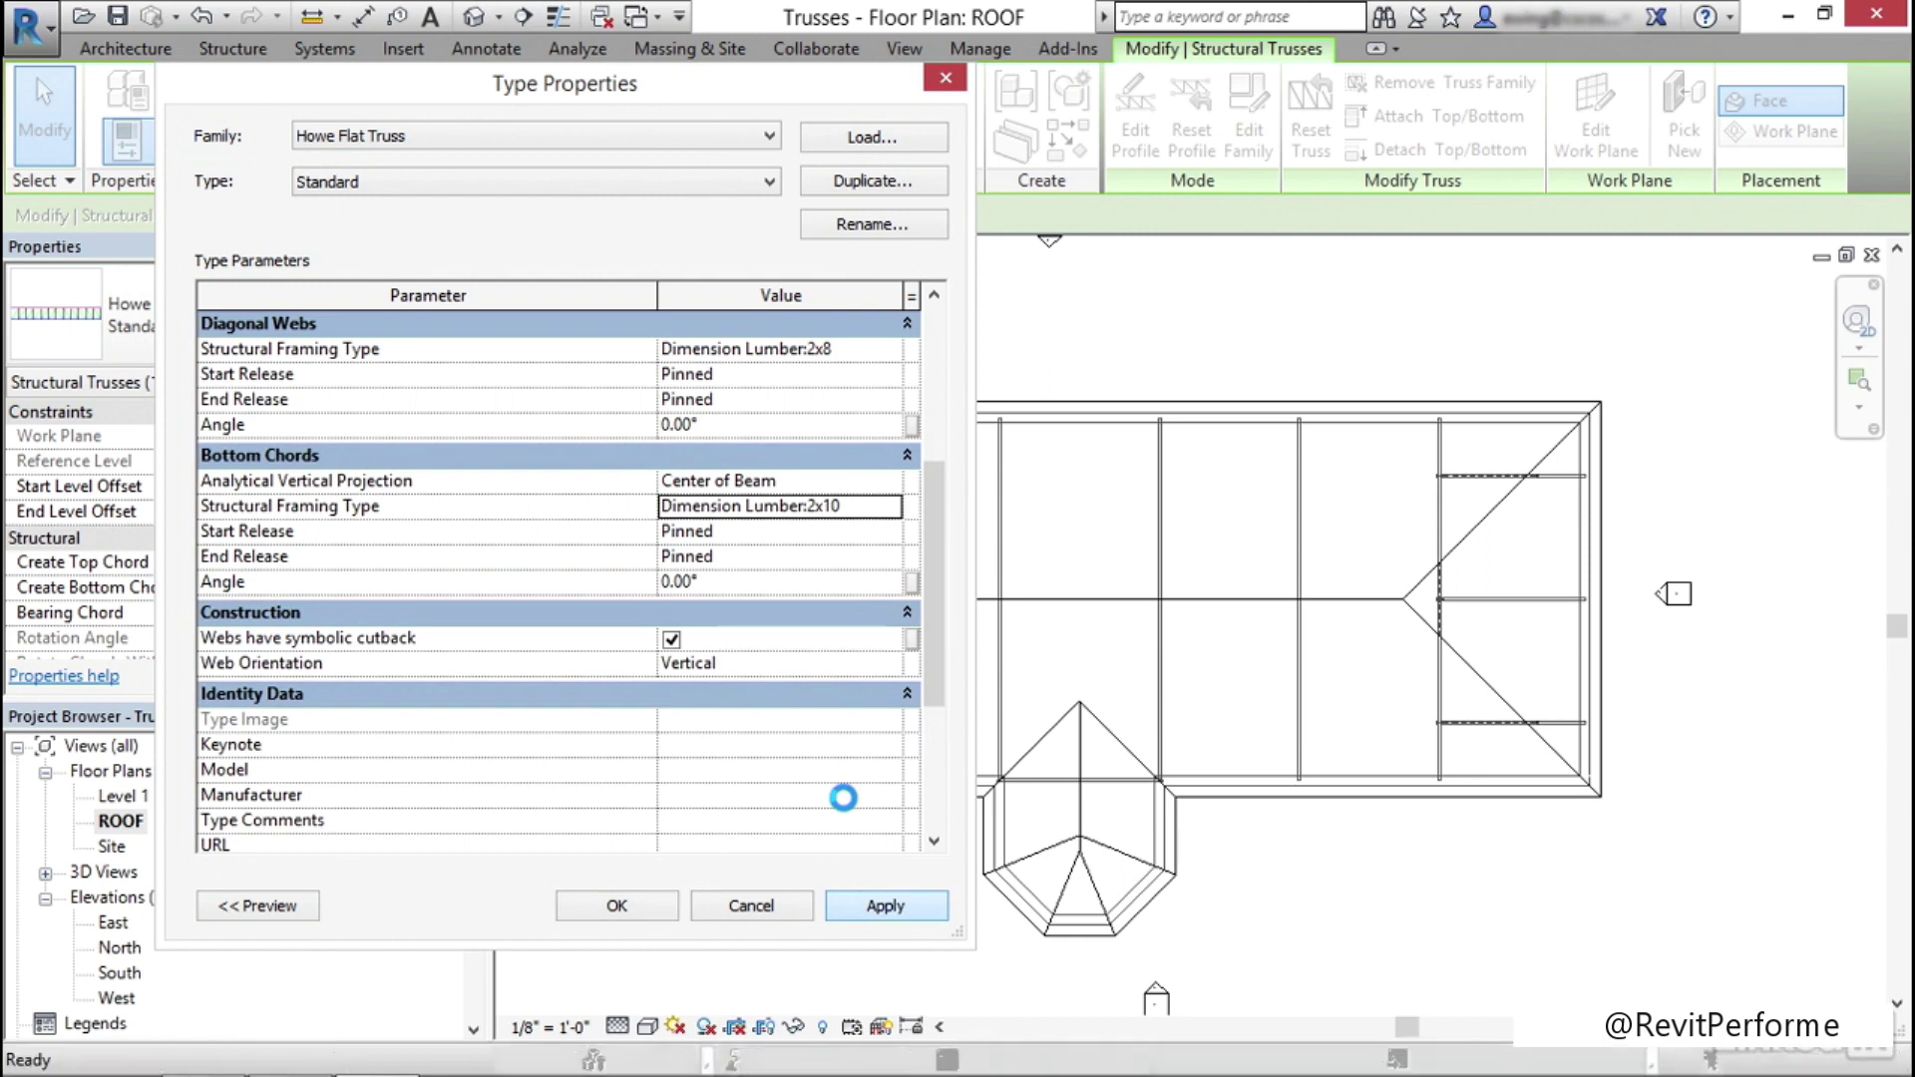
pyautogui.click(617, 906)
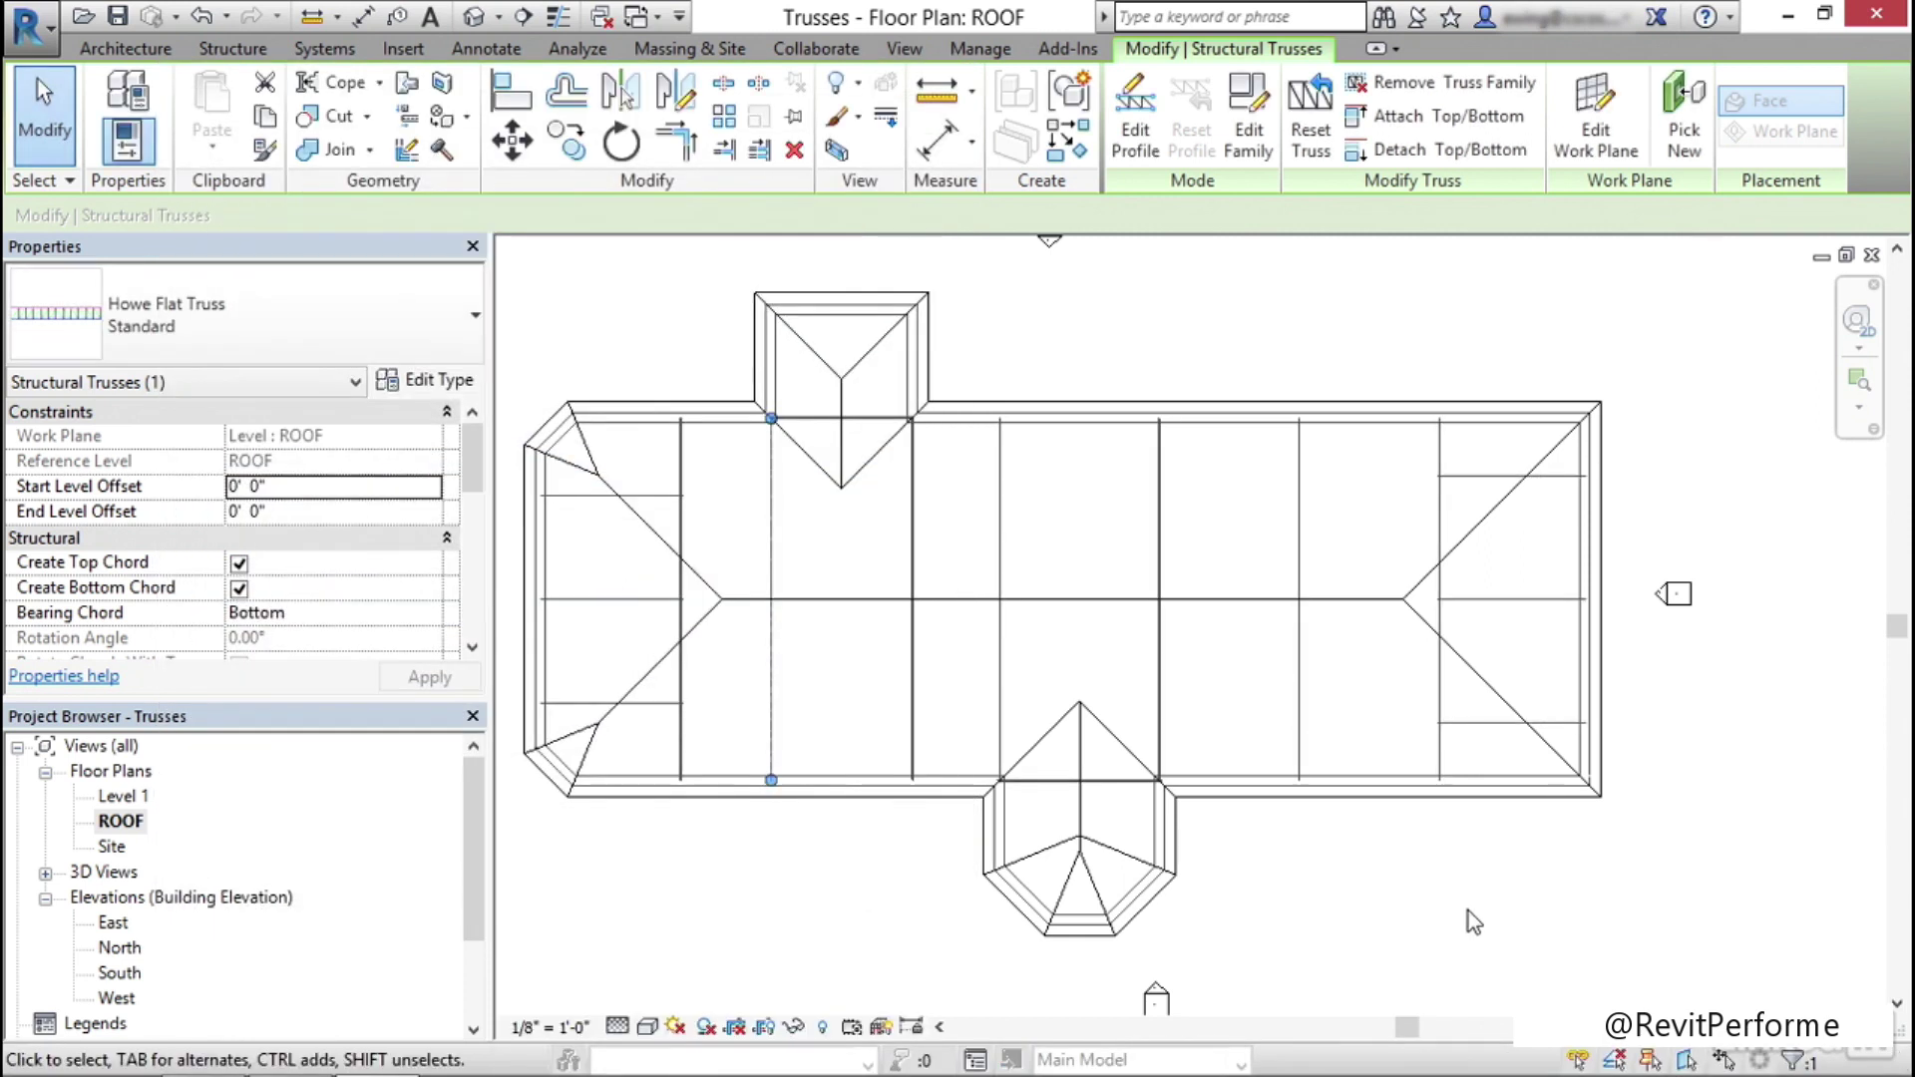
pyautogui.click(1212, 339)
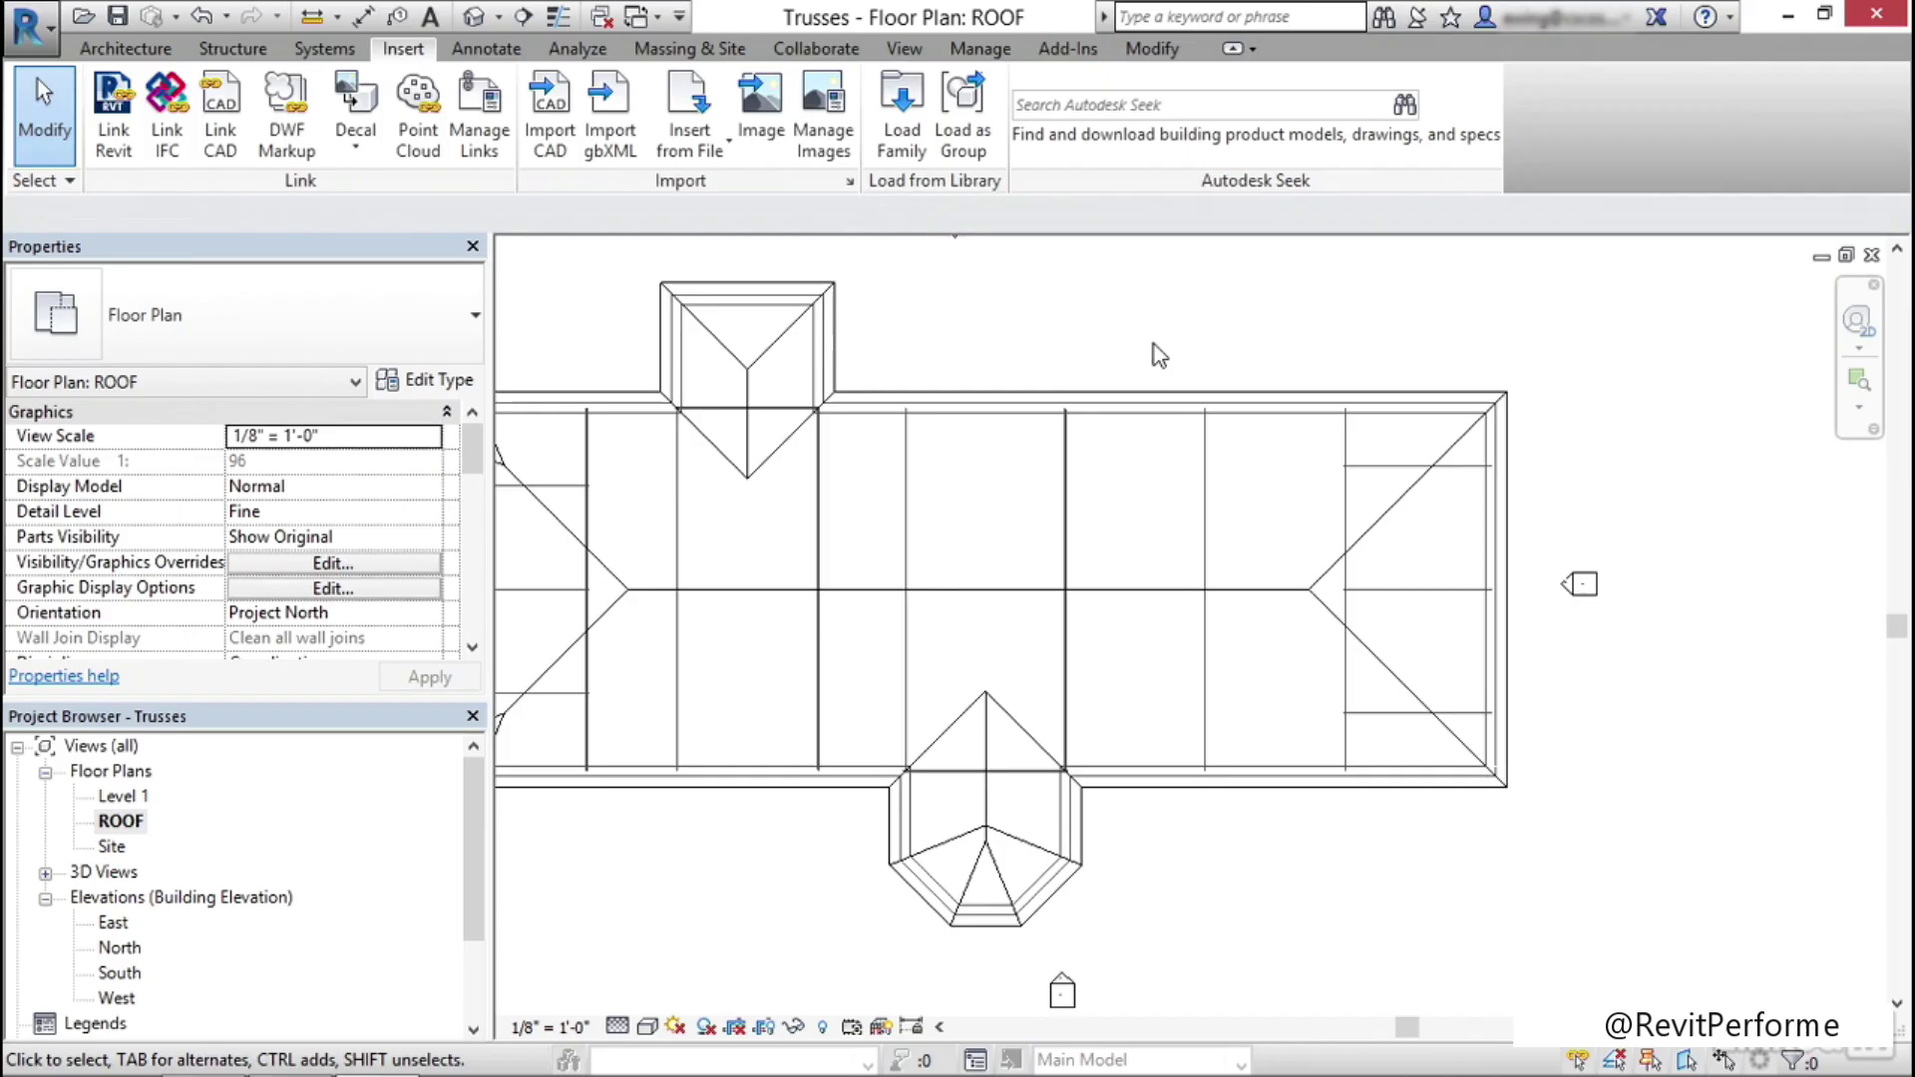
# Cut an east-facing building section just west of the second full-length truss from the east, limiting its view depth to just beyond that truss
pyautogui.click(522, 18)
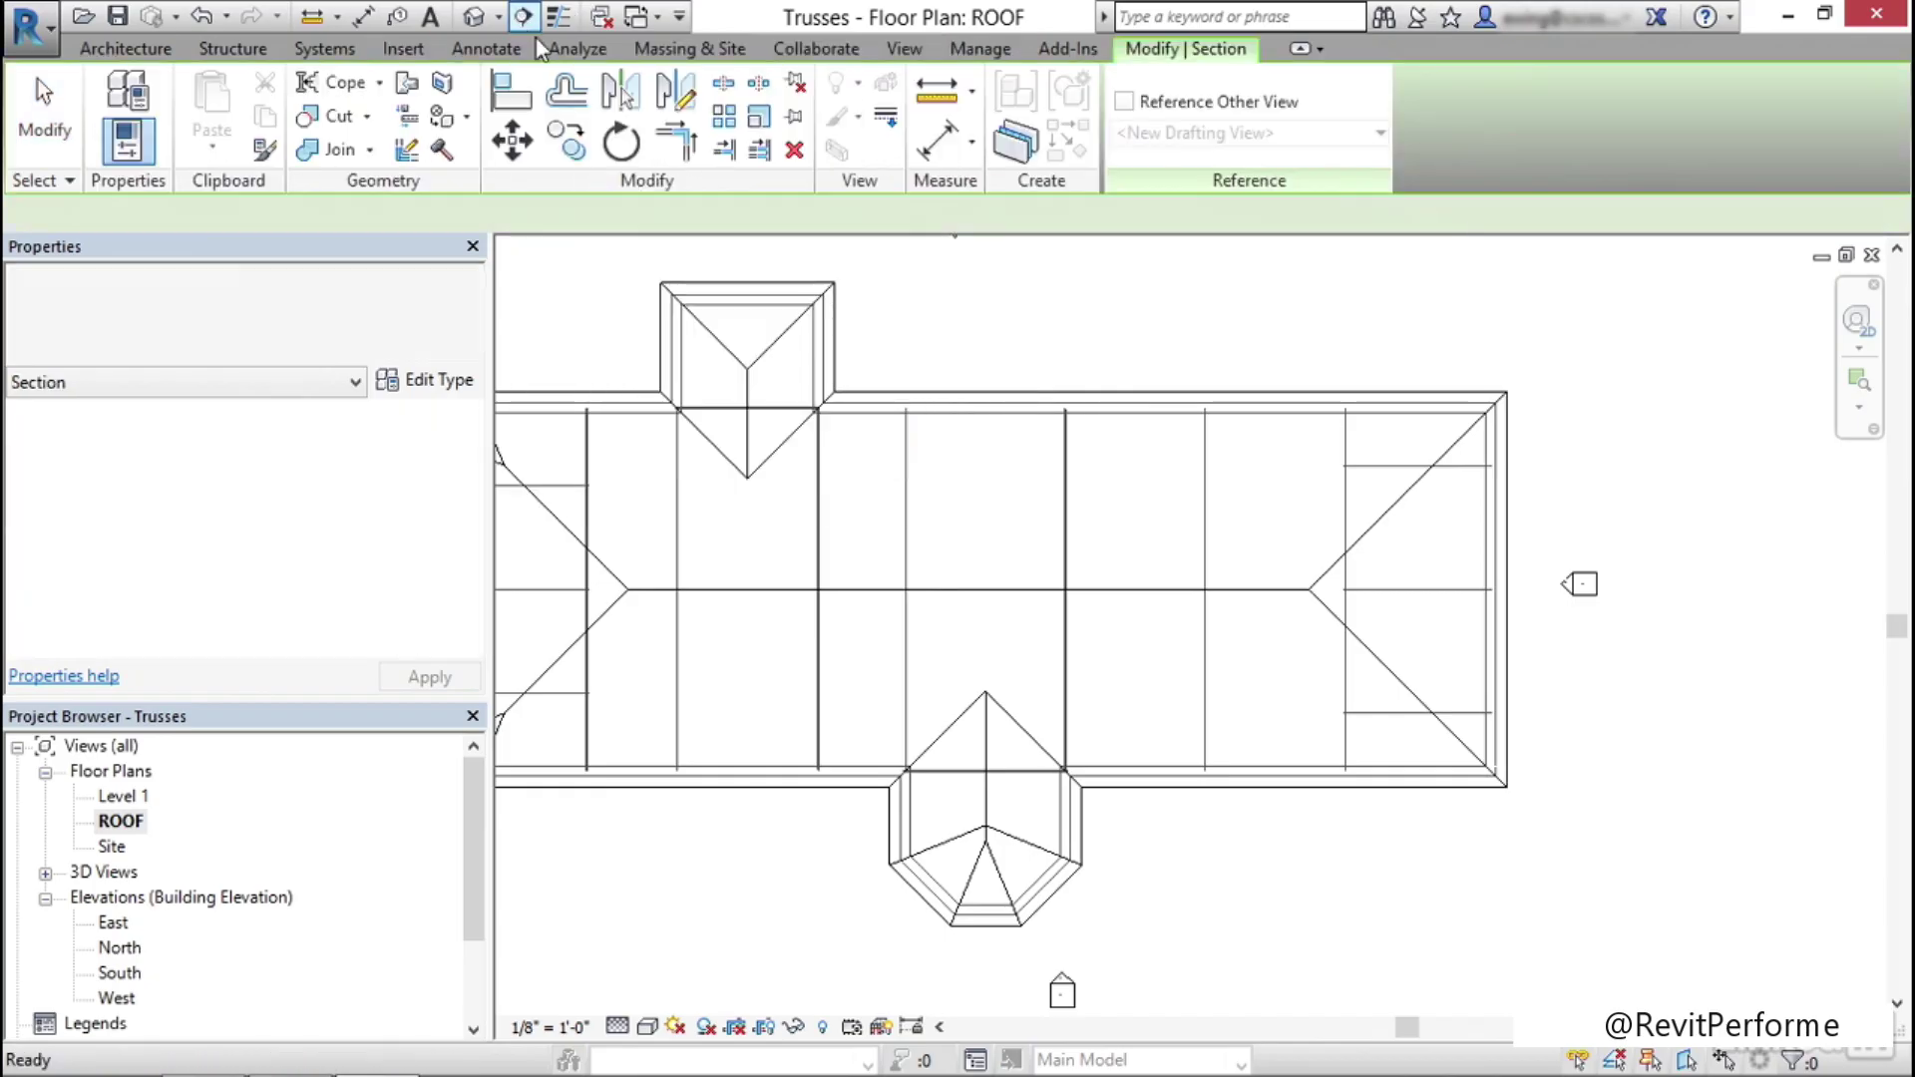
pyautogui.click(1170, 376)
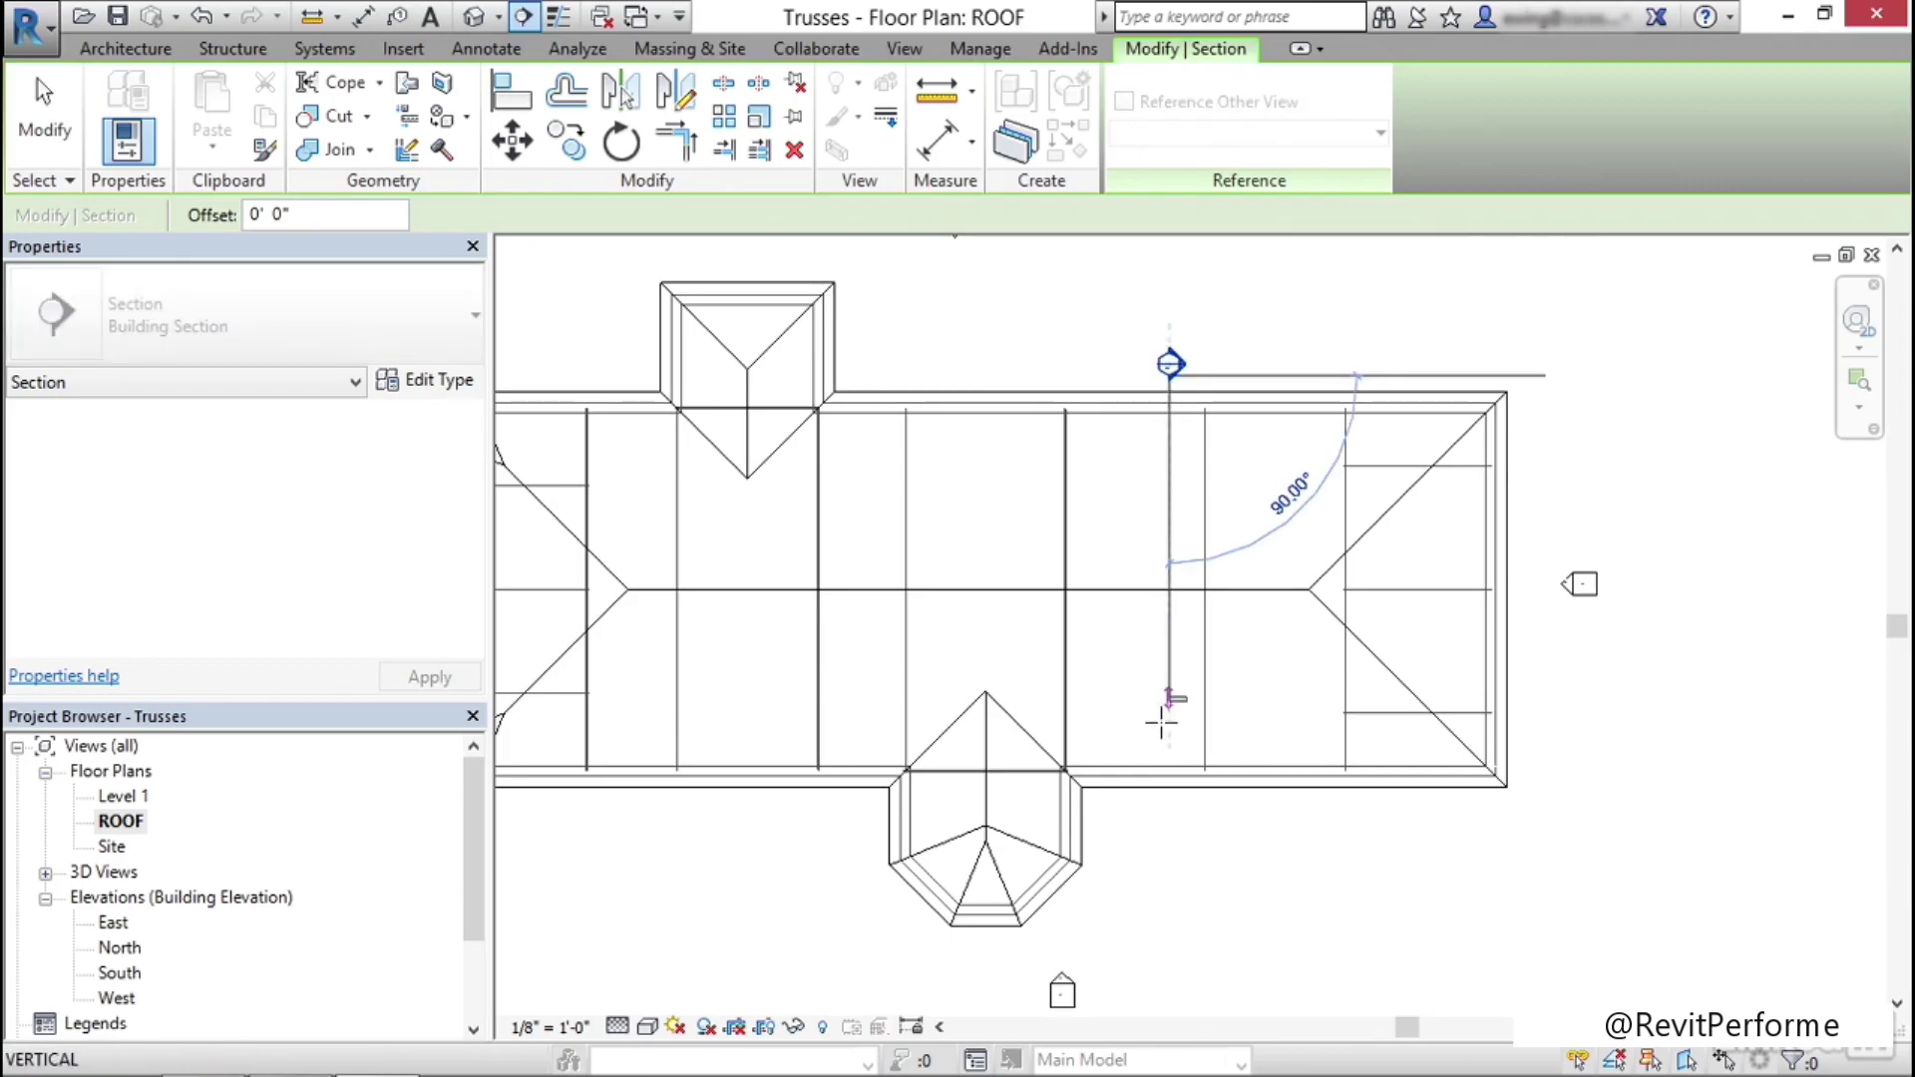
pyautogui.click(1171, 812)
pyautogui.moveTo(1524, 596); pyautogui.dragTo(1241, 596)
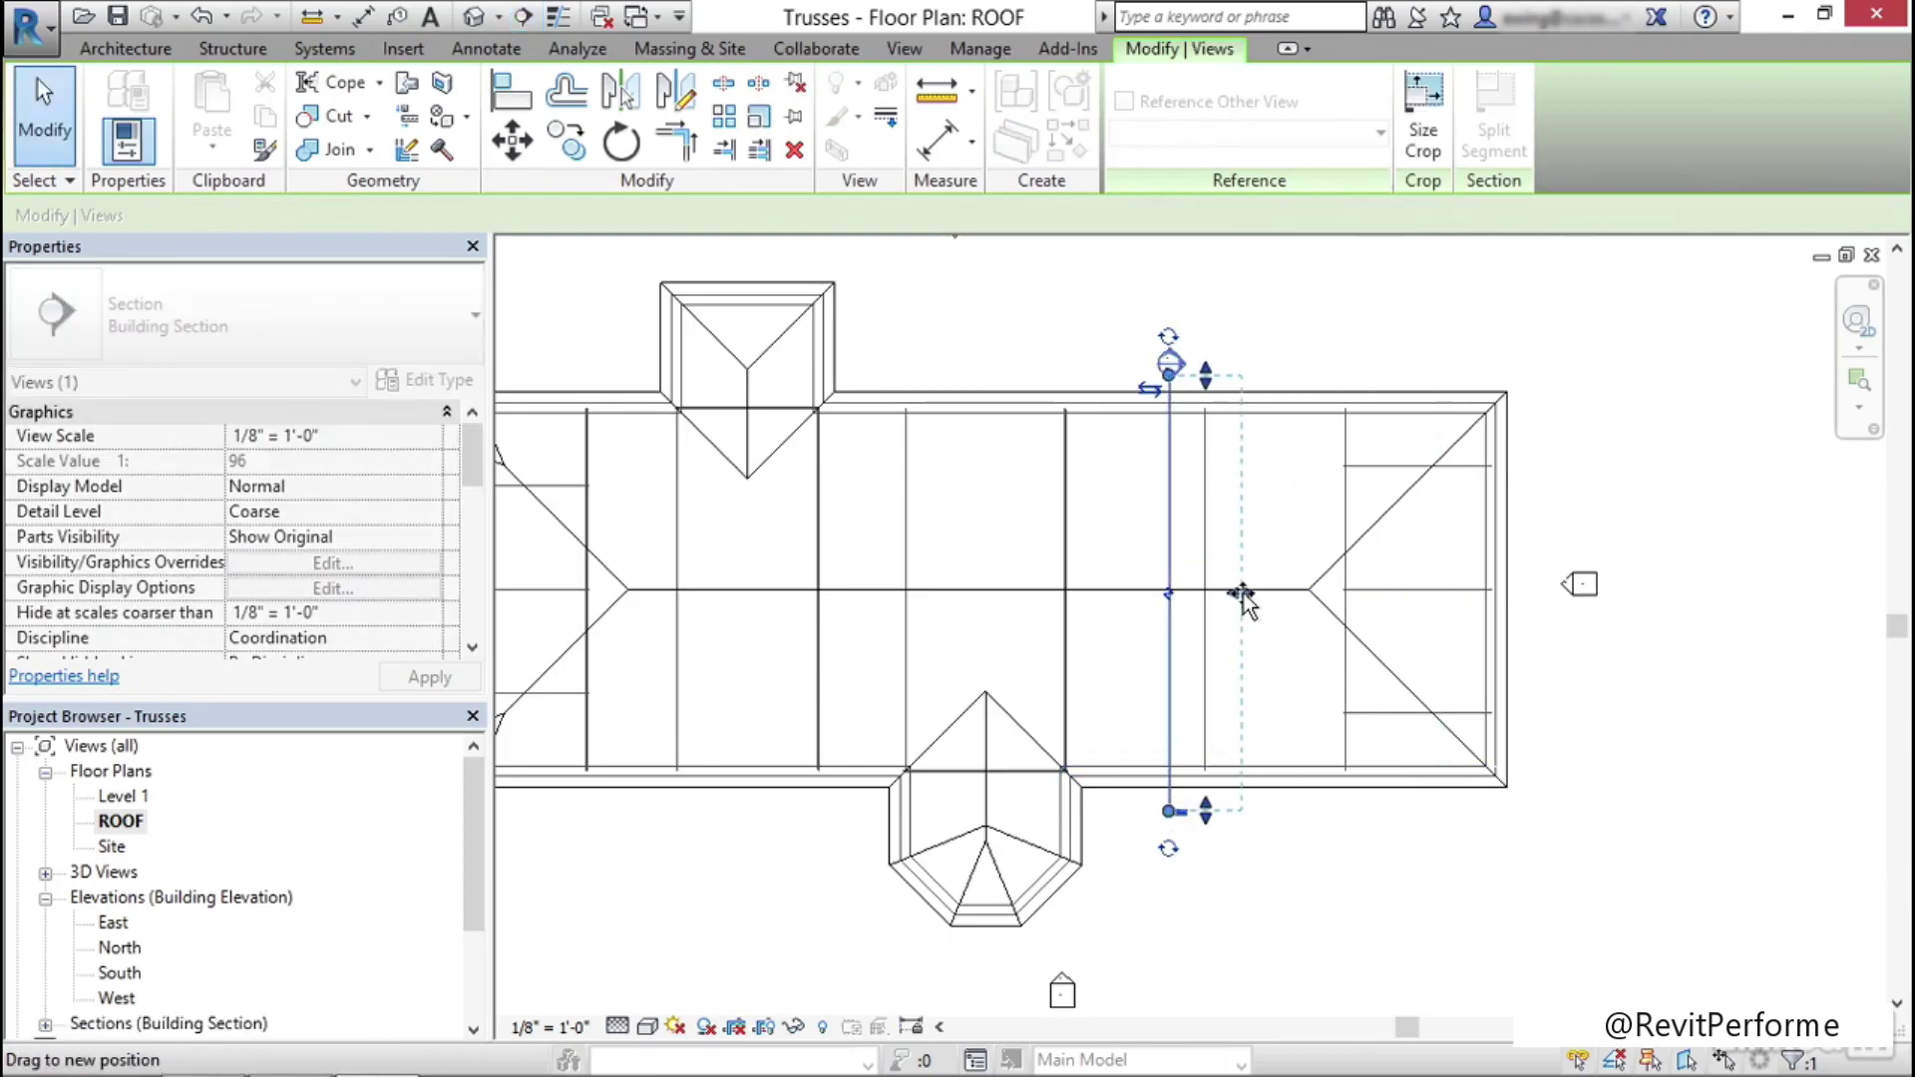
pyautogui.click(1360, 289)
# Open the new section view and display it at Fine detail level with a coloured visual style
pyautogui.scroll(5, 1265, 331)
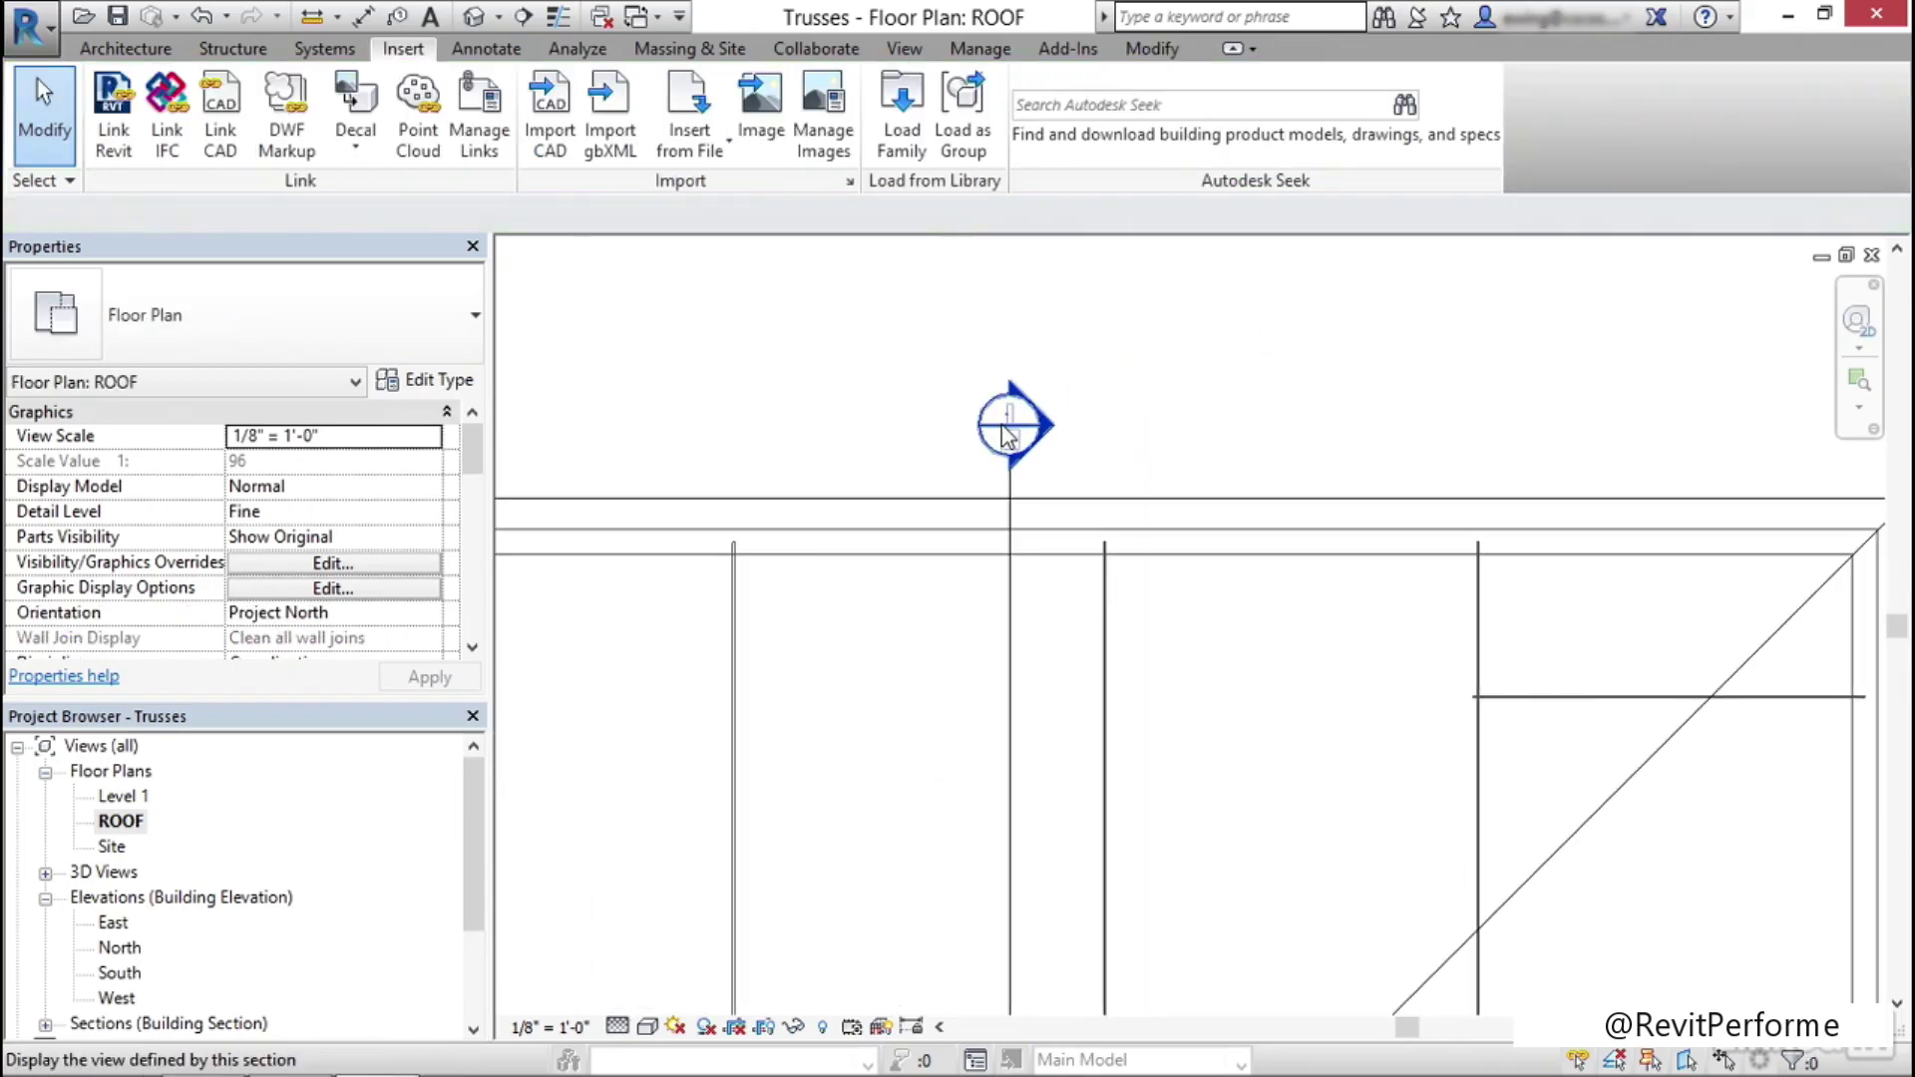
pyautogui.doubleClick(1005, 432)
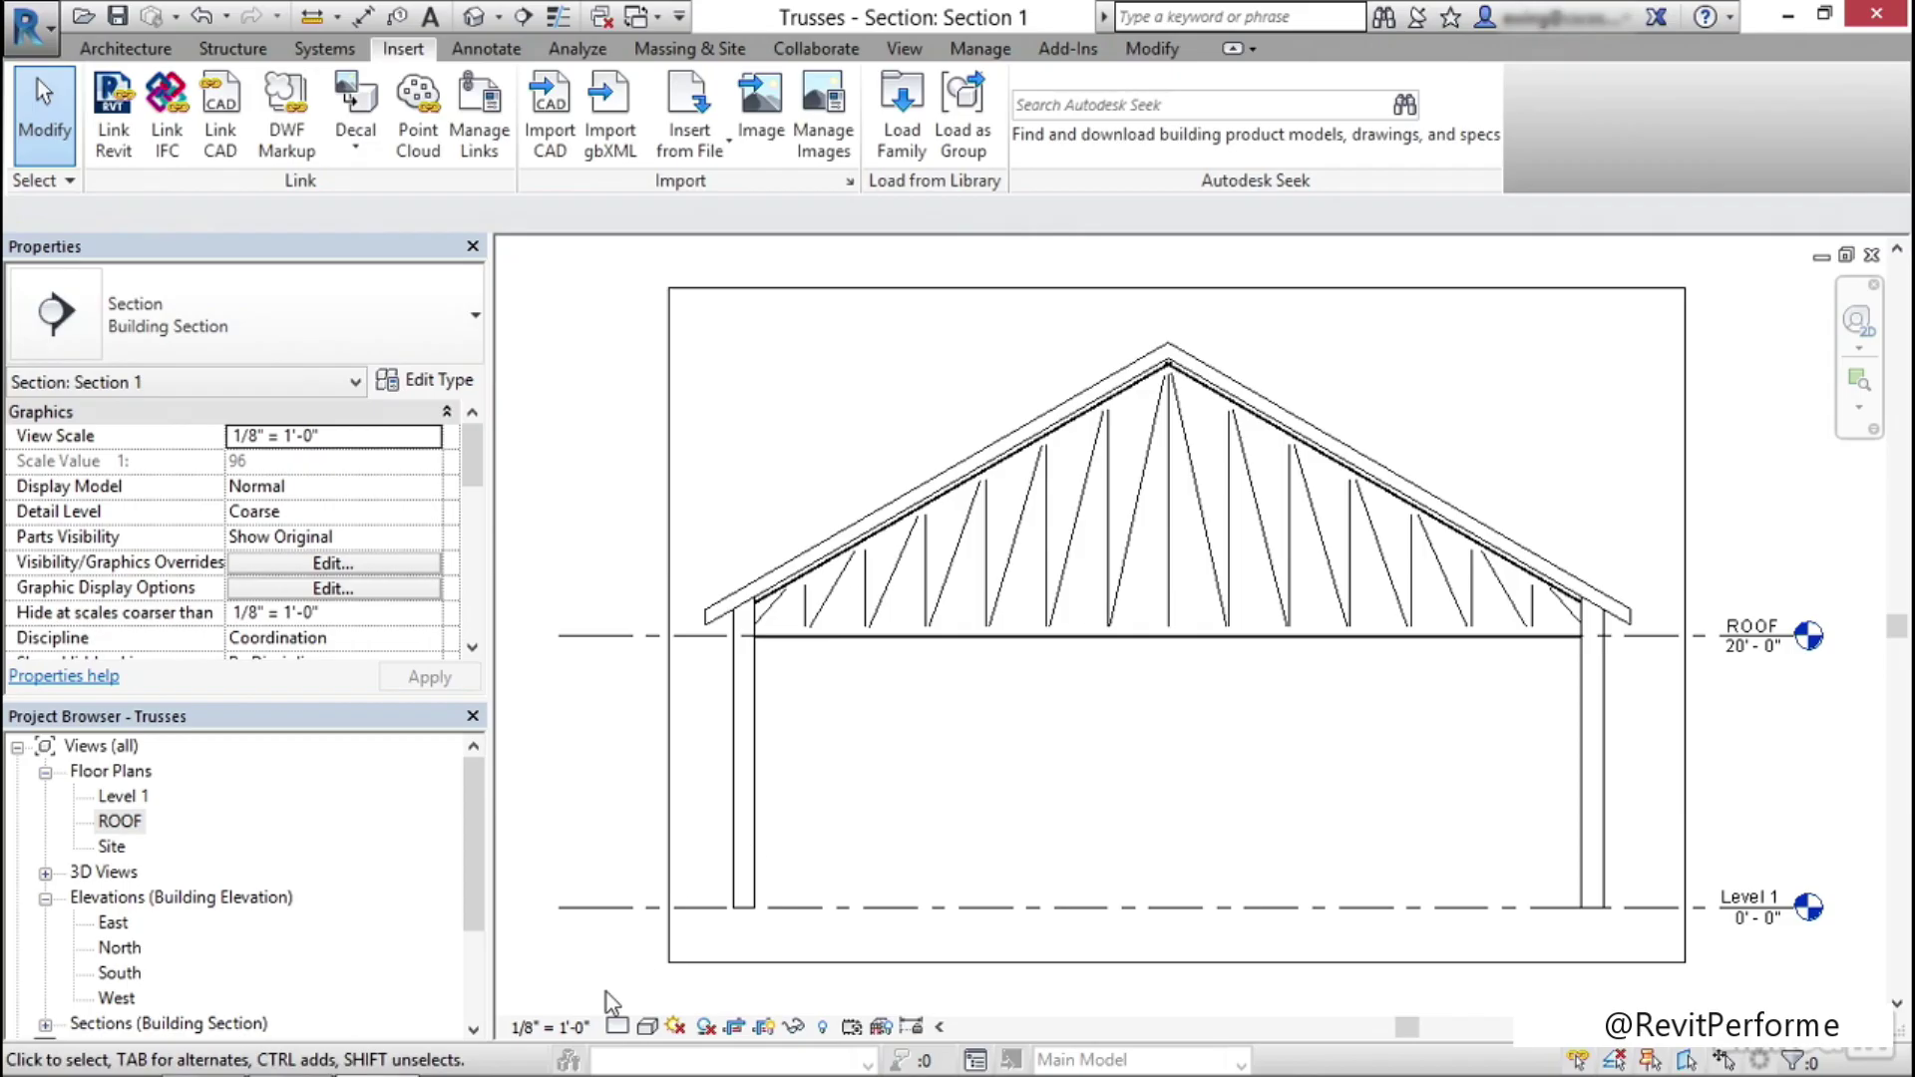
pyautogui.click(617, 1026)
pyautogui.click(648, 997)
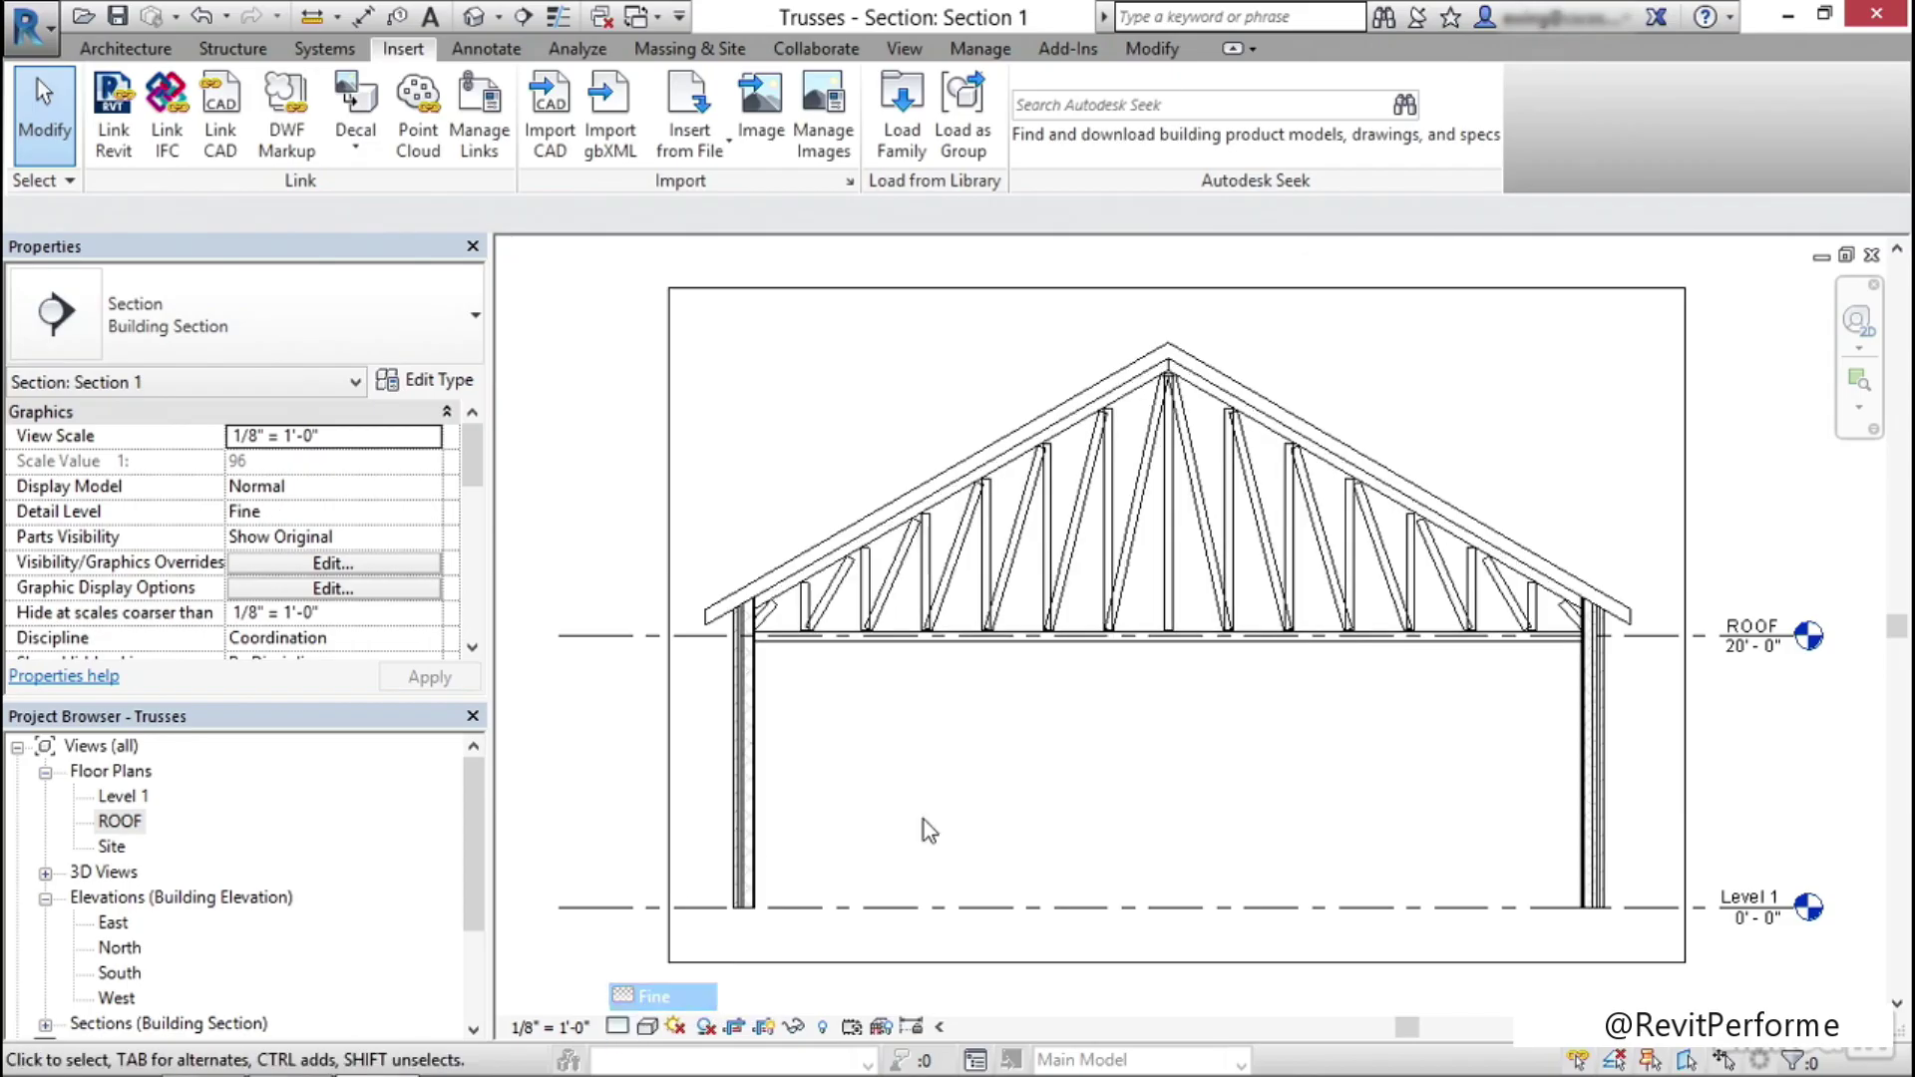
pyautogui.click(649, 1027)
pyautogui.click(699, 969)
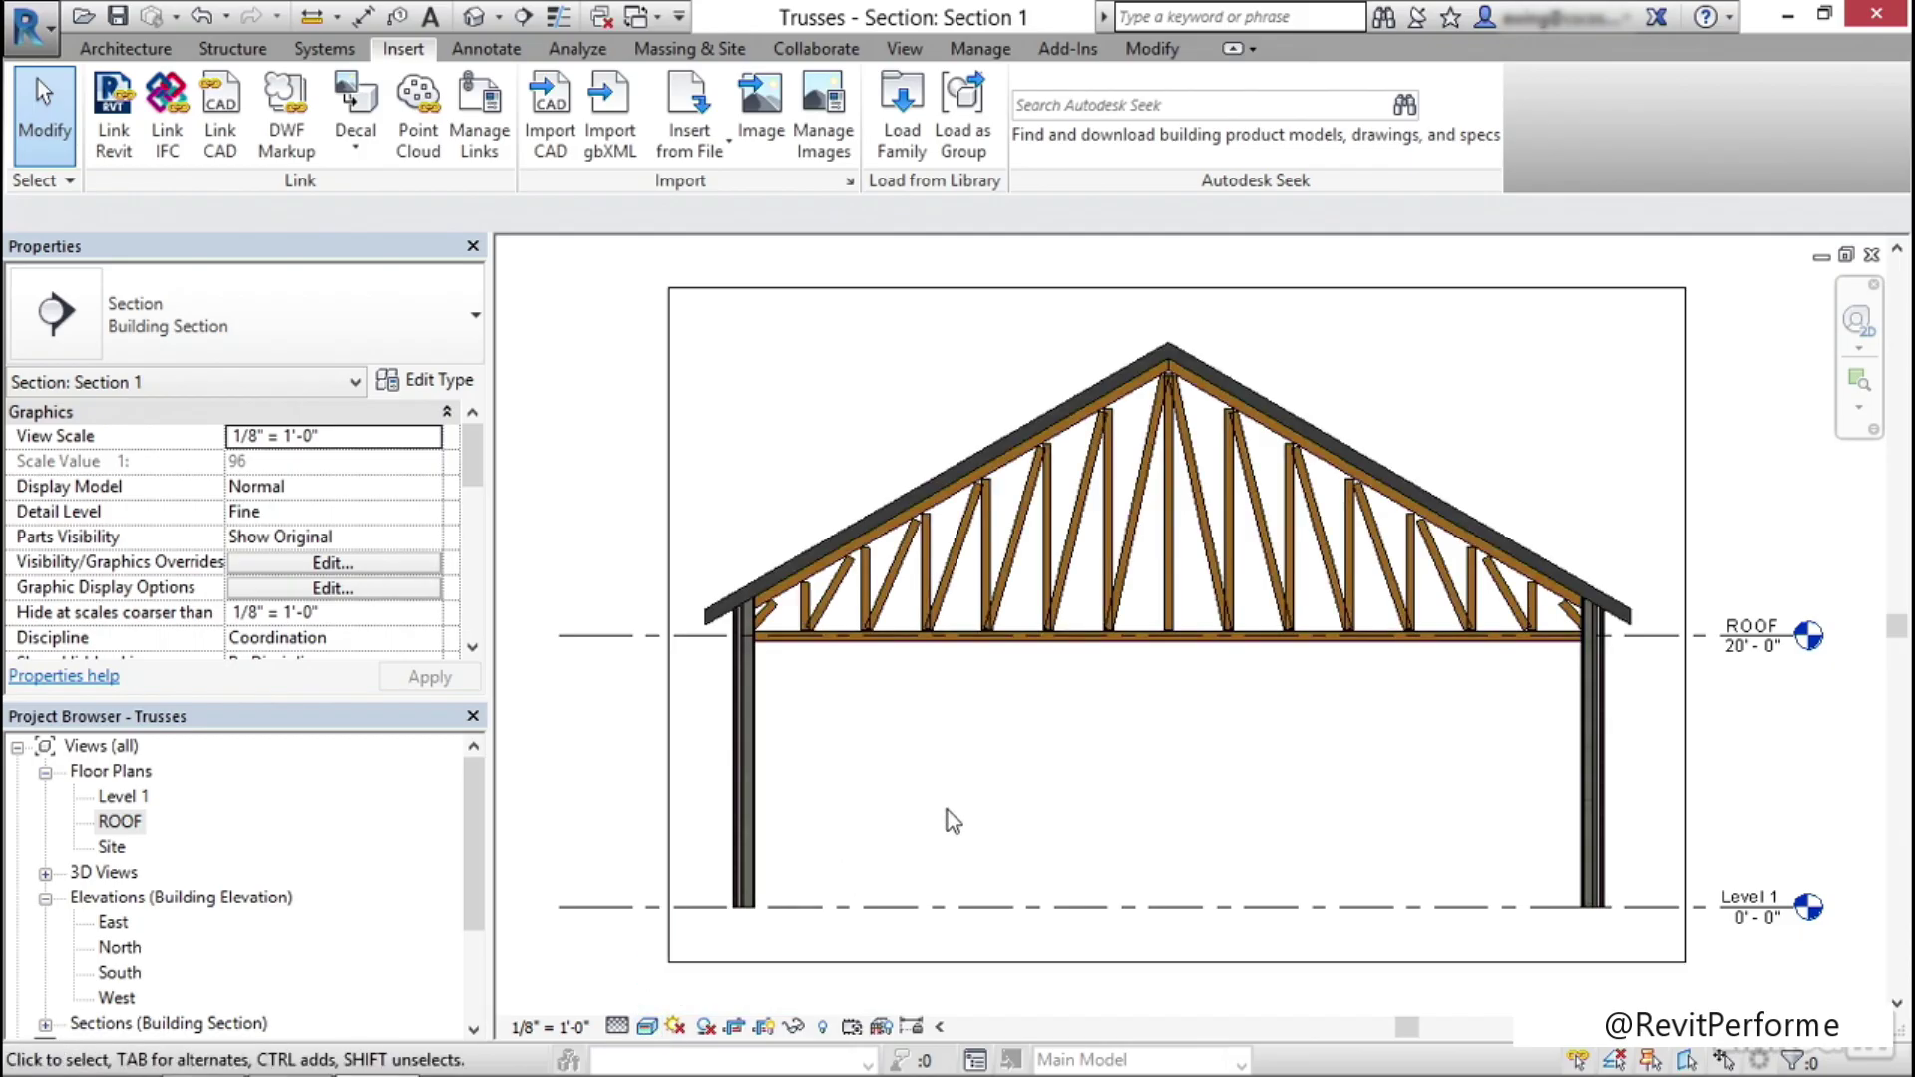
pyautogui.moveTo(1158, 749); pyautogui.dragTo(1135, 769, button='middle')
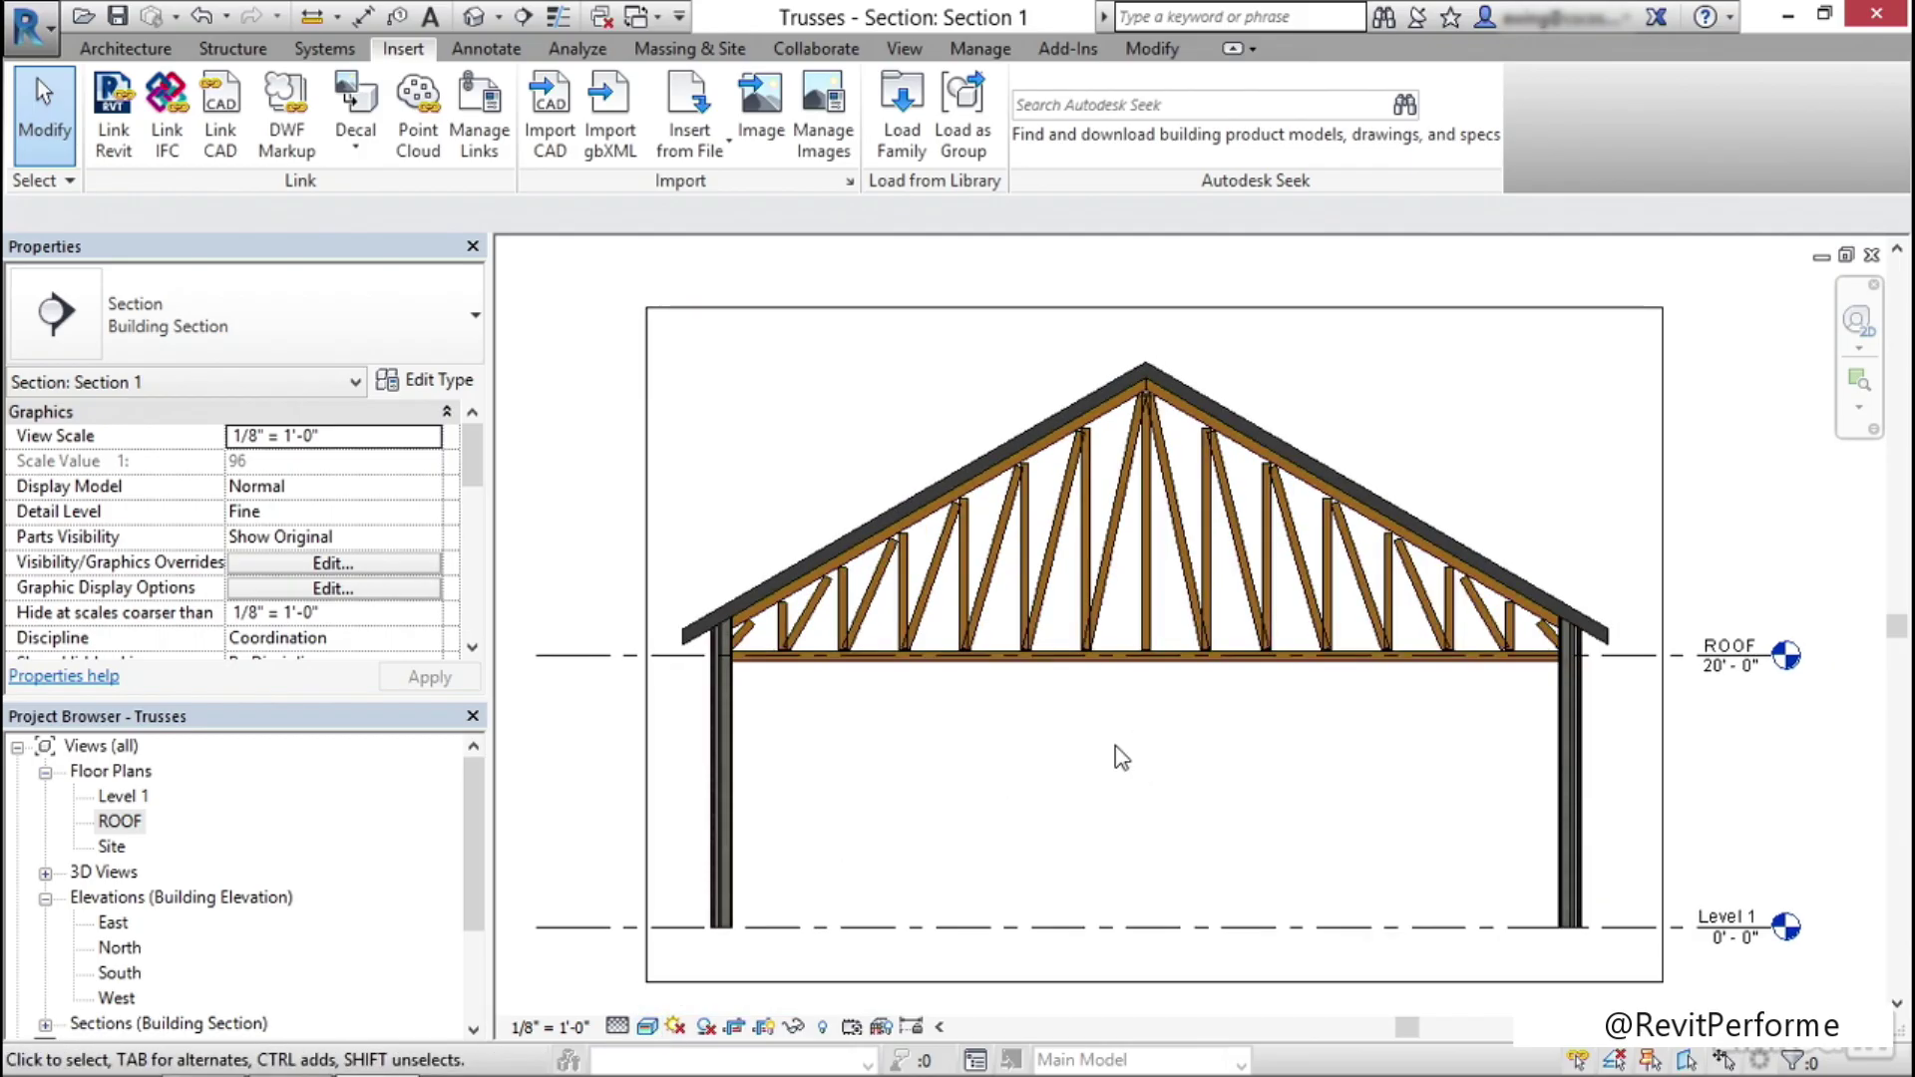
# Cope the lower end of the diagonal web against the second vertical web left of the truss centre
pyautogui.scroll(5, 997, 634)
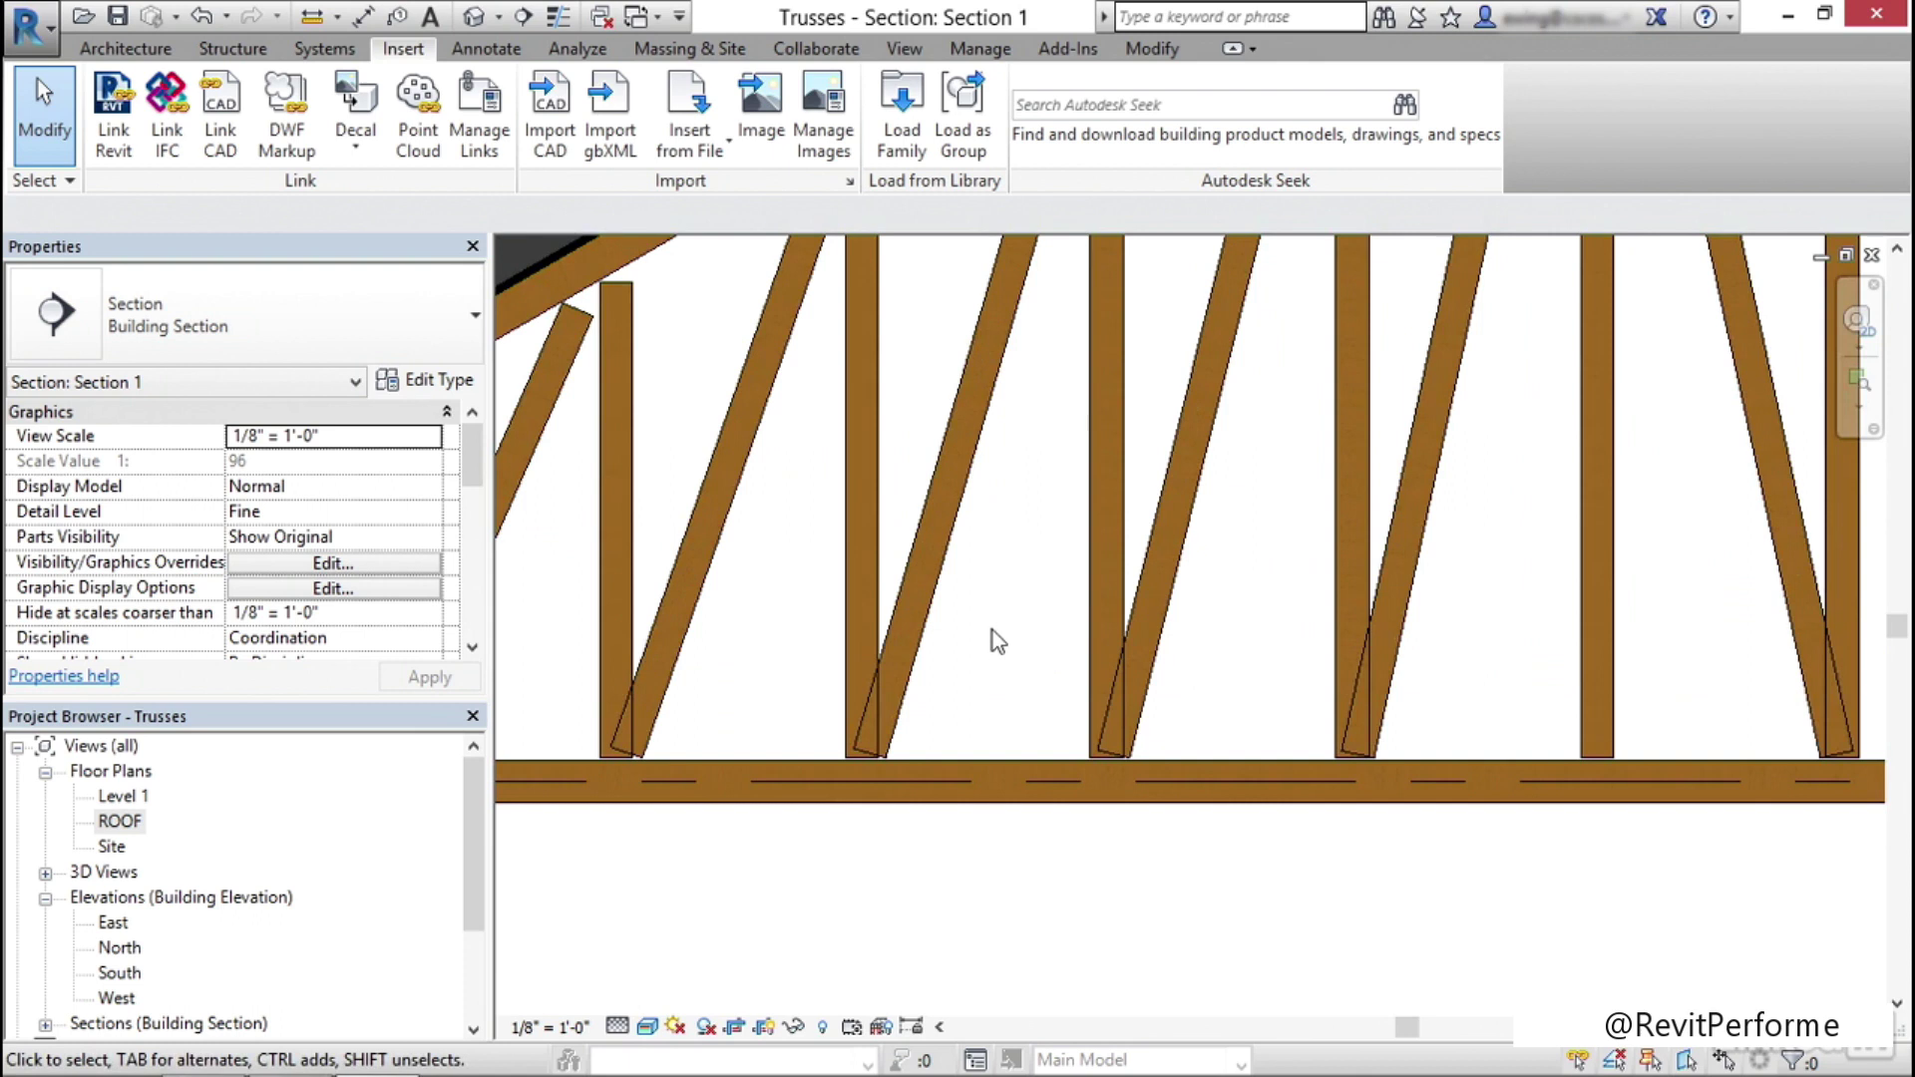
pyautogui.scroll(-2, 984, 731)
pyautogui.scroll(4, 983, 731)
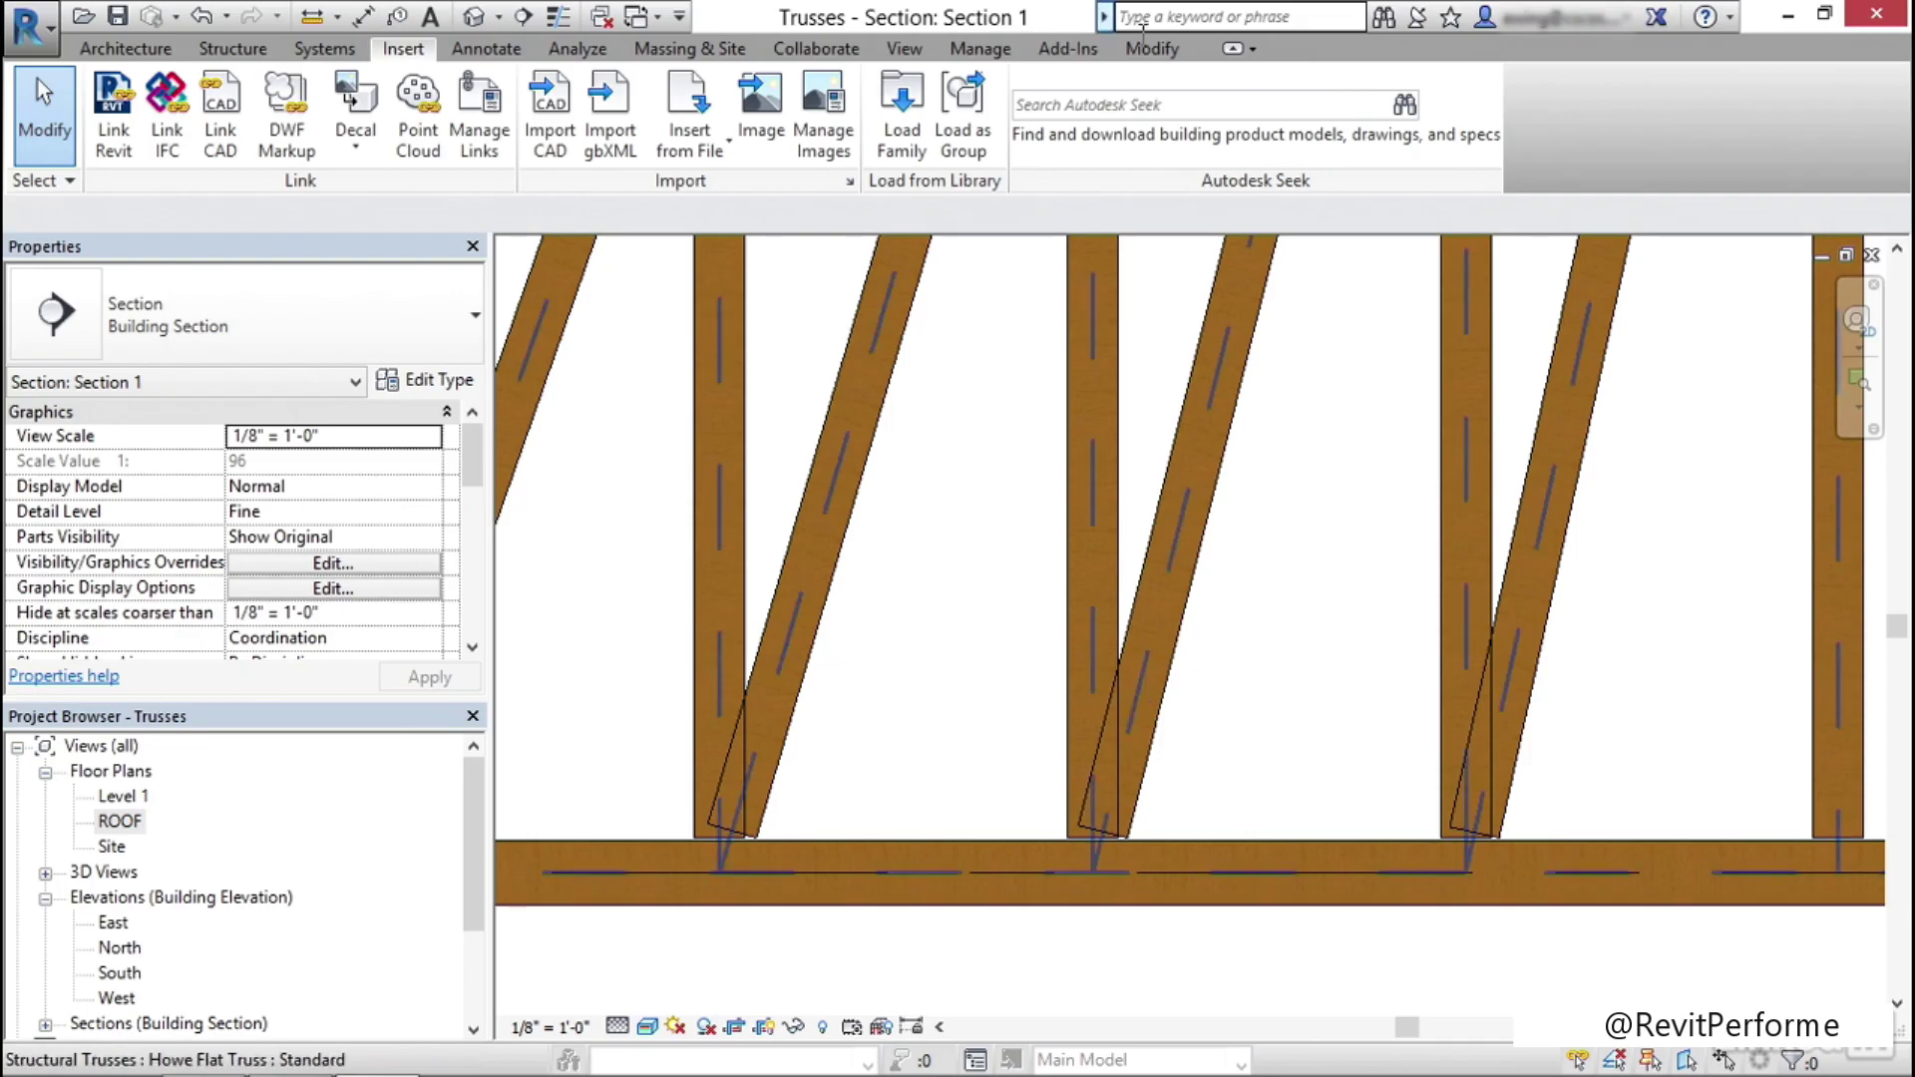
pyautogui.click(1169, 52)
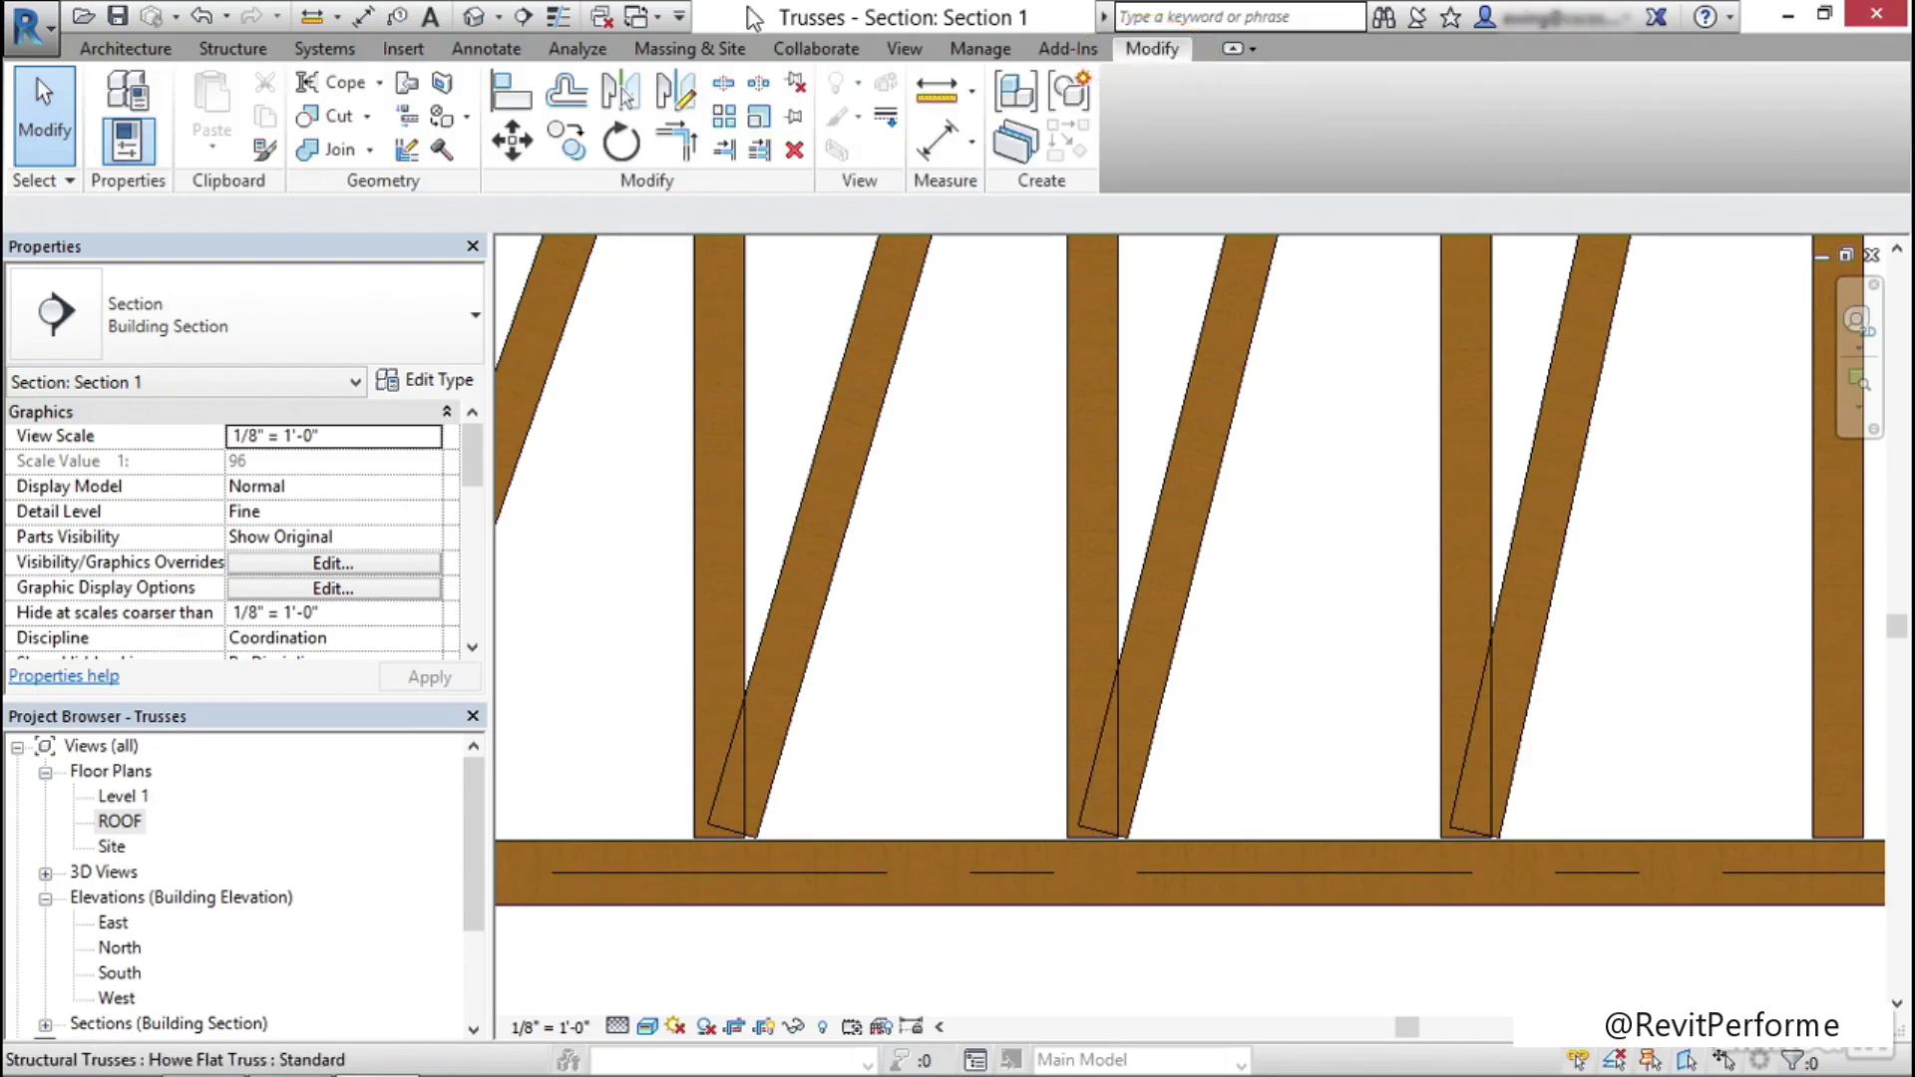
pyautogui.click(324, 82)
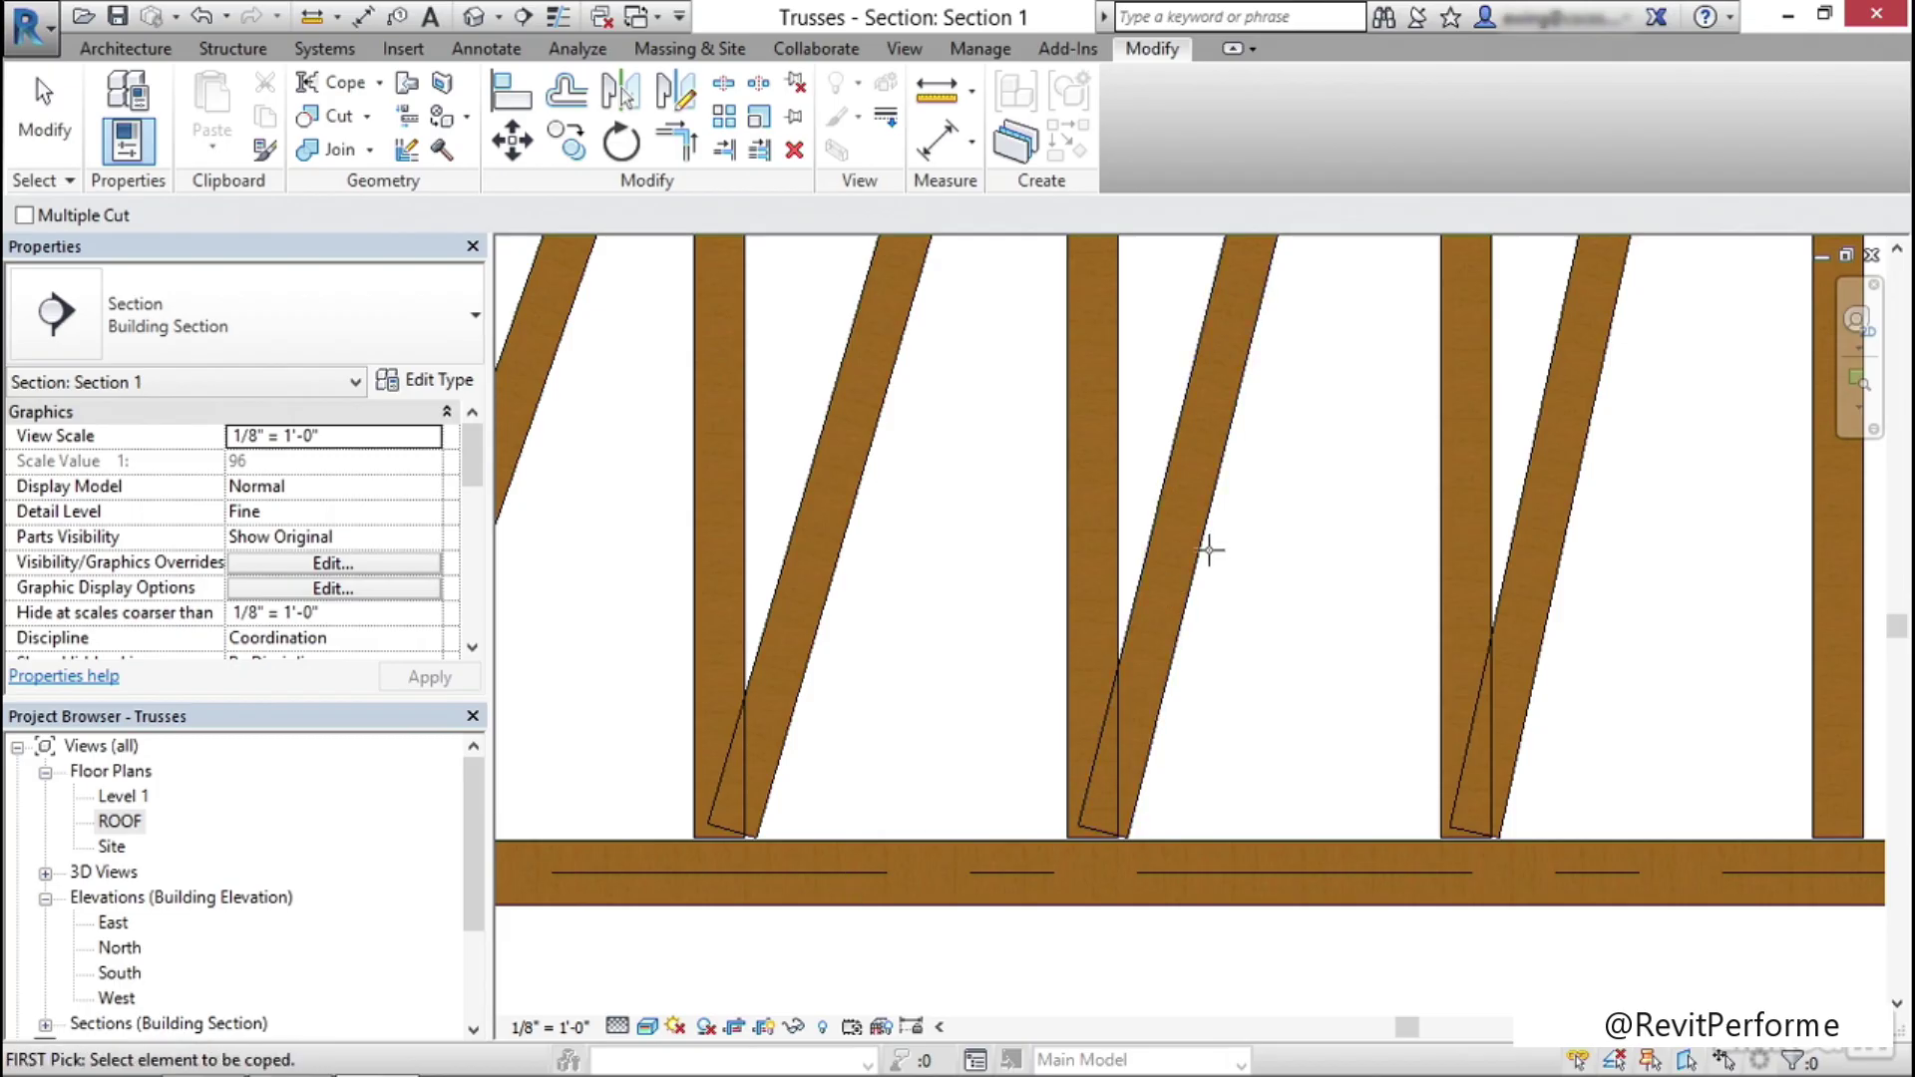
pyautogui.click(1196, 622)
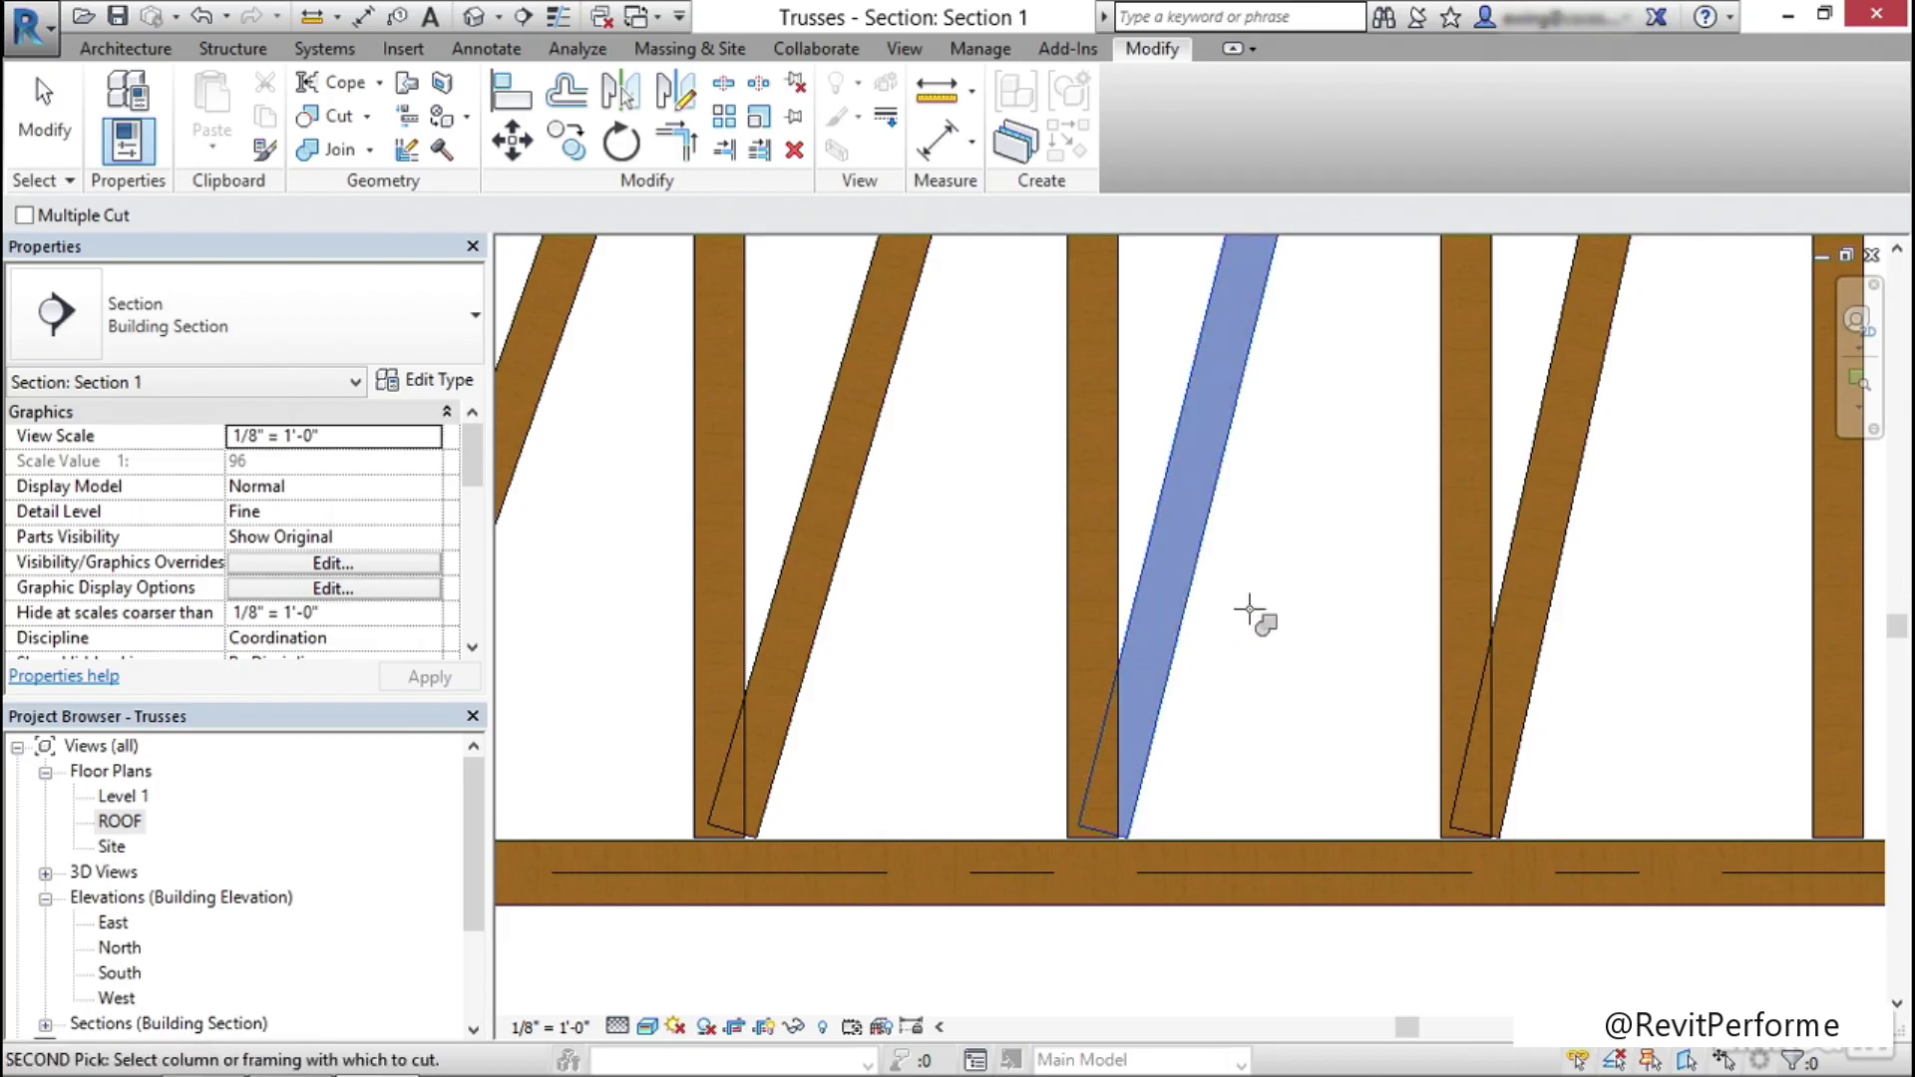
pyautogui.click(1121, 403)
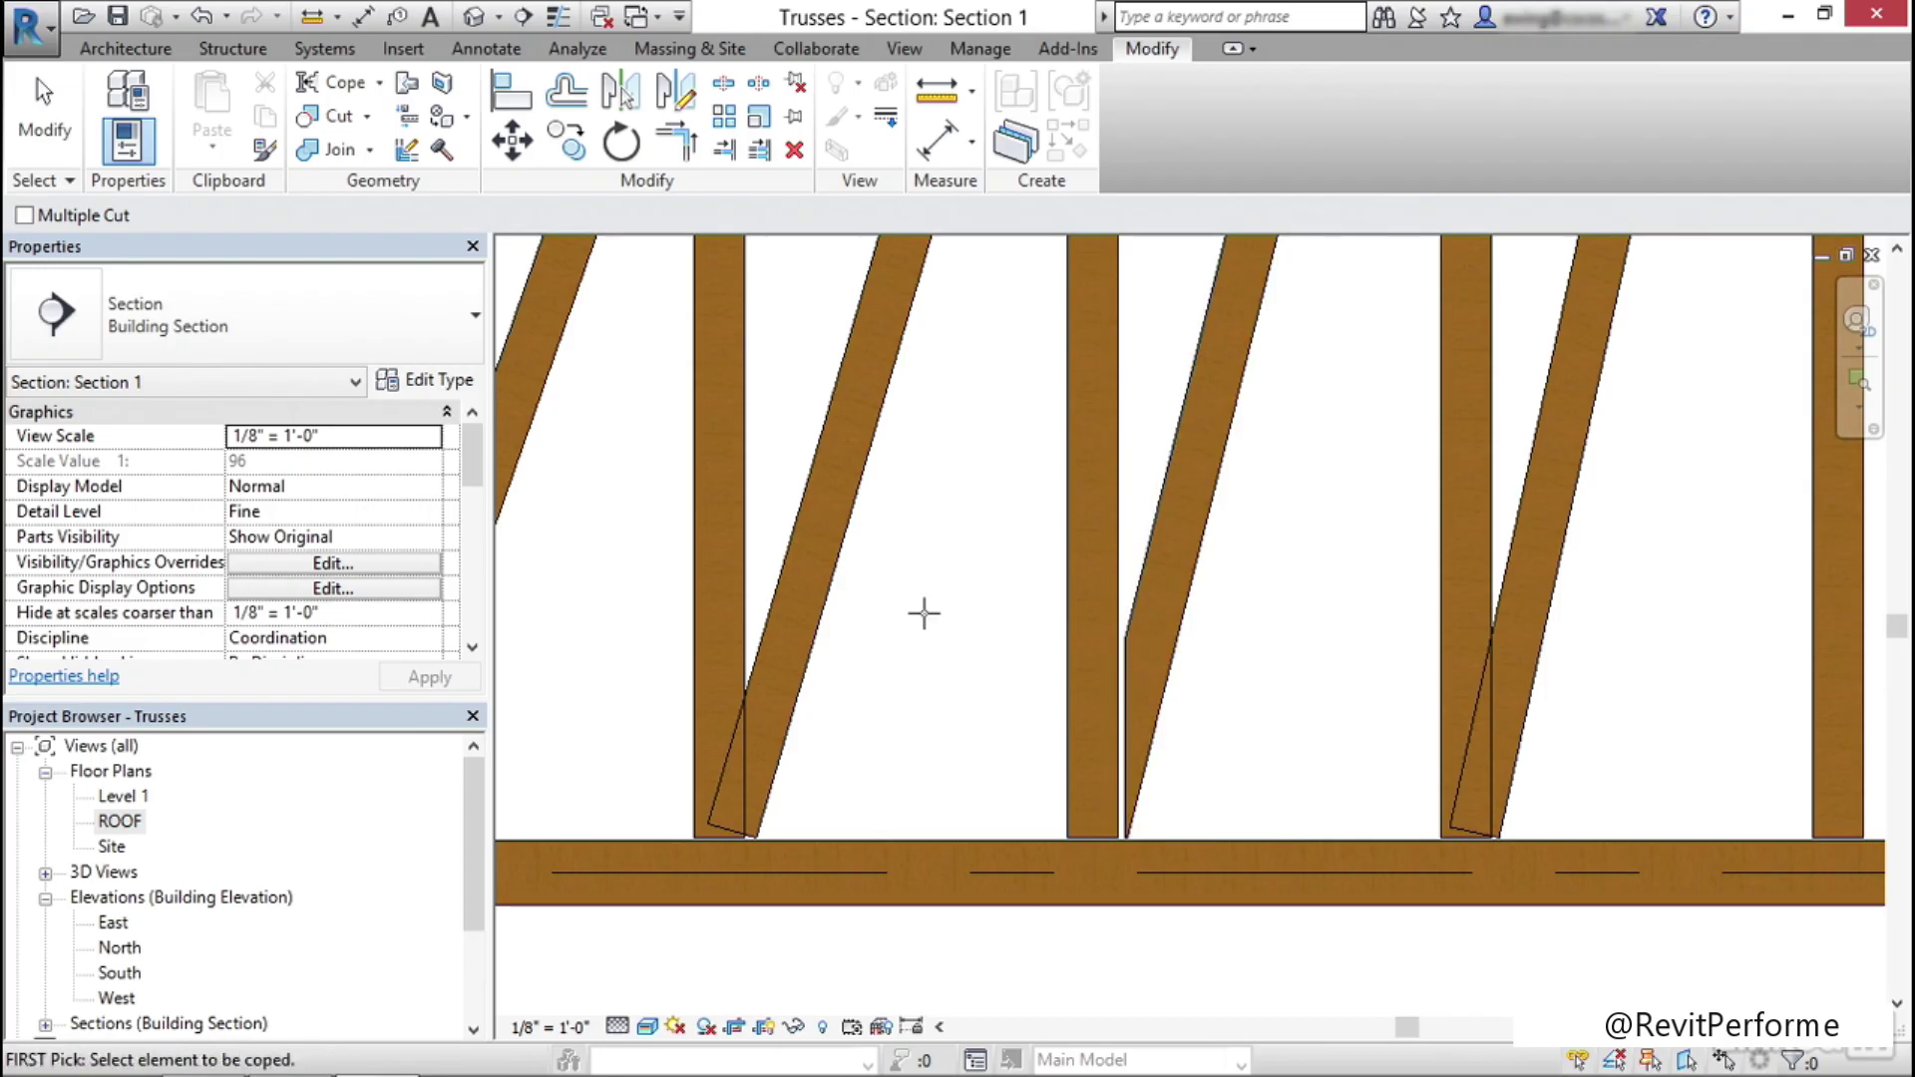
# Cope the next diagonal web outward against its vertical, and cope the first vertical left of centre against its diagonal
pyautogui.click(786, 556)
pyautogui.click(751, 544)
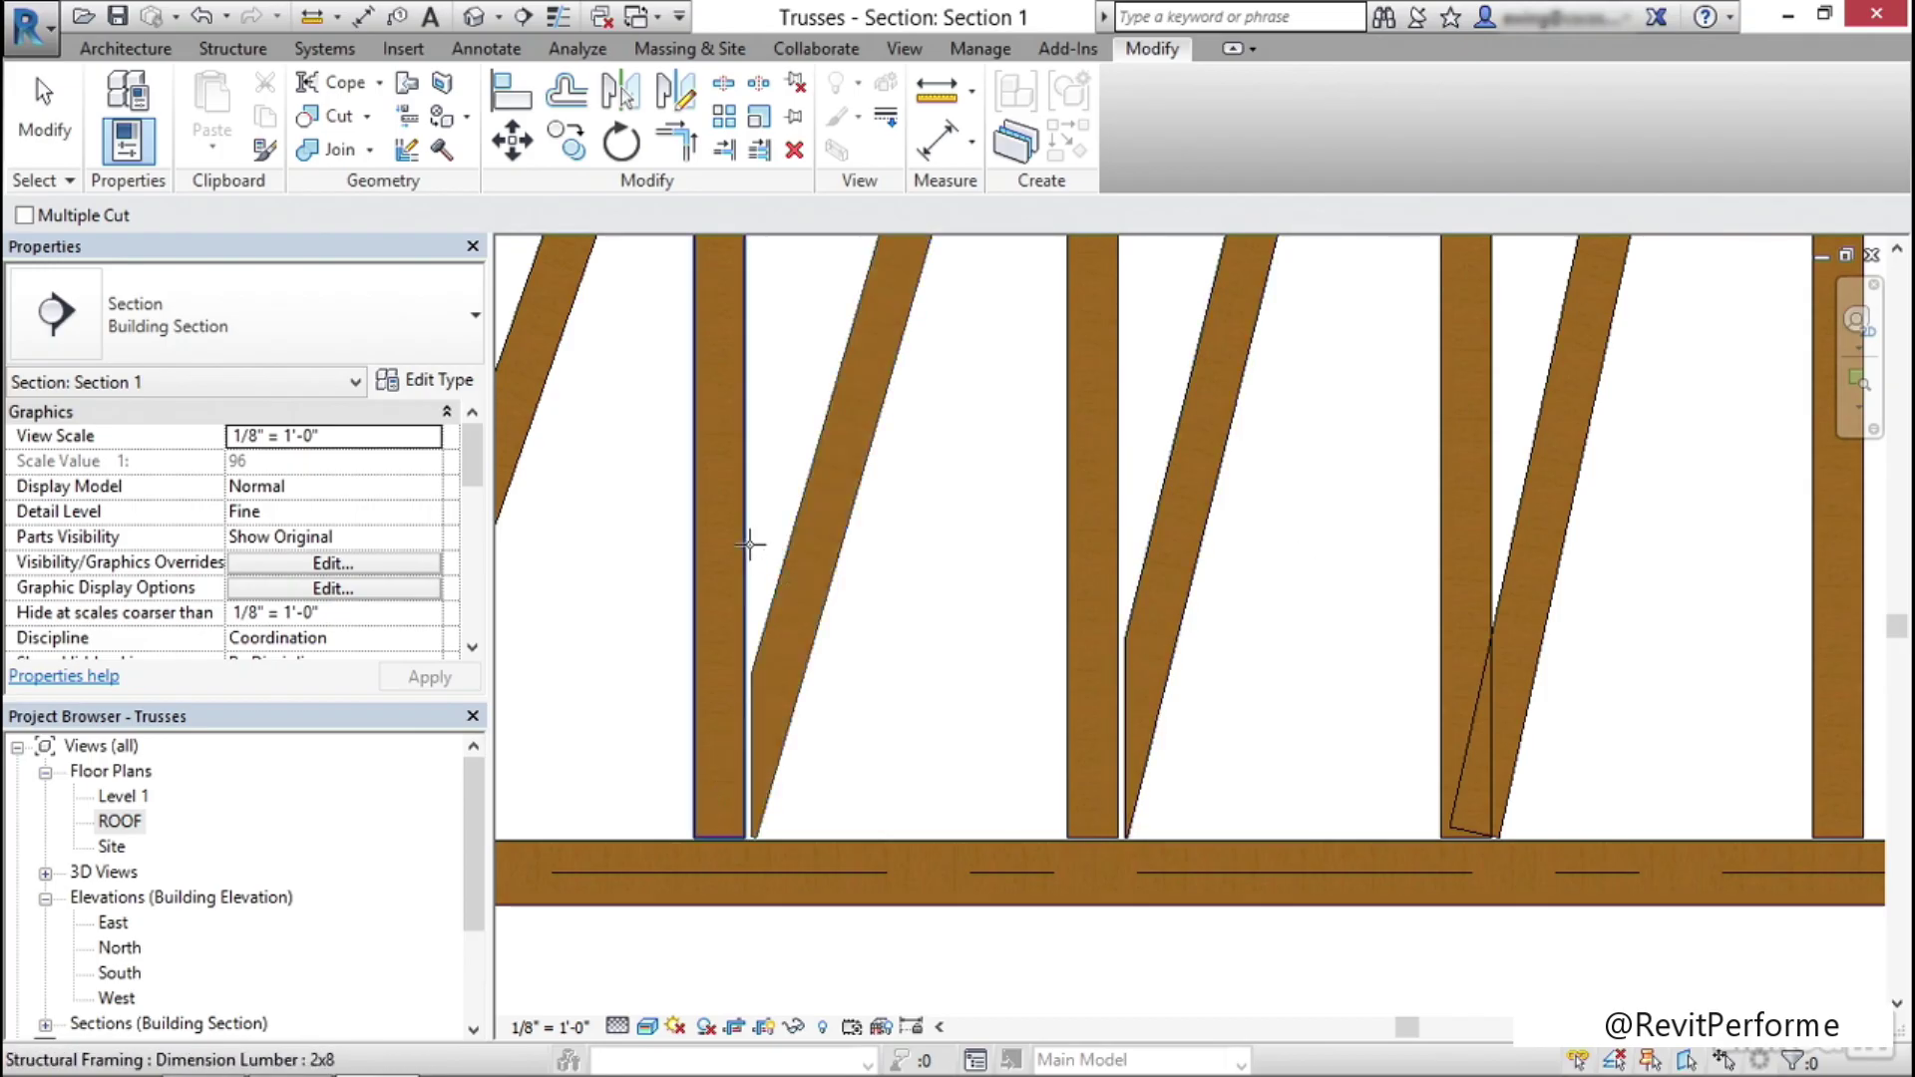
pyautogui.click(1462, 531)
pyautogui.click(1520, 518)
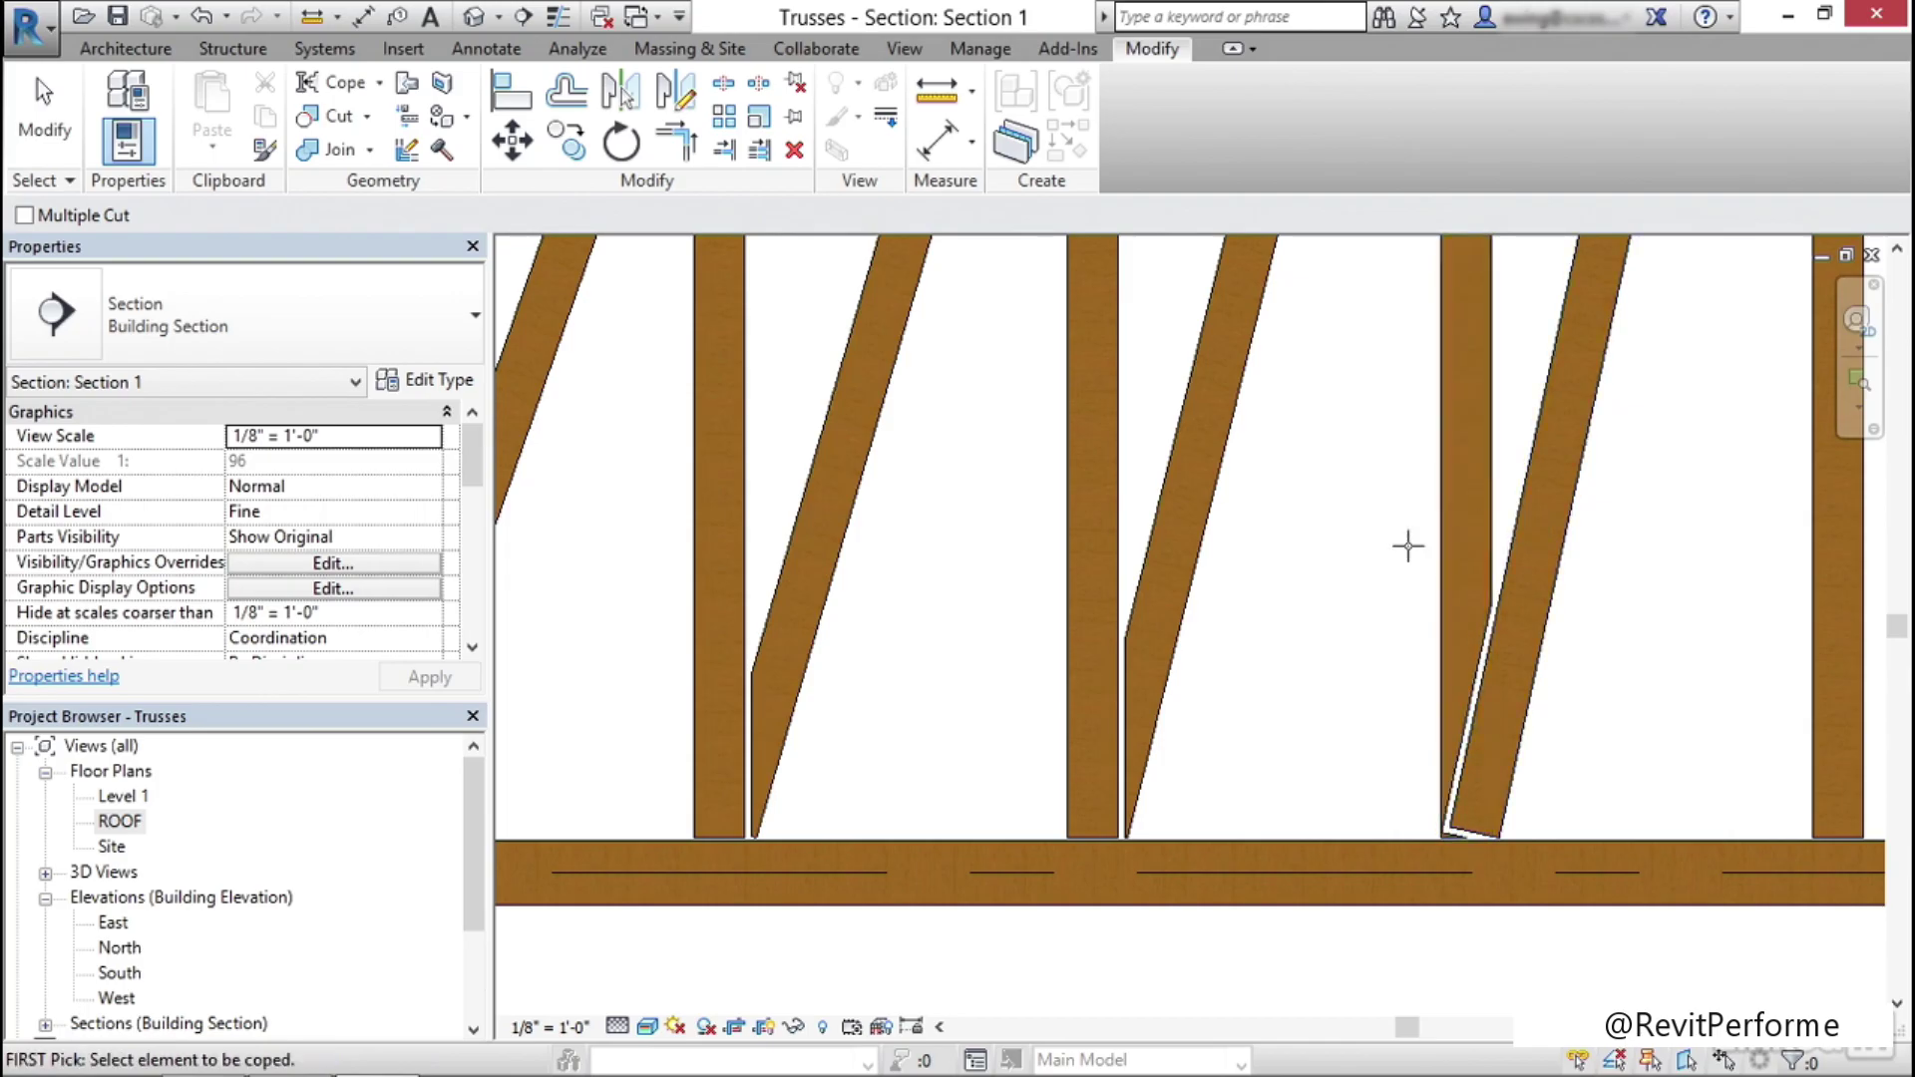
# Stretch the upper end of the diagonal meeting the second vertical left of centre into the top chord, about -10 1/2" end join cutback
pyautogui.scroll(-2, 1394, 544)
pyautogui.moveTo(1352, 494); pyautogui.dragTo(1200, 838, button='middle')
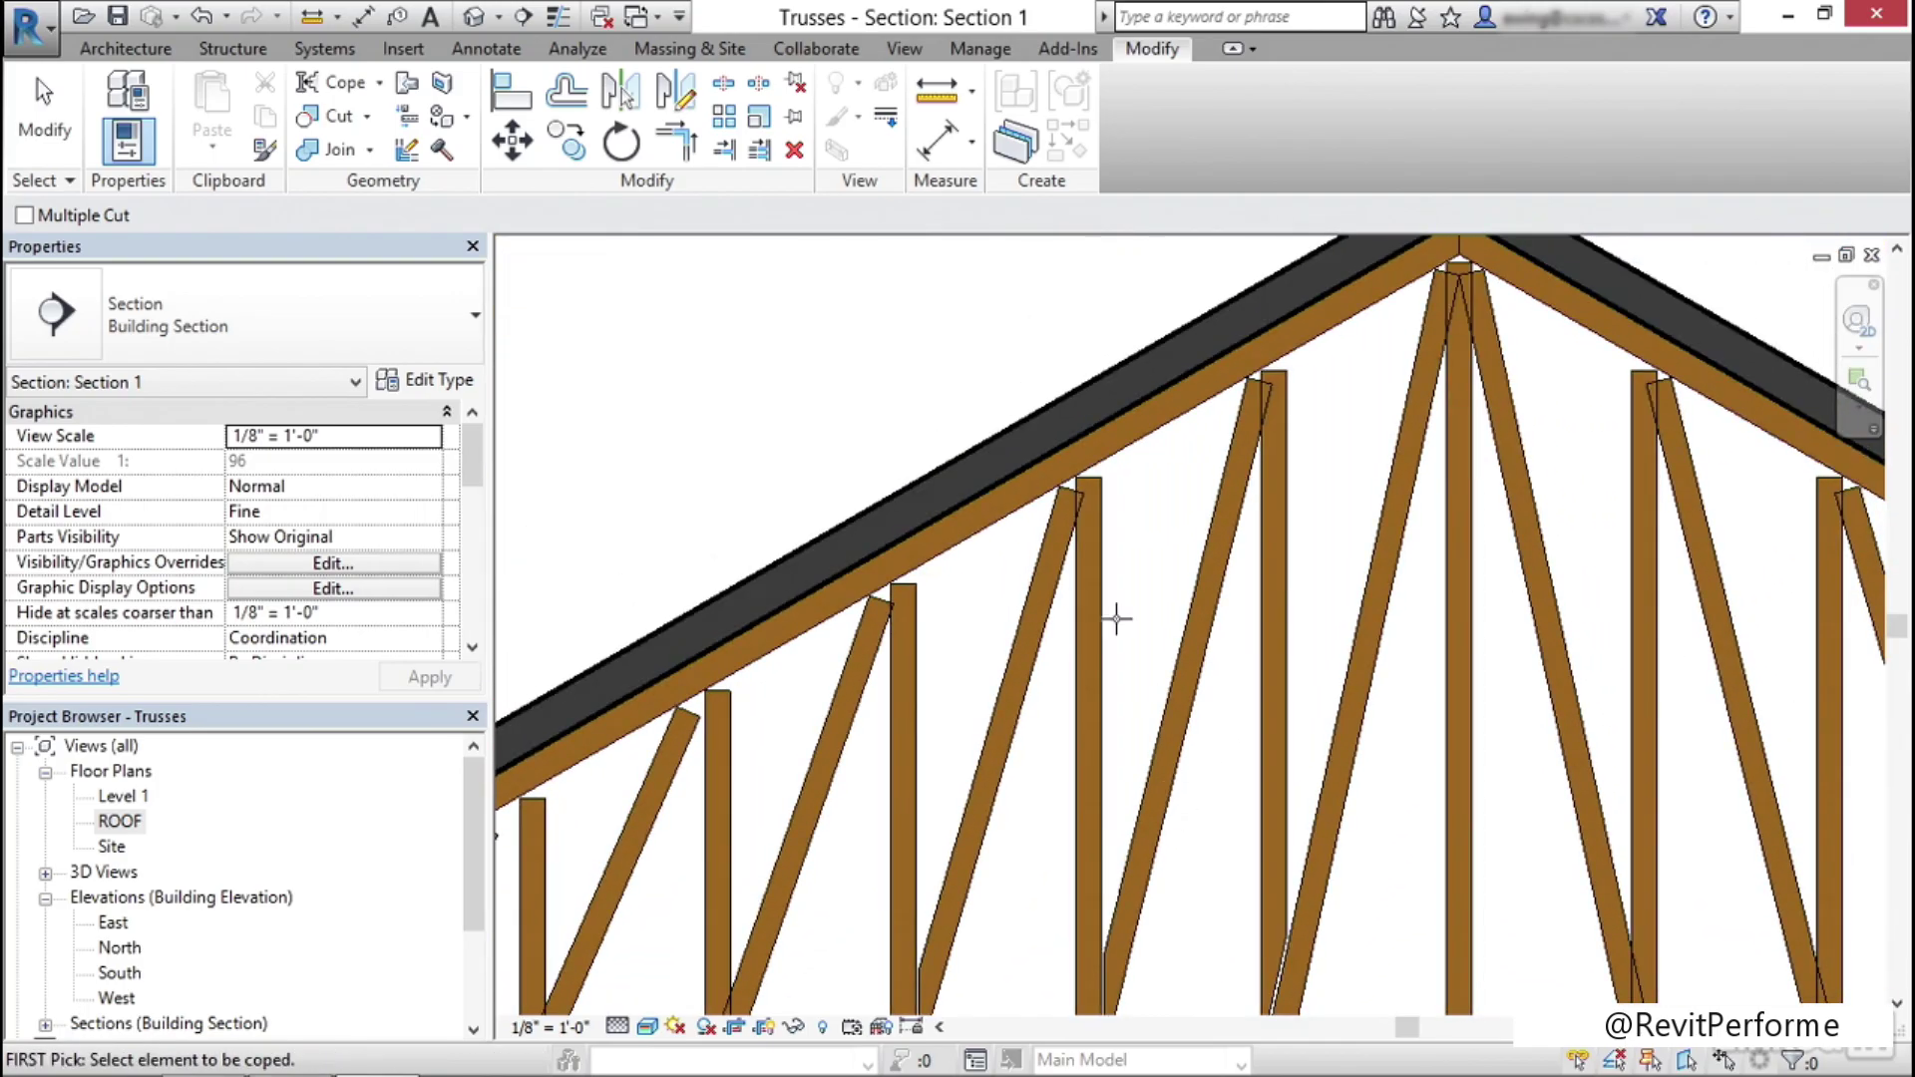
pyautogui.scroll(5, 1117, 482)
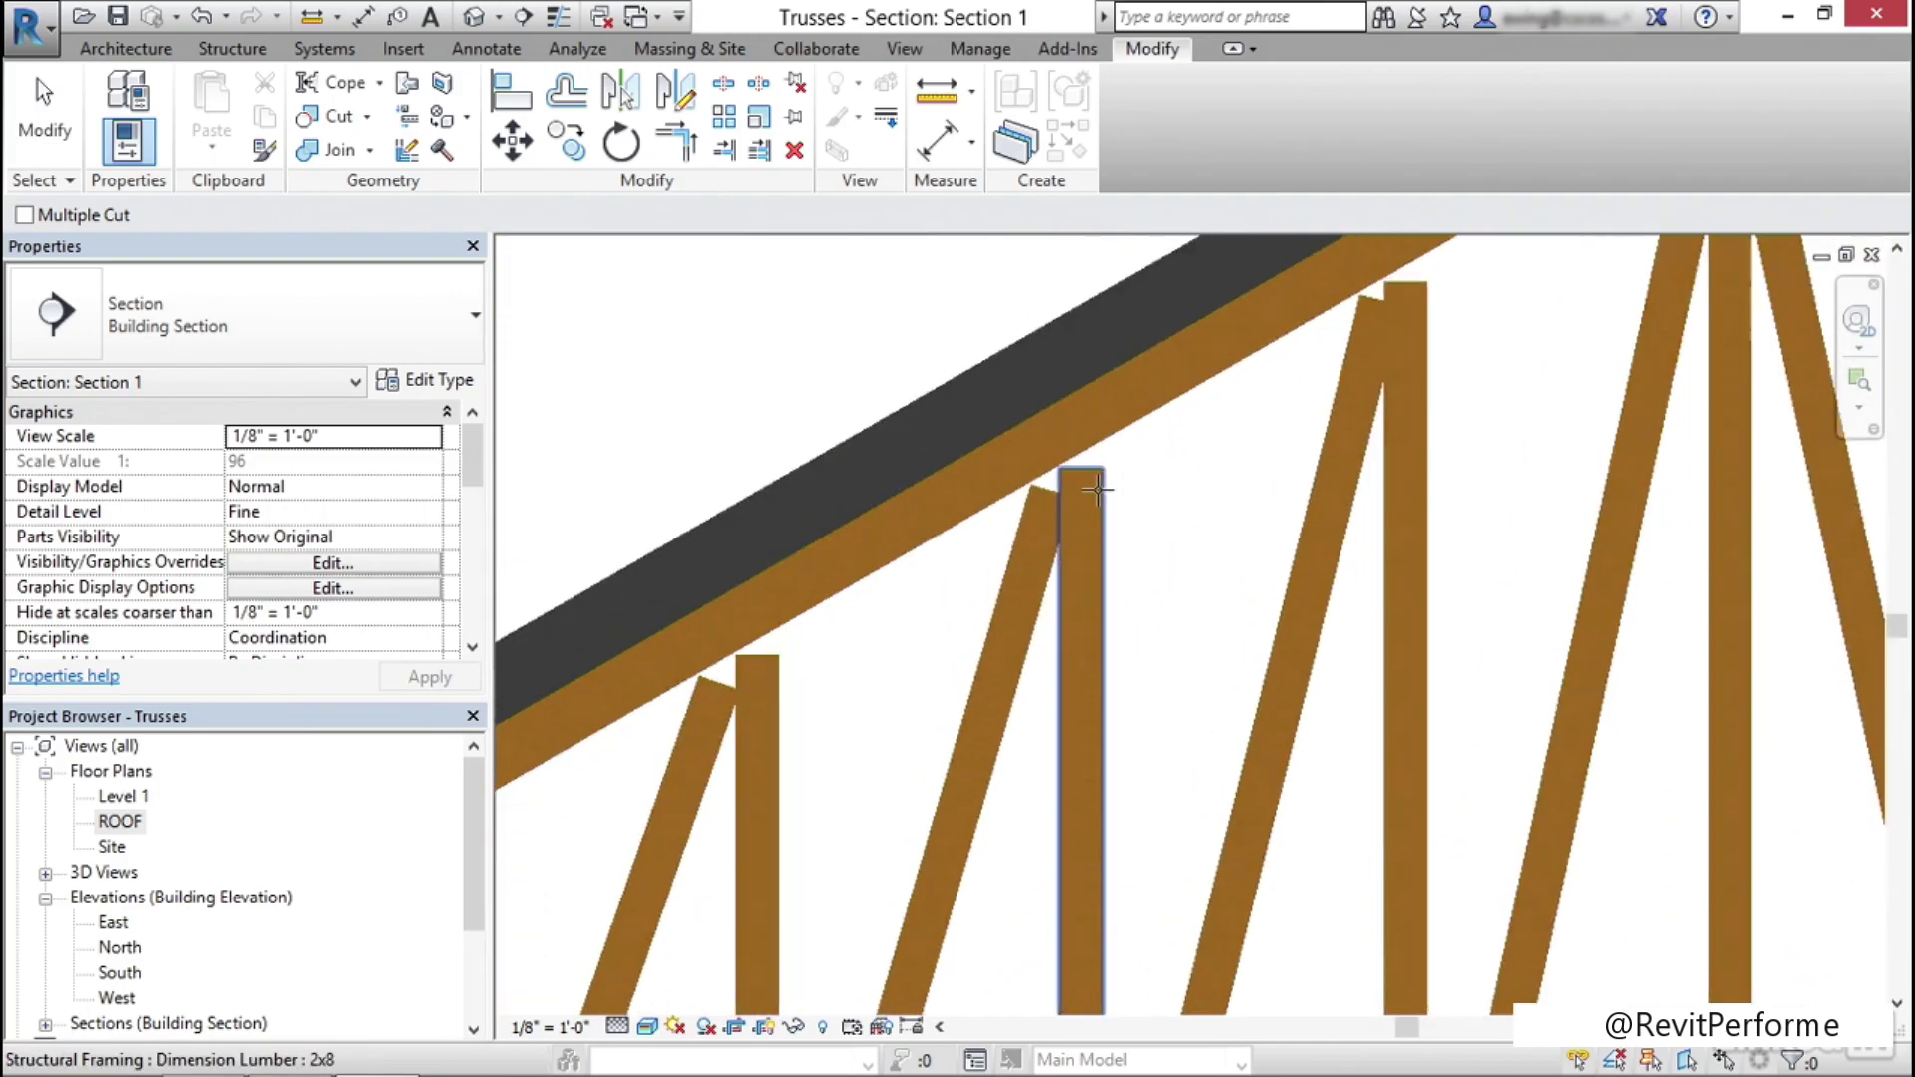
pyautogui.press('Escape')
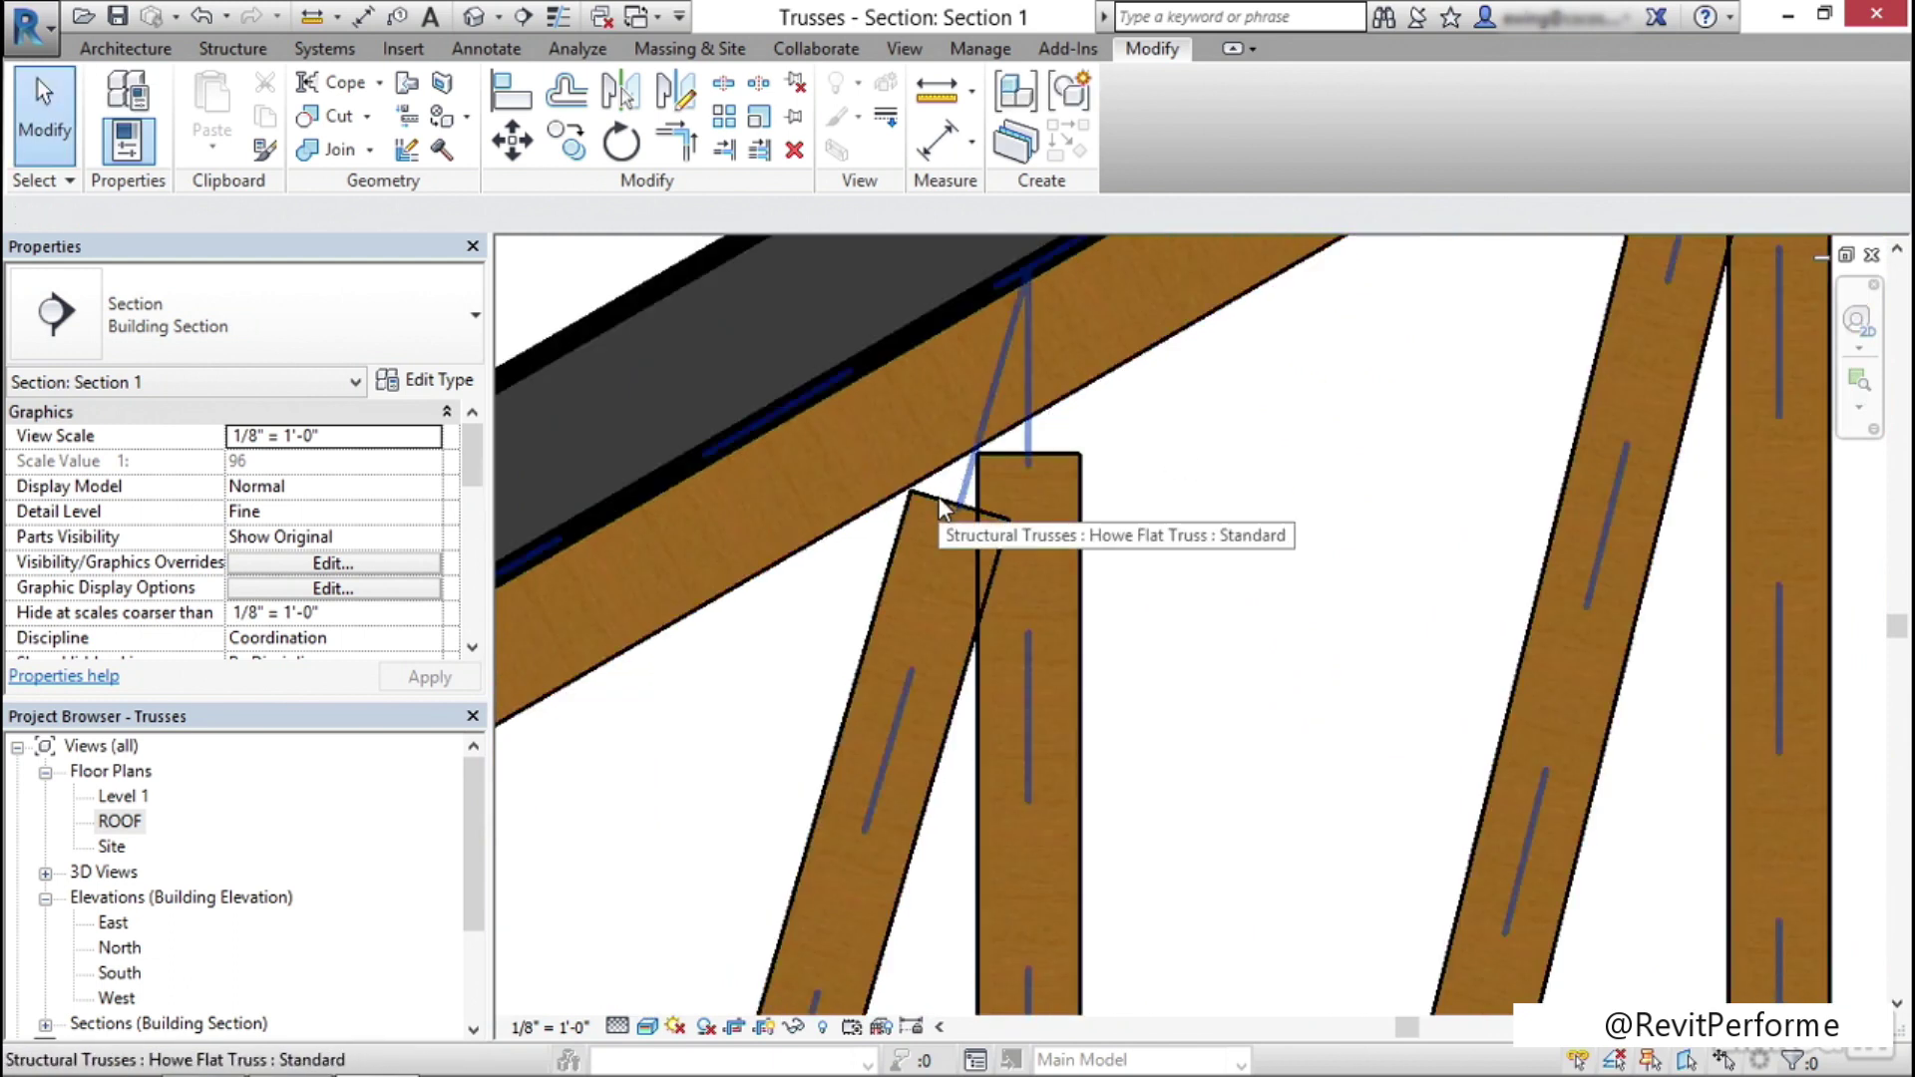
pyautogui.press('Tab')
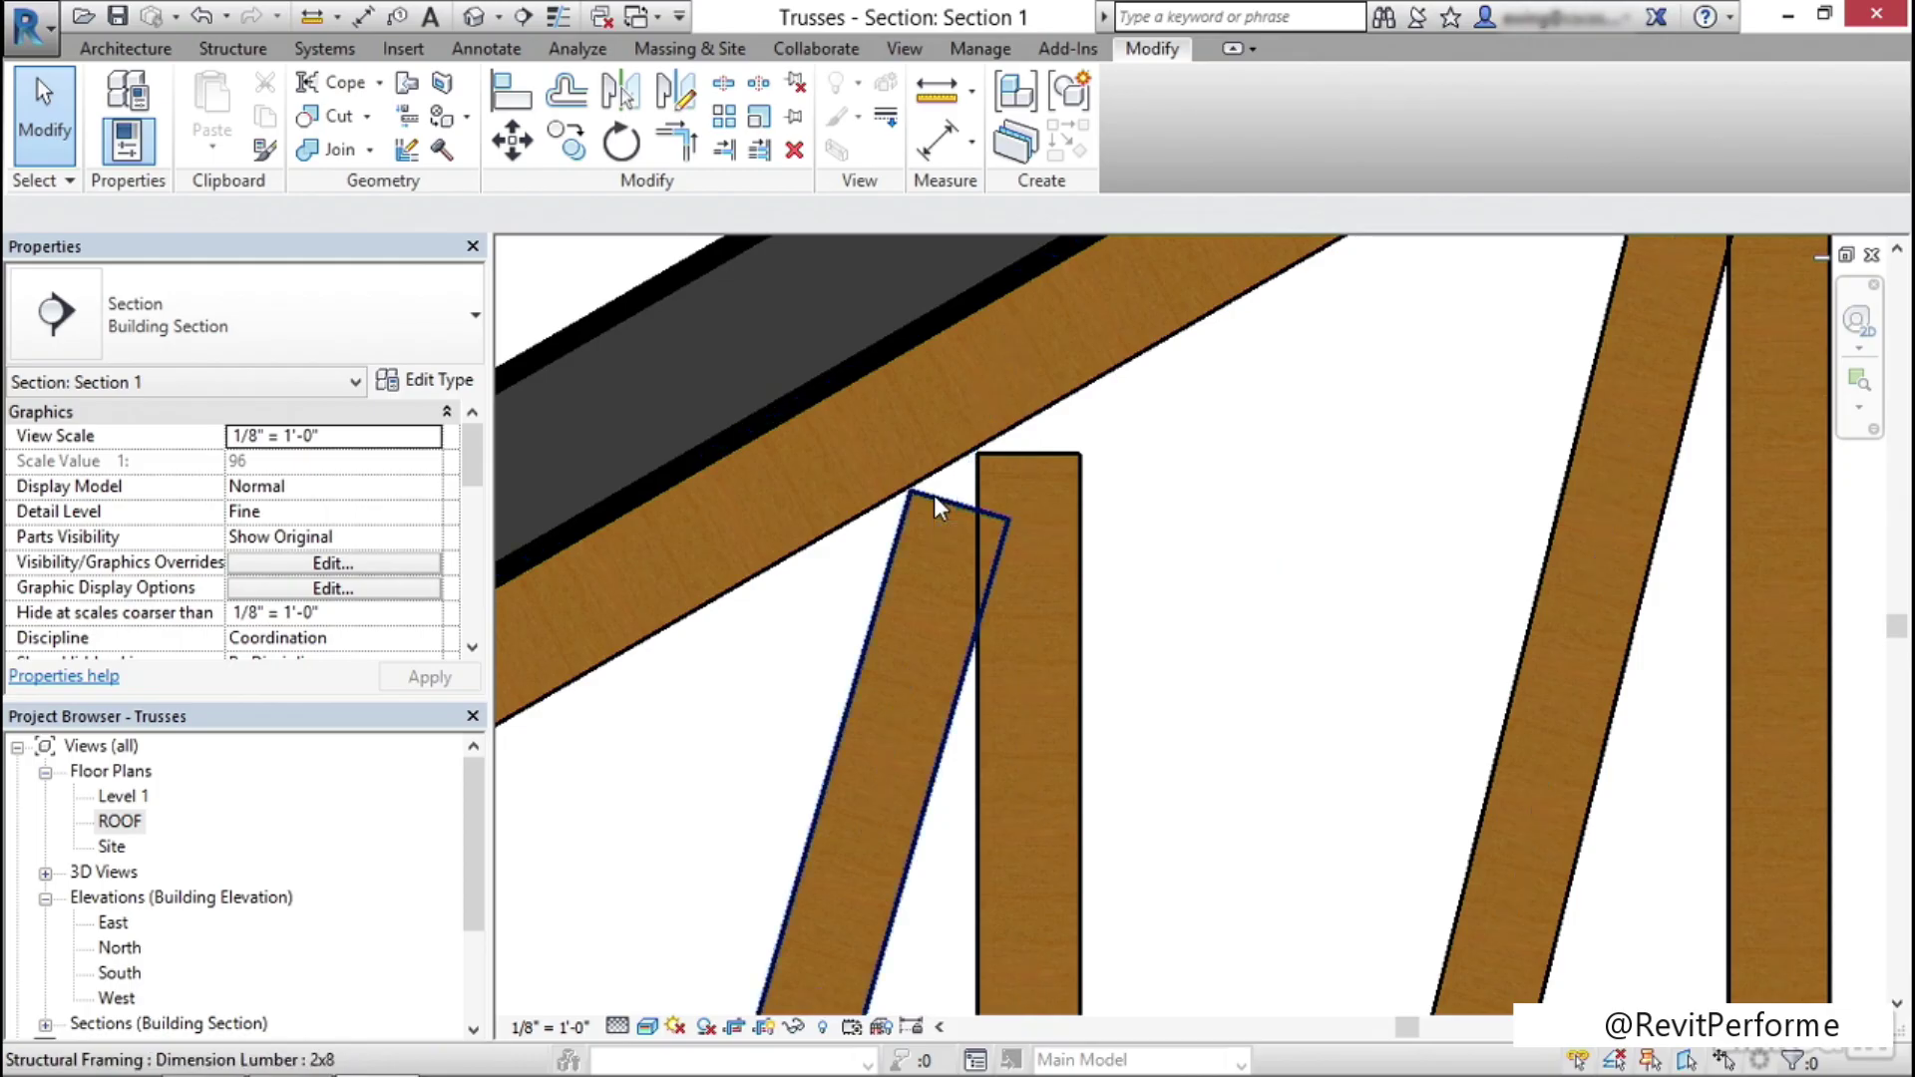
pyautogui.click(934, 495)
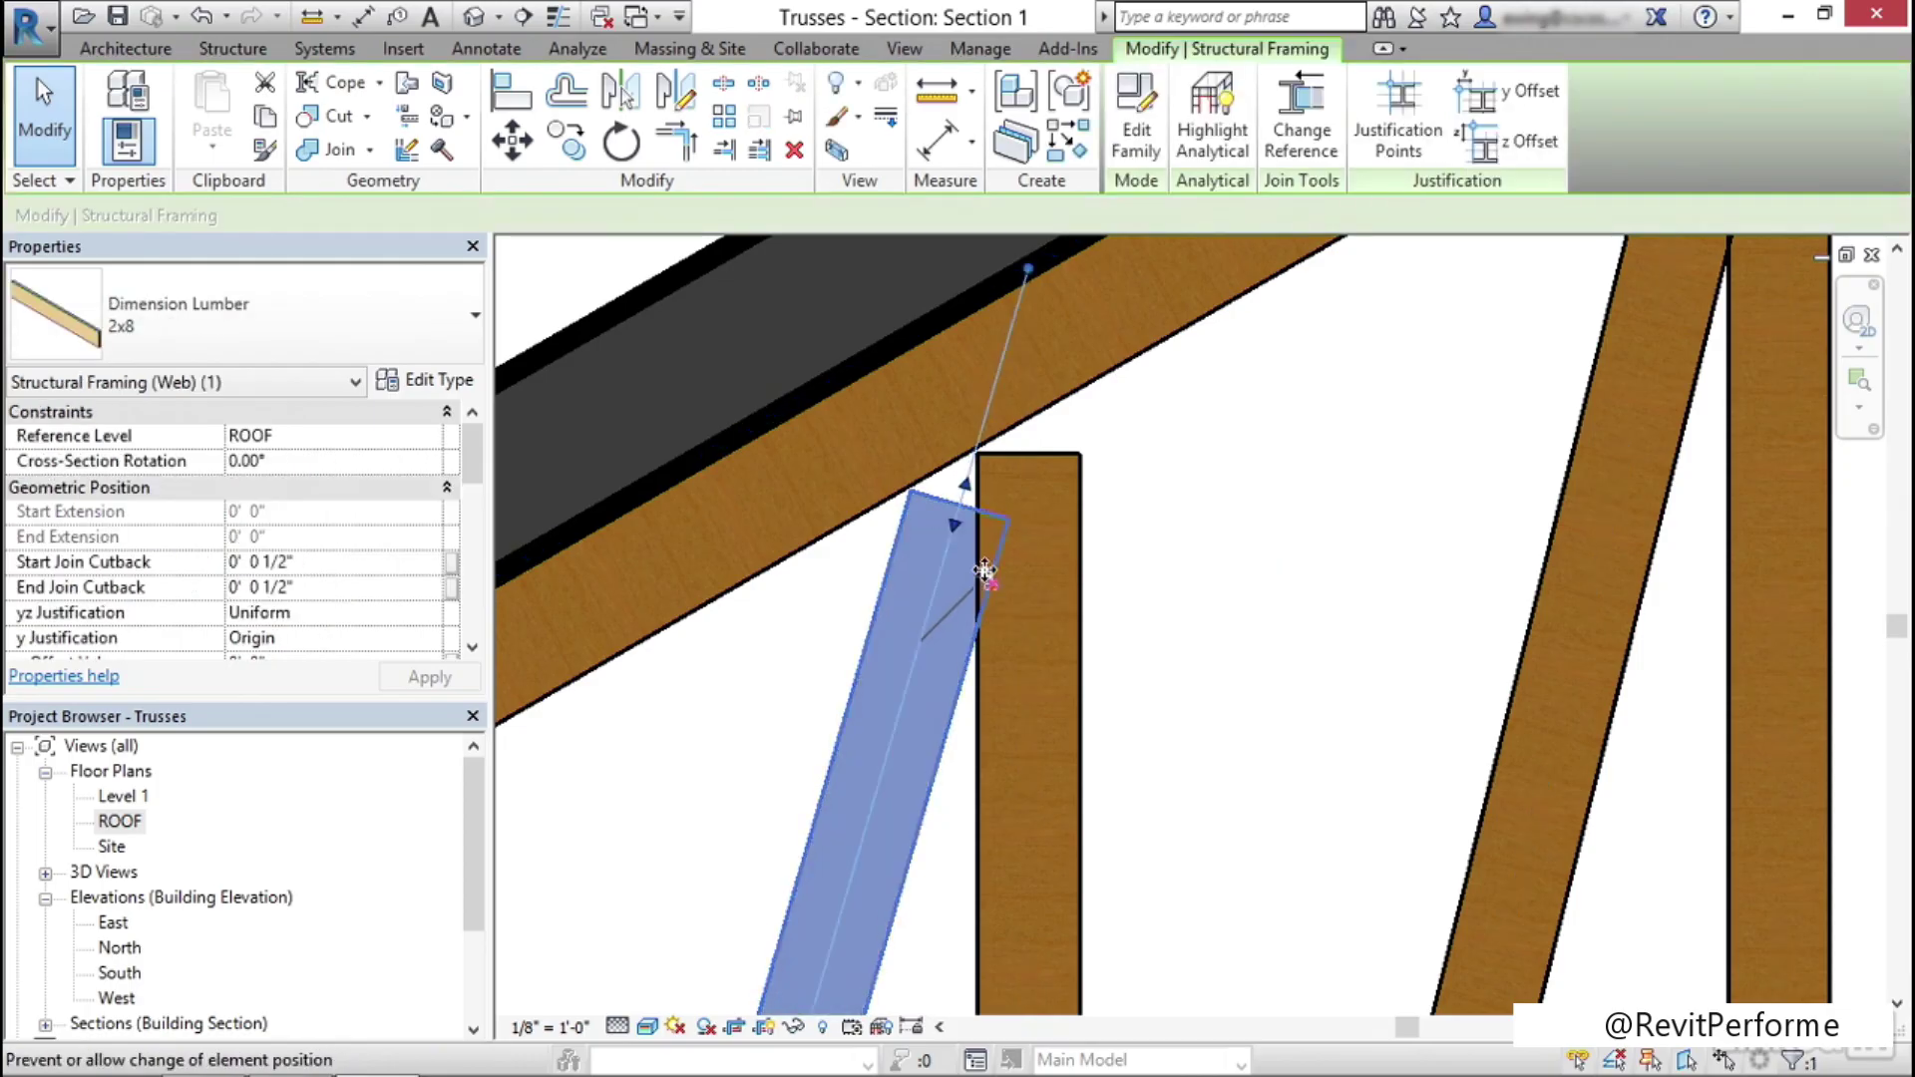
pyautogui.moveTo(966, 486); pyautogui.dragTo(1019, 365)
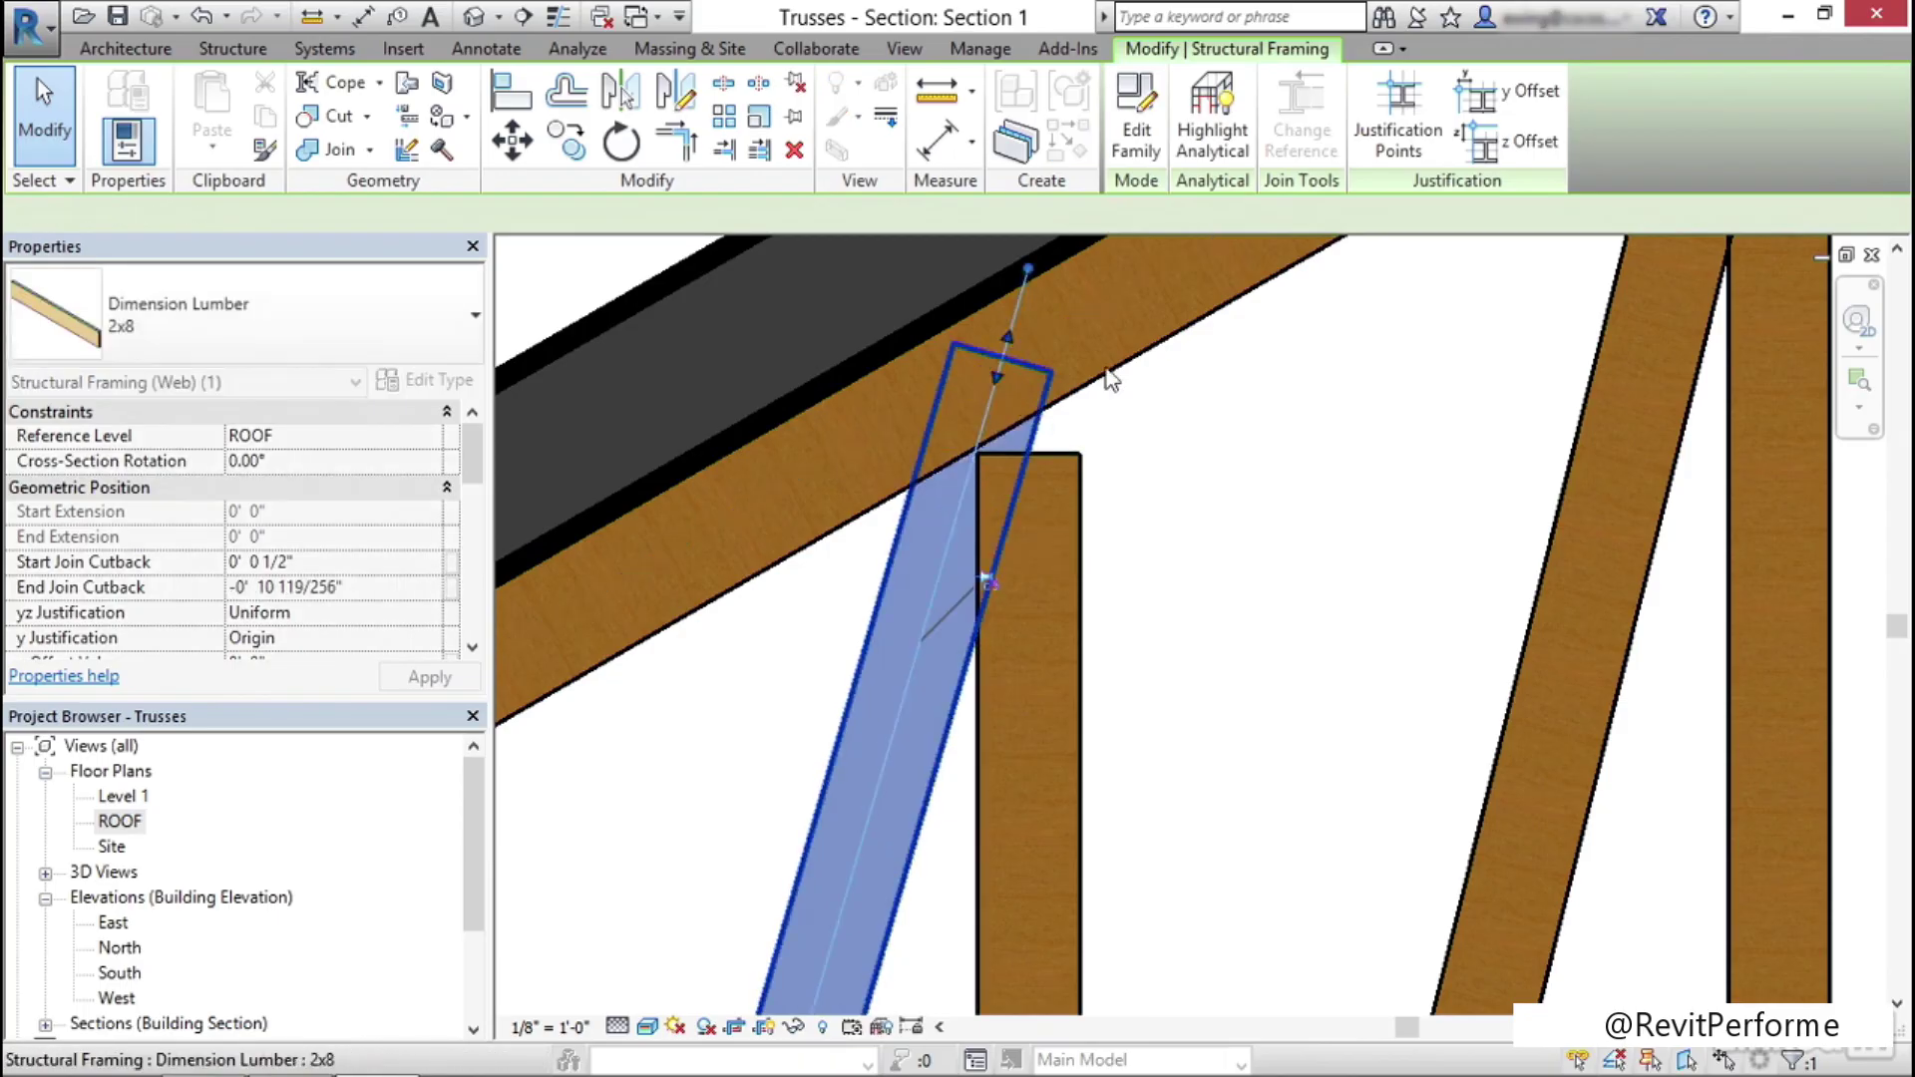
pyautogui.click(1187, 422)
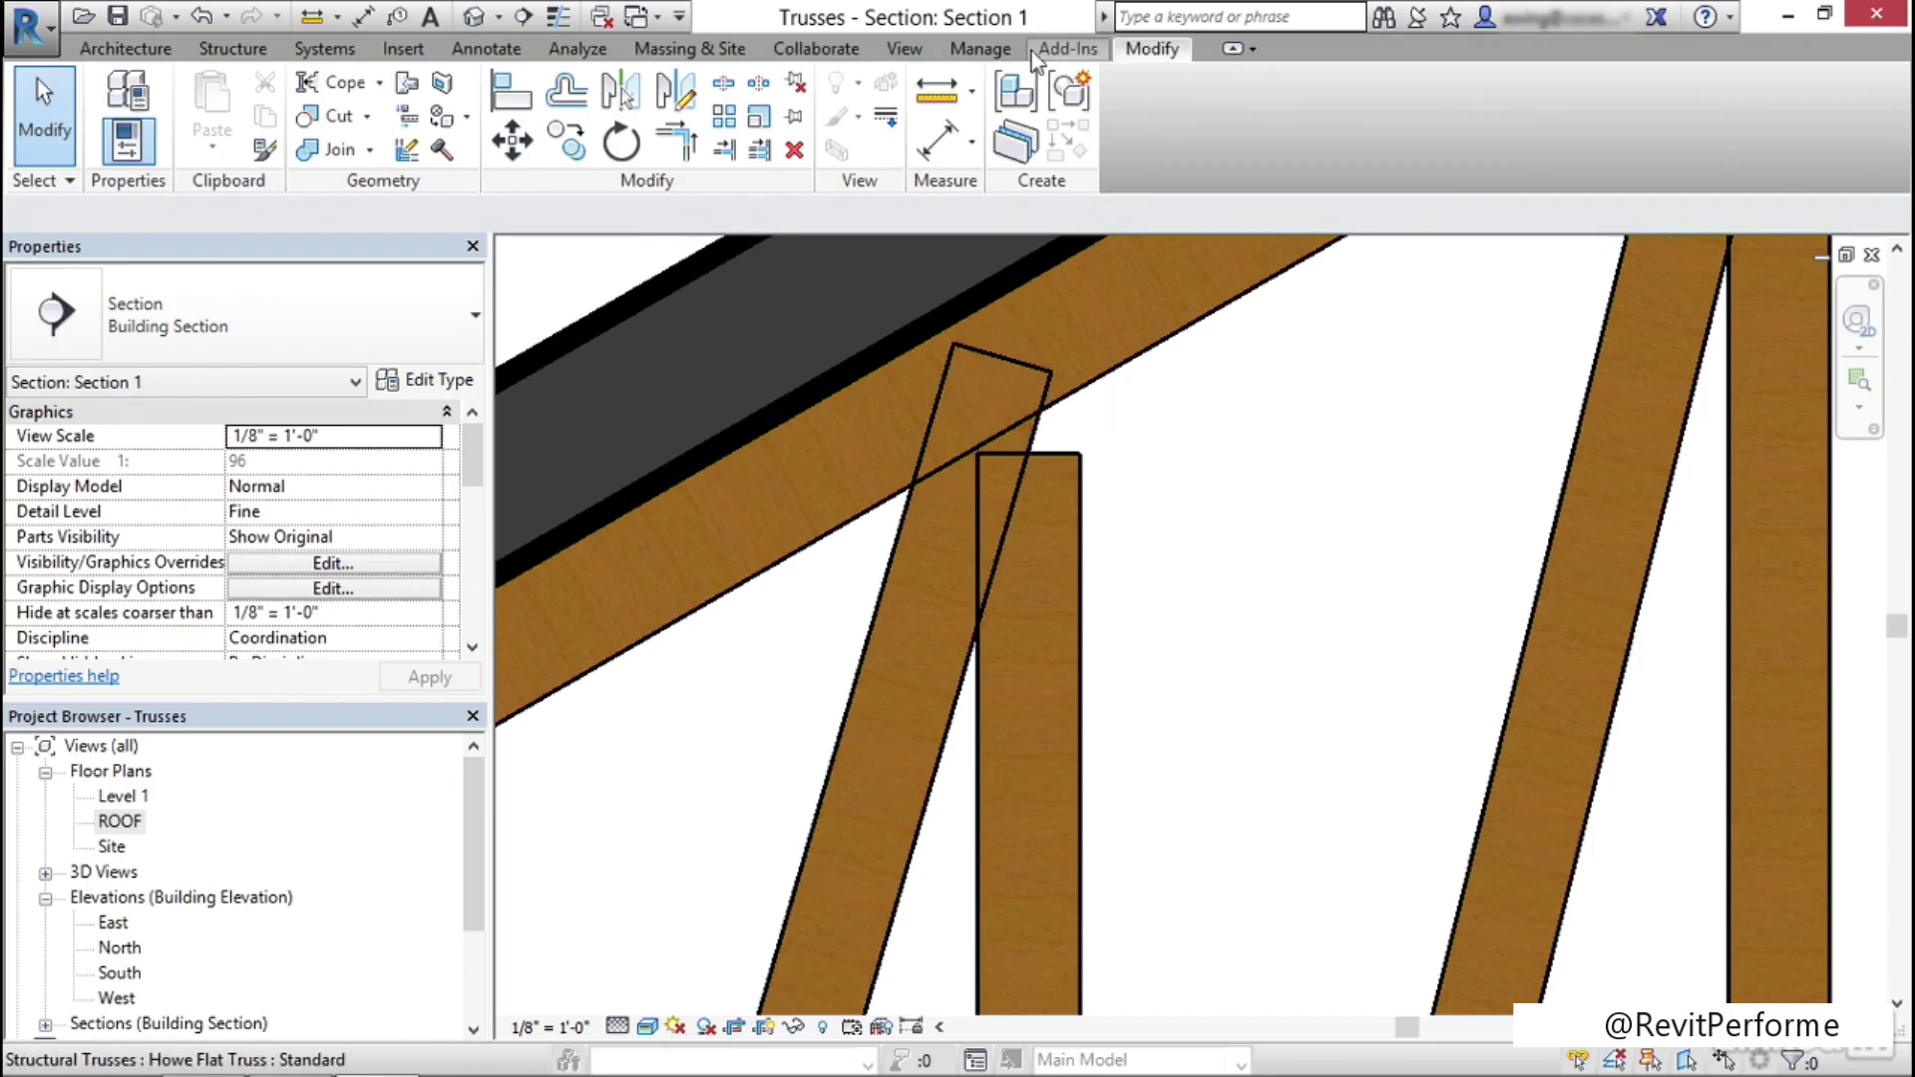
# Cope the extended upper end of the diagonal web against the underside of the top chord
pyautogui.click(332, 91)
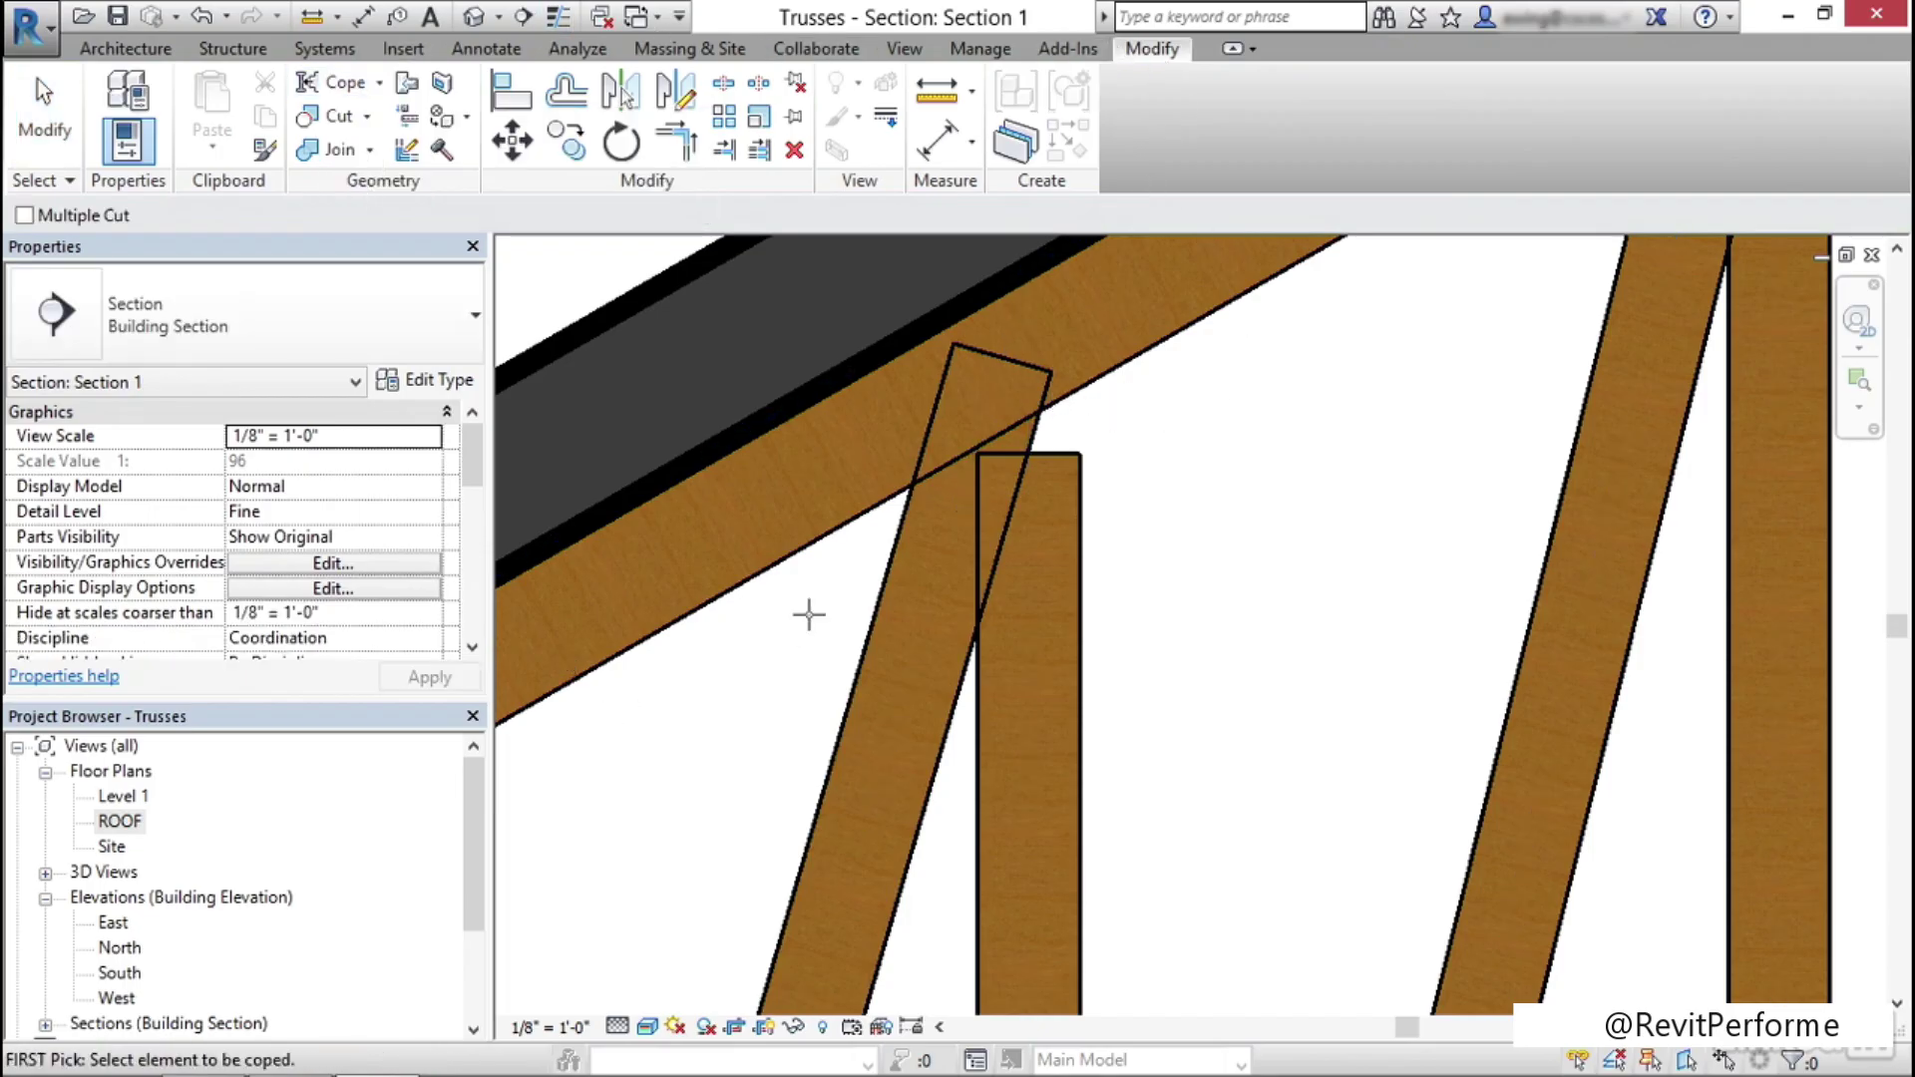
pyautogui.click(887, 606)
pyautogui.click(840, 535)
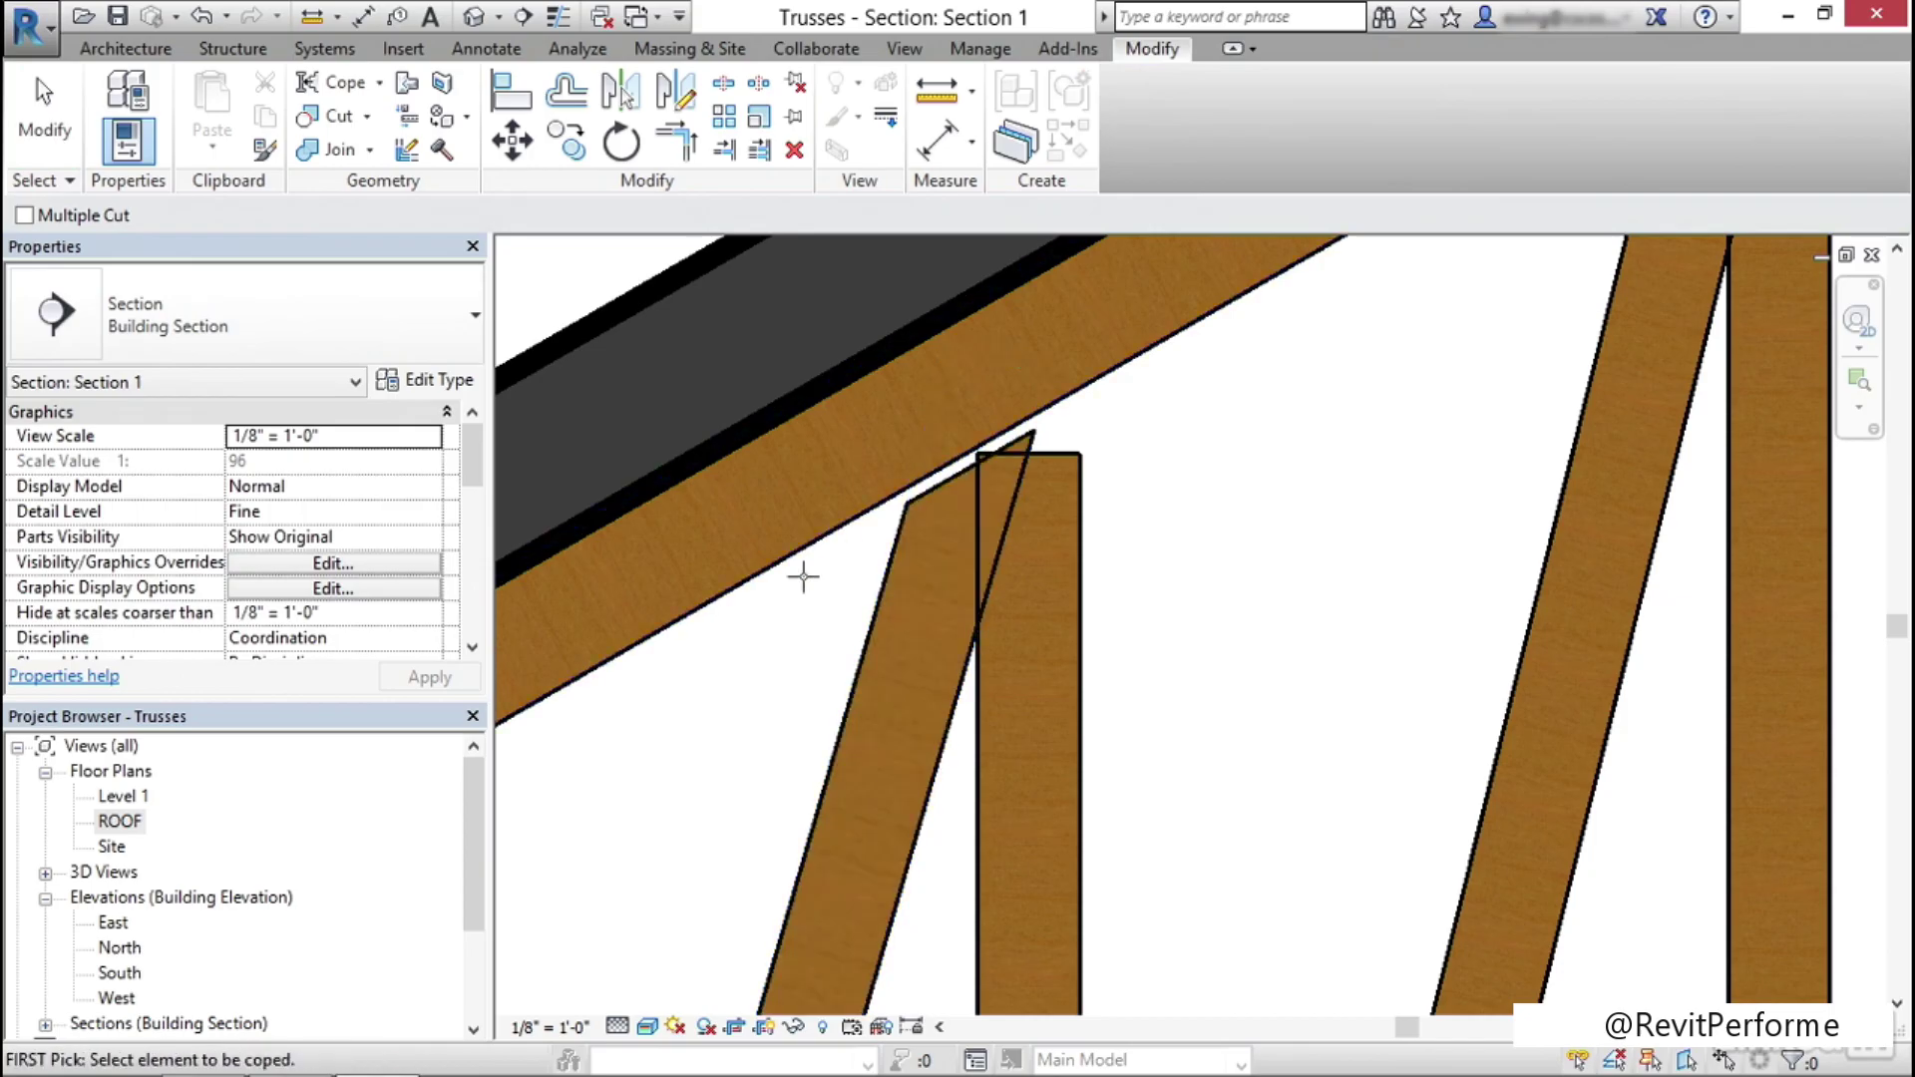
pyautogui.press('Escape')
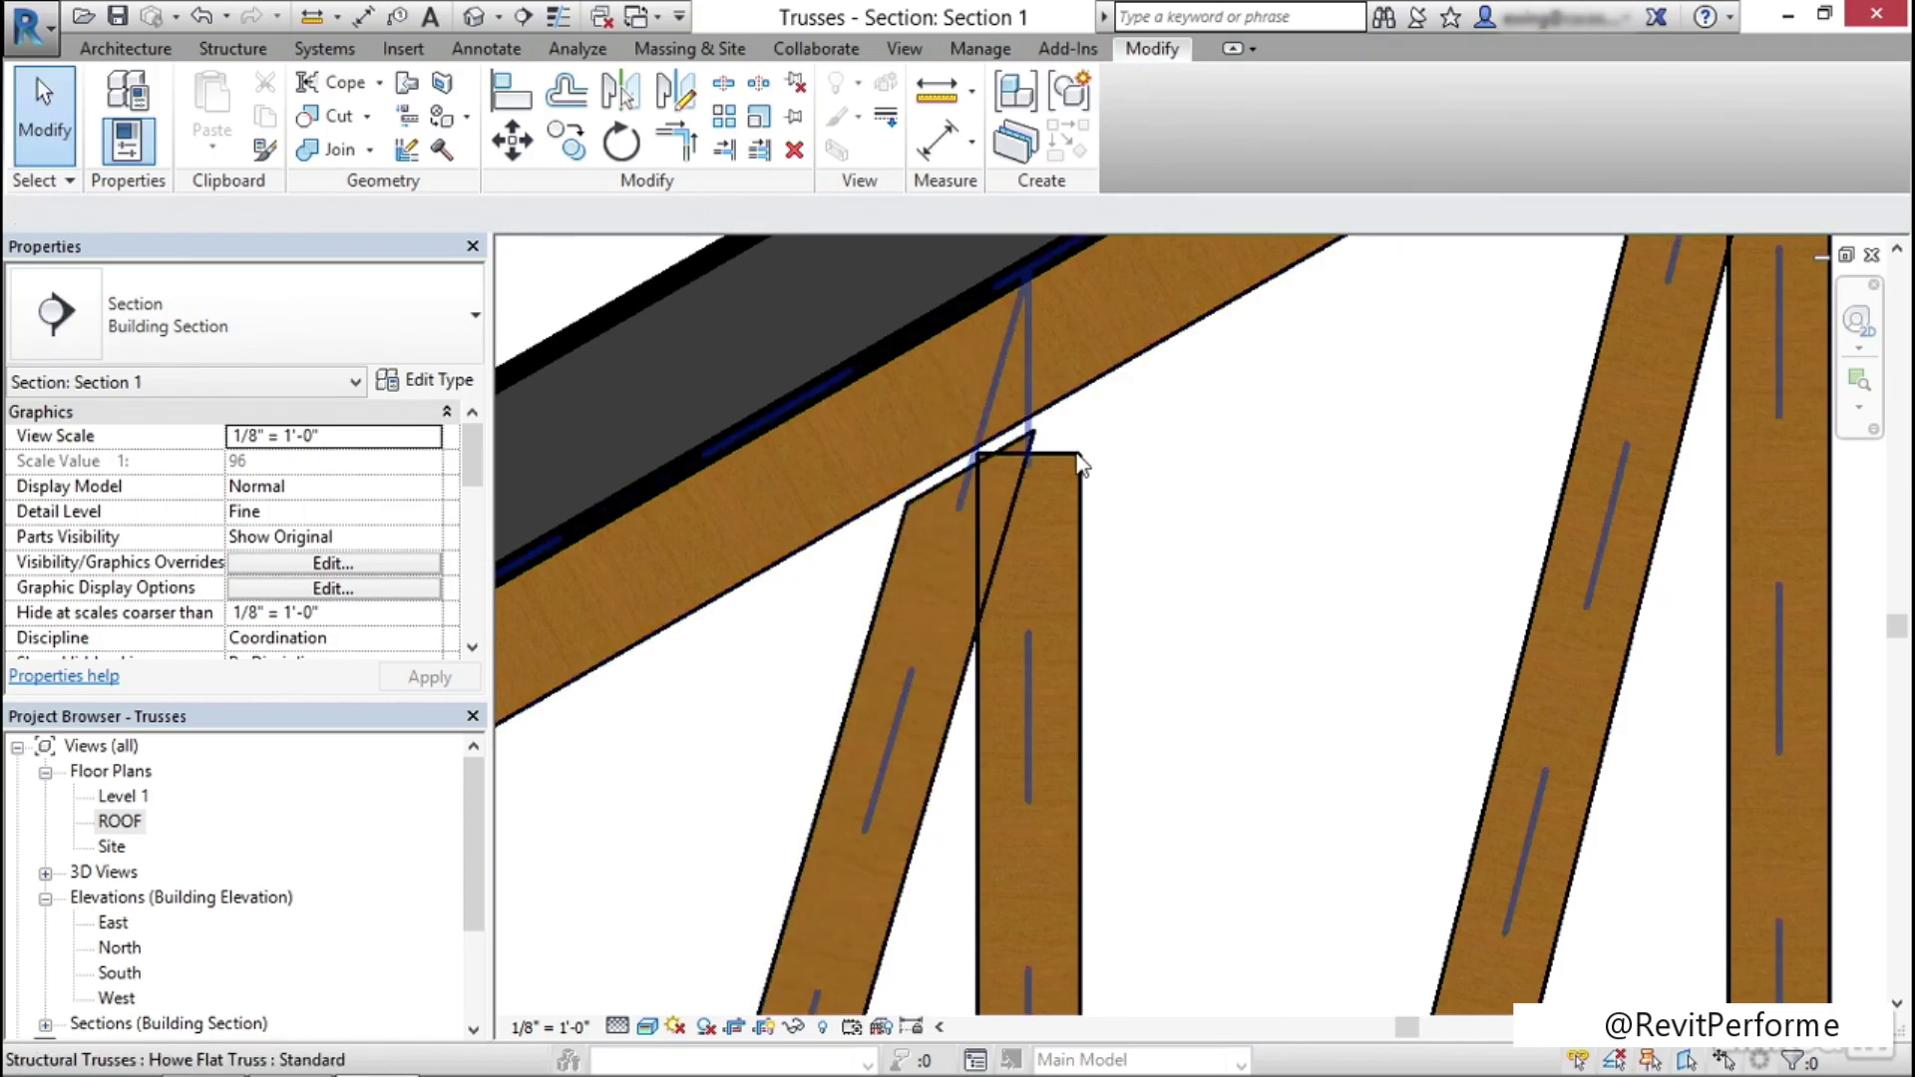
# Stretch the upper end of the adjoining vertical web upward so it overlaps the top chord
pyautogui.click(1080, 471)
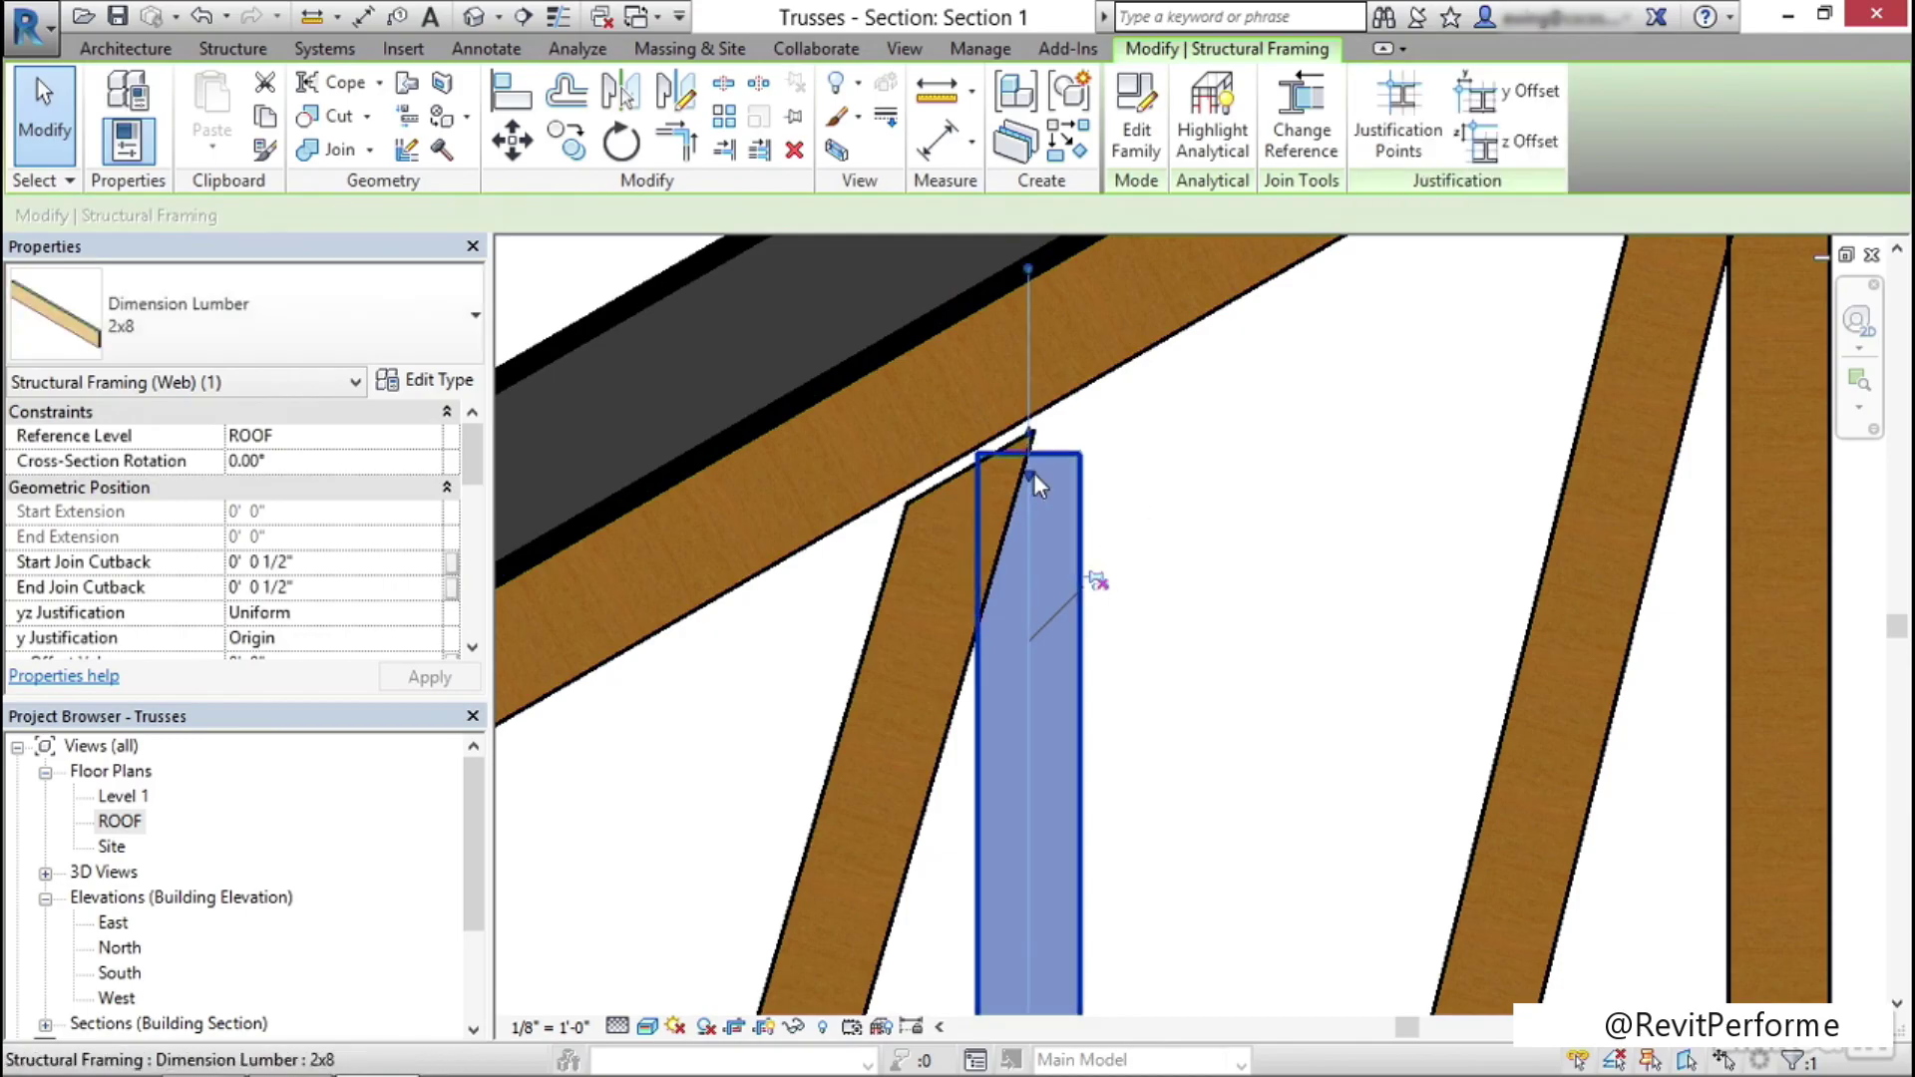
pyautogui.moveTo(1031, 471); pyautogui.dragTo(1028, 364)
pyautogui.click(1195, 433)
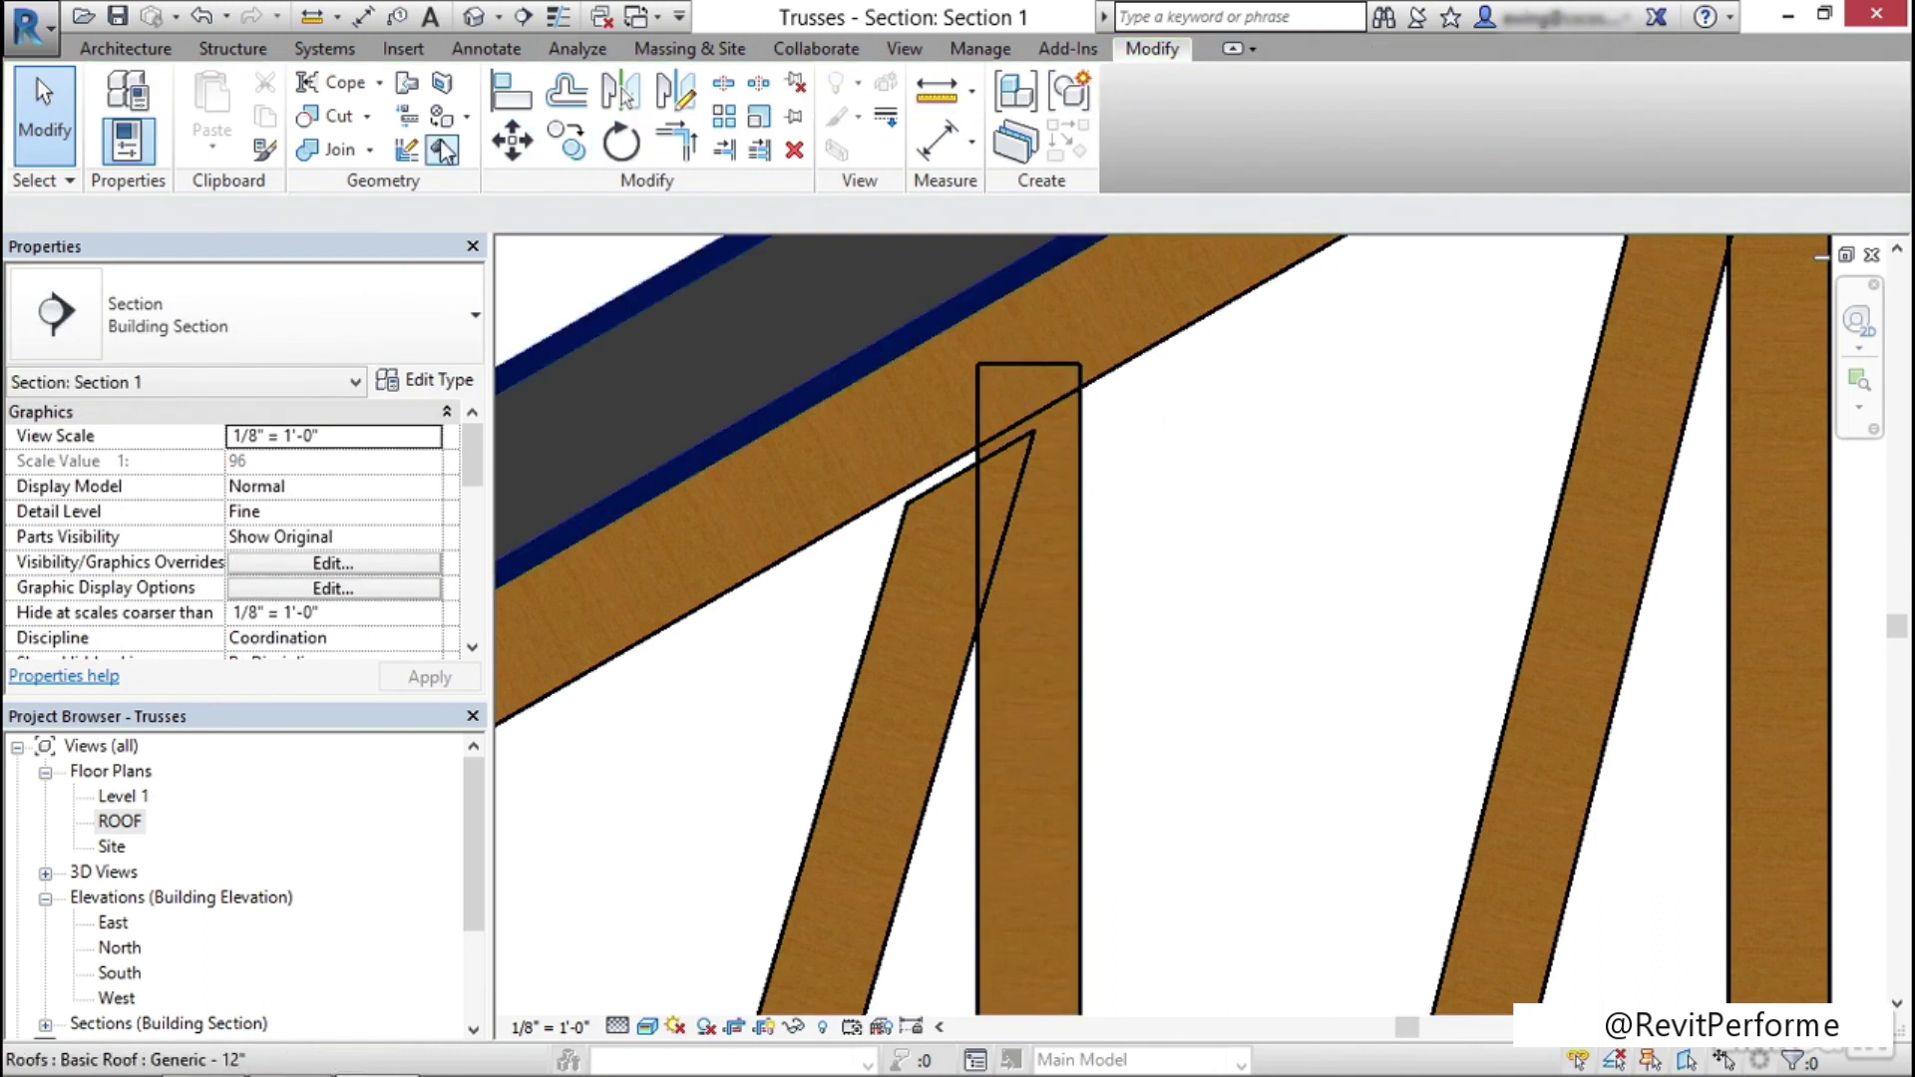
# Cope the extended vertical web against the neighbouring diagonal web and against the top chord
pyautogui.click(309, 116)
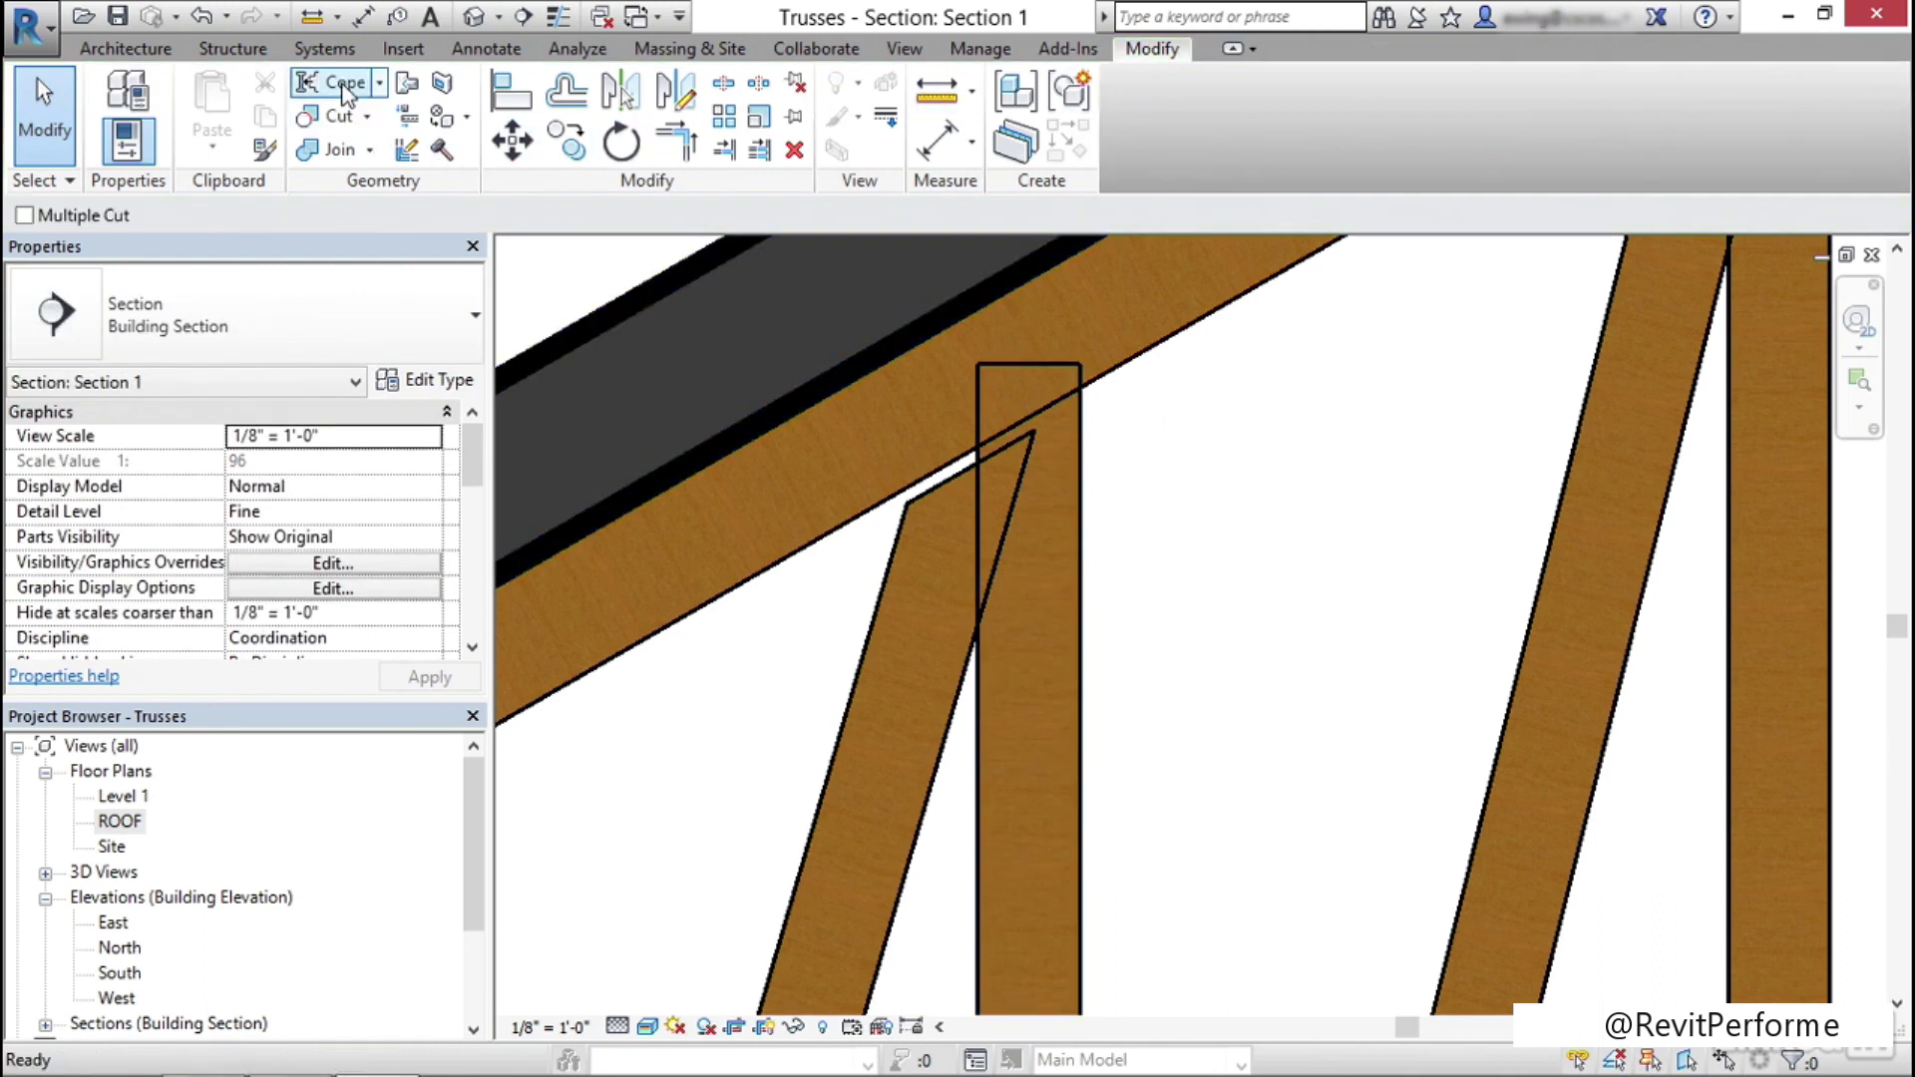
pyautogui.click(1081, 607)
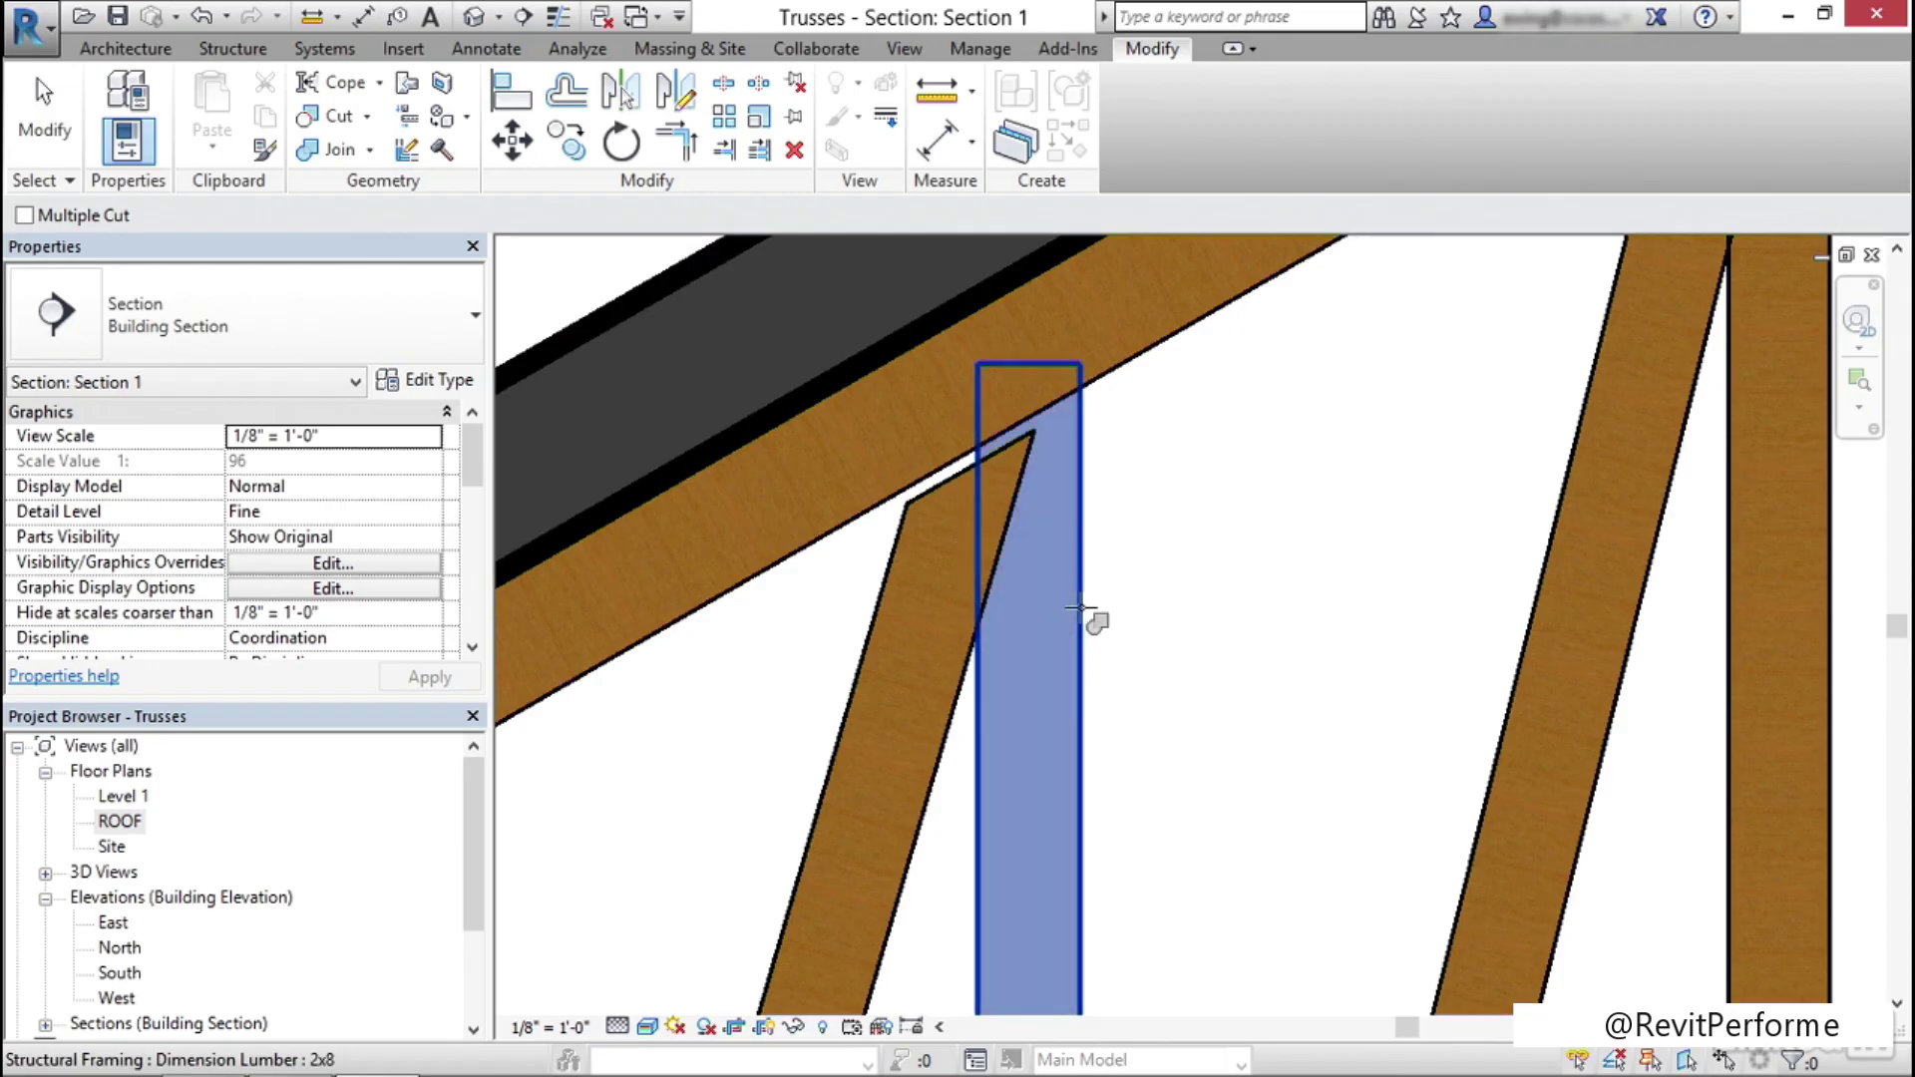
pyautogui.click(958, 705)
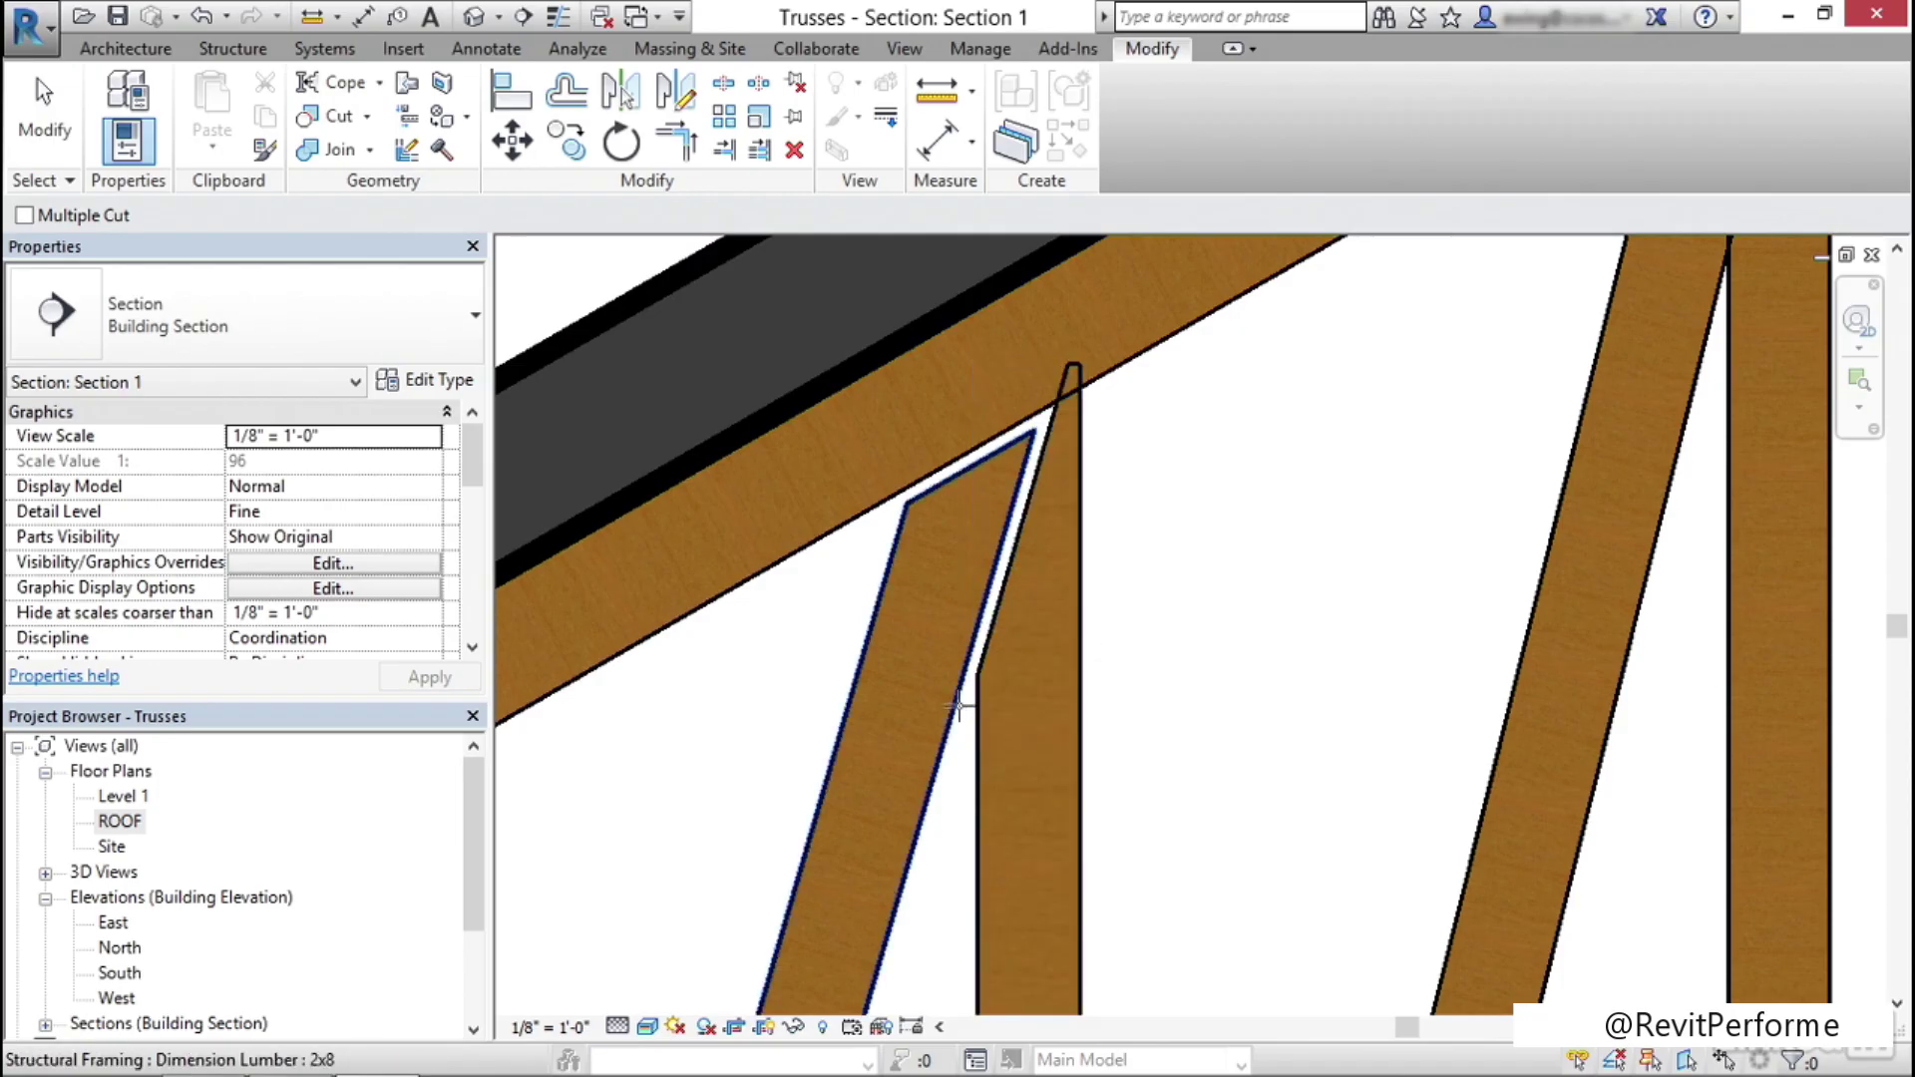
pyautogui.click(1096, 397)
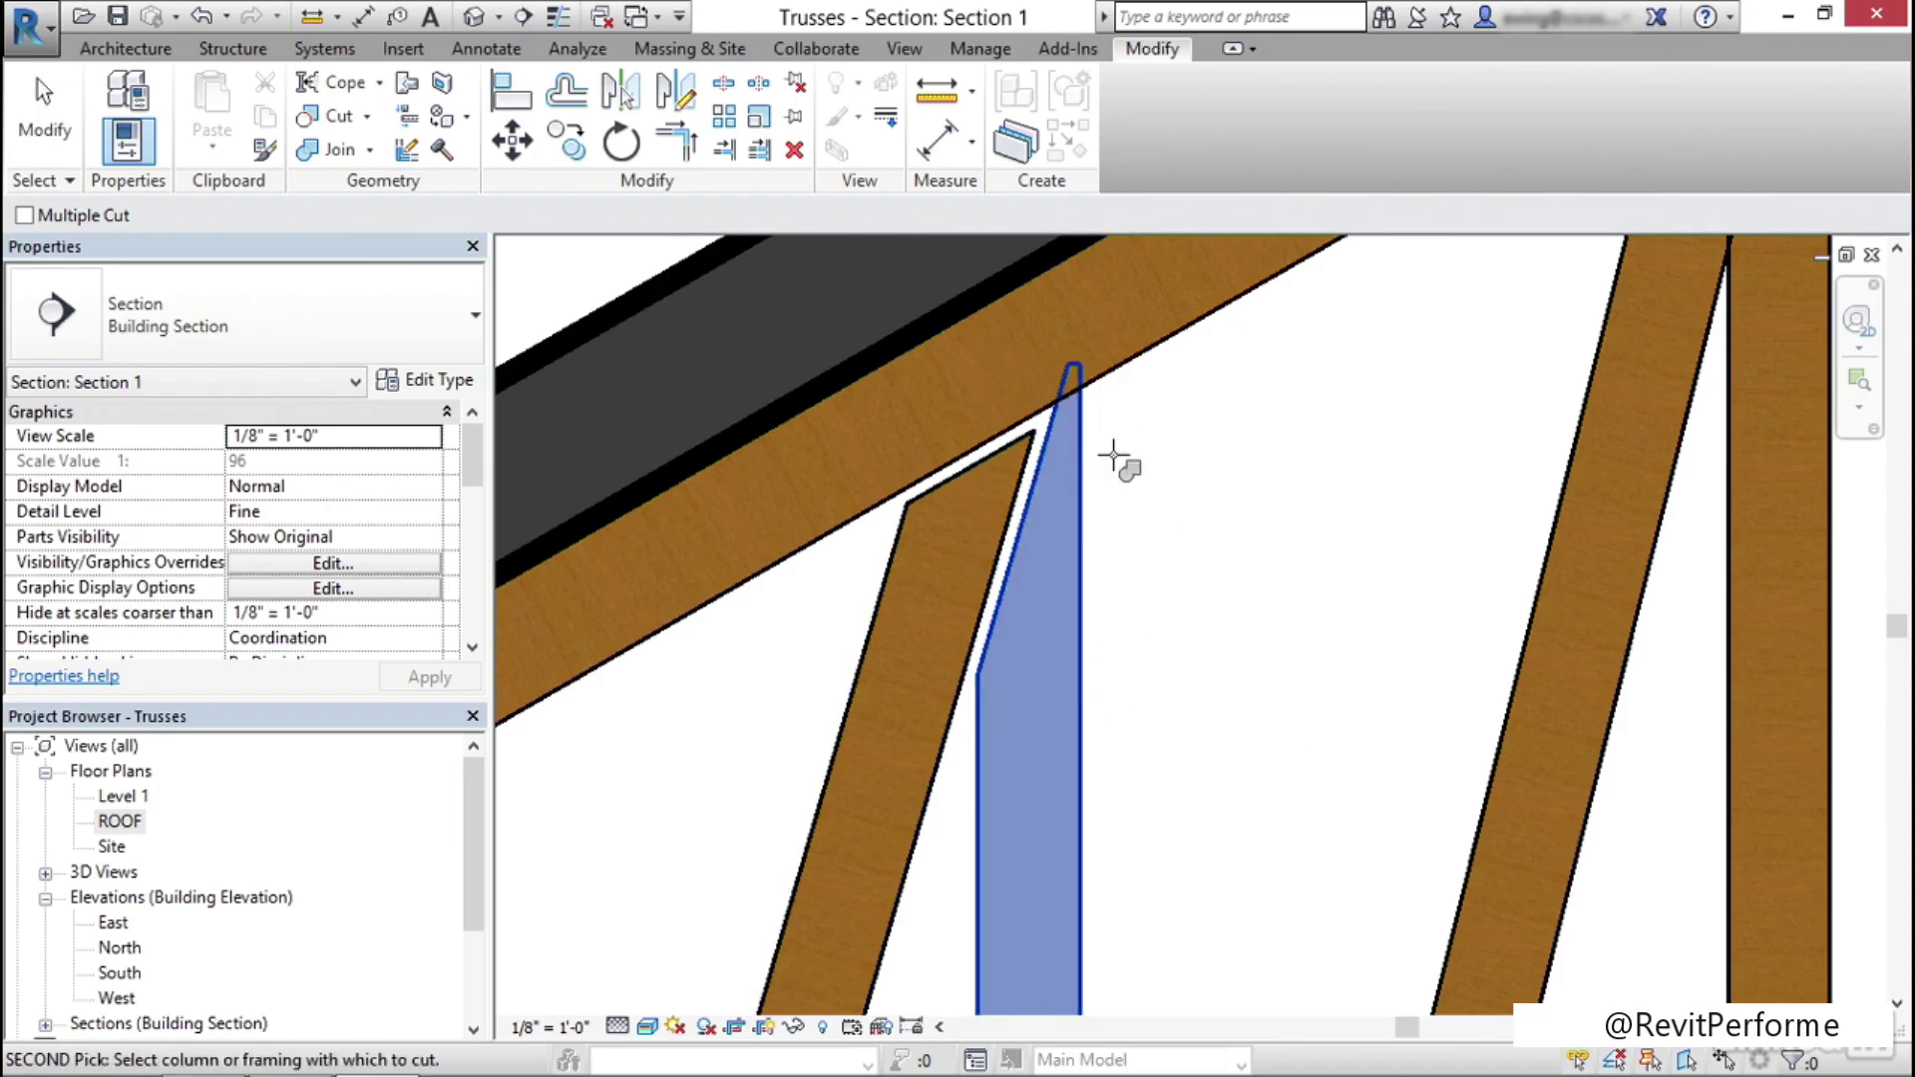
pyautogui.click(1121, 369)
pyautogui.scroll(-5, 1162, 492)
pyautogui.moveTo(1231, 461); pyautogui.dragTo(1085, 537, button='middle')
pyautogui.scroll(-3, 1085, 537)
pyautogui.scroll(3, 1039, 774)
pyautogui.moveTo(1038, 773); pyautogui.dragTo(1132, 479, button='middle')
pyautogui.scroll(-6, 958, 735)
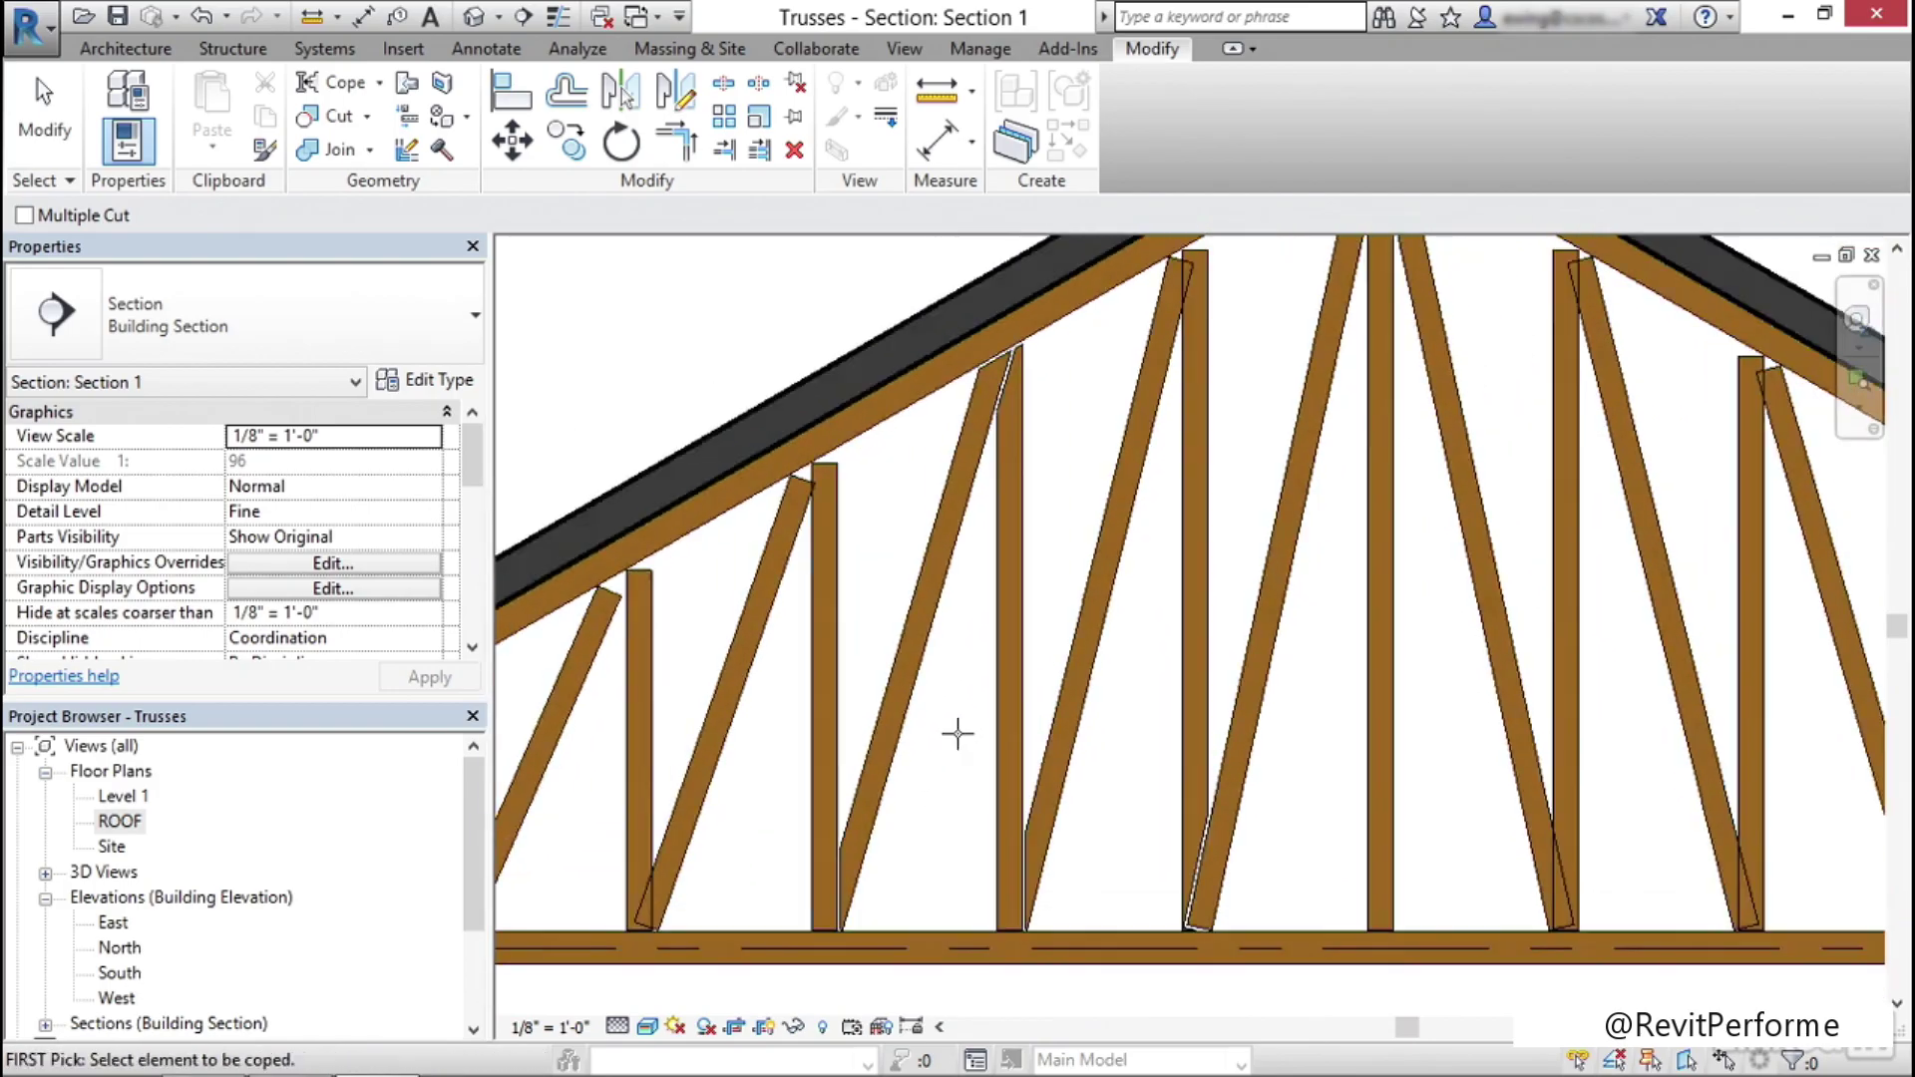
pyautogui.press('Escape')
pyautogui.moveTo(975, 735); pyautogui.dragTo(1083, 712, button='middle')
pyautogui.scroll(1, 1083, 755)
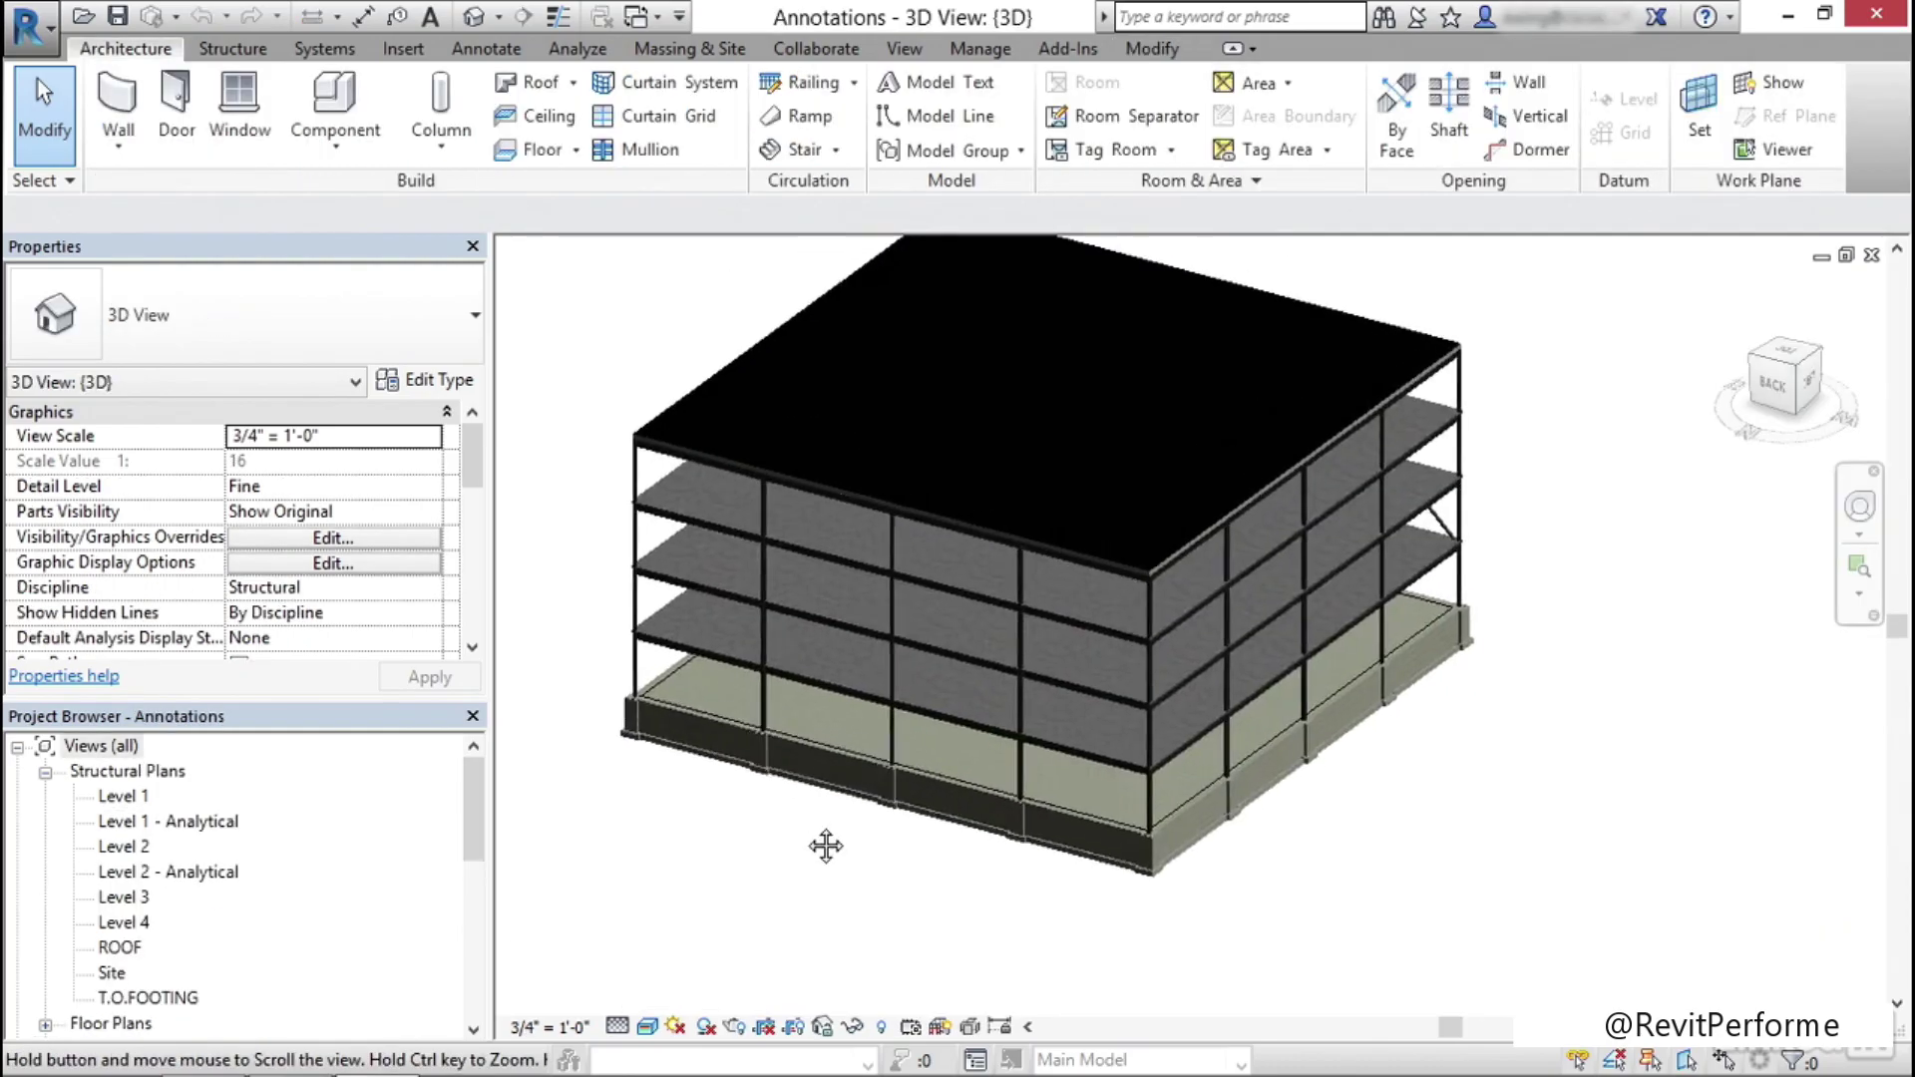
# Open the T.O.FOOTING structural plan of the Annotations project
pyautogui.keyDown('shift'); pyautogui.moveTo(825, 842); pyautogui.dragTo(787, 825, button='middle'); pyautogui.keyUp('shift')
pyautogui.scroll(-2, 469, 823)
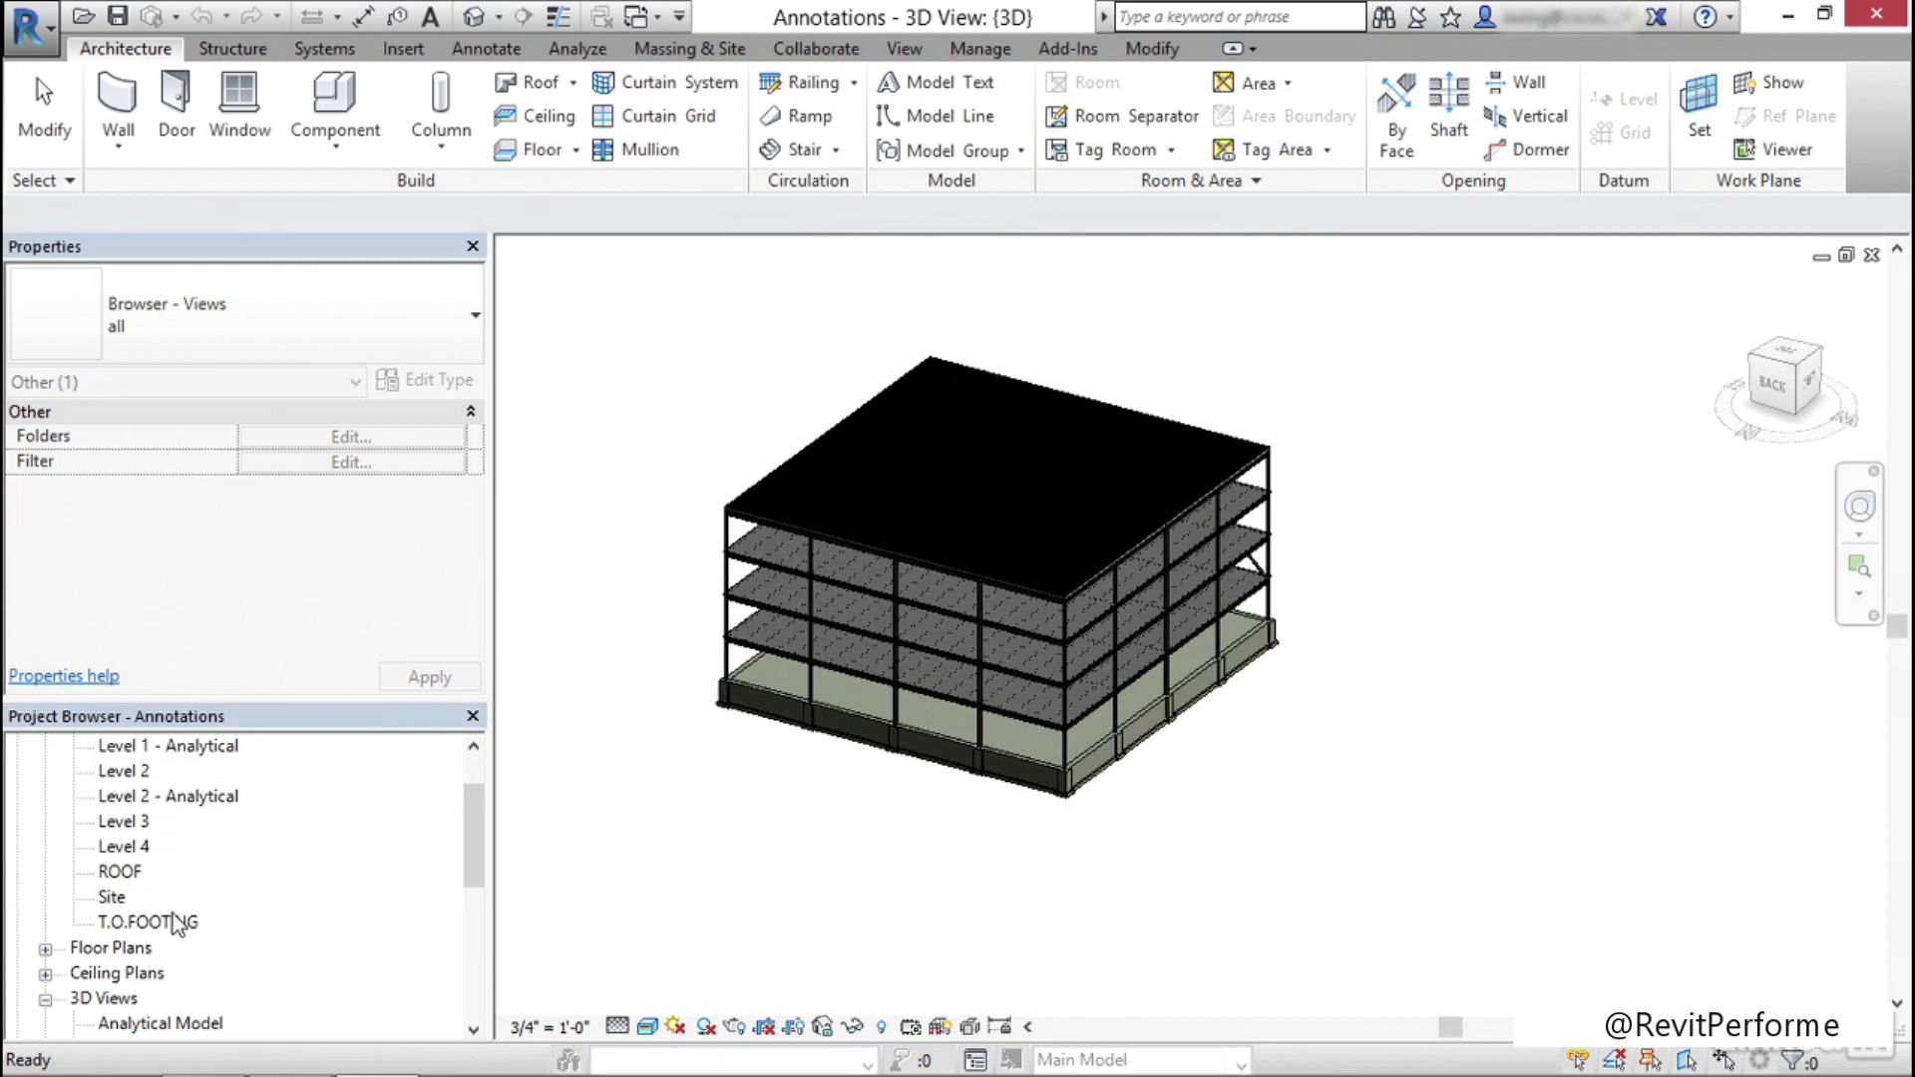
pyautogui.doubleClick(150, 921)
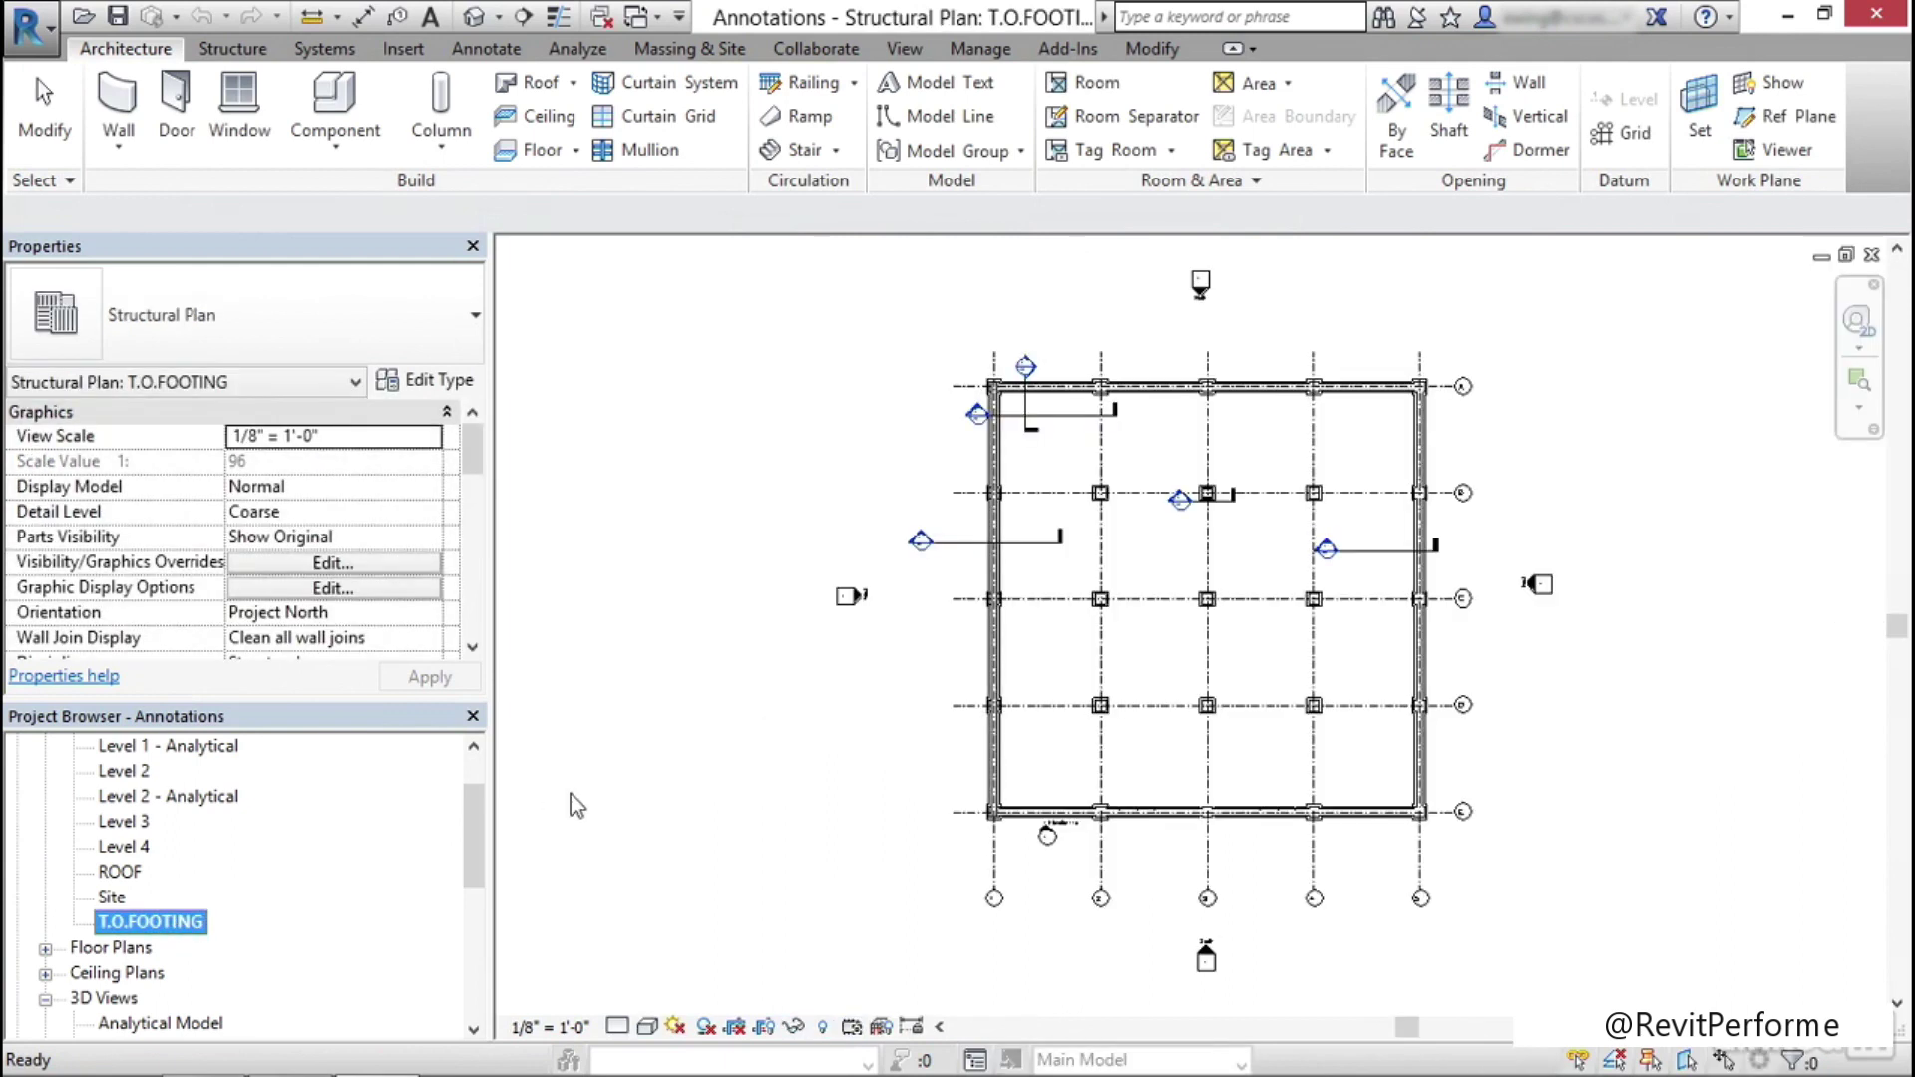
# Select the concrete column at grids C and 2 and move its temporary dimension's witness line to the centerline of the wall on grid 1
pyautogui.scroll(5, 1097, 636)
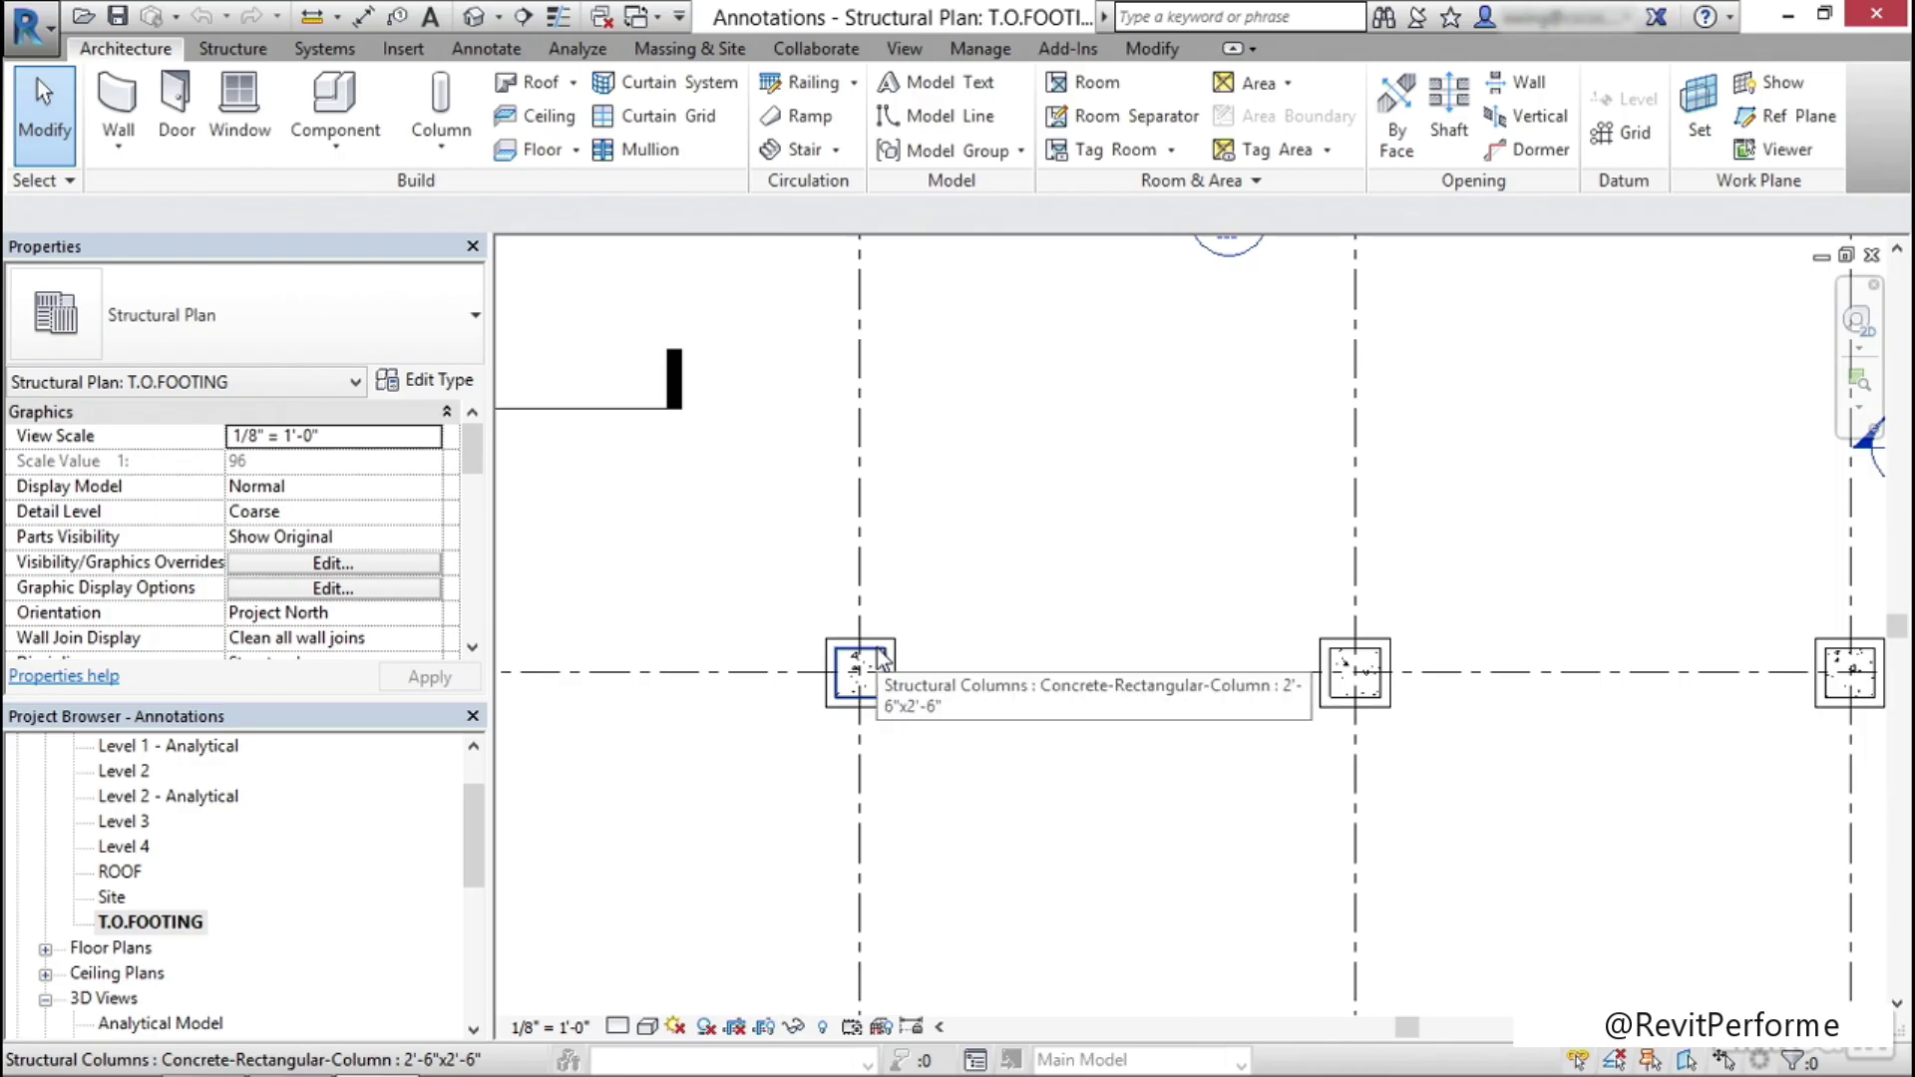
pyautogui.click(878, 650)
pyautogui.scroll(-4, 990, 548)
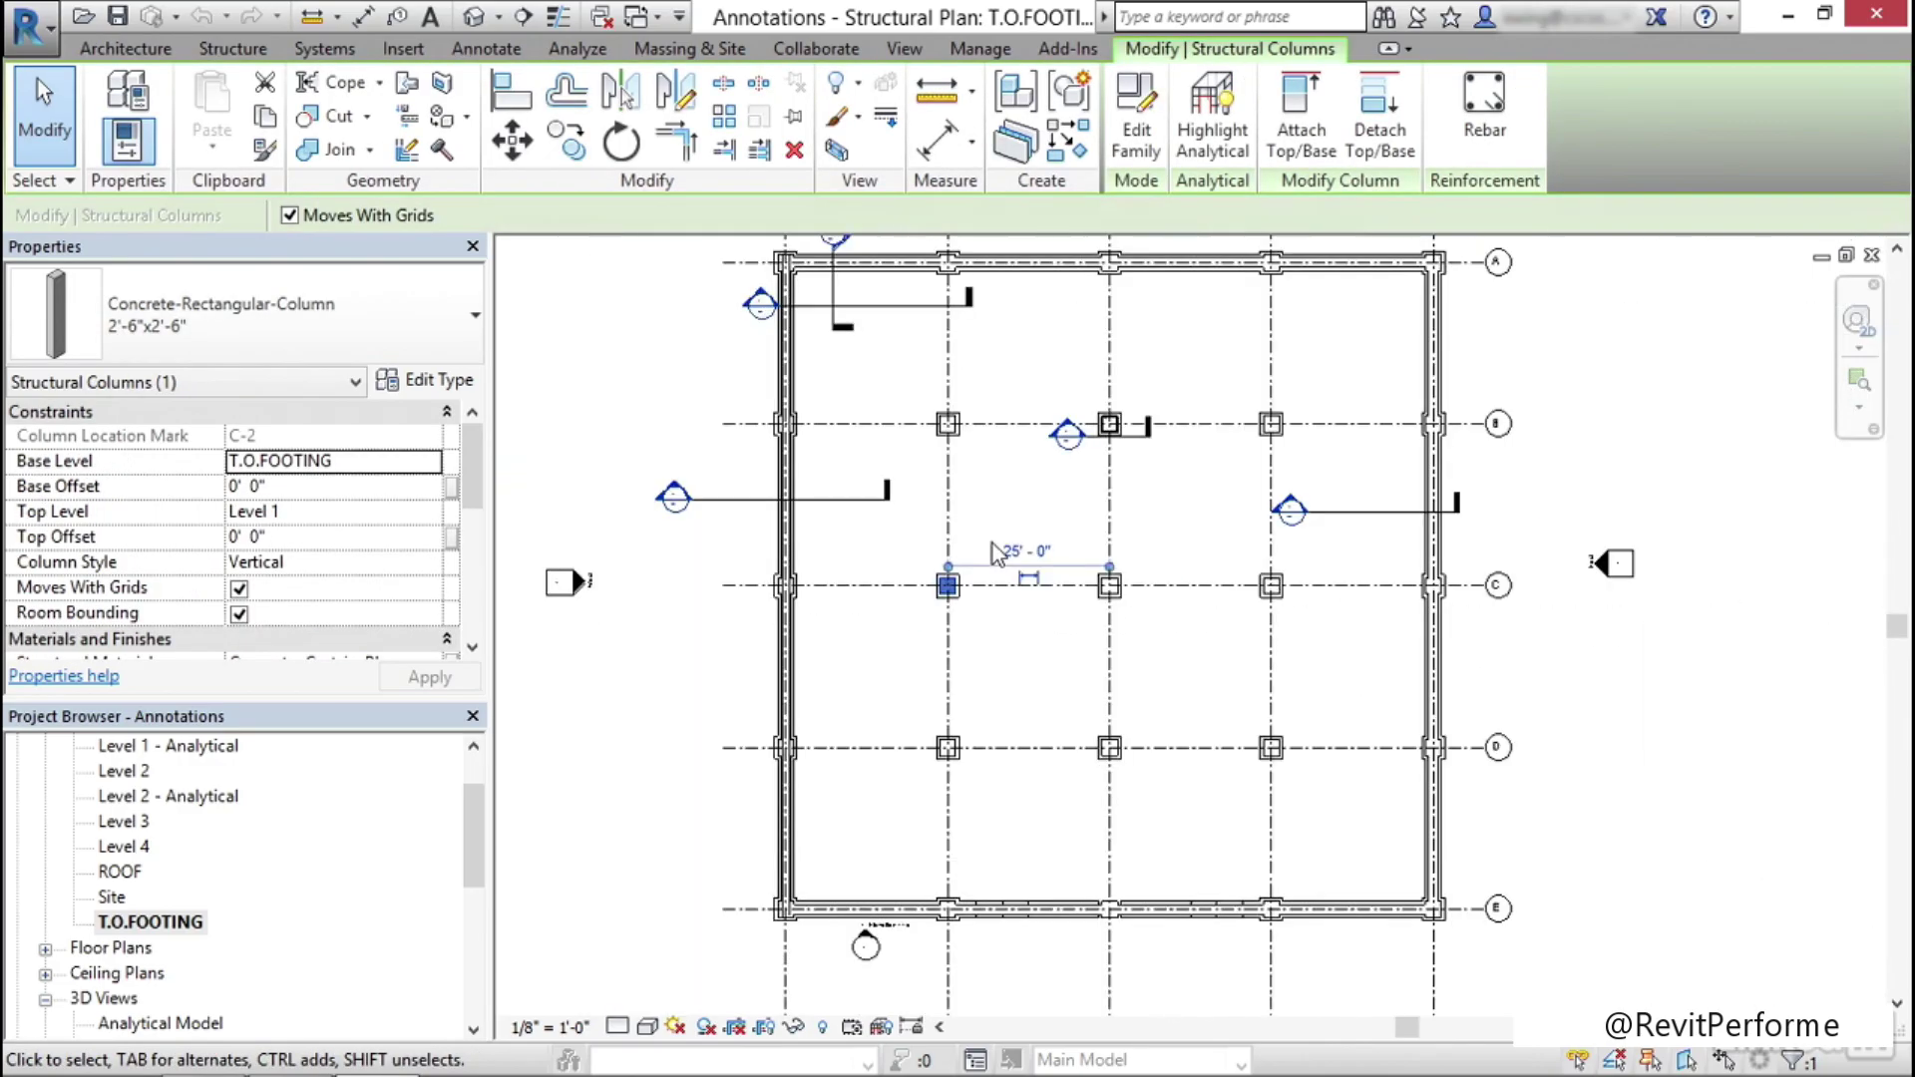
pyautogui.moveTo(1015, 493); pyautogui.dragTo(1013, 547, button='middle')
pyautogui.scroll(2, 1010, 558)
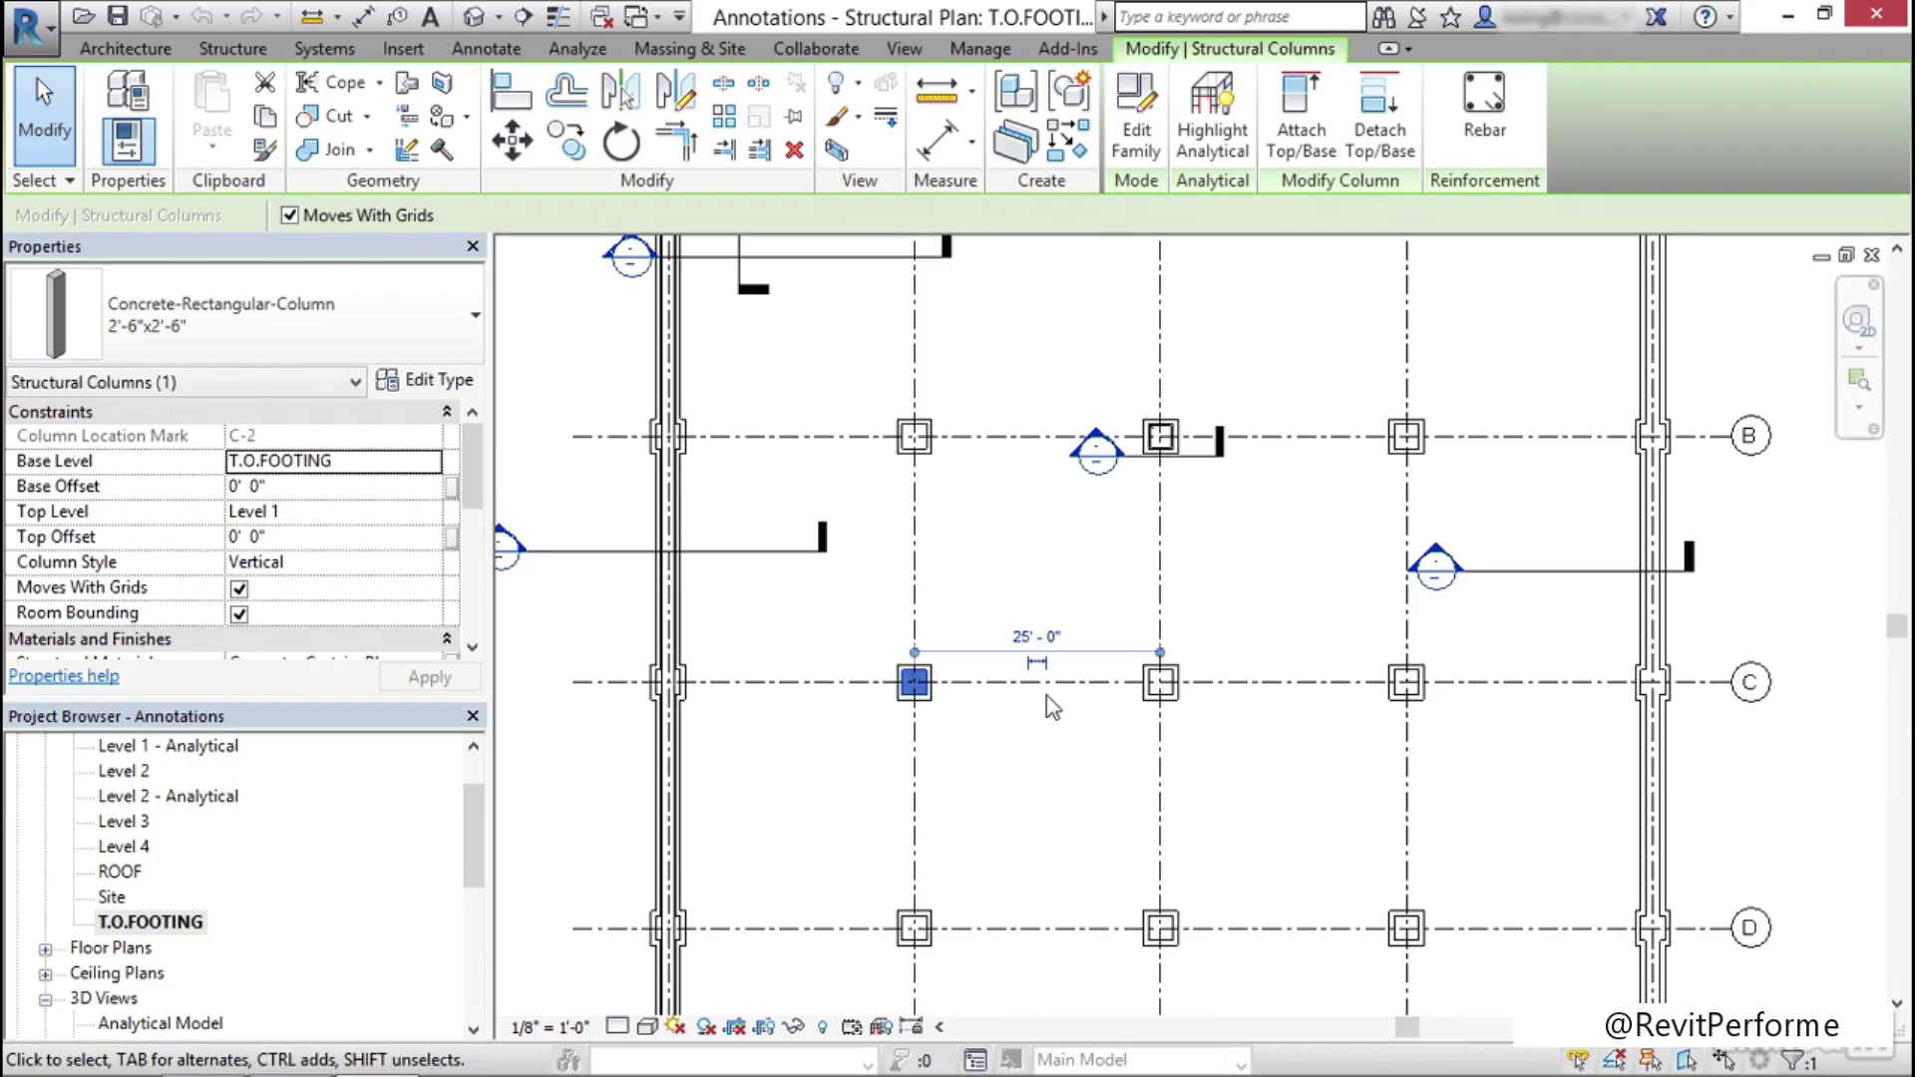
pyautogui.scroll(2, 1010, 746)
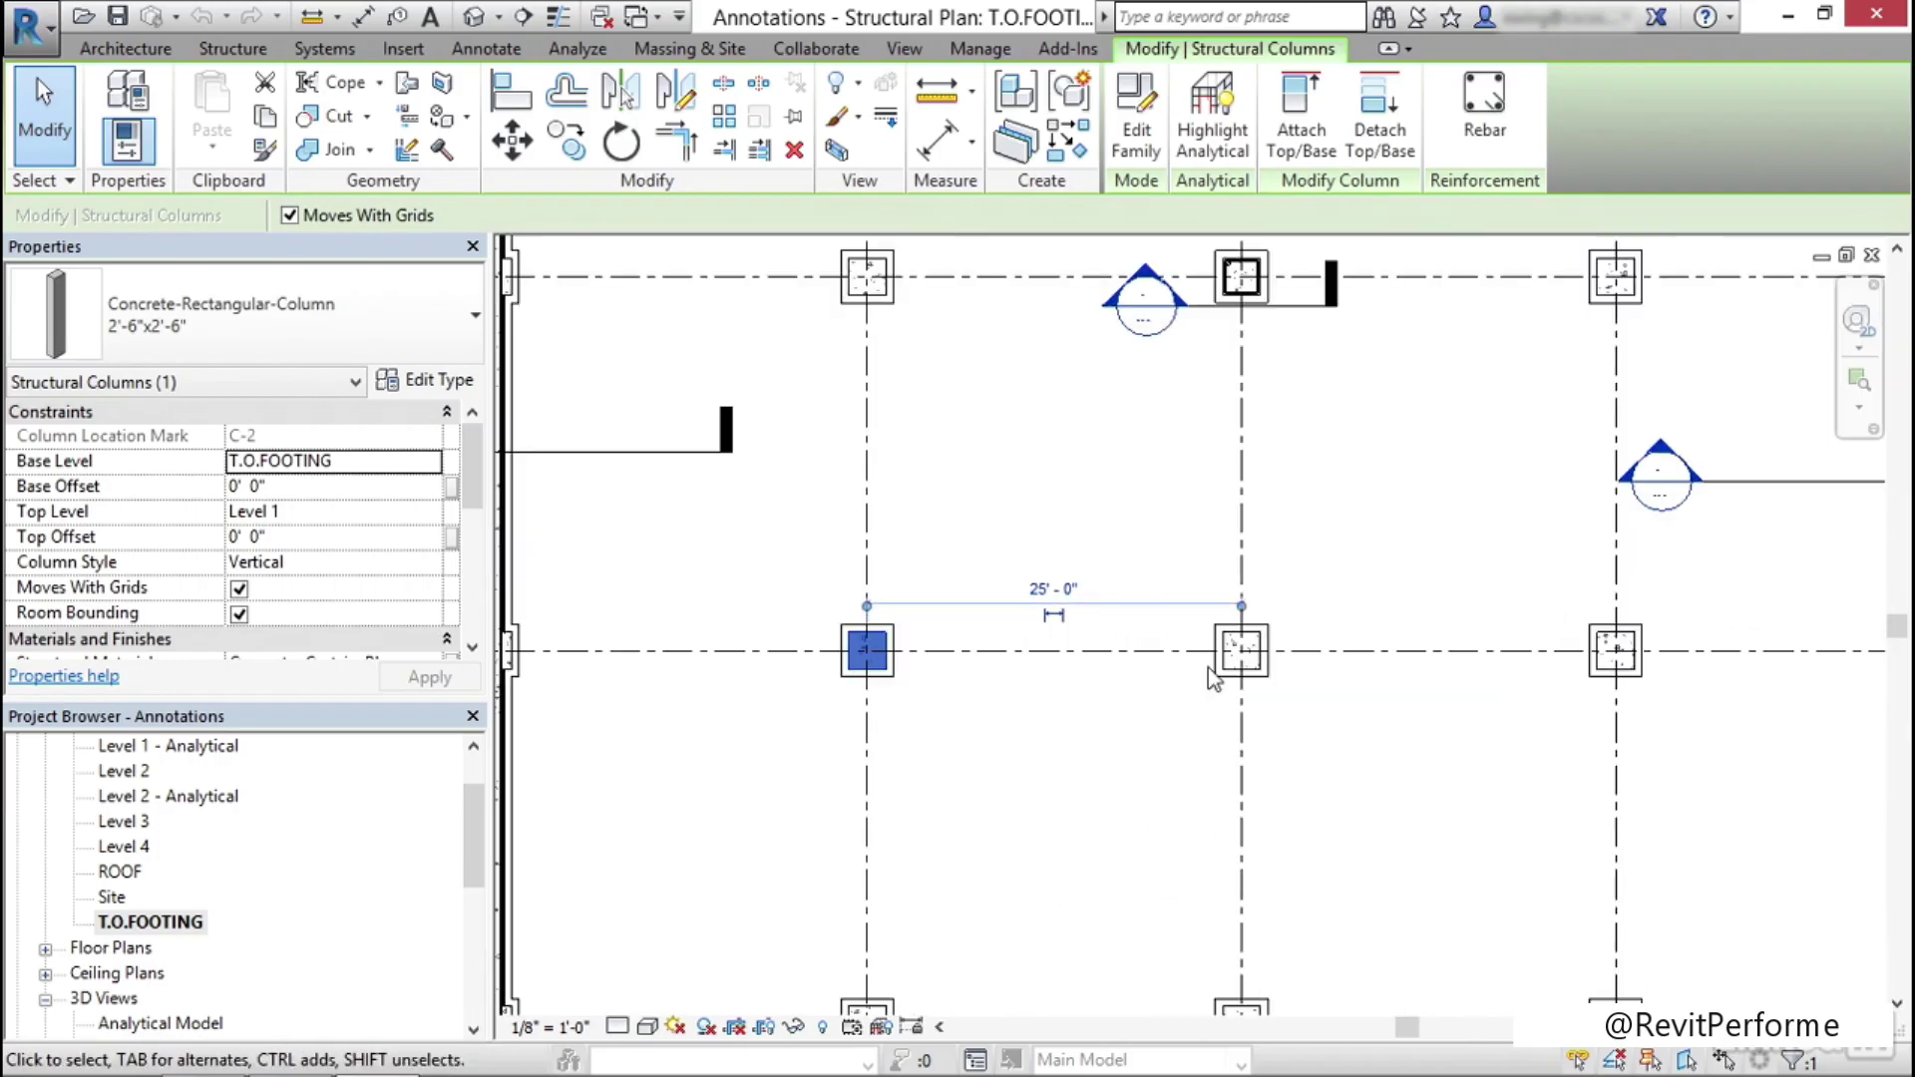
pyautogui.moveTo(1241, 606); pyautogui.dragTo(511, 608)
pyautogui.moveTo(514, 613); pyautogui.dragTo(969, 760, button='middle')
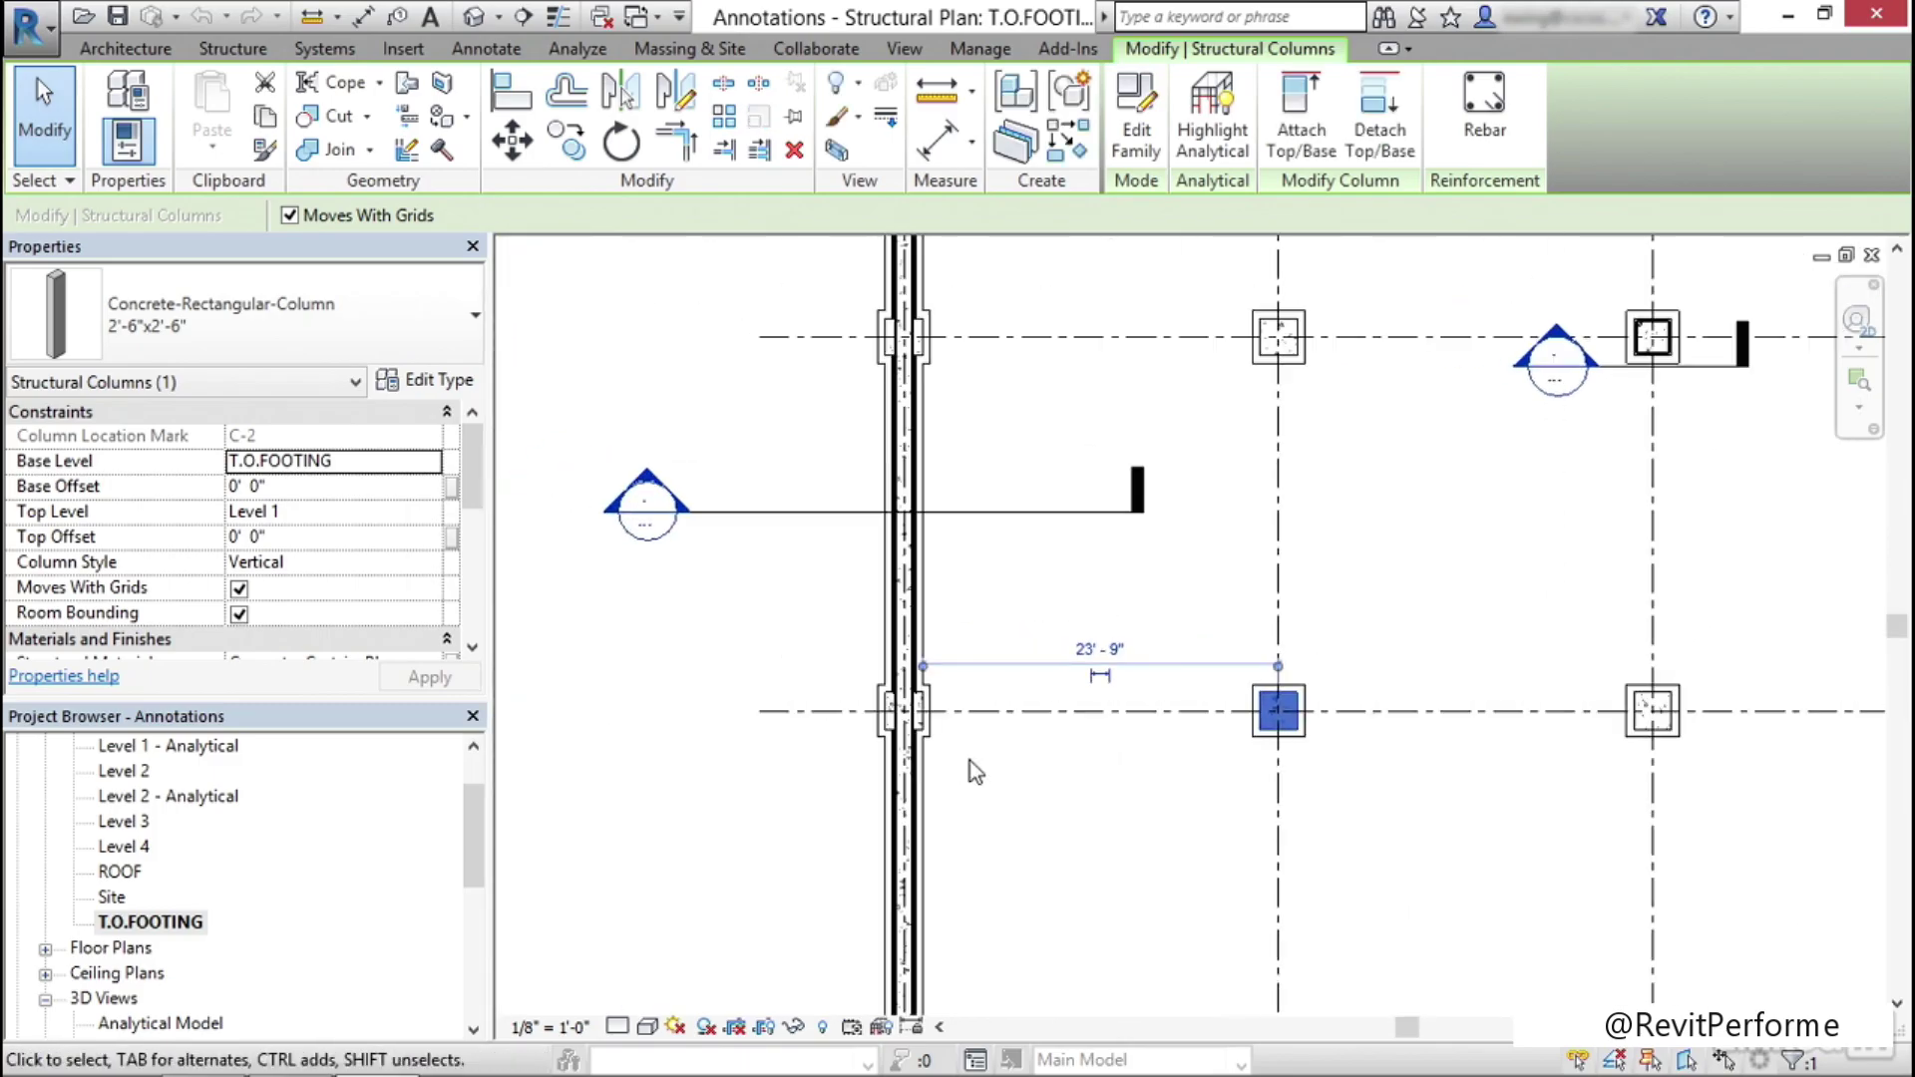
pyautogui.scroll(2, 948, 760)
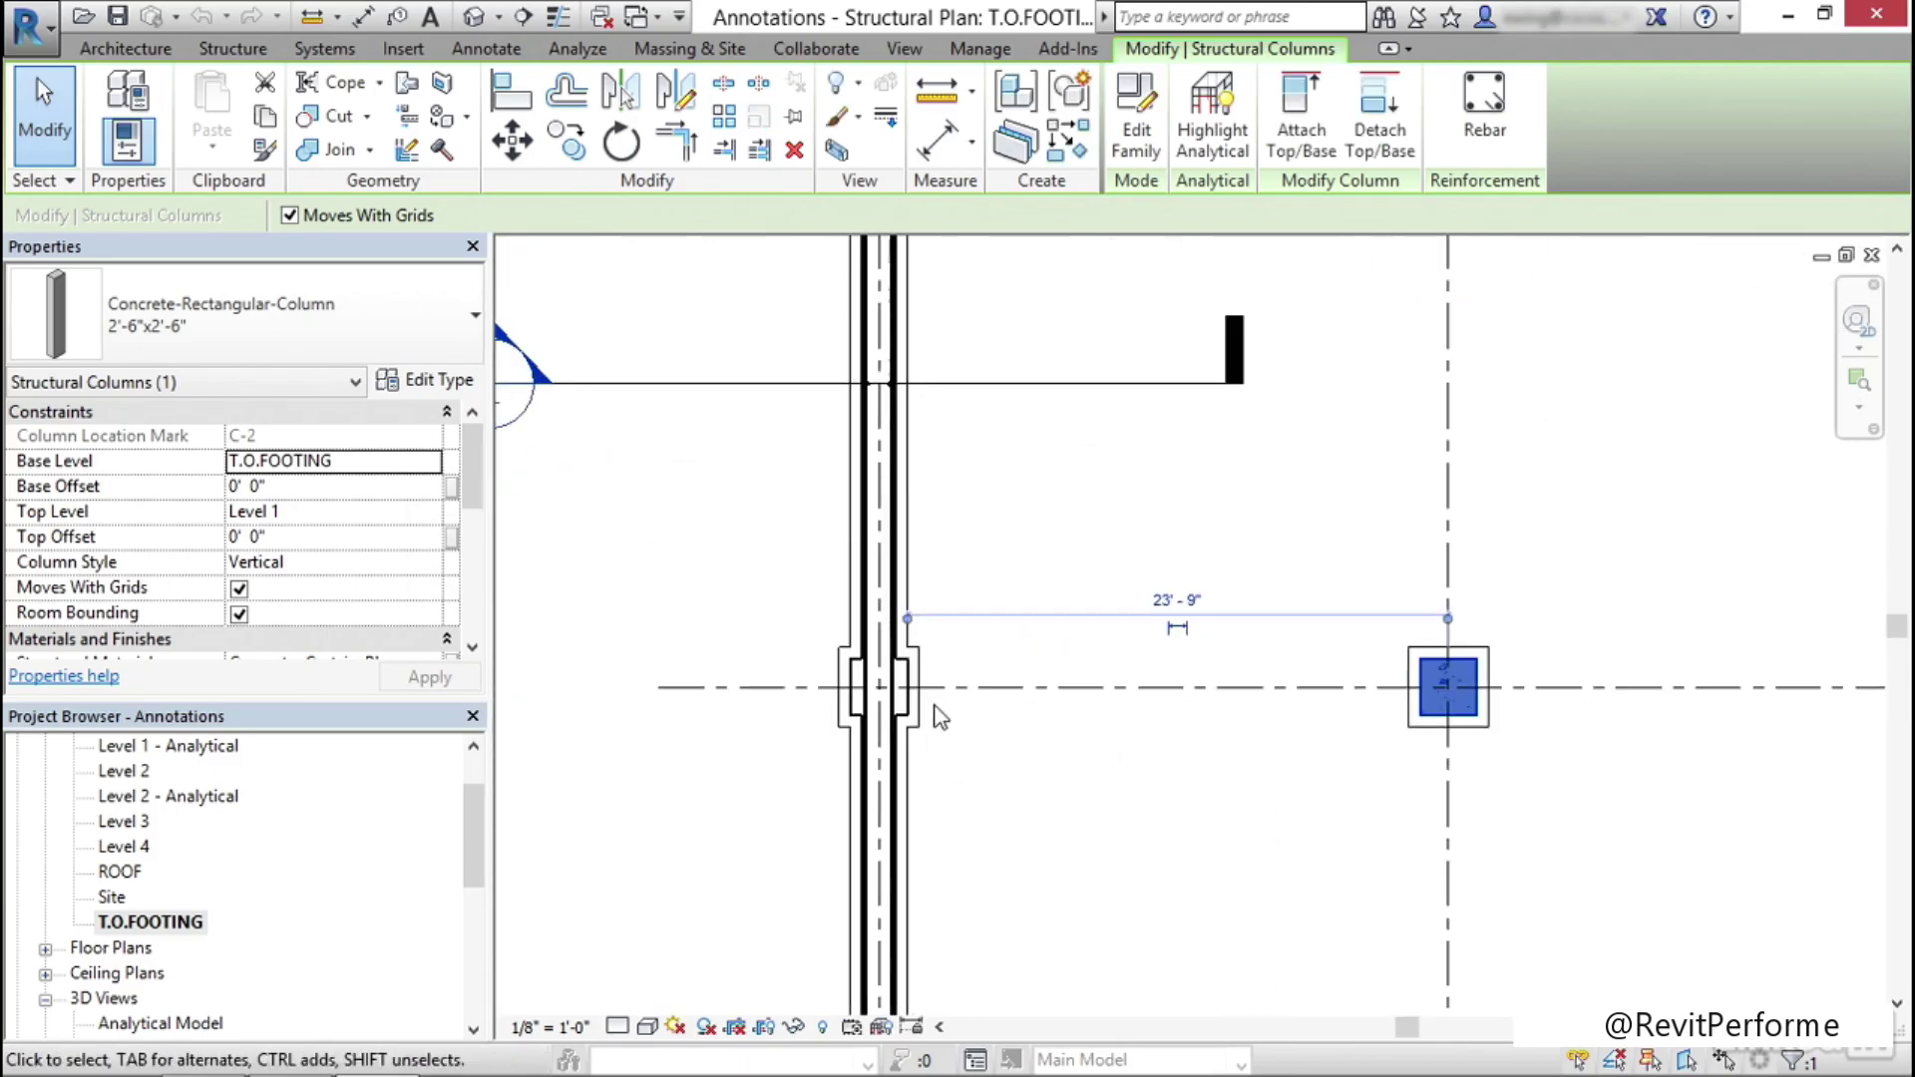
pyautogui.click(884, 630)
# Convert the temporary dimension between the grid 1 wall and the C-2 column into a permanent one, and deselect the column
pyautogui.moveTo(1234, 794); pyautogui.dragTo(1115, 806, button='middle')
pyautogui.scroll(-4, 1064, 754)
pyautogui.scroll(5, 1057, 757)
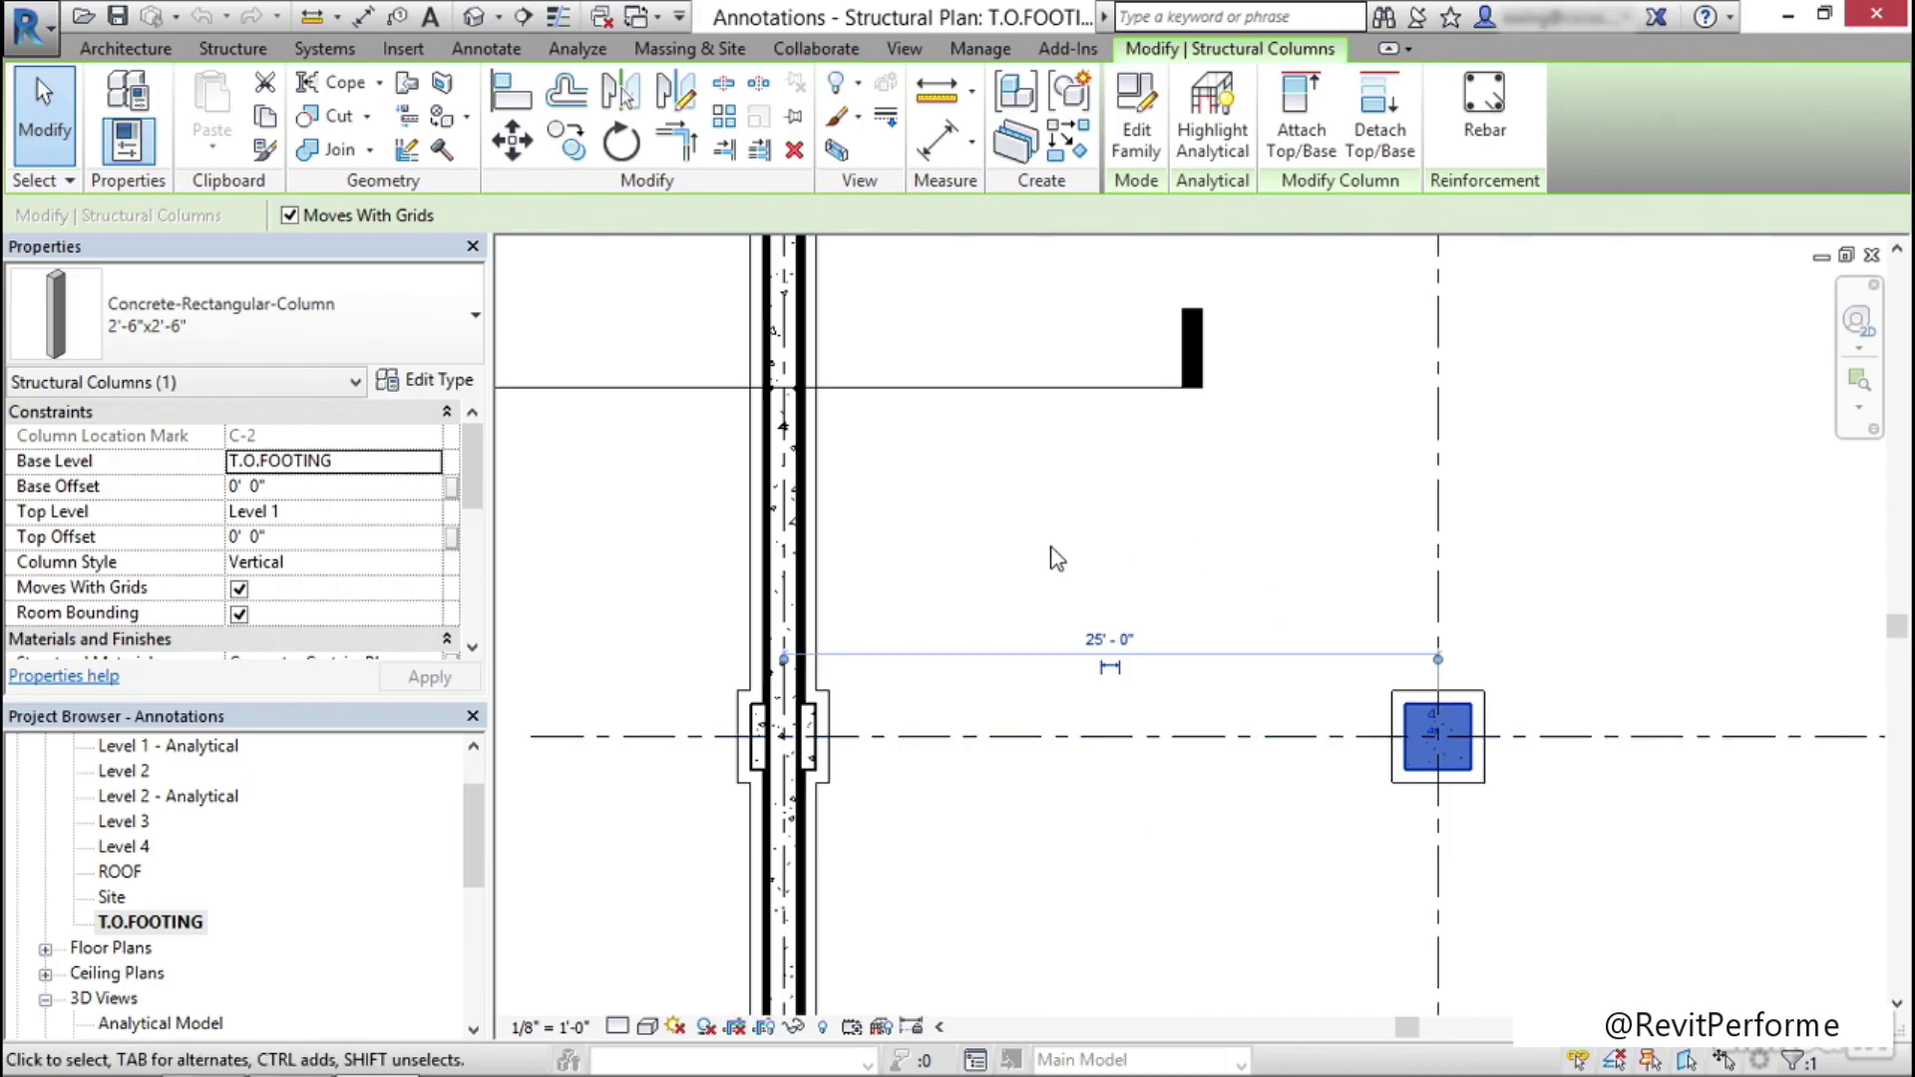
pyautogui.click(1109, 668)
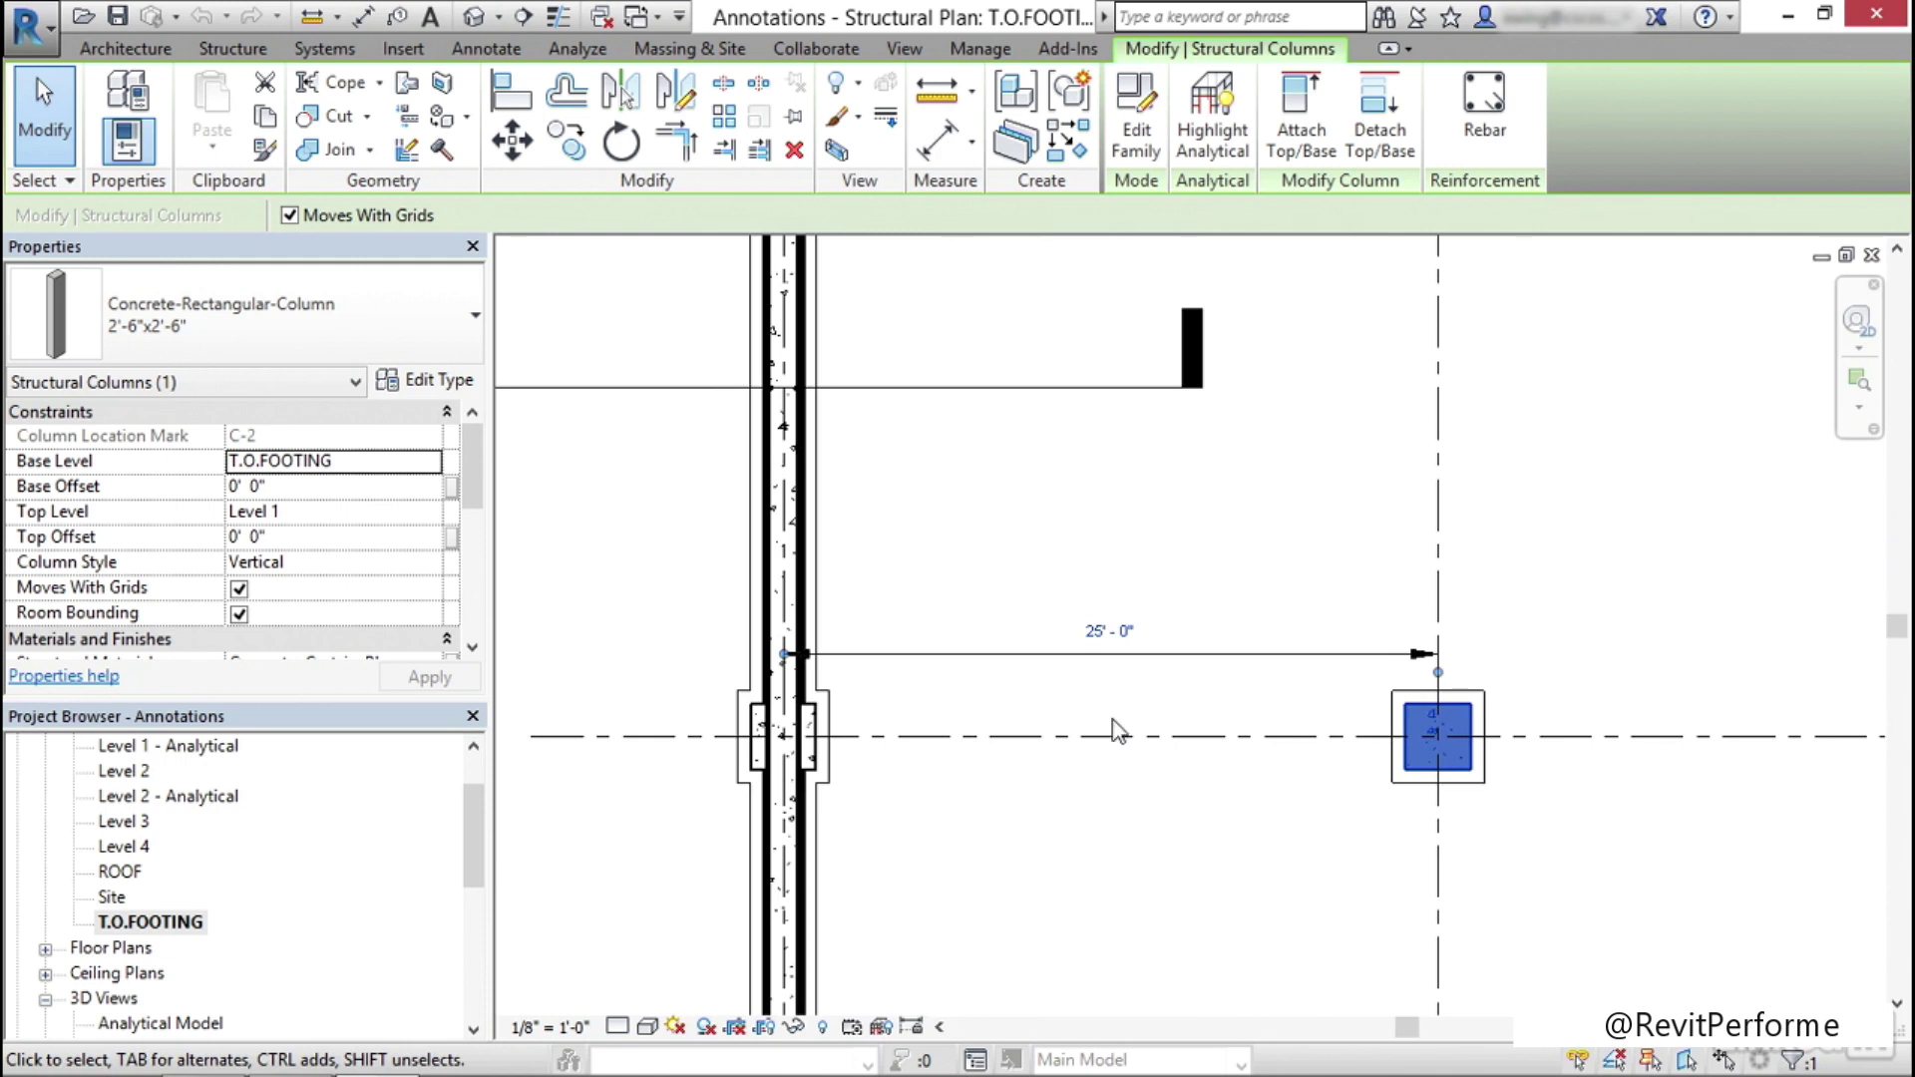
pyautogui.click(1143, 855)
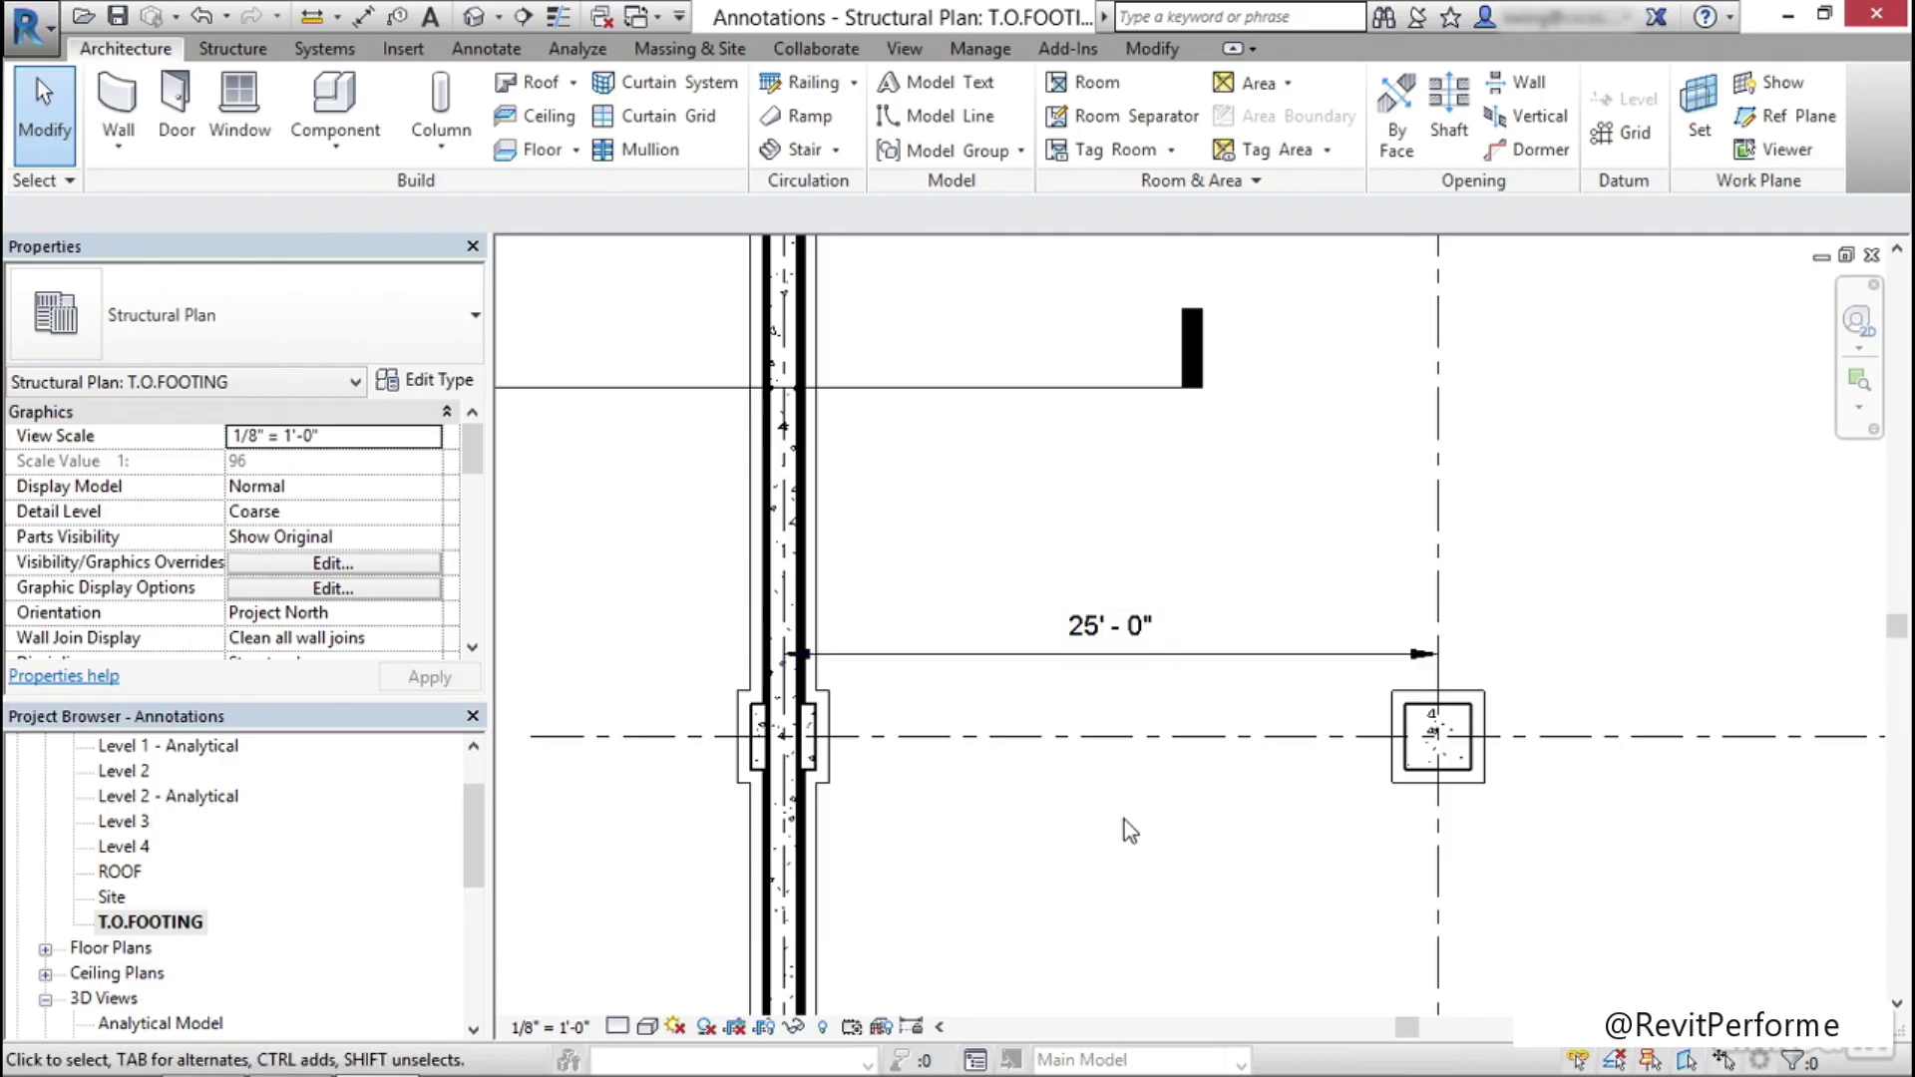
# Select the C-2 column, open its permanent dimension's value for editing, and cancel the edit
pyautogui.click(1425, 715)
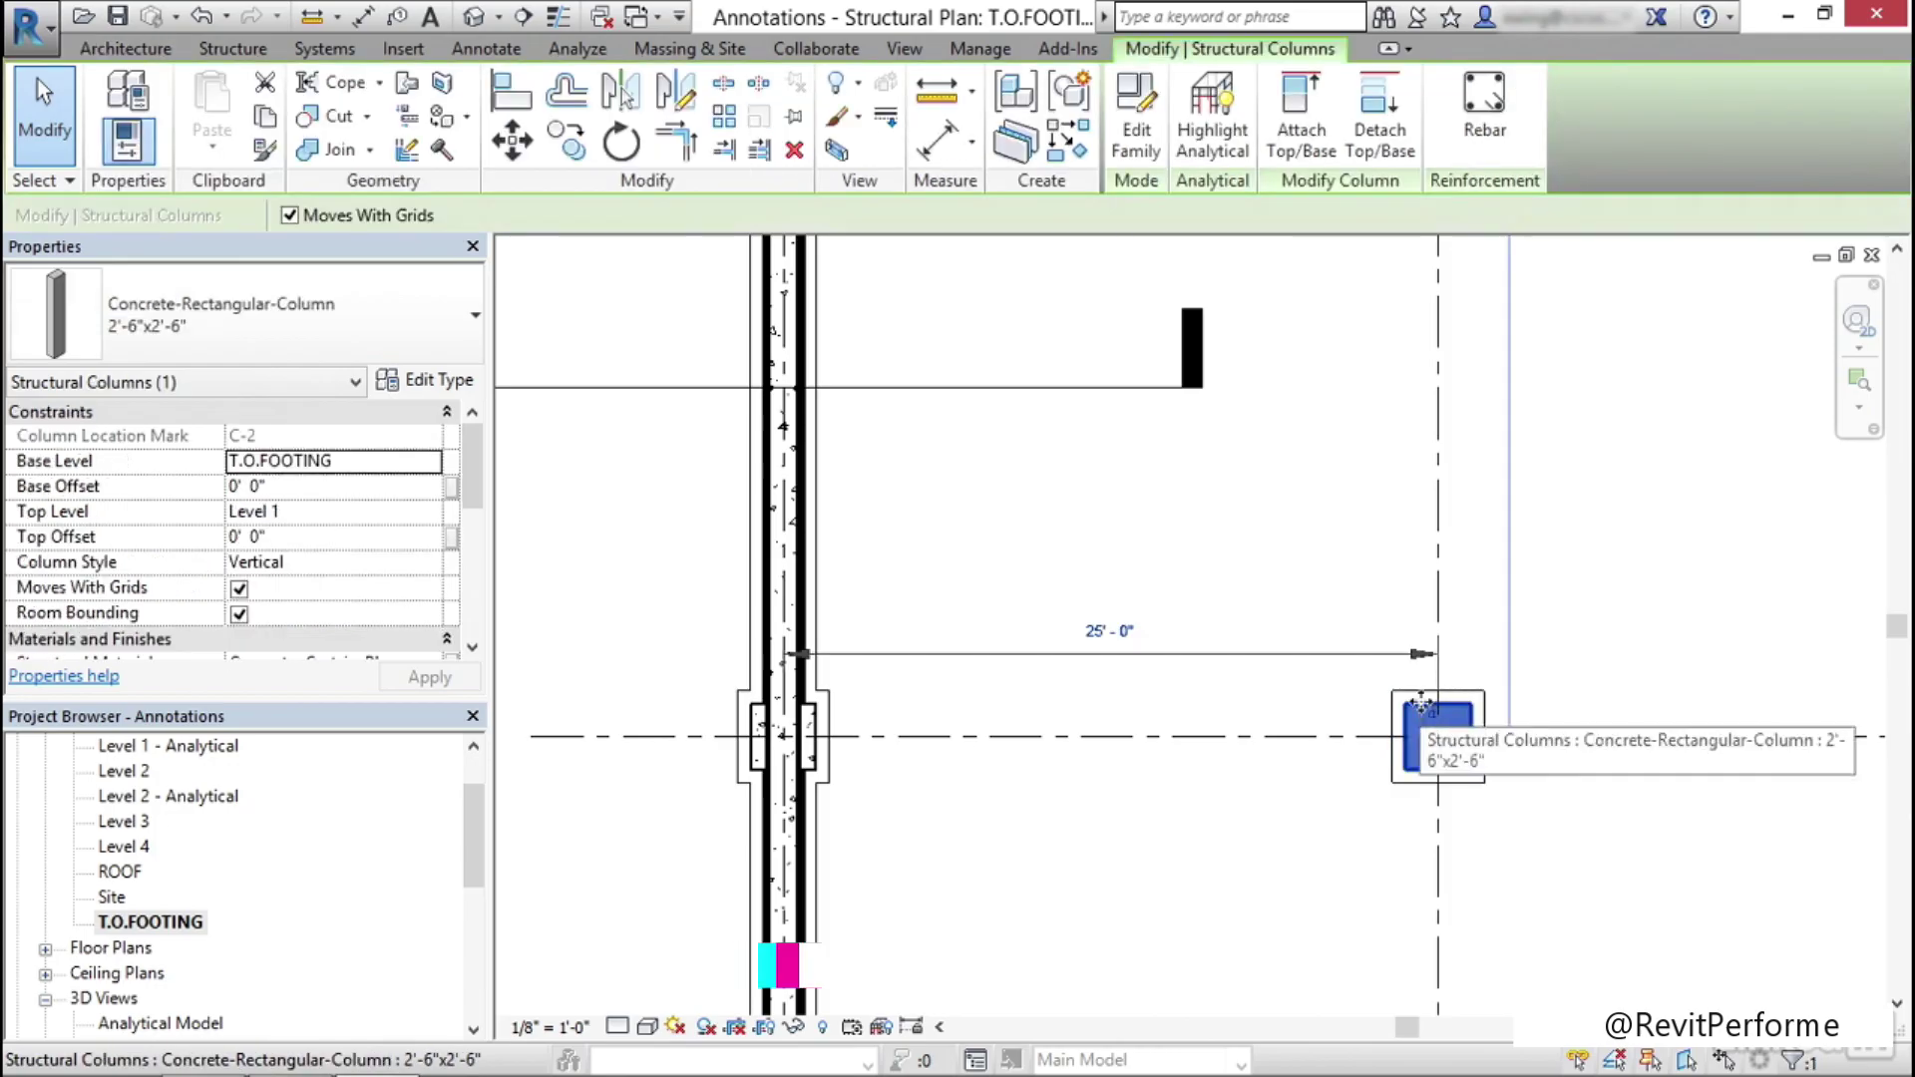
pyautogui.click(1118, 633)
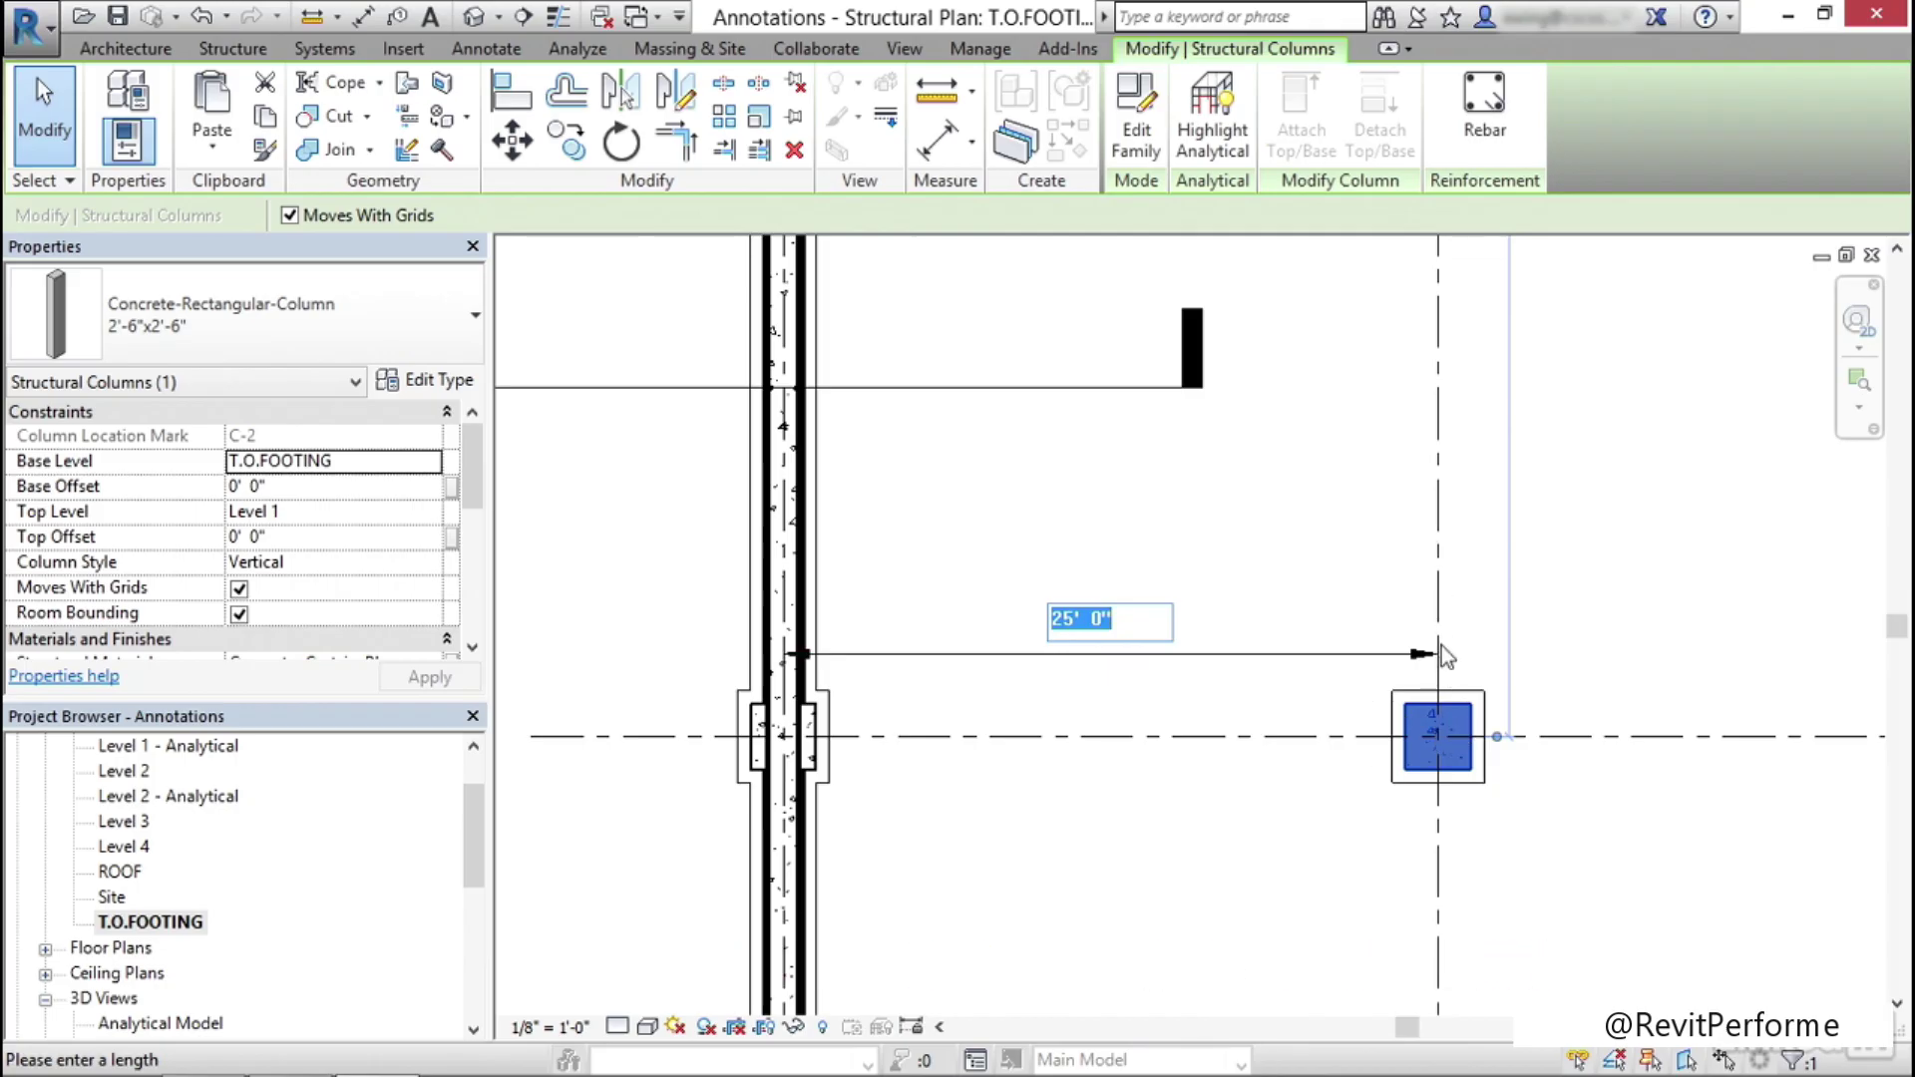
pyautogui.click(1193, 584)
pyautogui.scroll(-5, 1189, 576)
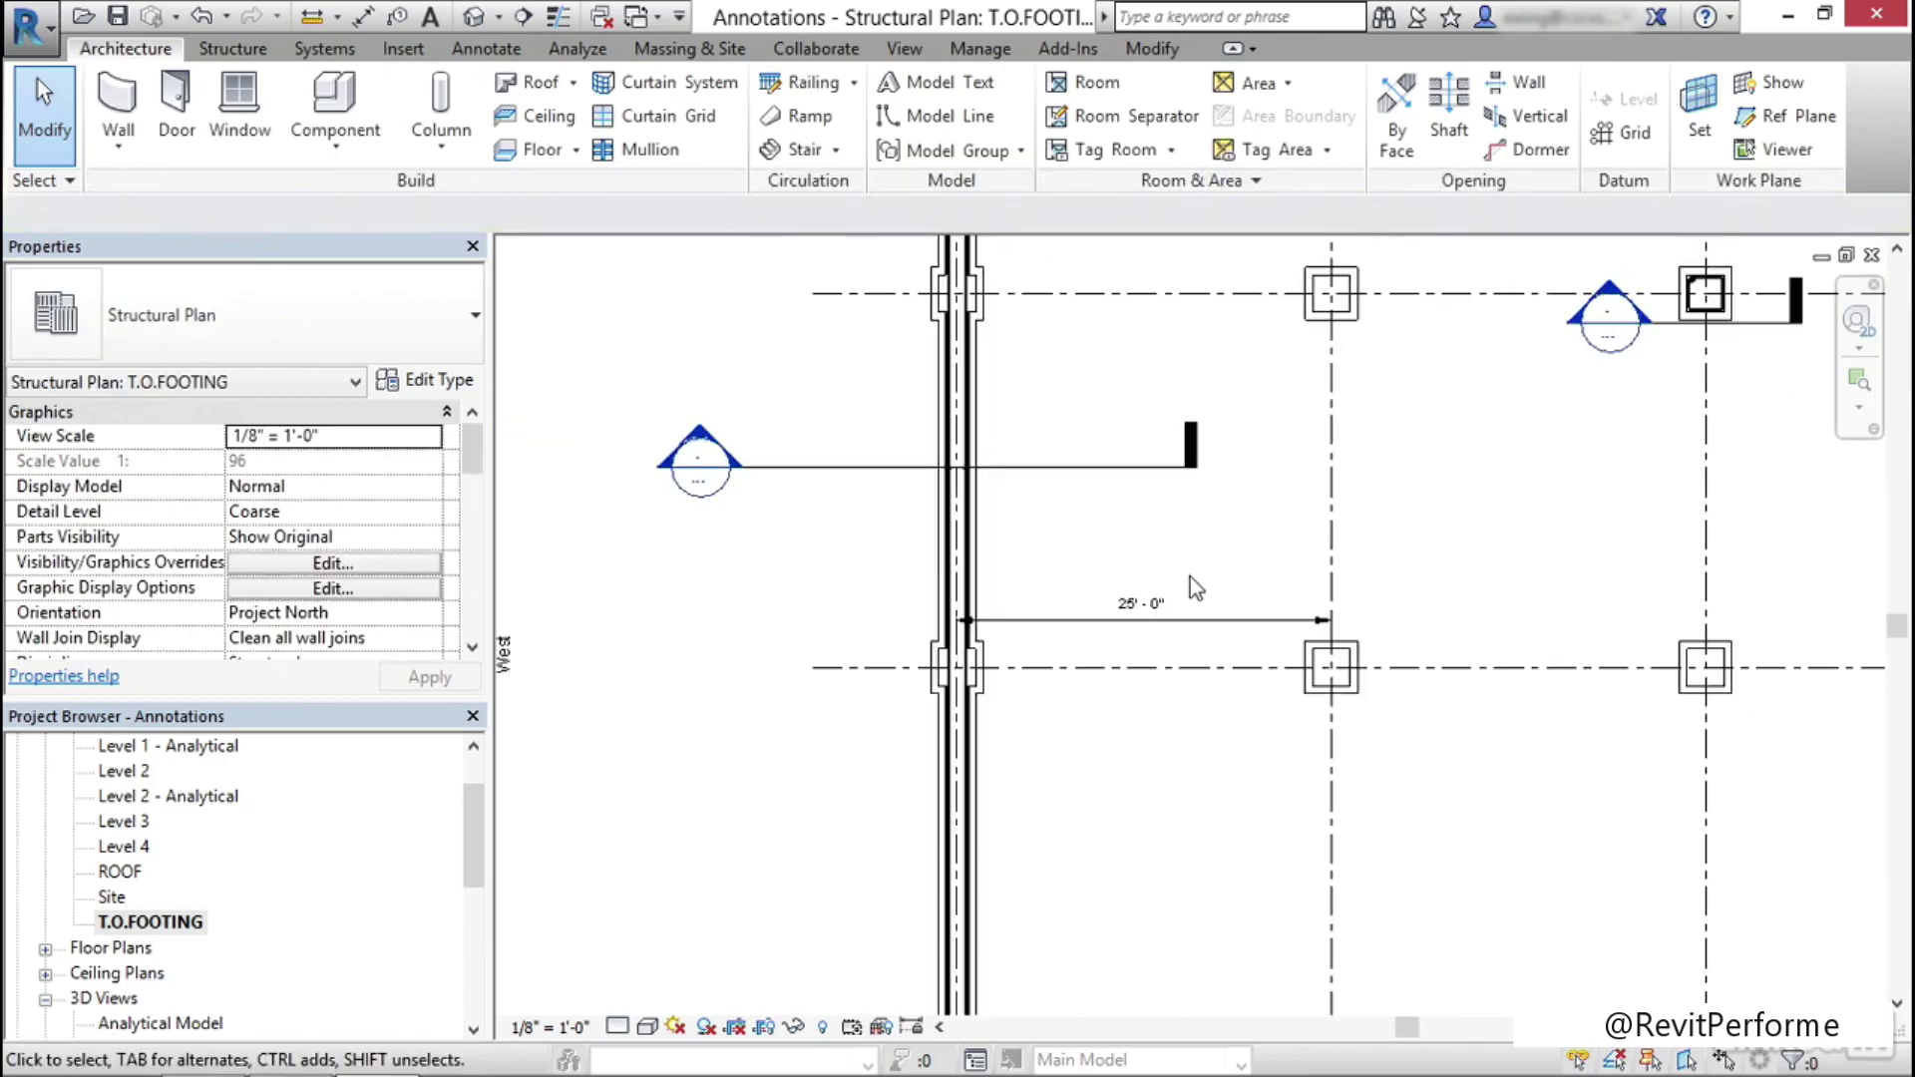
pyautogui.moveTo(1195, 576); pyautogui.dragTo(1097, 731, button='middle')
pyautogui.scroll(5, 1098, 731)
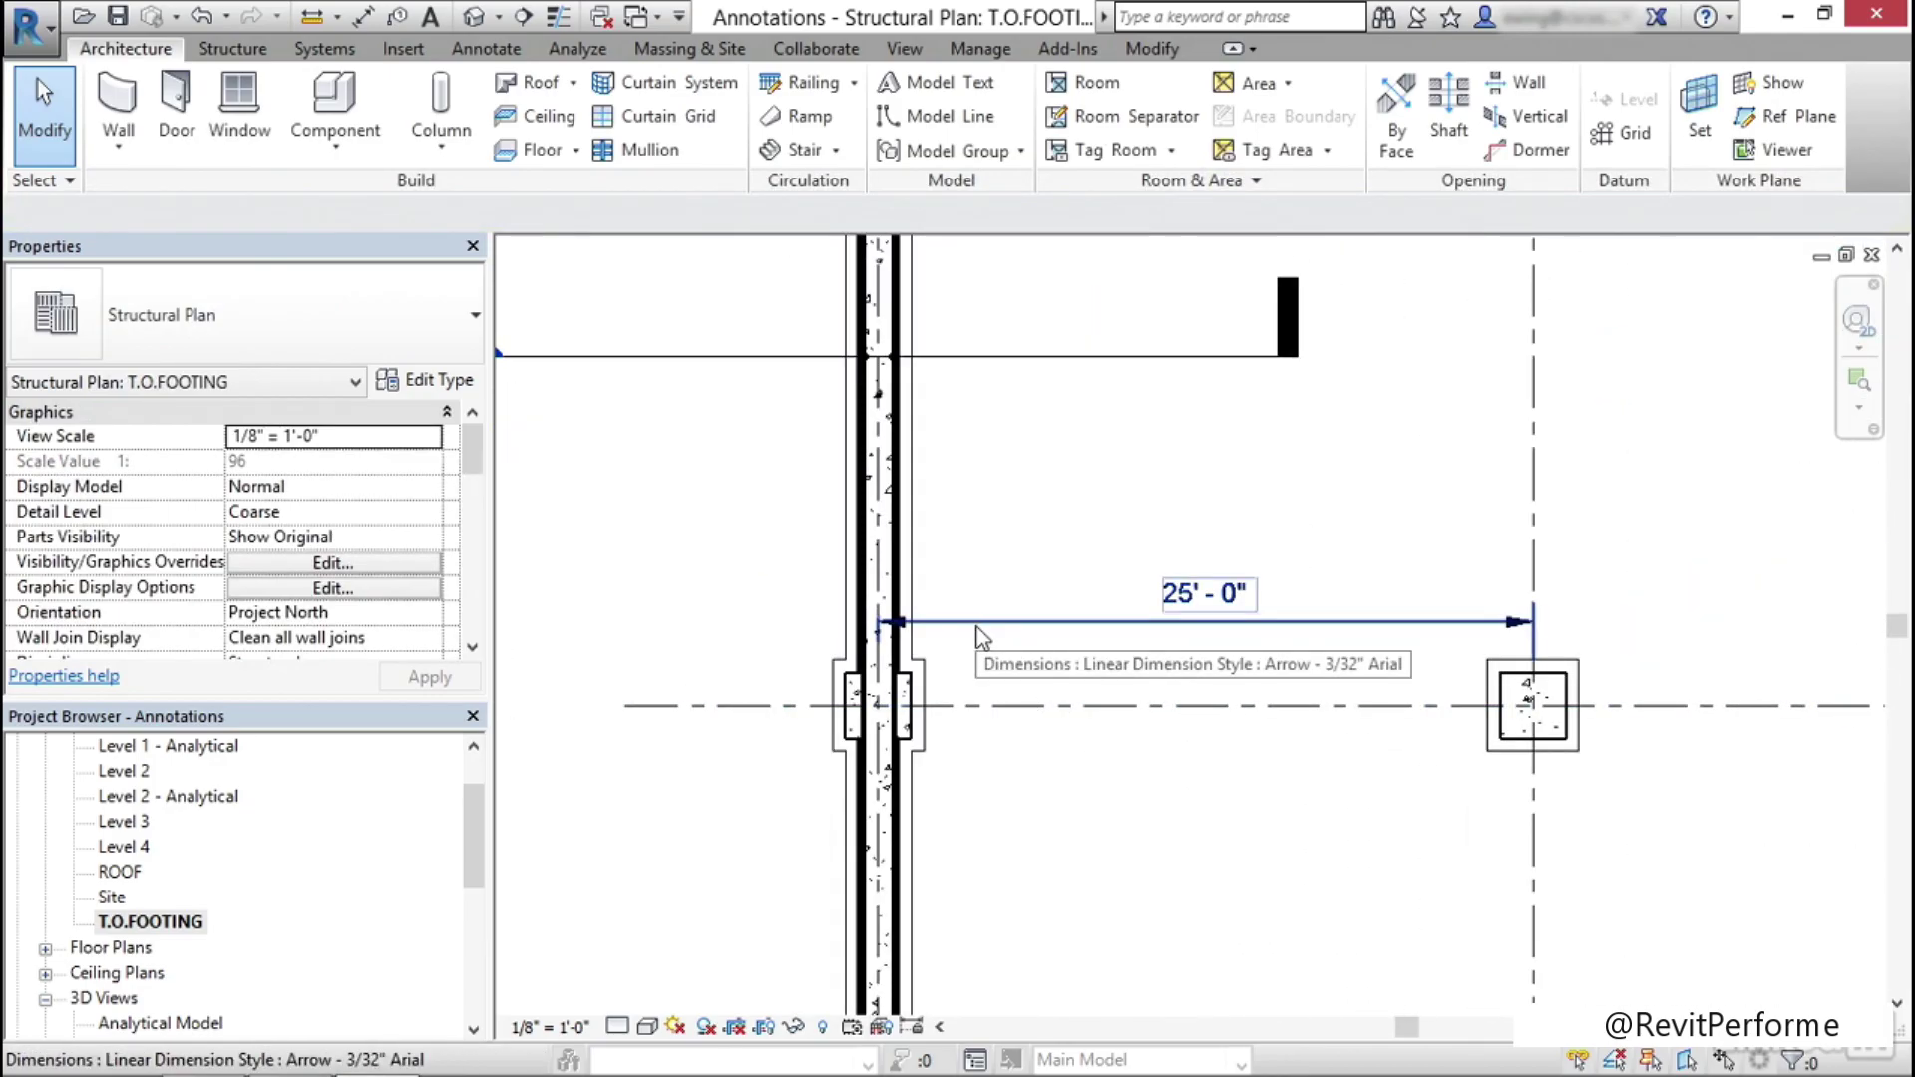
pyautogui.scroll(-2, 1001, 663)
pyautogui.moveTo(1025, 679); pyautogui.dragTo(1040, 694, button='middle')
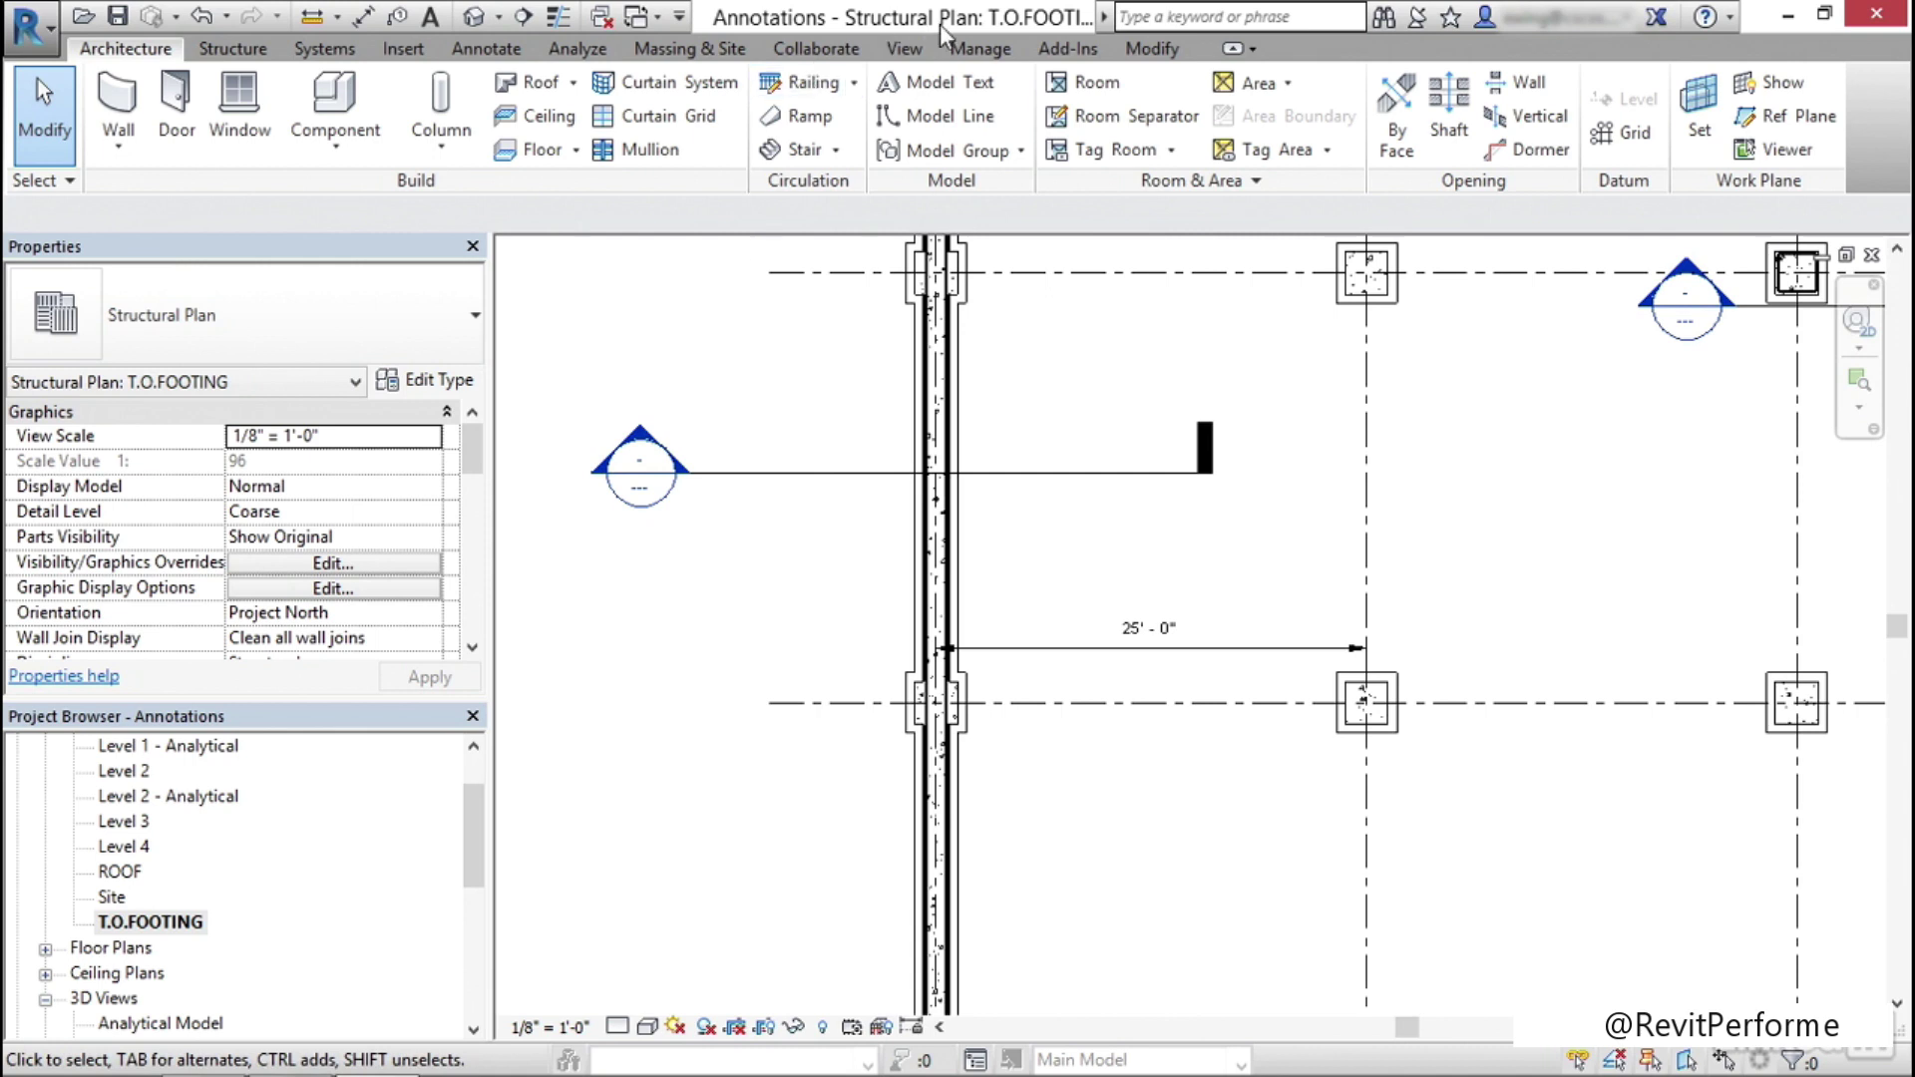
# Configure the project's temporary dimensions to measure walls from Faces
pyautogui.click(966, 52)
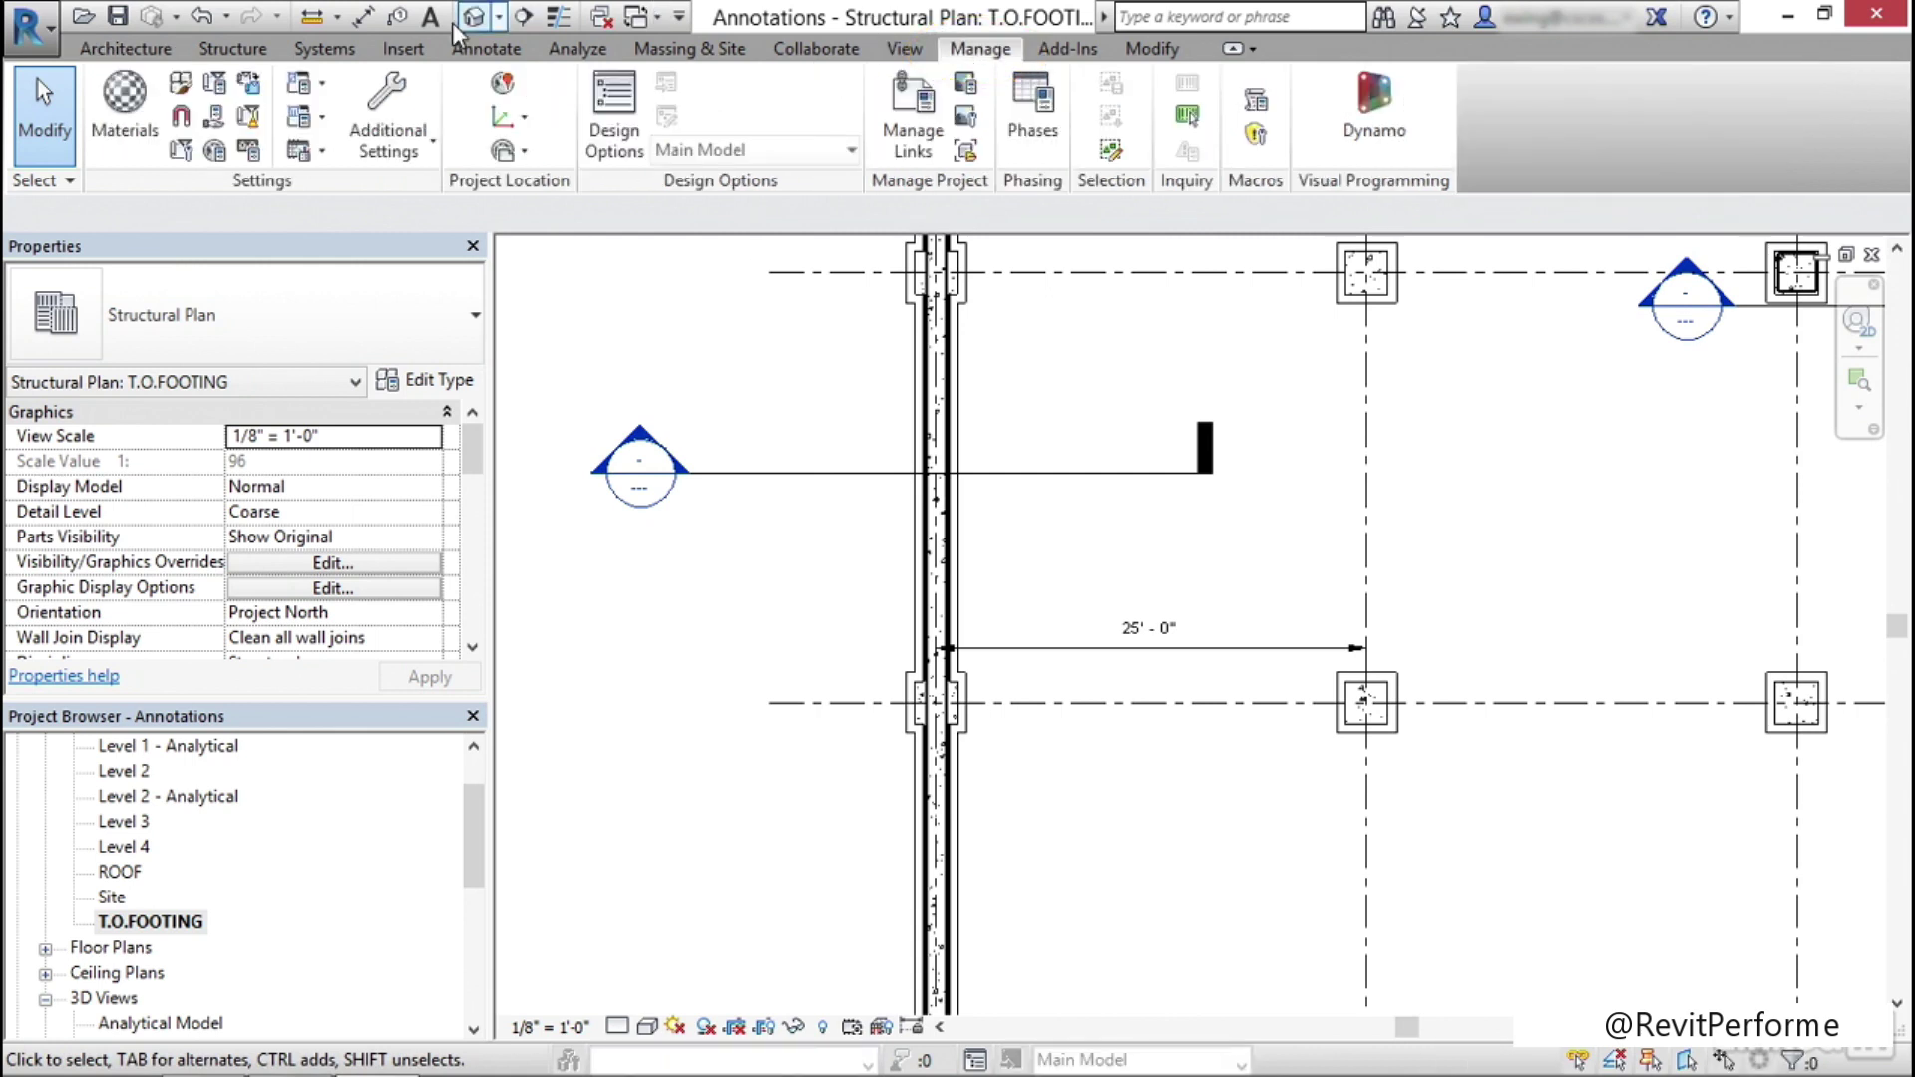
pyautogui.click(409, 150)
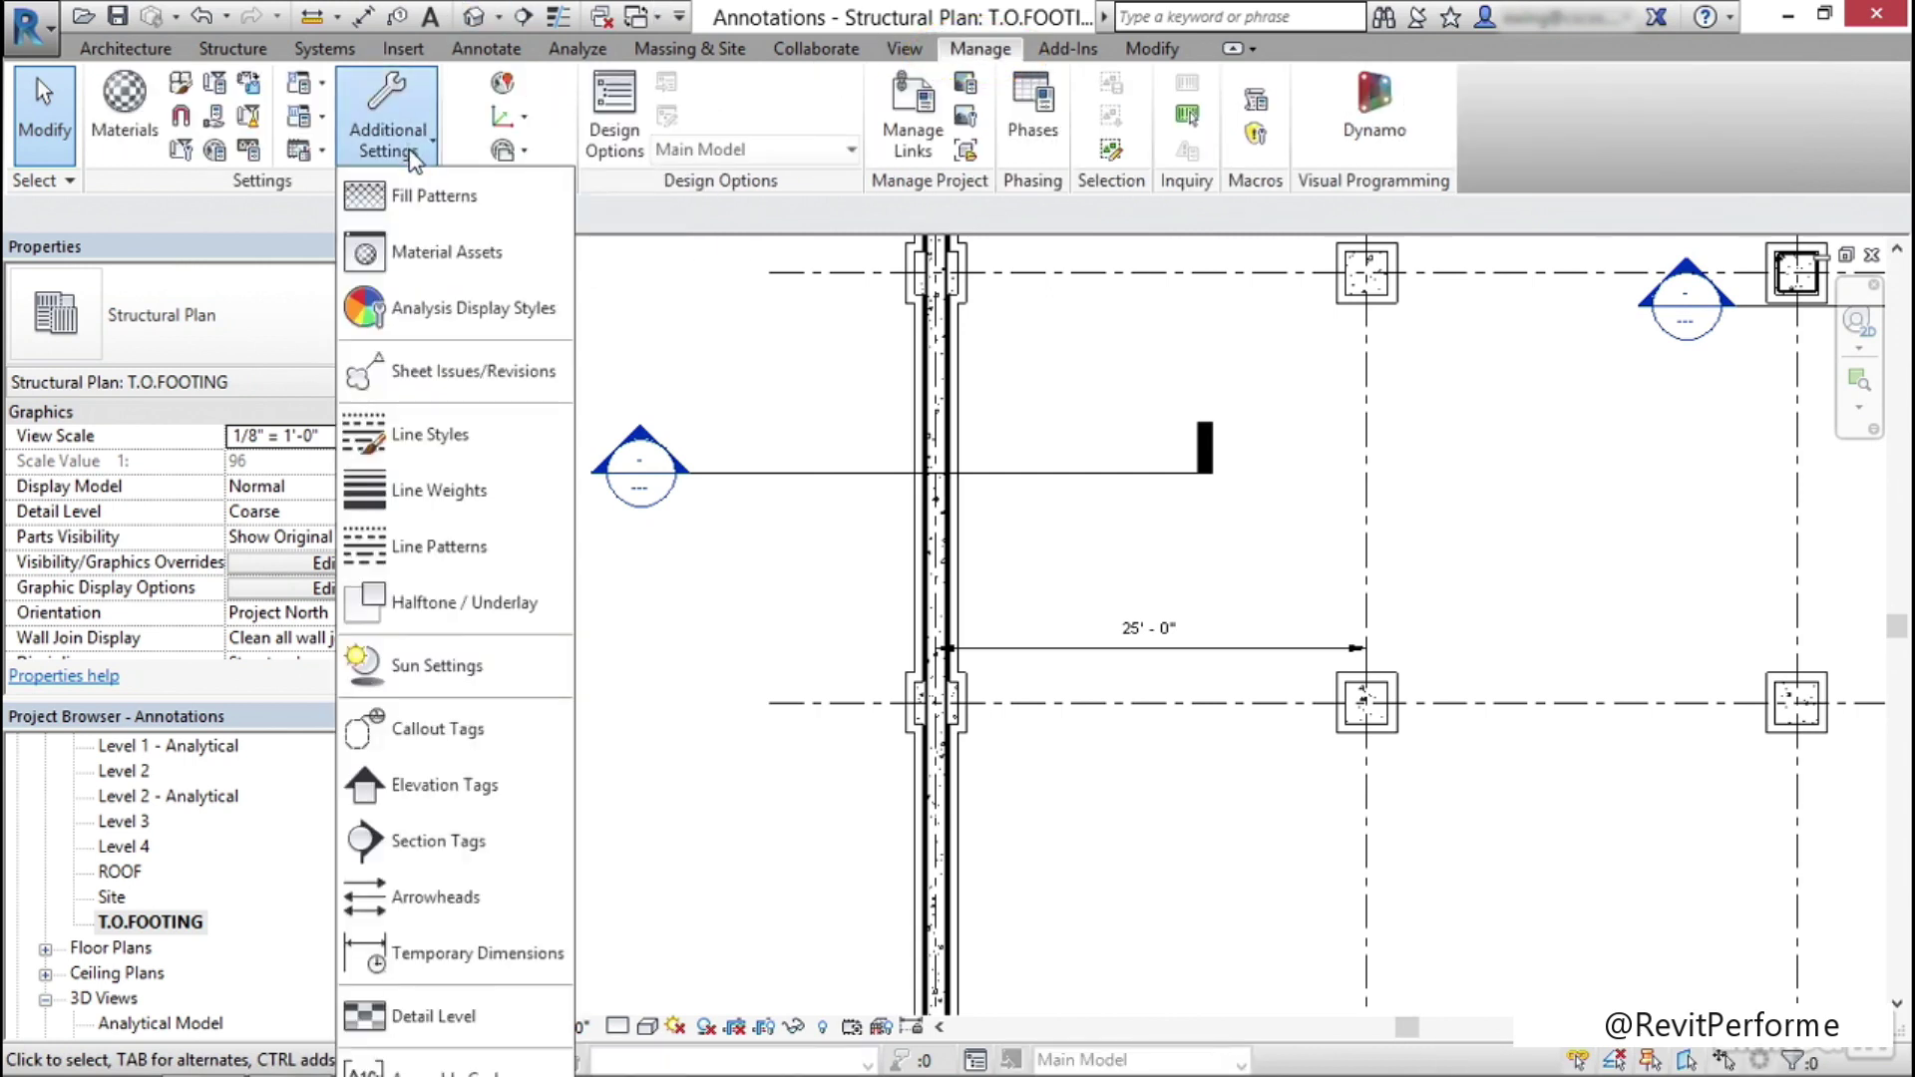
pyautogui.click(467, 956)
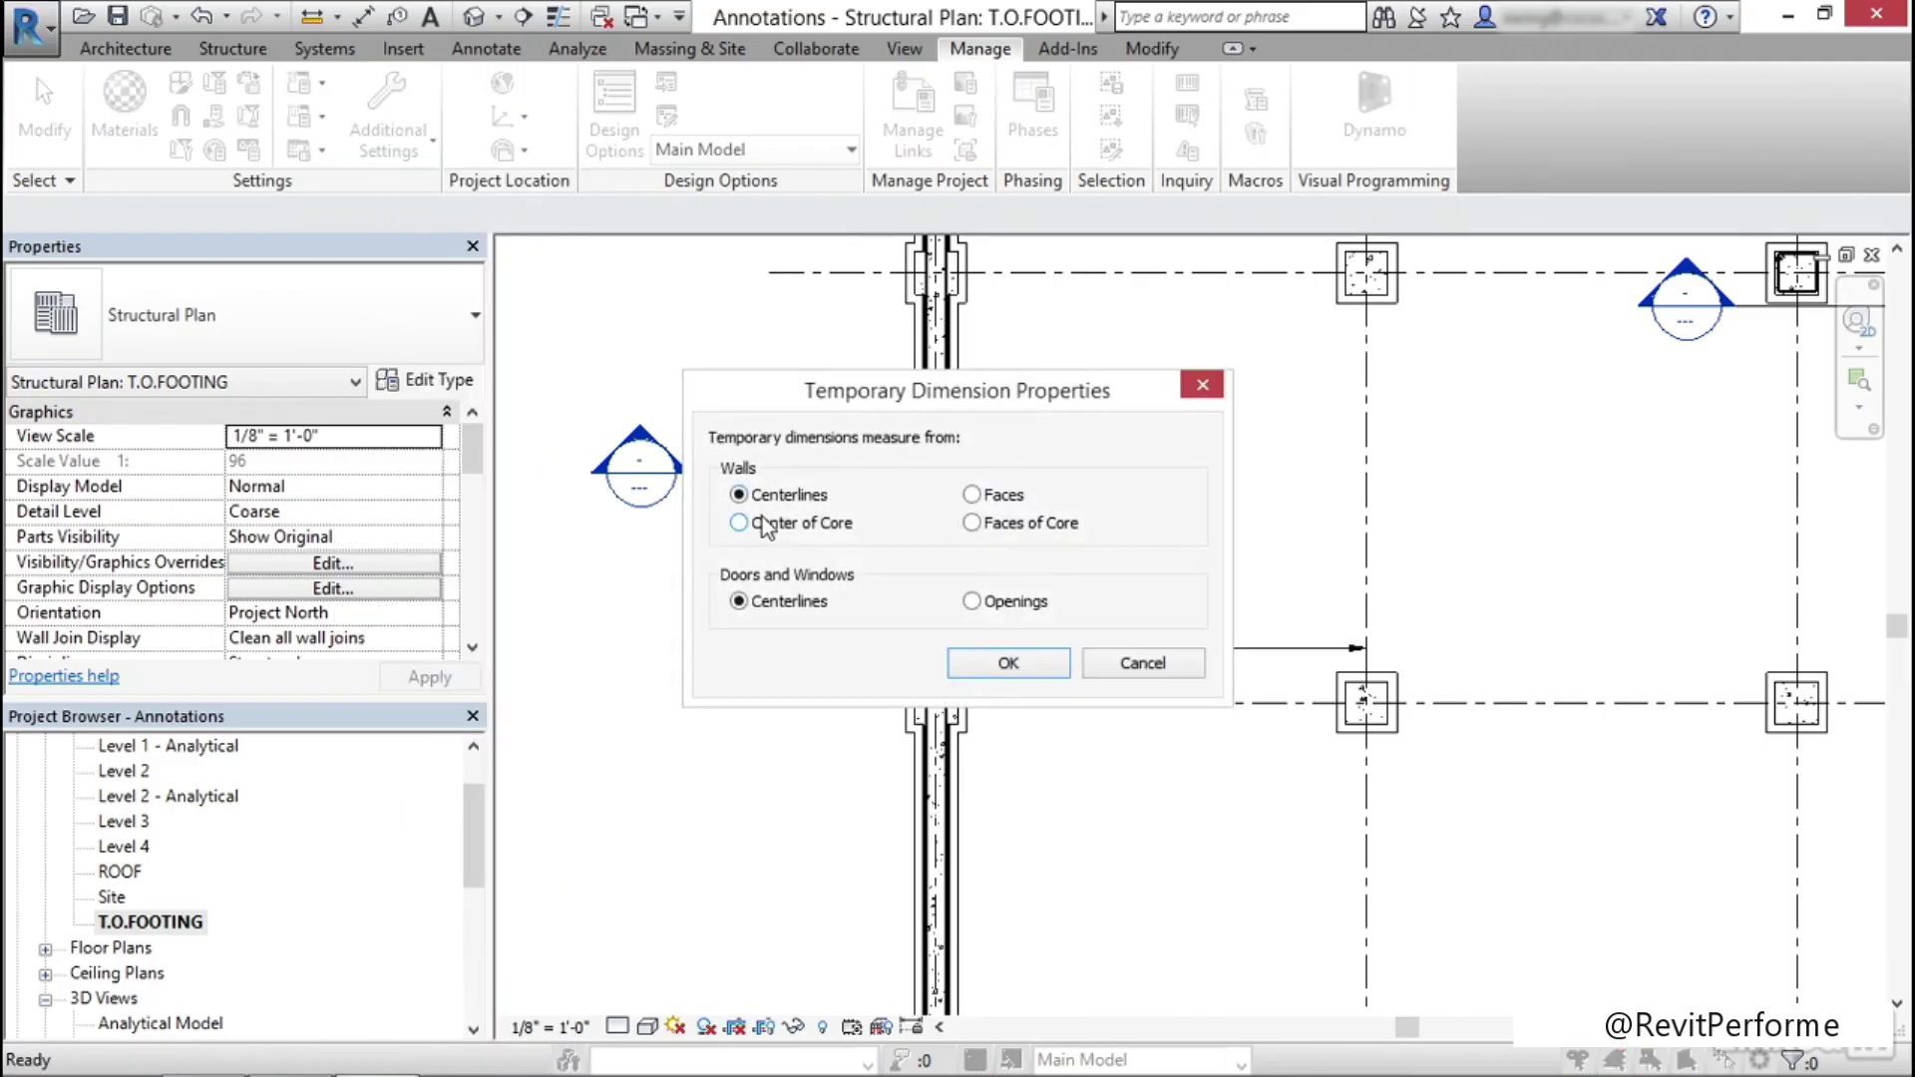
pyautogui.click(972, 495)
pyautogui.click(1009, 664)
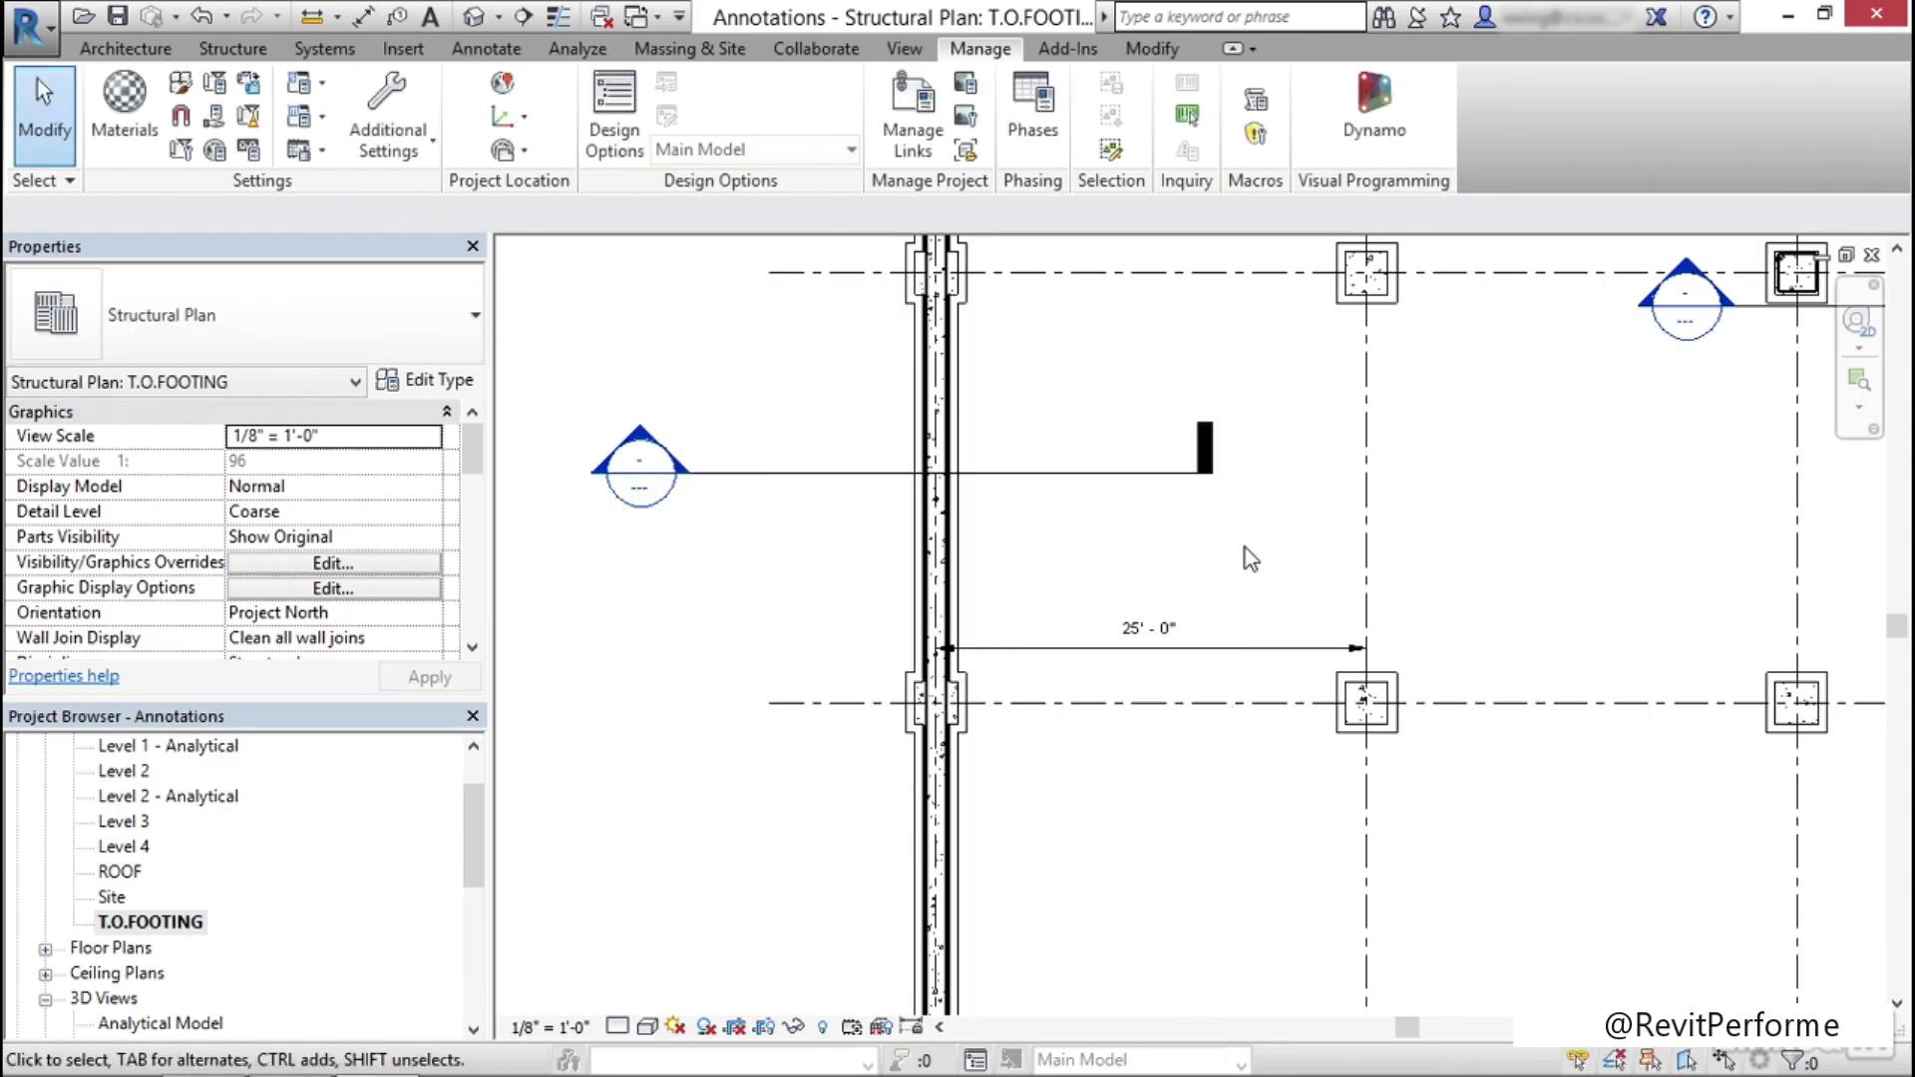
# Create a similar Foundation - 1'-6" Concrete wall running horizontally from grid 2 to grid 3, about midway between grids A and B
pyautogui.scroll(-5, 1277, 557)
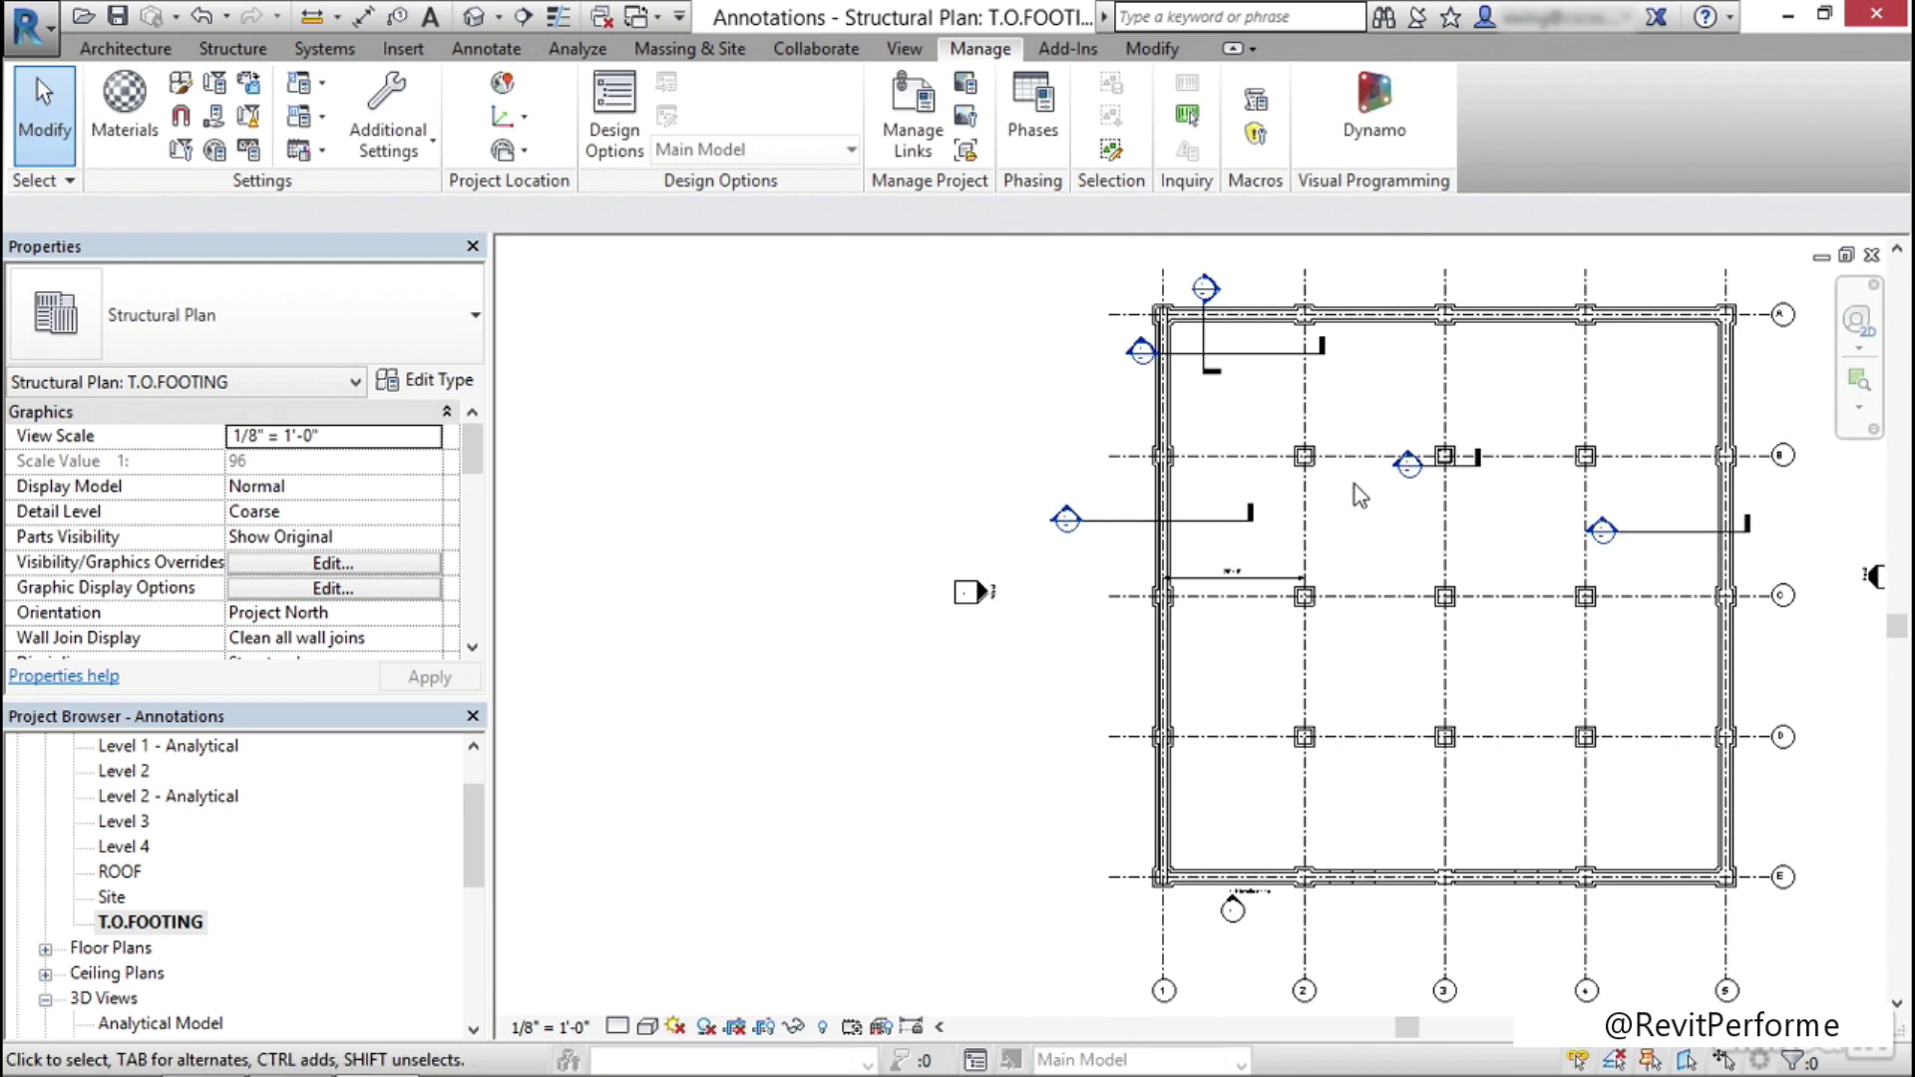
pyautogui.scroll(4, 1210, 543)
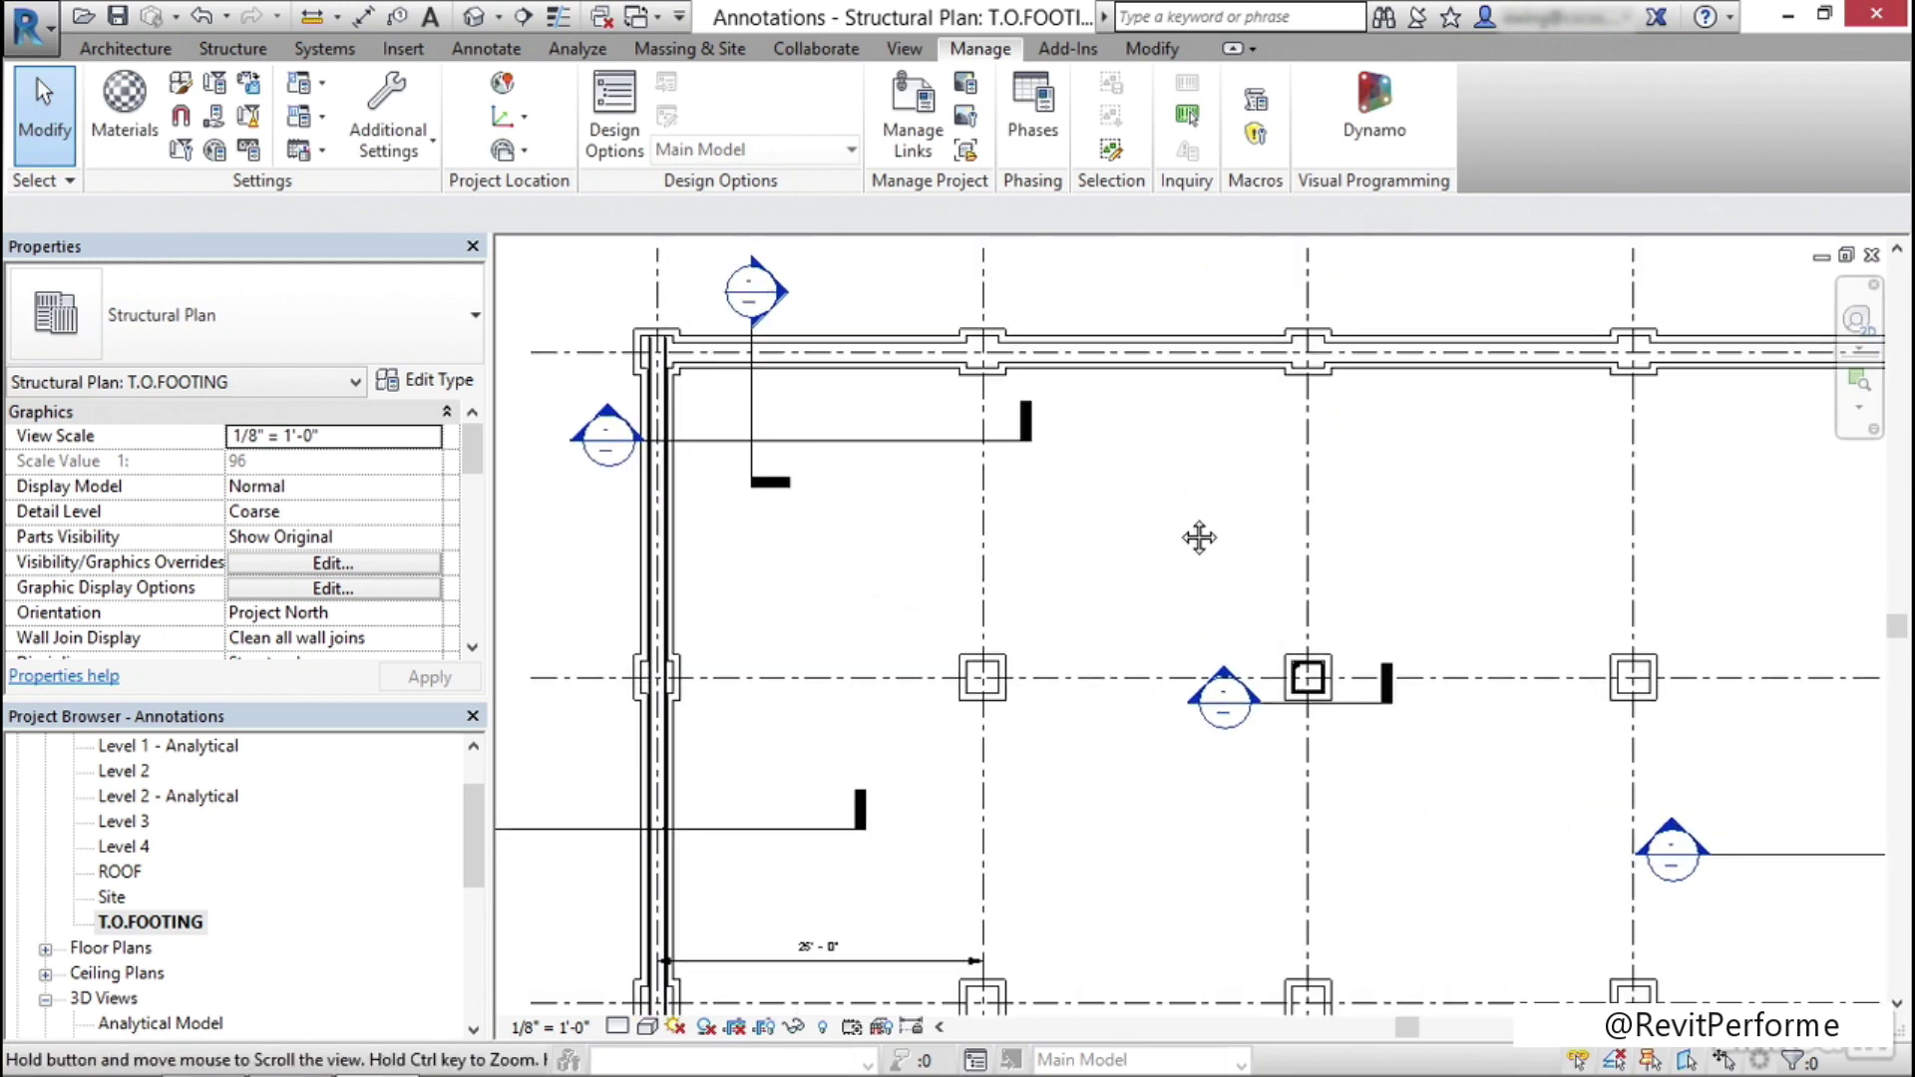
pyautogui.click(1127, 362)
pyautogui.rightClick(1127, 363)
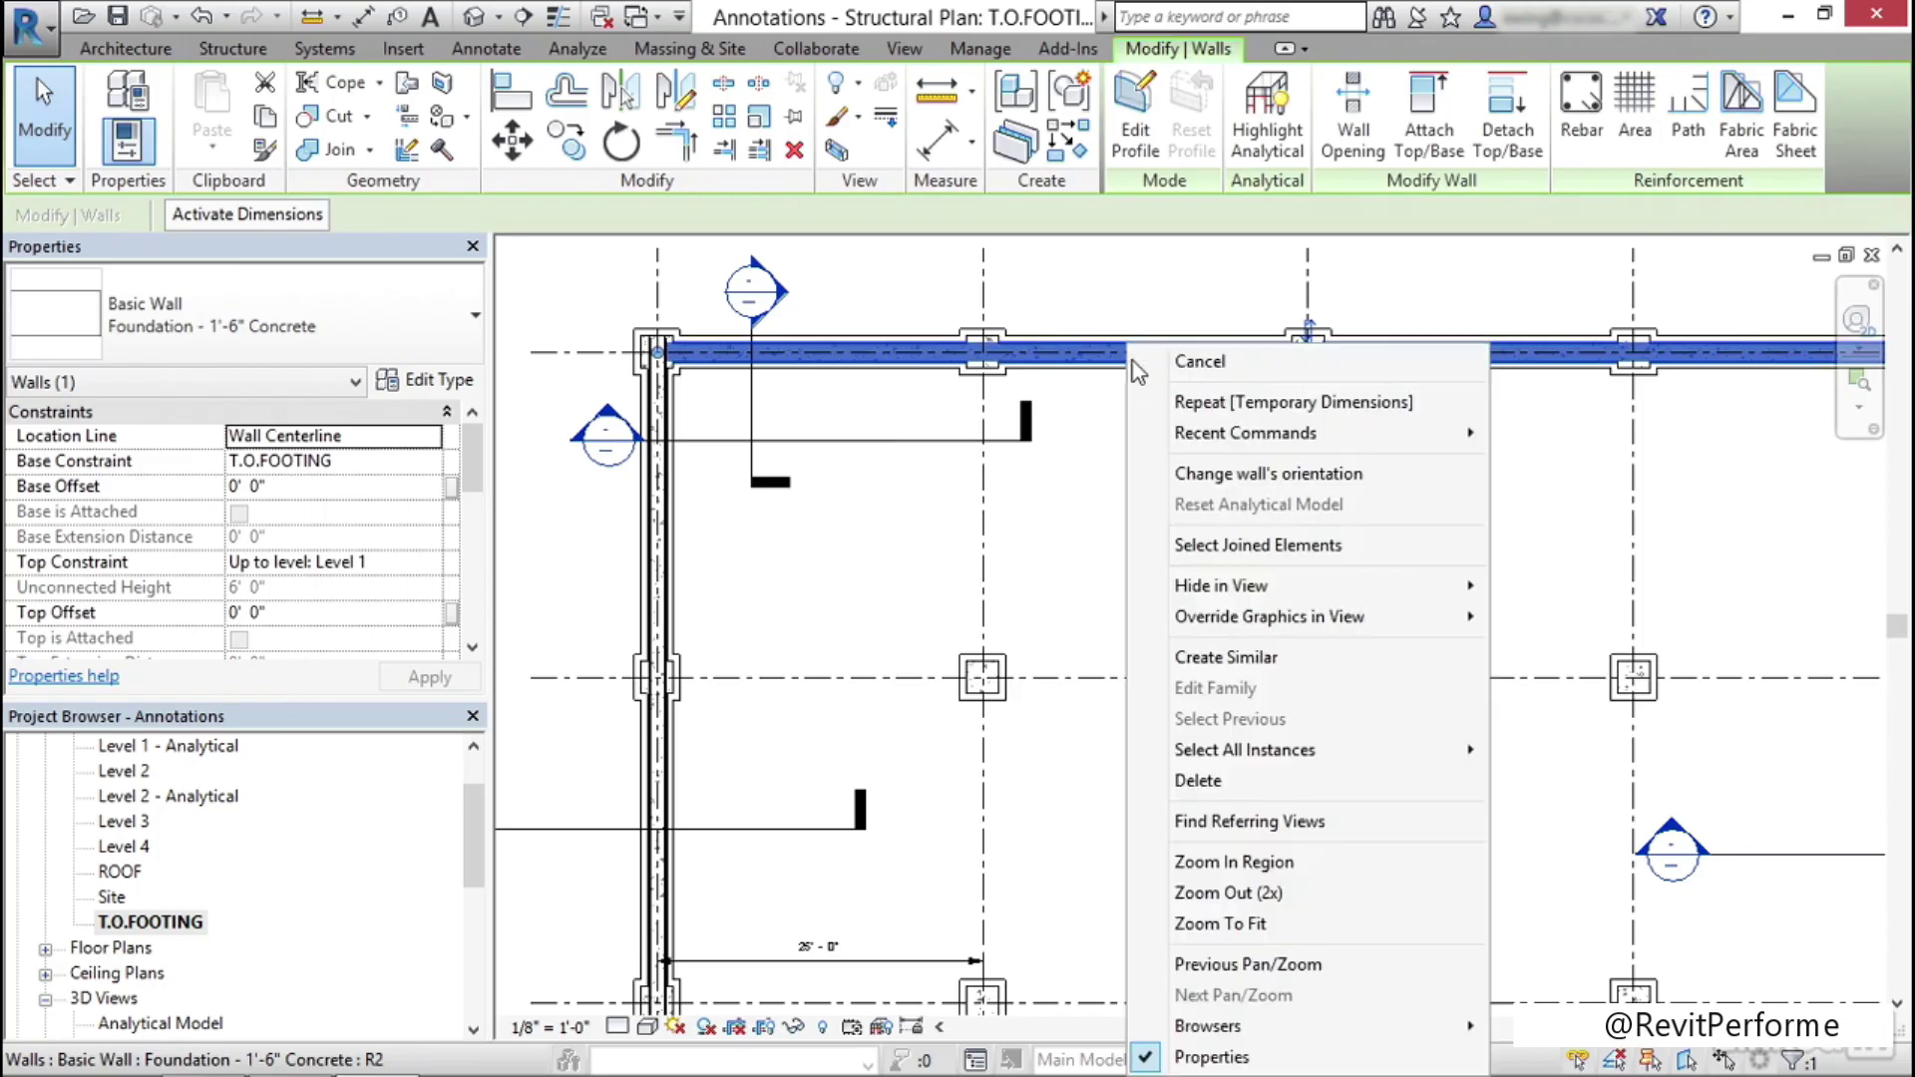
pyautogui.click(1278, 656)
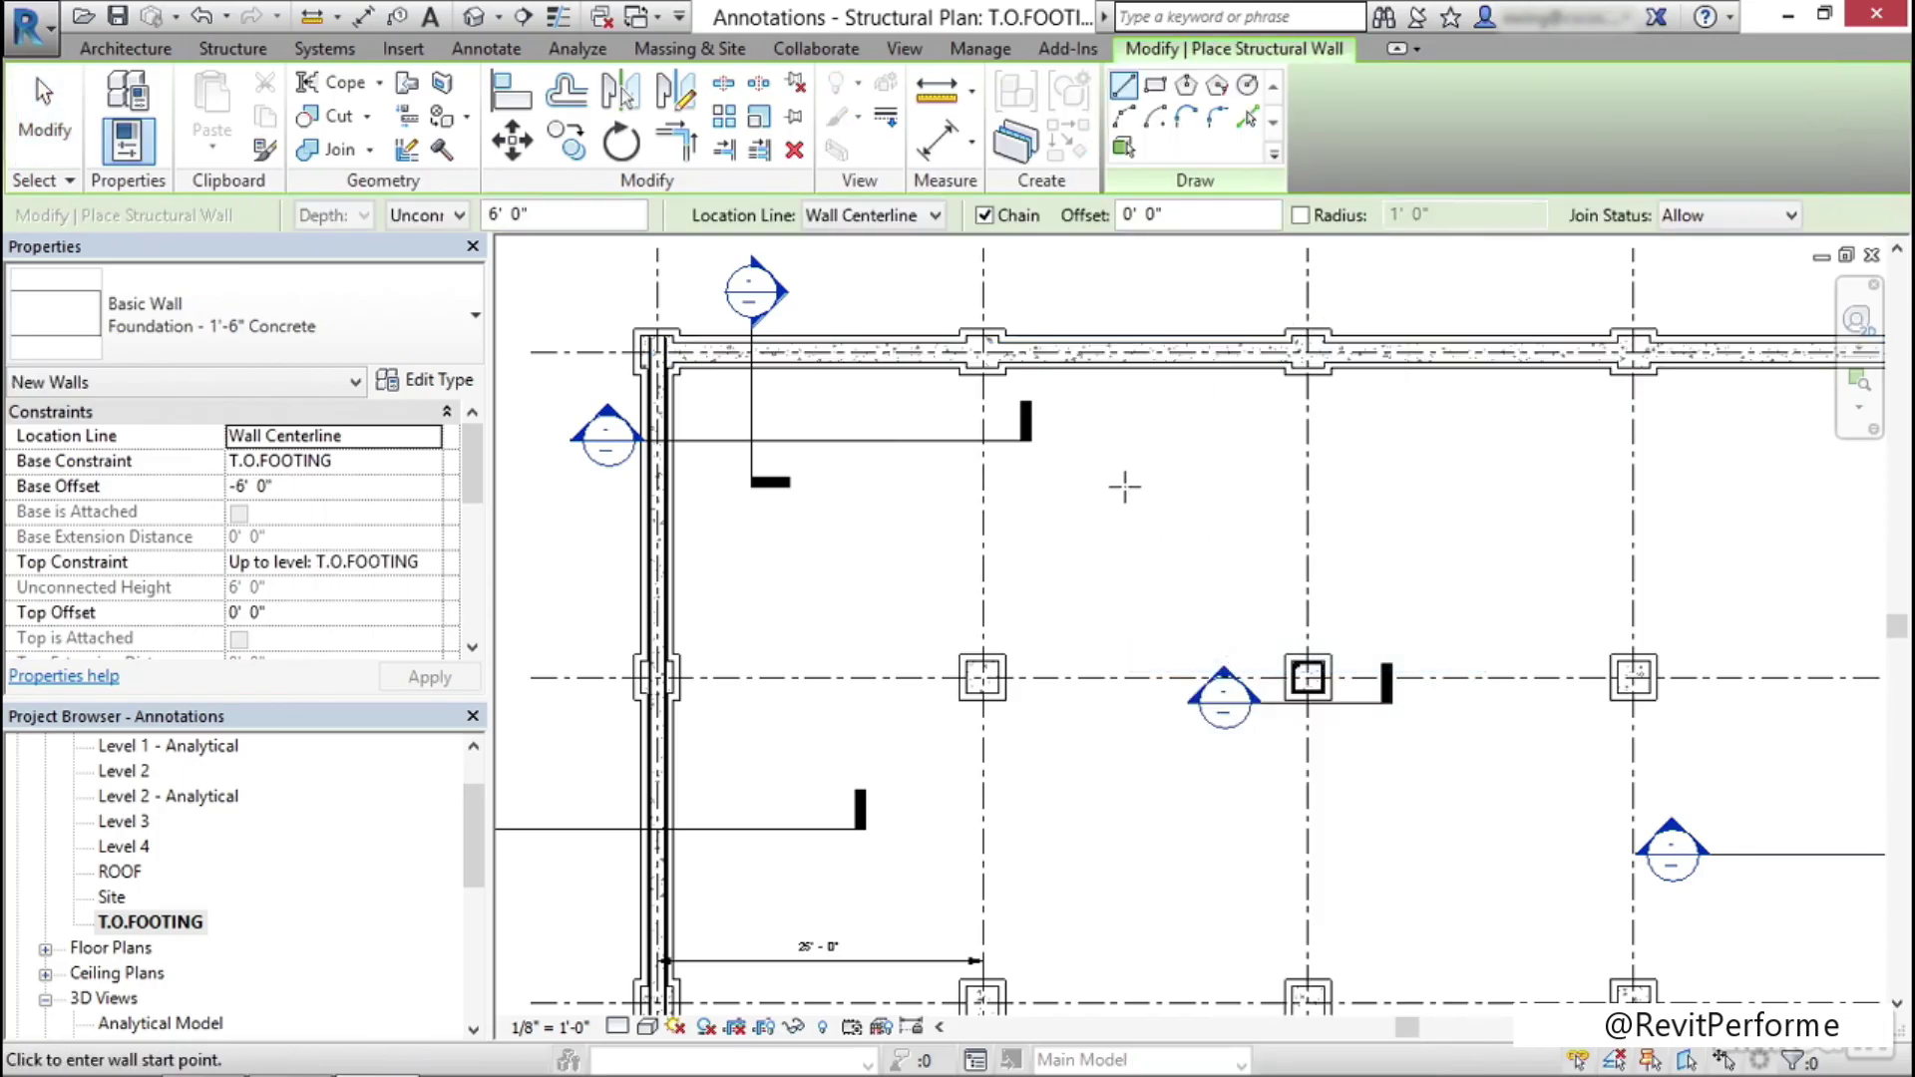
pyautogui.click(983, 510)
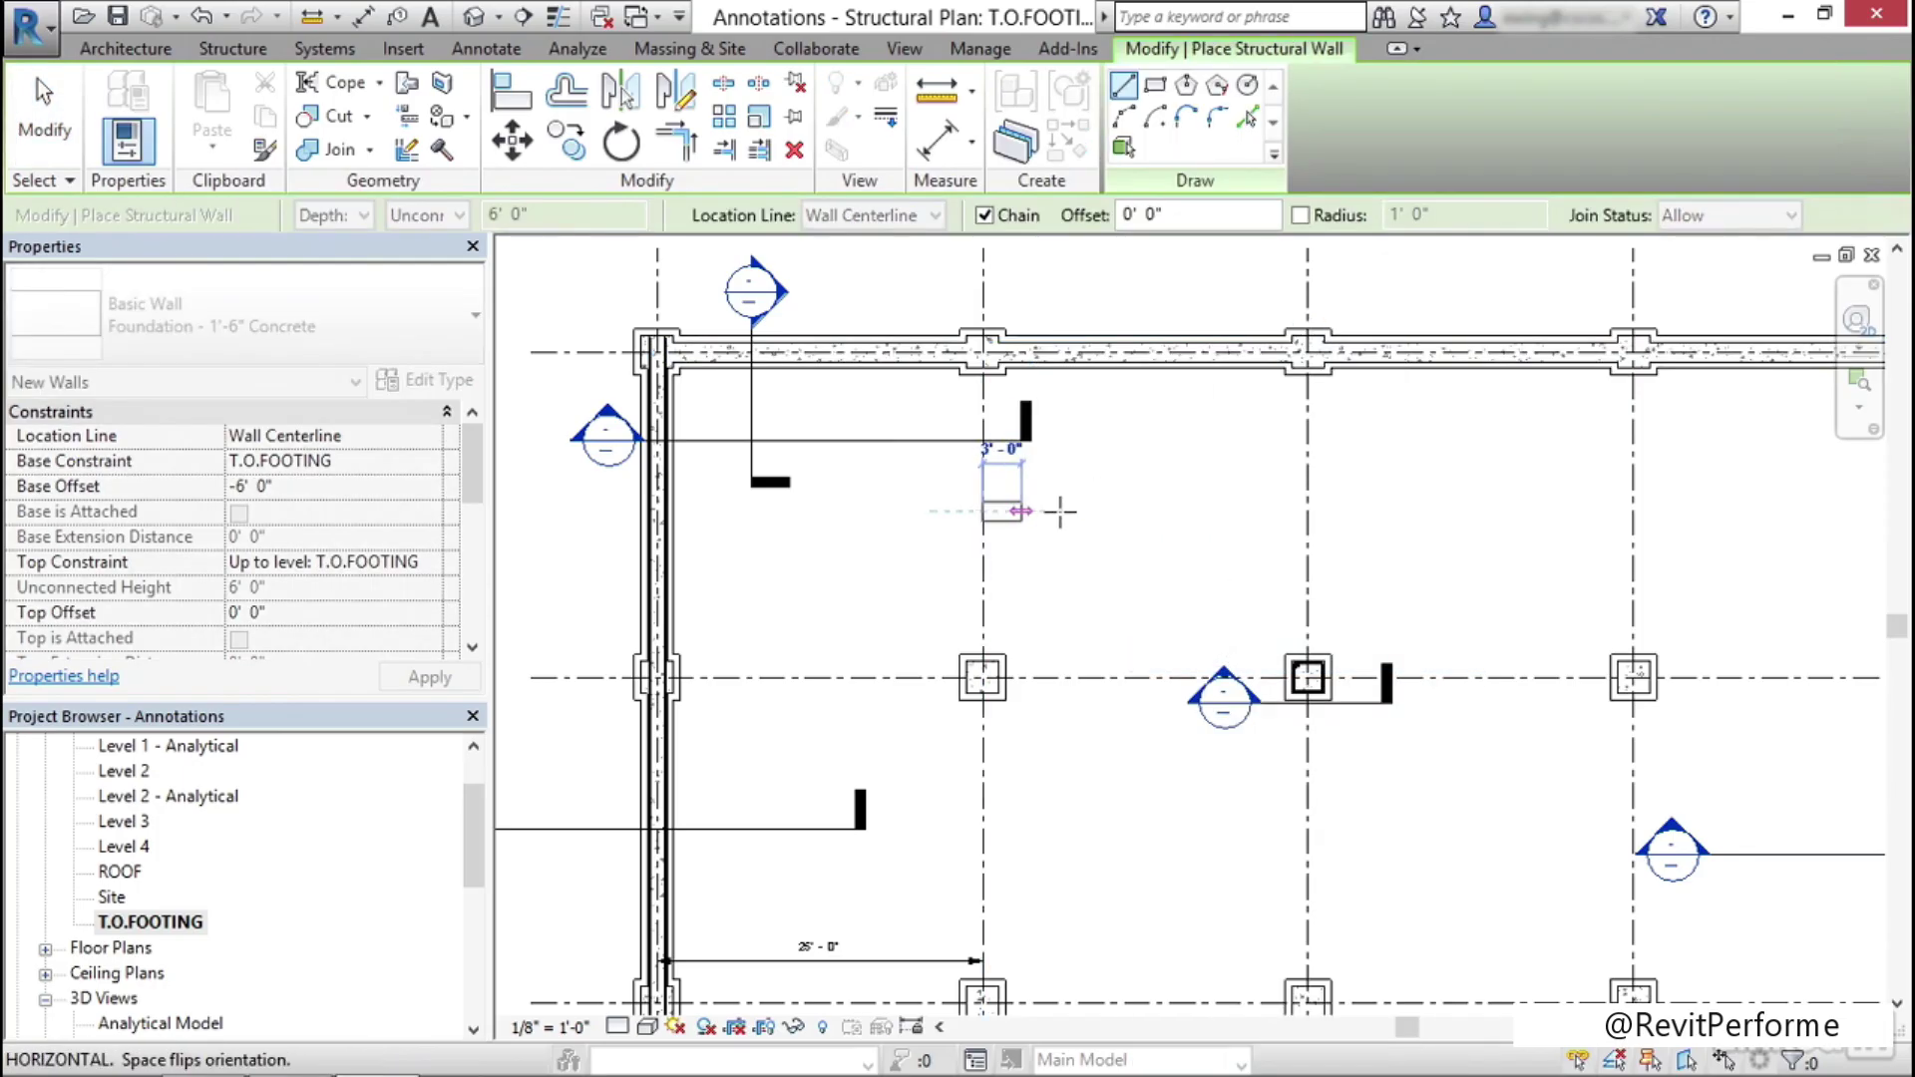
pyautogui.click(1308, 510)
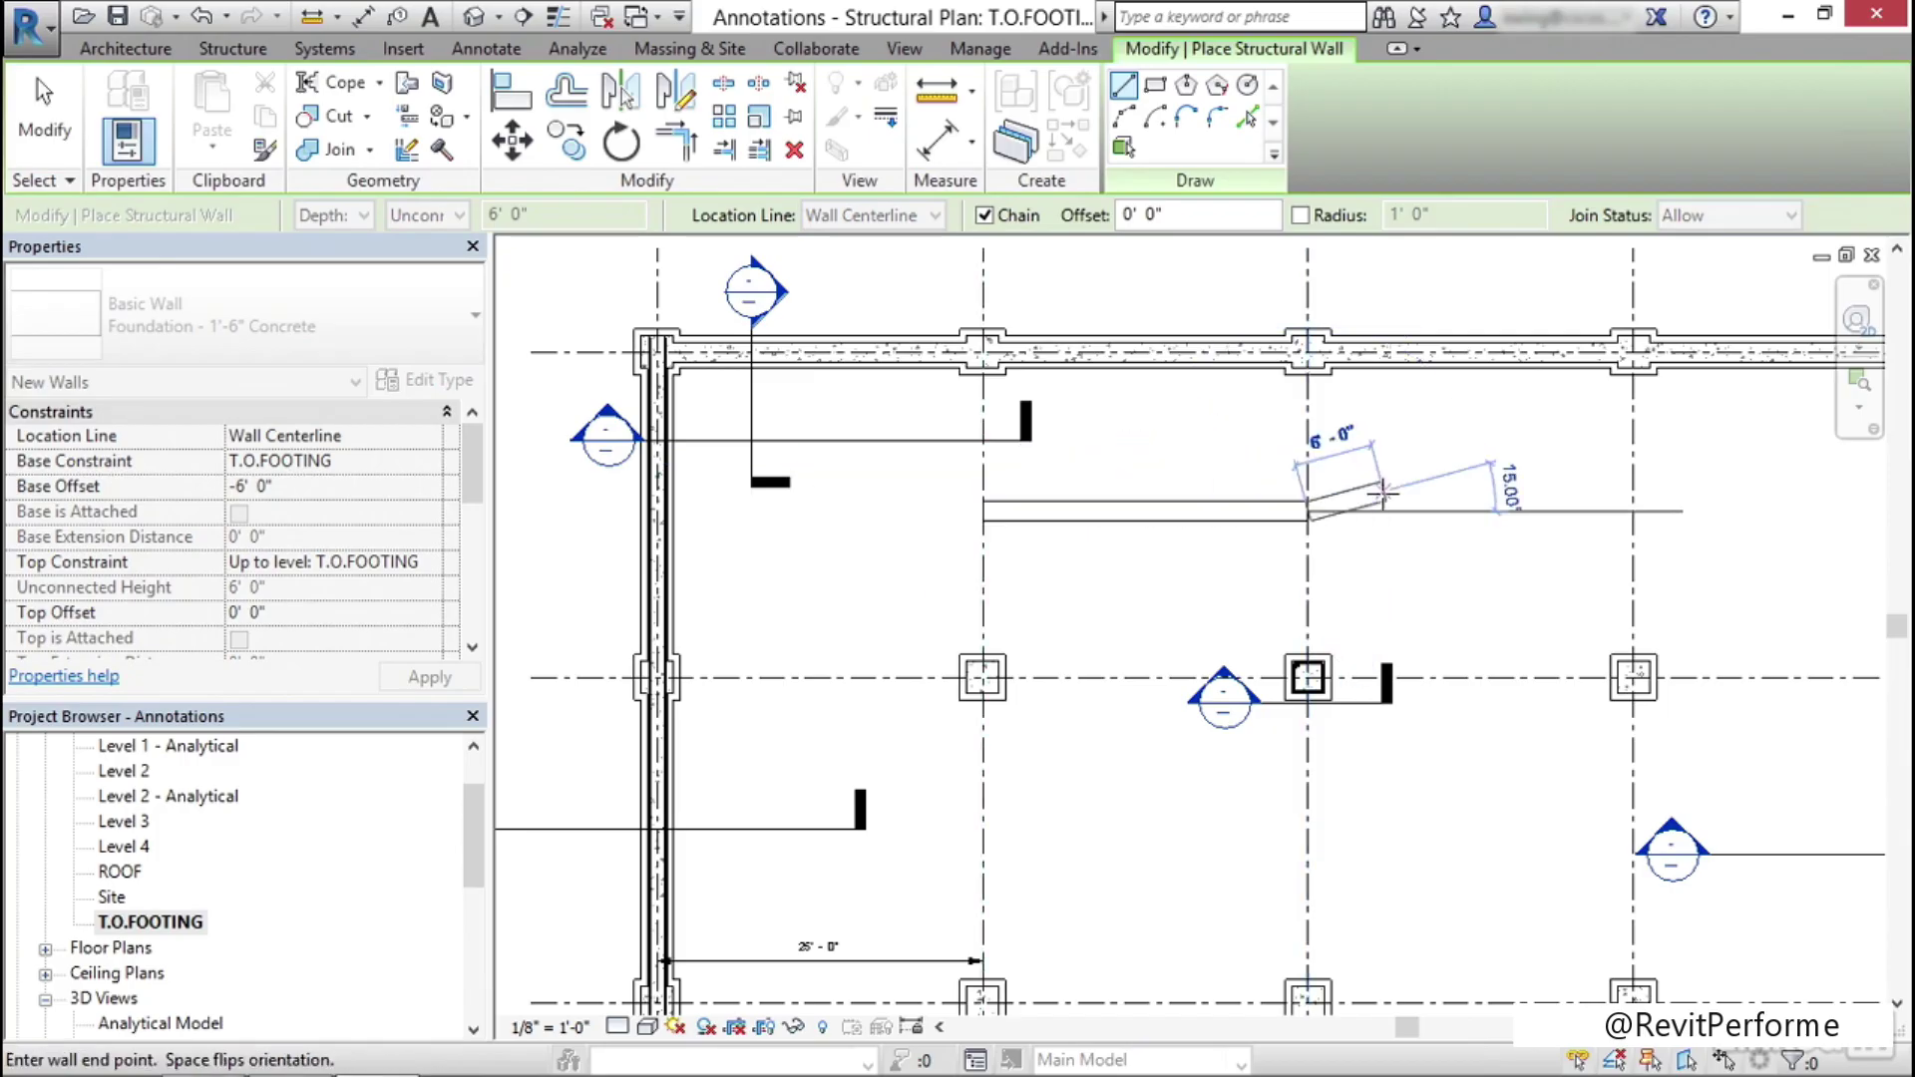
pyautogui.press('Escape')
pyautogui.press('Escape')
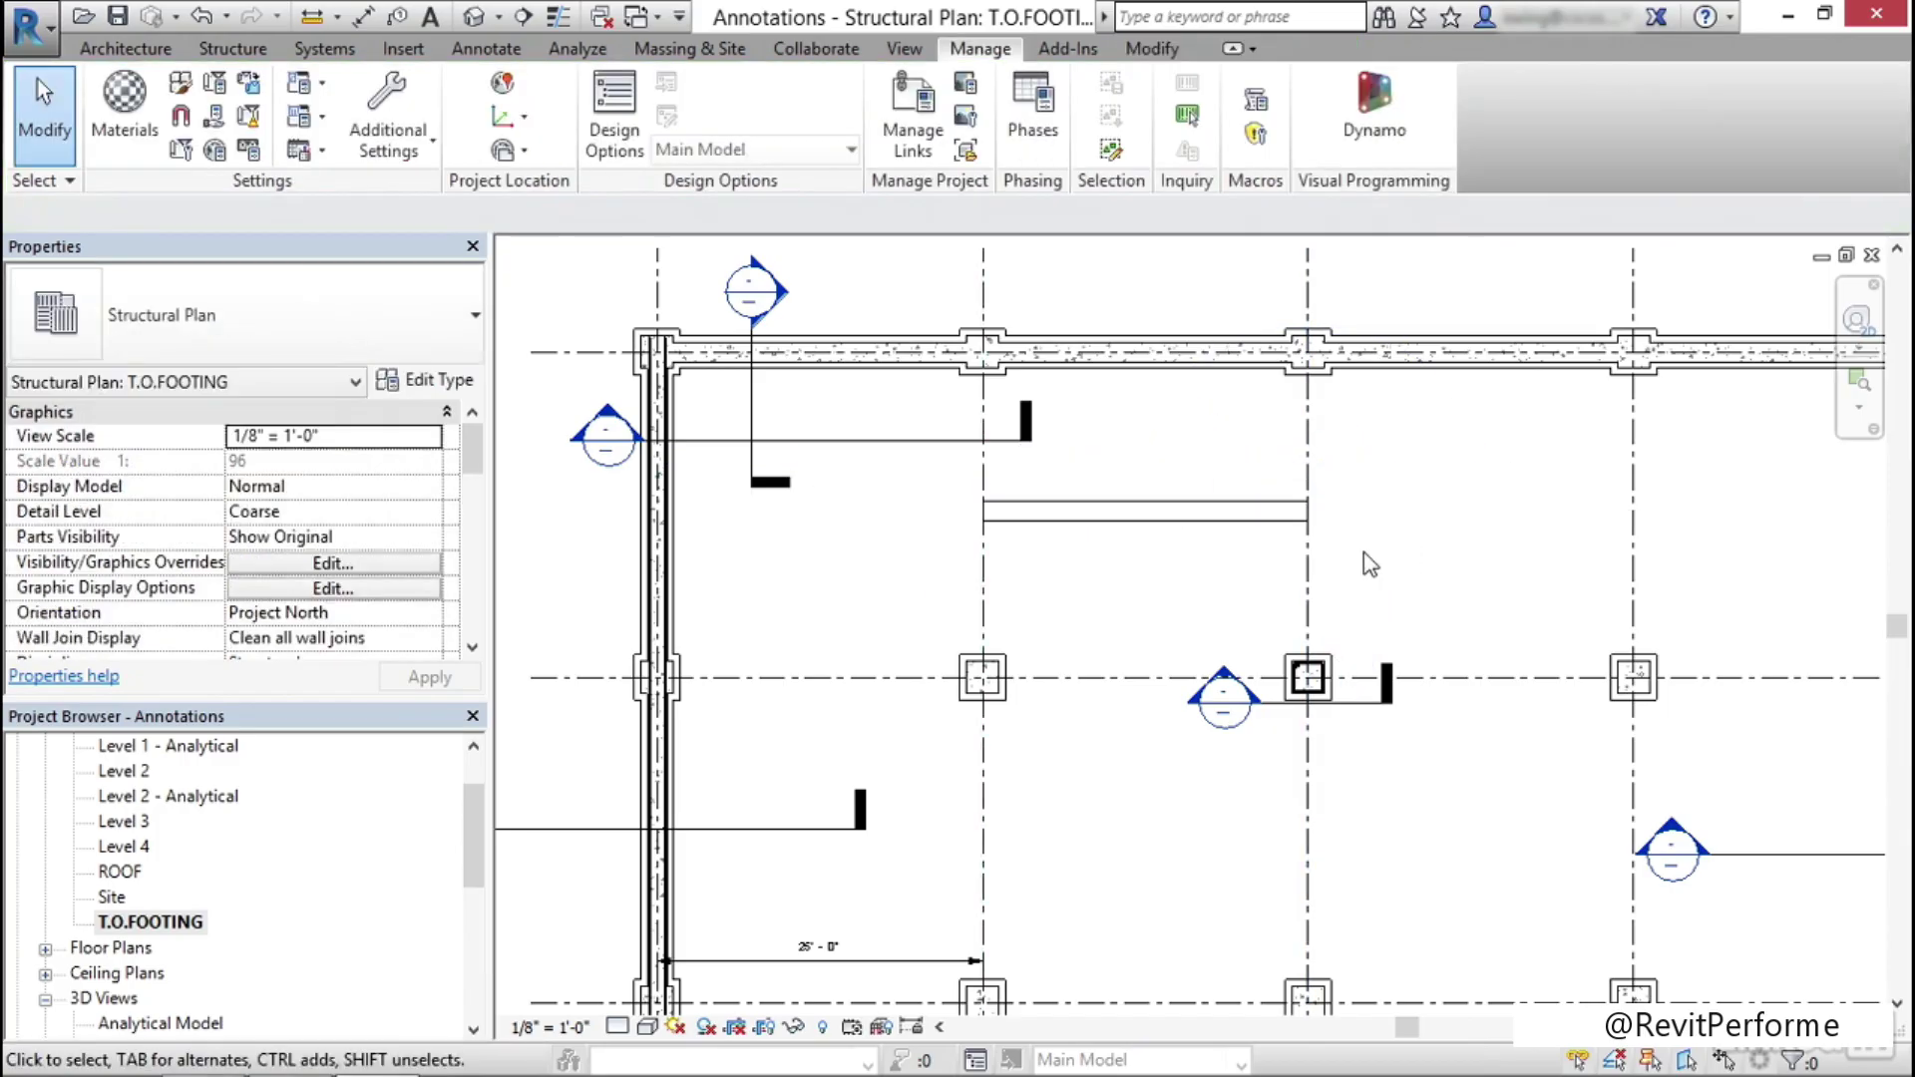
# Set the new wall's top constraint to Up to level: Level 1 and its base offset to 0' 0"
pyautogui.click(1107, 511)
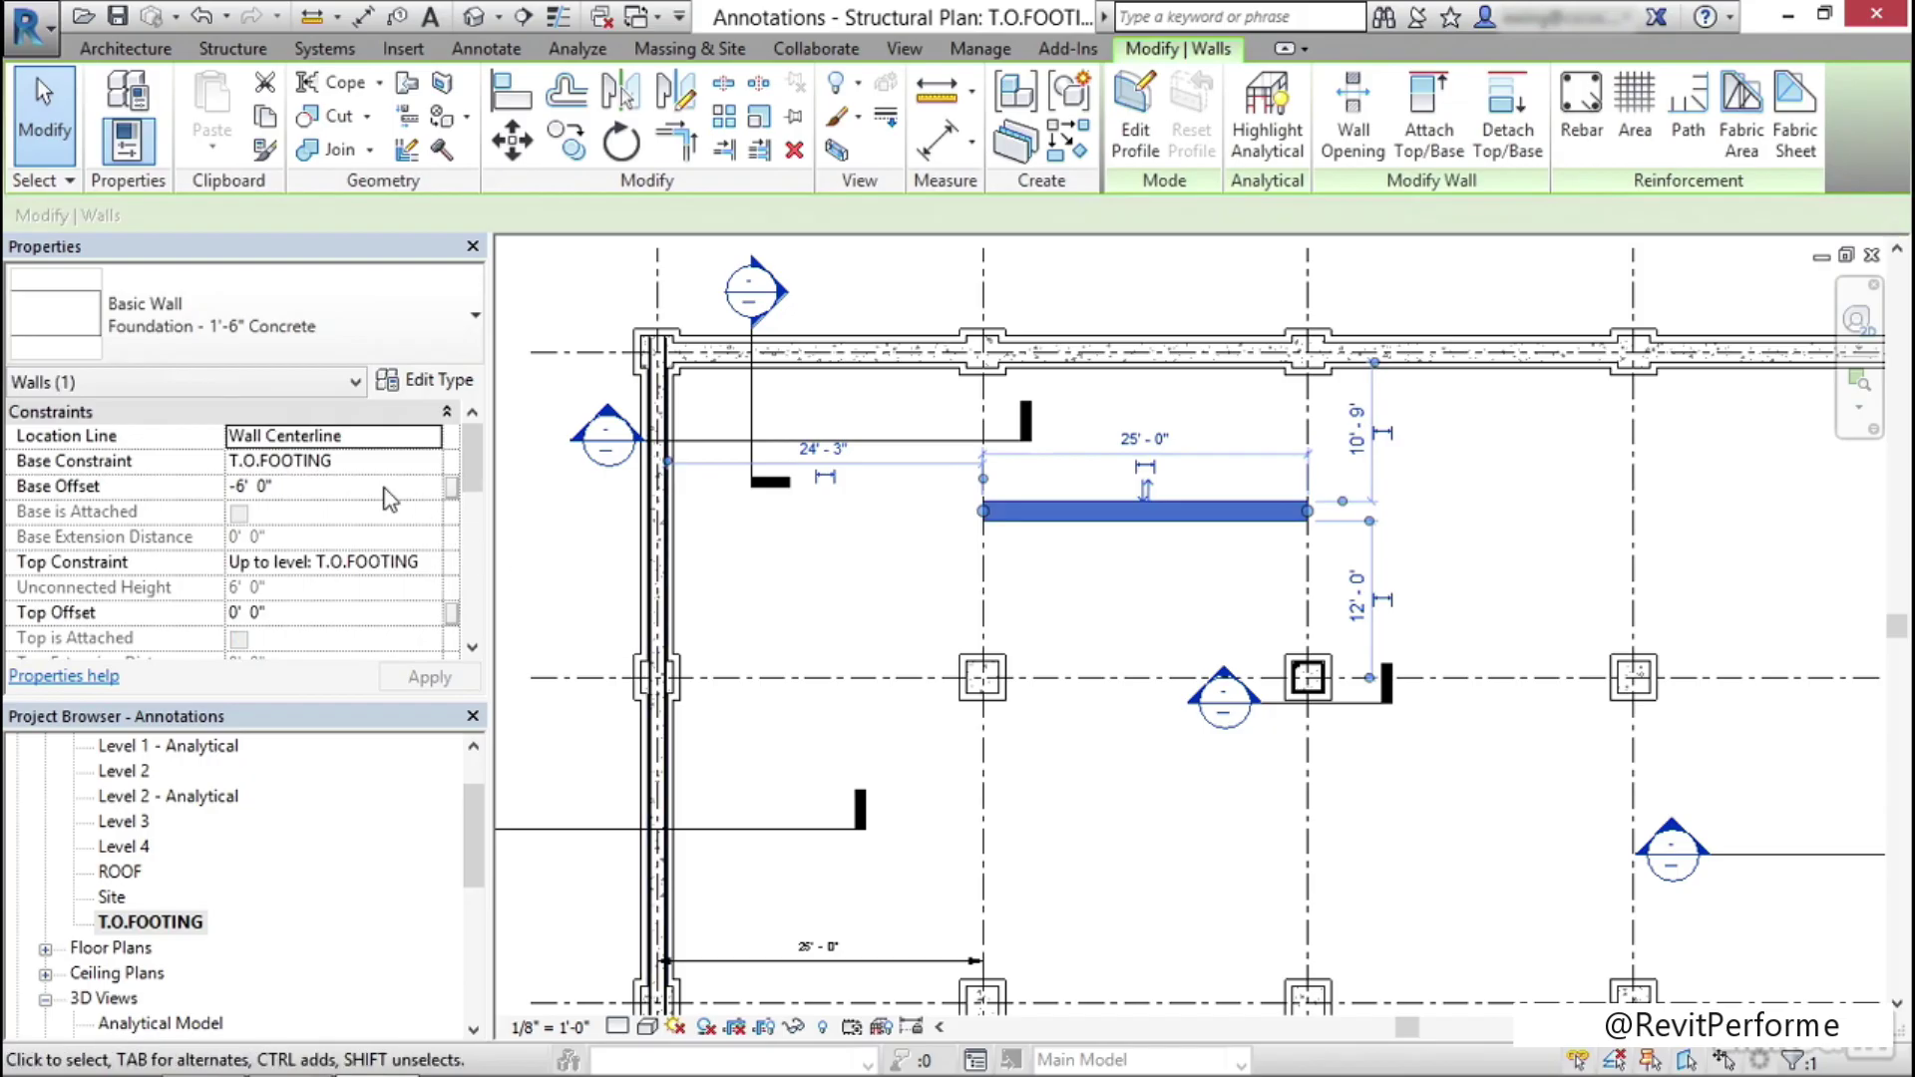
pyautogui.click(373, 566)
pyautogui.click(373, 566)
pyautogui.click(373, 603)
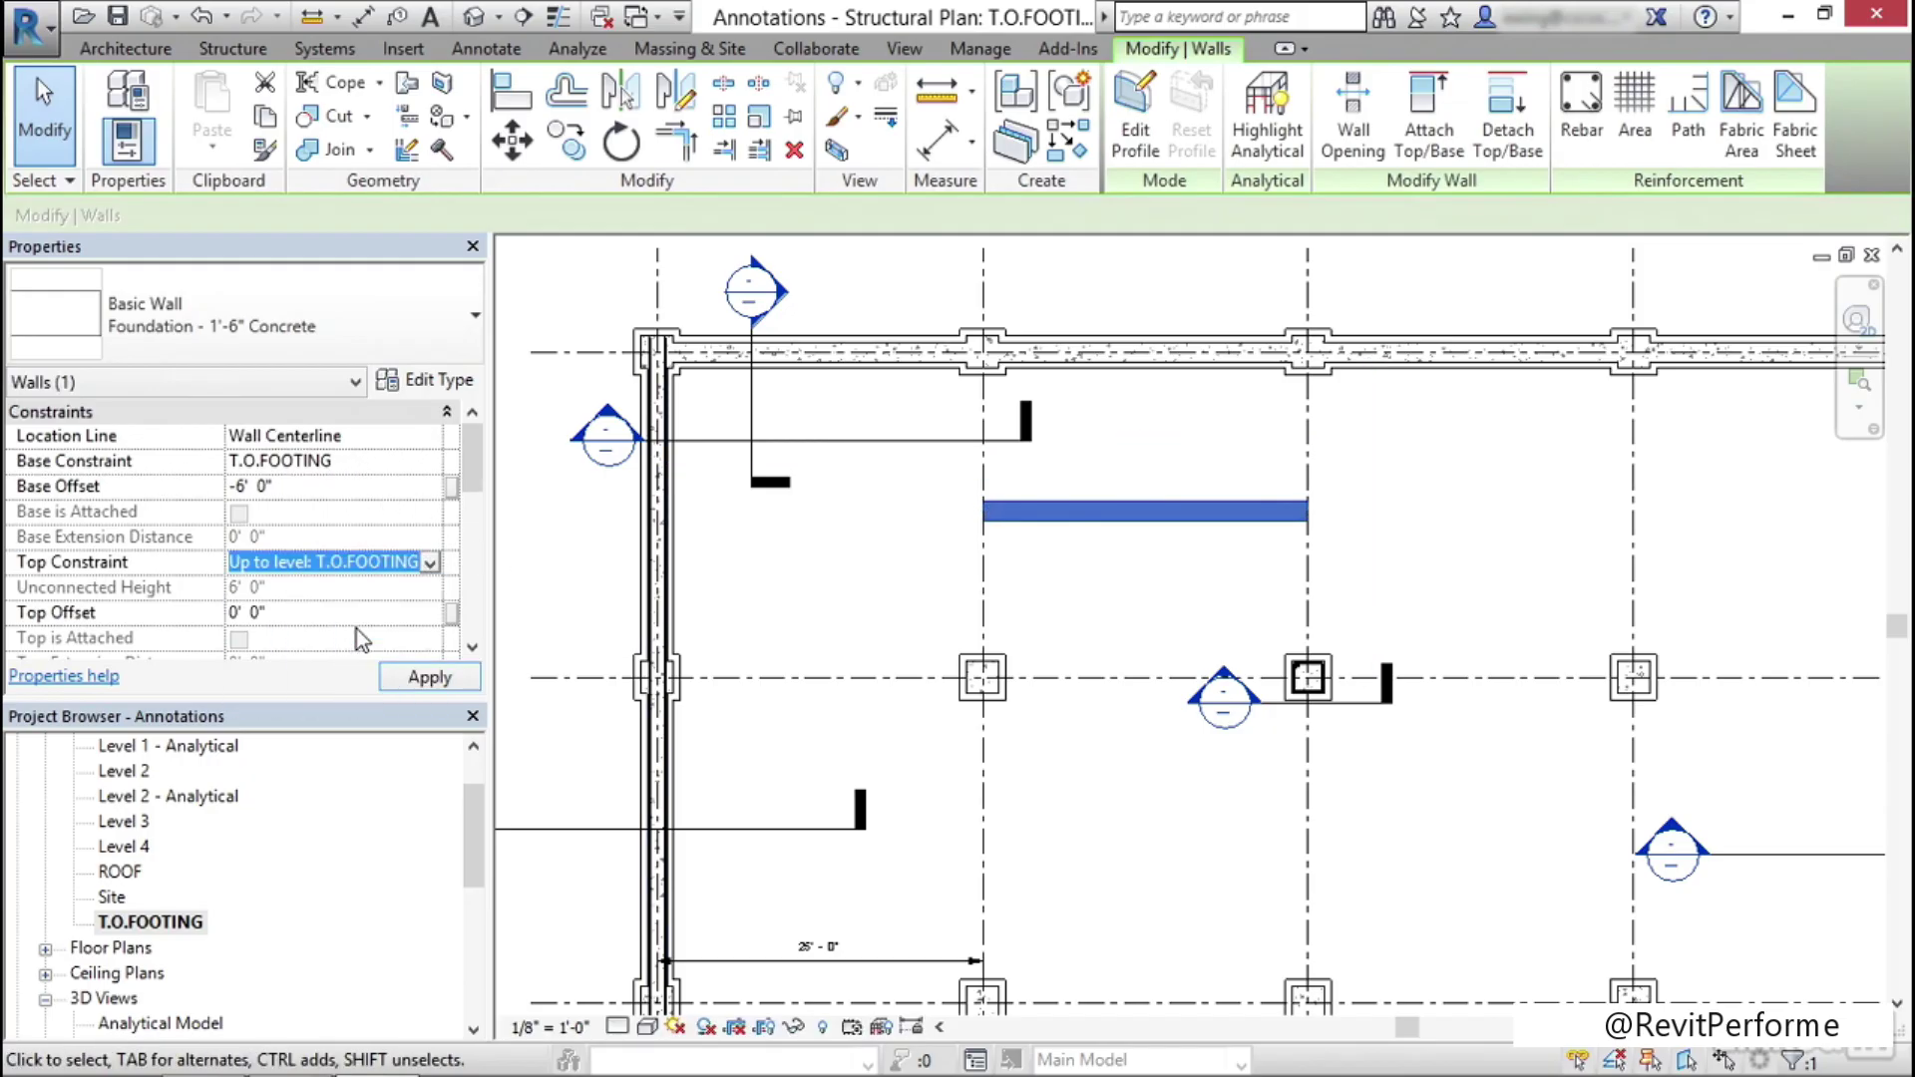
pyautogui.click(308, 487)
pyautogui.write('0')
pyautogui.press('Return')
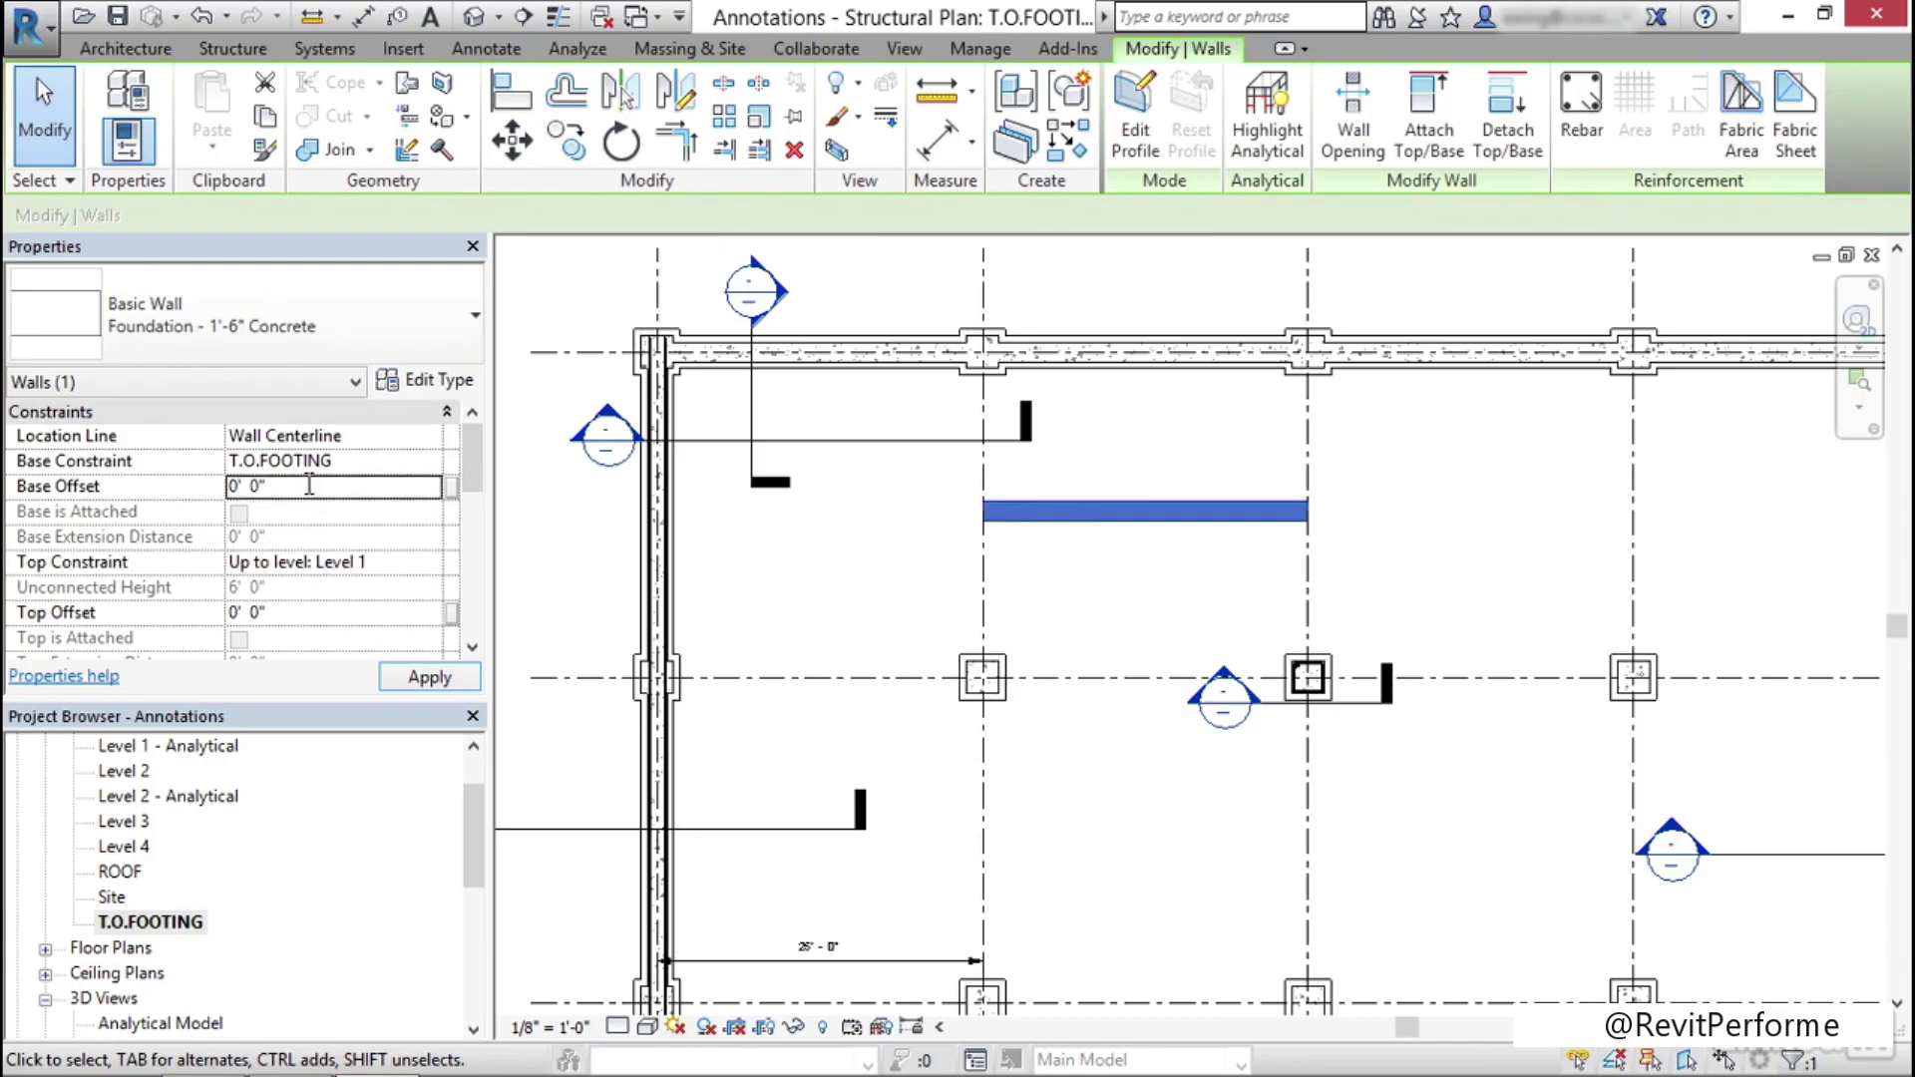
pyautogui.click(443, 678)
# Set the temporary dimension between the new wall and grid B to 6', and deselect the wall
pyautogui.moveTo(1187, 585); pyautogui.dragTo(1169, 586, button='middle')
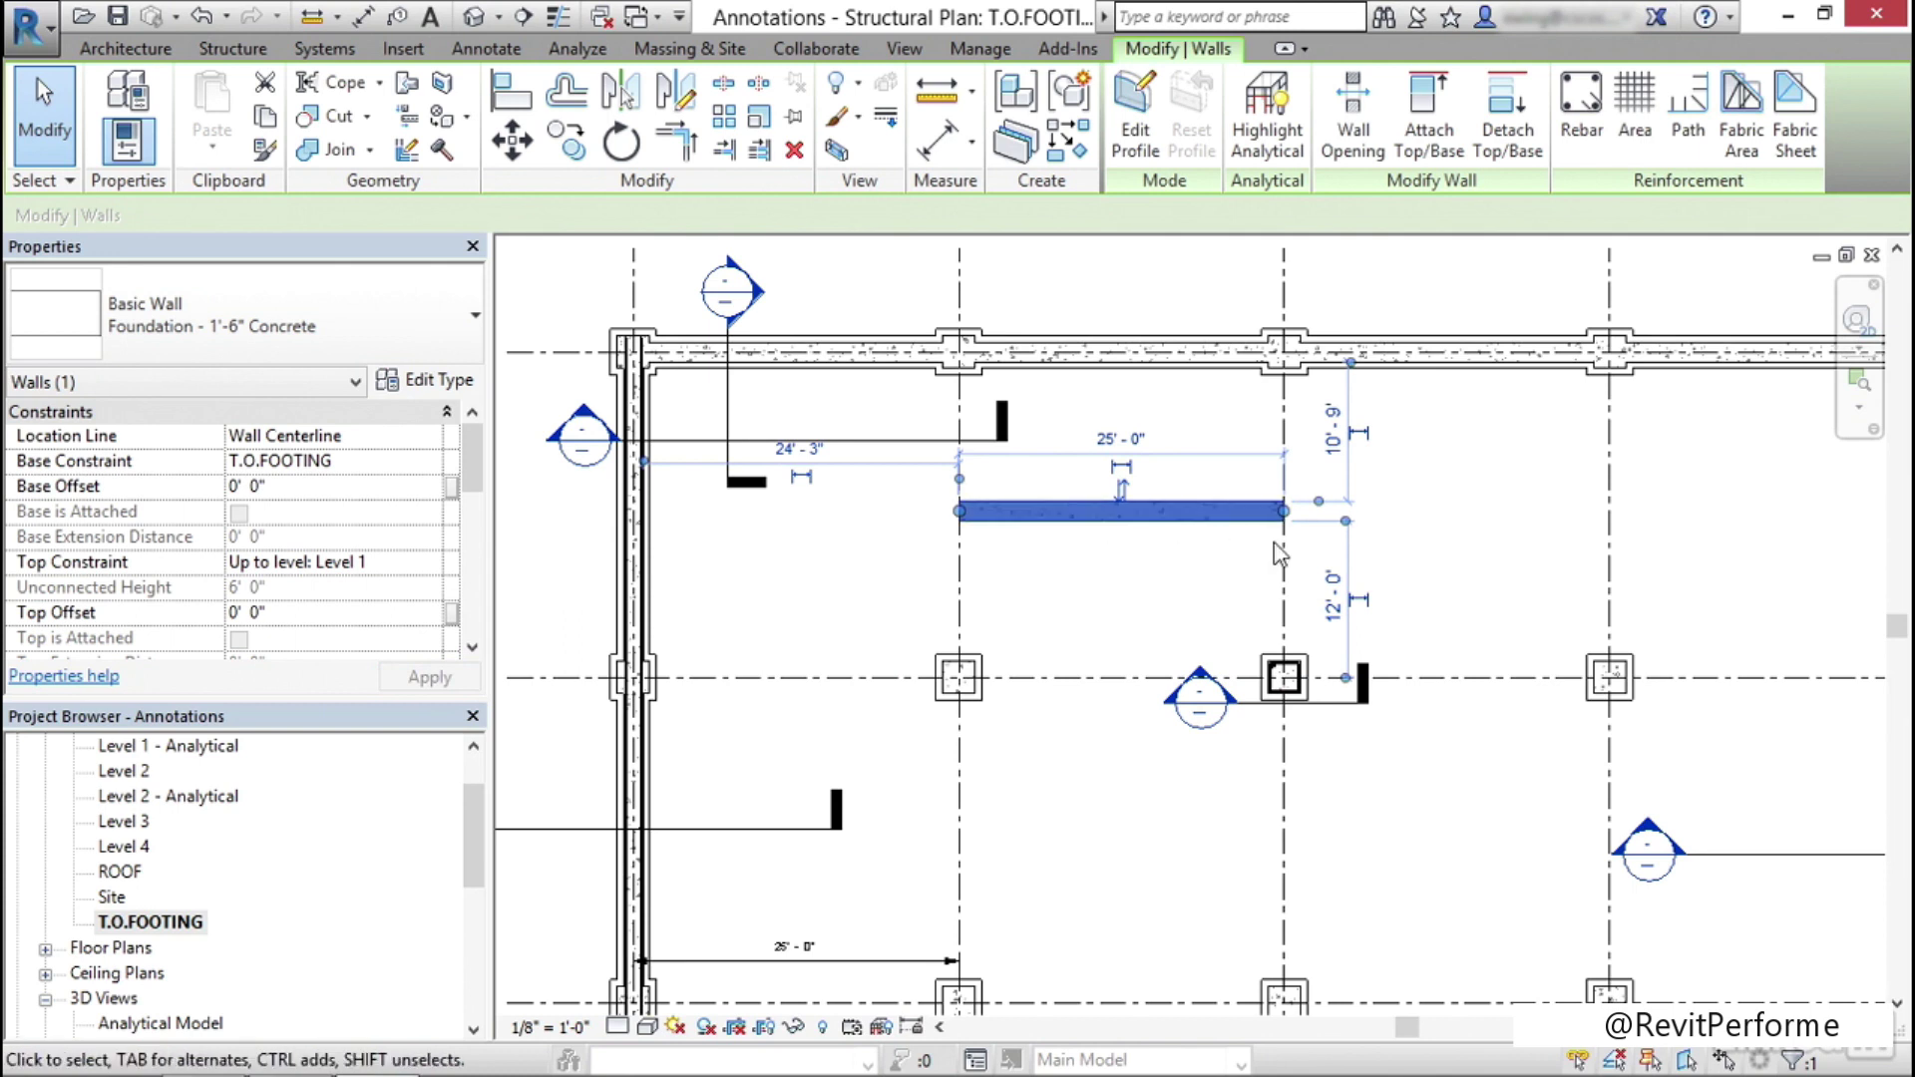
pyautogui.click(1333, 595)
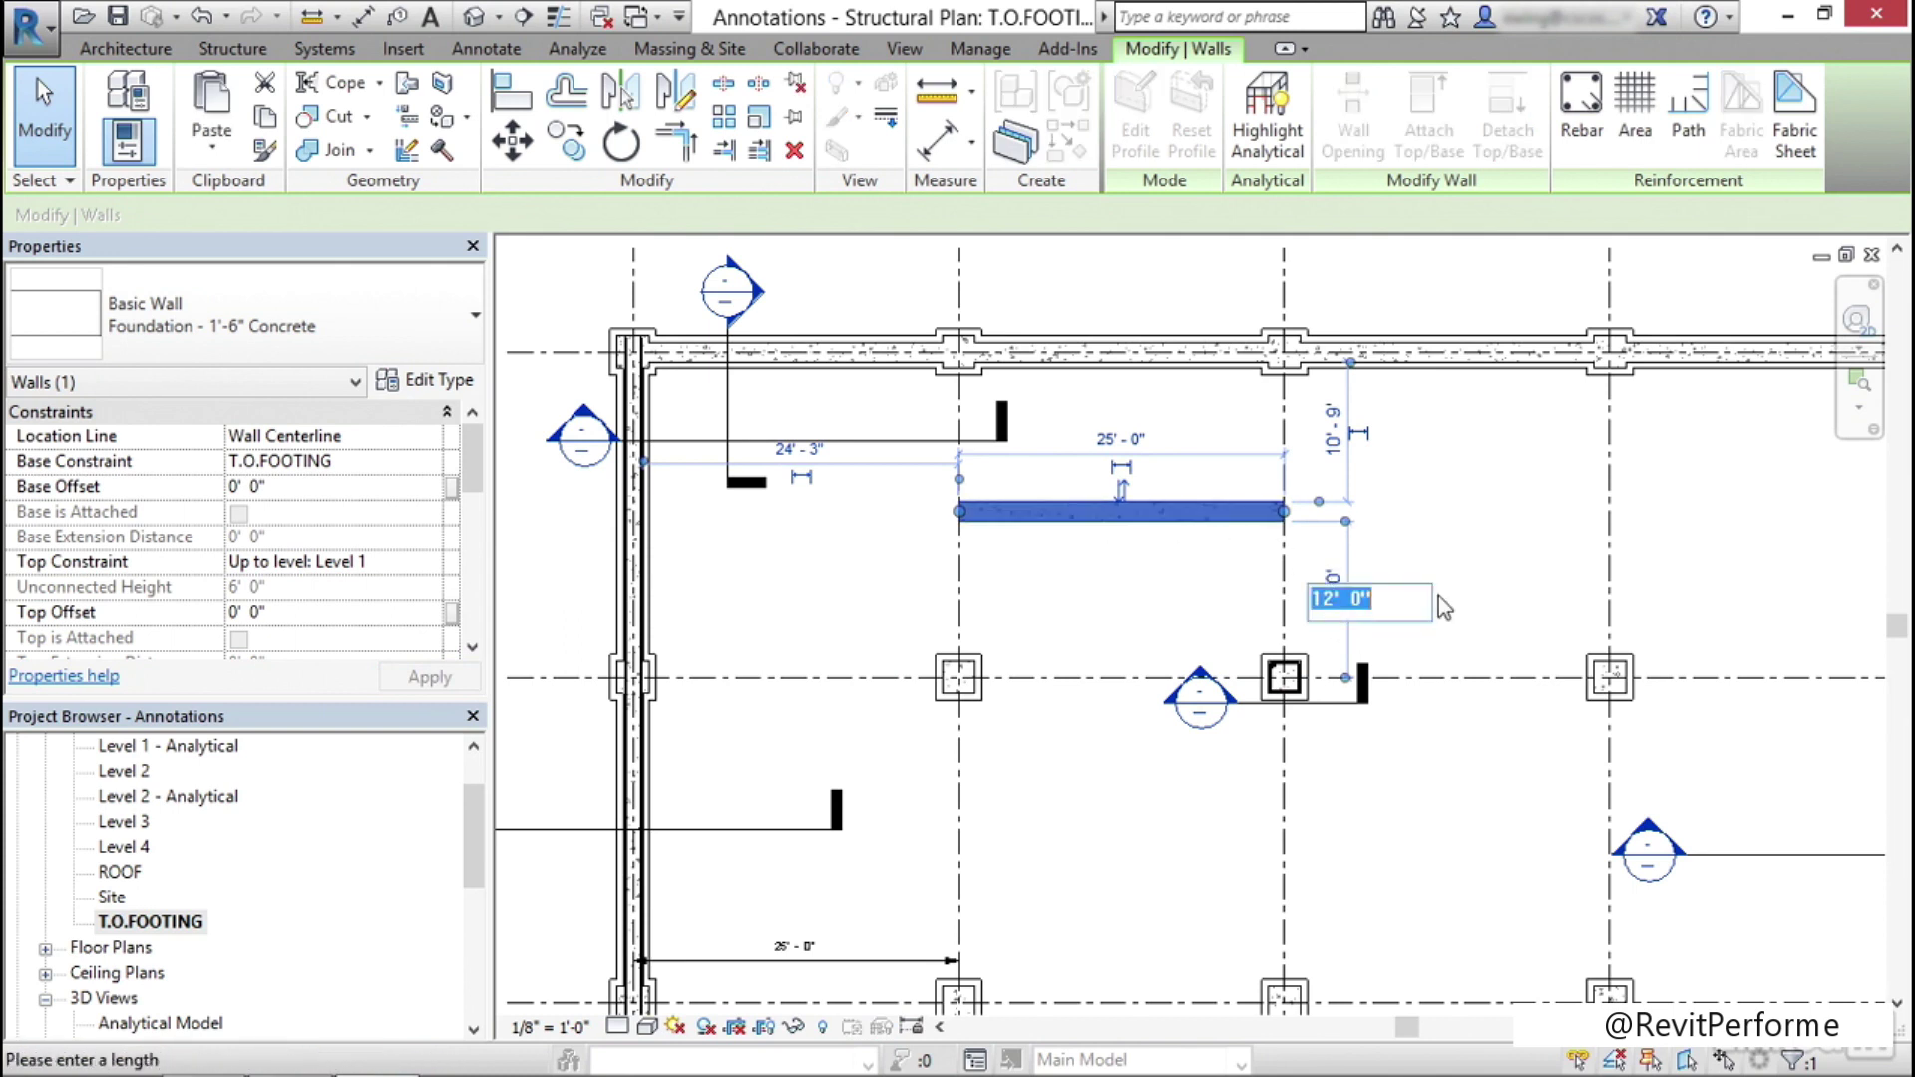
pyautogui.write("6'")
pyautogui.press('Return')
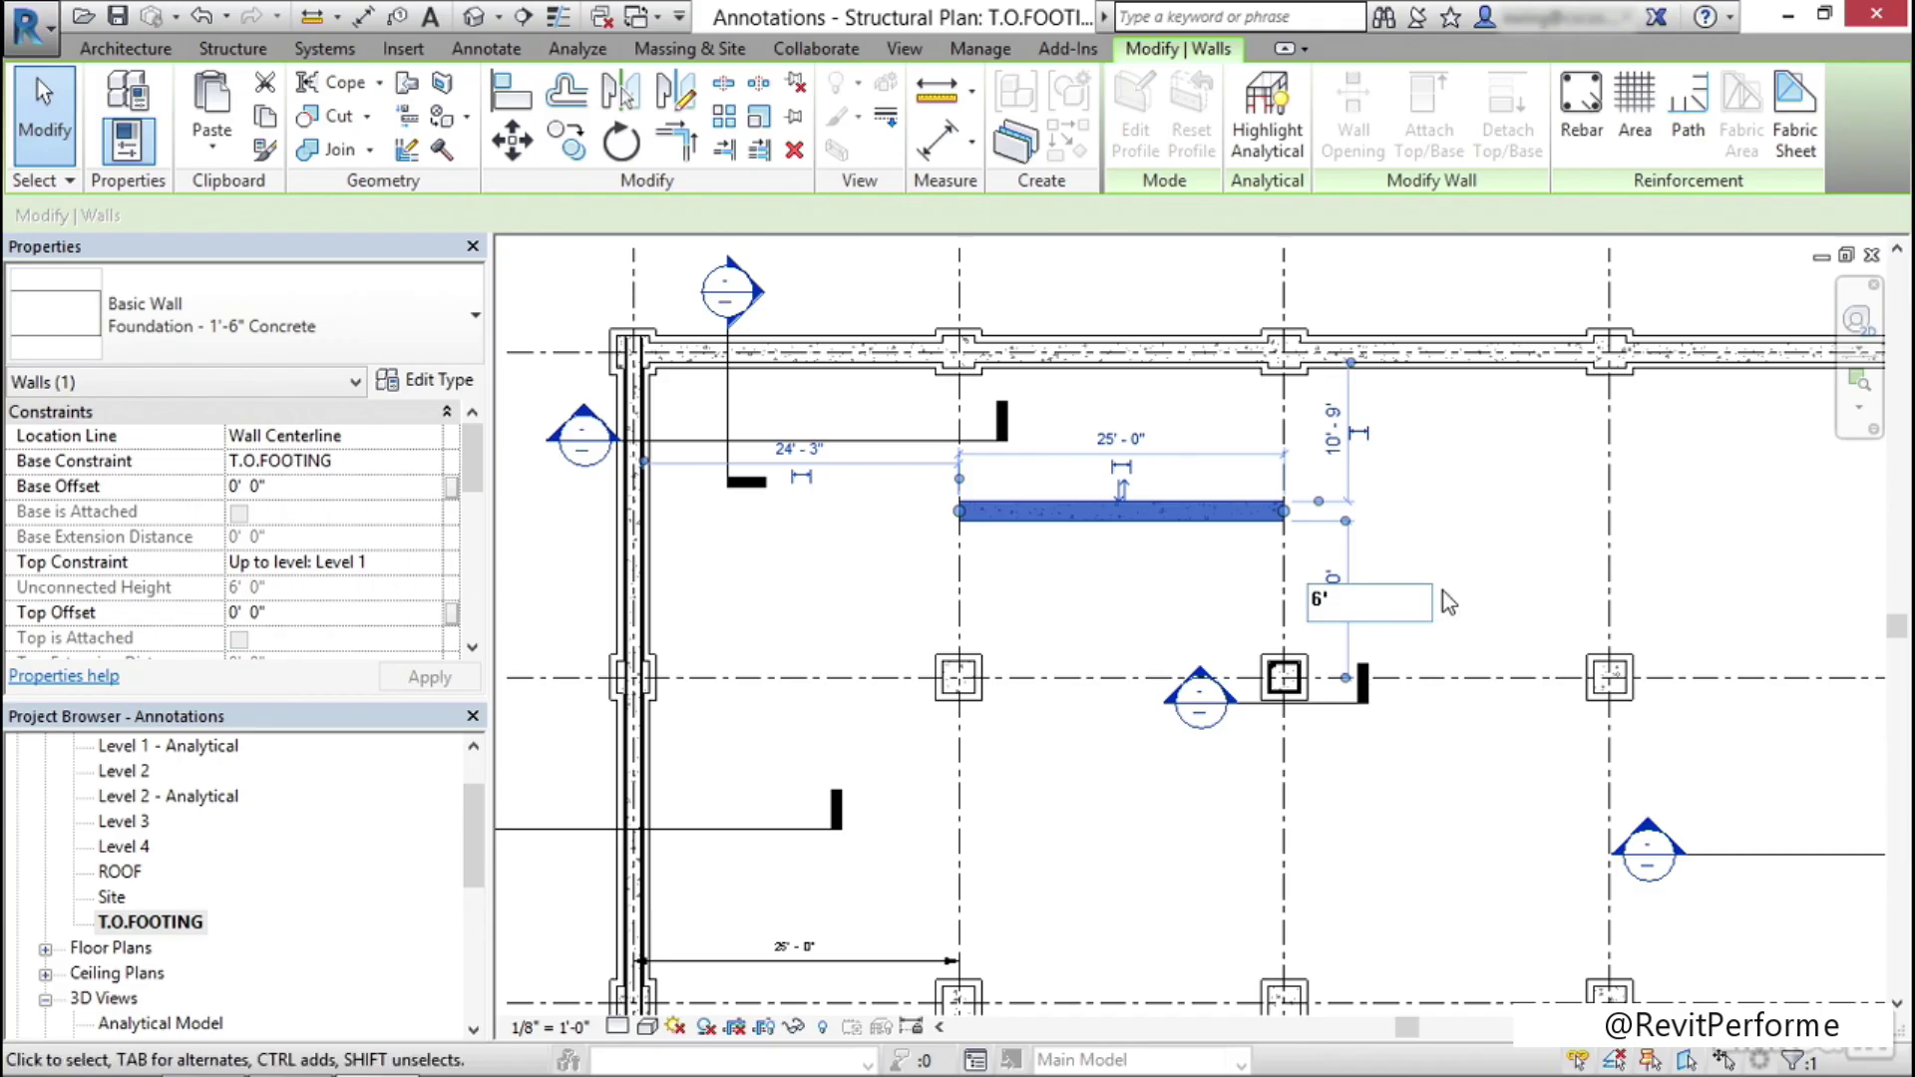
pyautogui.click(1468, 511)
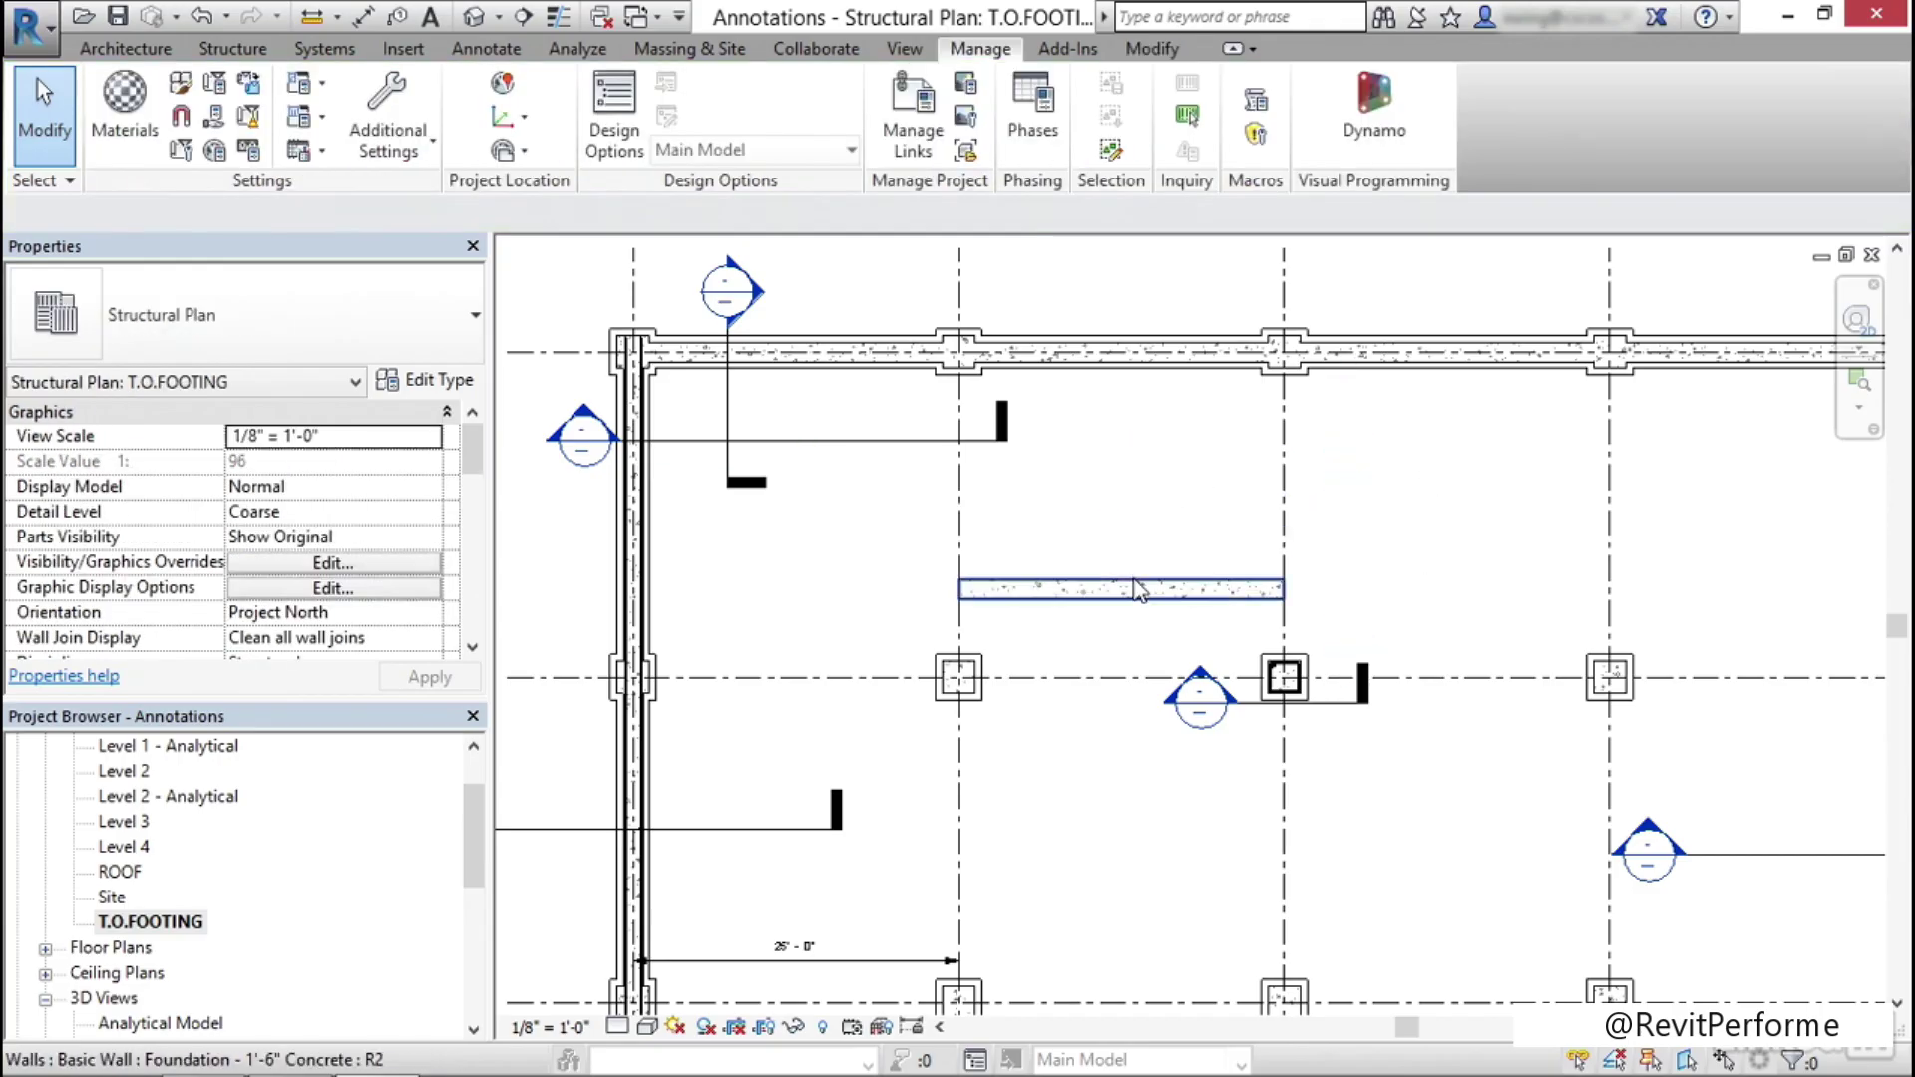
# Copy the horizontal concrete wall between grids 2 and 3 8'-6" straight toward grid A
pyautogui.click(1155, 548)
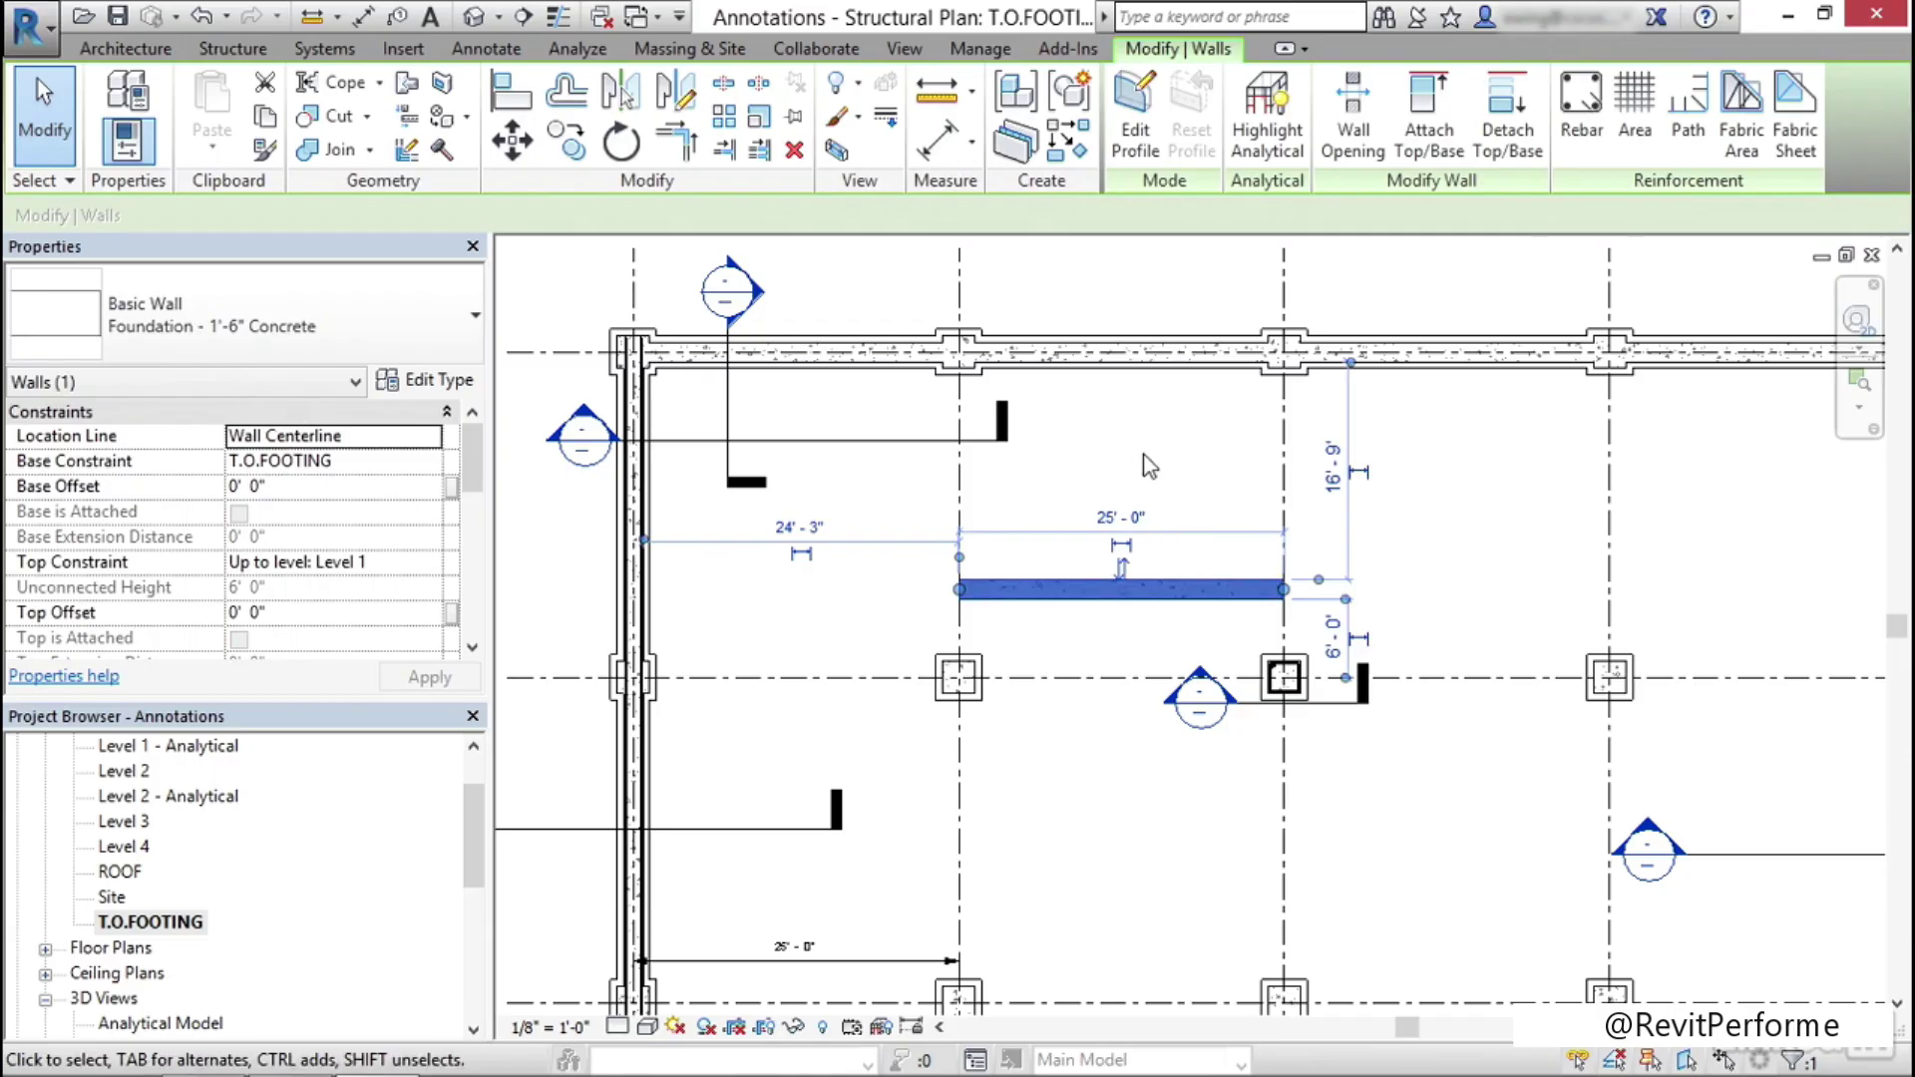
pyautogui.press('c')
pyautogui.press('o')
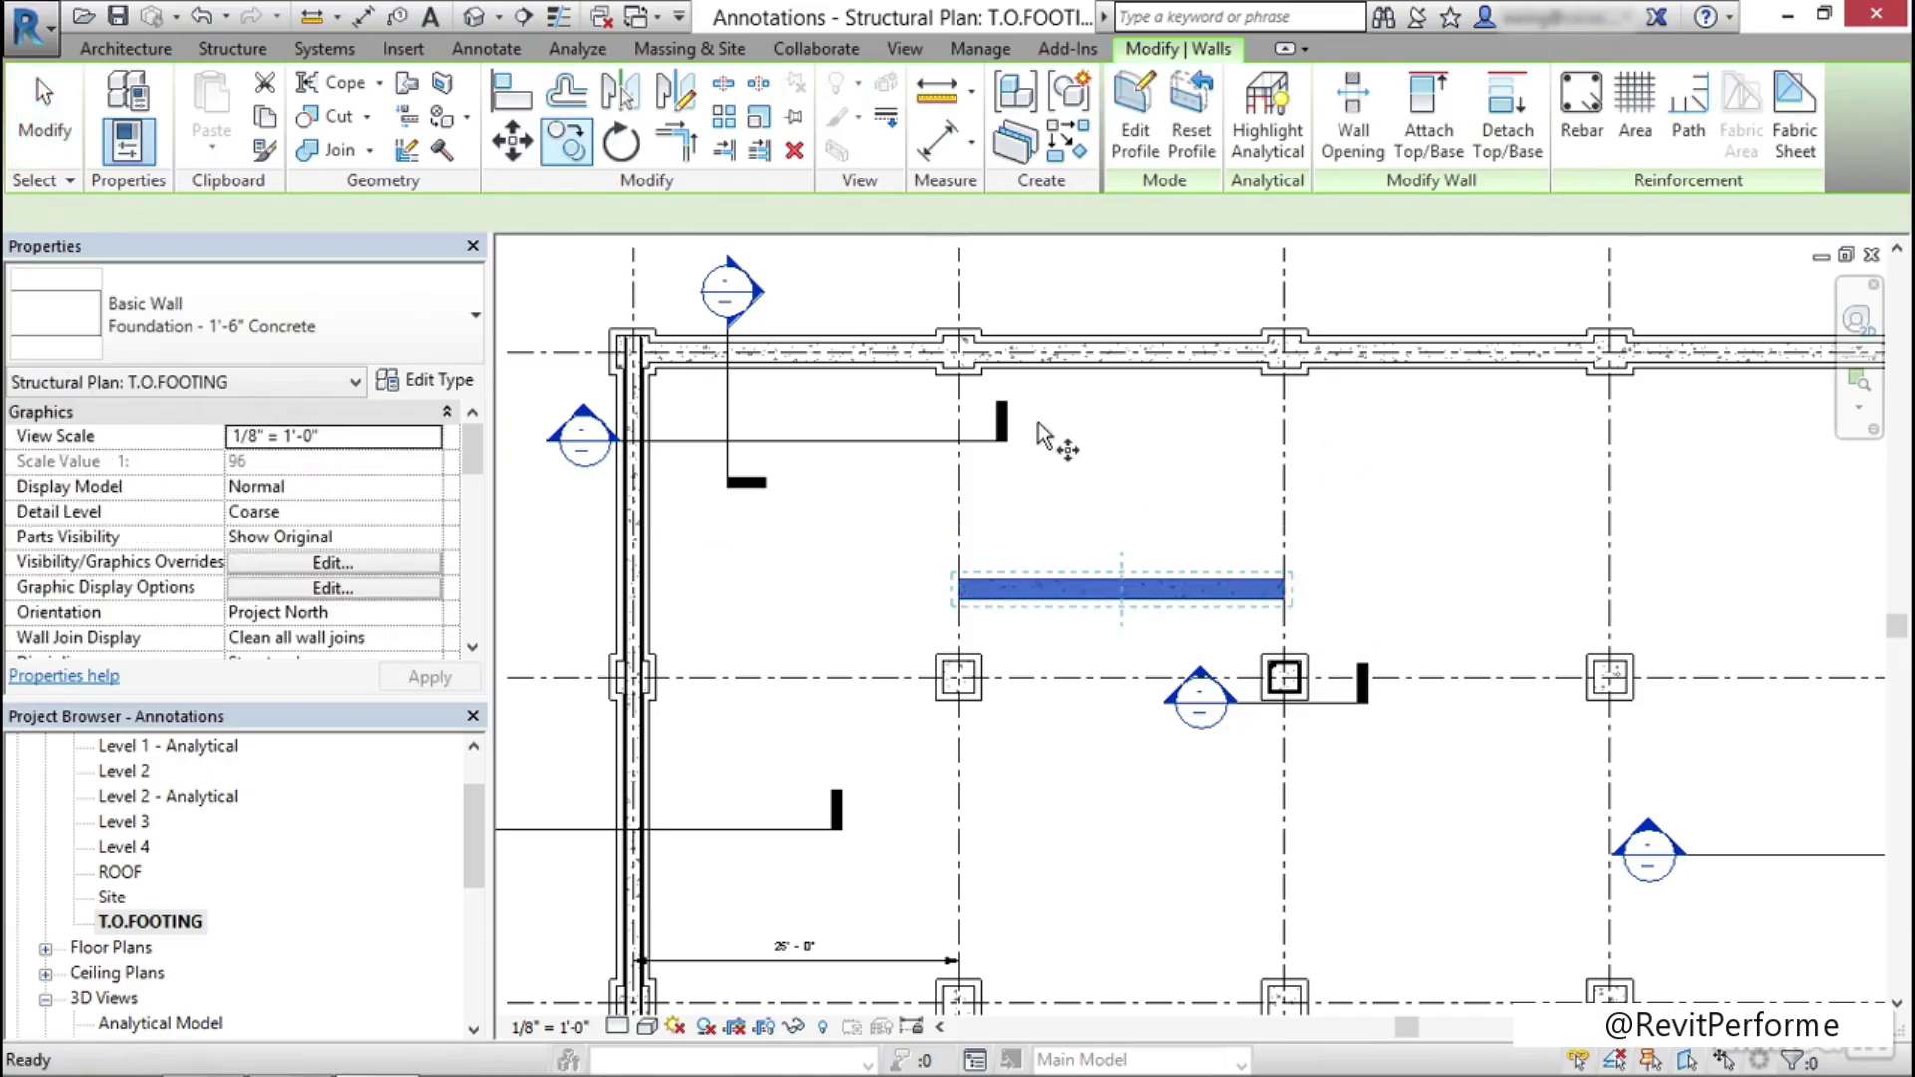
pyautogui.click(1088, 580)
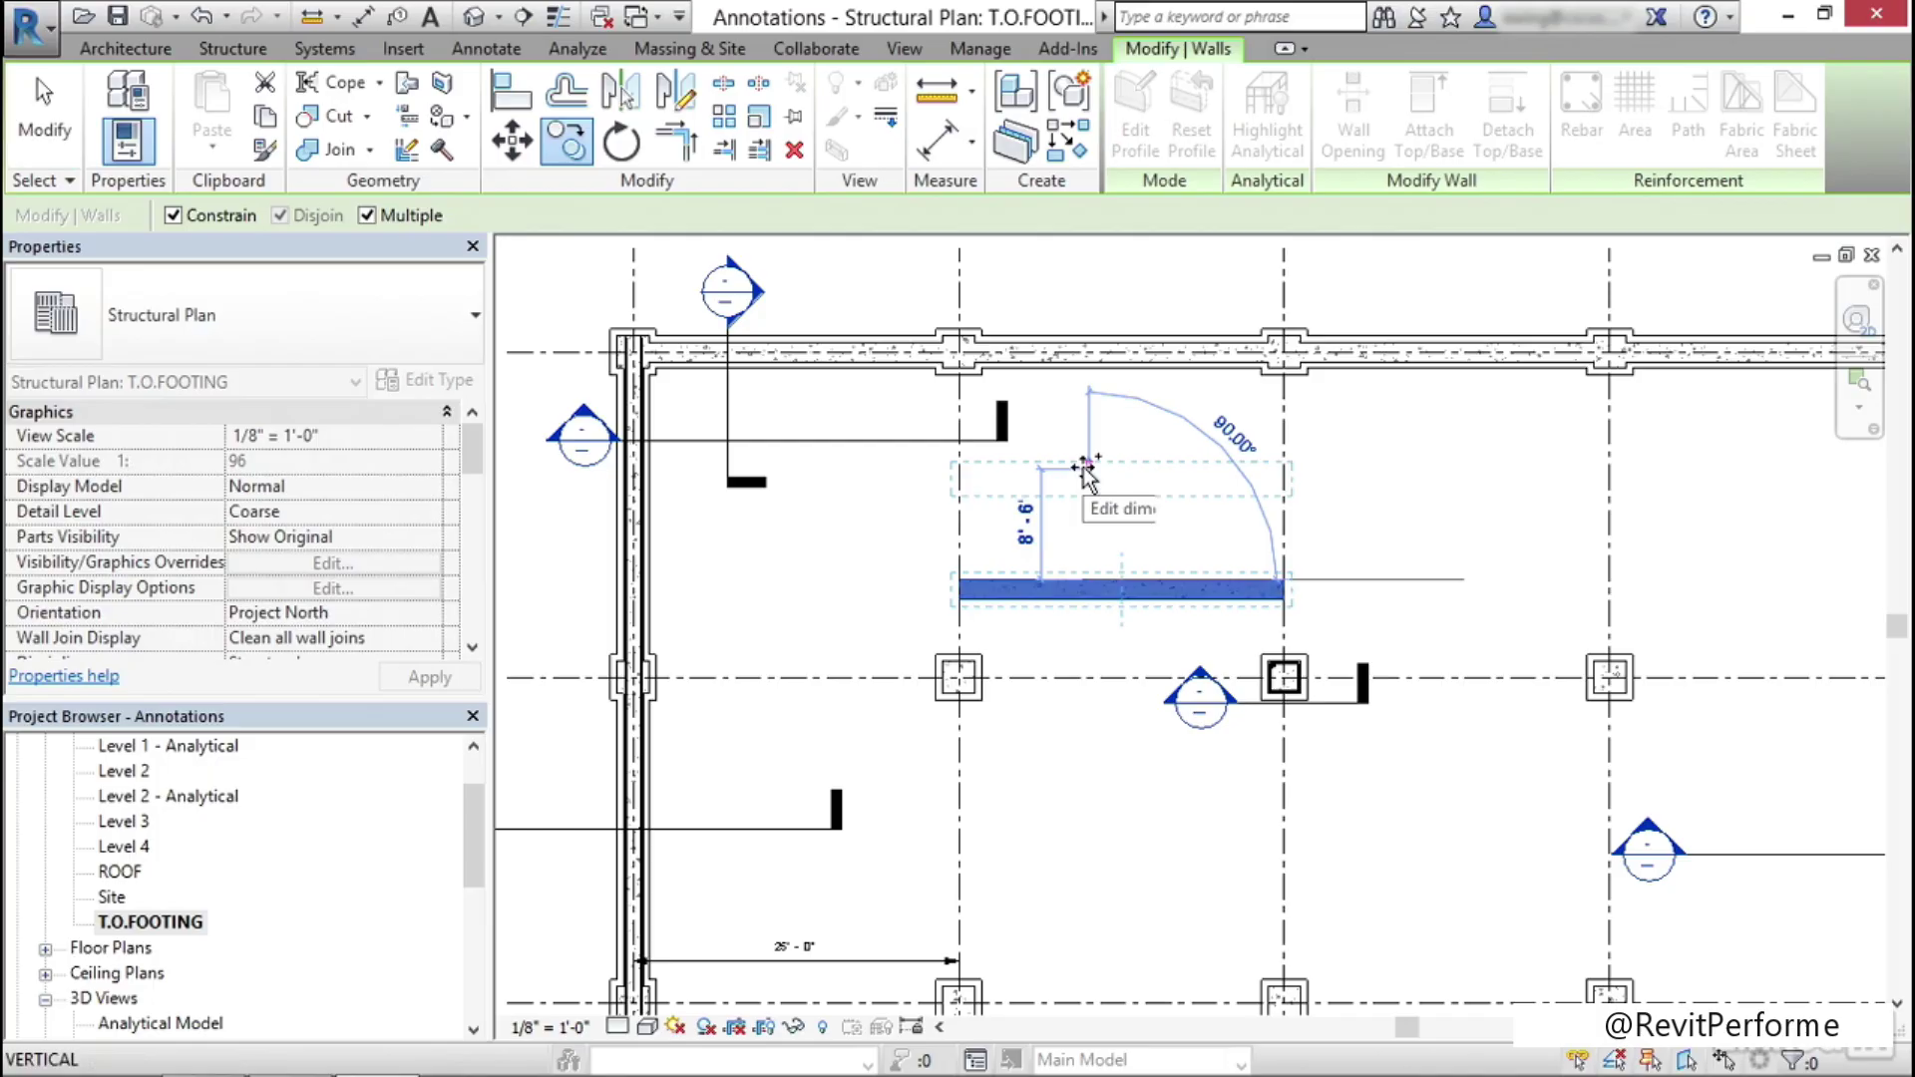
pyautogui.click(1446, 469)
pyautogui.press('Escape')
pyautogui.press('Escape')
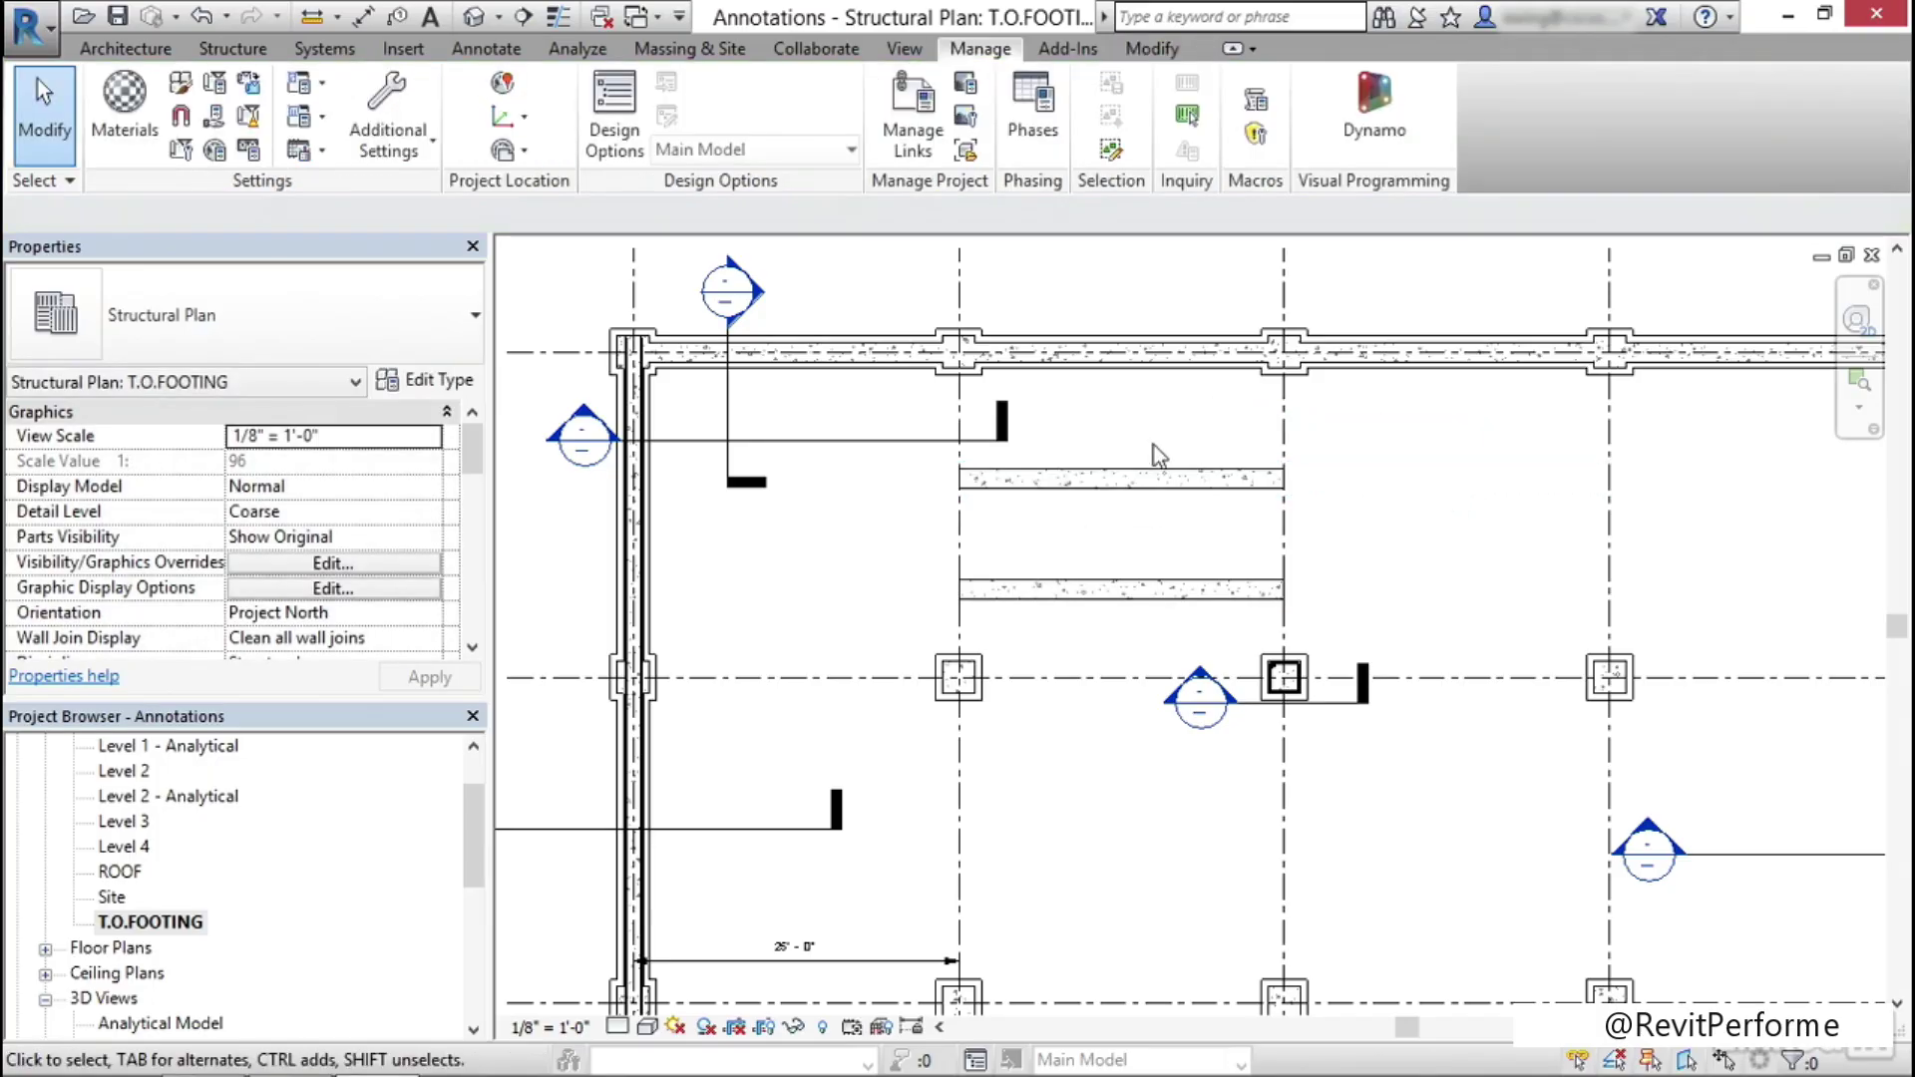
# Examine the copied wall's temporary dimensions to the perimeter wall and to the original wall, leaving it deselected
pyautogui.click(1137, 479)
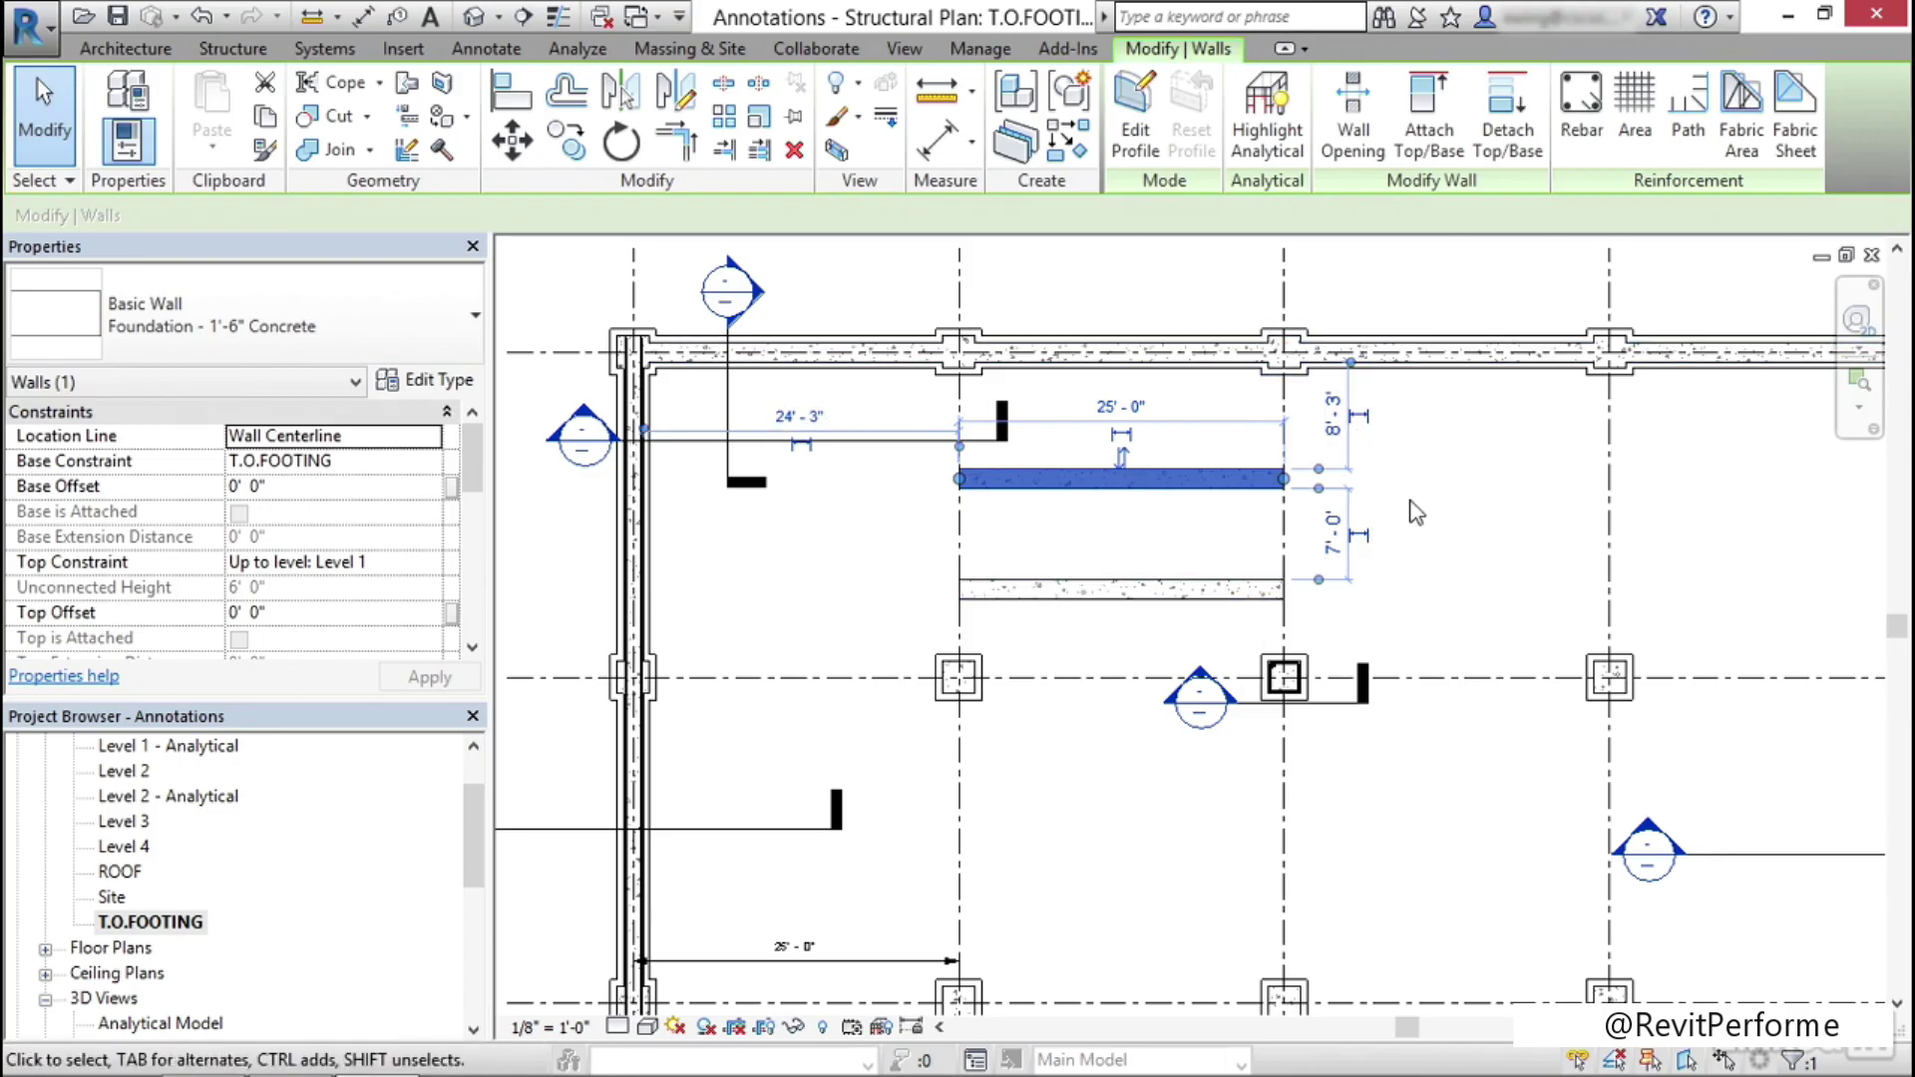
pyautogui.scroll(2, 1416, 513)
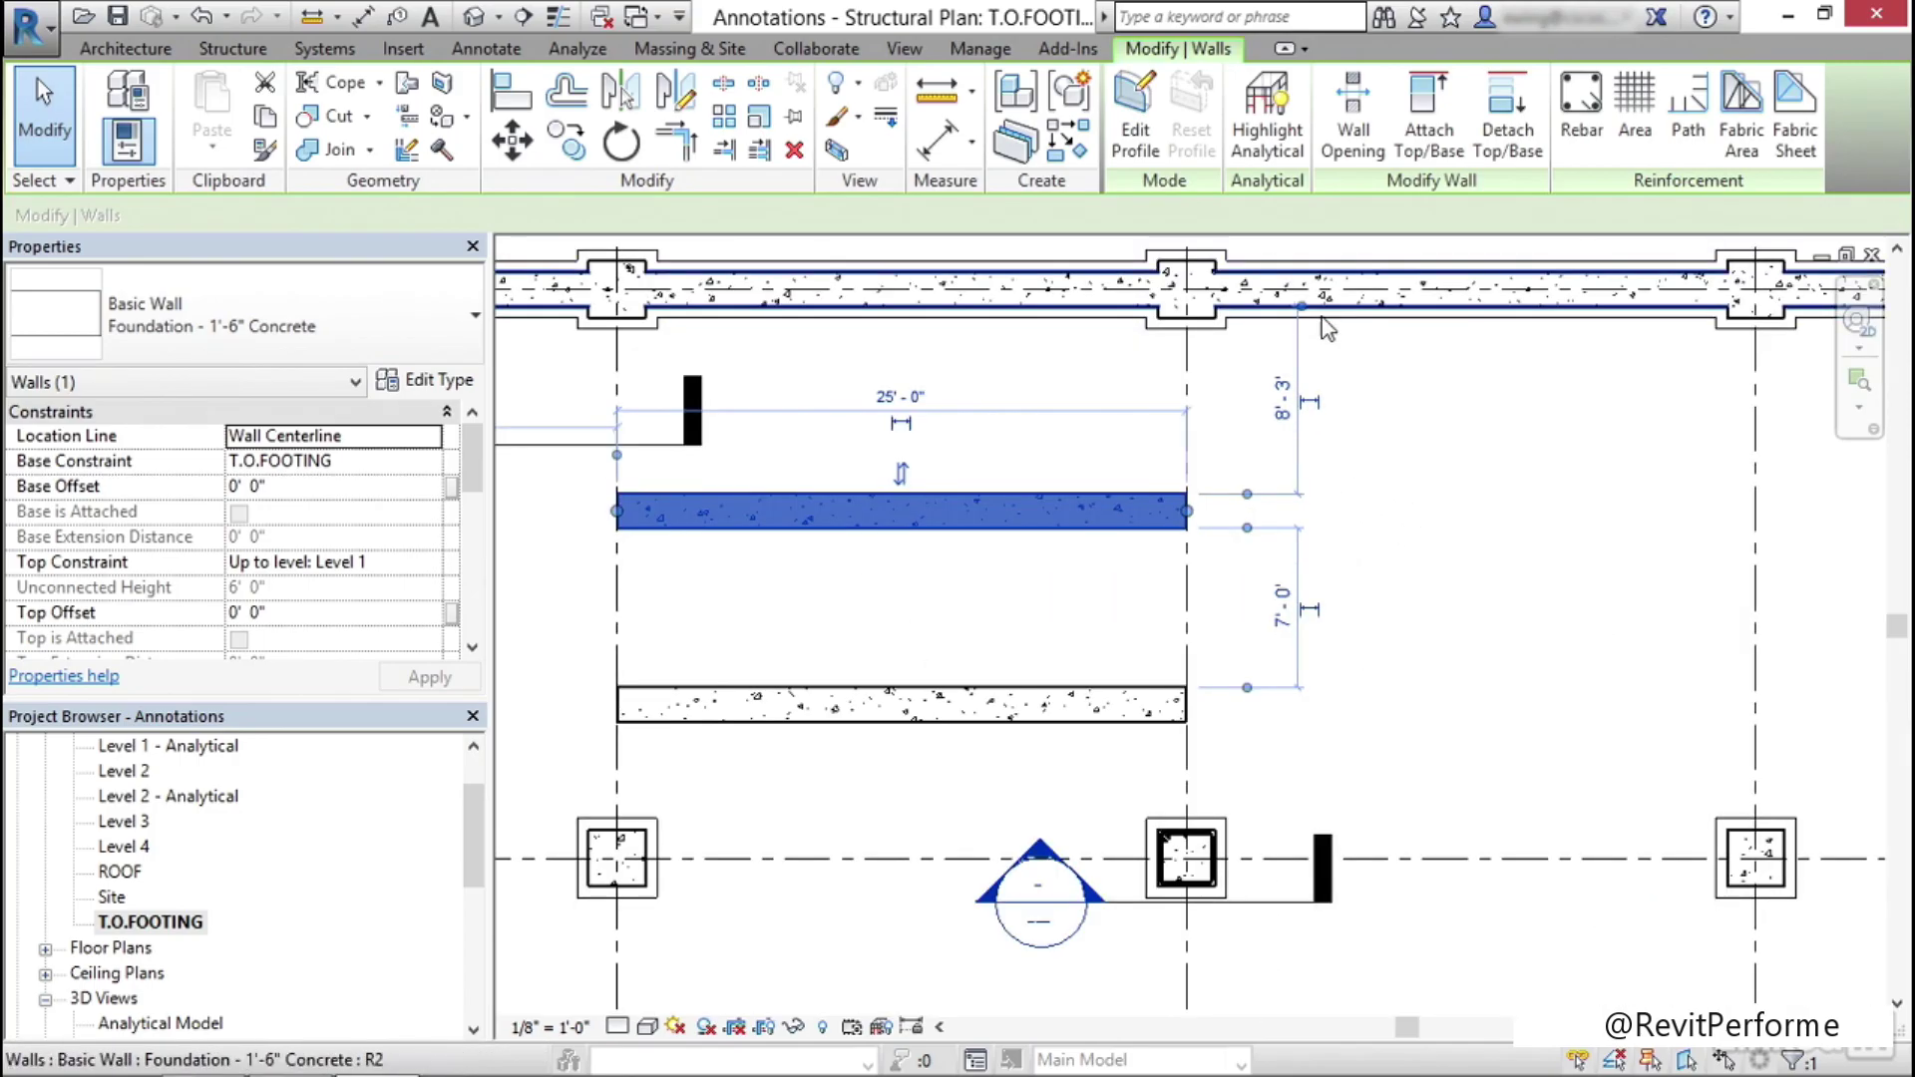
pyautogui.scroll(-2, 1379, 496)
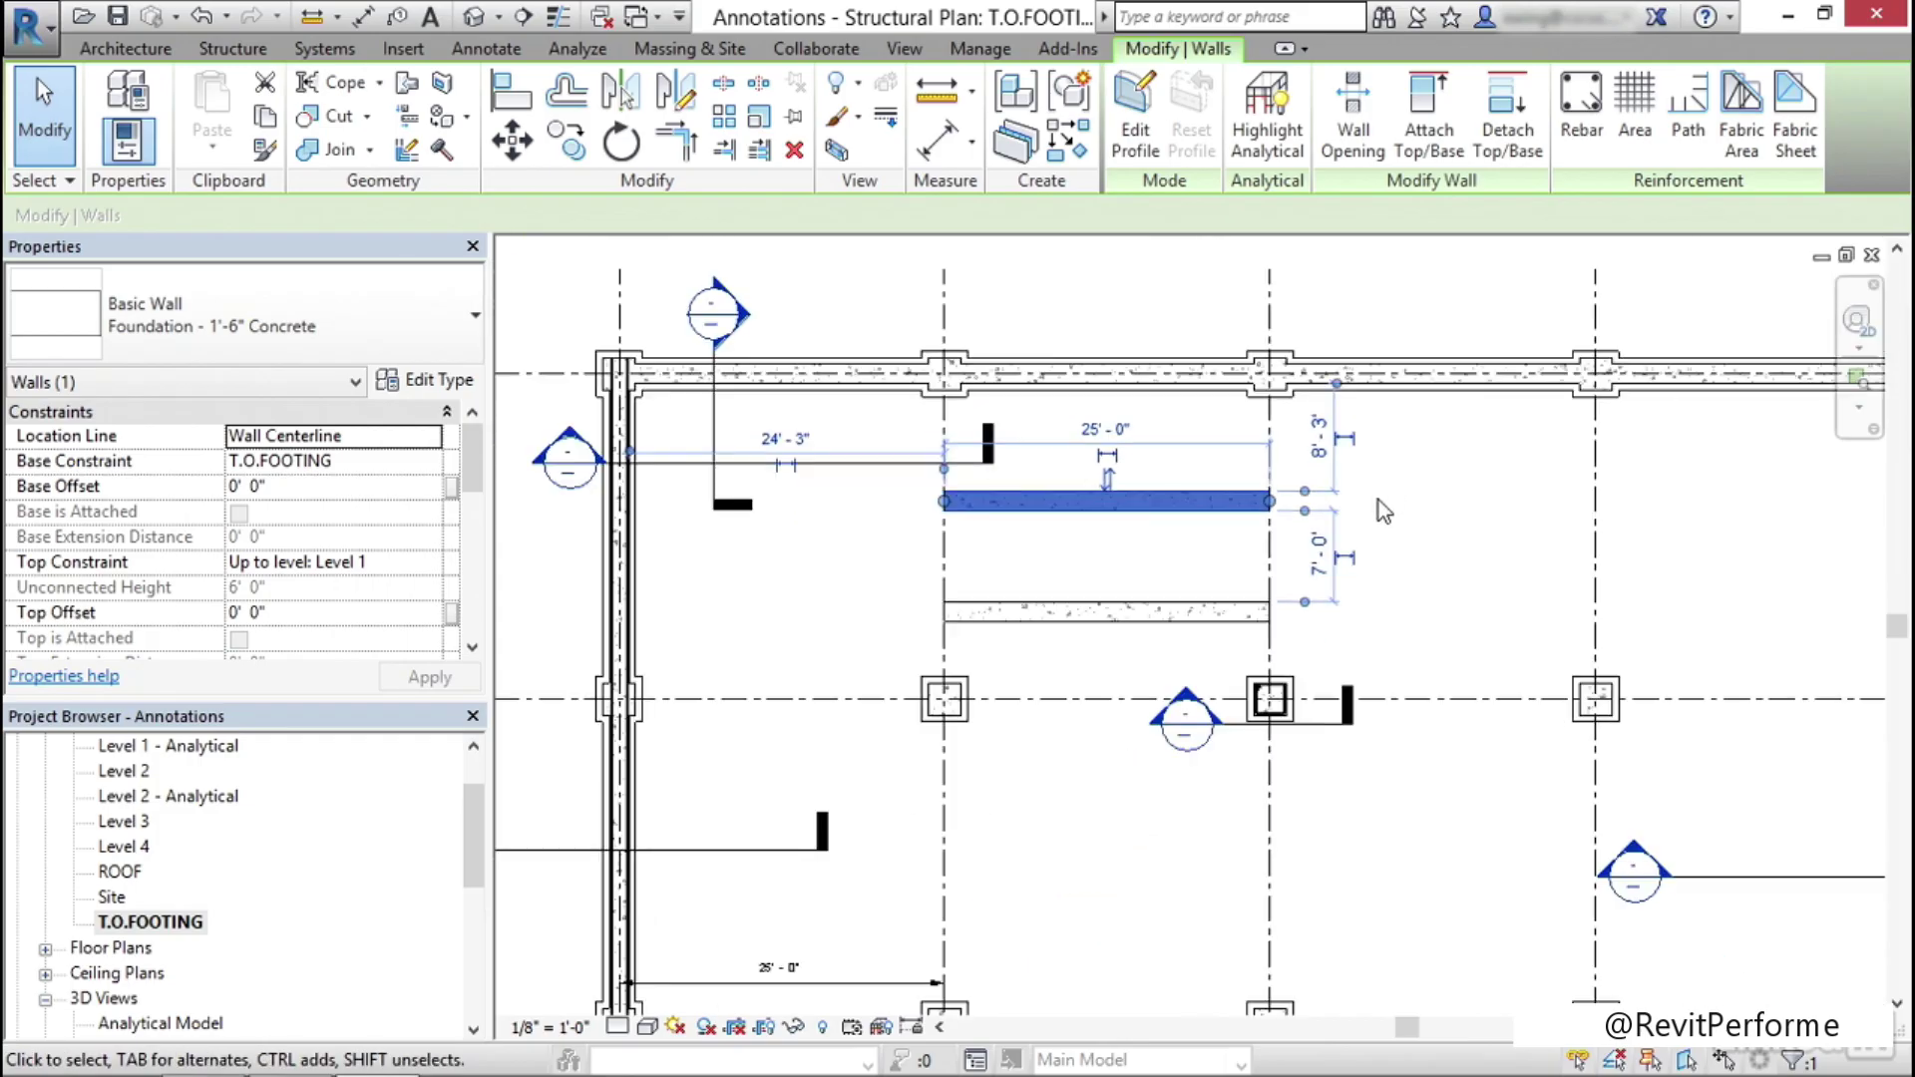
pyautogui.scroll(1, 1378, 500)
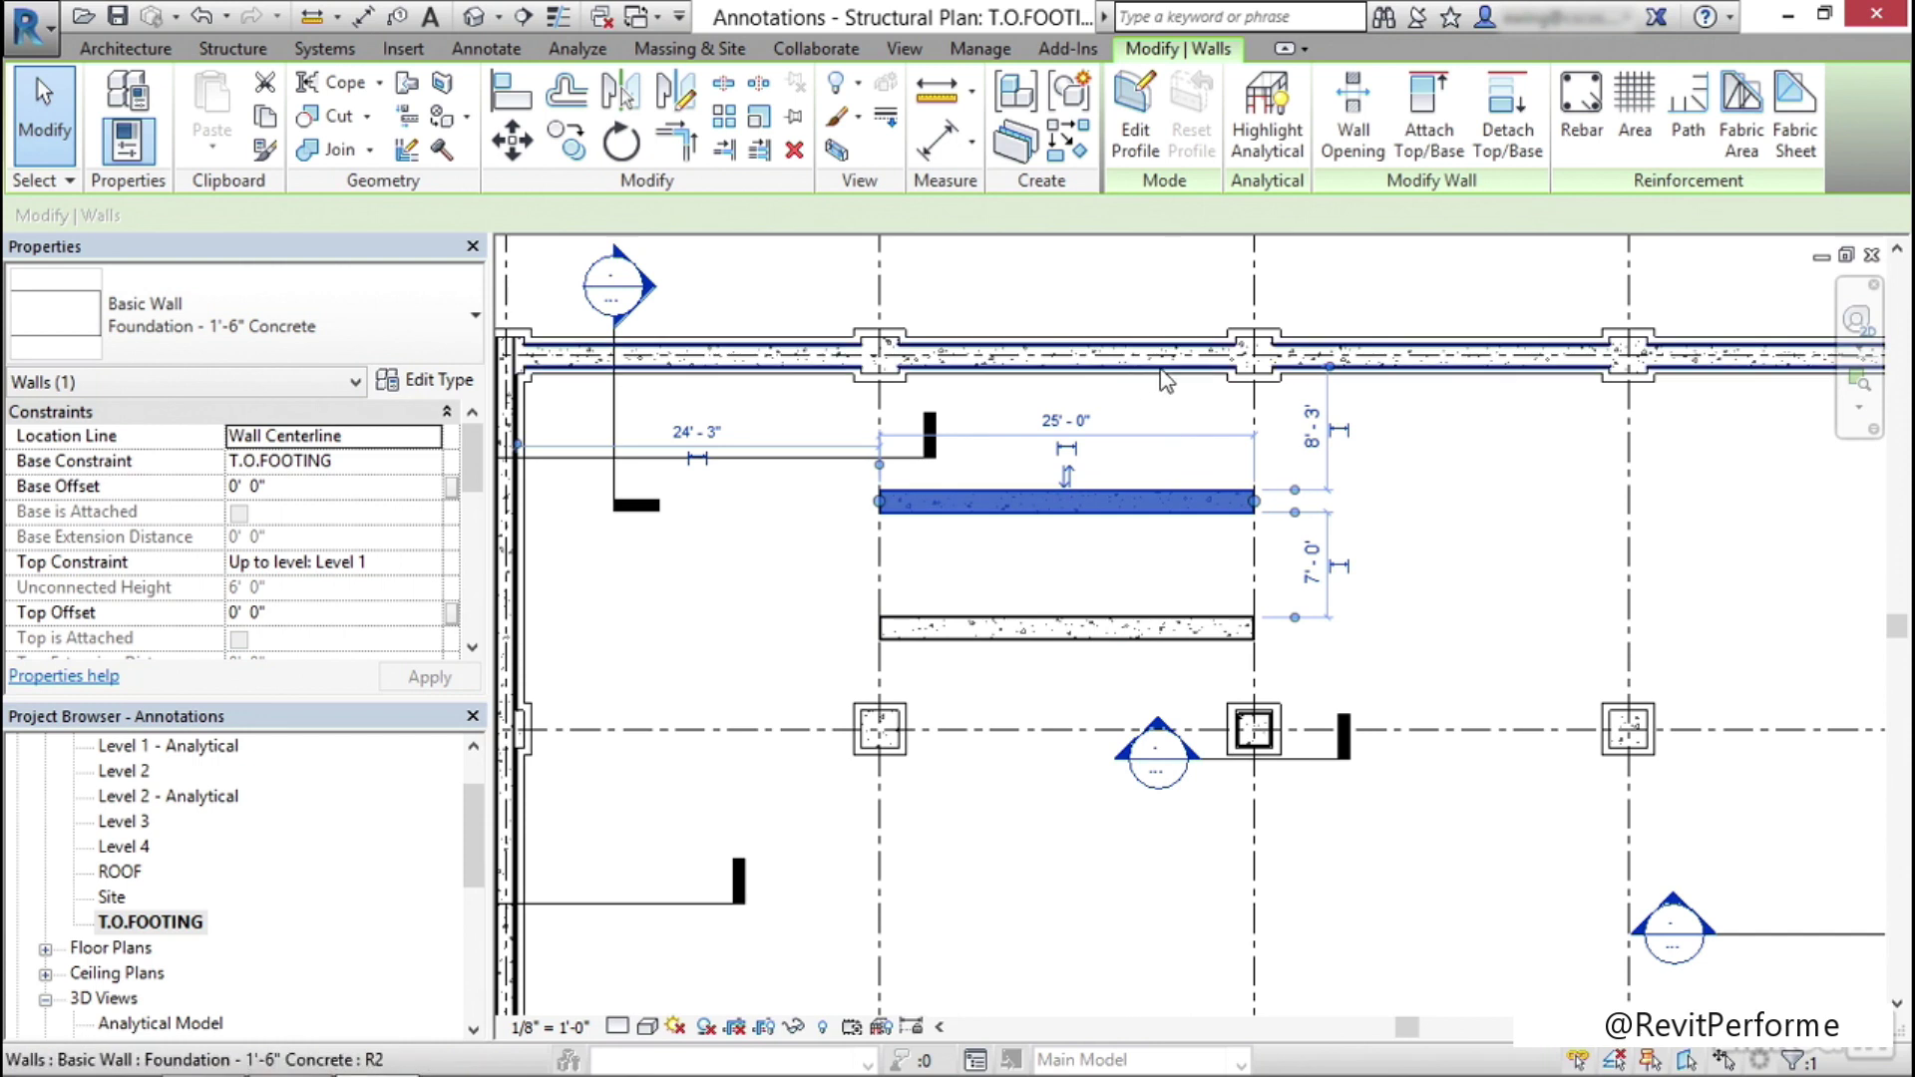
pyautogui.click(1393, 520)
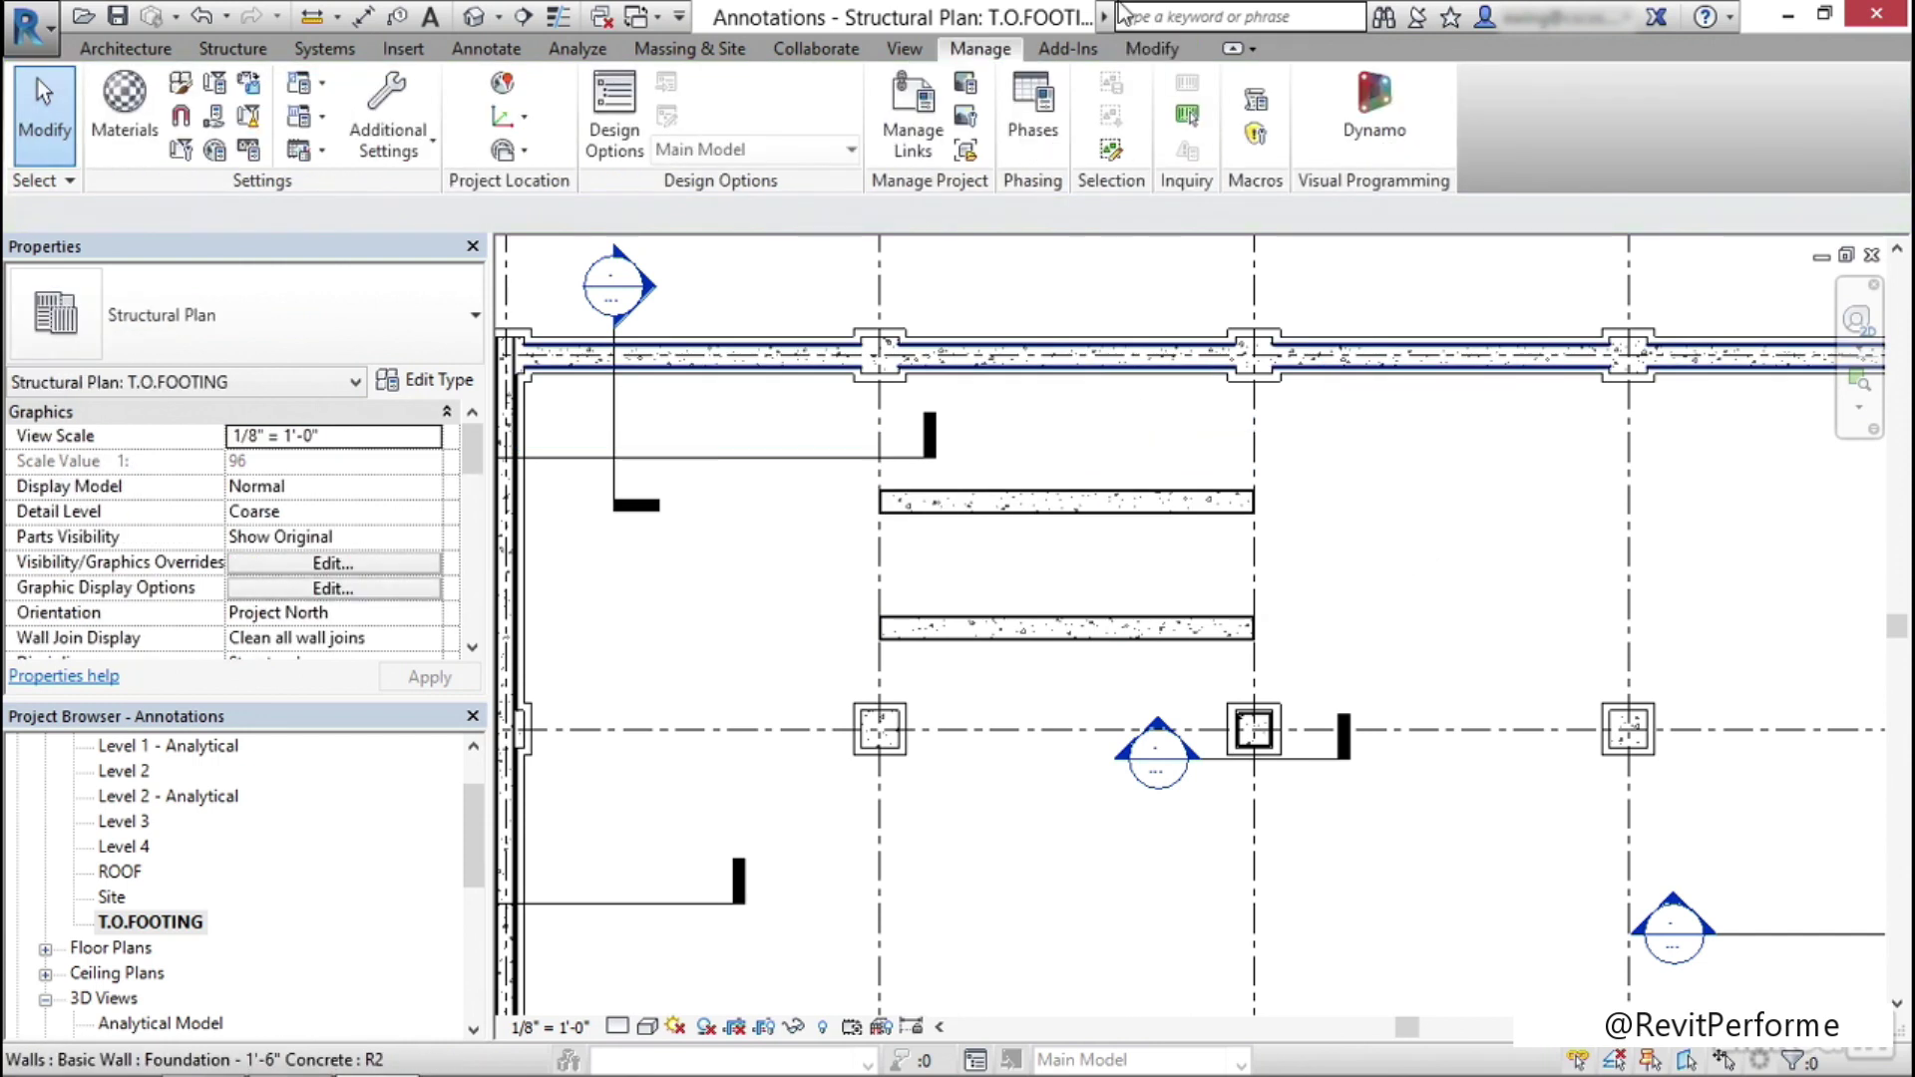
# Place an aligned dimension between the centerlines of the two parallel walls, just beyond their grid 3 ends
pyautogui.click(365, 17)
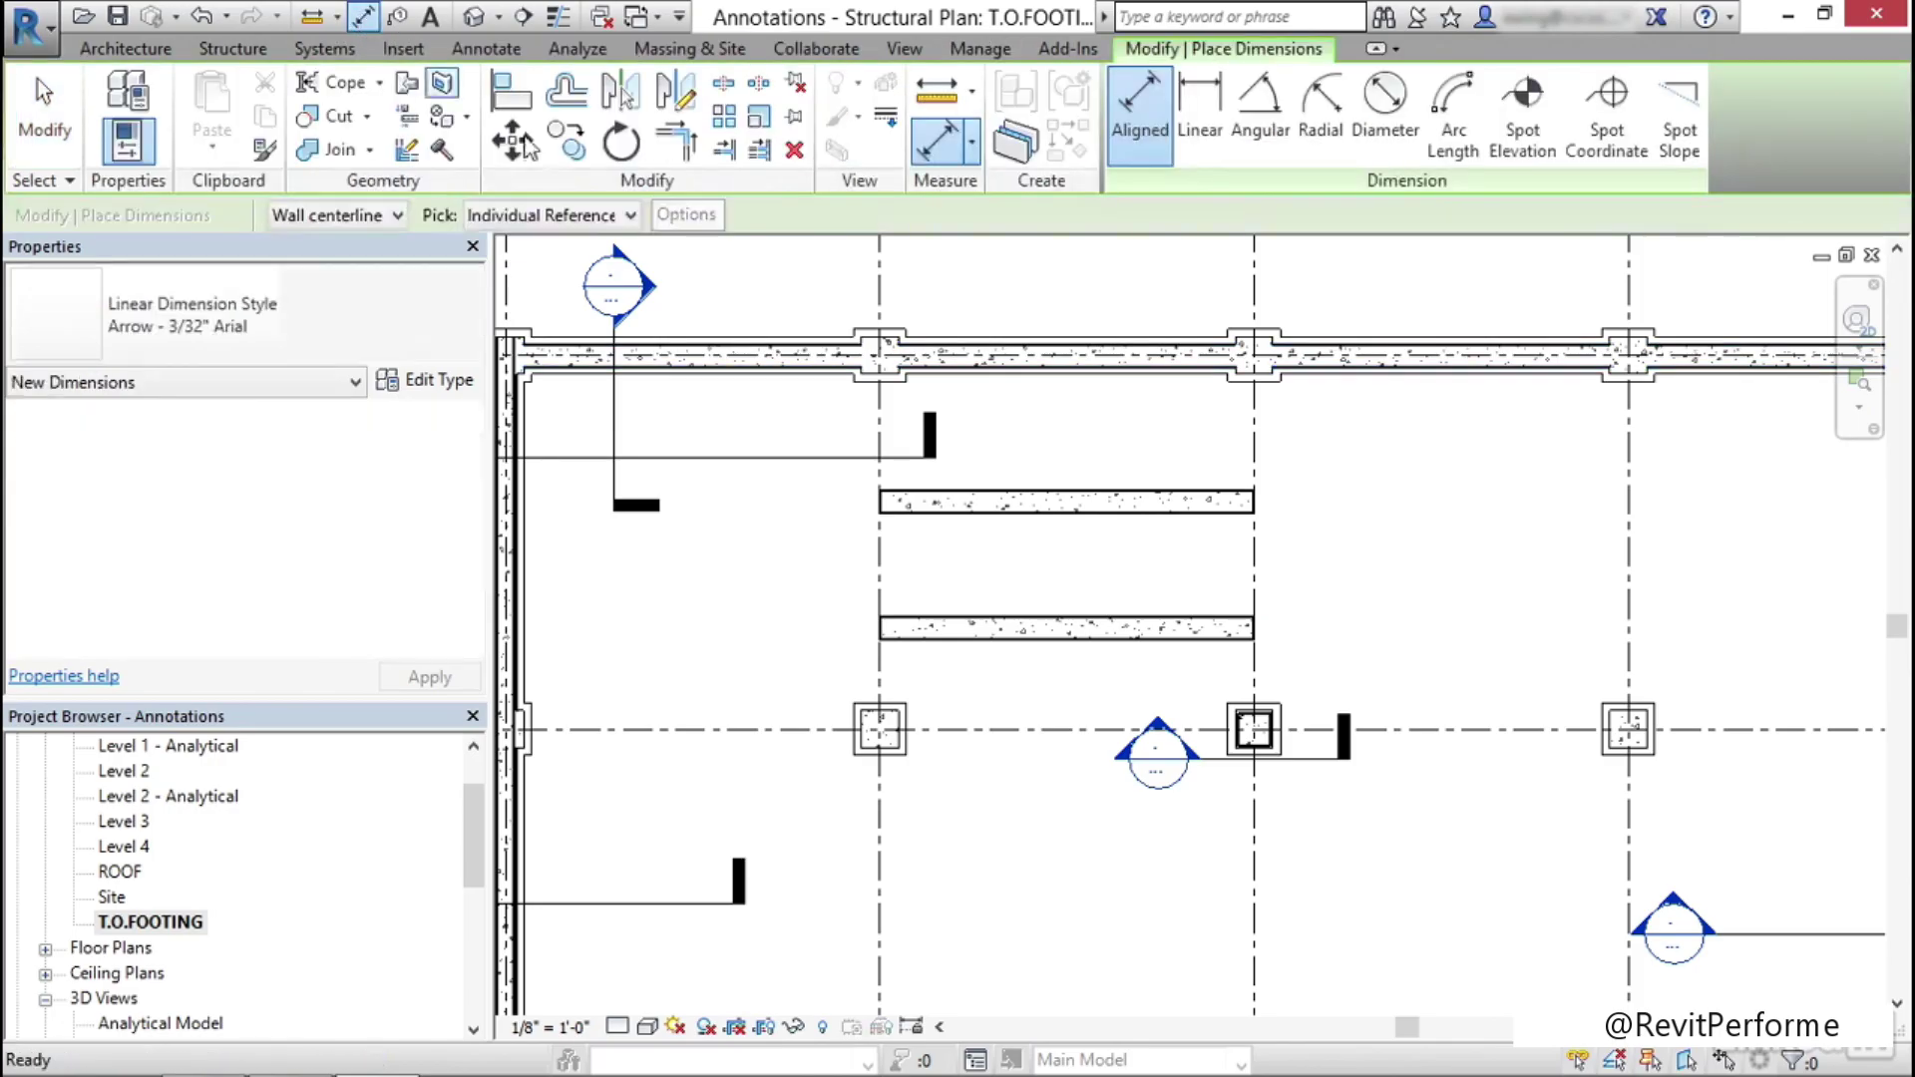
pyautogui.click(1214, 636)
pyautogui.click(1202, 502)
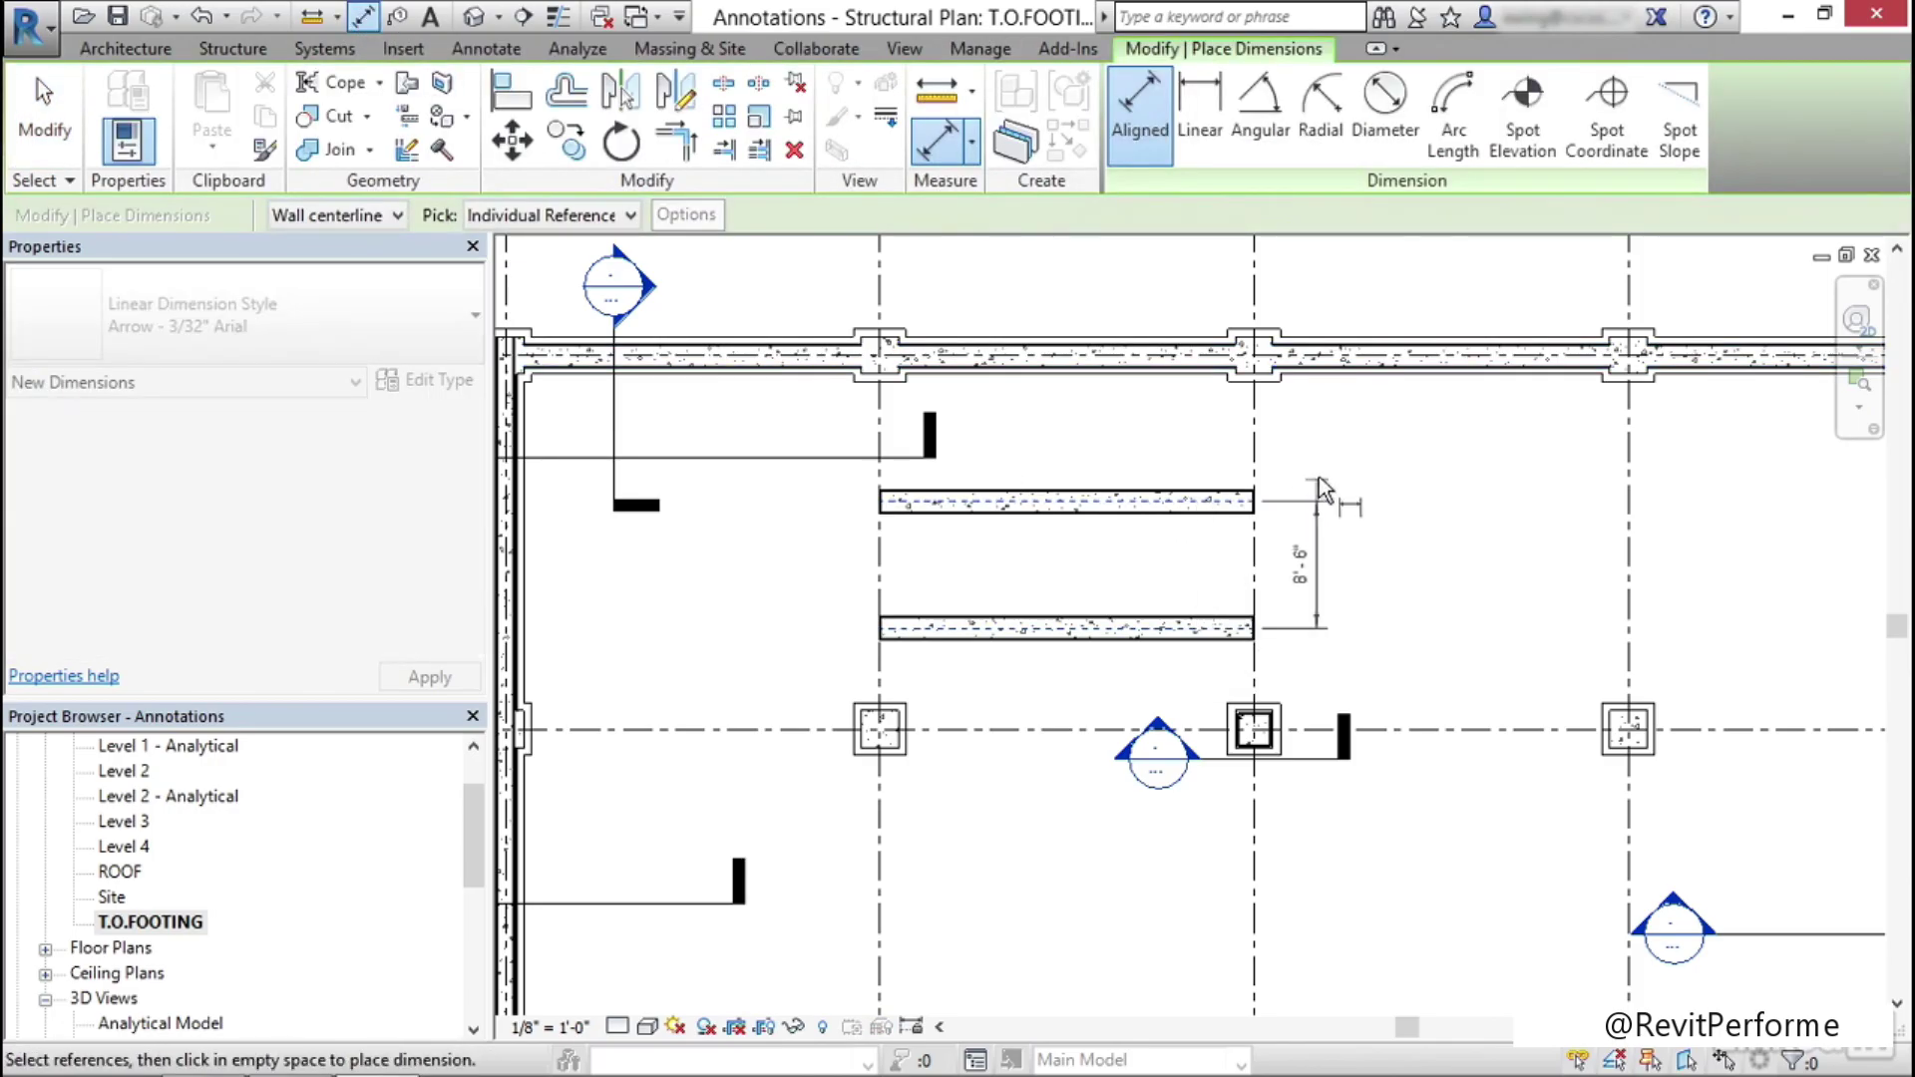
pyautogui.click(1322, 421)
pyautogui.press('Escape')
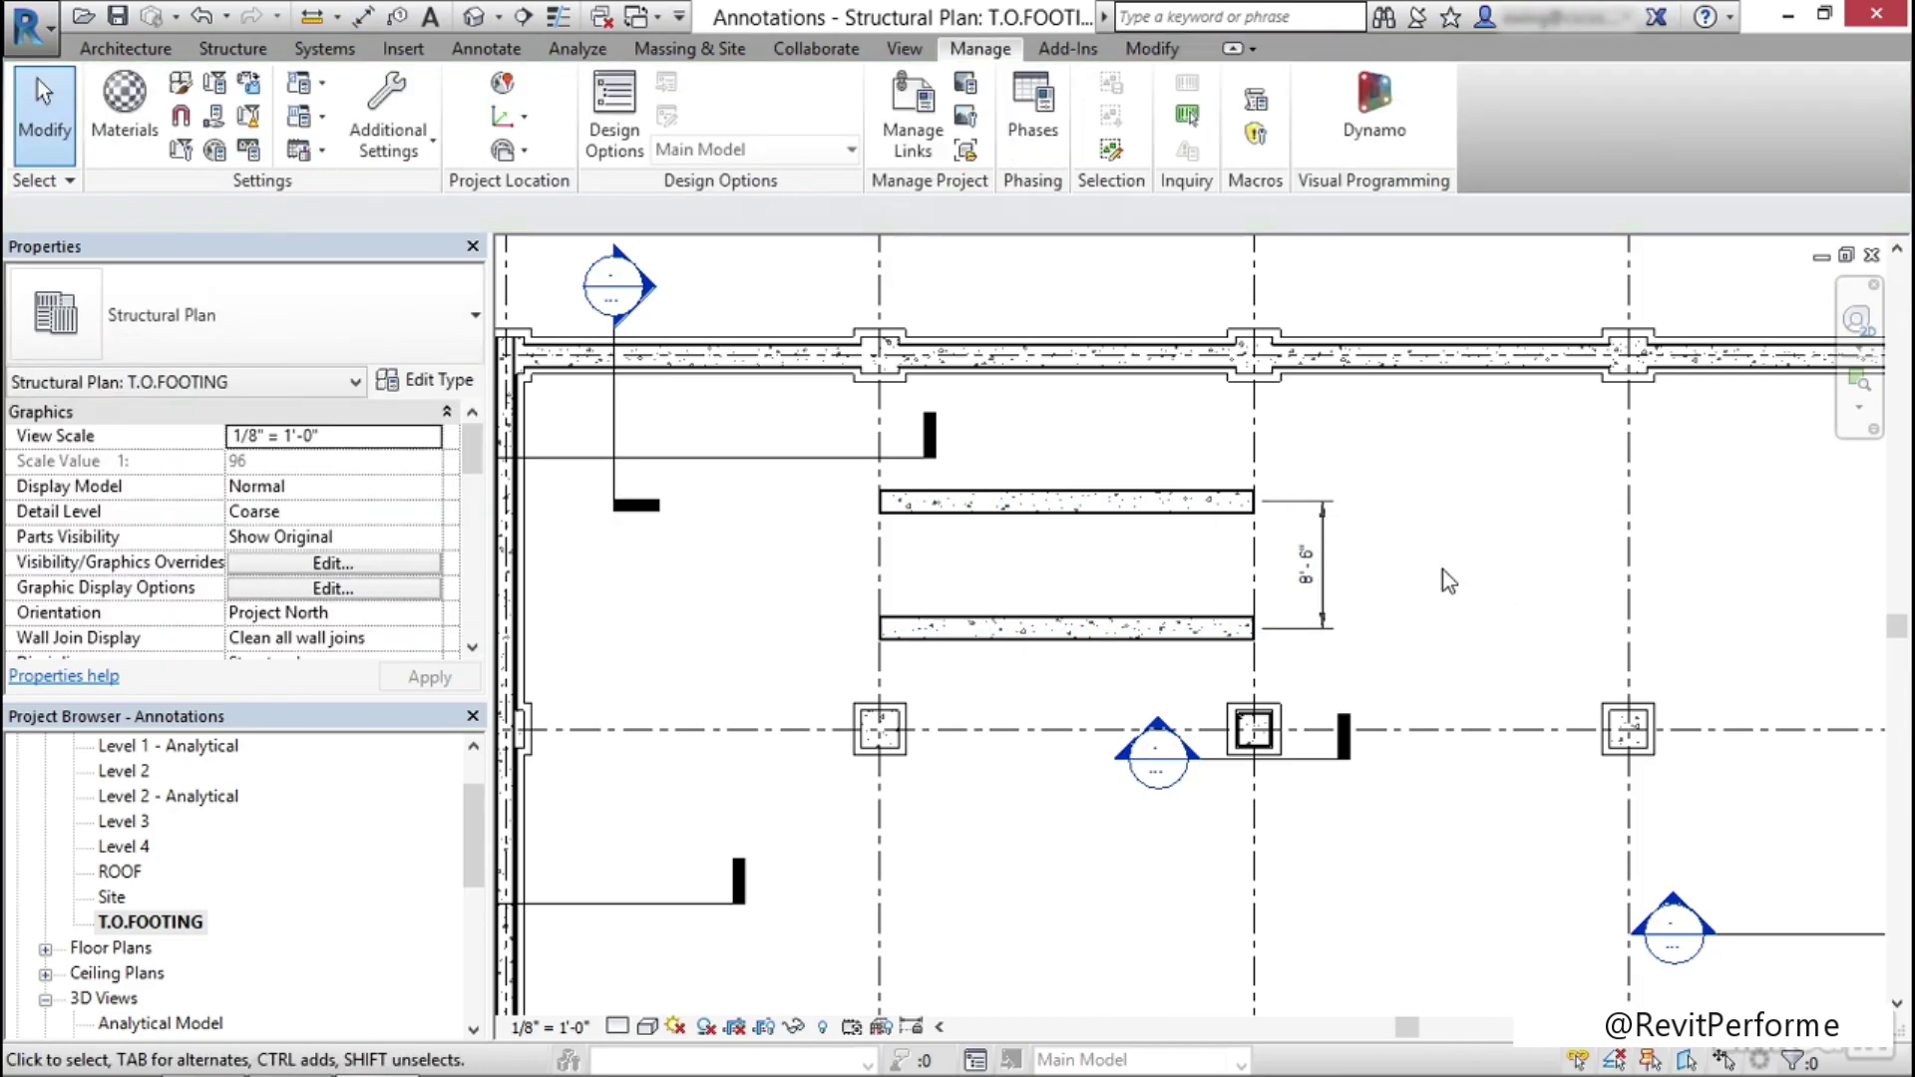
pyautogui.scroll(3, 1417, 590)
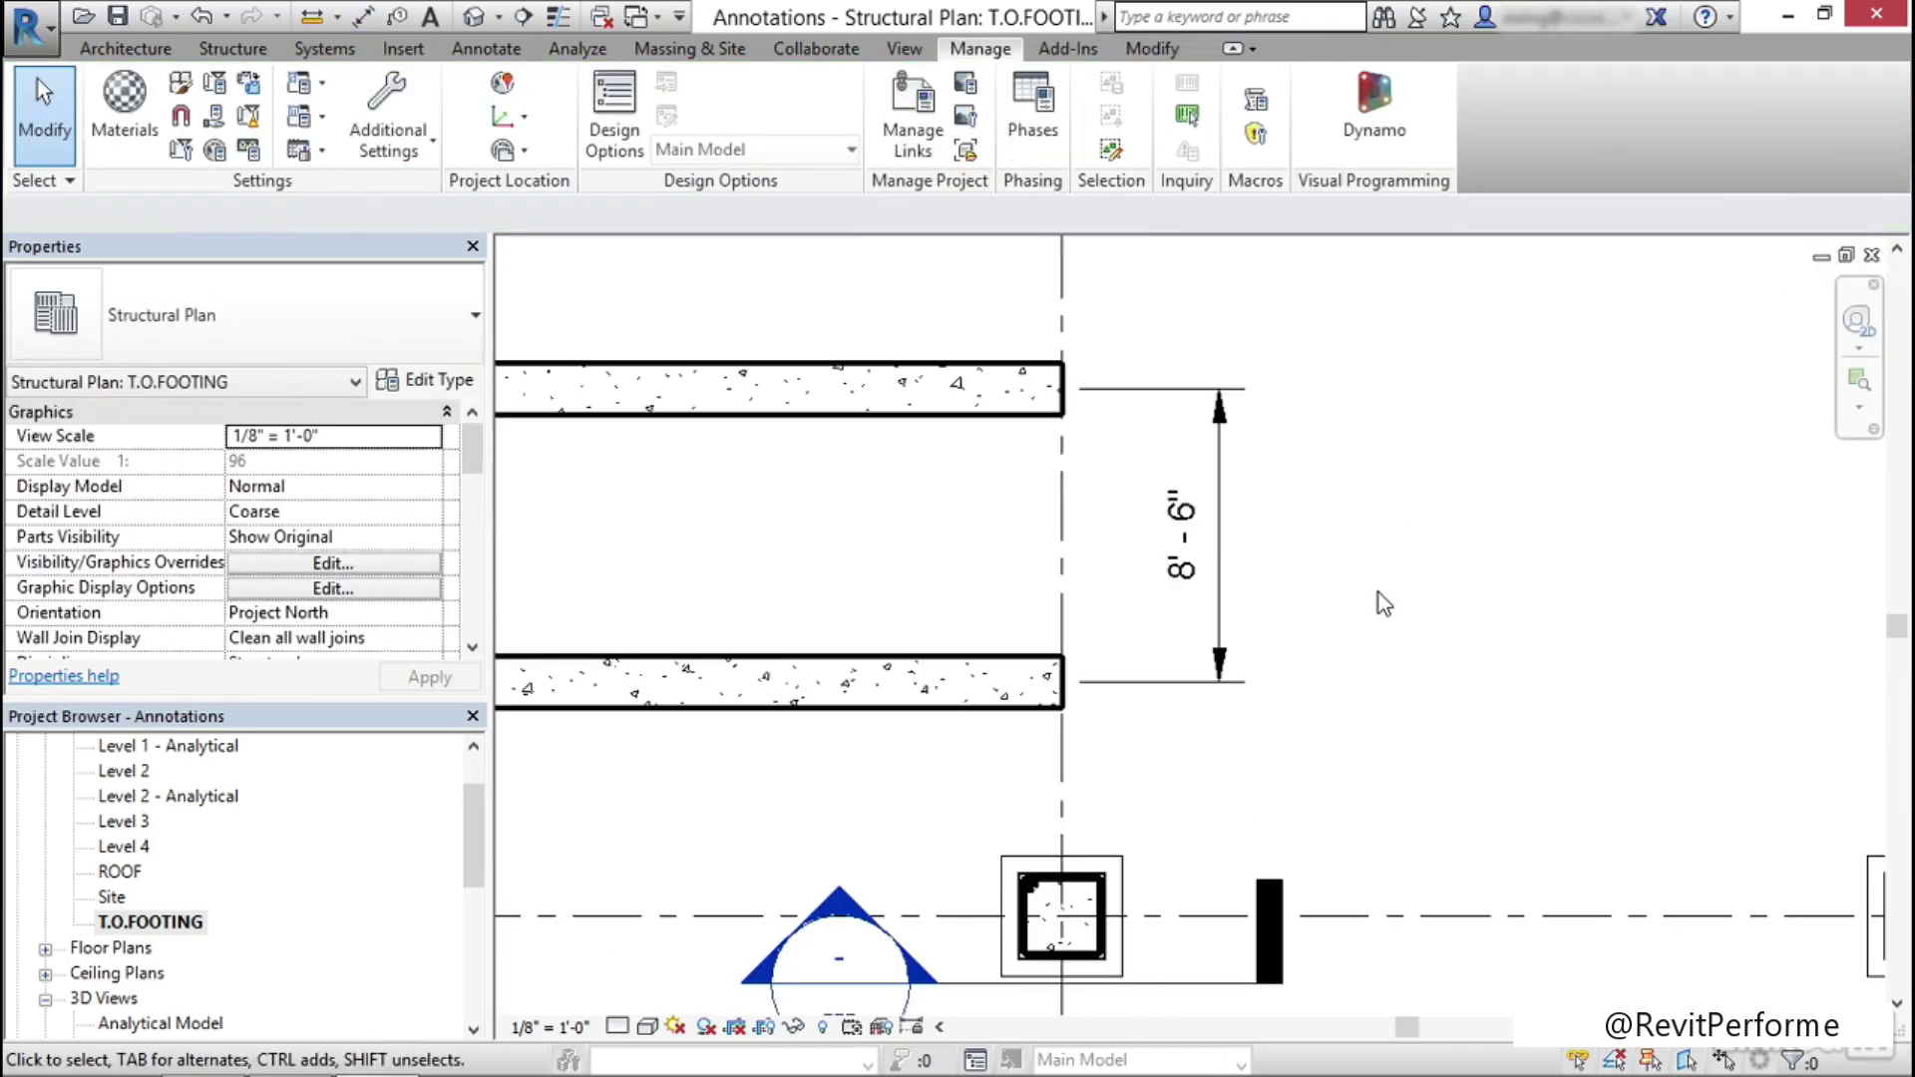
pyautogui.scroll(-4, 1378, 598)
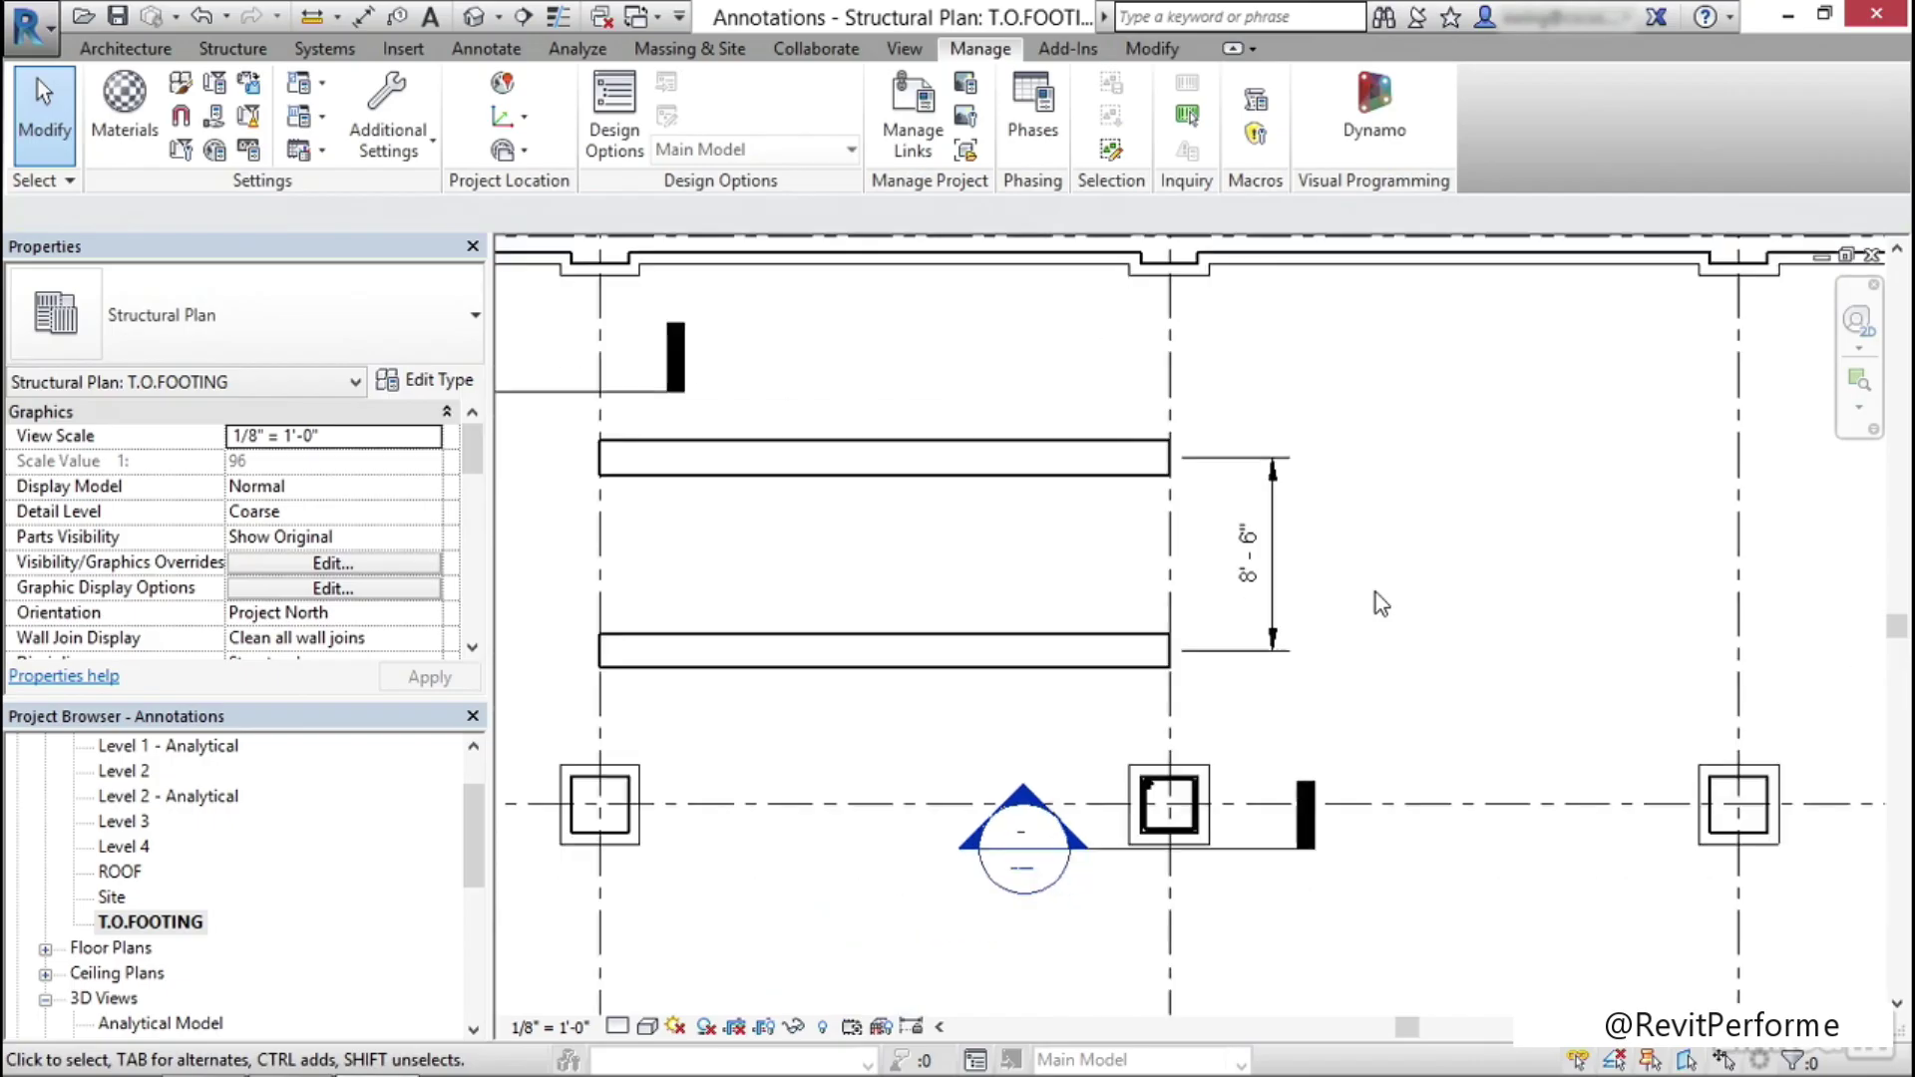
# Try to replace the wall-to-wall dimension's value with the text 8'-0", and leave the dimension deselected
pyautogui.click(1298, 599)
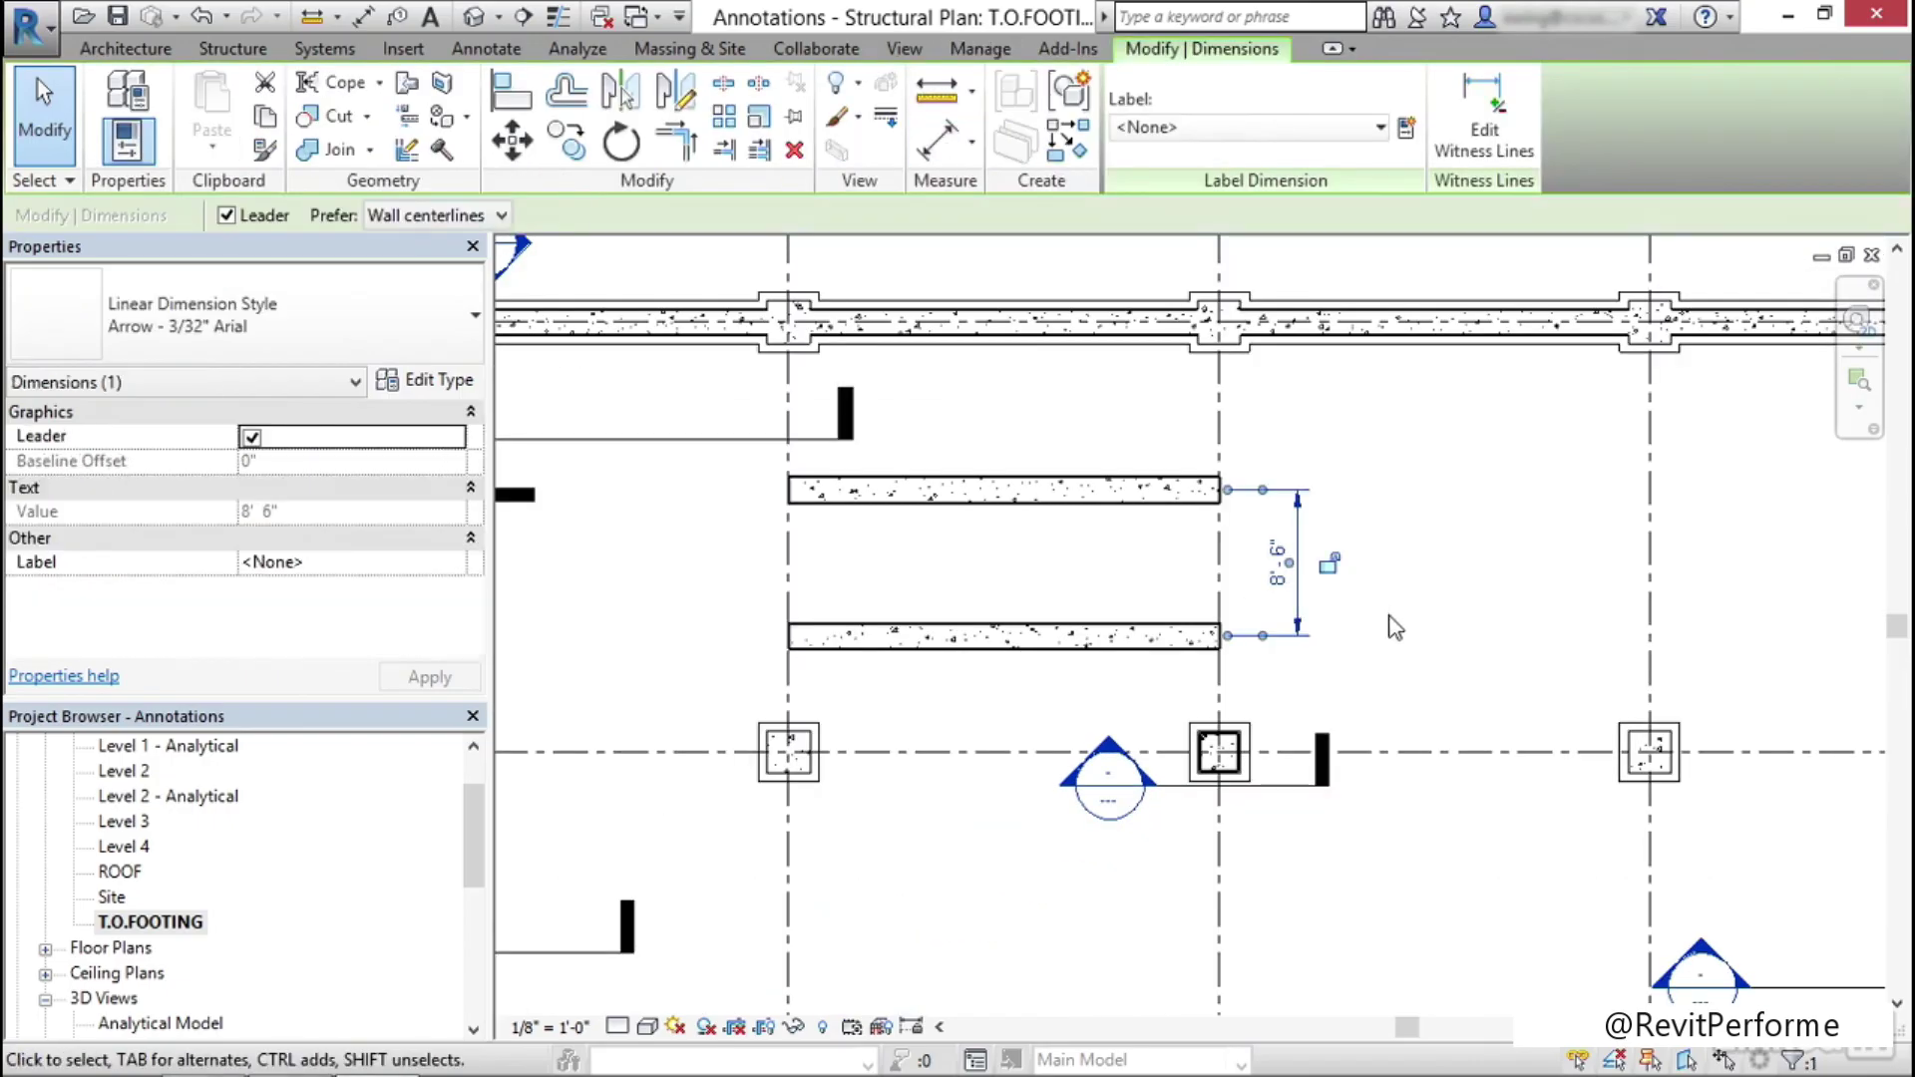
pyautogui.scroll(2, 1361, 638)
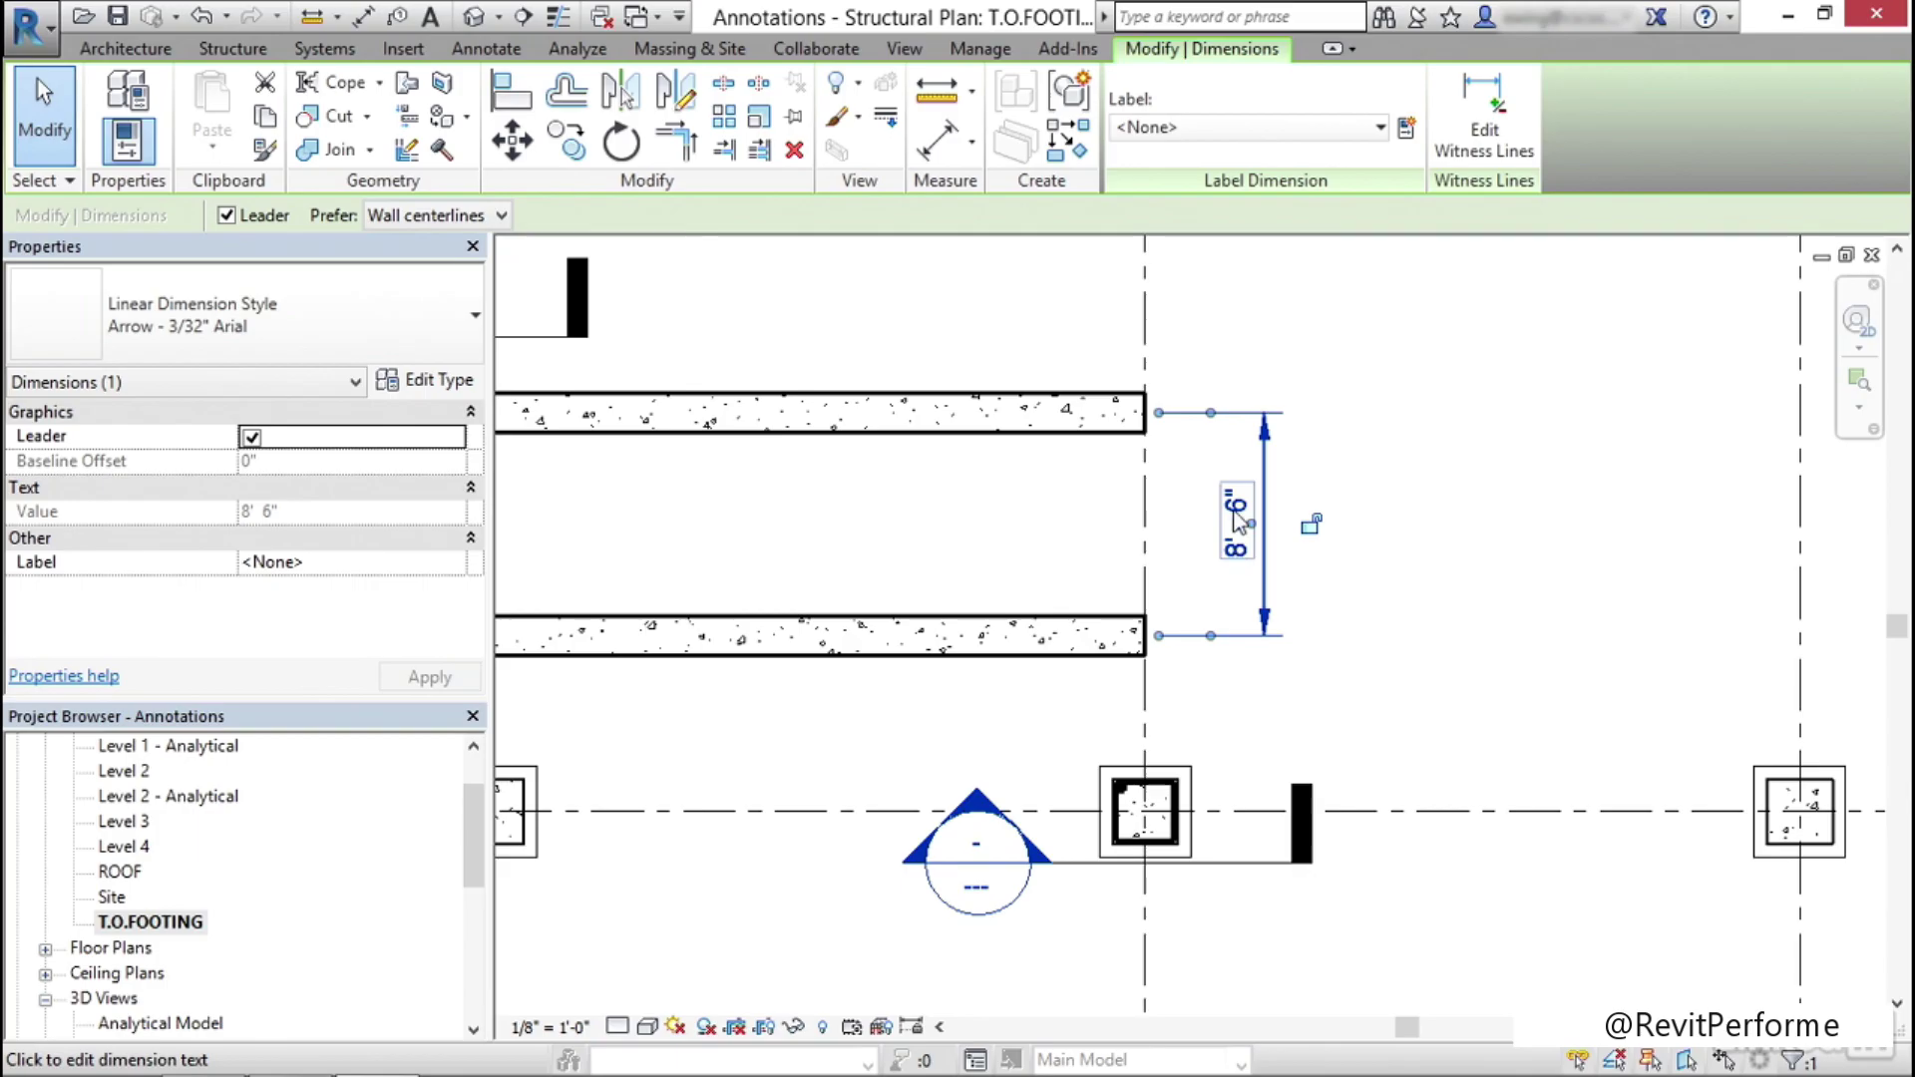
pyautogui.click(1237, 546)
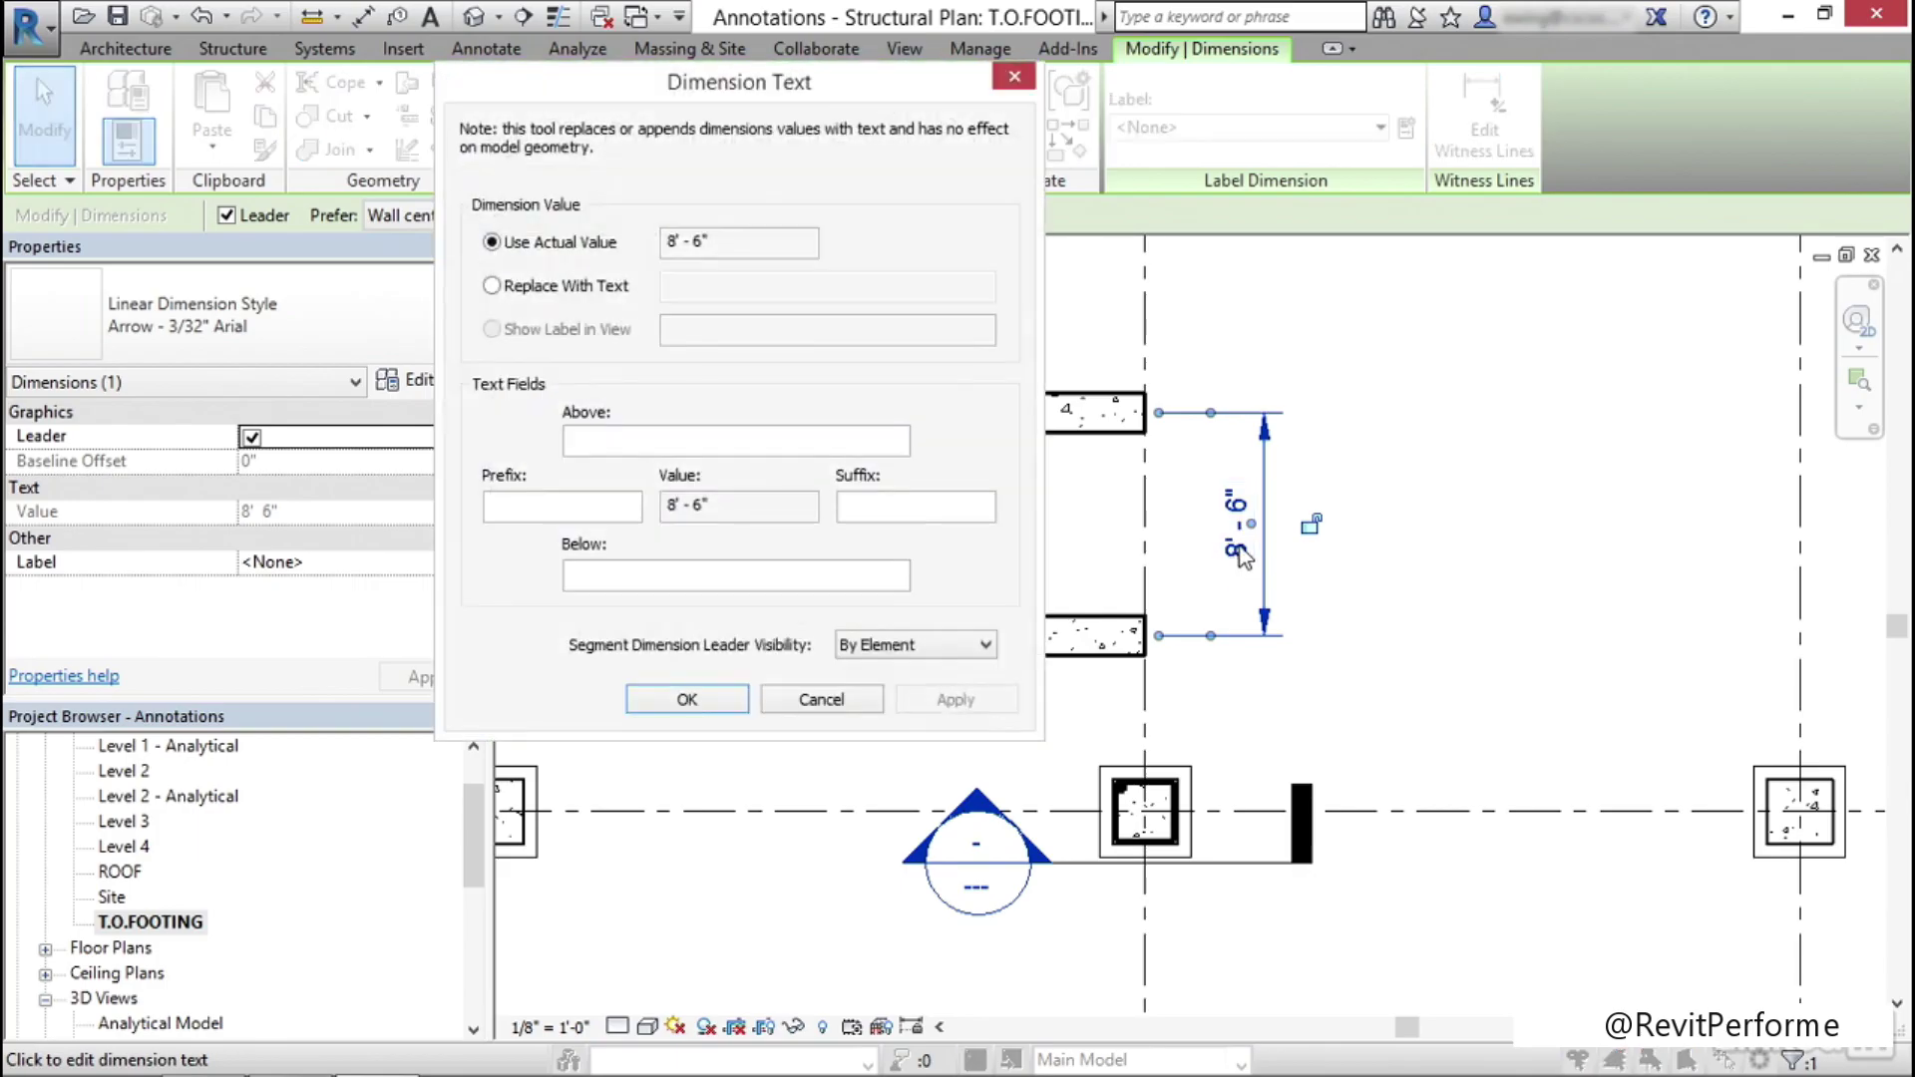
pyautogui.click(534, 289)
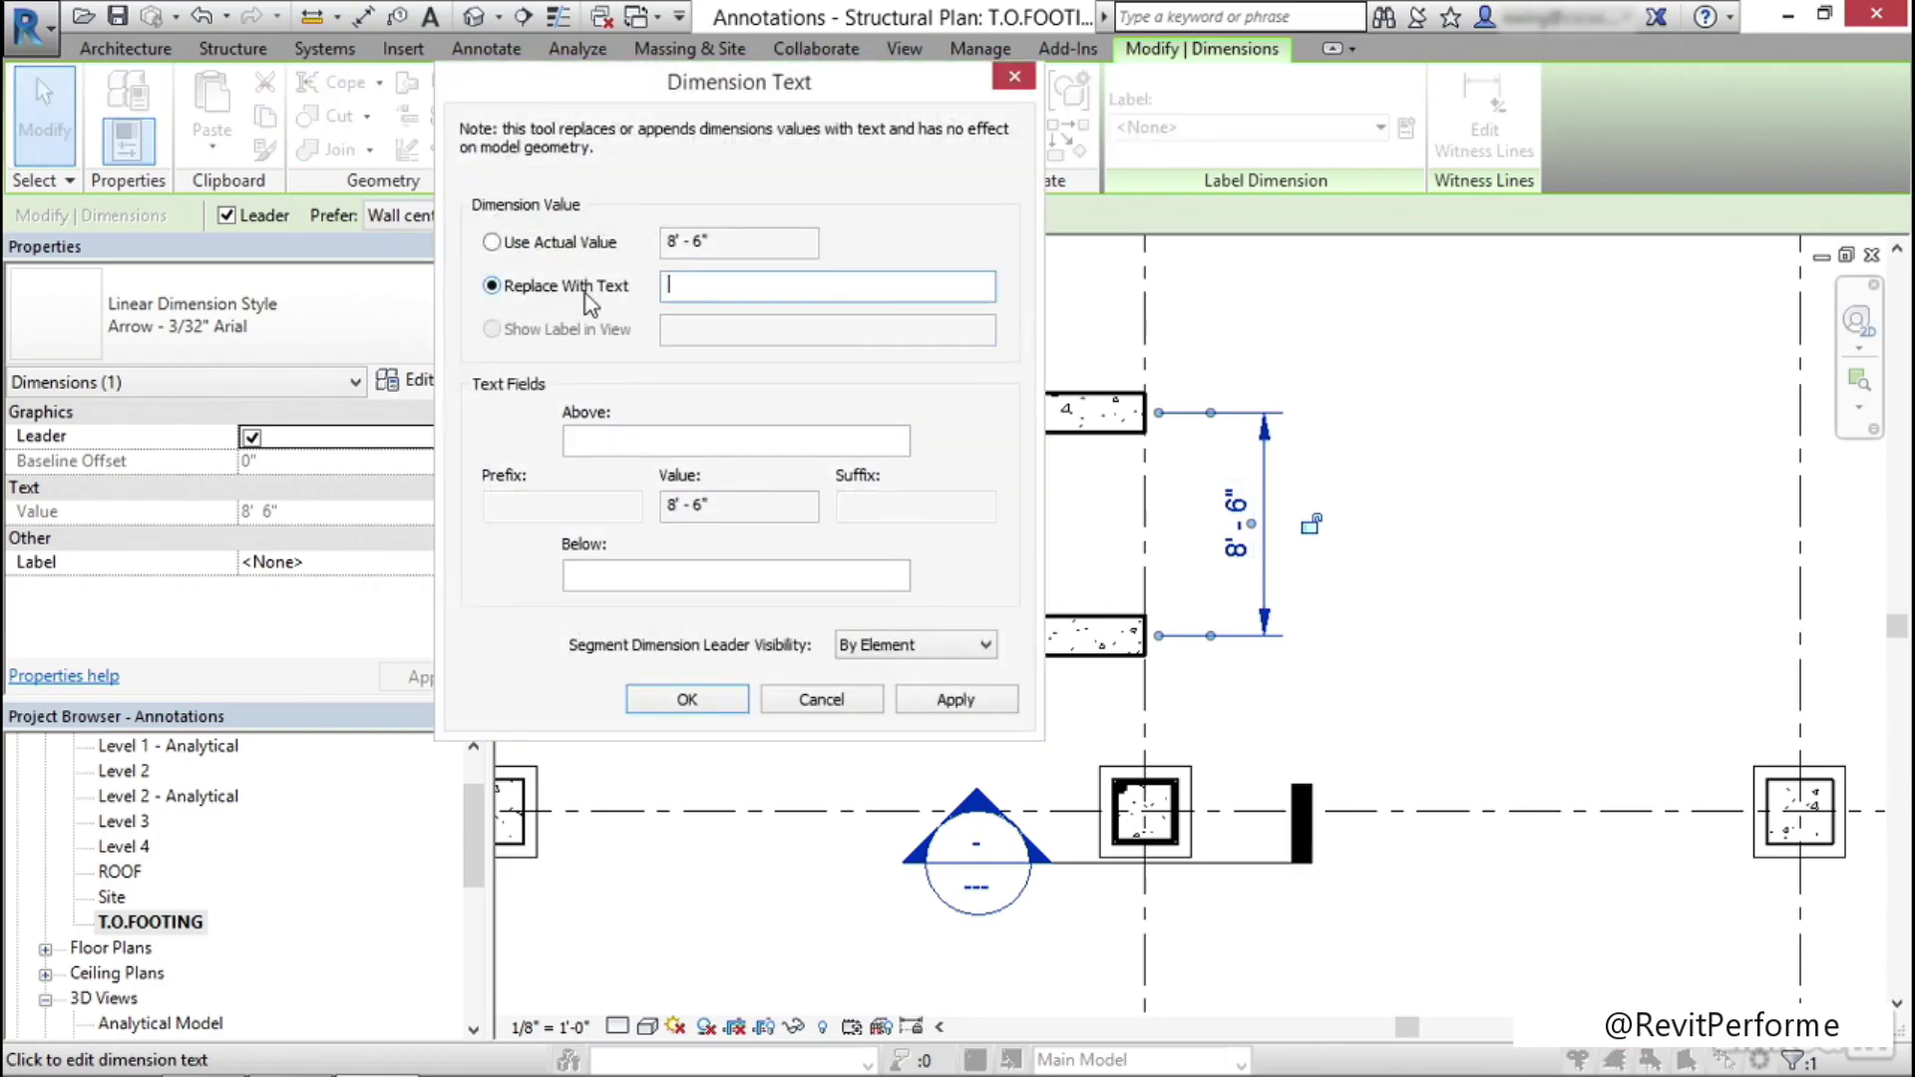
pyautogui.write('8\'-0"')
pyautogui.click(688, 702)
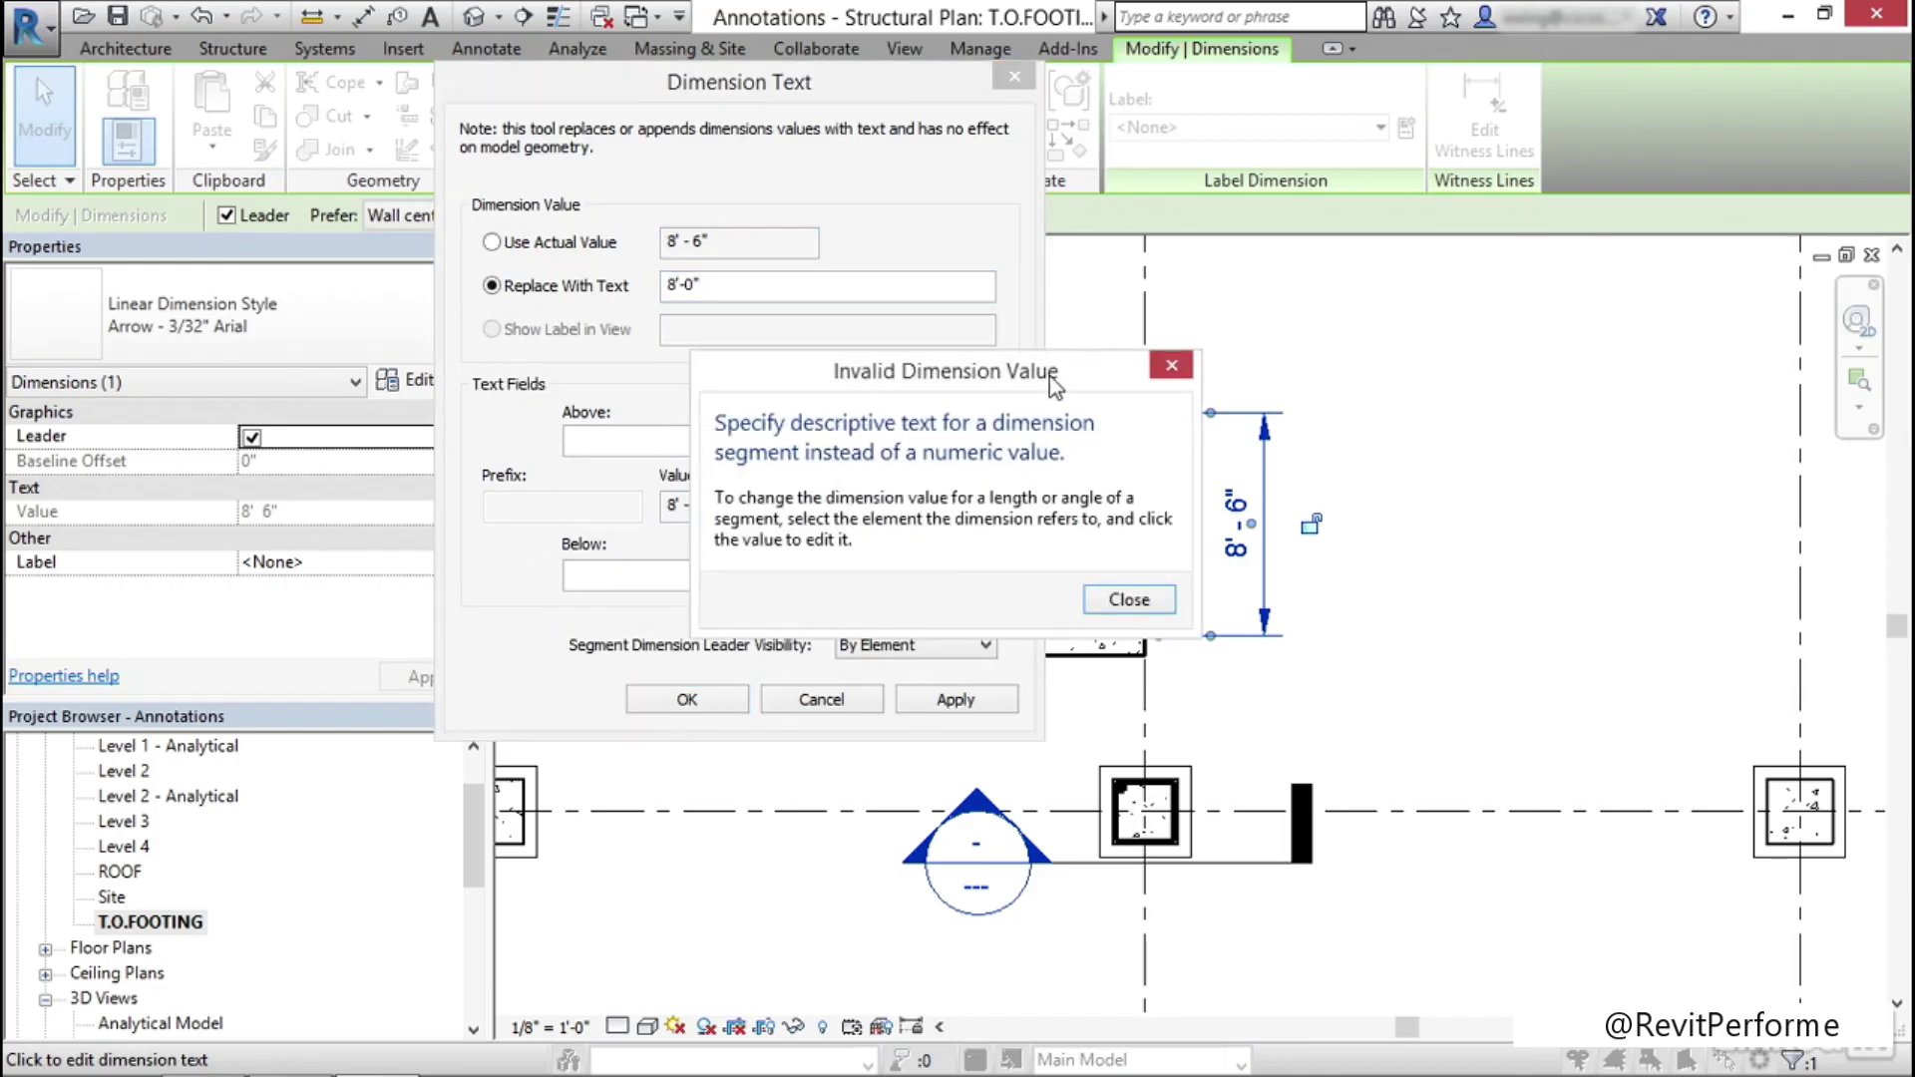
pyautogui.moveTo(860, 250); pyautogui.dragTo(842, 191)
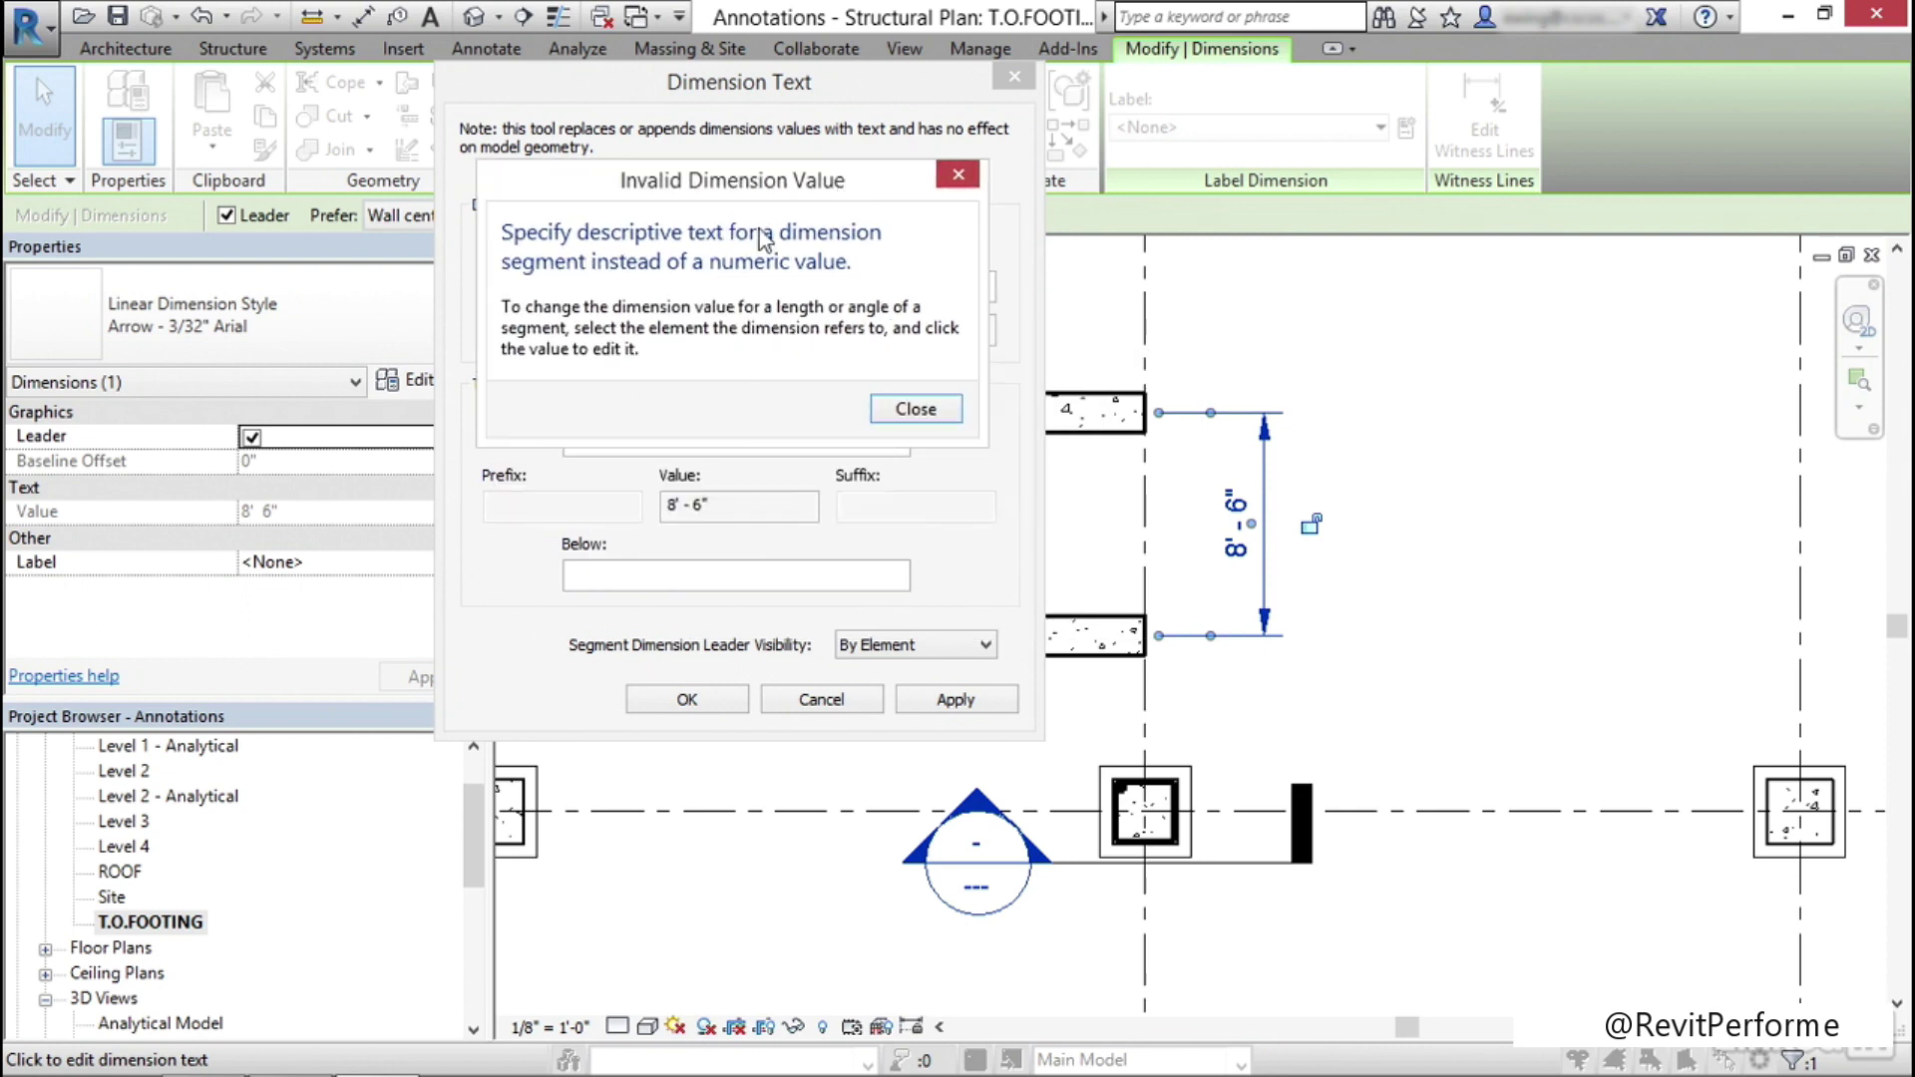
pyautogui.click(916, 409)
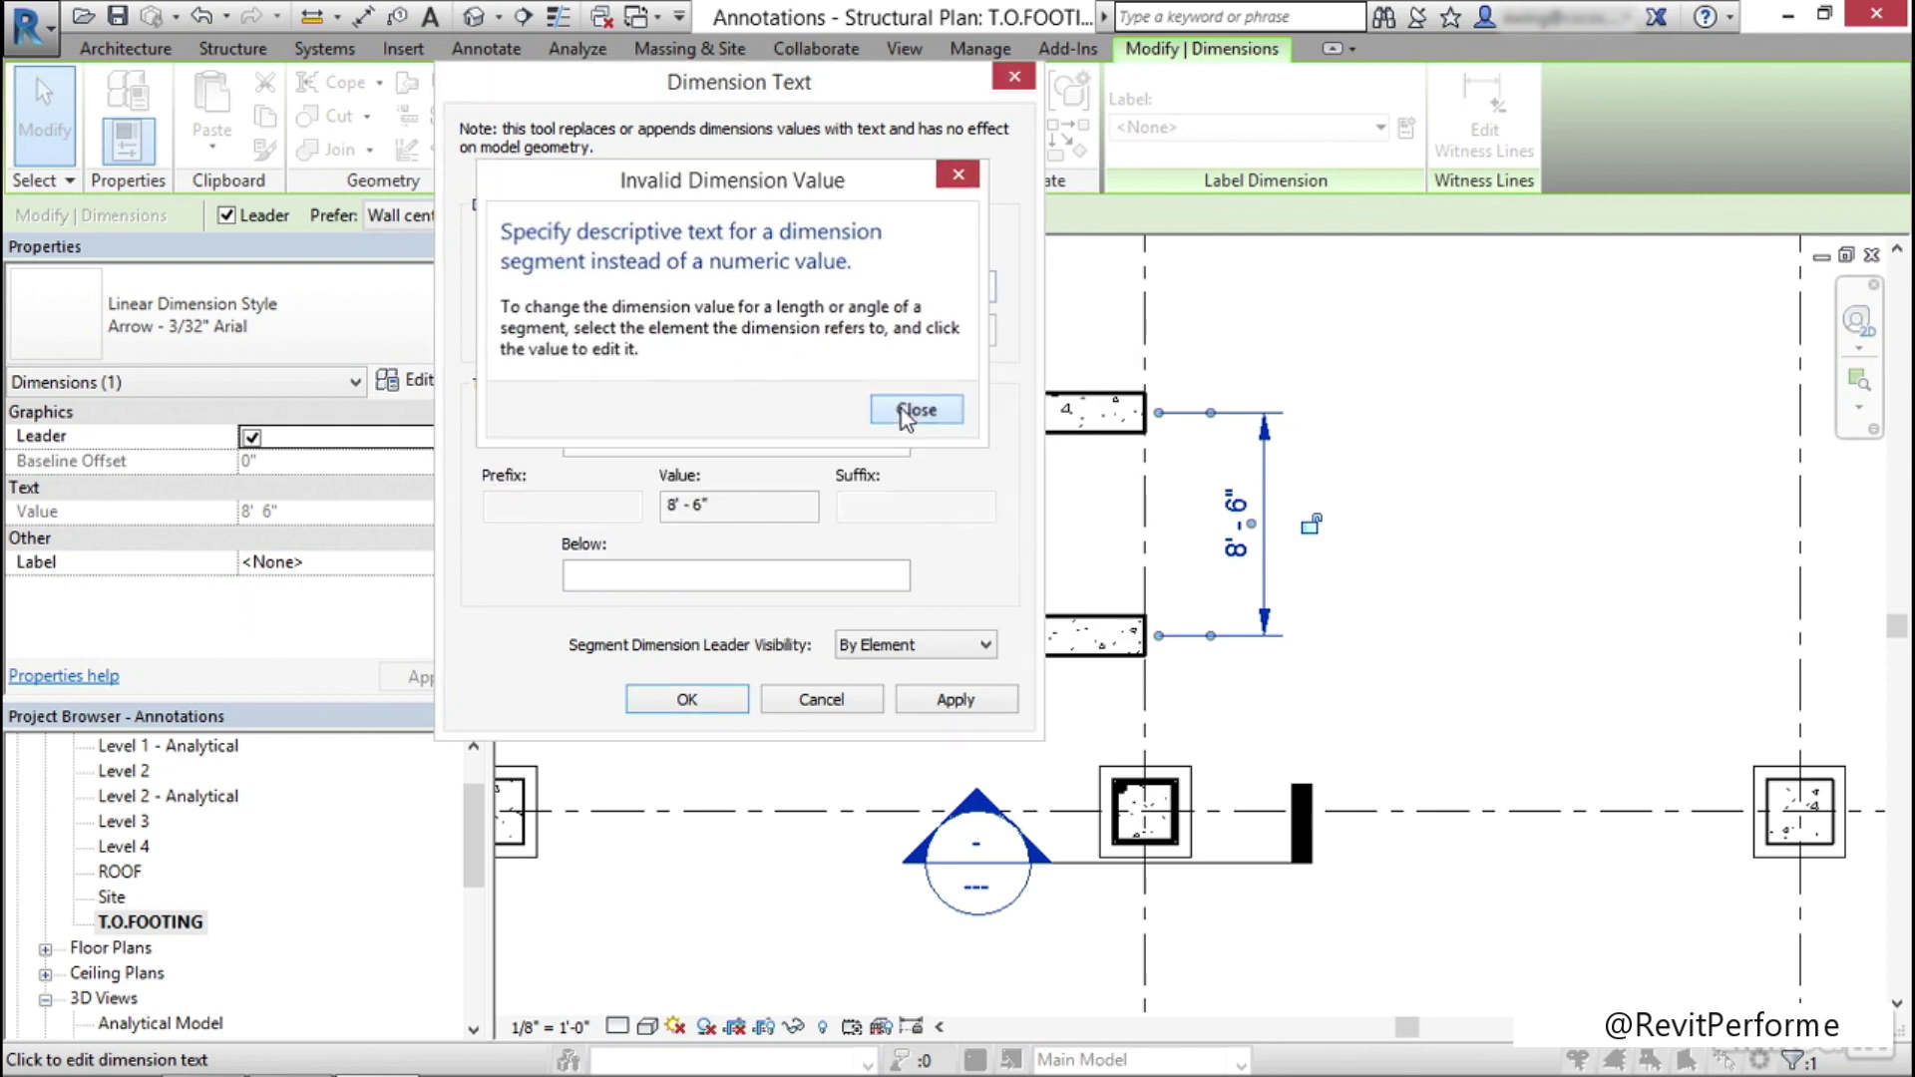
pyautogui.click(856, 703)
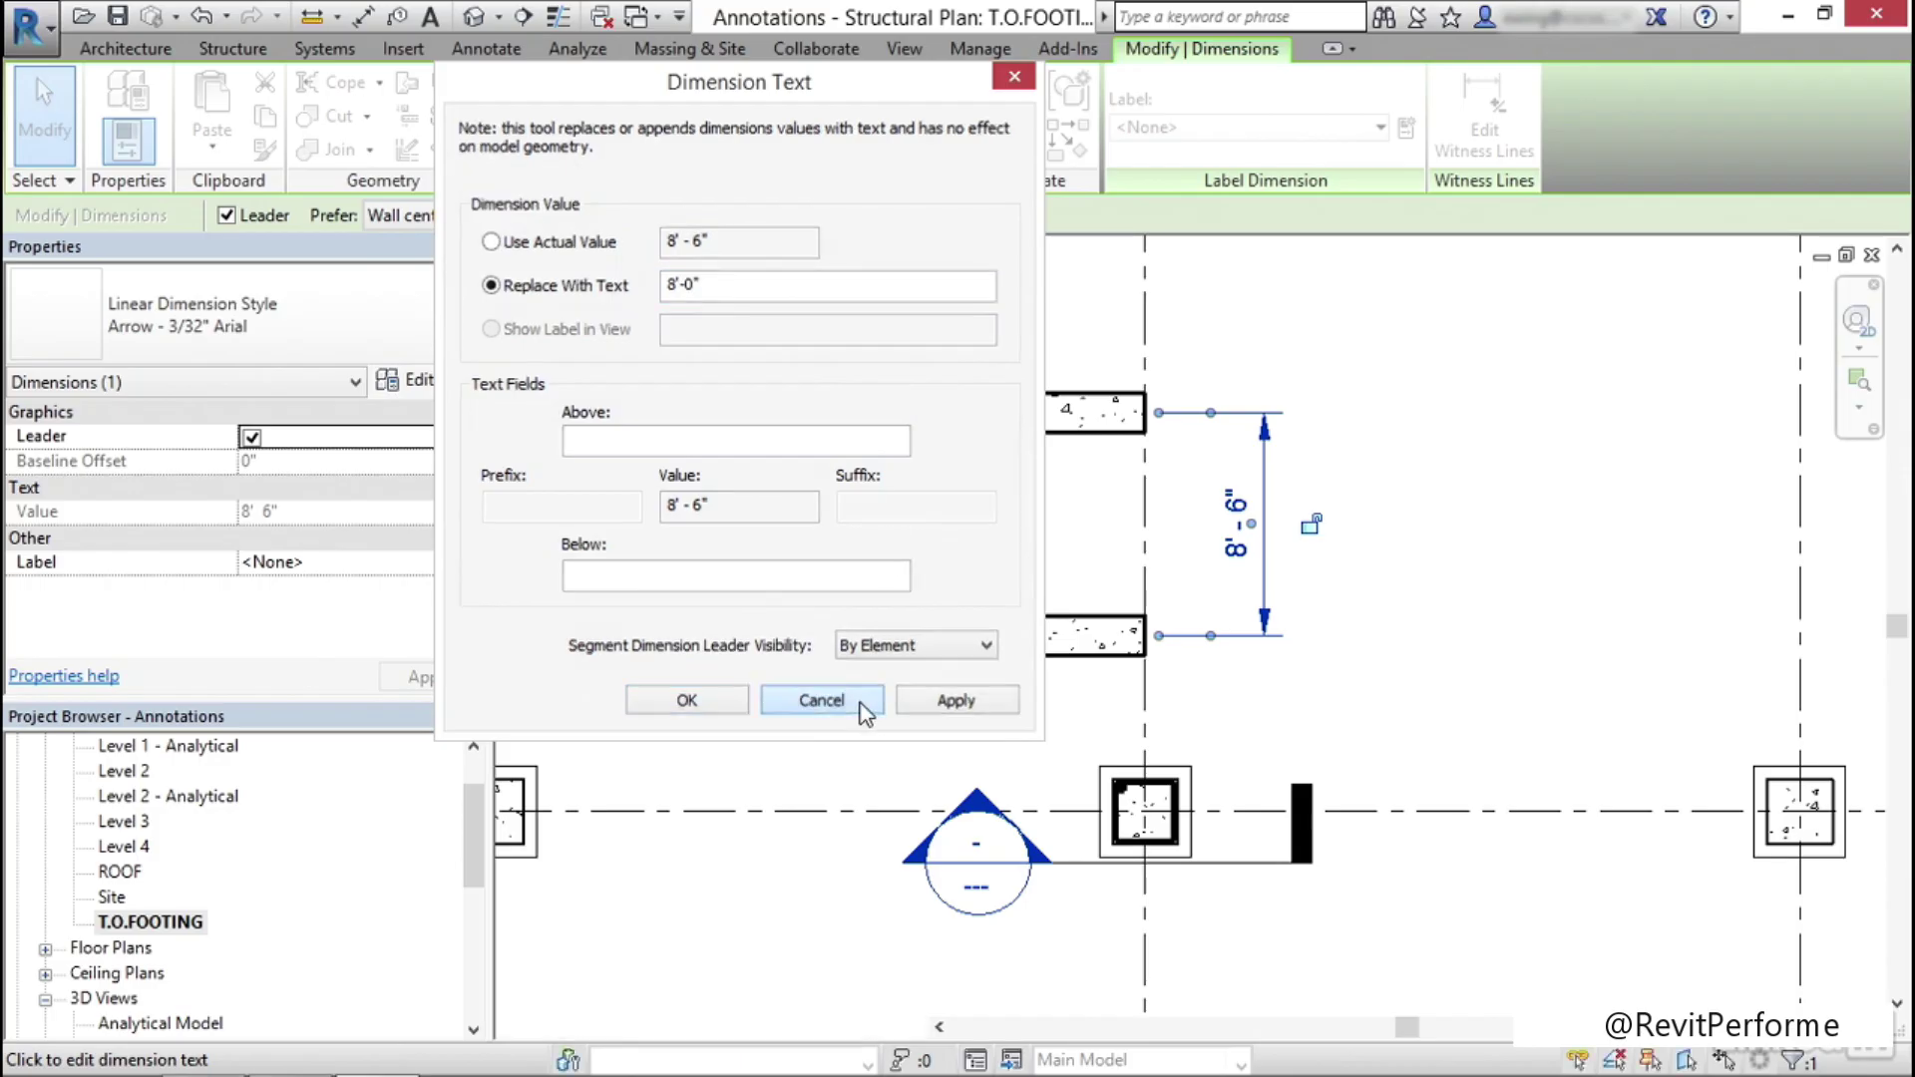
pyautogui.click(1364, 469)
# Move the upper wall by setting the permanent centerline dimension between the two walls to 9'
pyautogui.moveTo(1363, 470); pyautogui.dragTo(1194, 523, button='middle')
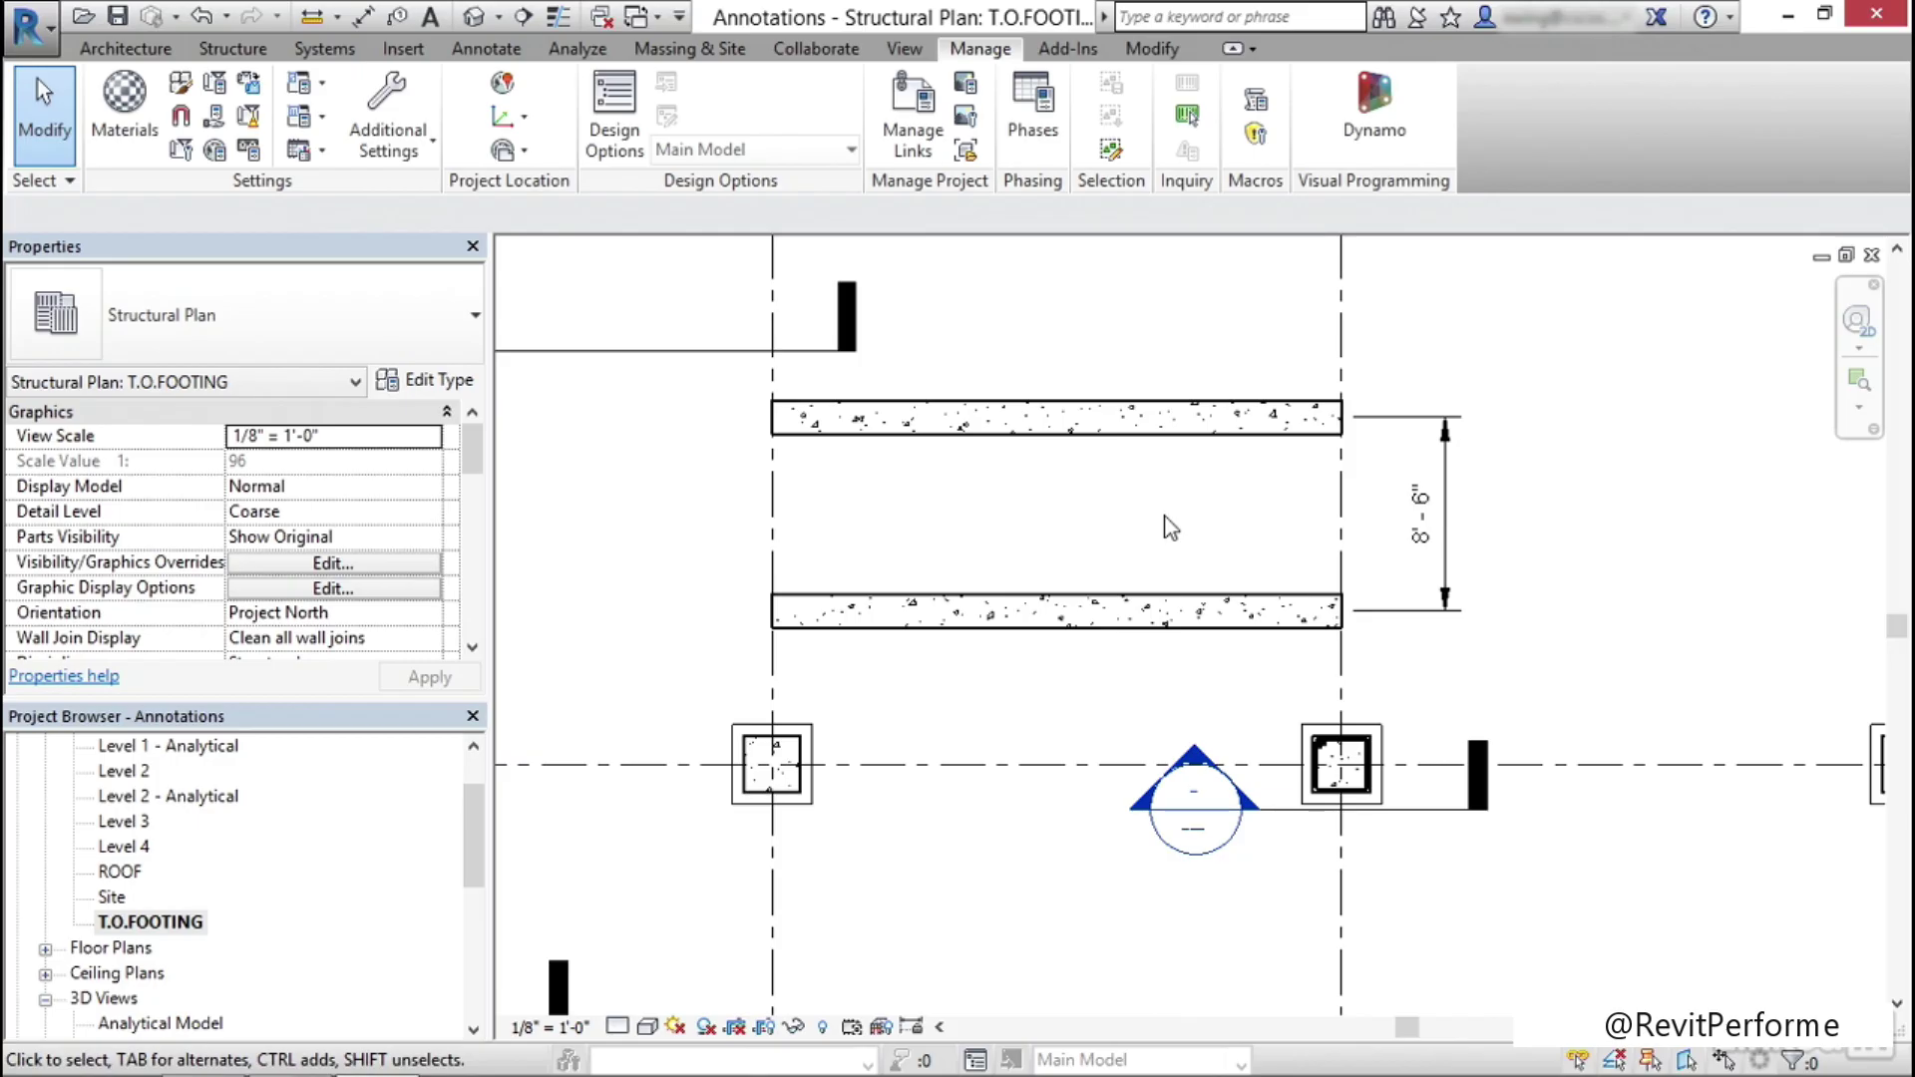
pyautogui.click(1219, 404)
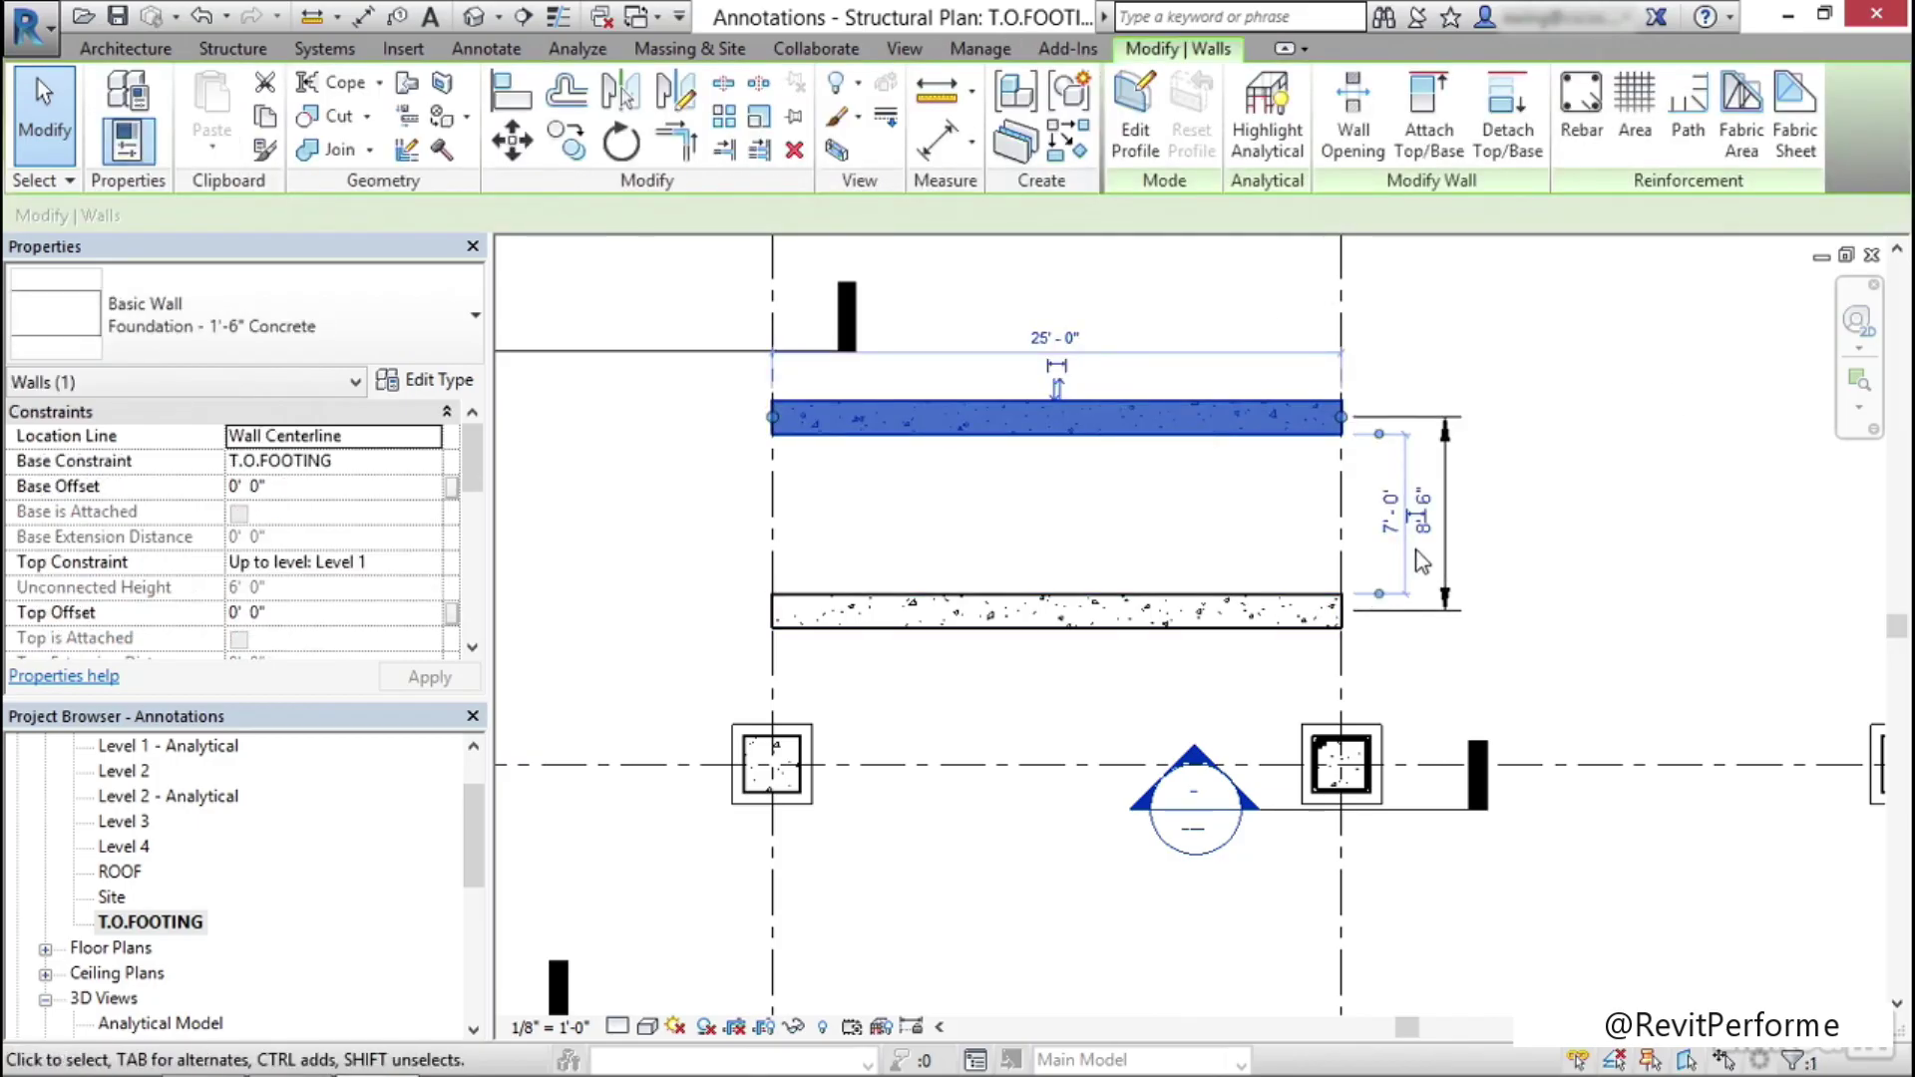
pyautogui.scroll(3, 1425, 559)
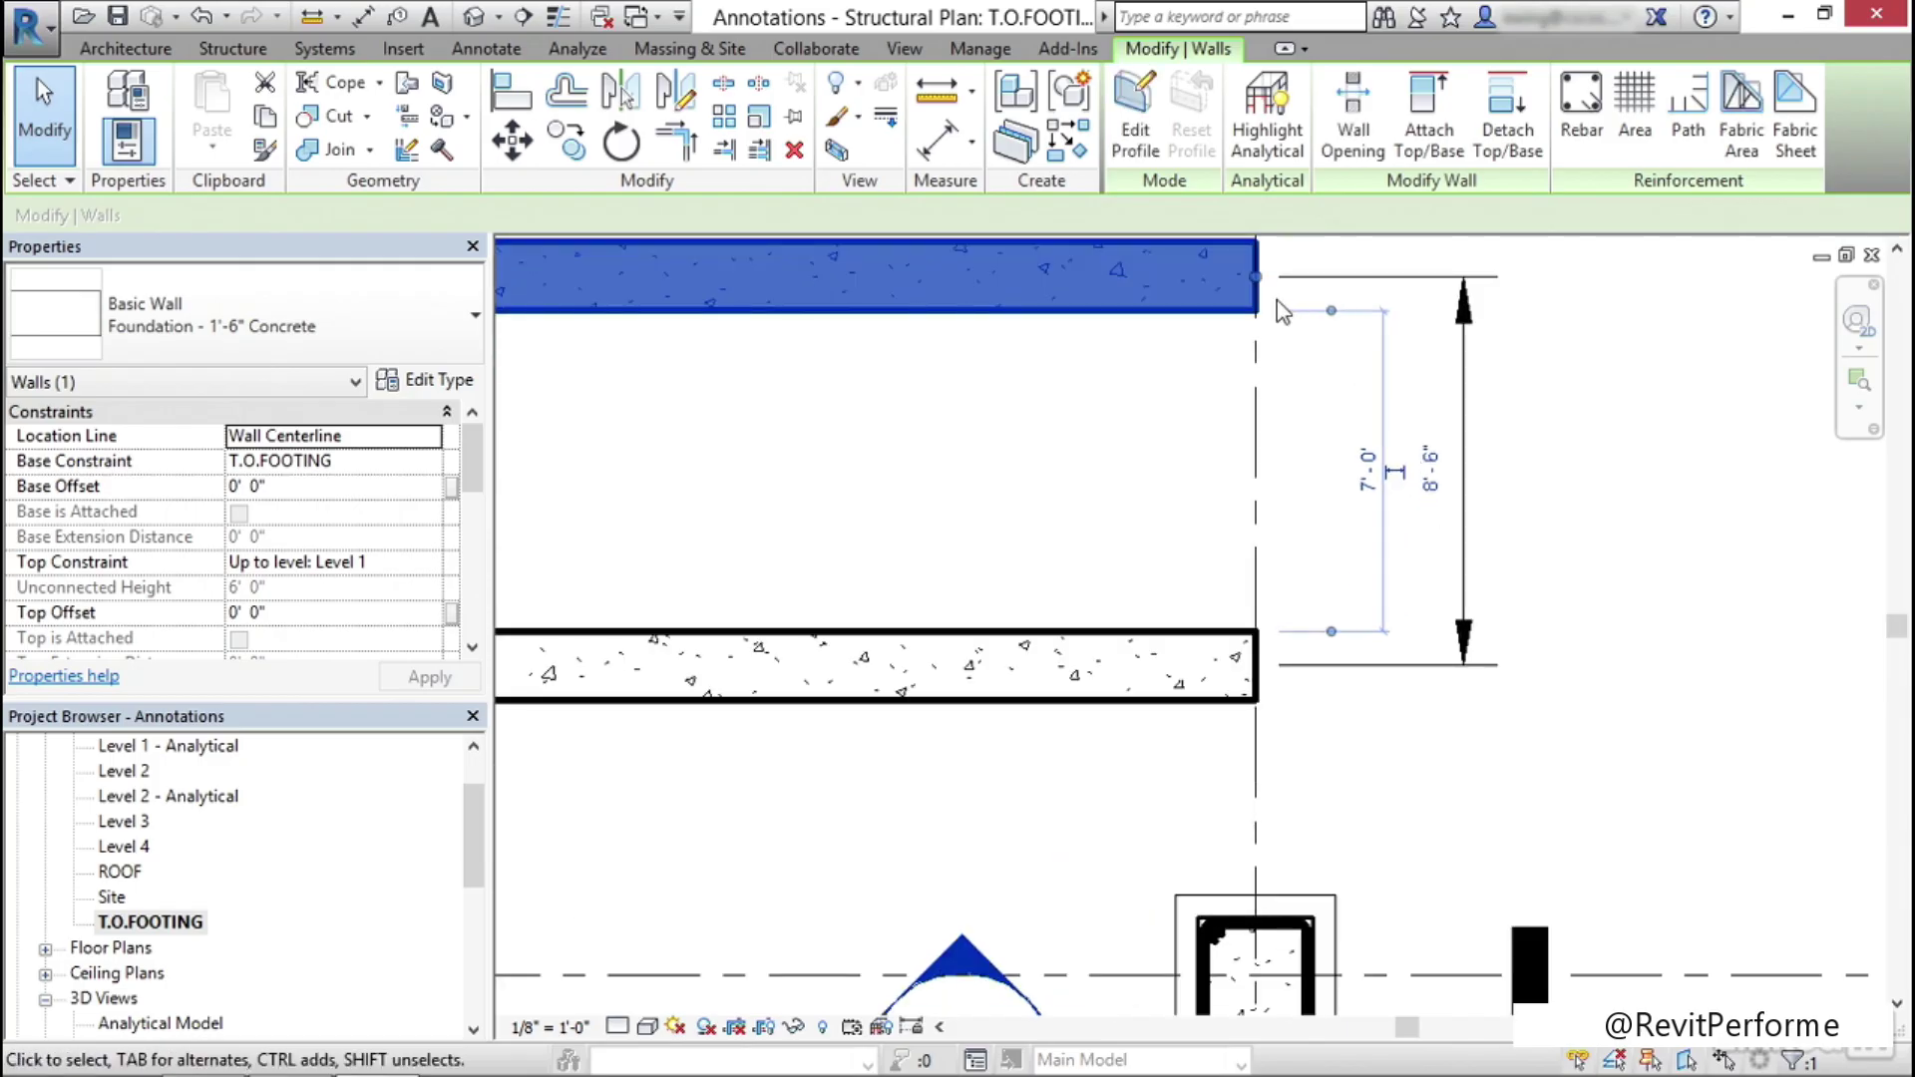
pyautogui.click(1437, 474)
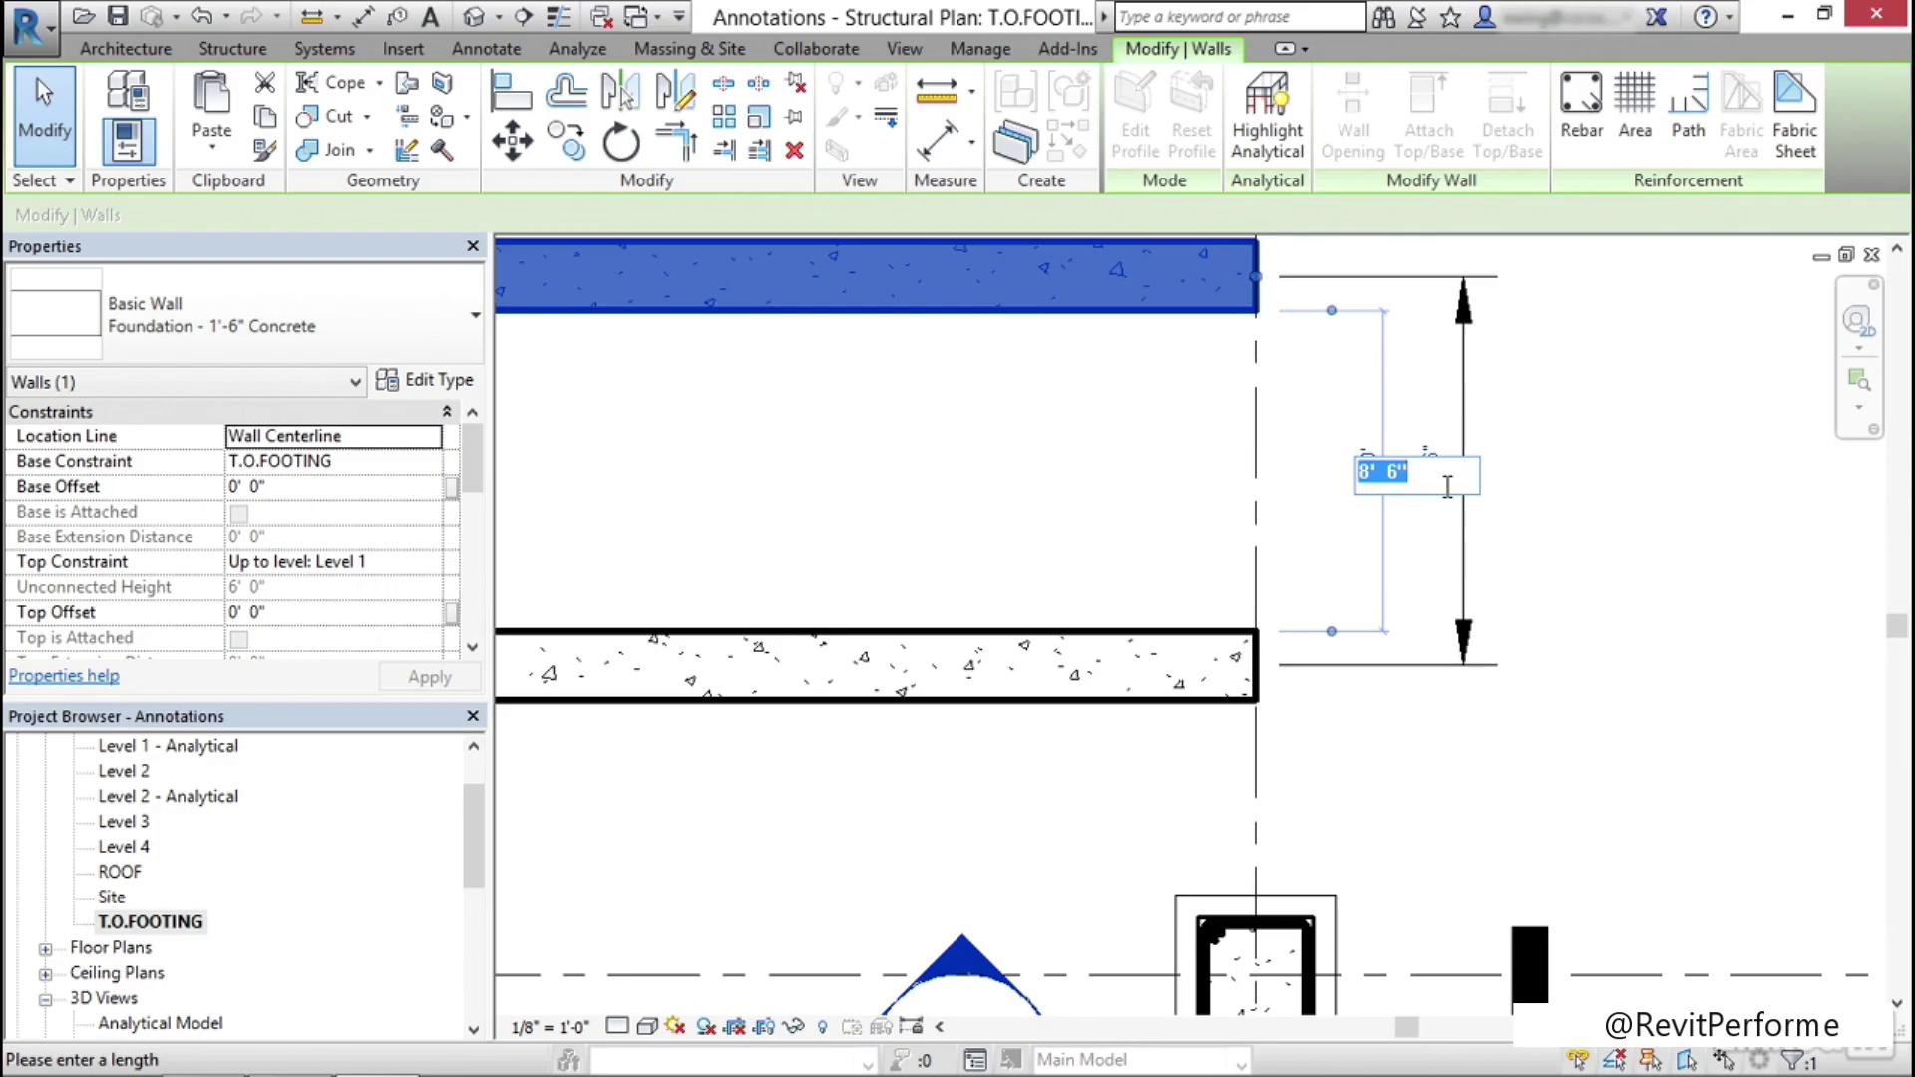
pyautogui.write('9')
pyautogui.press('Return')
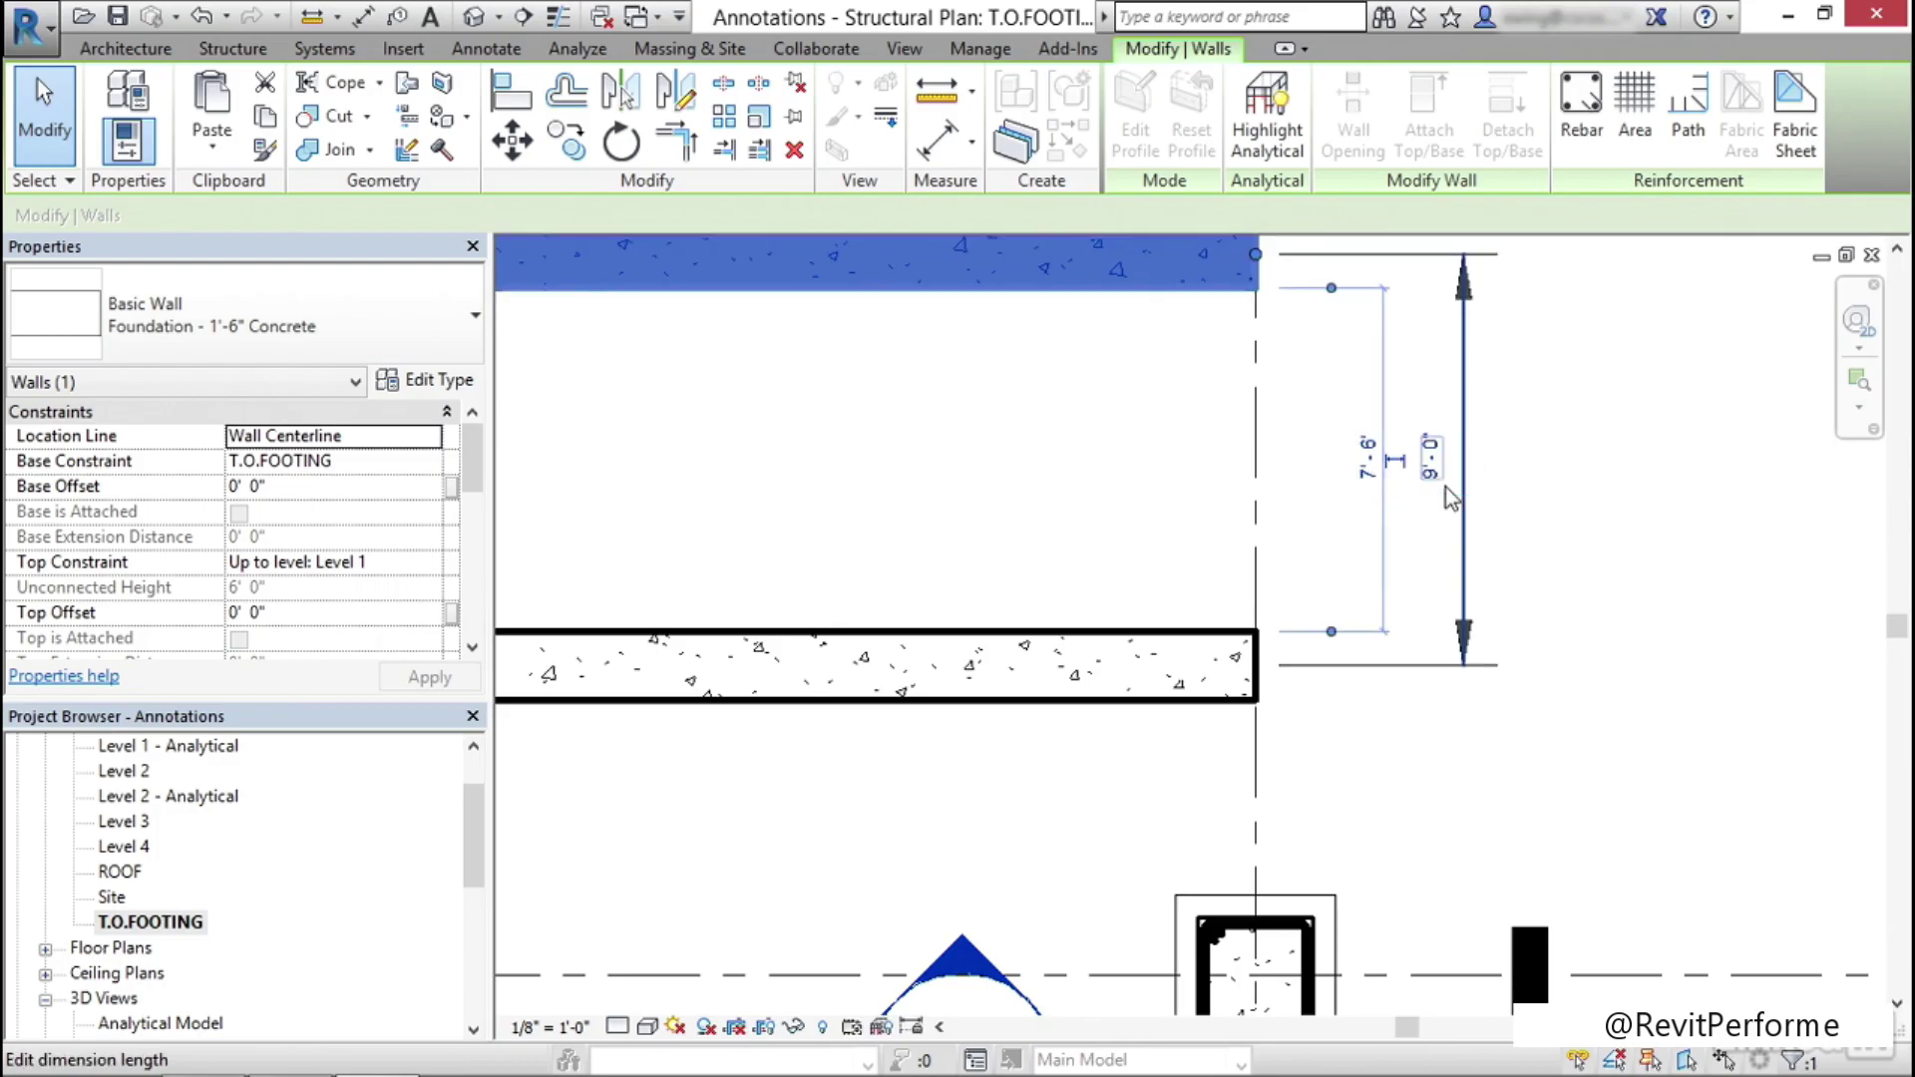
# Make the temporary dimension between the two walls' facing faces permanent, and deselect the wall
pyautogui.scroll(-2, 1294, 494)
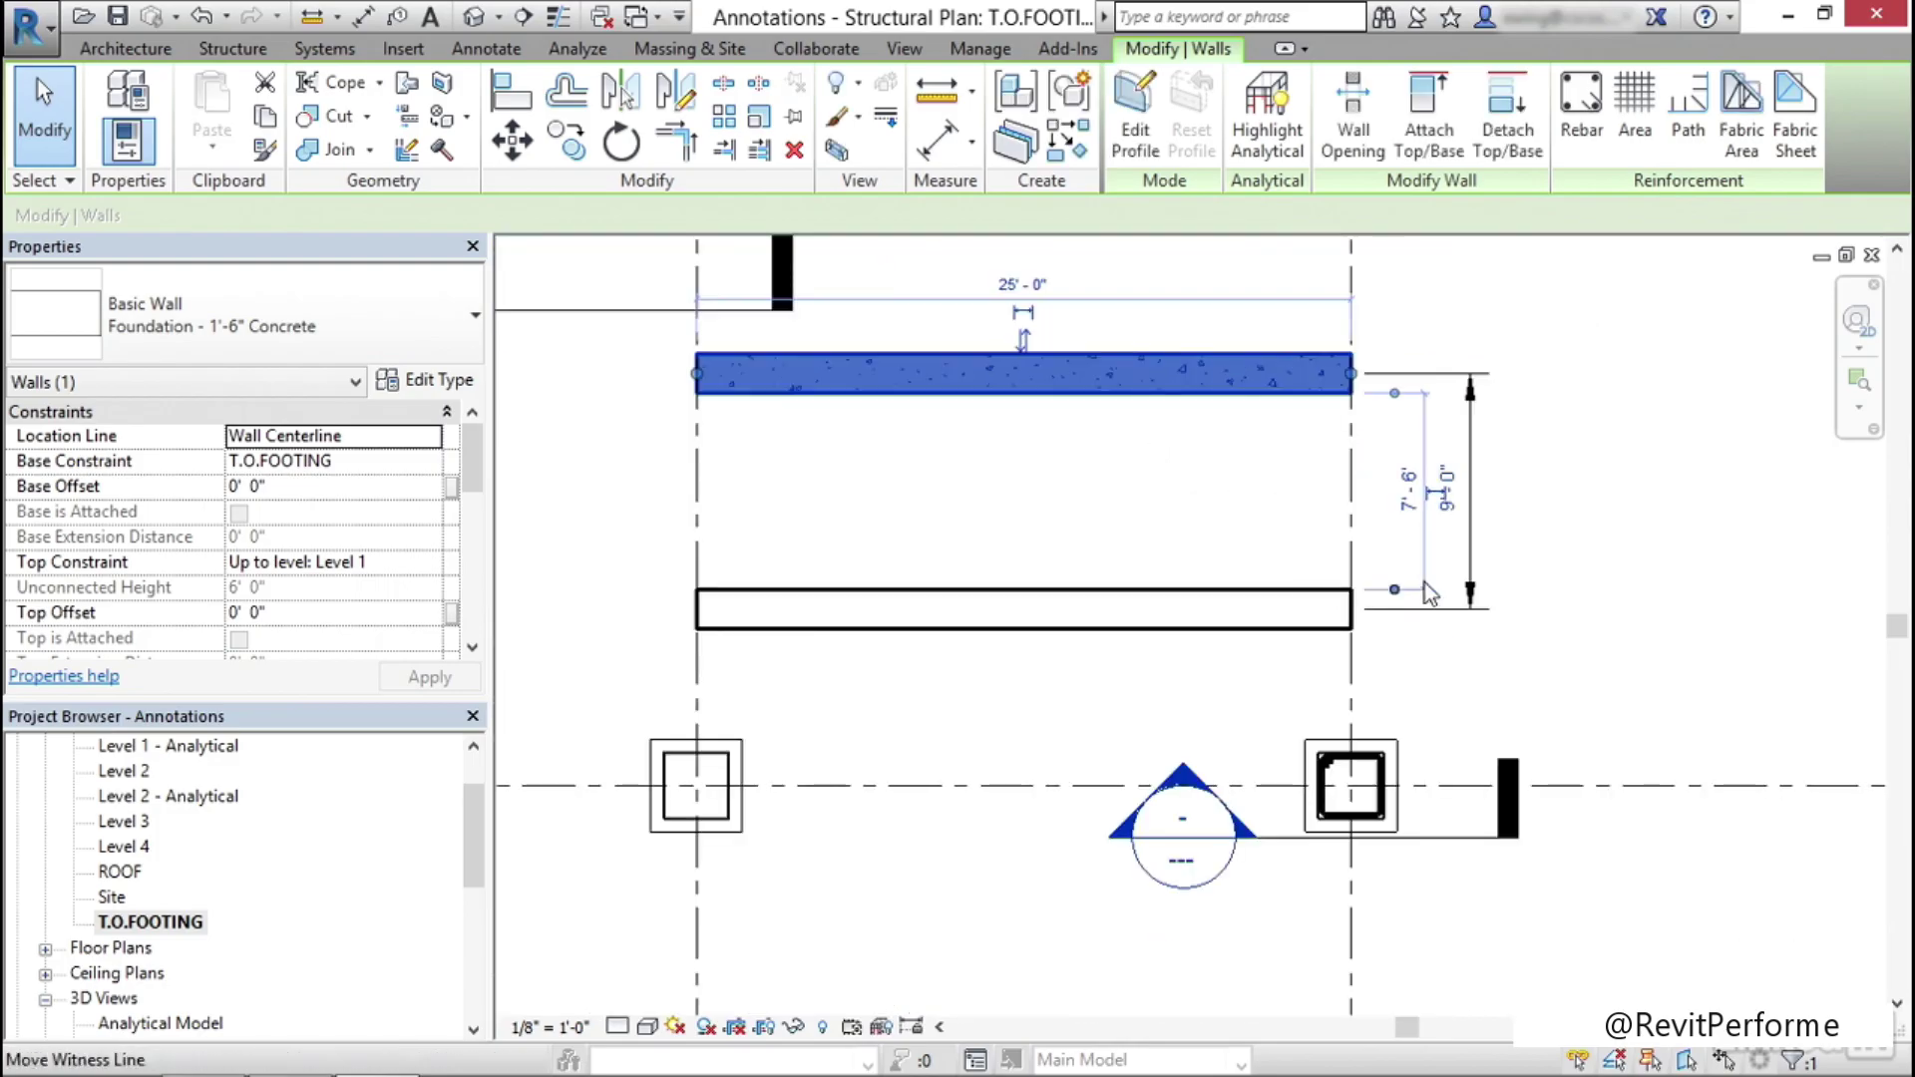
pyautogui.scroll(3, 1425, 583)
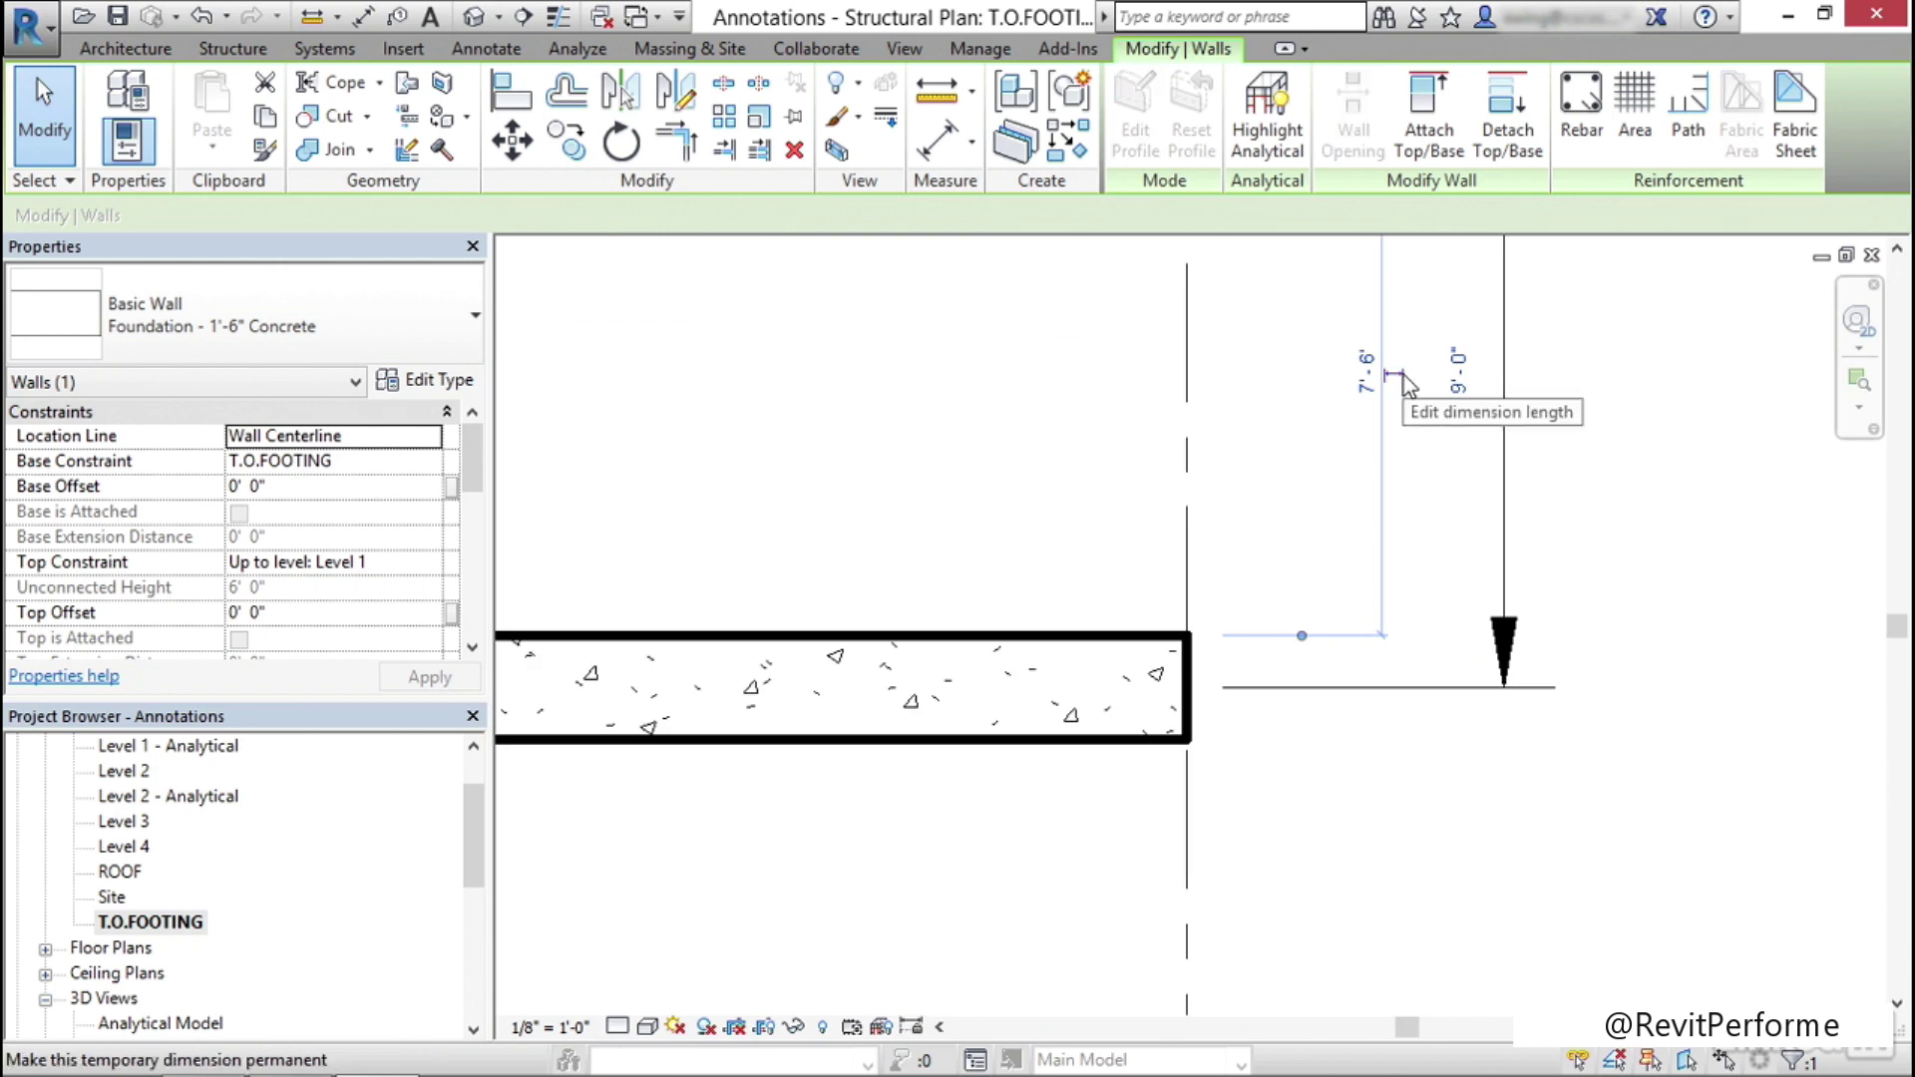
pyautogui.click(1403, 377)
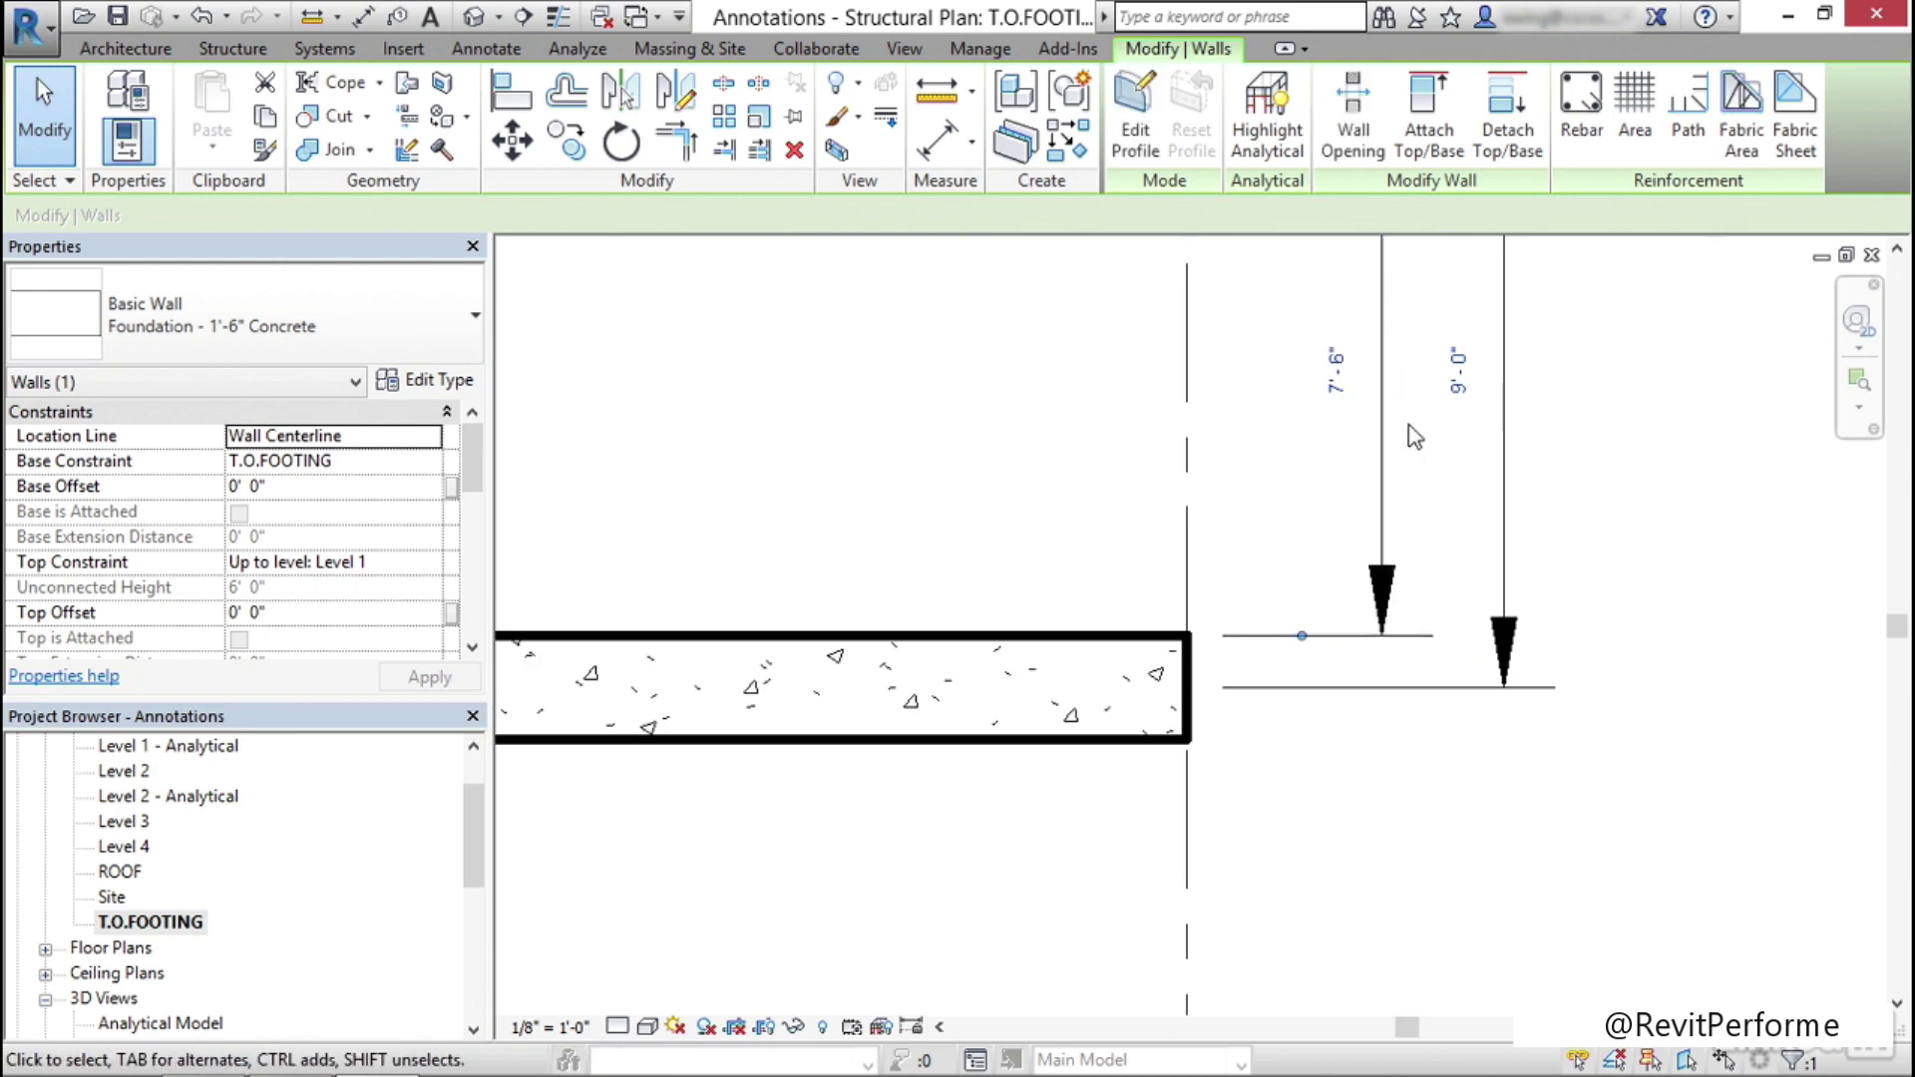
pyautogui.scroll(-3, 1410, 434)
pyautogui.click(1501, 449)
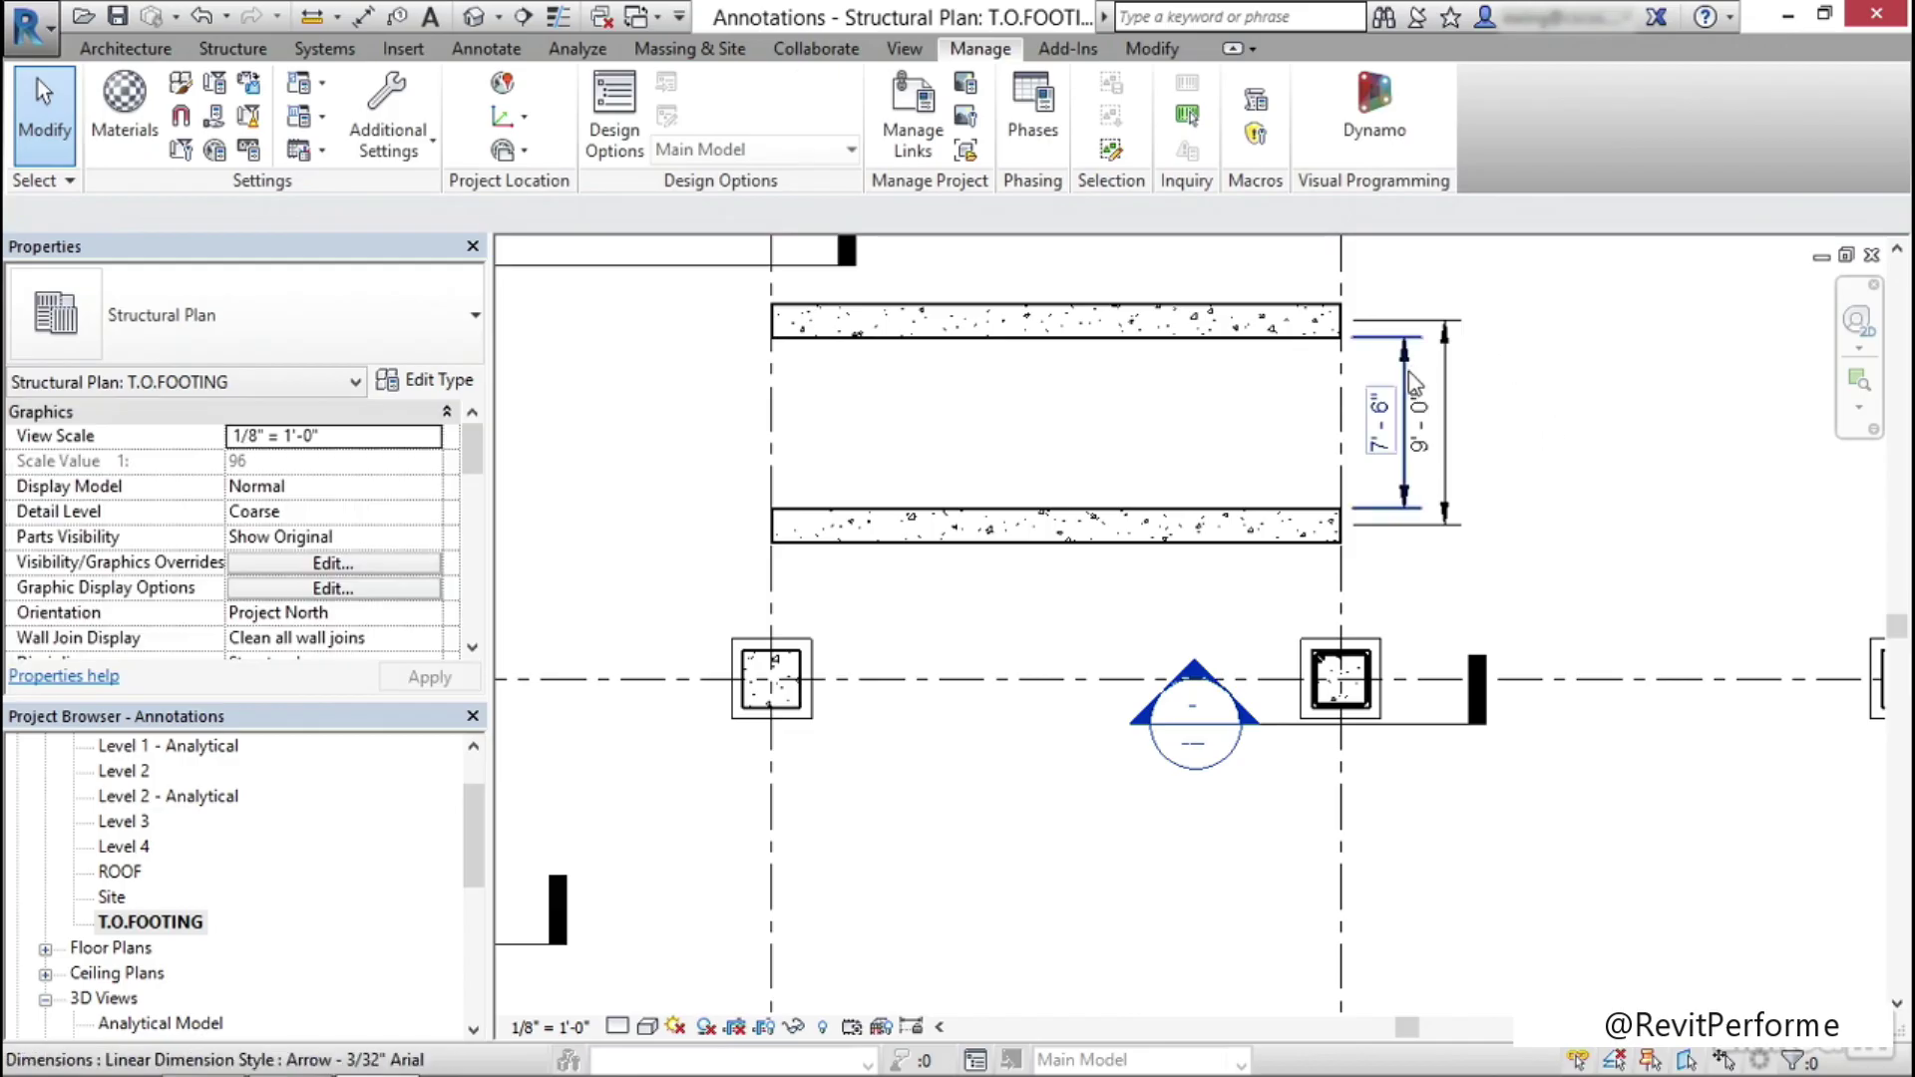
# Lock the face-to-face dimension between the two walls, nudge the upper wall toward grid A, and deselect it
pyautogui.click(1406, 429)
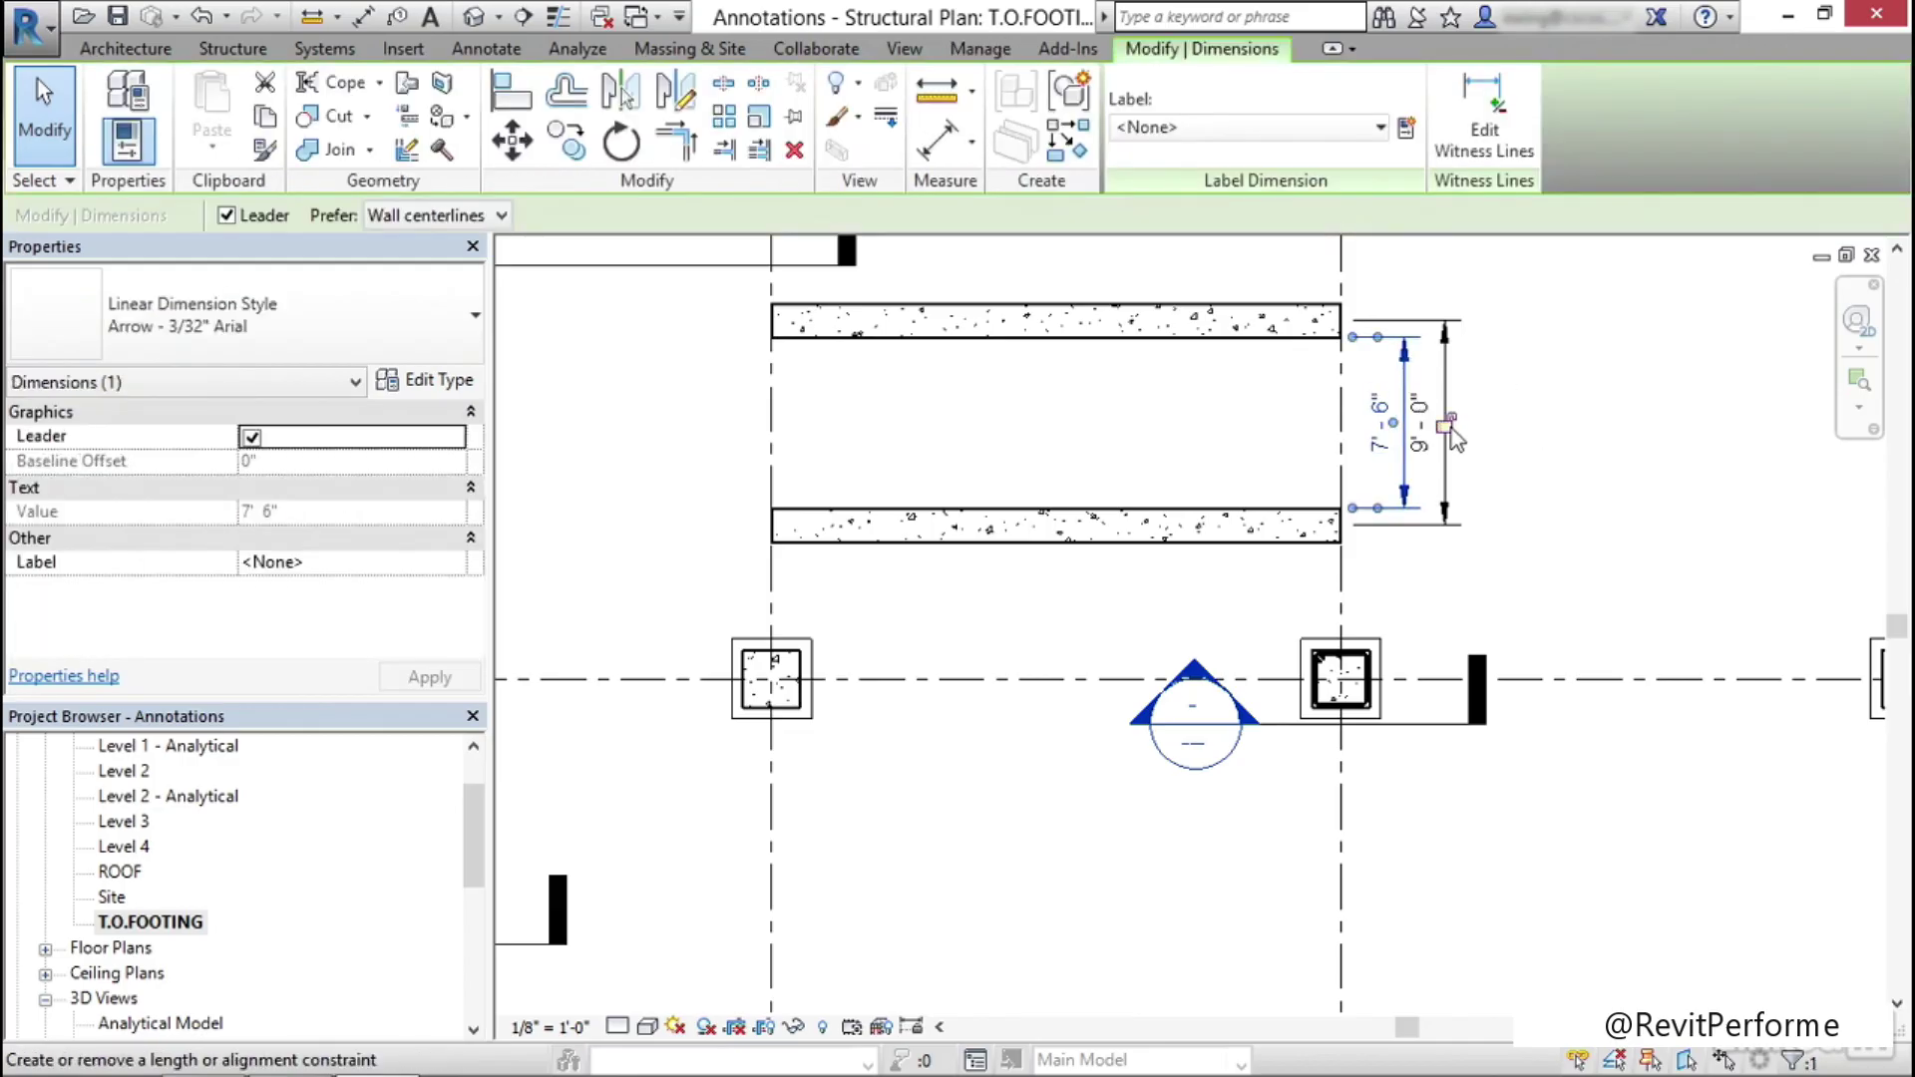
pyautogui.click(1406, 269)
pyautogui.click(1057, 321)
pyautogui.moveTo(1107, 454); pyautogui.dragTo(1157, 505, button='middle')
pyautogui.press('Up')
pyautogui.press('Up')
pyautogui.press('Up')
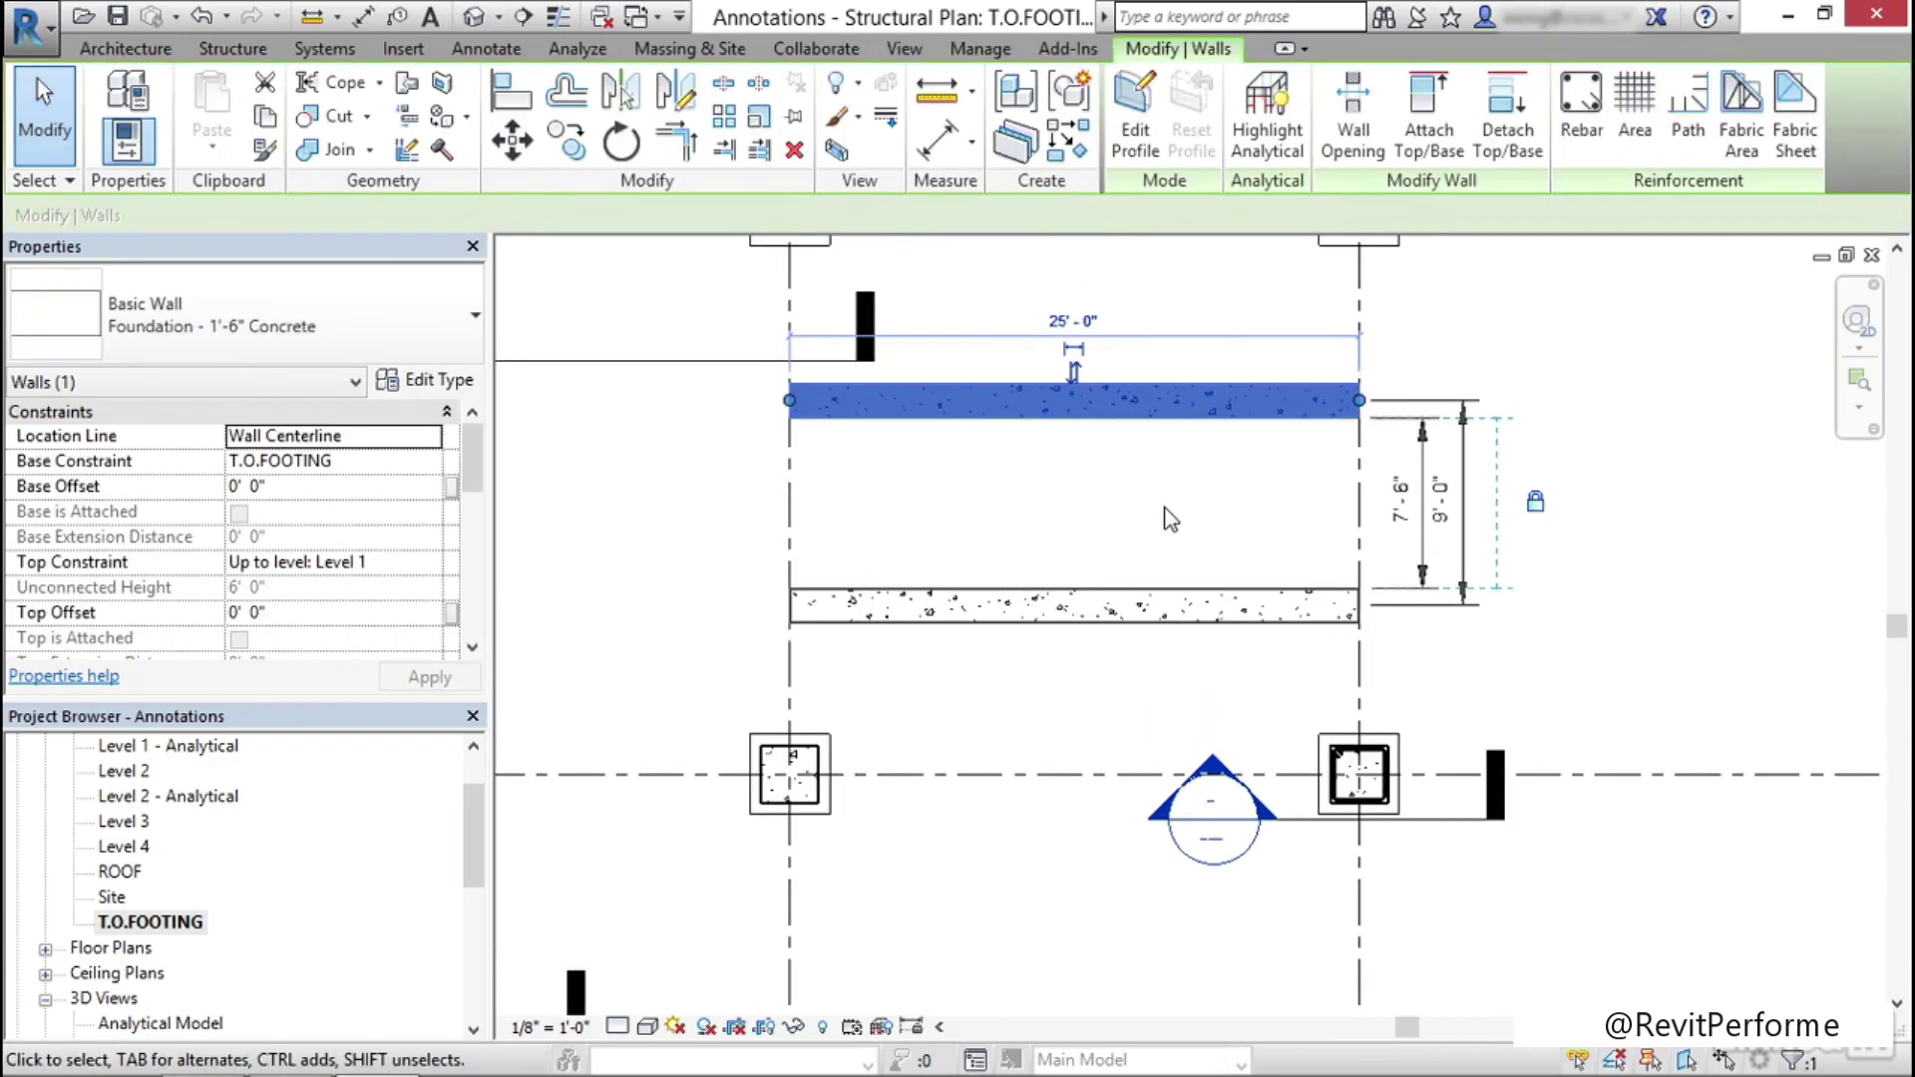
pyautogui.click(1165, 508)
pyautogui.scroll(-3, 1171, 521)
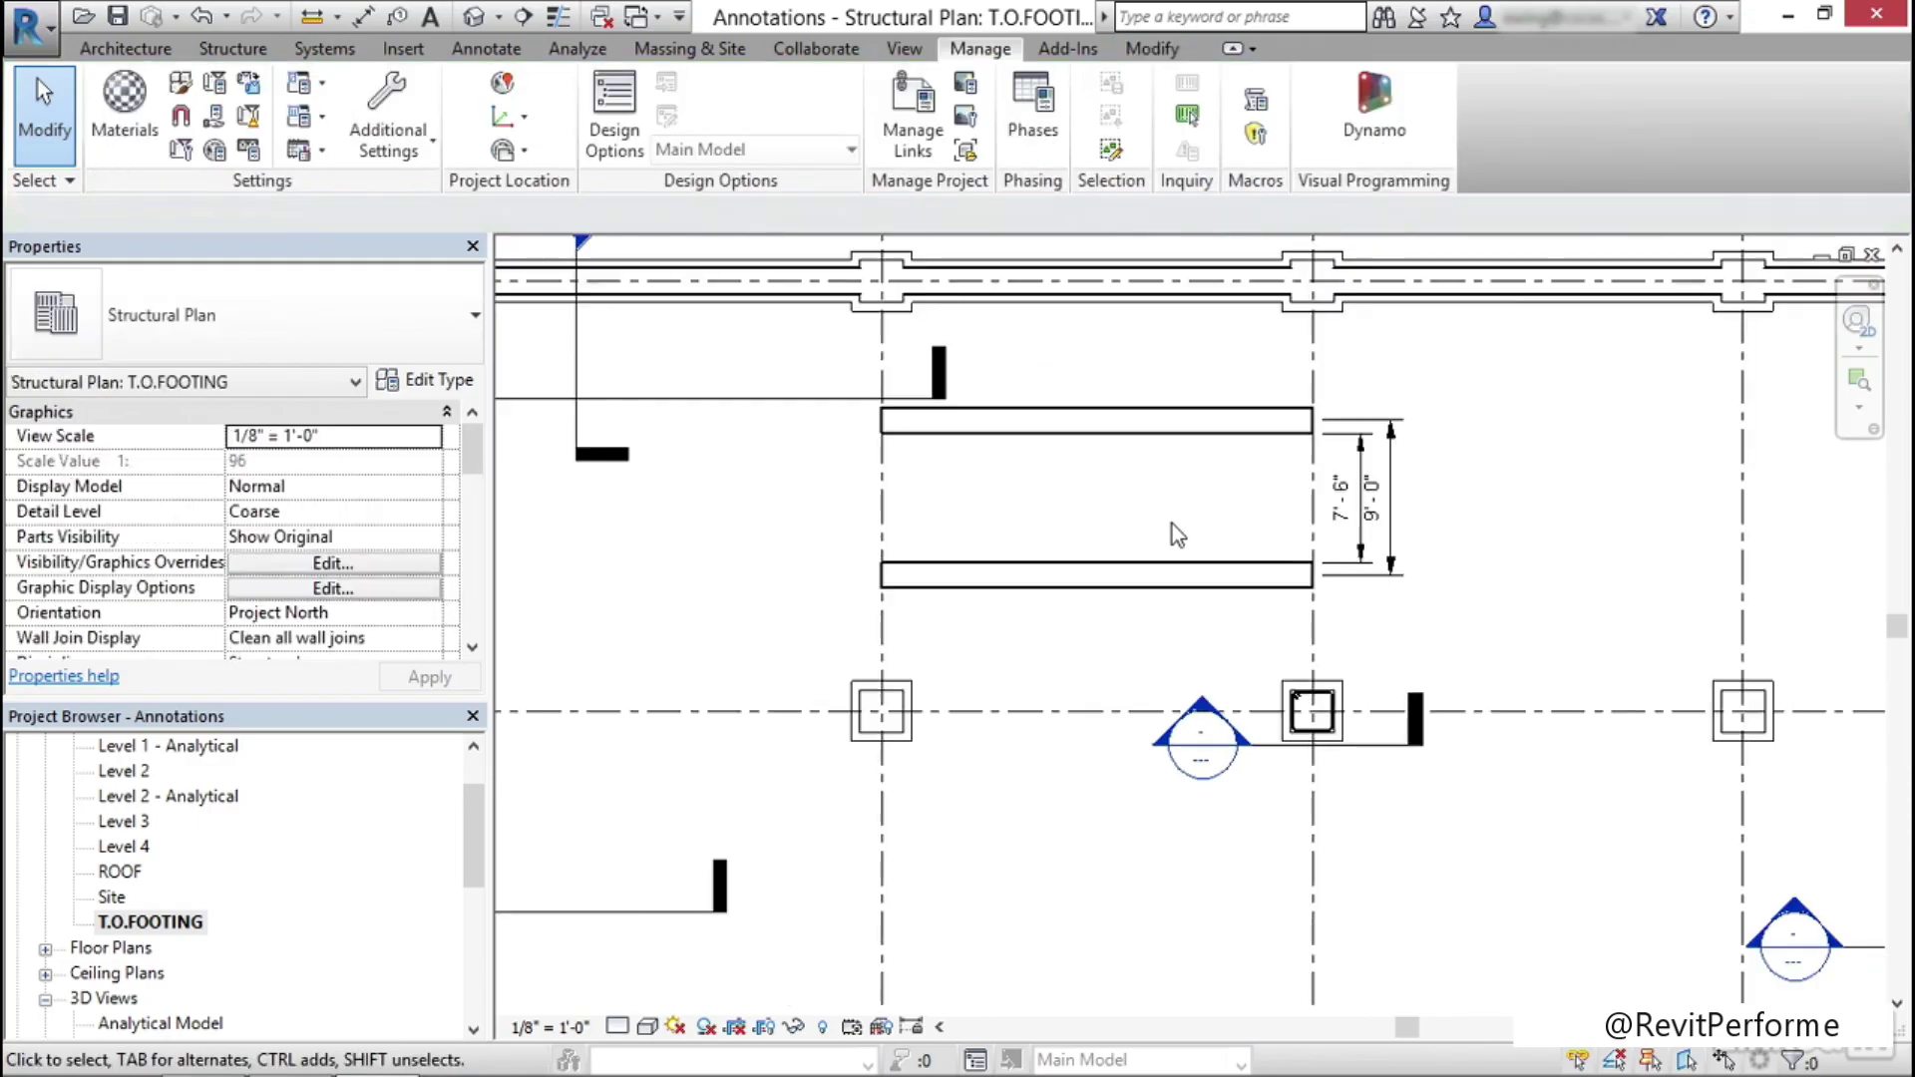
pyautogui.moveTo(1169, 531); pyautogui.dragTo(1090, 536, button='middle')
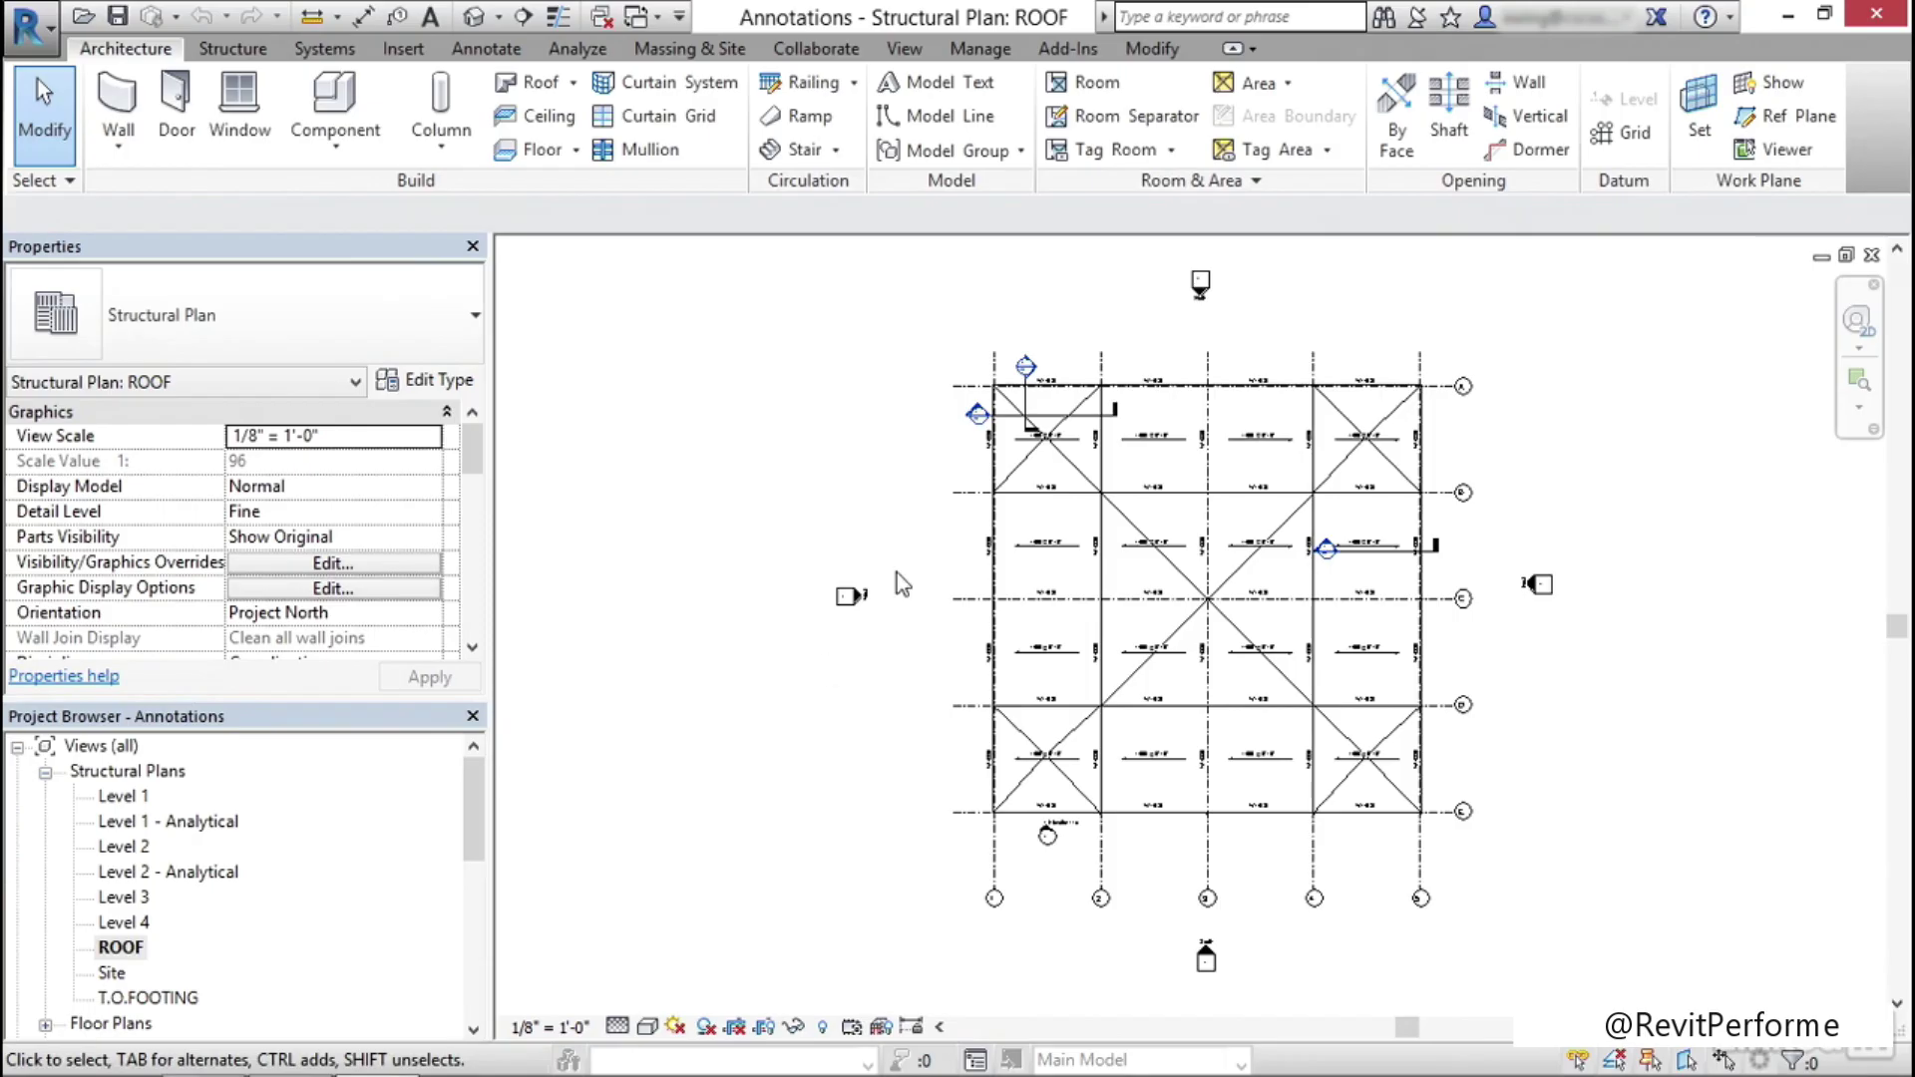
# Set the ROOF structural plan's discipline to Structural and apply the change
pyautogui.moveTo(933, 588); pyautogui.dragTo(938, 684, button='middle')
pyautogui.scroll(10, 1087, 505)
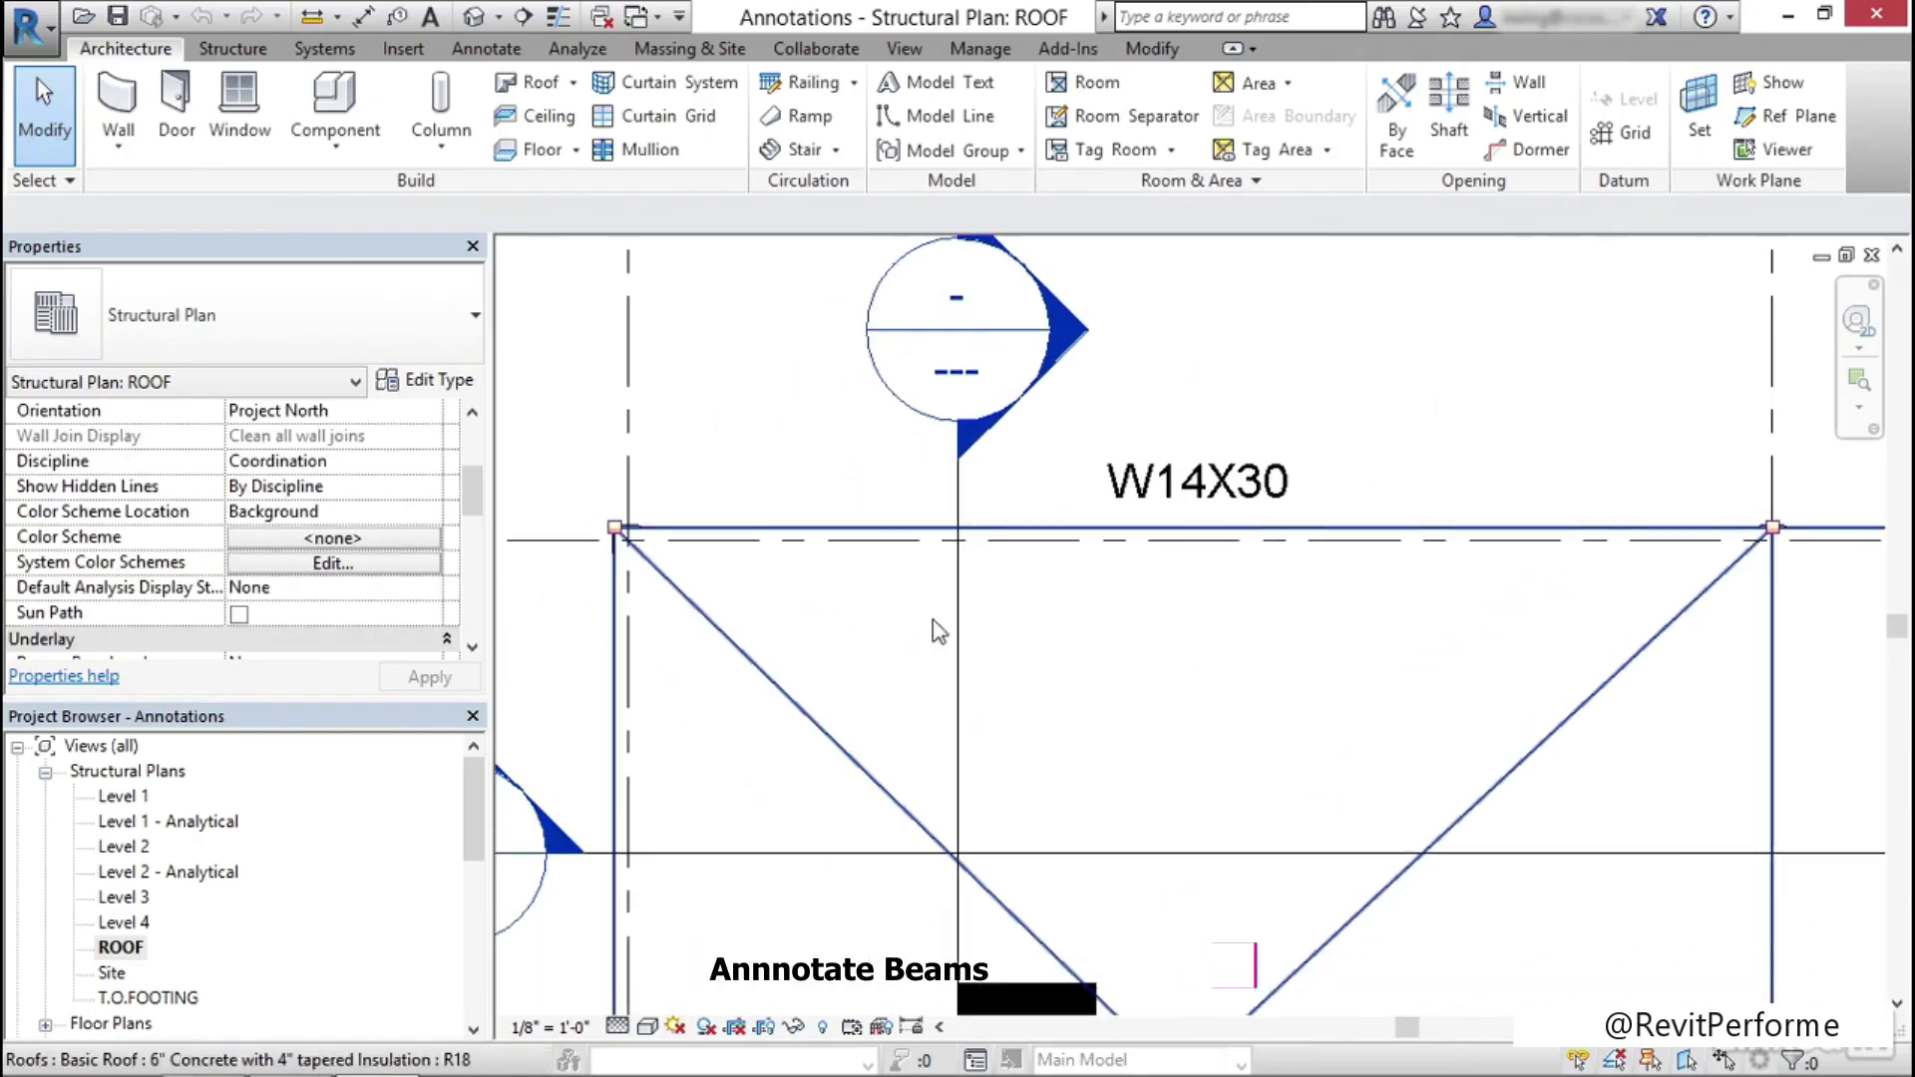
pyautogui.click(349, 464)
pyautogui.click(430, 461)
pyautogui.click(272, 504)
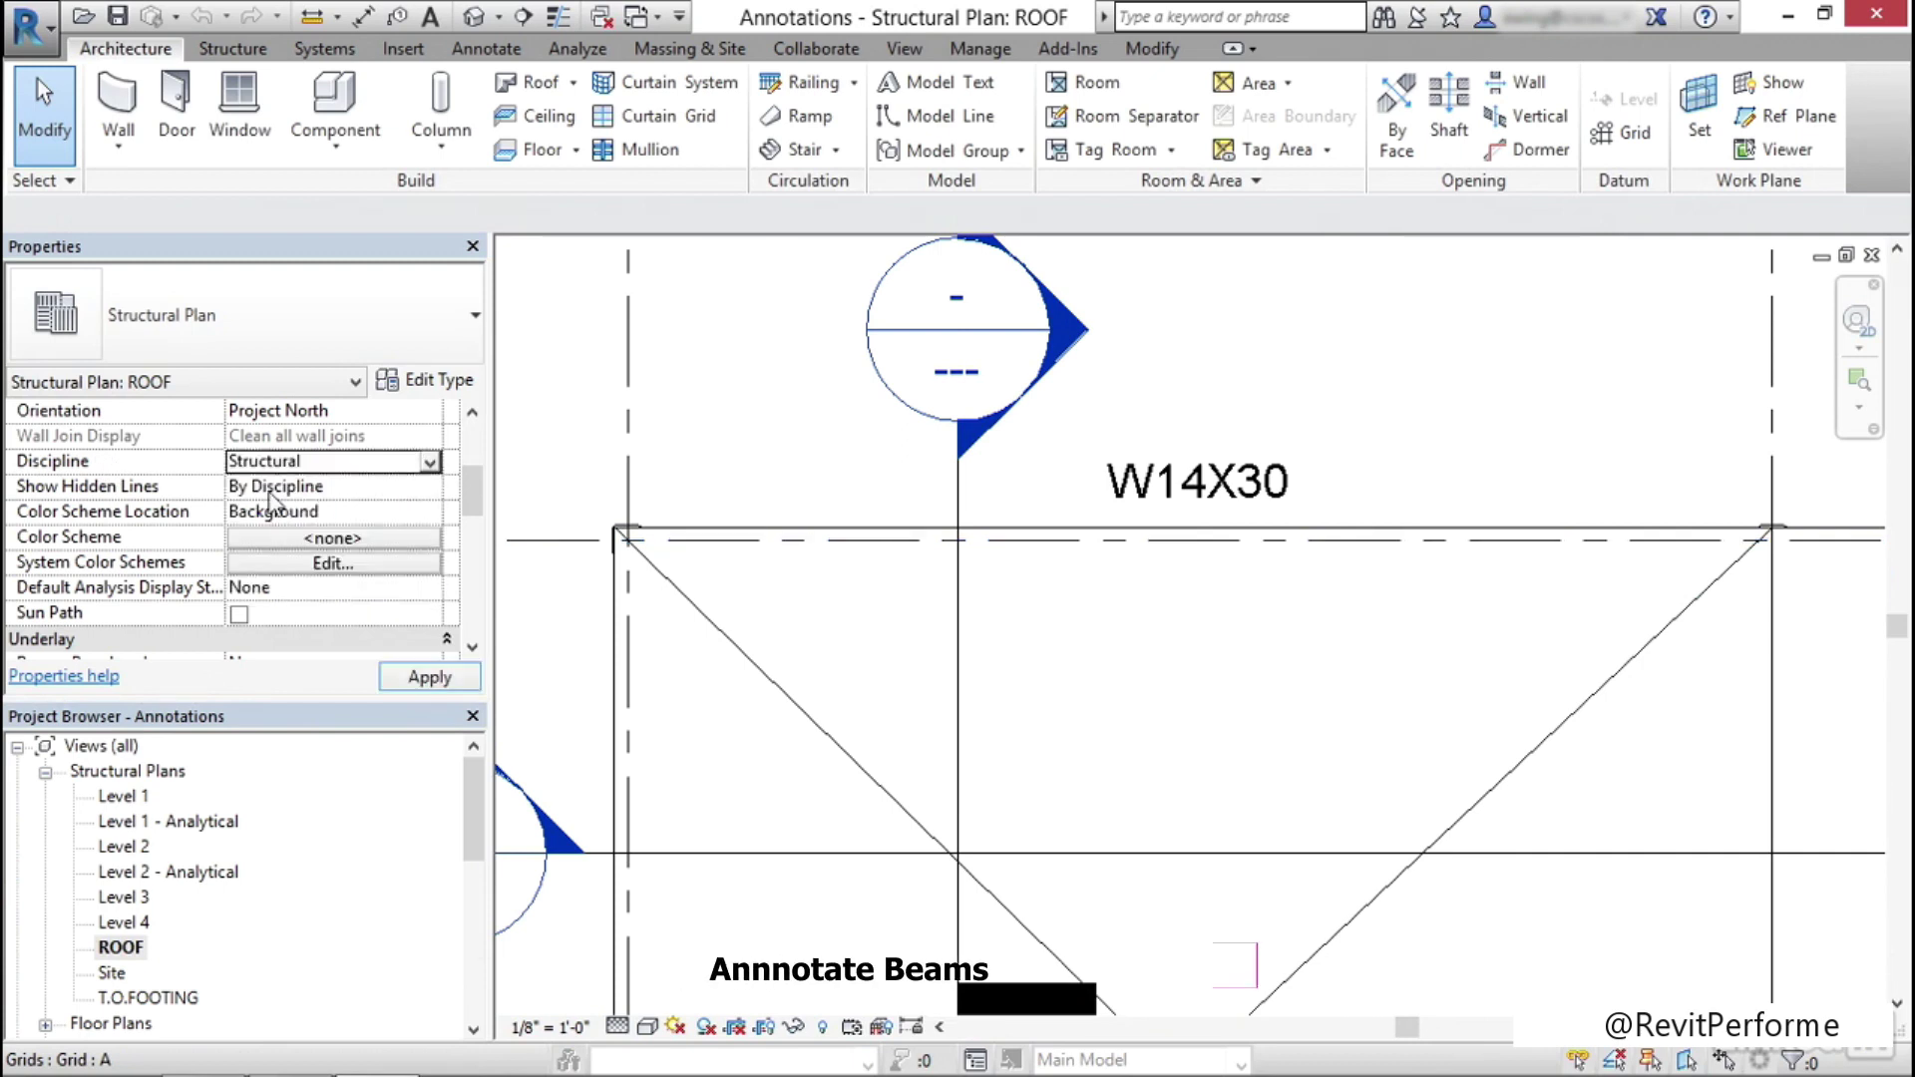
pyautogui.click(430, 676)
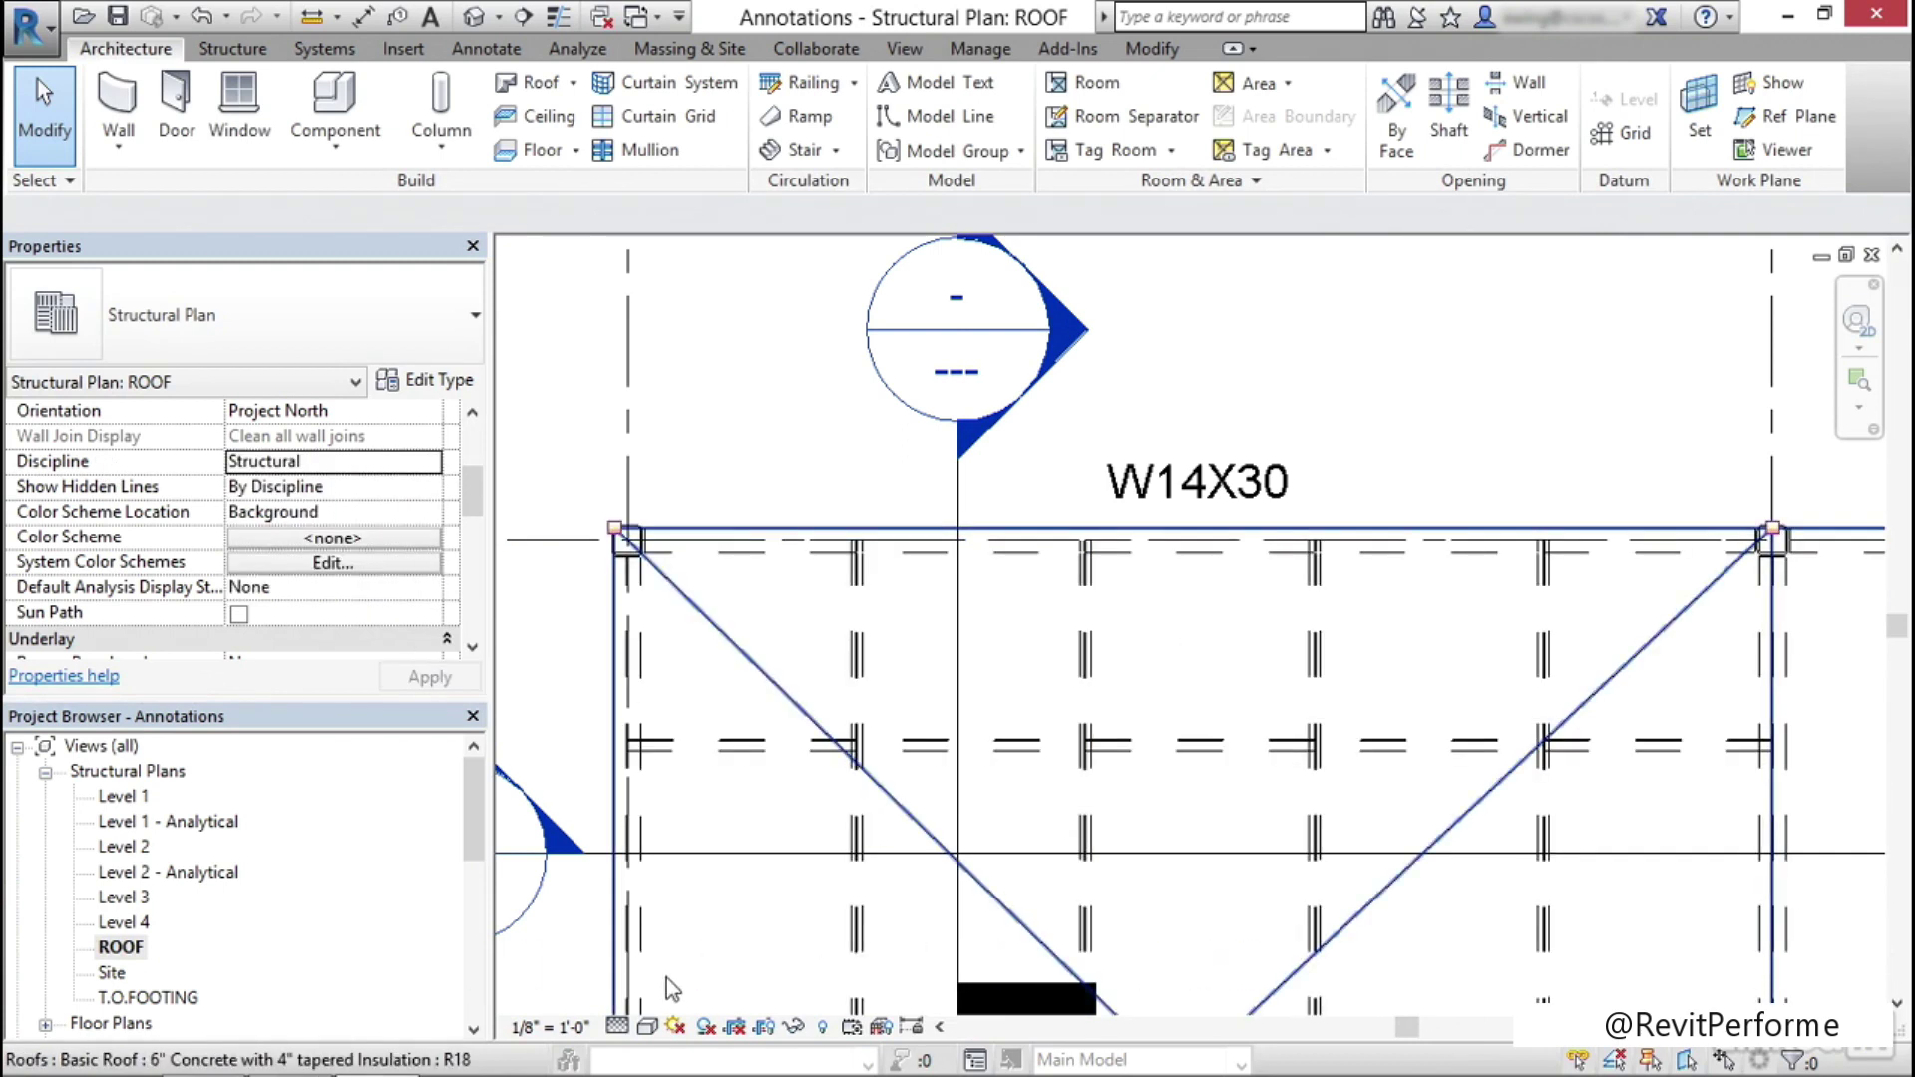
# Set the ROOF plan's detail level to Coarse
pyautogui.click(619, 1026)
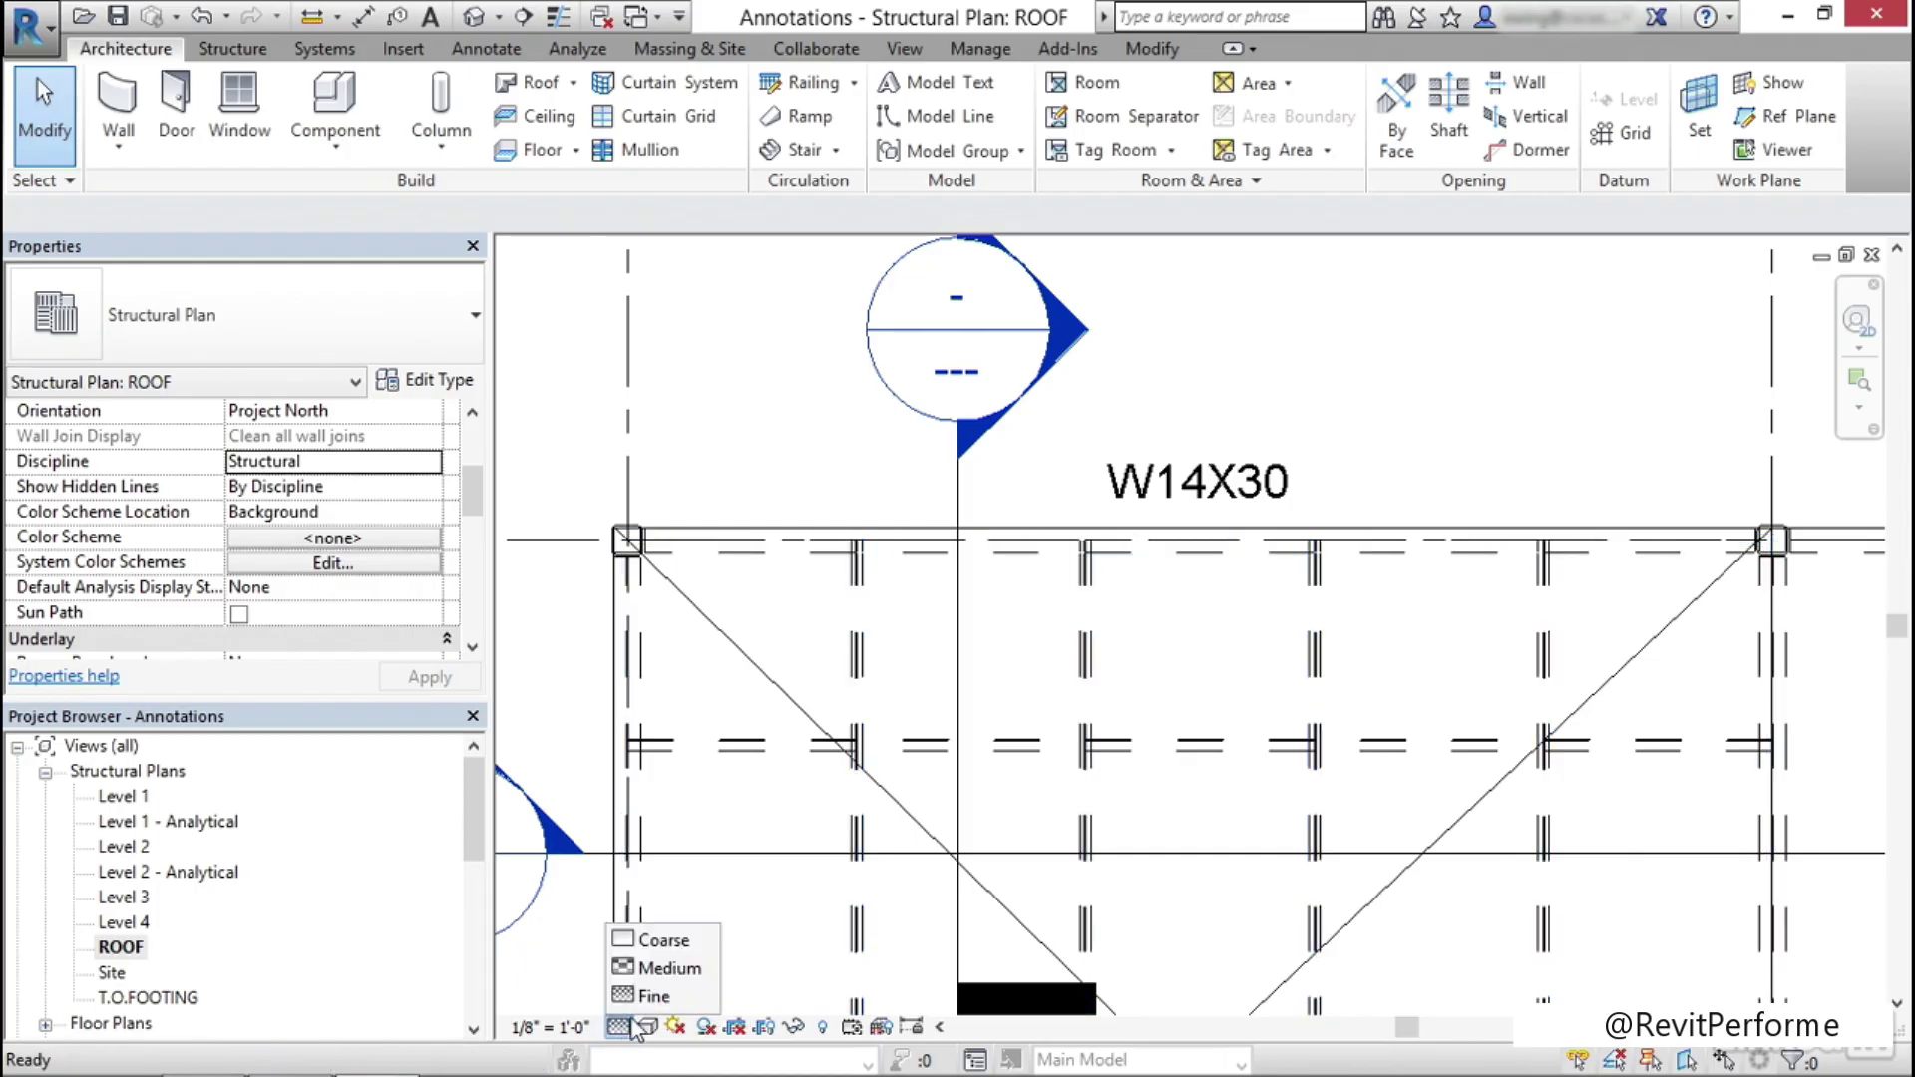
pyautogui.click(664, 940)
pyautogui.moveTo(1229, 630); pyautogui.dragTo(1107, 627, button='middle')
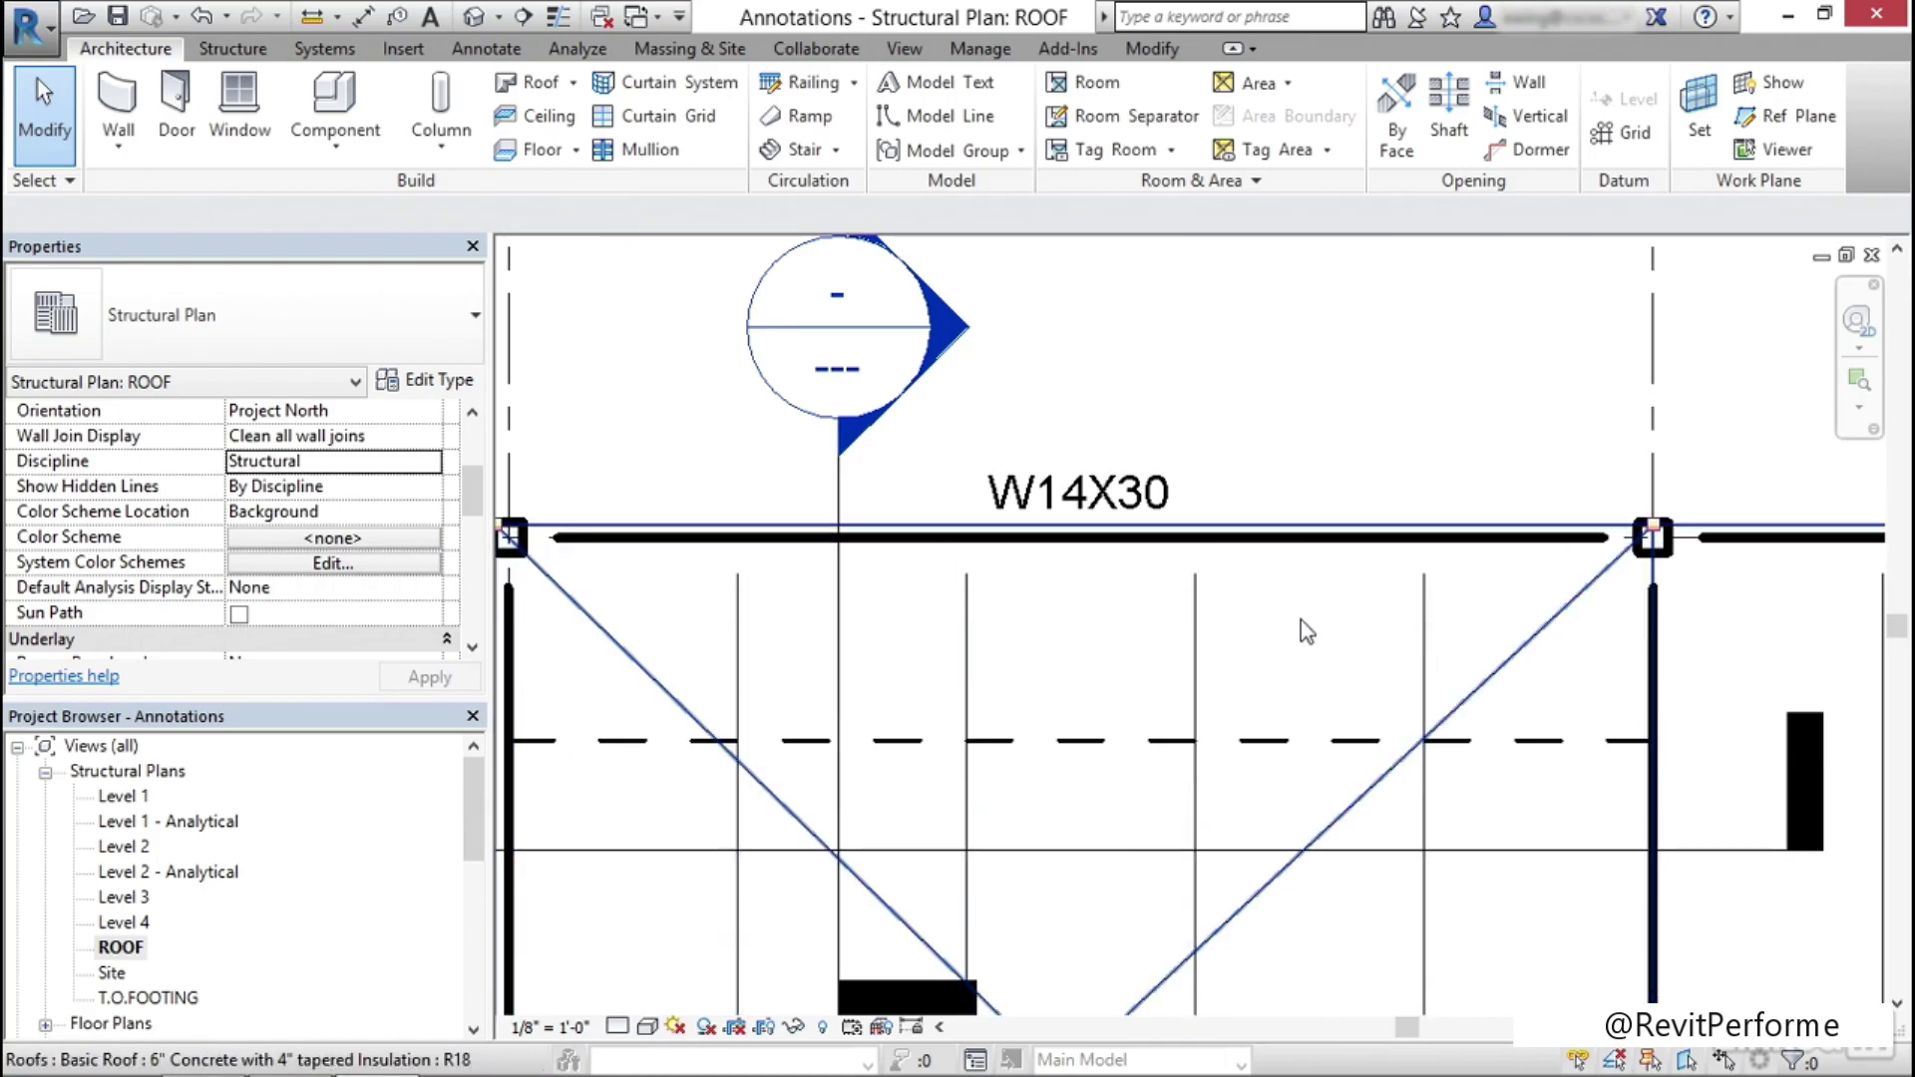
pyautogui.moveTo(1301, 617); pyautogui.dragTo(1343, 564, button='middle')
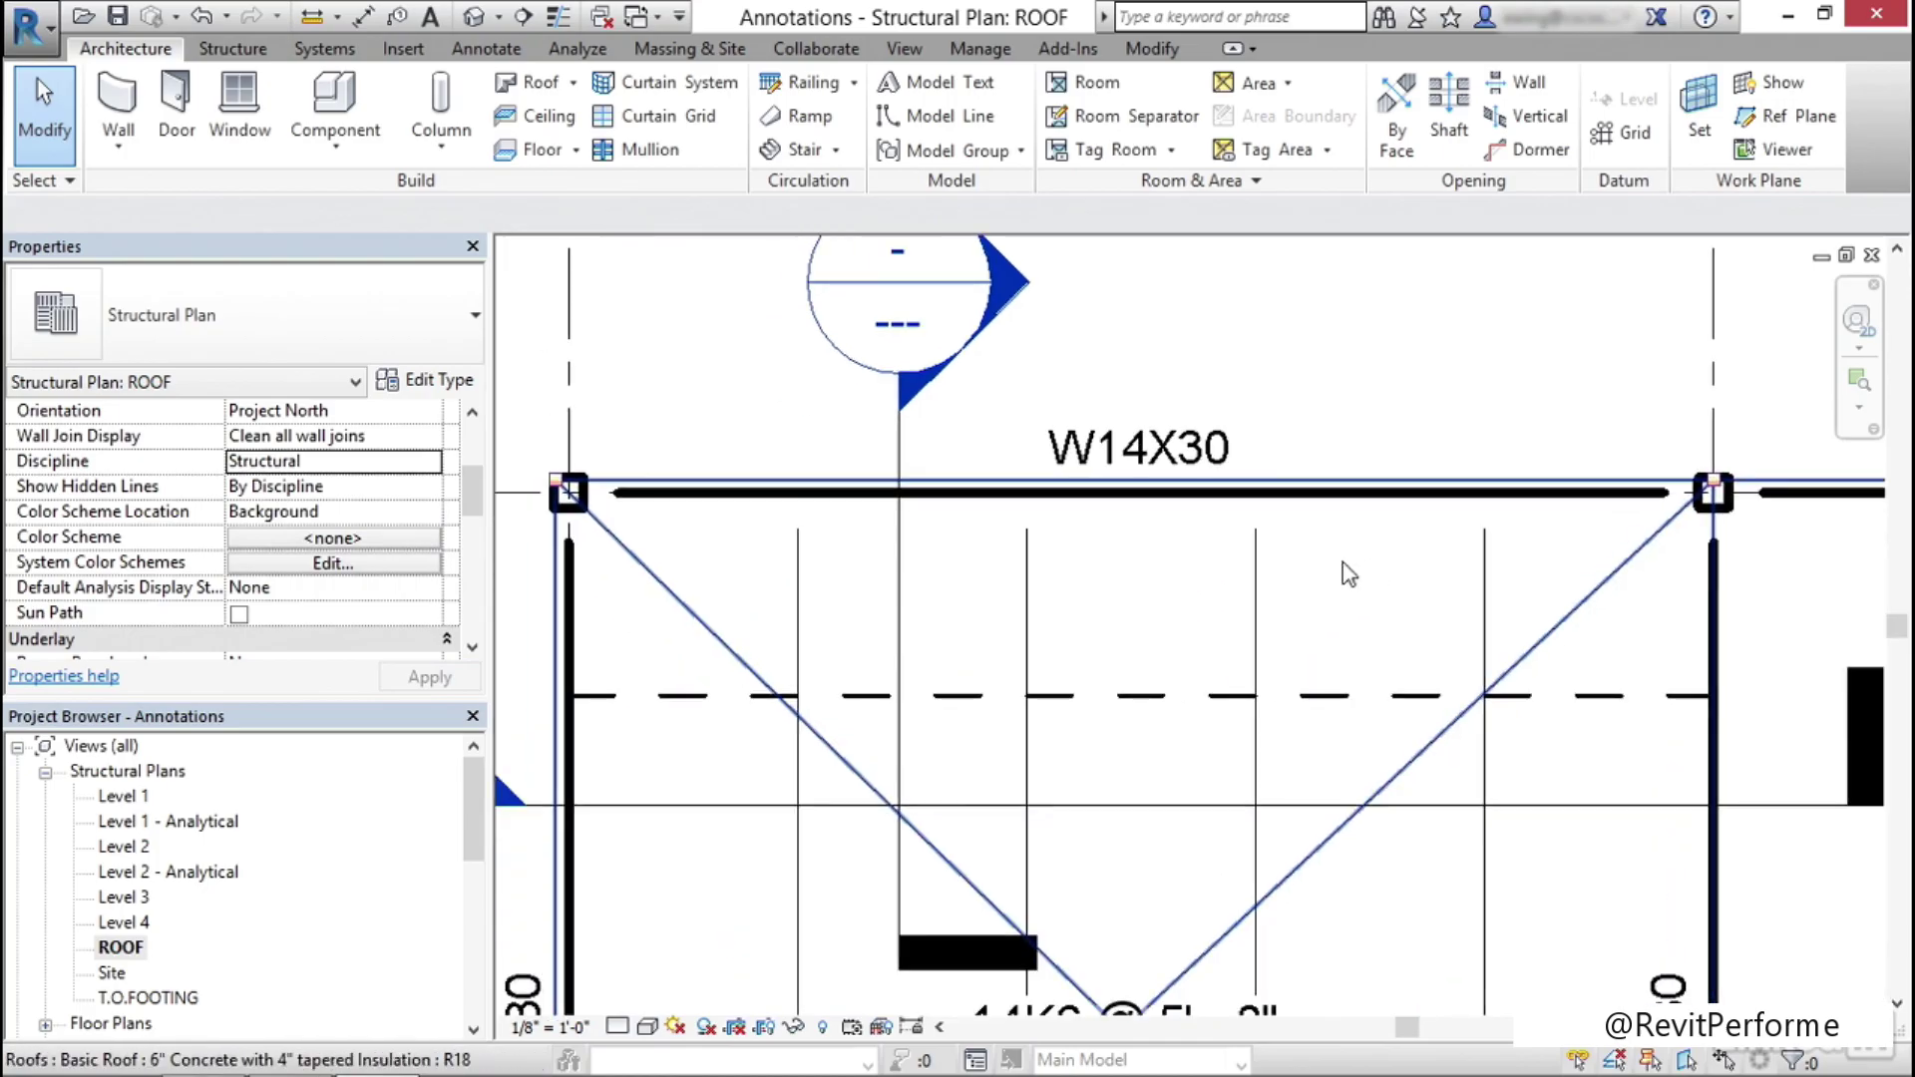
pyautogui.scroll(-2, 1349, 575)
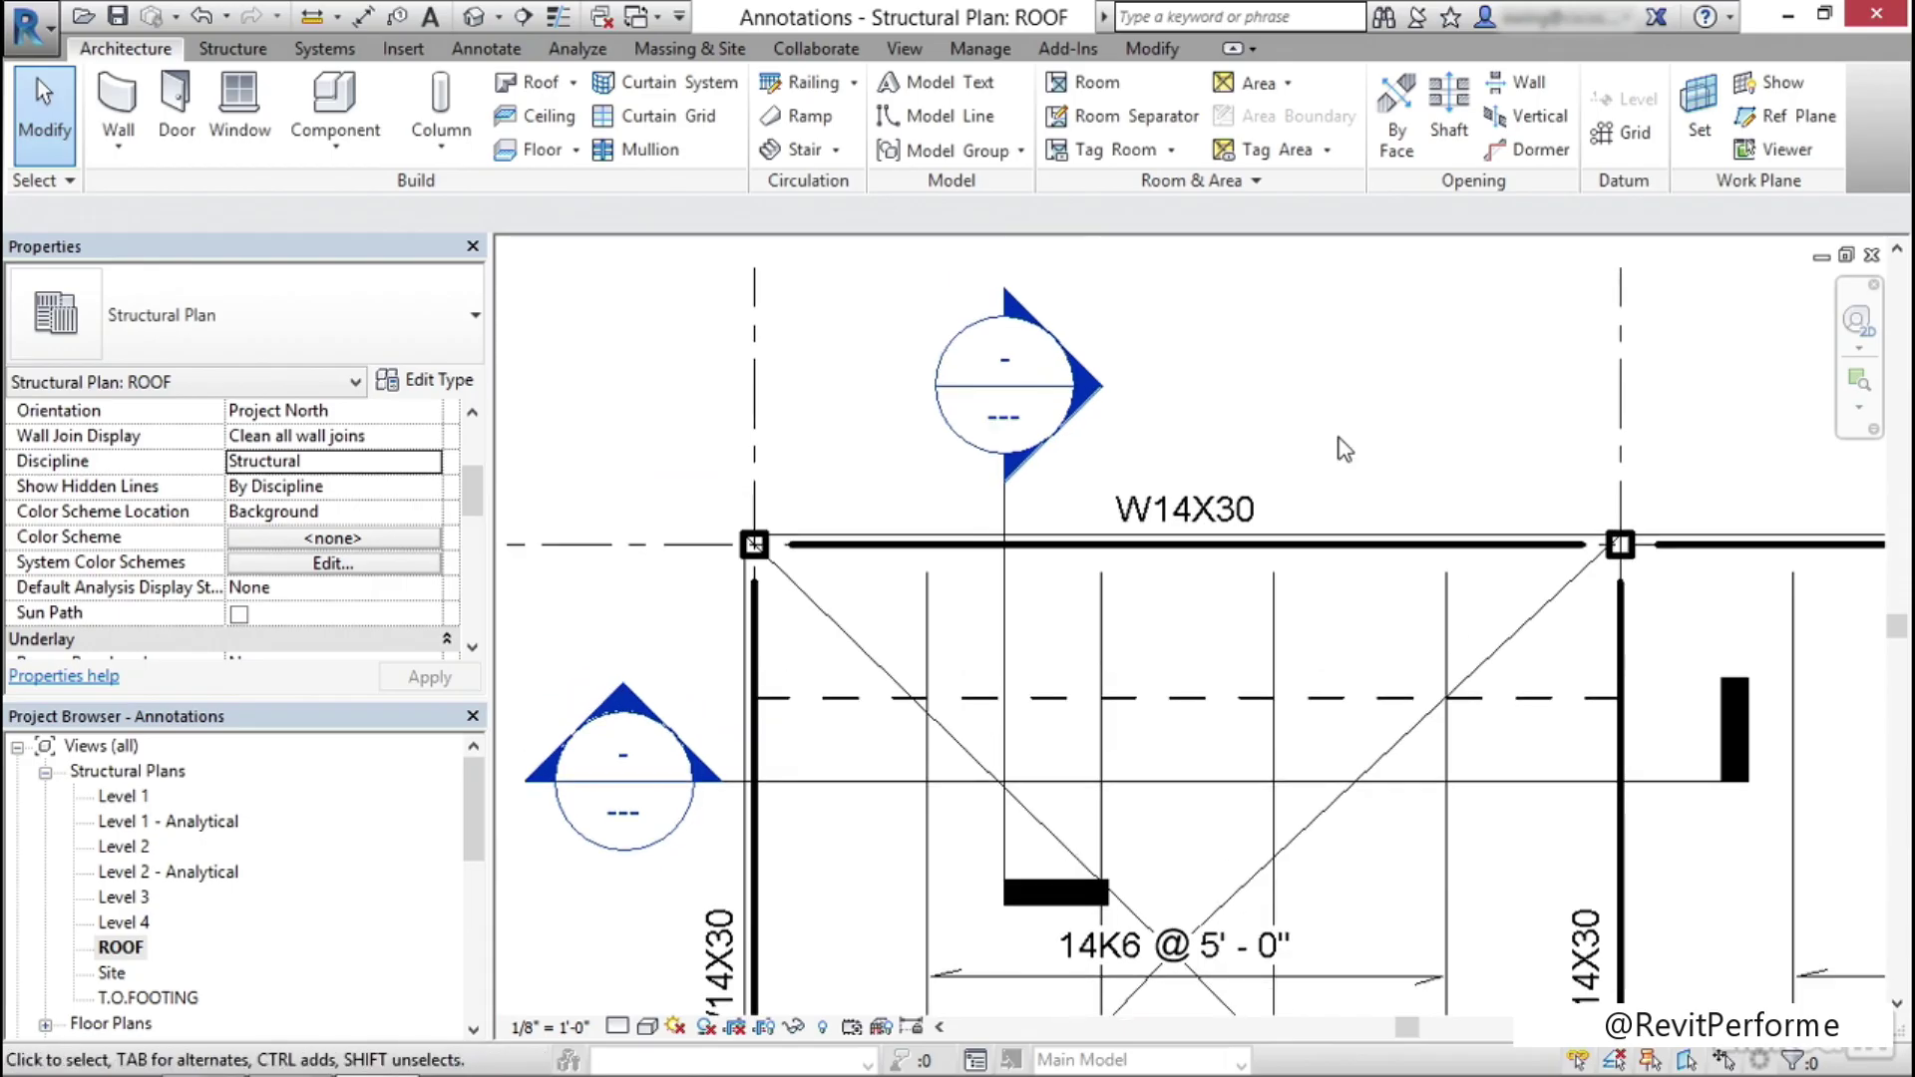
# Start Beam Annotations for all beams in the current plan view, with existing beam tags and spot elevations removed
pyautogui.click(485, 52)
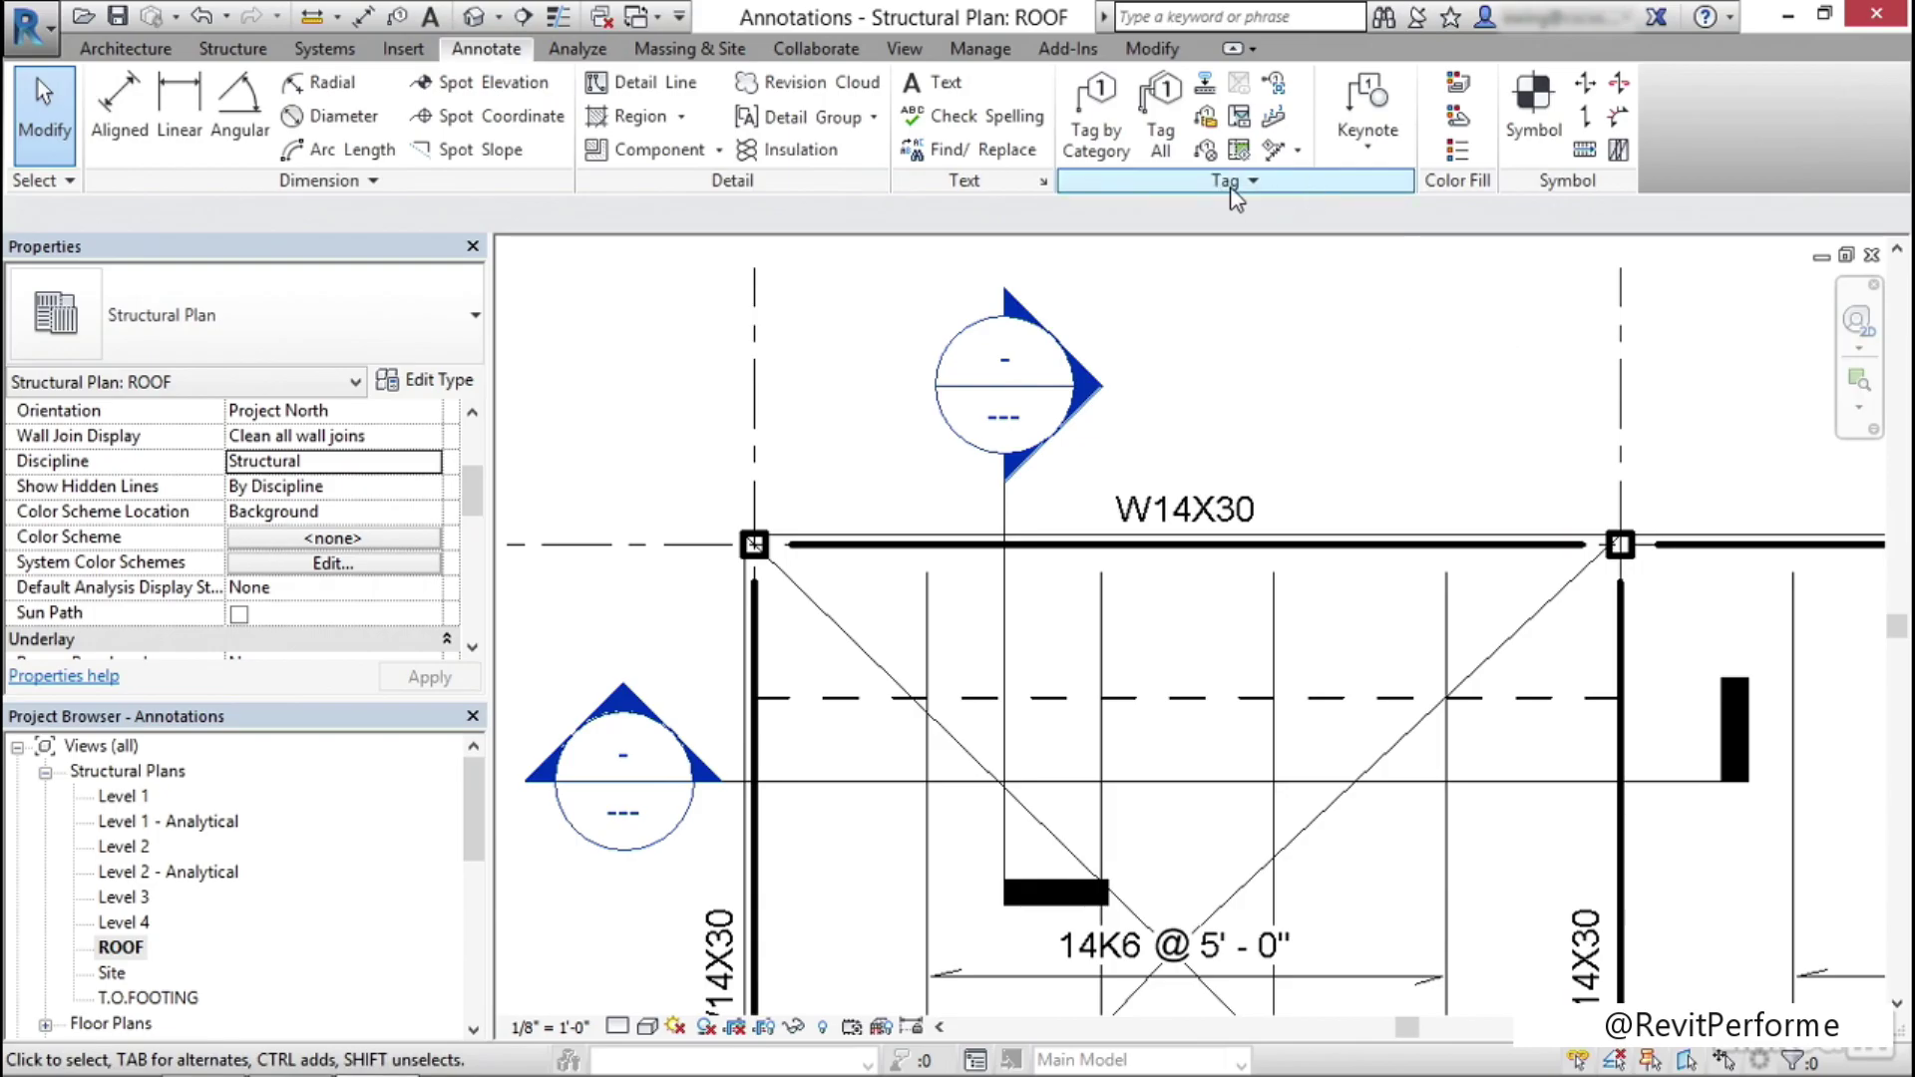
pyautogui.click(1206, 90)
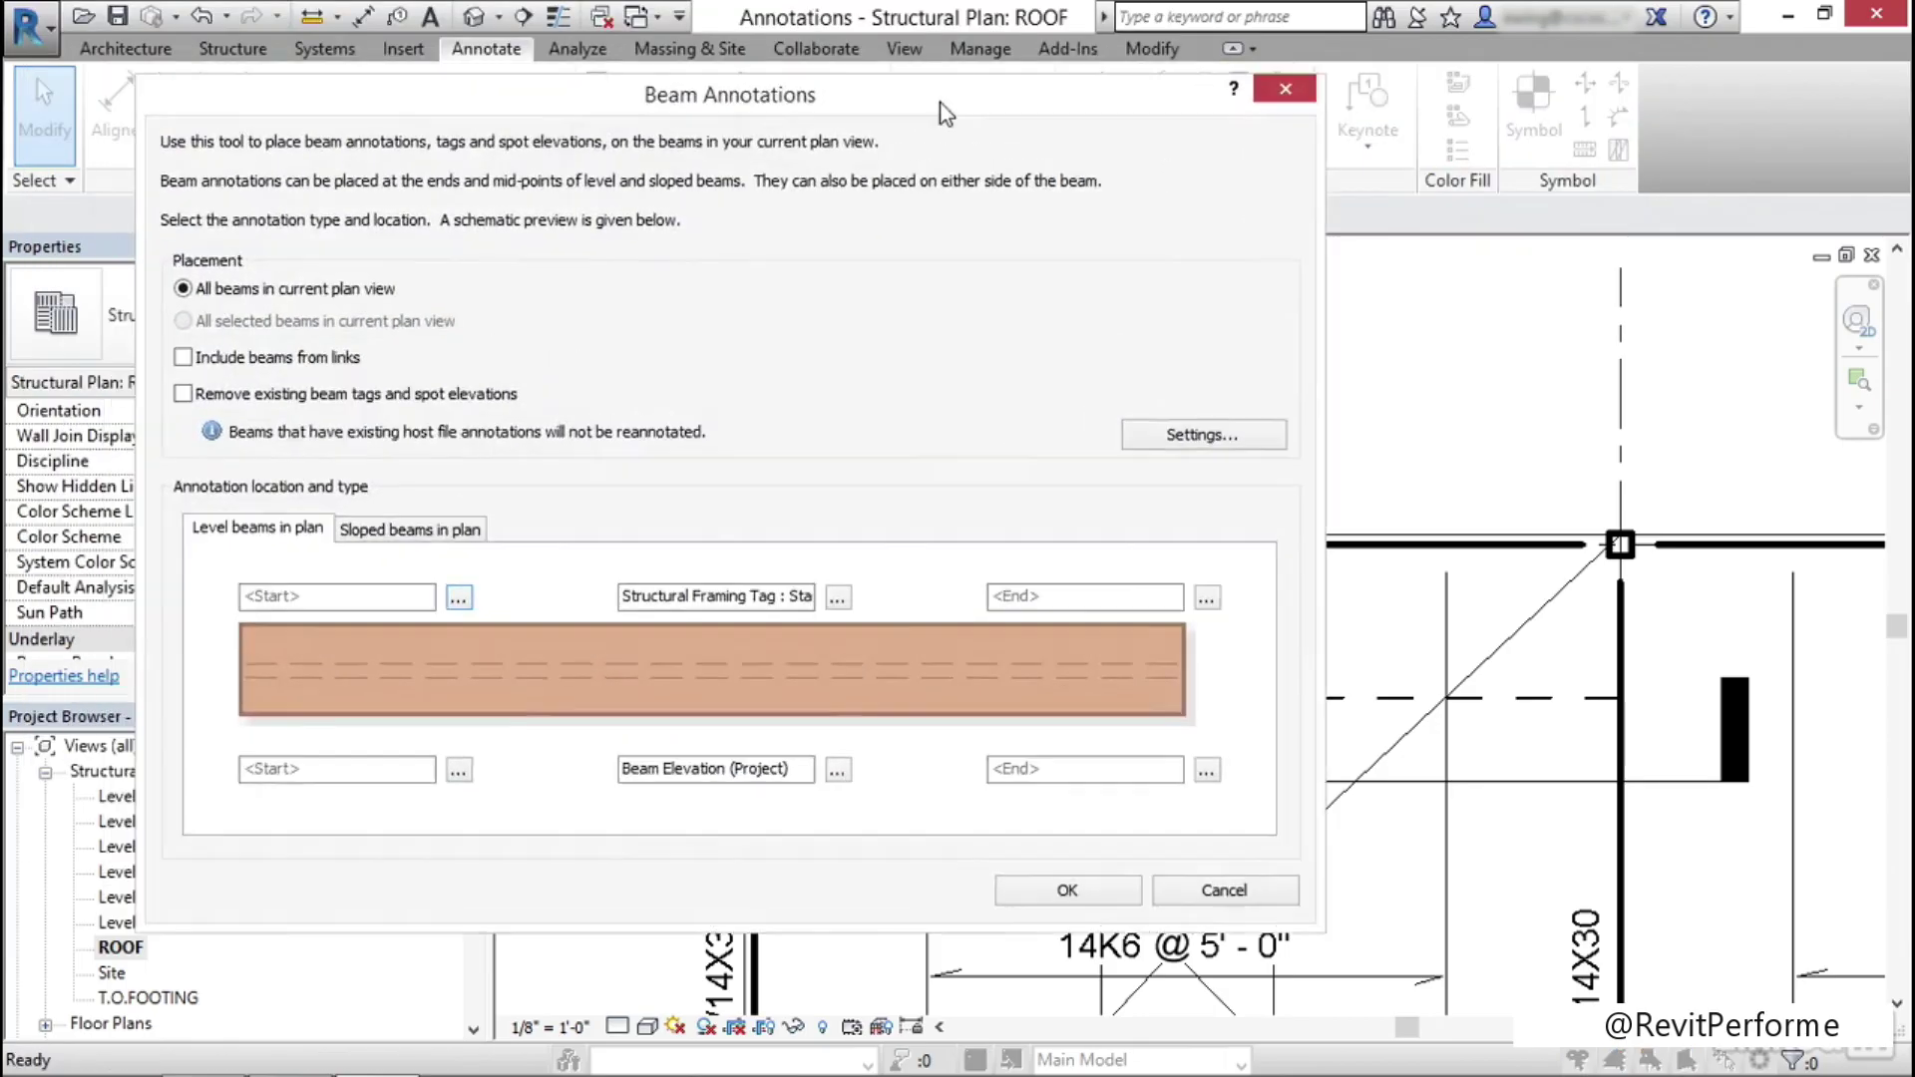
pyautogui.moveTo(945, 112); pyautogui.dragTo(1187, 102)
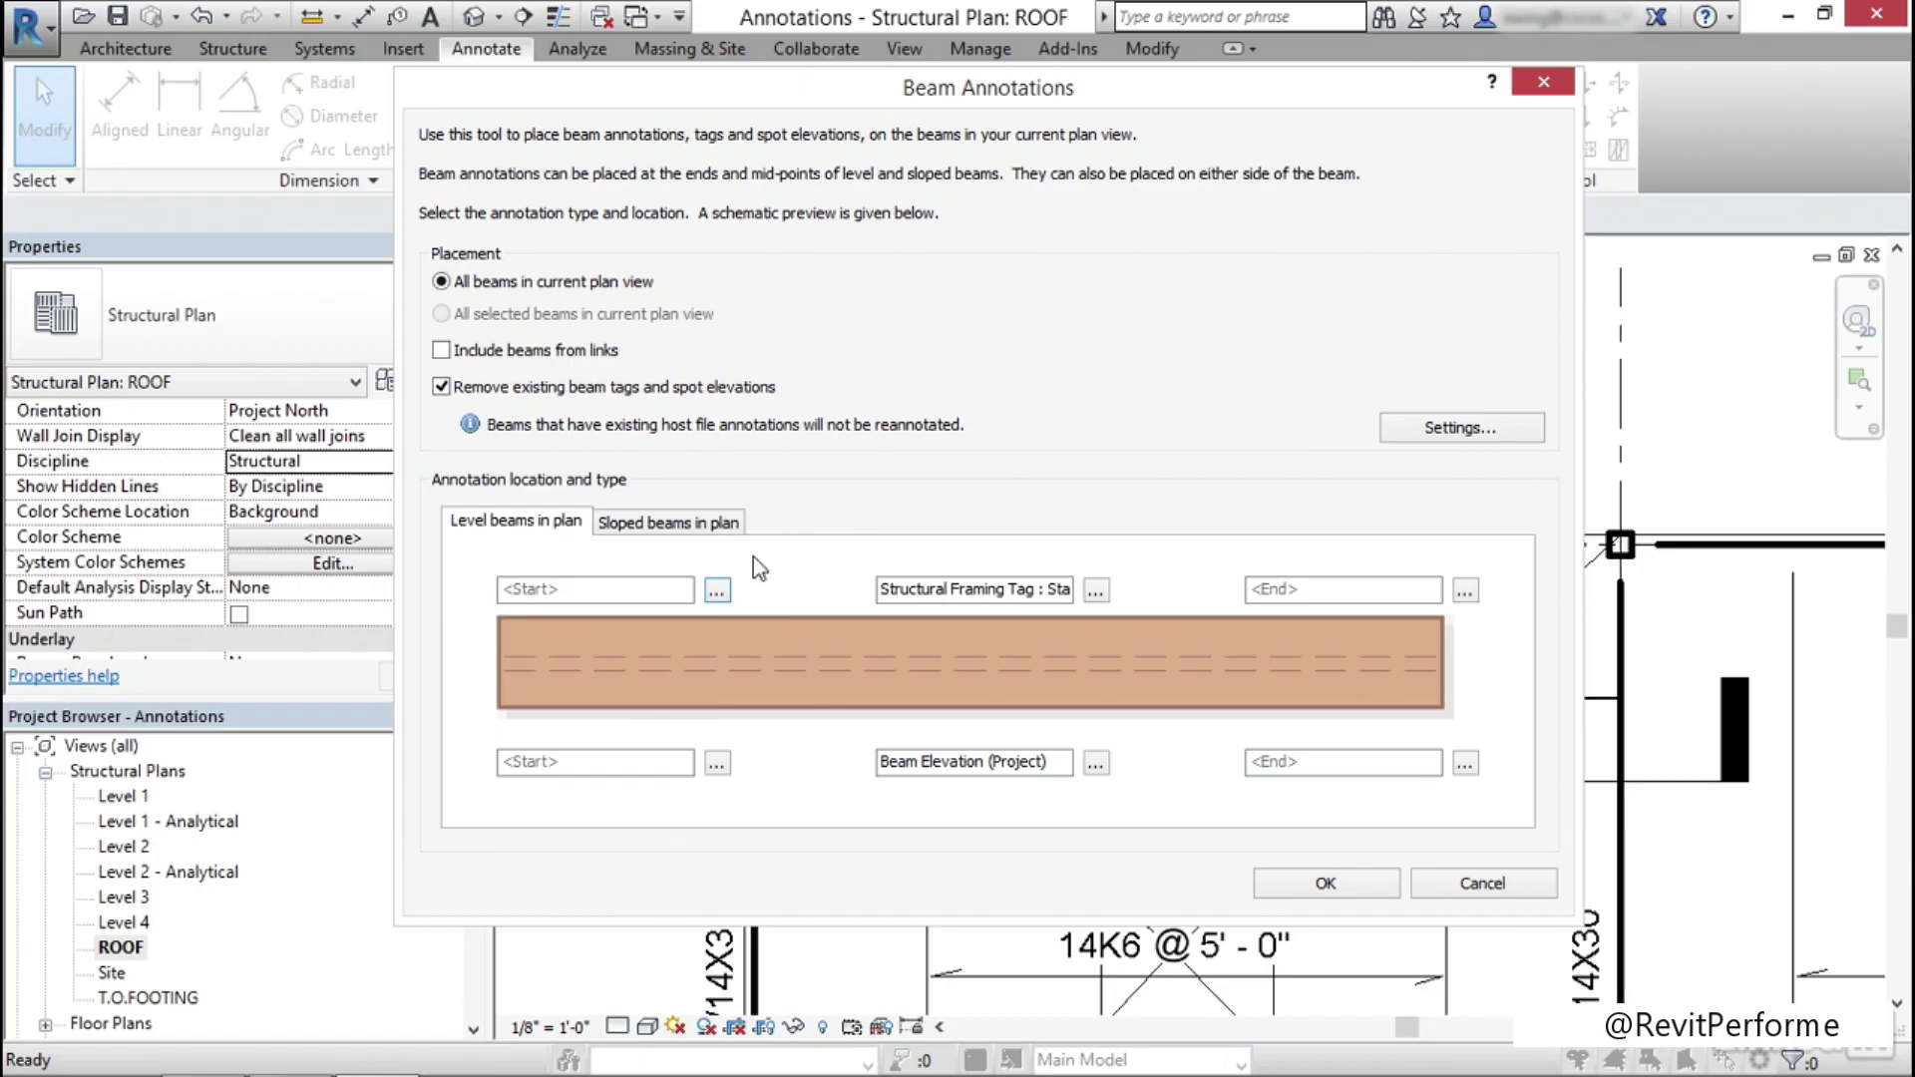
# Set the level beams' upper start annotation to a Beam Elevation (Relative) spot elevation showing Top Elevation, not placed when the value equals 0"
pyautogui.click(716, 590)
pyautogui.moveTo(1042, 248)
pyautogui.mouseDown()
pyautogui.moveTo(1393, 245)
pyautogui.moveTo(1393, 168)
pyautogui.mouseUp()
pyautogui.click(1171, 283)
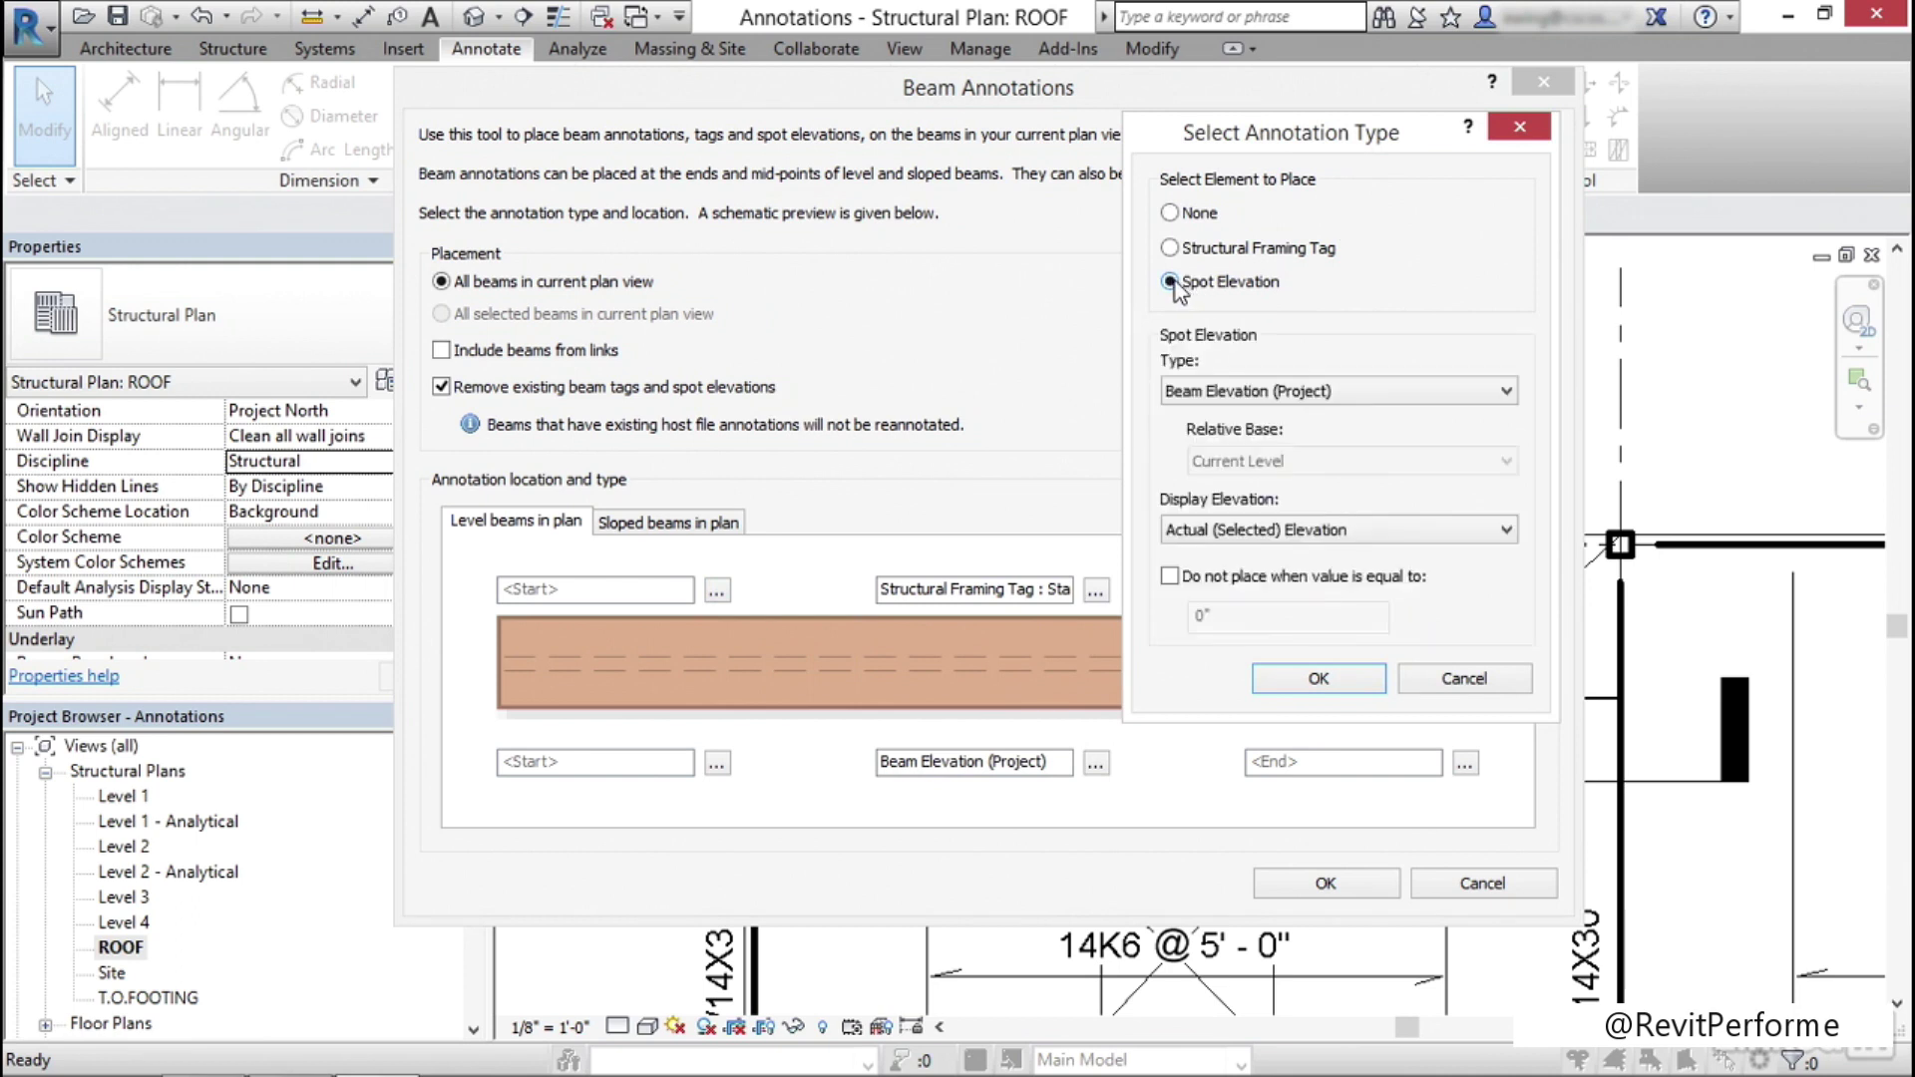
pyautogui.click(1387, 390)
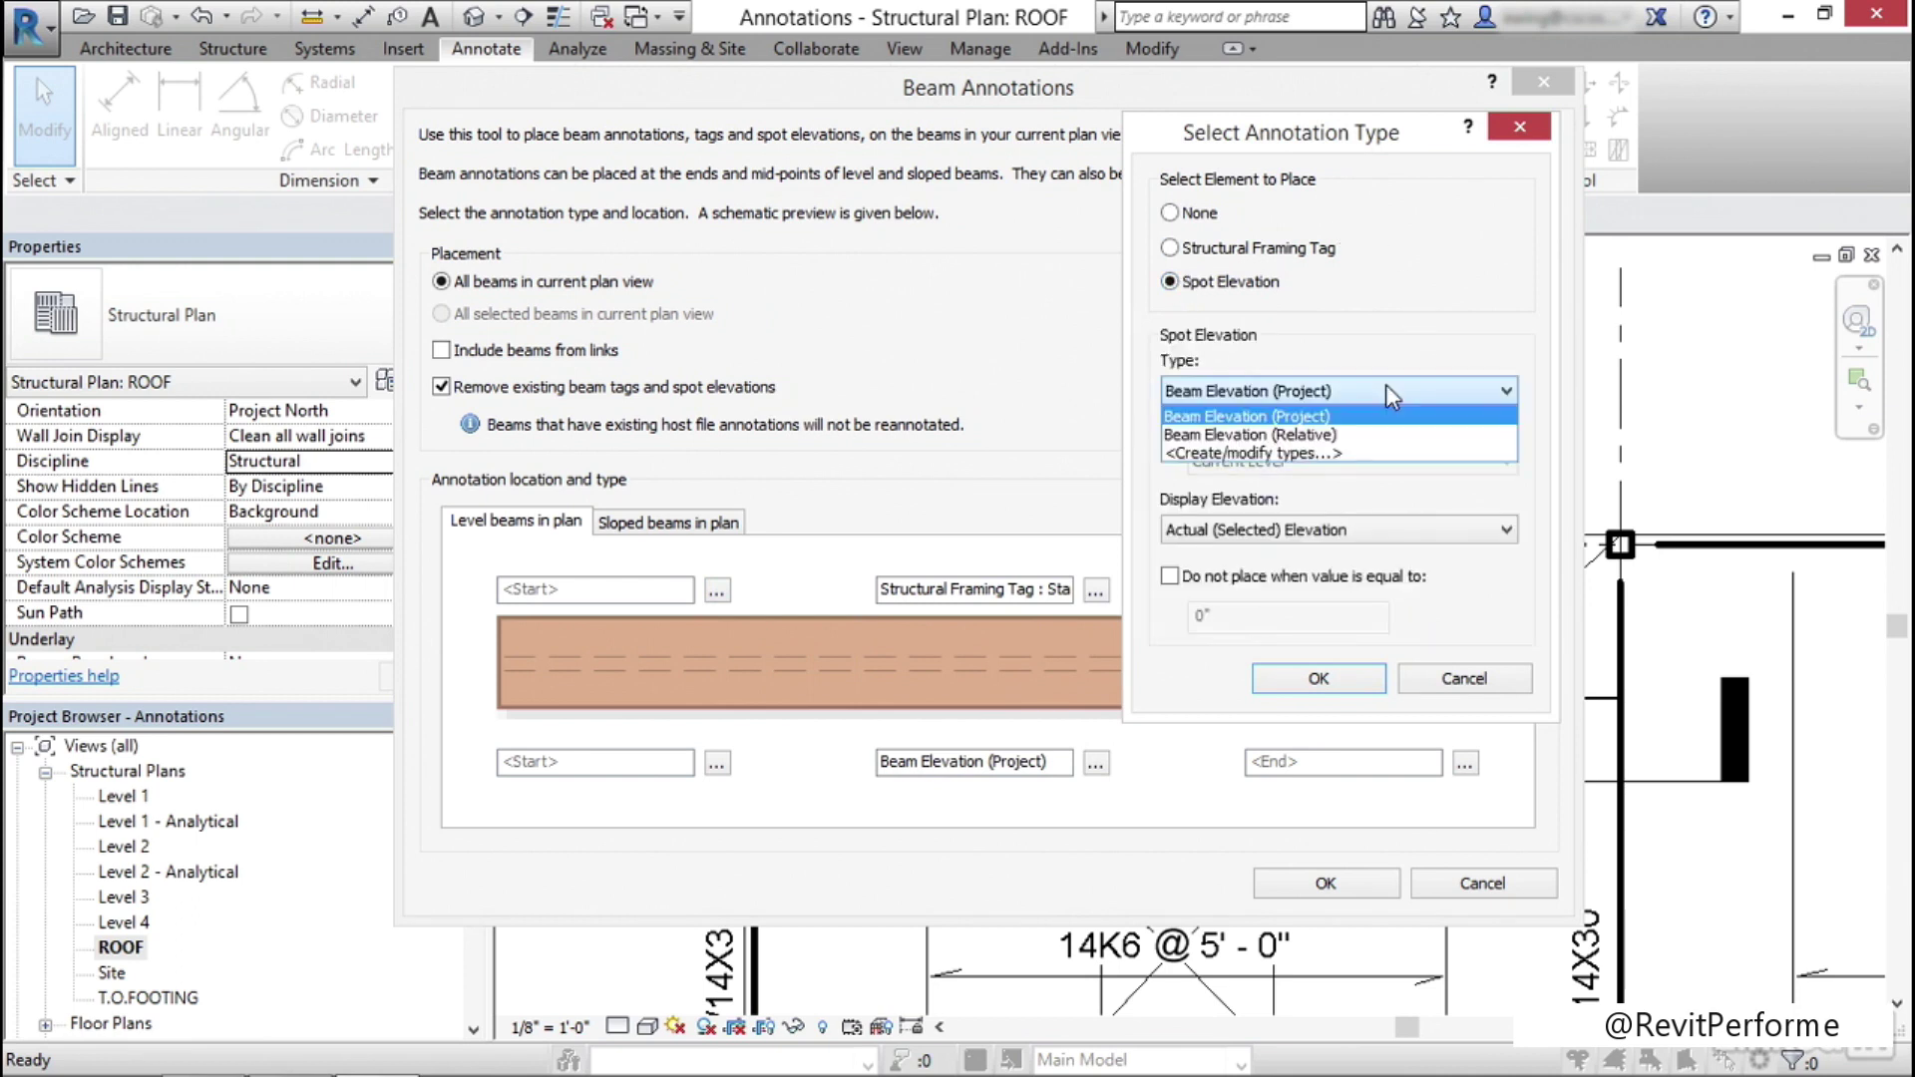
pyautogui.click(1335, 436)
pyautogui.click(1170, 577)
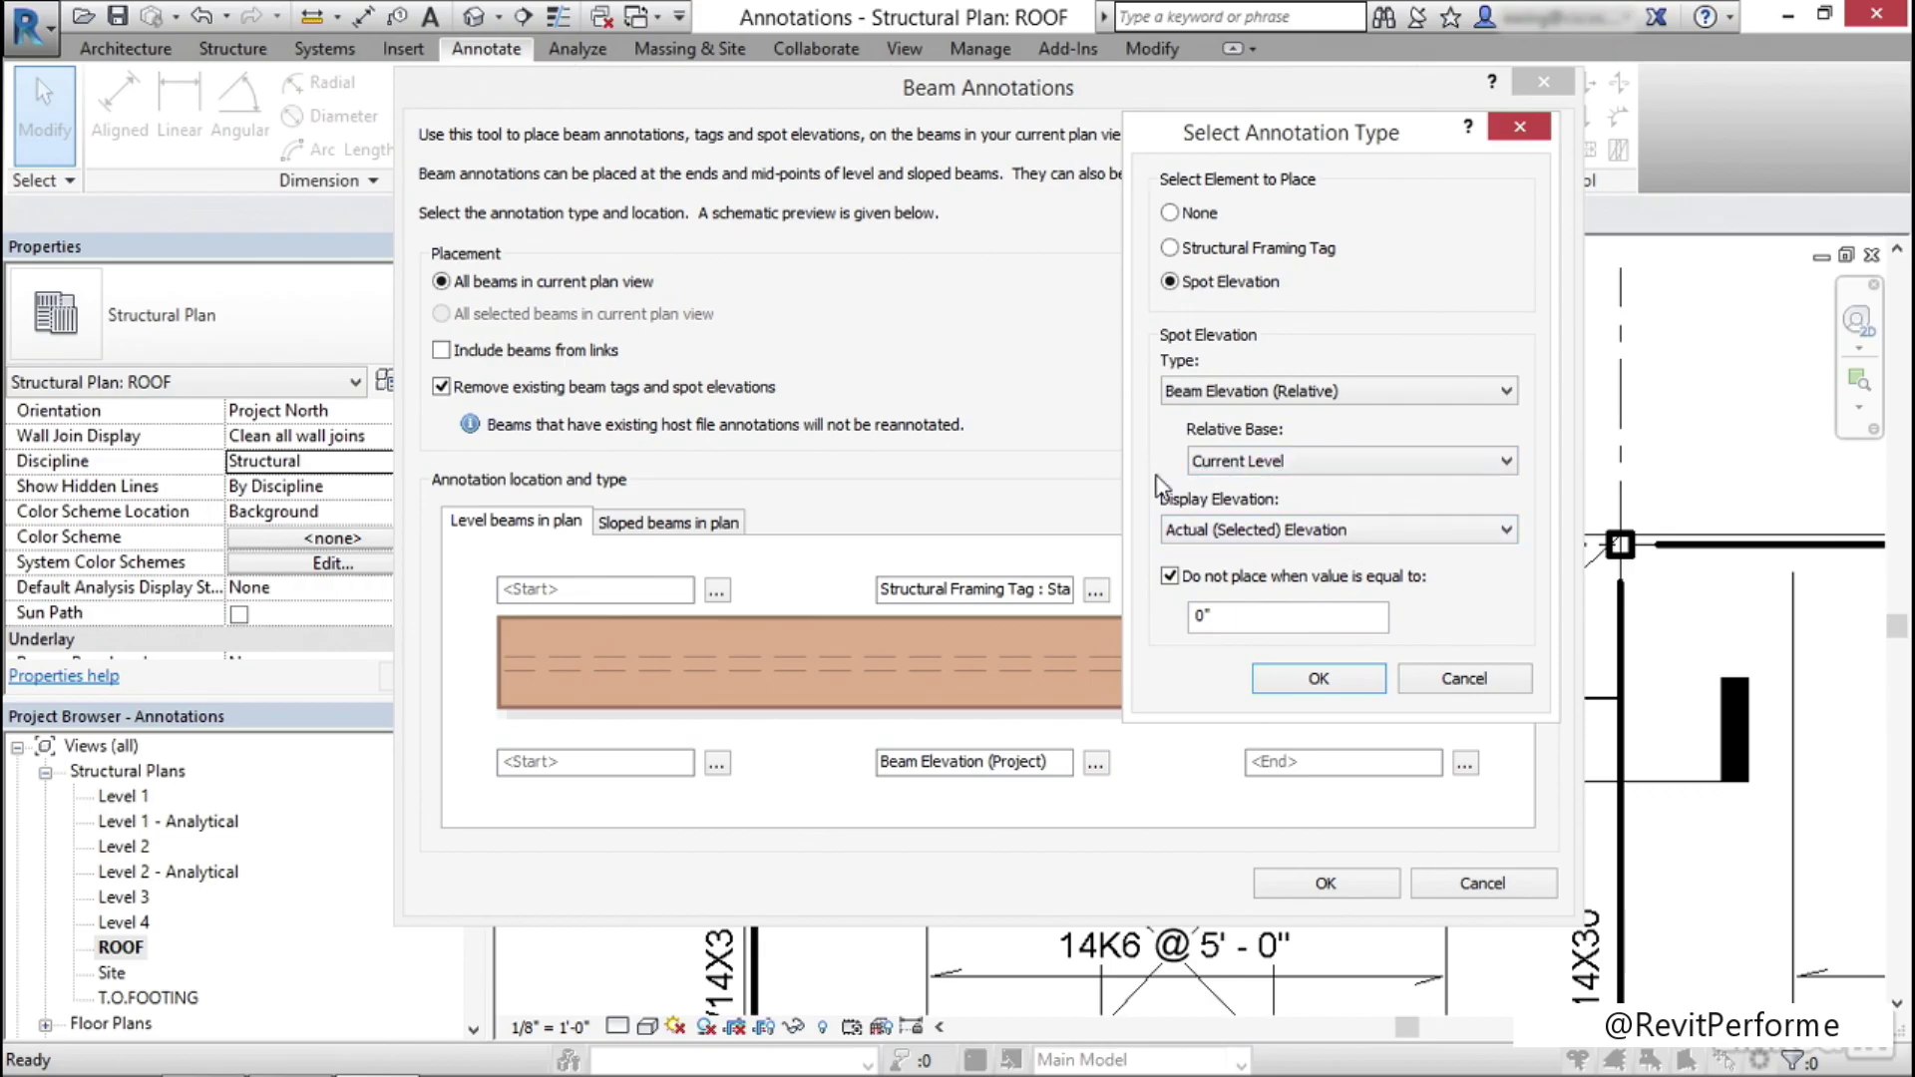
pyautogui.click(1385, 527)
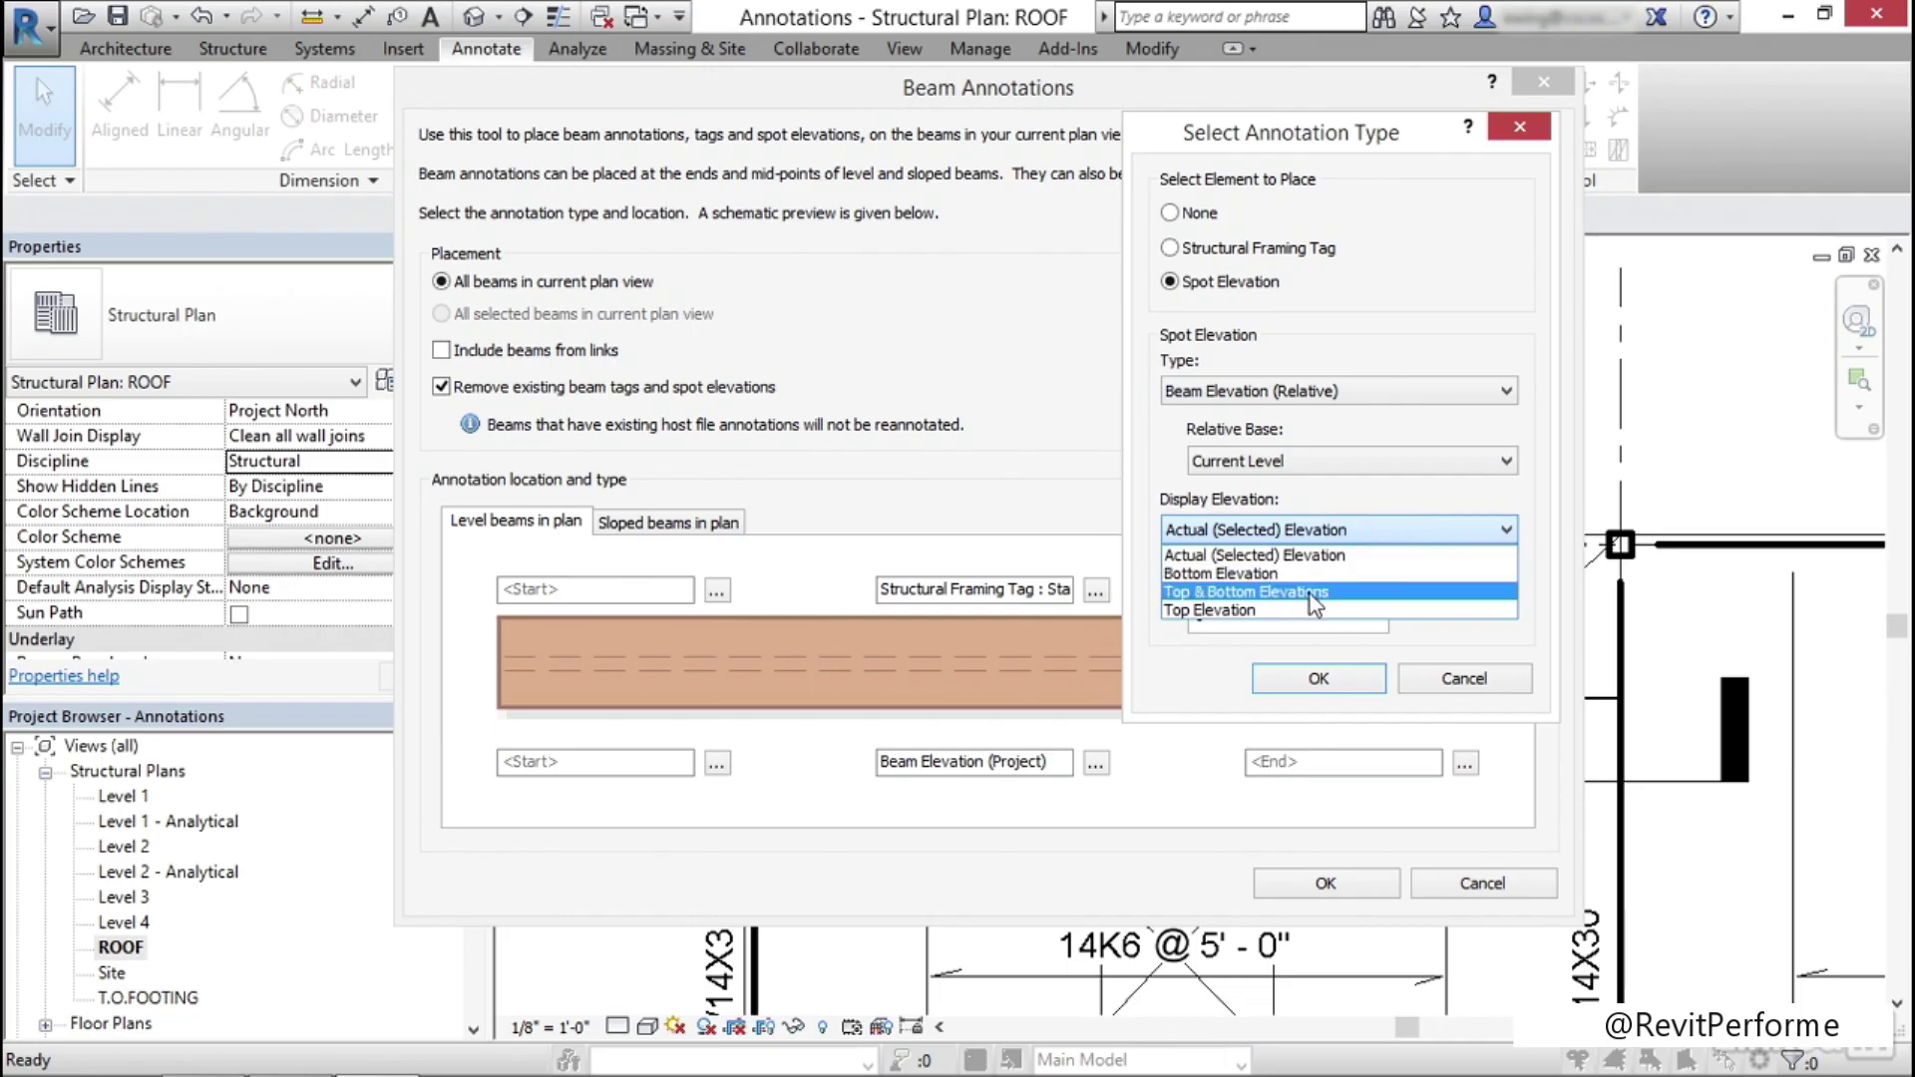
pyautogui.click(1264, 609)
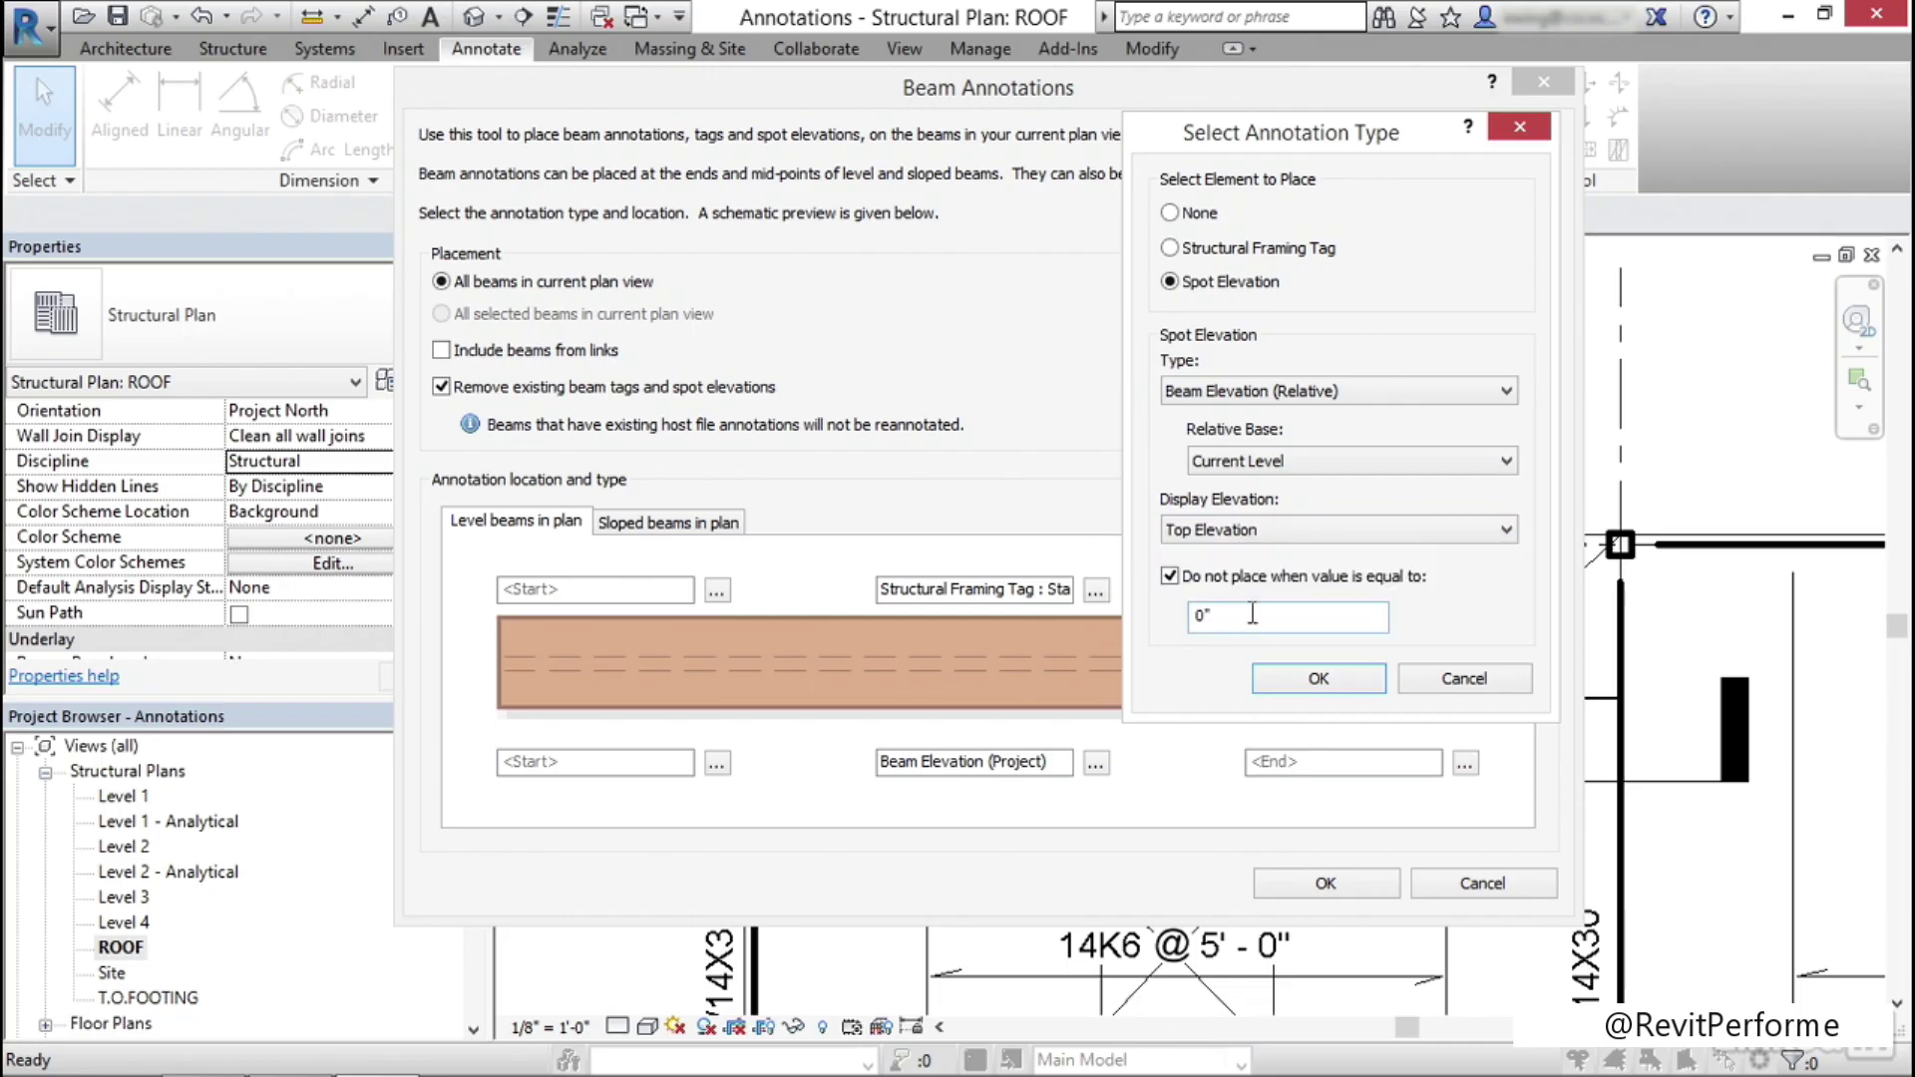
pyautogui.click(1315, 679)
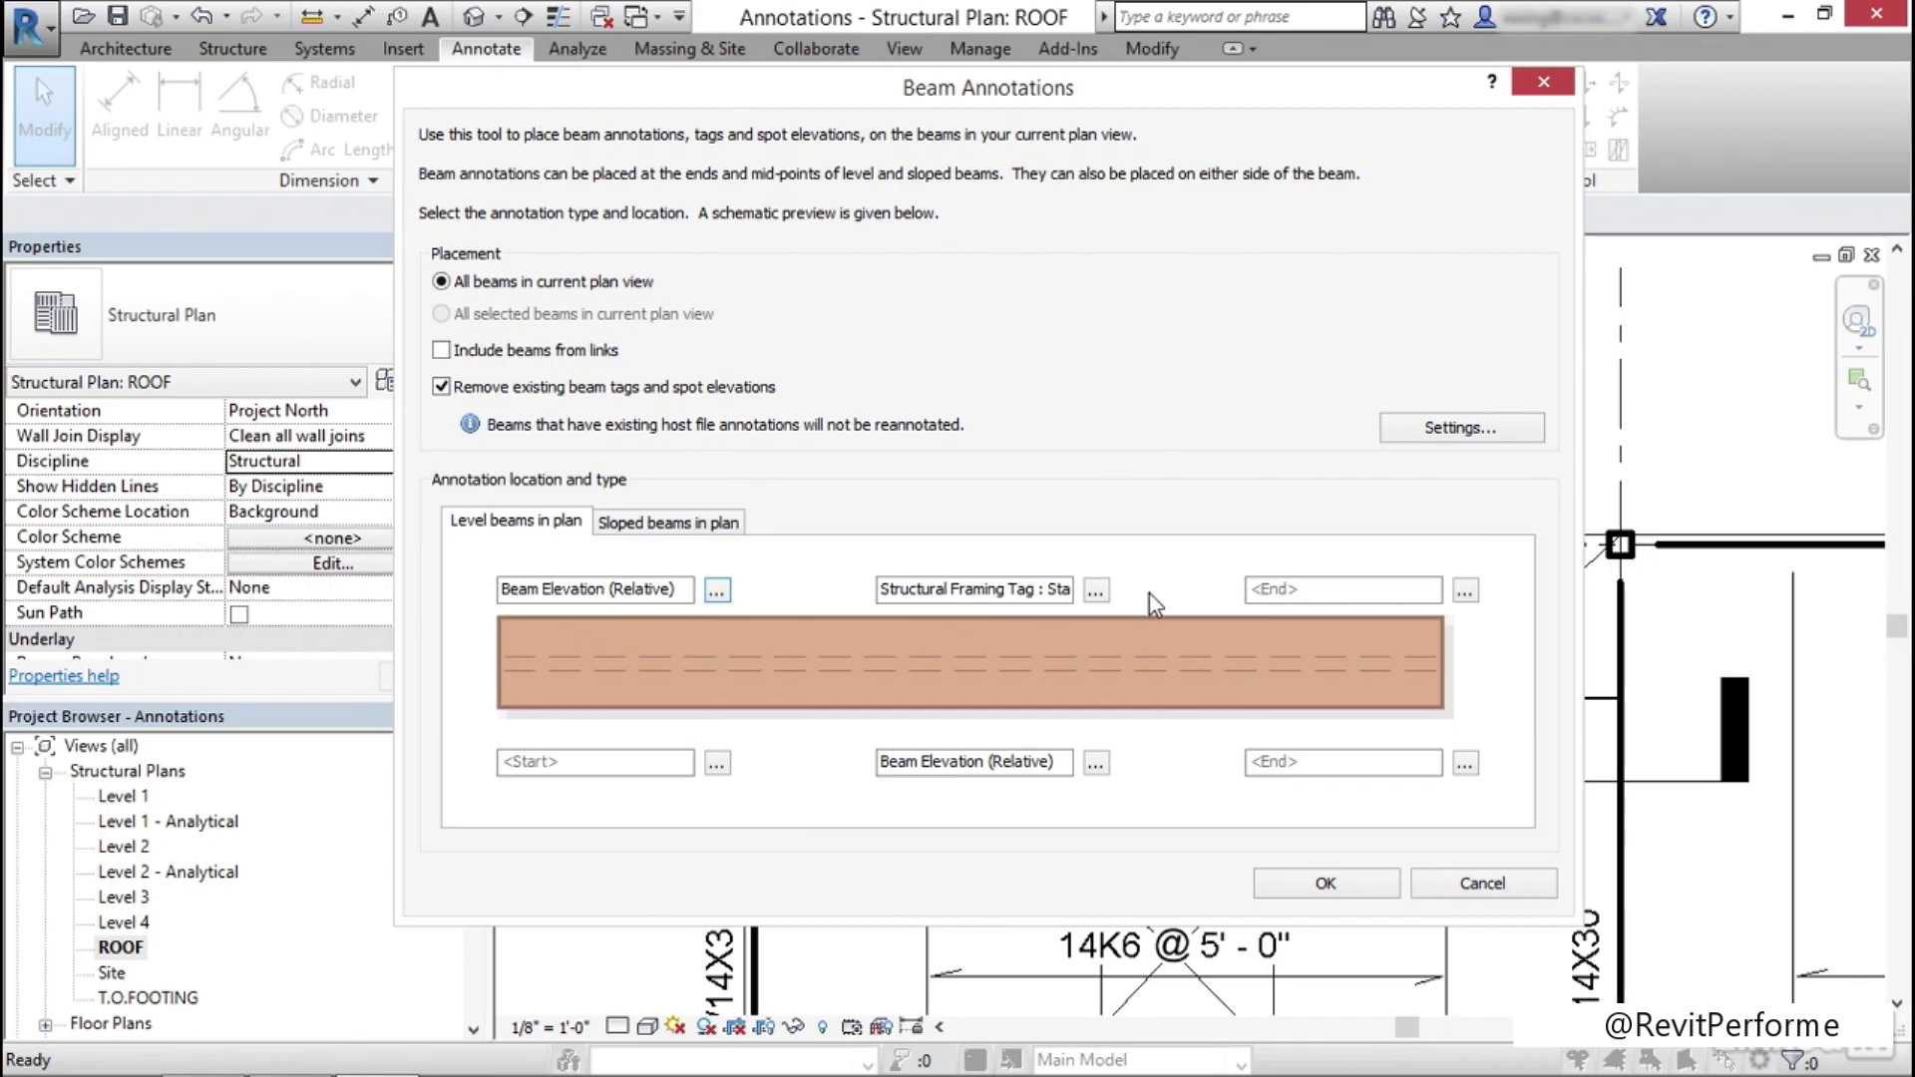
# Set the level beams' upper end annotation to a Beam Elevation (Relative) spot elevation and the lower middle annotation to None
pyautogui.click(1464, 591)
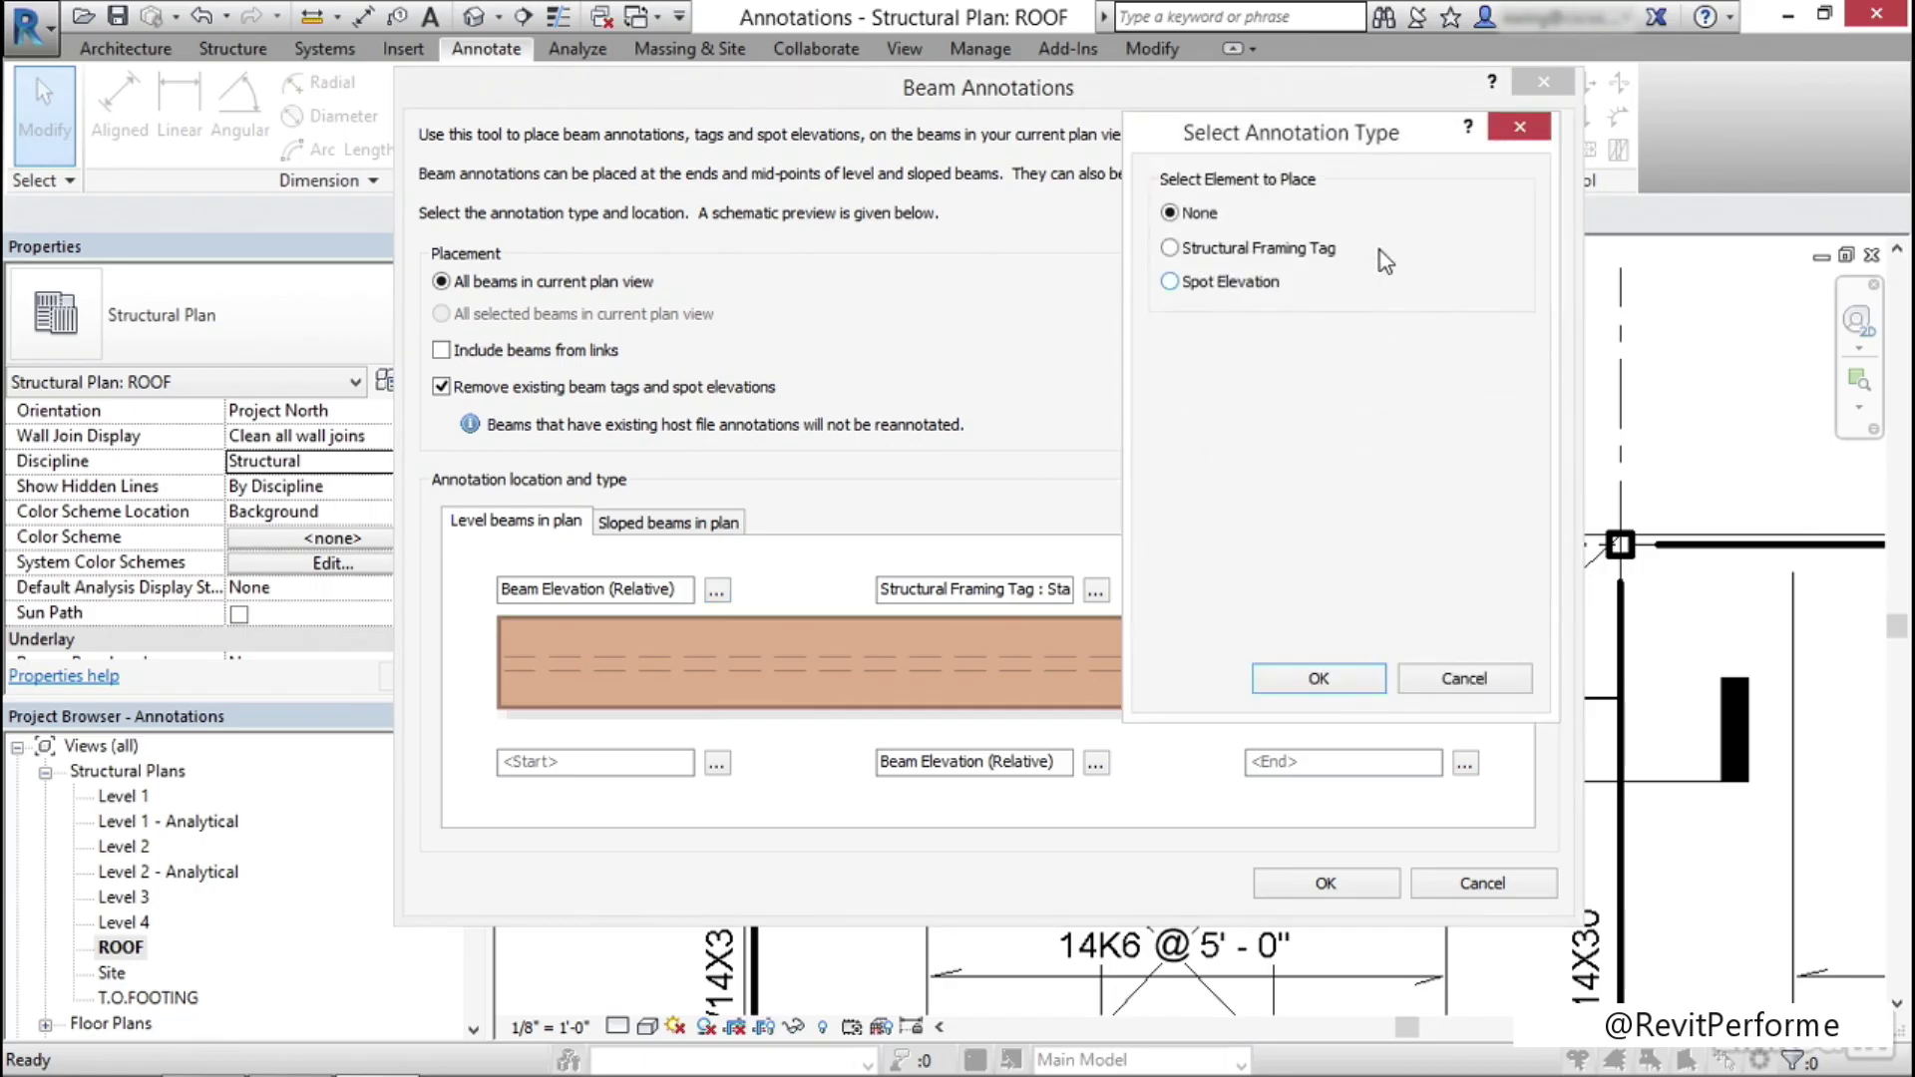
pyautogui.click(1168, 283)
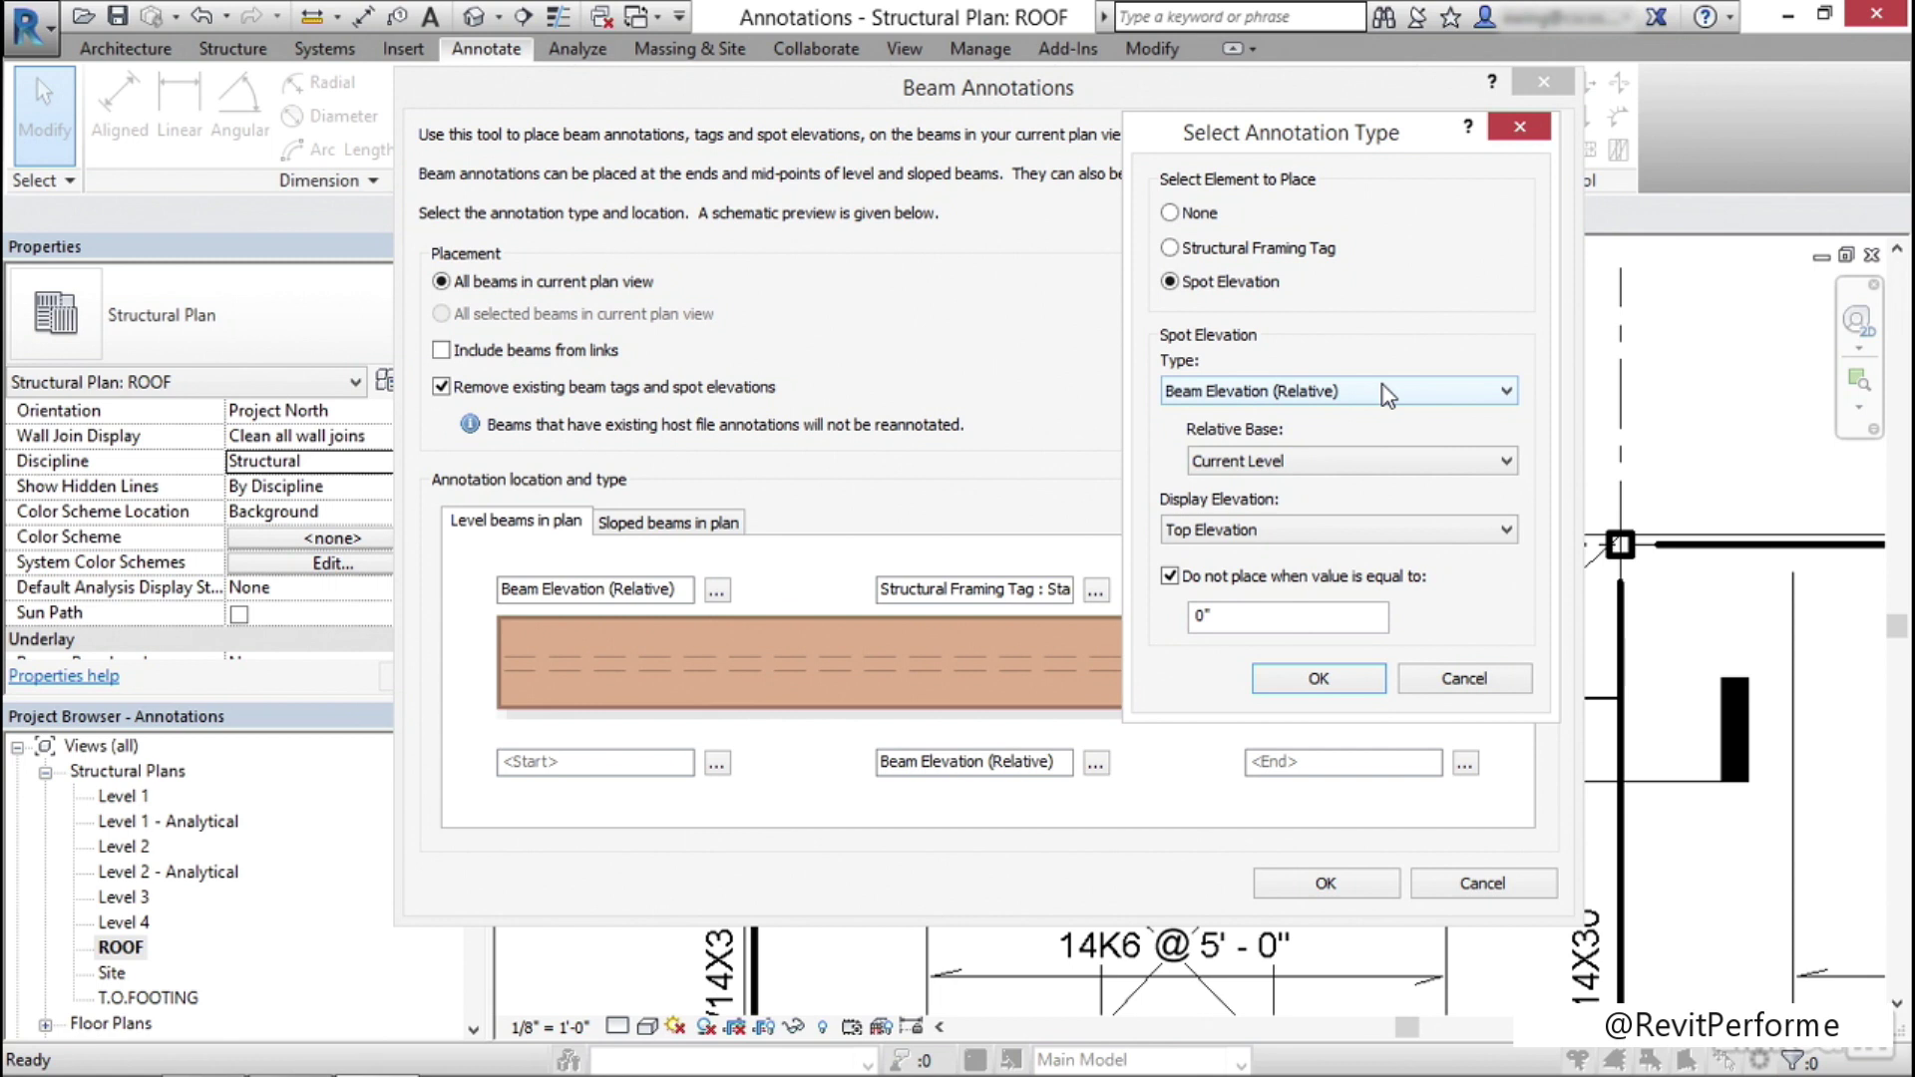
pyautogui.click(1322, 684)
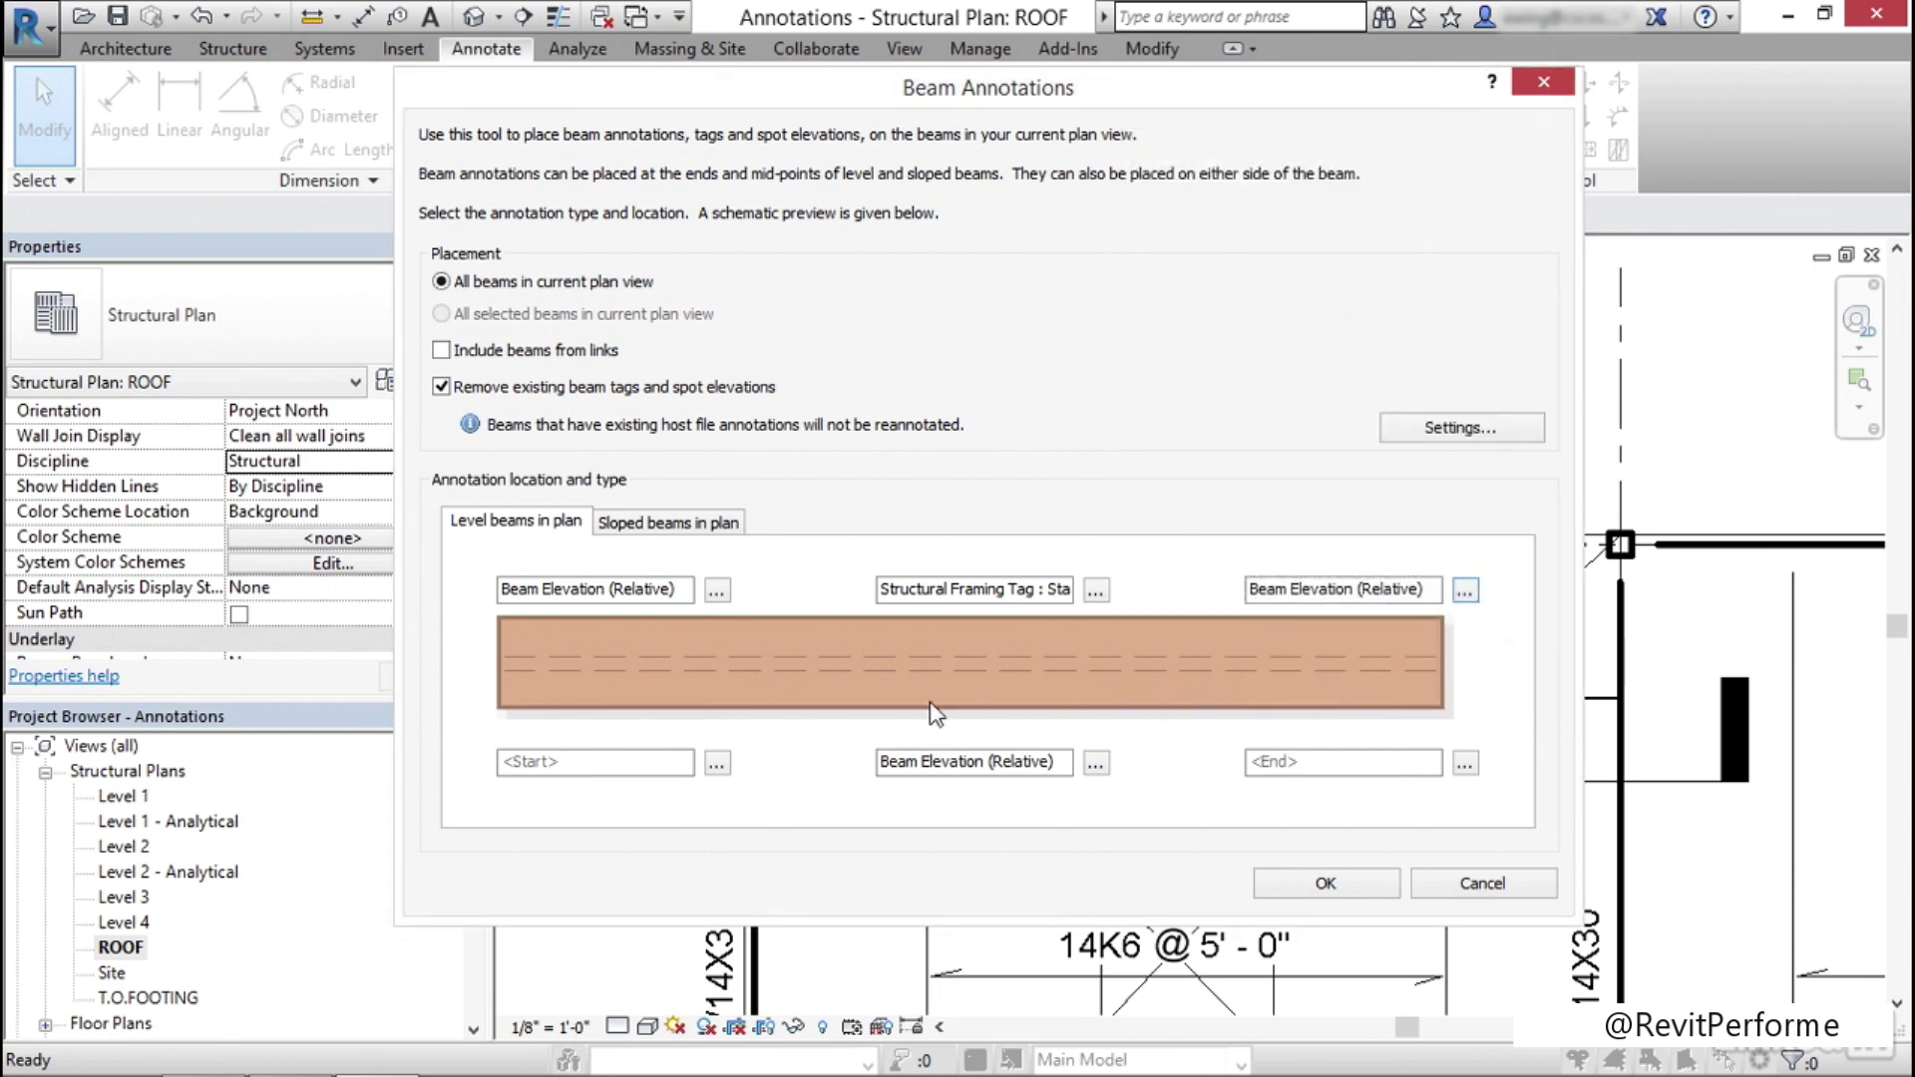
pyautogui.click(1096, 764)
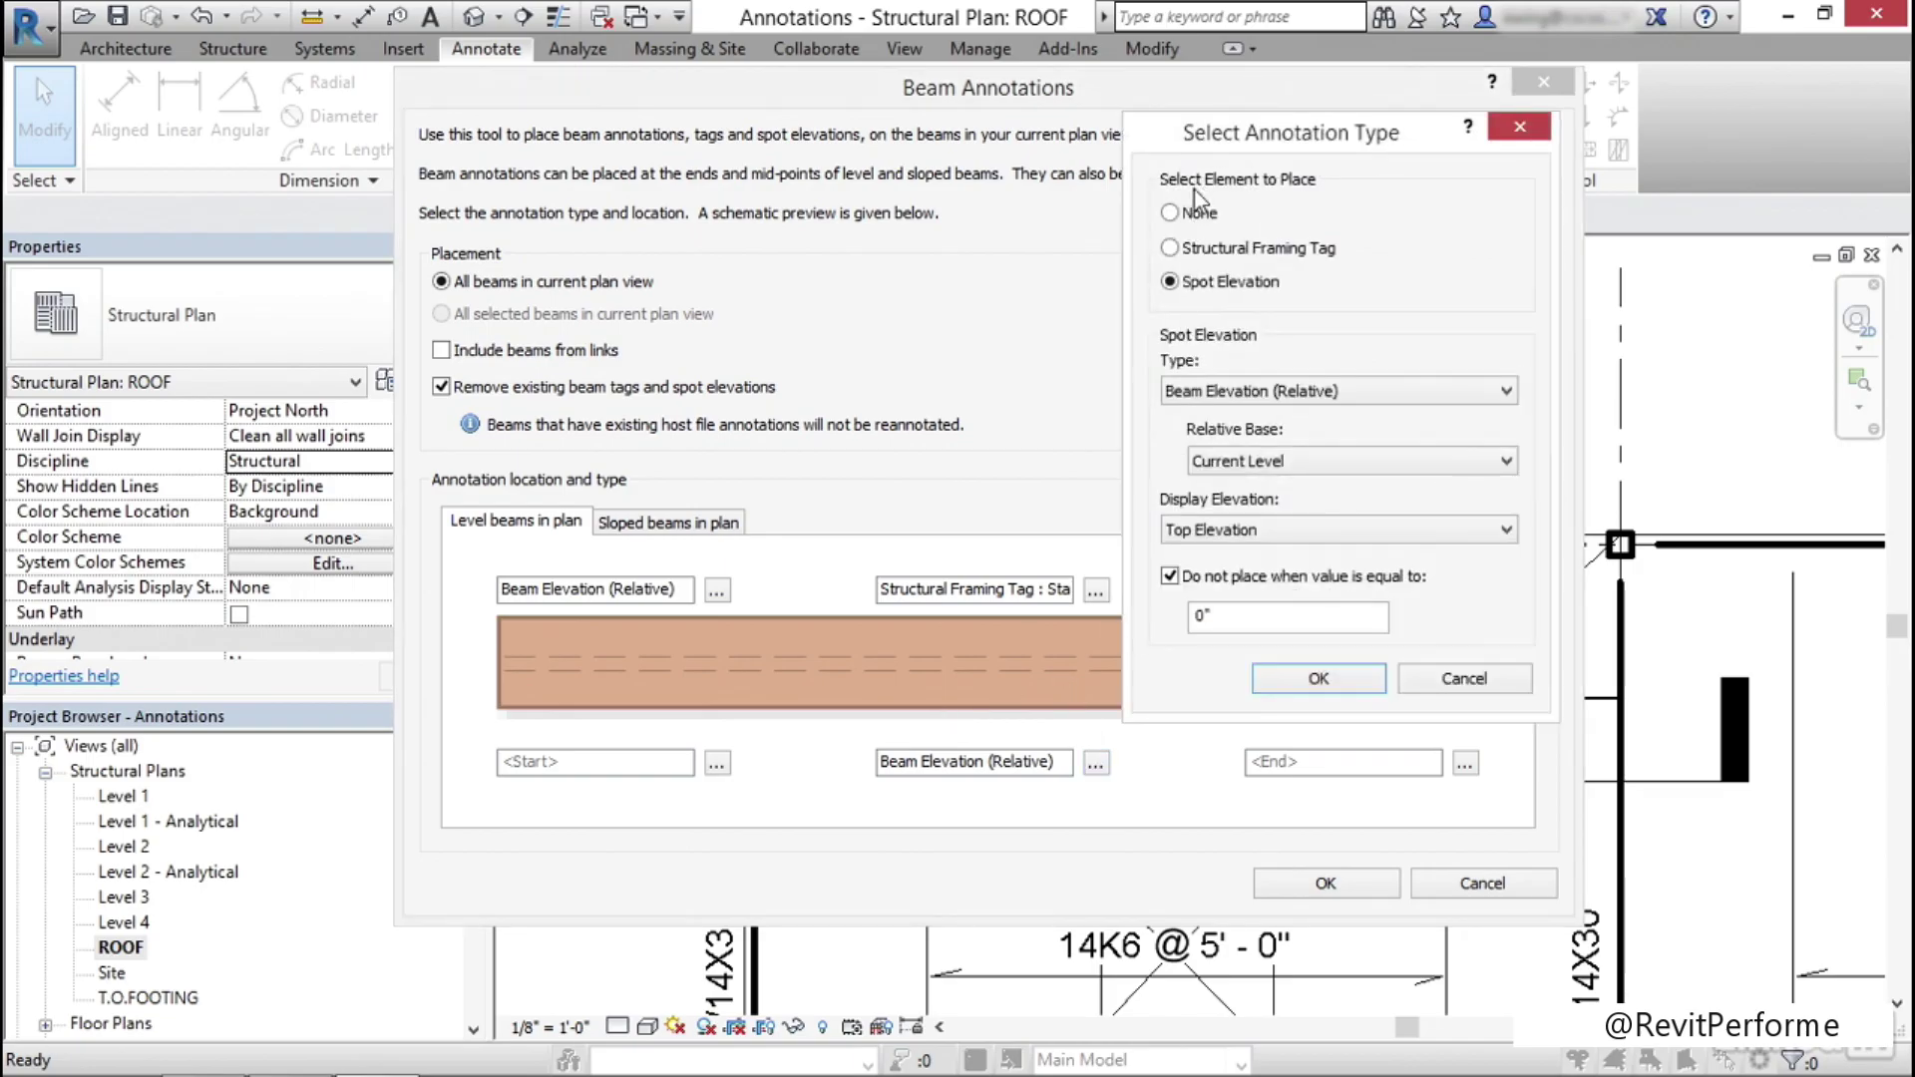
pyautogui.click(1186, 213)
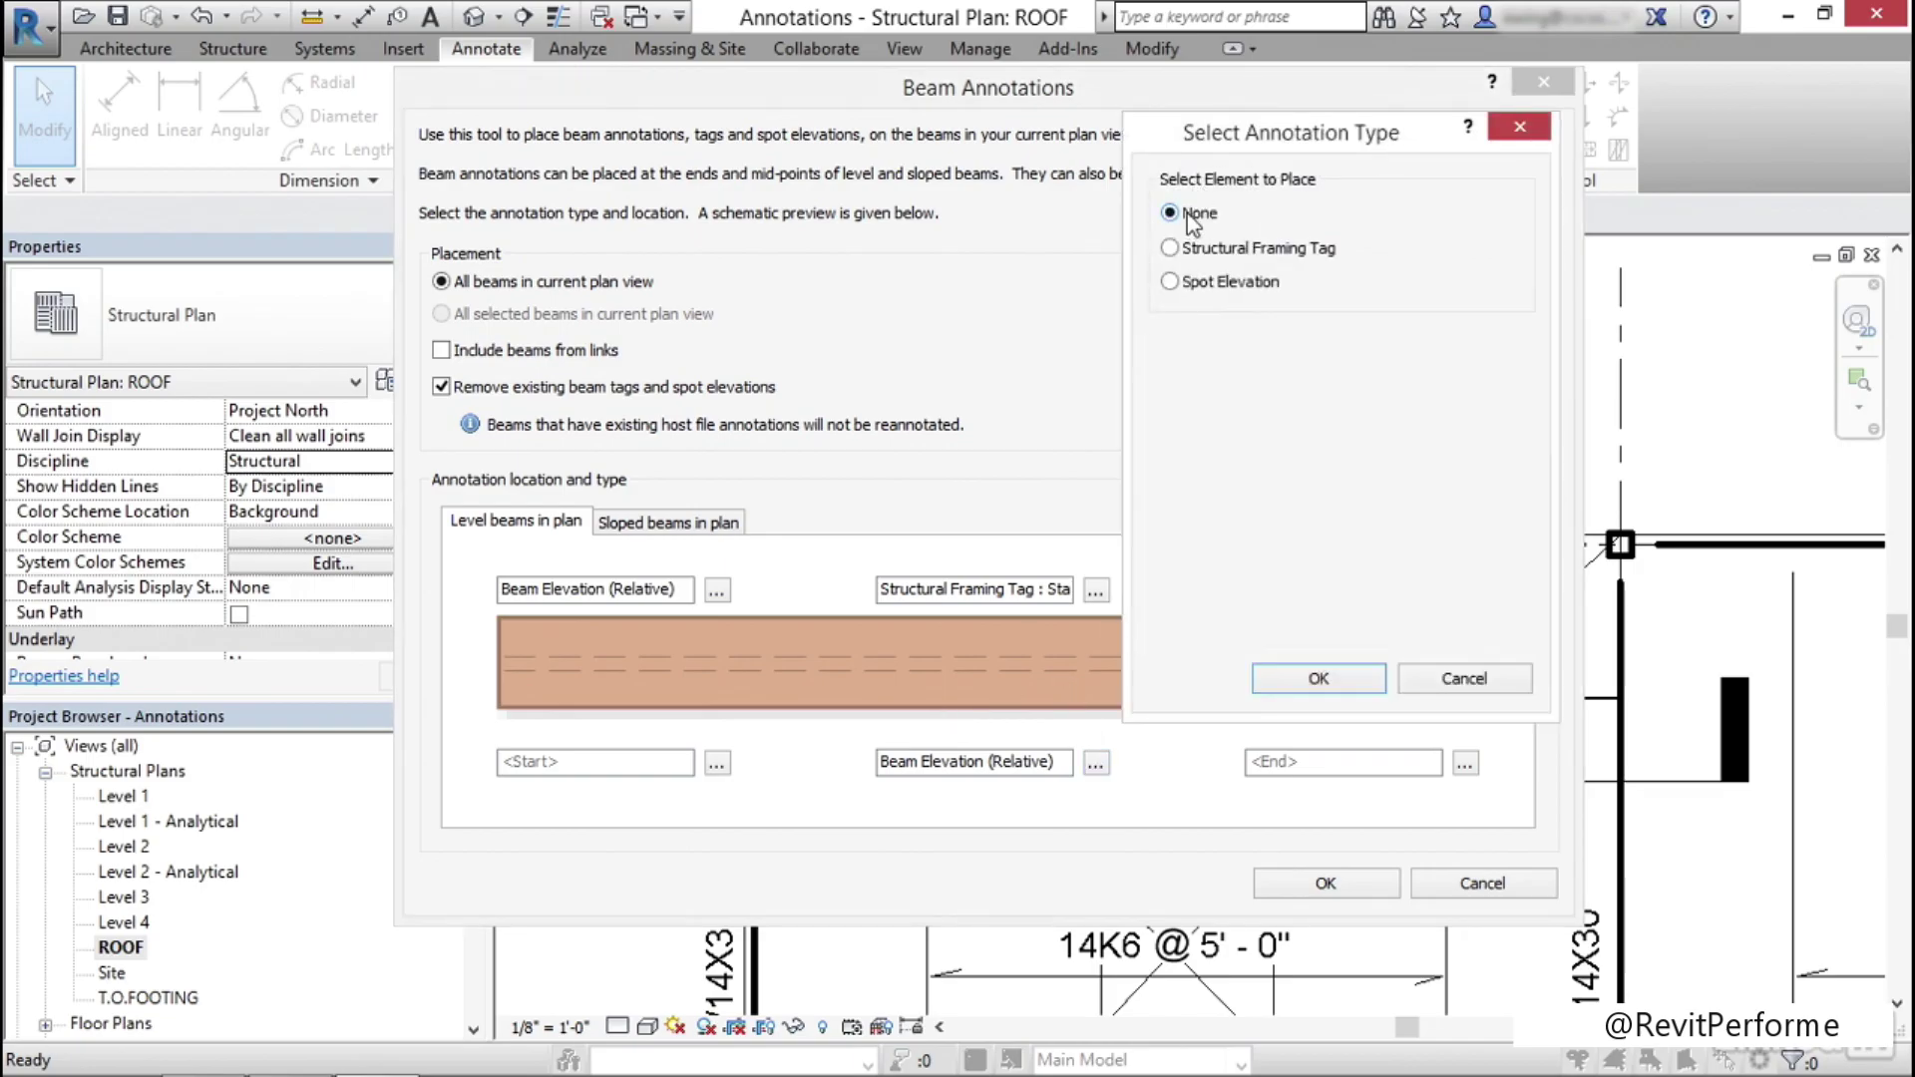
pyautogui.click(1318, 679)
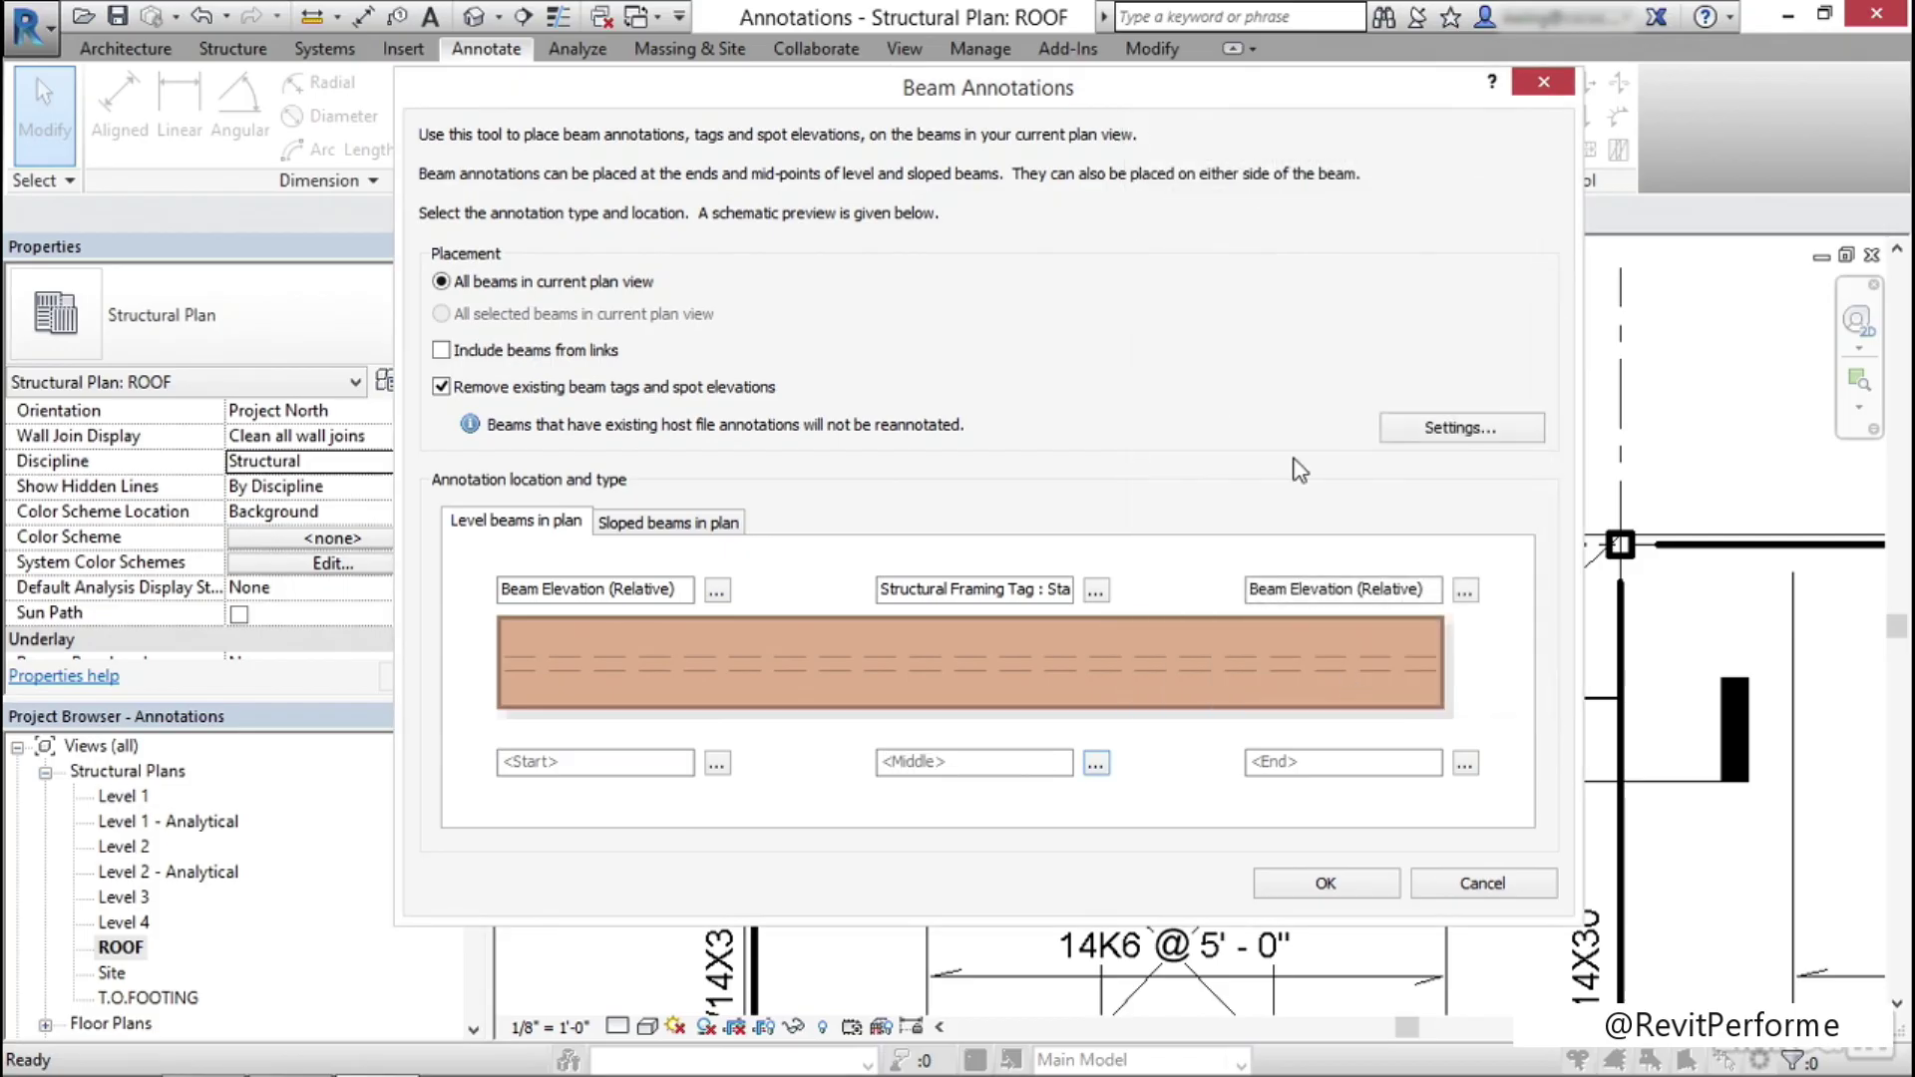
# Set the annotation placement's horizontal end offset and vertical offset to 3/32", and place the annotations on all beams in the plan
pyautogui.click(664, 525)
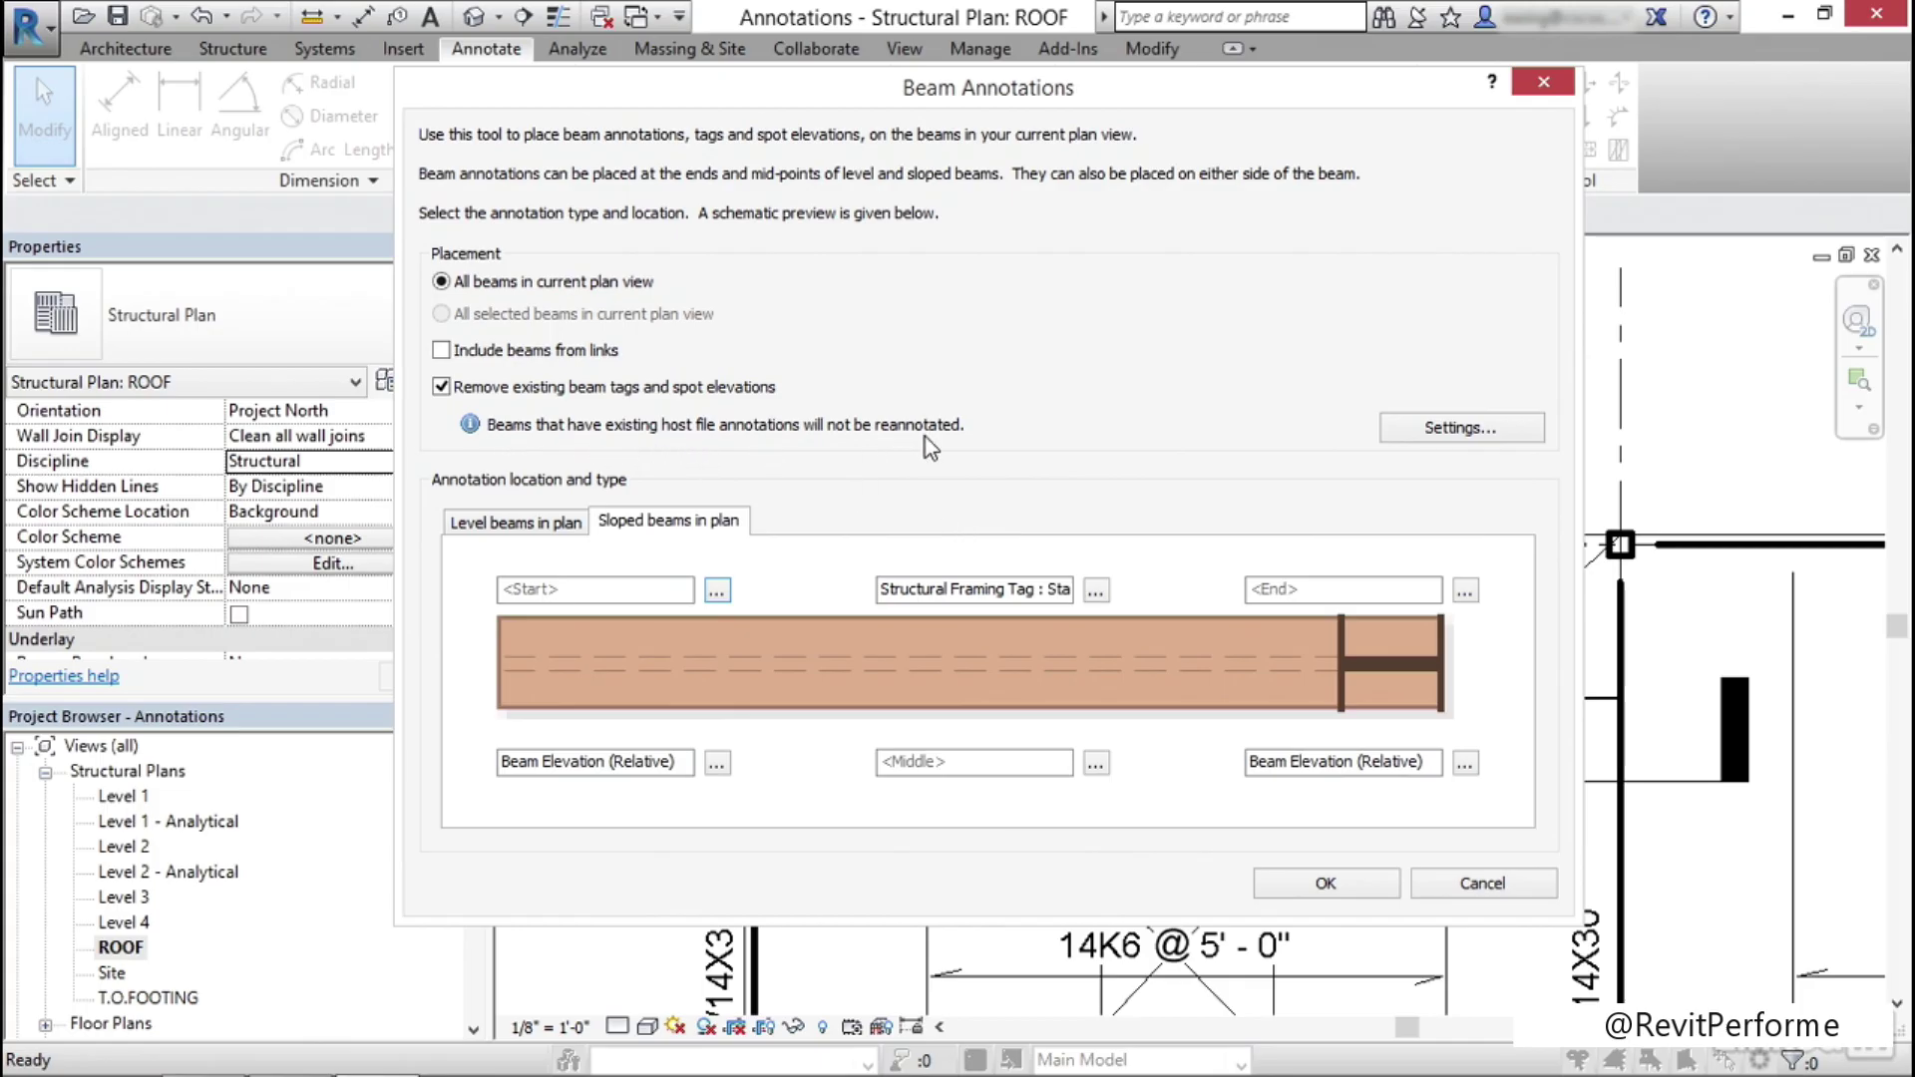
pyautogui.click(1485, 436)
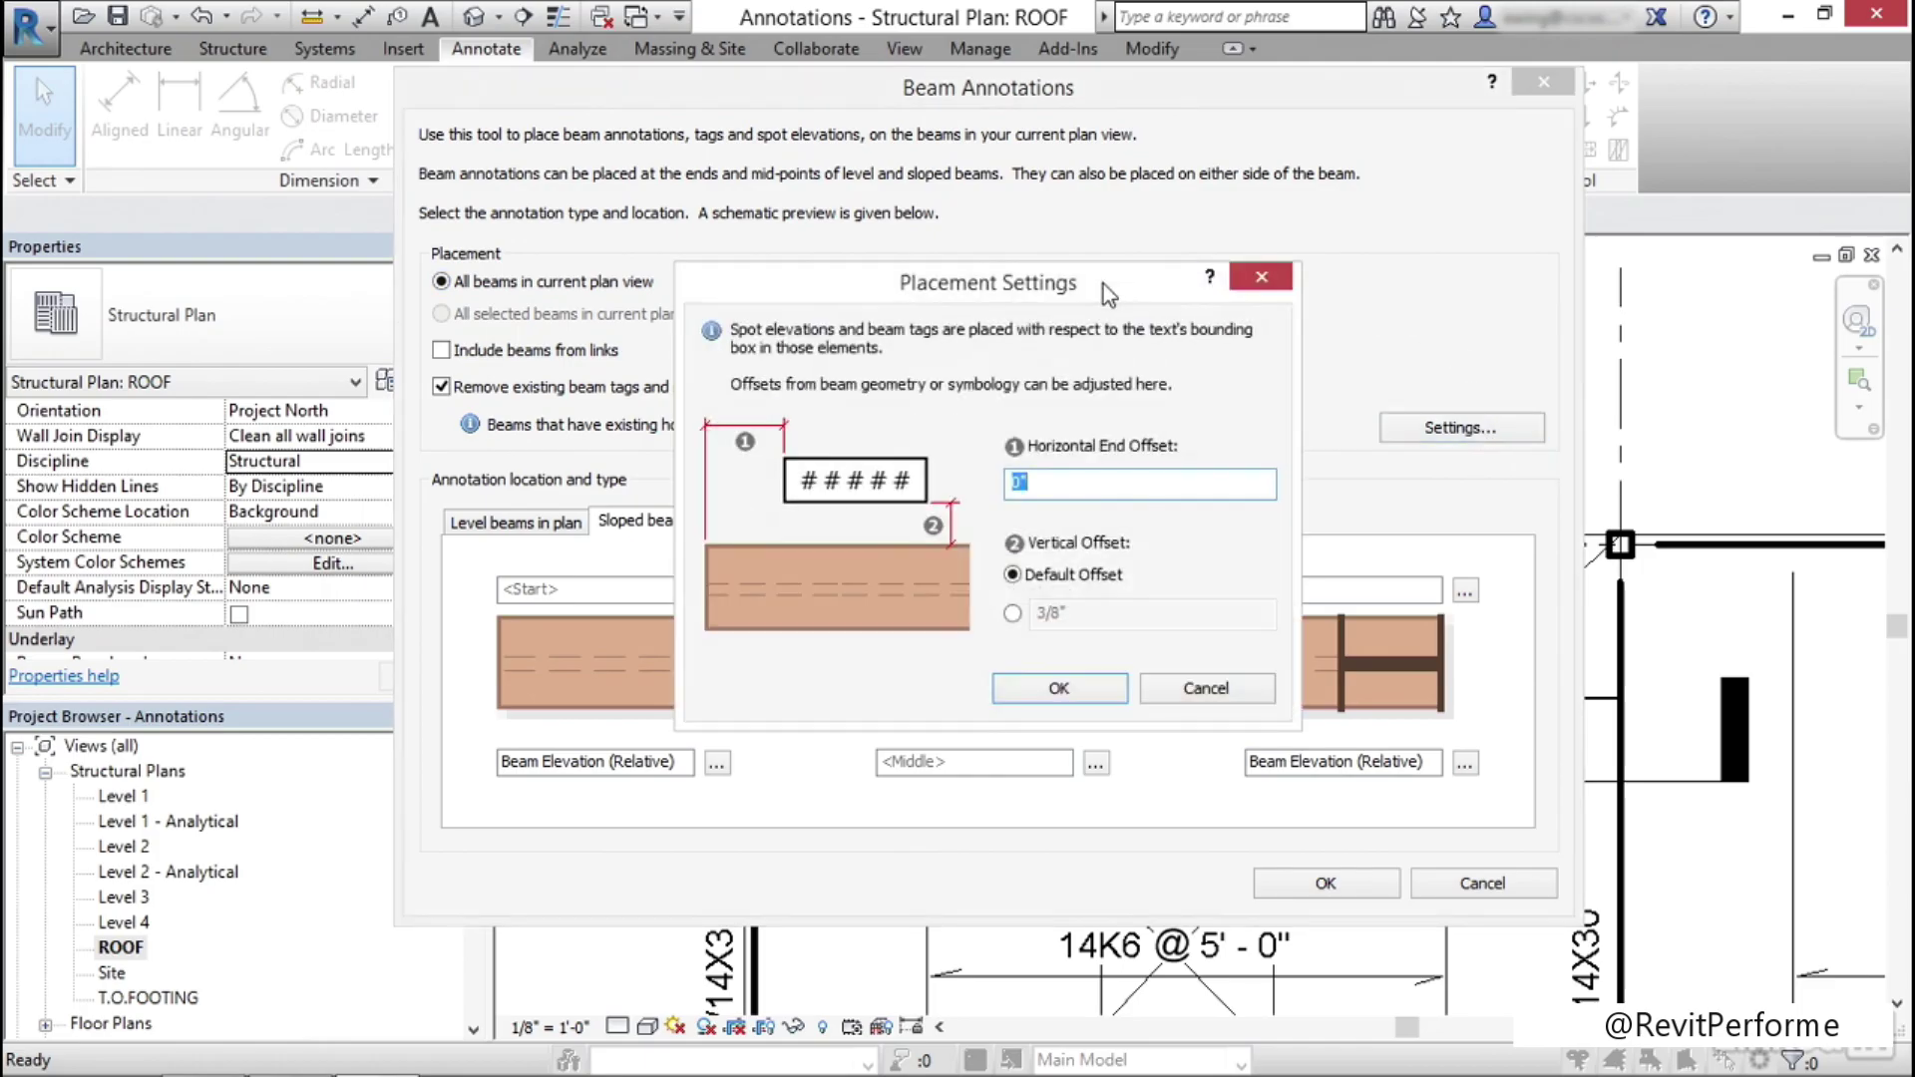
pyautogui.moveTo(1103, 284); pyautogui.dragTo(1029, 183)
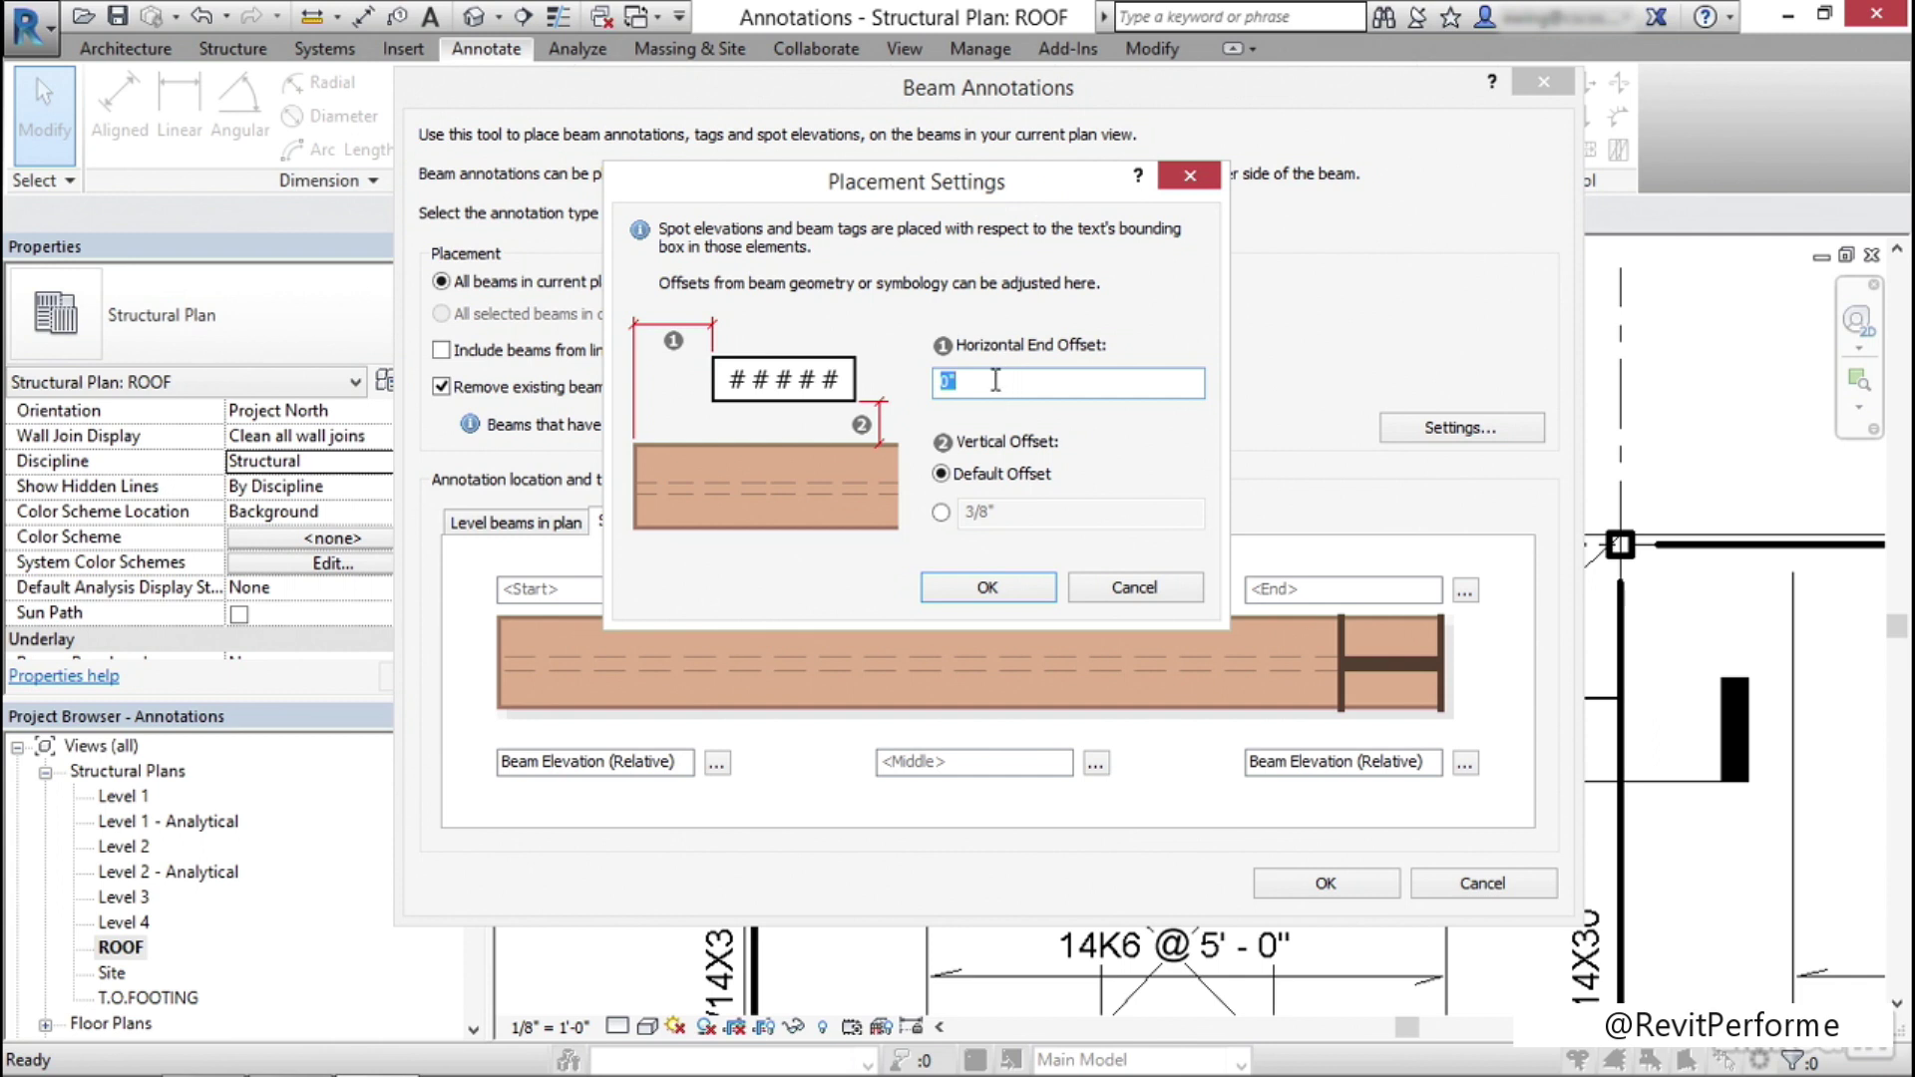
pyautogui.doubleClick(950, 382)
pyautogui.click(940, 513)
pyautogui.click(987, 514)
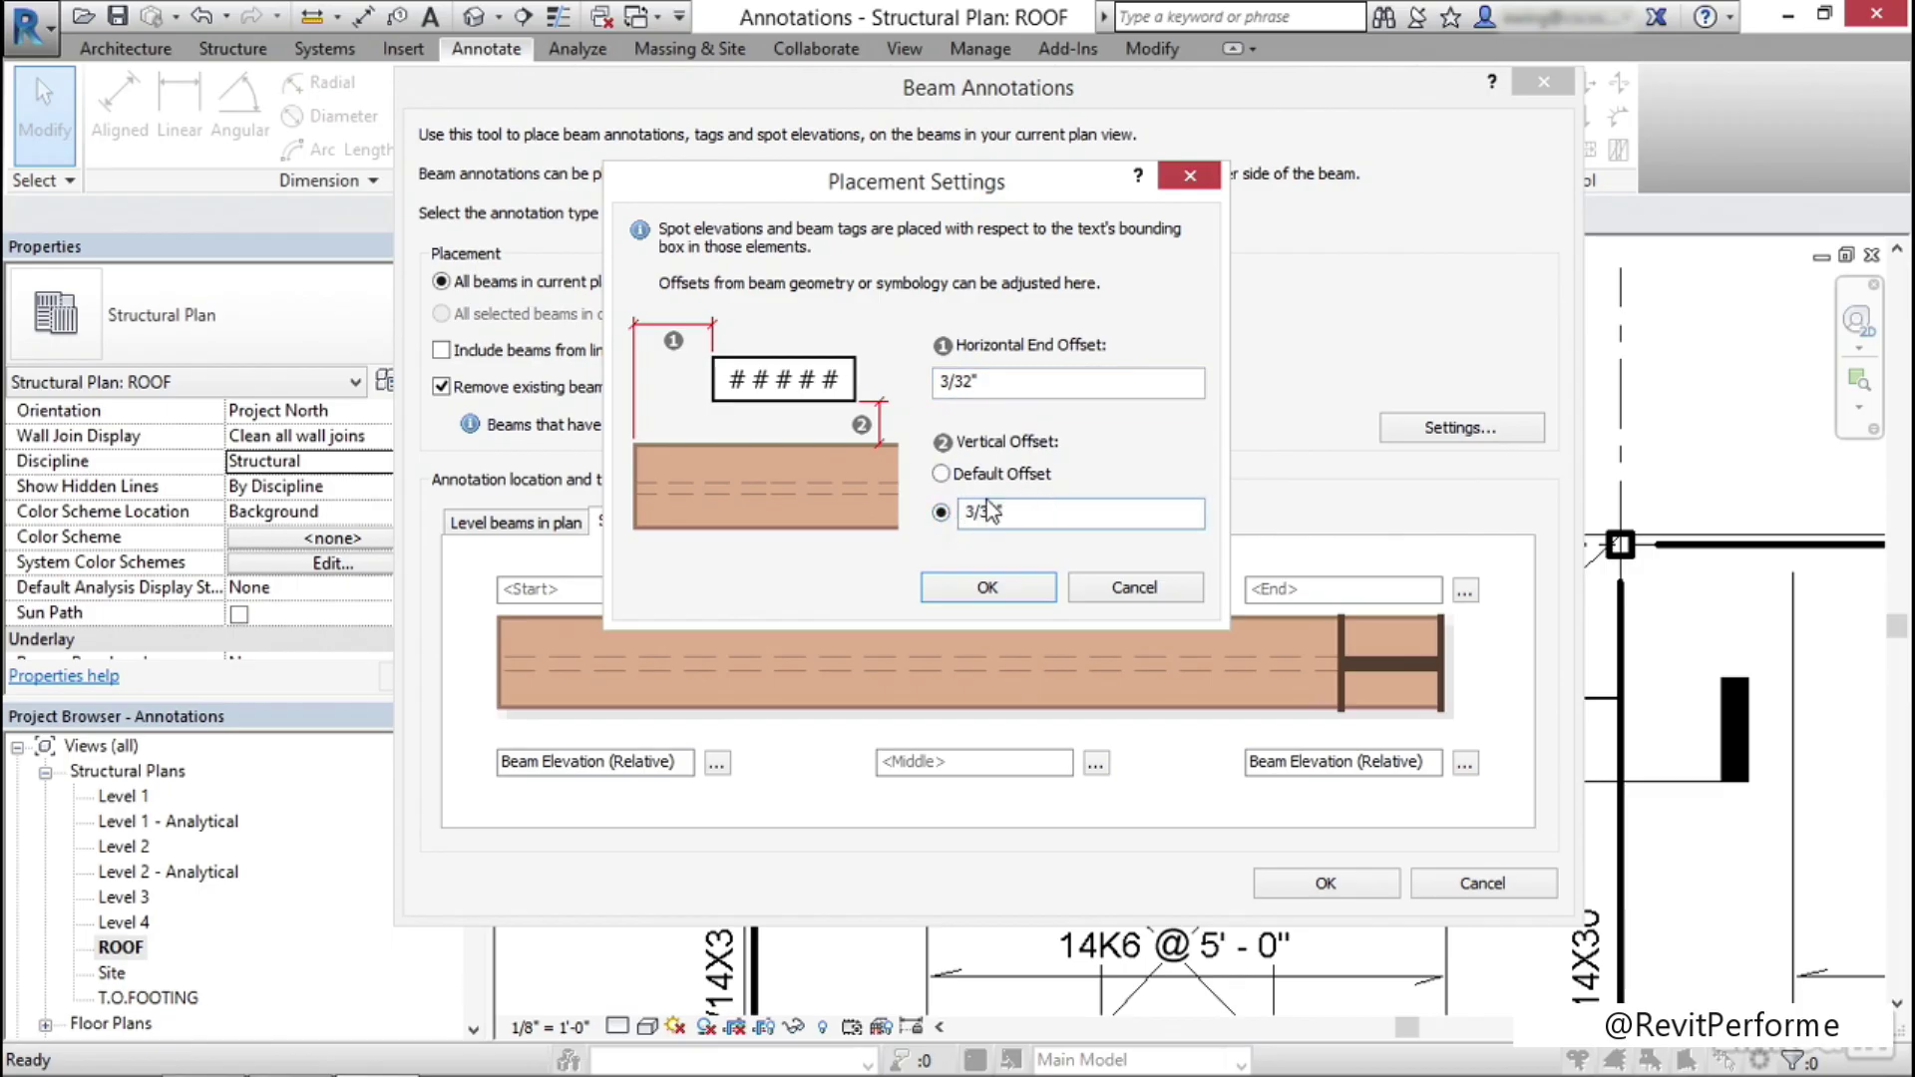
pyautogui.click(987, 588)
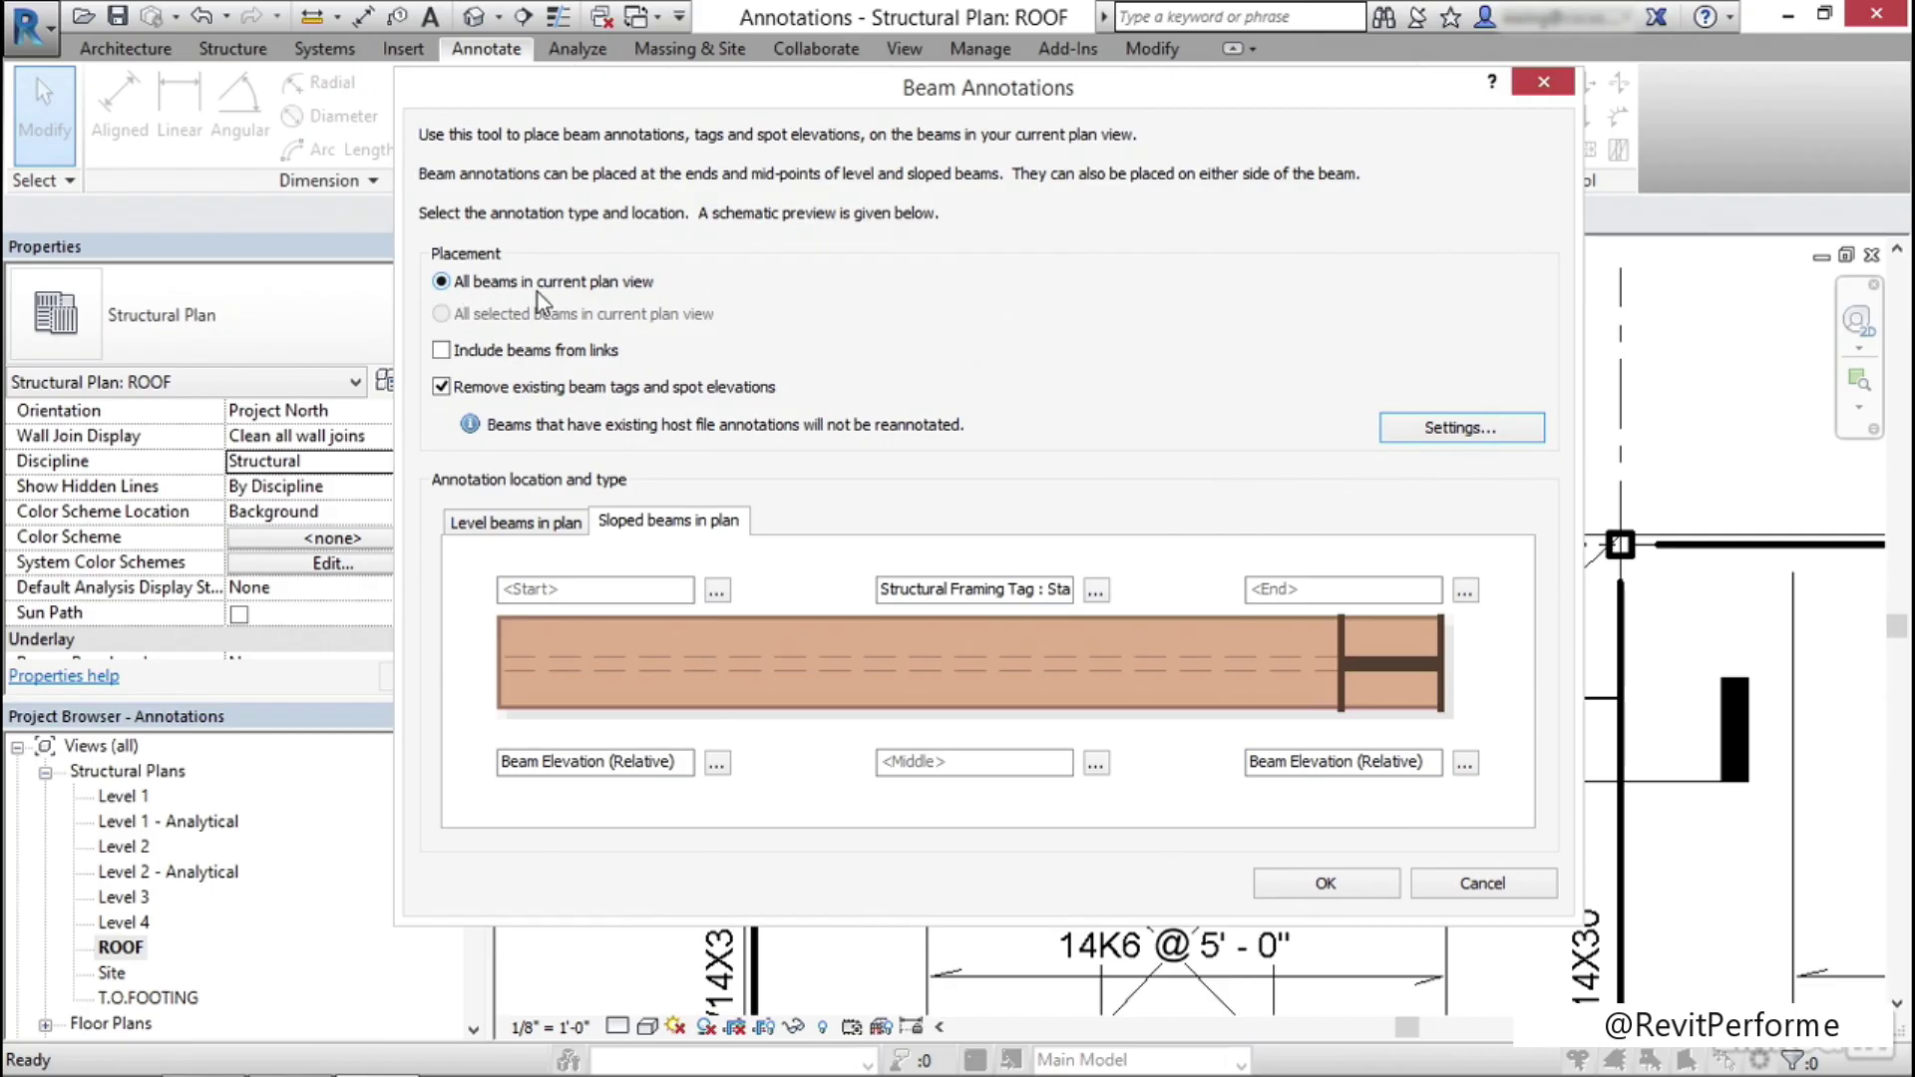
pyautogui.click(1344, 880)
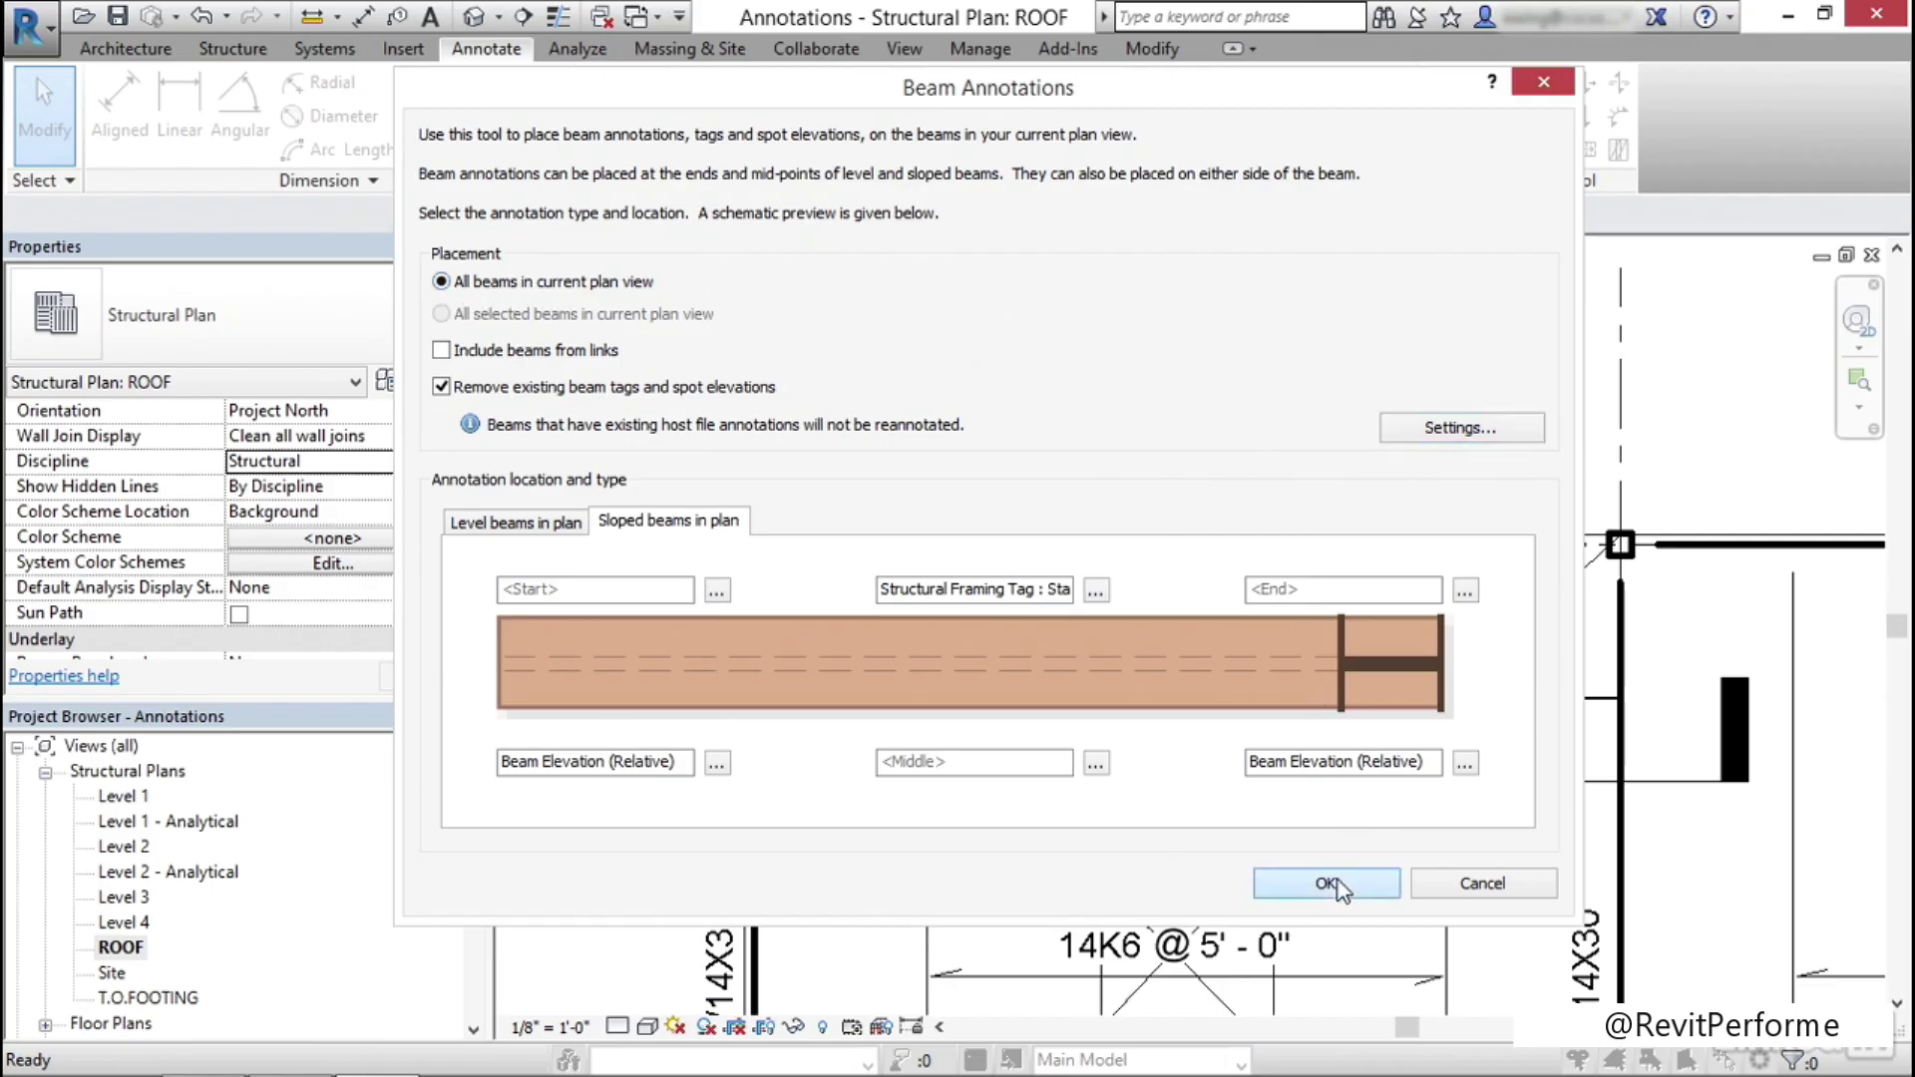
# In the upper-left bay, delete the lower dashed brace's two spot elevations and L3X3X1/2 tag, and the W14X30 tag on the bay's right beam
pyautogui.scroll(-2, 1043, 393)
pyautogui.moveTo(1282, 394); pyautogui.dragTo(1013, 379, button='middle')
pyautogui.scroll(-1, 1011, 374)
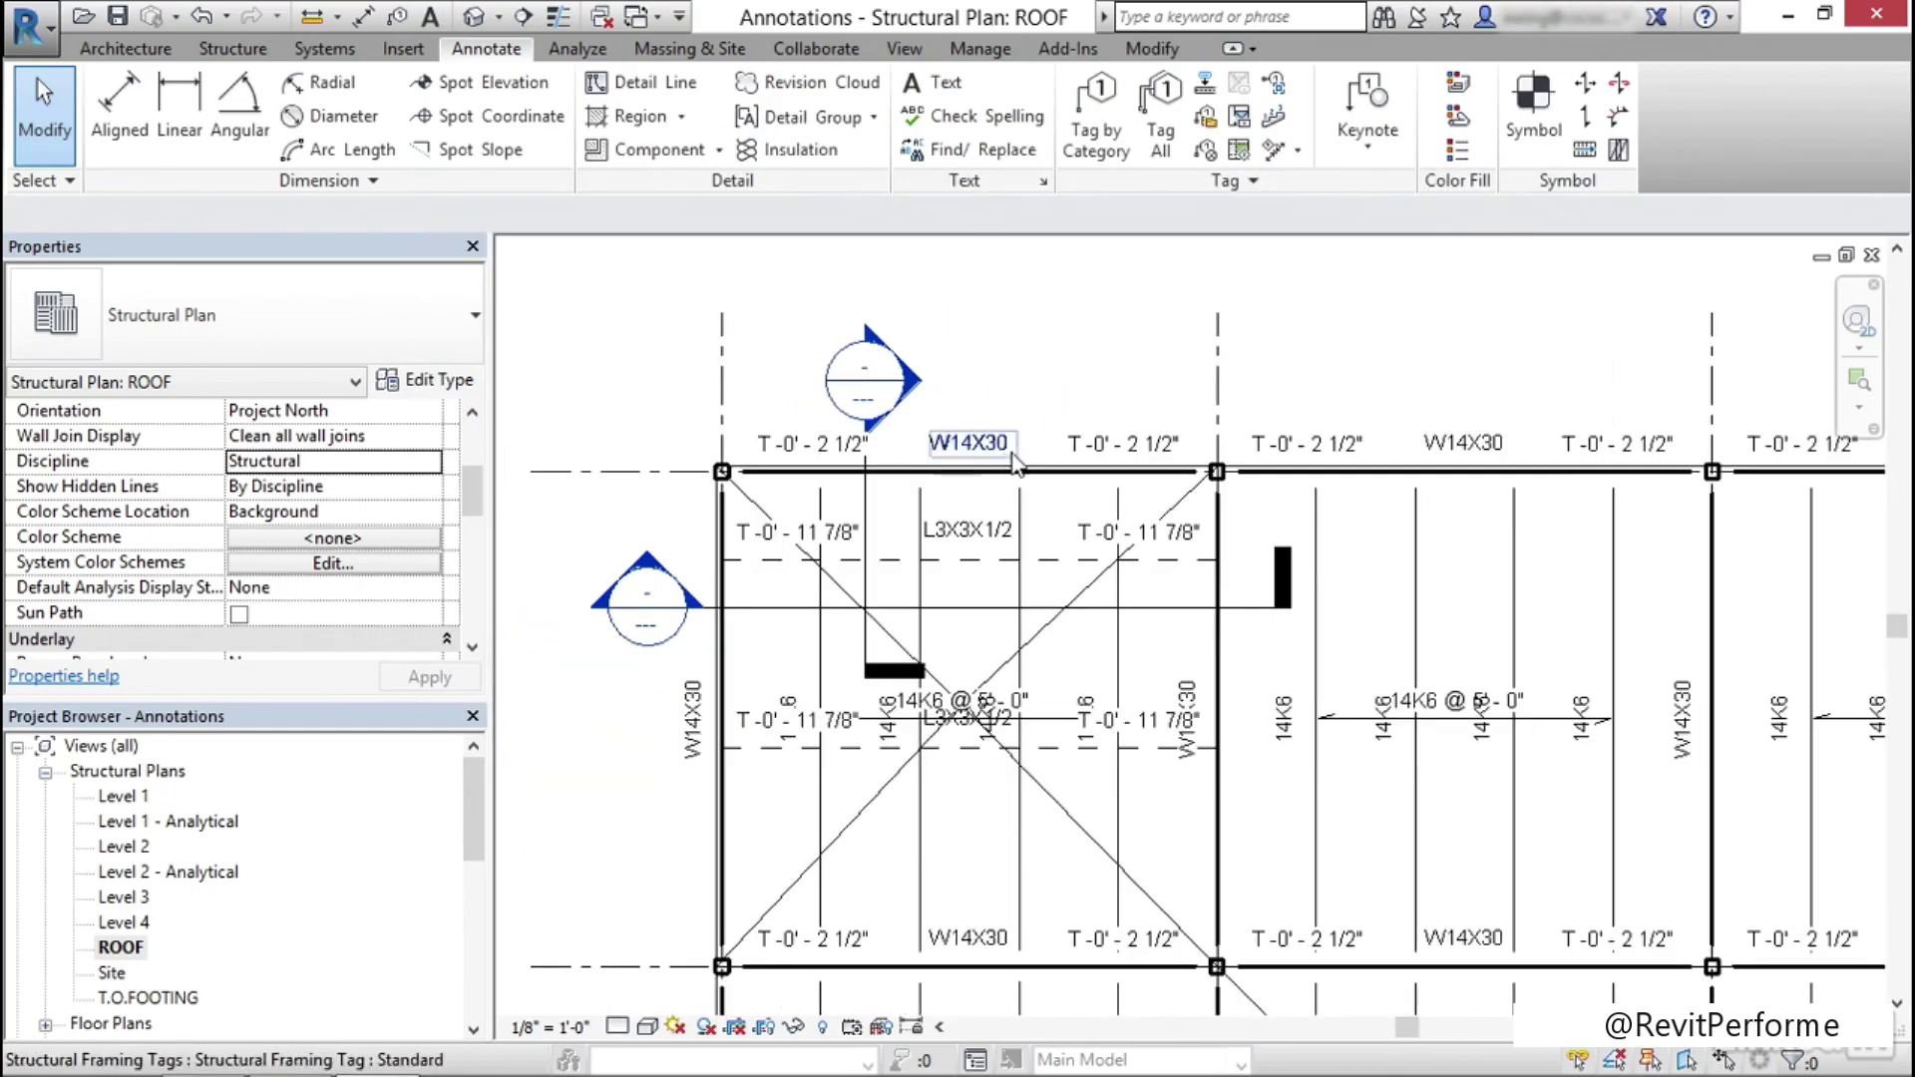
pyautogui.scroll(3, 826, 709)
pyautogui.click(826, 708)
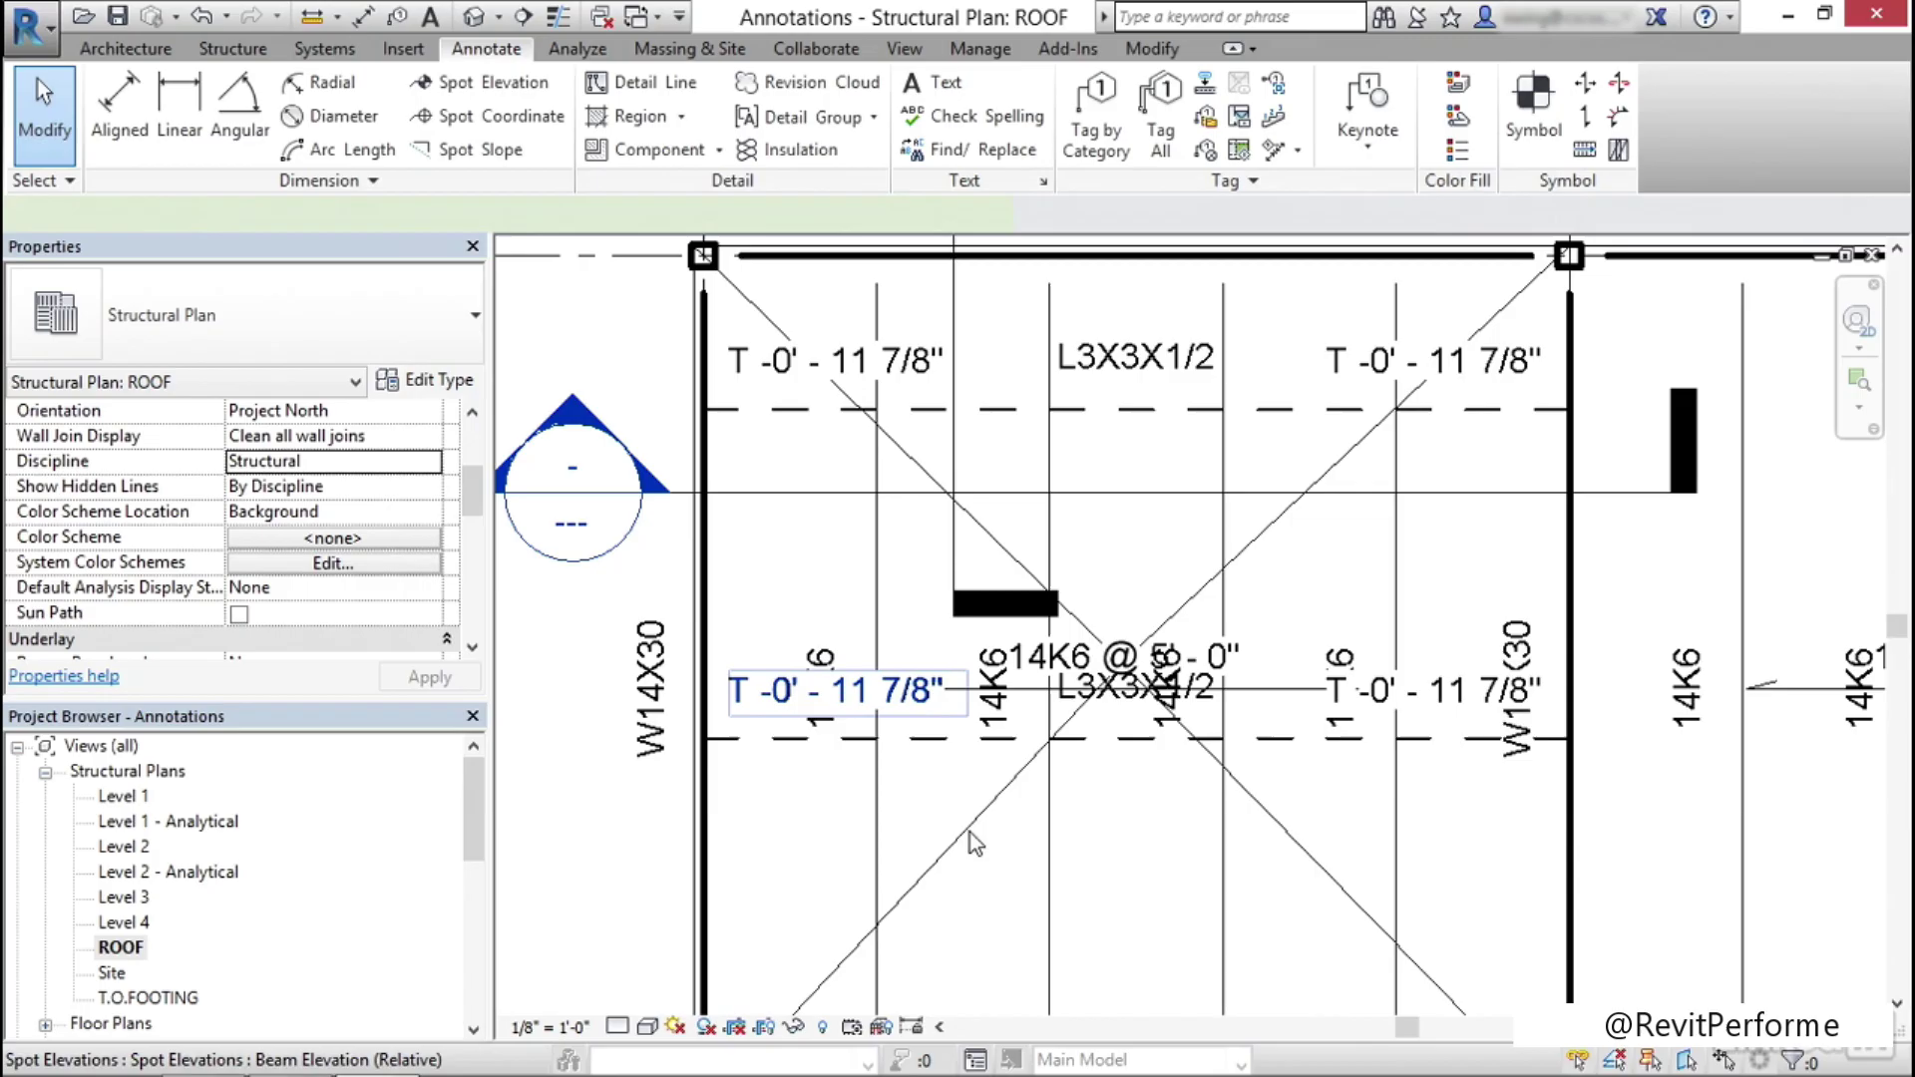
pyautogui.press('Delete')
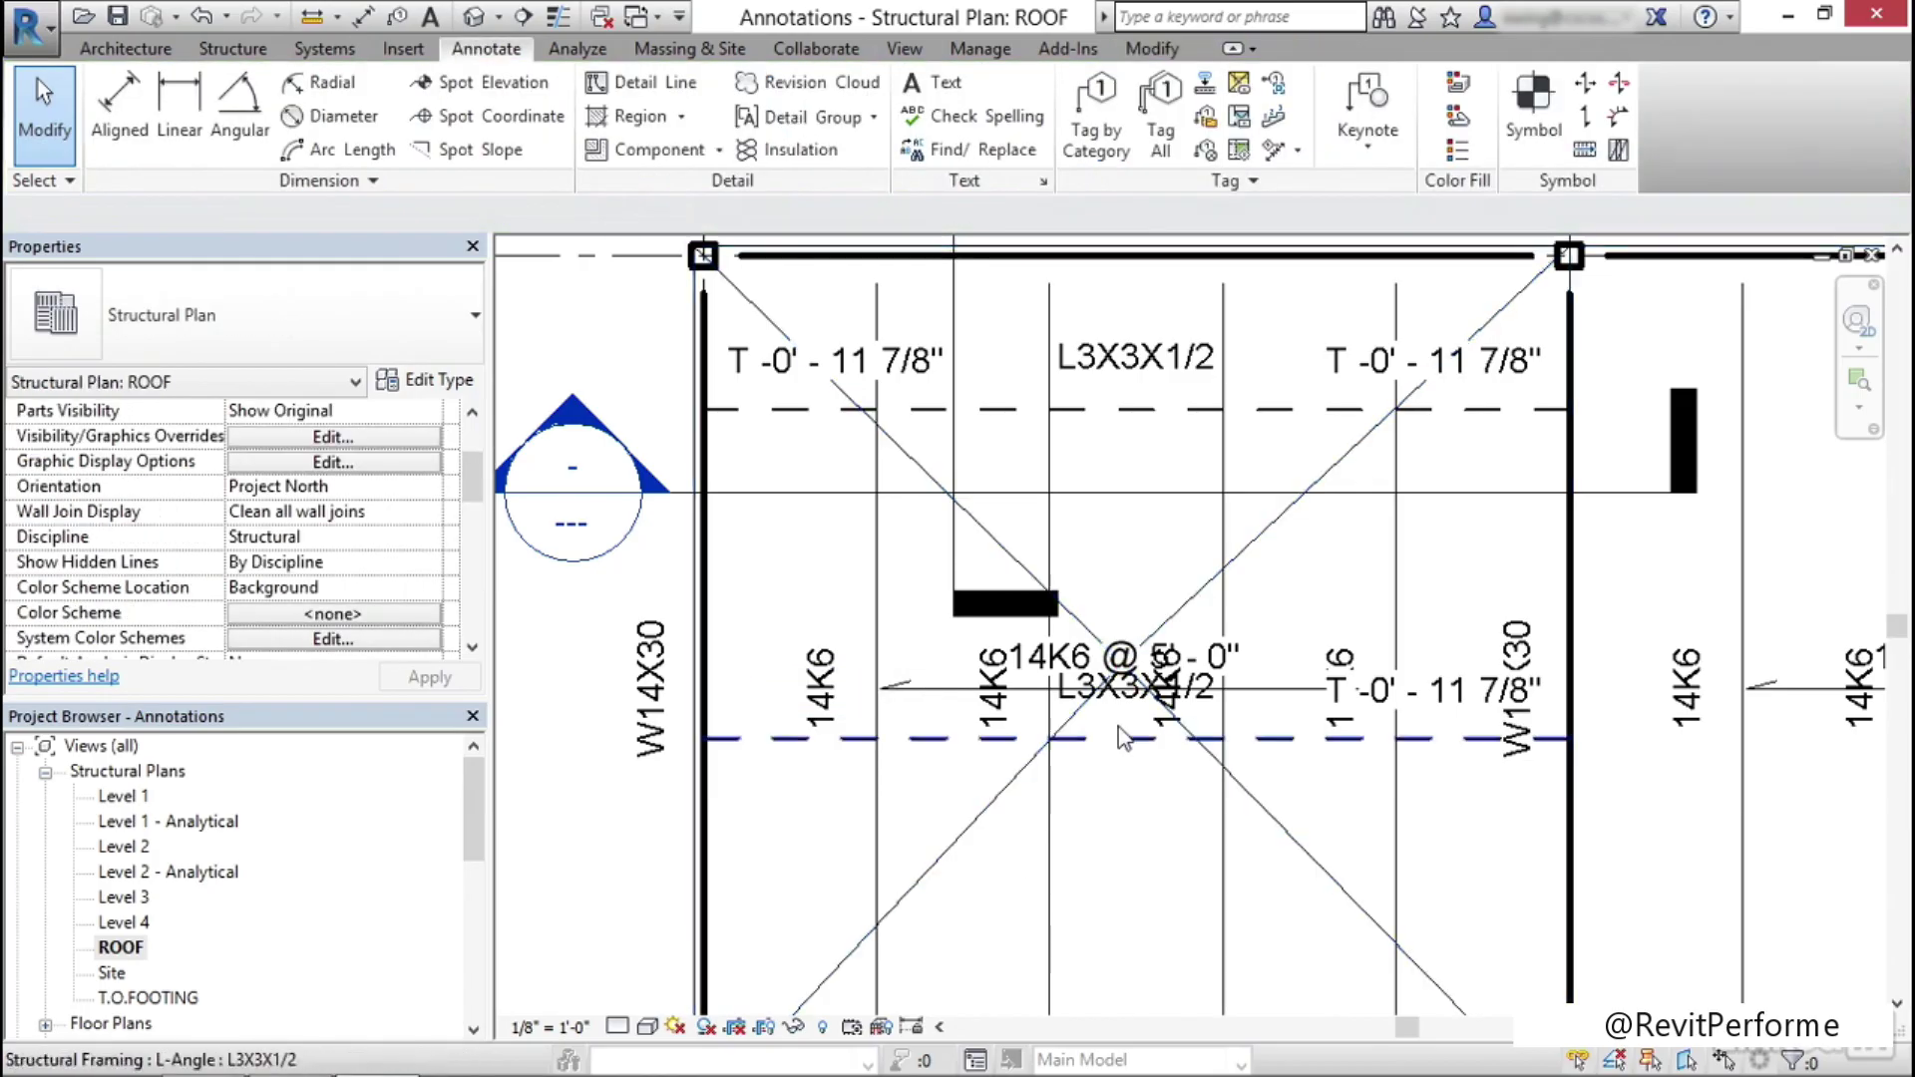
pyautogui.click(1137, 686)
pyautogui.press('Delete')
pyautogui.click(1509, 758)
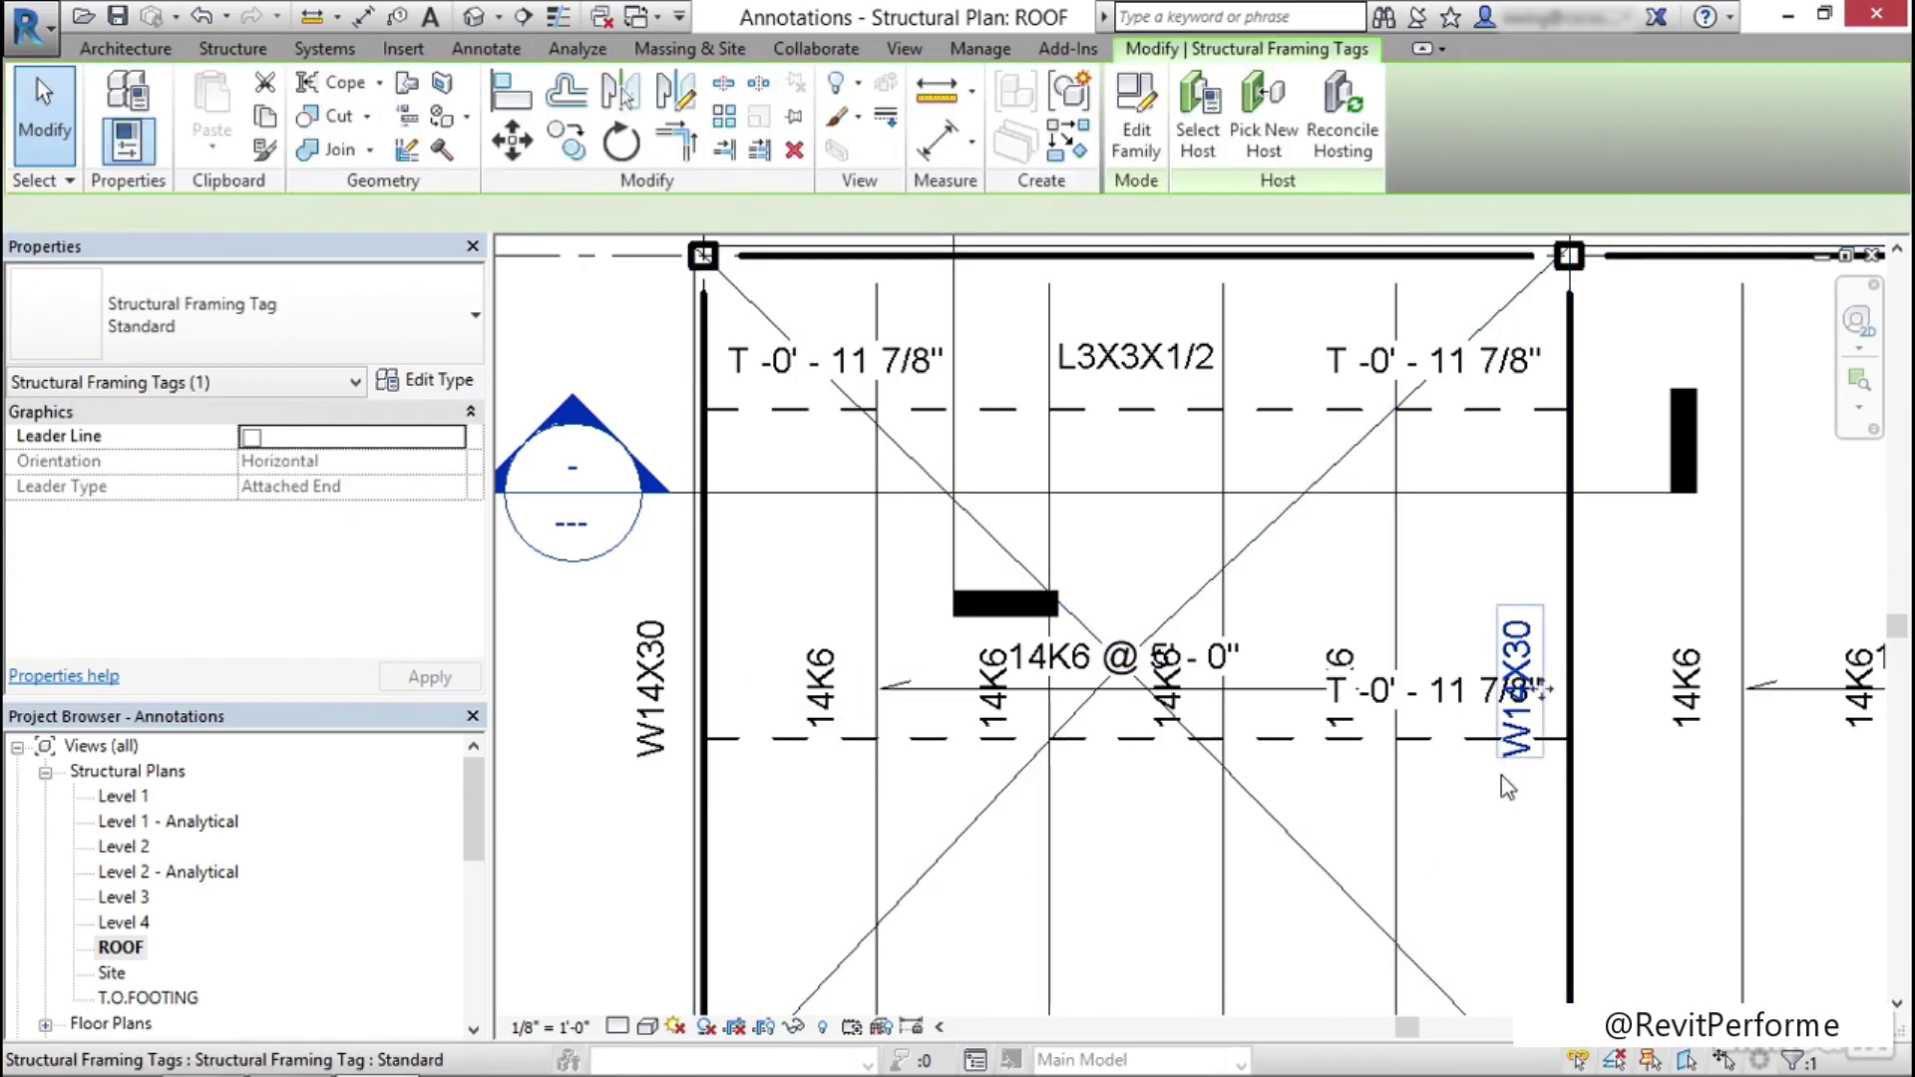
pyautogui.press('Delete')
pyautogui.click(1446, 698)
pyautogui.press('Delete')
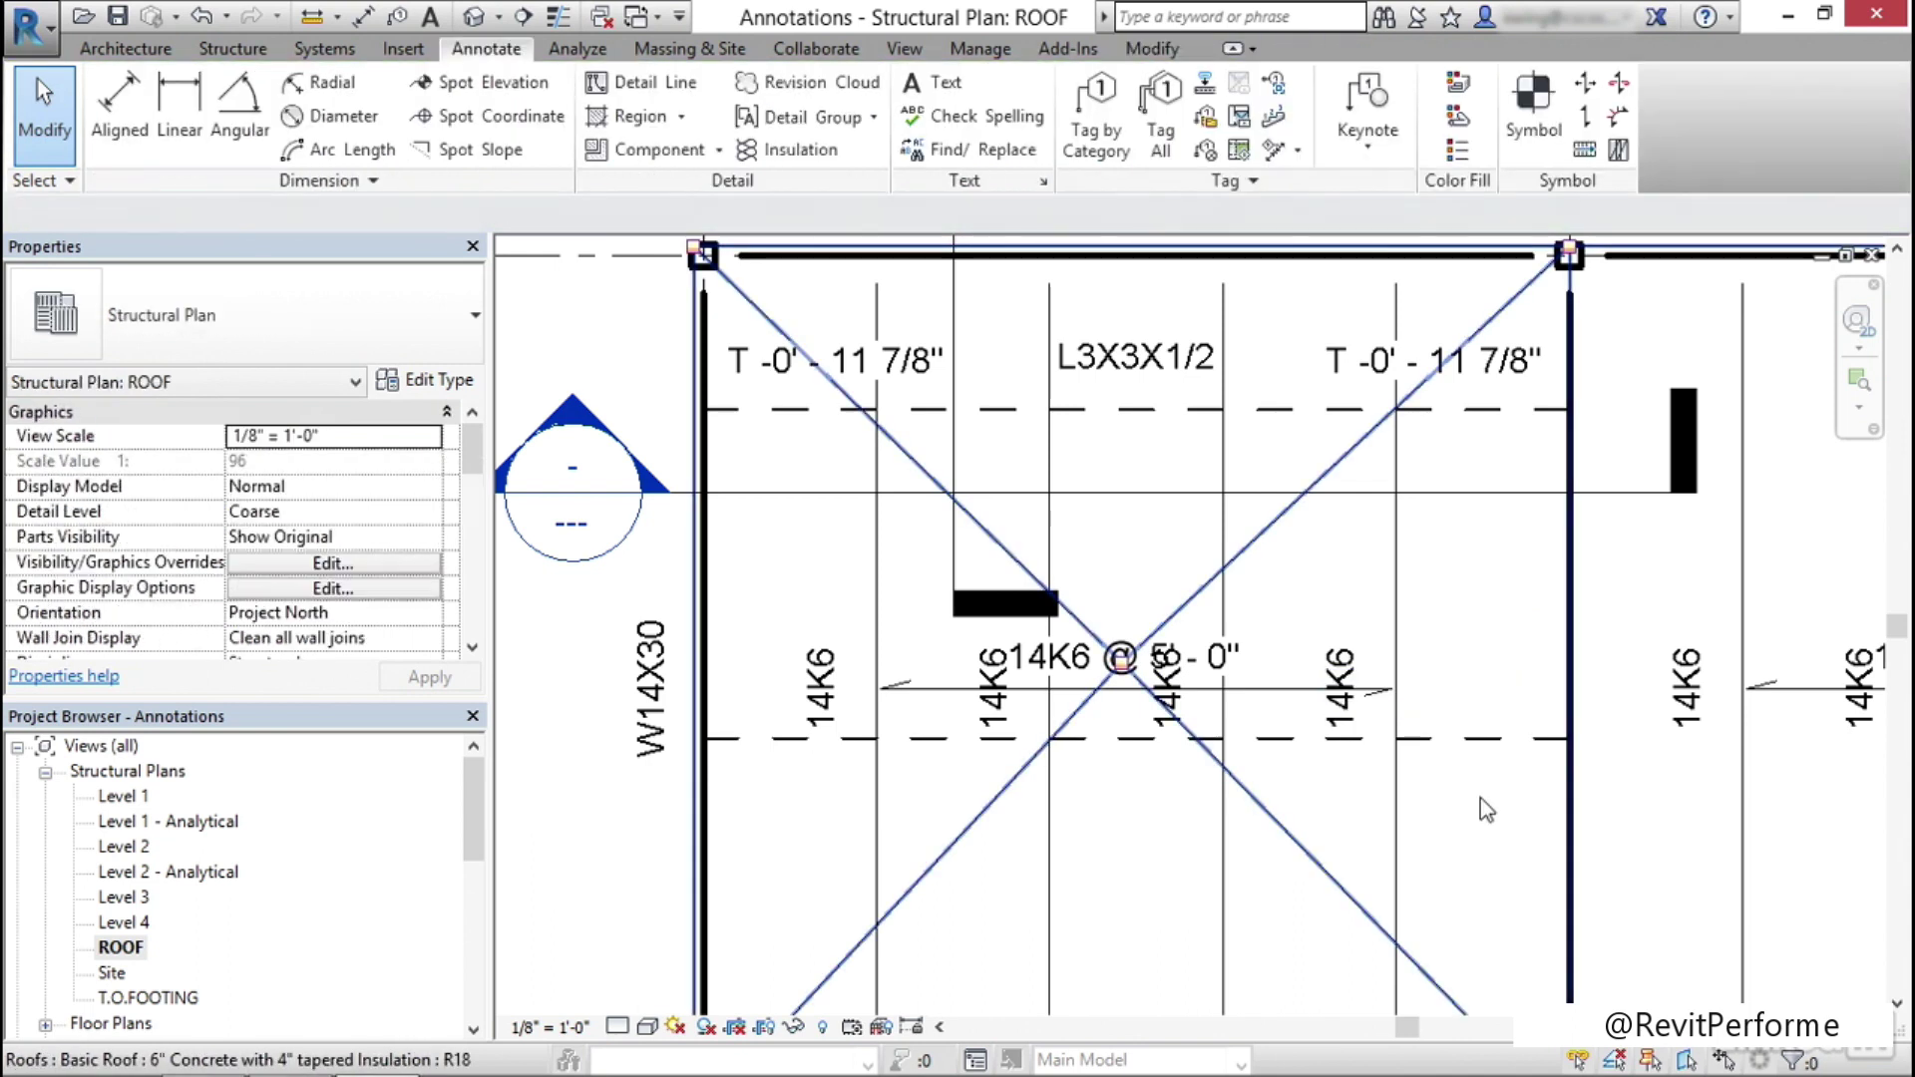
pyautogui.scroll(-4, 1489, 793)
pyautogui.moveTo(1526, 753)
pyautogui.mouseDown(button='middle')
pyautogui.moveTo(1533, 688)
pyautogui.moveTo(941, 650)
pyautogui.mouseUp(button='middle')
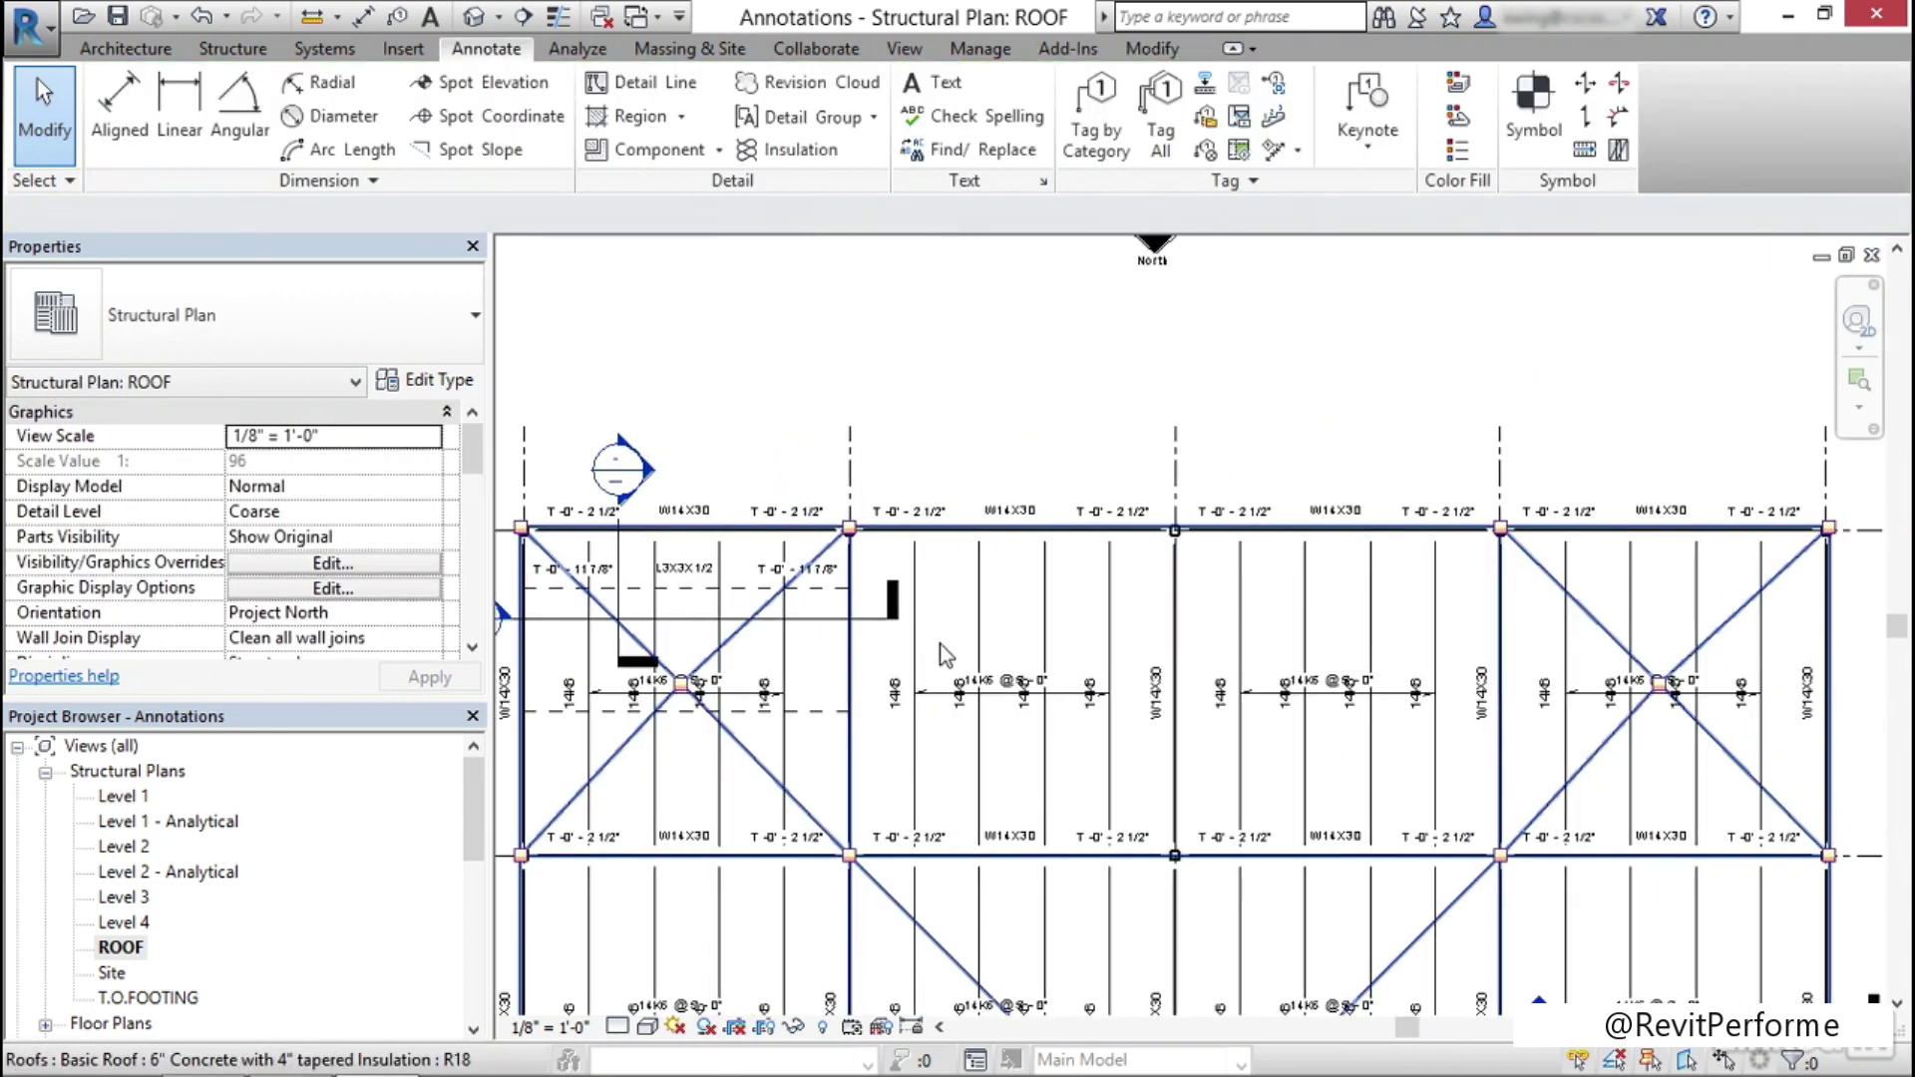
pyautogui.scroll(4, 1260, 544)
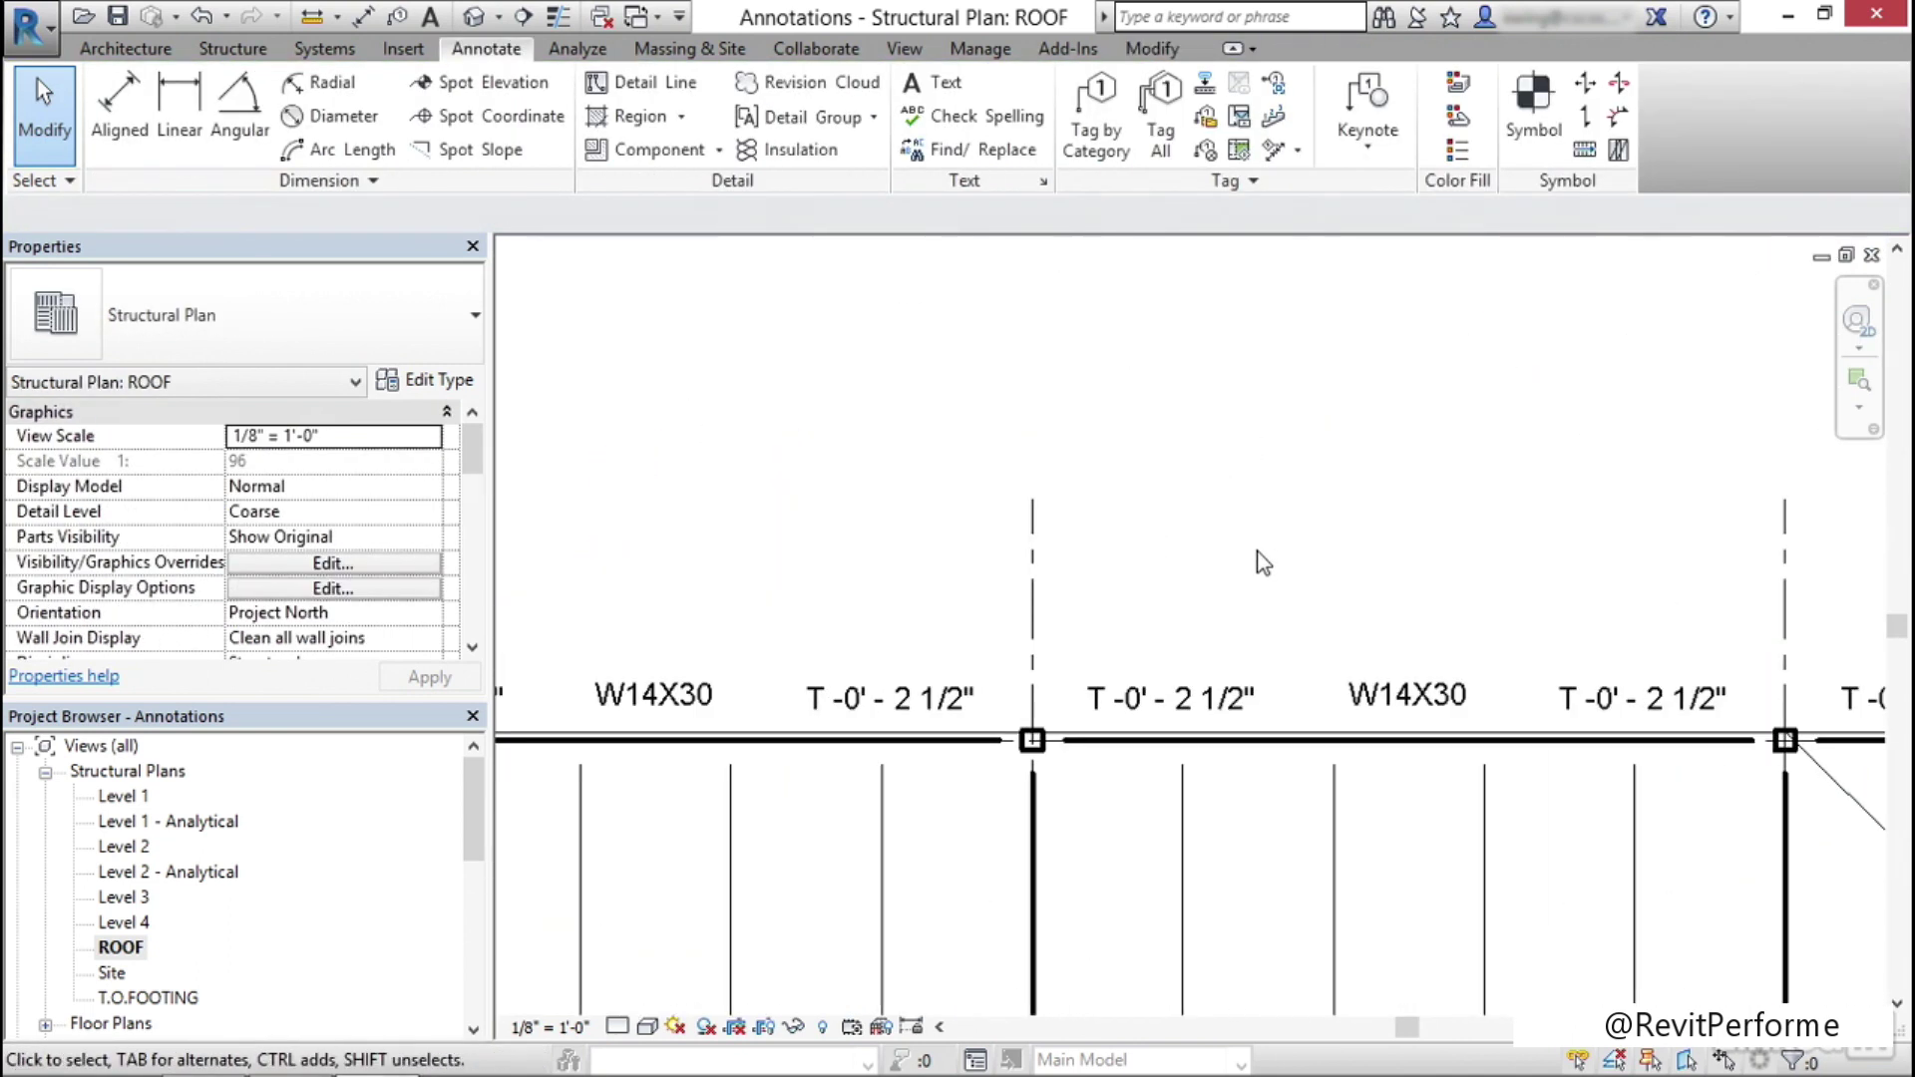
# Set the width factor of the Beam Elevation (Relative) spot elevation type to 0.8
pyautogui.moveTo(1253, 568); pyautogui.dragTo(1240, 393, button='middle')
pyautogui.scroll(2, 1231, 409)
pyautogui.scroll(1, 1232, 409)
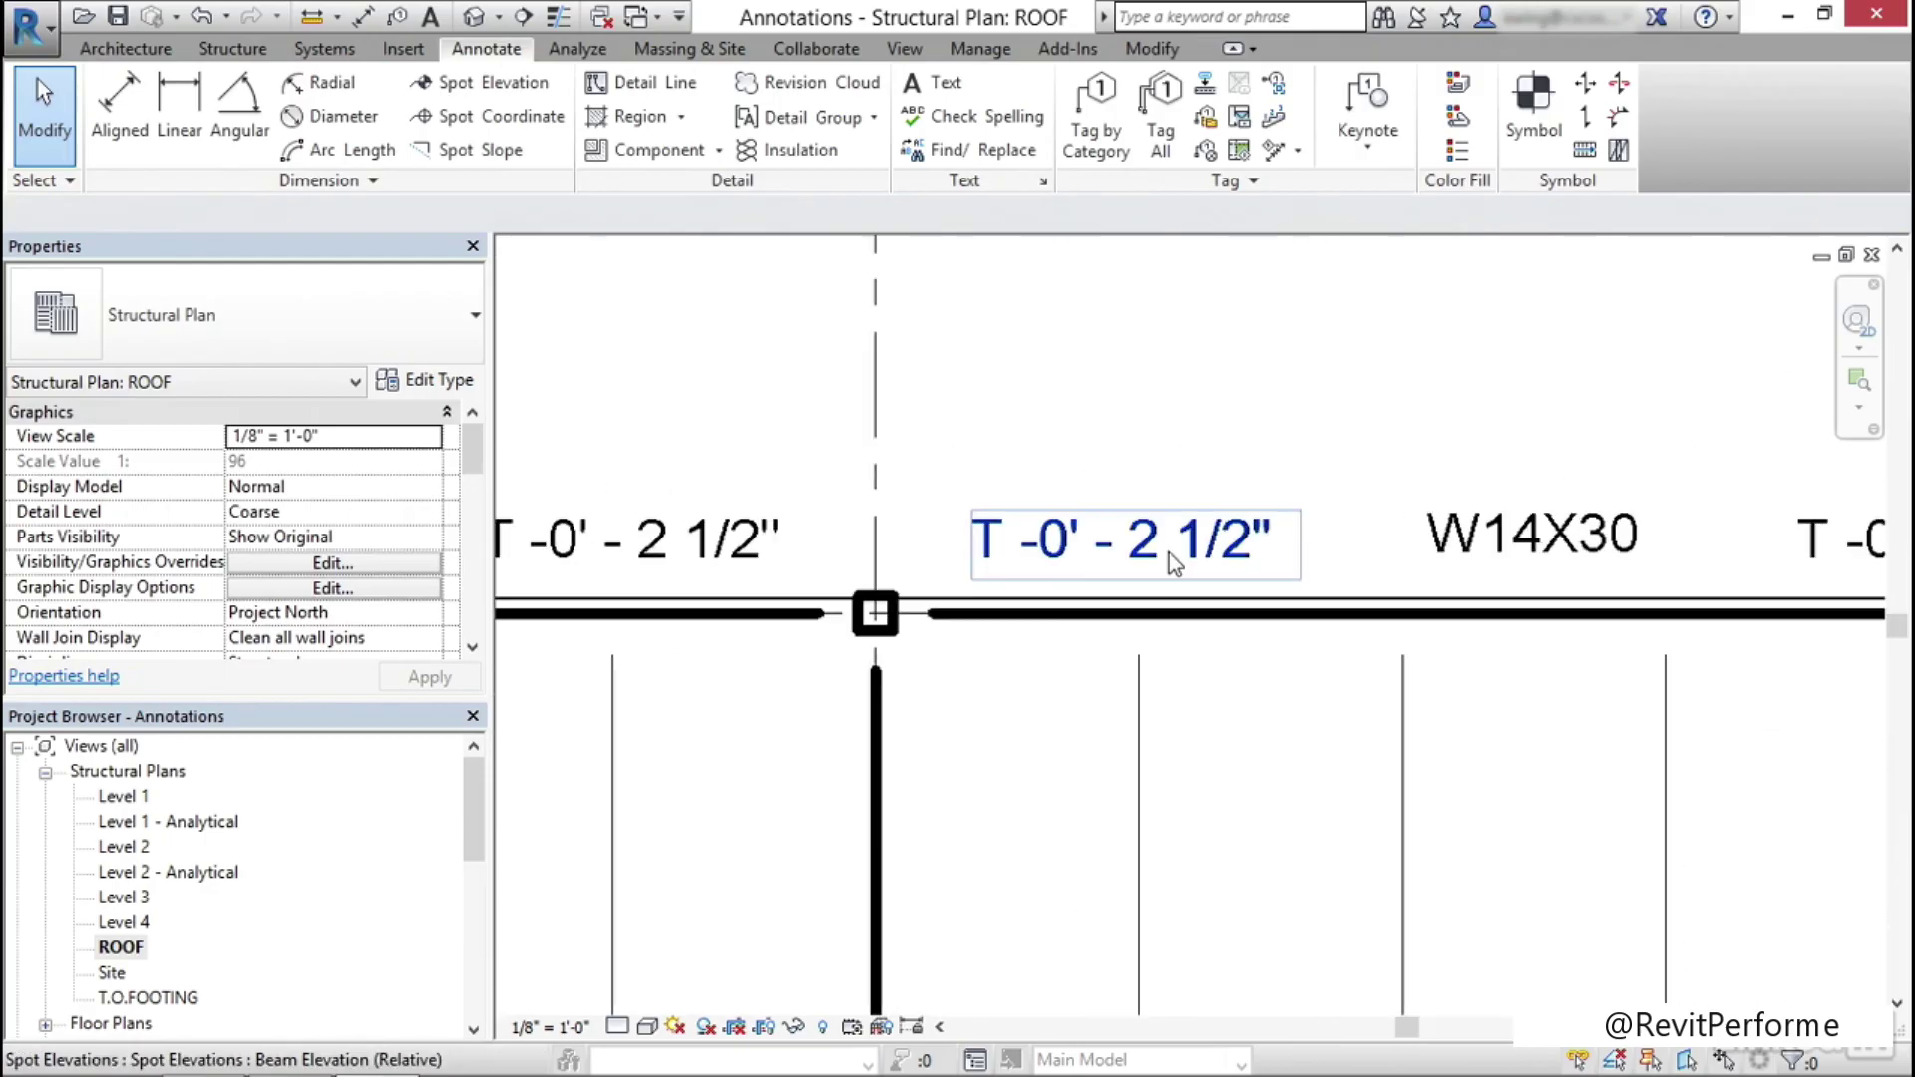
pyautogui.click(1169, 552)
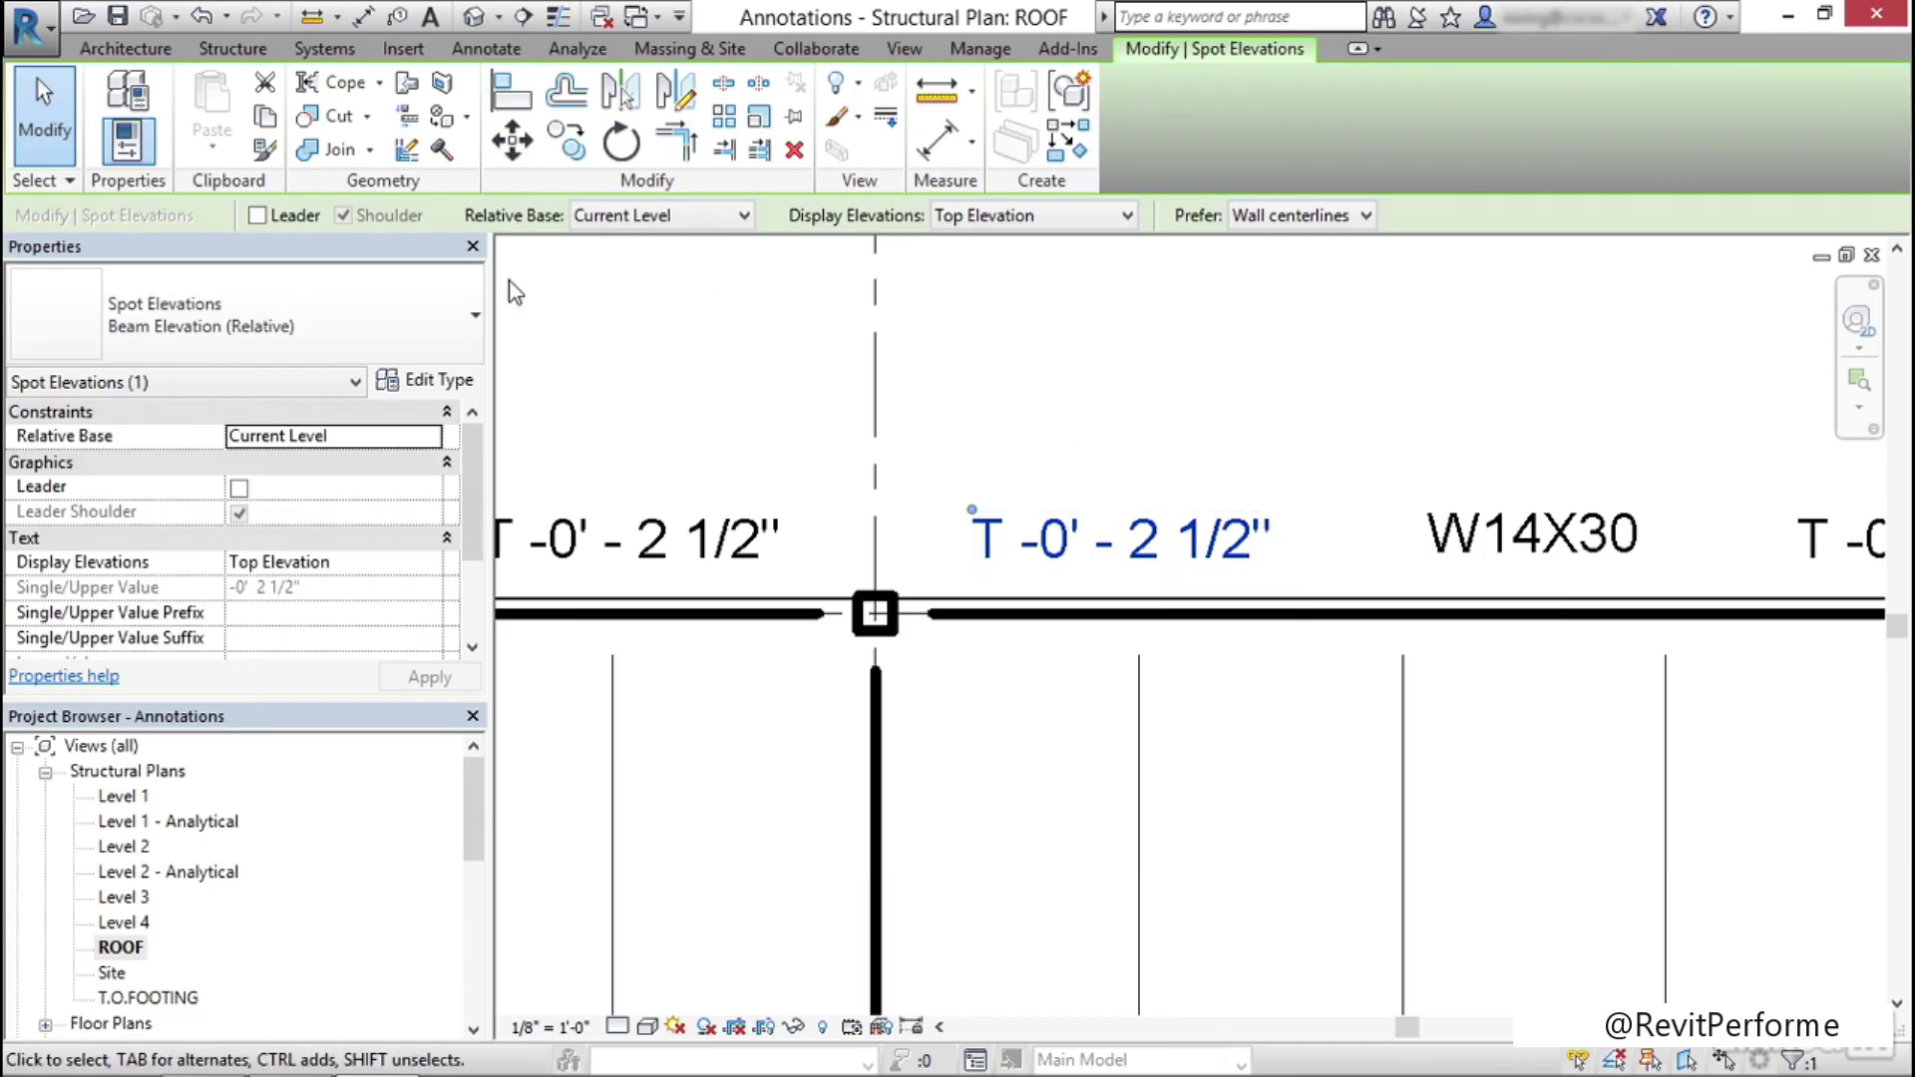
pyautogui.click(460, 384)
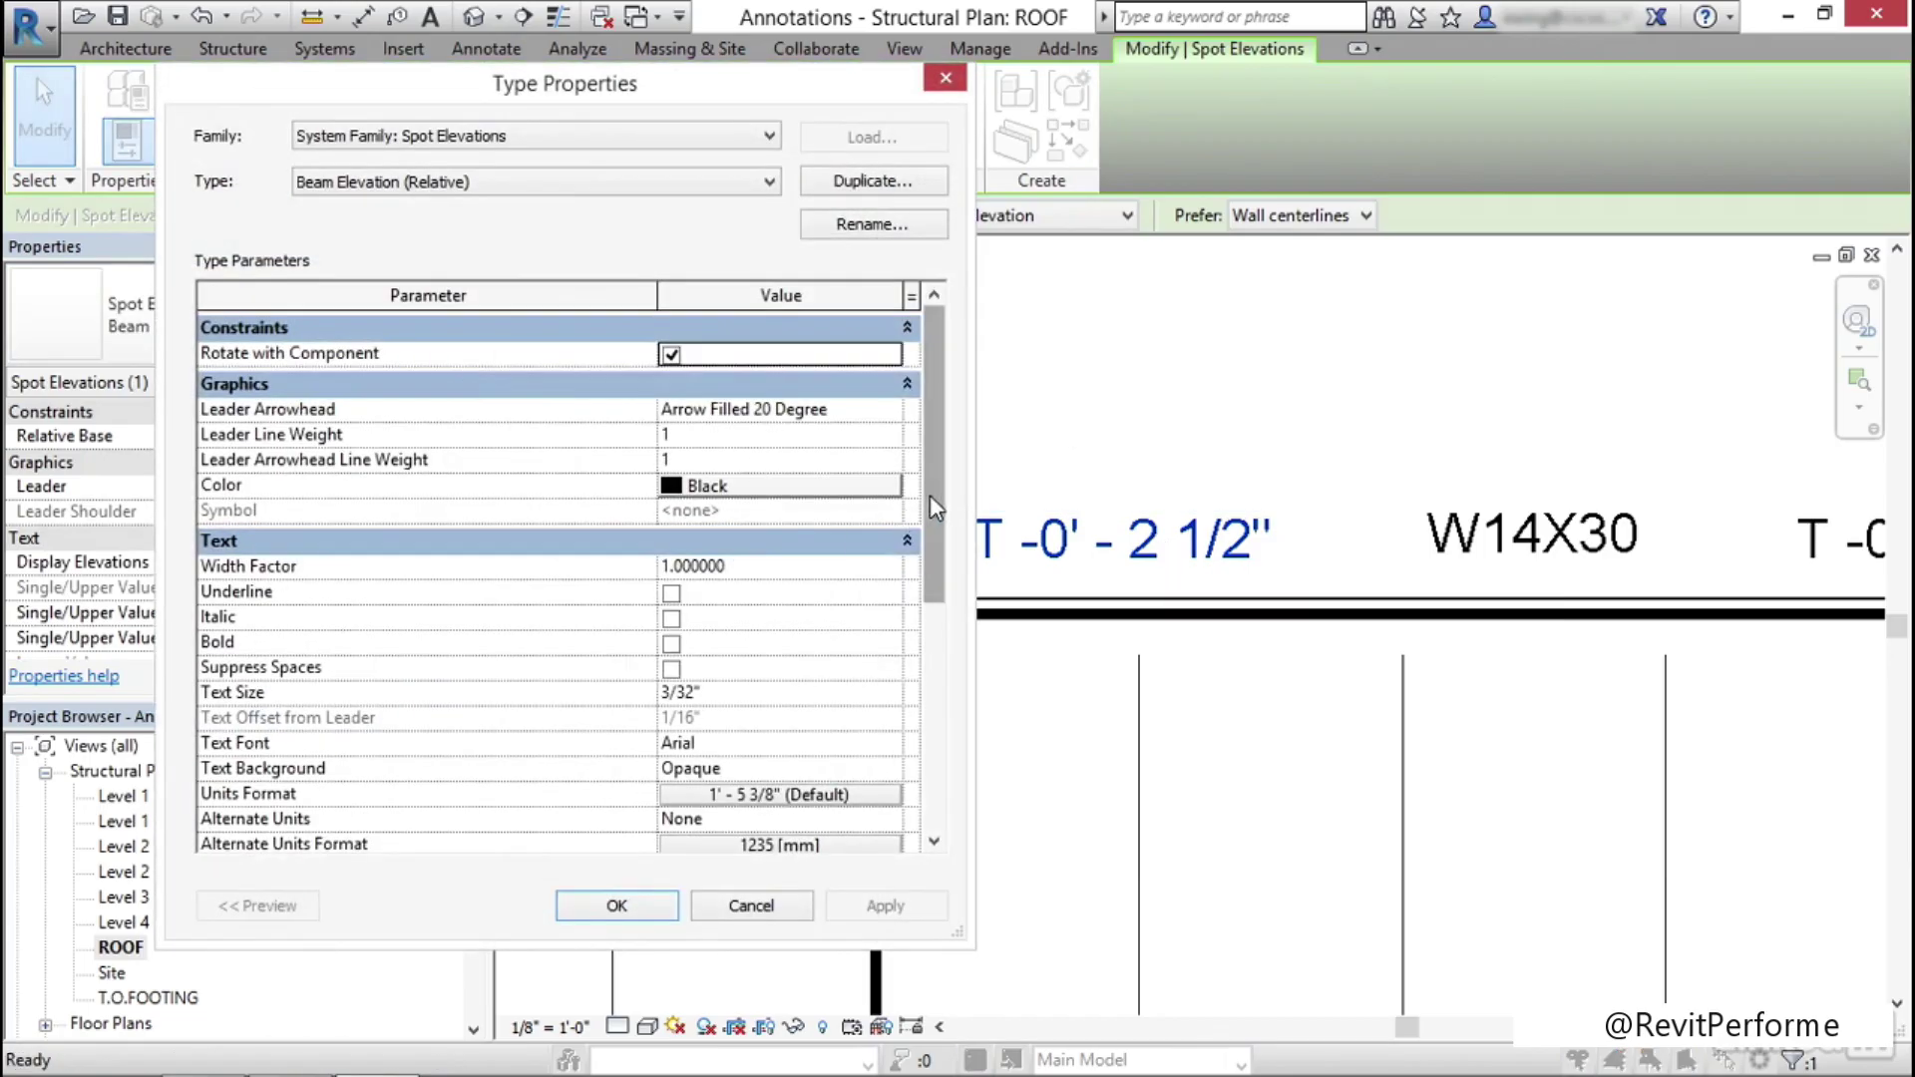
pyautogui.click(798, 565)
pyautogui.write('.8')
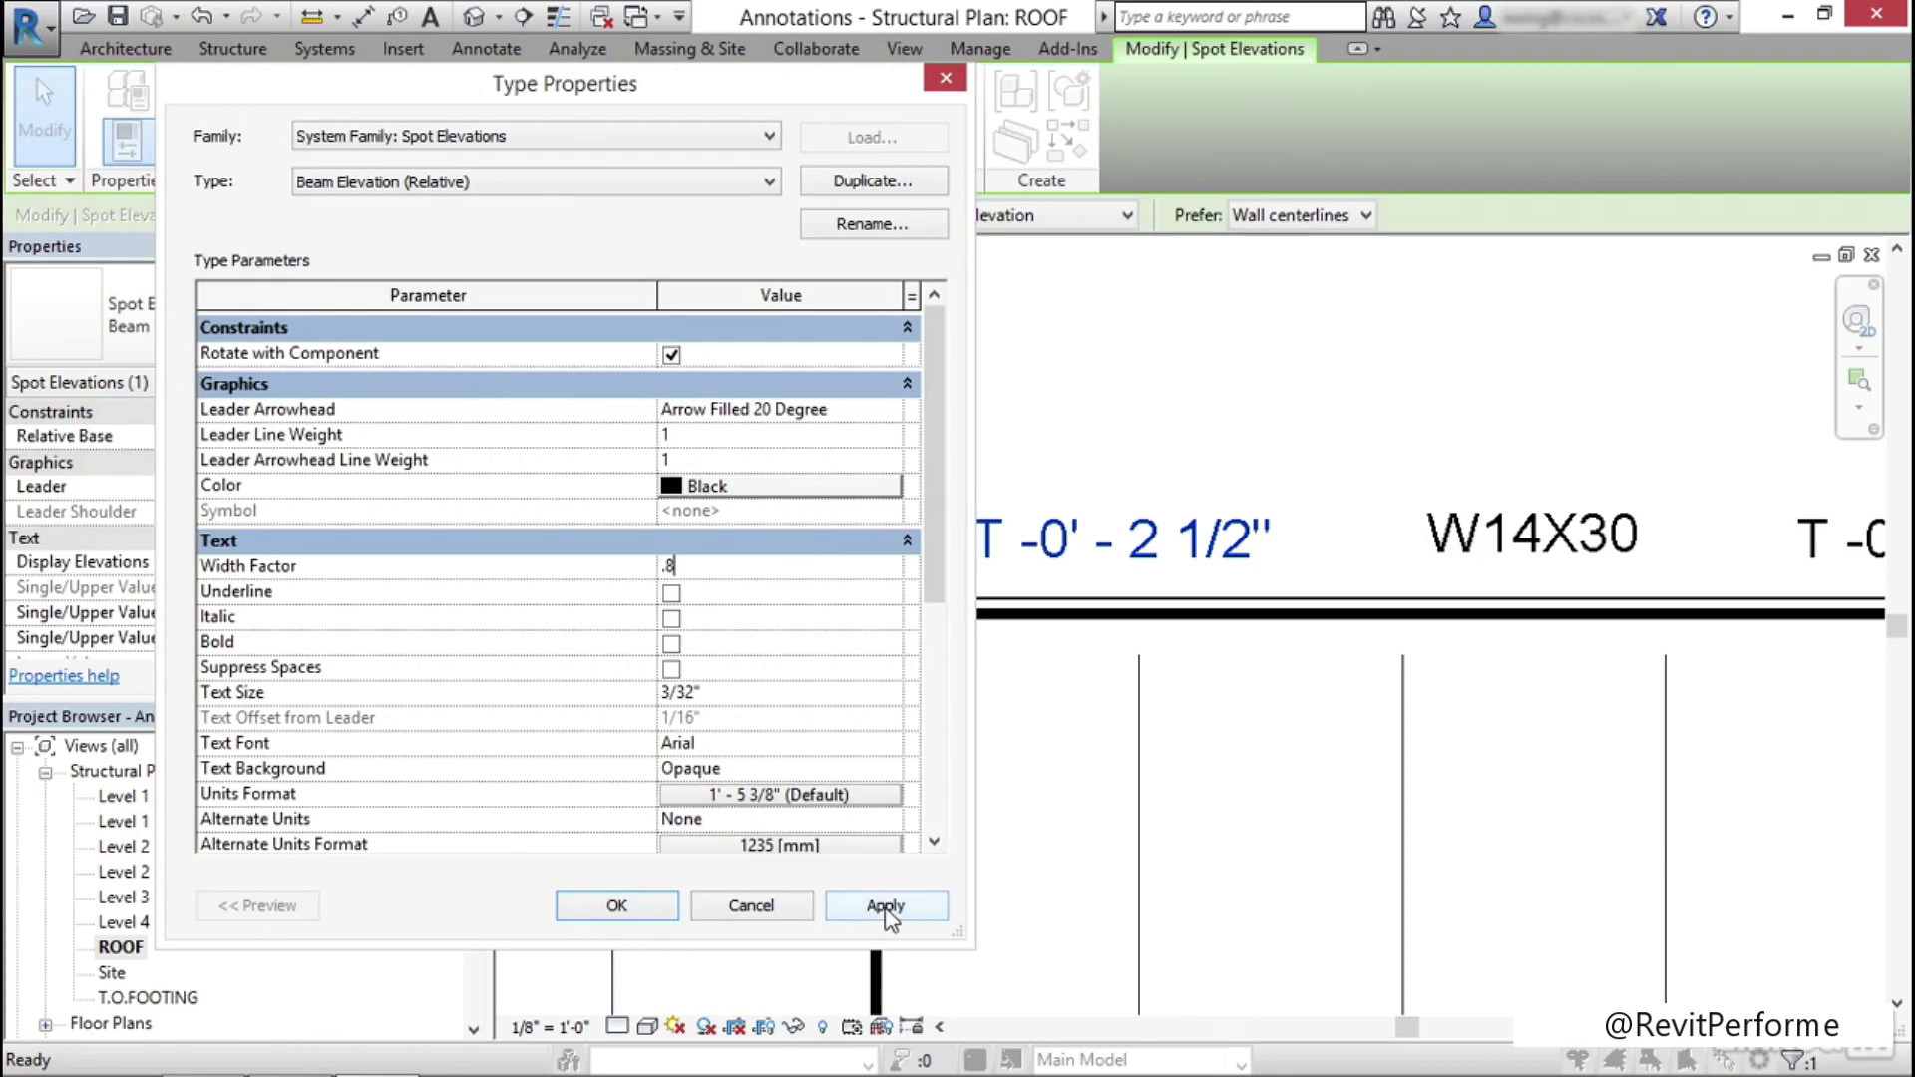
pyautogui.click(886, 908)
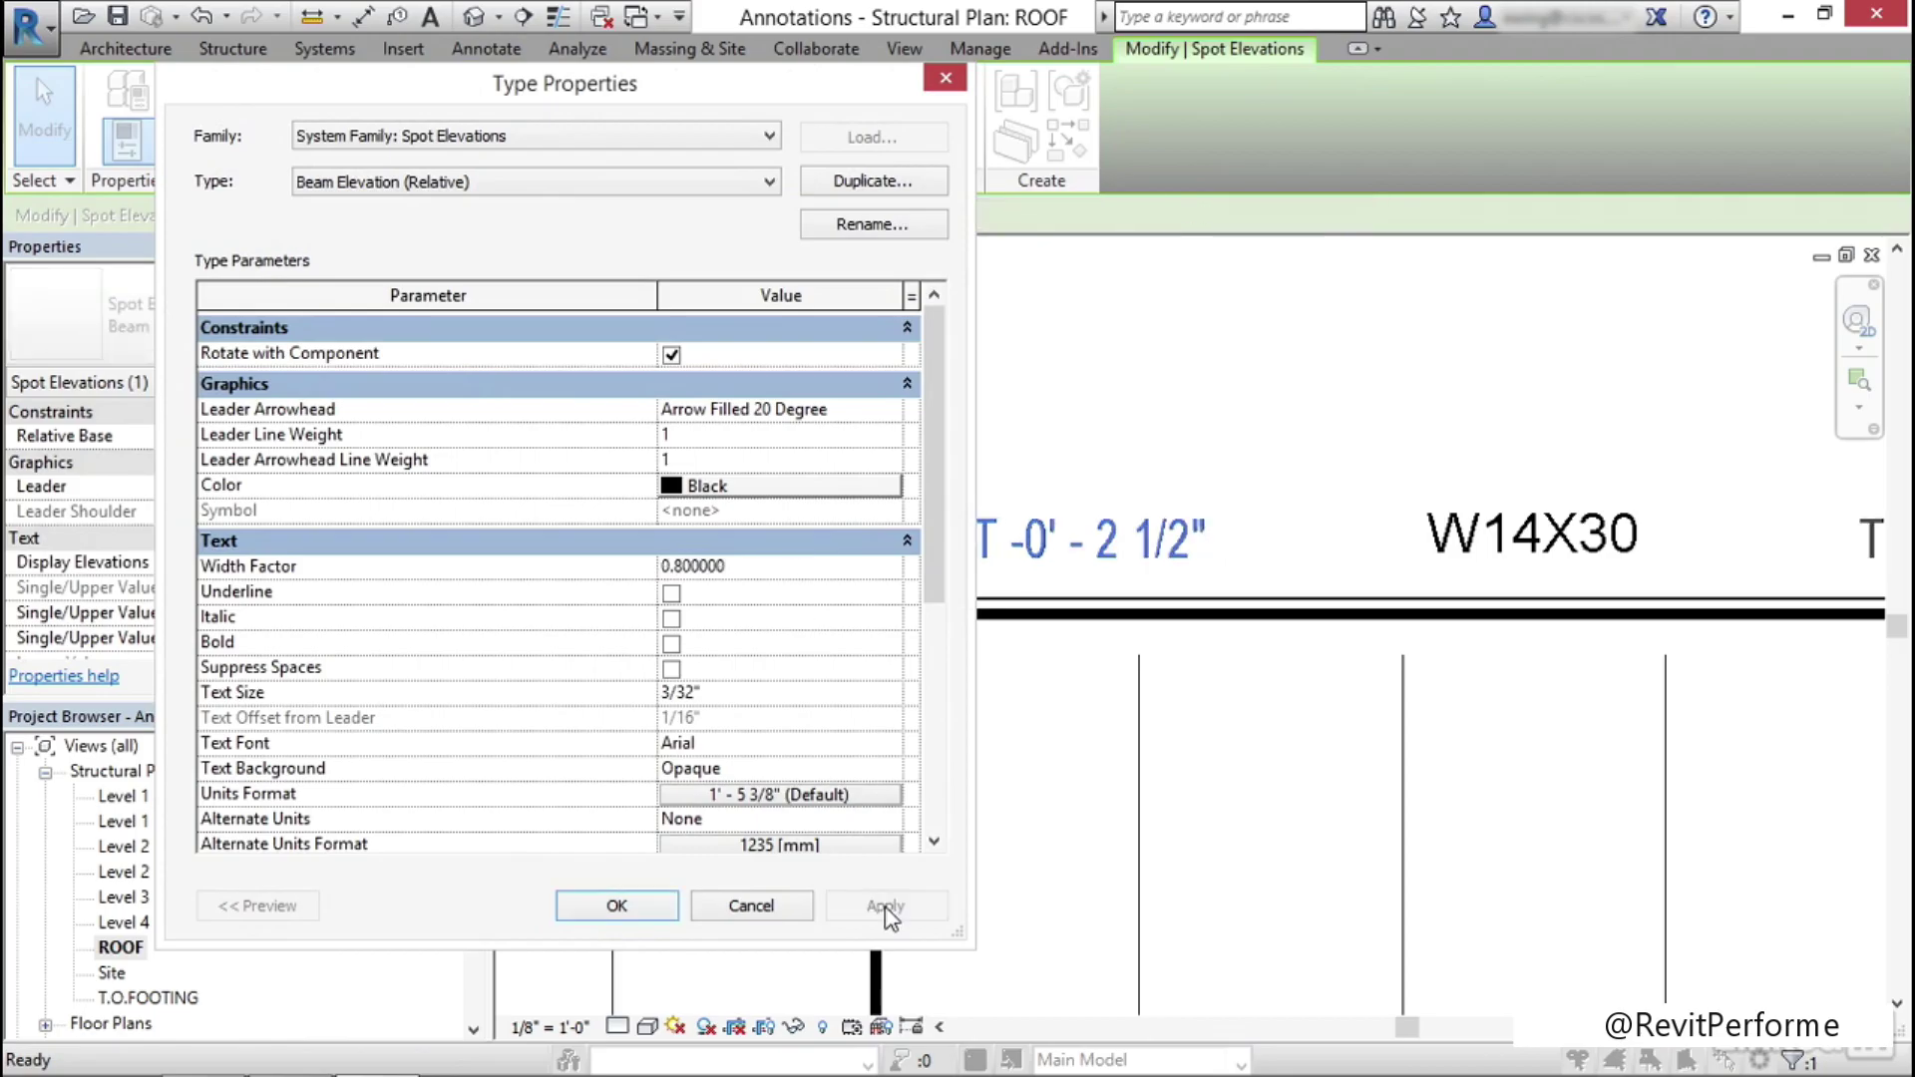
pyautogui.click(616, 906)
# Open the W14X30 tag's Structural Framing Tag family for editing and reduce the width factor of its label's standard type
pyautogui.moveTo(941, 684)
pyautogui.mouseDown(button='middle')
pyautogui.moveTo(1308, 427)
pyautogui.moveTo(1285, 344)
pyautogui.mouseUp(button='middle')
pyautogui.click(953, 477)
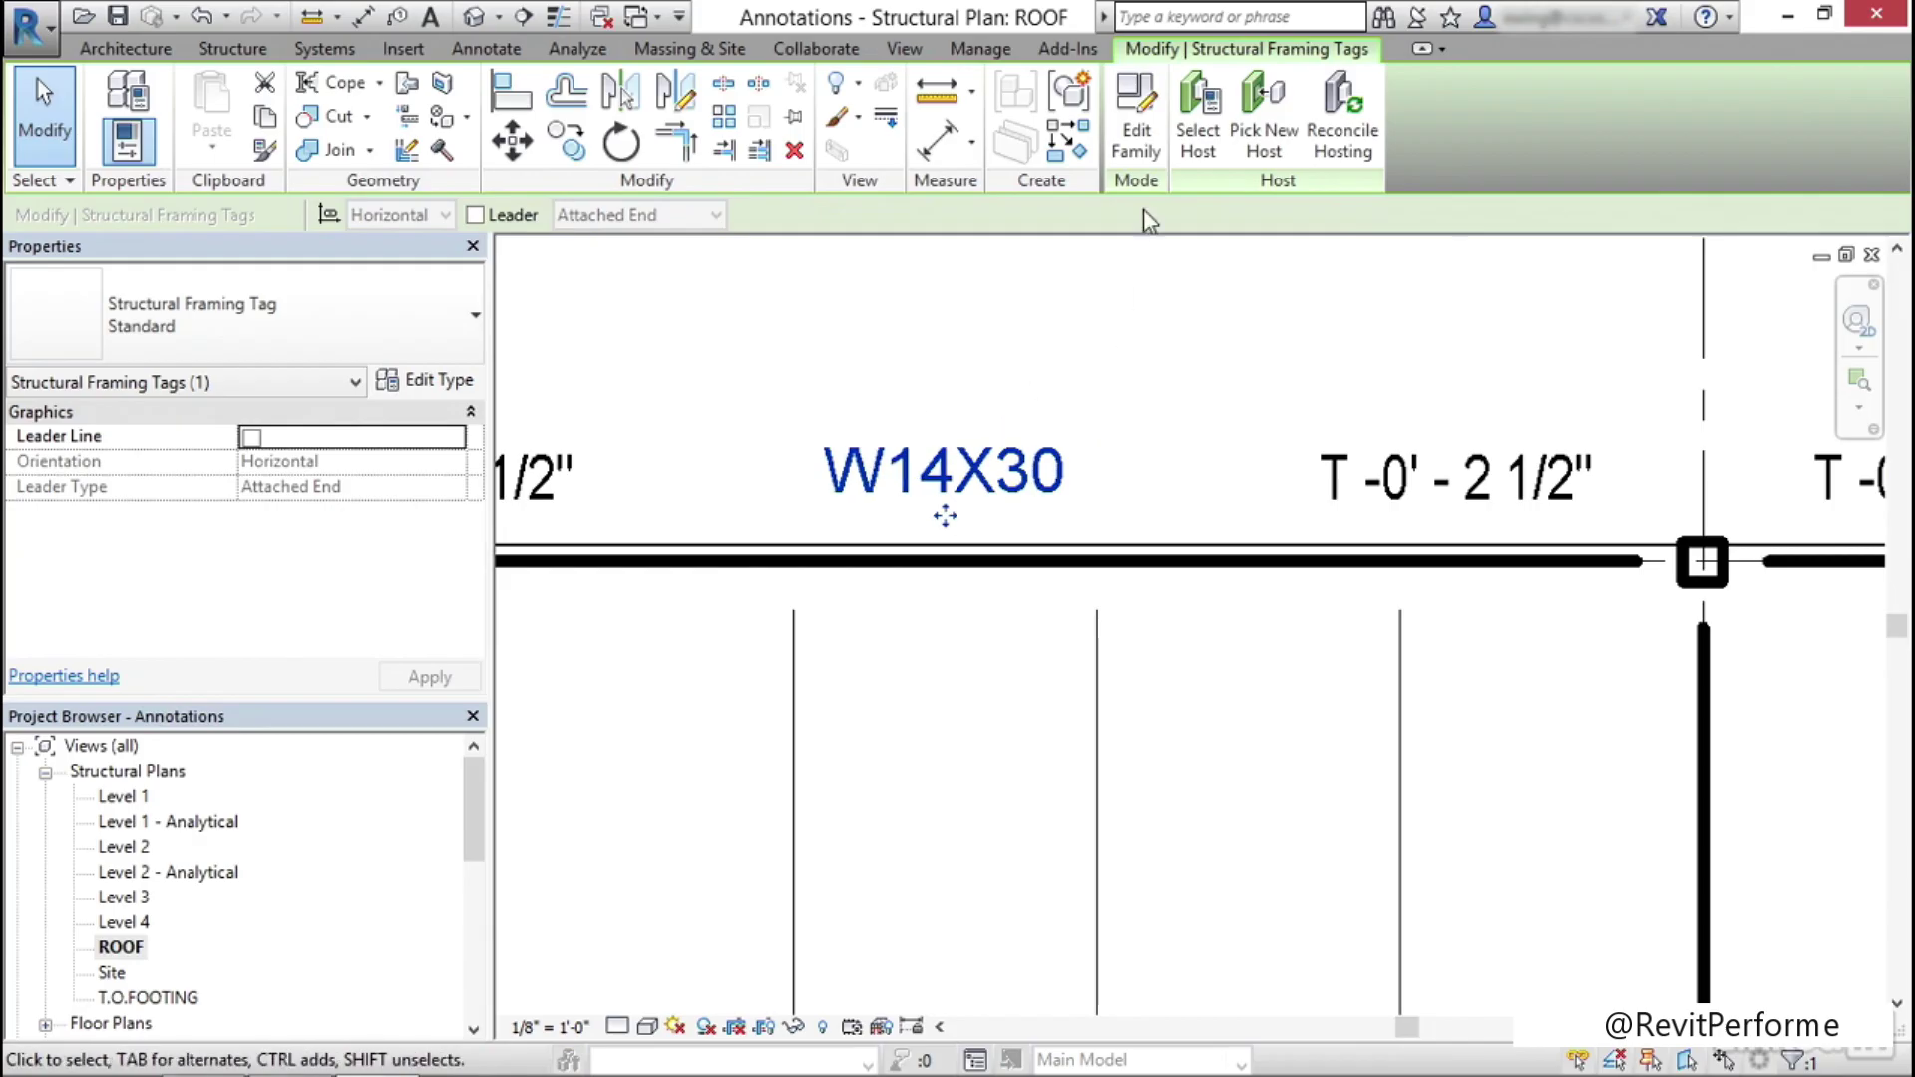
pyautogui.click(1137, 159)
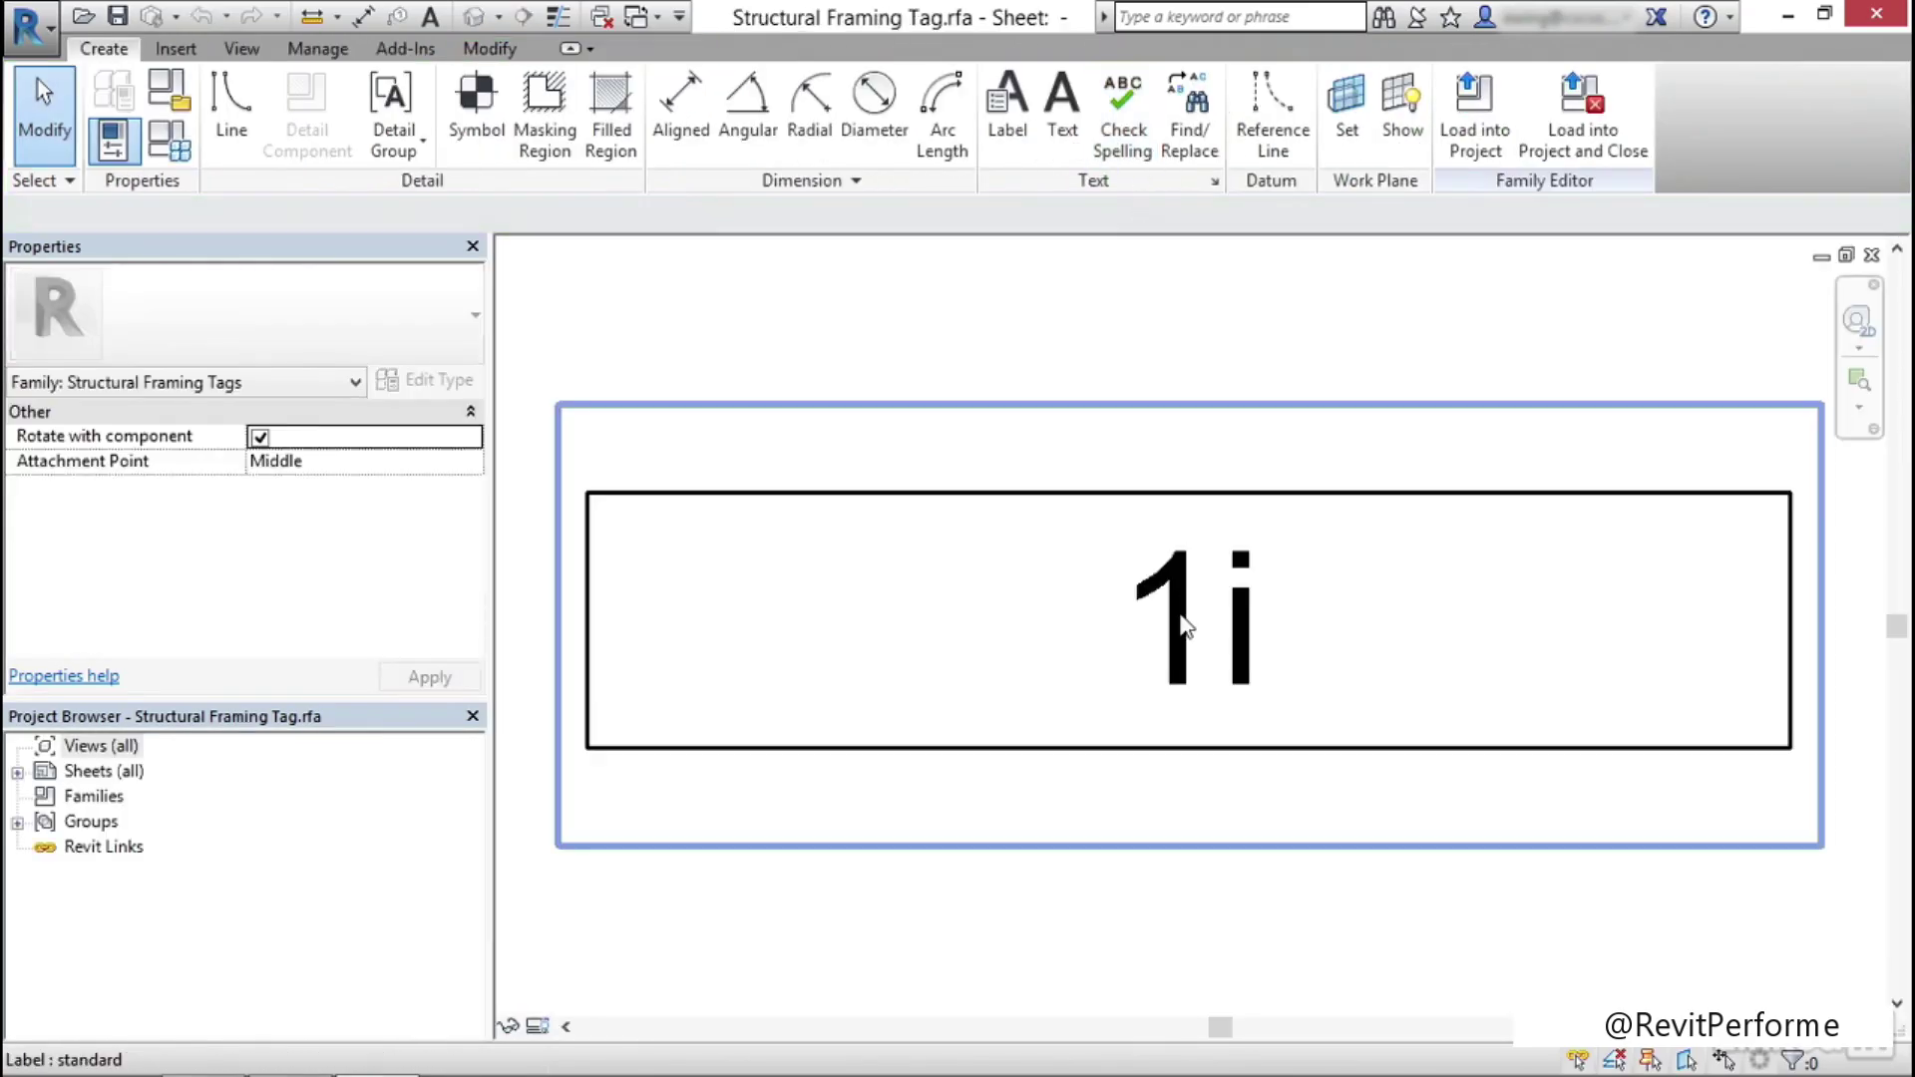
pyautogui.click(1187, 599)
pyautogui.click(446, 385)
pyautogui.click(781, 666)
pyautogui.doubleClick(781, 666)
pyautogui.write('.')
pyautogui.click(898, 908)
pyautogui.click(650, 908)
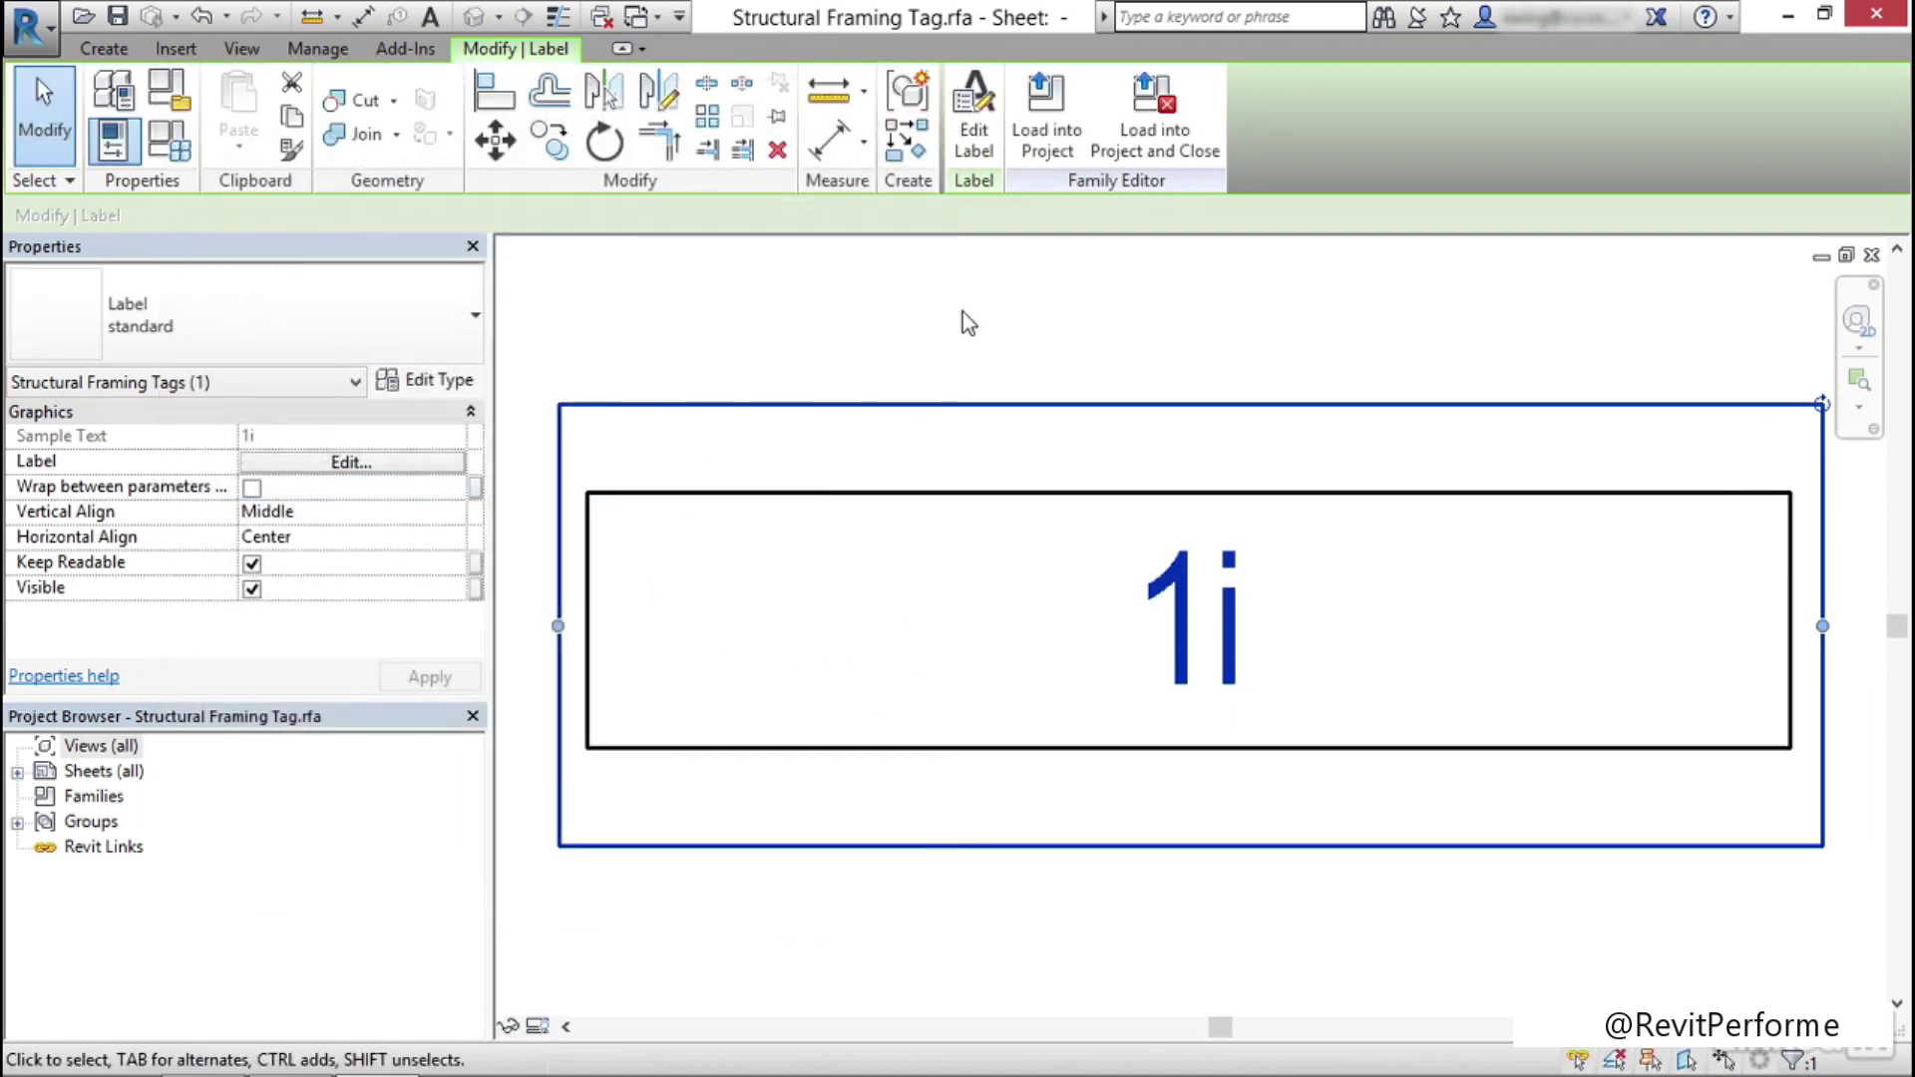
# Load the edited Structural Framing Tag family into the Annotations project, overwriting the existing version
pyautogui.click(1042, 140)
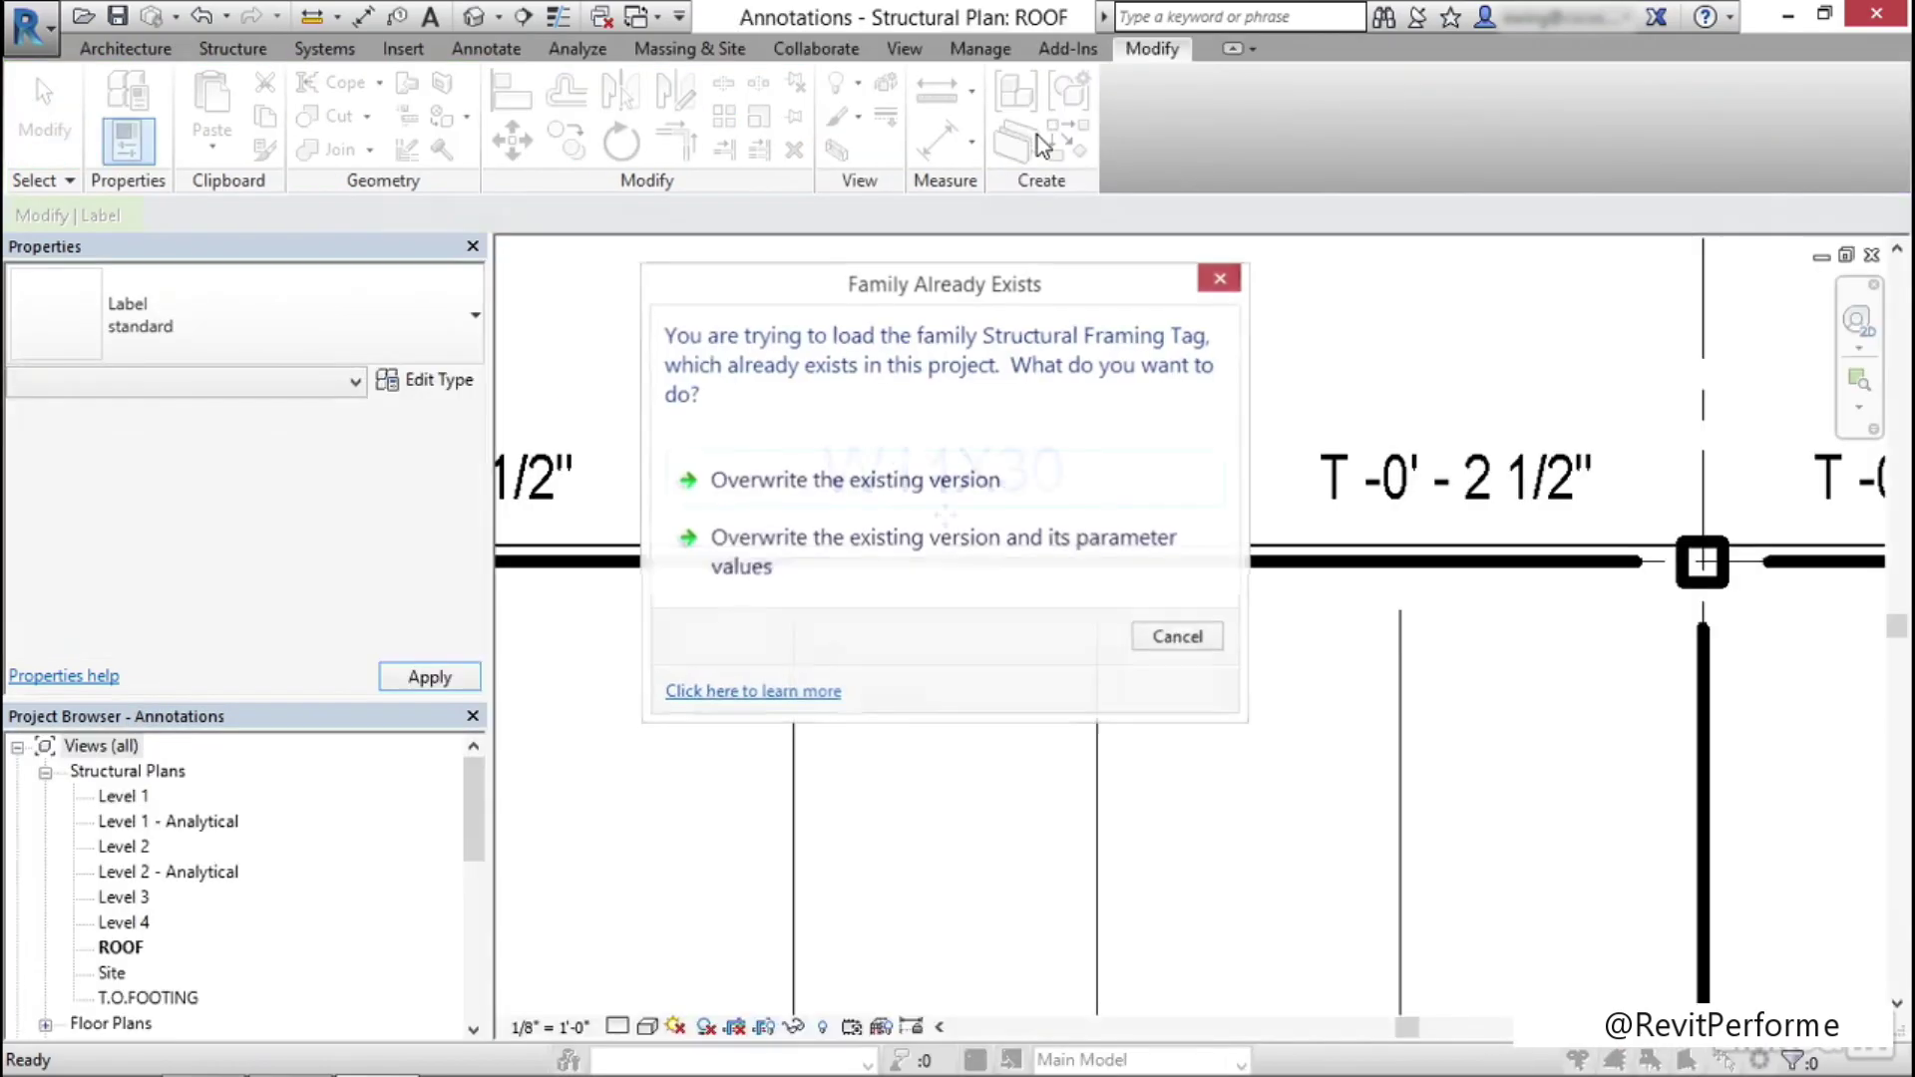
pyautogui.click(837, 486)
pyautogui.scroll(-1, 989, 355)
pyautogui.scroll(-3, 990, 355)
pyautogui.moveTo(1060, 432); pyautogui.dragTo(1205, 526, button='middle')
pyautogui.scroll(3, 1207, 608)
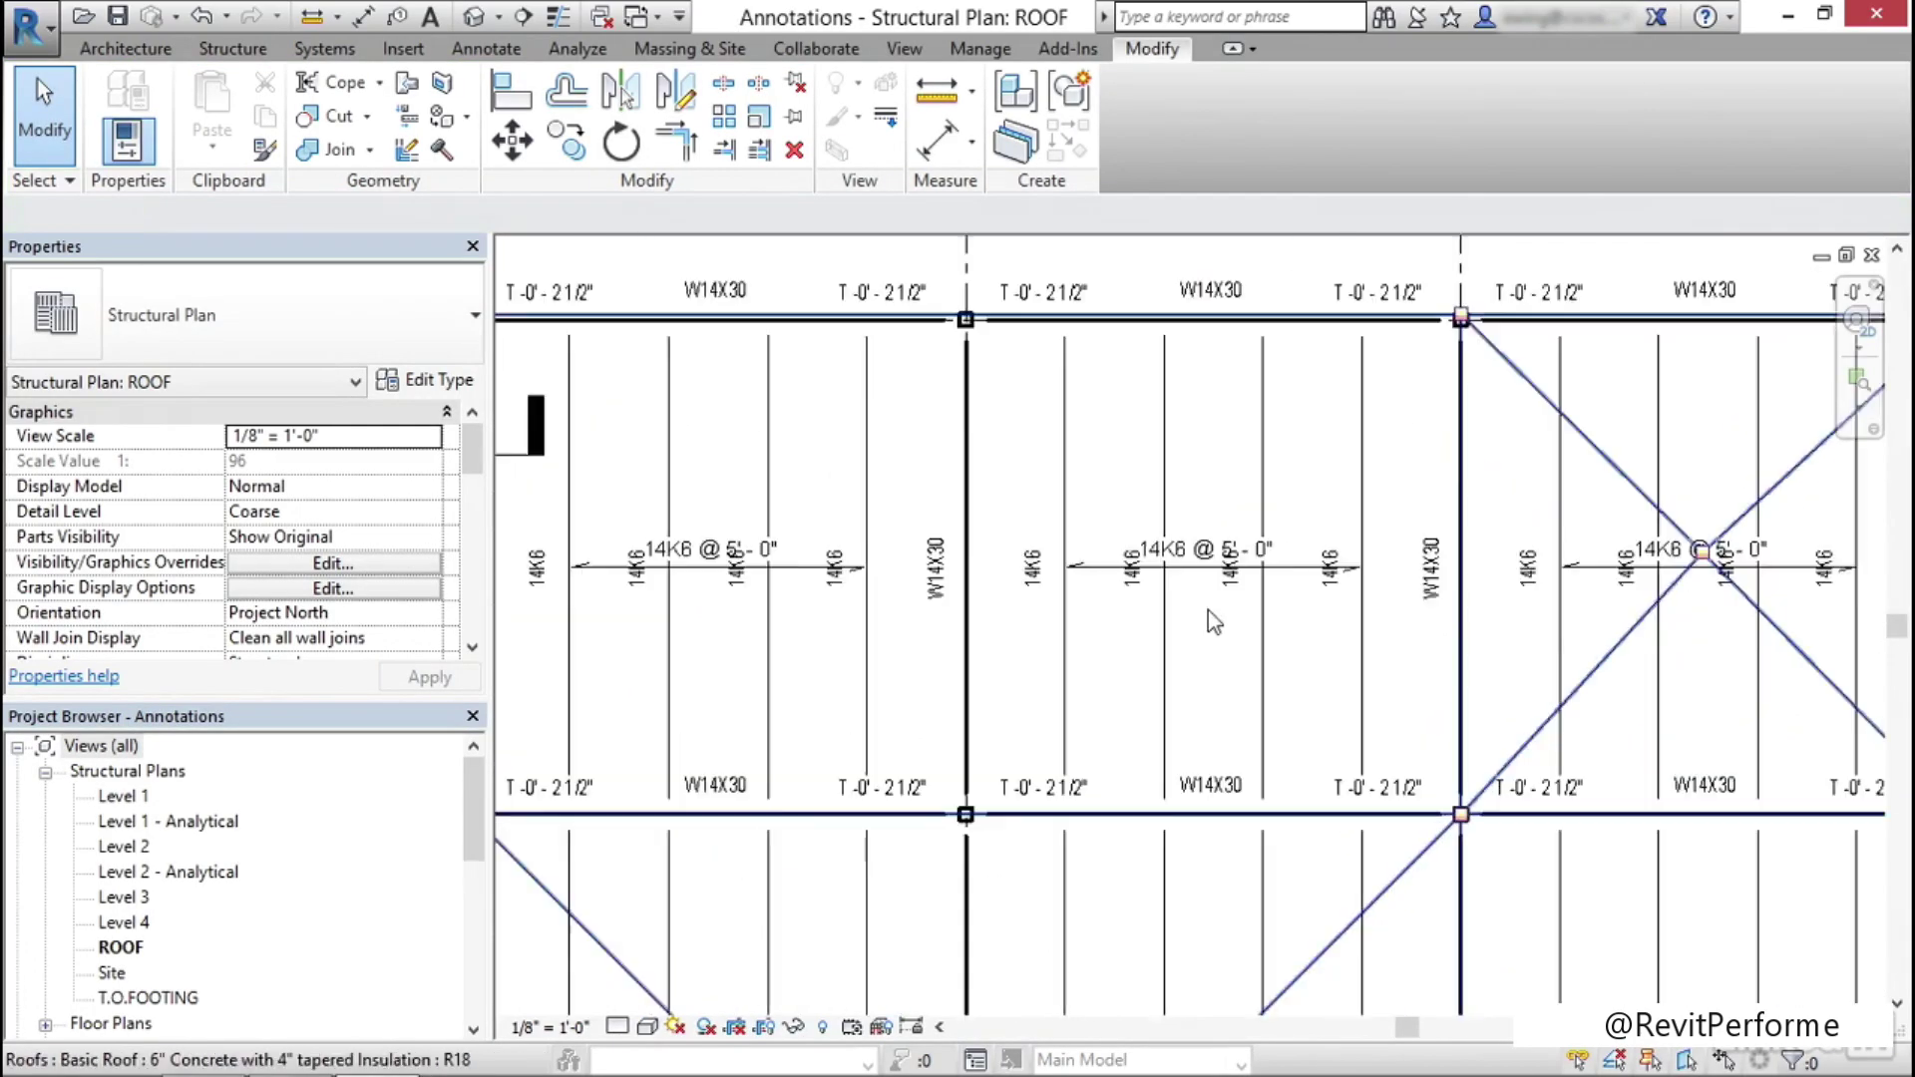
pyautogui.scroll(1, 1207, 609)
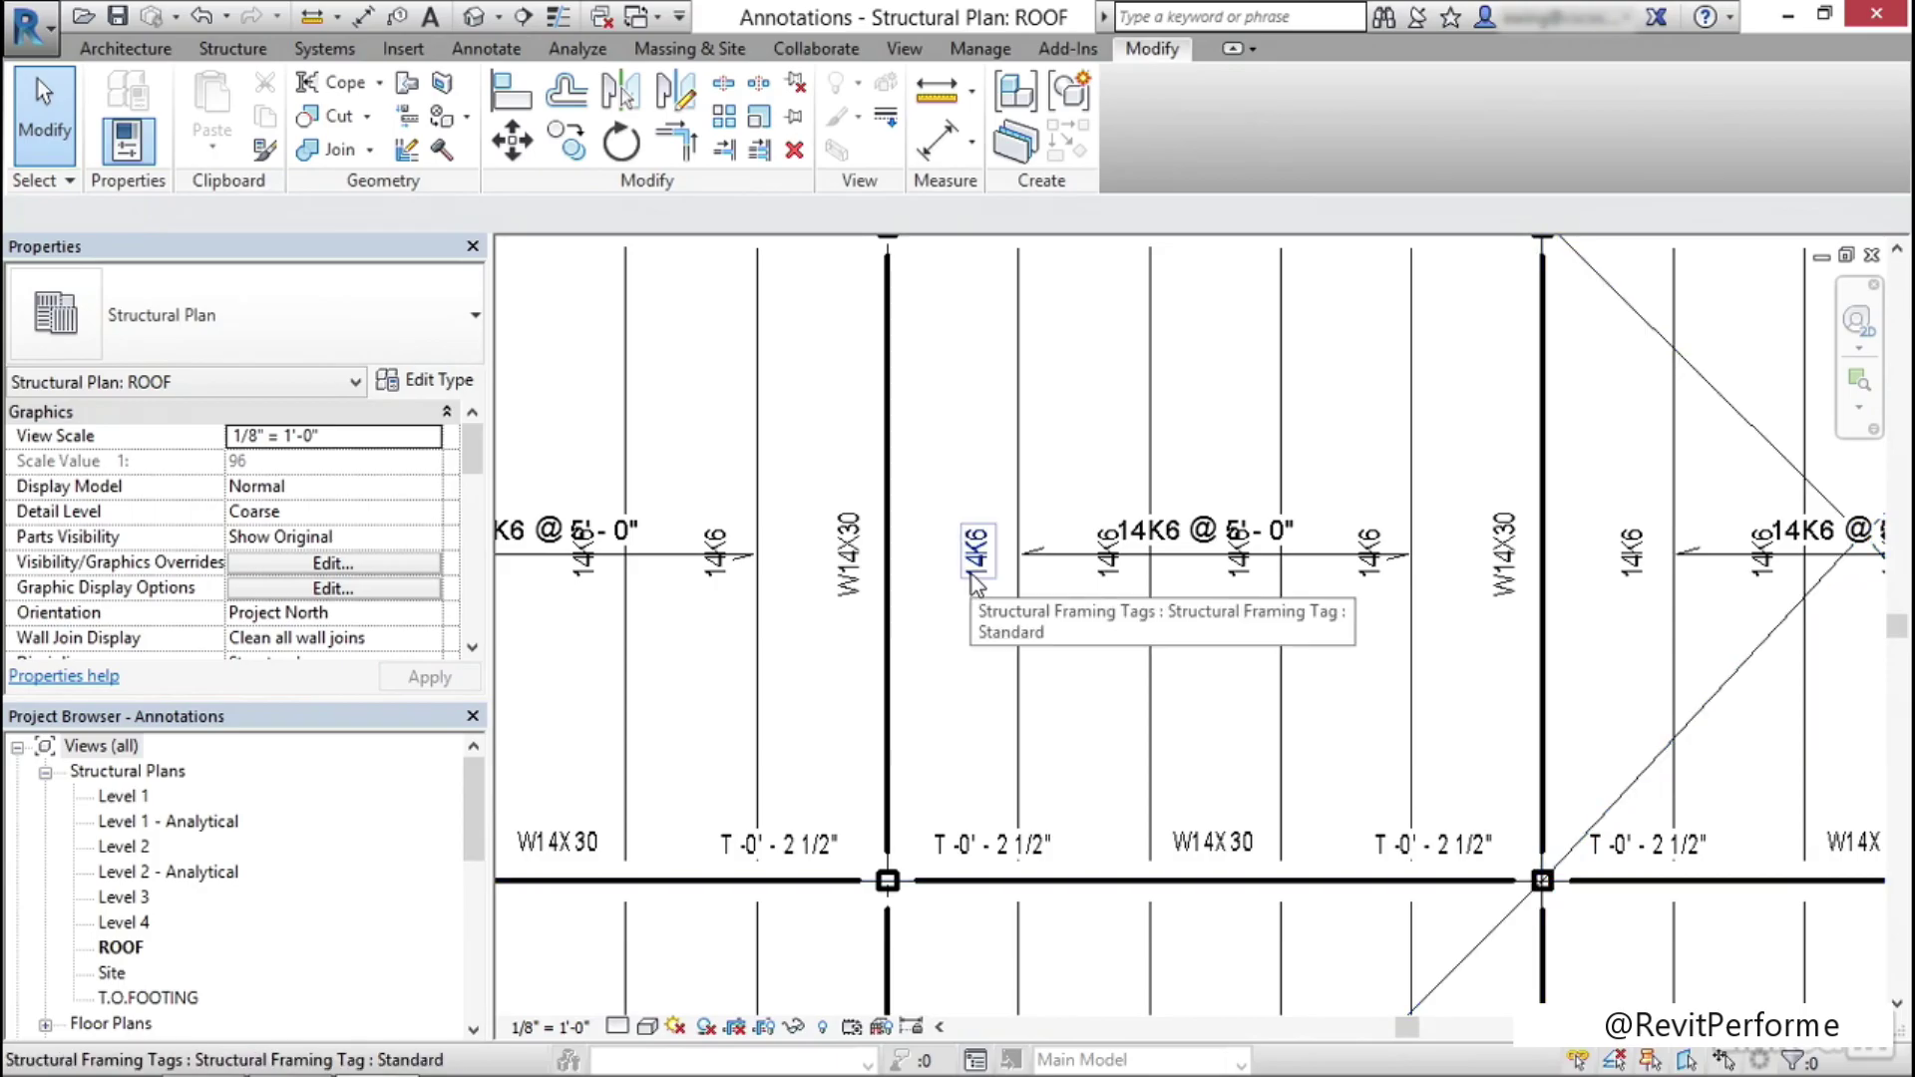
# Select all instances of the W14X30 beam visible in the ROOF plan, starting from the upper-left bay's top beam
pyautogui.scroll(-6, 977, 578)
pyautogui.moveTo(820, 413); pyautogui.dragTo(1154, 374, button='middle')
pyautogui.scroll(-3, 1154, 374)
pyautogui.moveTo(1180, 455); pyautogui.dragTo(1153, 448, button='middle')
pyautogui.scroll(5, 957, 429)
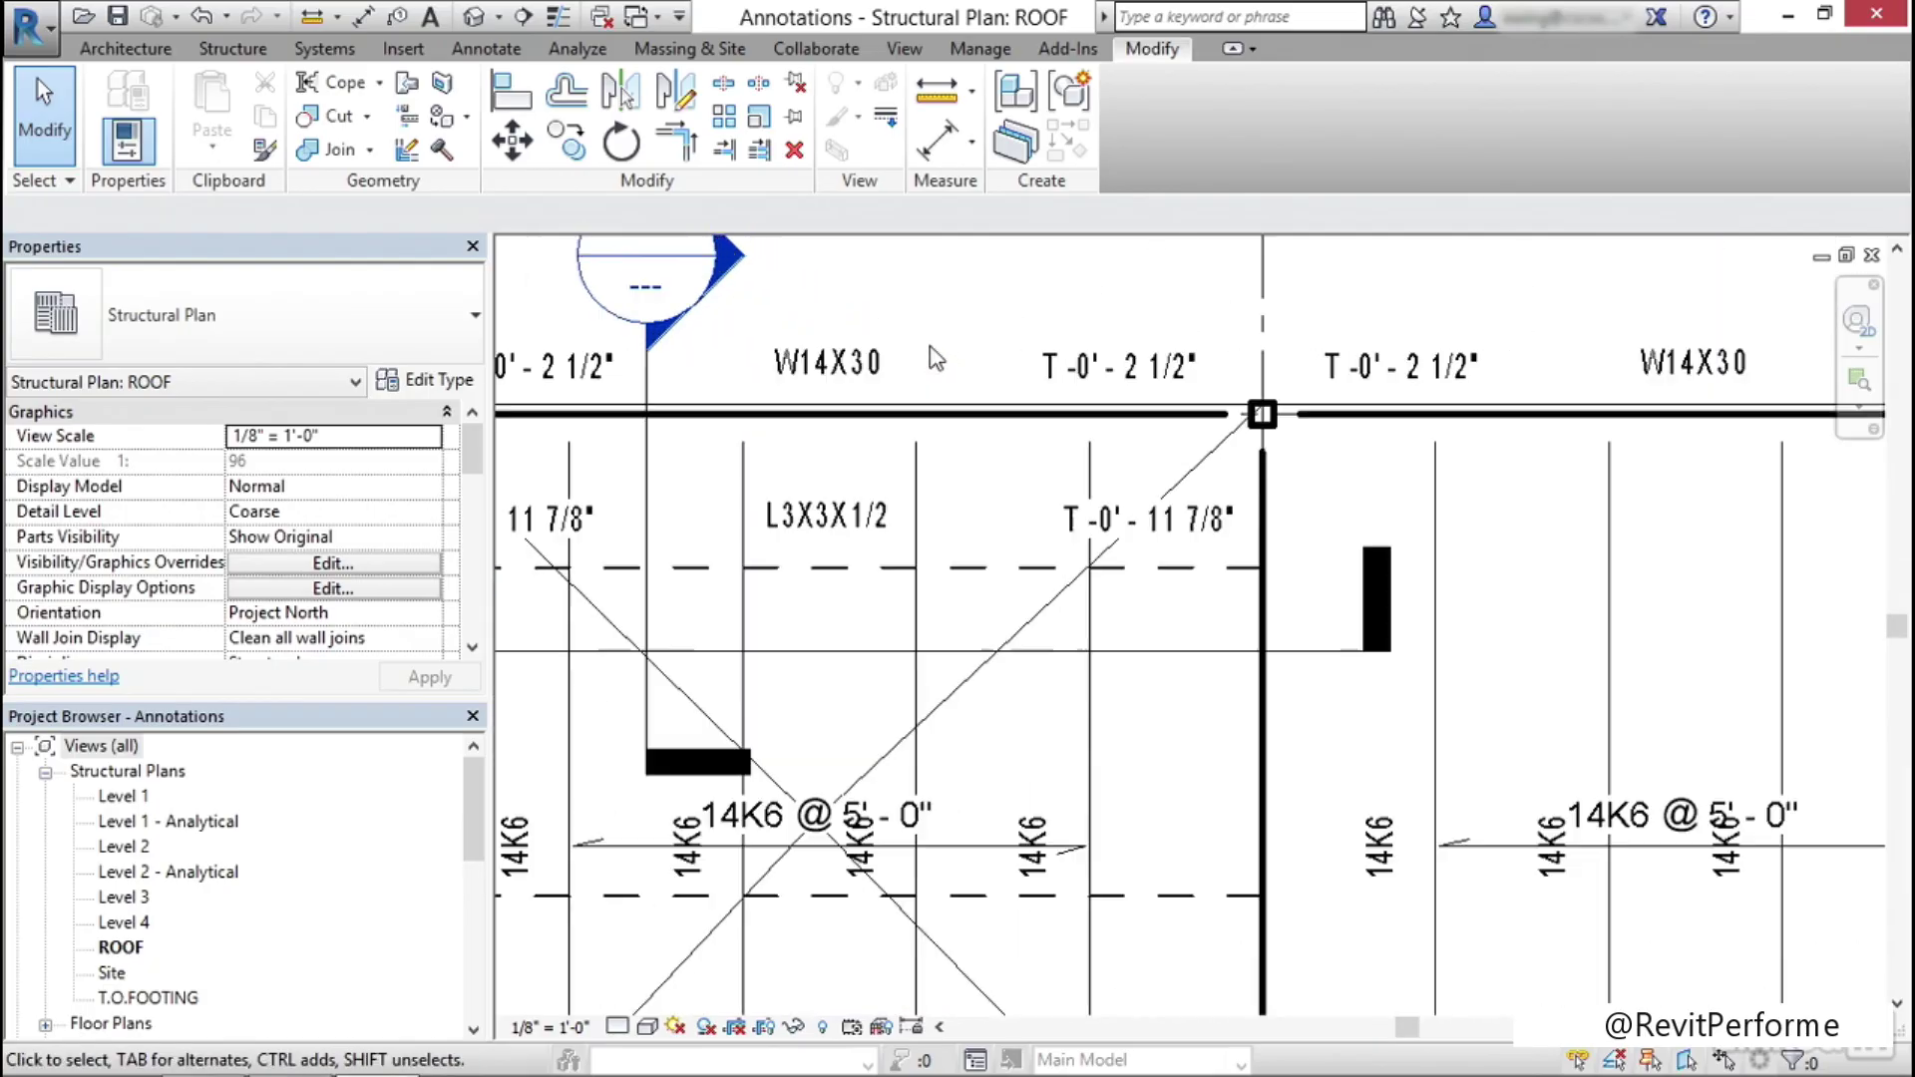
pyautogui.press('Tab')
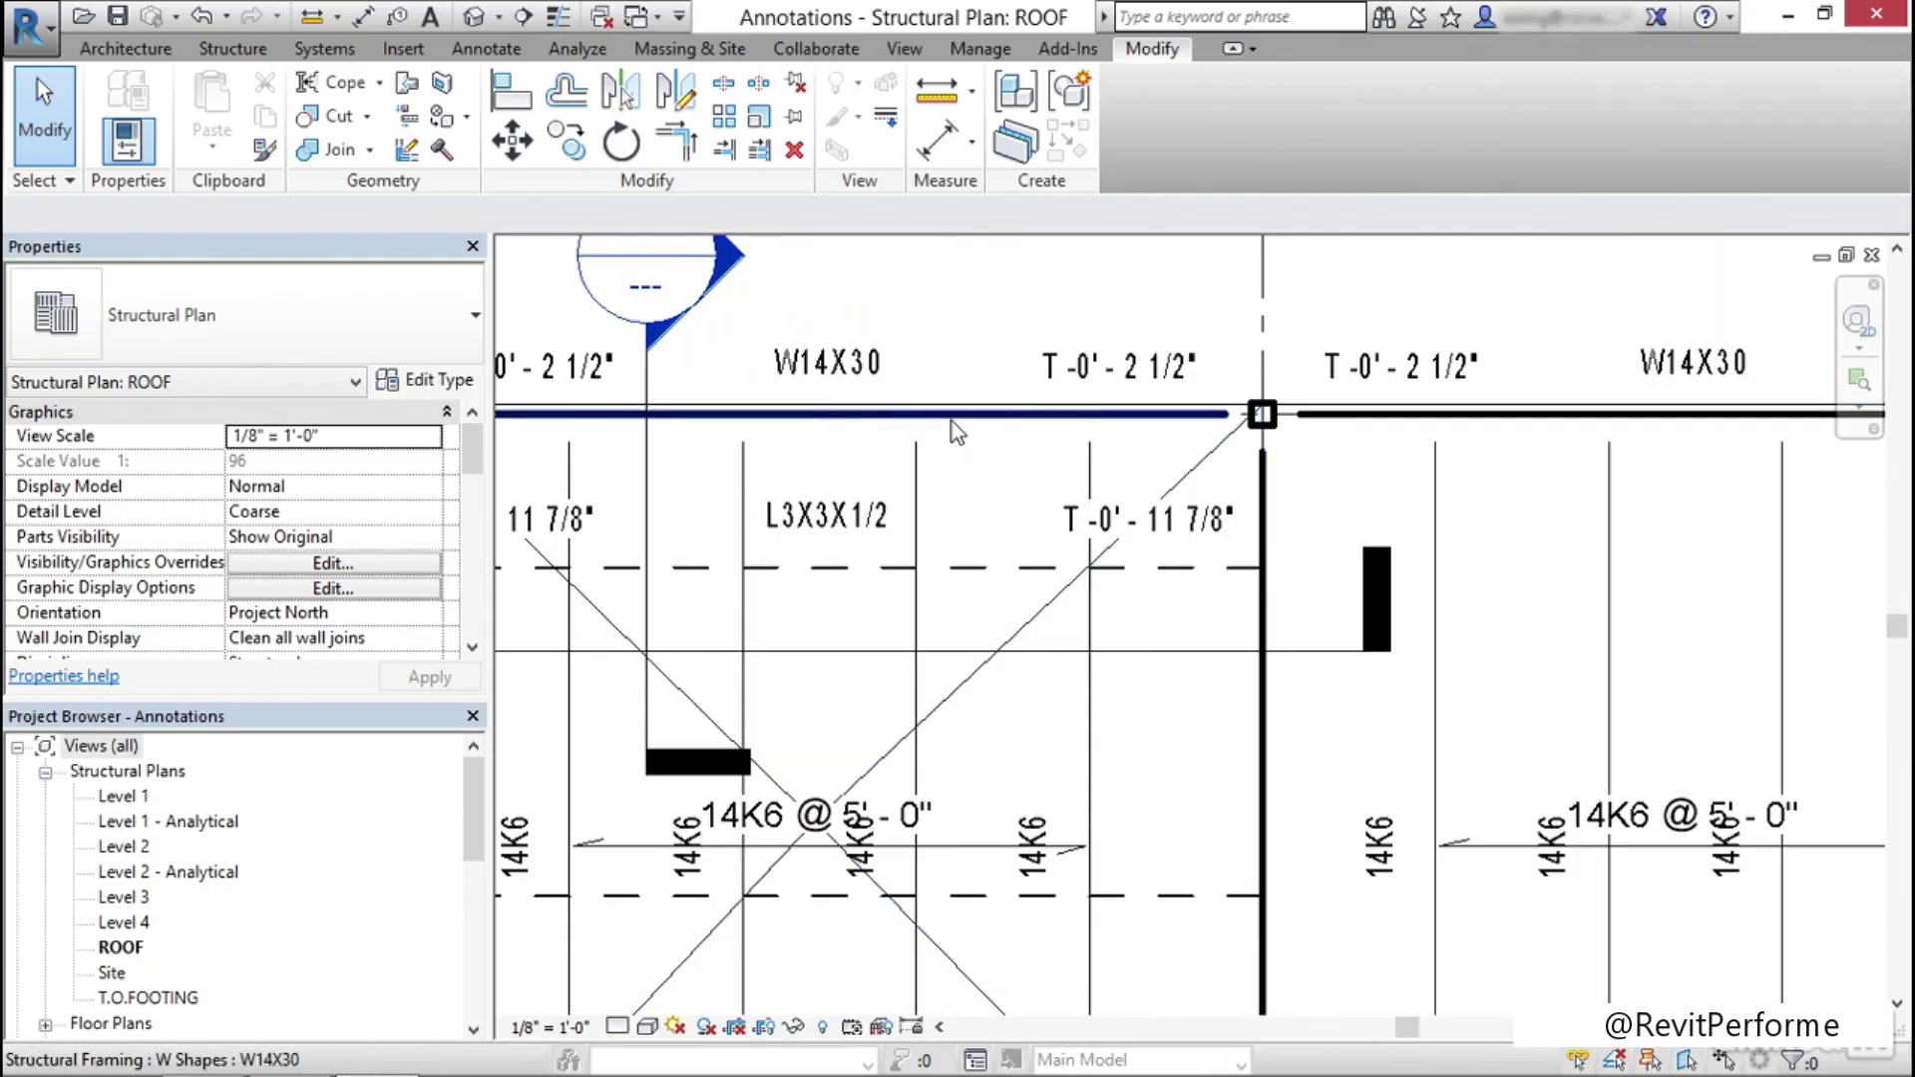
pyautogui.click(957, 431)
pyautogui.rightClick(953, 432)
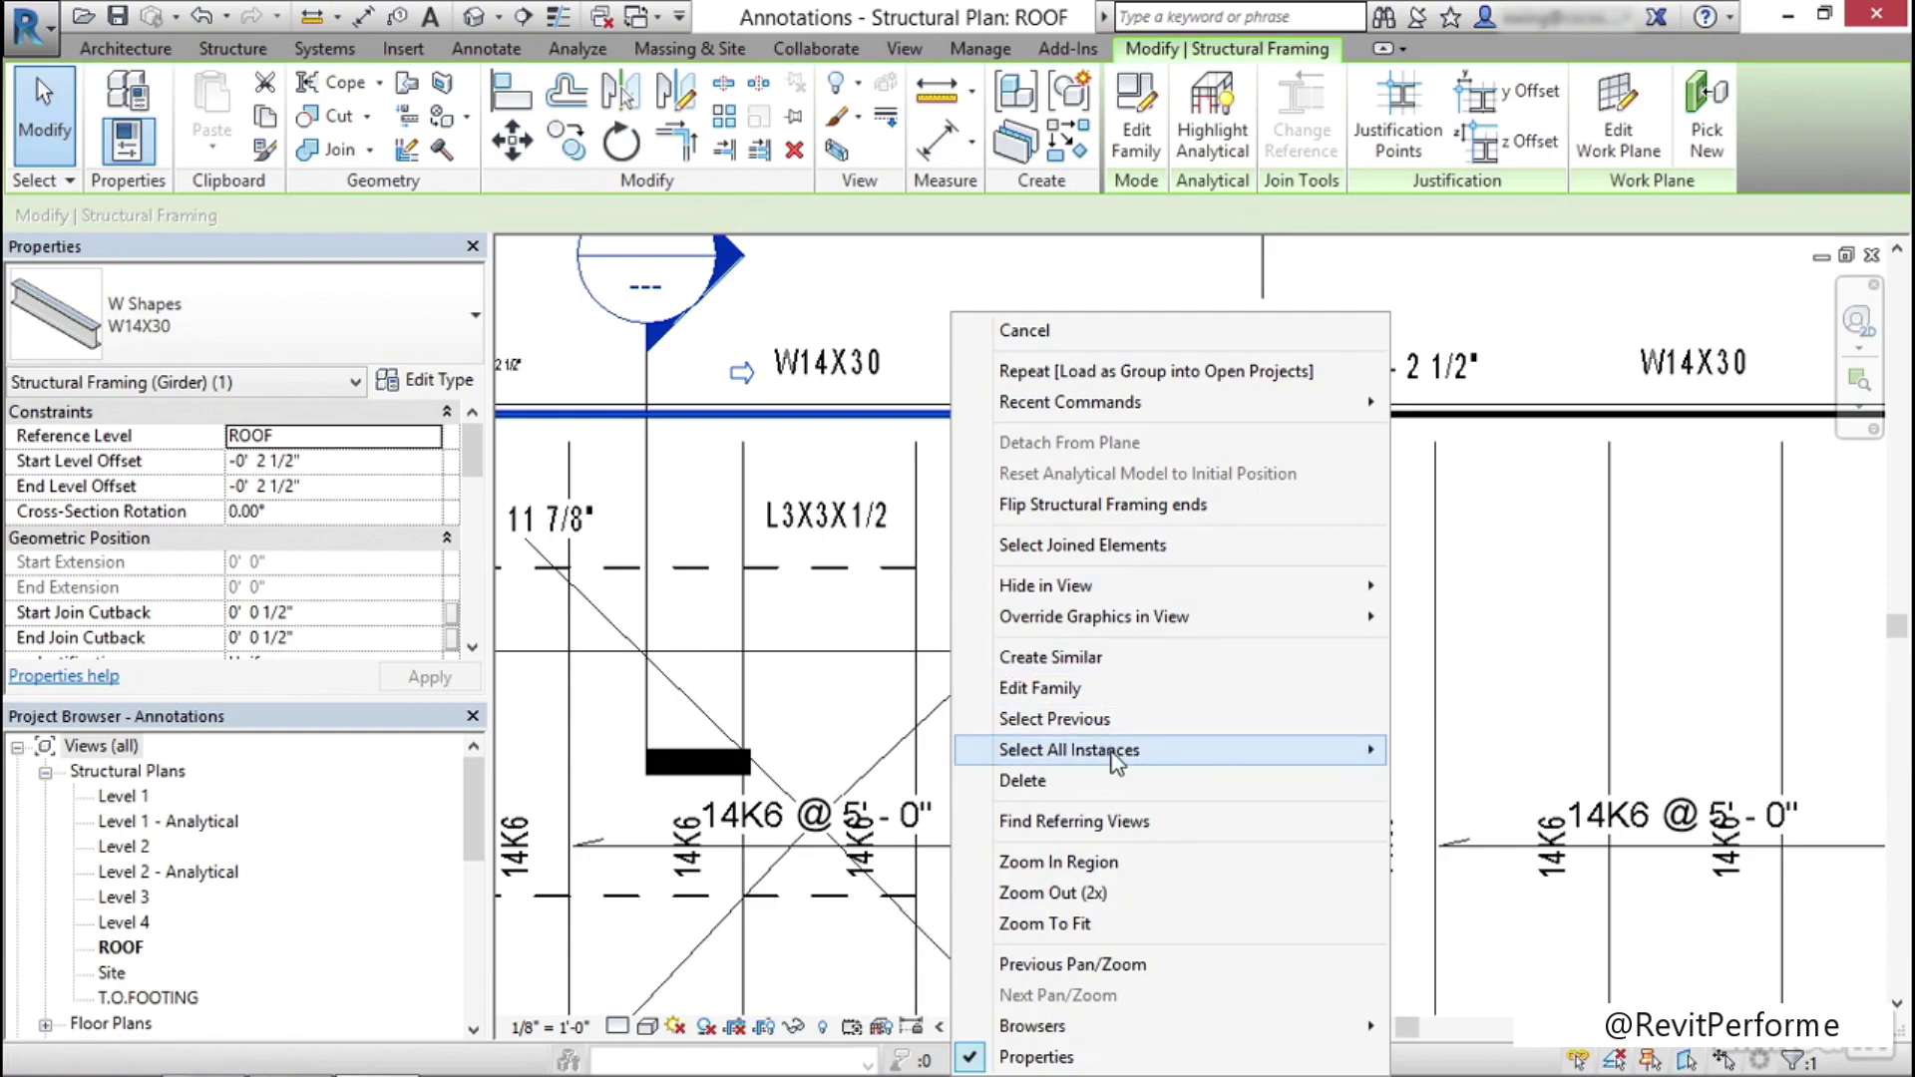
pyautogui.moveTo(1109, 755)
pyautogui.click(1486, 750)
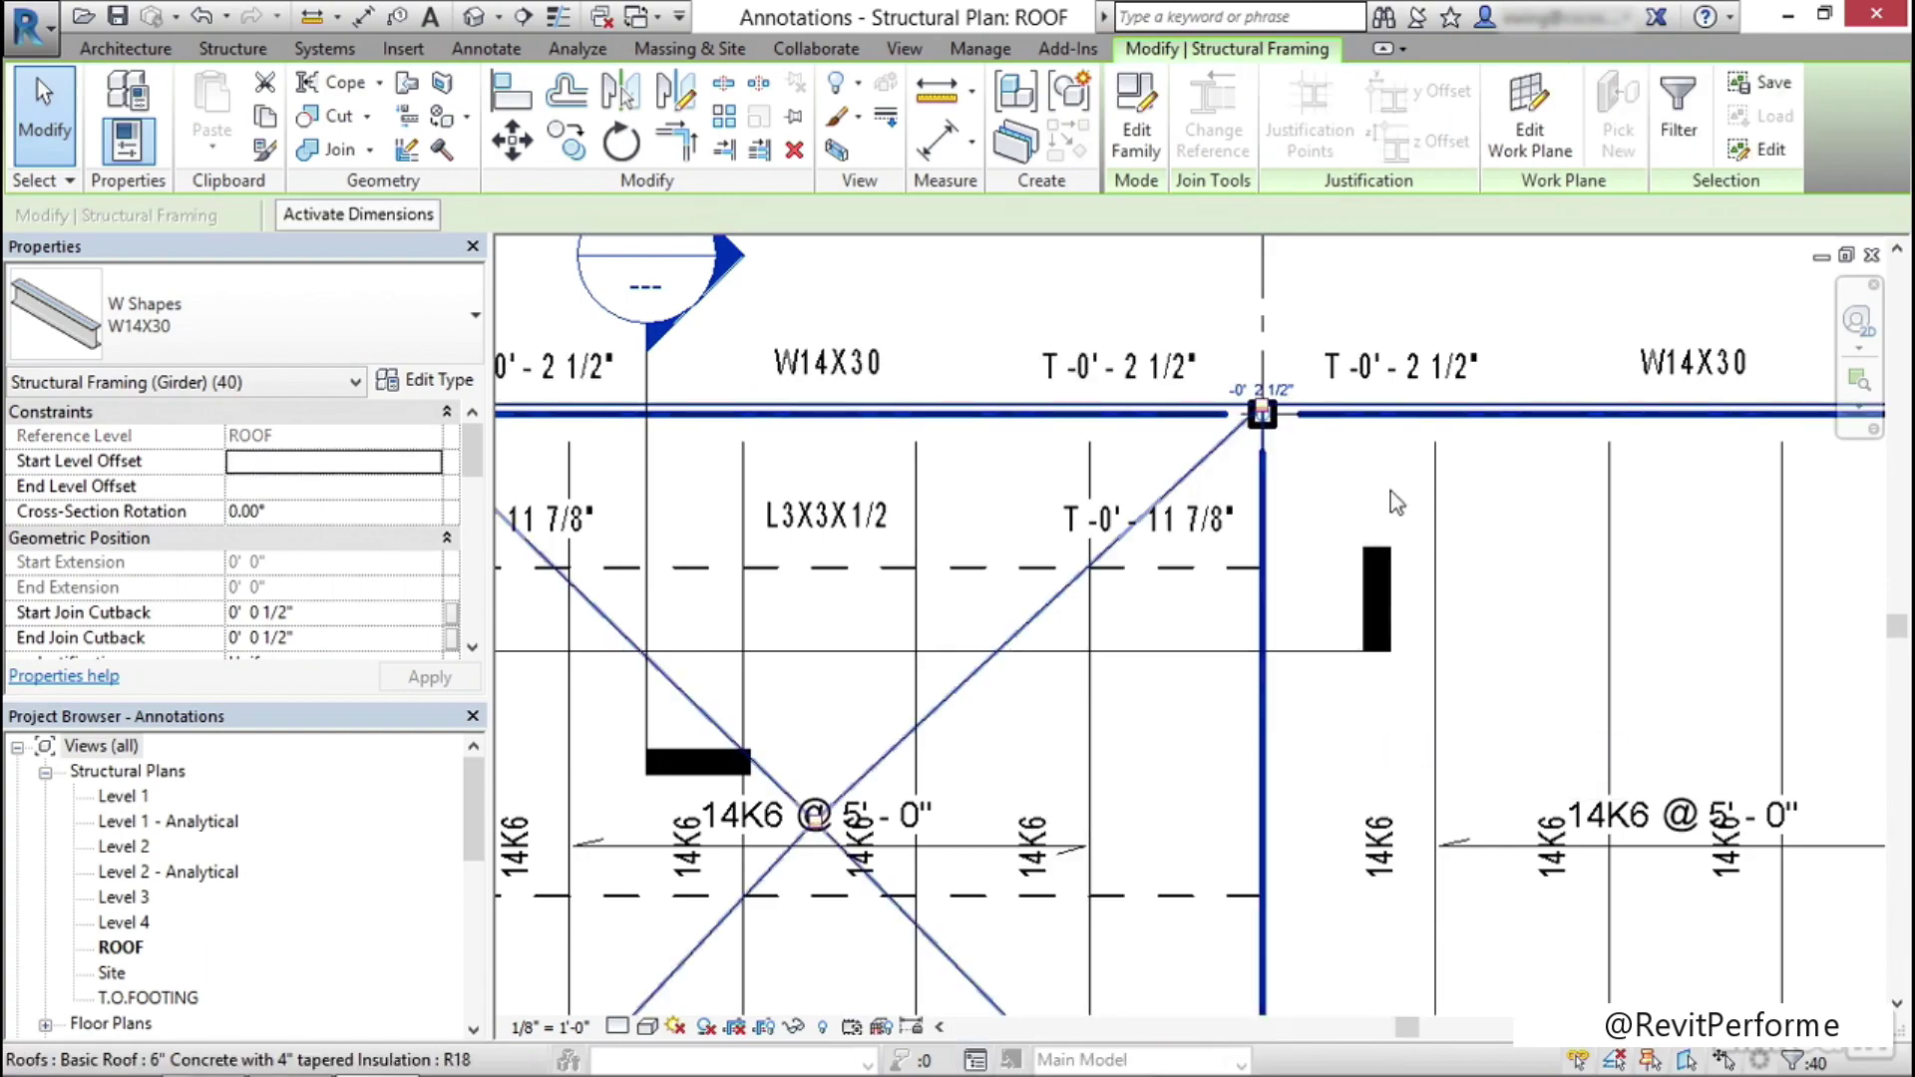
# Place beam annotations on only the selected beams in the plan, removing their existing beam tags and spot elevations
pyautogui.scroll(-3, 1417, 498)
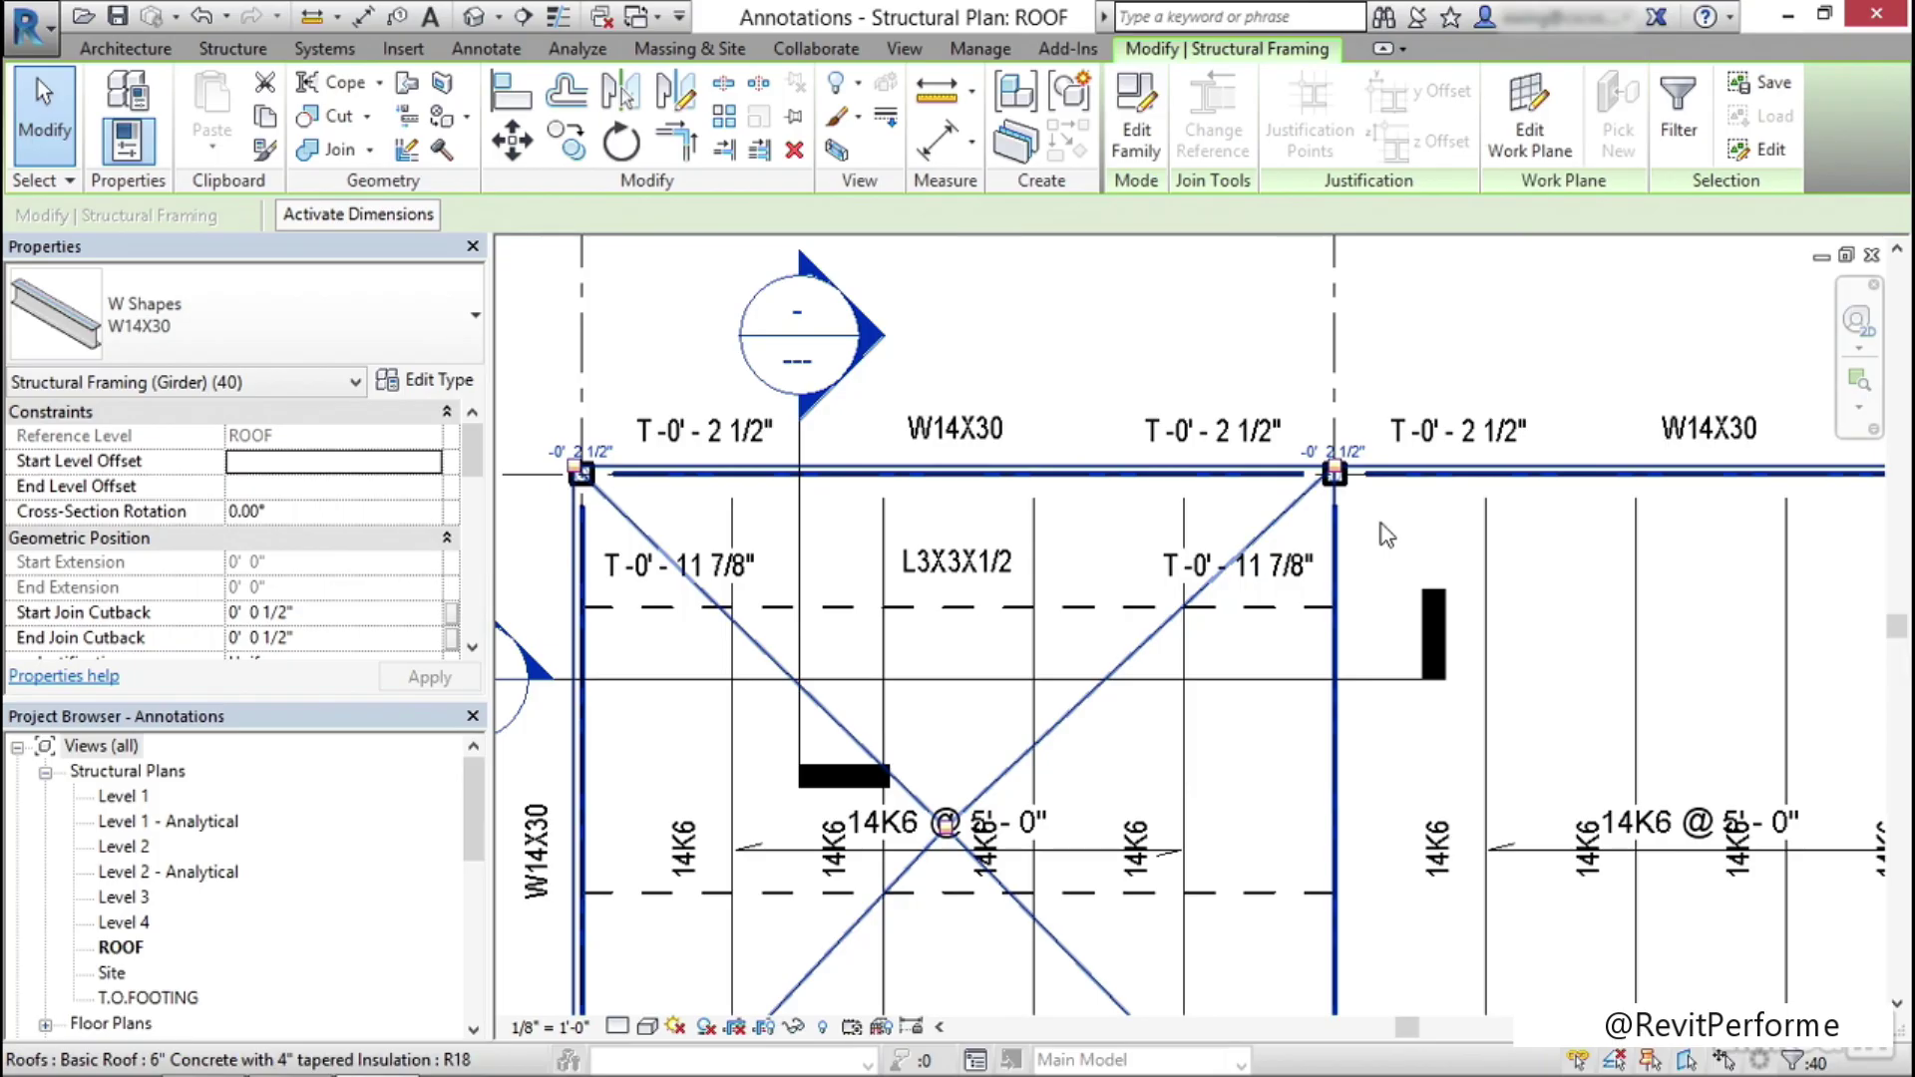
pyautogui.click(506, 58)
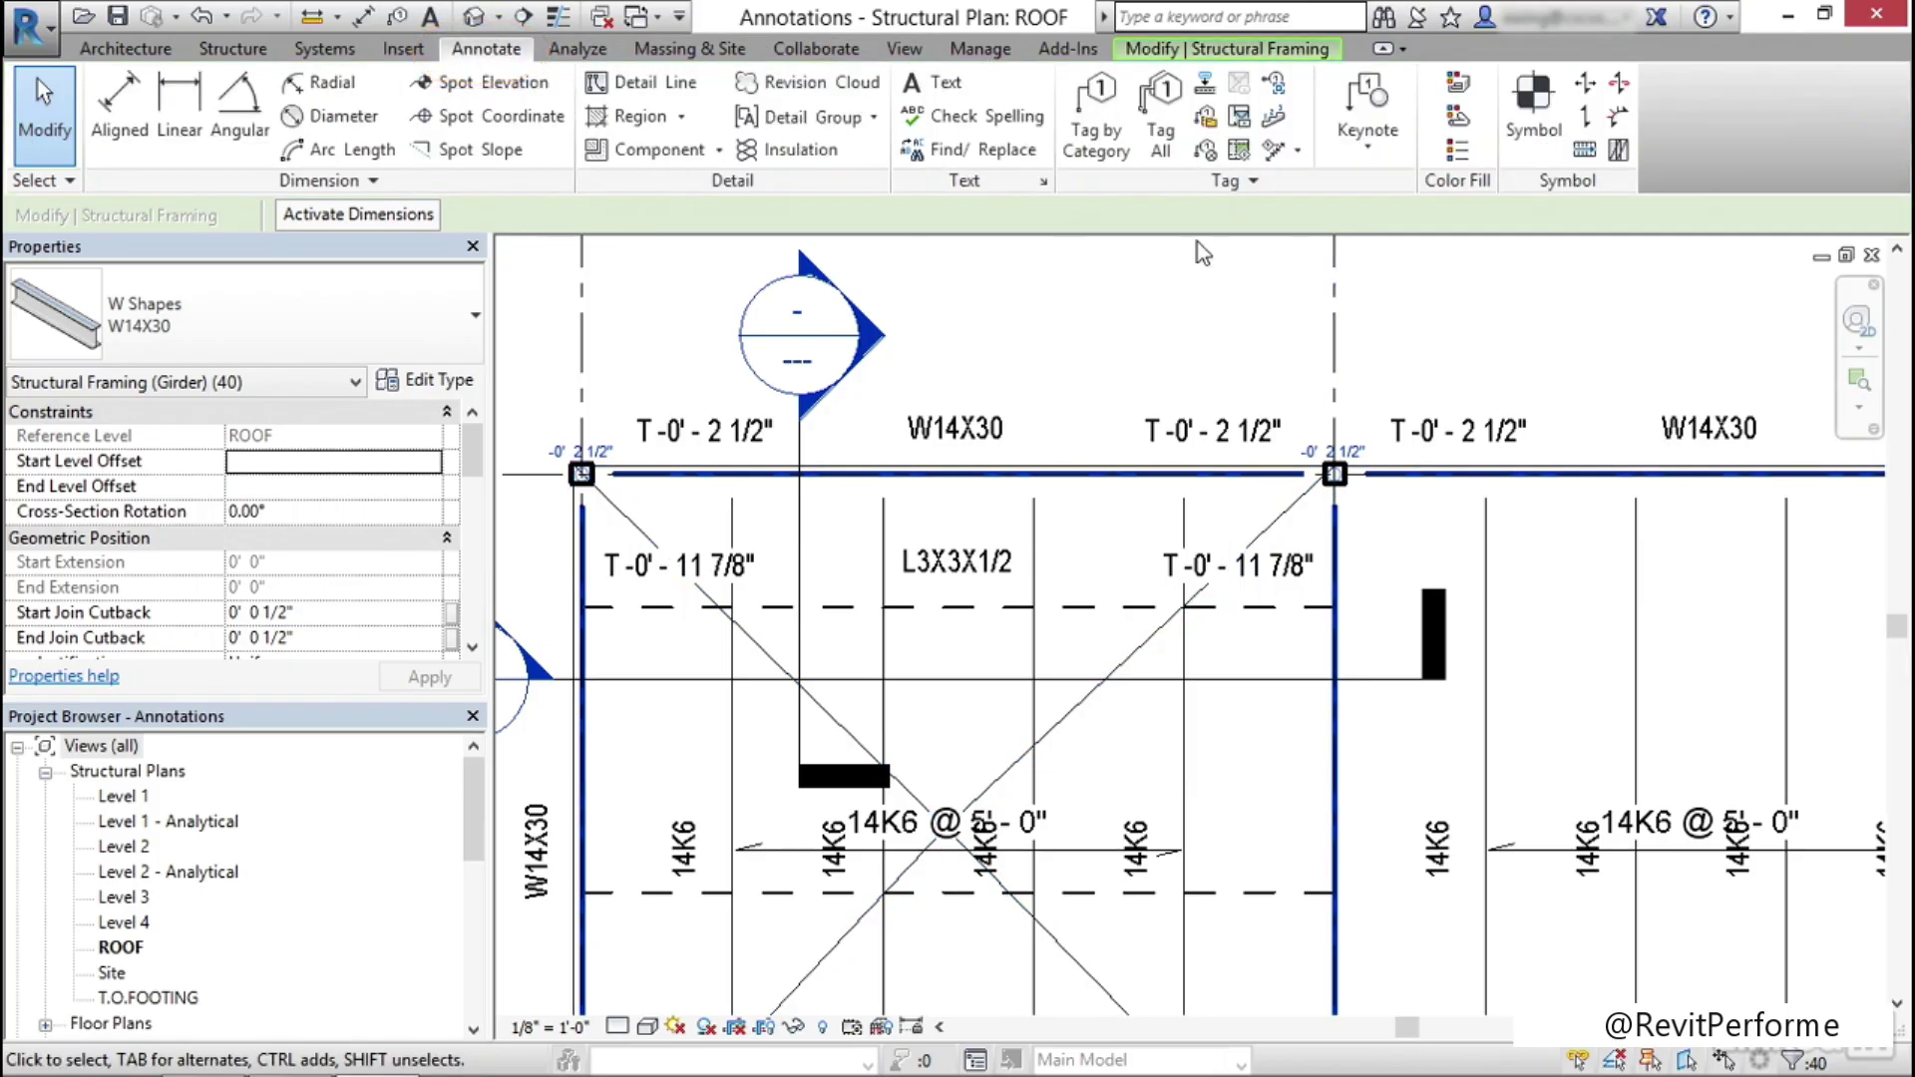
pyautogui.click(1205, 84)
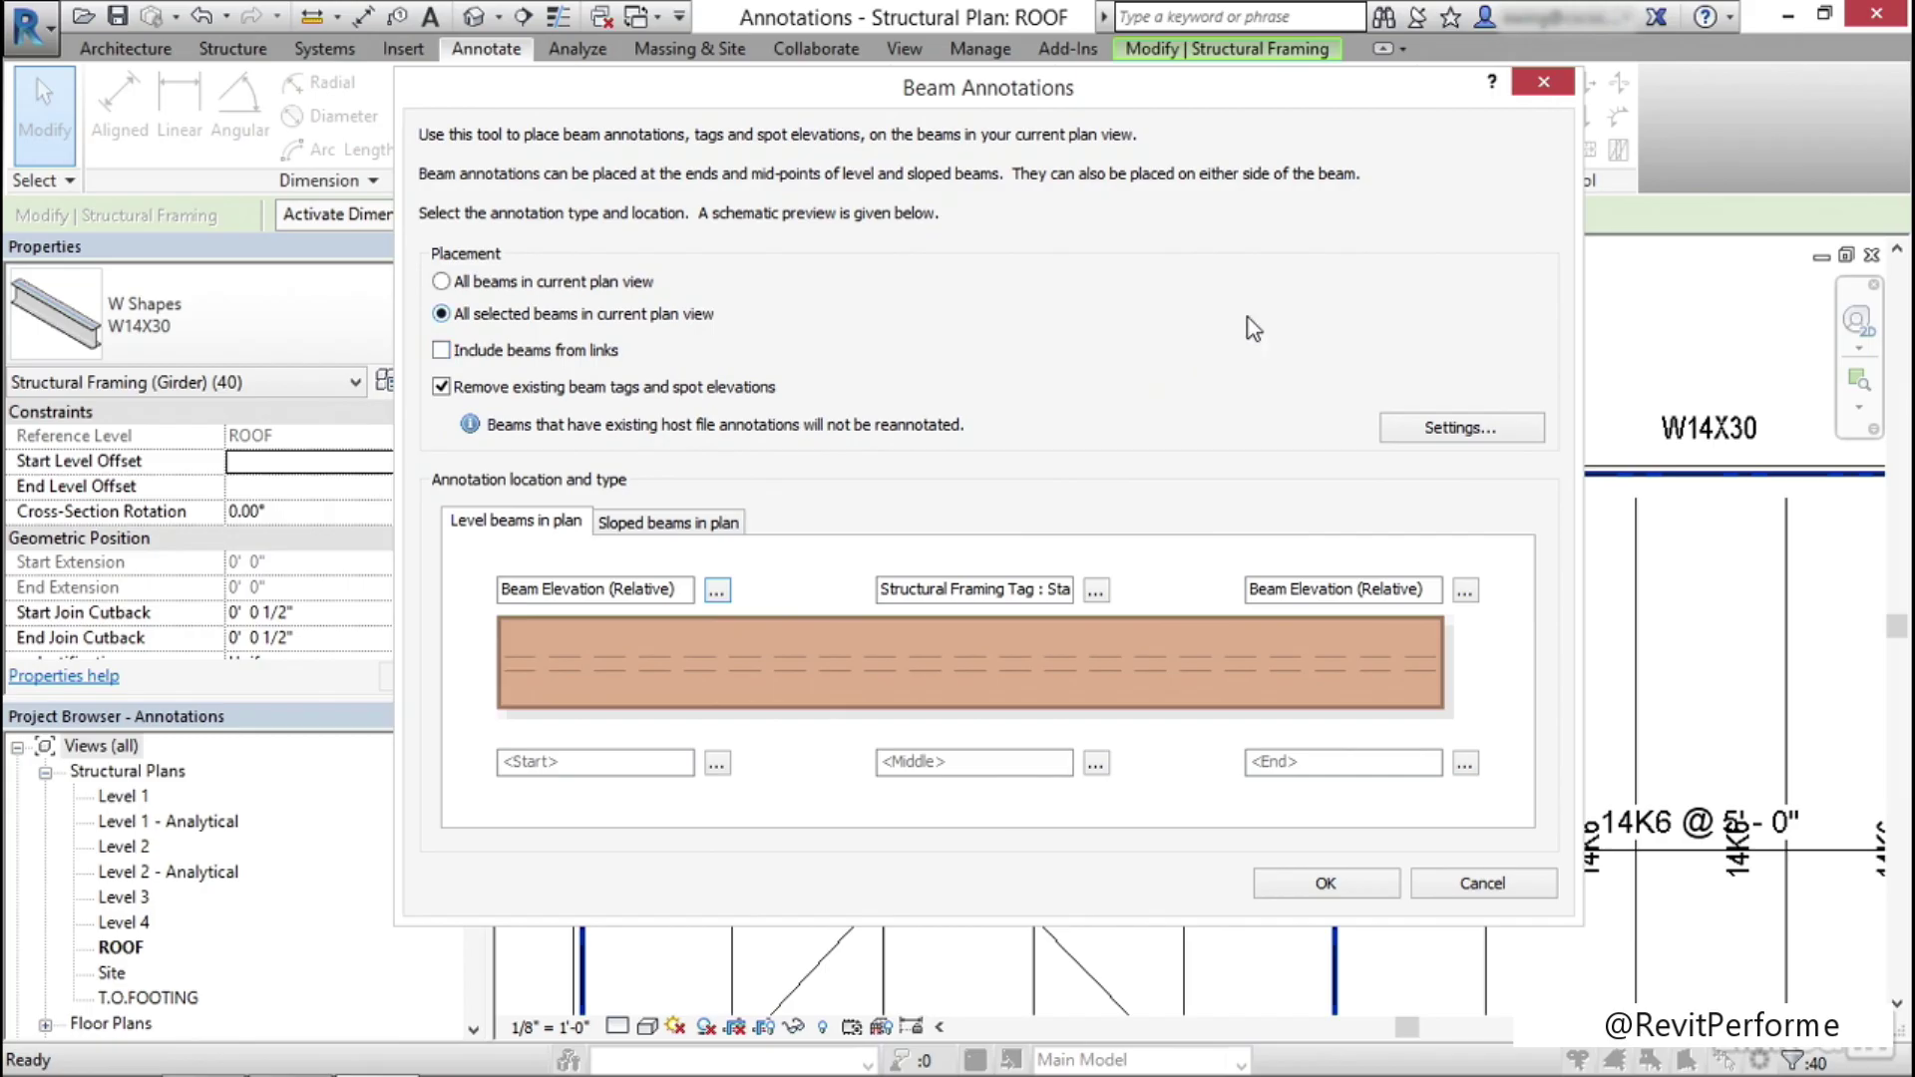
pyautogui.click(1327, 886)
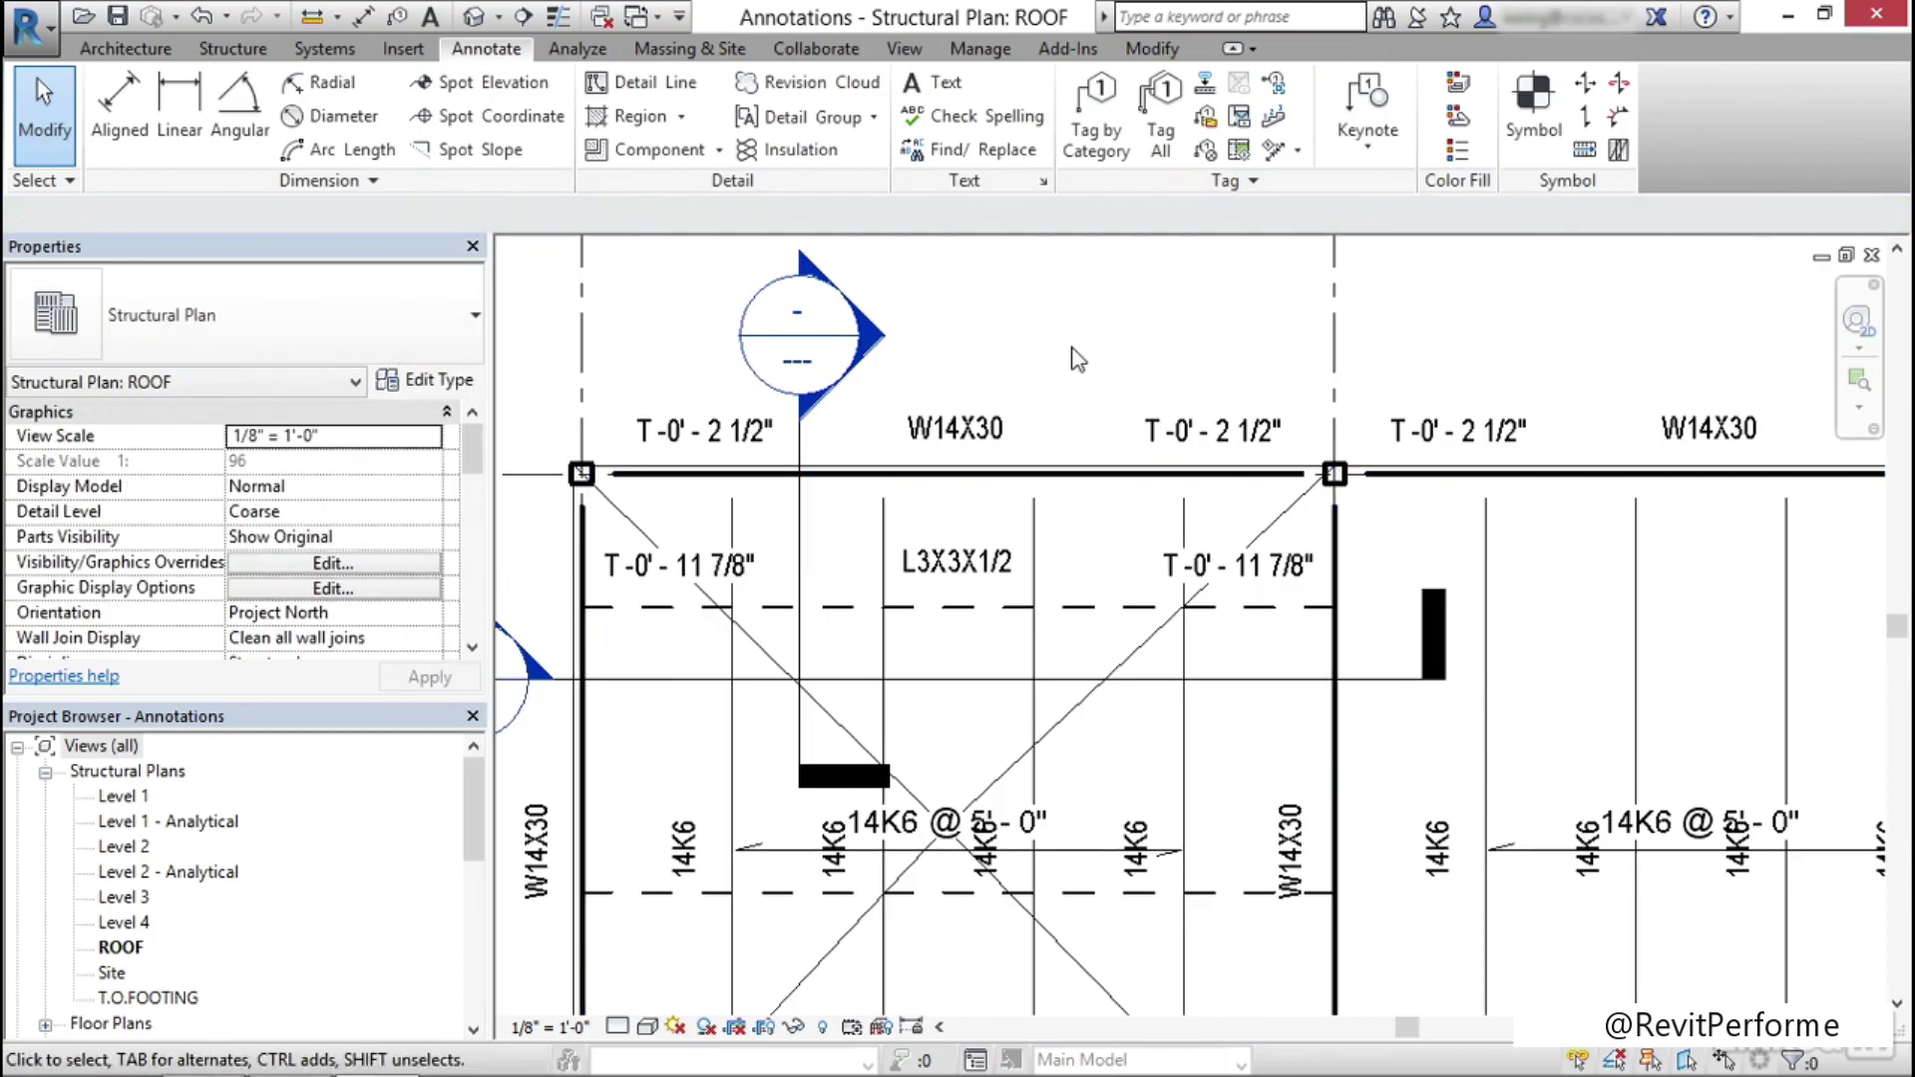
pyautogui.scroll(-3, 1076, 365)
pyautogui.scroll(-1, 1077, 367)
pyautogui.moveTo(1253, 459); pyautogui.dragTo(1024, 325, button='middle')
pyautogui.moveTo(1382, 473); pyautogui.dragTo(1122, 531, button='middle')
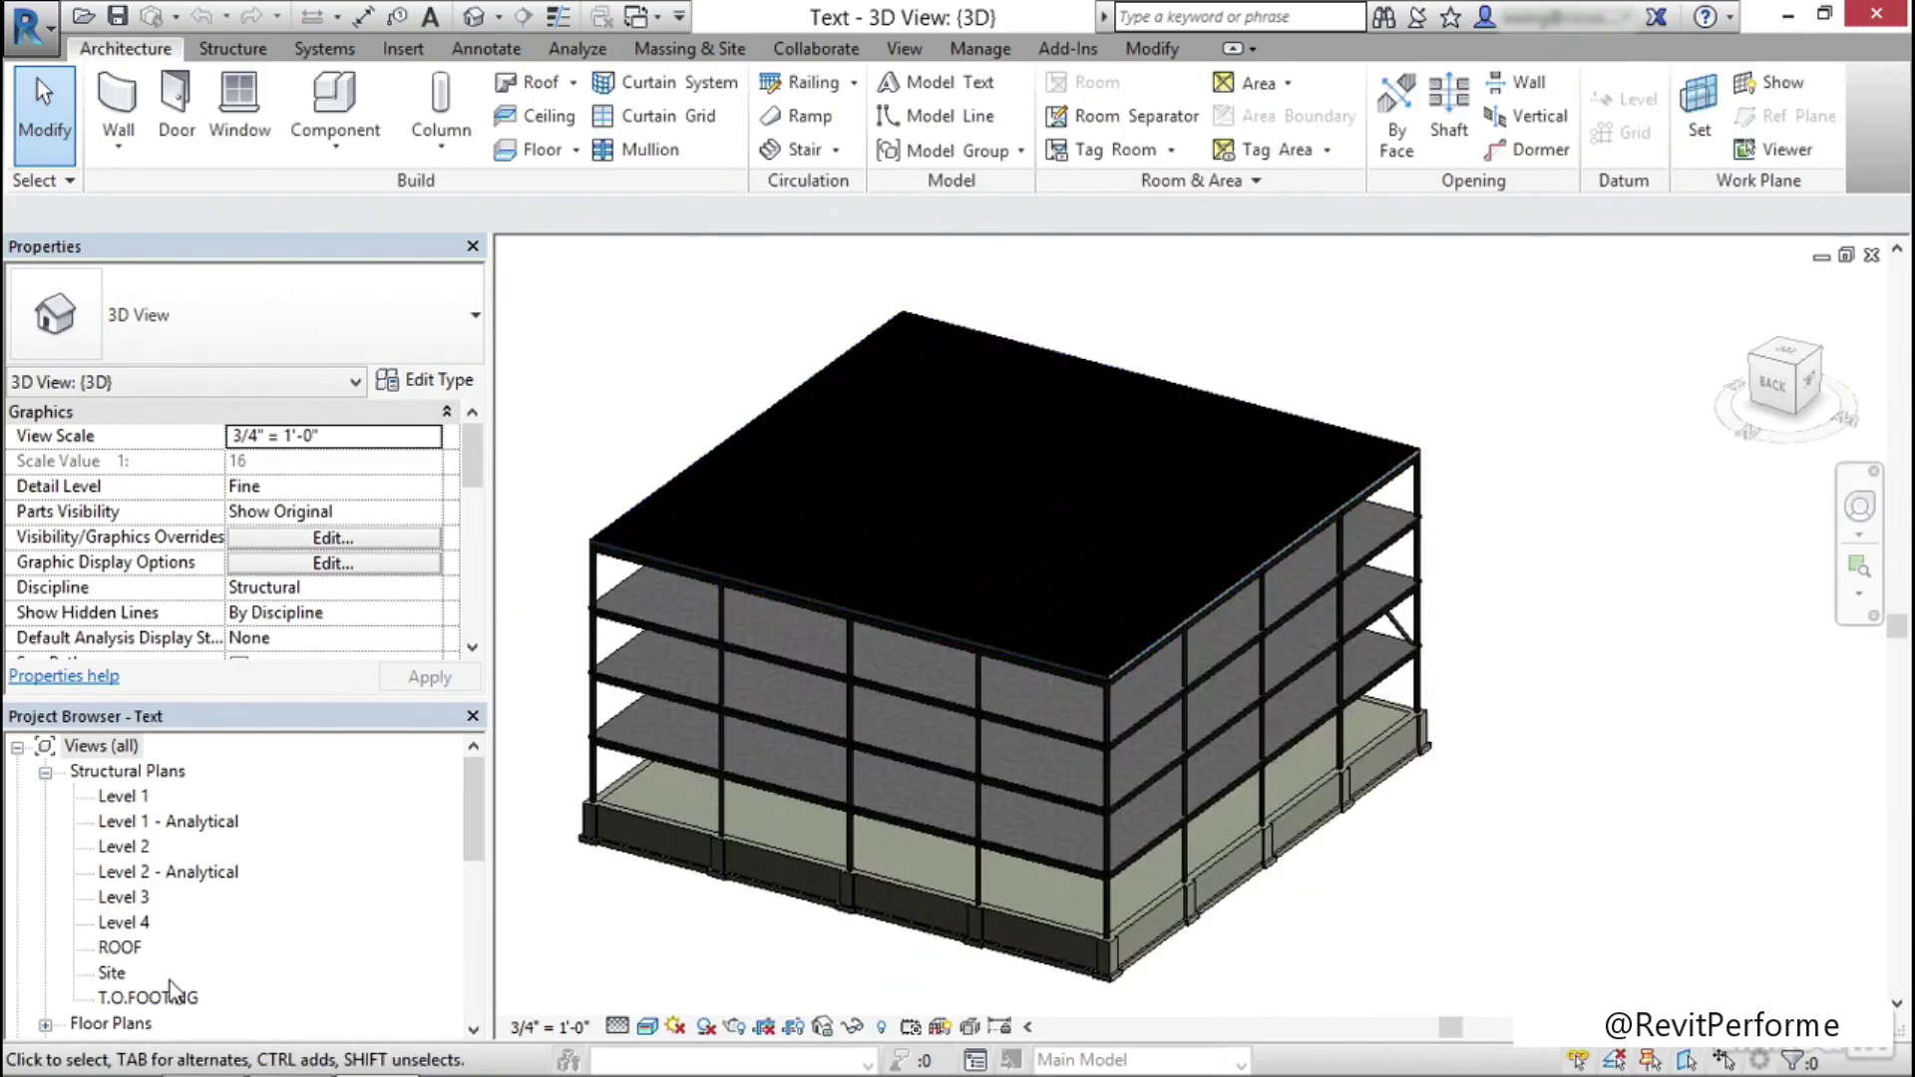
# Open the T.O.FOOTING structural plan in the Text project at the upper-right foundation wall corner on grid A
pyautogui.doubleClick(169, 996)
pyautogui.scroll(2, 955, 605)
pyautogui.scroll(3, 1177, 547)
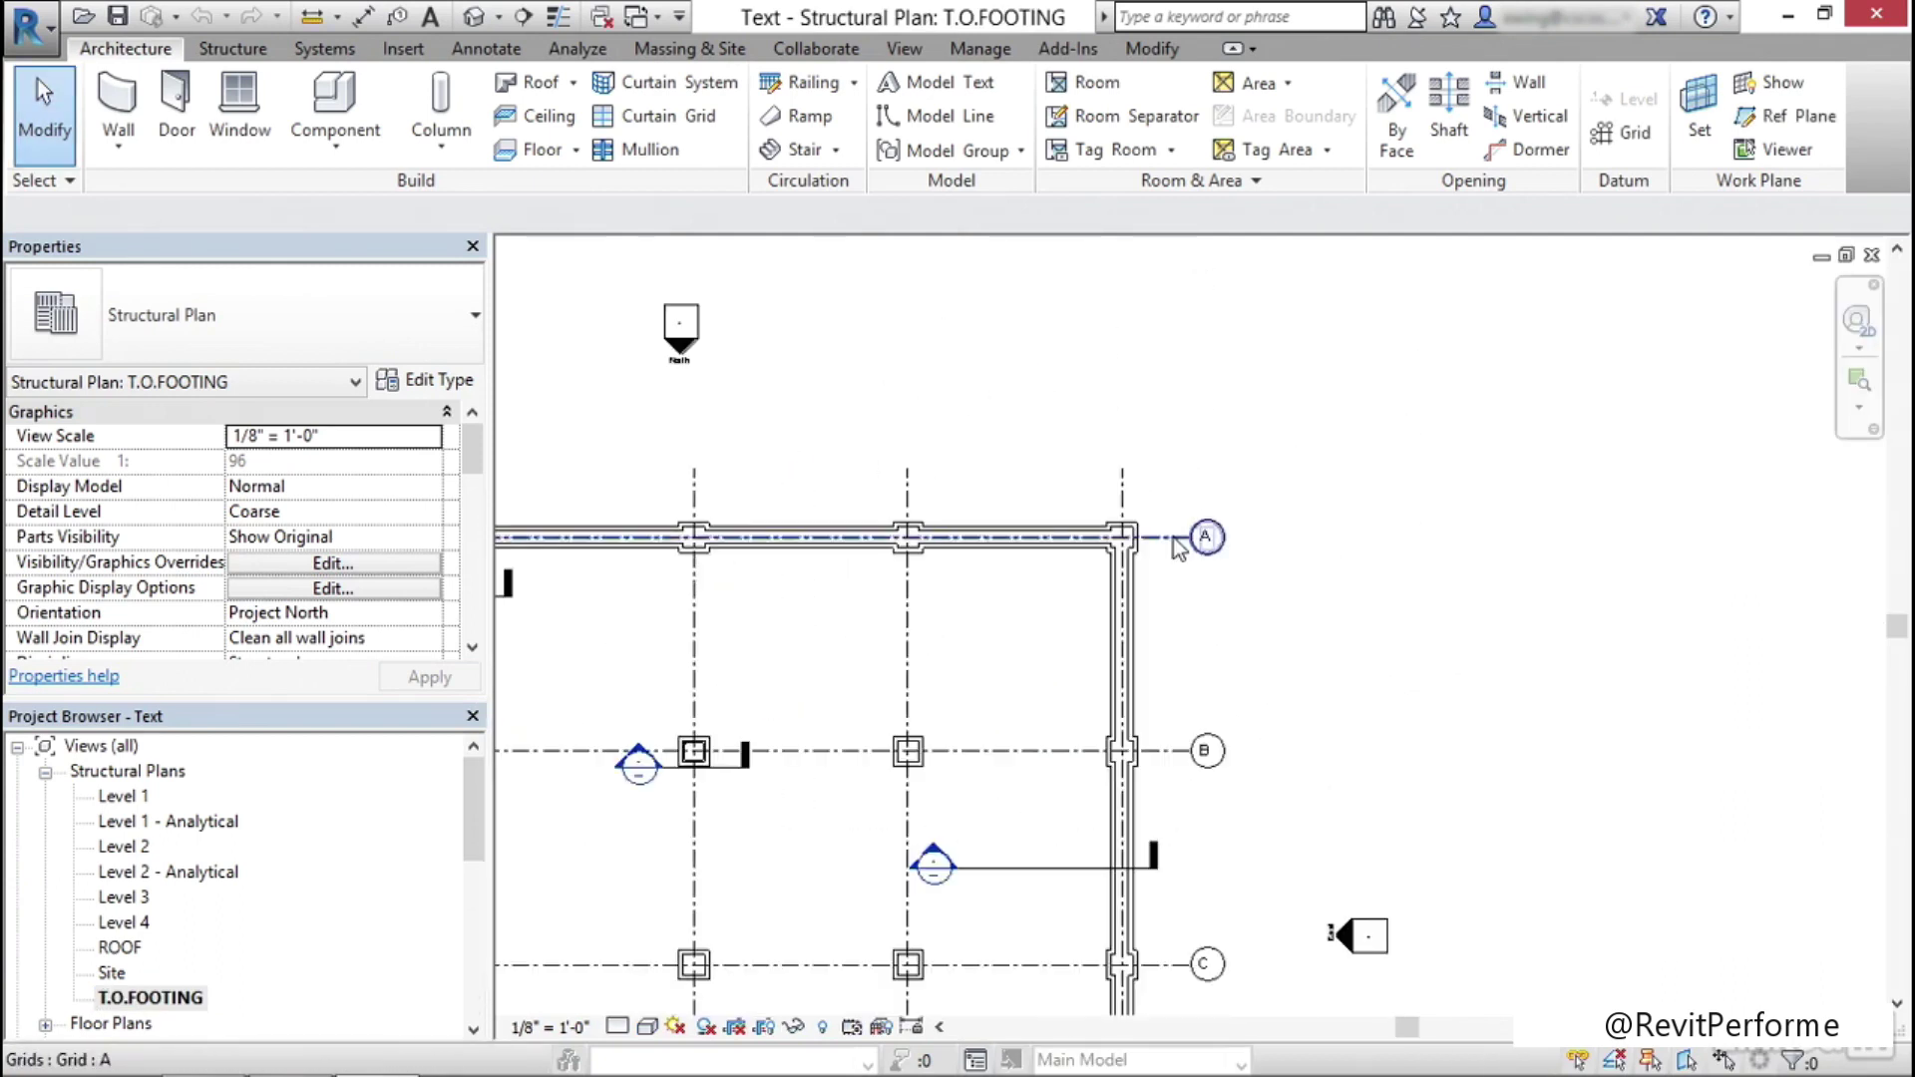
pyautogui.scroll(3, 1177, 549)
pyautogui.moveTo(1133, 449)
pyautogui.mouseDown(button='middle')
pyautogui.moveTo(963, 501)
pyautogui.moveTo(1140, 460)
pyautogui.mouseUp(button='middle')
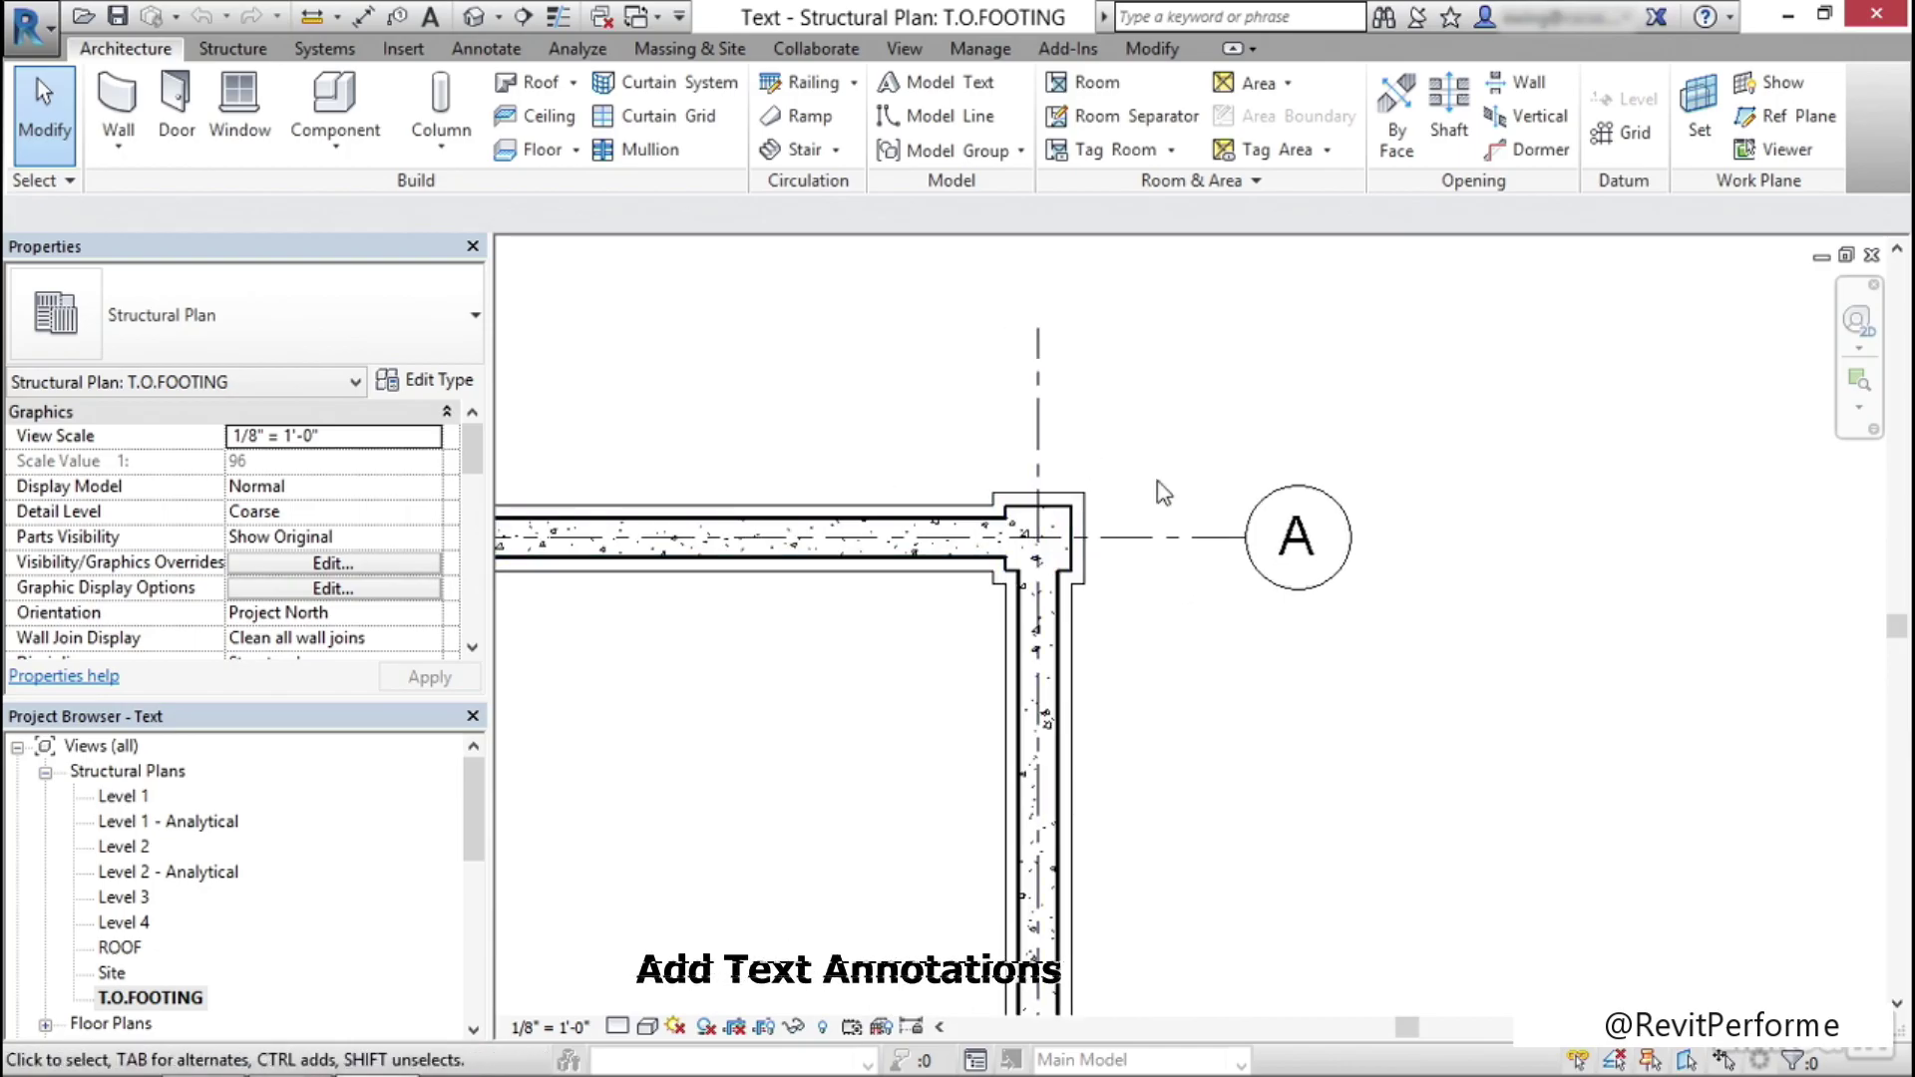
# In the text type settings, set the leader arrowhead of the 3/32" Arial type to Arrow Filled 15 Degree
pyautogui.click(486, 50)
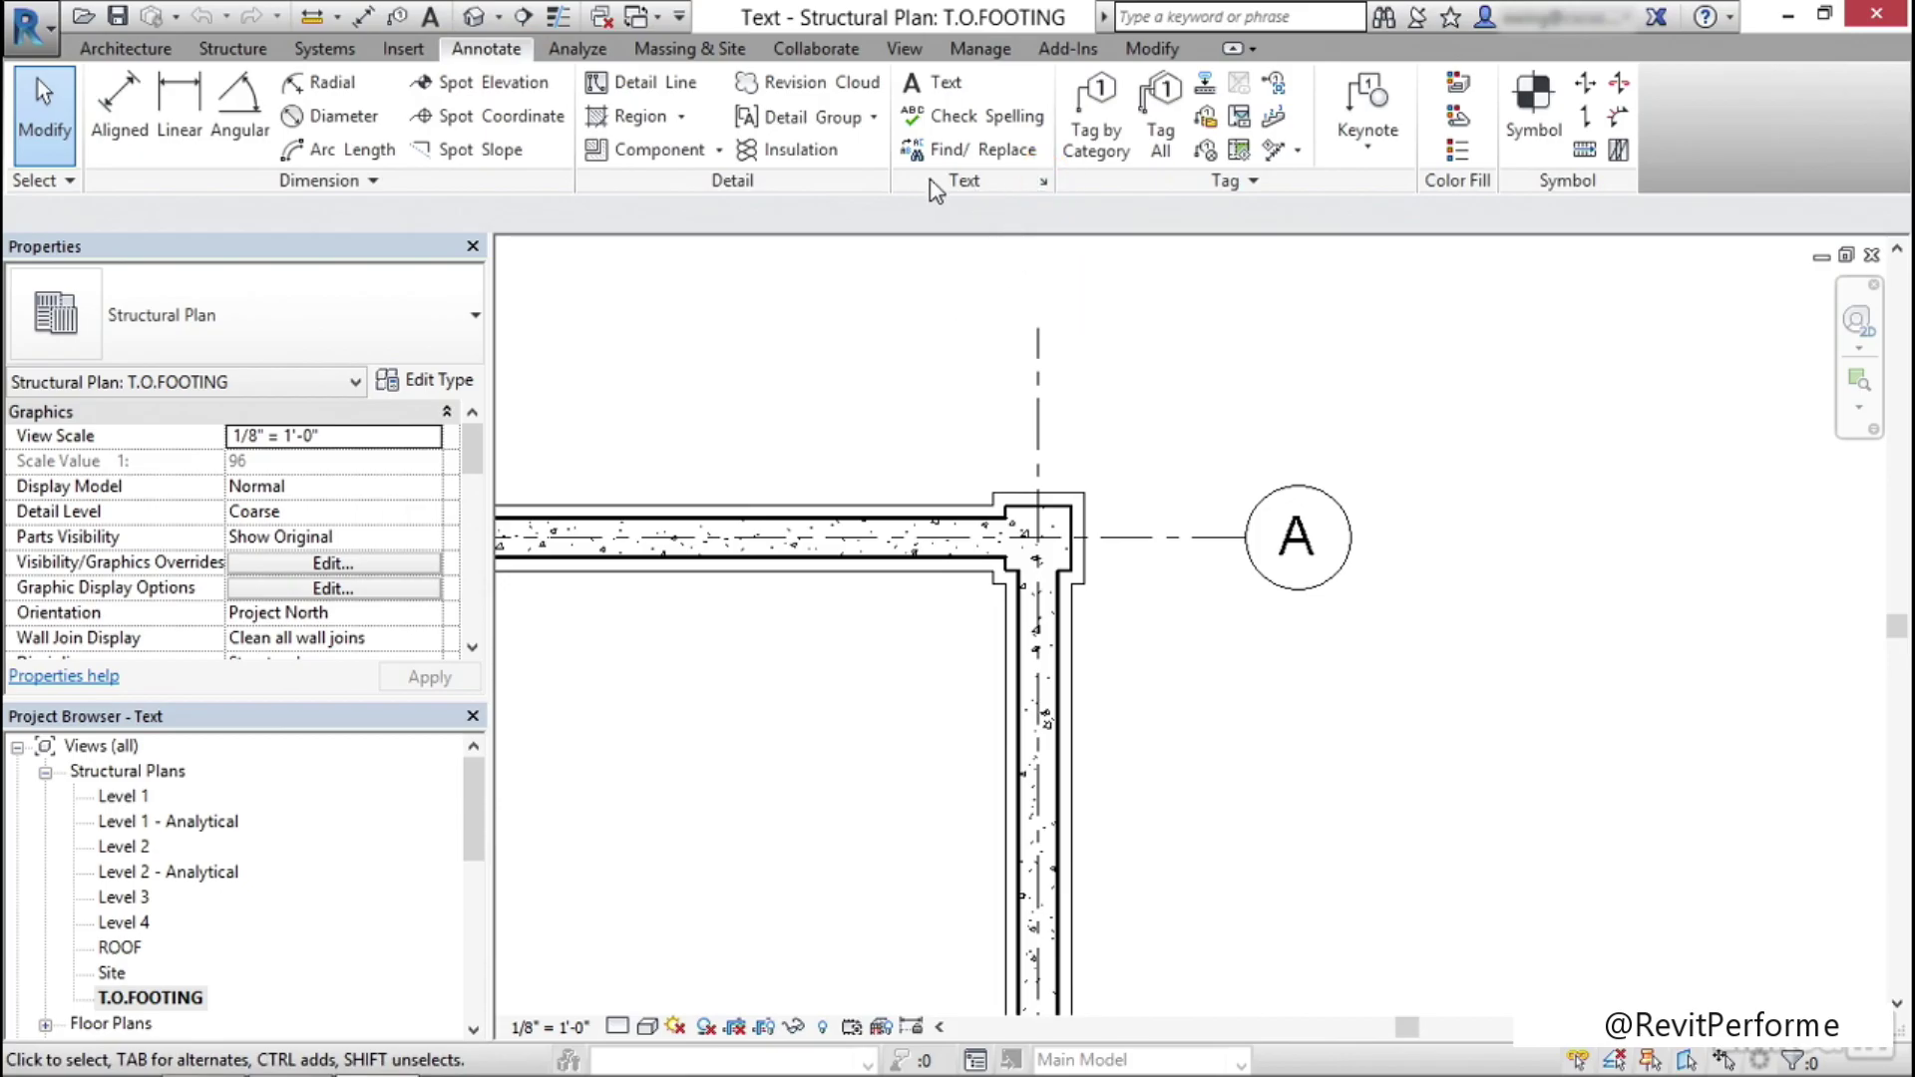
pyautogui.click(1044, 182)
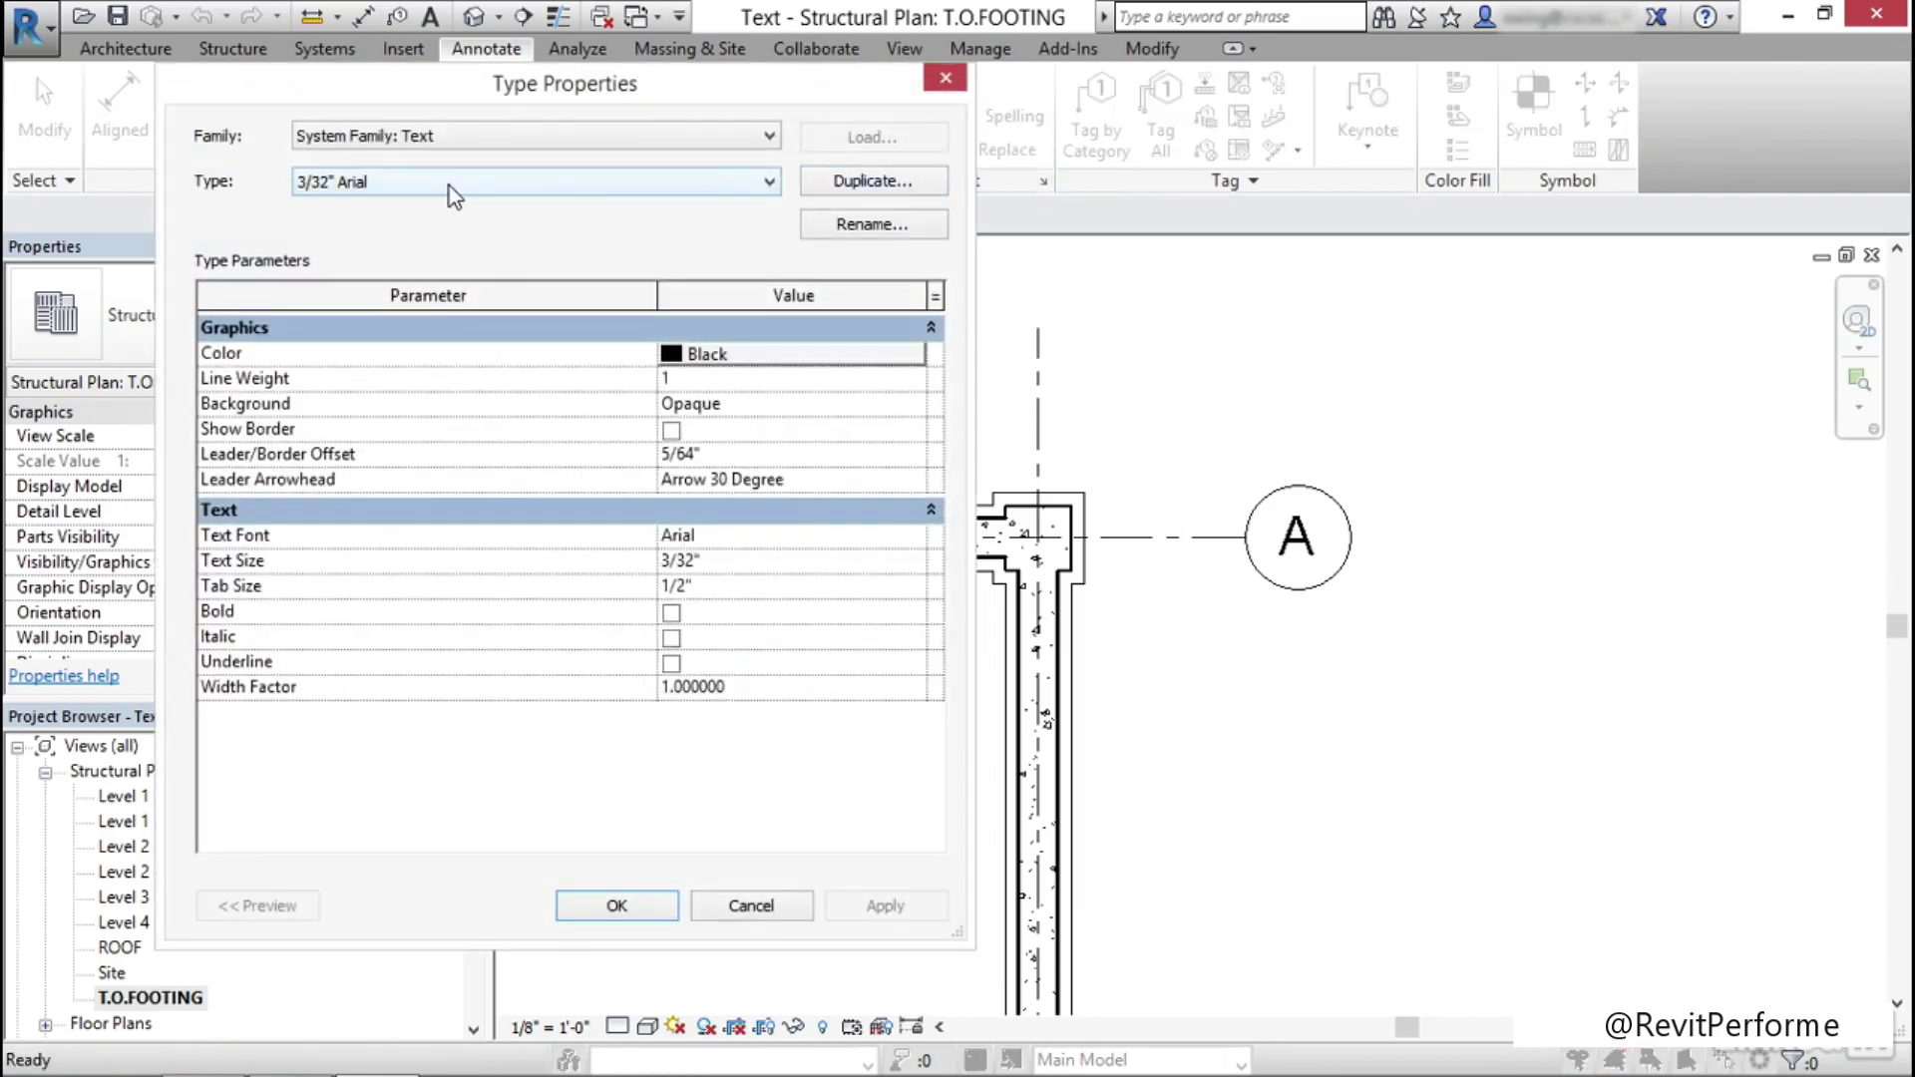
pyautogui.click(444, 184)
pyautogui.click(420, 185)
pyautogui.click(401, 182)
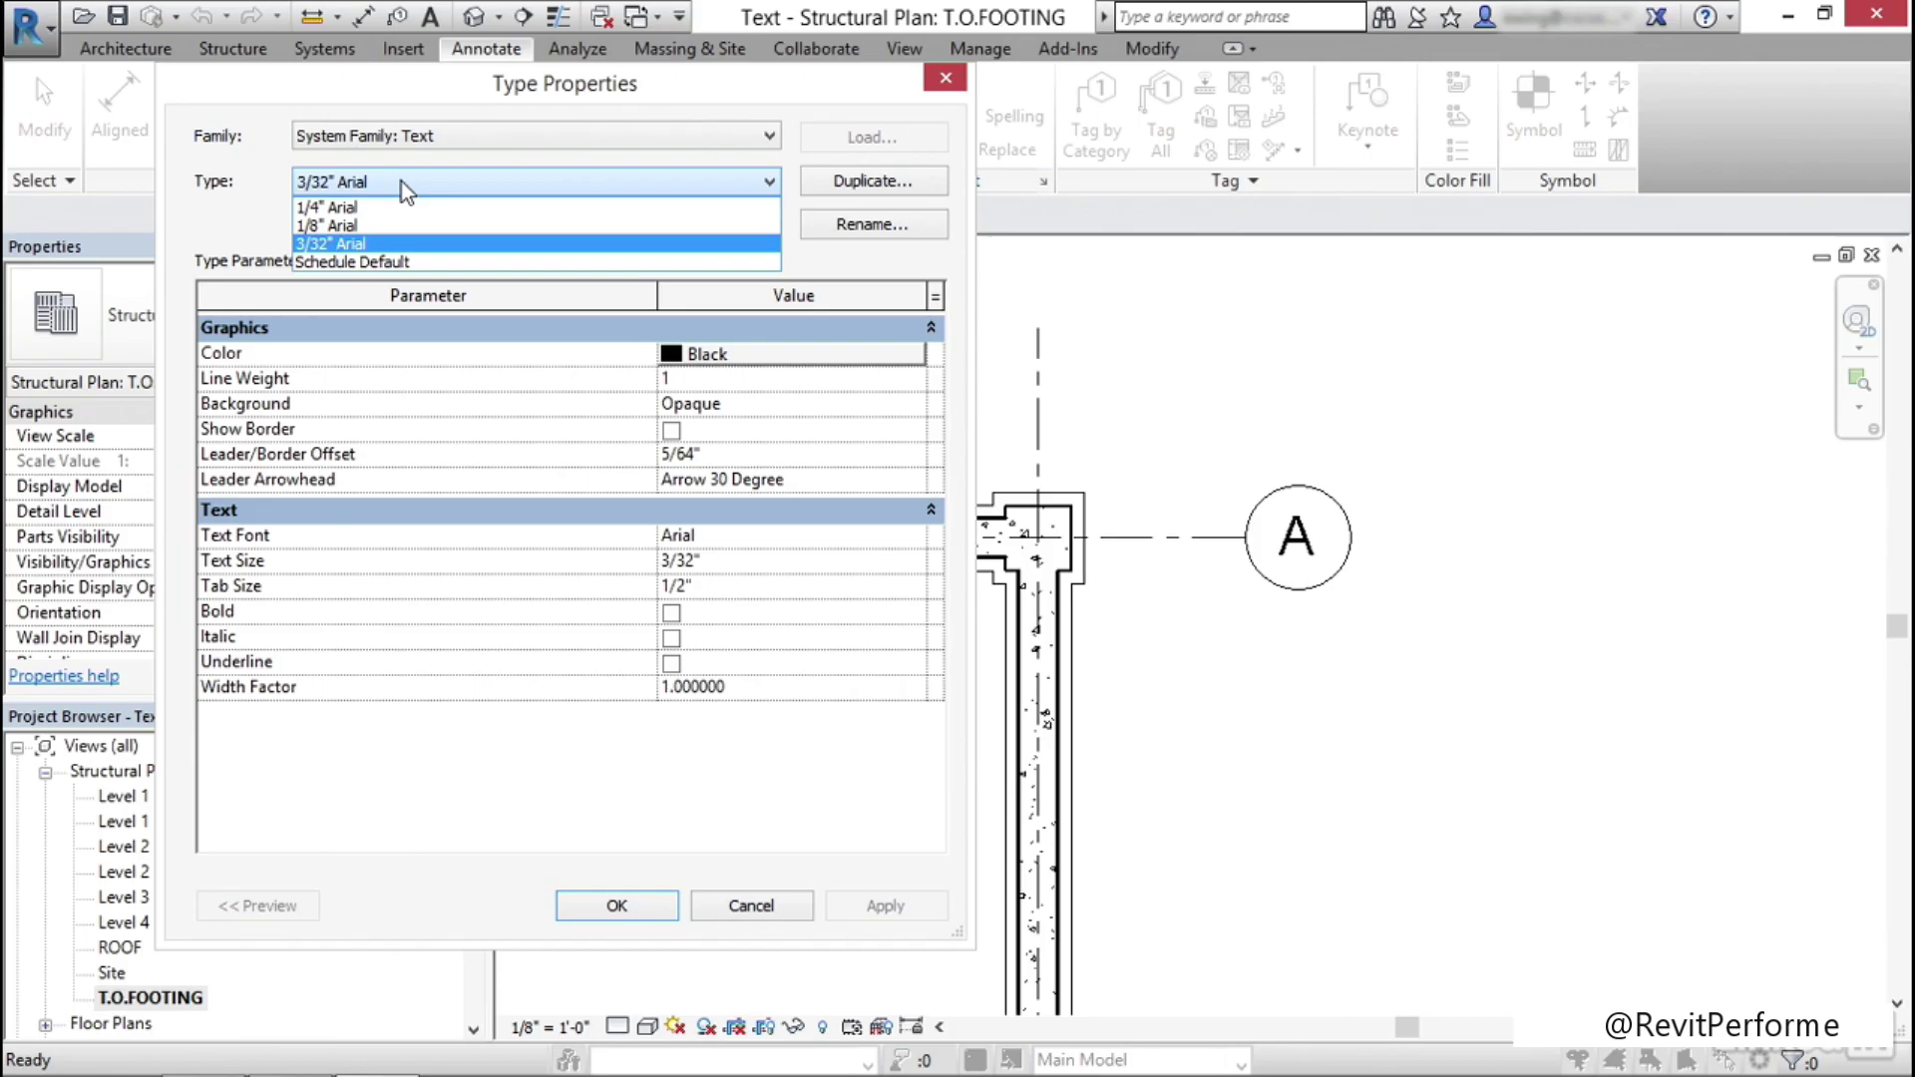
pyautogui.click(401, 181)
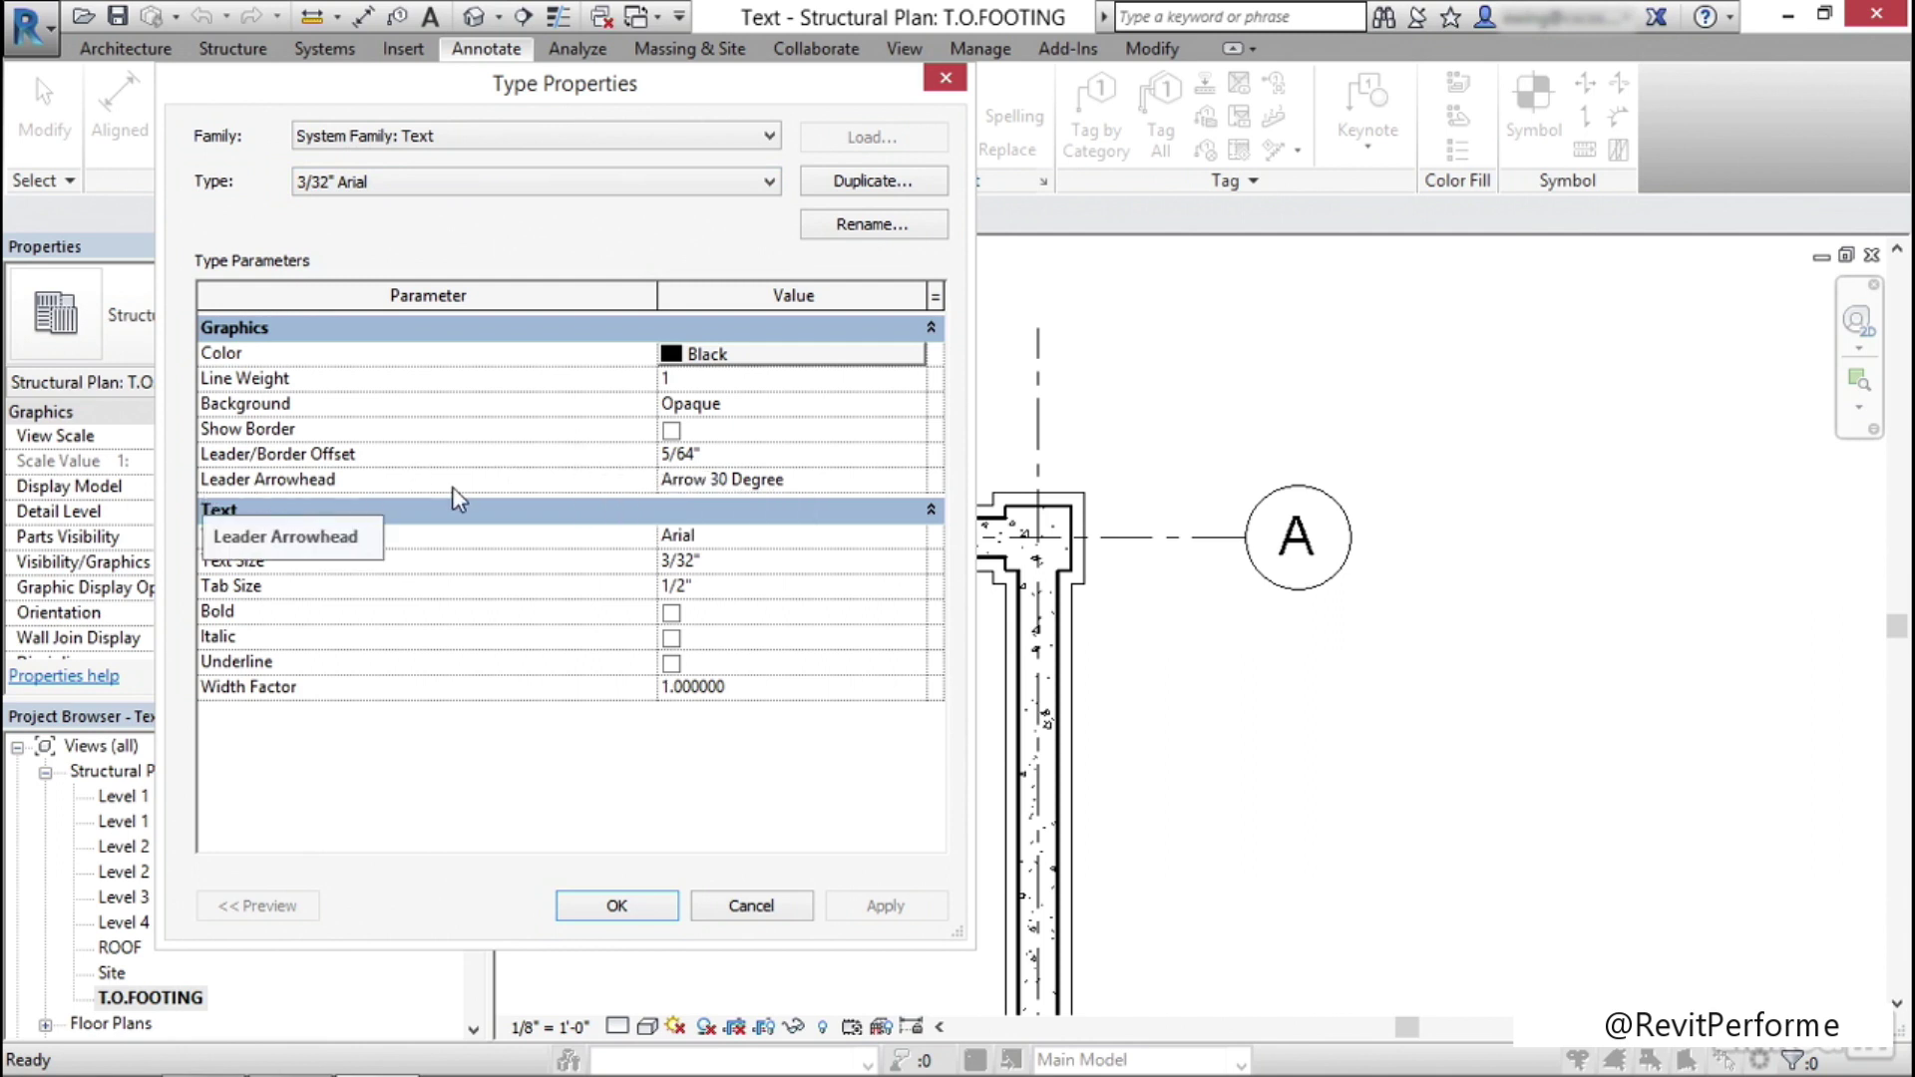
pyautogui.click(820, 479)
pyautogui.click(914, 480)
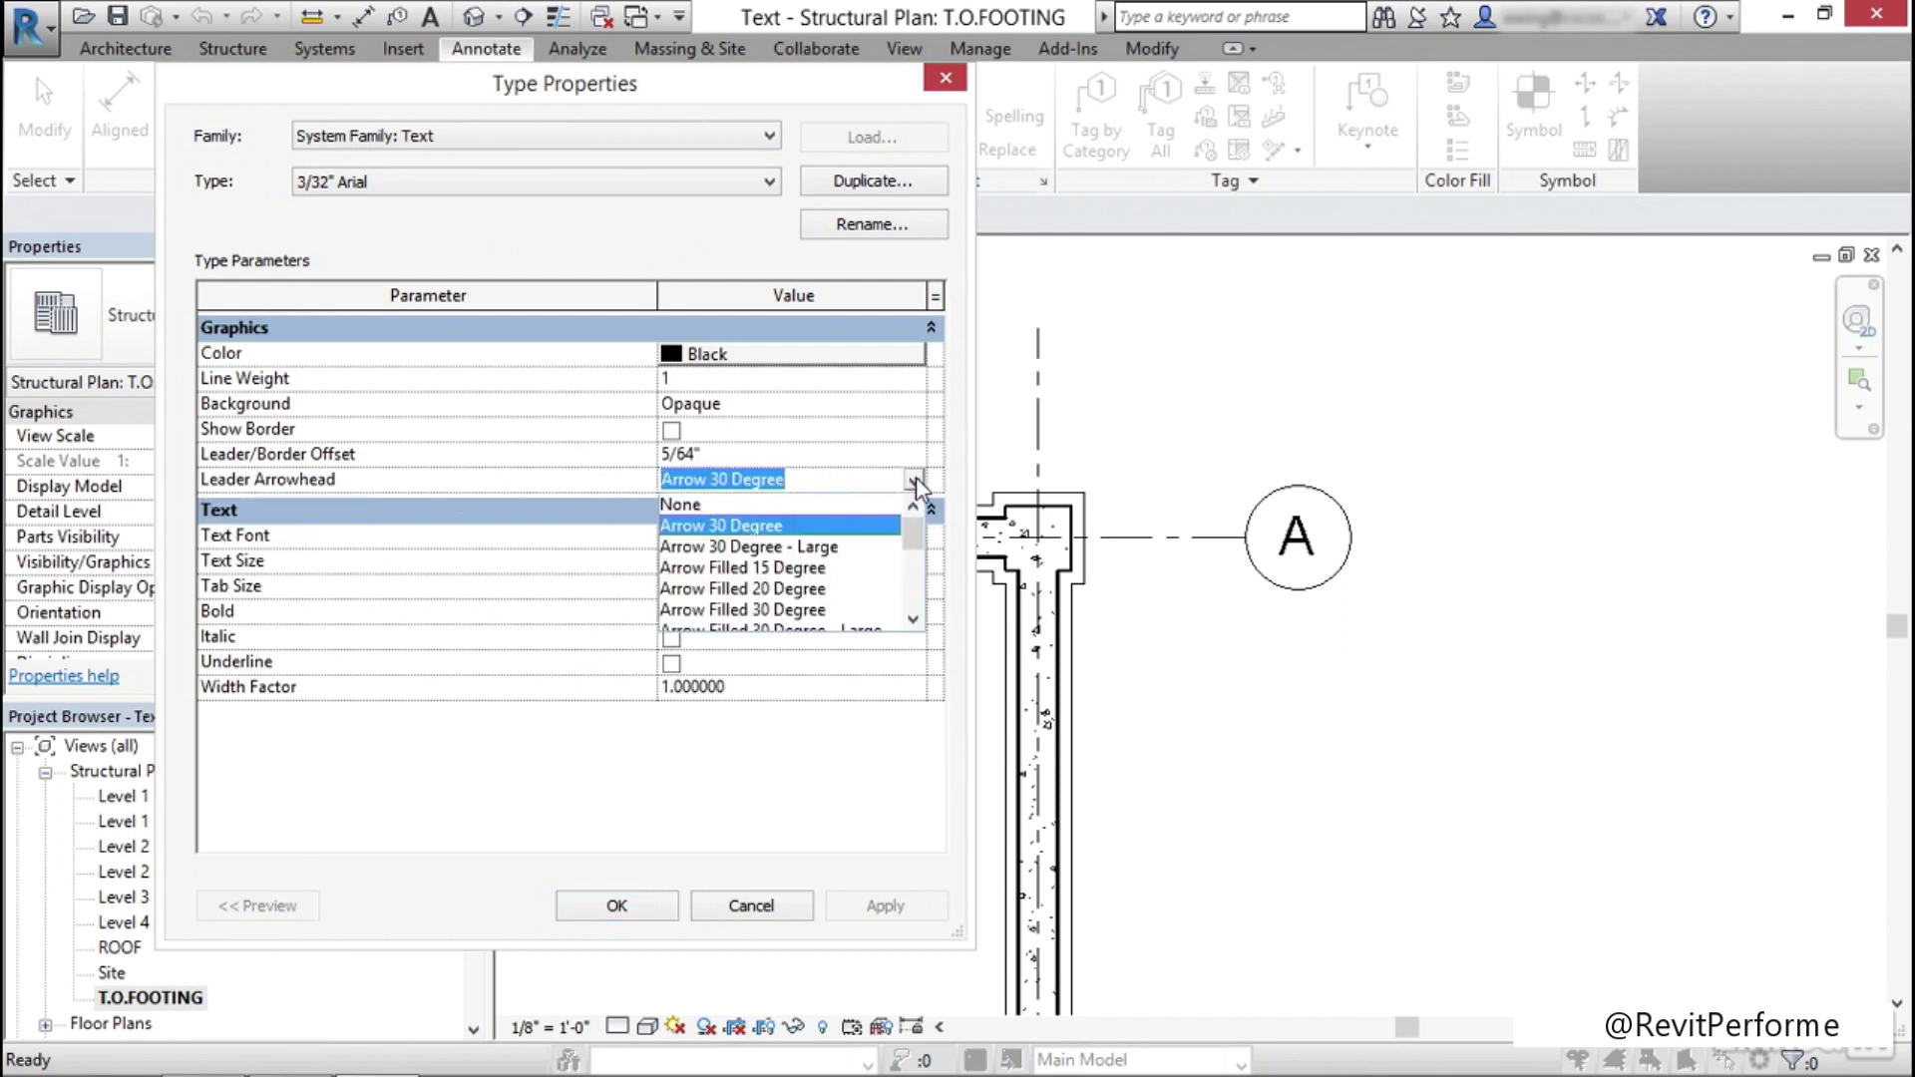
pyautogui.click(773, 570)
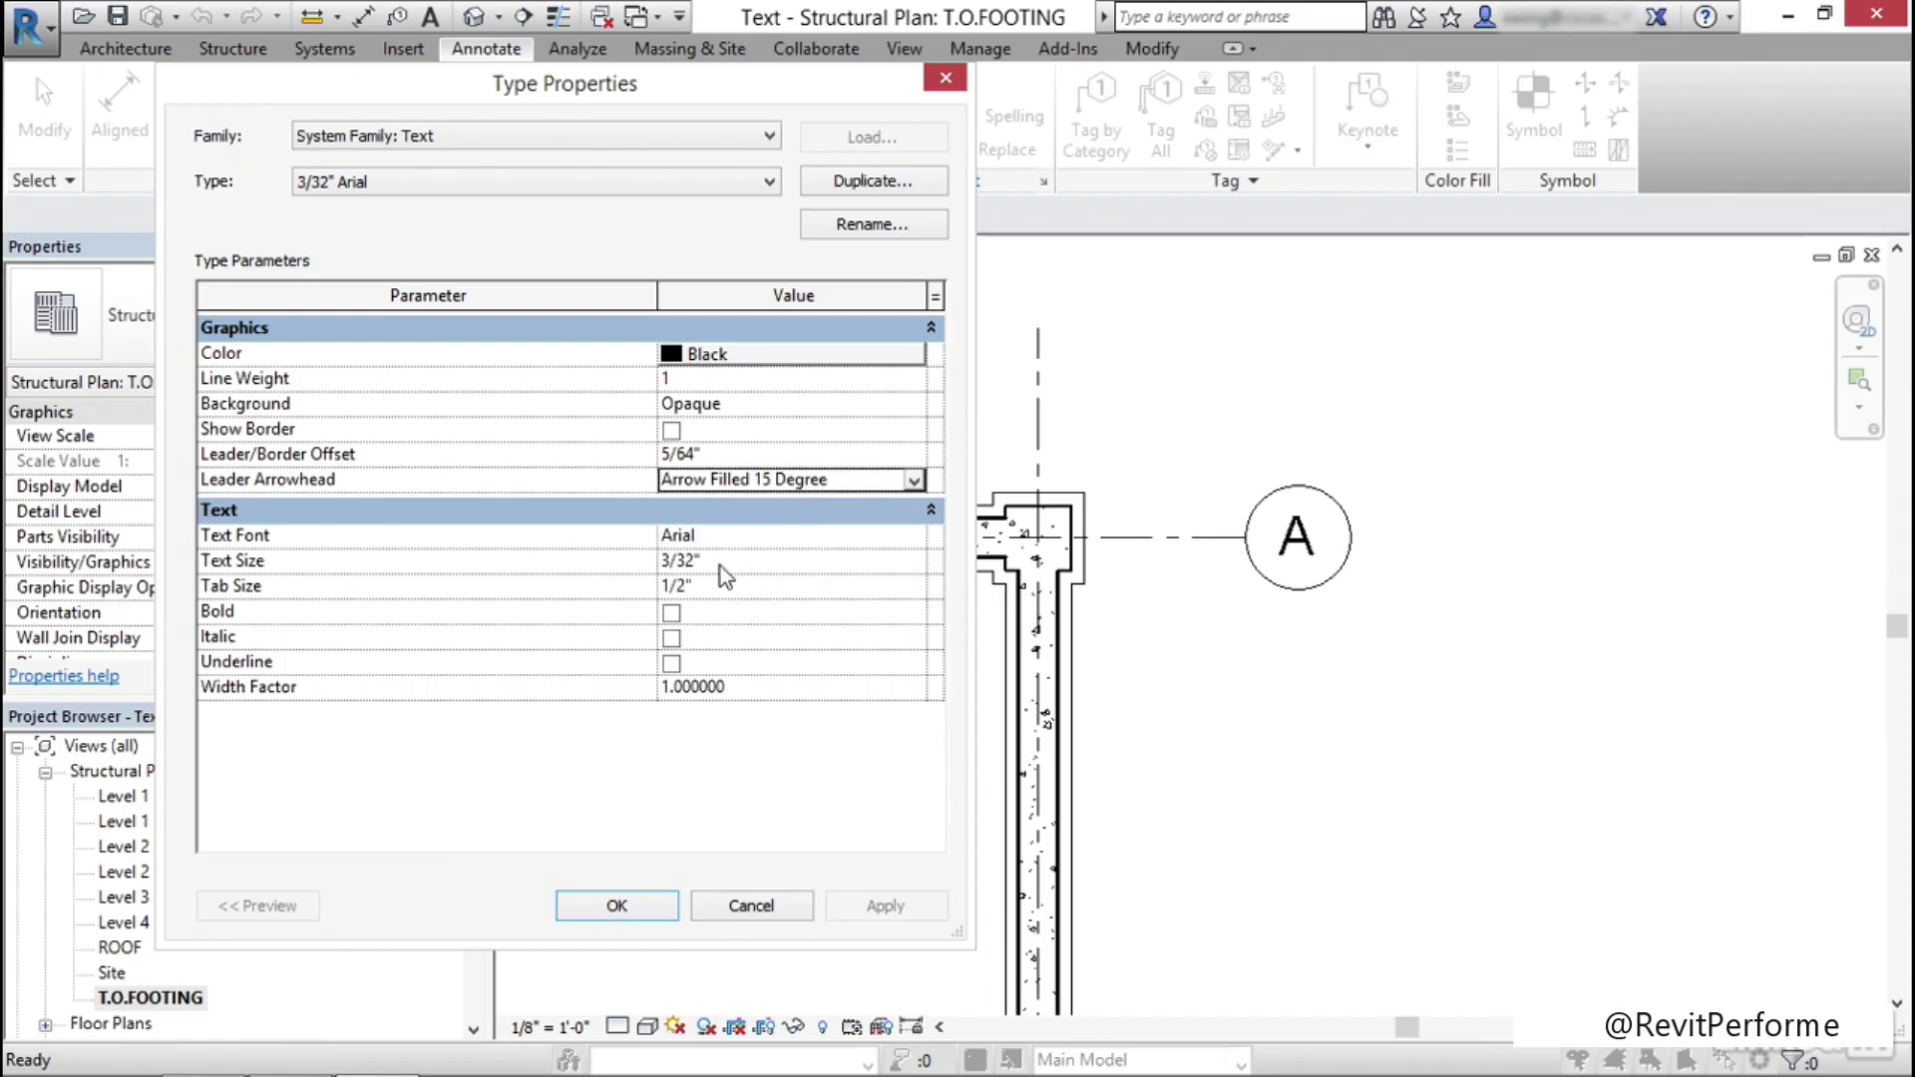
# Set the width factor of the 3/32" Arial text type to 0.8 and accept the type changes
pyautogui.click(770, 686)
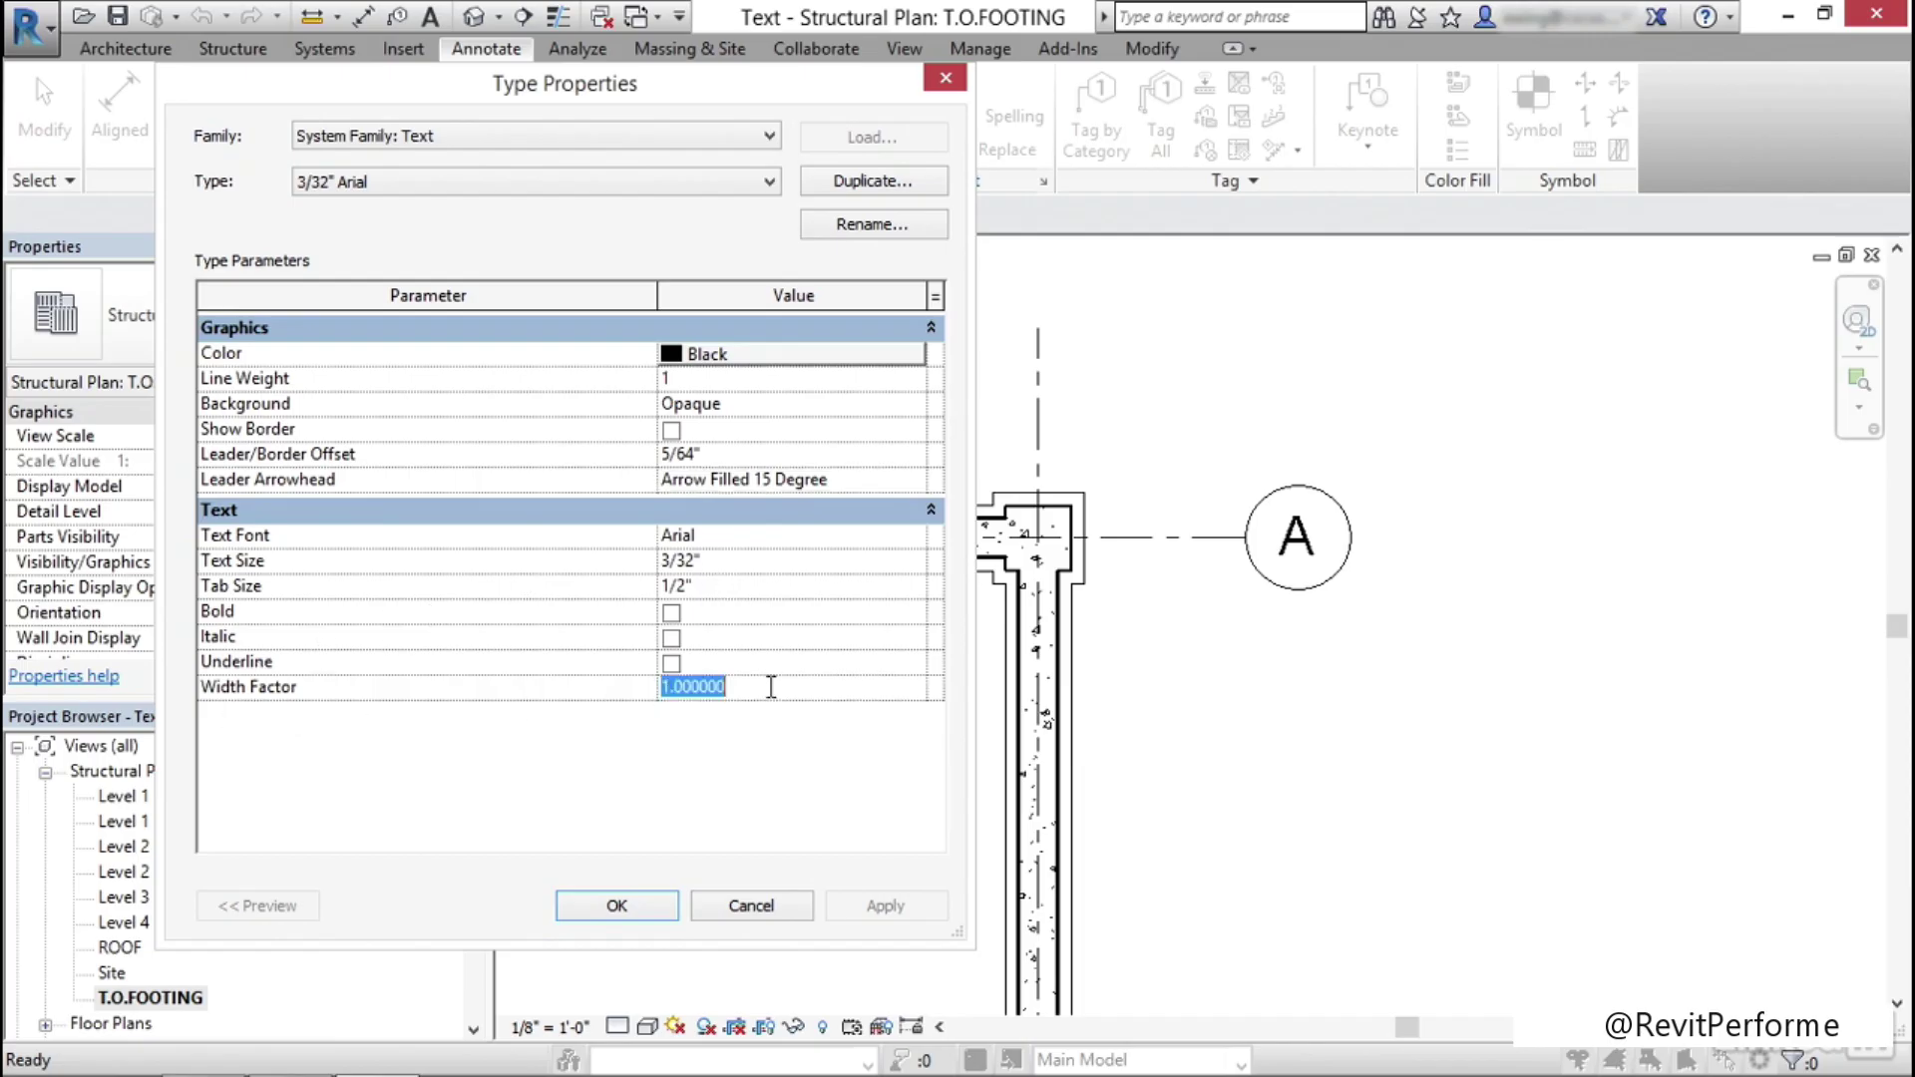
pyautogui.write('.8')
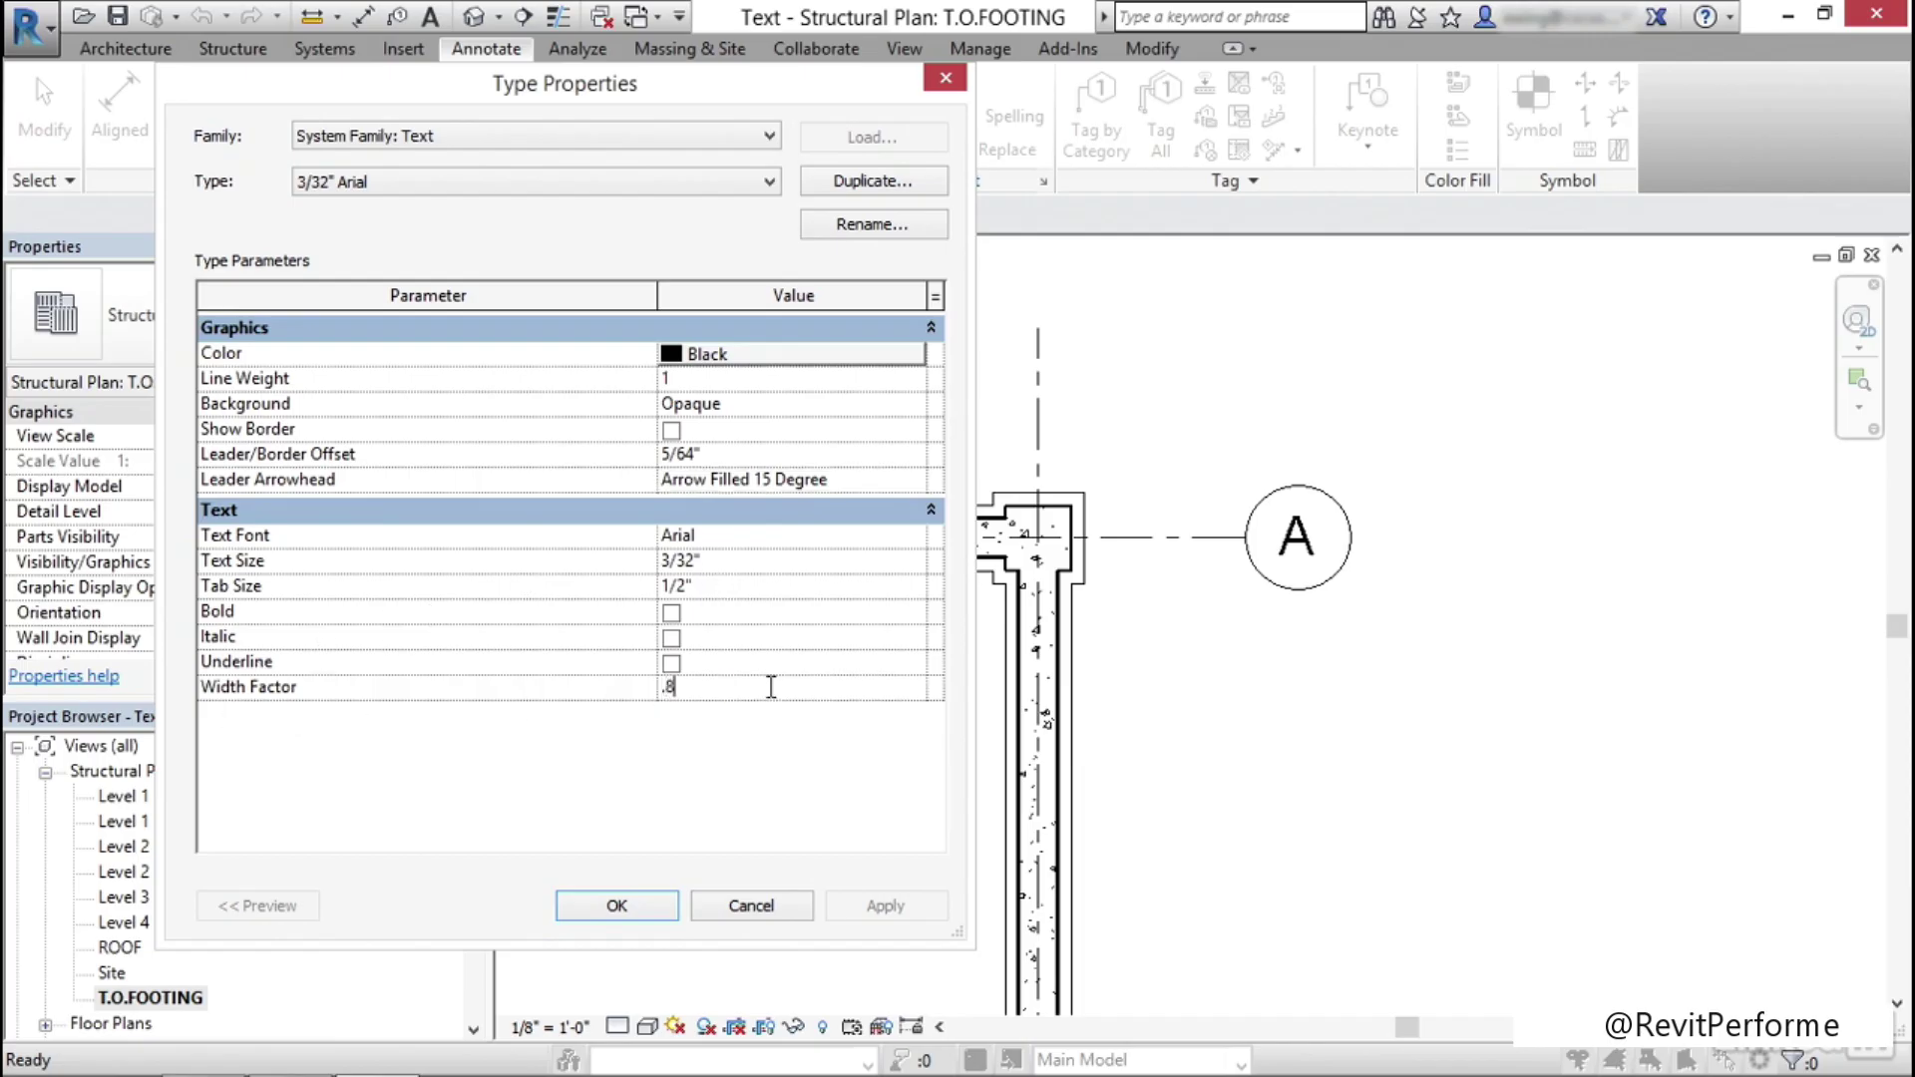
pyautogui.click(628, 905)
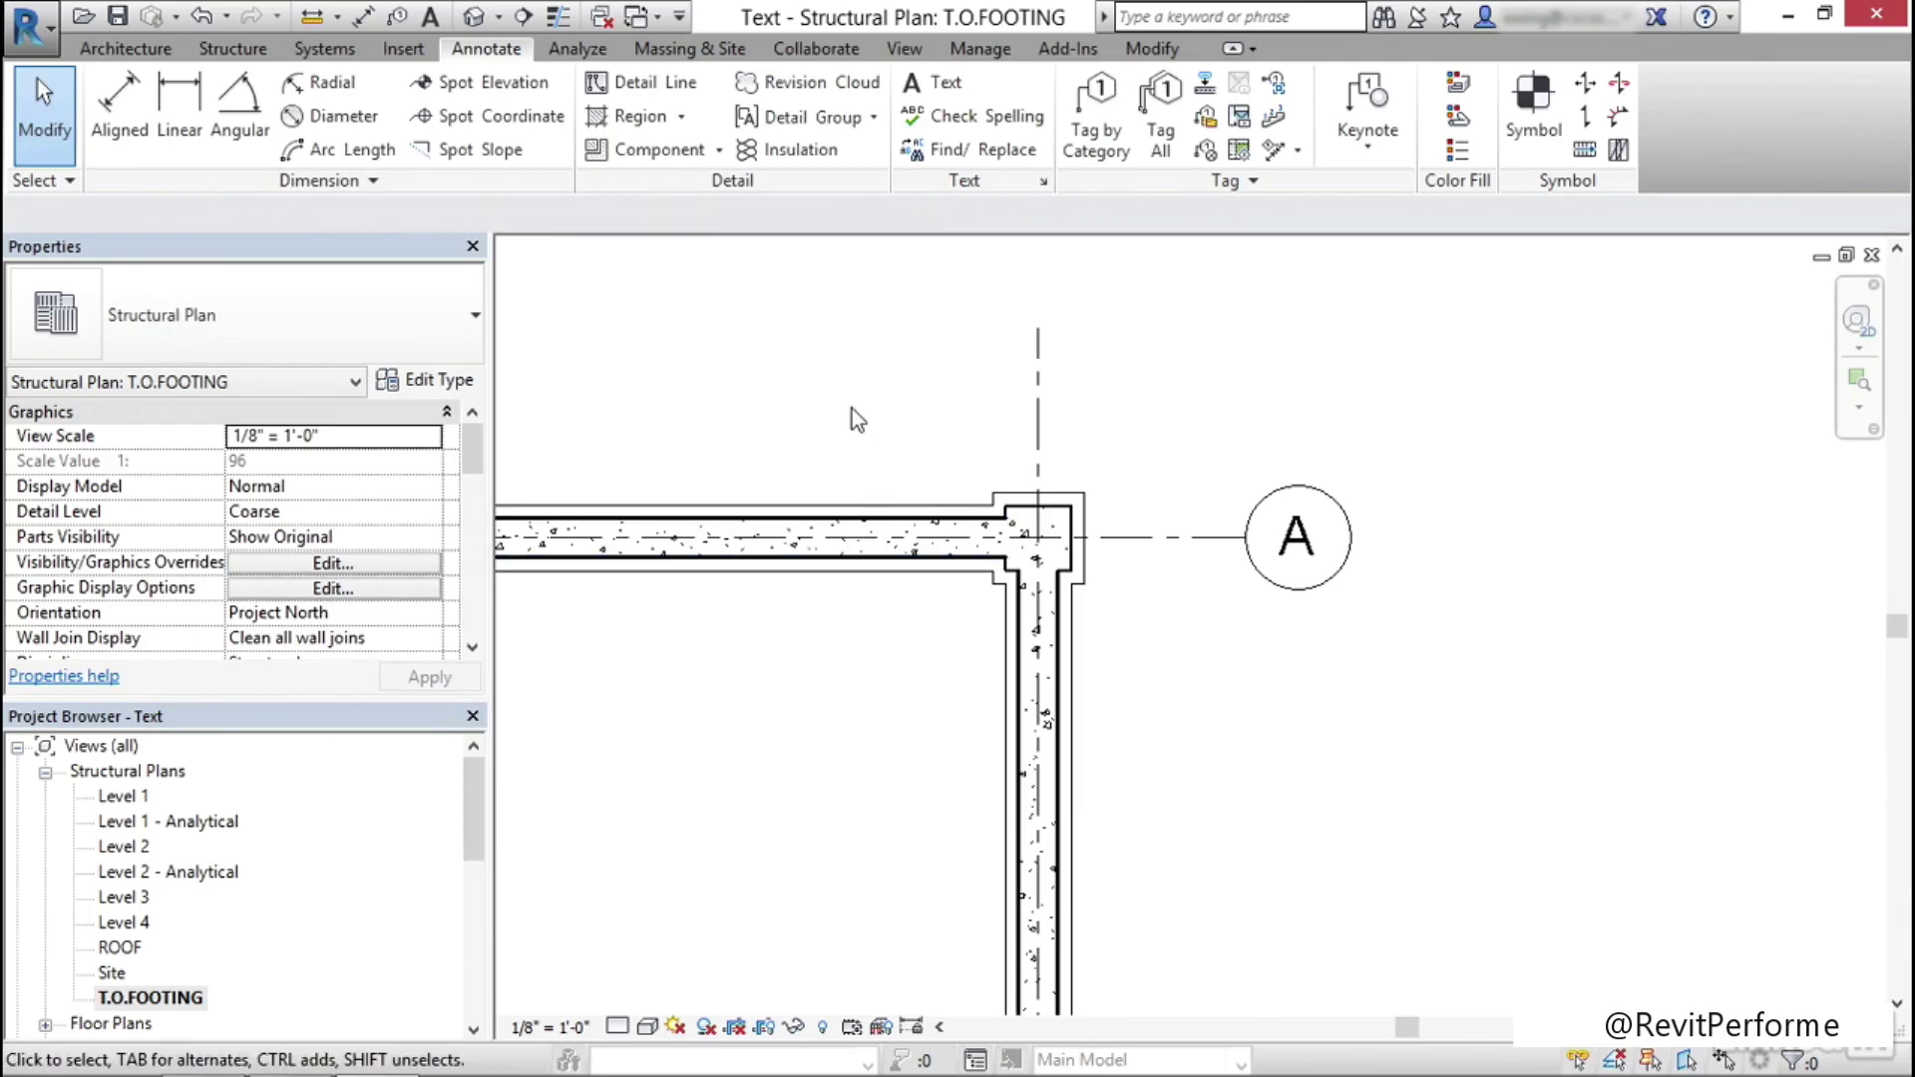
# Add a text note reading "pier p-1" with a two-segment leader pointing to the corner pier on grid A
pyautogui.moveTo(851, 409); pyautogui.dragTo(944, 445, button='middle')
pyautogui.scroll(1, 915, 432)
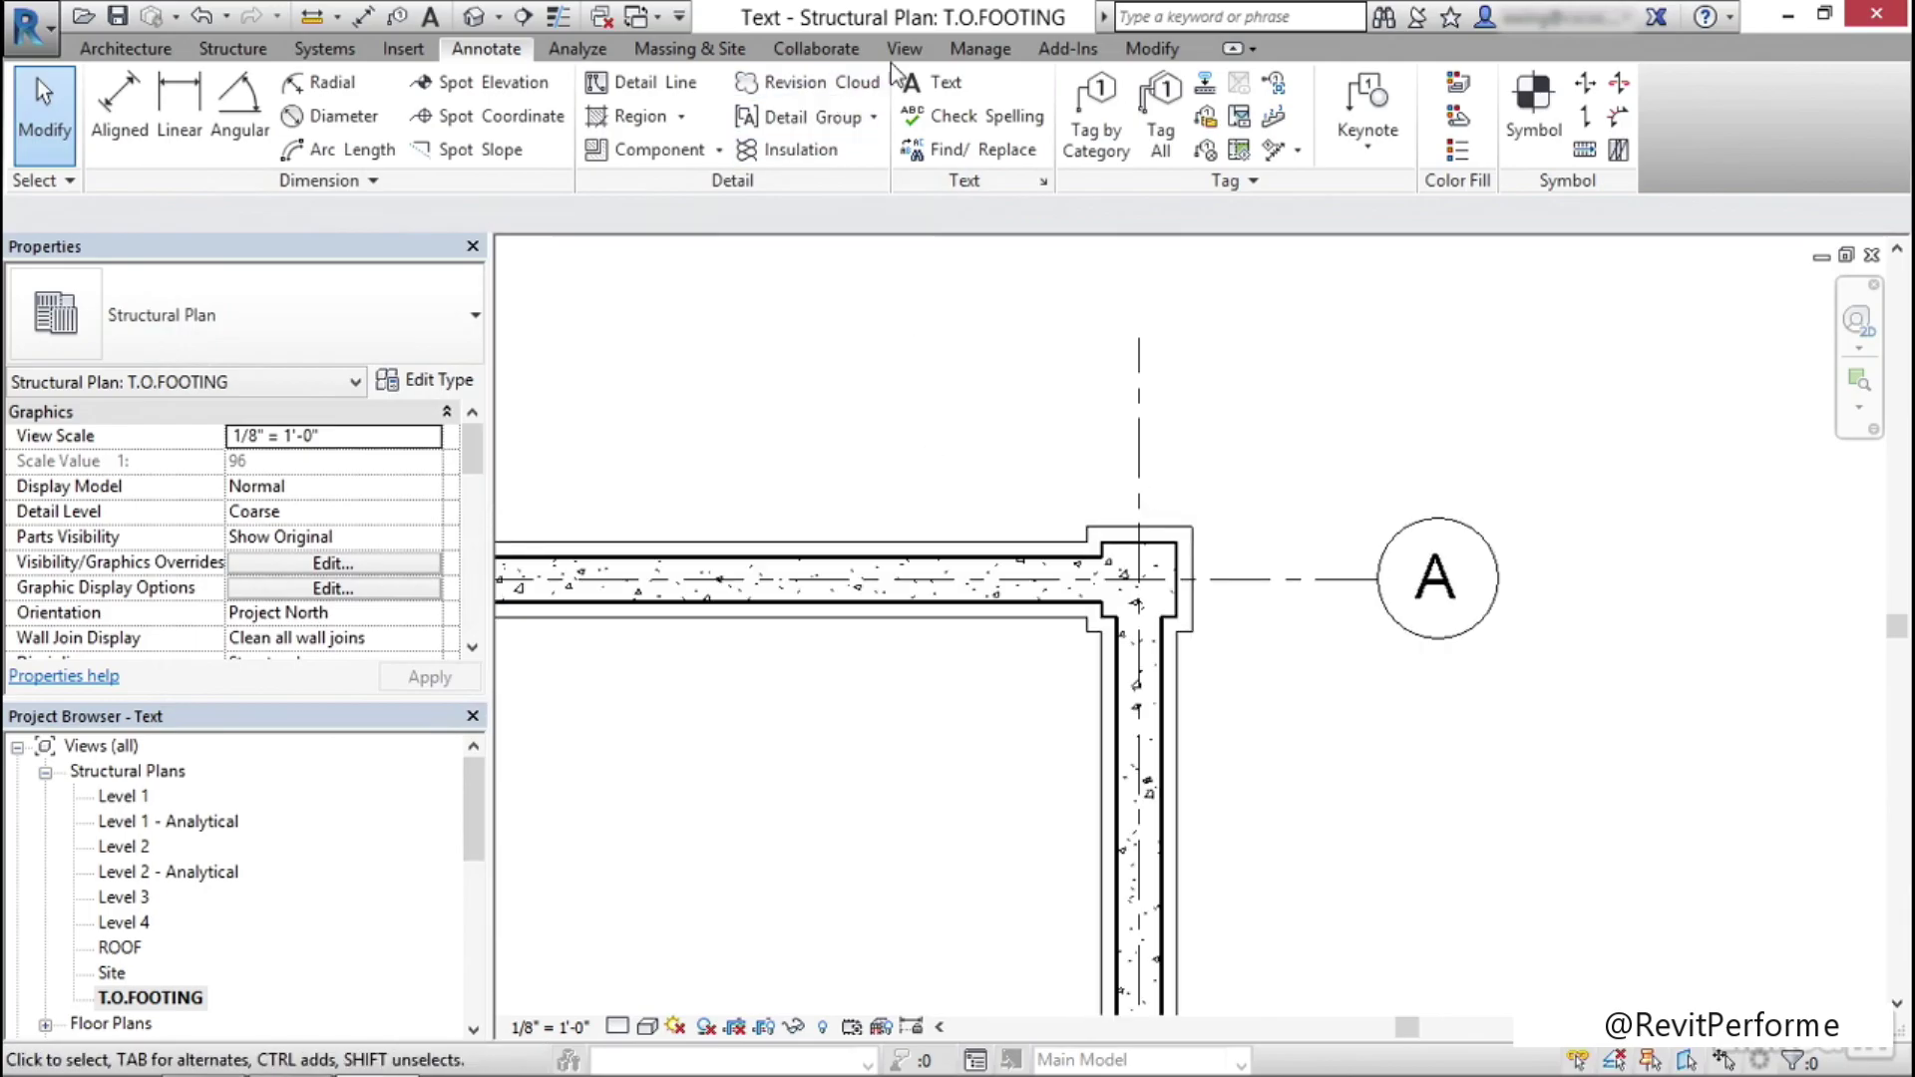
pyautogui.click(935, 87)
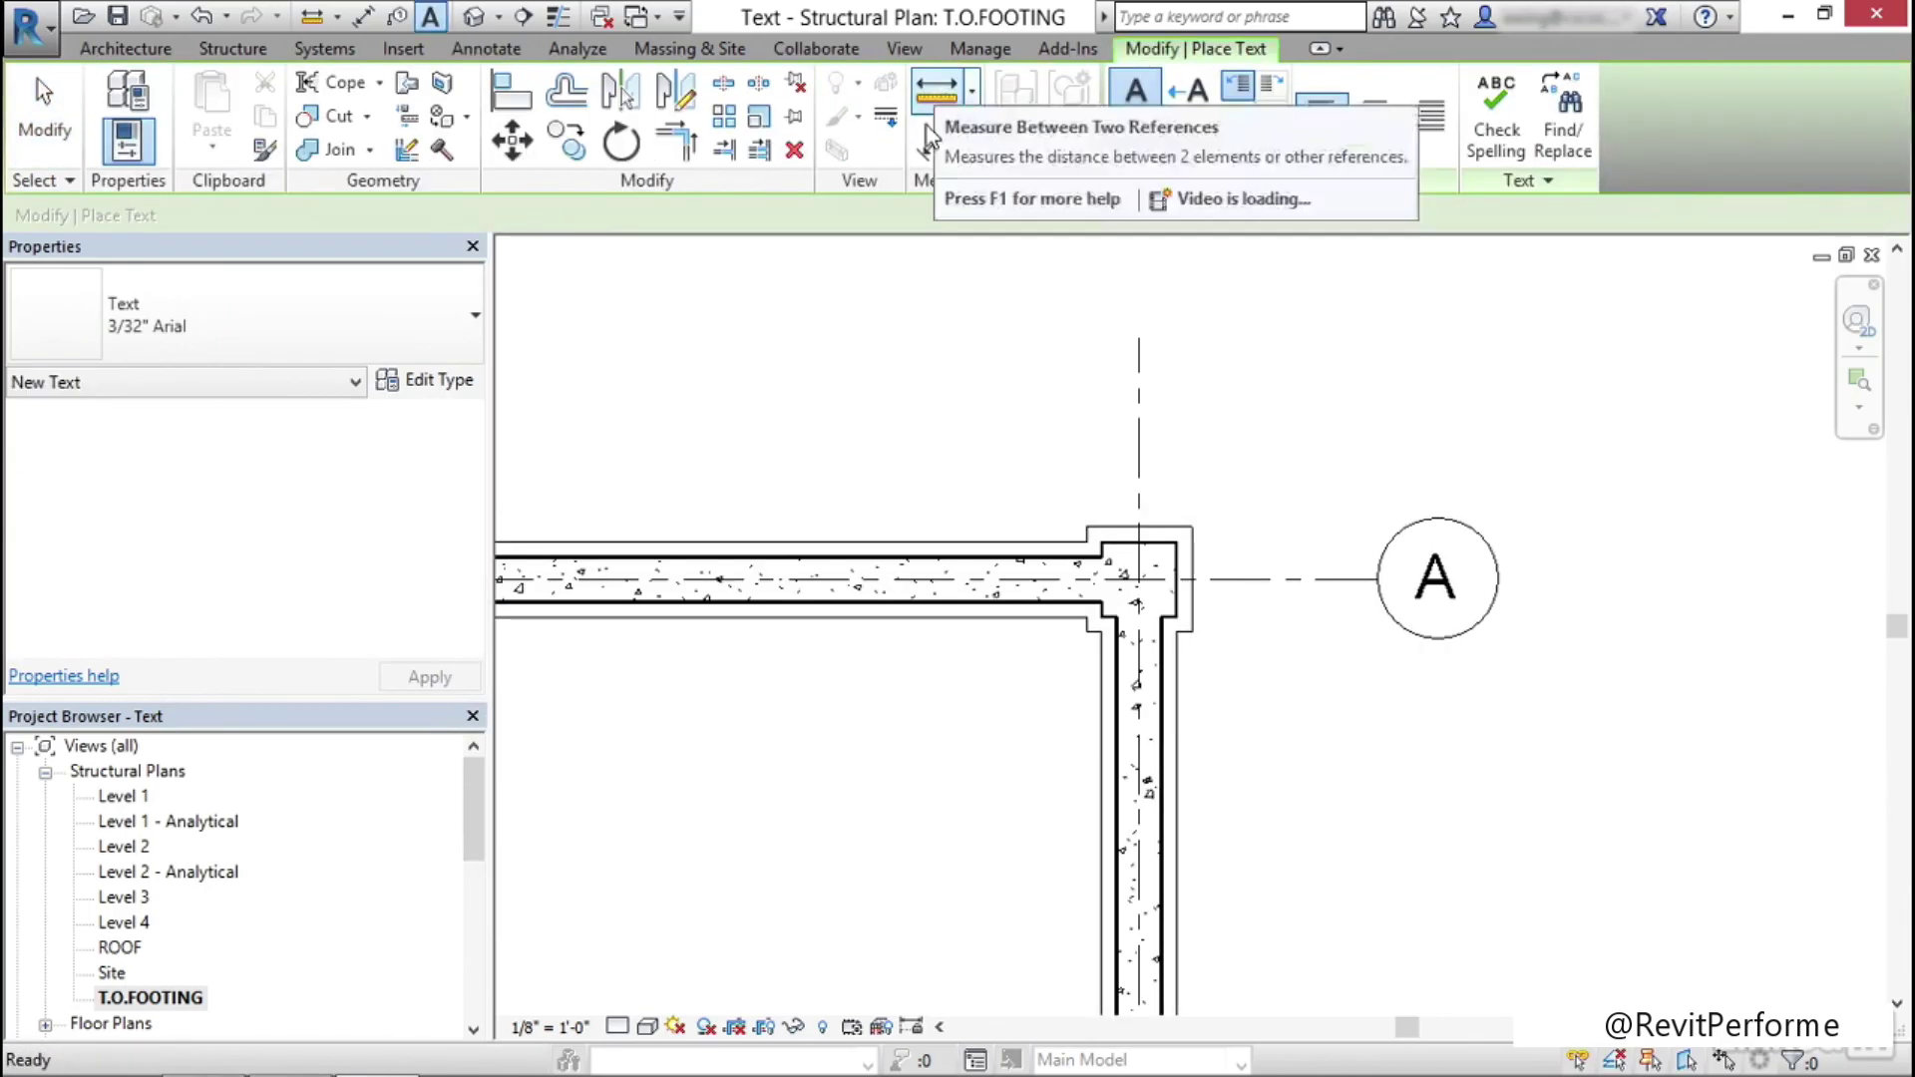
pyautogui.moveTo(1037, 373); pyautogui.dragTo(1030, 390, button='middle')
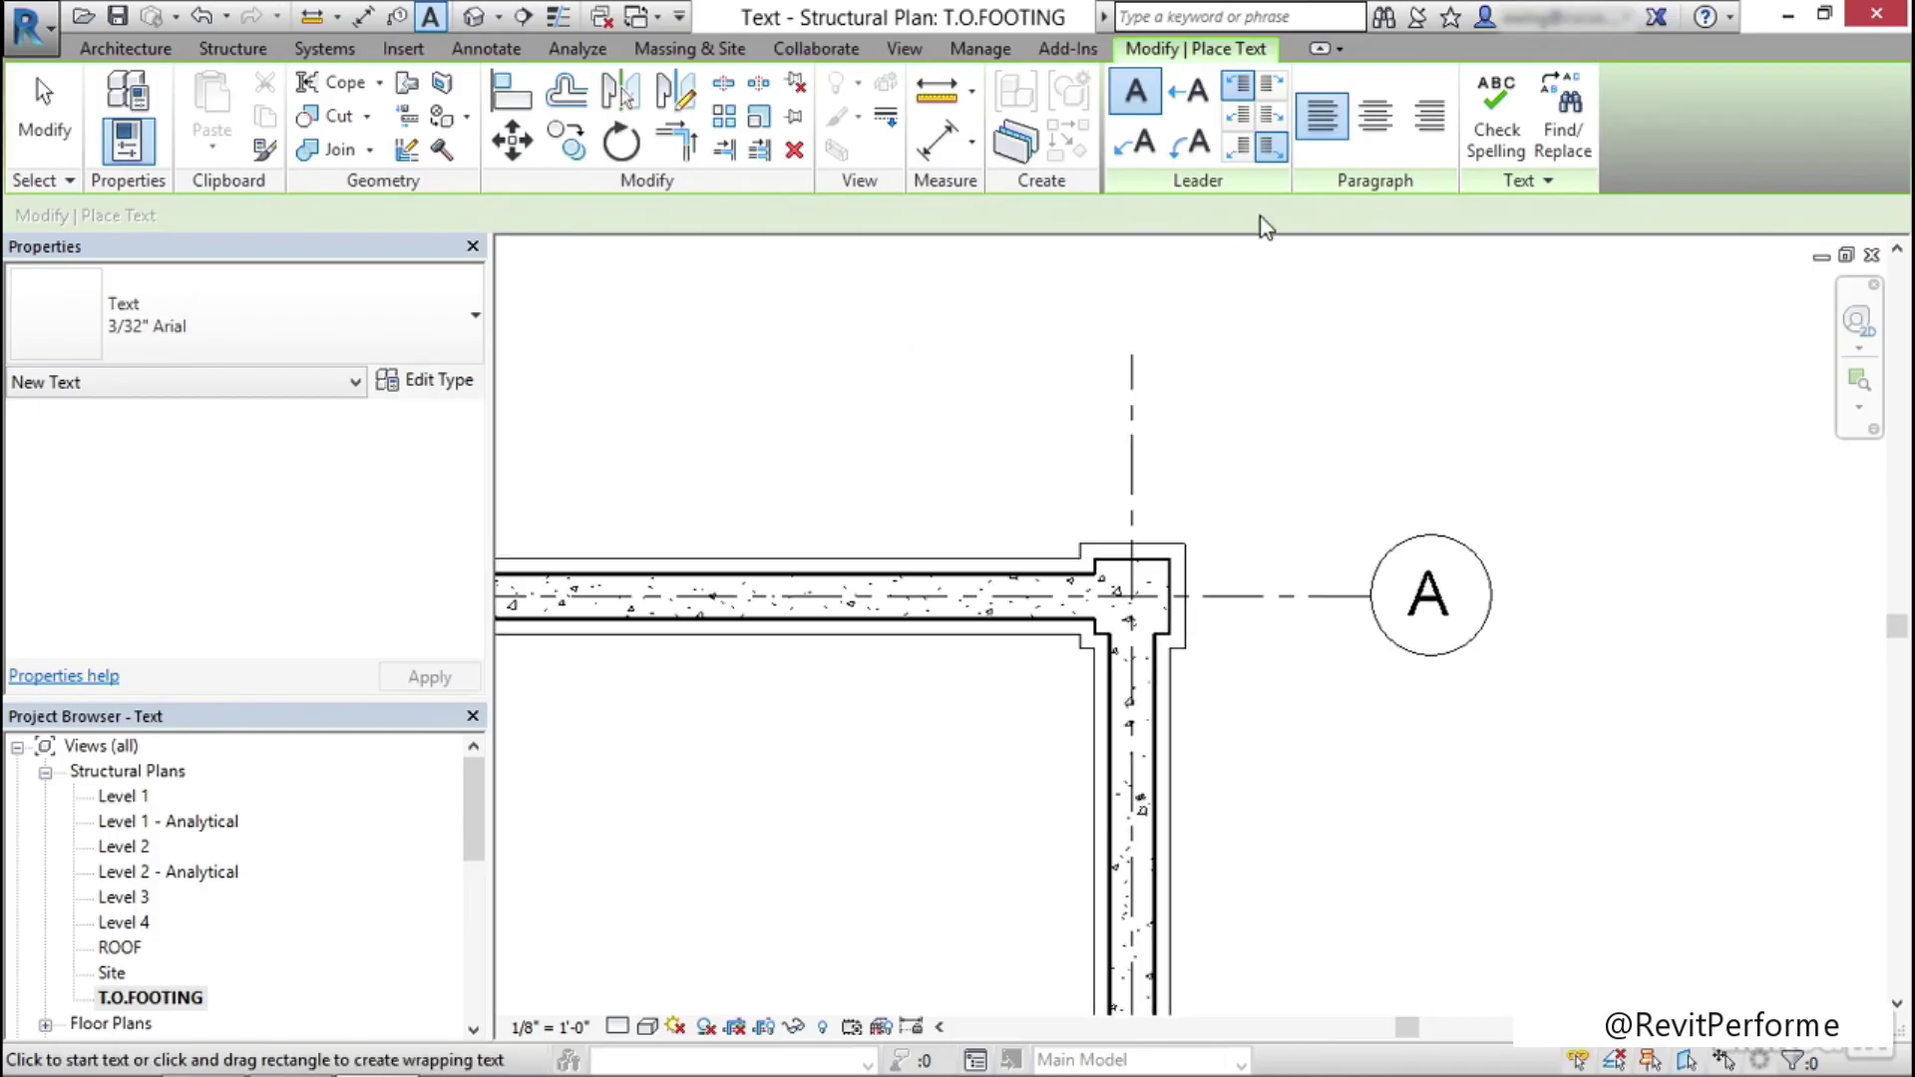
pyautogui.click(1133, 155)
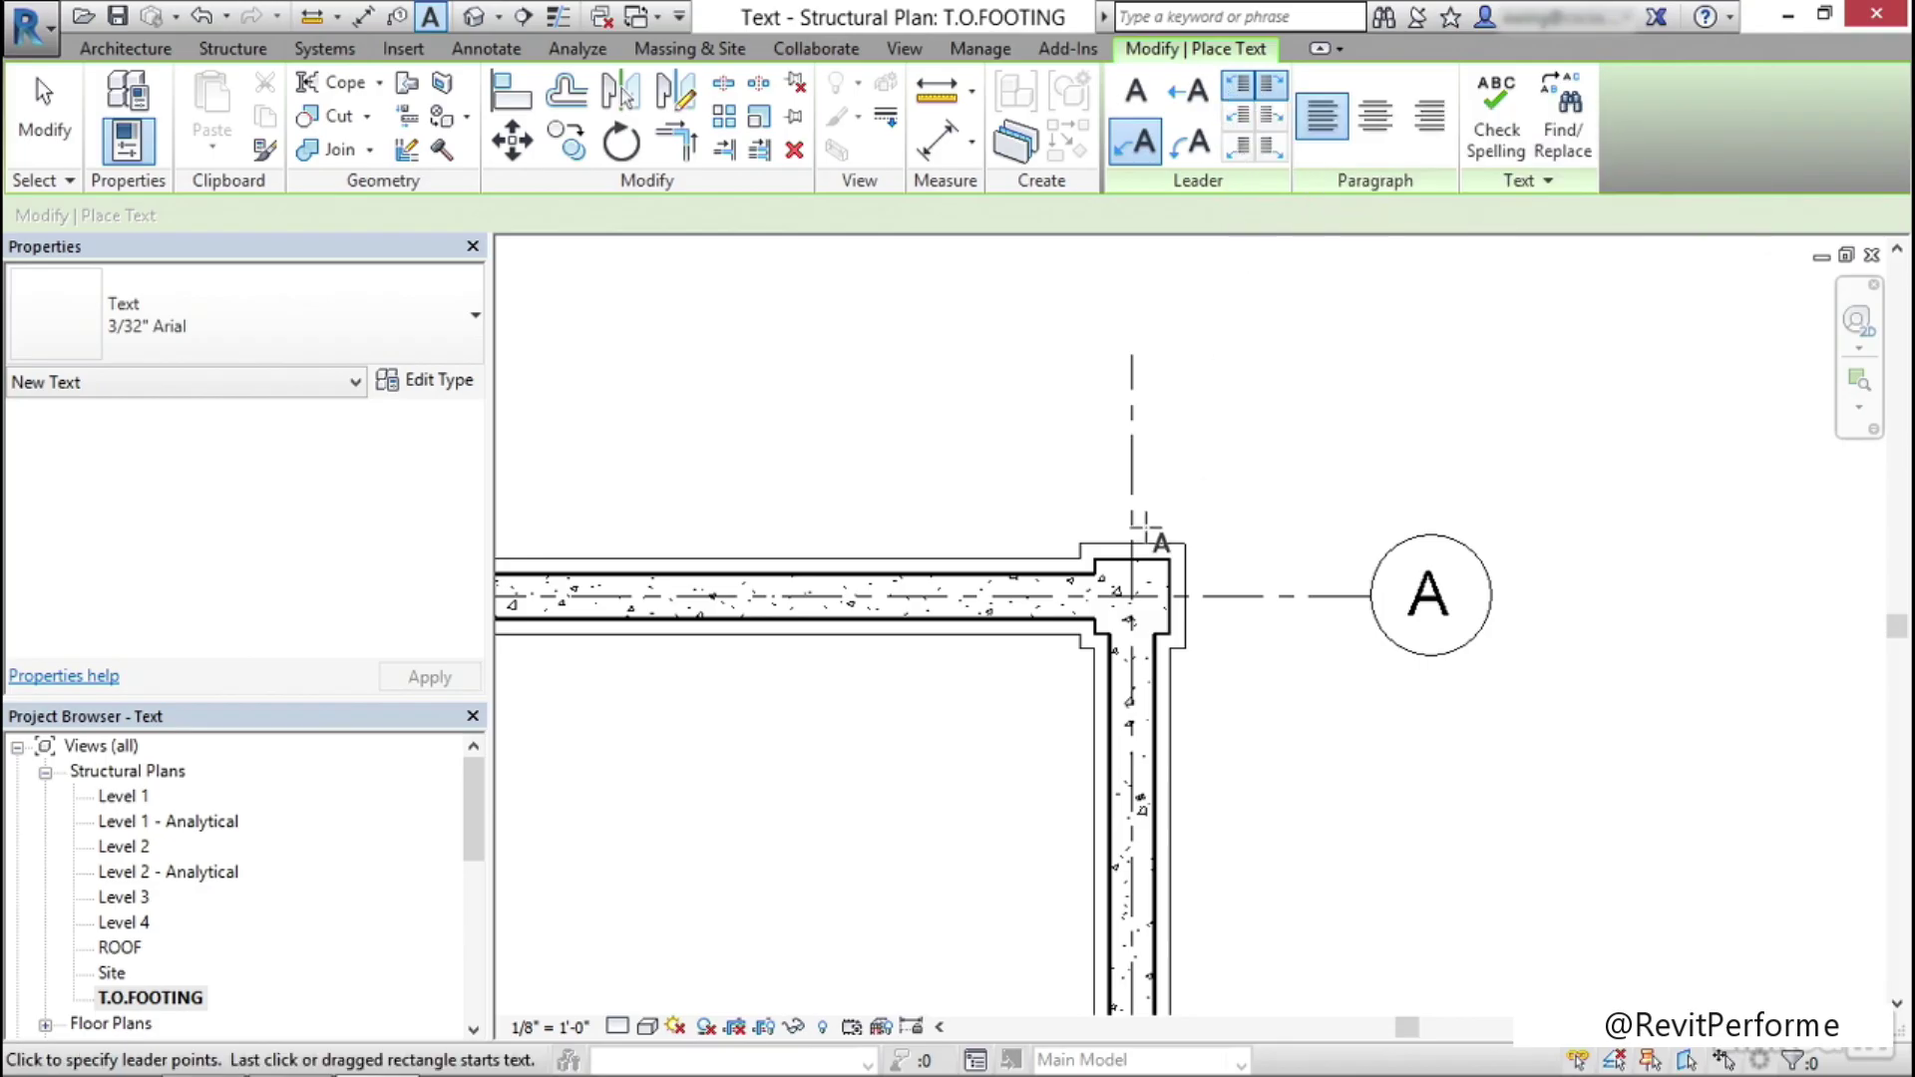
pyautogui.click(1151, 553)
pyautogui.click(1291, 349)
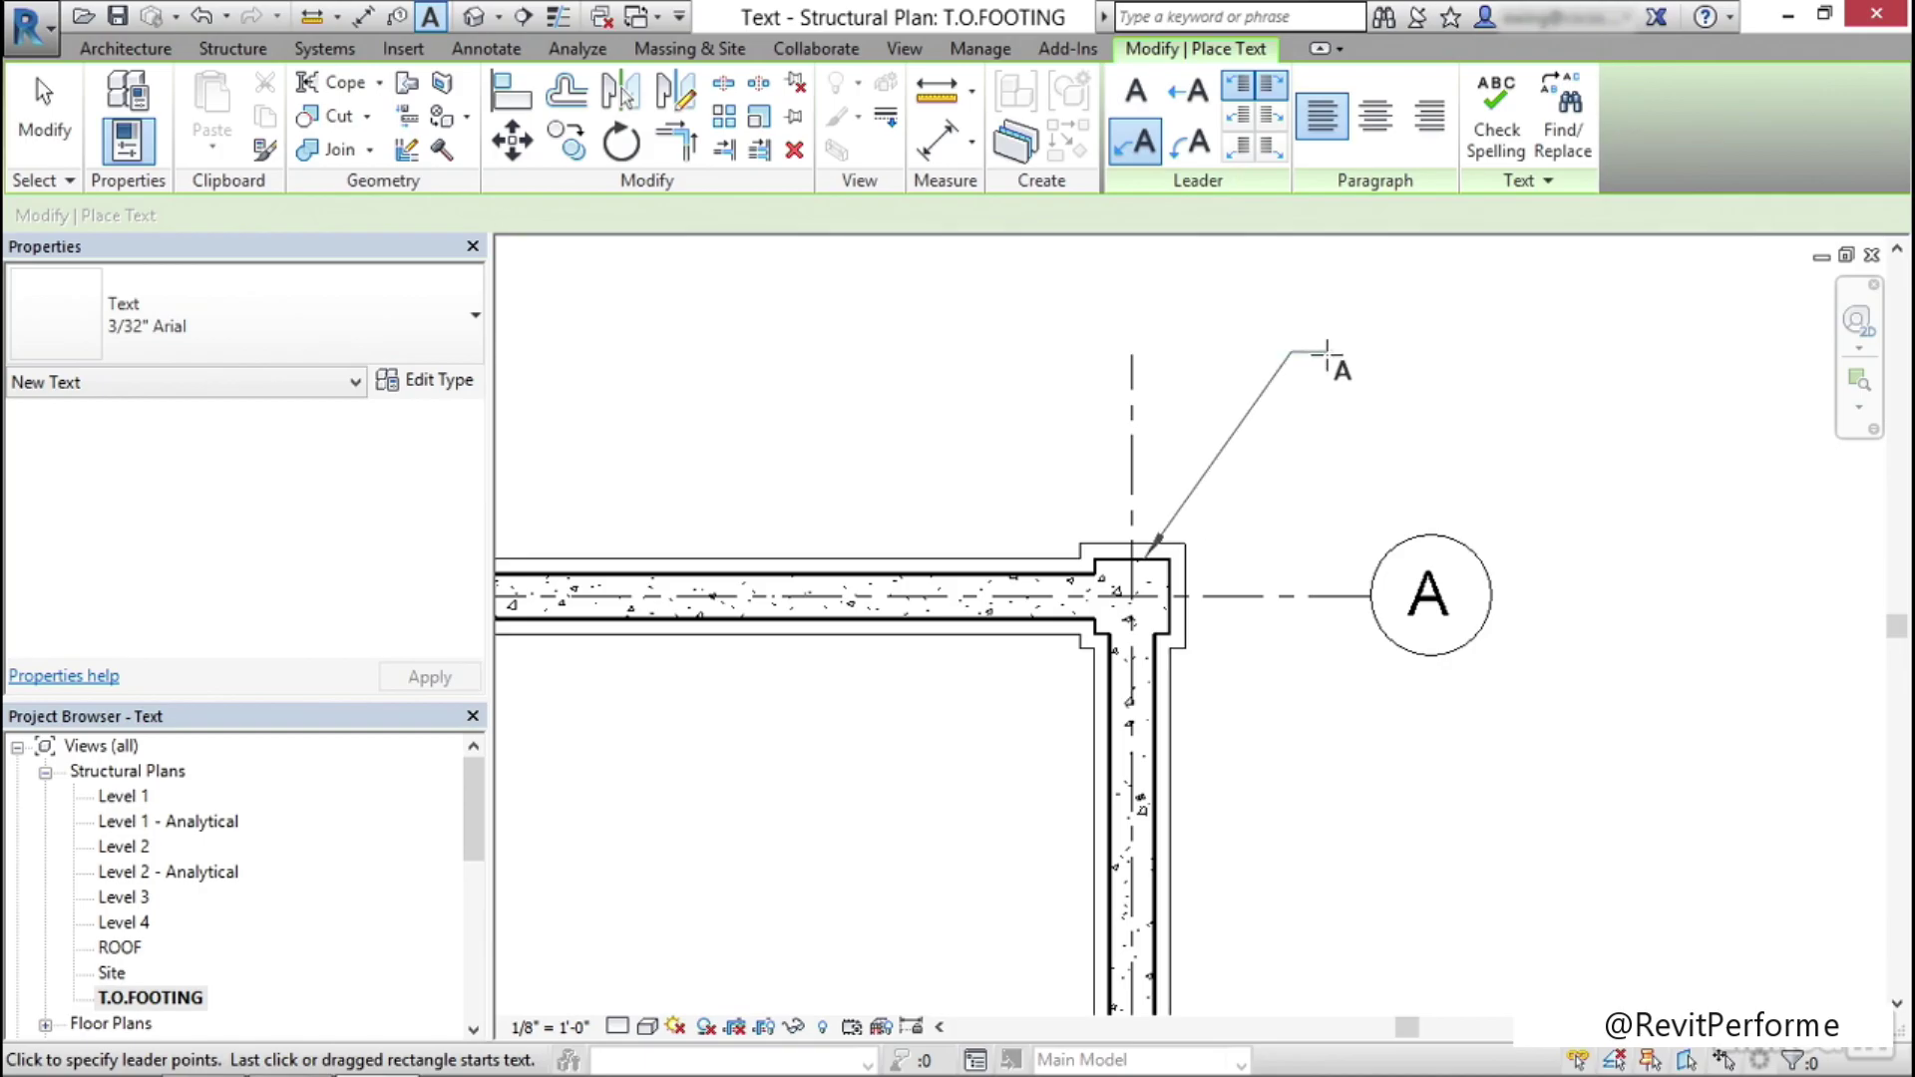
pyautogui.click(1327, 352)
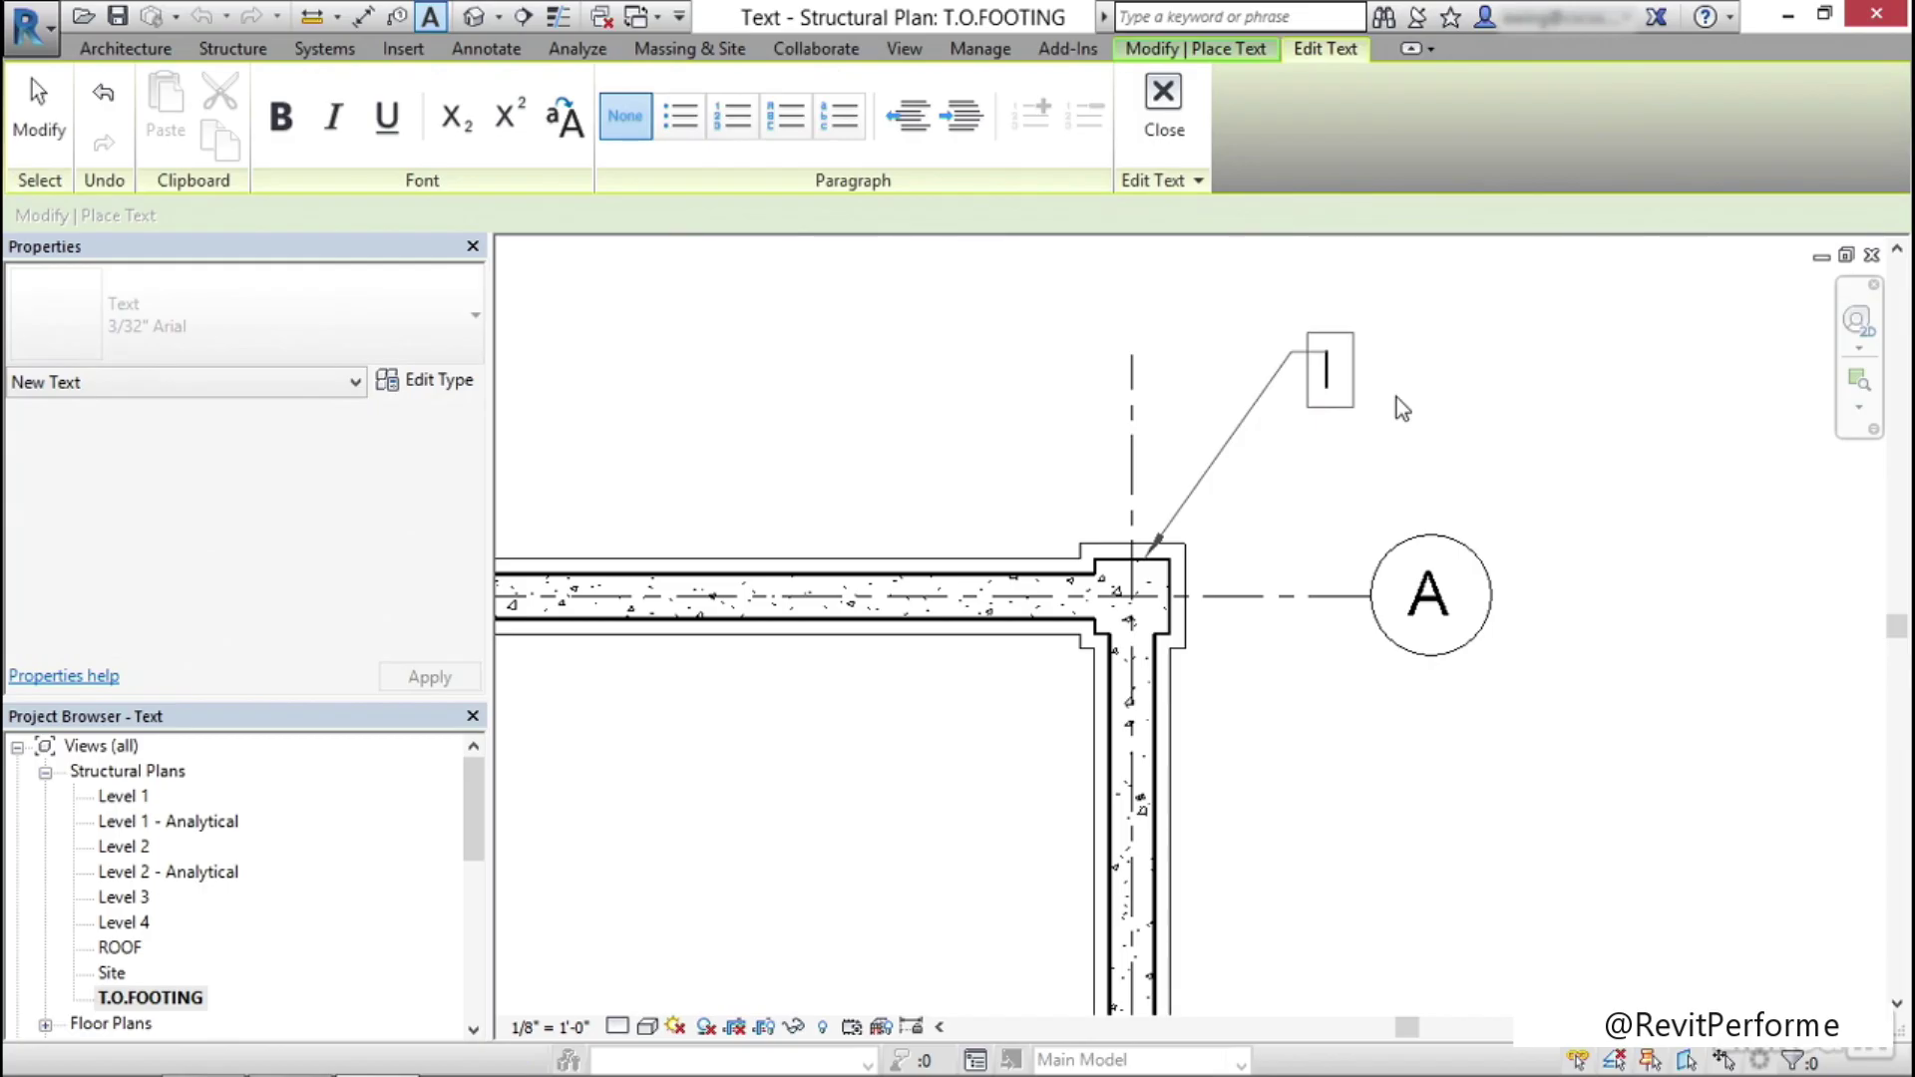
pyautogui.write('pl')
# Format the note's "pier p-1" line as all caps, underlined and bold
pyautogui.moveTo(1400, 377); pyautogui.dragTo(1339, 379)
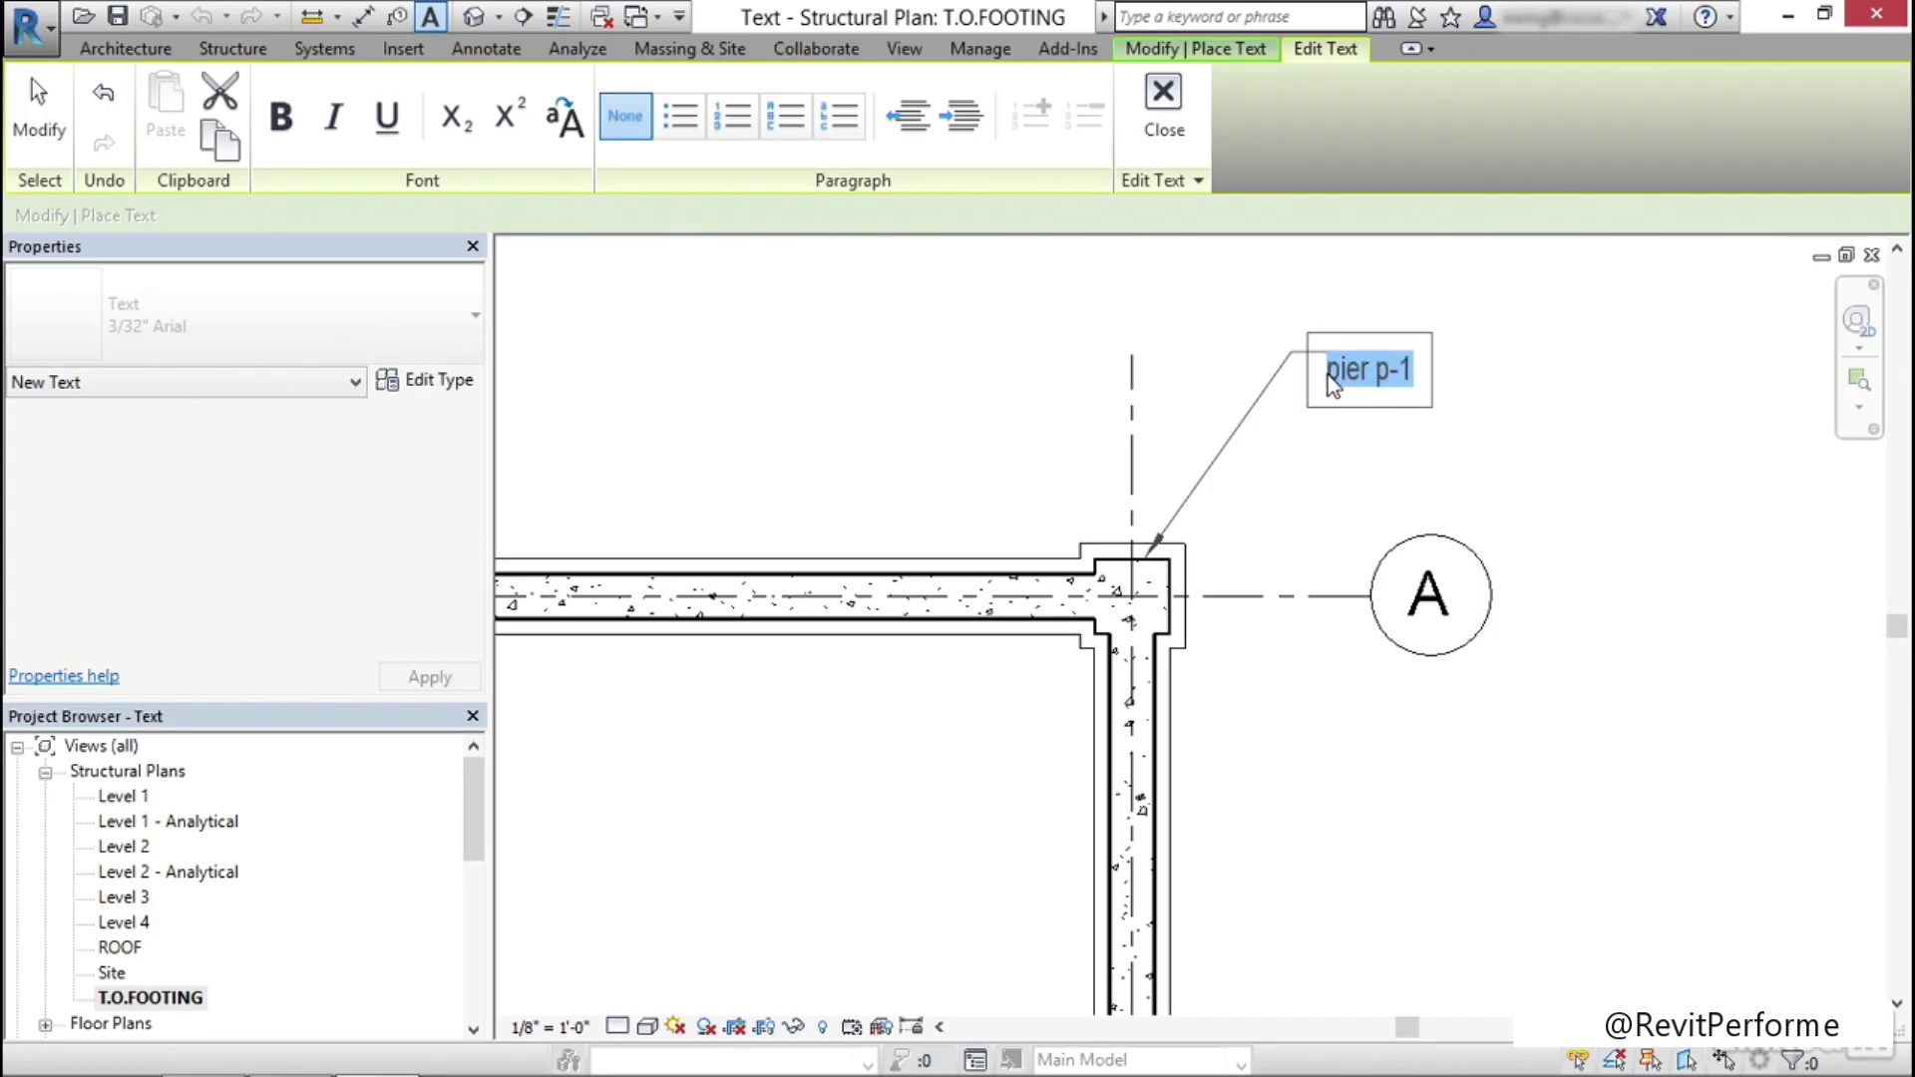
pyautogui.click(564, 128)
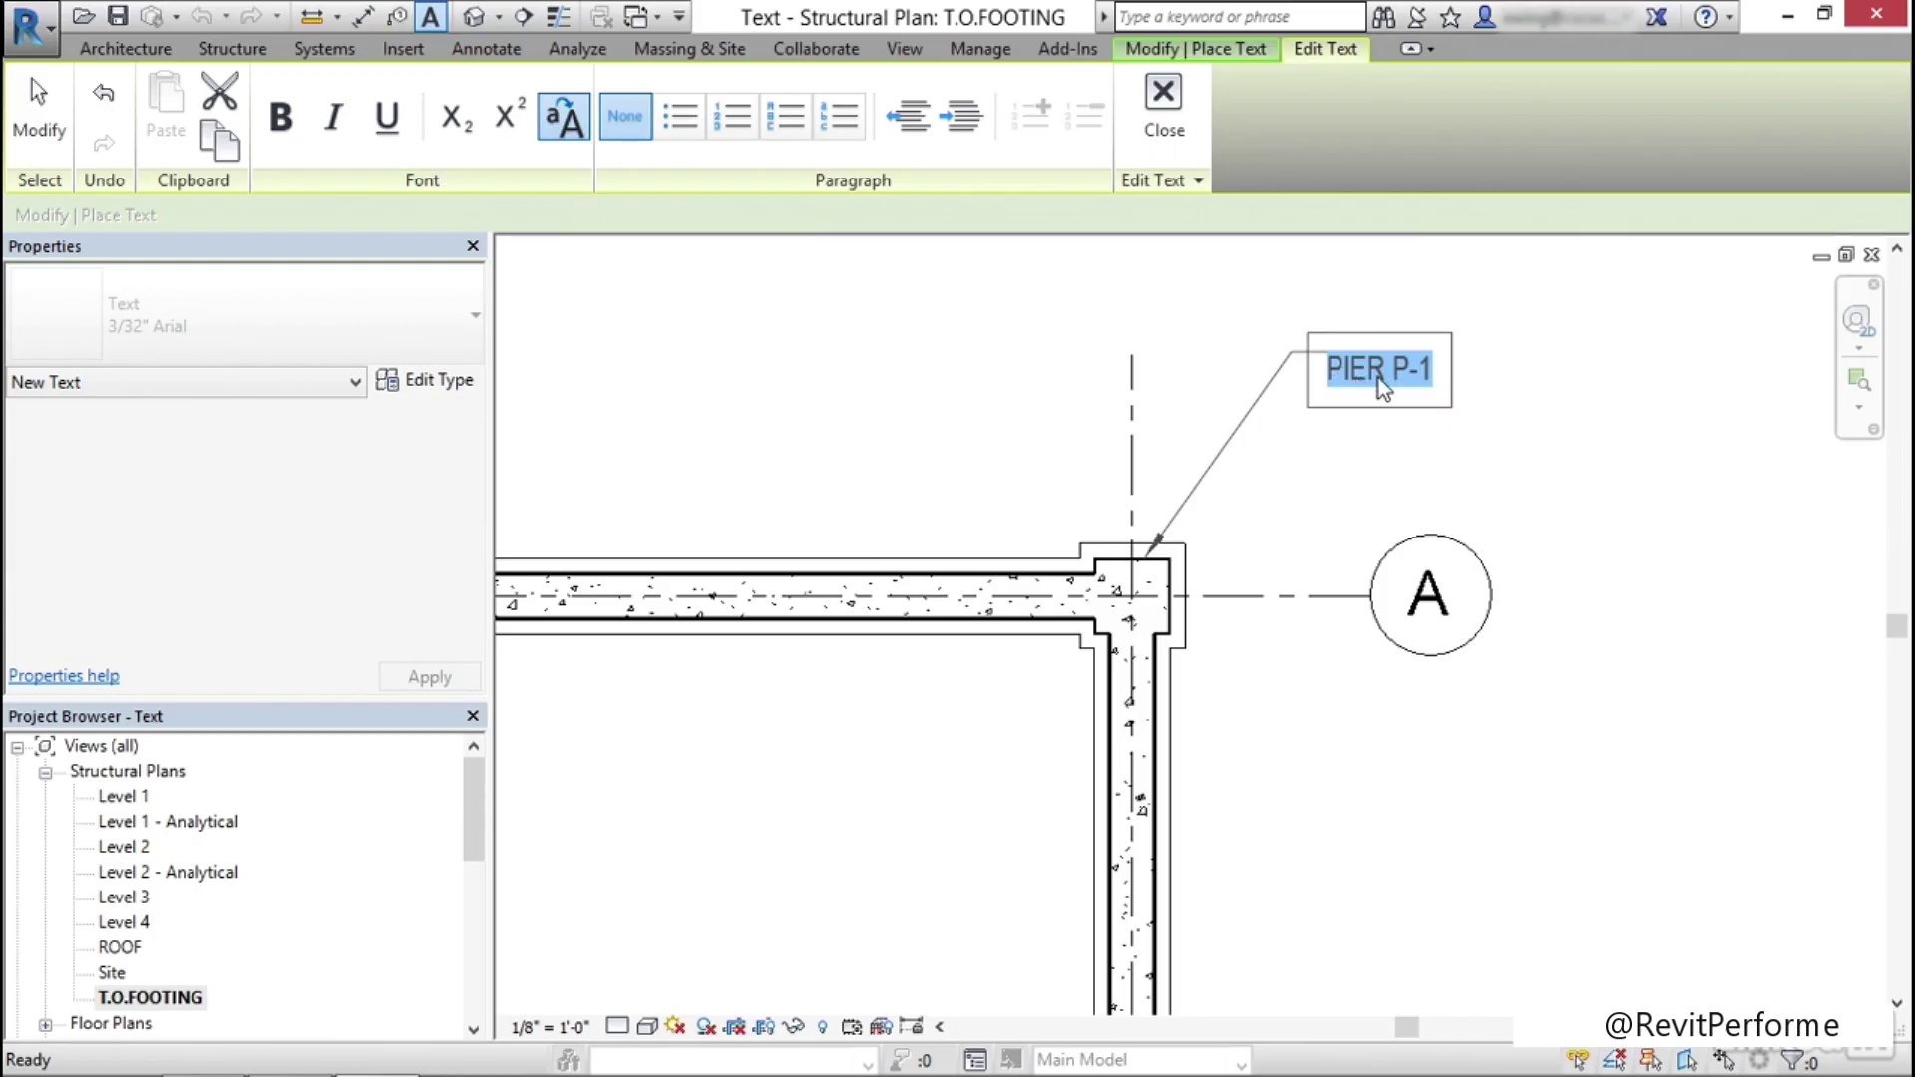
pyautogui.click(395, 121)
pyautogui.click(281, 117)
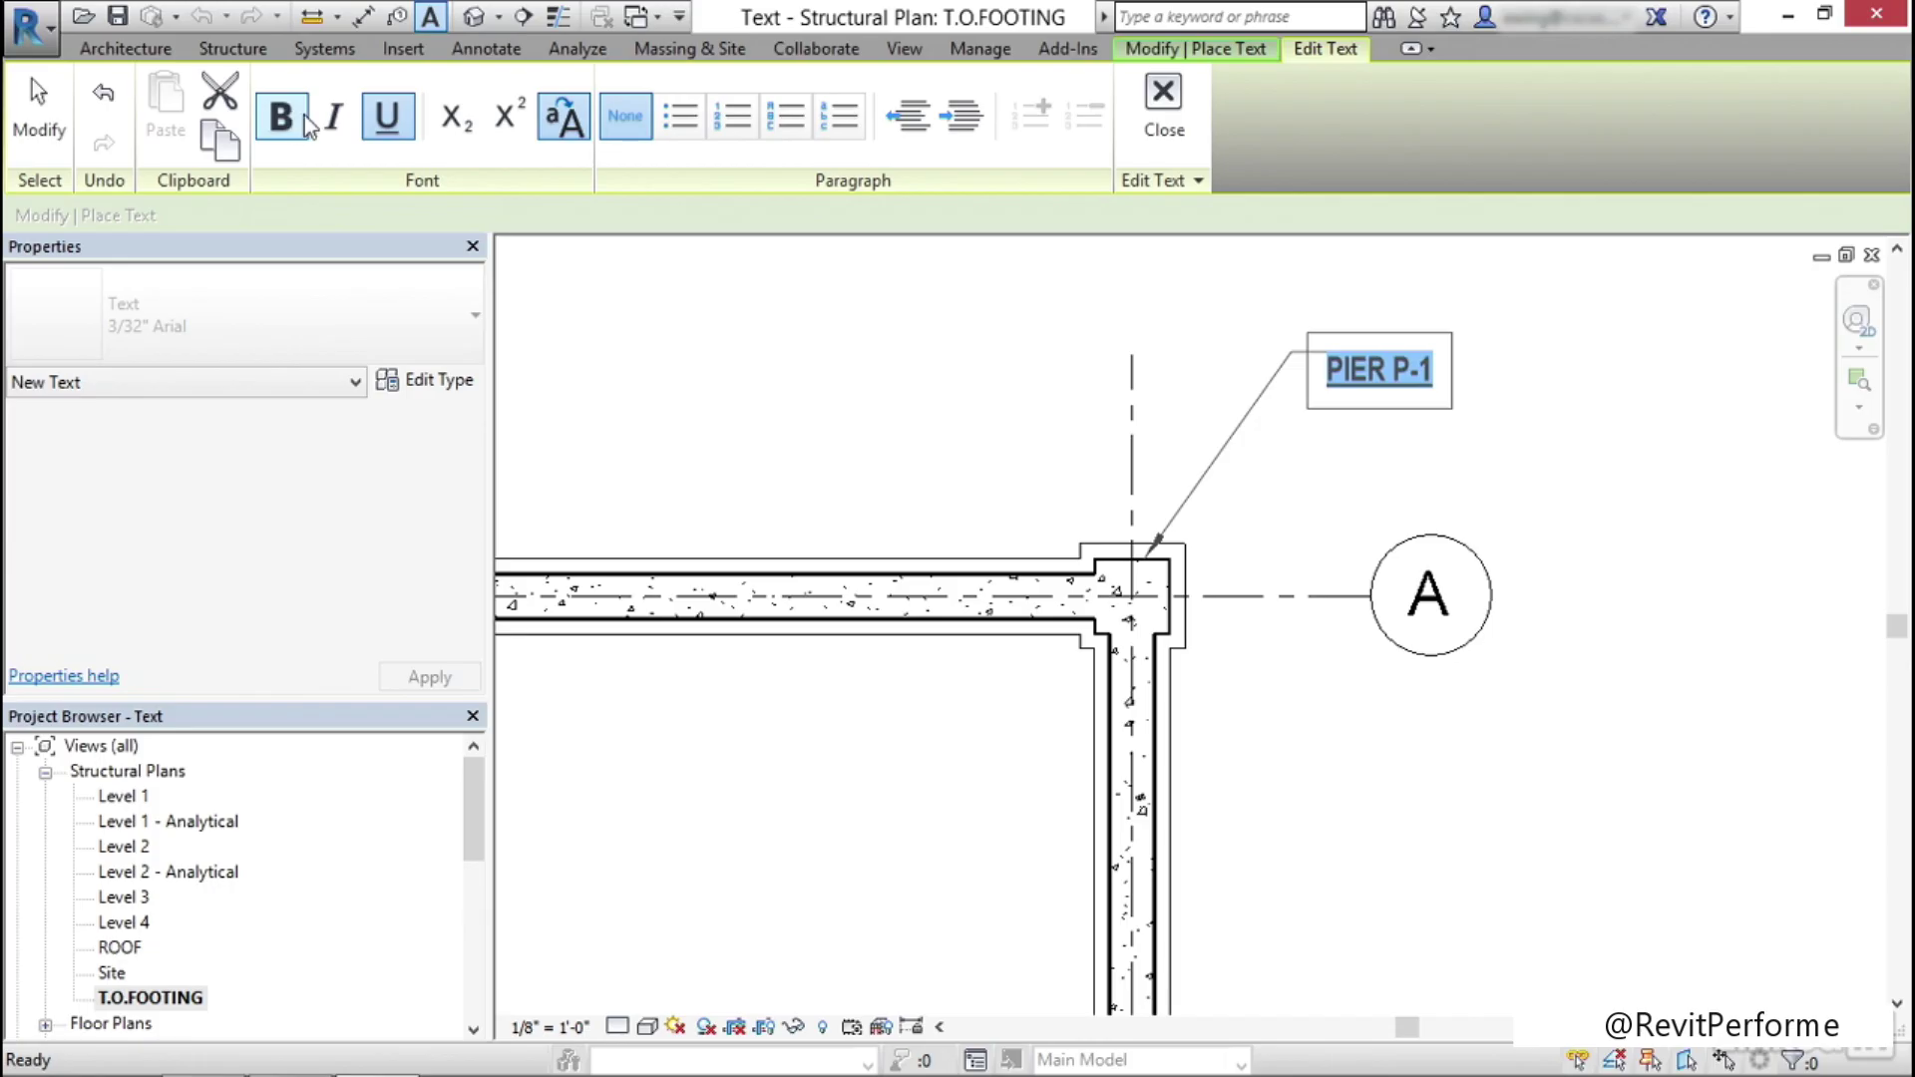
pyautogui.click(1439, 375)
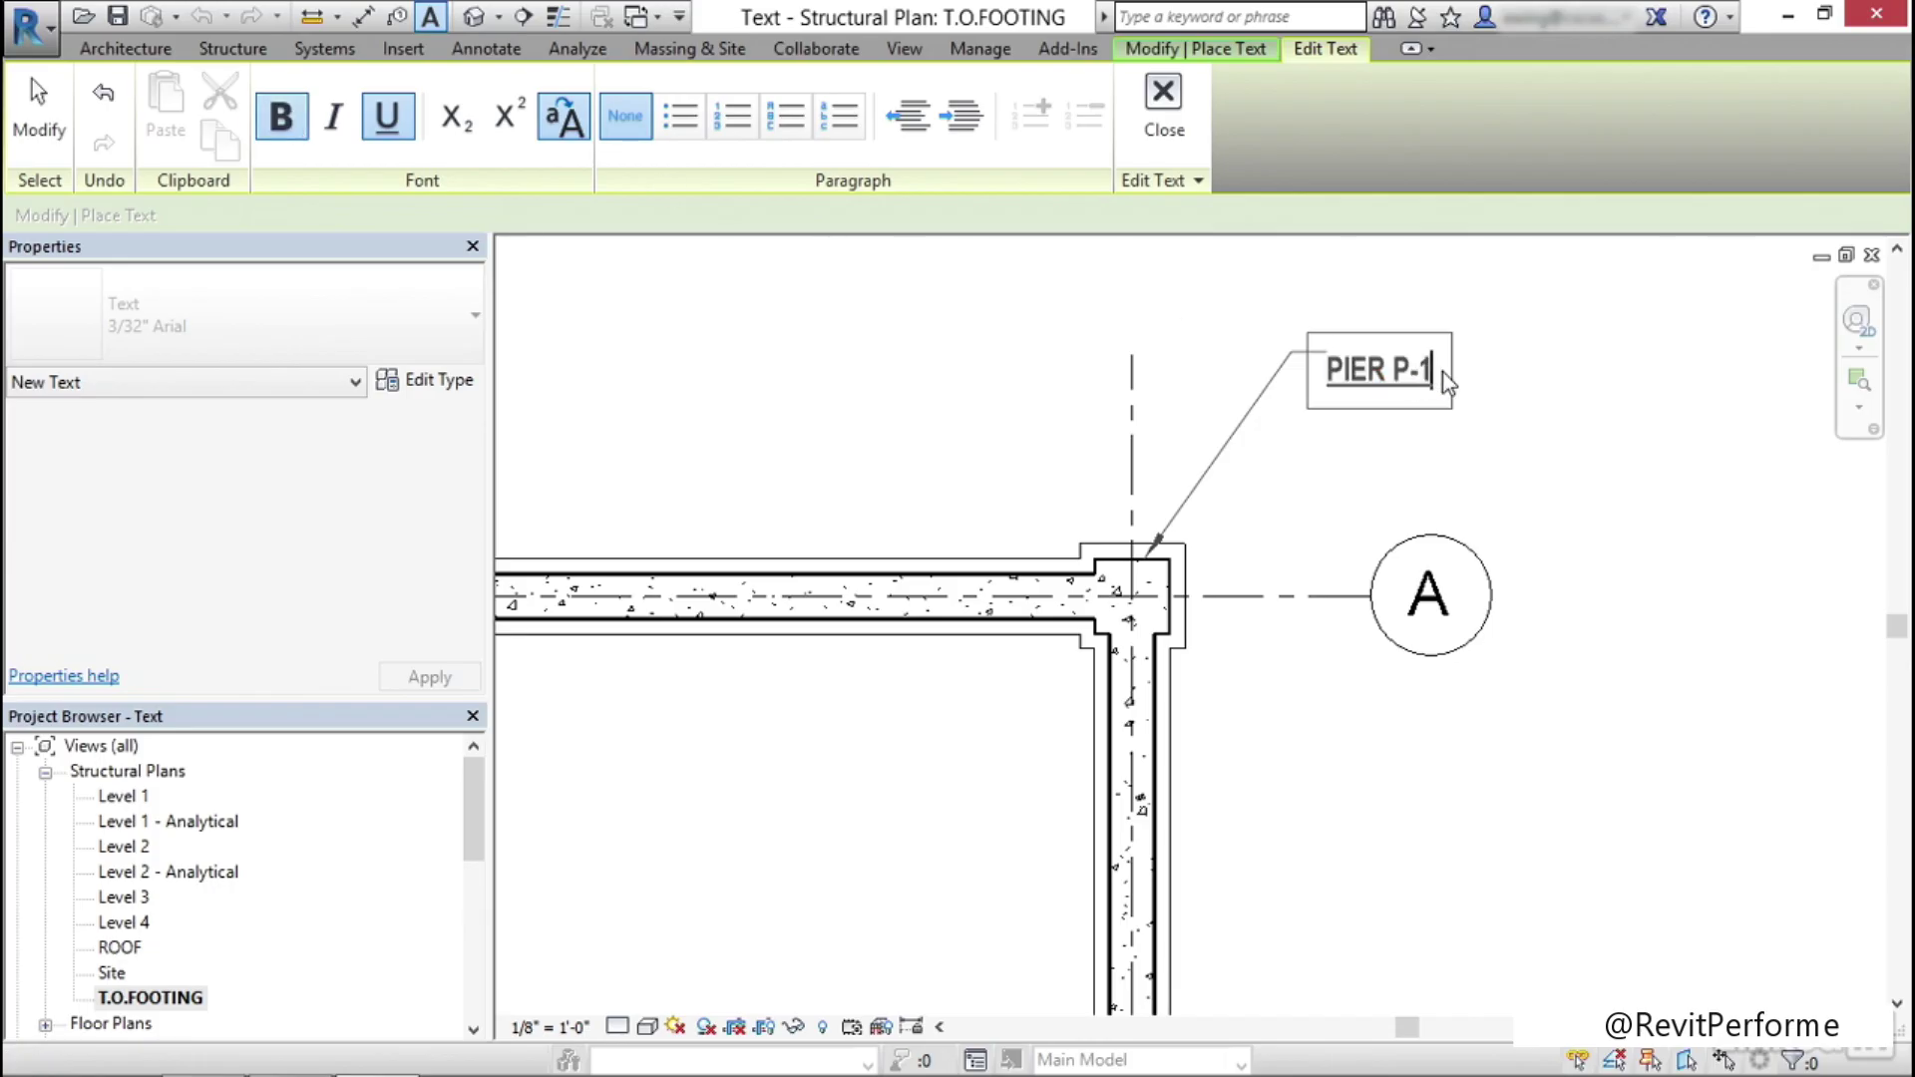
# Add the lines "TOP ELEVATION LEVEL 1" and "BOTTOM ELEVATION LEVEL 2" below the PIER P-1 heading
pyautogui.press('Return')
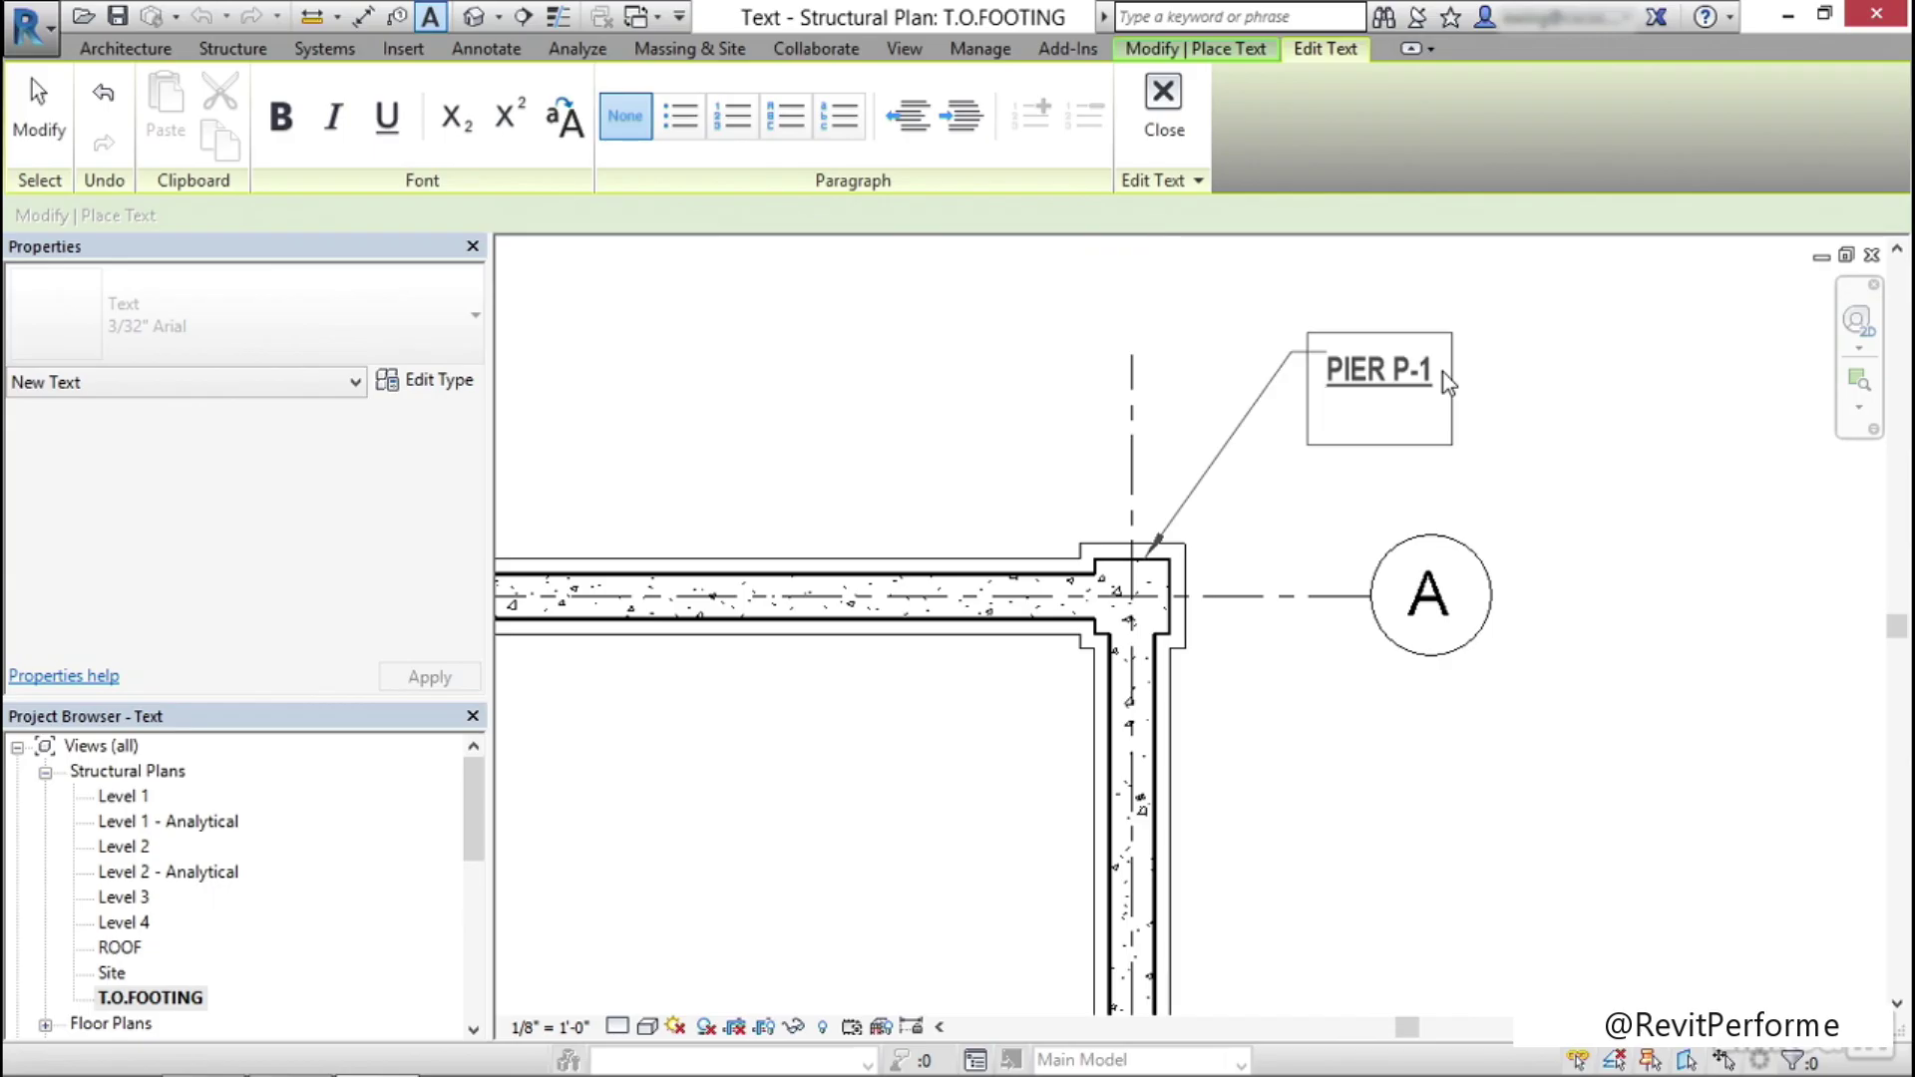
pyautogui.write('TOP ELEVATION ')
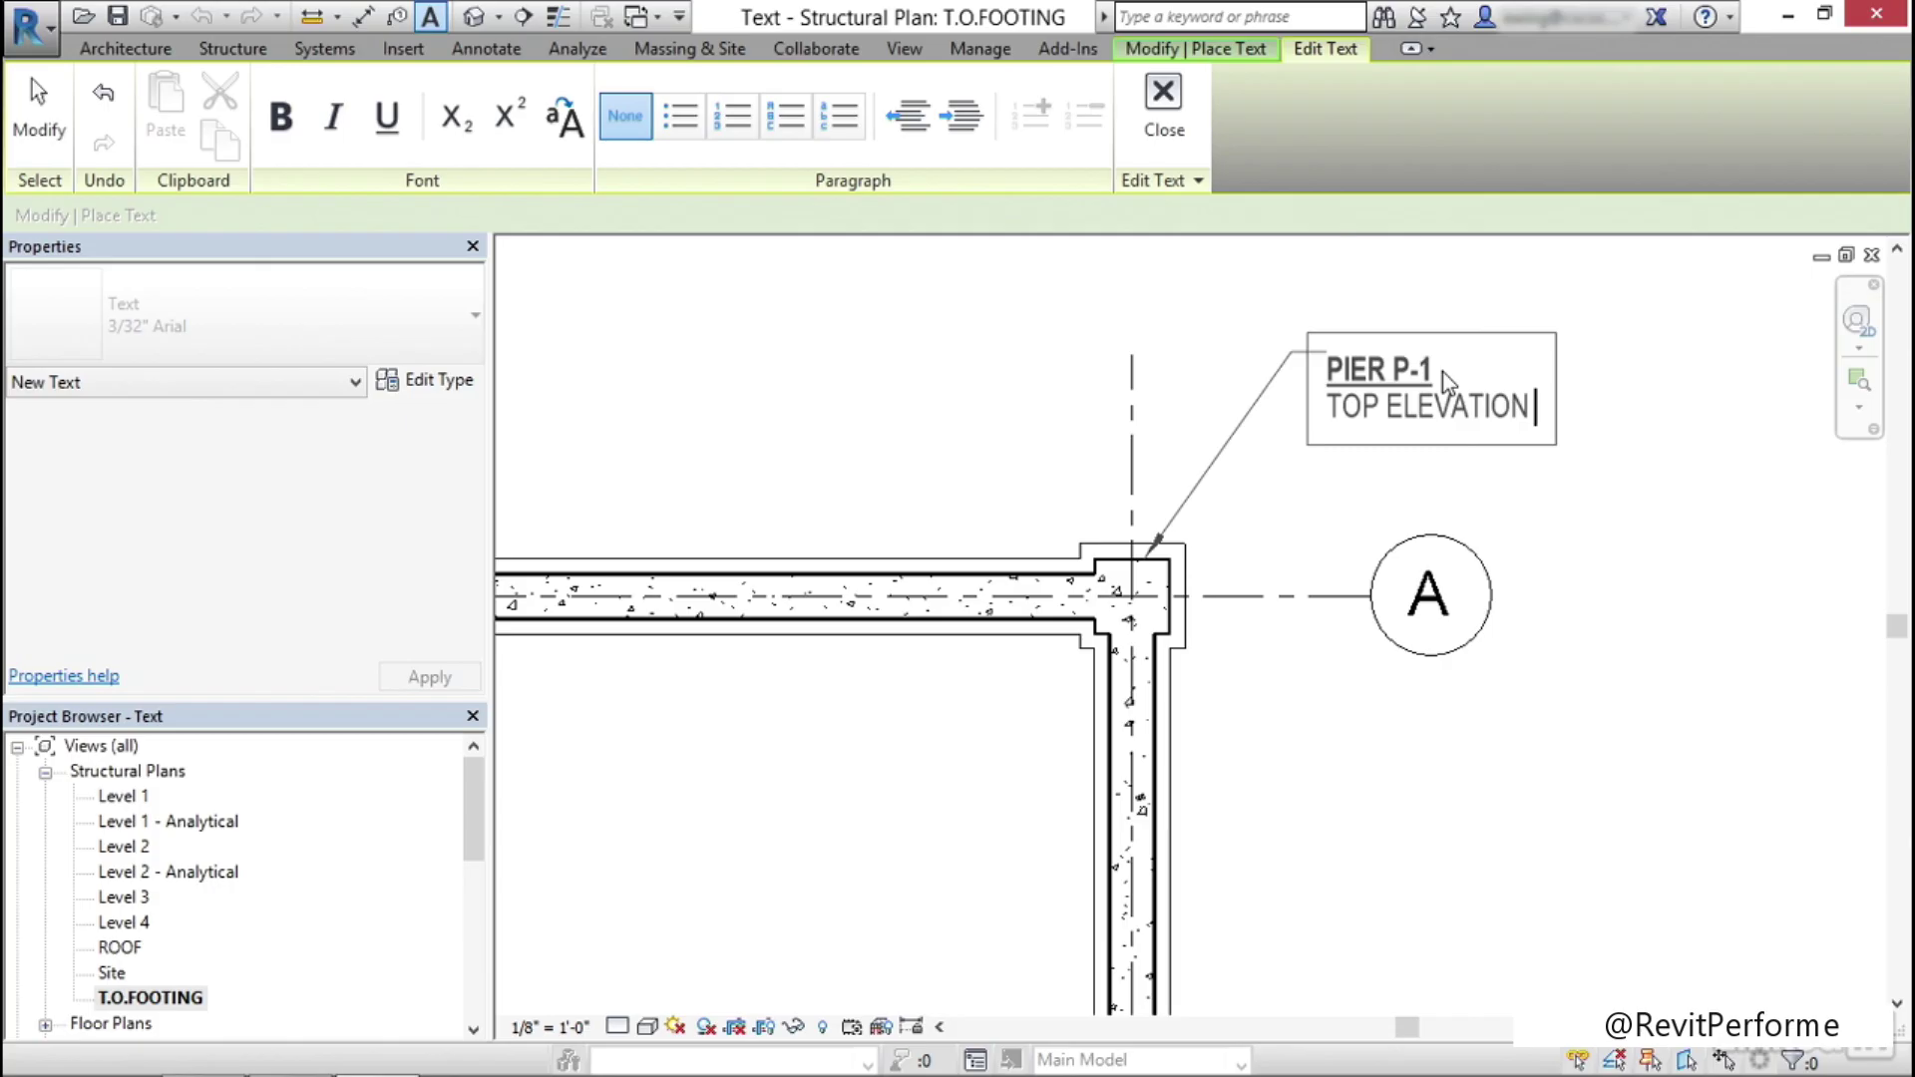
pyautogui.write('LEVEL 1')
pyautogui.press('Return')
pyautogui.write('BOT')
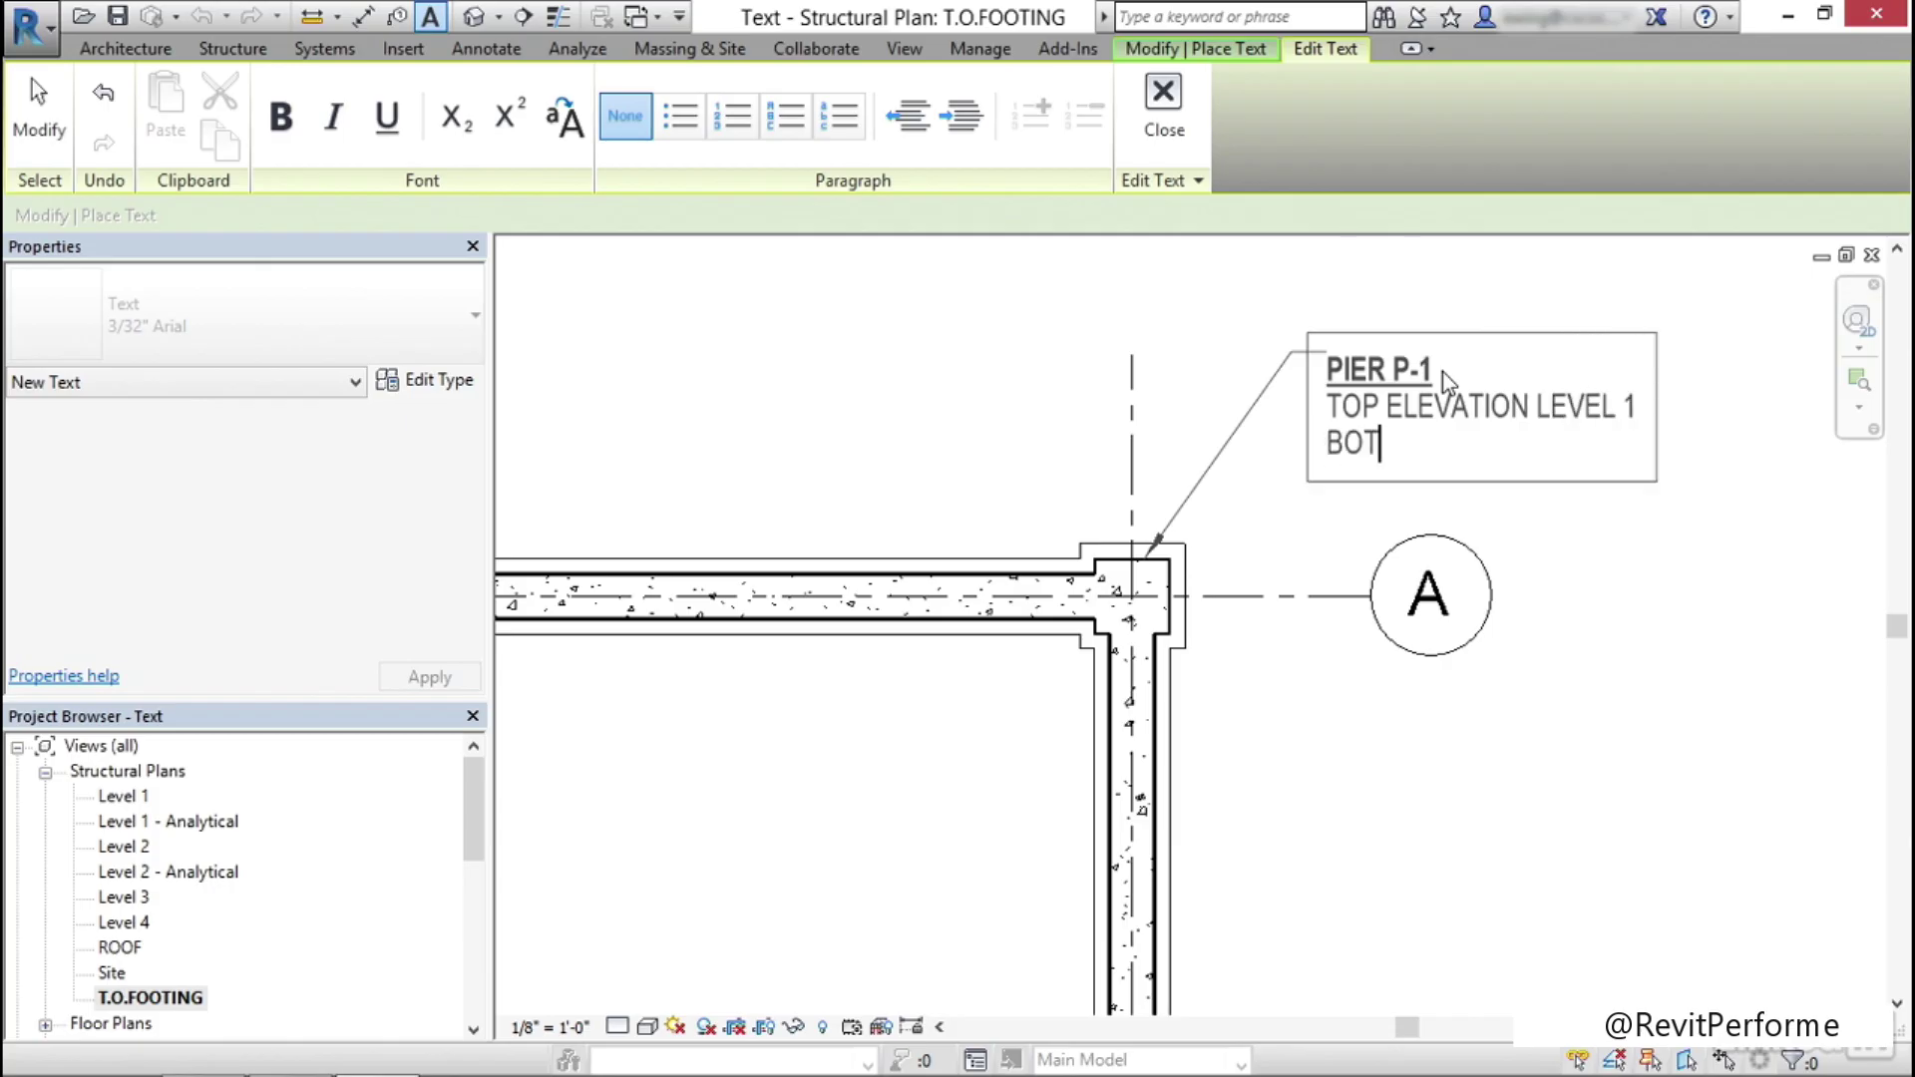
pyautogui.write('TOM ELEVATI')
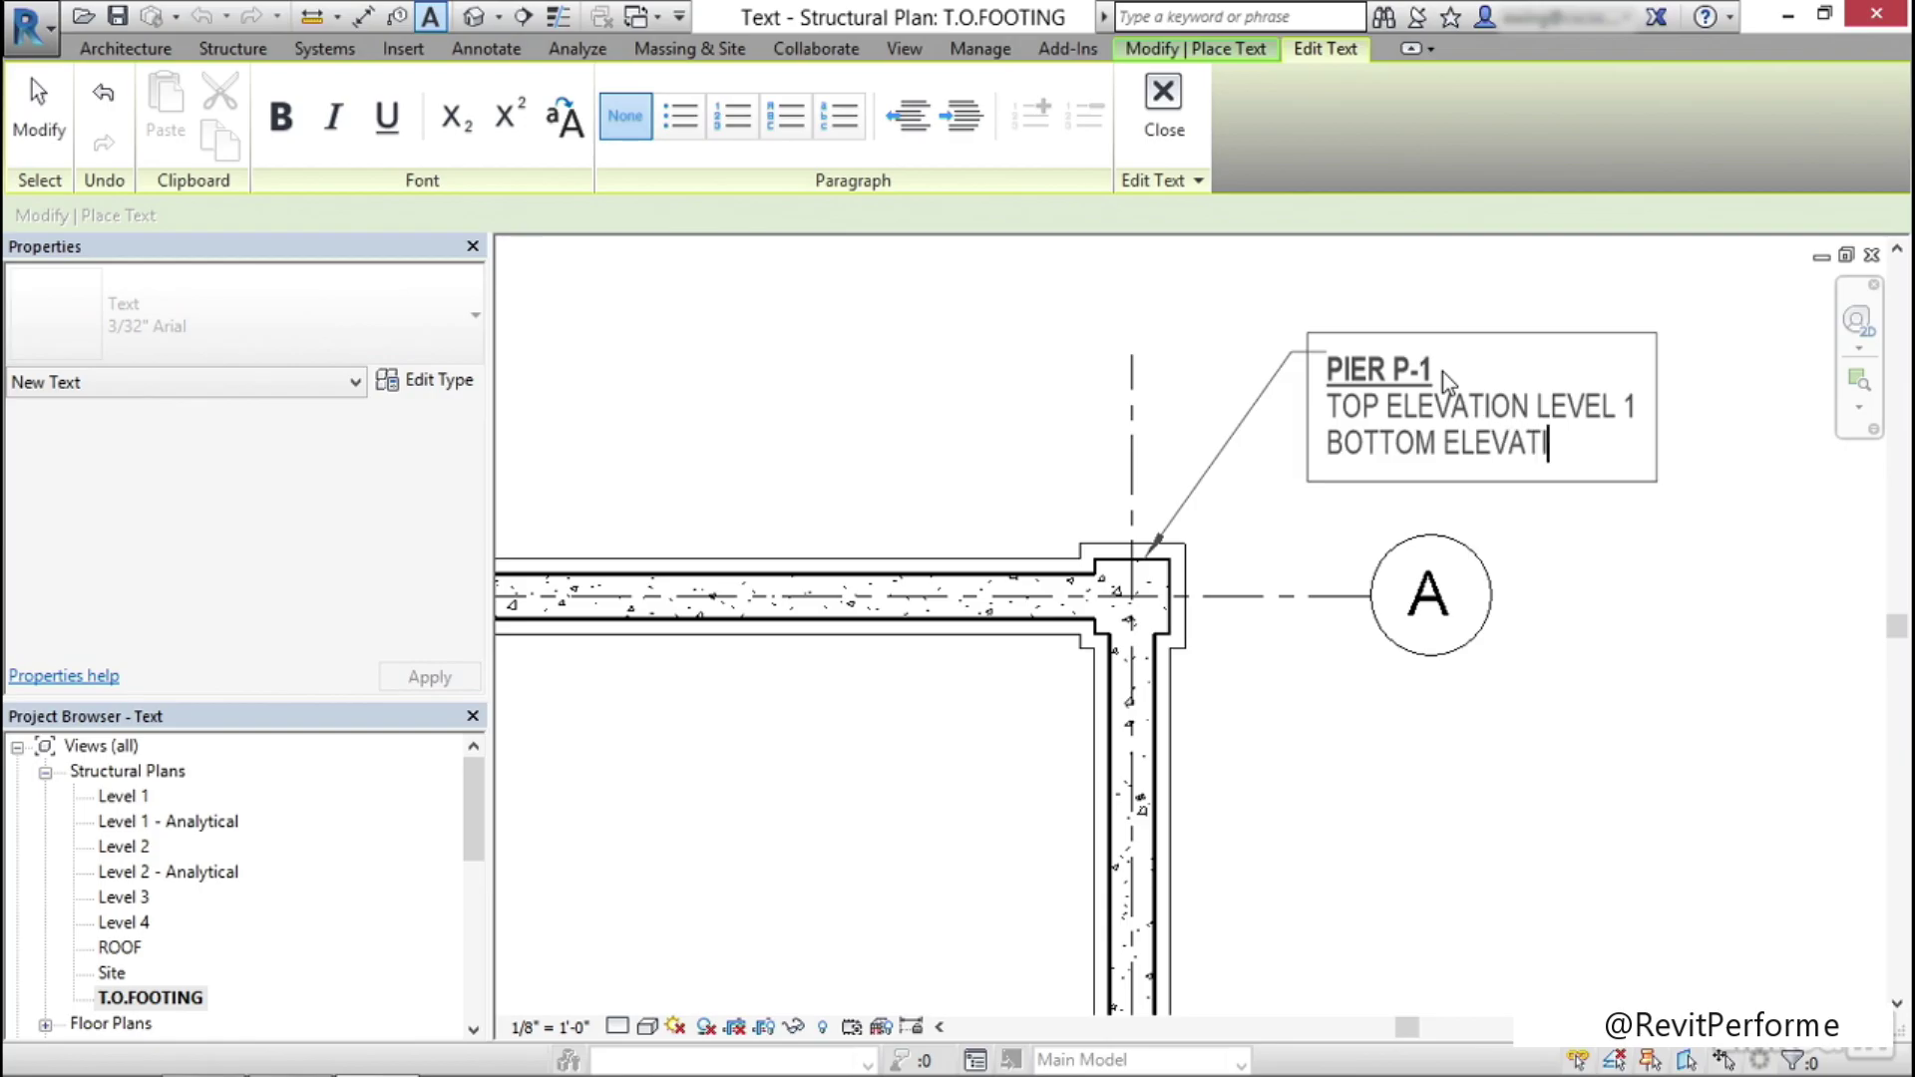
pyautogui.write('ON LEV')
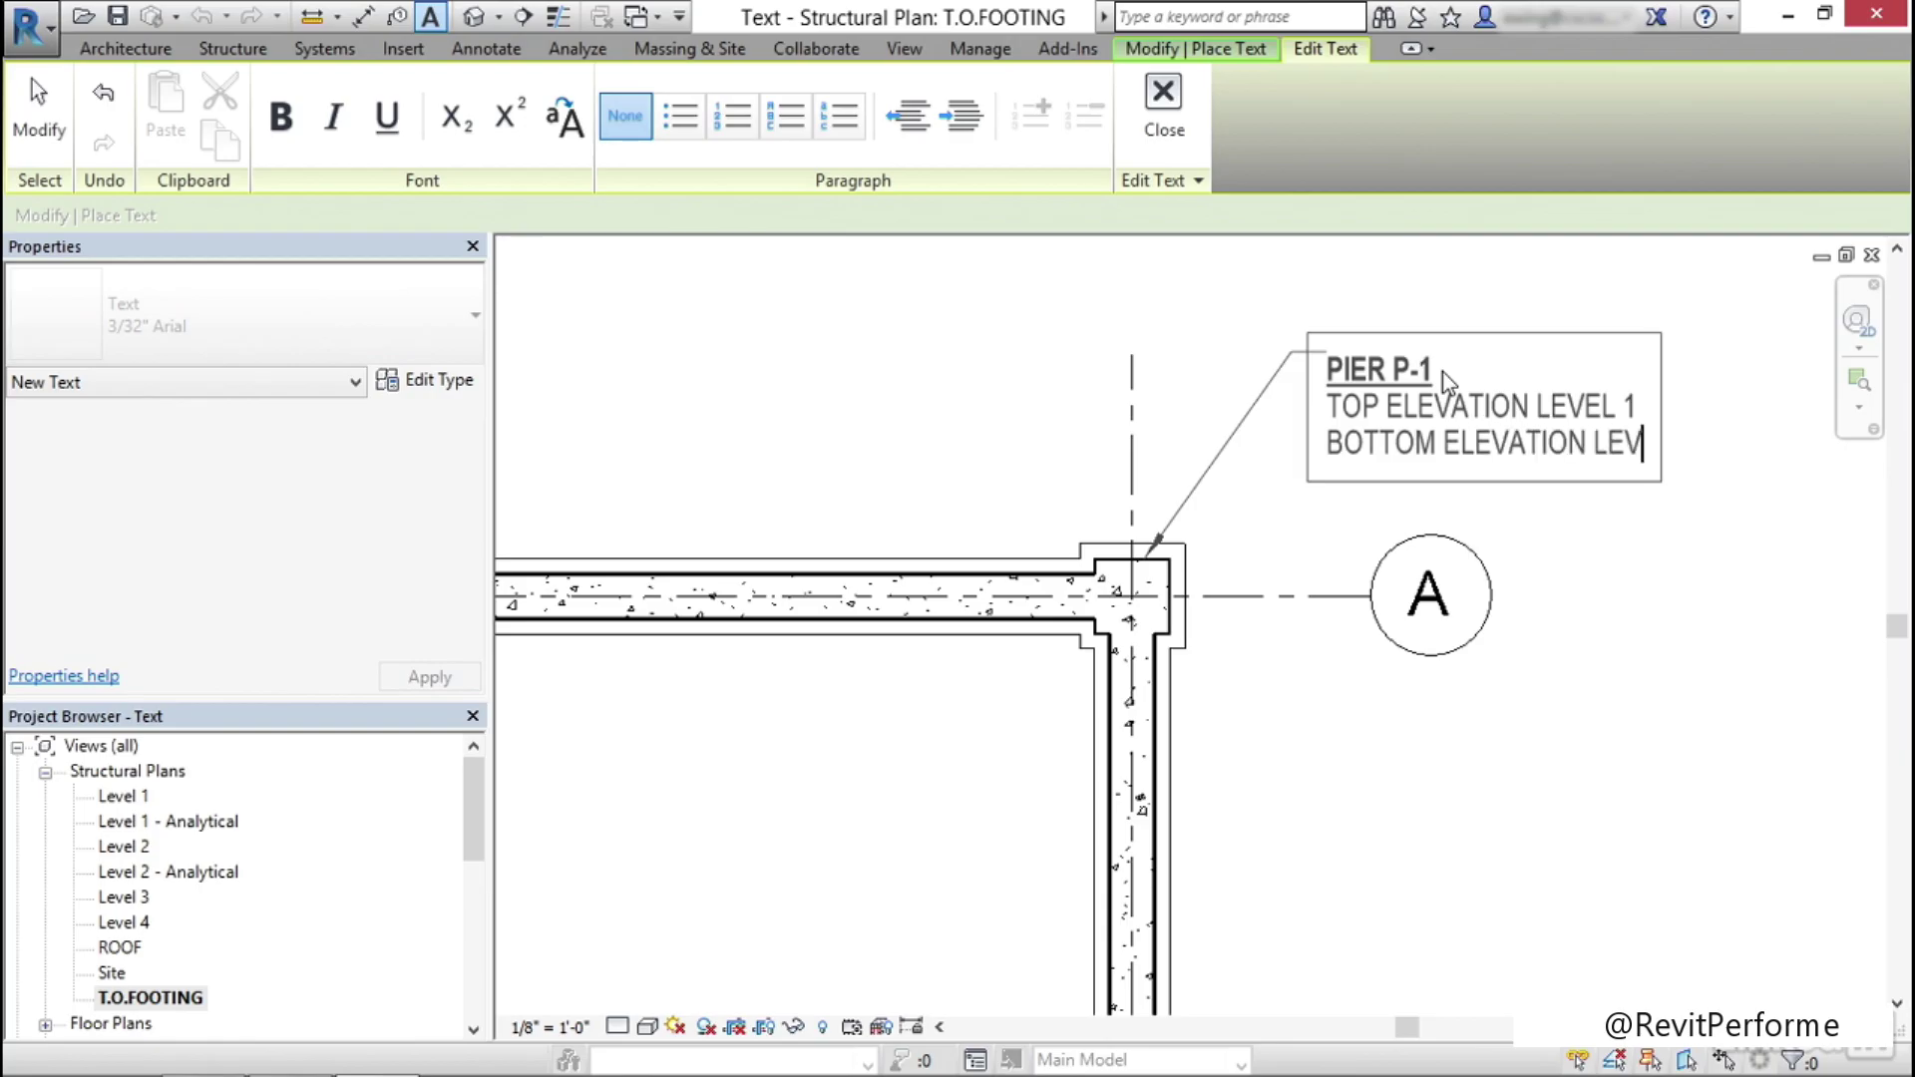
pyautogui.write('EL 2')
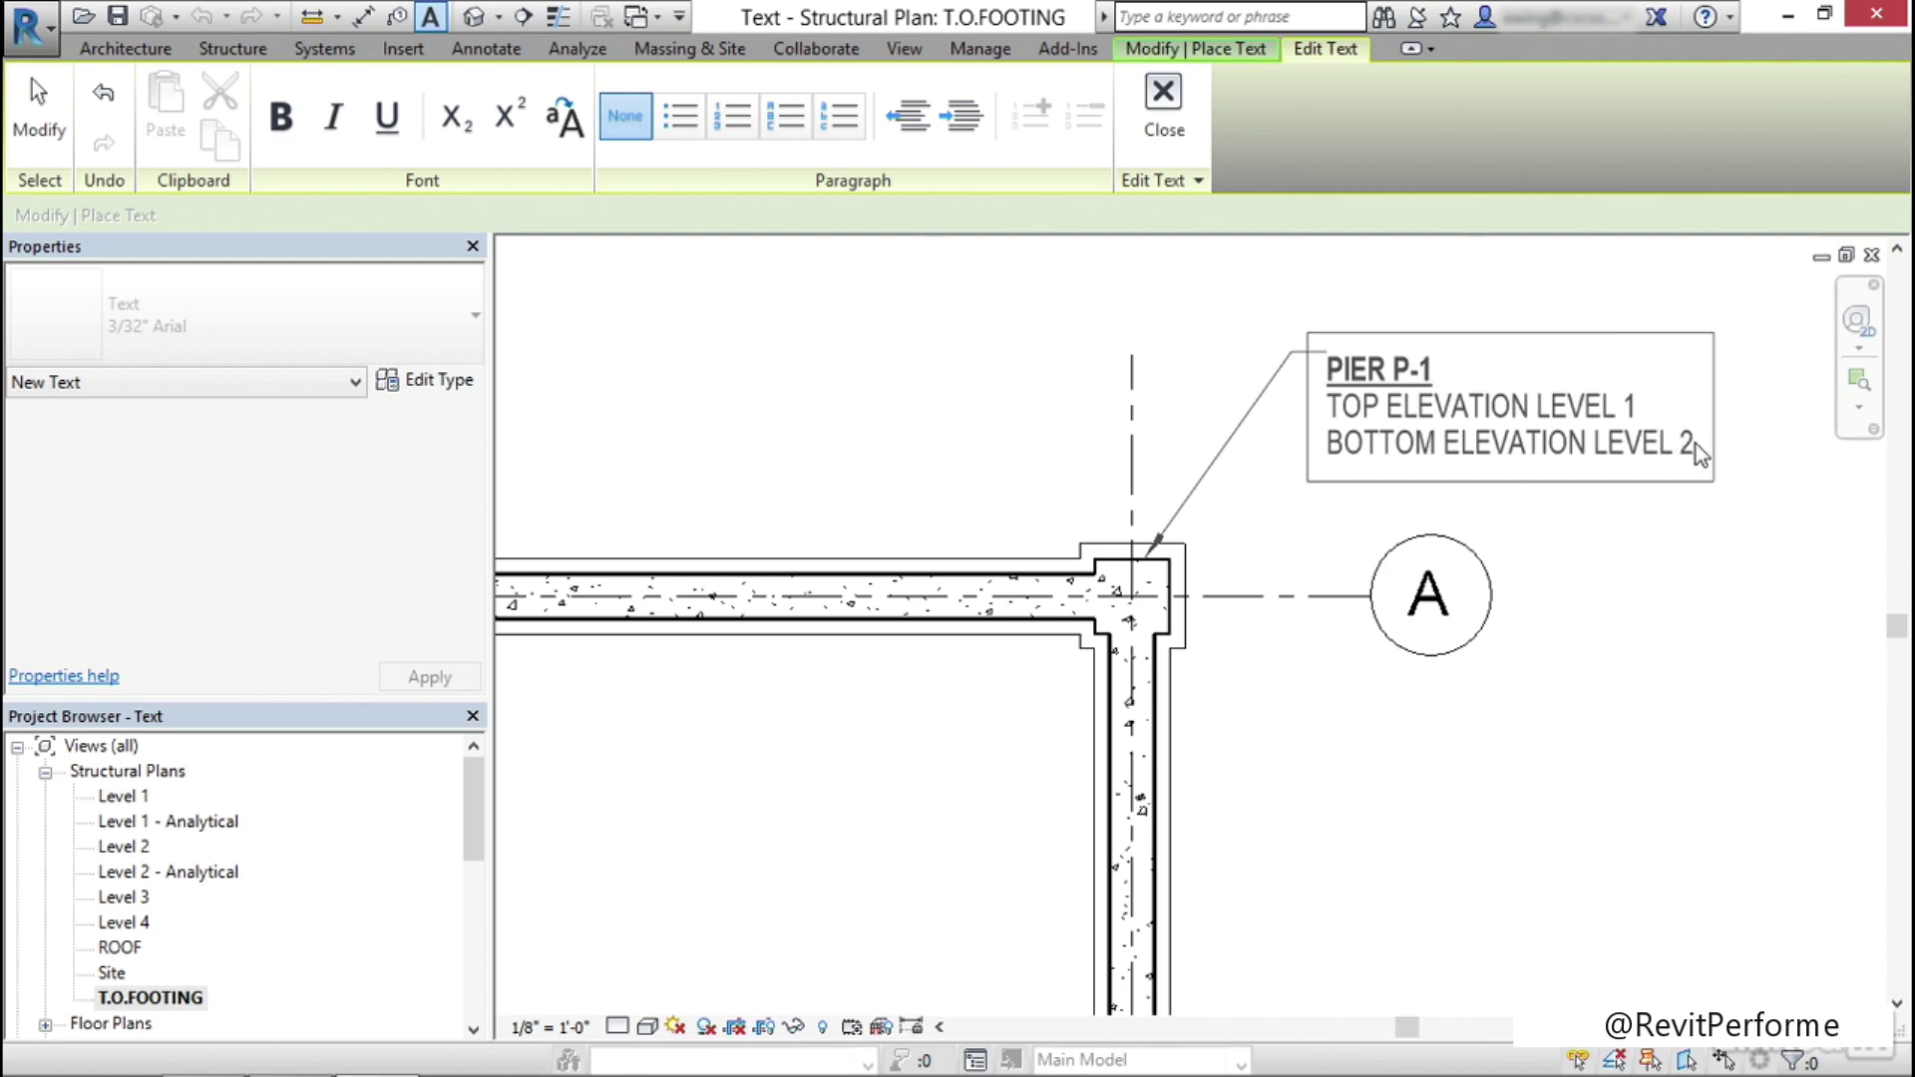
# Turn the note's two elevation lines into a bulleted list
pyautogui.moveTo(1636, 449); pyautogui.dragTo(1337, 414)
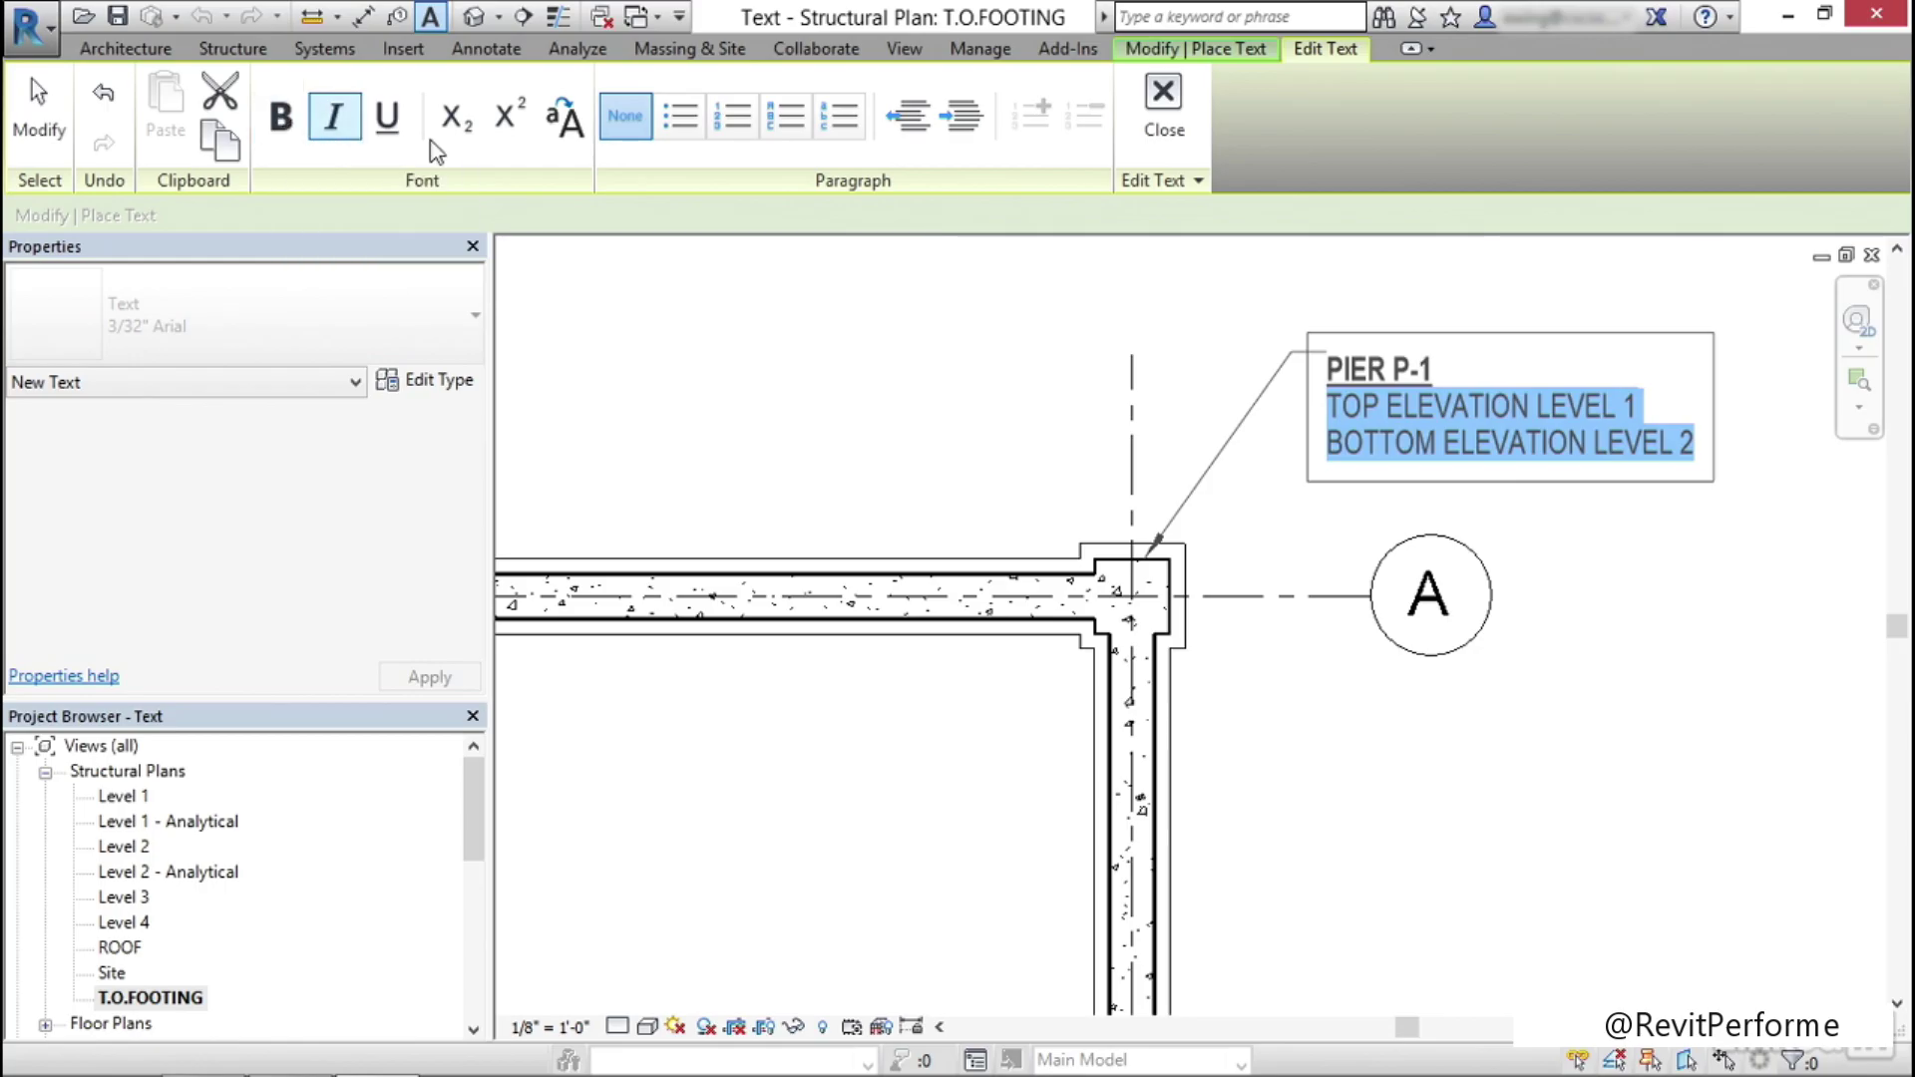
pyautogui.click(681, 116)
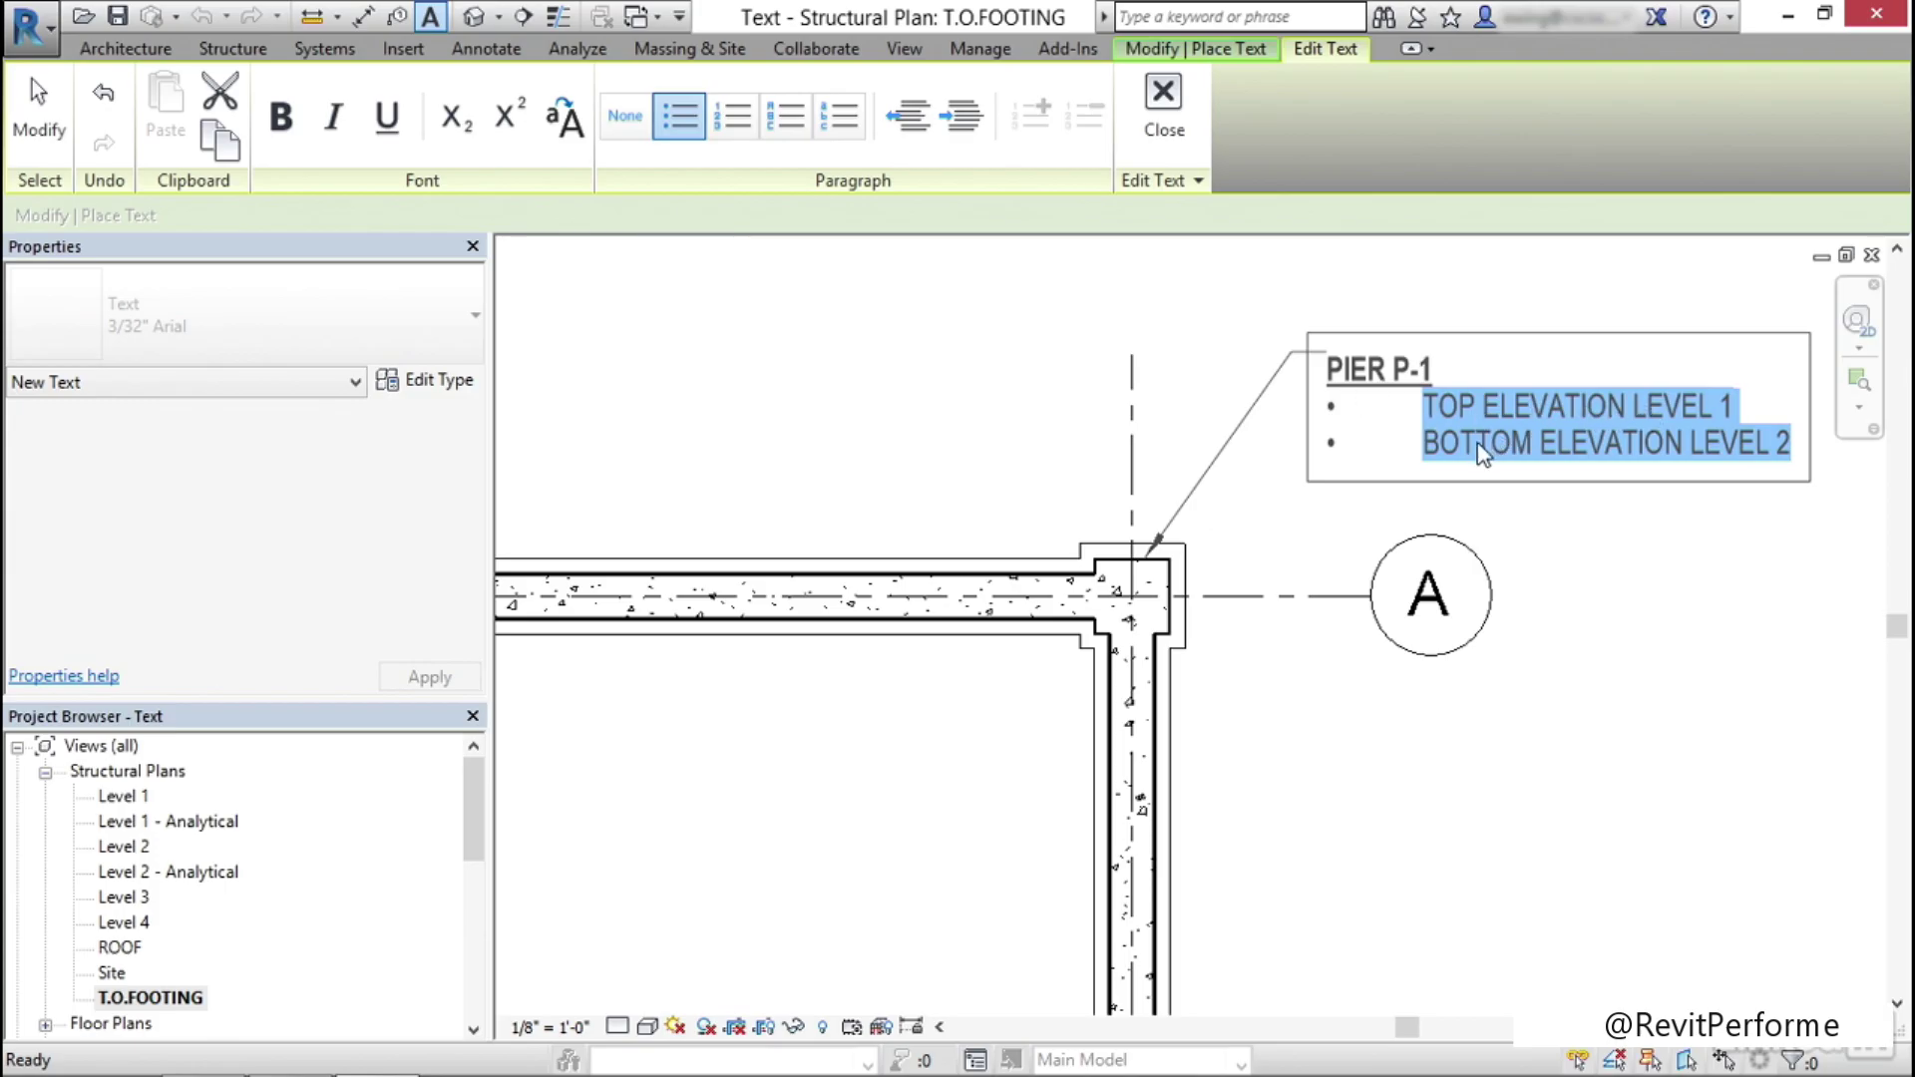
pyautogui.click(1741, 449)
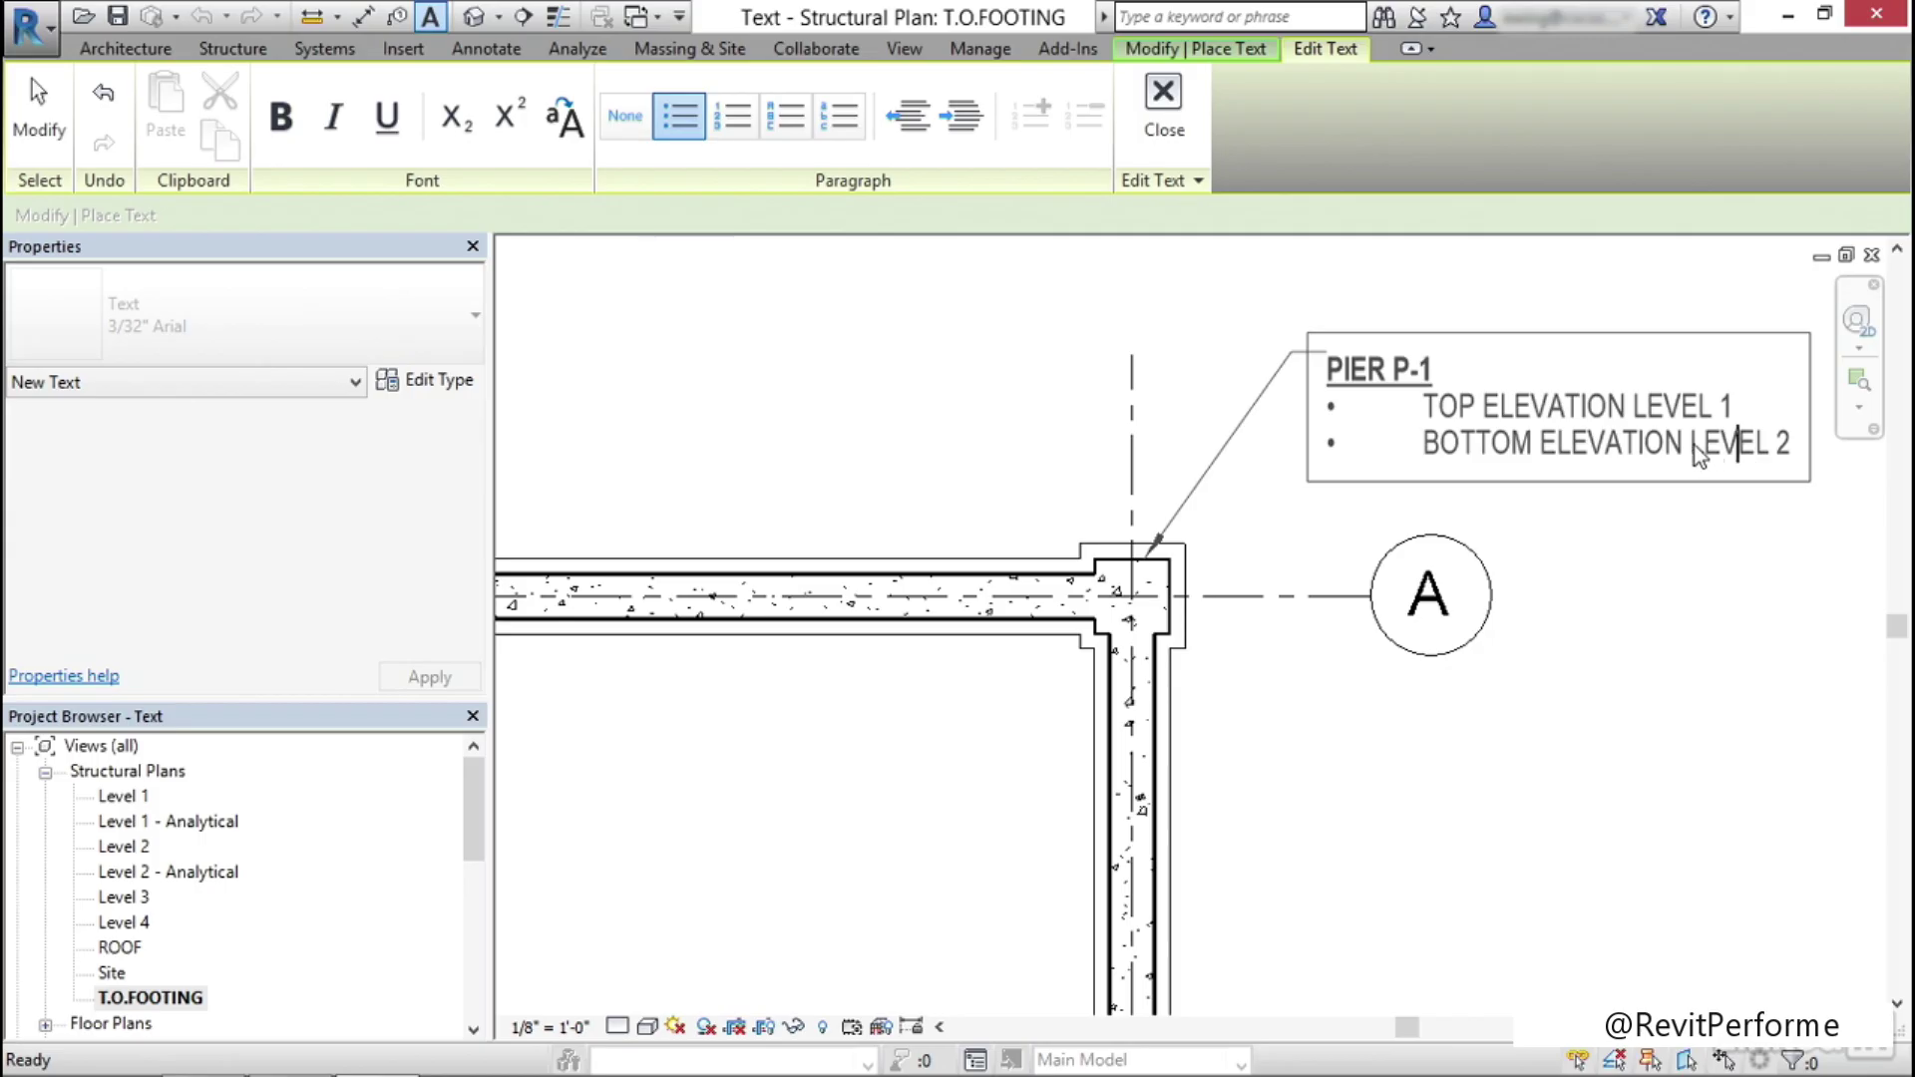
# Replace "LEVEL 2" in the bottom elevation line with "T.0.FOOTING" and finish the text note
pyautogui.moveTo(1728, 457); pyautogui.dragTo(1786, 464)
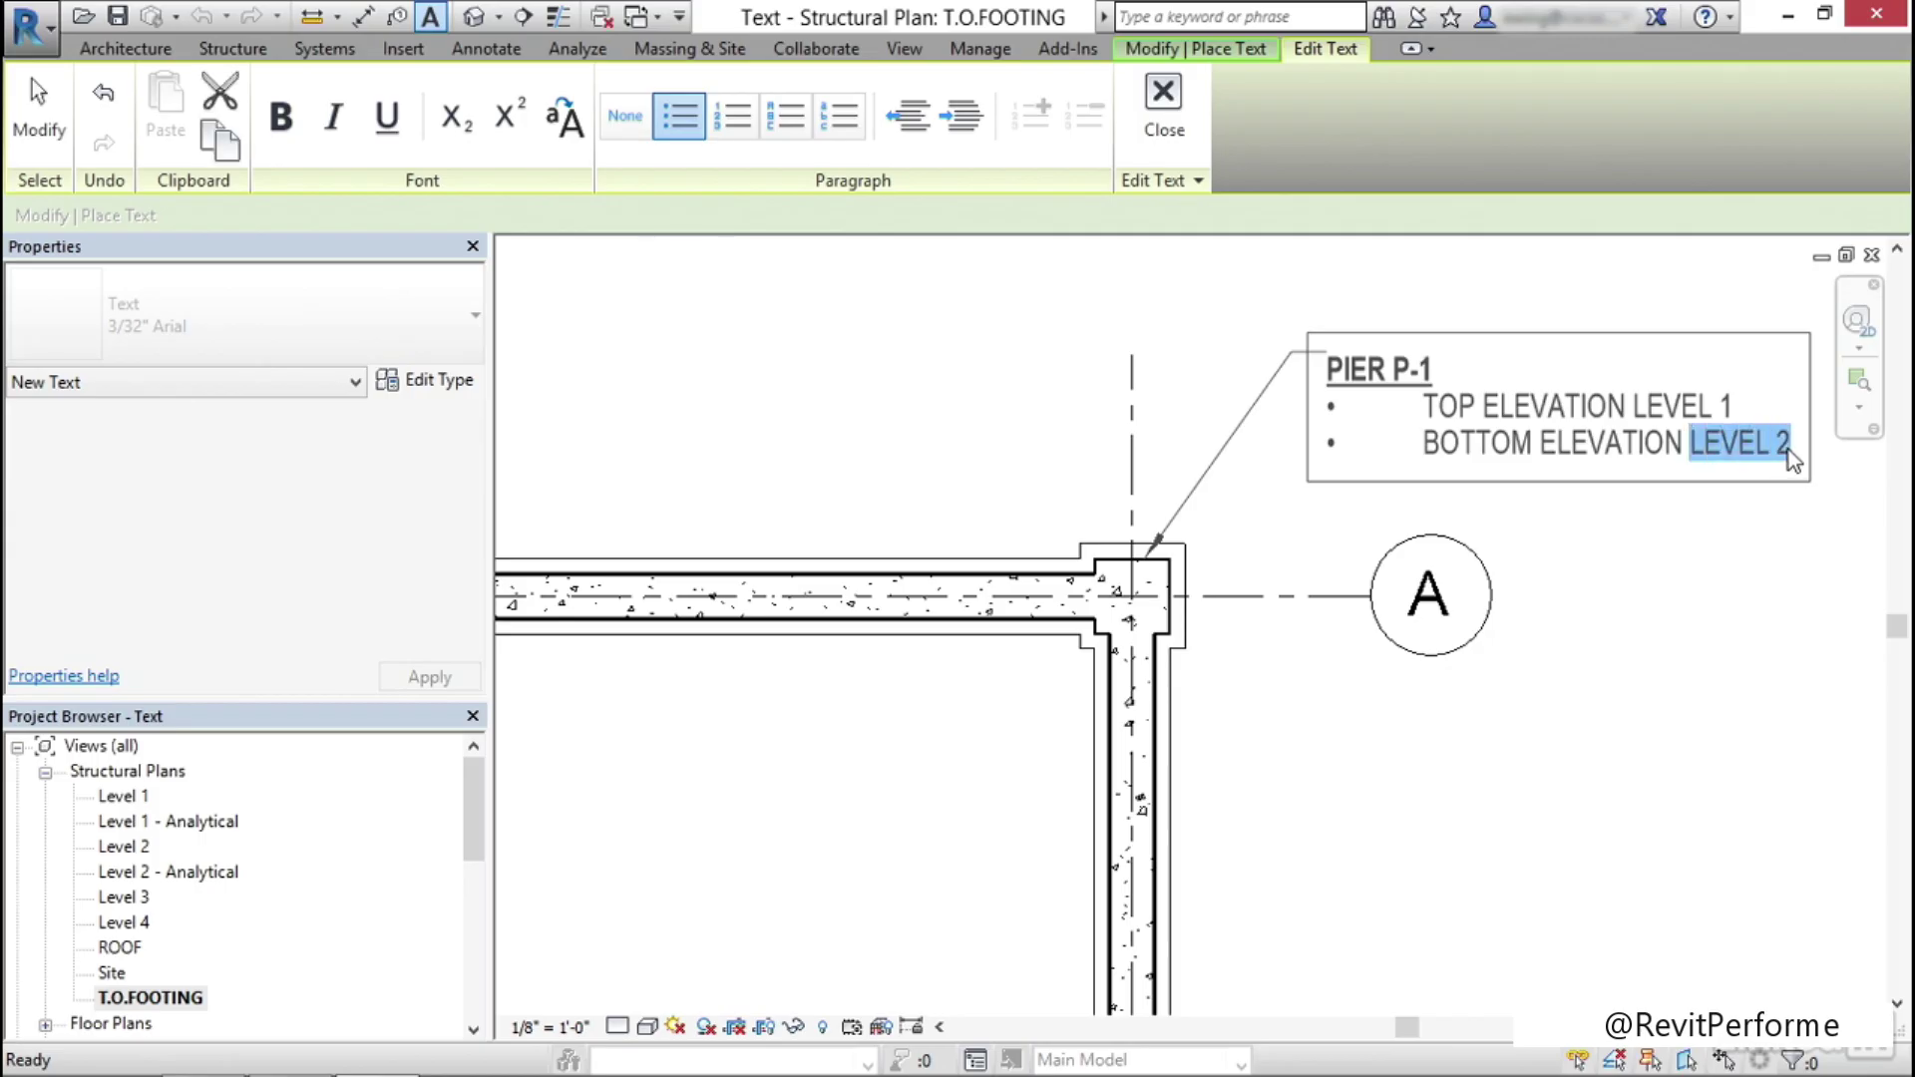
pyautogui.write('T.O.')
pyautogui.write('FOOTING')
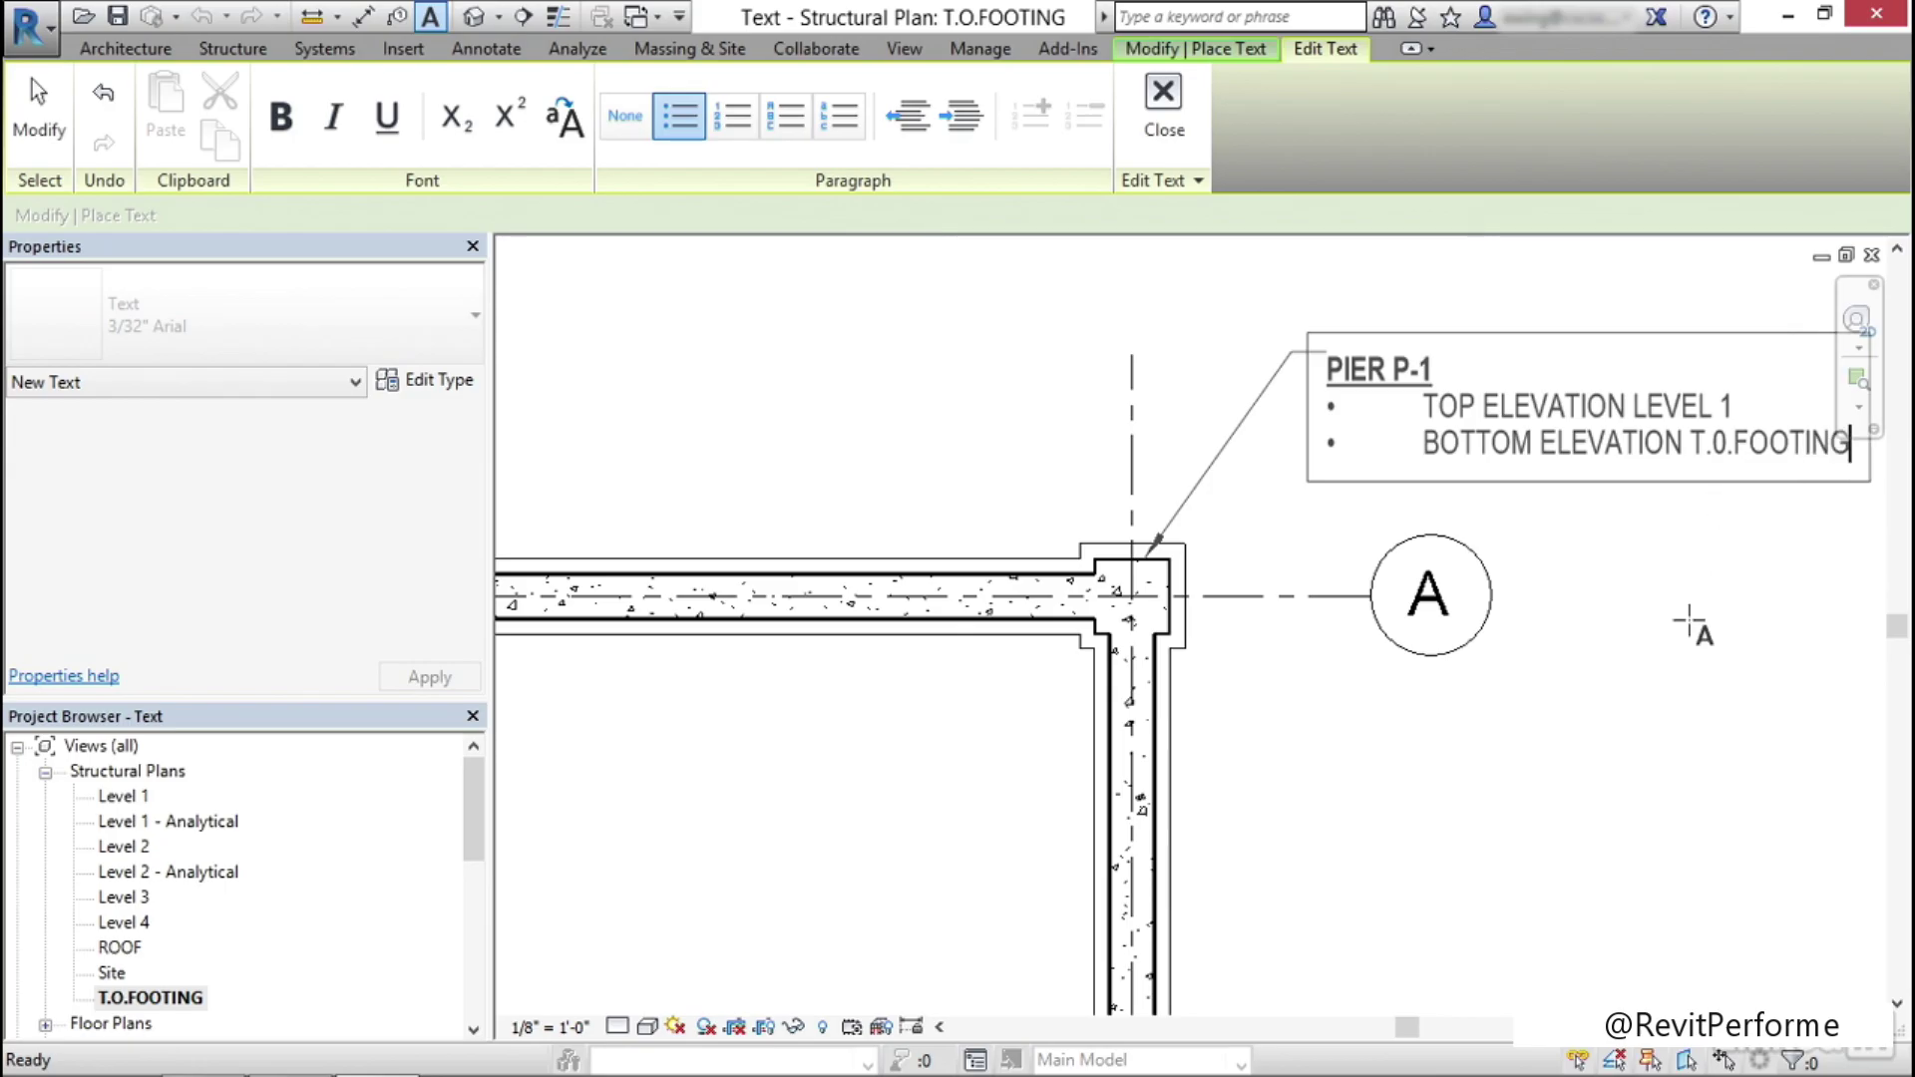
pyautogui.click(1658, 568)
pyautogui.moveTo(1659, 569); pyautogui.dragTo(1358, 539, button='middle')
pyautogui.press('Escape')
pyautogui.press('Escape')
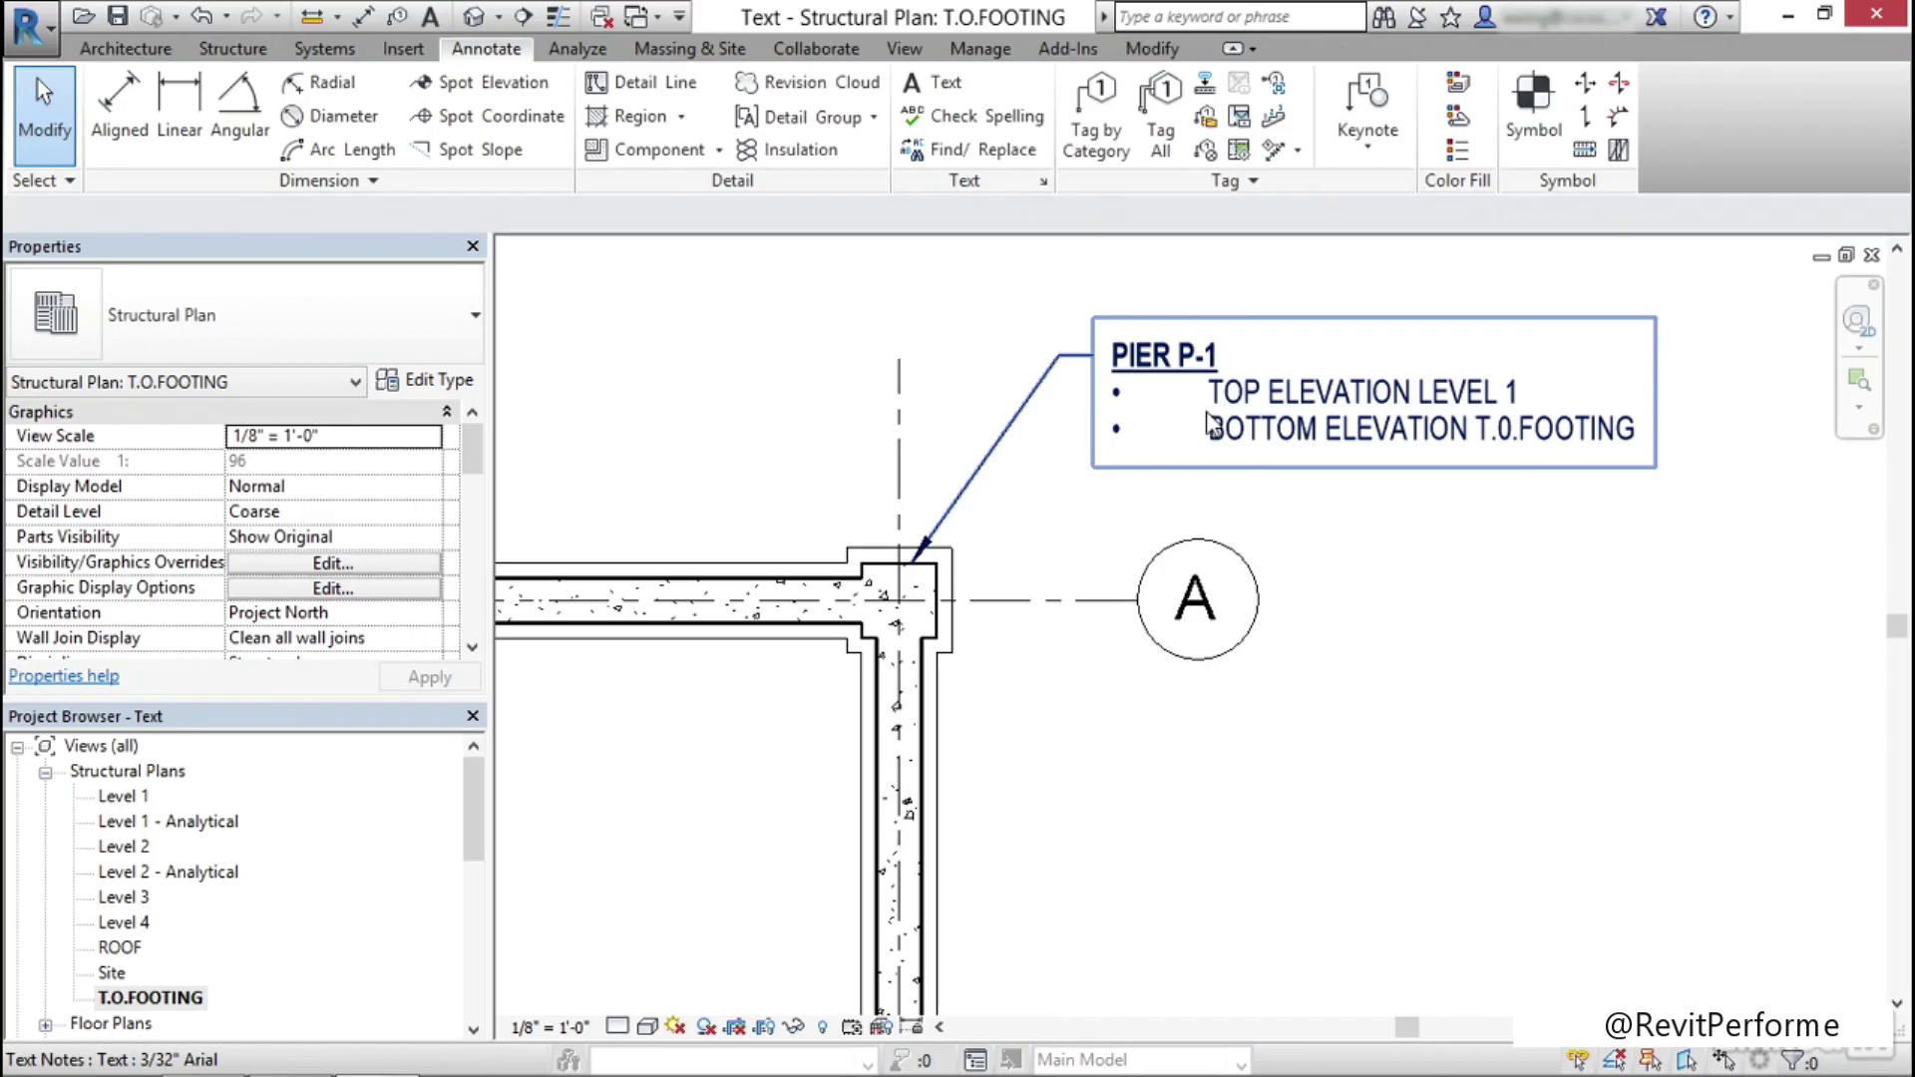
# Set the tab size of the note's 3/32" Arial text type to 1/8" and accept the change
pyautogui.click(1283, 434)
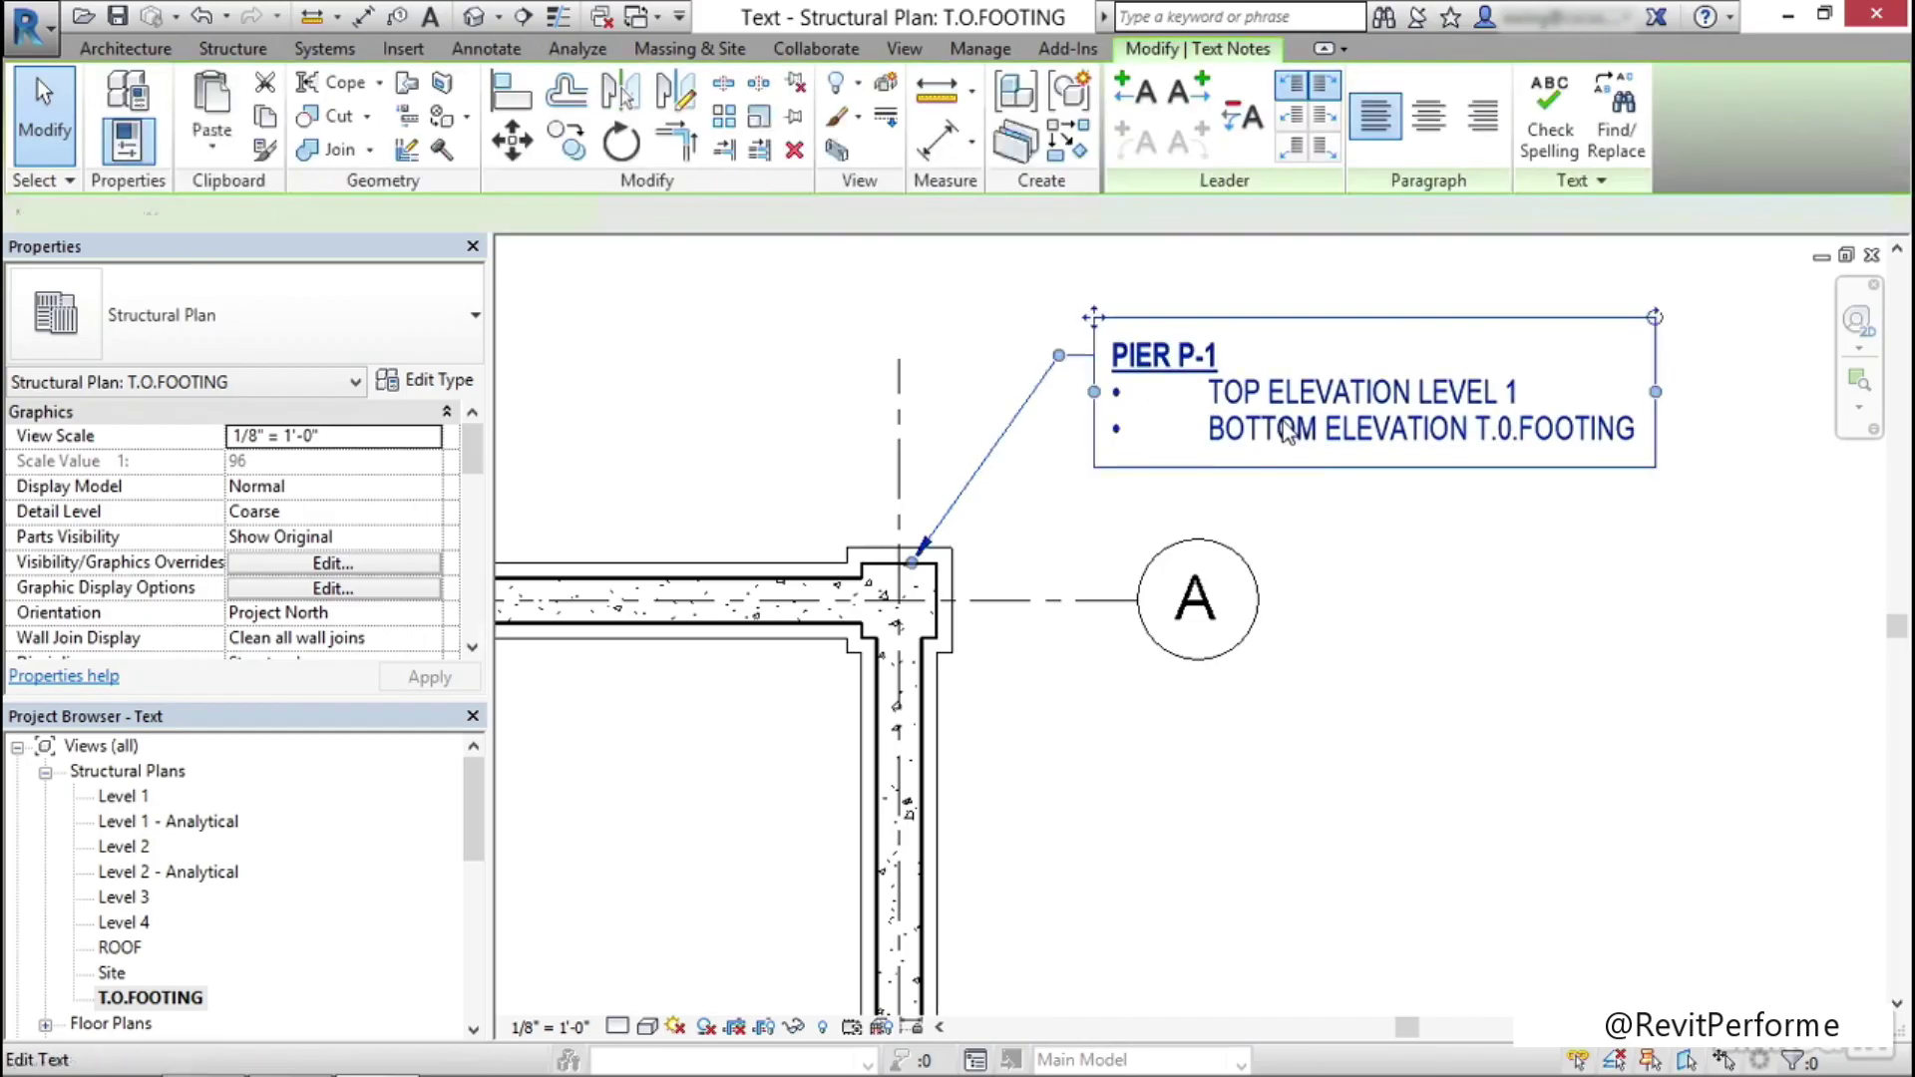
pyautogui.click(432, 384)
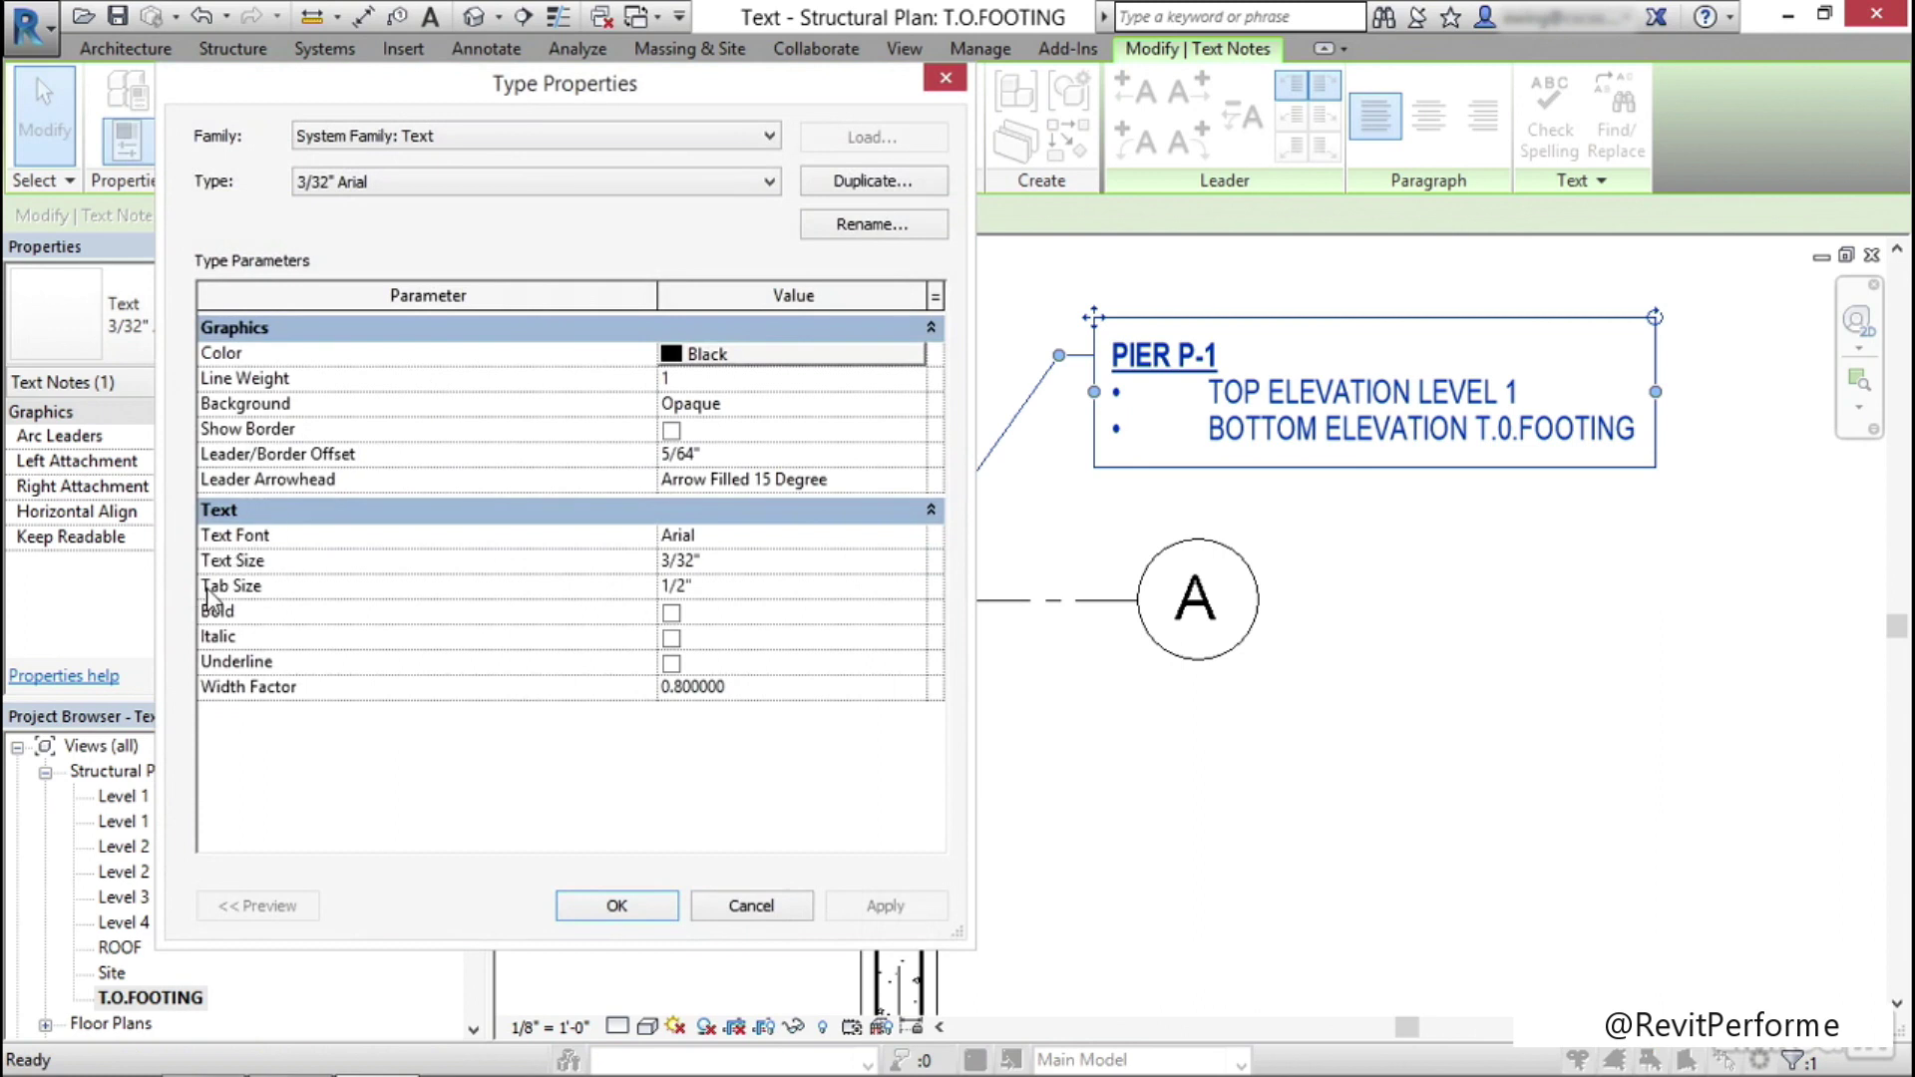
pyautogui.click(742, 588)
pyautogui.write('1/8')
pyautogui.click(884, 908)
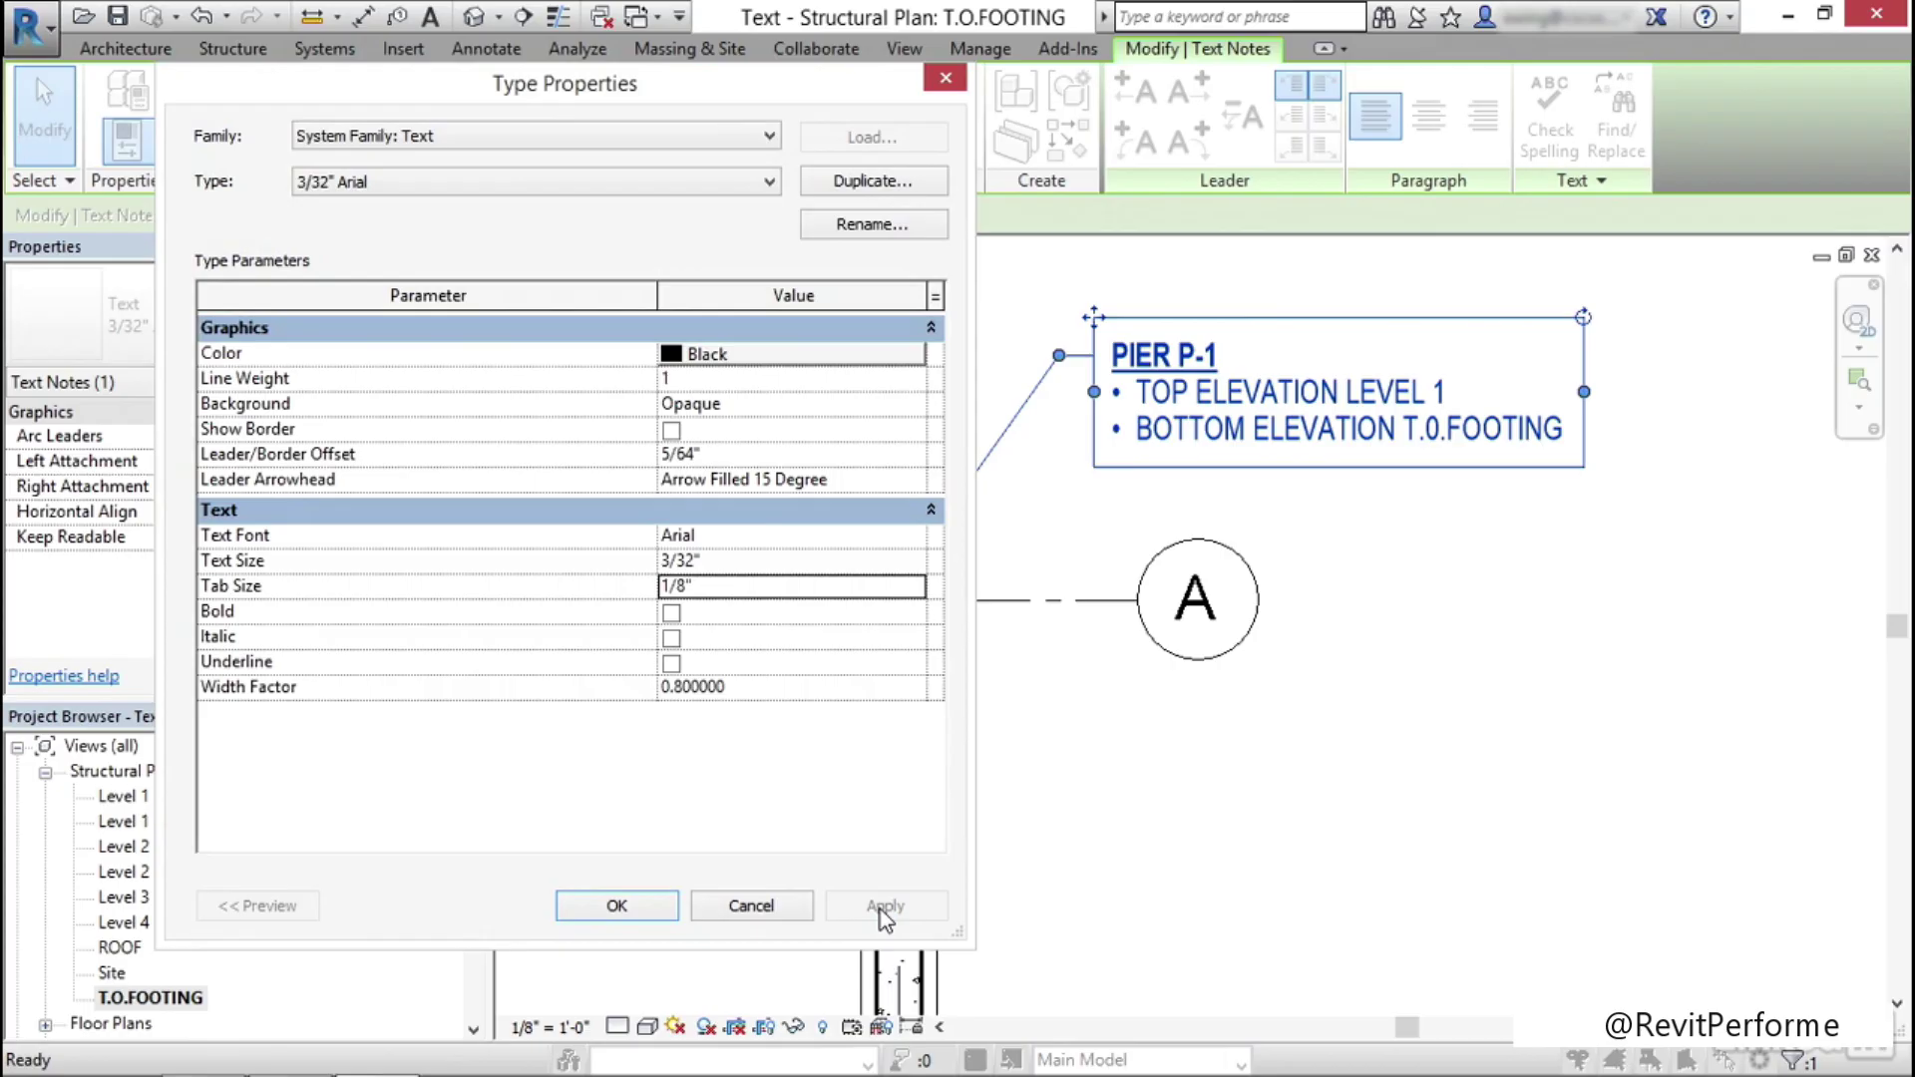
pyautogui.click(631, 907)
pyautogui.click(1173, 752)
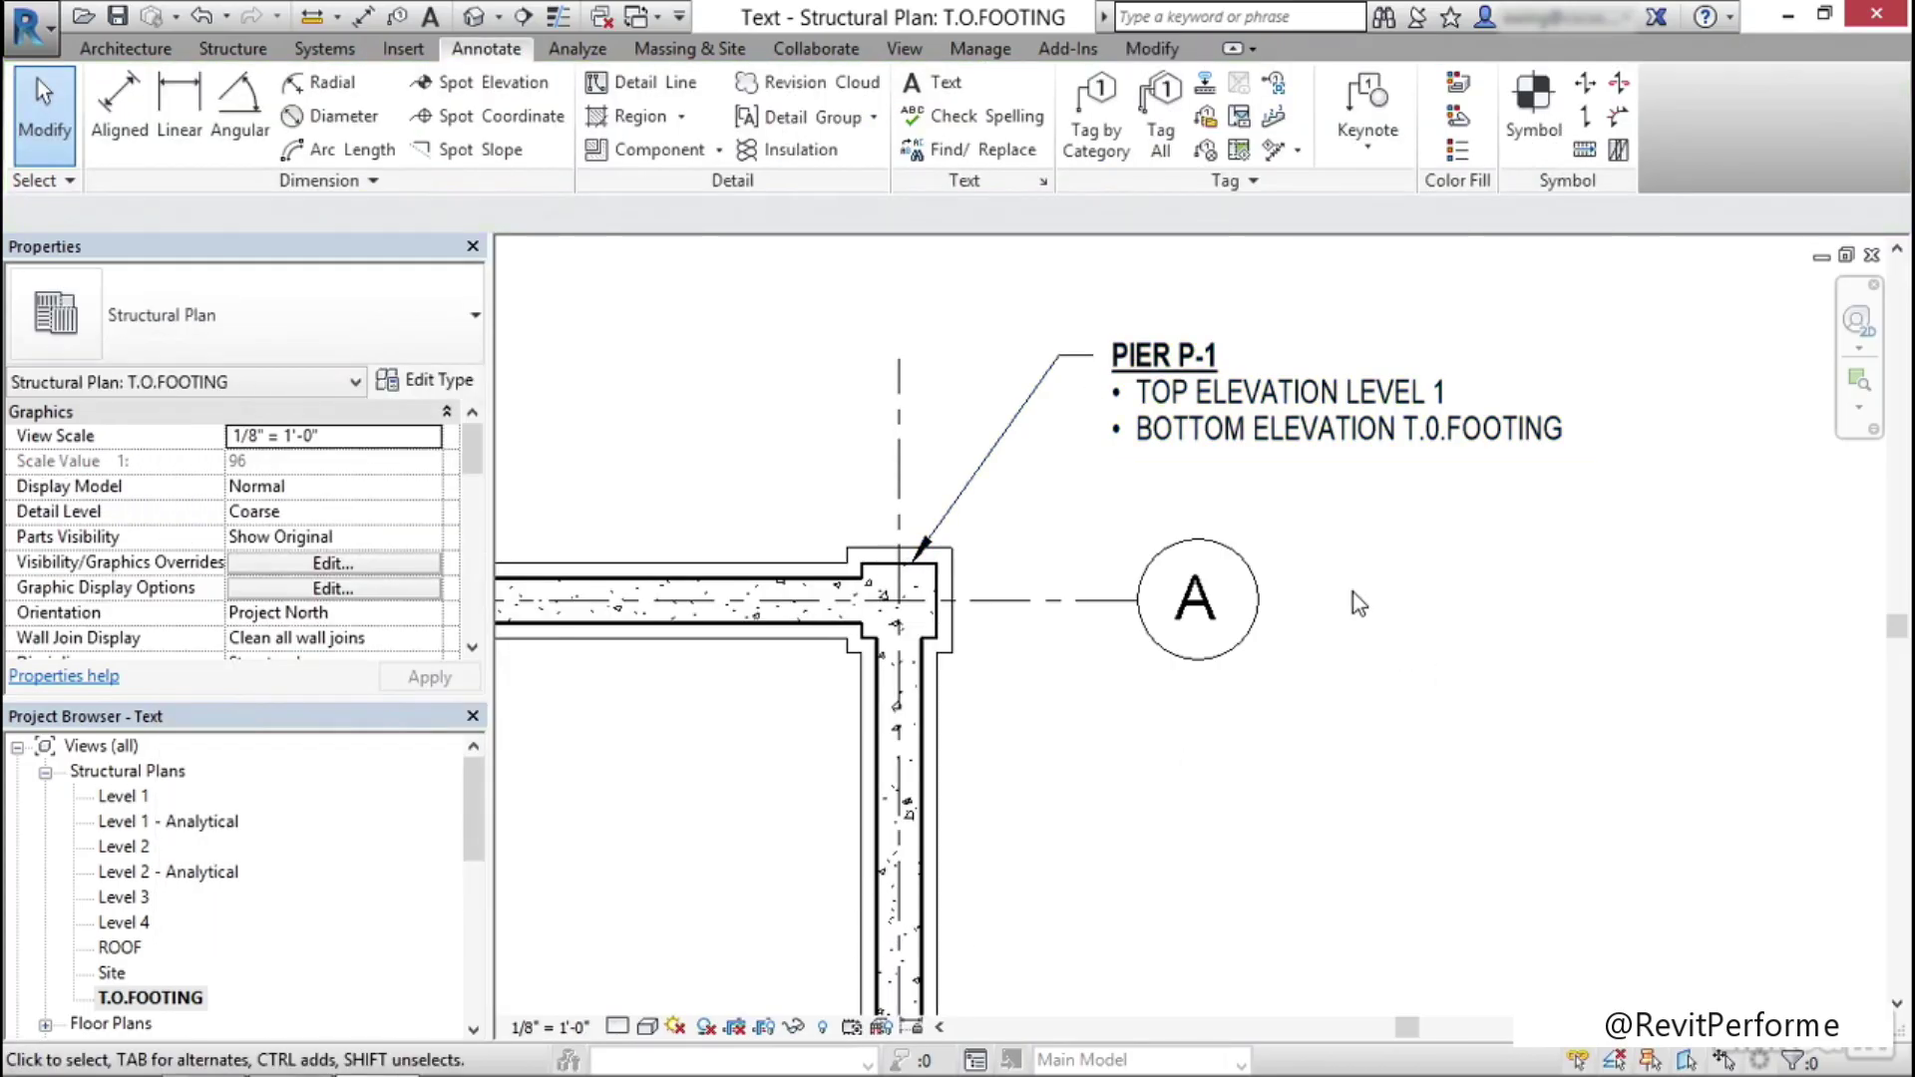
# Add a second leader to the PIER P-1 note, pointing to the next pier west along grid A
pyautogui.scroll(2, 1272, 503)
pyautogui.scroll(-3, 1280, 490)
pyautogui.moveTo(1162, 427); pyautogui.dragTo(1205, 474, button='middle')
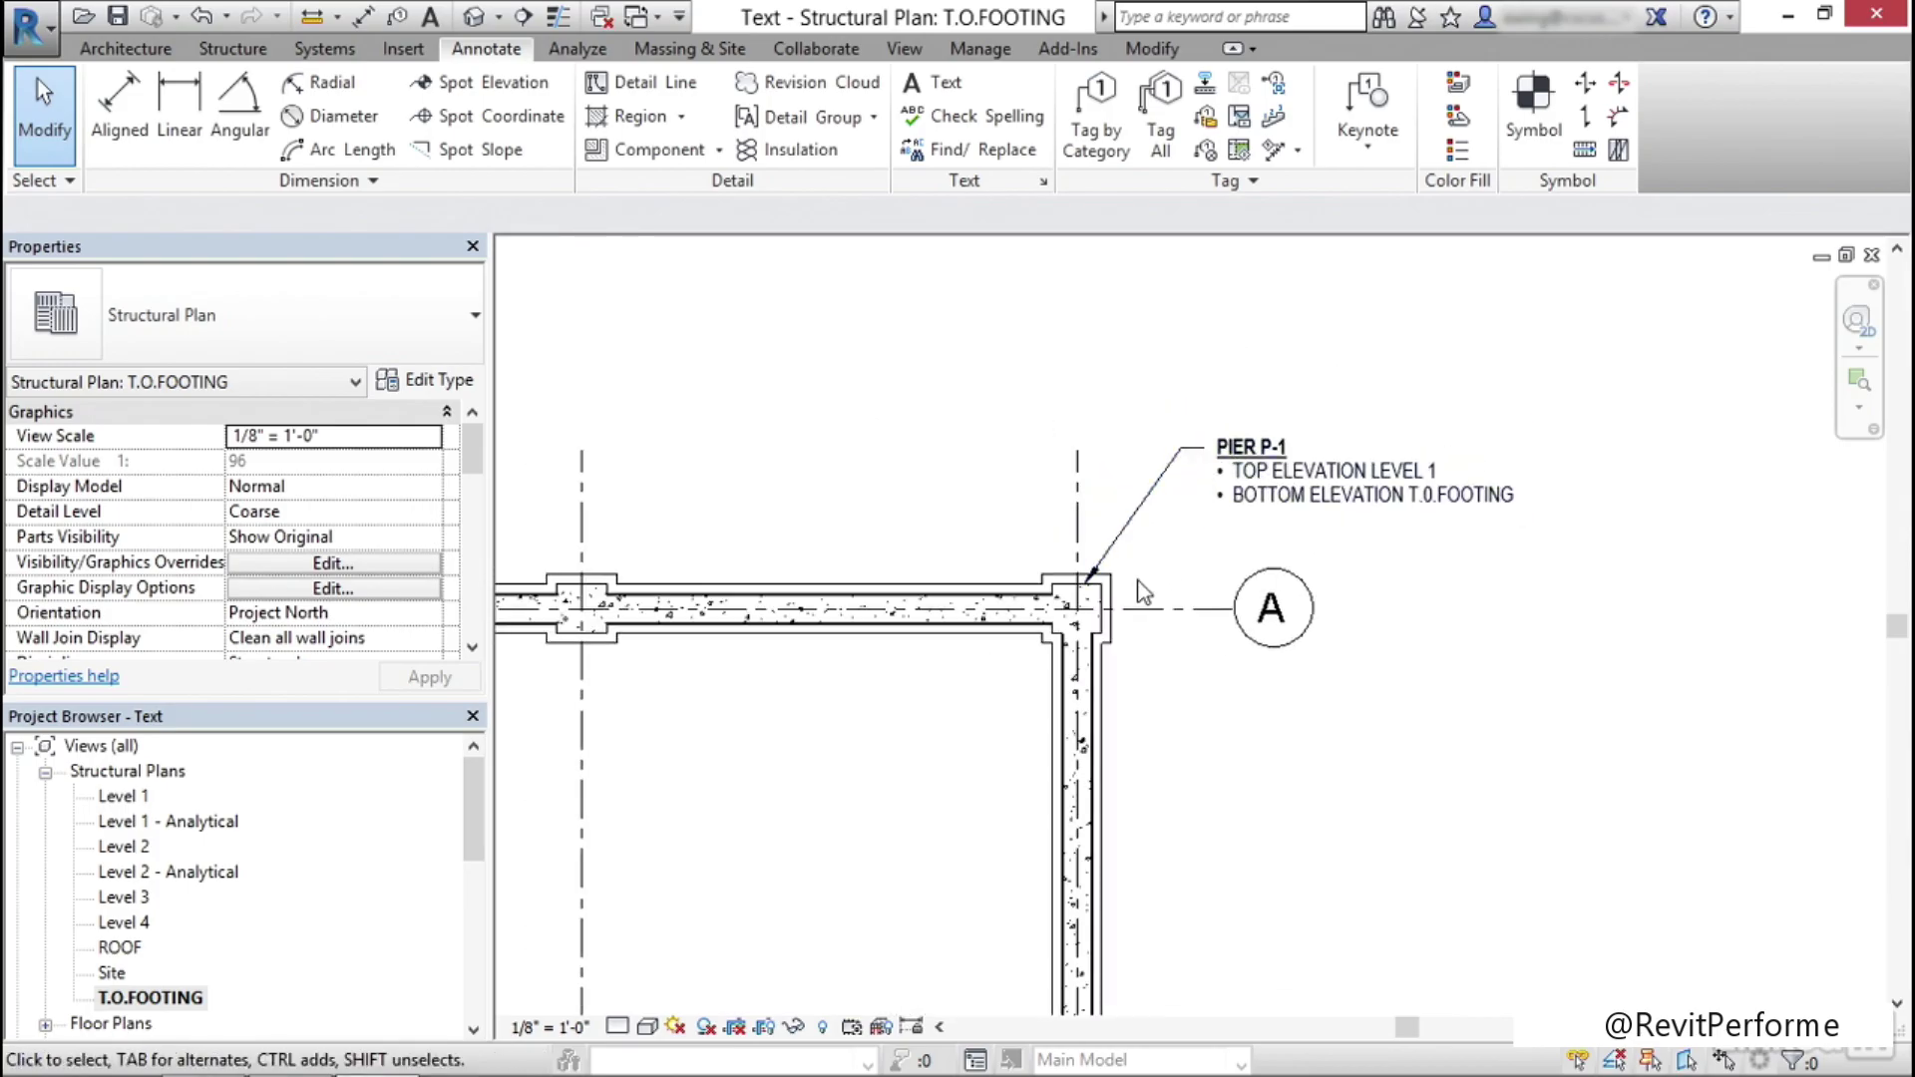
pyautogui.scroll(-3, 1077, 544)
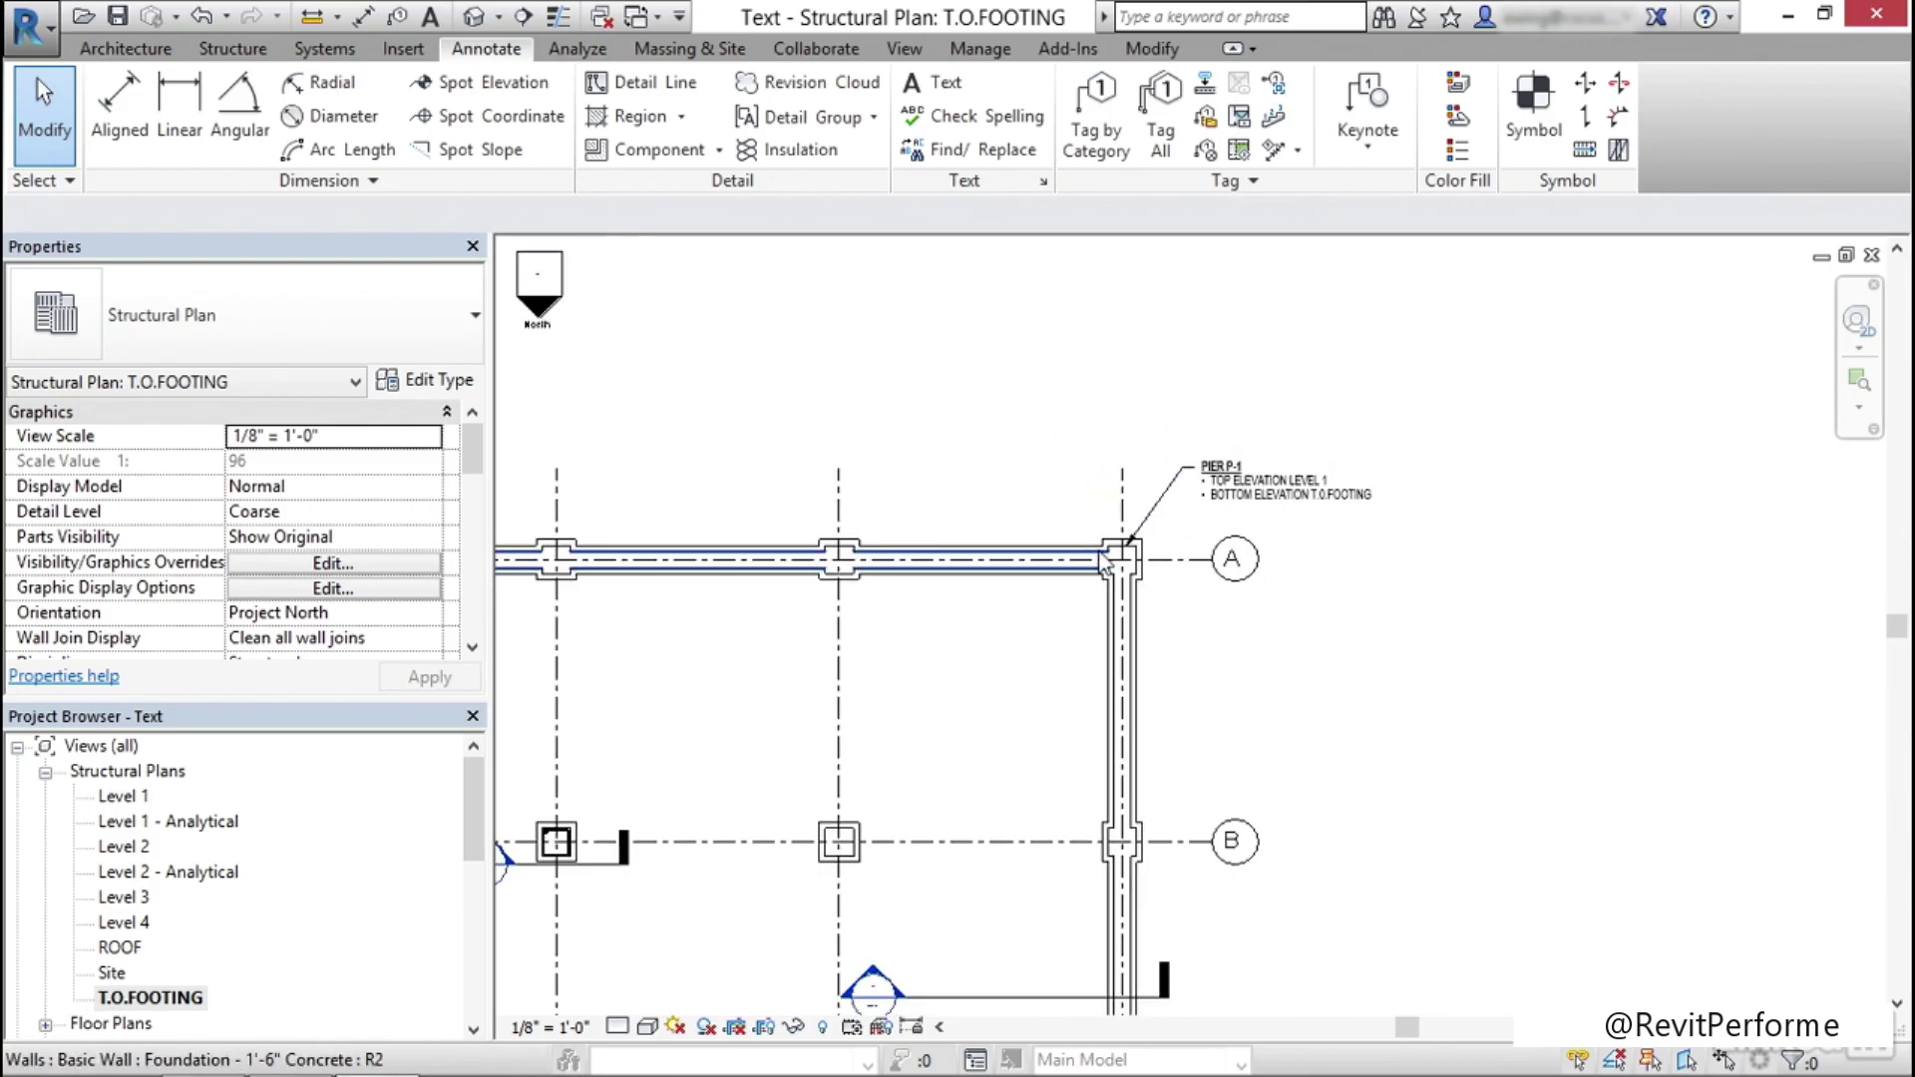
pyautogui.scroll(3, 1170, 530)
pyautogui.click(1272, 454)
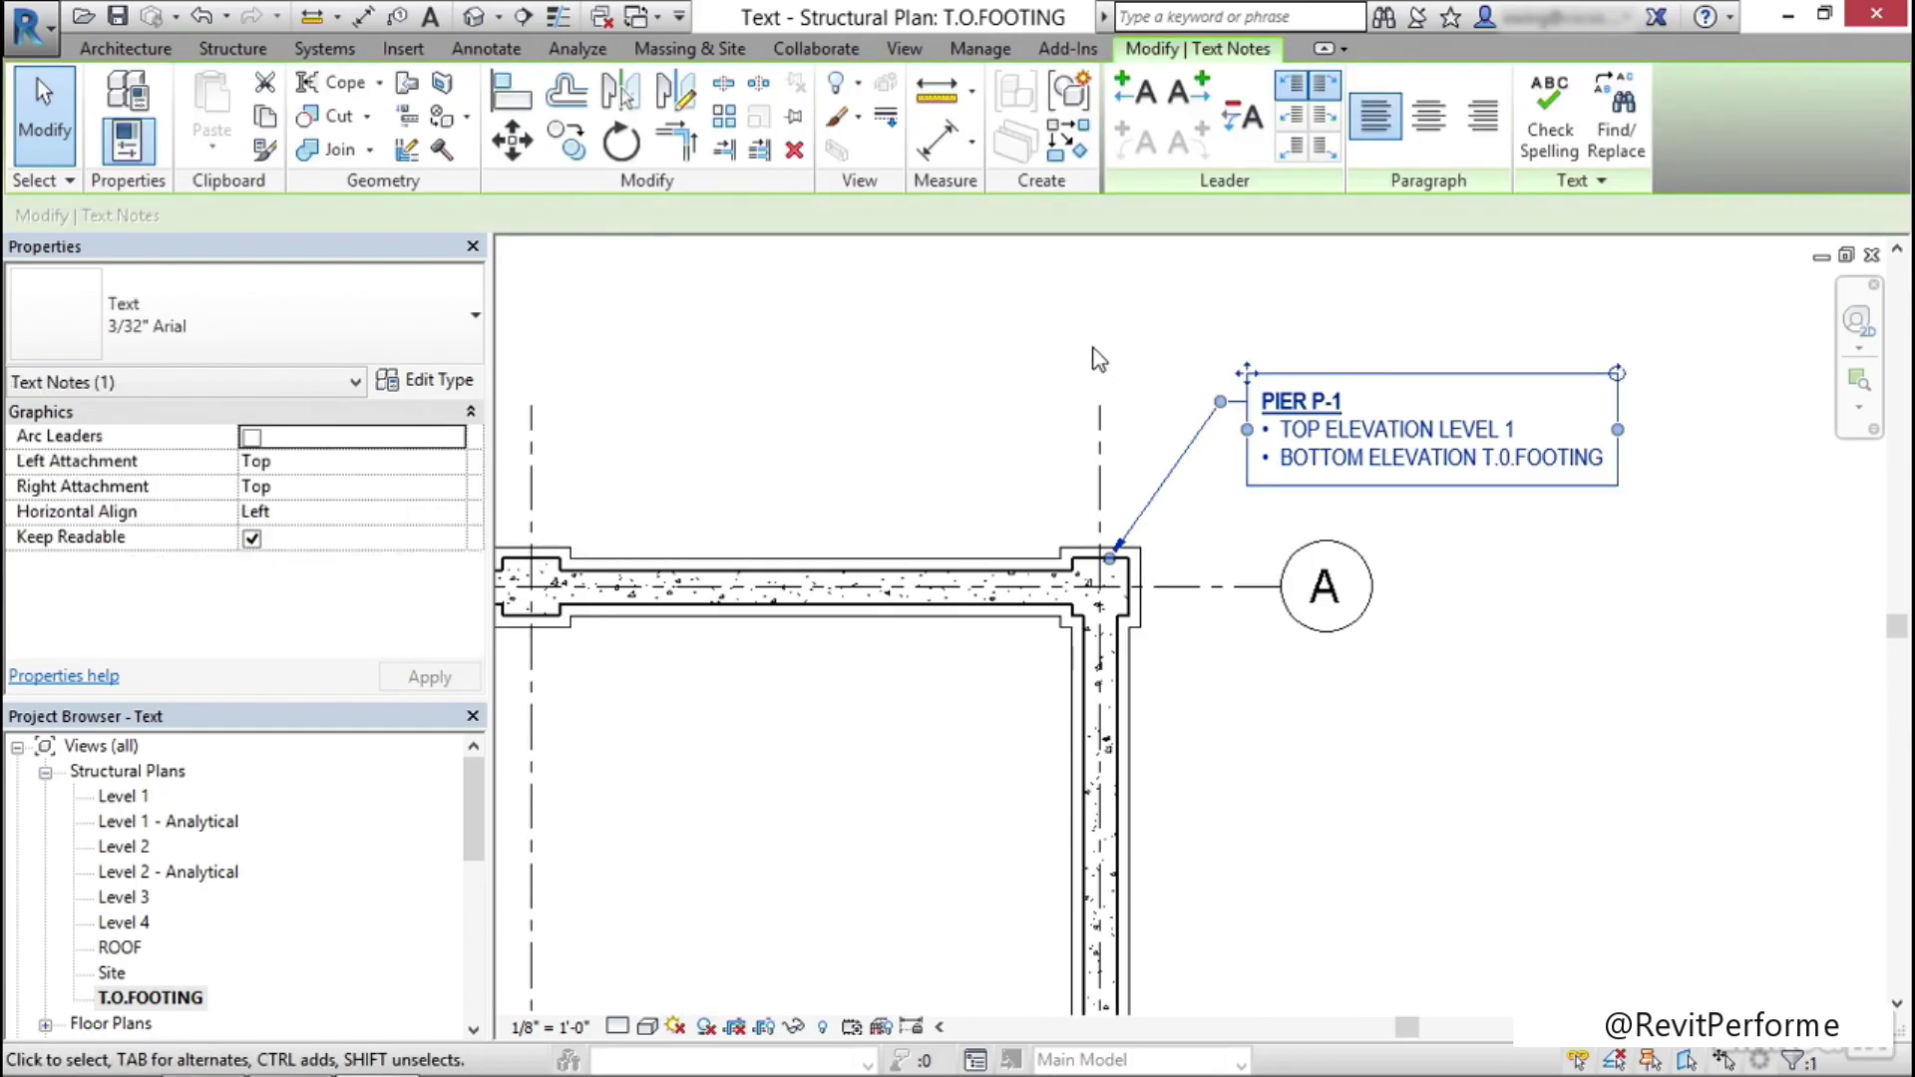
pyautogui.click(1147, 95)
pyautogui.moveTo(1064, 419); pyautogui.dragTo(556, 556)
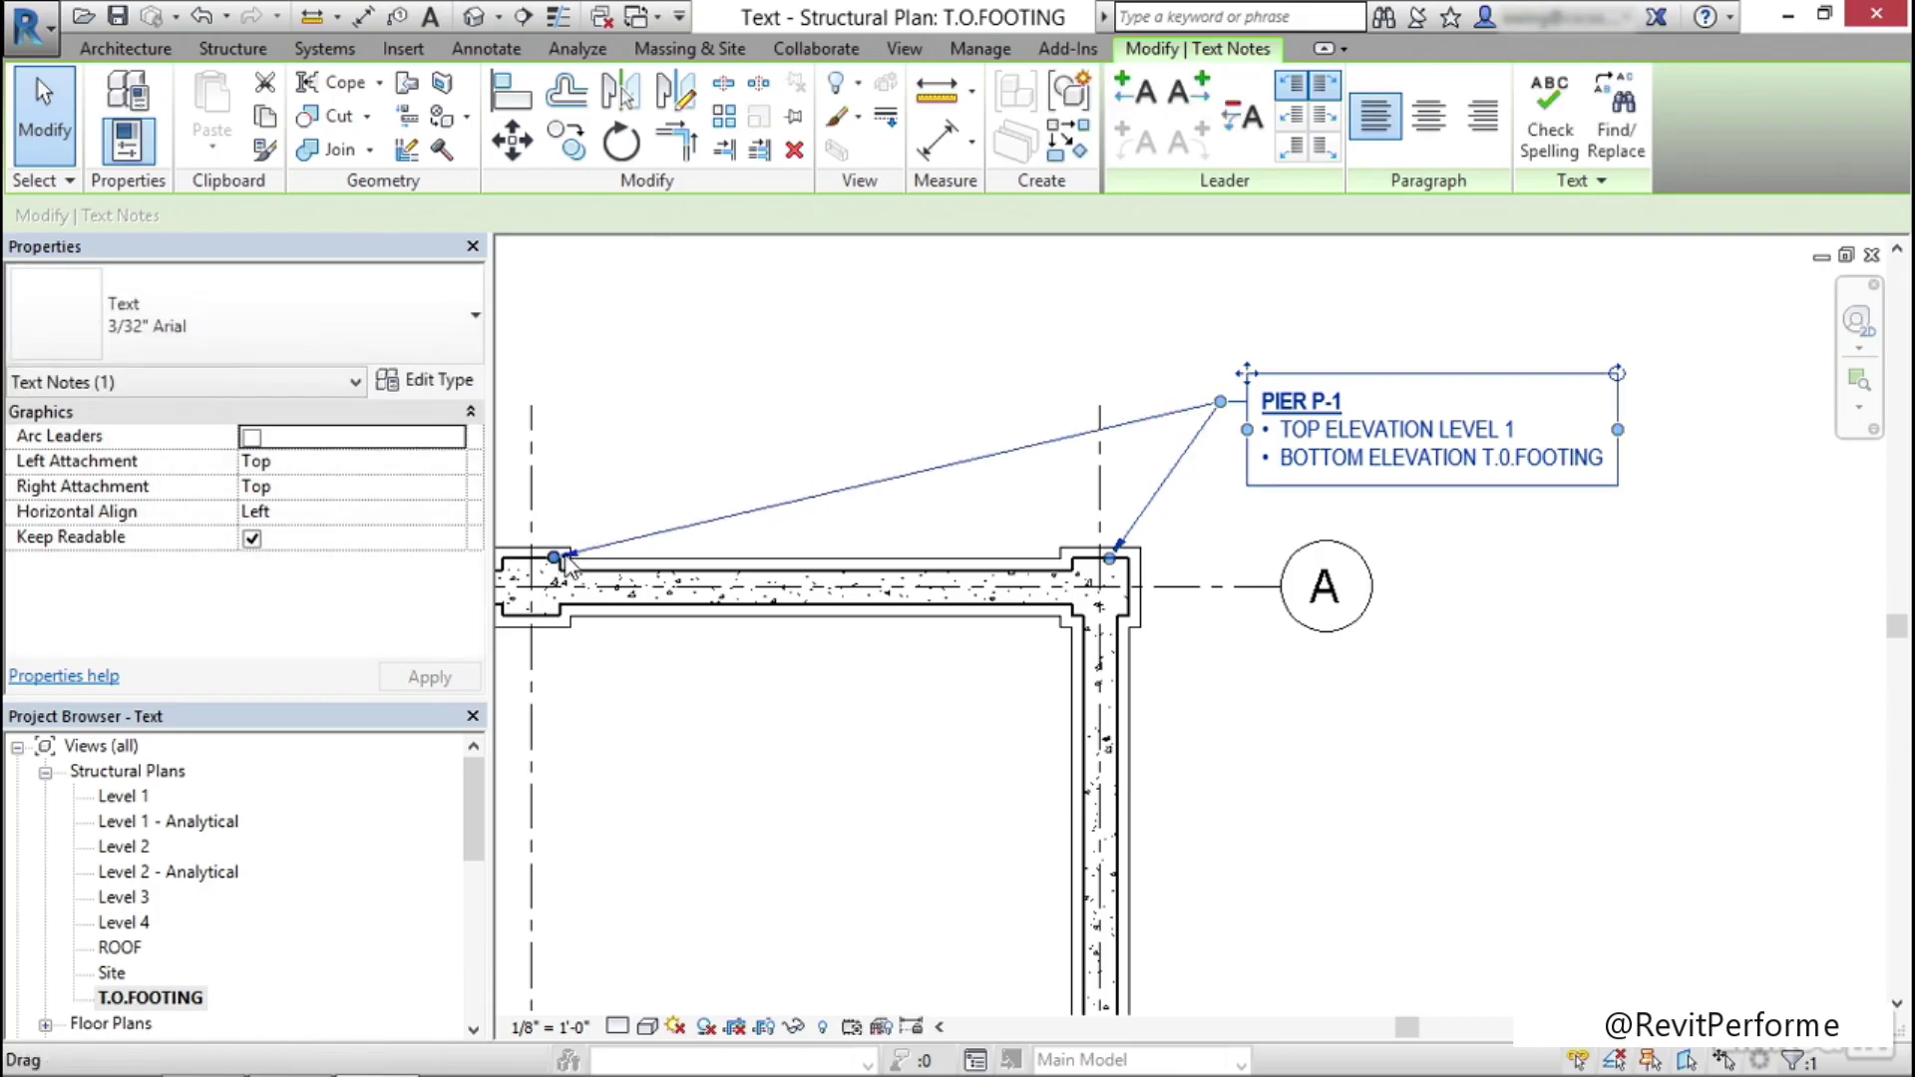
# Add a third leader to the PIER P-1 note, pointing to the east wall's pier on grid B
pyautogui.moveTo(1324, 569); pyautogui.dragTo(1122, 329, button='middle')
pyautogui.scroll(-1, 972, 394)
pyautogui.scroll(-1, 973, 394)
pyautogui.moveTo(1053, 297); pyautogui.dragTo(985, 773)
pyautogui.click(1157, 660)
# Move the PIER P-1 note slightly farther up and right, away from the corner pier
pyautogui.moveTo(1211, 523); pyautogui.dragTo(1235, 560, button='middle')
pyautogui.click(1185, 389)
pyautogui.moveTo(1078, 316)
pyautogui.mouseDown()
pyautogui.moveTo(1152, 300)
pyautogui.moveTo(1138, 292)
pyautogui.mouseUp()
pyautogui.click(1284, 526)
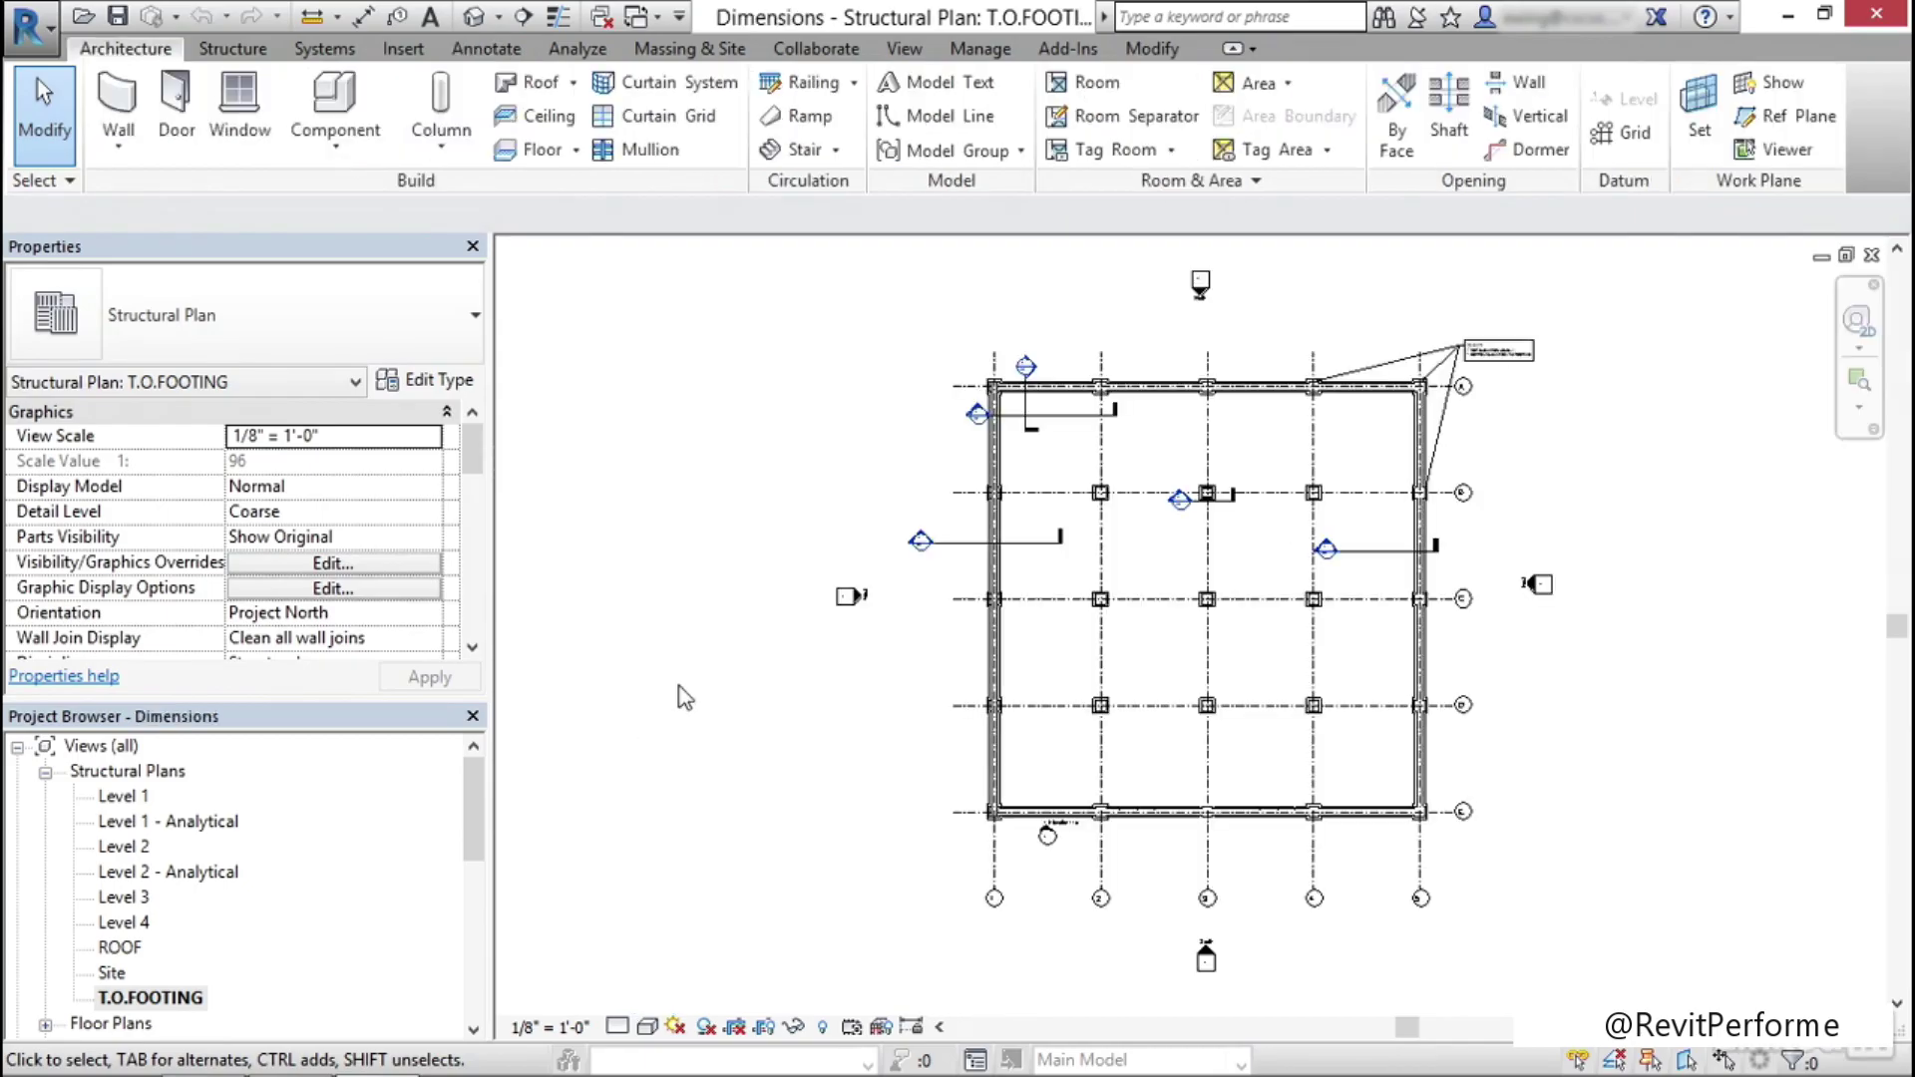
# Hide the Structural Rebar category in the T.O.FOOTING plan through its visibility/graphic overrides
pyautogui.moveTo(931, 675); pyautogui.dragTo(679, 603, button='middle')
pyautogui.scroll(2, 883, 808)
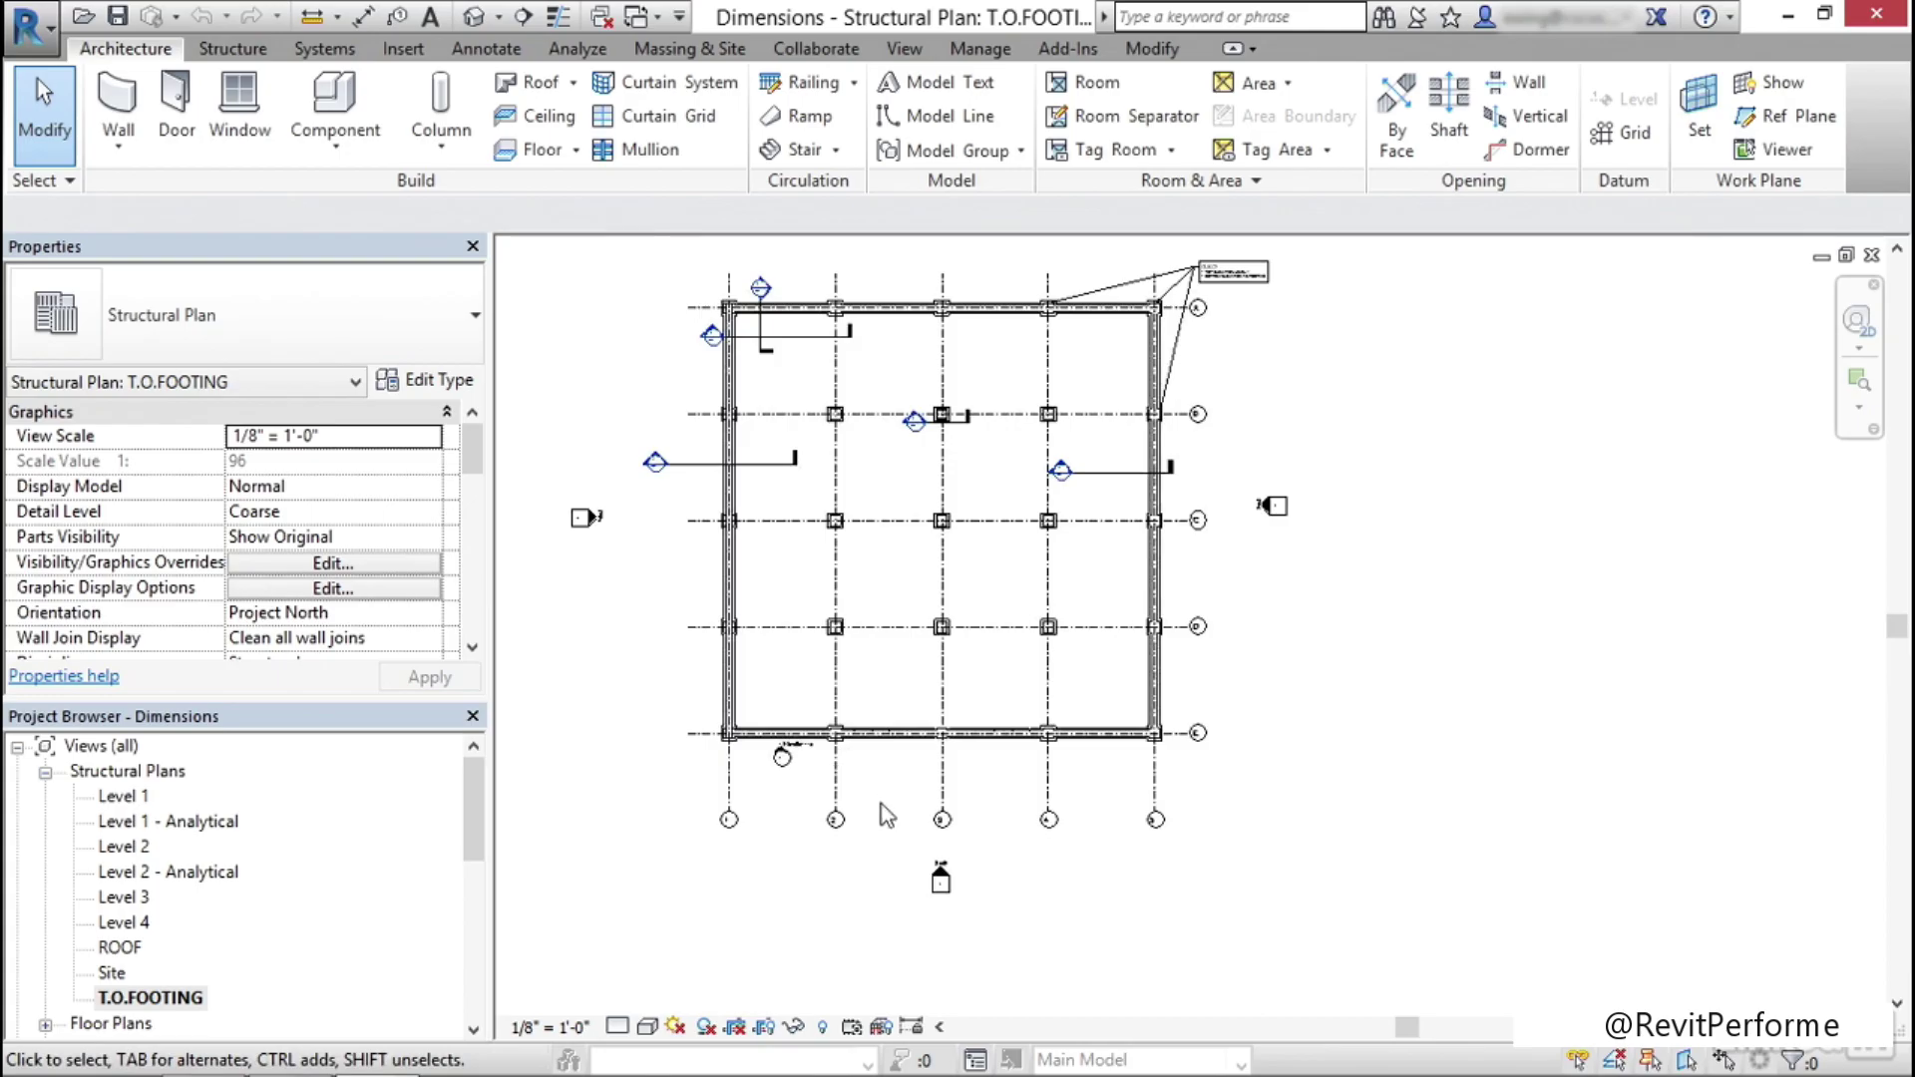
pyautogui.scroll(3, 883, 808)
pyautogui.moveTo(883, 808); pyautogui.dragTo(923, 745, button='middle')
pyautogui.scroll(3, 626, 722)
pyautogui.scroll(2, 585, 682)
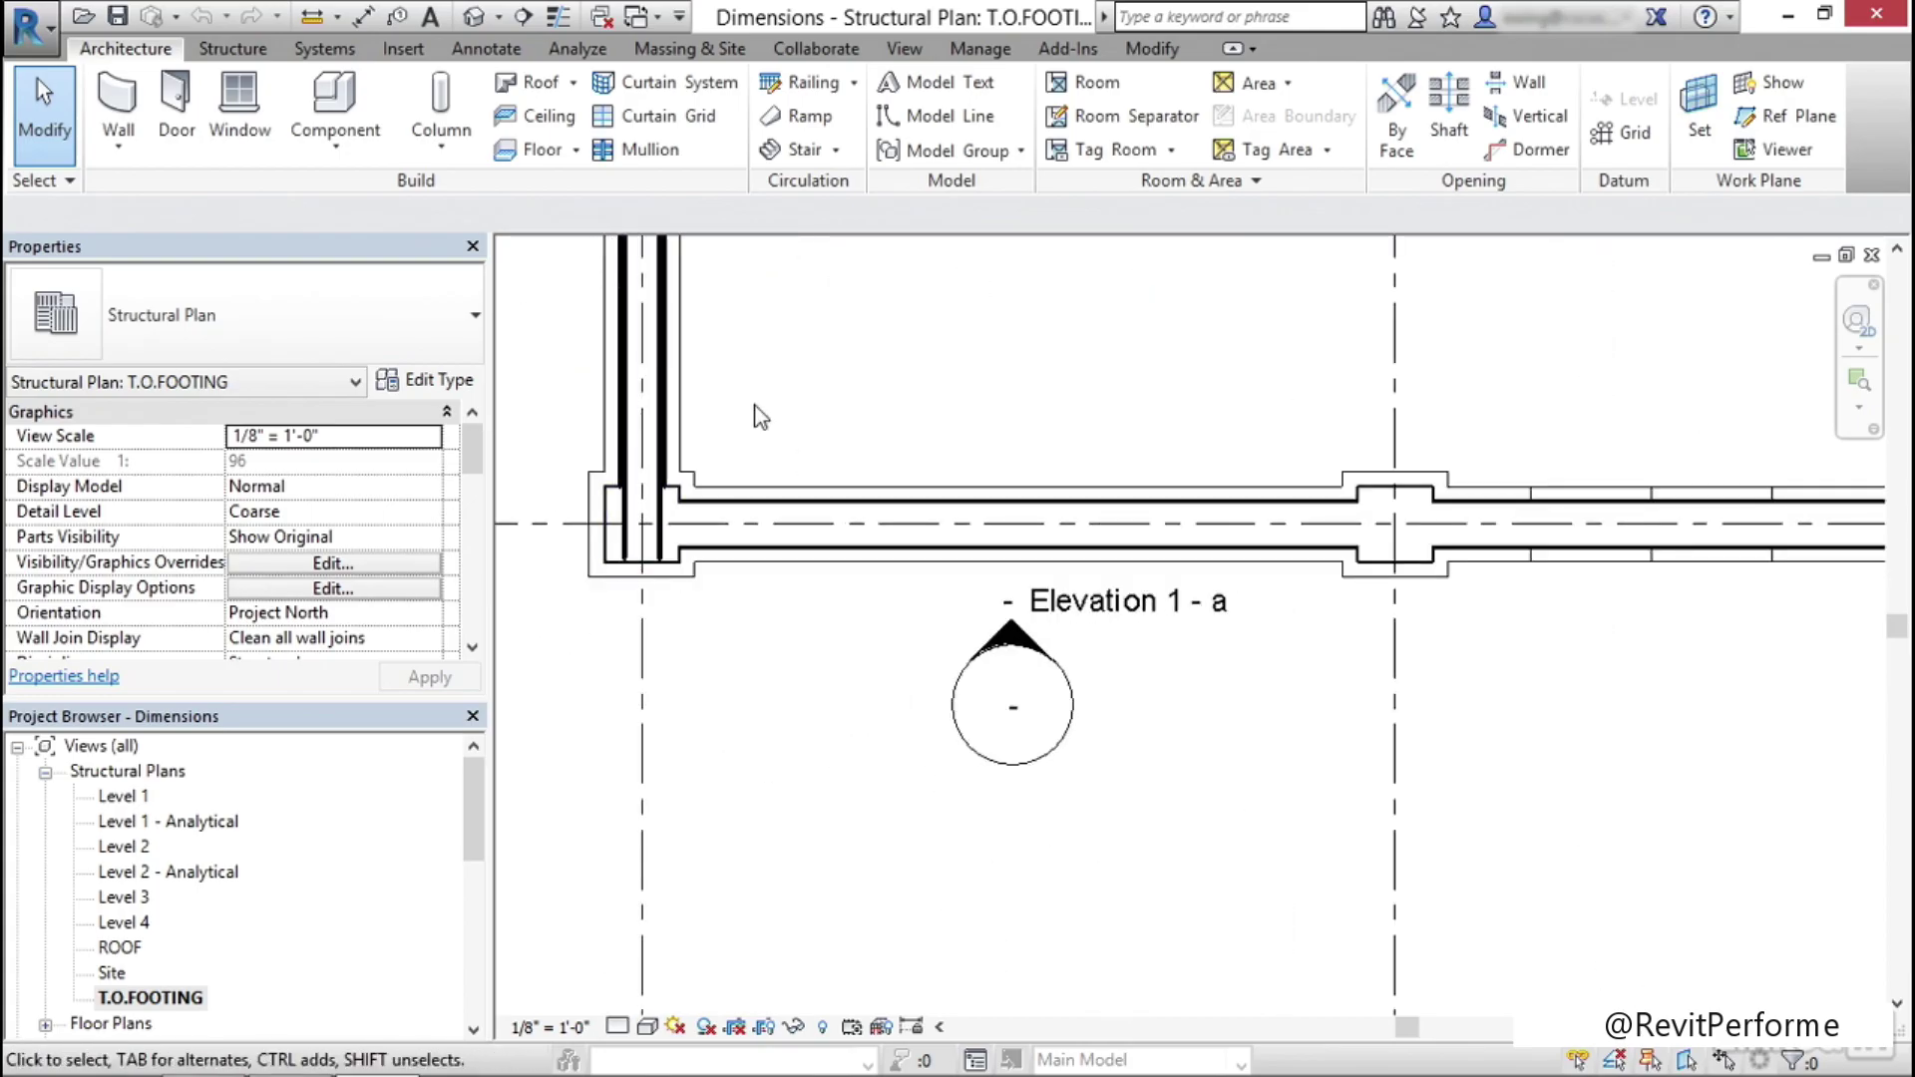
pyautogui.moveTo(757, 415); pyautogui.dragTo(803, 491, button='middle')
pyautogui.scroll(1, 803, 490)
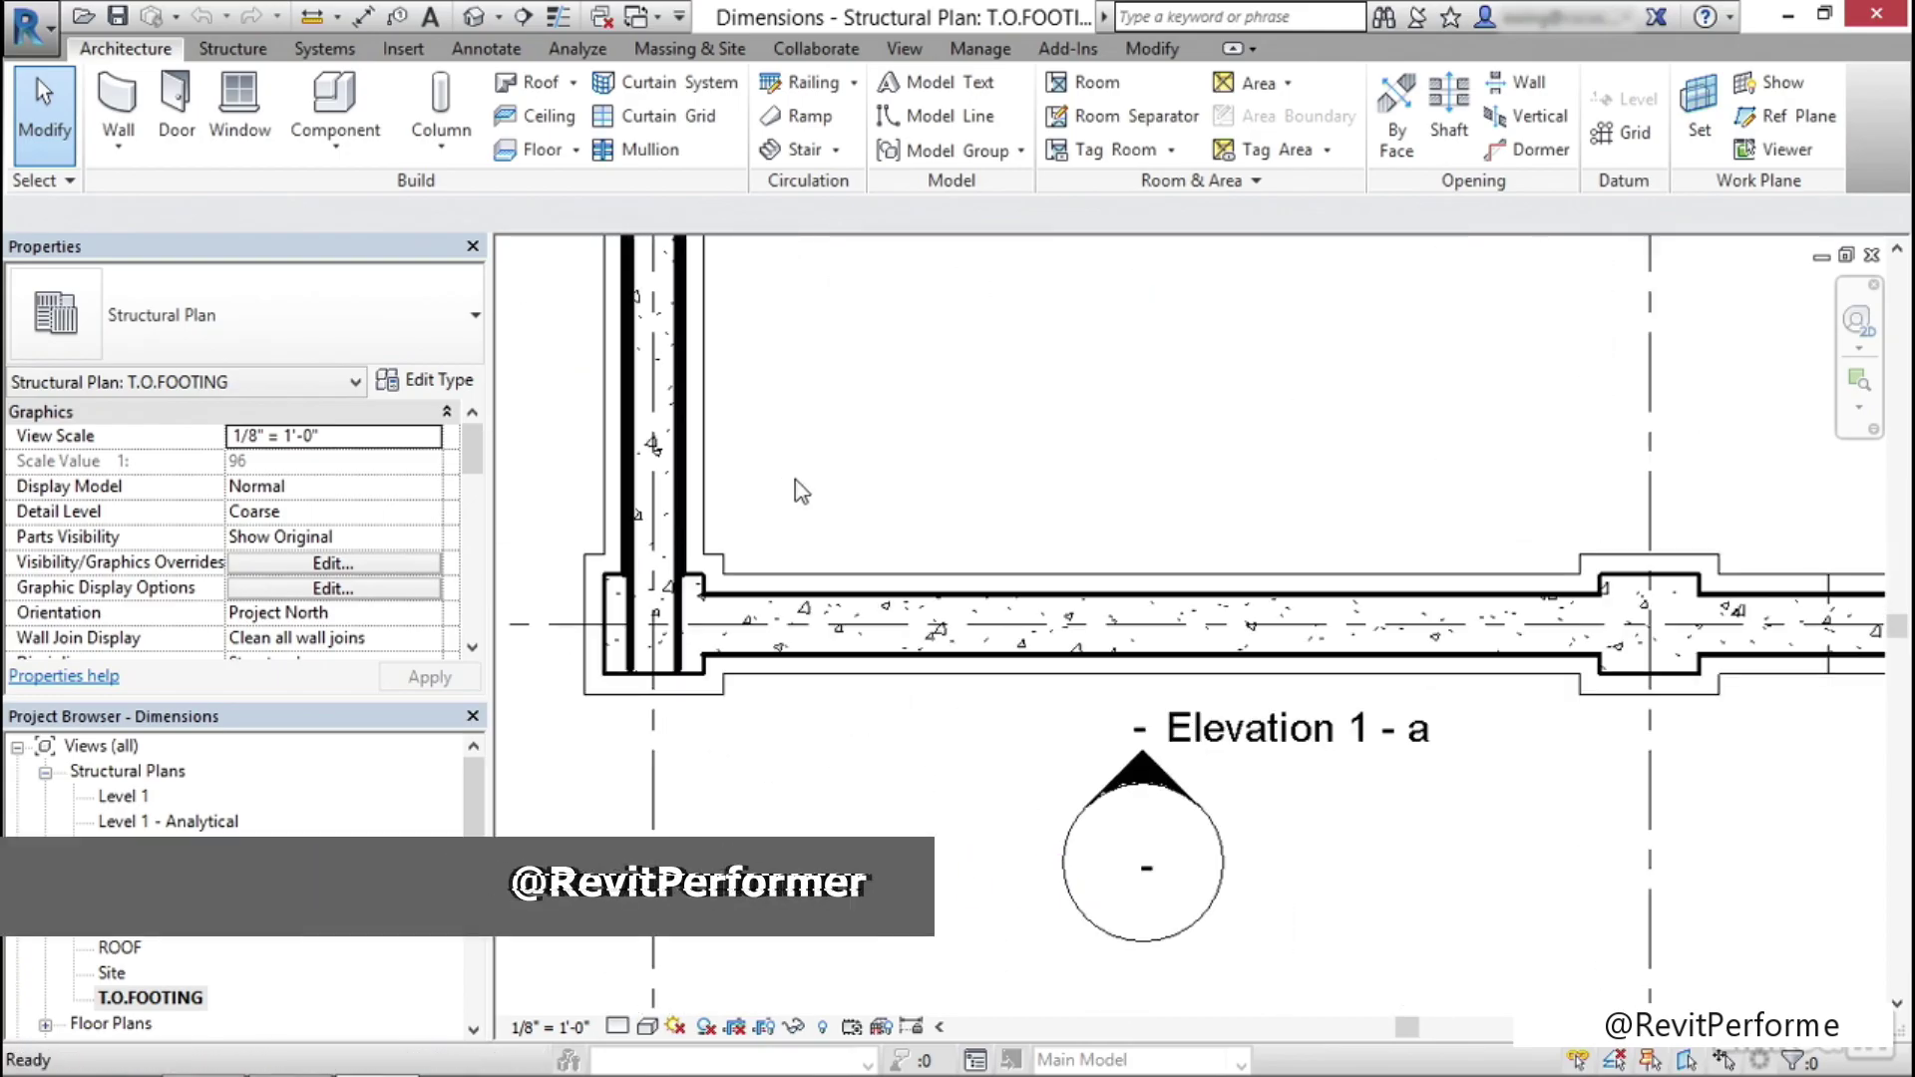
pyautogui.press('v')
pyautogui.press('v')
pyautogui.moveTo(1085, 231); pyautogui.dragTo(1100, 539)
pyautogui.click(114, 542)
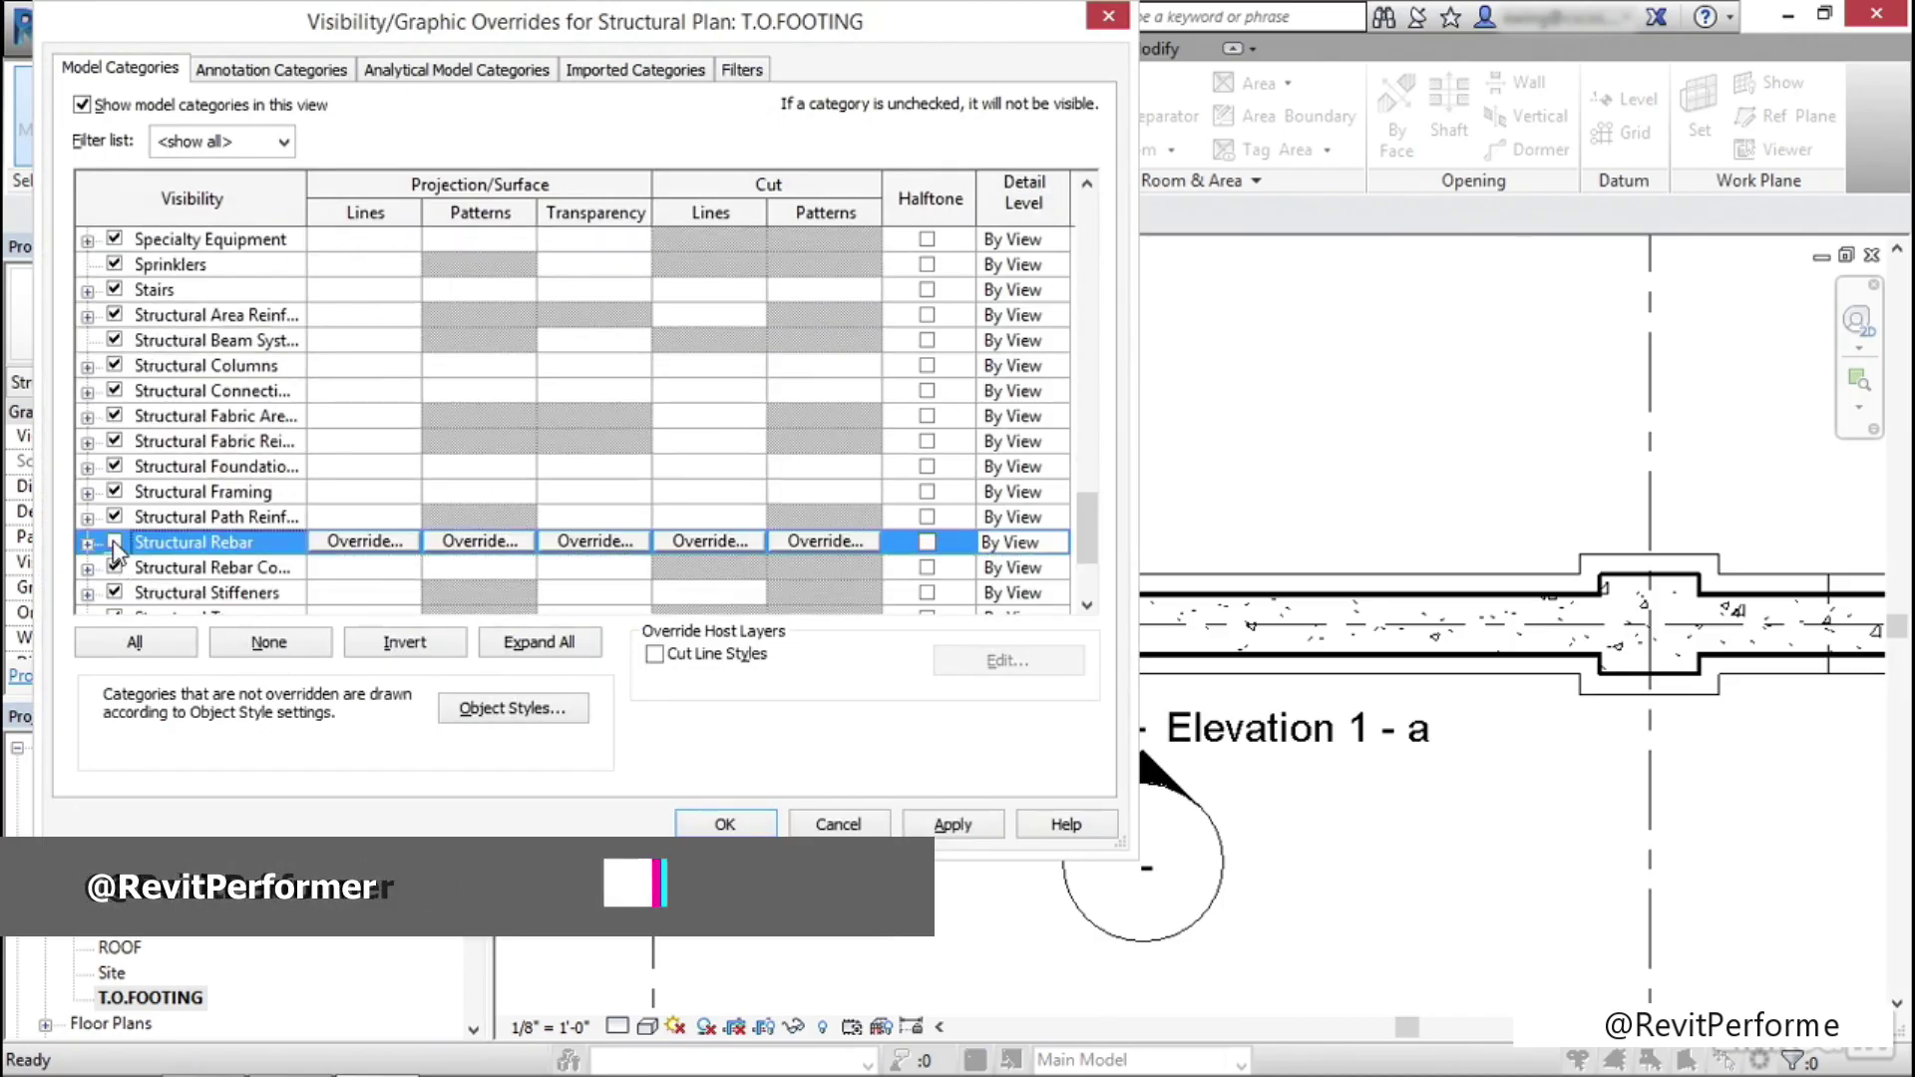
pyautogui.click(945, 825)
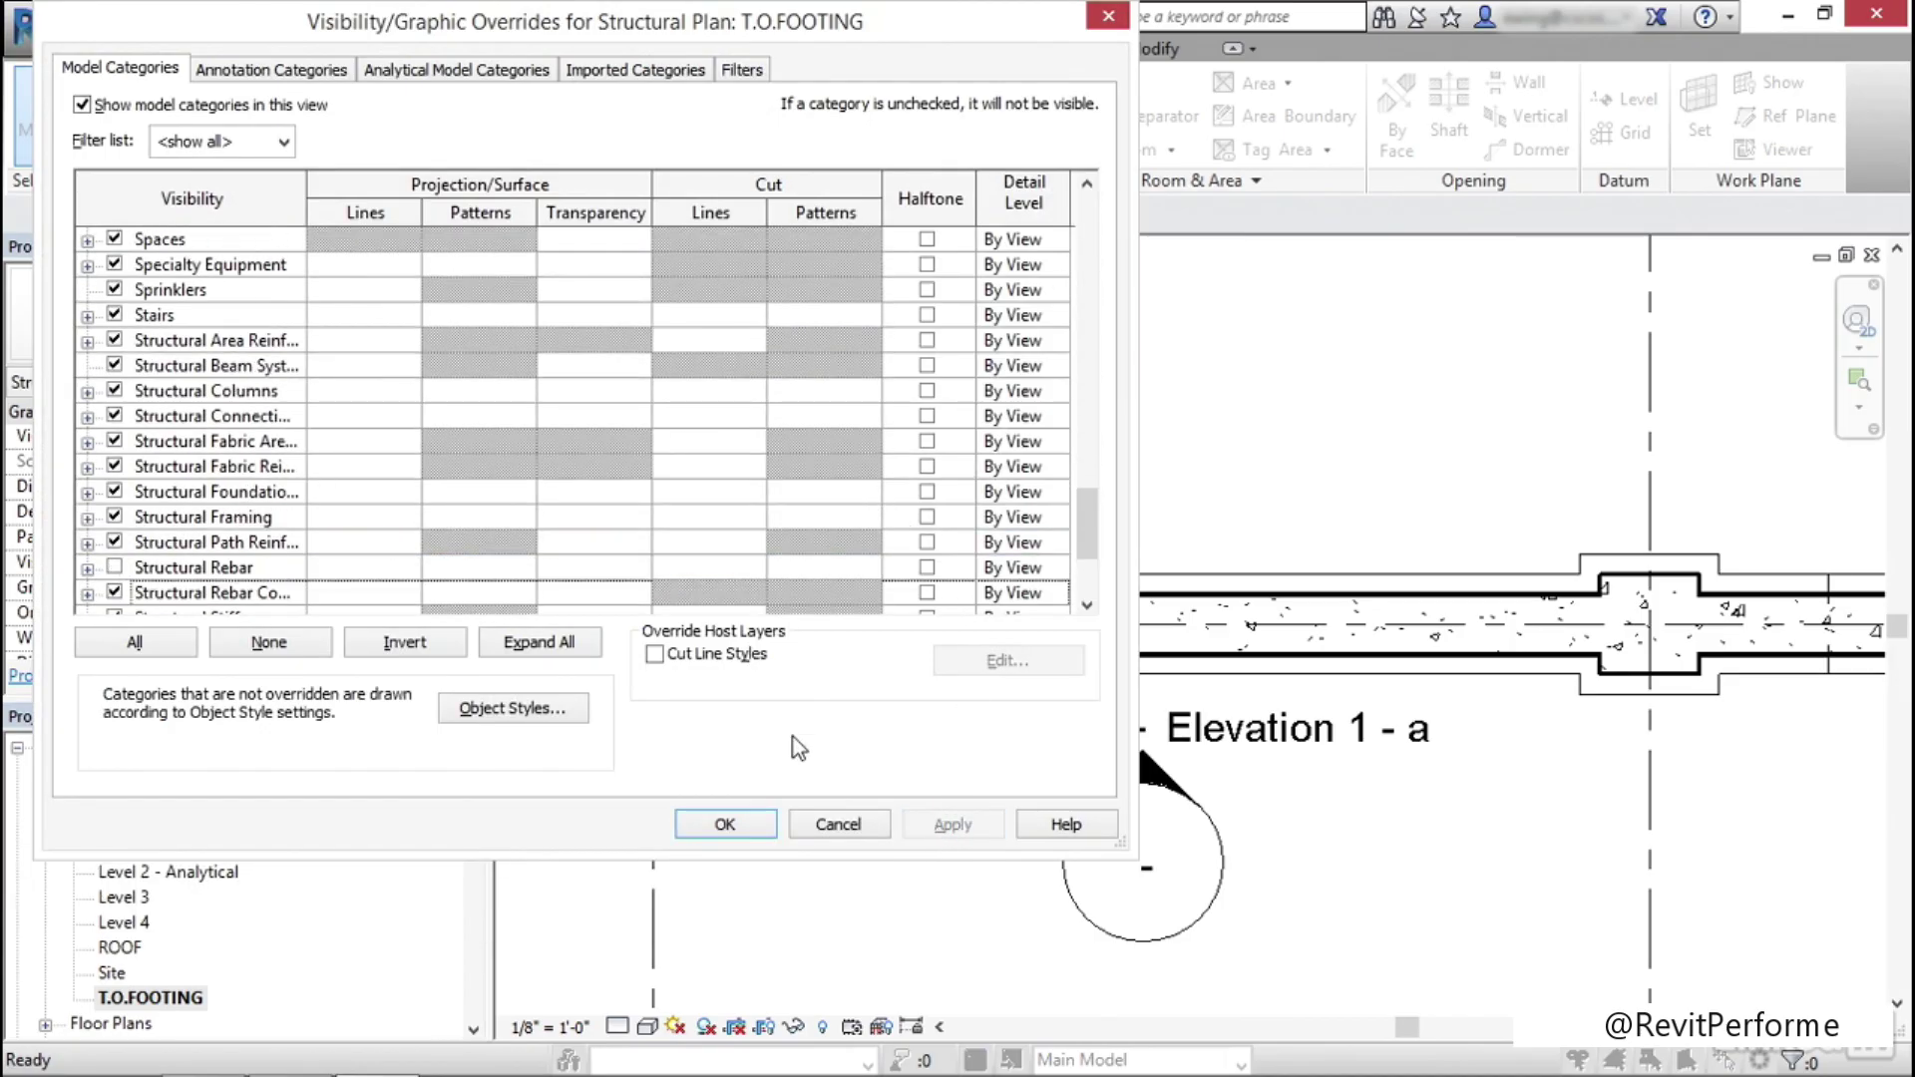
pyautogui.click(725, 824)
# Set the text width factor of the Arrow - 3/32" Arial linear dimension type to 0.8
pyautogui.scroll(-5, 1047, 361)
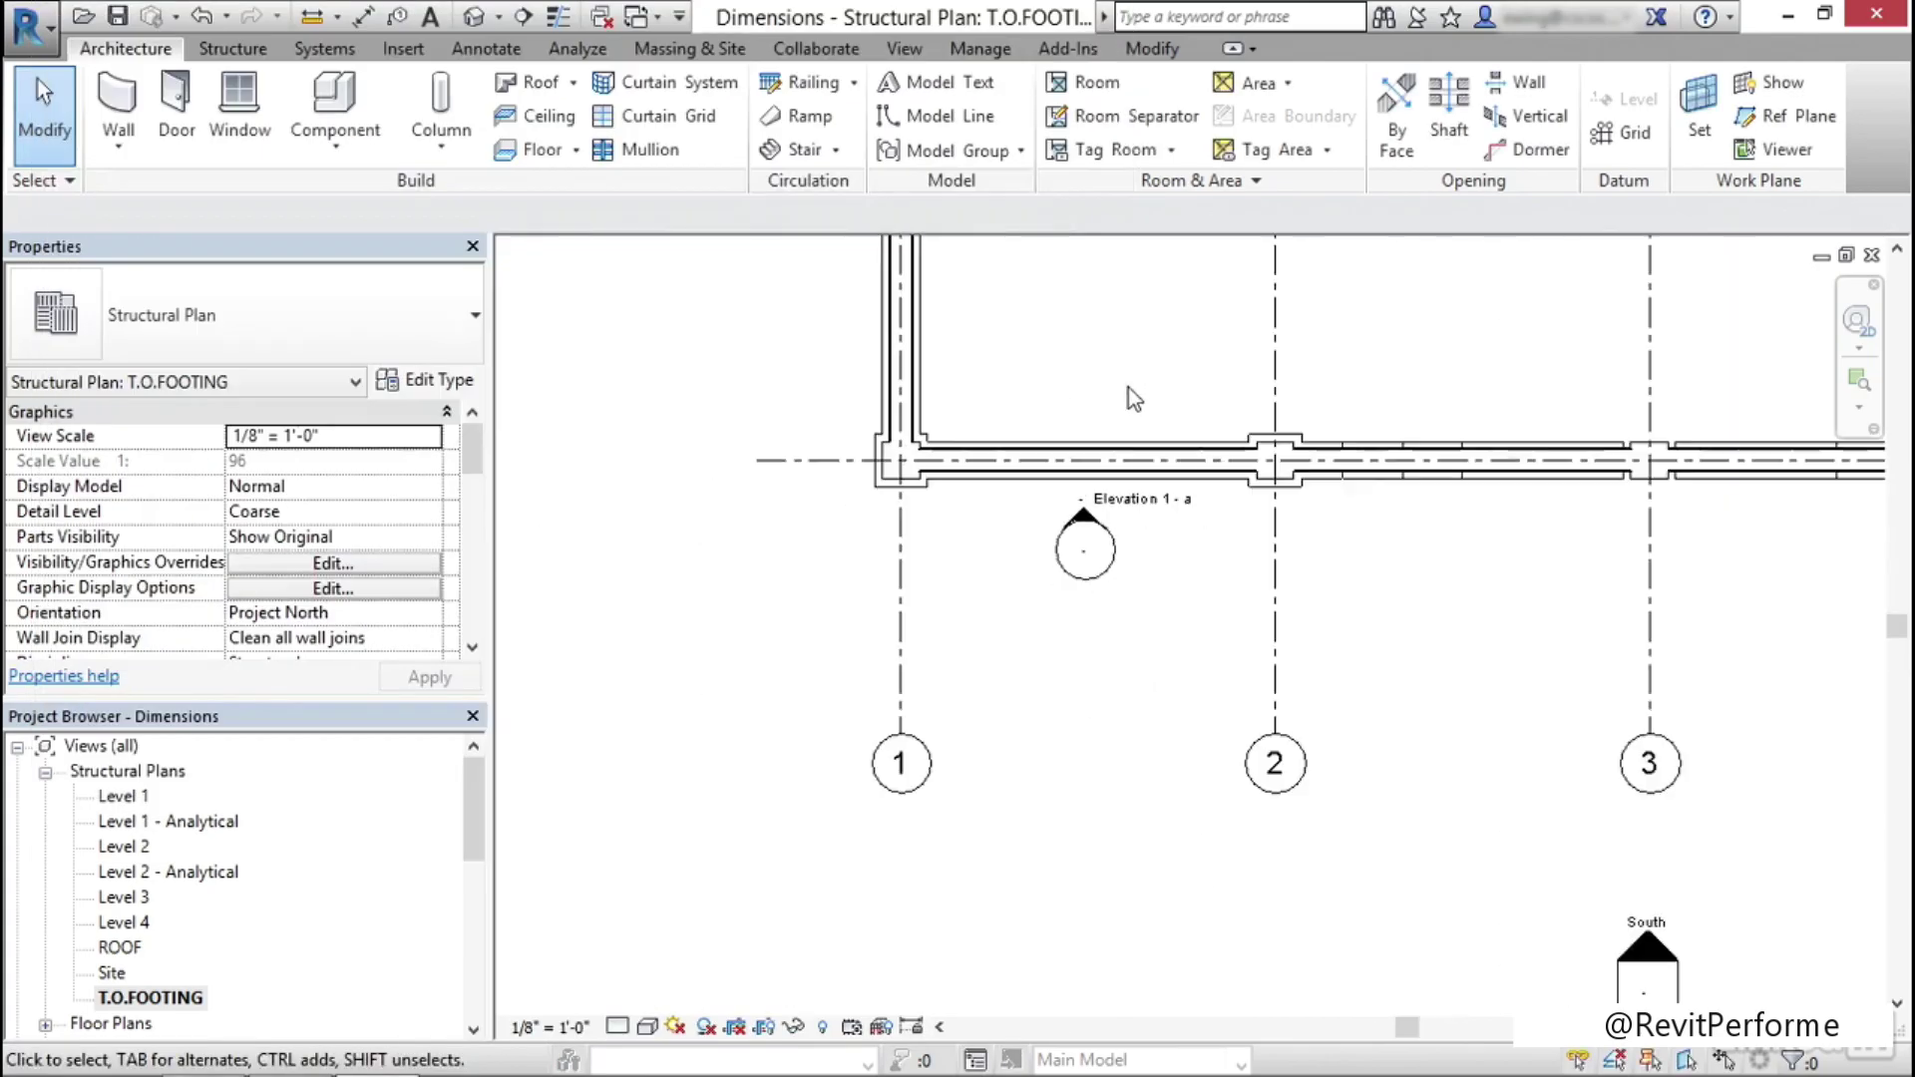
pyautogui.scroll(-3, 899, 405)
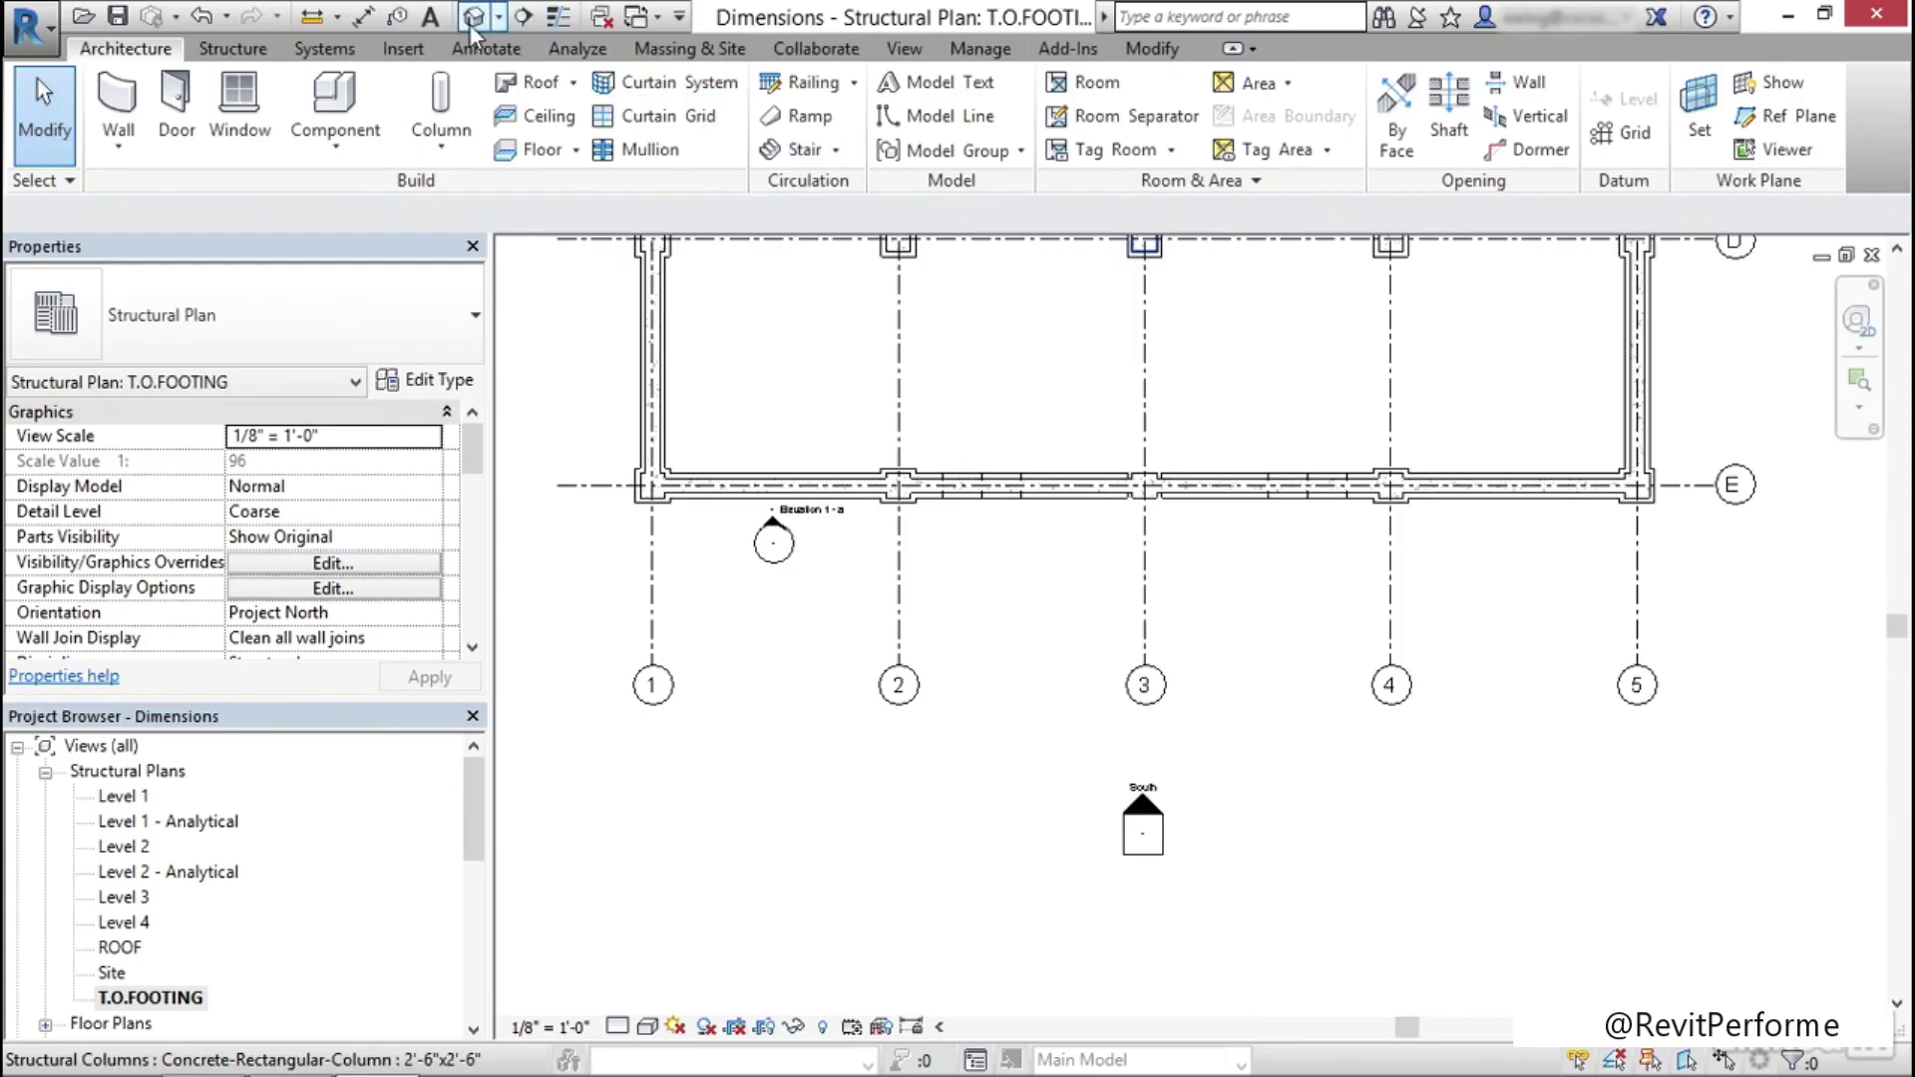
pyautogui.click(483, 52)
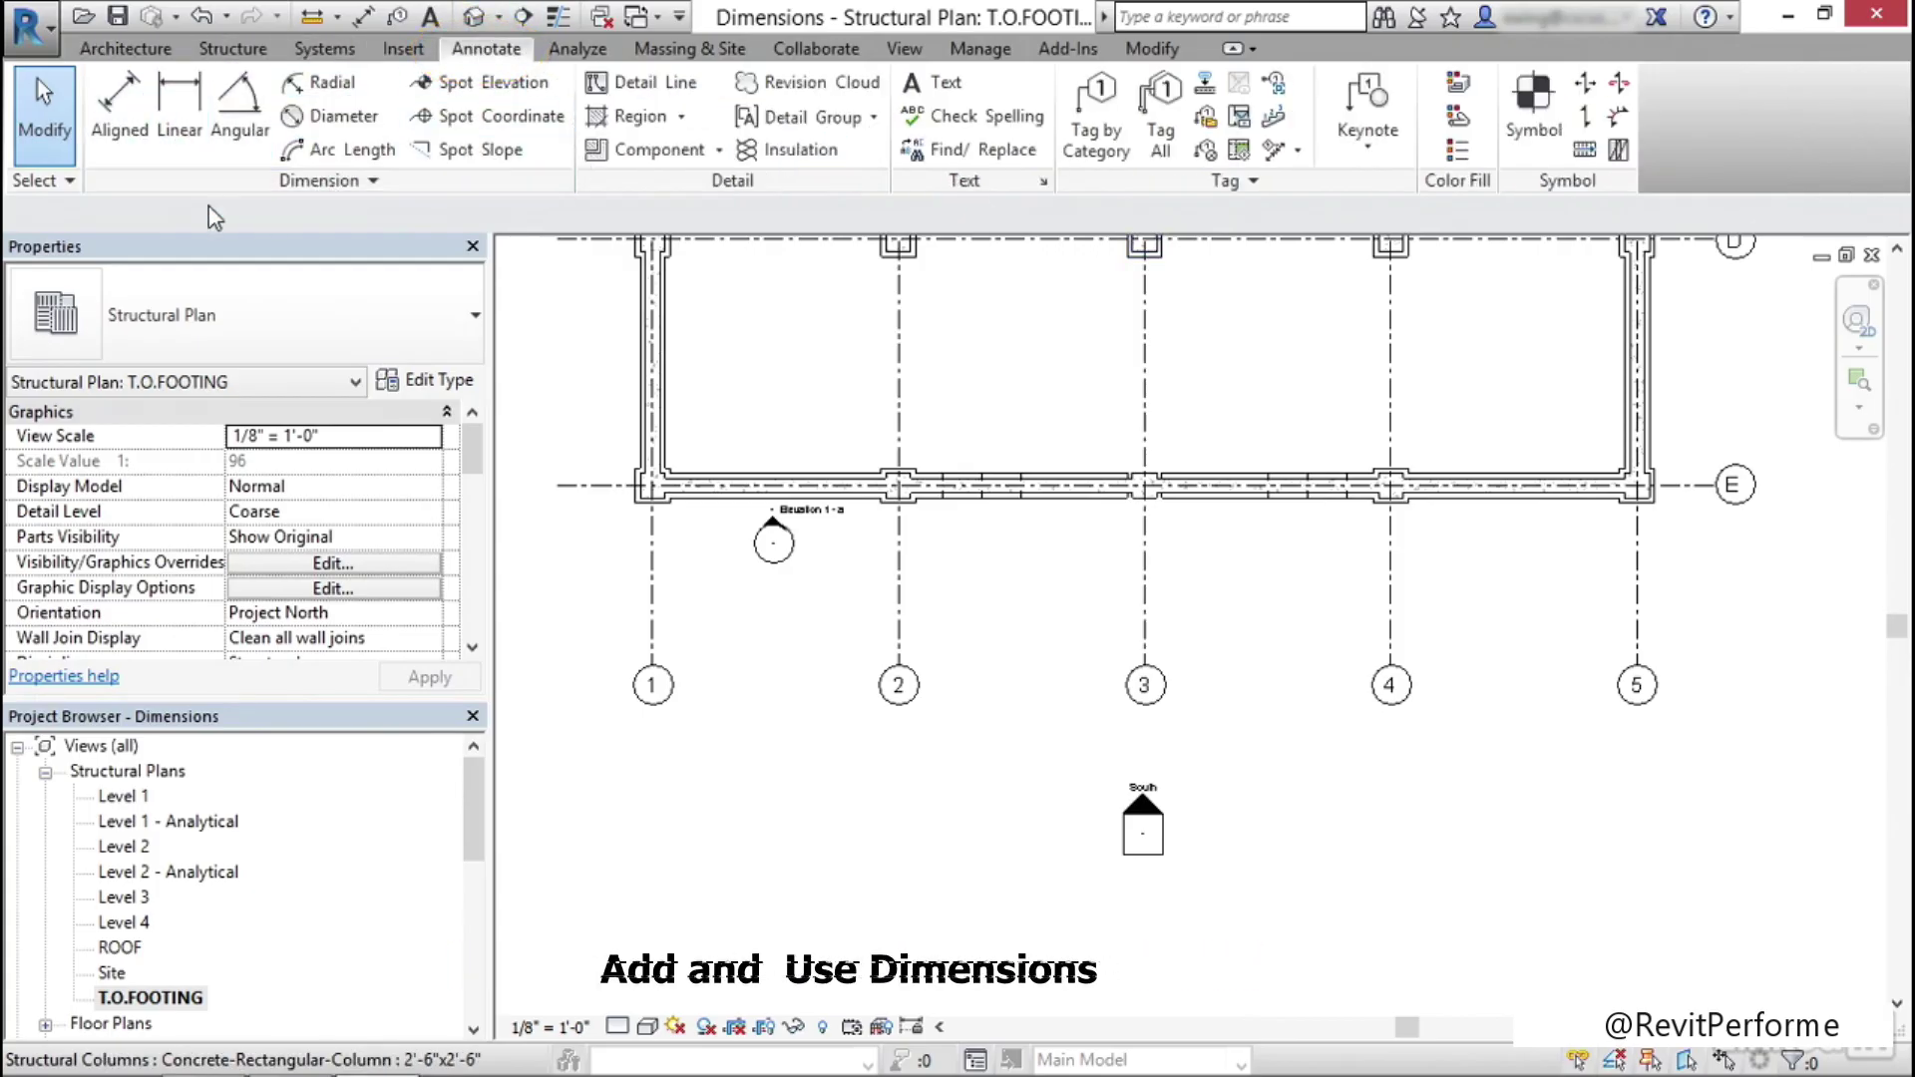
pyautogui.click(401, 181)
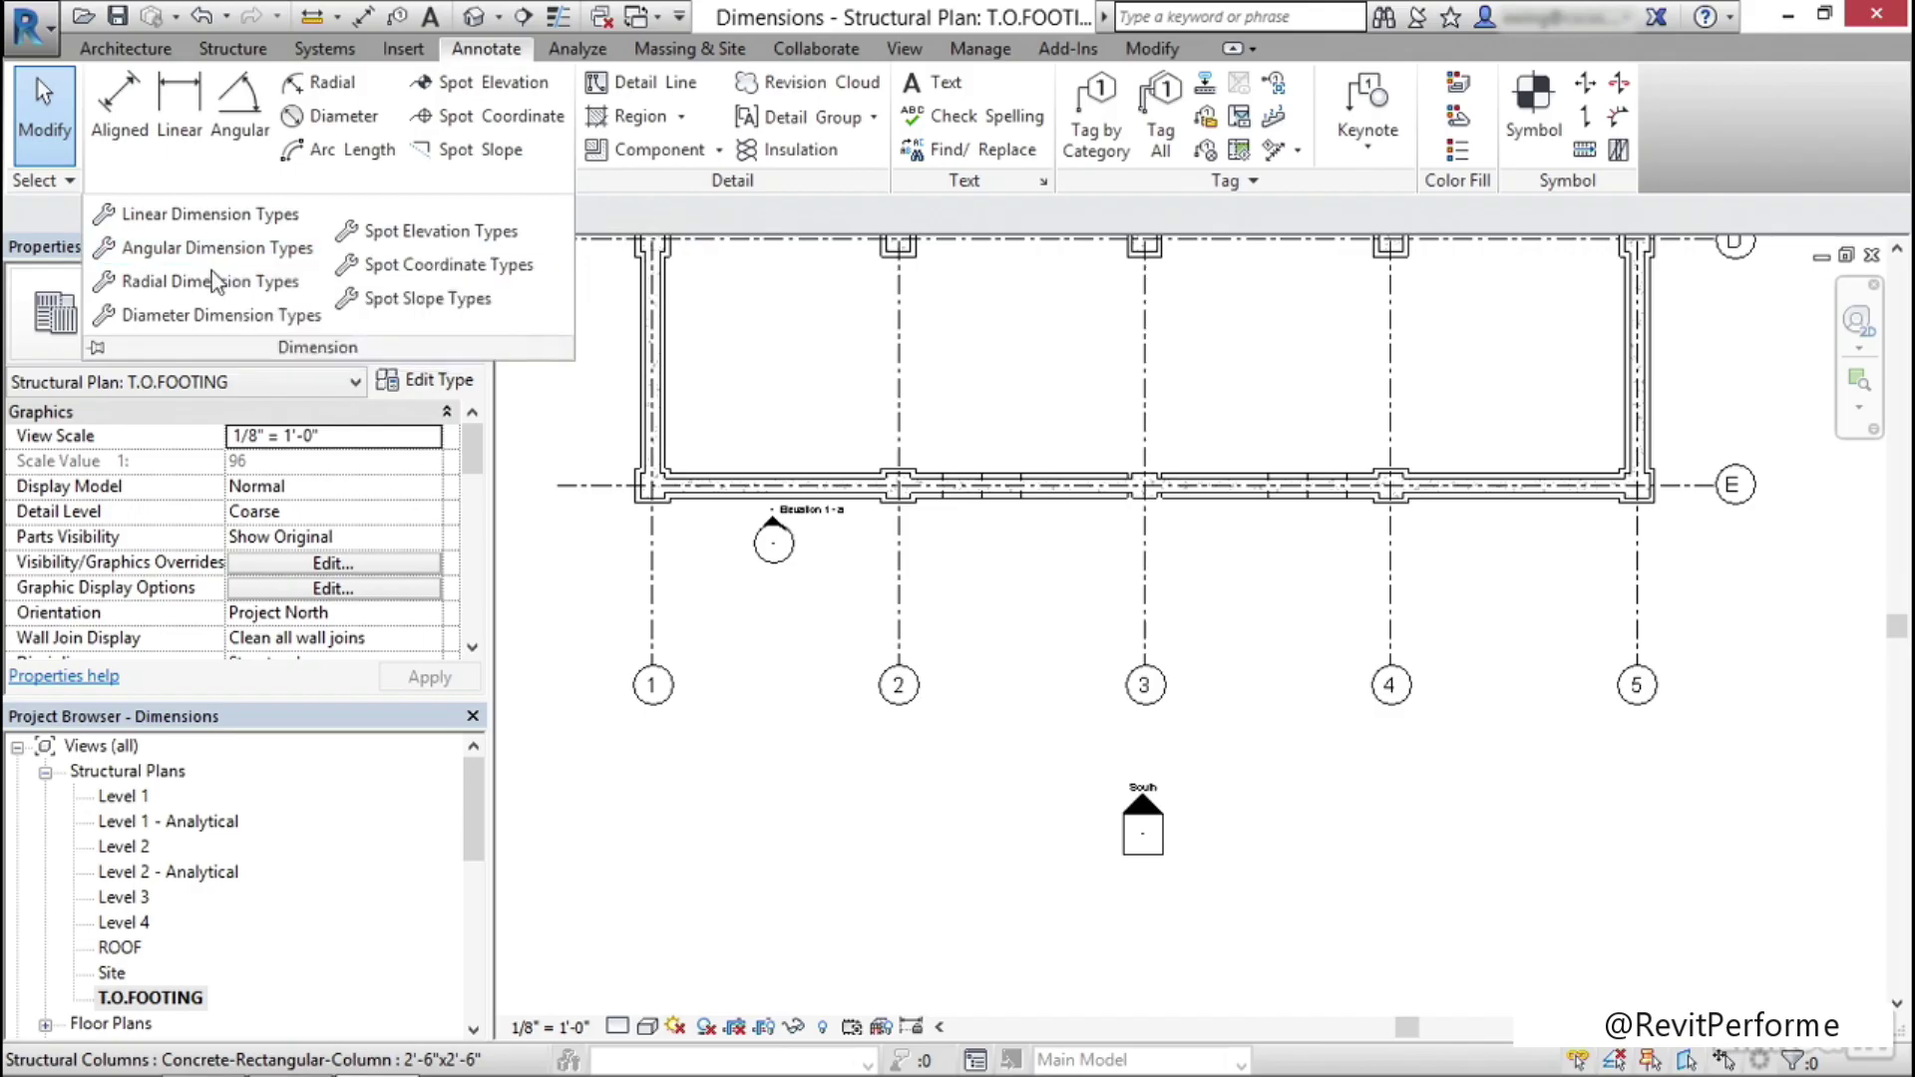
pyautogui.click(216, 218)
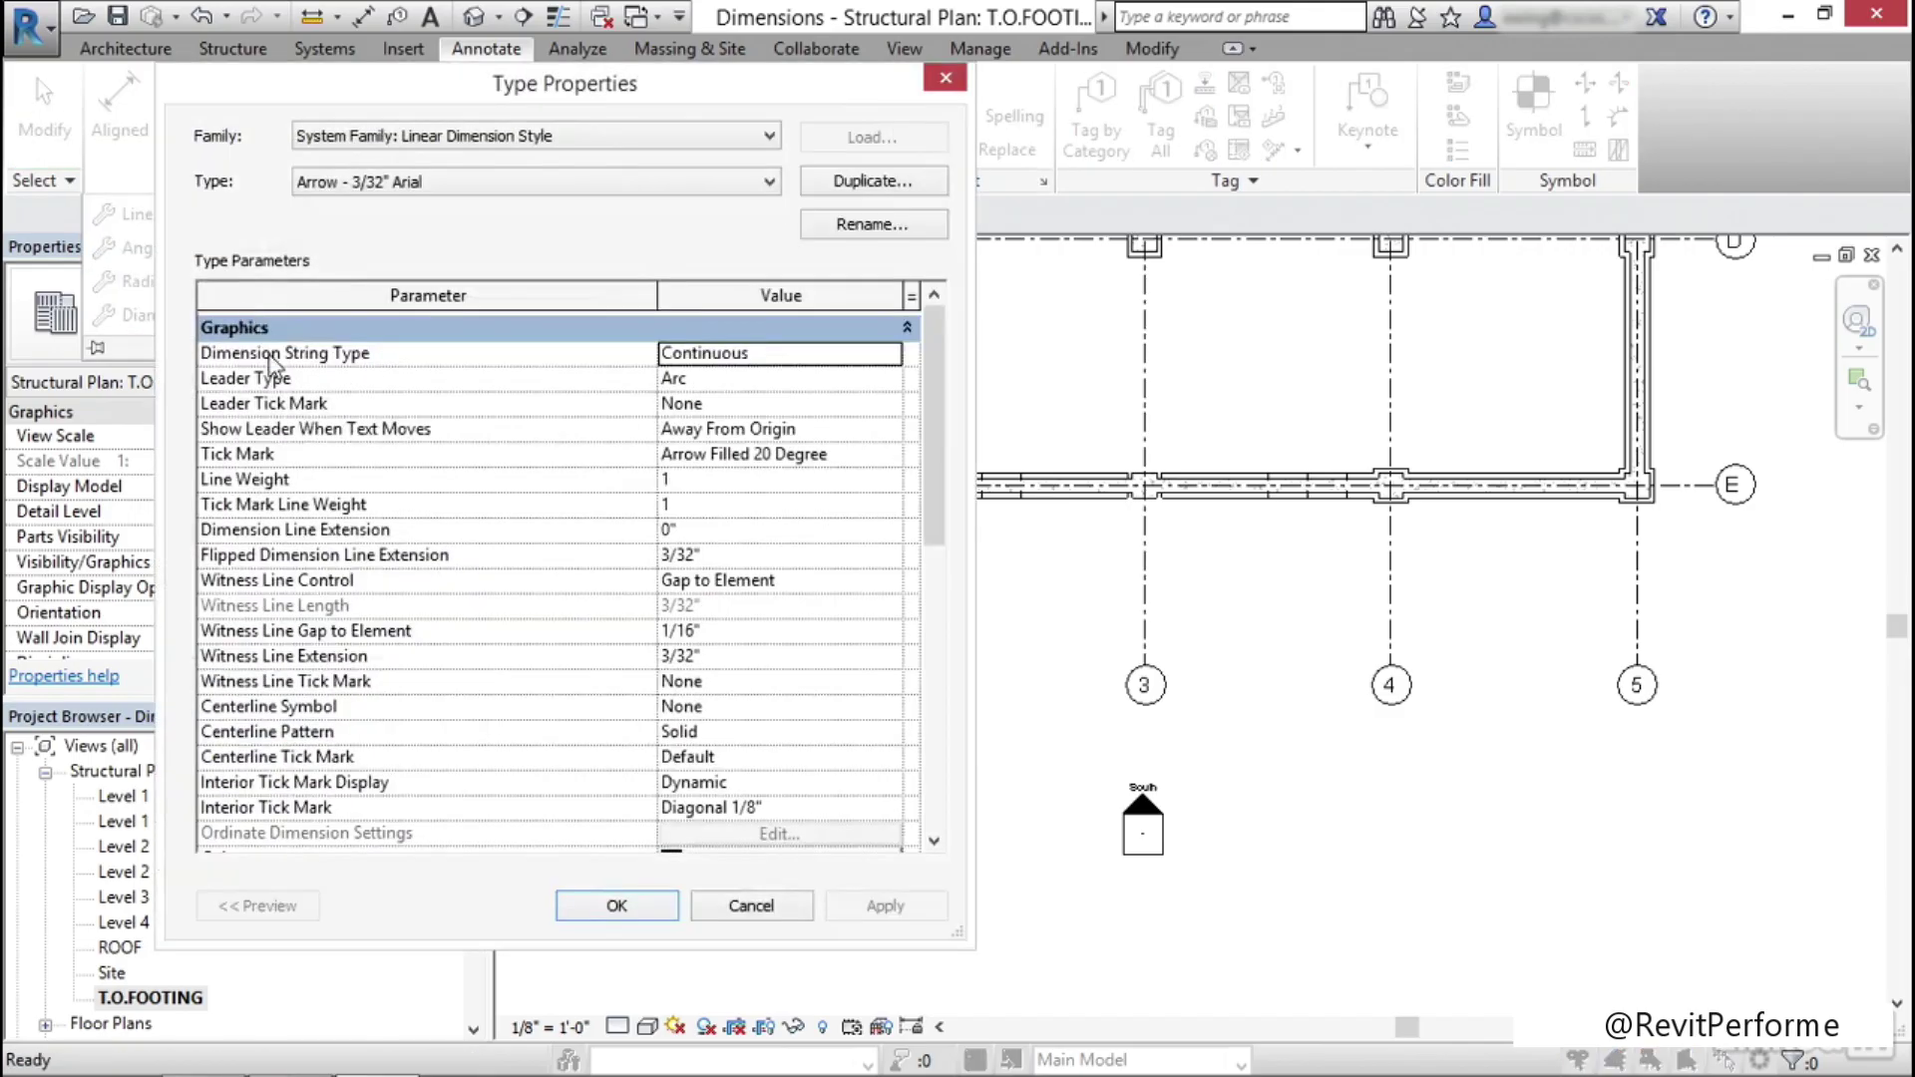
pyautogui.moveTo(550, 92); pyautogui.dragTo(611, 52)
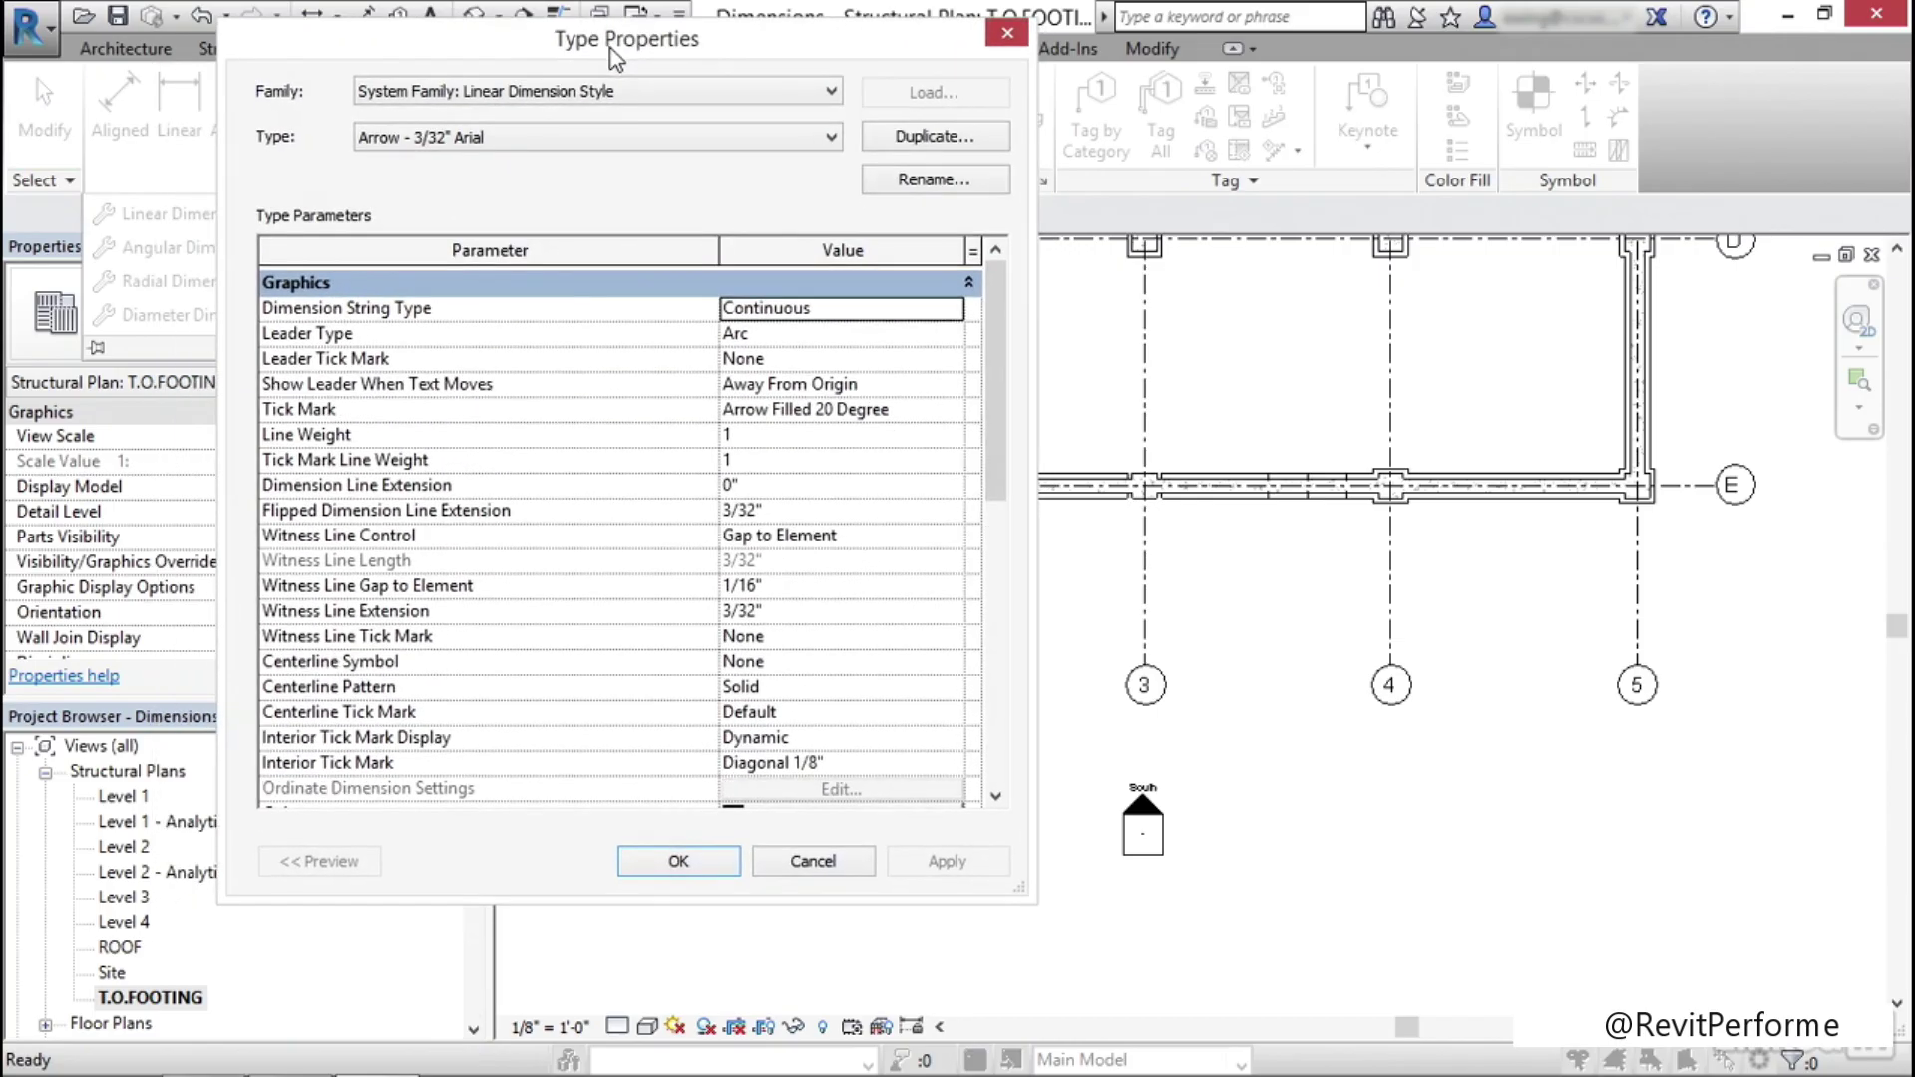
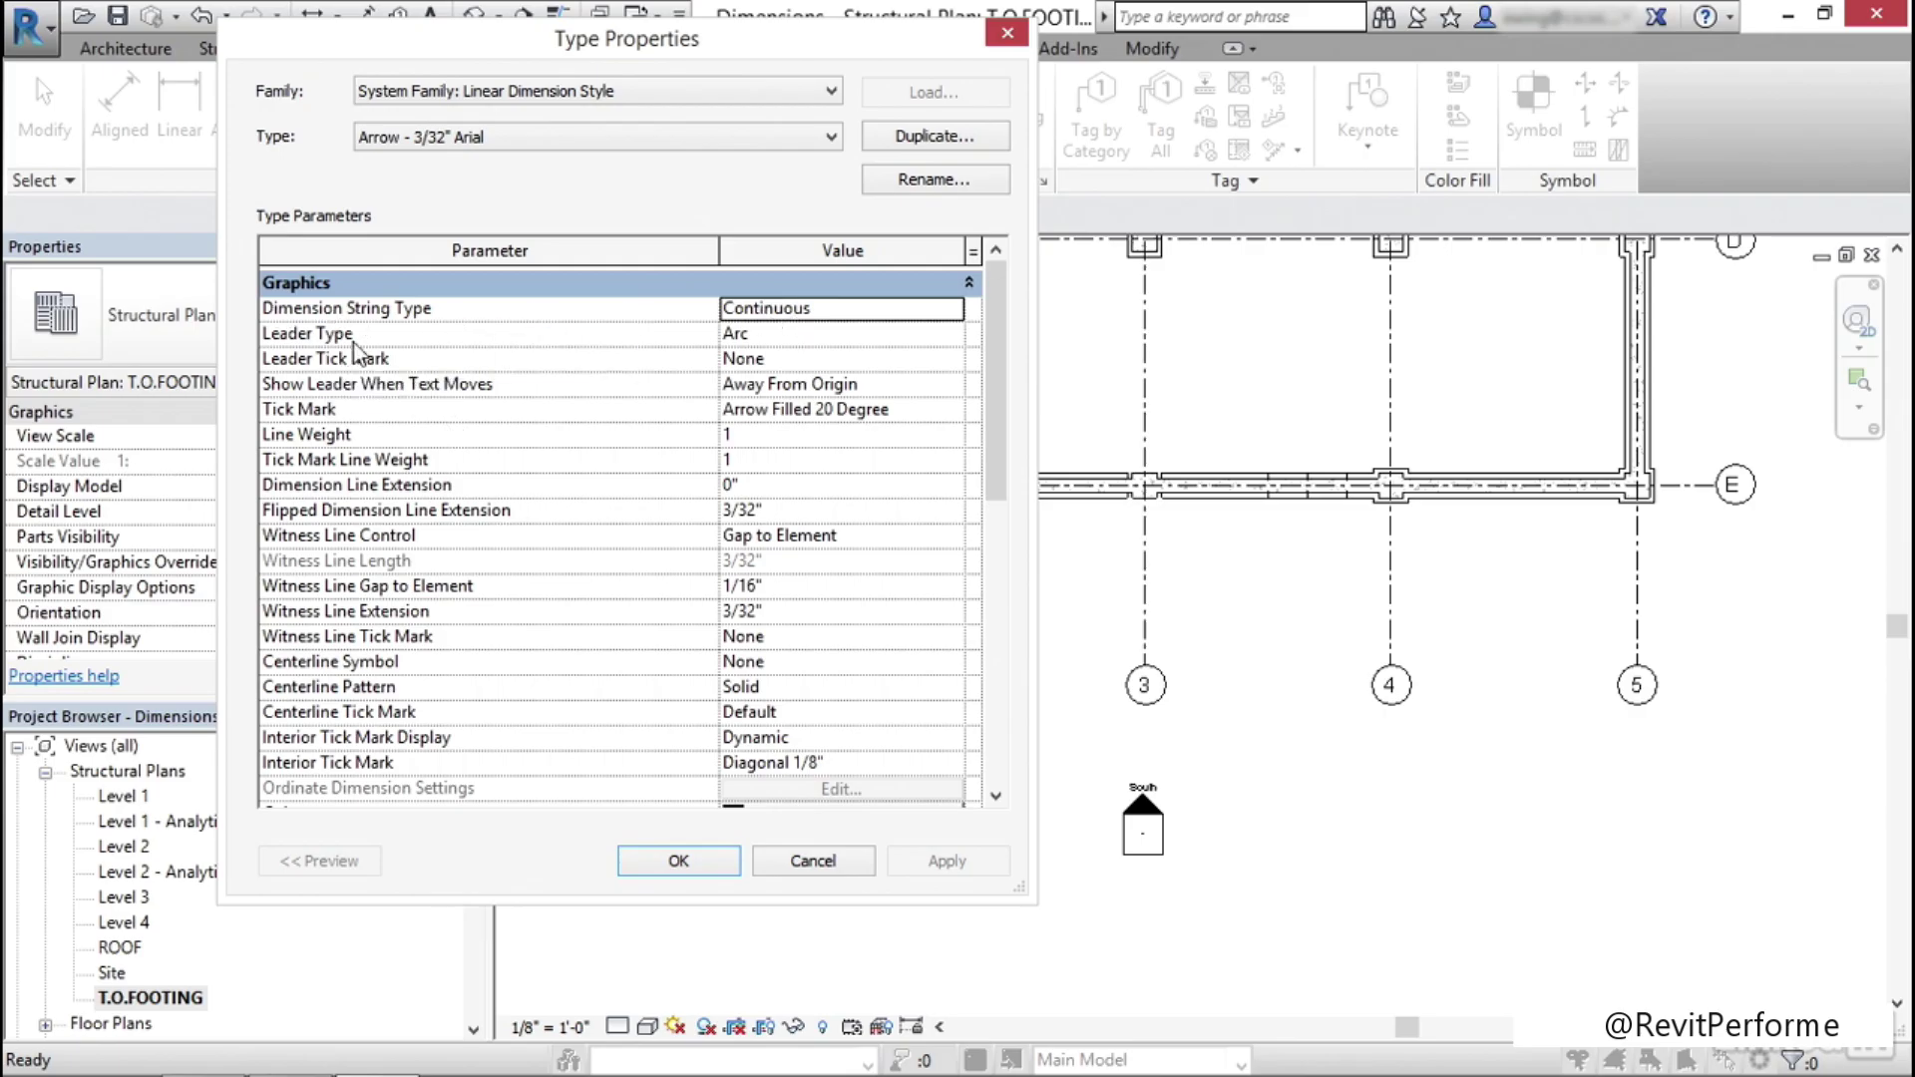
pyautogui.click(787, 336)
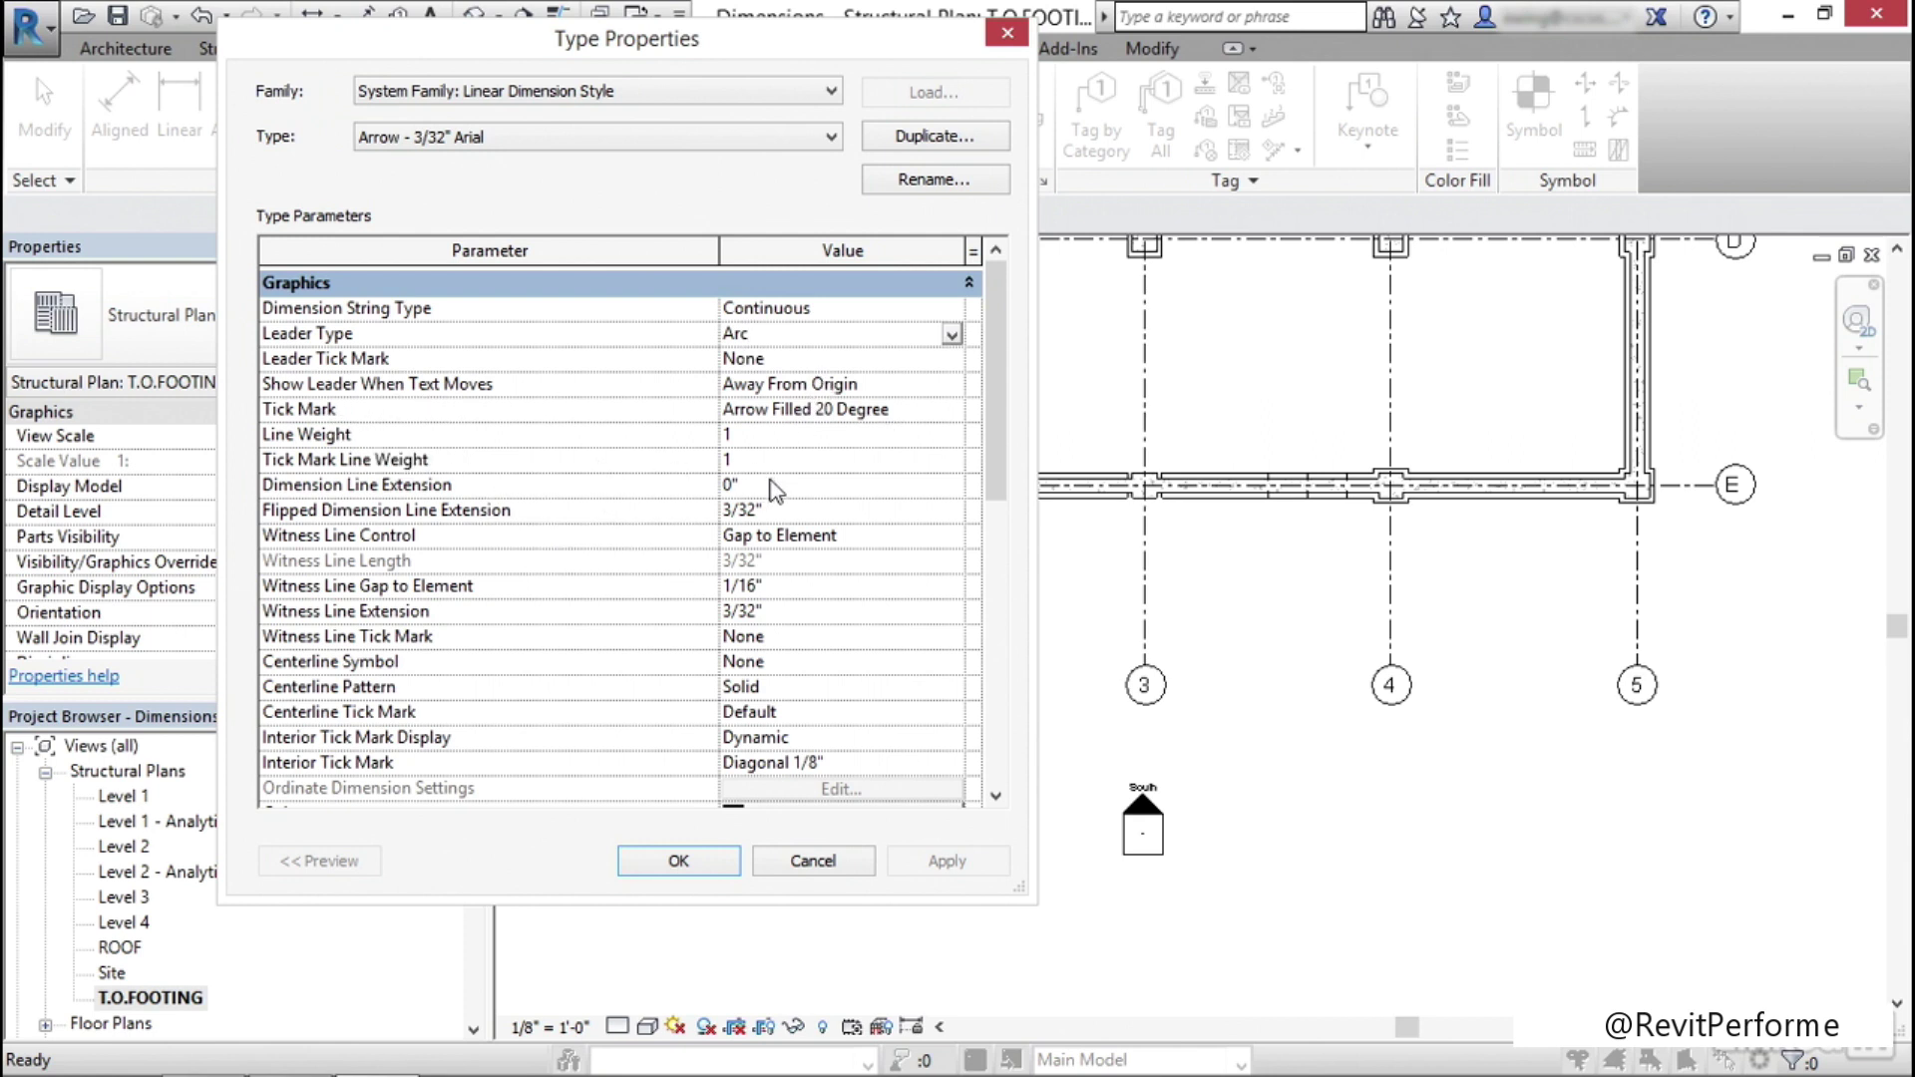
pyautogui.moveTo(993, 464); pyautogui.dragTo(952, 611)
pyautogui.click(834, 508)
pyautogui.press('BackSpace')
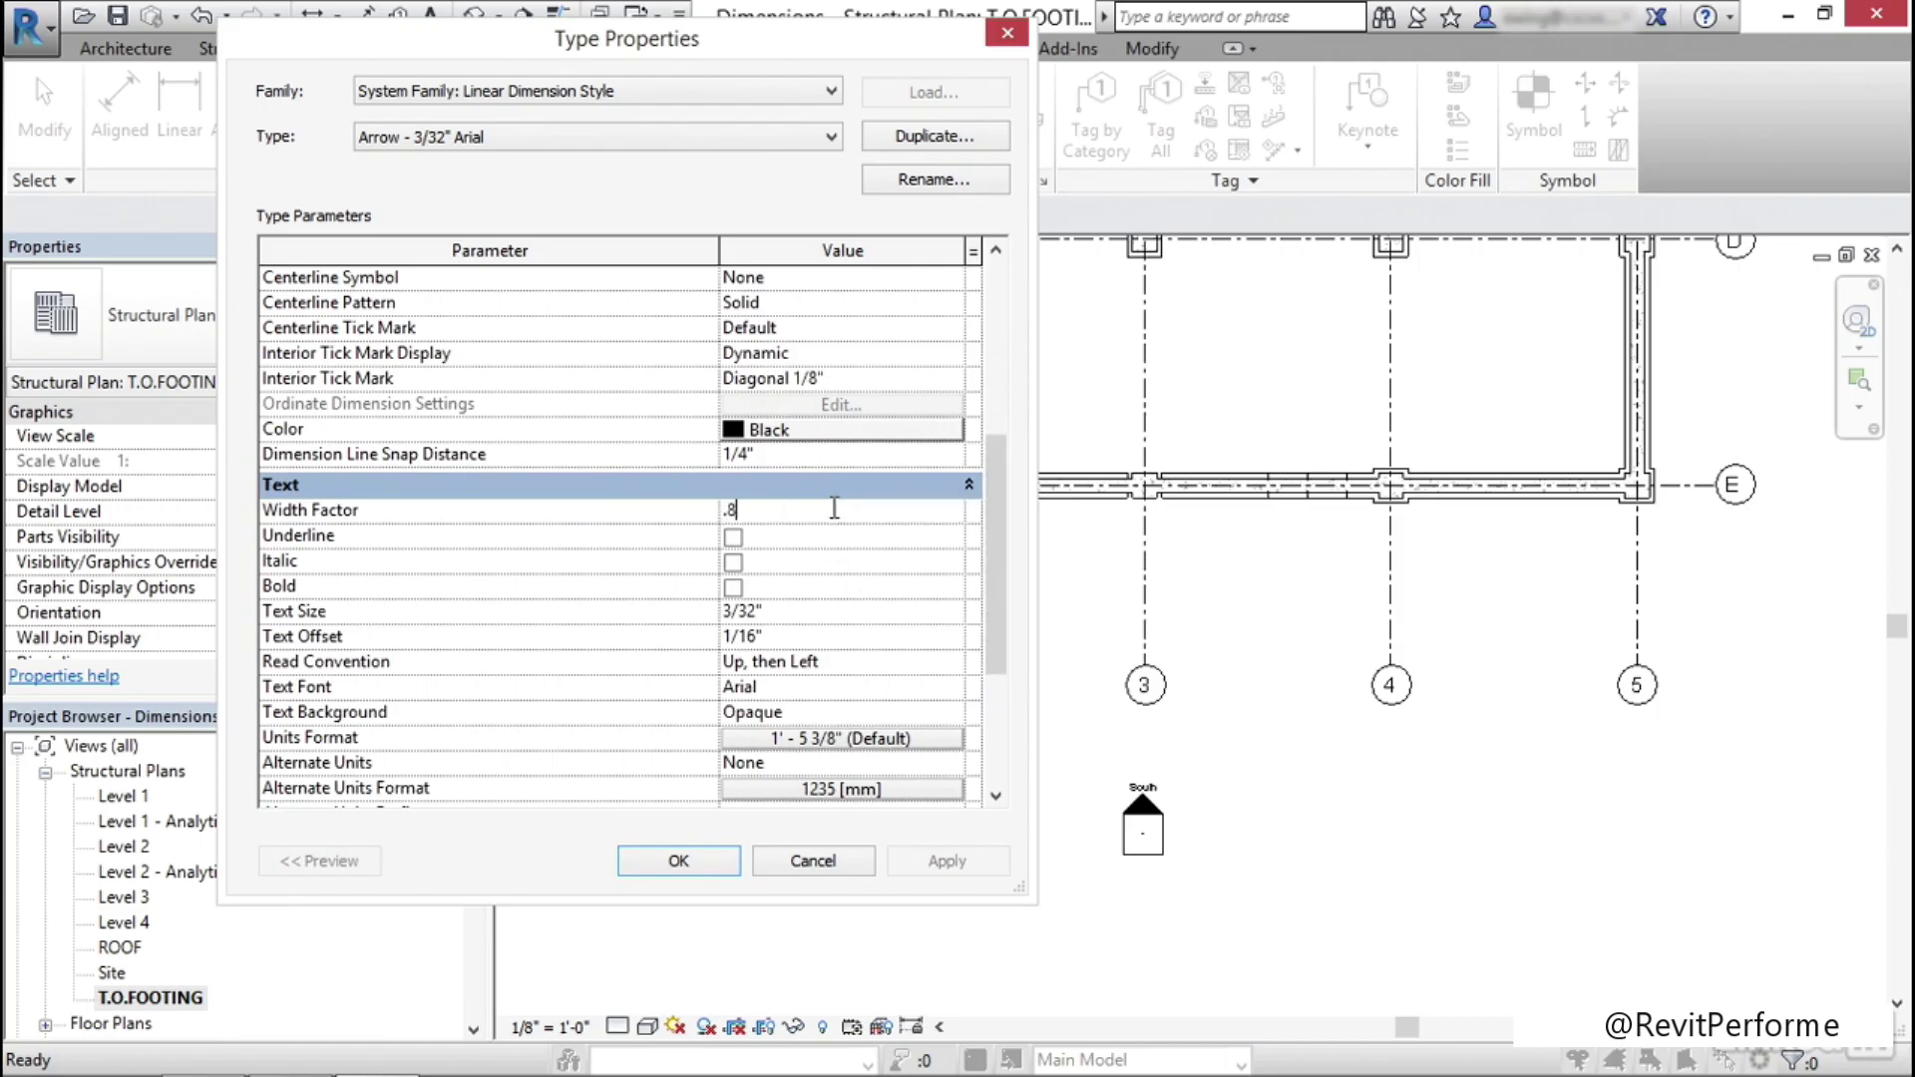
# Override the project units format for this dimension type, enabling Suppress 0 feet, and accept the type changes
pyautogui.moveTo(992, 585); pyautogui.dragTo(997, 669)
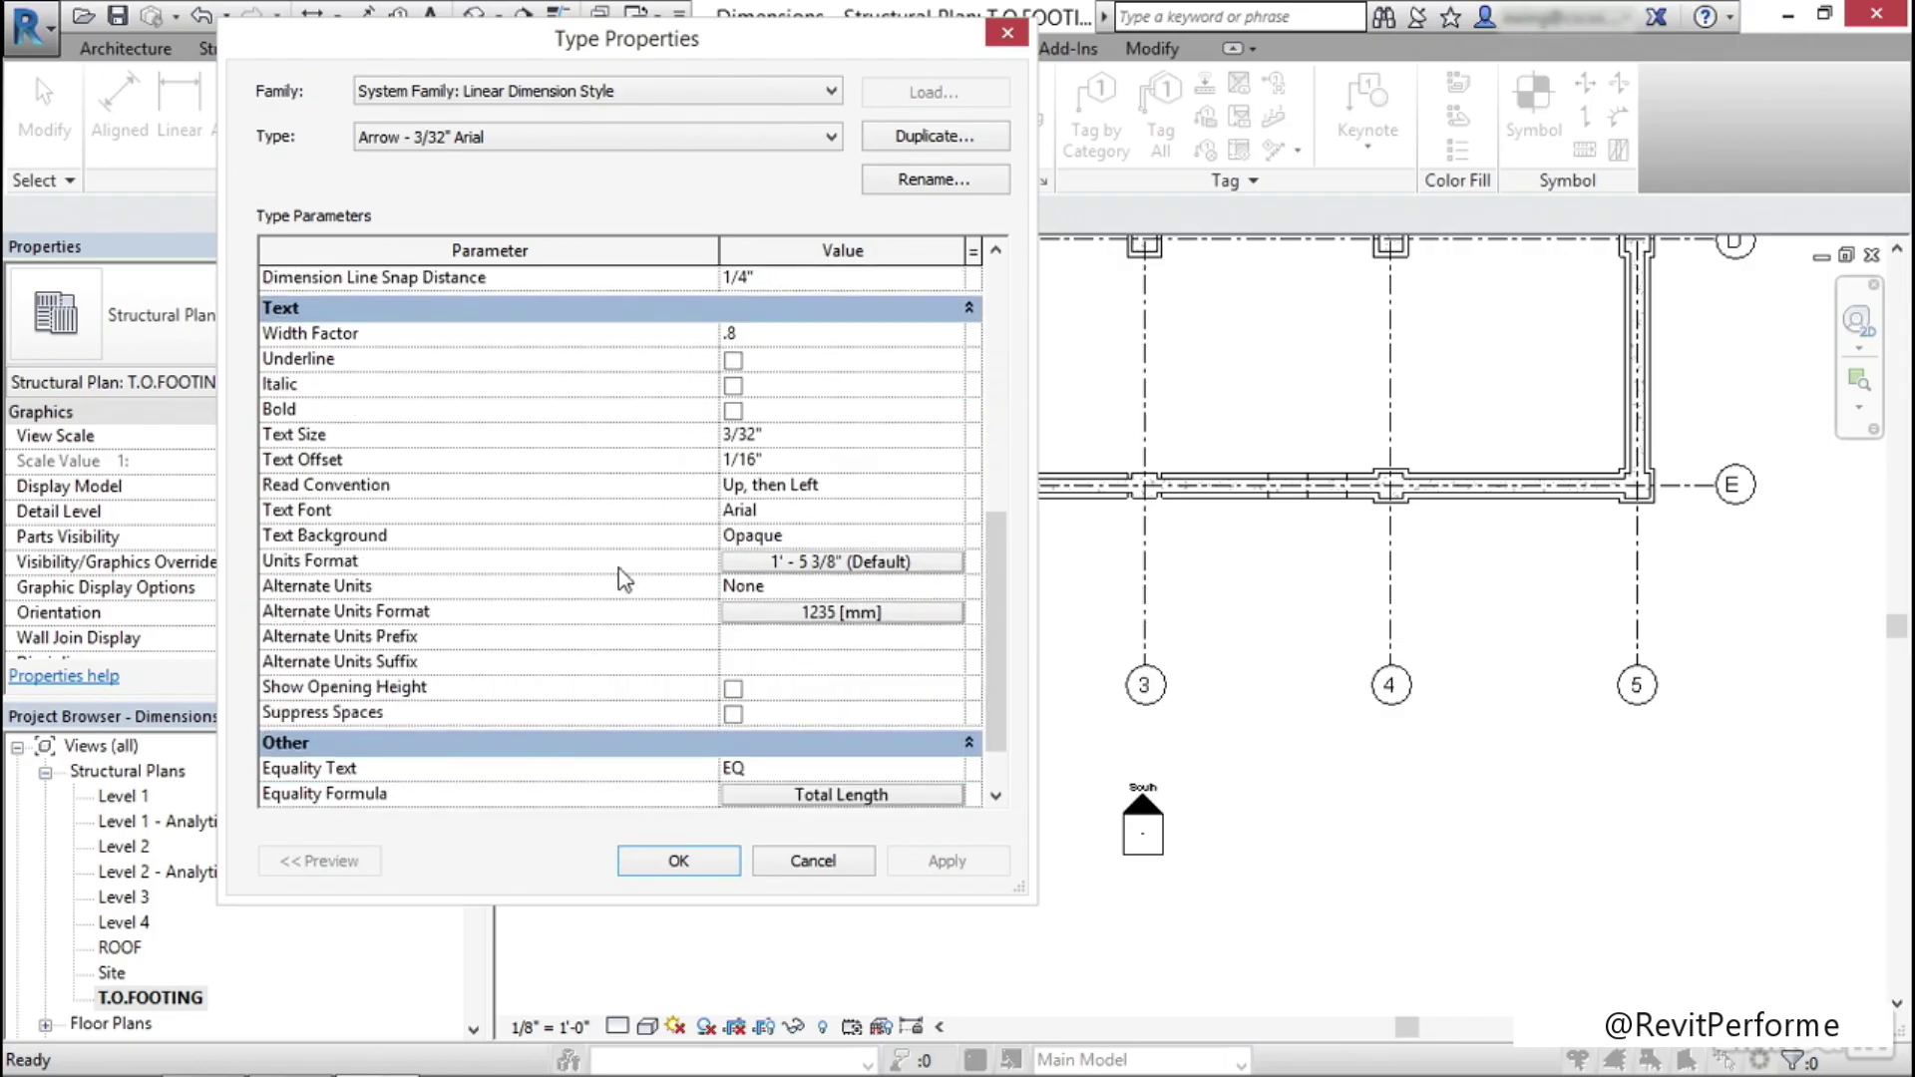
pyautogui.click(786, 561)
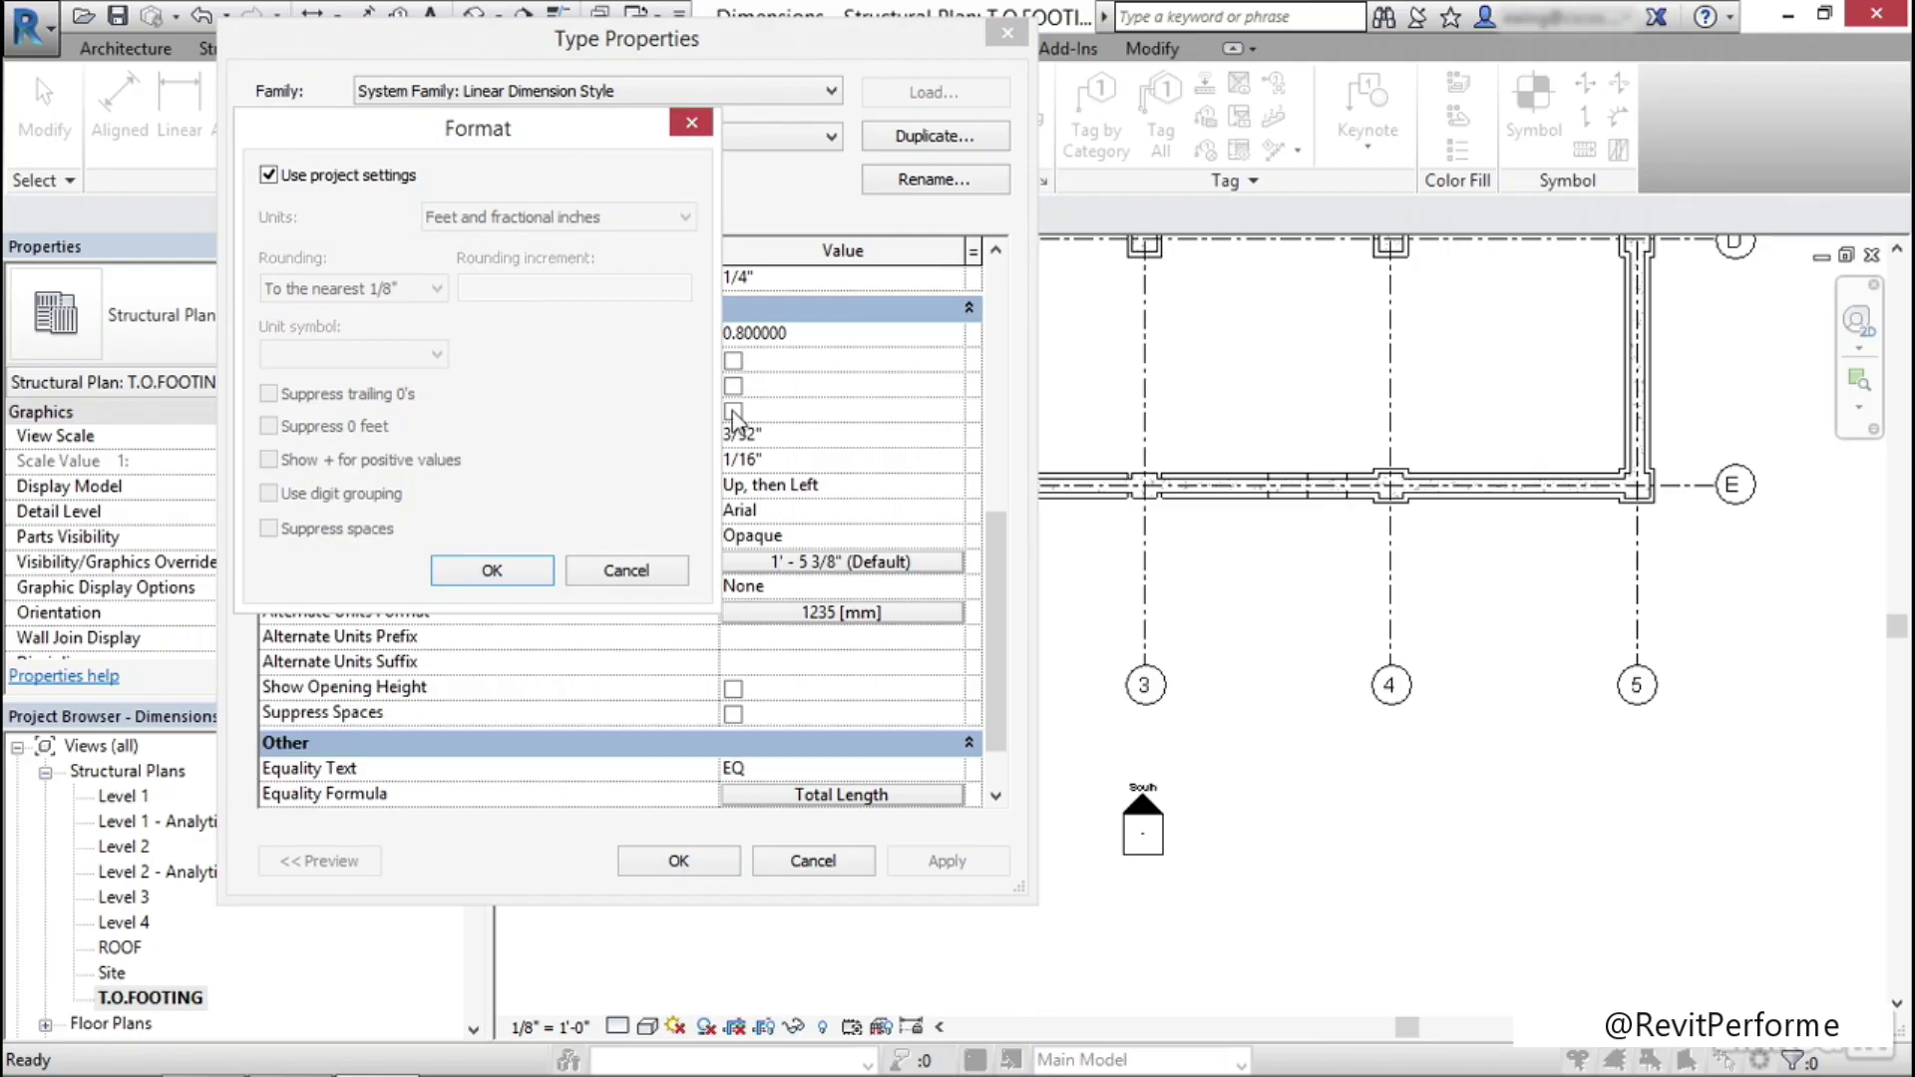
pyautogui.click(268, 177)
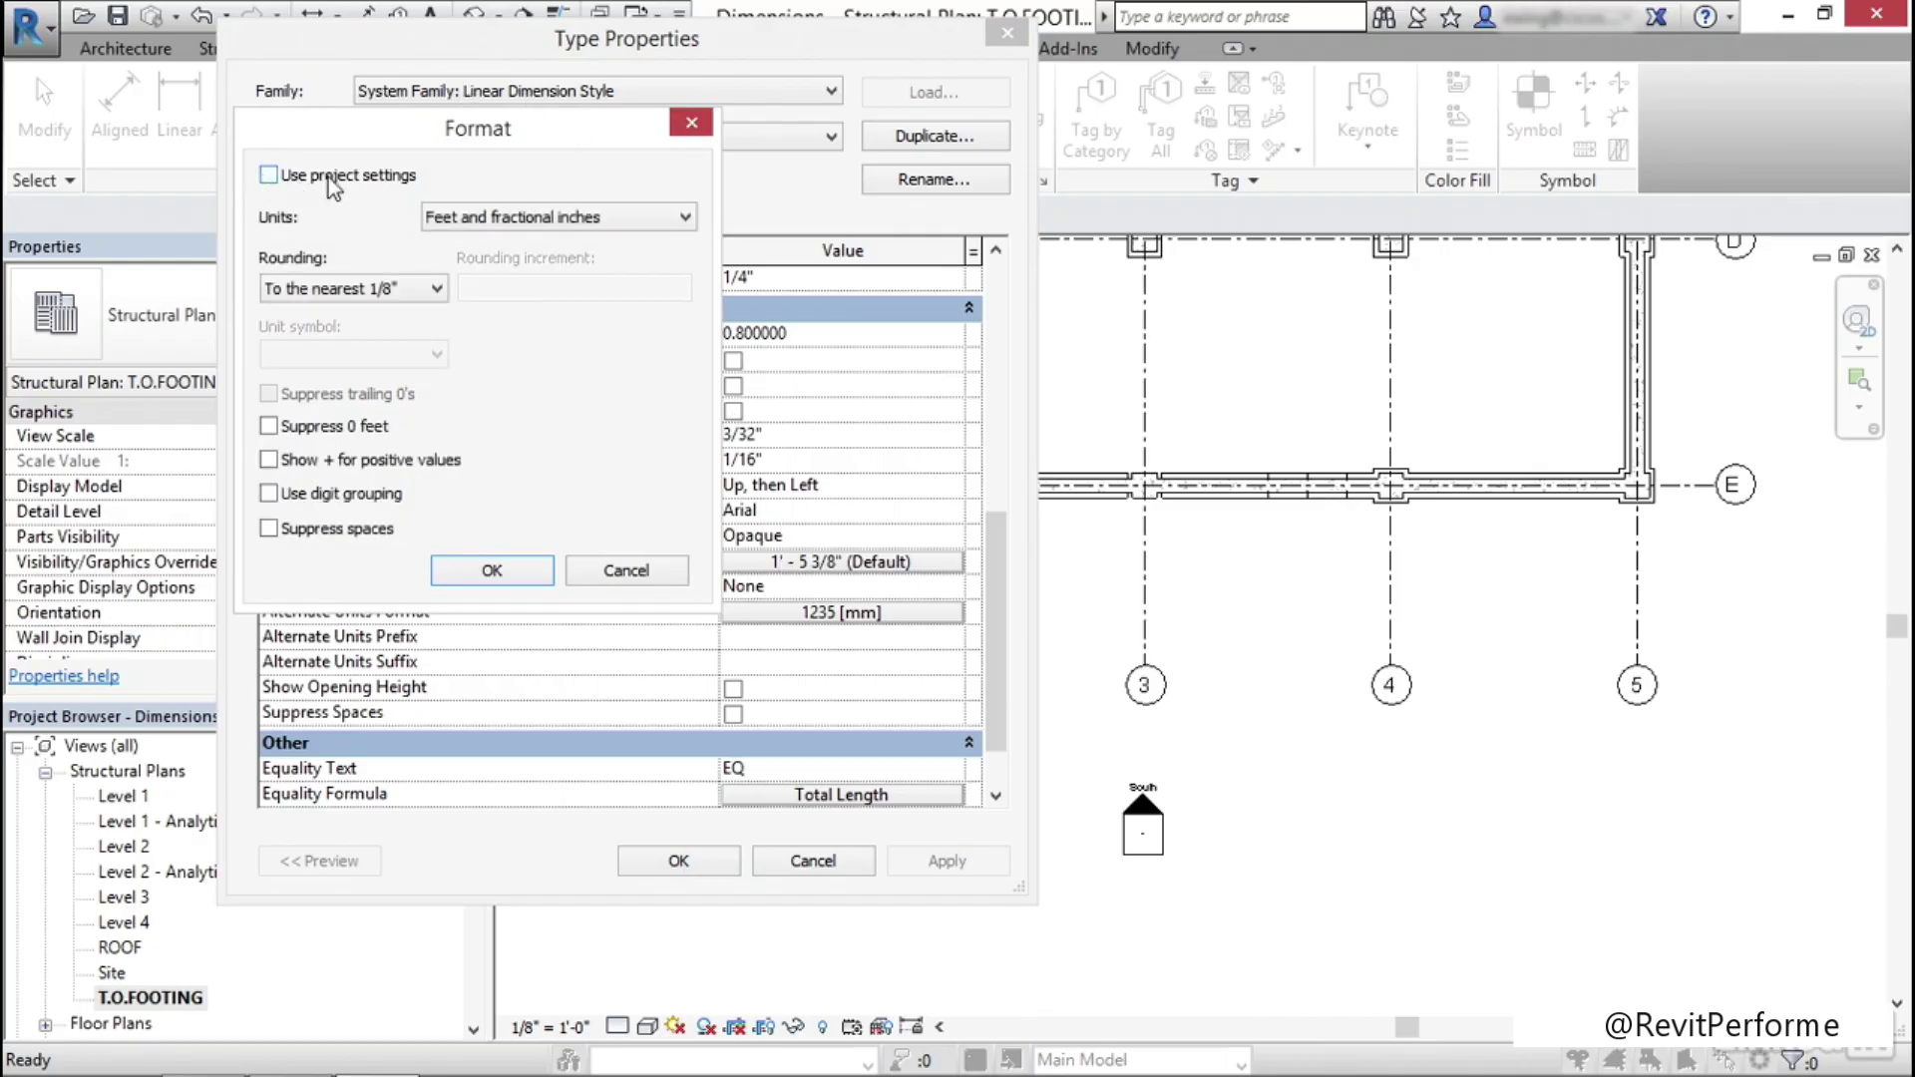
pyautogui.click(267, 427)
pyautogui.click(522, 567)
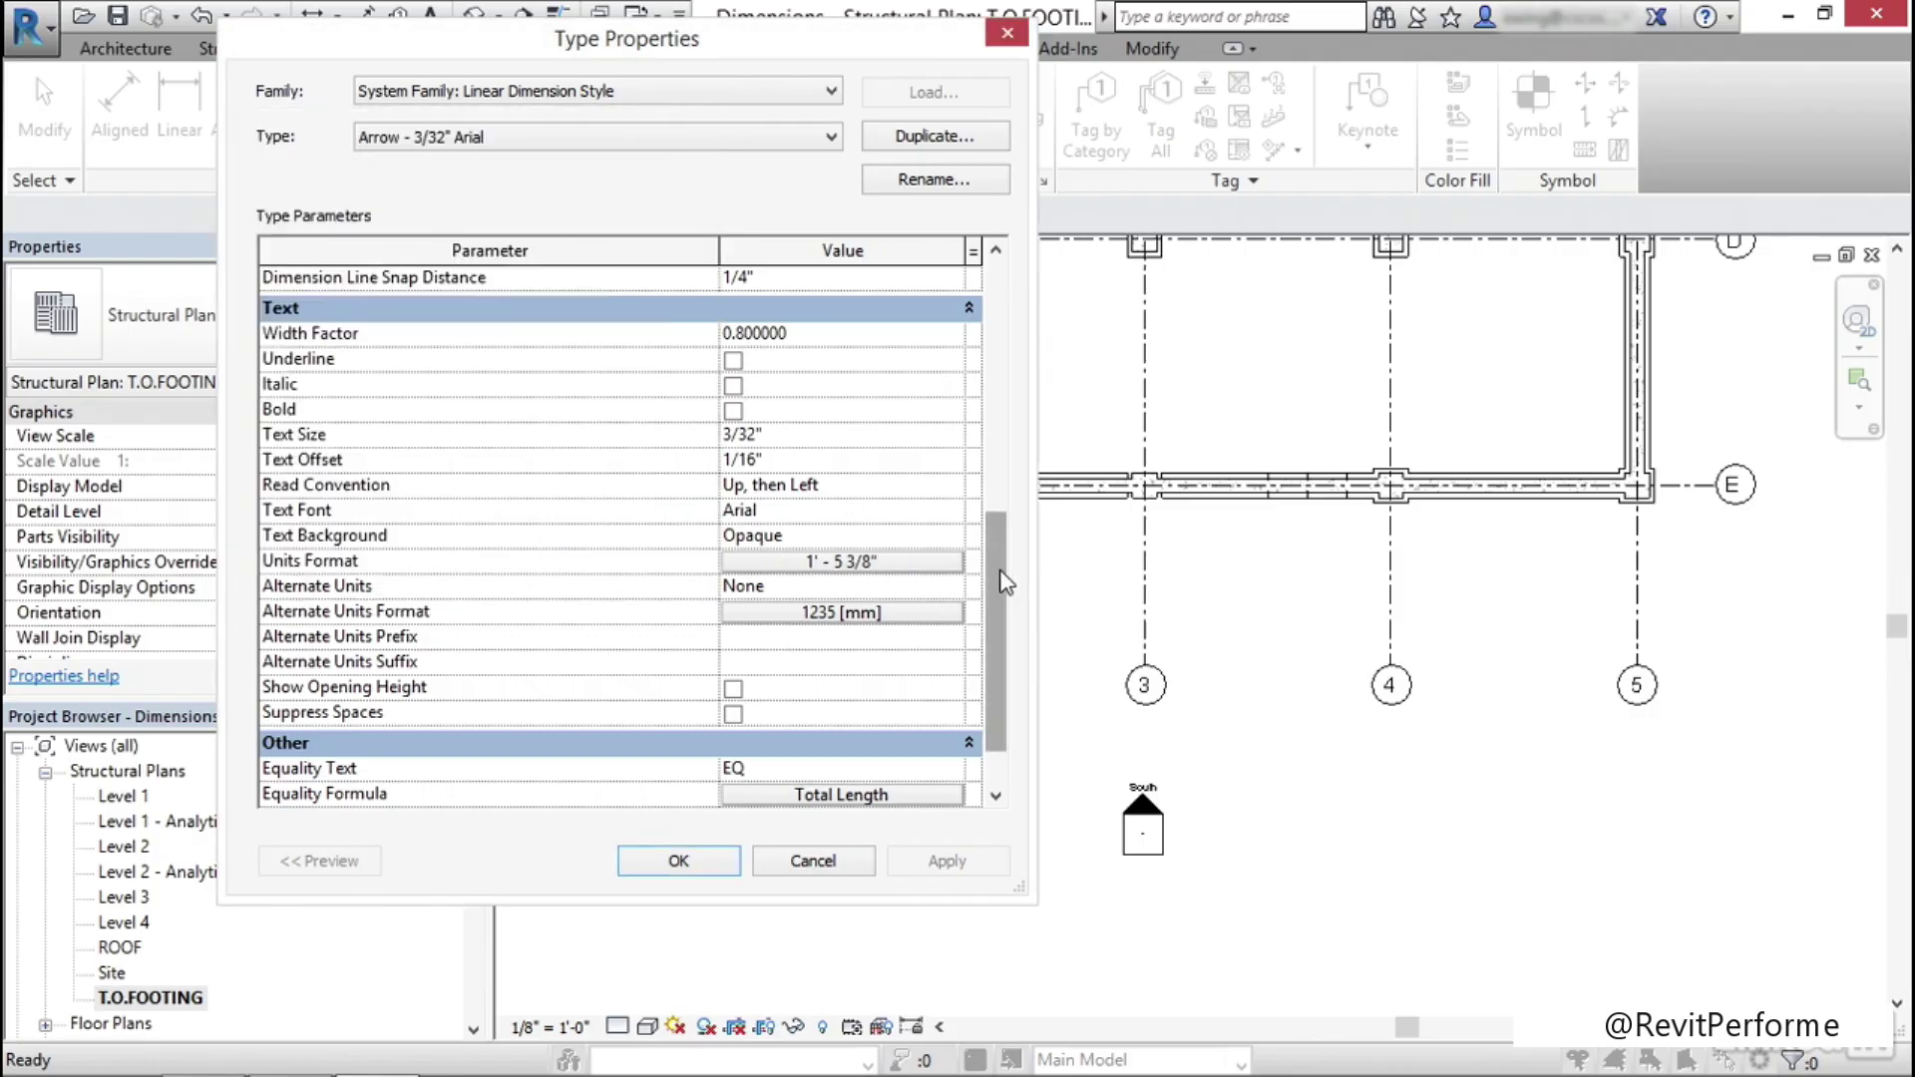
pyautogui.scroll(-1, 820, 710)
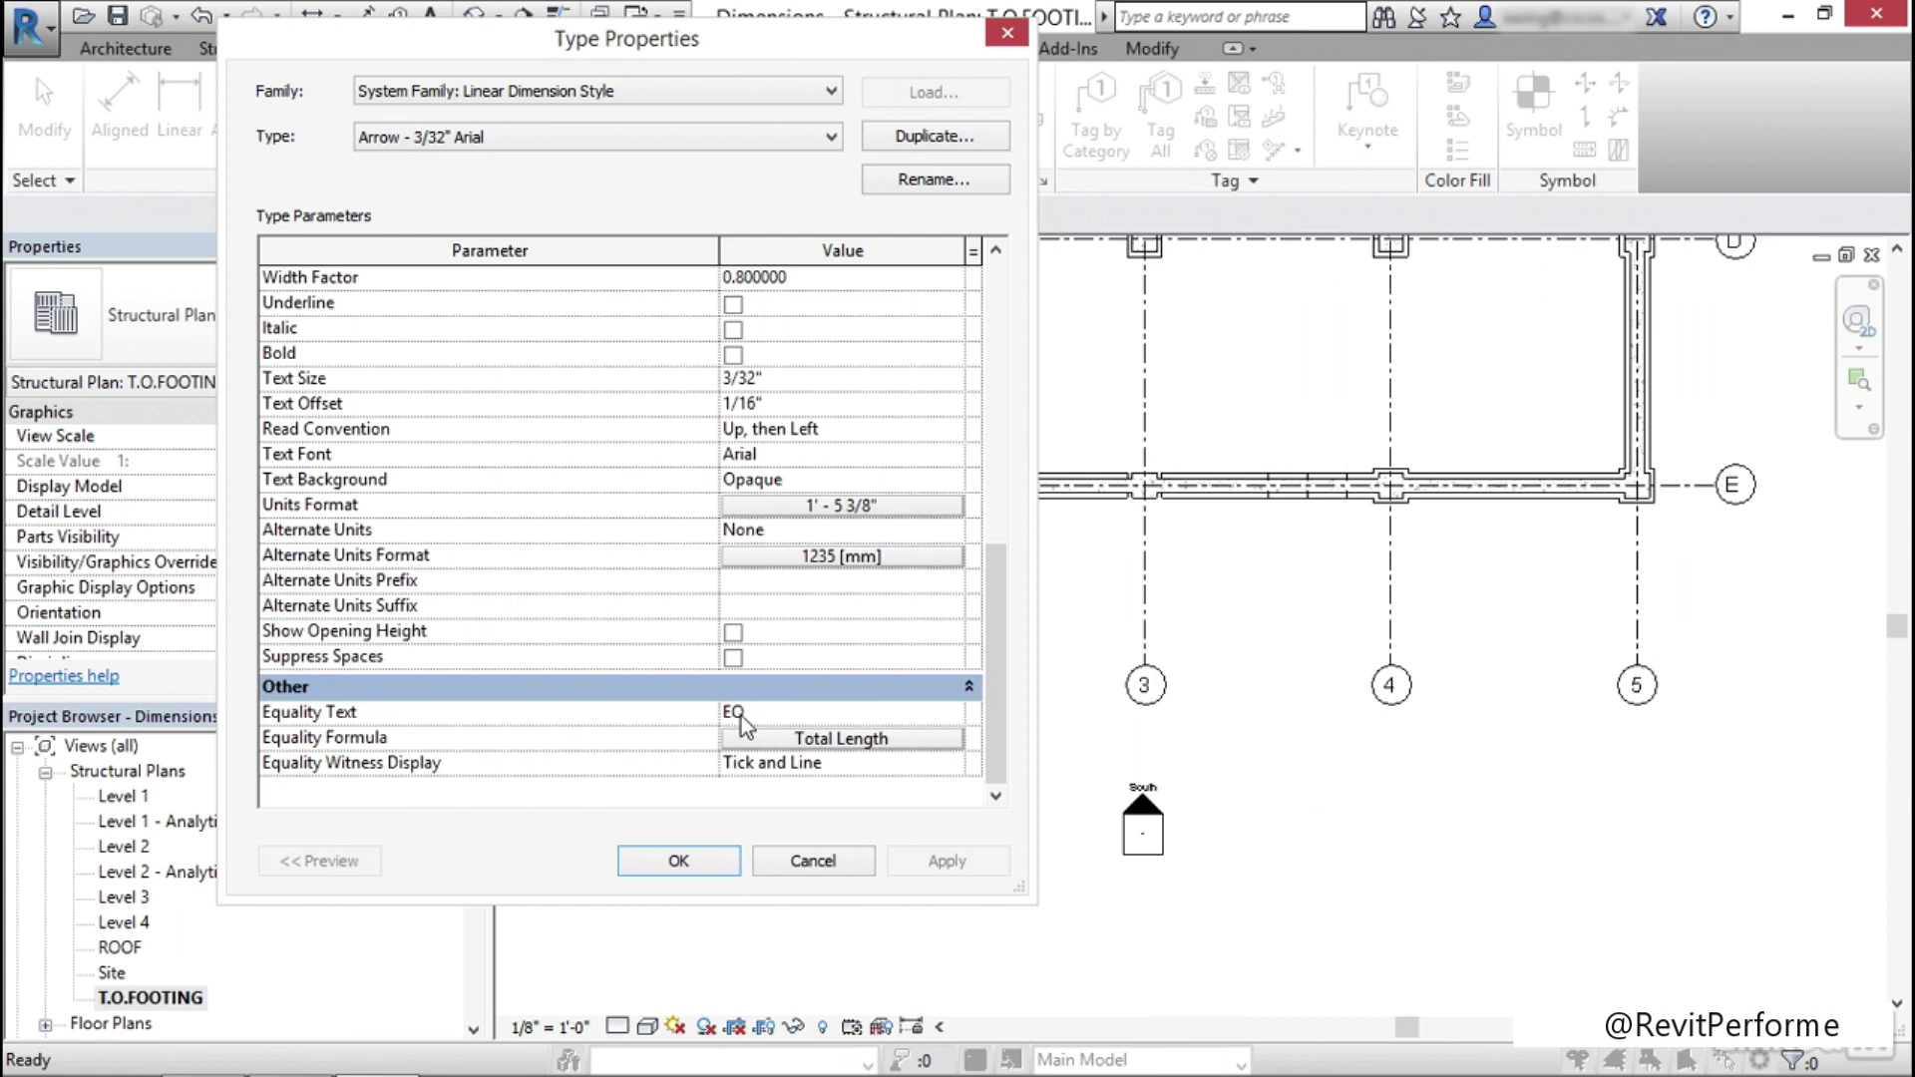
pyautogui.click(677, 863)
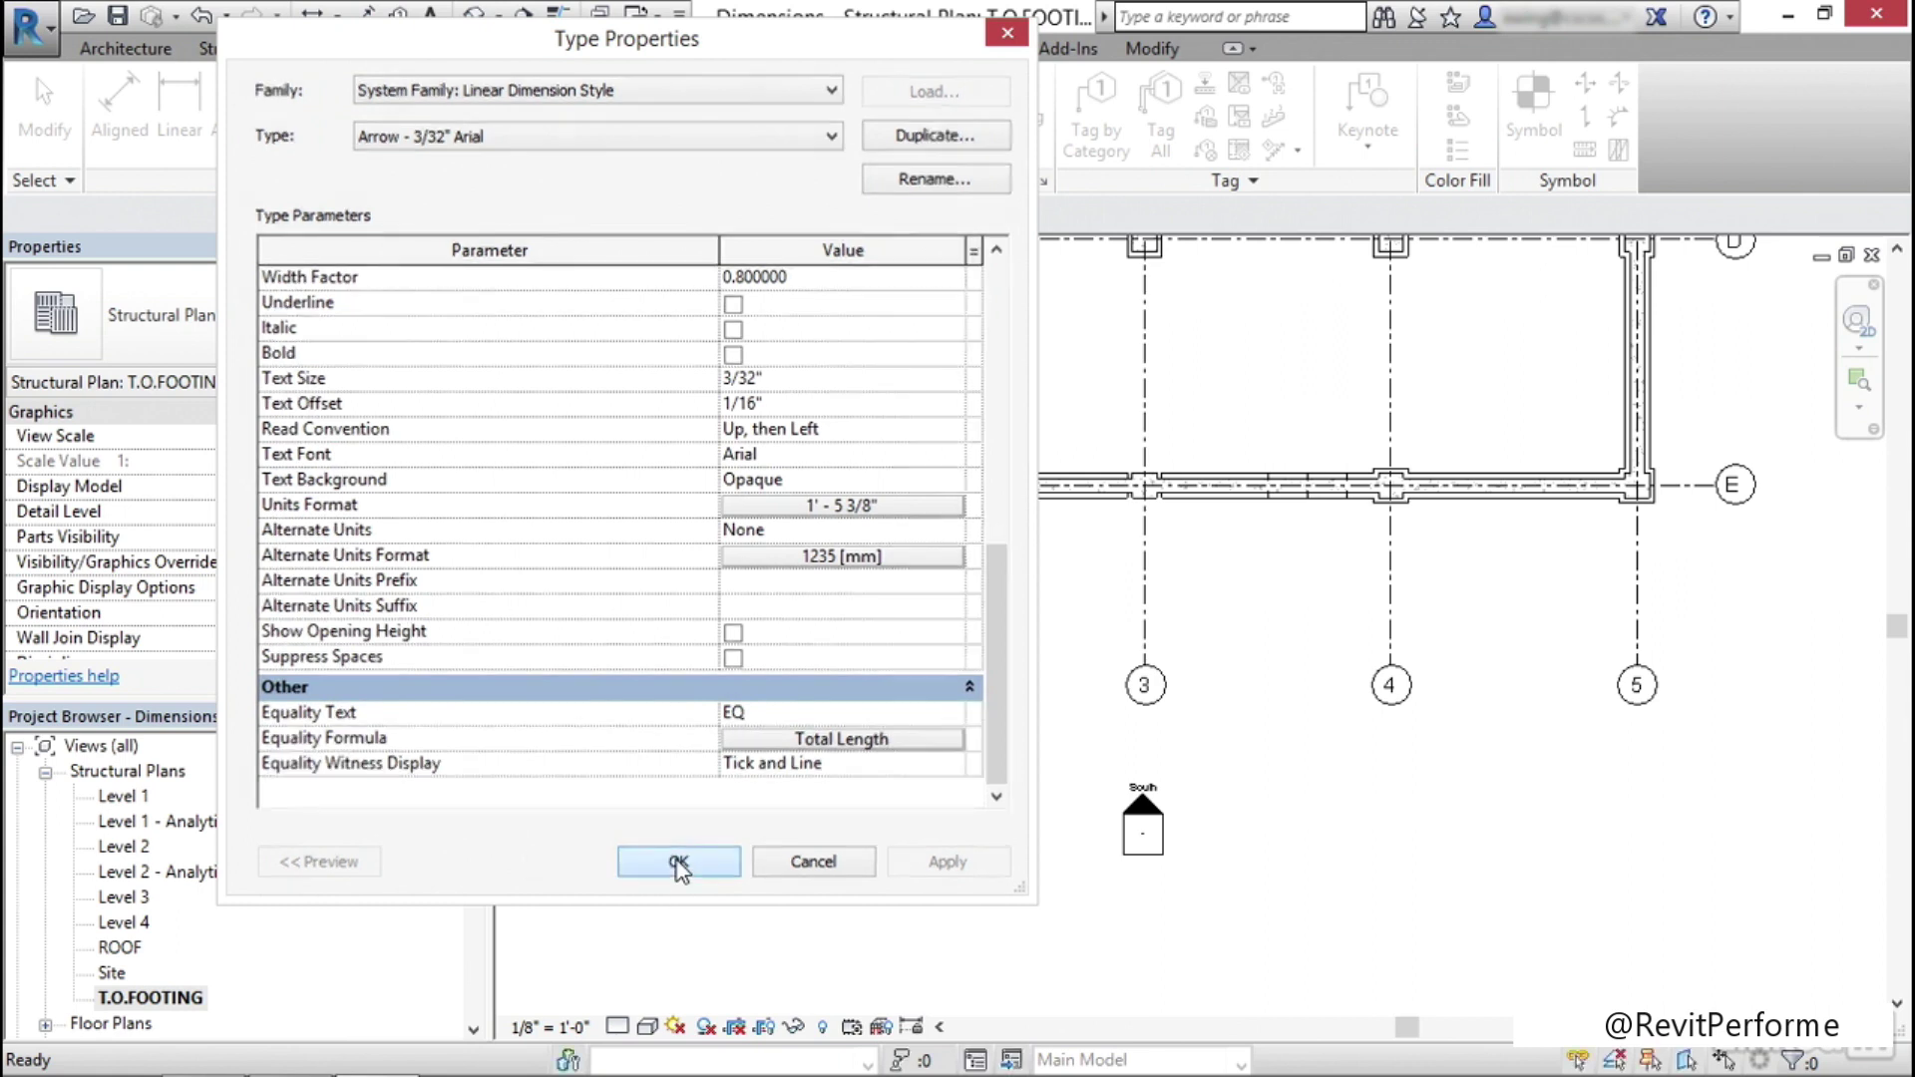
# Place a continuous aligned dimension string across grids 1, 2, 3, 4 and 5, between the south wall and the grid bubbles
pyautogui.moveTo(762, 612); pyautogui.dragTo(779, 627, button='middle')
pyautogui.scroll(1, 779, 627)
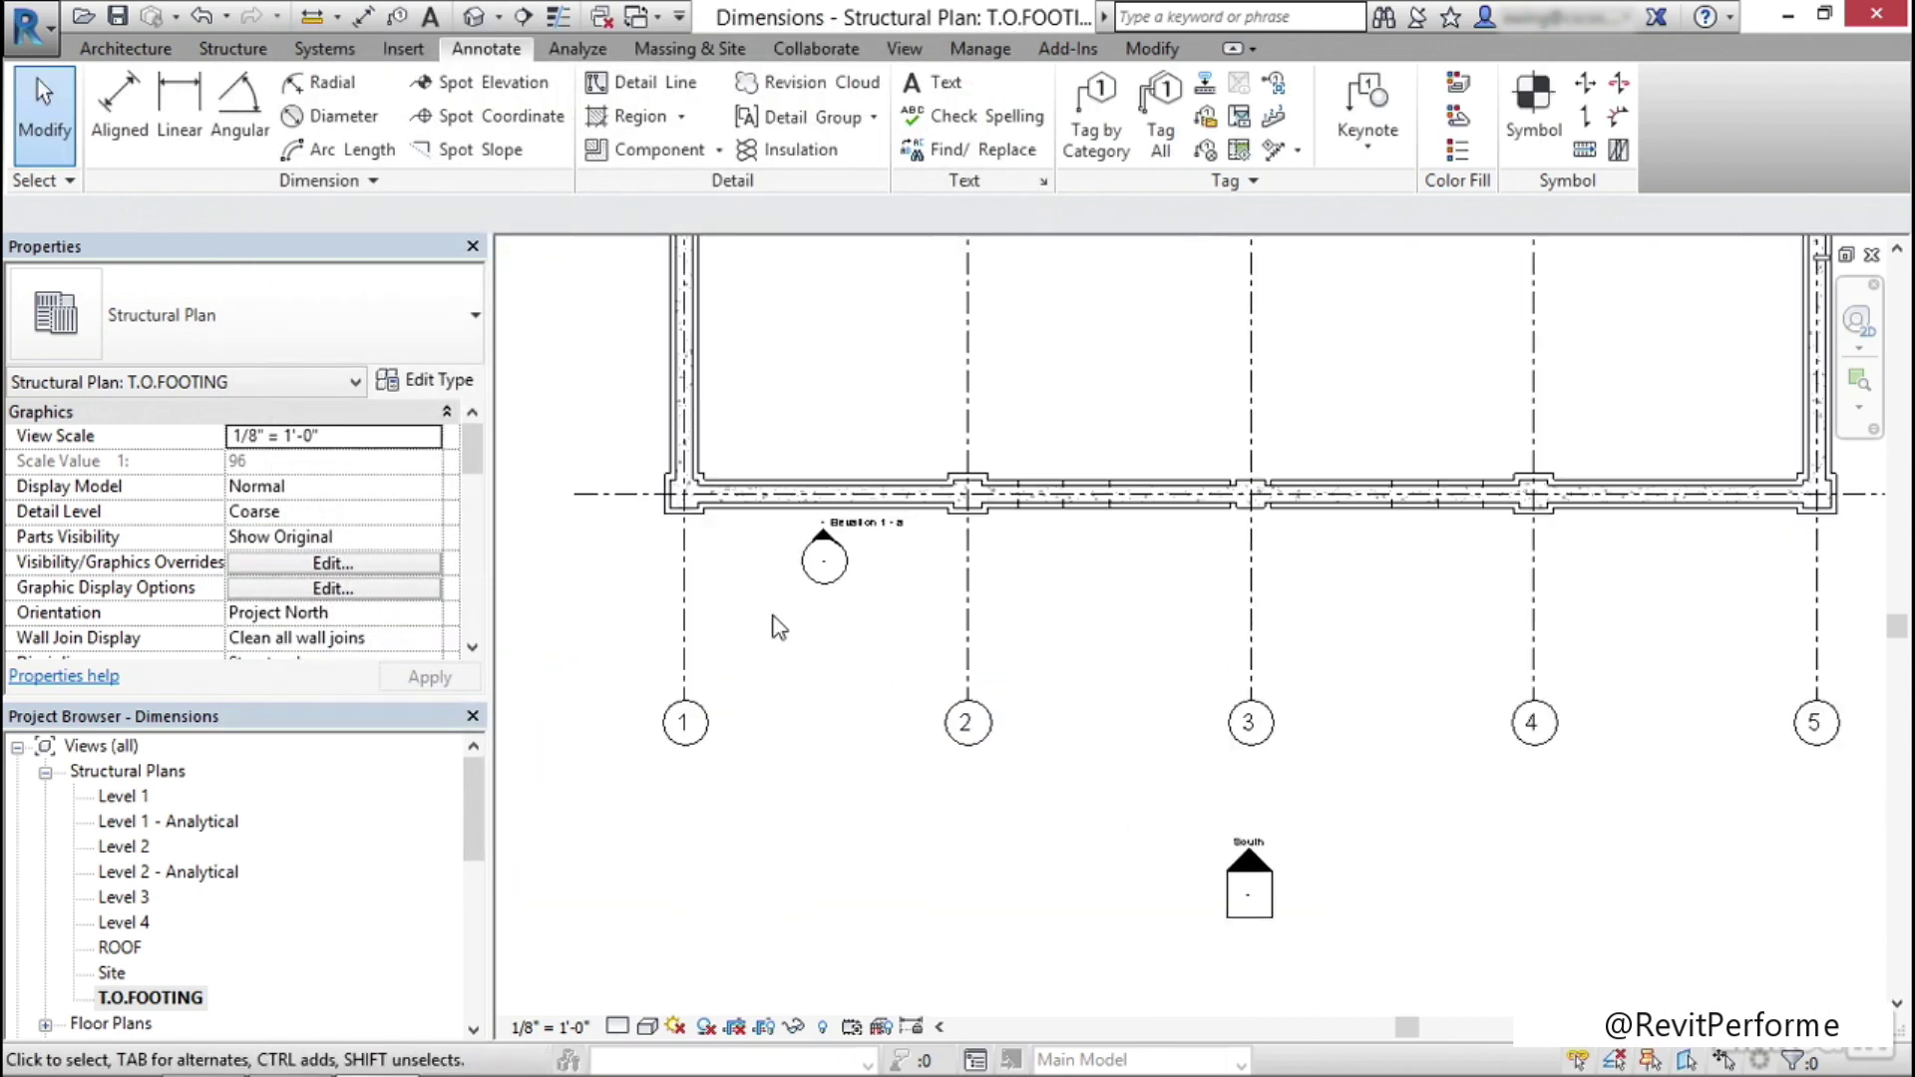
pyautogui.scroll(-2, 764, 618)
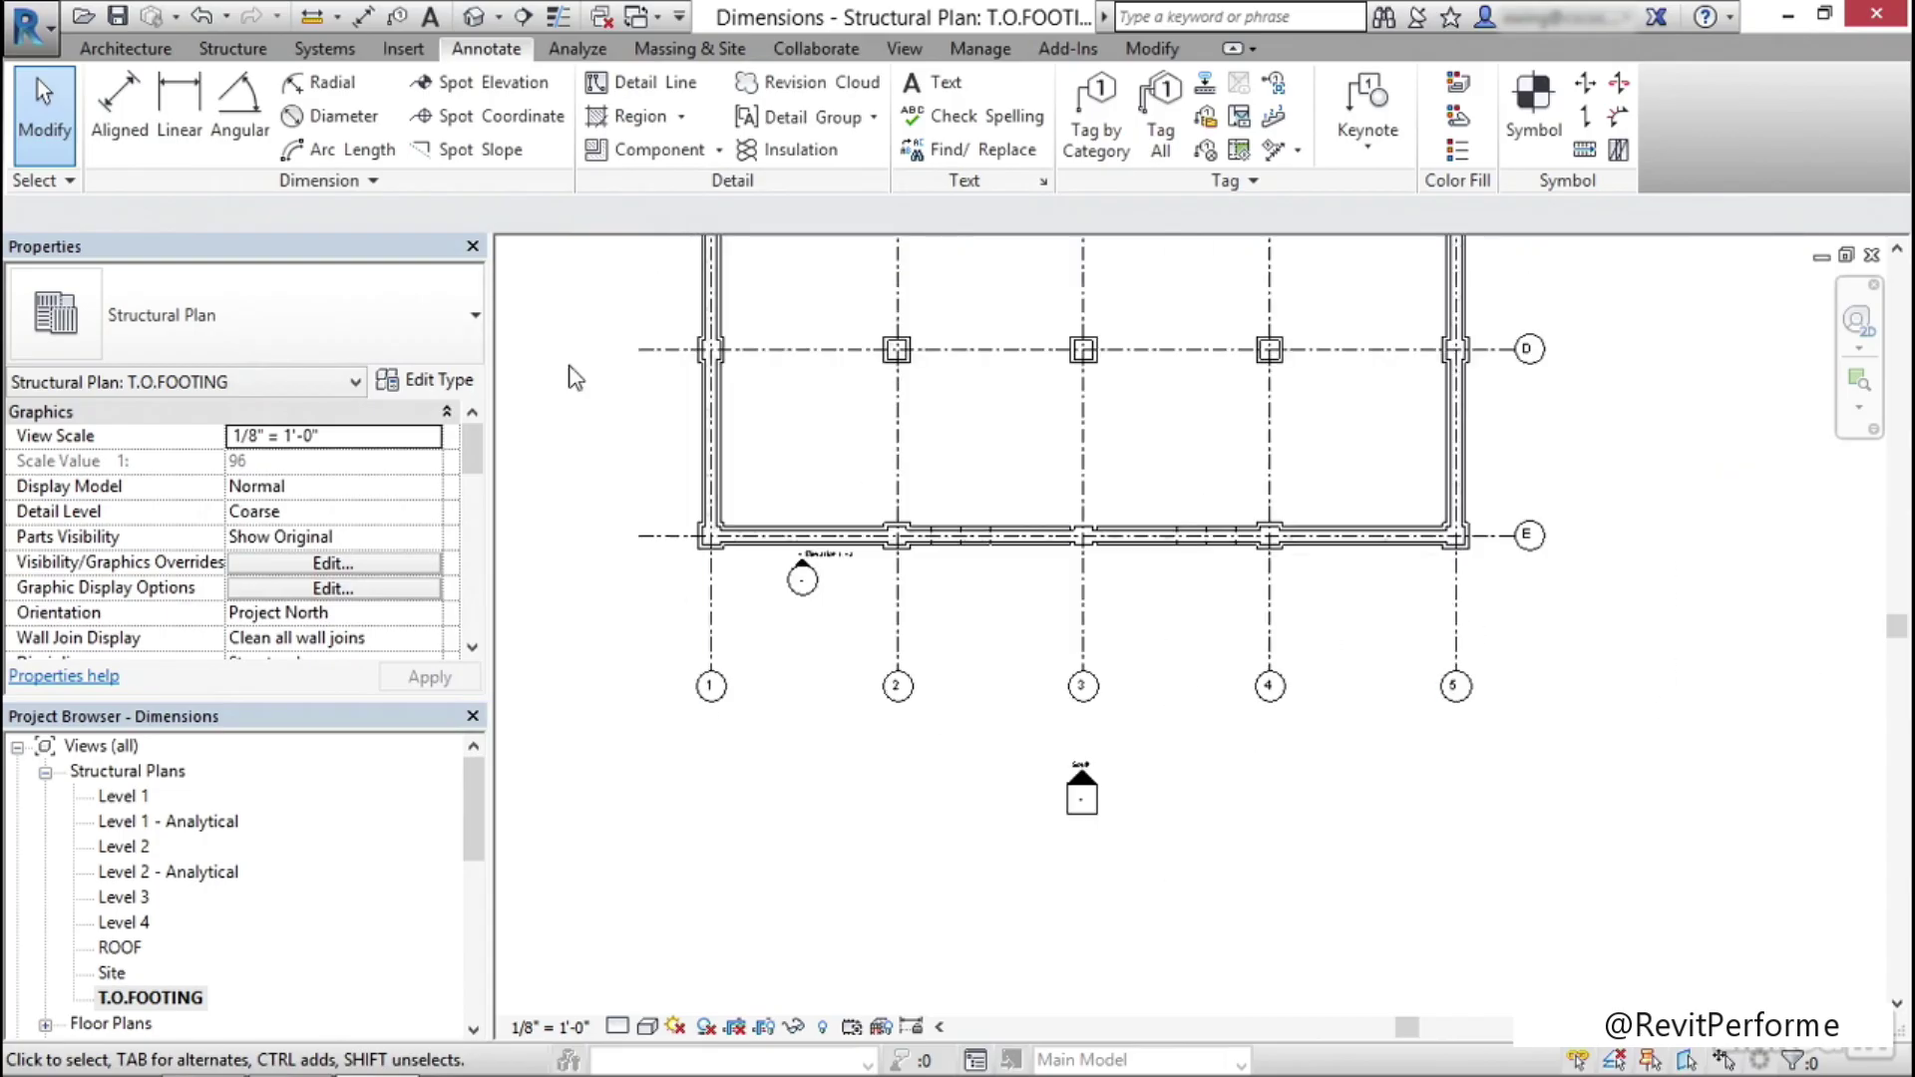
pyautogui.click(117, 109)
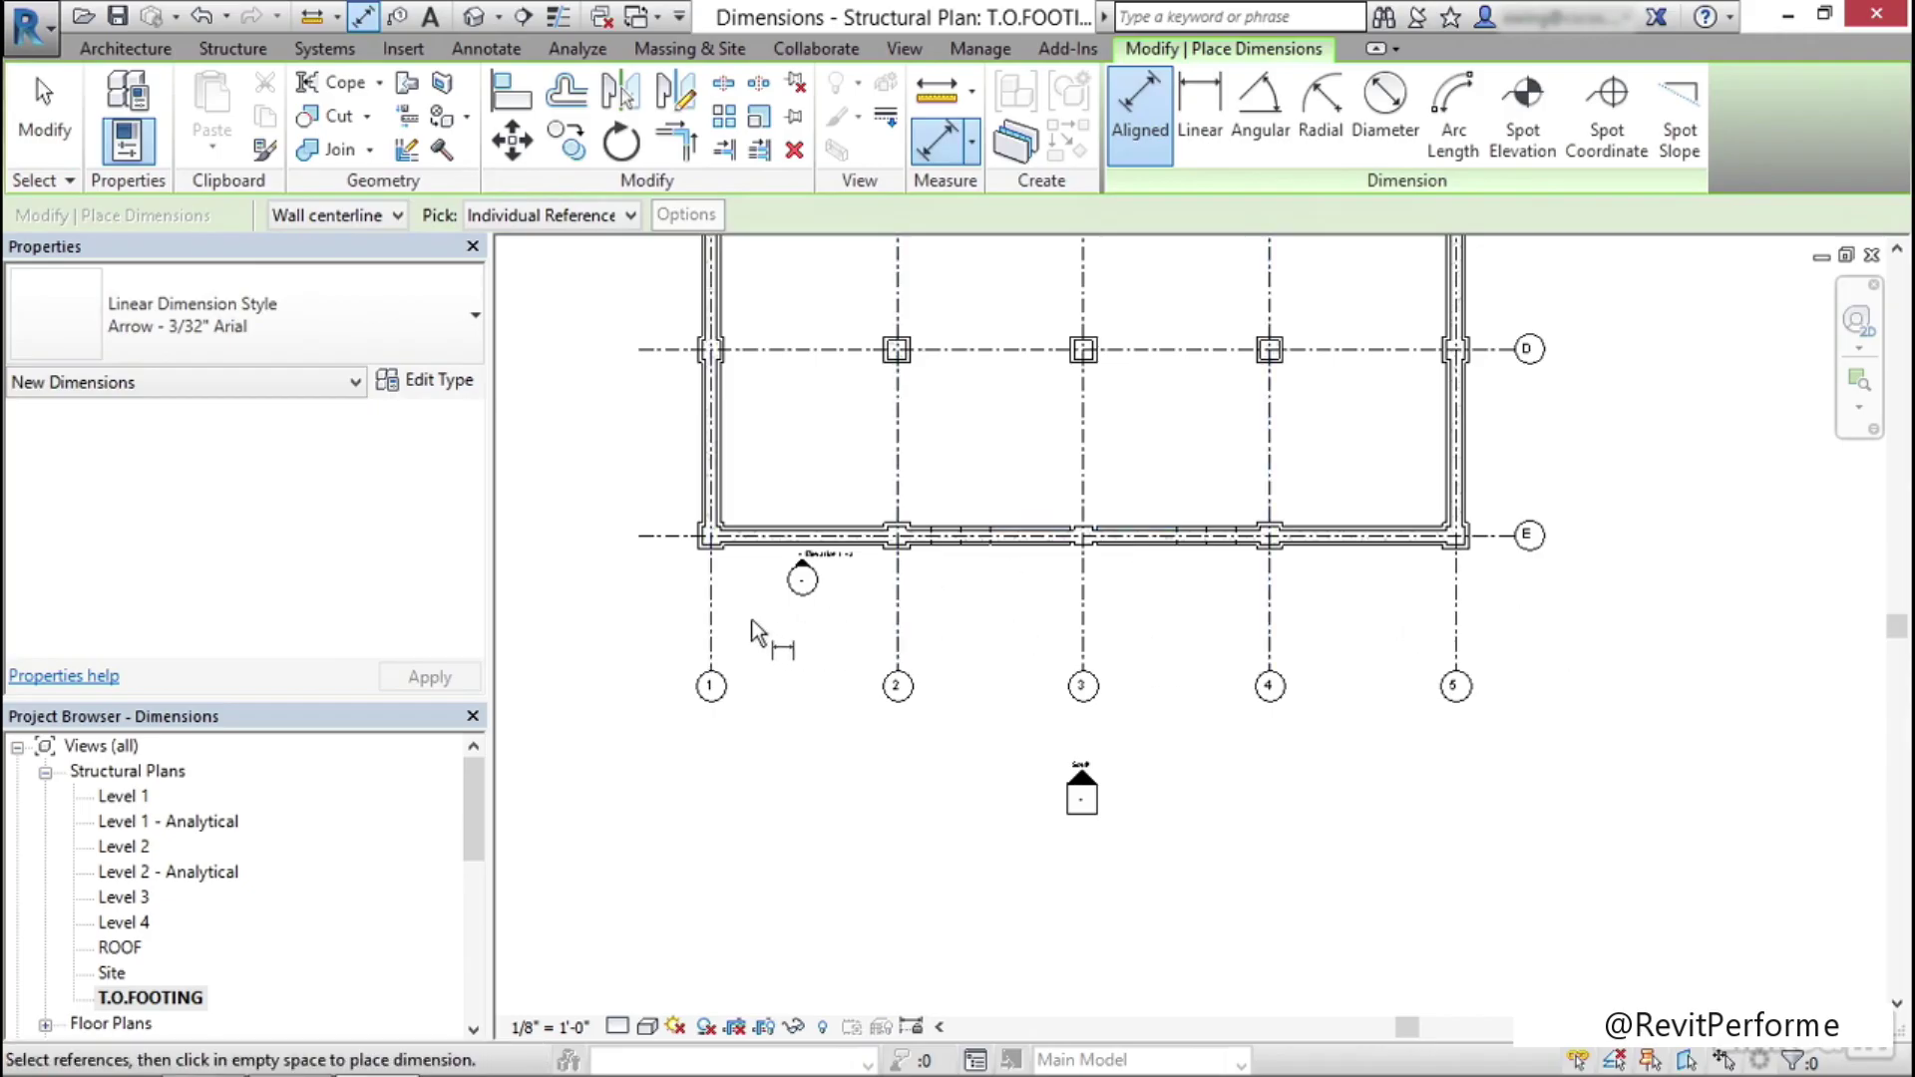
pyautogui.click(712, 614)
pyautogui.click(896, 644)
pyautogui.click(1083, 643)
pyautogui.click(1270, 646)
pyautogui.click(1456, 643)
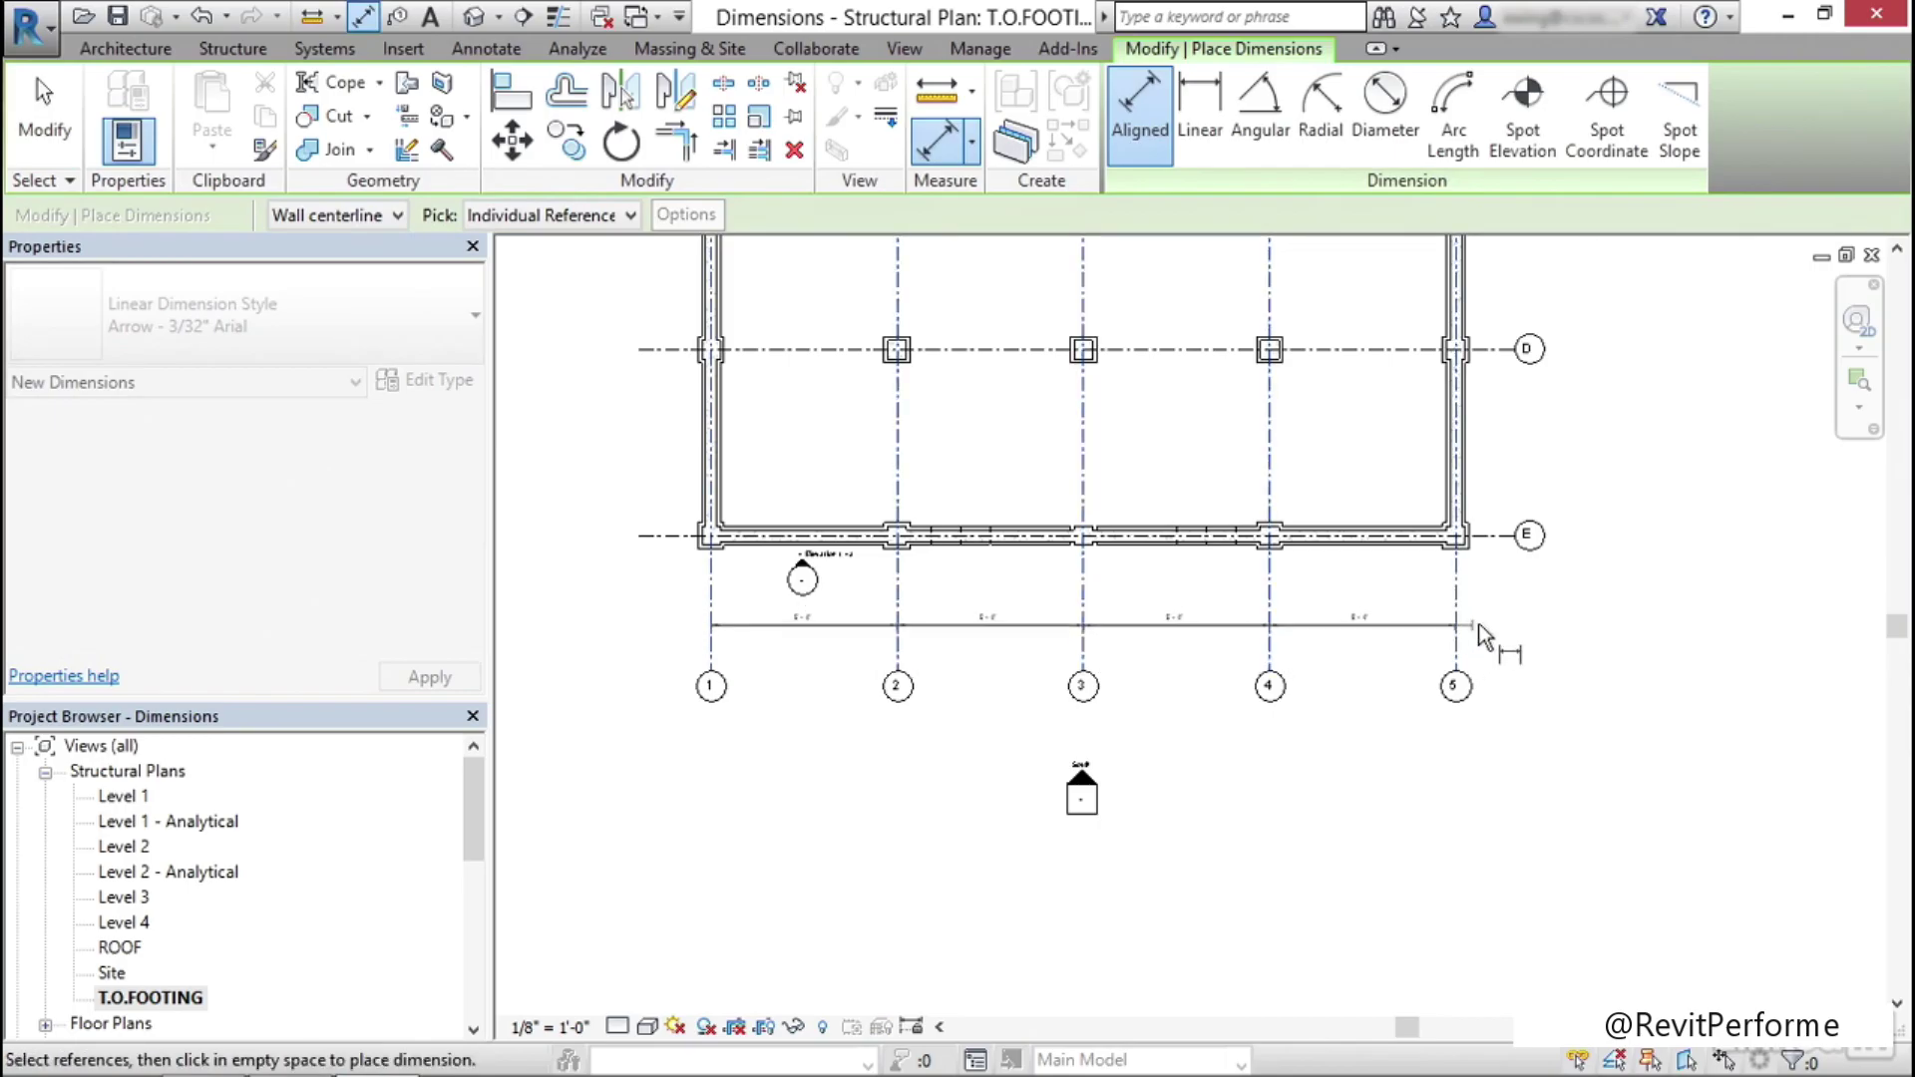
pyautogui.click(1554, 612)
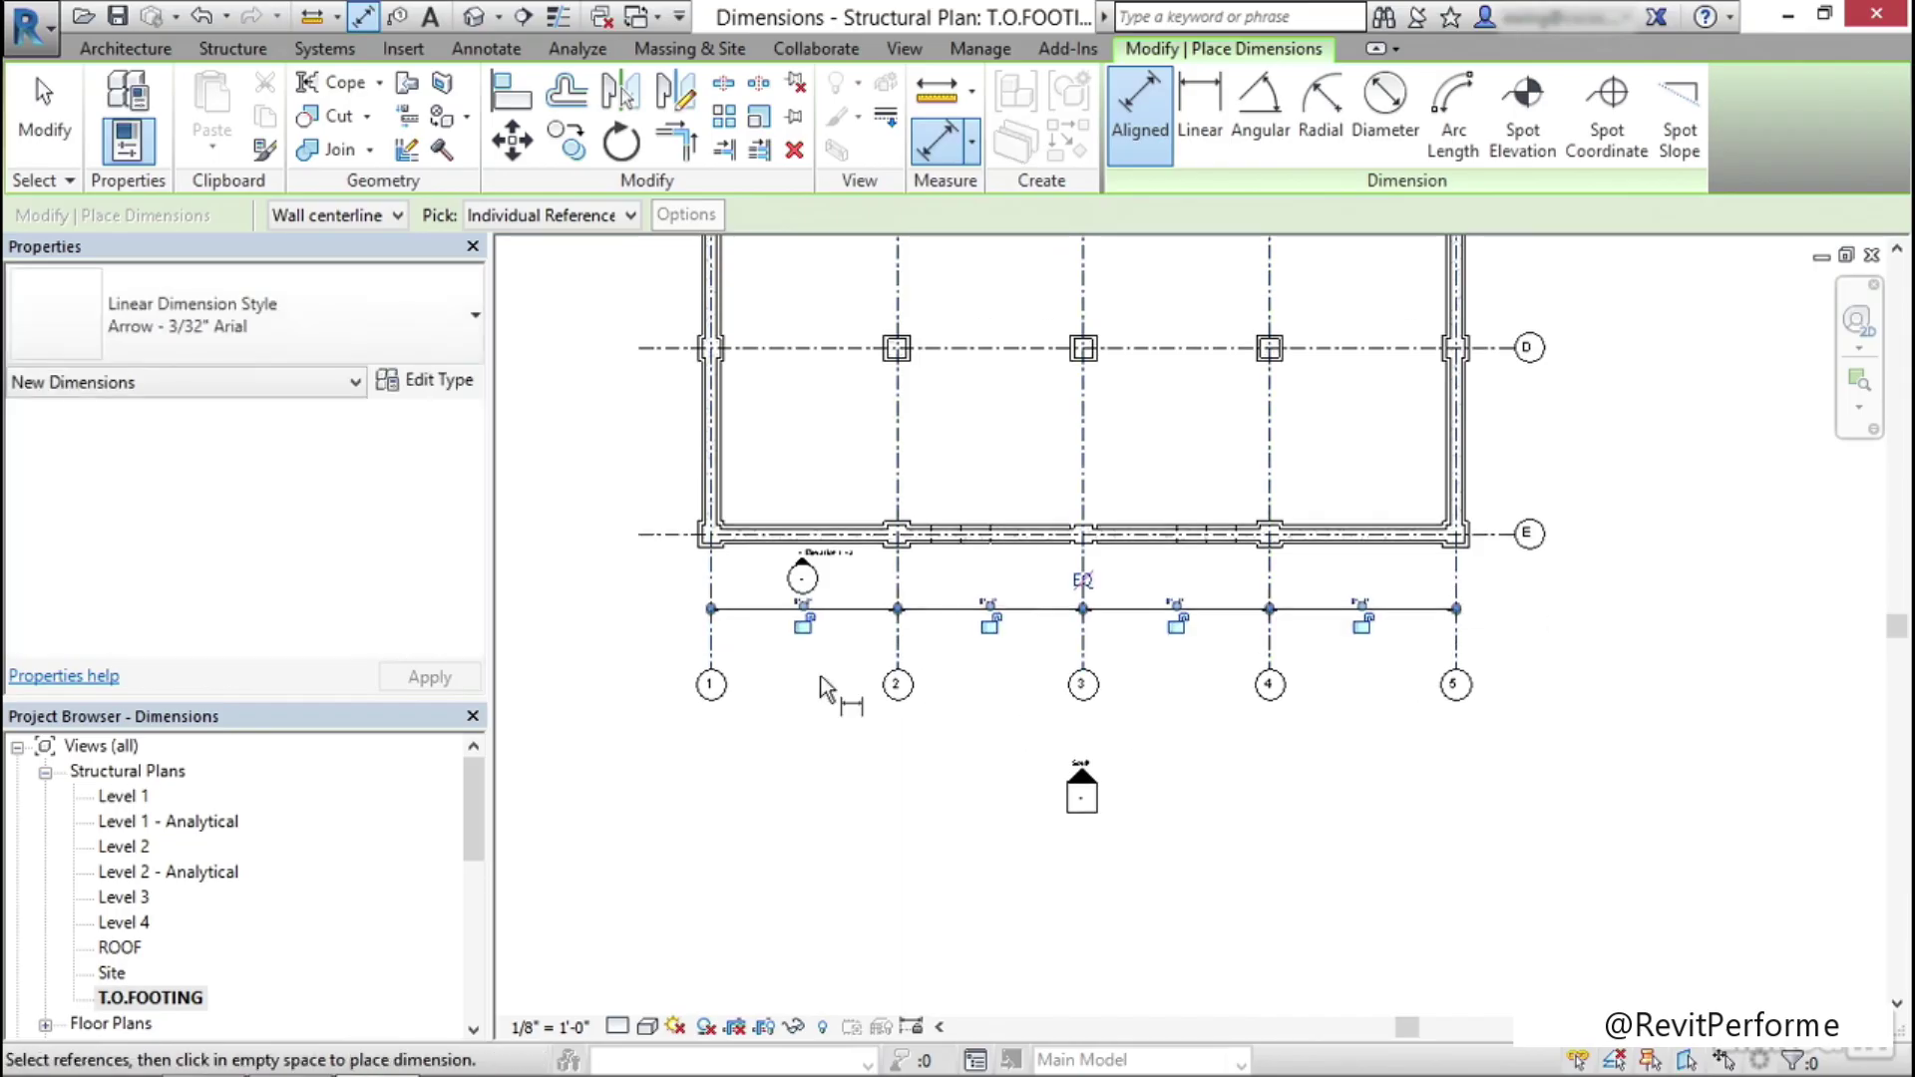
# Add an overall aligned dimension from grid 1 to grid 5 just below the bay dimension string
pyautogui.scroll(3, 818, 674)
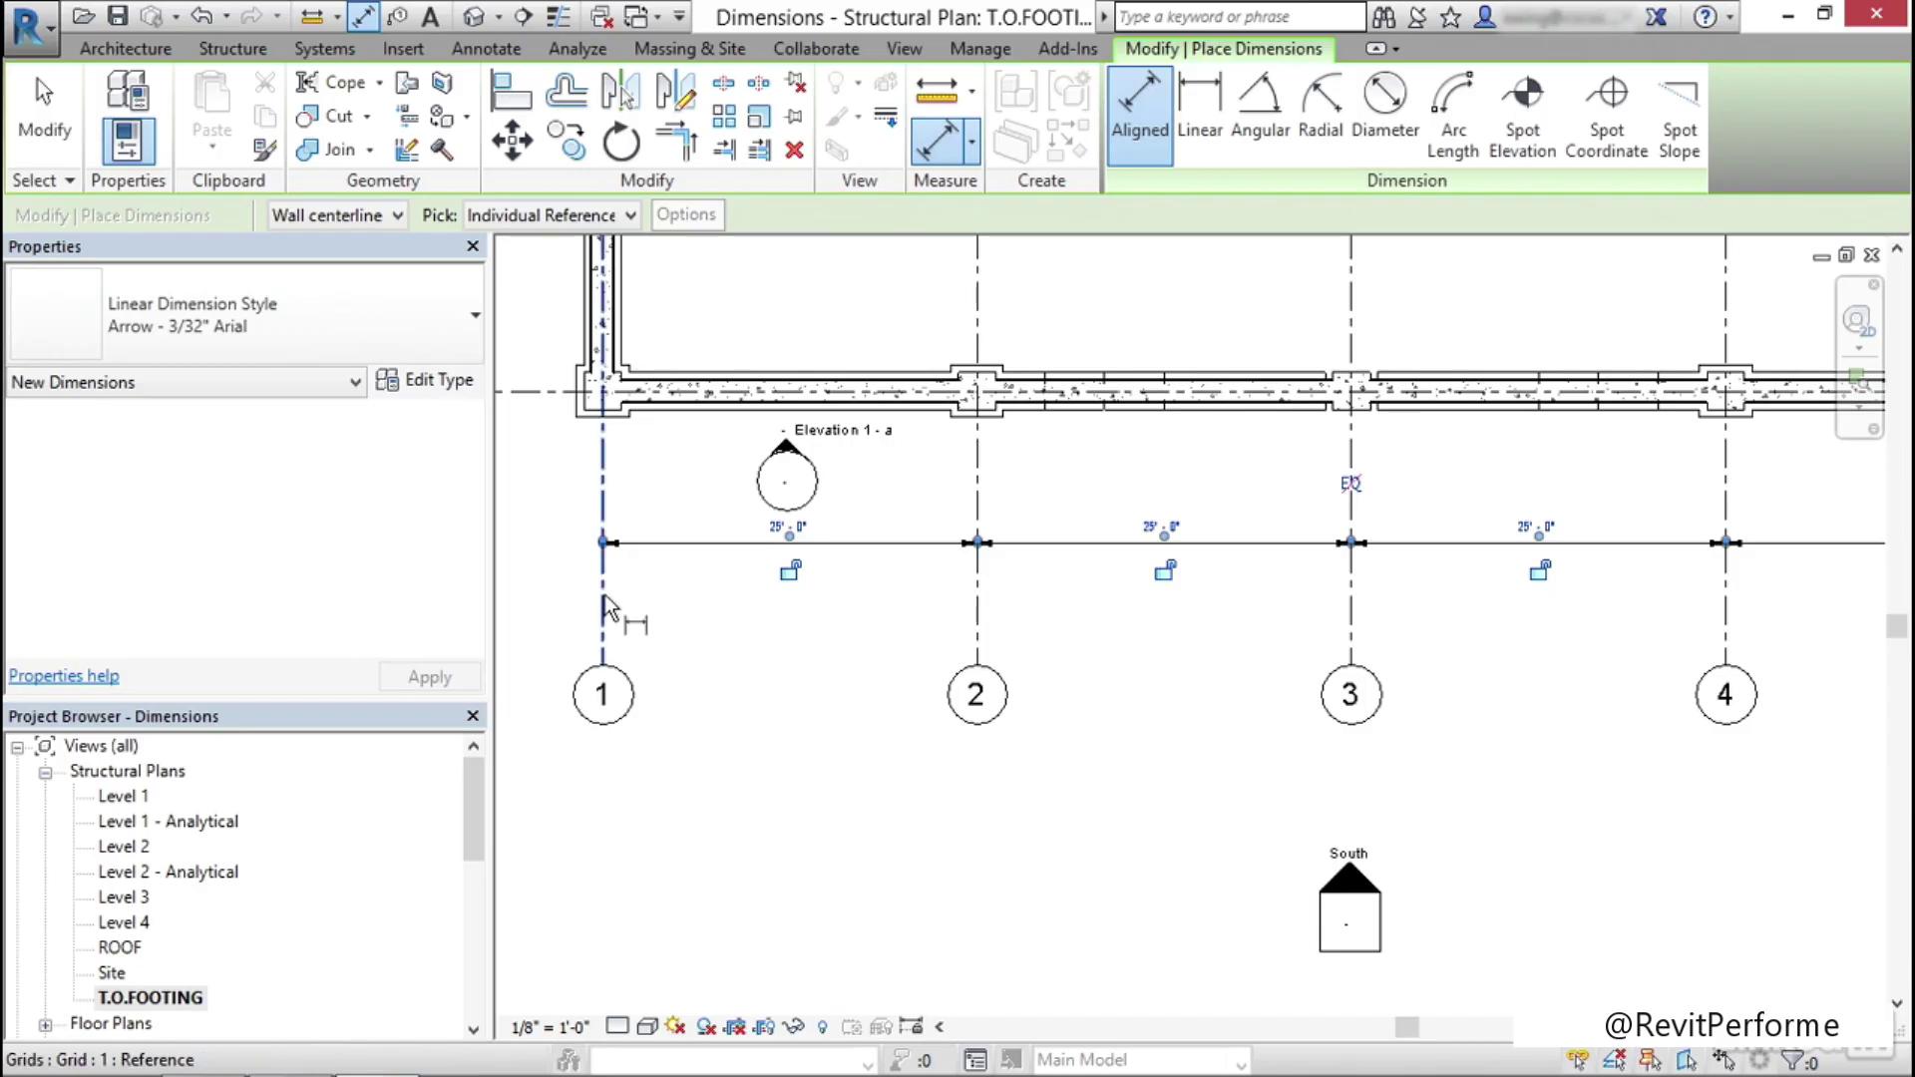
pyautogui.click(605, 595)
pyautogui.scroll(-2, 672, 594)
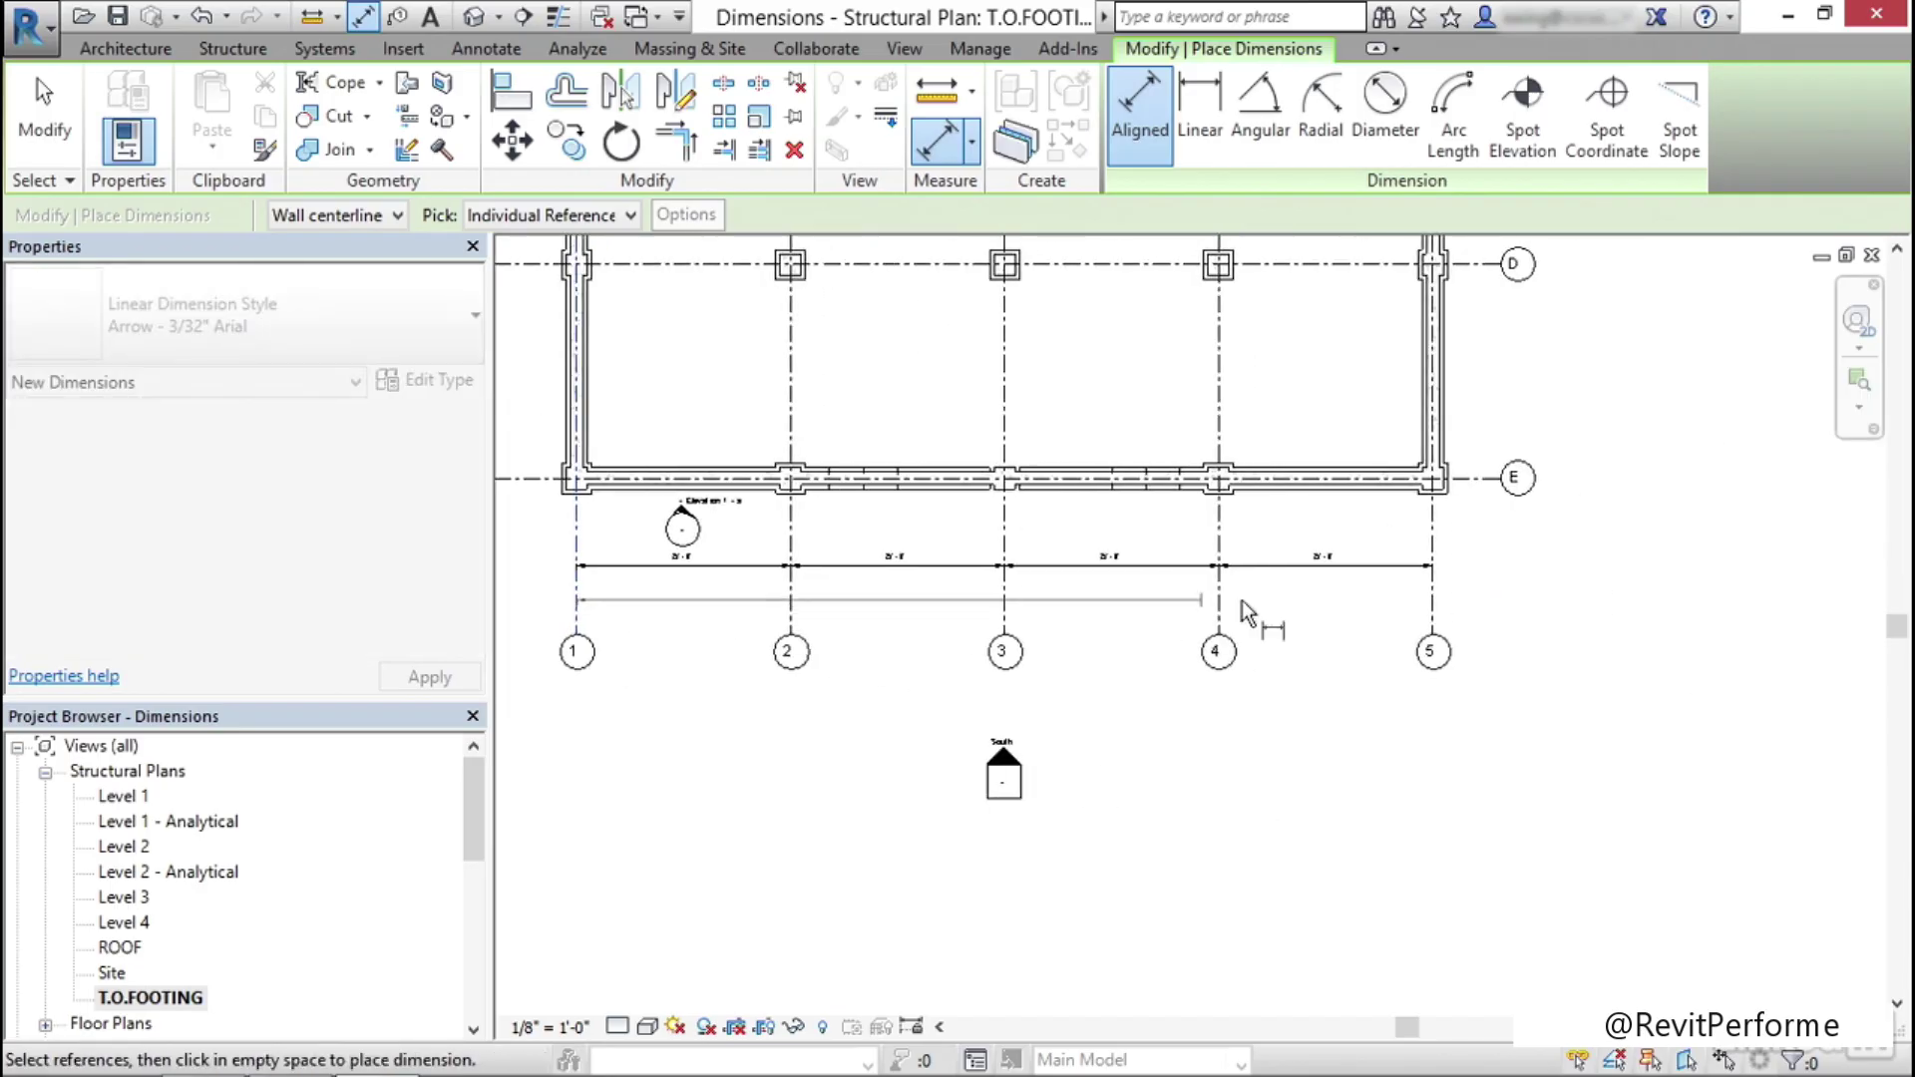
pyautogui.click(1436, 604)
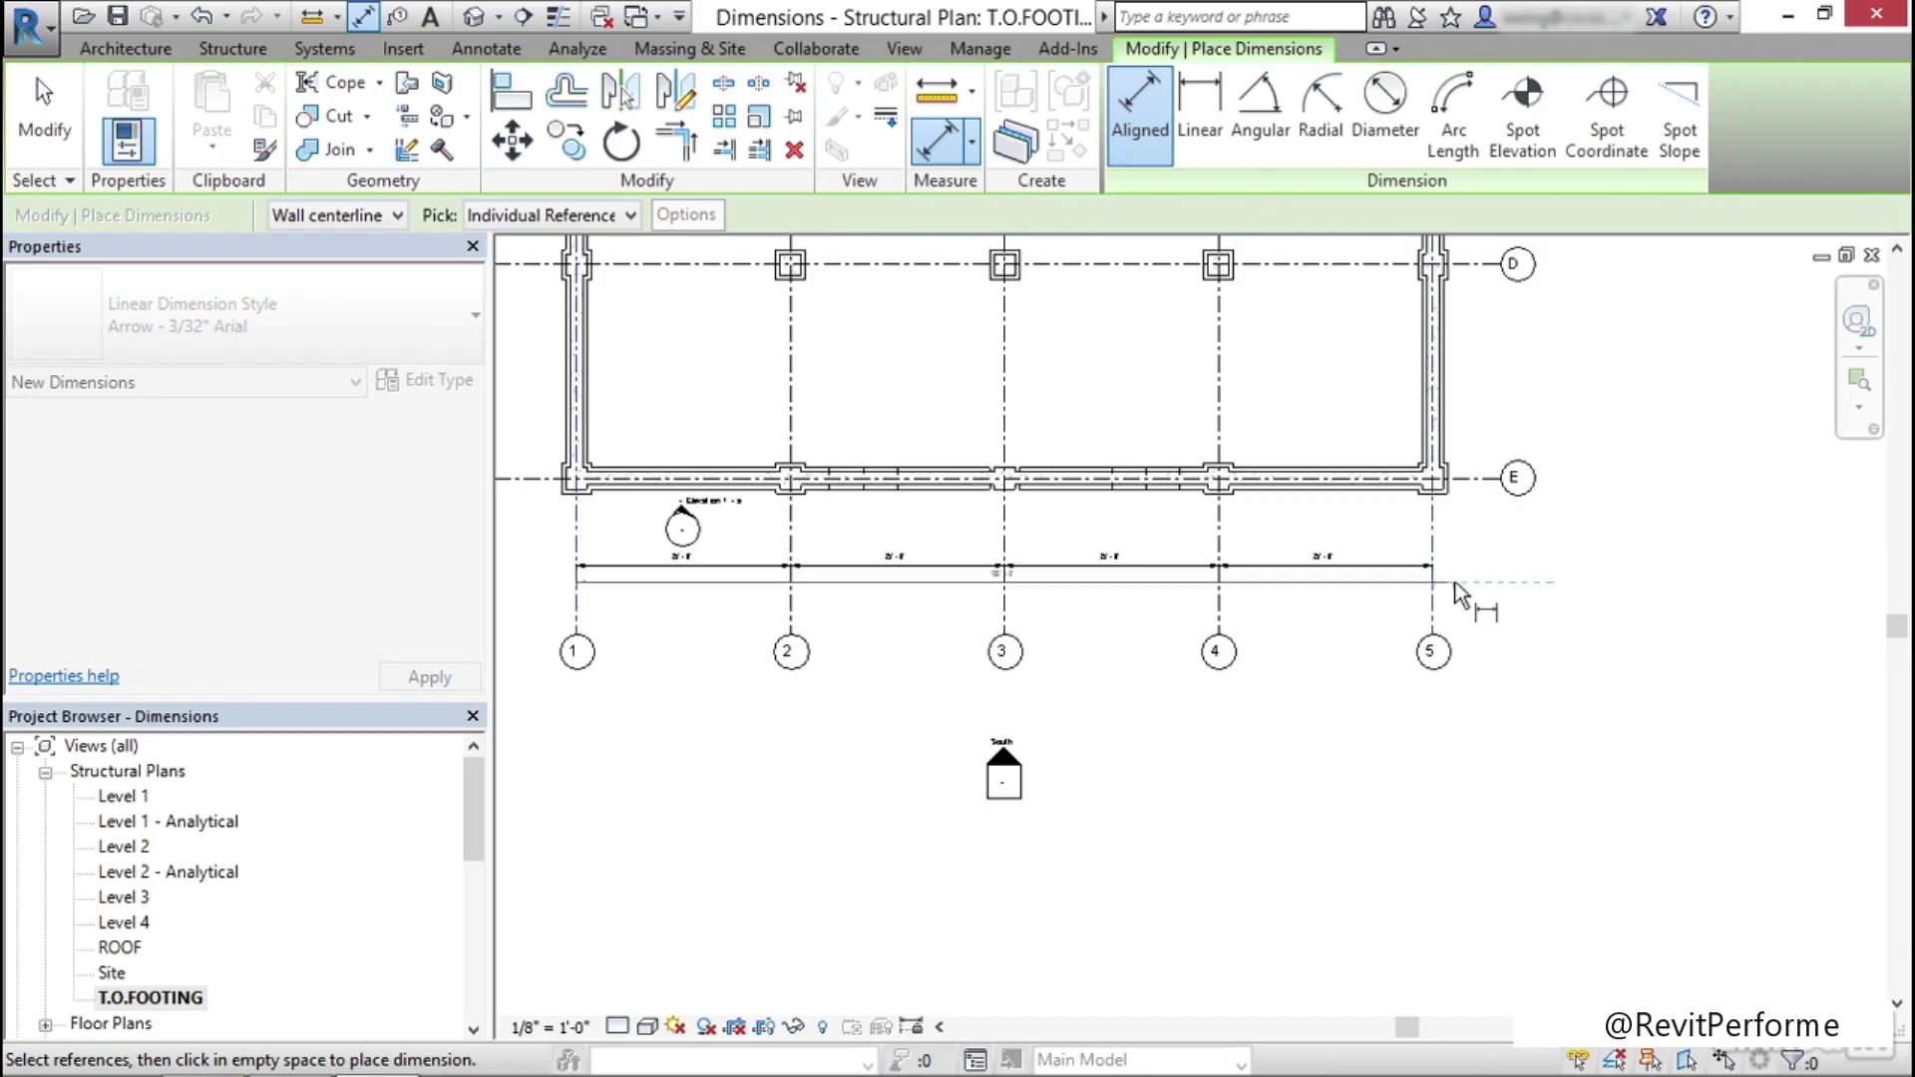
pyautogui.click(1455, 593)
pyautogui.moveTo(1180, 690); pyautogui.dragTo(1242, 712, button='middle')
pyautogui.press('Escape')
pyautogui.press('Escape')
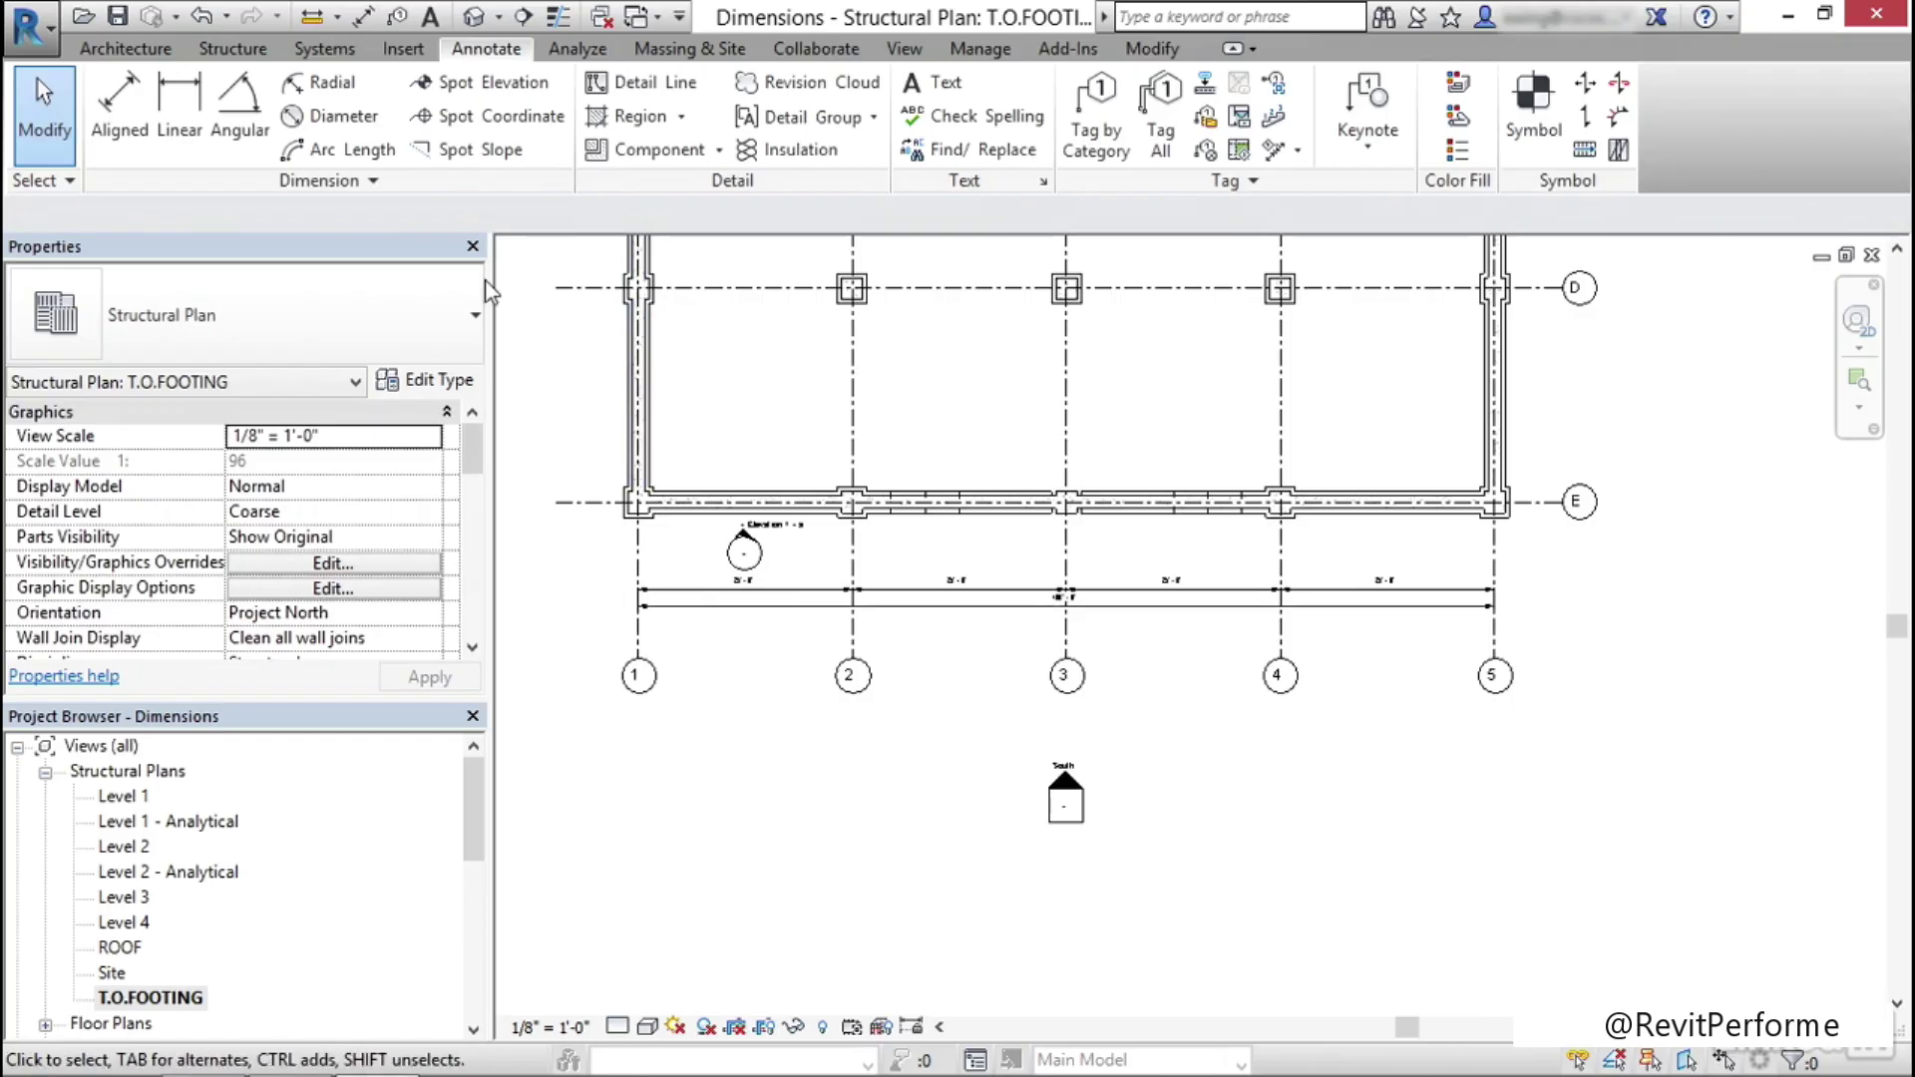
# Set the aligned dimension to measure wall faces and pick entire walls, accepting Intersecting Walls as the only auto dimension reference
pyautogui.click(121, 104)
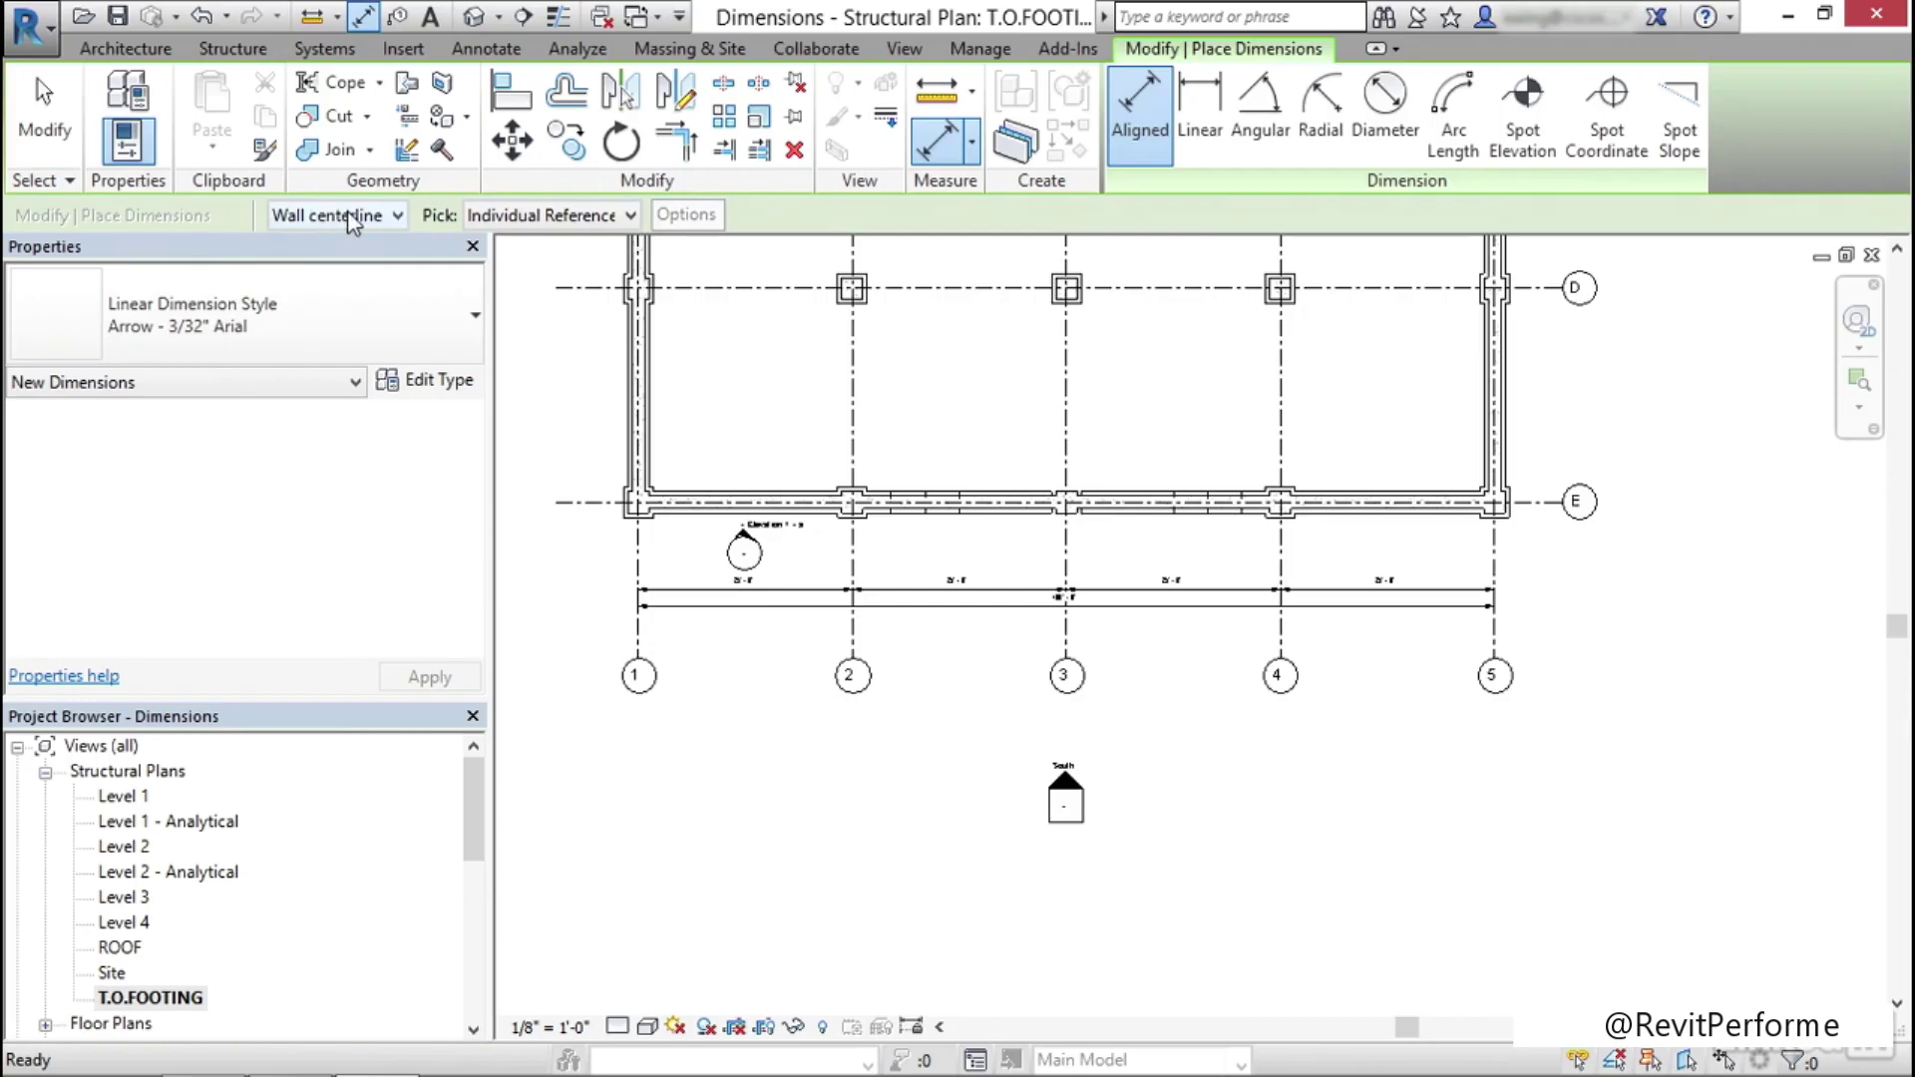
pyautogui.click(396, 216)
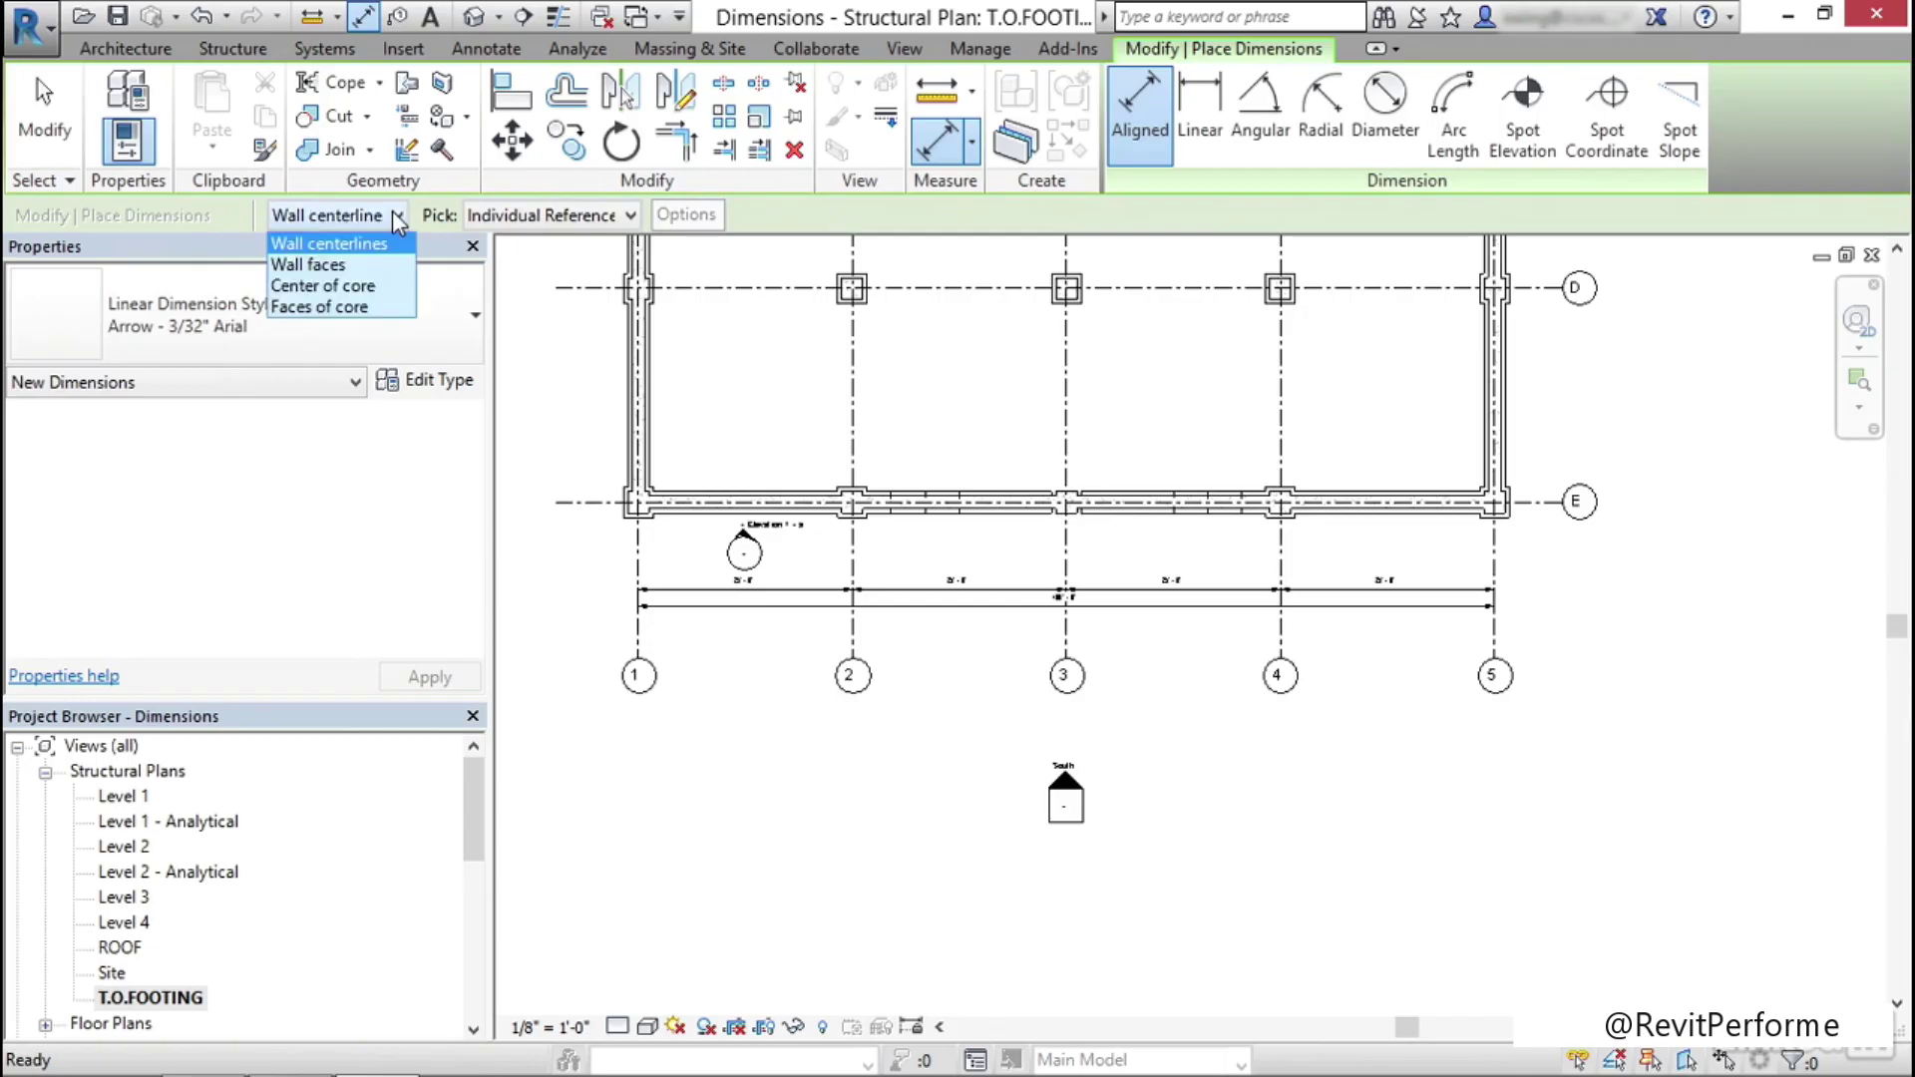
pyautogui.click(344, 264)
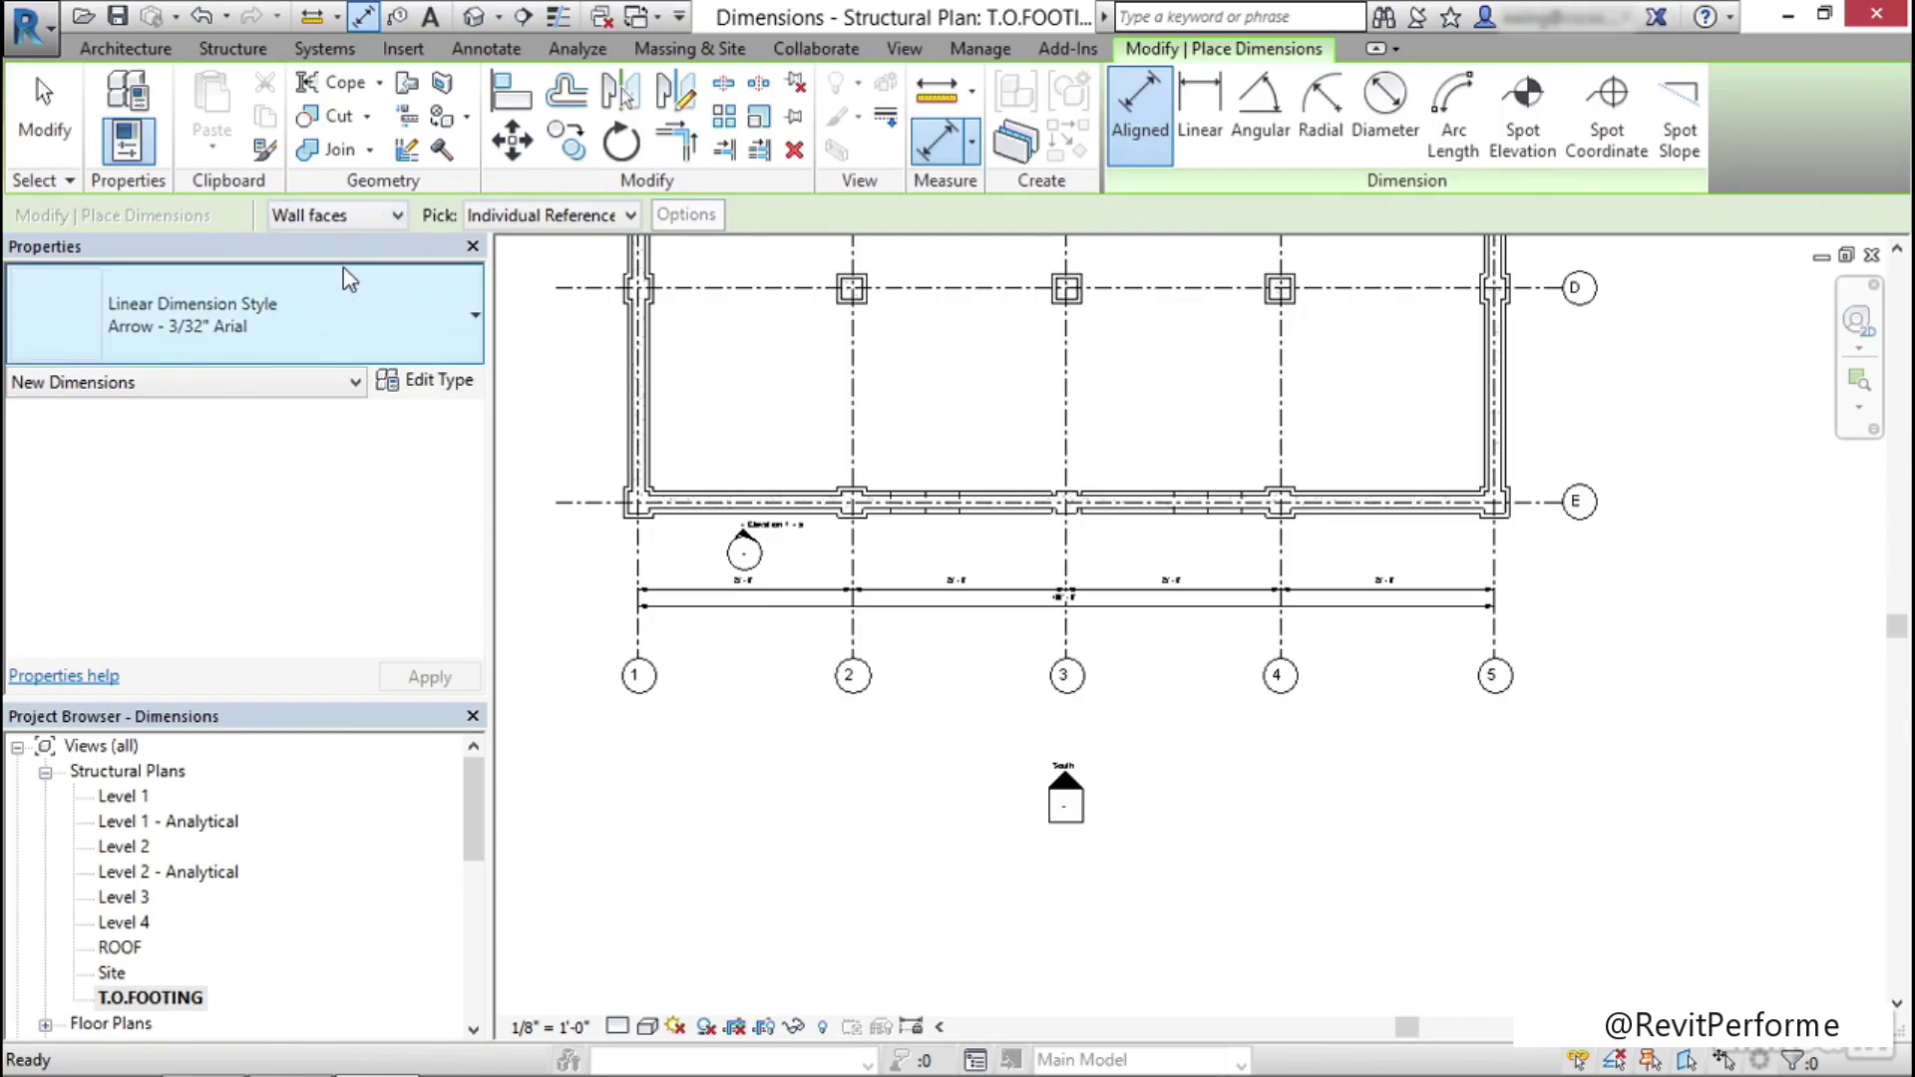
pyautogui.click(580, 219)
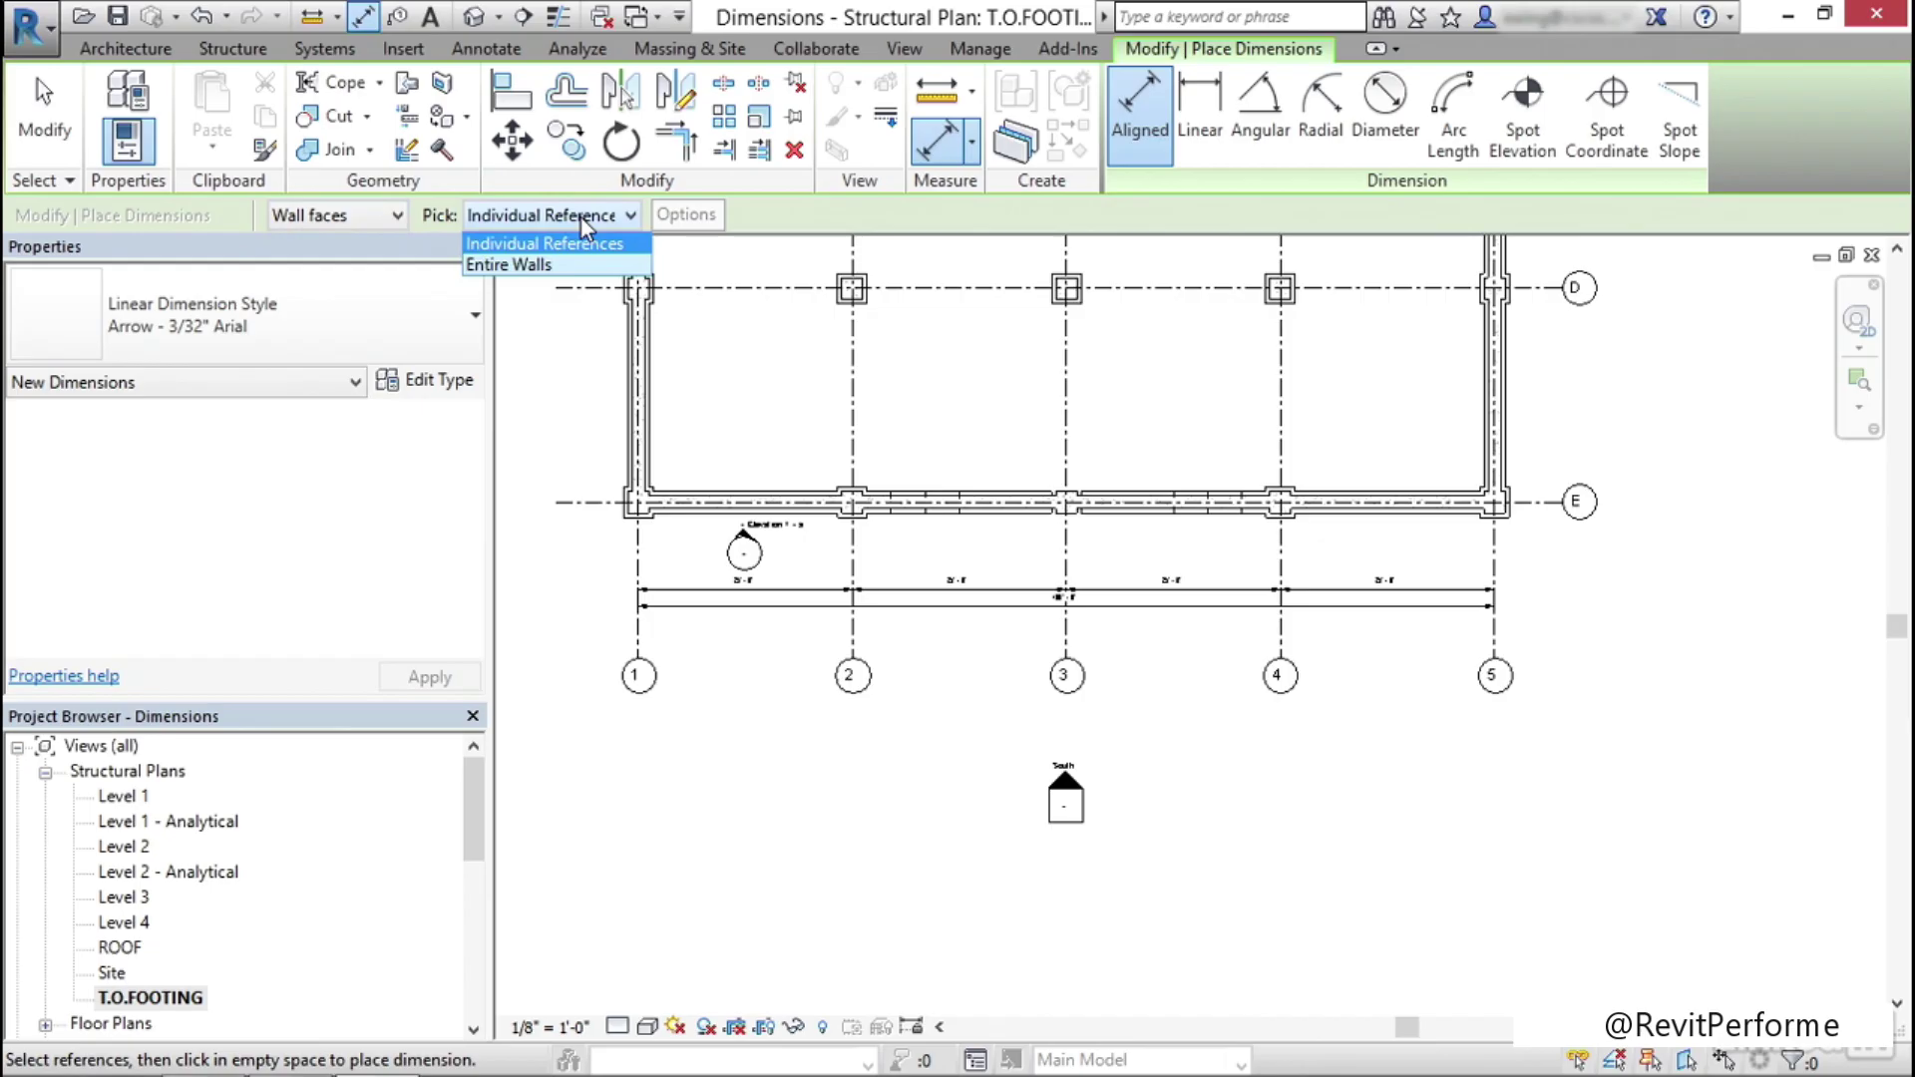
pyautogui.click(529, 265)
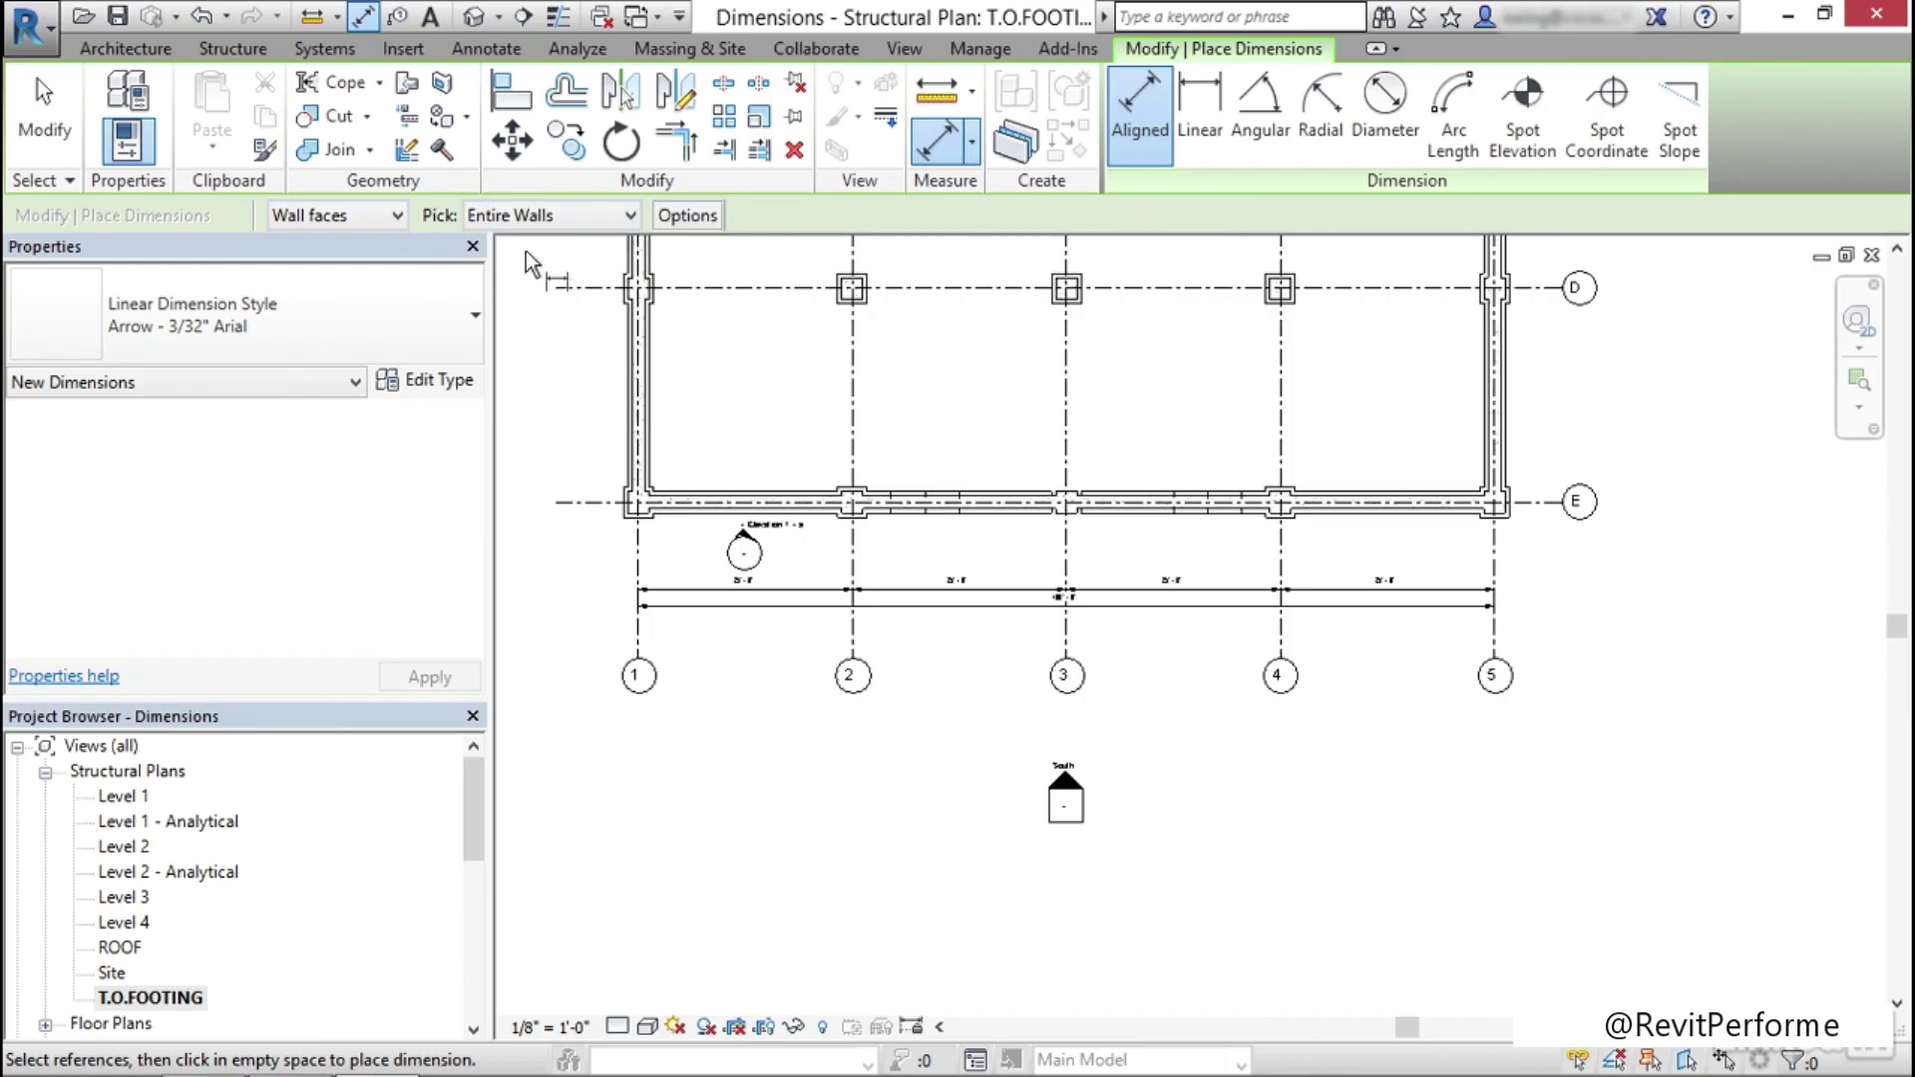
pyautogui.click(688, 217)
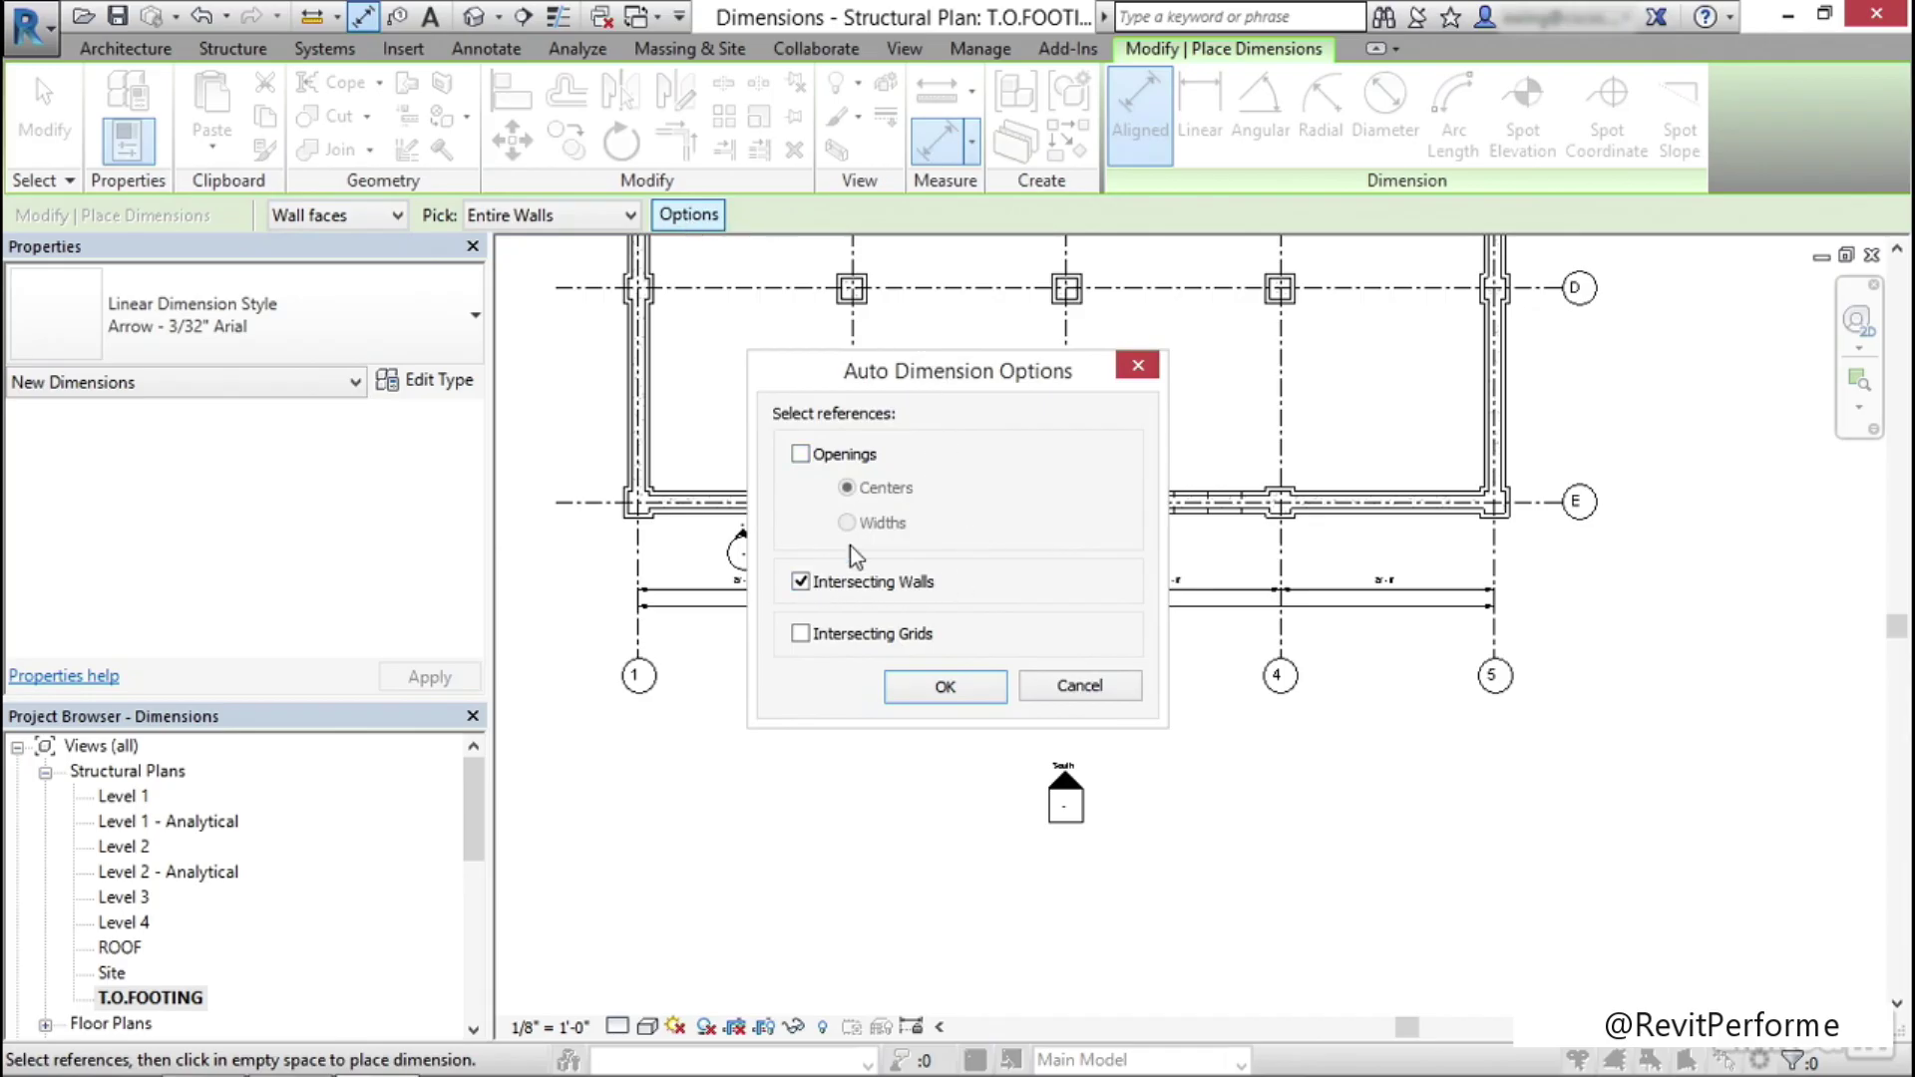
pyautogui.click(945, 687)
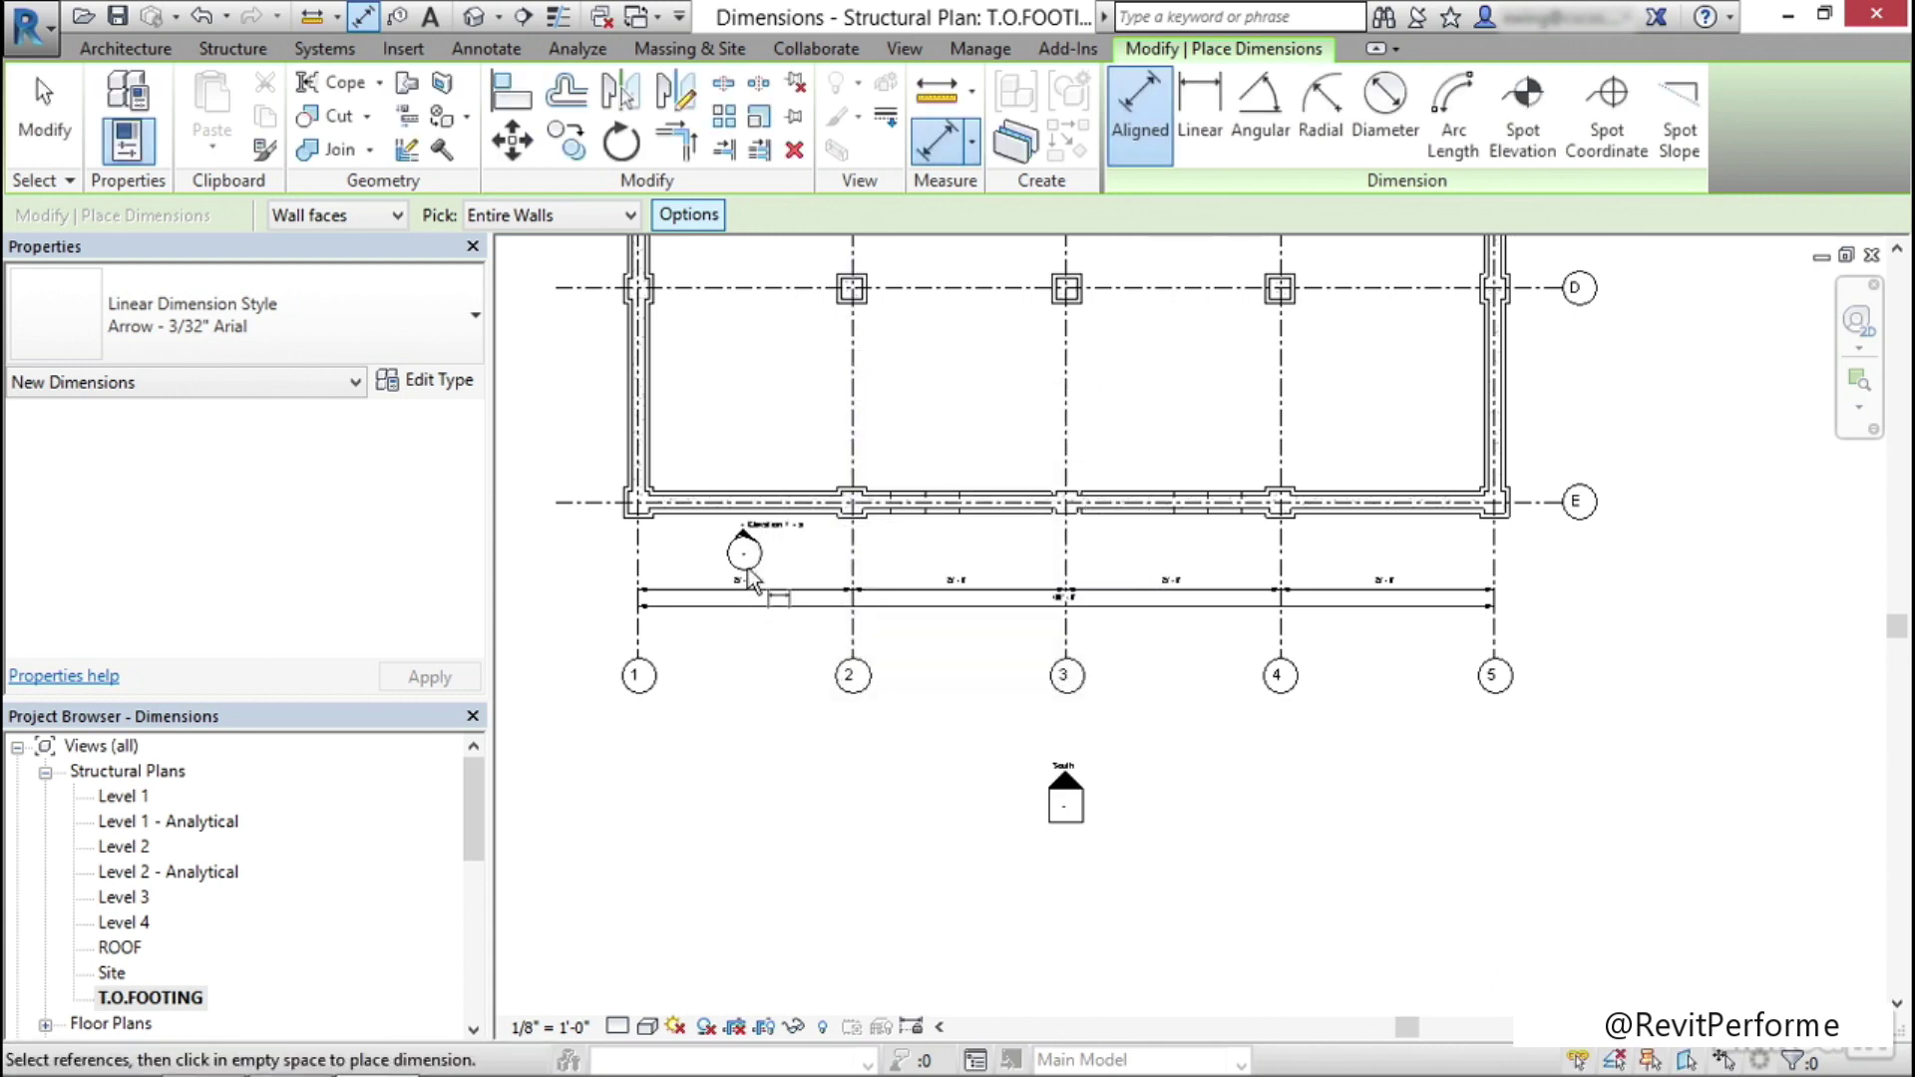
# Place an automatic dimension string for the entire south wall on grid E, just above the bay dimension string
pyautogui.click(743, 516)
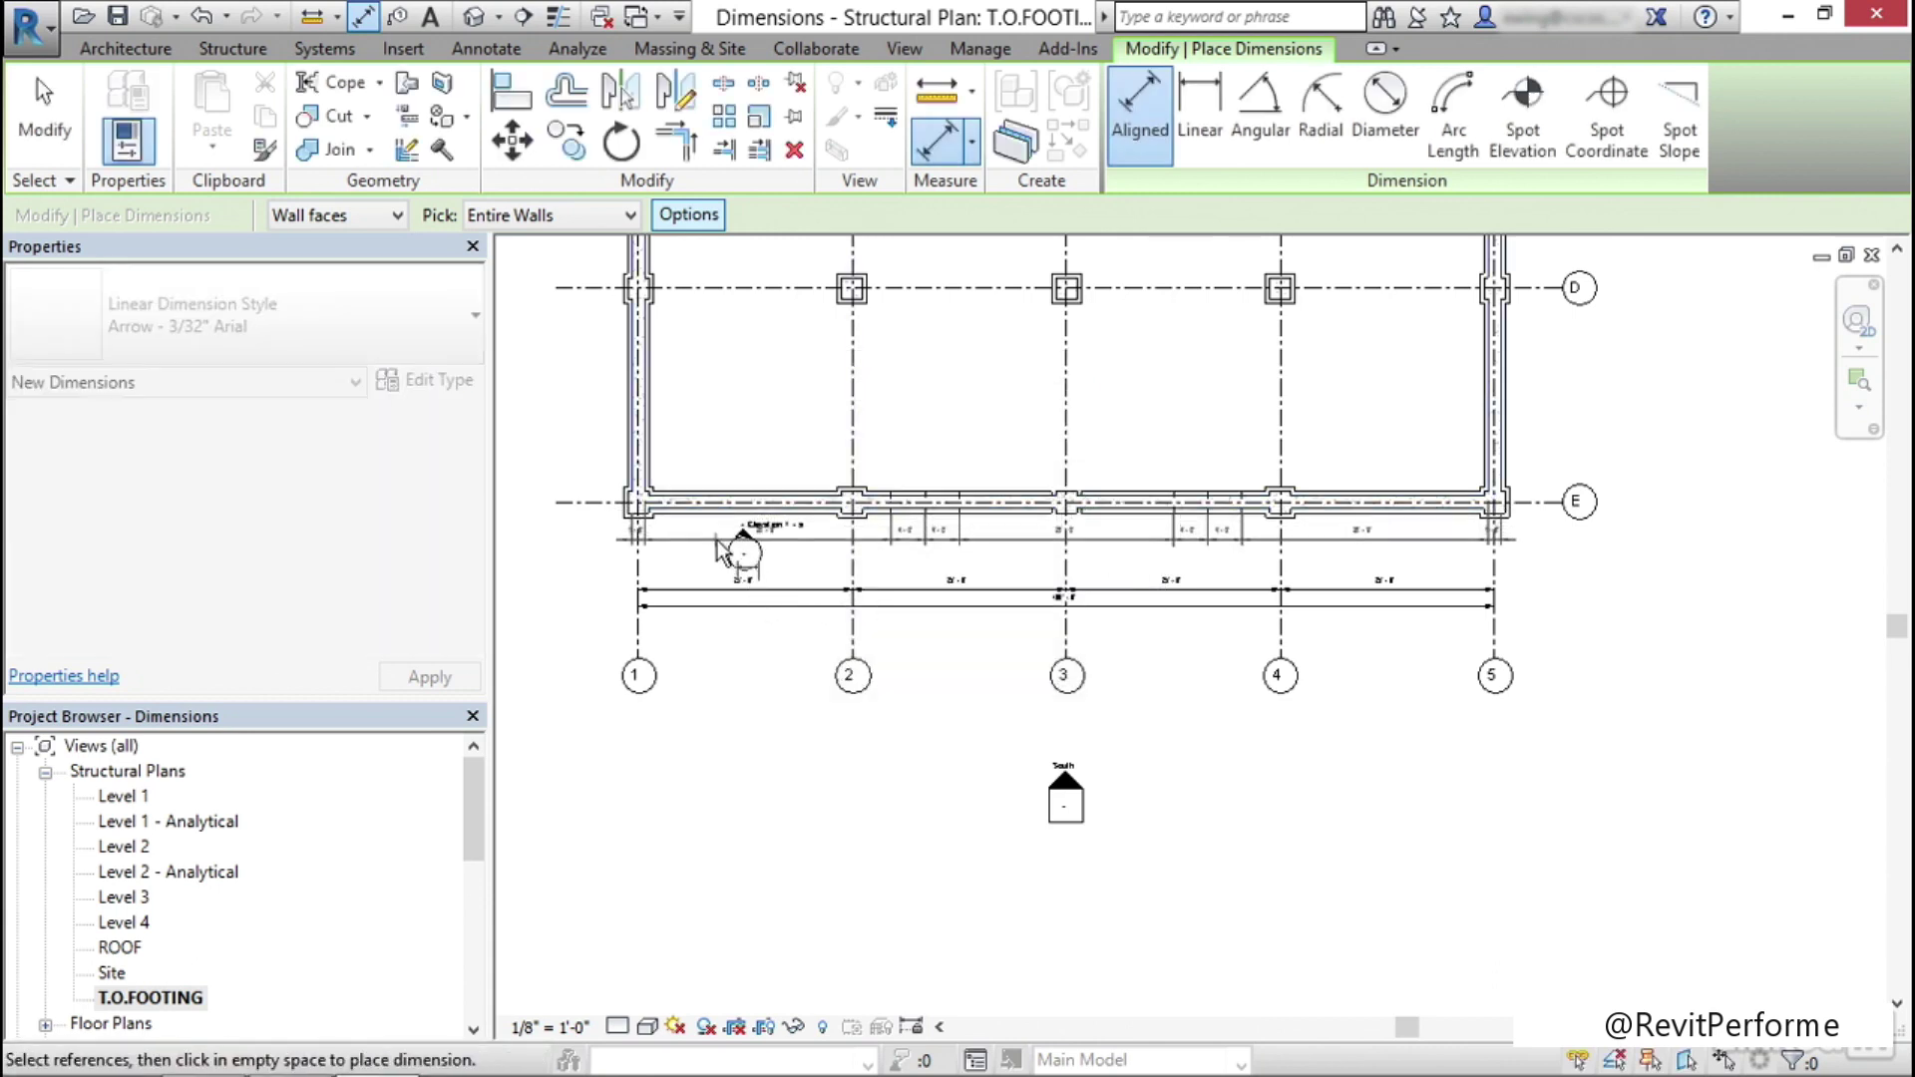
pyautogui.scroll(3, 719, 549)
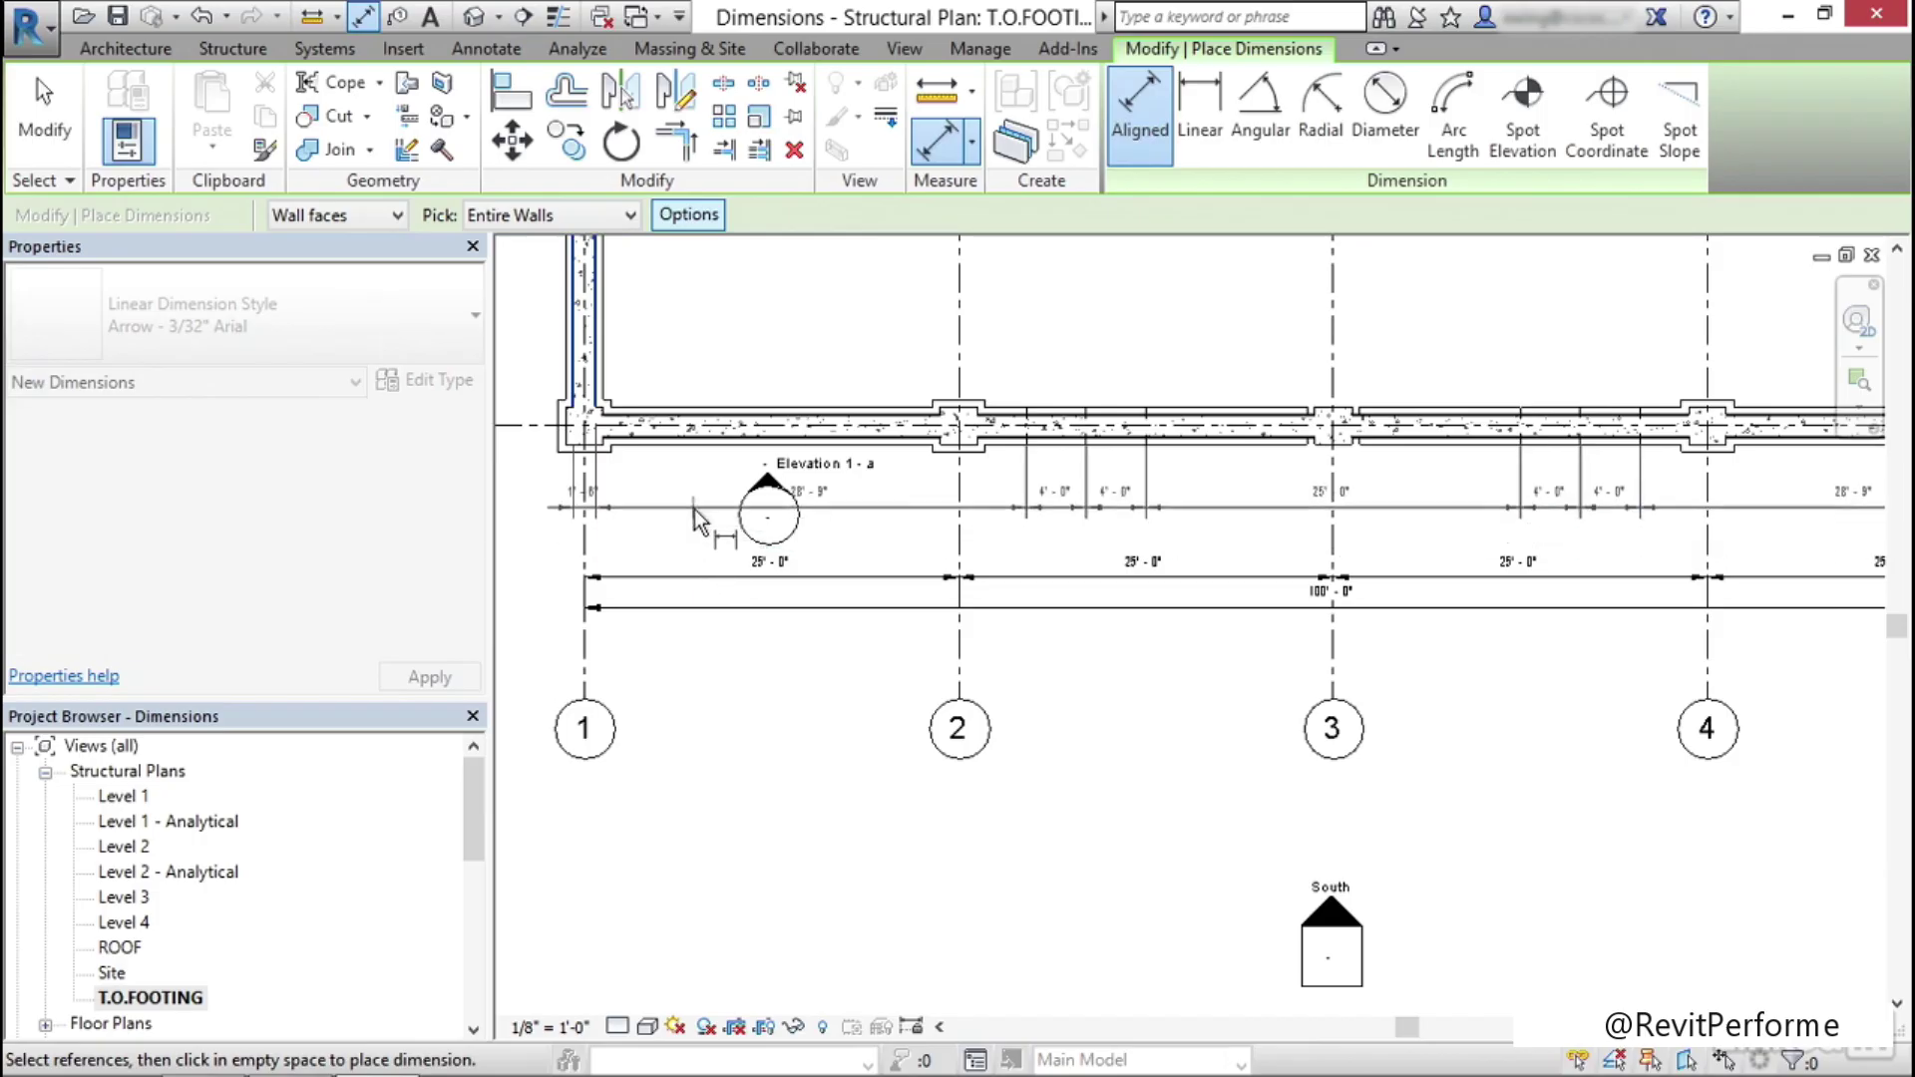
pyautogui.click(693, 547)
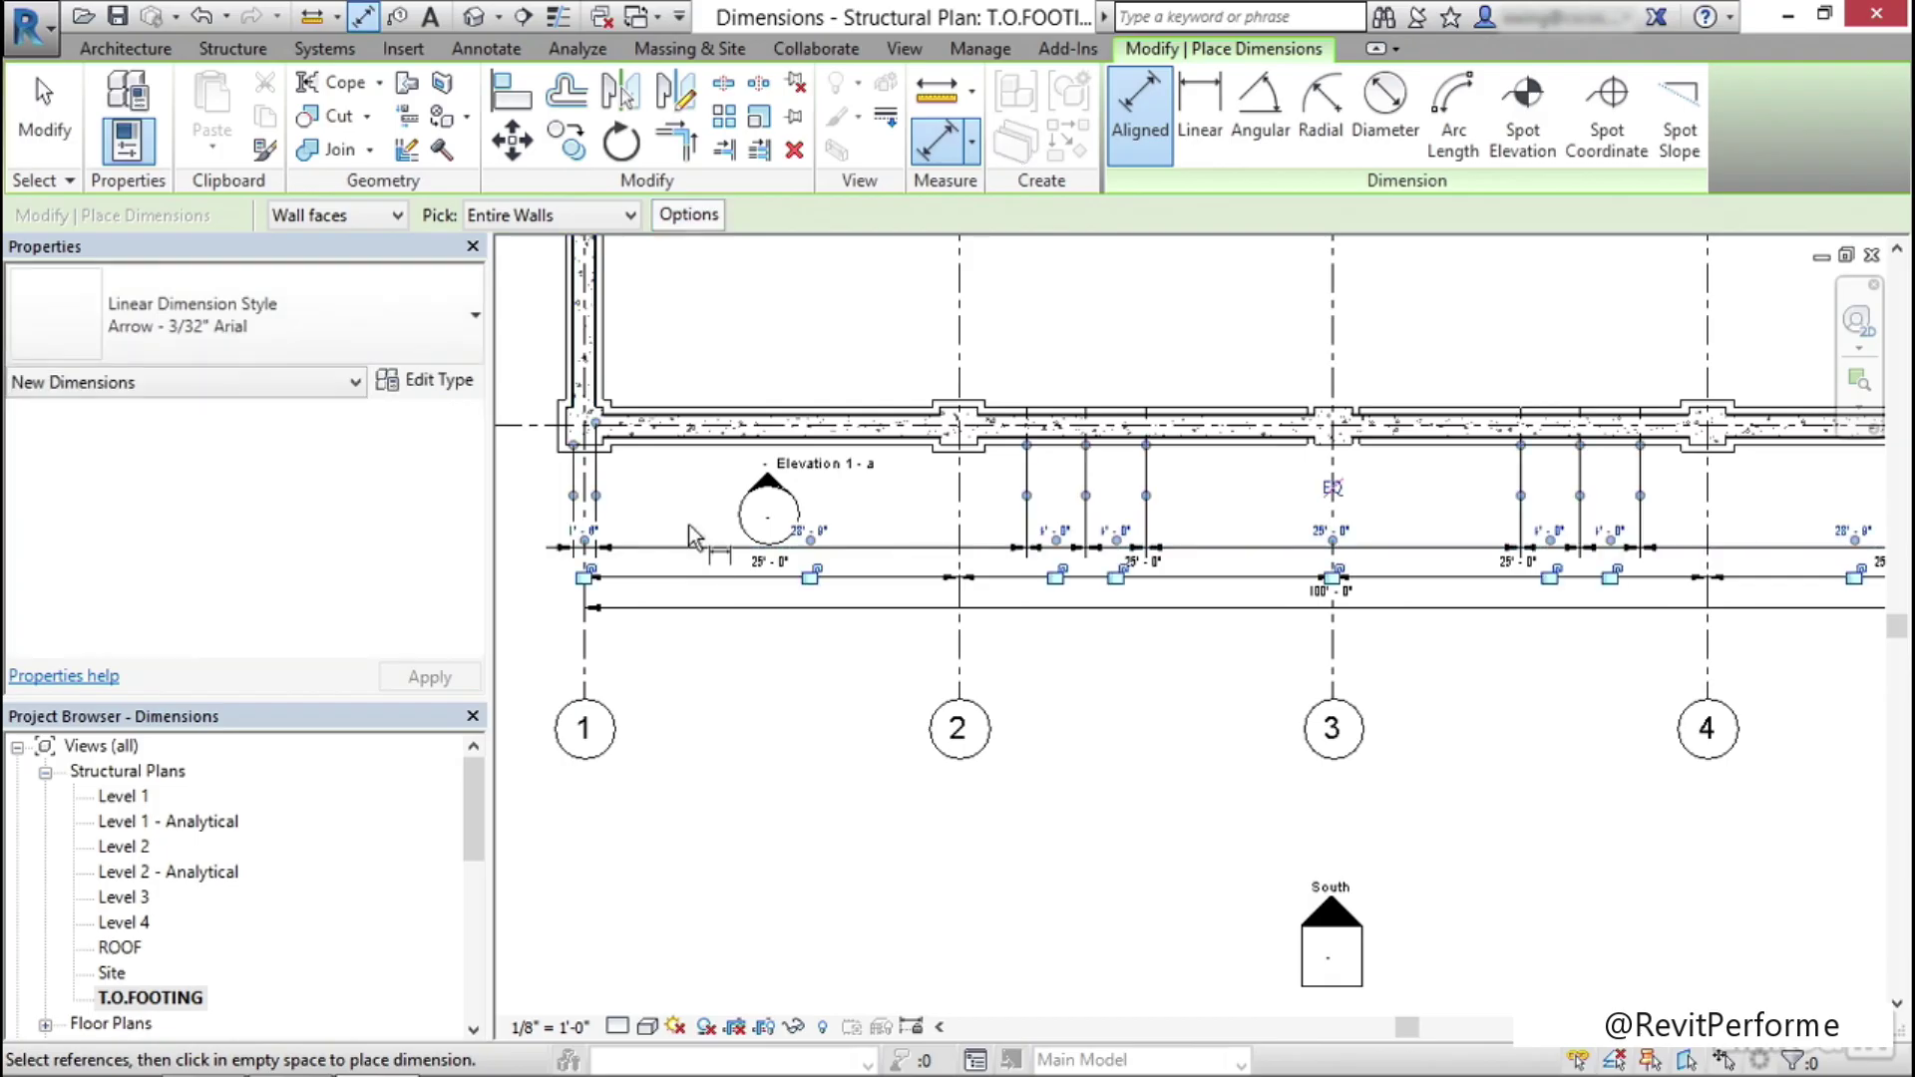
pyautogui.press('Escape')
pyautogui.press('Escape')
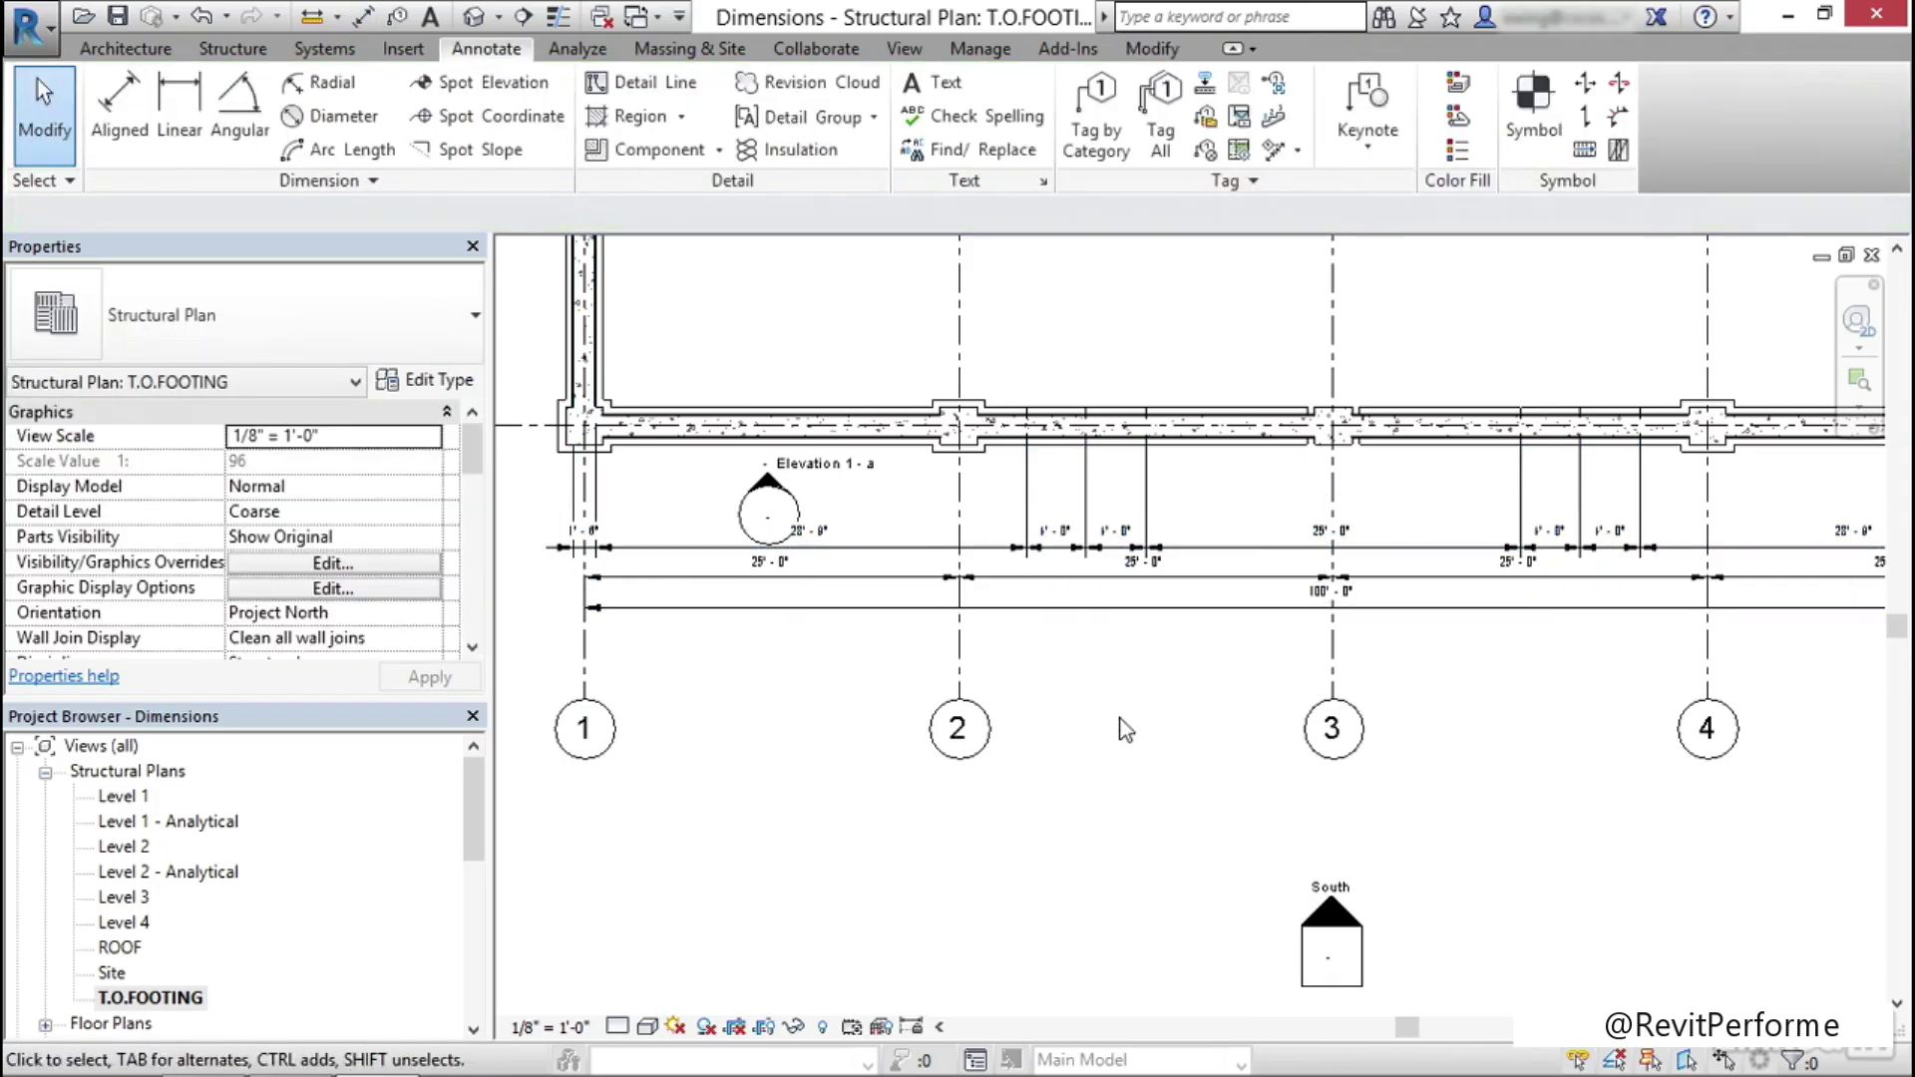
# Move the wall-thickness text at grid 1 out beyond the west wall, clear of its dimension string and on a leader
pyautogui.scroll(5, 694, 608)
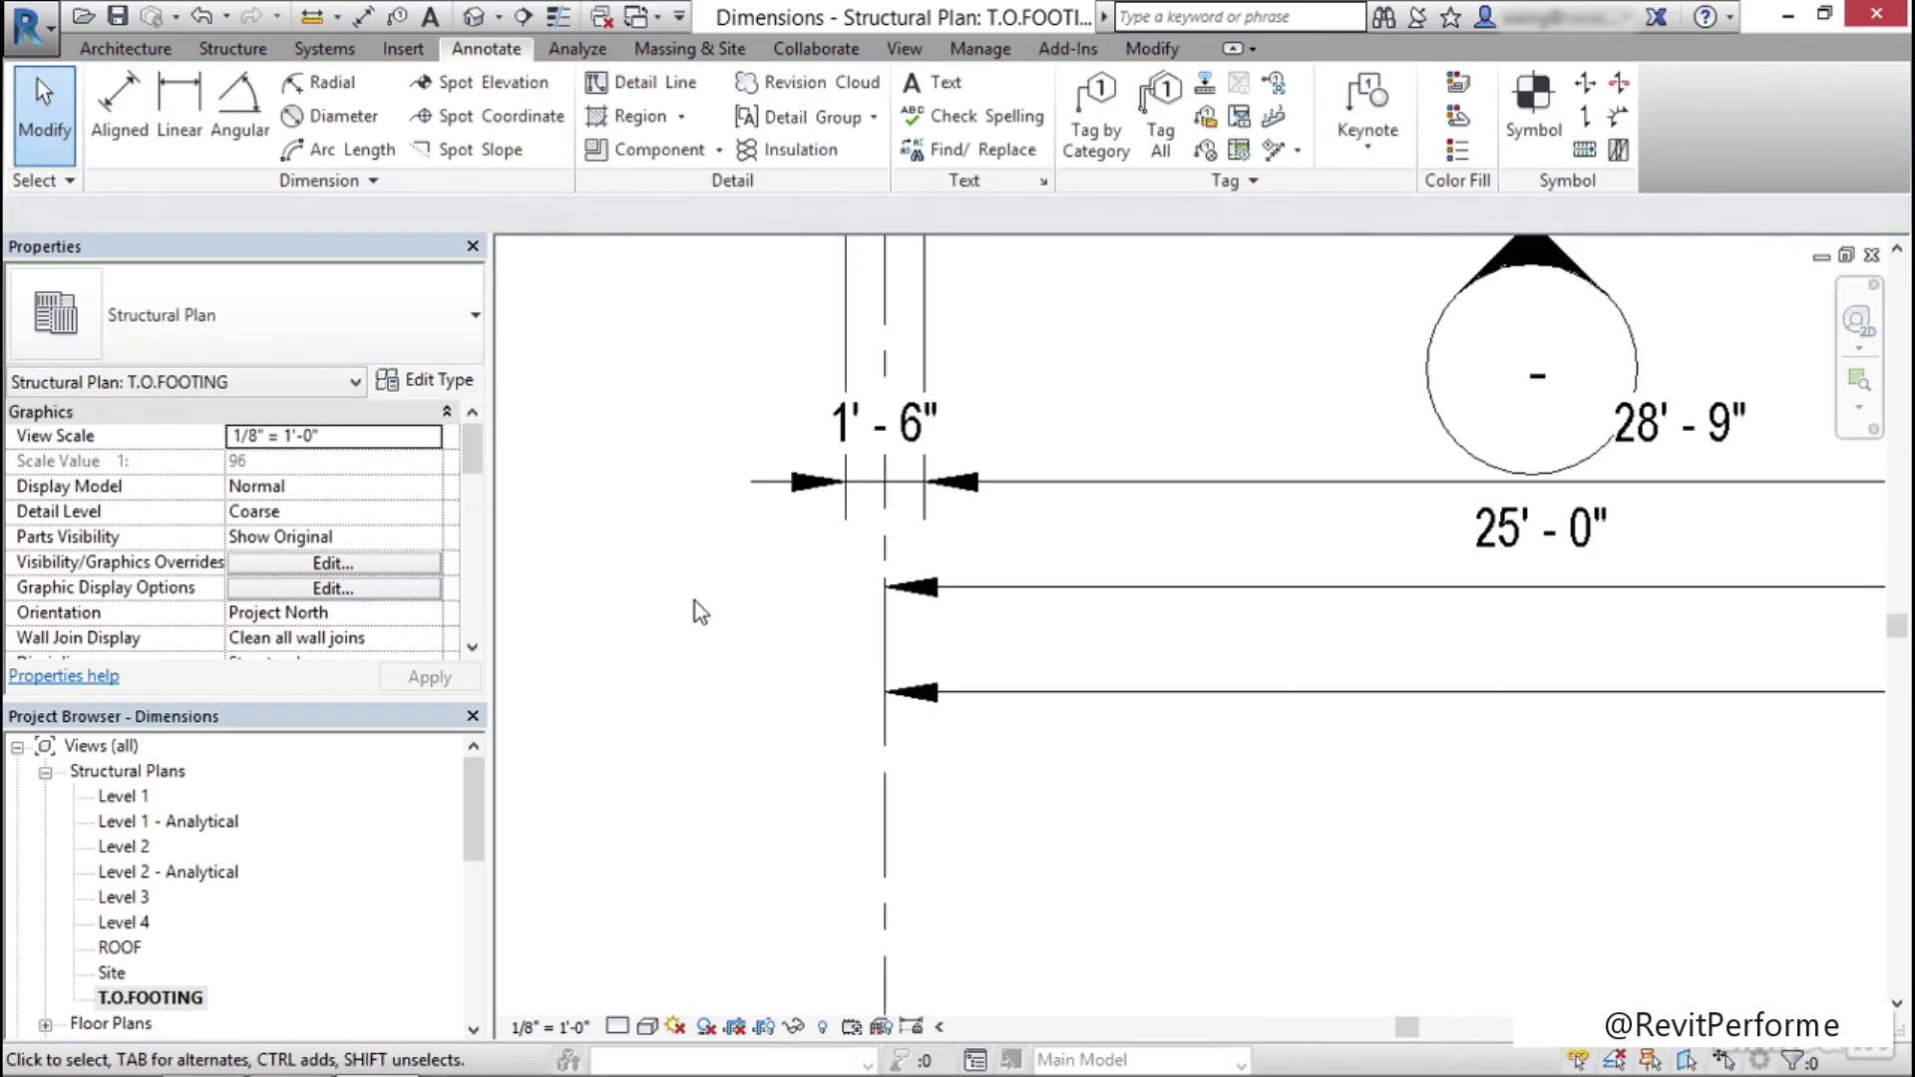
pyautogui.moveTo(686, 534); pyautogui.dragTo(714, 661, button='middle')
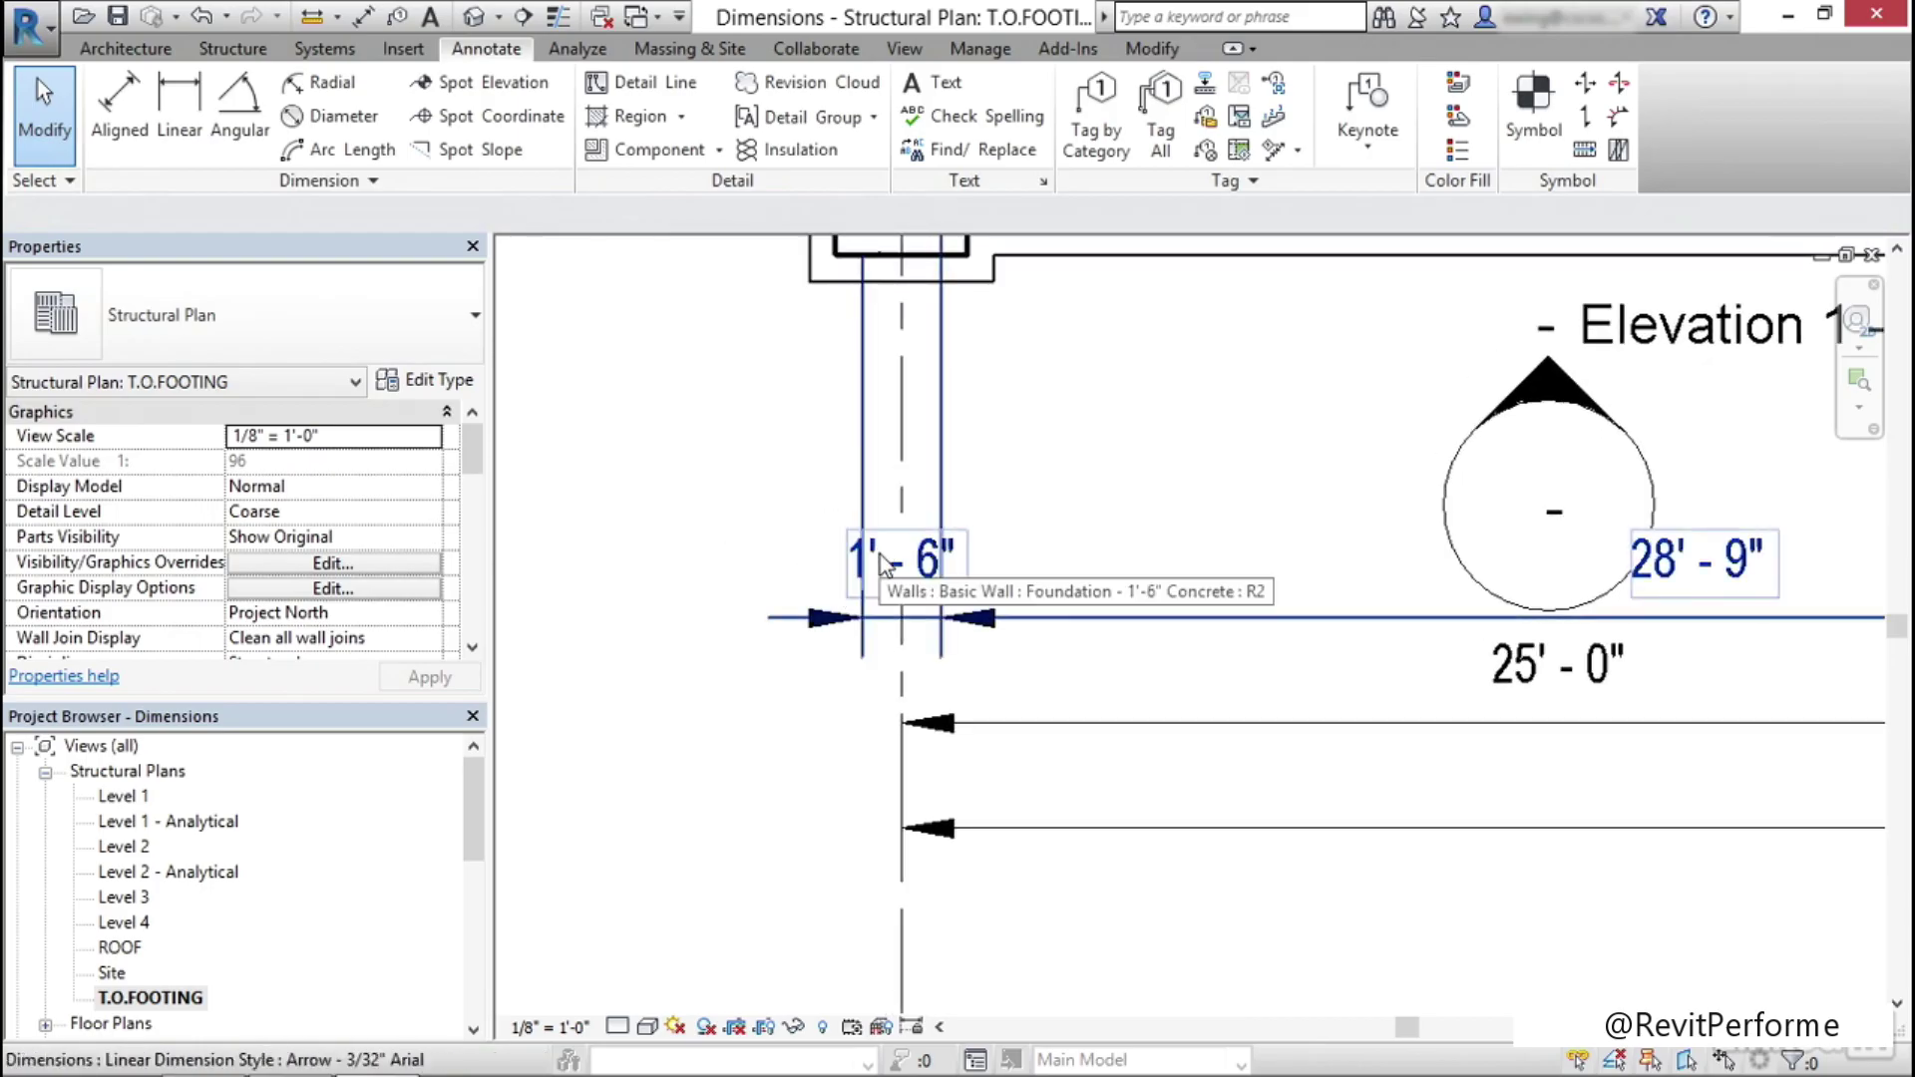
pyautogui.click(852, 533)
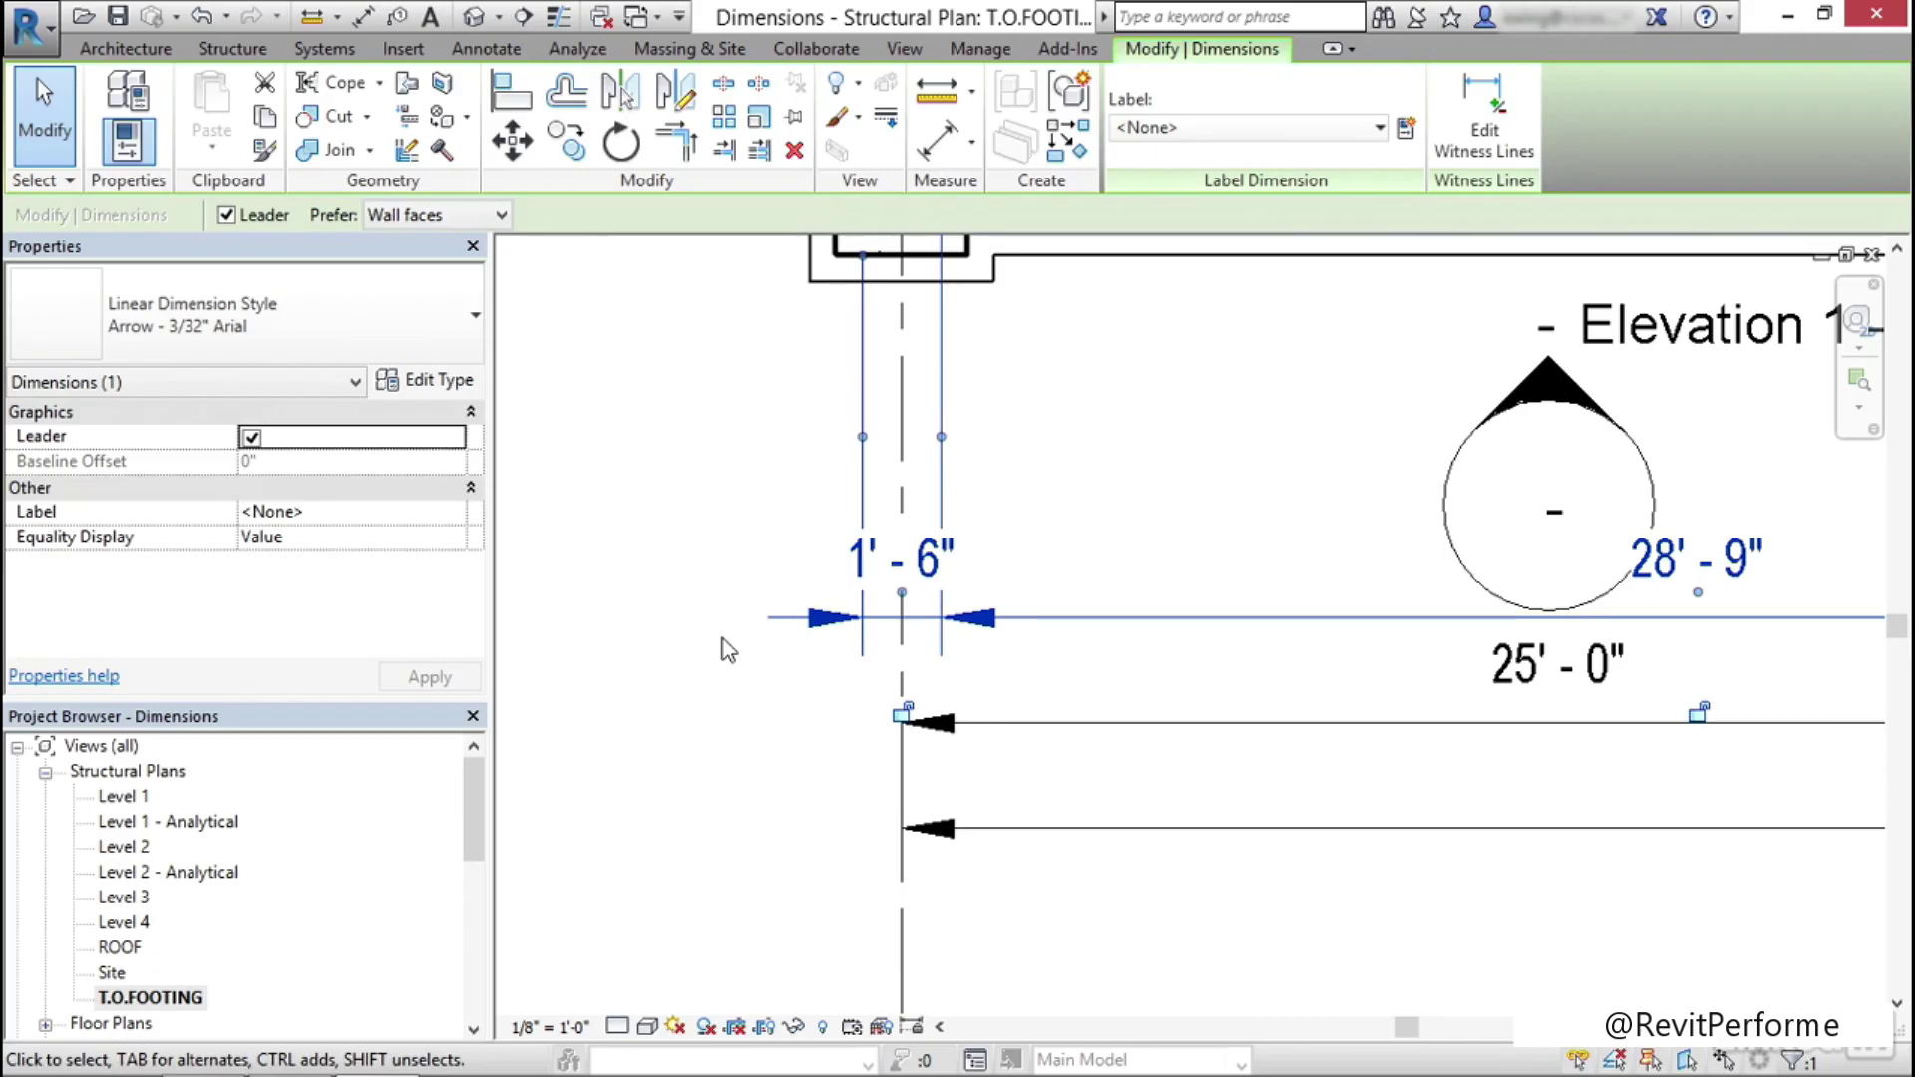
pyautogui.moveTo(901, 593)
pyautogui.mouseDown()
pyautogui.moveTo(852, 544)
pyautogui.moveTo(715, 540)
pyautogui.mouseUp()
pyautogui.click(654, 688)
pyautogui.scroll(-2, 654, 680)
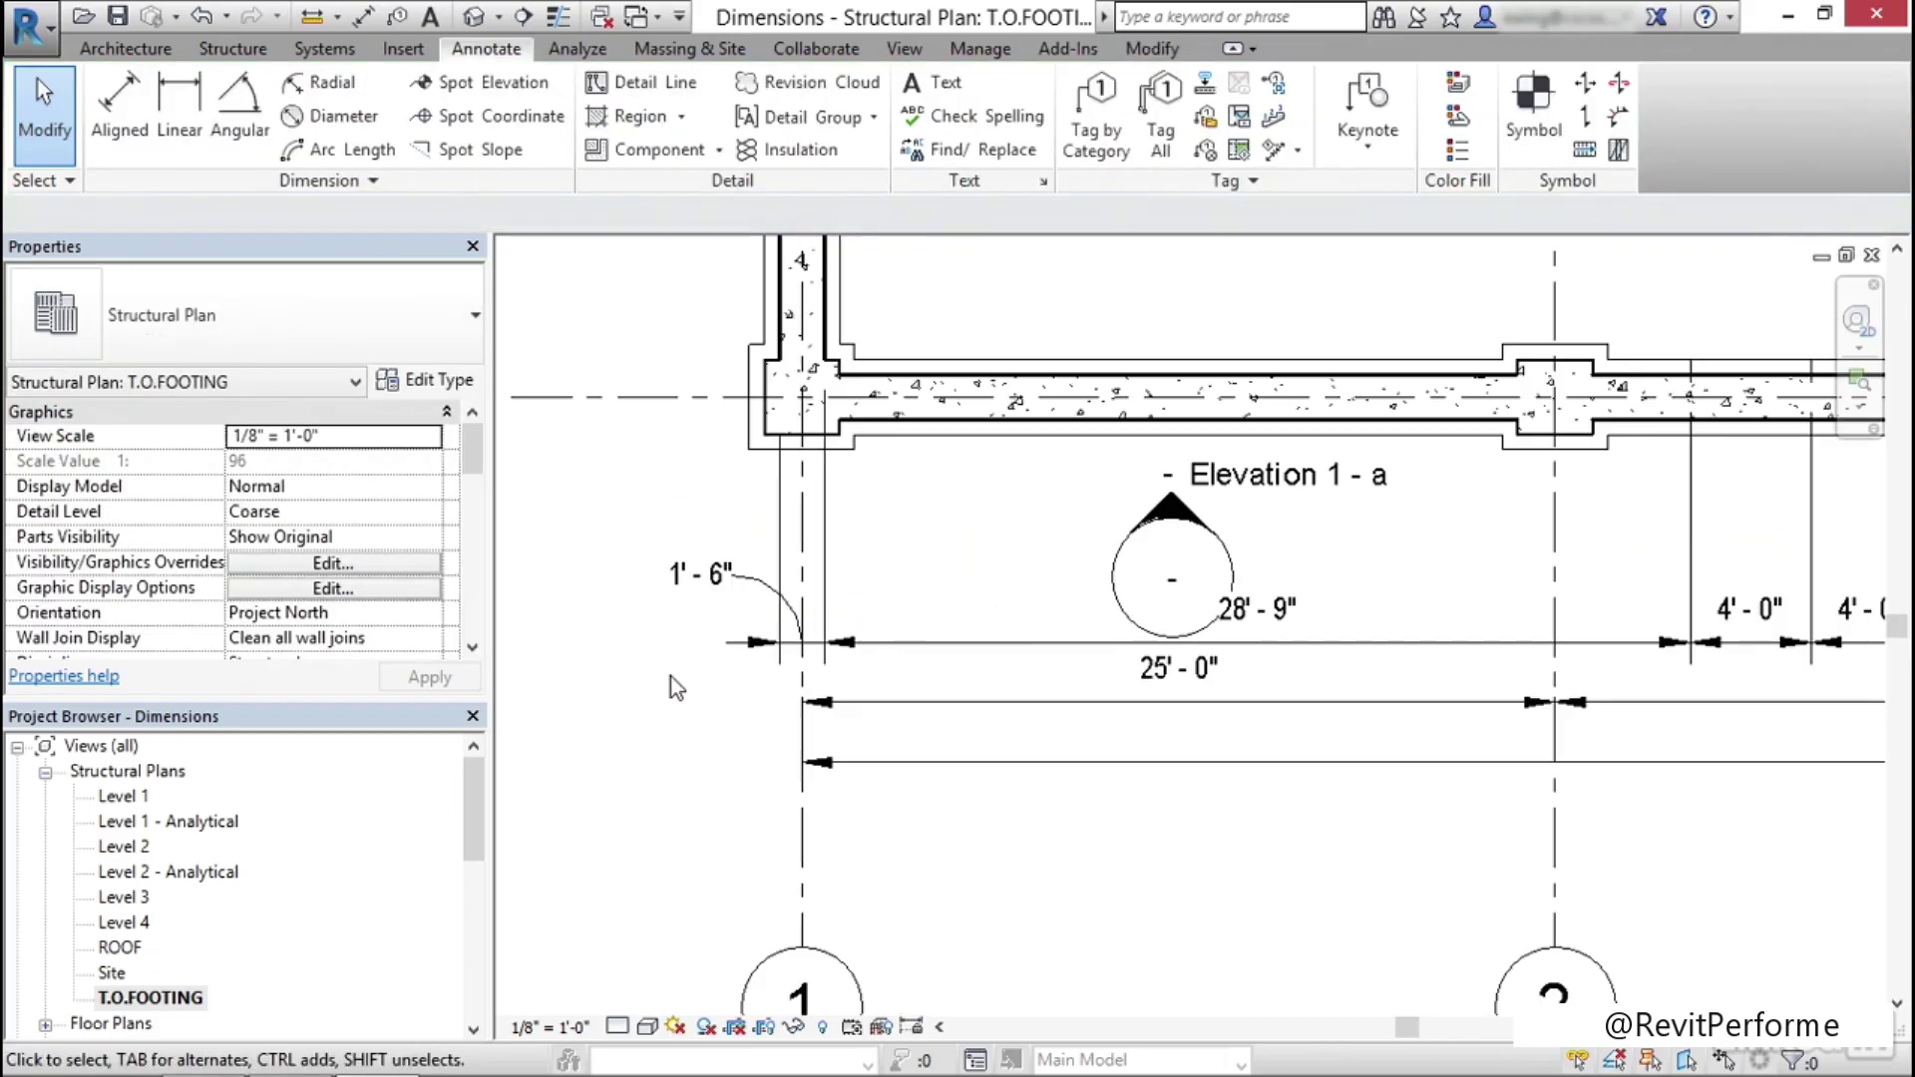
# Start a spot elevation near the south wall footing using the Target (Relative) type
pyautogui.scroll(-5, 670, 677)
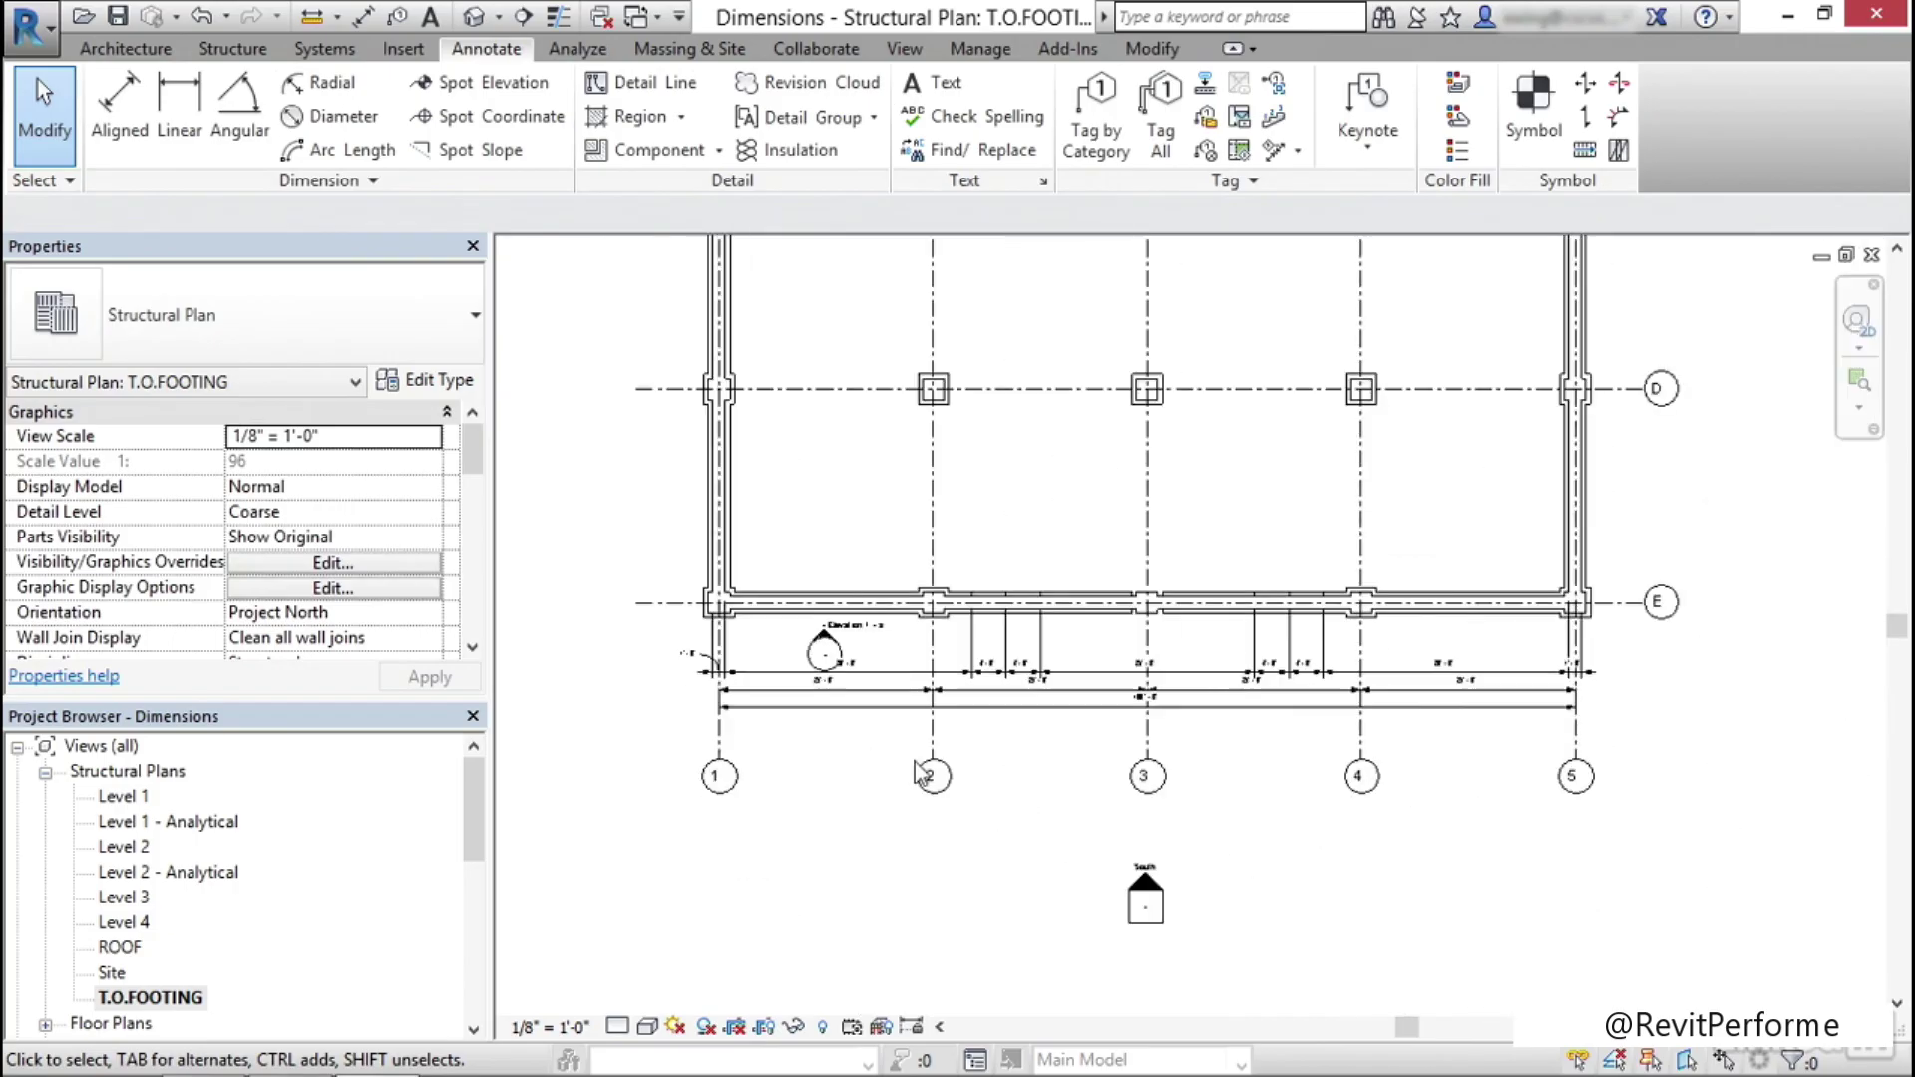
pyautogui.scroll(3, 1042, 638)
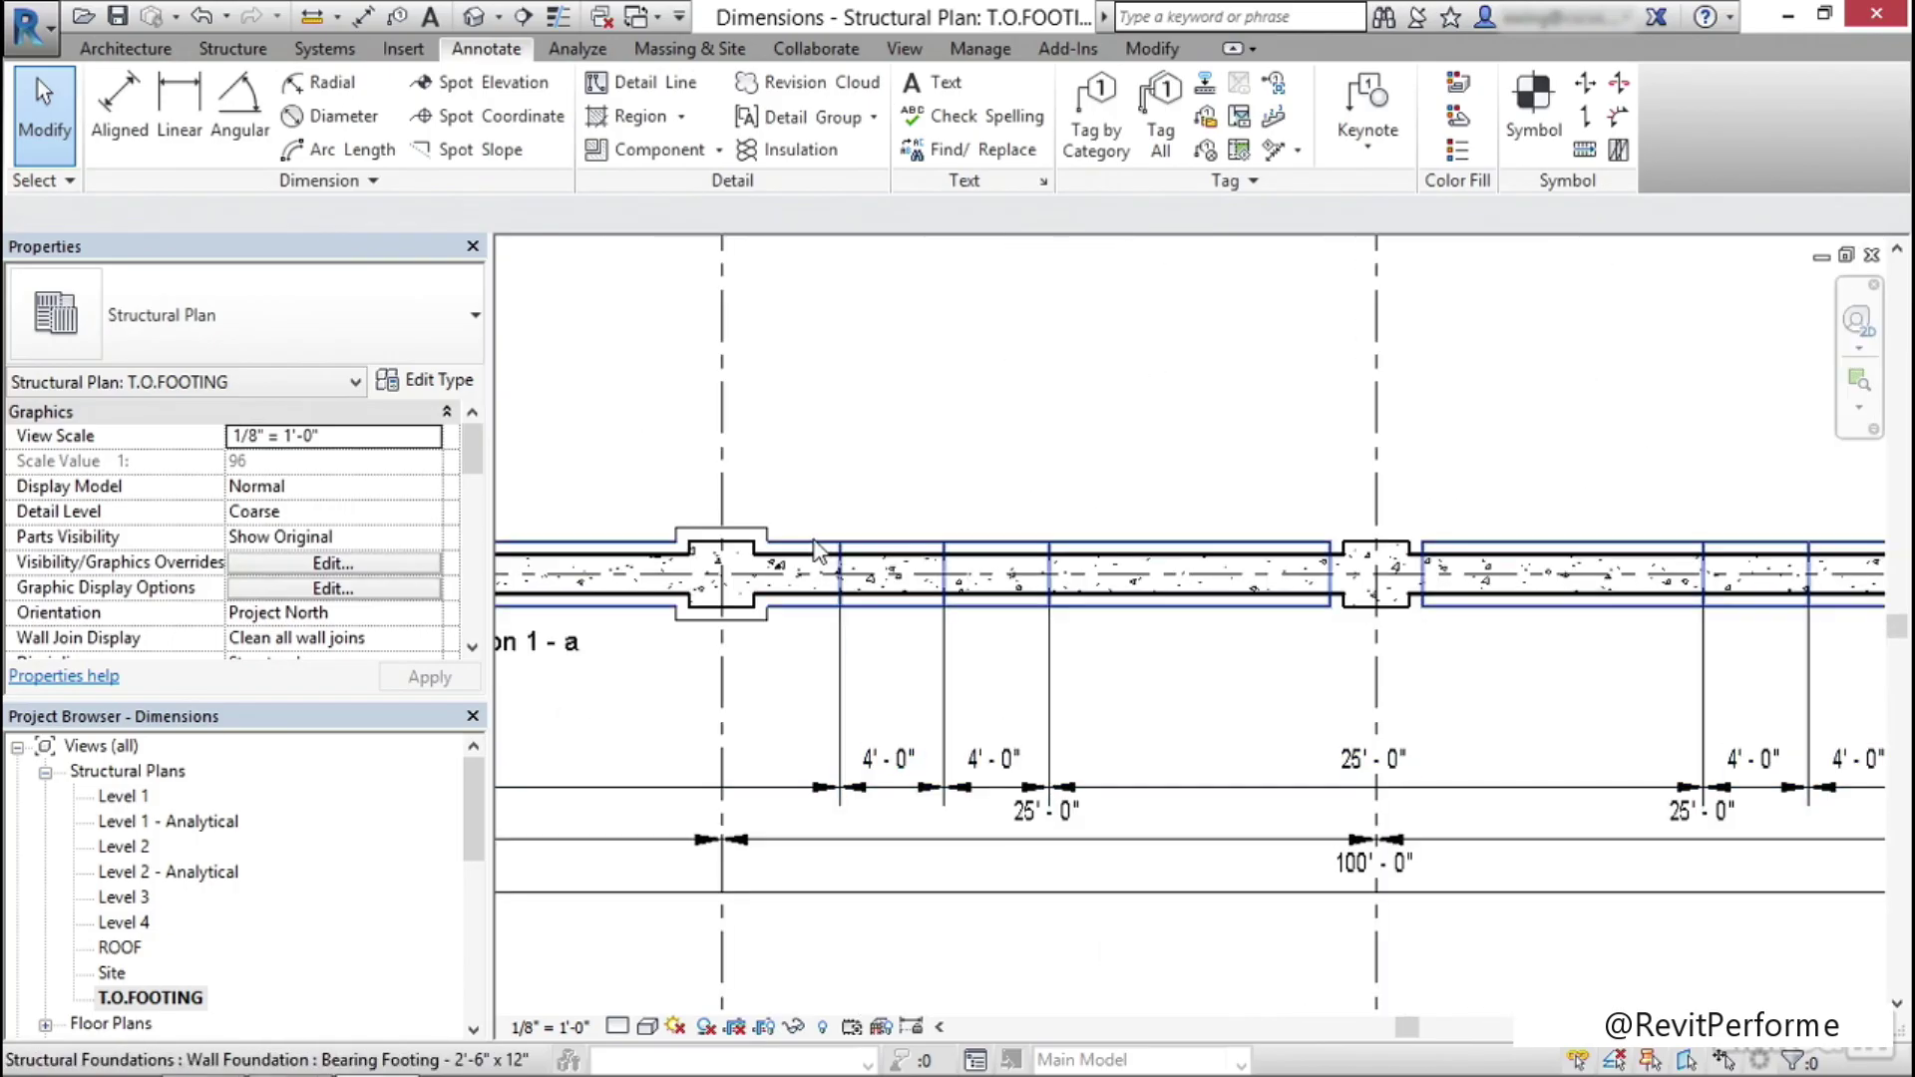
pyautogui.moveTo(870, 547); pyautogui.dragTo(1103, 527, button='middle')
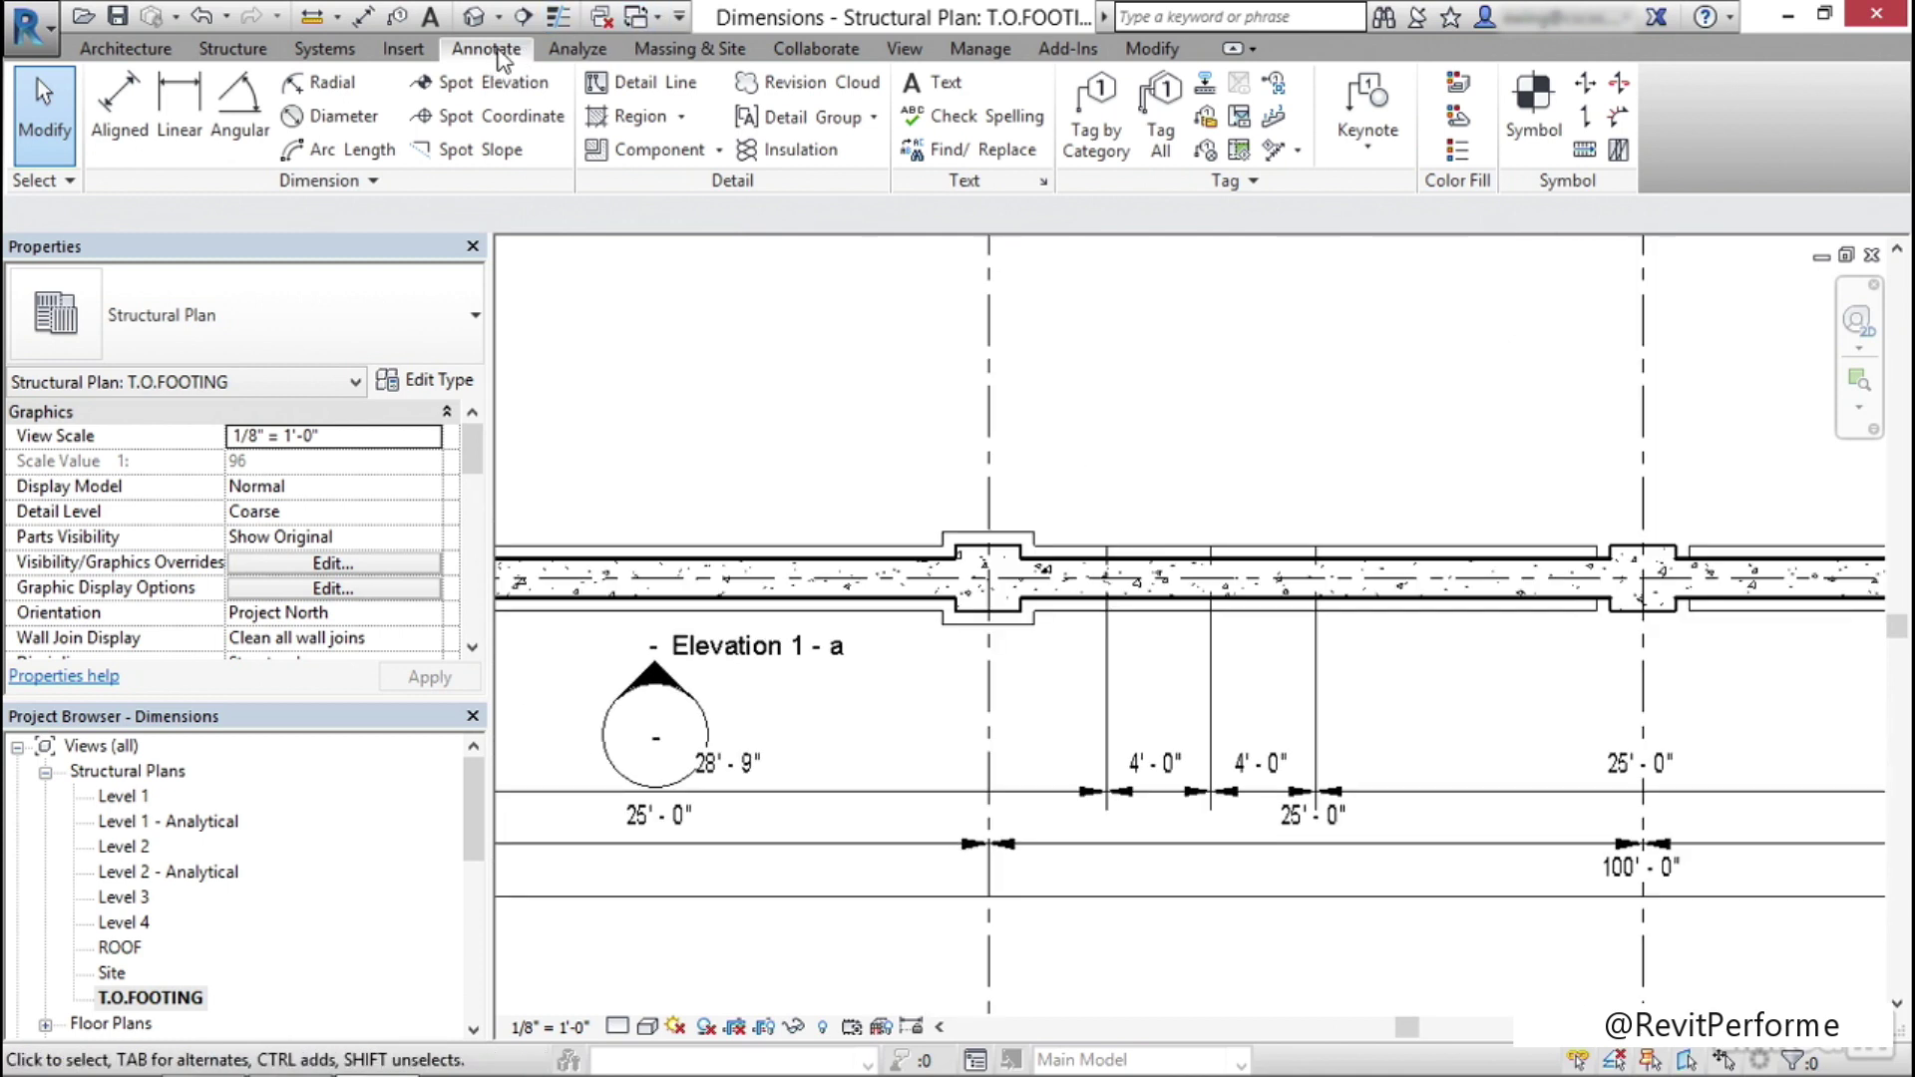
pyautogui.click(526, 92)
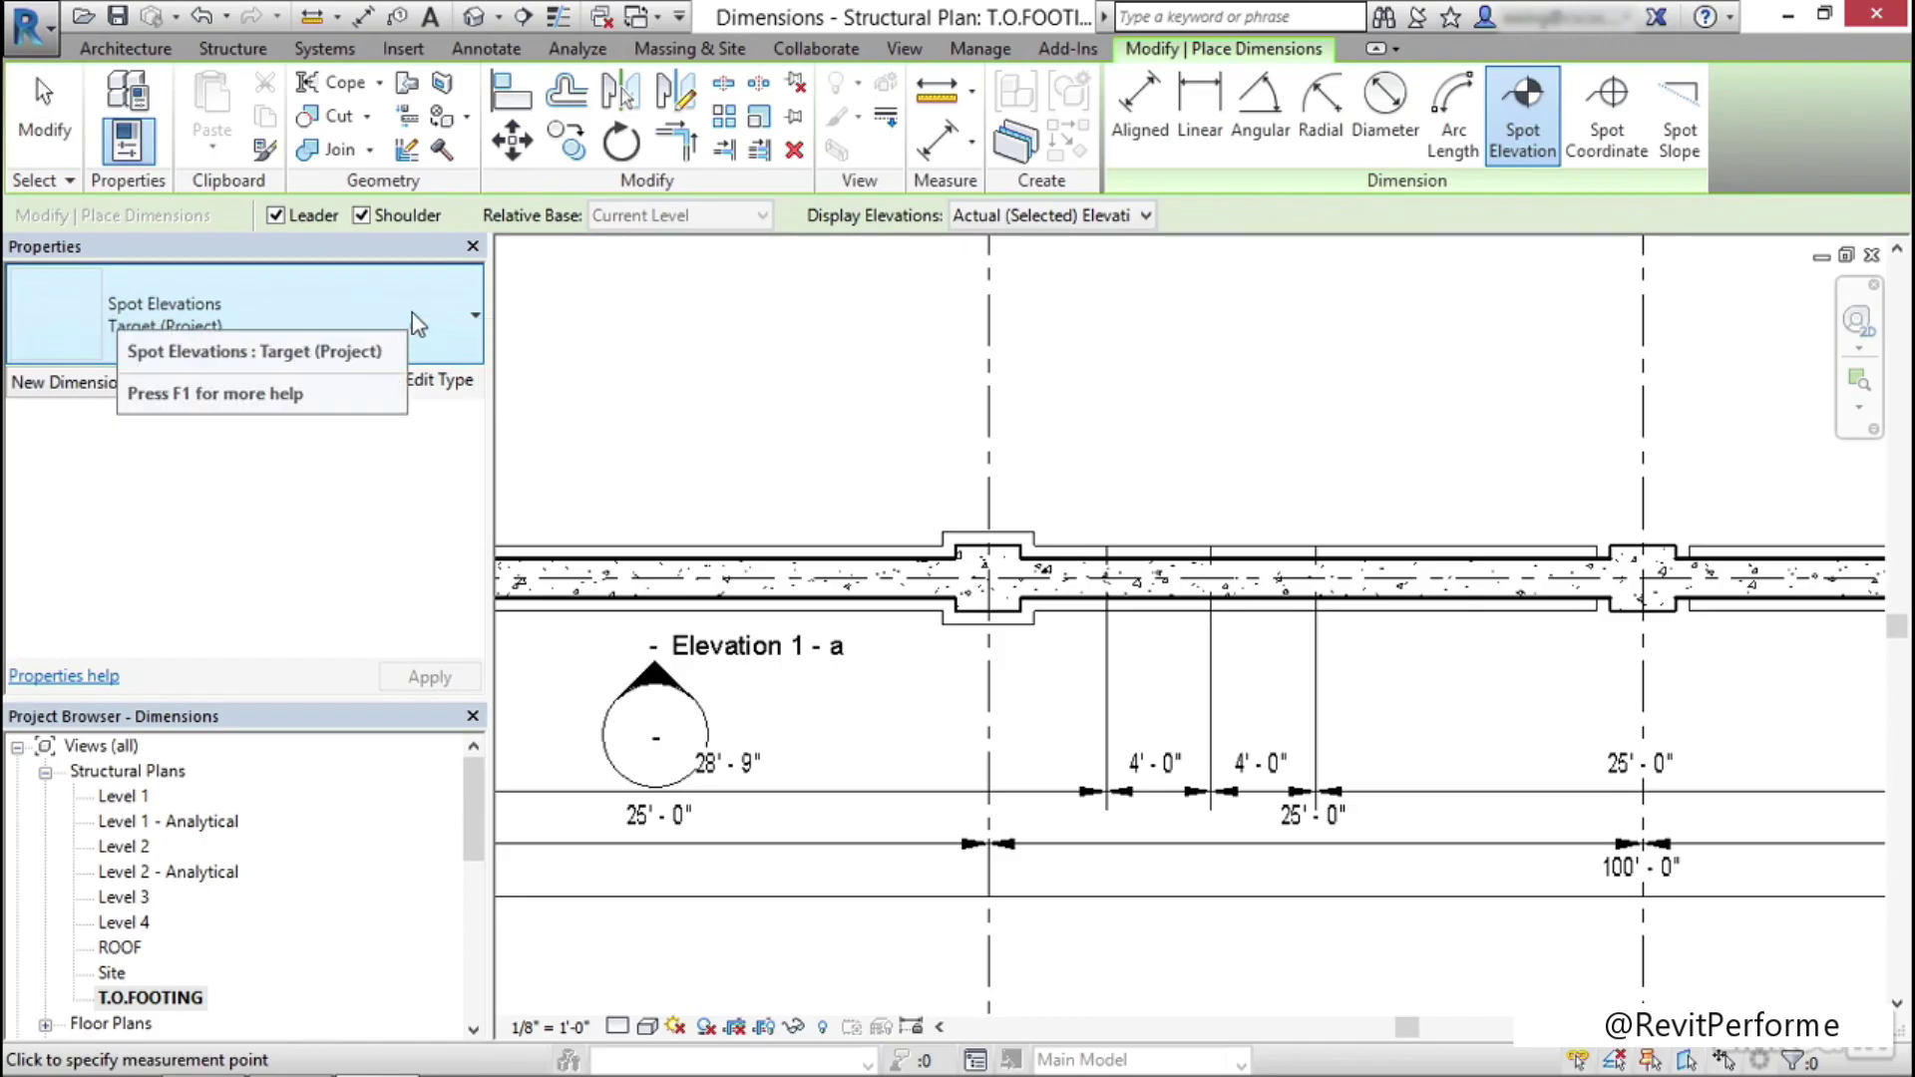
pyautogui.click(454, 318)
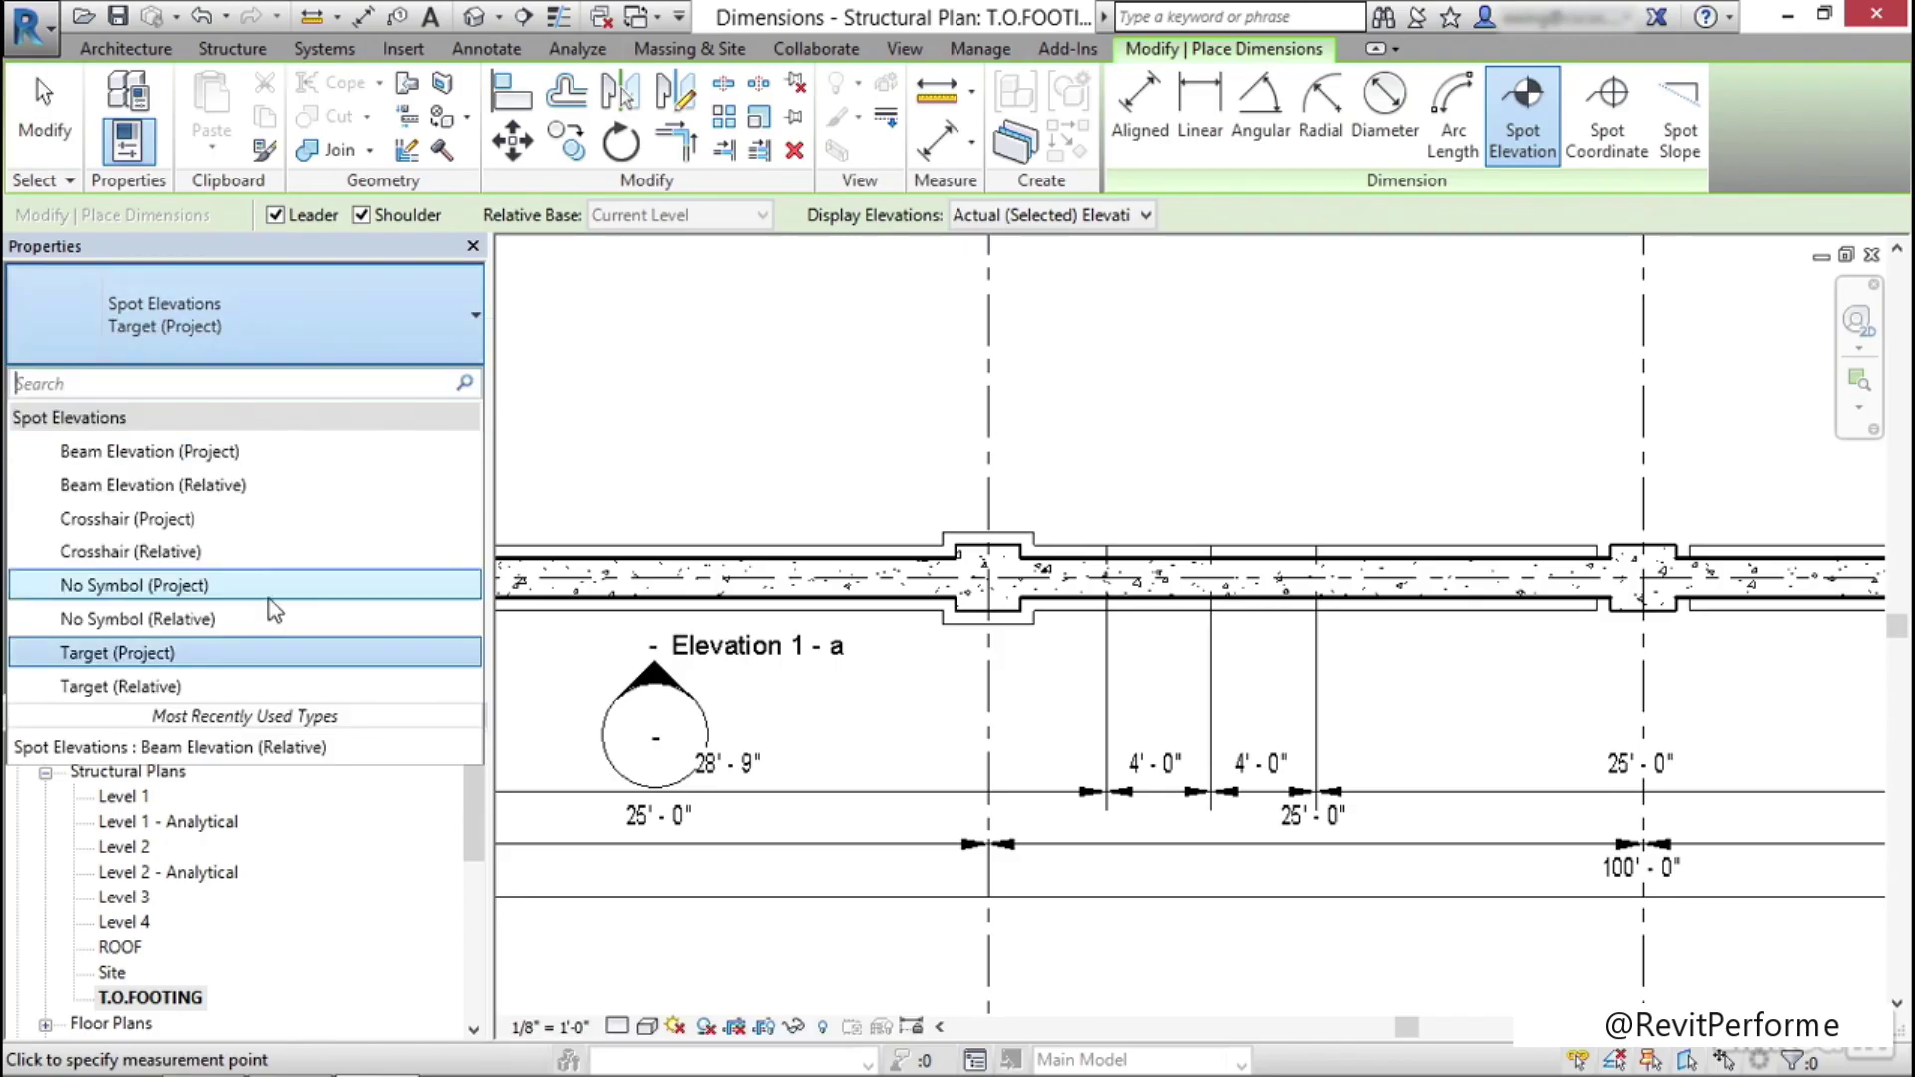
pyautogui.click(160, 688)
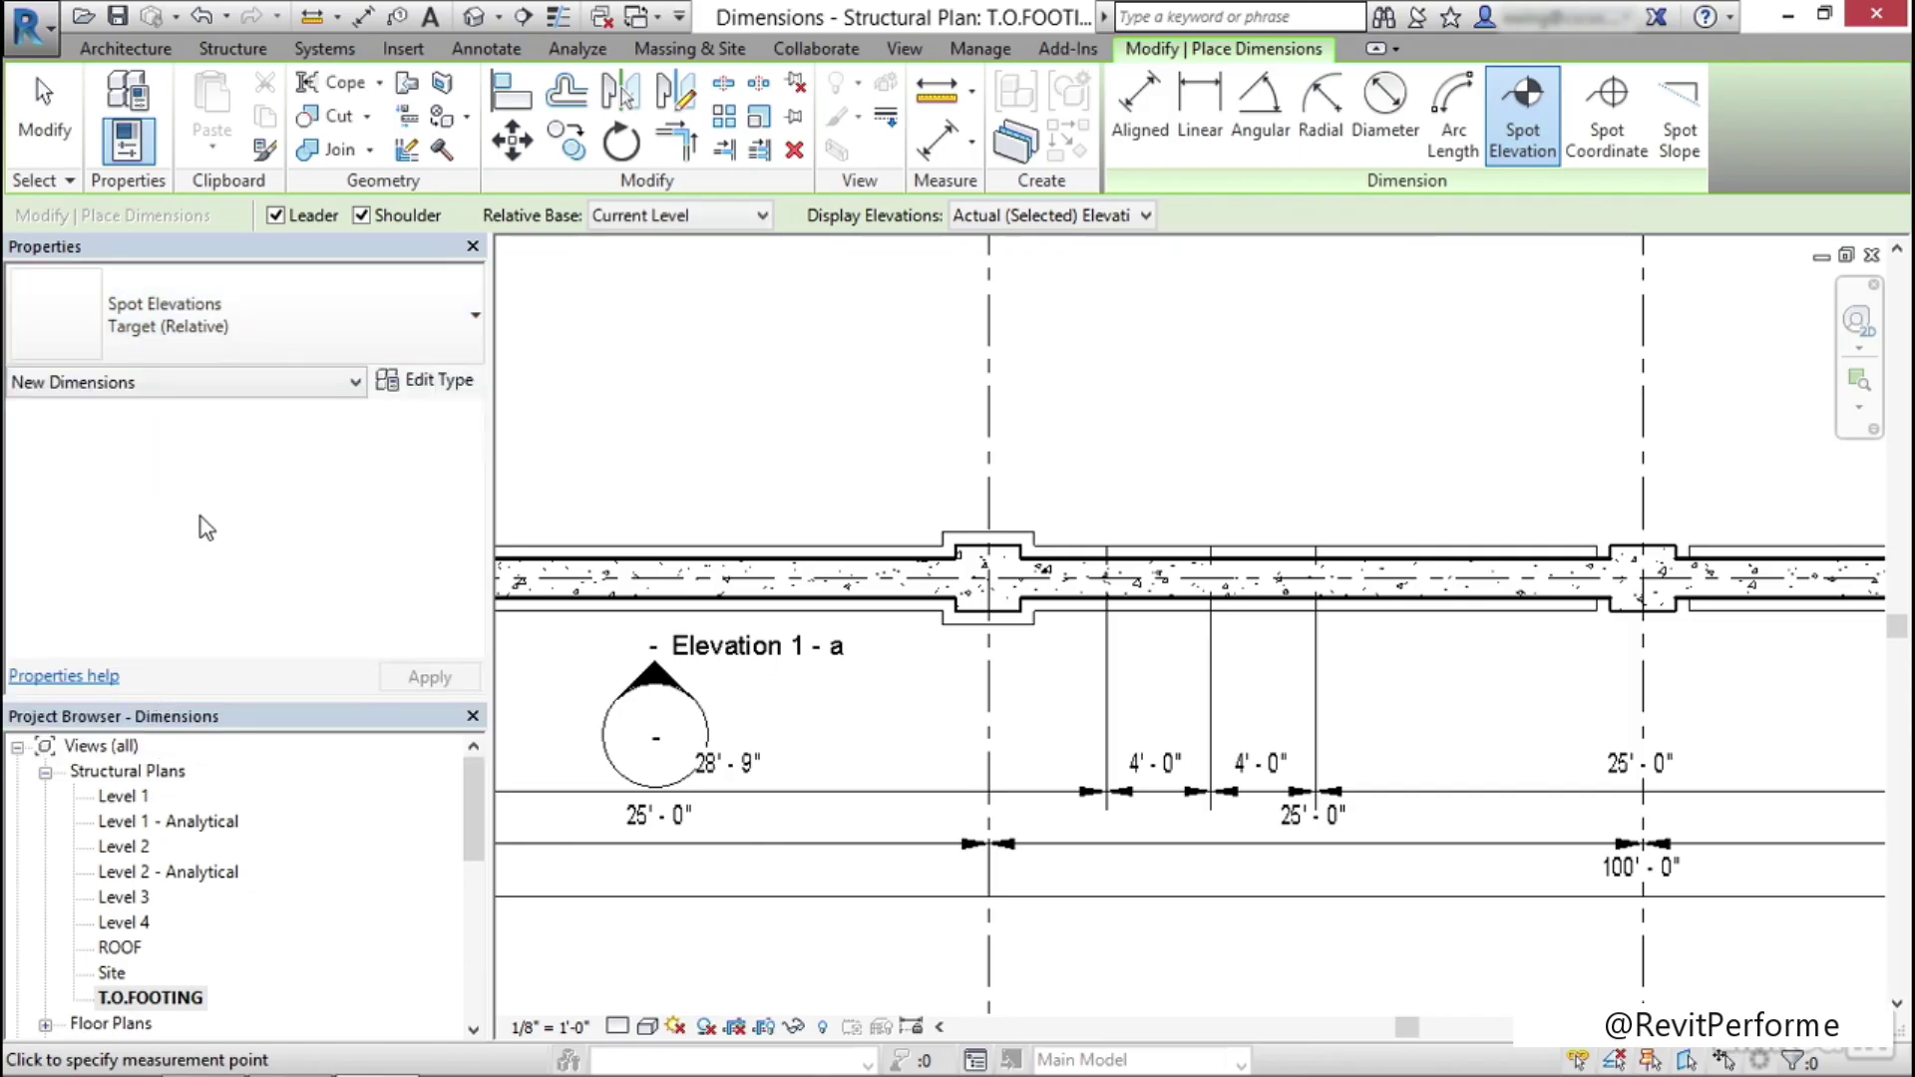
# Review the symbol choices of the Target (Relative) spot elevation type and set its text width factor to 0.8
pyautogui.click(433, 387)
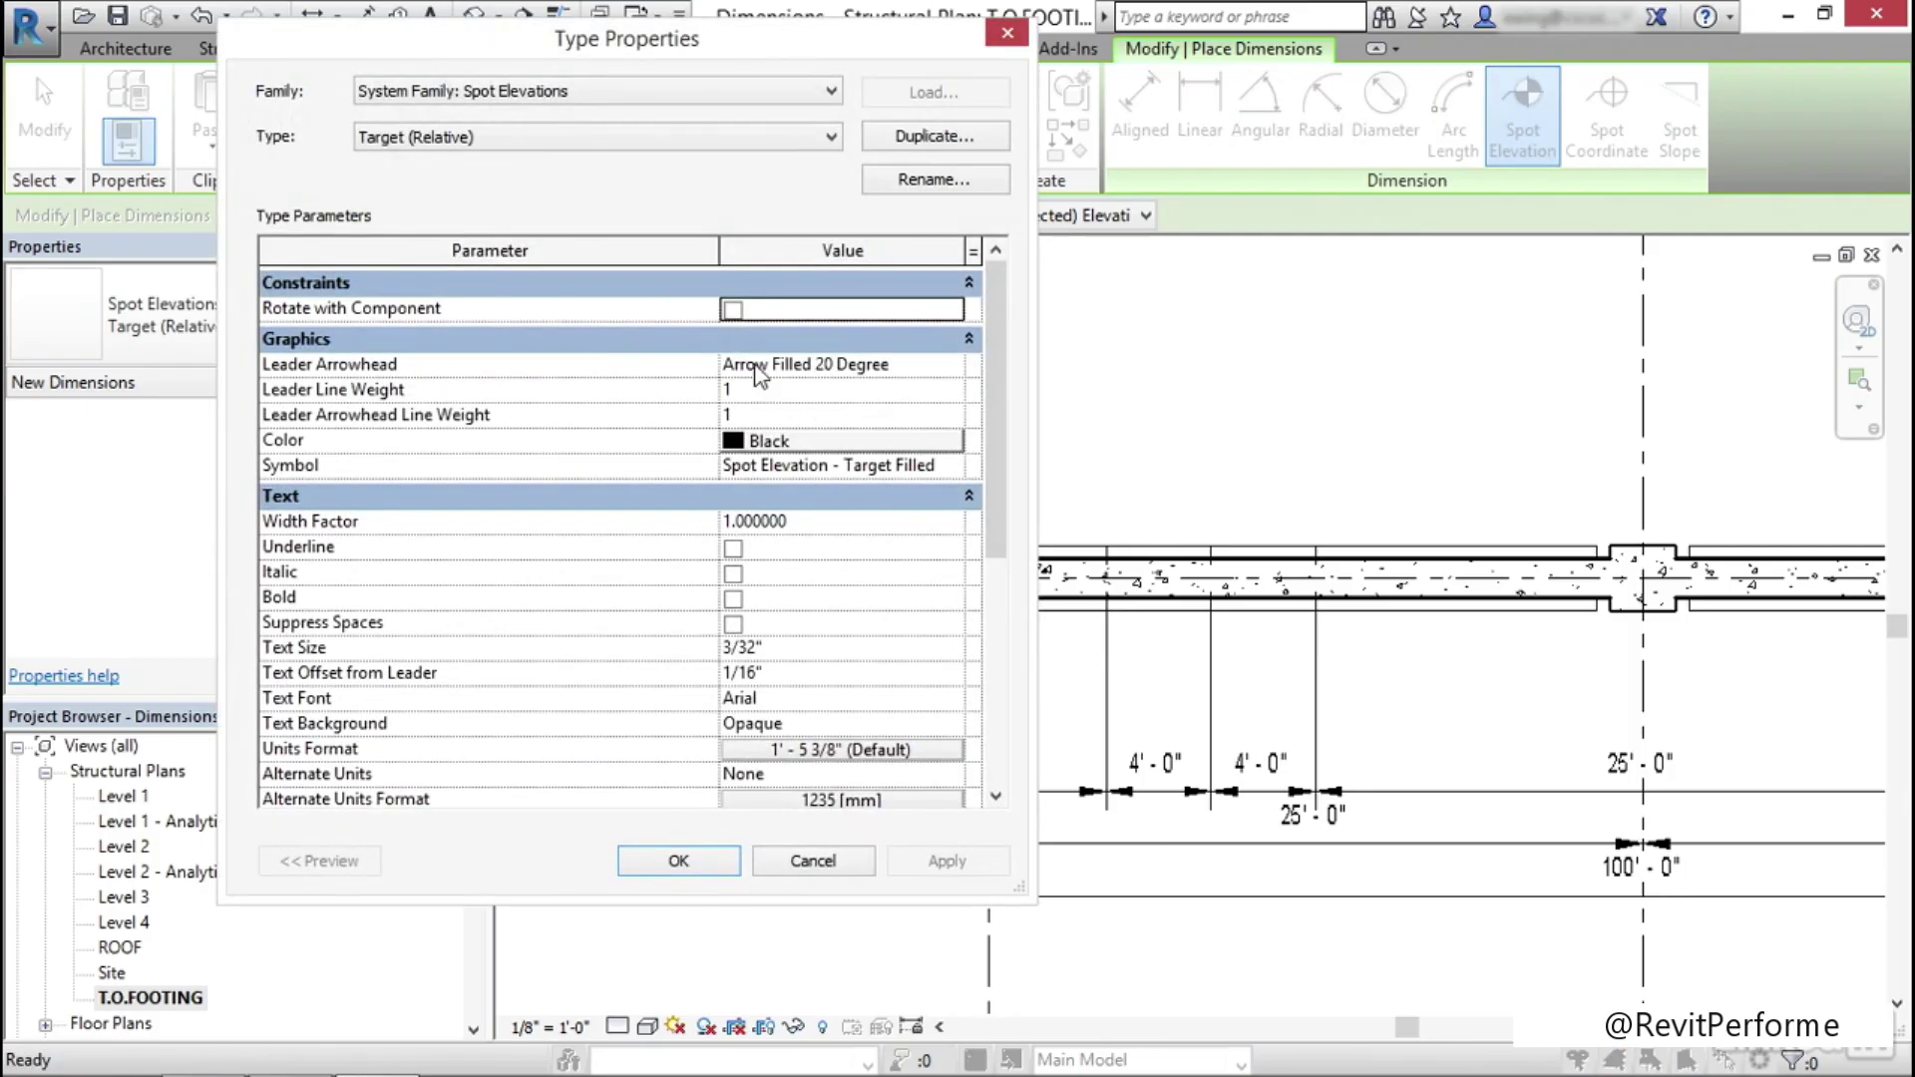
pyautogui.click(868, 465)
pyautogui.click(950, 469)
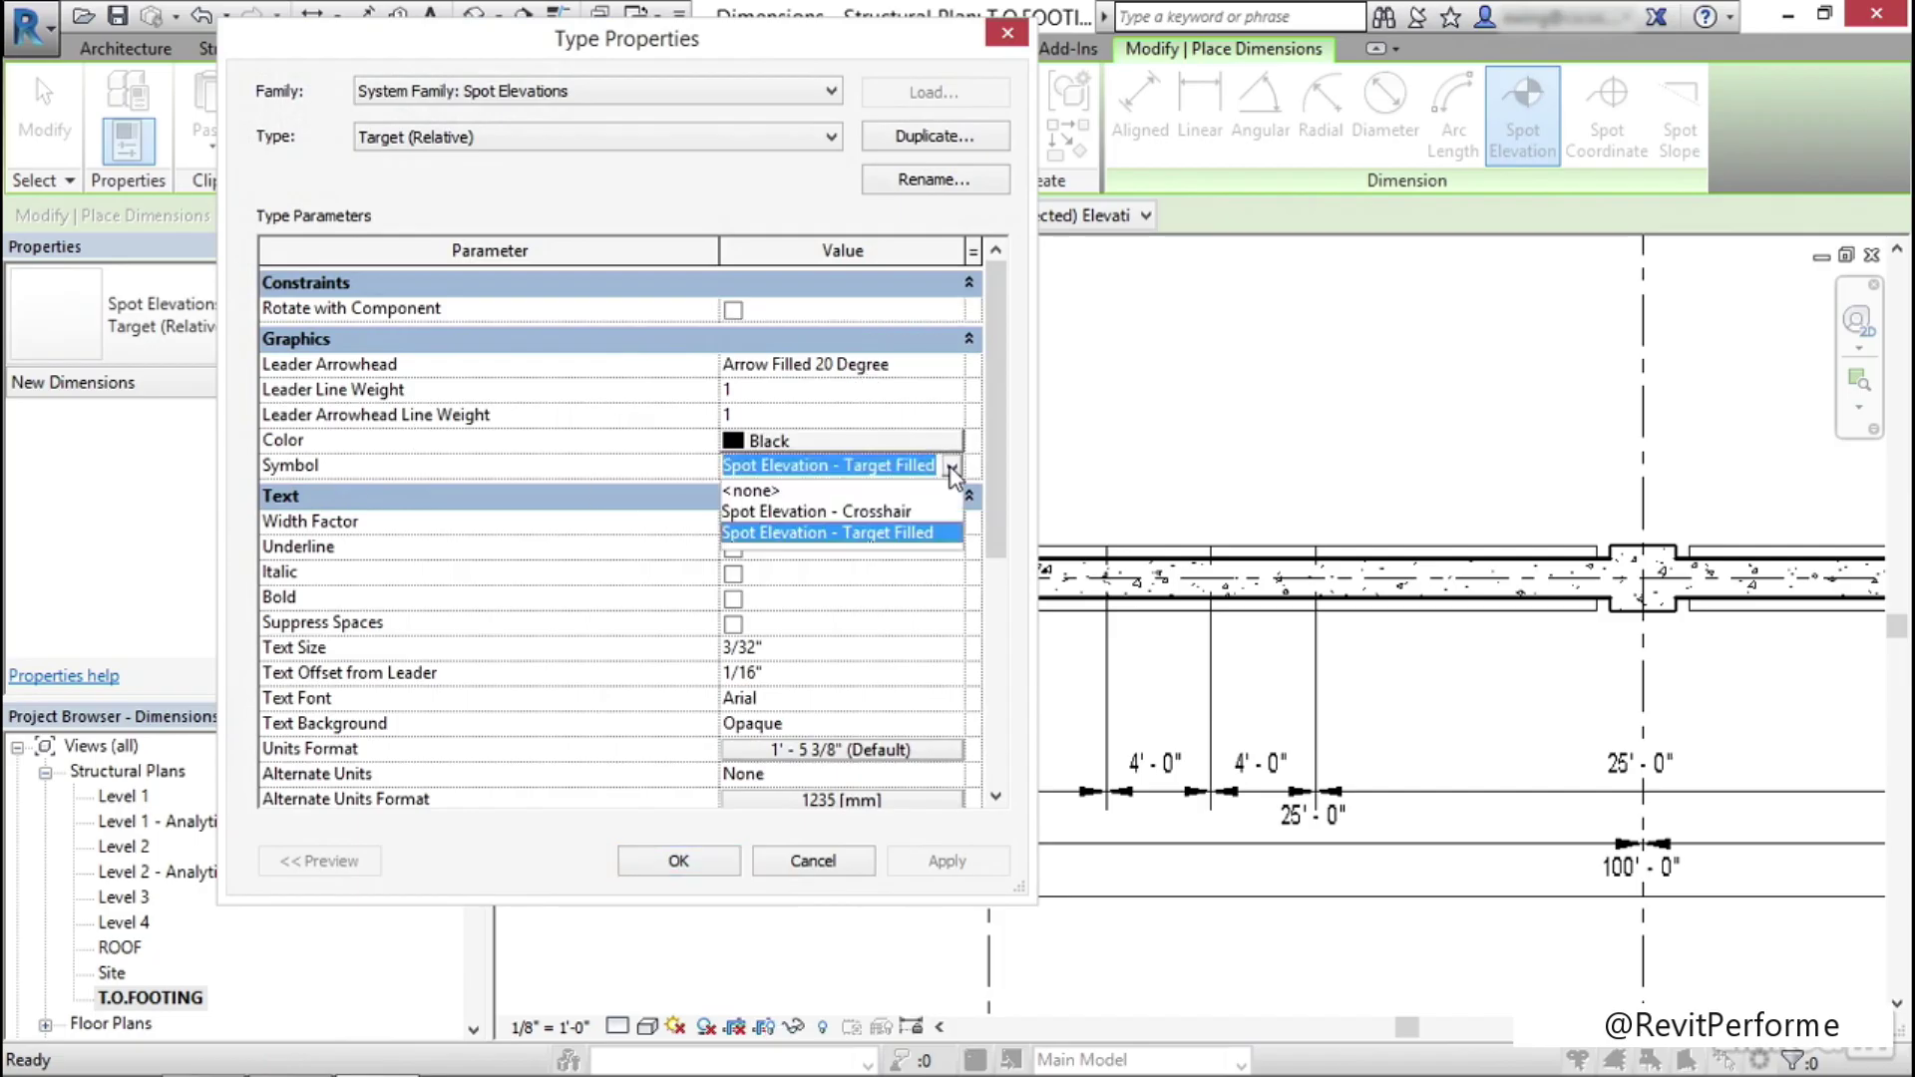
pyautogui.click(950, 469)
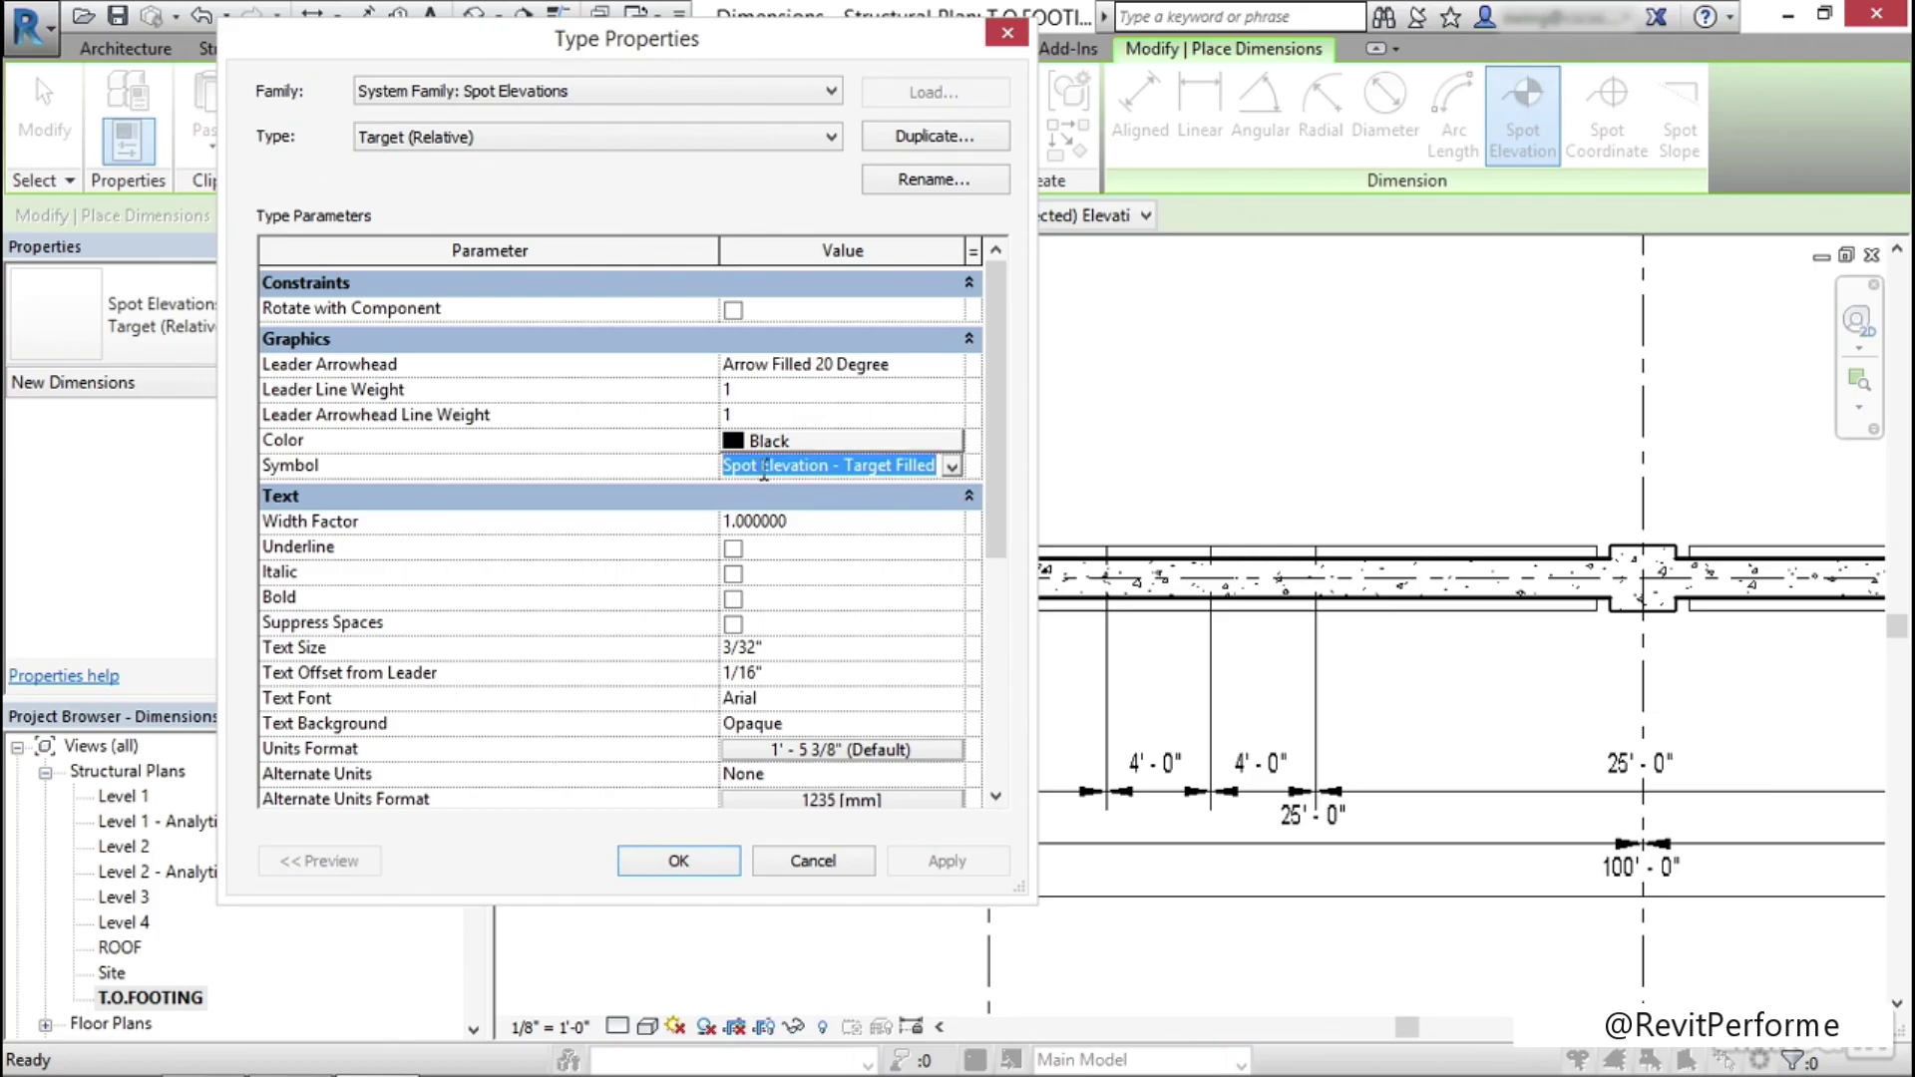
pyautogui.click(848, 525)
pyautogui.doubleClick(846, 521)
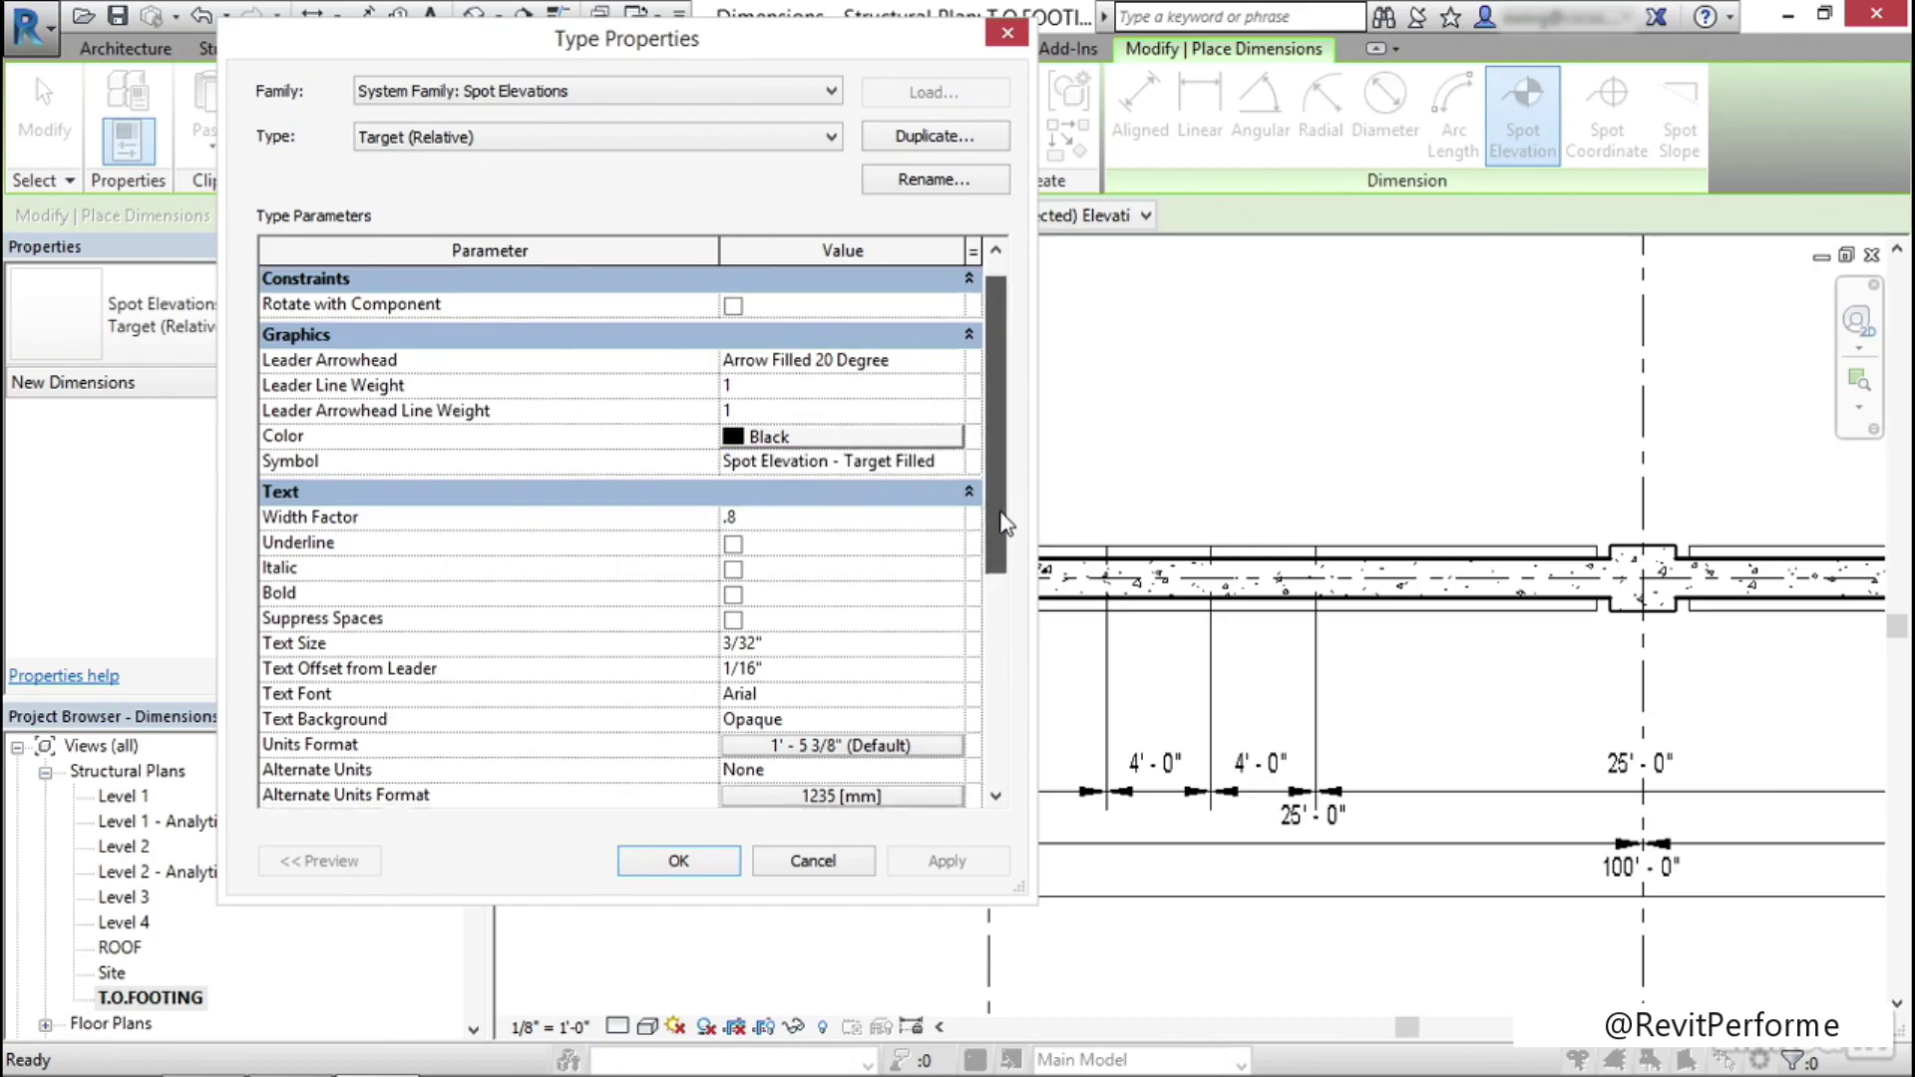
# Override the project units format for the Target (Relative) spot elevation type and enable Suppress 0 feet
pyautogui.scroll(-2, 1003, 559)
pyautogui.scroll(-2, 997, 618)
pyautogui.click(923, 541)
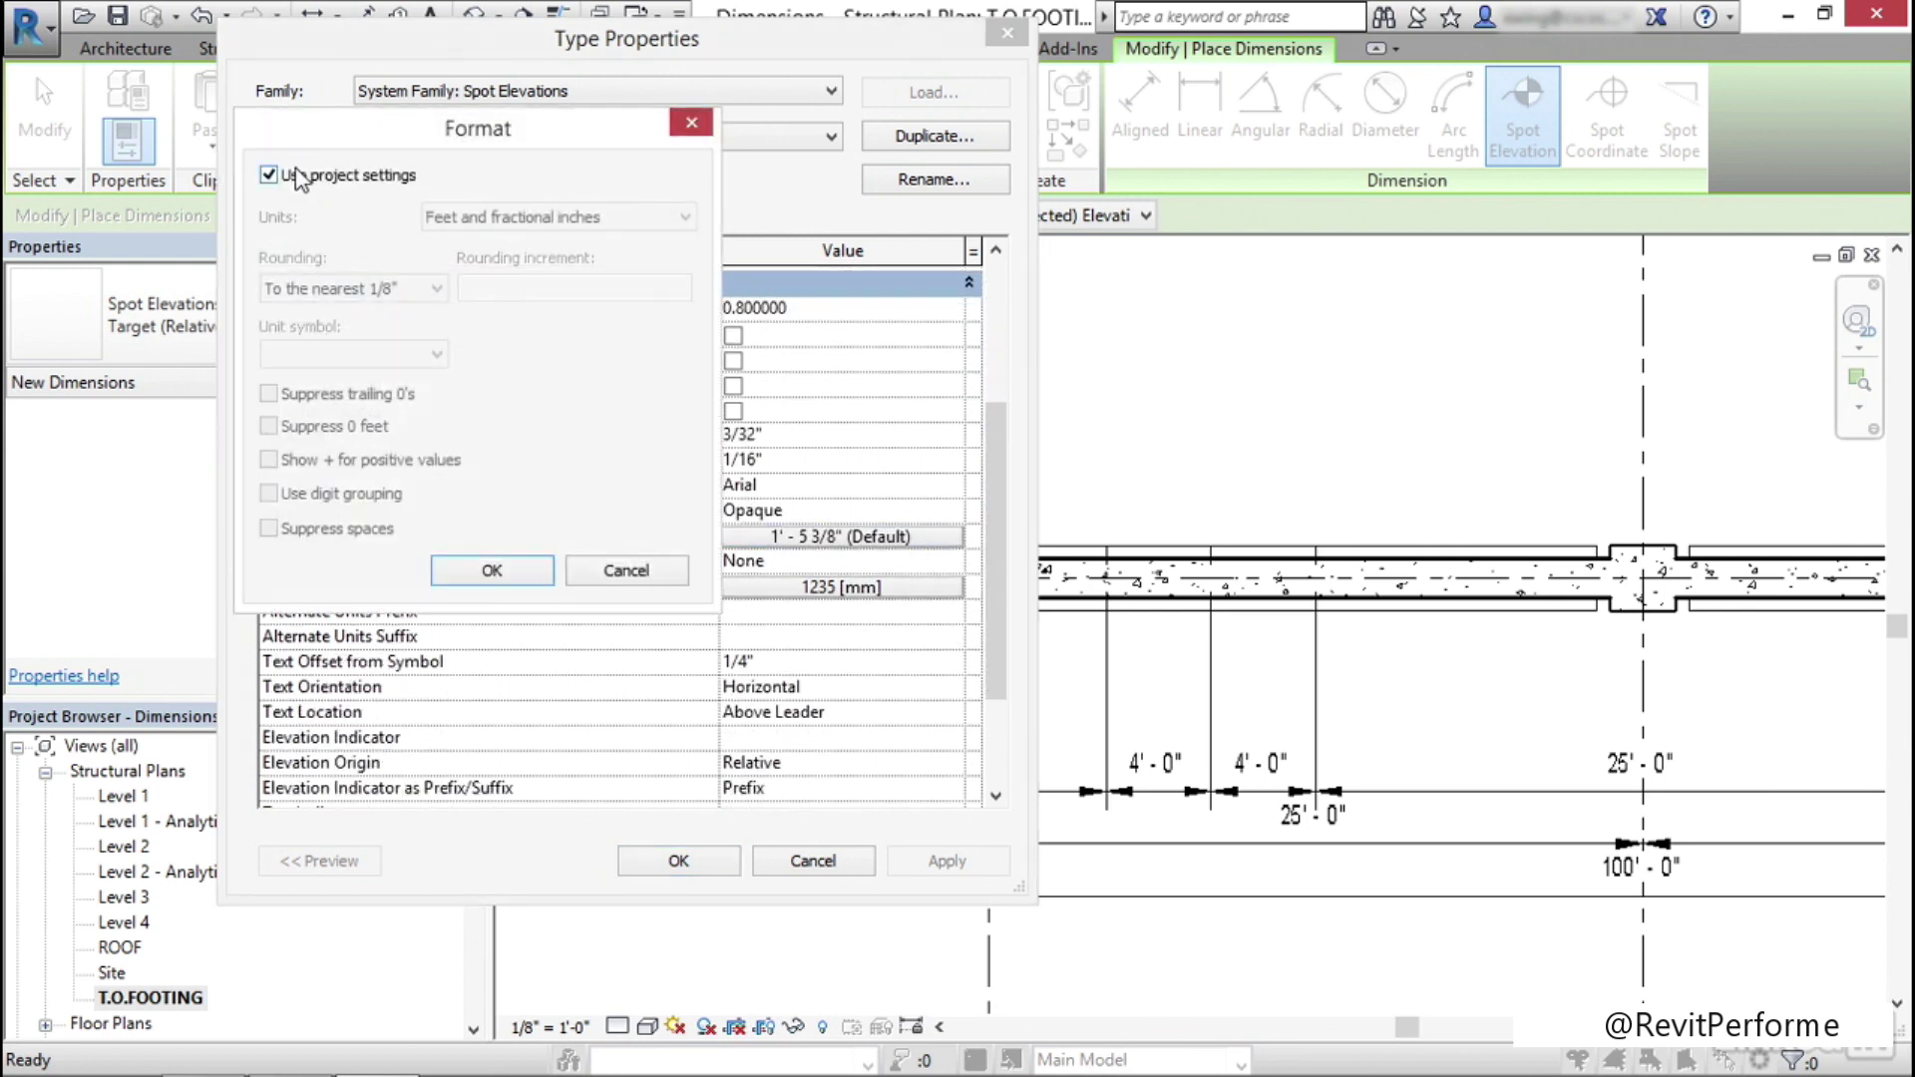
pyautogui.click(269, 176)
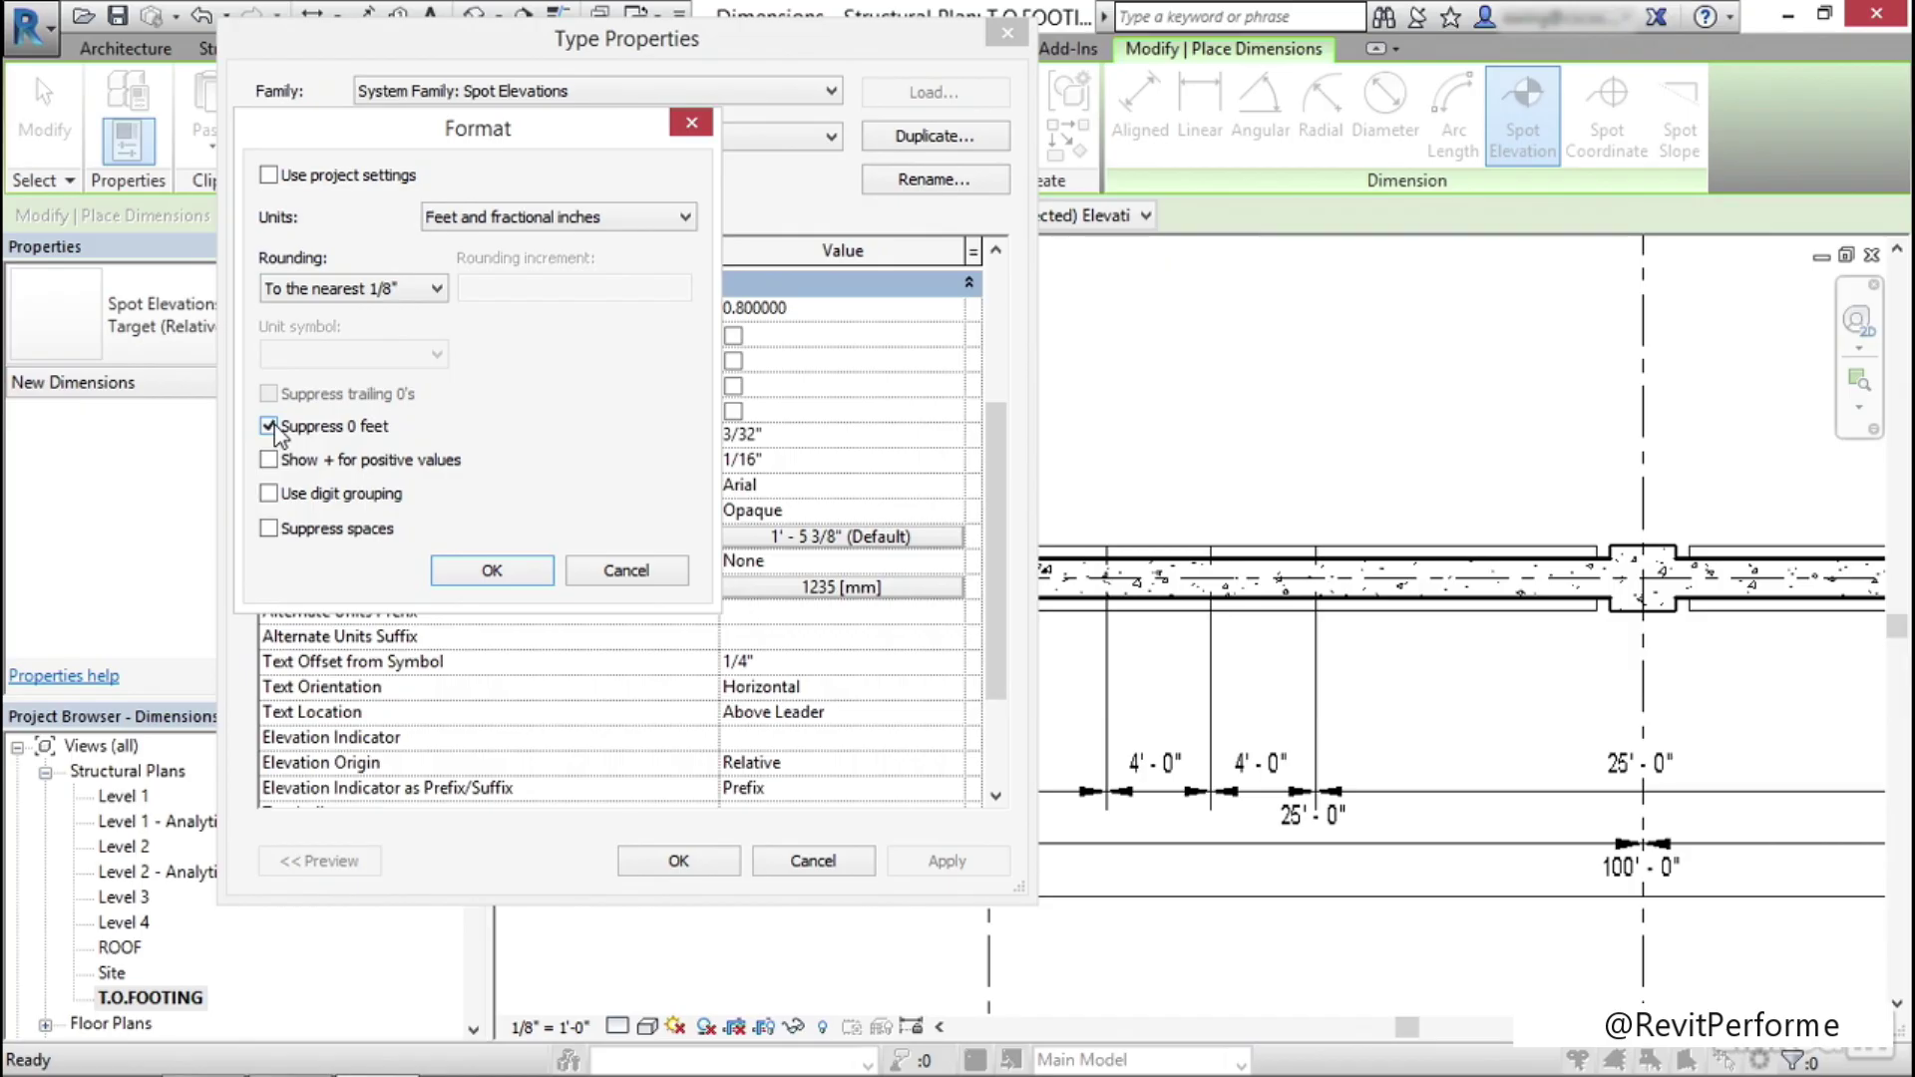
pyautogui.click(492, 571)
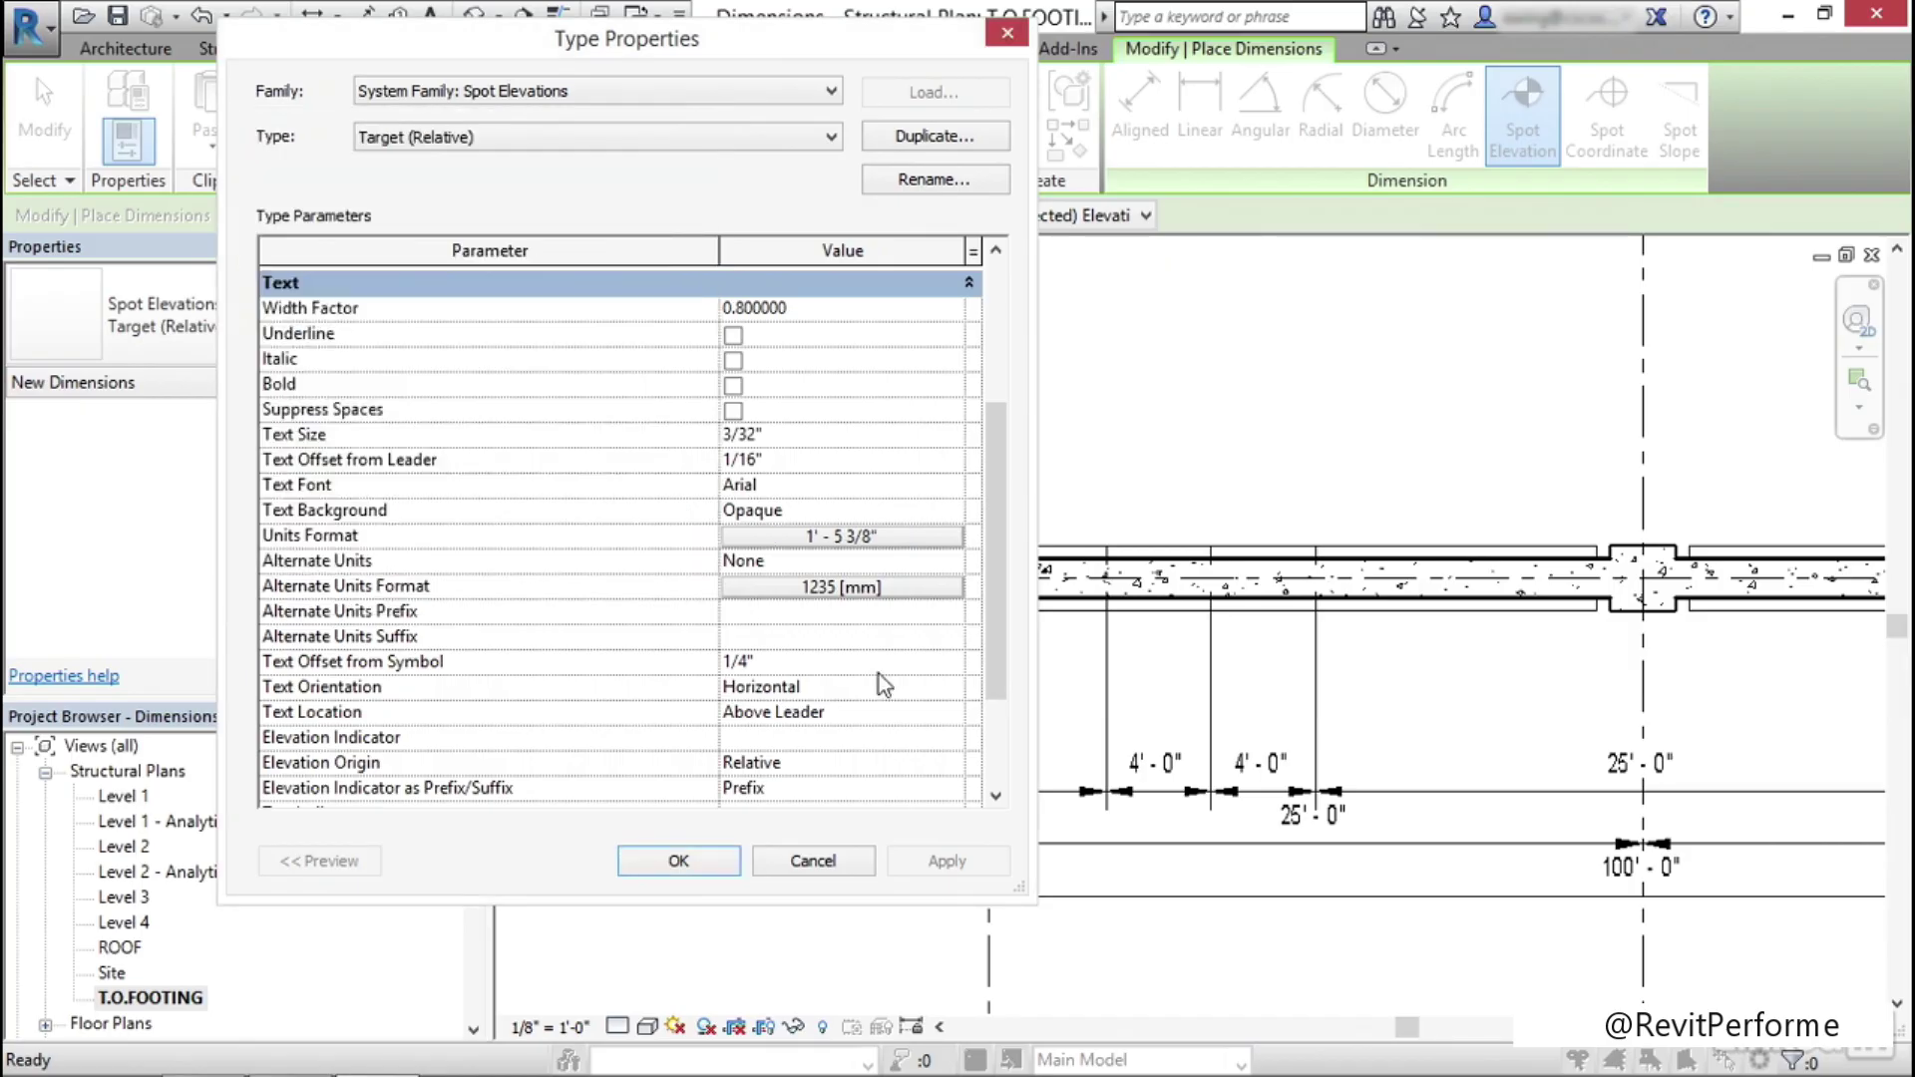
# Set the spot elevation type's text orientation to Vertical and accept the type changes
pyautogui.scroll(-2, 1005, 589)
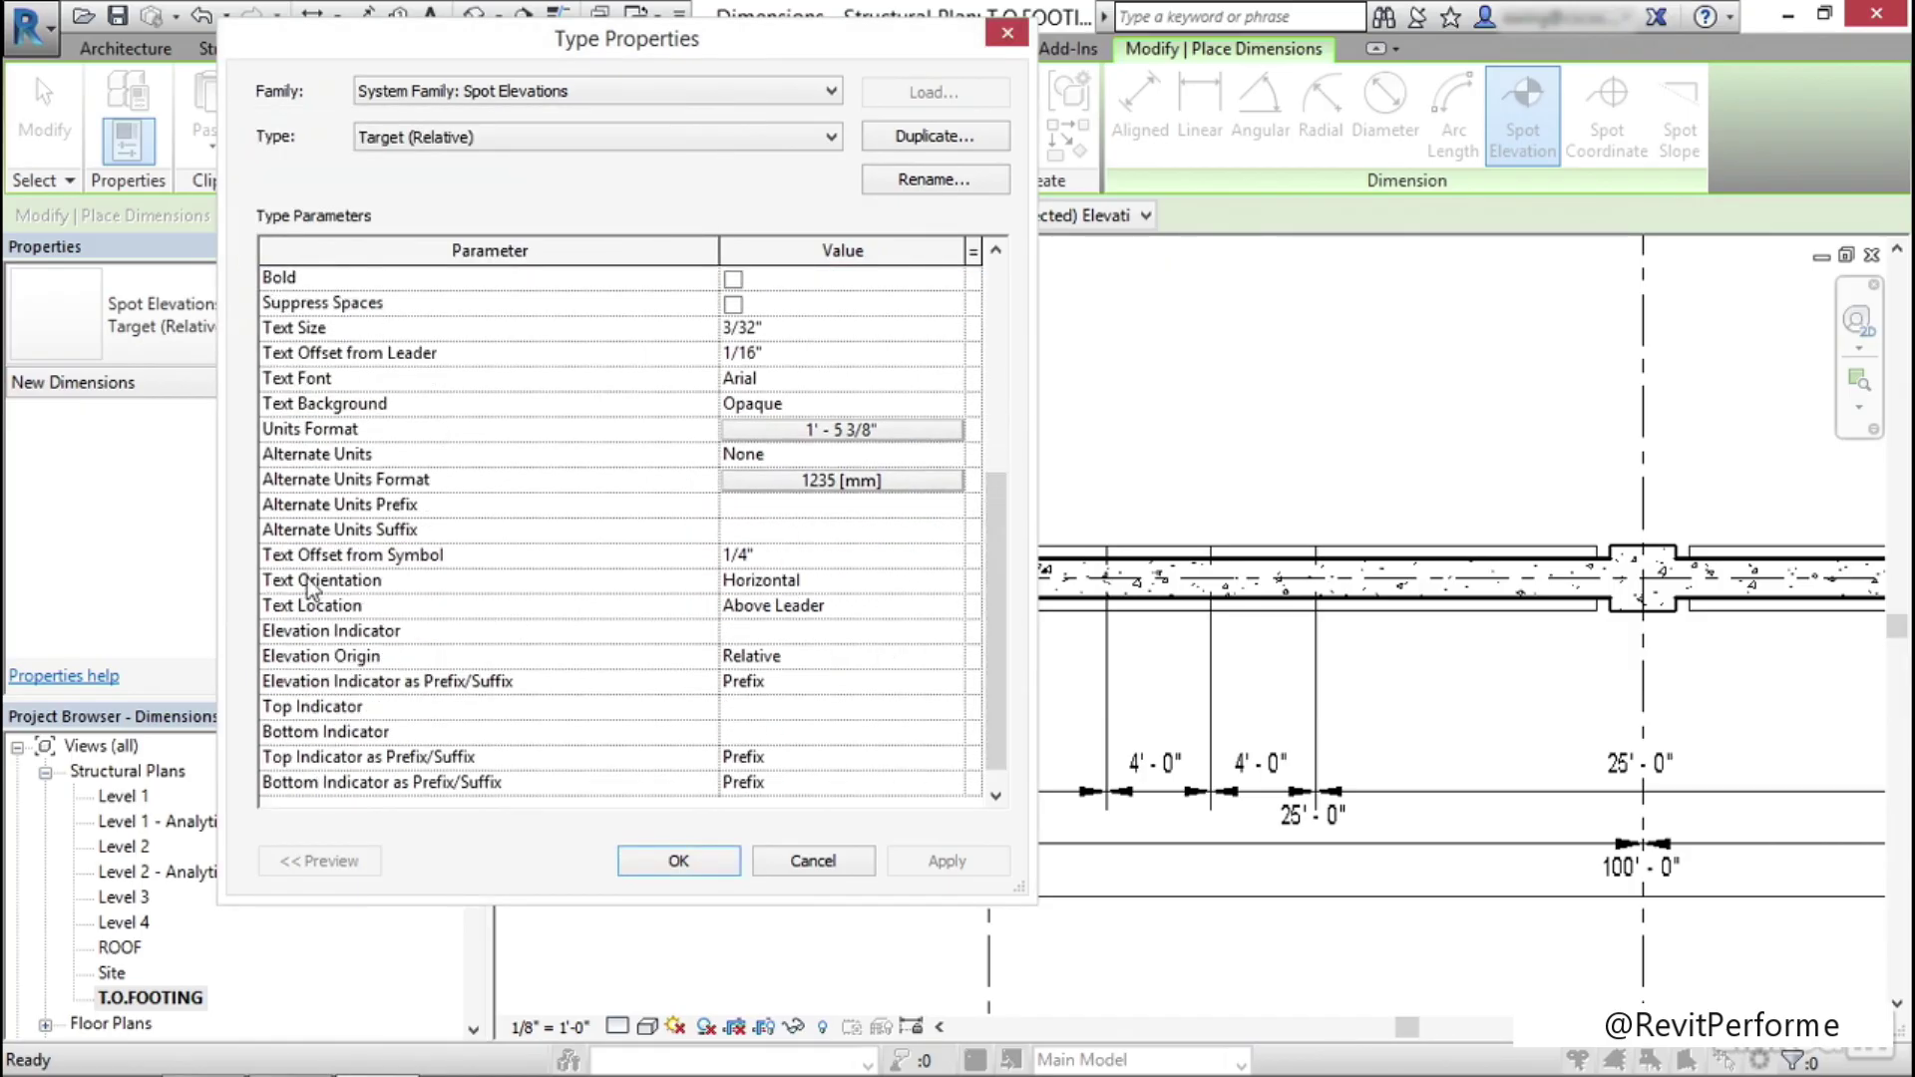
pyautogui.click(953, 582)
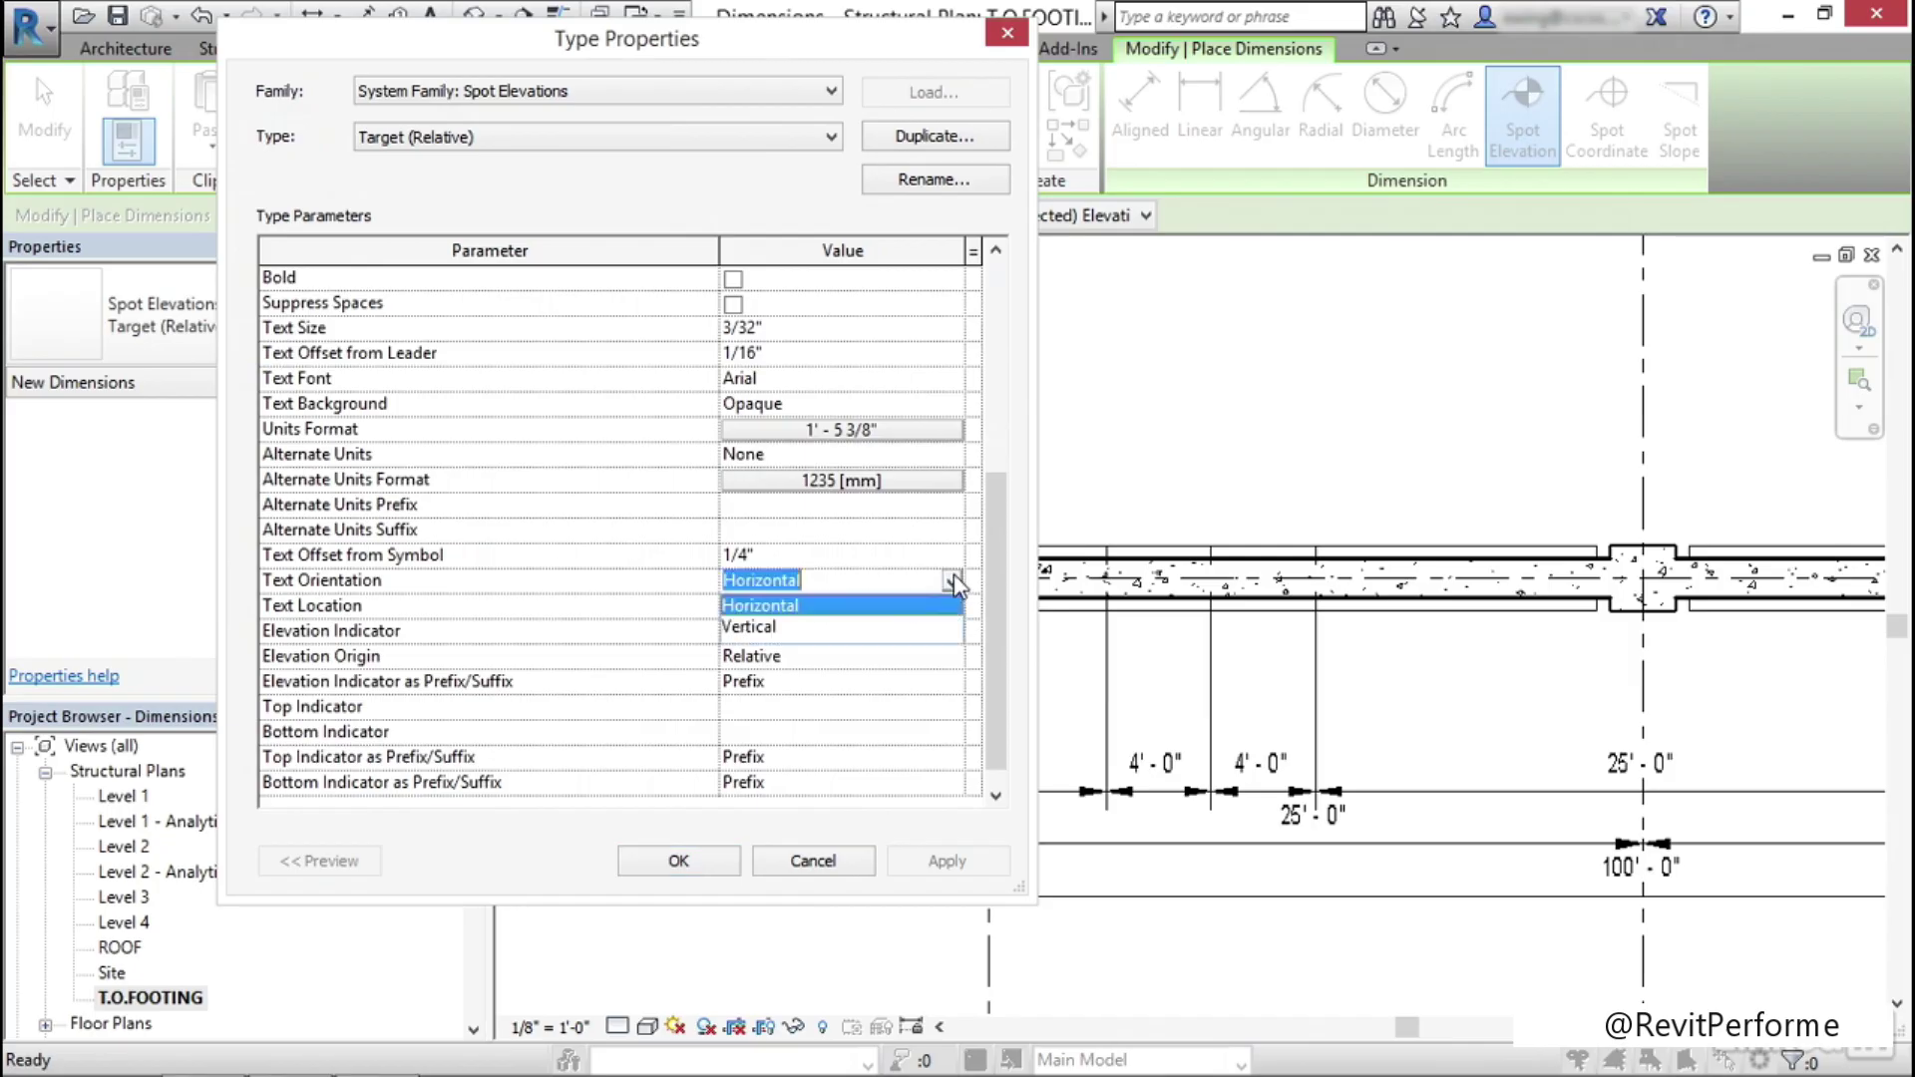
pyautogui.click(746, 627)
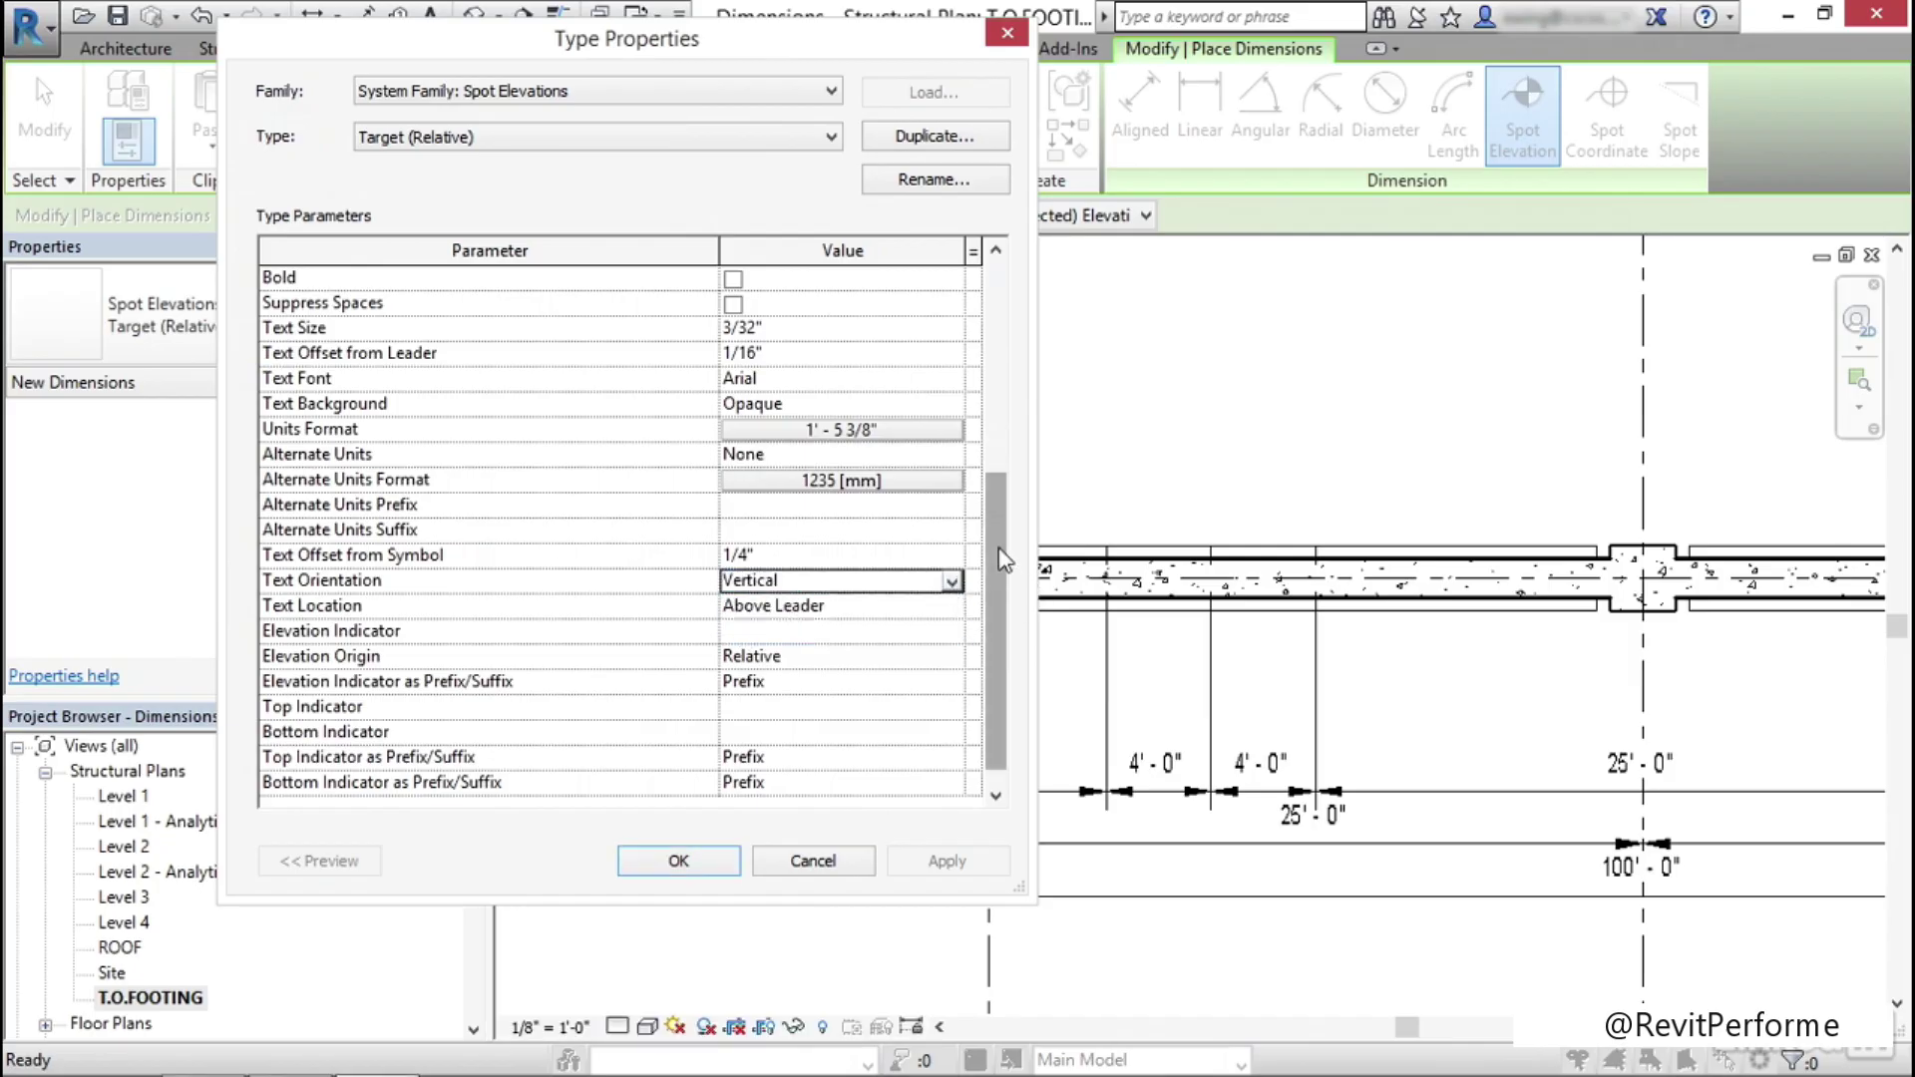
pyautogui.scroll(-1, 1002, 658)
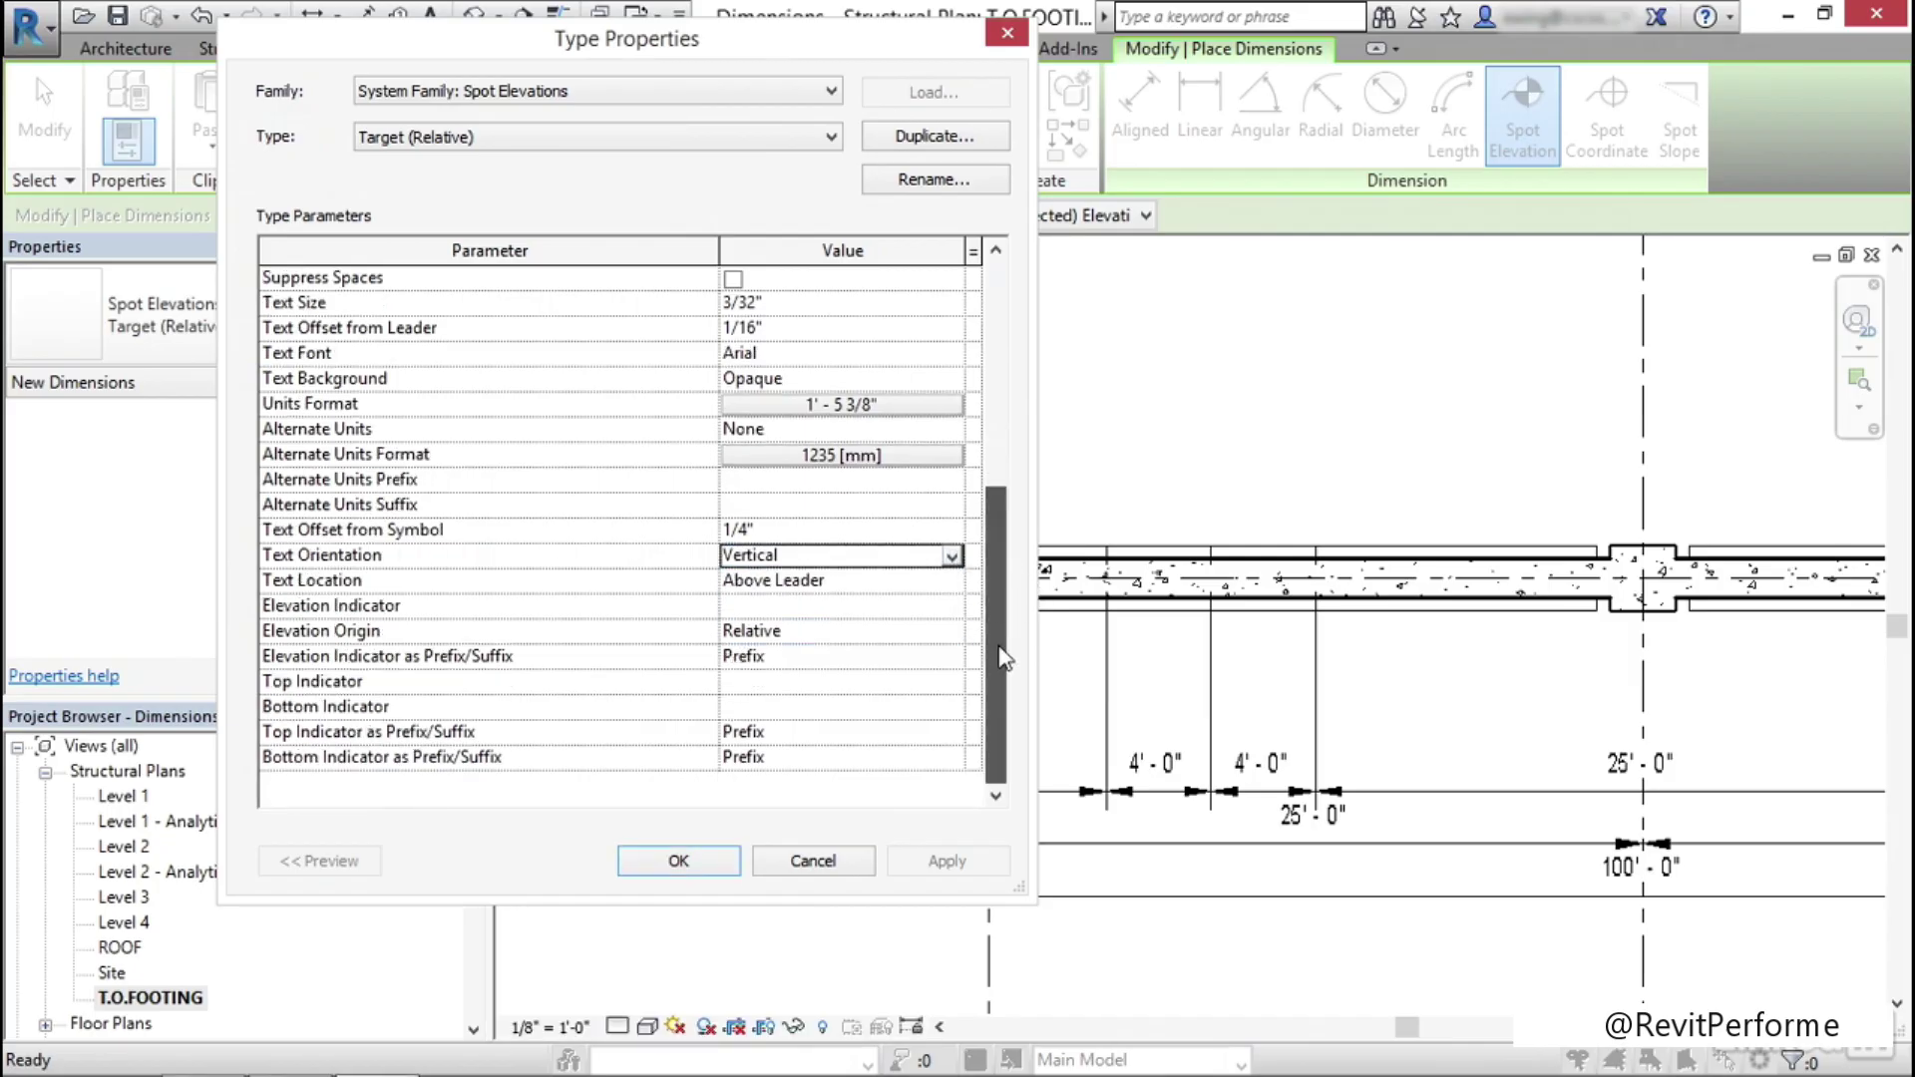
pyautogui.click(679, 861)
# Place a spot elevation on the inner edge of the south wall footing between grids 1 and 2, with its leader pointing straight up into the building
pyautogui.moveTo(719, 484); pyautogui.dragTo(919, 478, button='middle')
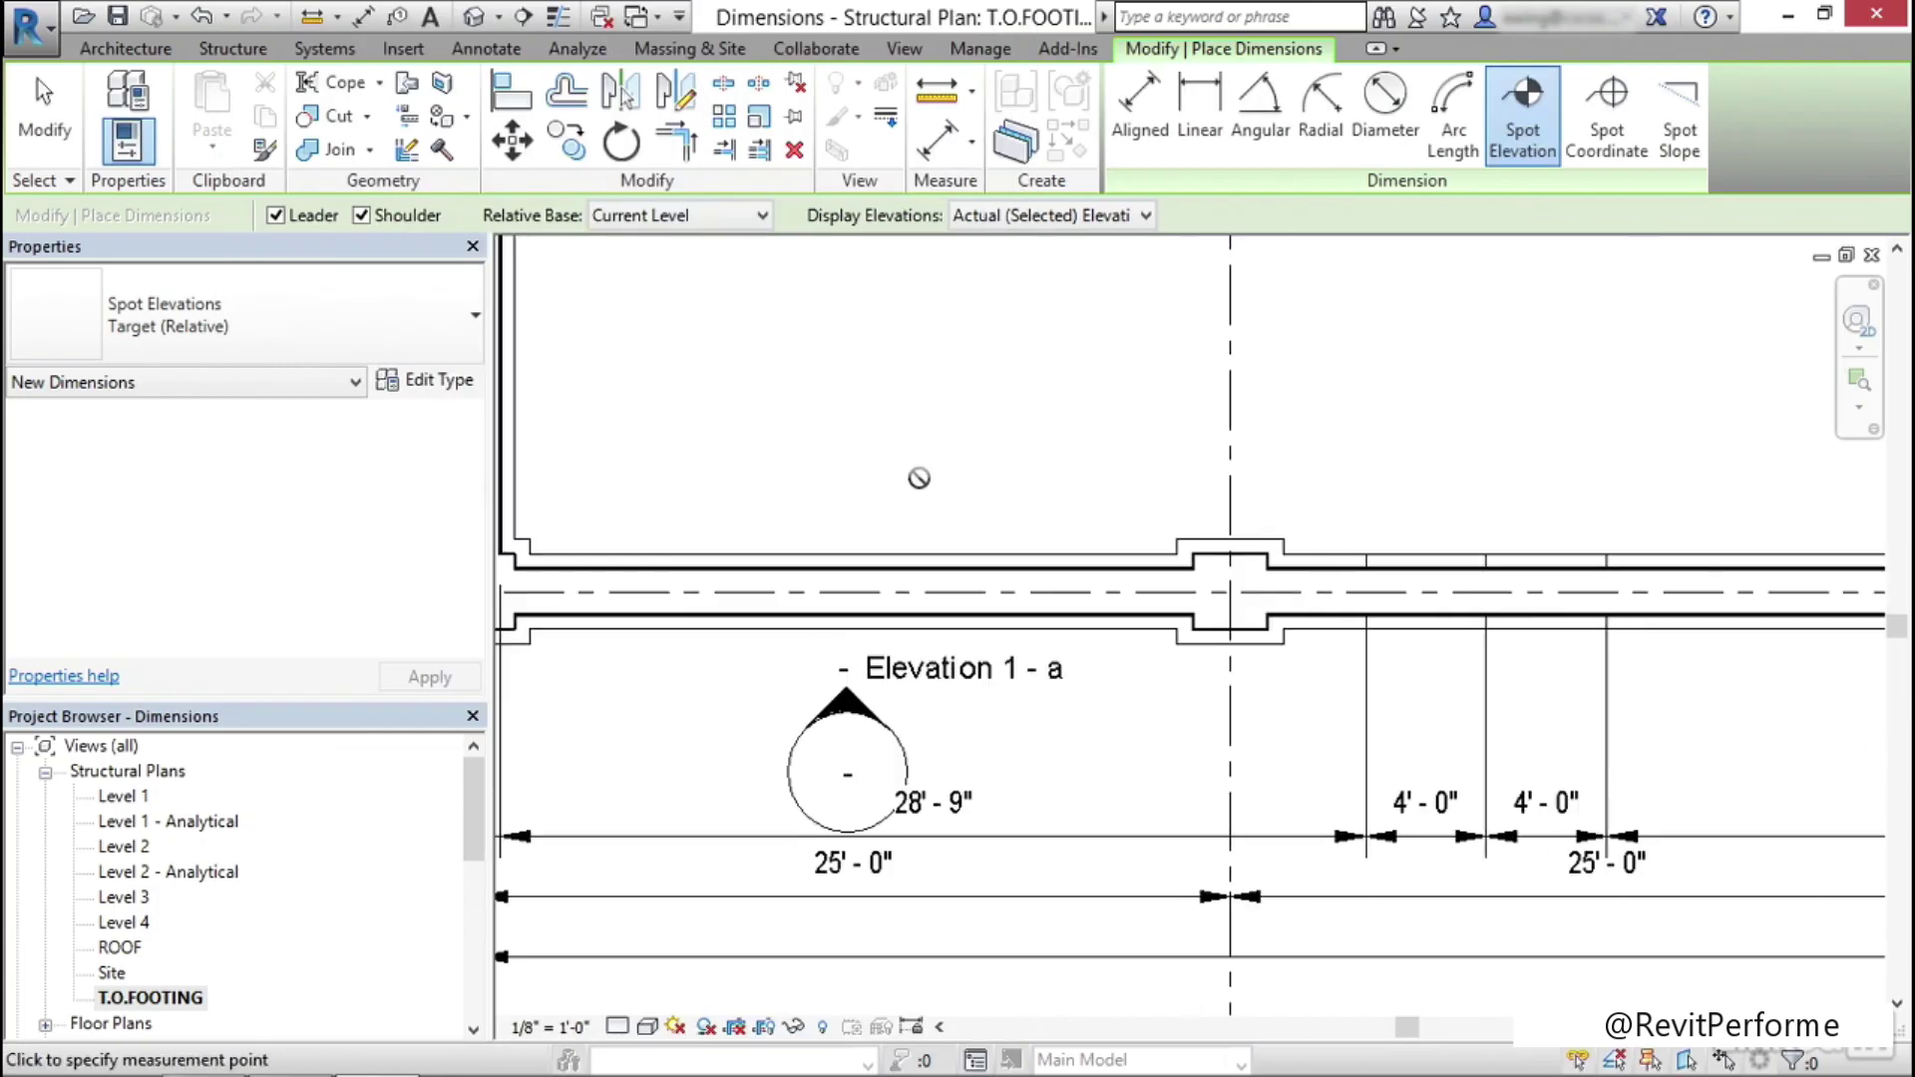
pyautogui.click(882, 548)
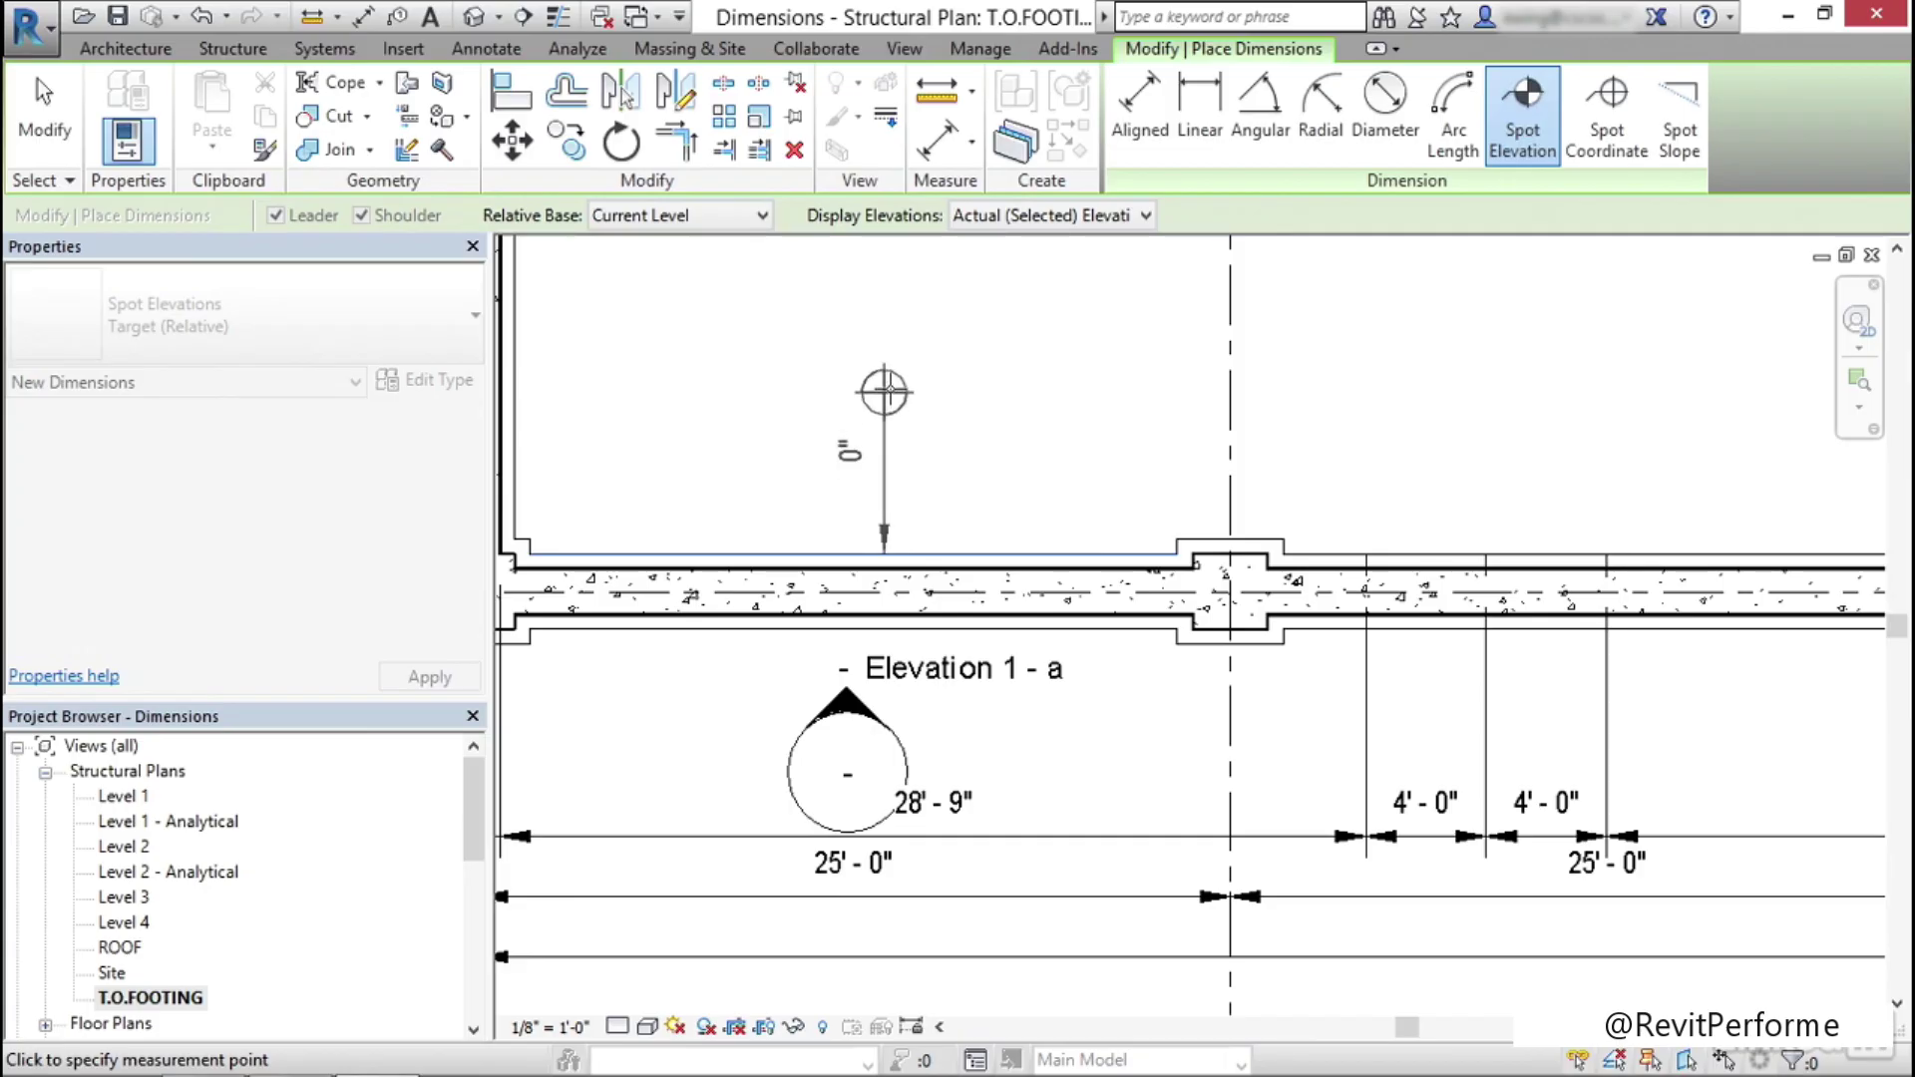
pyautogui.click(886, 360)
# Place spot elevations on the inner edges of the three stepped wall footings between grids 2 and 3, leaders straight up, heads level with the first
pyautogui.scroll(-2, 888, 379)
pyautogui.moveTo(900, 493); pyautogui.dragTo(695, 457, button='middle')
pyautogui.scroll(3, 990, 429)
pyautogui.scroll(-2, 983, 535)
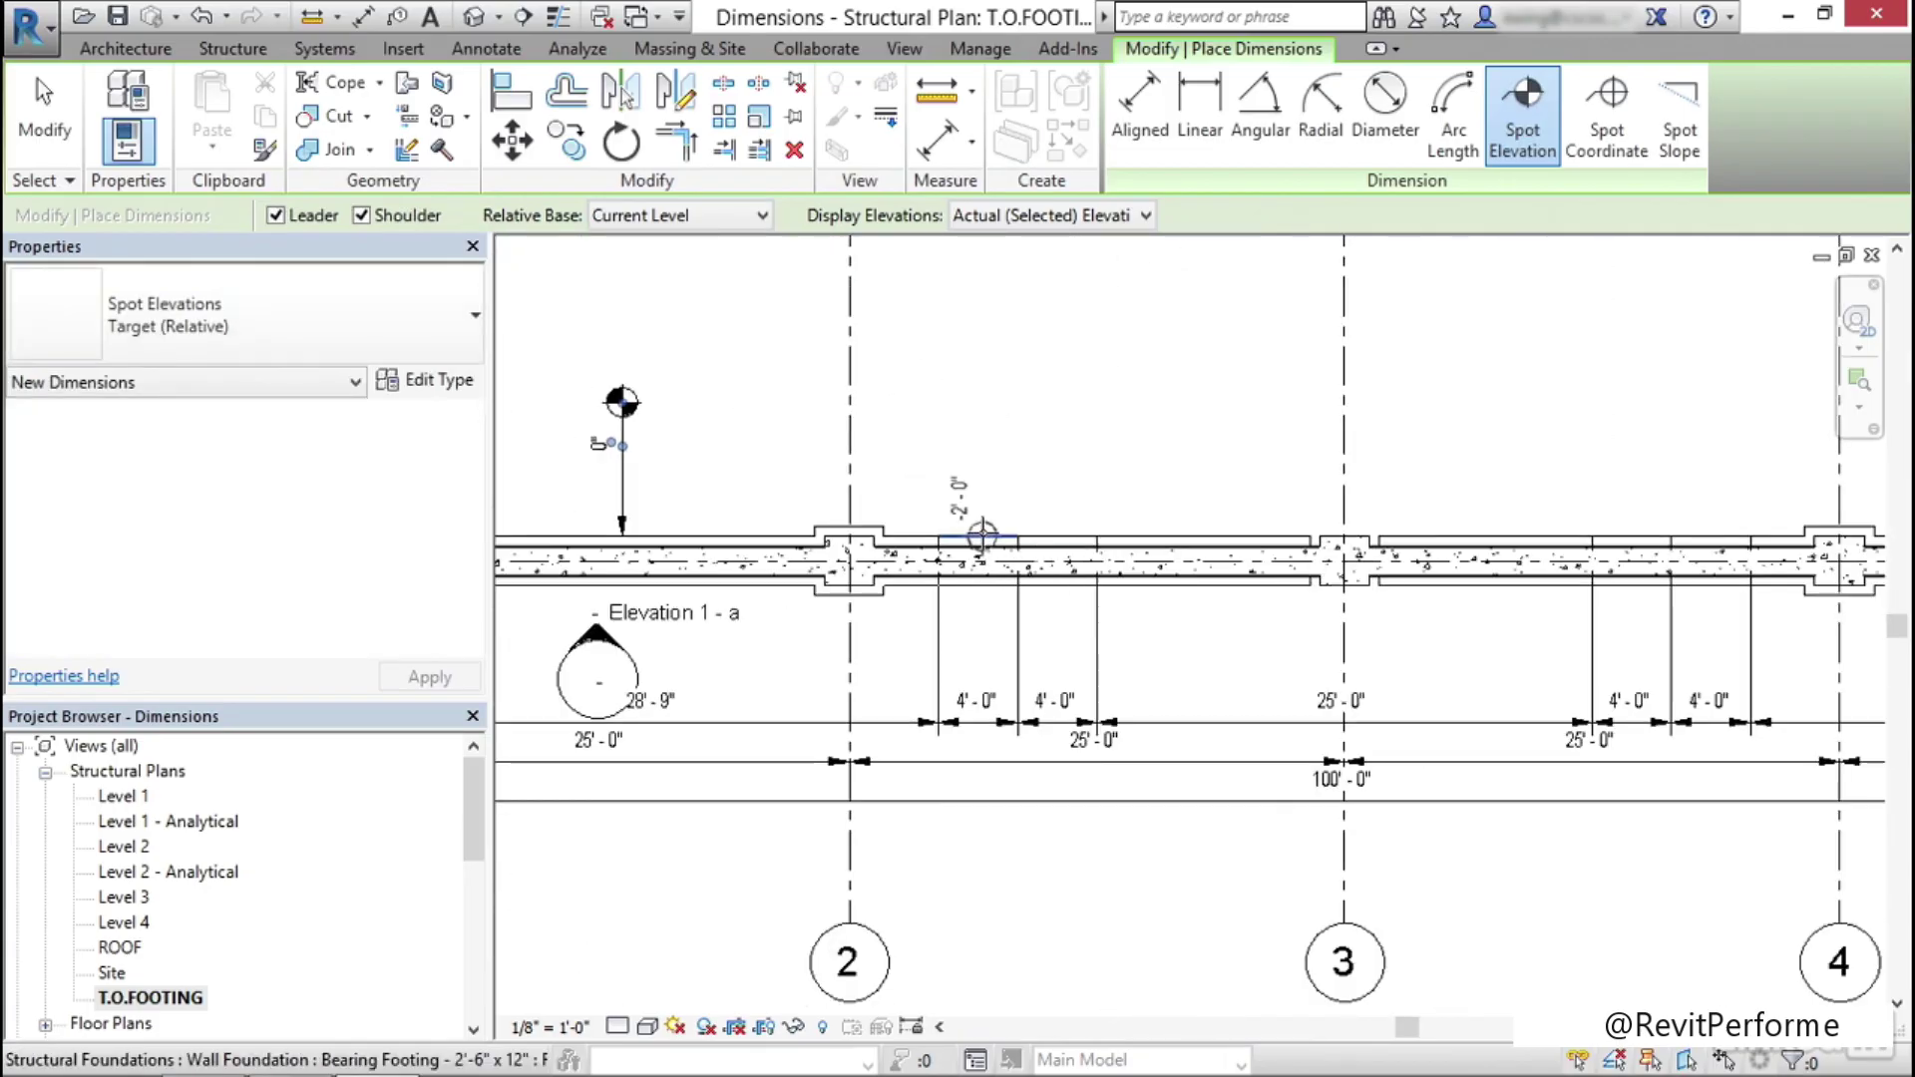
pyautogui.click(983, 535)
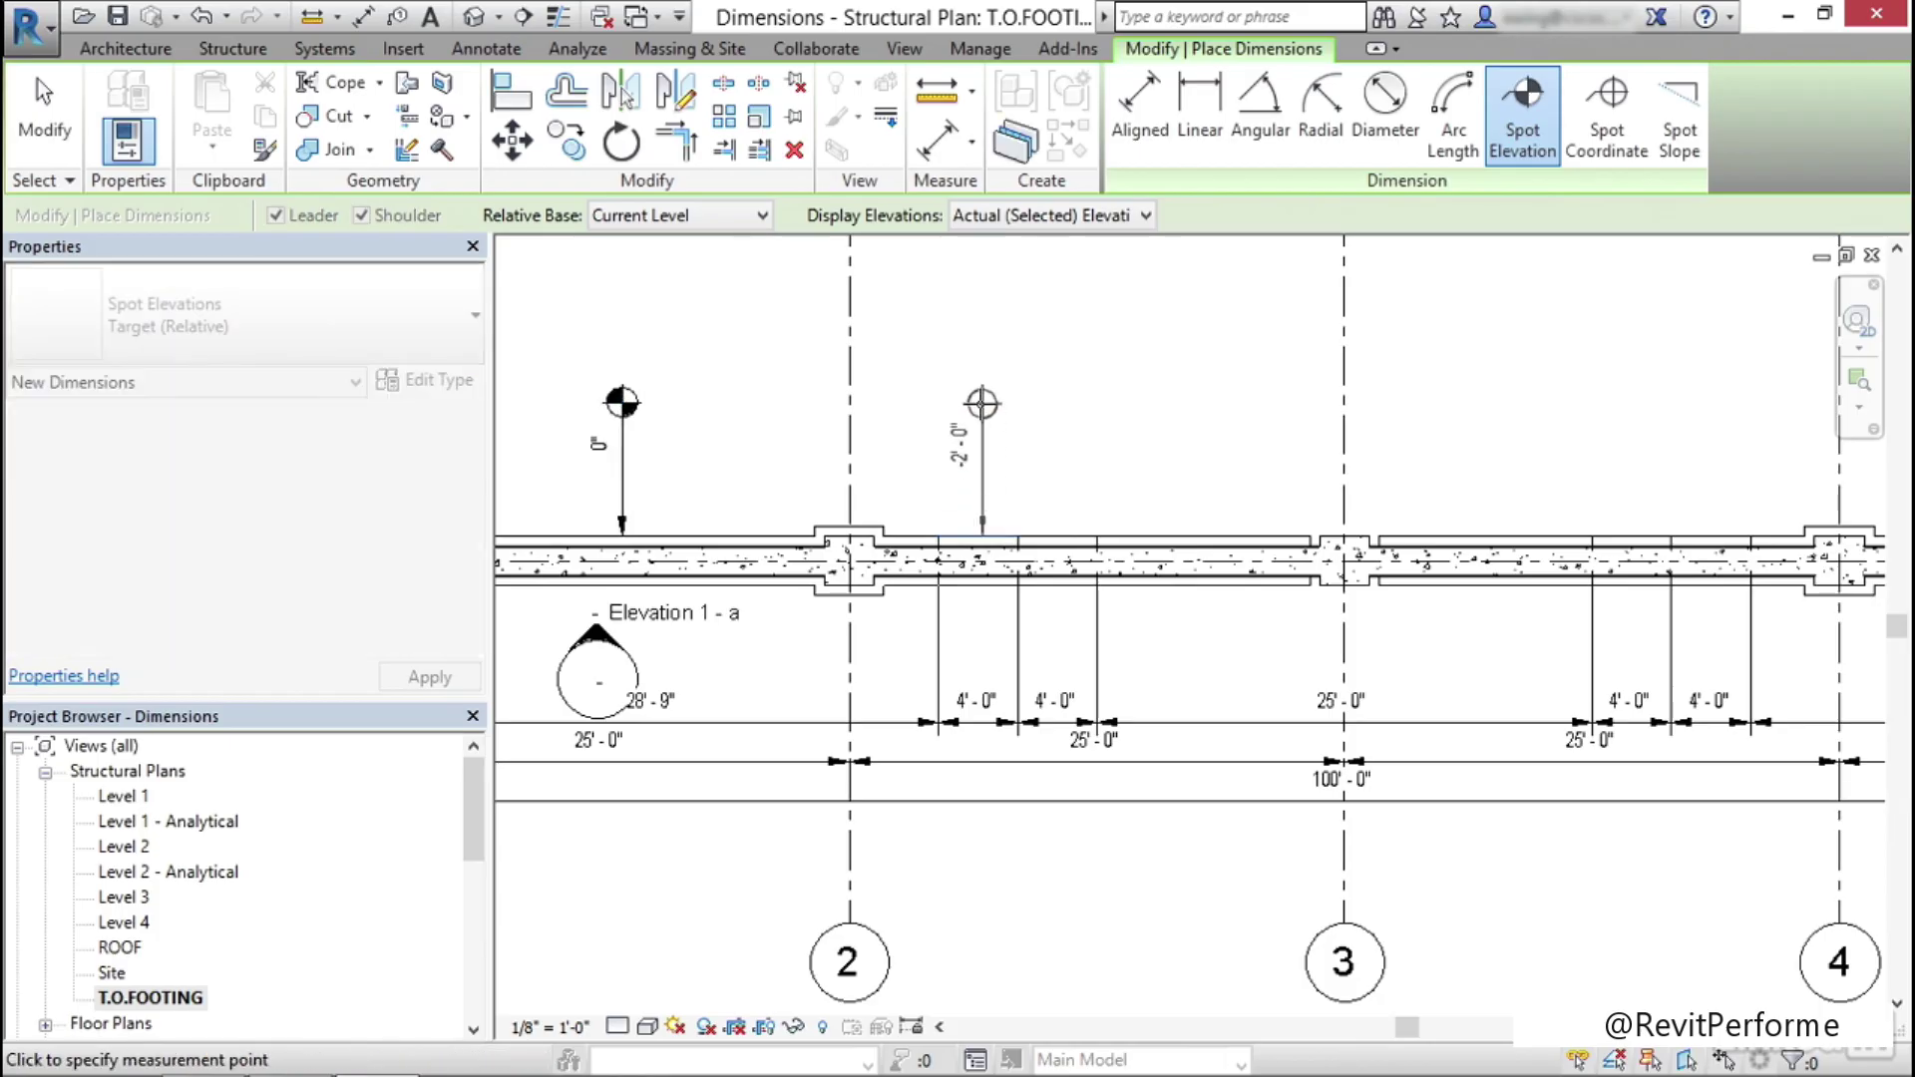
pyautogui.click(982, 404)
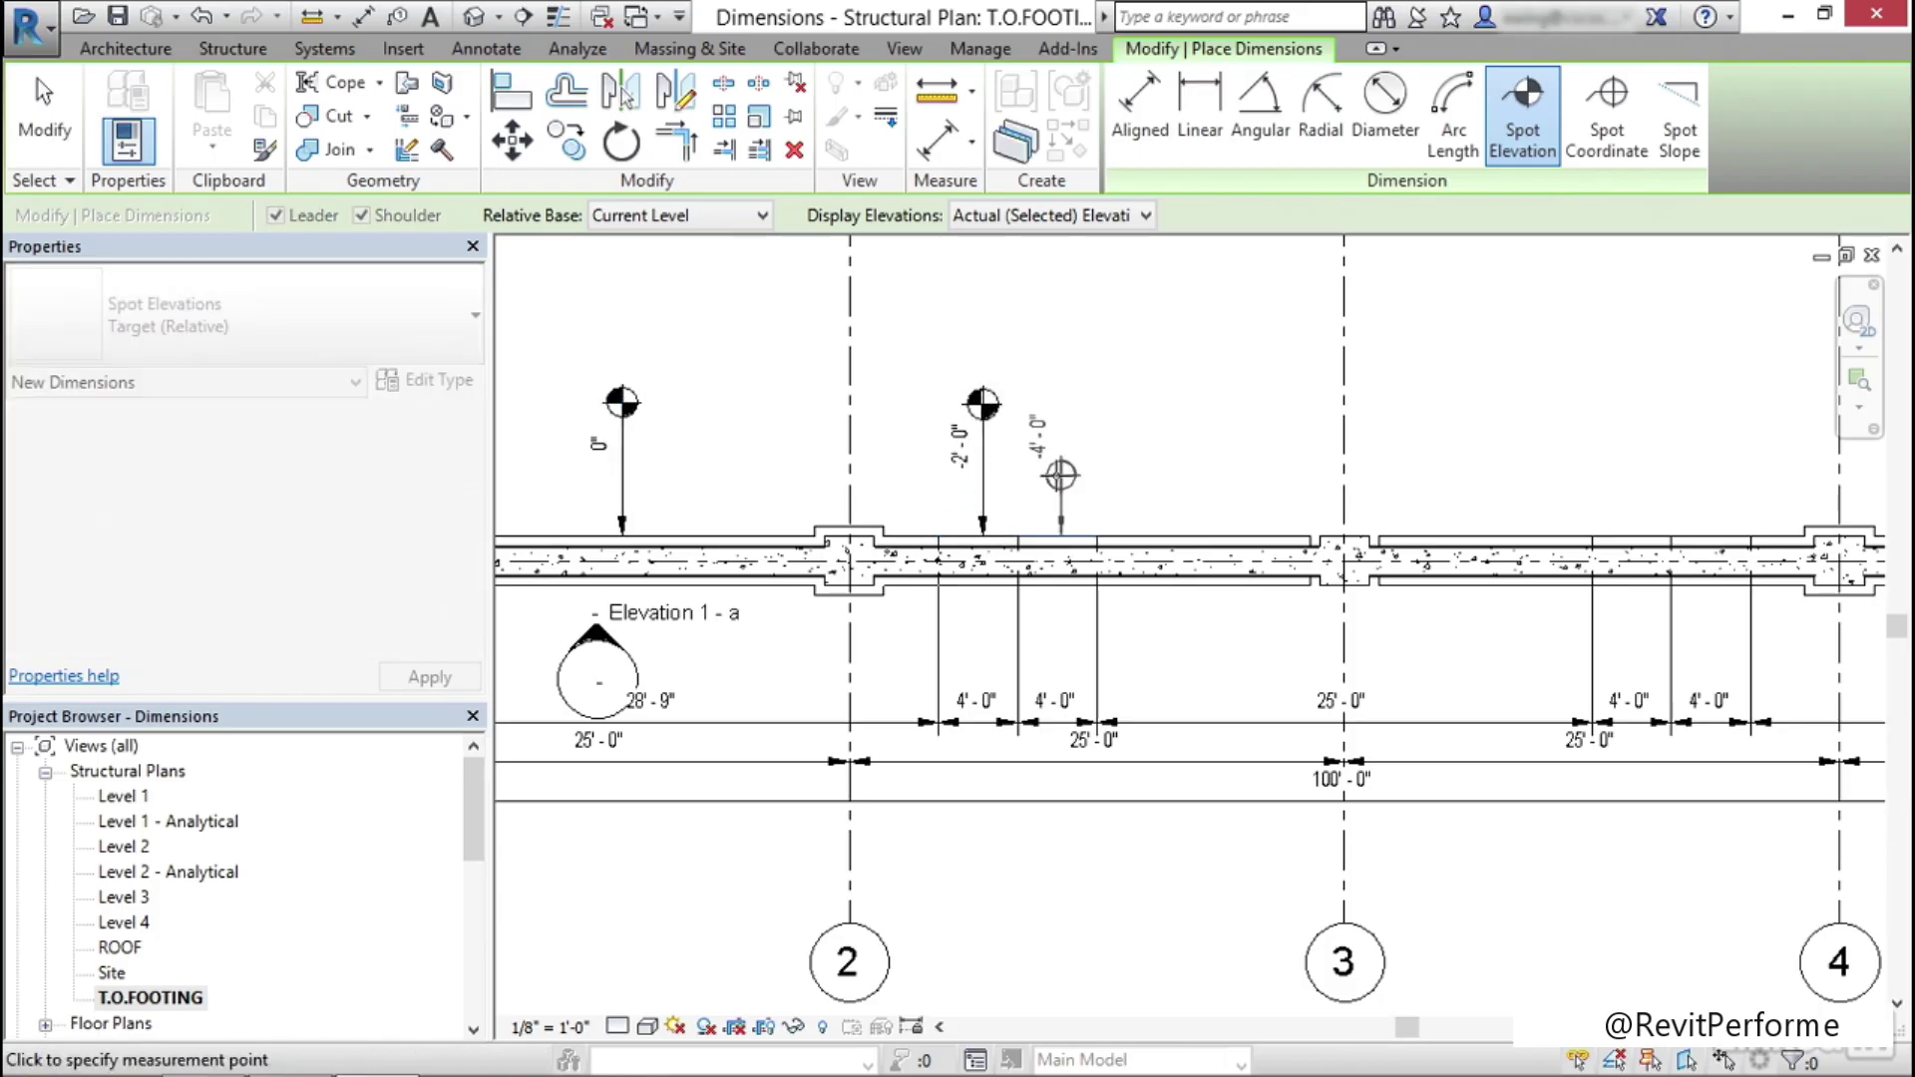
pyautogui.click(1060, 405)
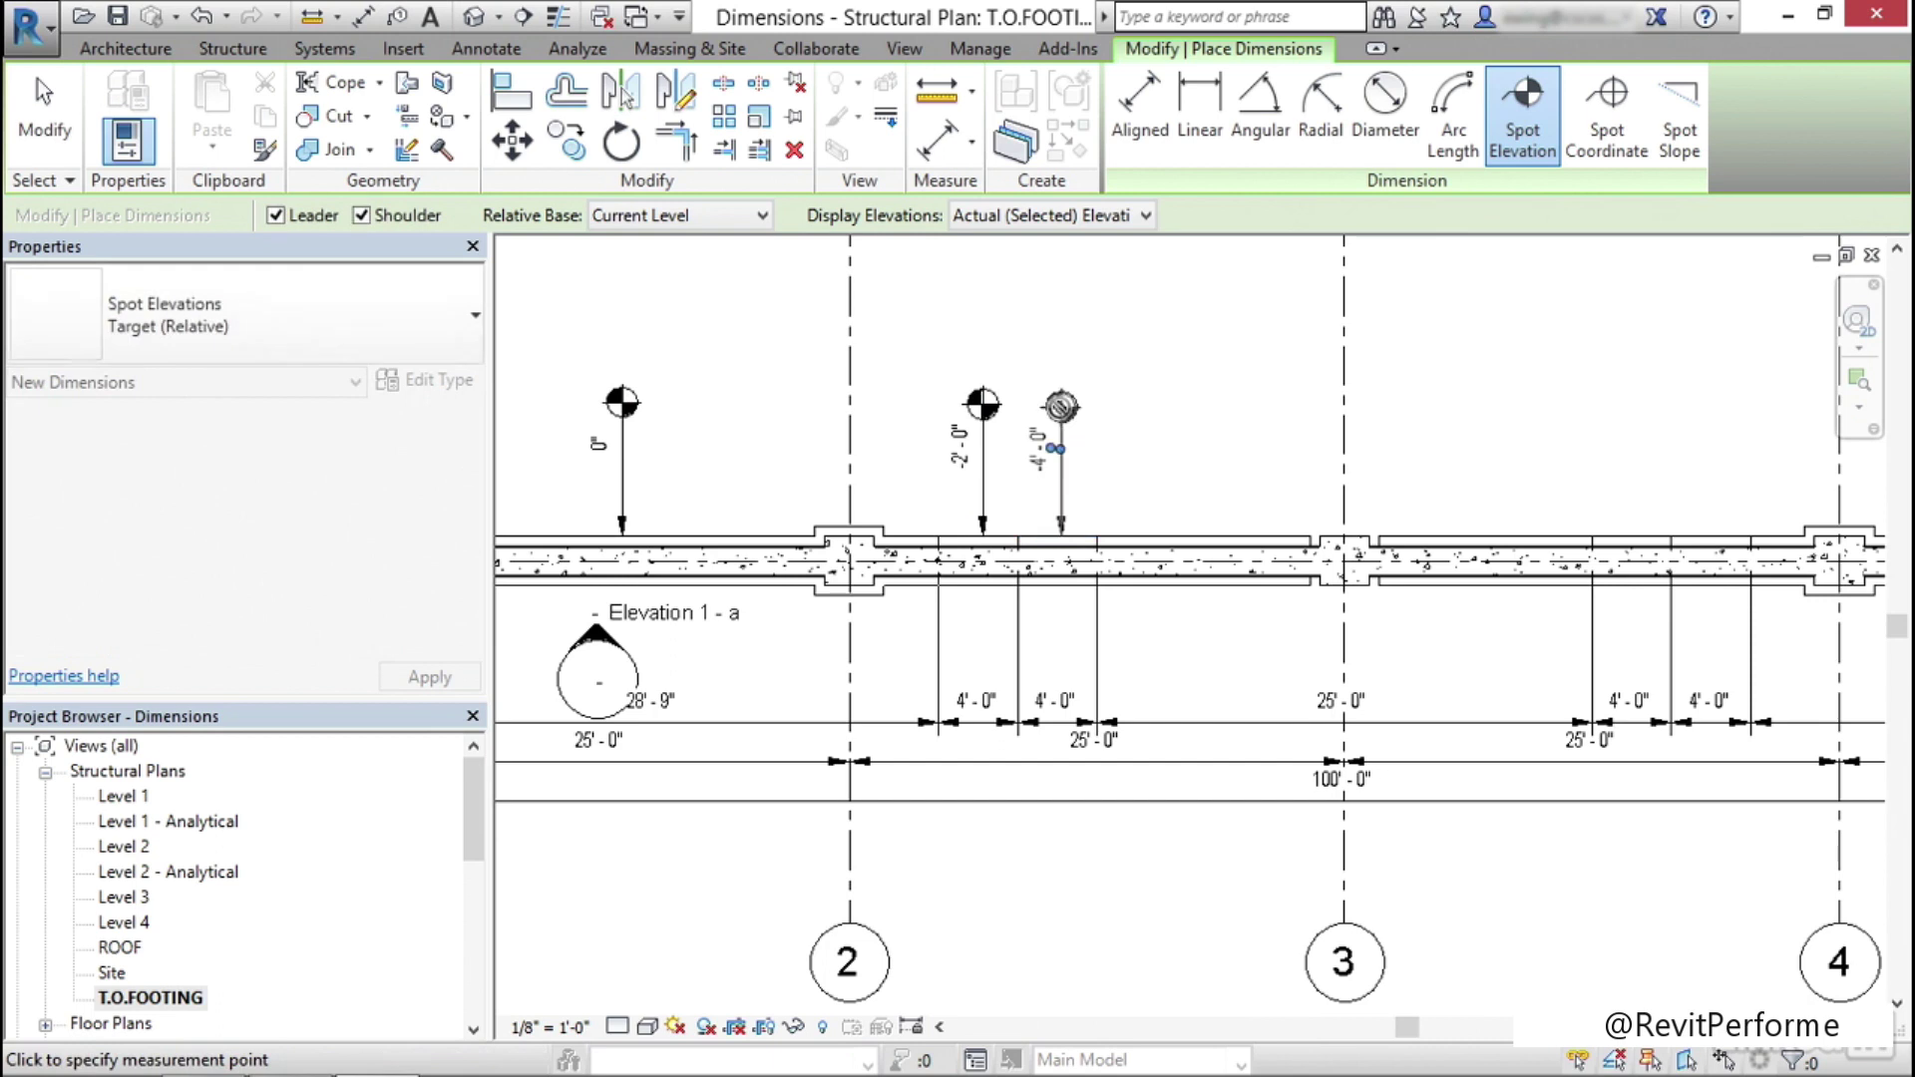
pyautogui.click(1235, 536)
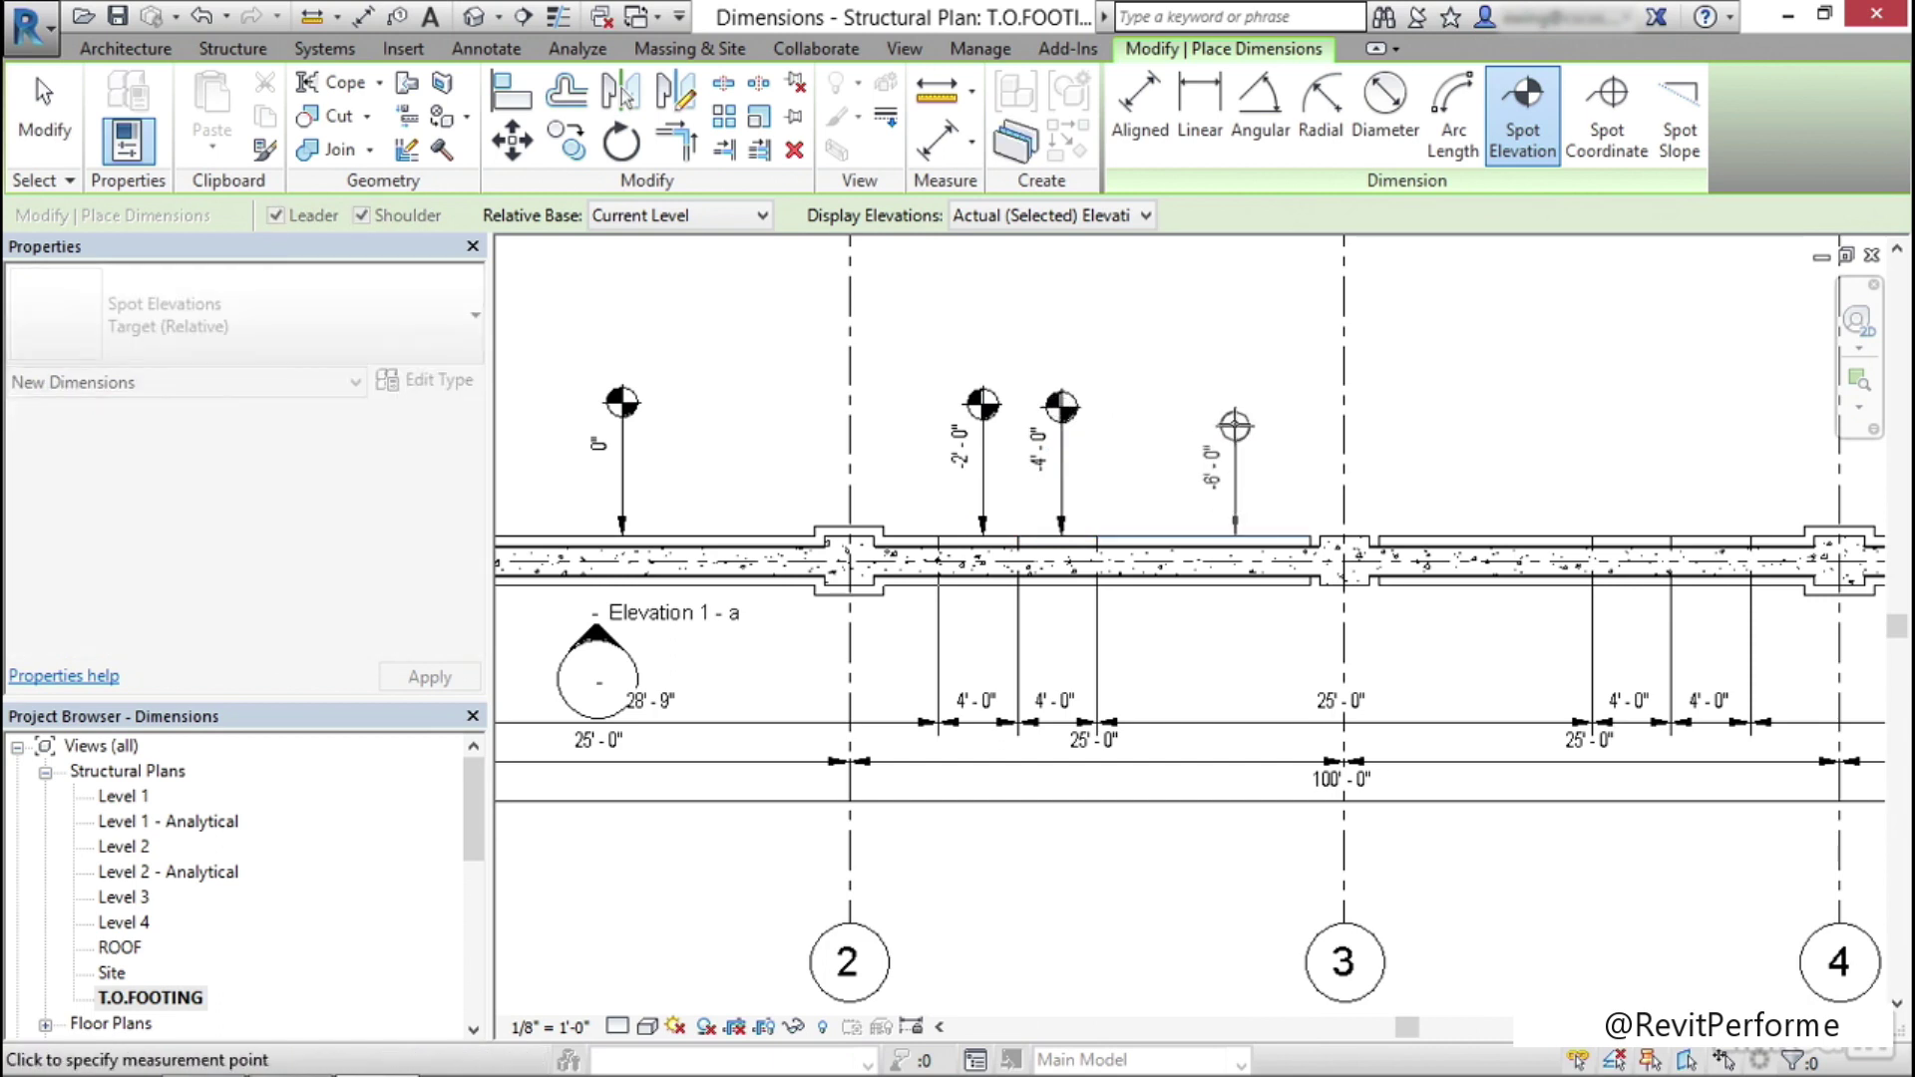
pyautogui.click(1235, 406)
pyautogui.scroll(-2, 1204, 404)
pyautogui.press('Escape')
pyautogui.press('Escape')
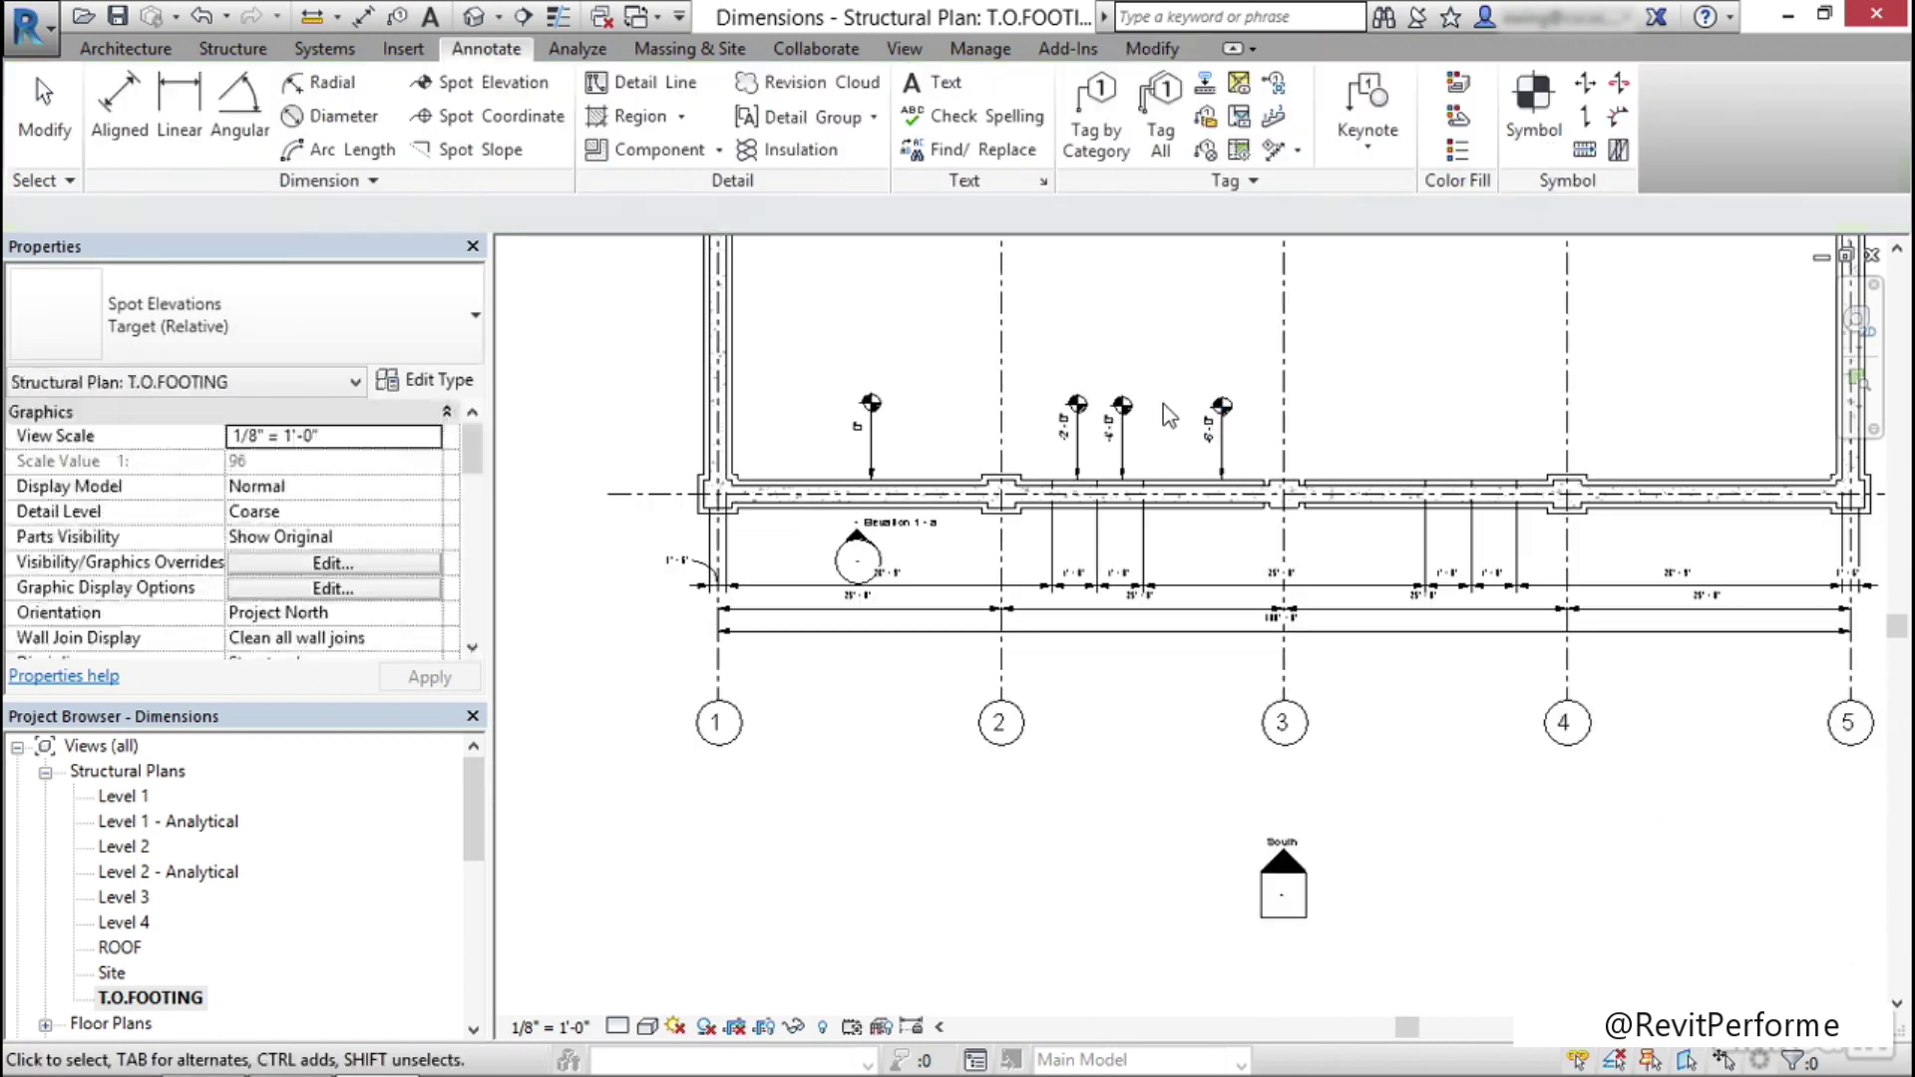
# Place an aligned dimension string across the west foundation wall, from footing edge through both wall faces to the opposite footing edge
pyautogui.moveTo(1094, 454); pyautogui.dragTo(1200, 664, button='middle')
pyautogui.scroll(5, 804, 495)
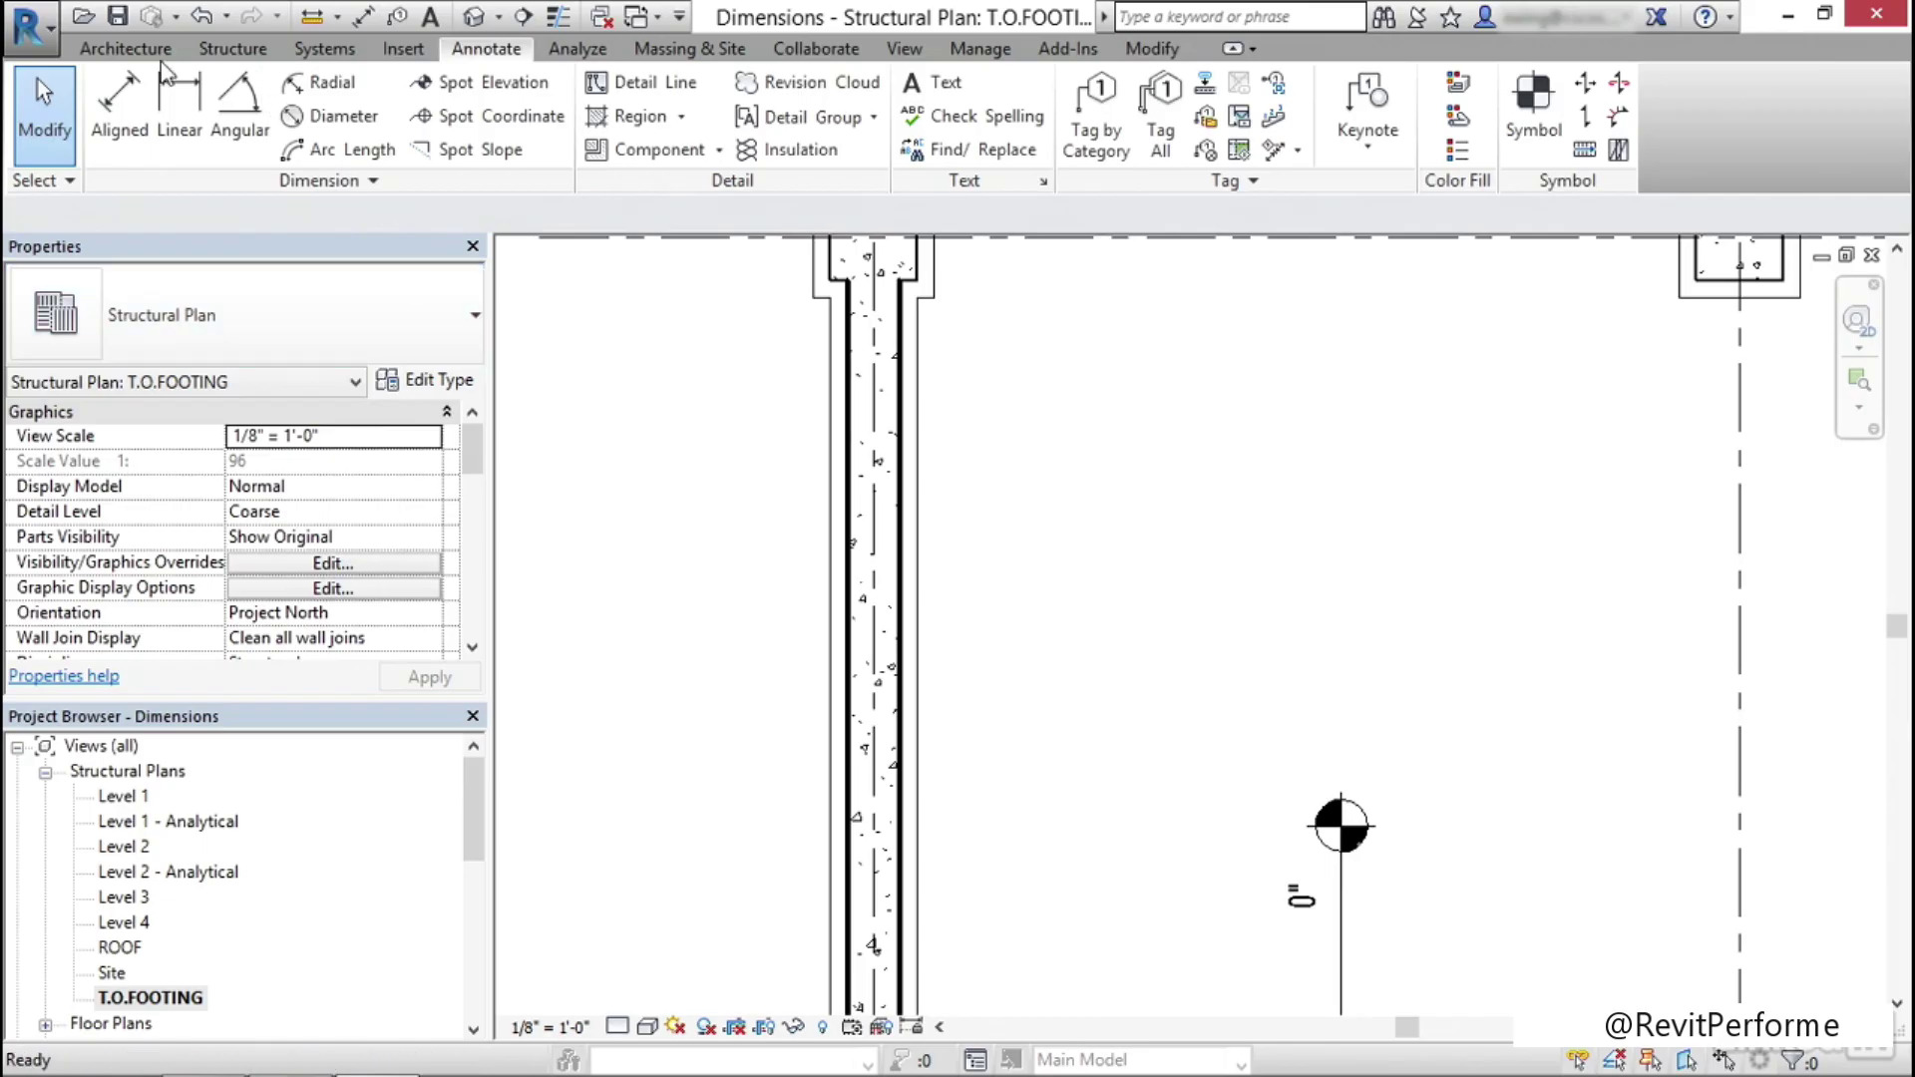
pyautogui.click(120, 100)
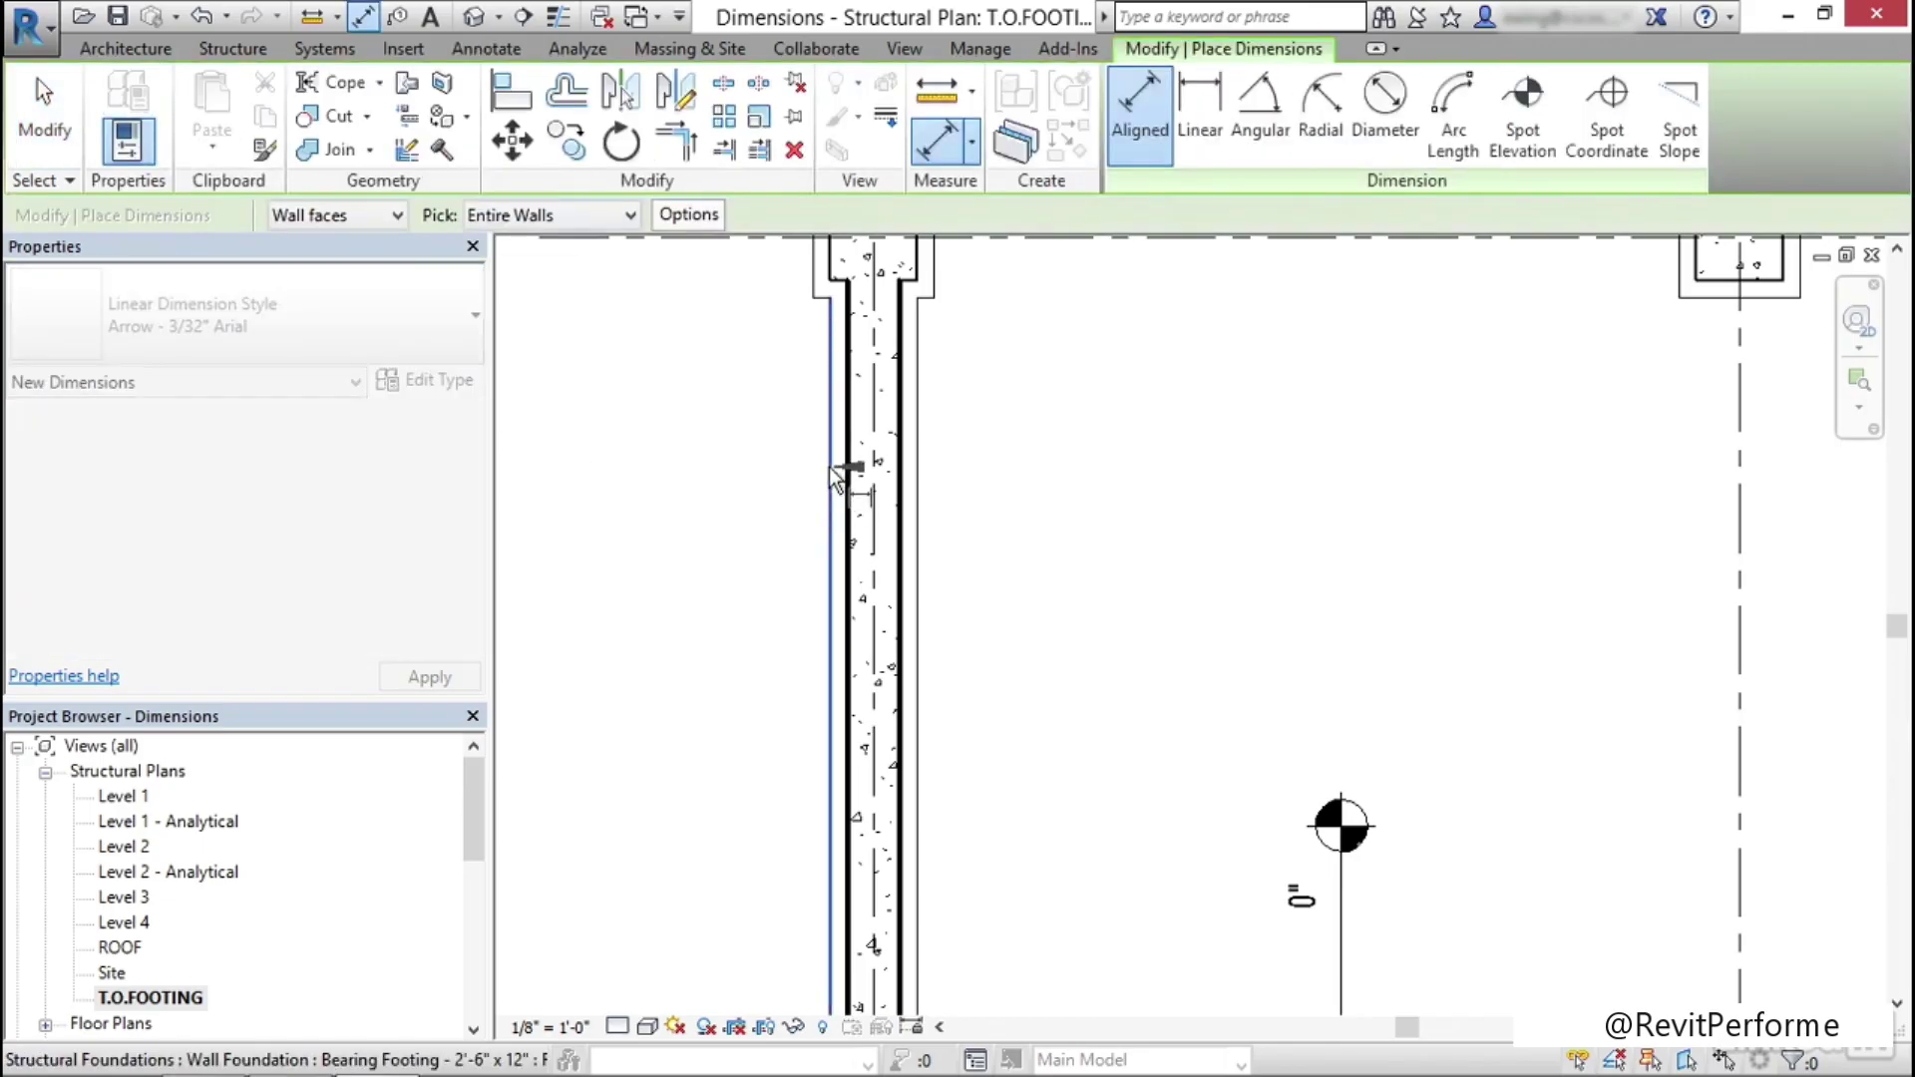
pyautogui.click(846, 491)
pyautogui.click(902, 446)
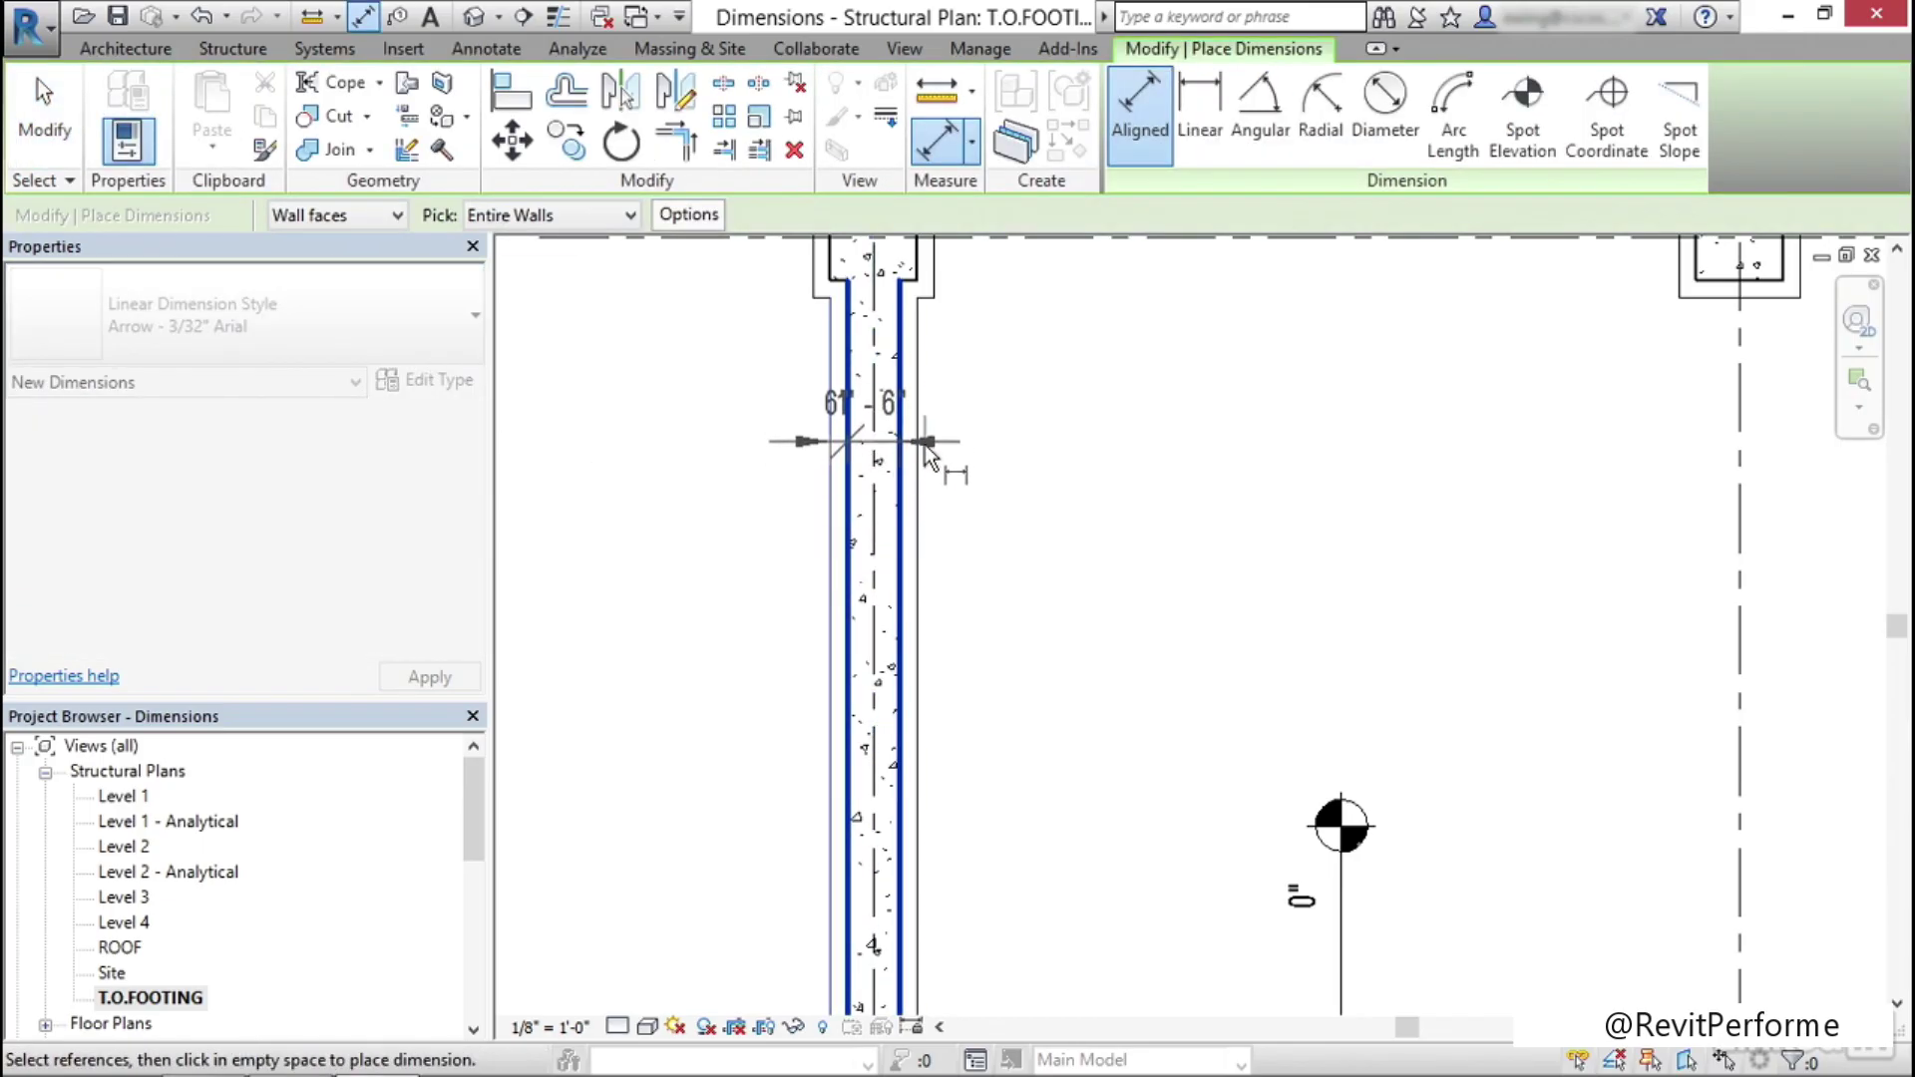
pyautogui.click(1091, 492)
# Move the wall-width and both footing-projection dimension texts clear of the west wall, with the wall-width text above the west projection text
pyautogui.scroll(3, 798, 469)
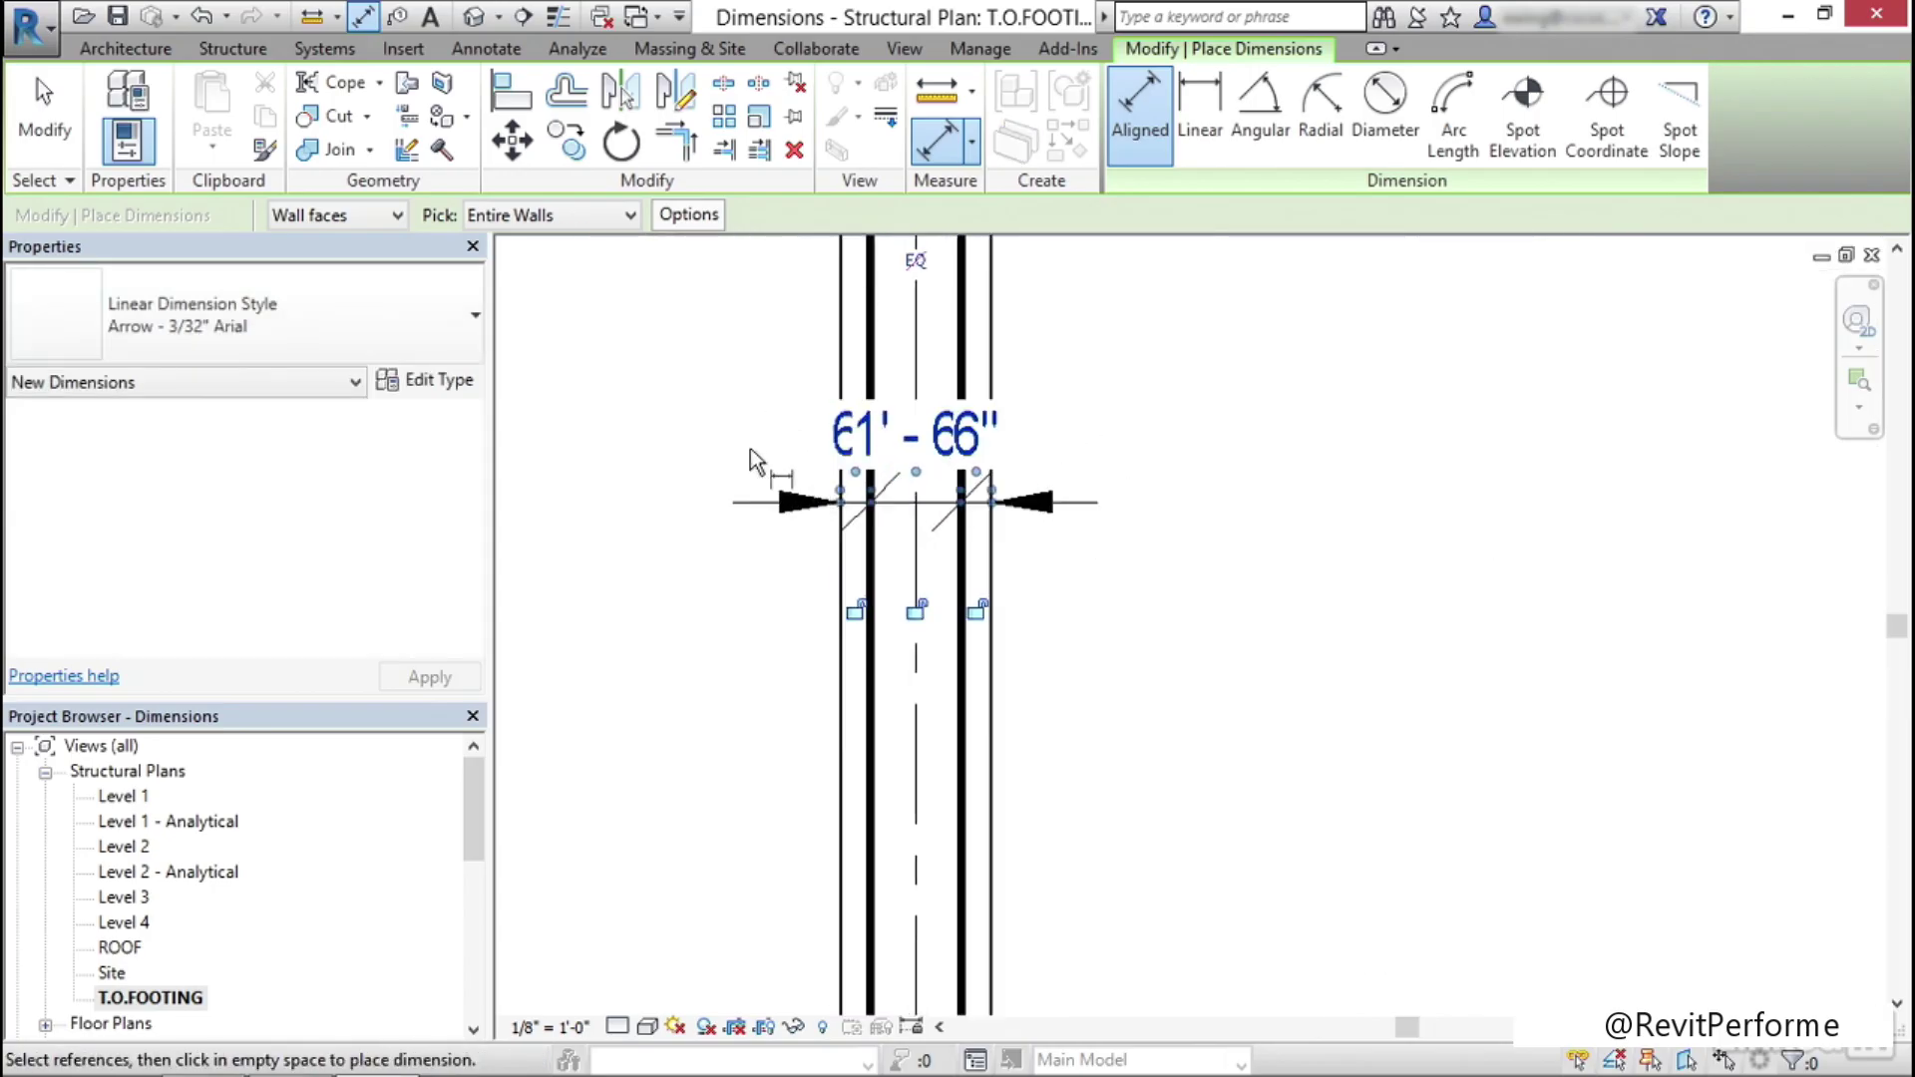
pyautogui.scroll(2, 753, 469)
pyautogui.moveTo(901, 546); pyautogui.dragTo(728, 452)
pyautogui.moveTo(1065, 543); pyautogui.dragTo(1250, 439)
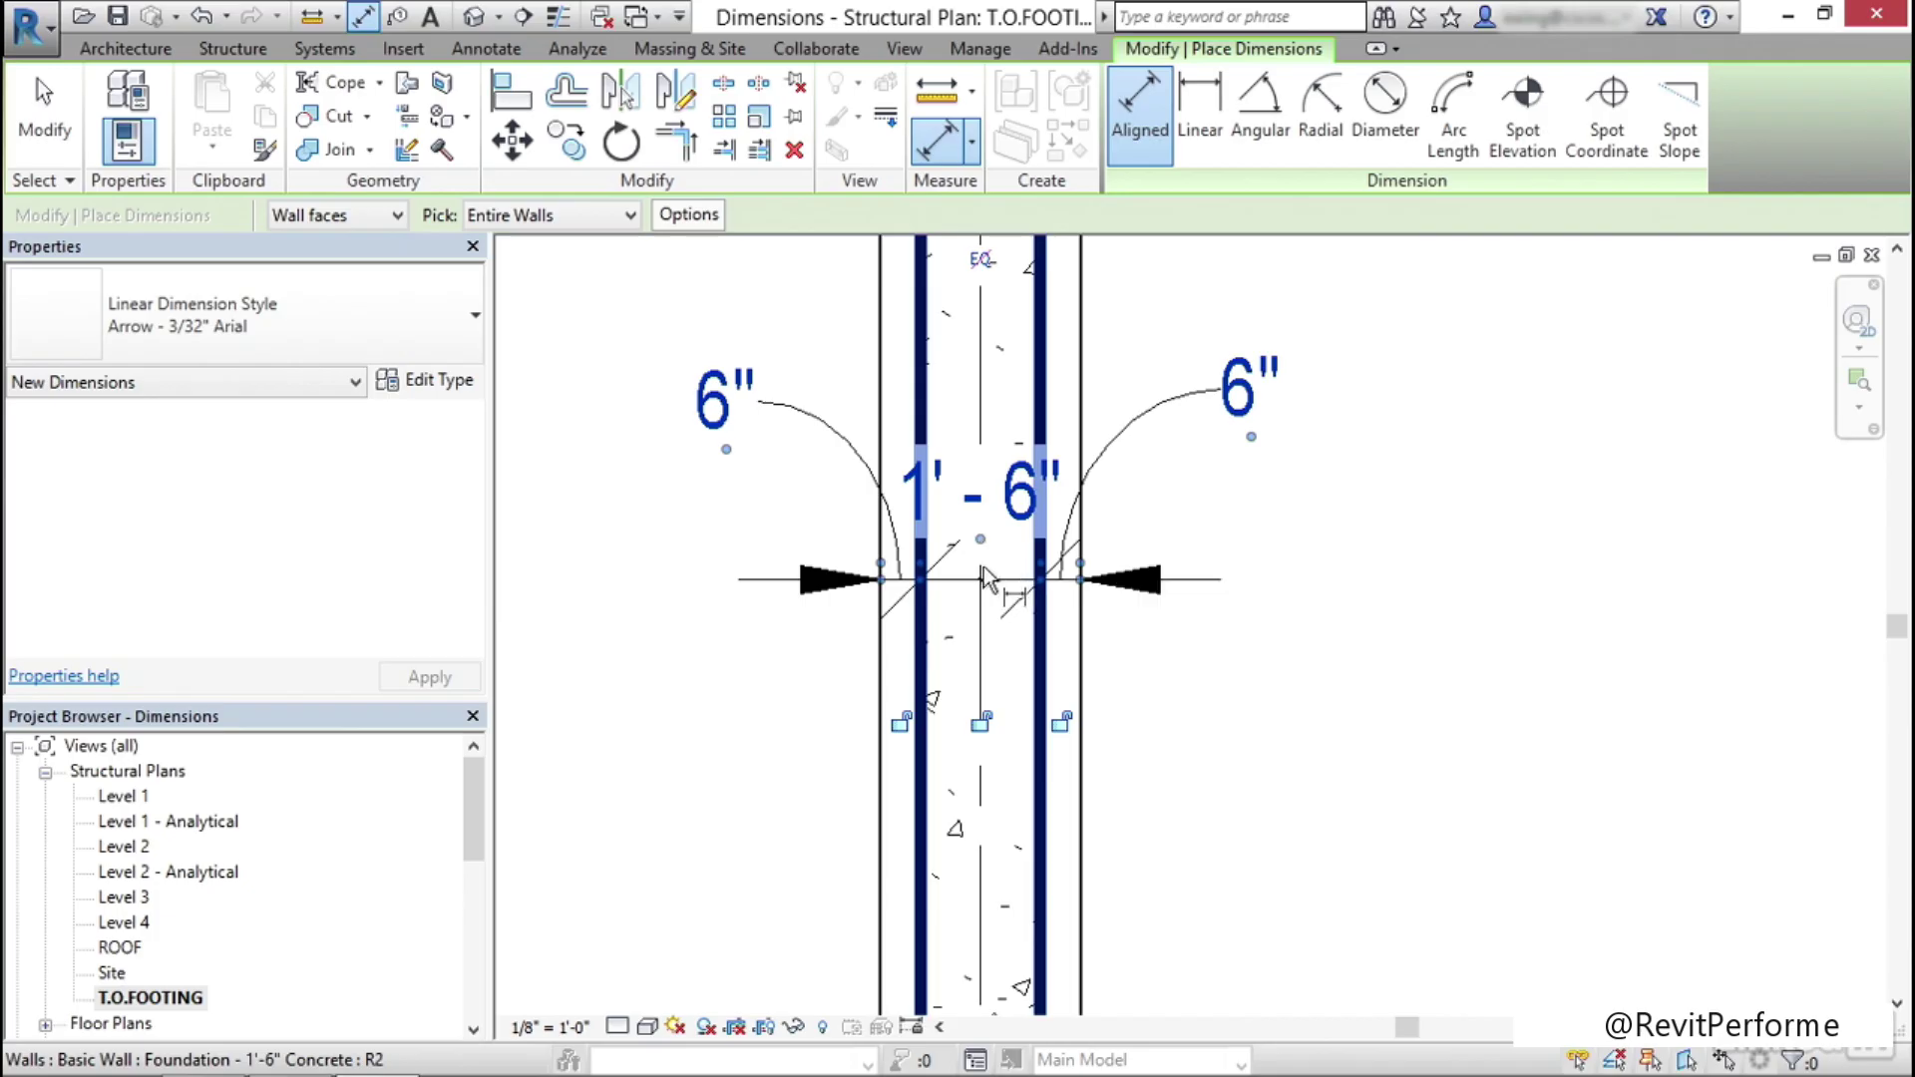
pyautogui.scroll(2, 983, 578)
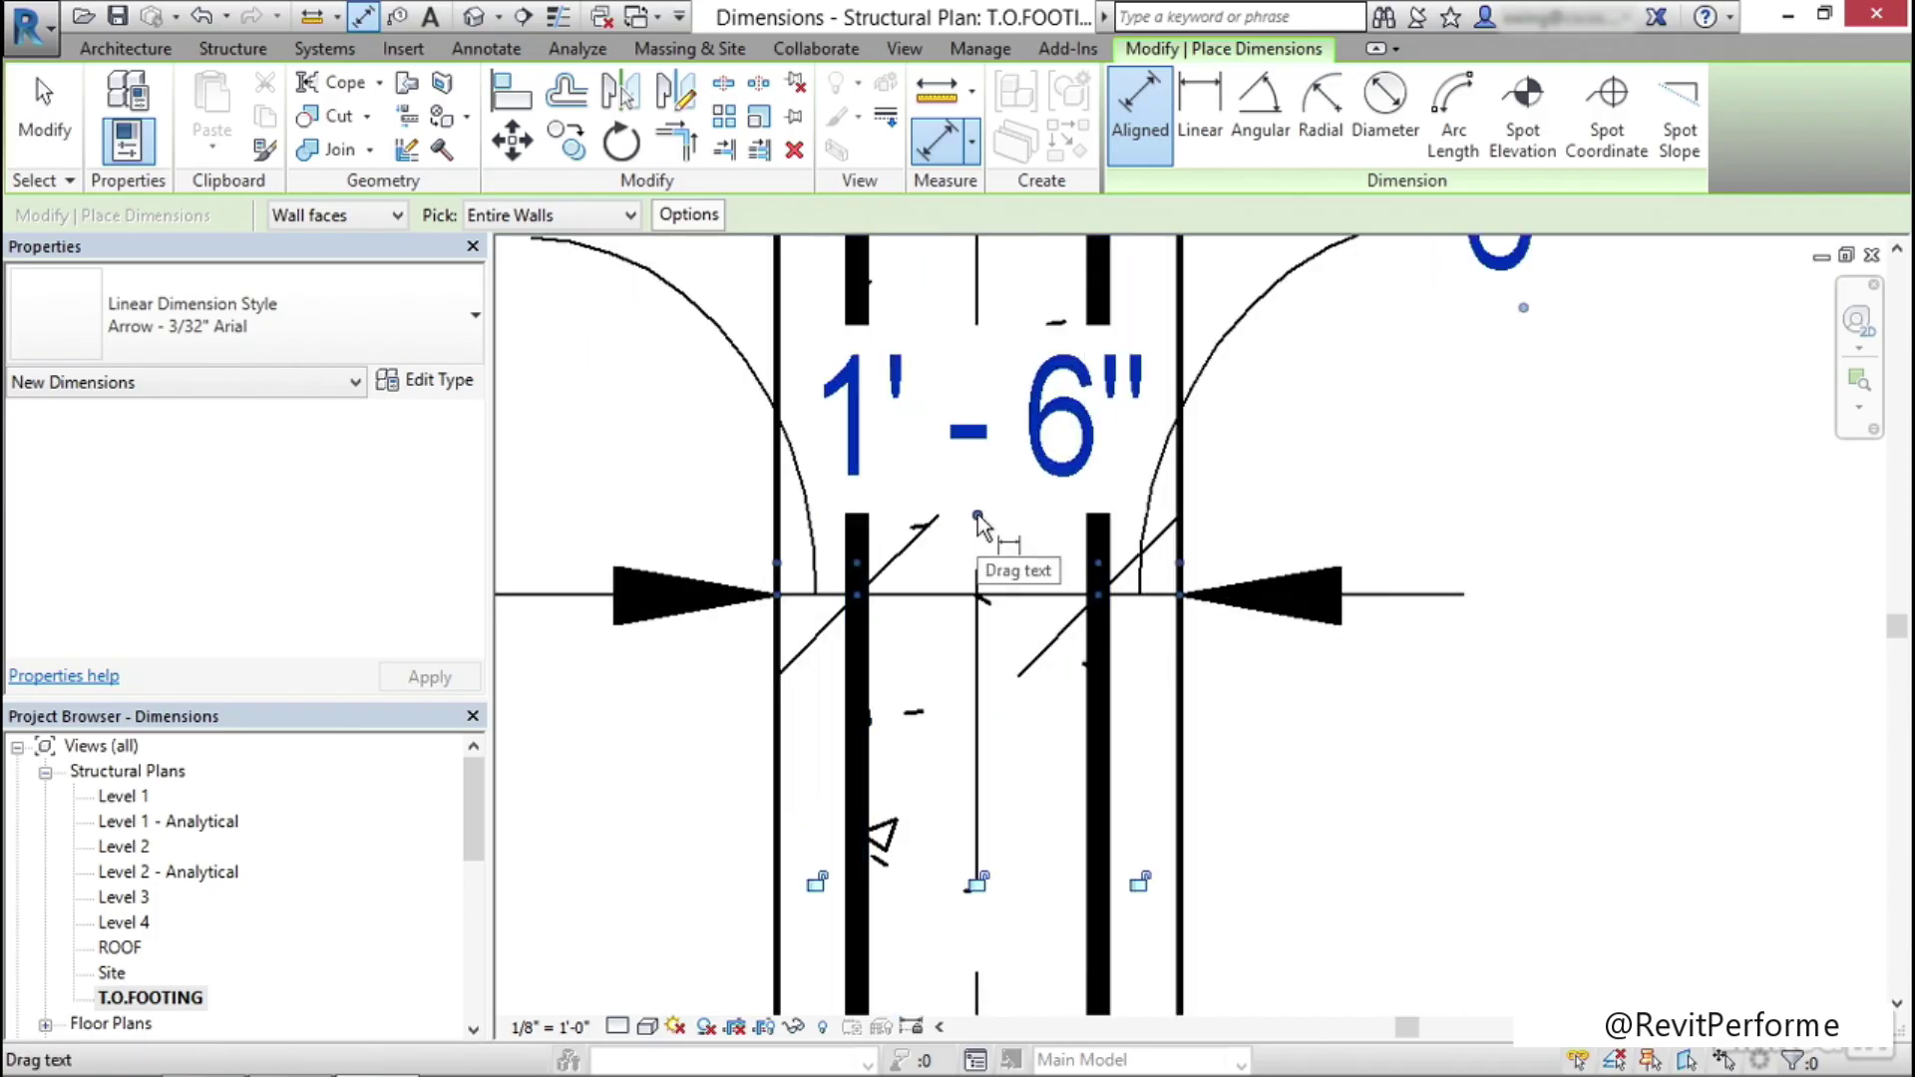
pyautogui.scroll(-3, 978, 518)
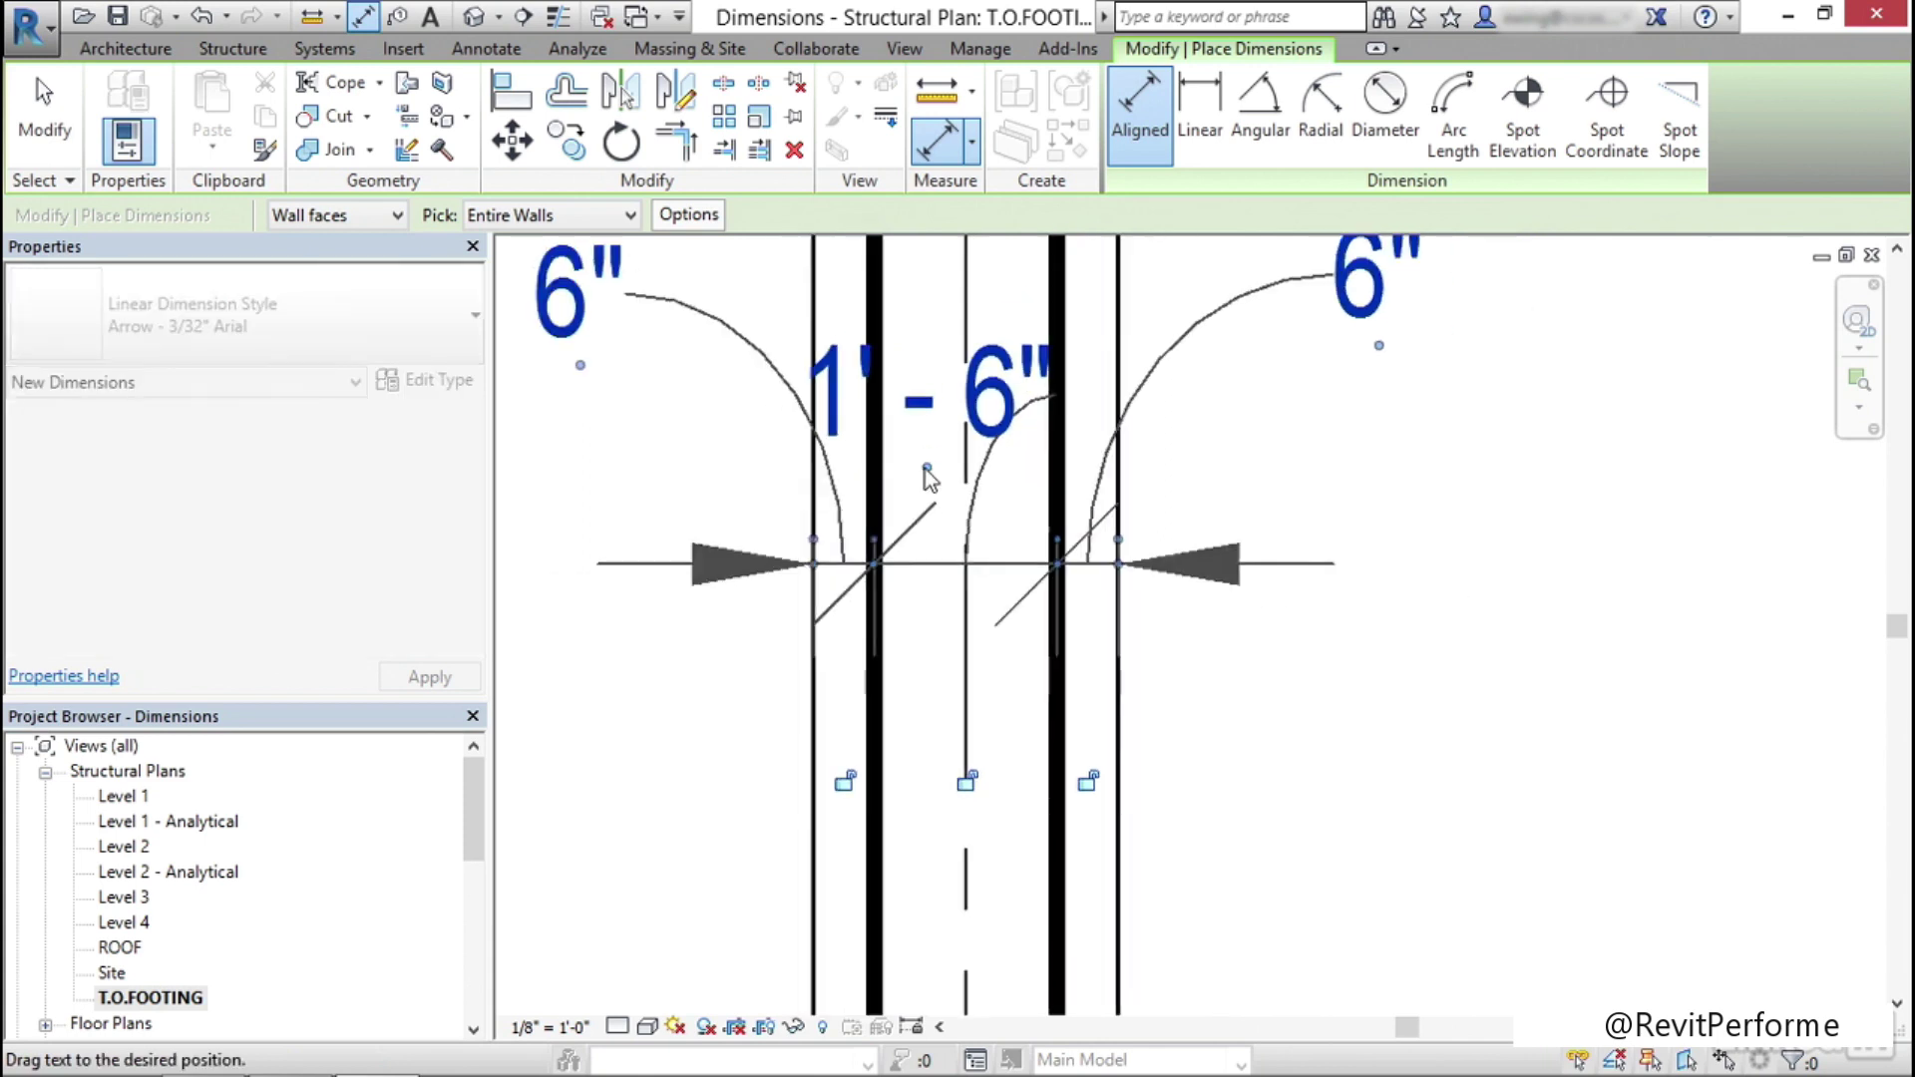
pyautogui.moveTo(954, 556); pyautogui.dragTo(780, 436)
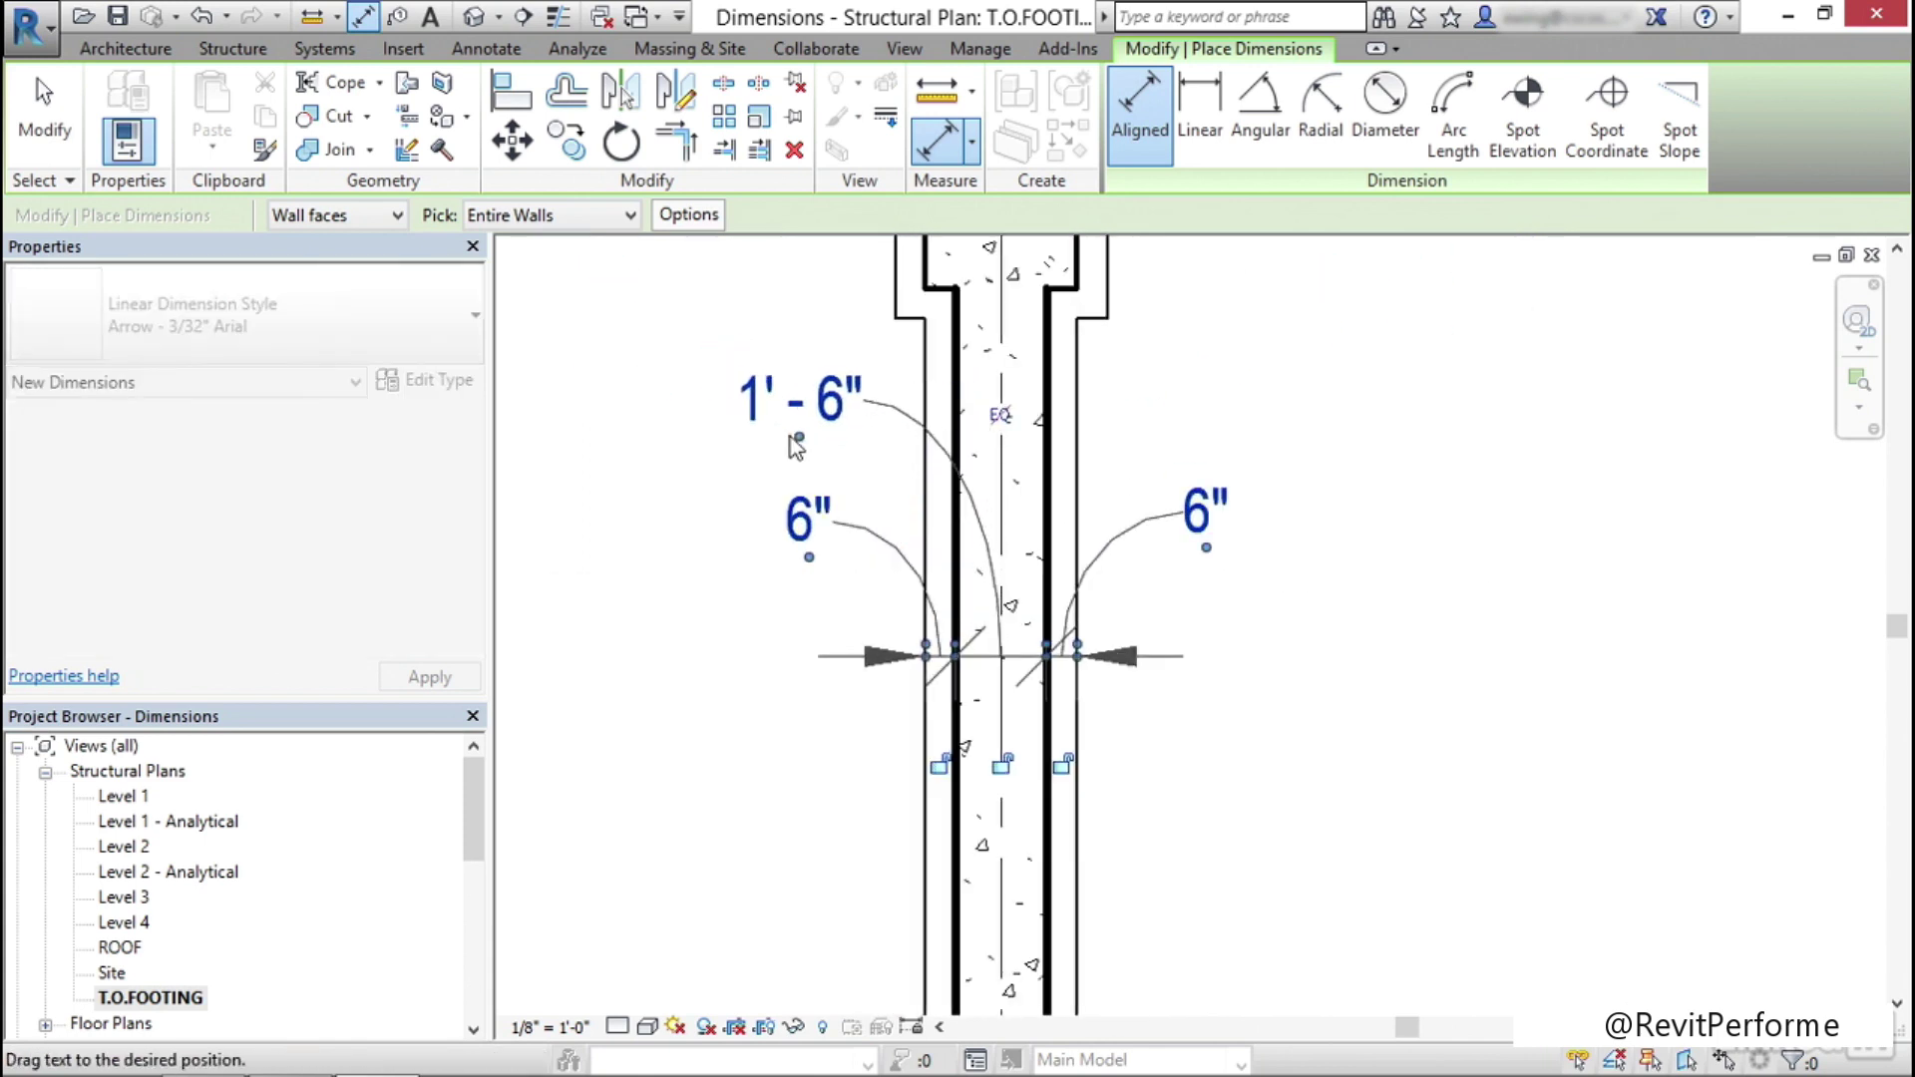
pyautogui.scroll(-2, 1028, 409)
pyautogui.scroll(-3, 1084, 425)
pyautogui.moveTo(1188, 428)
pyautogui.mouseDown(button='middle')
pyautogui.moveTo(928, 469)
pyautogui.moveTo(731, 596)
pyautogui.mouseUp(button='middle')
pyautogui.press('Escape')
pyautogui.press('Escape')
# Draw a Foundation - 1'-6" Concrete structural wall along grid B between the columns at grids 3 and 4
pyautogui.scroll(-5, 1039, 469)
pyautogui.moveTo(1116, 404); pyautogui.dragTo(1016, 466, button='middle')
pyautogui.scroll(4, 1003, 514)
pyautogui.scroll(2, 1015, 463)
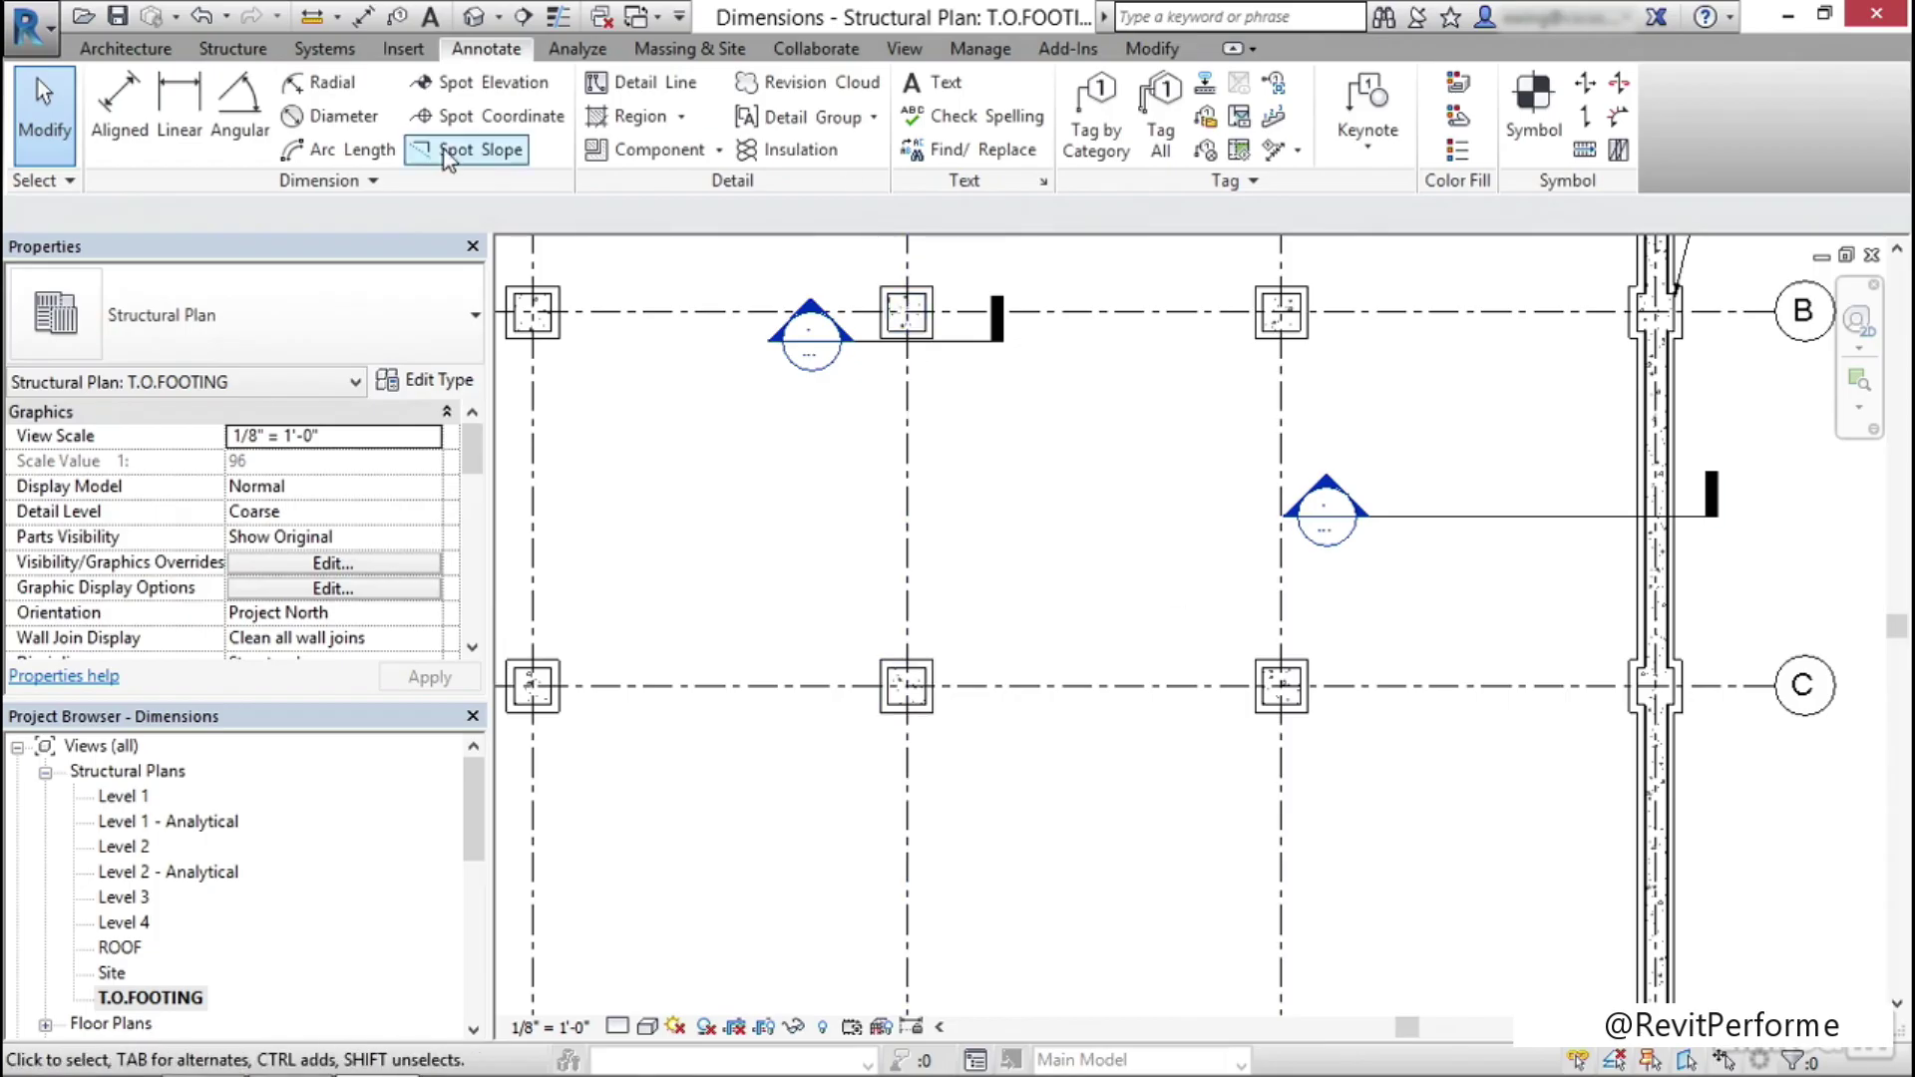
pyautogui.click(245, 55)
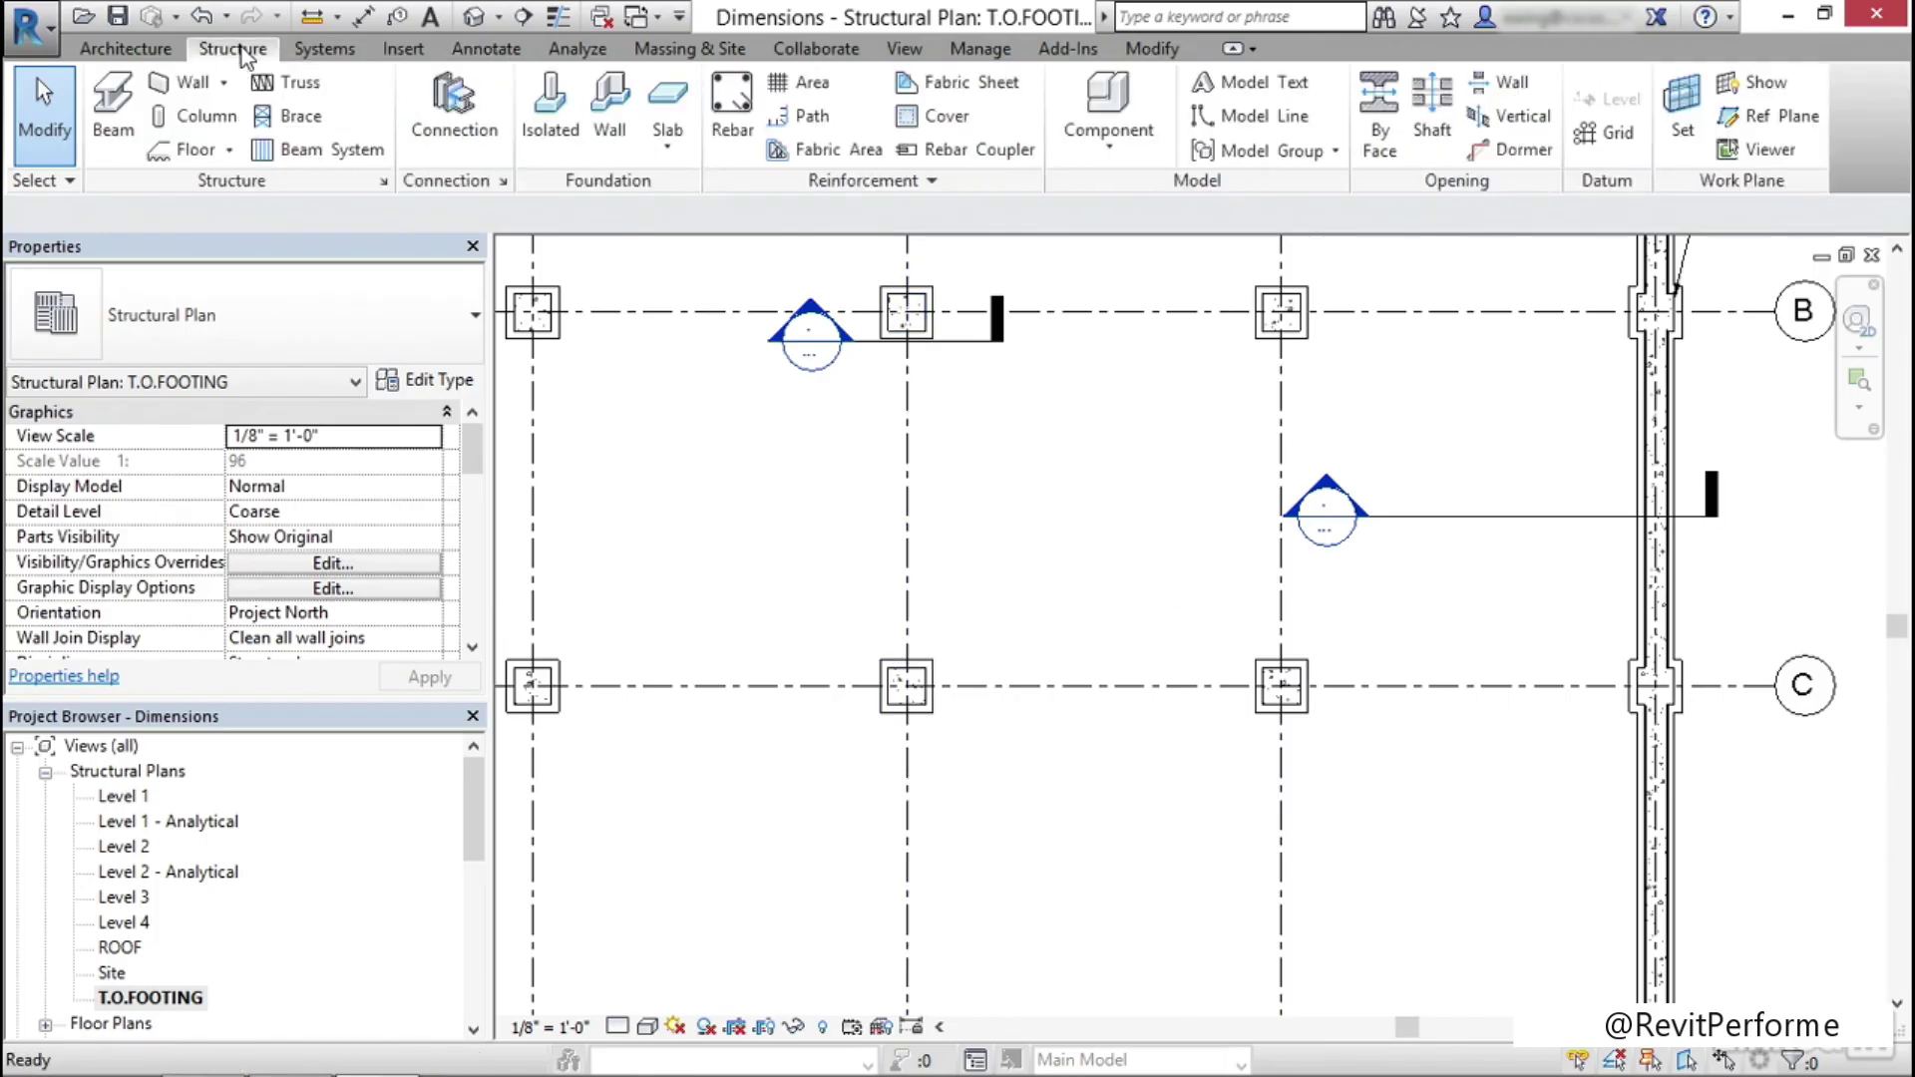
pyautogui.click(173, 86)
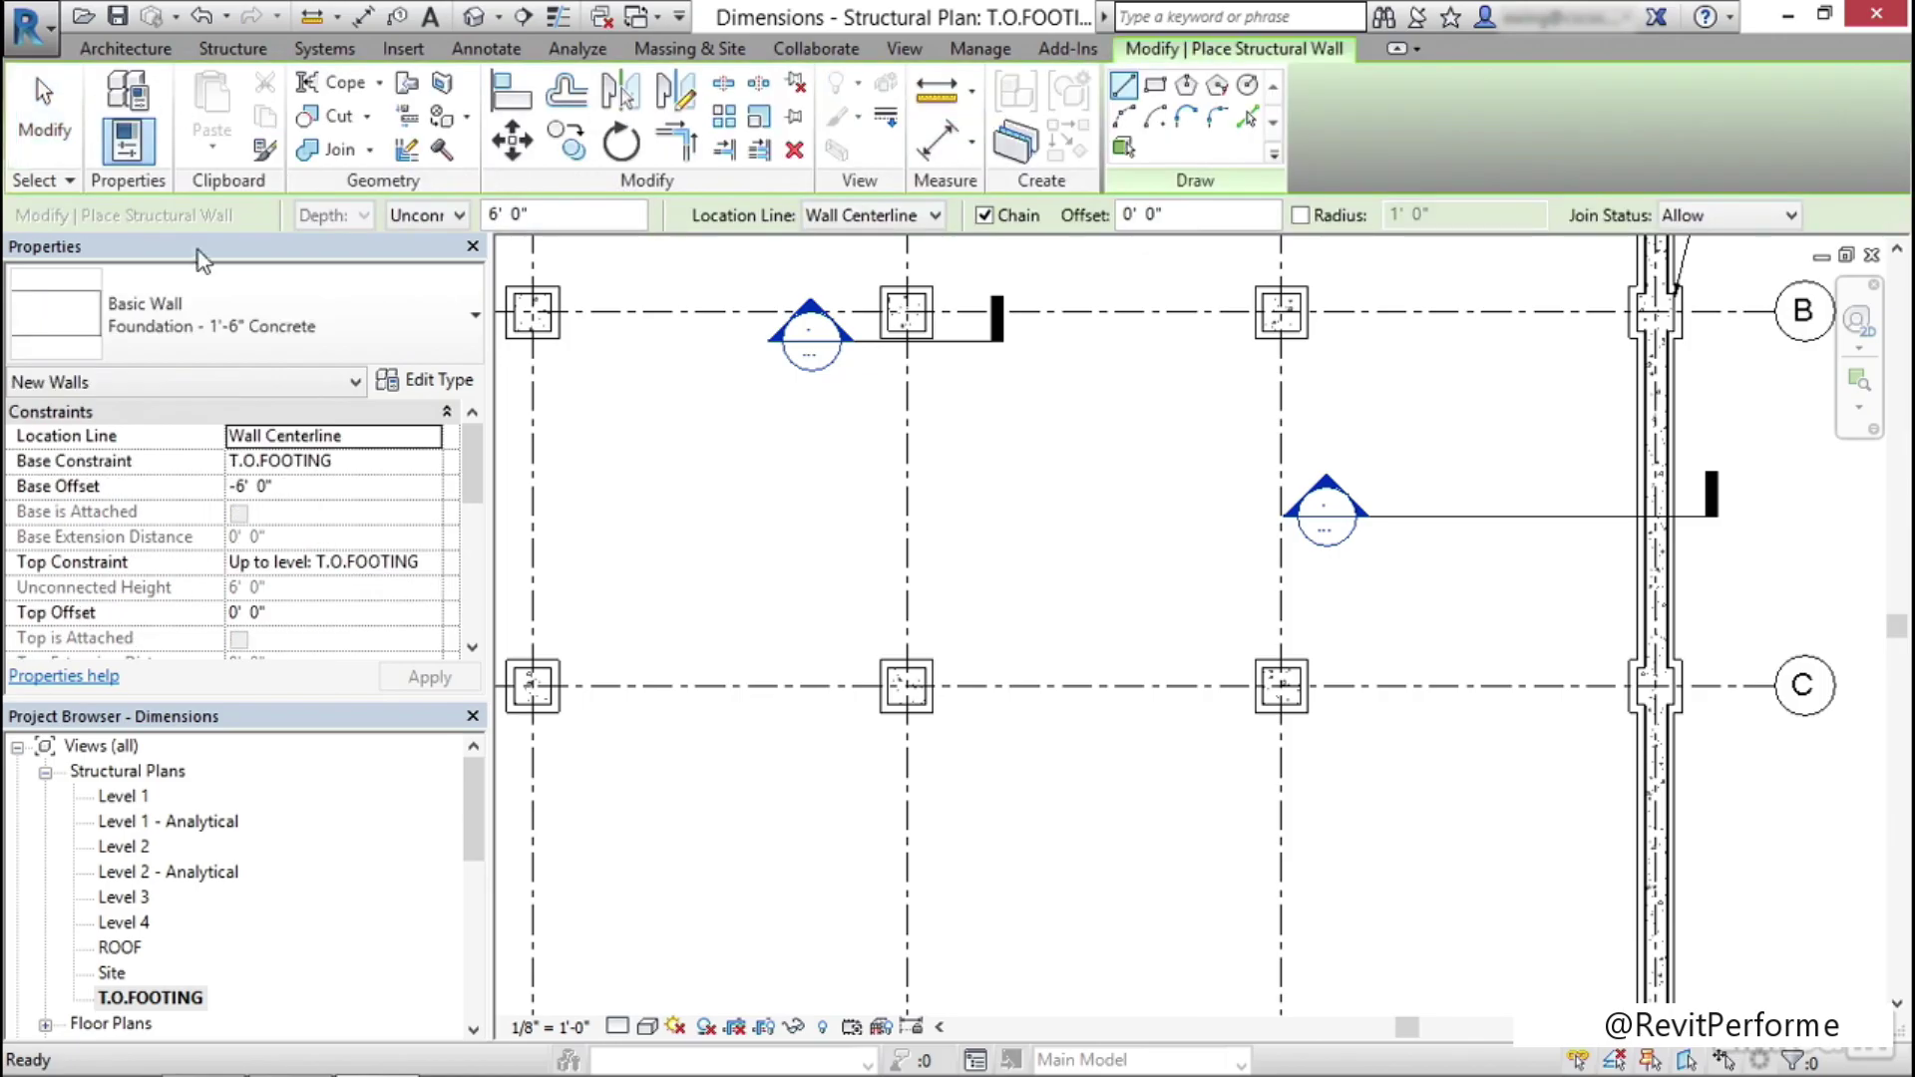
pyautogui.click(903, 347)
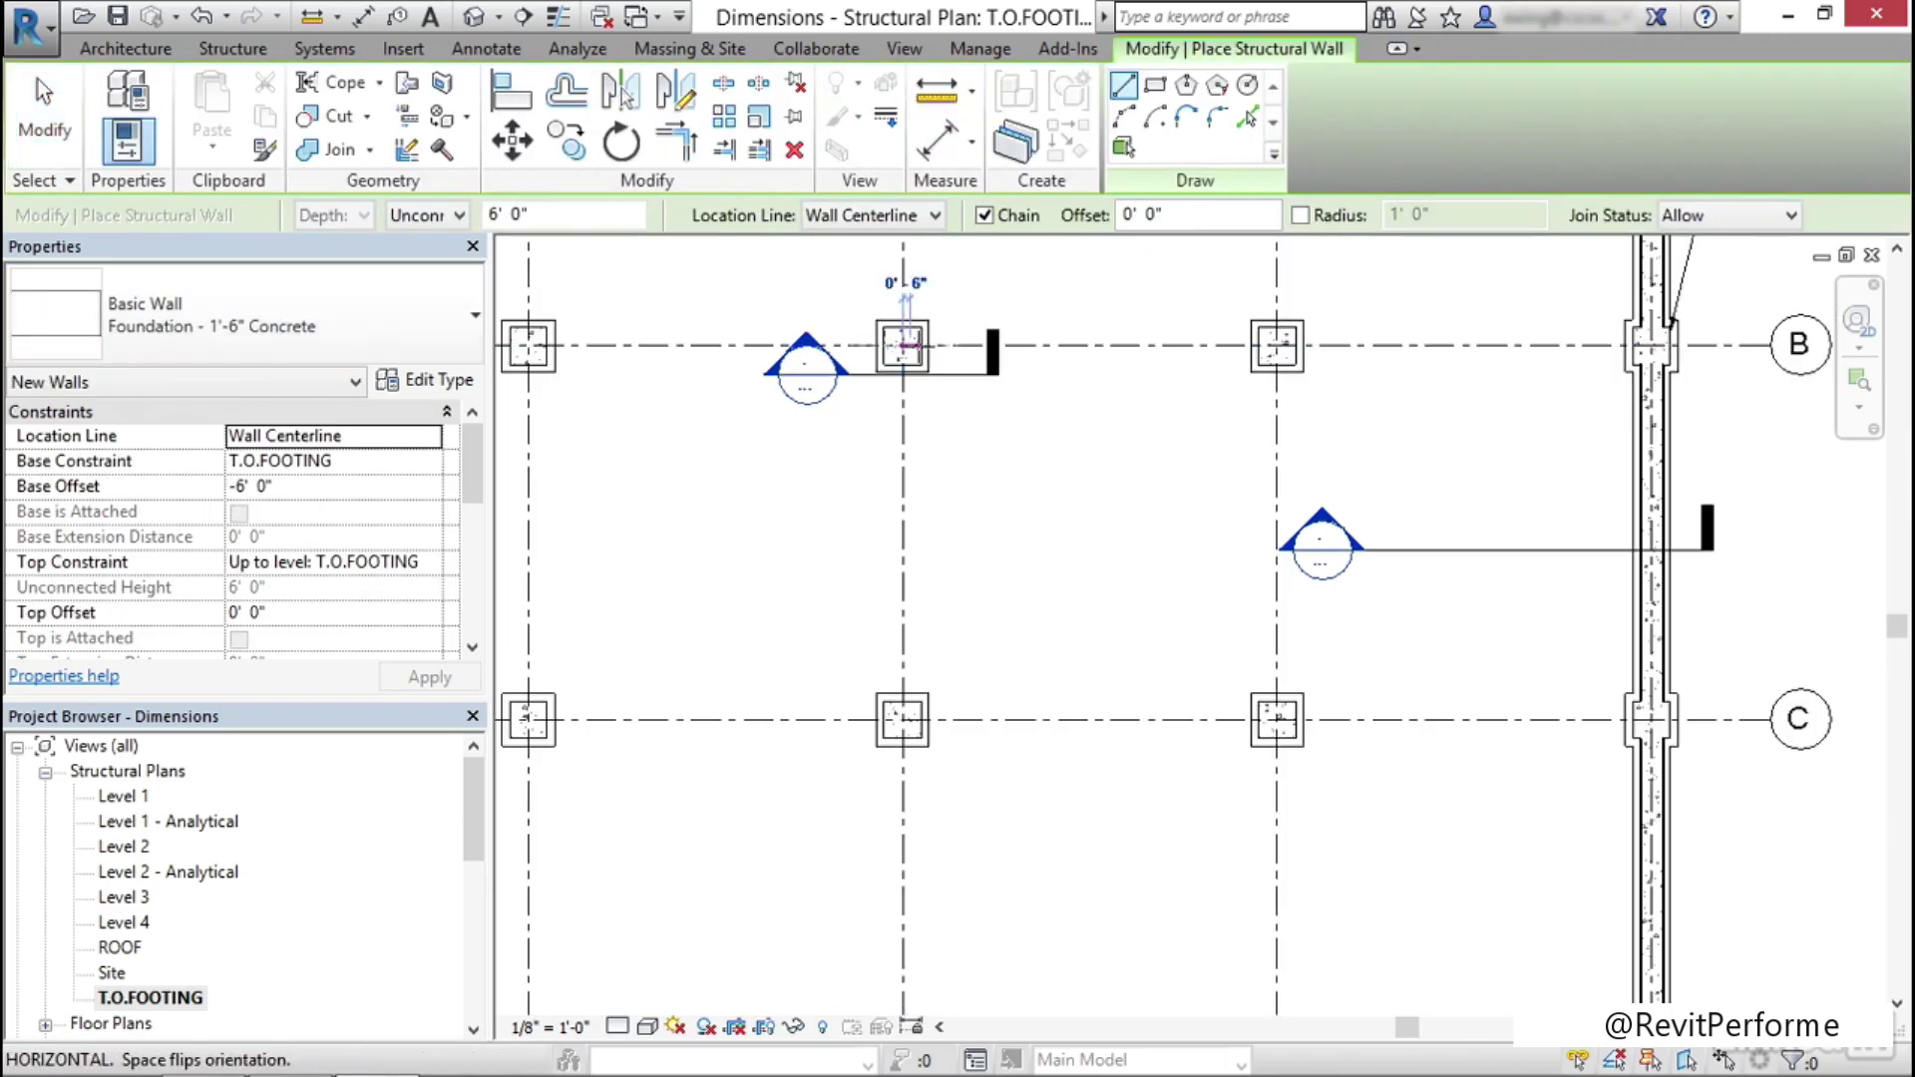
pyautogui.click(1259, 346)
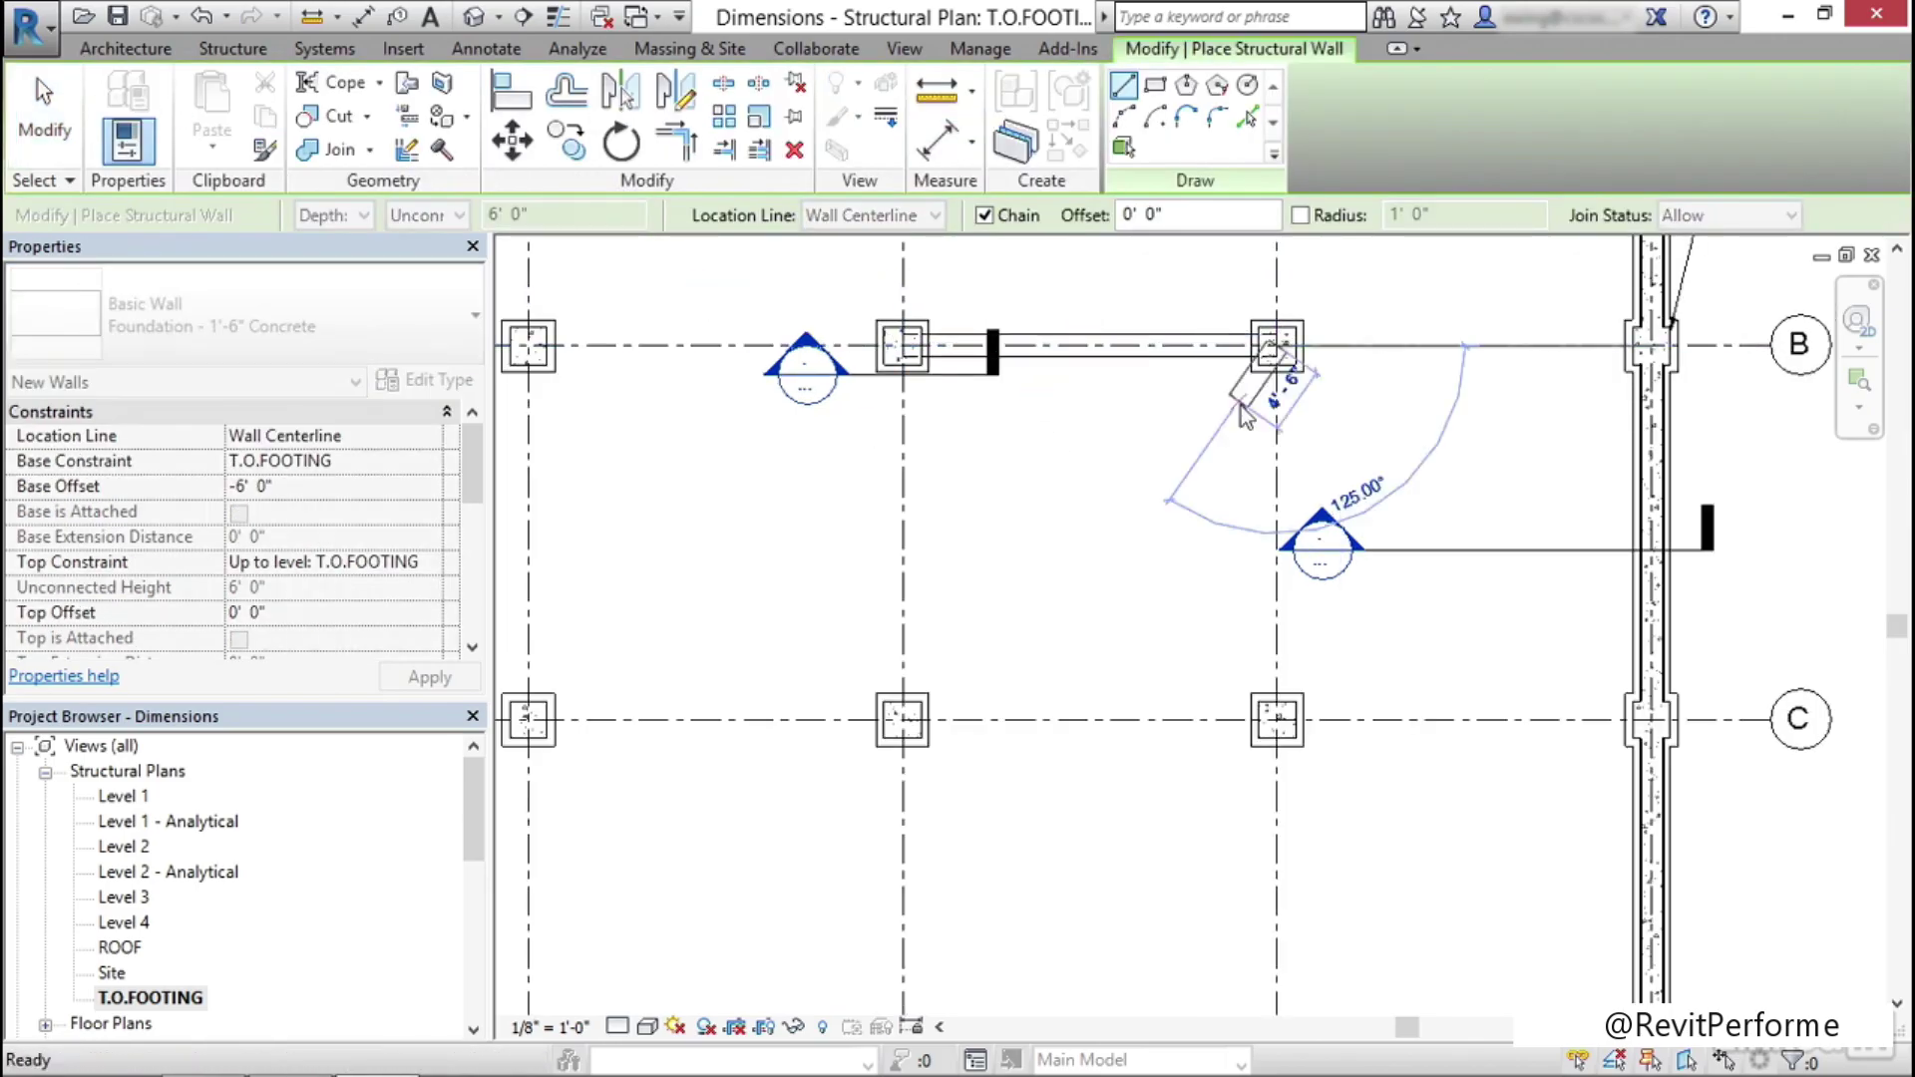
pyautogui.press('Escape')
# Draw chained foundation walls down grid 3, along grid C and up grid 4 to enclose the bay between grids B and C
pyautogui.click(904, 348)
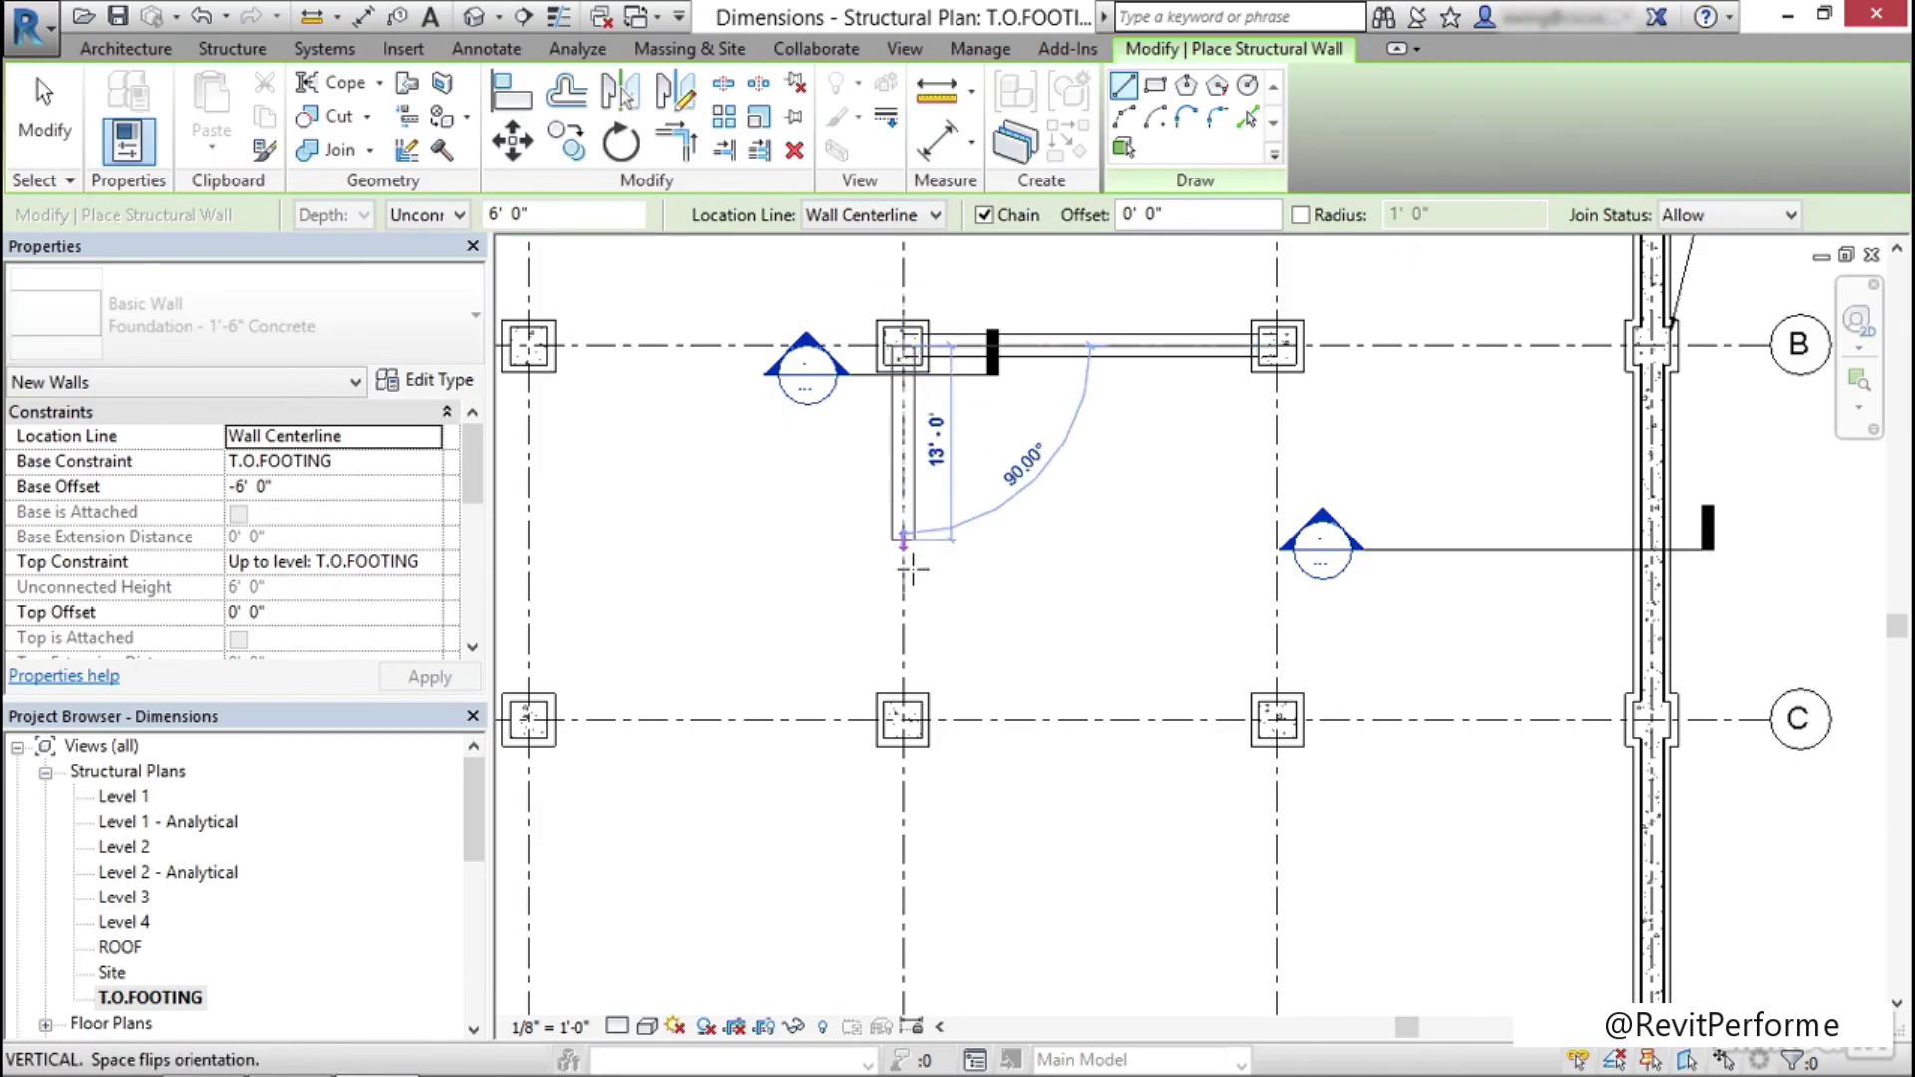
pyautogui.click(903, 718)
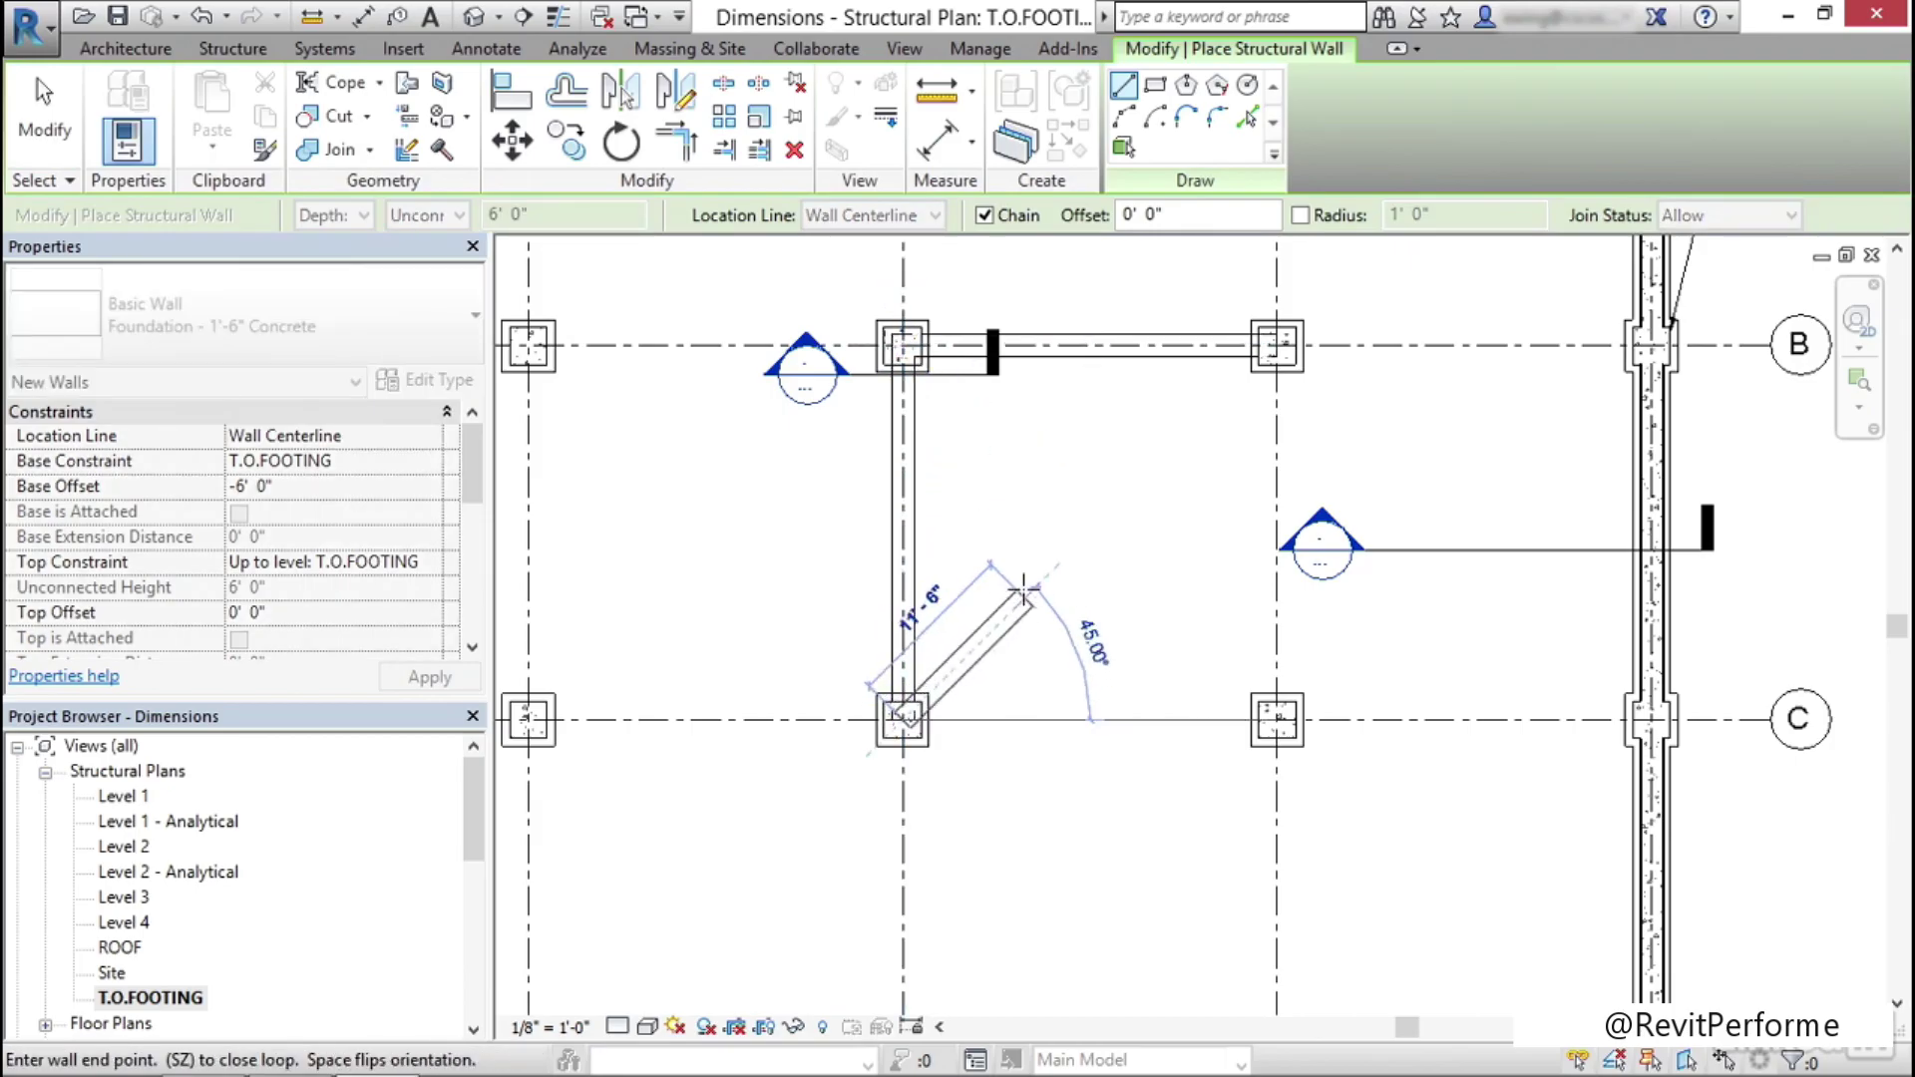
pyautogui.click(1277, 718)
pyautogui.click(1276, 347)
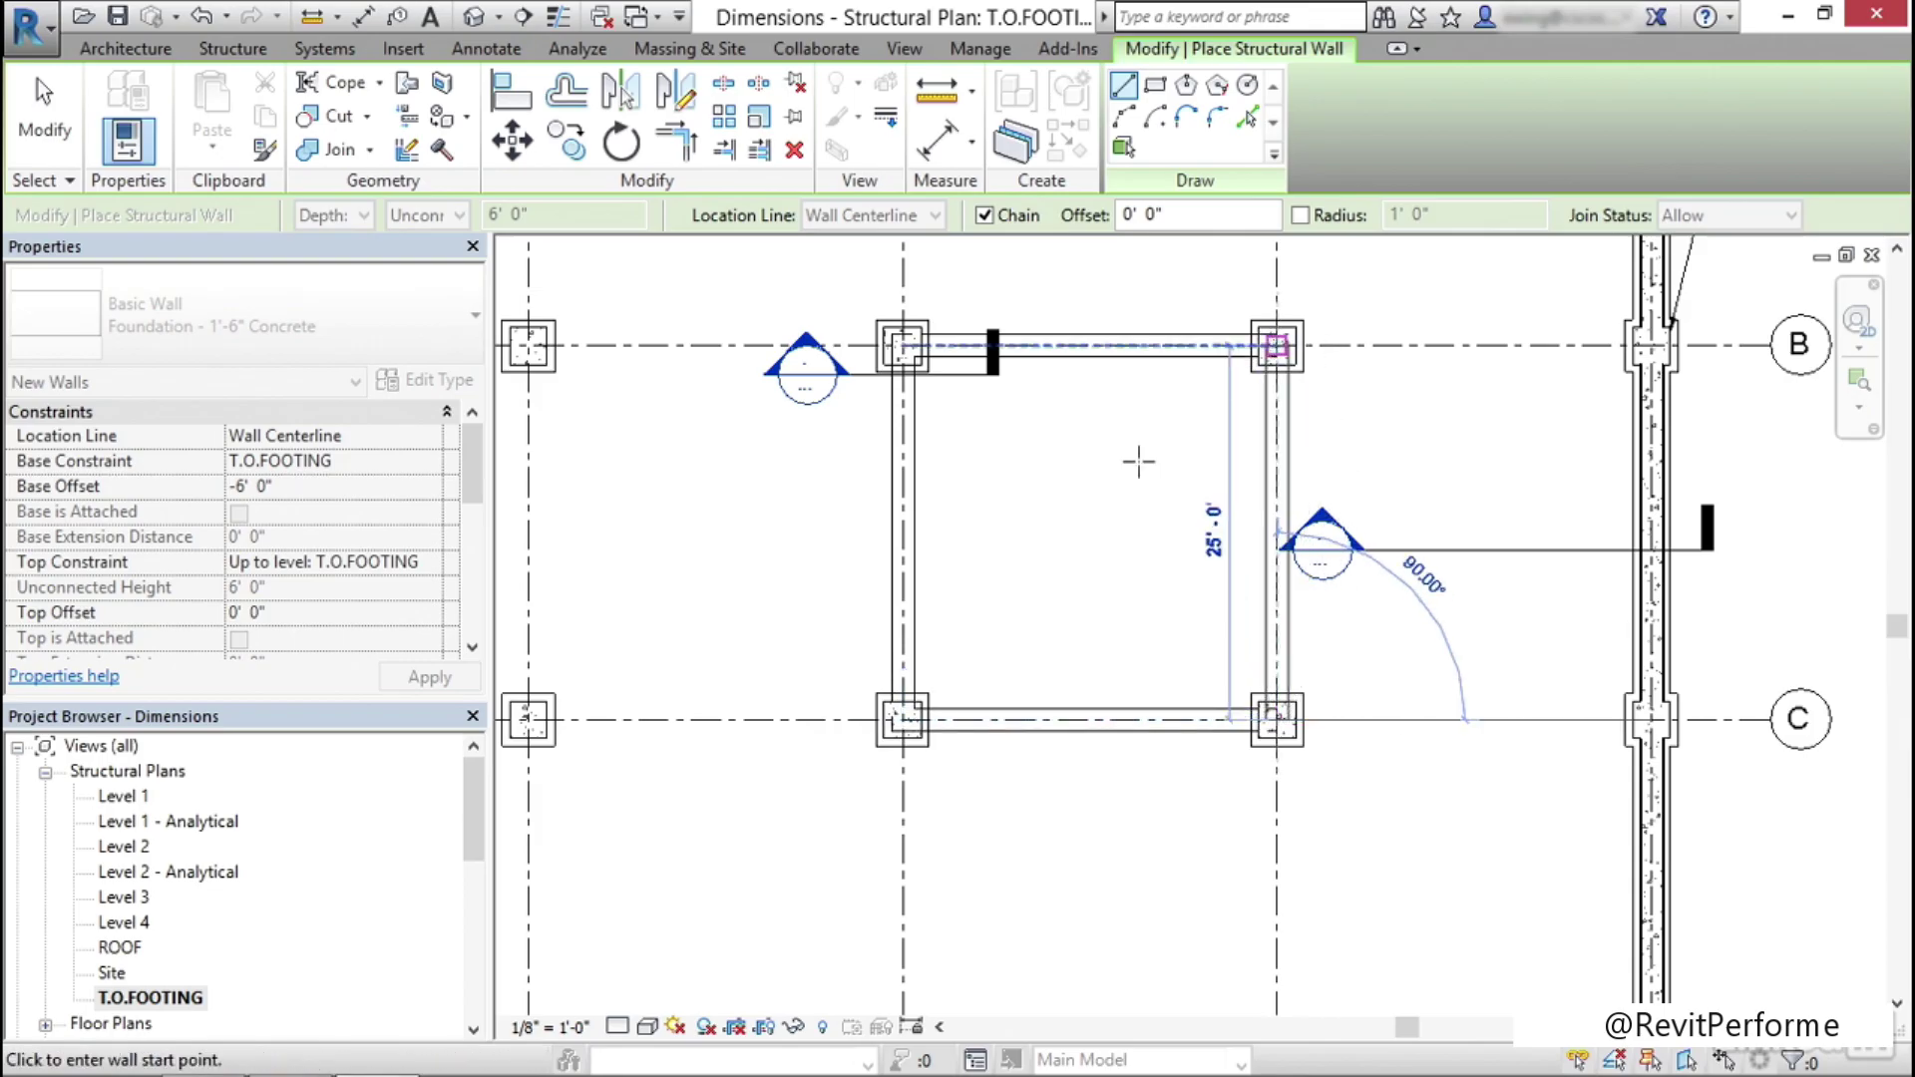
pyautogui.press('Escape')
pyautogui.press('Escape')
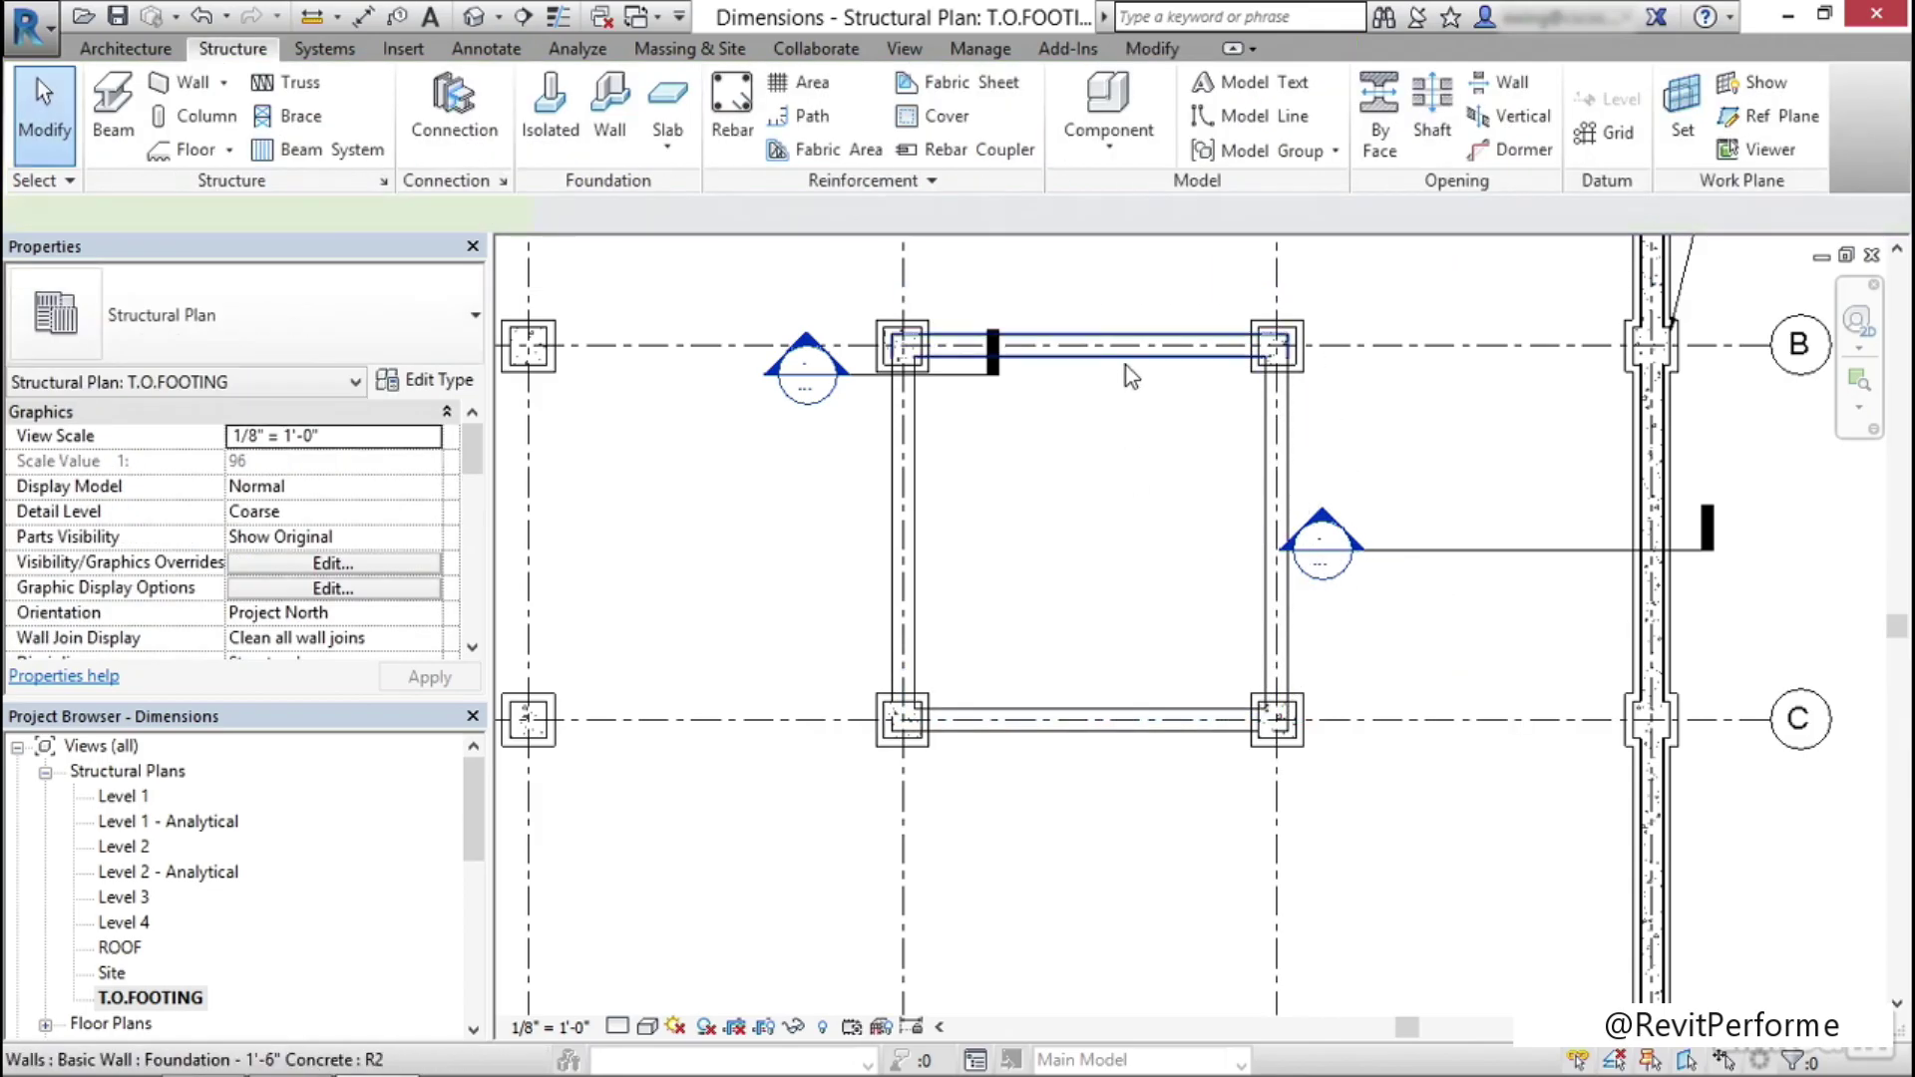
# Set the four new walls' top constraint to Up to level: Level 1 and their base offset to 0' 0"
pyautogui.click(1130, 377)
pyautogui.keyDown('ctrl'); pyautogui.click(908, 483); pyautogui.keyUp('ctrl')
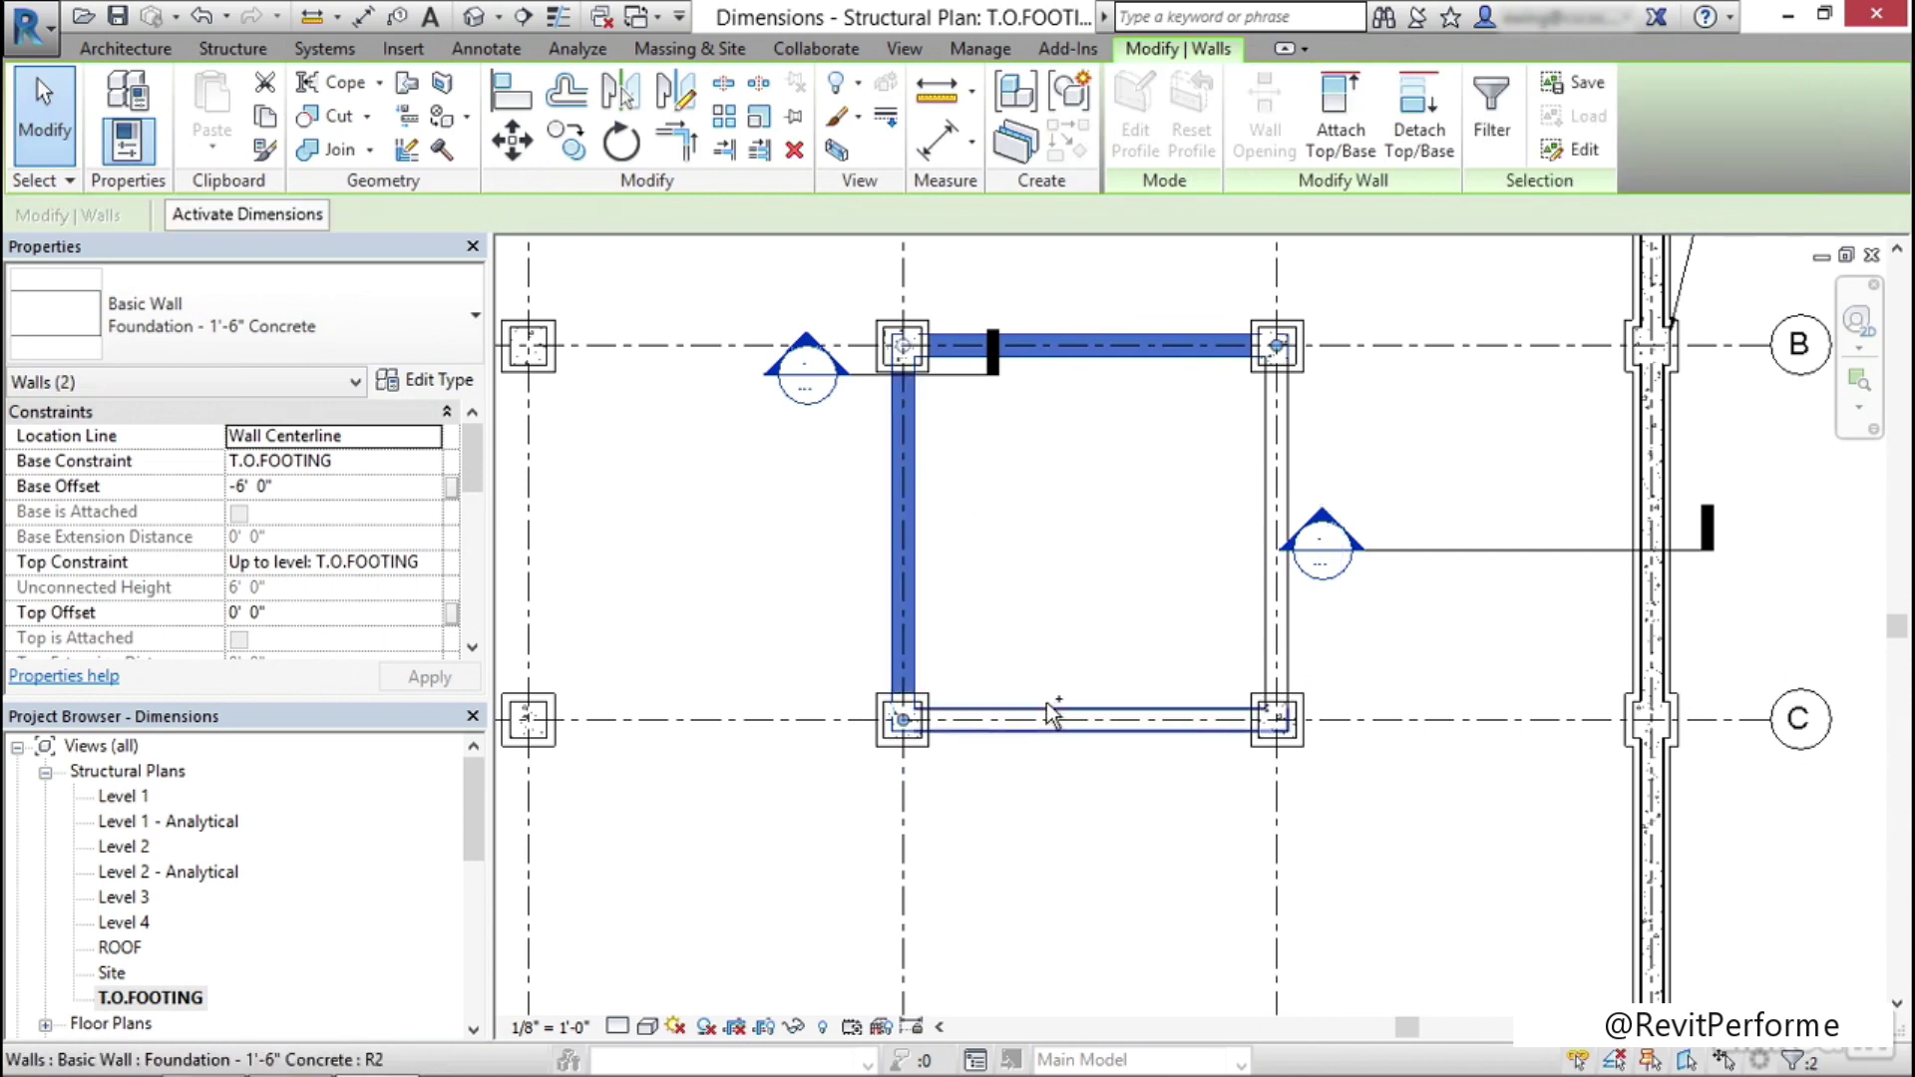
pyautogui.keyDown('ctrl'); pyautogui.click(1049, 714); pyautogui.keyUp('ctrl')
pyautogui.keyDown('ctrl'); pyautogui.click(1277, 614); pyautogui.keyUp('ctrl')
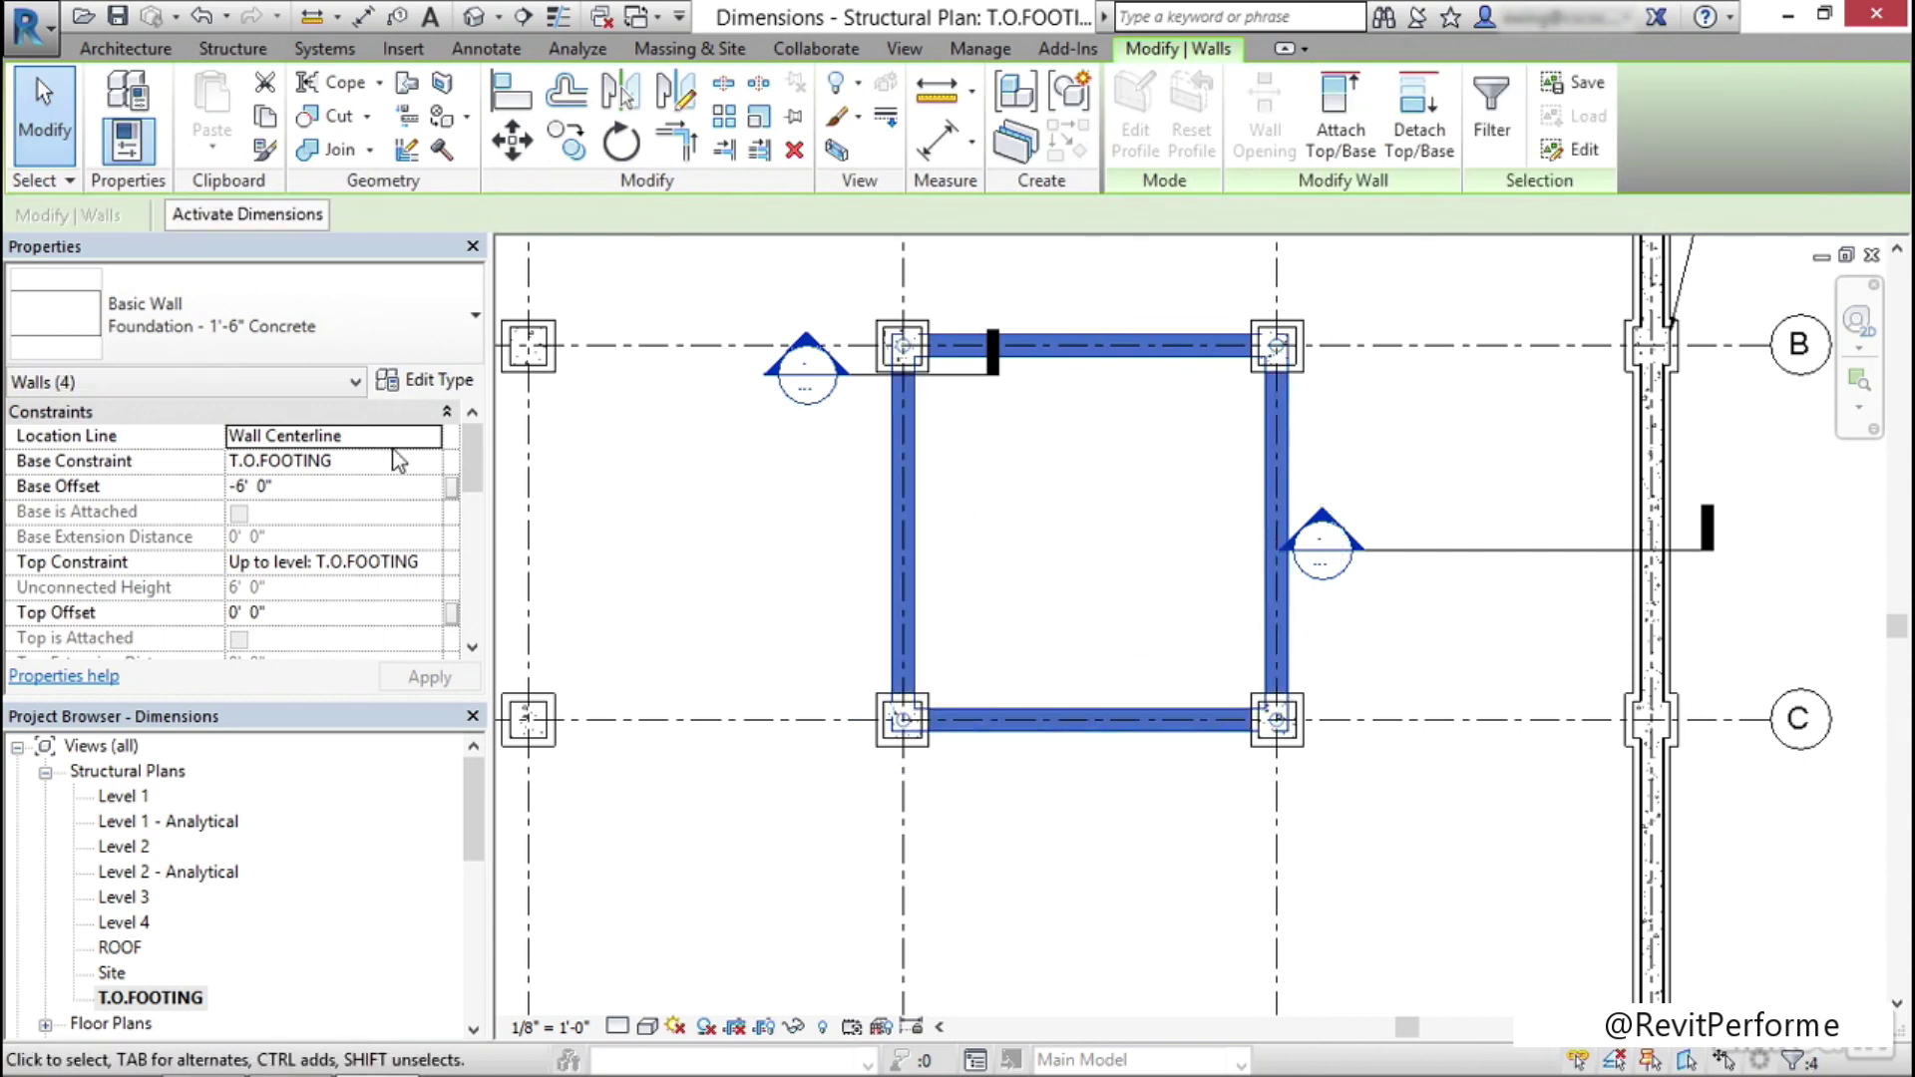
pyautogui.click(388, 565)
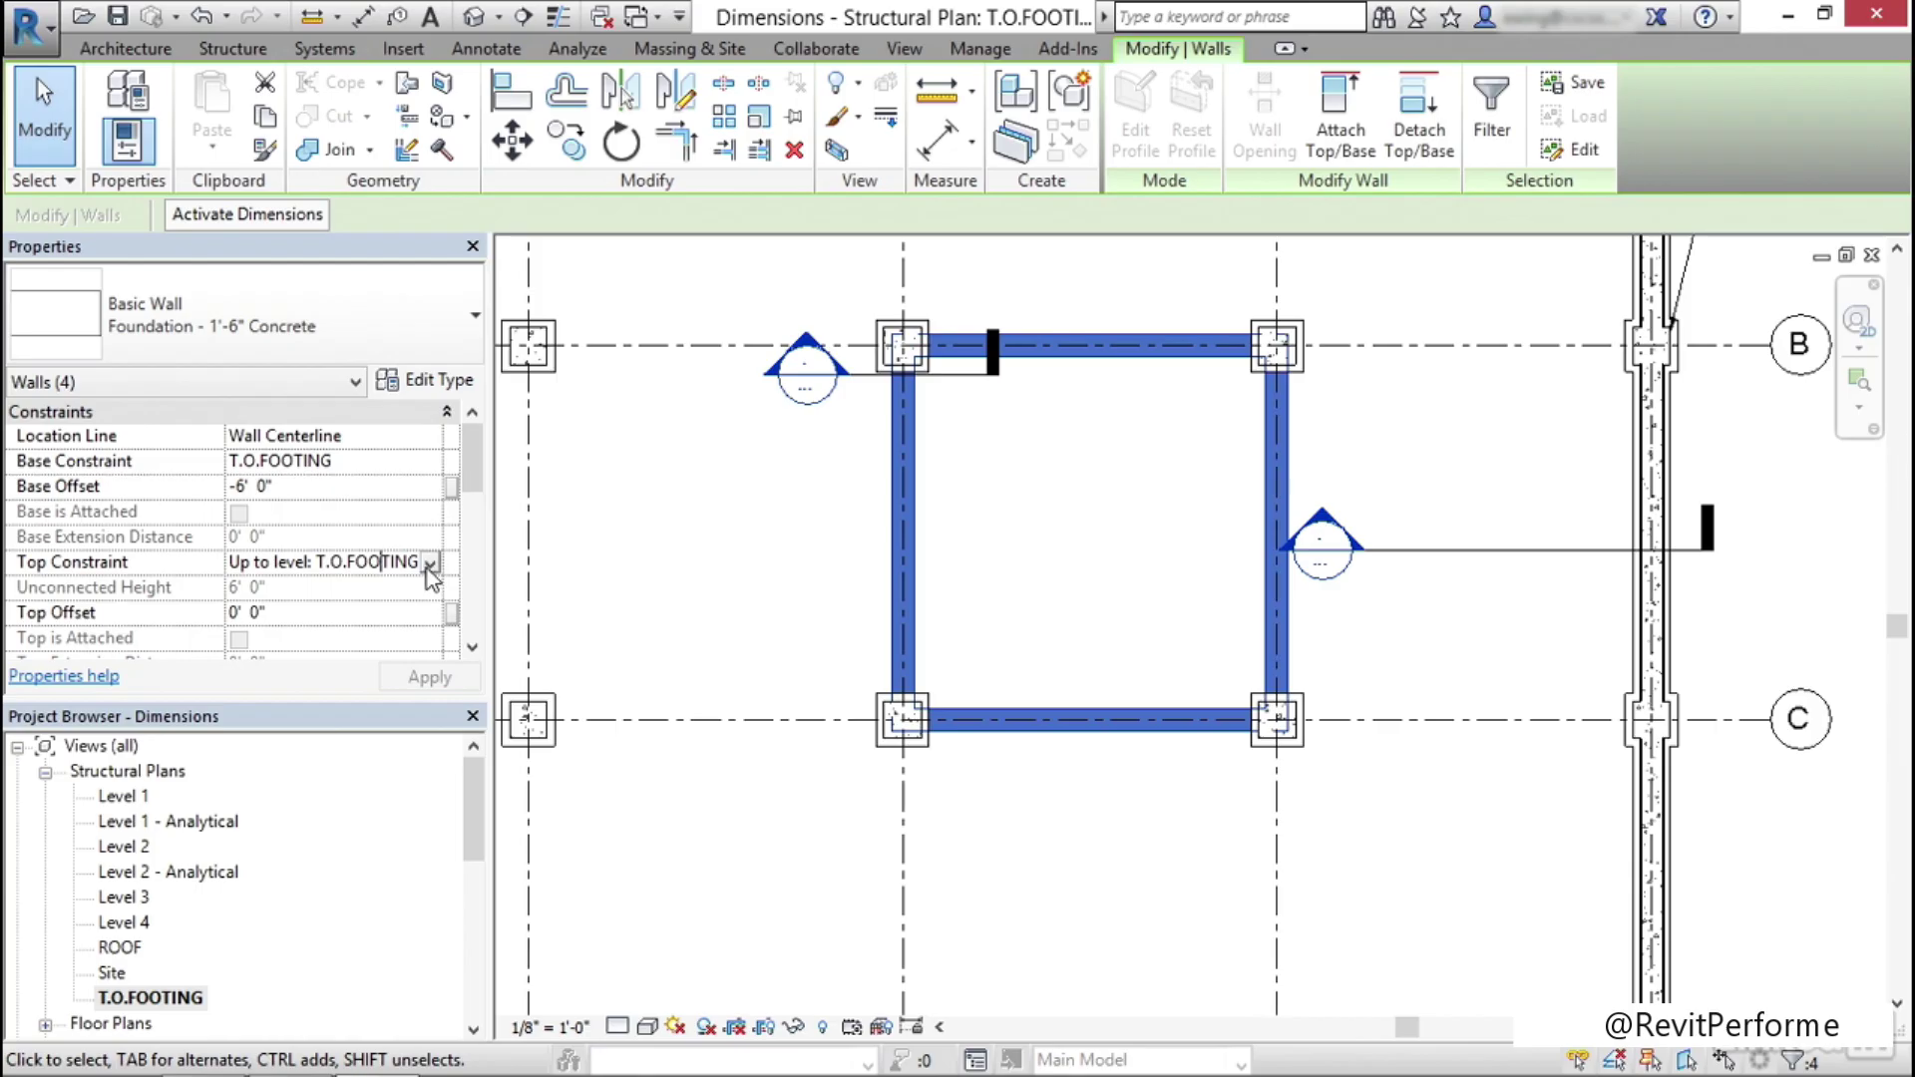
pyautogui.click(429, 562)
pyautogui.click(349, 629)
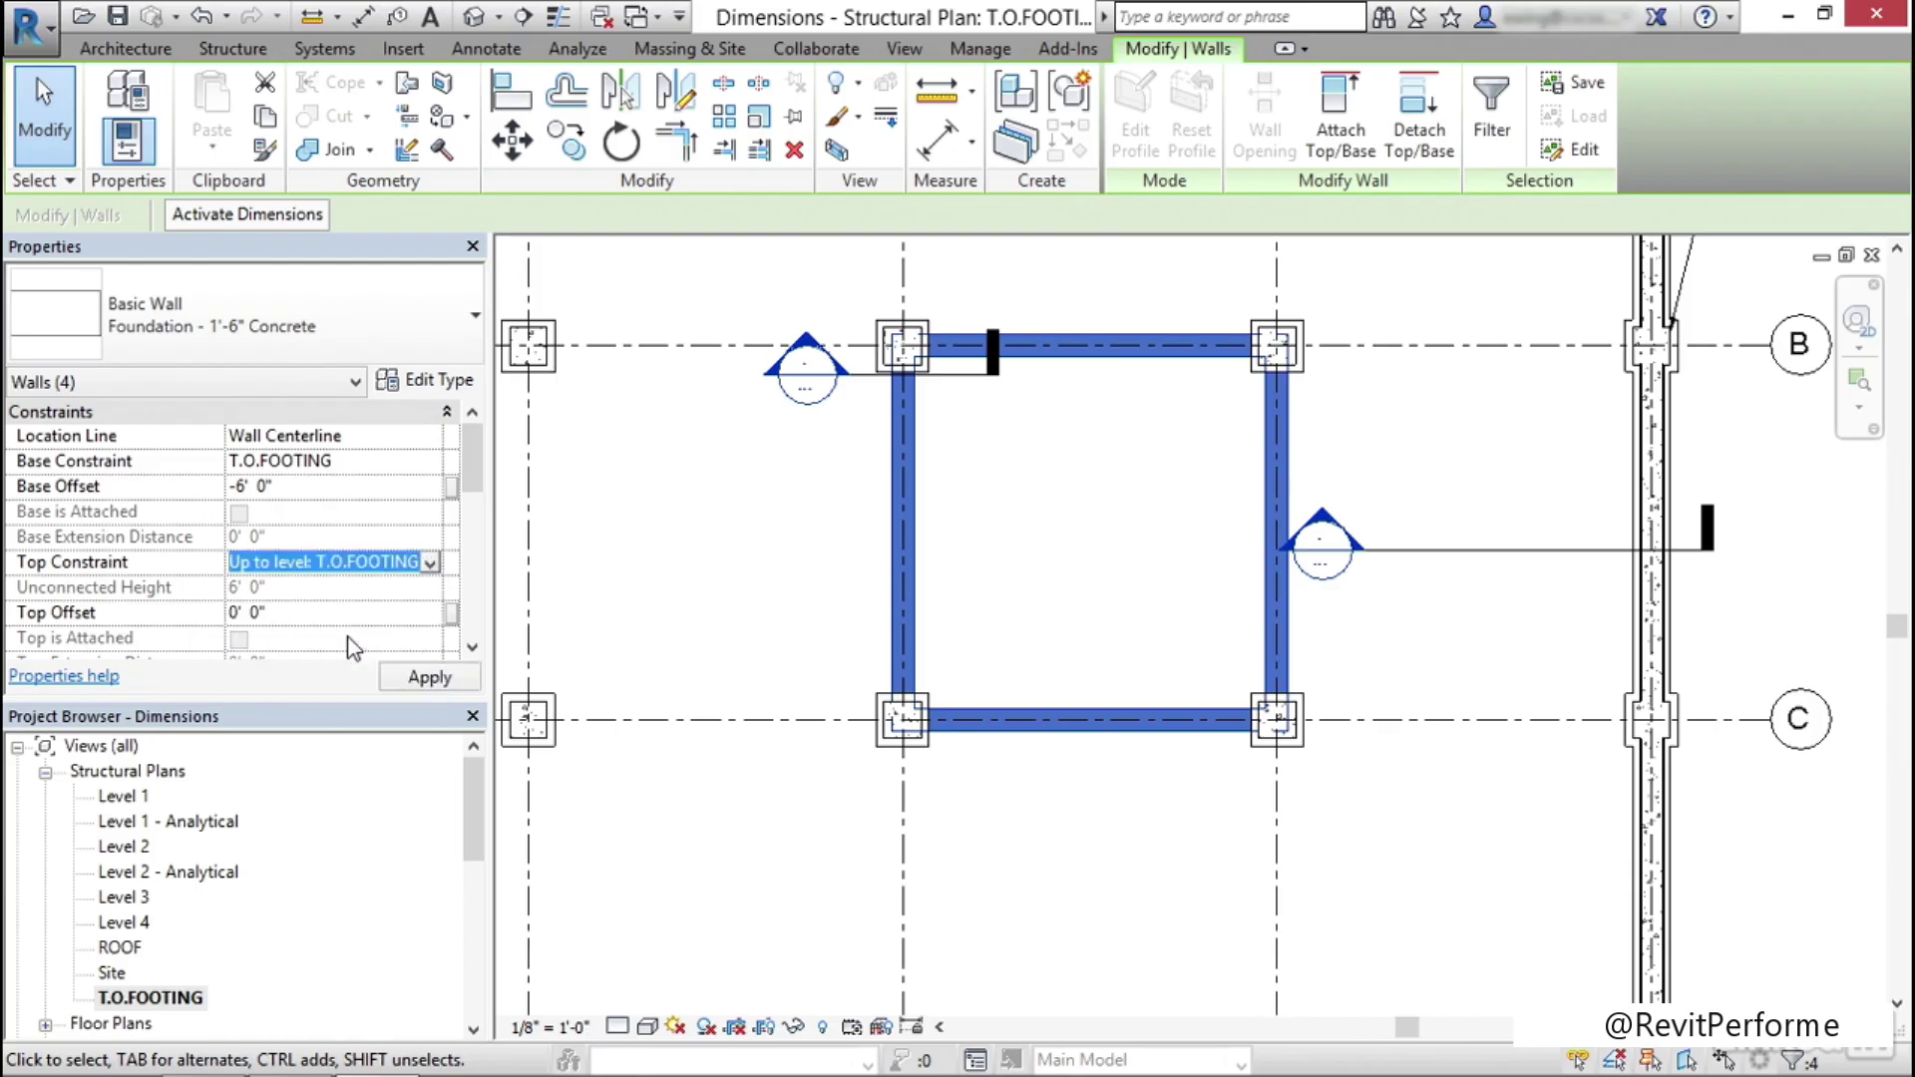
pyautogui.click(313, 485)
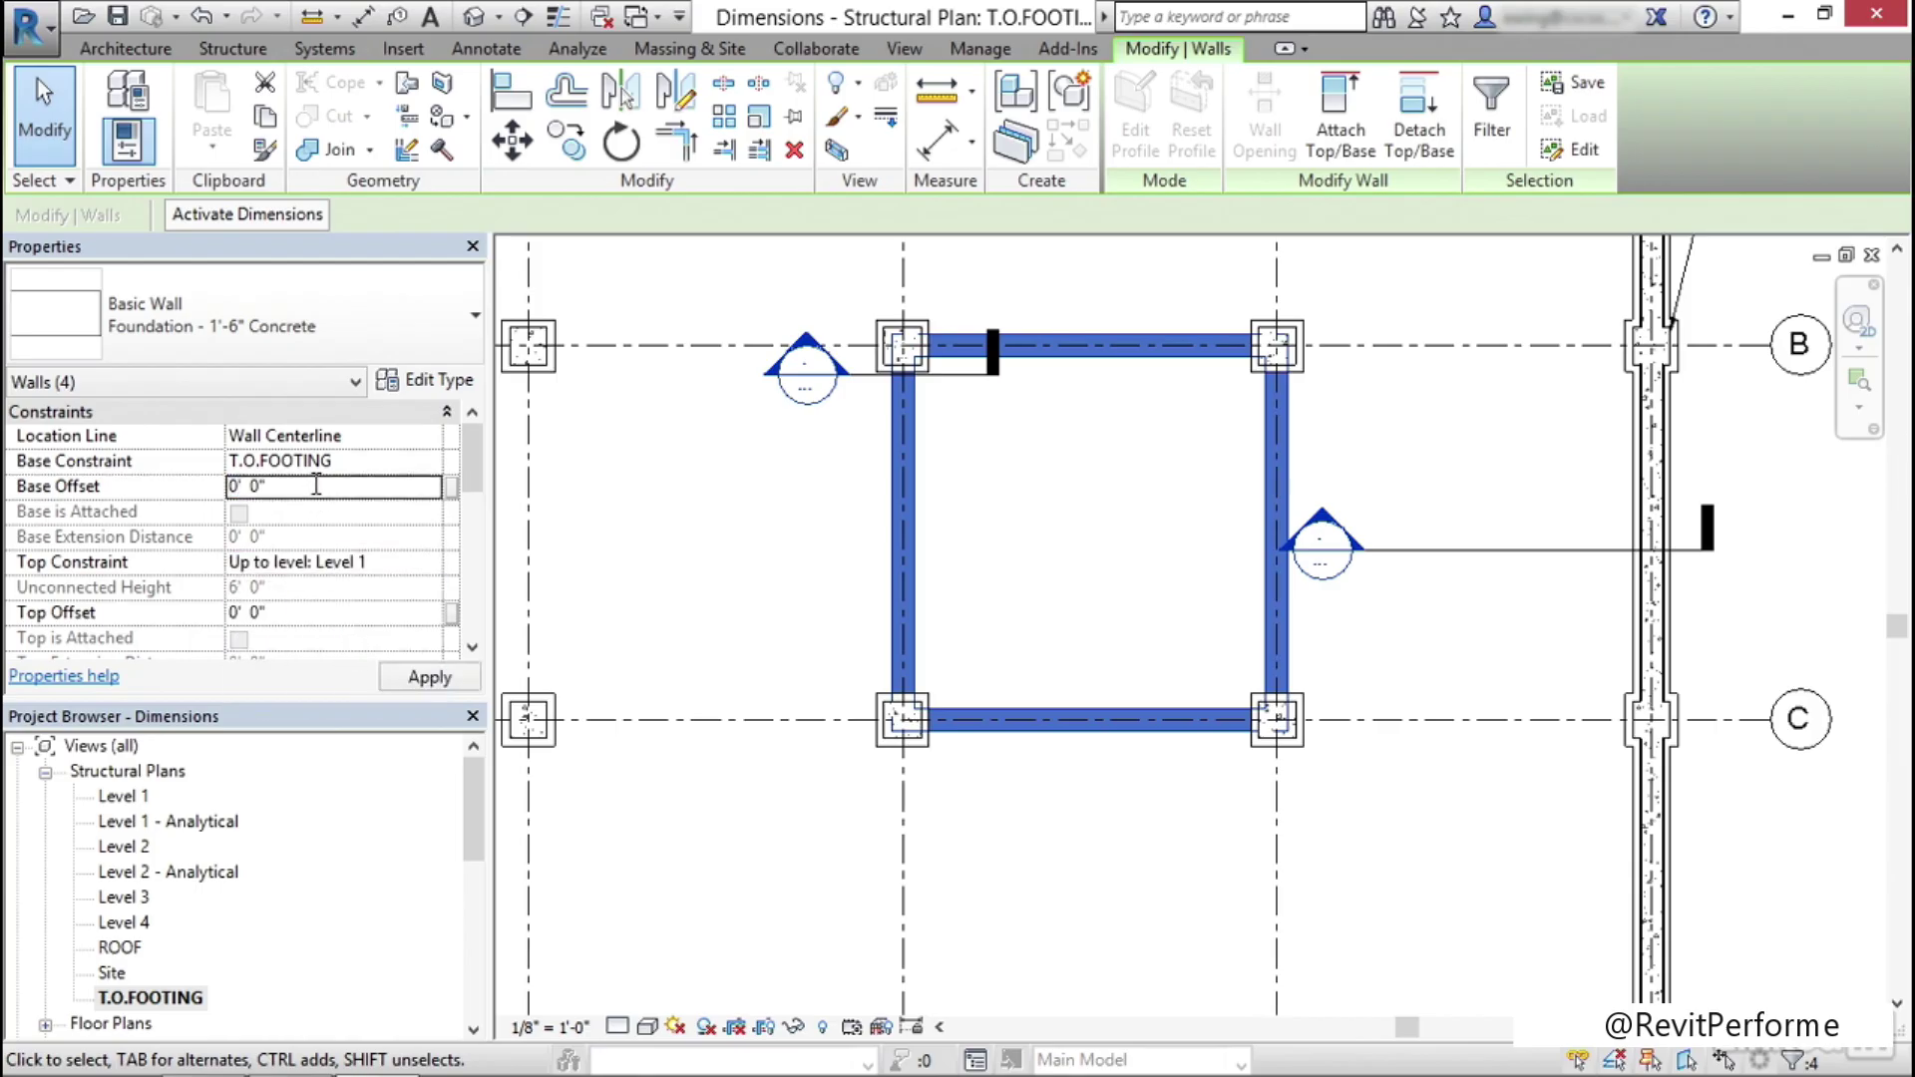
pyautogui.click(1076, 461)
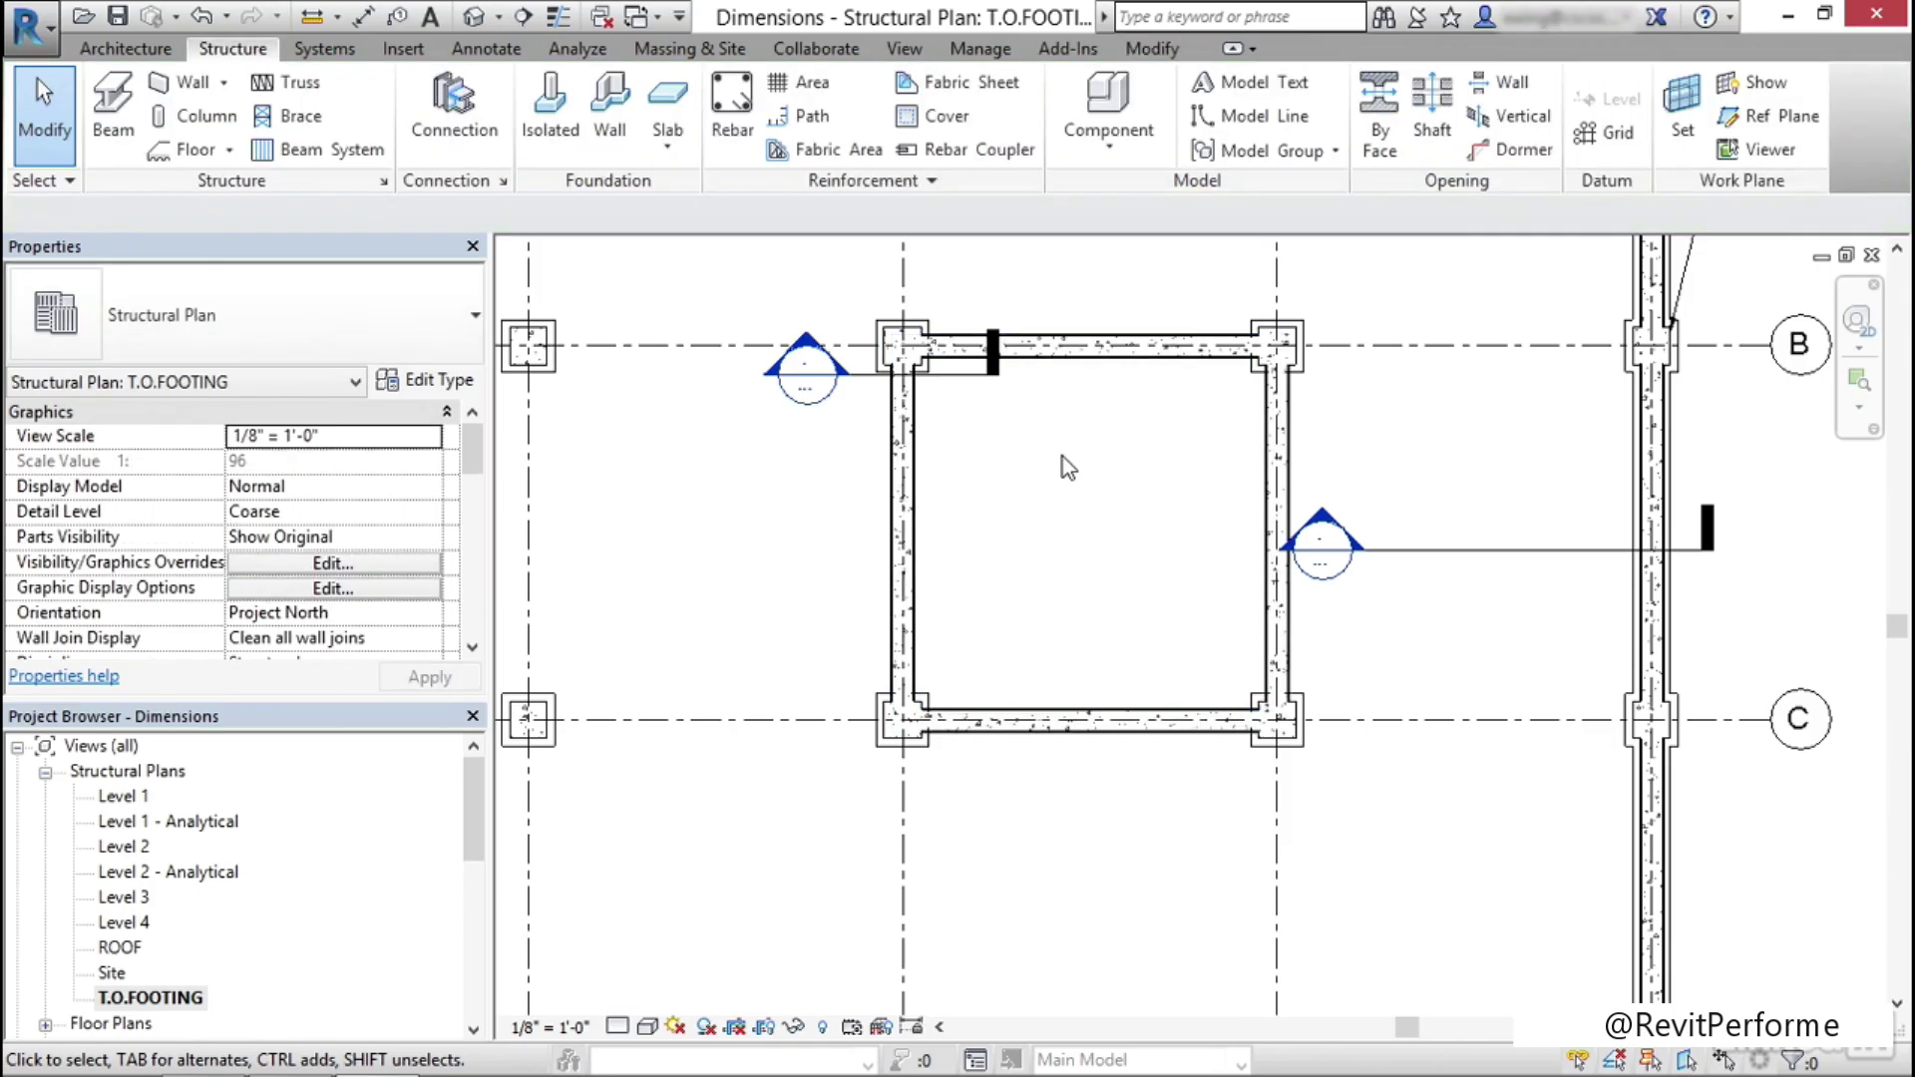
# Copy the new wall on grid 3 four times toward grid 4 inside the bay, using the Multiple option
pyautogui.click(919, 451)
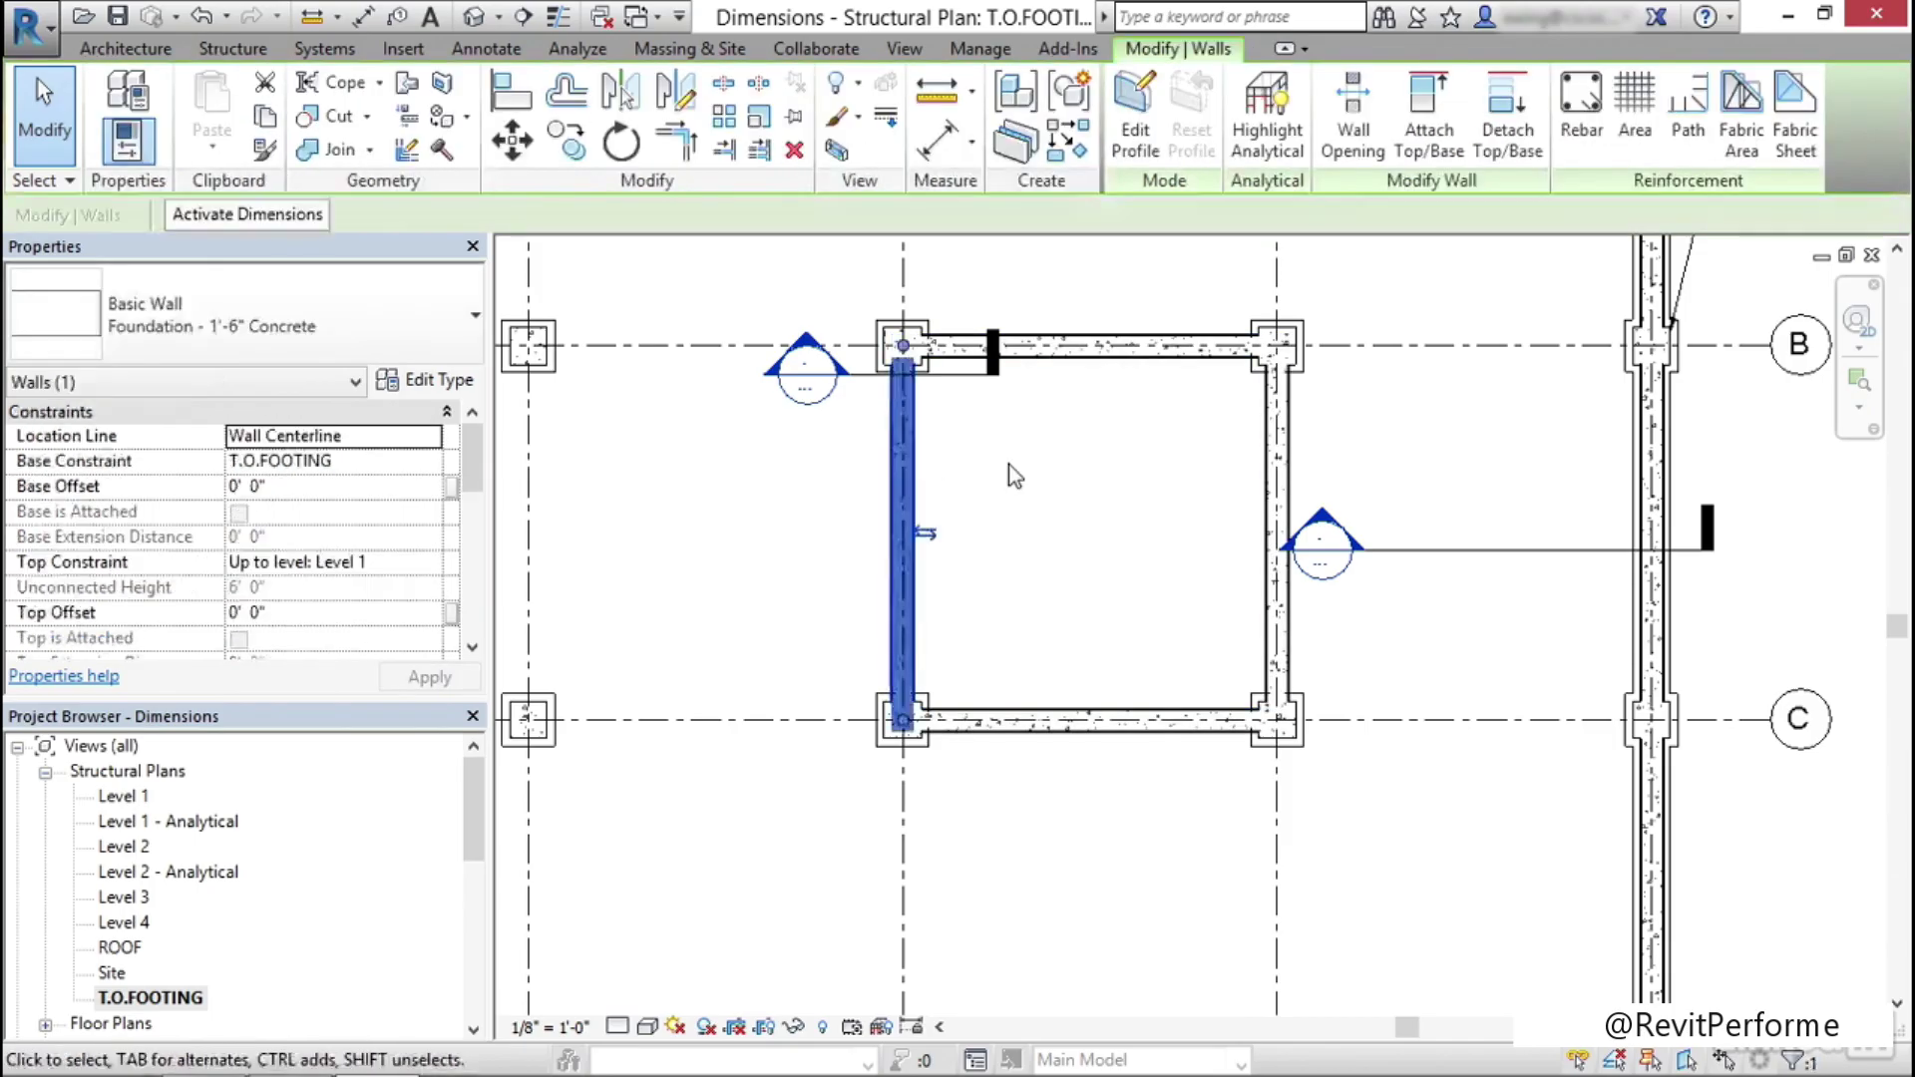
pyautogui.click(567, 140)
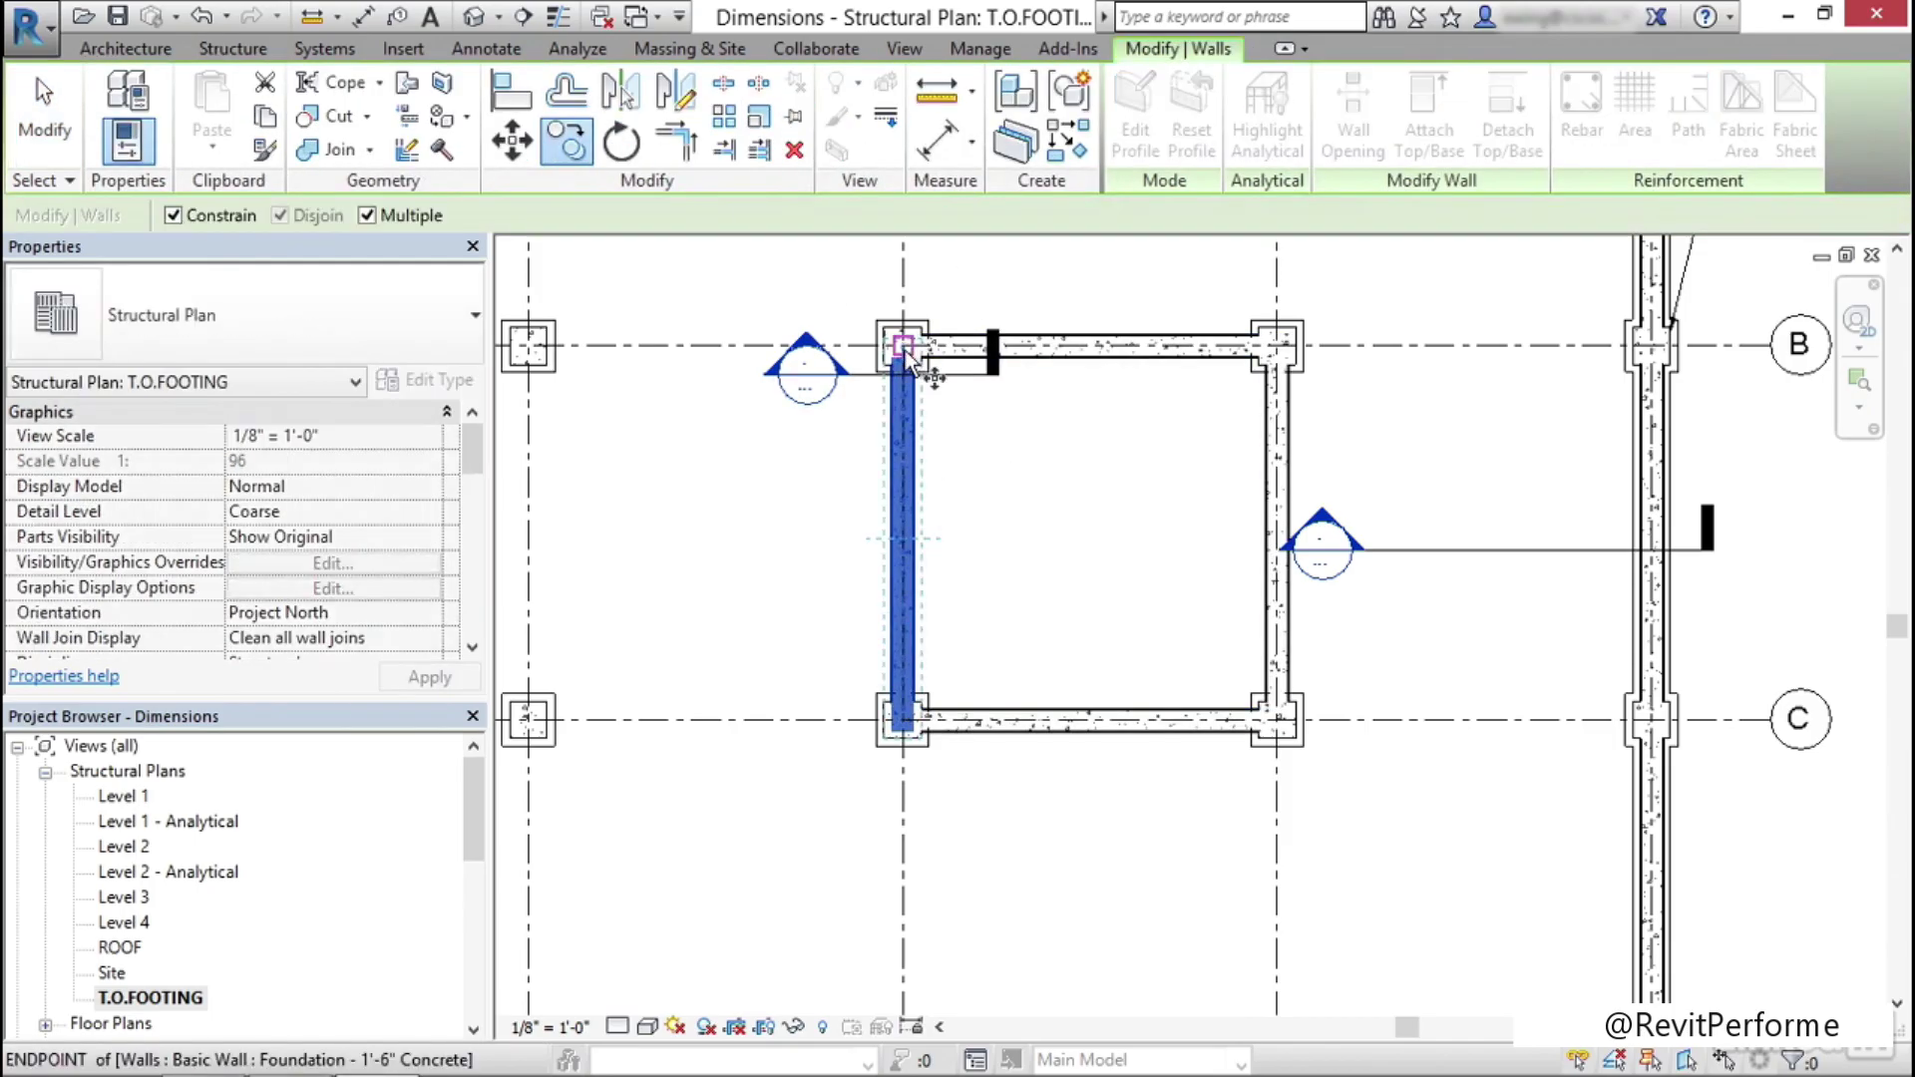
pyautogui.click(367, 216)
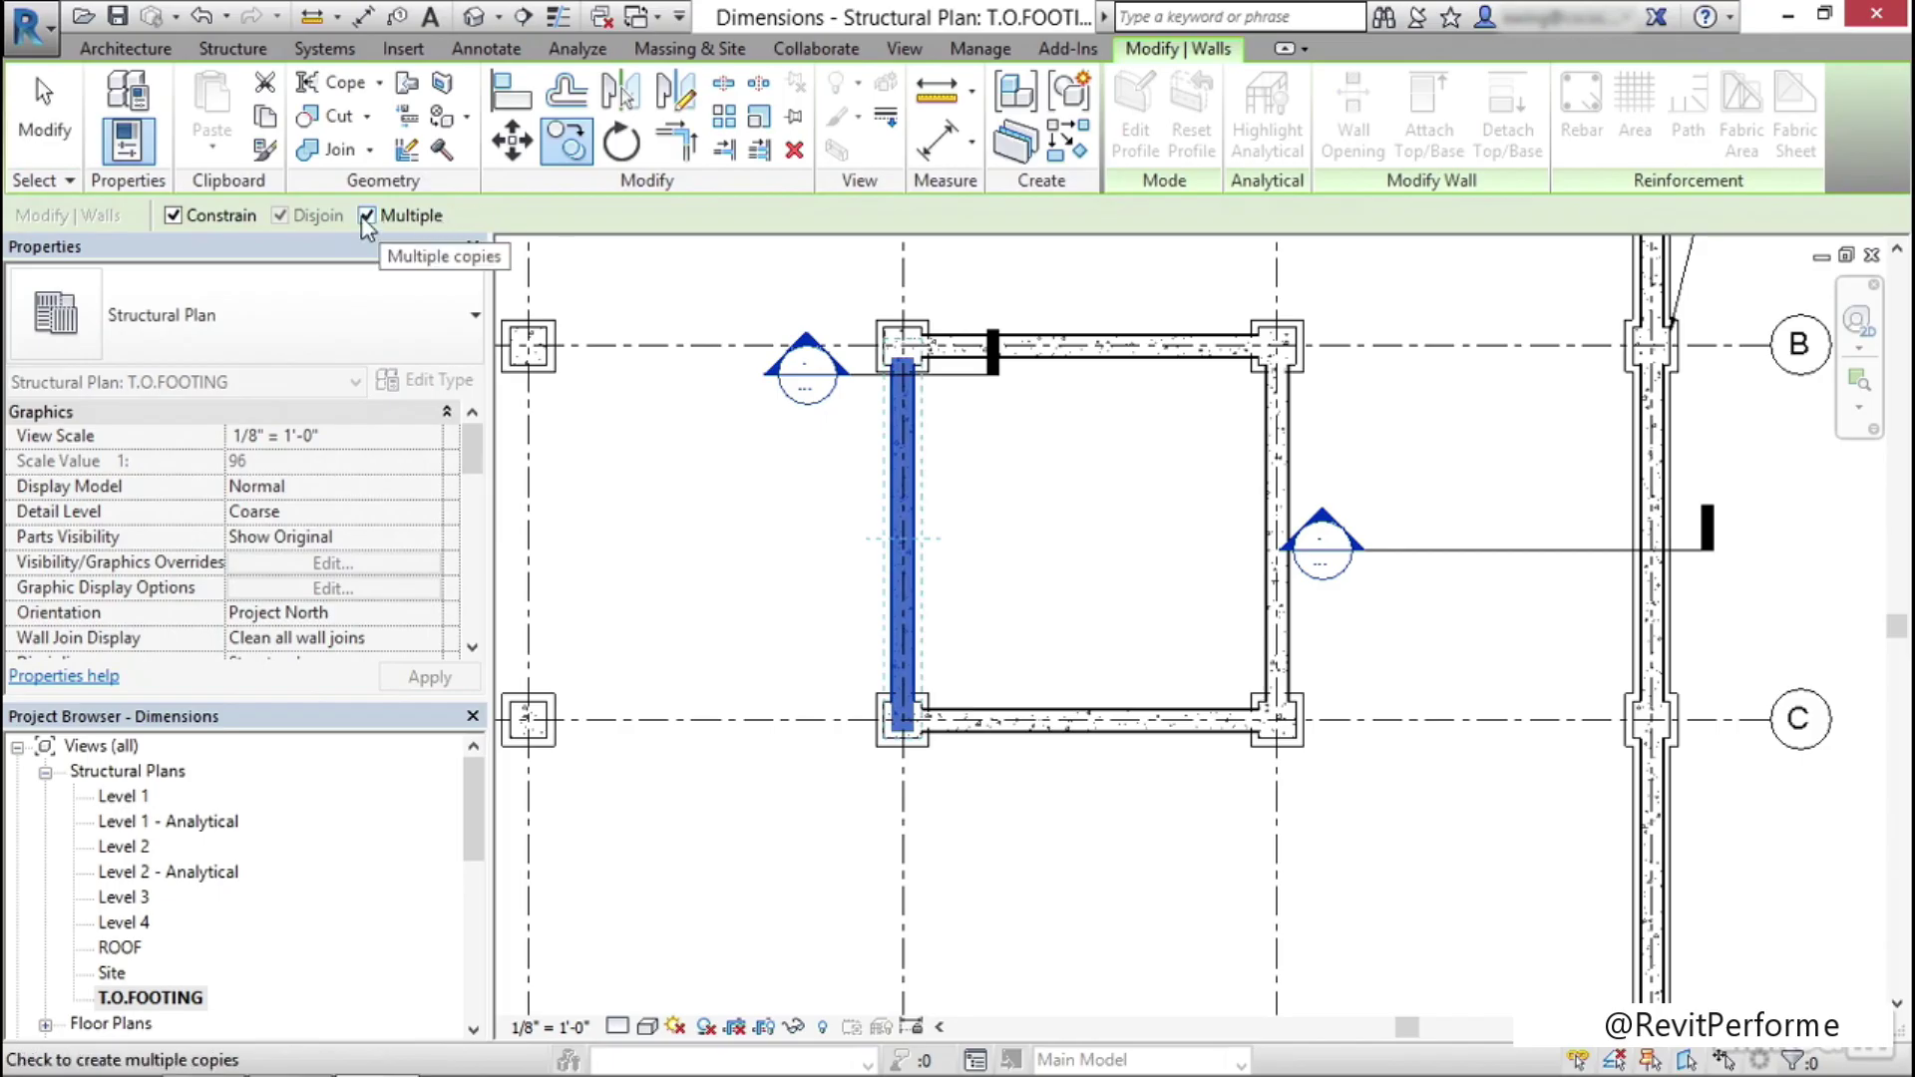
pyautogui.click(901, 349)
pyautogui.click(964, 344)
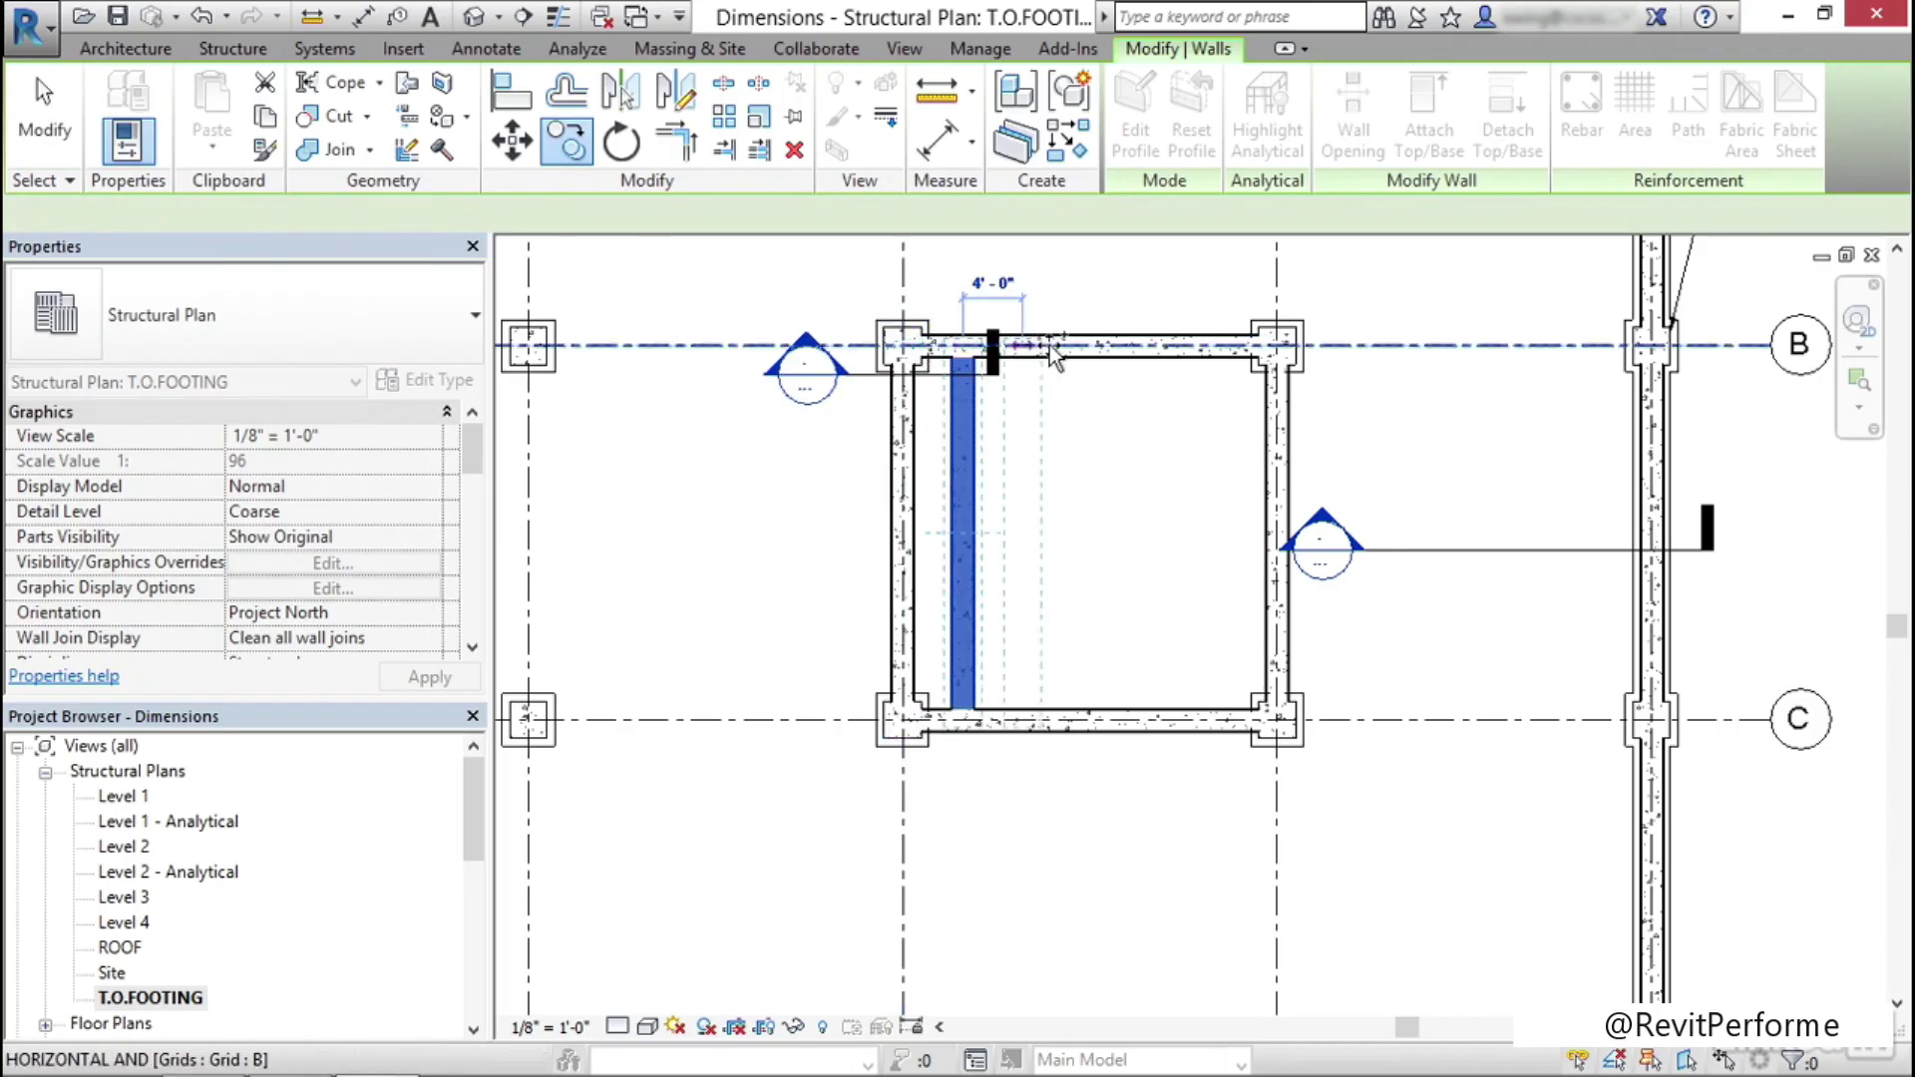
pyautogui.click(1060, 345)
pyautogui.click(1135, 345)
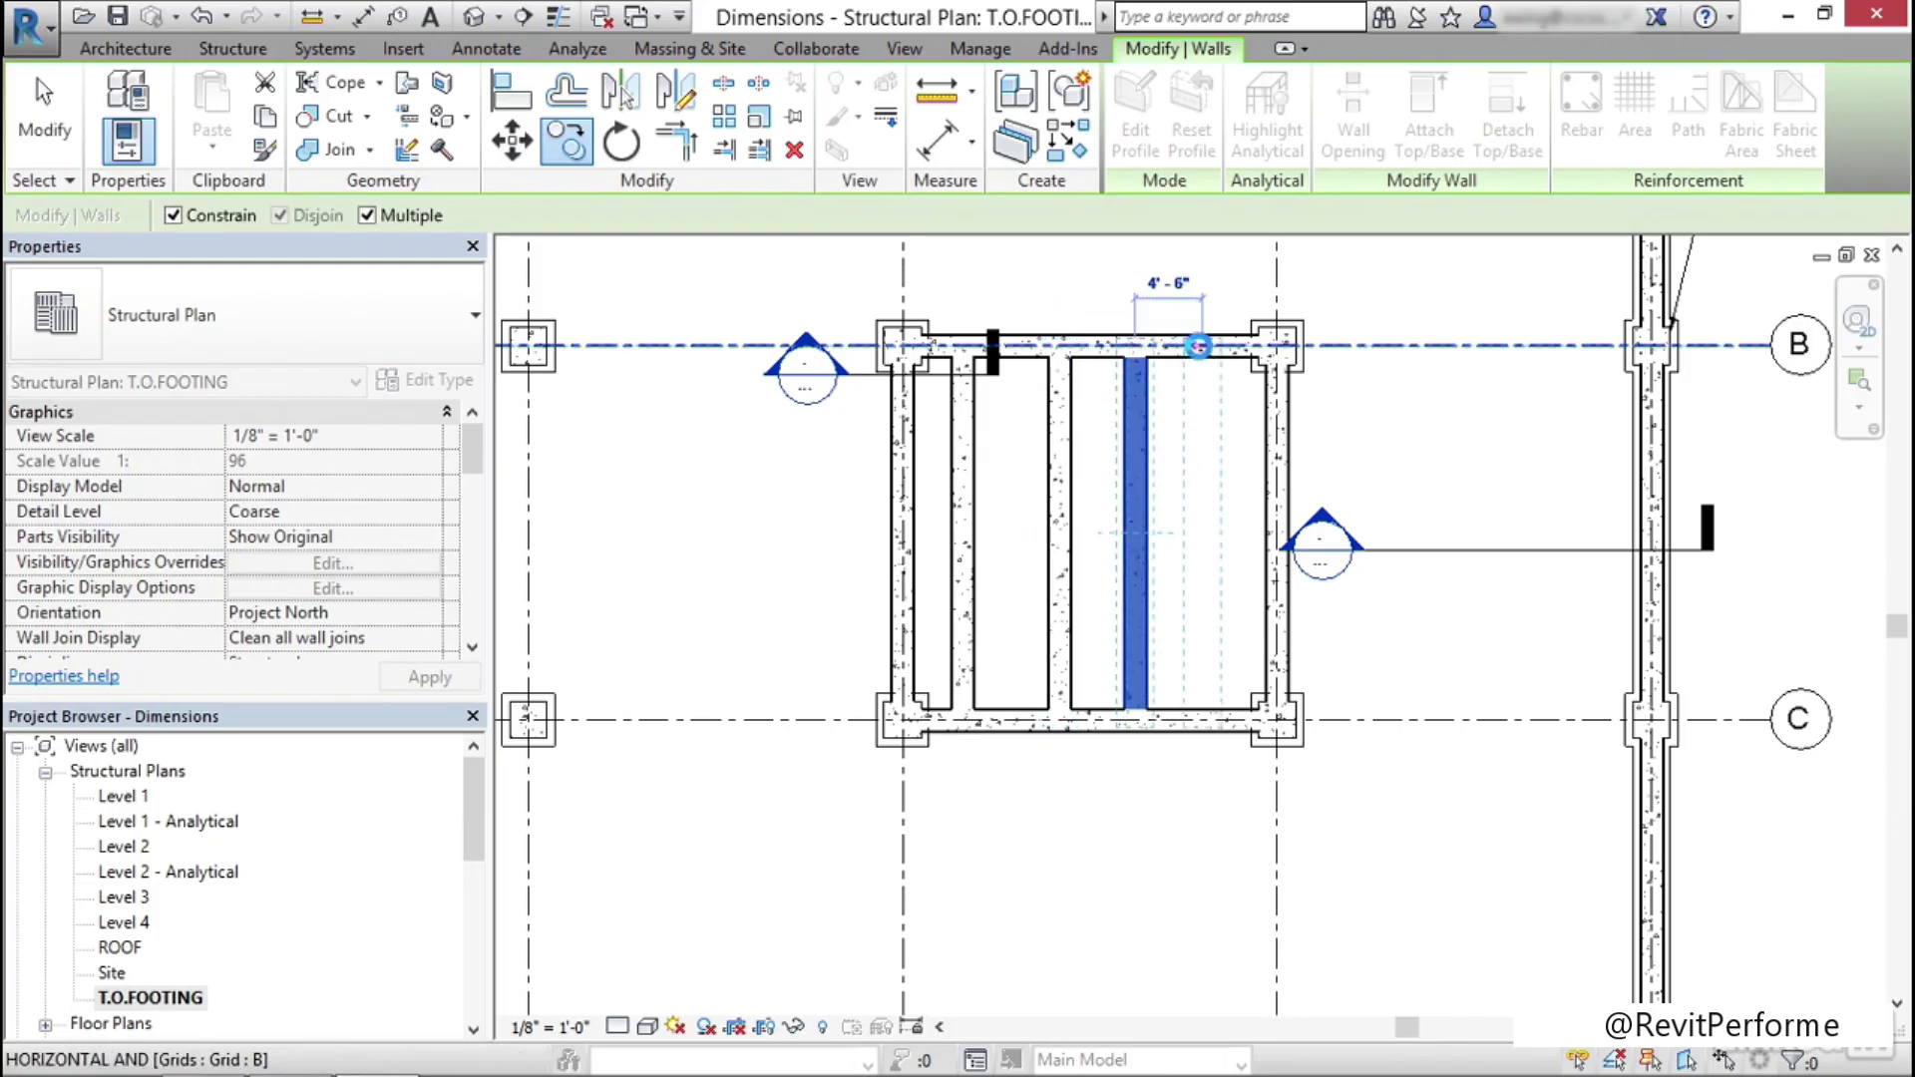
pyautogui.click(1189, 348)
pyautogui.press('Escape')
pyautogui.press('Escape')
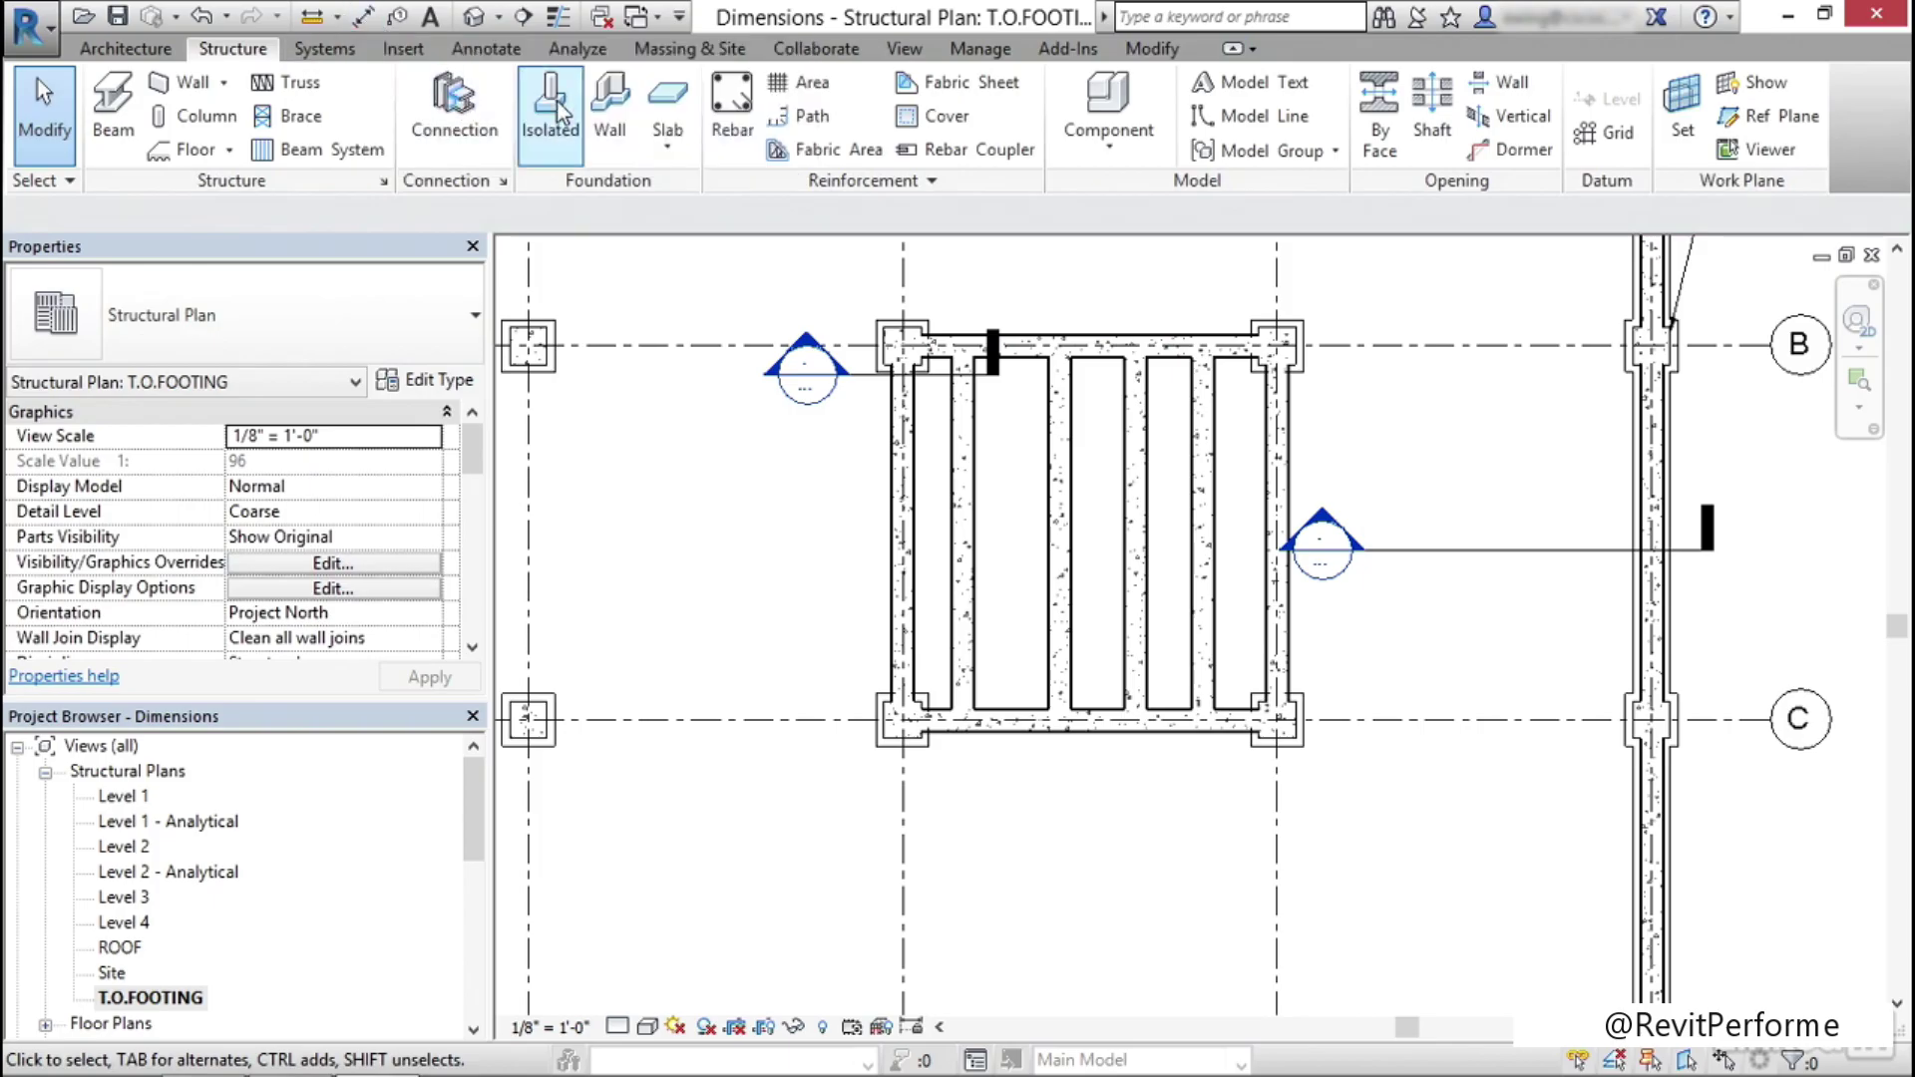
# Place an aligned dimension string from grid 3 through the four inner walls to grid 4, using Wall centerlines and Individual References
pyautogui.click(487, 50)
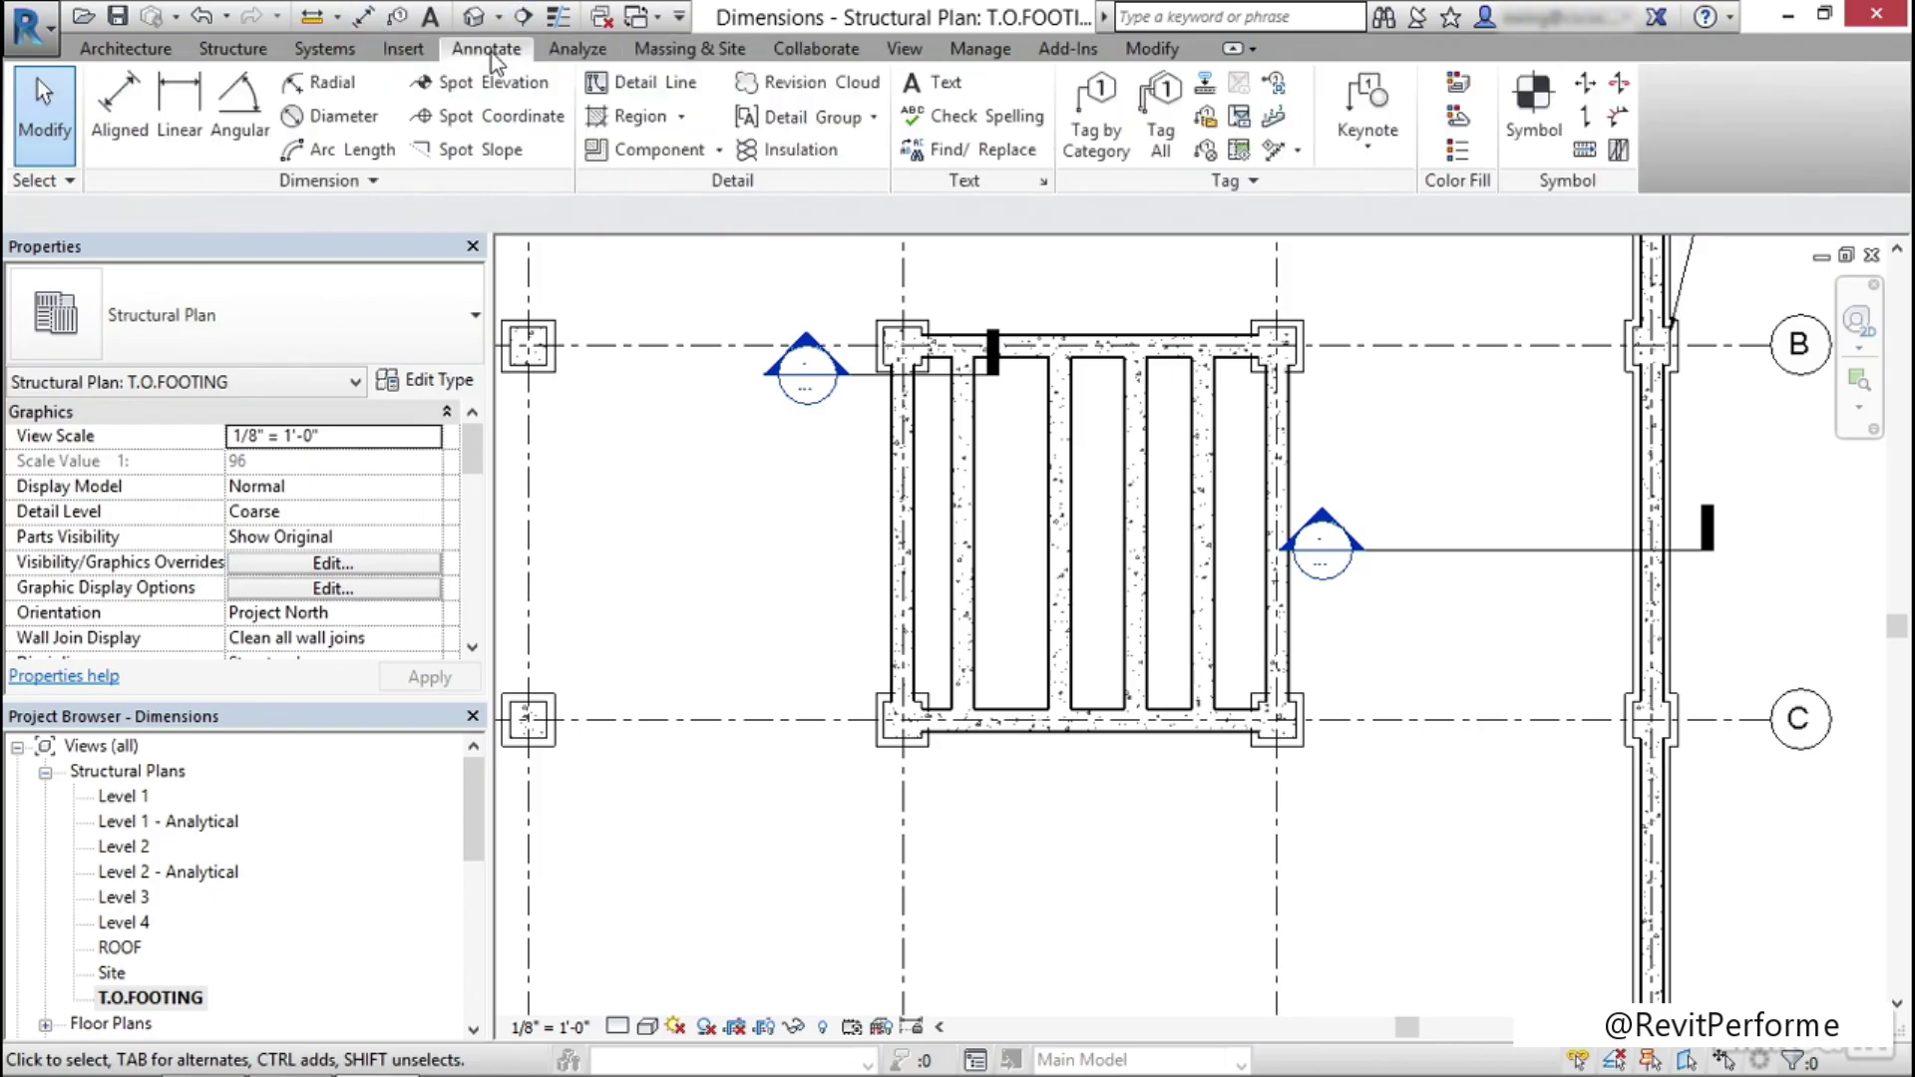
pyautogui.click(118, 112)
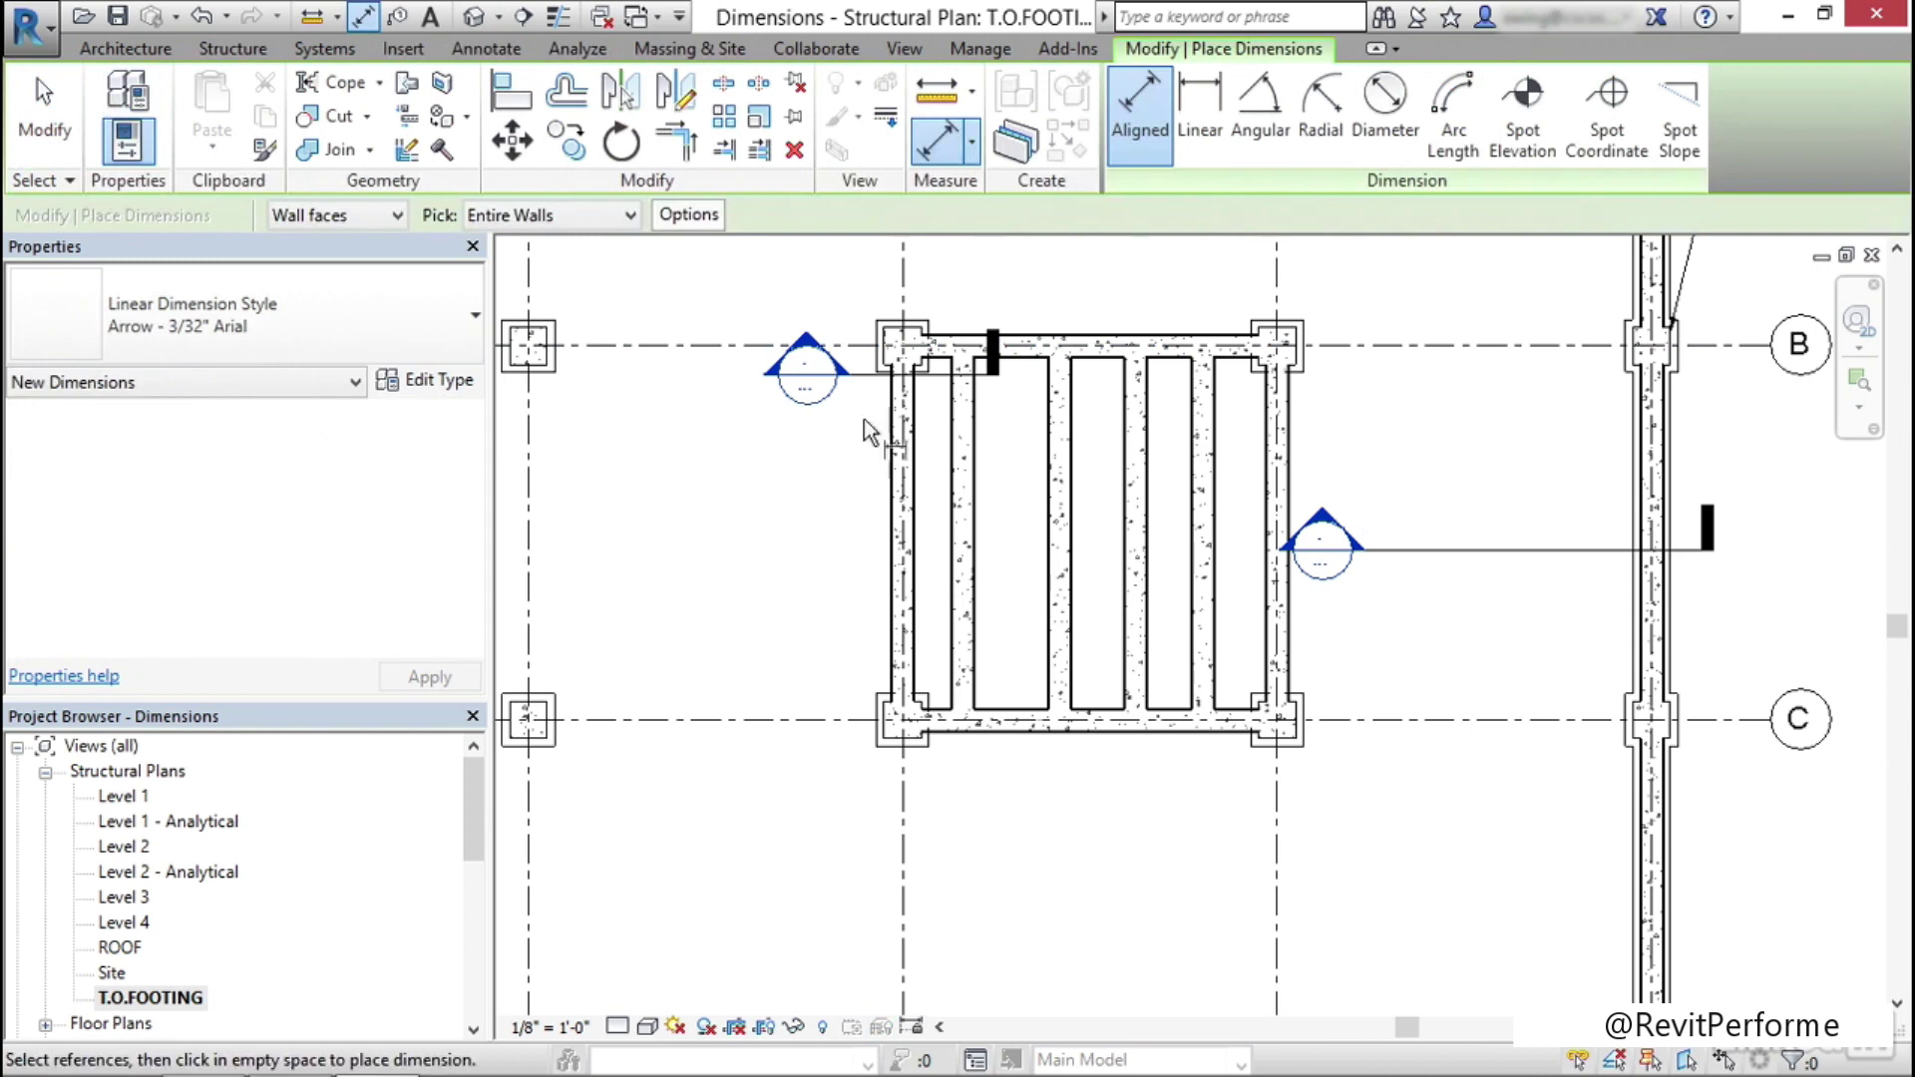
pyautogui.moveTo(895, 270); pyautogui.dragTo(894, 349, button='middle')
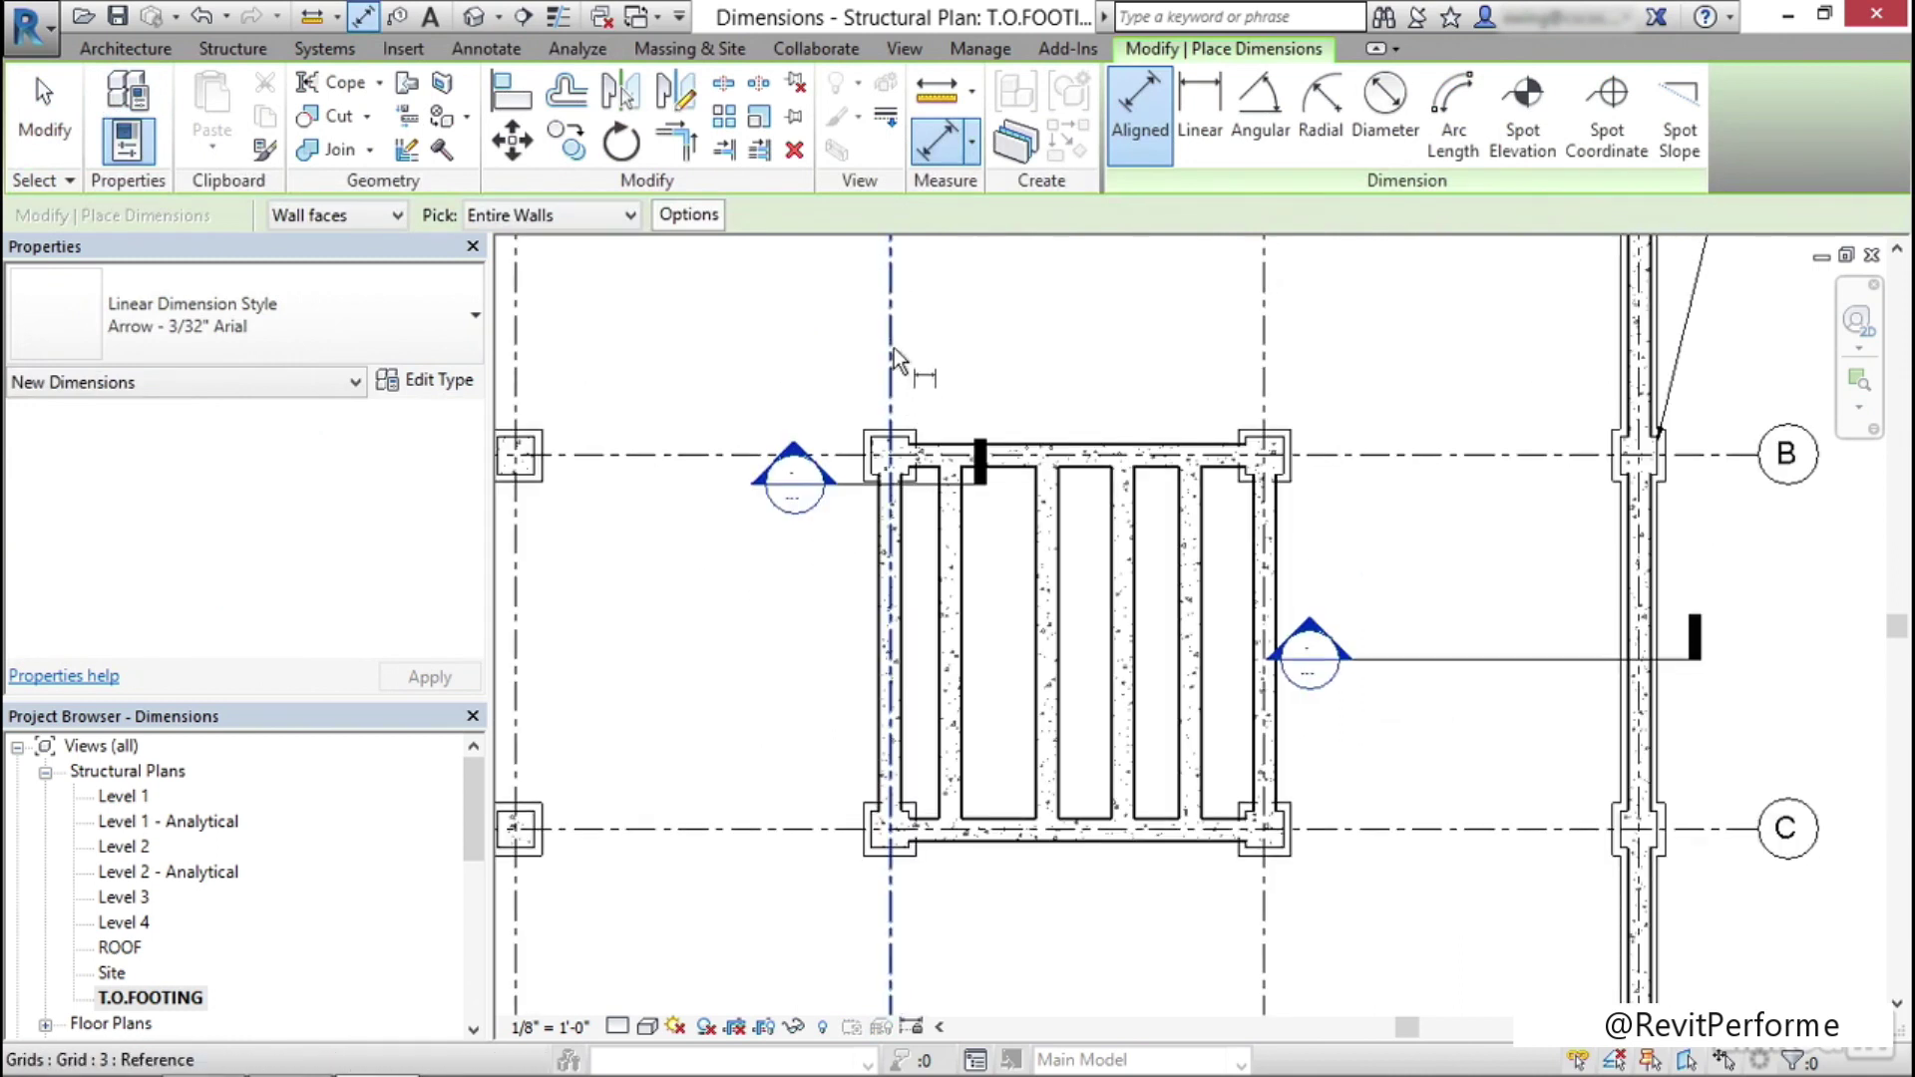
pyautogui.click(894, 354)
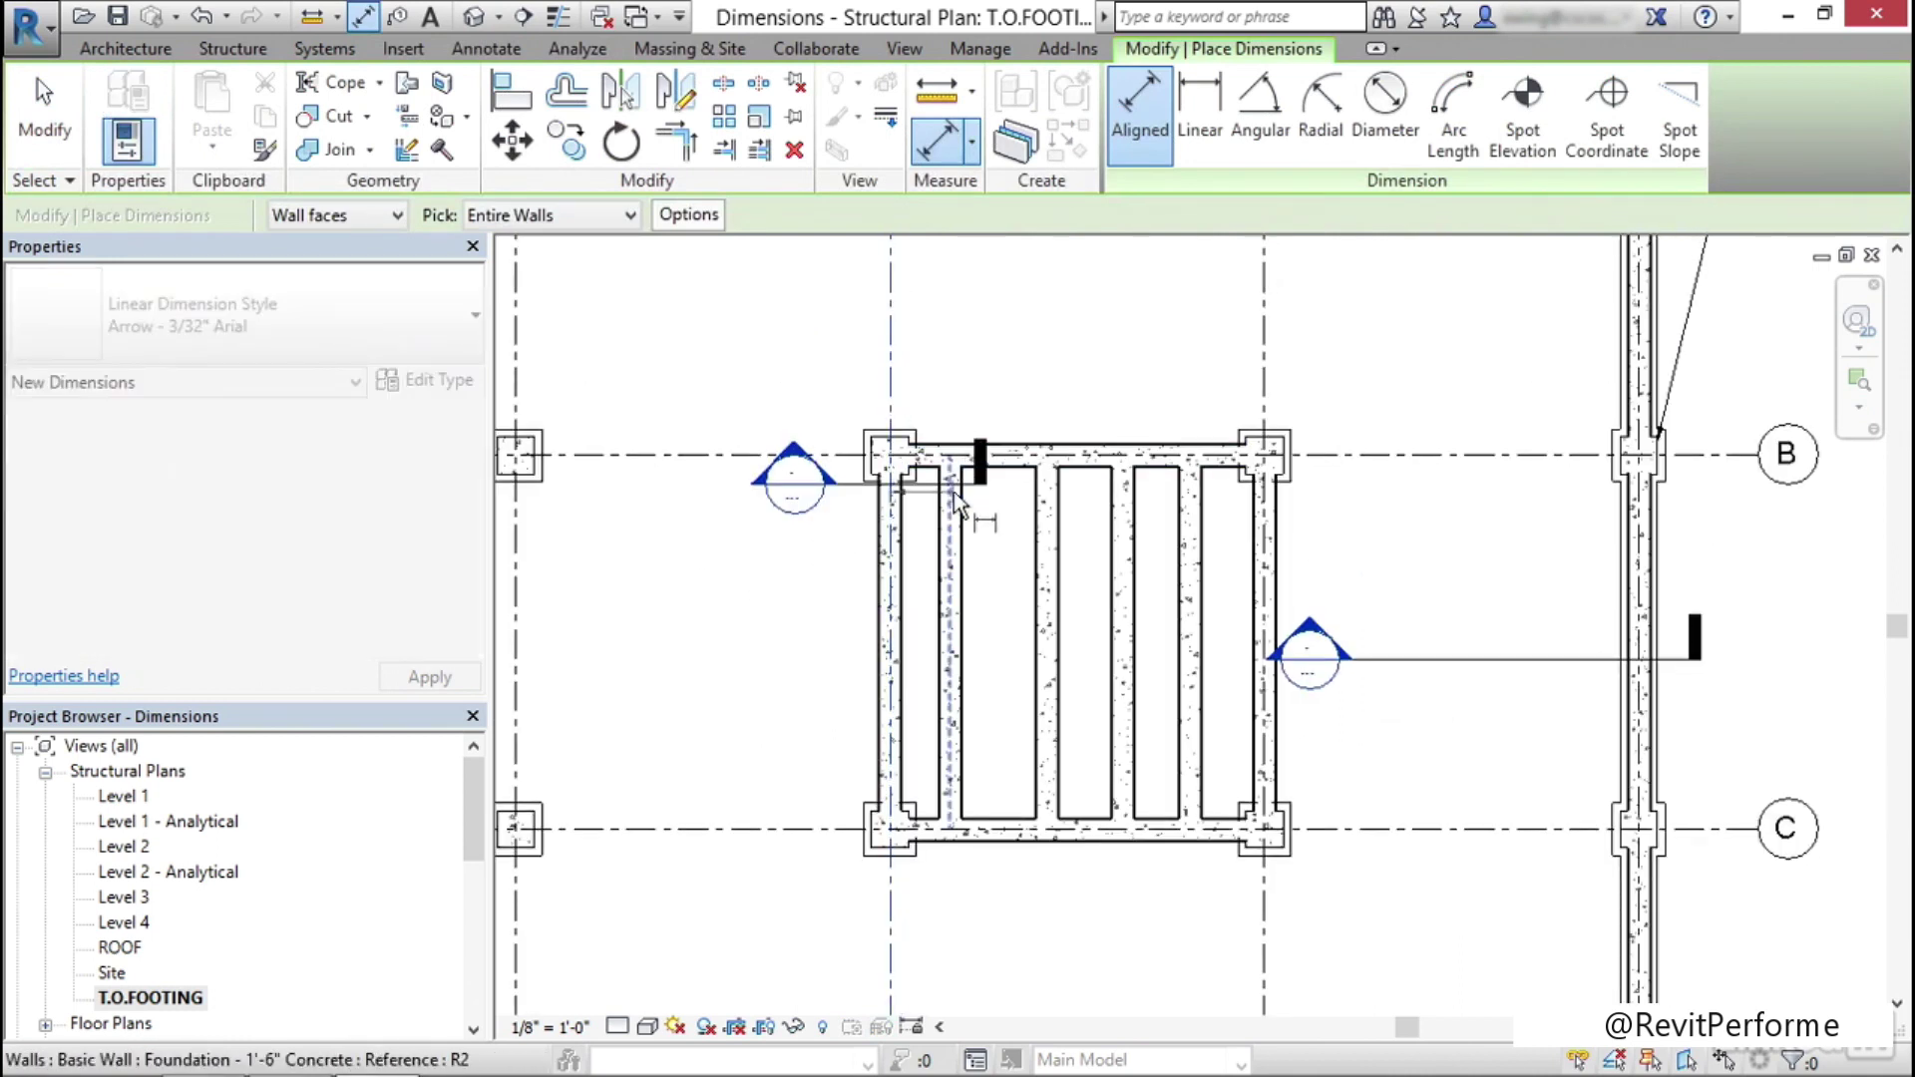
pyautogui.click(368, 212)
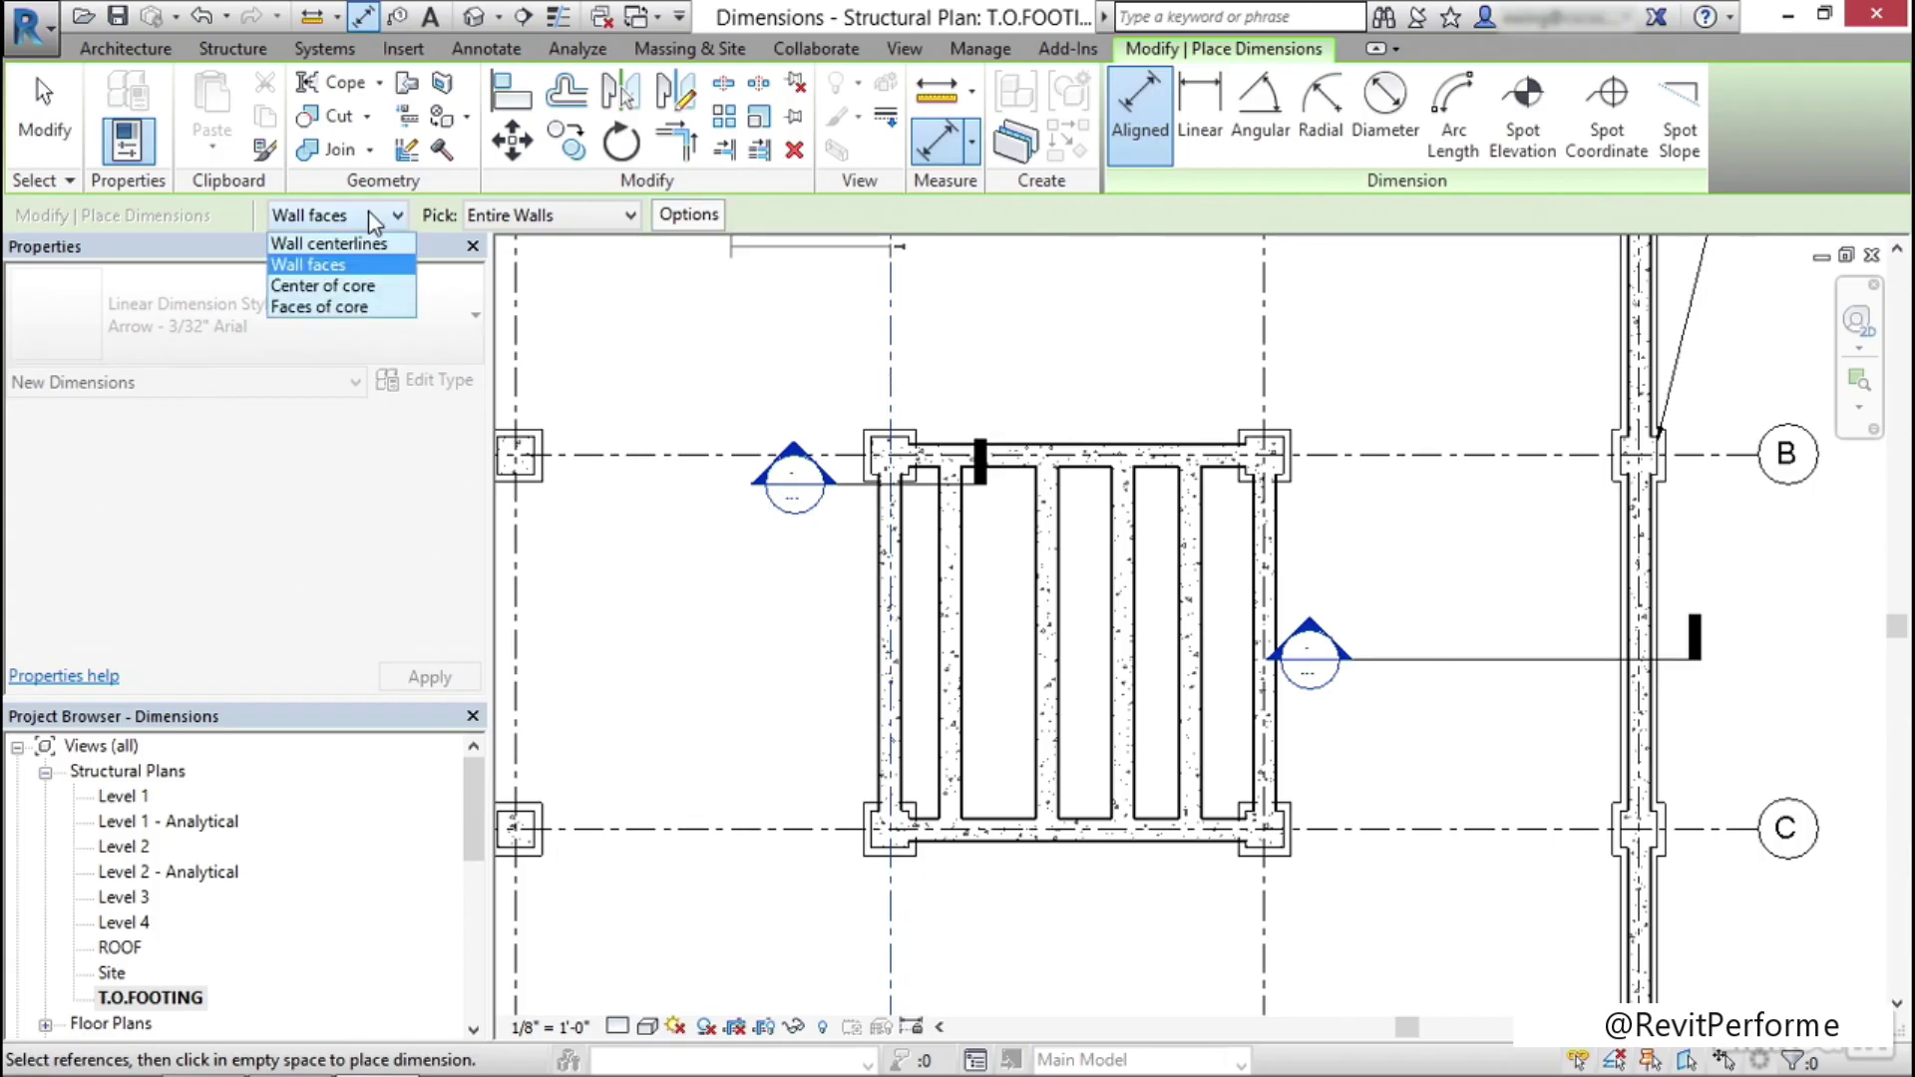
pyautogui.click(349, 241)
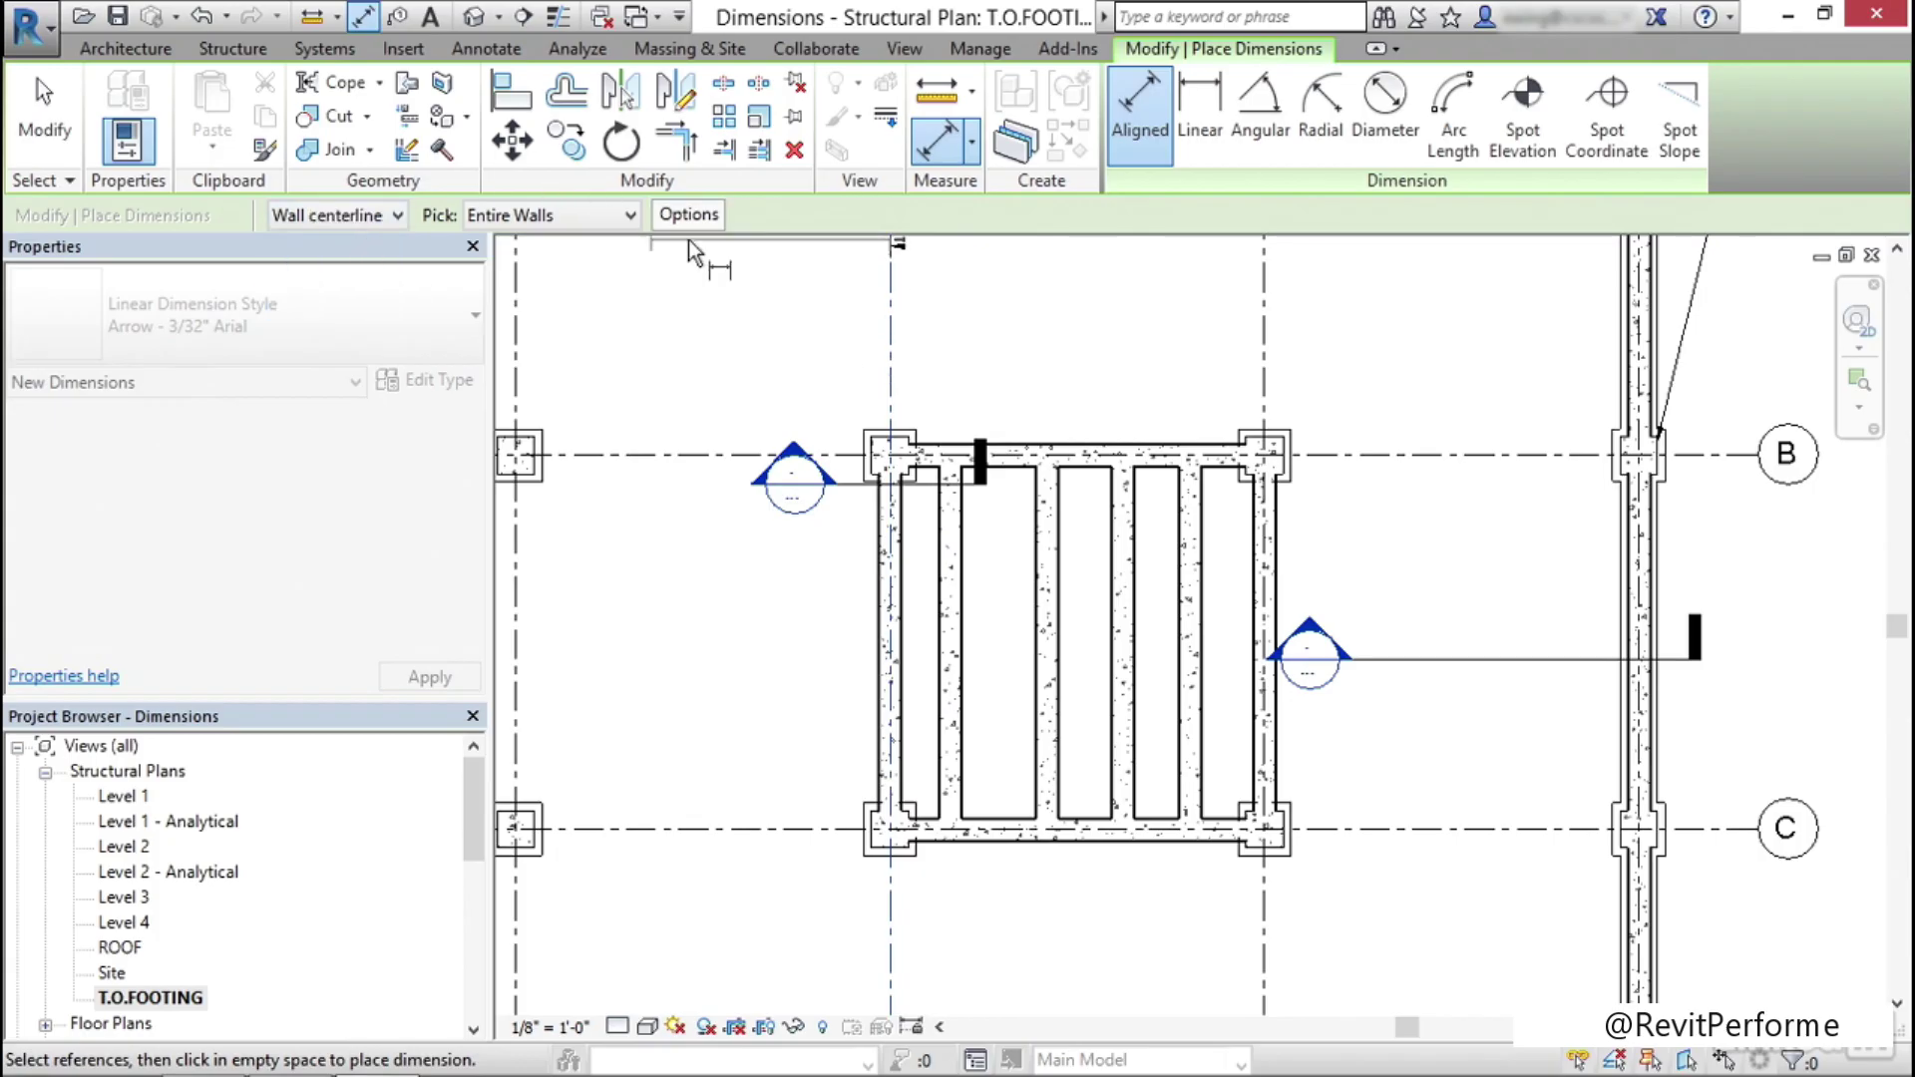
pyautogui.click(557, 243)
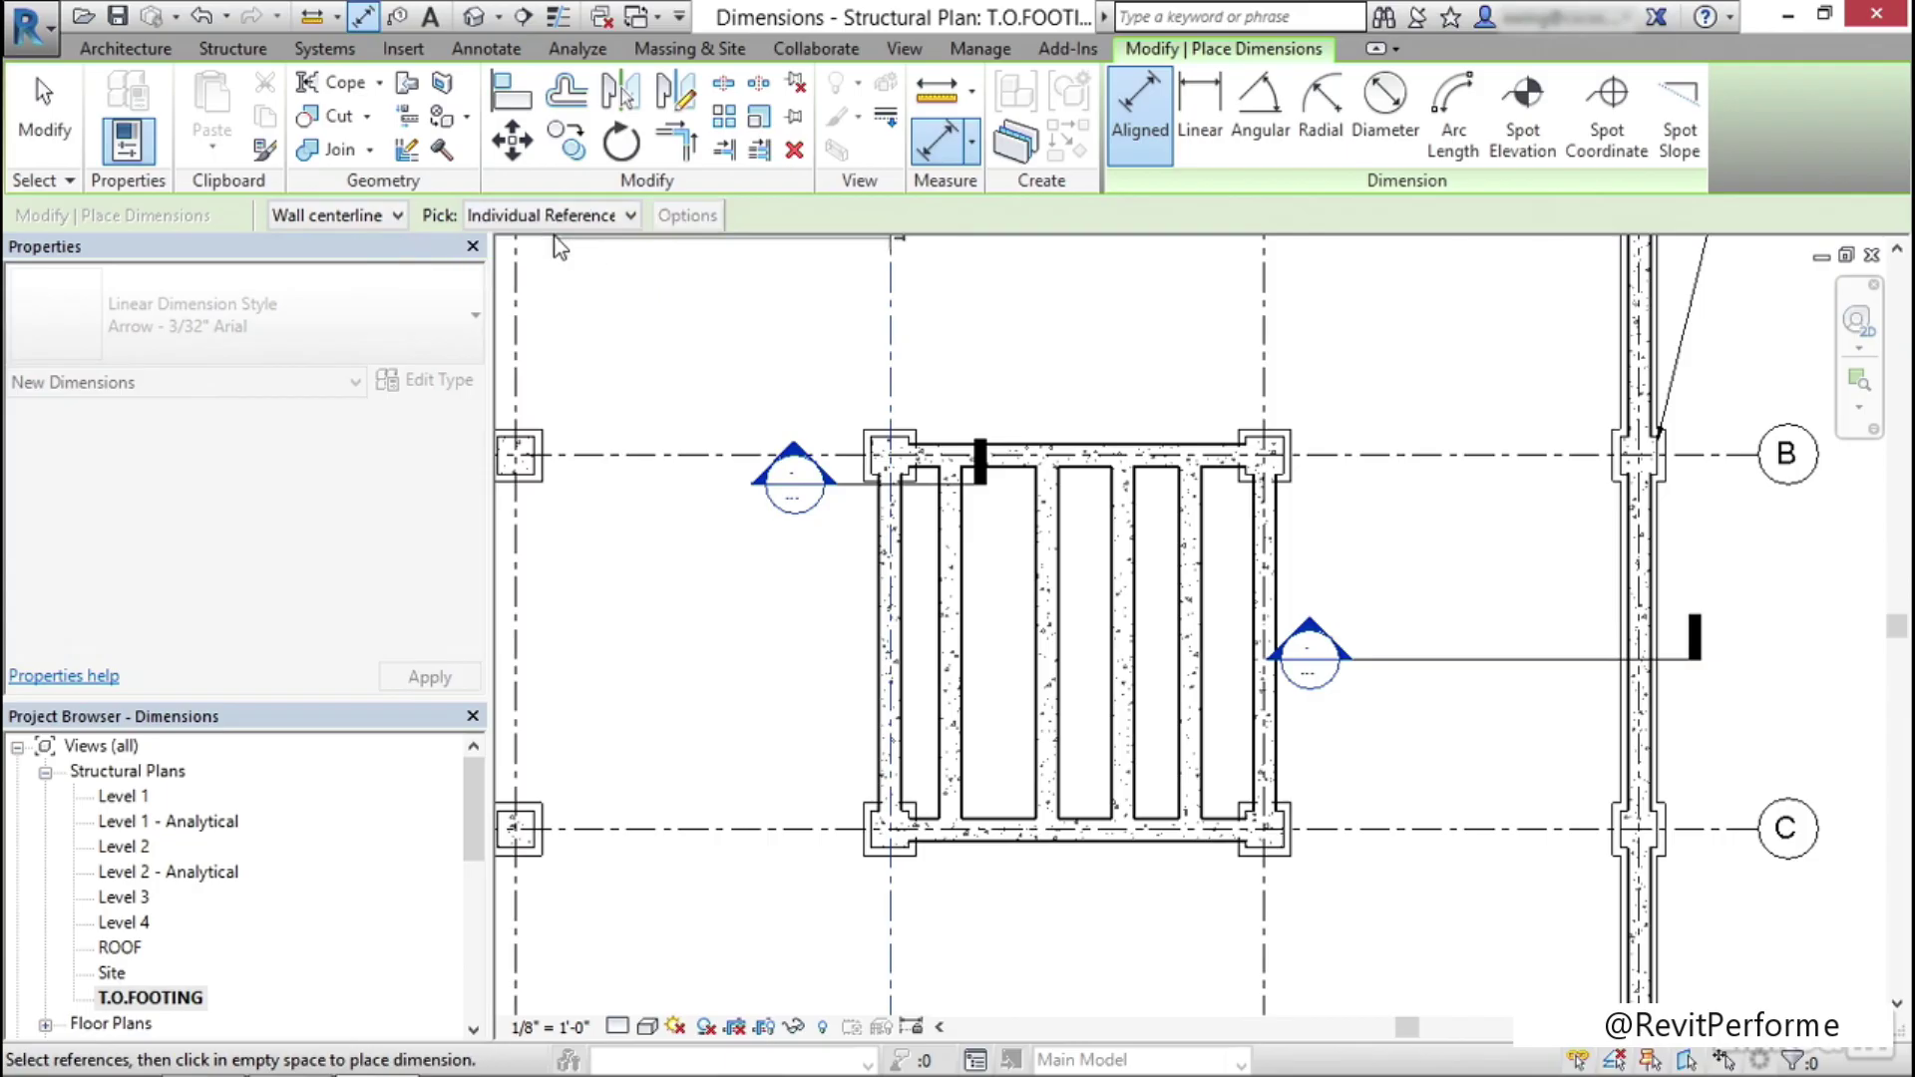
pyautogui.click(953, 461)
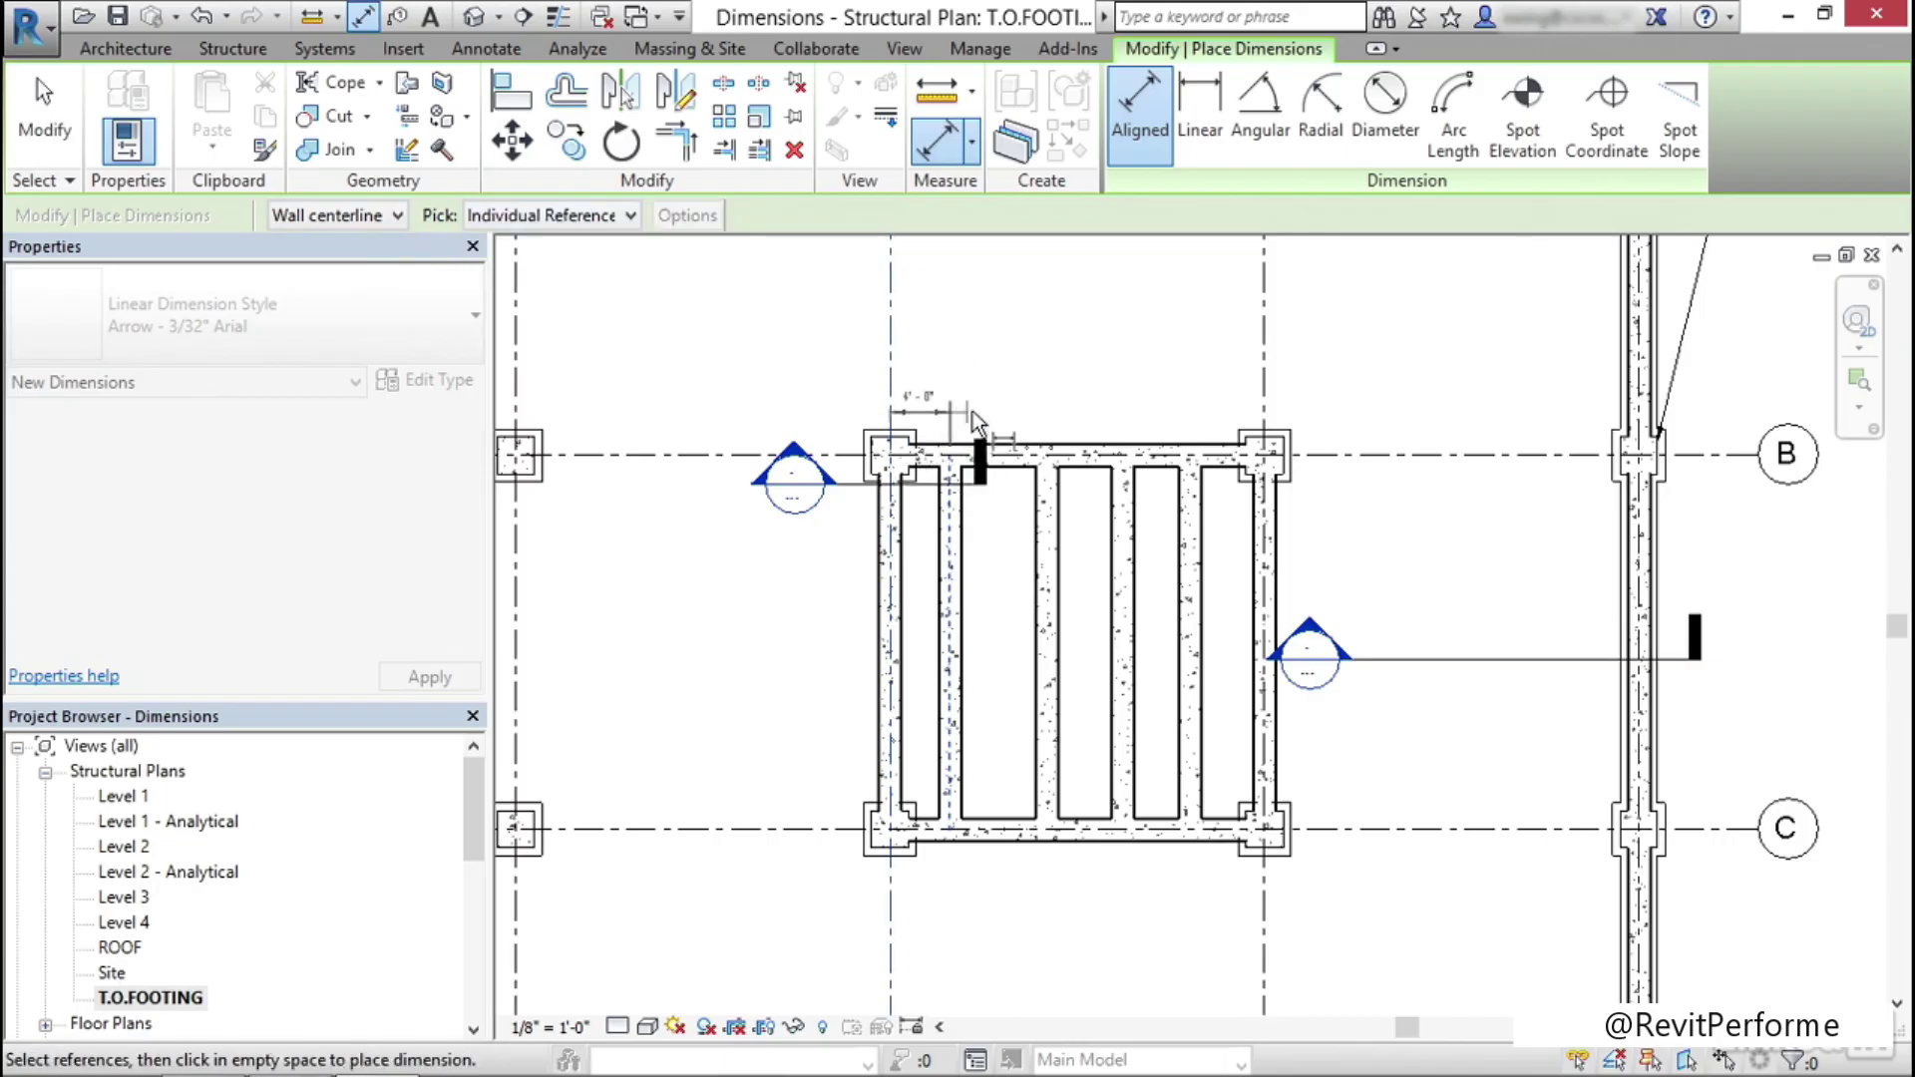
pyautogui.click(1051, 477)
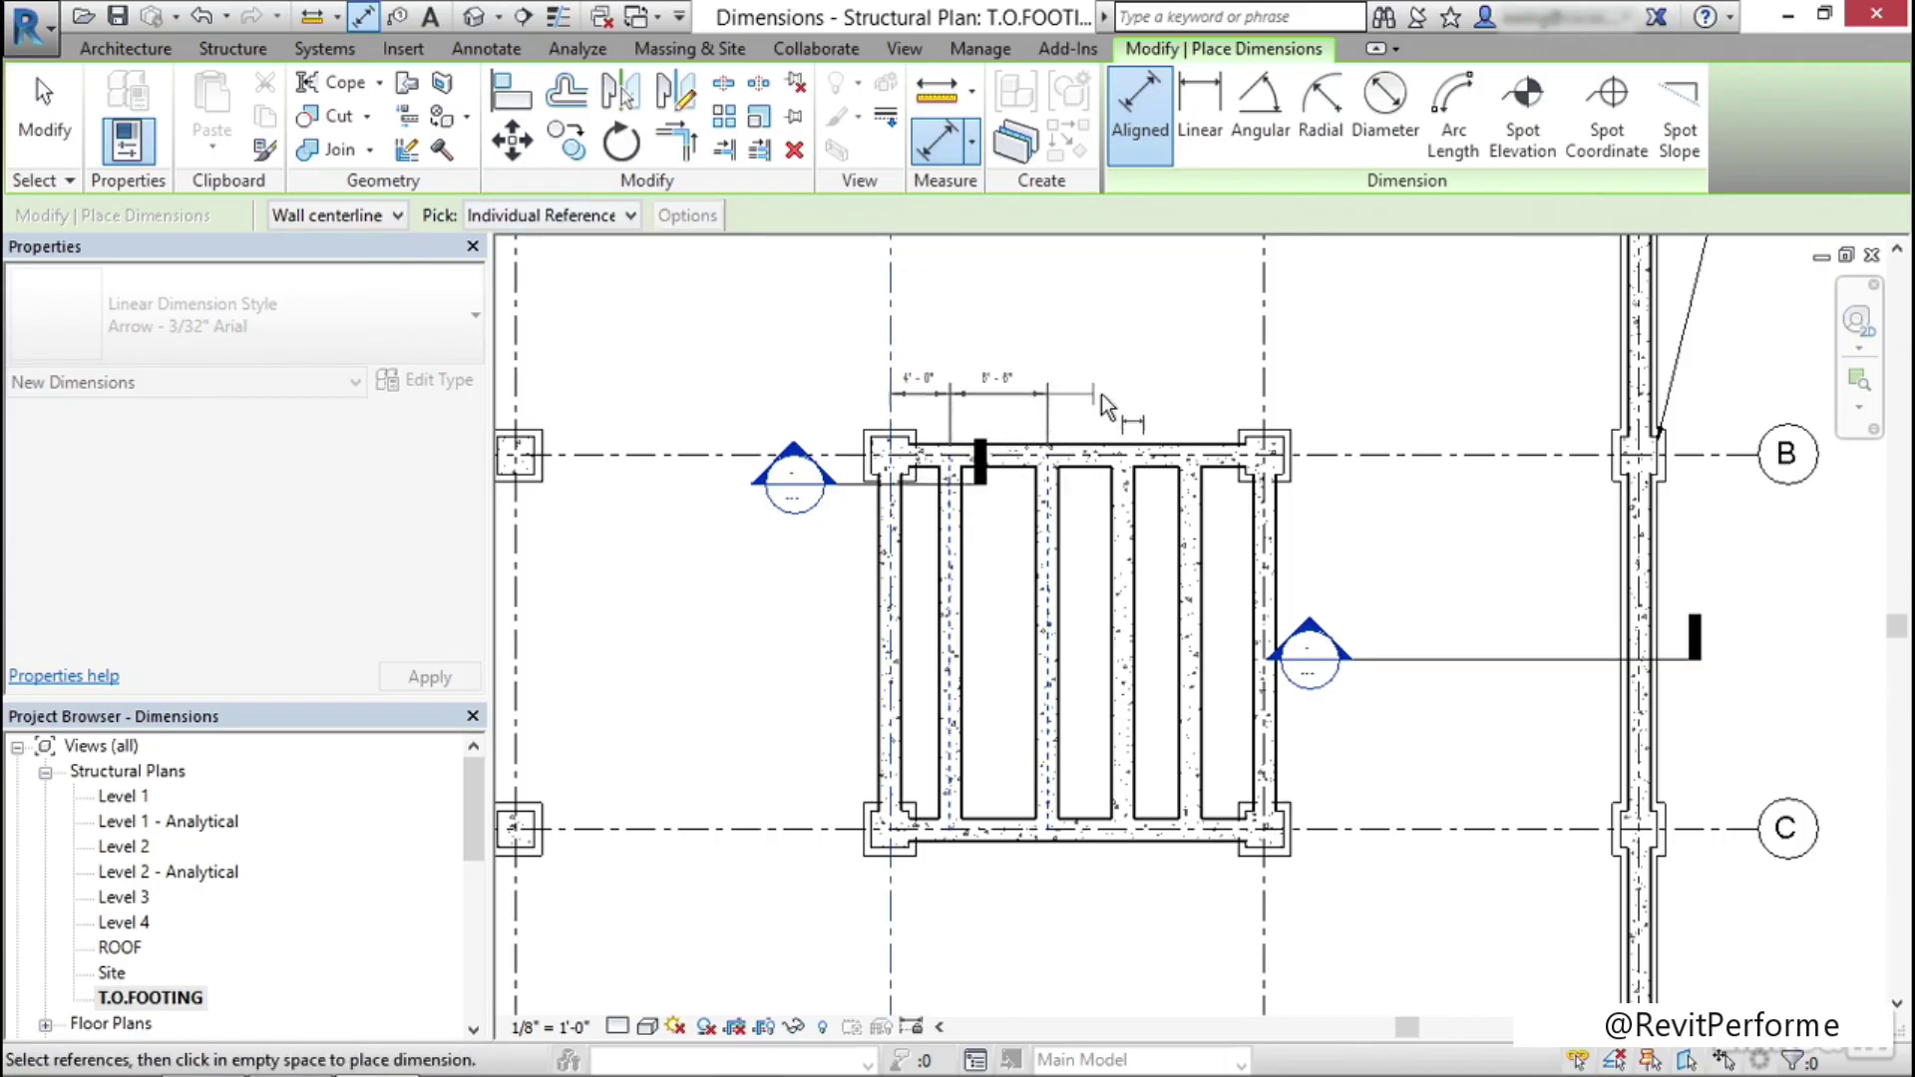
pyautogui.click(1124, 461)
pyautogui.click(1191, 488)
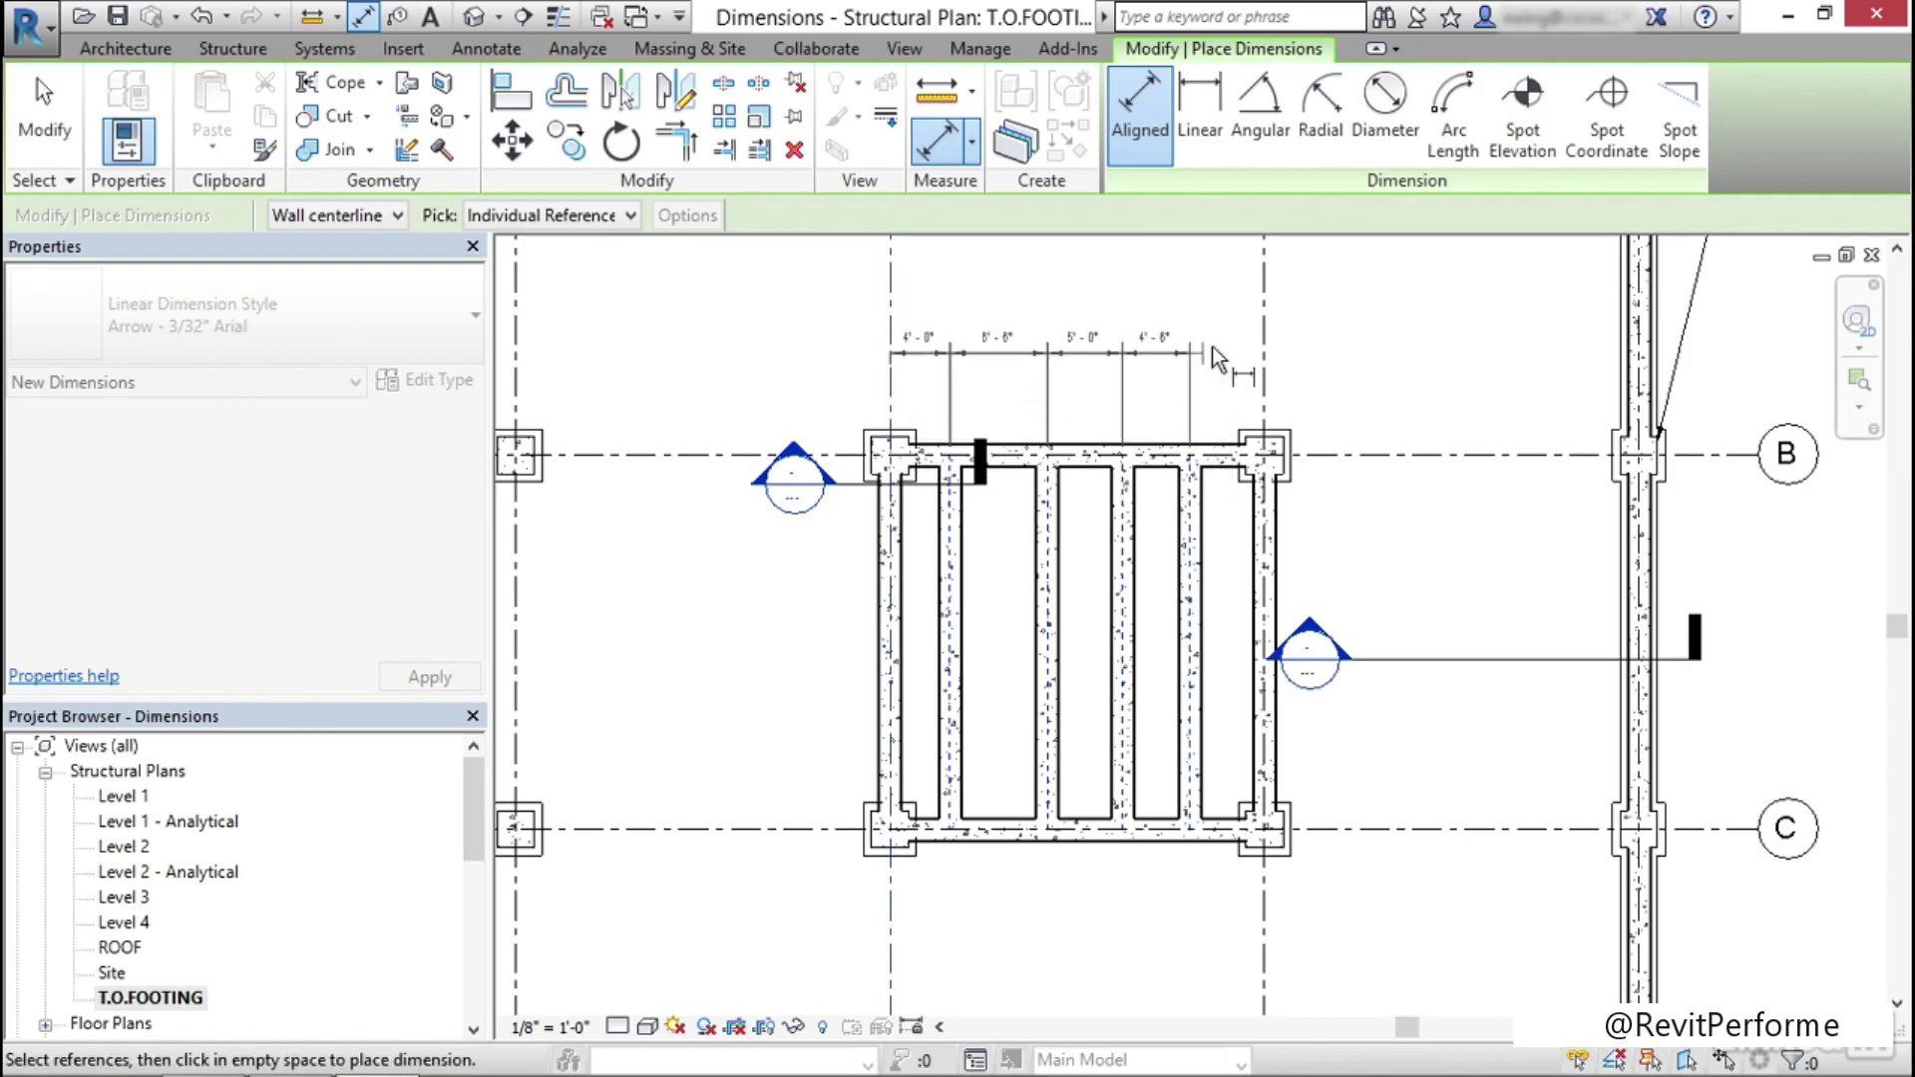
pyautogui.click(1265, 351)
pyautogui.click(1374, 345)
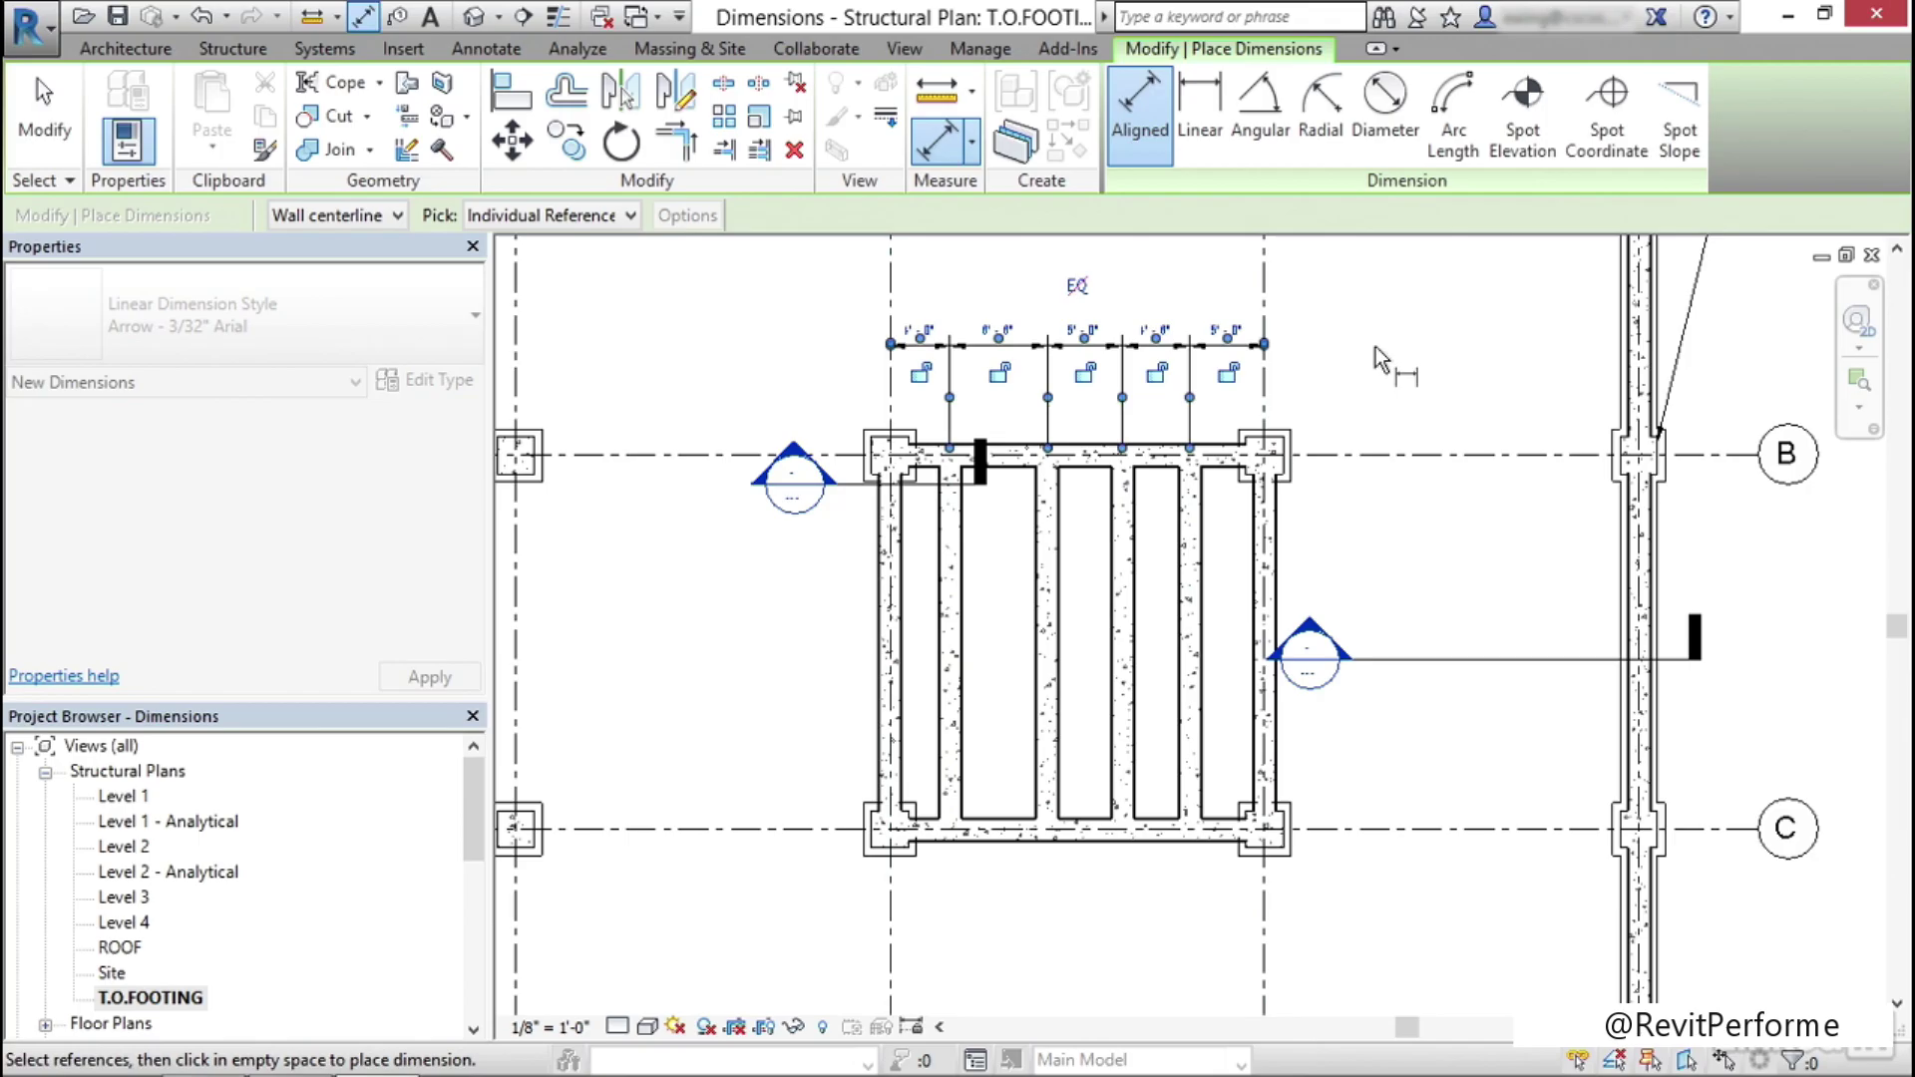
# Apply the EQ constraint to the new dimension string so the four inner walls are equally spaced between grids 3 and 4
pyautogui.moveTo(1341, 356); pyautogui.dragTo(1344, 385, button='middle')
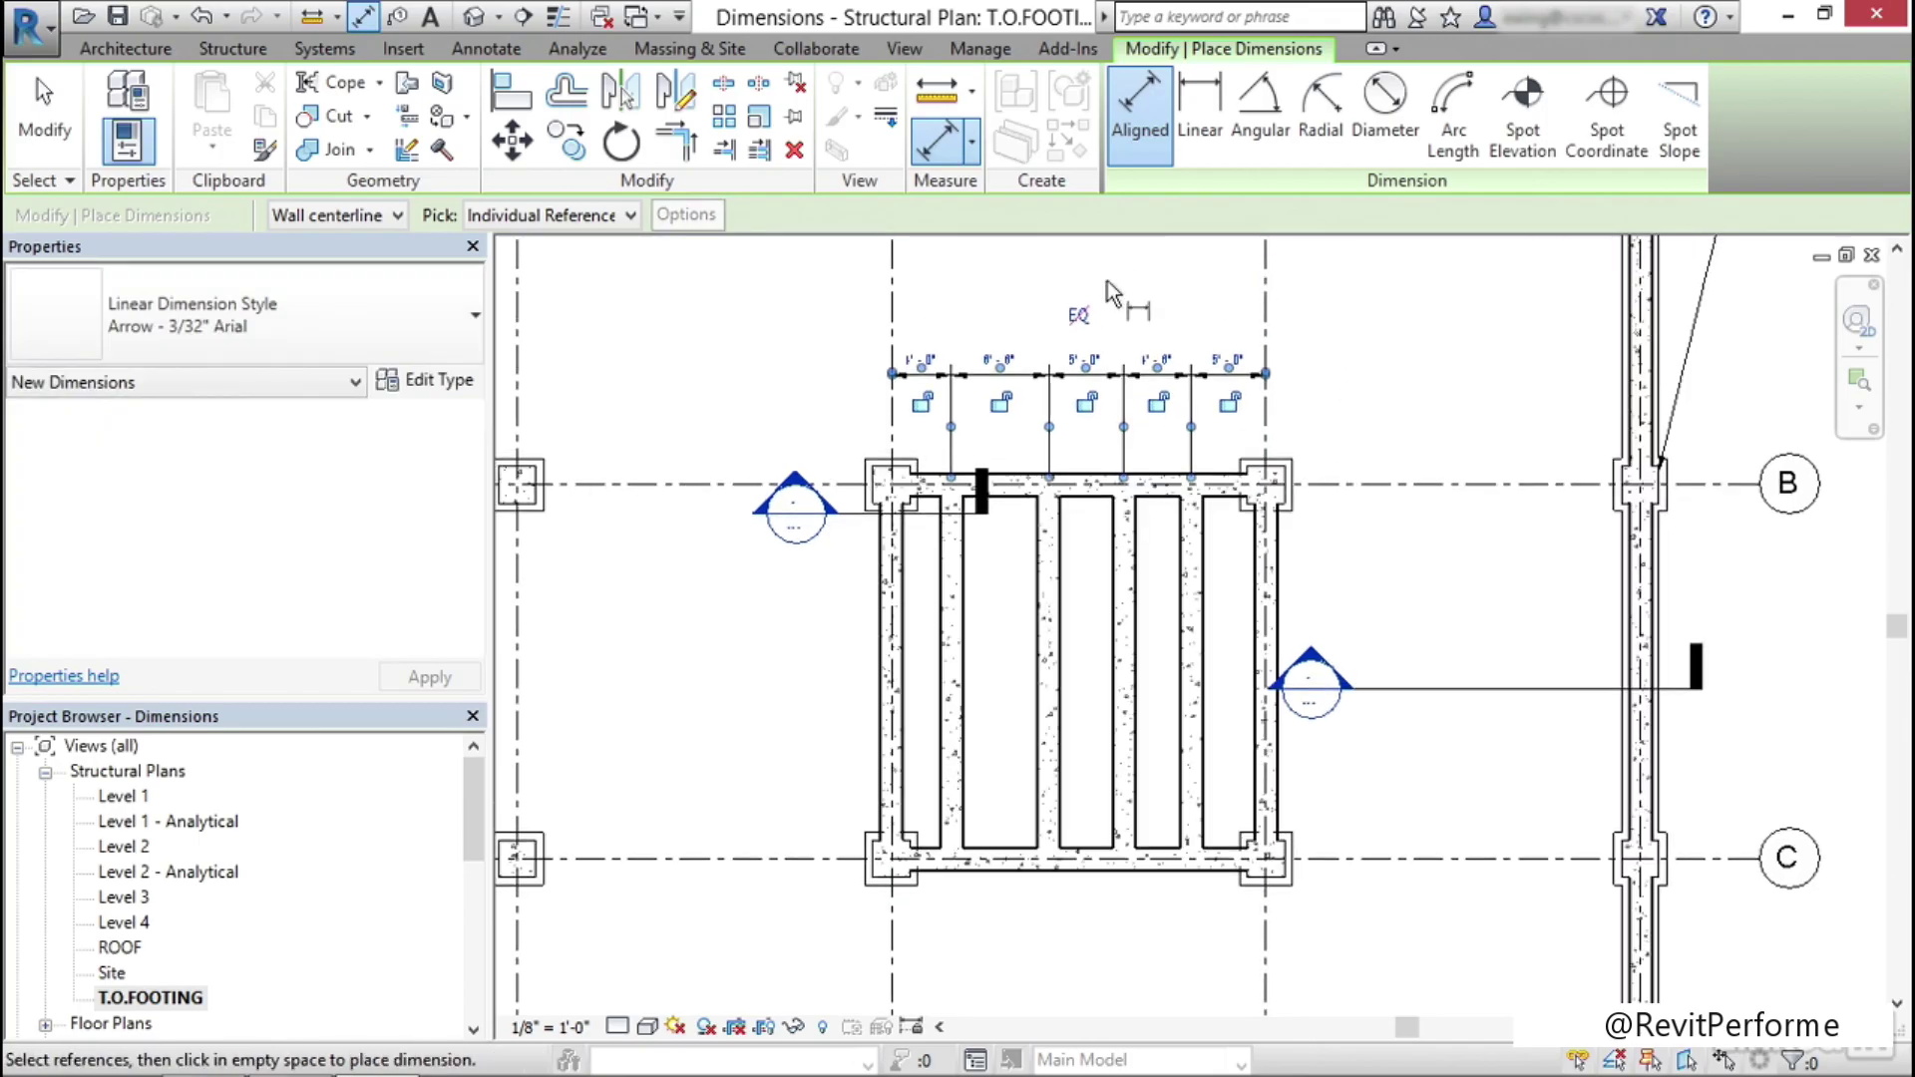
pyautogui.click(1080, 317)
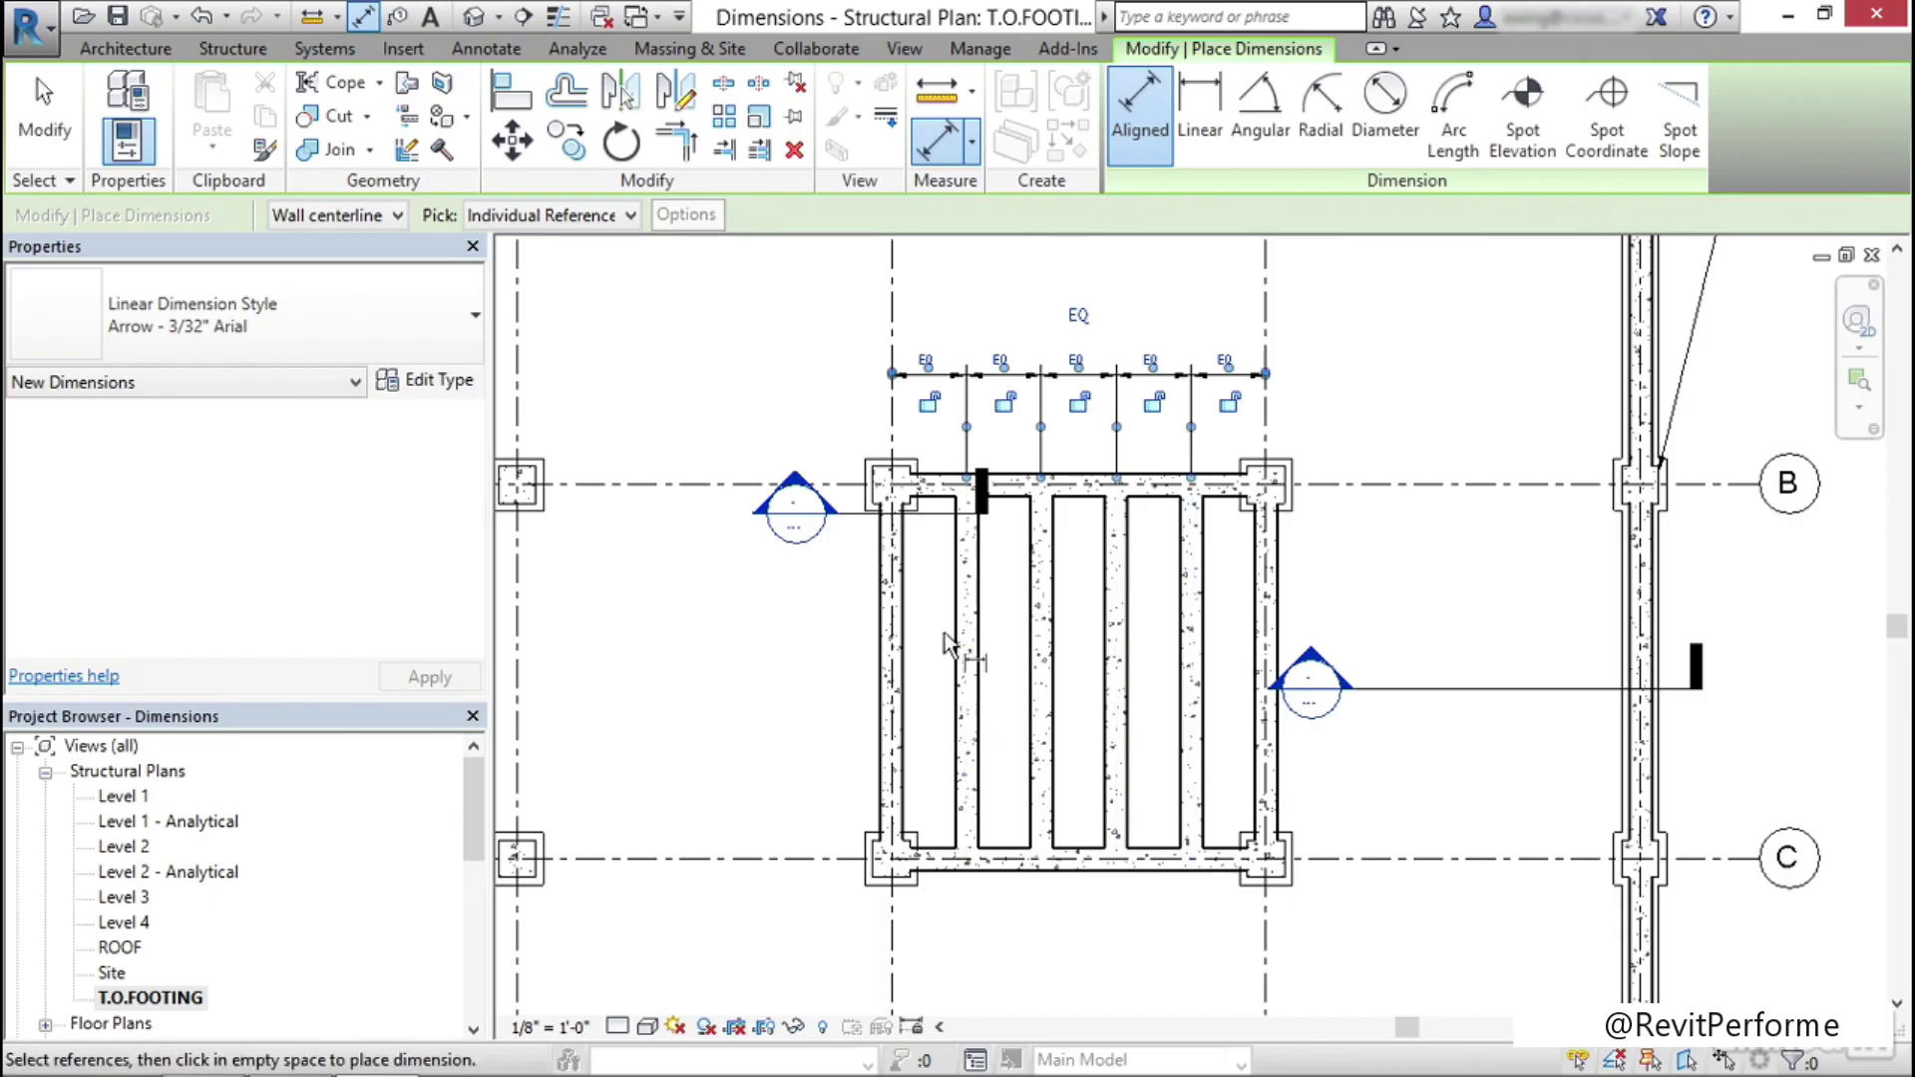
pyautogui.moveTo(1146, 632); pyautogui.dragTo(1146, 585, button='middle')
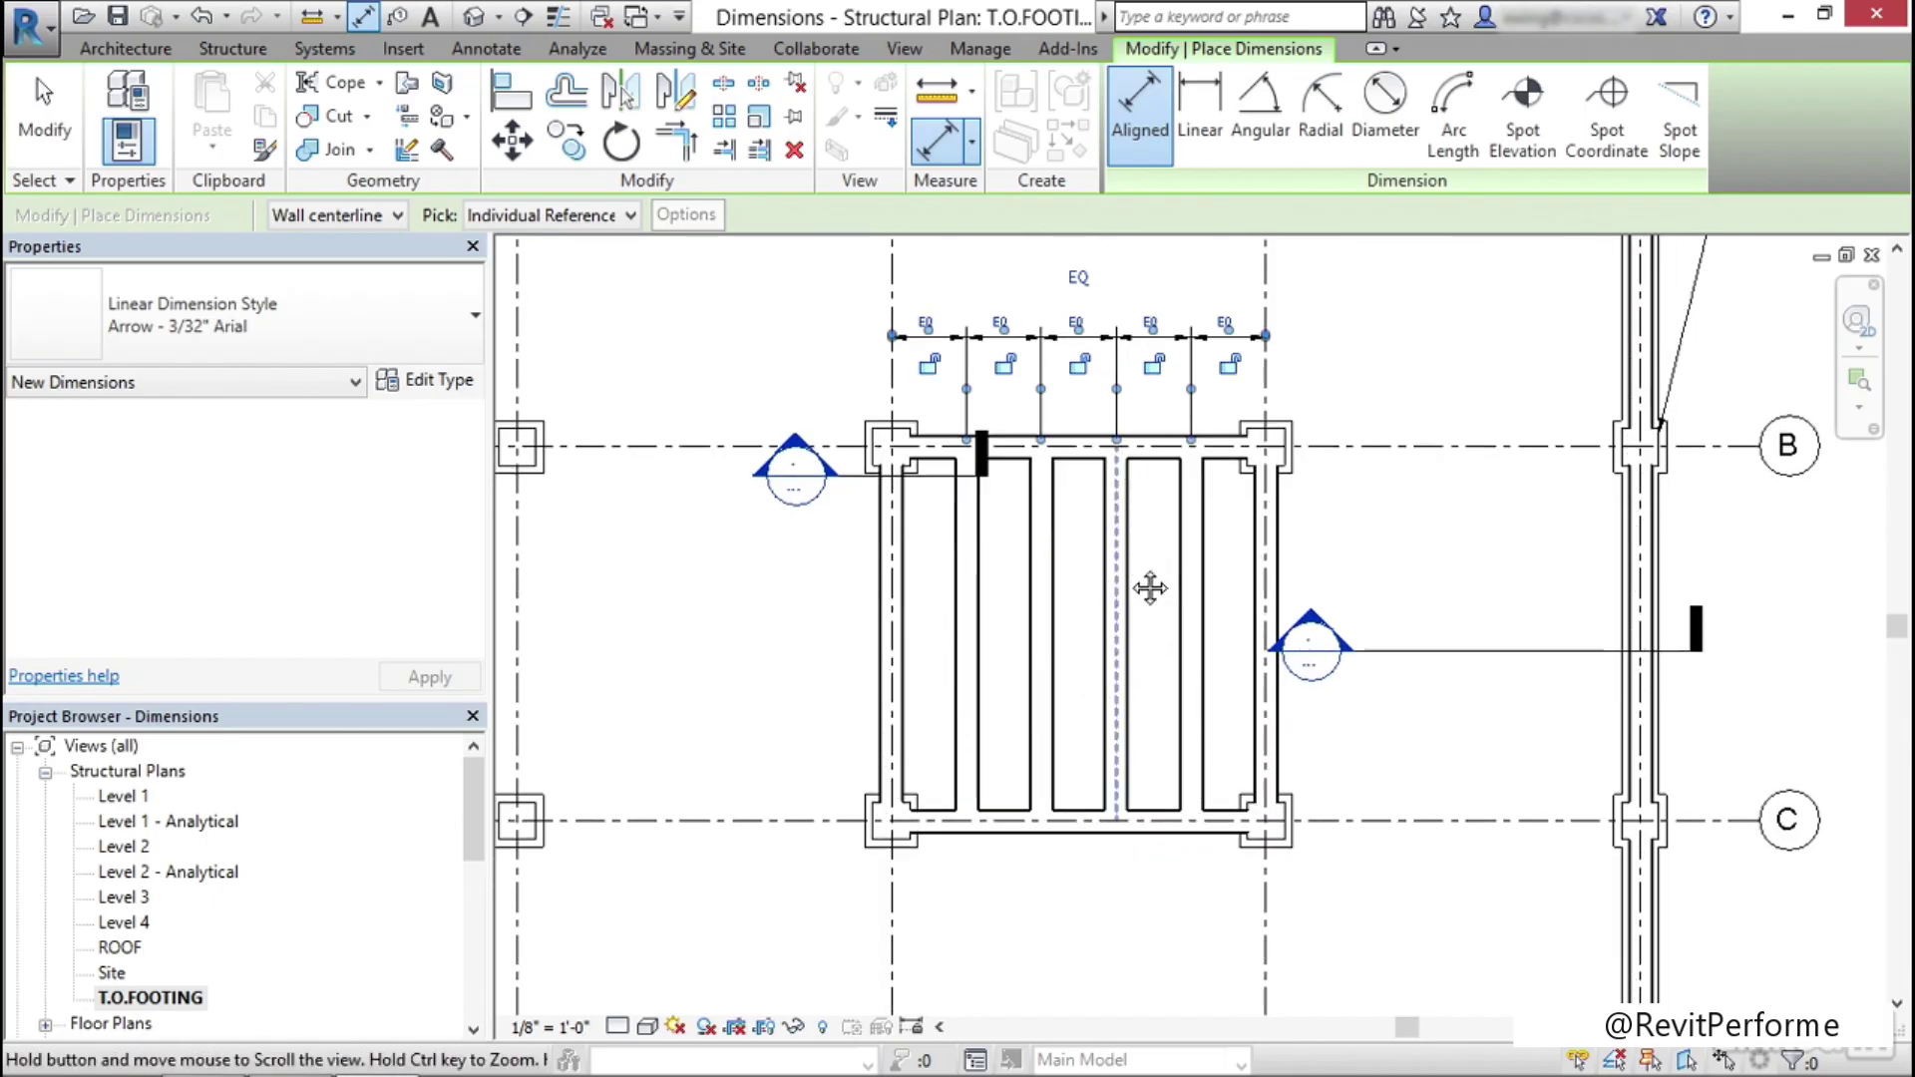
pyautogui.press('Escape')
pyautogui.press('Escape')
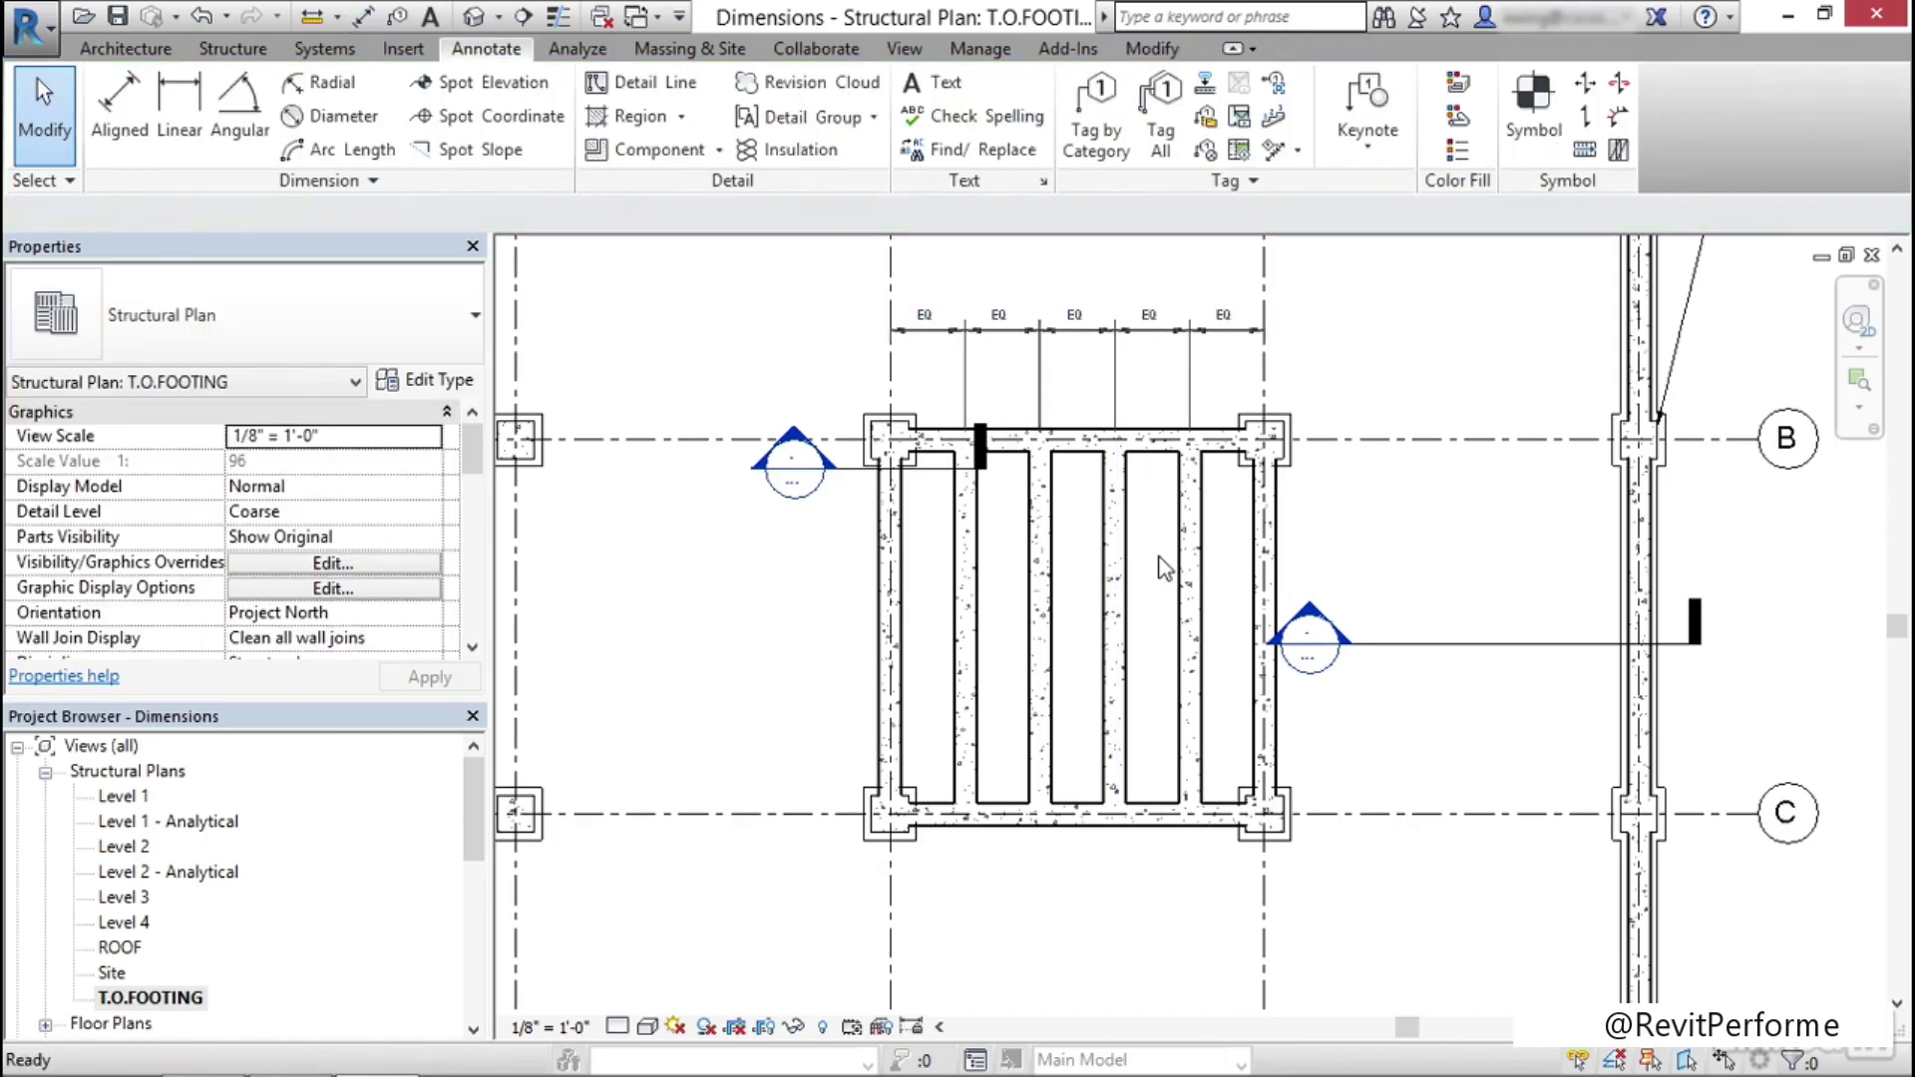
# Extend the foundation wall on grid 3 from grid C to the footing at grid D
pyautogui.moveTo(1180, 717); pyautogui.dragTo(1202, 439, button='middle')
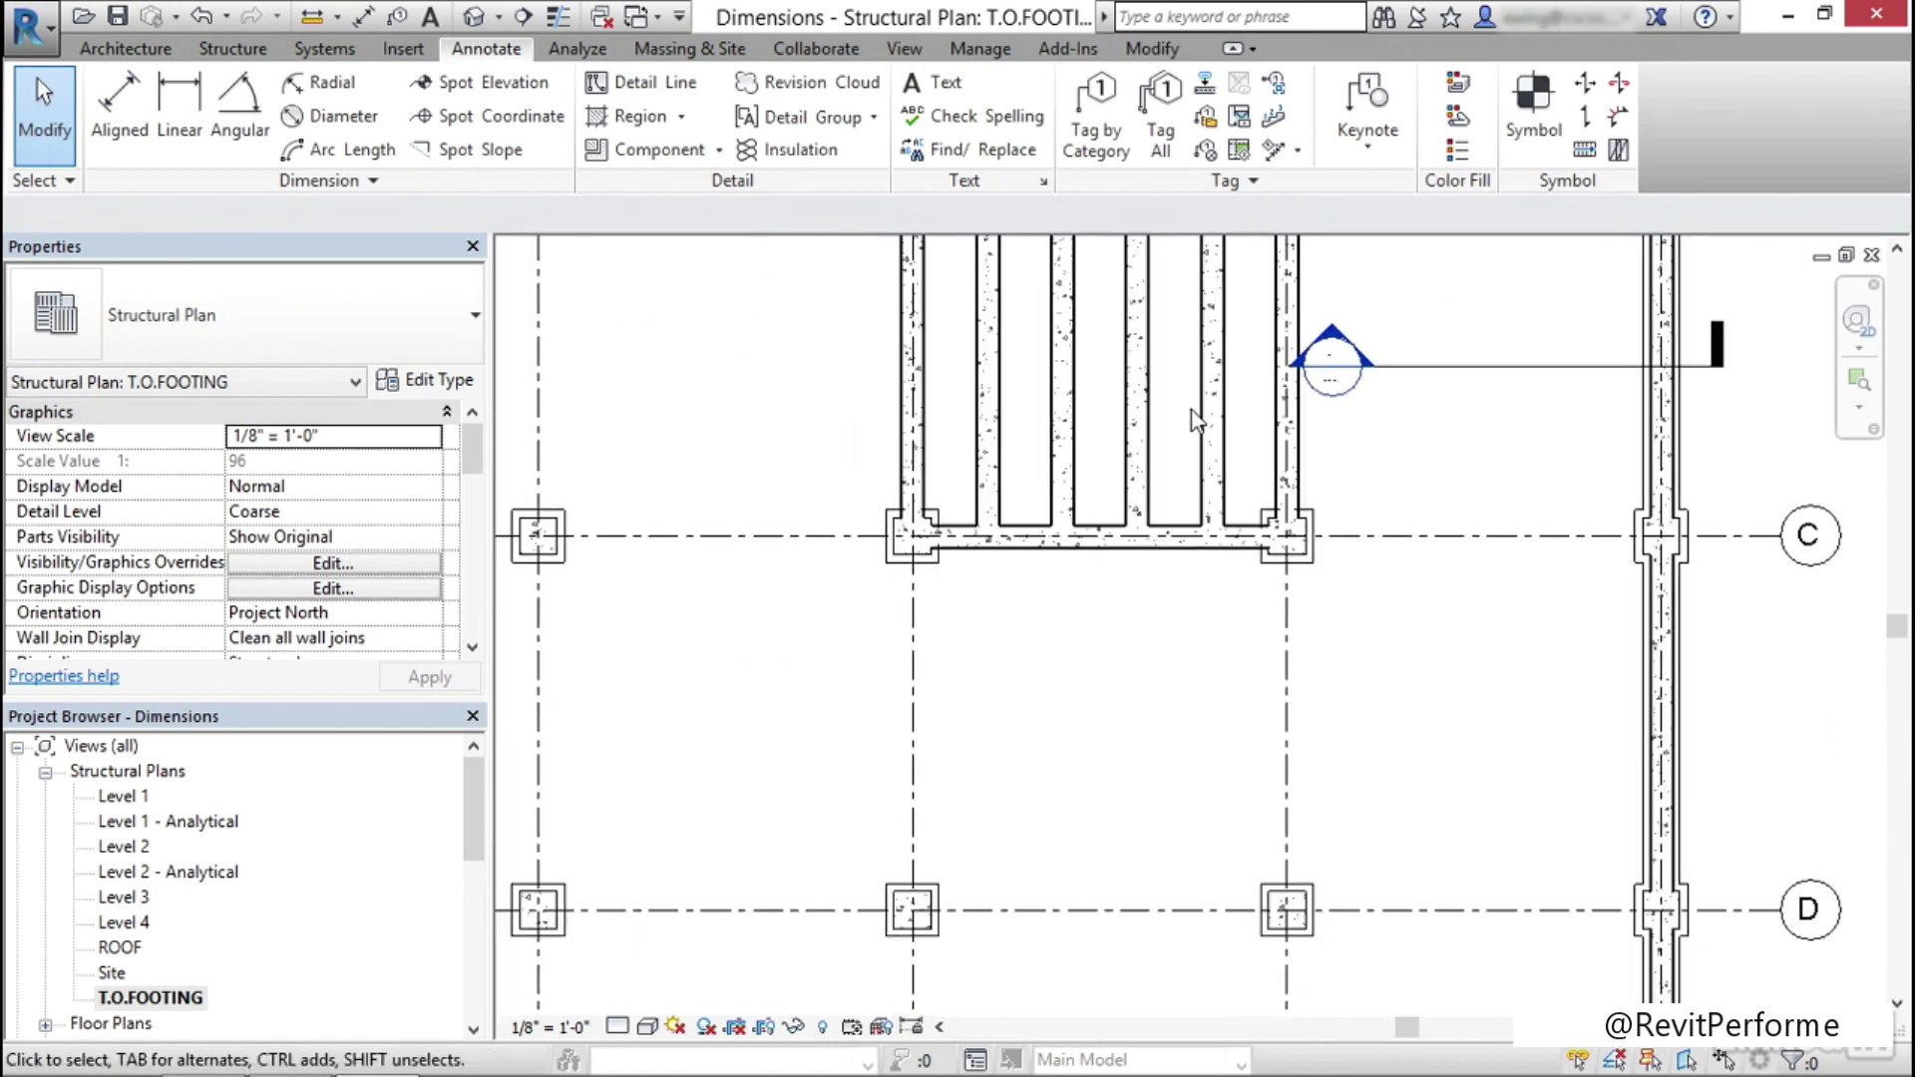
pyautogui.click(966, 513)
pyautogui.moveTo(918, 587); pyautogui.dragTo(911, 908)
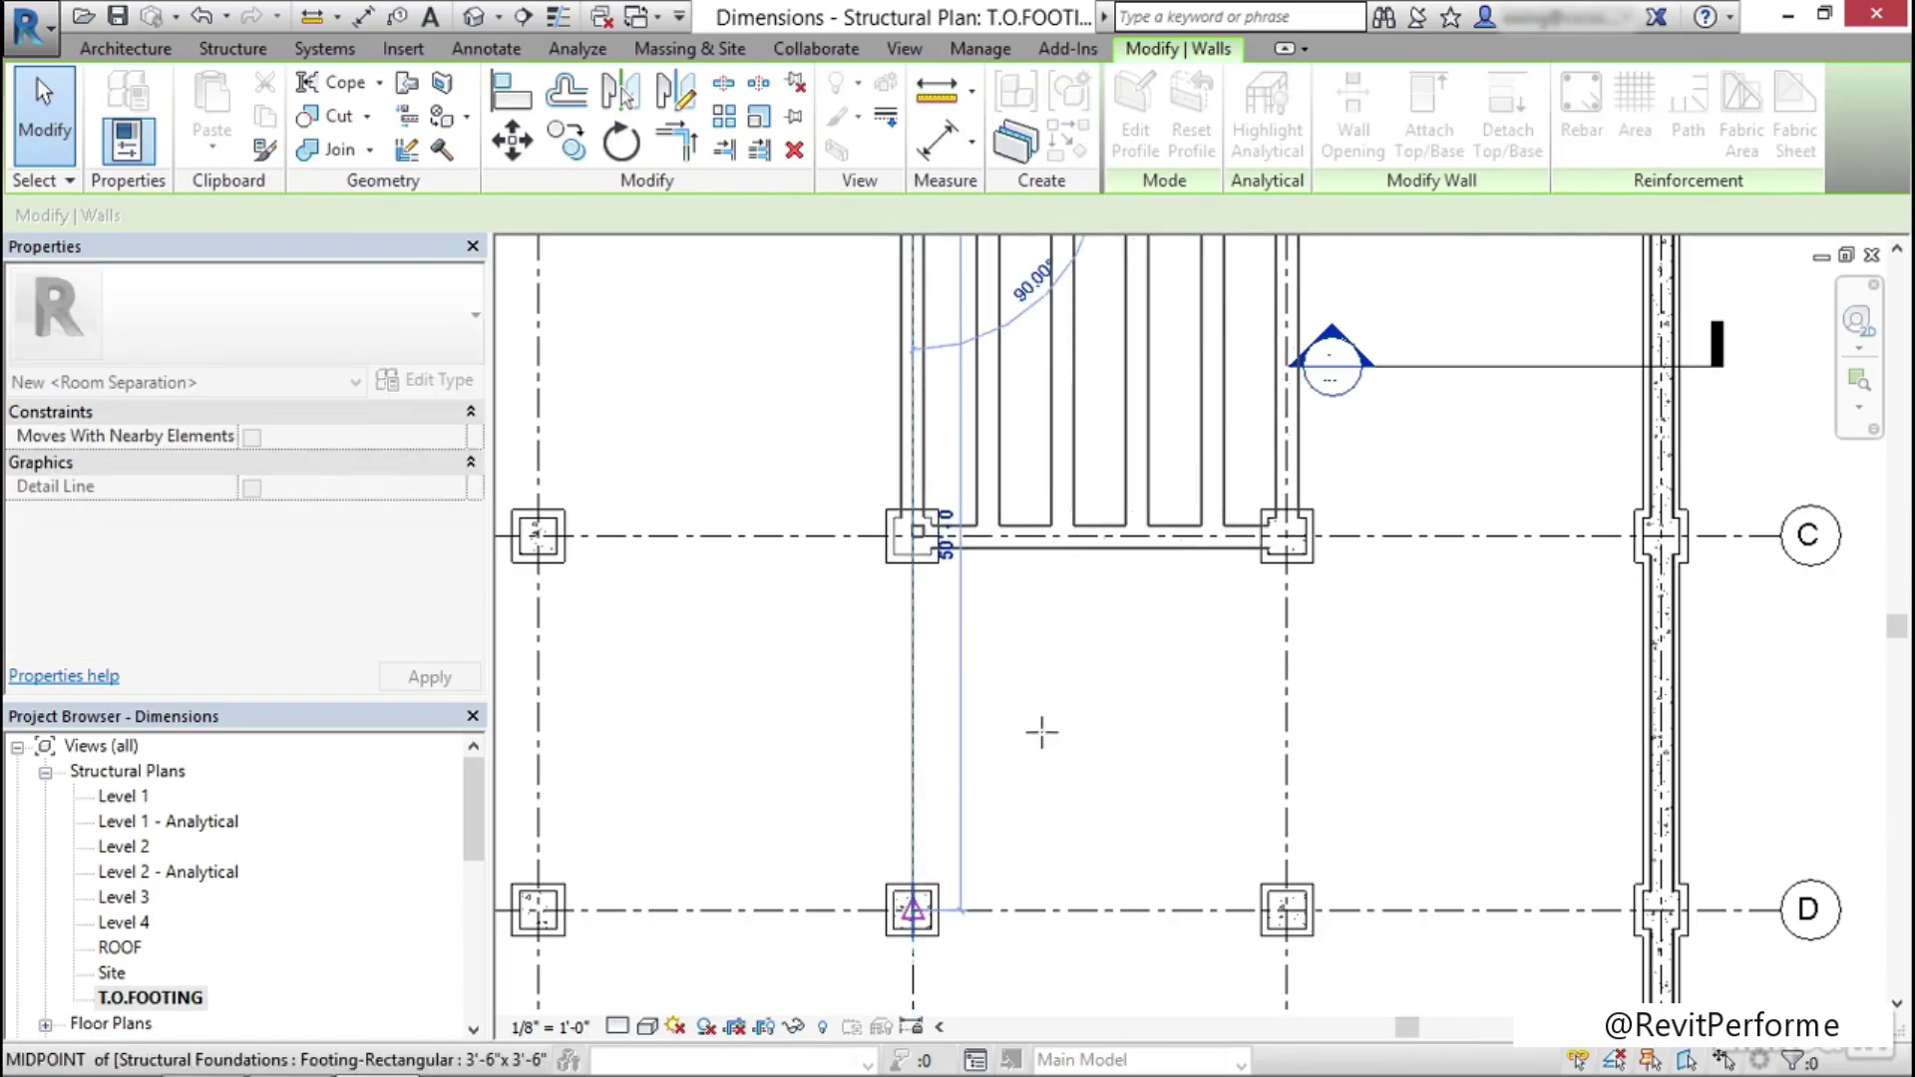
pyautogui.click(1077, 609)
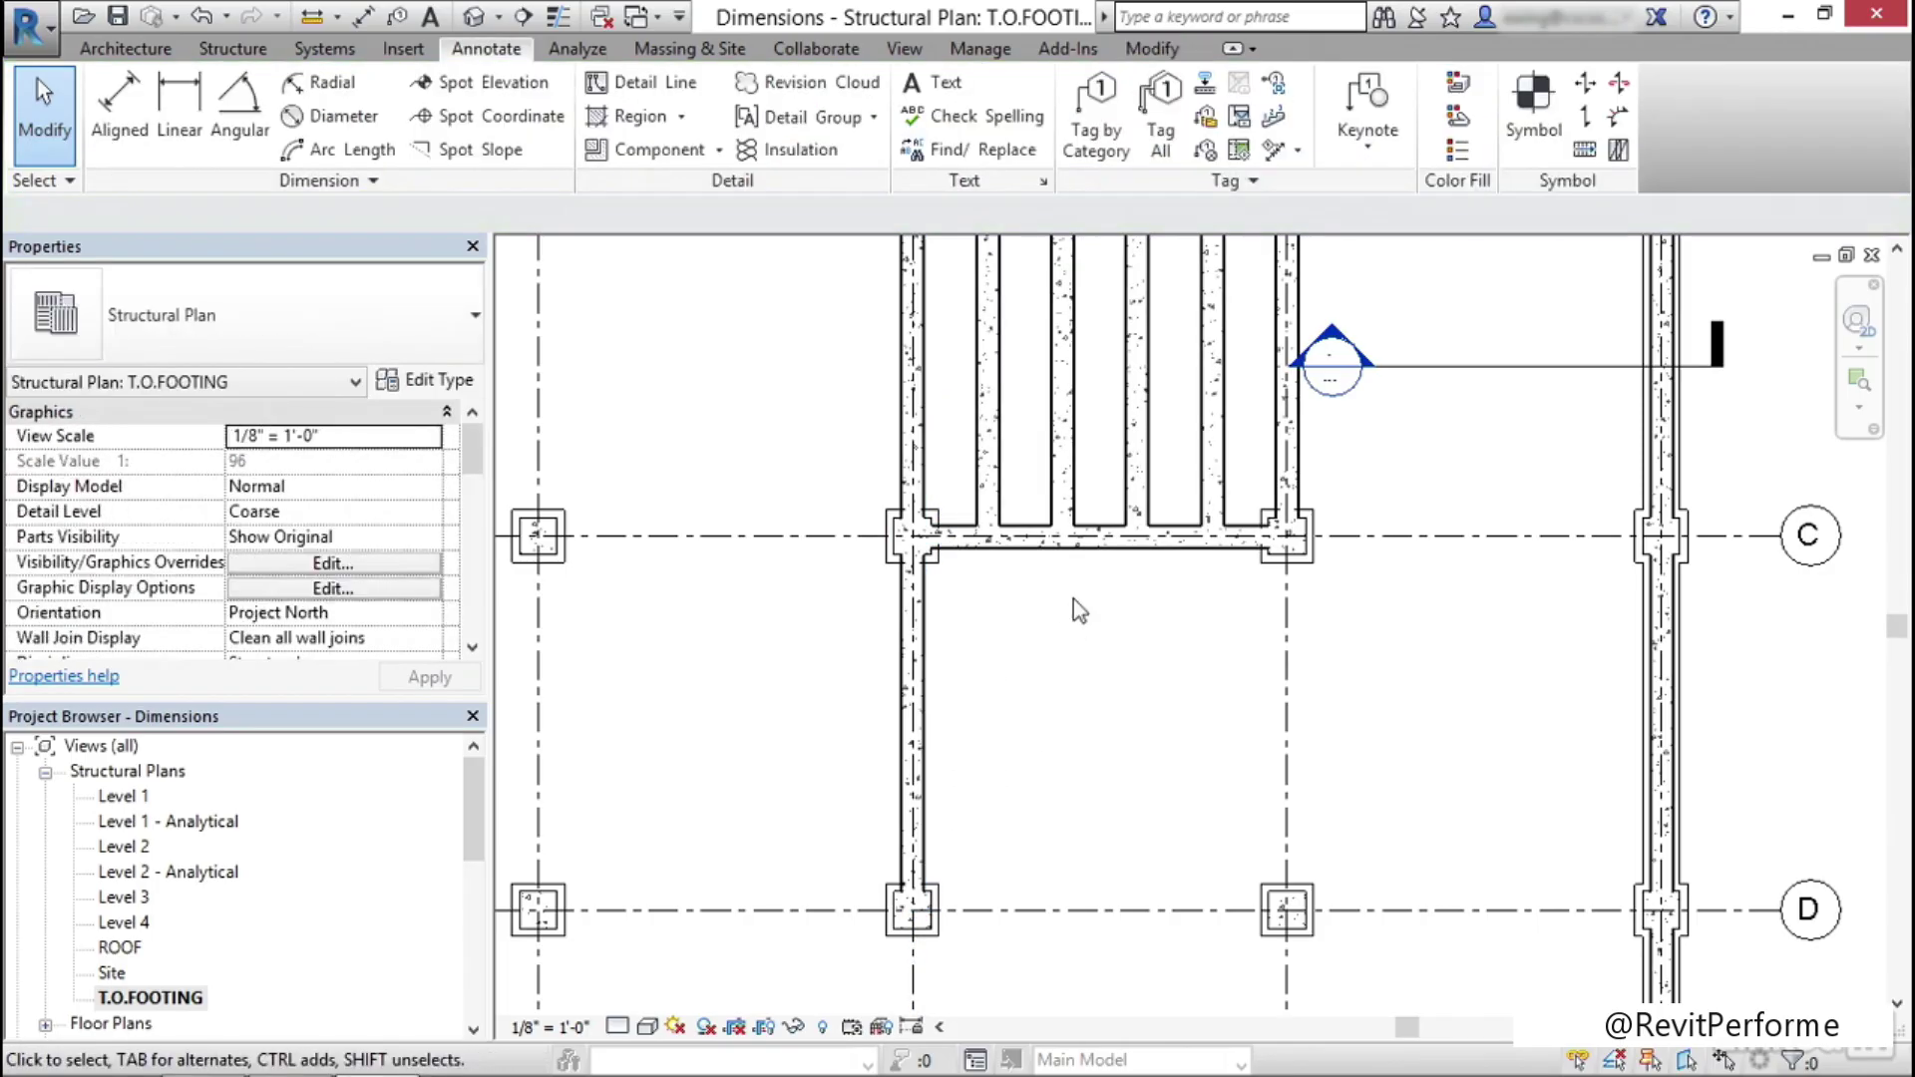
# Draw a similar Foundation - 1'-6" Concrete wall about 19'-1" long at 45° from the grid 3 wall up to the grid C wall
pyautogui.click(922, 605)
pyautogui.rightClick(922, 604)
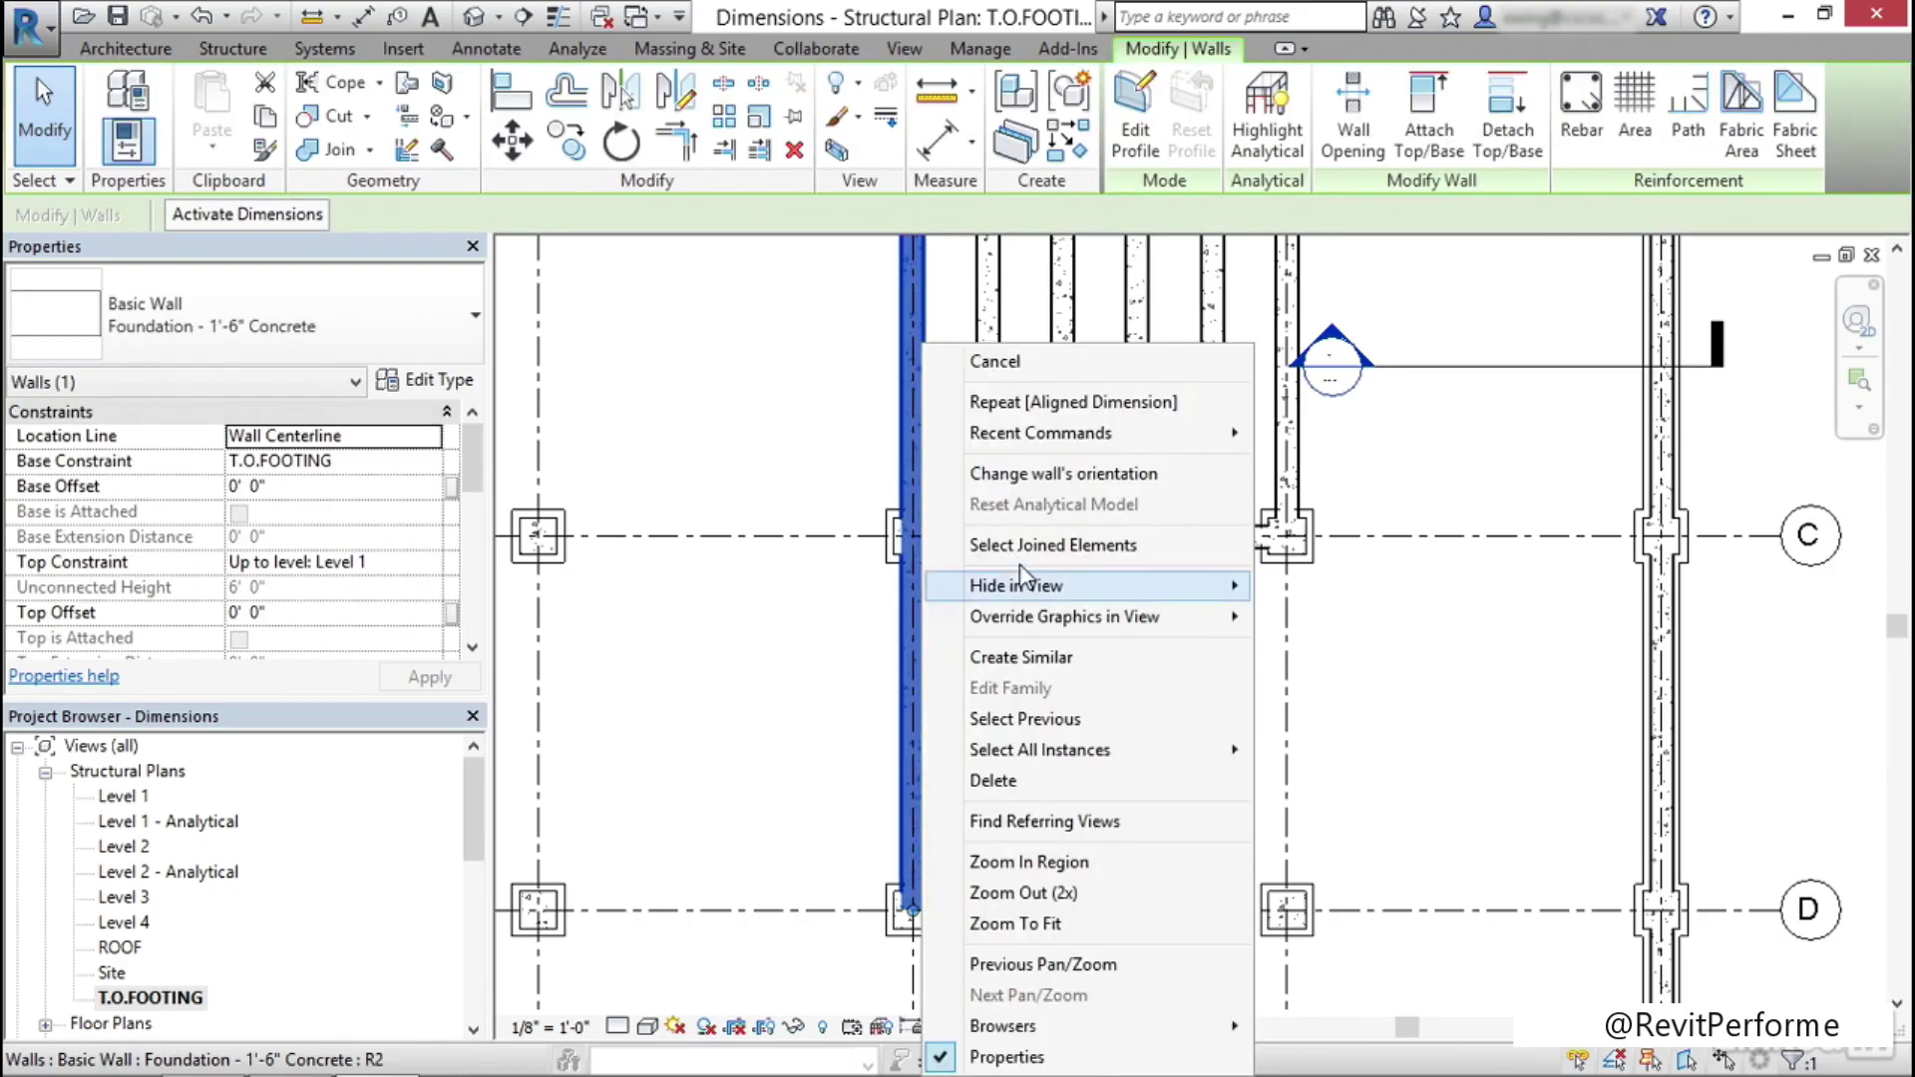
pyautogui.click(1066, 659)
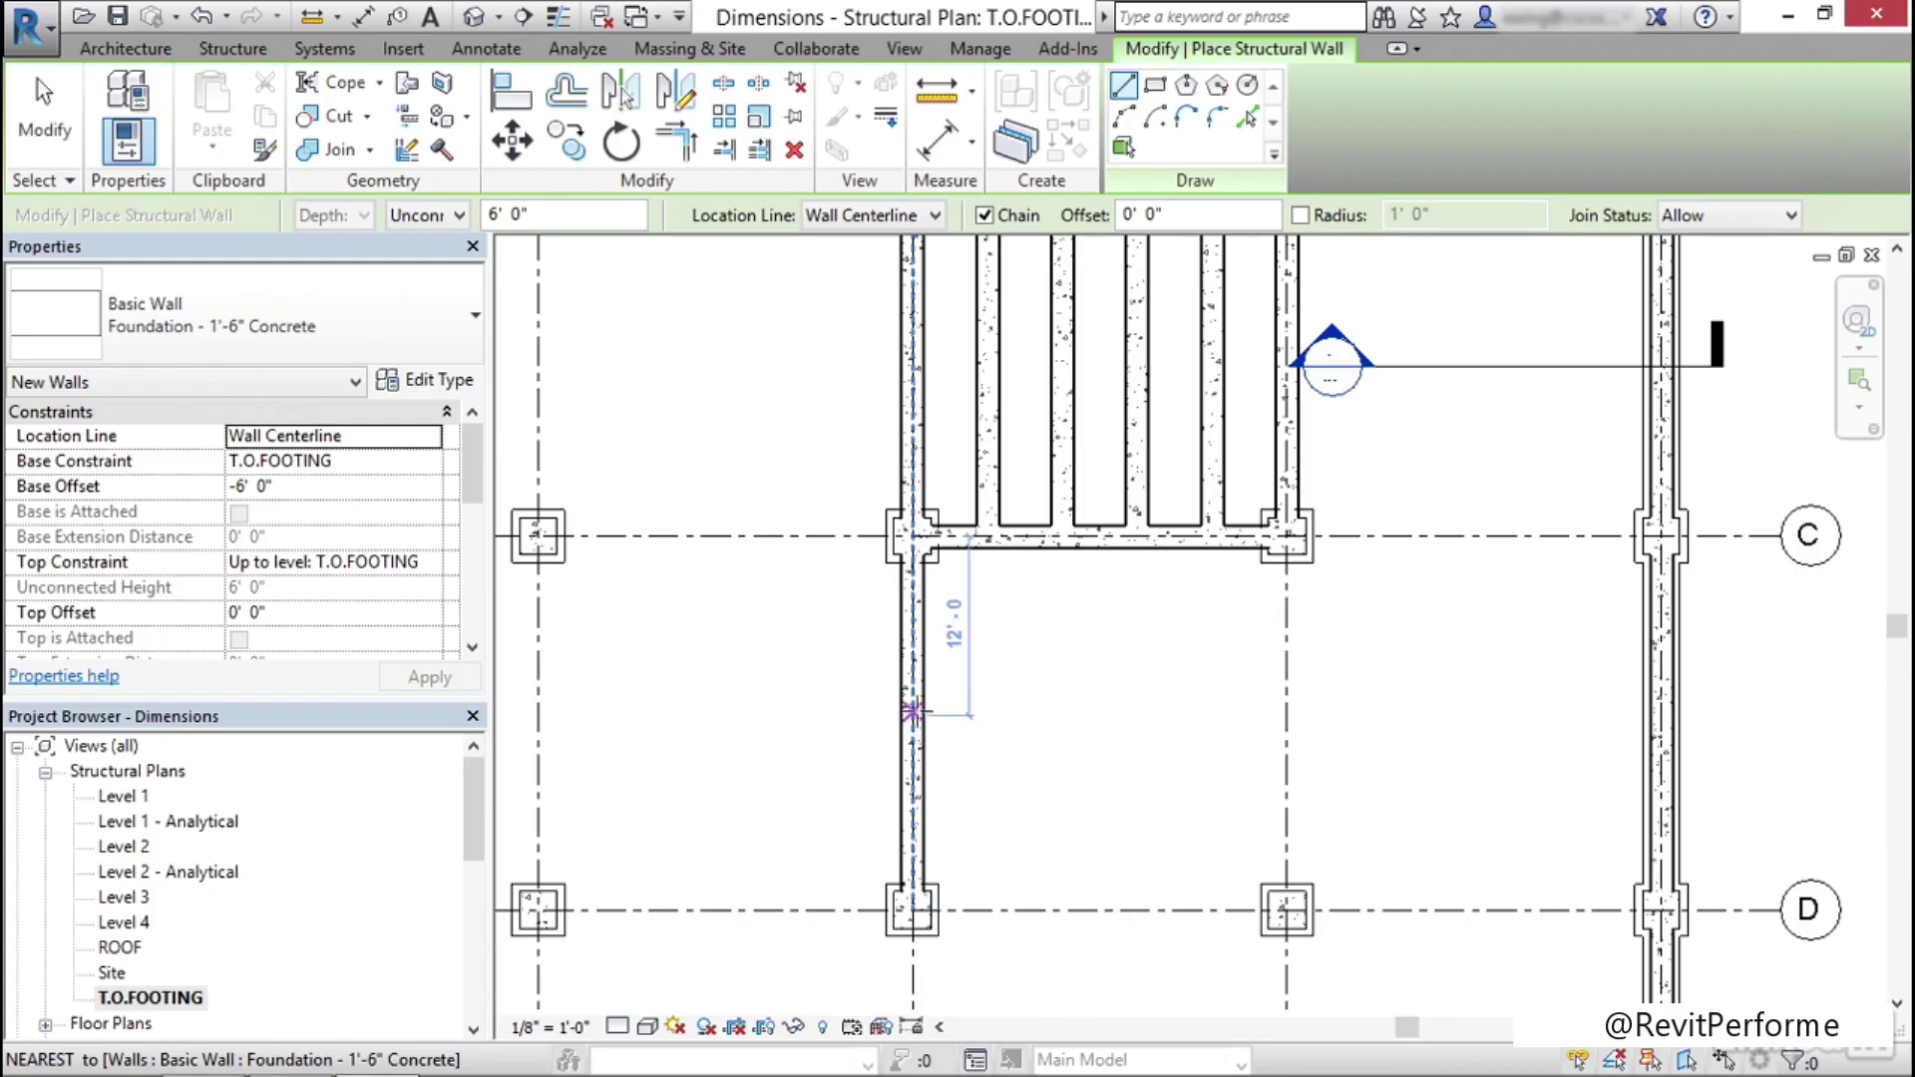
pyautogui.click(914, 735)
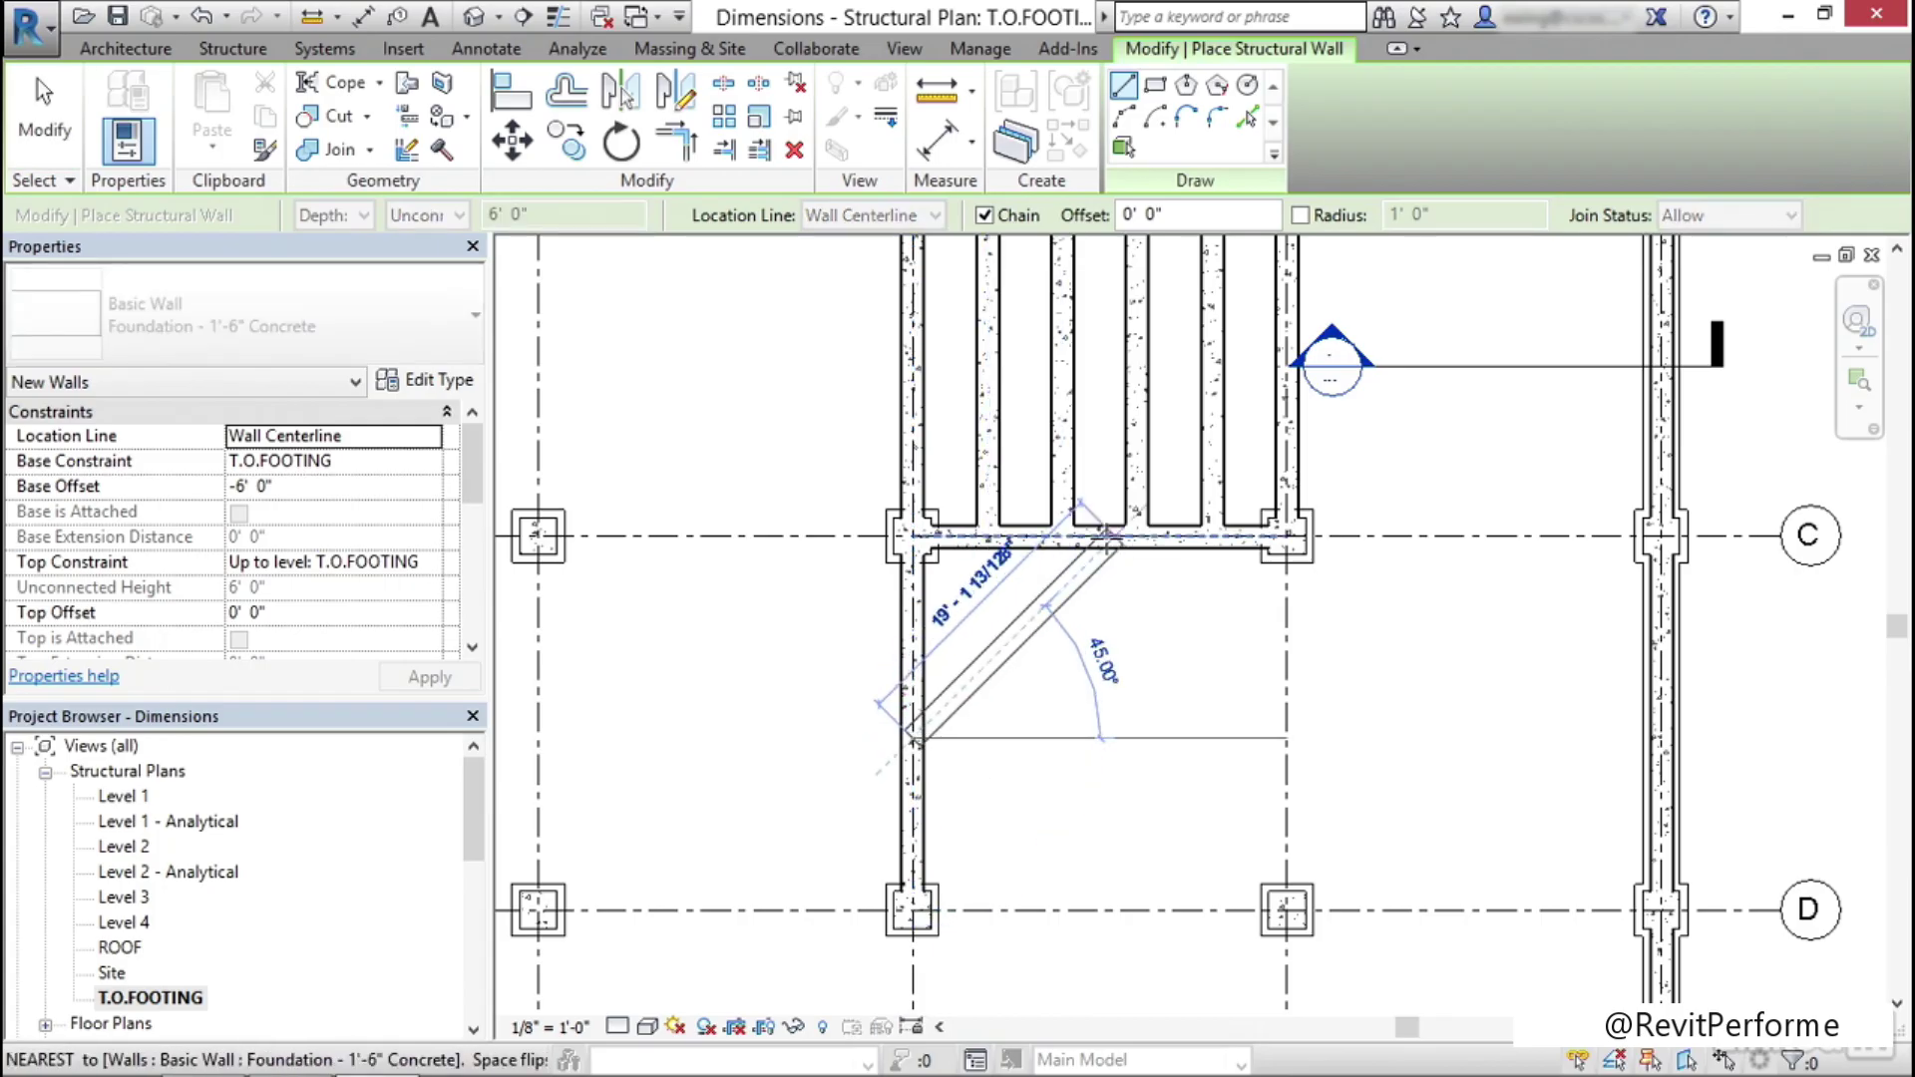
pyautogui.click(1107, 536)
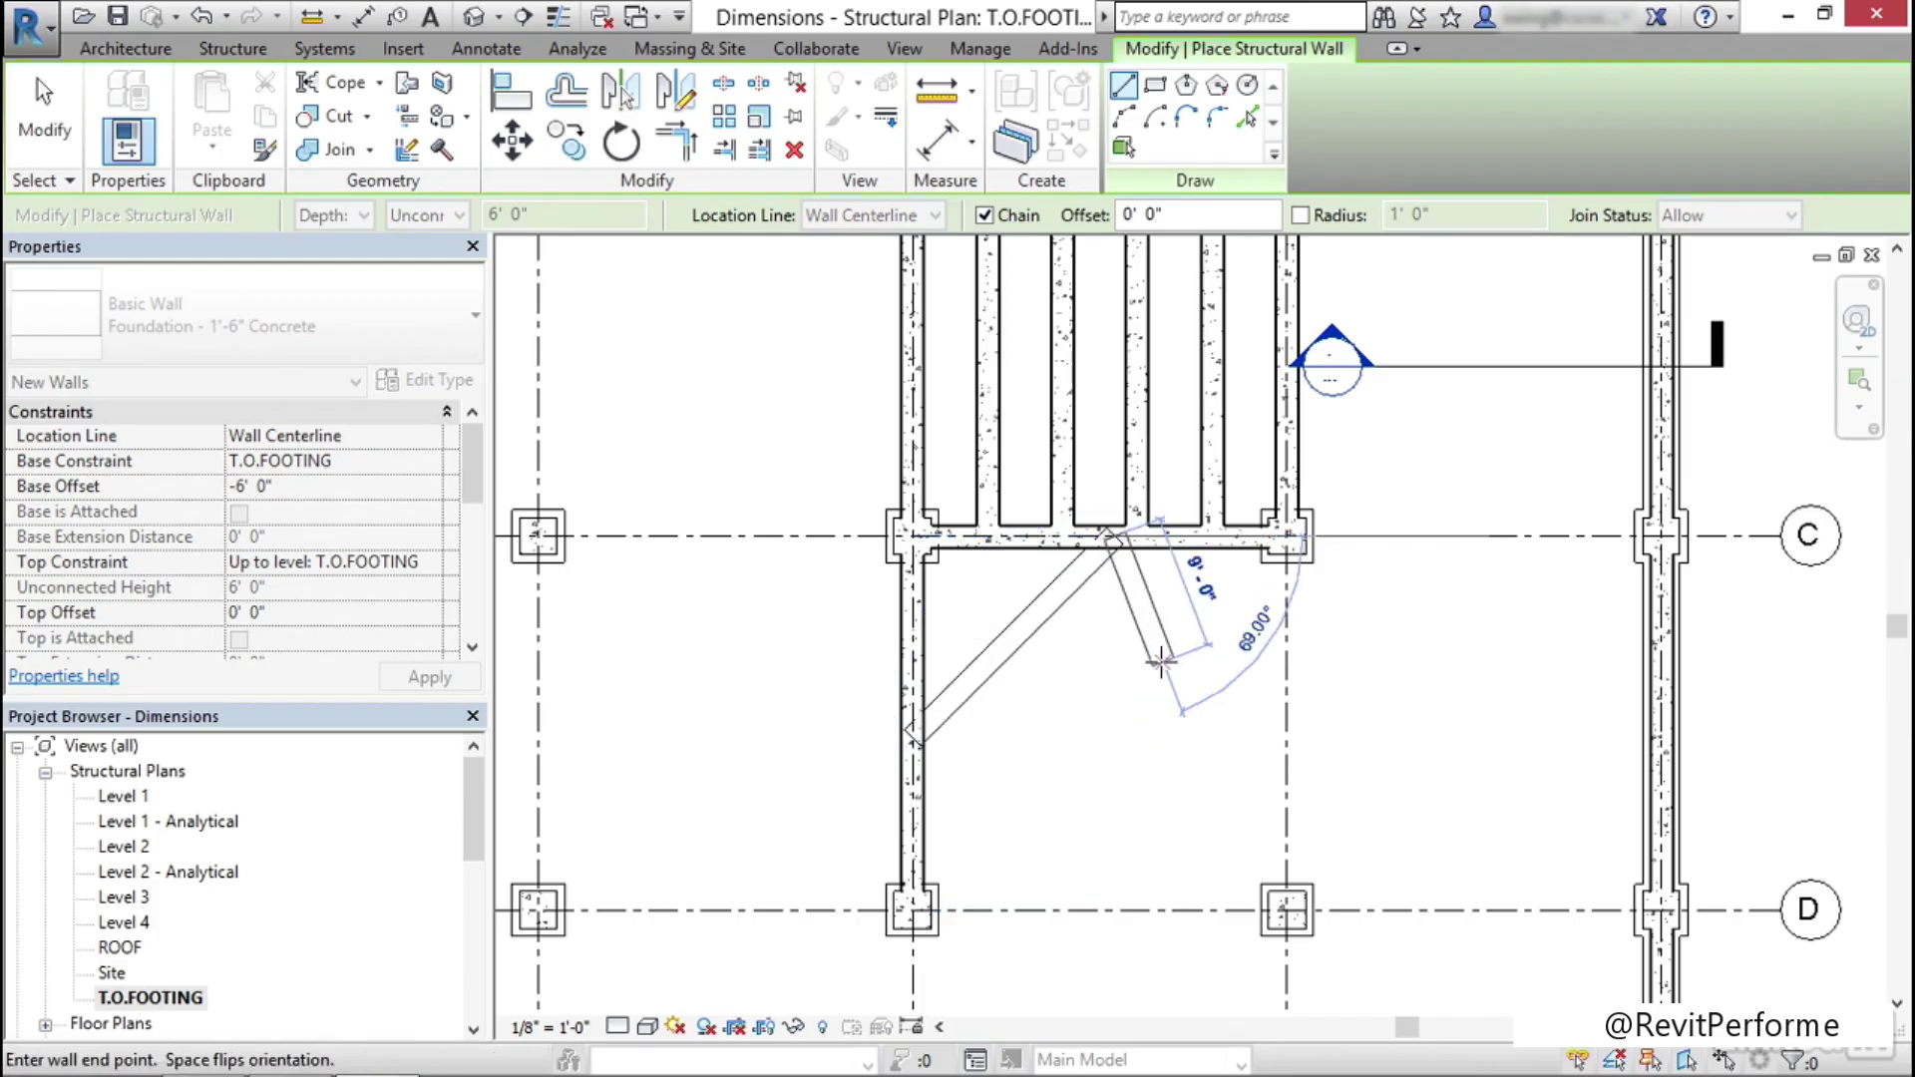
pyautogui.press('Escape')
pyautogui.press('Escape')
# Set the diagonal wall's top constraint to Up to level: Level 1 and its base offset to 0' 0"
pyautogui.click(1080, 606)
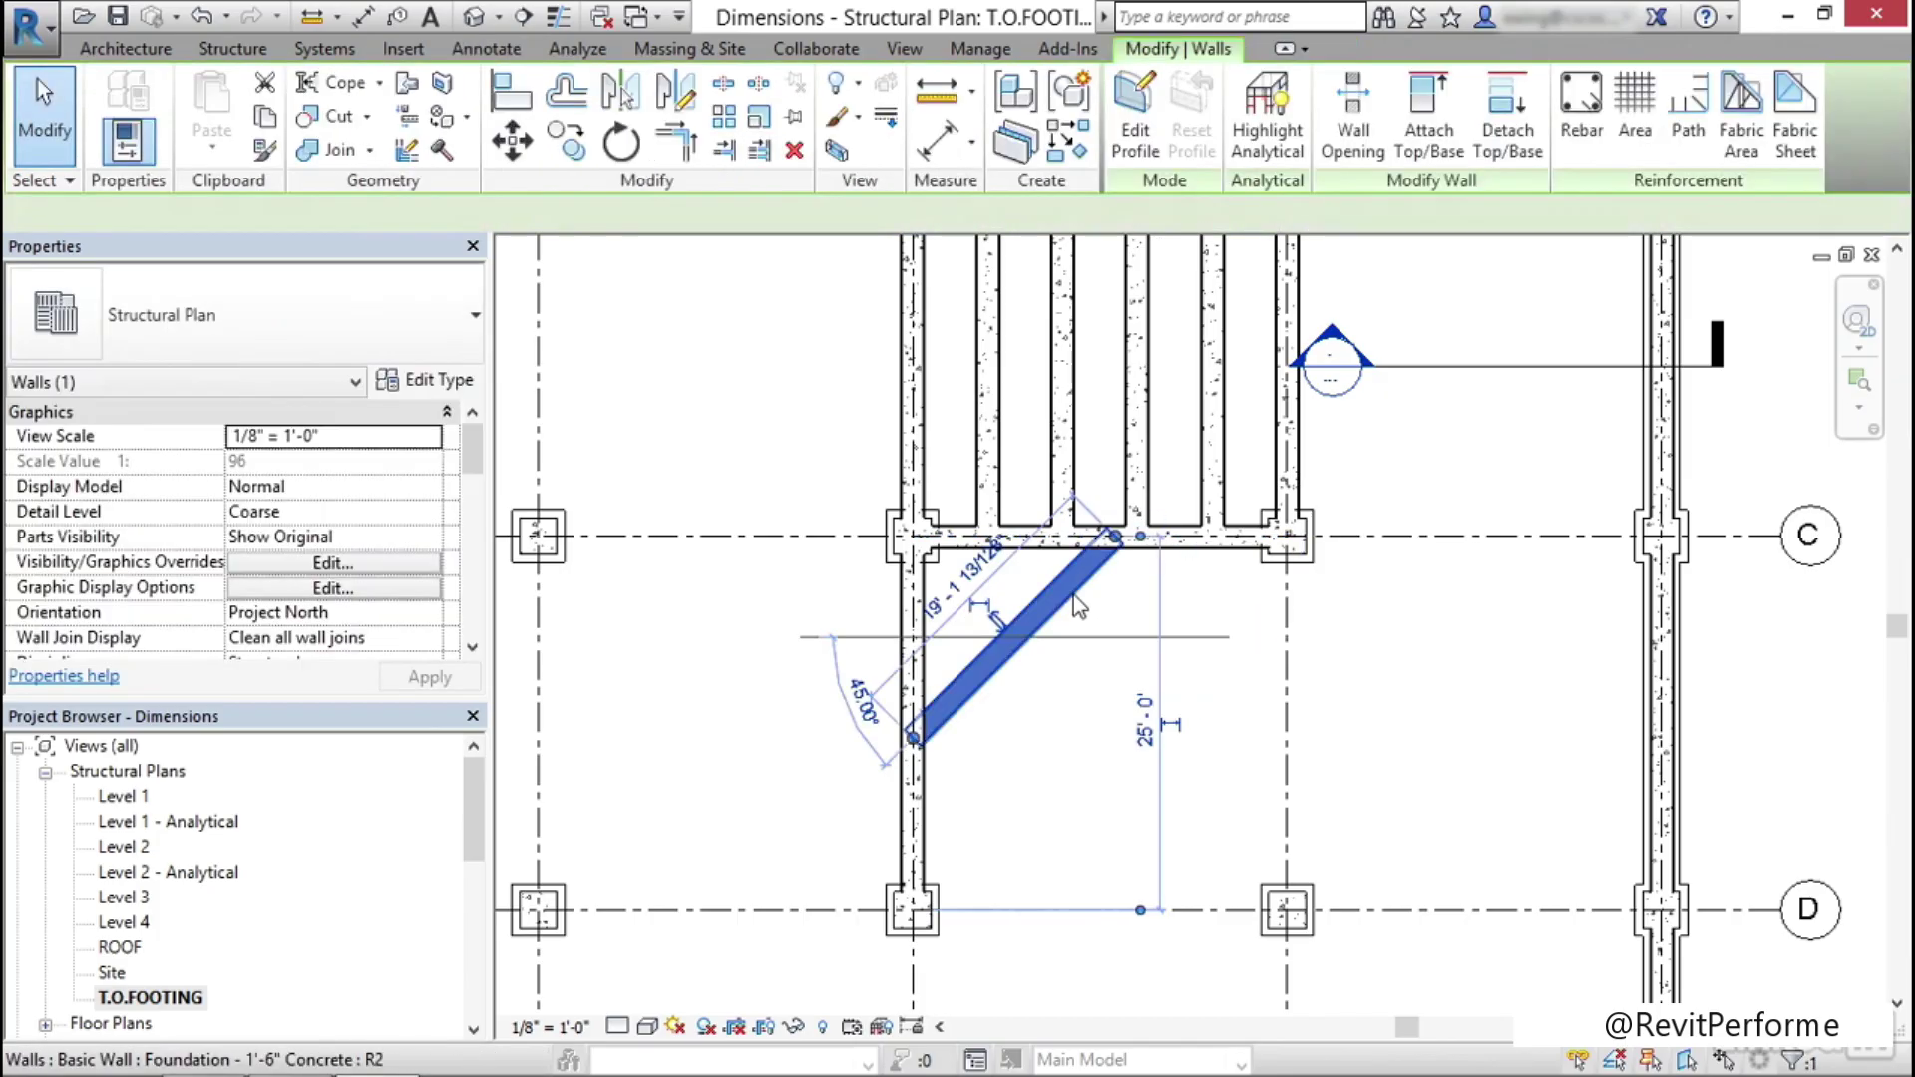
pyautogui.click(391, 463)
pyautogui.click(429, 563)
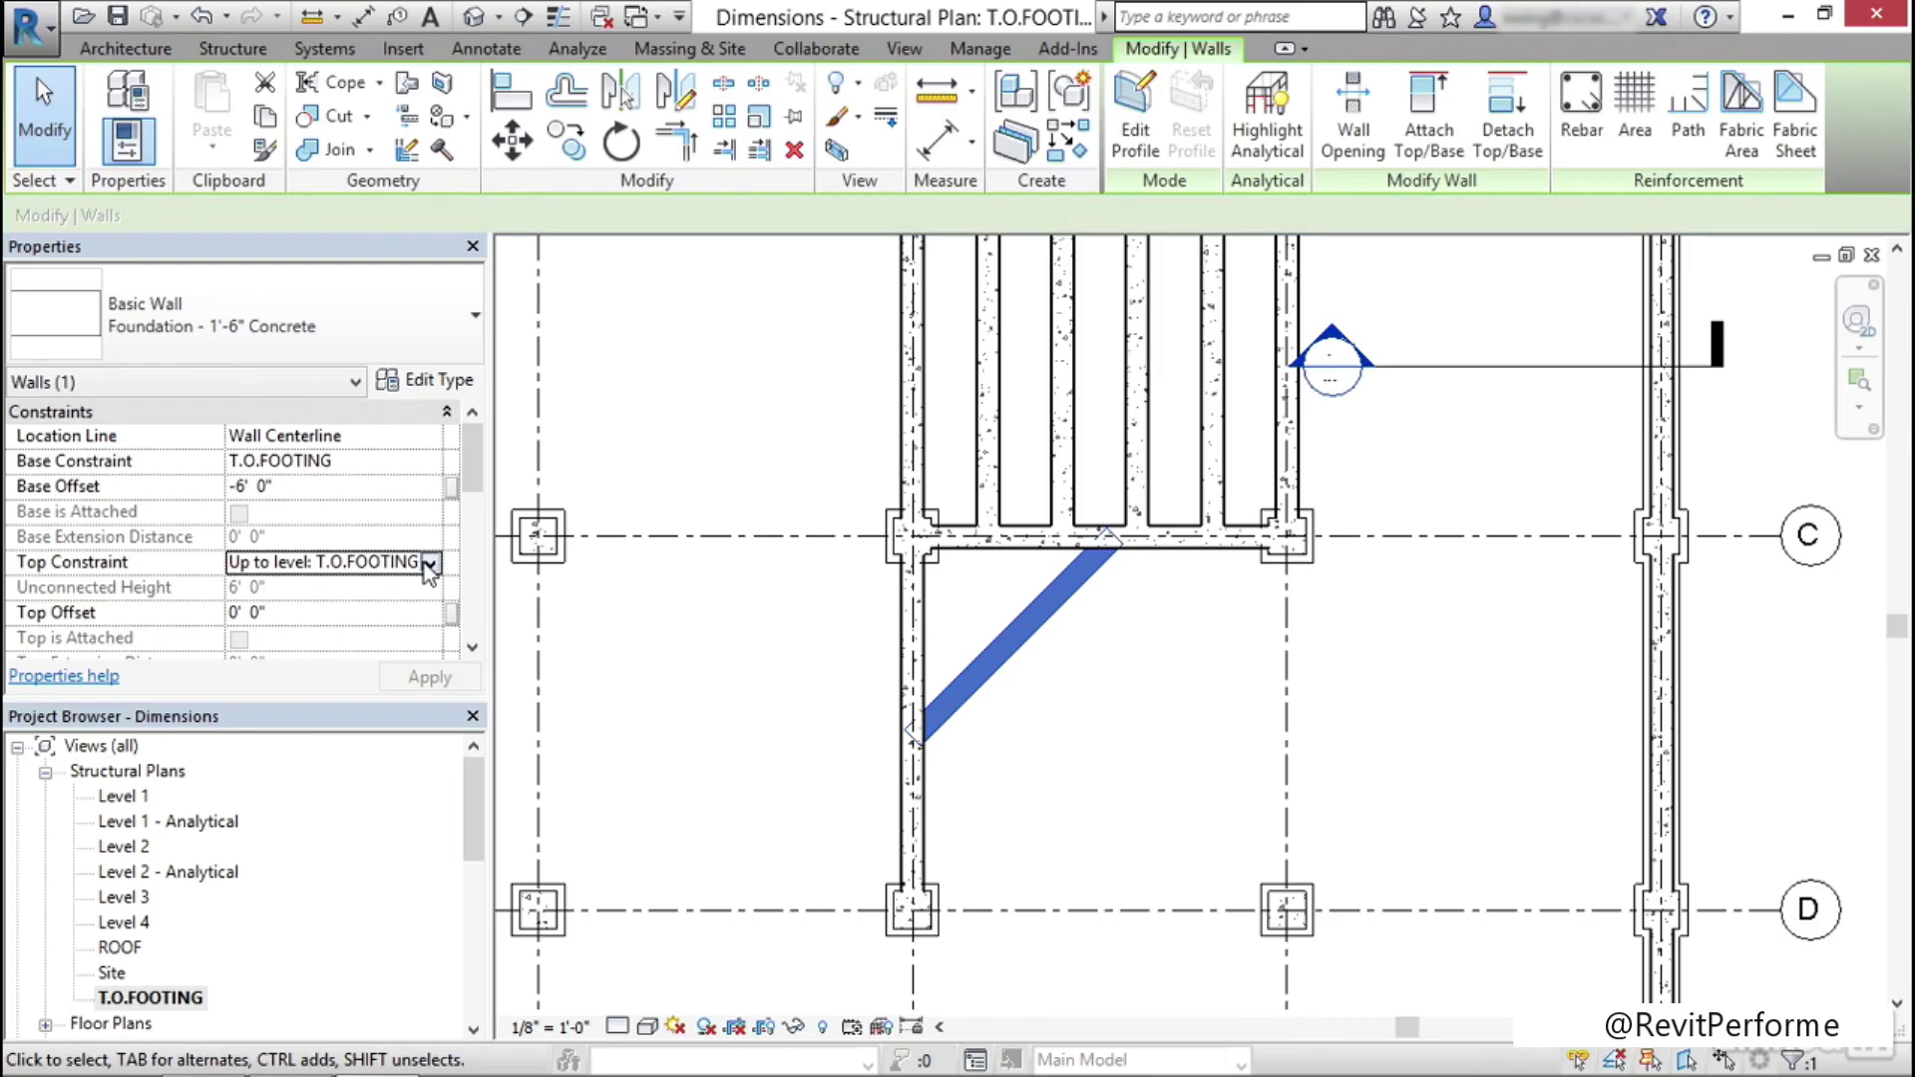
pyautogui.click(429, 563)
pyautogui.click(333, 631)
pyautogui.click(318, 488)
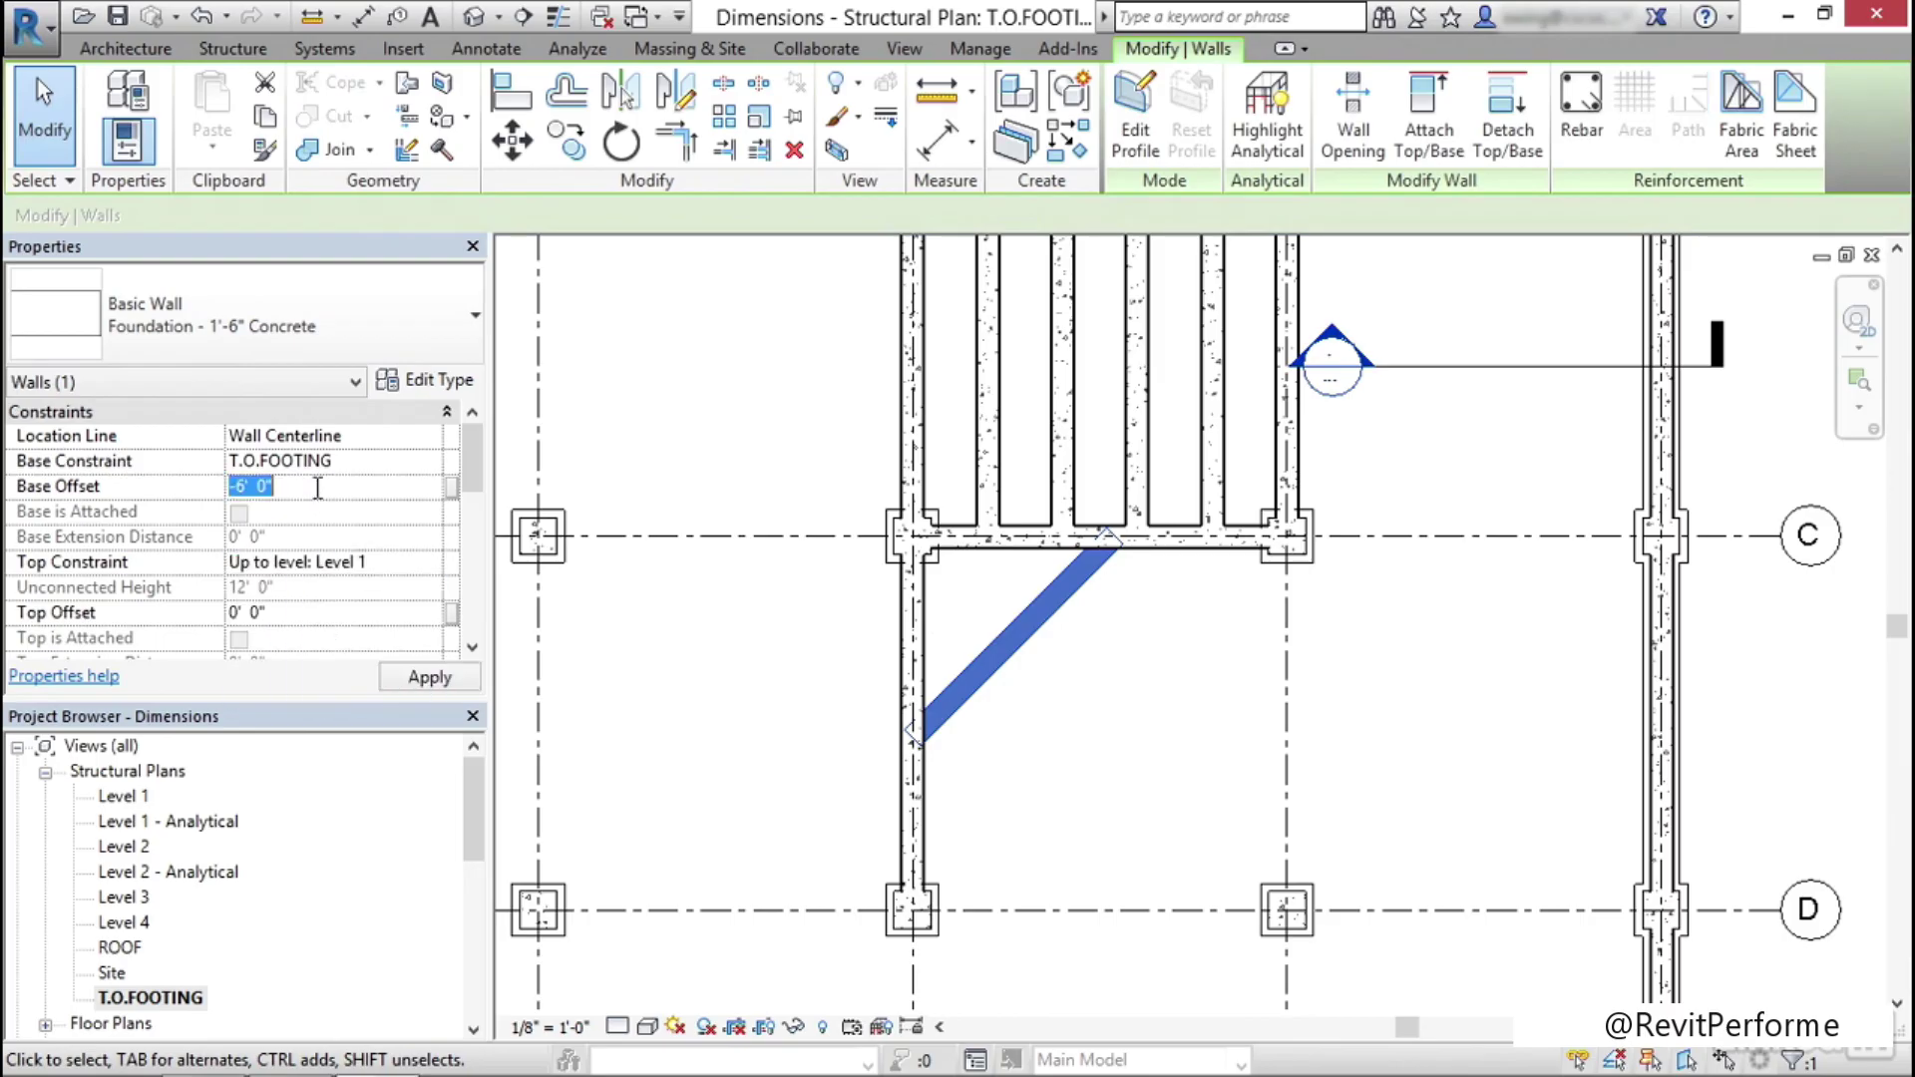
pyautogui.click(1075, 720)
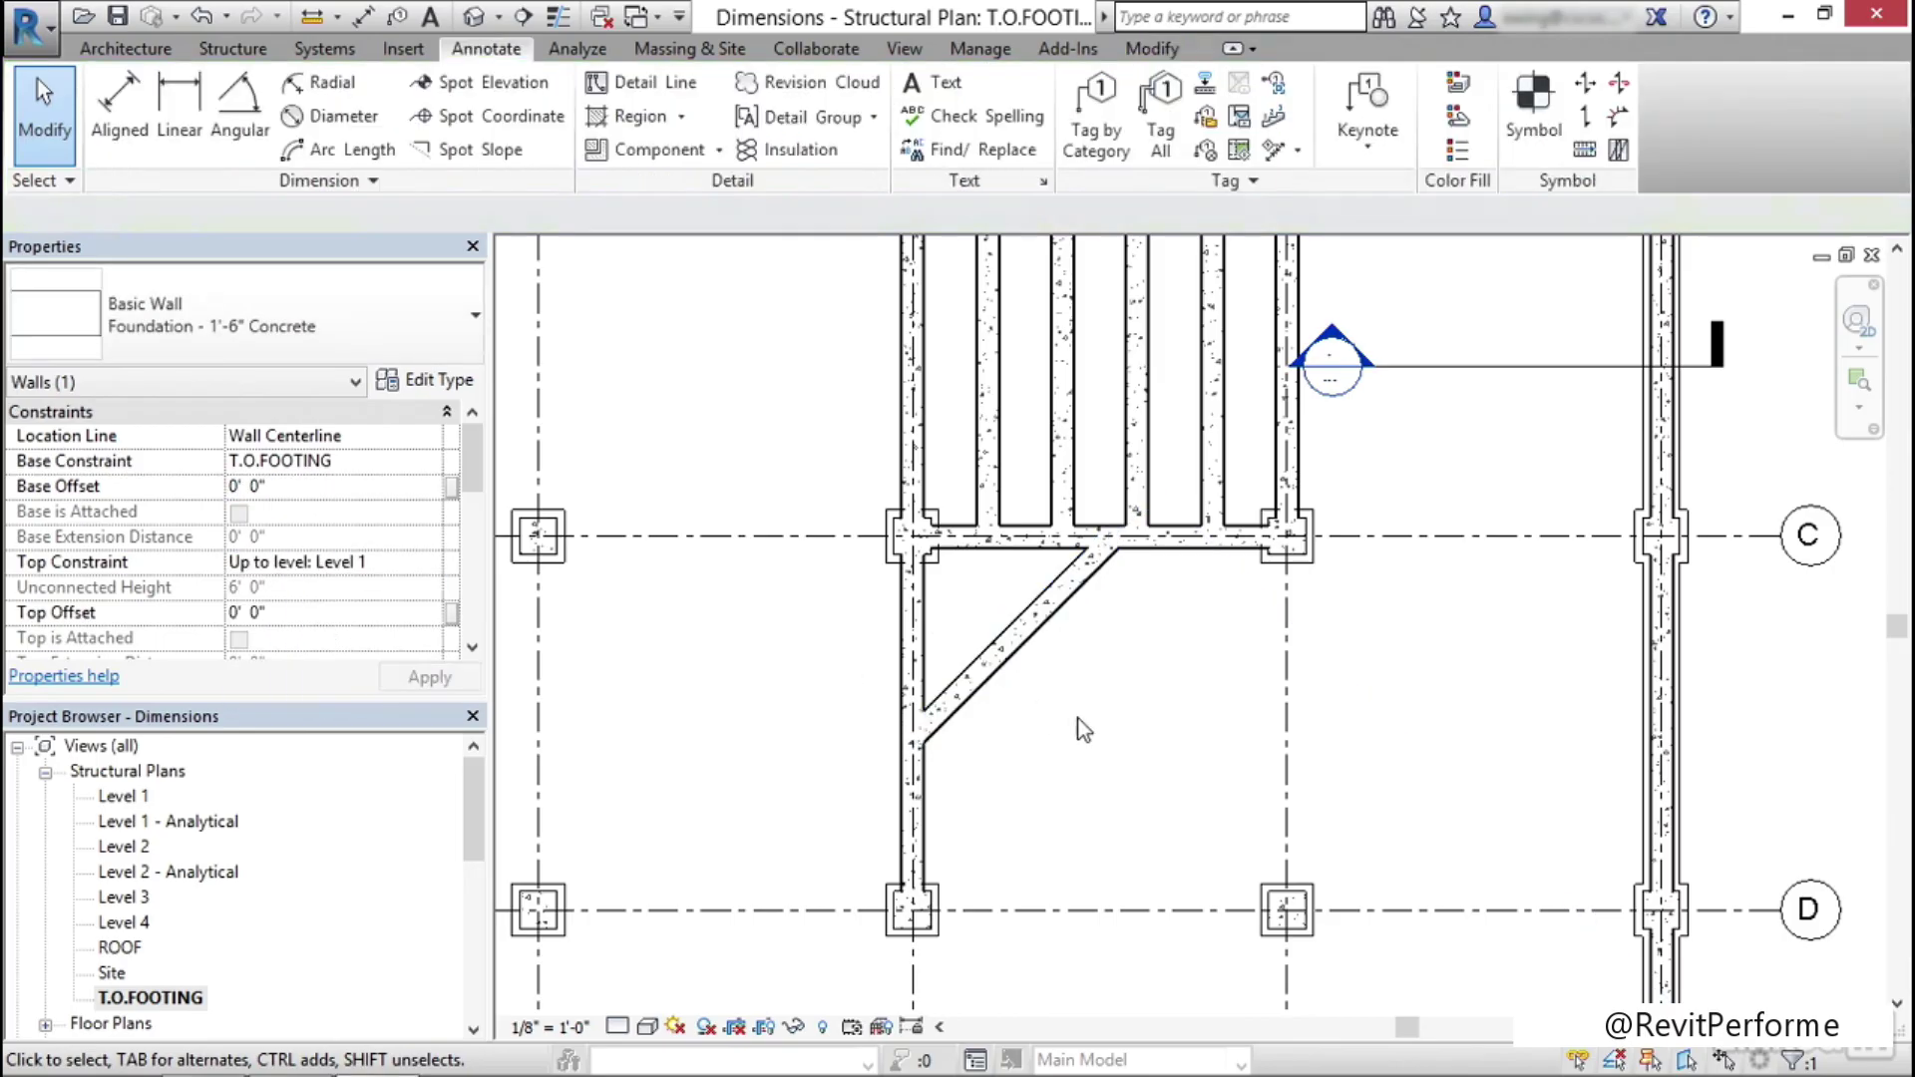
# Place an angular dimension between the centerlines of the grid 3 wall and the diagonal wall, with the arc inside the corner
pyautogui.moveTo(1114, 746); pyautogui.dragTo(1017, 718, button='middle')
pyautogui.scroll(2, 998, 698)
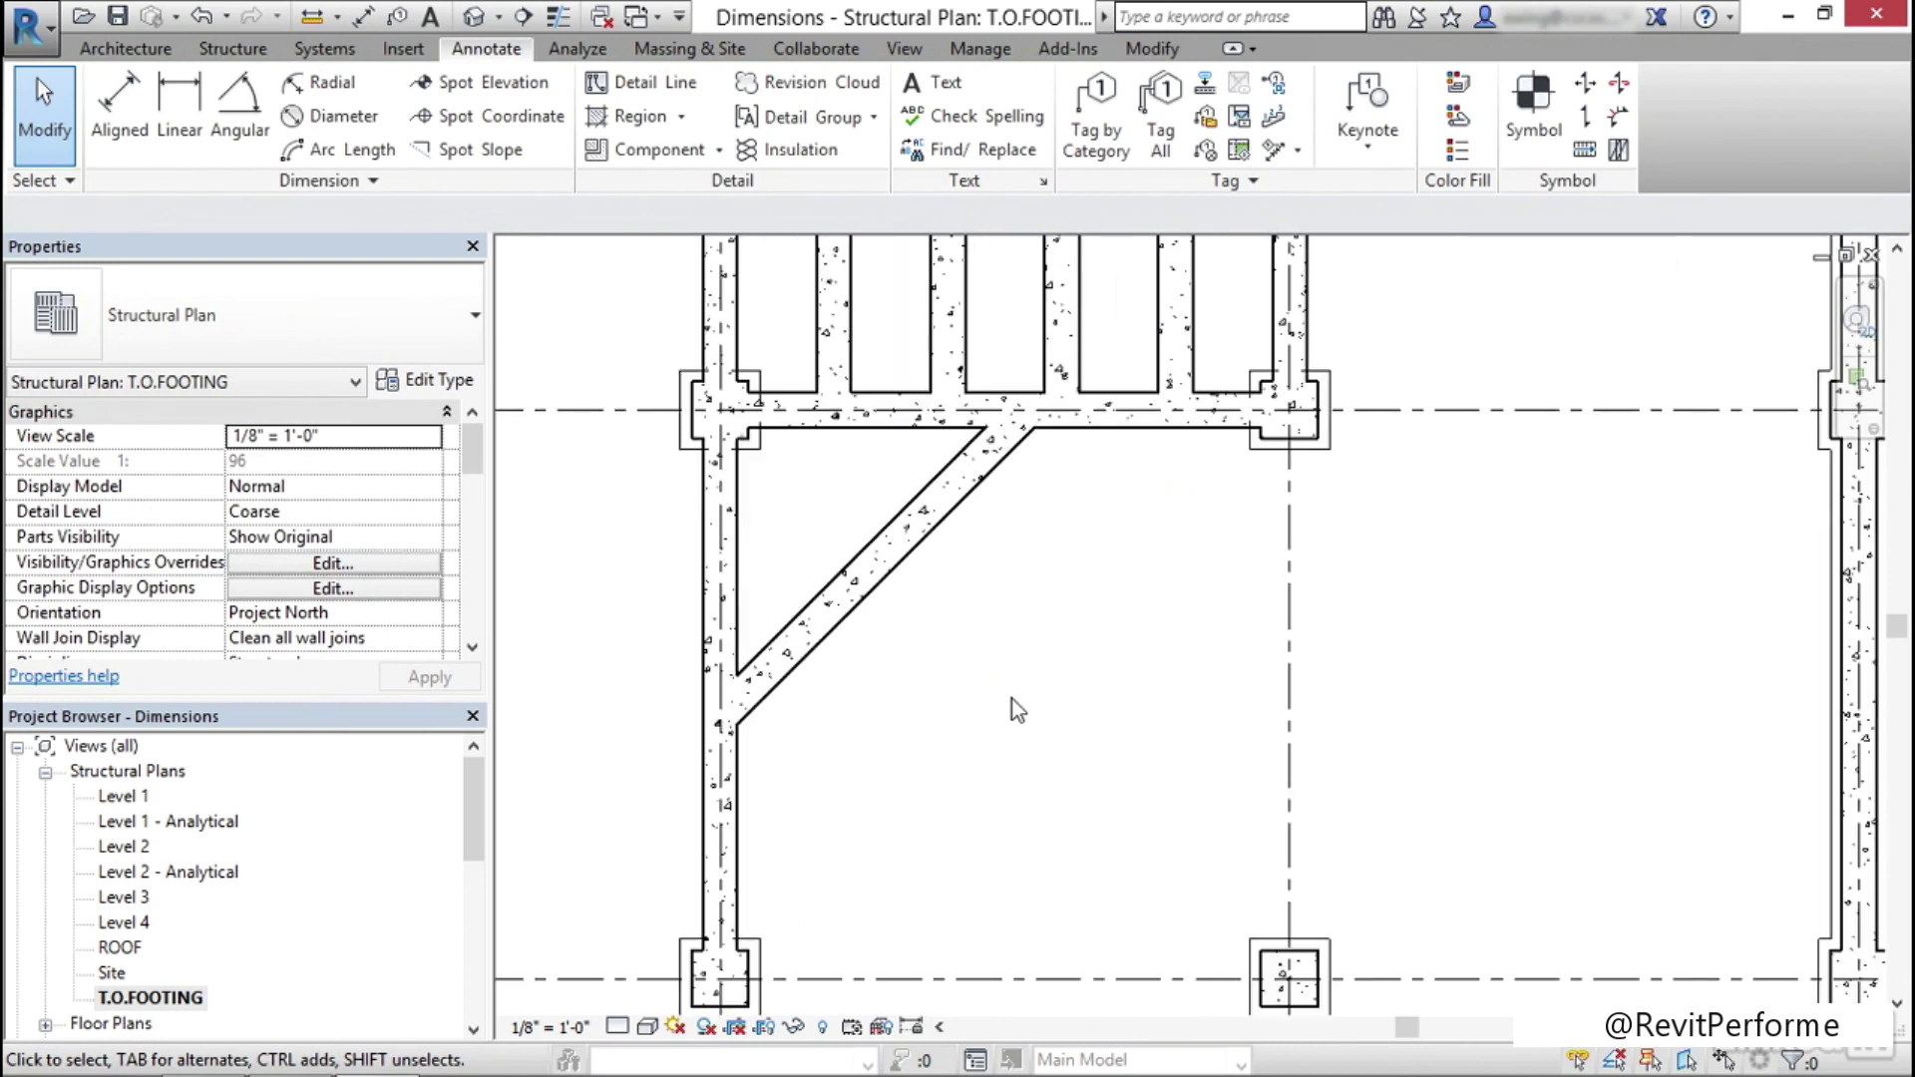
pyautogui.moveTo(1008, 663); pyautogui.dragTo(1107, 689, button='middle')
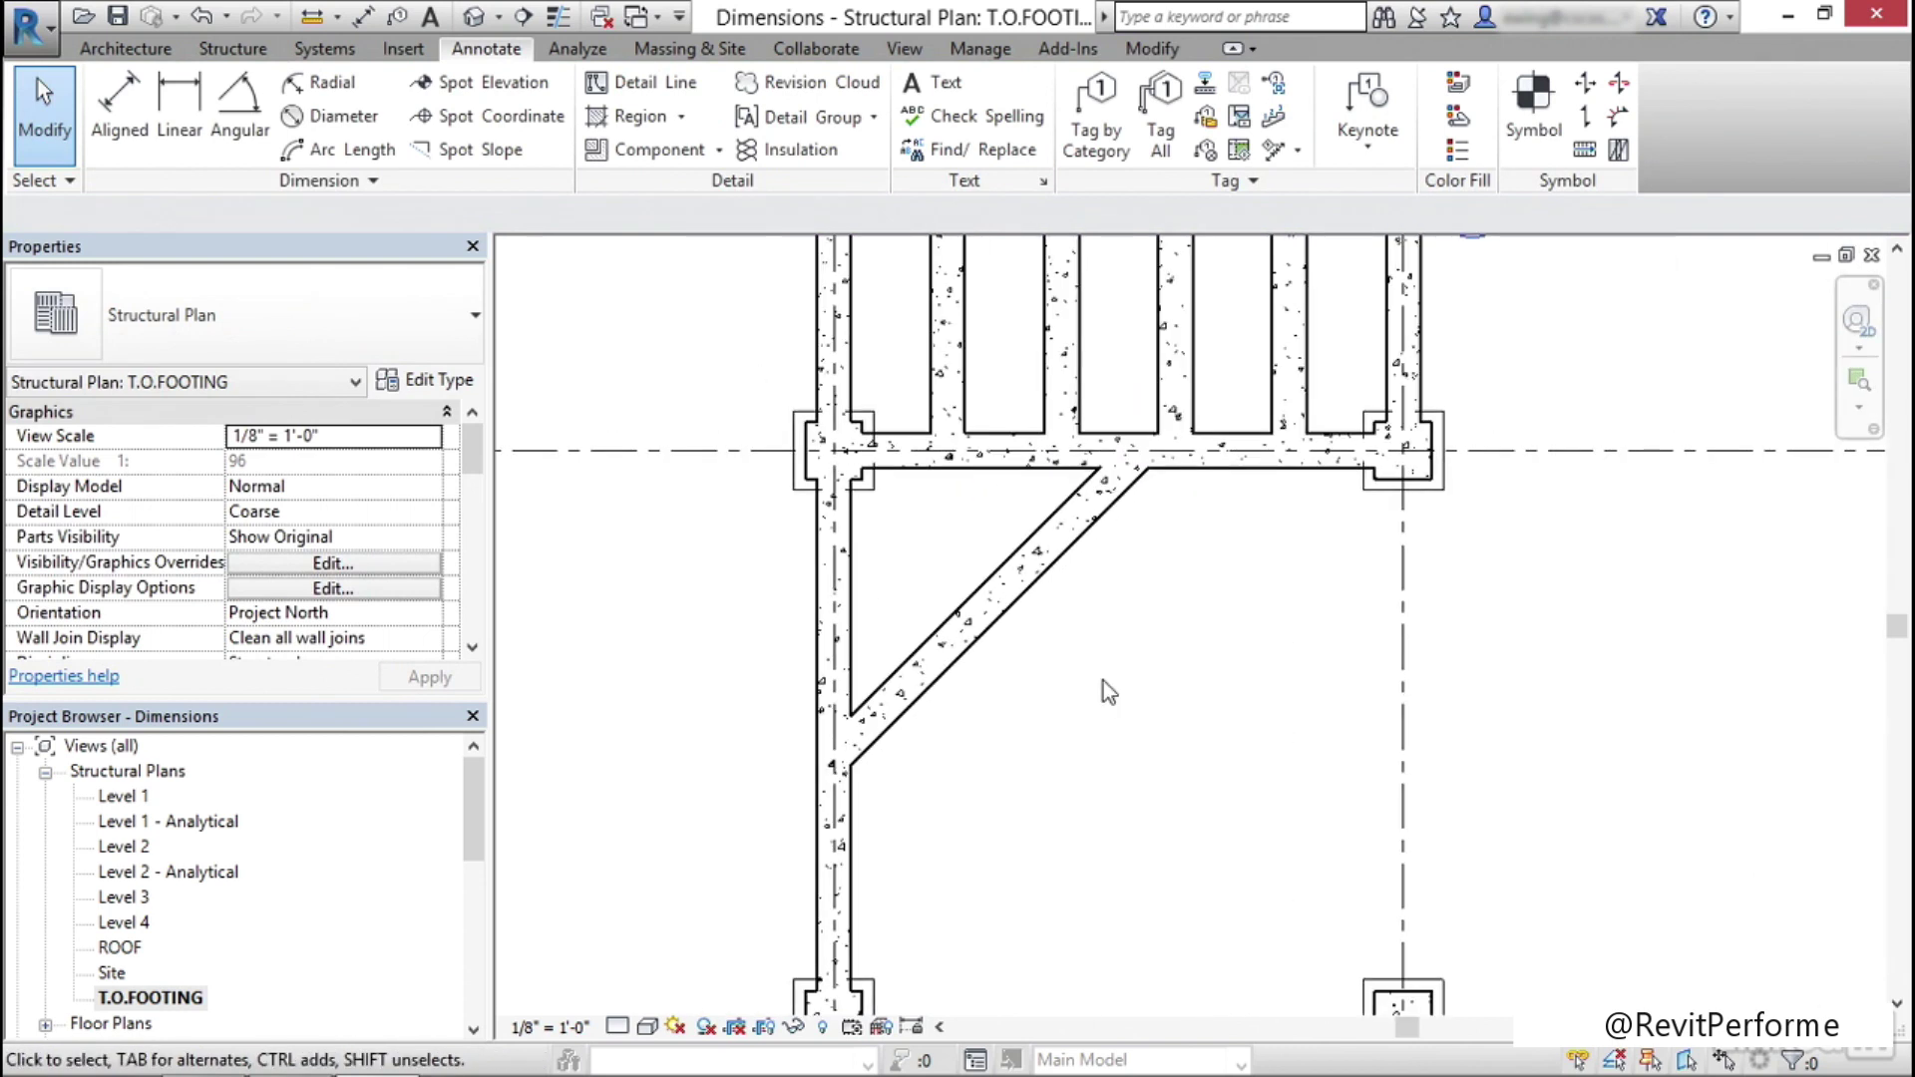
pyautogui.click(228, 122)
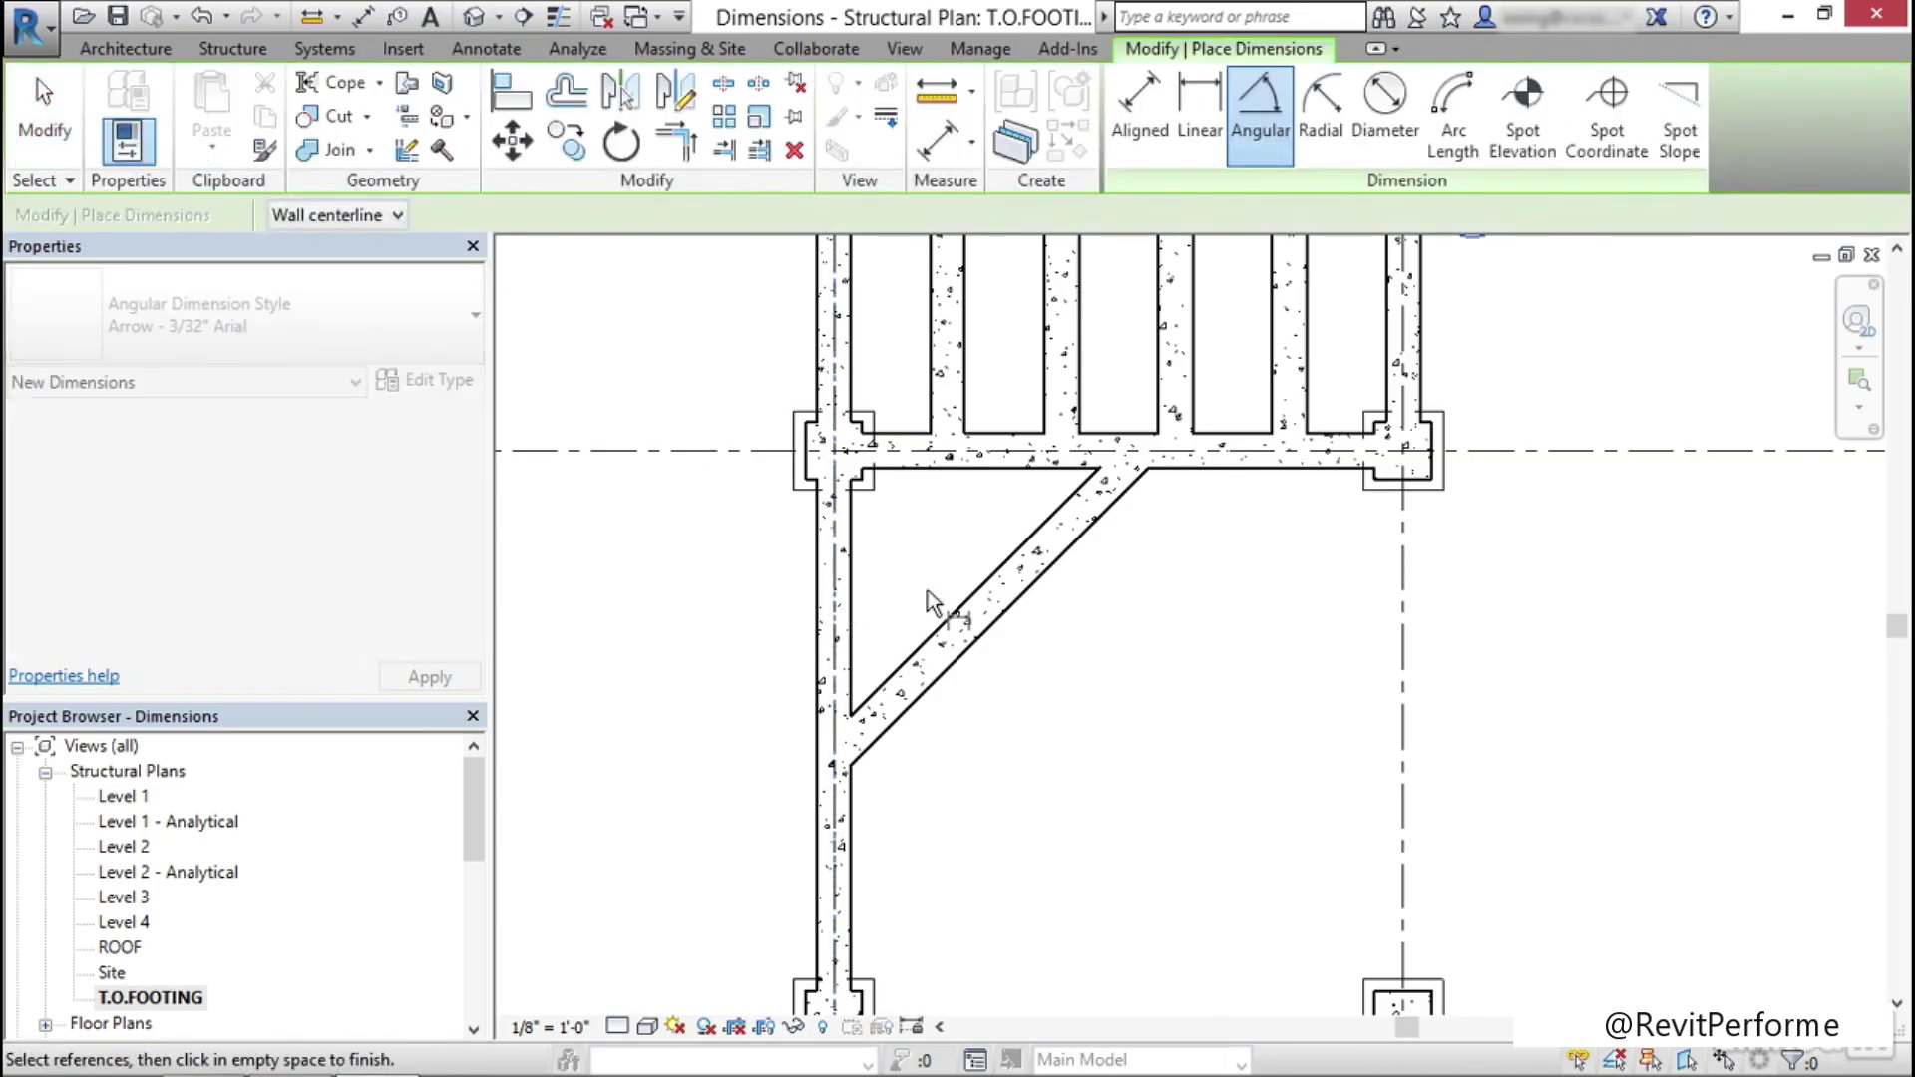
pyautogui.click(940, 648)
pyautogui.click(909, 575)
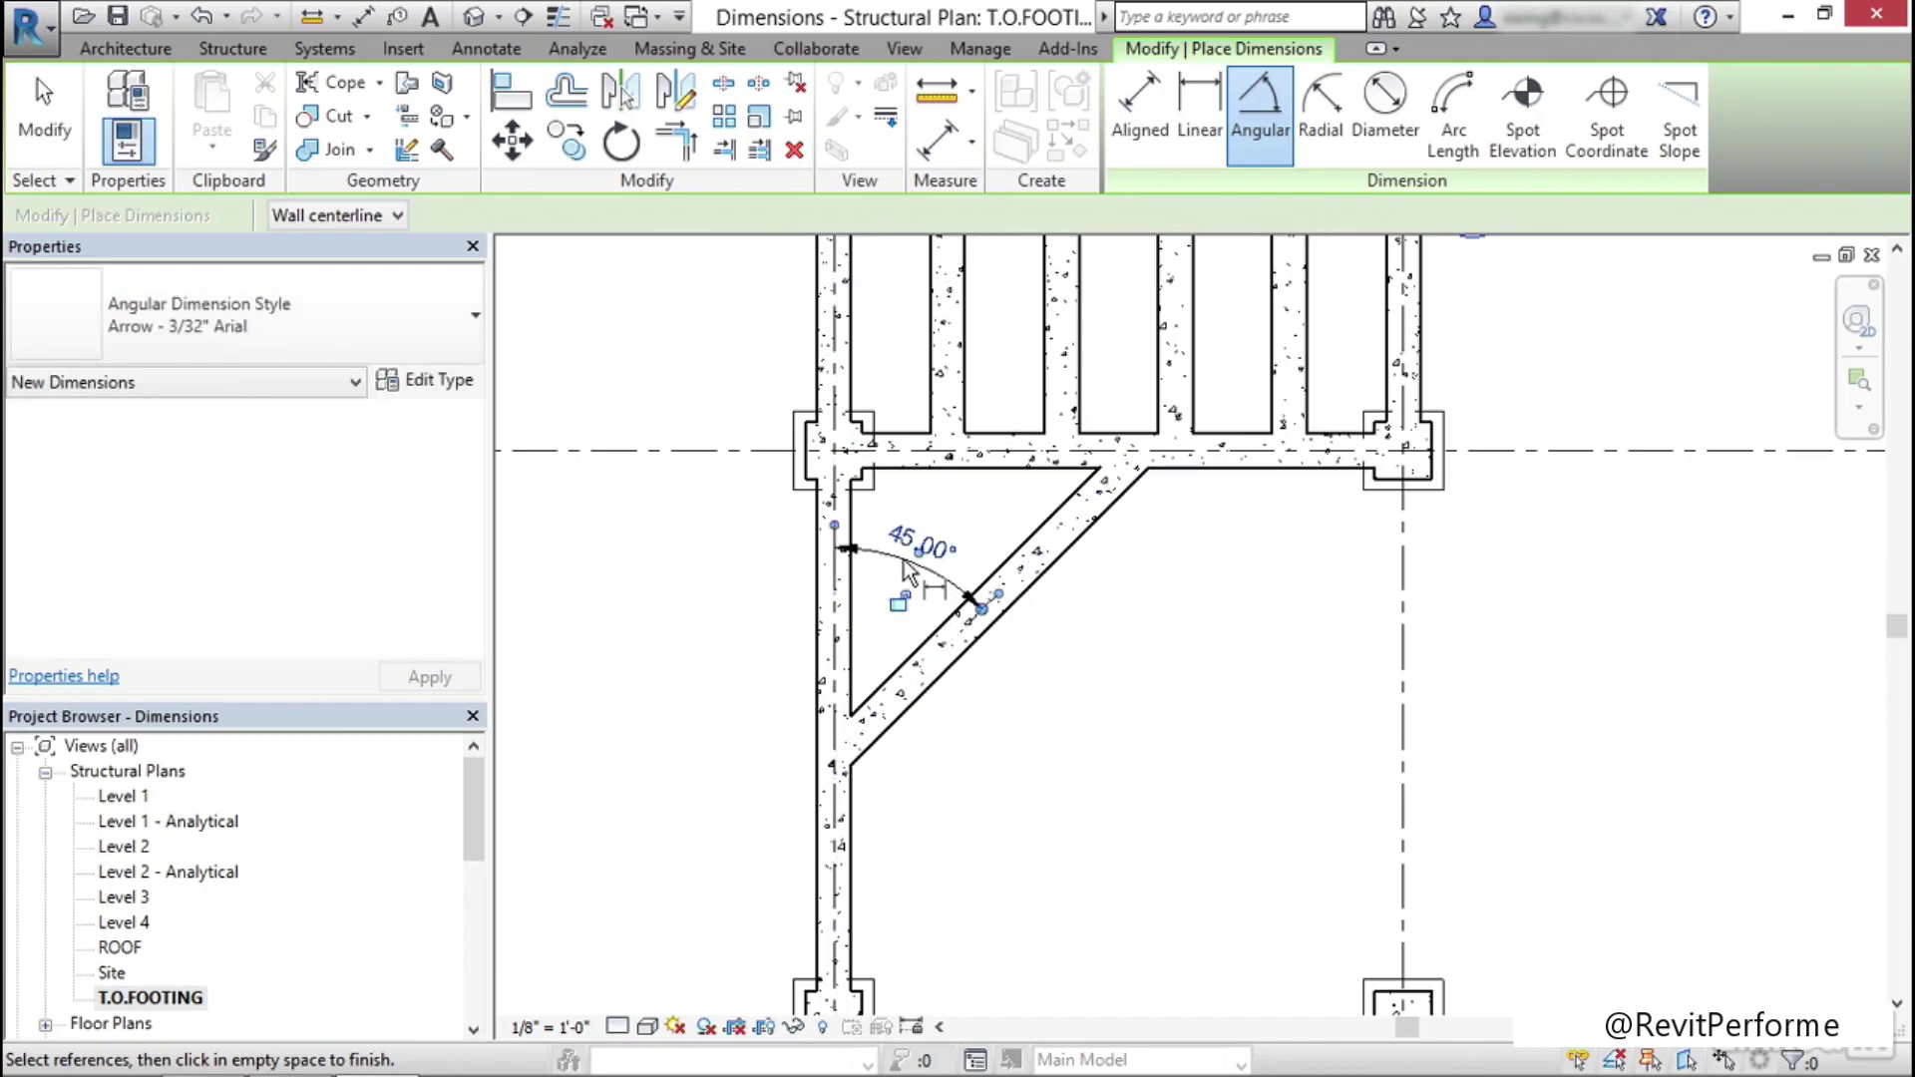
pyautogui.moveTo(982, 754)
pyautogui.mouseDown(button='middle')
pyautogui.moveTo(970, 711)
pyautogui.moveTo(1022, 682)
pyautogui.moveTo(972, 674)
pyautogui.mouseUp(button='middle')
pyautogui.press('Escape')
pyautogui.press('Escape')
# Start placing a reference plane near the diagonal wall in the T.O.FOOTING plan
pyautogui.scroll(-1, 987, 710)
pyautogui.scroll(2, 952, 678)
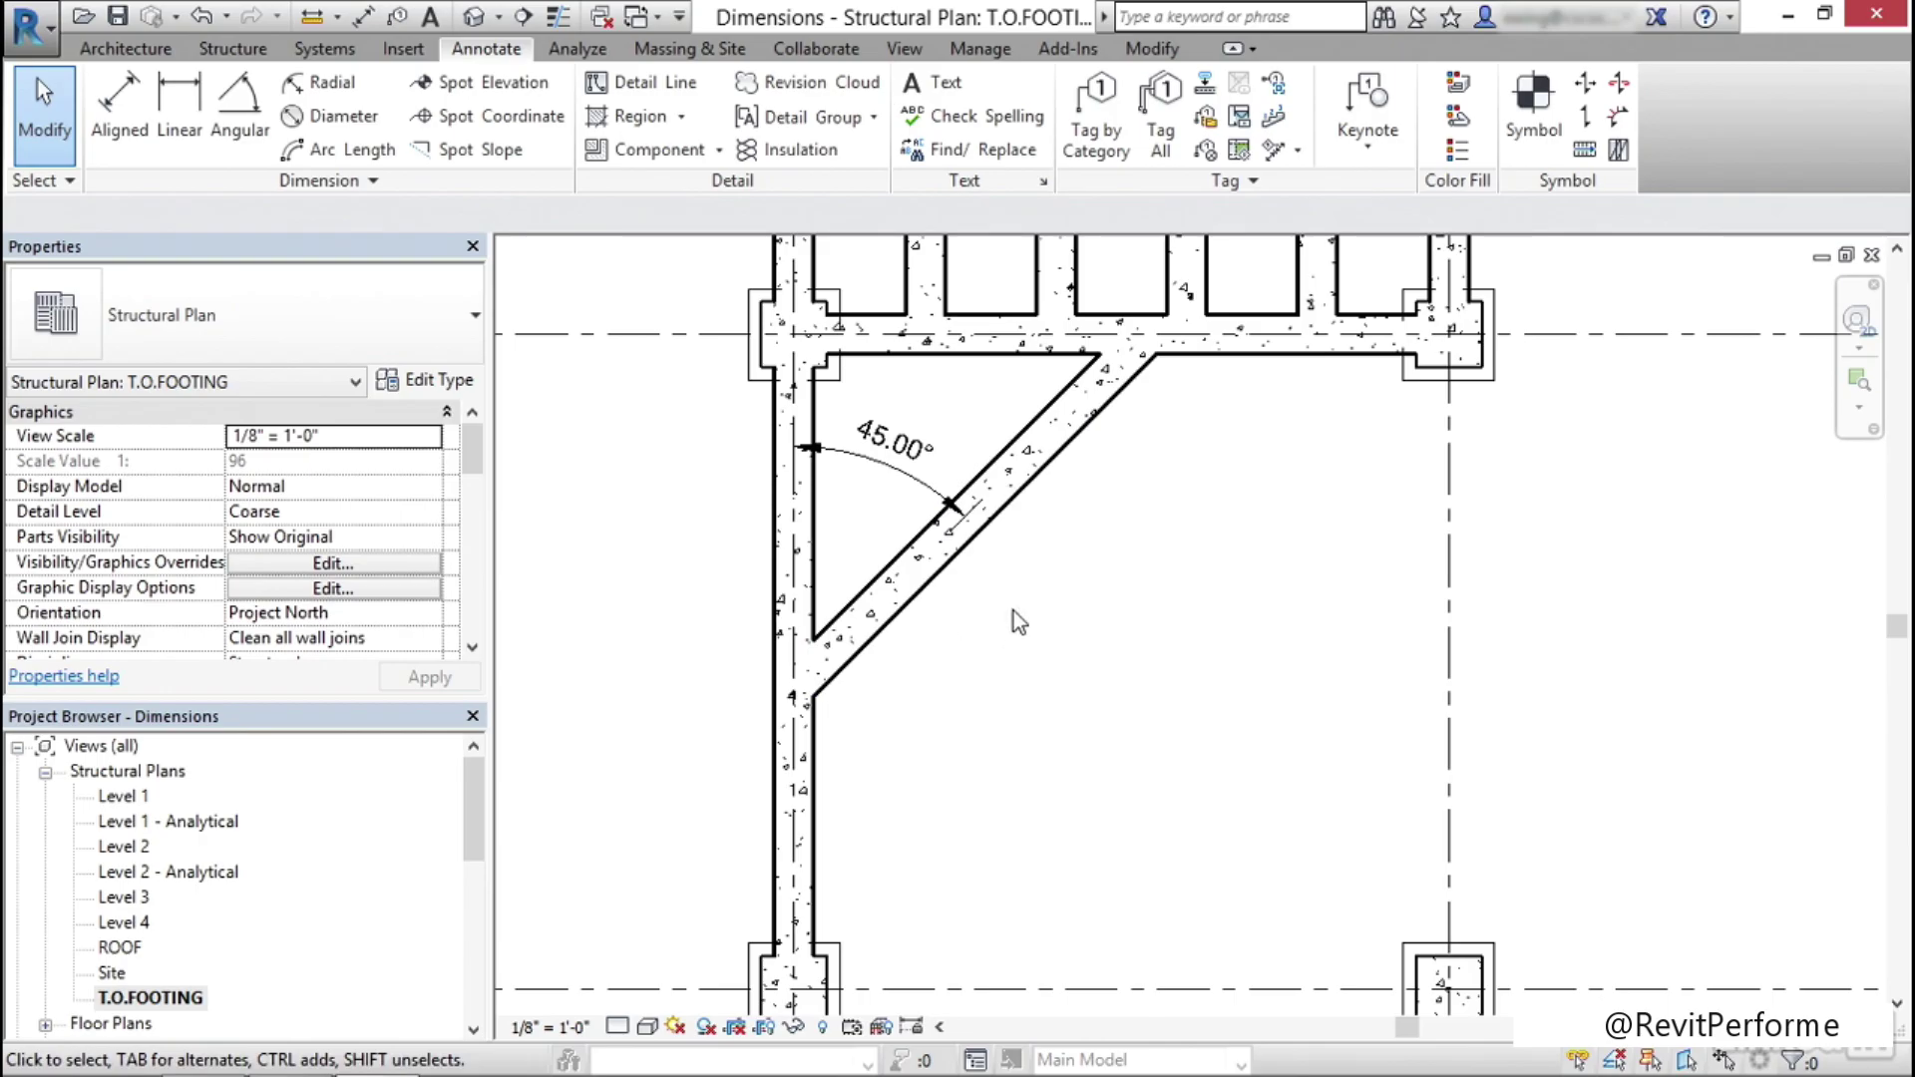
pyautogui.moveTo(1013, 610); pyautogui.dragTo(1057, 608, button='middle')
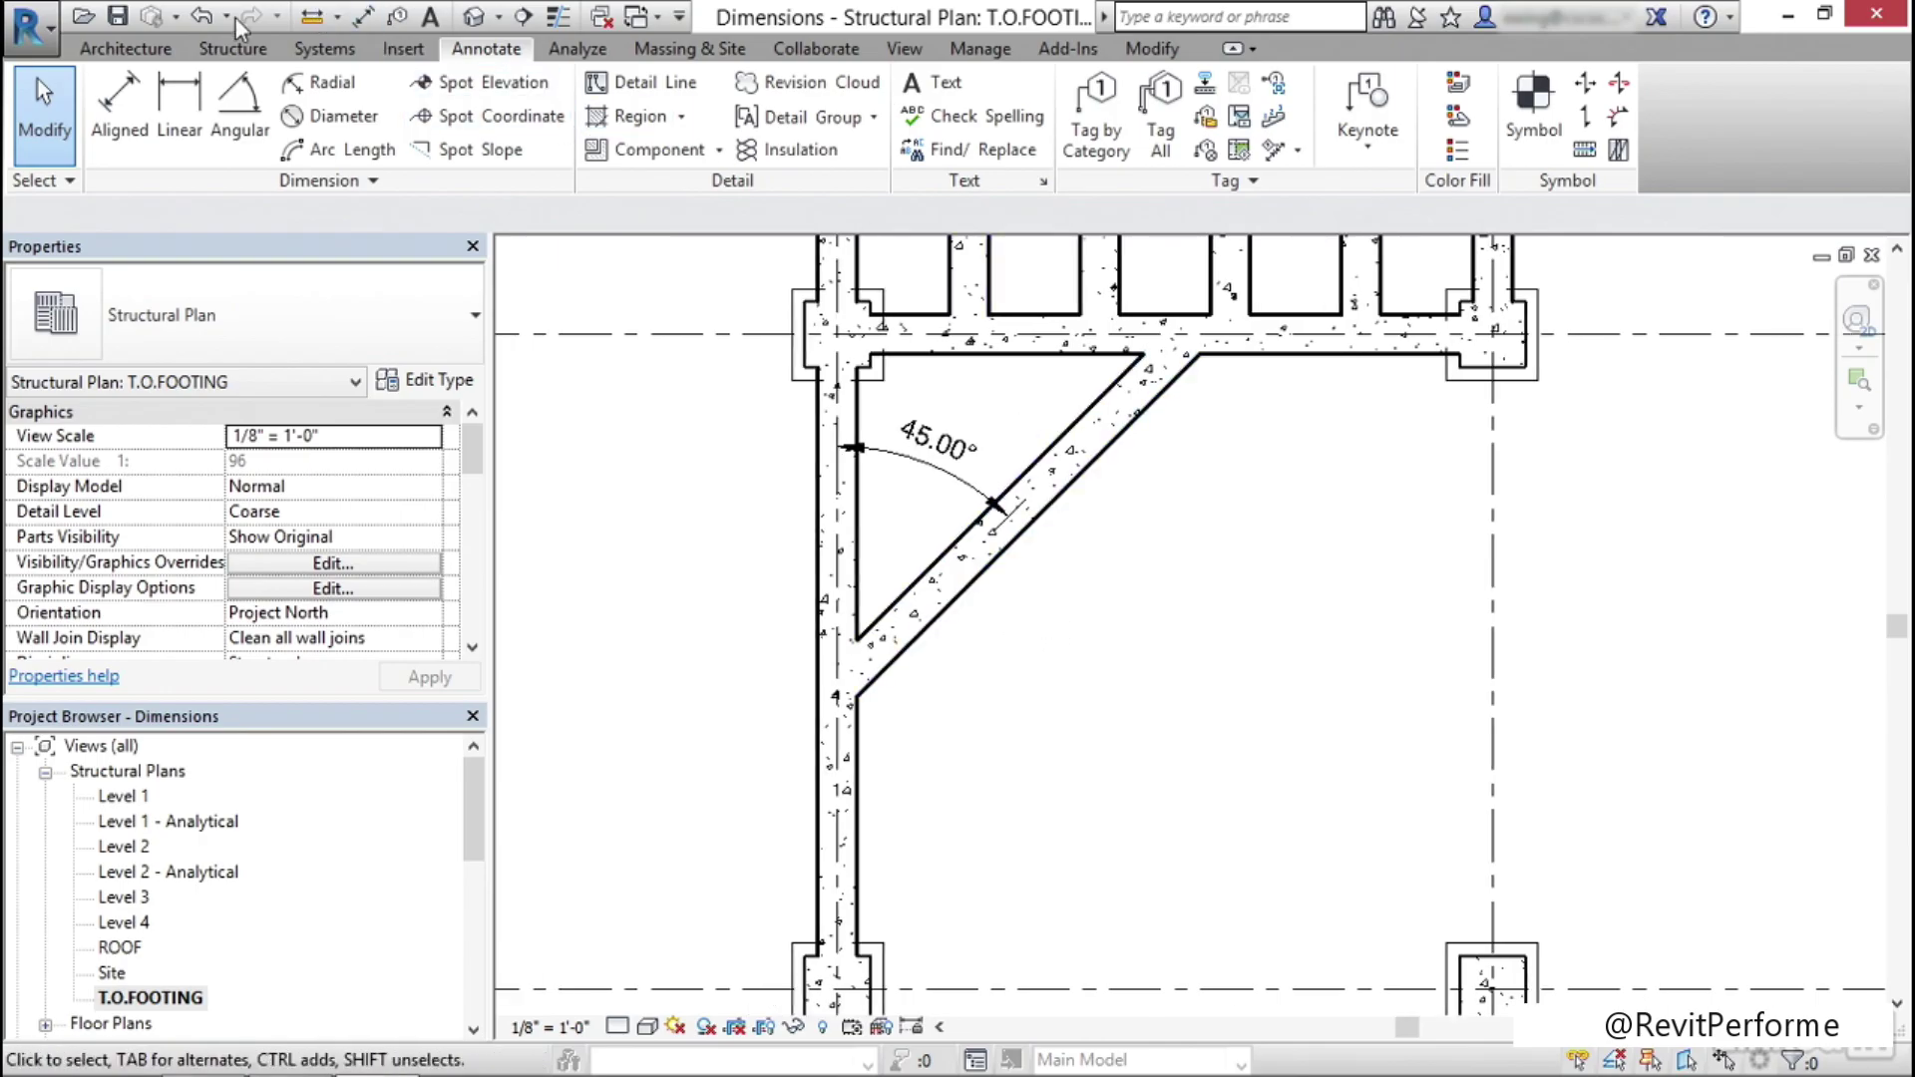
pyautogui.click(124, 48)
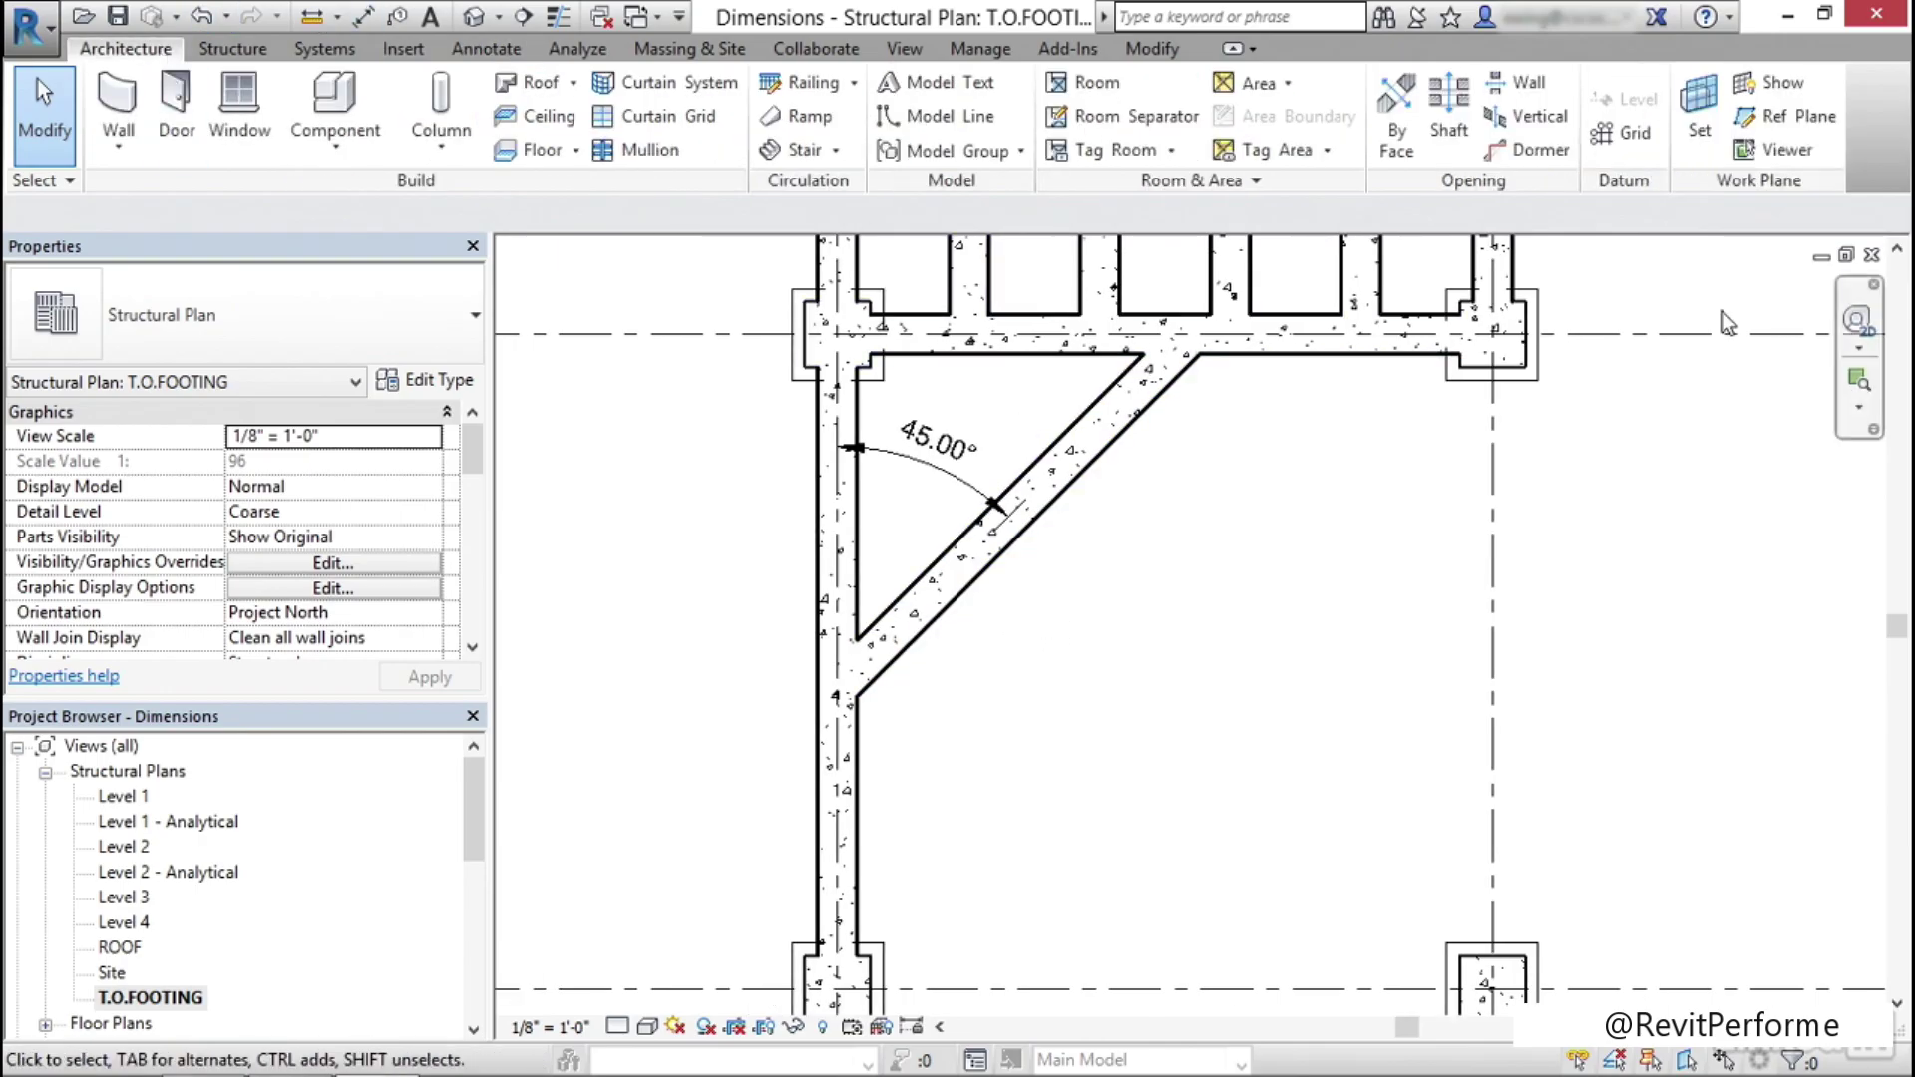
pyautogui.click(1774, 118)
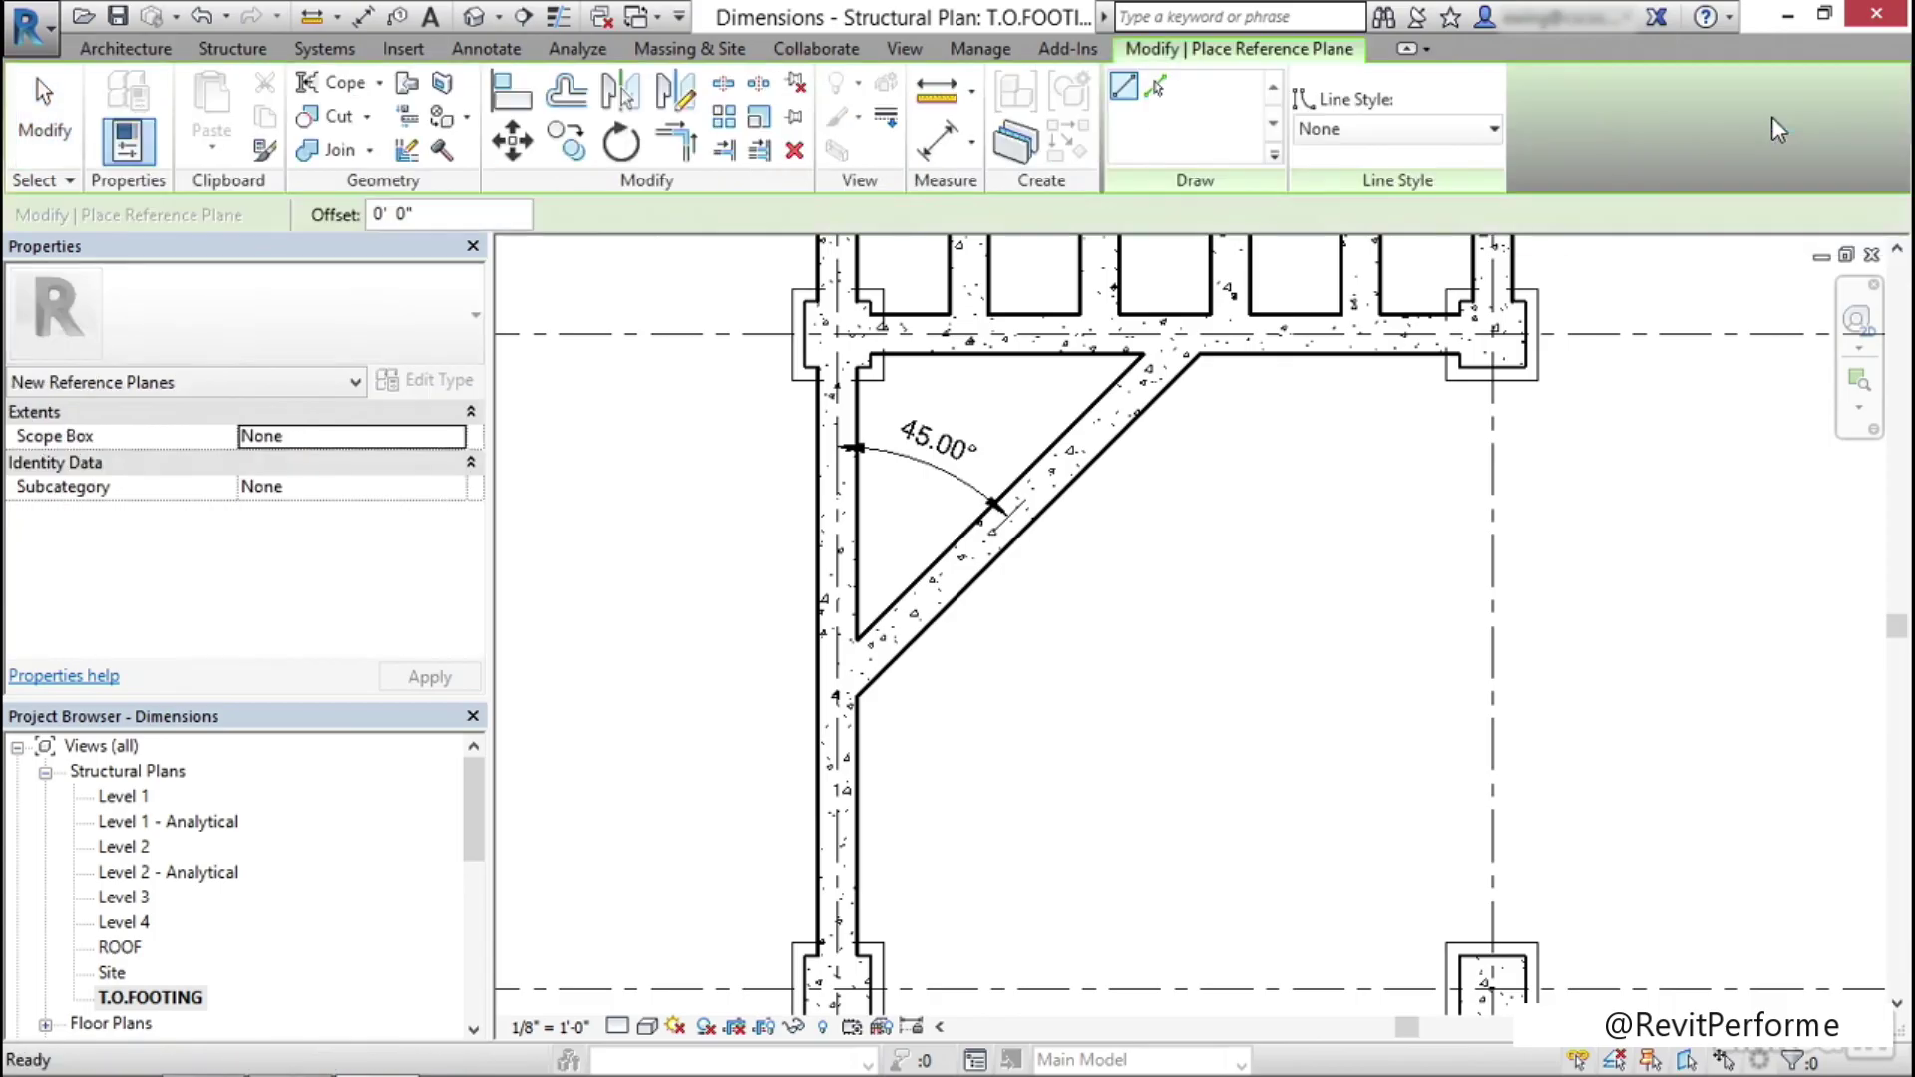
# Draw a short reference plane perpendicular to the diagonal foundation wall, starting from its lower outside corner
pyautogui.scroll(5, 850, 694)
pyautogui.click(832, 687)
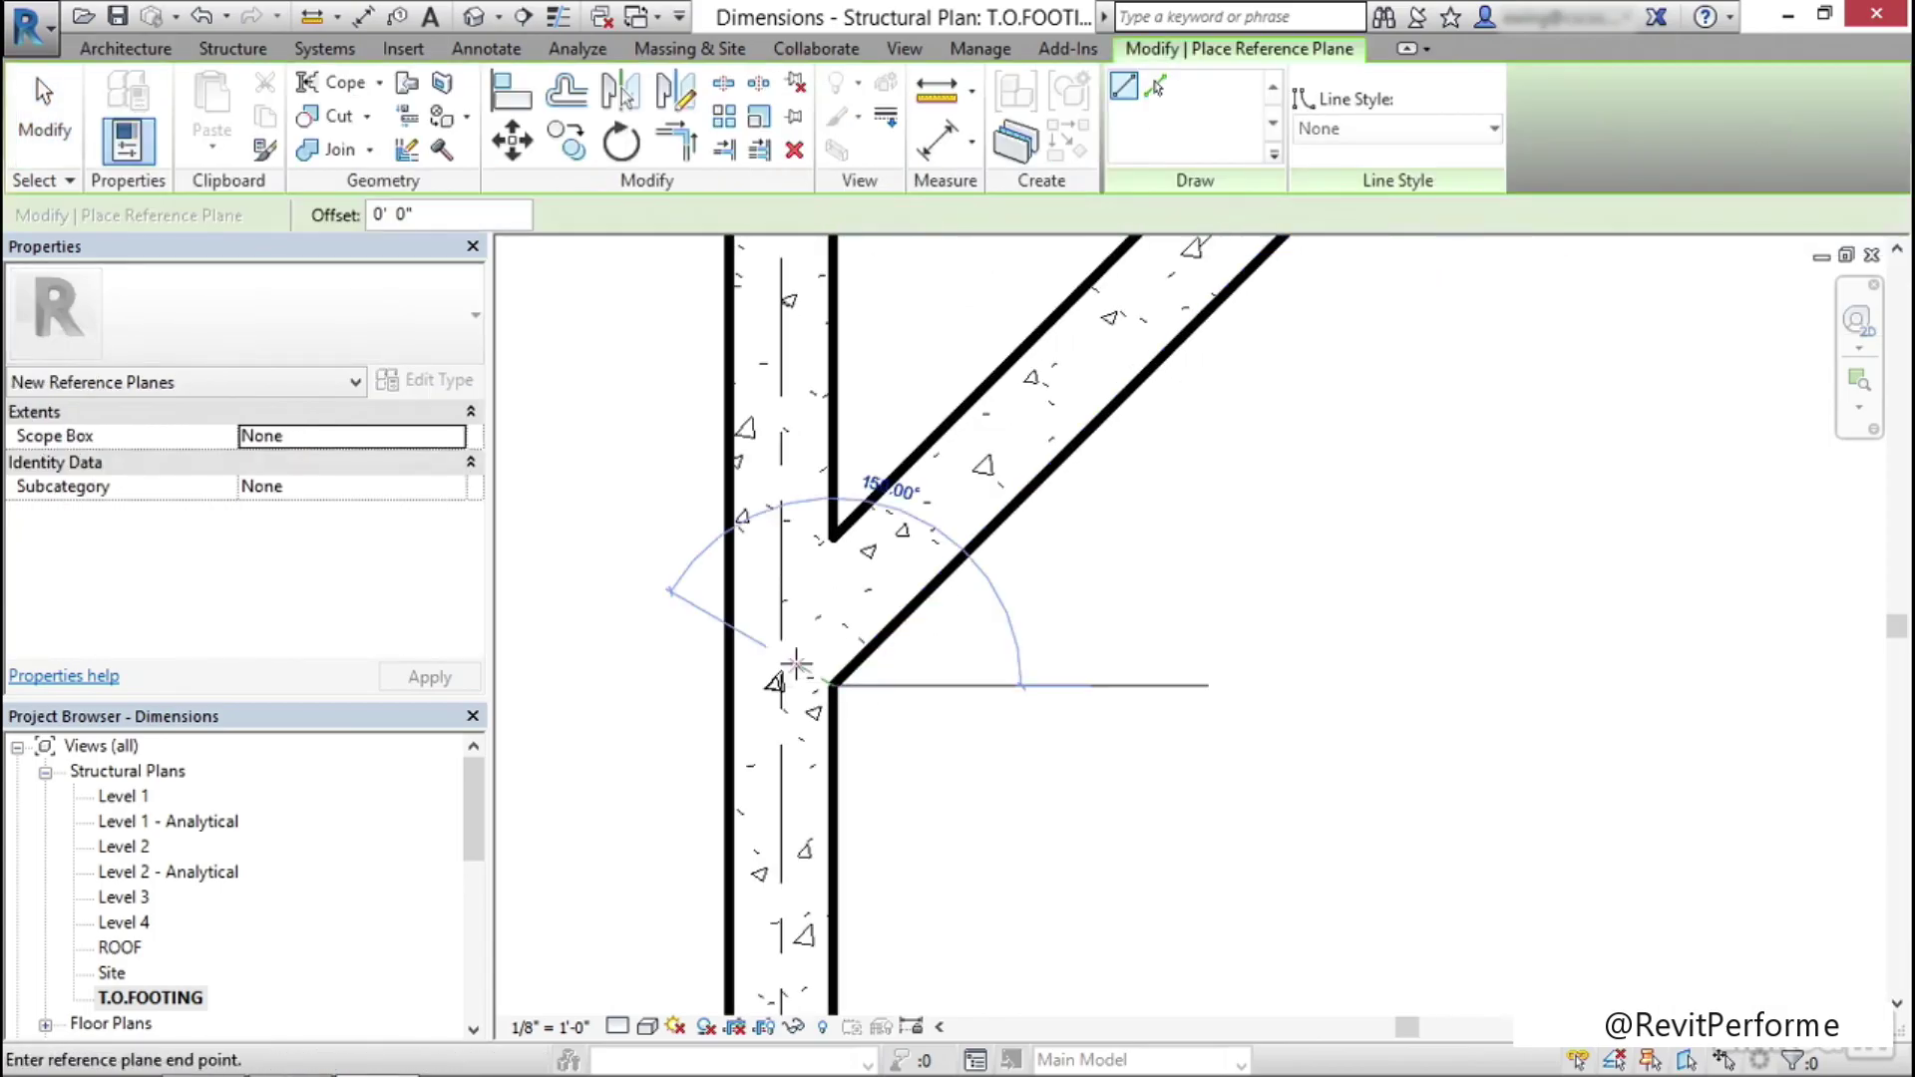
pyautogui.click(763, 610)
# Draw a second short reference plane perpendicular to the diagonal wall from its upper outside corner, and end the command
pyautogui.scroll(-3, 831, 680)
pyautogui.moveTo(1207, 459); pyautogui.dragTo(919, 757, button='middle')
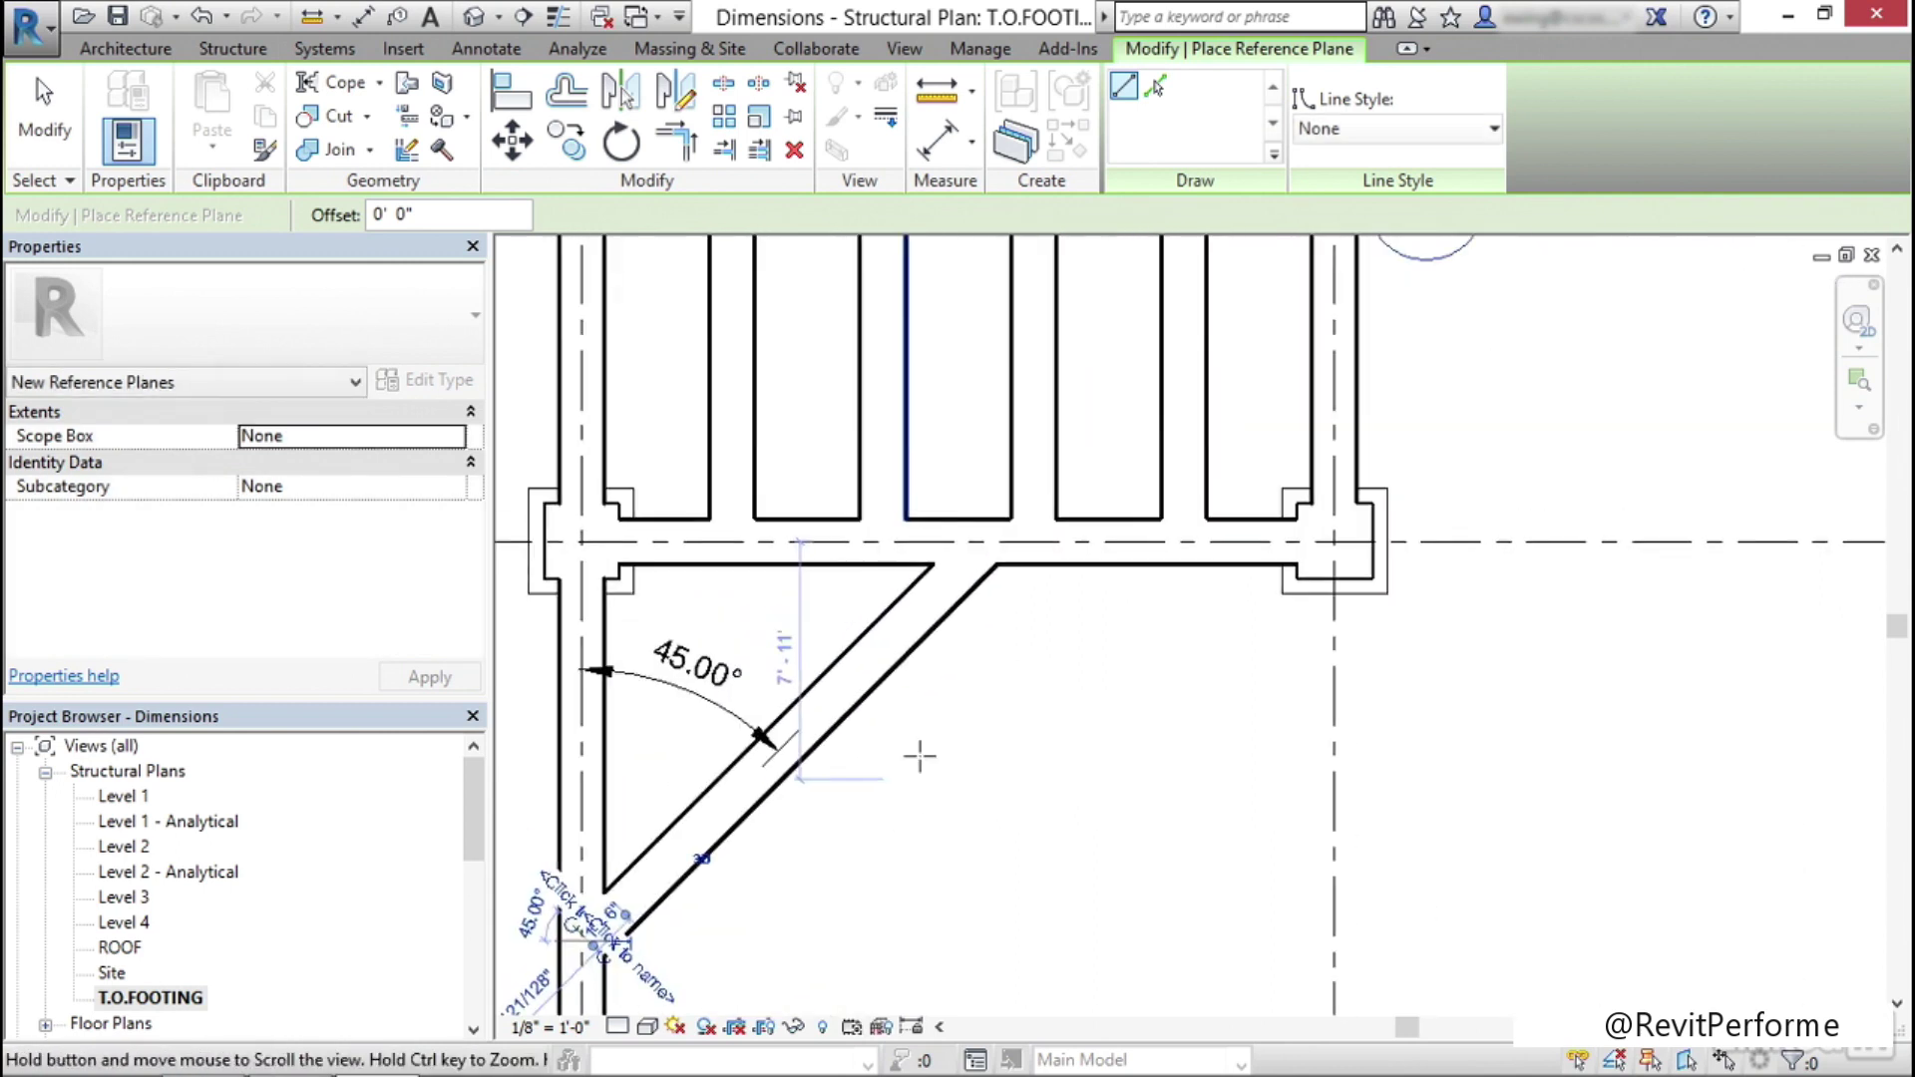
pyautogui.scroll(2, 993, 589)
pyautogui.click(1015, 521)
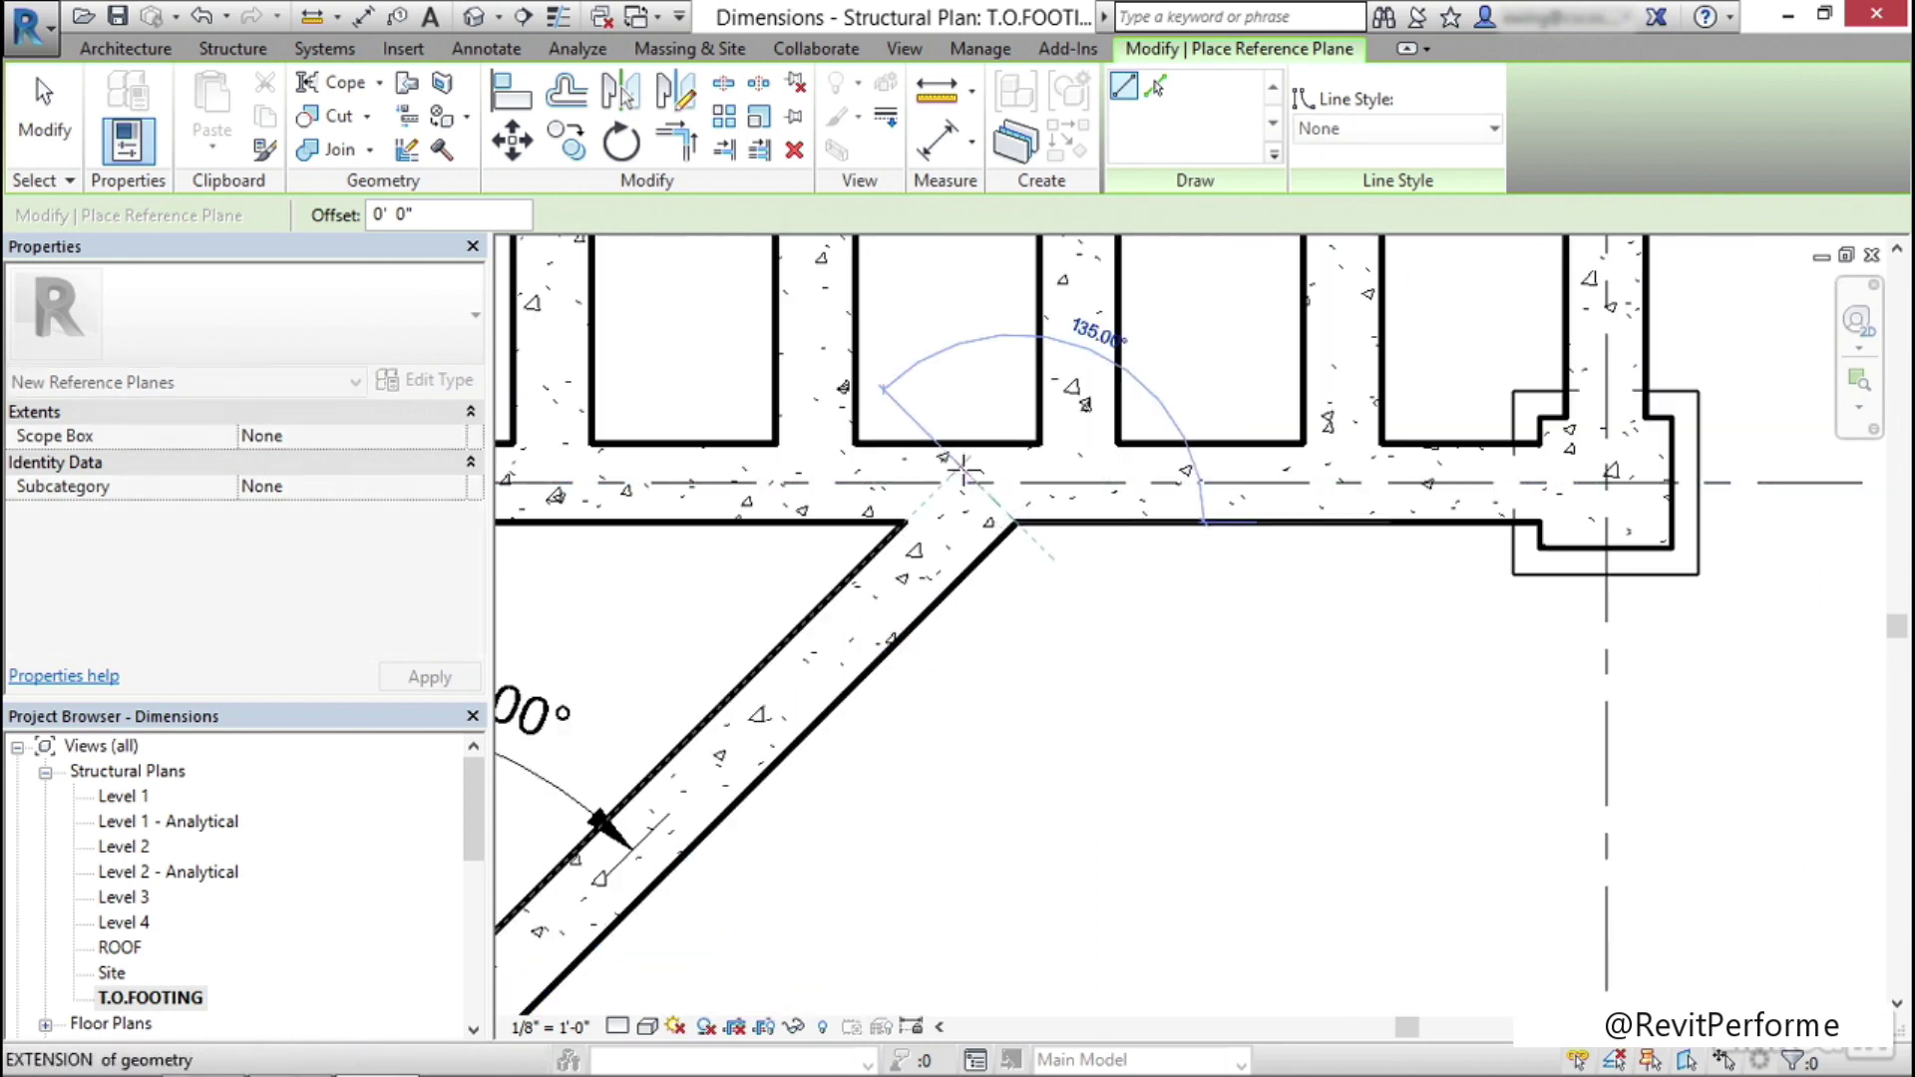
pyautogui.click(957, 464)
pyautogui.press('Escape')
pyautogui.press('Escape')
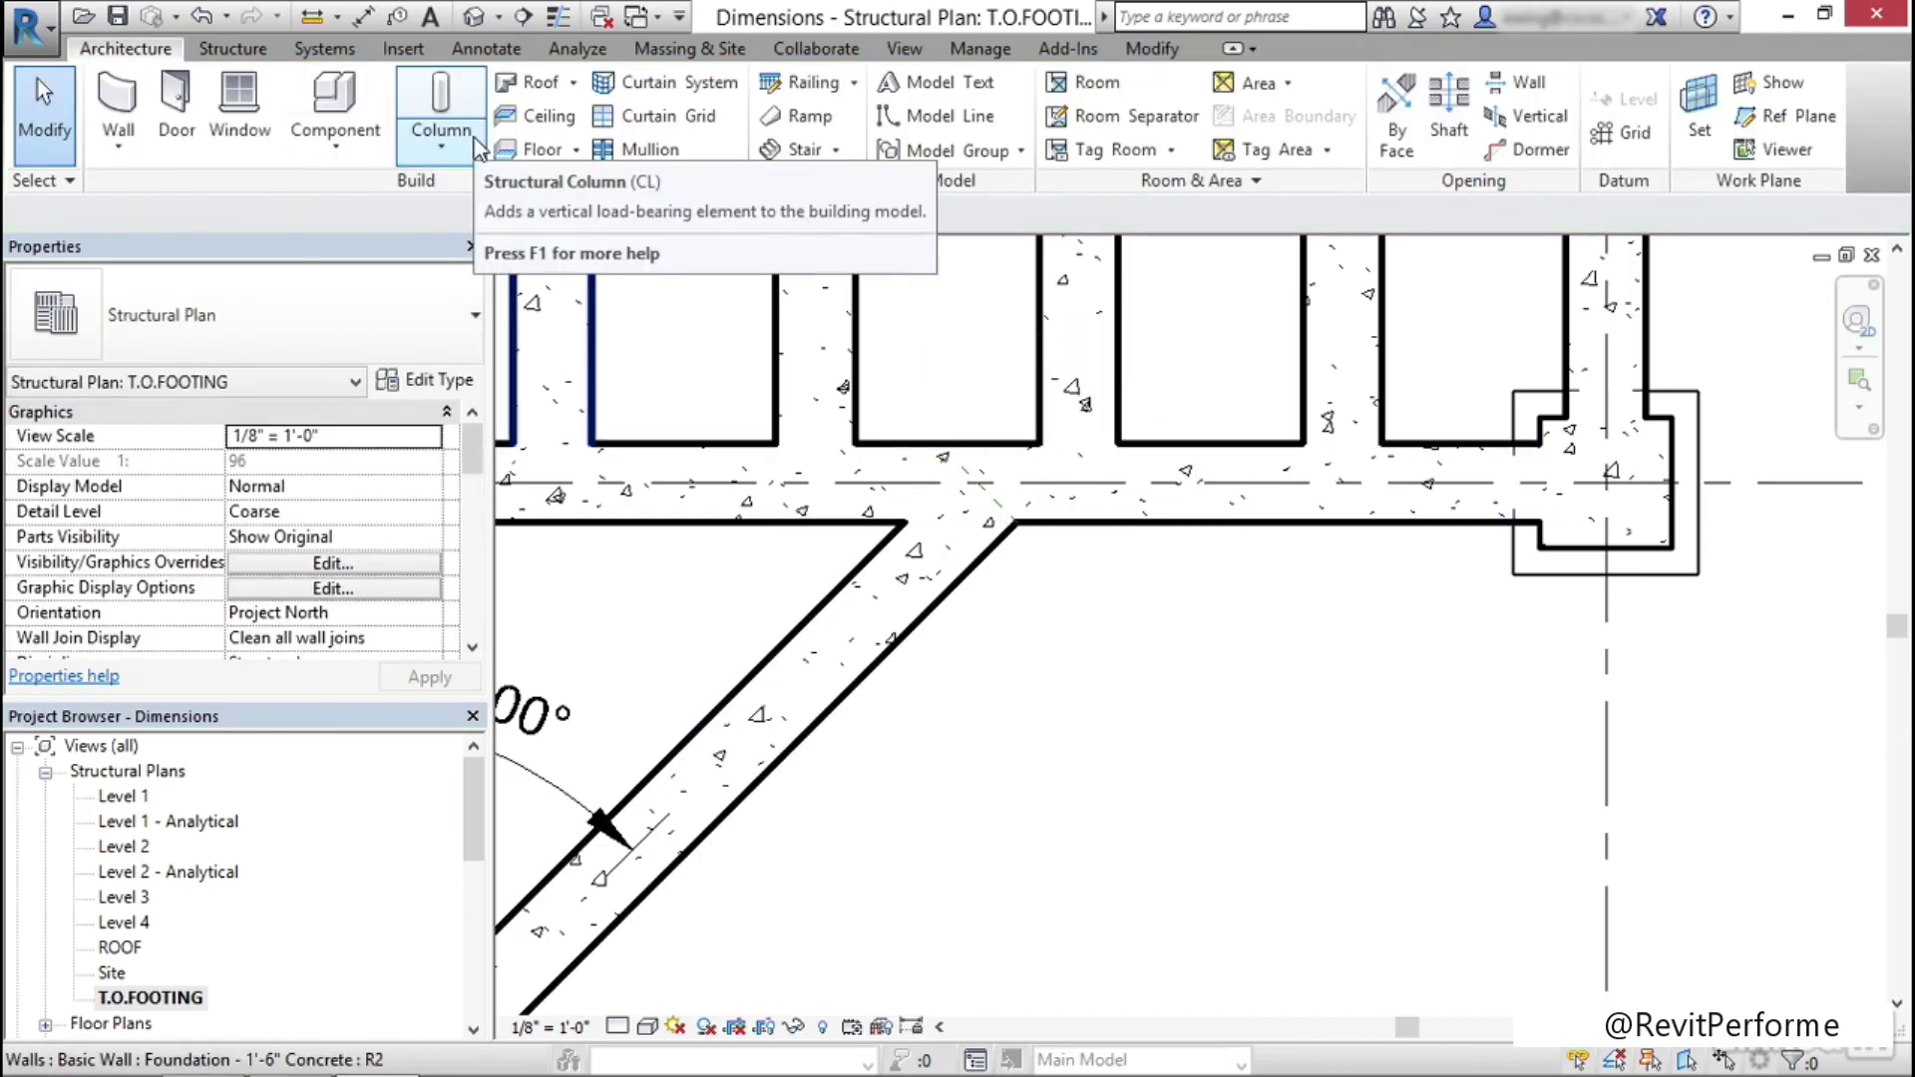
# Add an aligned dimension between the two reference planes, placed parallel to the diagonal wall on its outer side
pyautogui.click(488, 52)
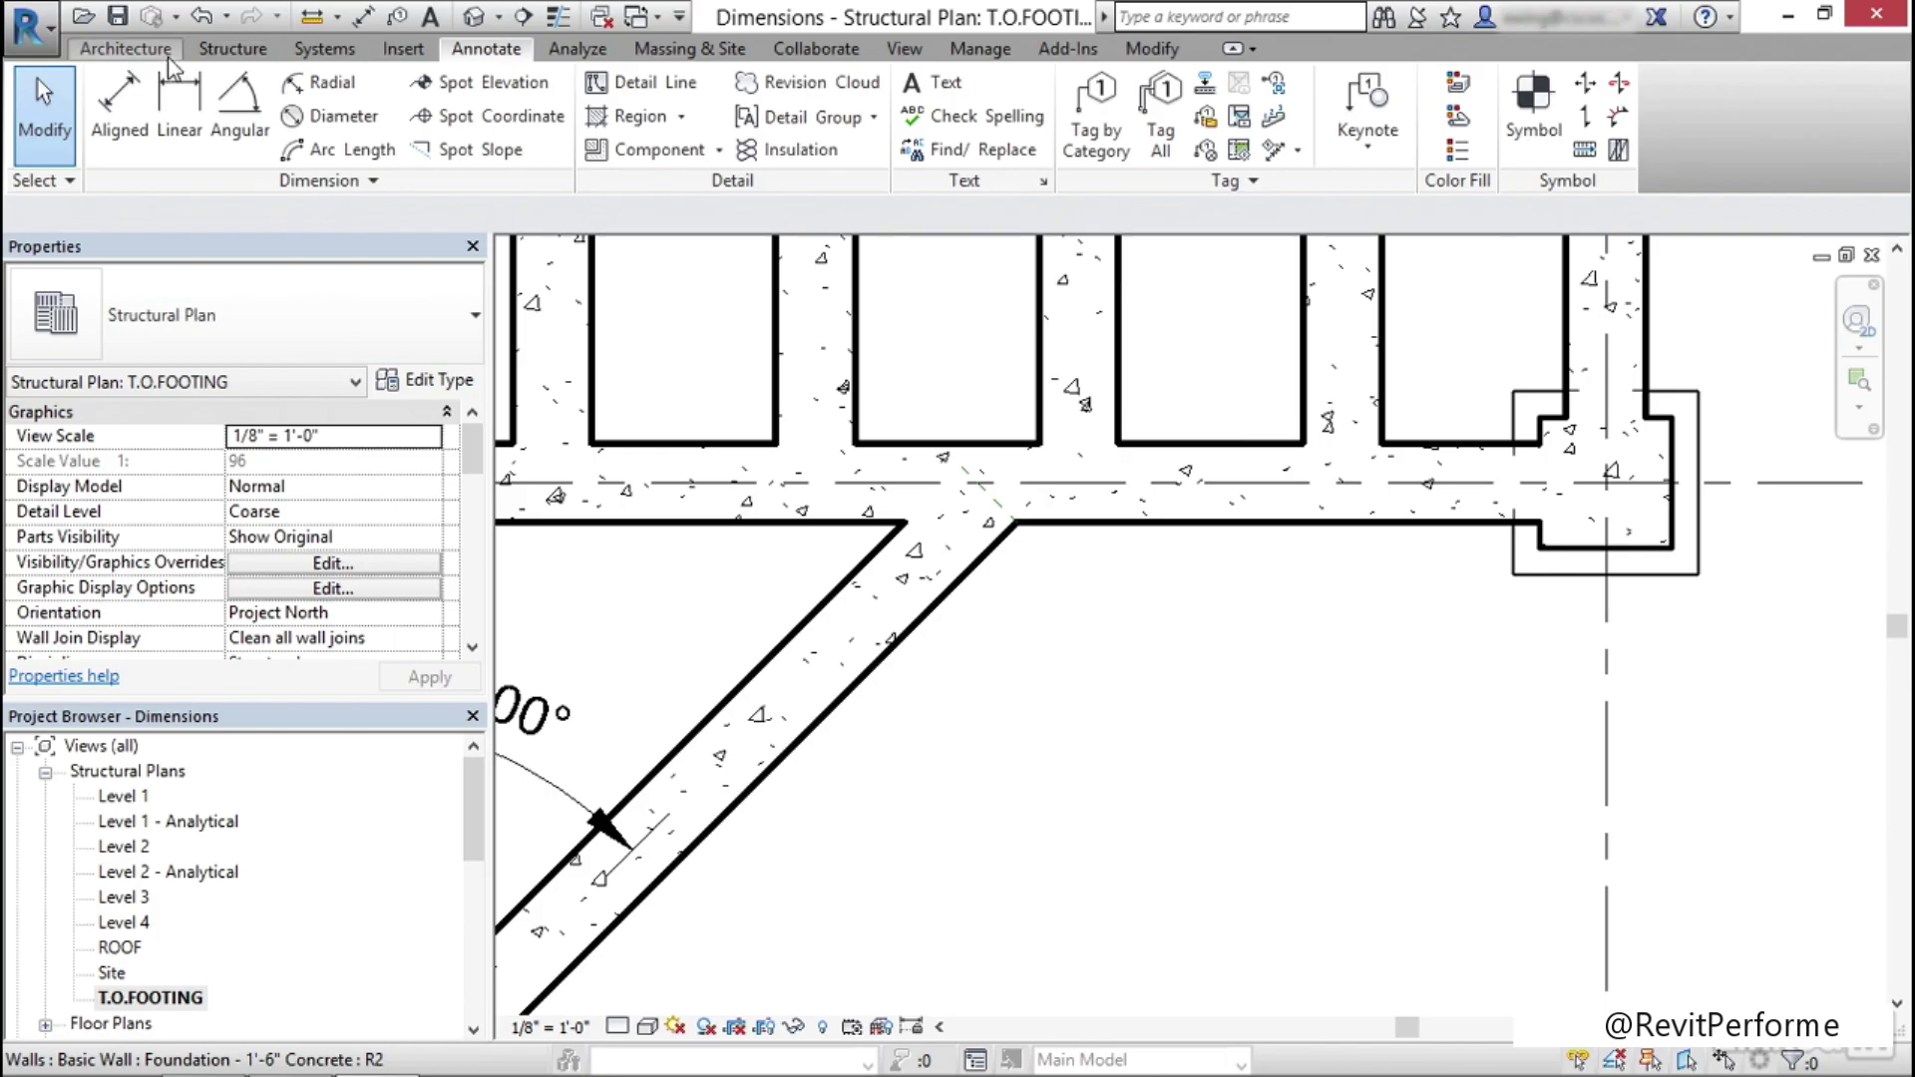
pyautogui.click(119, 105)
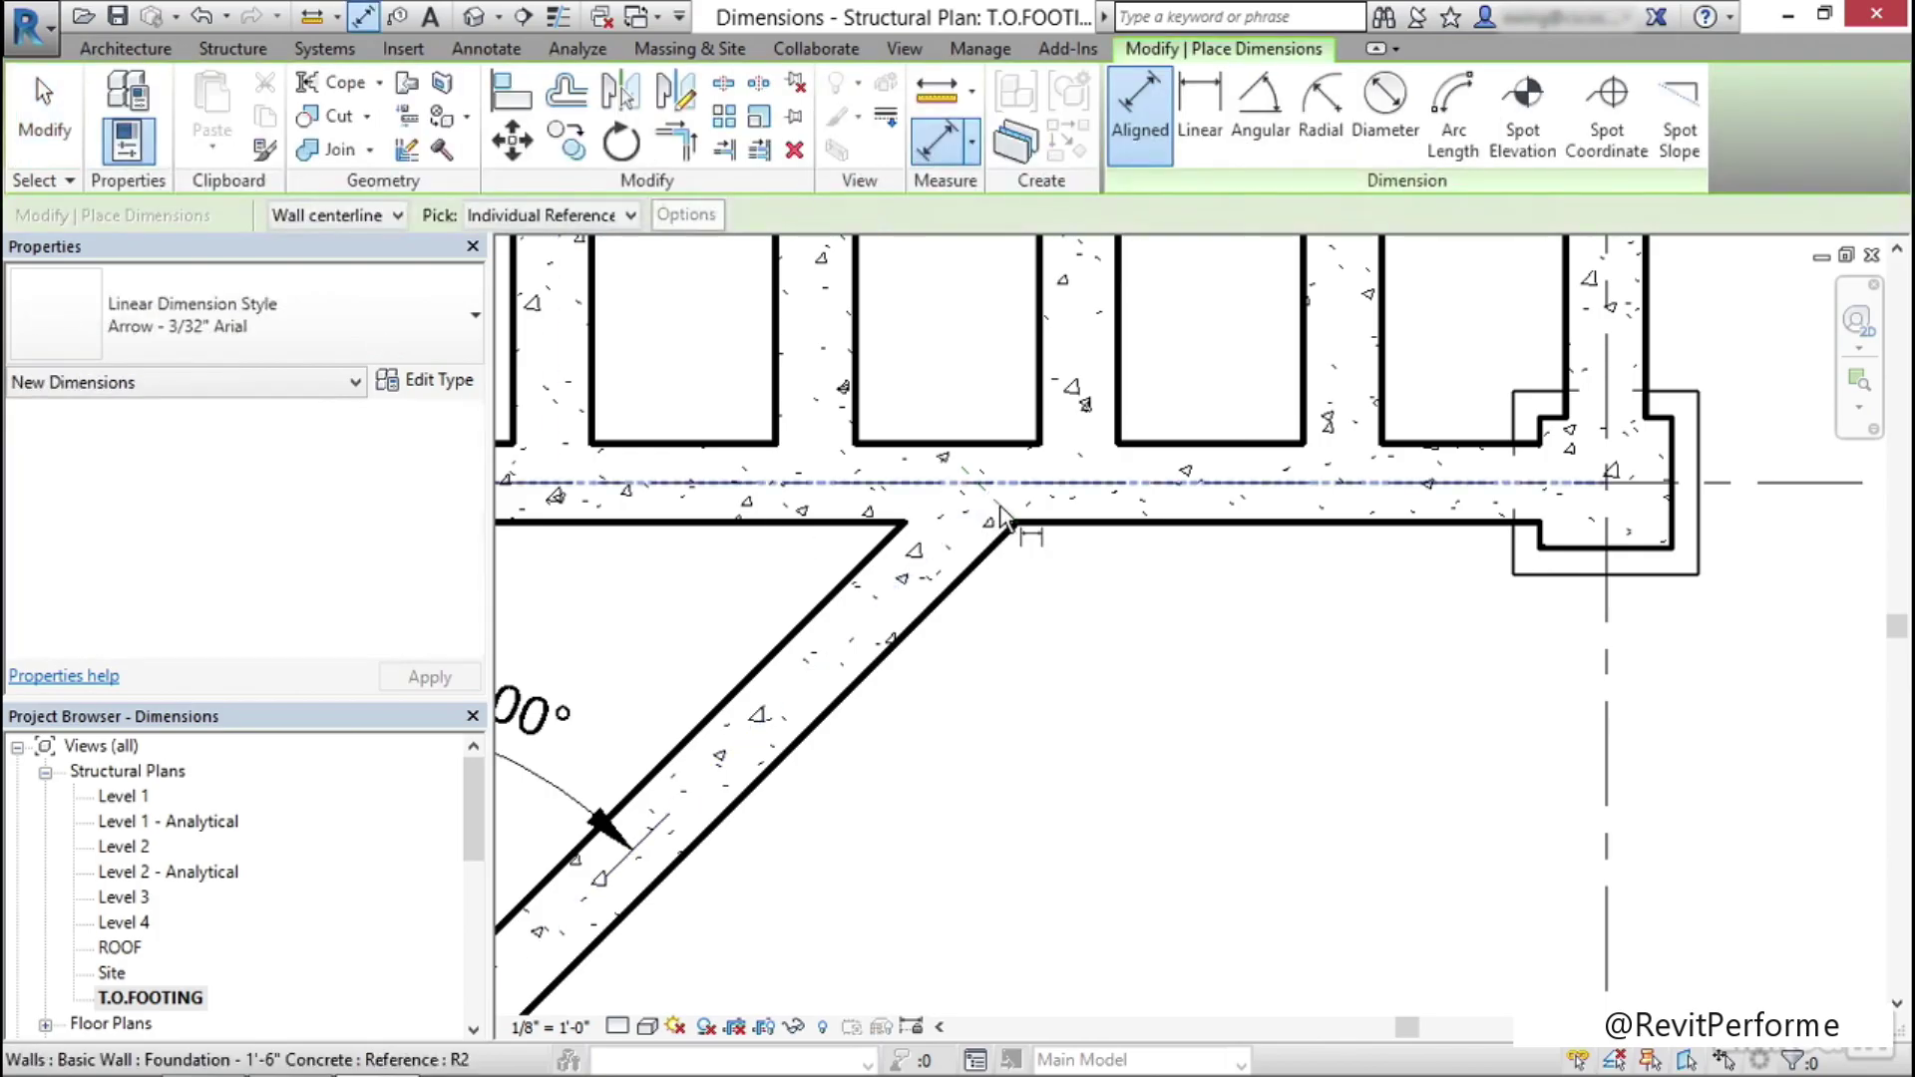
pyautogui.scroll(-3, 1002, 516)
pyautogui.moveTo(984, 534); pyautogui.dragTo(911, 705, button='middle')
pyautogui.scroll(5, 948, 594)
pyautogui.click(854, 577)
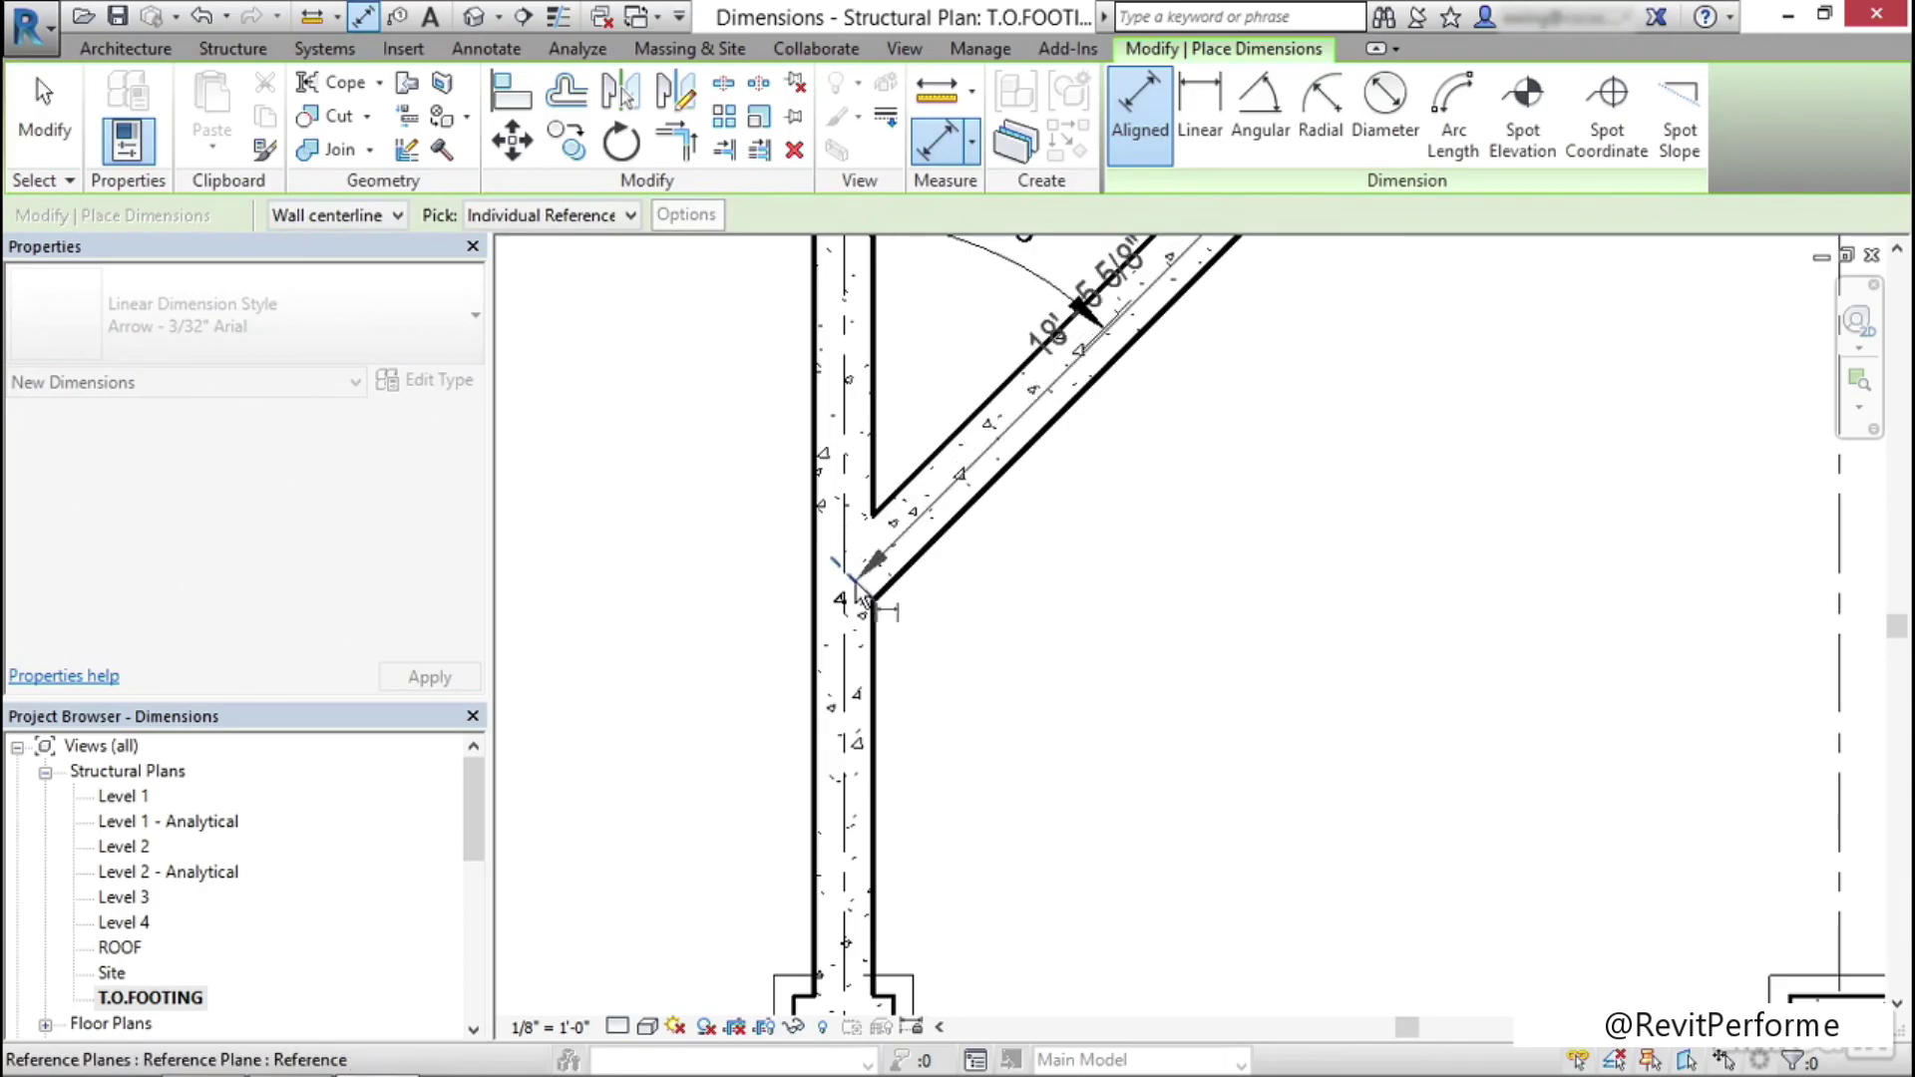
pyautogui.scroll(-3, 924, 598)
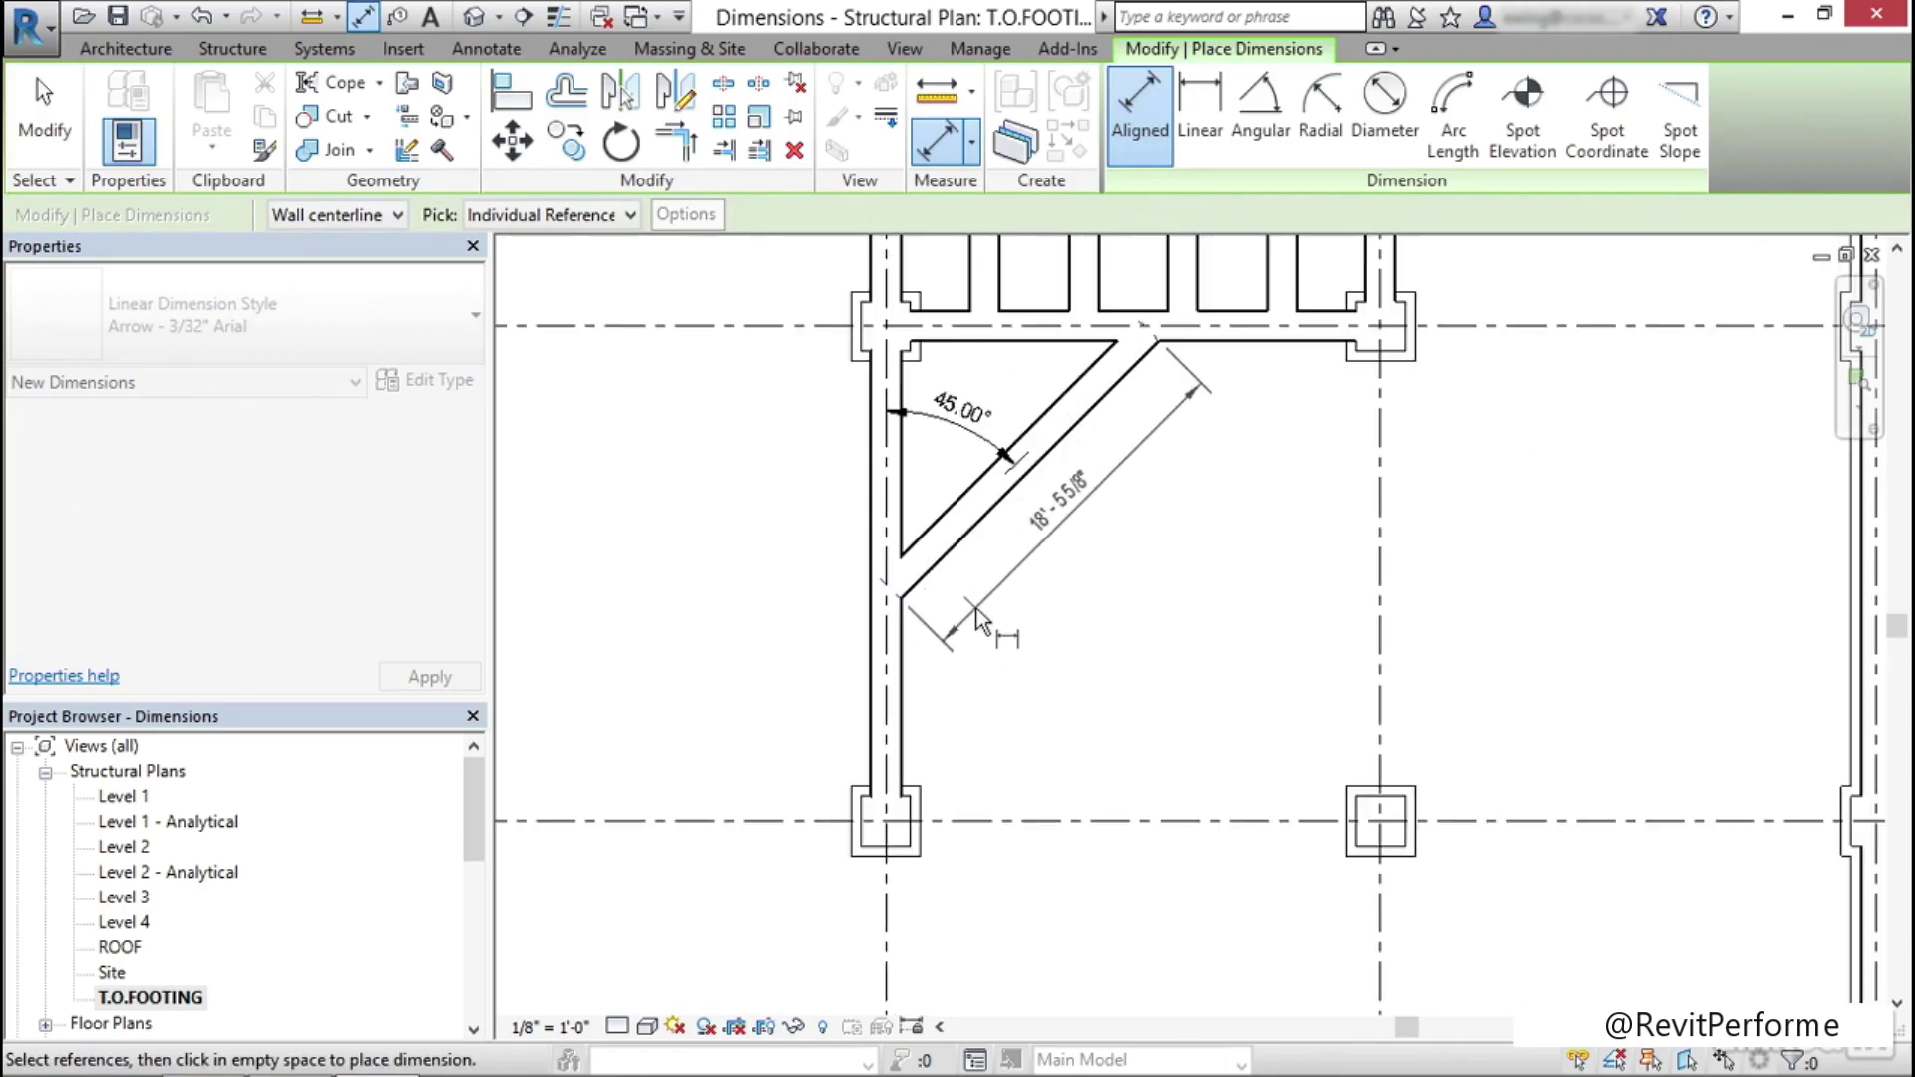
pyautogui.click(1014, 654)
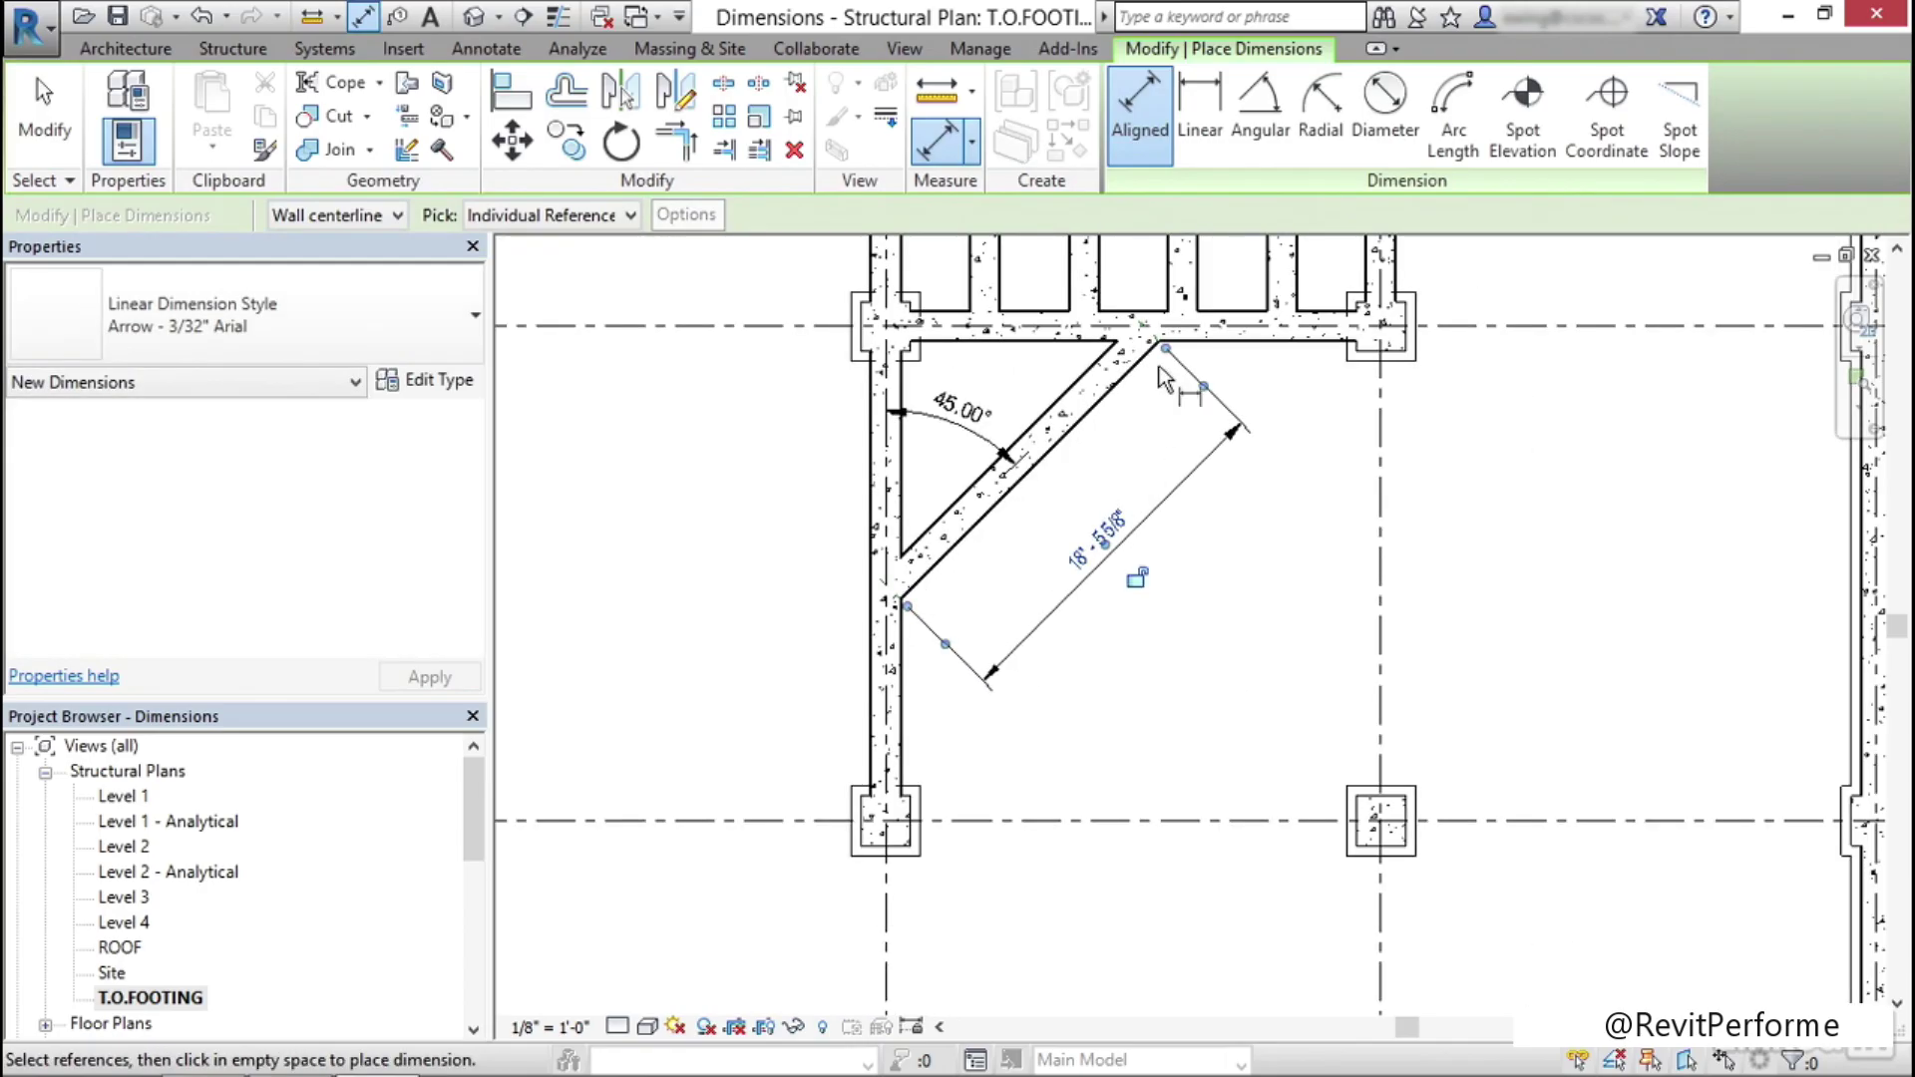
# Add a horizontal linear dimension between the diagonal wall's two outside corner points, placed below the aligned dimension
pyautogui.click(1200, 115)
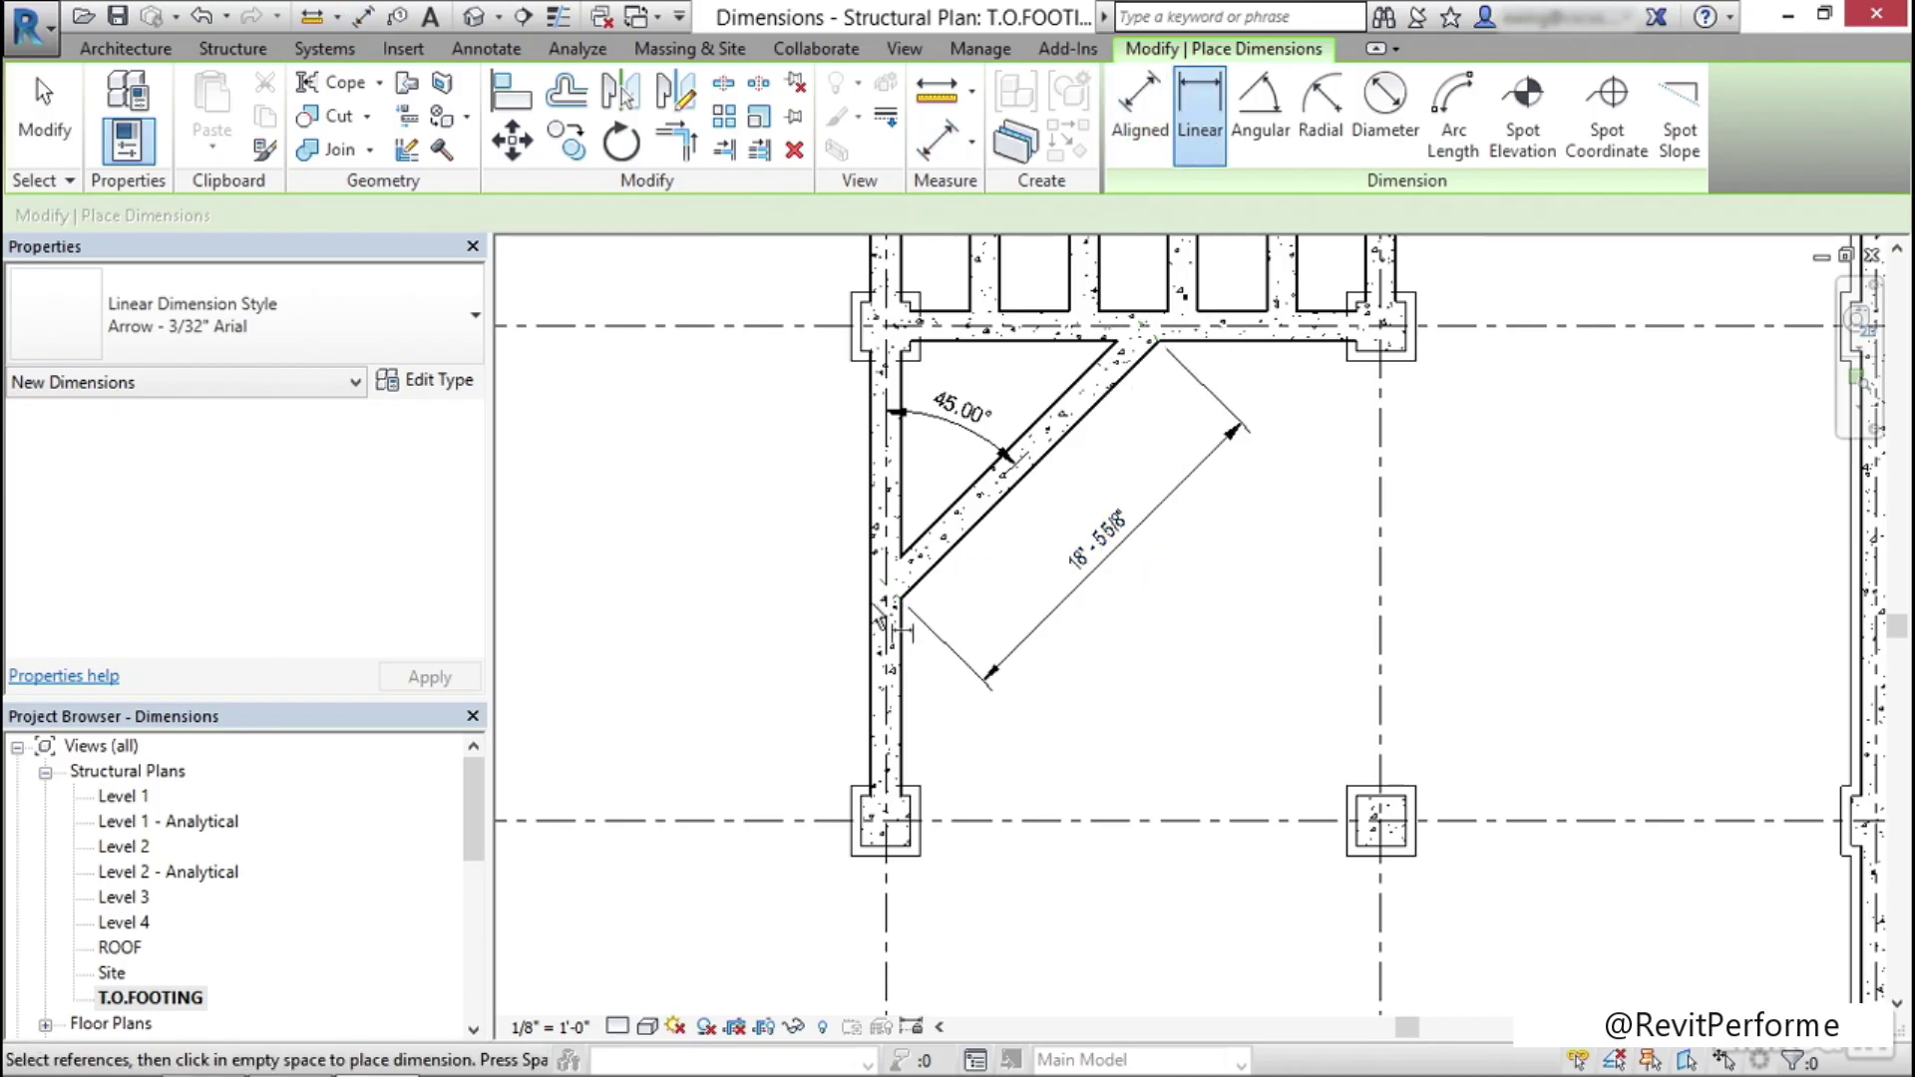
pyautogui.scroll(4, 881, 619)
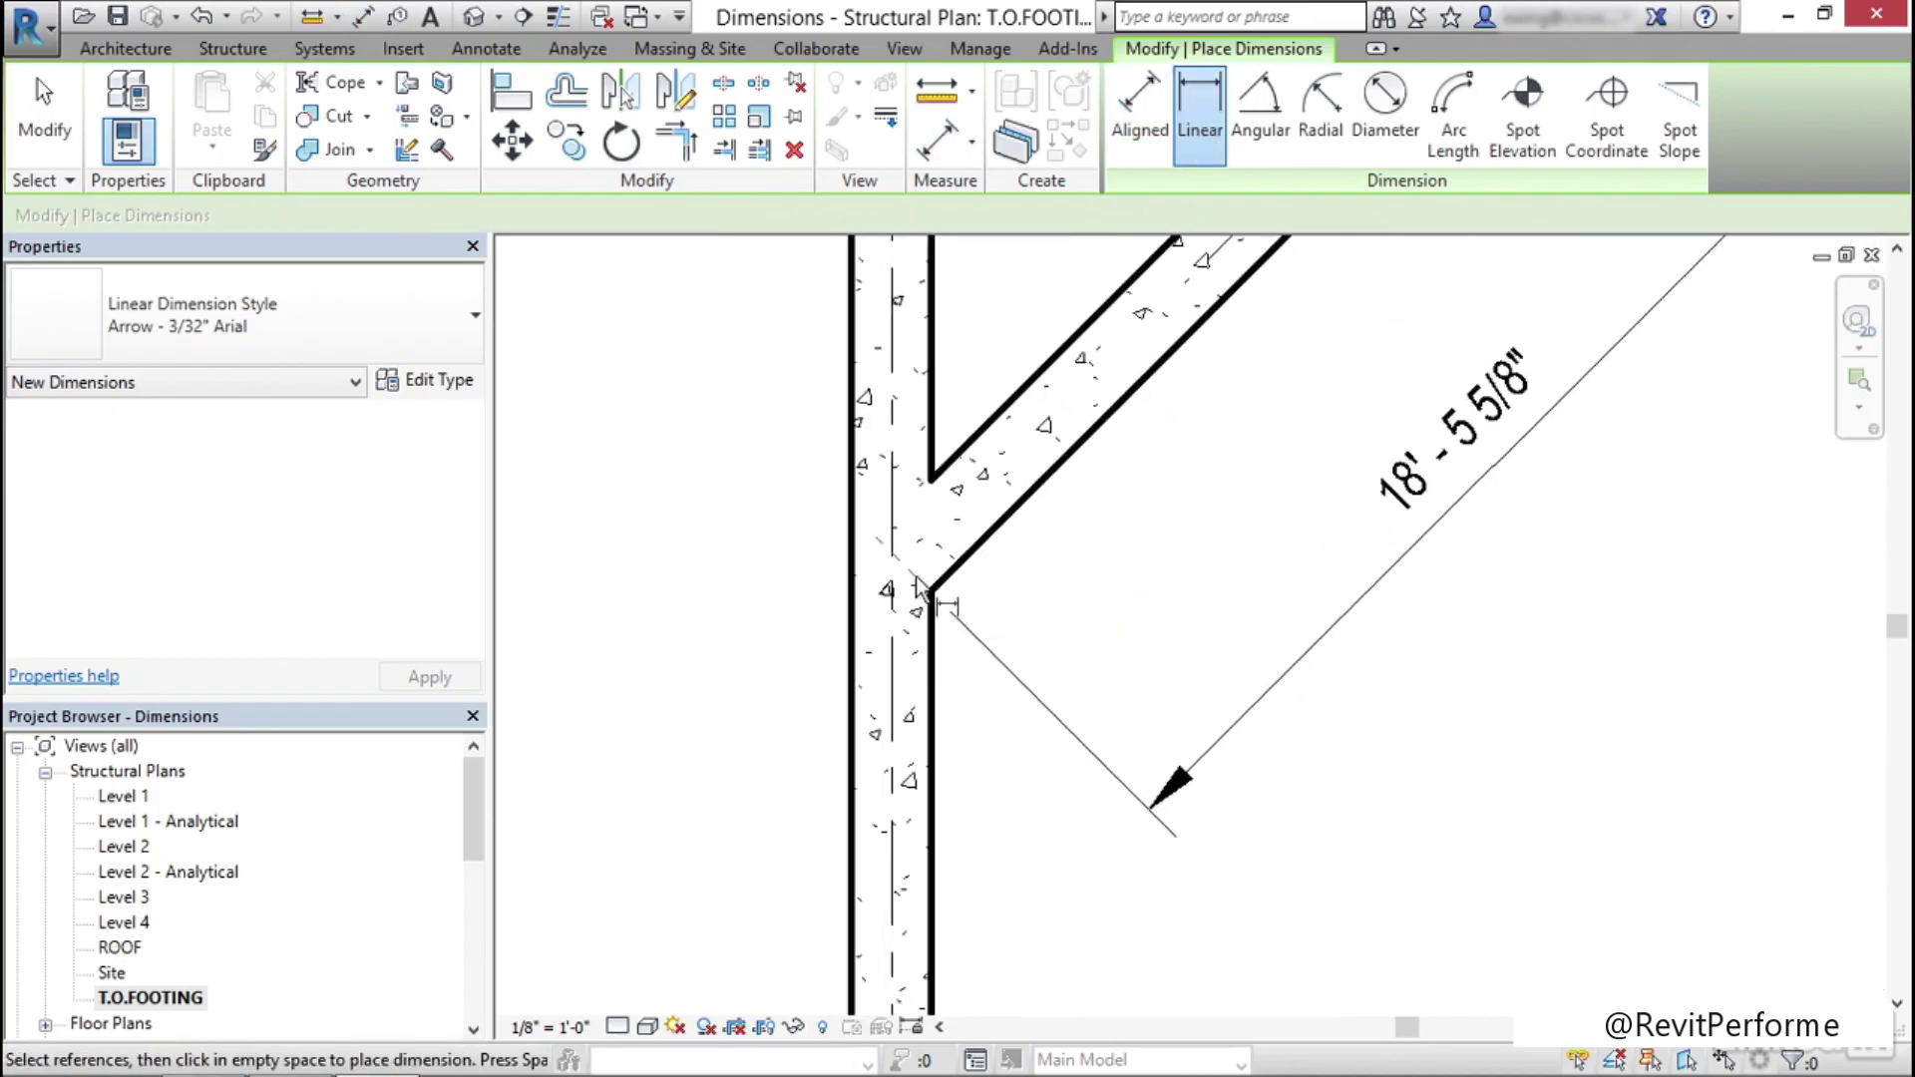
pyautogui.scroll(4, 930, 598)
pyautogui.click(926, 566)
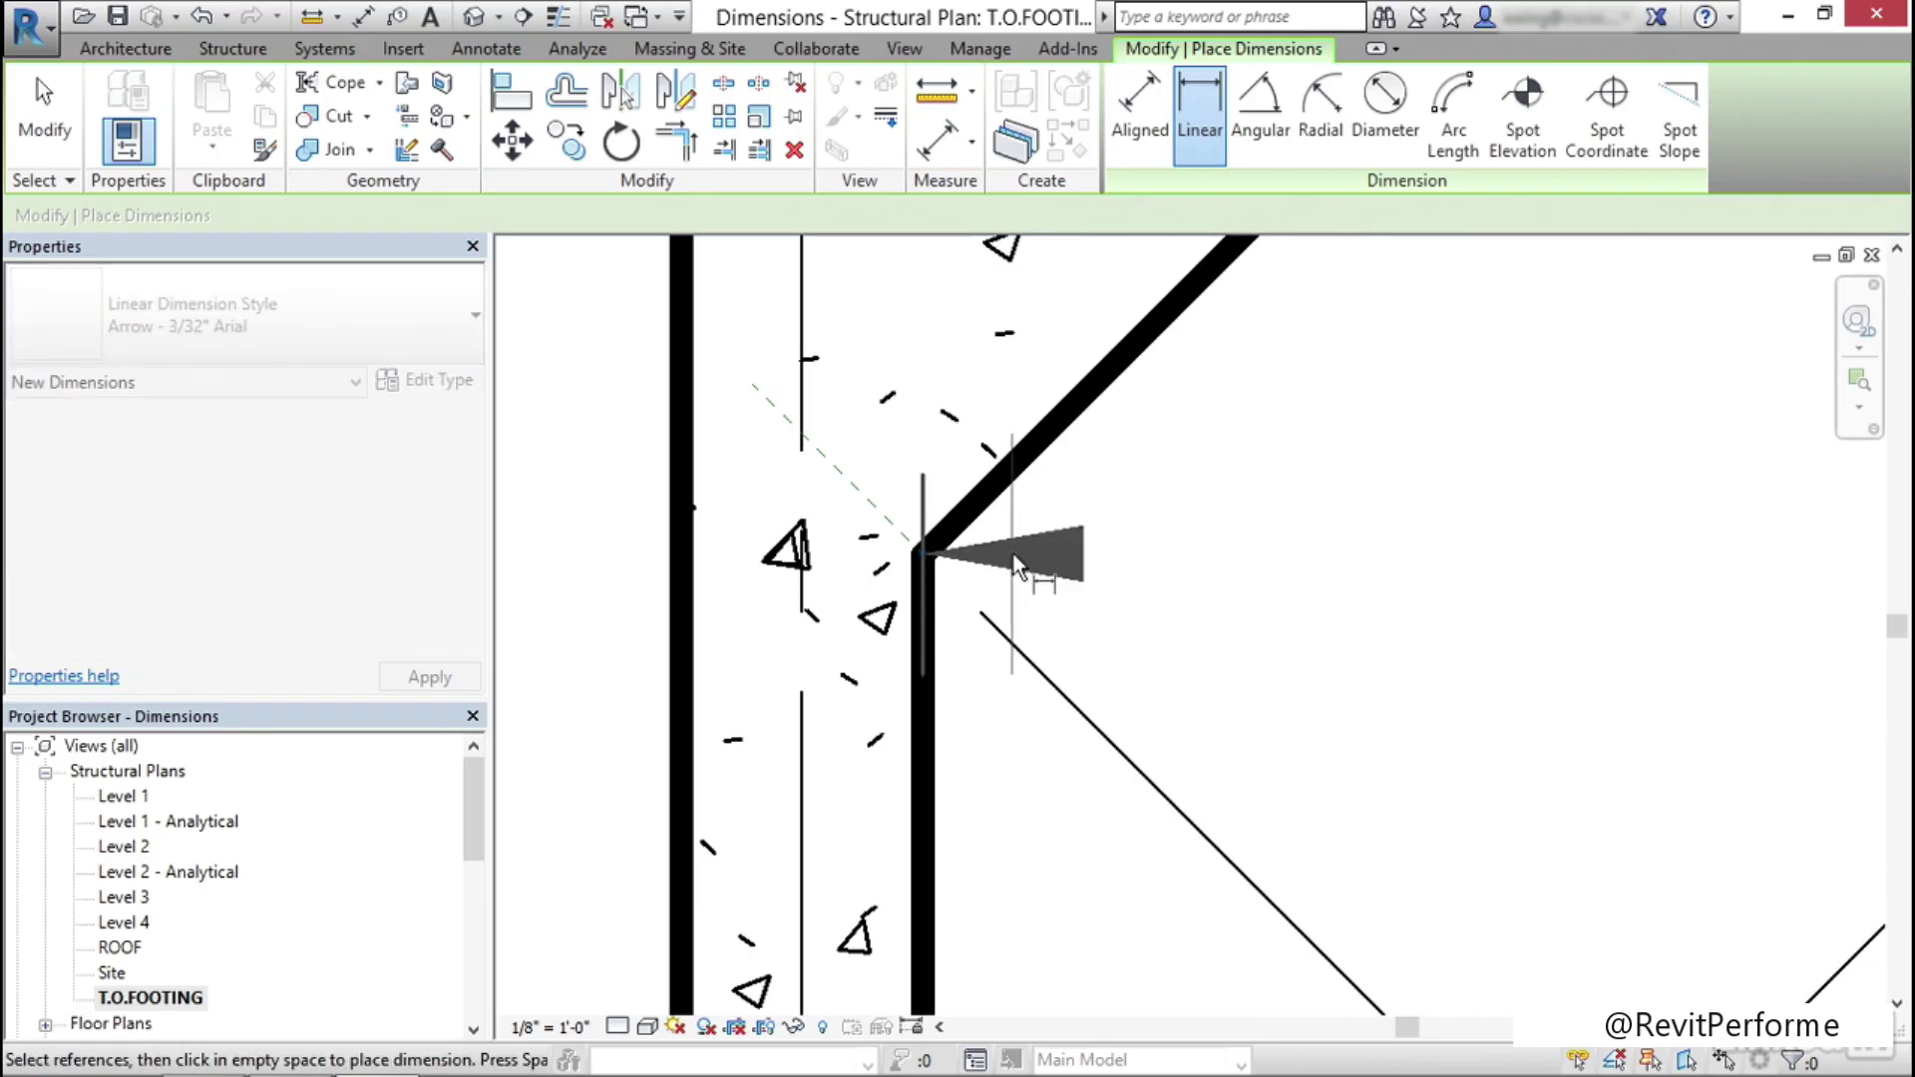
pyautogui.scroll(-6, 922, 559)
pyautogui.scroll(5, 1169, 473)
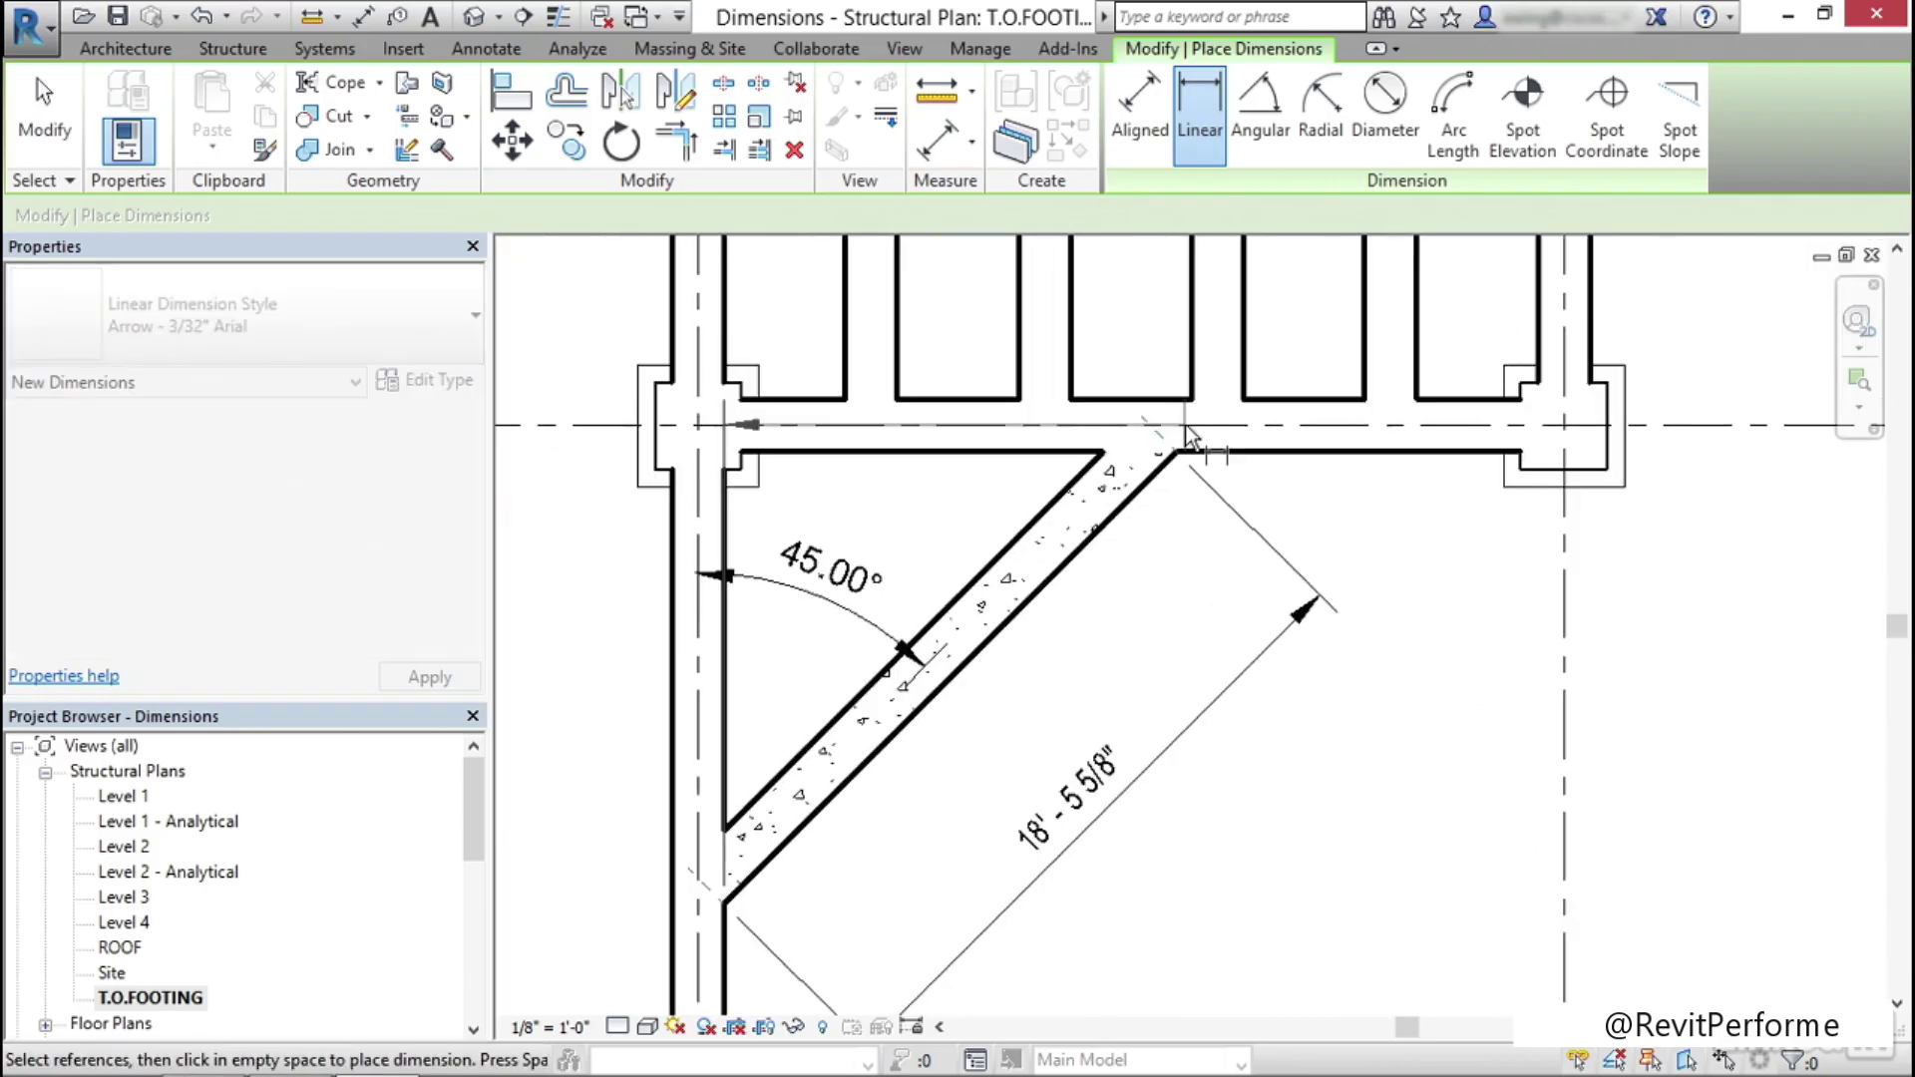
pyautogui.click(1169, 483)
pyautogui.scroll(-3, 1167, 485)
pyautogui.scroll(-2, 1075, 551)
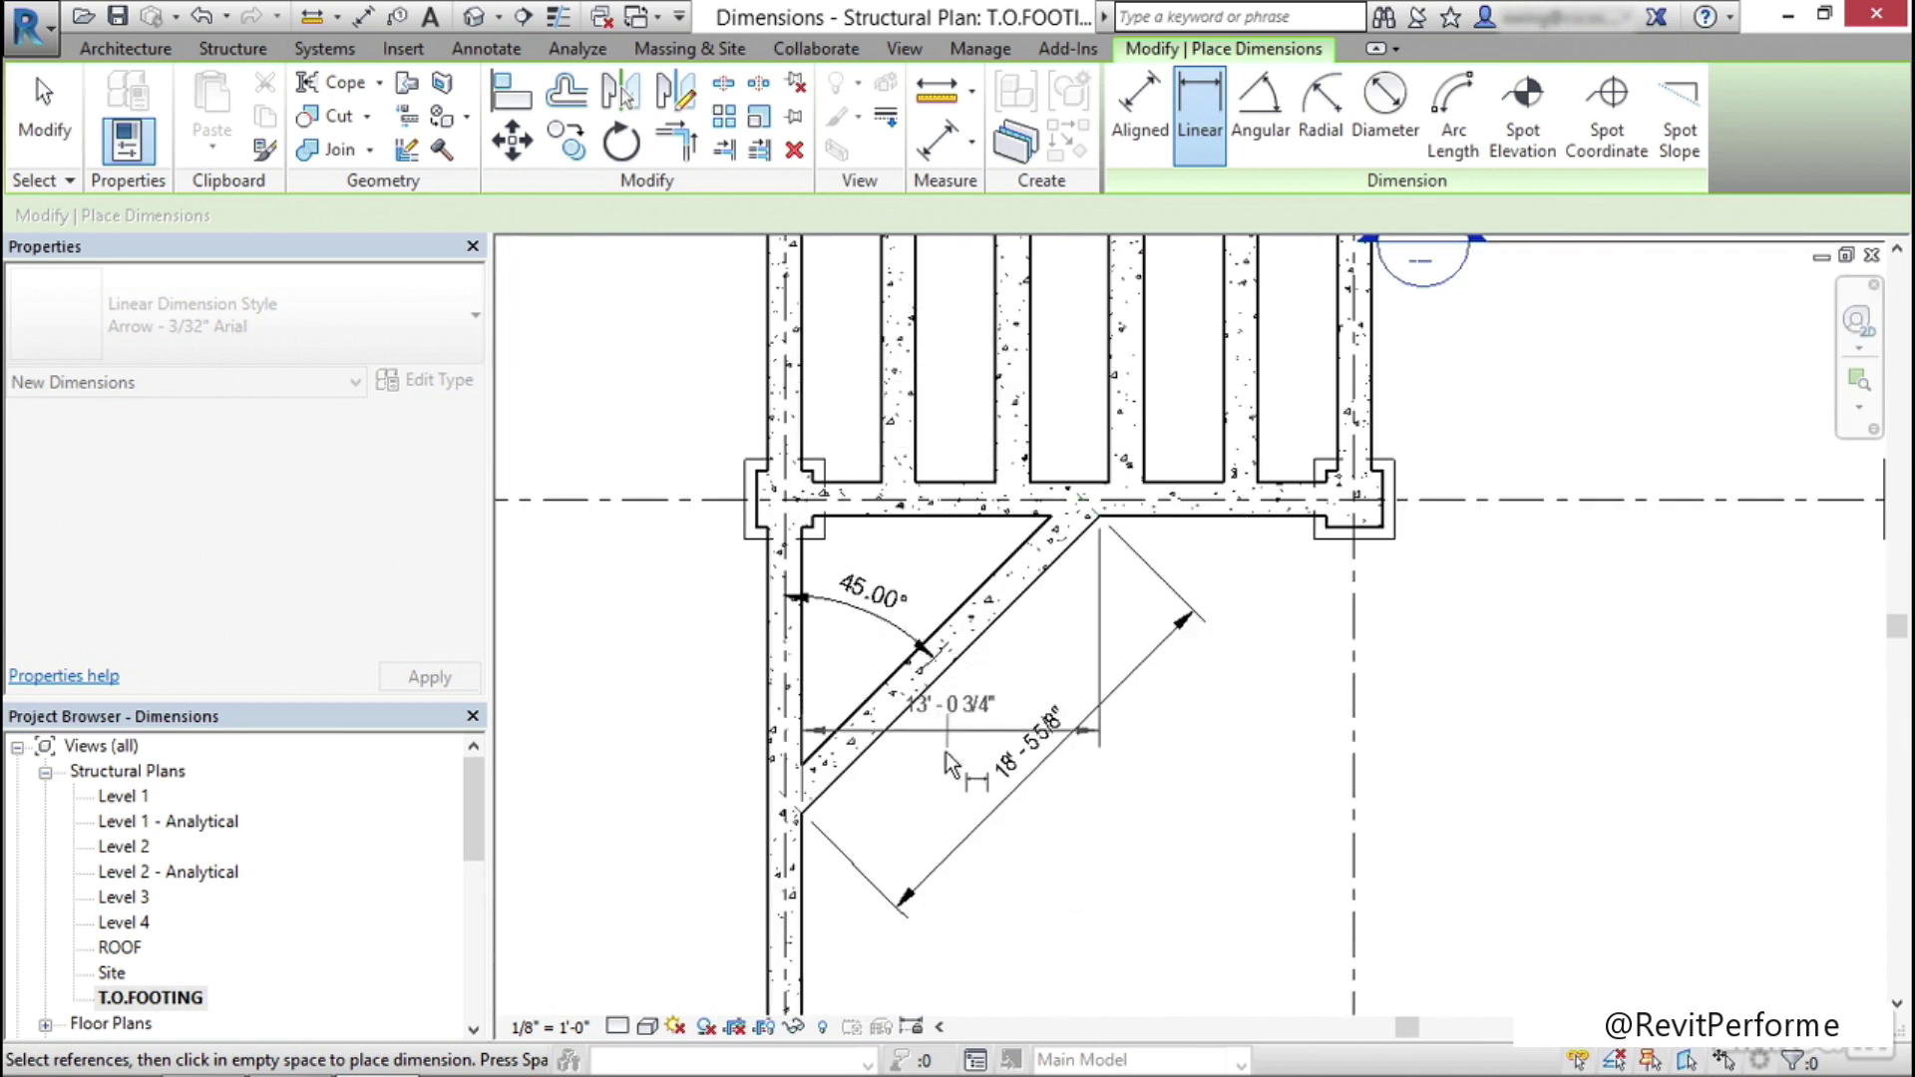
pyautogui.scroll(-1, 948, 852)
pyautogui.moveTo(949, 852); pyautogui.dragTo(988, 601, button='middle')
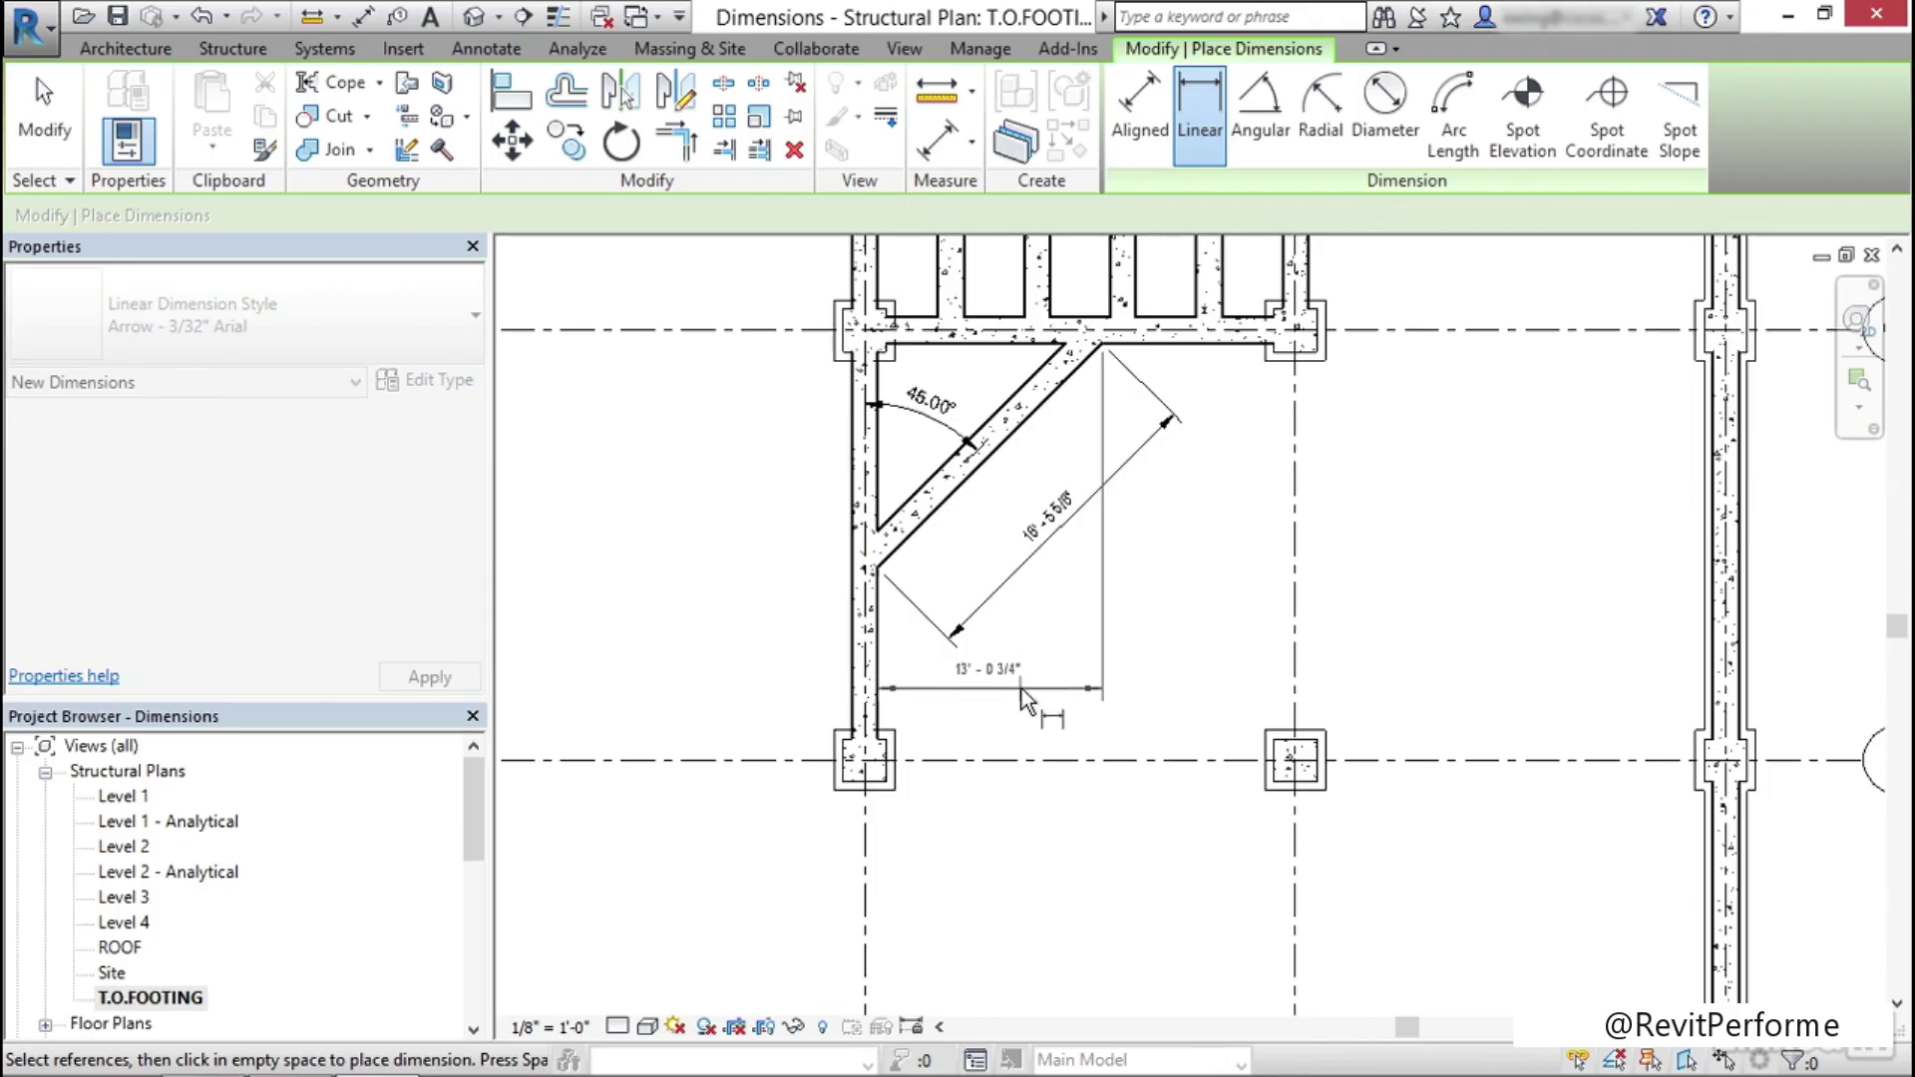
pyautogui.click(1026, 700)
pyautogui.press('Escape')
pyautogui.press('Escape')
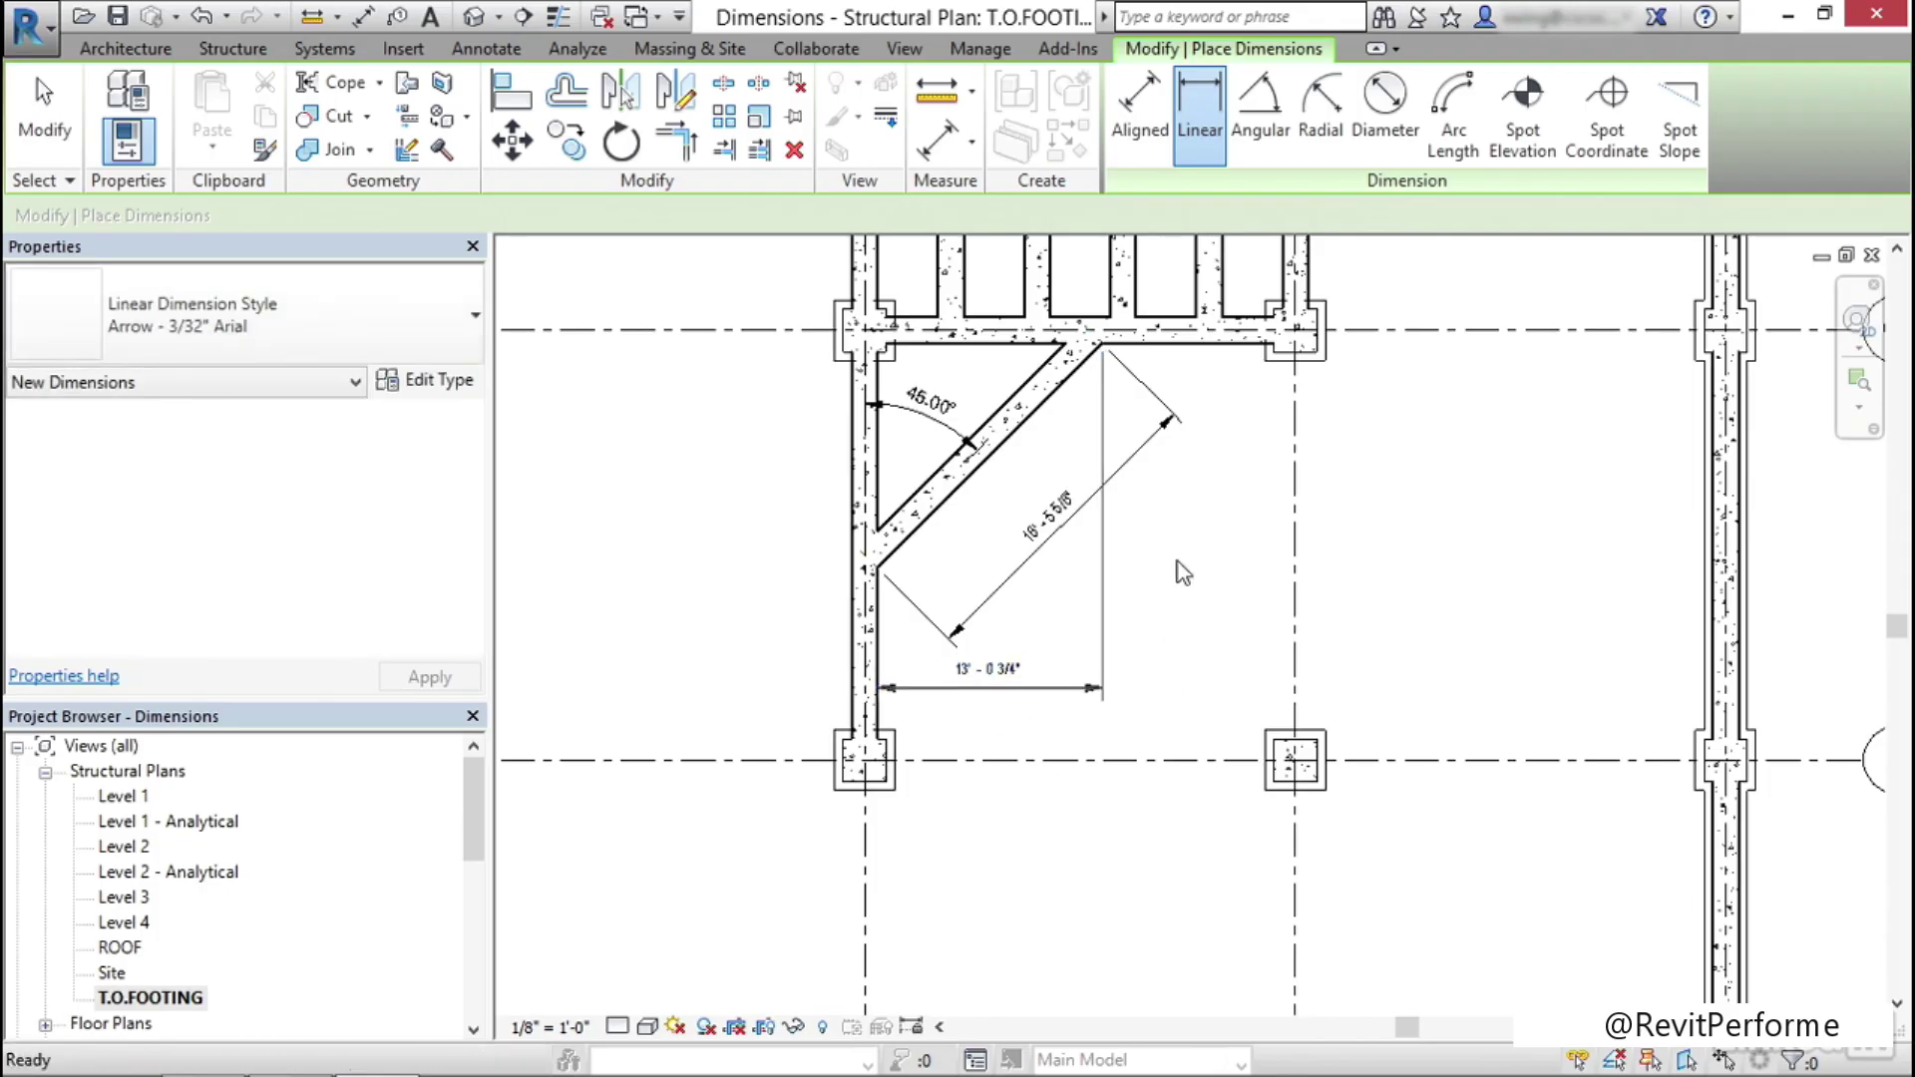
pyautogui.scroll(-2, 1176, 560)
pyautogui.scroll(-5, 1179, 559)
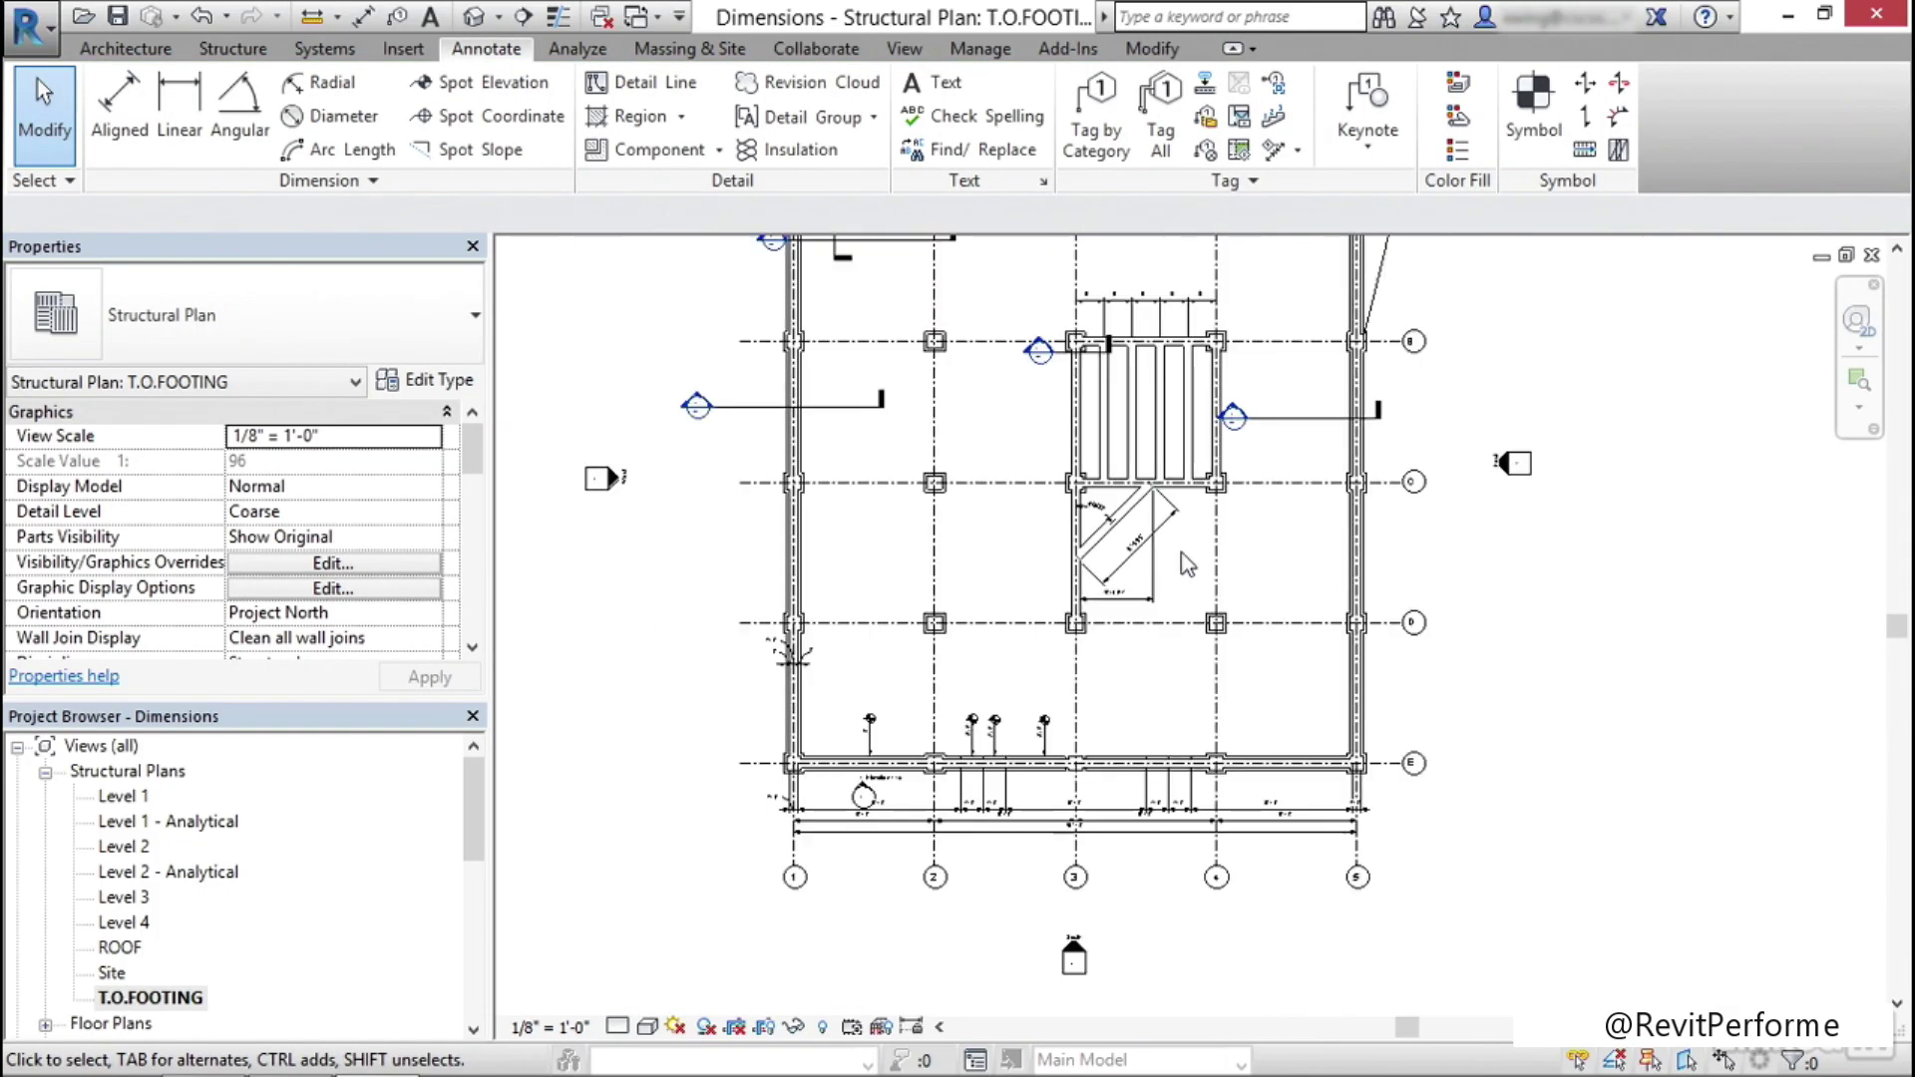
pyautogui.moveTo(1082, 551); pyautogui.dragTo(1074, 576, button='middle')
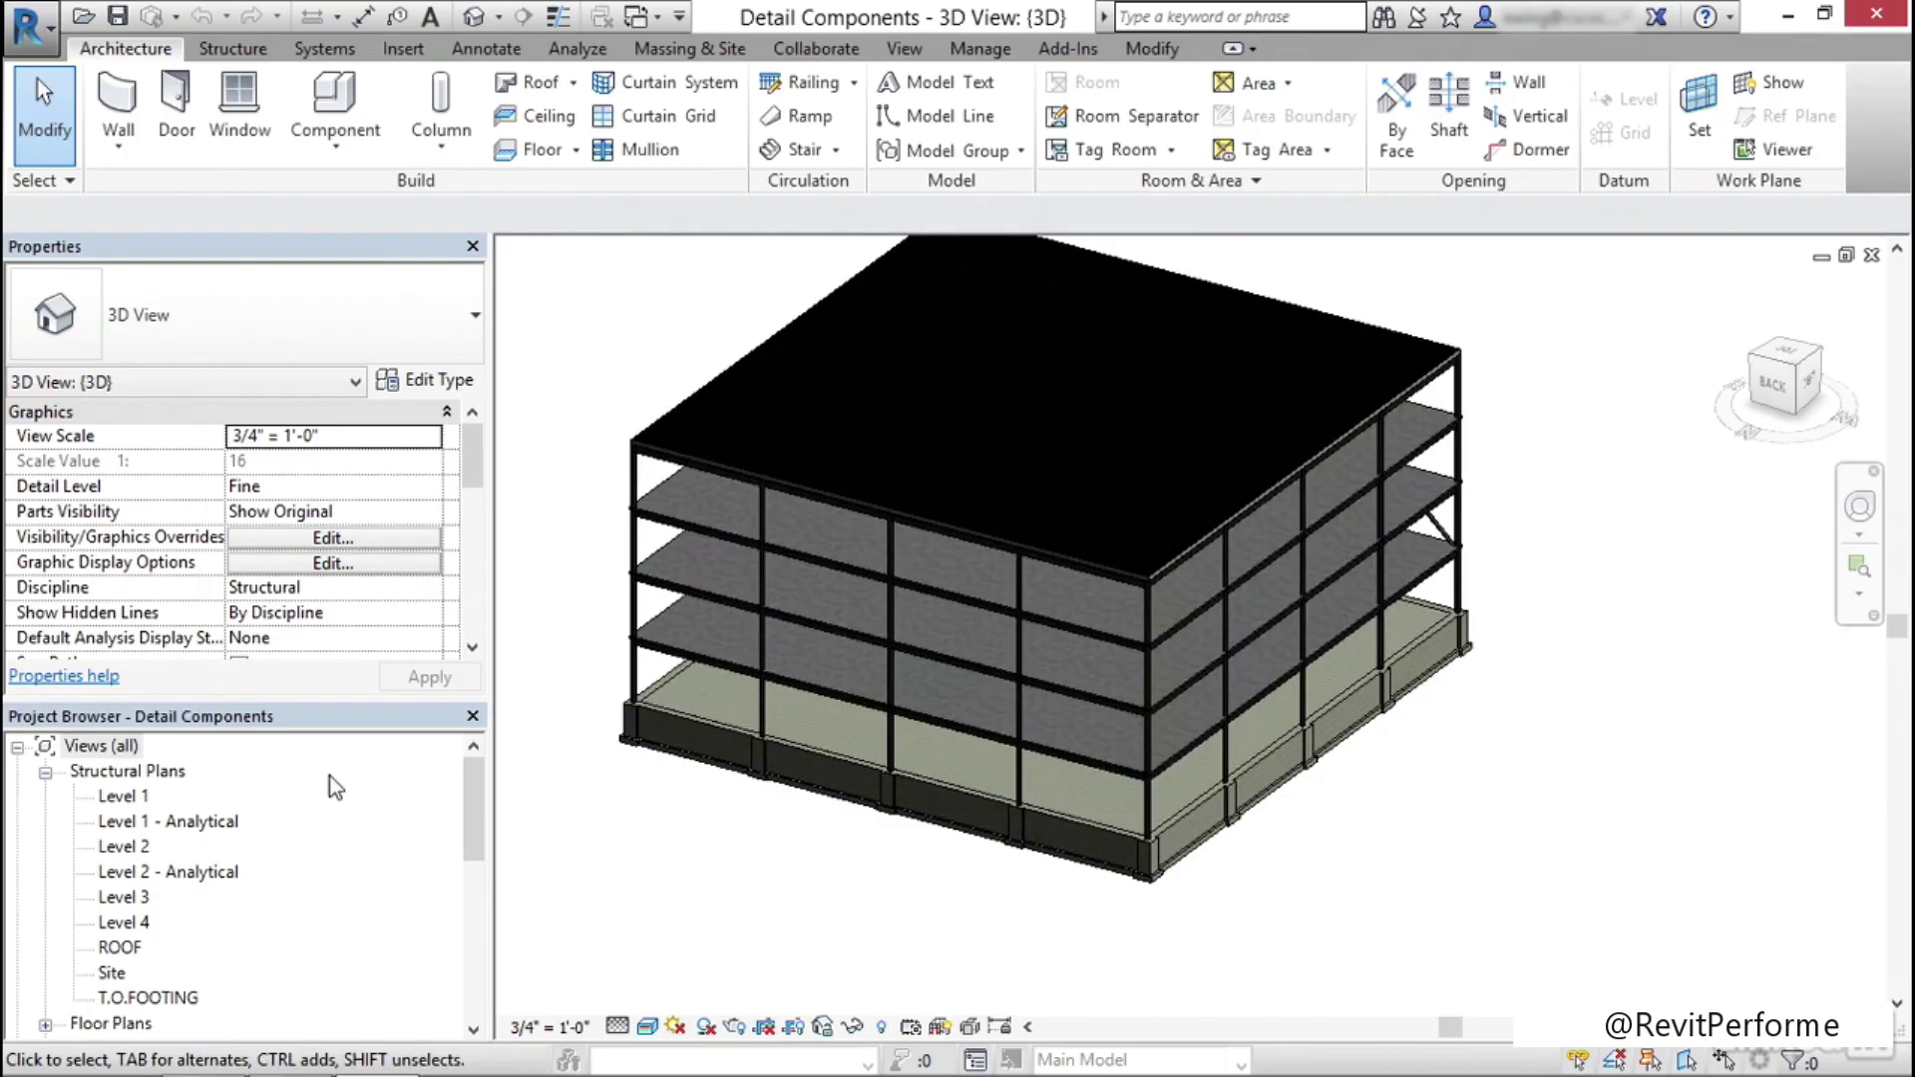
# In the Detail Components project, open the Level 2 structural plan and go to the section view cutting through grid A
pyautogui.doubleClick(130, 847)
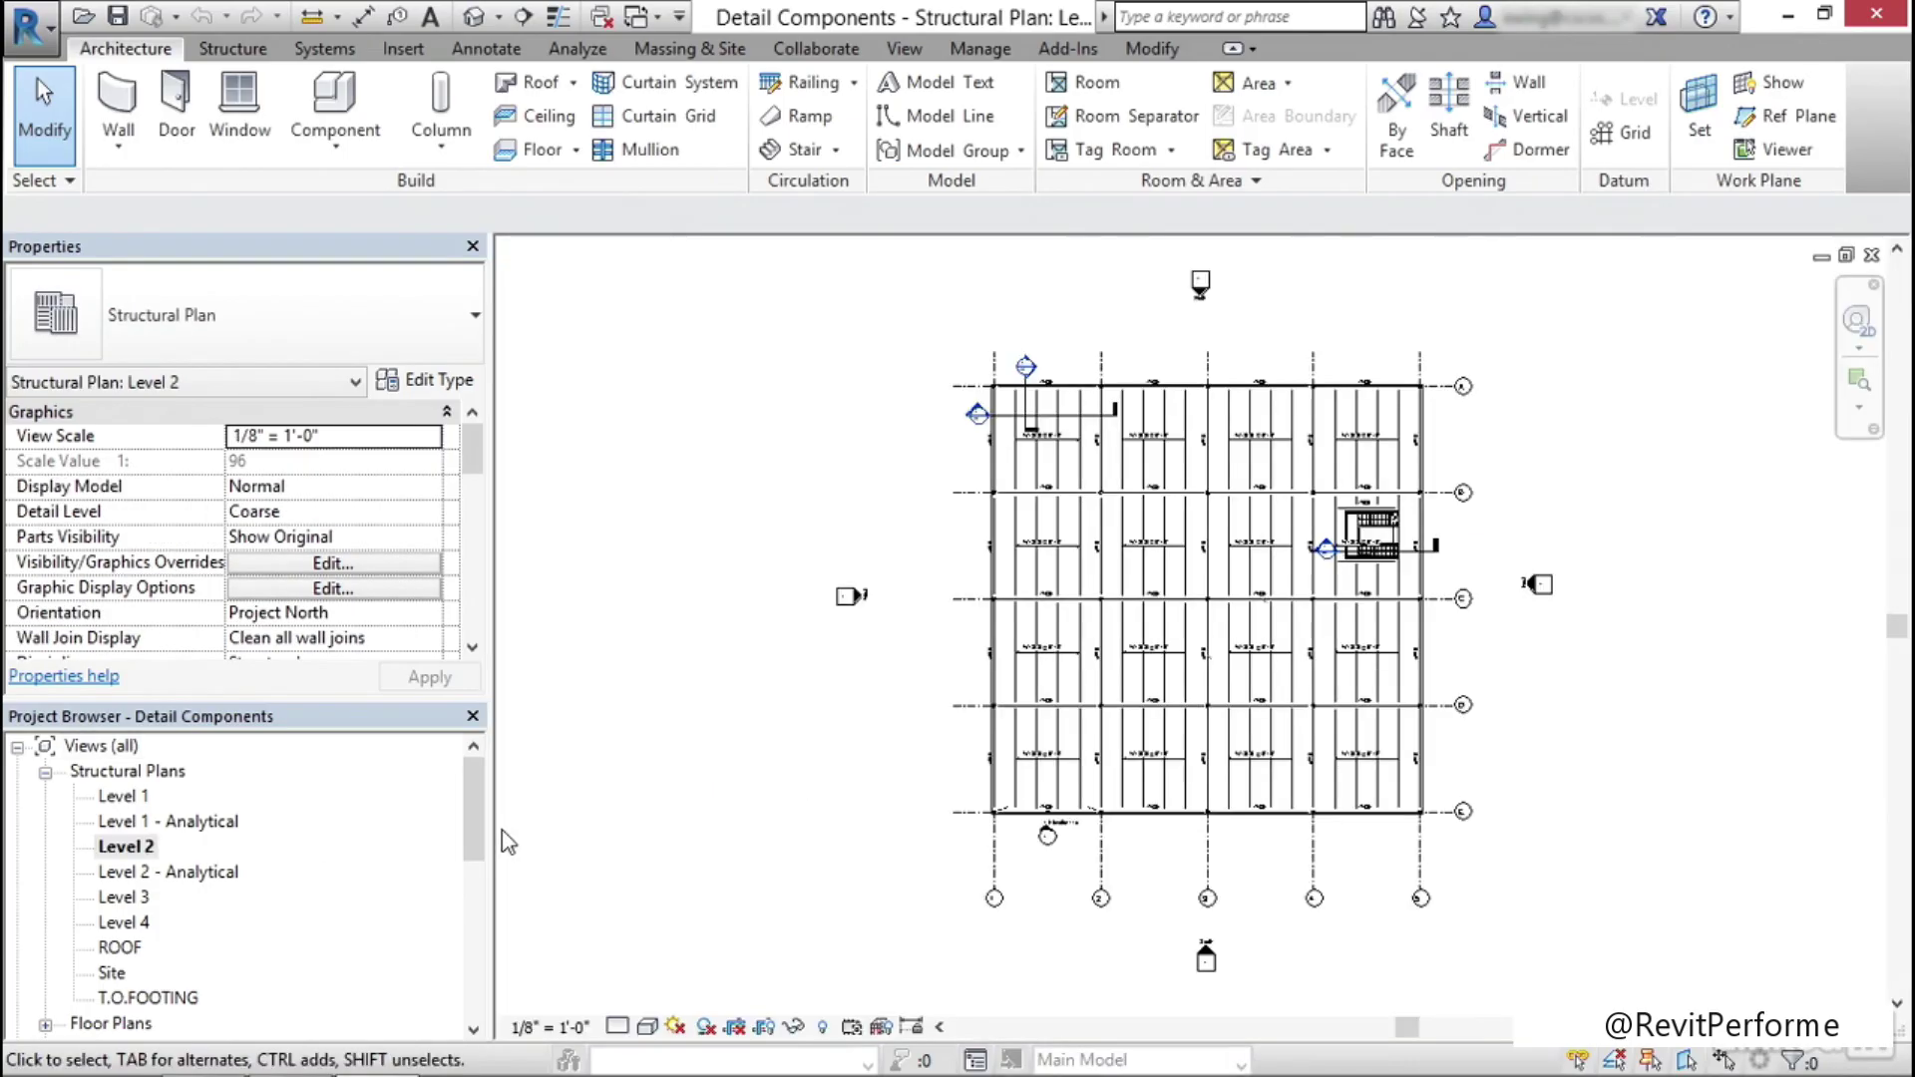
pyautogui.moveTo(933, 666); pyautogui.dragTo(782, 705, button='middle')
pyautogui.scroll(6, 895, 493)
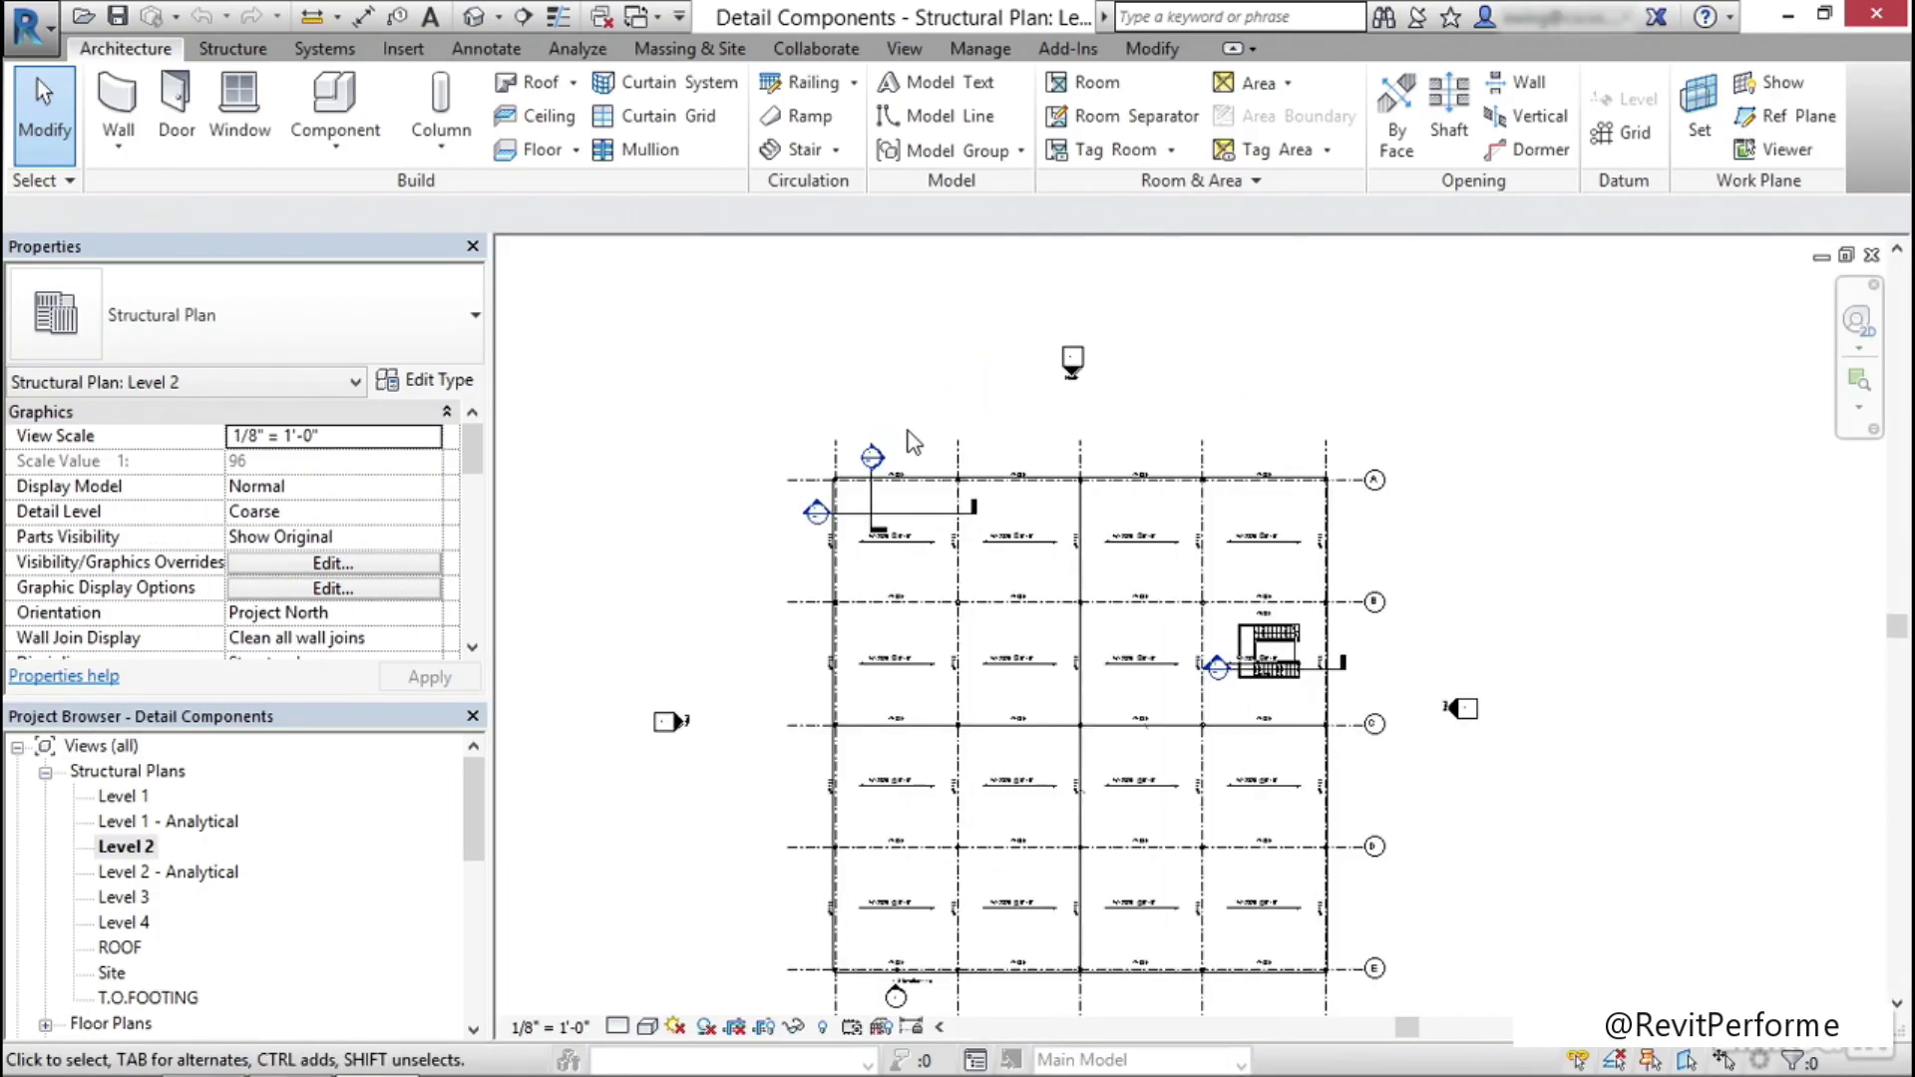
pyautogui.scroll(1, 895, 494)
pyautogui.moveTo(924, 507); pyautogui.dragTo(1095, 357, button='middle')
pyautogui.scroll(1, 992, 397)
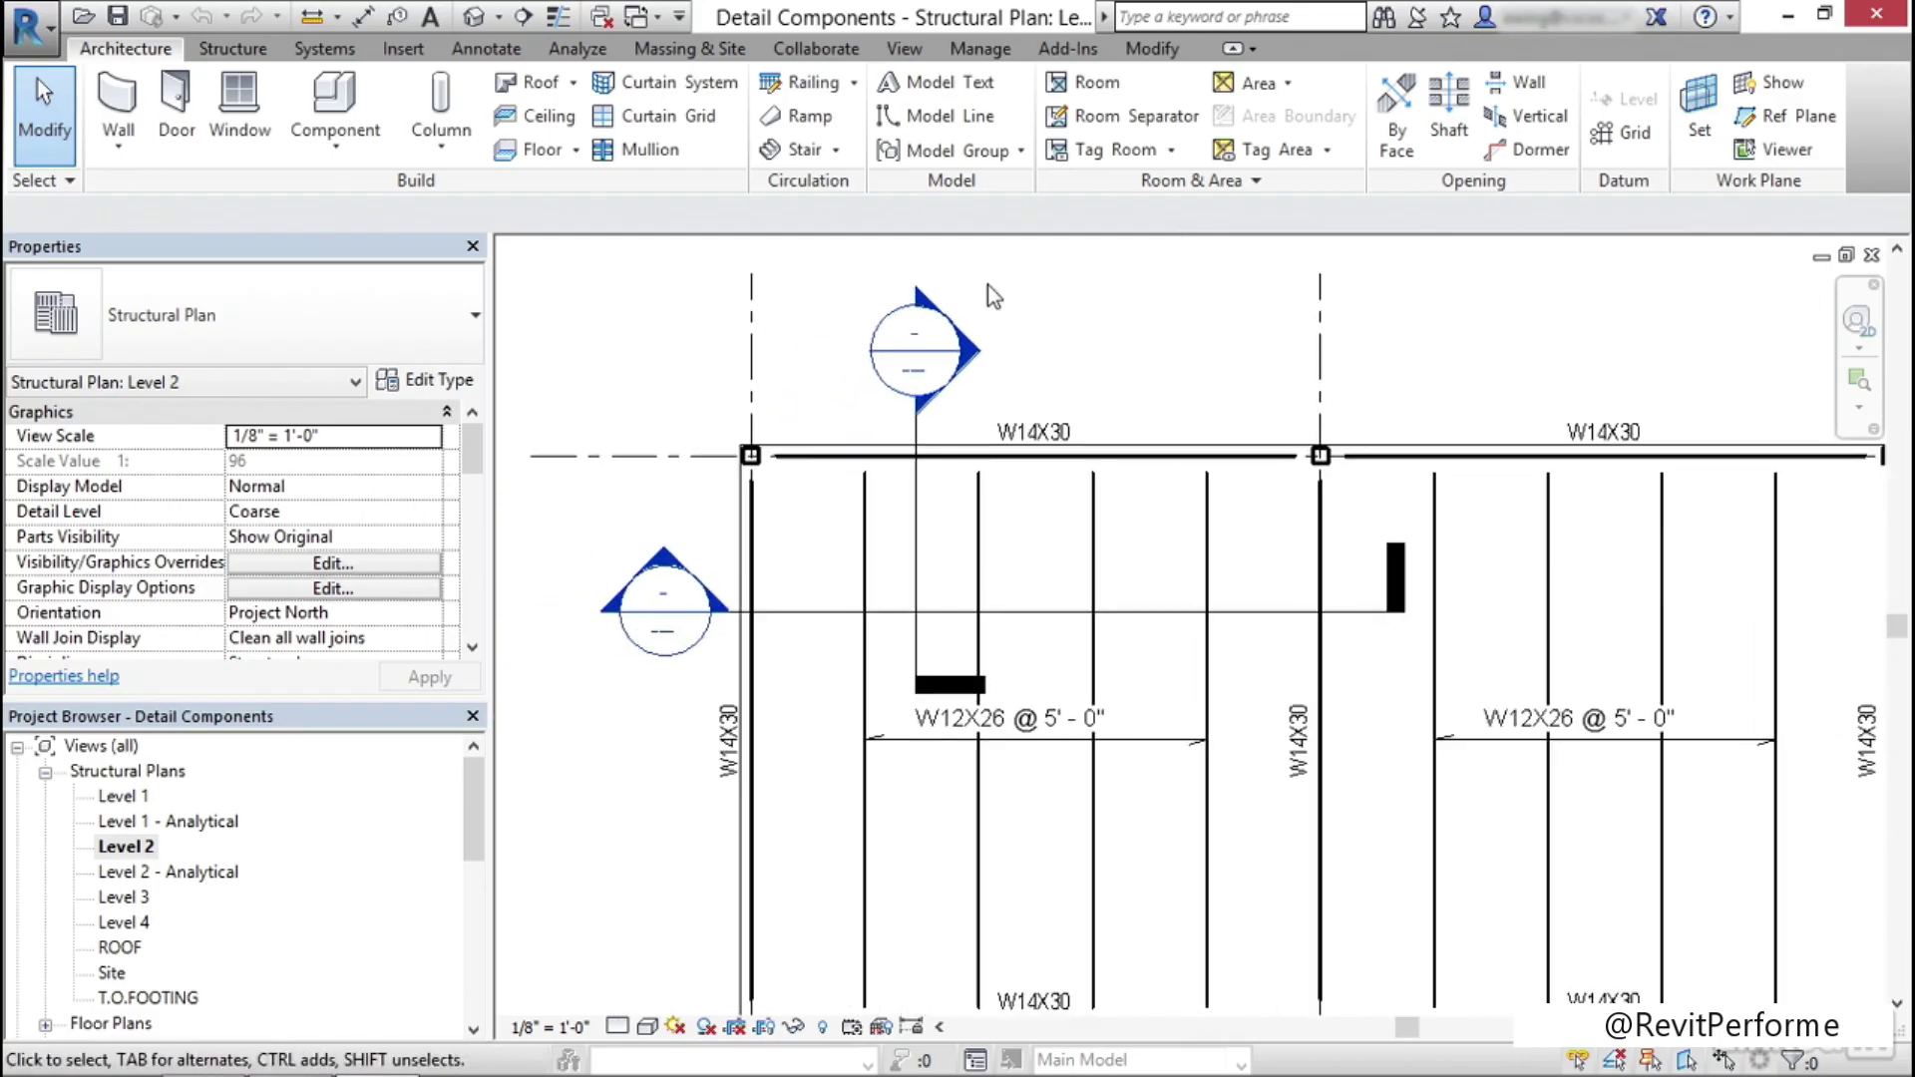
pyautogui.doubleClick(918, 361)
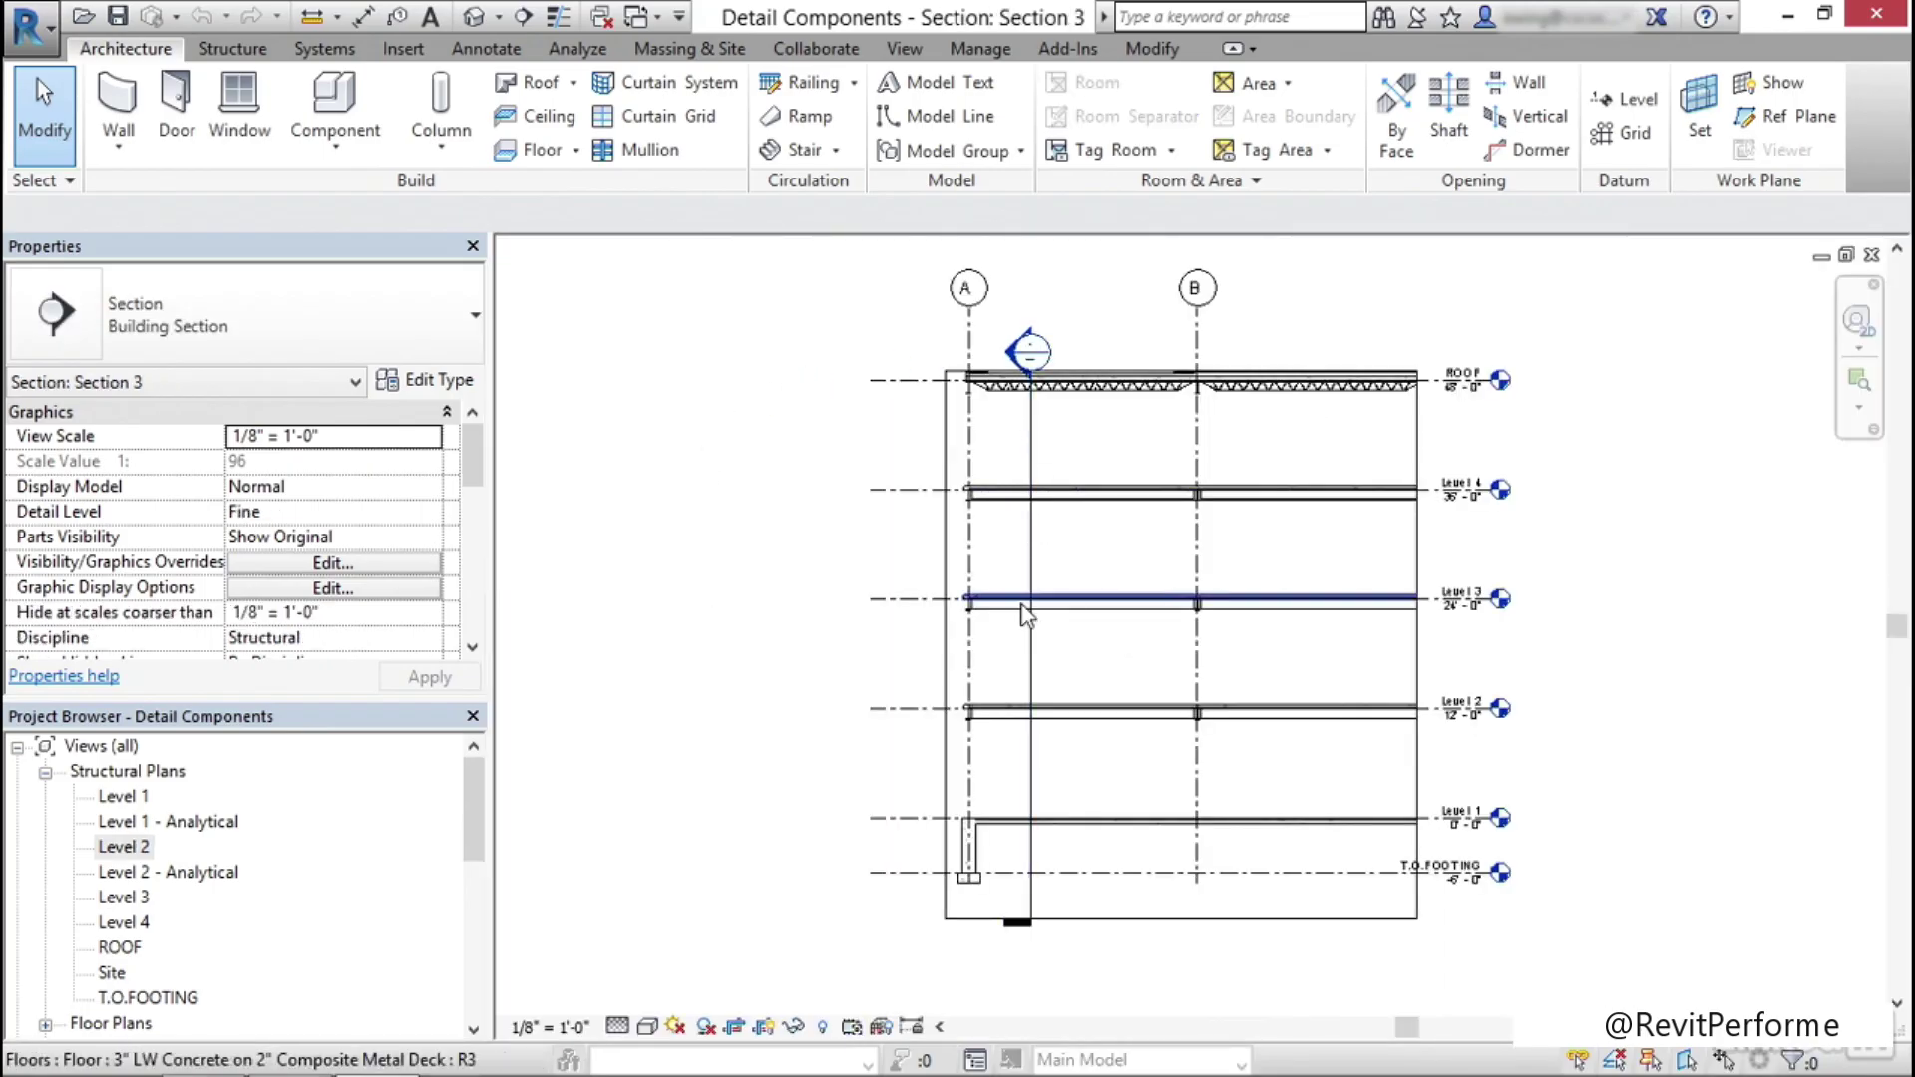
# Break the crossing section line with a gap and shorten both pieces to stubs at the roof and the footing
pyautogui.click(1033, 421)
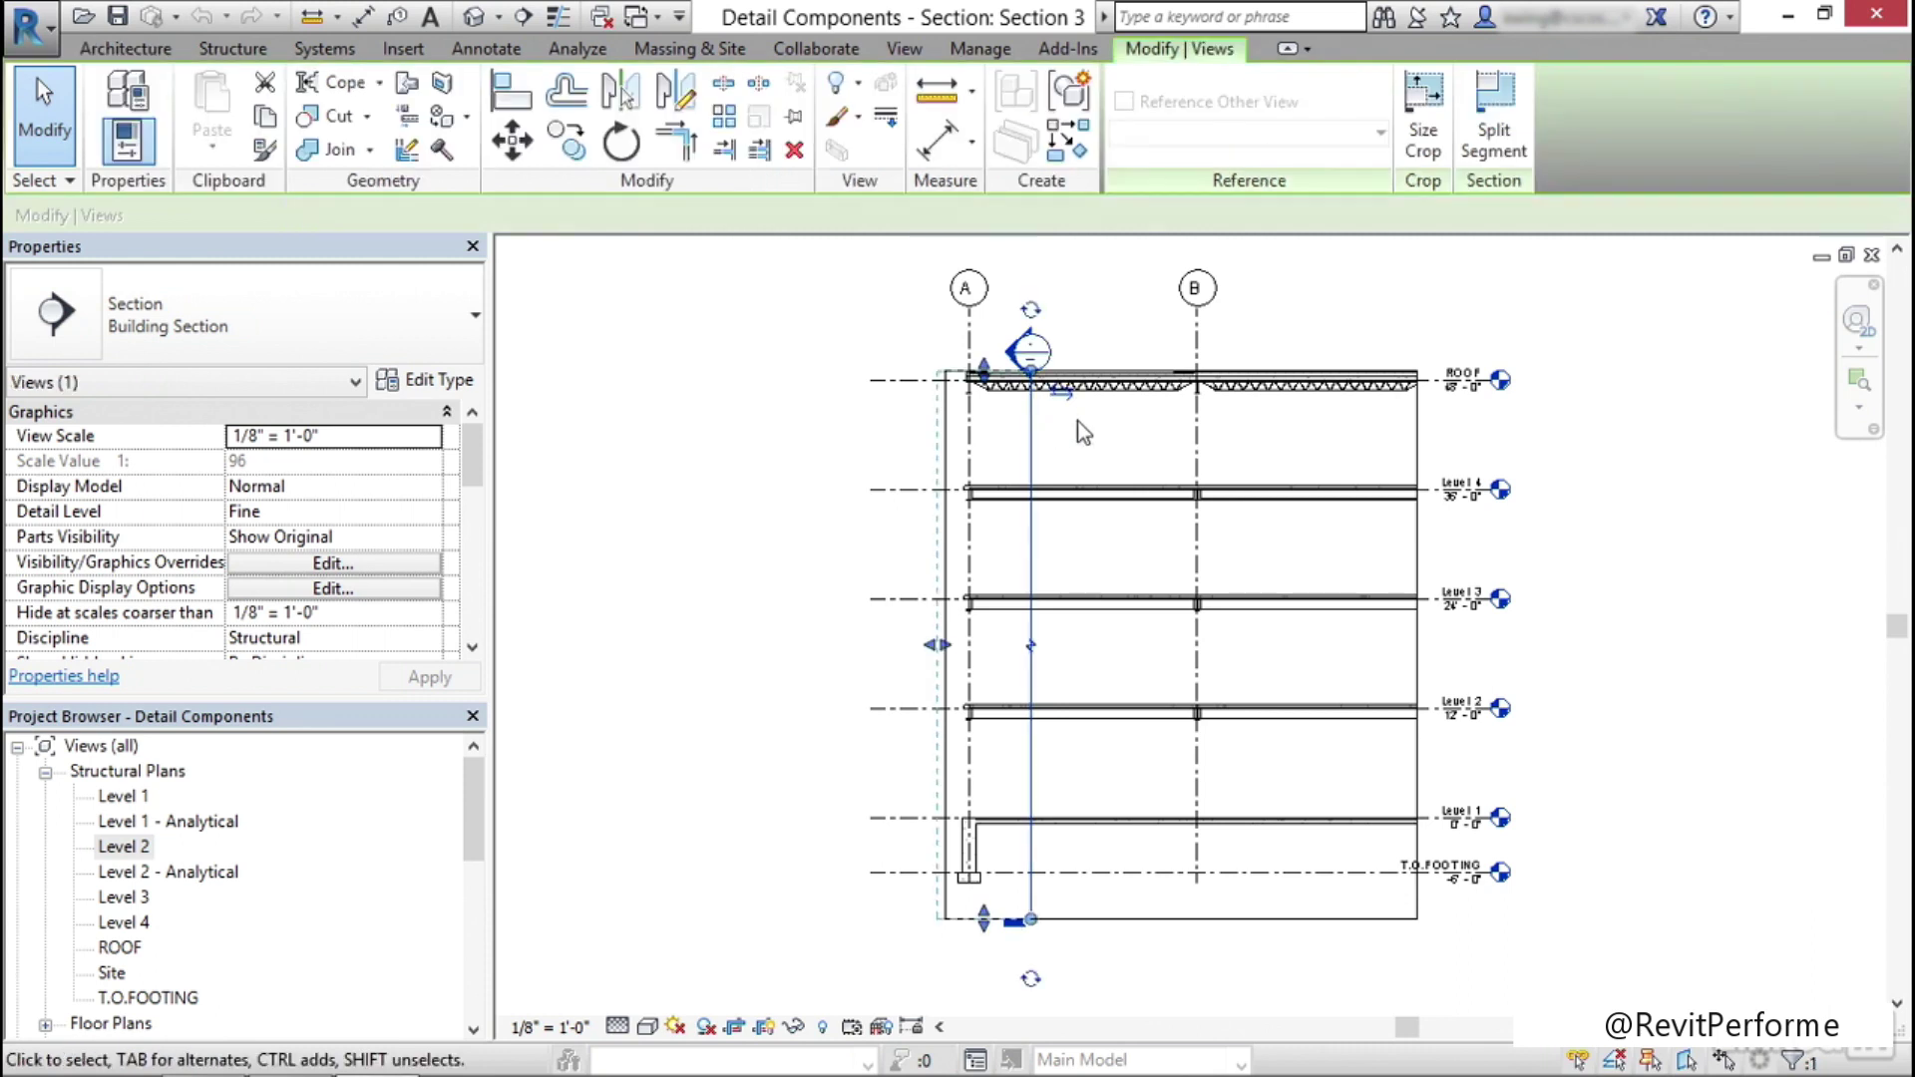
pyautogui.click(1031, 646)
pyautogui.moveTo(1031, 553); pyautogui.dragTo(1032, 417)
pyautogui.moveTo(1030, 737); pyautogui.dragTo(1028, 846)
pyautogui.click(798, 588)
# Place a callout around the slab edge and beam at grid A on Level 2
pyautogui.moveTo(1007, 682); pyautogui.dragTo(1004, 582, button='middle')
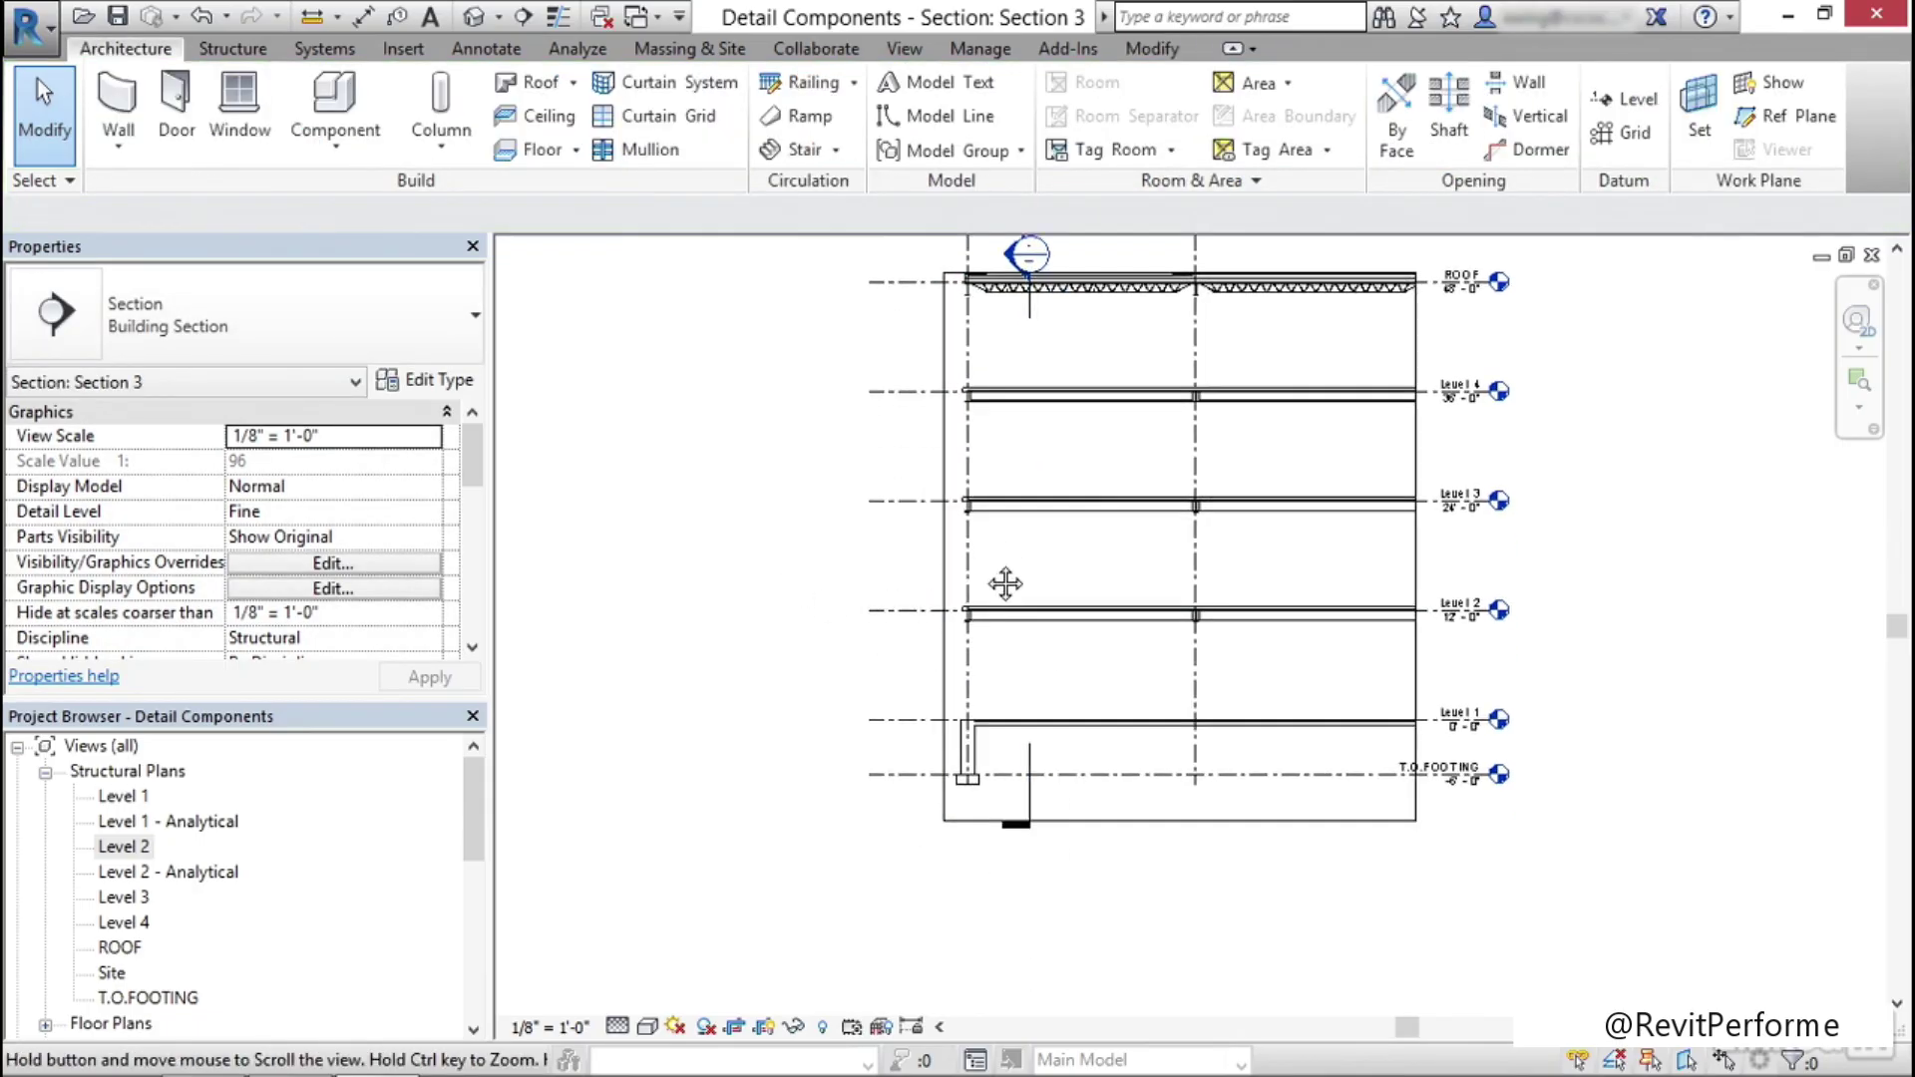
pyautogui.scroll(5, 983, 650)
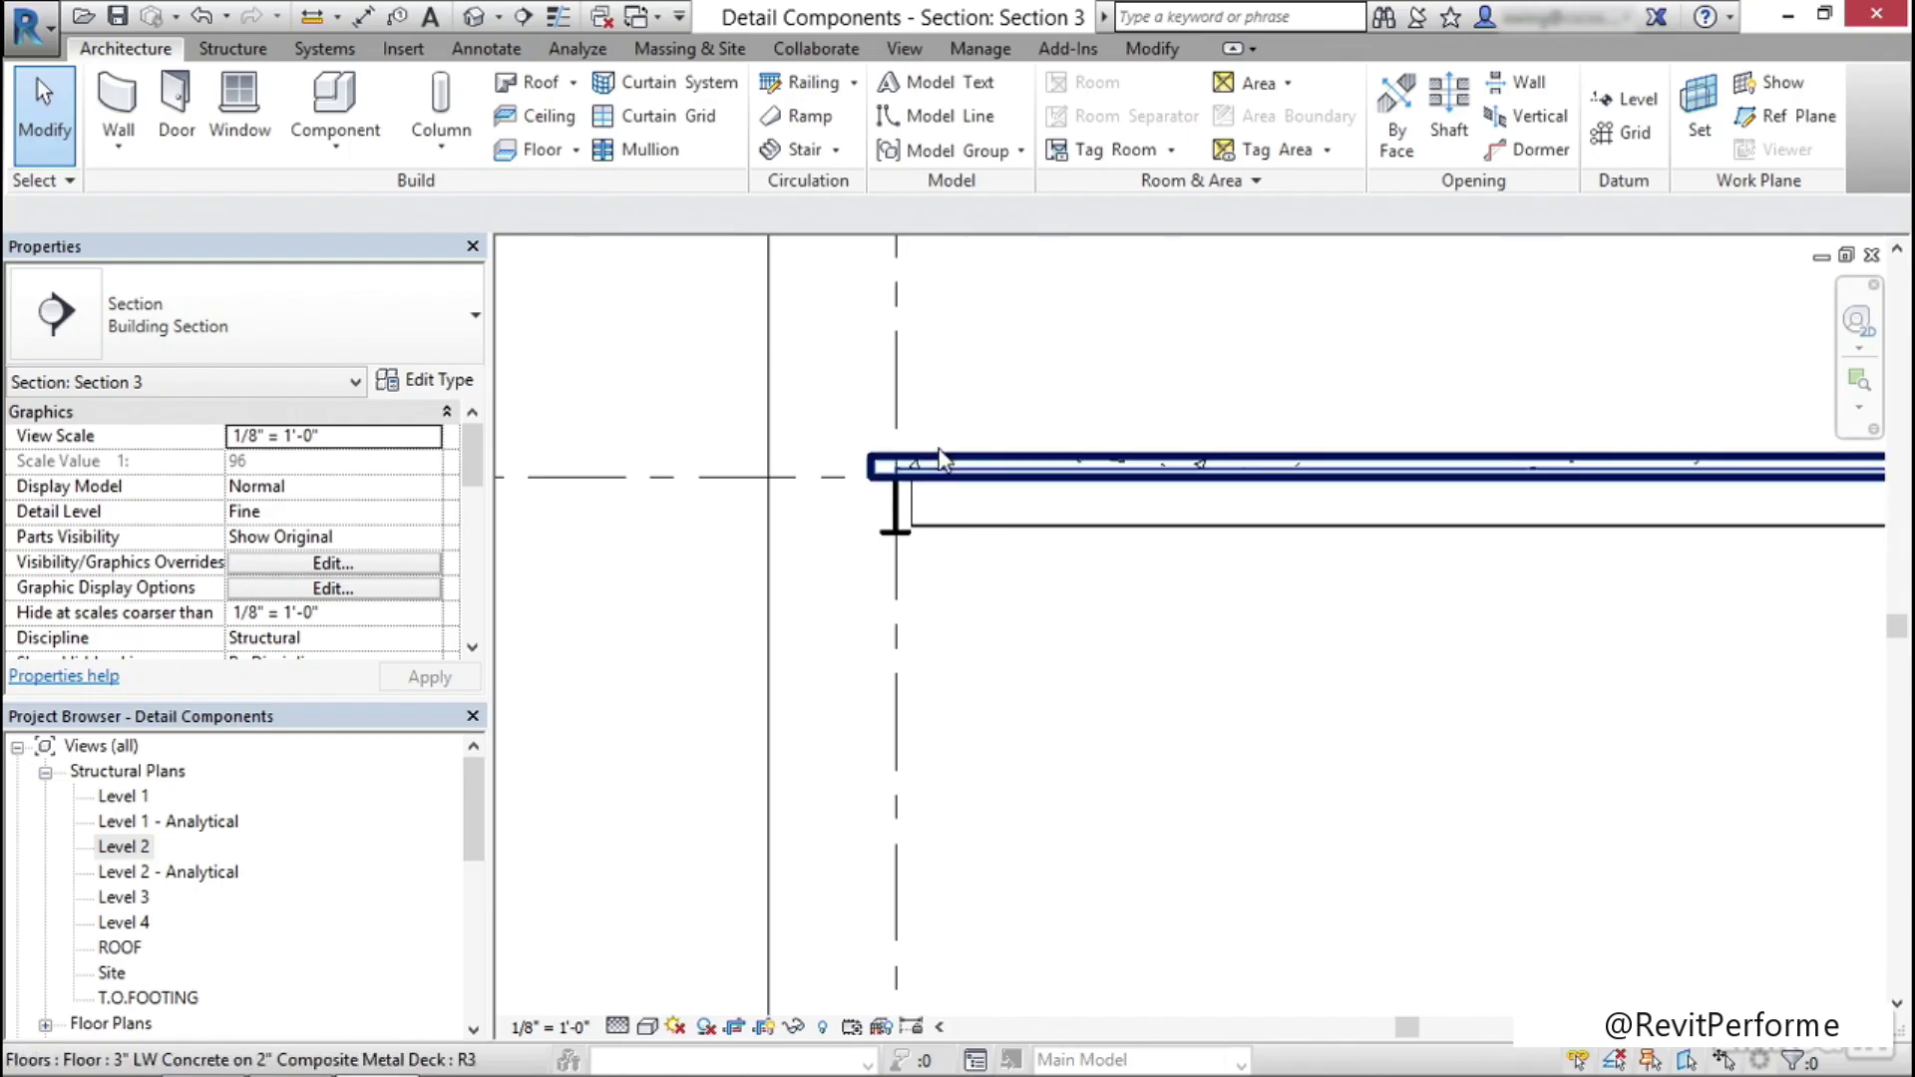
pyautogui.moveTo(986, 595); pyautogui.dragTo(984, 650, button='middle')
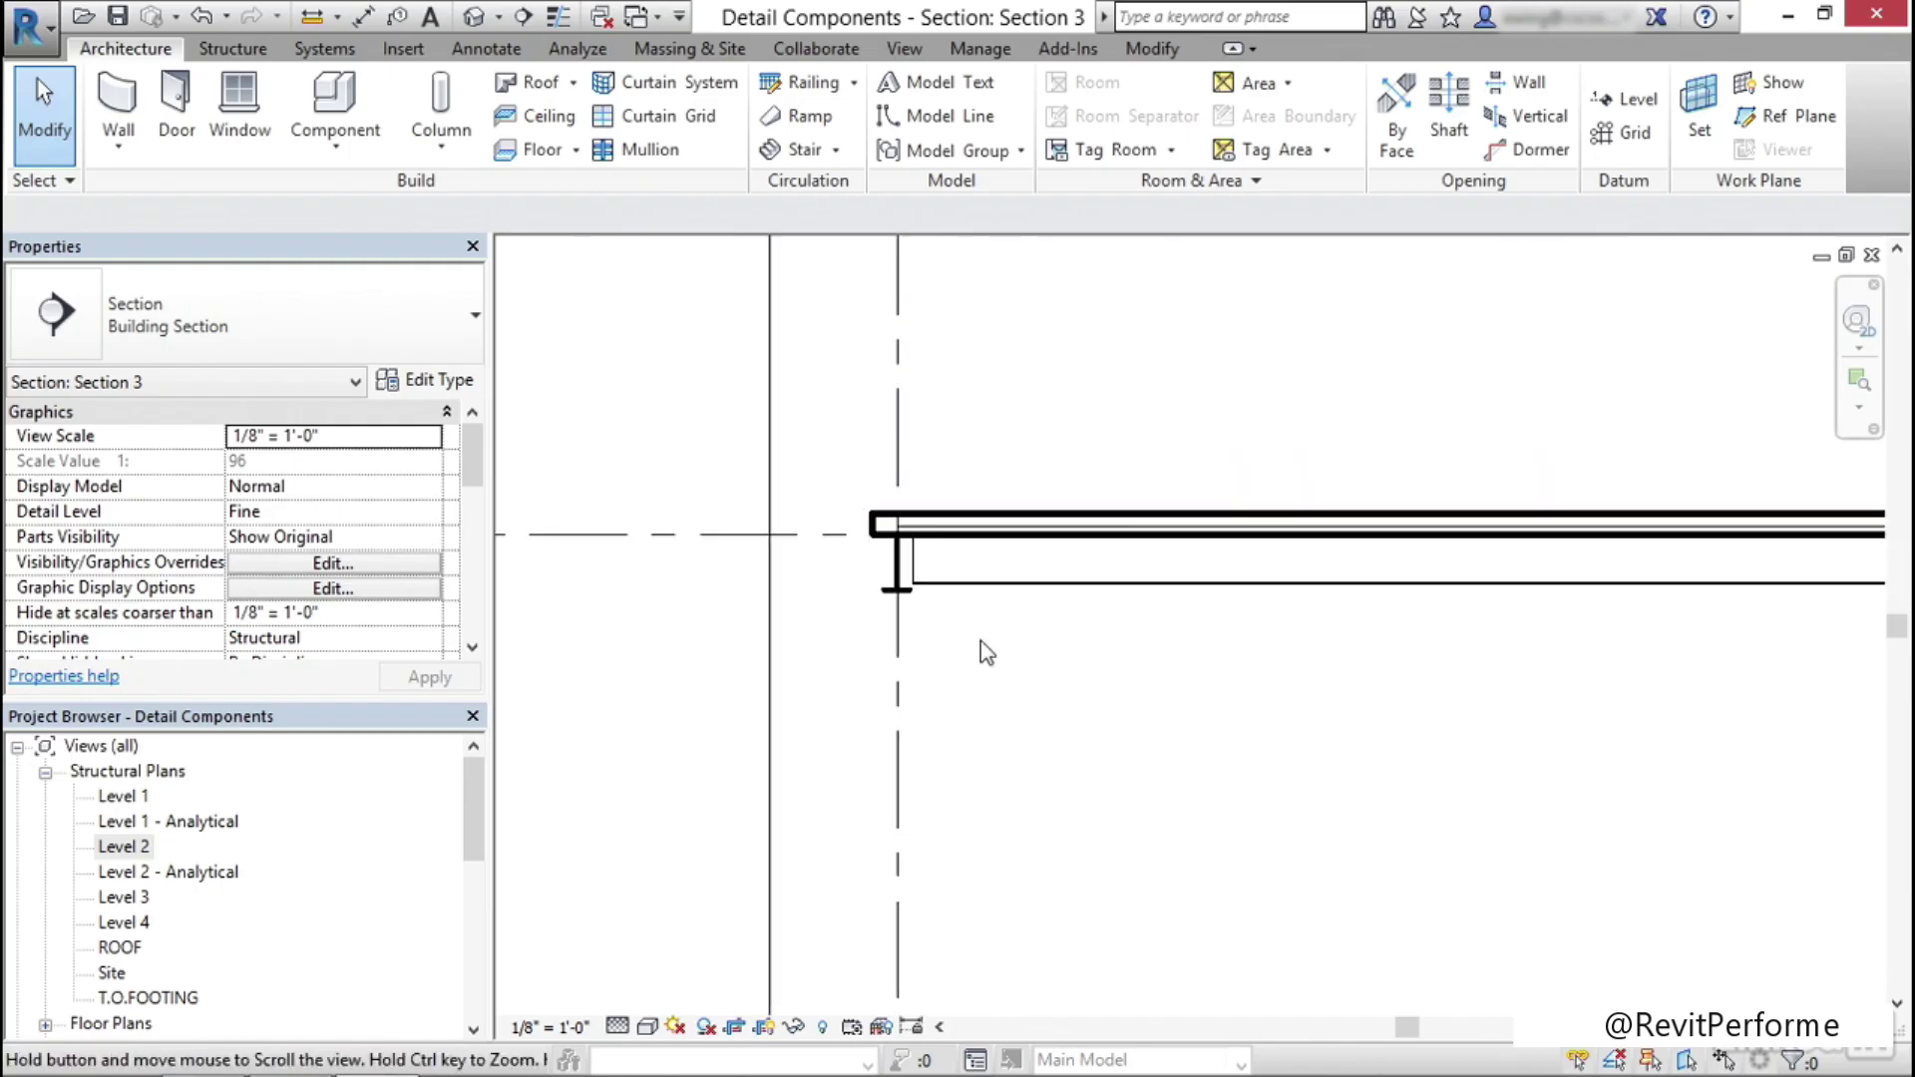
pyautogui.click(906, 50)
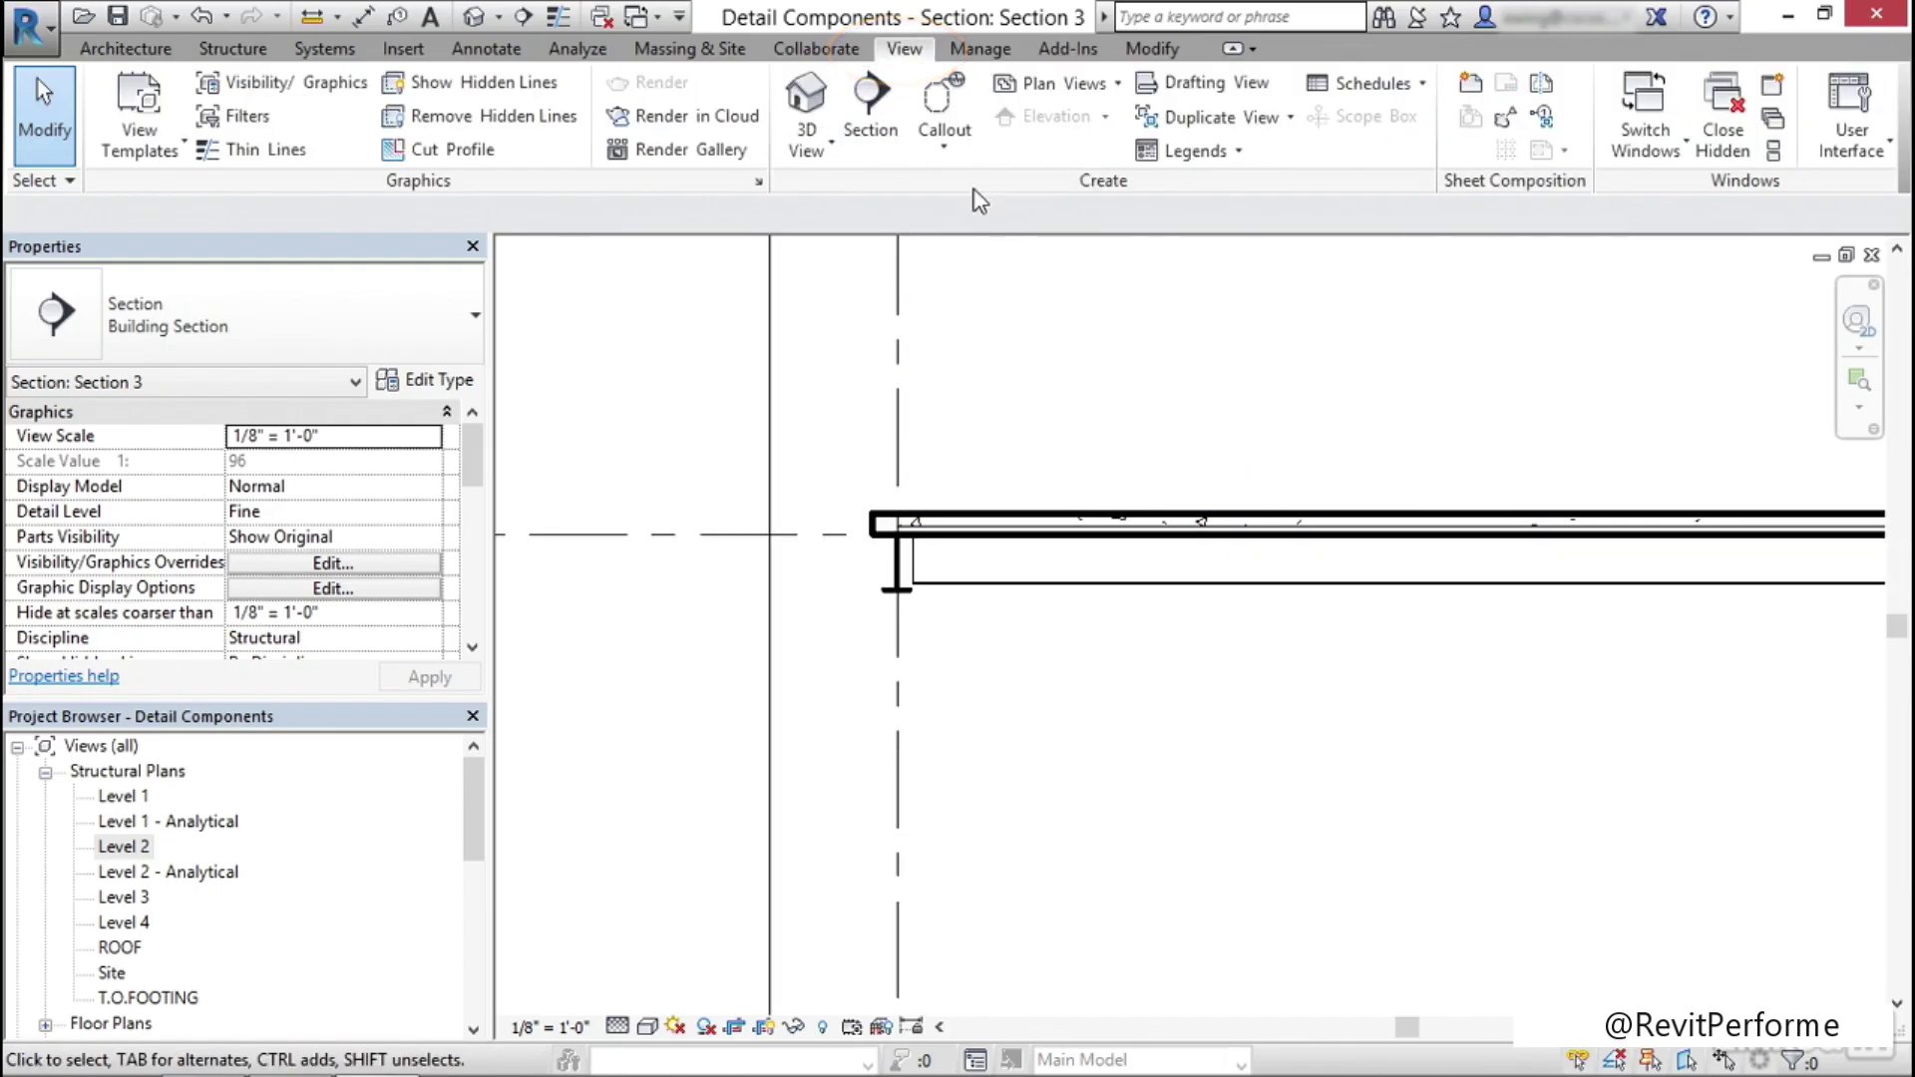
pyautogui.click(941, 97)
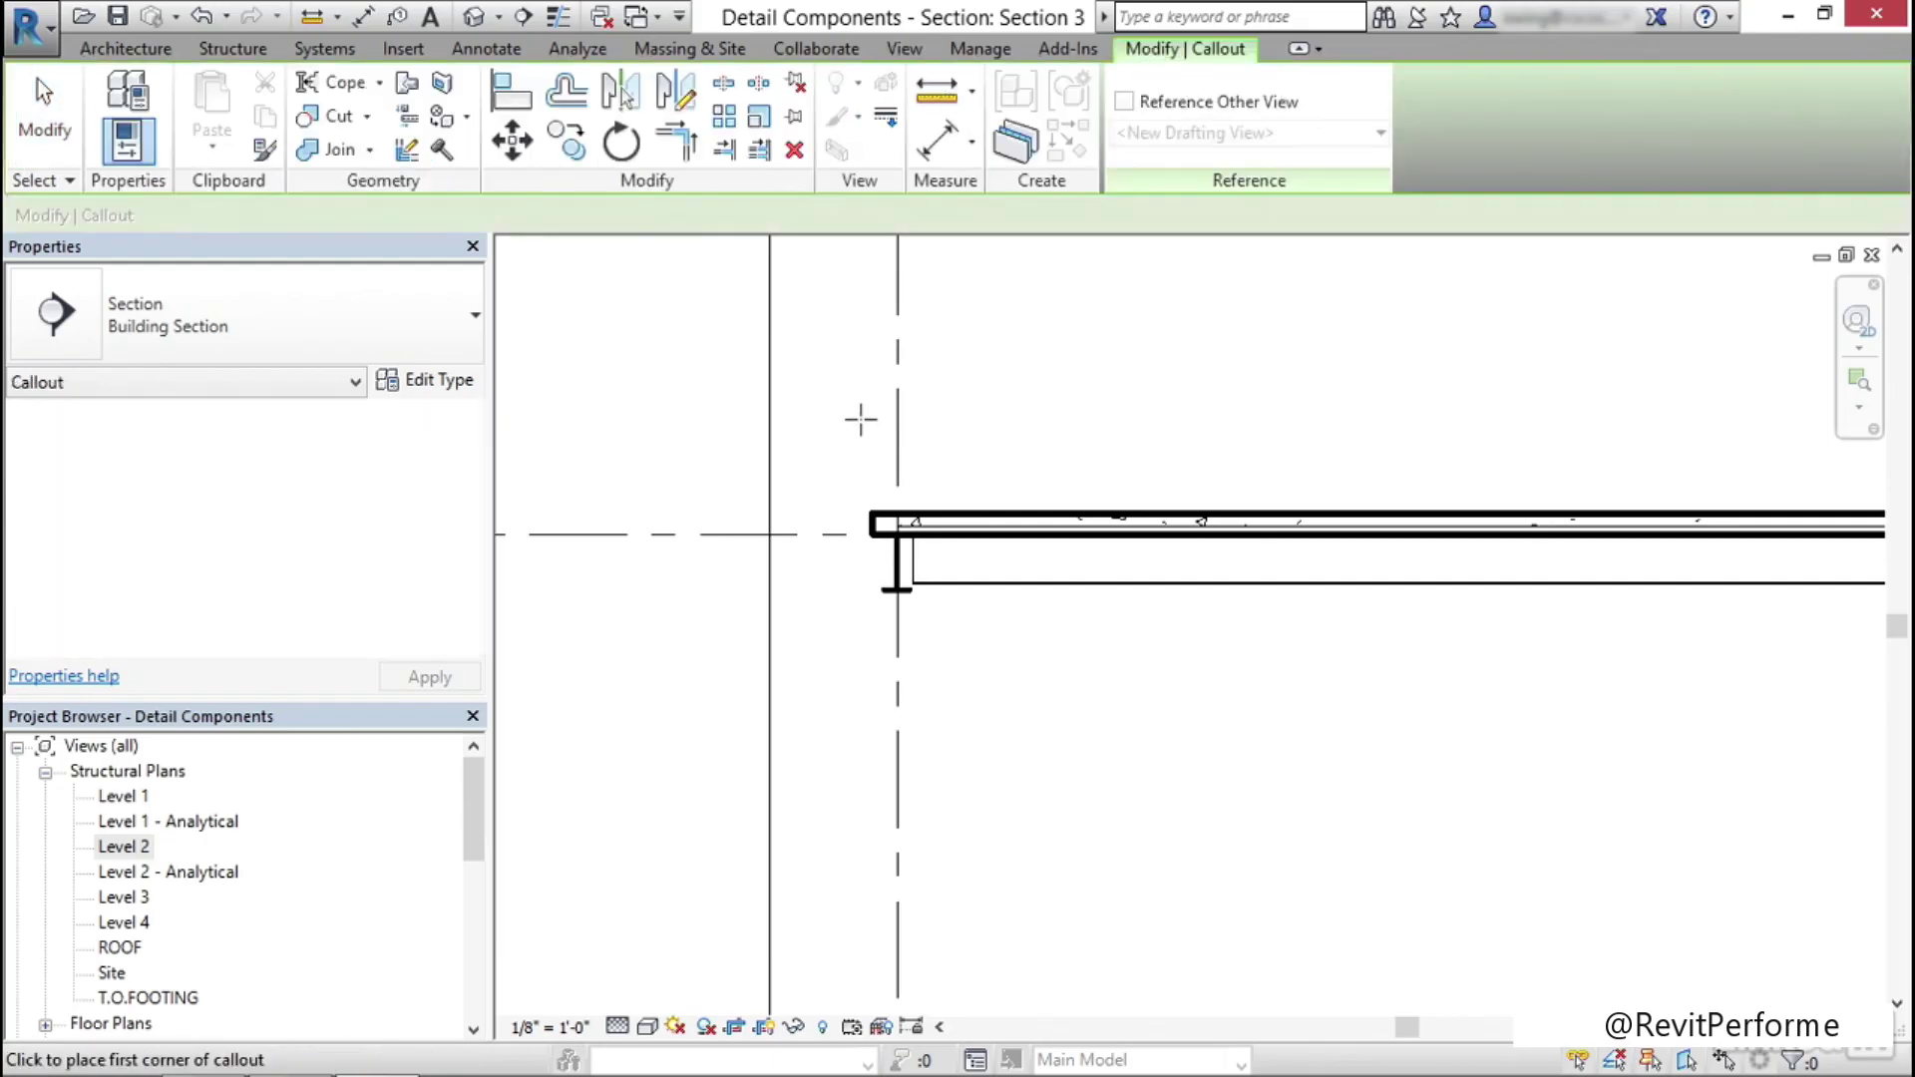
pyautogui.click(824, 419)
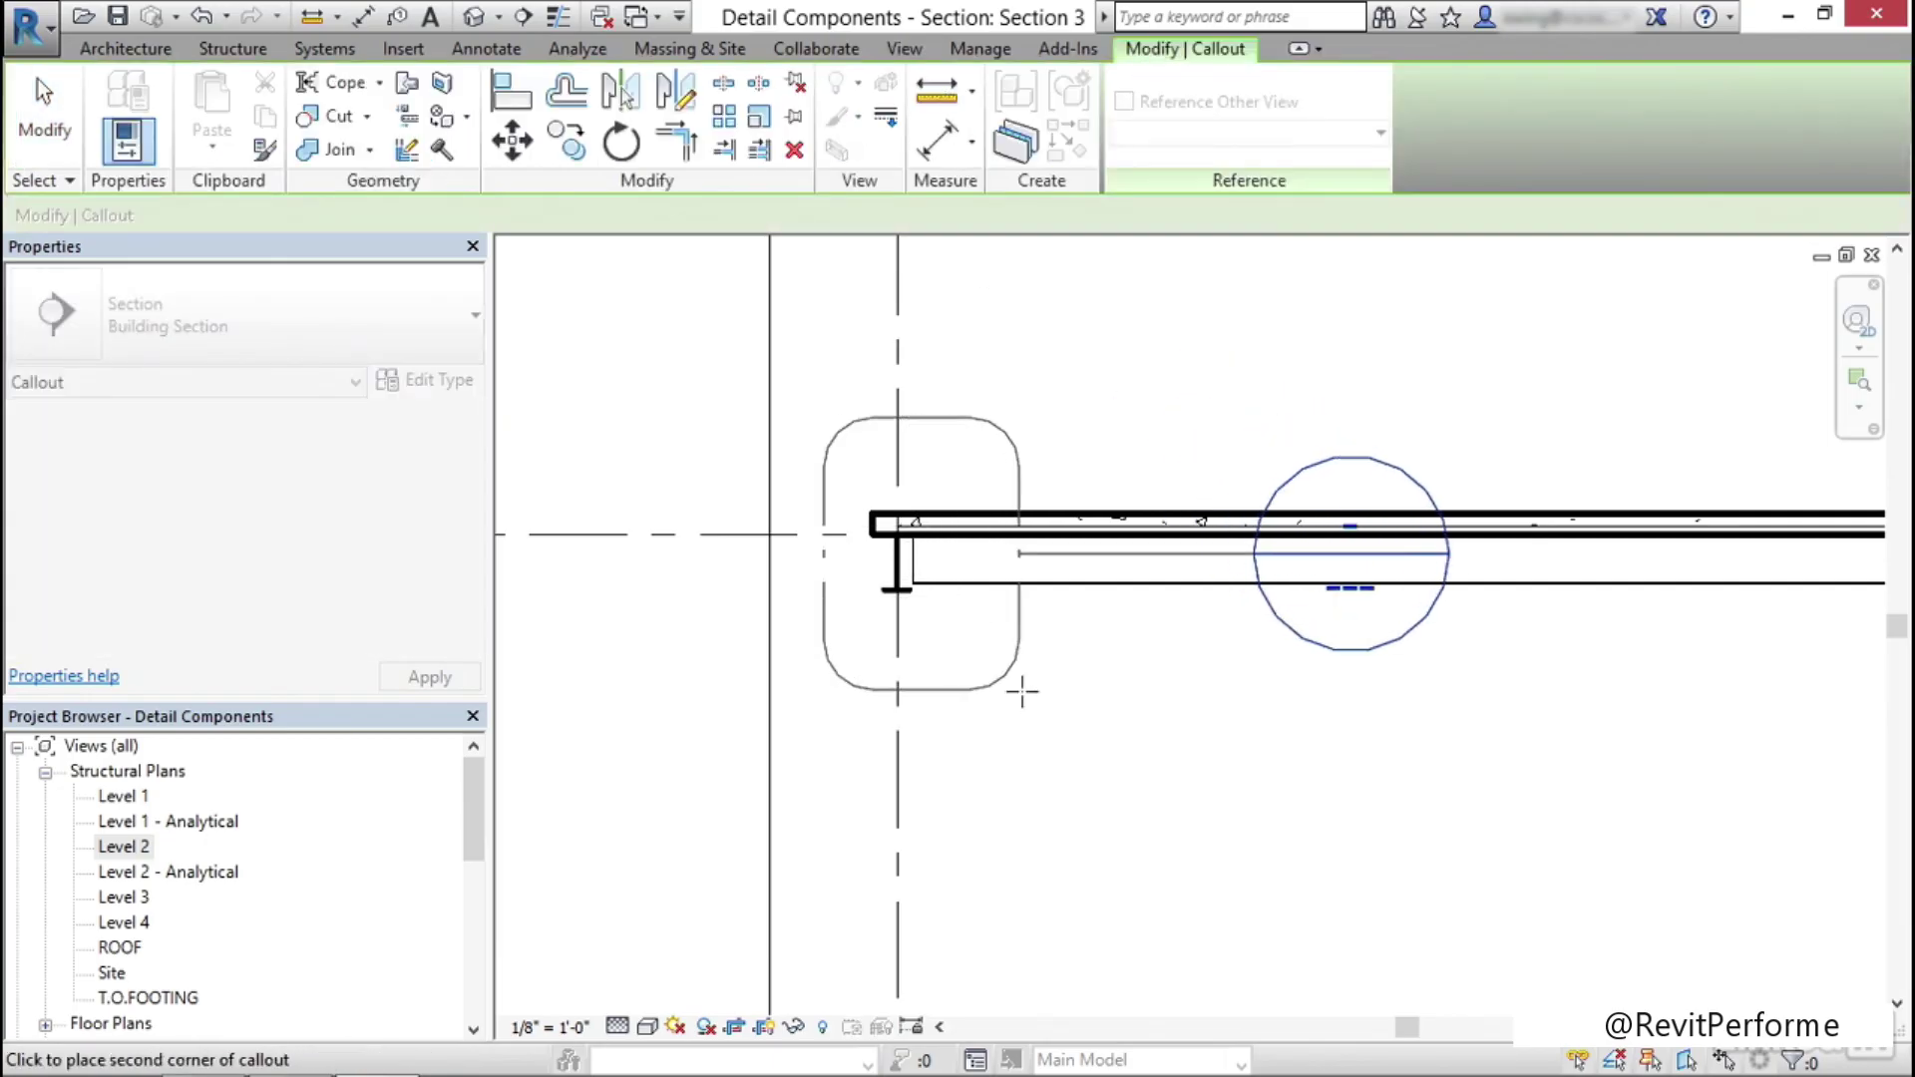
pyautogui.click(1023, 695)
# Move the callout's head to the open area above and outside the slab edge, away from the floor framing
pyautogui.click(1025, 614)
pyautogui.moveTo(1229, 509); pyautogui.dragTo(671, 362)
pyautogui.click(1125, 377)
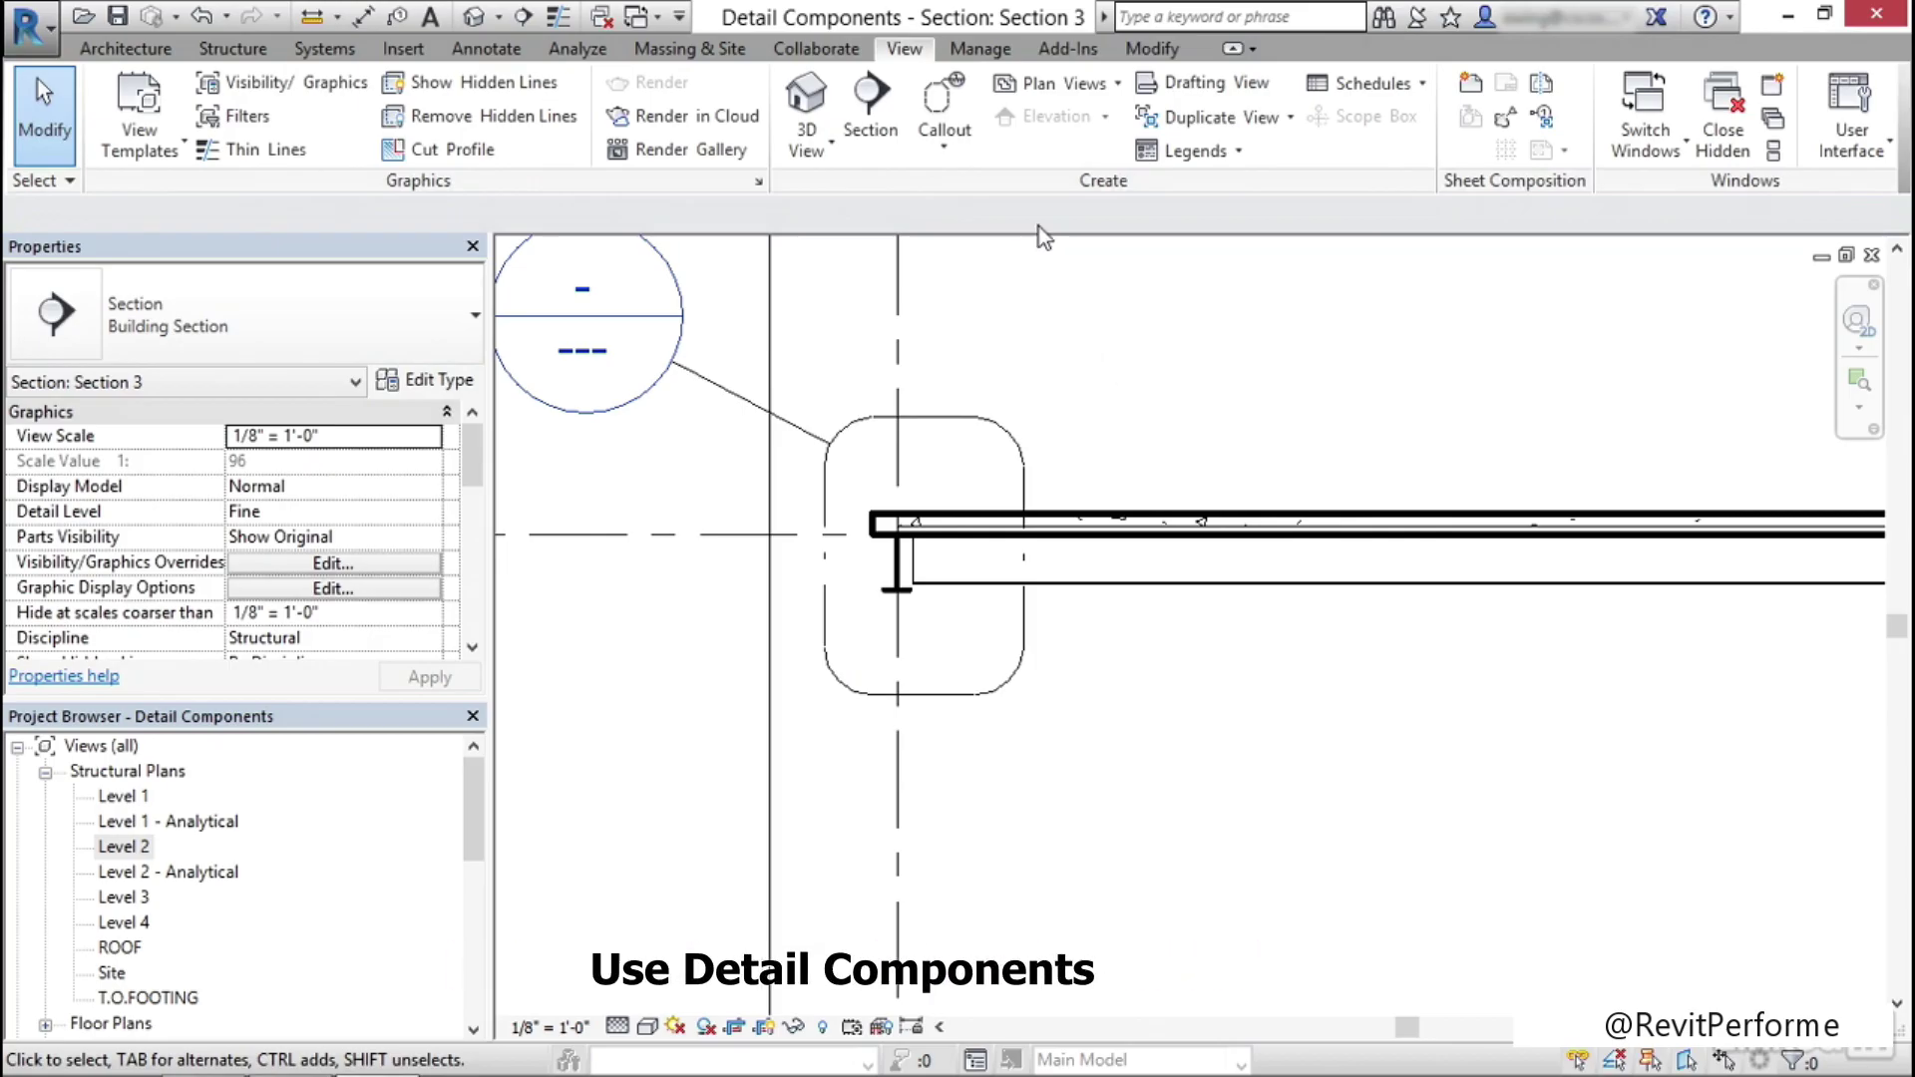
# Set the Callout Boundary annotation object's projection line weight to 5 in the project's object styles
pyautogui.click(978, 50)
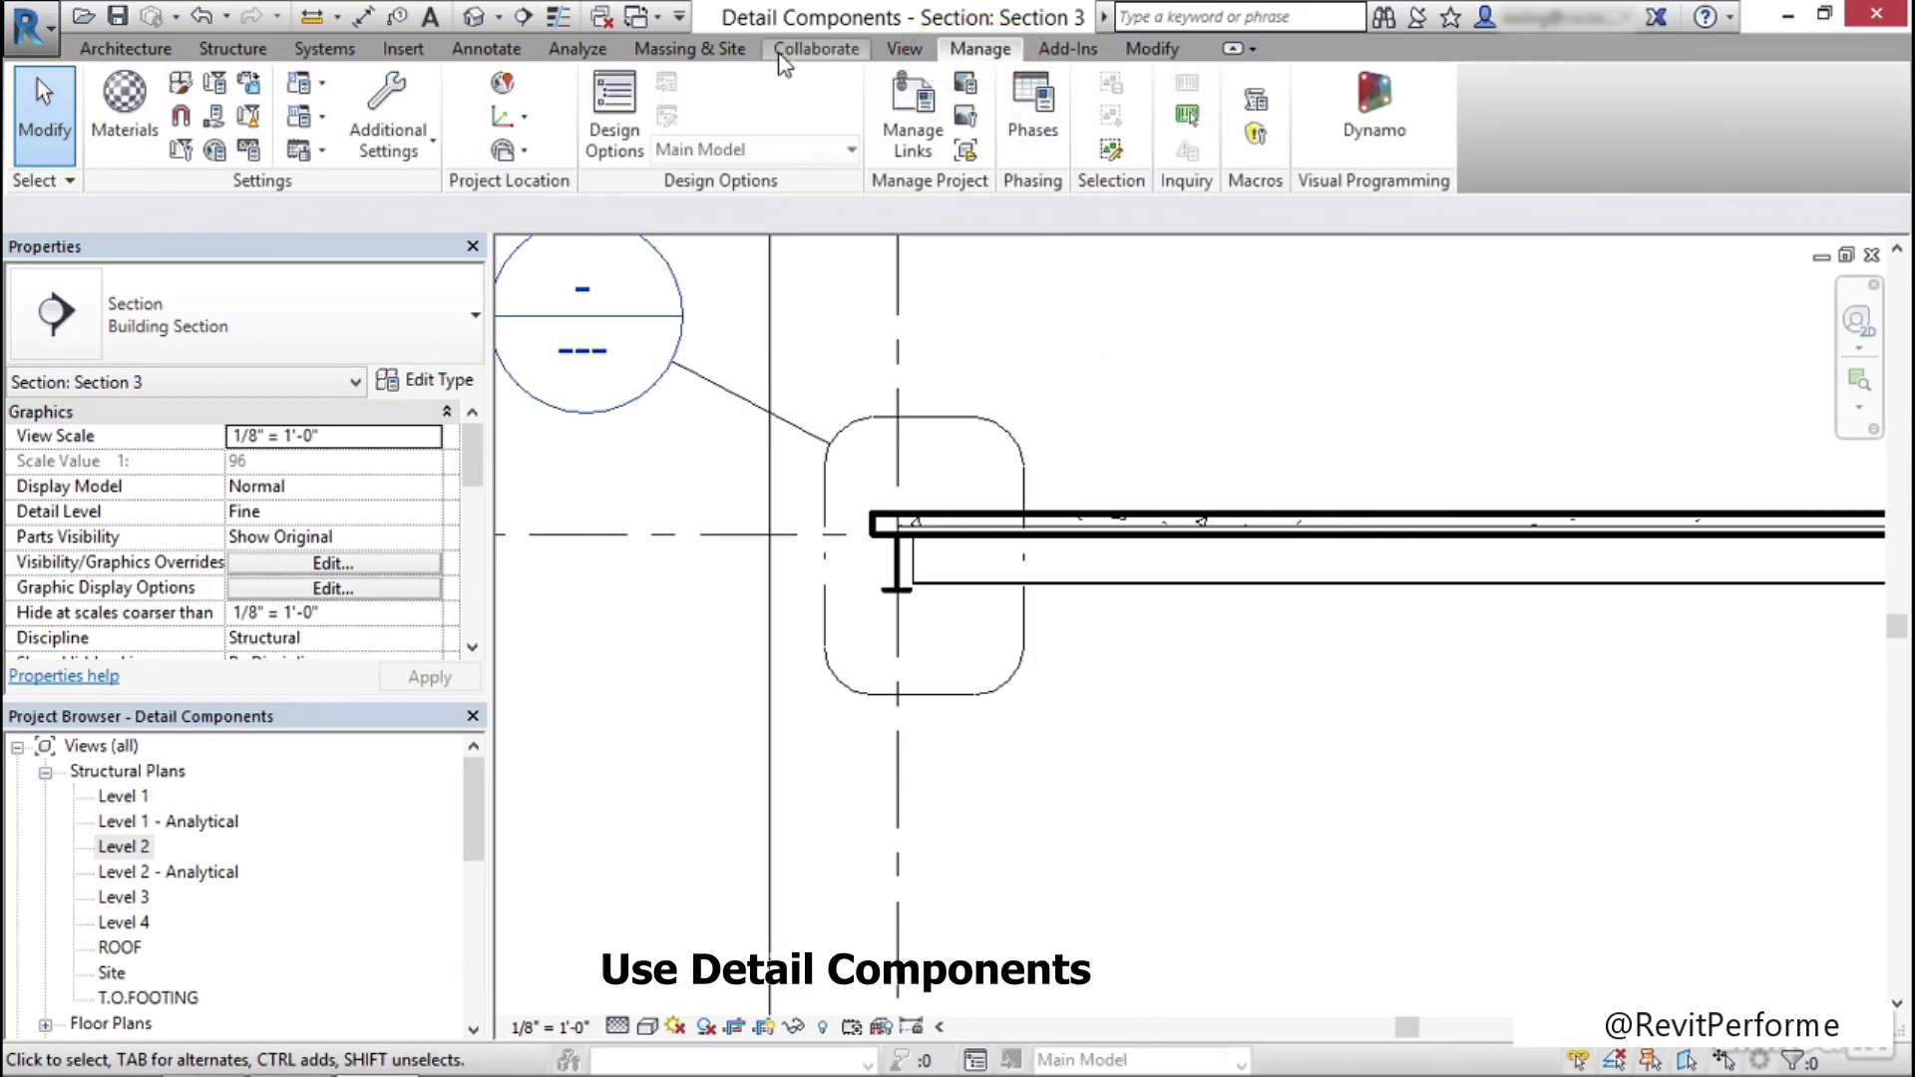
pyautogui.click(179, 87)
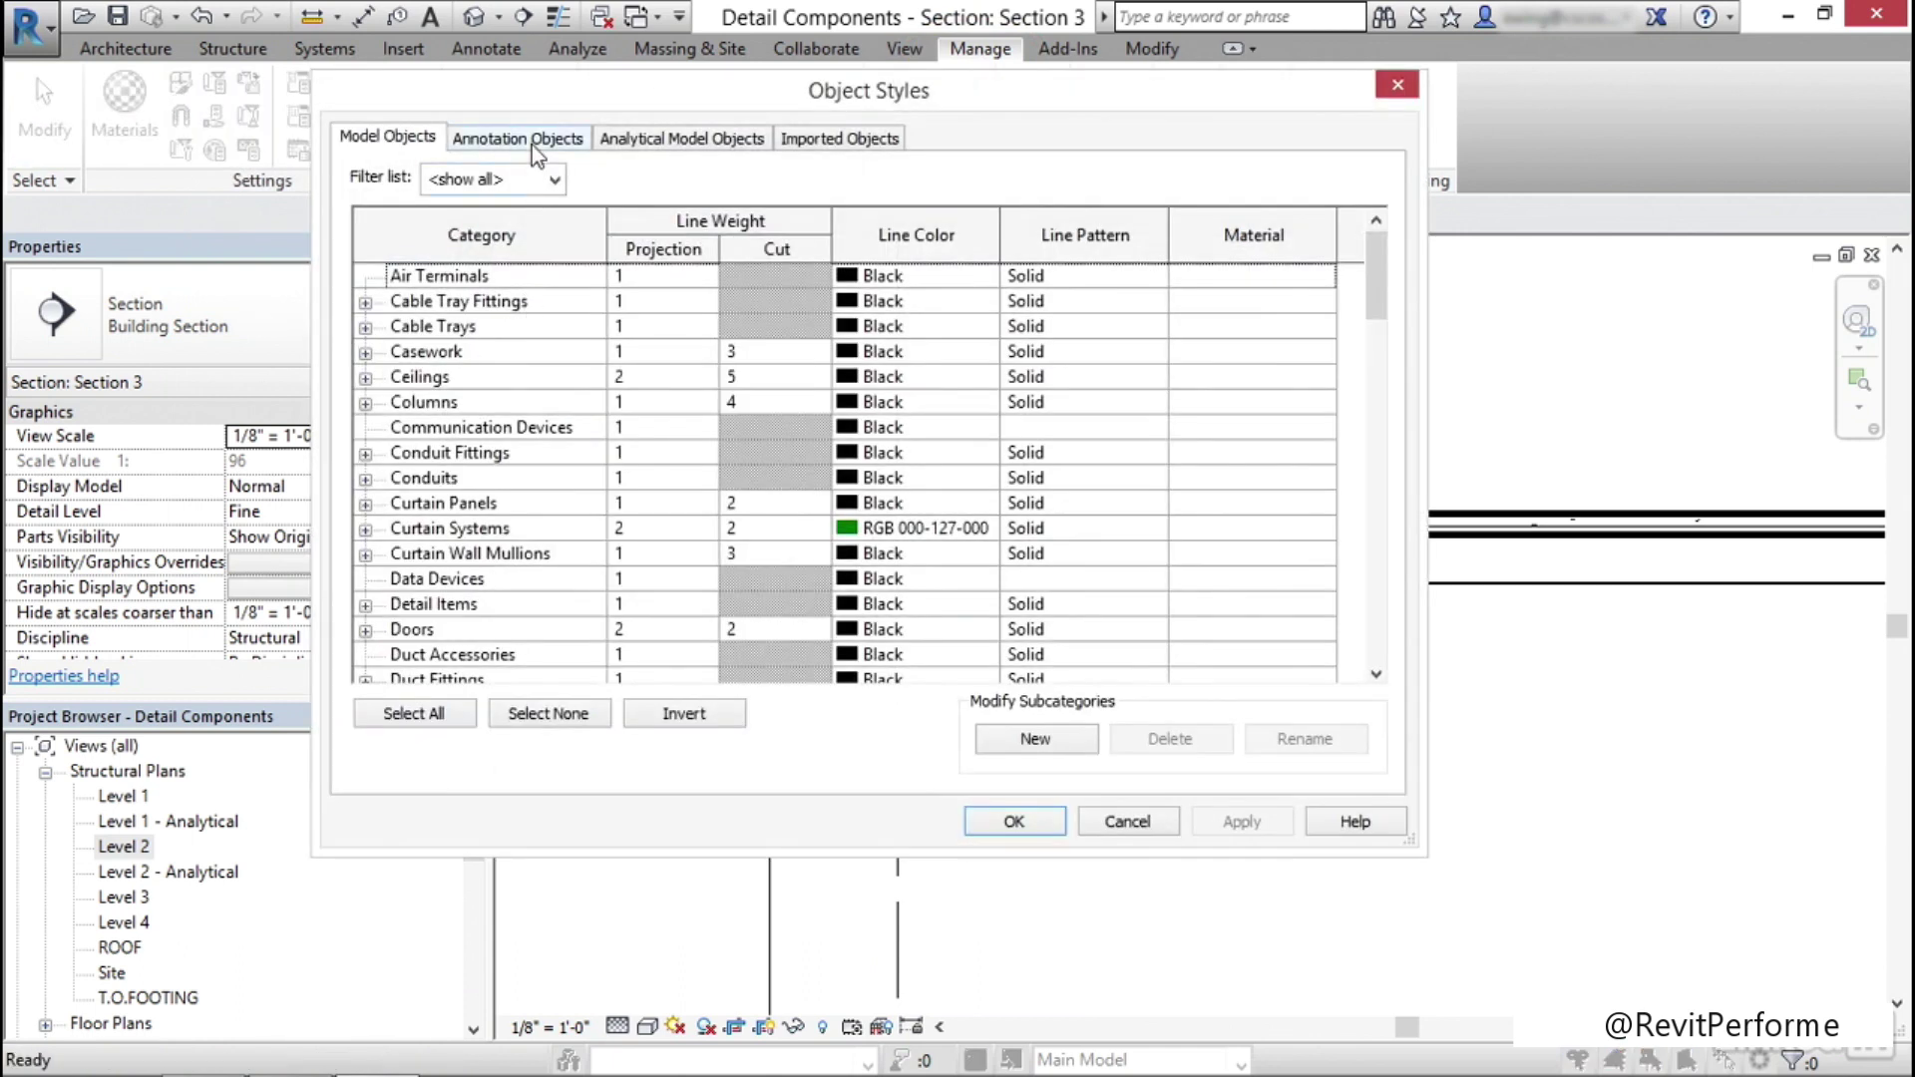
pyautogui.click(535, 149)
pyautogui.scroll(-5, 511, 531)
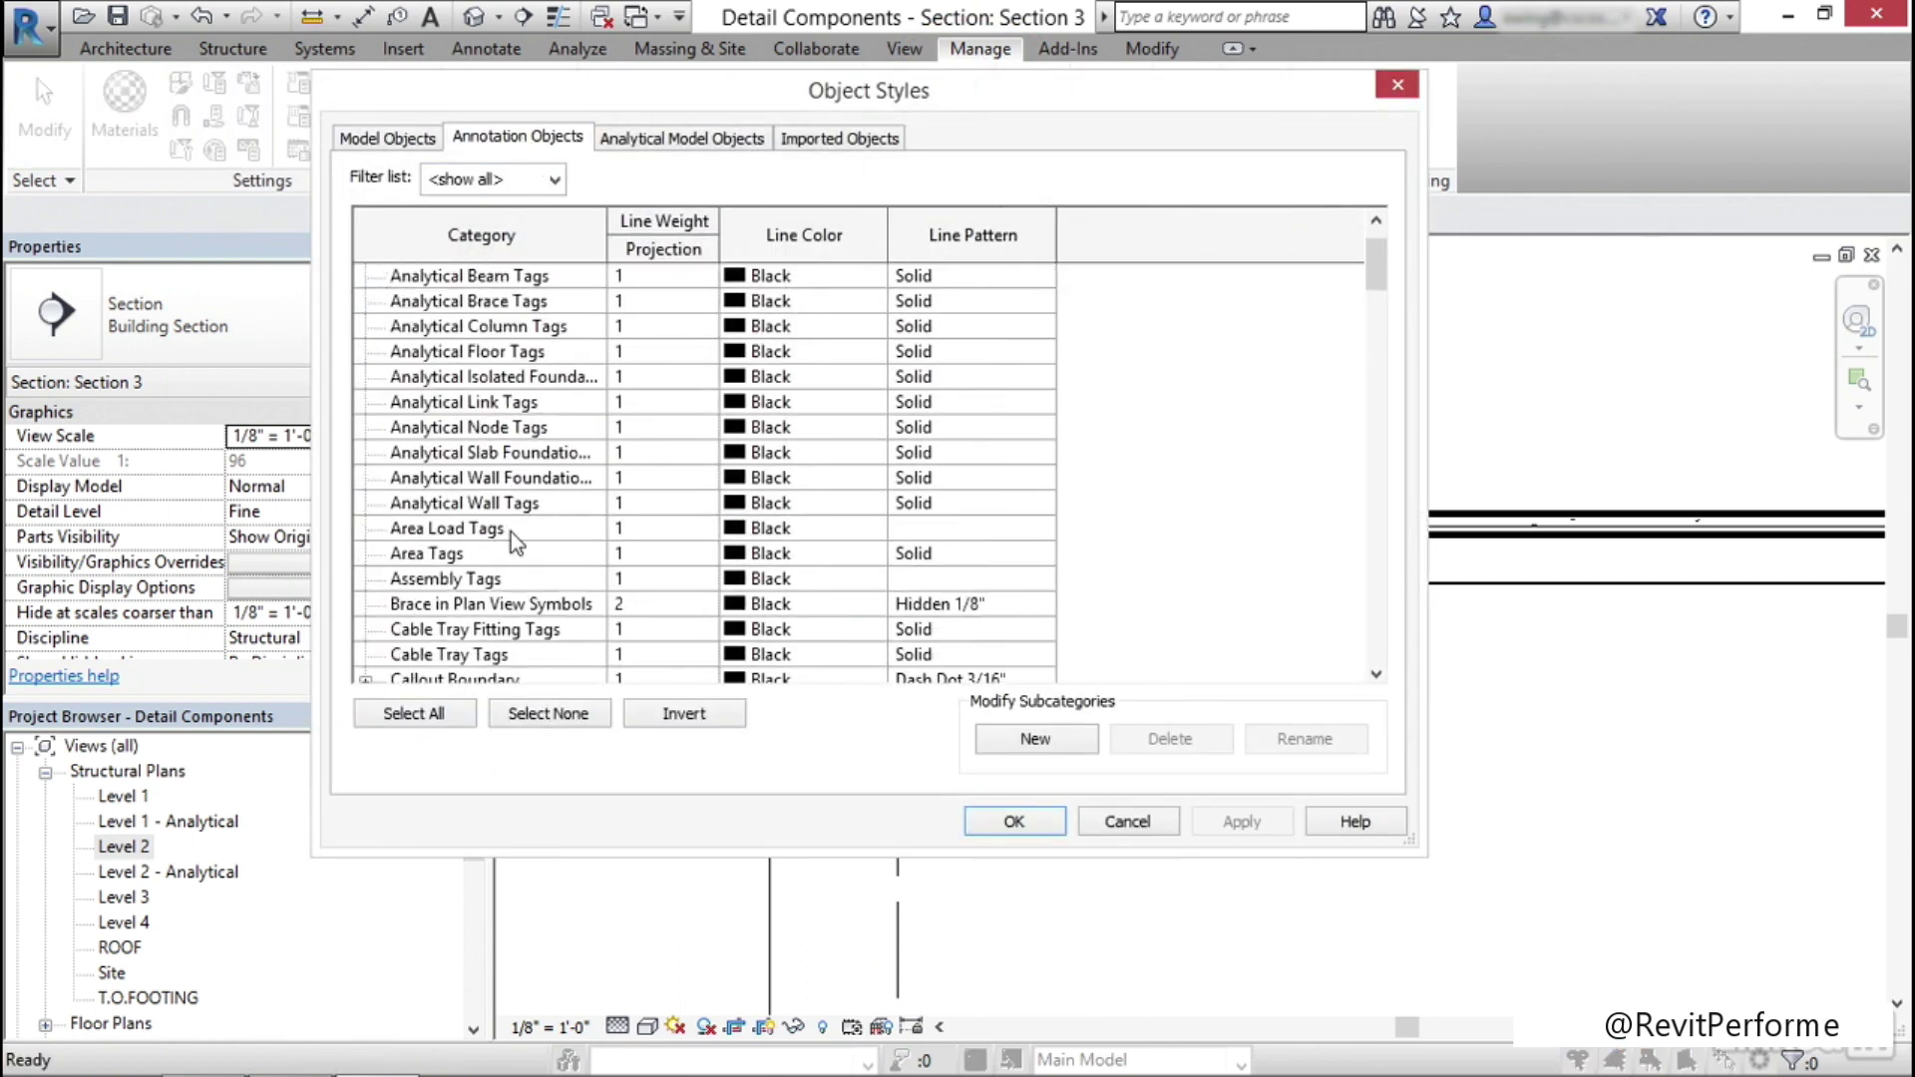
pyautogui.scroll(-1, 523, 558)
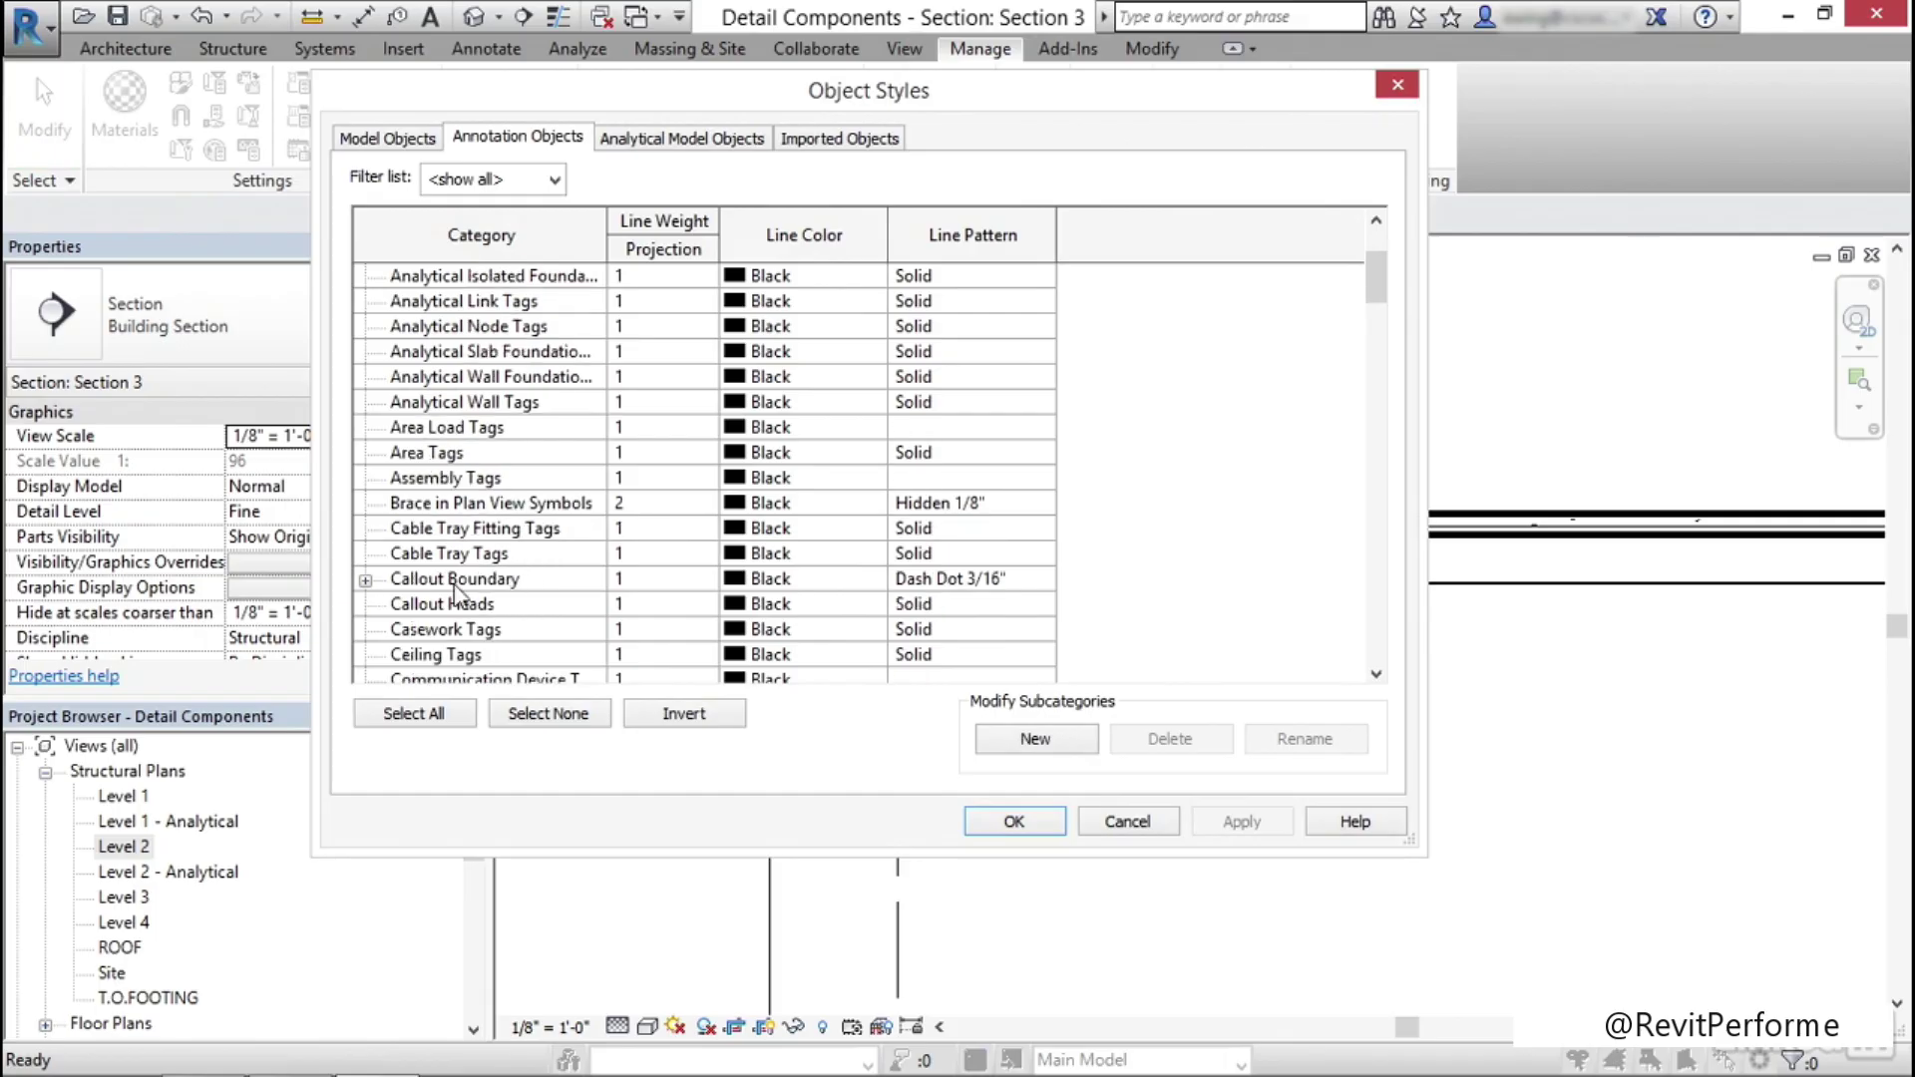
pyautogui.click(365, 580)
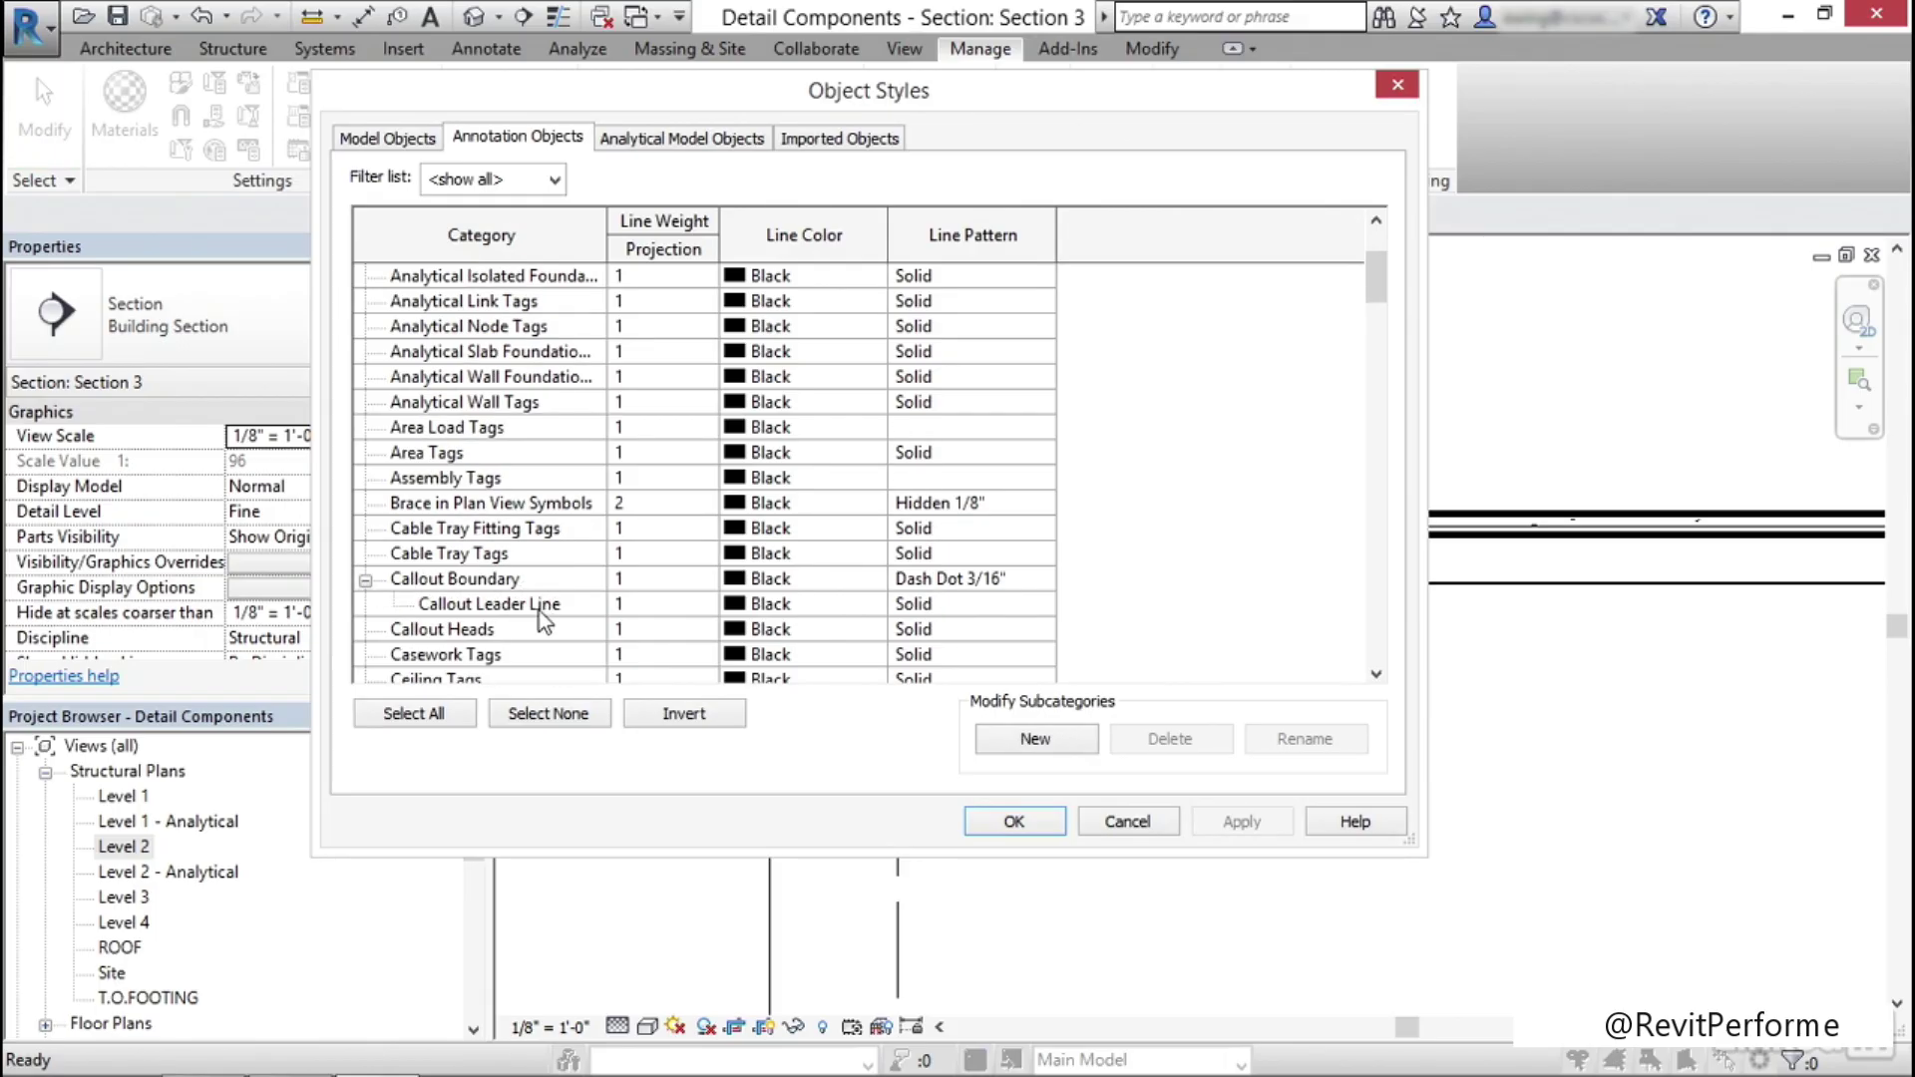
pyautogui.click(645, 584)
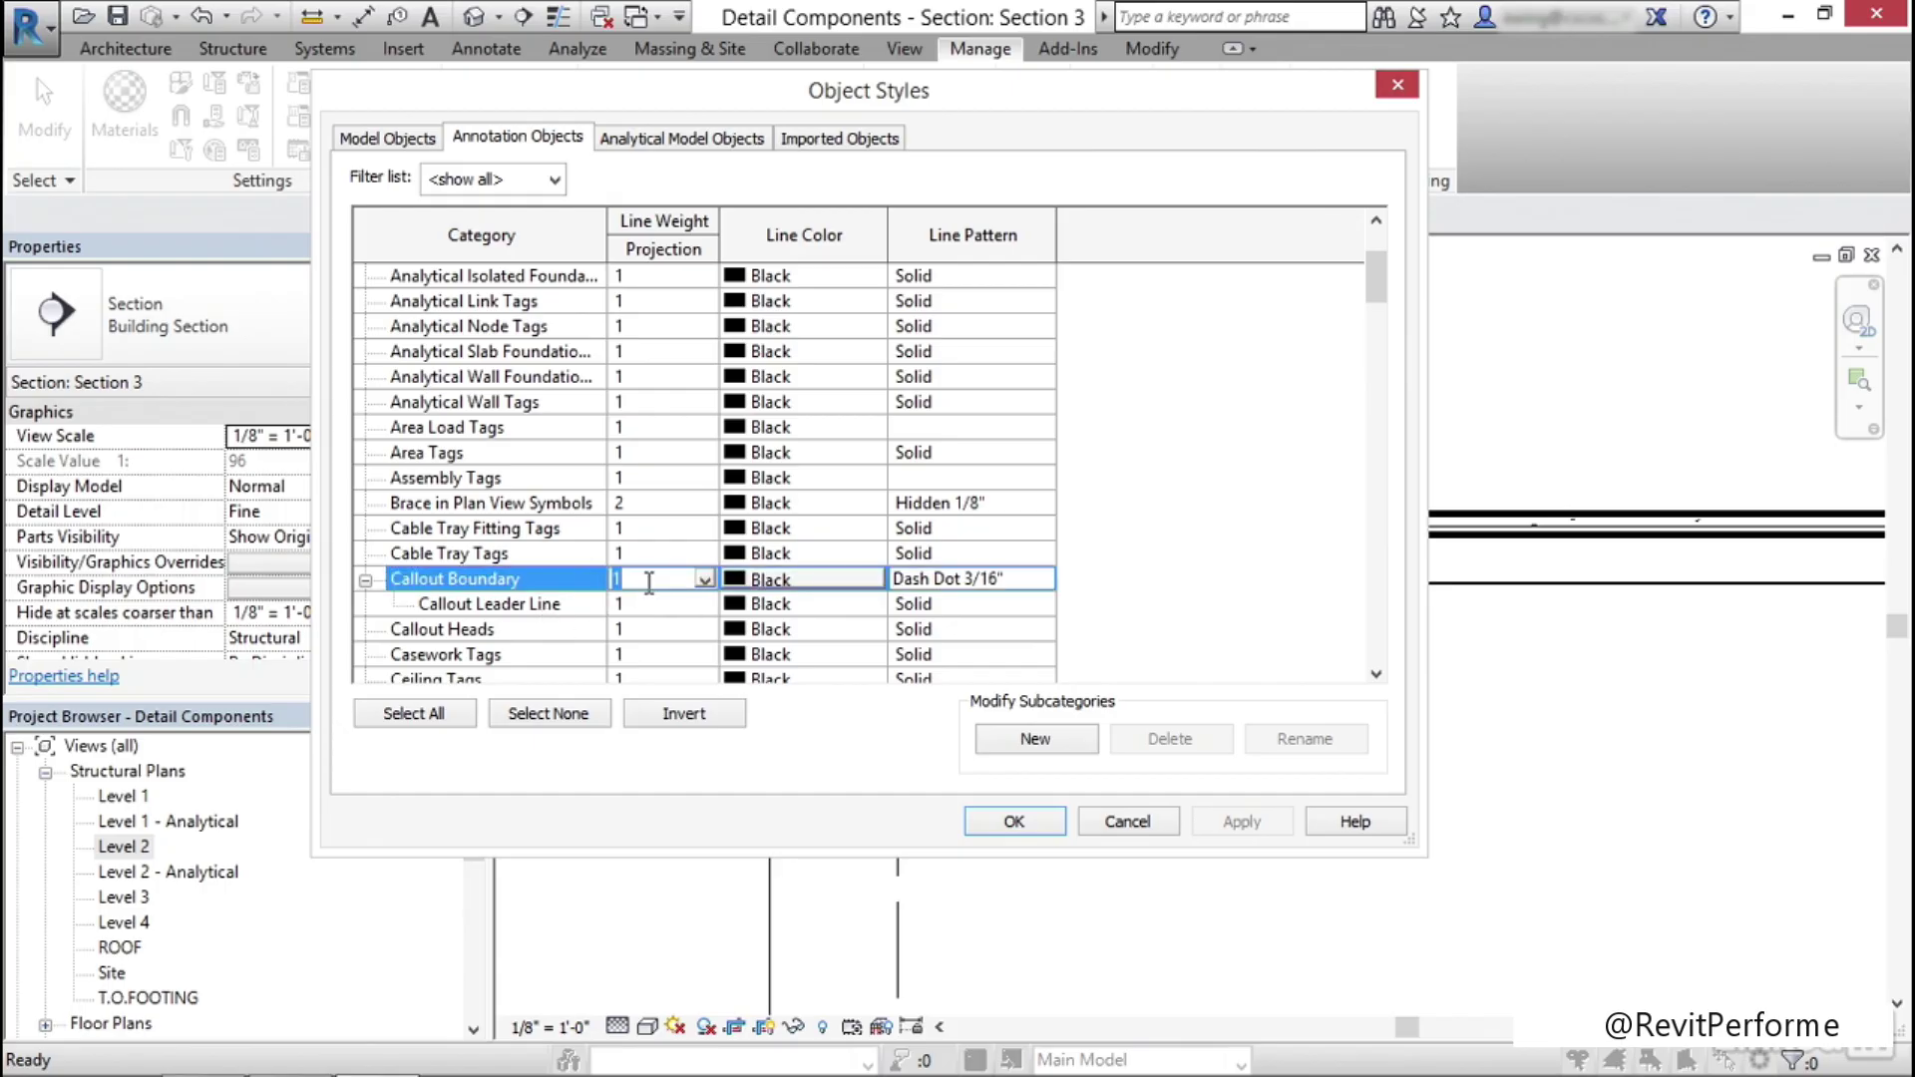
pyautogui.write('5')
pyautogui.click(617, 606)
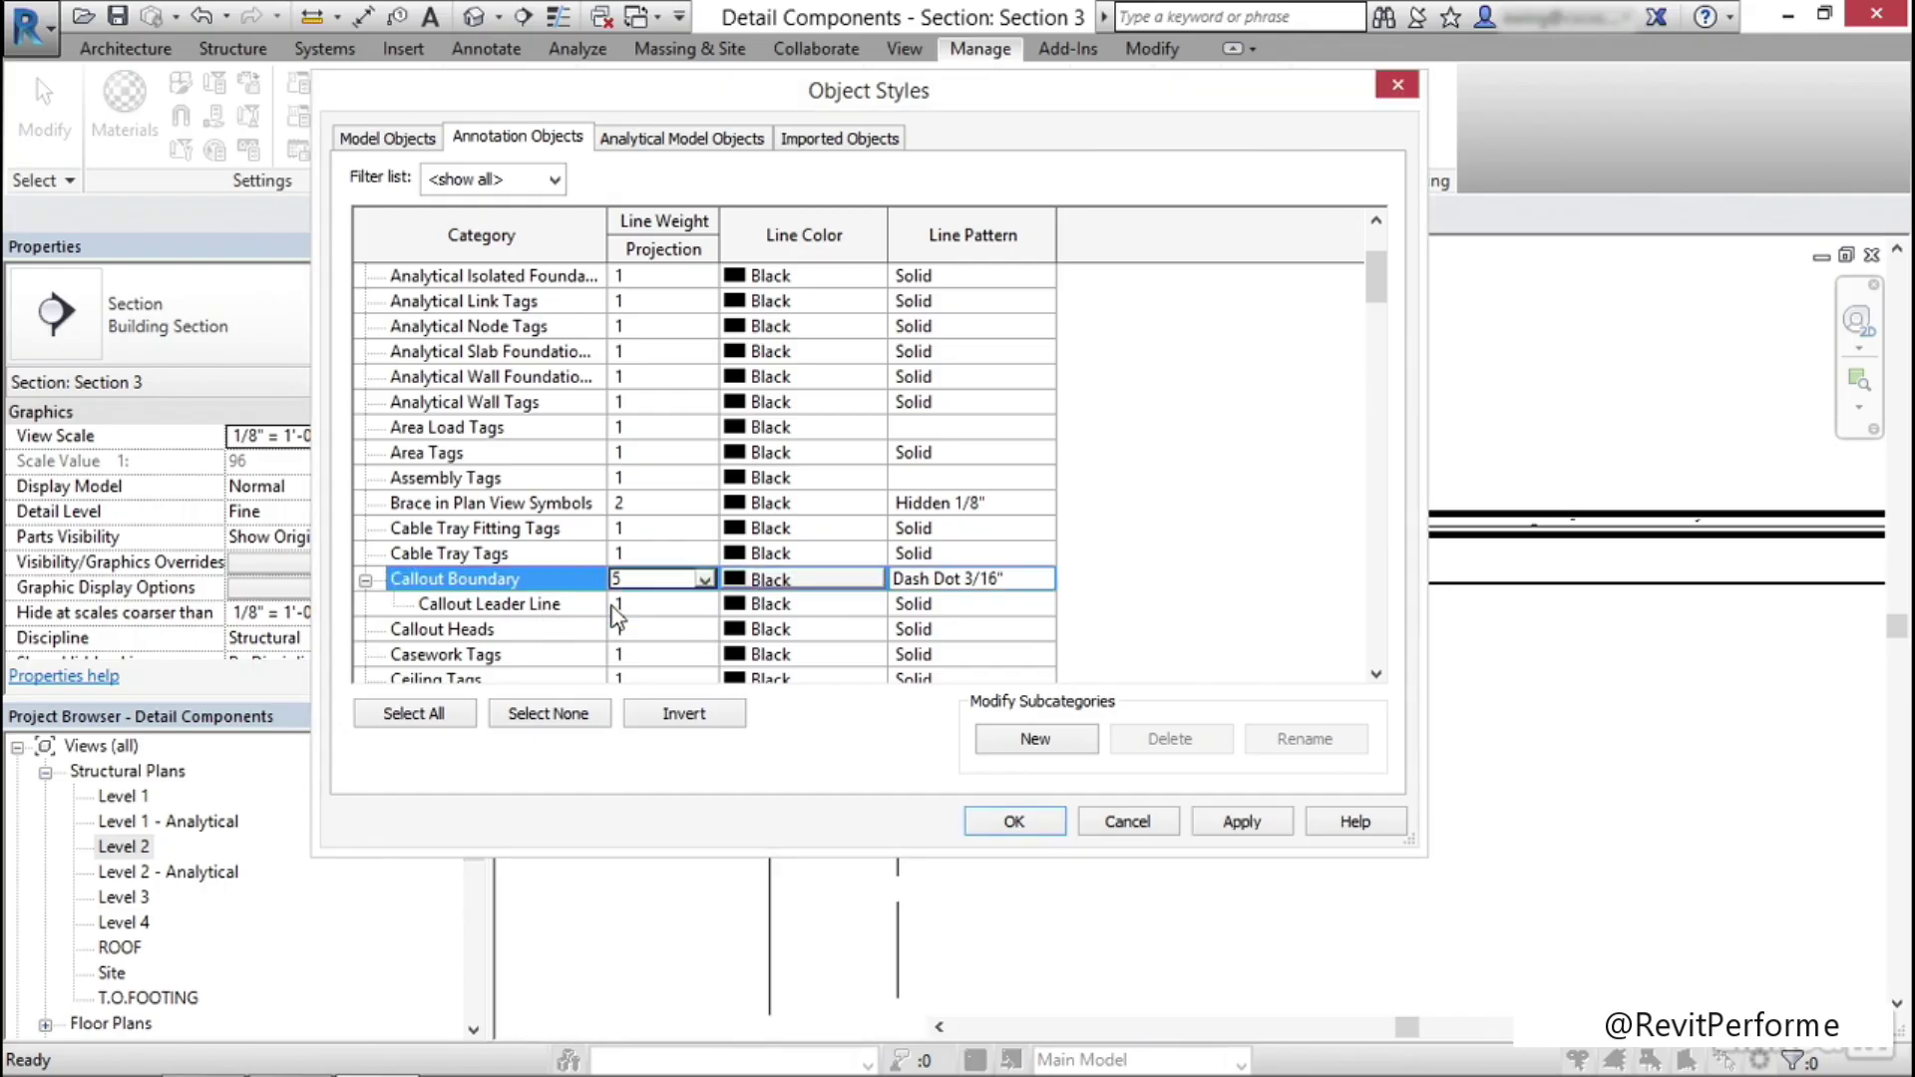
pyautogui.click(1237, 824)
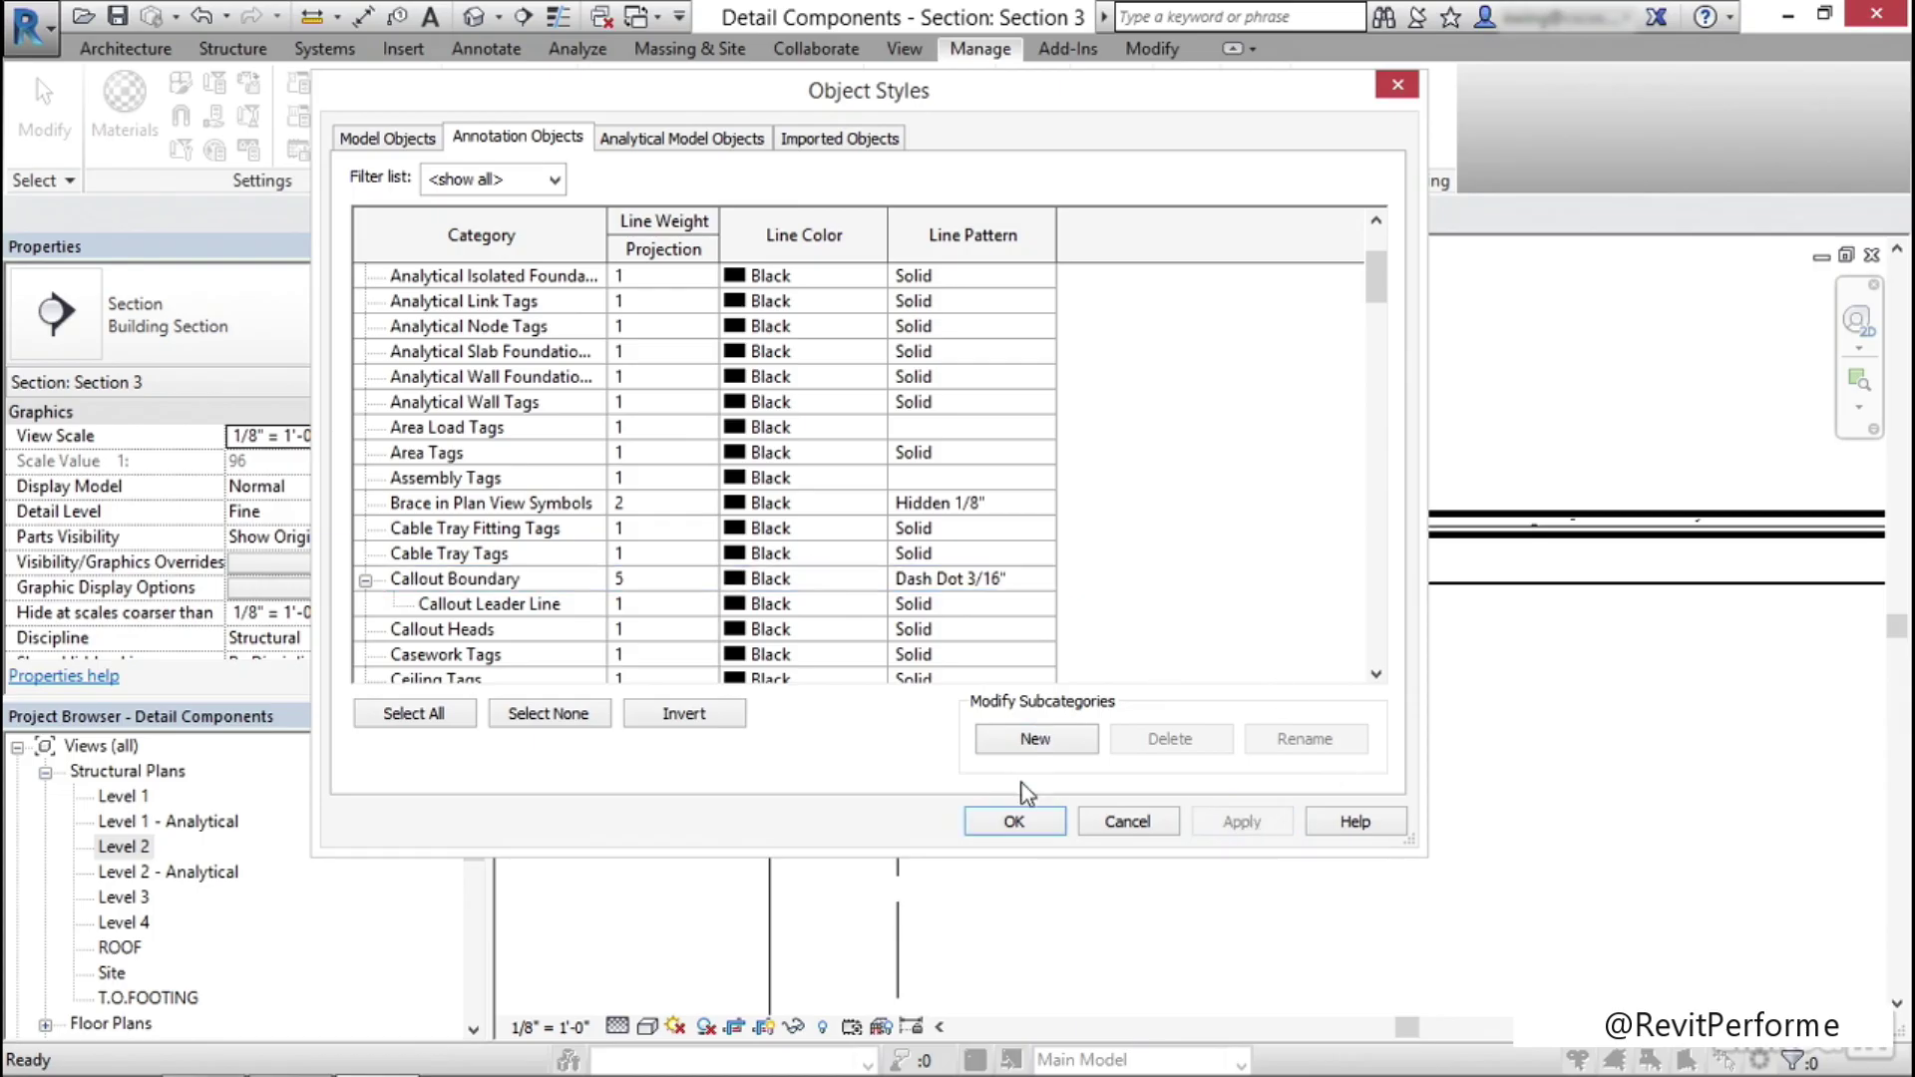
pyautogui.click(1014, 821)
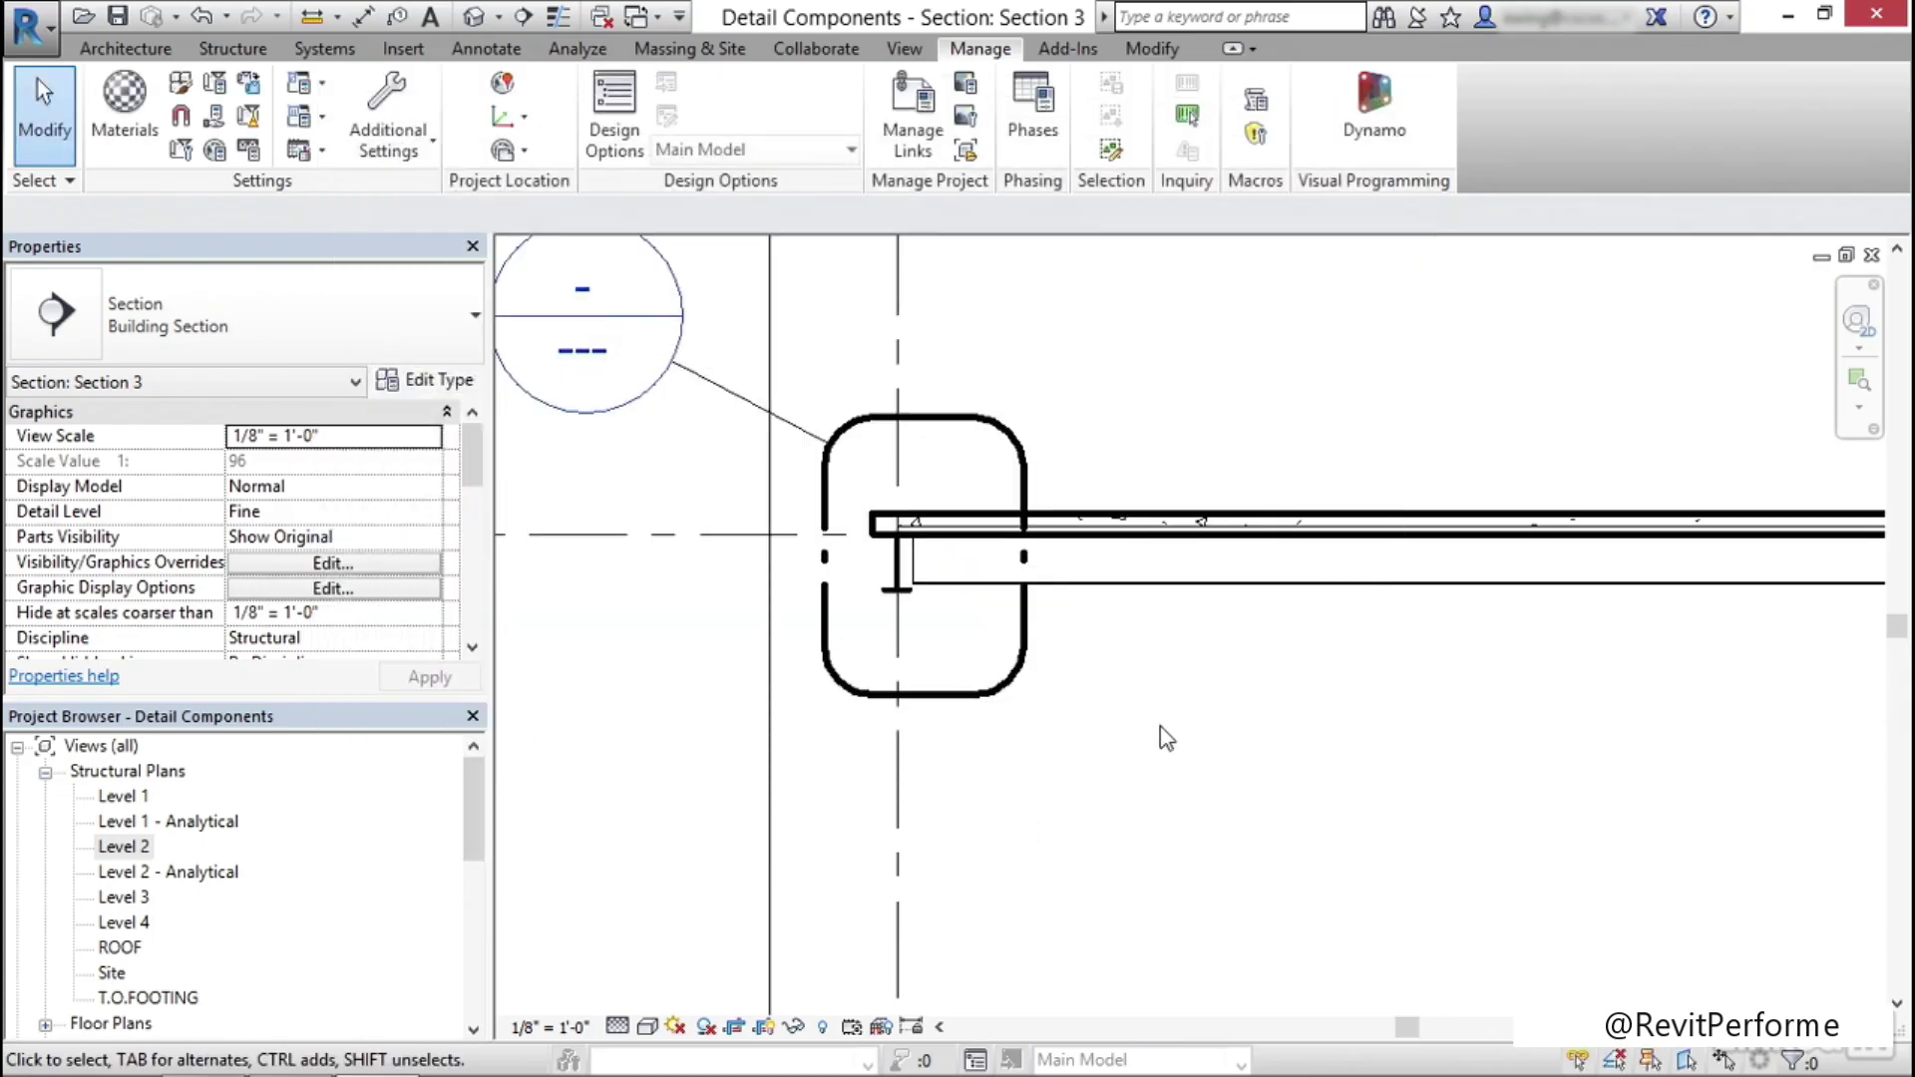
# Open the slab-edge callout's view and set its scale to 1 1/2" = 1'-0"
pyautogui.scroll(-2, 1162, 735)
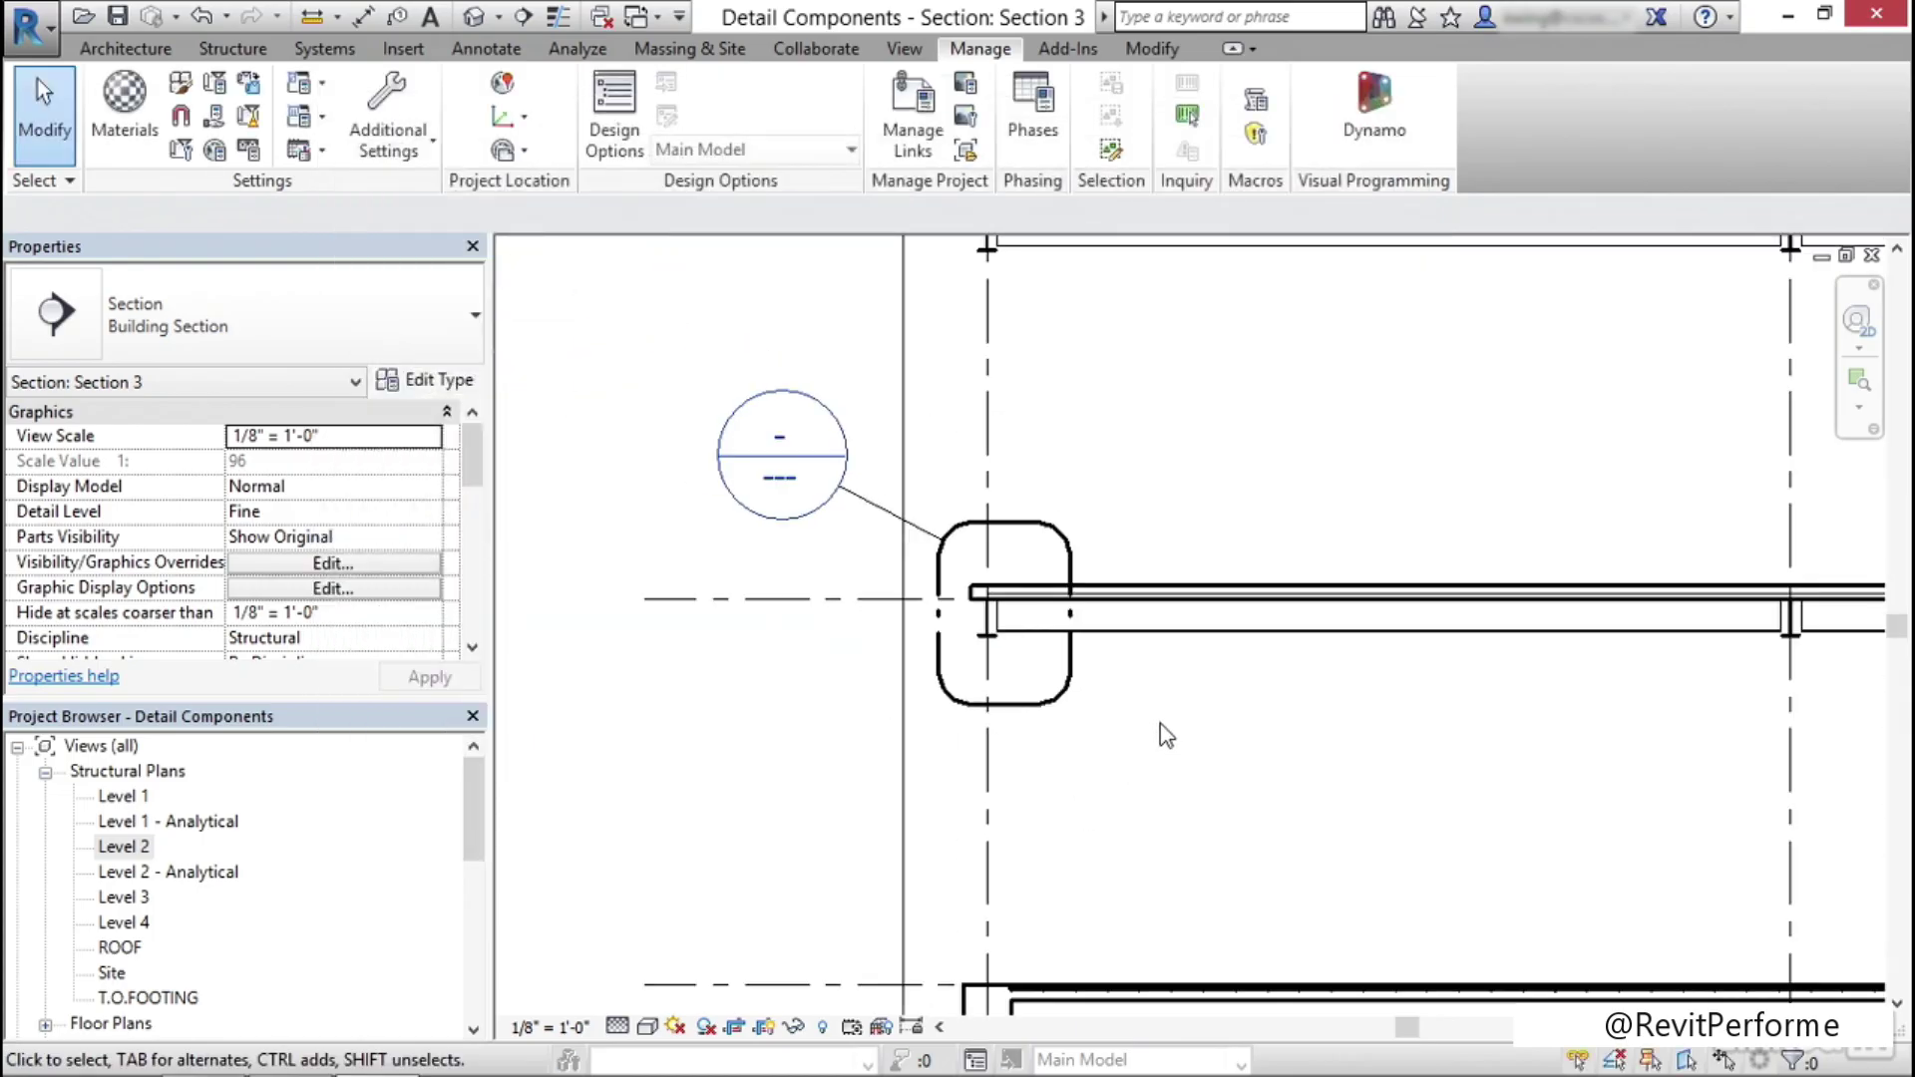
pyautogui.doubleClick(816, 409)
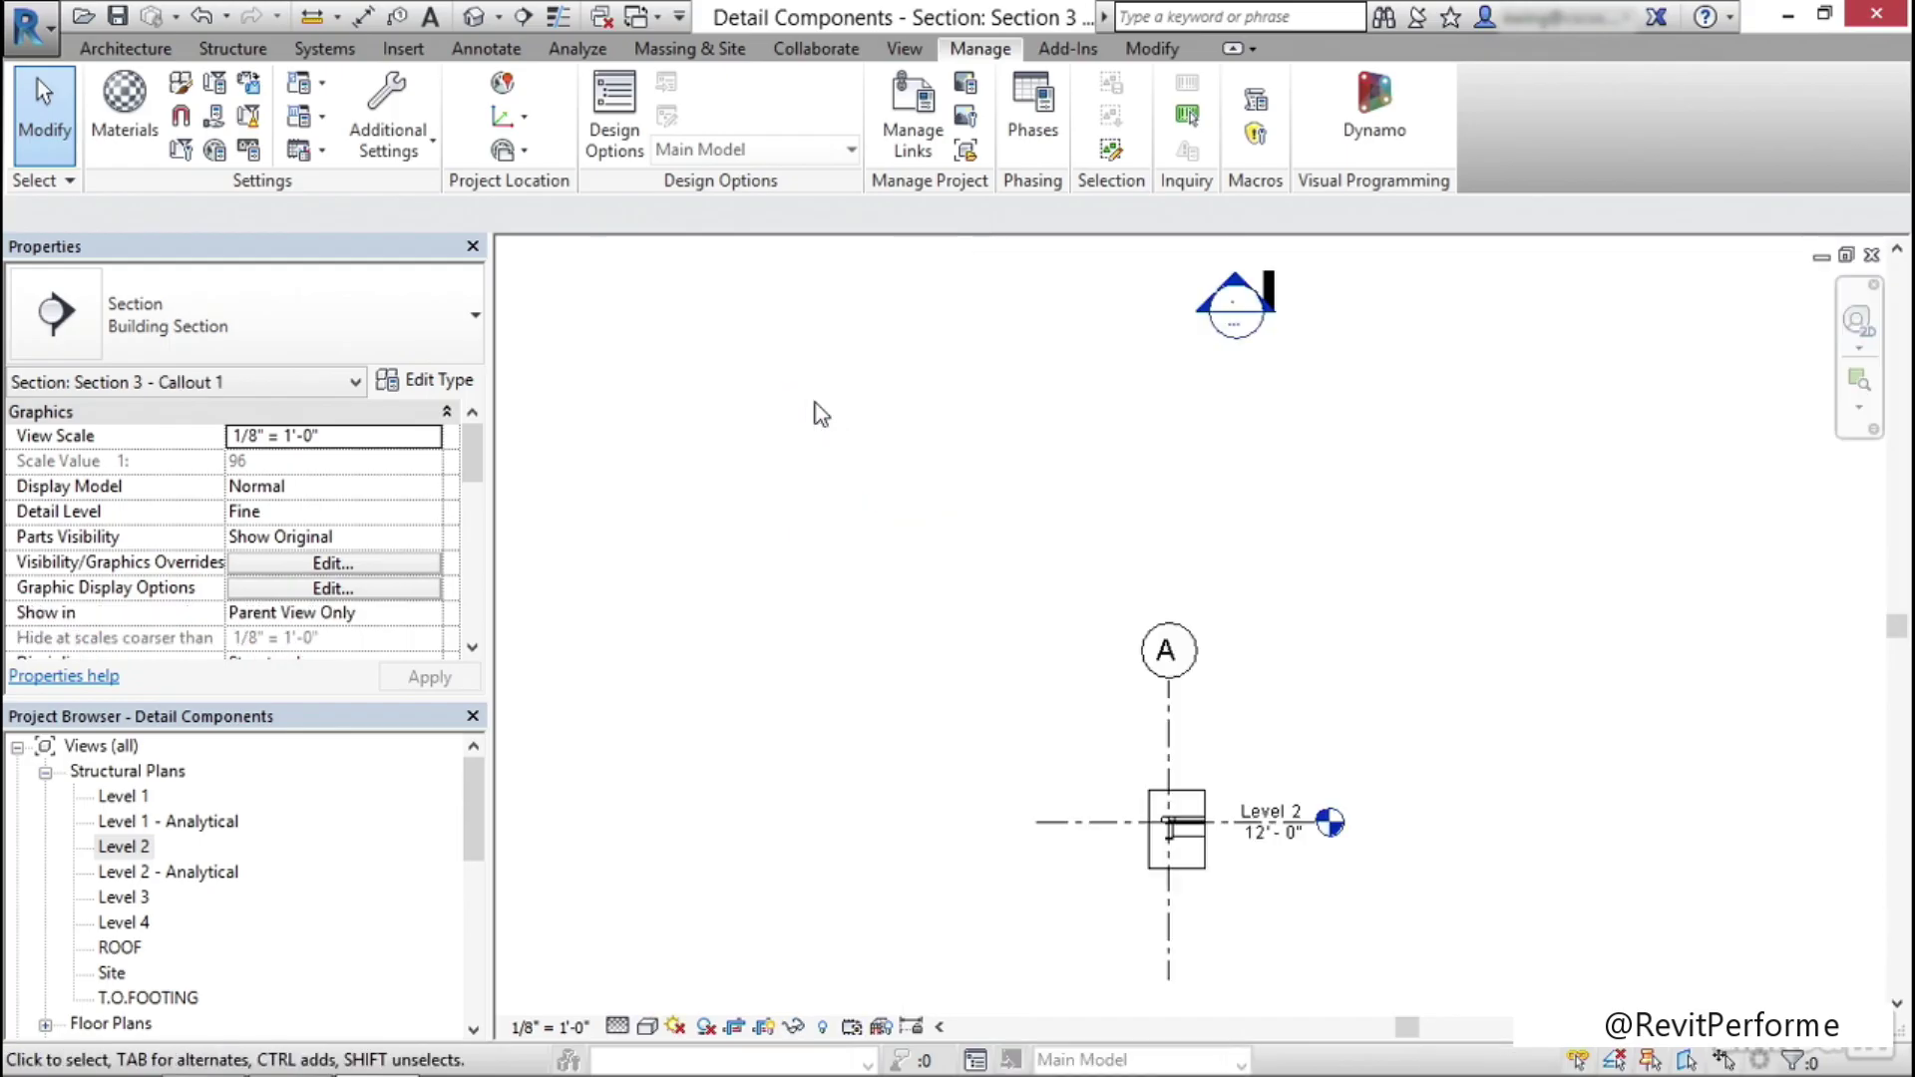
pyautogui.moveTo(1043, 702); pyautogui.dragTo(836, 566, button='middle')
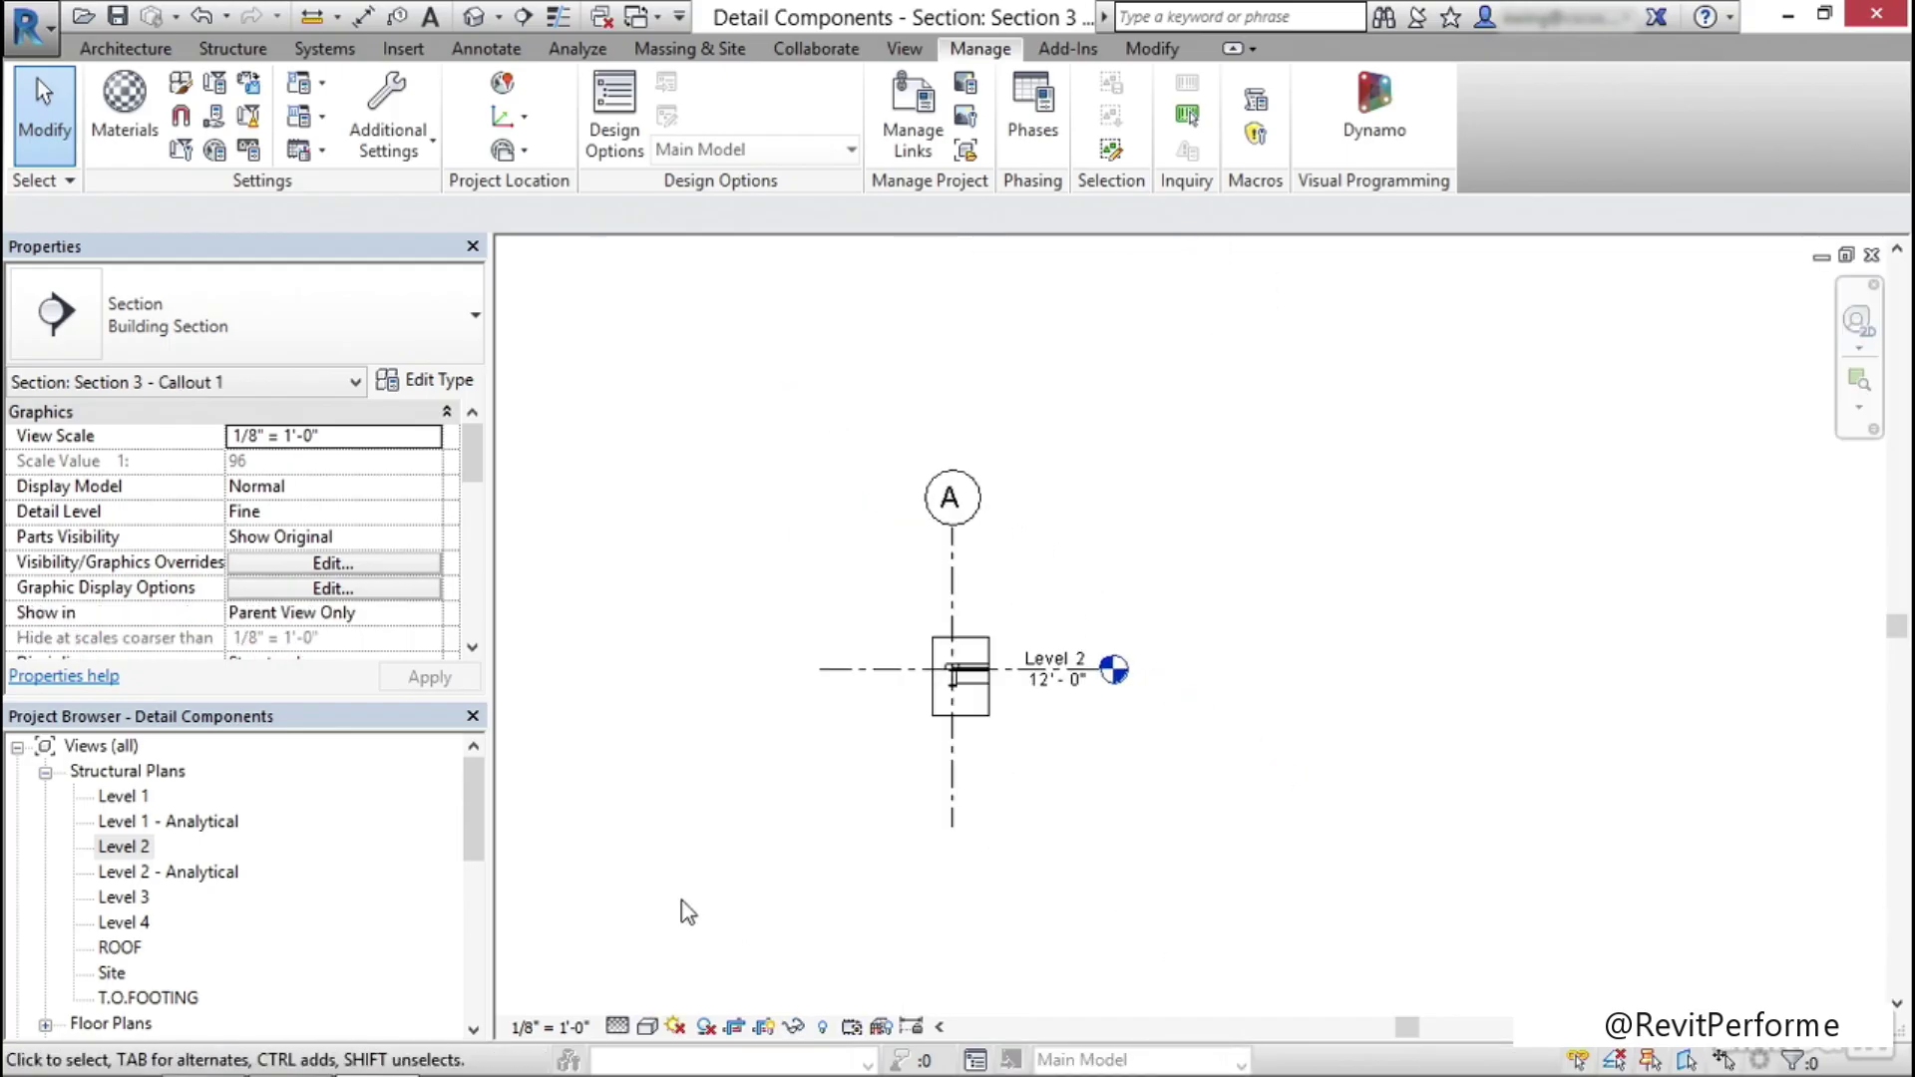
pyautogui.click(559, 1026)
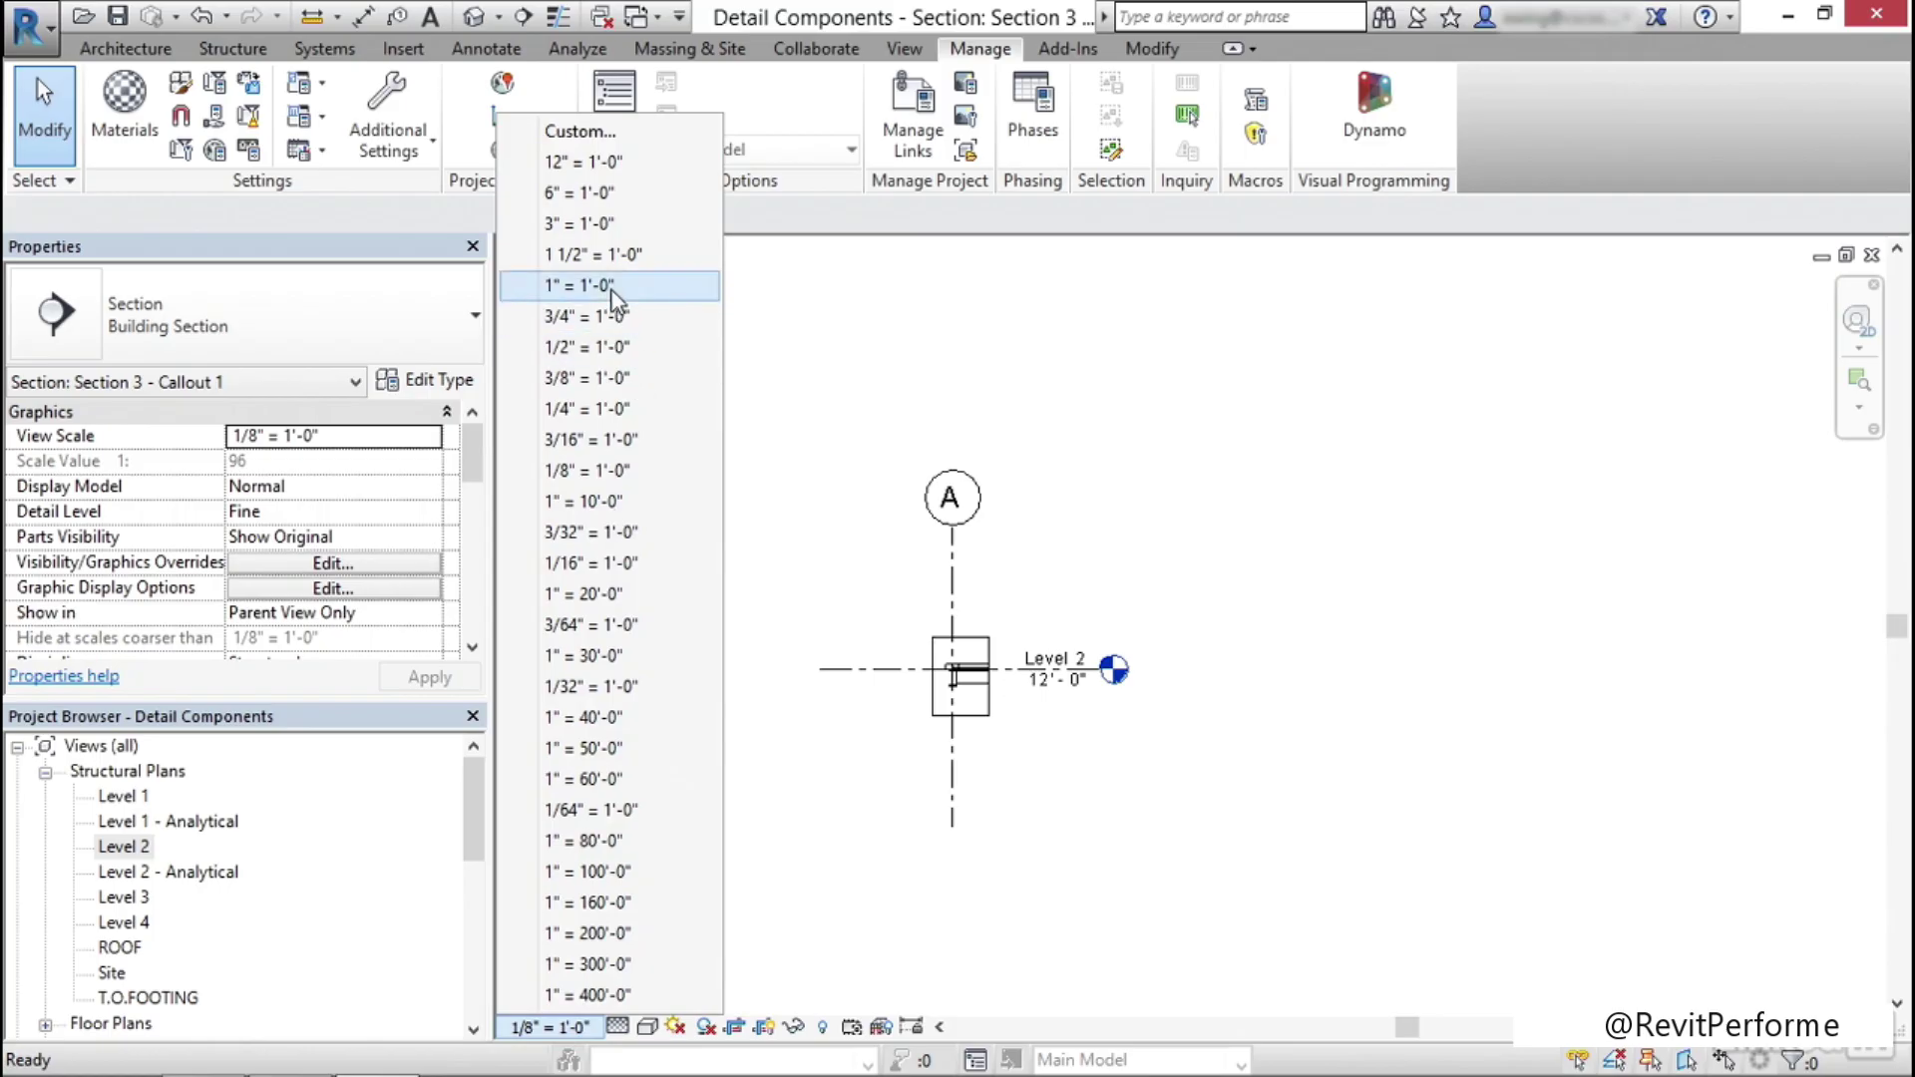
pyautogui.click(589, 255)
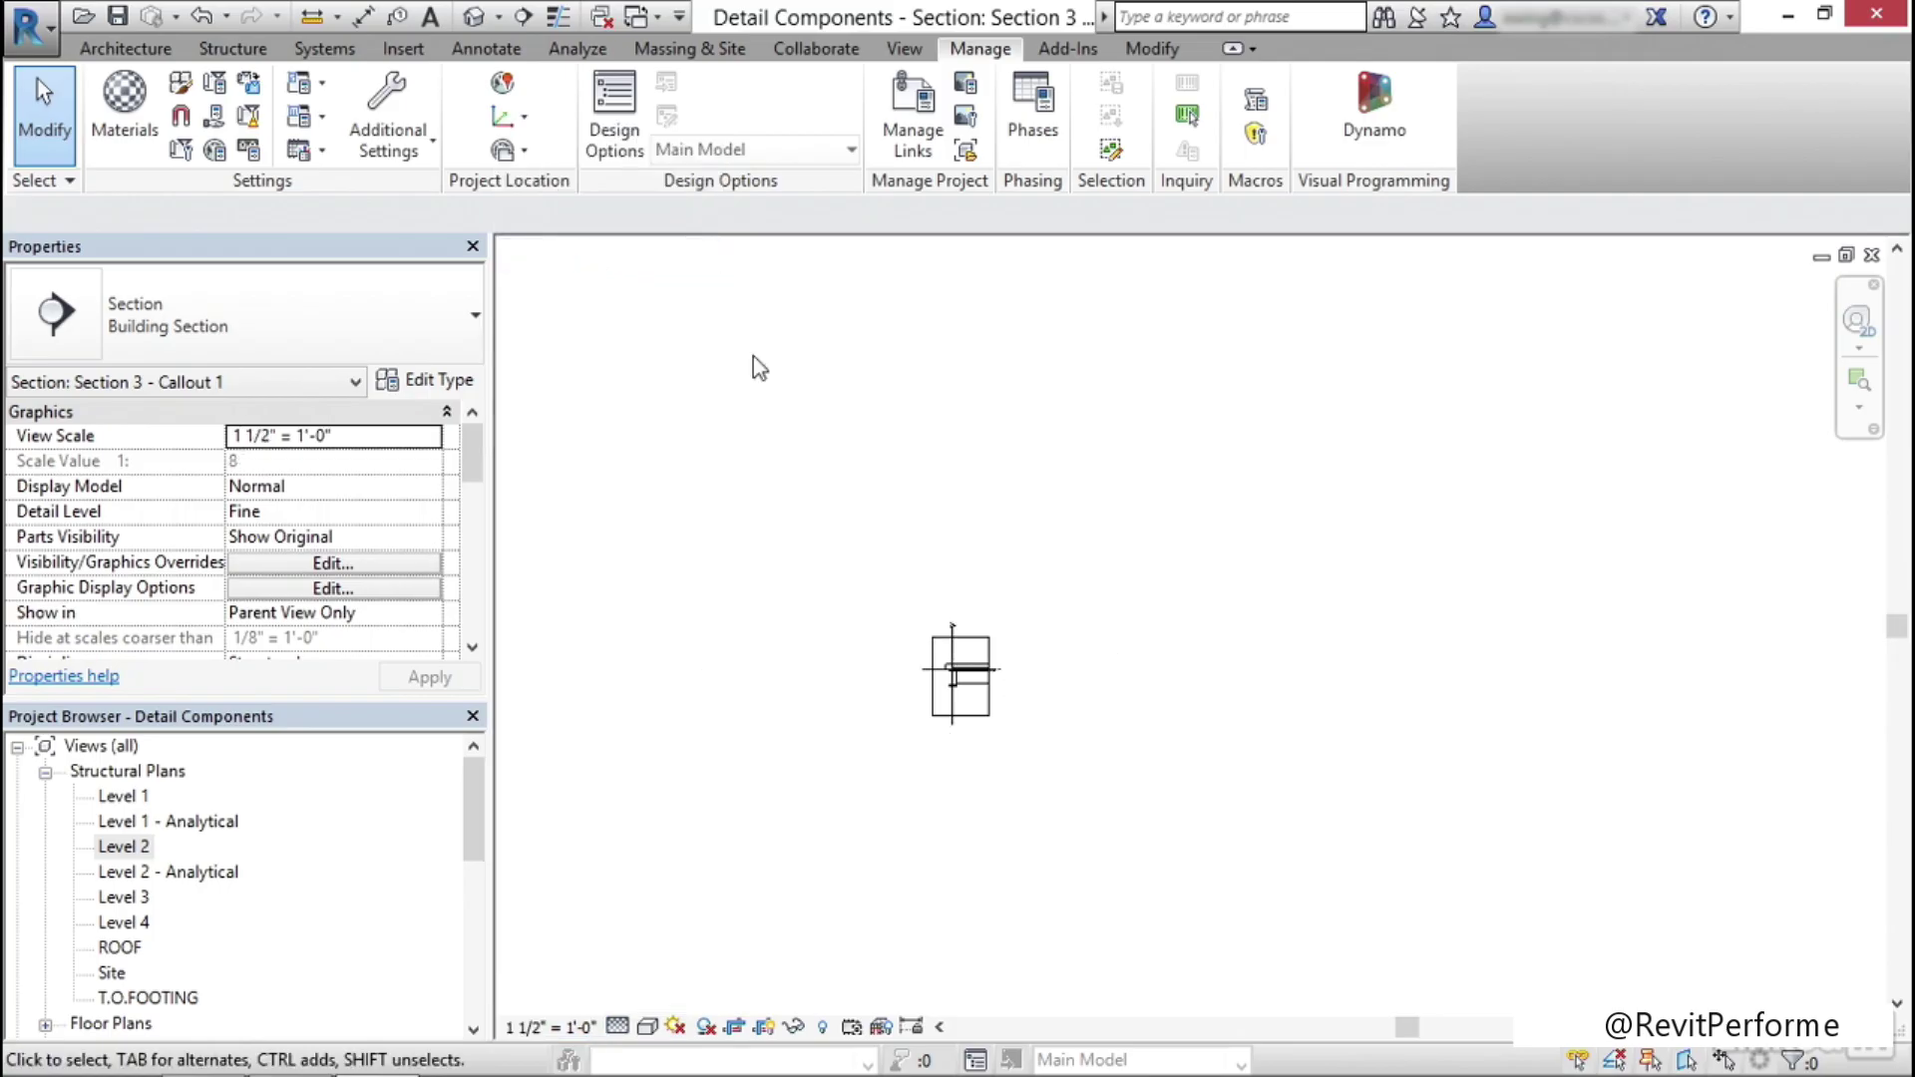
pyautogui.scroll(8, 962, 658)
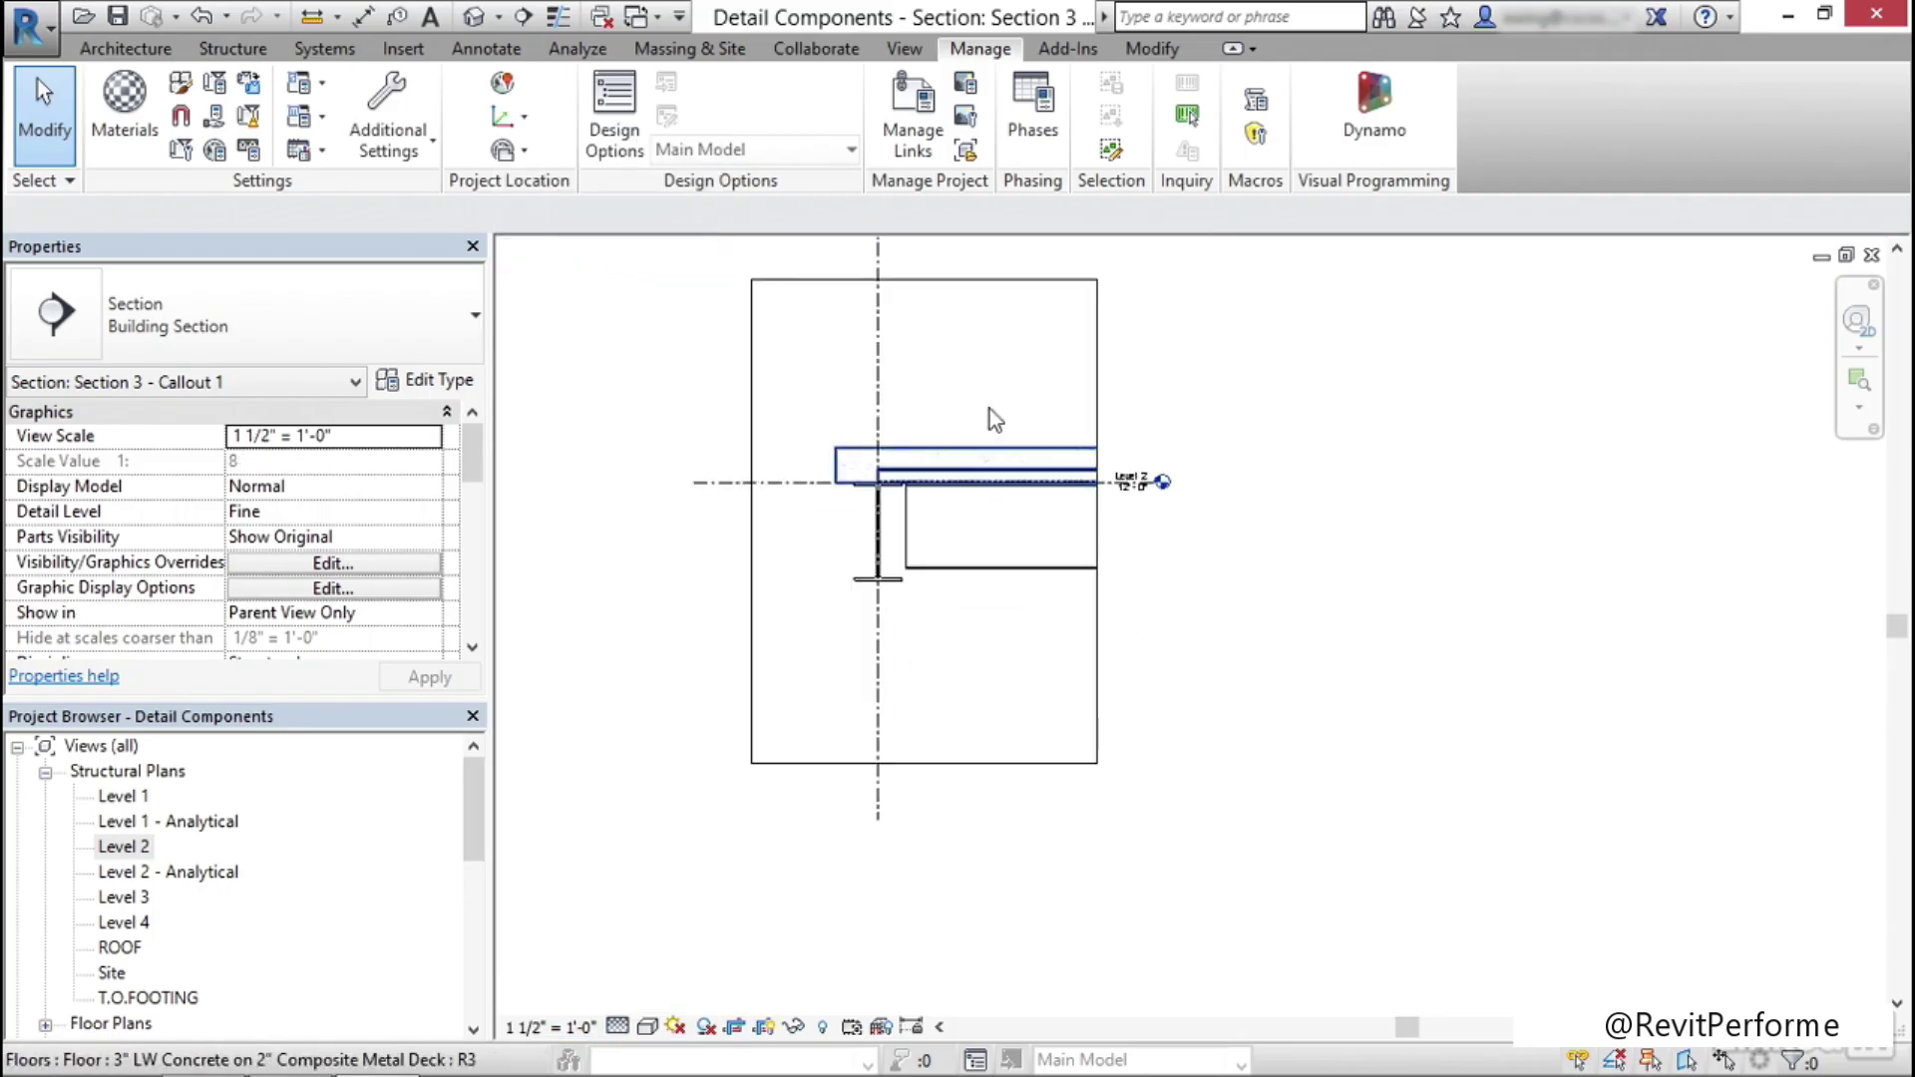
pyautogui.scroll(6, 964, 558)
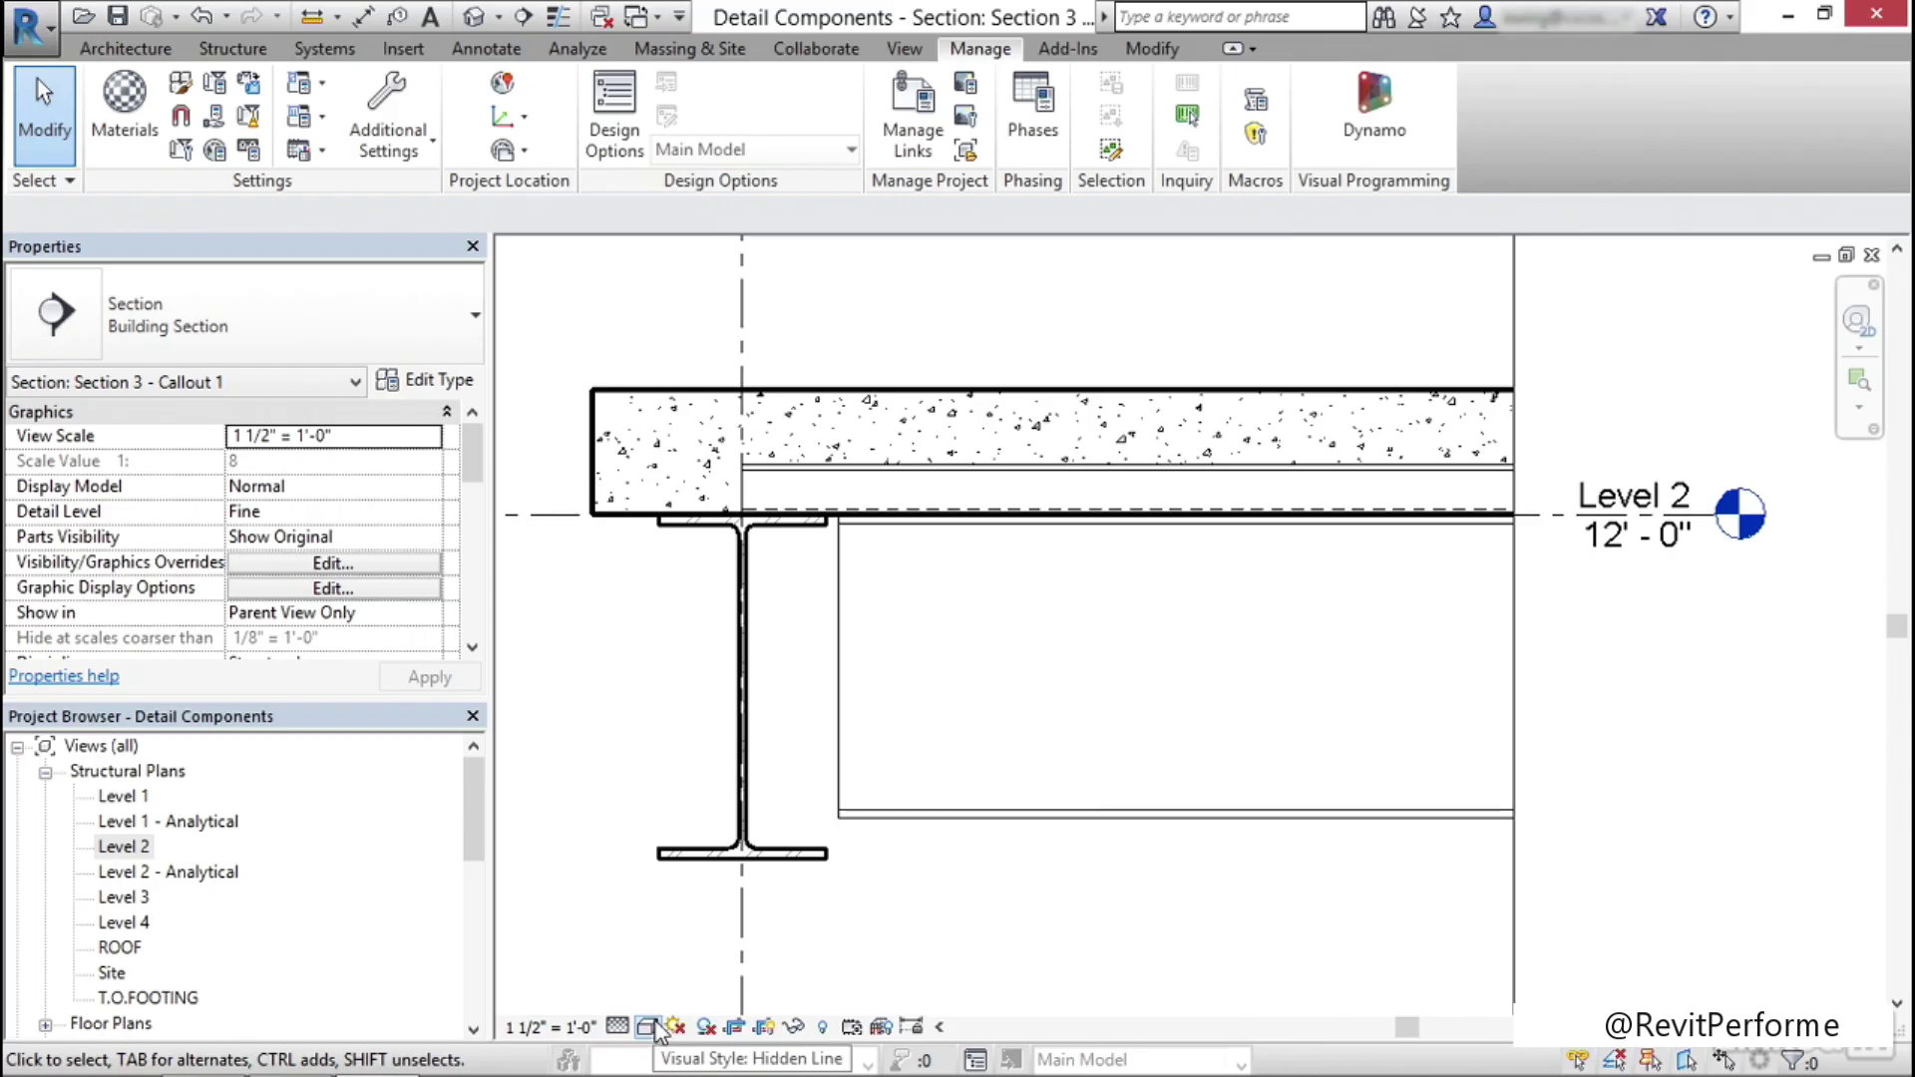
# Tighten the callout view's crop region on all four sides around the slab edge and the beams
pyautogui.scroll(-5, 957, 773)
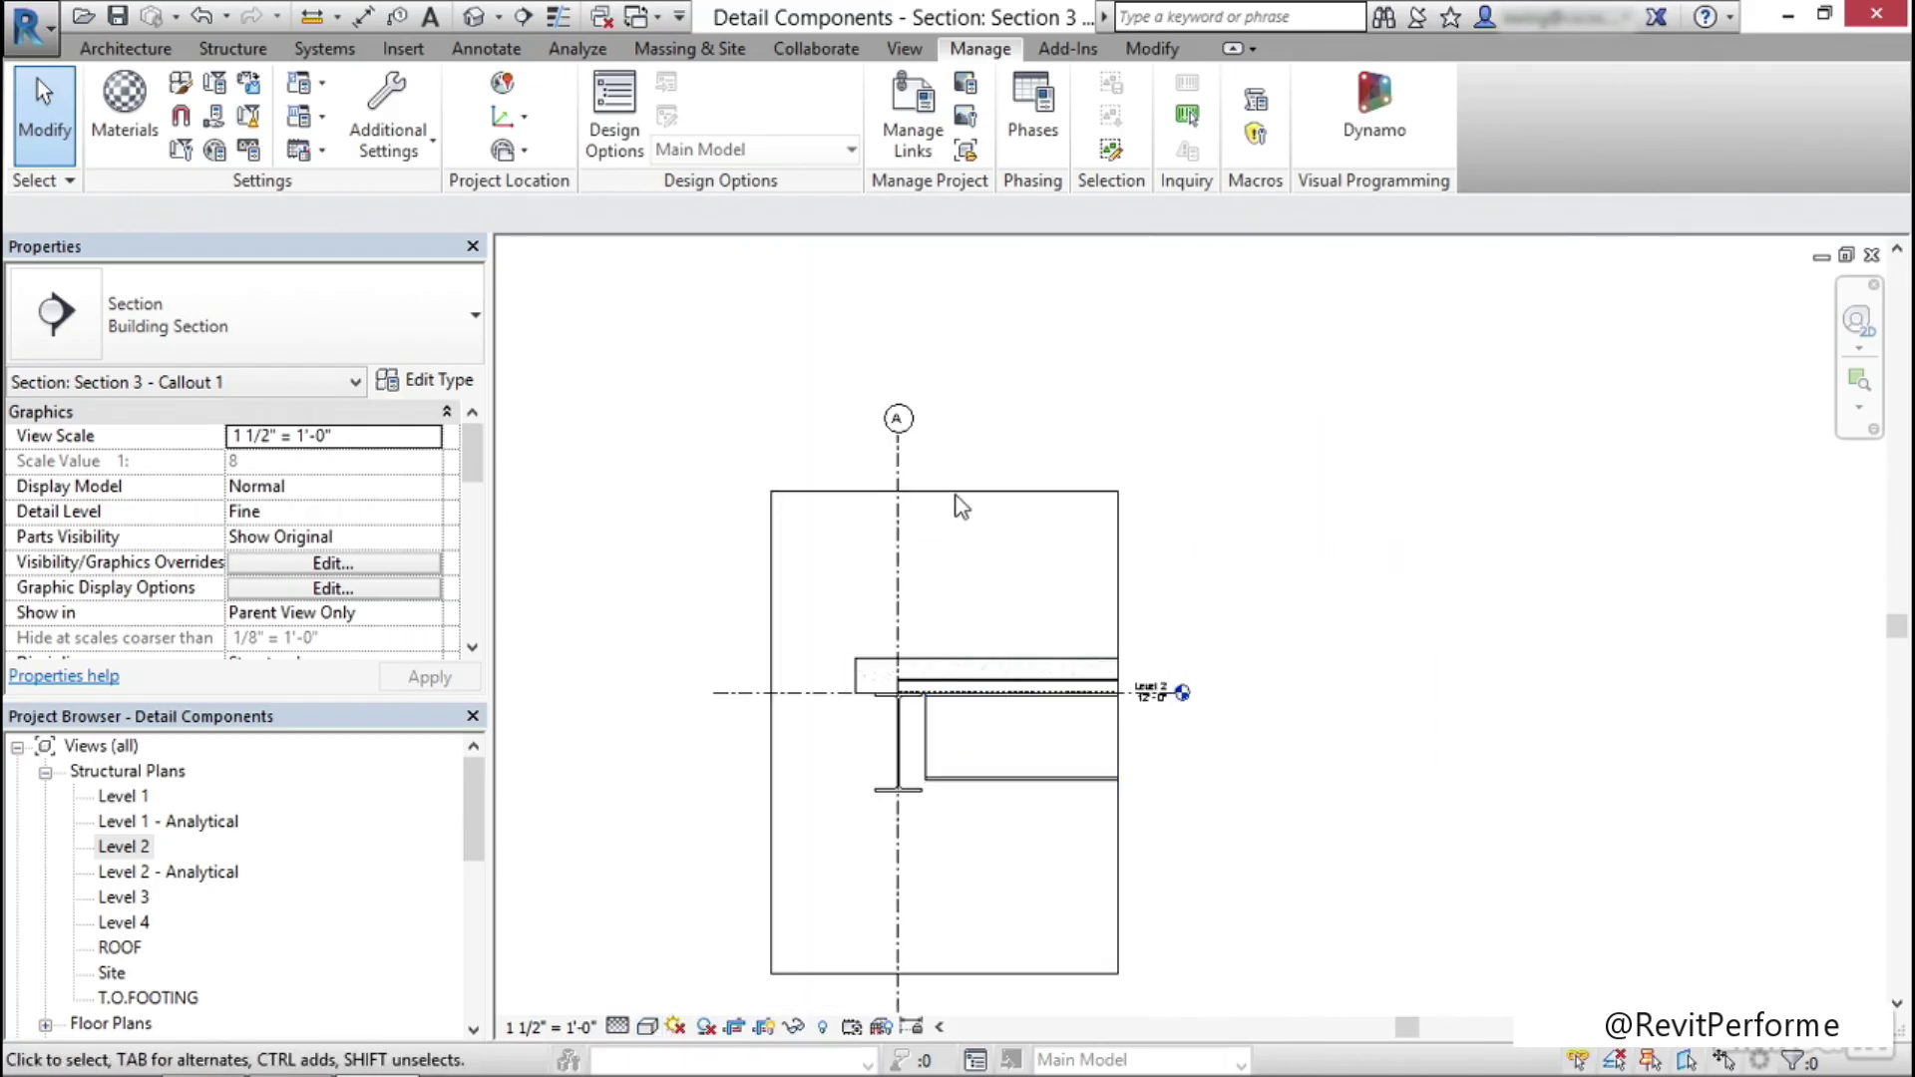
pyautogui.click(955, 492)
pyautogui.moveTo(943, 491); pyautogui.dragTo(948, 587)
pyautogui.moveTo(772, 780); pyautogui.dragTo(832, 793)
pyautogui.moveTo(966, 972); pyautogui.dragTo(974, 869)
pyautogui.scroll(2, 1067, 802)
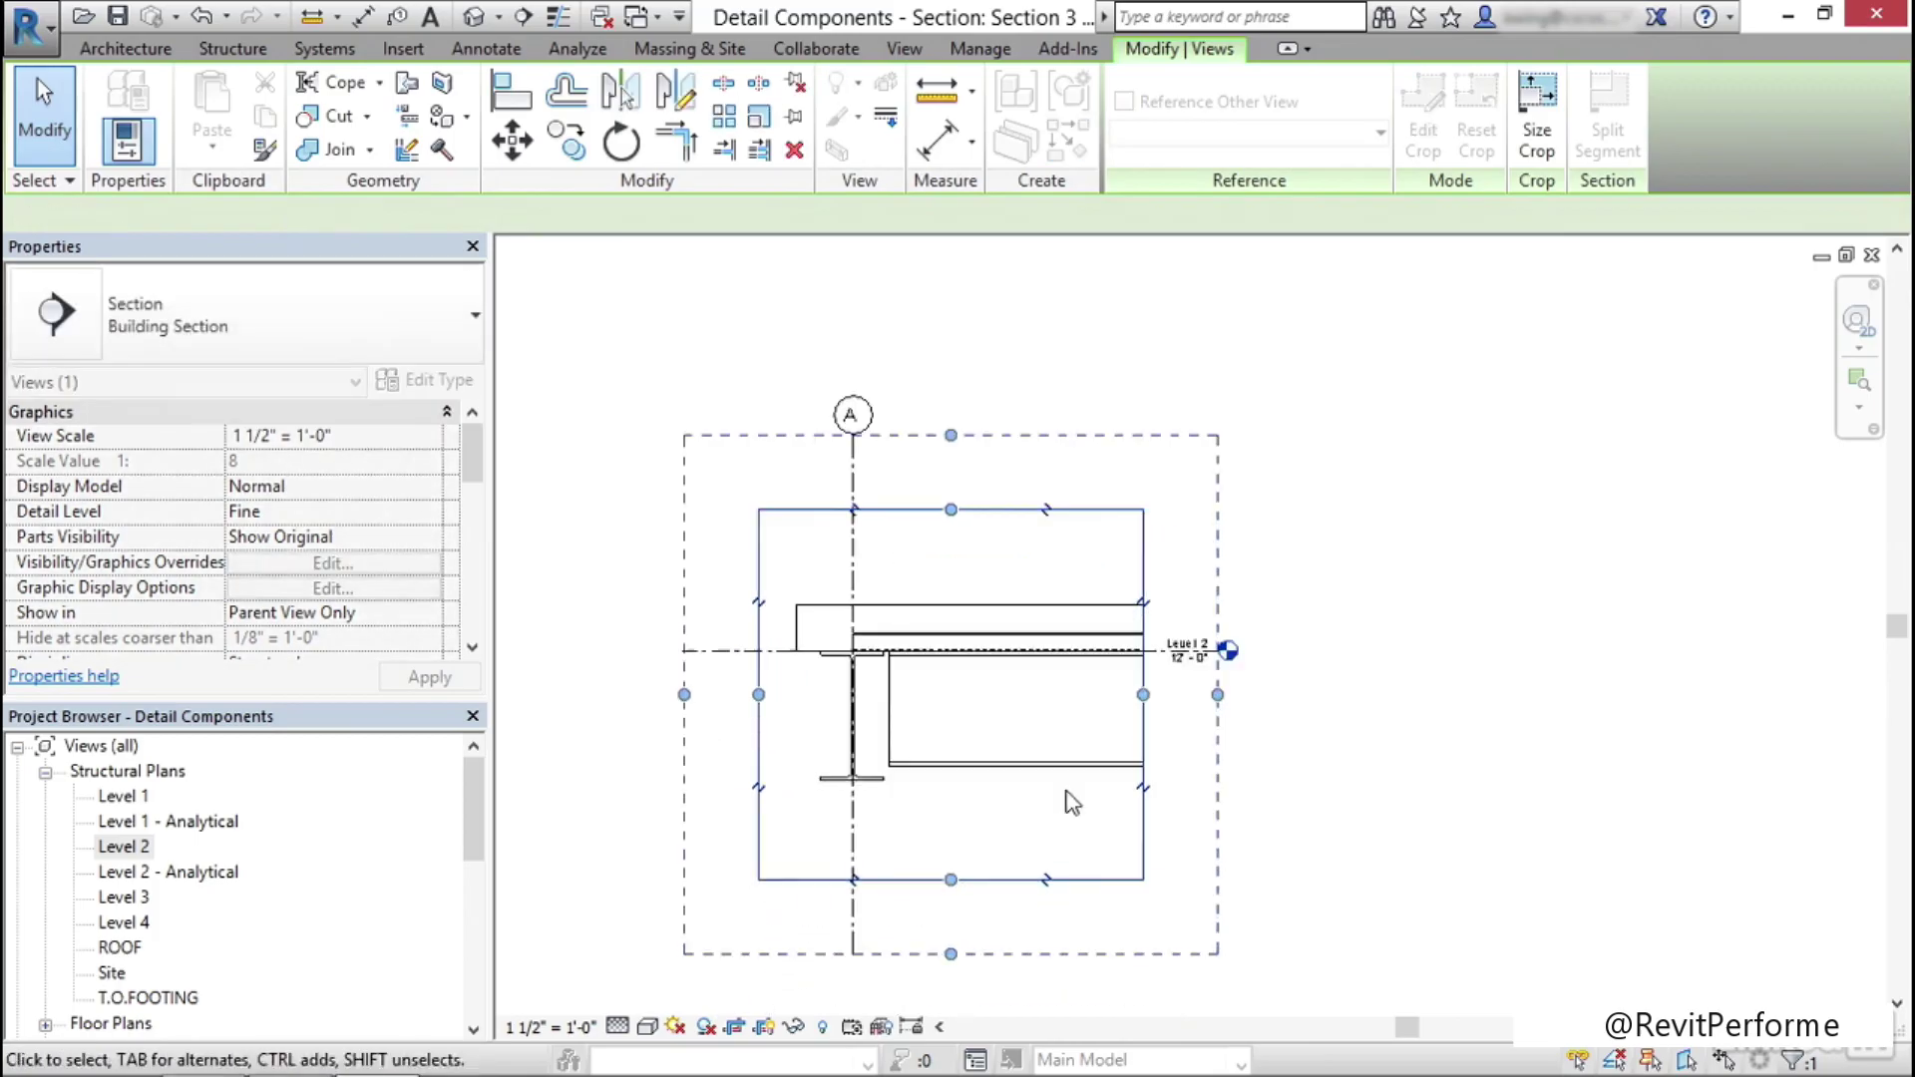
pyautogui.scroll(1, 1067, 792)
pyautogui.moveTo(1168, 662); pyautogui.dragTo(1100, 661)
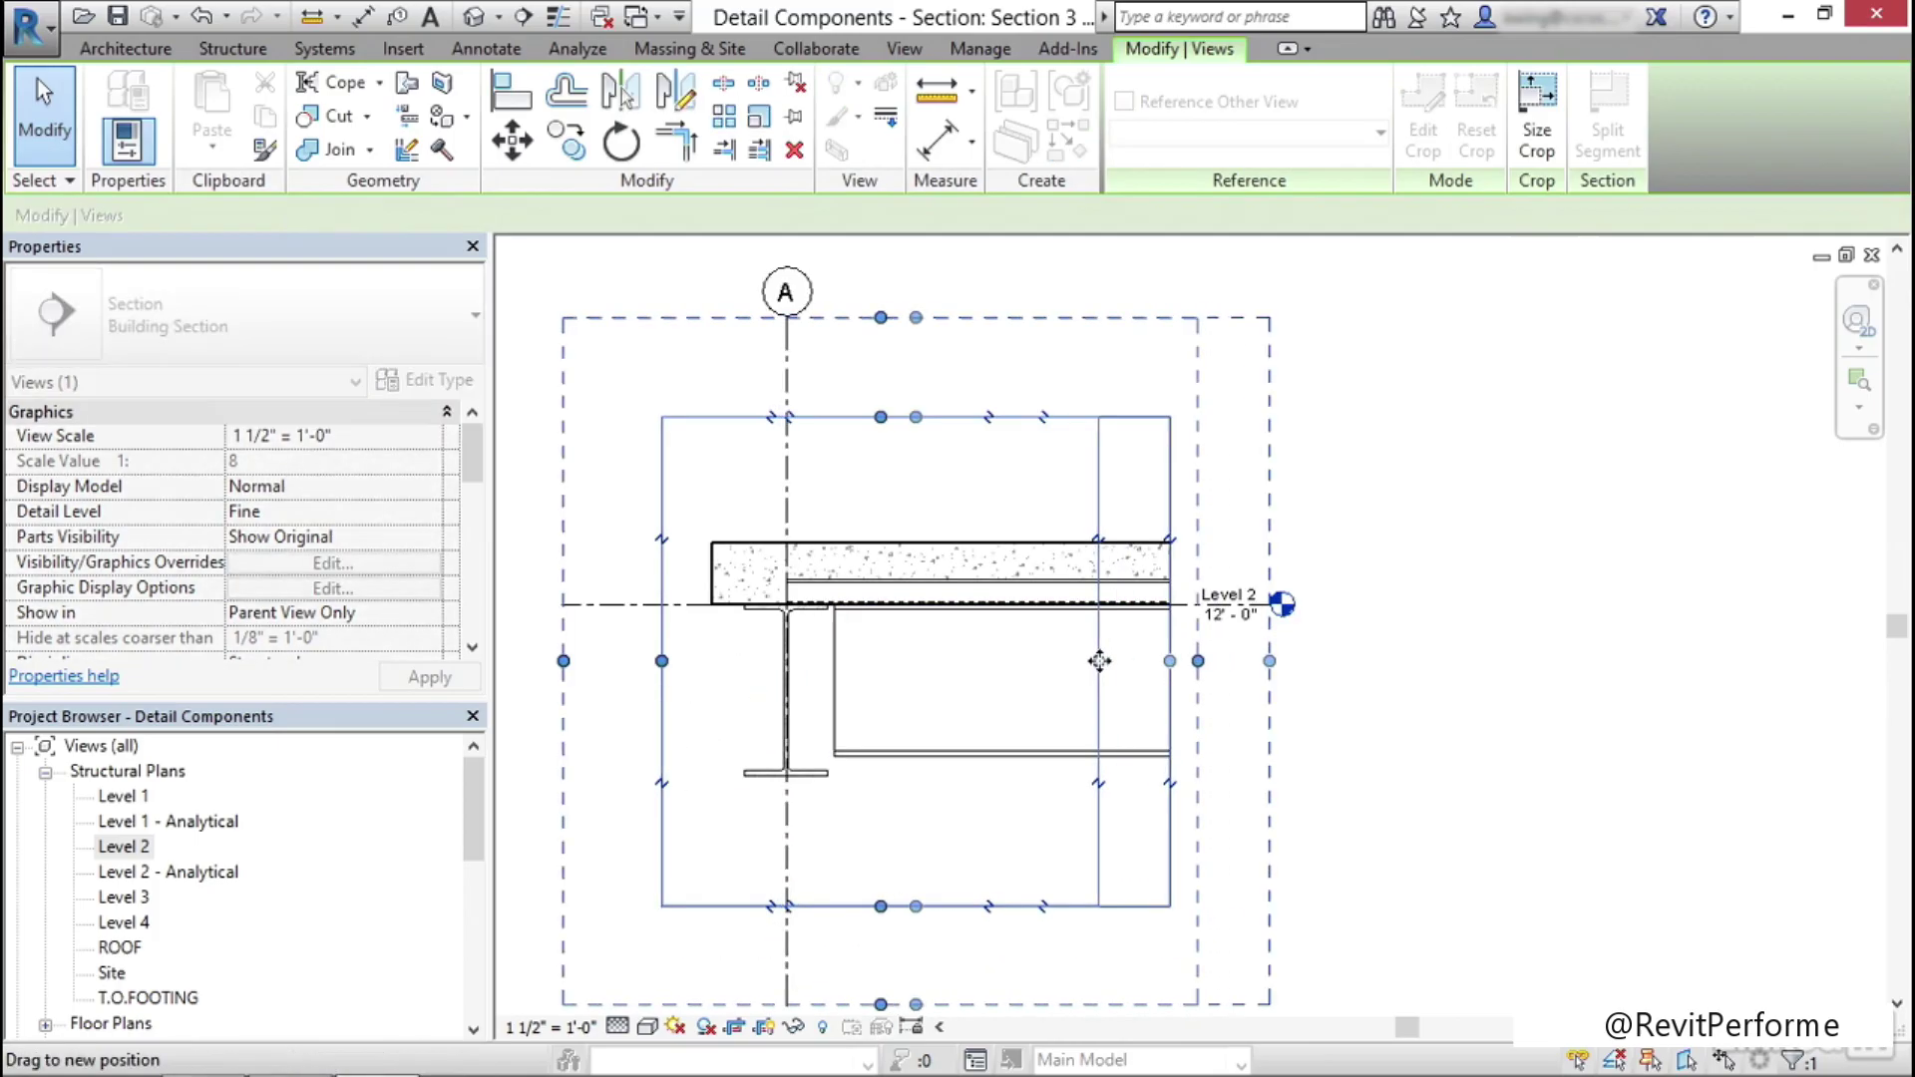
pyautogui.click(1337, 683)
# Shorten grid A's line in this view so its lower end stops just above the slab
pyautogui.scroll(1, 1060, 542)
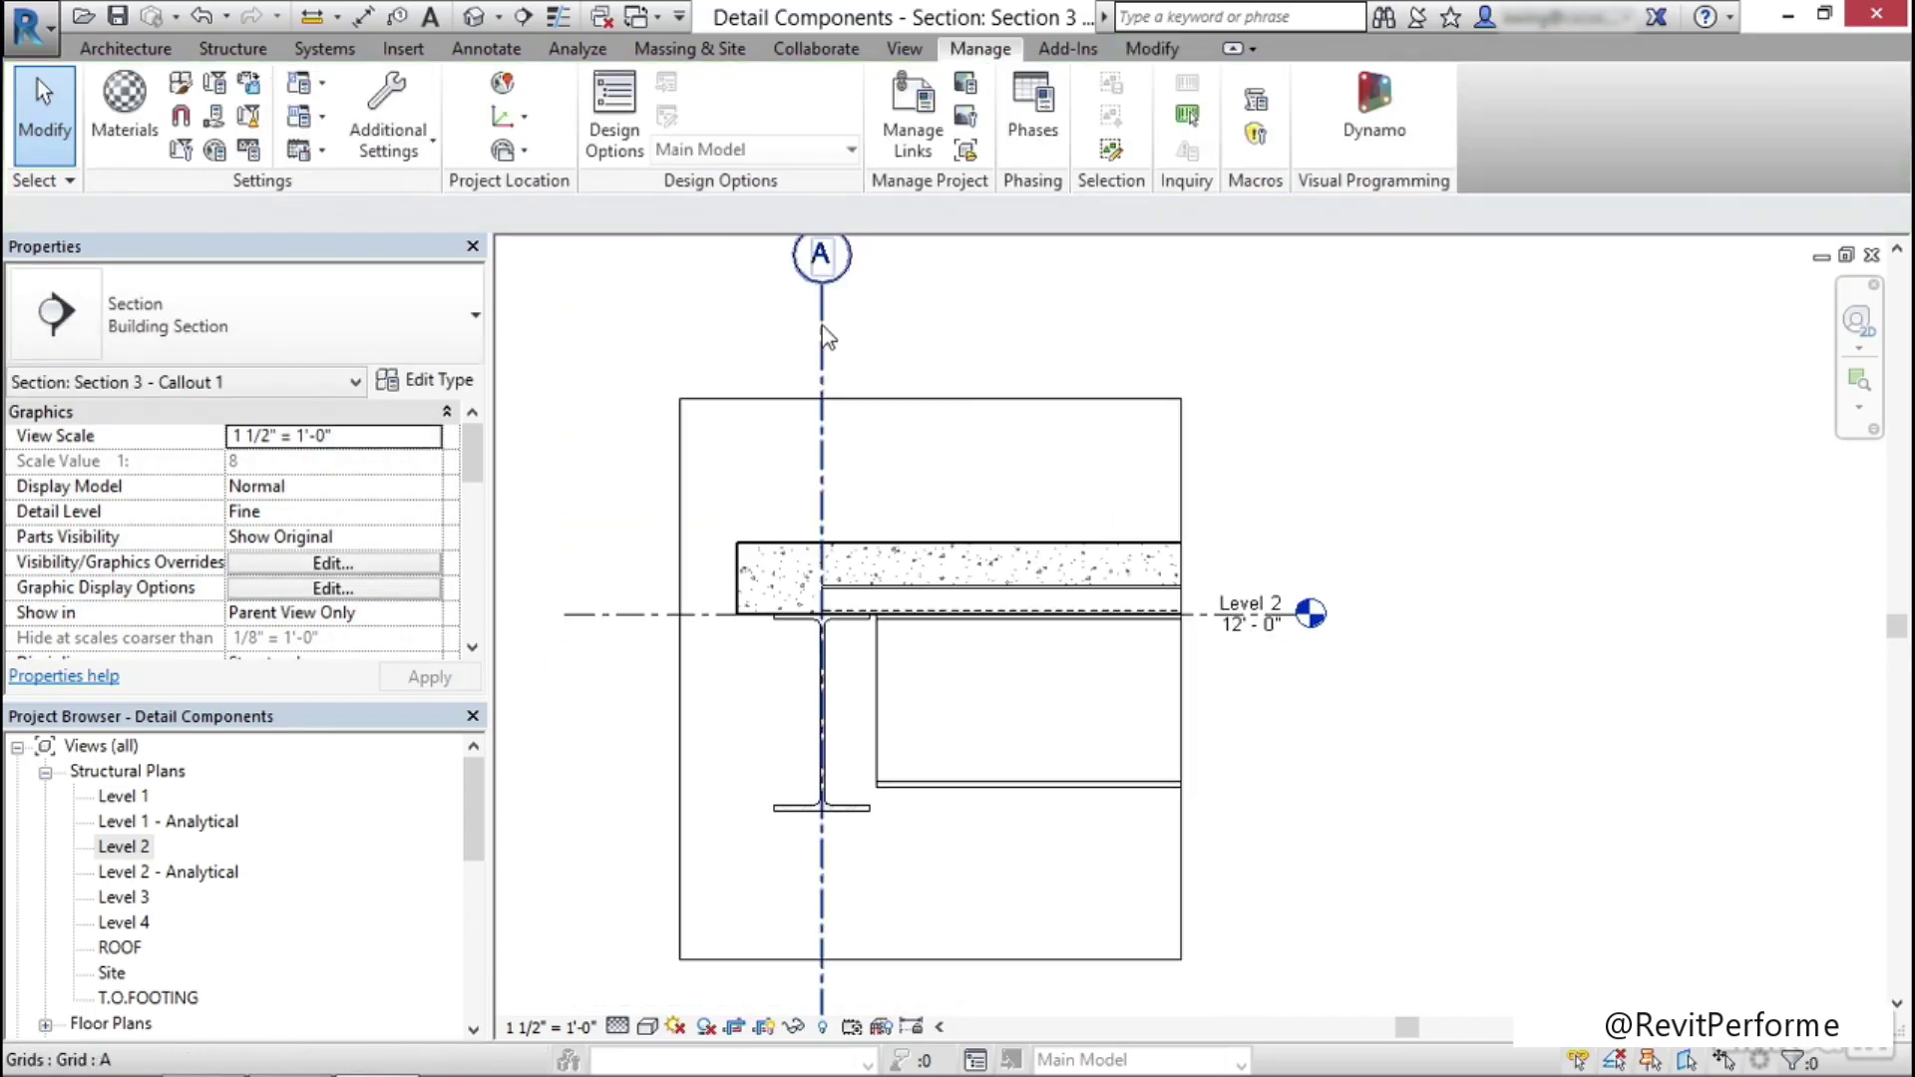
pyautogui.click(823, 340)
pyautogui.scroll(-2, 860, 371)
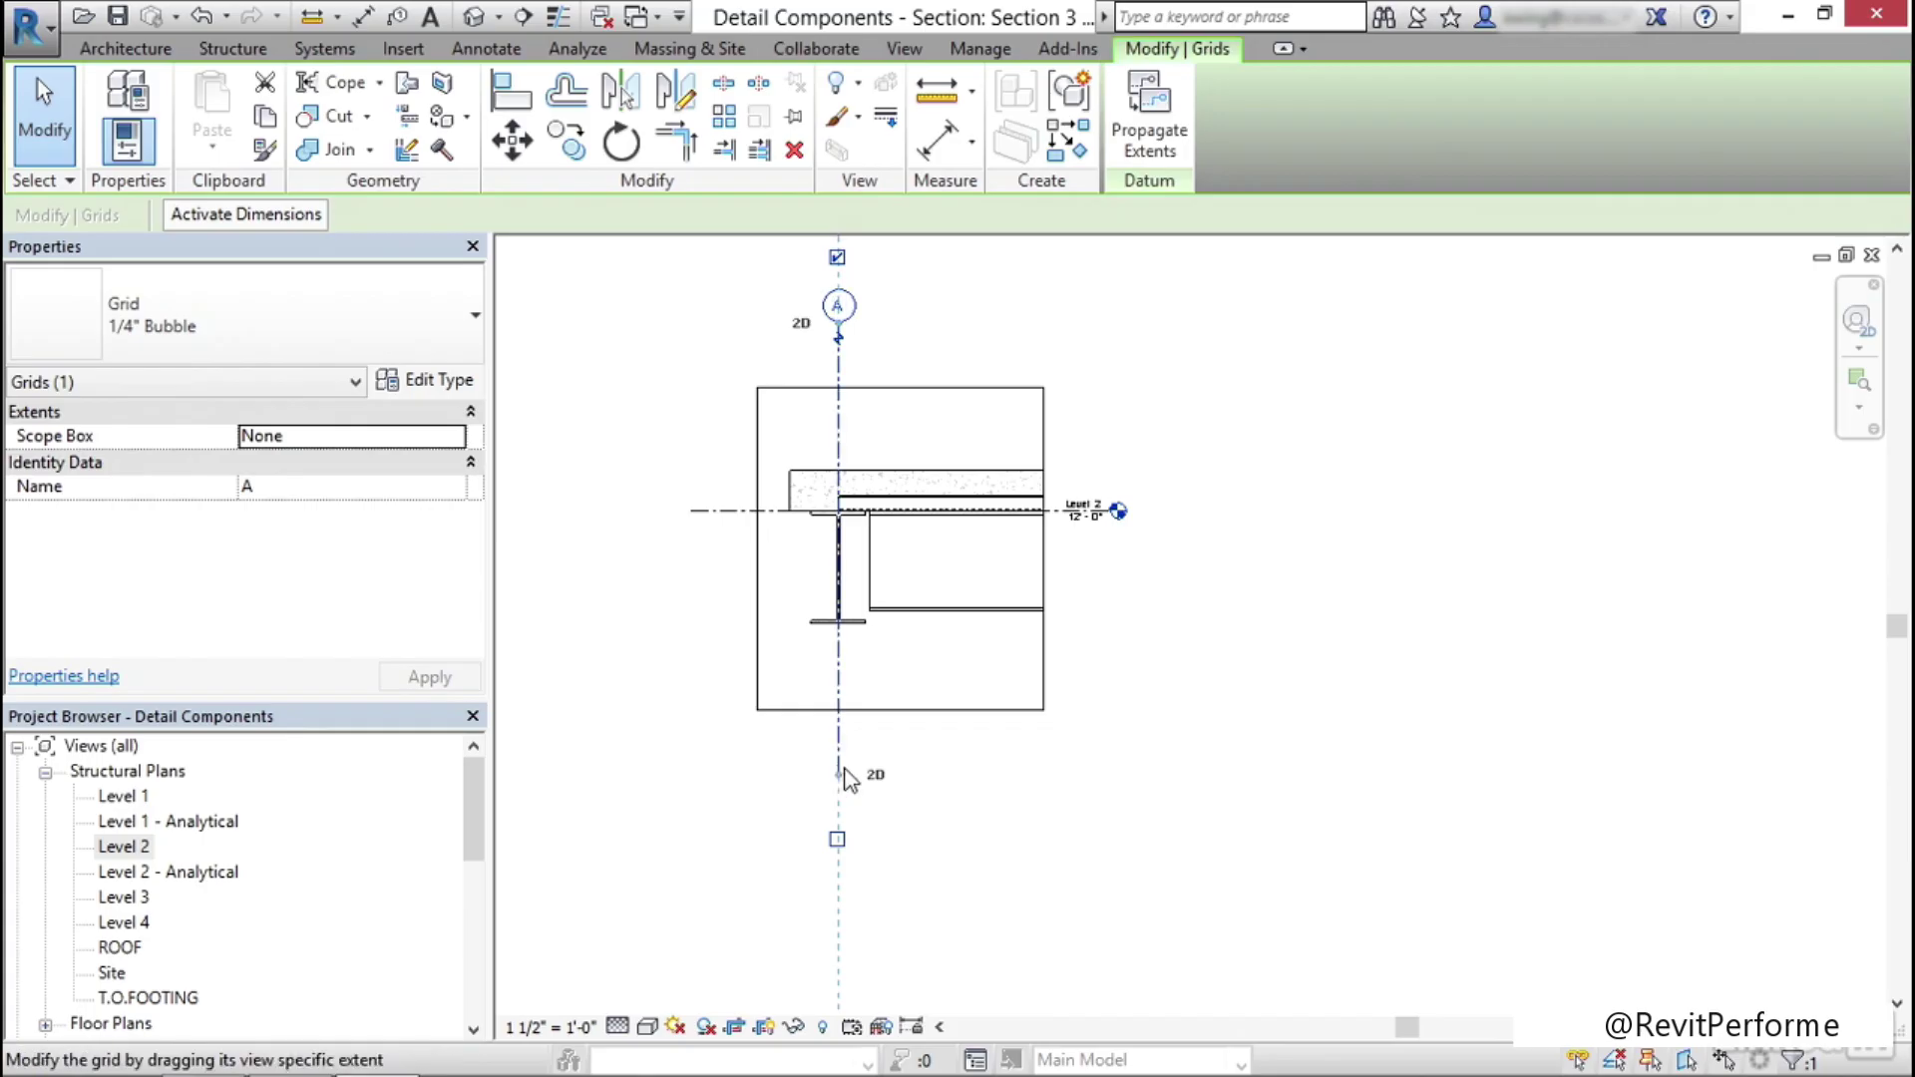
pyautogui.moveTo(844, 769); pyautogui.dragTo(839, 650)
pyautogui.moveTo(837, 533); pyautogui.dragTo(837, 461)
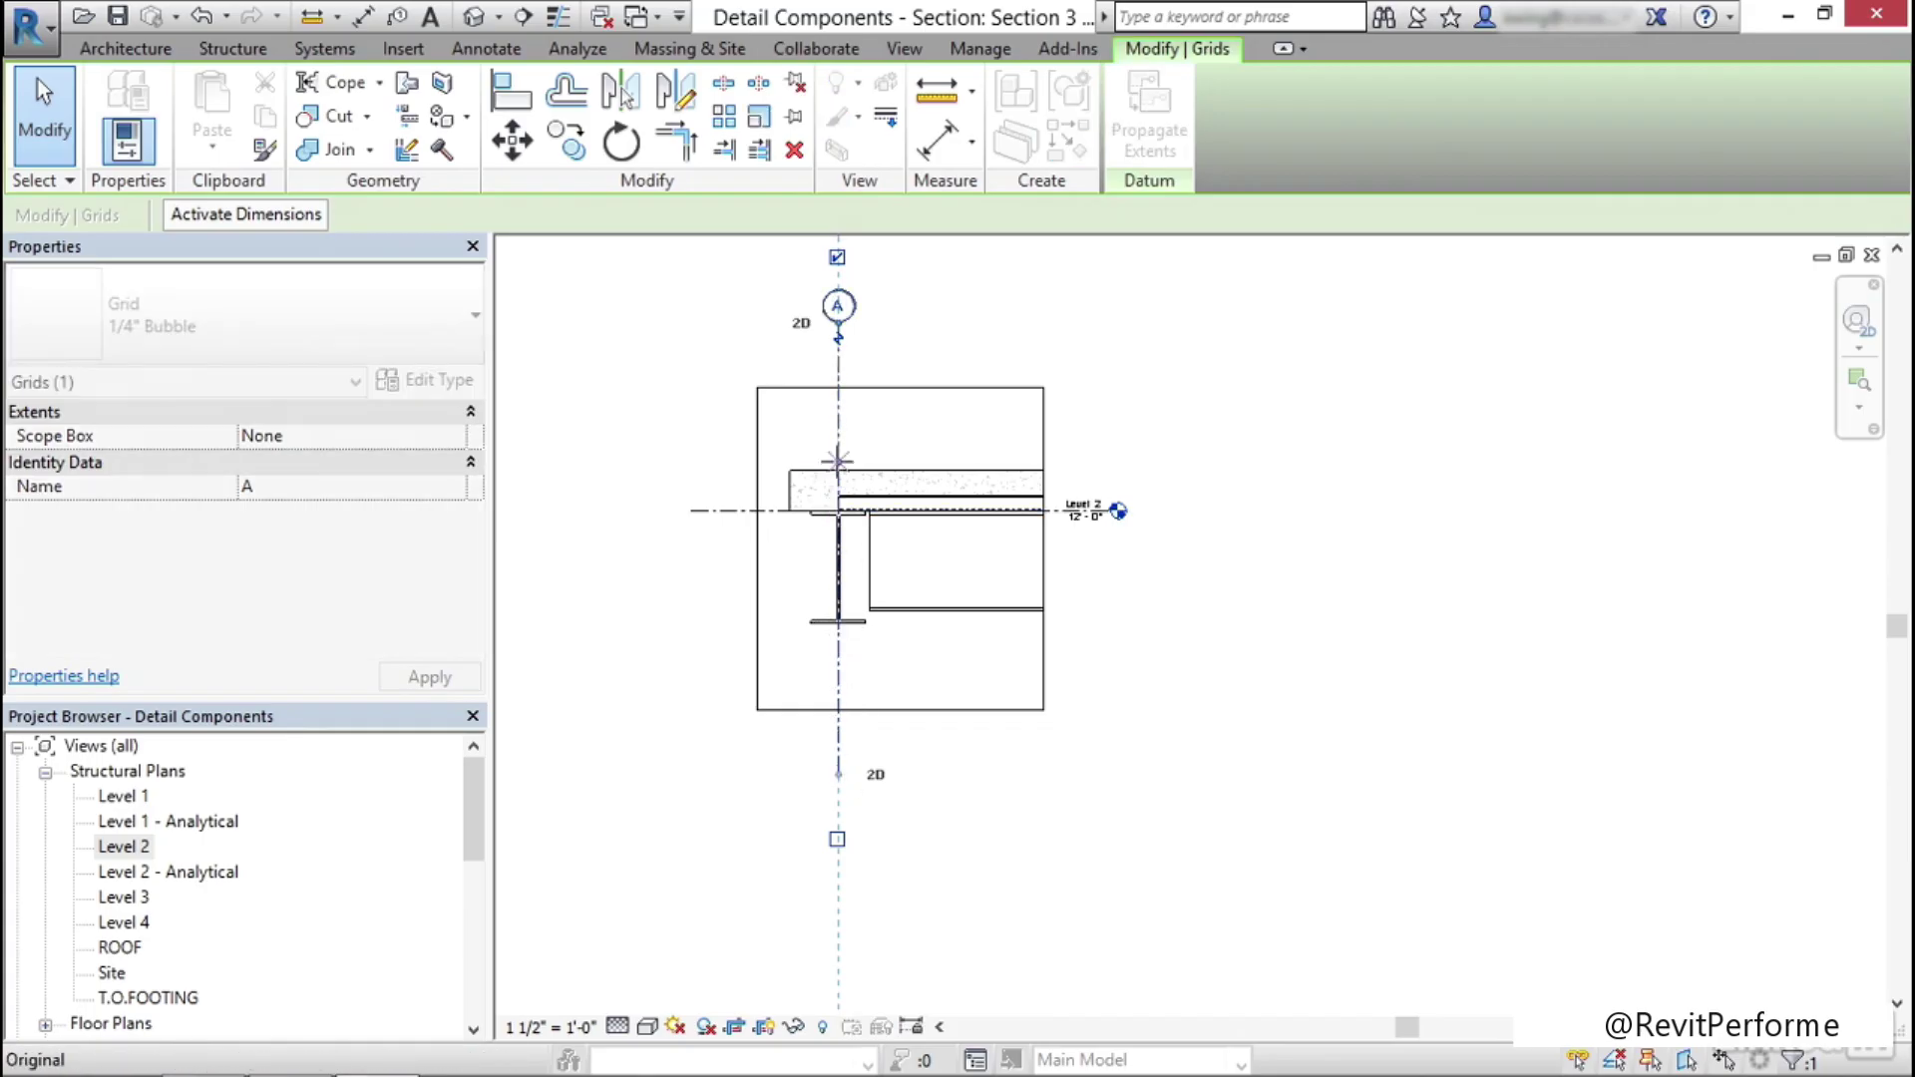
pyautogui.scroll(2, 848, 429)
pyautogui.moveTo(846, 439); pyautogui.dragTo(845, 554, button='middle')
pyautogui.scroll(1, 845, 554)
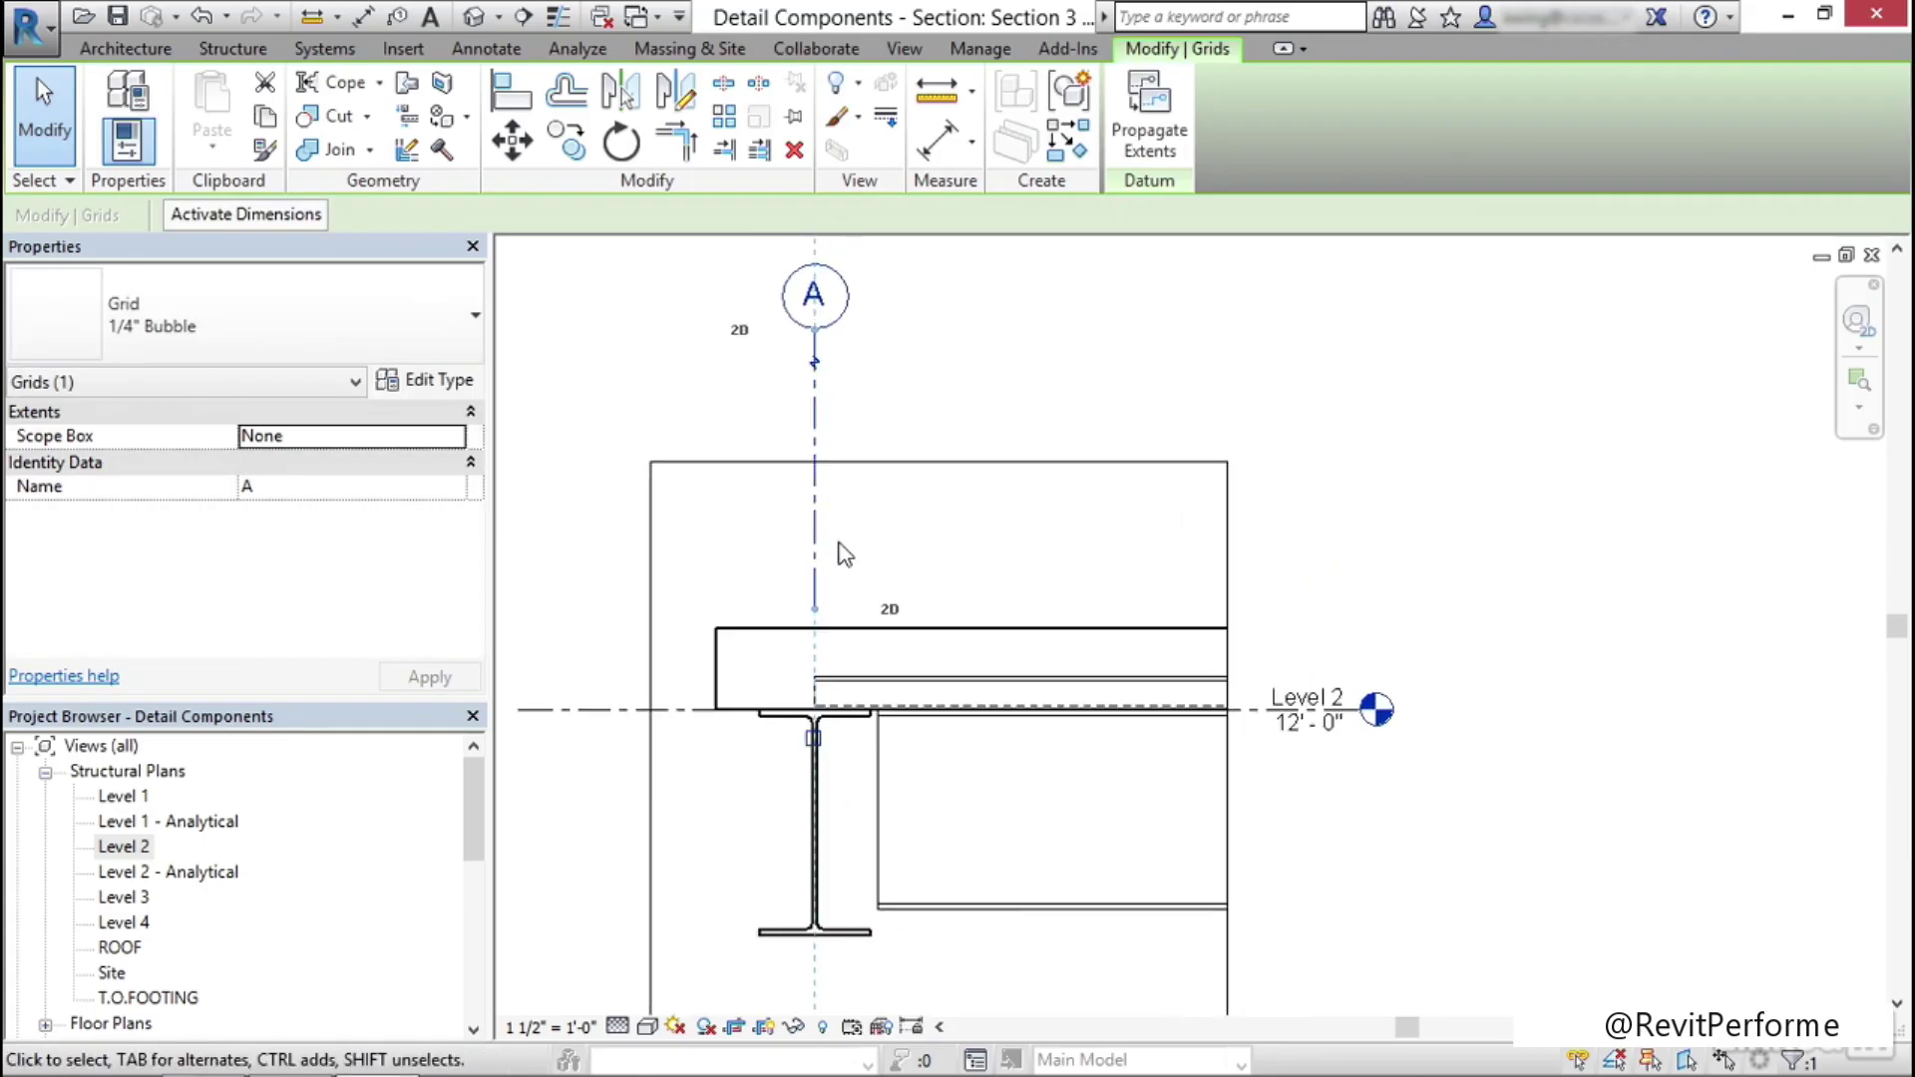
# Pull the far end of the Level 2 line back toward its head, clear of the slab and beams
pyautogui.click(676, 715)
pyautogui.scroll(-1, 677, 739)
pyautogui.moveTo(666, 750); pyautogui.dragTo(691, 748, button='middle')
pyautogui.moveTo(582, 716); pyautogui.dragTo(708, 718)
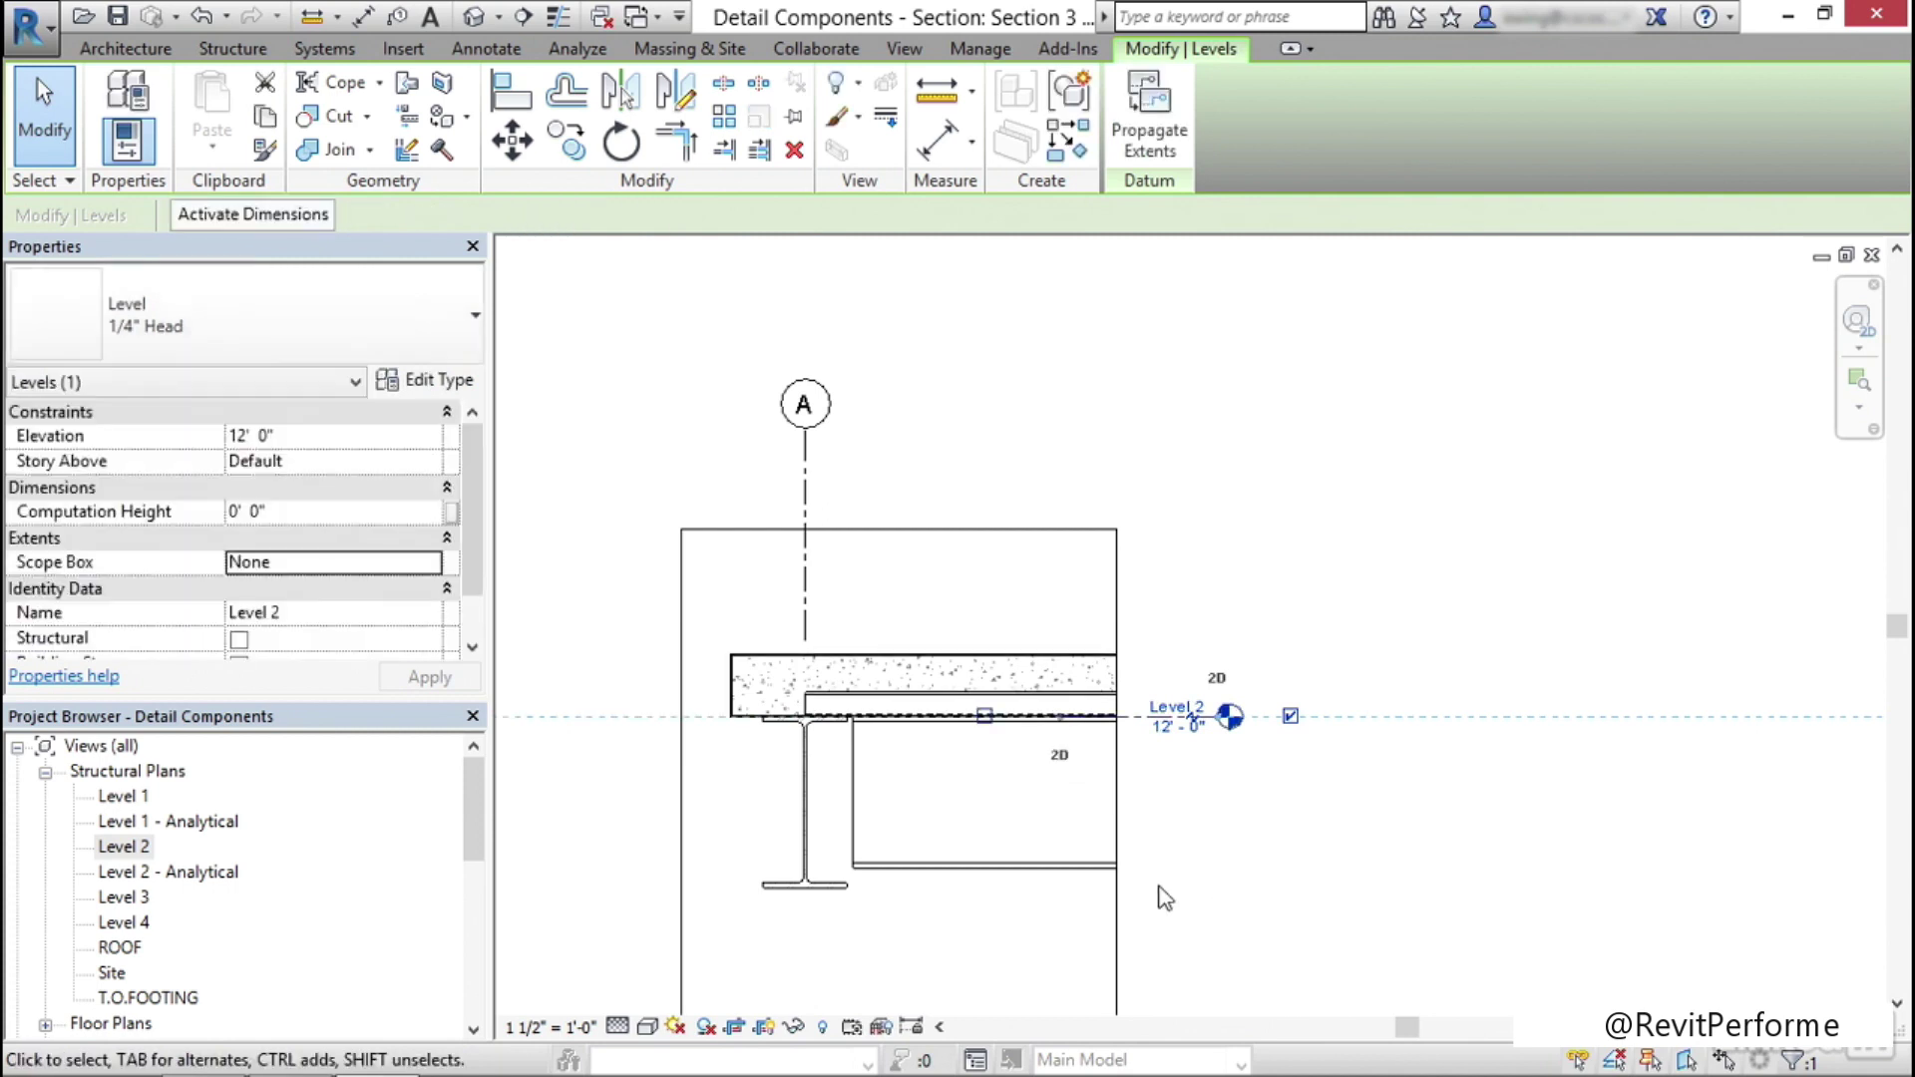
pyautogui.moveTo(1046, 940); pyautogui.dragTo(1090, 833, button='middle')
pyautogui.click(1073, 839)
# Extend the end of the W12X26 joist to the web of the edge beam
pyautogui.scroll(3, 926, 799)
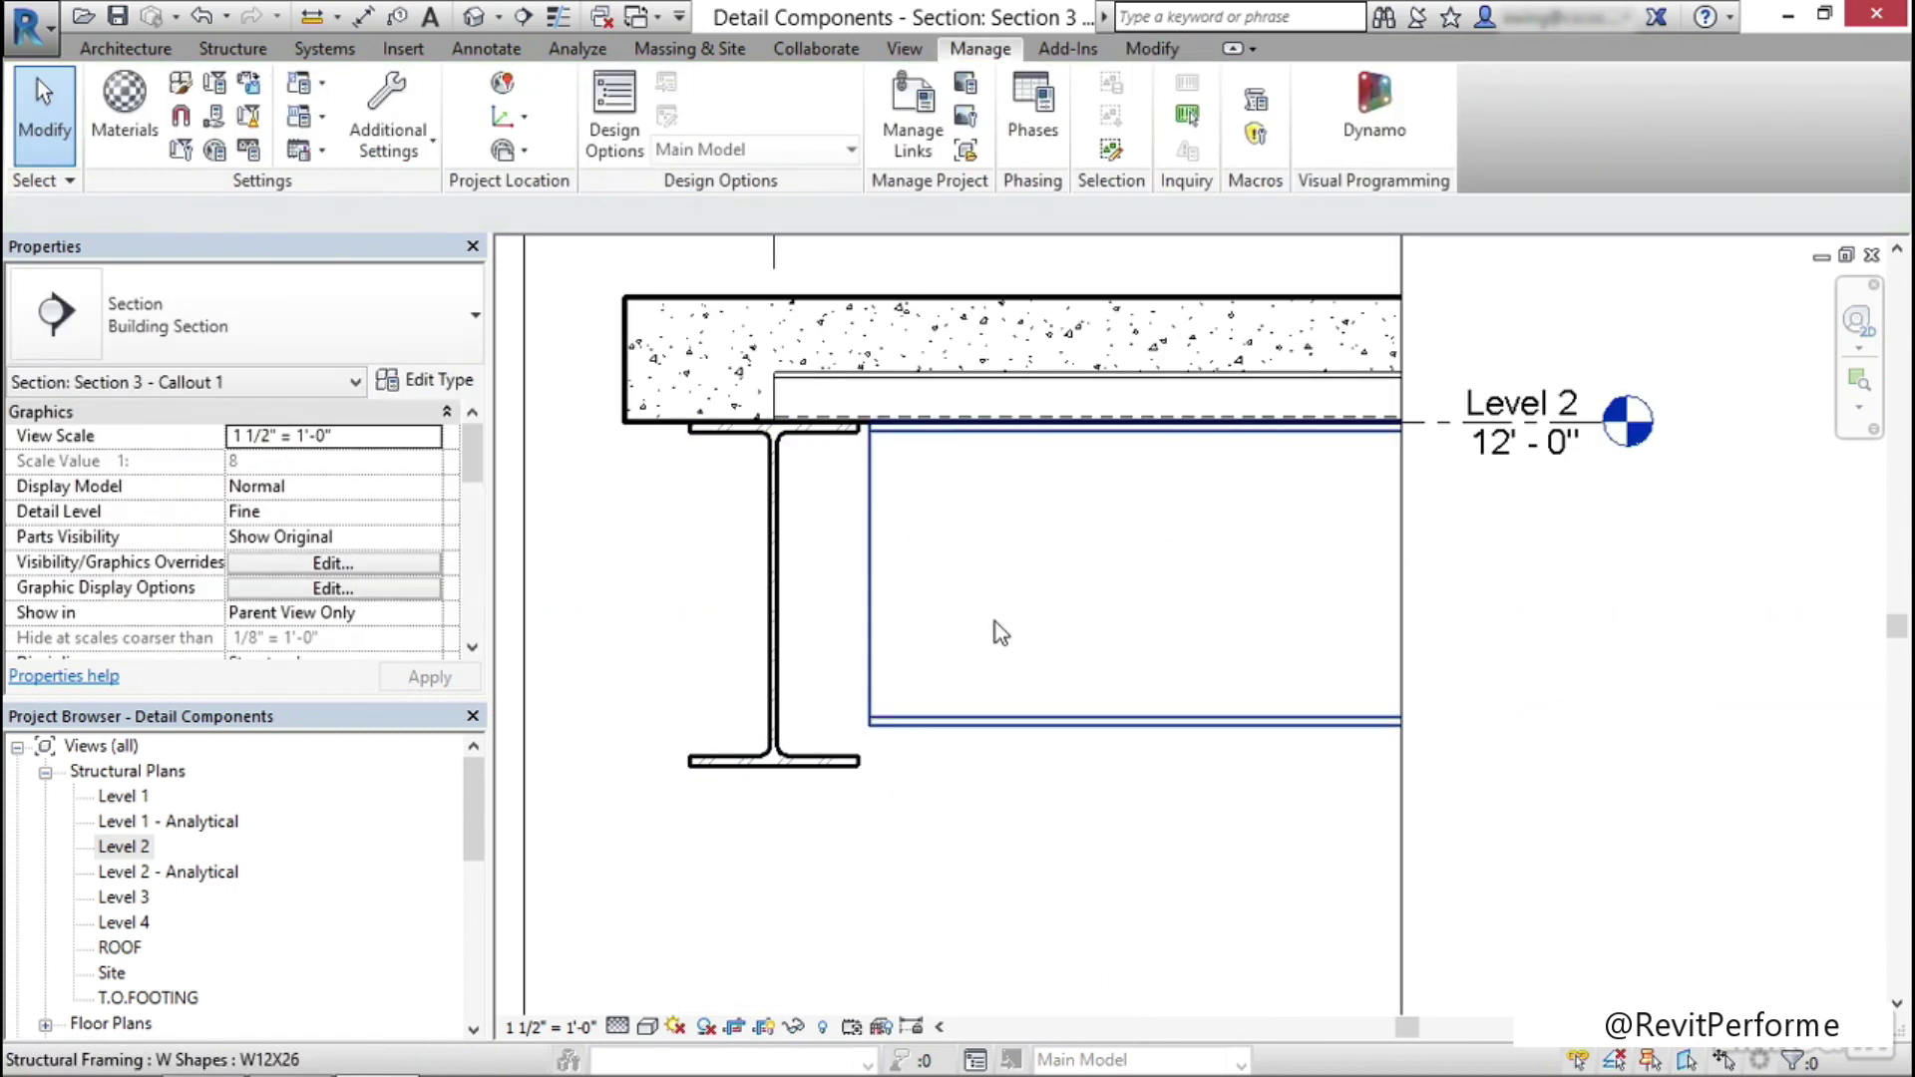
pyautogui.click(873, 529)
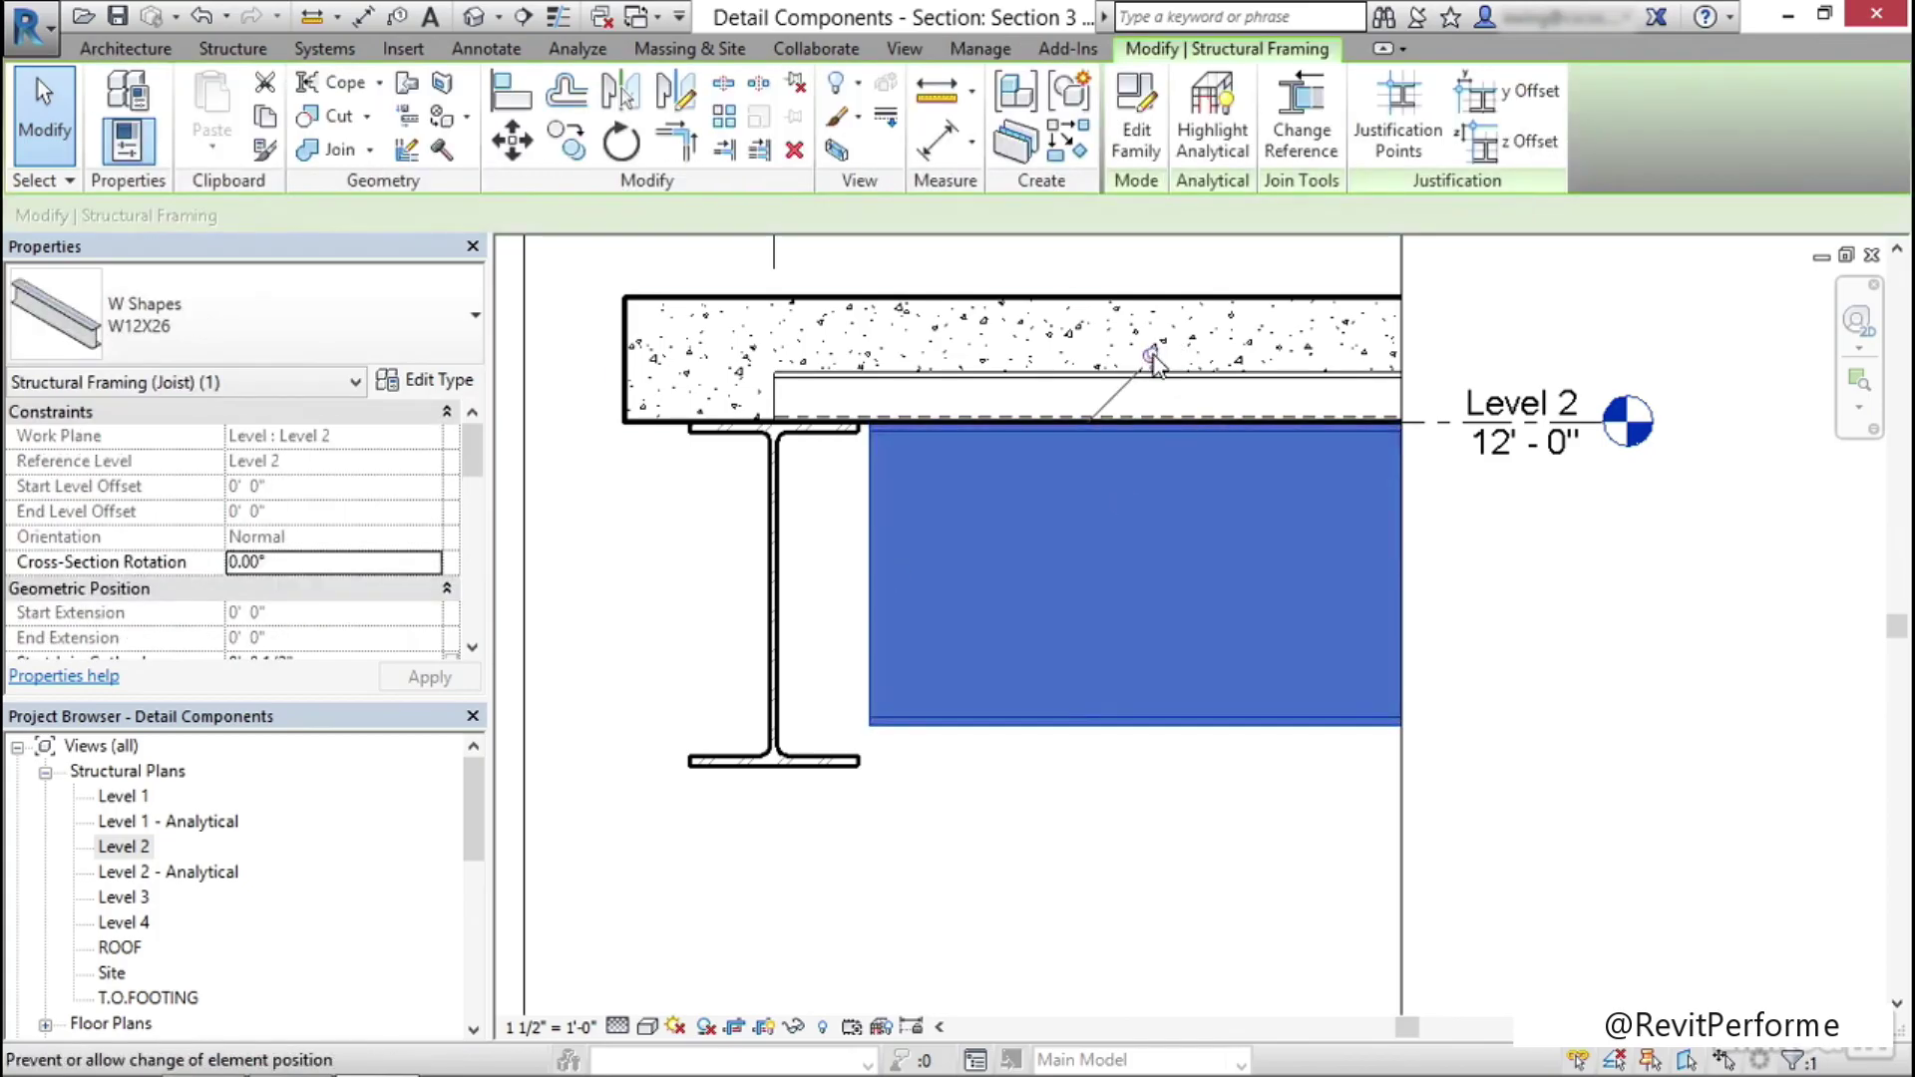
pyautogui.moveTo(843, 629); pyautogui.dragTo(872, 648, button='middle')
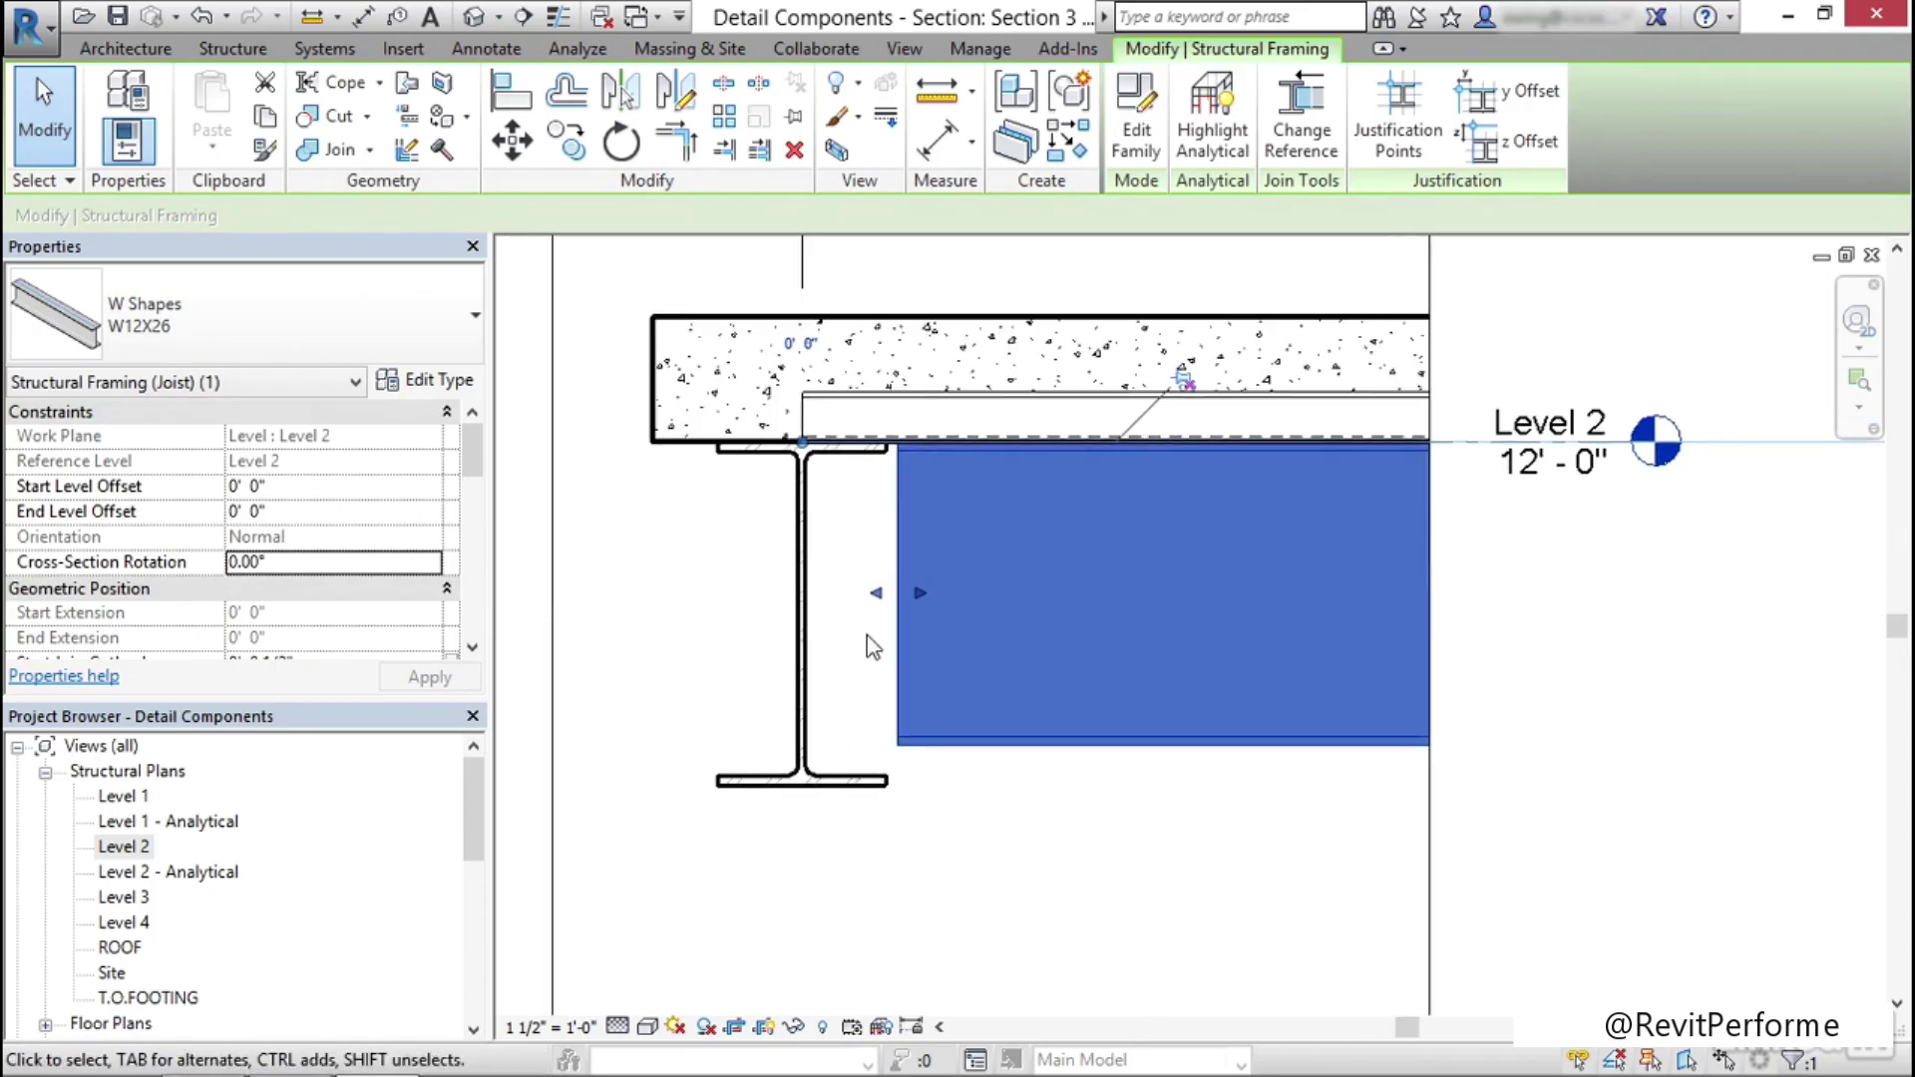
pyautogui.scroll(2, 868, 638)
pyautogui.moveTo(893, 576); pyautogui.dragTo(771, 571)
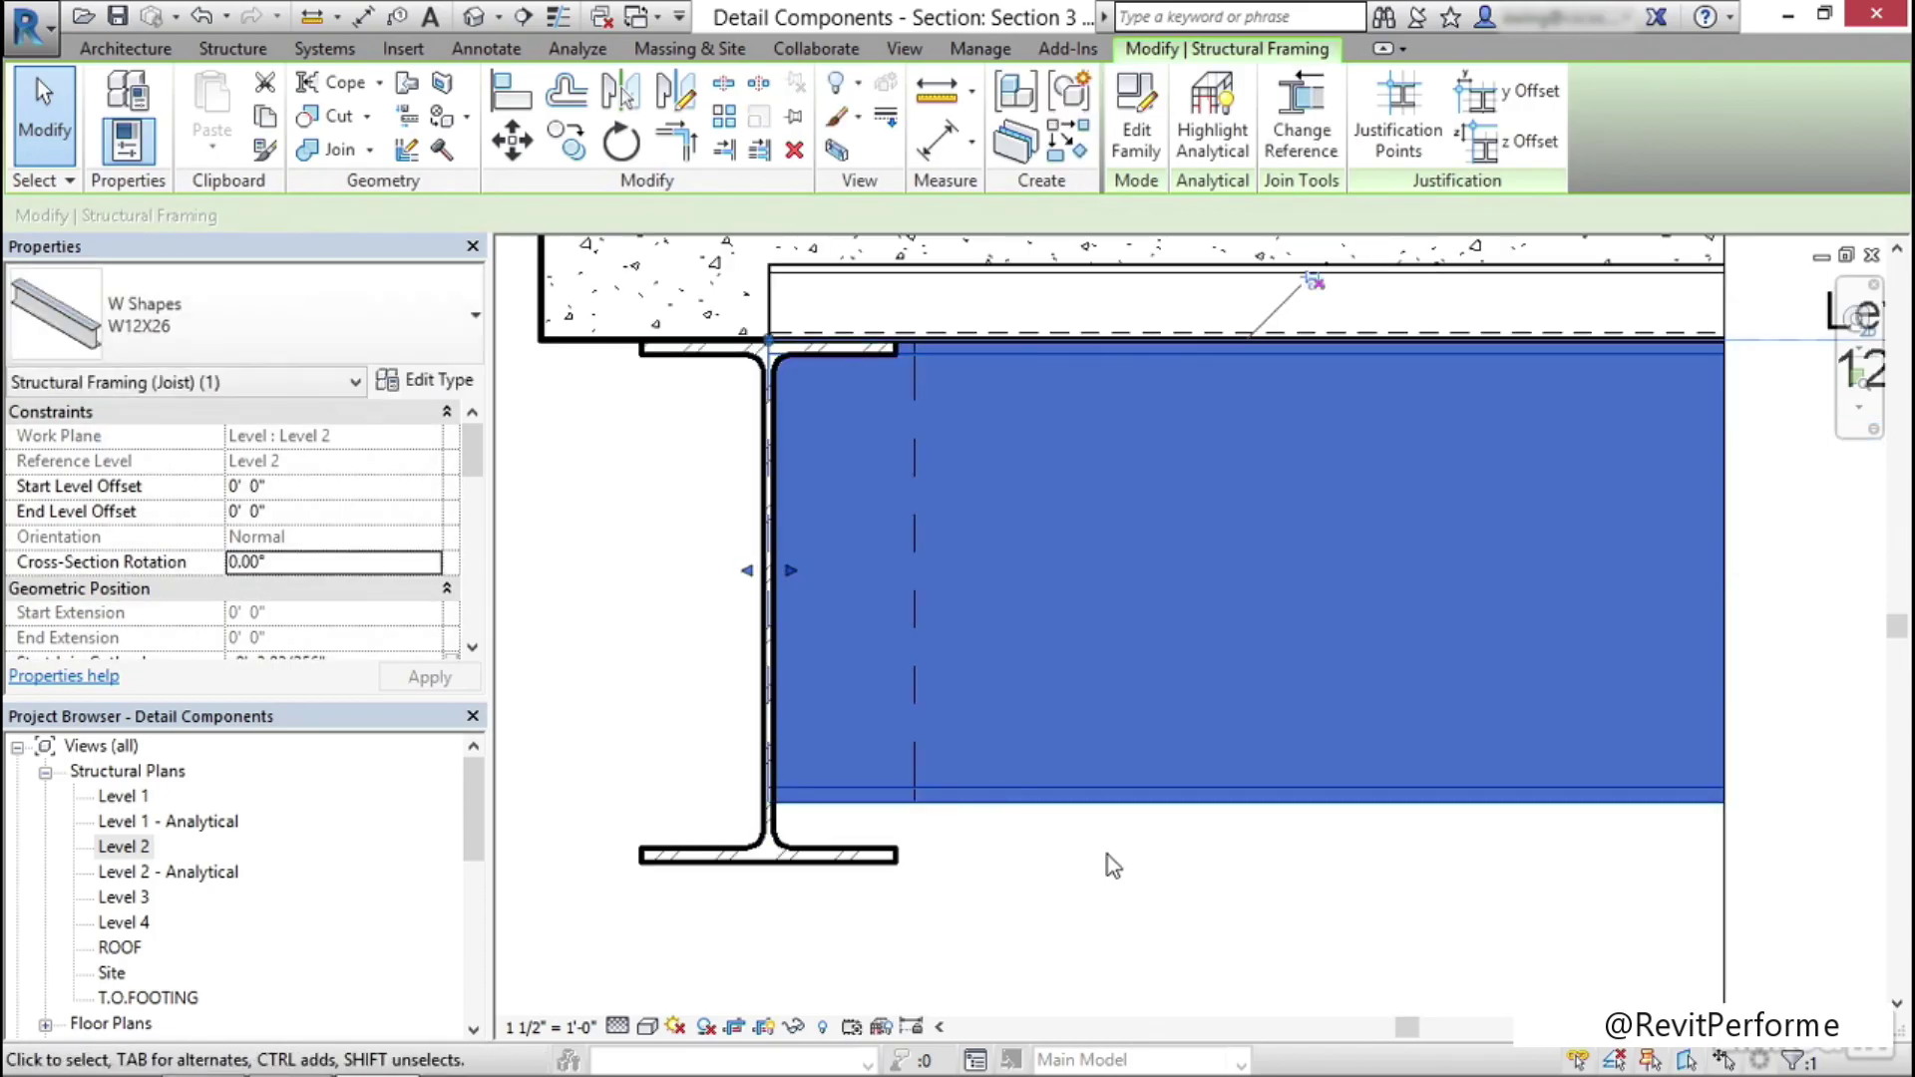
pyautogui.click(1031, 867)
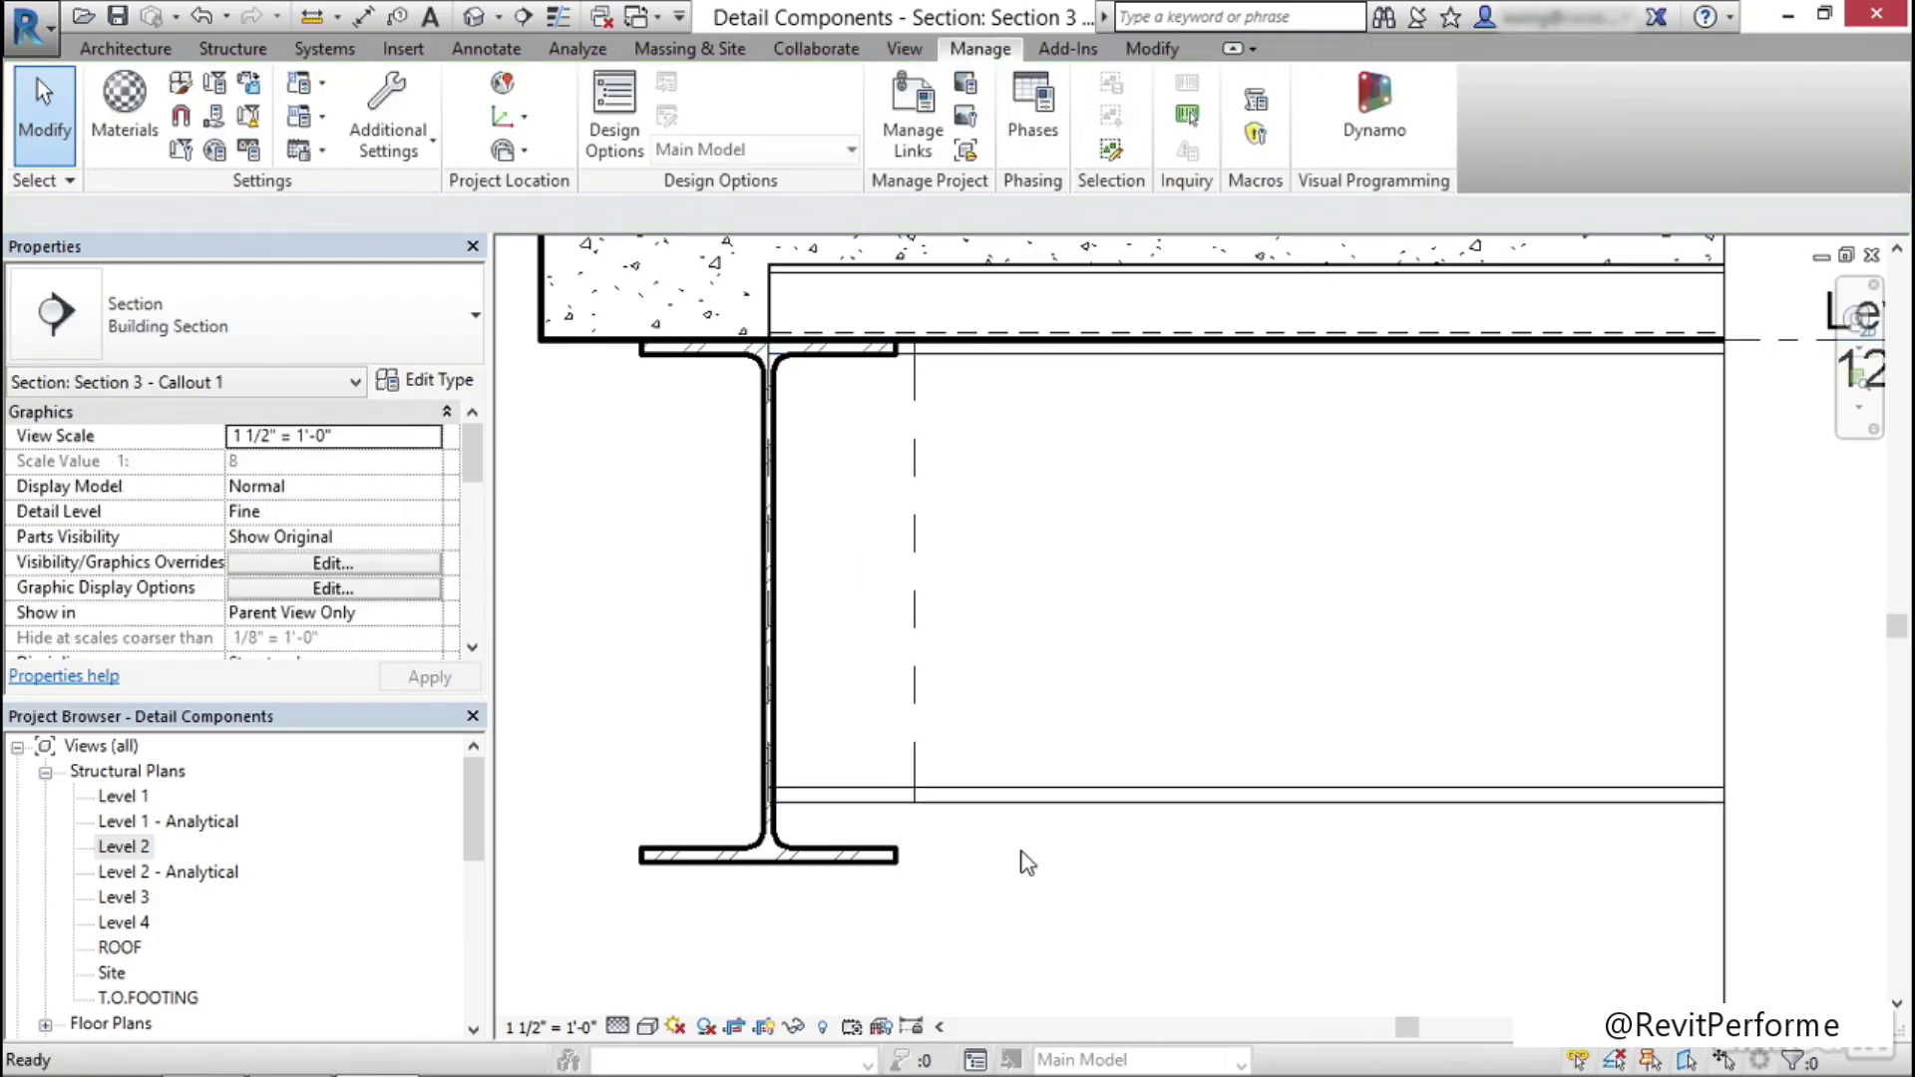
# Cope the W12X26 joist against the W14X30 edge beam
pyautogui.click(1152, 49)
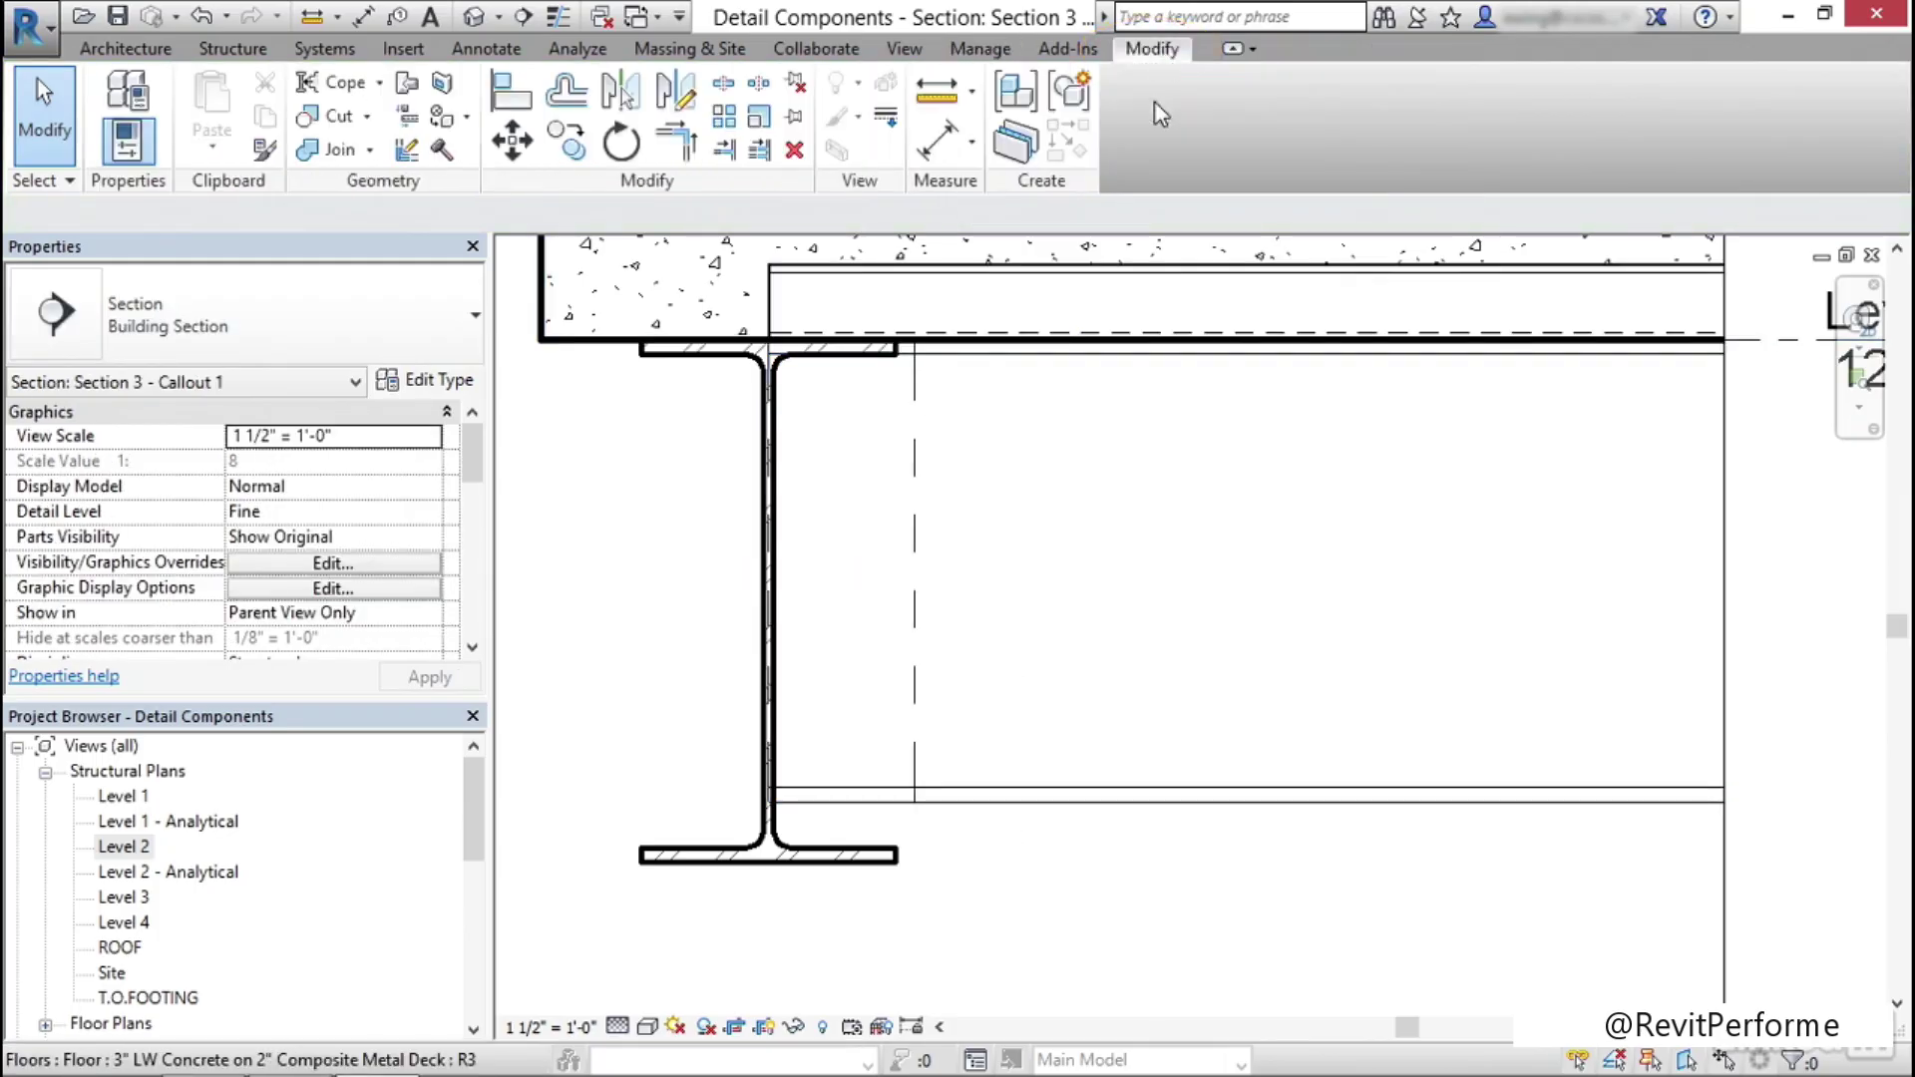
pyautogui.click(339, 86)
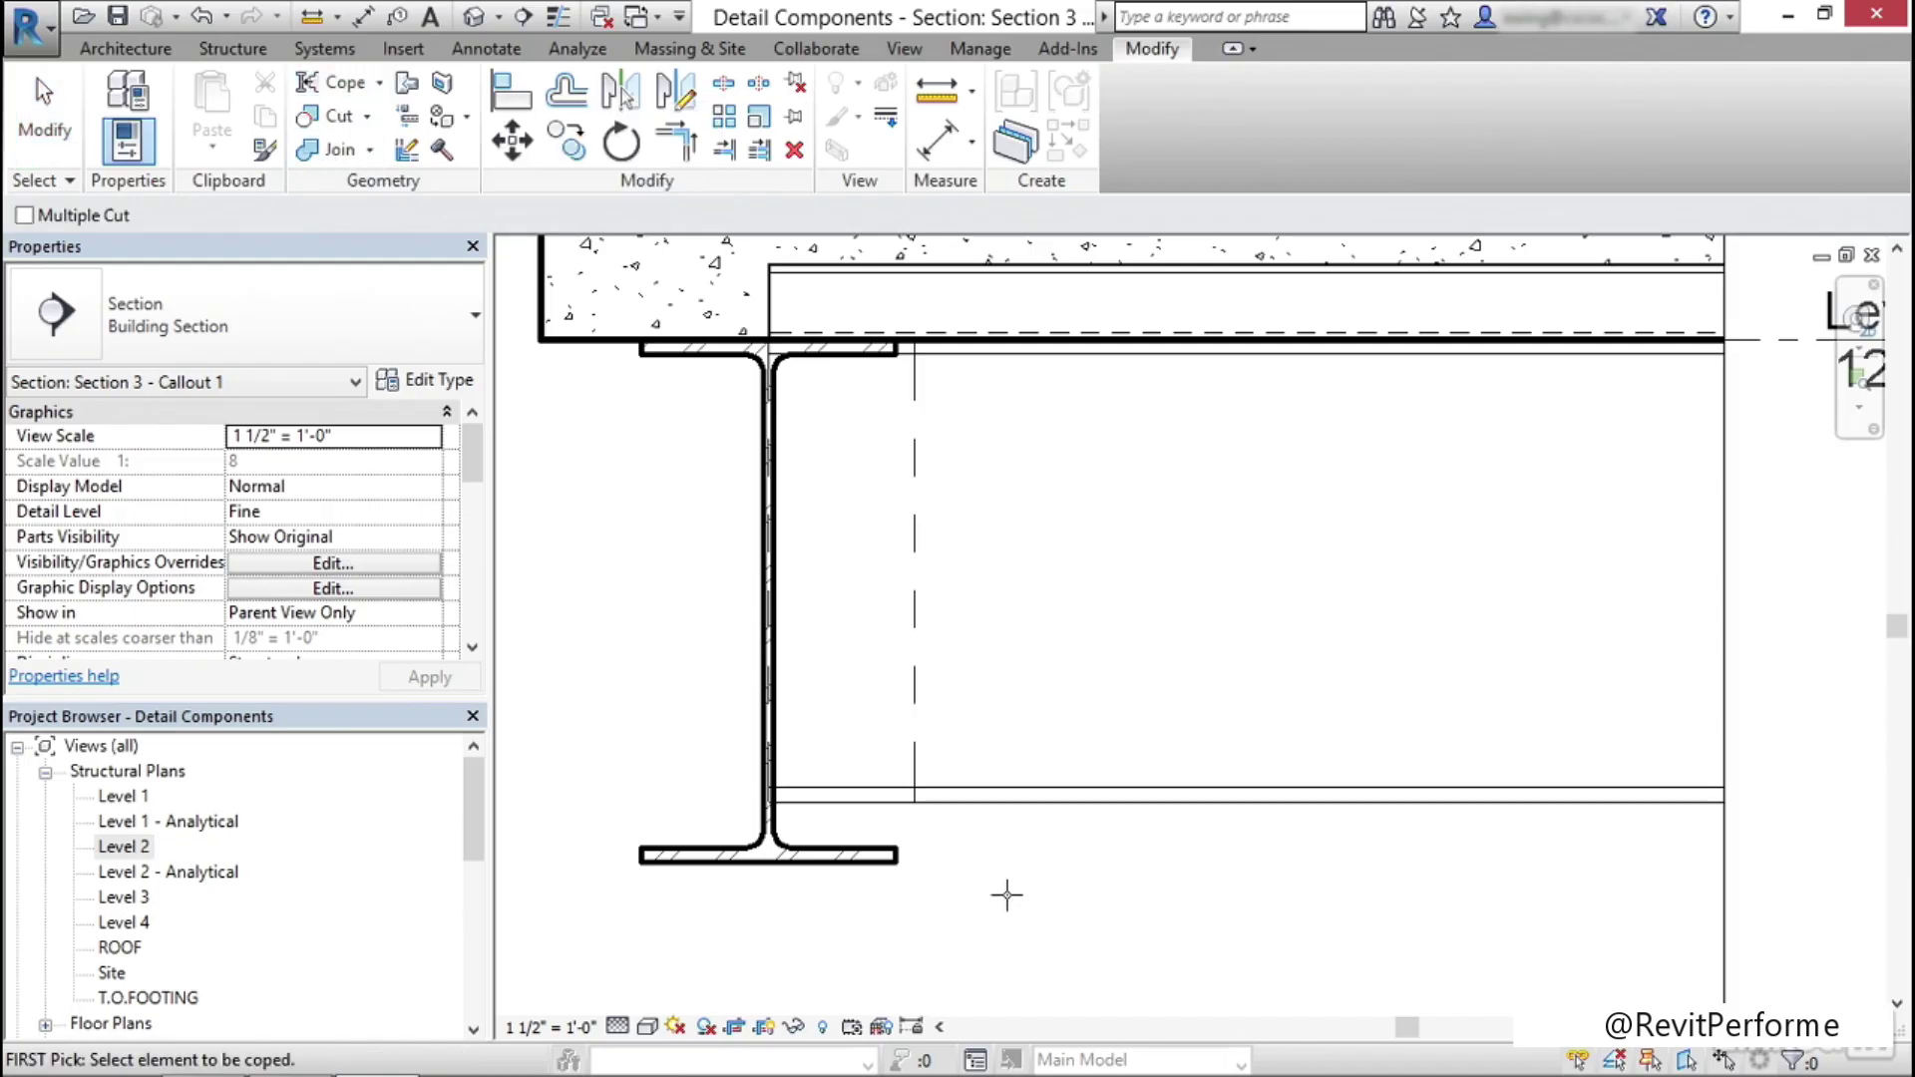
pyautogui.click(1015, 806)
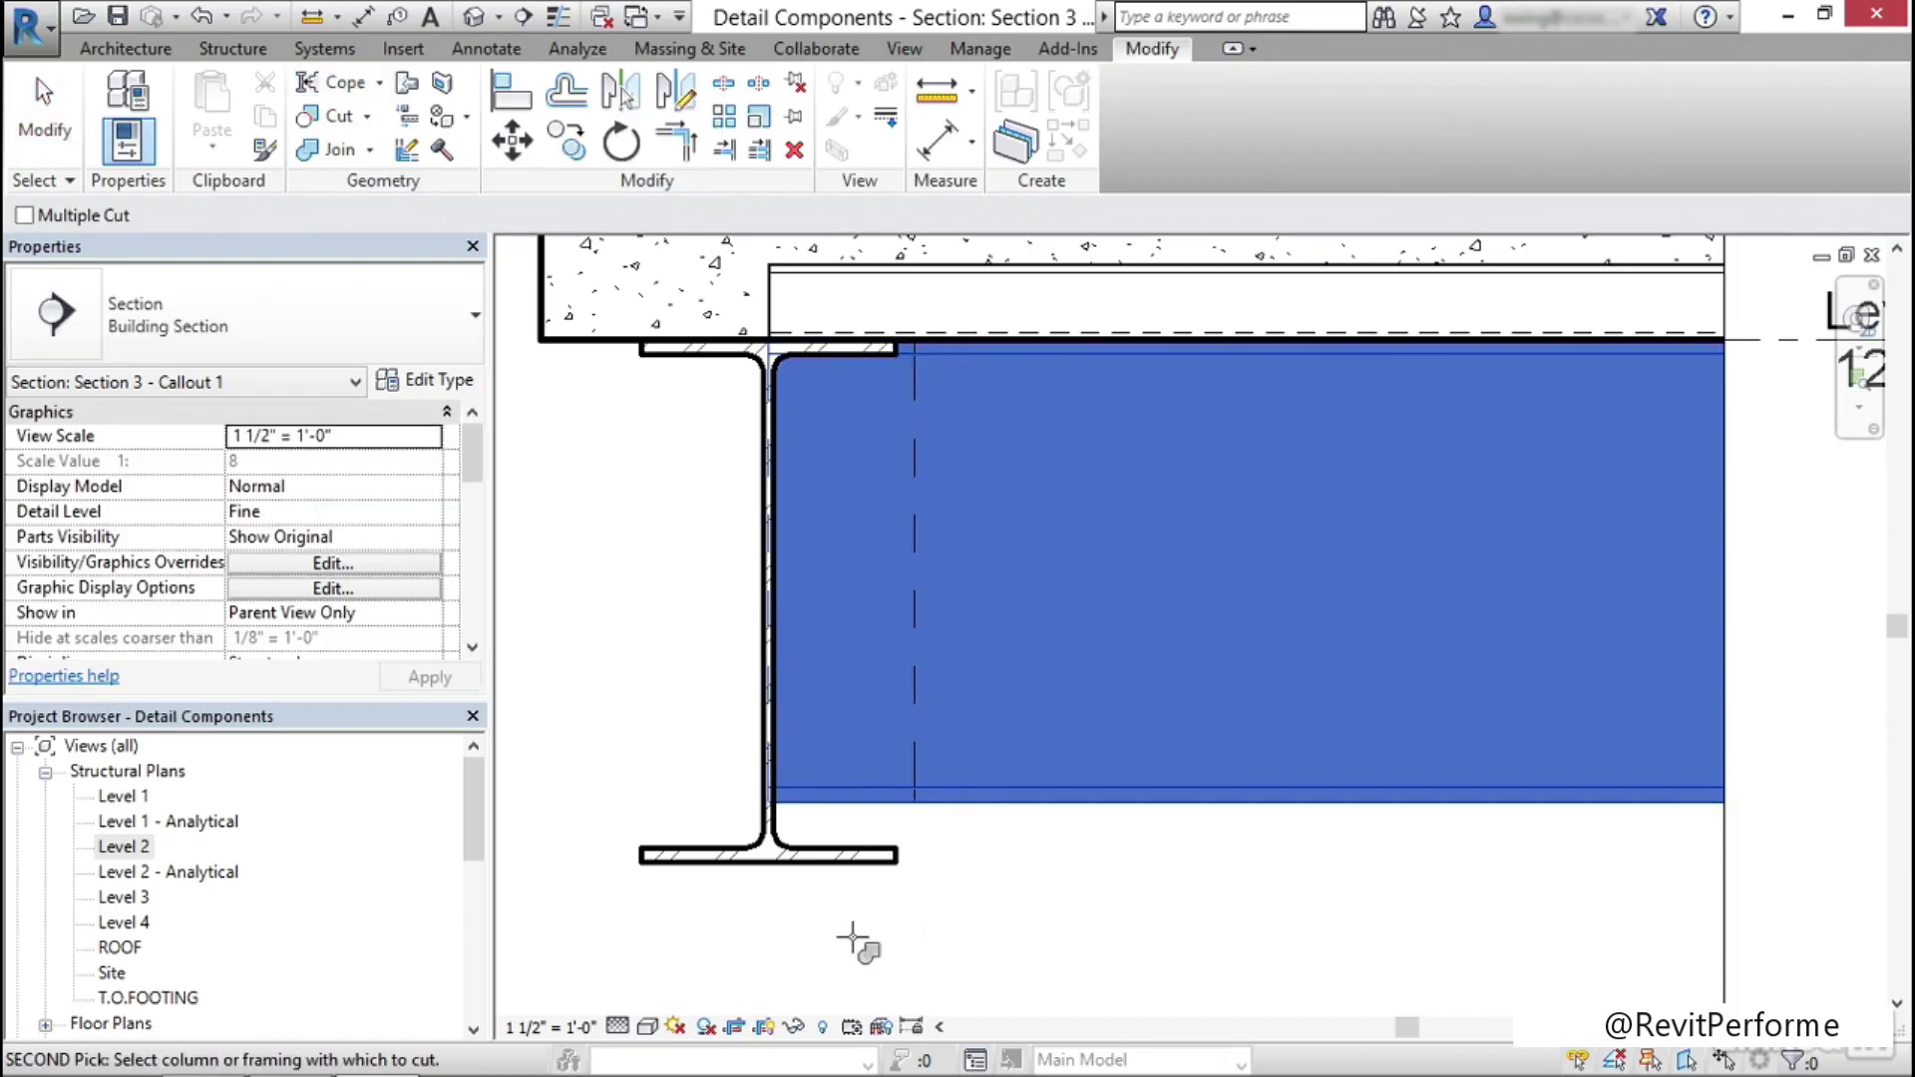
pyautogui.click(803, 866)
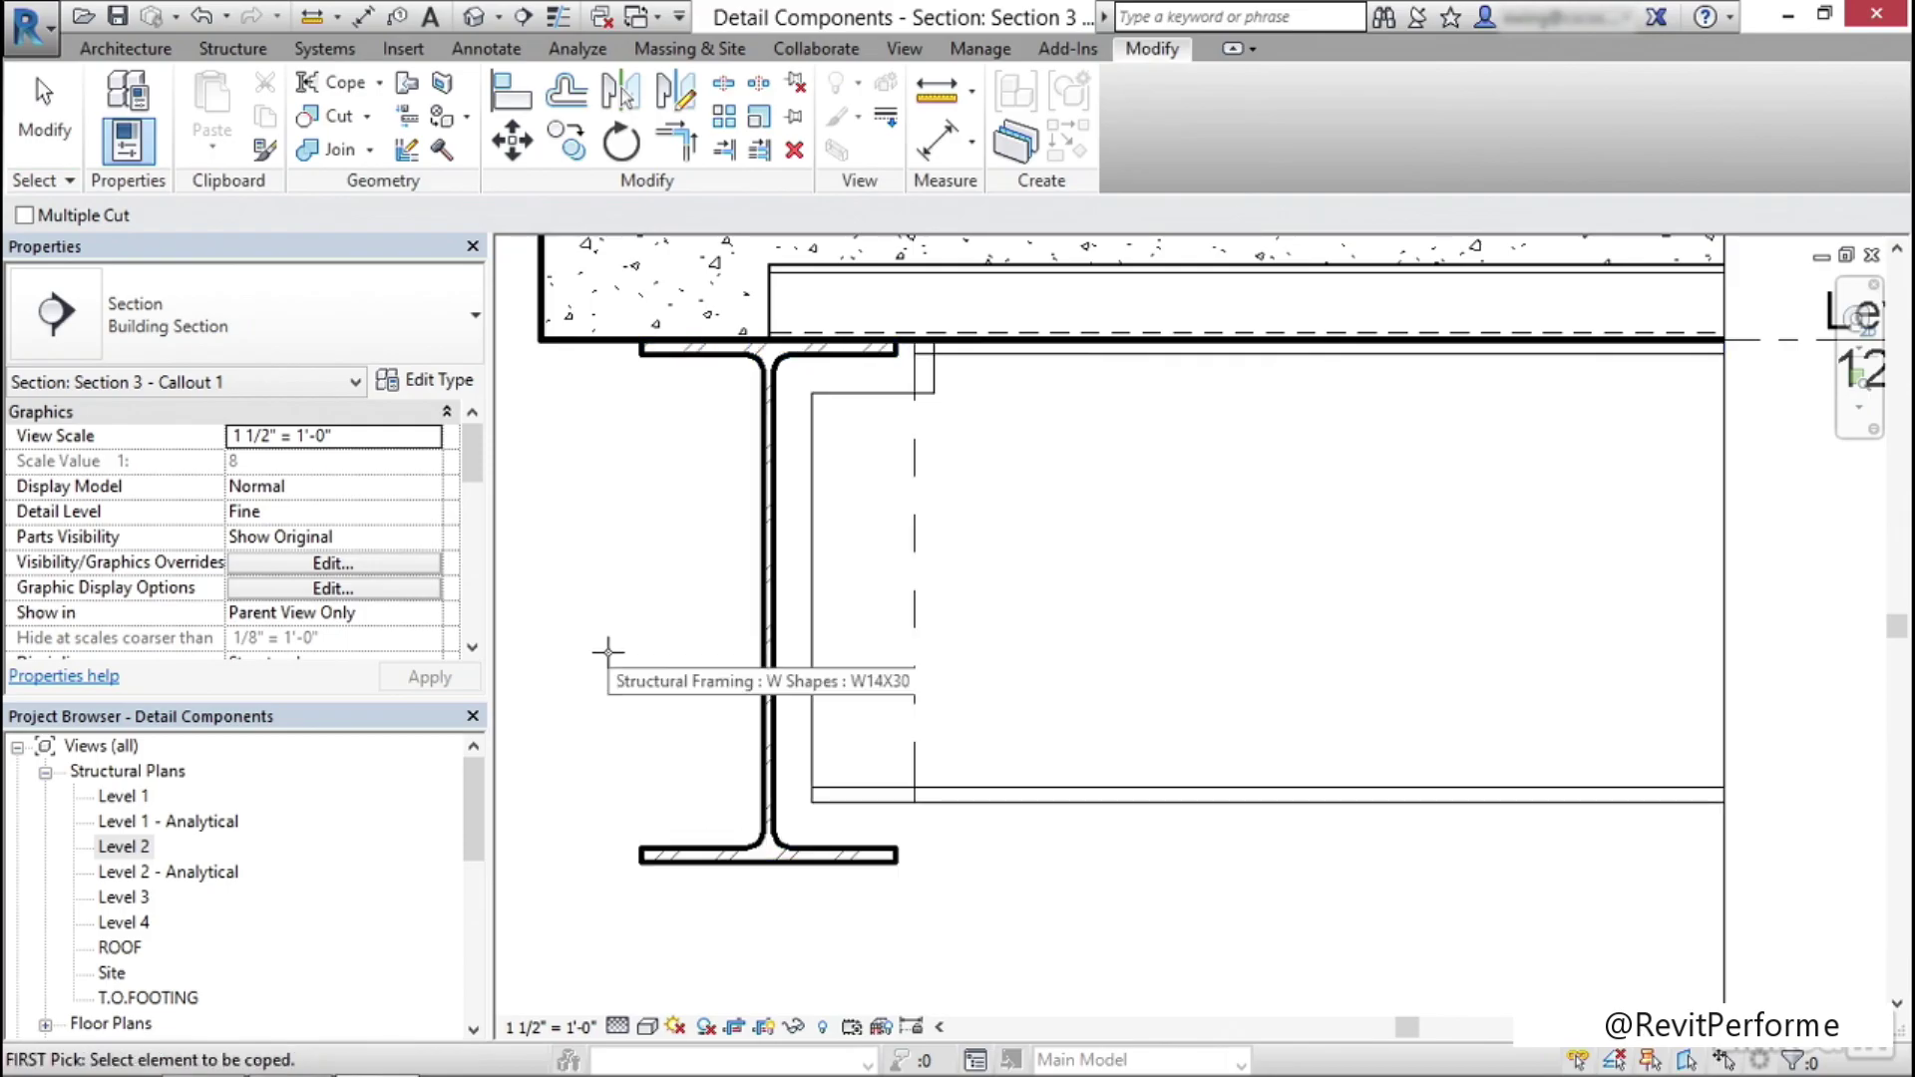
pyautogui.press('Escape')
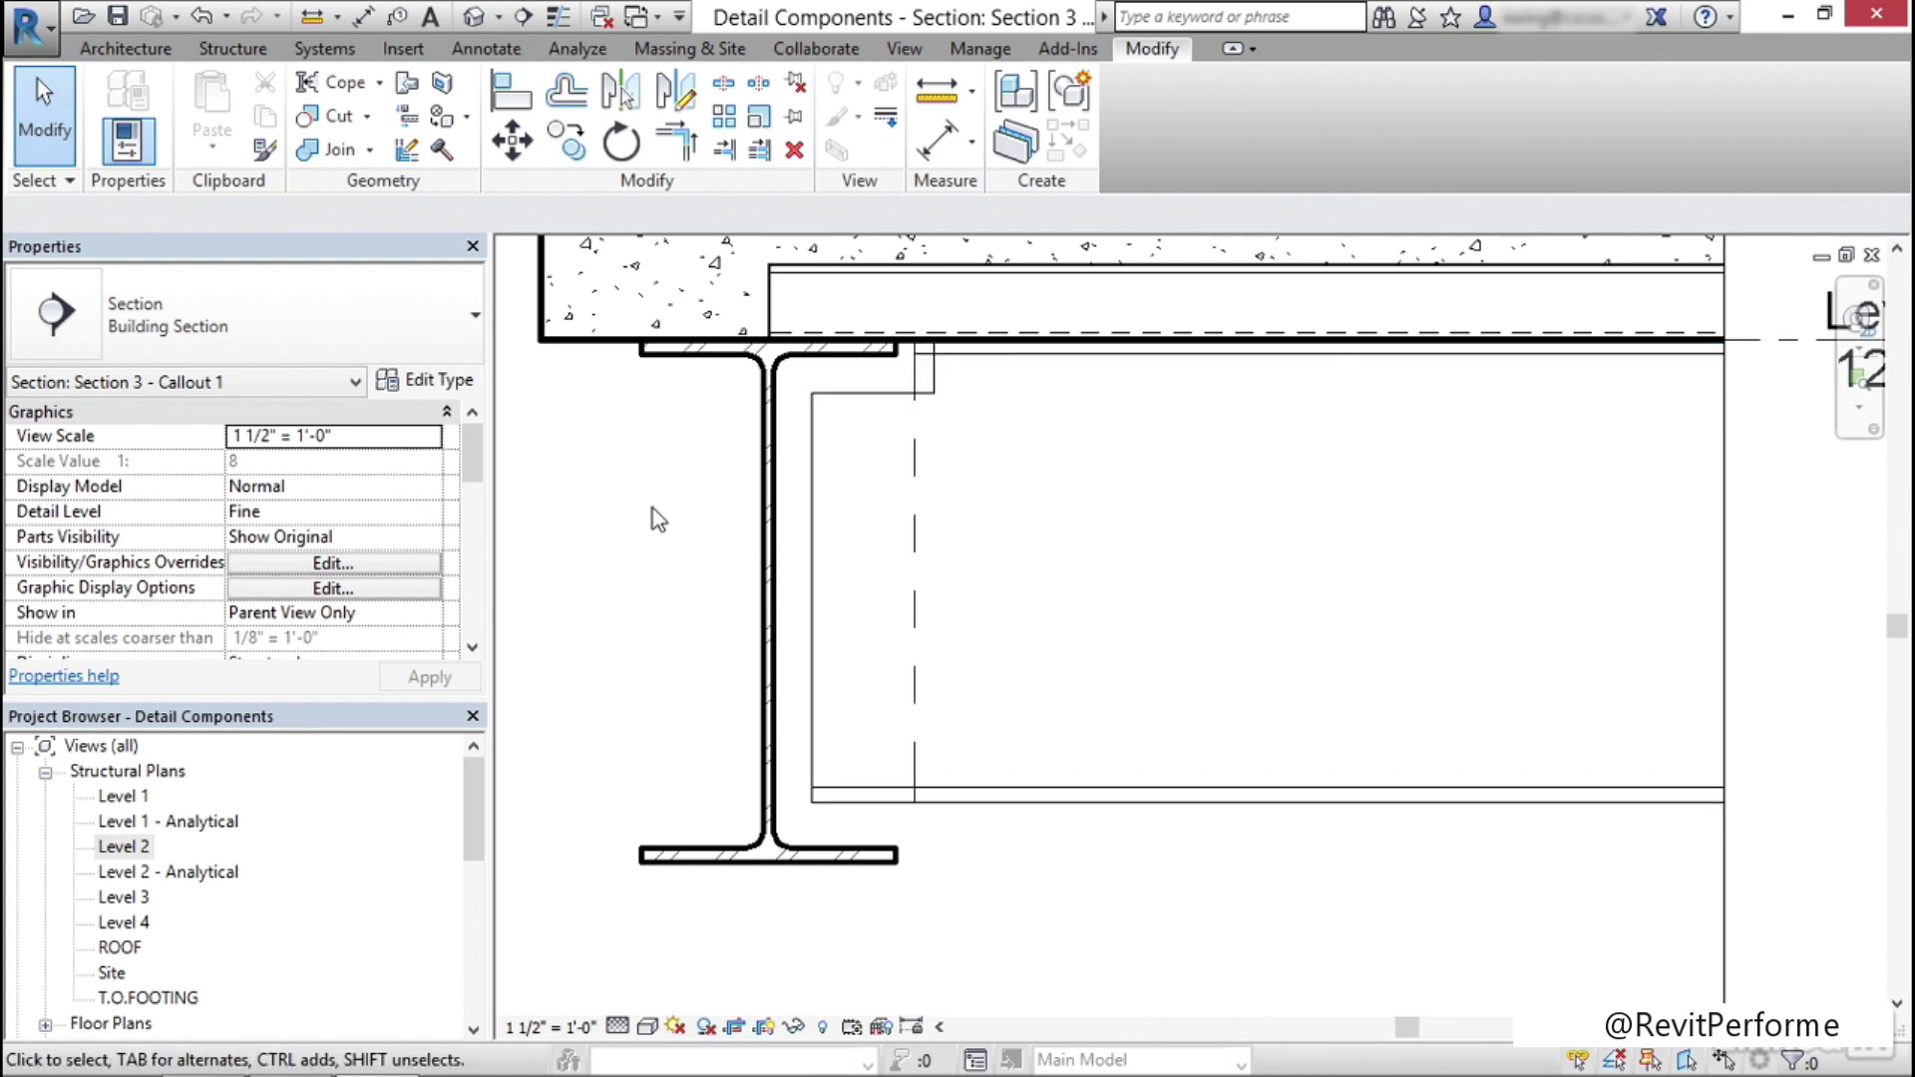
pyautogui.moveTo(652, 506); pyautogui.dragTo(662, 543, button='middle')
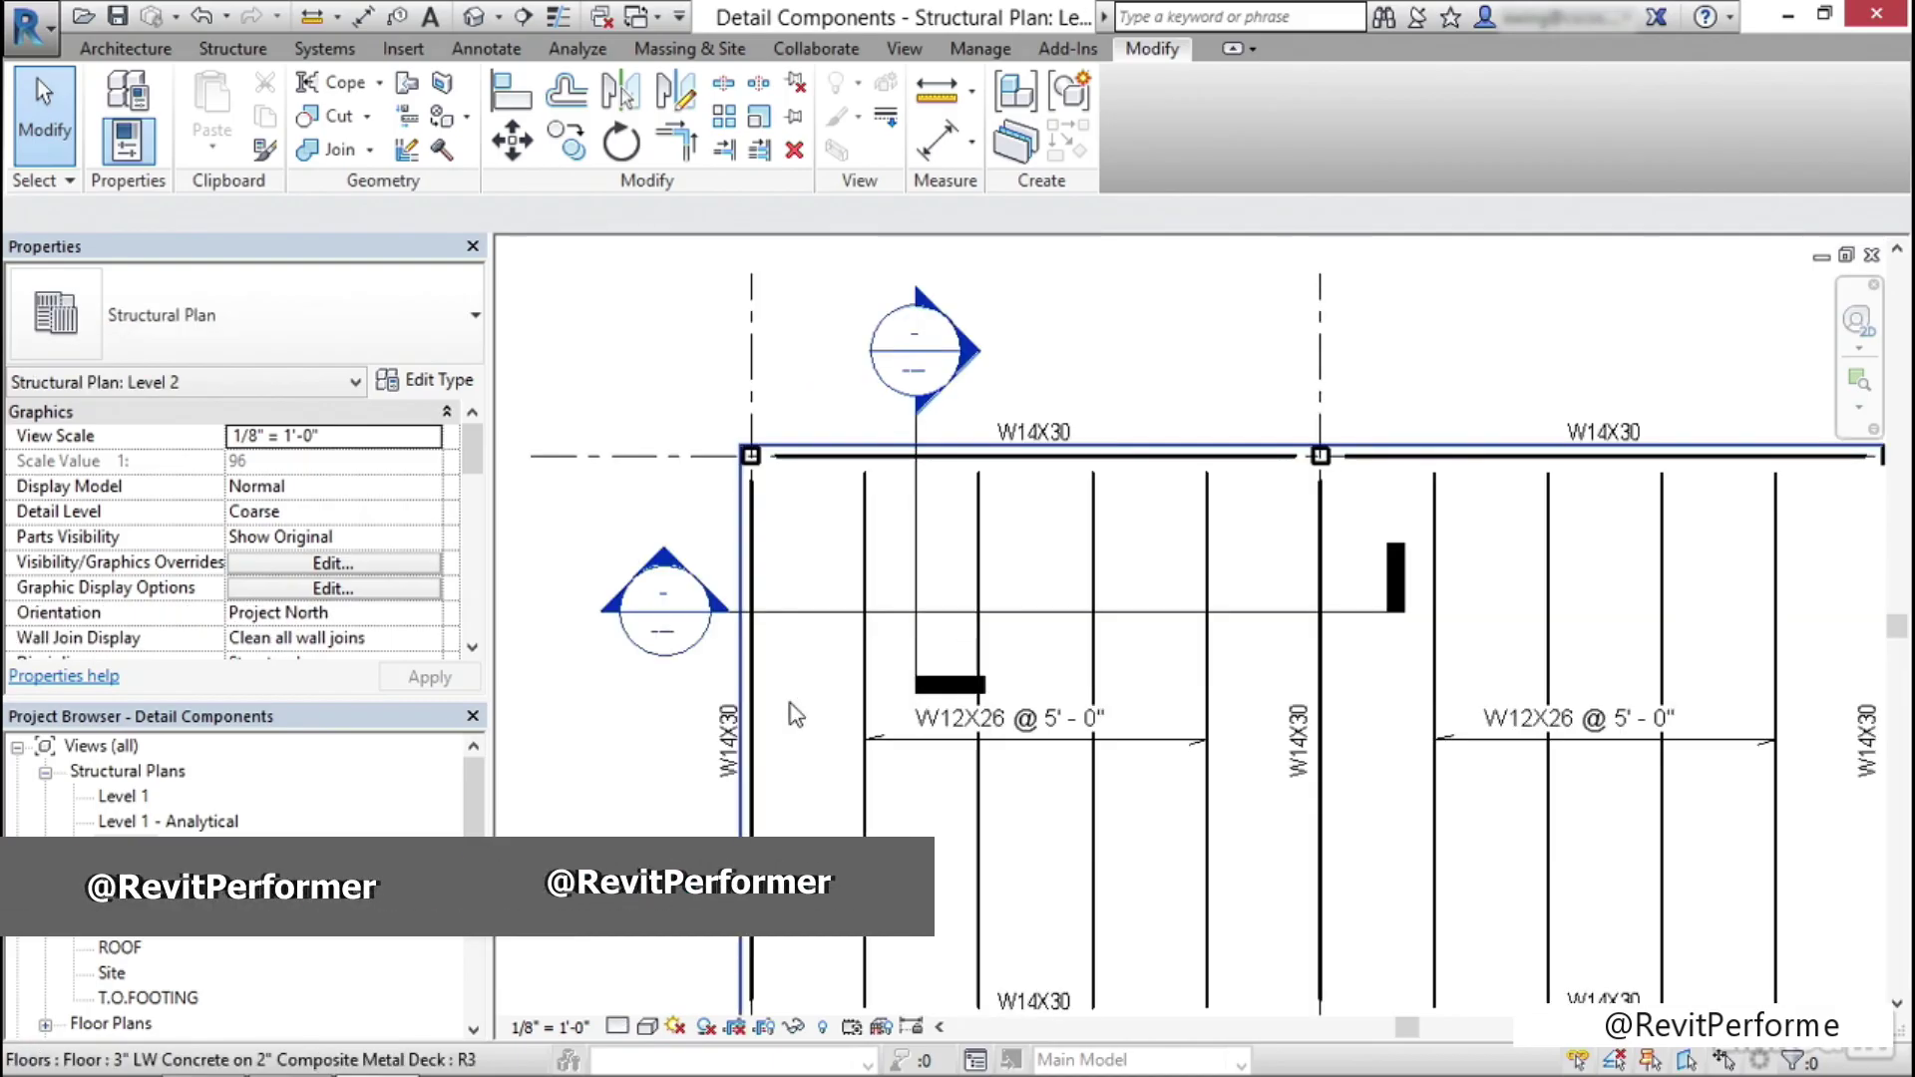
# Shorten the view depth of the vertical section on the Level 2 plan so it ends just beyond the nearest joist
pyautogui.click(919, 529)
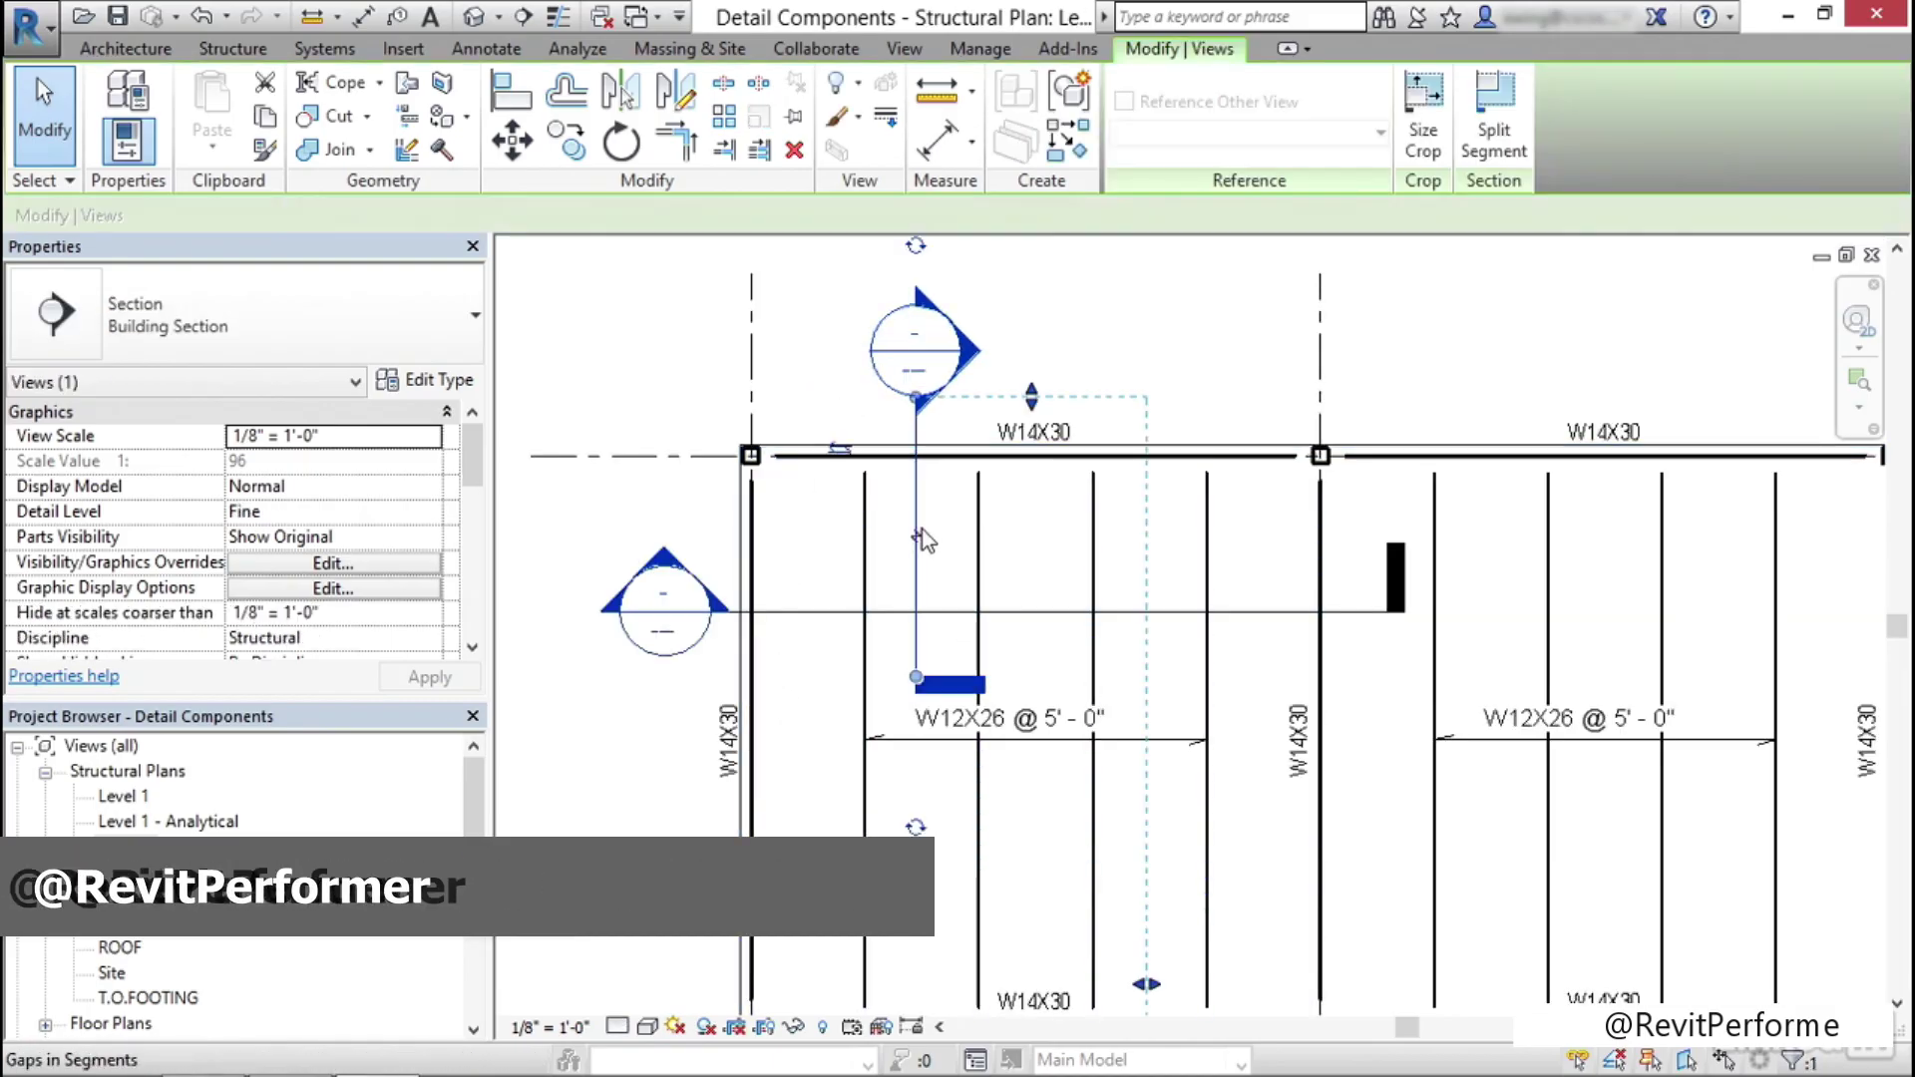
pyautogui.scroll(-1, 1043, 583)
pyautogui.moveTo(1097, 646); pyautogui.dragTo(1084, 497, button='middle')
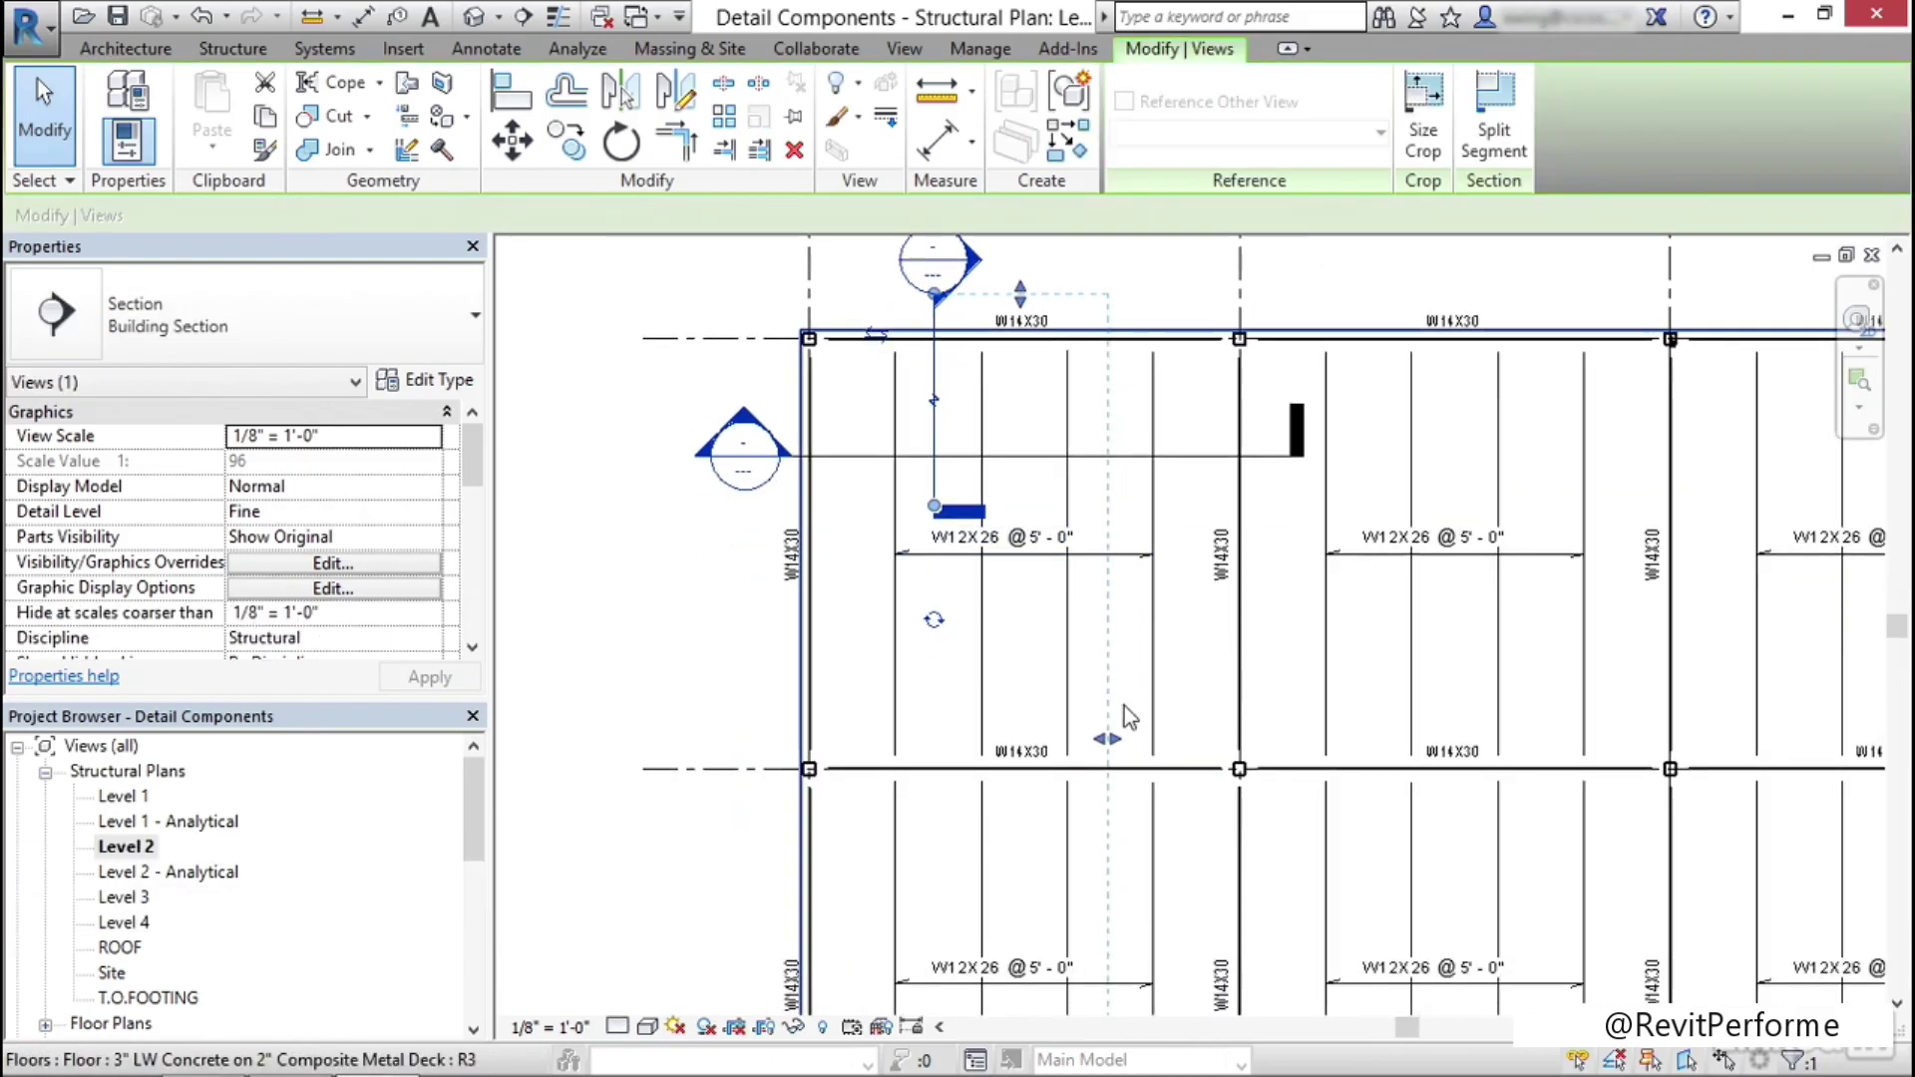
pyautogui.moveTo(1107, 743); pyautogui.dragTo(1023, 740)
pyautogui.moveTo(1083, 417); pyautogui.dragTo(1086, 537, button='middle')
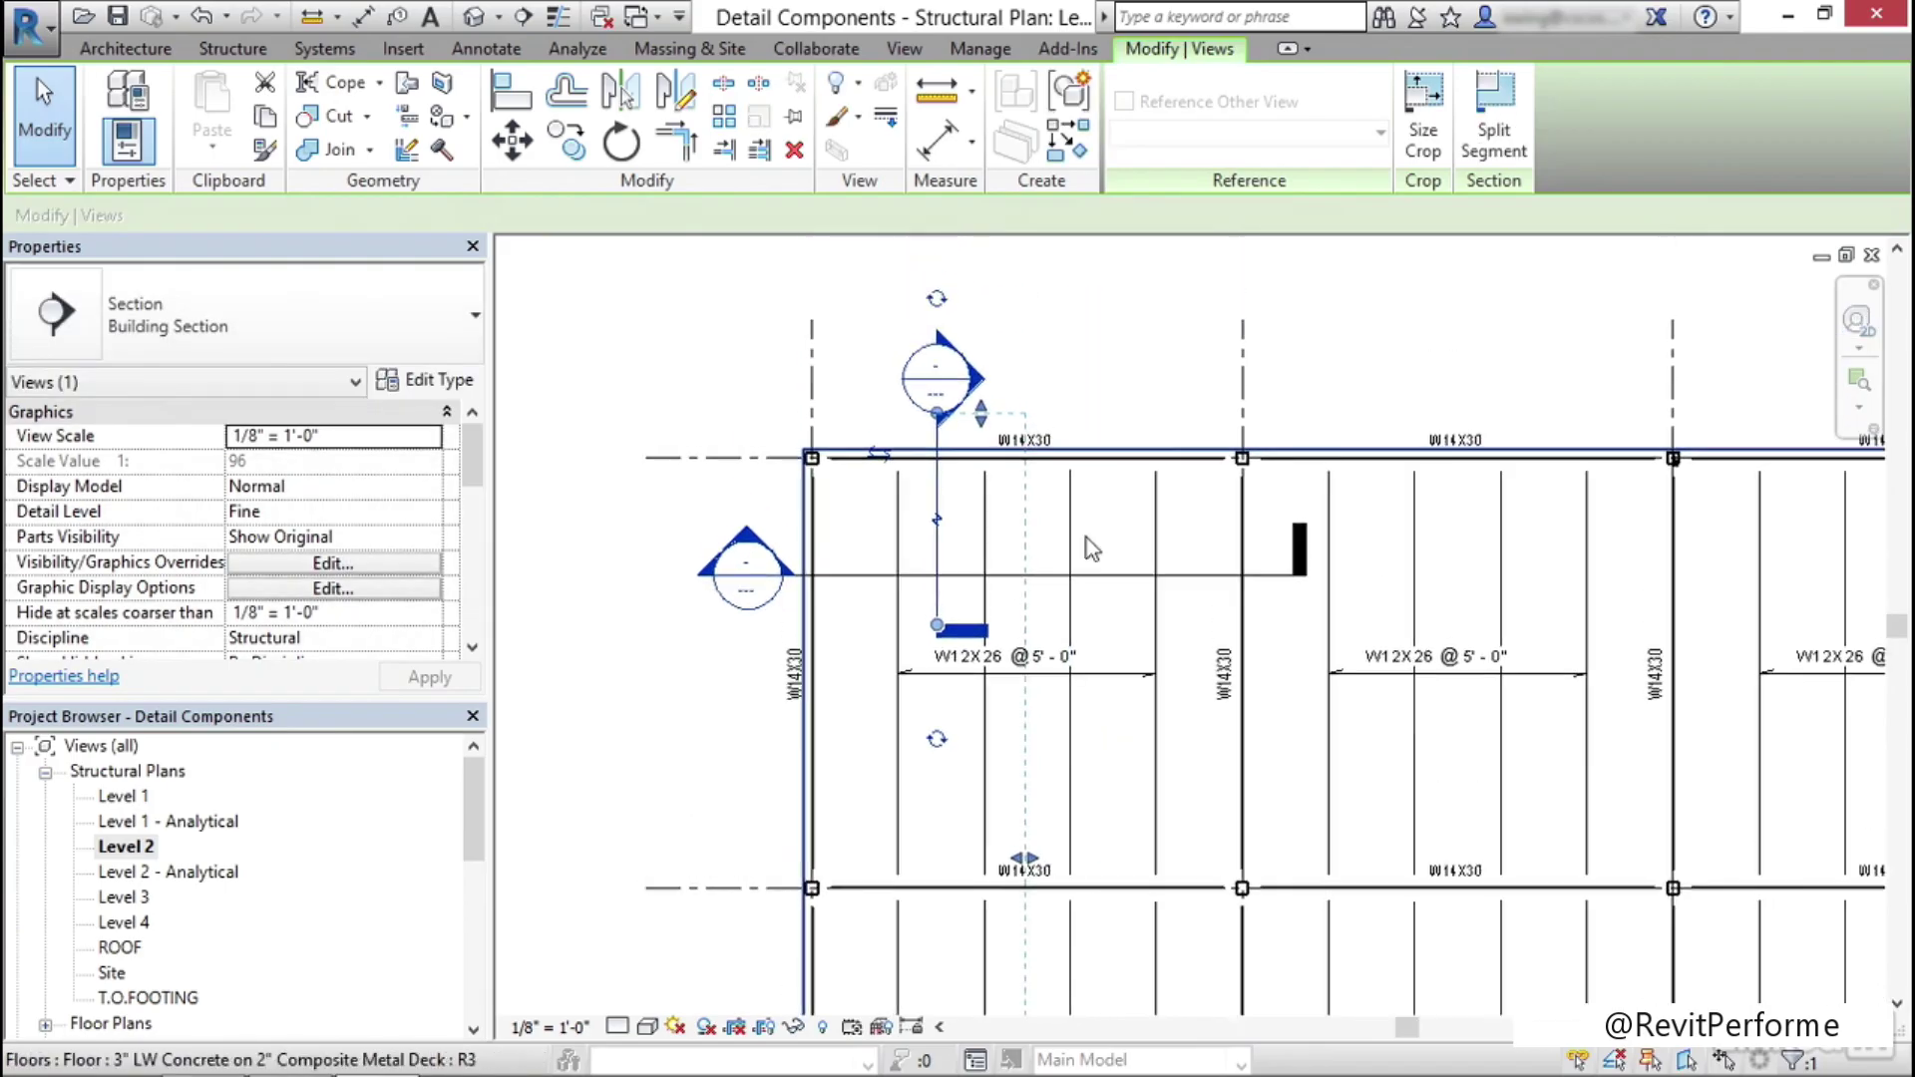
pyautogui.click(973, 272)
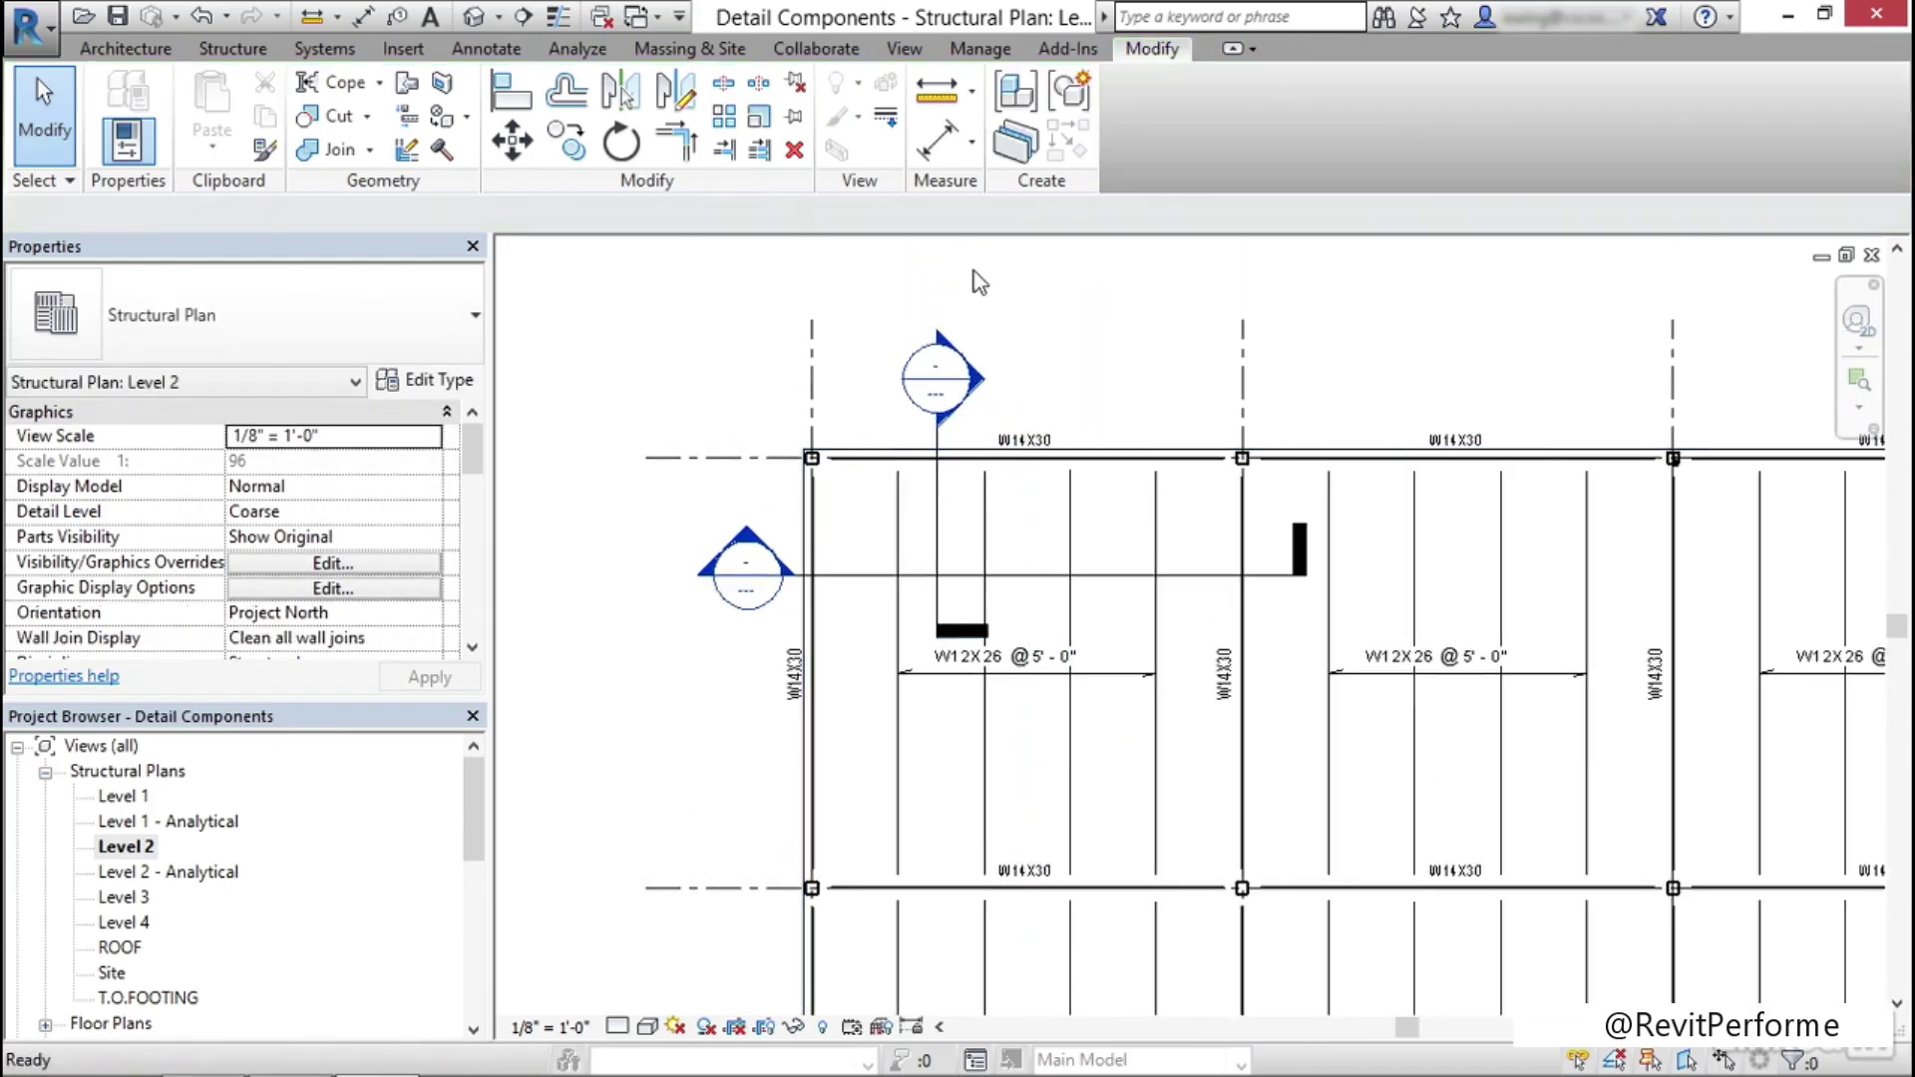
# Open Section 3 from its marker on the plan and go on to its slab-edge callout view
pyautogui.doubleClick(936, 387)
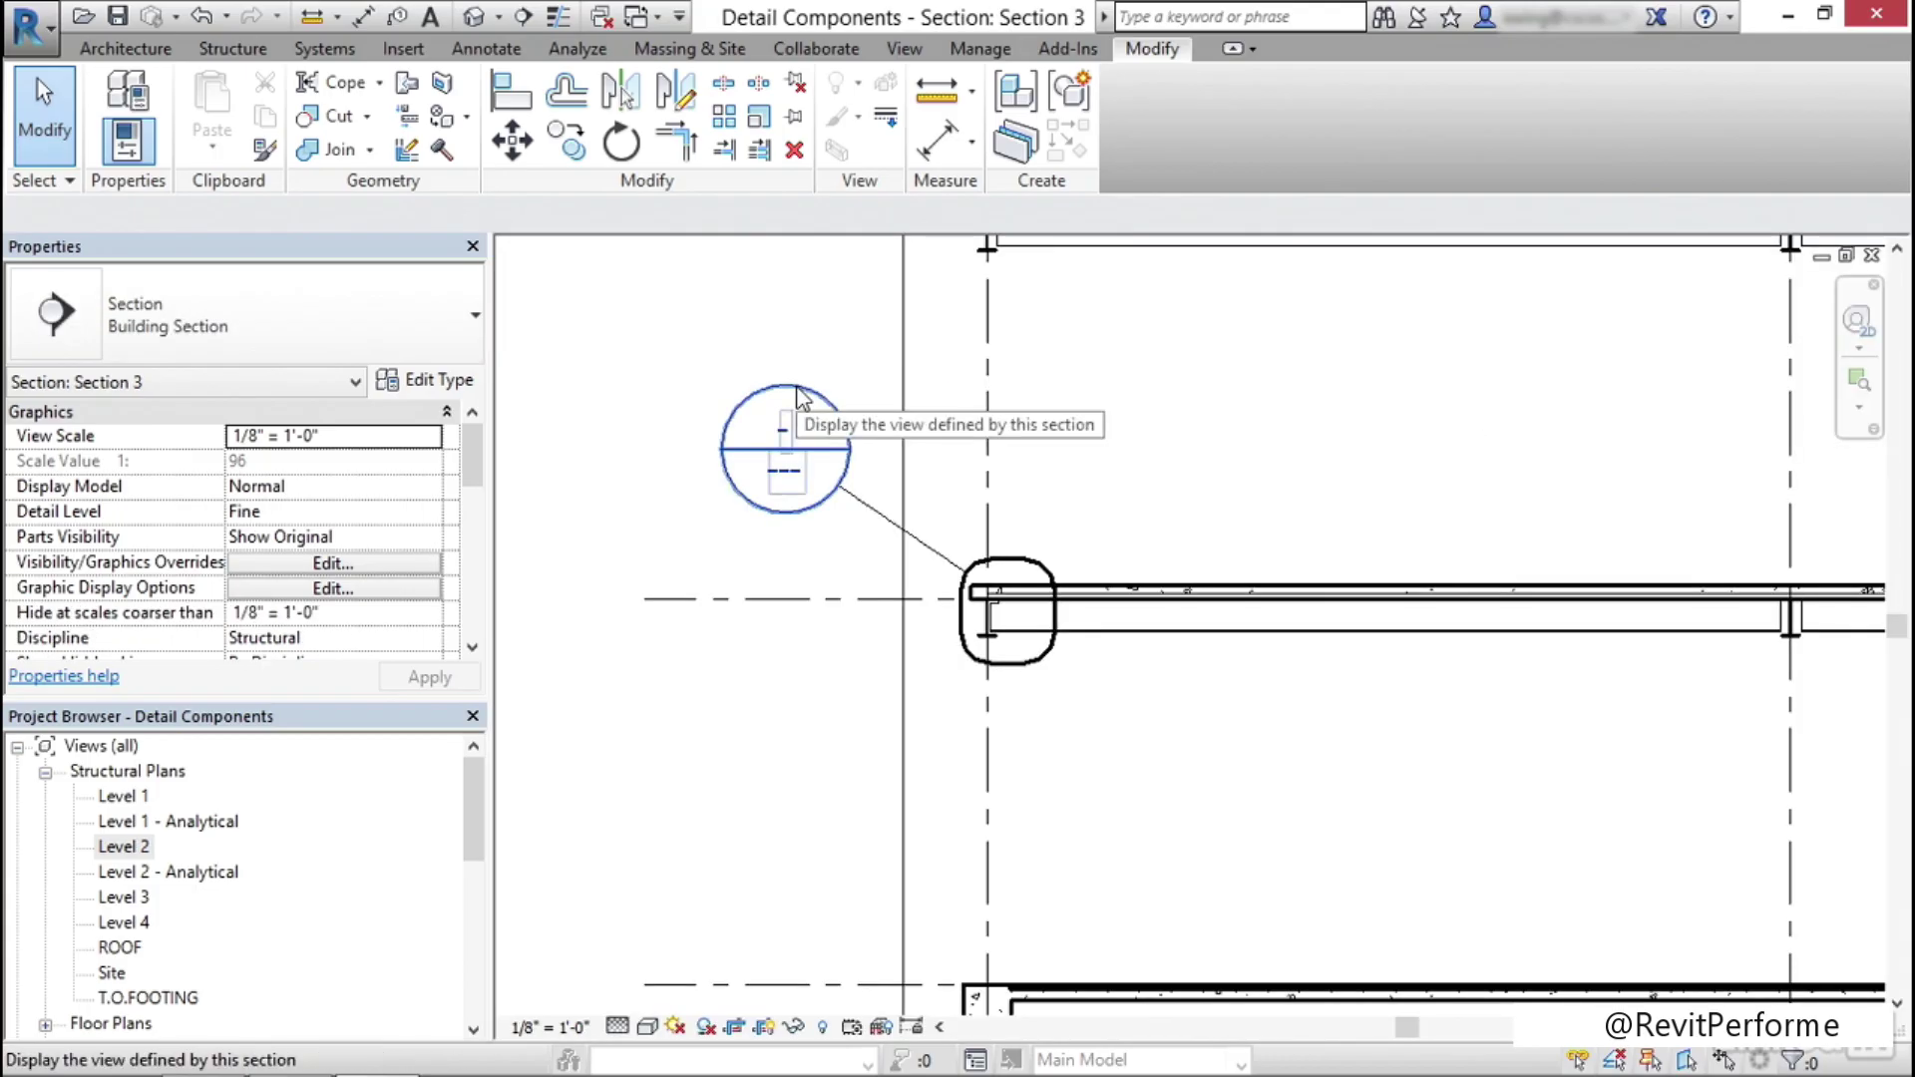
pyautogui.doubleClick(803, 411)
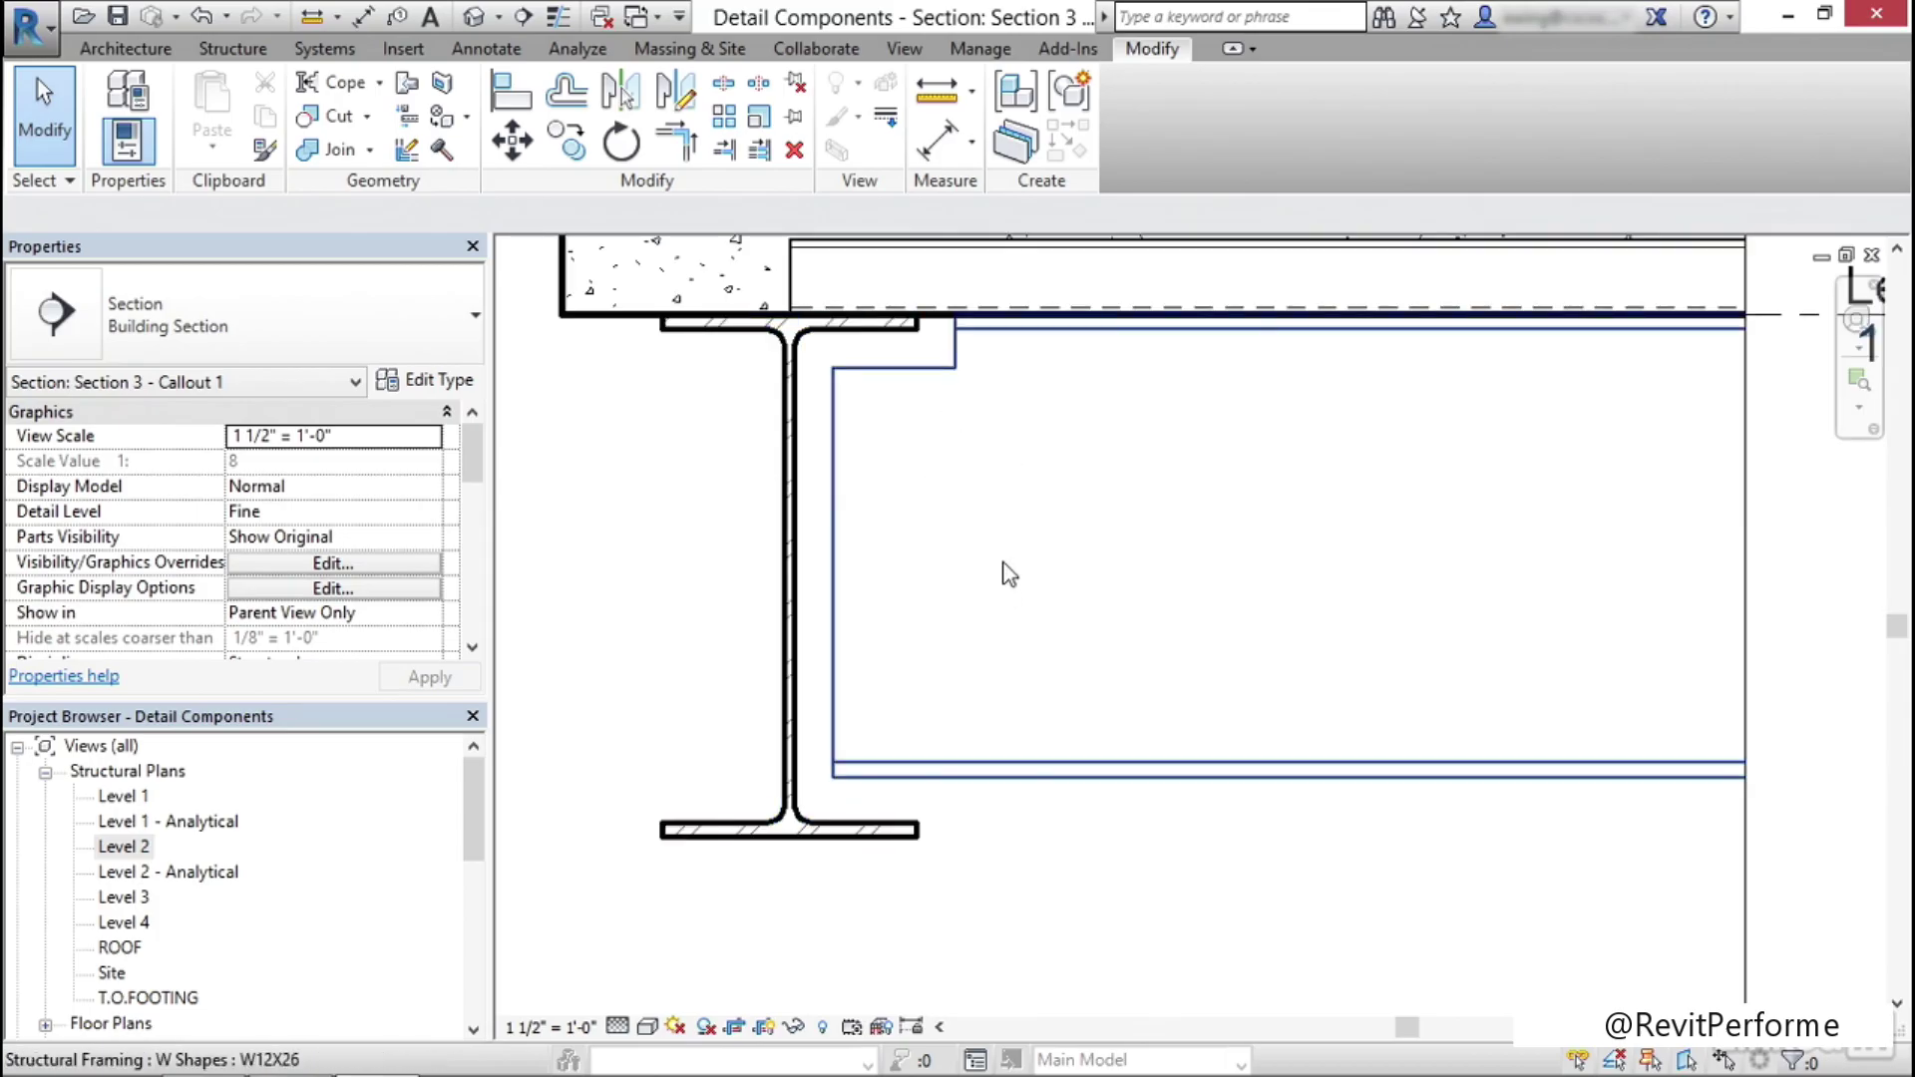
pyautogui.scroll(-2, 987, 558)
pyautogui.scroll(-1, 778, 554)
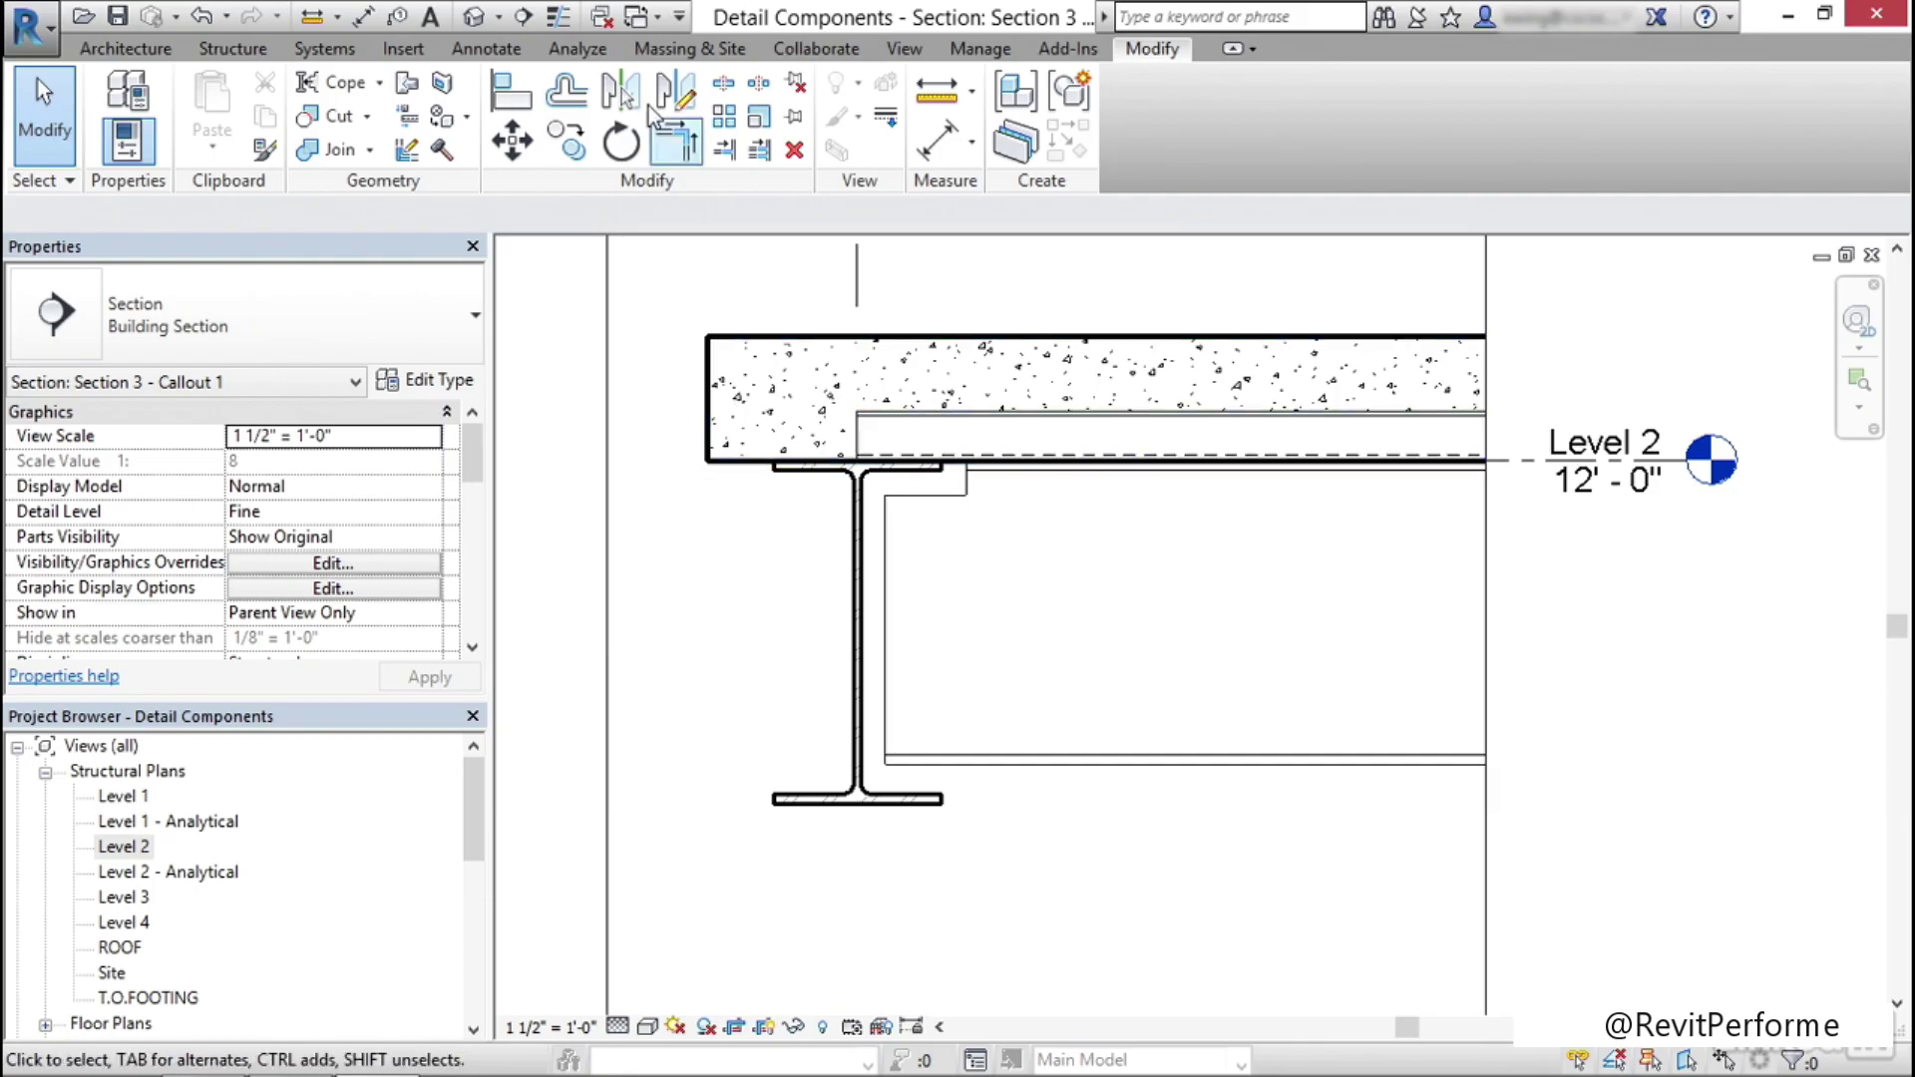
# Start a detail component and browse the family library through Detail Items, Div 05-Metals and 050500-Common Work Results for Metals to 050523-Metal Fastenings
pyautogui.click(489, 48)
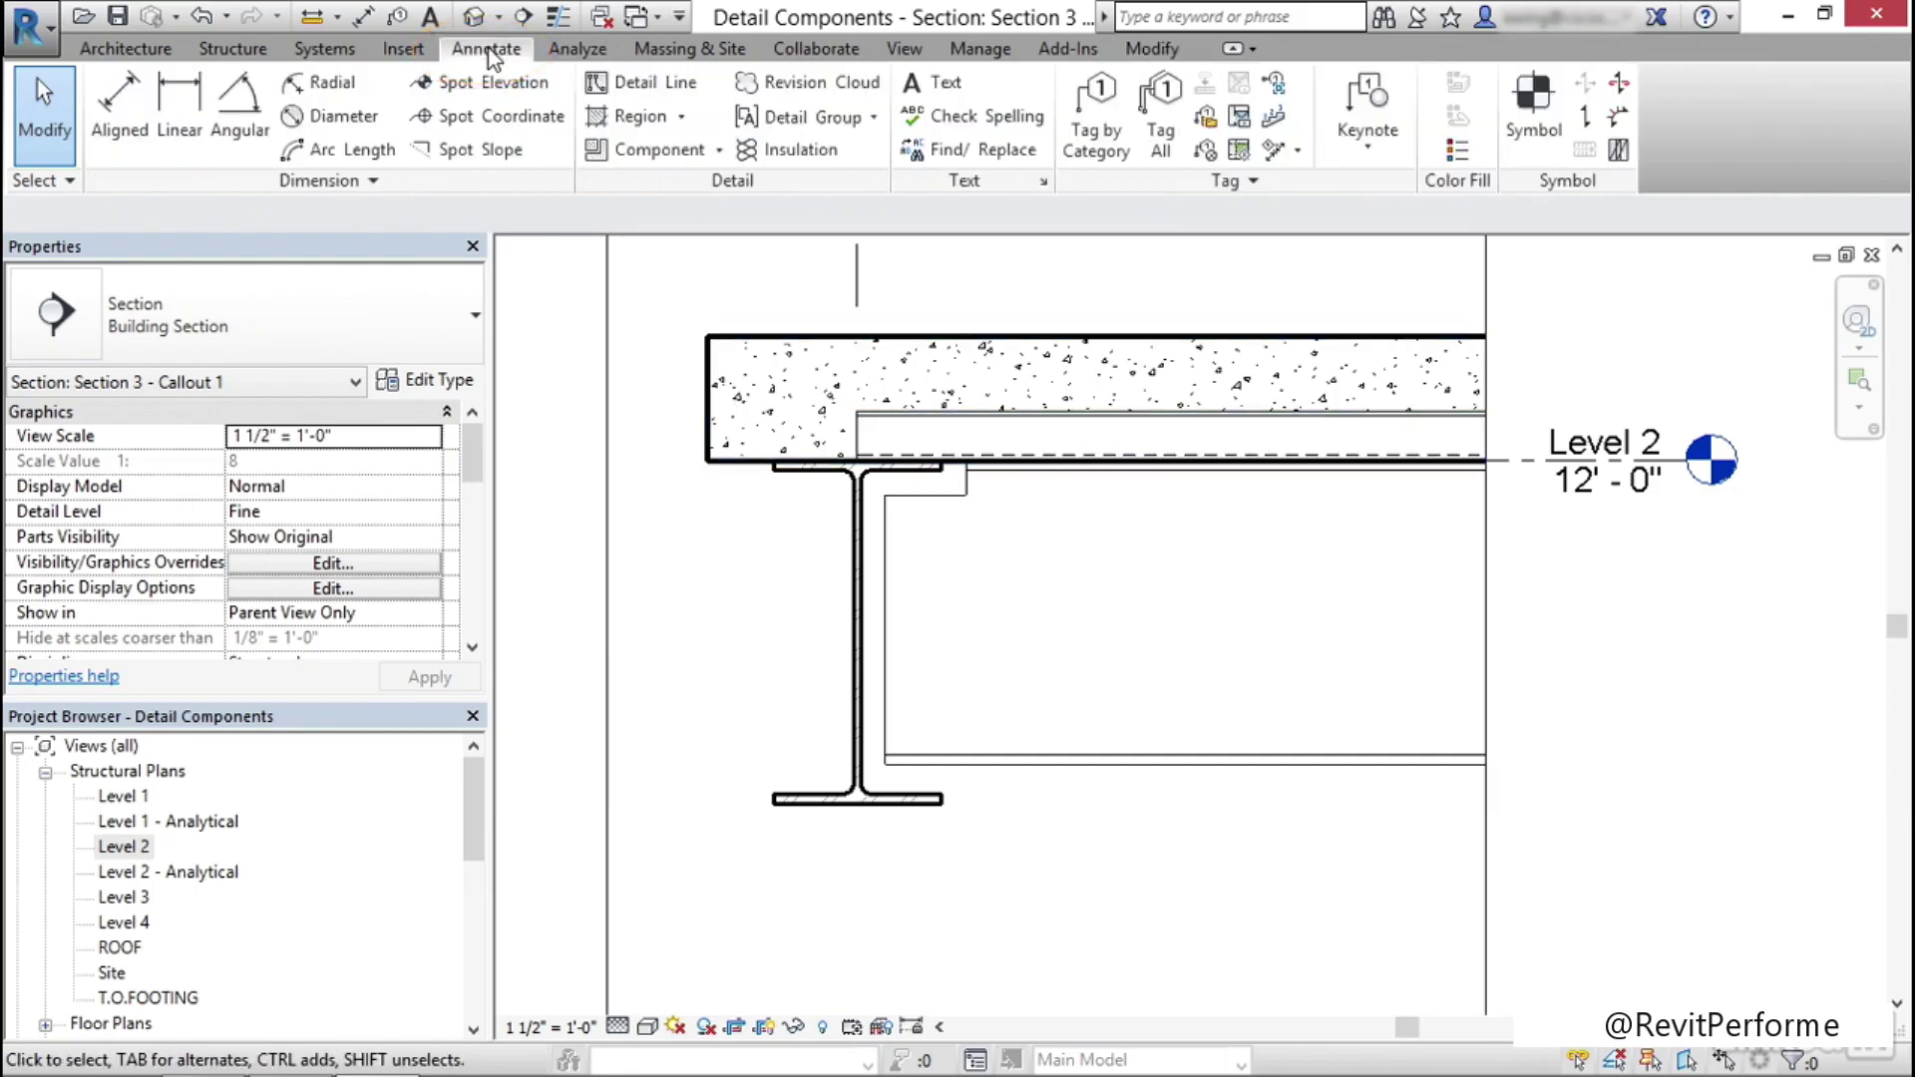
pyautogui.click(679, 151)
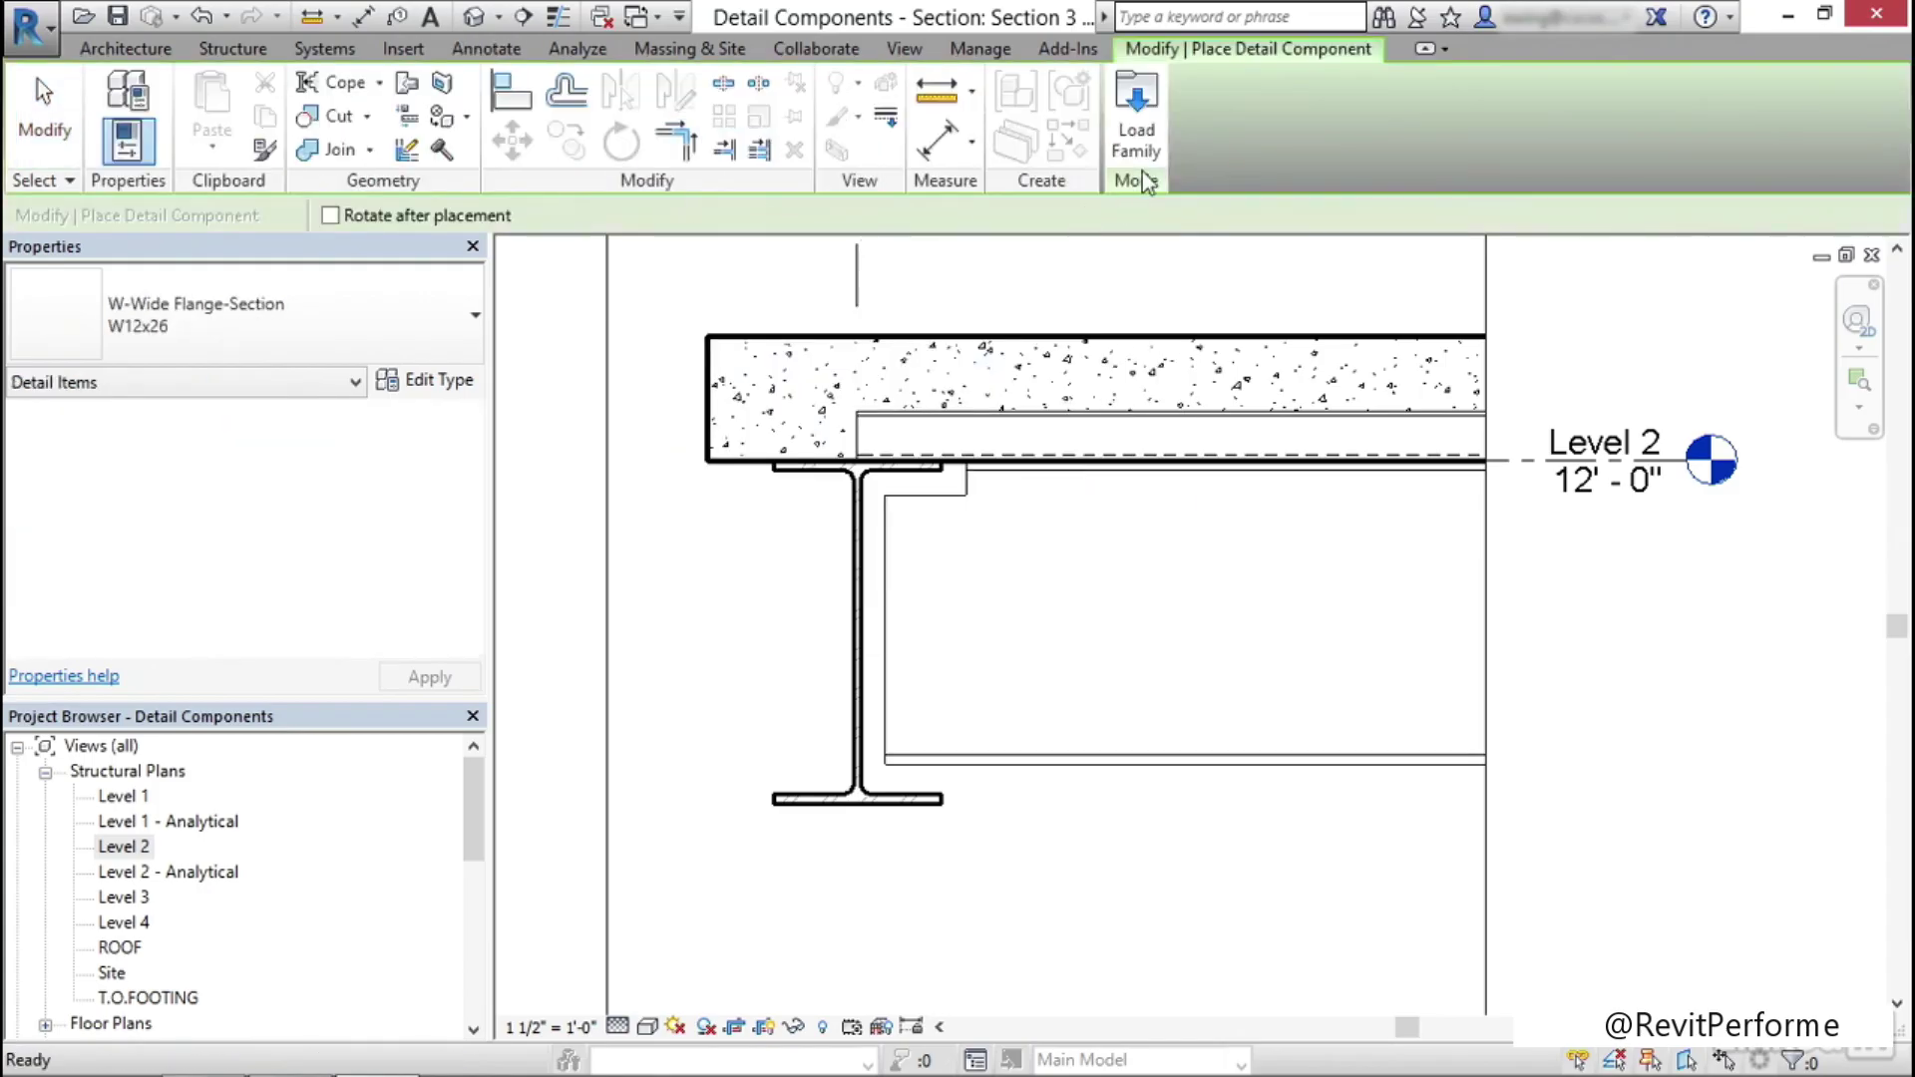
pyautogui.click(1133, 138)
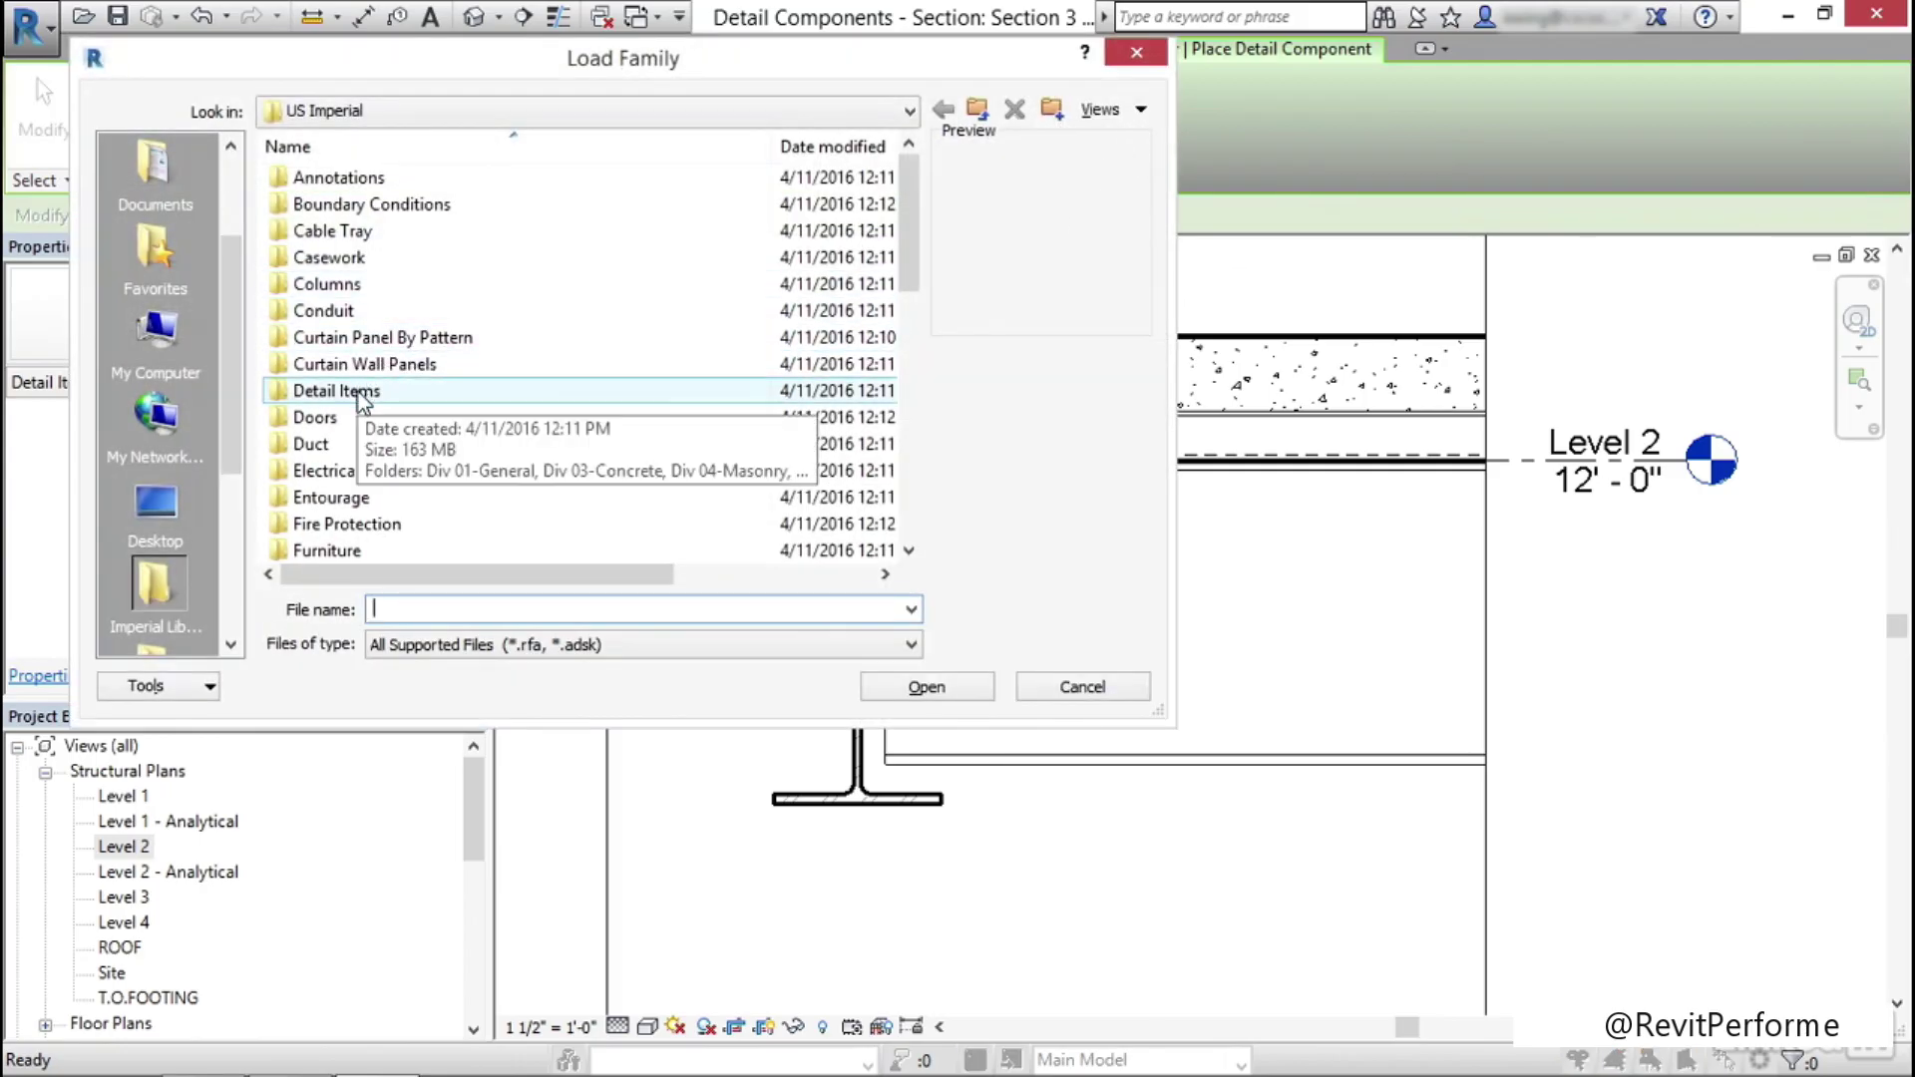
pyautogui.doubleClick(361, 392)
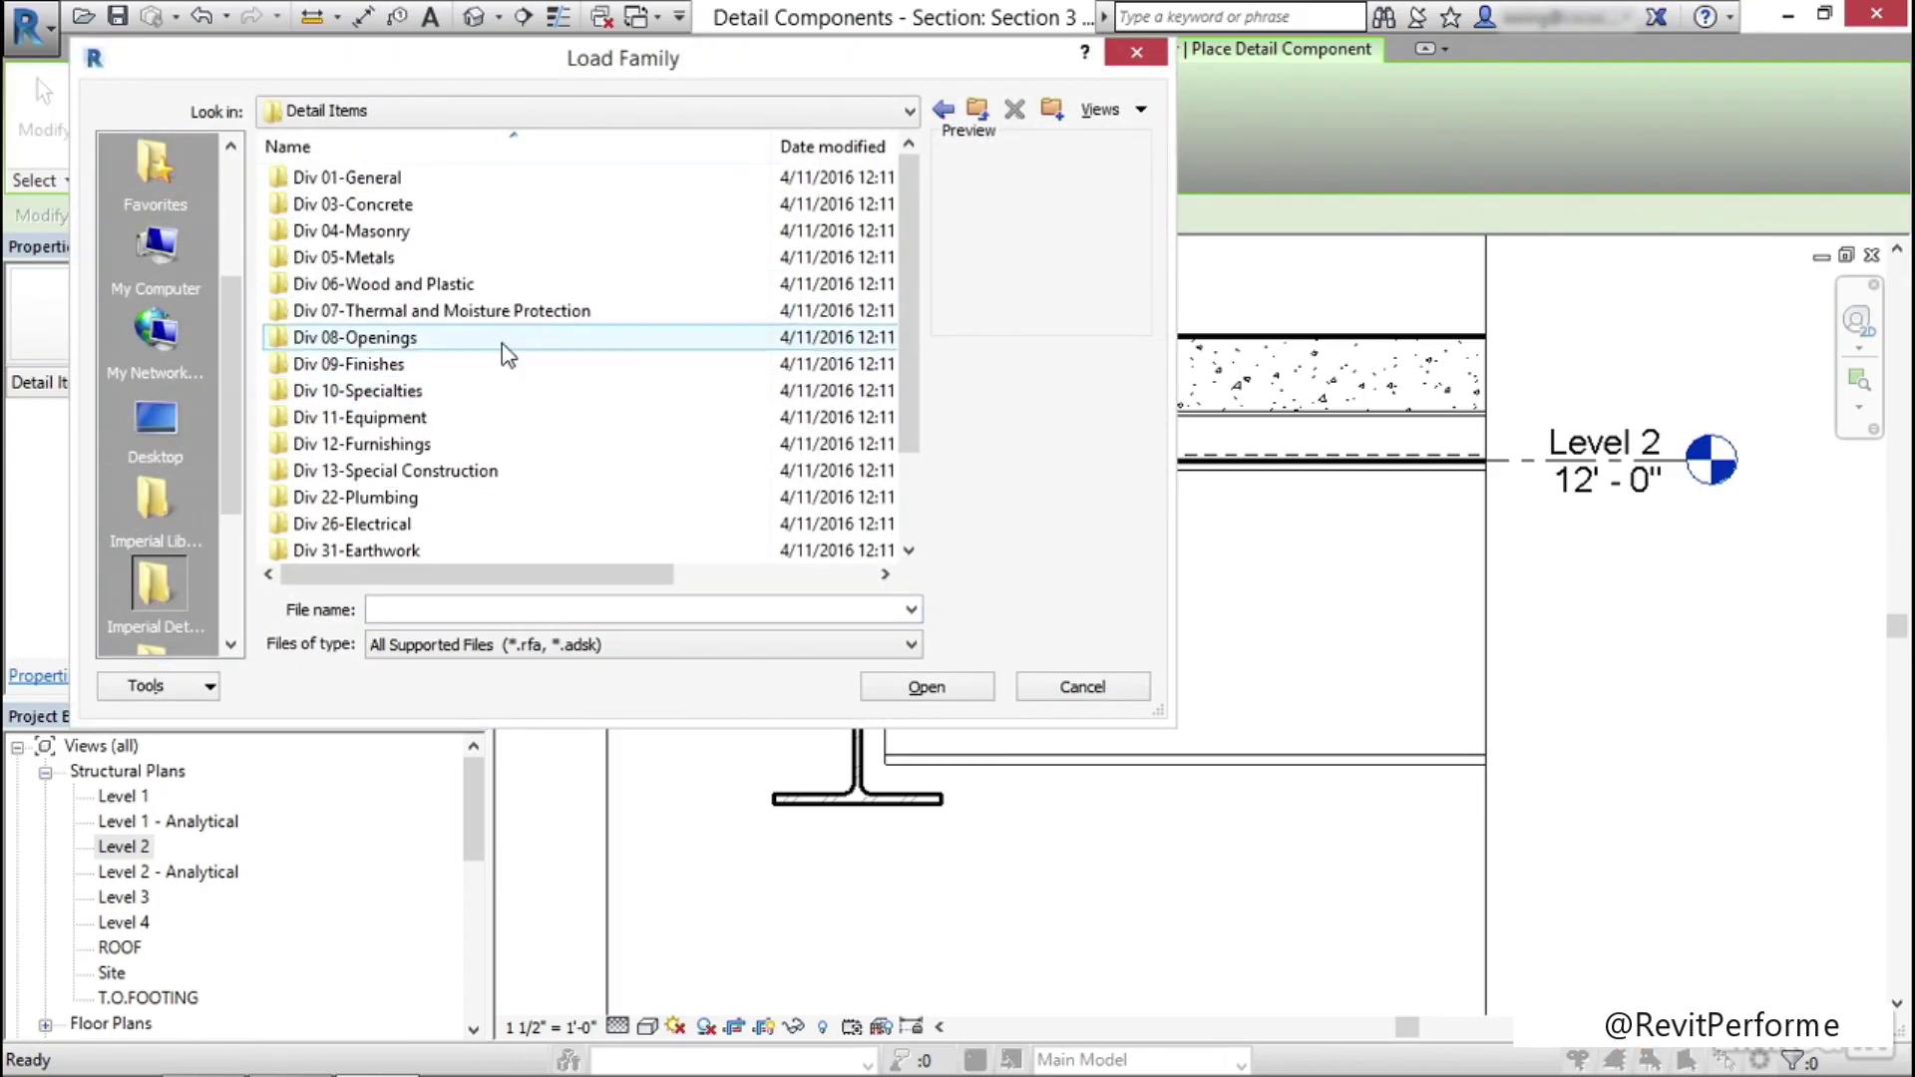
pyautogui.doubleClick(379, 261)
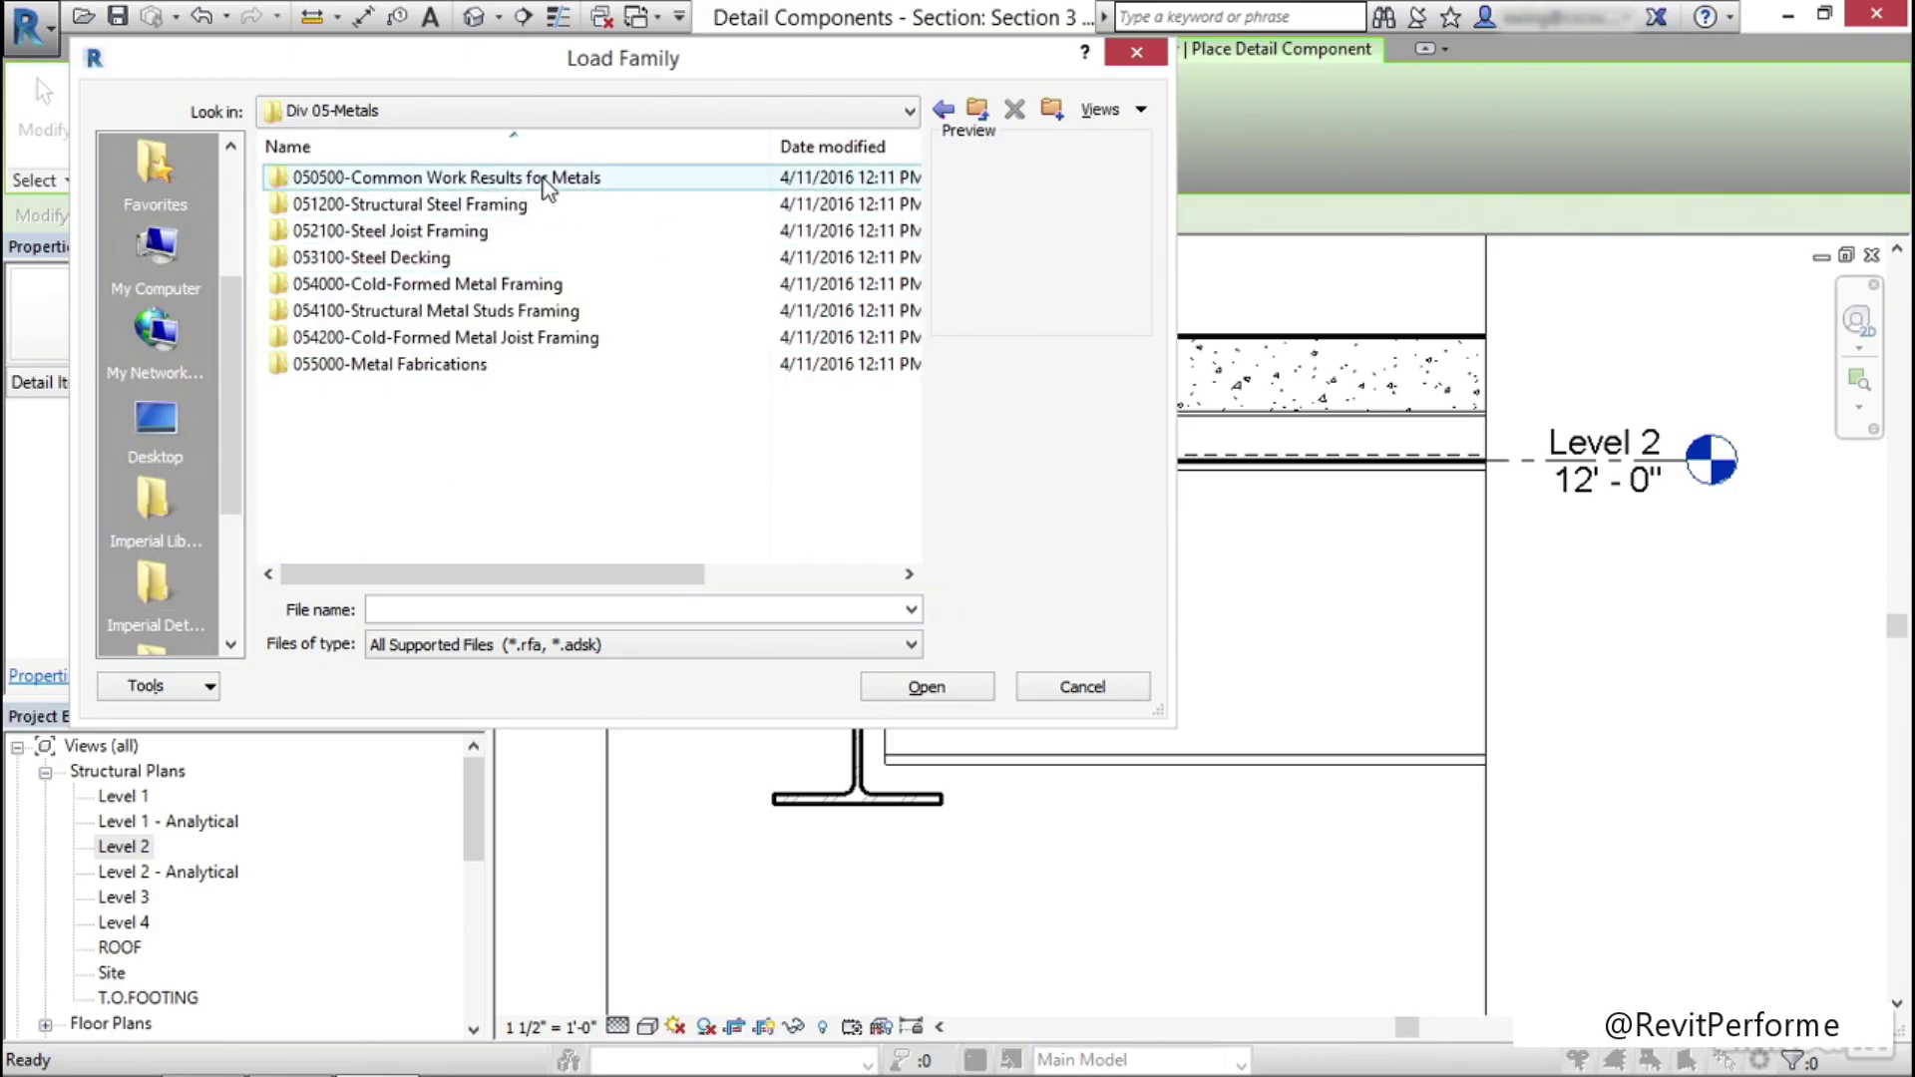
pyautogui.doubleClick(542, 179)
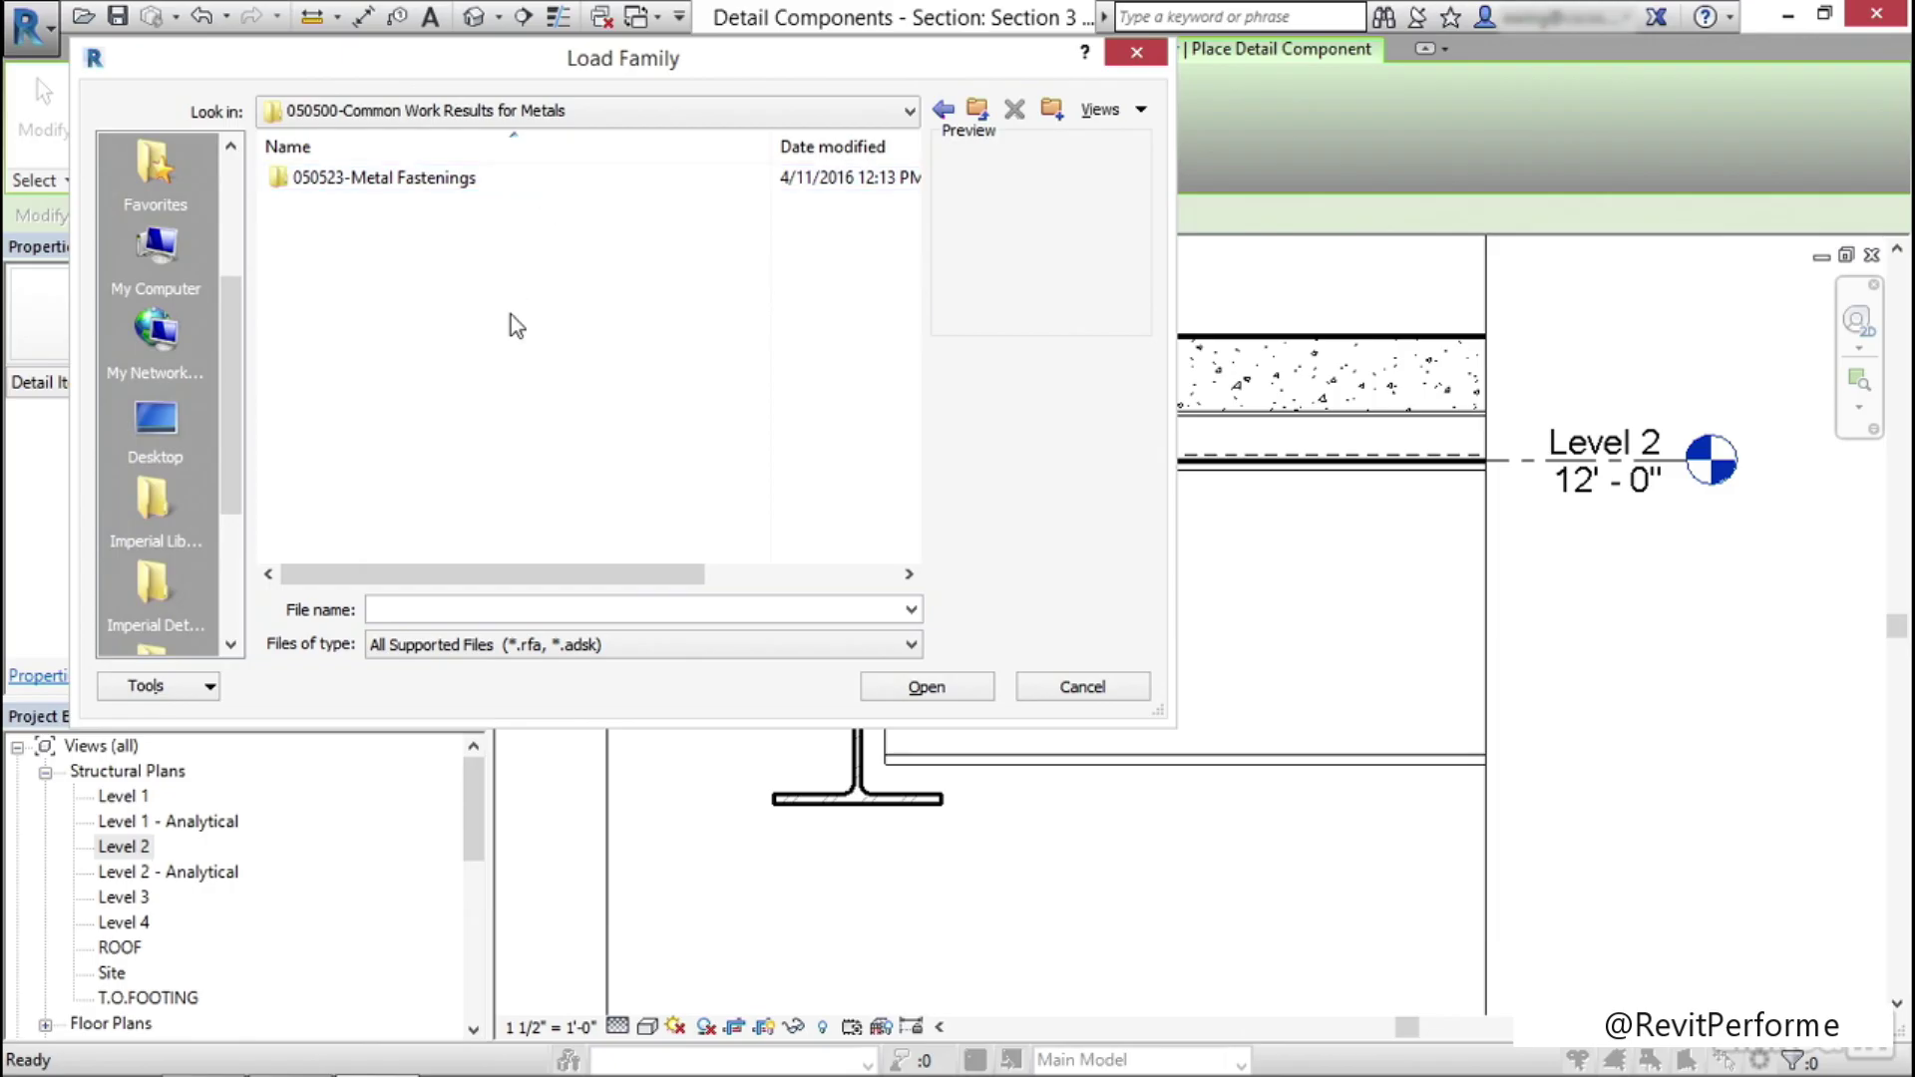
pyautogui.doubleClick(441, 183)
# Preview the A307, A325 and A490 bolt families in the Metal Fastenings folder
pyautogui.click(444, 231)
pyautogui.click(394, 205)
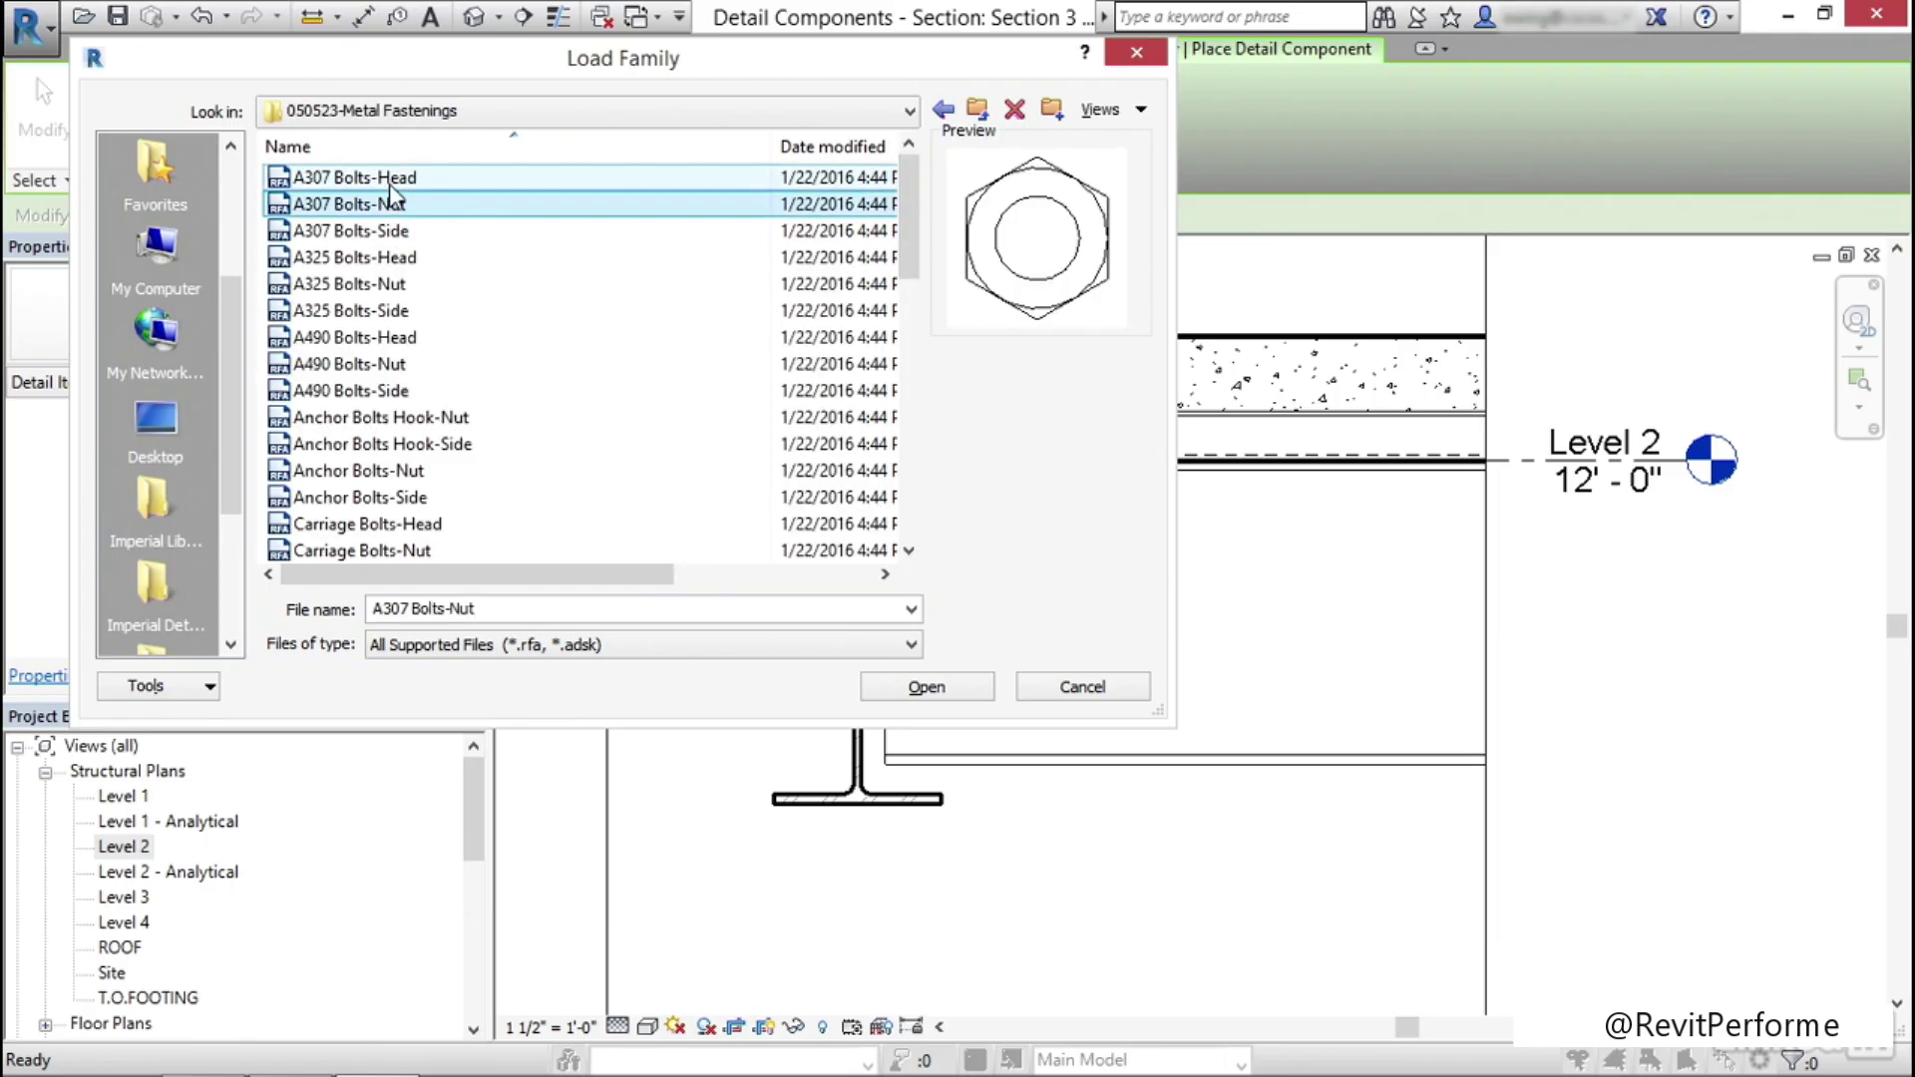
pyautogui.click(389, 180)
pyautogui.click(407, 259)
pyautogui.click(395, 285)
pyautogui.click(393, 312)
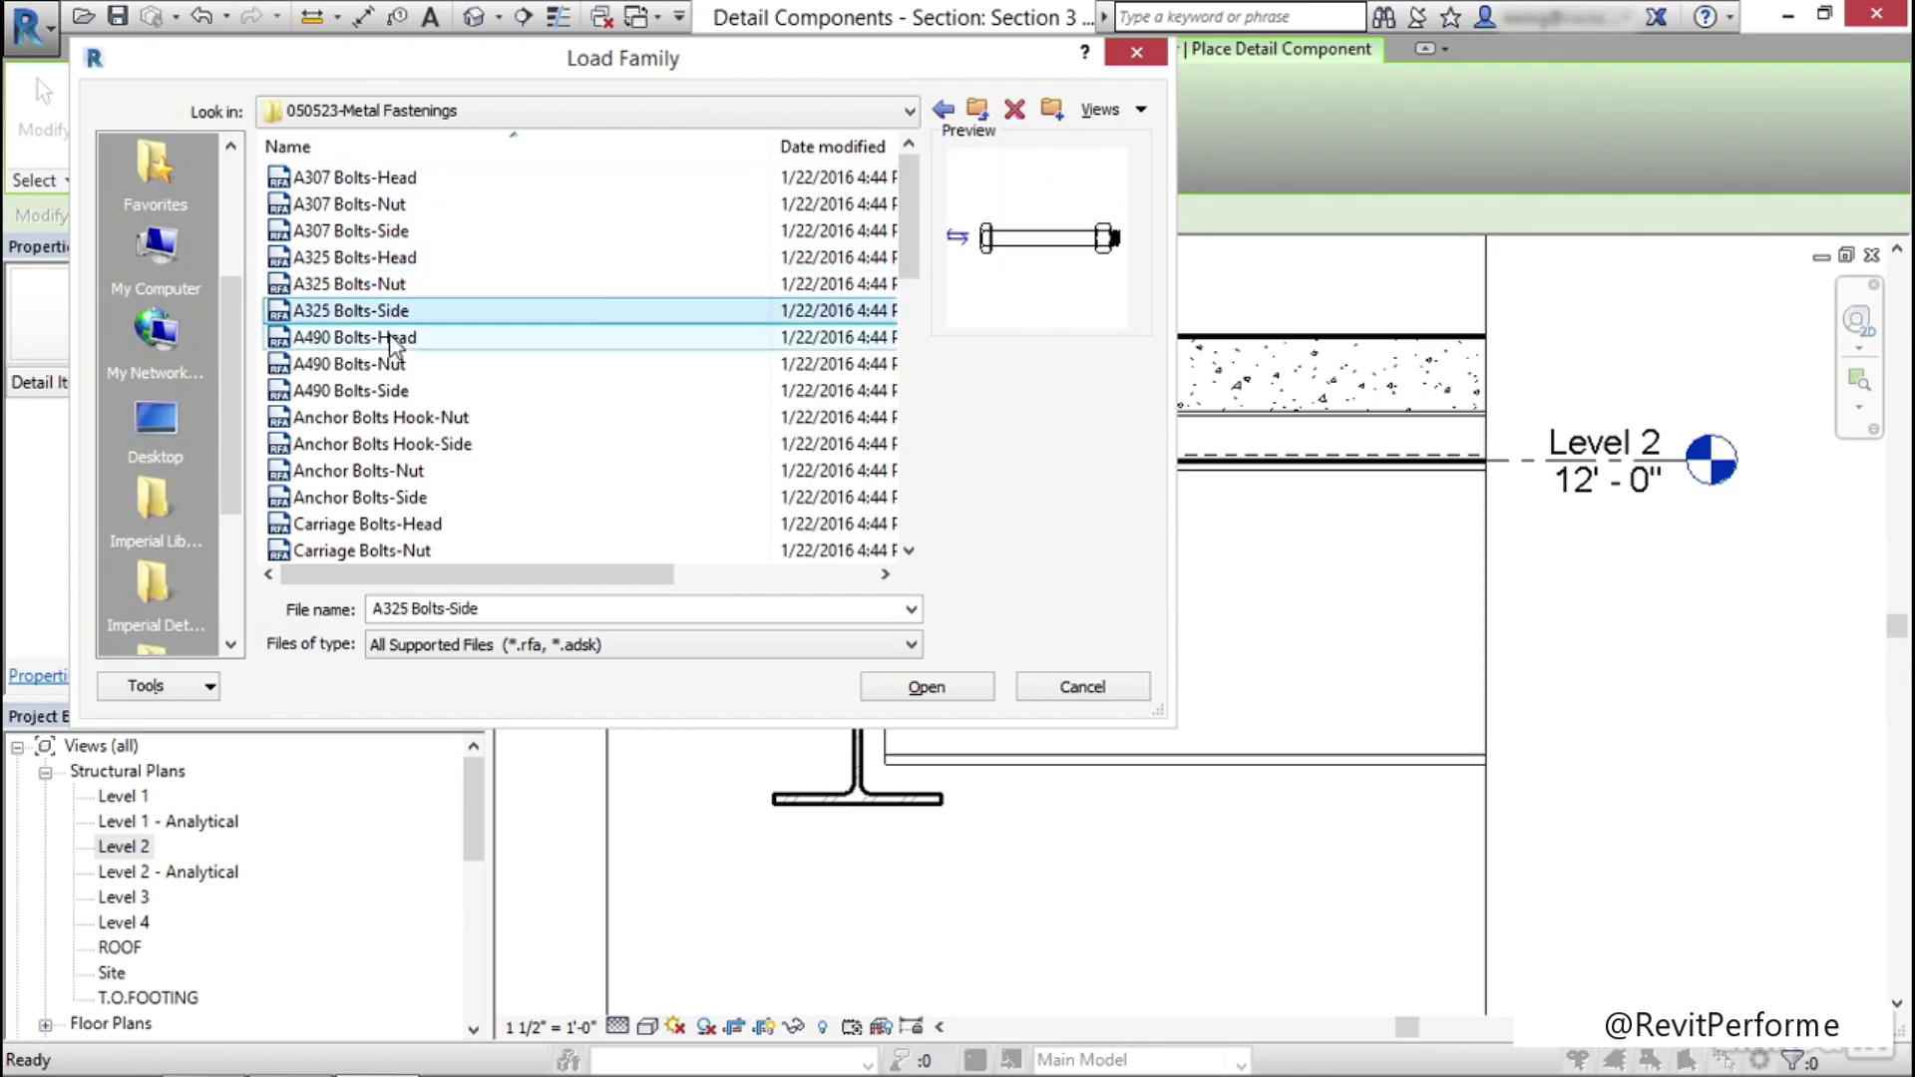
pyautogui.click(392, 339)
# Load the L-Angle-Bolted Connection 3-Elevation family and place it against the edge beam's web at the joist's mid-depth
pyautogui.moveTo(905, 200); pyautogui.dragTo(888, 366)
pyautogui.click(517, 391)
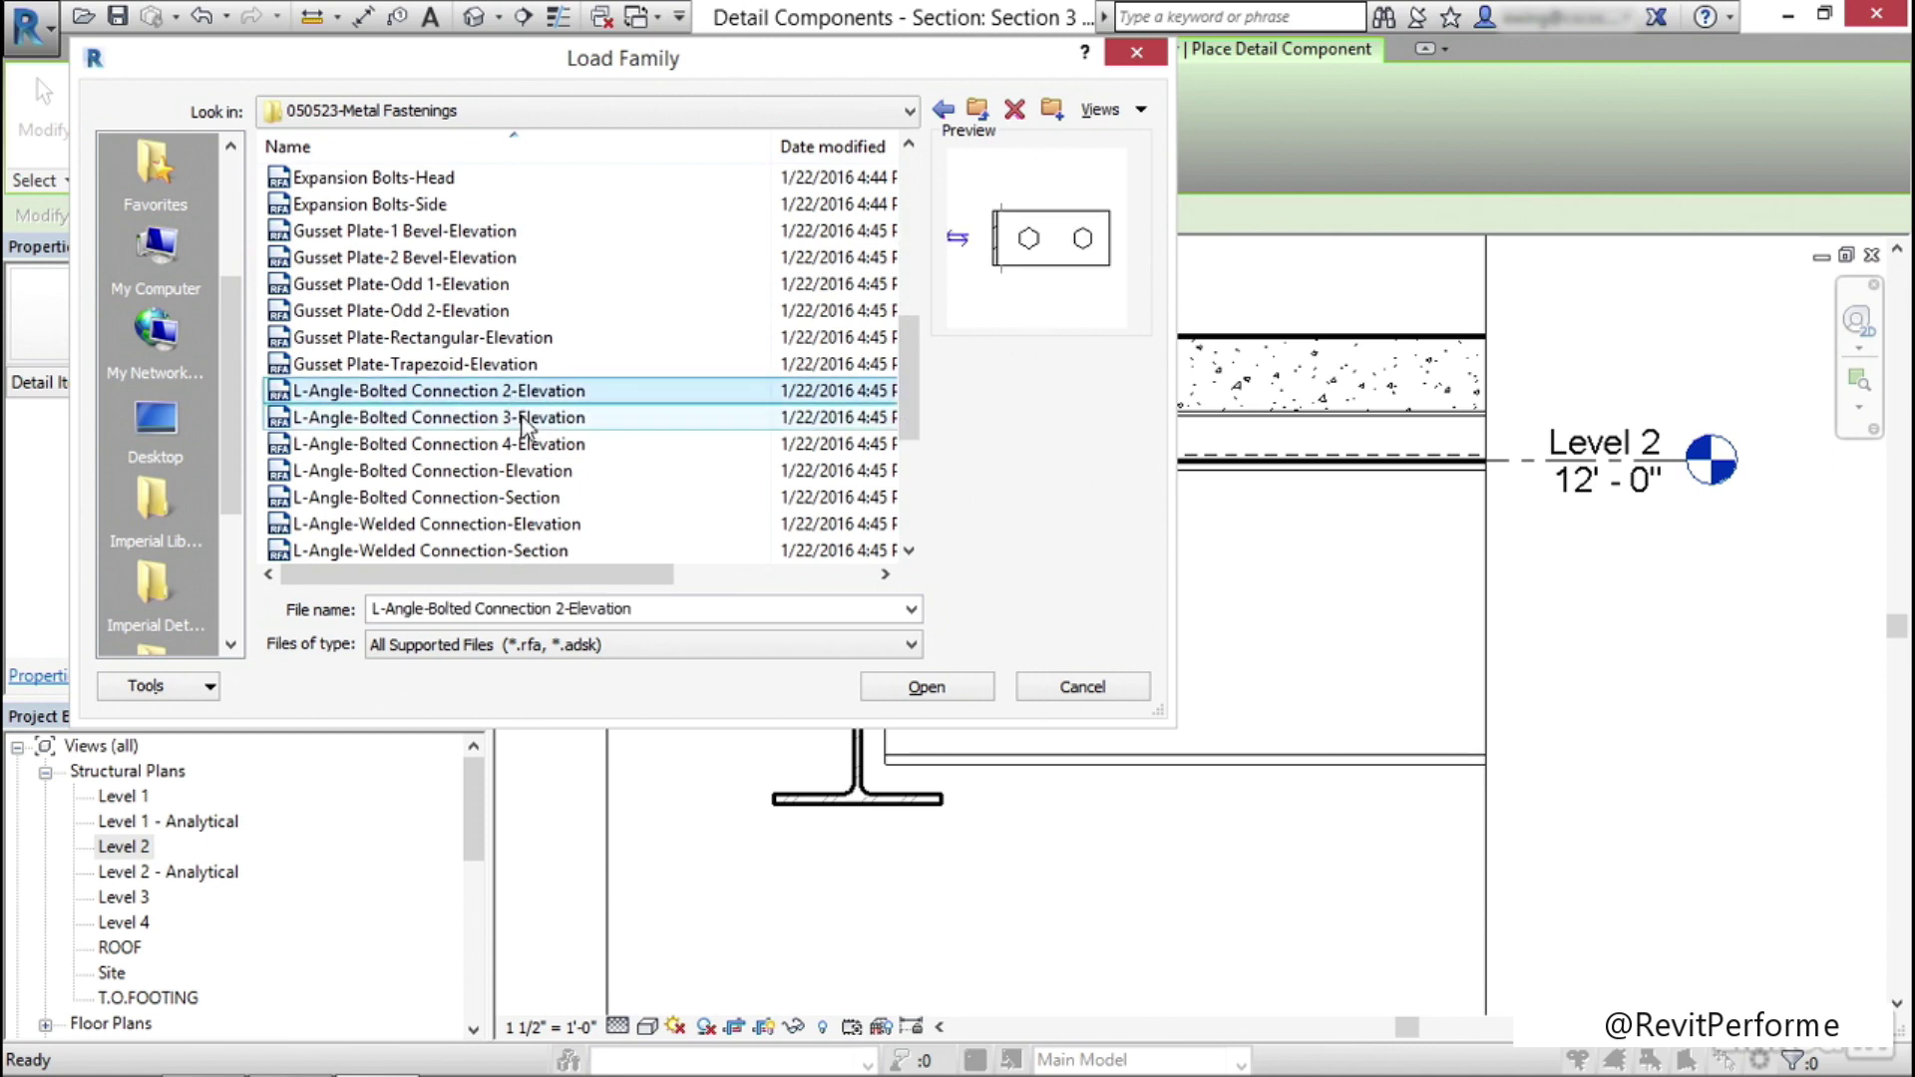
pyautogui.click(526, 419)
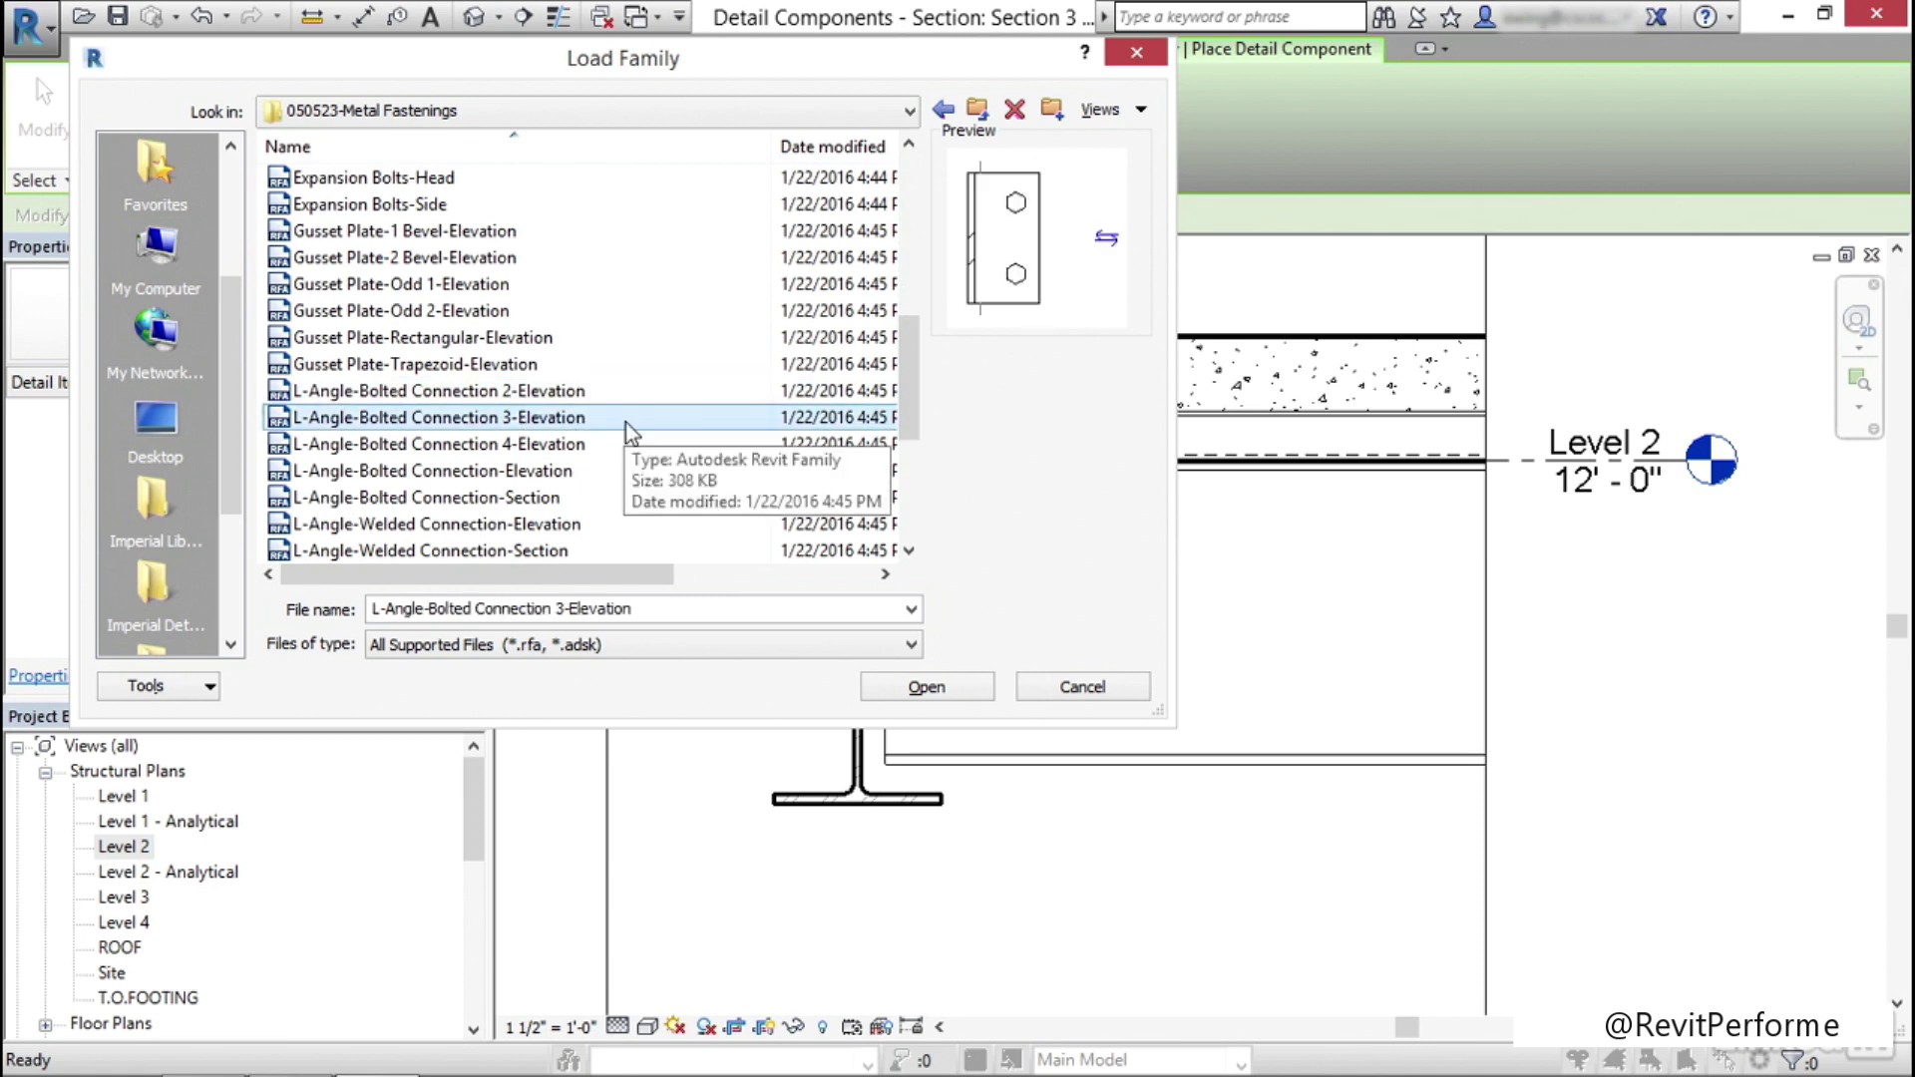
pyautogui.click(927, 688)
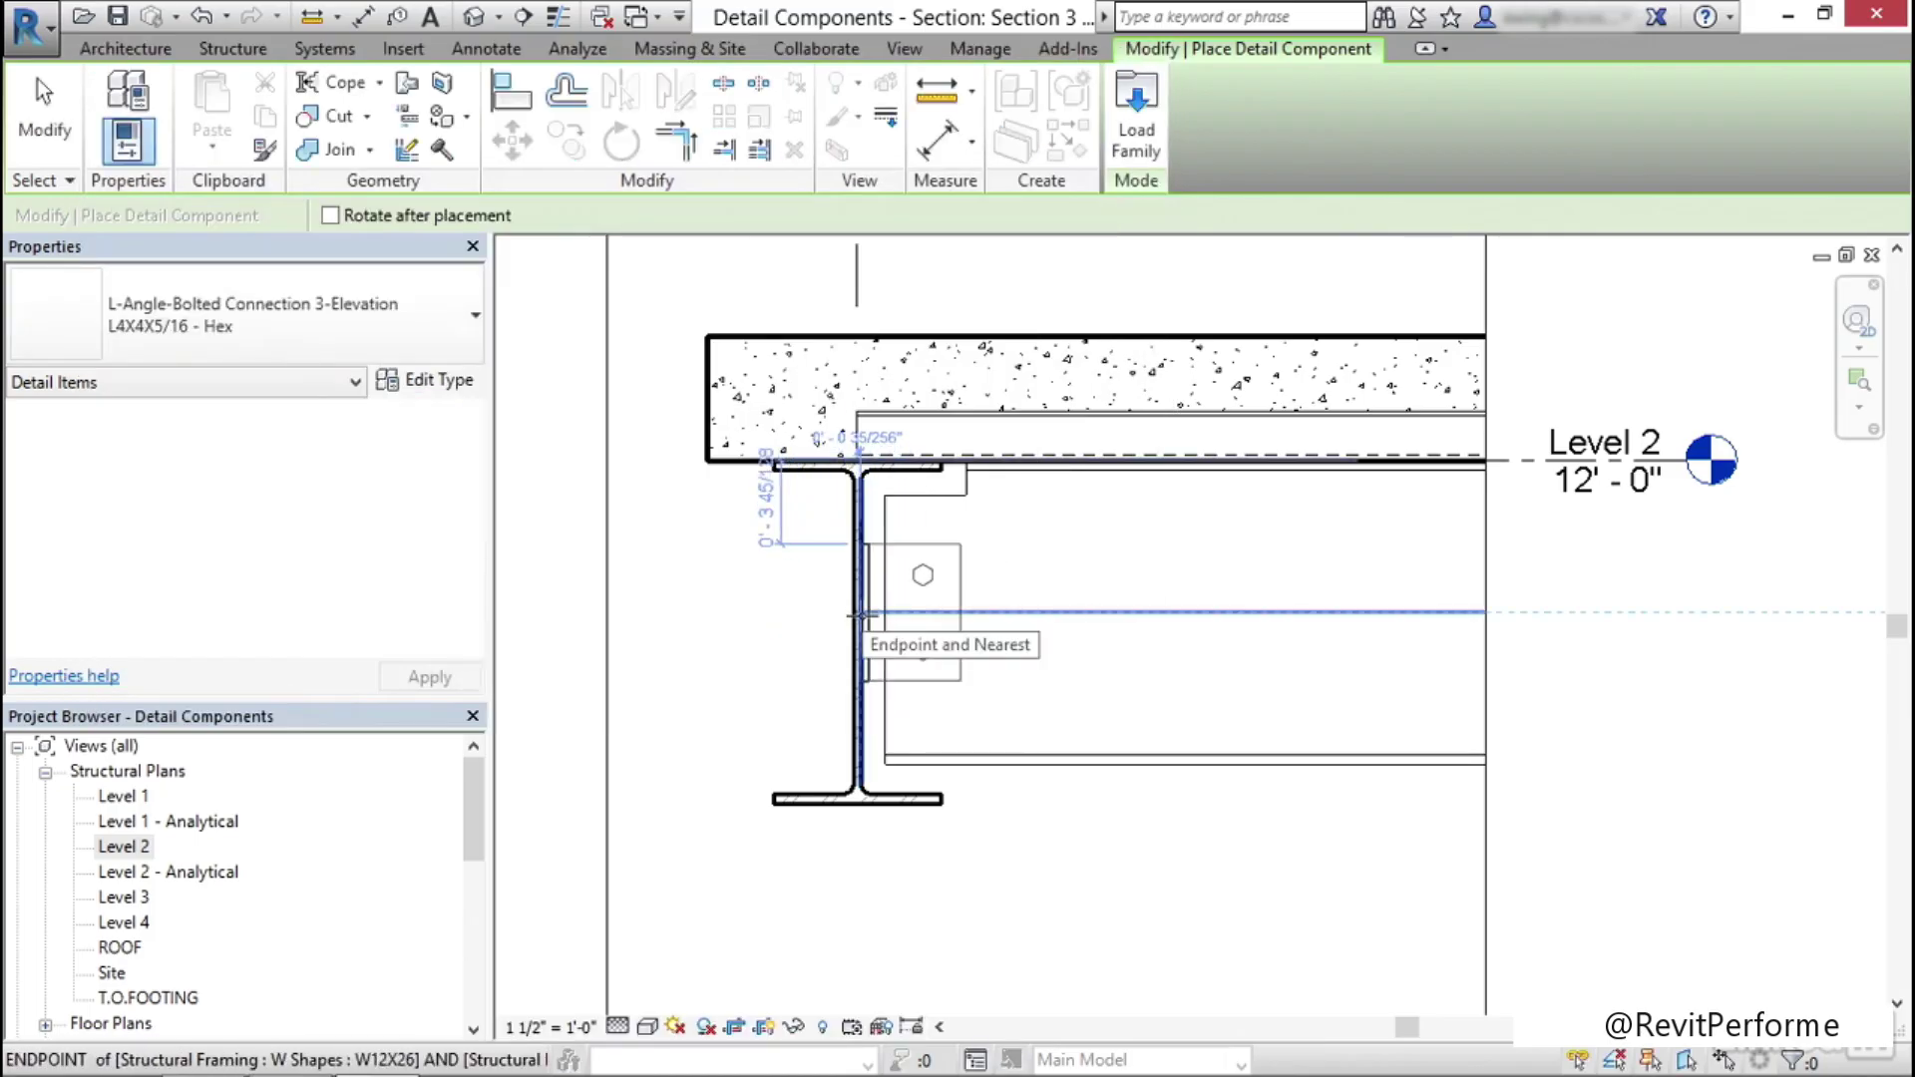
pyautogui.click(858, 613)
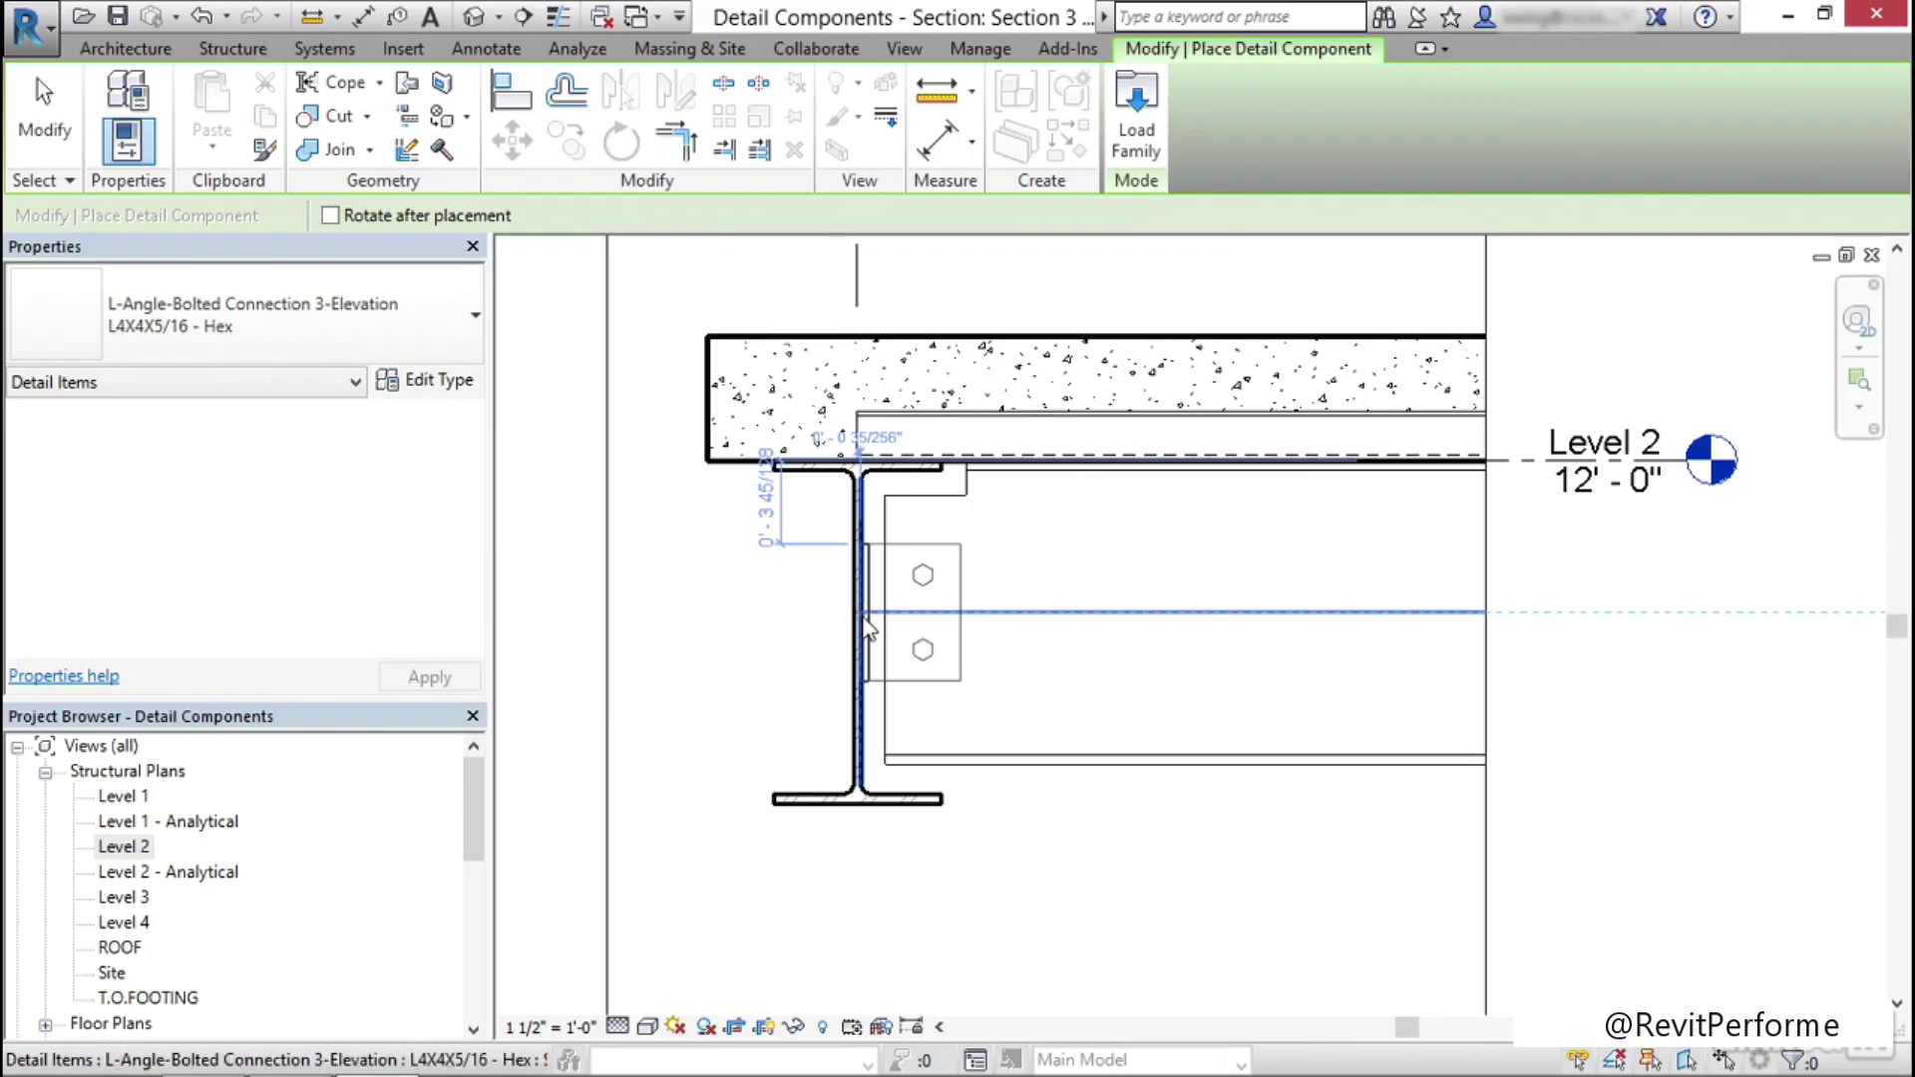
pyautogui.press('Escape')
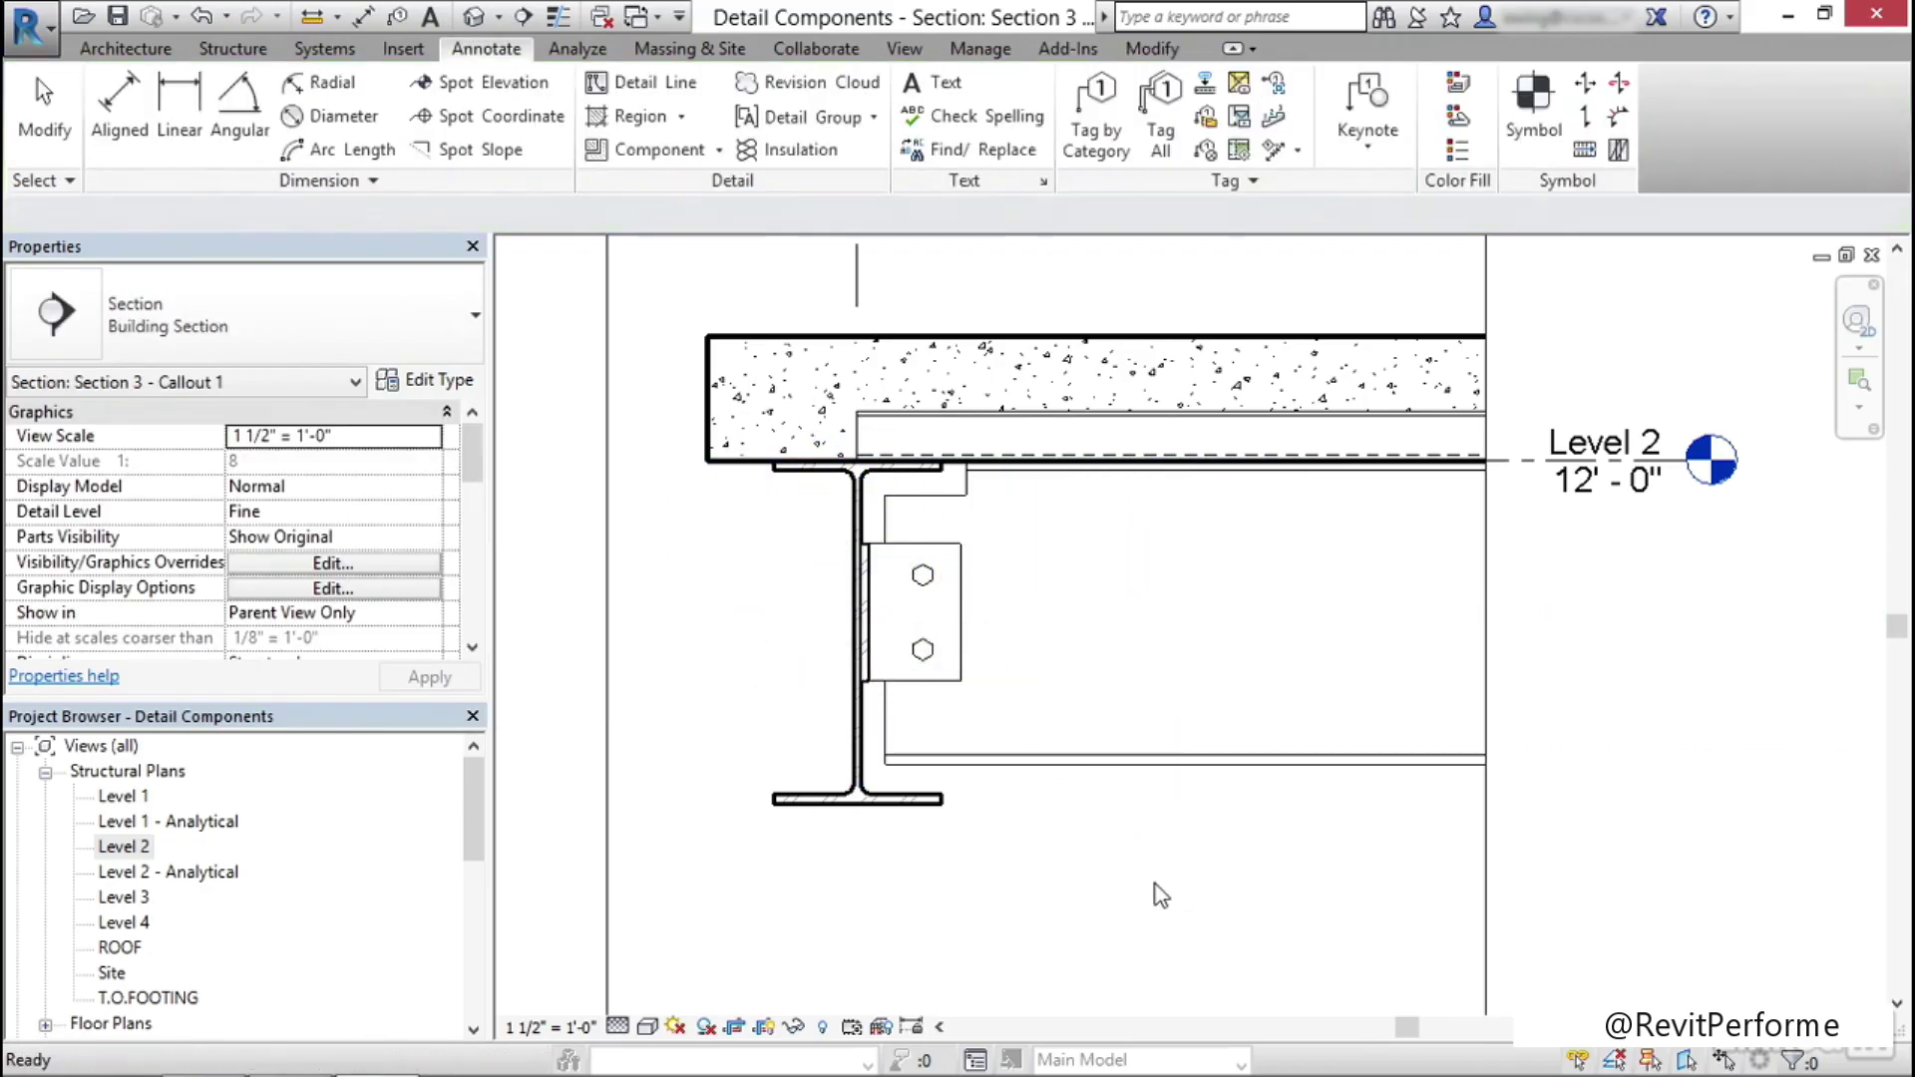
# Set the Number Of Bolts to 3 in the type properties of the placed bolted angle
pyautogui.scroll(2, 1003, 847)
pyautogui.moveTo(1102, 864); pyautogui.dragTo(1090, 859, button='middle')
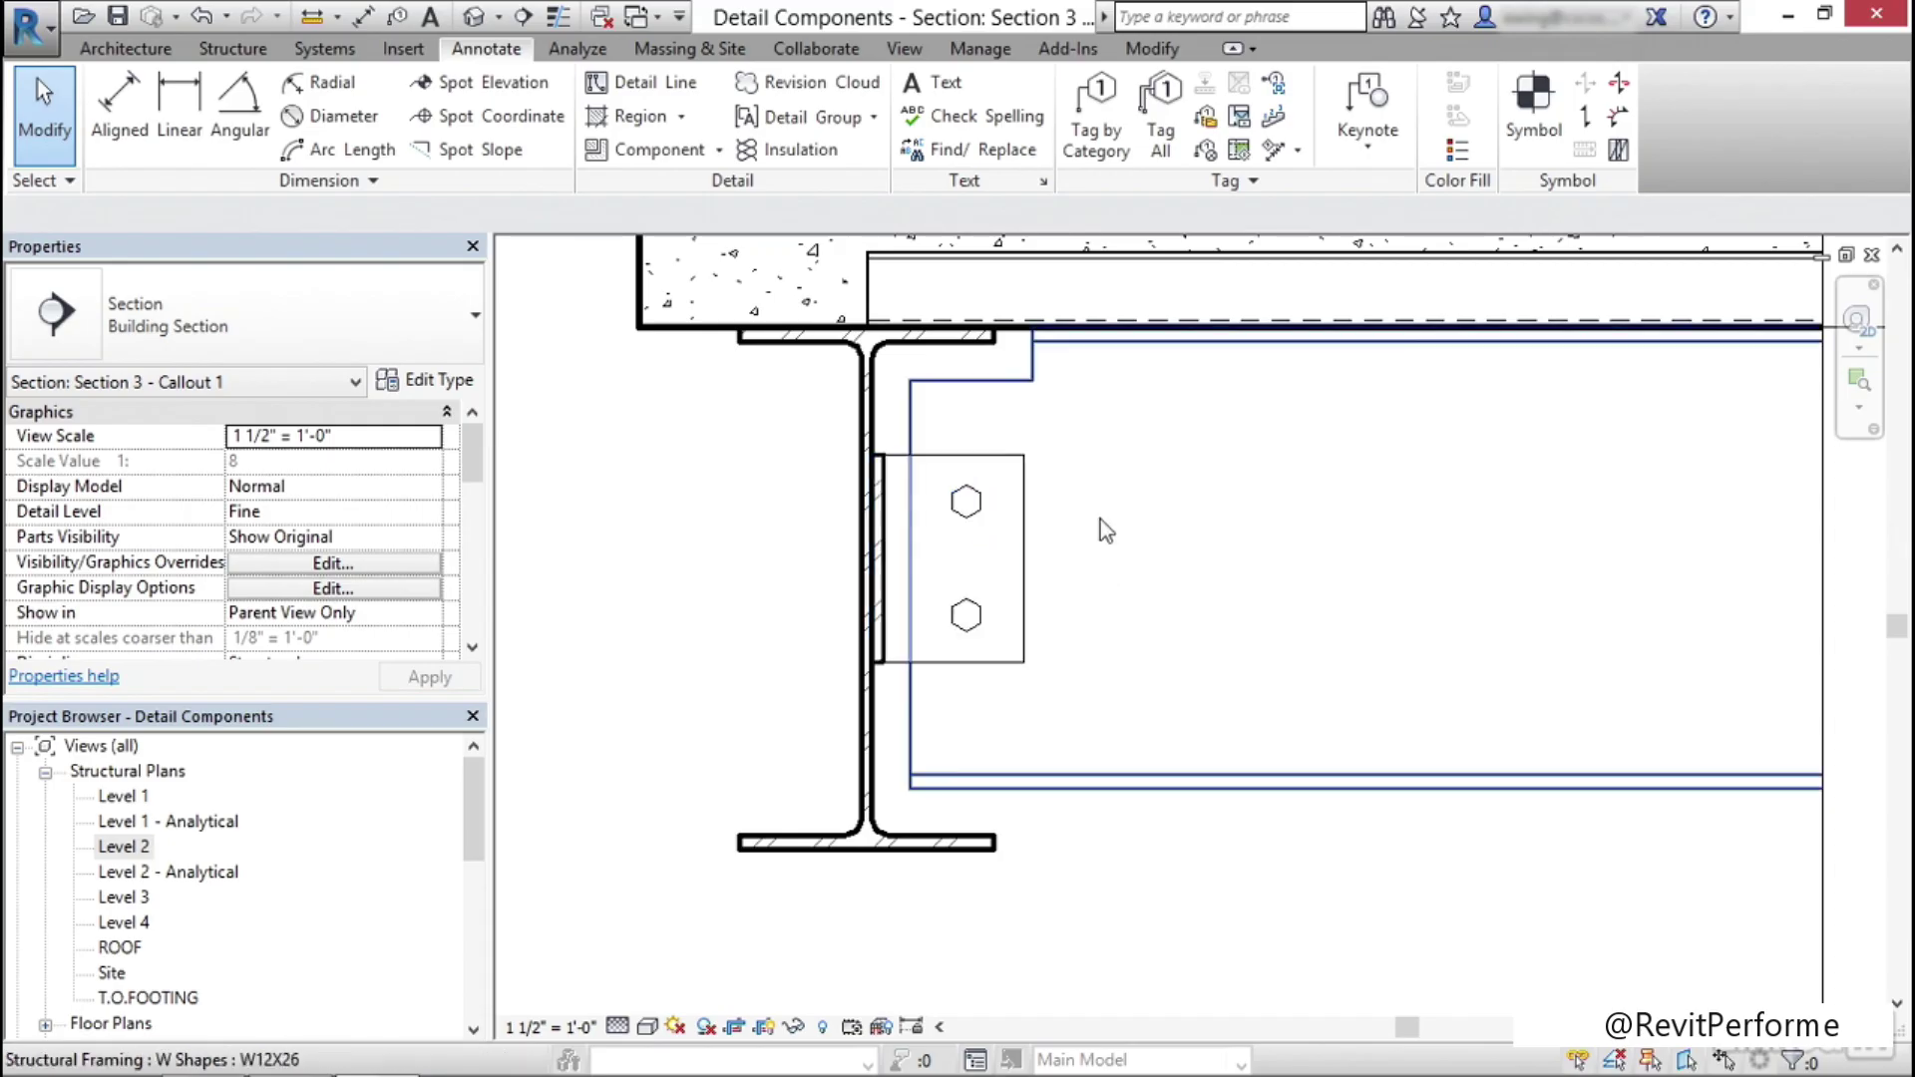
pyautogui.click(1000, 521)
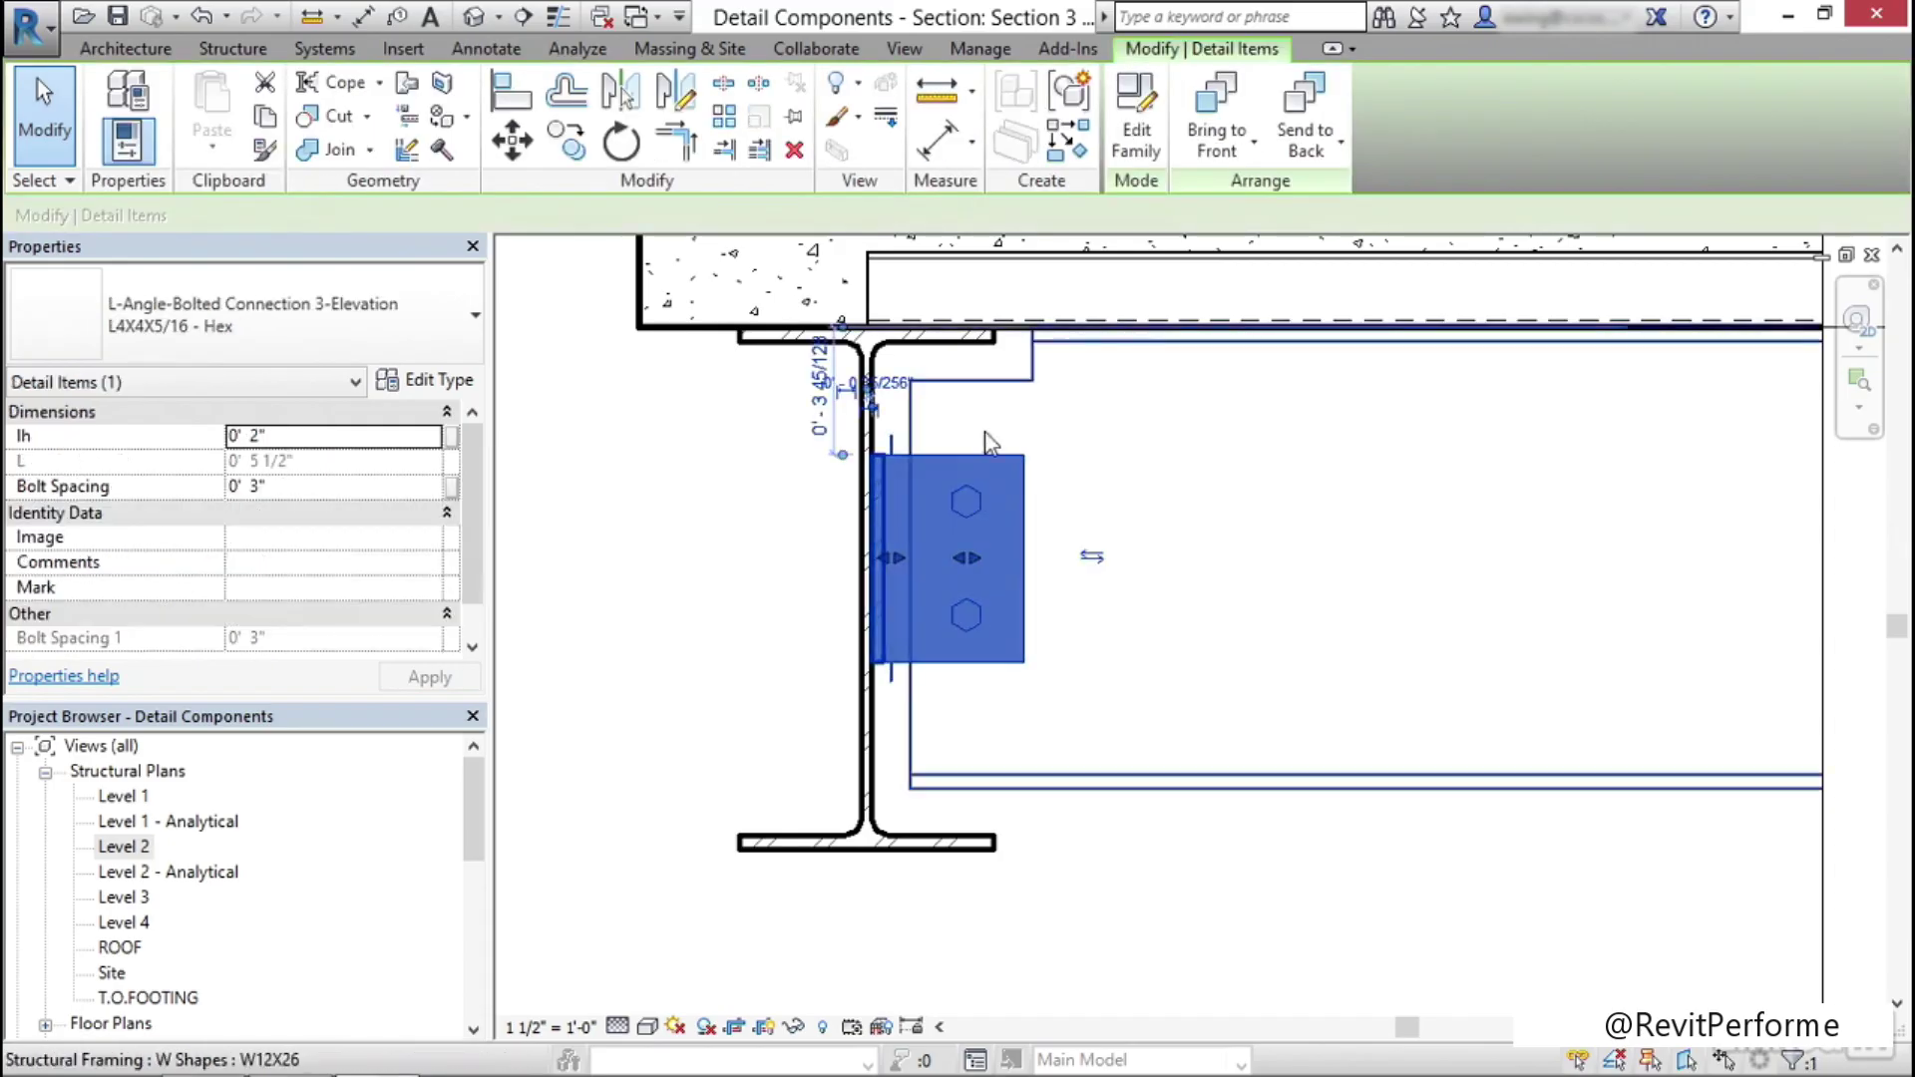
pyautogui.click(439, 385)
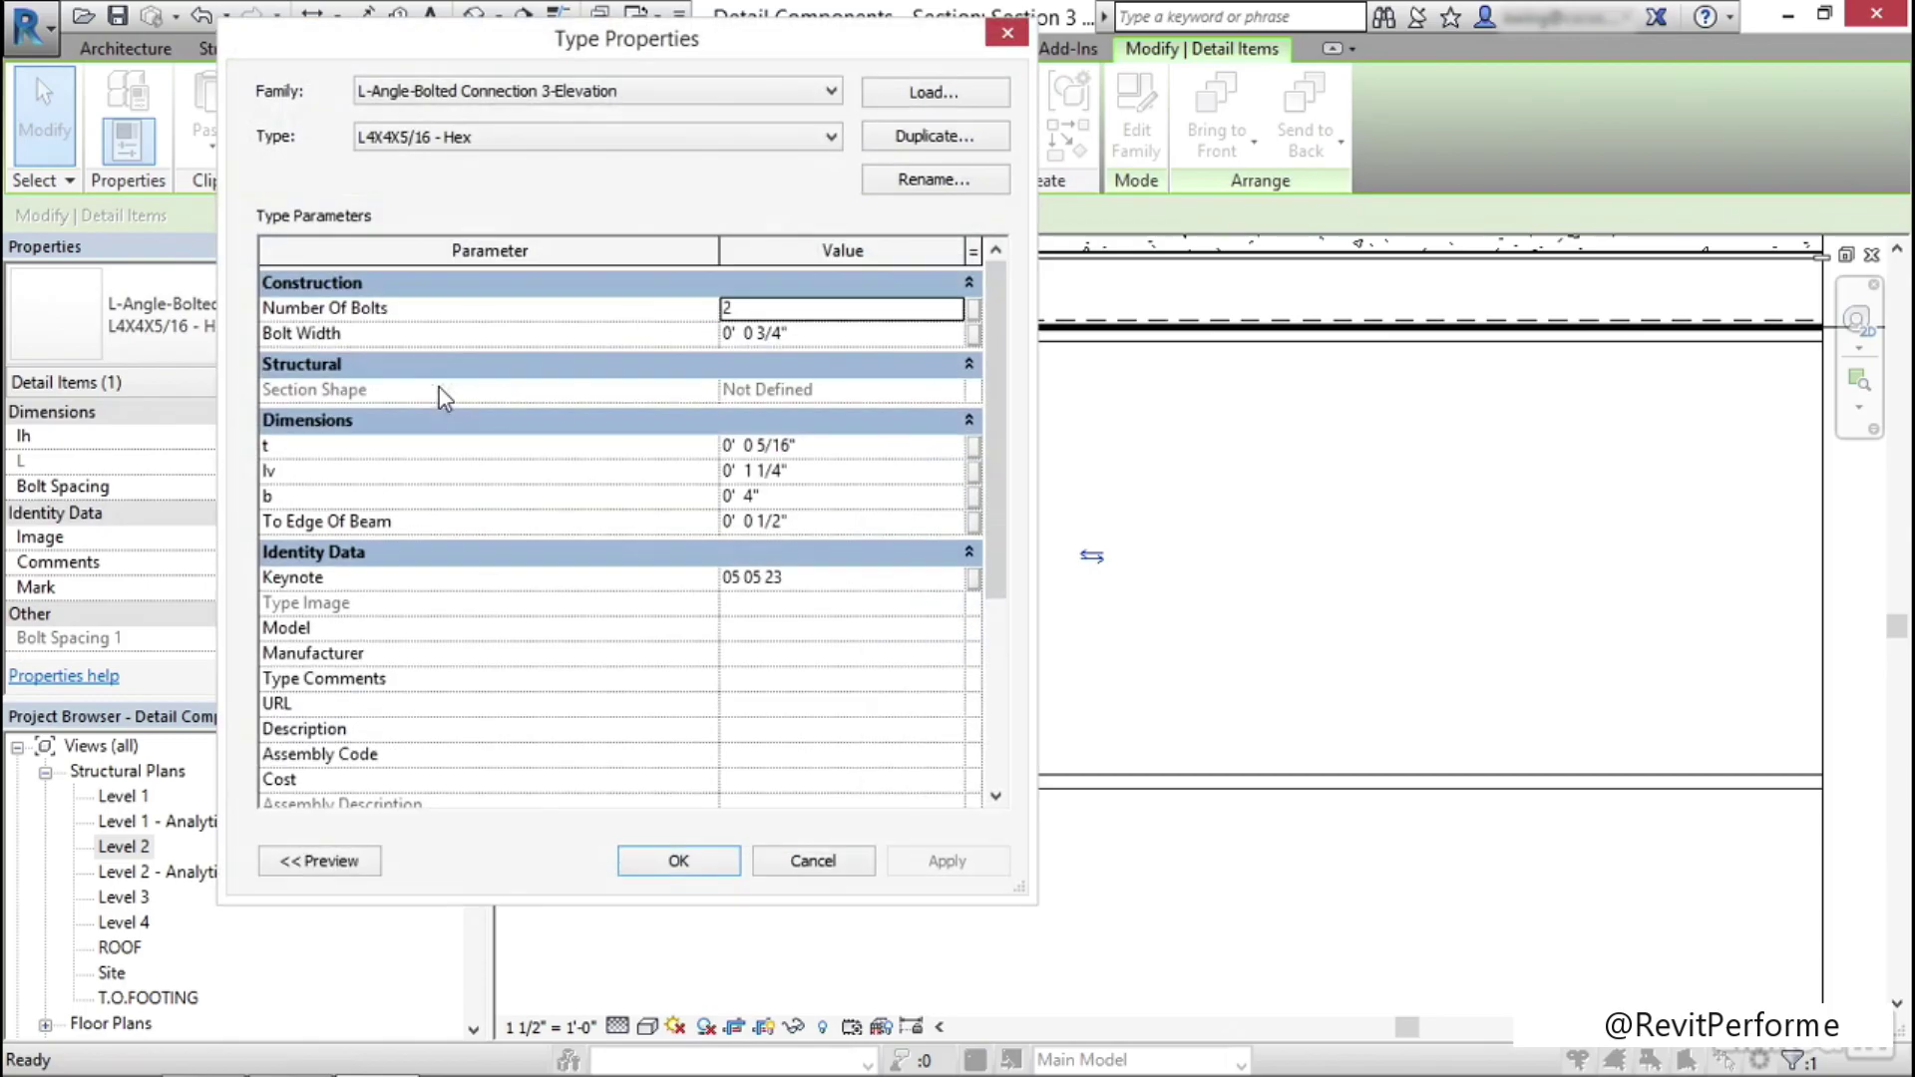
pyautogui.click(772, 310)
pyautogui.write('3')
pyautogui.press('Return')
pyautogui.click(947, 863)
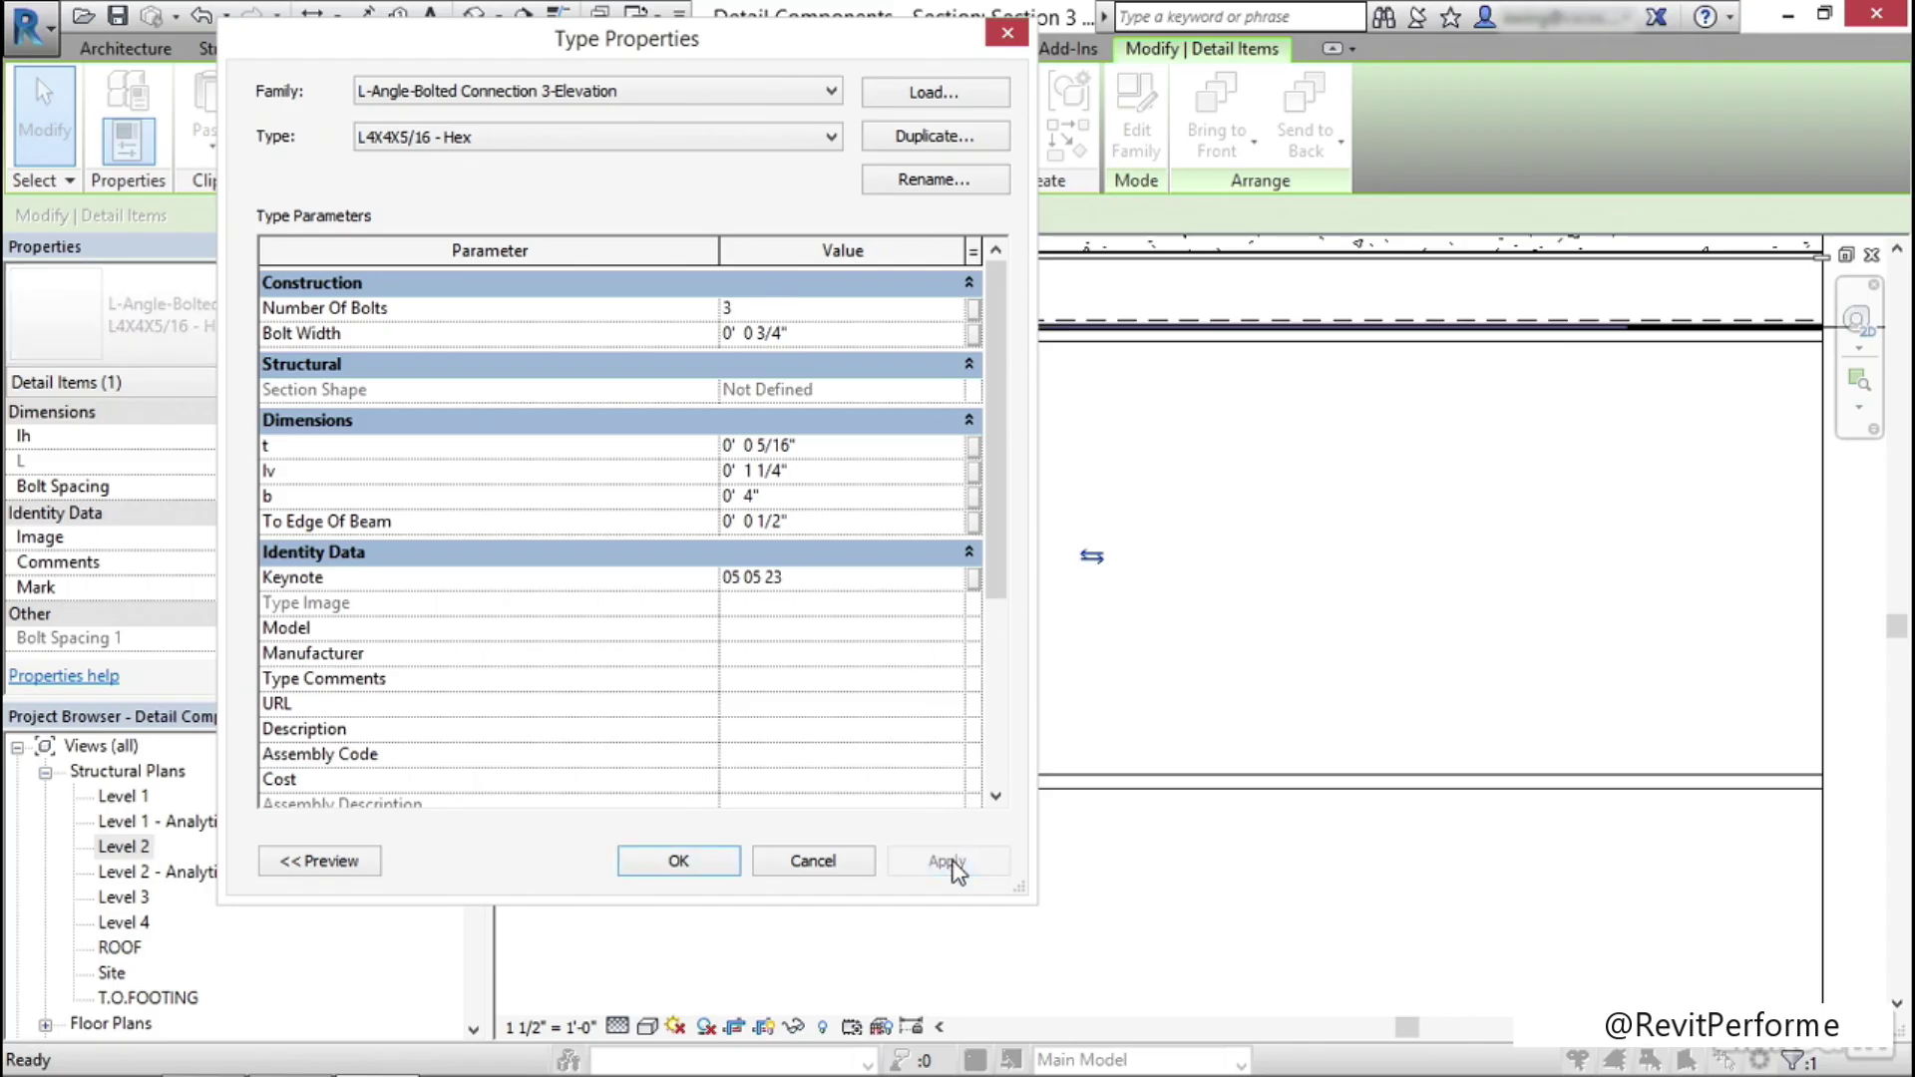
pyautogui.click(679, 861)
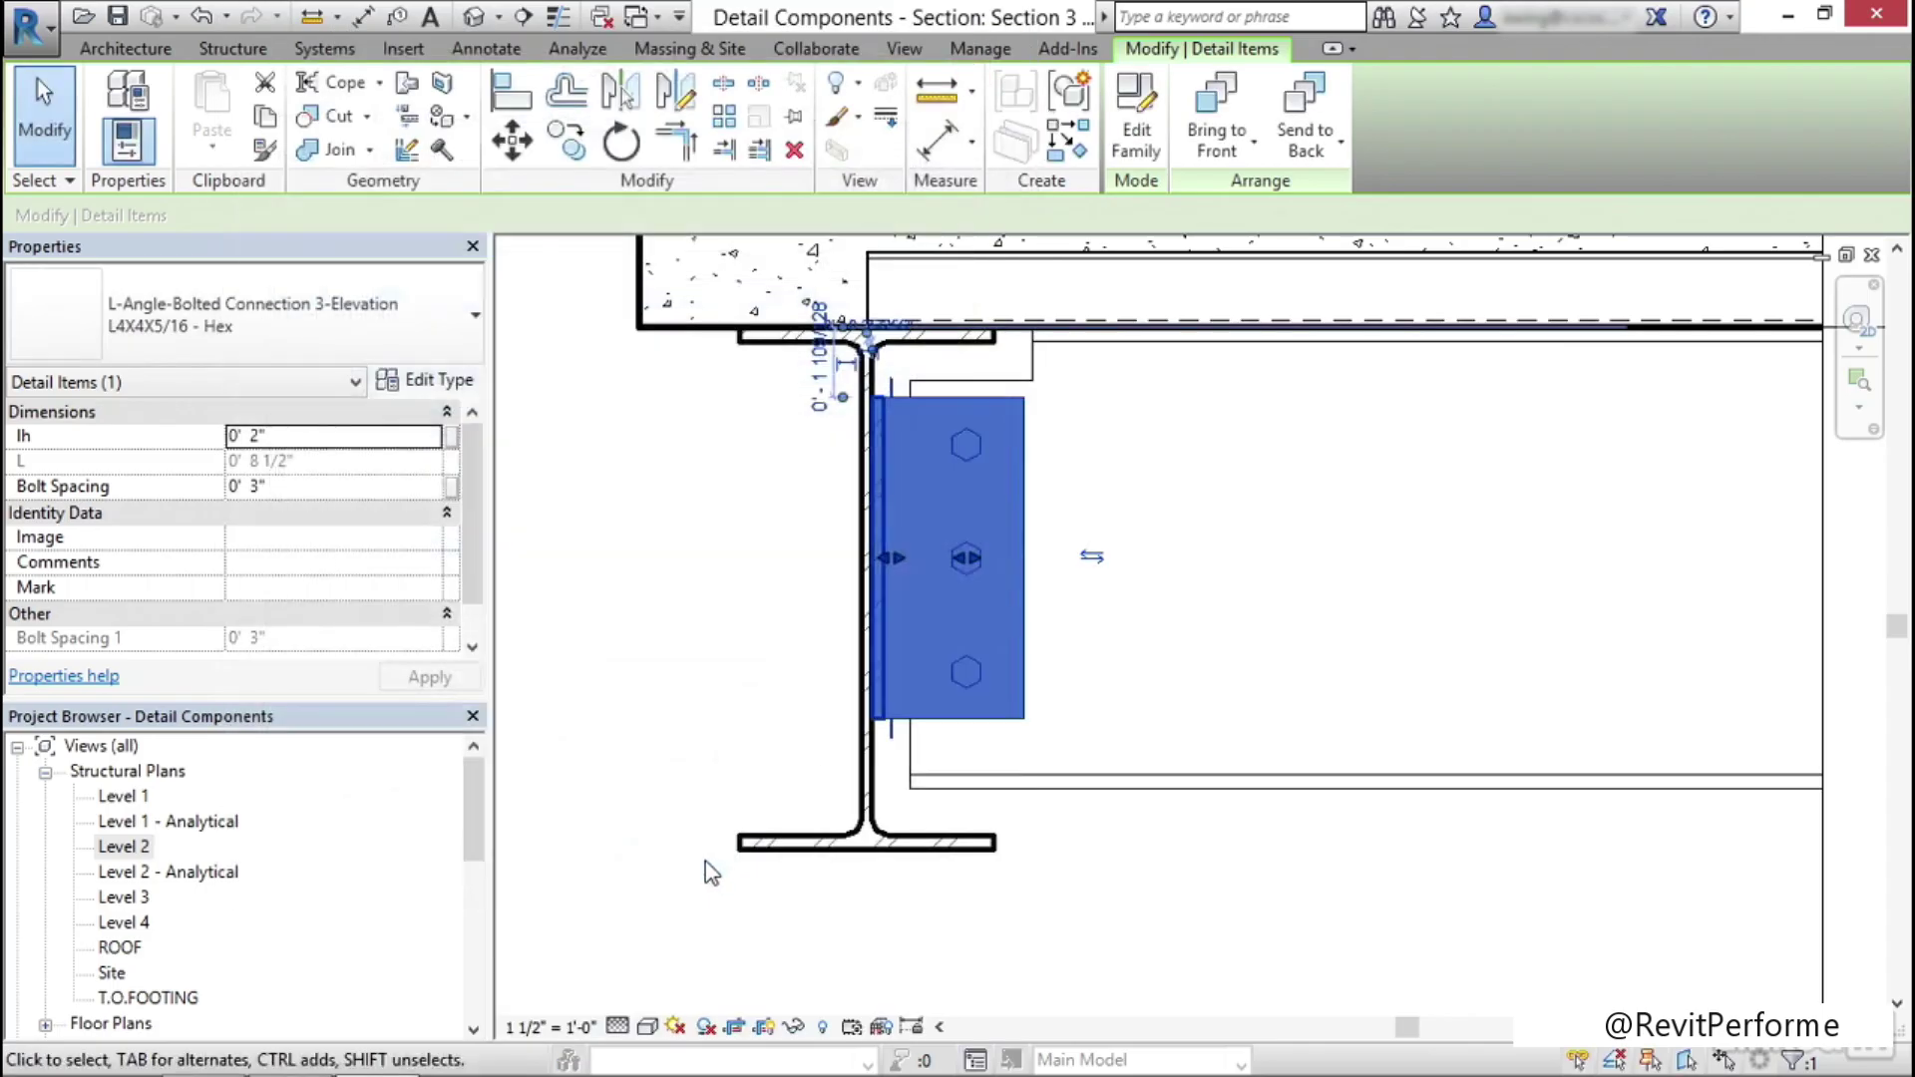
pyautogui.click(596, 523)
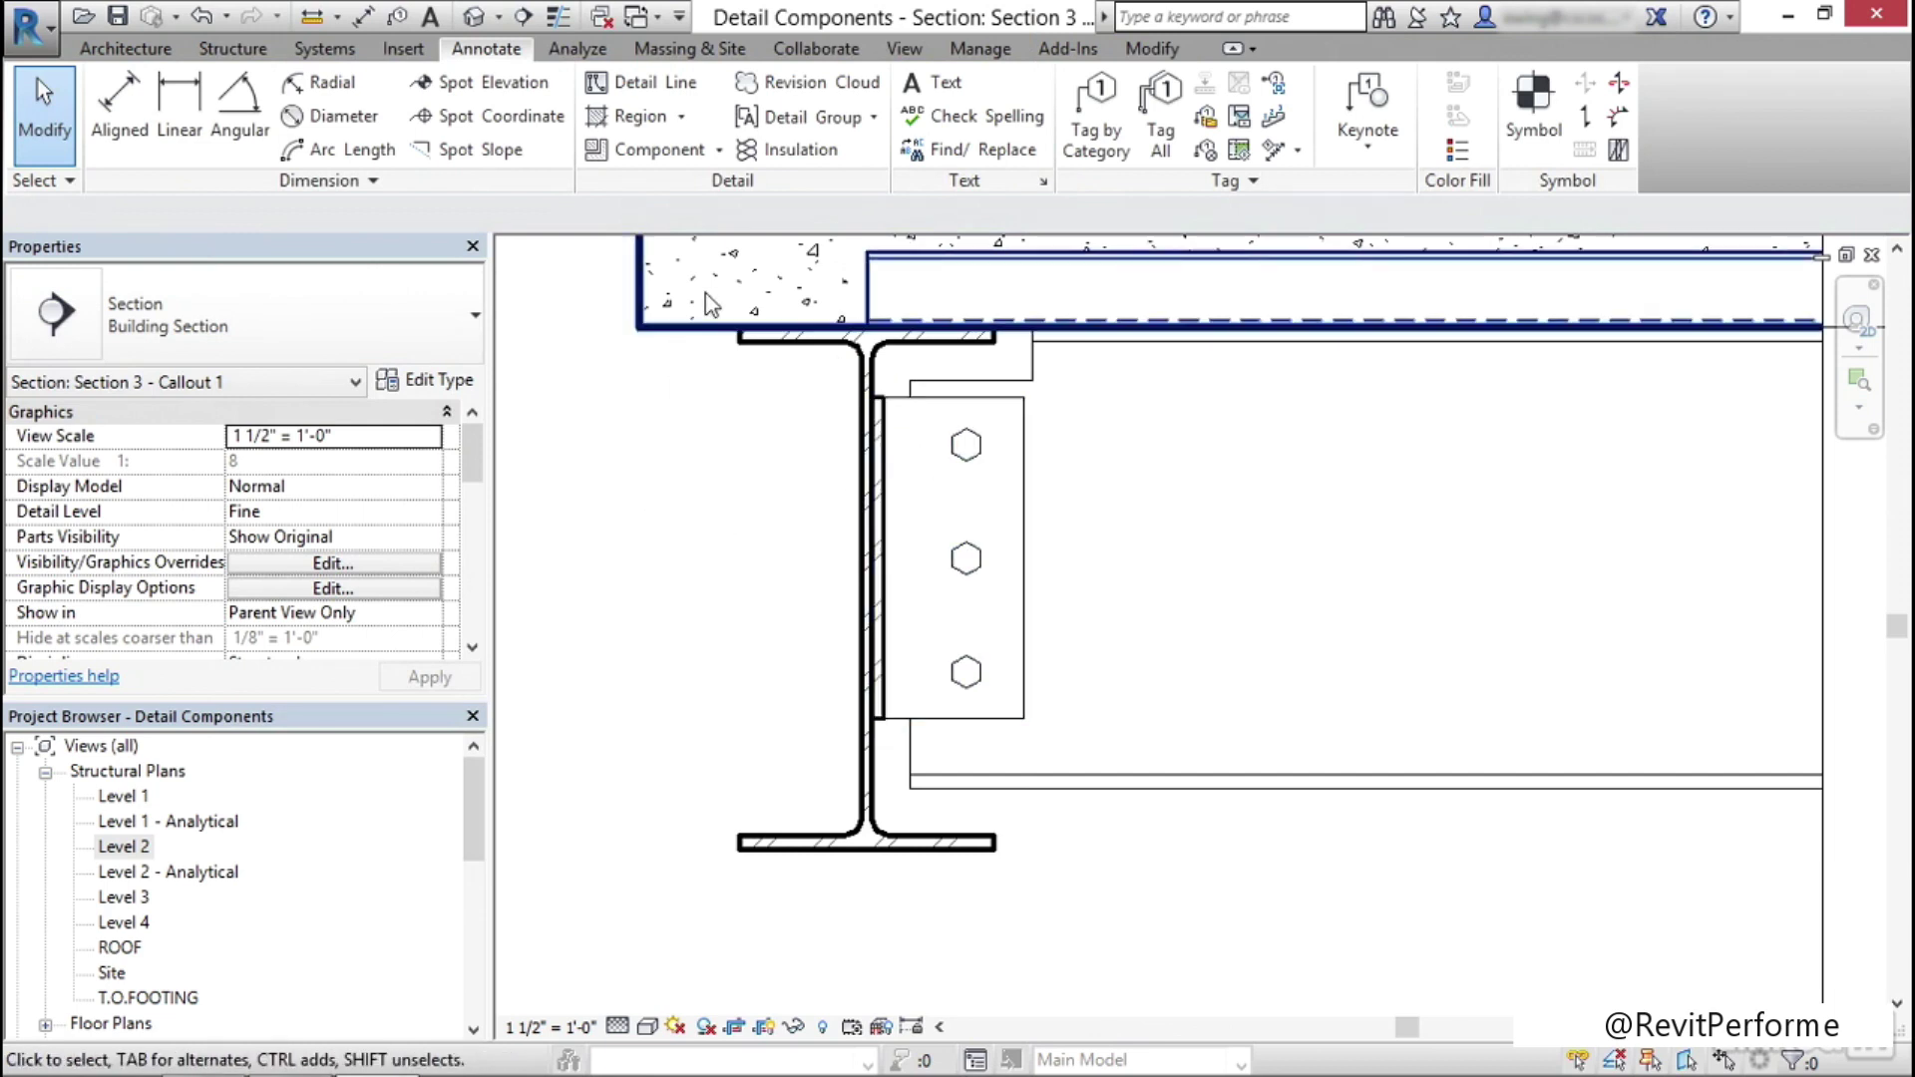
# Show the hidden lines of the W12X26 joist through the bolted angle
pyautogui.click(904, 49)
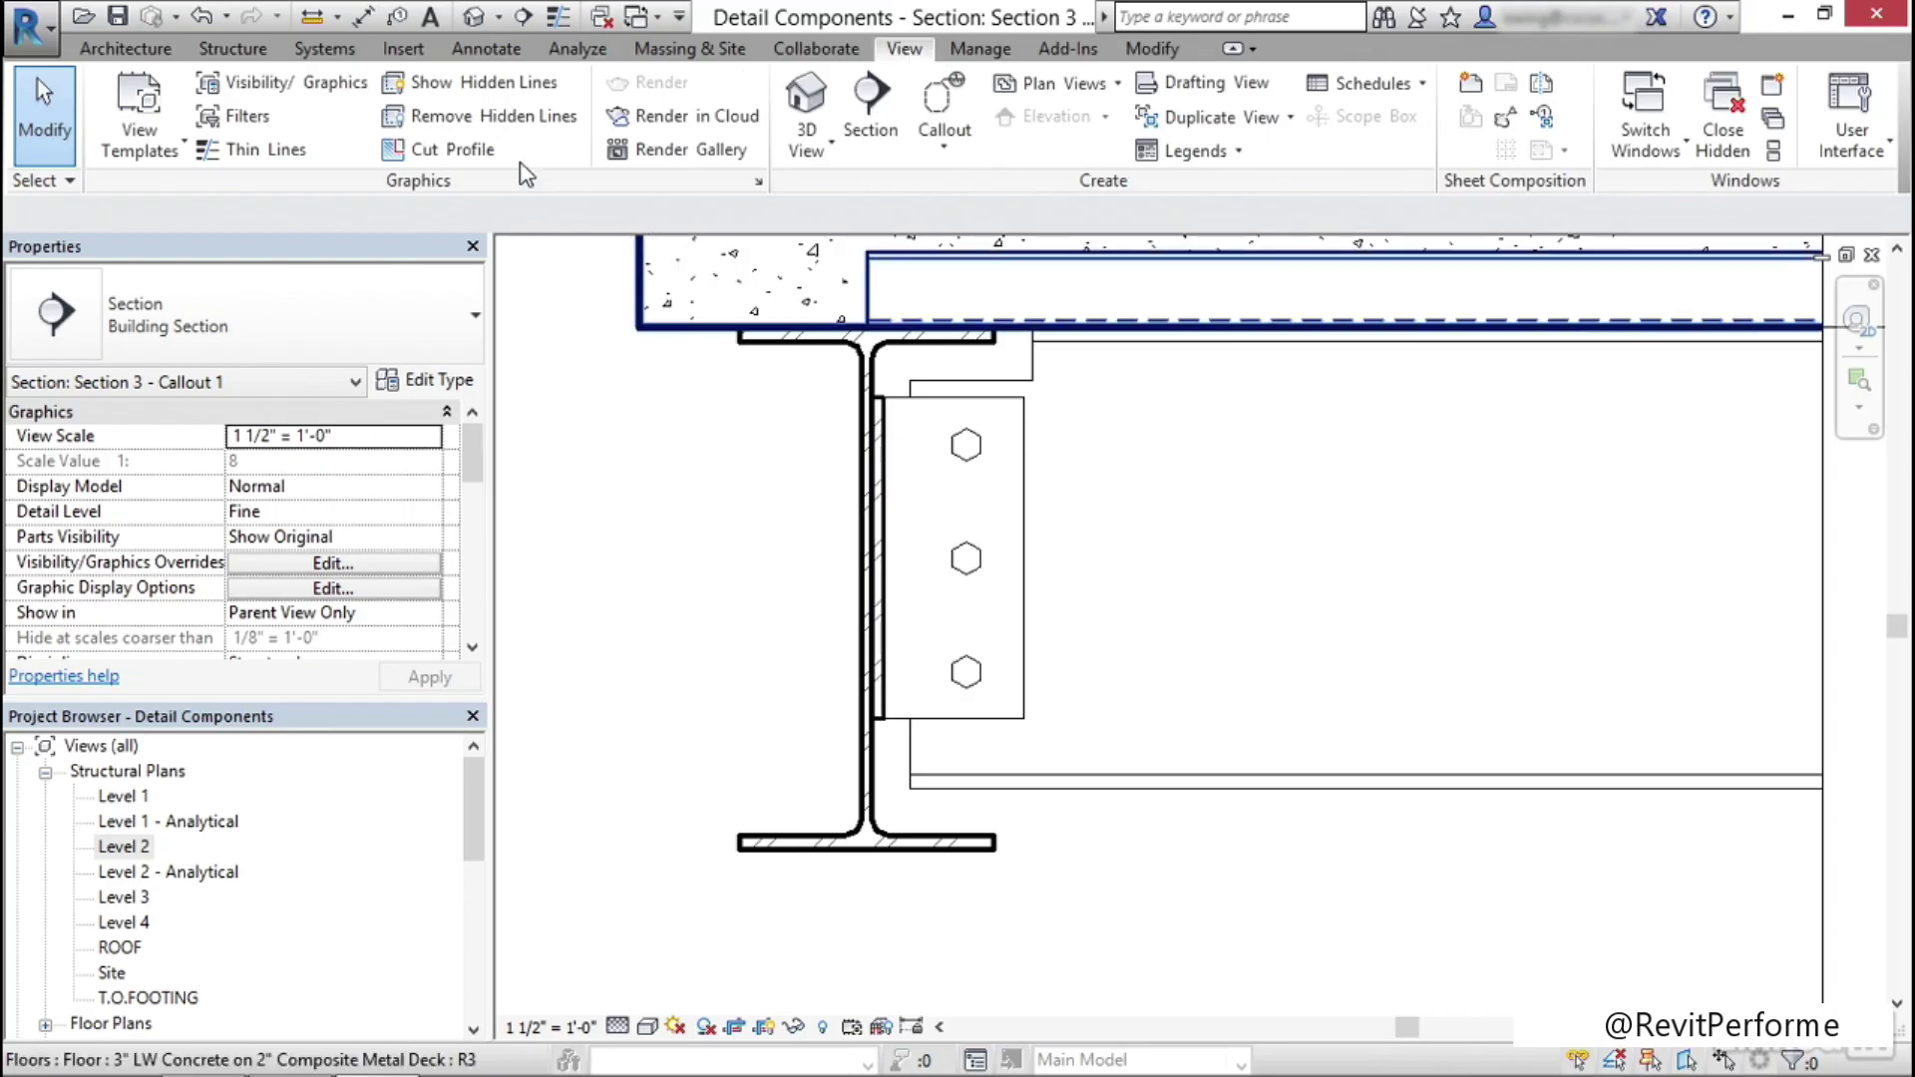
pyautogui.click(501, 90)
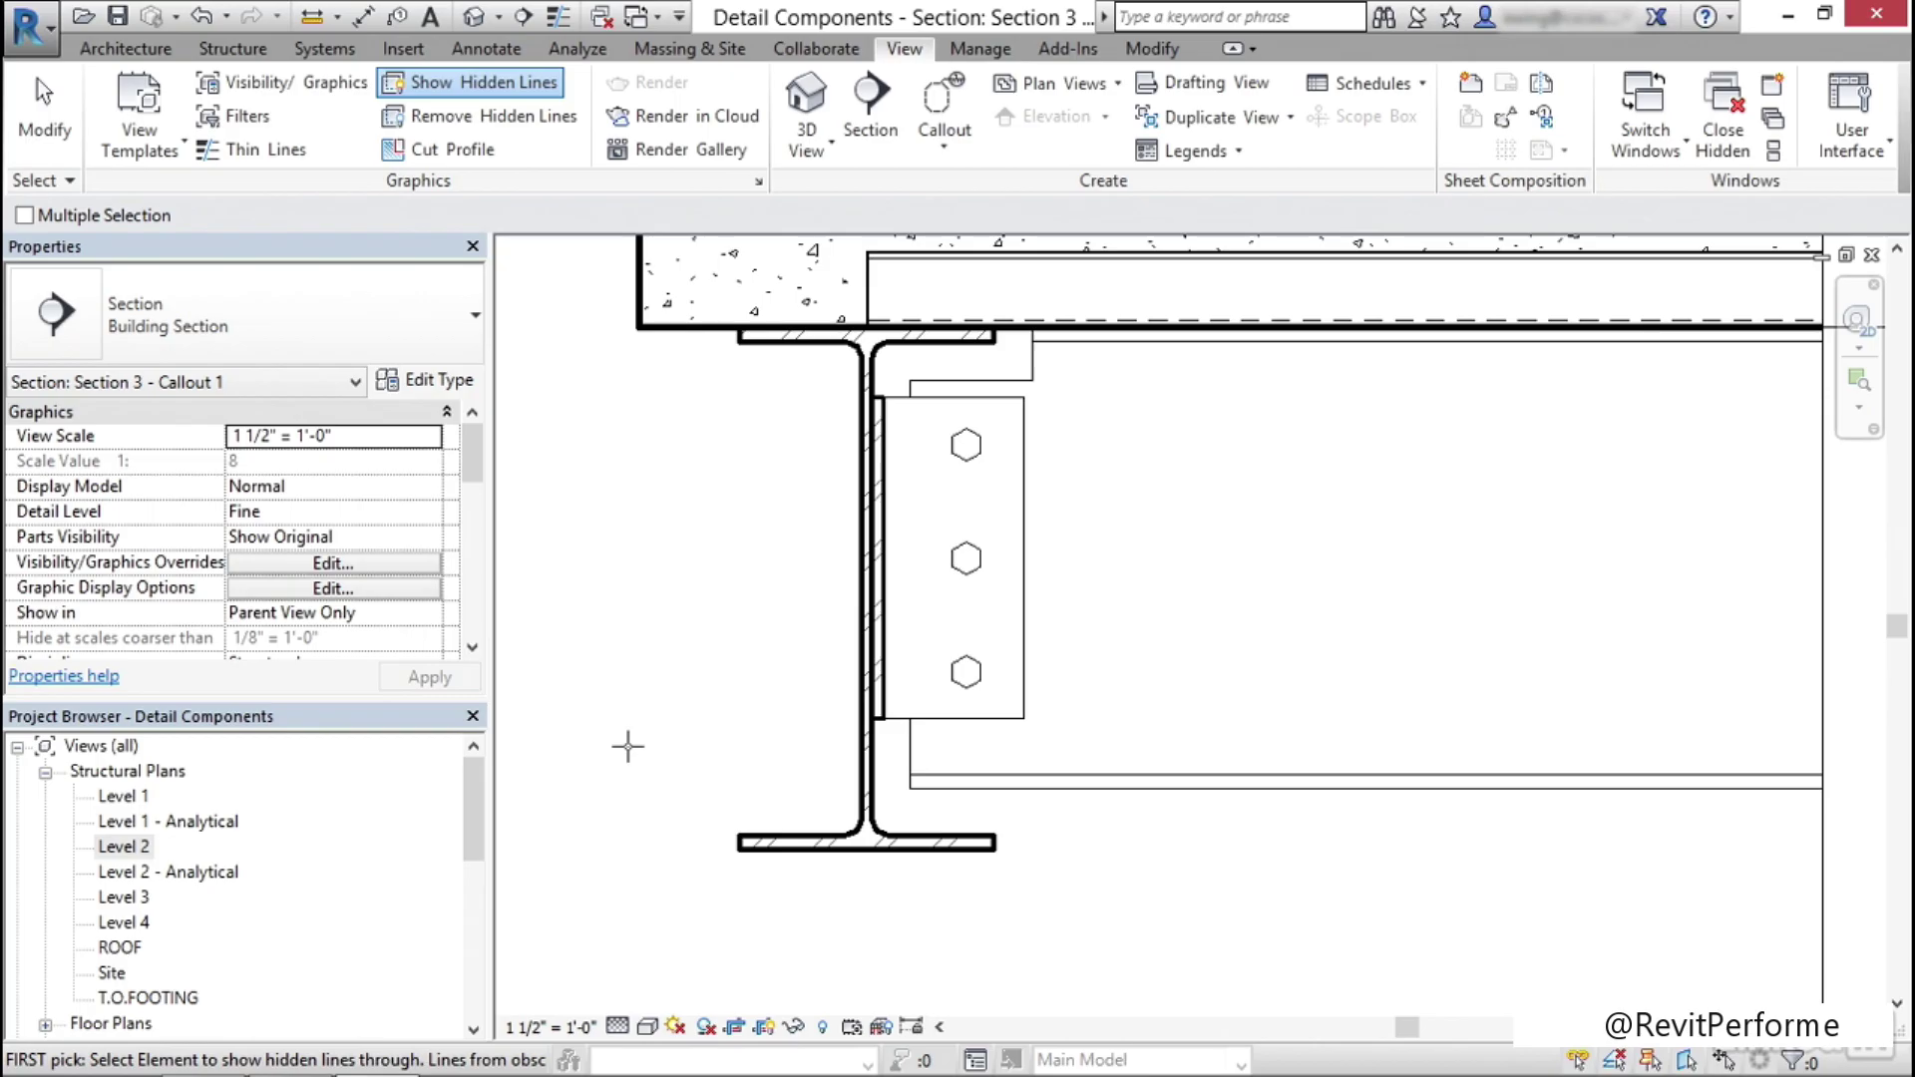
pyautogui.click(1026, 605)
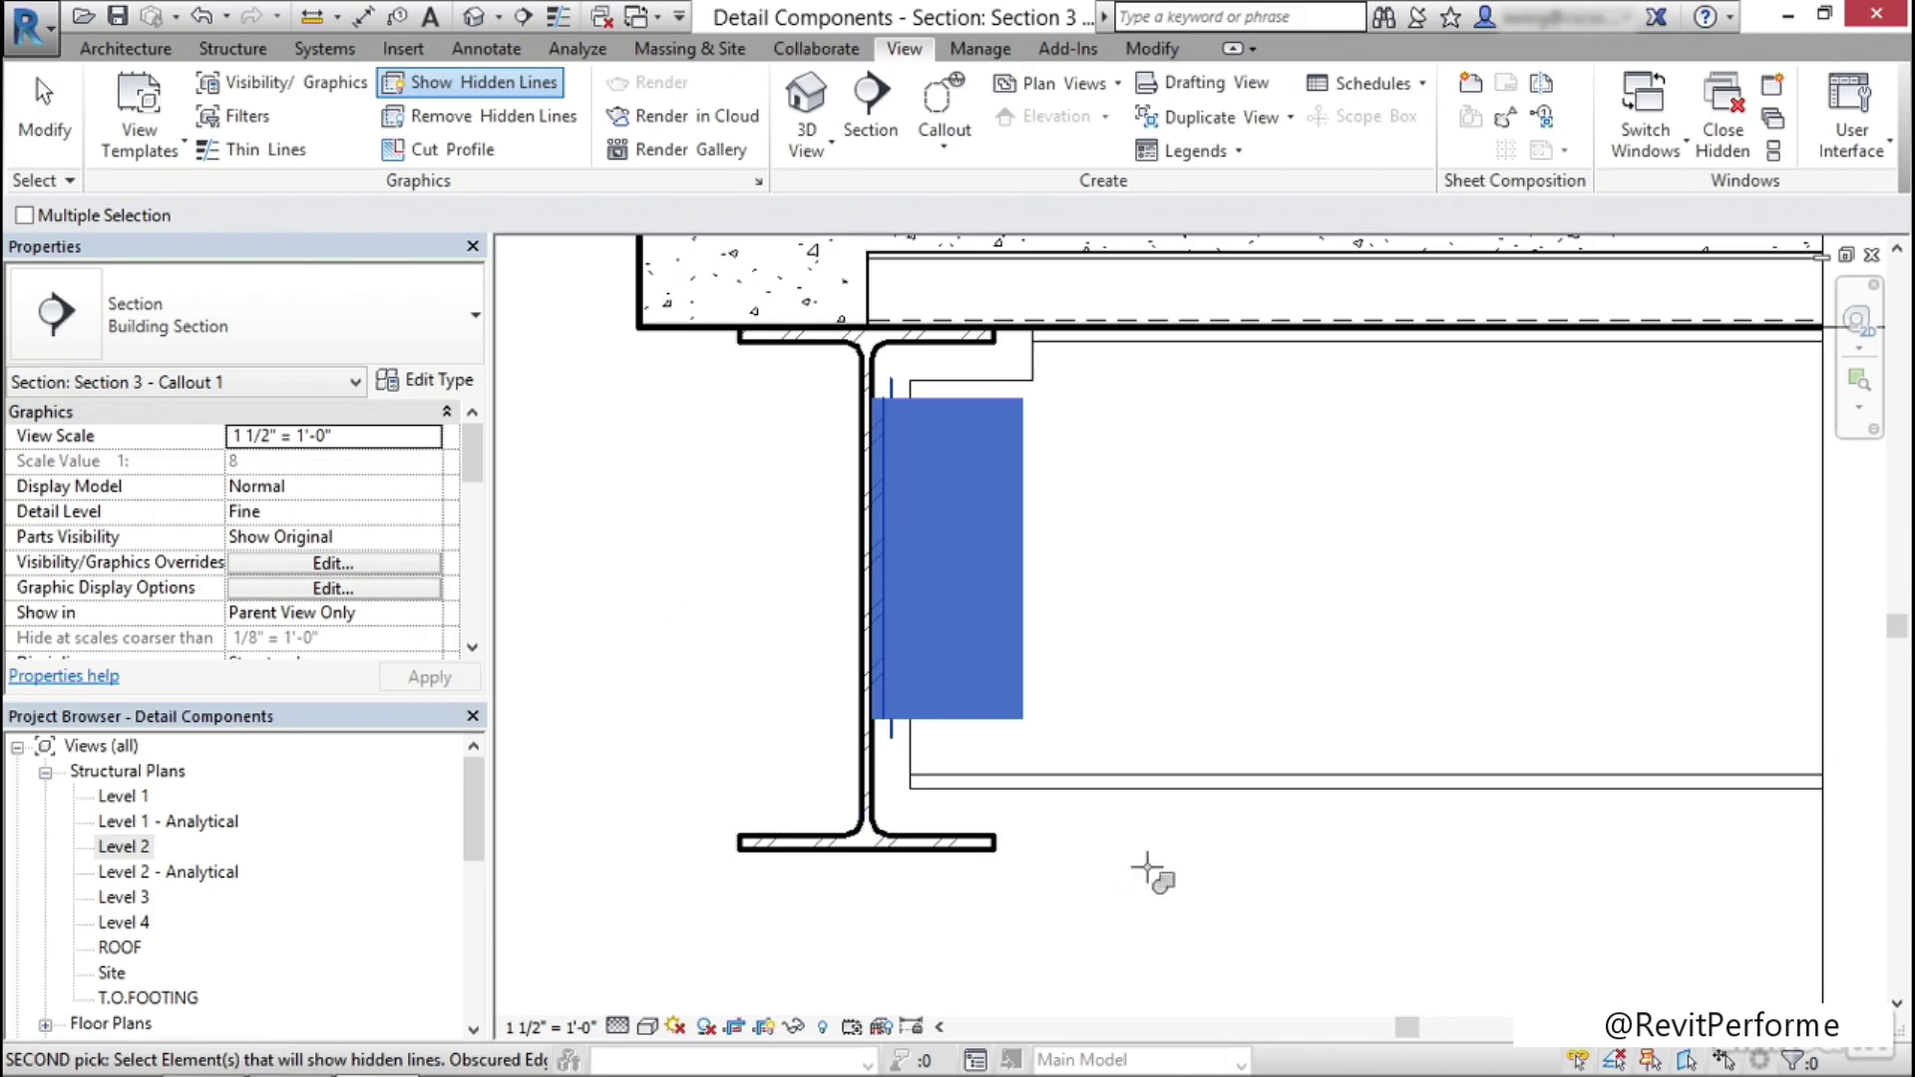
pyautogui.click(1155, 793)
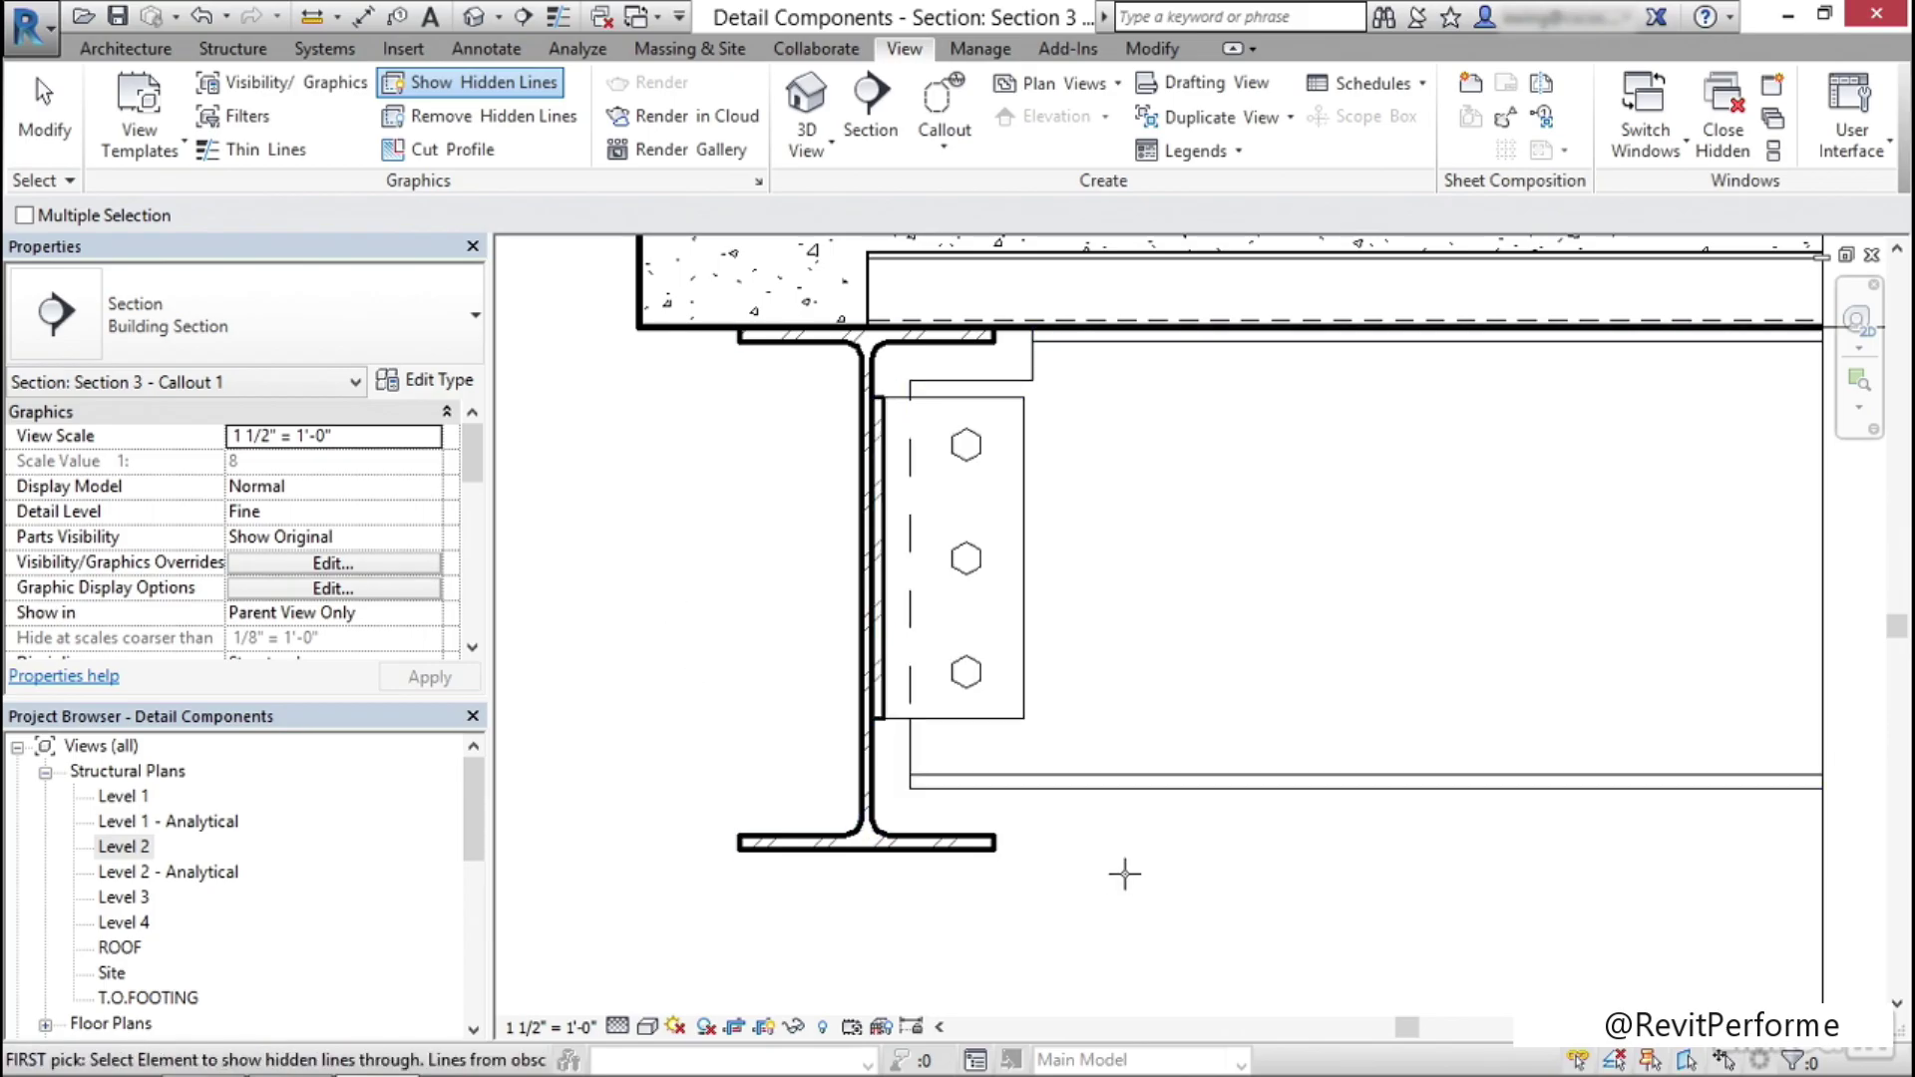
pyautogui.press('Escape')
pyautogui.press('Escape')
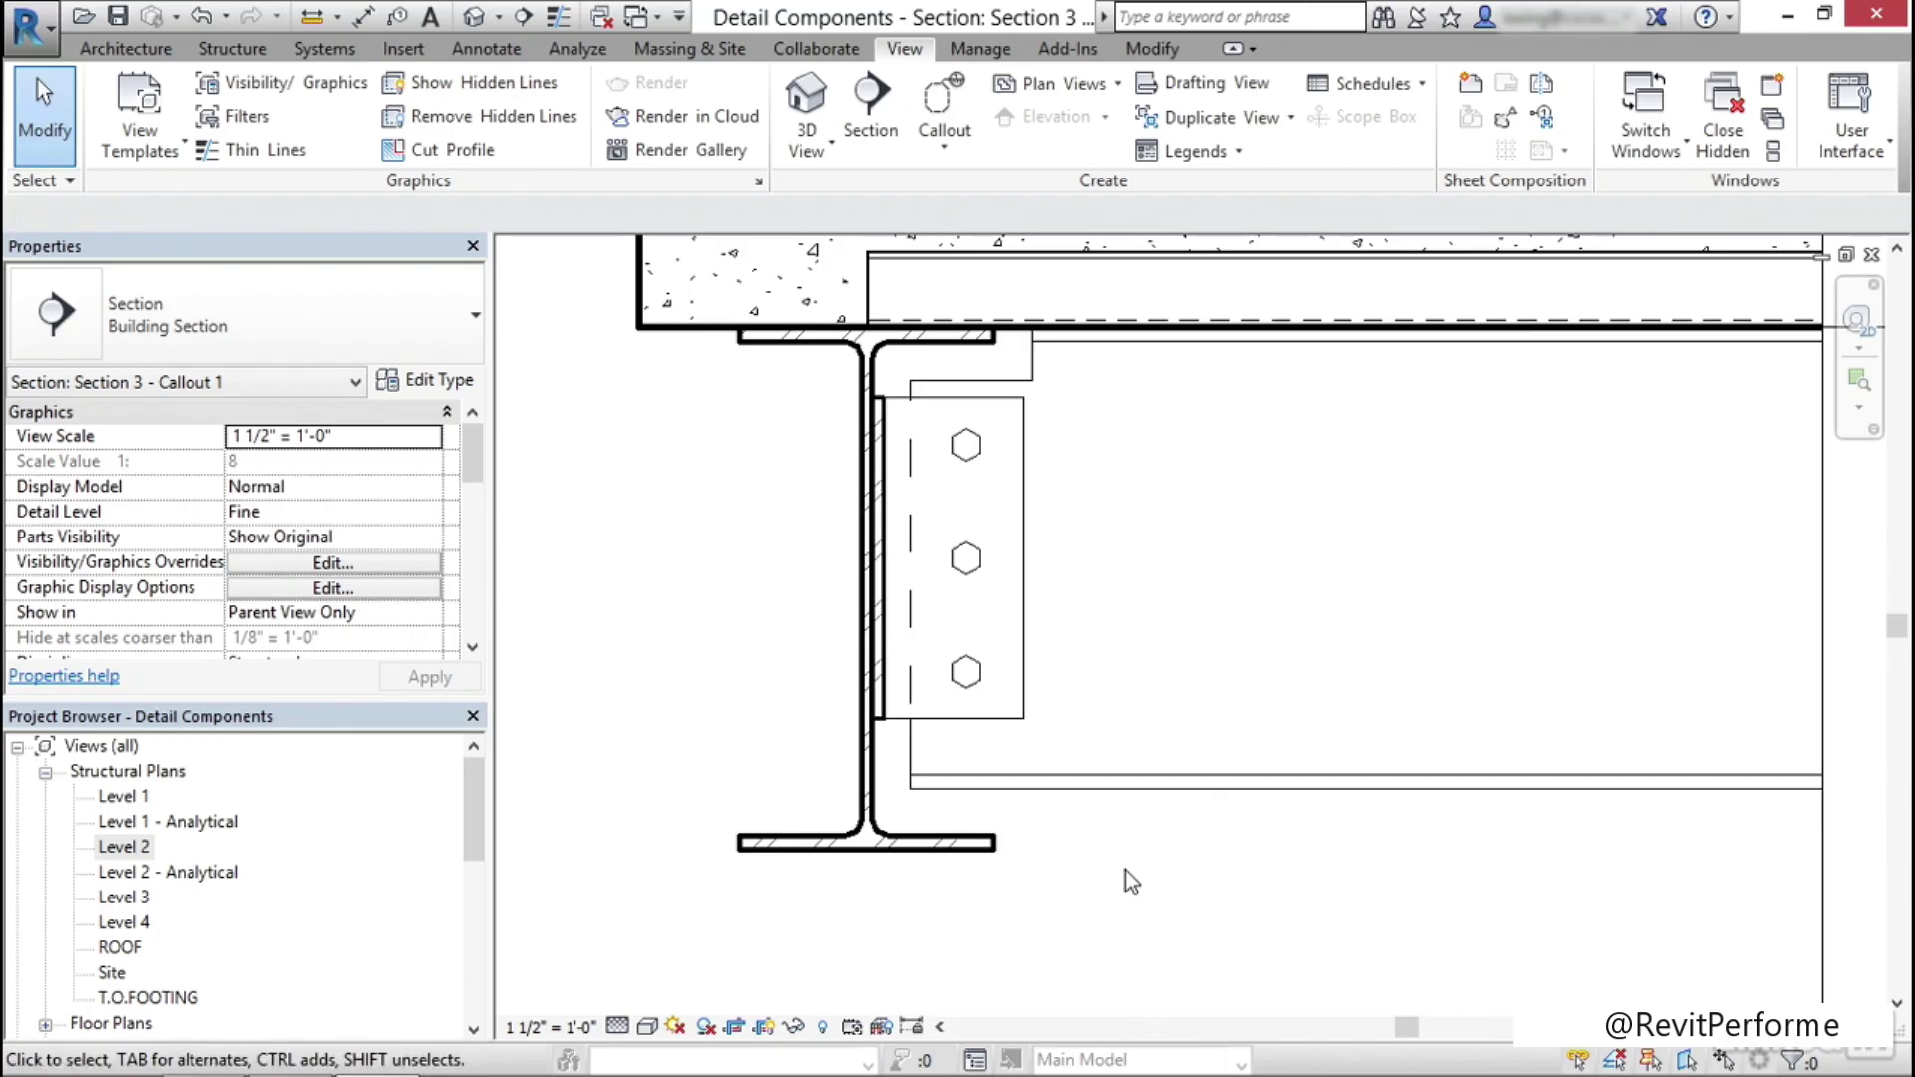
# Load the Break Line detail component family from the Div 01-General folder of Detail Items
pyautogui.scroll(-5, 1131, 828)
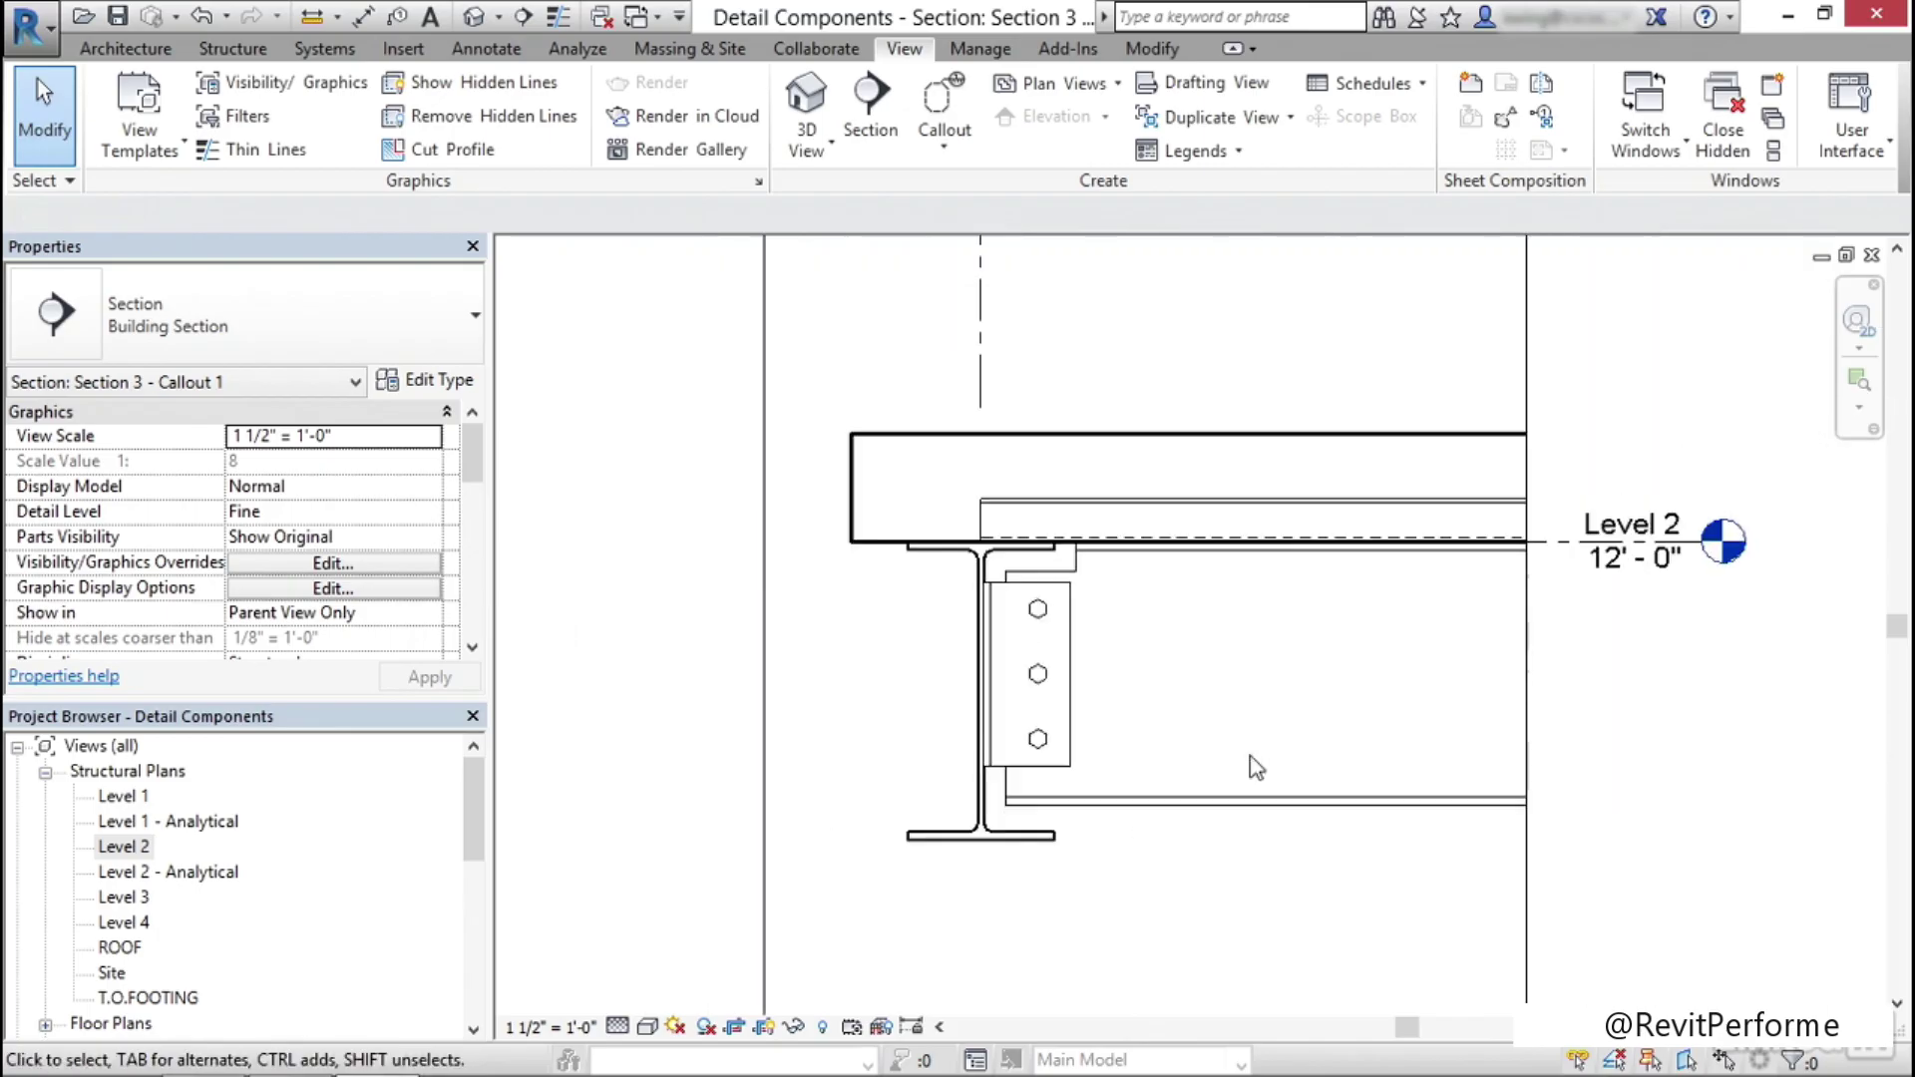
pyautogui.scroll(-3, 1027, 650)
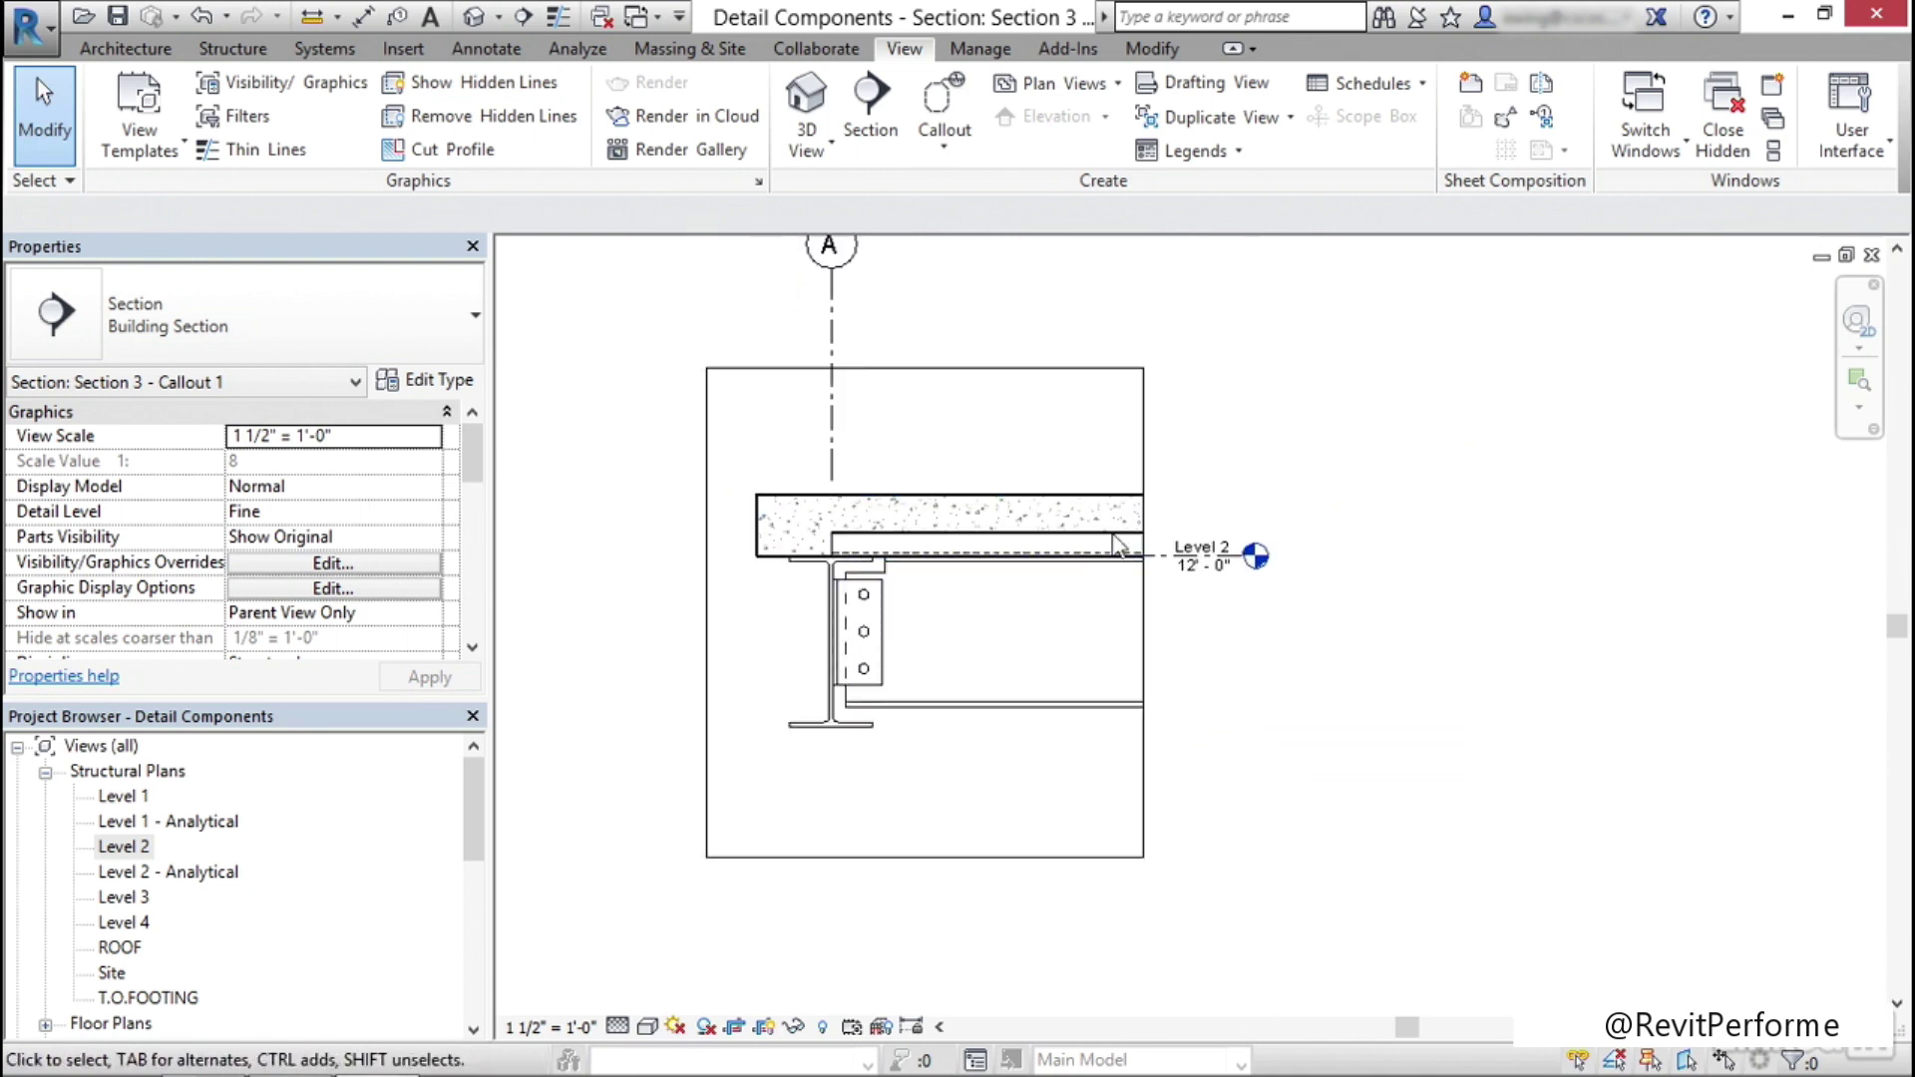
pyautogui.moveTo(1047, 668); pyautogui.dragTo(1075, 688, button='middle')
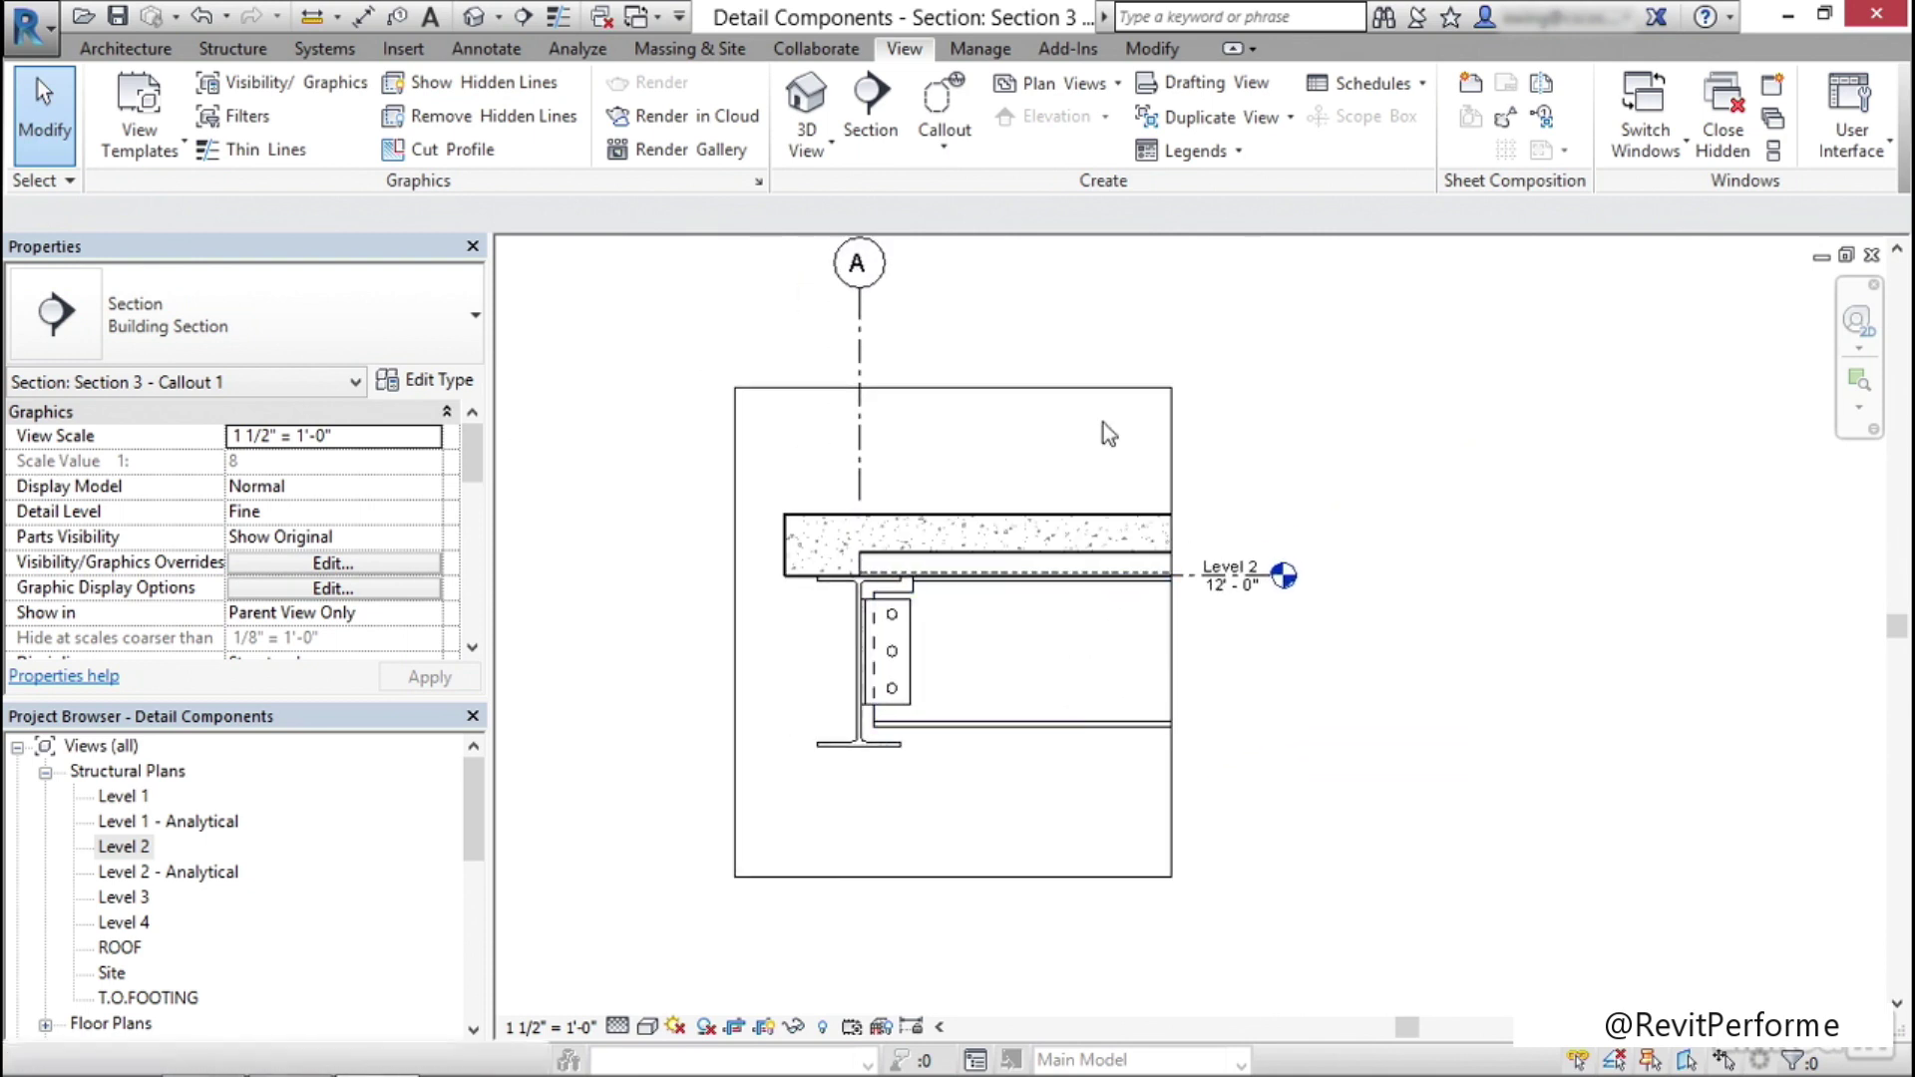
pyautogui.click(465, 52)
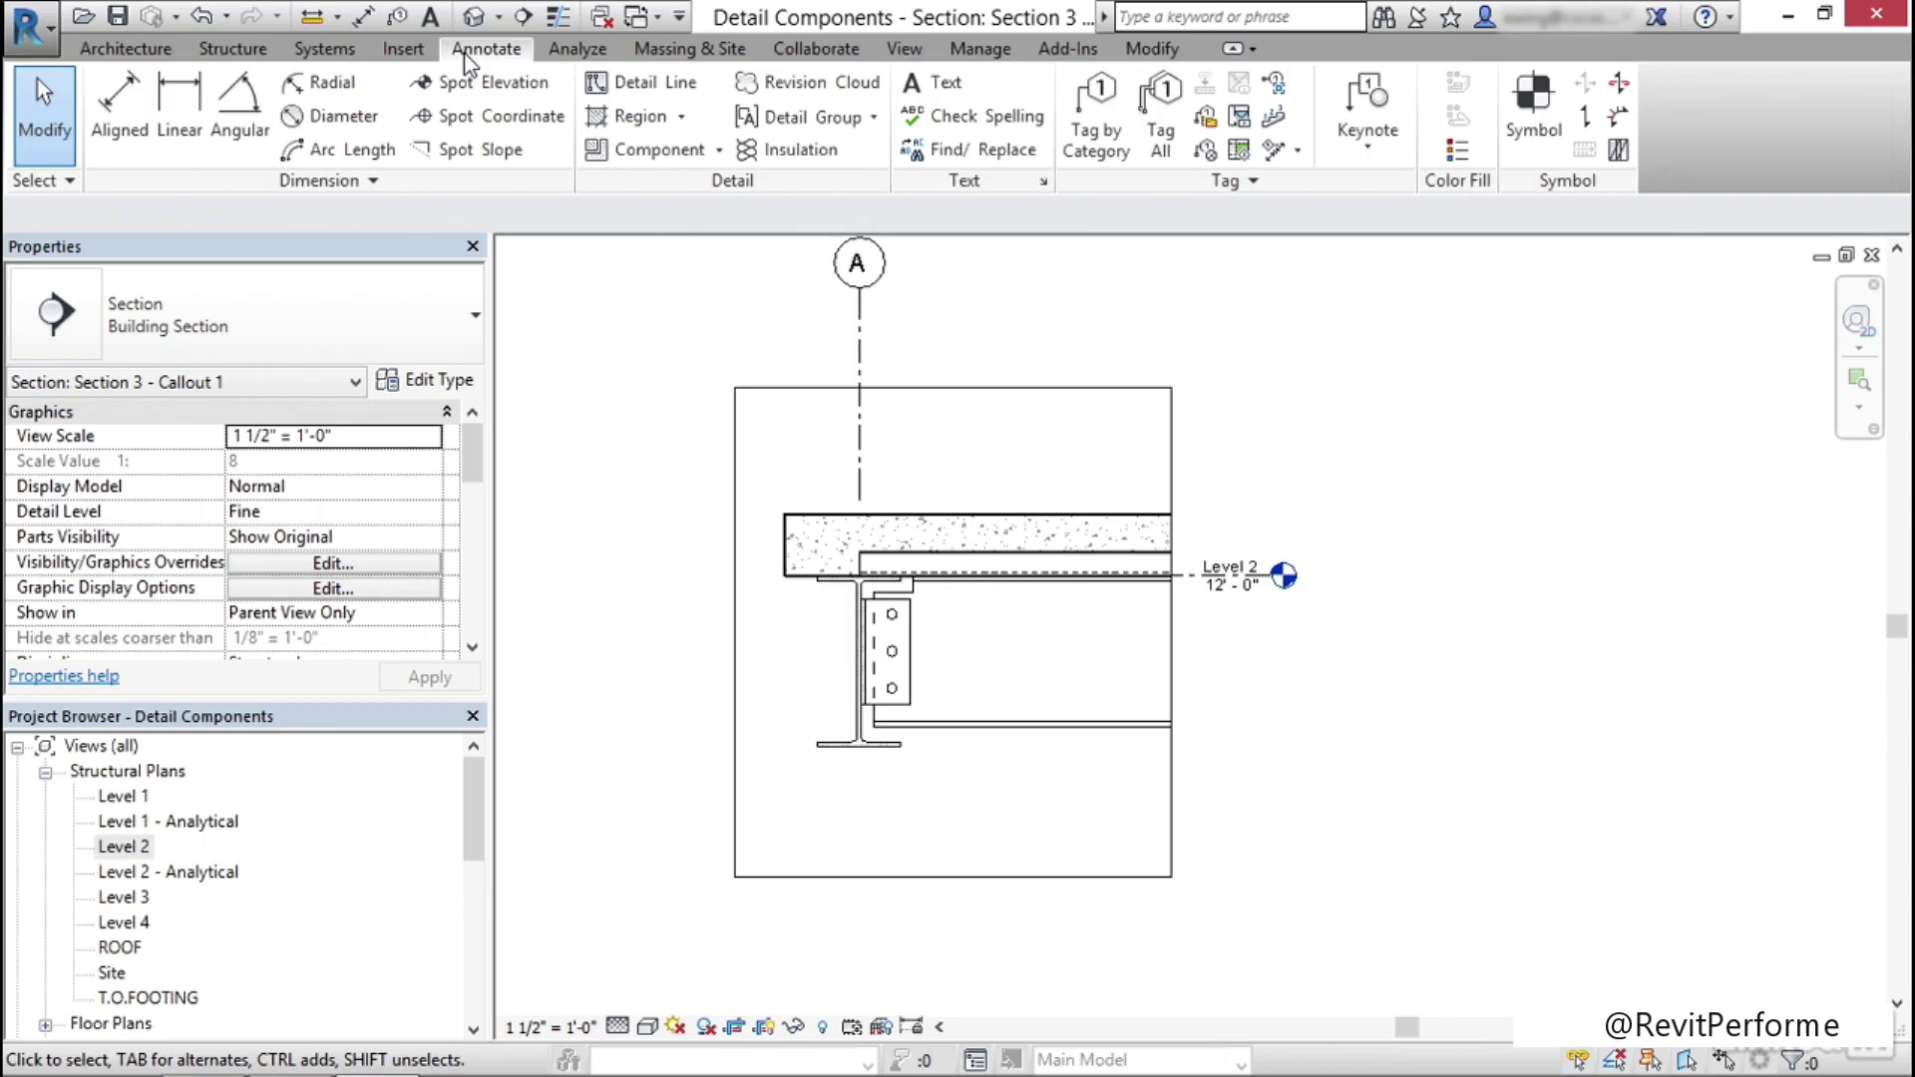
pyautogui.click(654, 156)
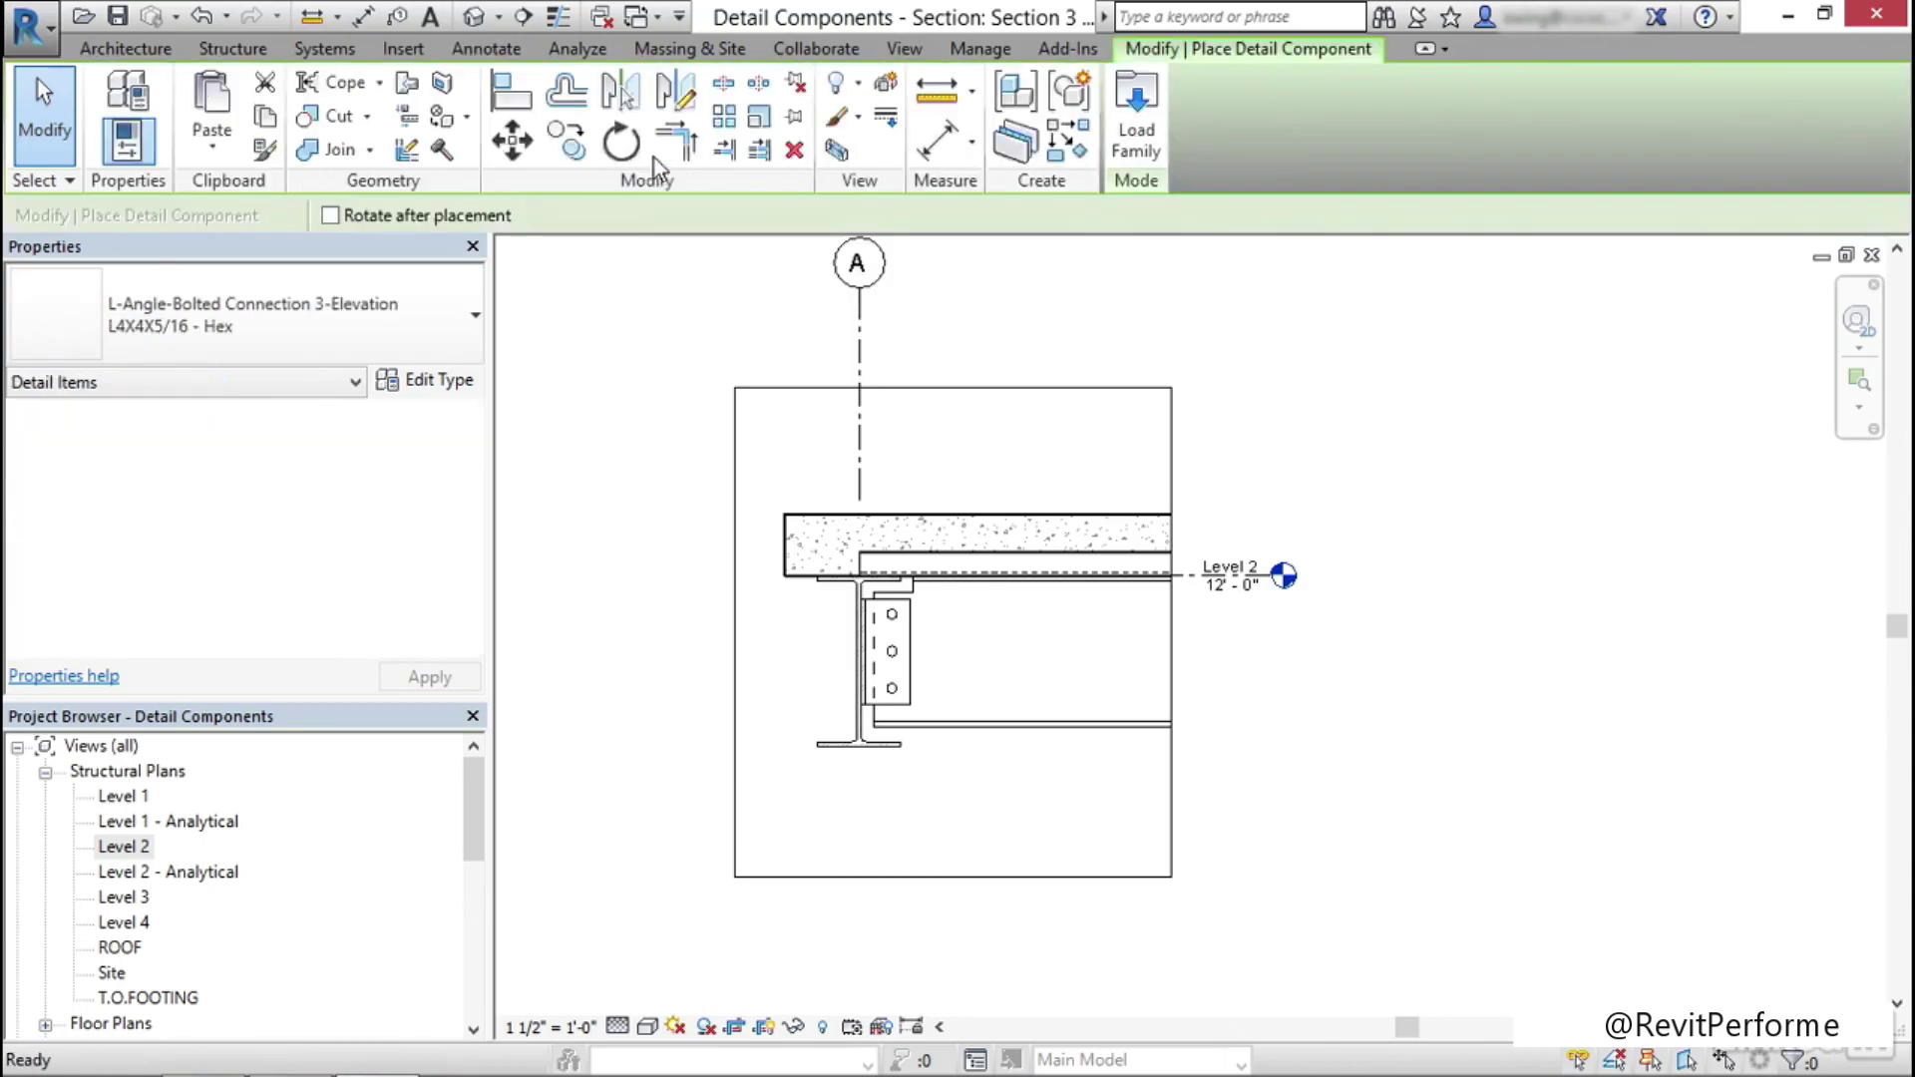
pyautogui.click(1128, 140)
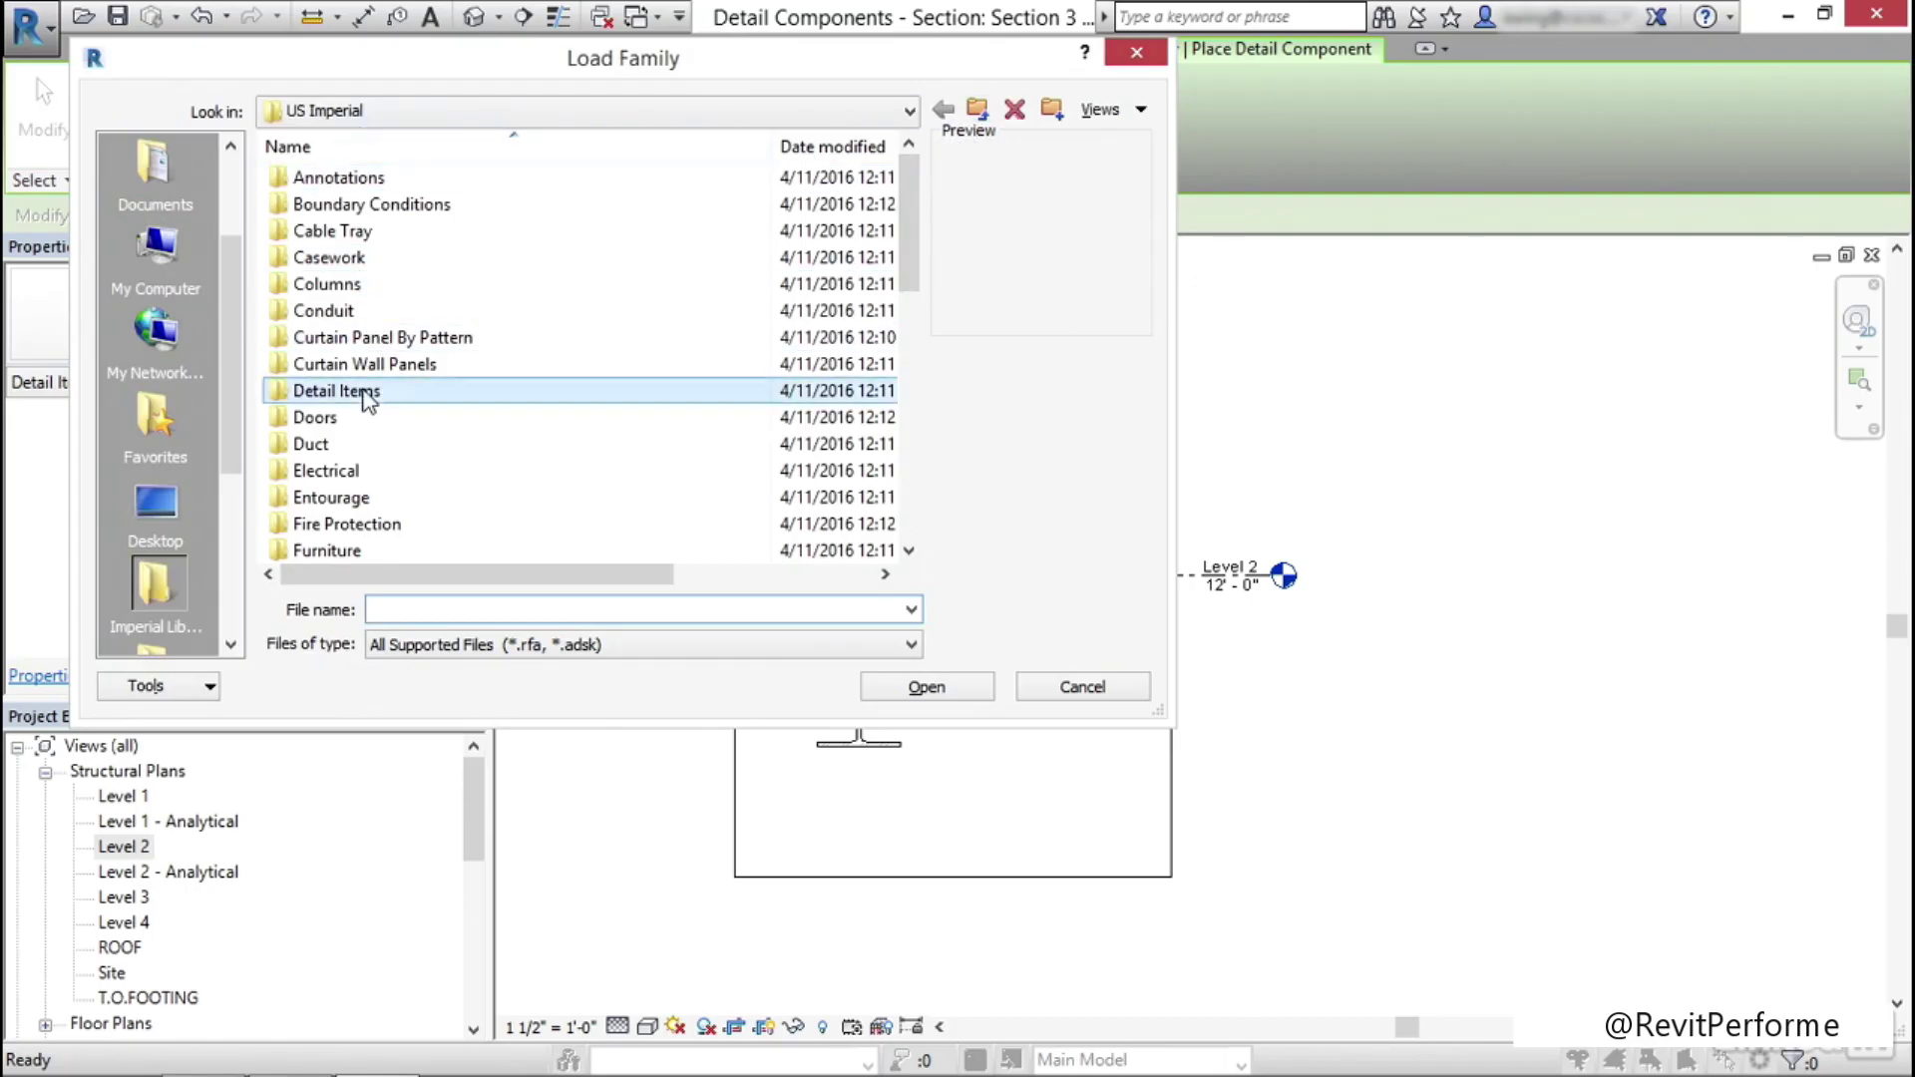
pyautogui.doubleClick(399, 389)
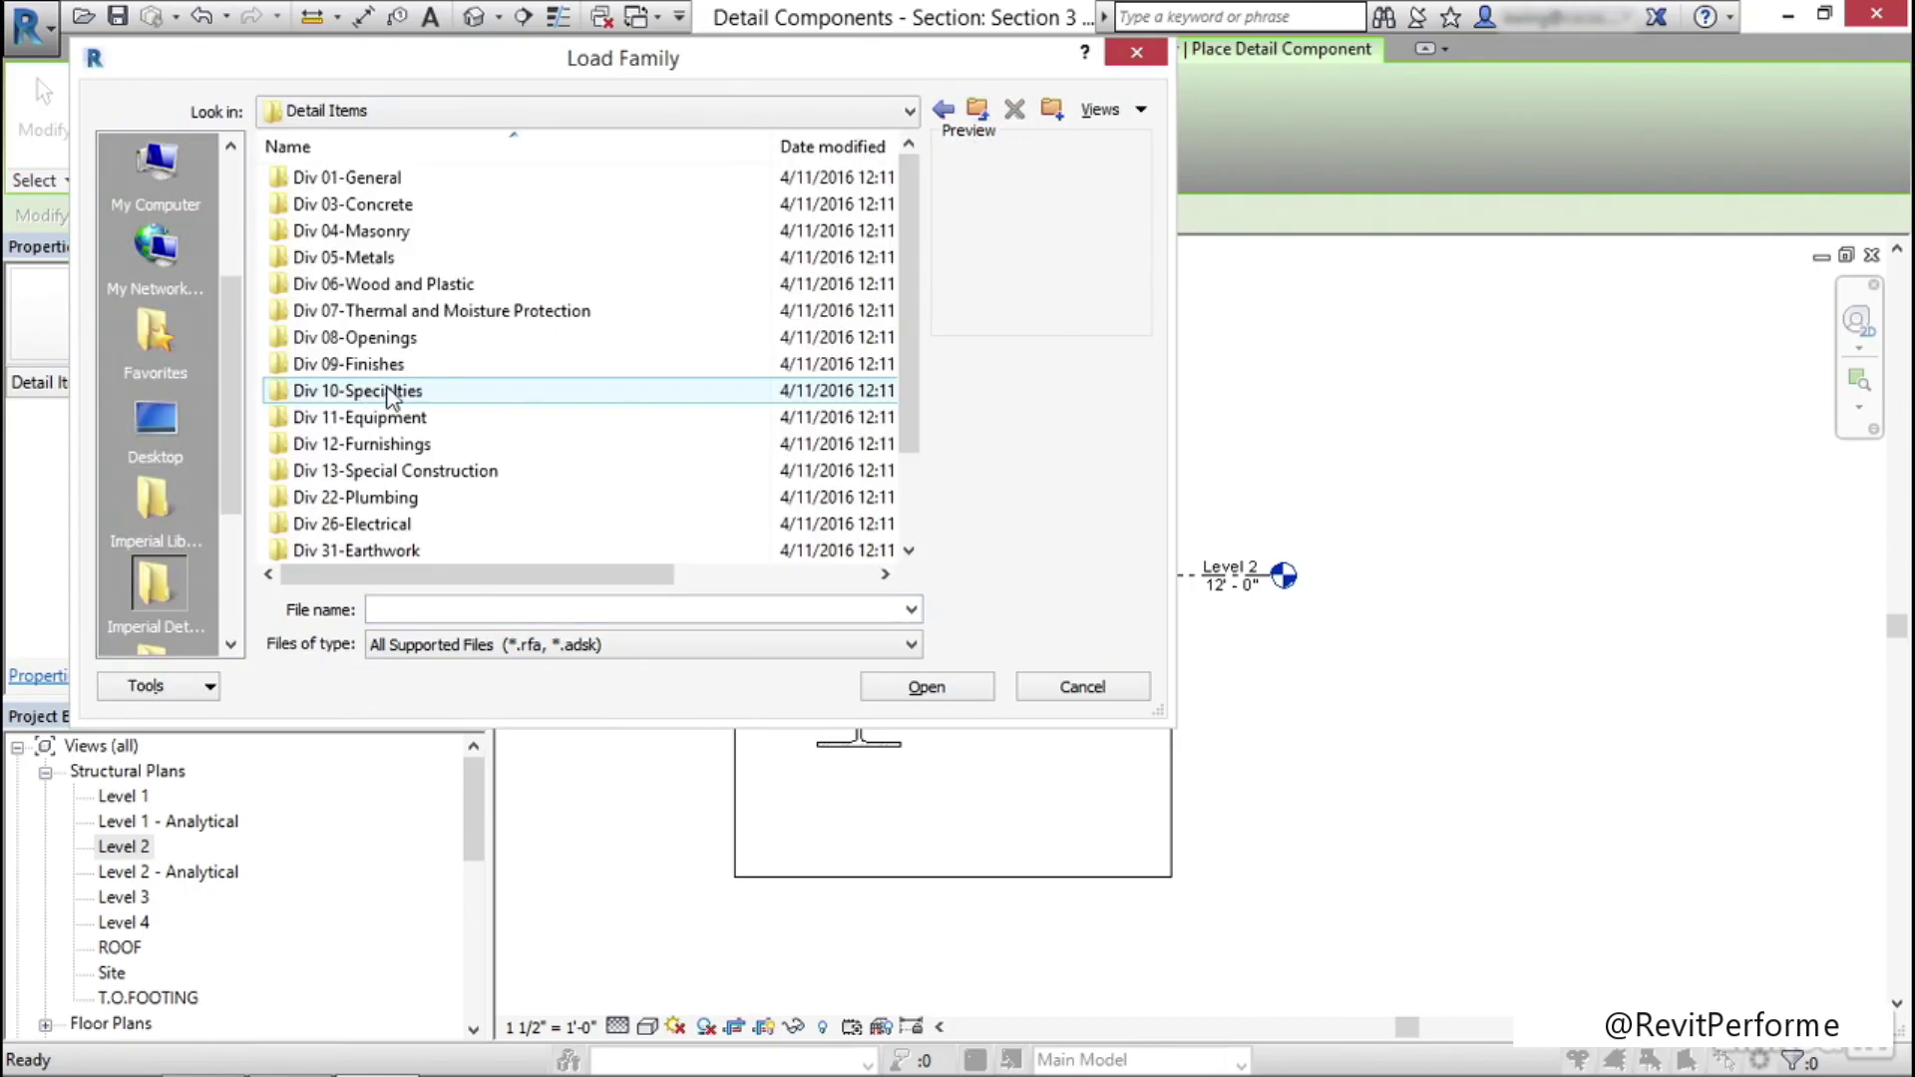
pyautogui.doubleClick(355, 178)
pyautogui.click(356, 177)
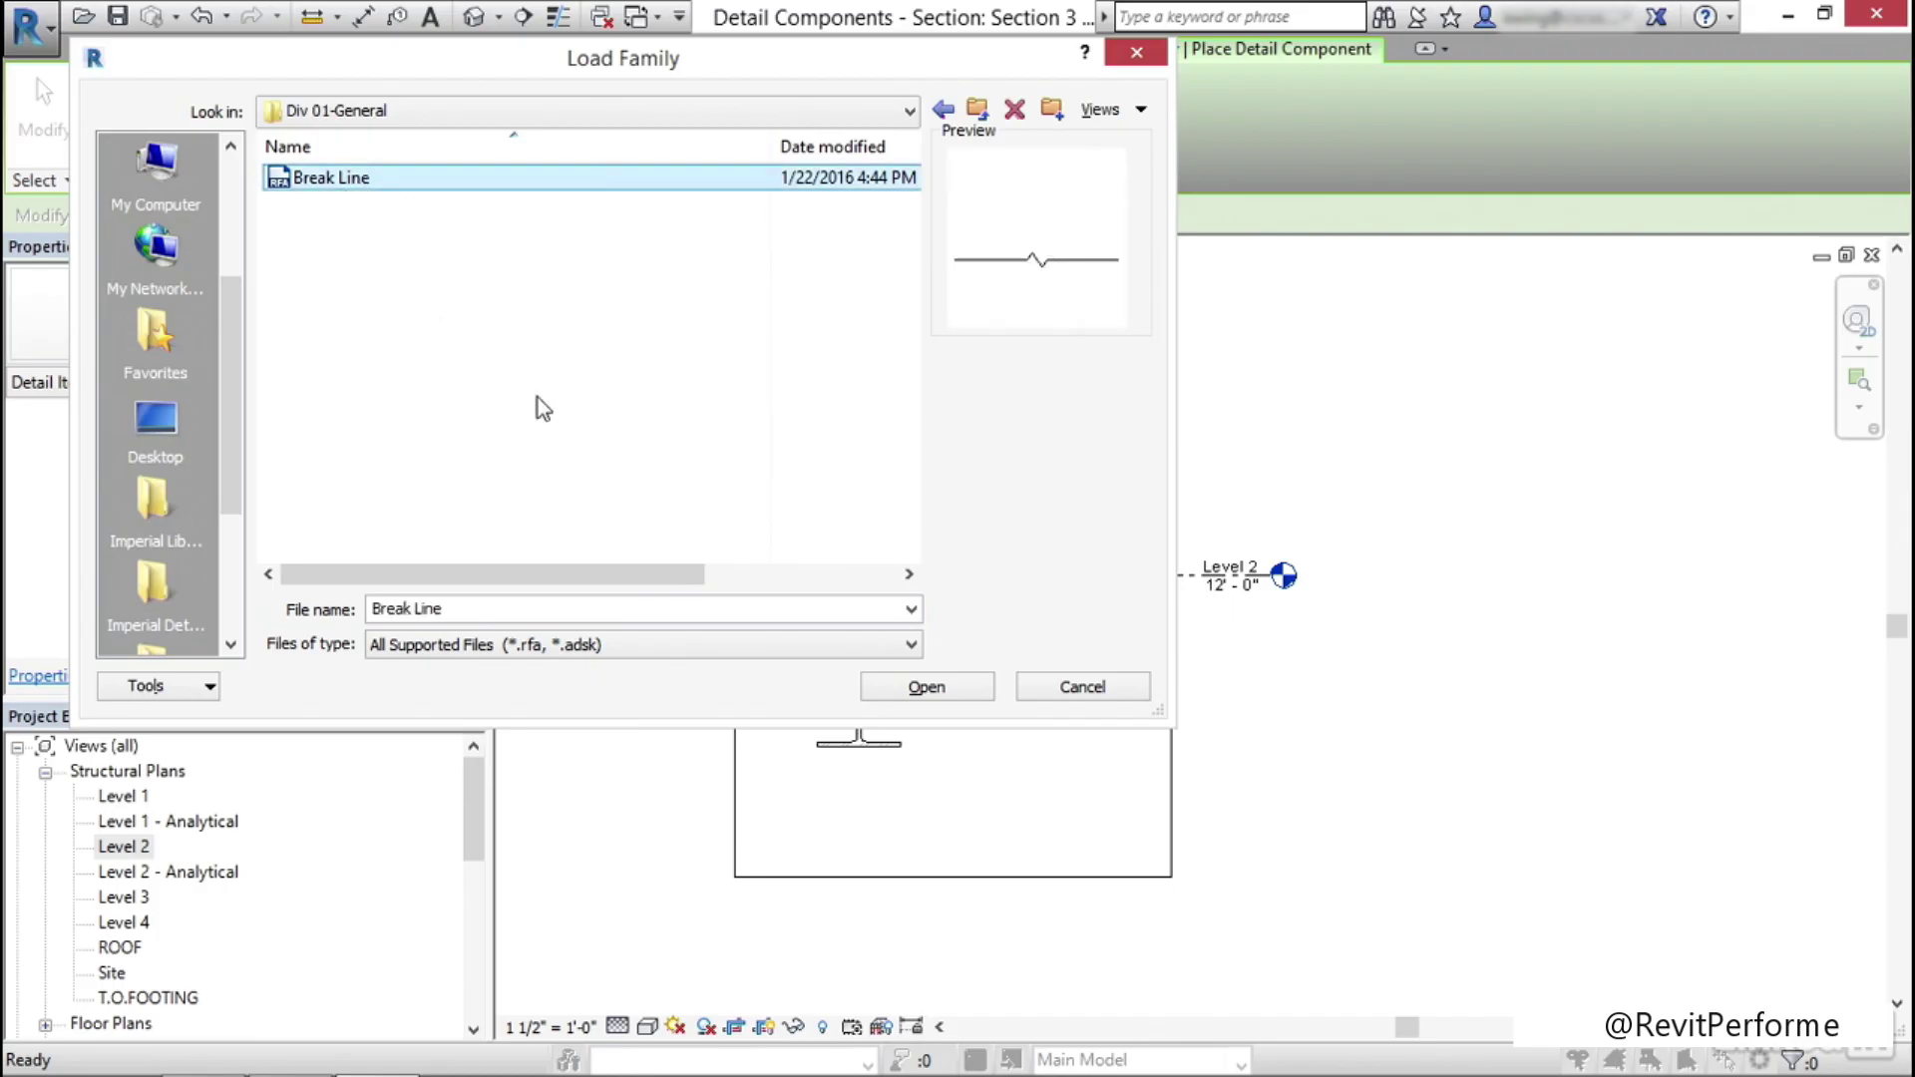
pyautogui.click(927, 686)
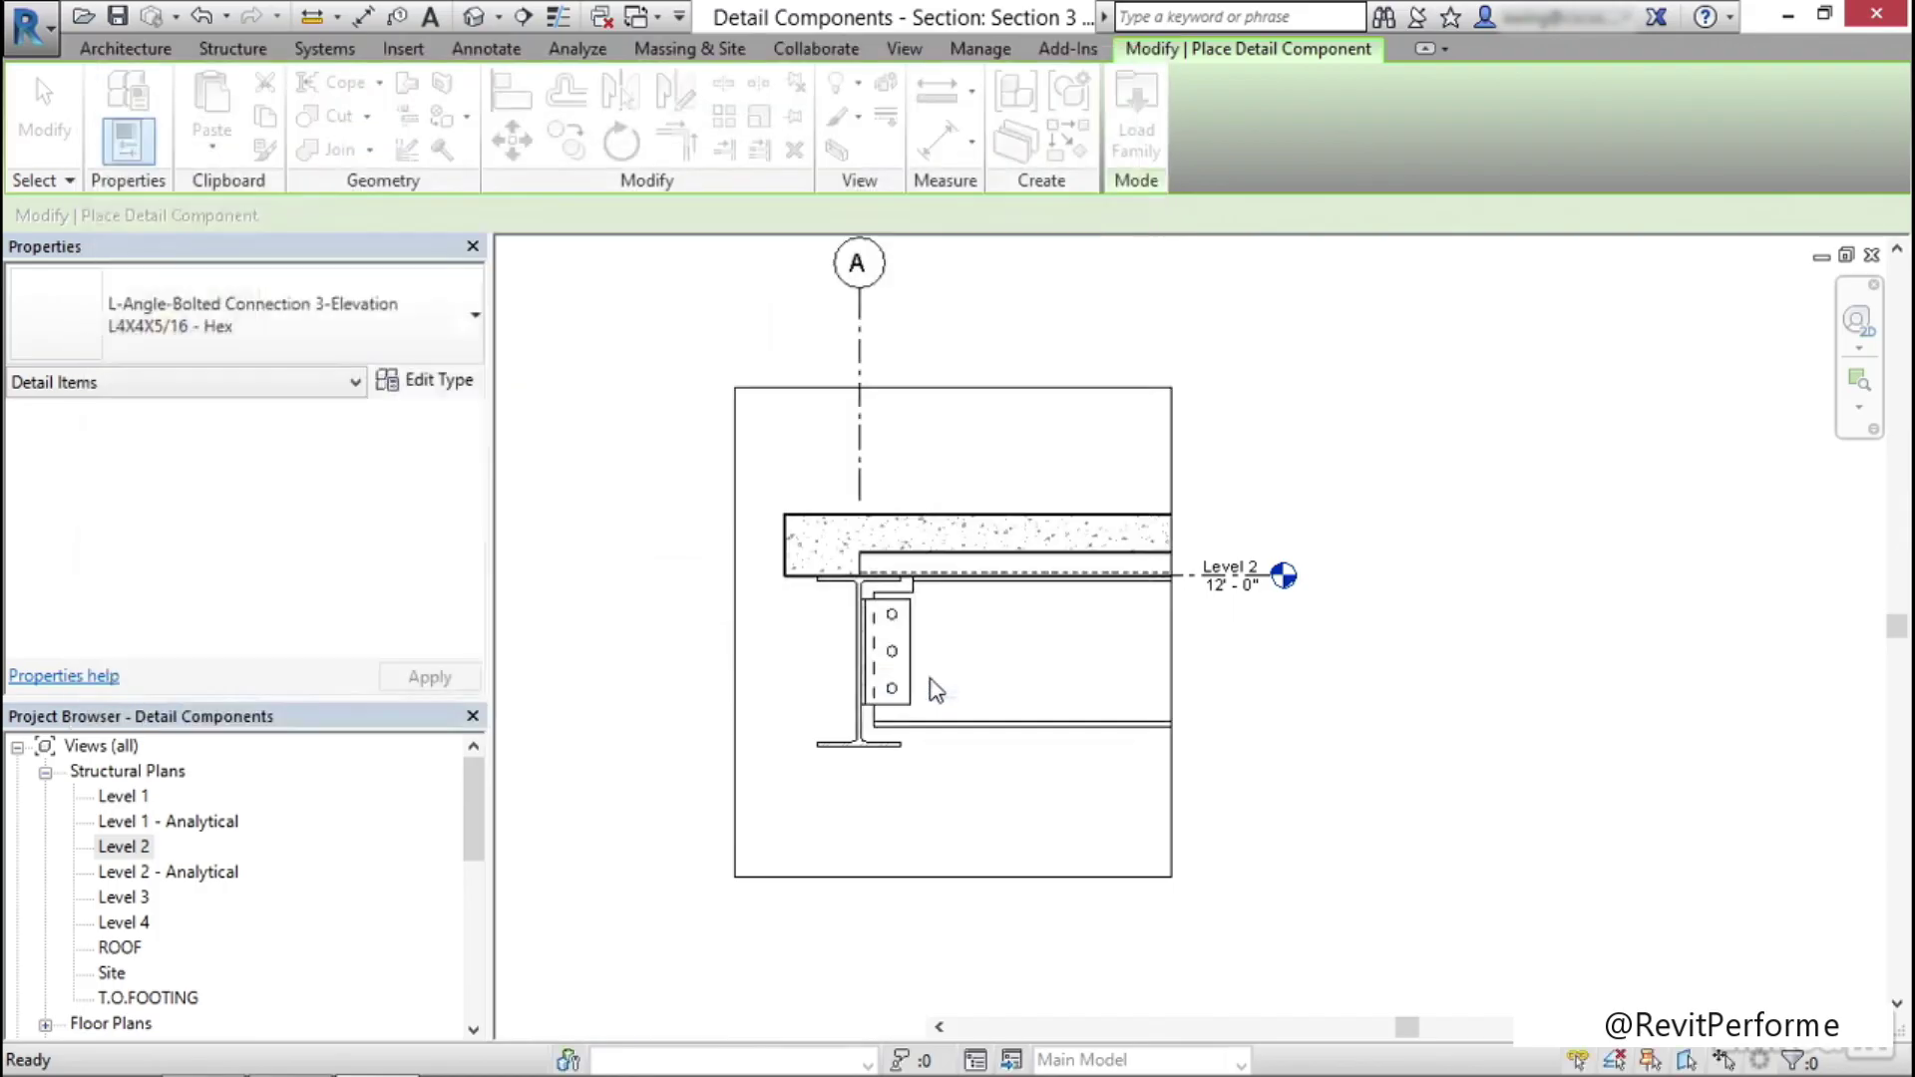
# Place a vertical break line across the slab and joist, just inside the callout's crop edge near the Level 2 marker
pyautogui.scroll(3, 1137, 646)
pyautogui.moveTo(1157, 633); pyautogui.dragTo(926, 613, button='middle')
pyautogui.press('space')
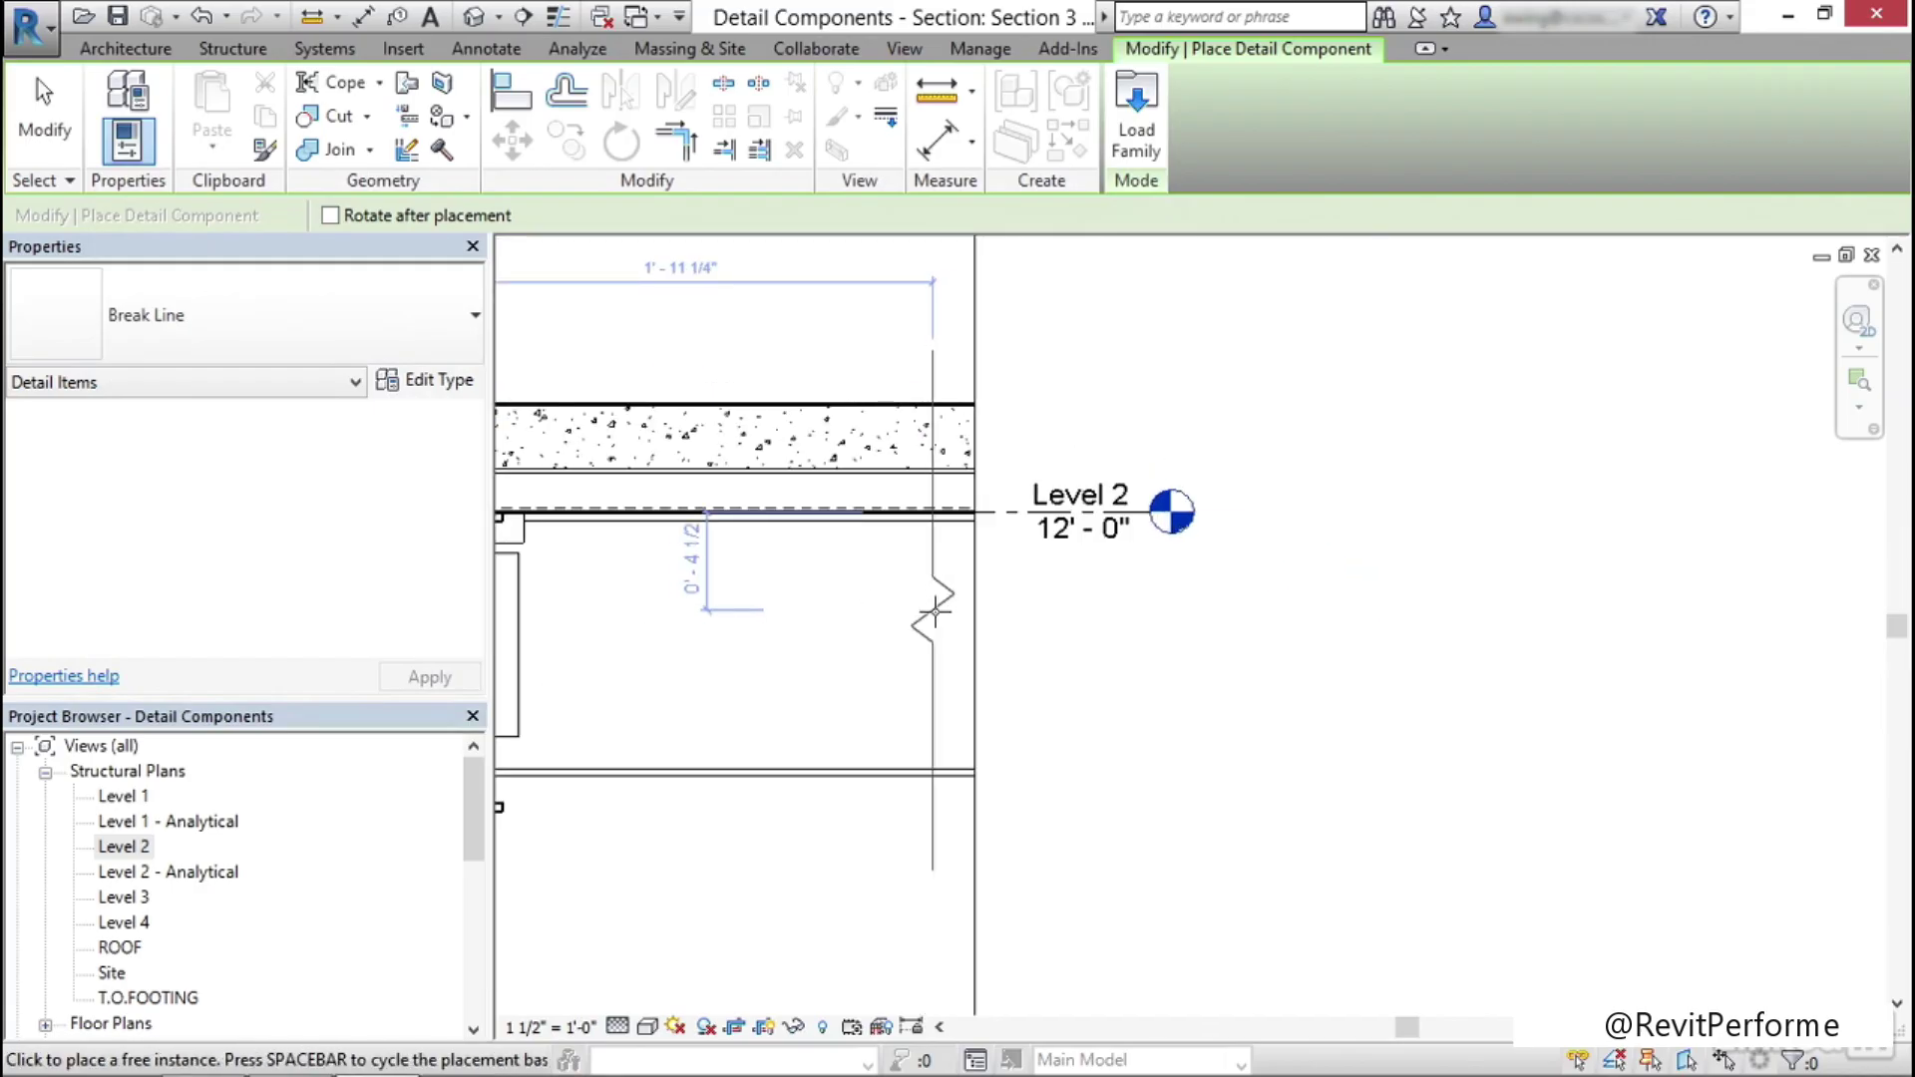
pyautogui.click(939, 610)
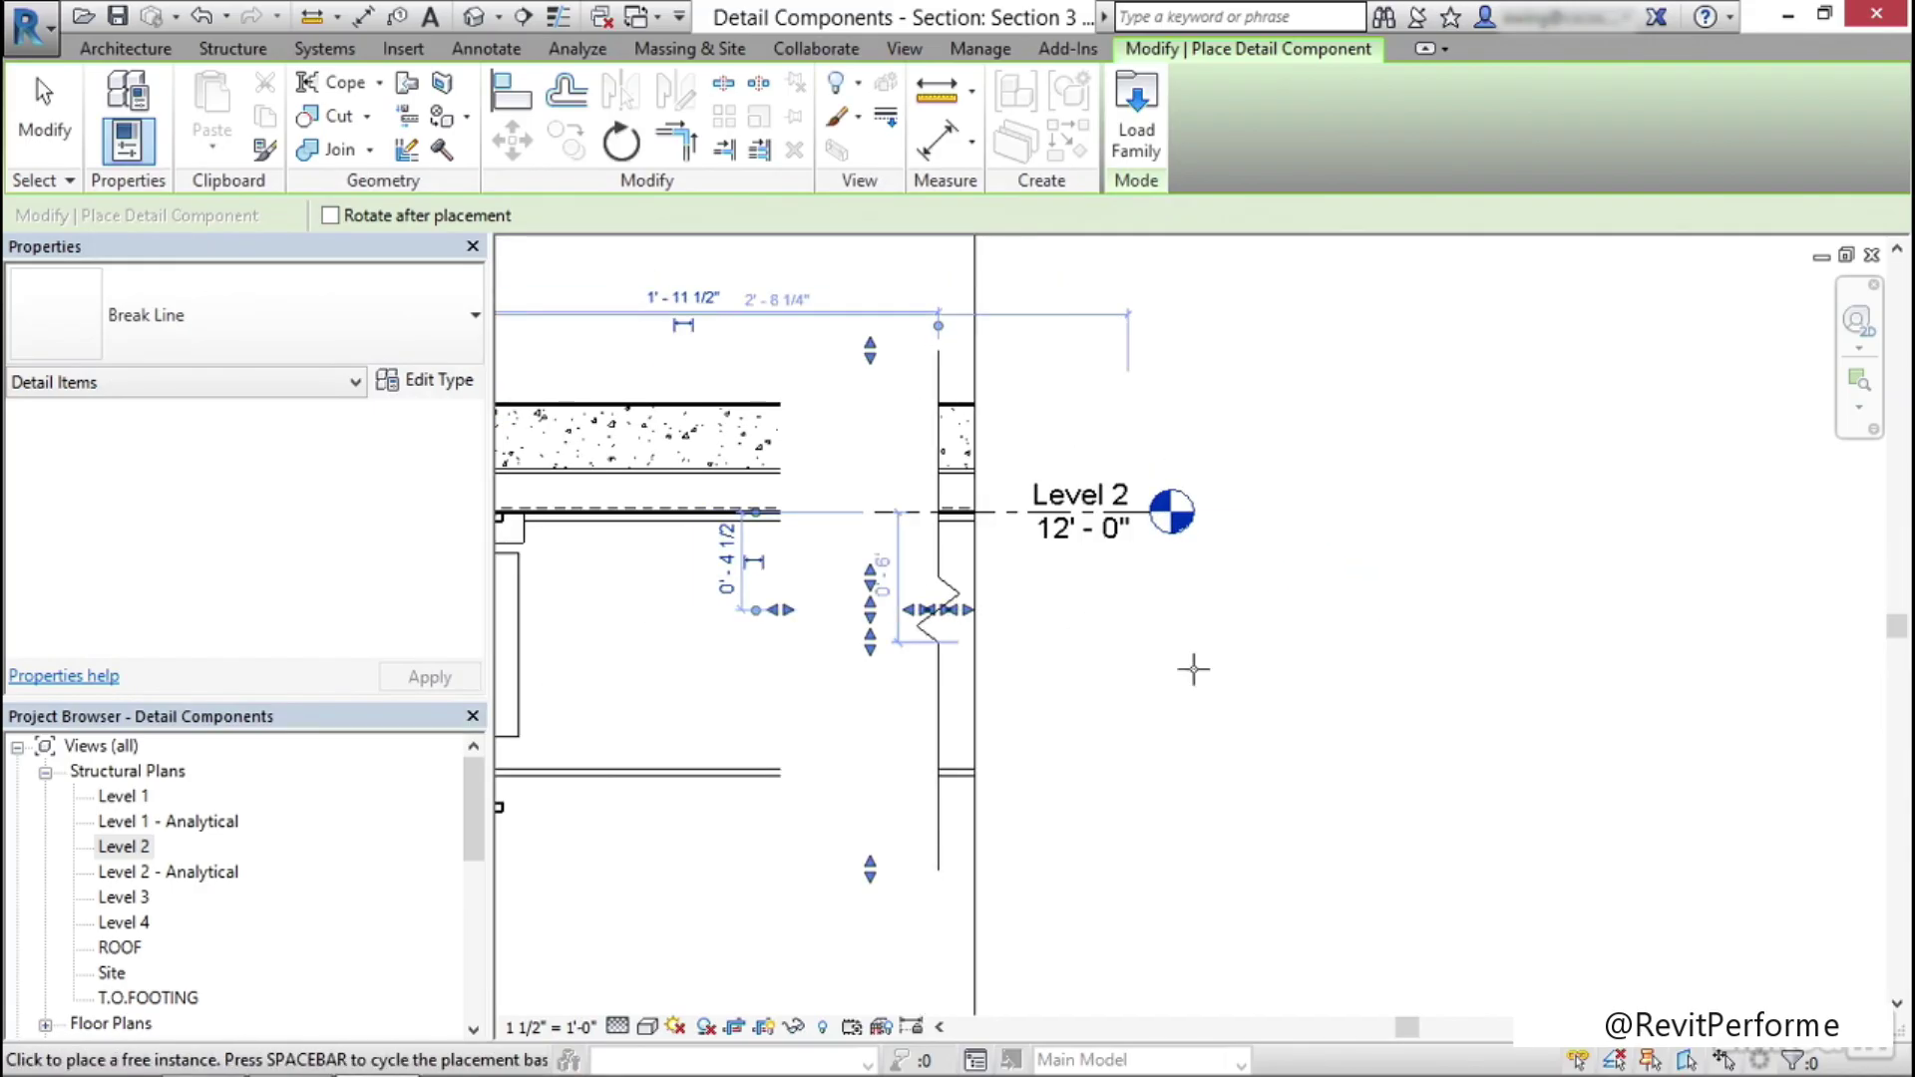
pyautogui.press('Escape')
pyautogui.press('Escape')
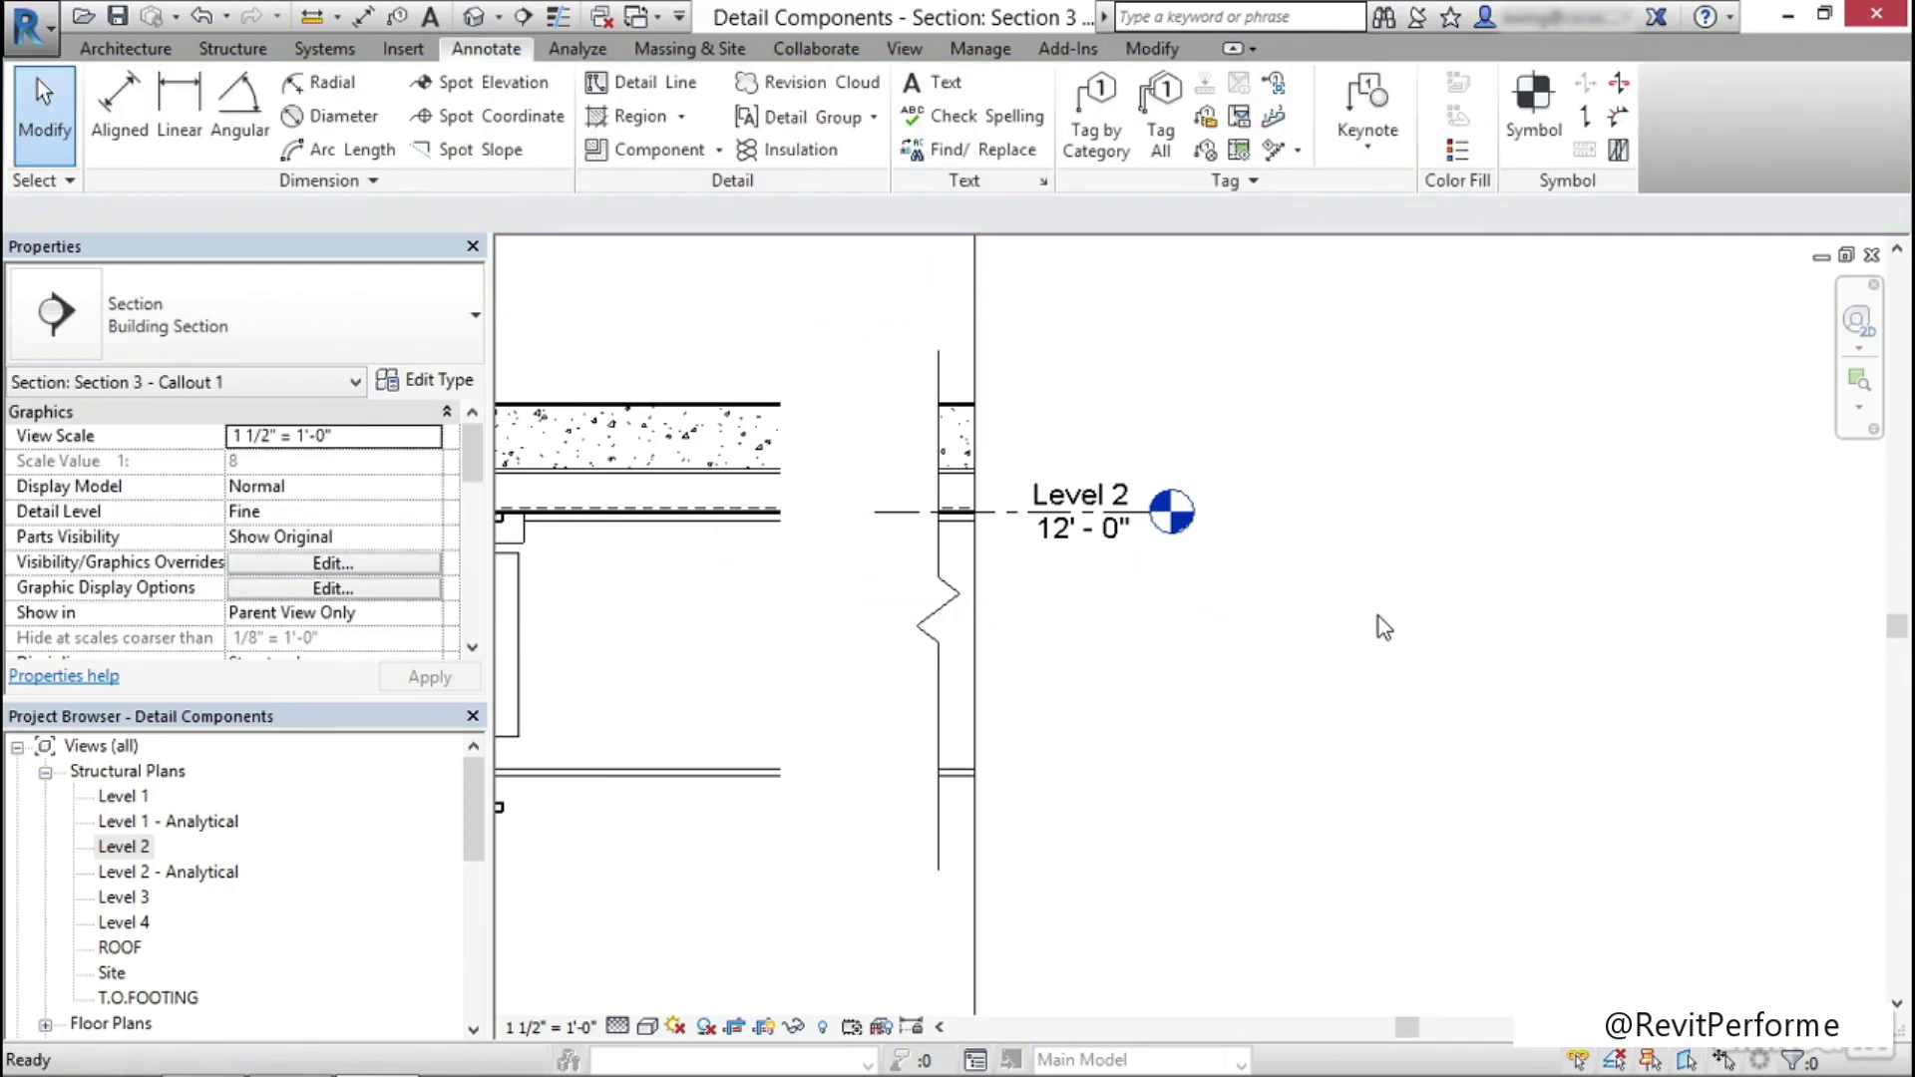
# Rotate the placed break line so its mask covers the joist and slab ends beyond it
pyautogui.click(940, 673)
pyautogui.press('space')
pyautogui.press('space')
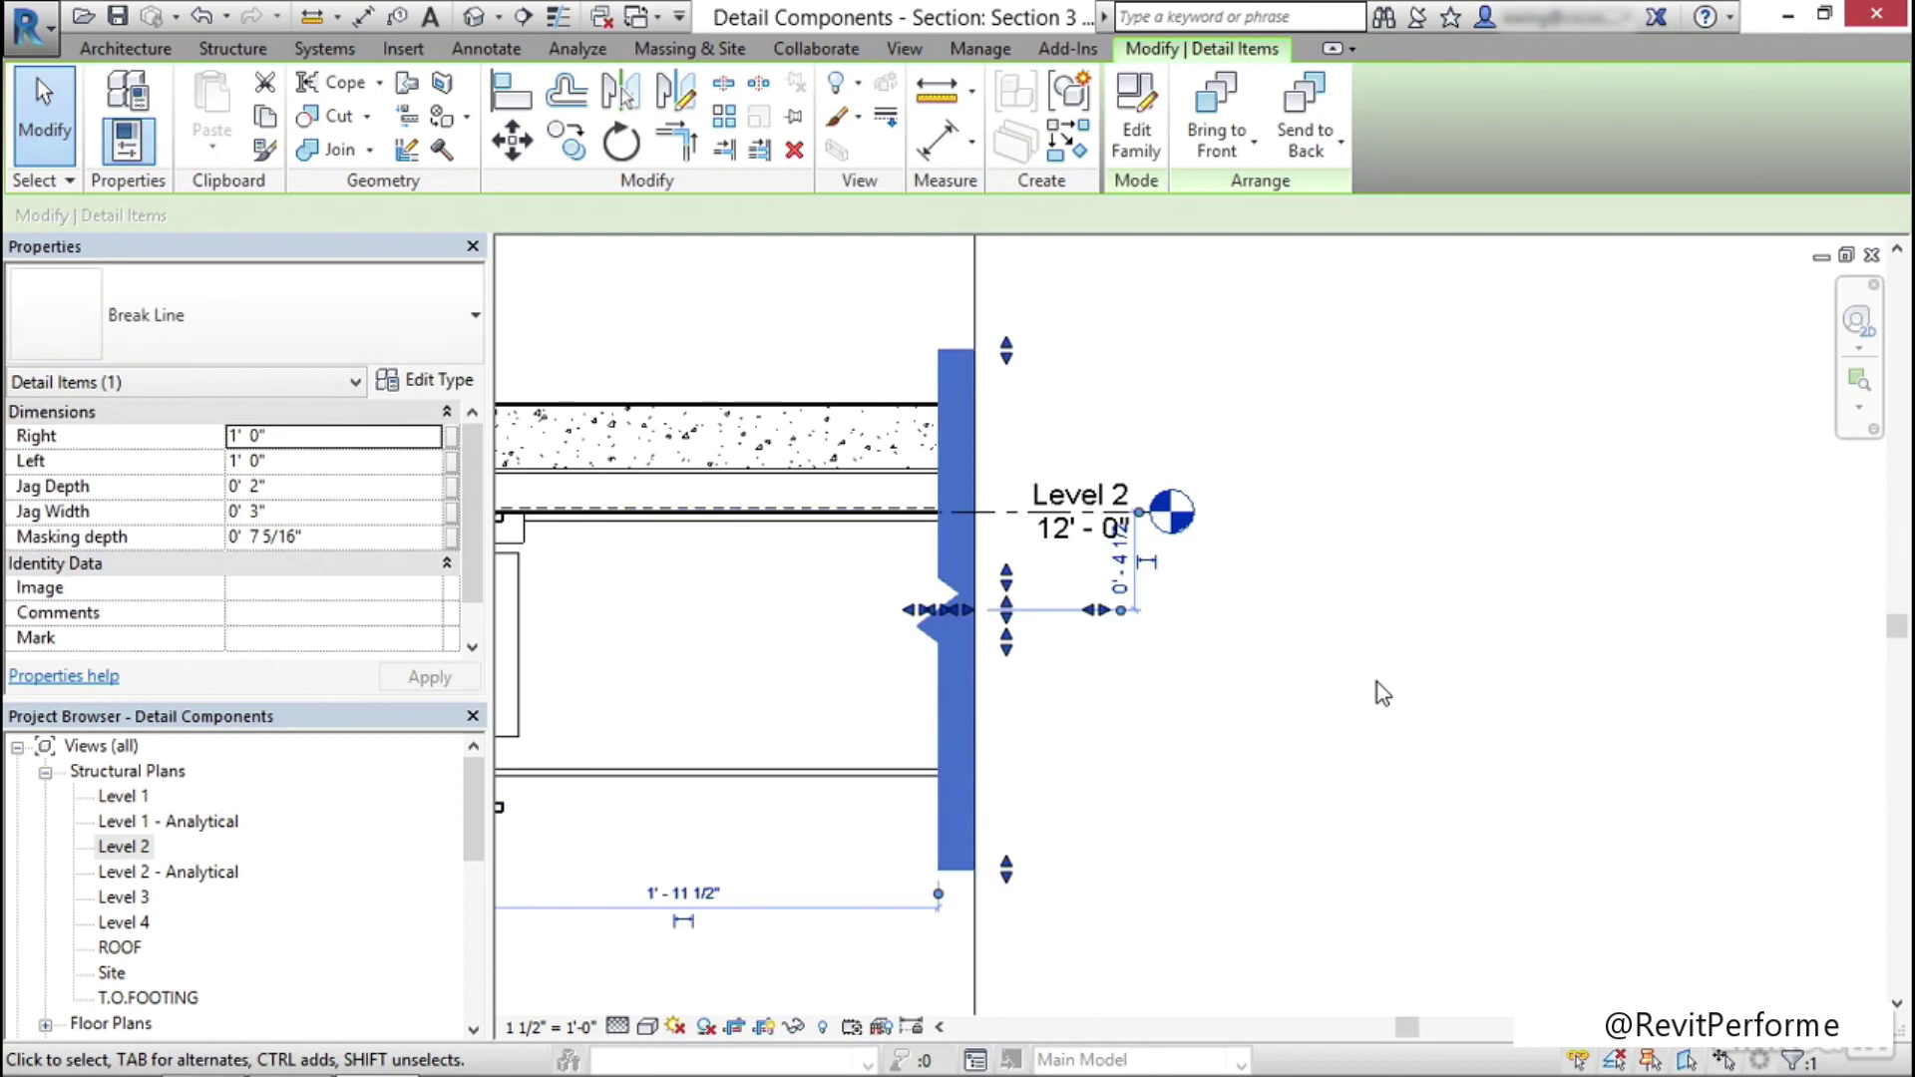
# Shorten both ends of the break line to about 10 1/2" below and 11 1/8" above its jag
pyautogui.moveTo(1212, 728); pyautogui.dragTo(1343, 662, button='middle')
pyautogui.scroll(1, 1343, 663)
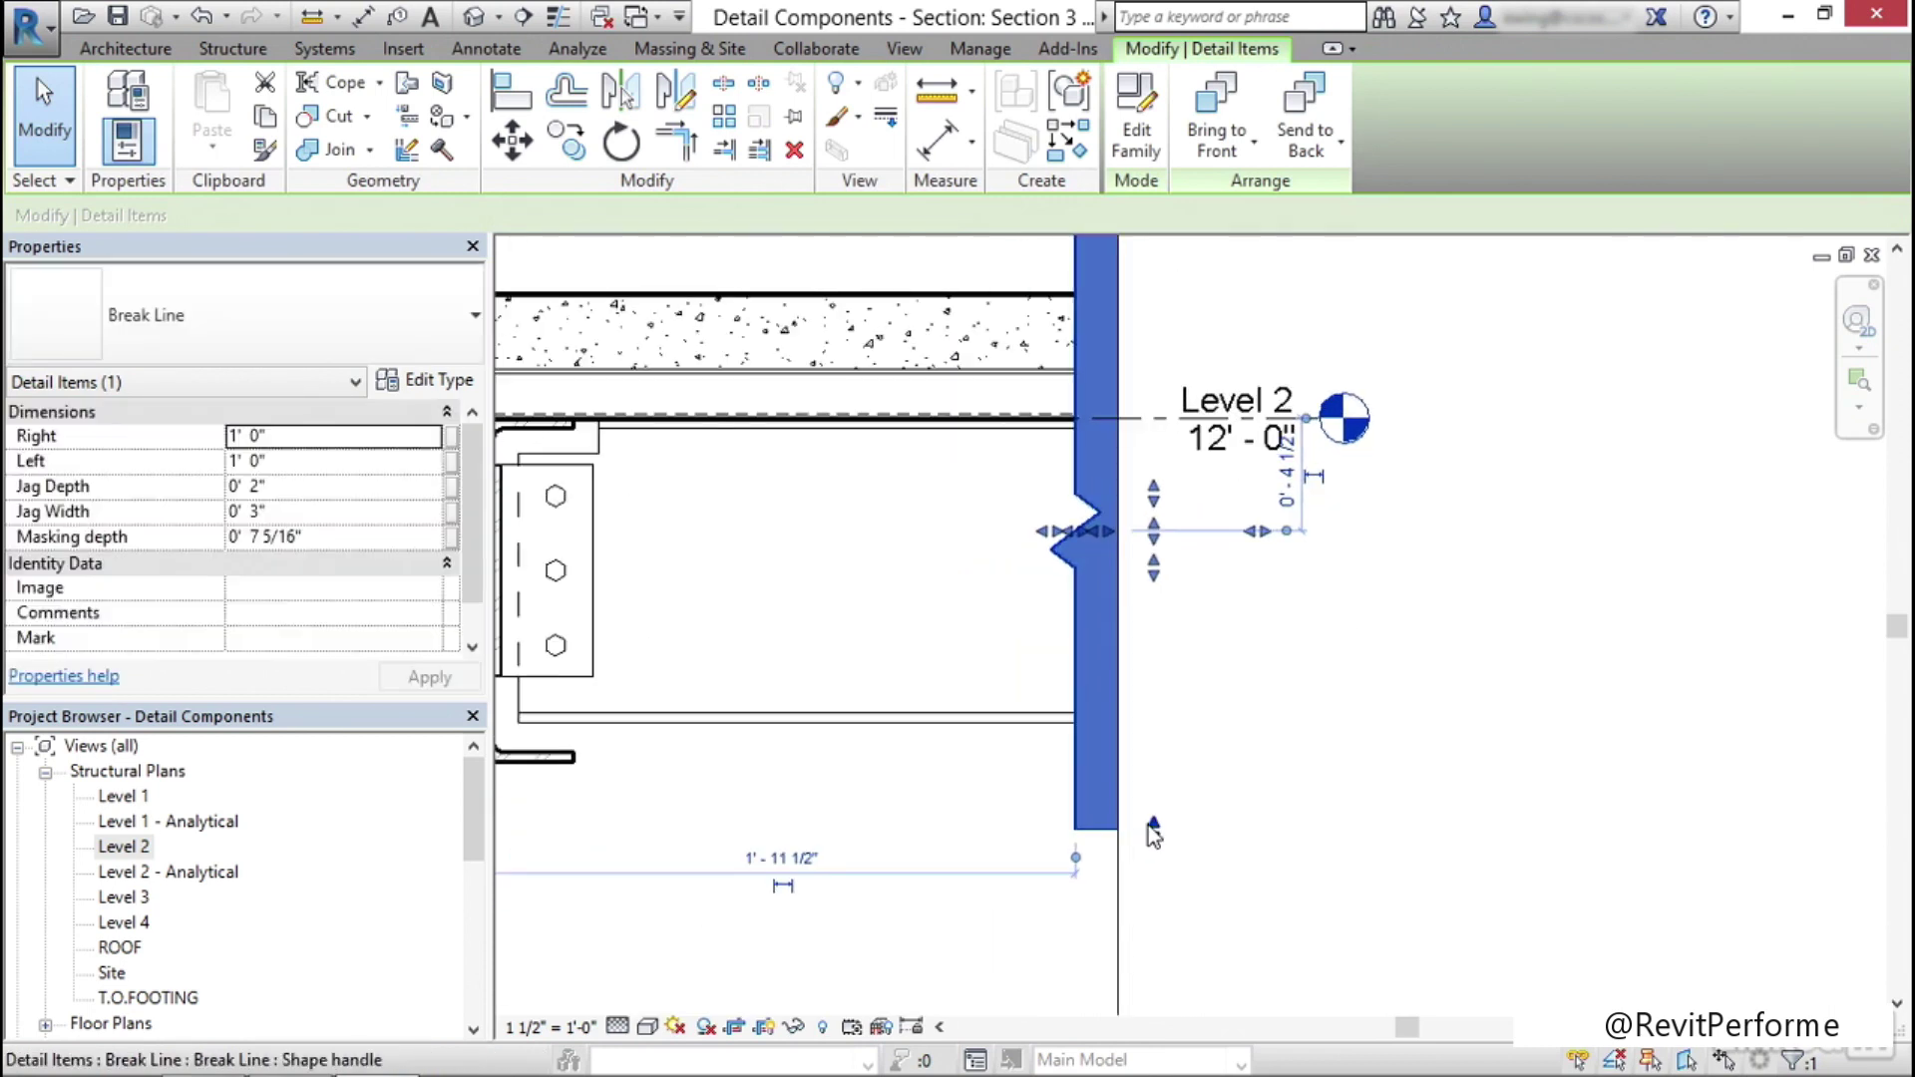
pyautogui.moveTo(1155, 833); pyautogui.dragTo(1154, 796)
pyautogui.scroll(-2, 1160, 695)
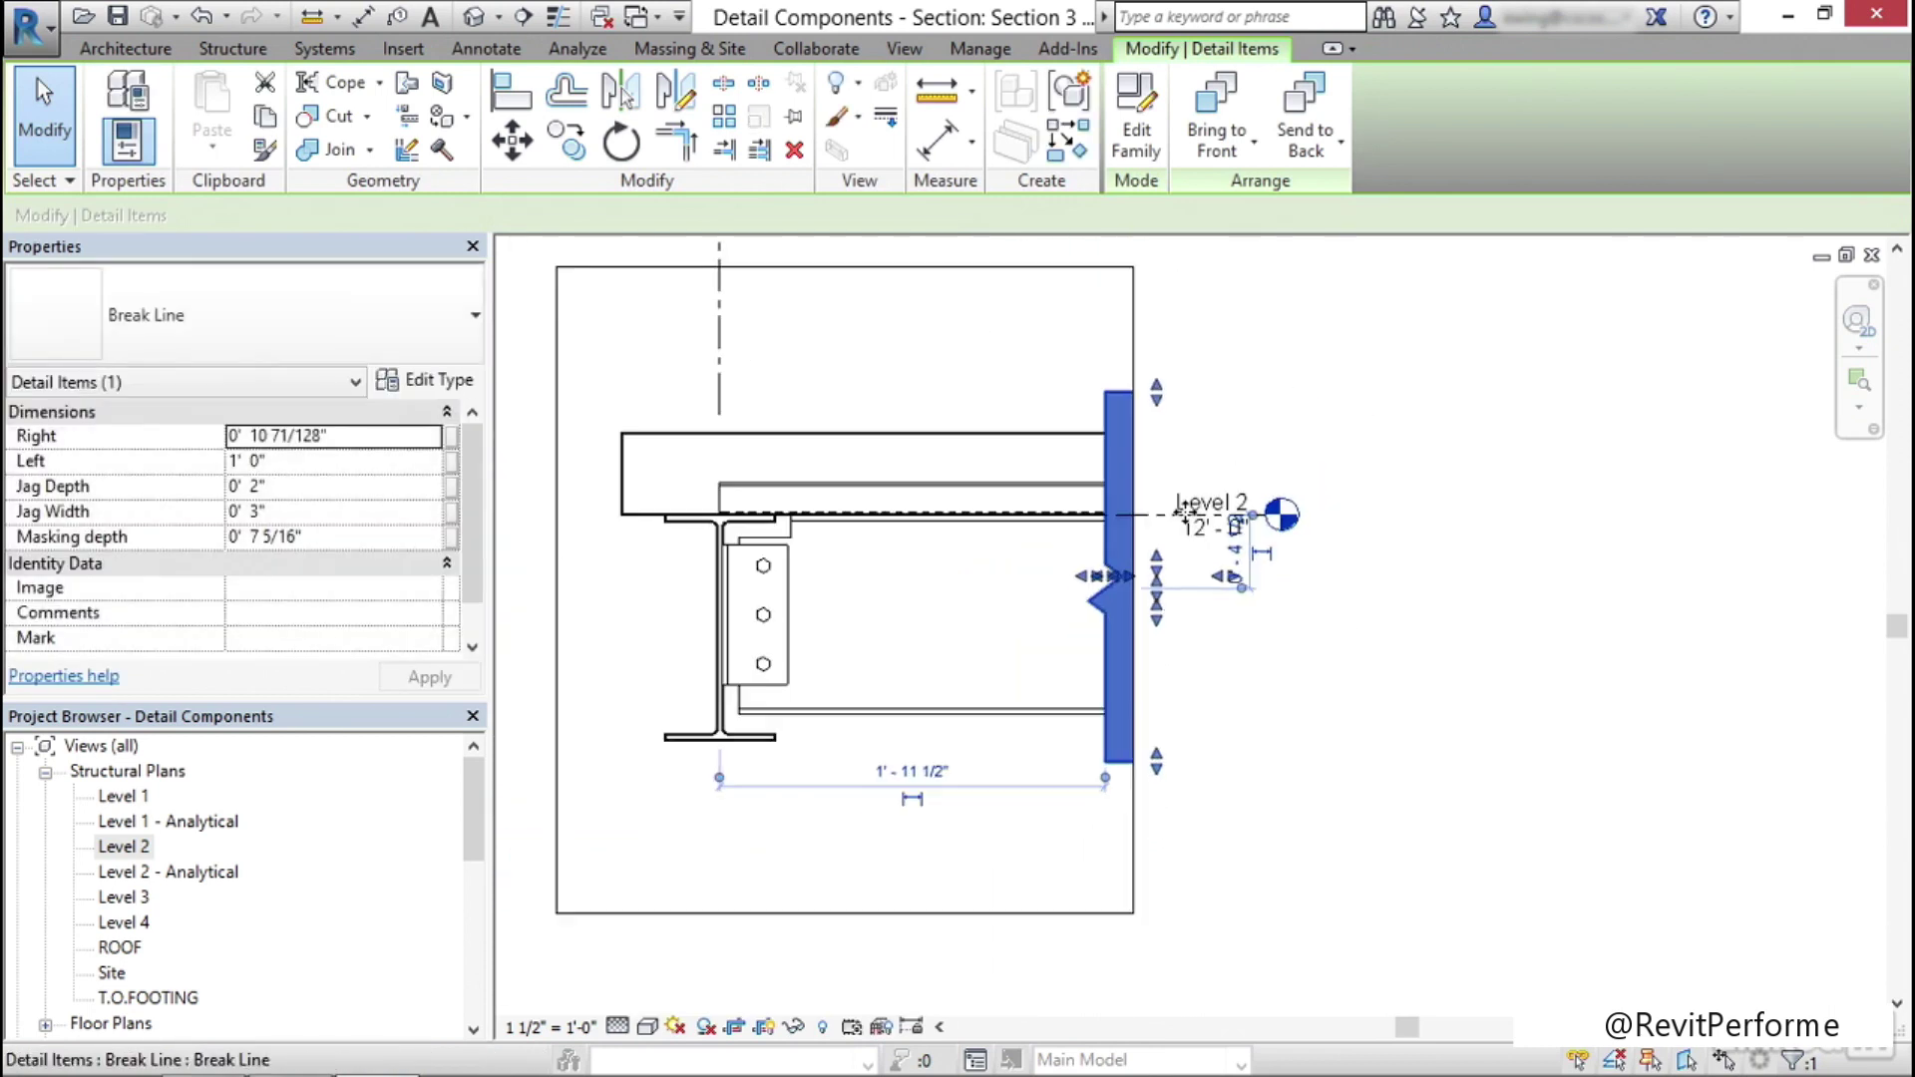
pyautogui.moveTo(1184, 507); pyautogui.dragTo(1187, 581, button='middle')
pyautogui.moveTo(1163, 475); pyautogui.dragTo(1162, 482)
pyautogui.scroll(-3, 1163, 481)
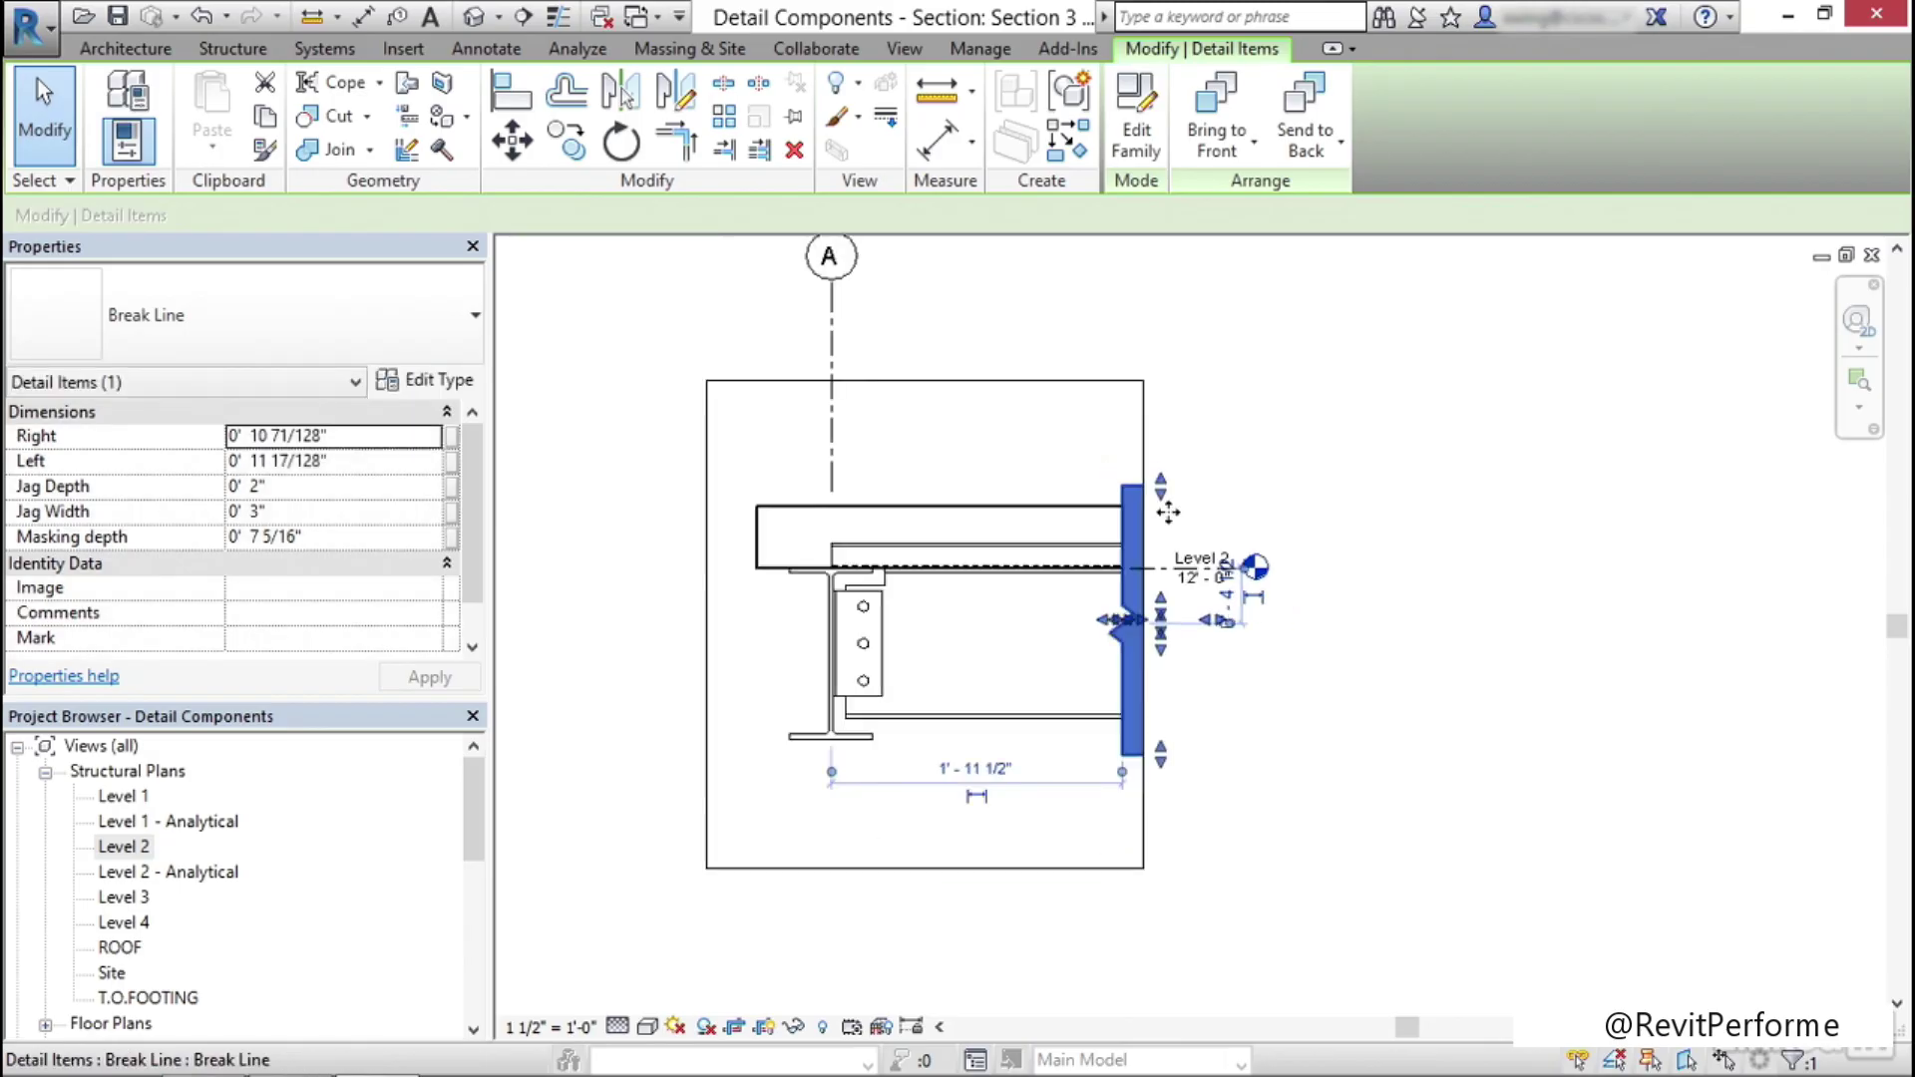
pyautogui.click(1226, 539)
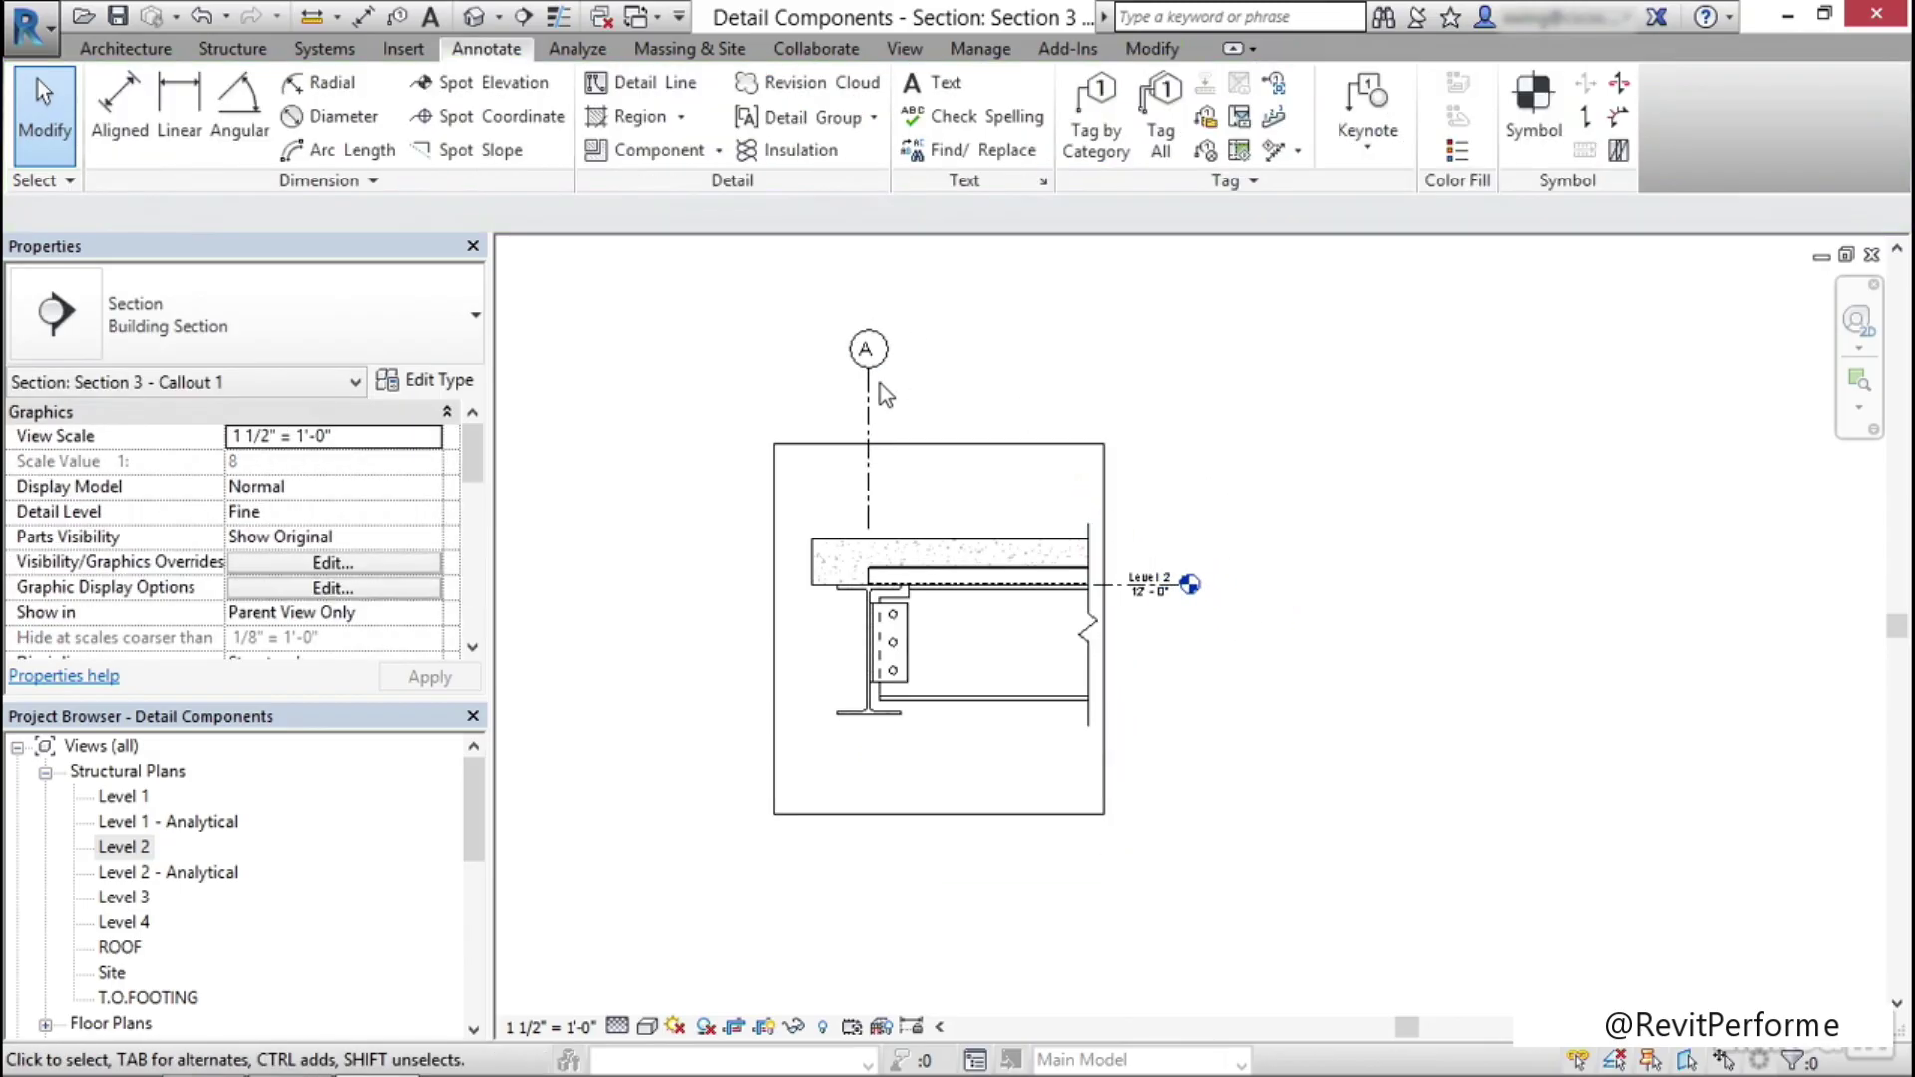
# Shorten grid line A in this view so its bubble sits just above the slab, inside the crop boundary
pyautogui.click(876, 387)
pyautogui.moveTo(867, 369); pyautogui.dragTo(868, 487)
pyautogui.scroll(3, 878, 543)
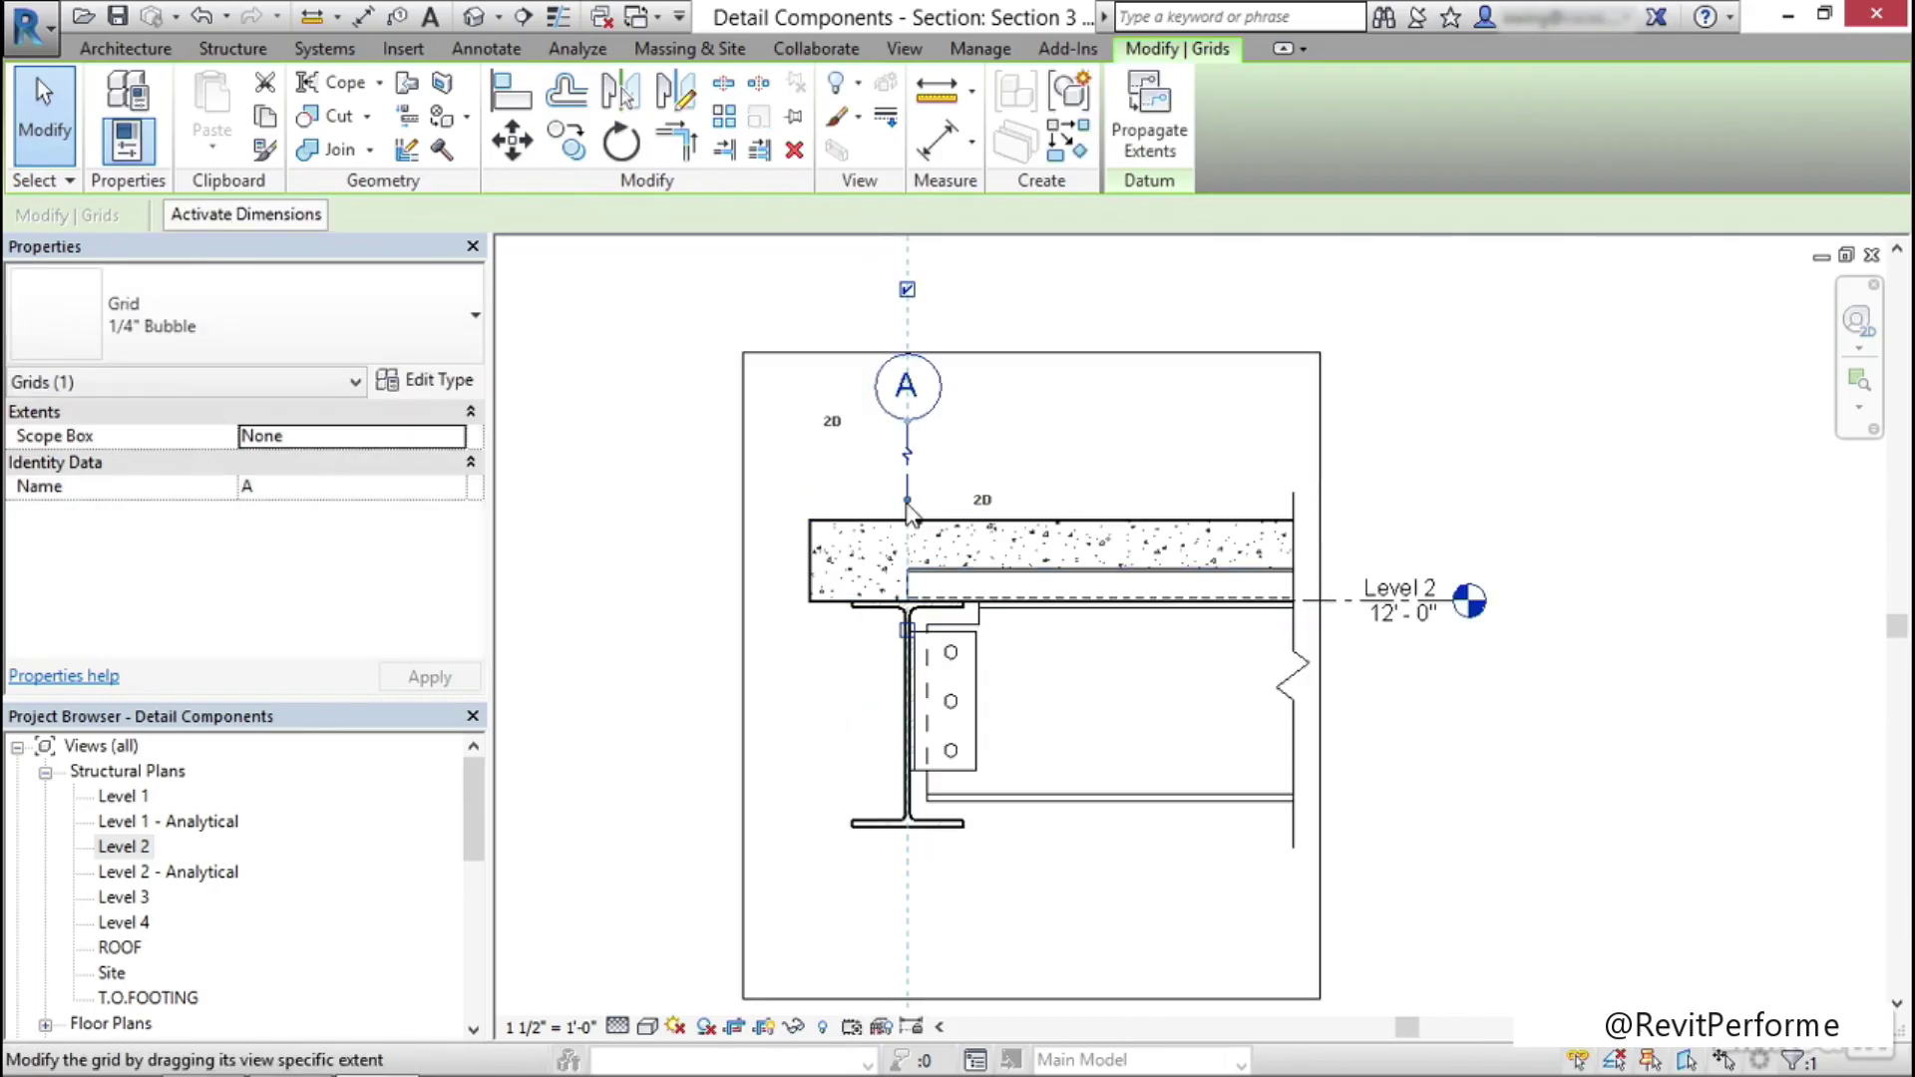
pyautogui.press('Escape')
pyautogui.scroll(-1, 1105, 763)
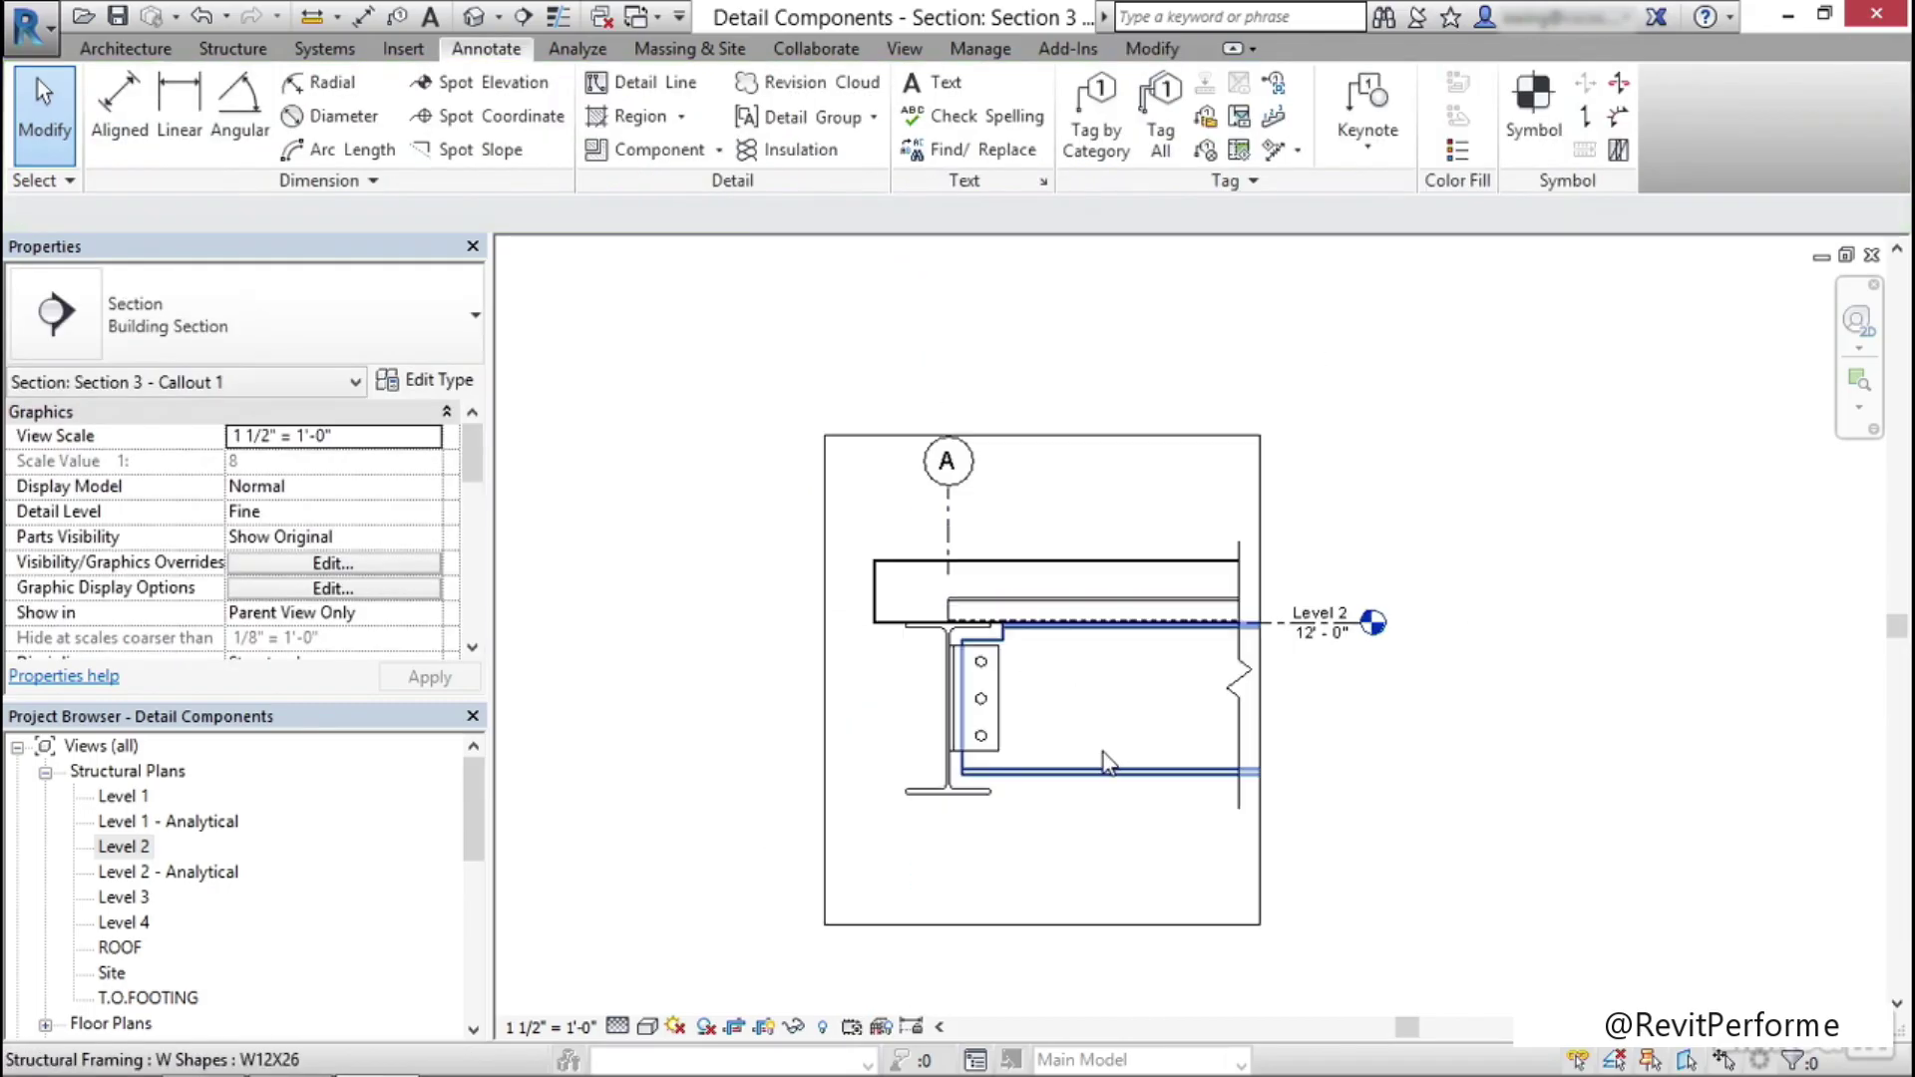
pyautogui.scroll(1, 1104, 763)
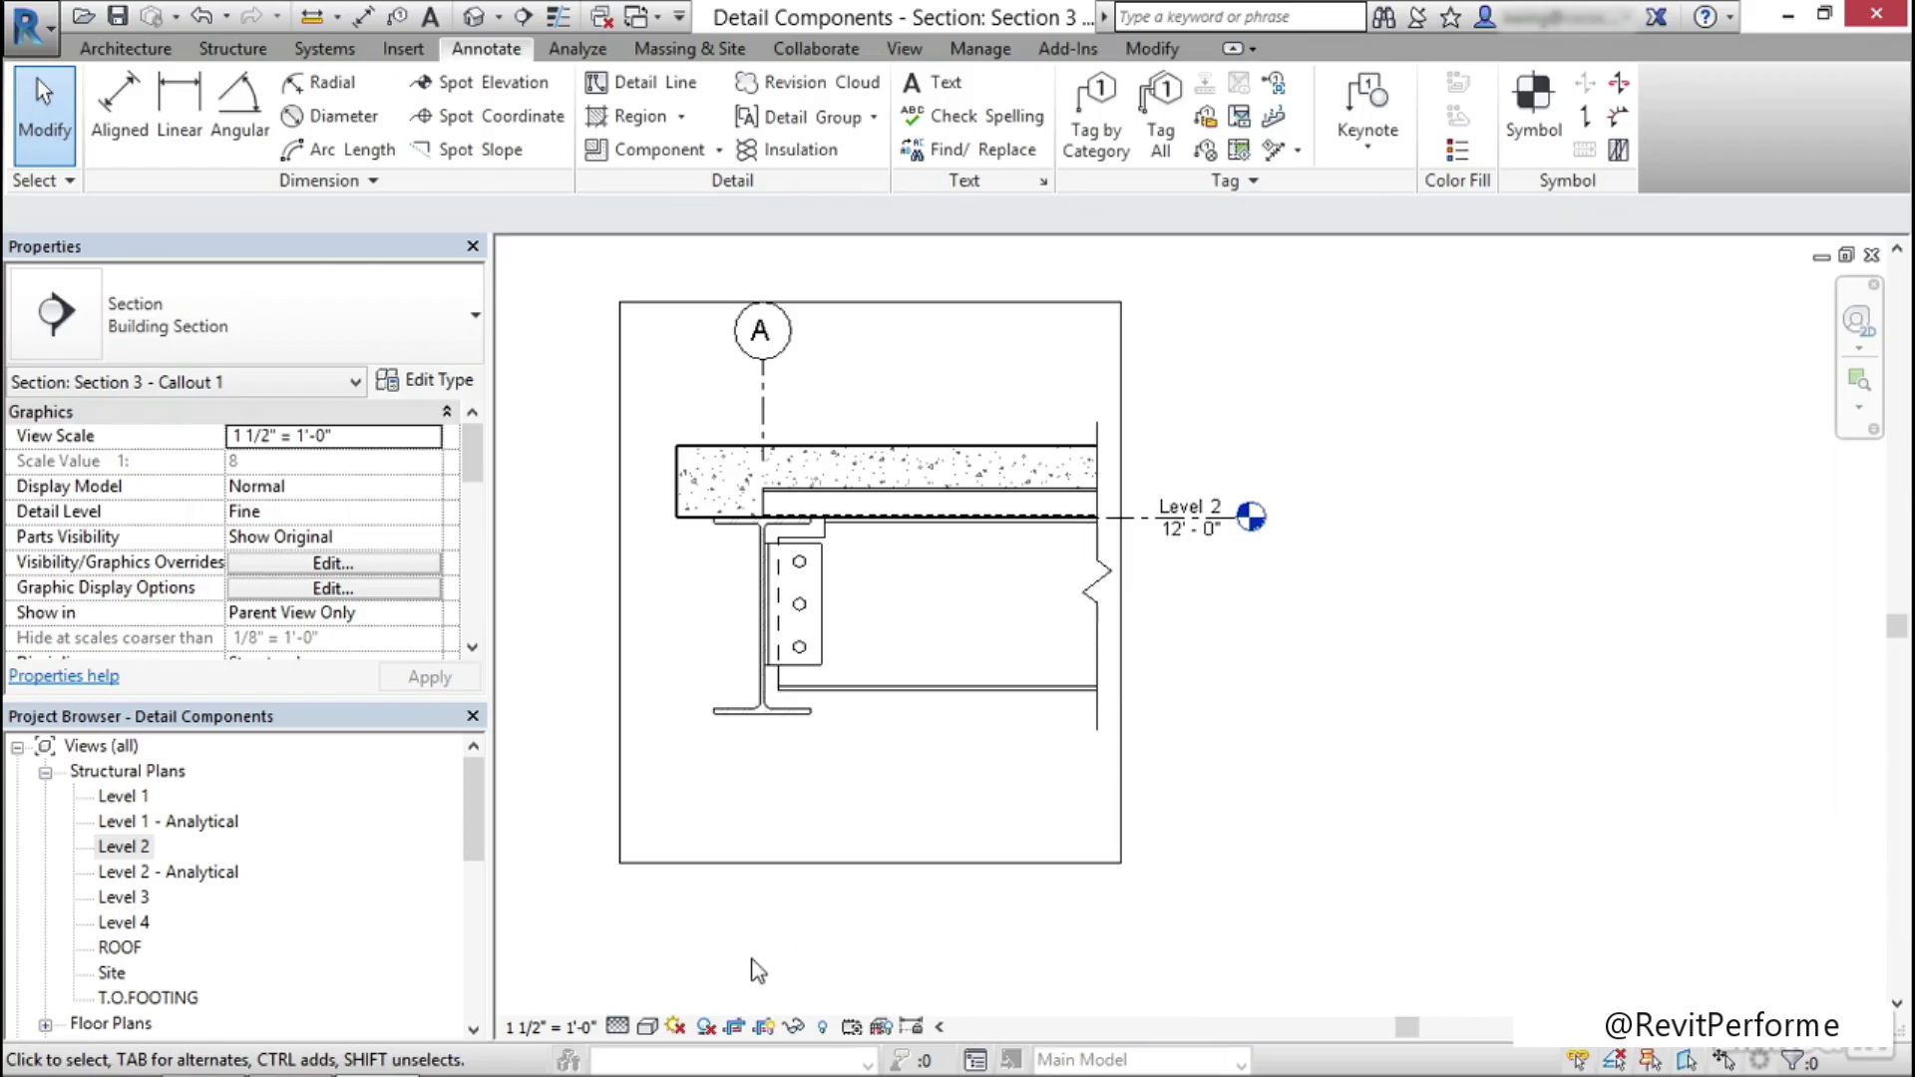
# Hide the crop region of the Section 3 callout view
pyautogui.click(765, 1027)
pyautogui.moveTo(846, 795)
pyautogui.mouseDown(button='middle')
pyautogui.moveTo(1000, 823)
pyautogui.moveTo(1047, 855)
pyautogui.mouseUp(button='middle')
pyautogui.scroll(2, 993, 798)
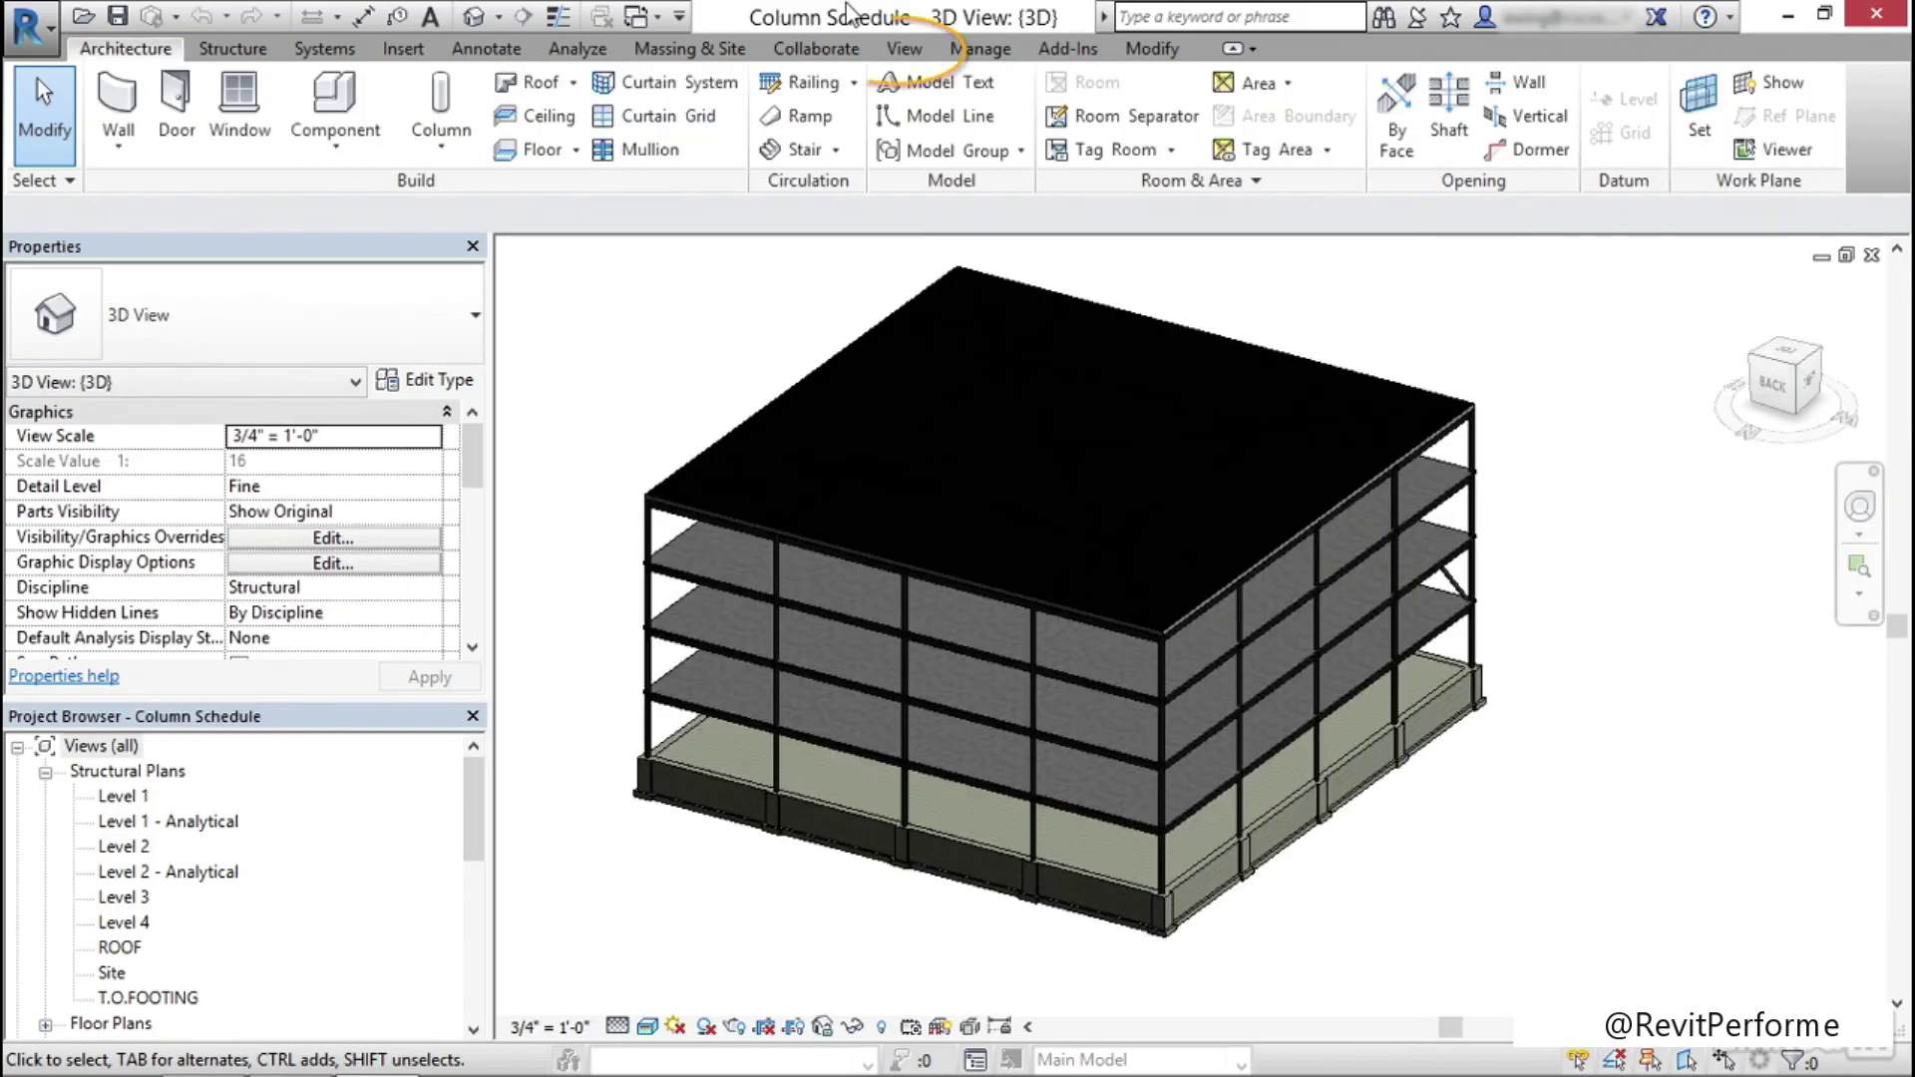
# Create a graphical column schedule in the Column Schedule project and dismiss the warning
pyautogui.click(904, 49)
pyautogui.click(1422, 84)
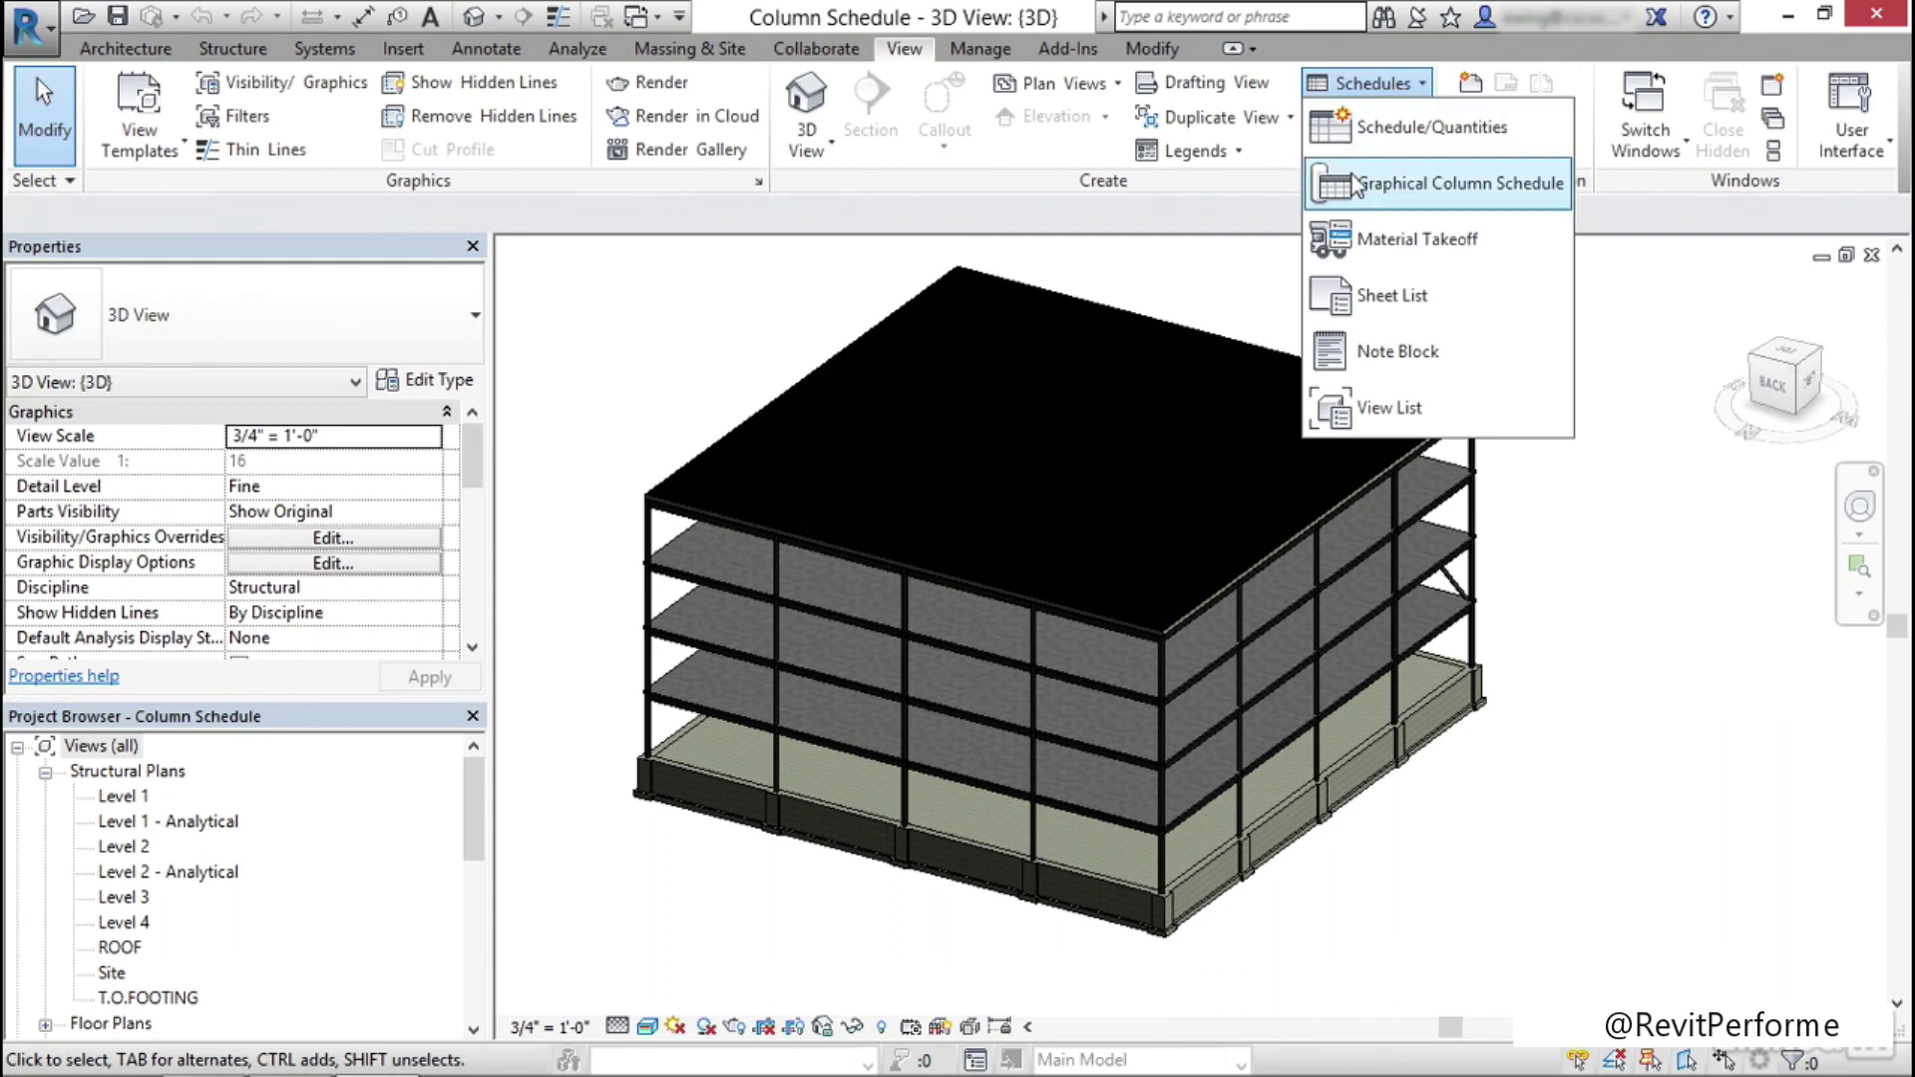
pyautogui.click(1440, 183)
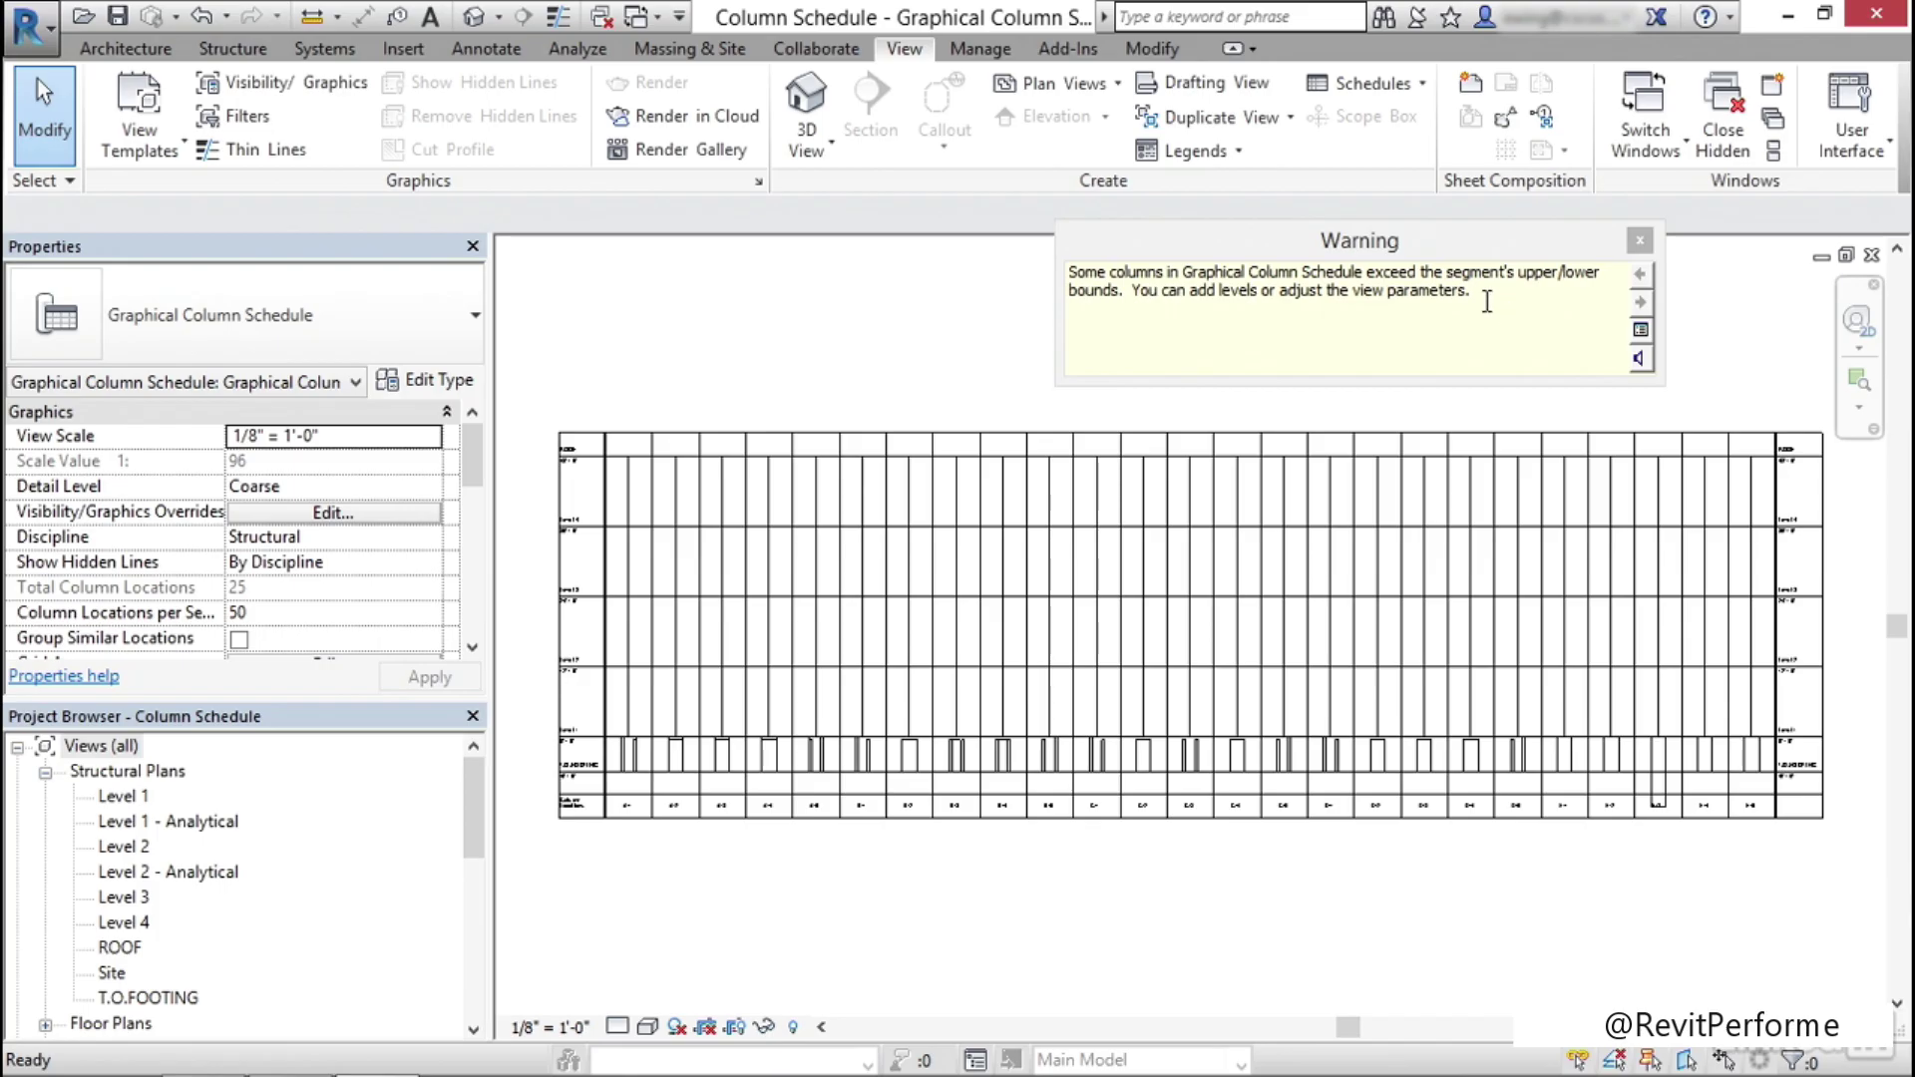
pyautogui.click(1640, 242)
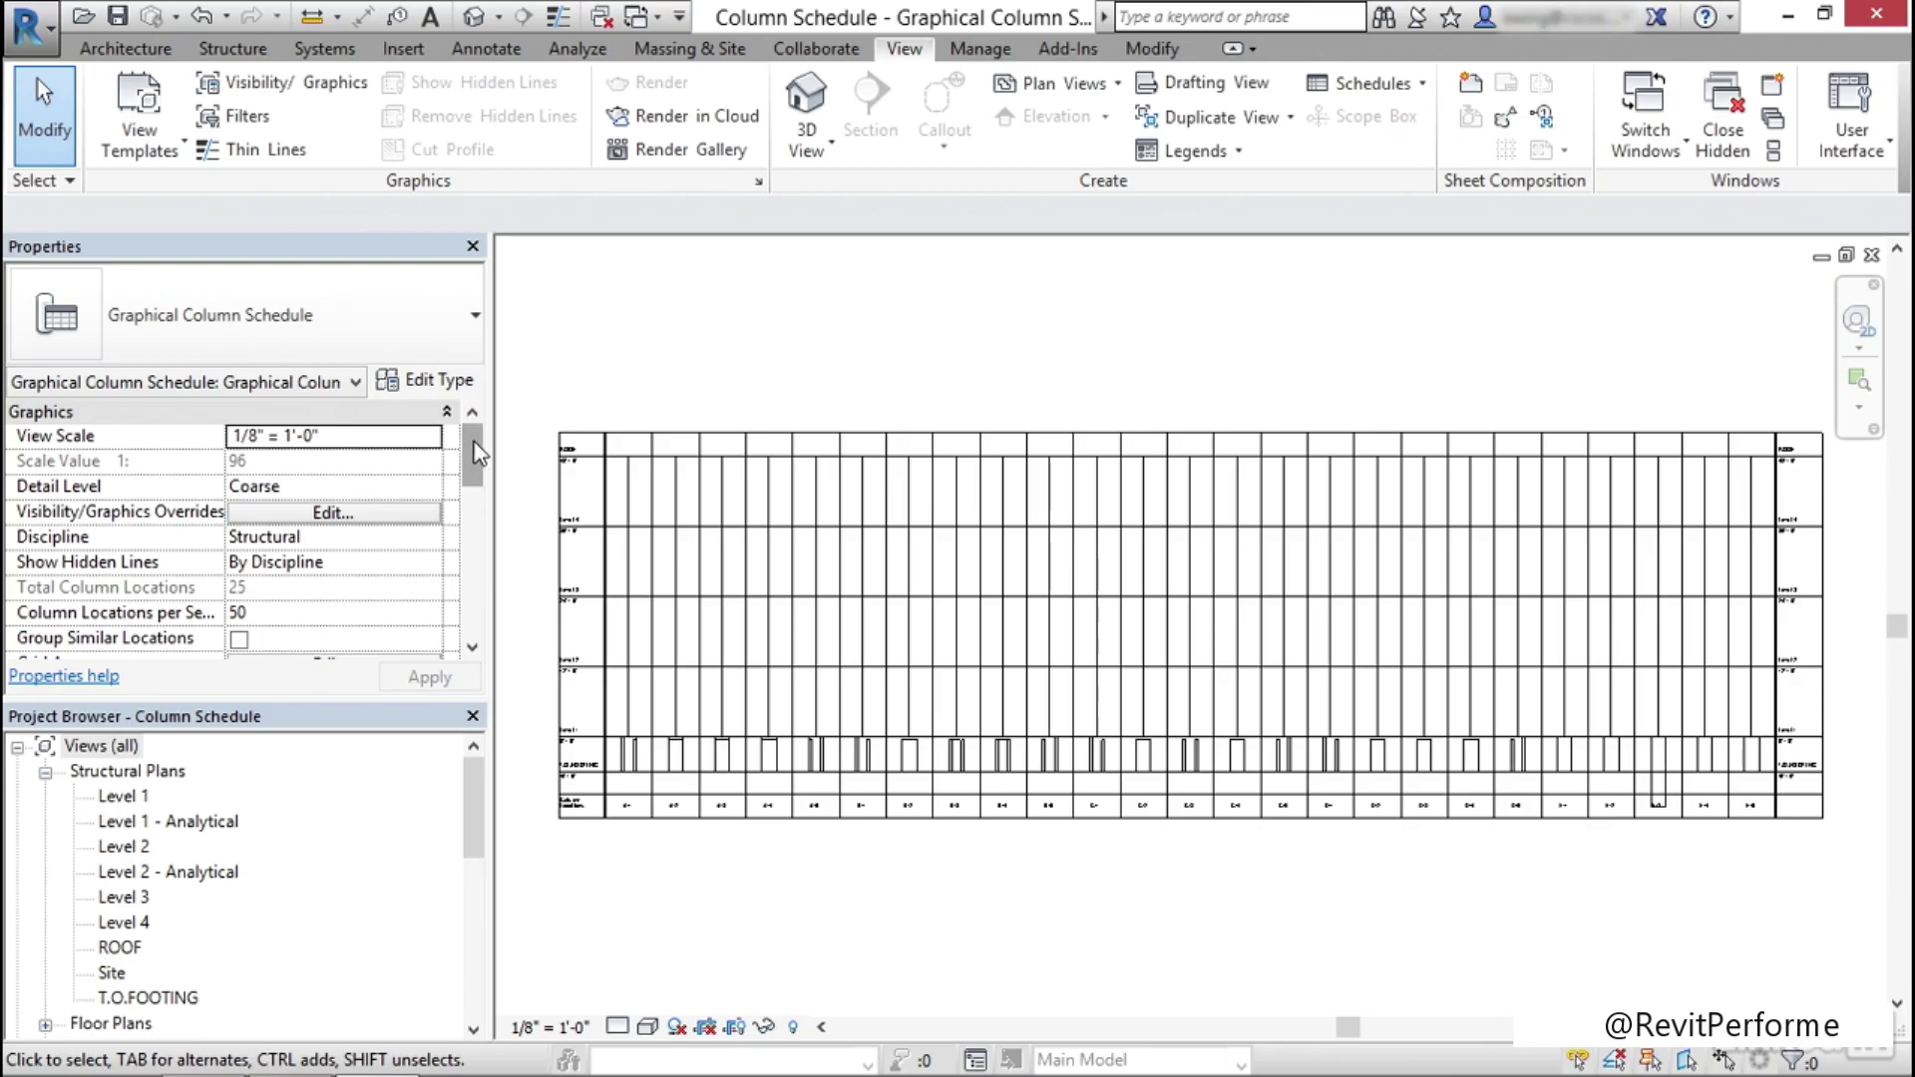
# Limit the schedule's material types to Steel, excluding Concrete, Precast Concrete, Wood and Other
pyautogui.moveTo(477, 453); pyautogui.dragTo(462, 630)
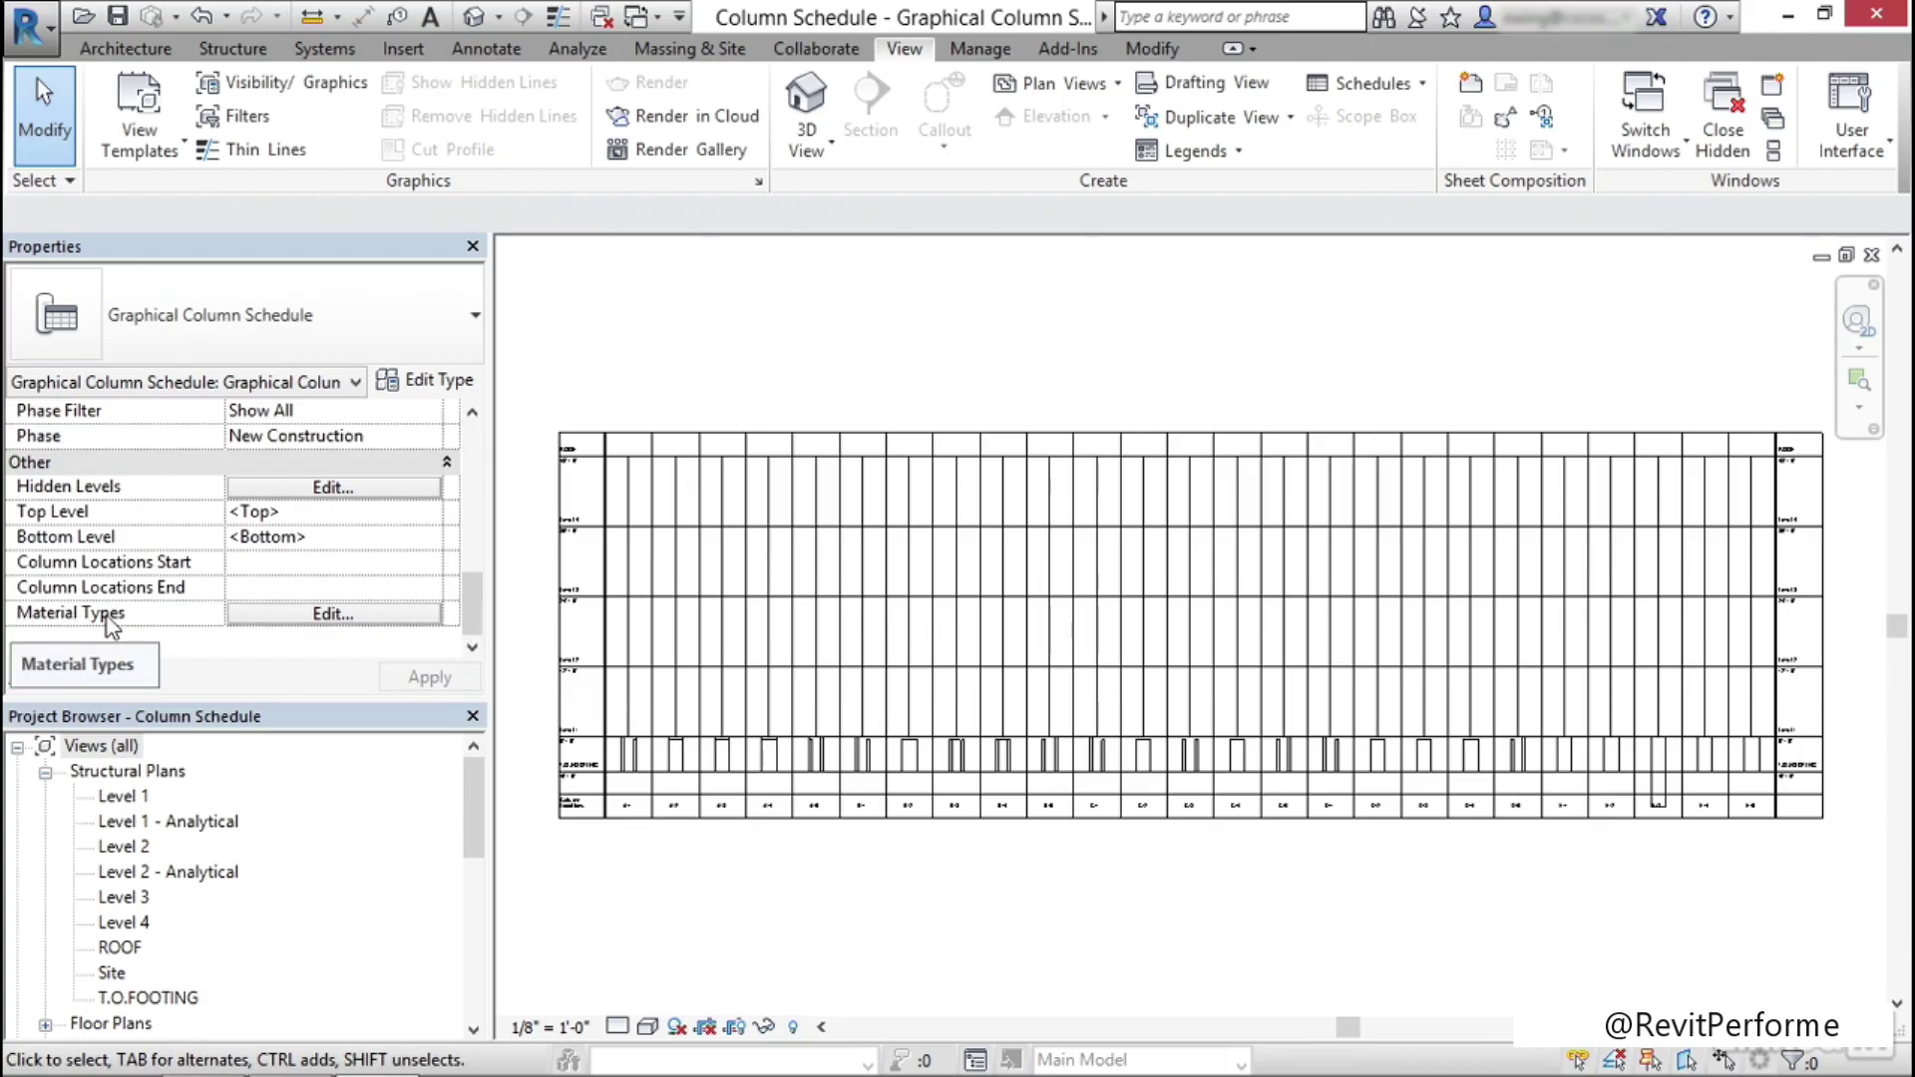
pyautogui.click(365, 618)
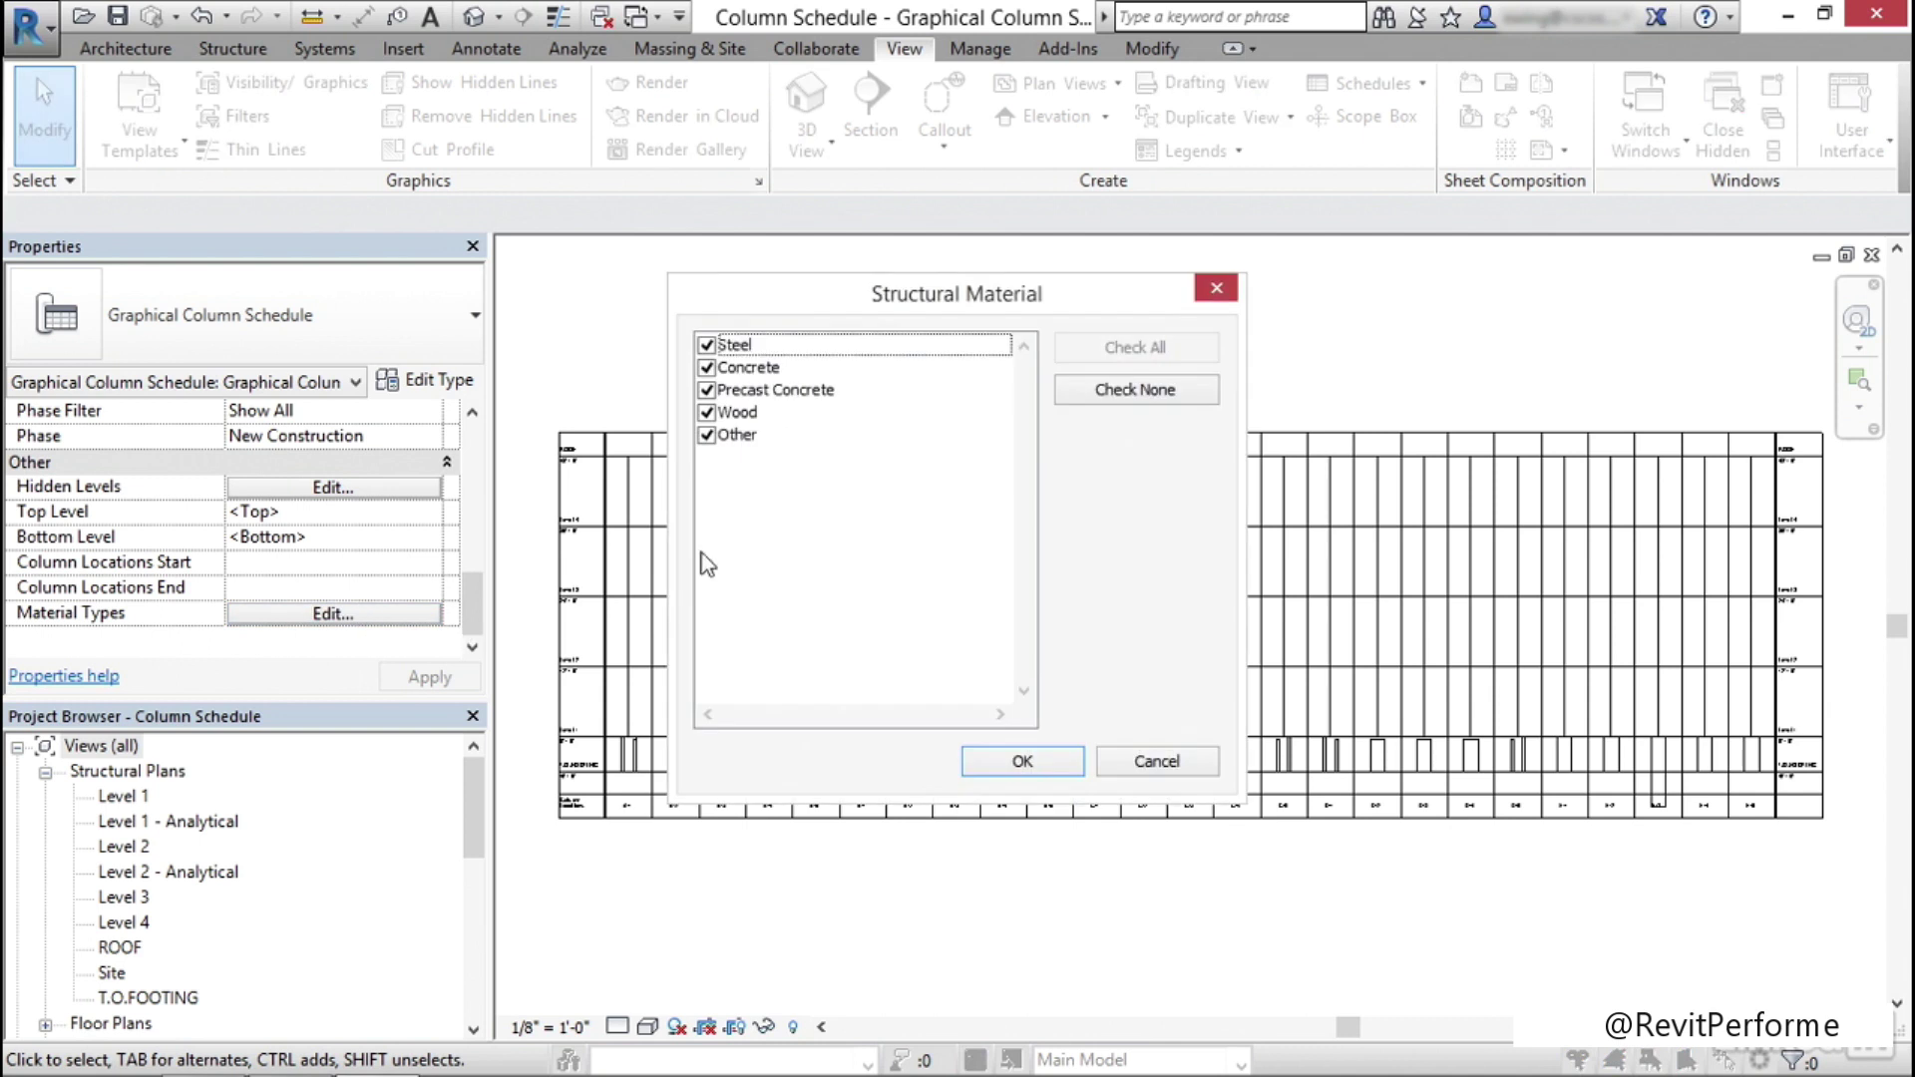
pyautogui.click(709, 438)
pyautogui.click(709, 415)
pyautogui.click(709, 392)
pyautogui.click(709, 369)
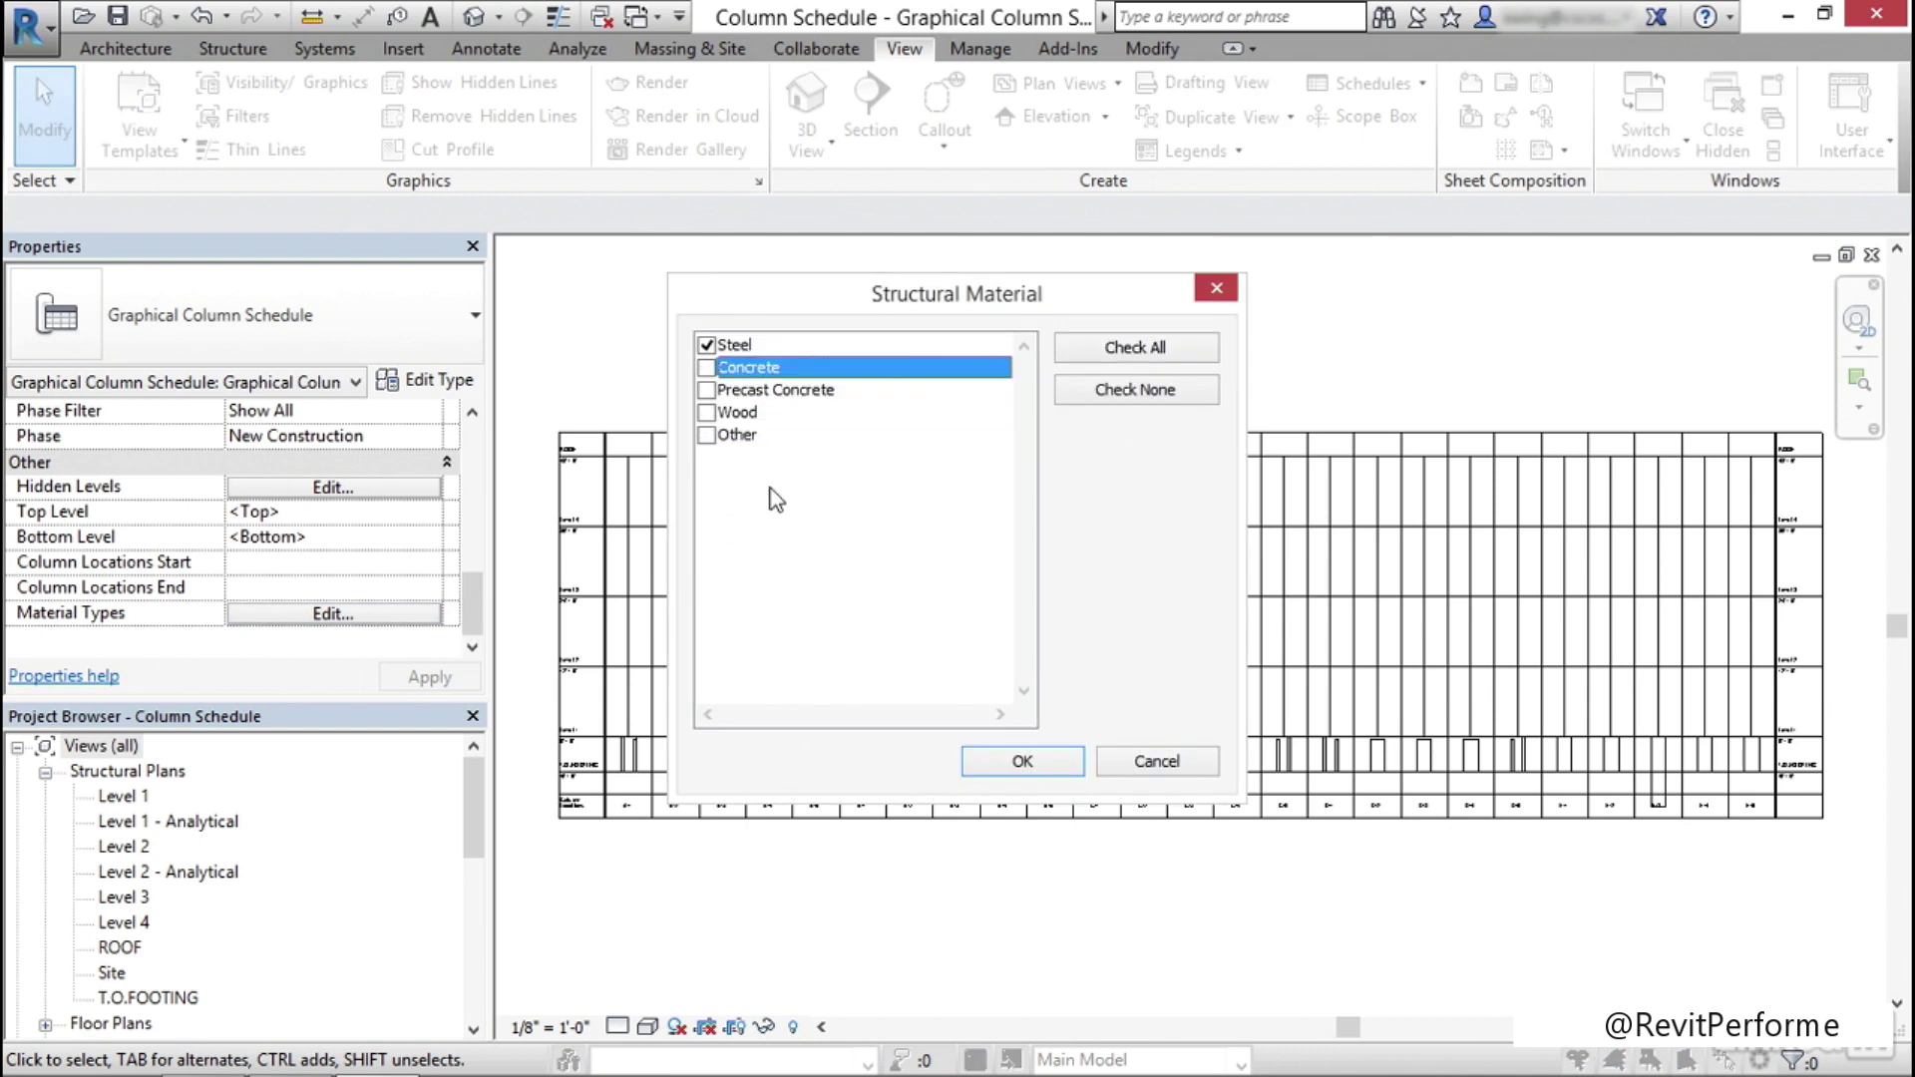
pyautogui.click(1027, 761)
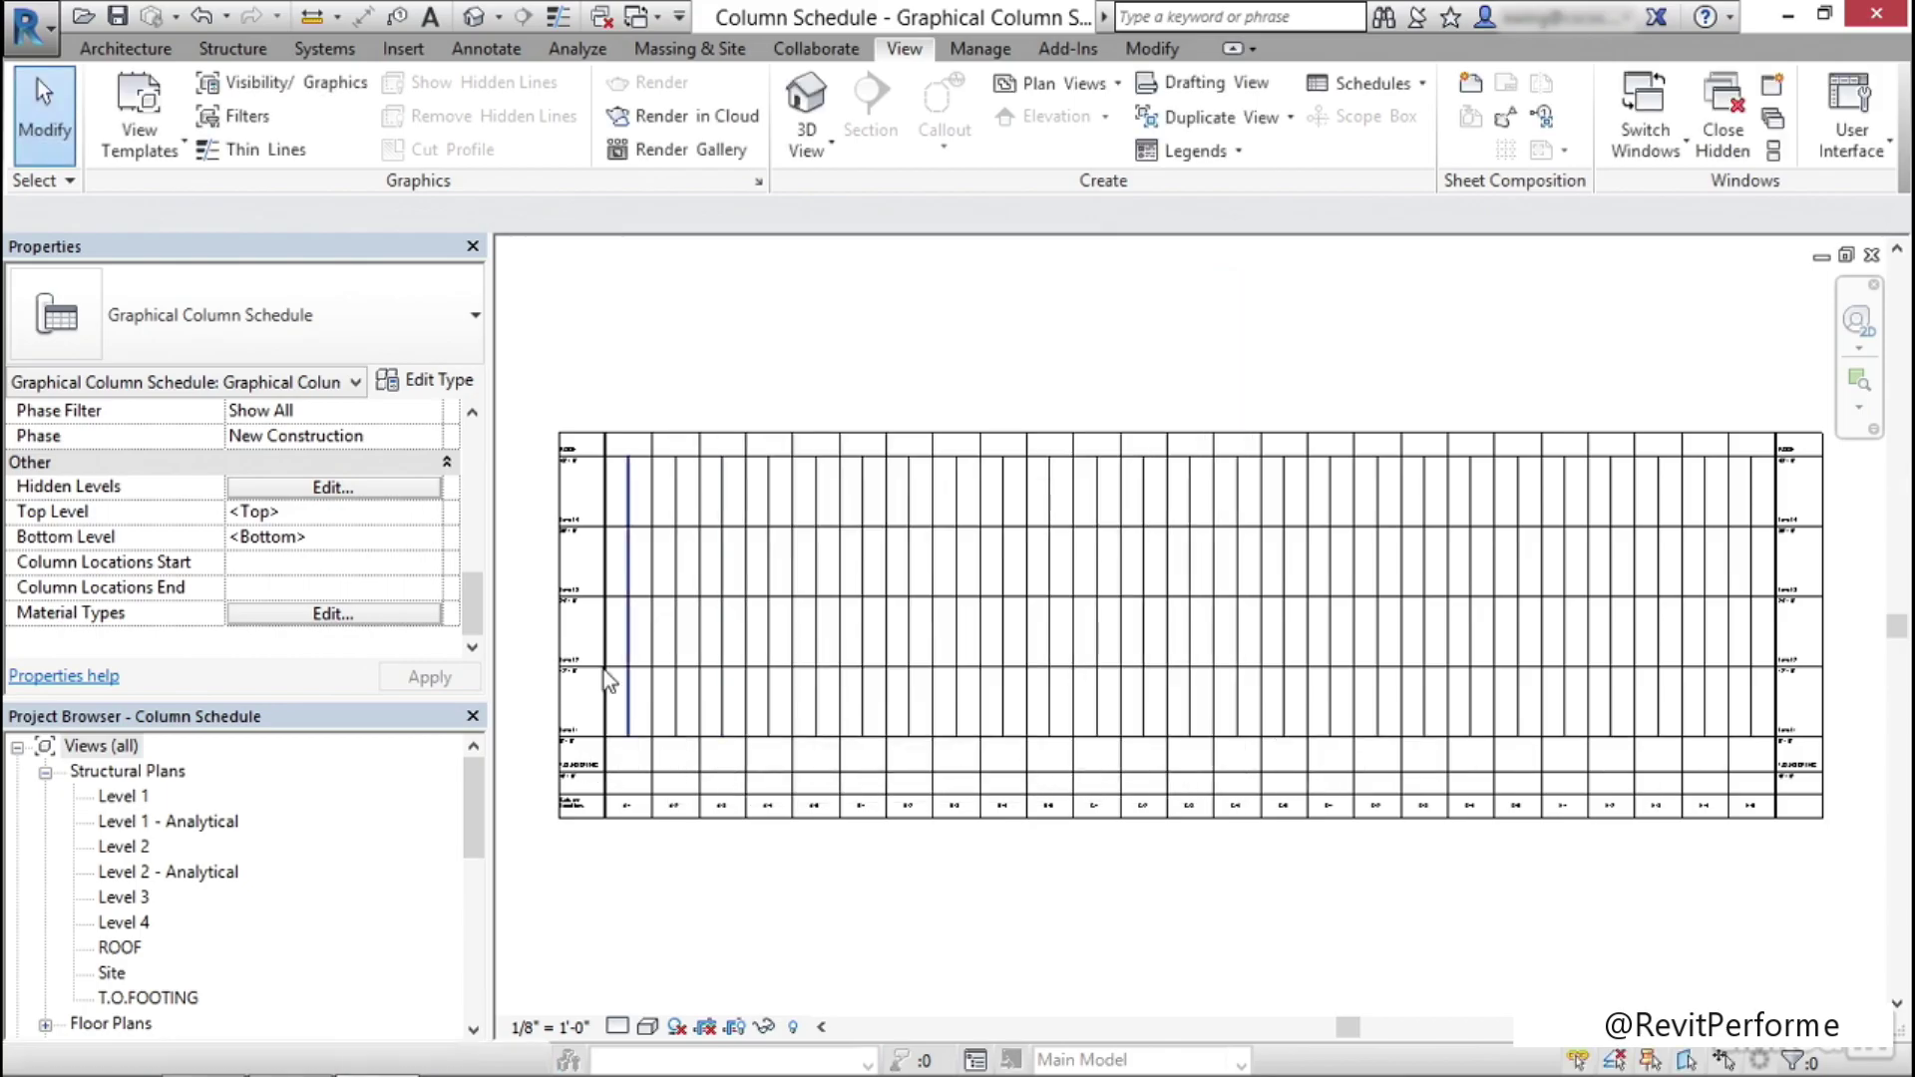
# Set the graphical column schedule's detail level to Fine
pyautogui.moveTo(472, 610); pyautogui.dragTo(474, 451)
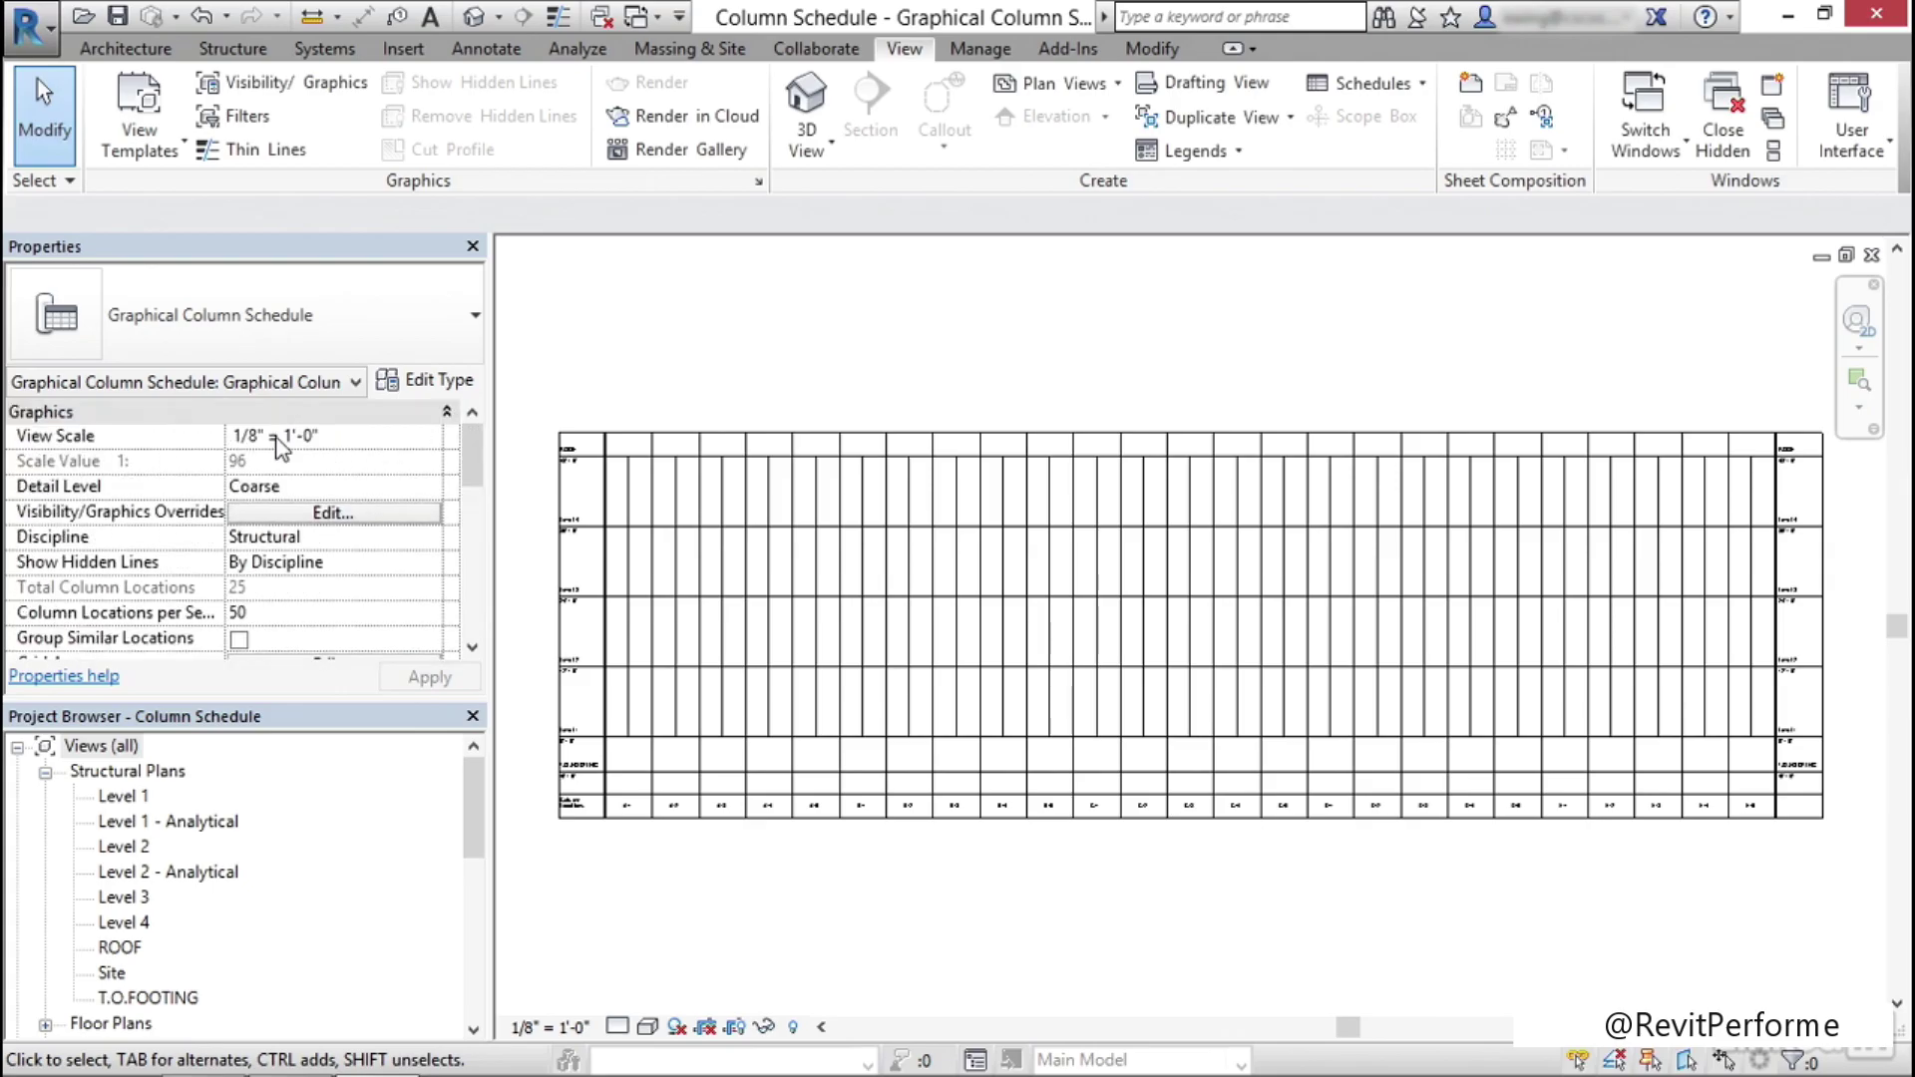
pyautogui.click(343, 488)
pyautogui.click(430, 491)
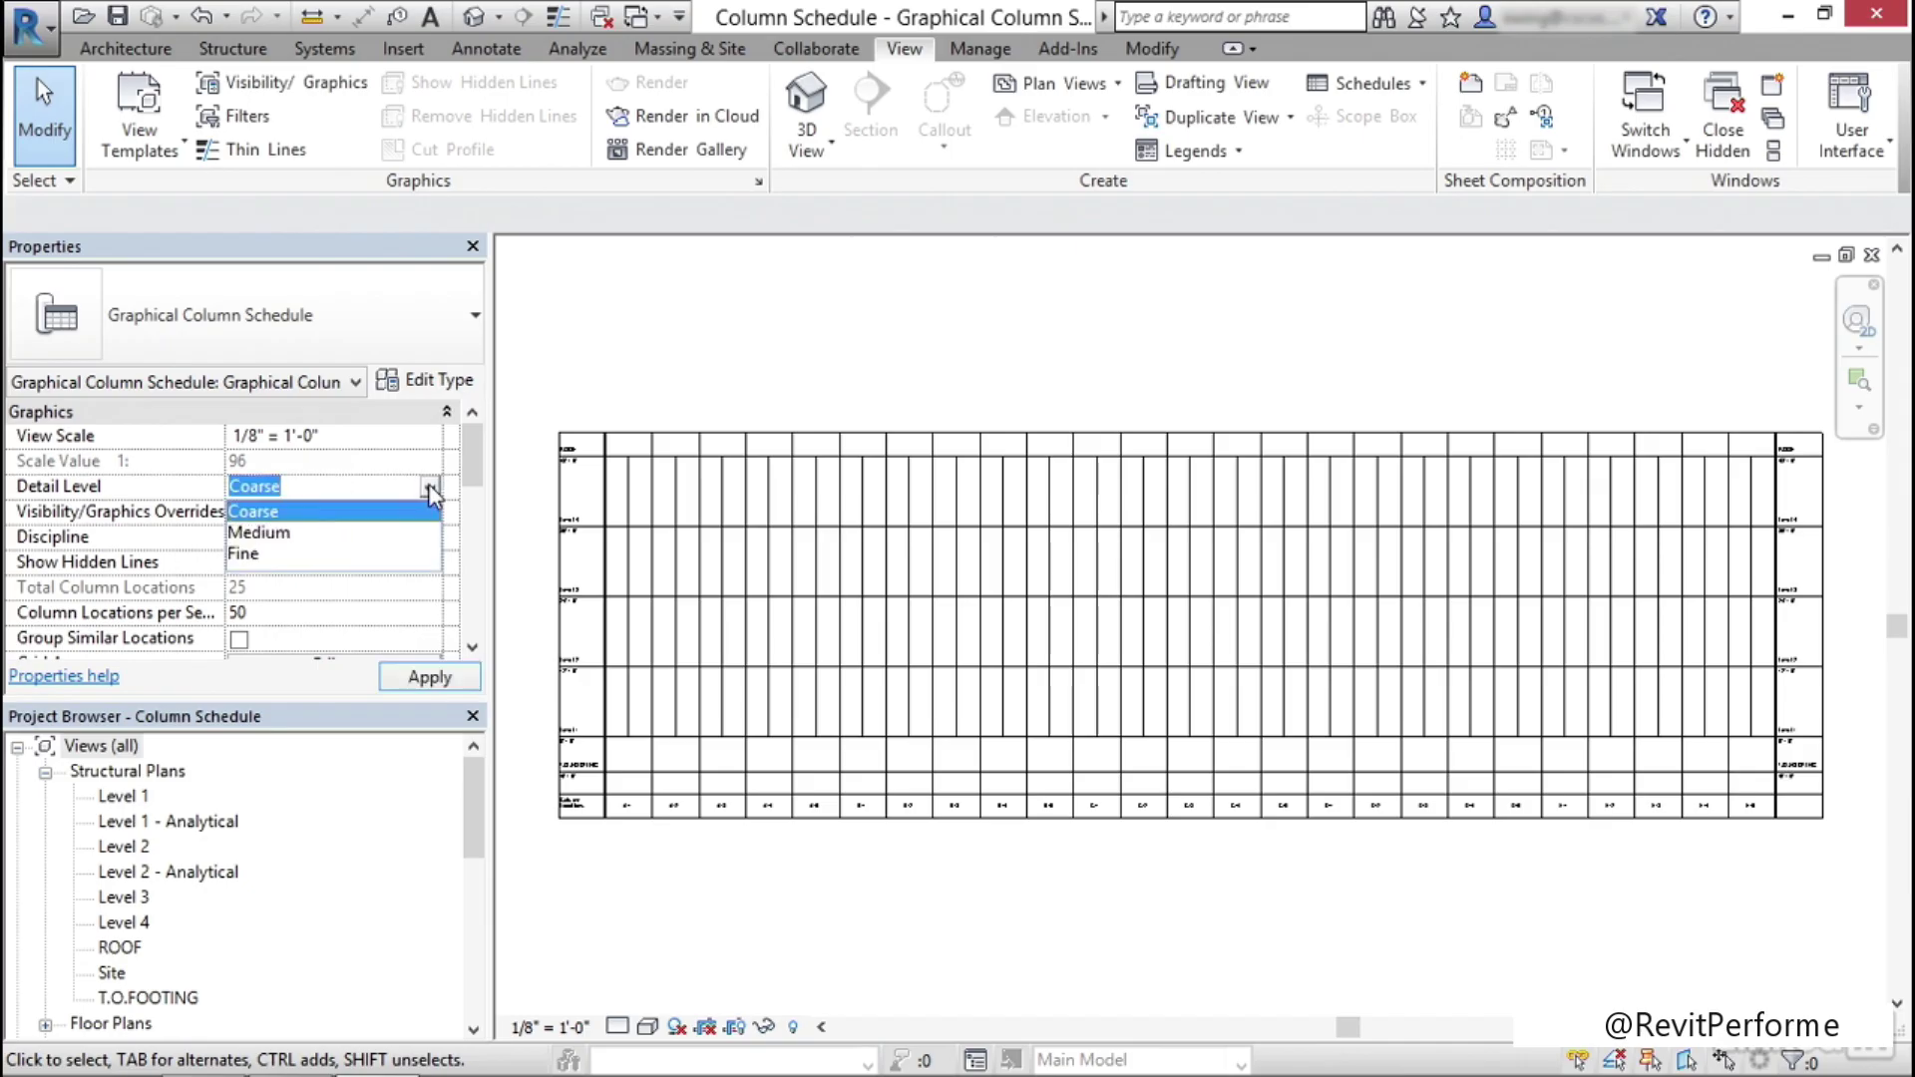
pyautogui.click(243, 555)
pyautogui.click(449, 676)
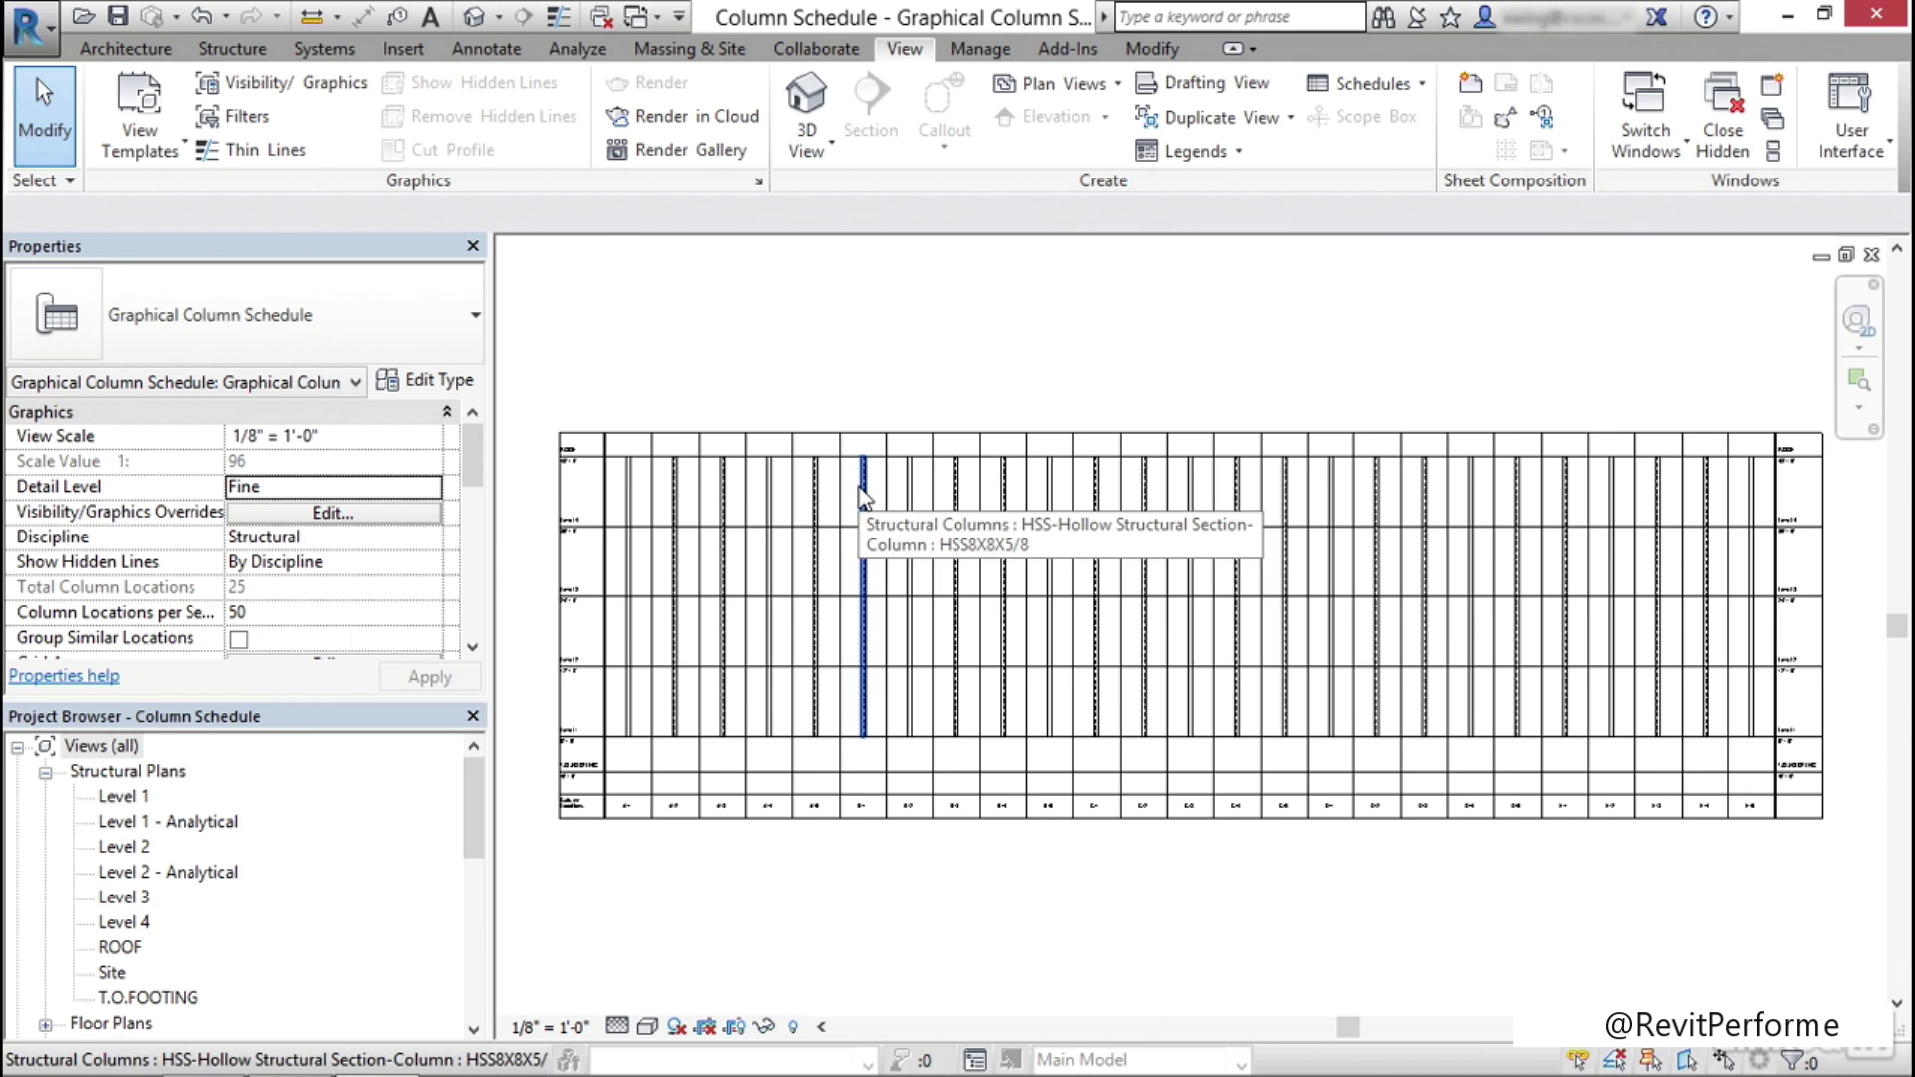
# Select the column at location B-1 and examine its properties and the location labels along the schedule's base
pyautogui.scroll(6, 864, 829)
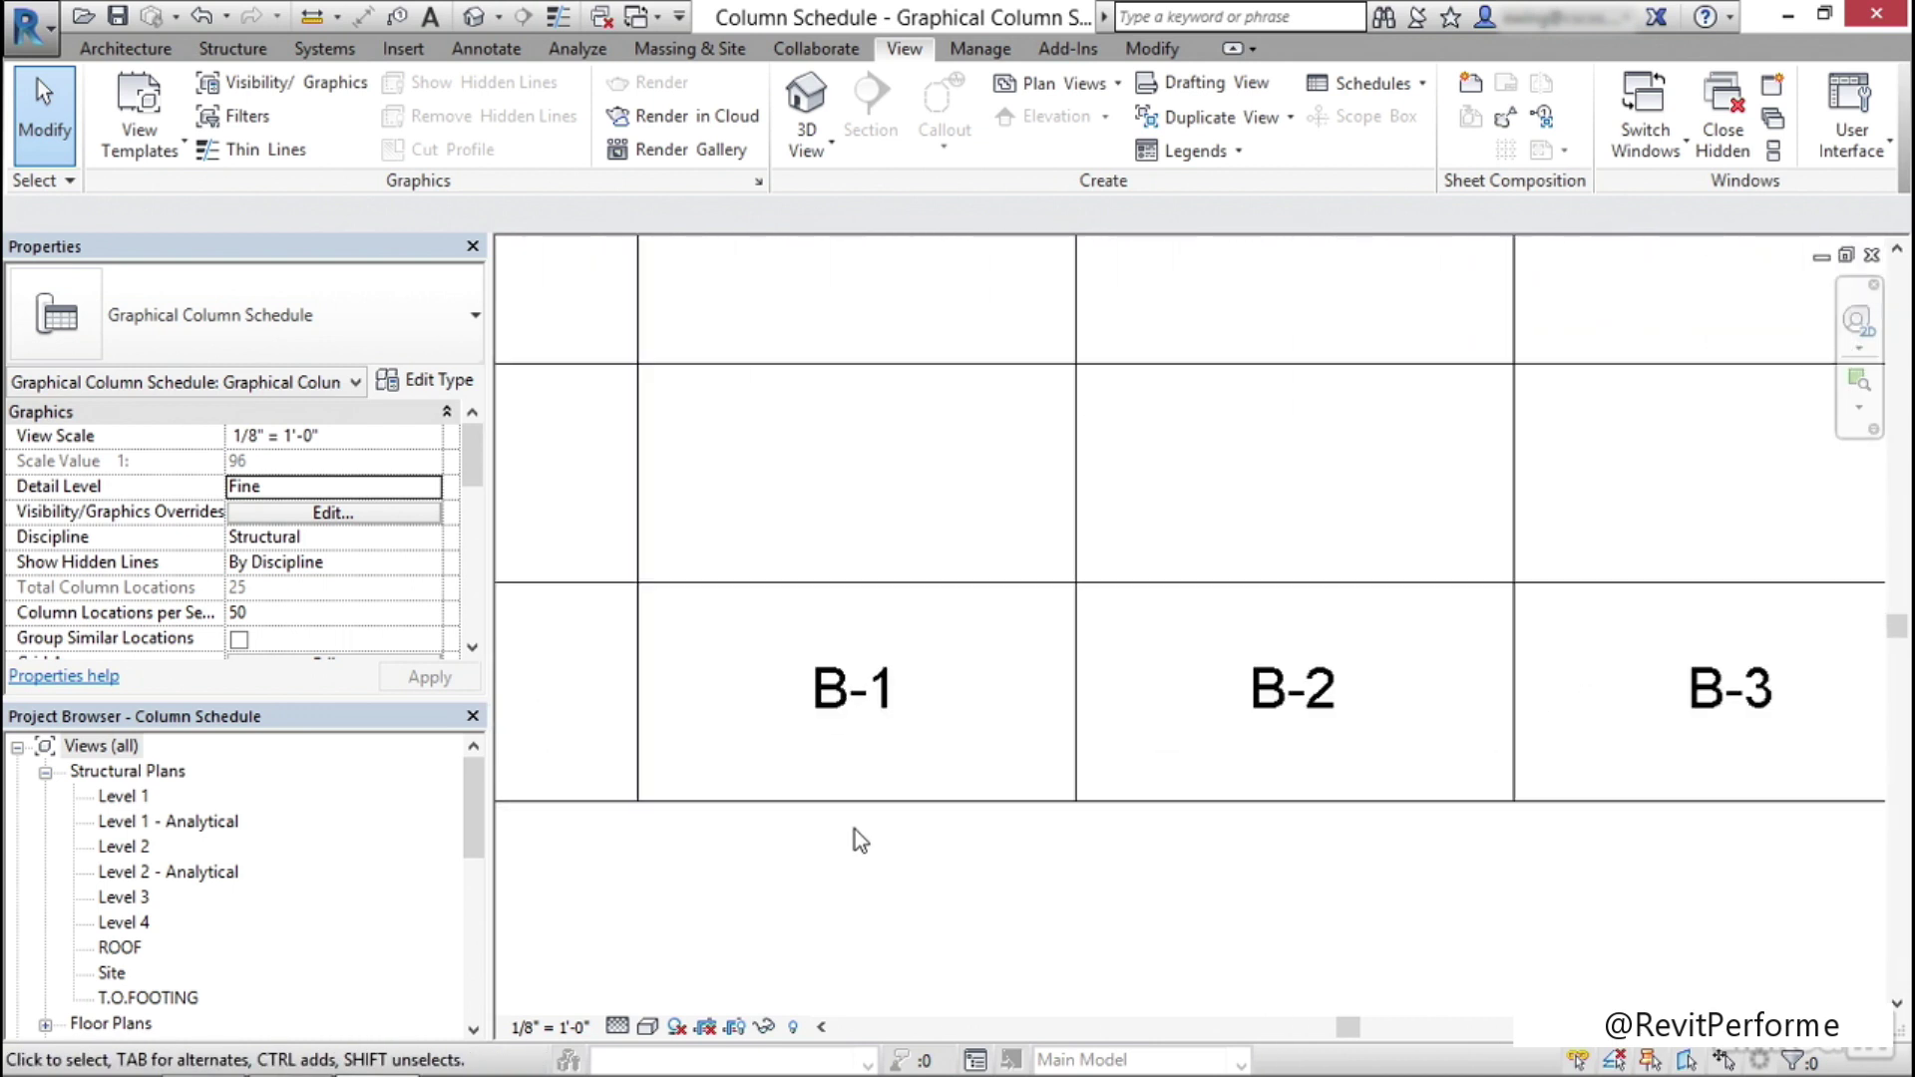
pyautogui.scroll(-6, 853, 830)
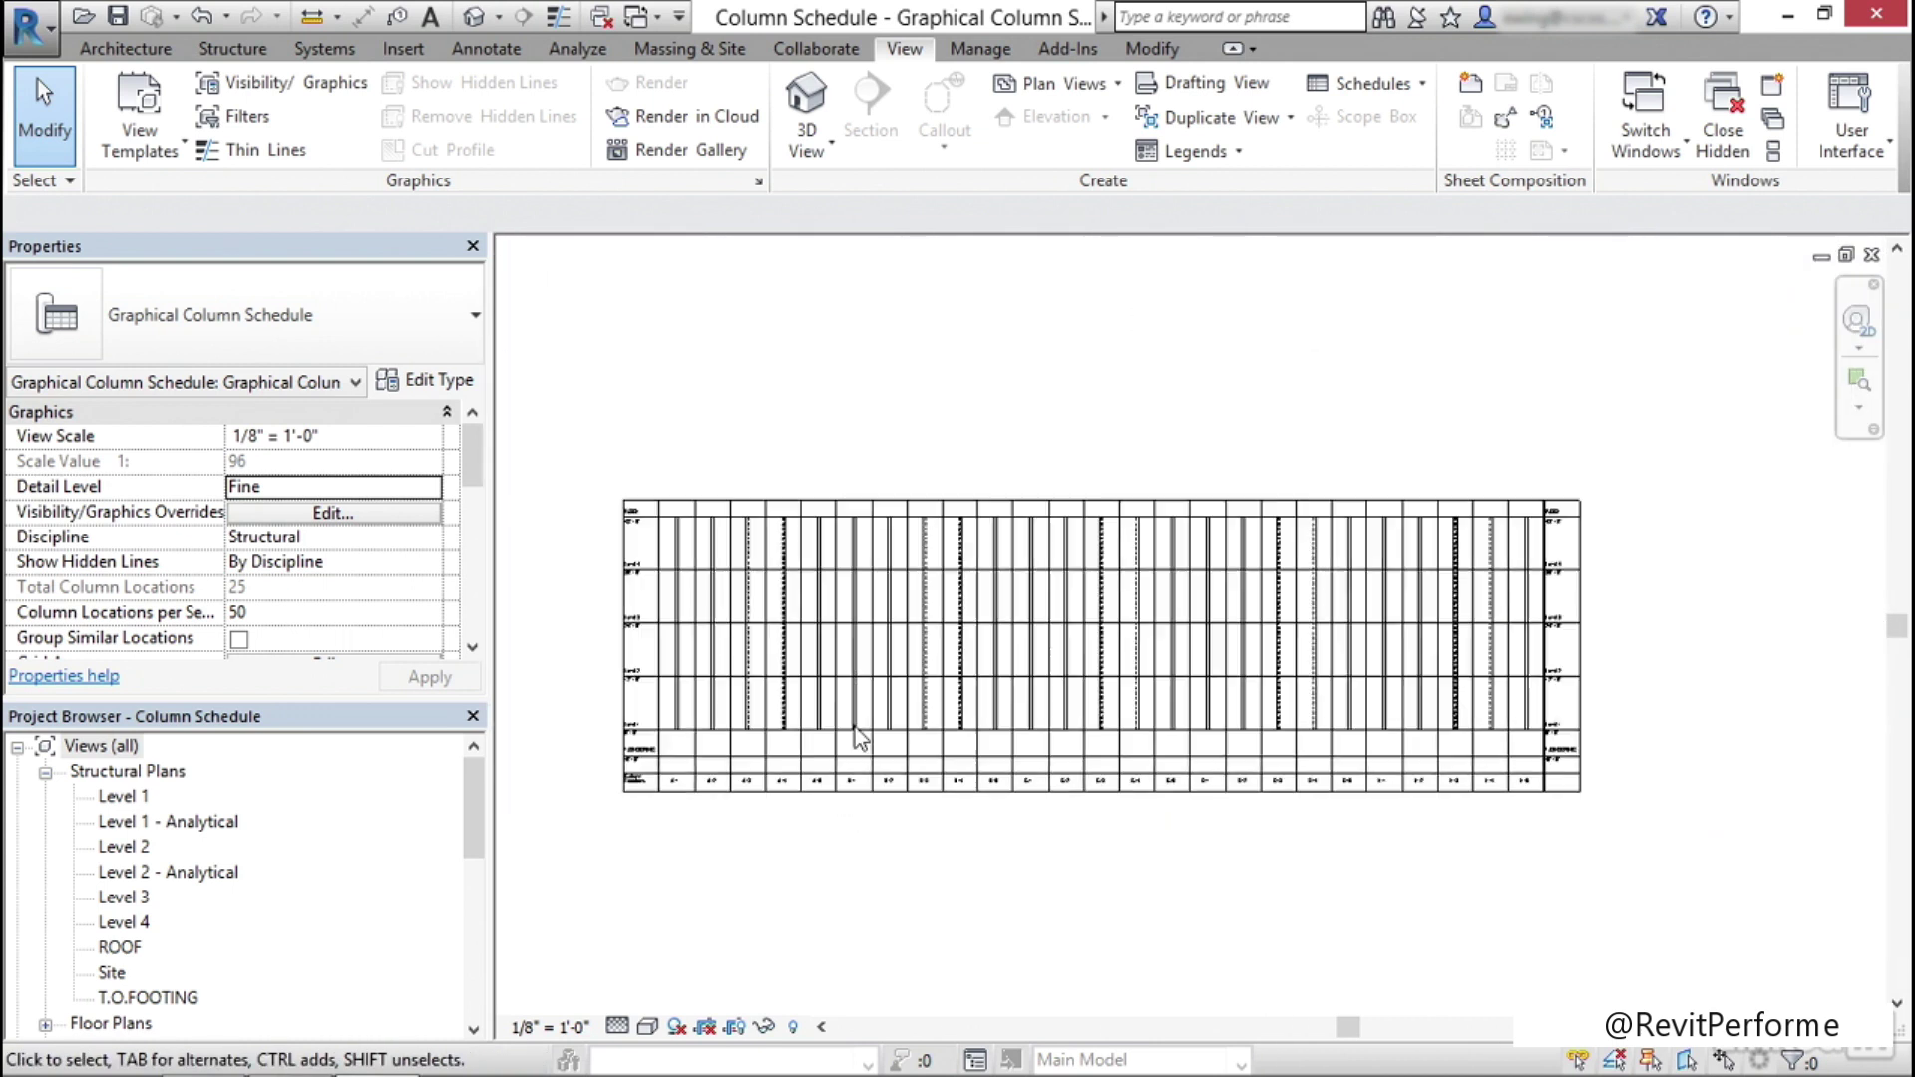
pyautogui.click(855, 613)
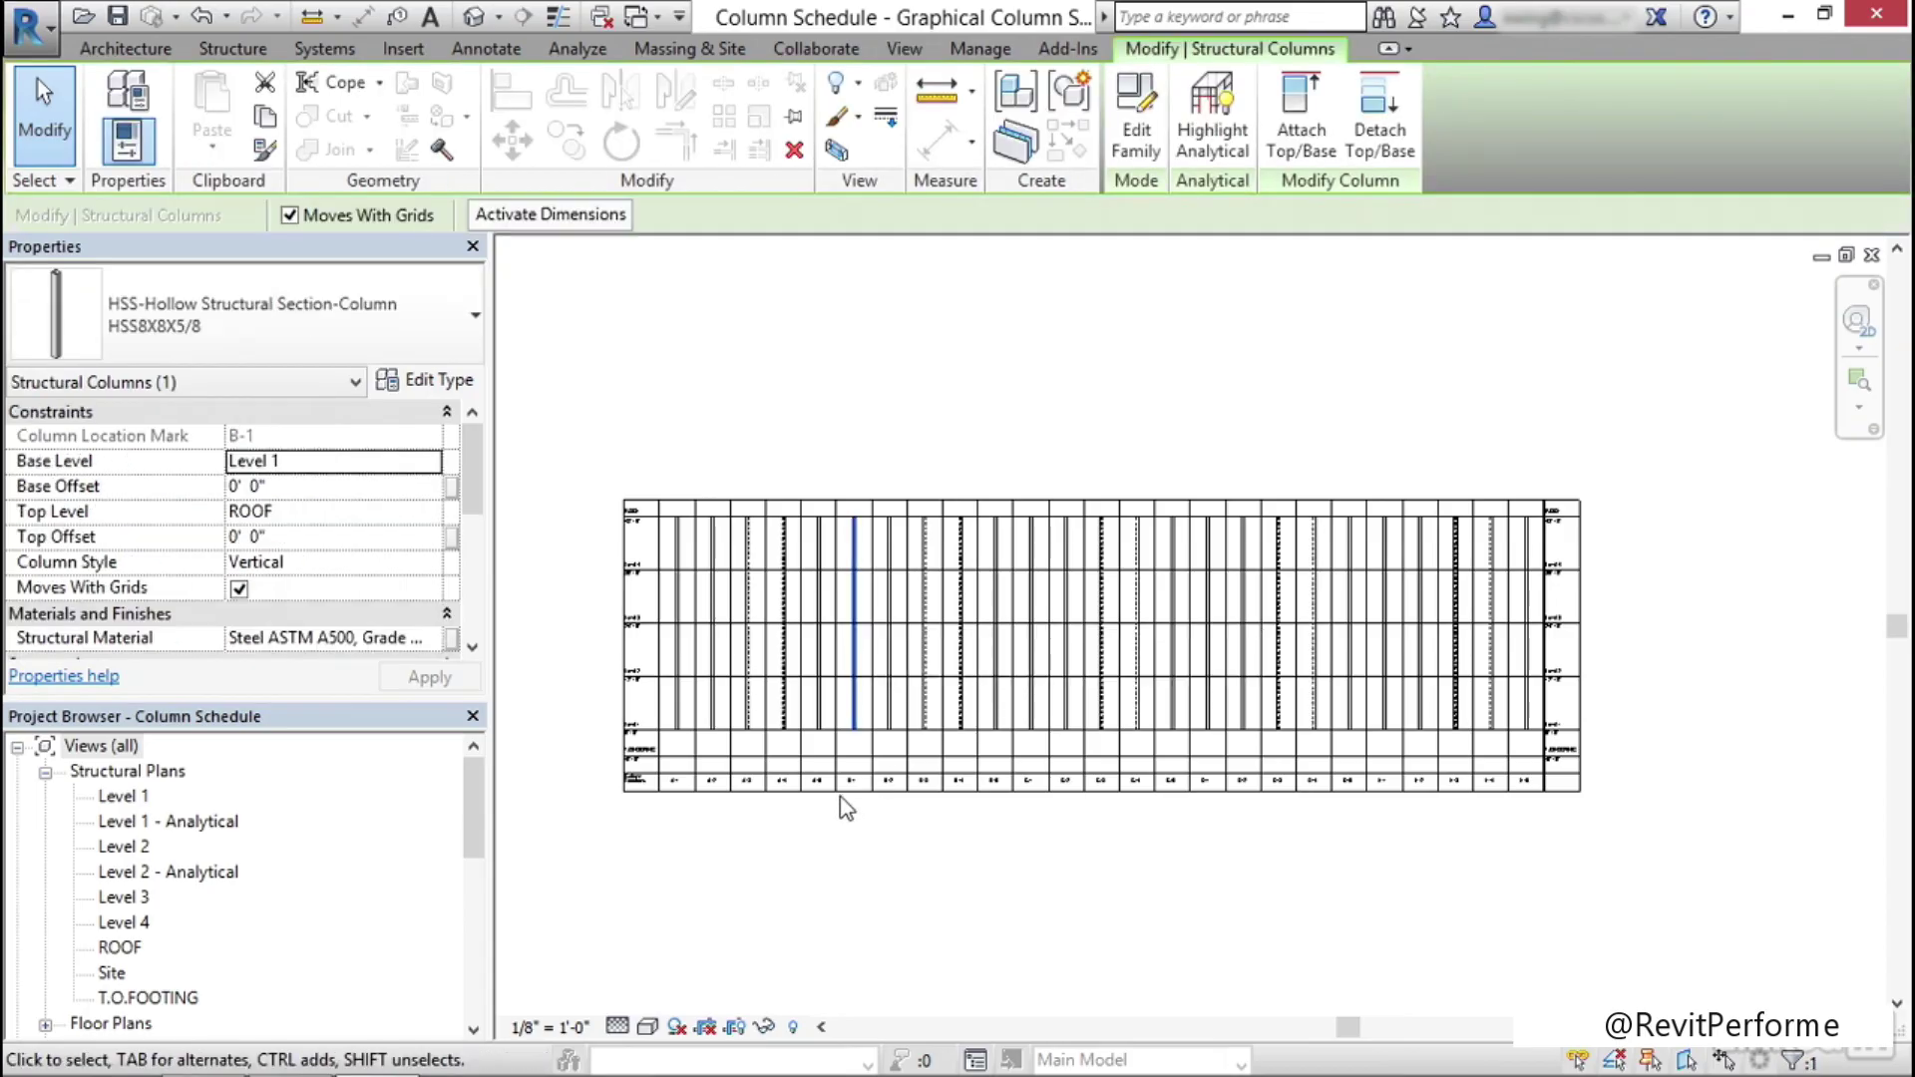
pyautogui.scroll(6, 856, 796)
pyautogui.scroll(-6, 863, 786)
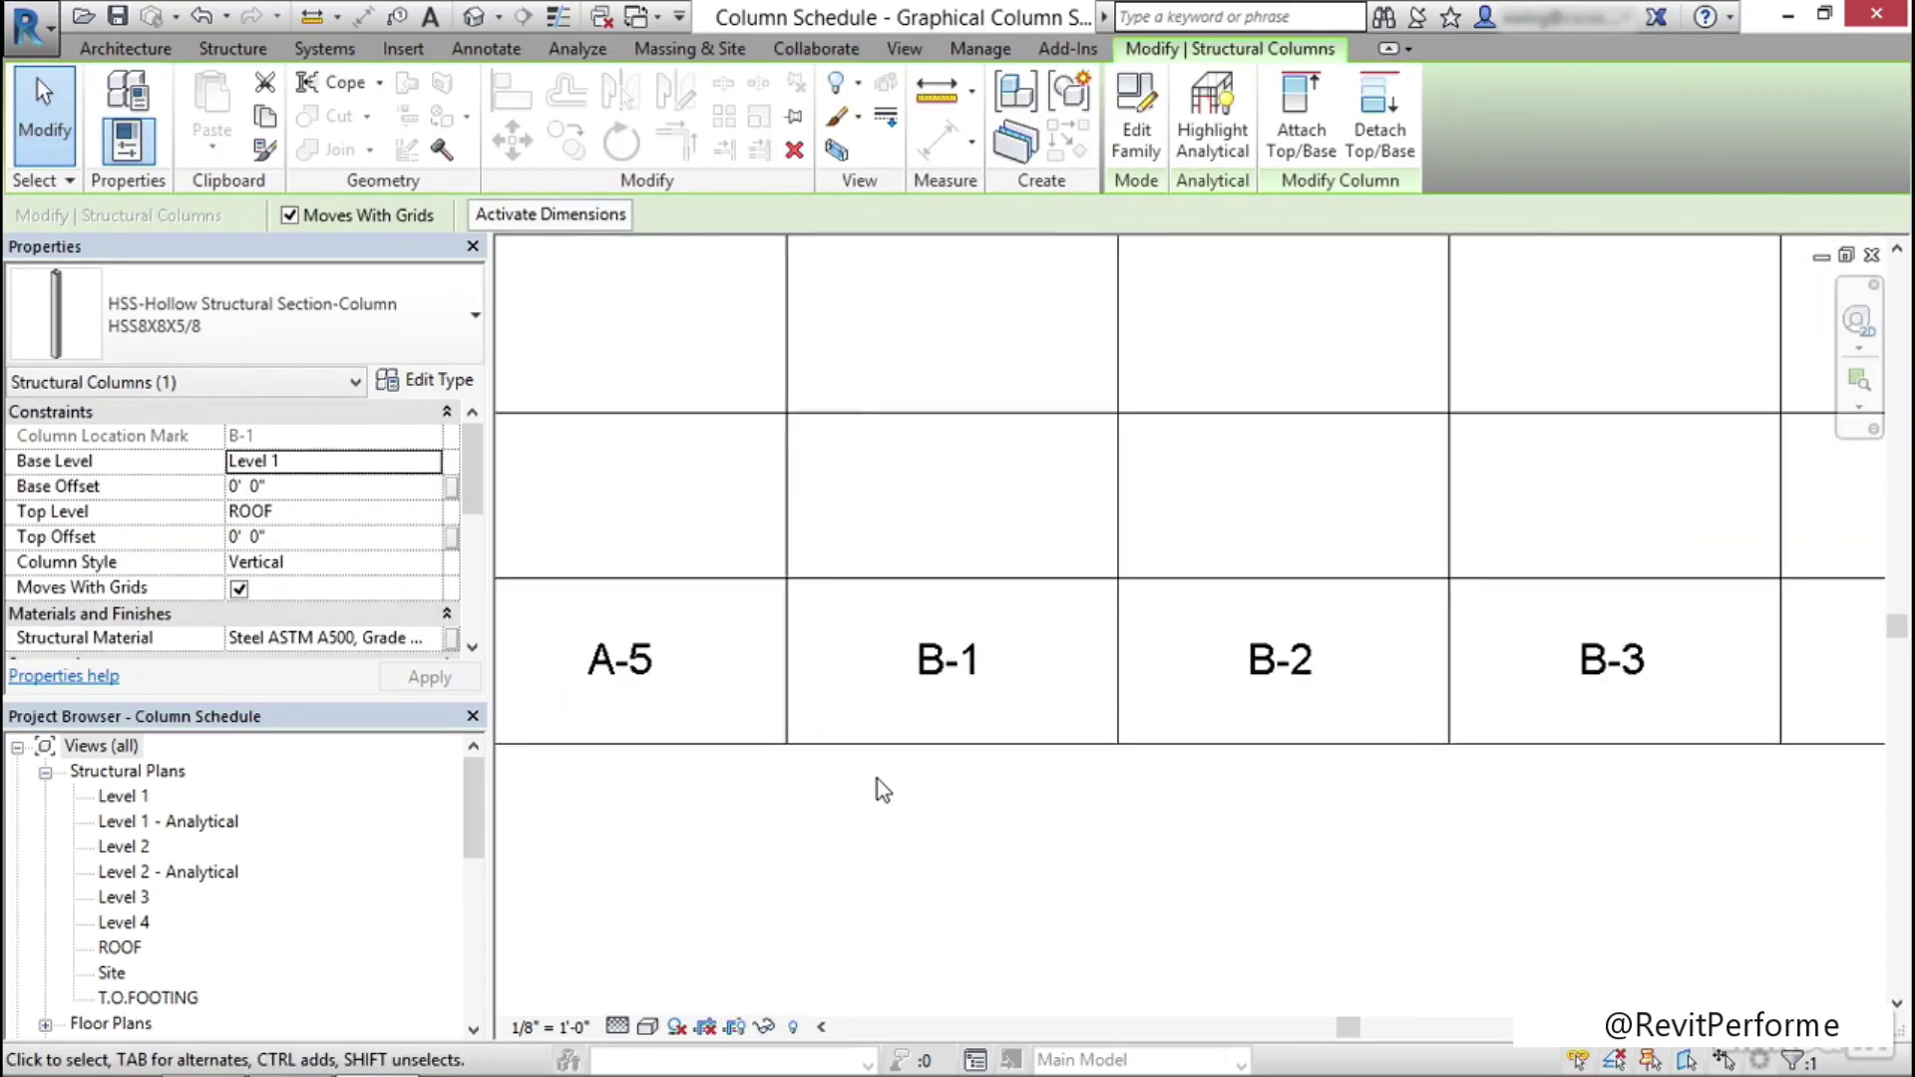
# Review the model categories in the graphical column schedule's visibility/graphics overrides and leave them without changes
pyautogui.click(936, 662)
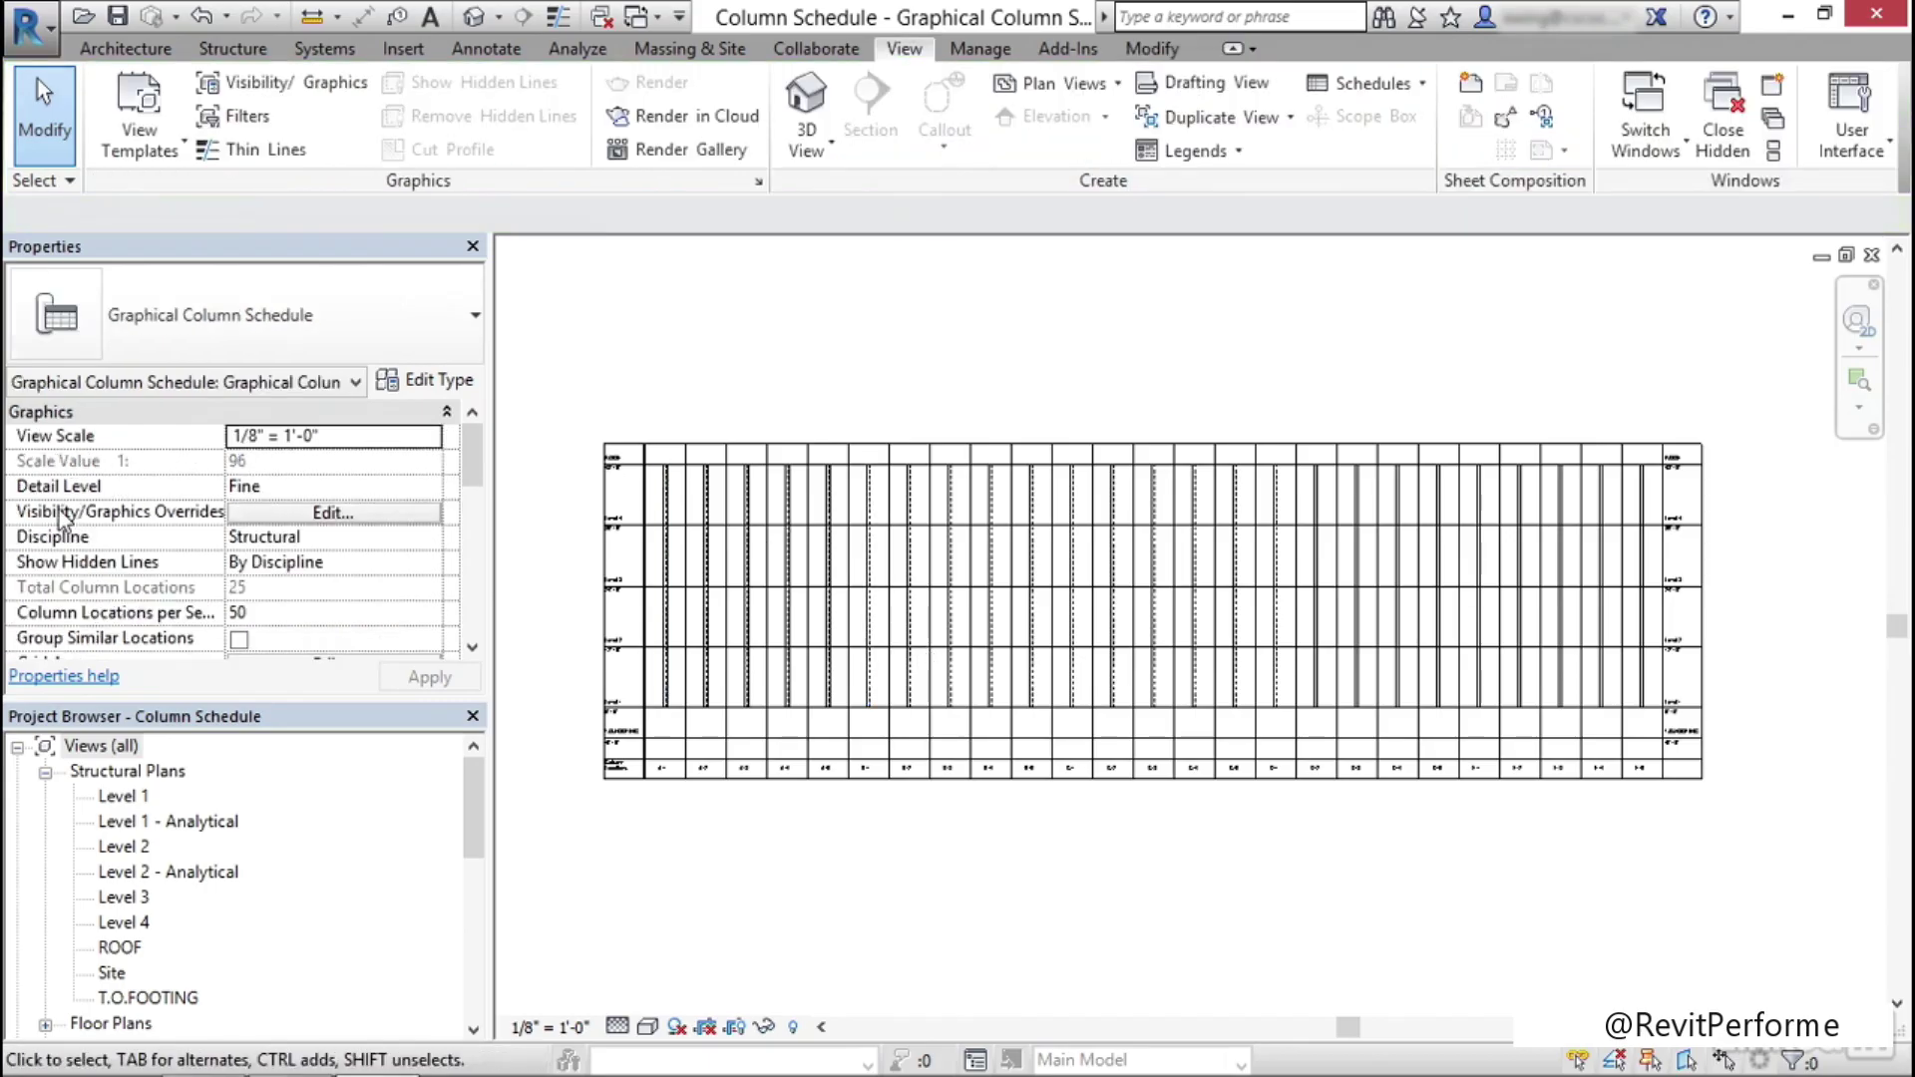
pyautogui.click(337, 516)
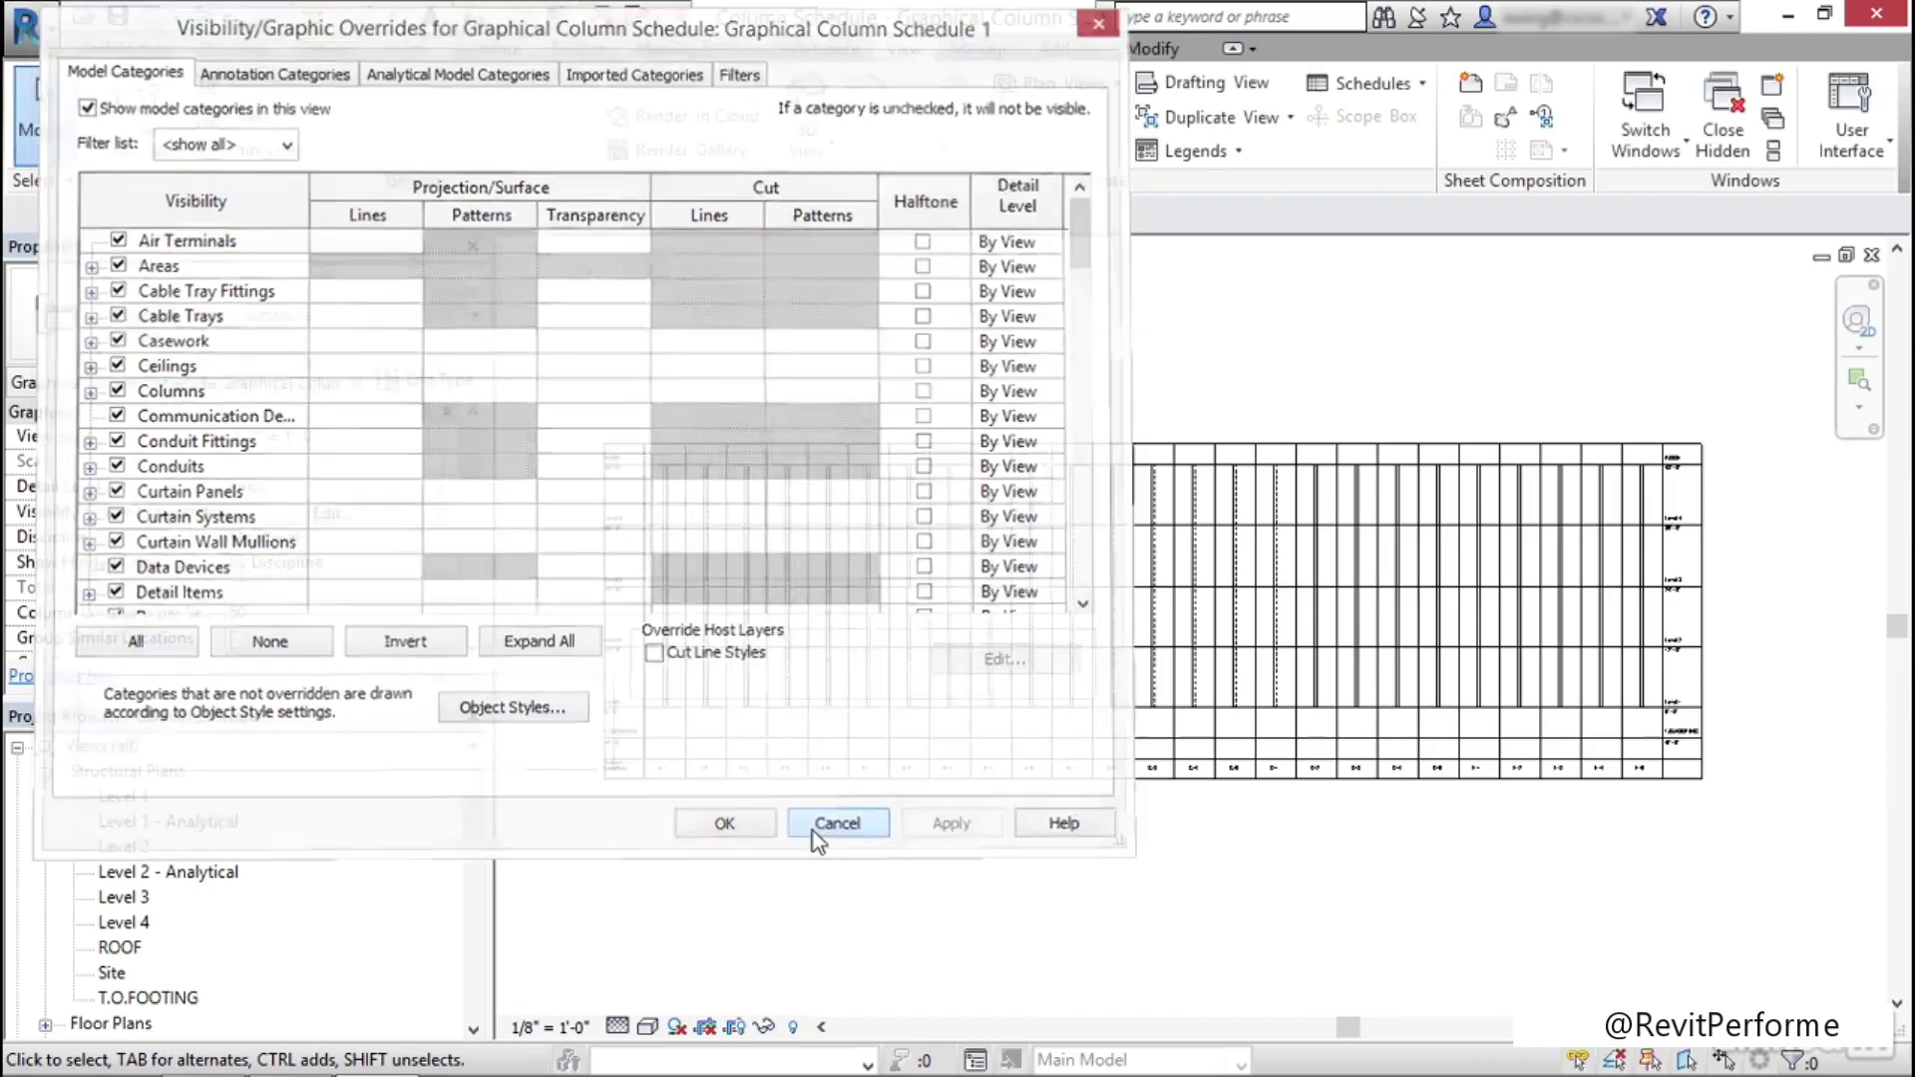
pyautogui.click(816, 828)
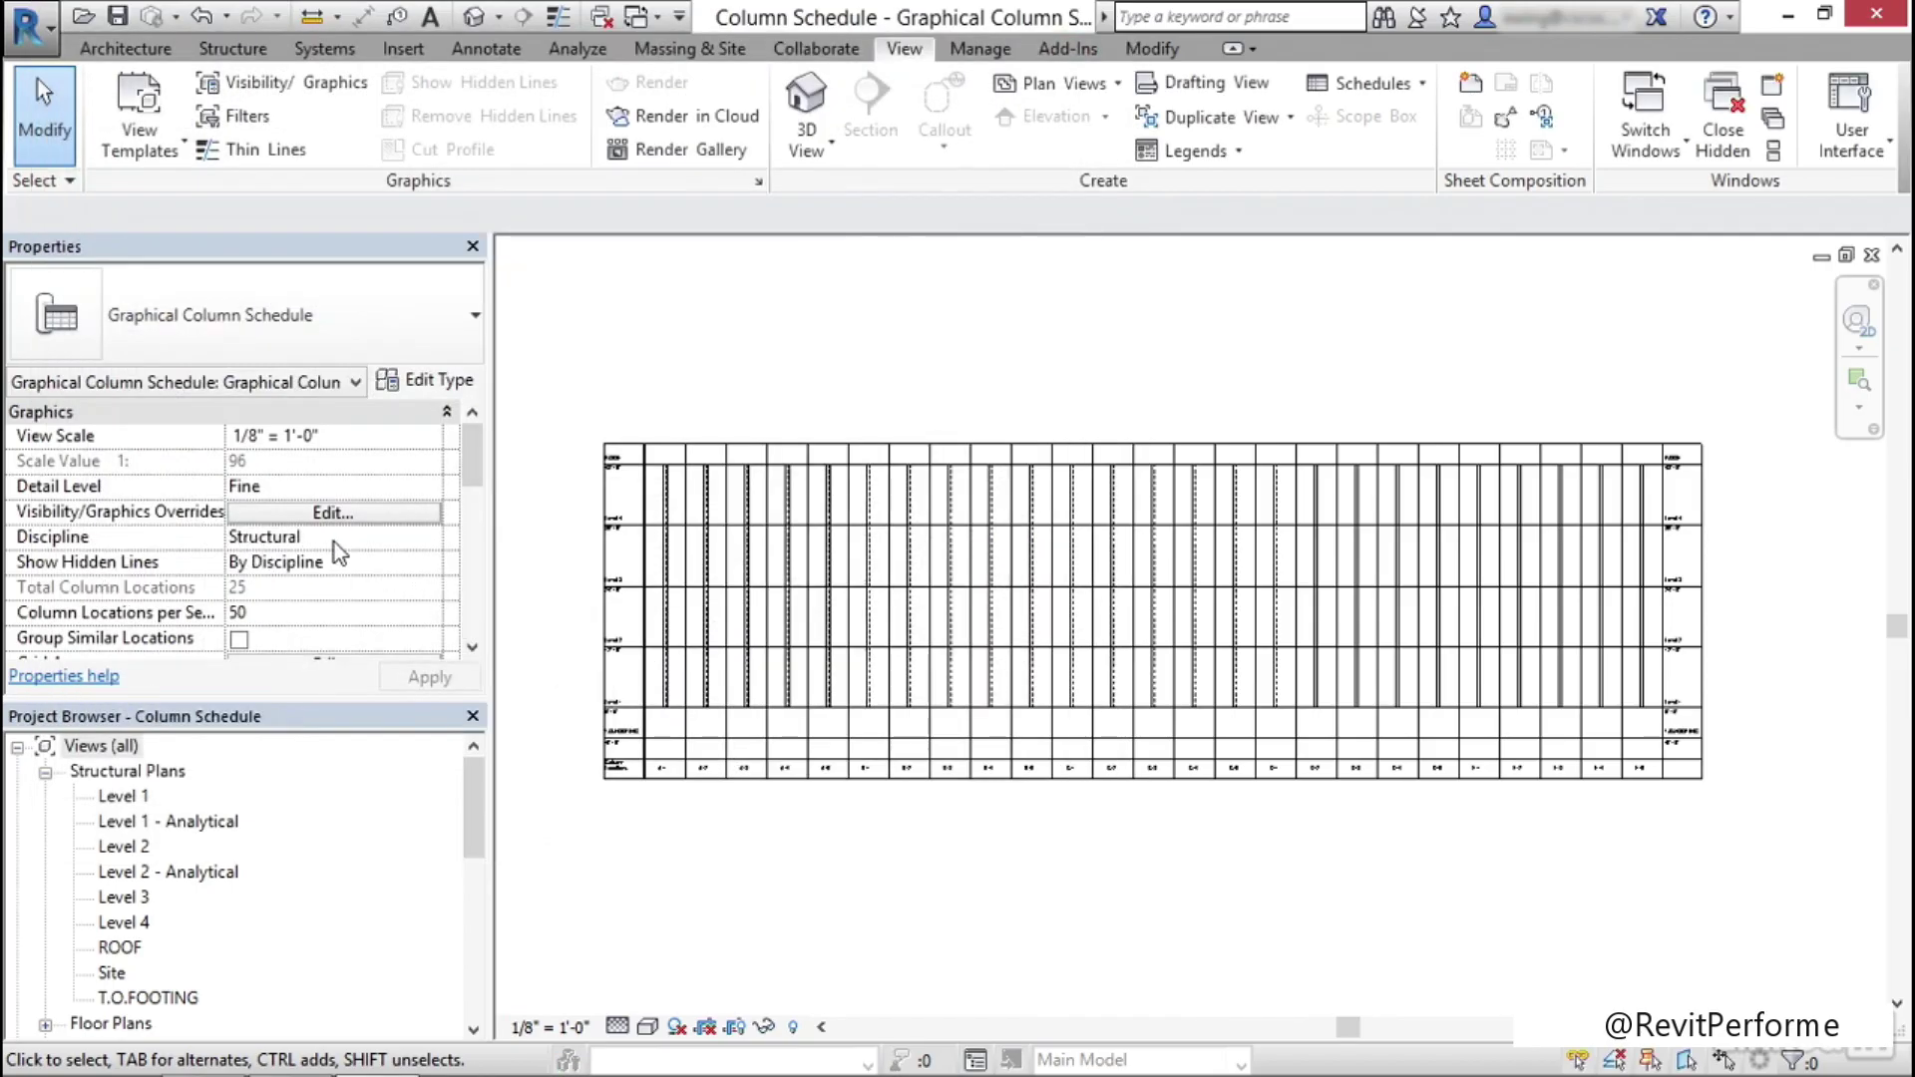
# Review the schedule's grid appearance settings: horizontal widths for column locations and level names, and the vertical heights
pyautogui.moveTo(474, 456); pyautogui.dragTo(470, 495)
pyautogui.moveTo(290, 423); pyautogui.dragTo(270, 415)
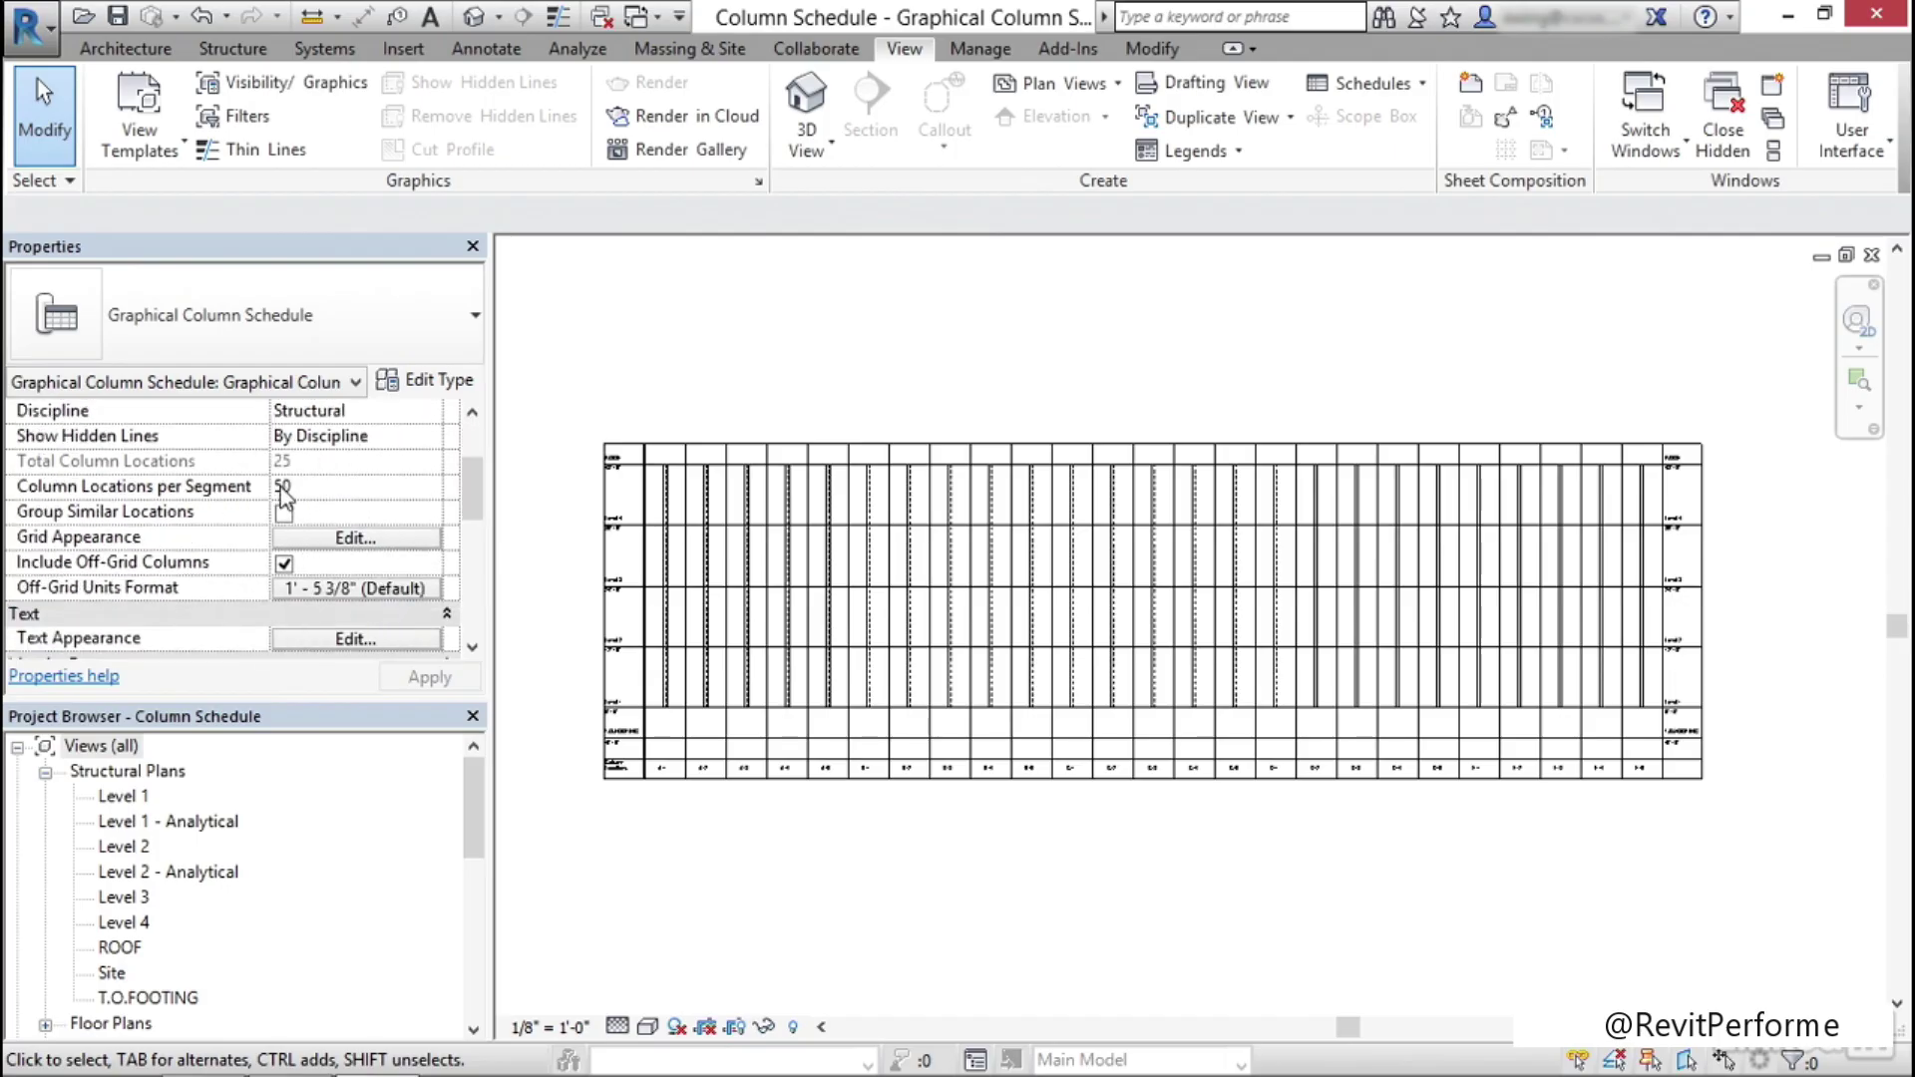
pyautogui.click(369, 537)
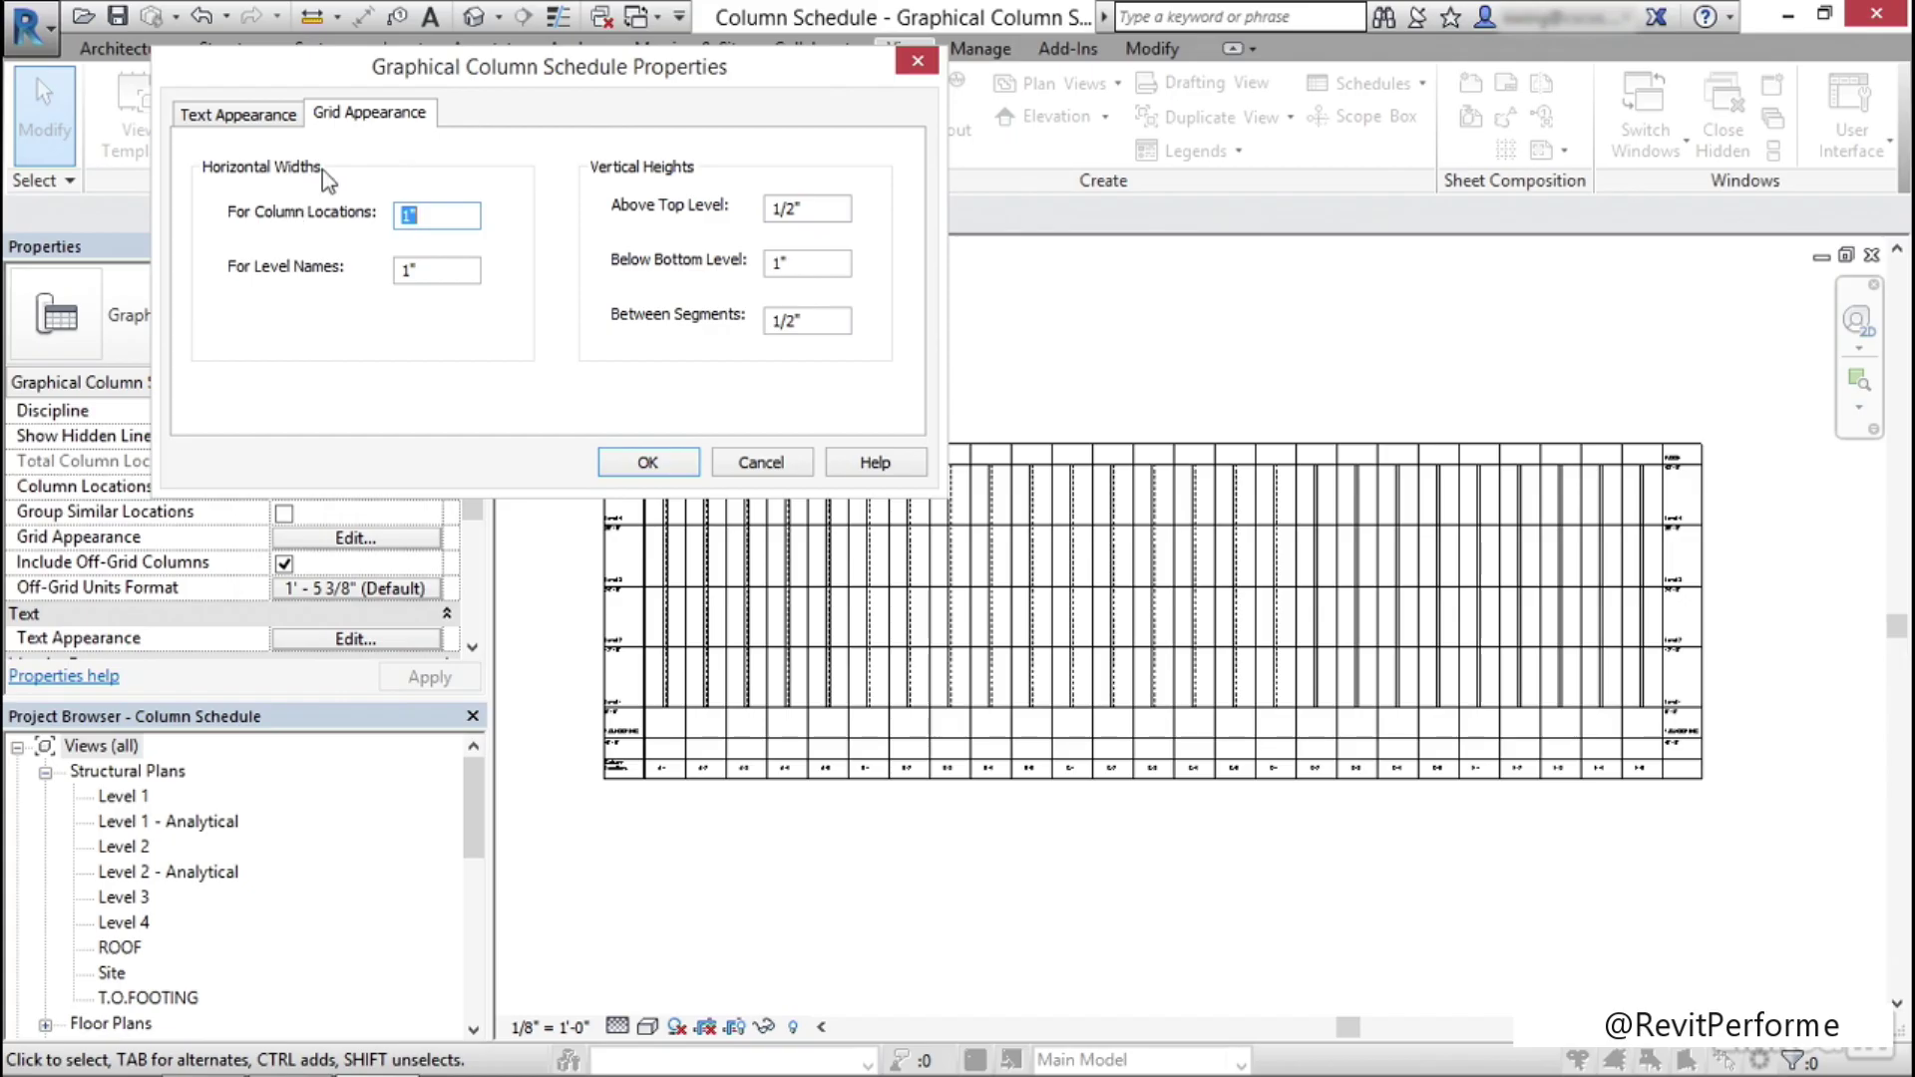
pyautogui.click(433, 219)
pyautogui.click(445, 271)
pyautogui.click(809, 207)
pyautogui.click(816, 263)
pyautogui.click(826, 317)
# Make the schedule's title text bold and set the width factor to 0.8 for title, level and column location text
pyautogui.click(271, 113)
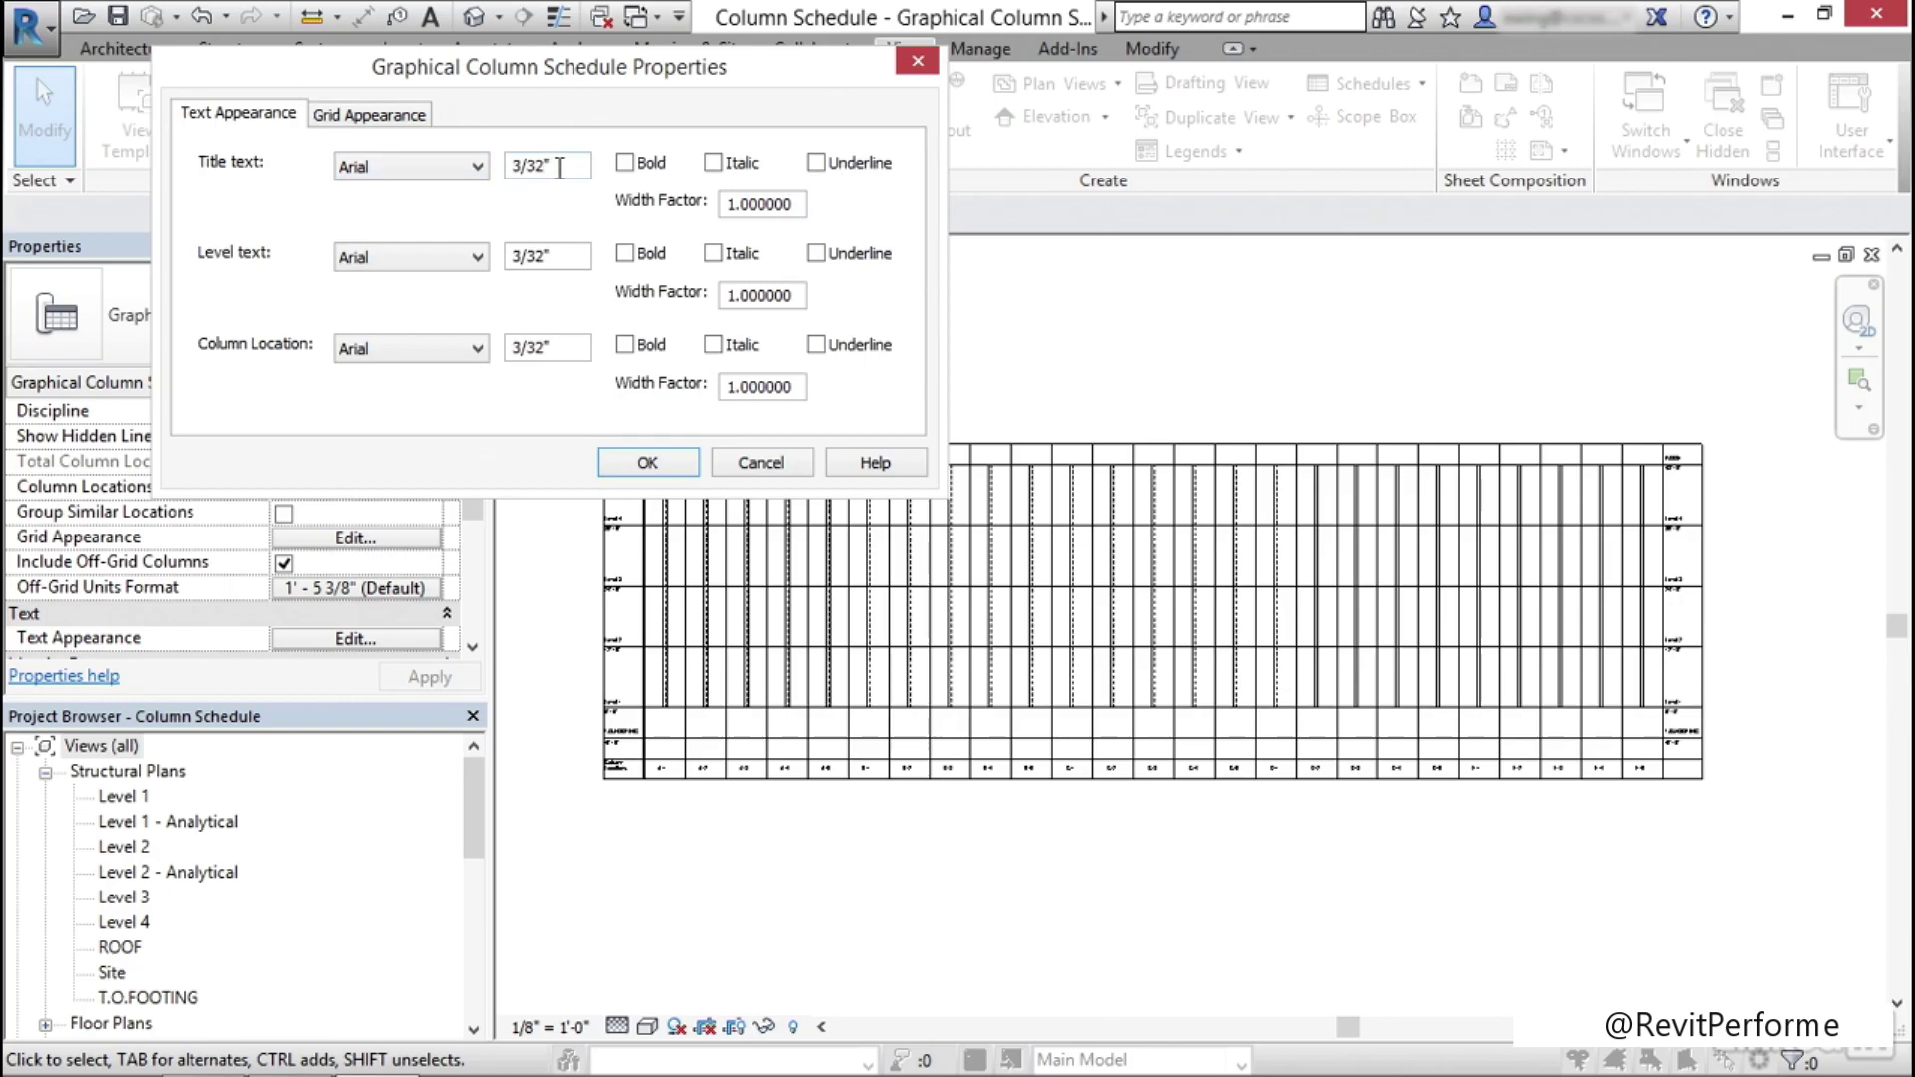
pyautogui.click(560, 258)
pyautogui.click(566, 348)
pyautogui.moveTo(799, 206); pyautogui.dragTo(686, 211)
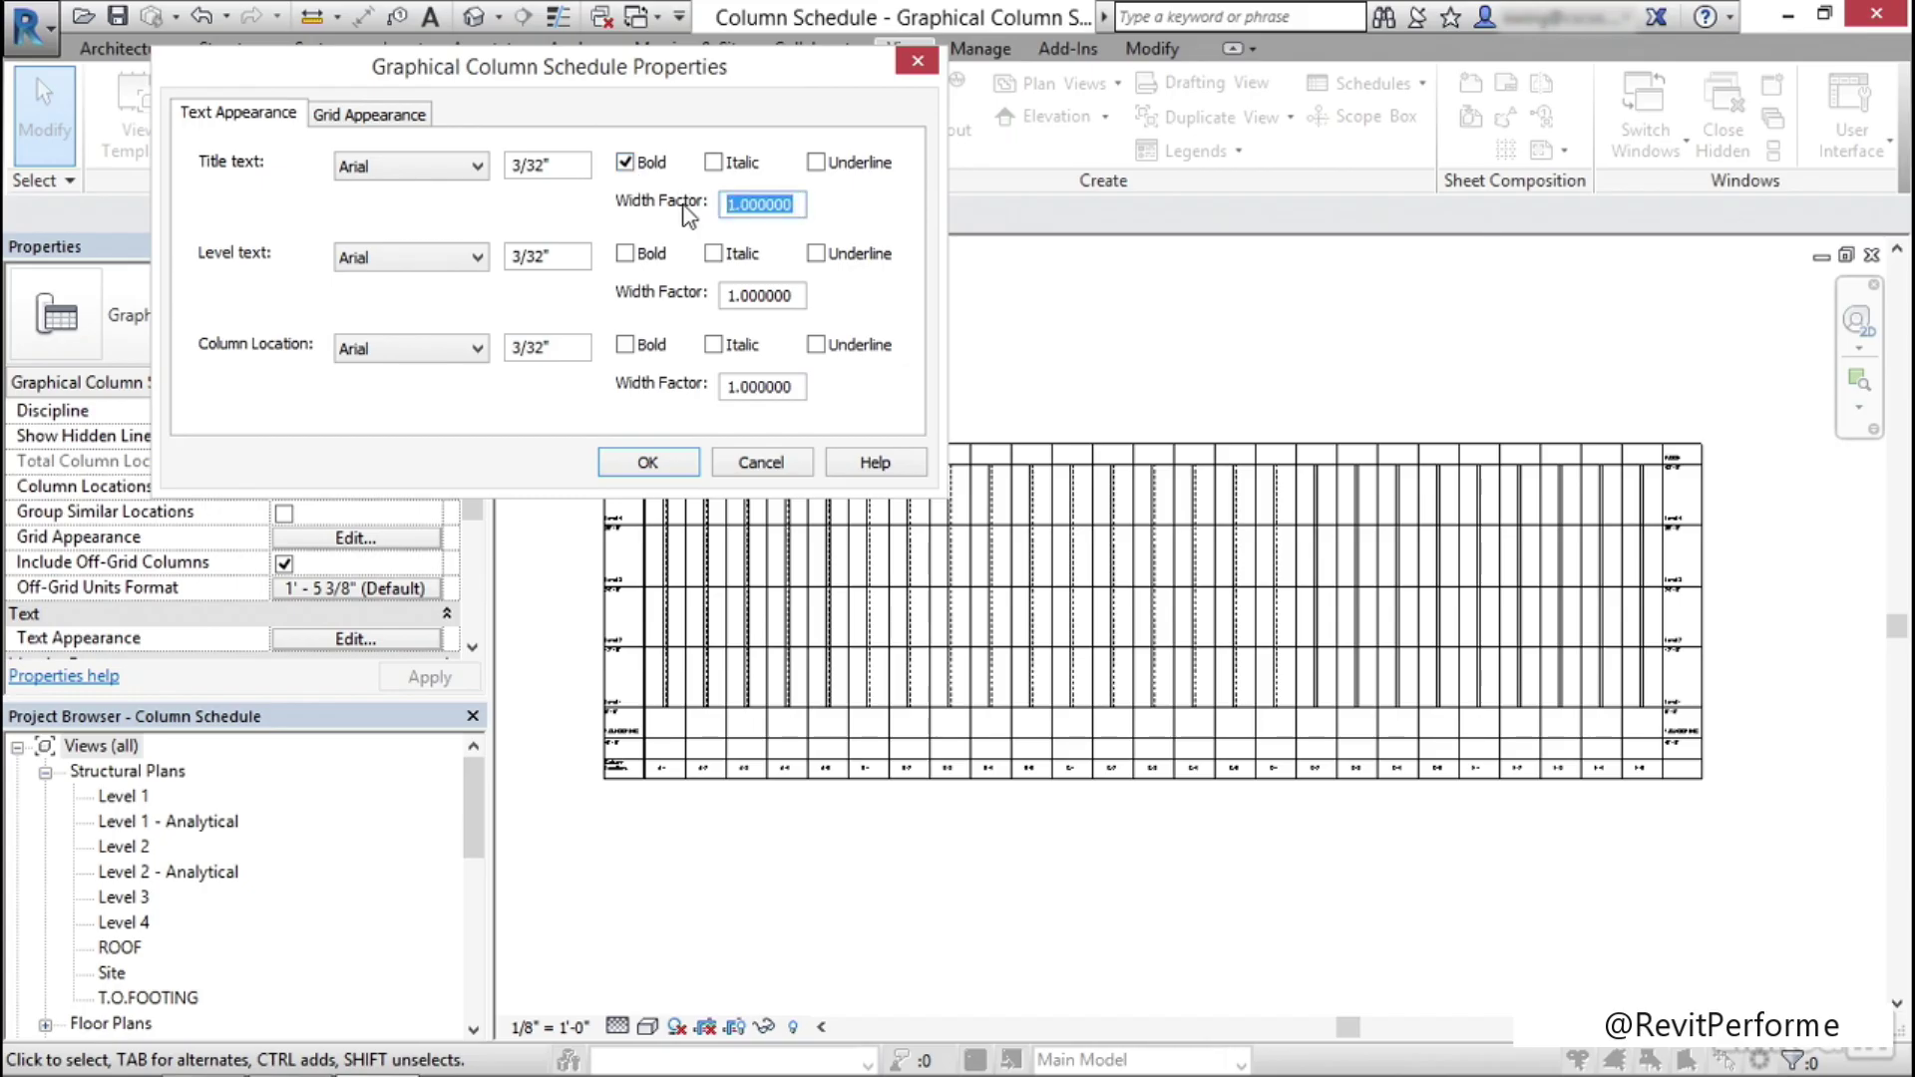
pyautogui.write('.8')
pyautogui.moveTo(799, 296); pyautogui.dragTo(688, 304)
pyautogui.write('.8')
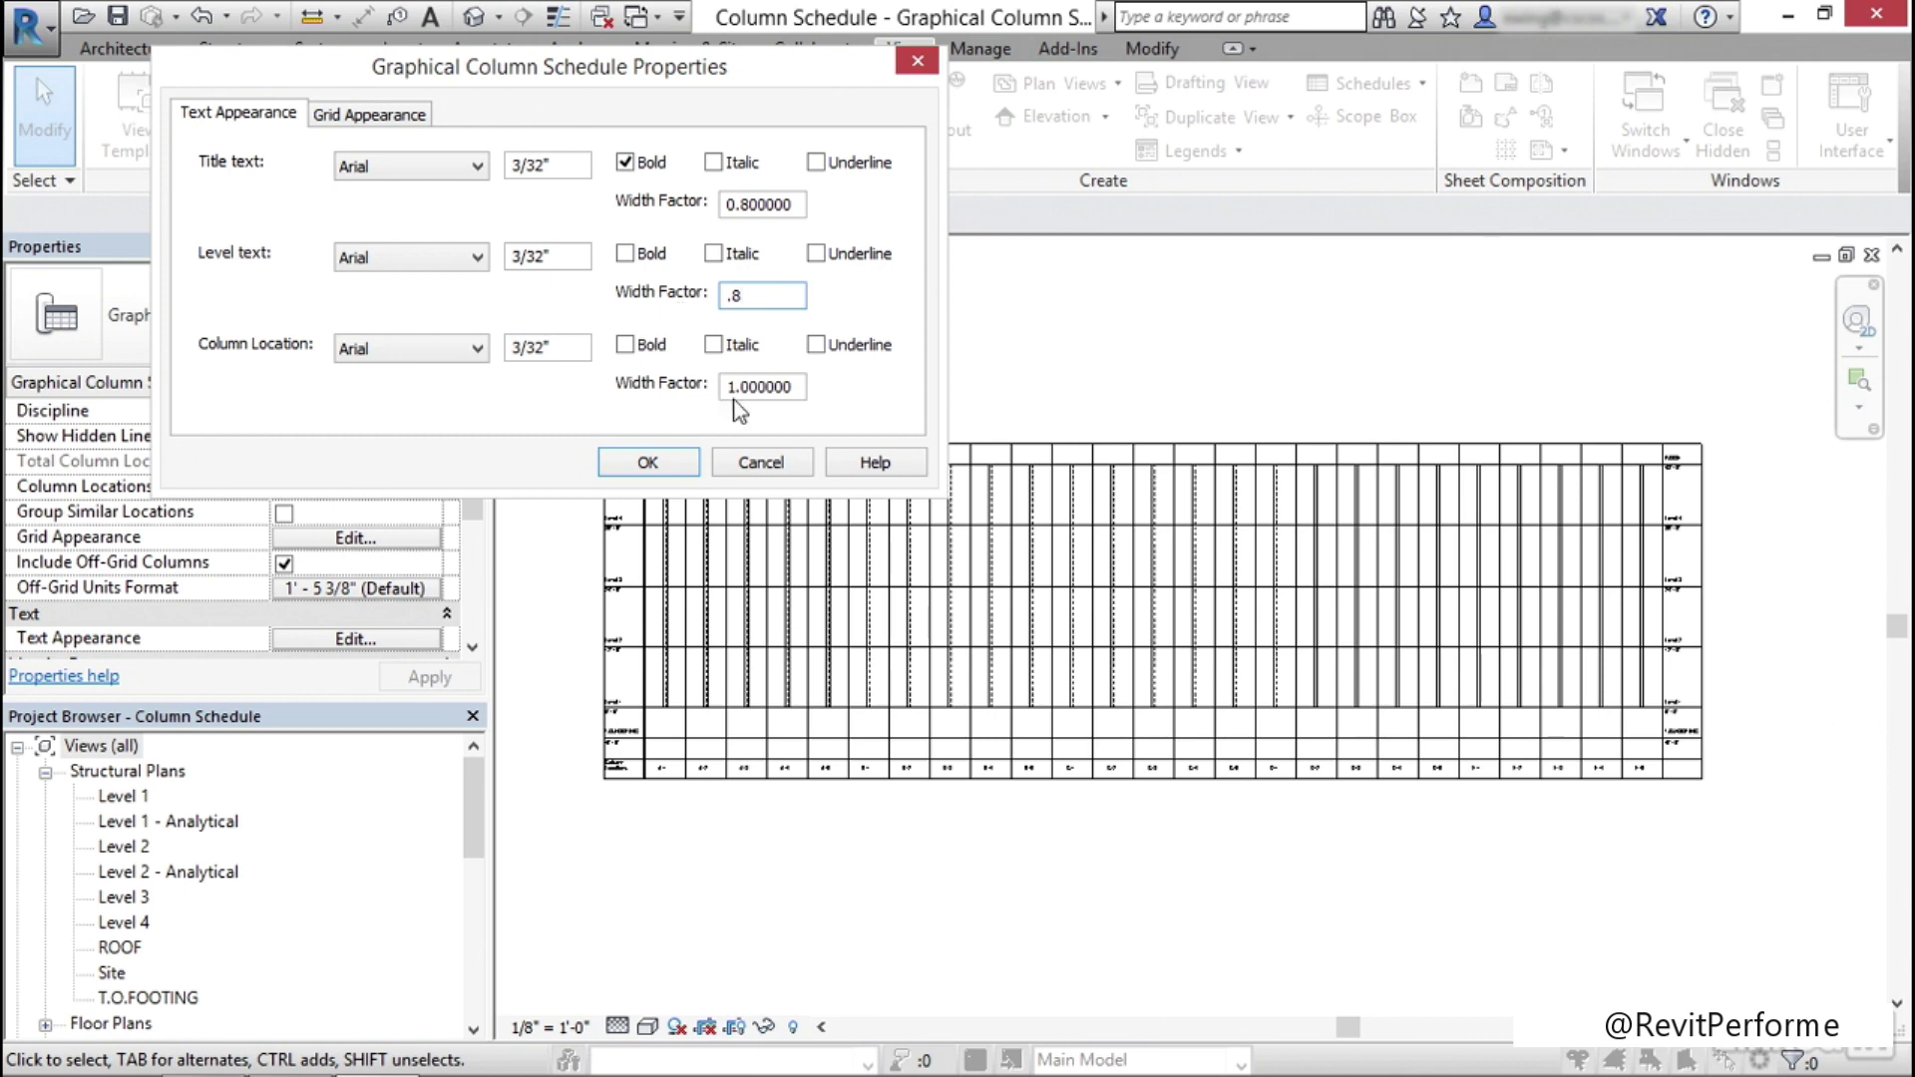
pyautogui.moveTo(799, 387); pyautogui.dragTo(730, 391)
pyautogui.write('.8')
pyautogui.click(646, 461)
# Review the schedule's off-grid units format and recheck its text appearance settings
pyautogui.scroll(-1, 467, 469)
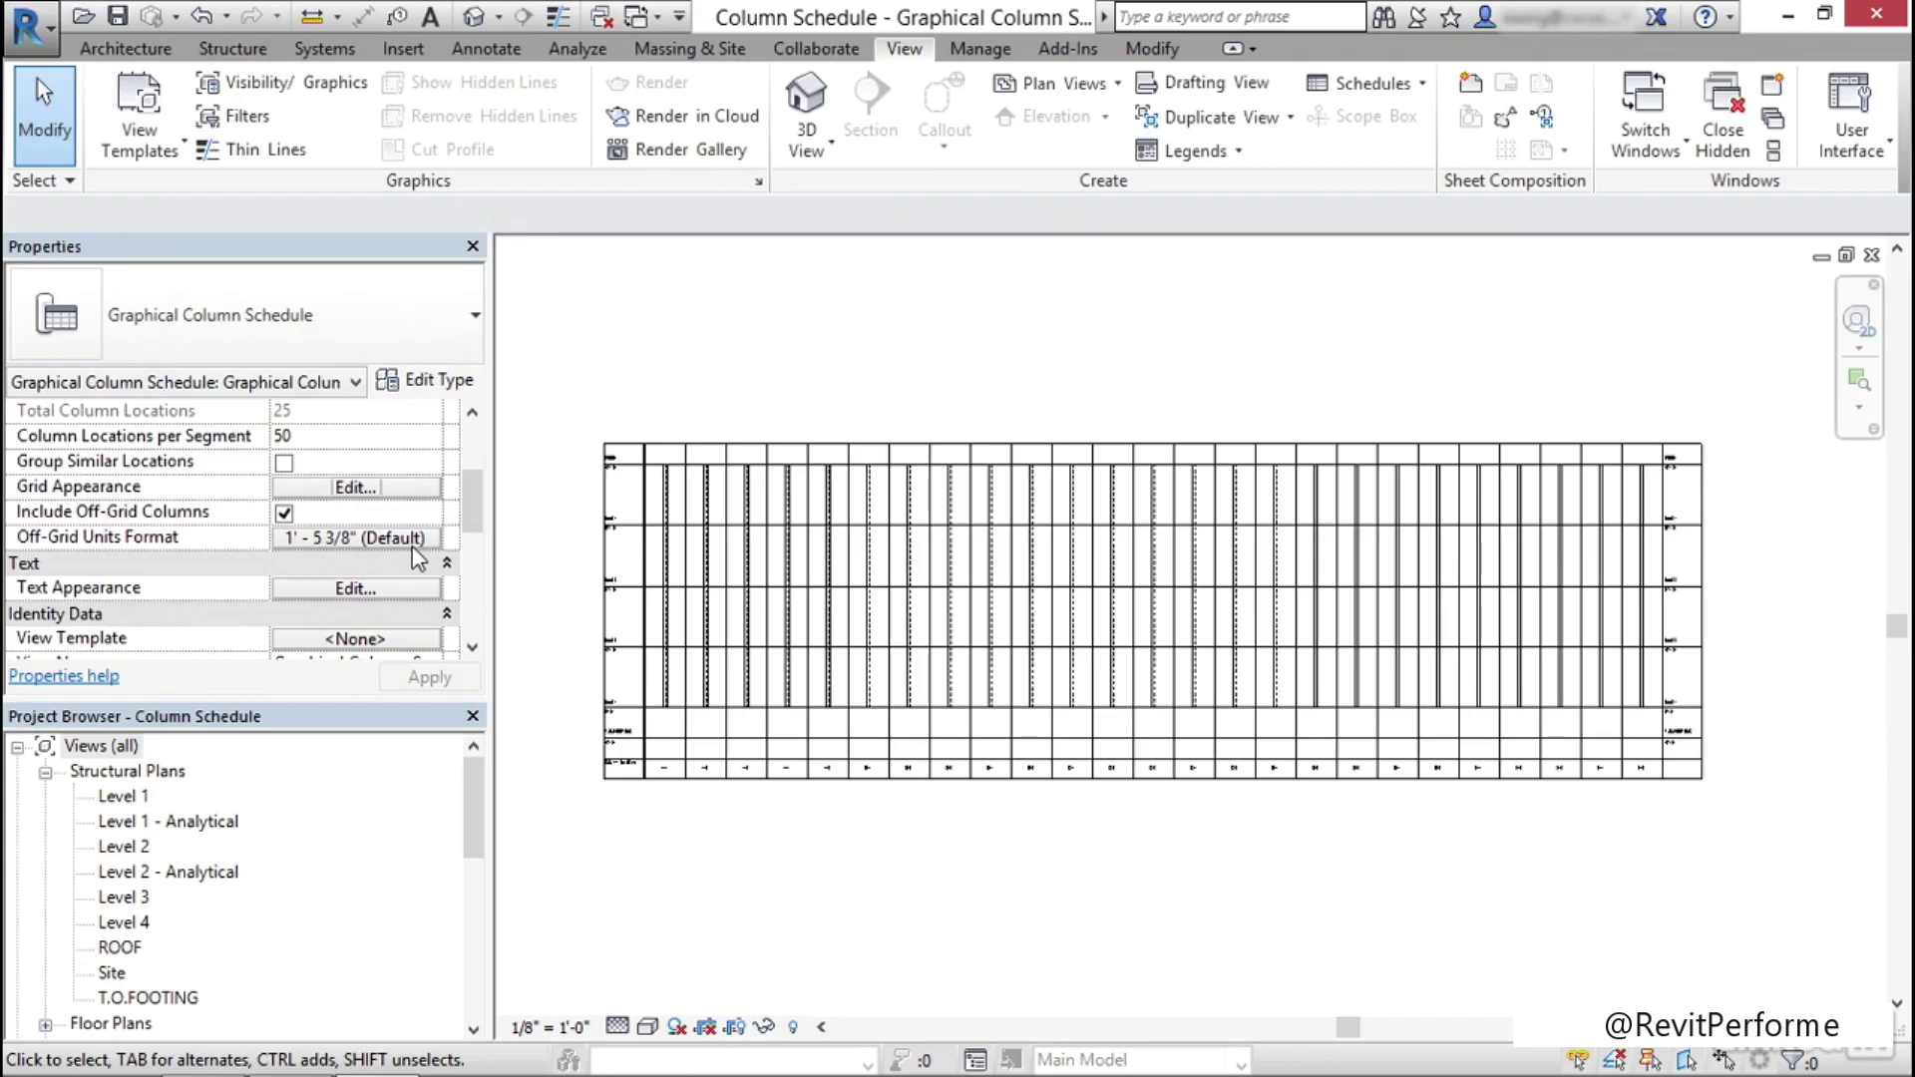
pyautogui.scroll(-1, 465, 596)
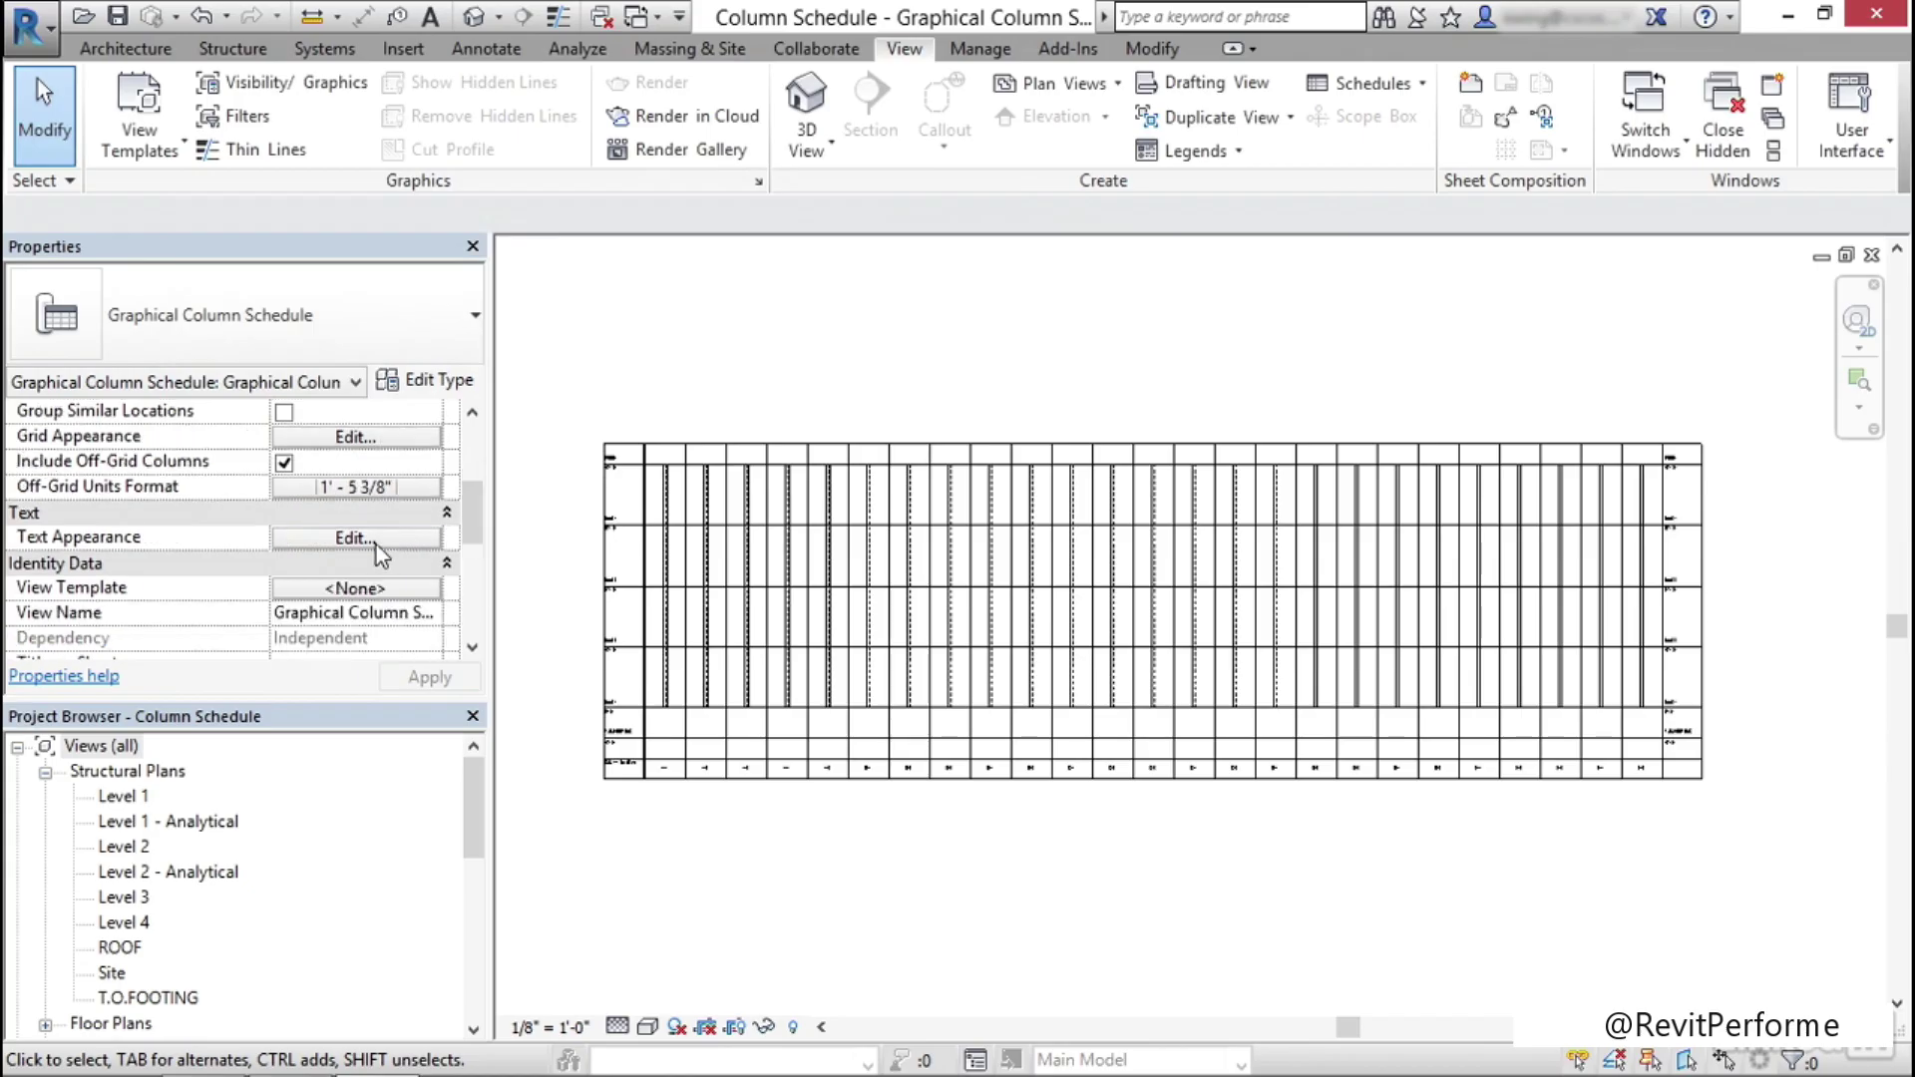
pyautogui.click(377, 543)
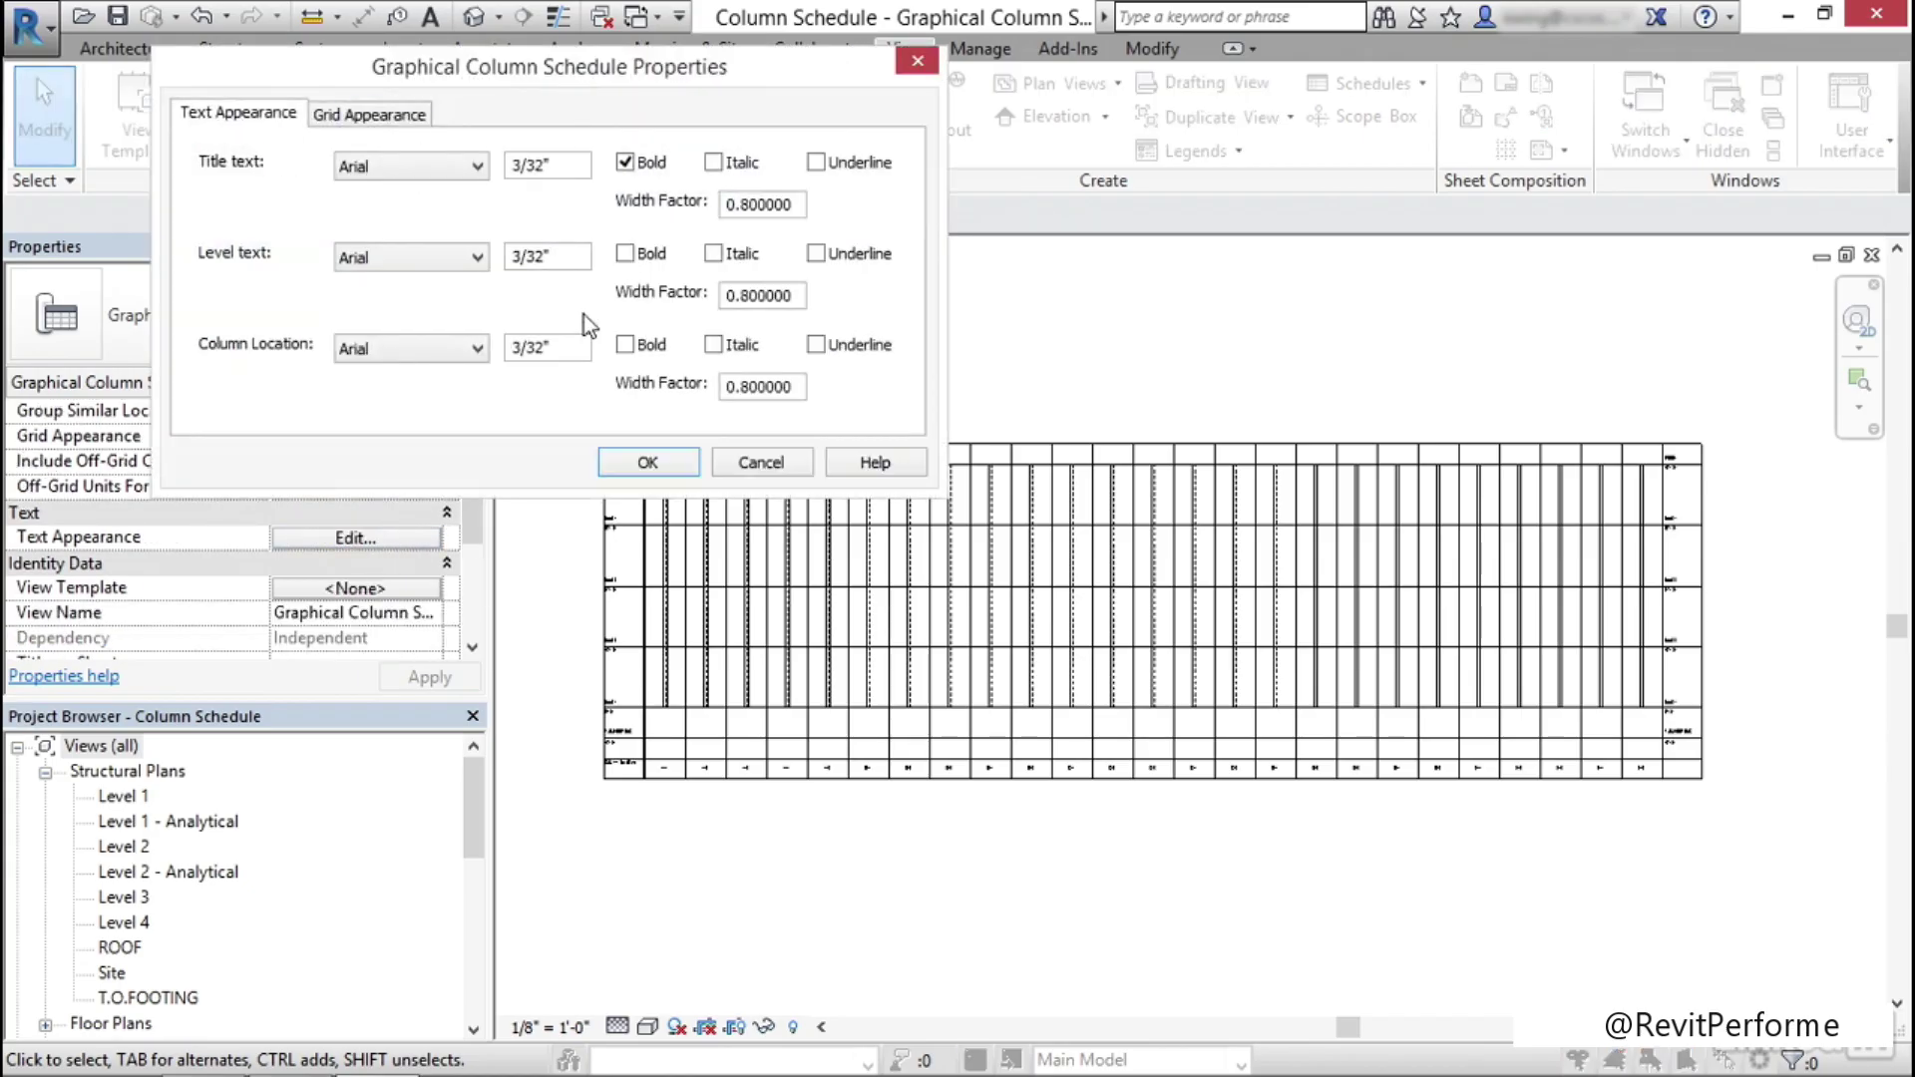
pyautogui.click(647, 461)
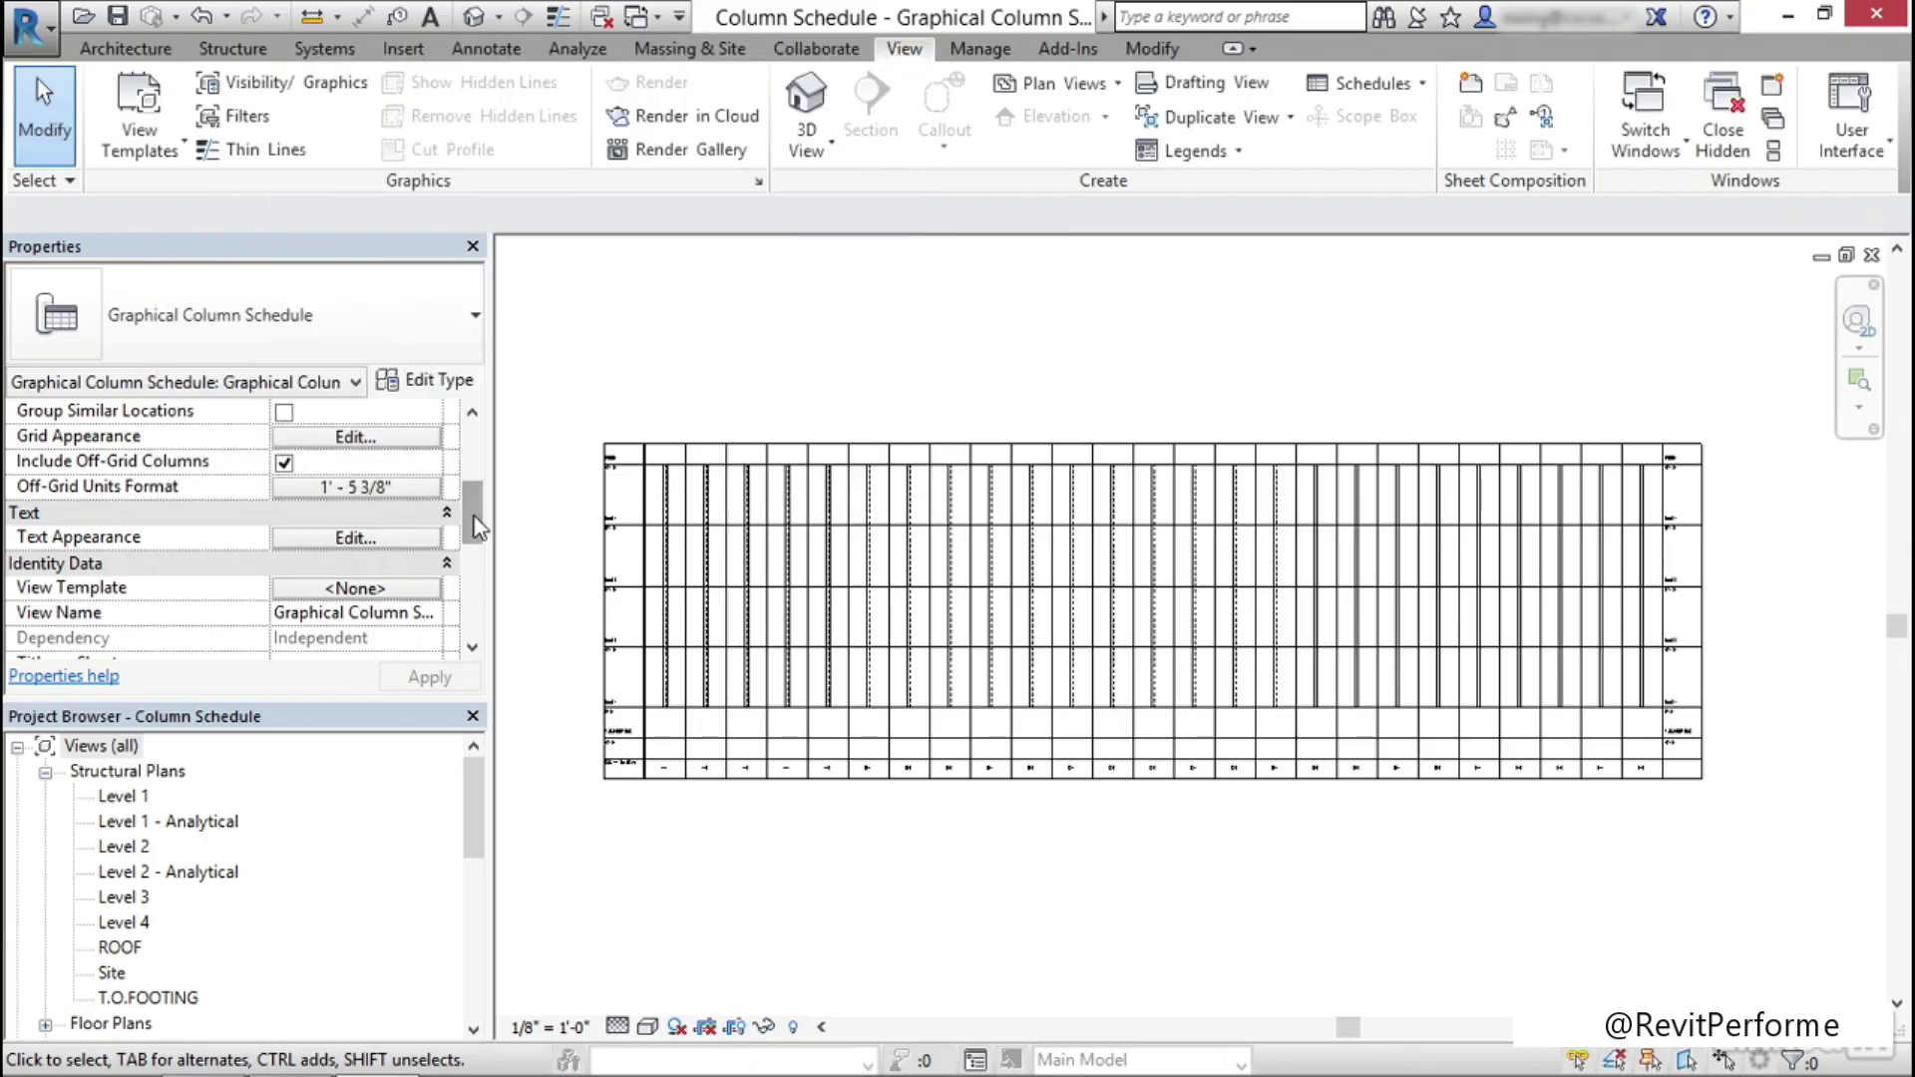
# Hide the T.O.FOOTING level in the graphical column schedule
pyautogui.scroll(-2, 473, 547)
pyautogui.scroll(-1, 473, 547)
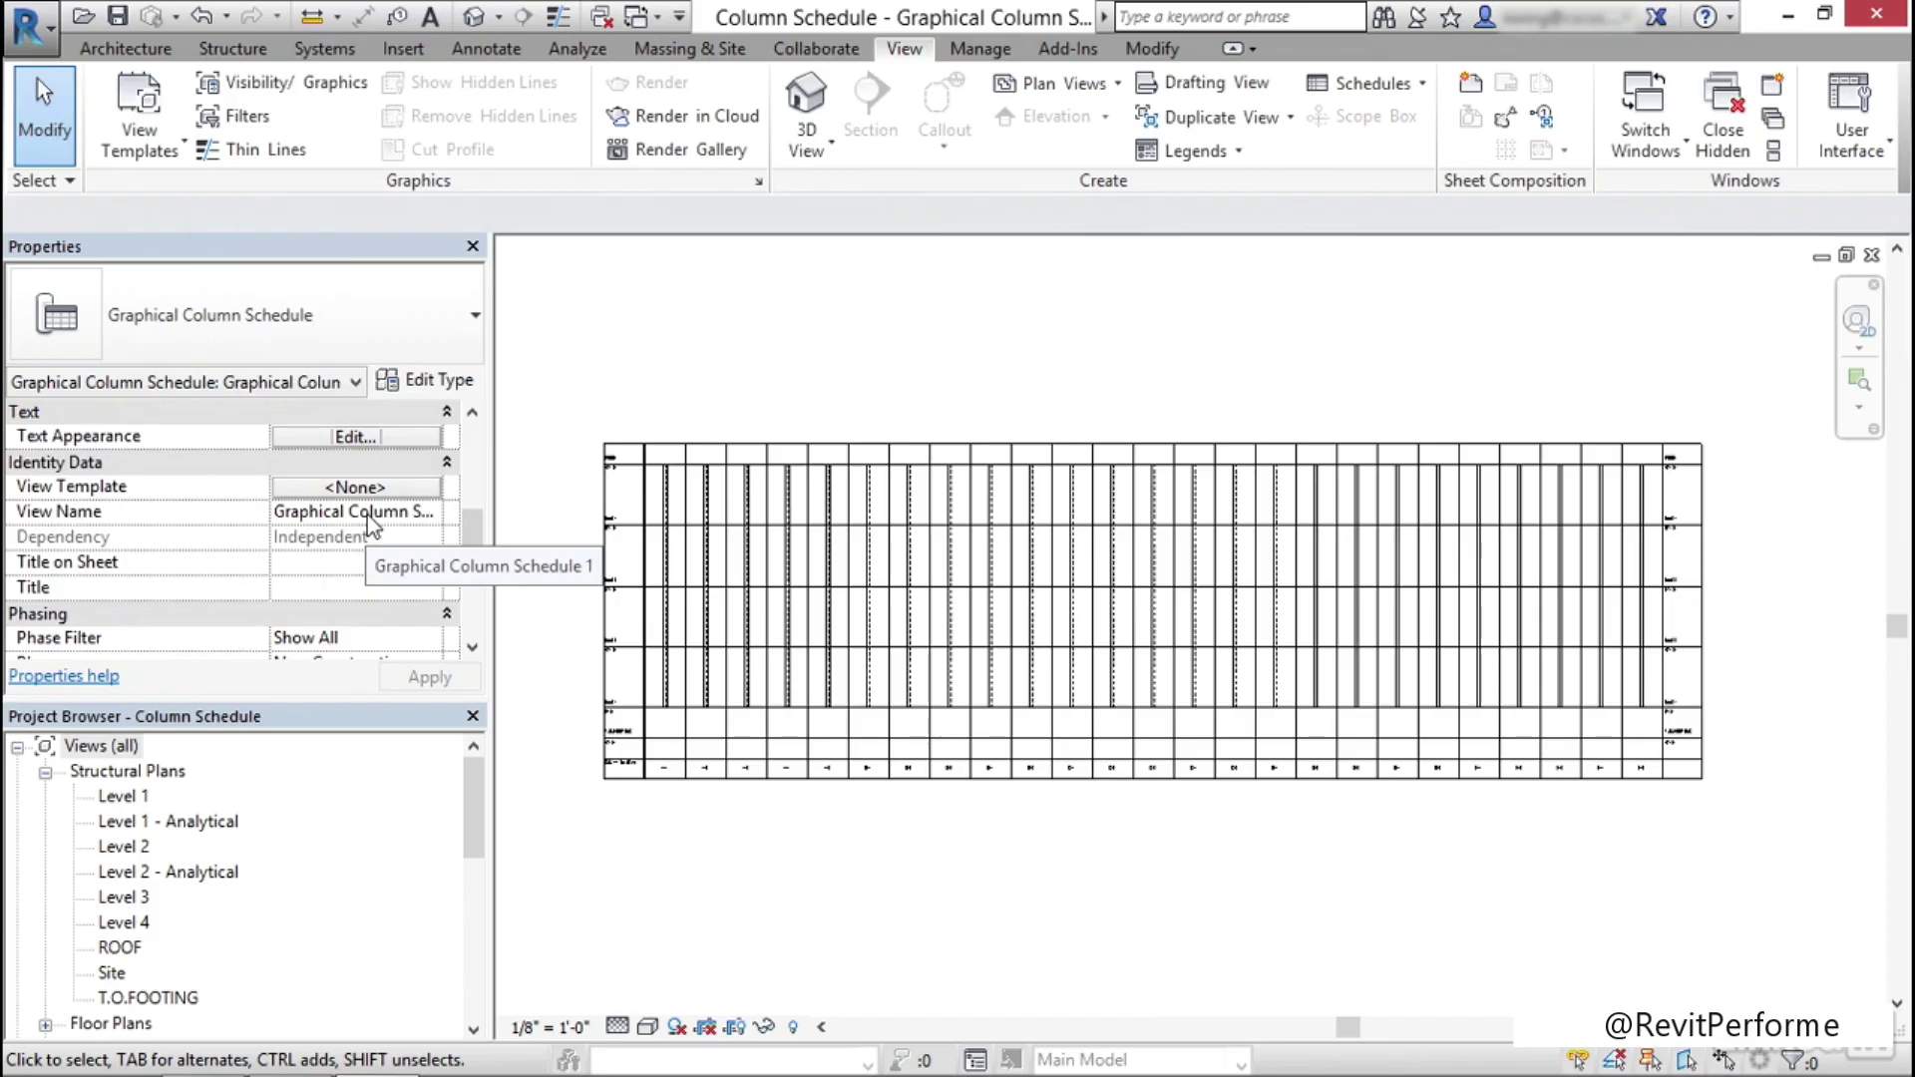
pyautogui.scroll(-3, 470, 554)
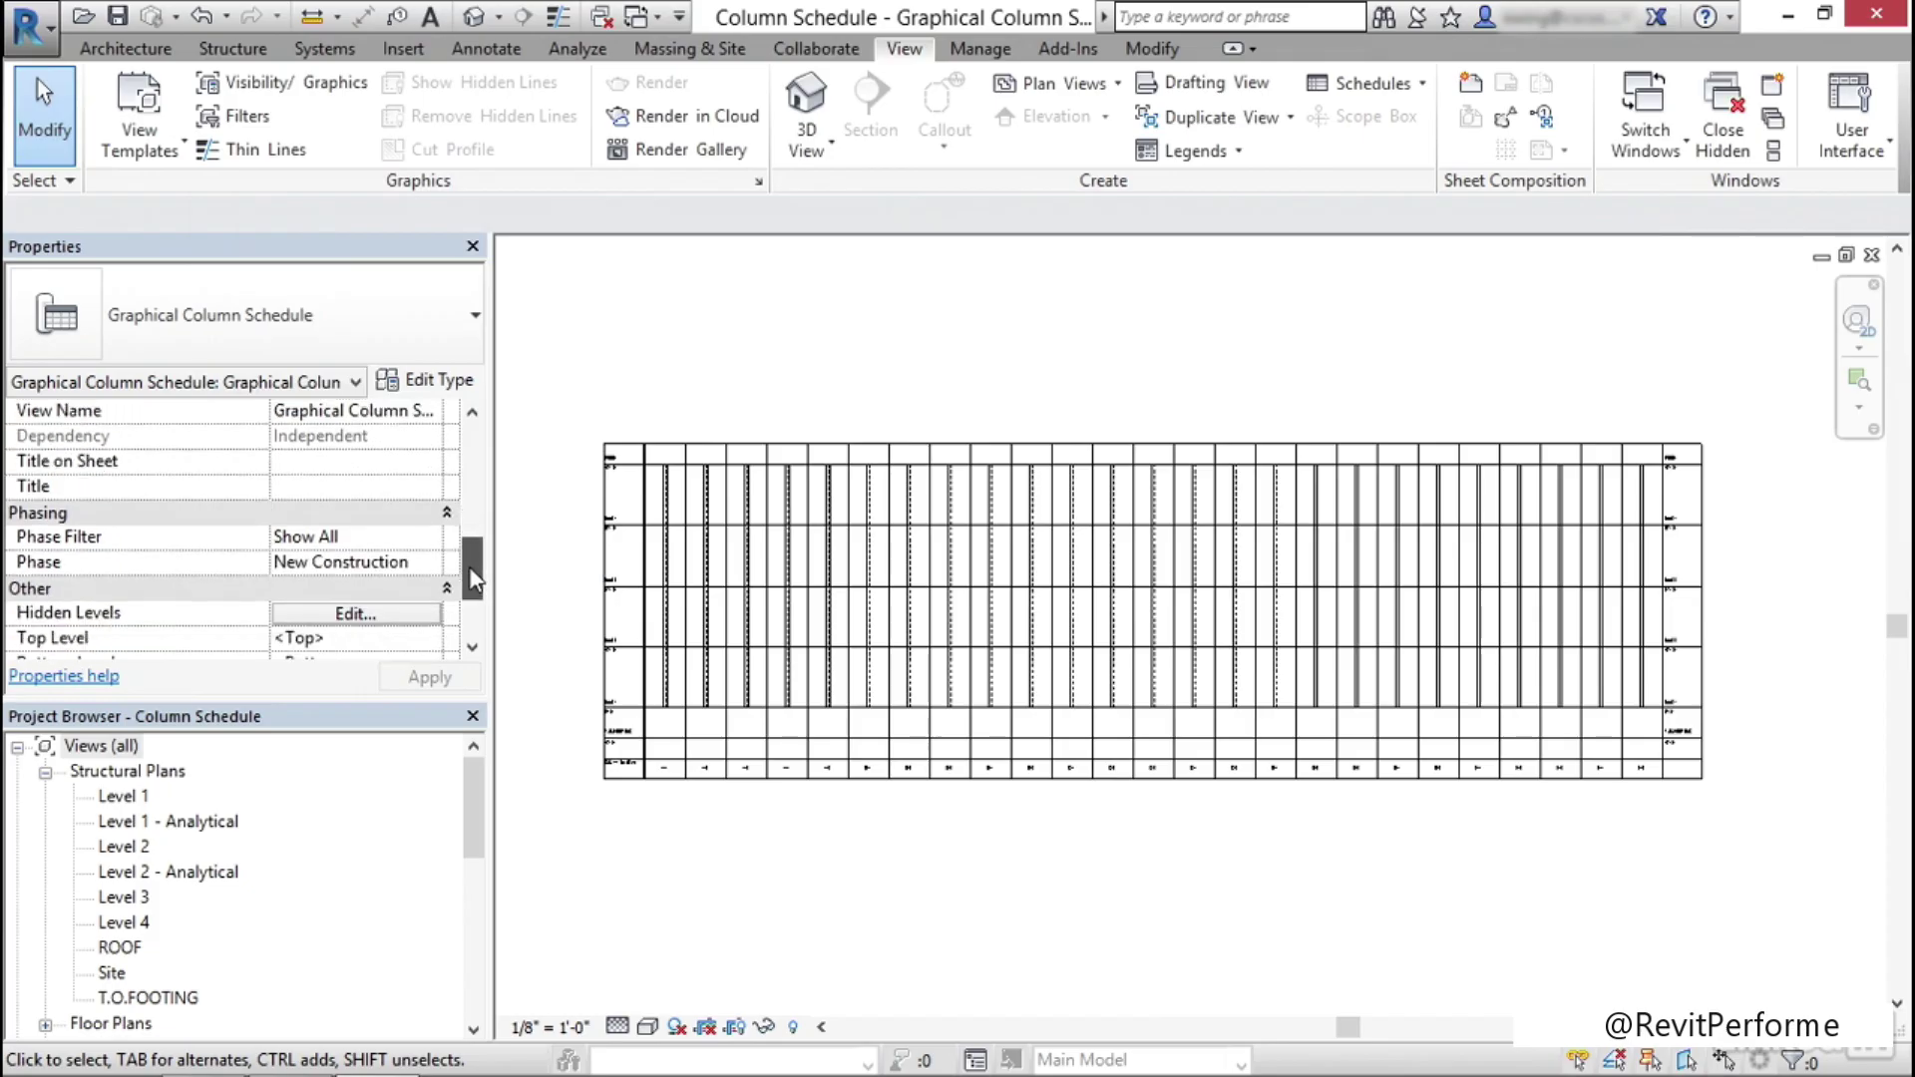
pyautogui.scroll(-3, 469, 569)
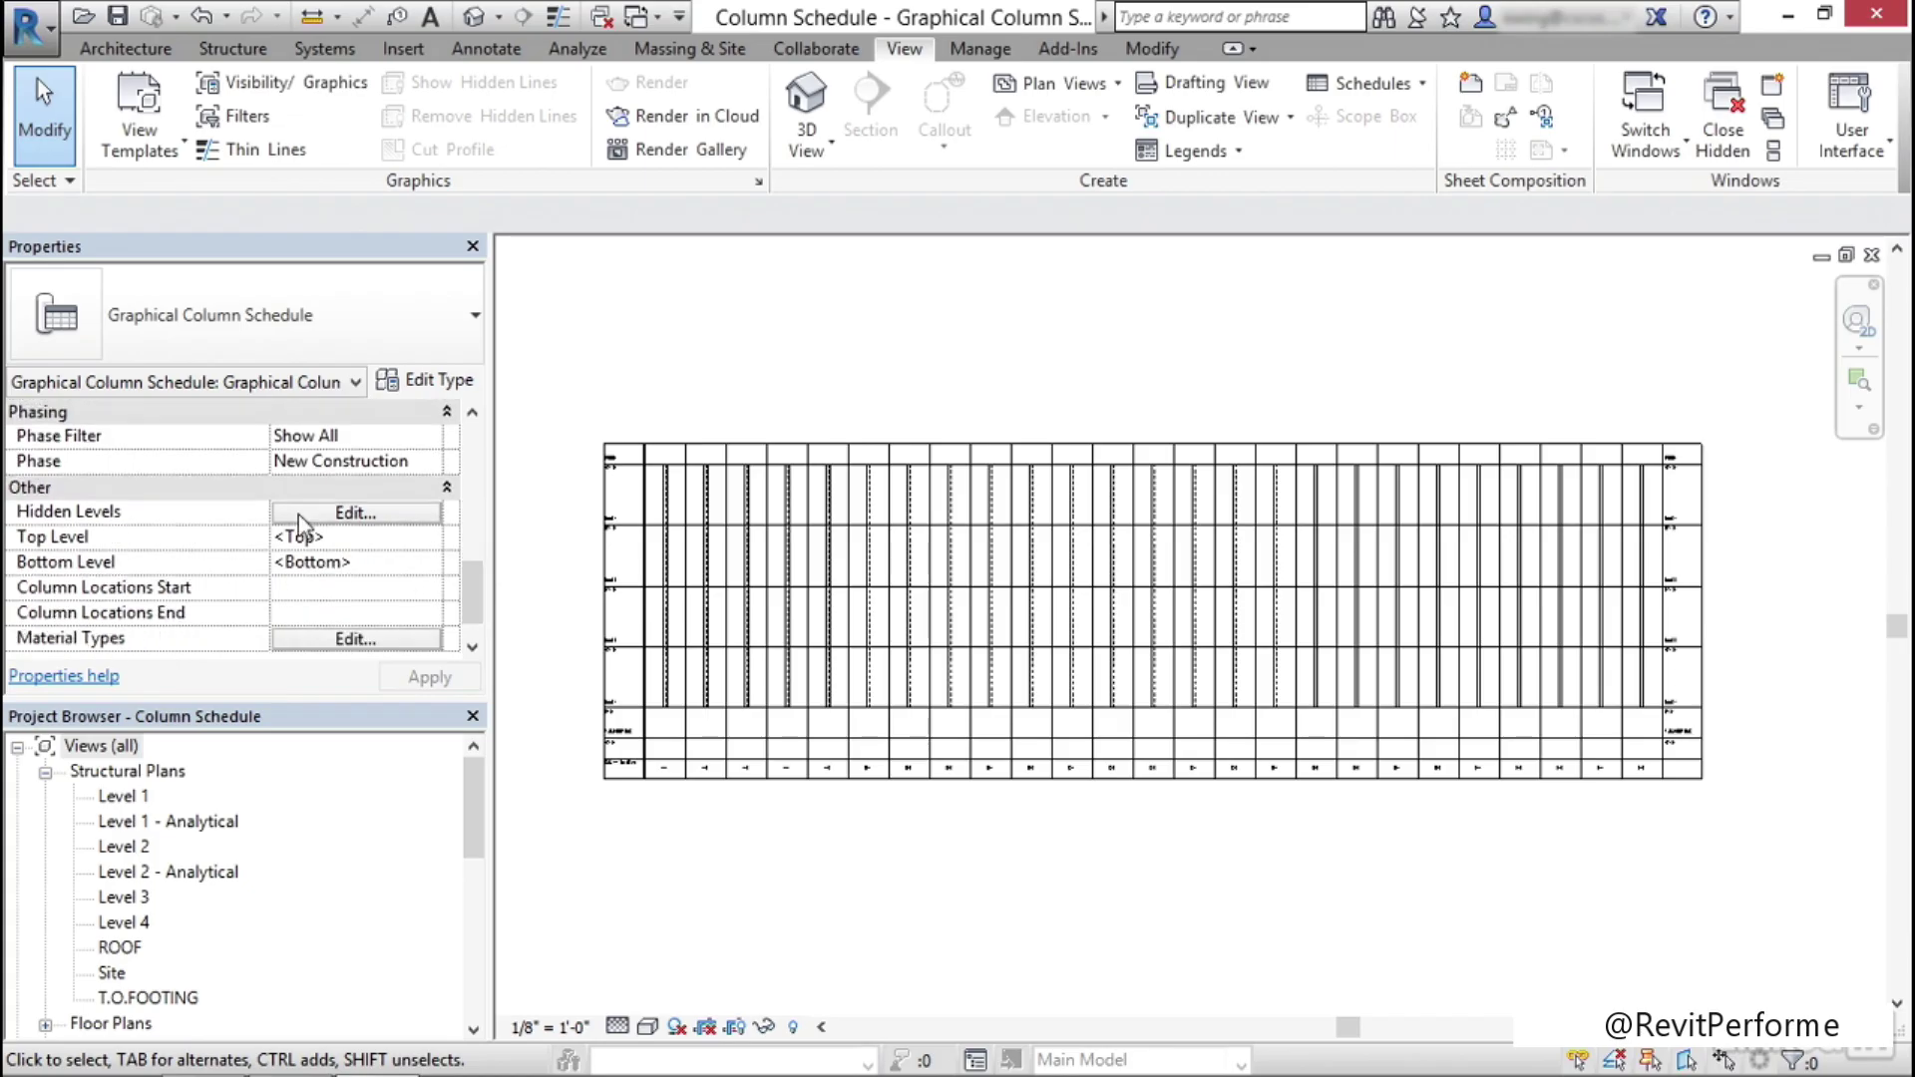
pyautogui.click(377, 514)
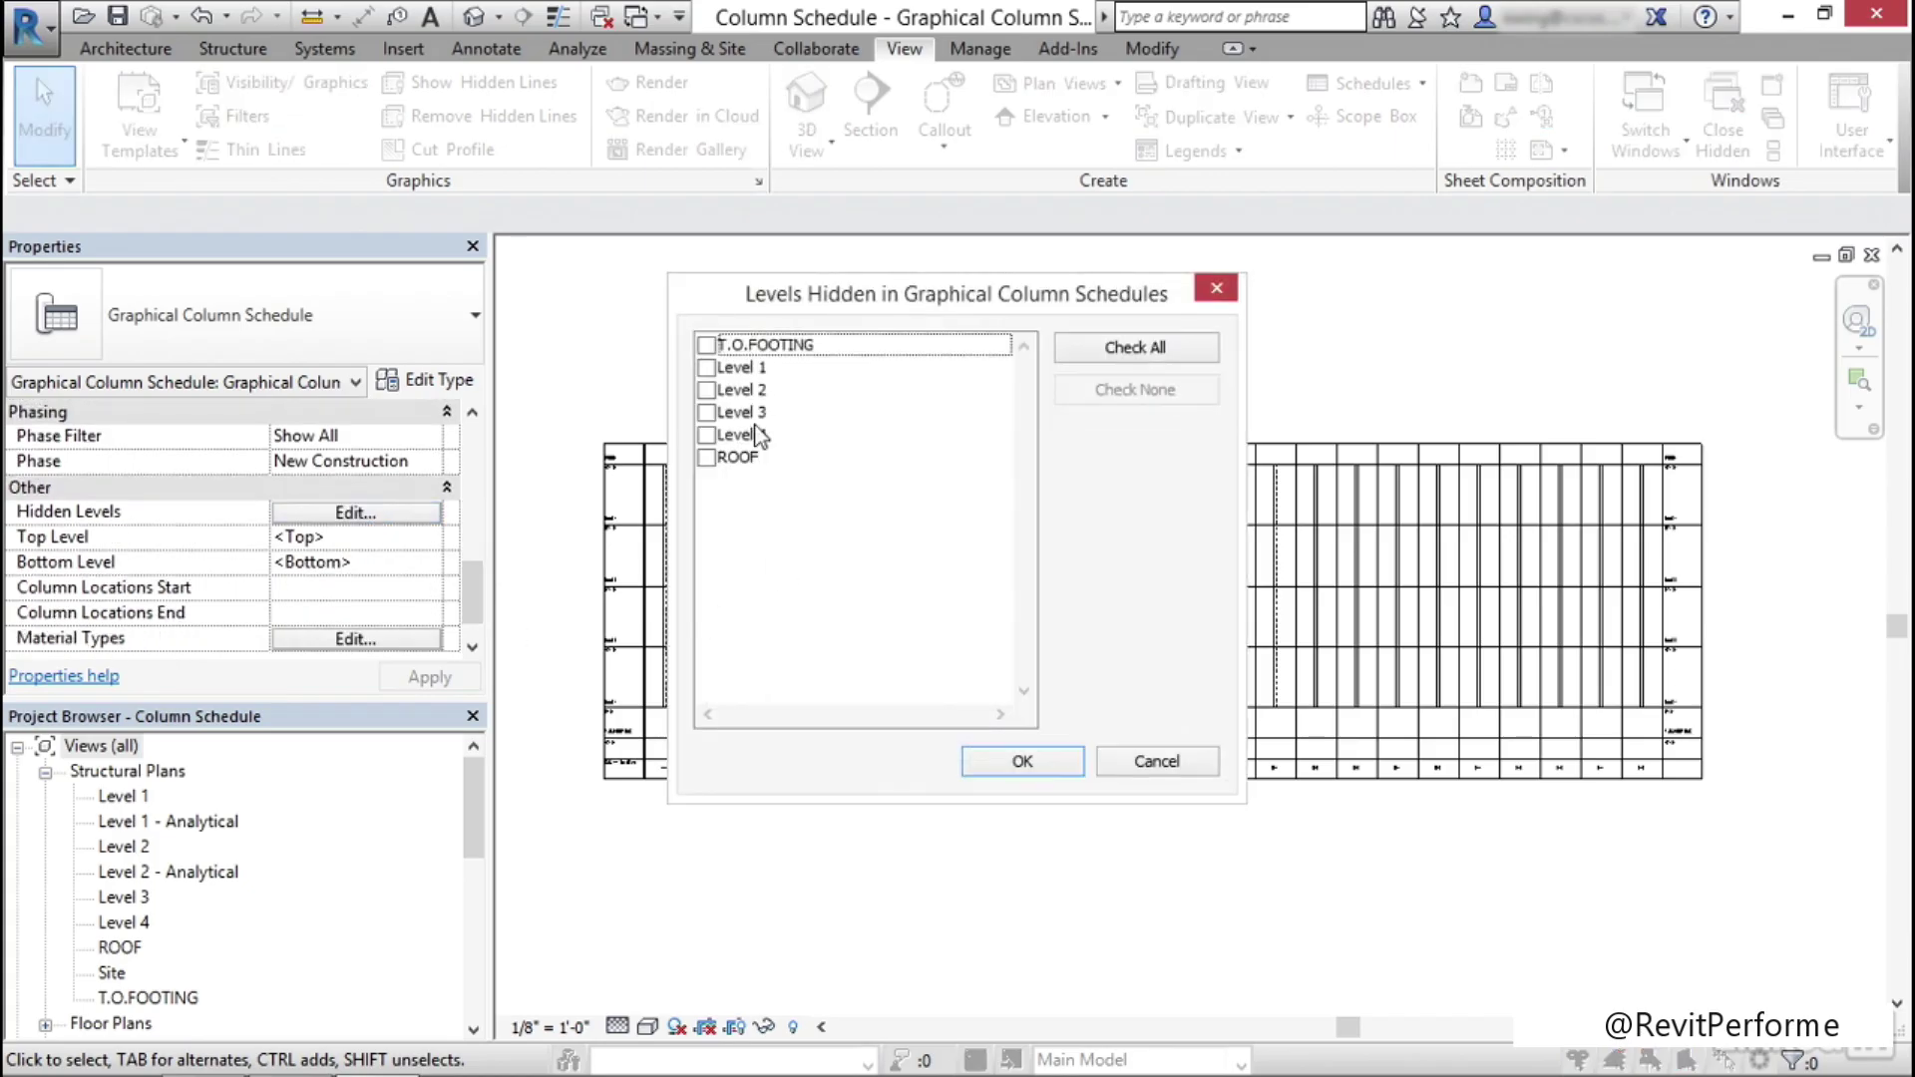
pyautogui.click(706, 347)
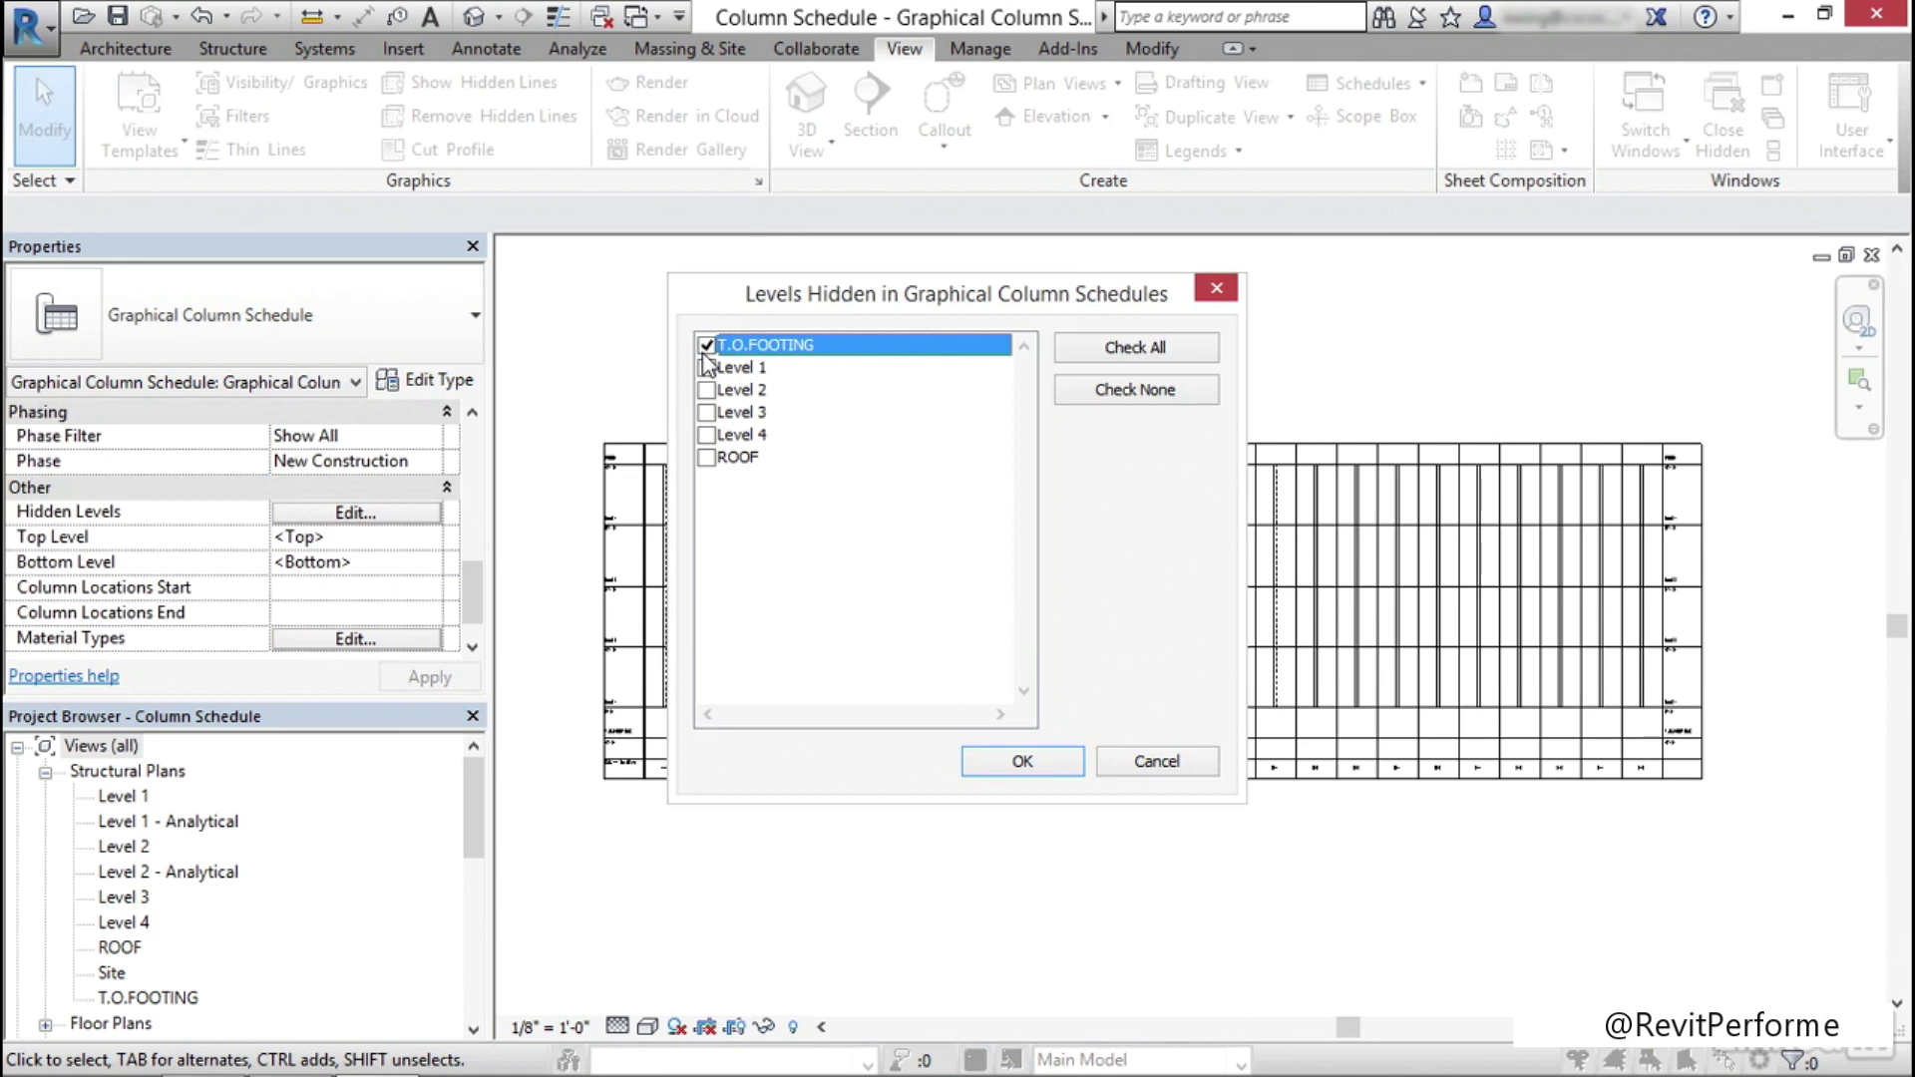
pyautogui.click(1017, 760)
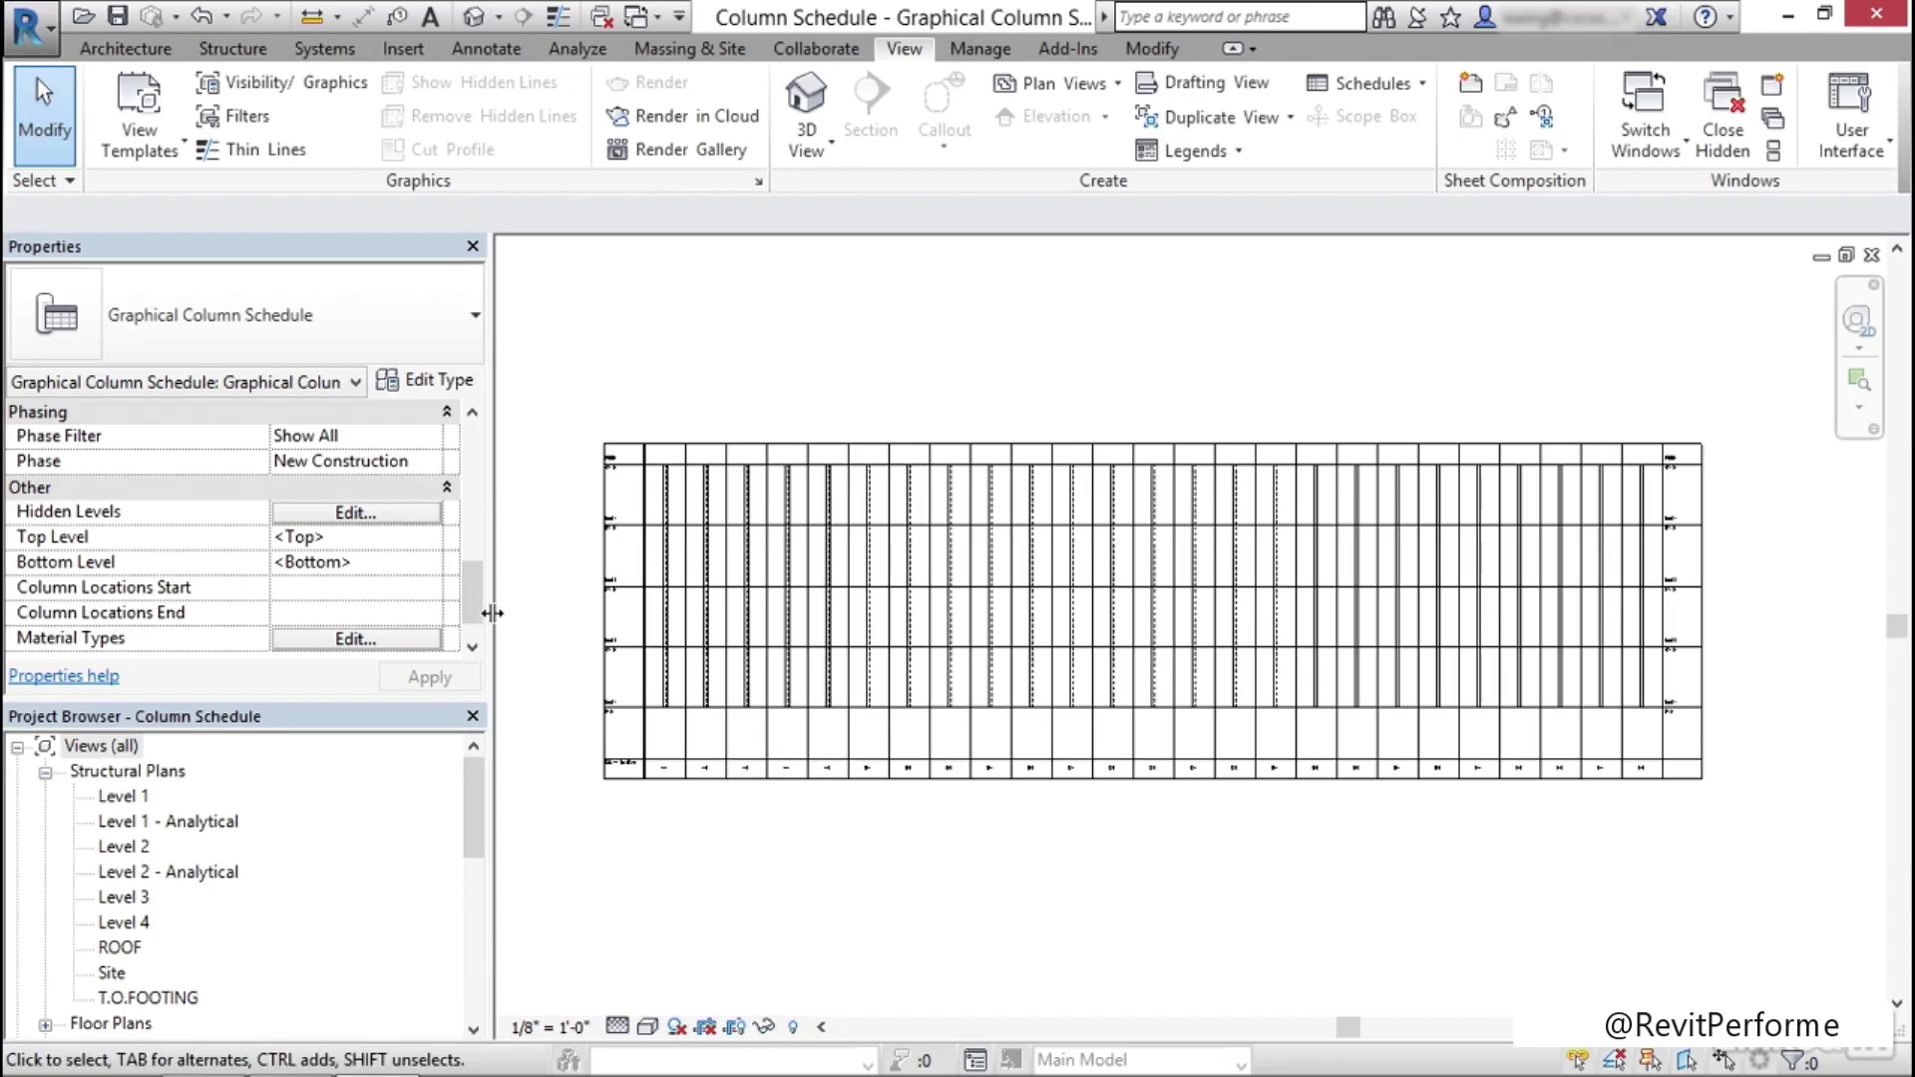
# Inspect the schedule's remaining properties and its type properties, including the view template for new views, without changing them
pyautogui.scroll(-1, 471, 623)
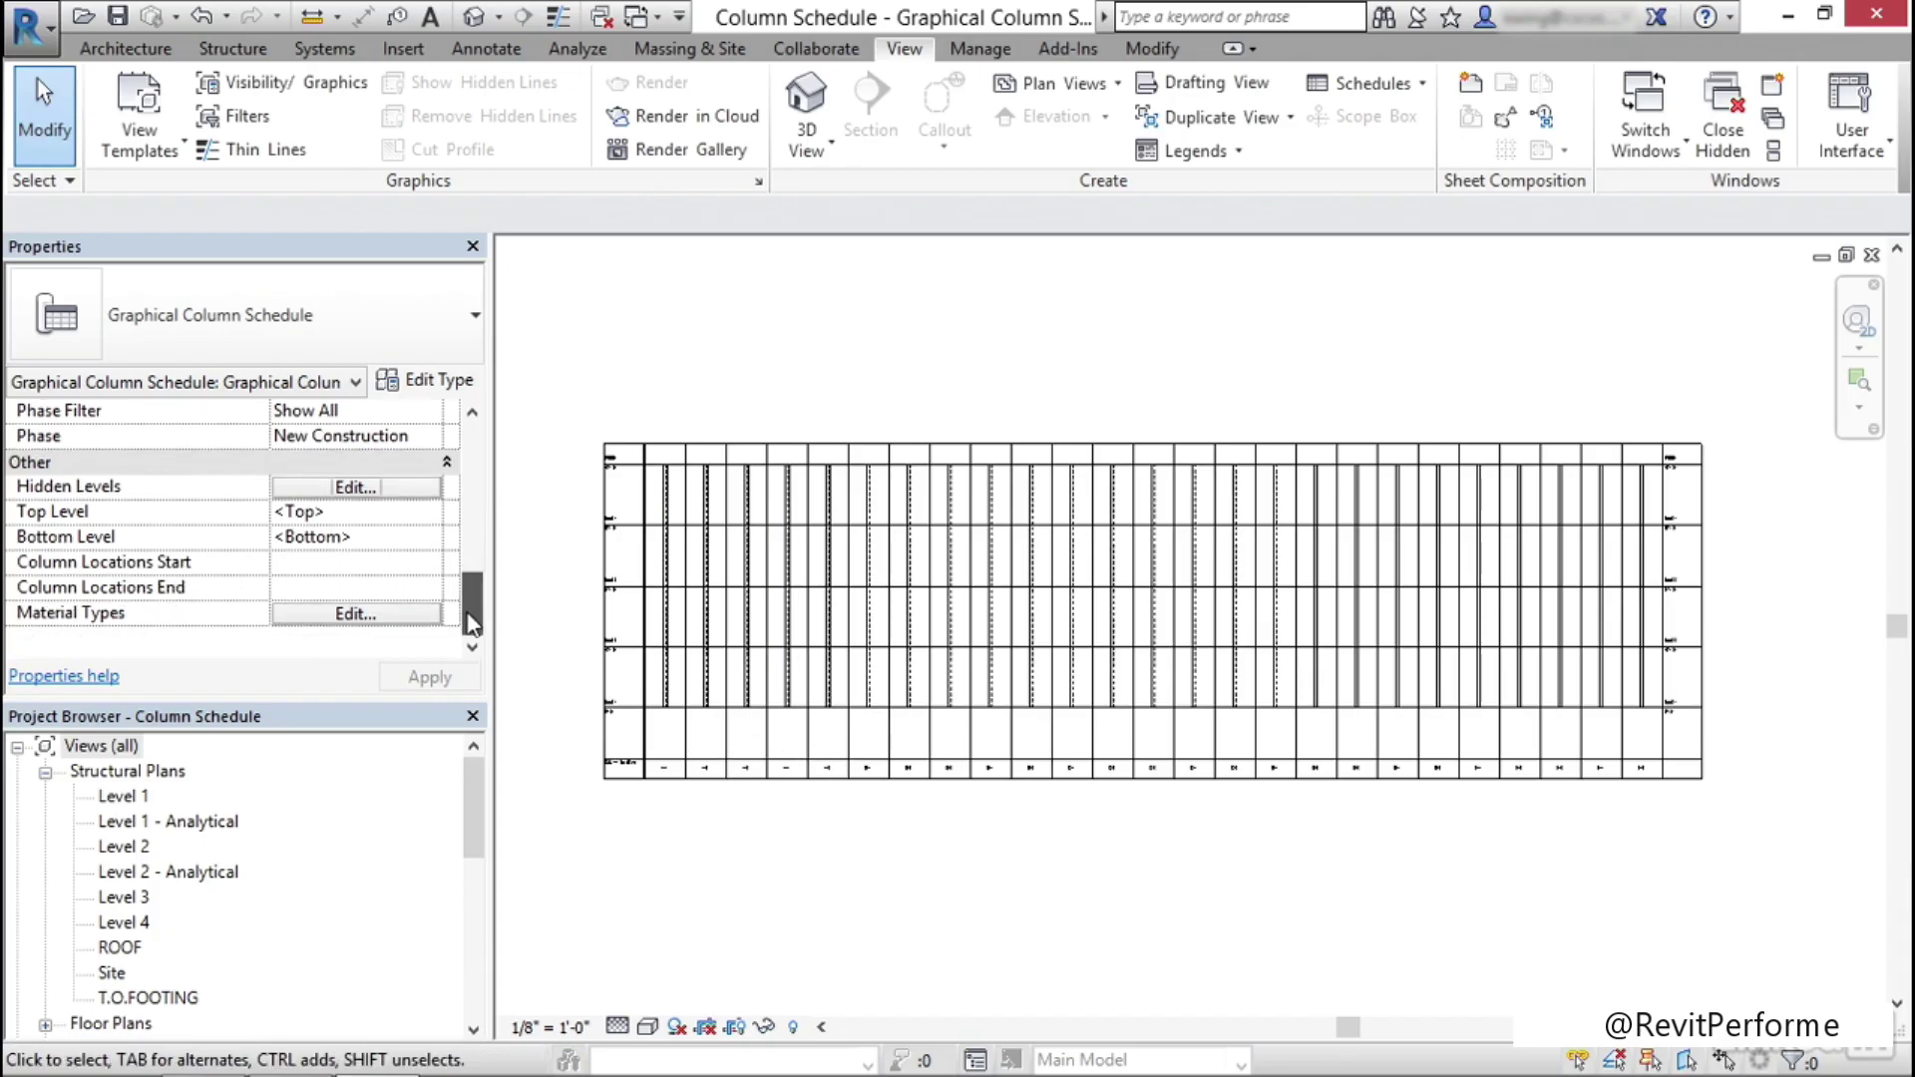
pyautogui.click(429, 380)
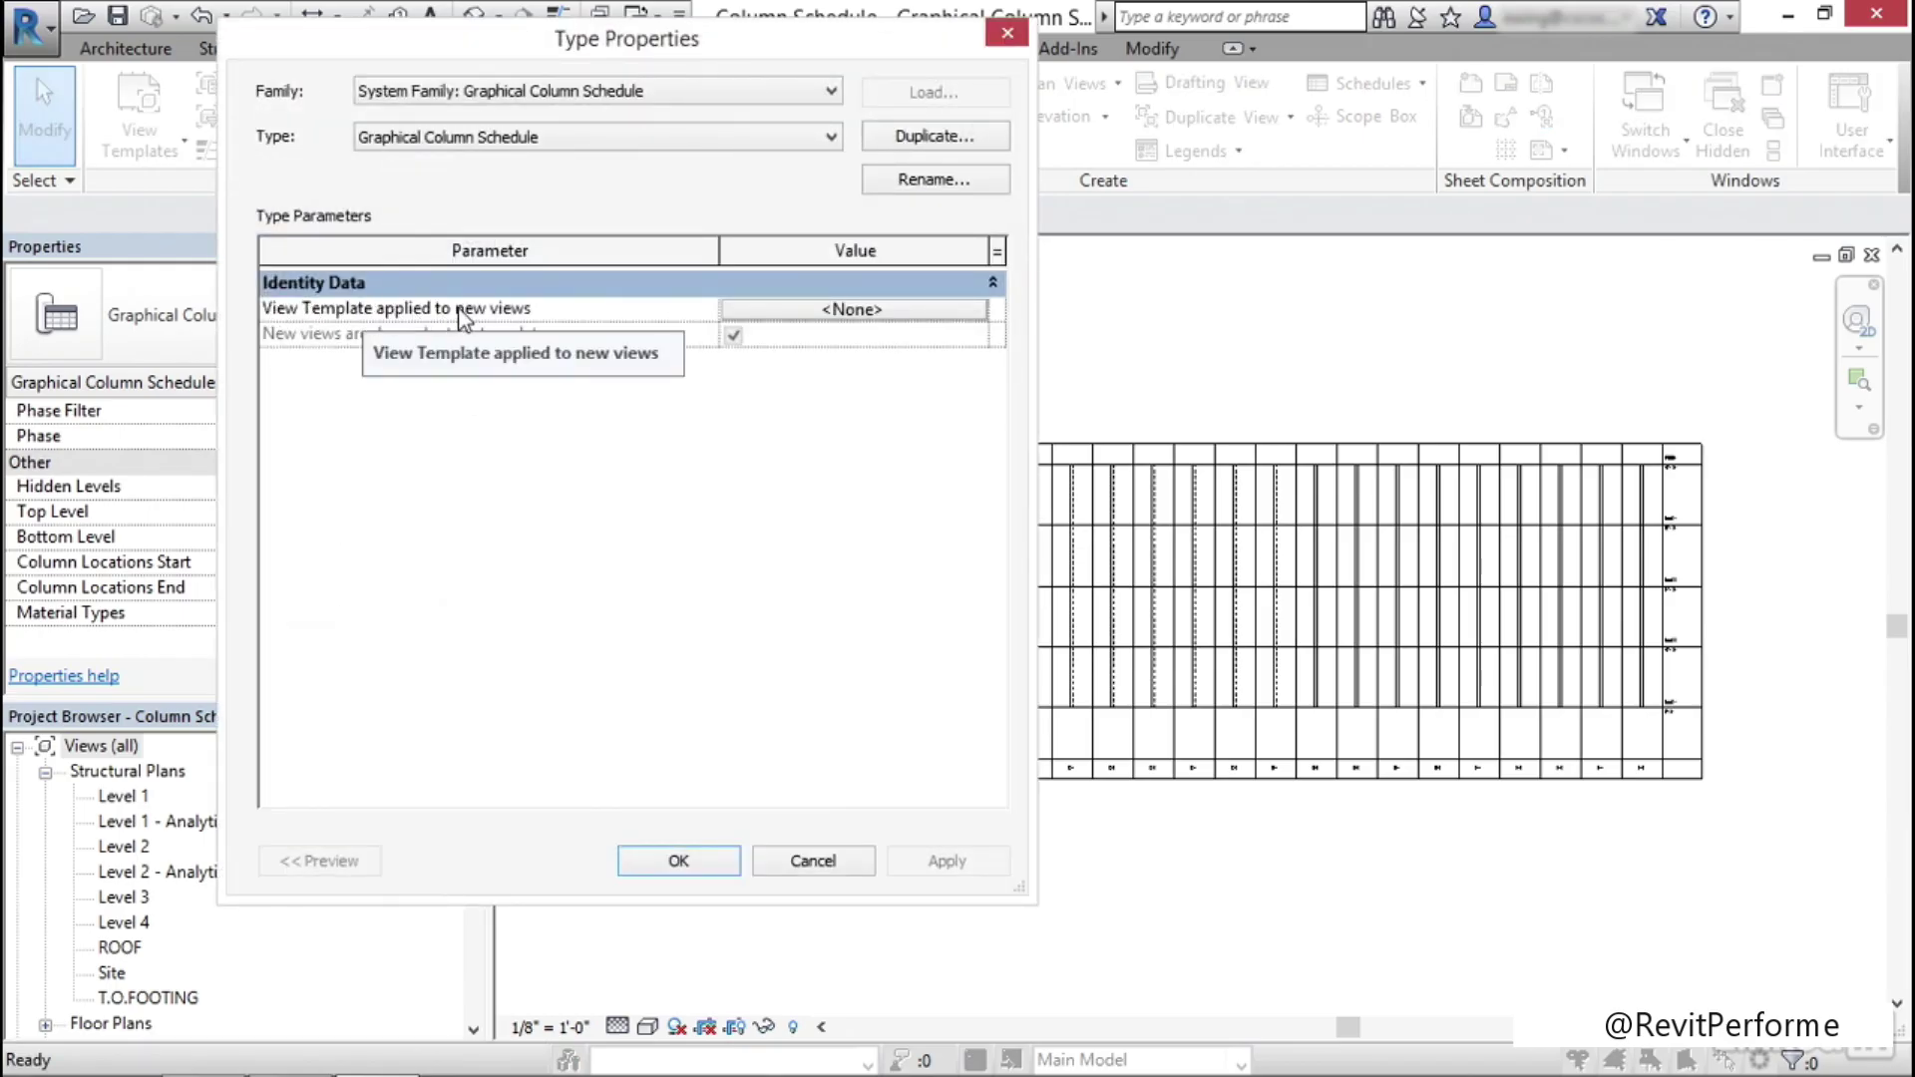
pyautogui.click(813, 862)
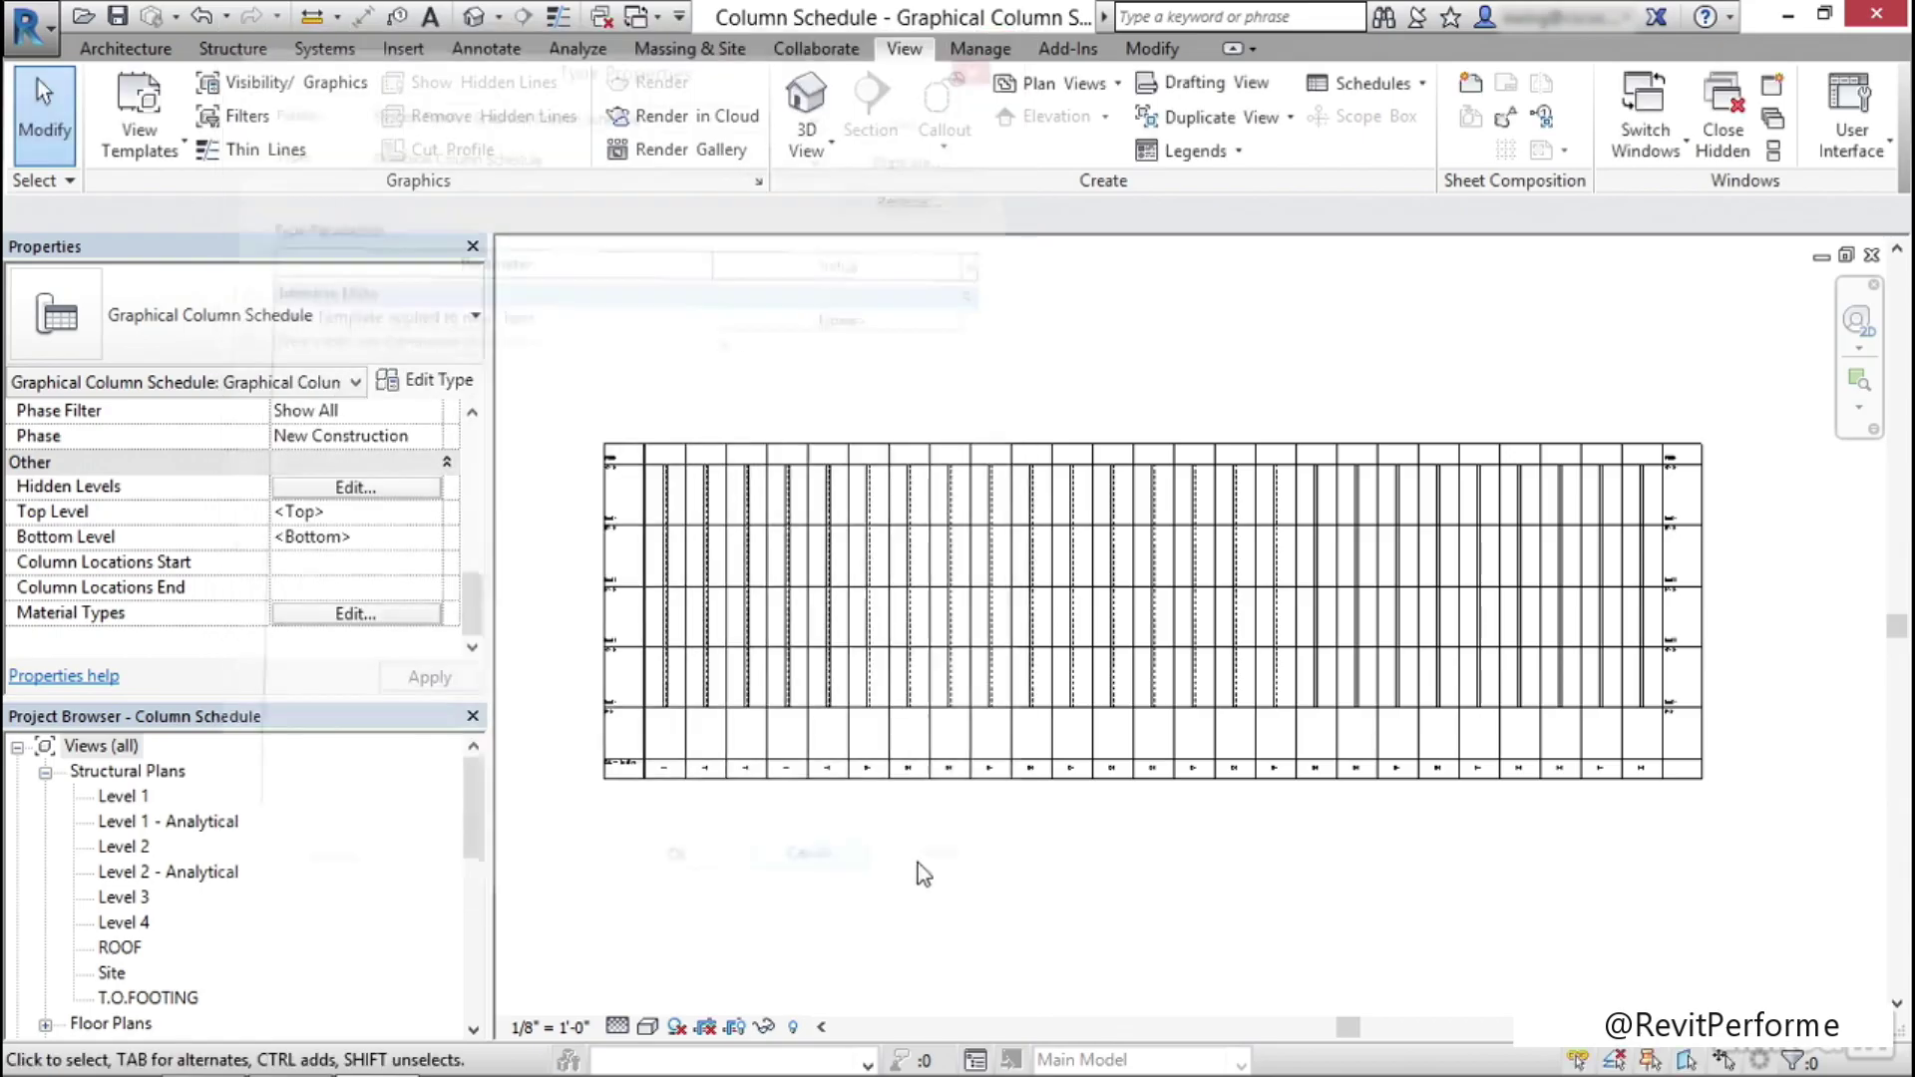
# Set the top offset of the HSS8X8X5/8 column at location D-5 to -1' 0" and deselect it
pyautogui.scroll(6, 1197, 786)
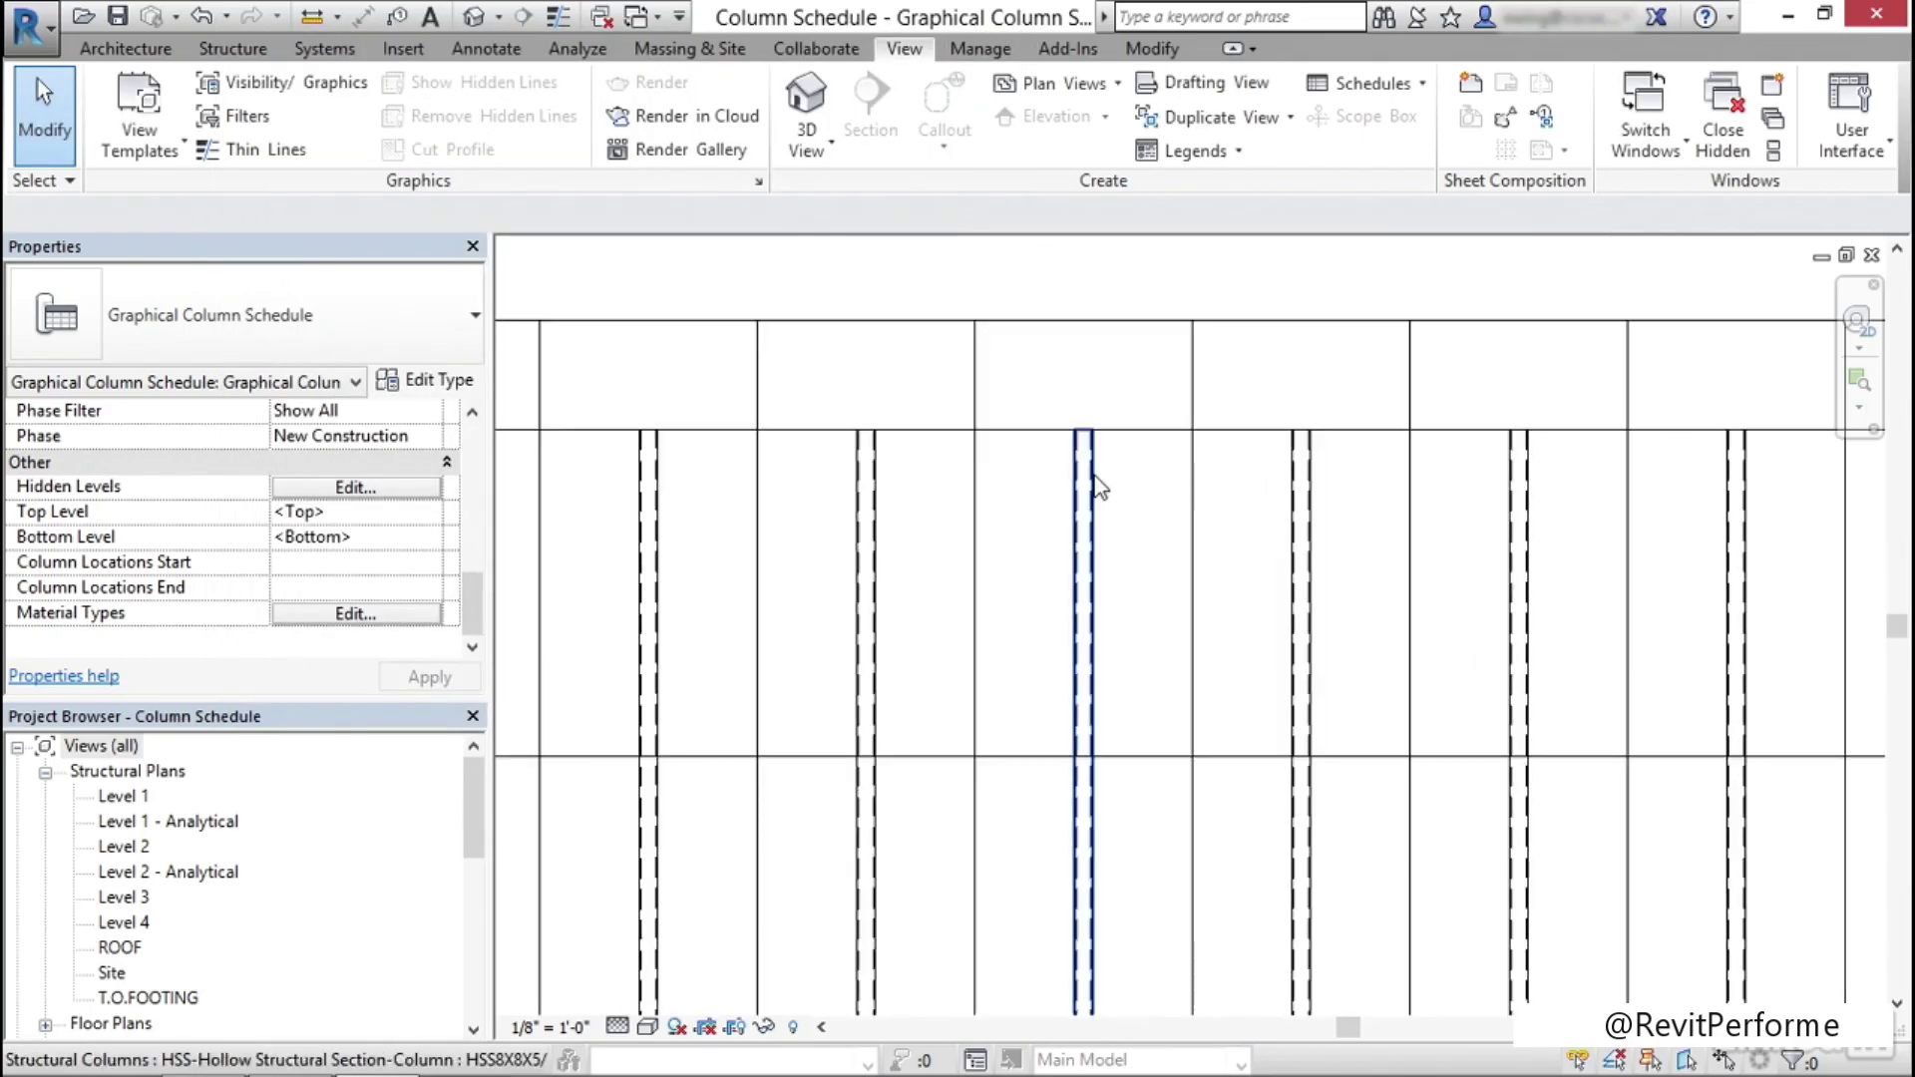
pyautogui.click(1105, 481)
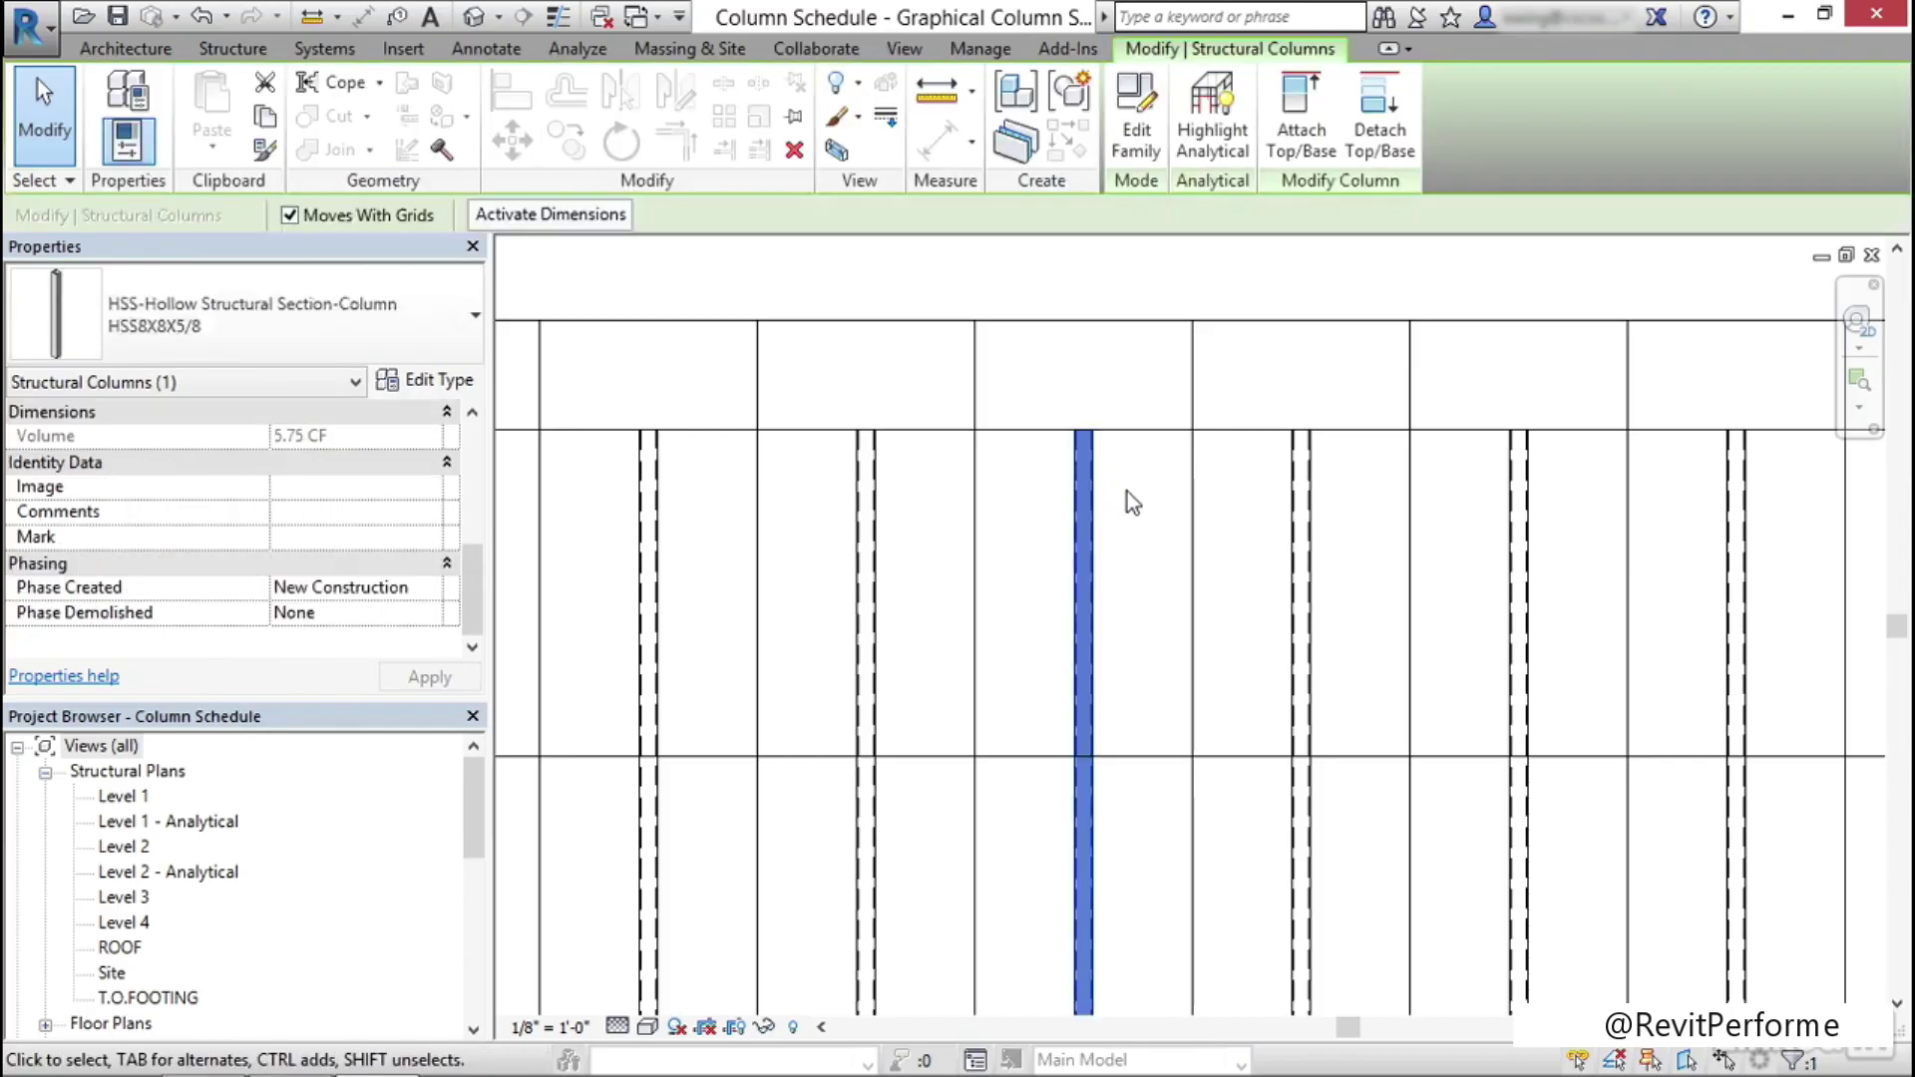
pyautogui.scroll(-5, 1127, 504)
pyautogui.moveTo(1135, 617); pyautogui.dragTo(1132, 459, button='middle')
pyautogui.scroll(4, 1132, 439)
pyautogui.scroll(-4, 1130, 419)
pyautogui.scroll(4, 1127, 419)
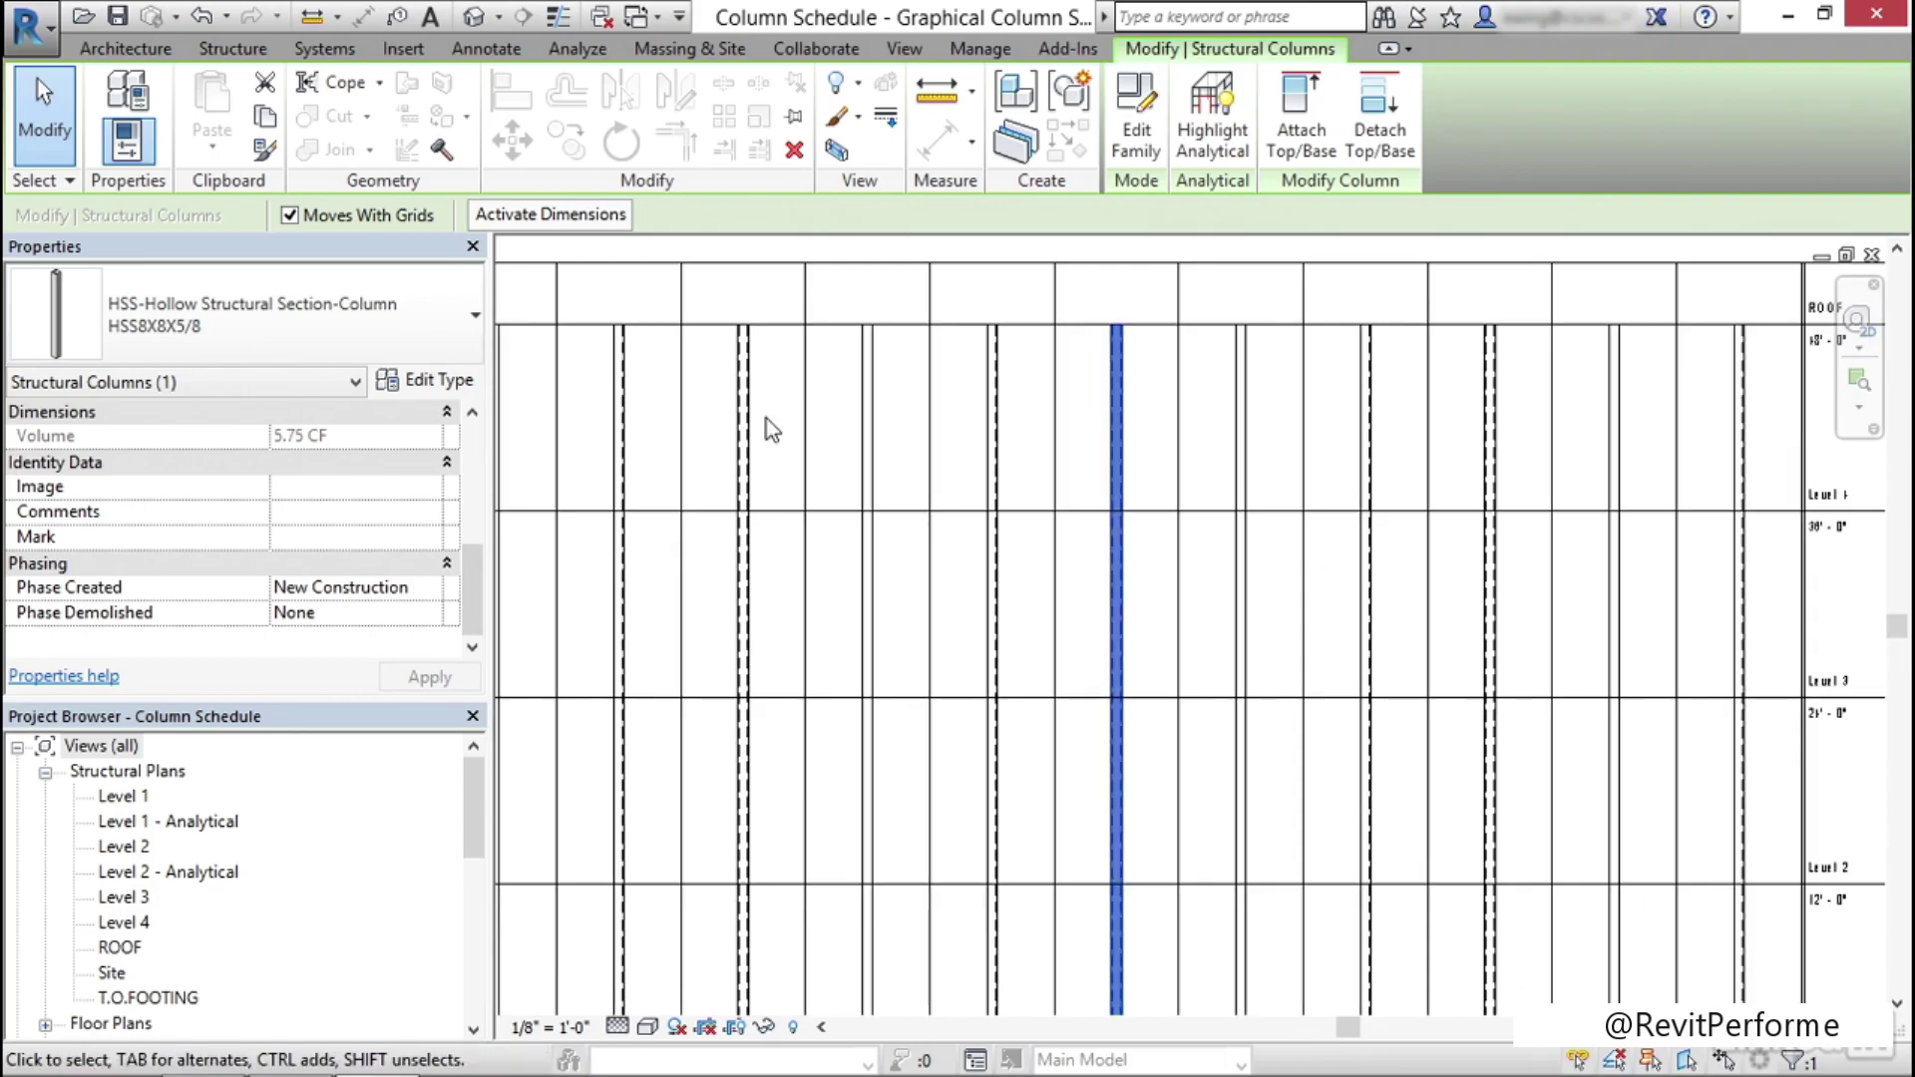
pyautogui.scroll(4, 473, 578)
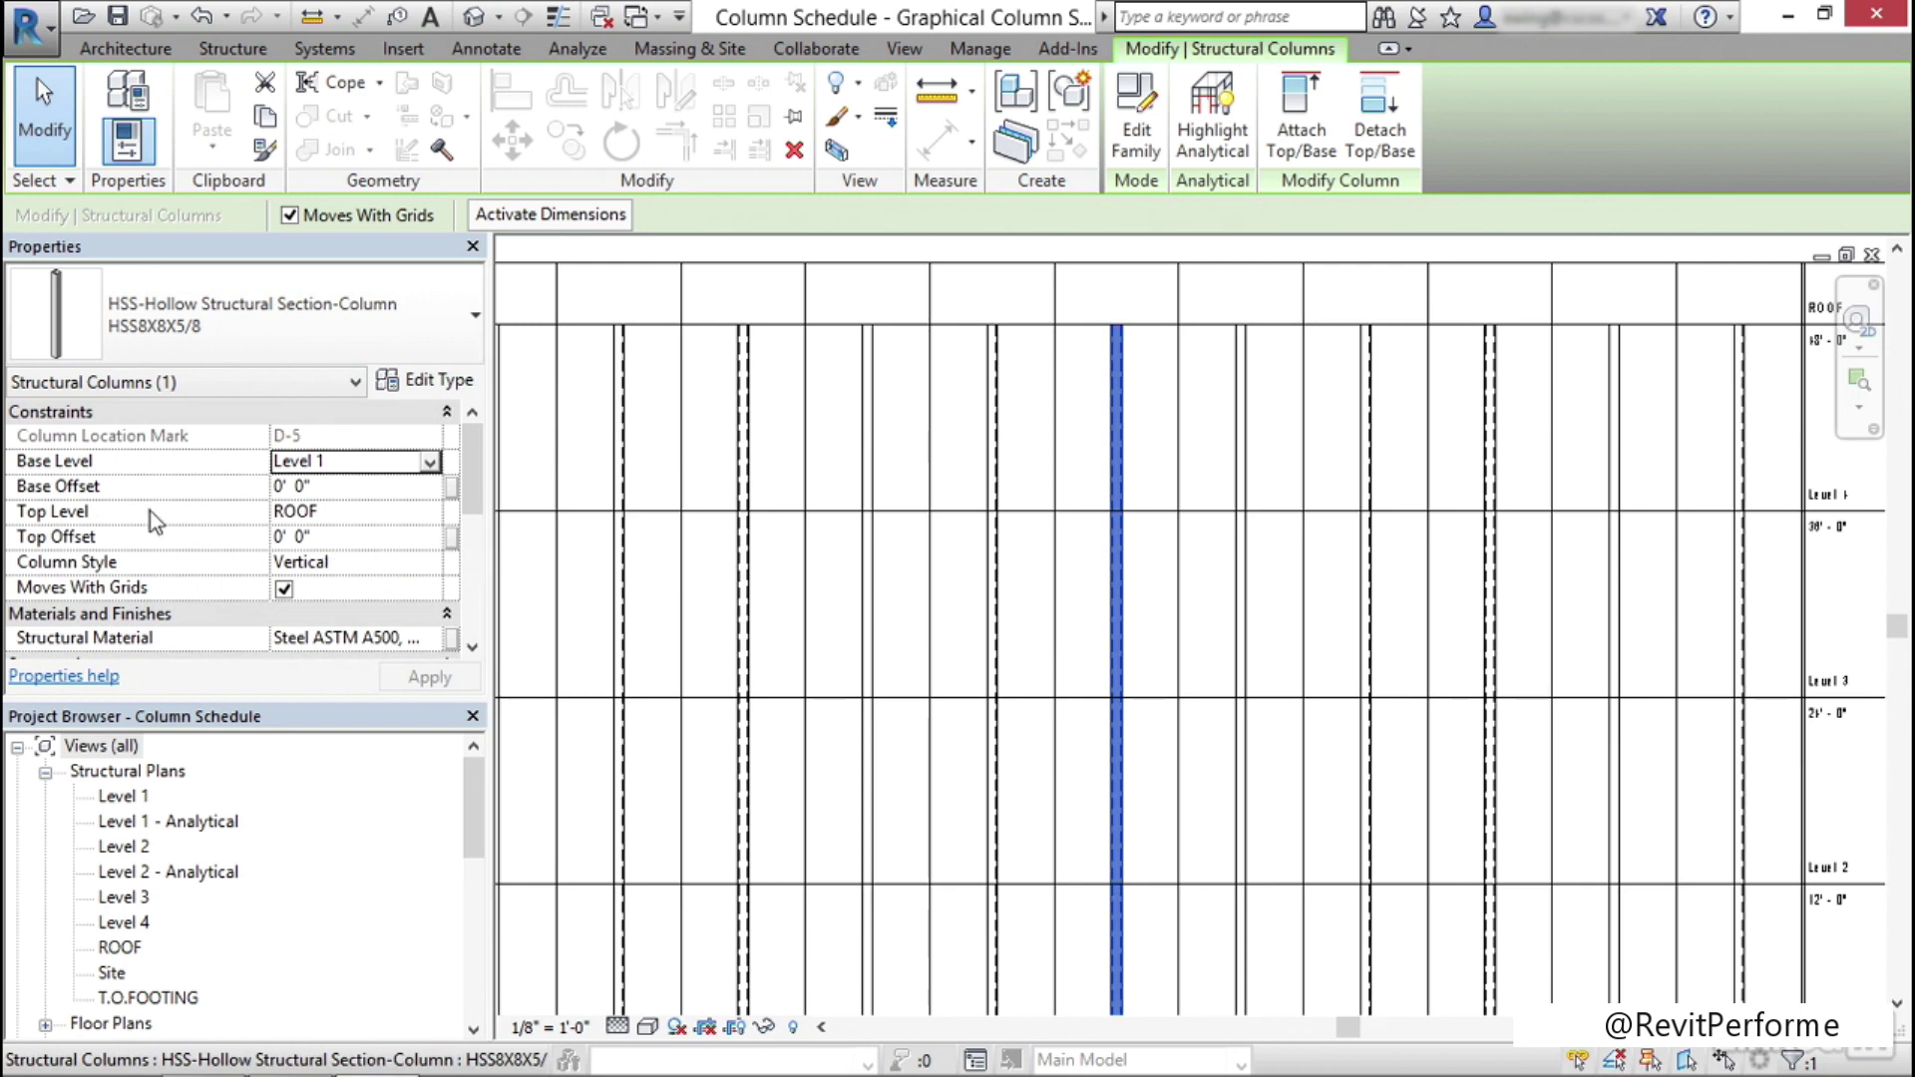
pyautogui.click(345, 536)
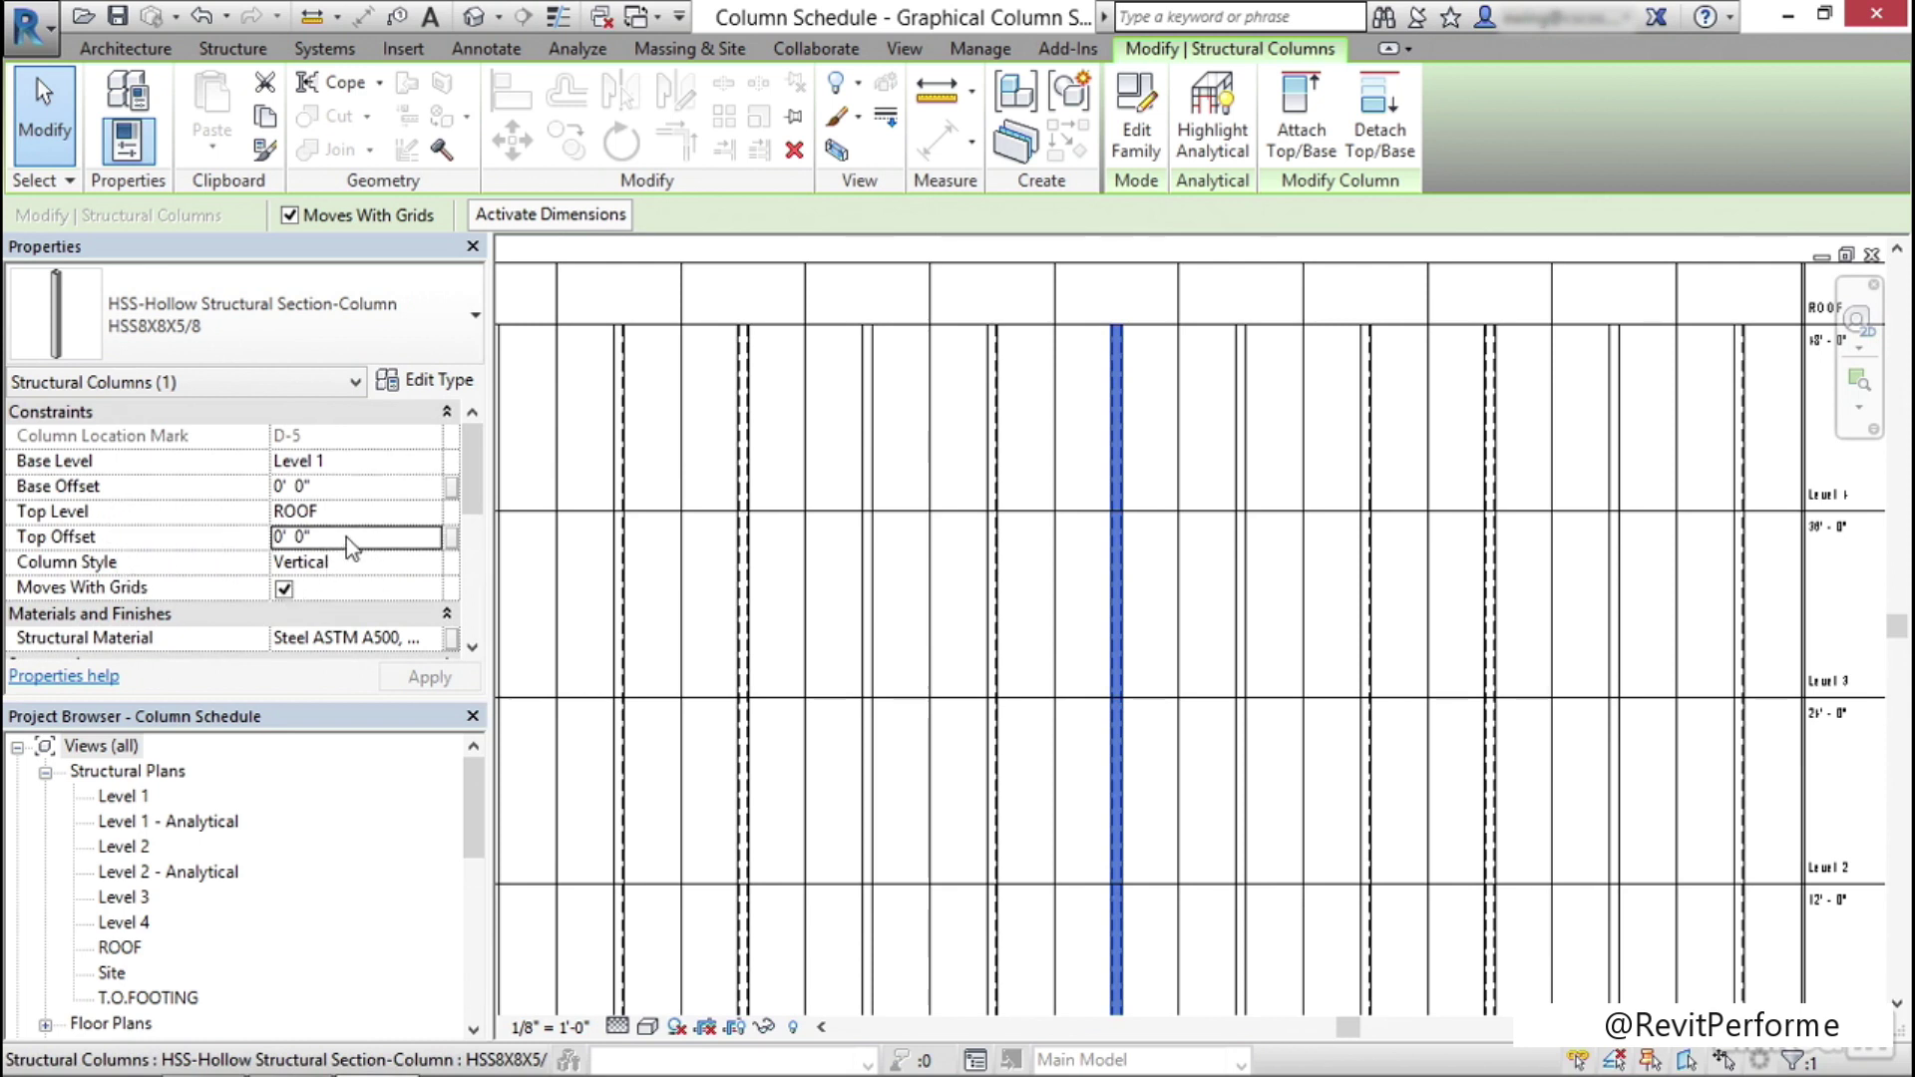
pyautogui.write('-1')
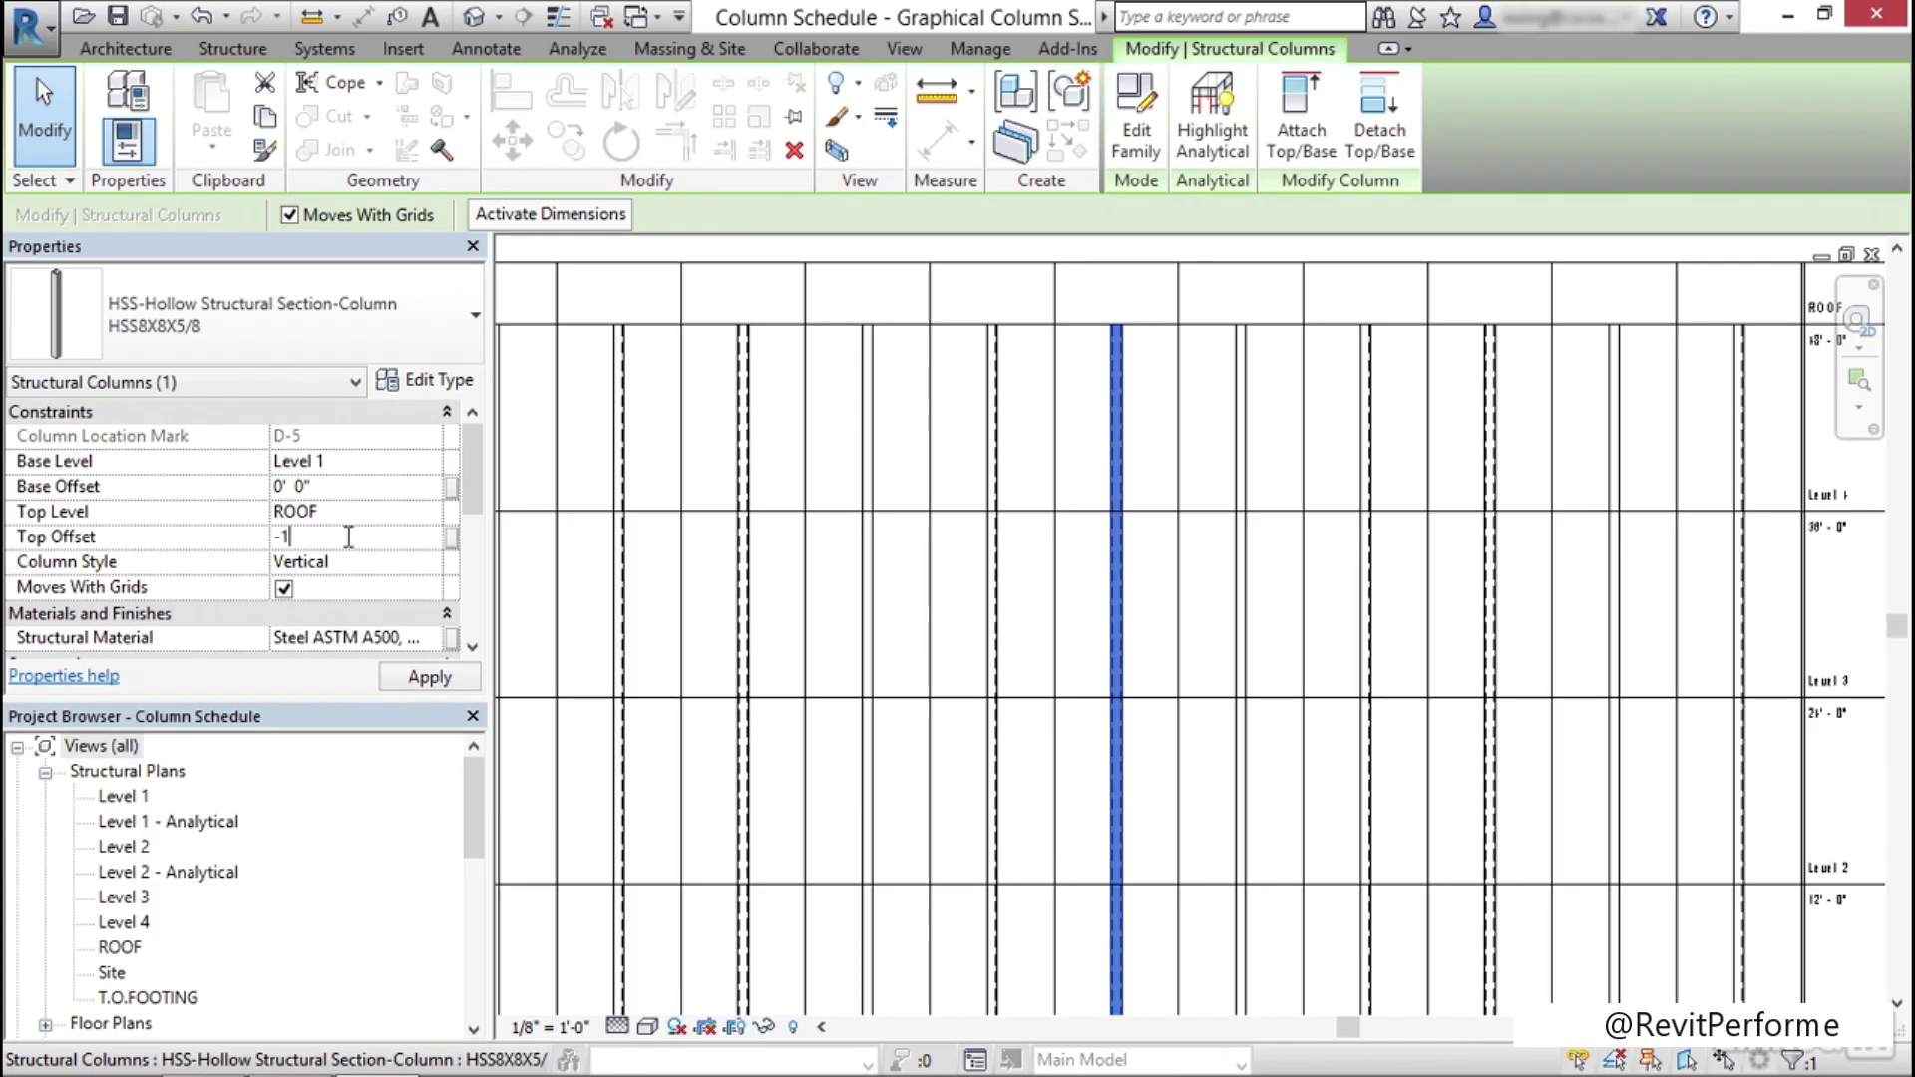
pyautogui.click(428, 676)
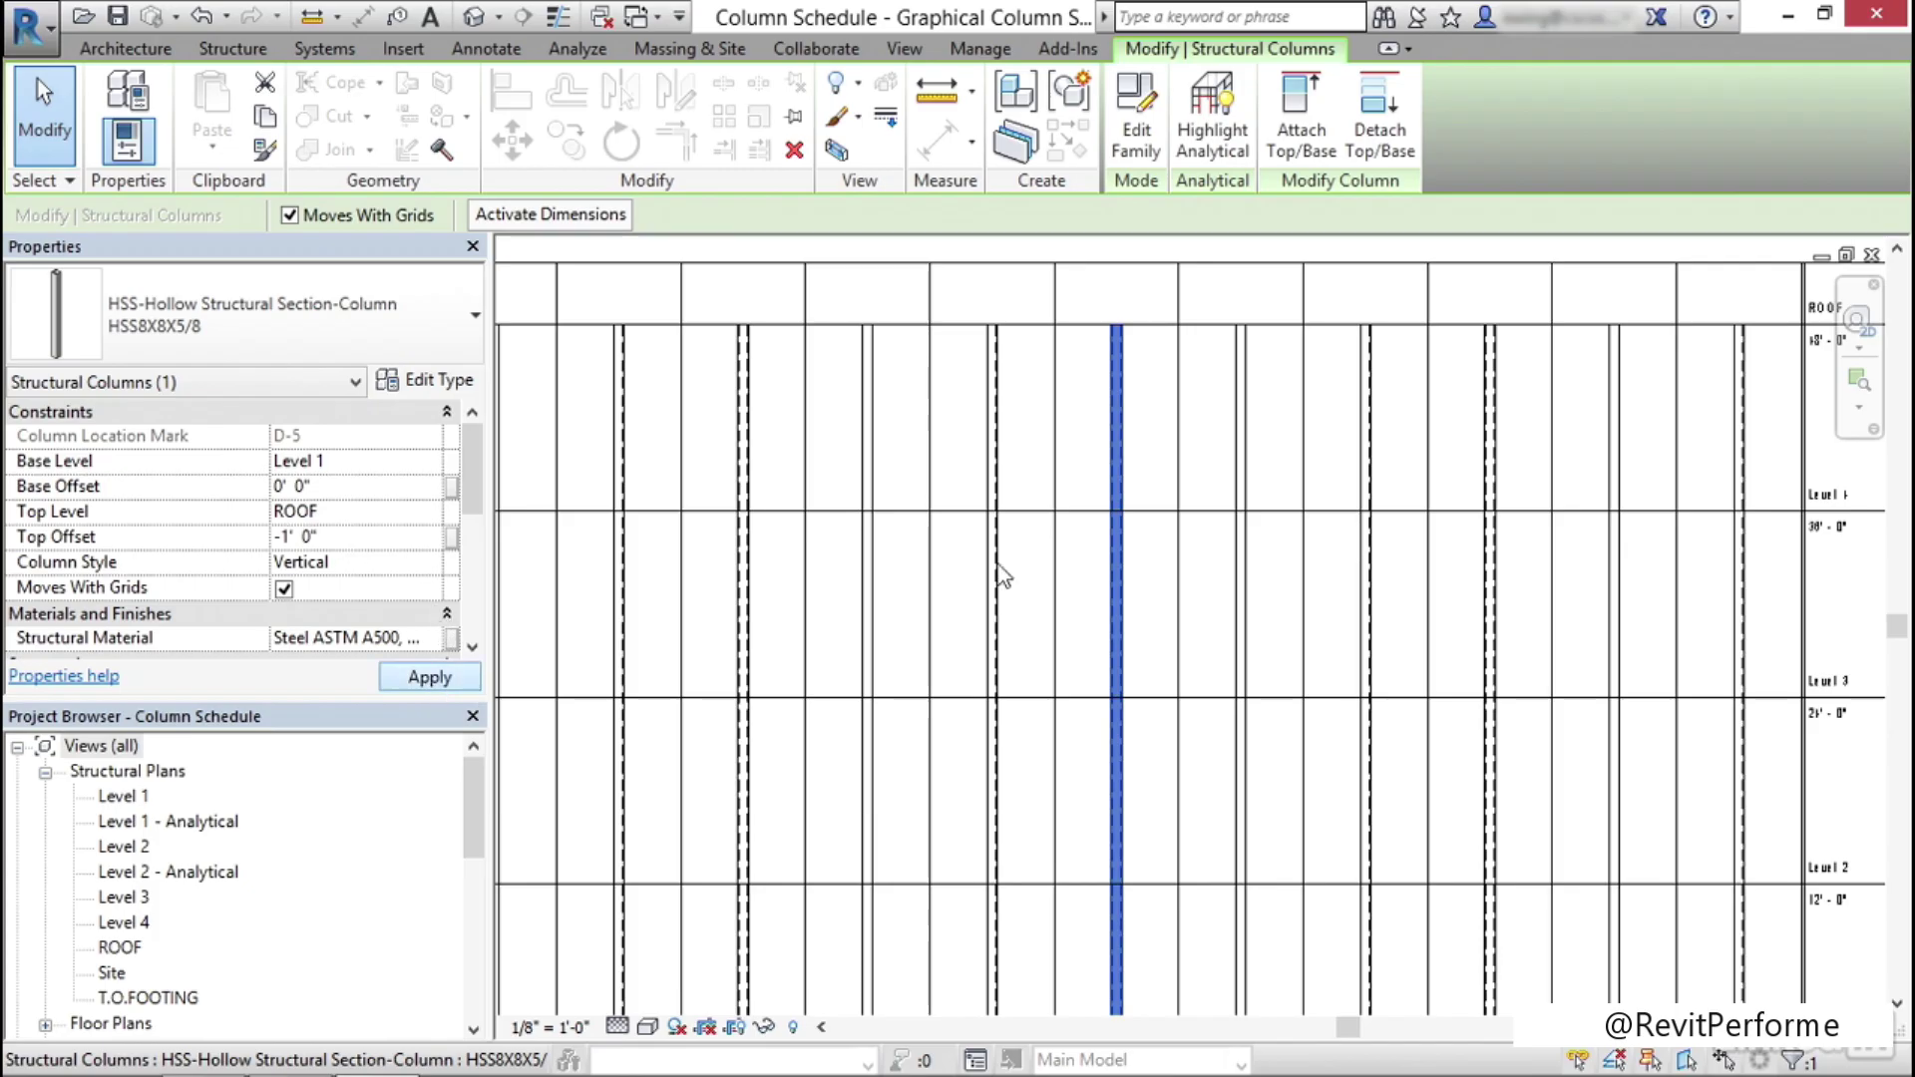
pyautogui.moveTo(1230, 461); pyautogui.dragTo(1230, 486, button='middle')
pyautogui.click(1152, 351)
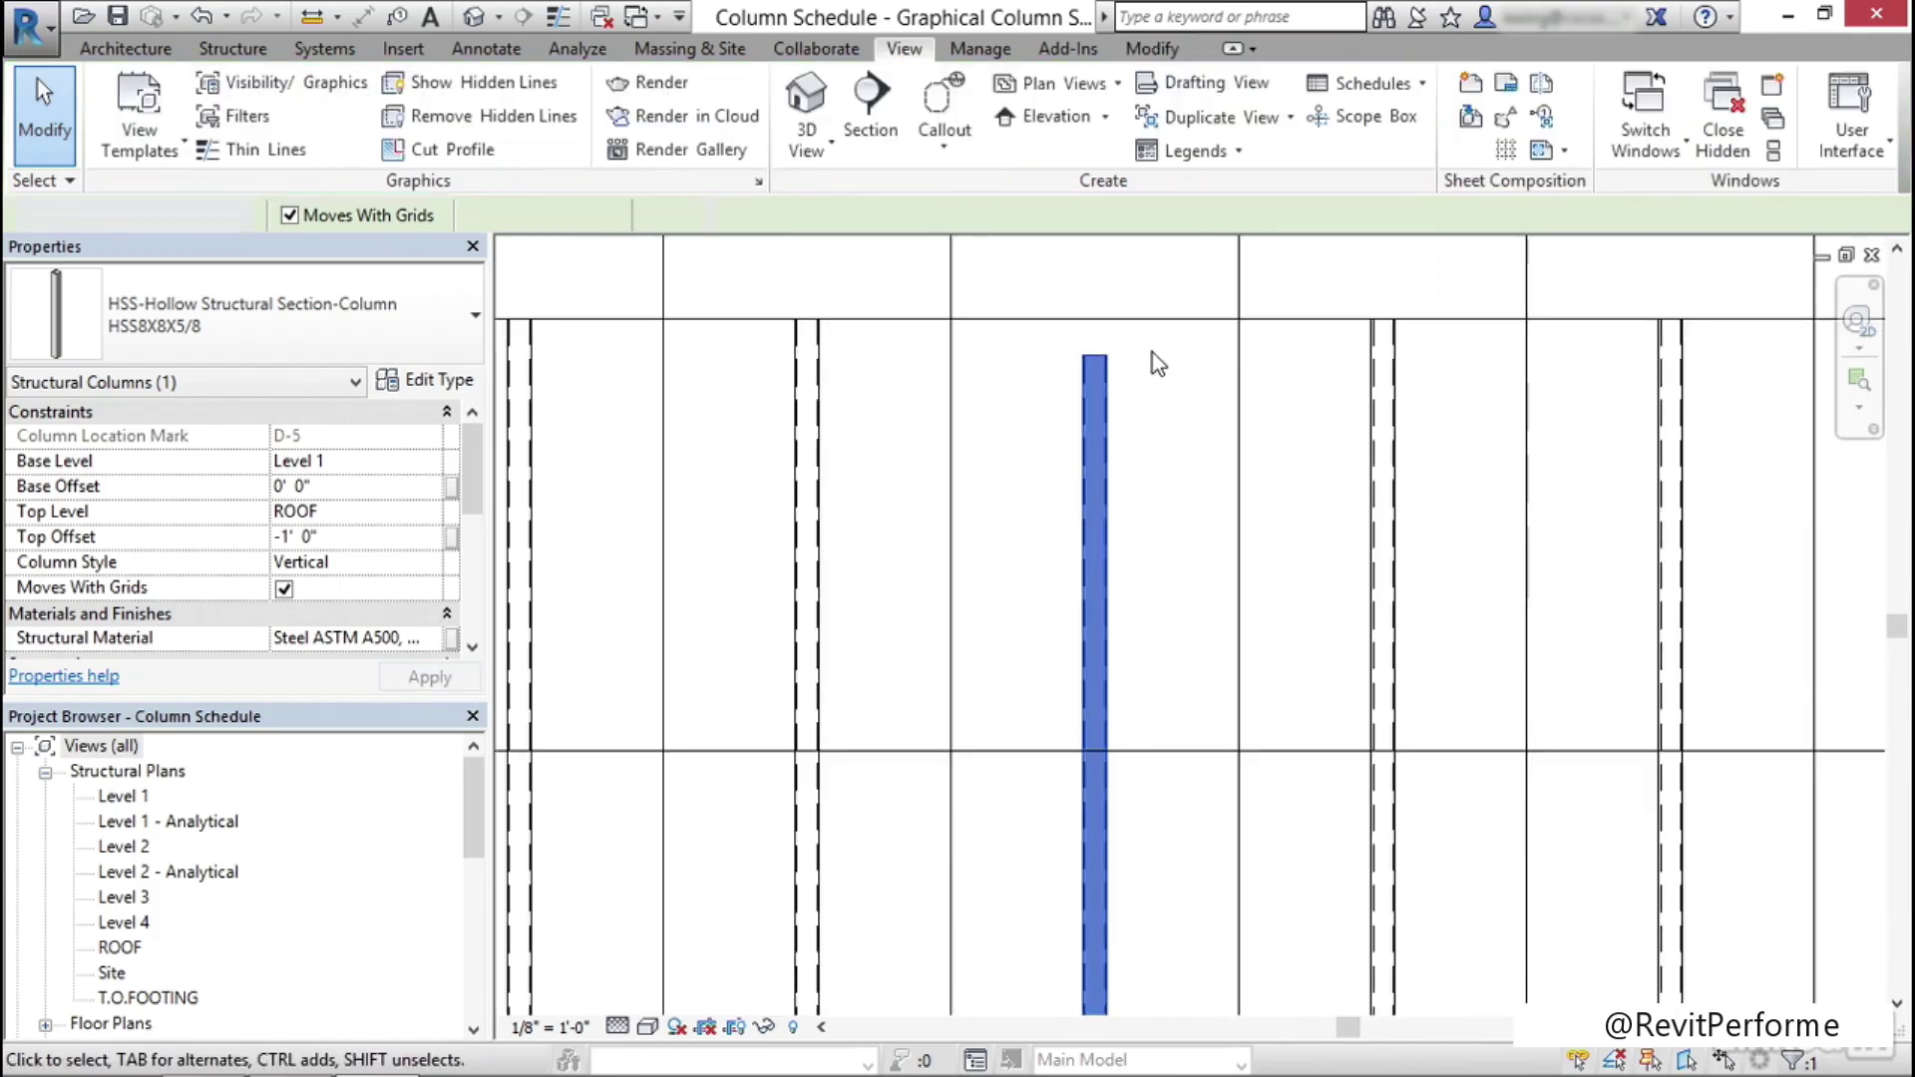
# Examine the top of the D-5 column, its location label and the overall schedule layout
pyautogui.scroll(2, 1157, 369)
pyautogui.scroll(-5, 1163, 379)
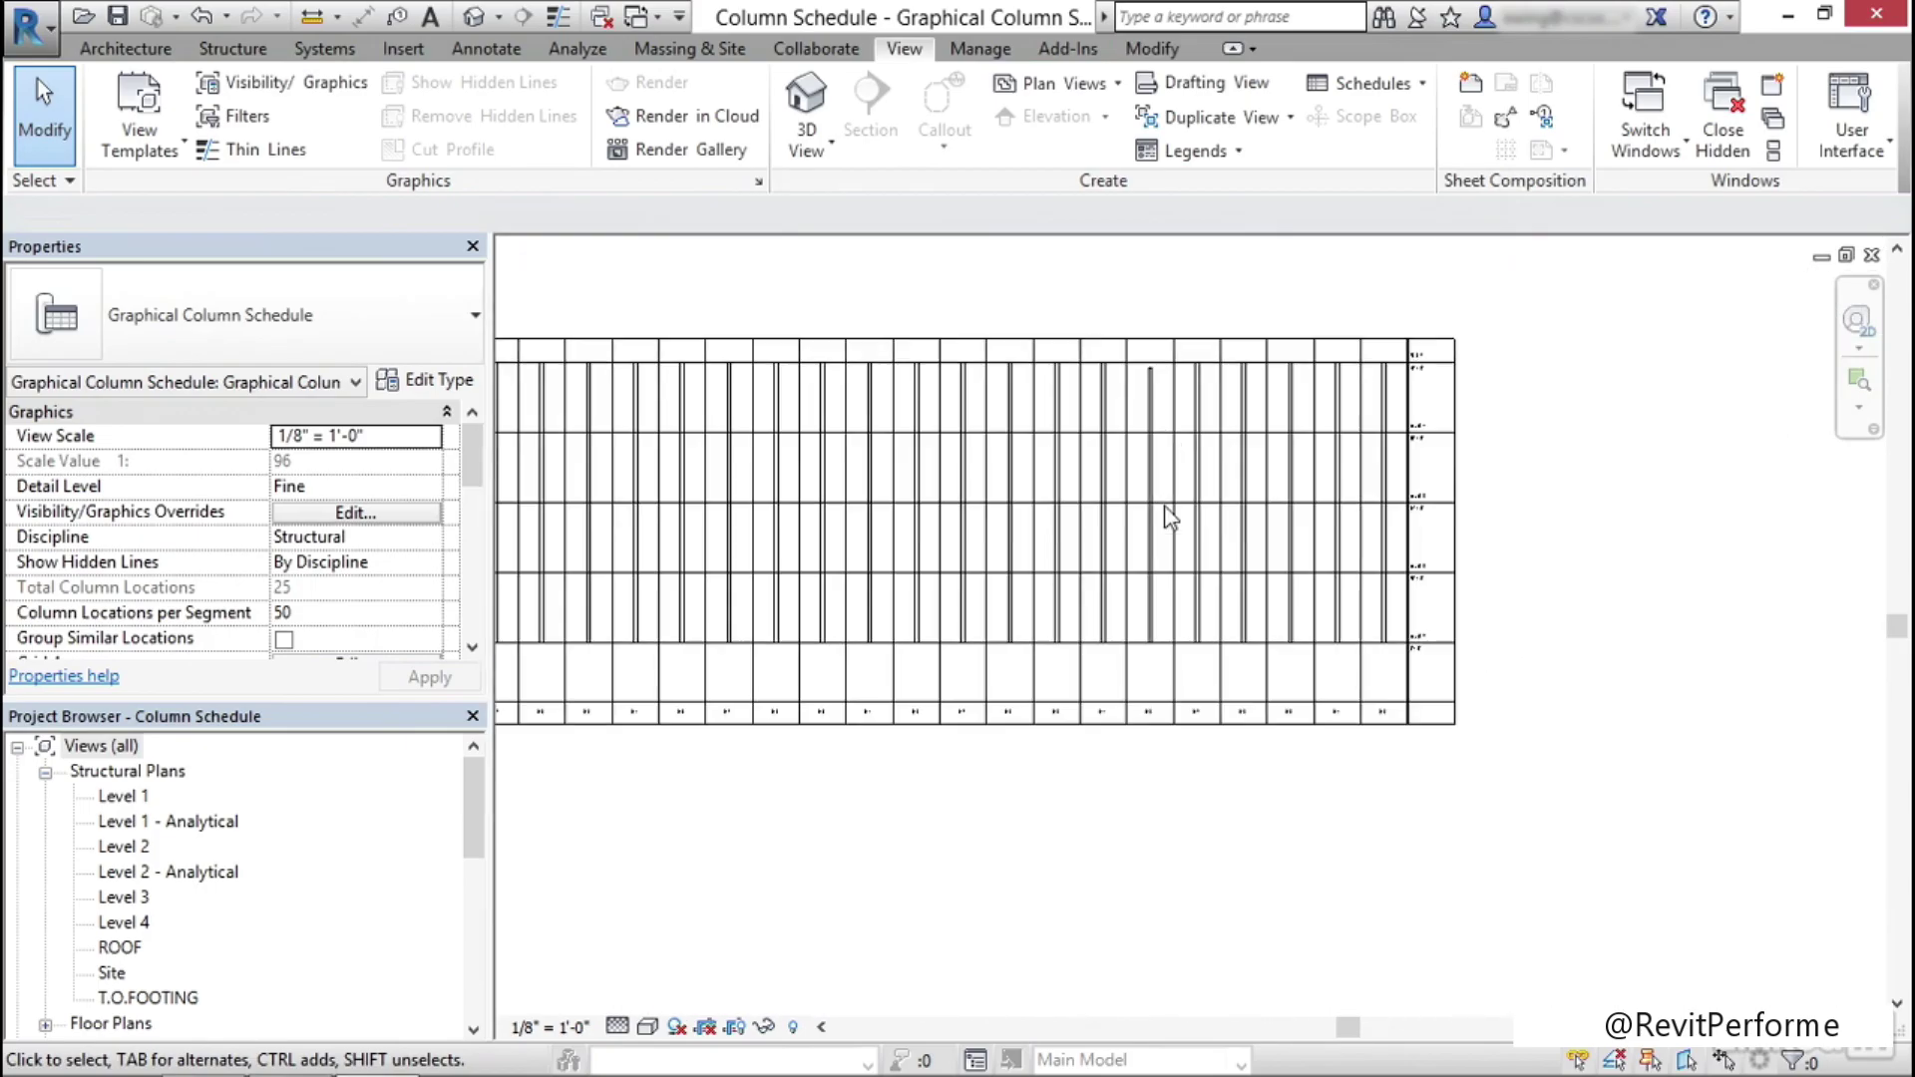
pyautogui.scroll(5, 1147, 663)
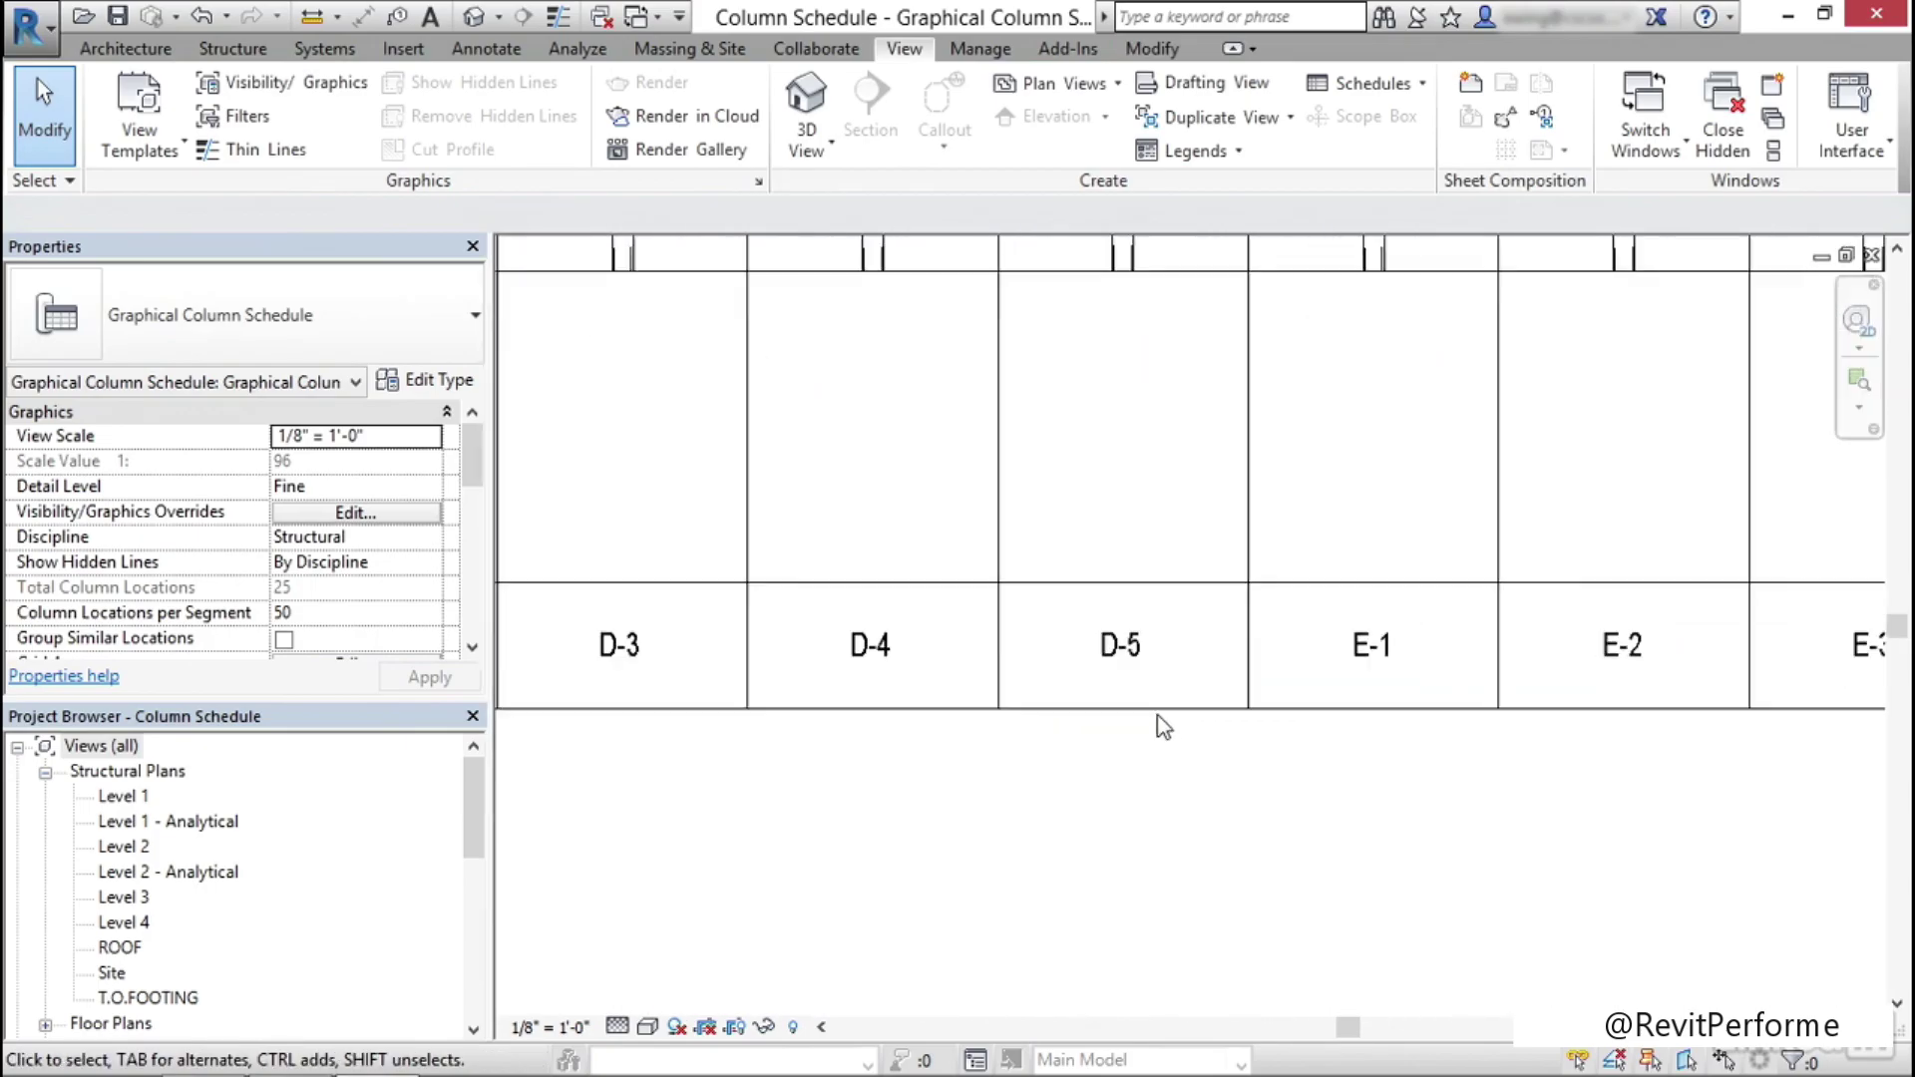
pyautogui.rightClick(1123, 625)
pyautogui.click(1012, 806)
pyautogui.scroll(-2, 1013, 803)
pyautogui.scroll(-5, 1033, 801)
pyautogui.scroll(-1, 1195, 643)
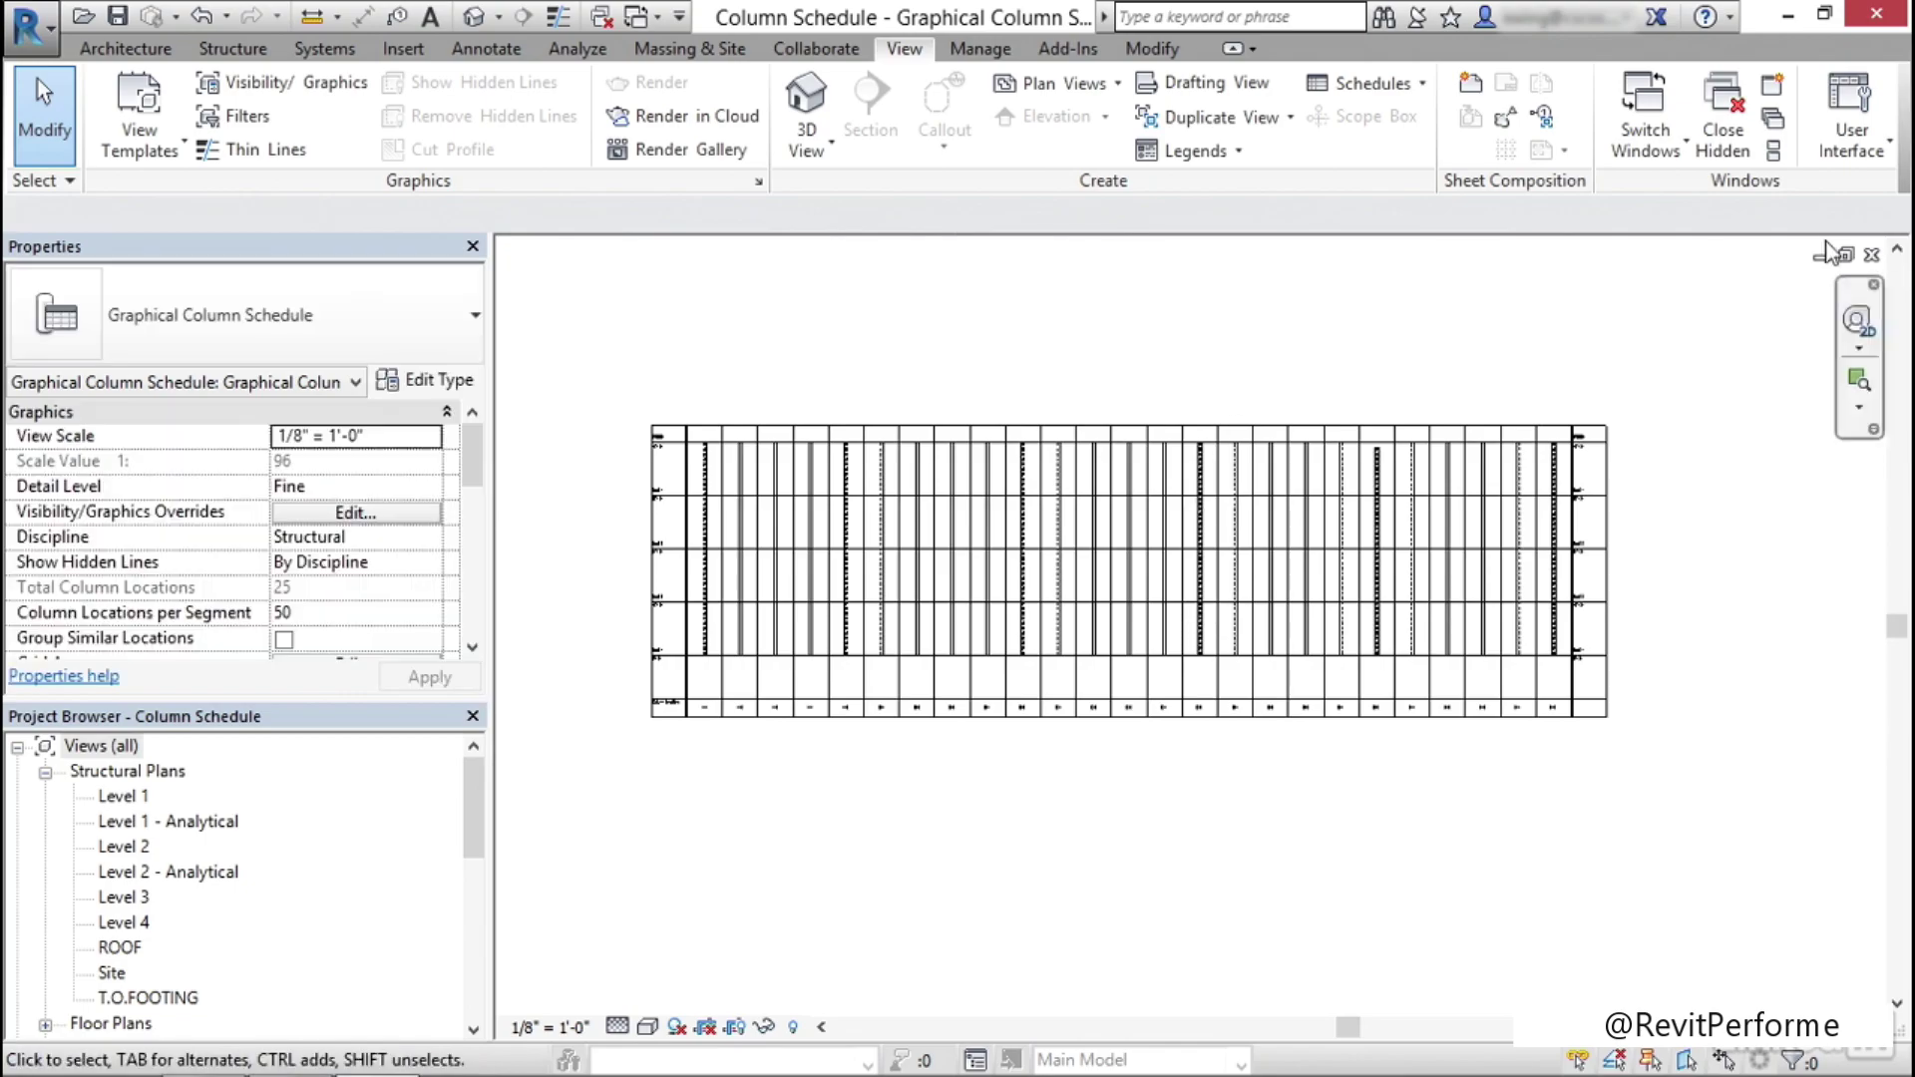
# Close the graphical column schedule view and create a new sheet with the E1 30x42 Horizontal titleblock
pyautogui.click(1873, 256)
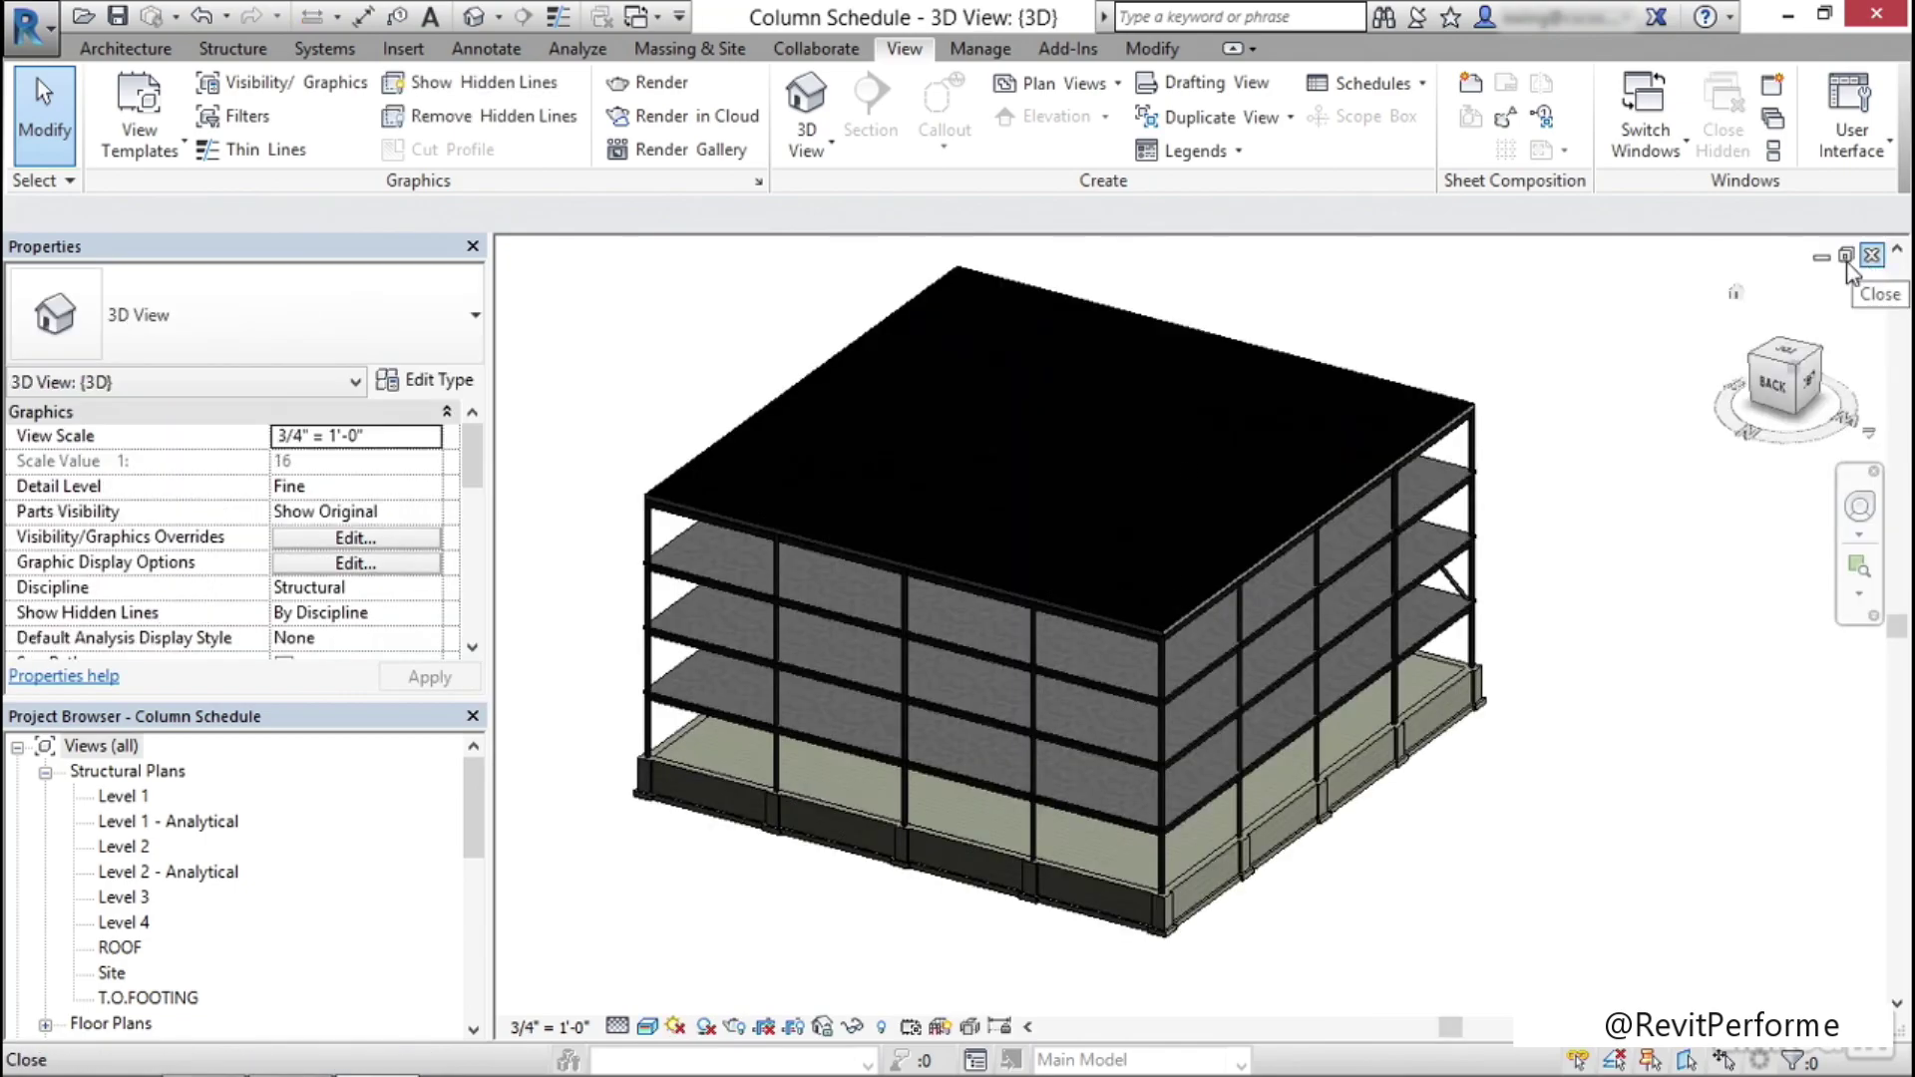
pyautogui.moveTo(470, 798); pyautogui.dragTo(477, 951)
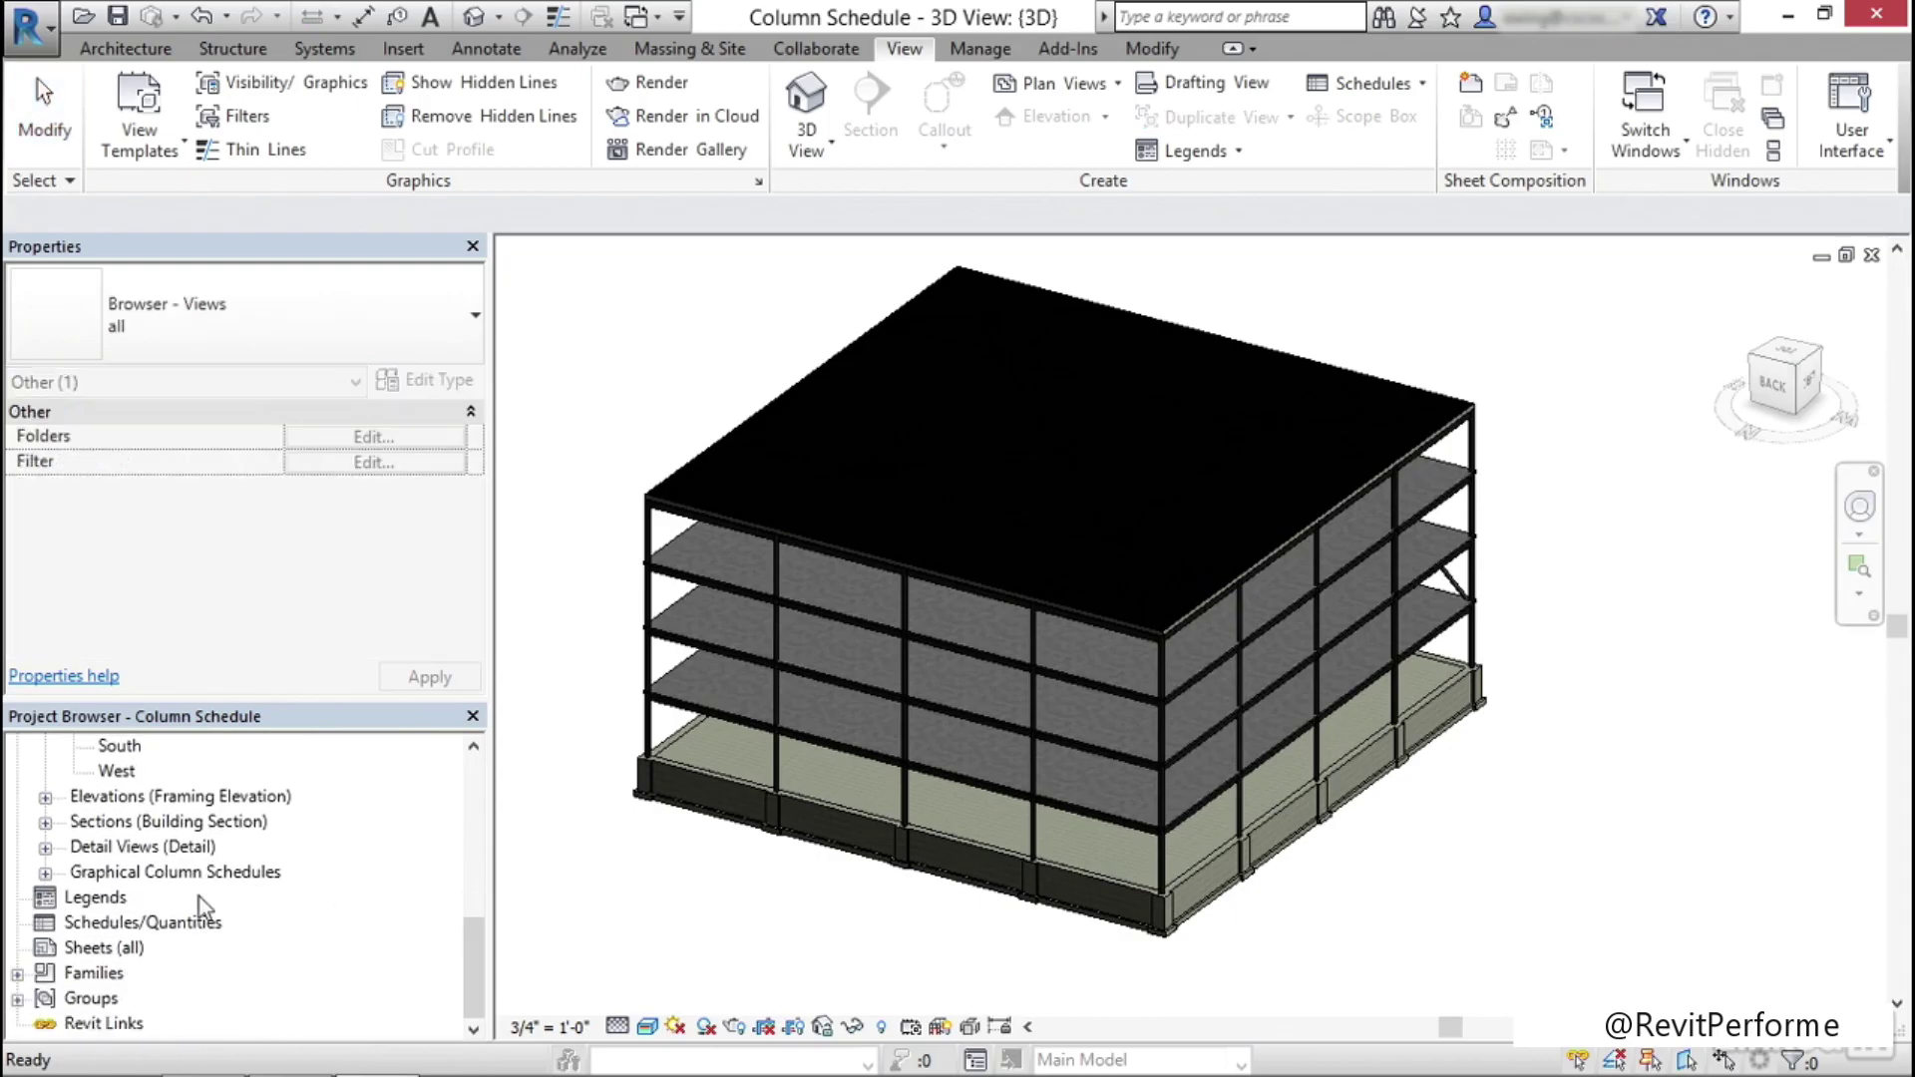
pyautogui.rightClick(112, 953)
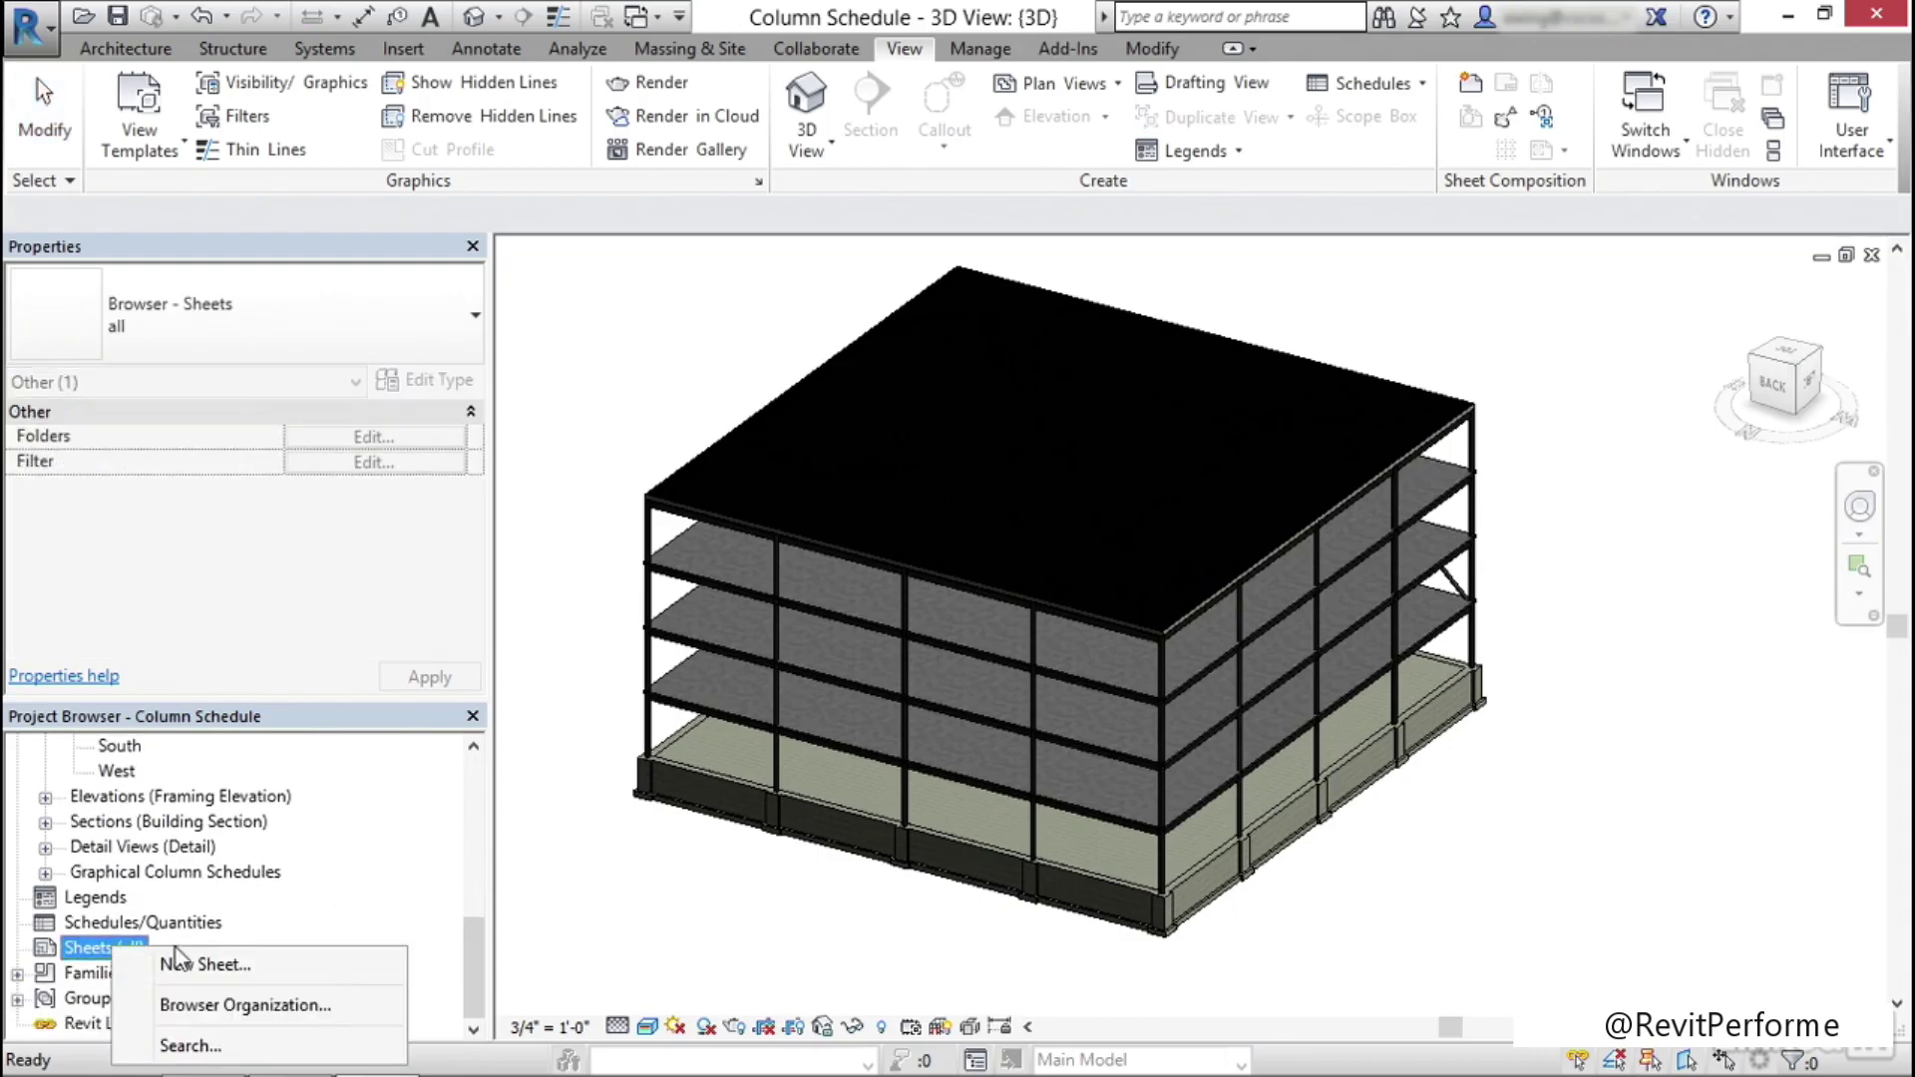
pyautogui.click(212, 965)
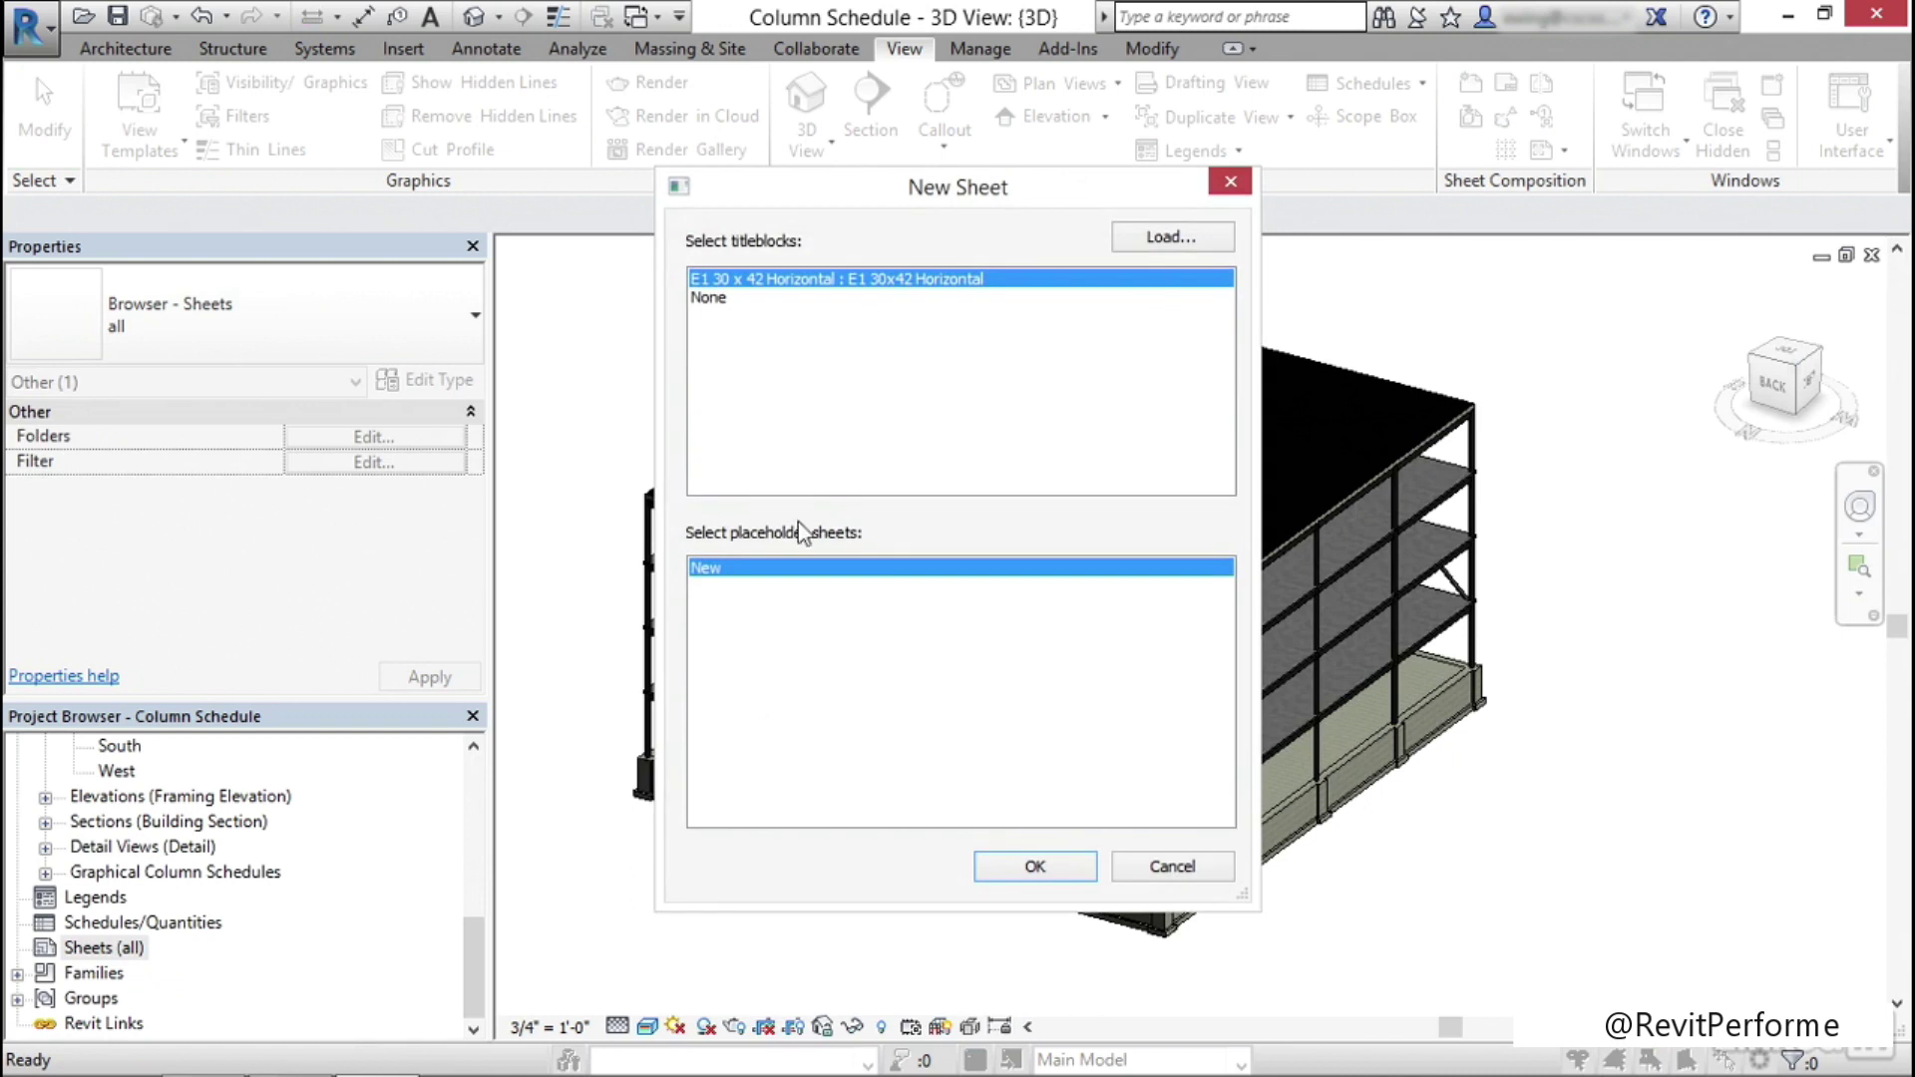
pyautogui.click(1027, 865)
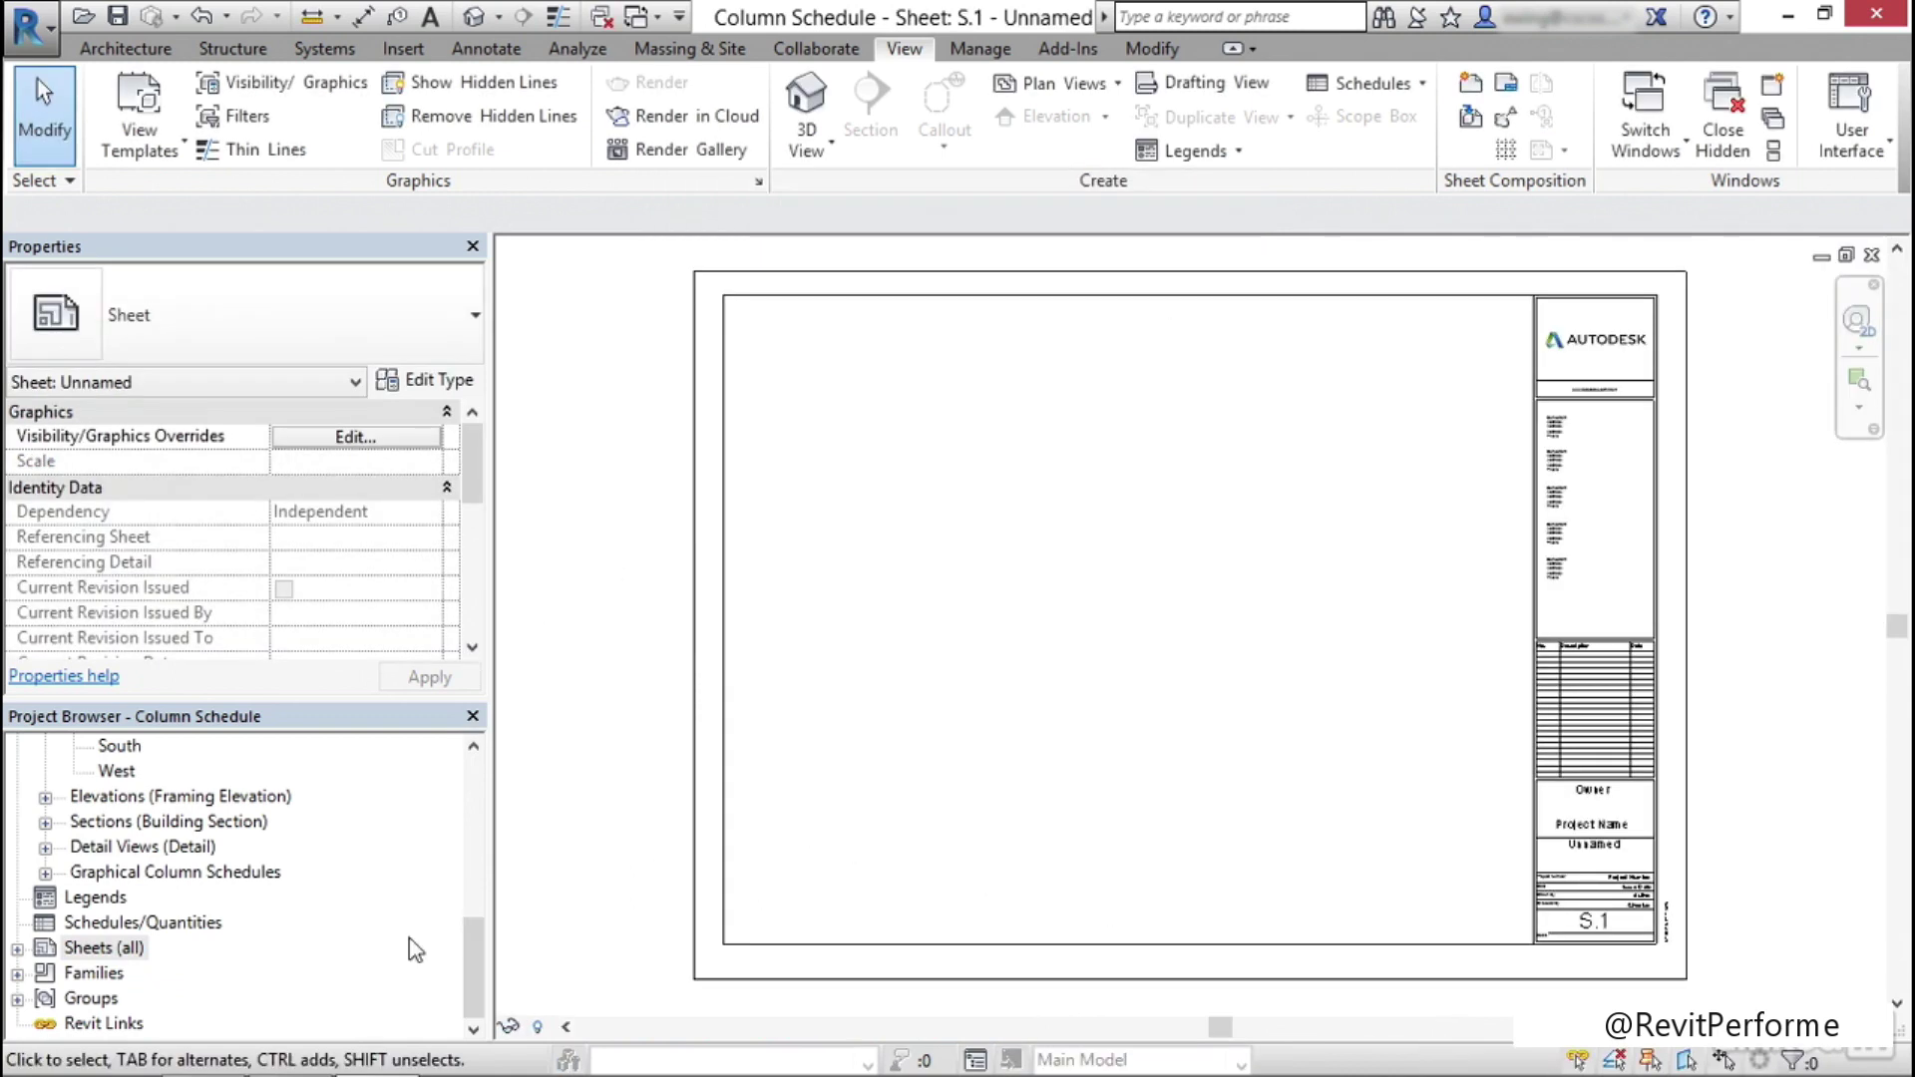
# Rename the view Graphical Column Schedule 1 to COLUMN SCHEDULE
pyautogui.click(45, 872)
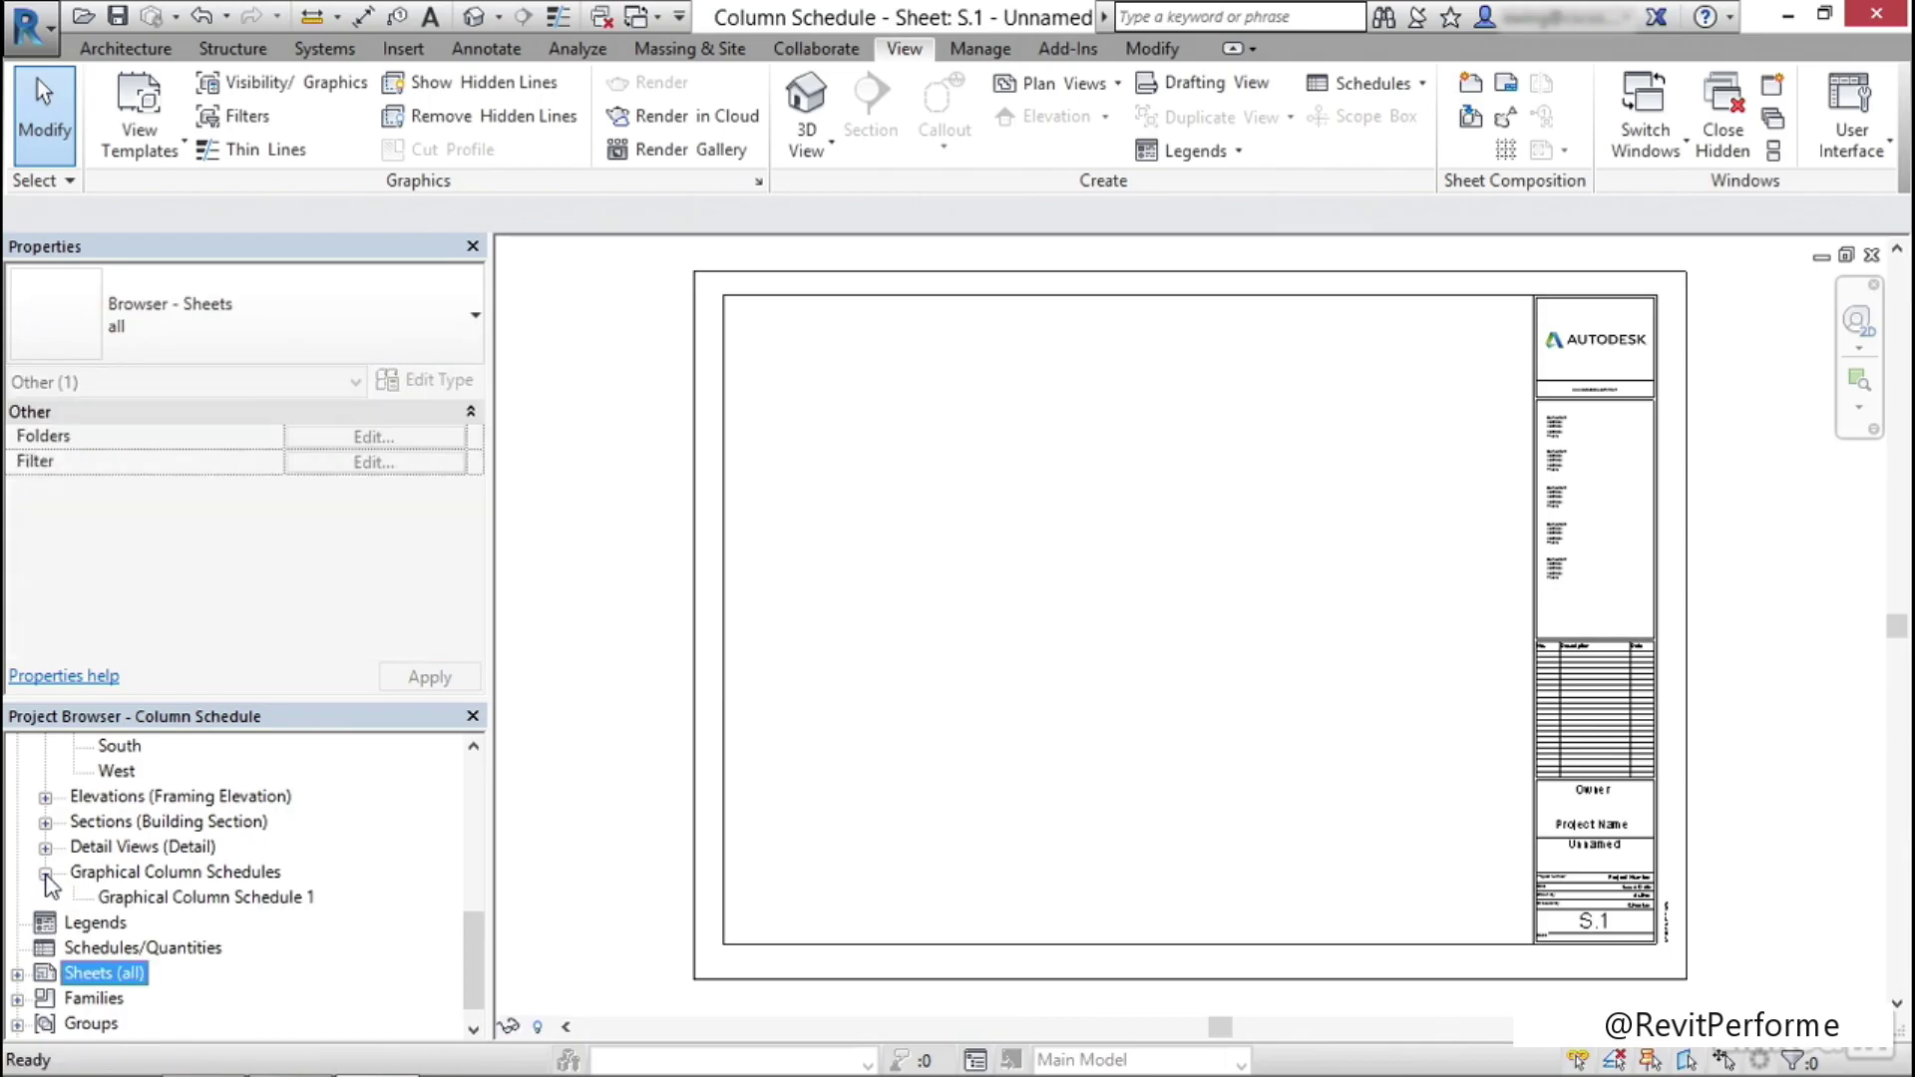
pyautogui.rightClick(200, 898)
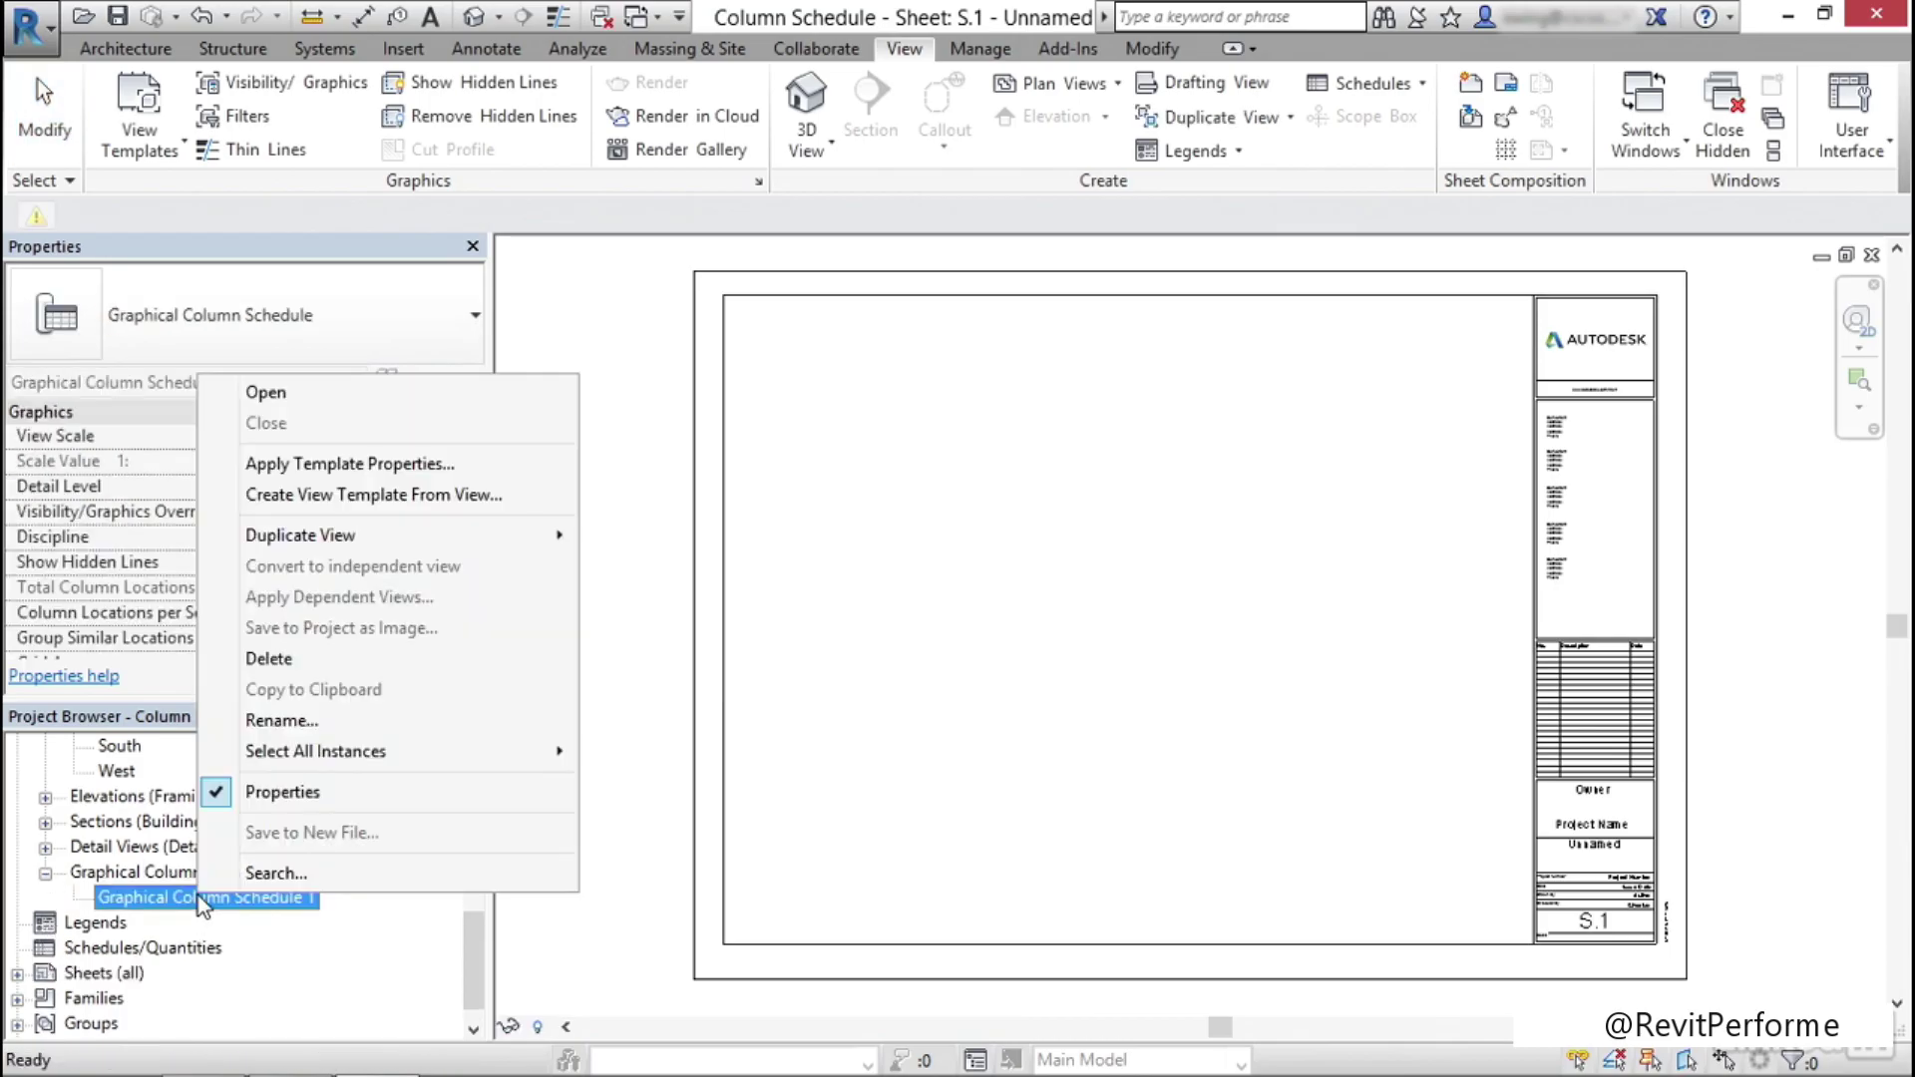
pyautogui.click(371, 723)
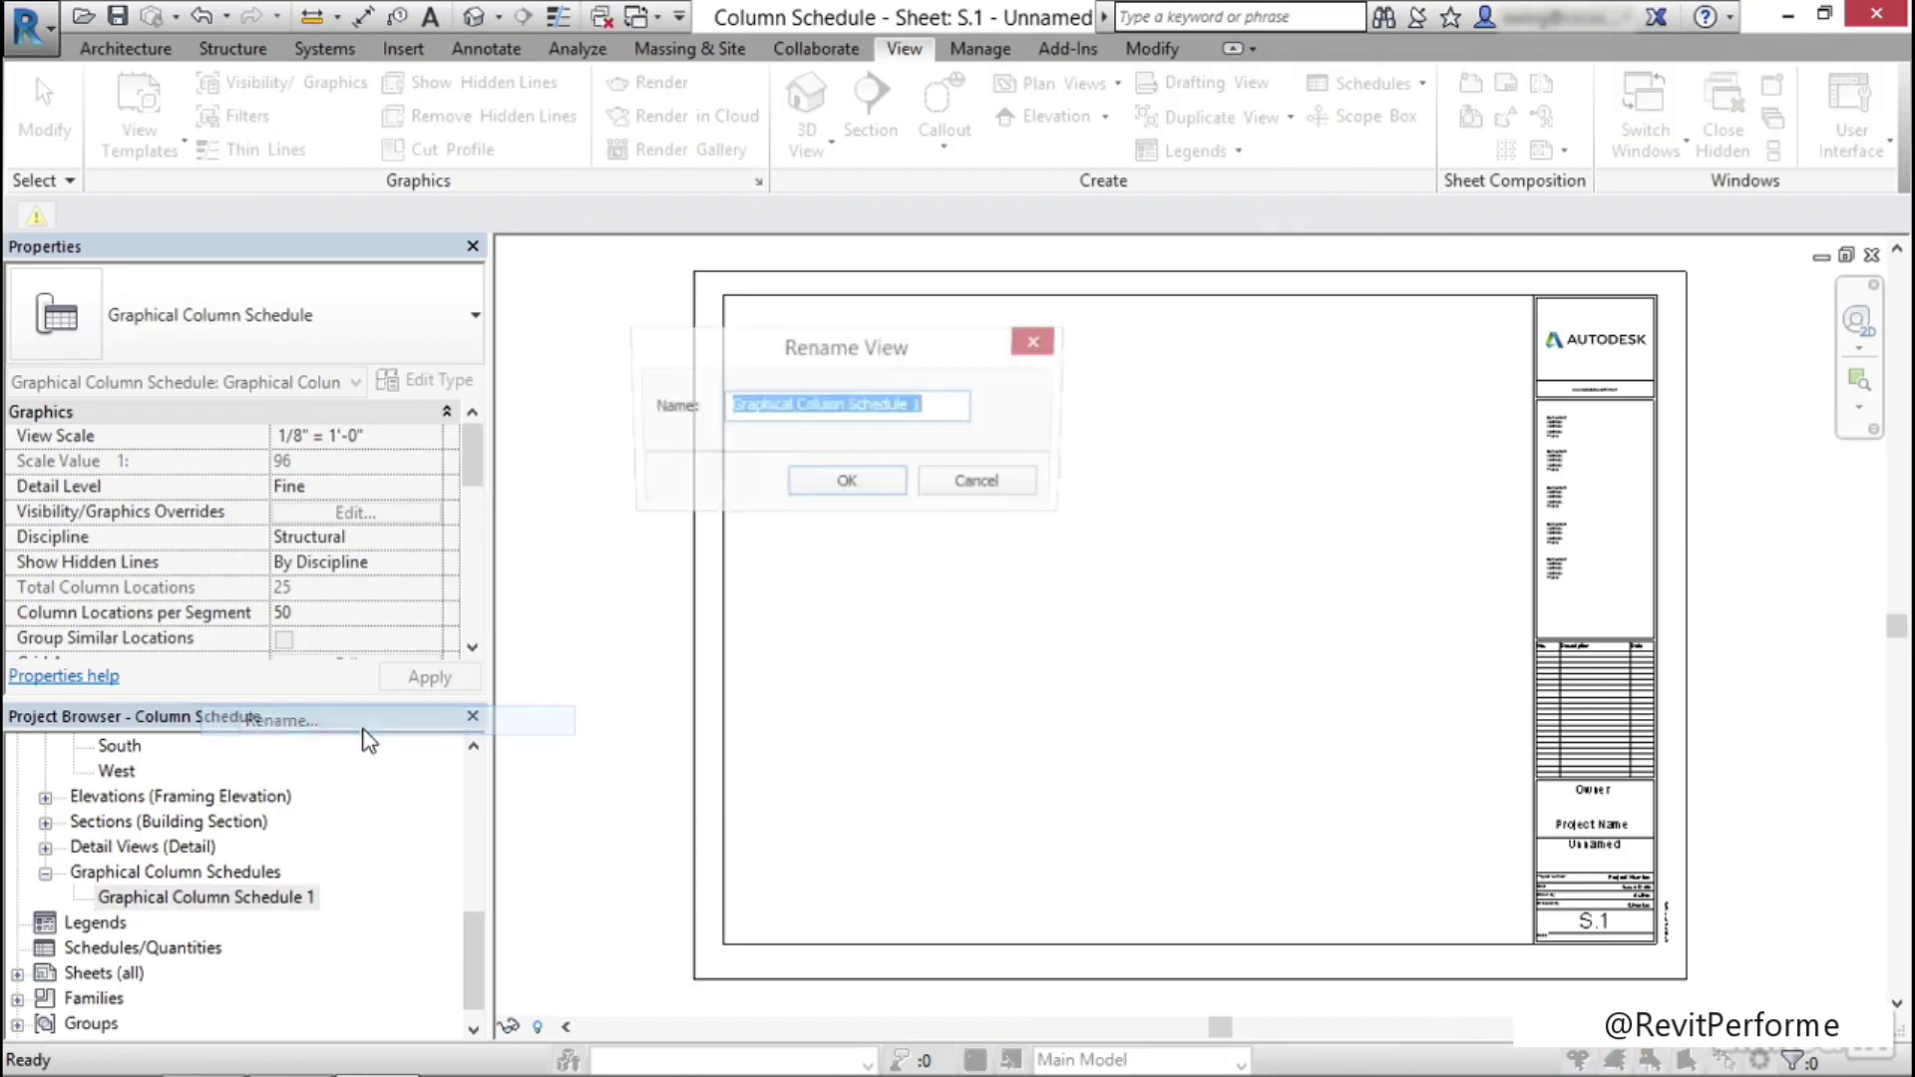
pyautogui.press('BackSpace')
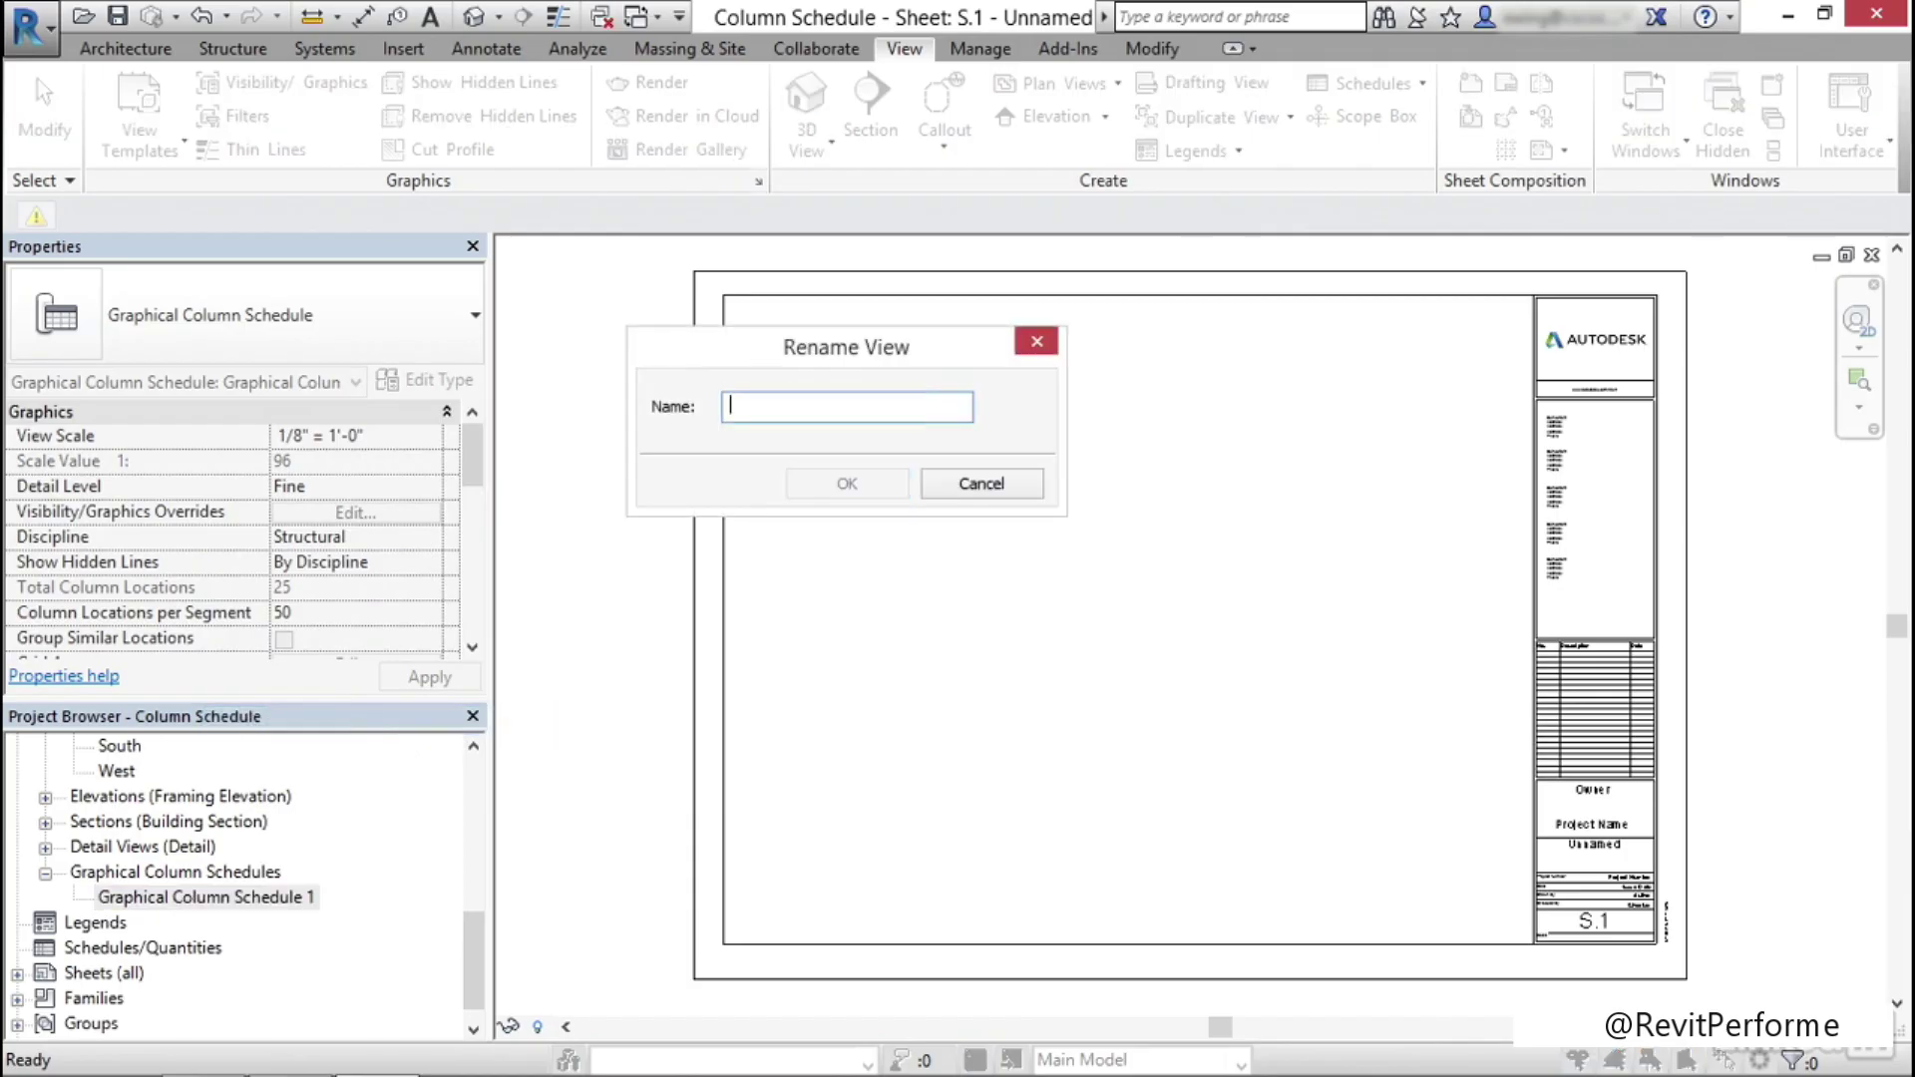
pyautogui.write('COLUMN SCHEDULE')
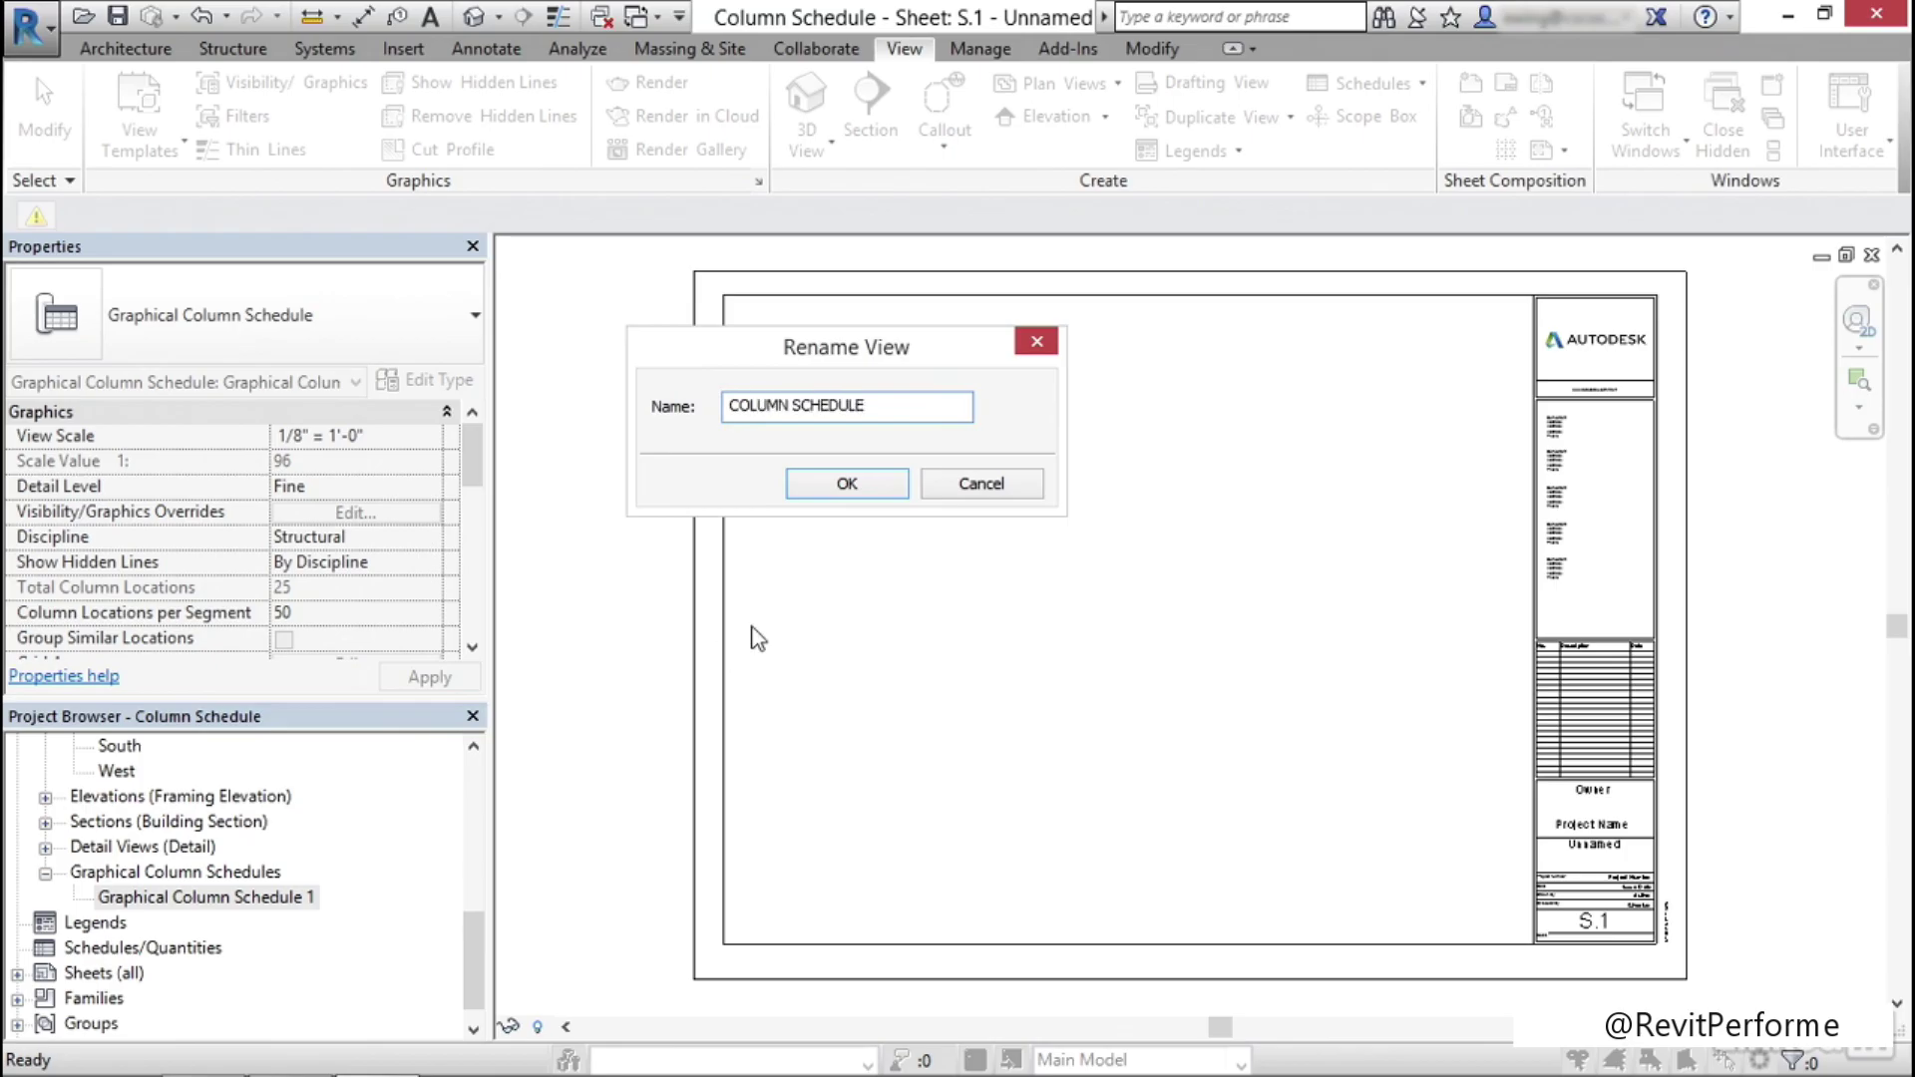
pyautogui.click(843, 480)
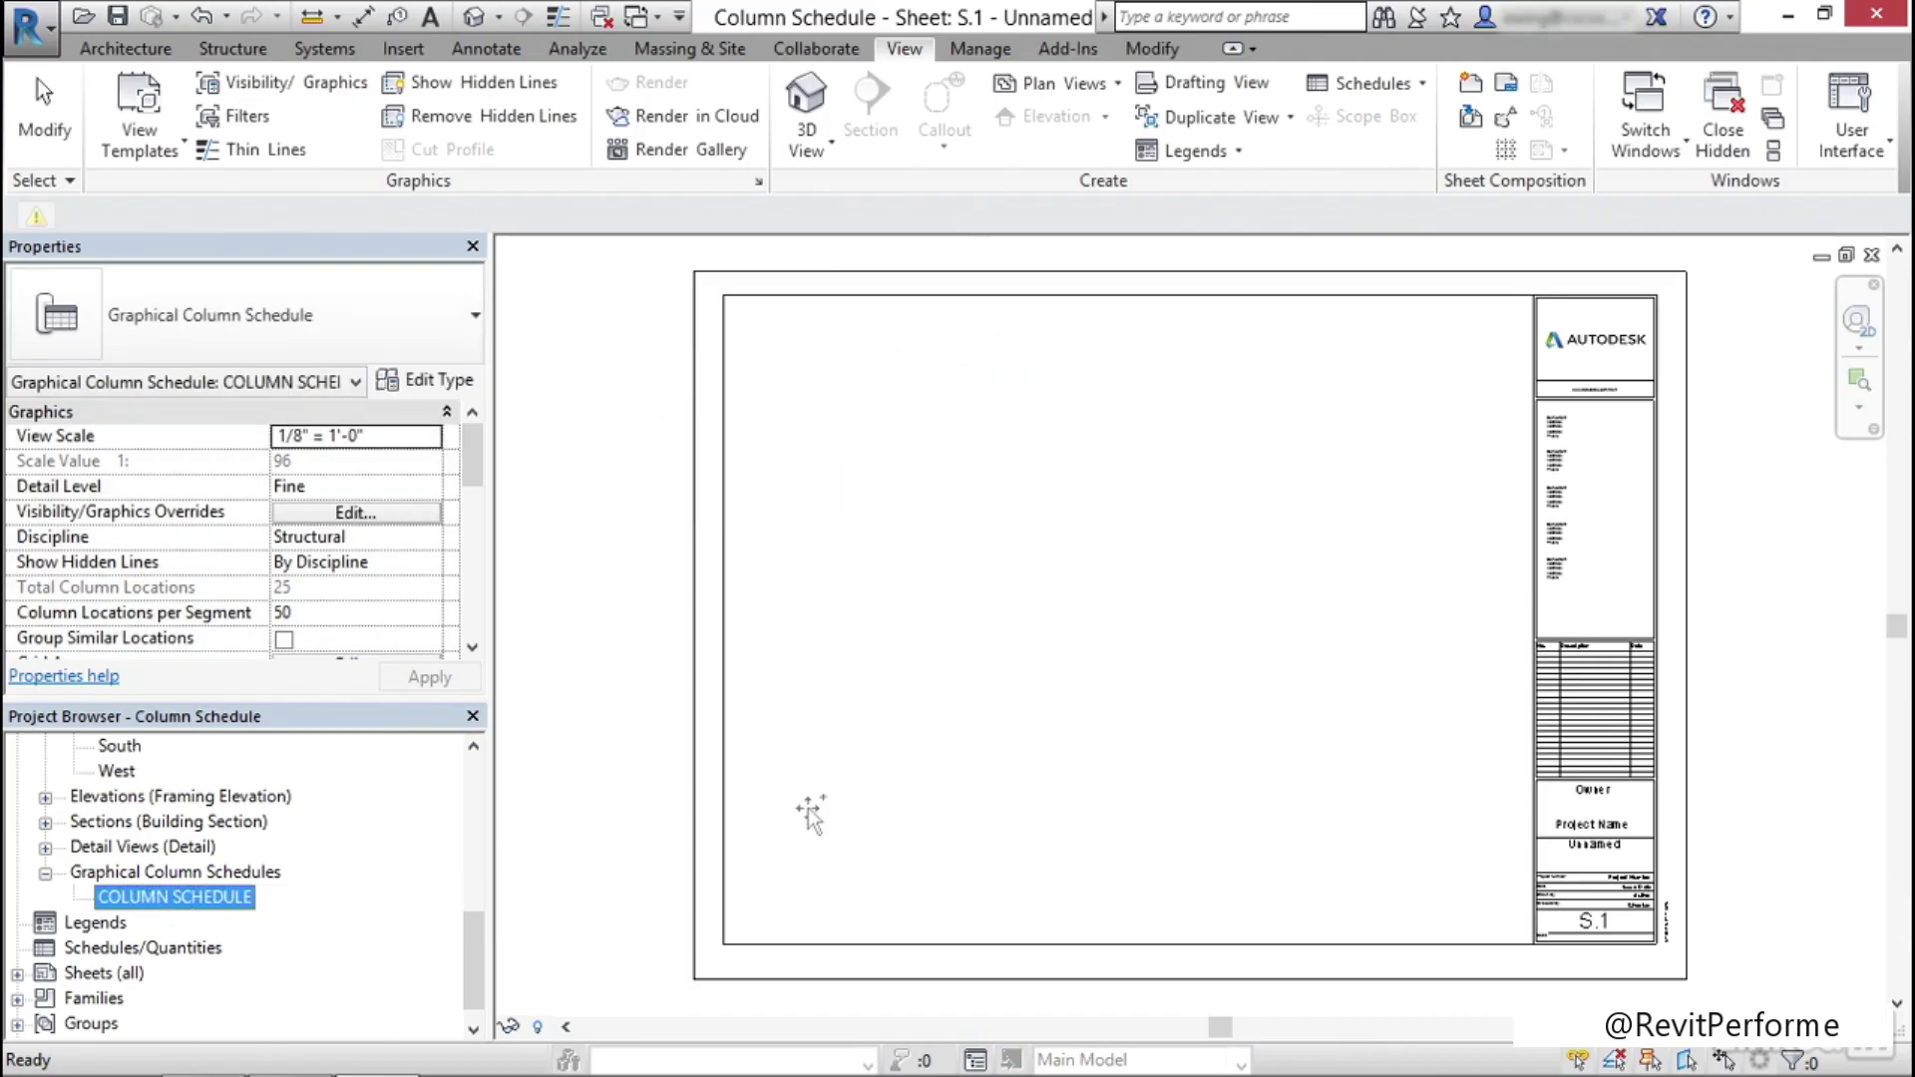
# Place the COLUMN SCHEDULE view in the lower part of the new sheet and deselect it
pyautogui.moveTo(961, 620); pyautogui.dragTo(949, 606)
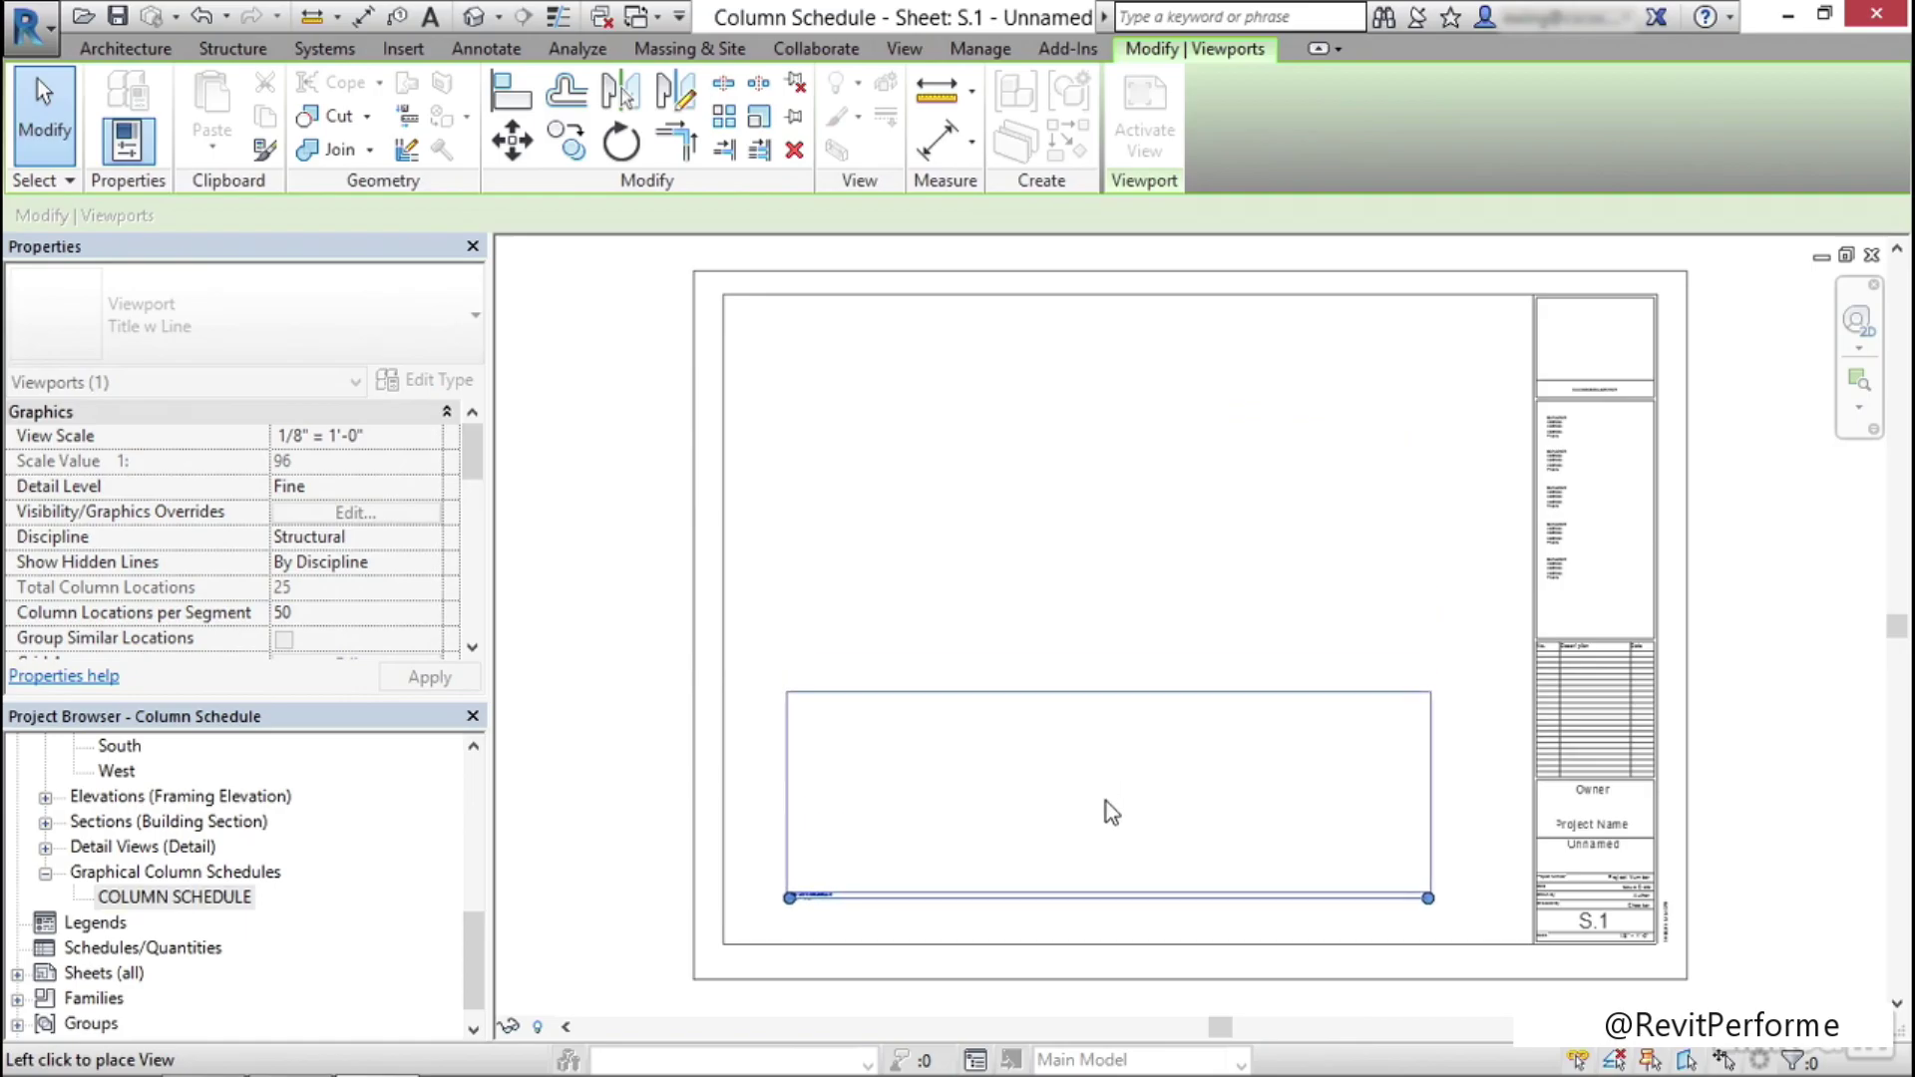
pyautogui.click(1113, 805)
pyautogui.click(1411, 671)
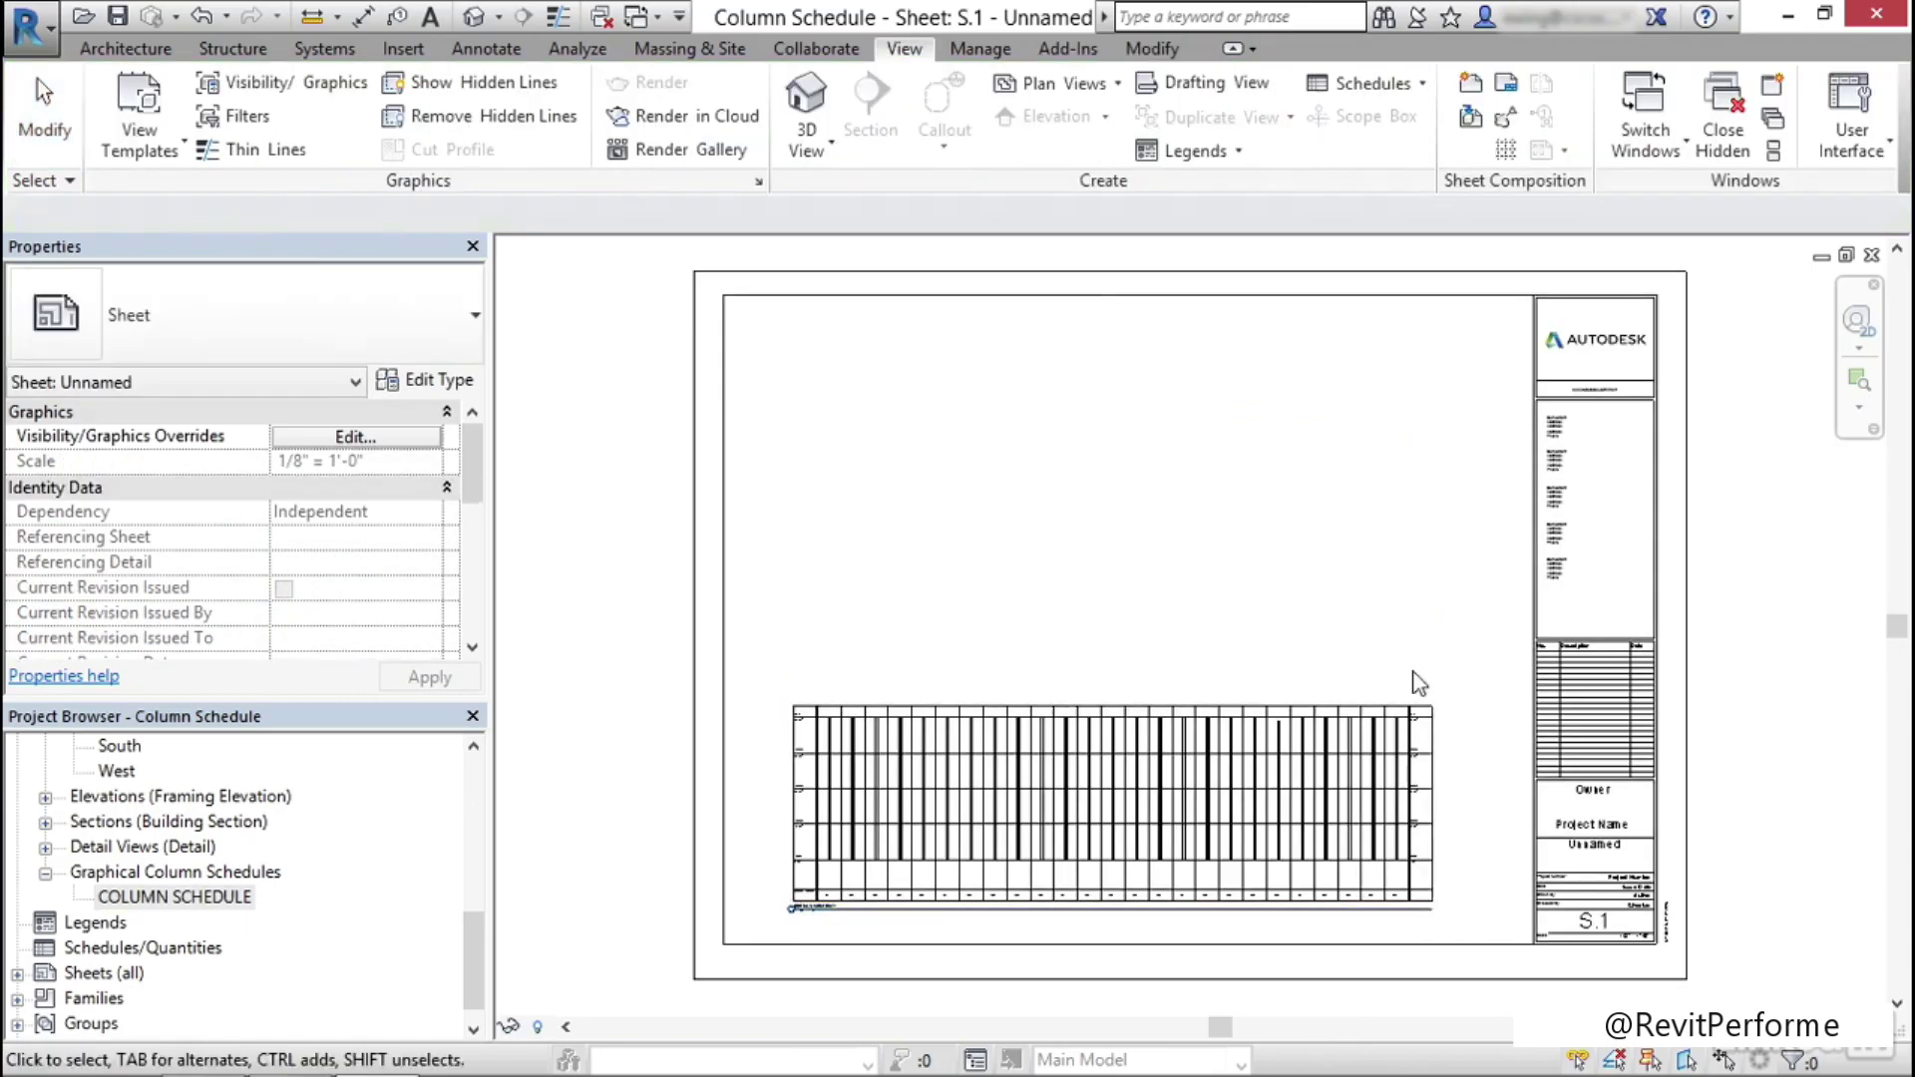
# Set the sheet name in the title block to COLUMN SCHEDULE
pyautogui.moveTo(1411, 671); pyautogui.dragTo(1059, 550, button='middle')
pyautogui.scroll(5, 1219, 691)
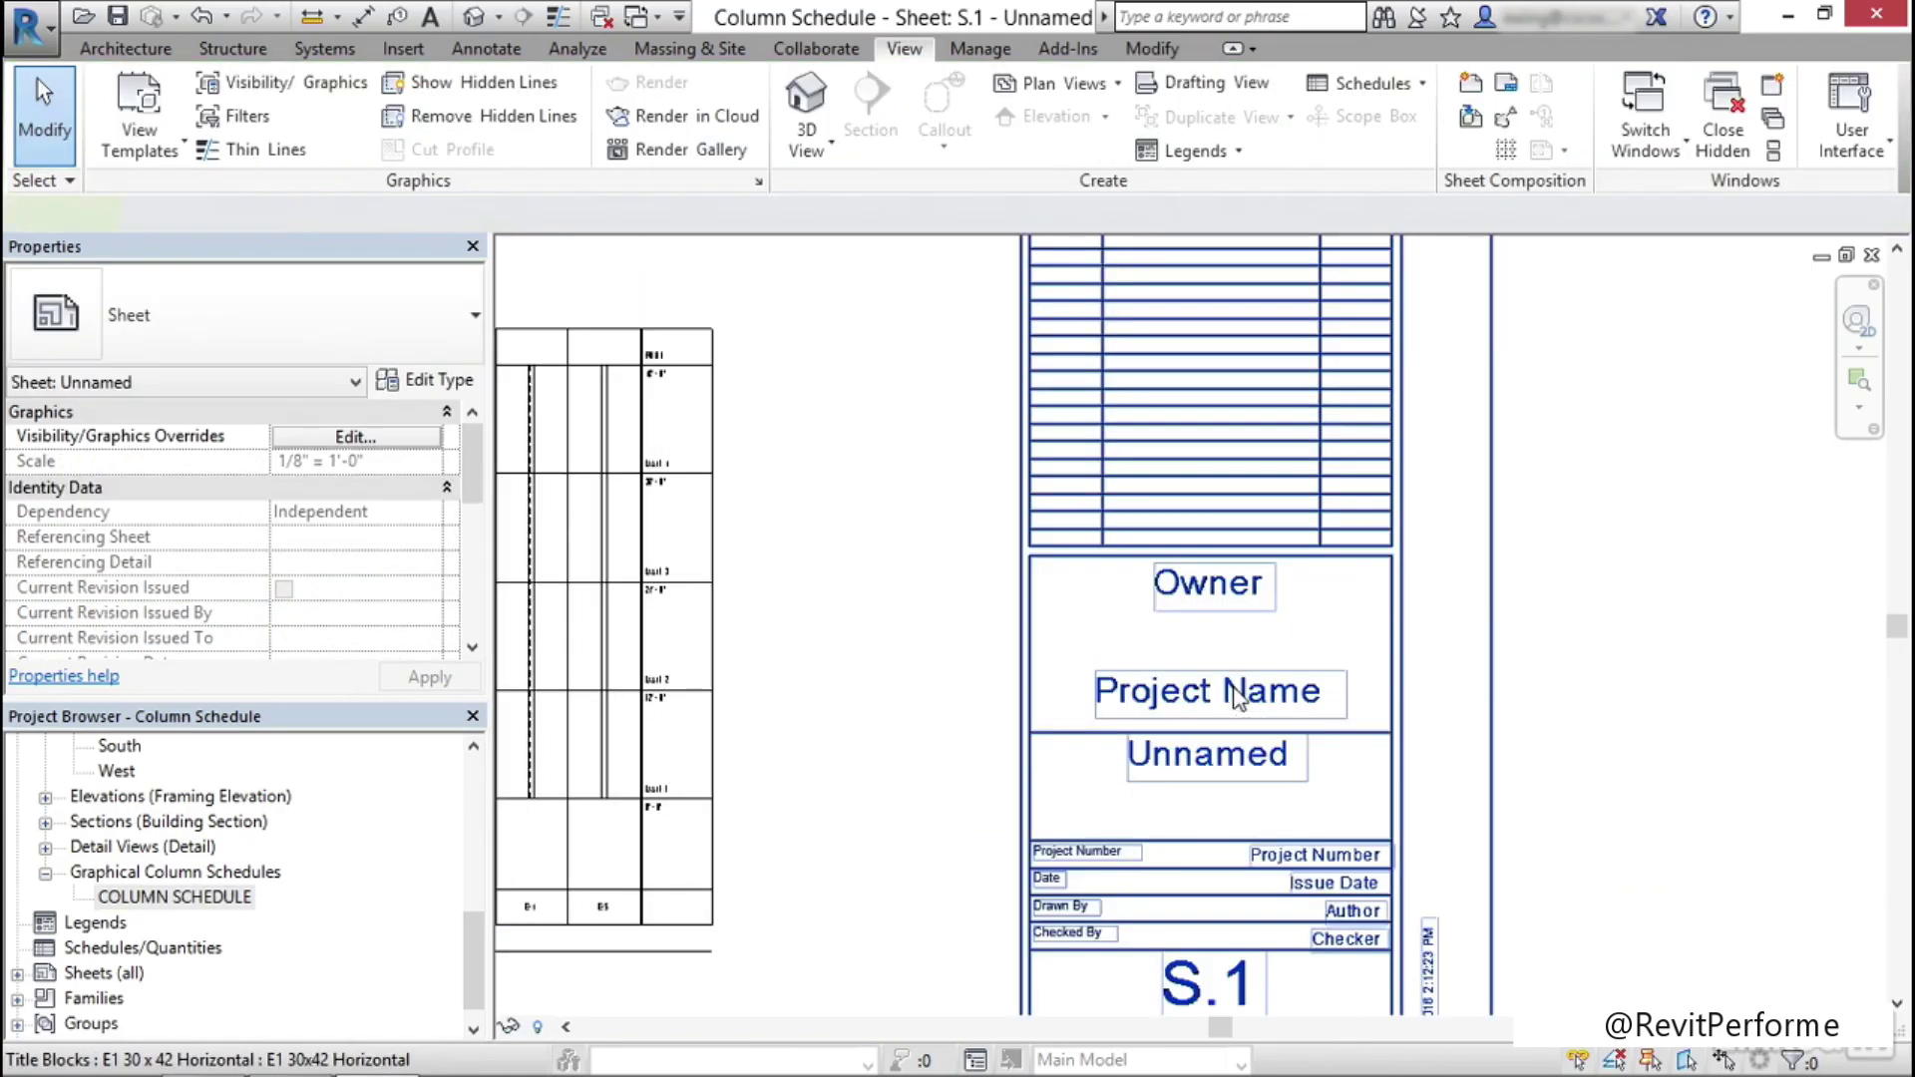
pyautogui.click(1232, 755)
pyautogui.click(1231, 755)
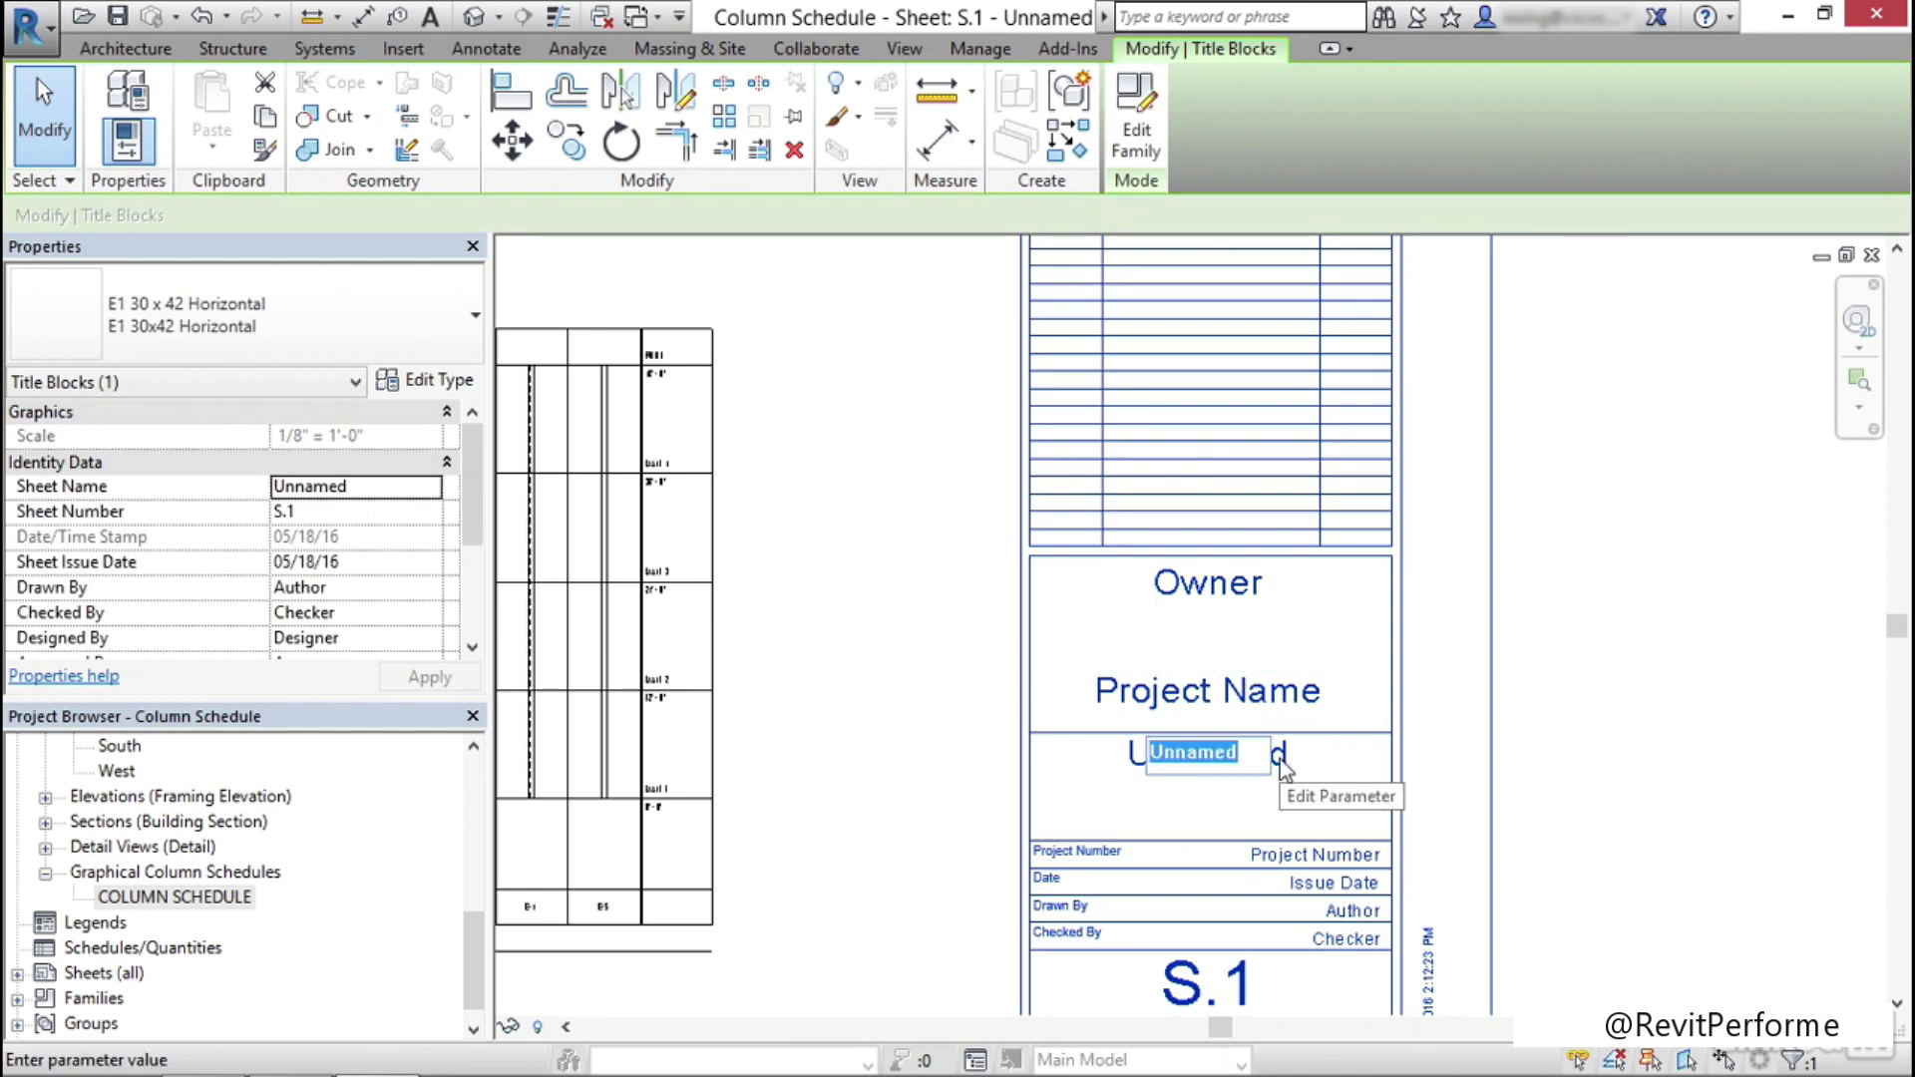
pyautogui.write('COLUMN')
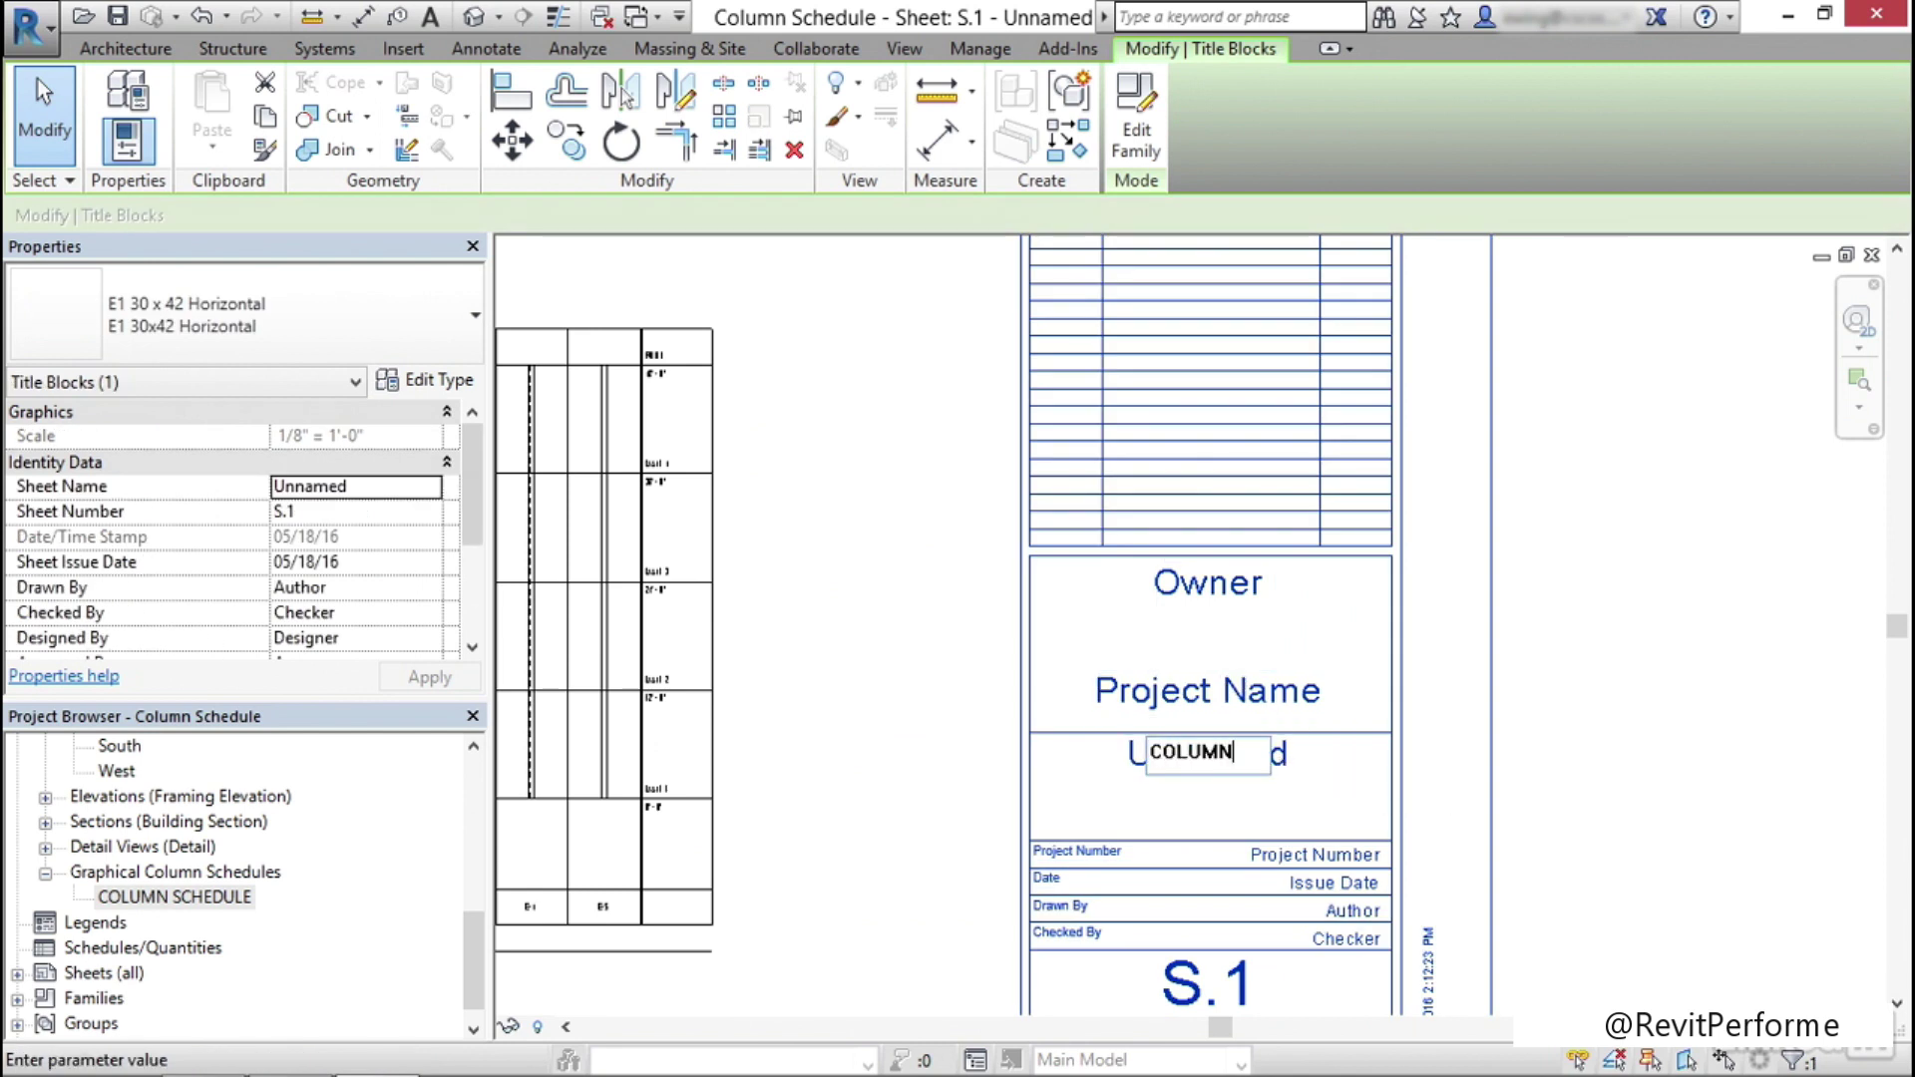
pyautogui.write(' SCHEDULE')
pyautogui.scroll(1, 1397, 688)
pyautogui.click(1647, 725)
pyautogui.scroll(-3, 1347, 596)
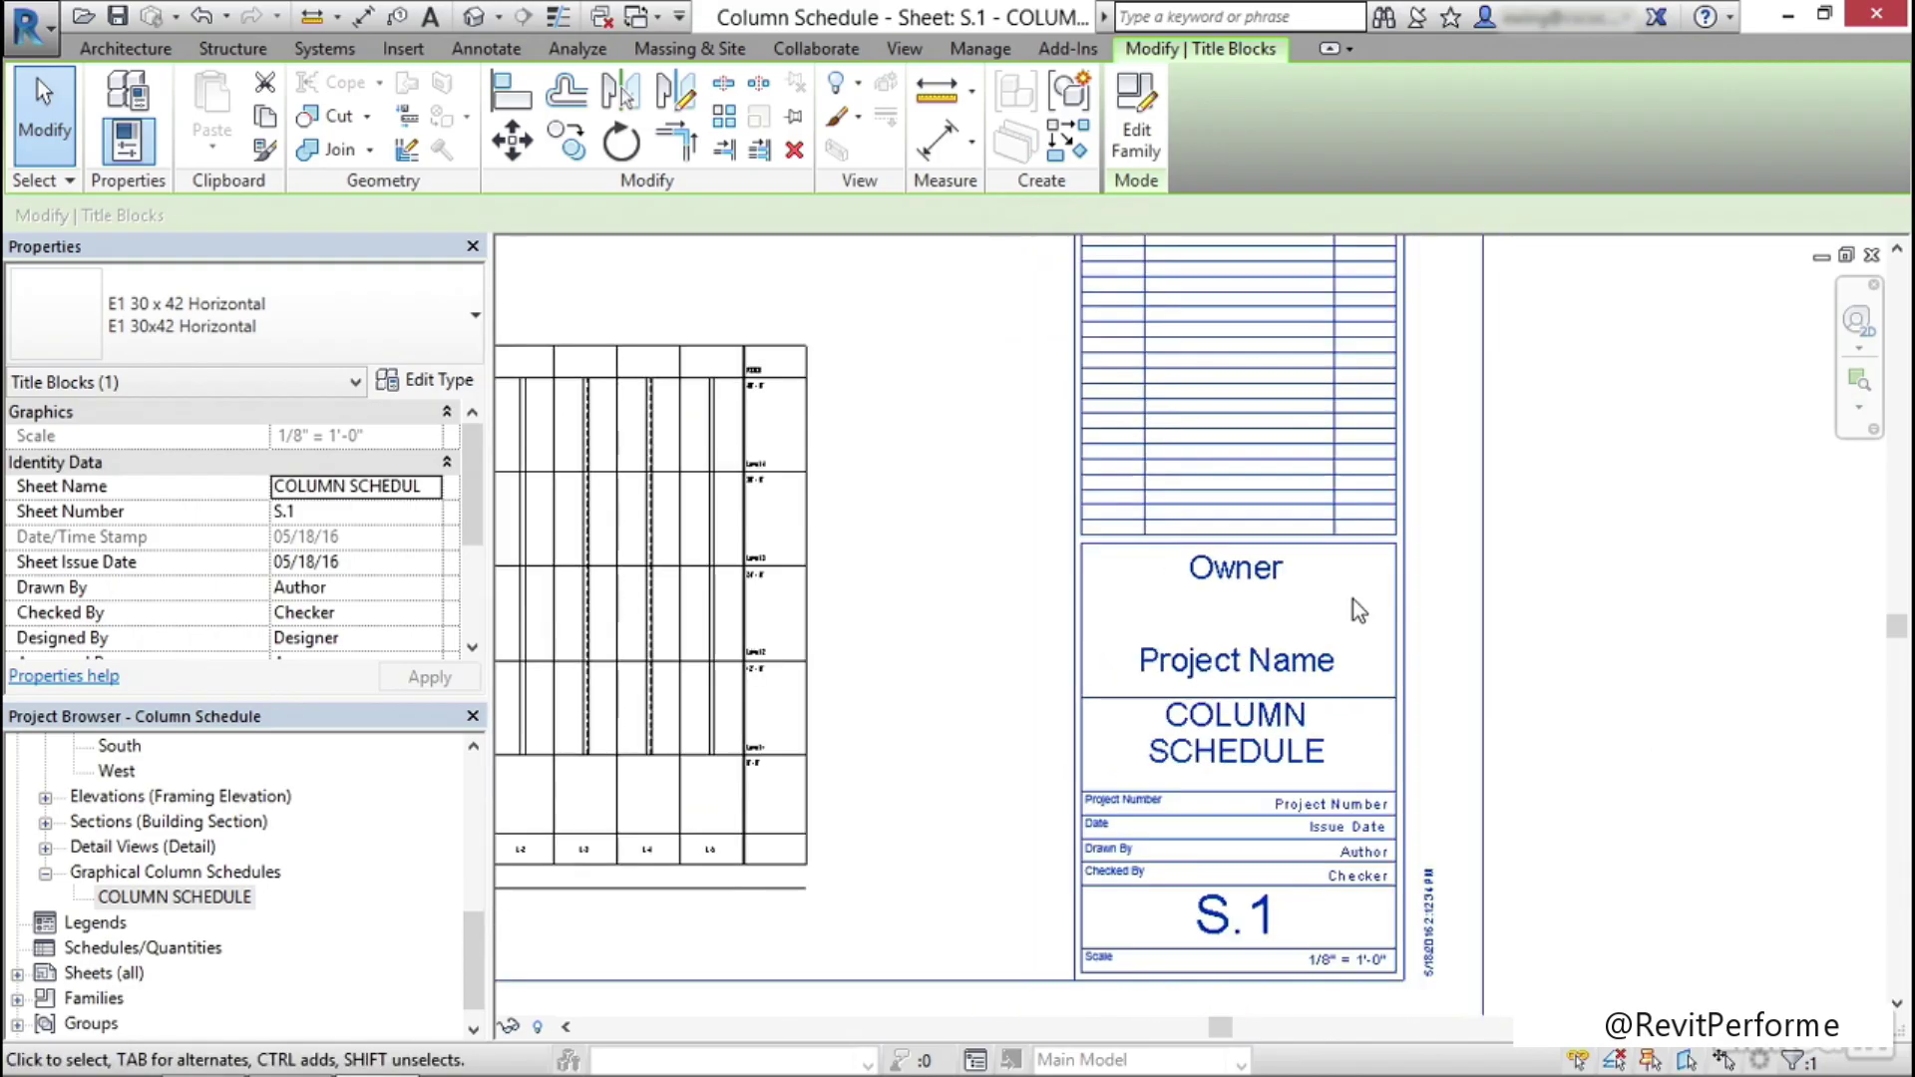
# Set the sheet number in the title block to S-500 and deselect the title block
pyautogui.moveTo(1341, 764); pyautogui.dragTo(1341, 725, button='middle')
pyautogui.scroll(1, 1341, 725)
pyautogui.scroll(1, 1347, 738)
pyautogui.click(1274, 764)
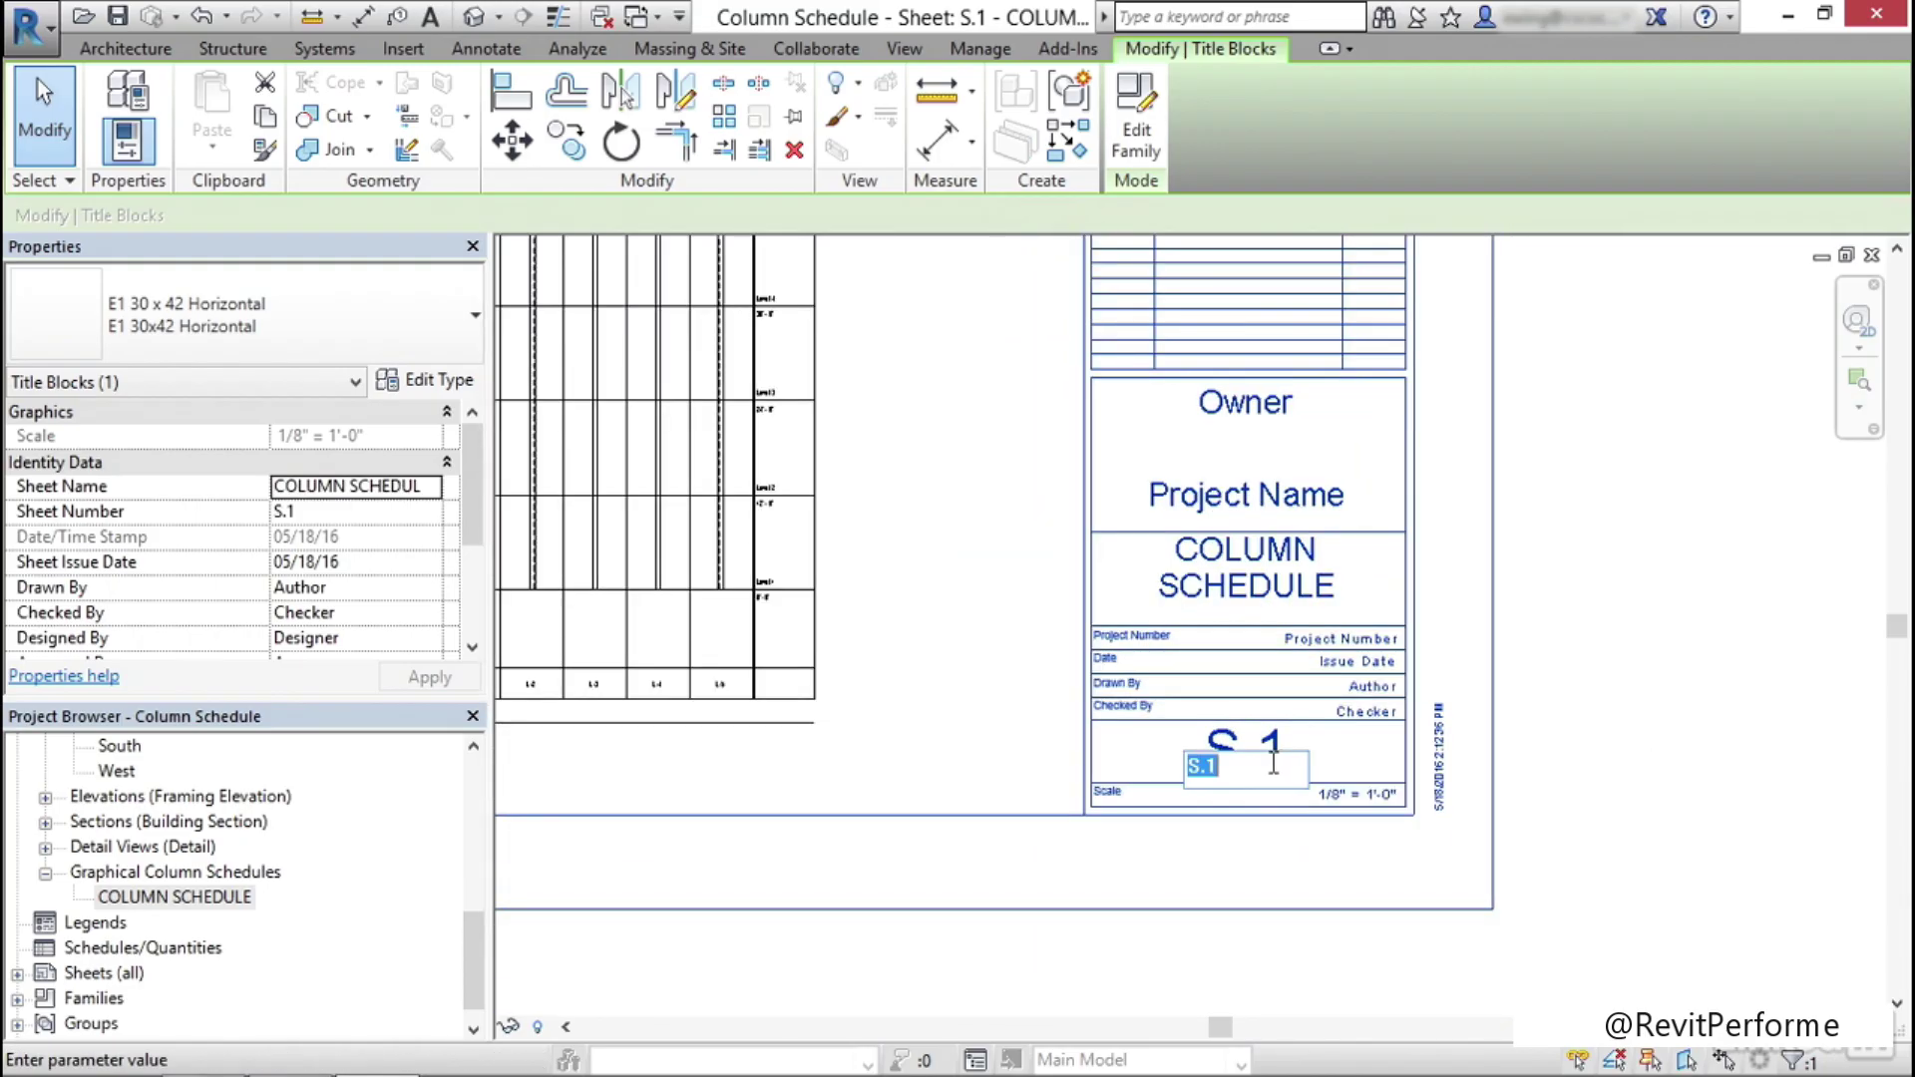
pyautogui.write('S-500')
pyautogui.press('Return')
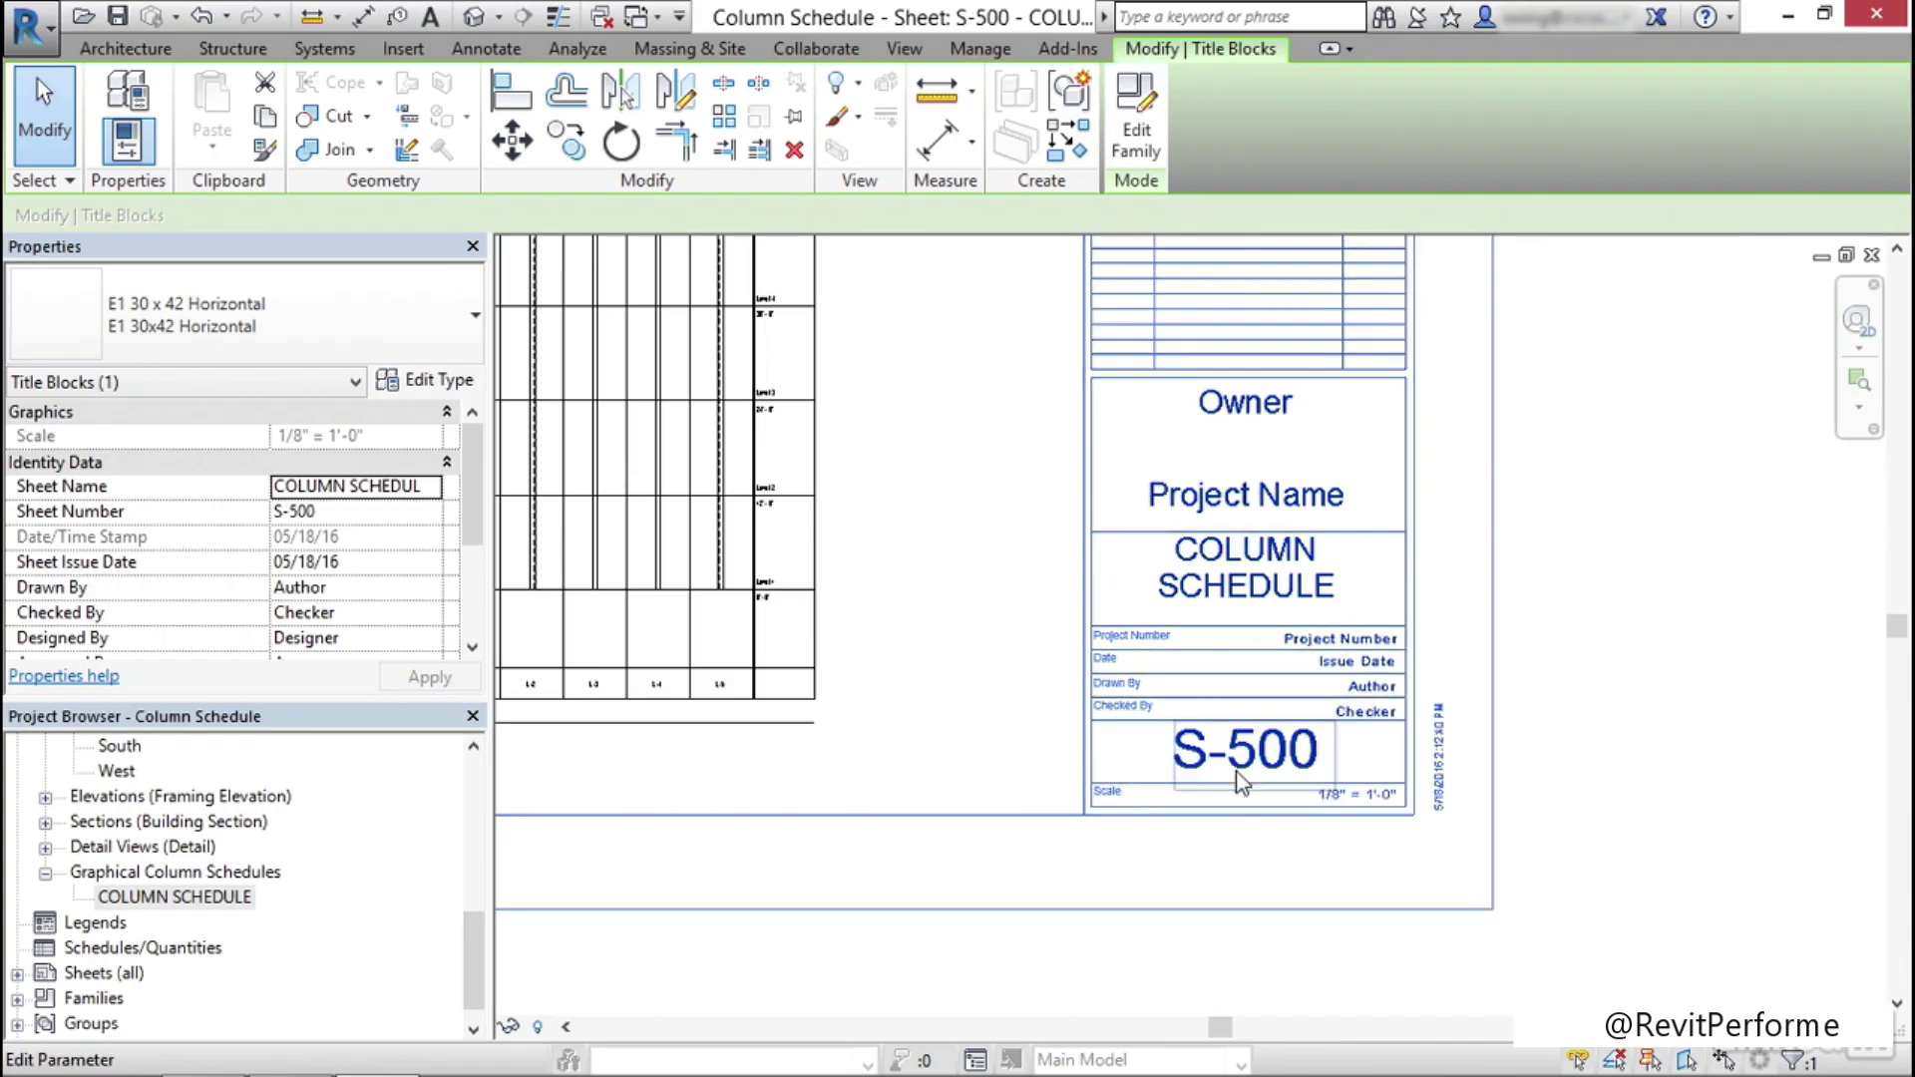
pyautogui.scroll(-5, 1528, 573)
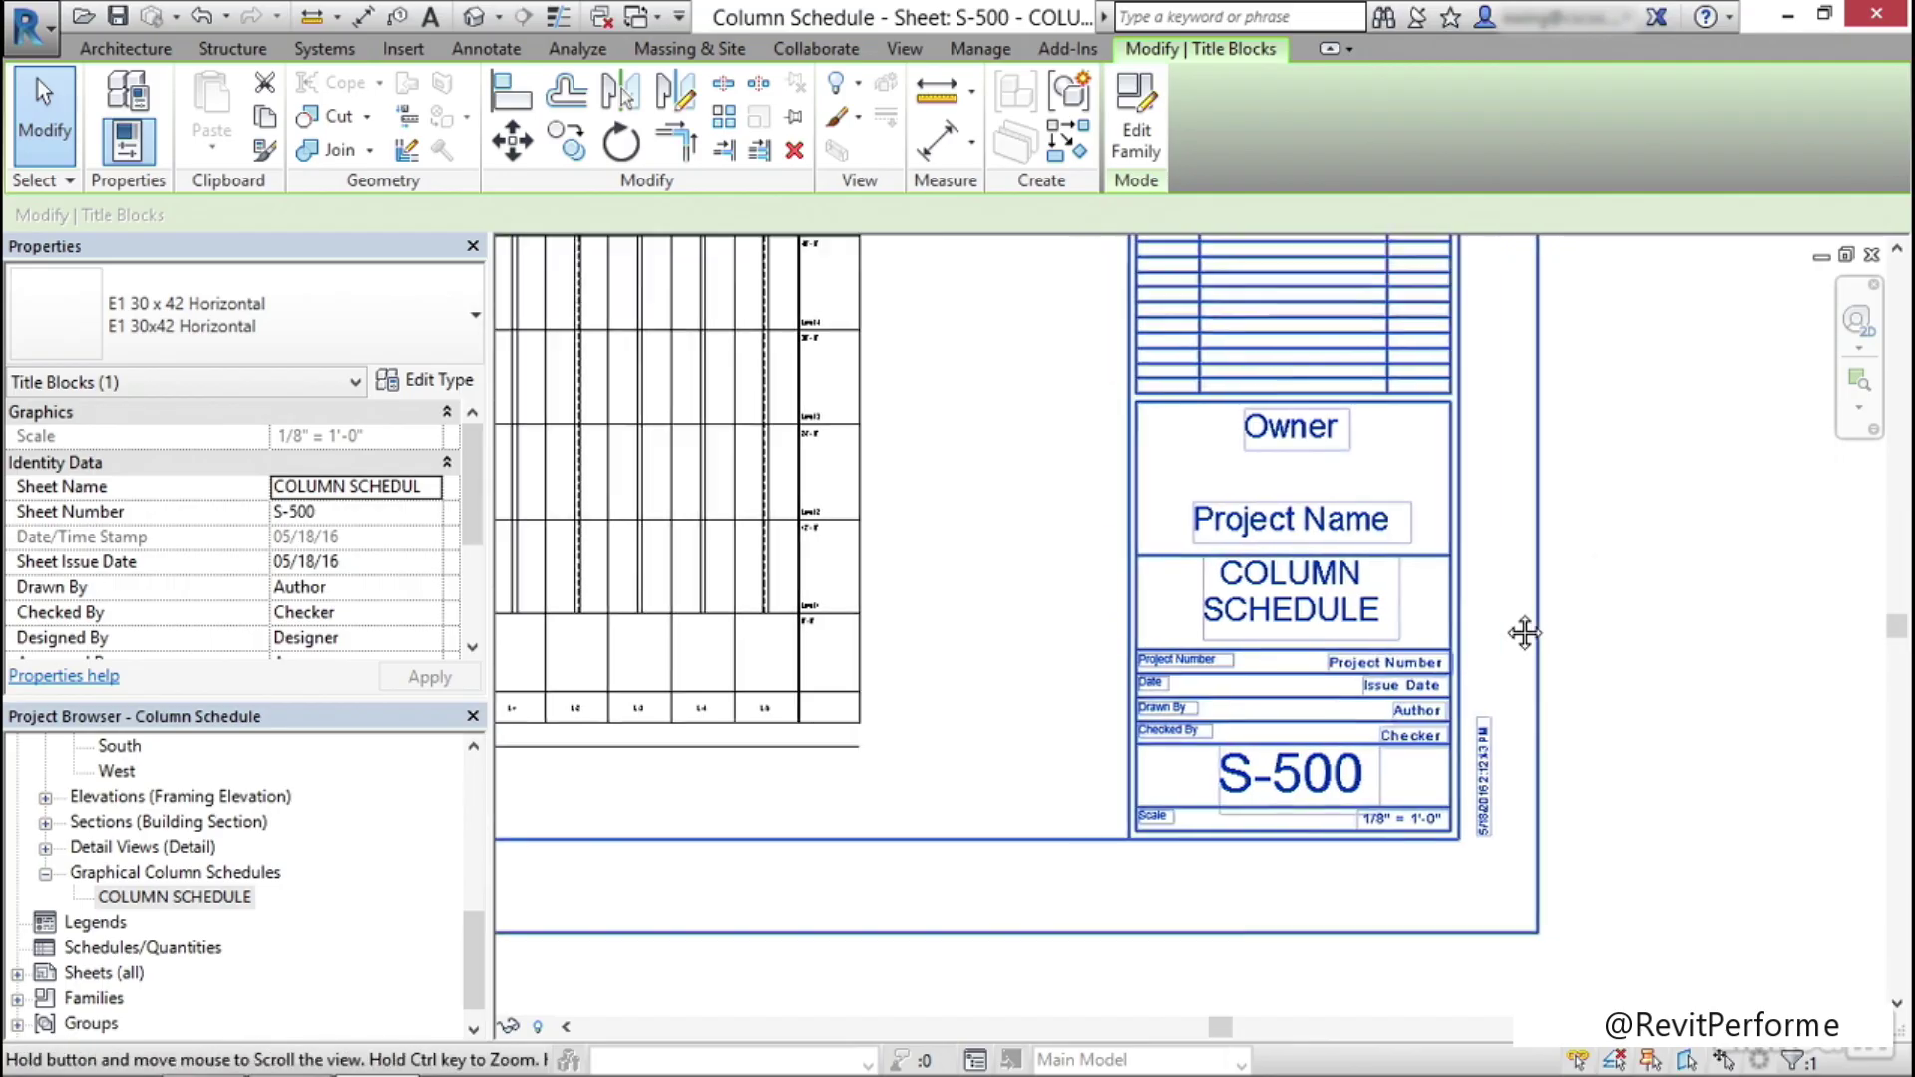
pyautogui.moveTo(1254, 599); pyautogui.dragTo(1257, 657, button='middle')
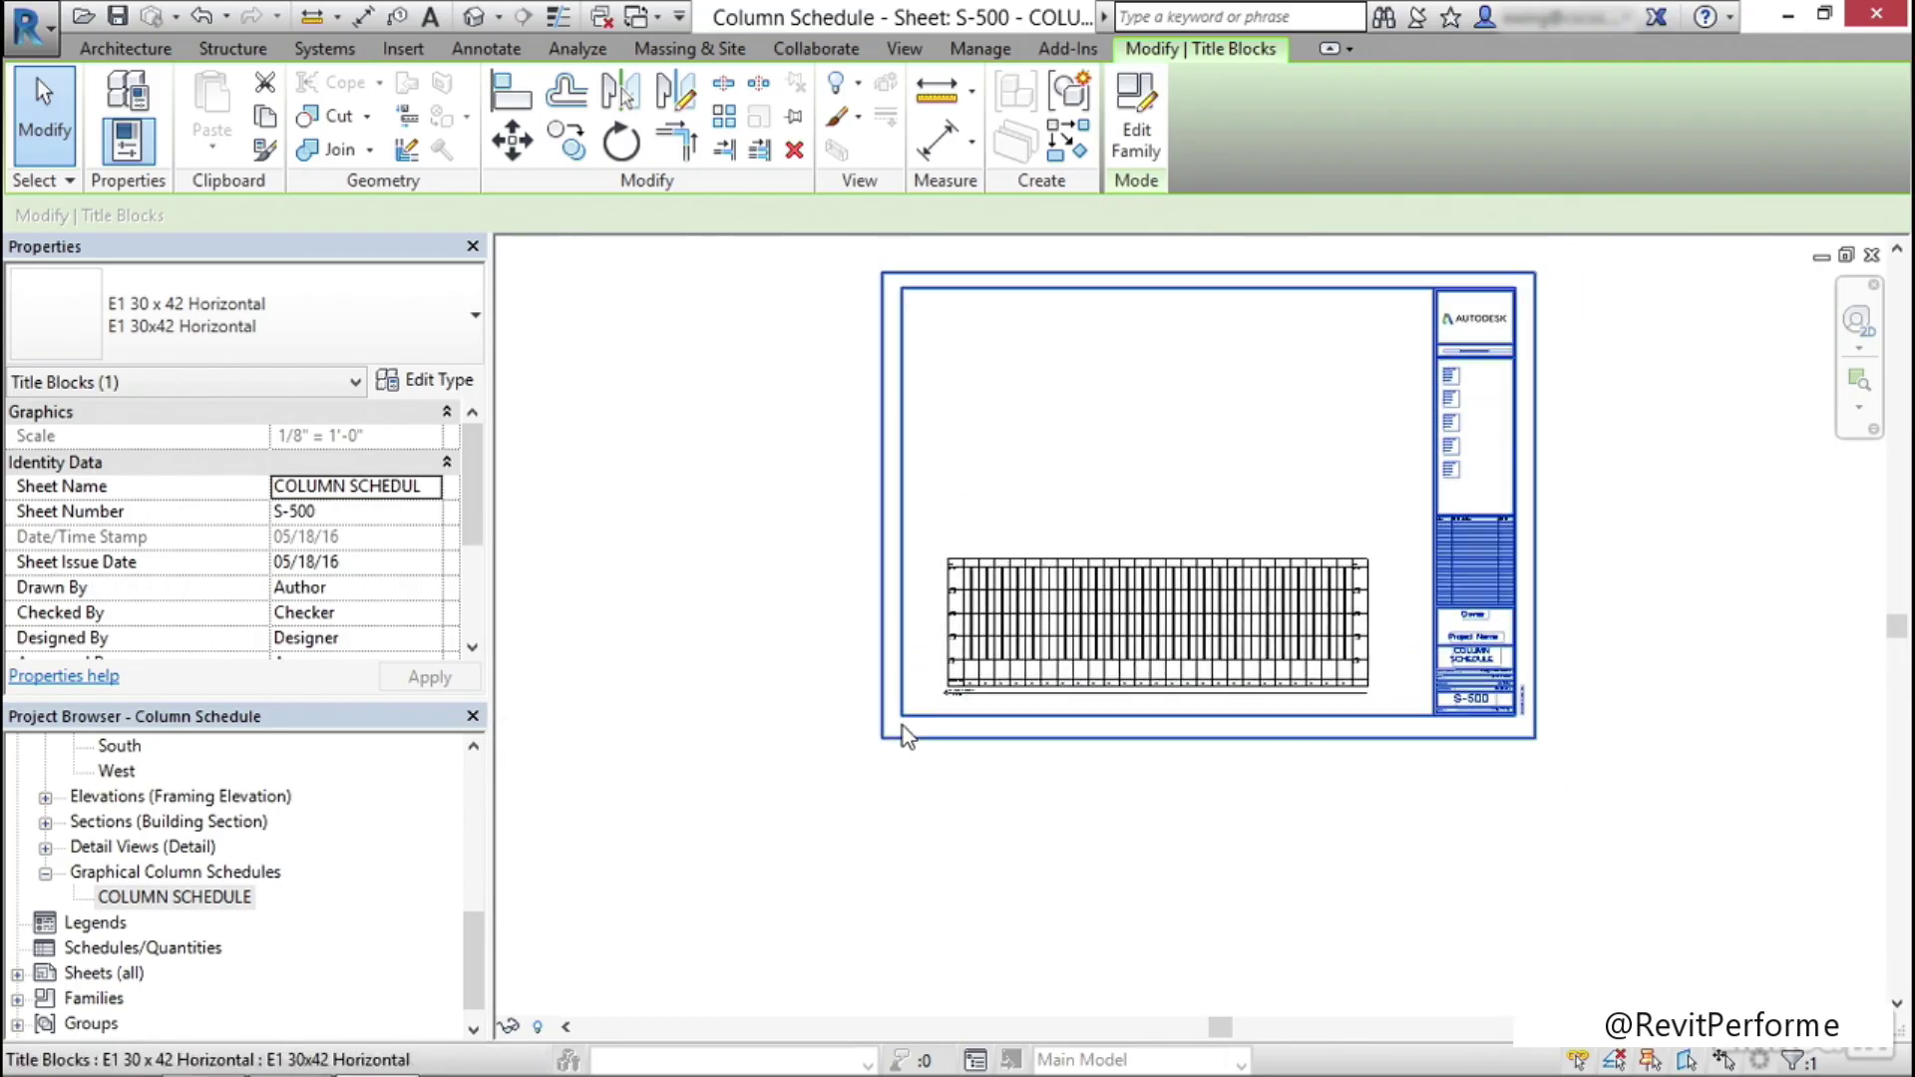
pyautogui.click(788, 763)
# Check the project's sheet list and examine the column schedule placed on sheet S-500
pyautogui.click(18, 975)
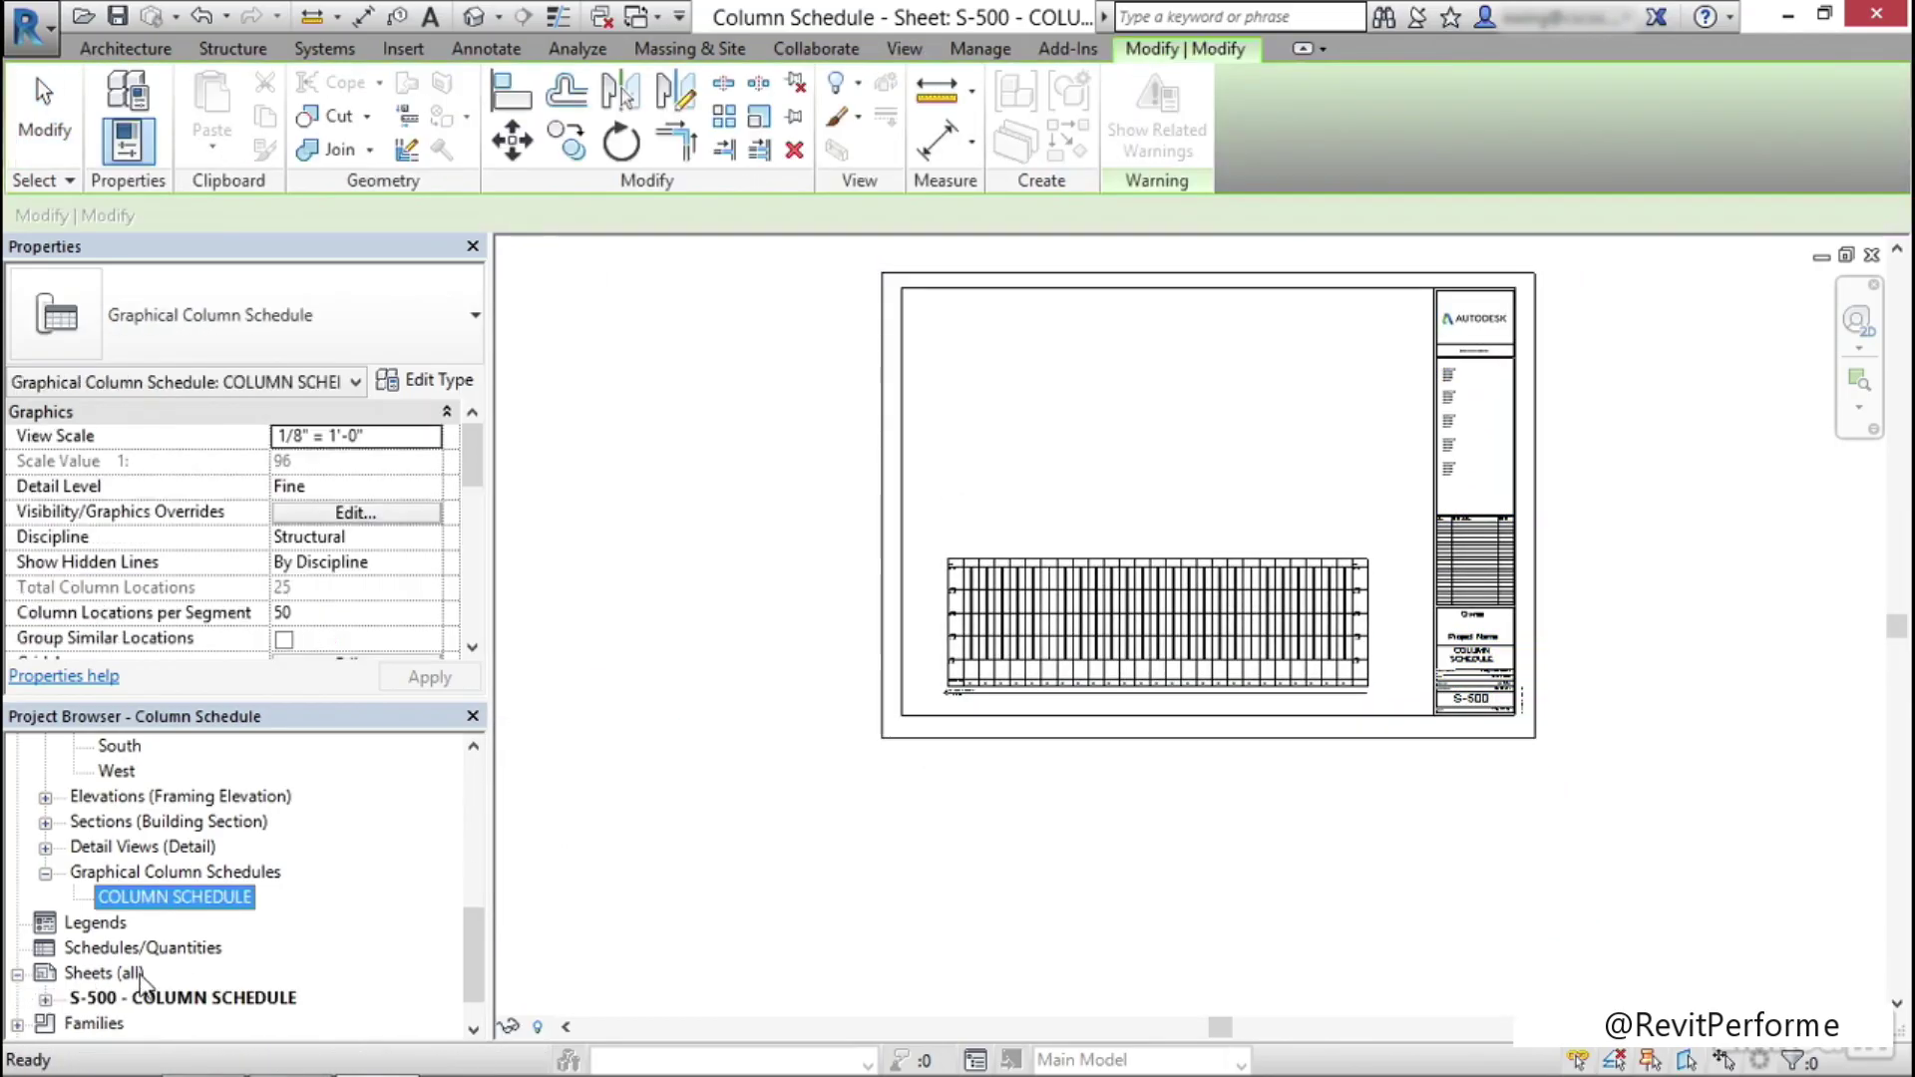
pyautogui.click(1165, 853)
pyautogui.moveTo(1245, 804); pyautogui.dragTo(1235, 888, button='middle')
pyautogui.scroll(4, 1220, 853)
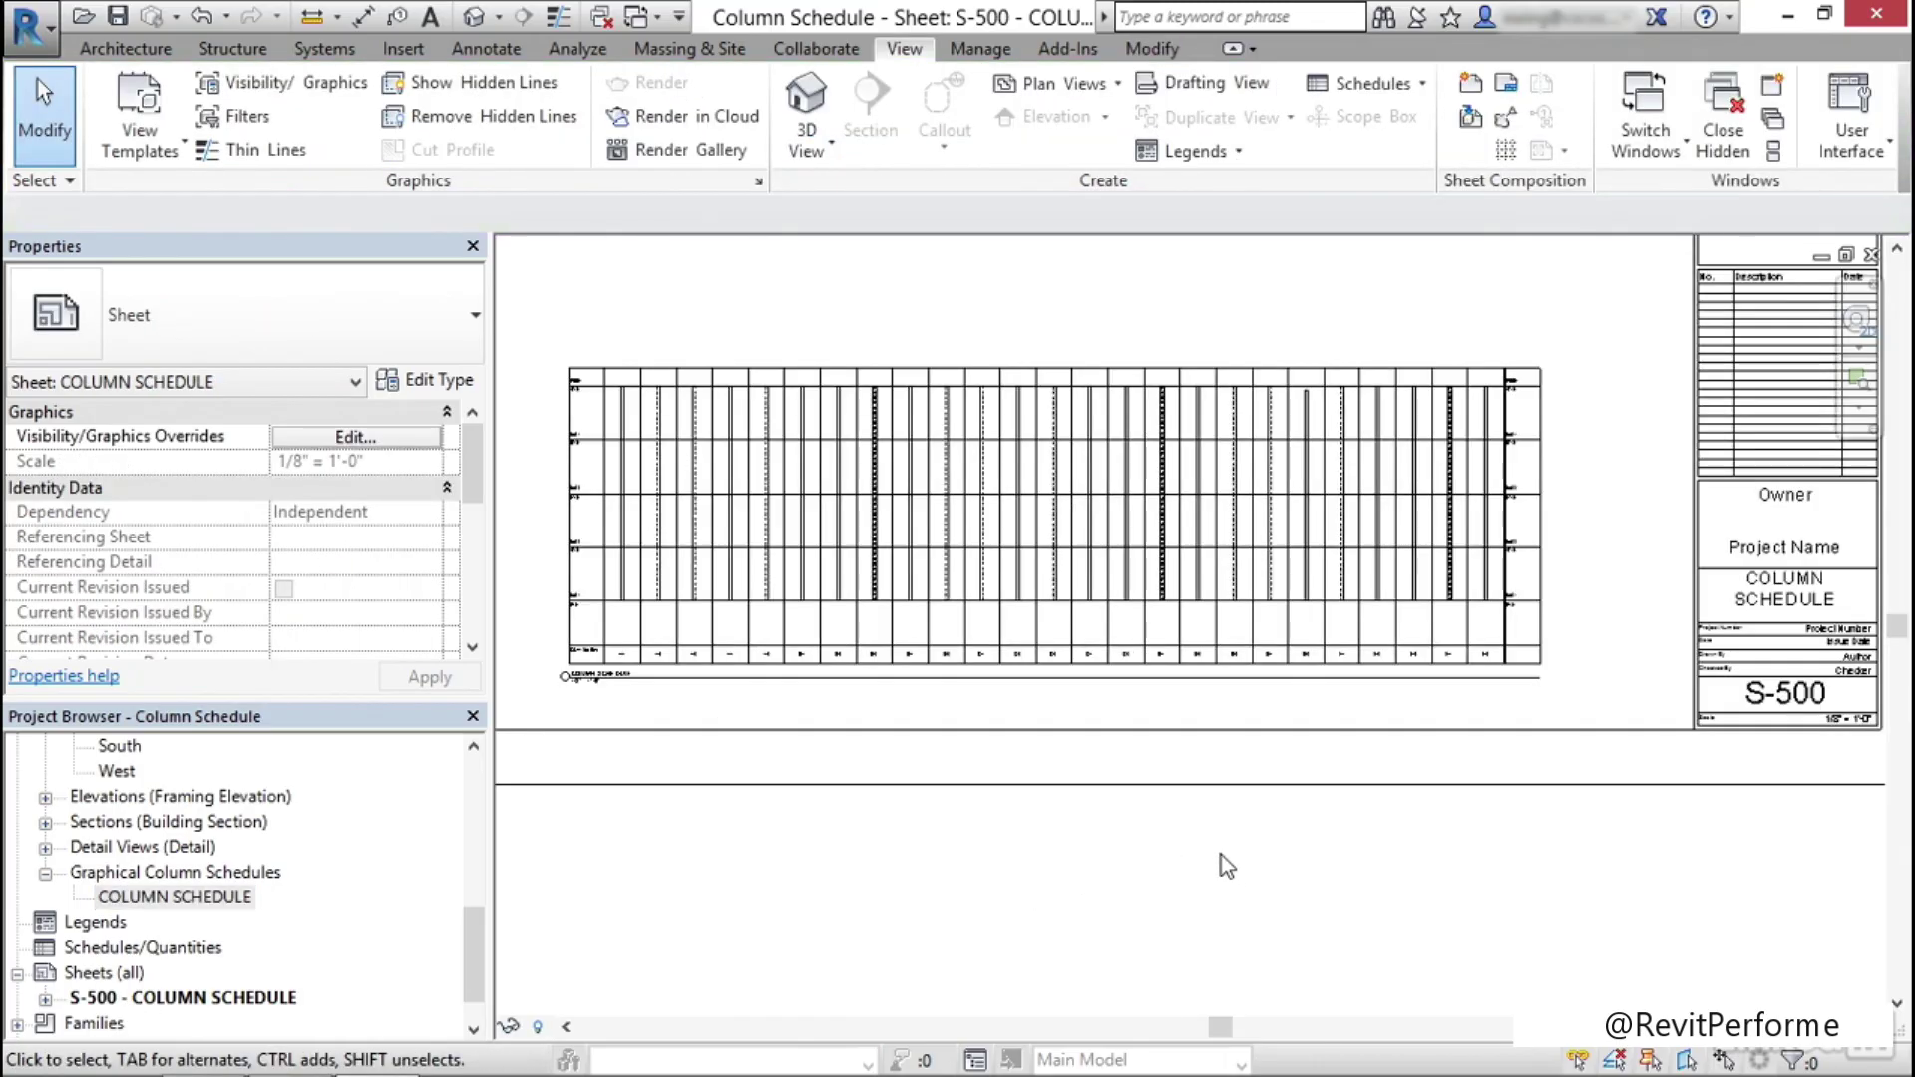
pyautogui.scroll(-2, 1221, 852)
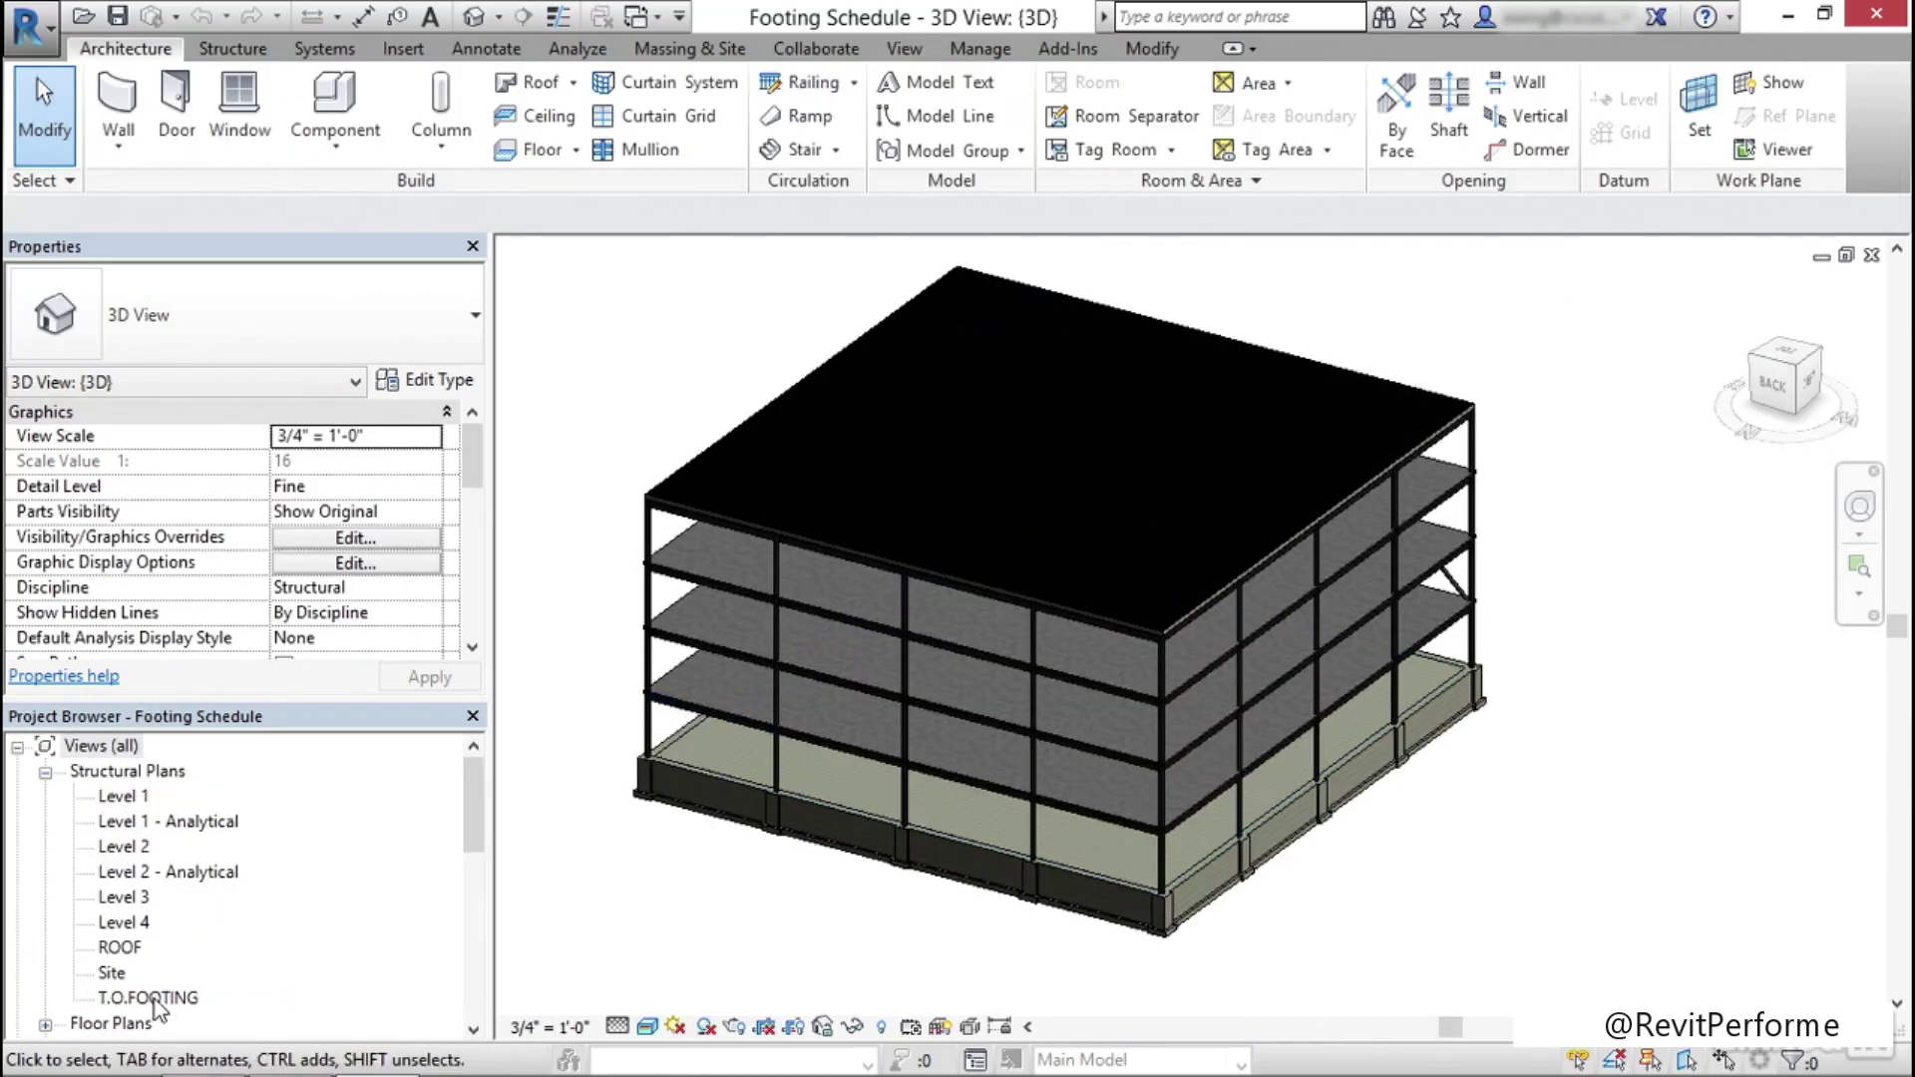
# Open the T.O.FOOTING structural plan of the Footing Schedule project
pyautogui.doubleClick(151, 1000)
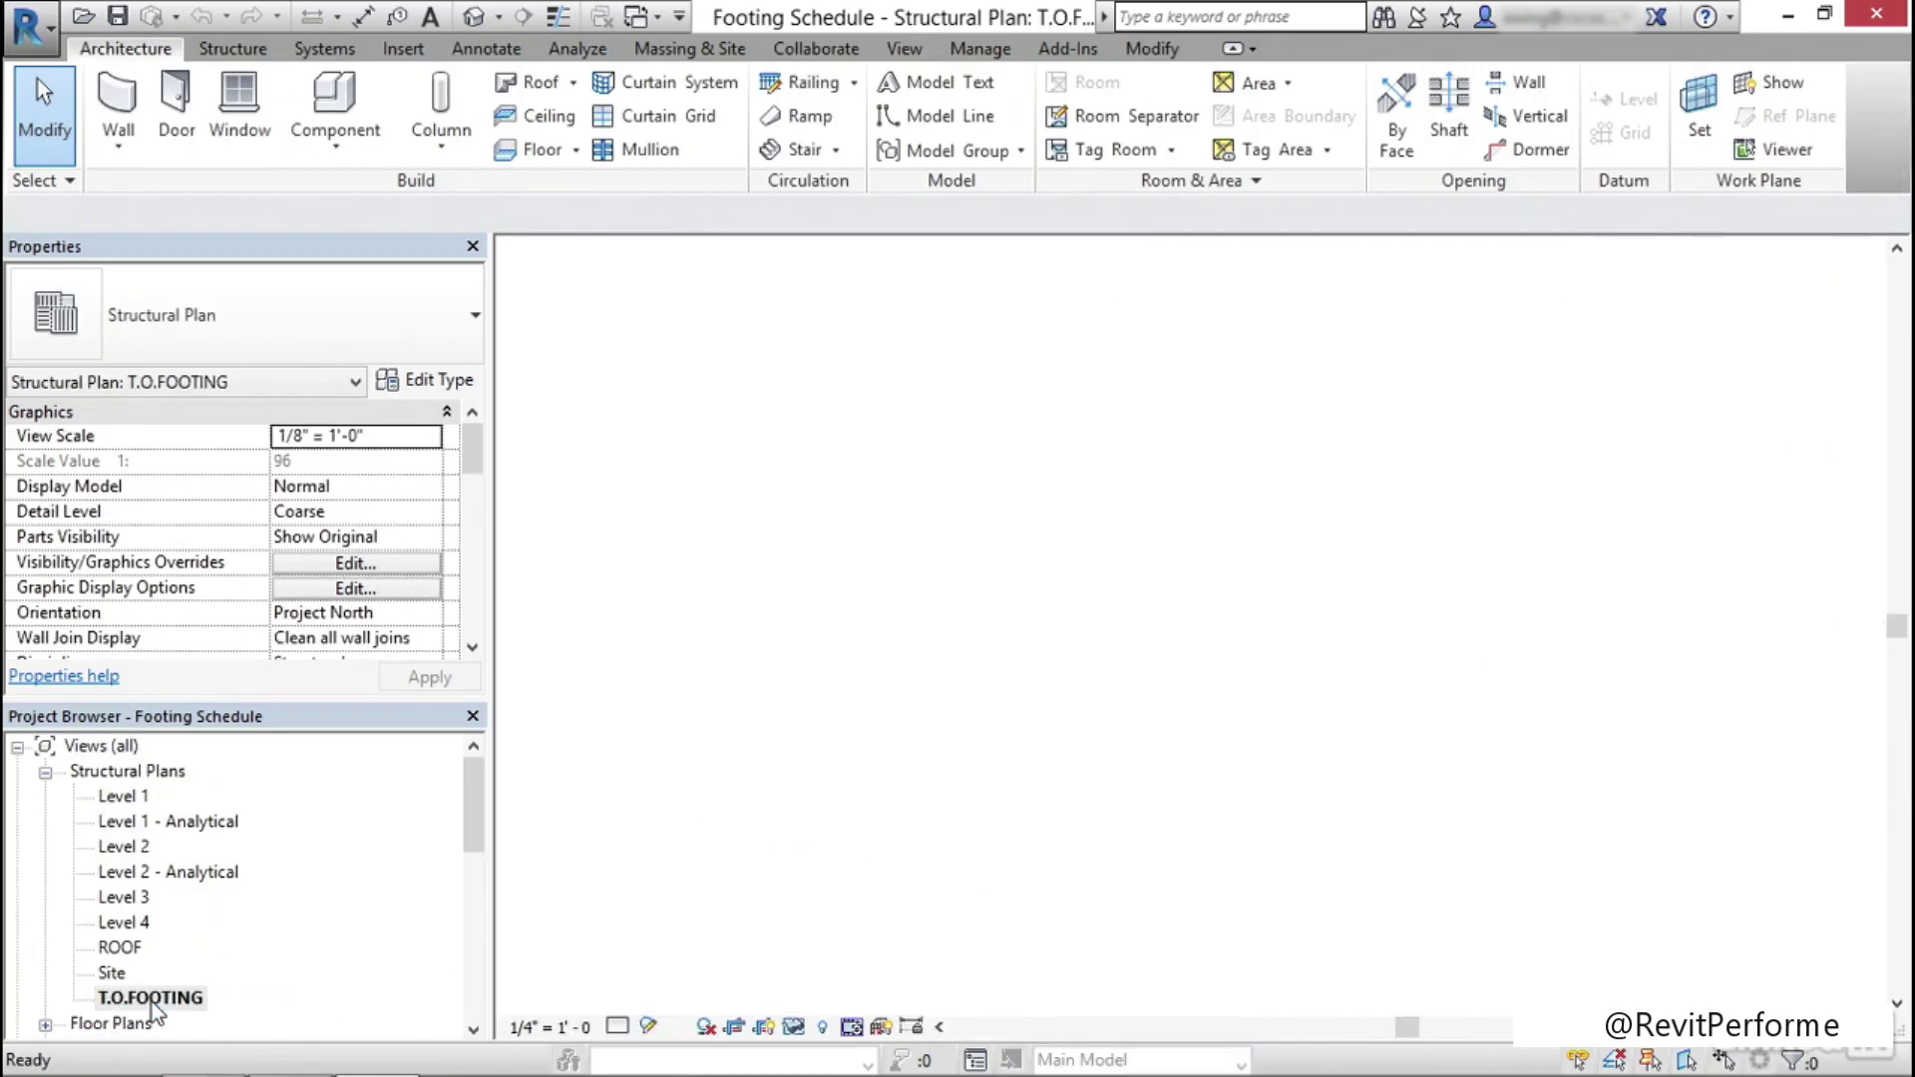
pyautogui.moveTo(1088, 449); pyautogui.dragTo(818, 403, button='middle')
pyautogui.scroll(2, 924, 407)
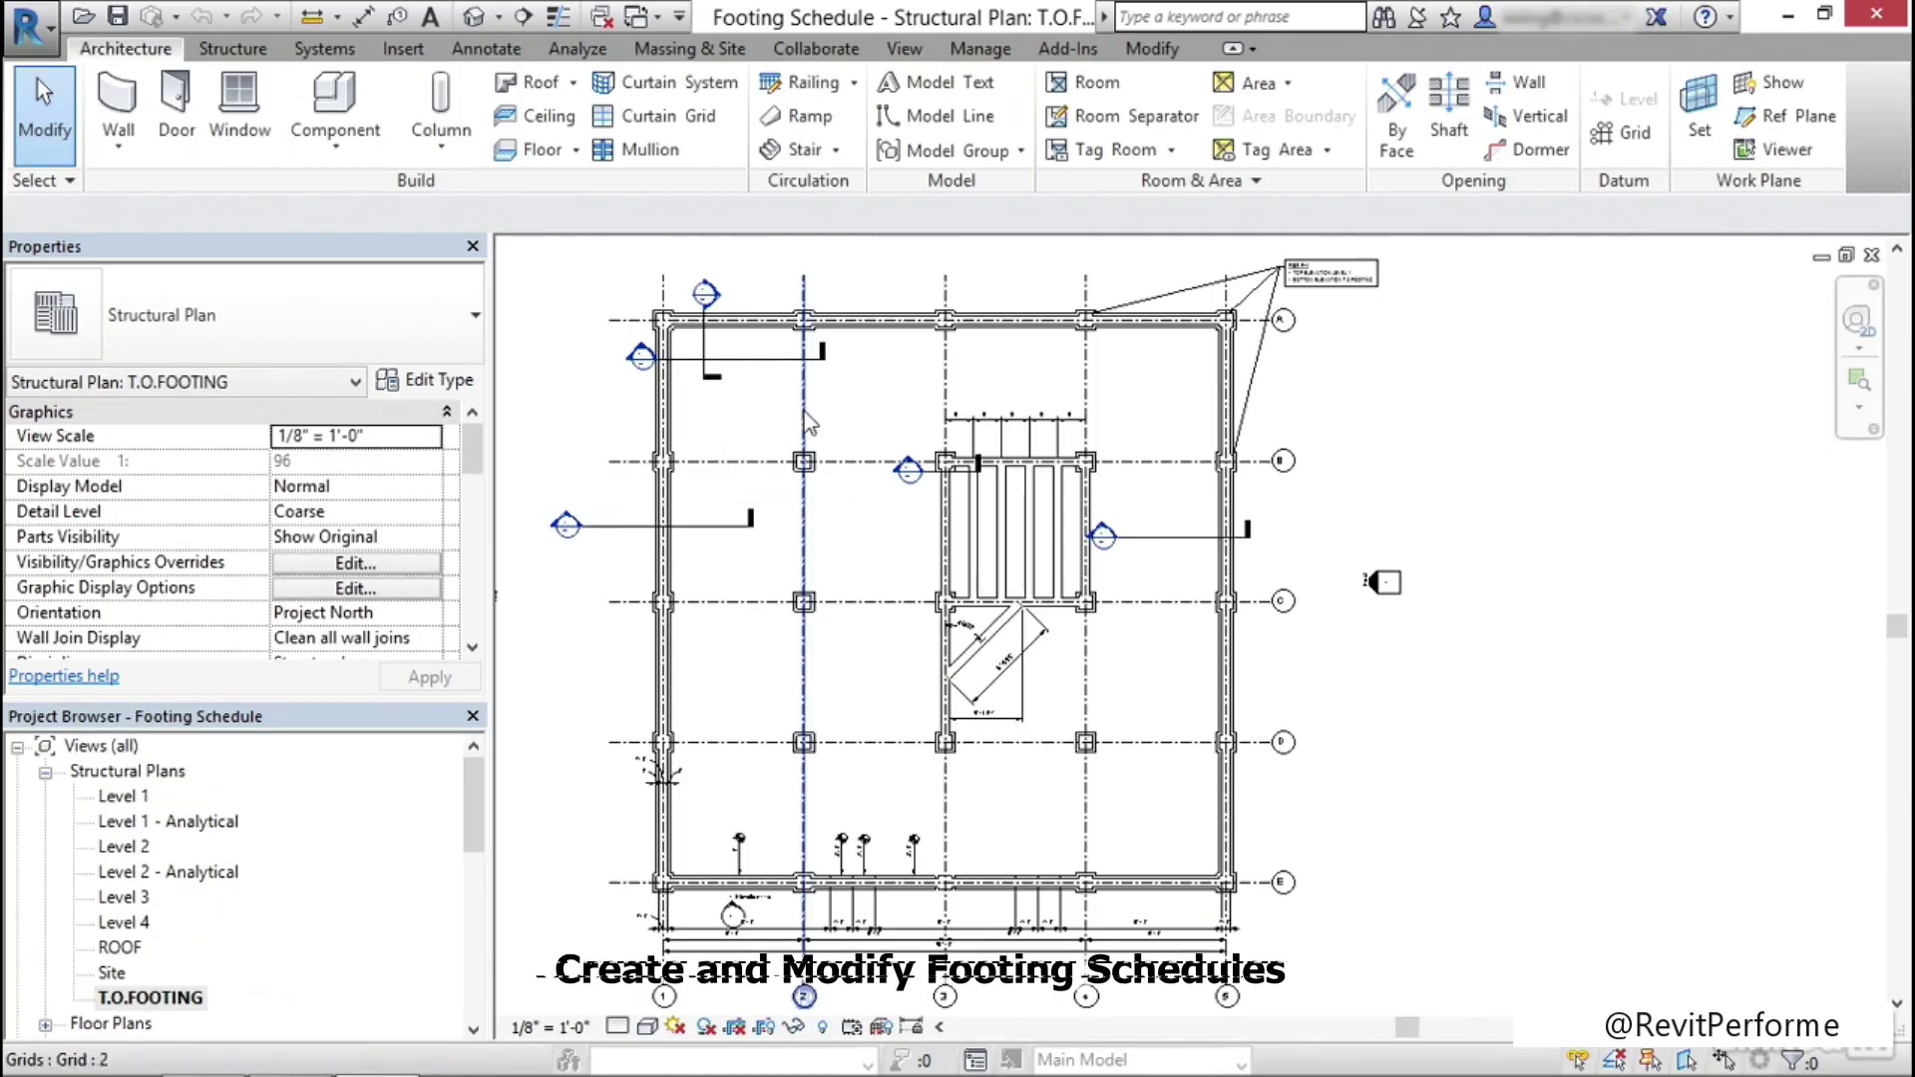
# Filter a selection of the interior area between grids B–D and 2–4 to structural foundations and change those footings to type 72" x 48" x 18"
pyautogui.moveTo(739, 390); pyautogui.dragTo(1141, 790)
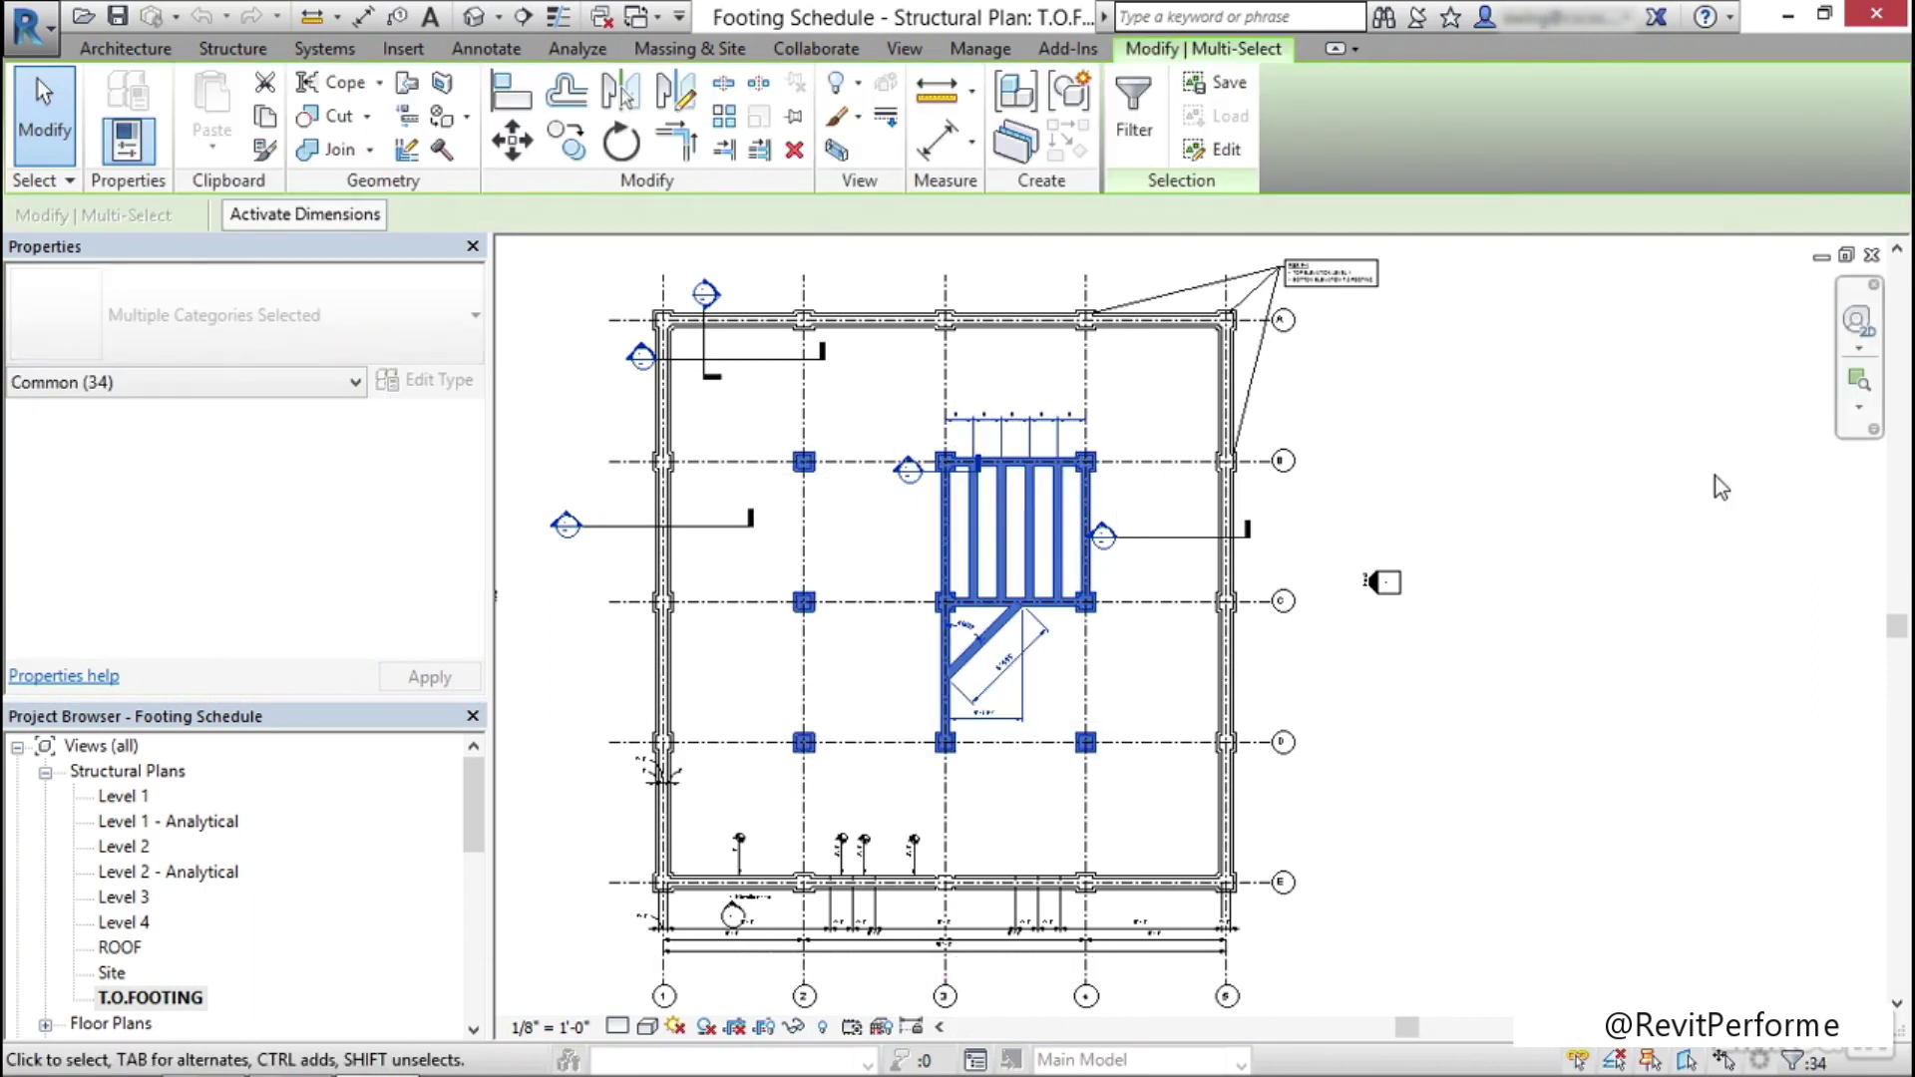
pyautogui.click(1134, 130)
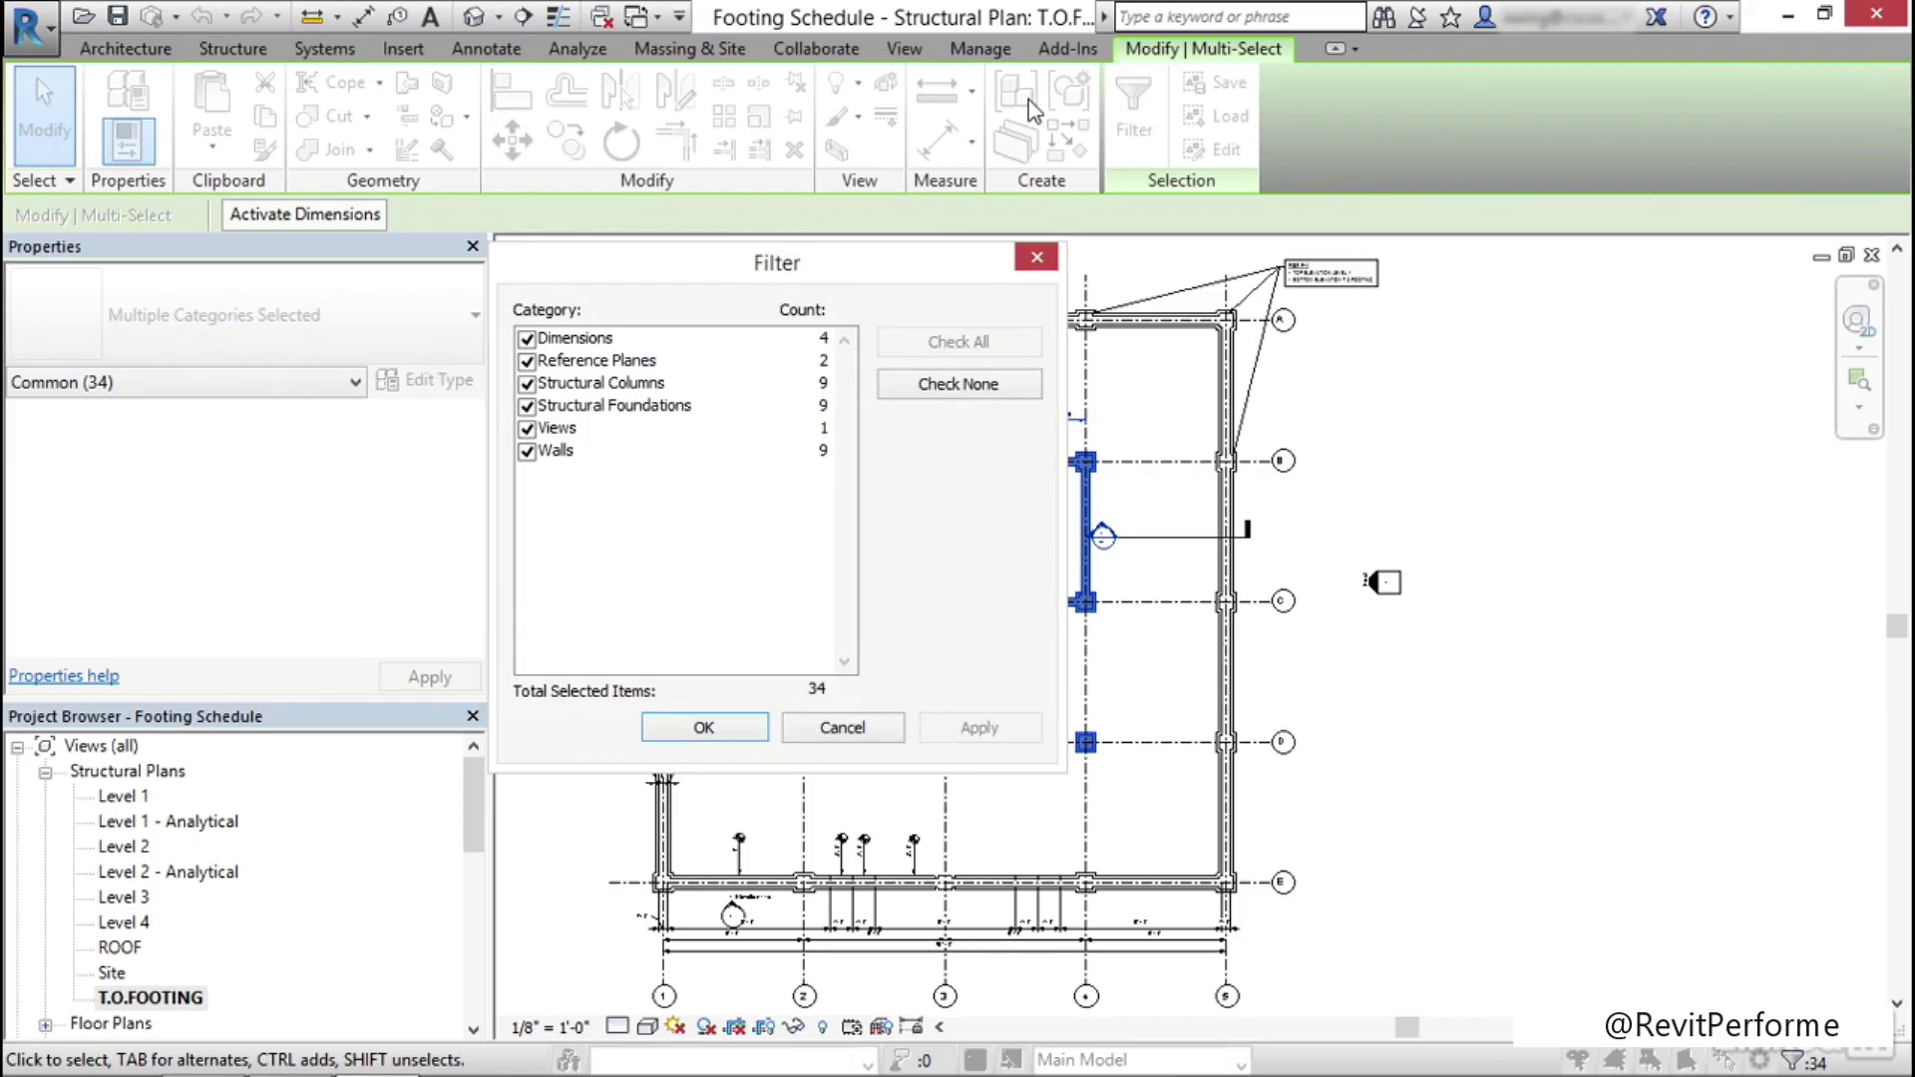
pyautogui.click(913, 388)
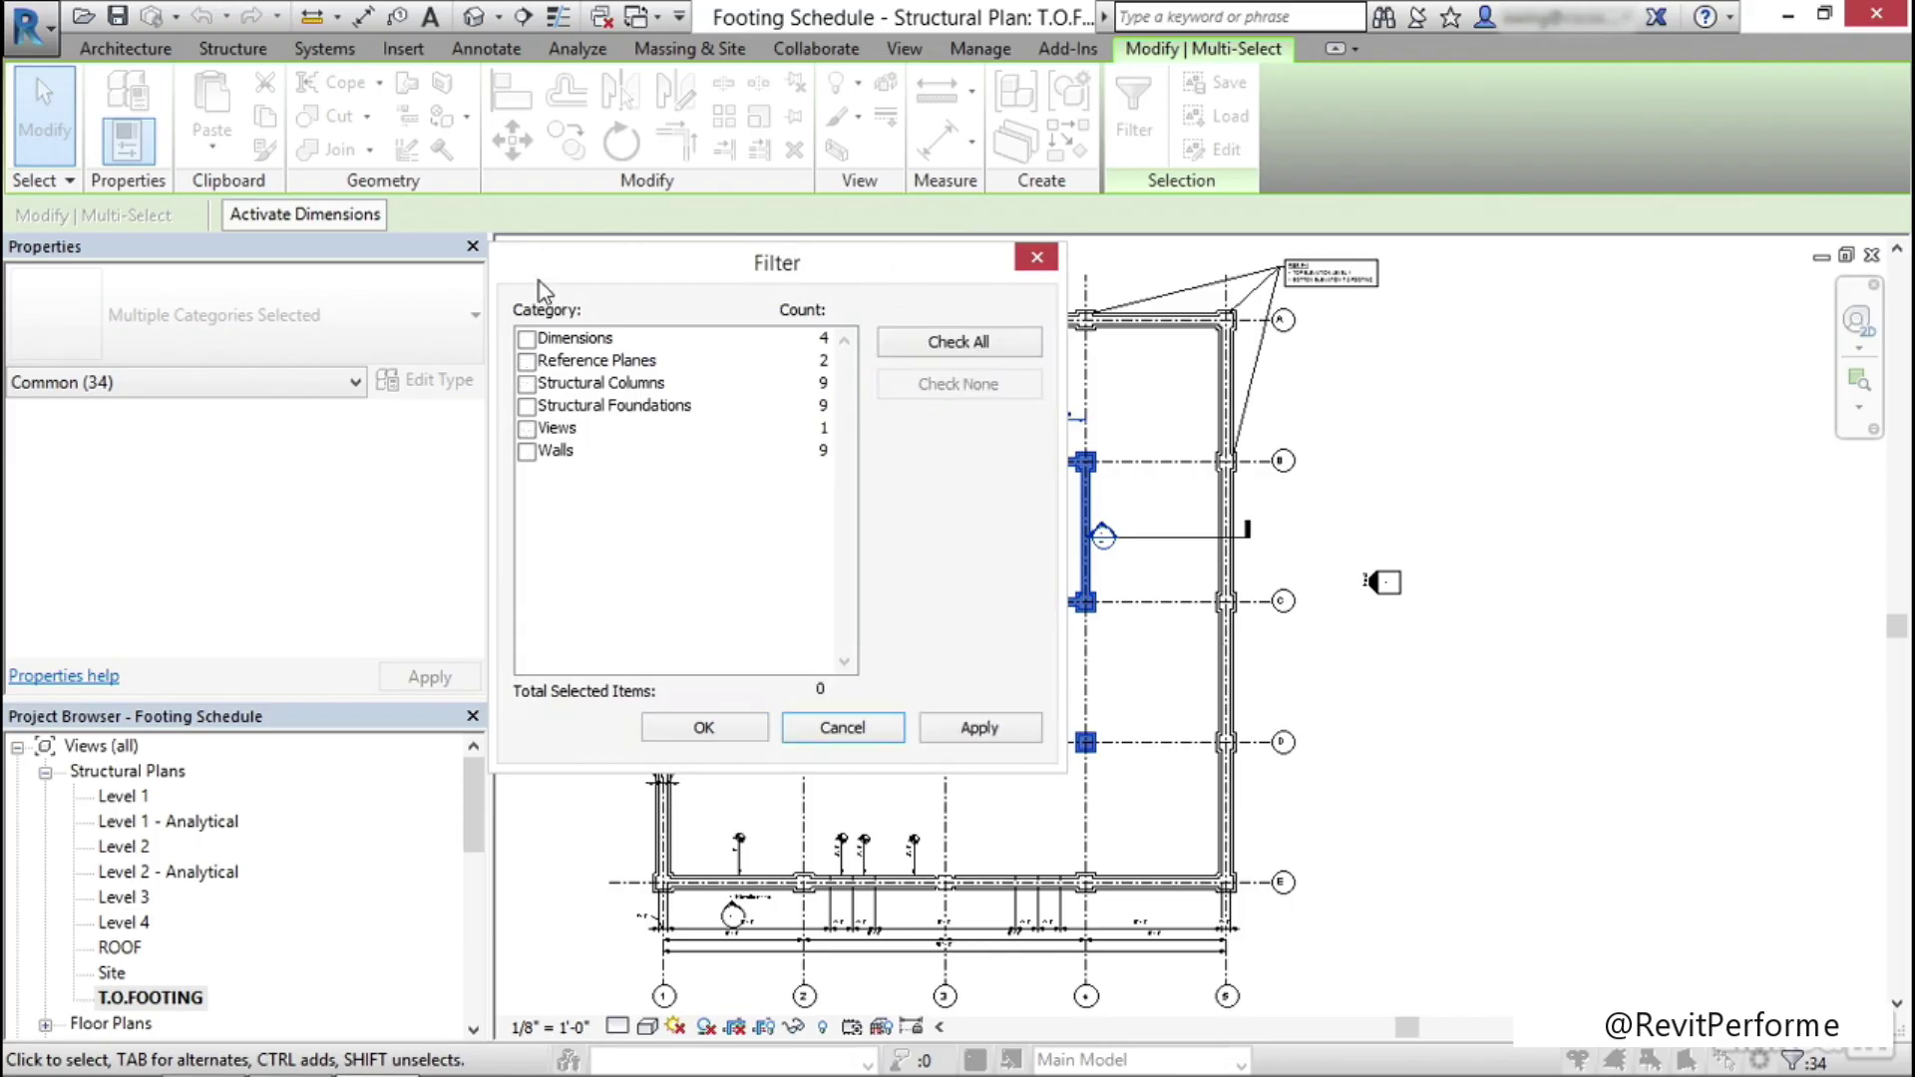
pyautogui.click(527, 406)
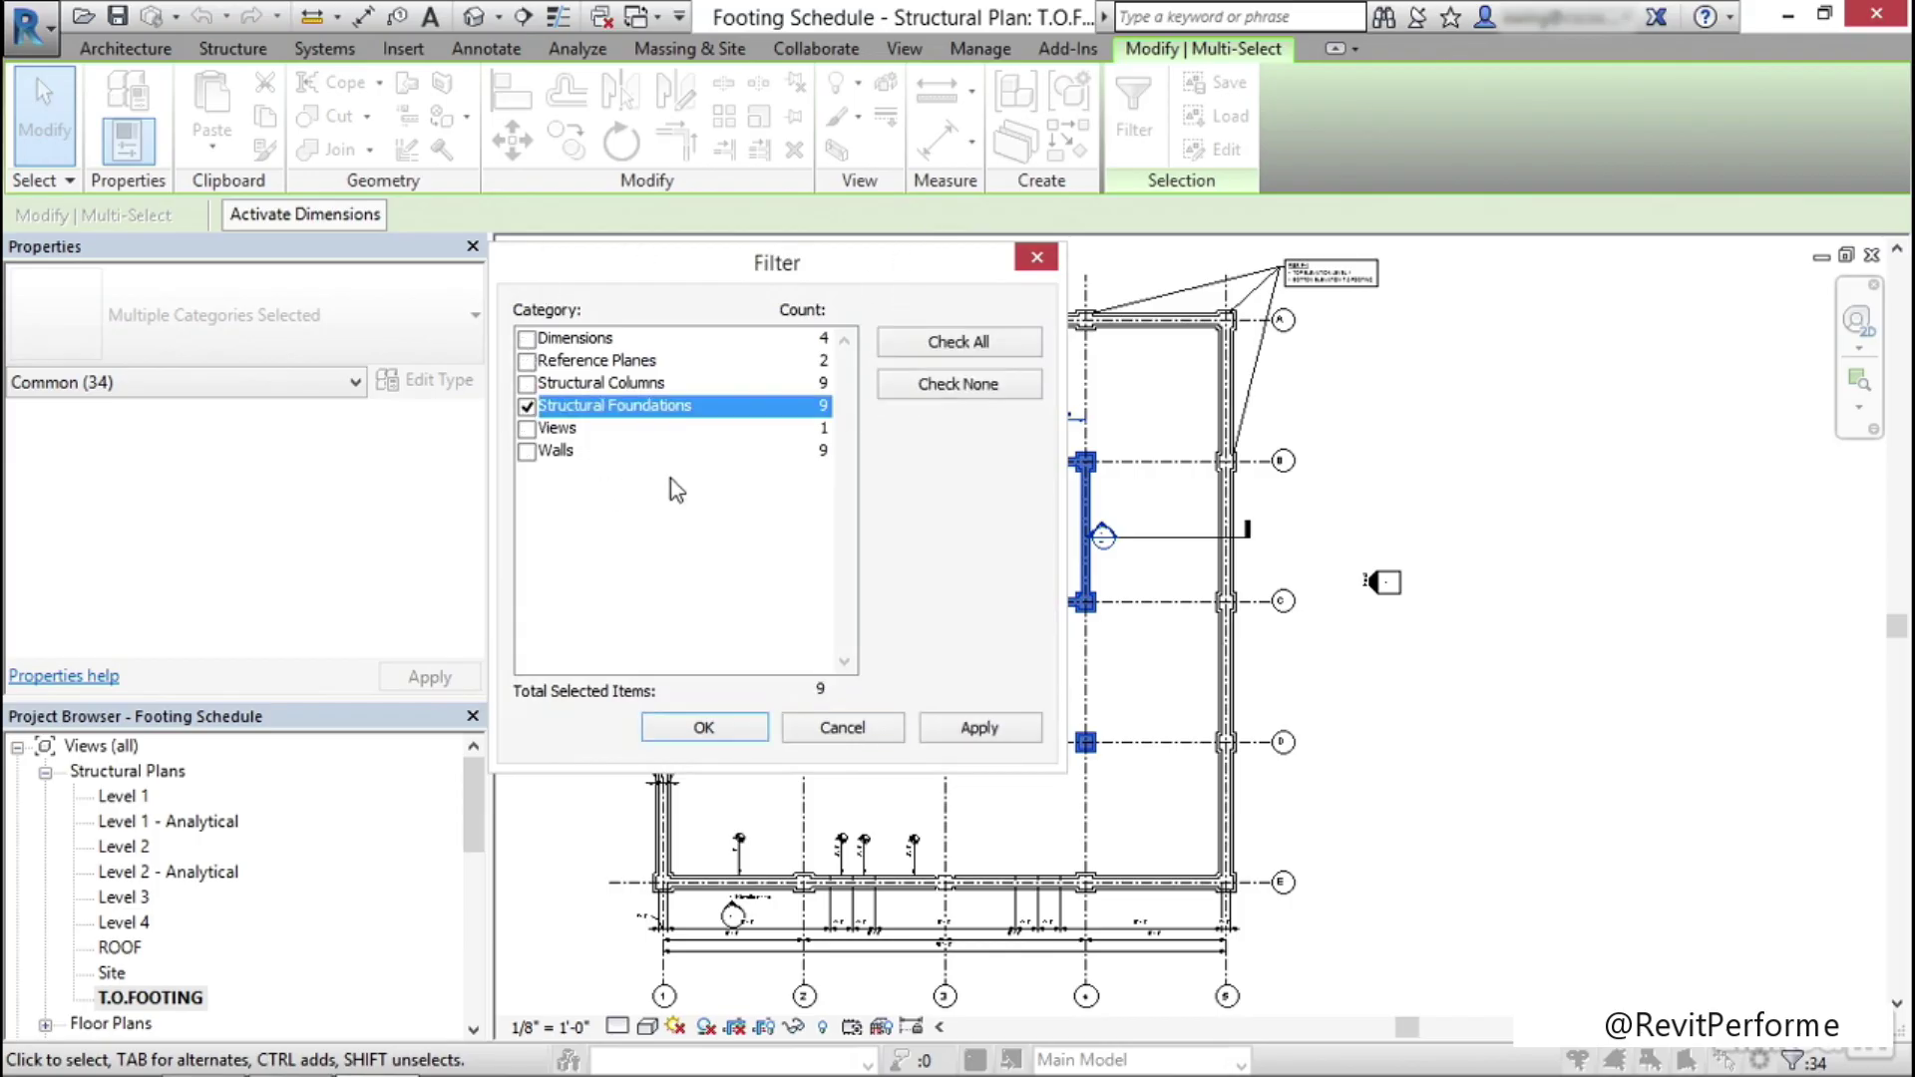
pyautogui.click(980, 727)
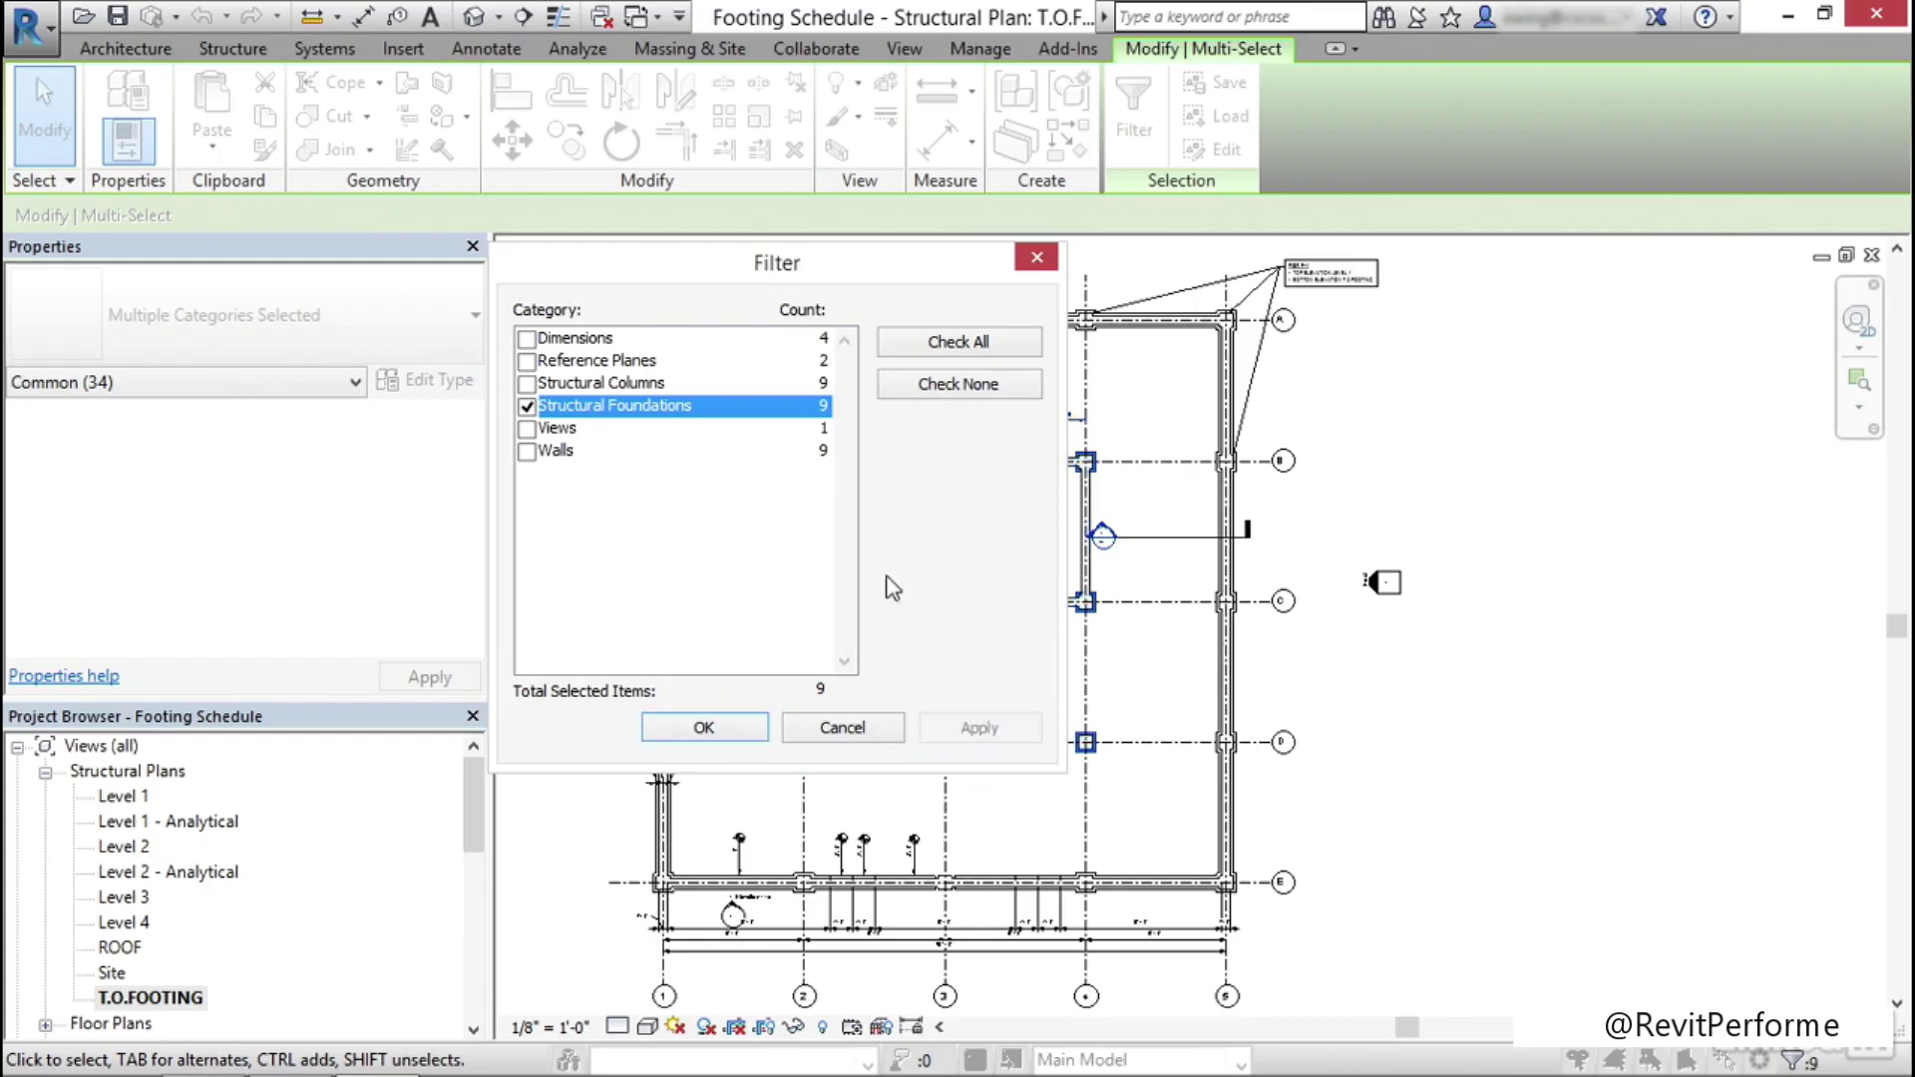
pyautogui.click(704, 729)
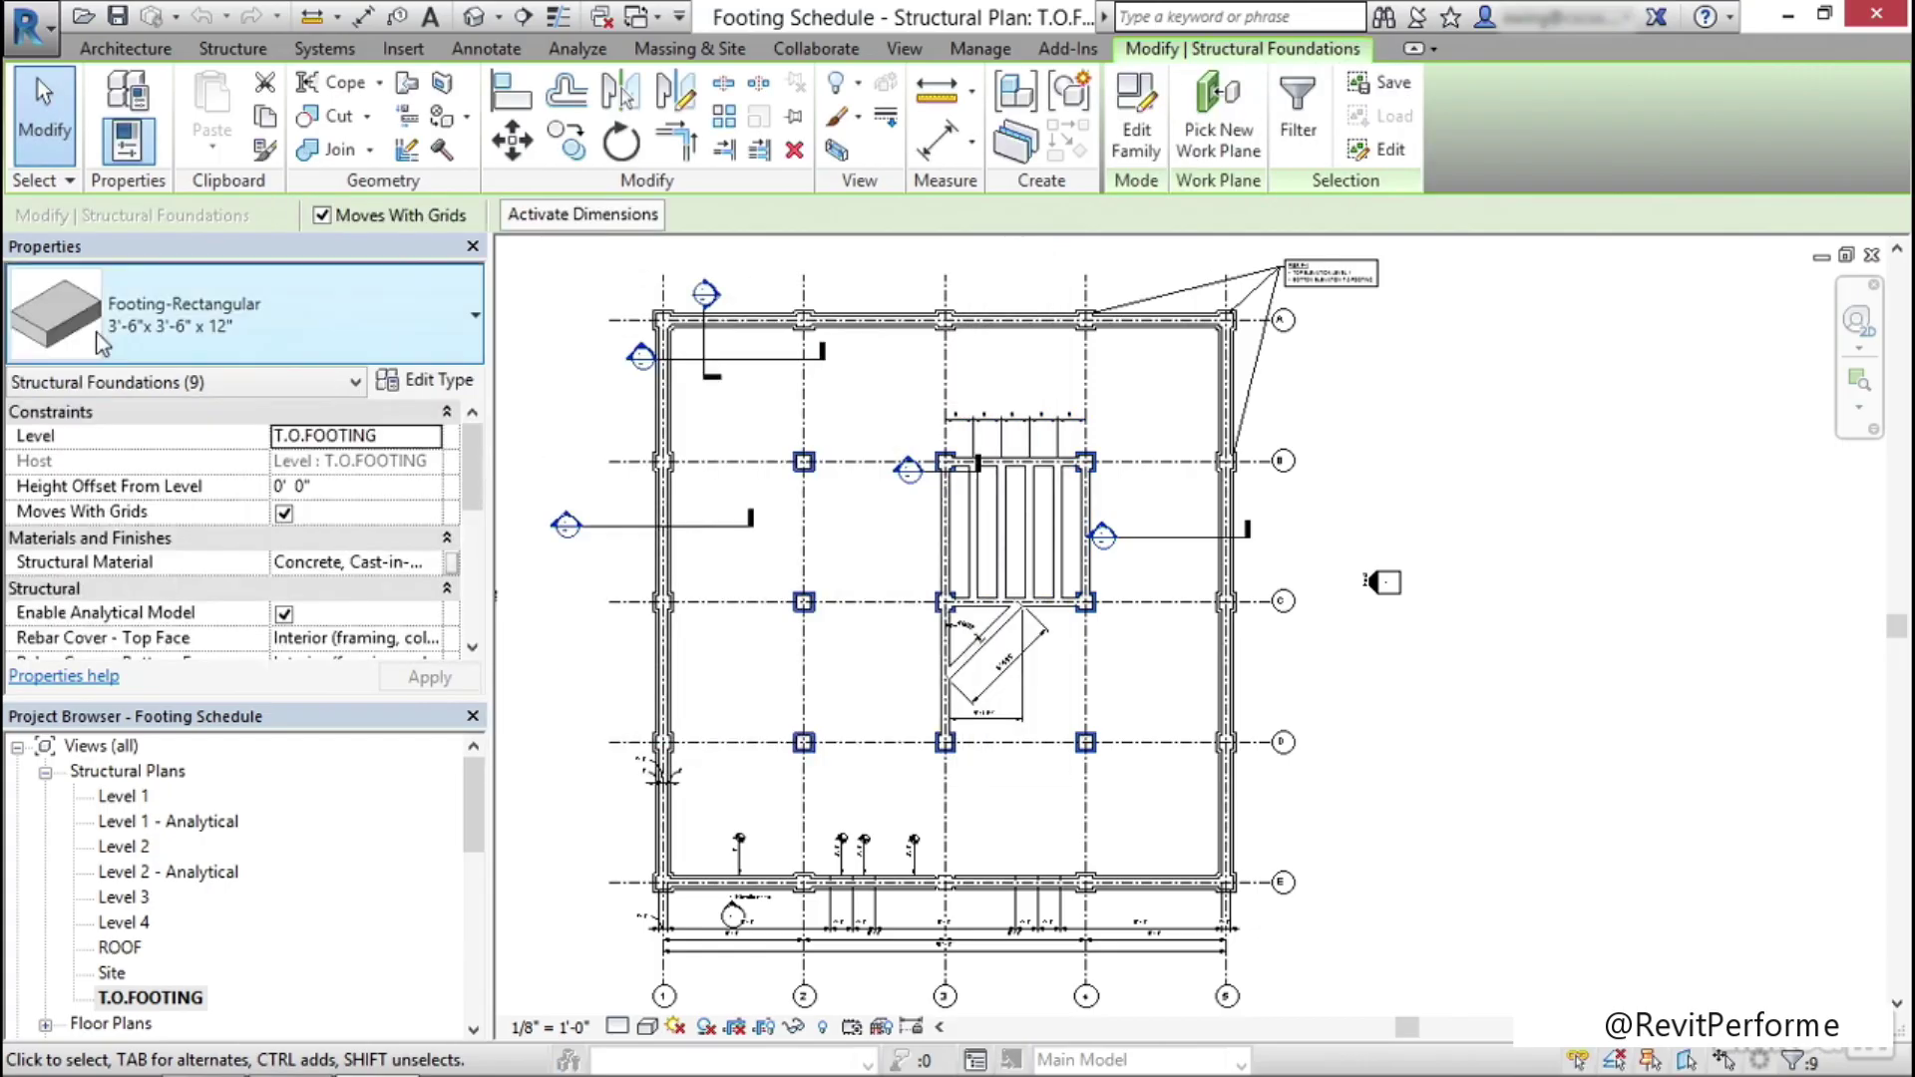
pyautogui.click(413, 340)
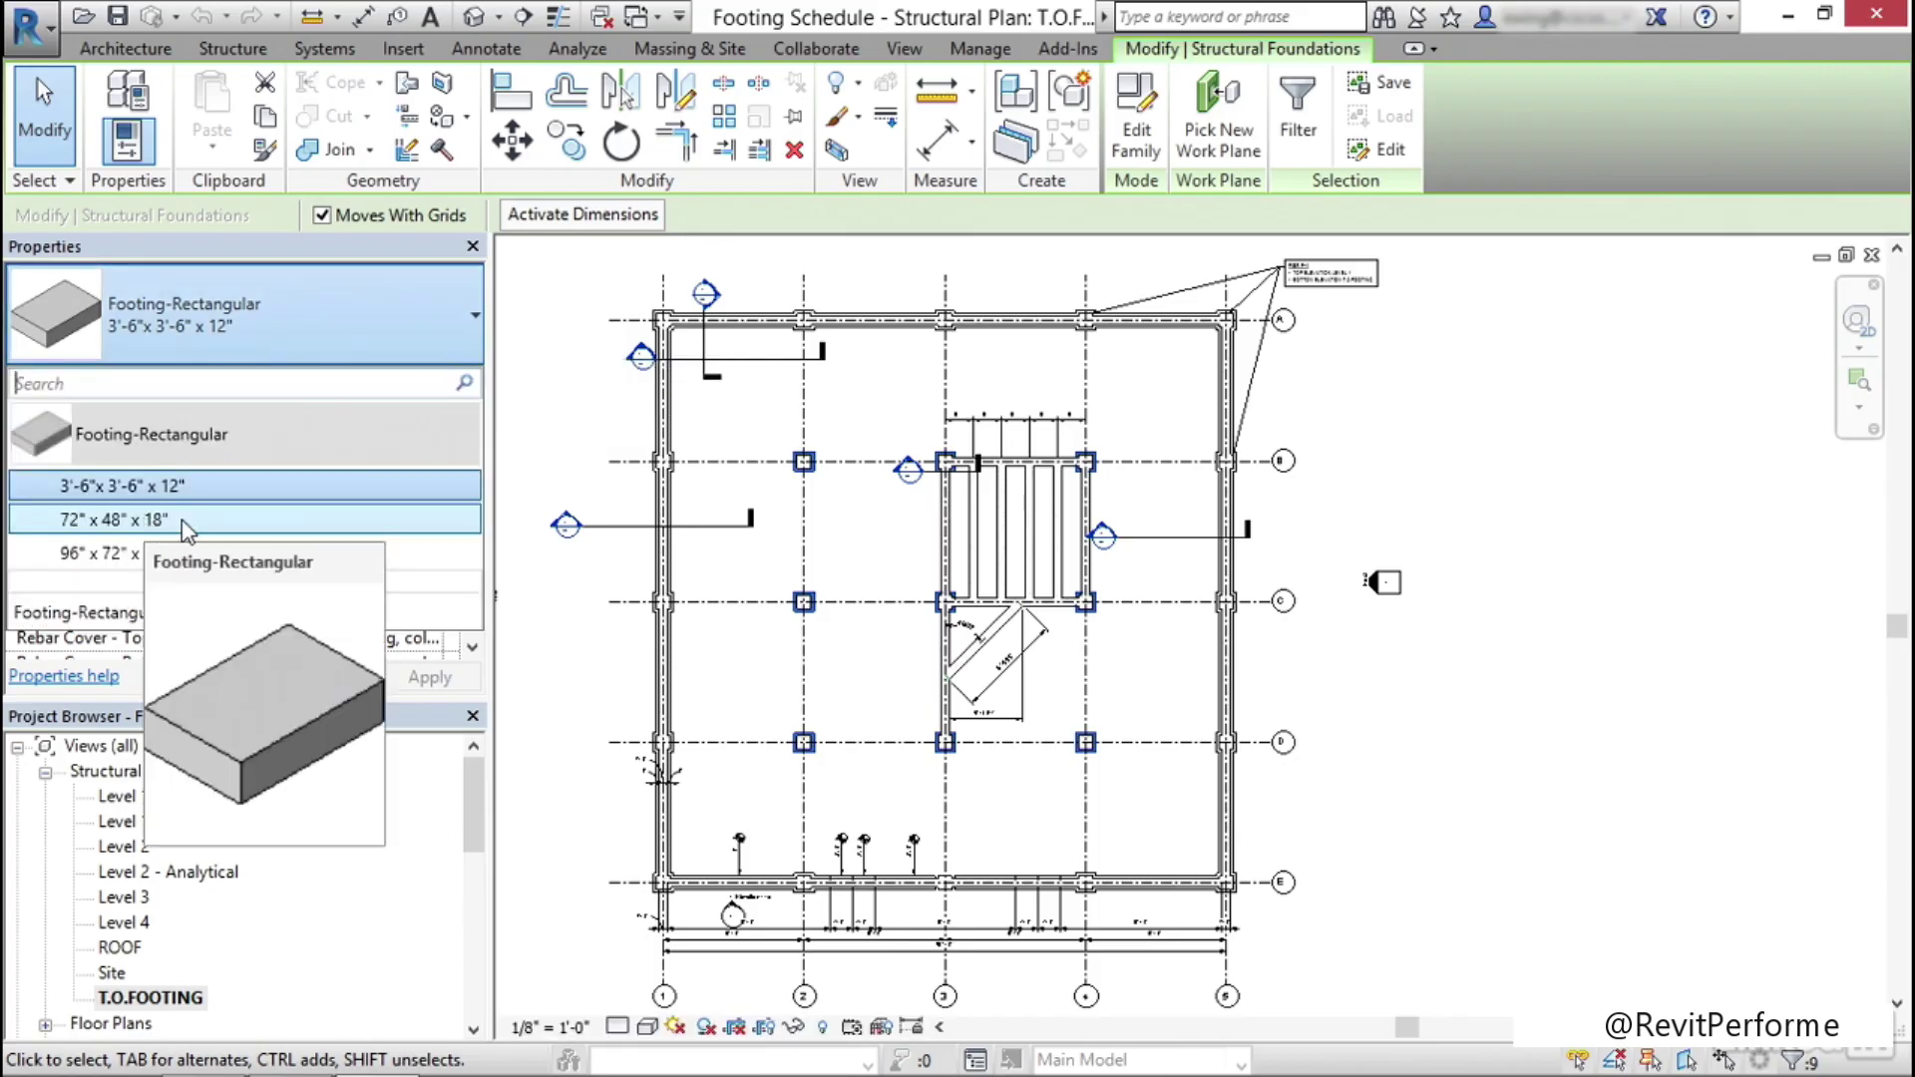
pyautogui.click(150, 520)
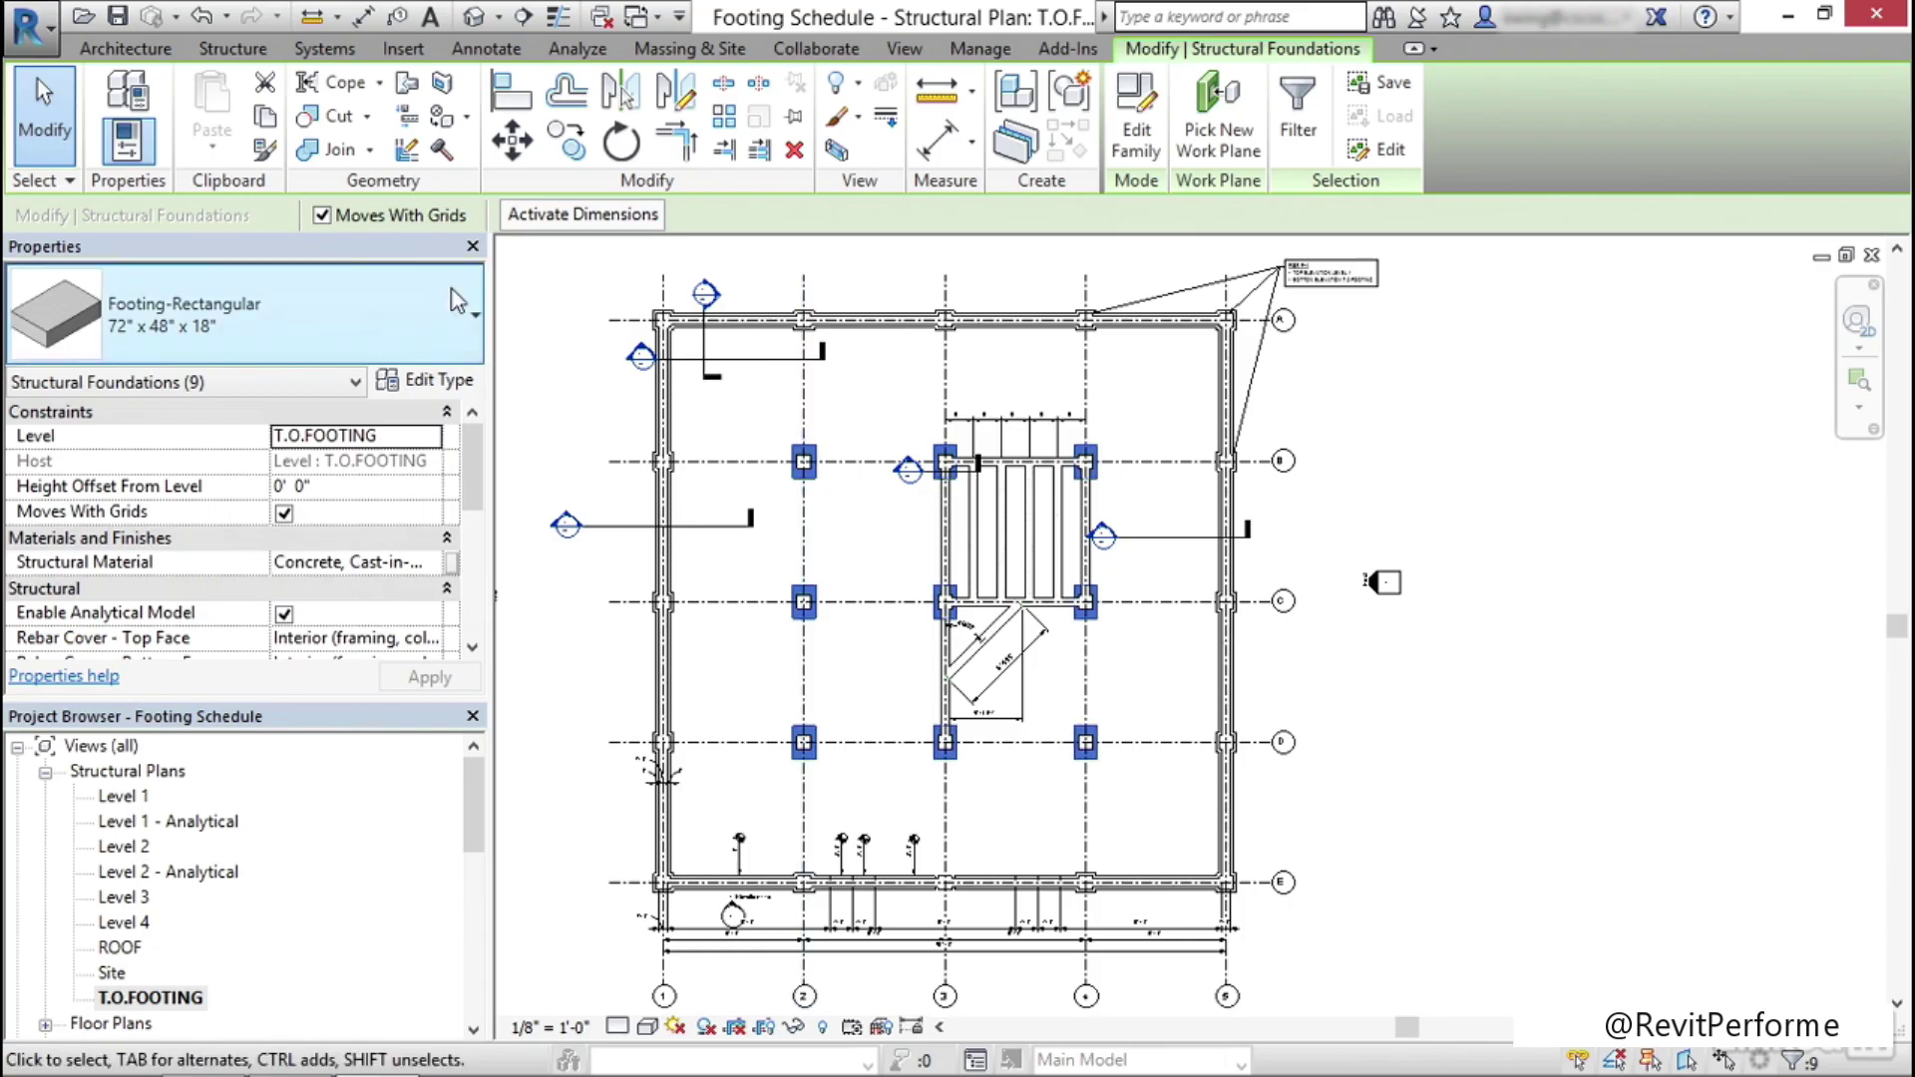
# Set the Type Mark of the 72" x 48" x 18" footing type to F-2 and deselect the footings
pyautogui.click(432, 385)
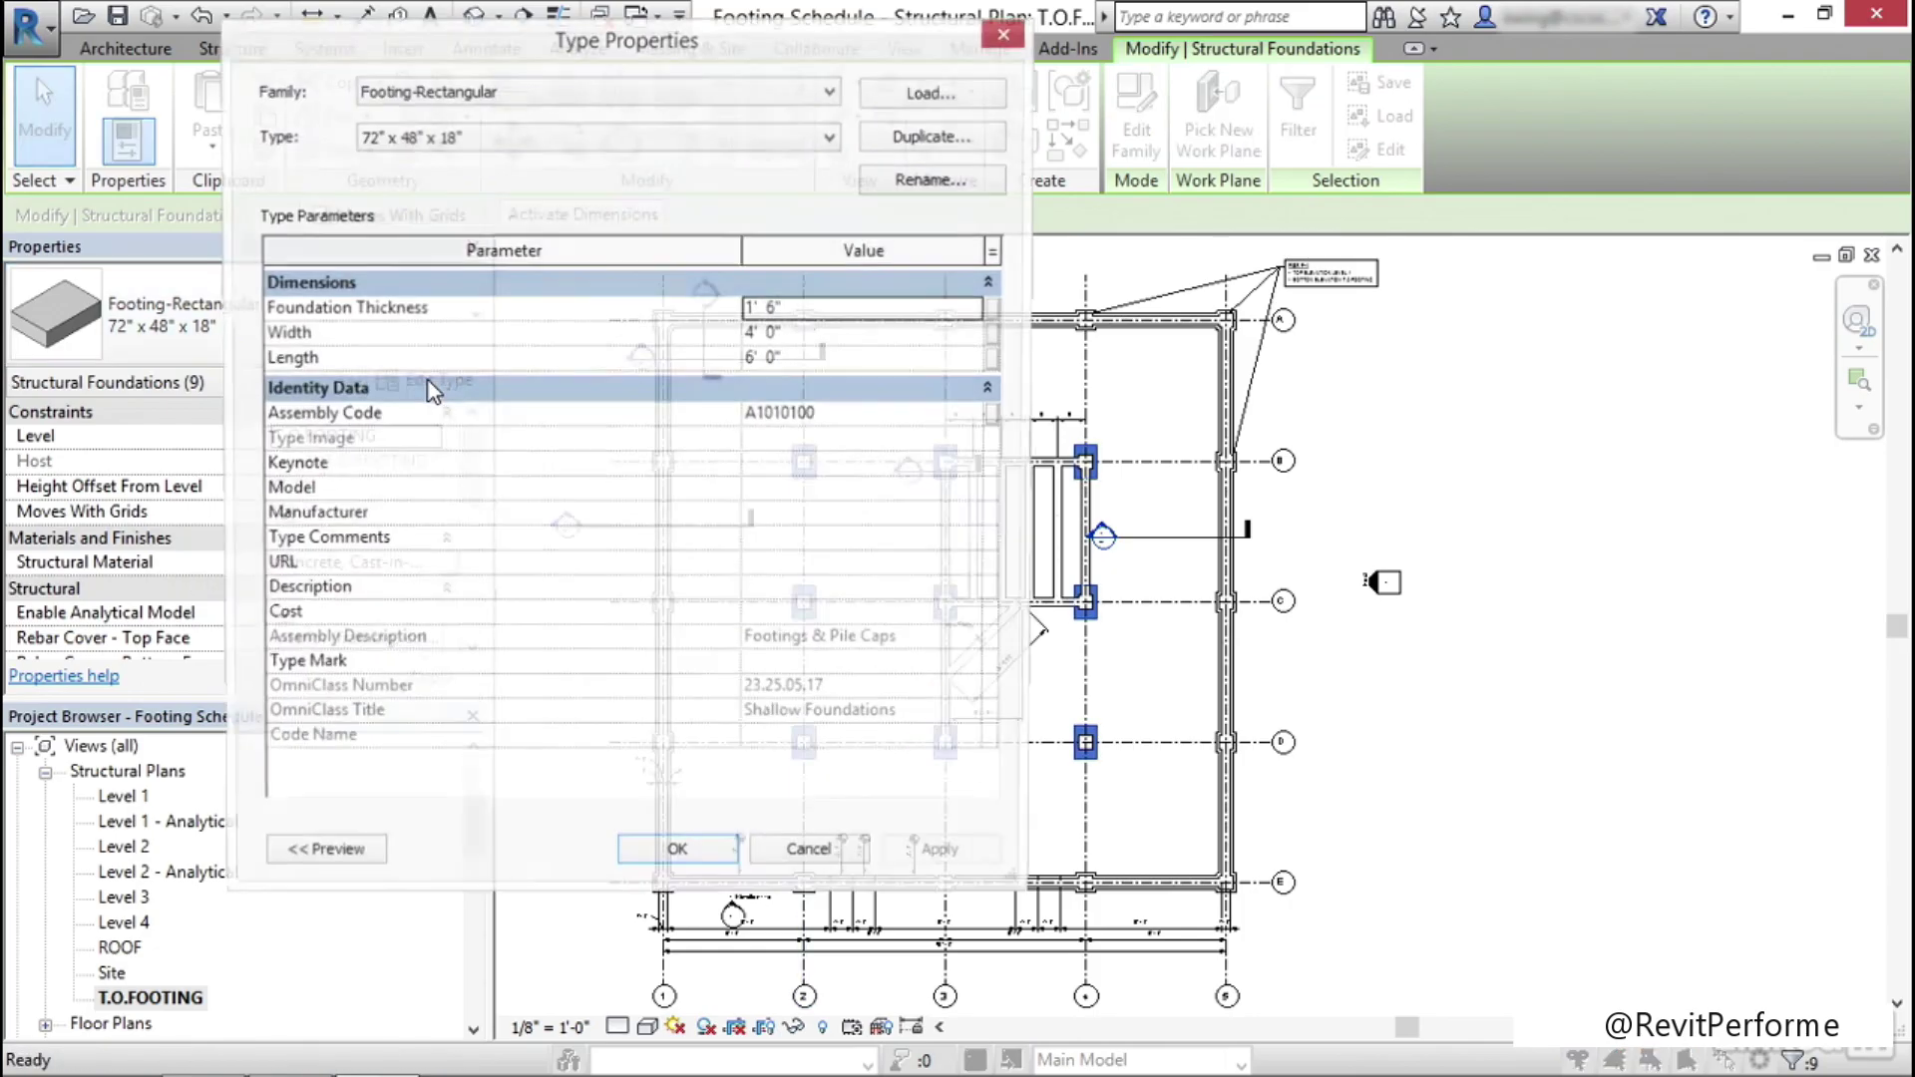
pyautogui.click(785, 667)
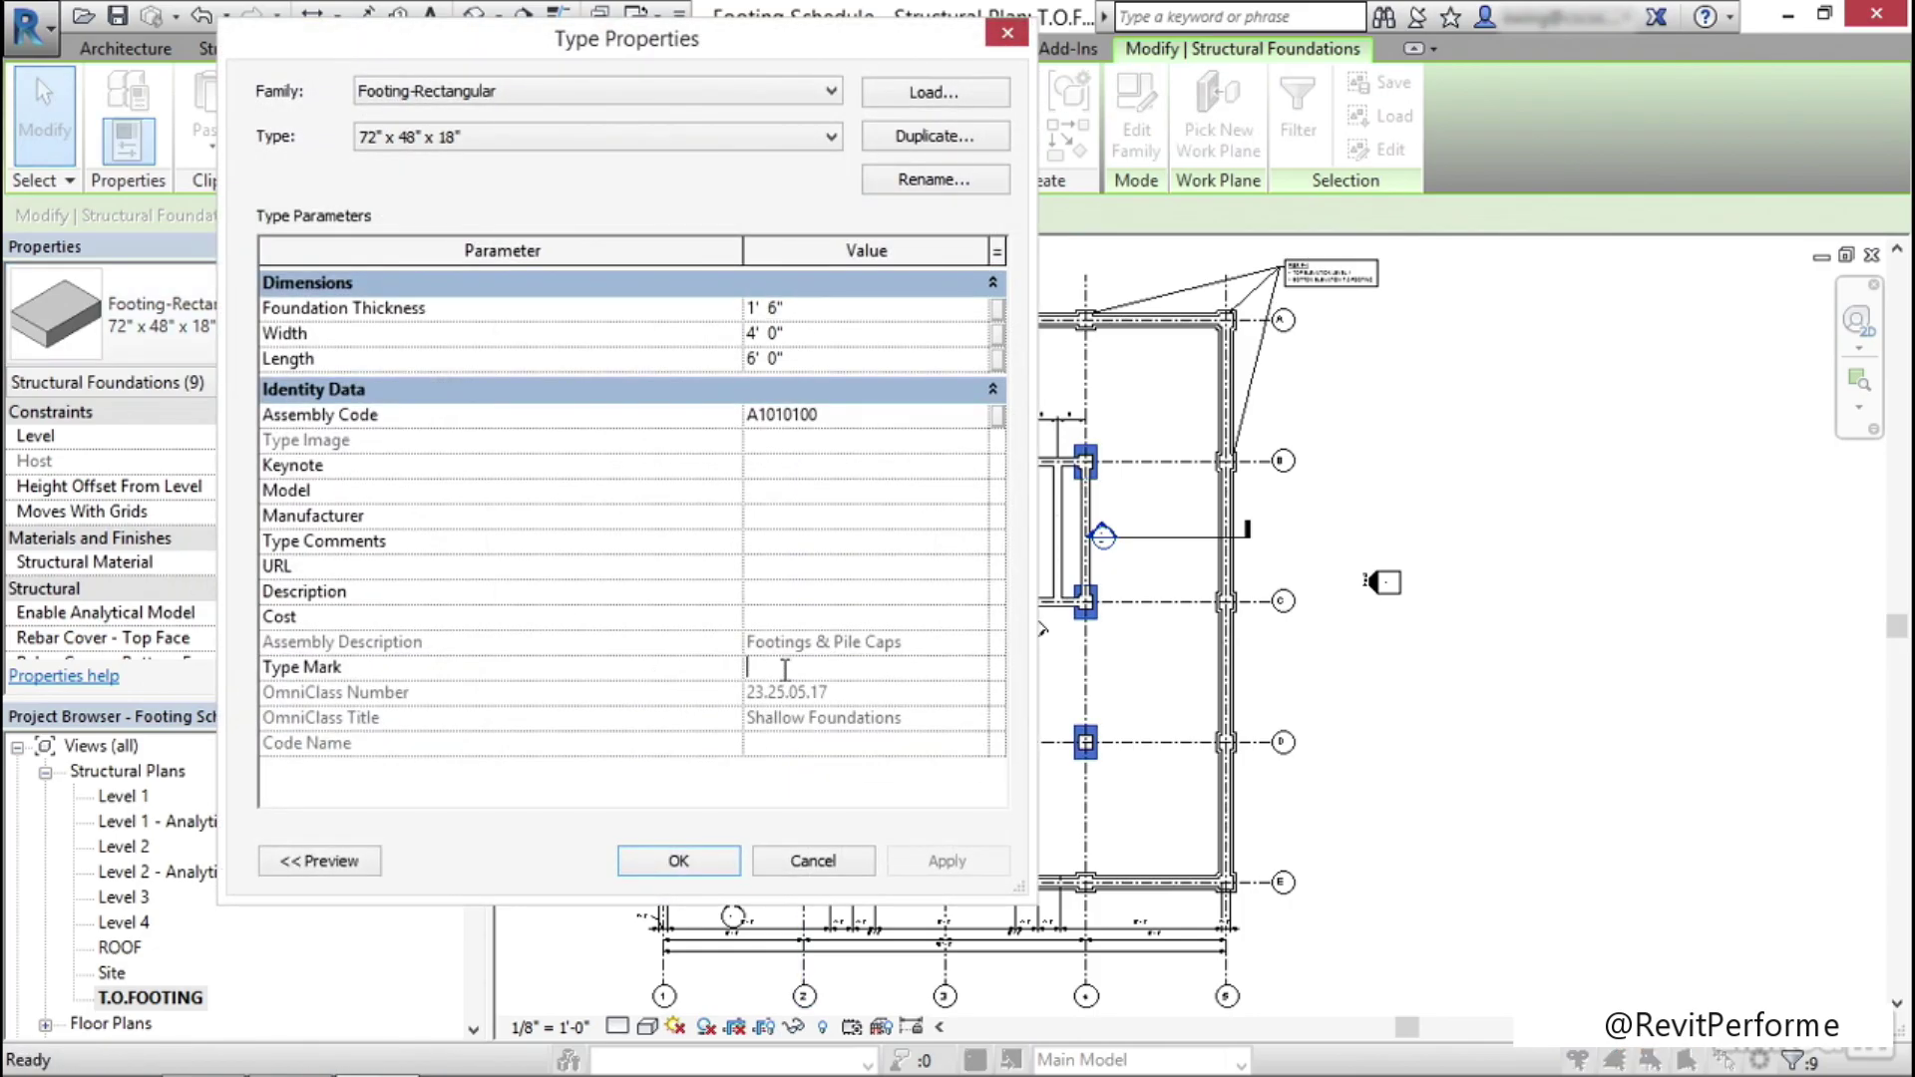
pyautogui.write('F')
pyautogui.click(946, 860)
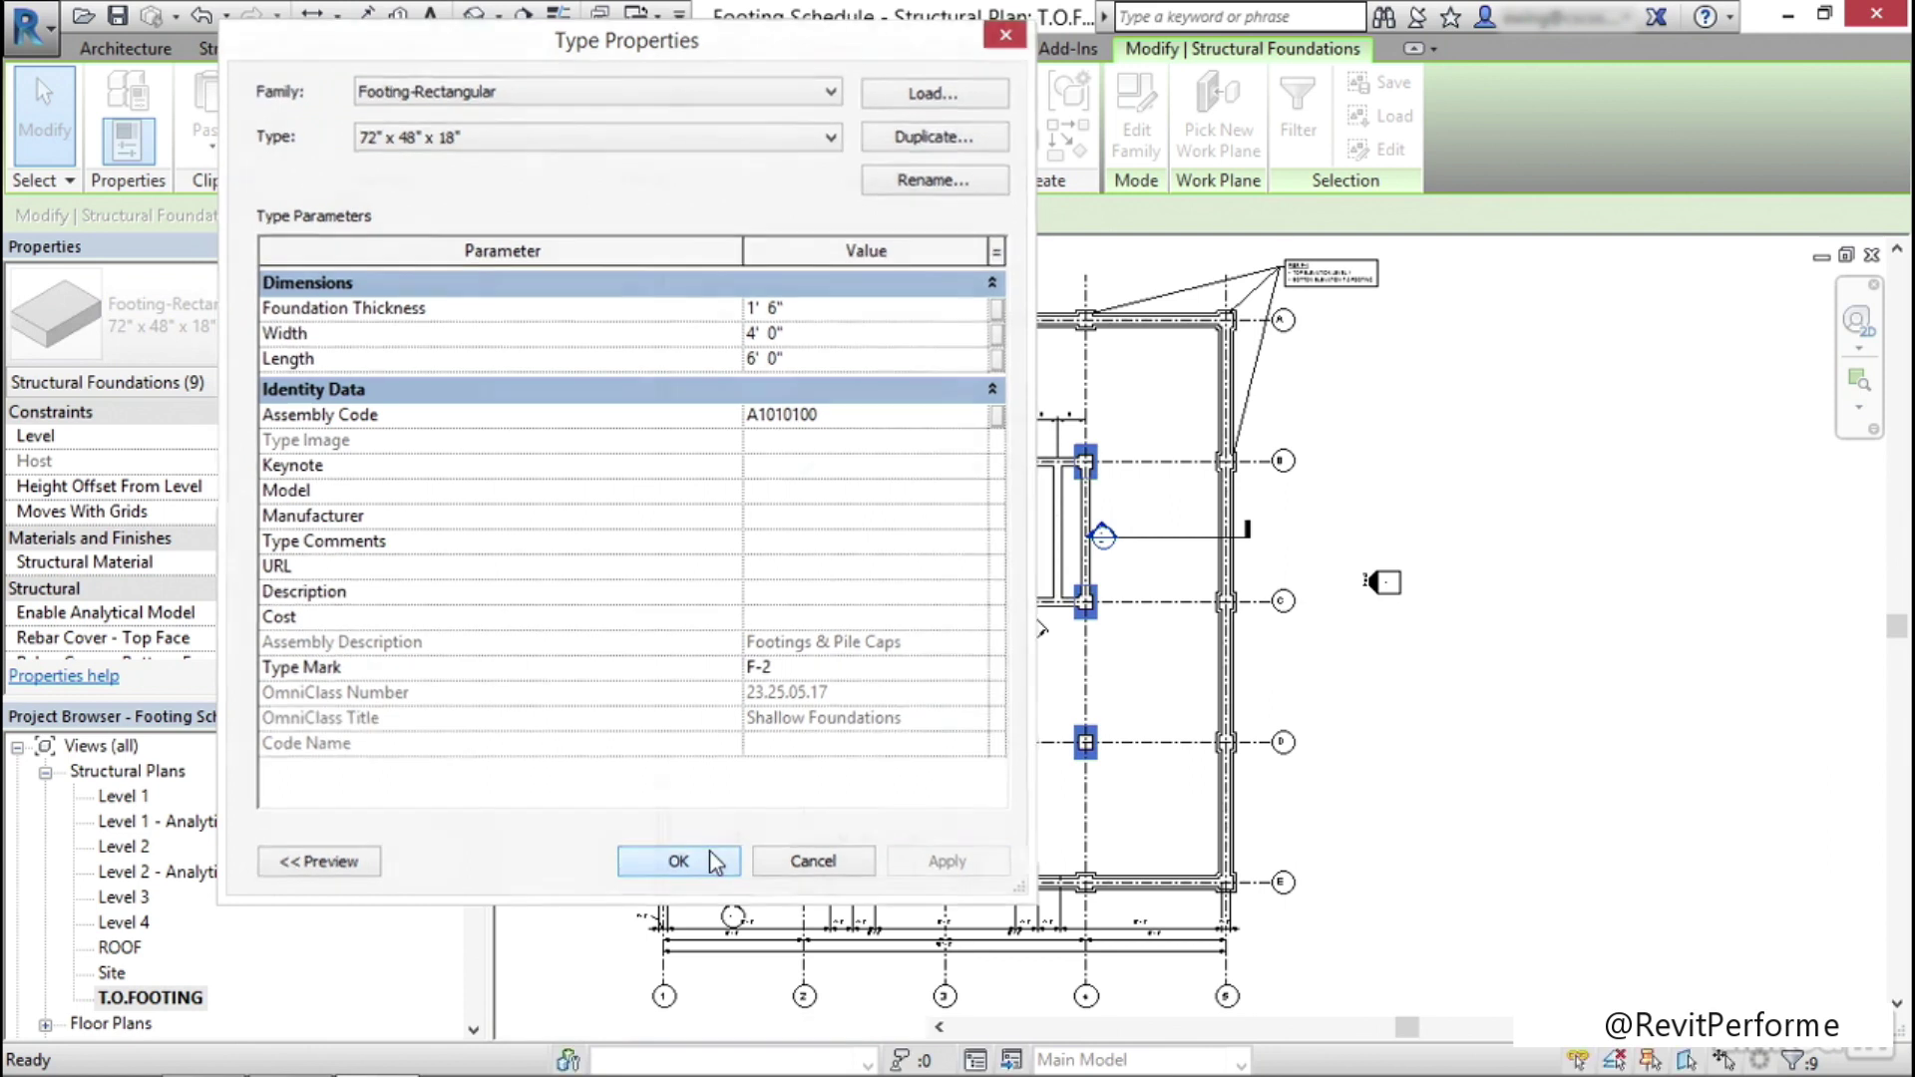
pyautogui.click(712, 854)
pyautogui.moveTo(855, 763); pyautogui.dragTo(837, 678, button='middle')
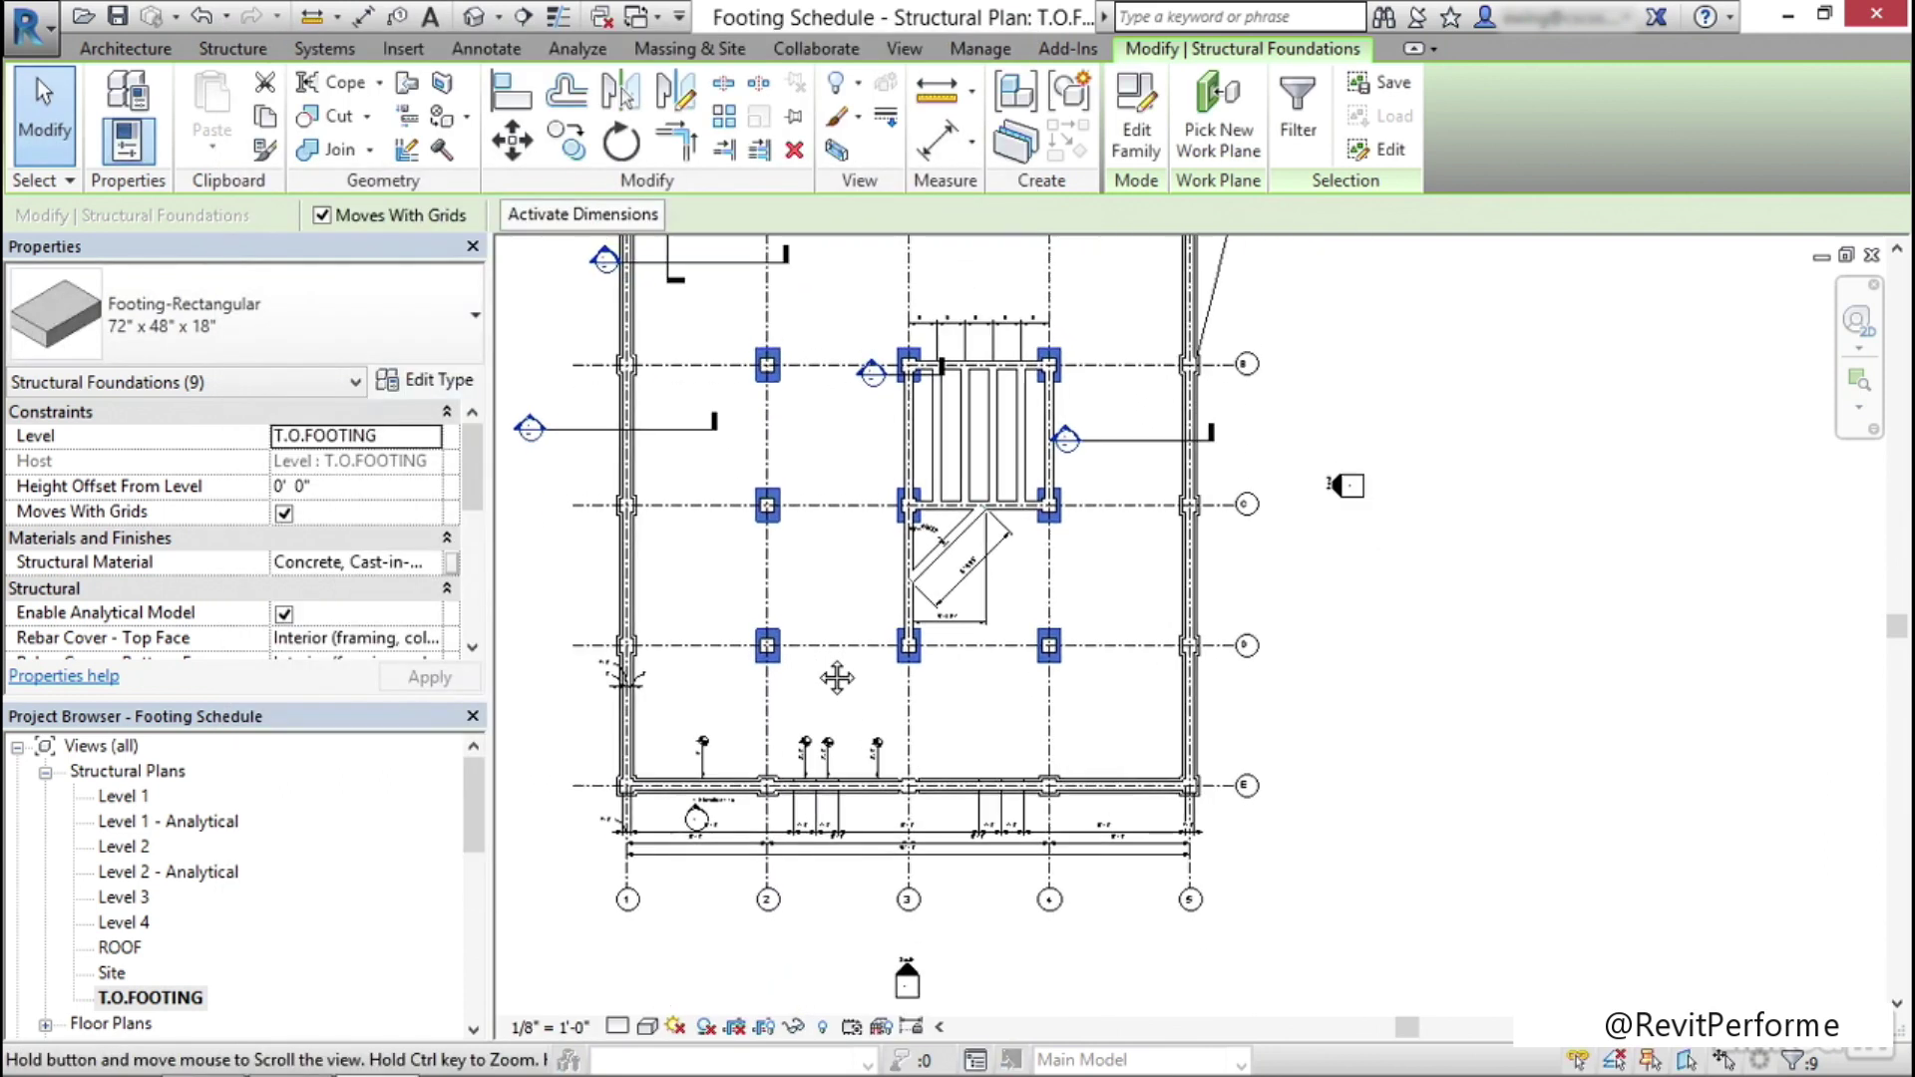
pyautogui.press('Escape')
# Set the View Depth level to Unlimited in the T.O.FOOTING plan's view range
pyautogui.scroll(5, 932, 641)
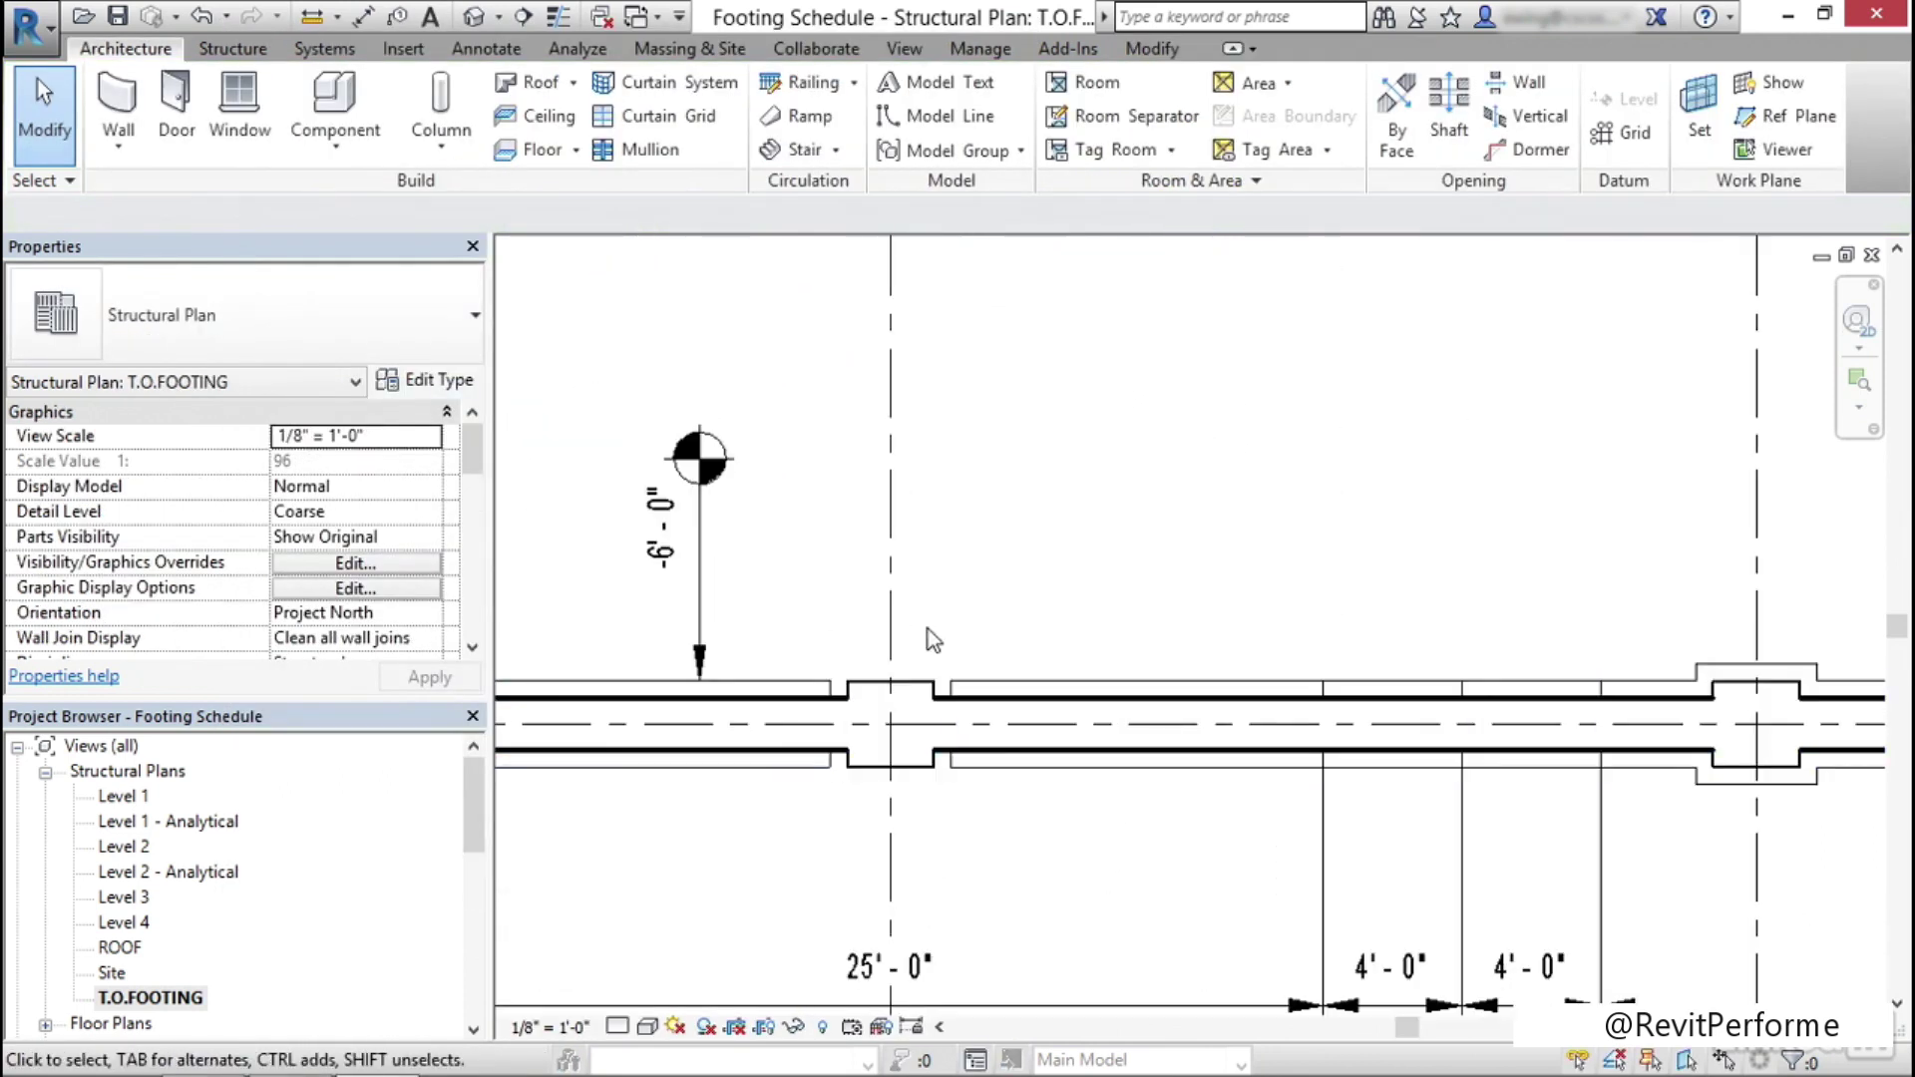
pyautogui.scroll(-3, 877, 611)
pyautogui.moveTo(947, 850); pyautogui.dragTo(941, 799, button='middle')
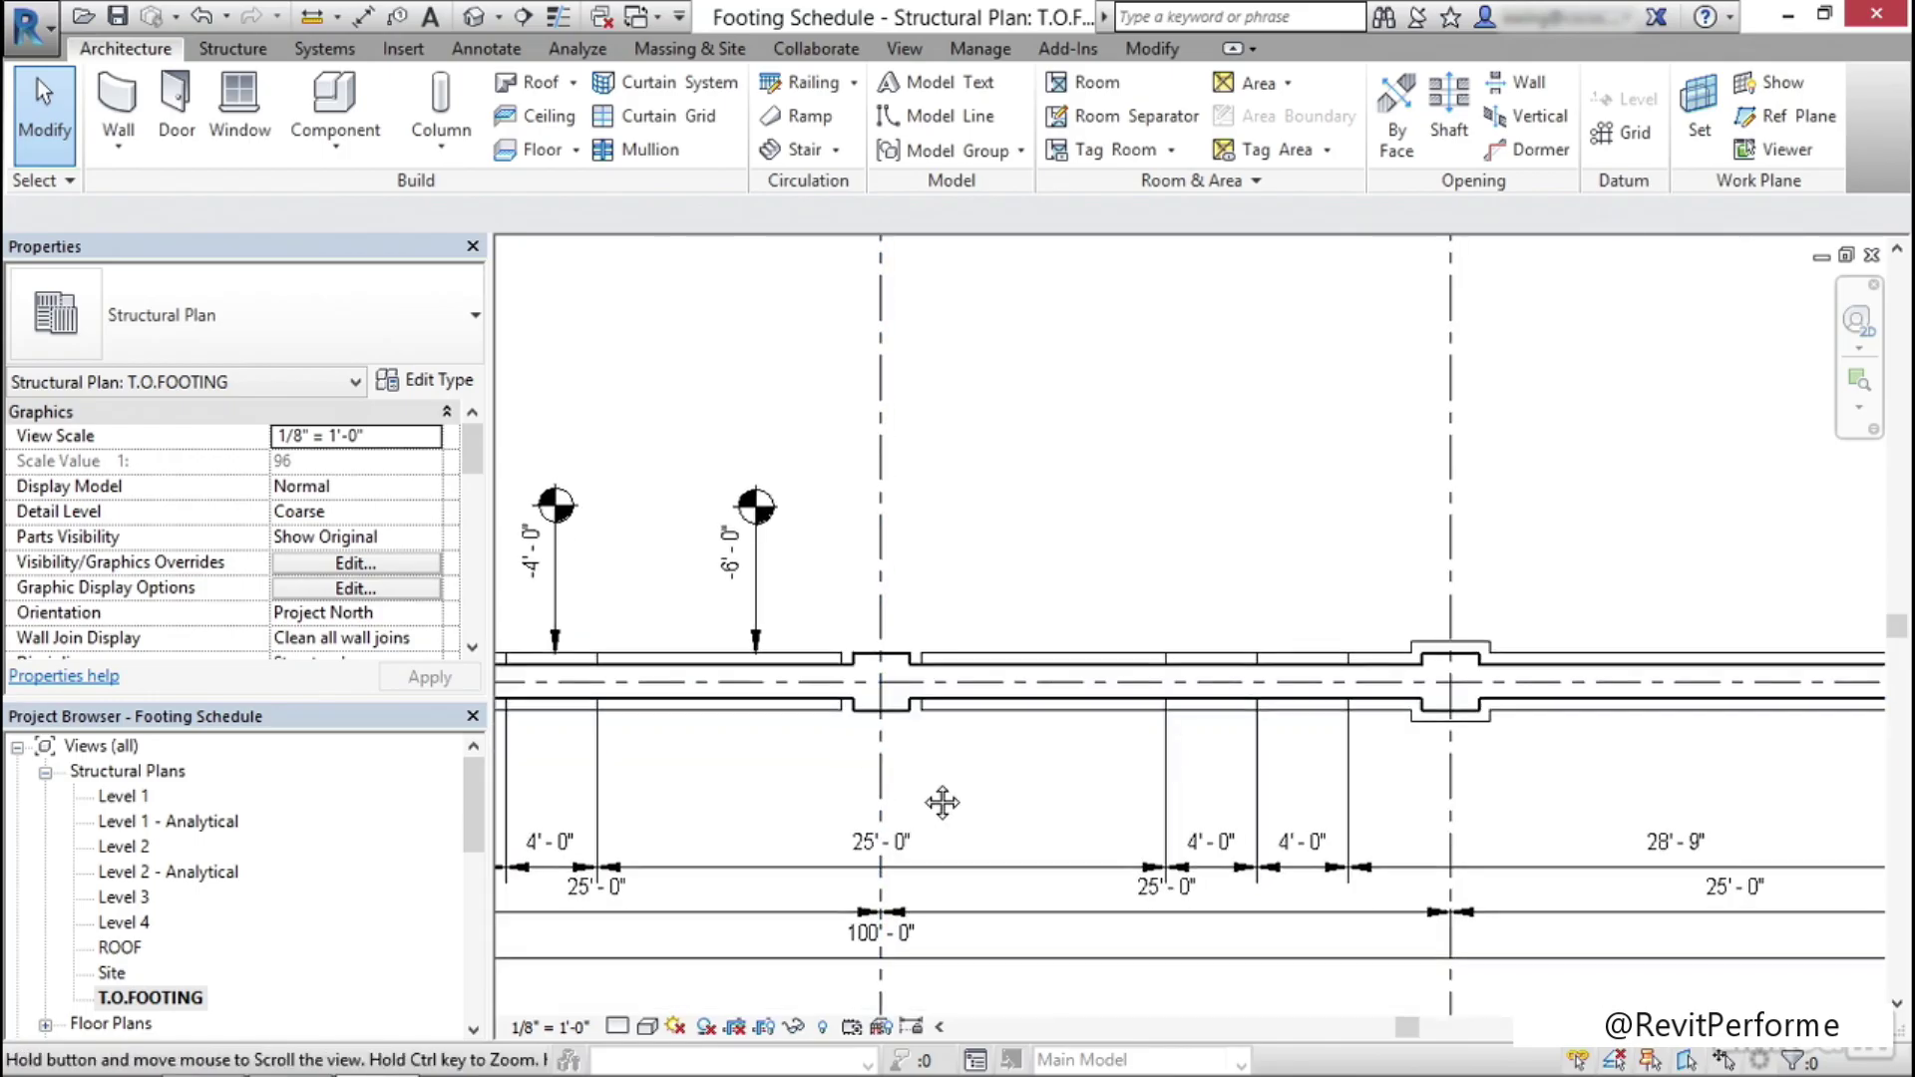
pyautogui.moveTo(472, 461); pyautogui.dragTo(475, 561)
pyautogui.click(417, 539)
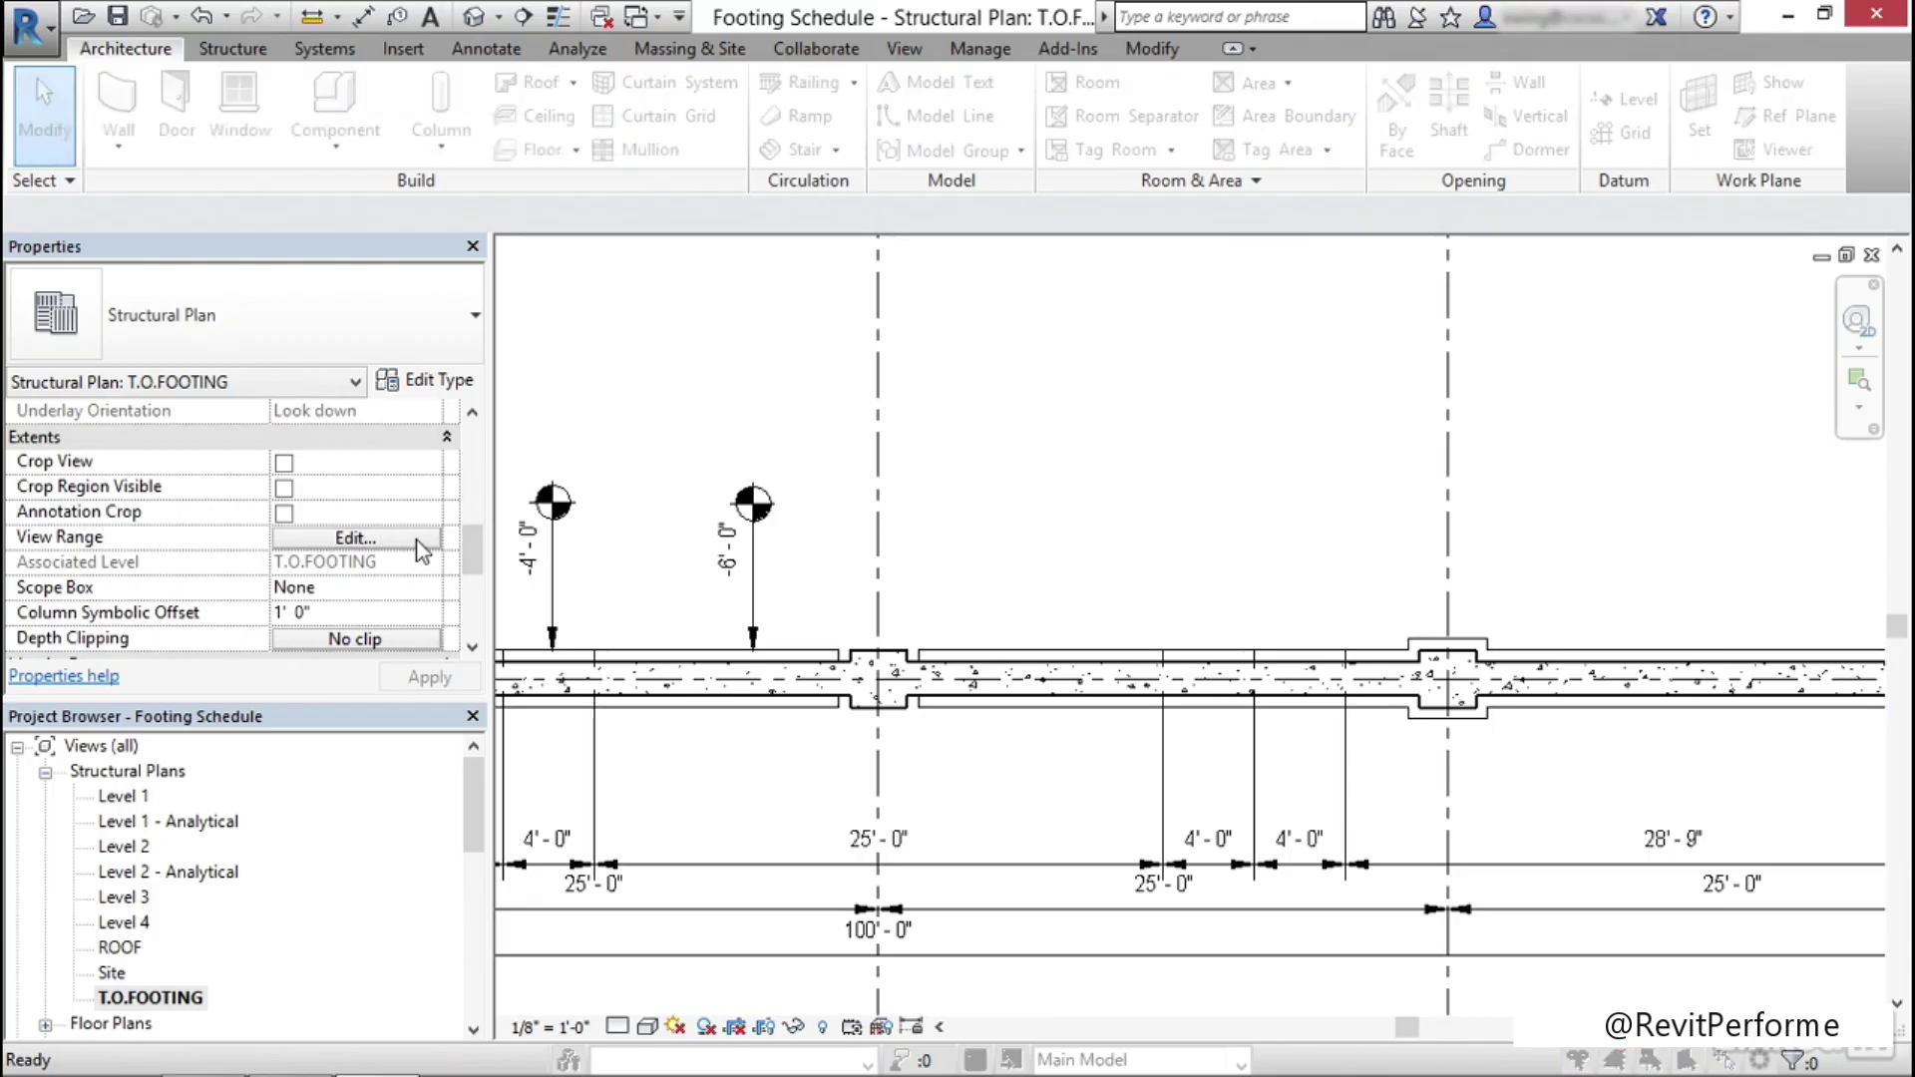
pyautogui.click(306, 391)
pyautogui.click(315, 451)
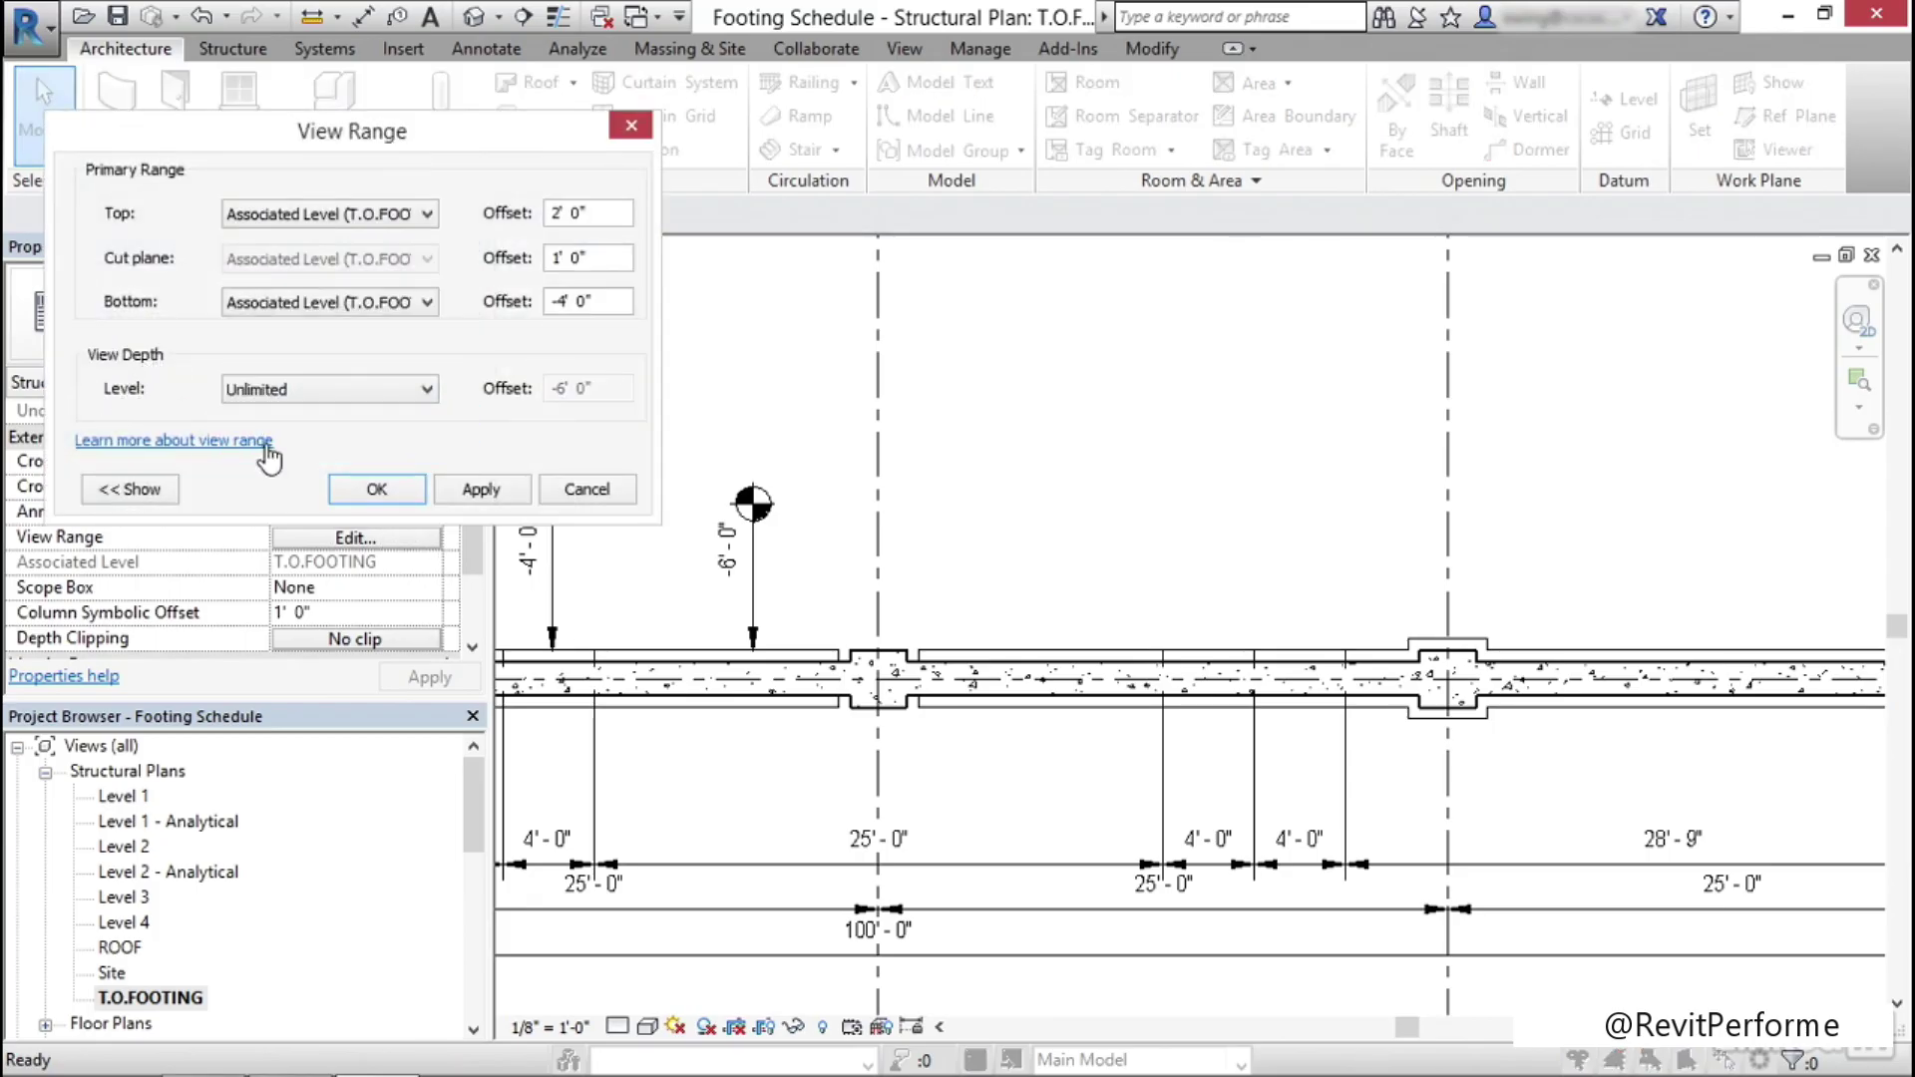
pyautogui.click(385, 490)
# Change the footing at grid intersection E-3 to type 96" x 72" x 18"
pyautogui.moveTo(864, 643); pyautogui.dragTo(922, 589, button='middle')
pyautogui.scroll(1, 923, 589)
pyautogui.click(923, 589)
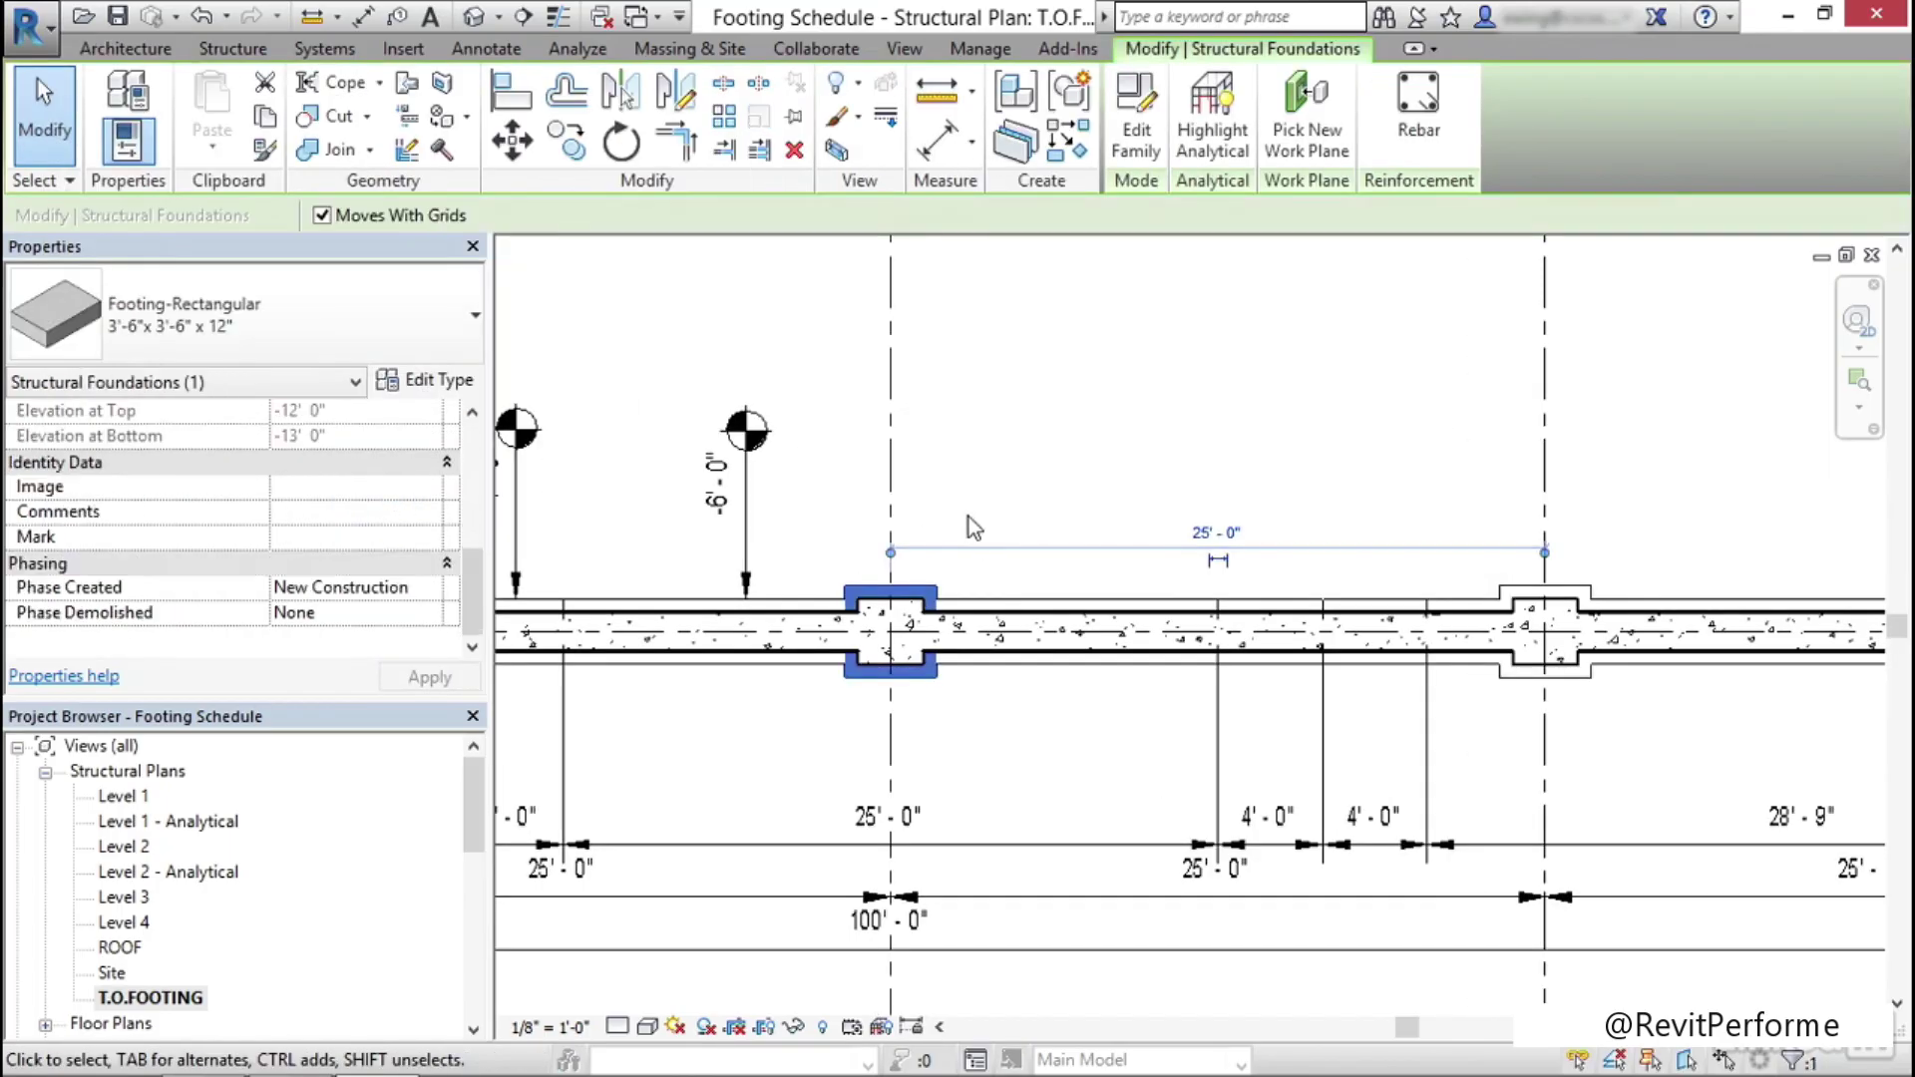
pyautogui.click(469, 317)
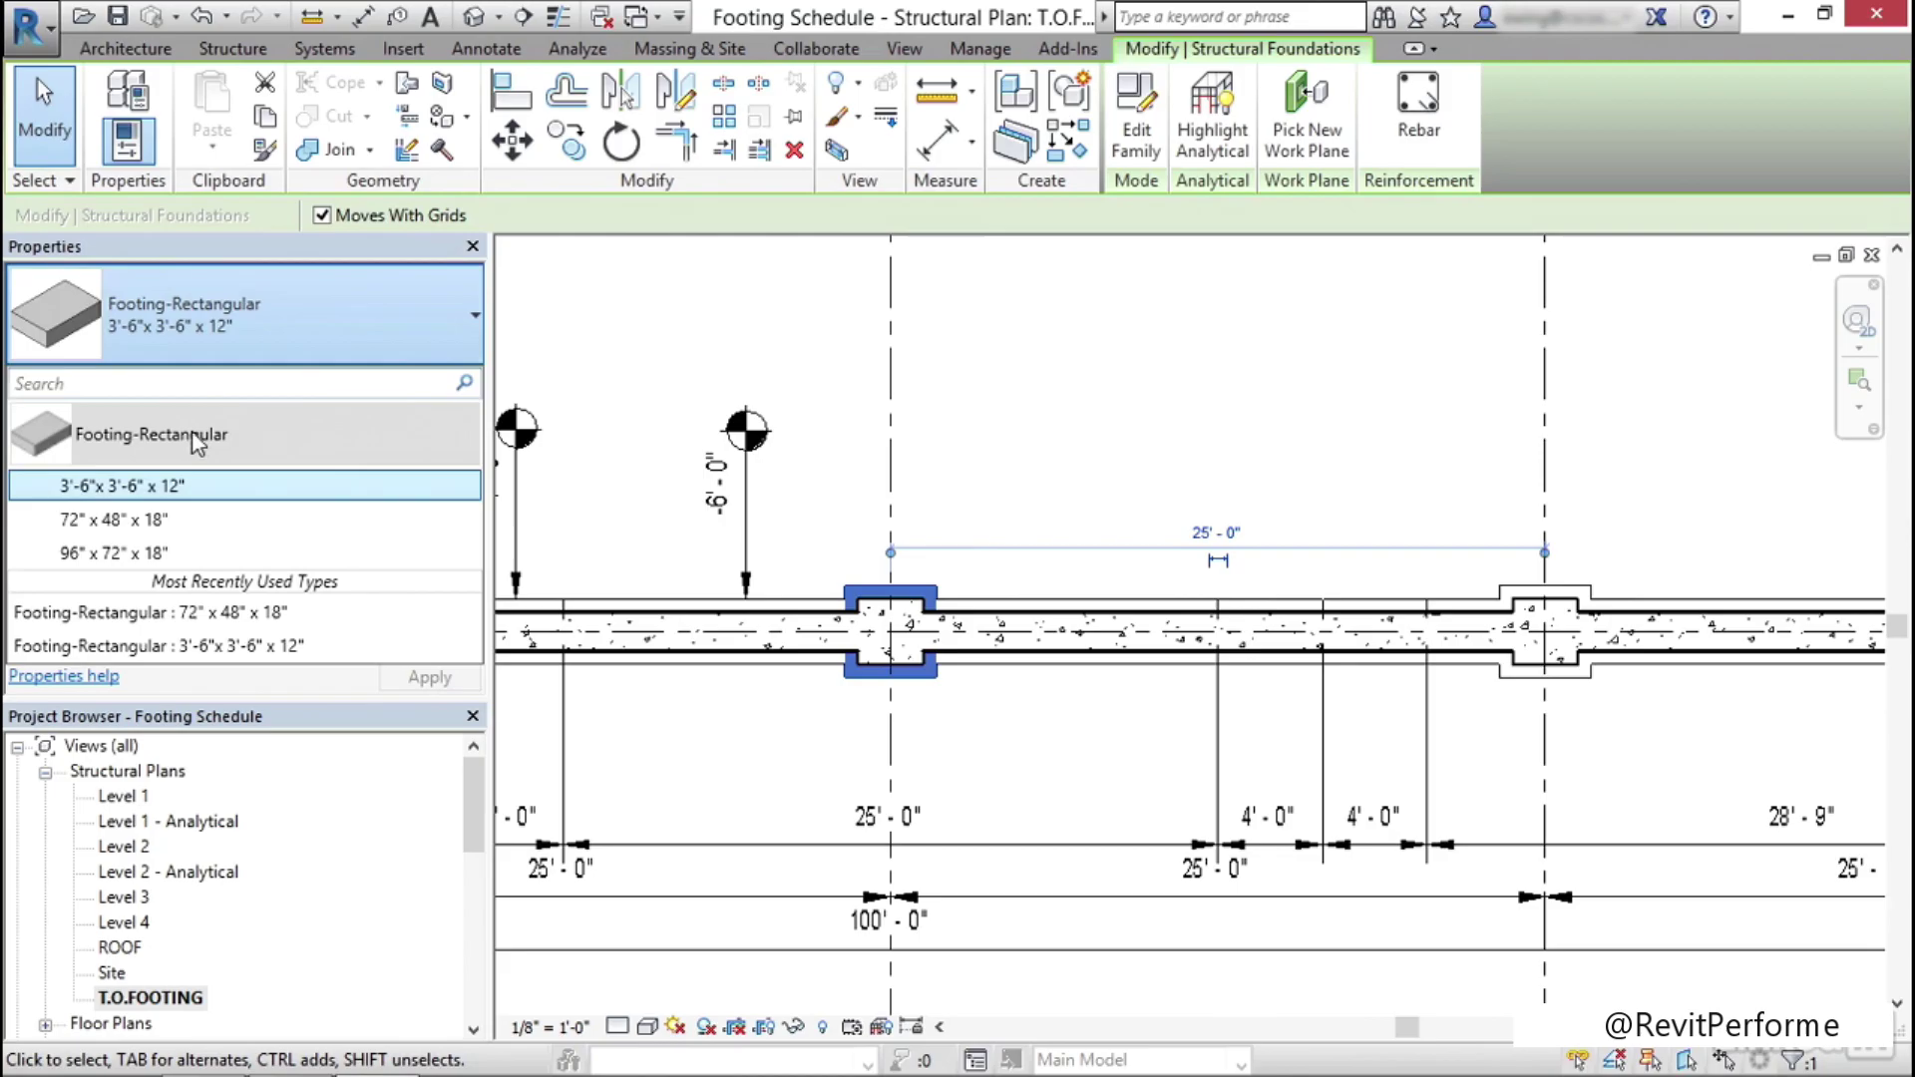
pyautogui.click(149, 553)
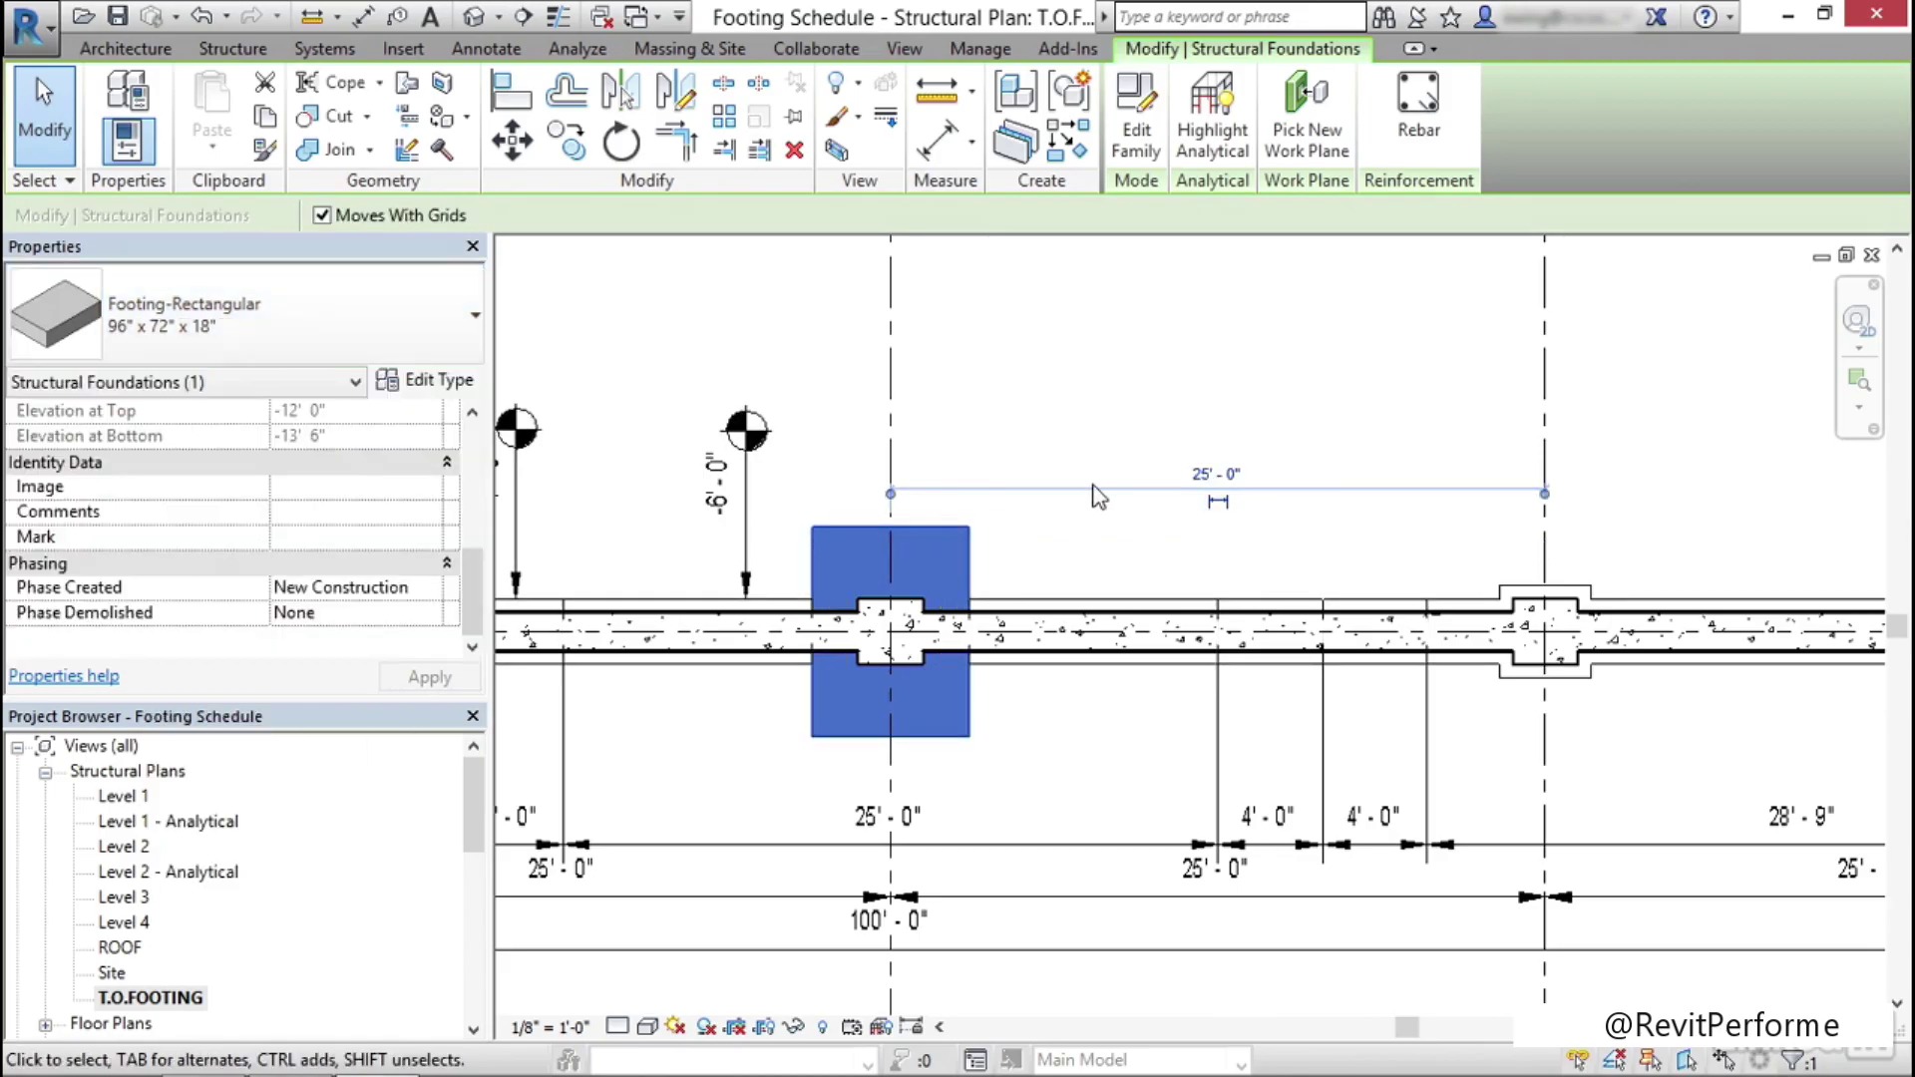
pyautogui.moveTo(1085, 429); pyautogui.dragTo(1026, 449, button='middle')
pyautogui.scroll(-2, 1017, 539)
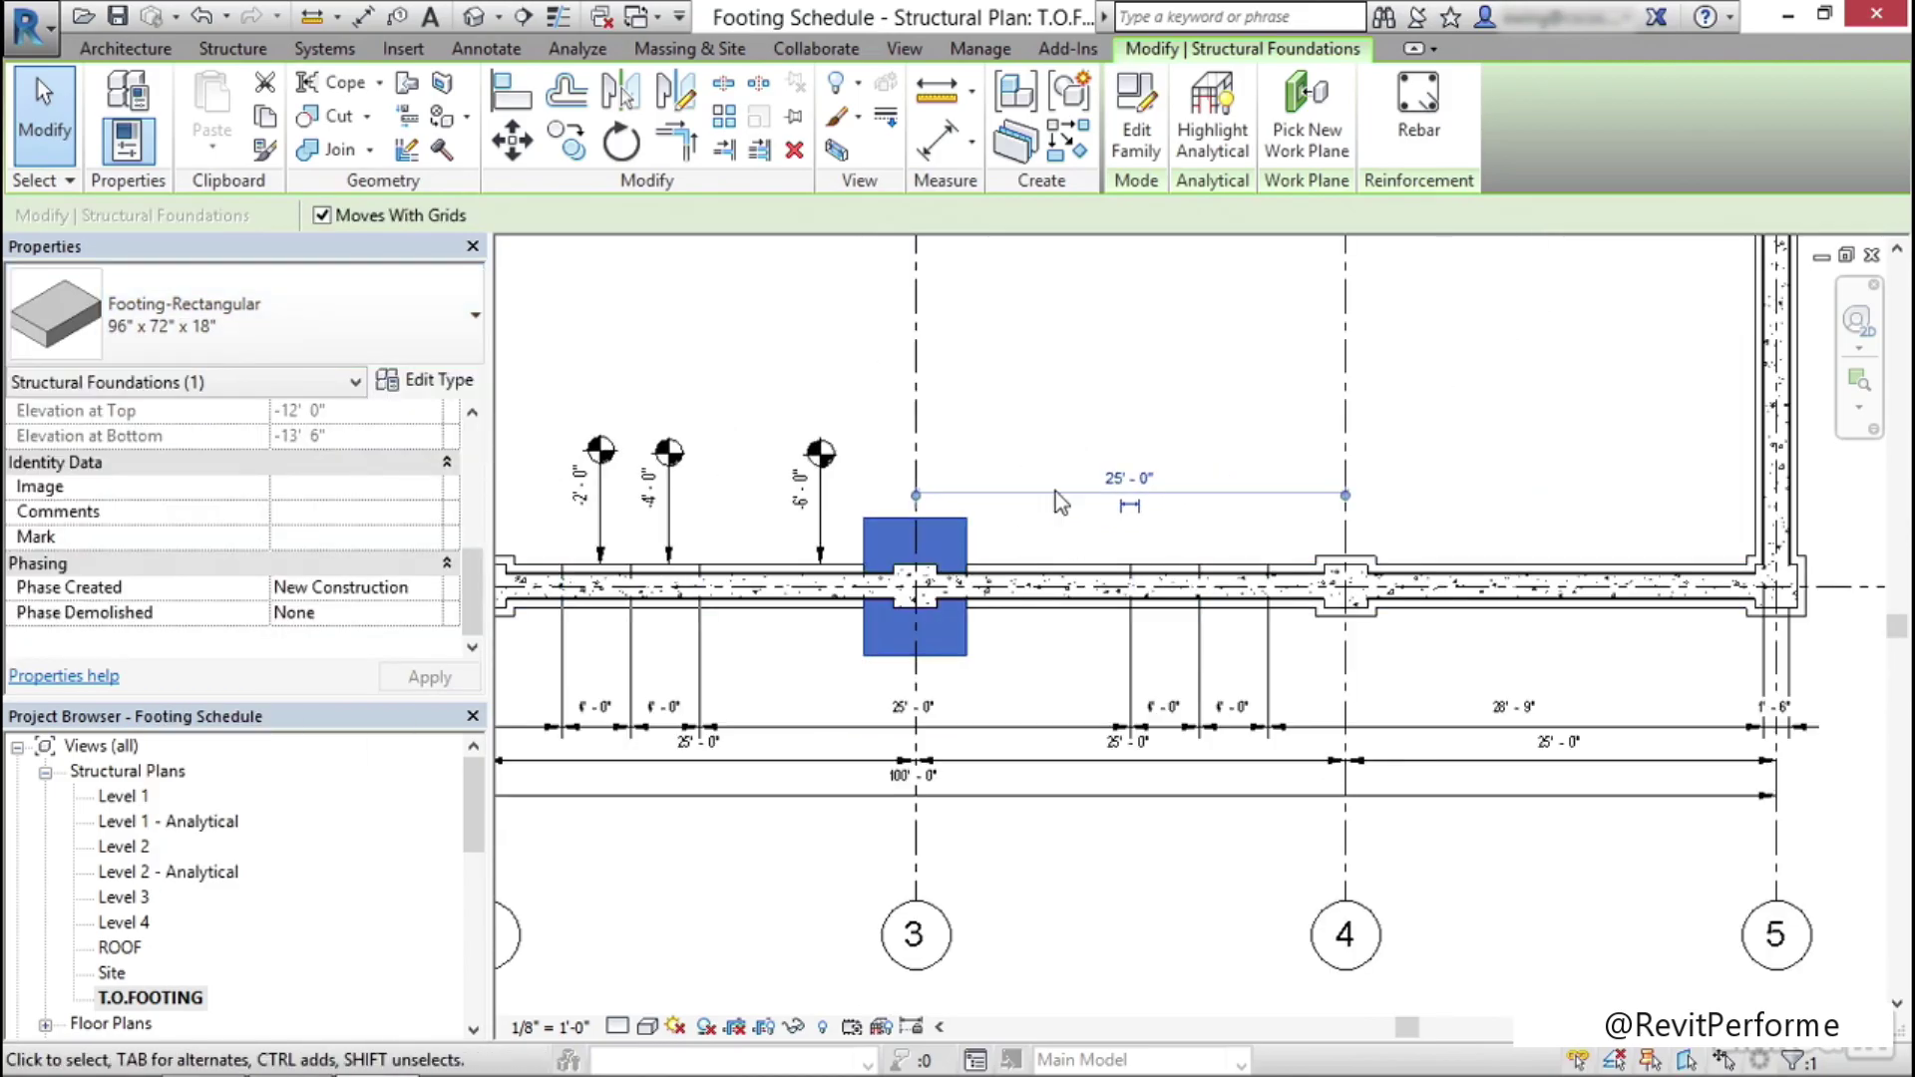
# Set the Type Mark of the 96" x 72" x 18" footing type to F-3 and deselect the footing
pyautogui.click(439, 380)
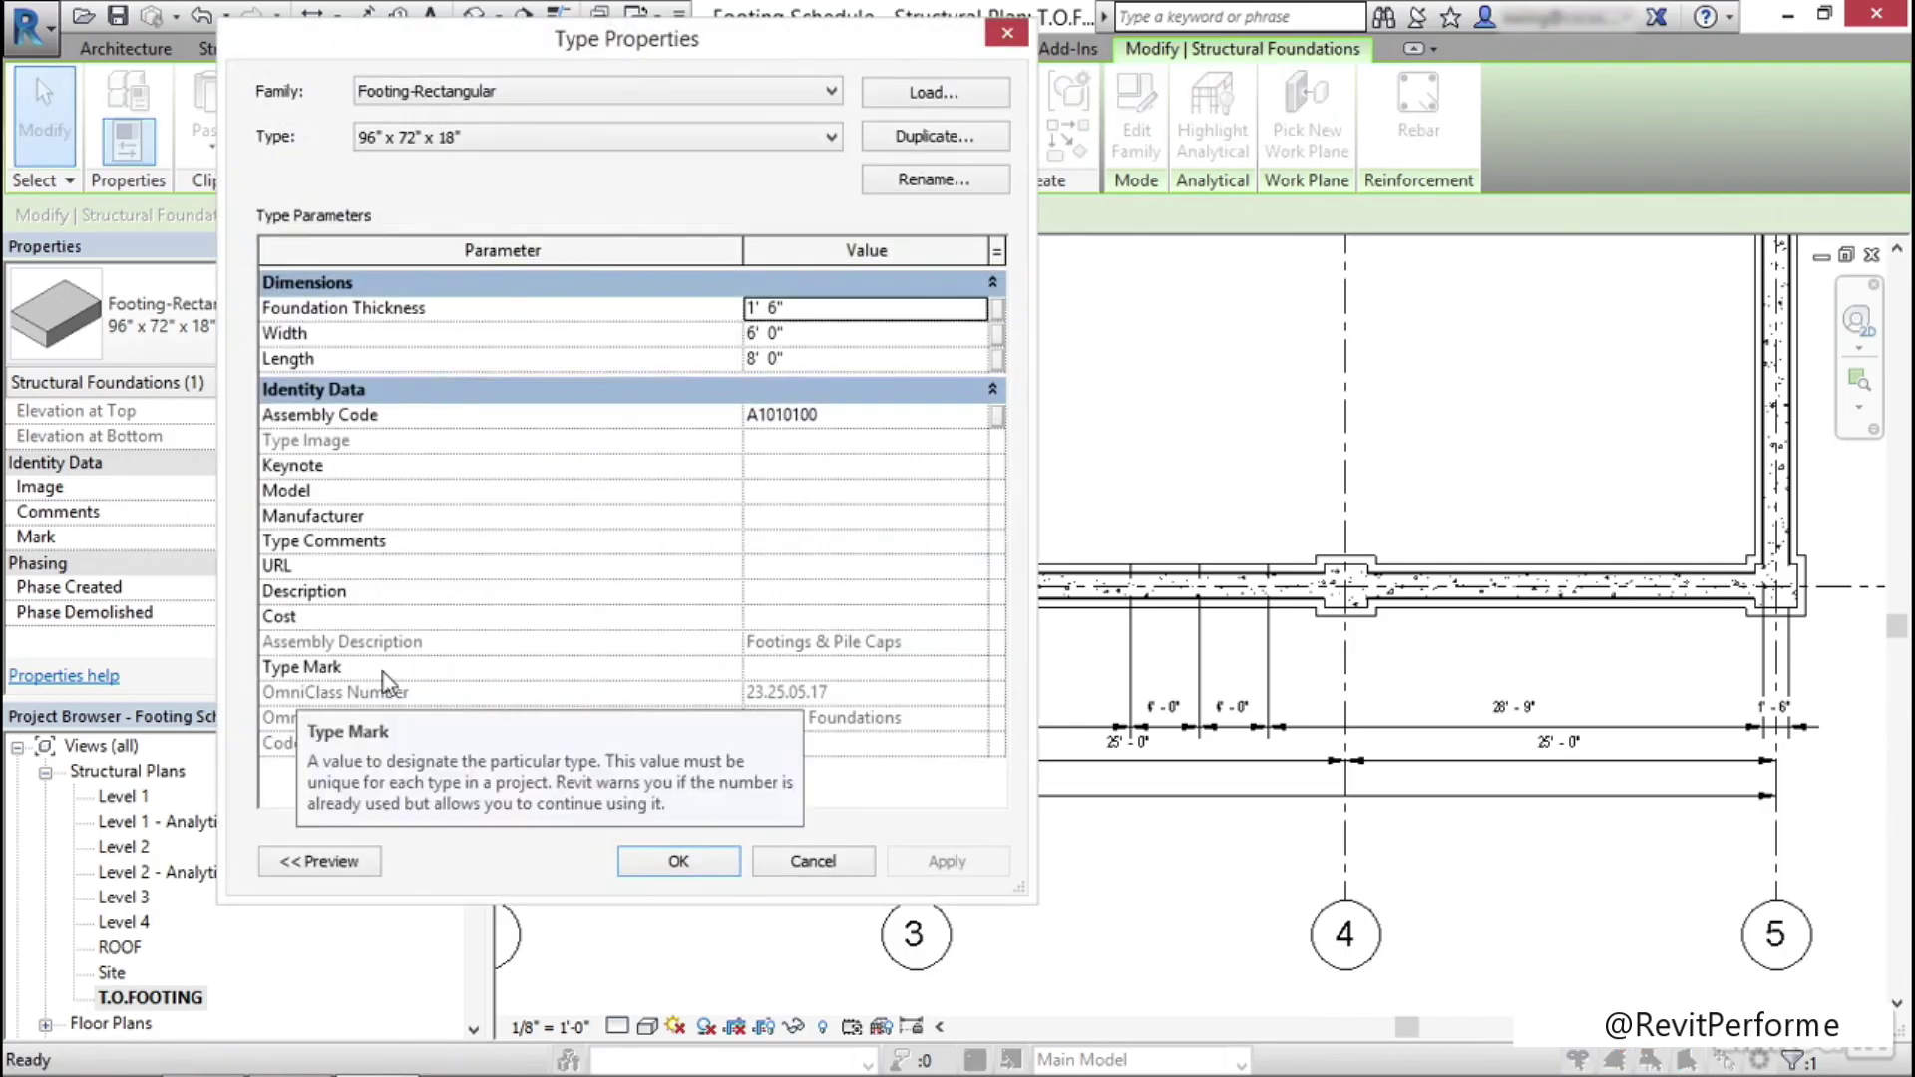
pyautogui.click(790, 667)
pyautogui.write('F-3')
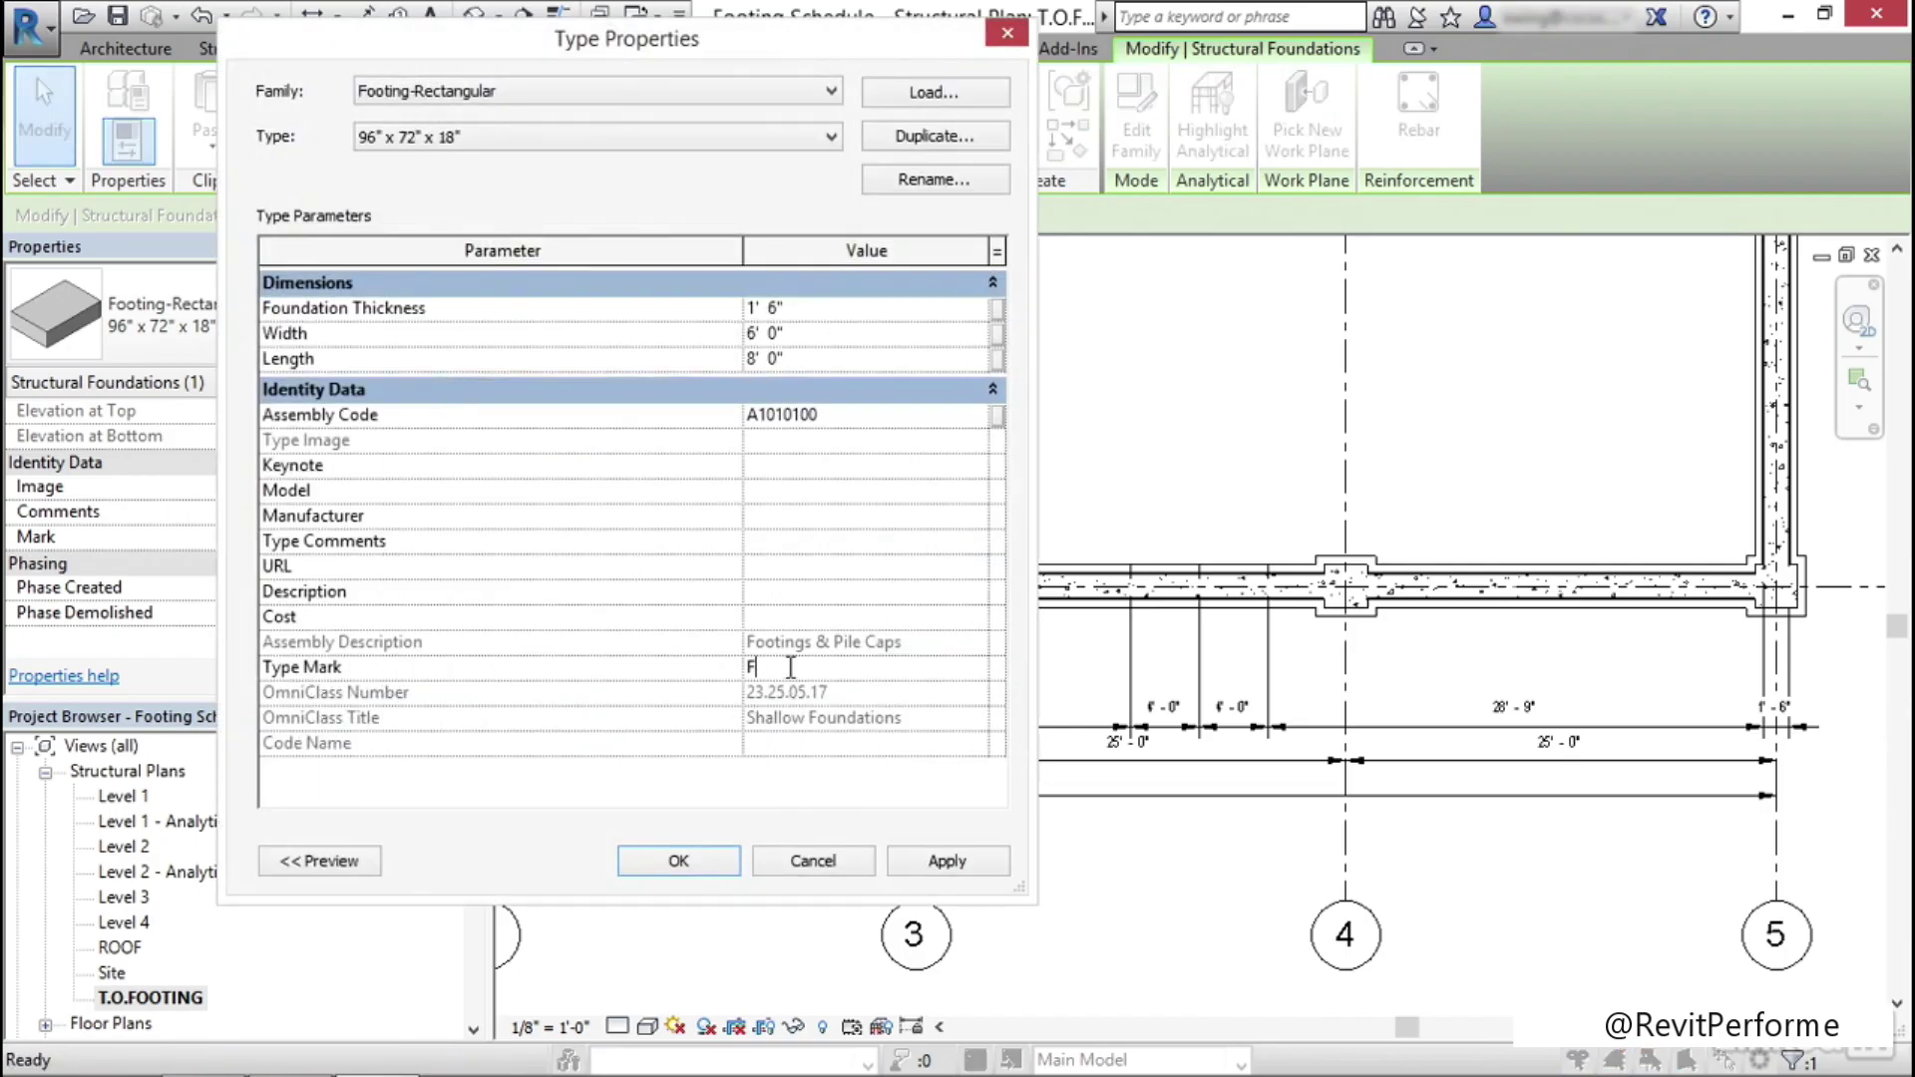
pyautogui.click(974, 860)
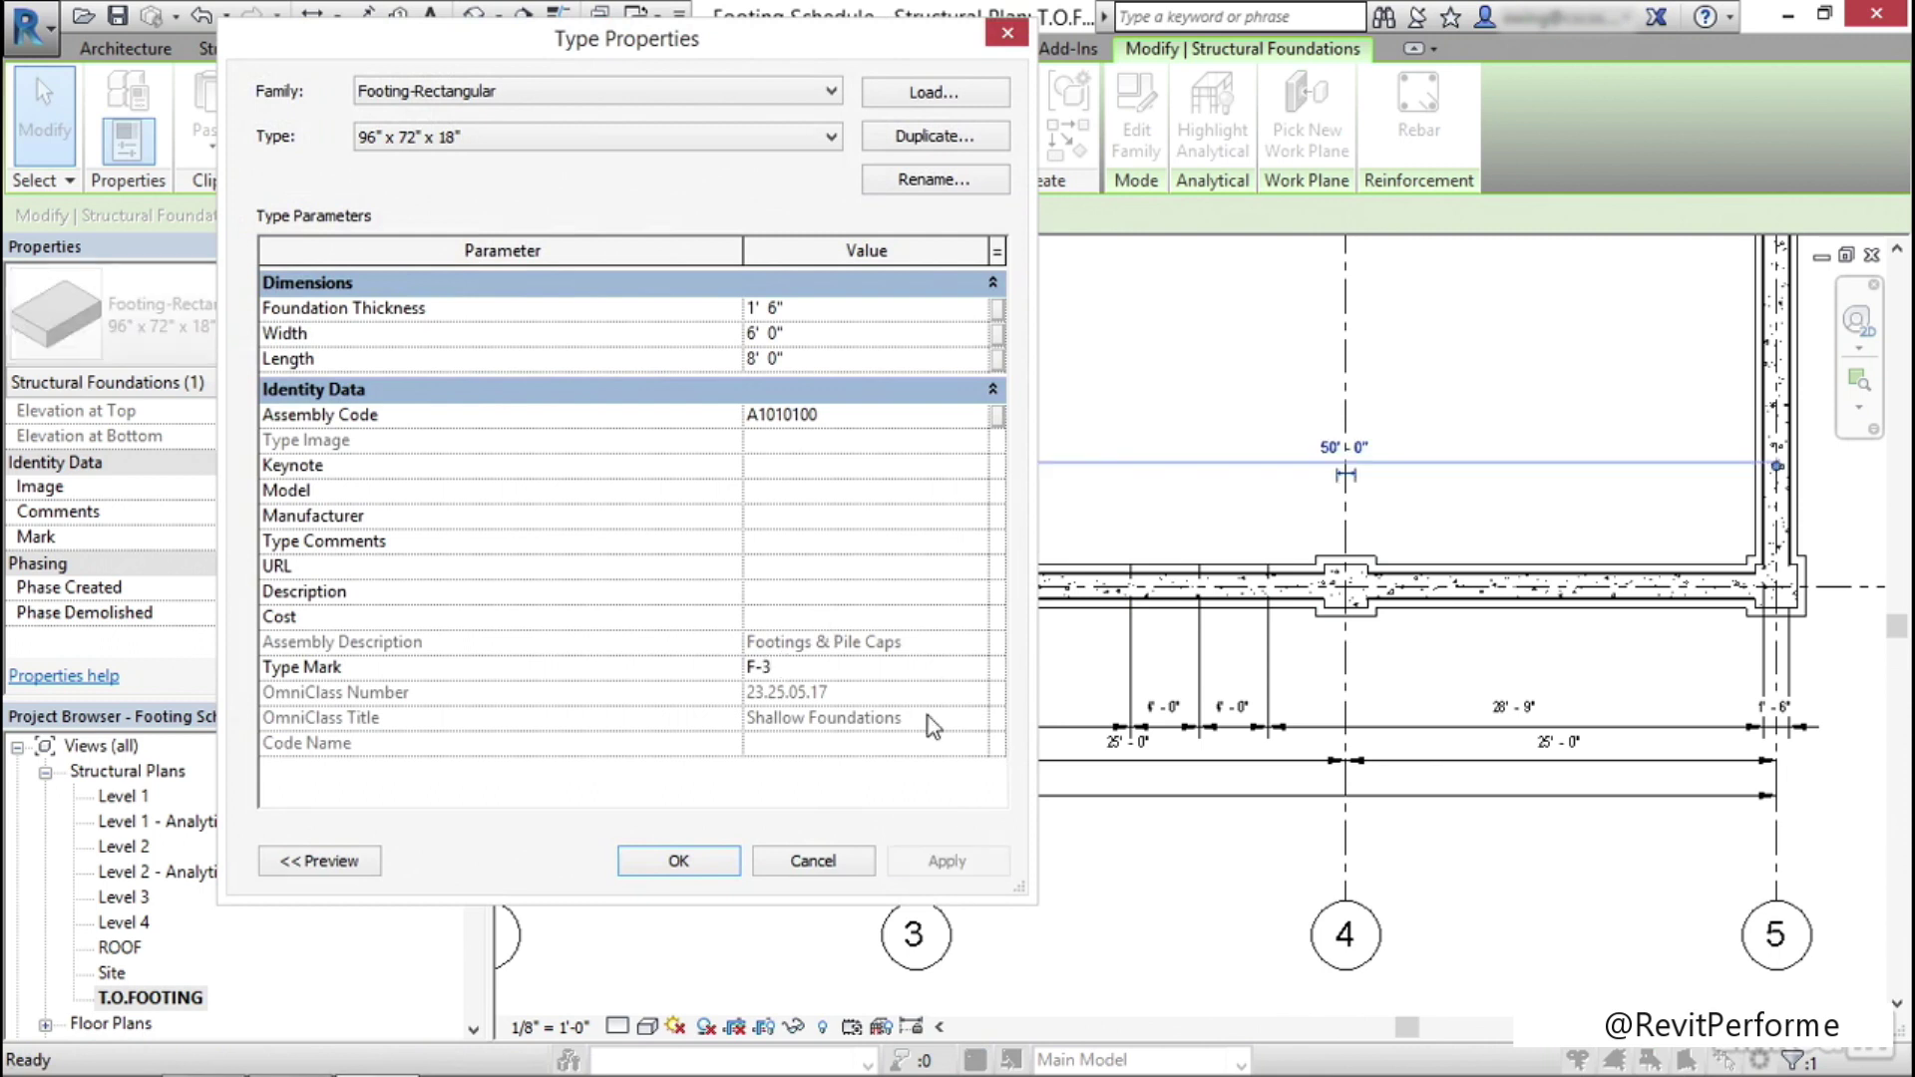
pyautogui.click(702, 864)
pyautogui.moveTo(745, 684); pyautogui.dragTo(824, 761, button='middle')
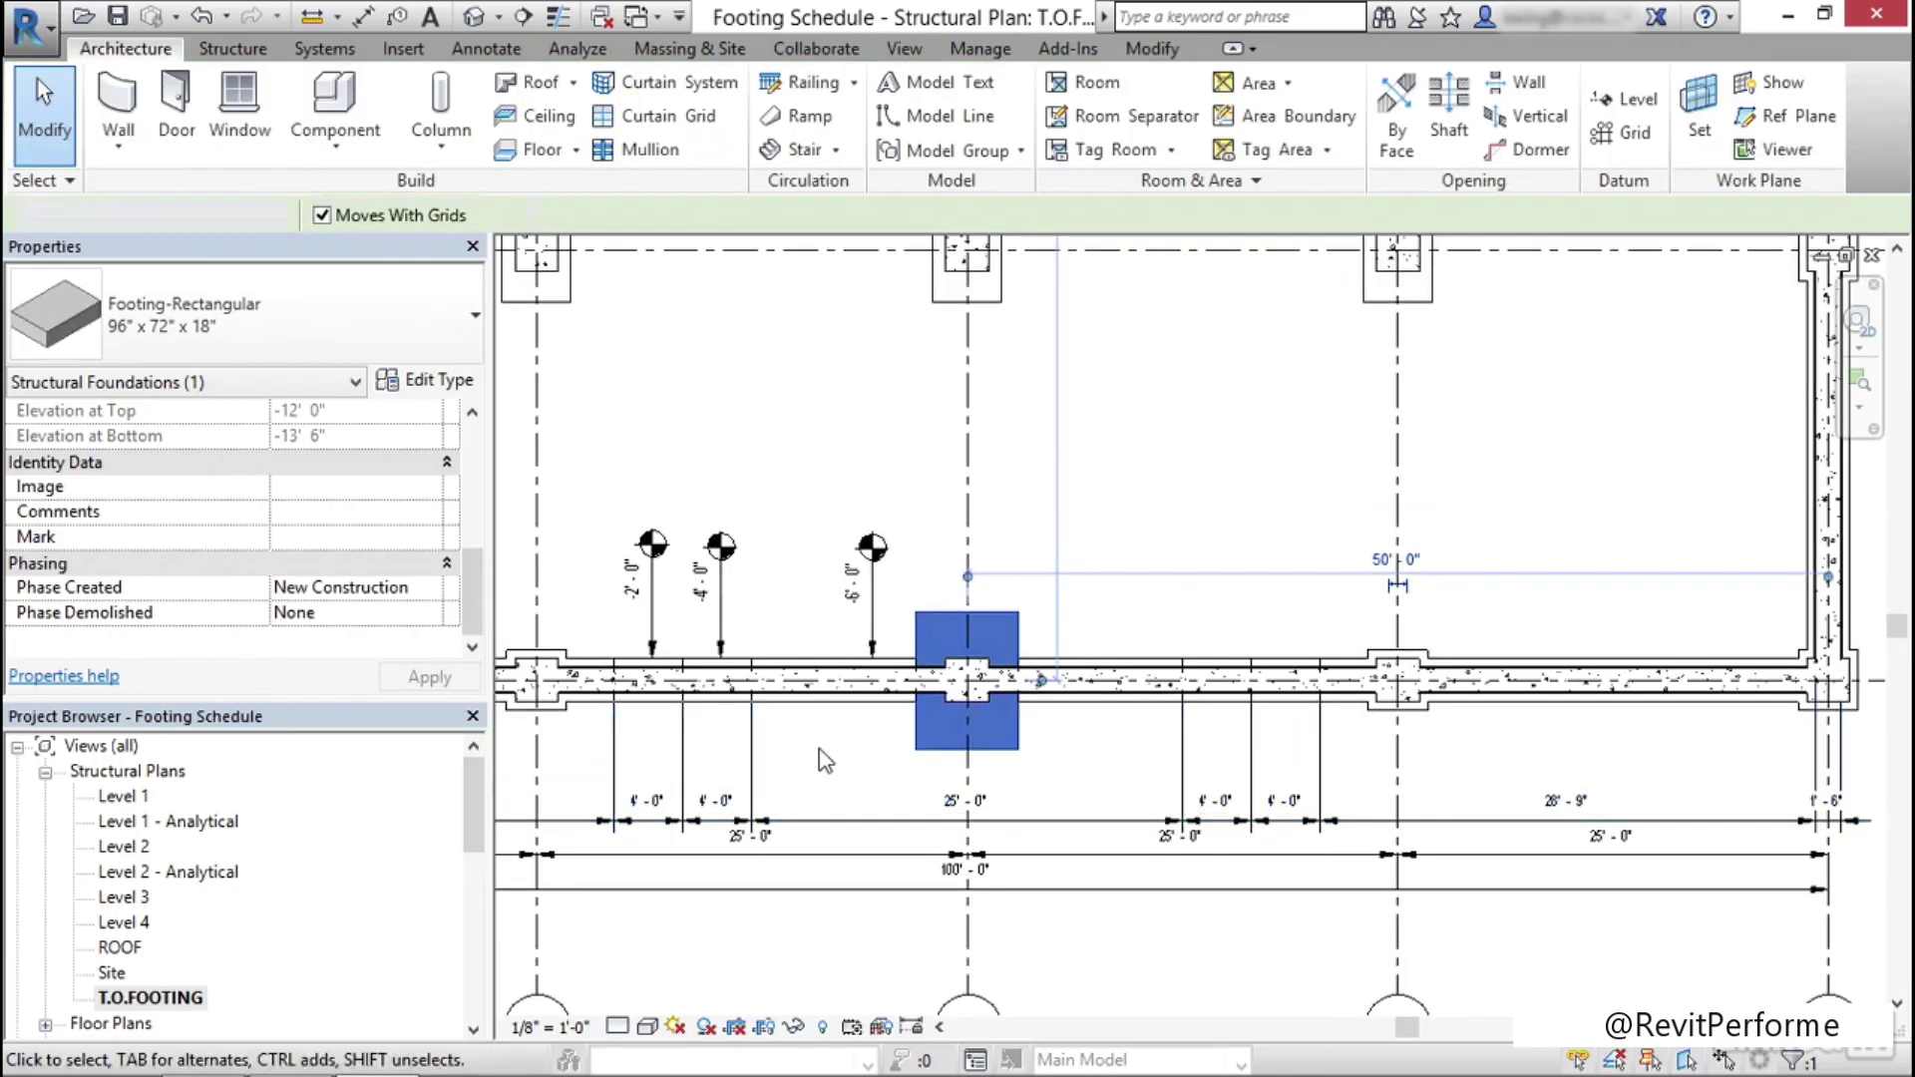
pyautogui.click(824, 761)
# Select all 3'-6" x 3'-6" x 12" footings visible in the view and set their type's Type Mark to F-1
pyautogui.scroll(-2, 824, 758)
pyautogui.moveTo(698, 755); pyautogui.dragTo(932, 748, button='middle')
pyautogui.scroll(1, 878, 730)
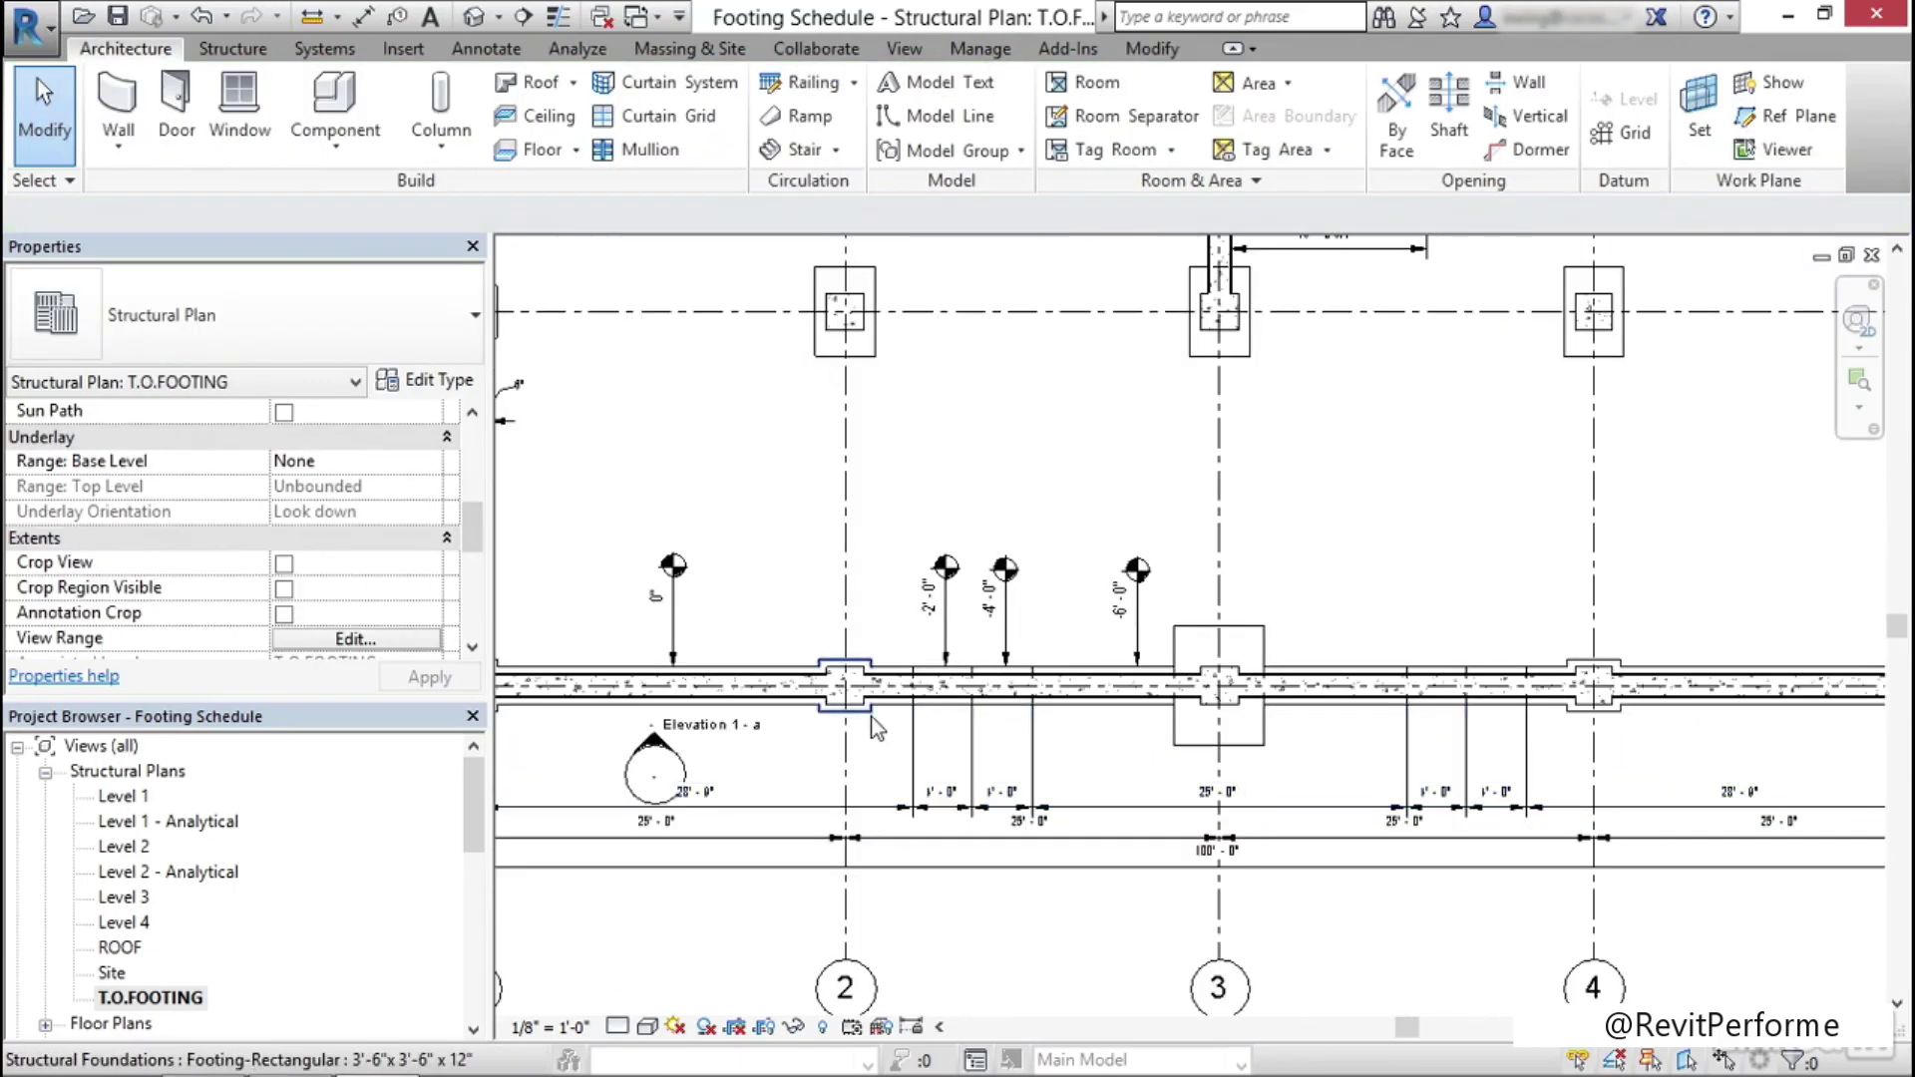
pyautogui.click(875, 728)
pyautogui.scroll(2, 868, 723)
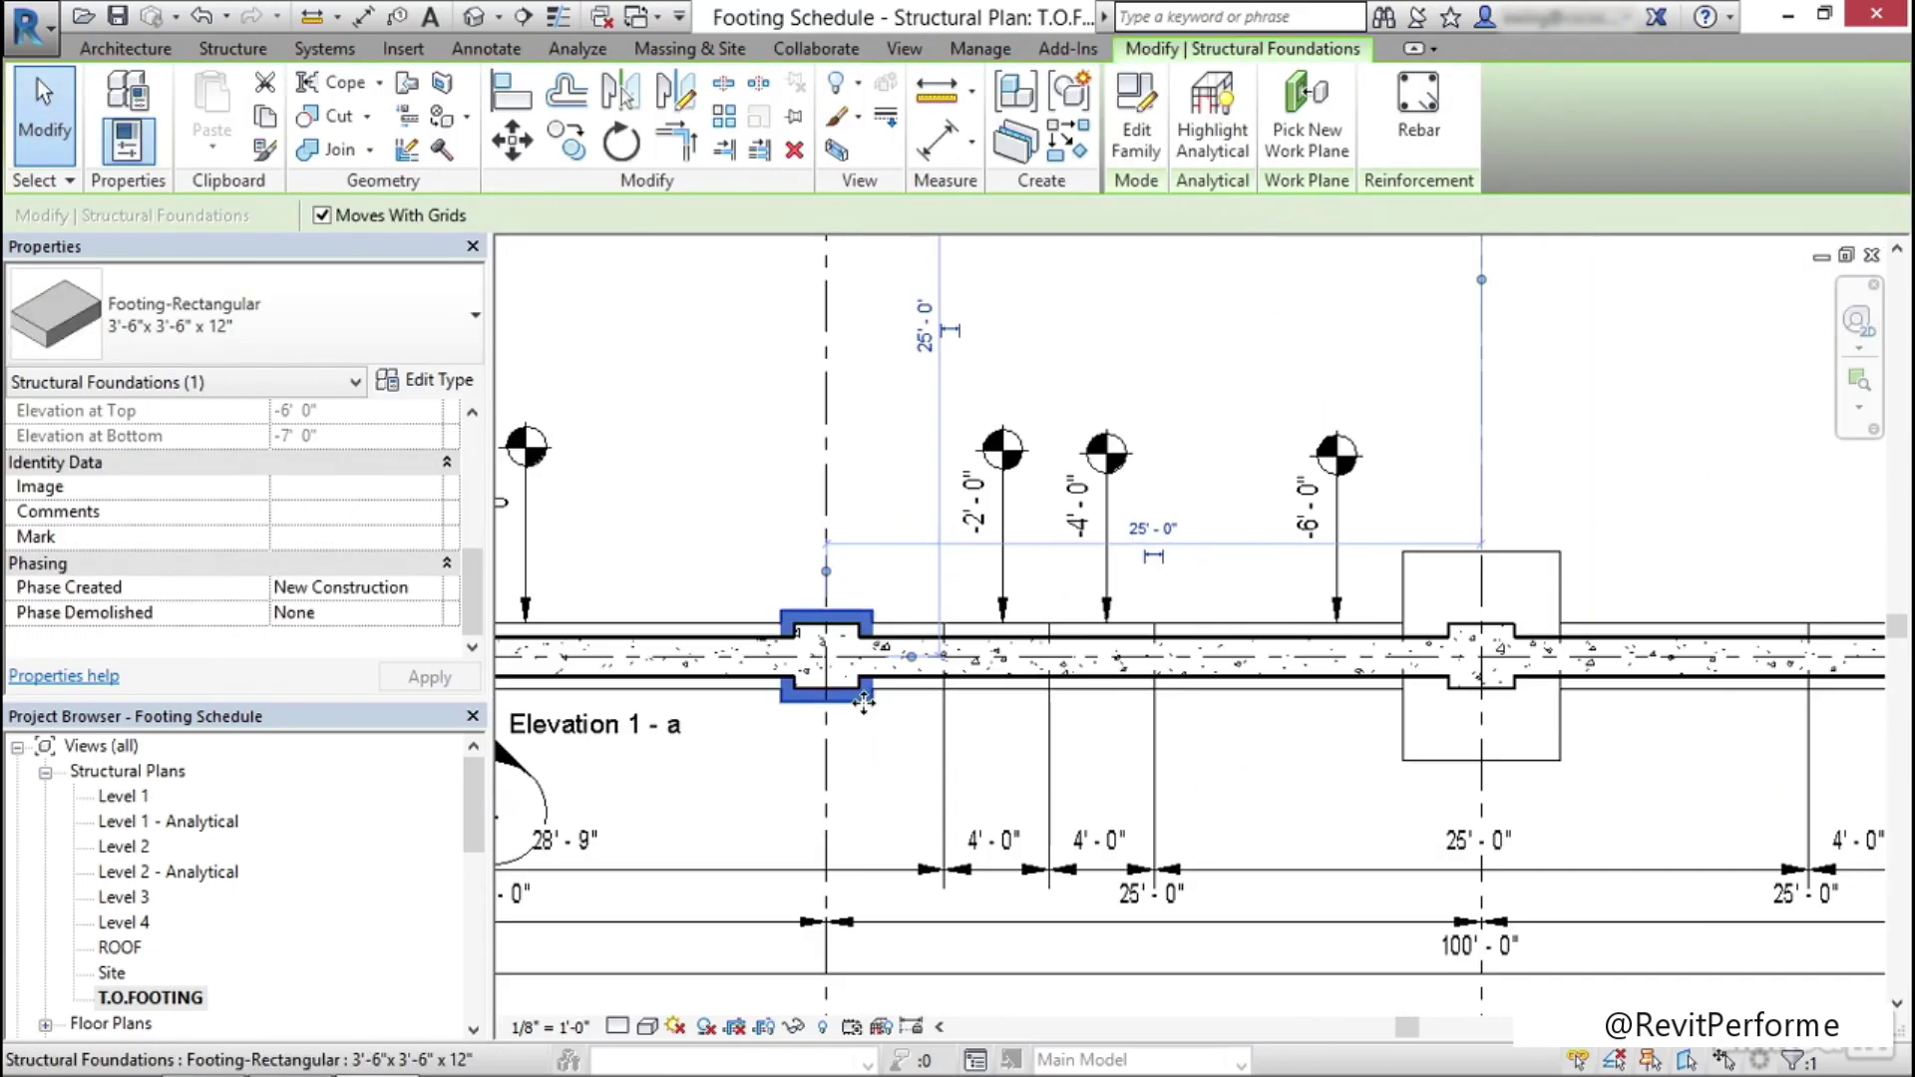
pyautogui.rightClick(864, 701)
pyautogui.moveTo(1127, 397)
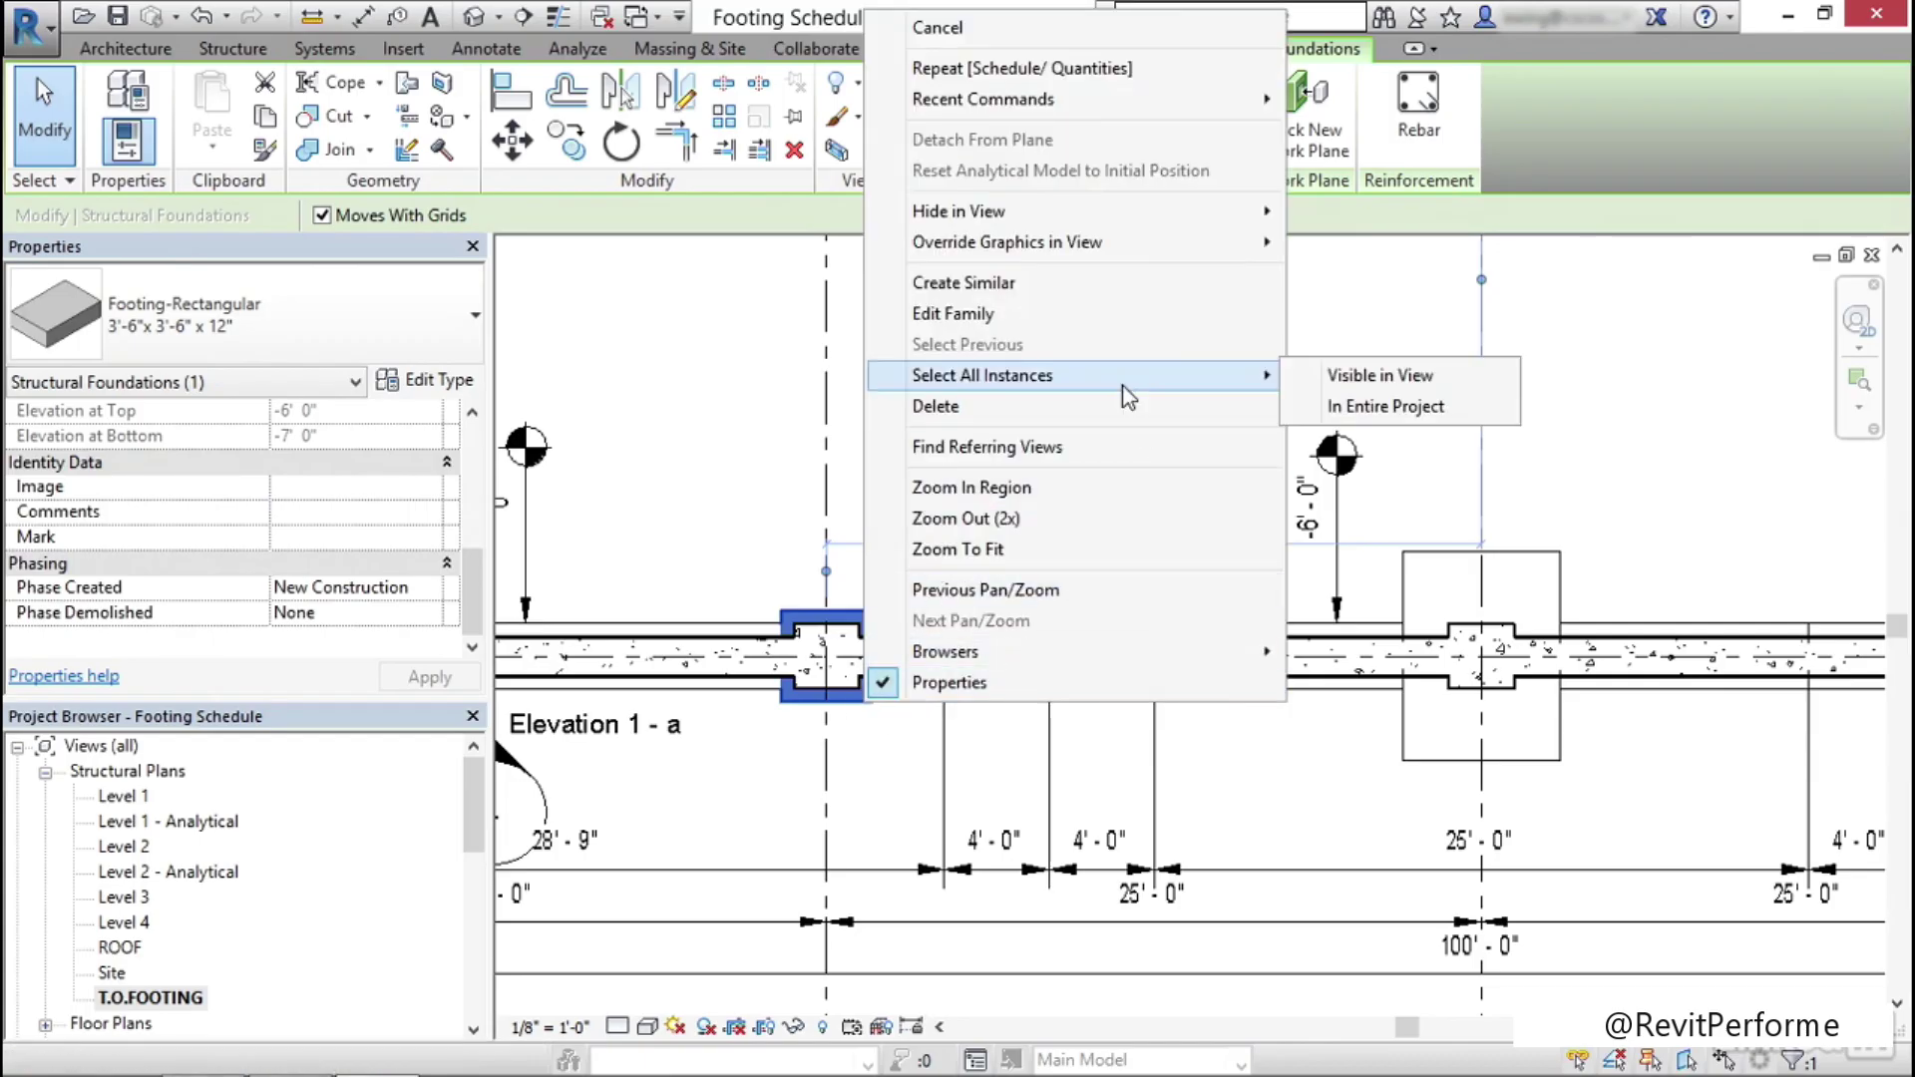
pyautogui.click(1368, 376)
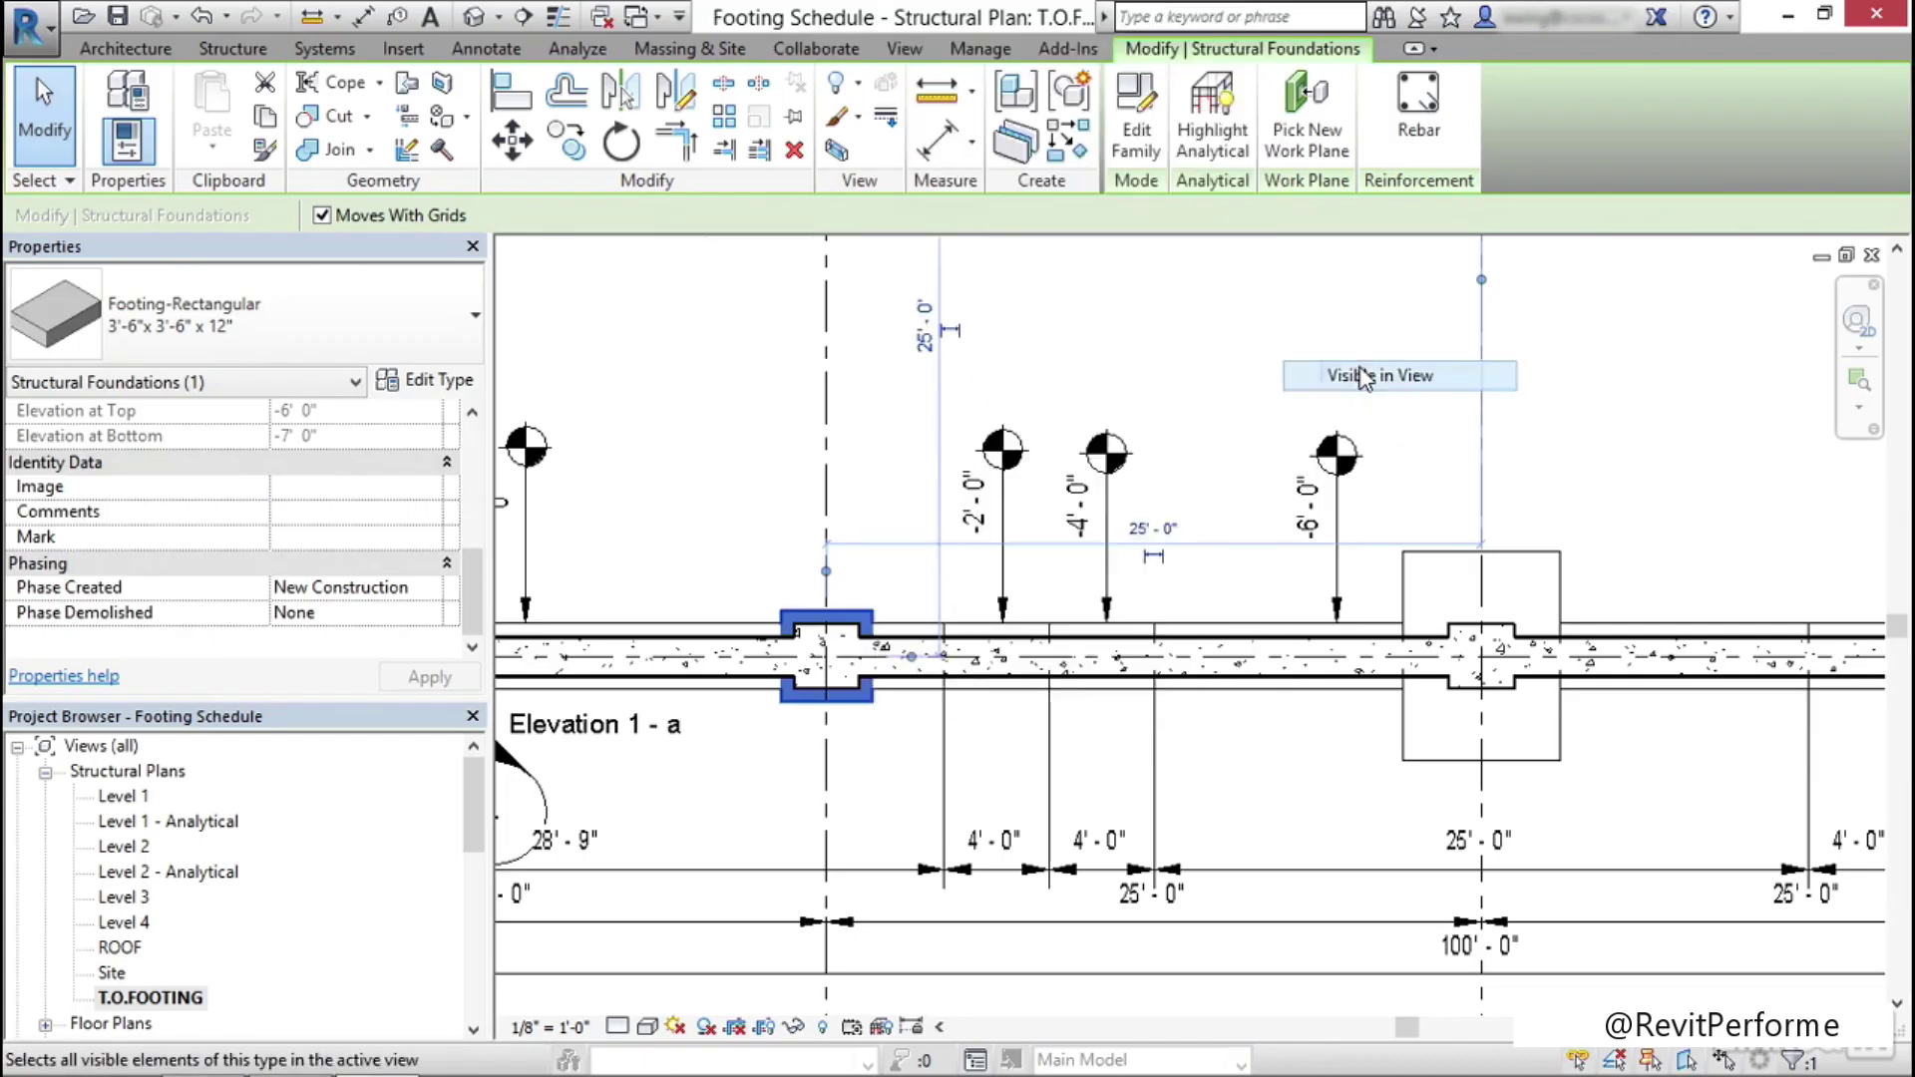
pyautogui.scroll(-8, 963, 483)
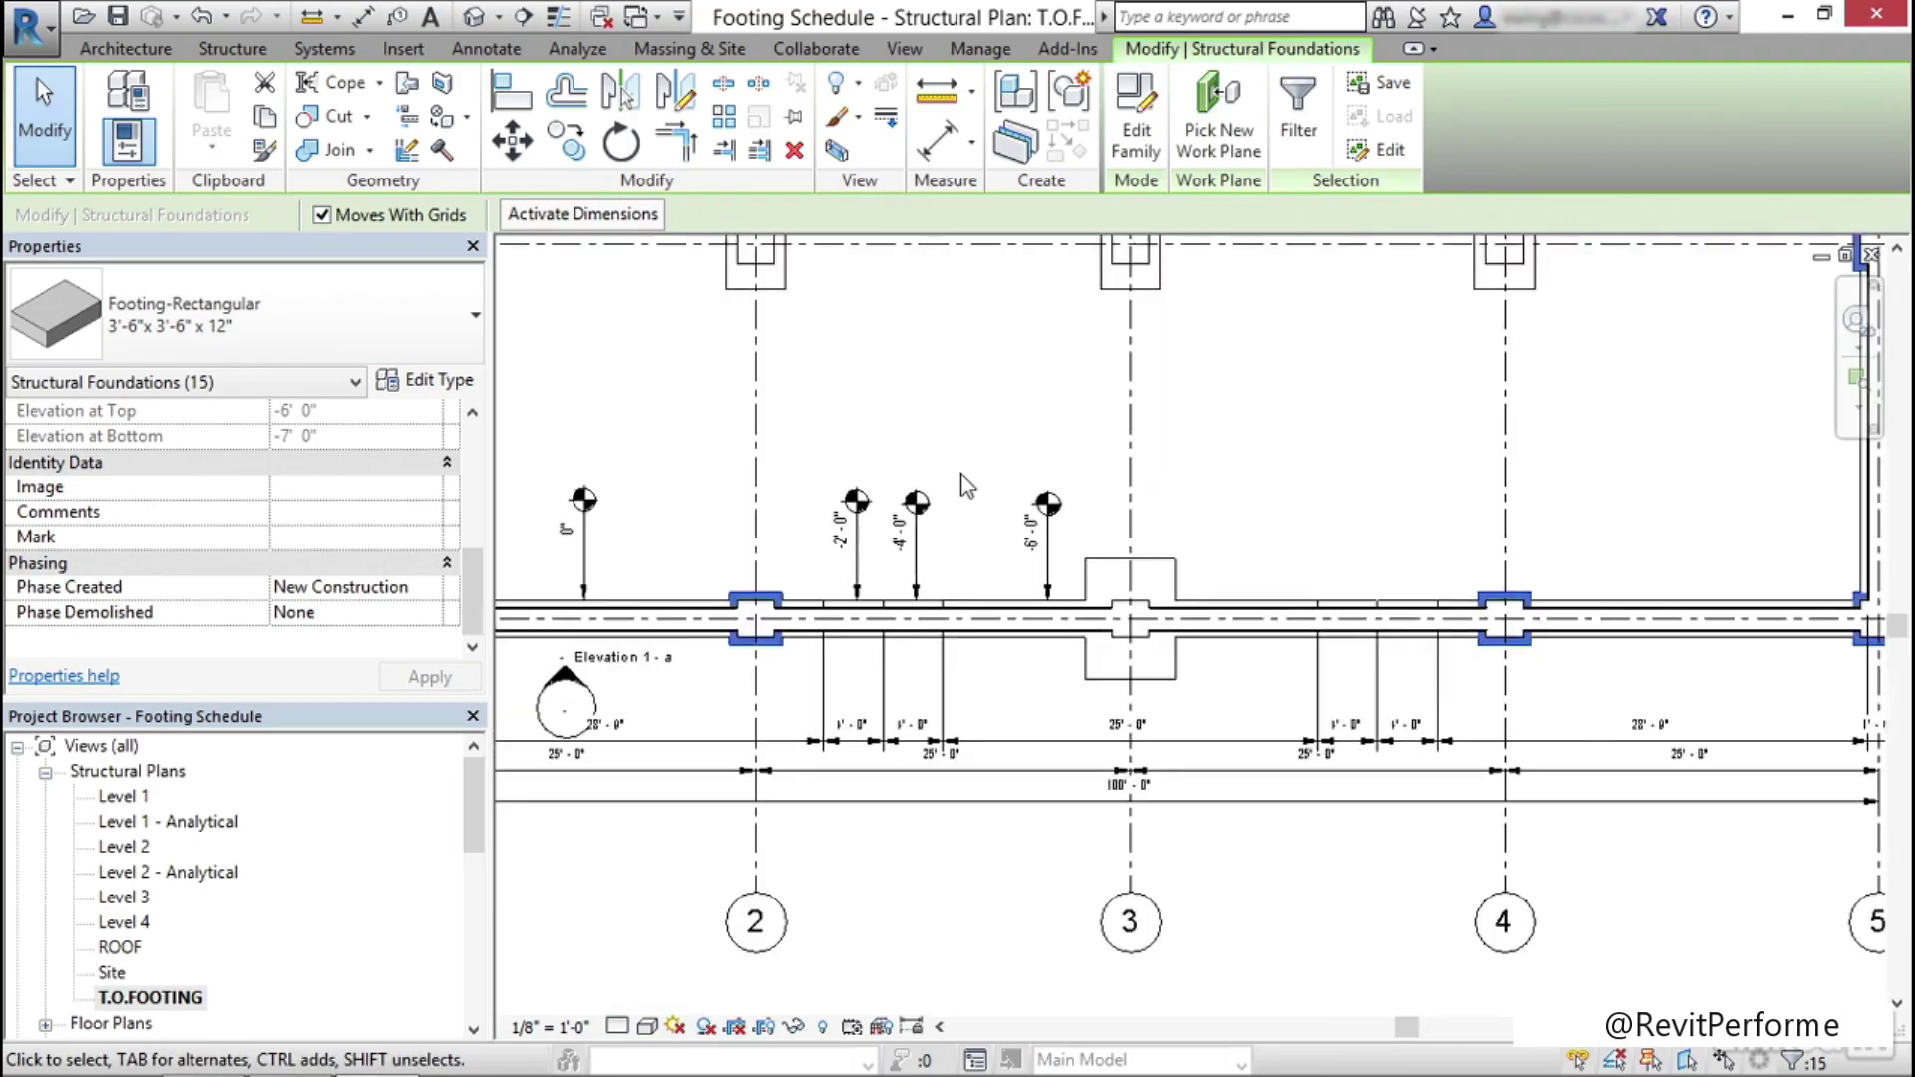
pyautogui.moveTo(1008, 538); pyautogui.dragTo(1015, 825, button='middle')
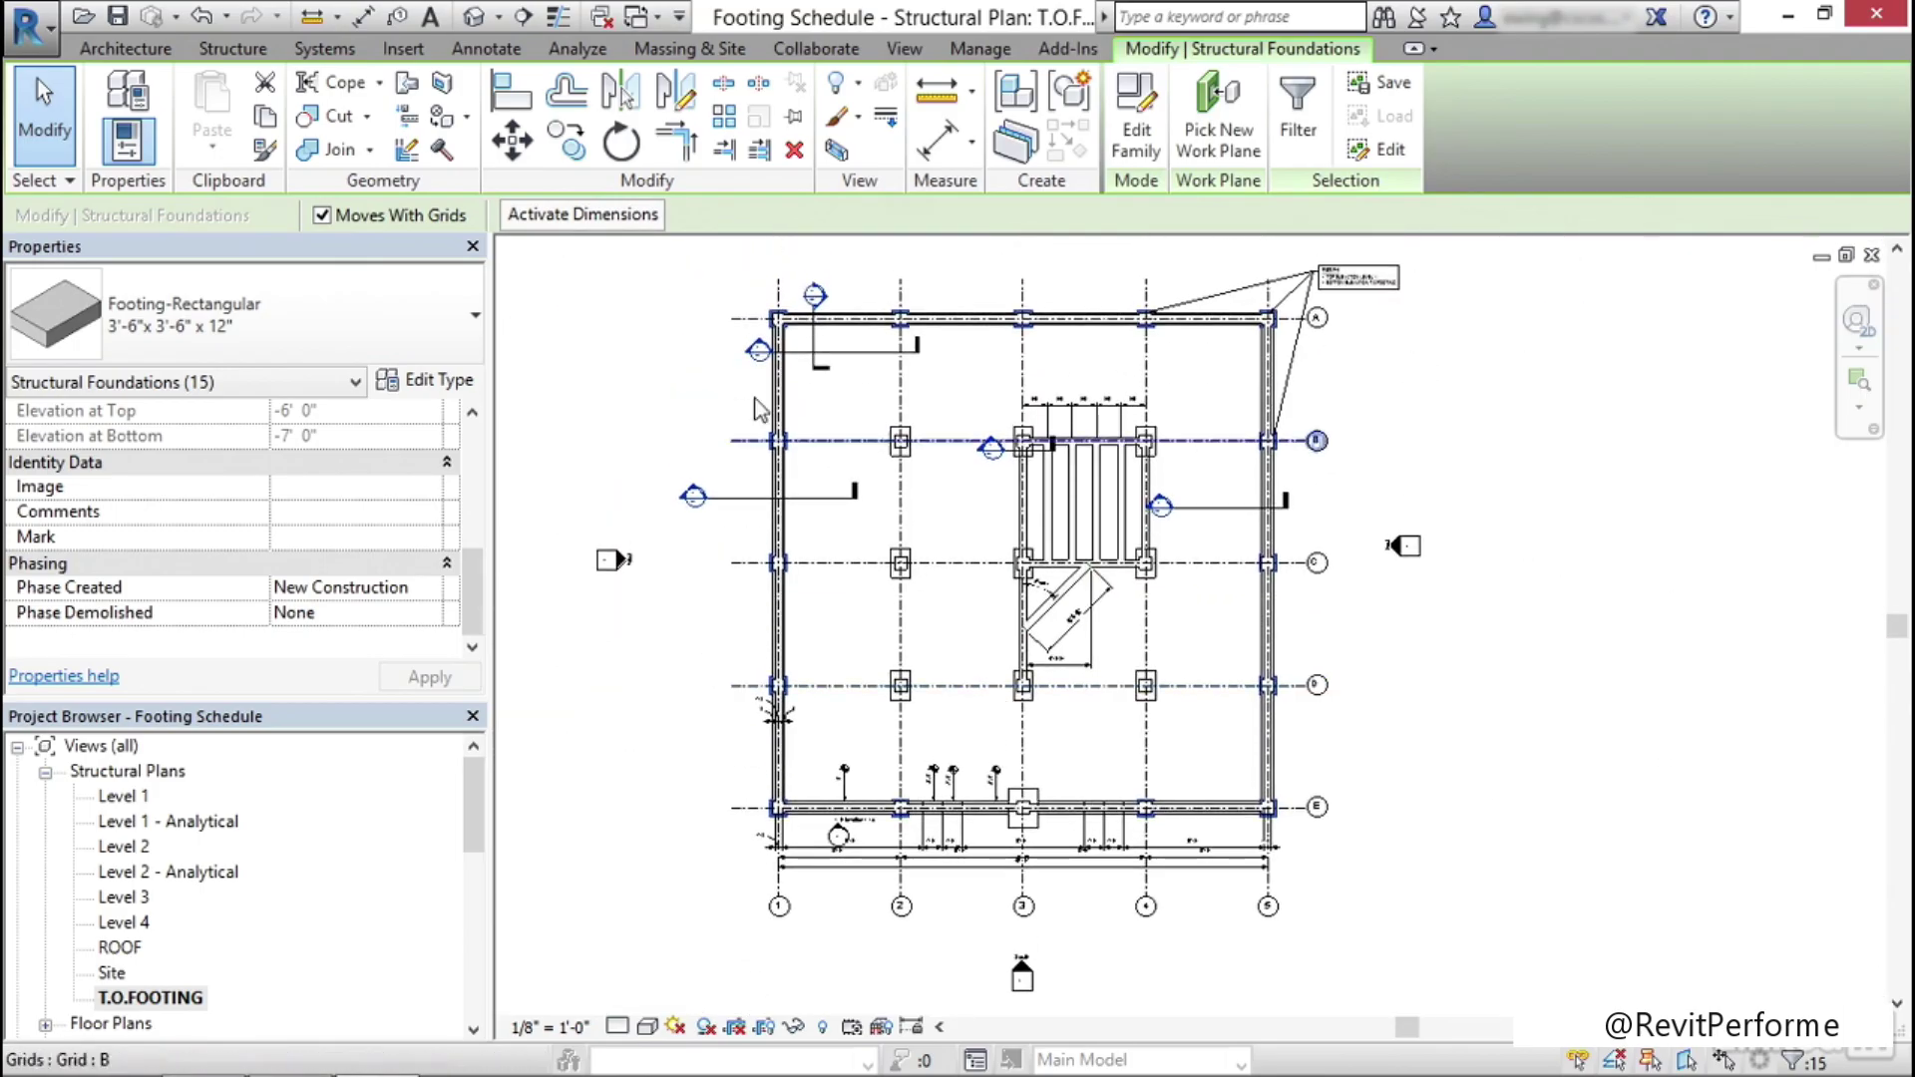
pyautogui.click(419, 384)
pyautogui.click(835, 669)
pyautogui.write('F-1')
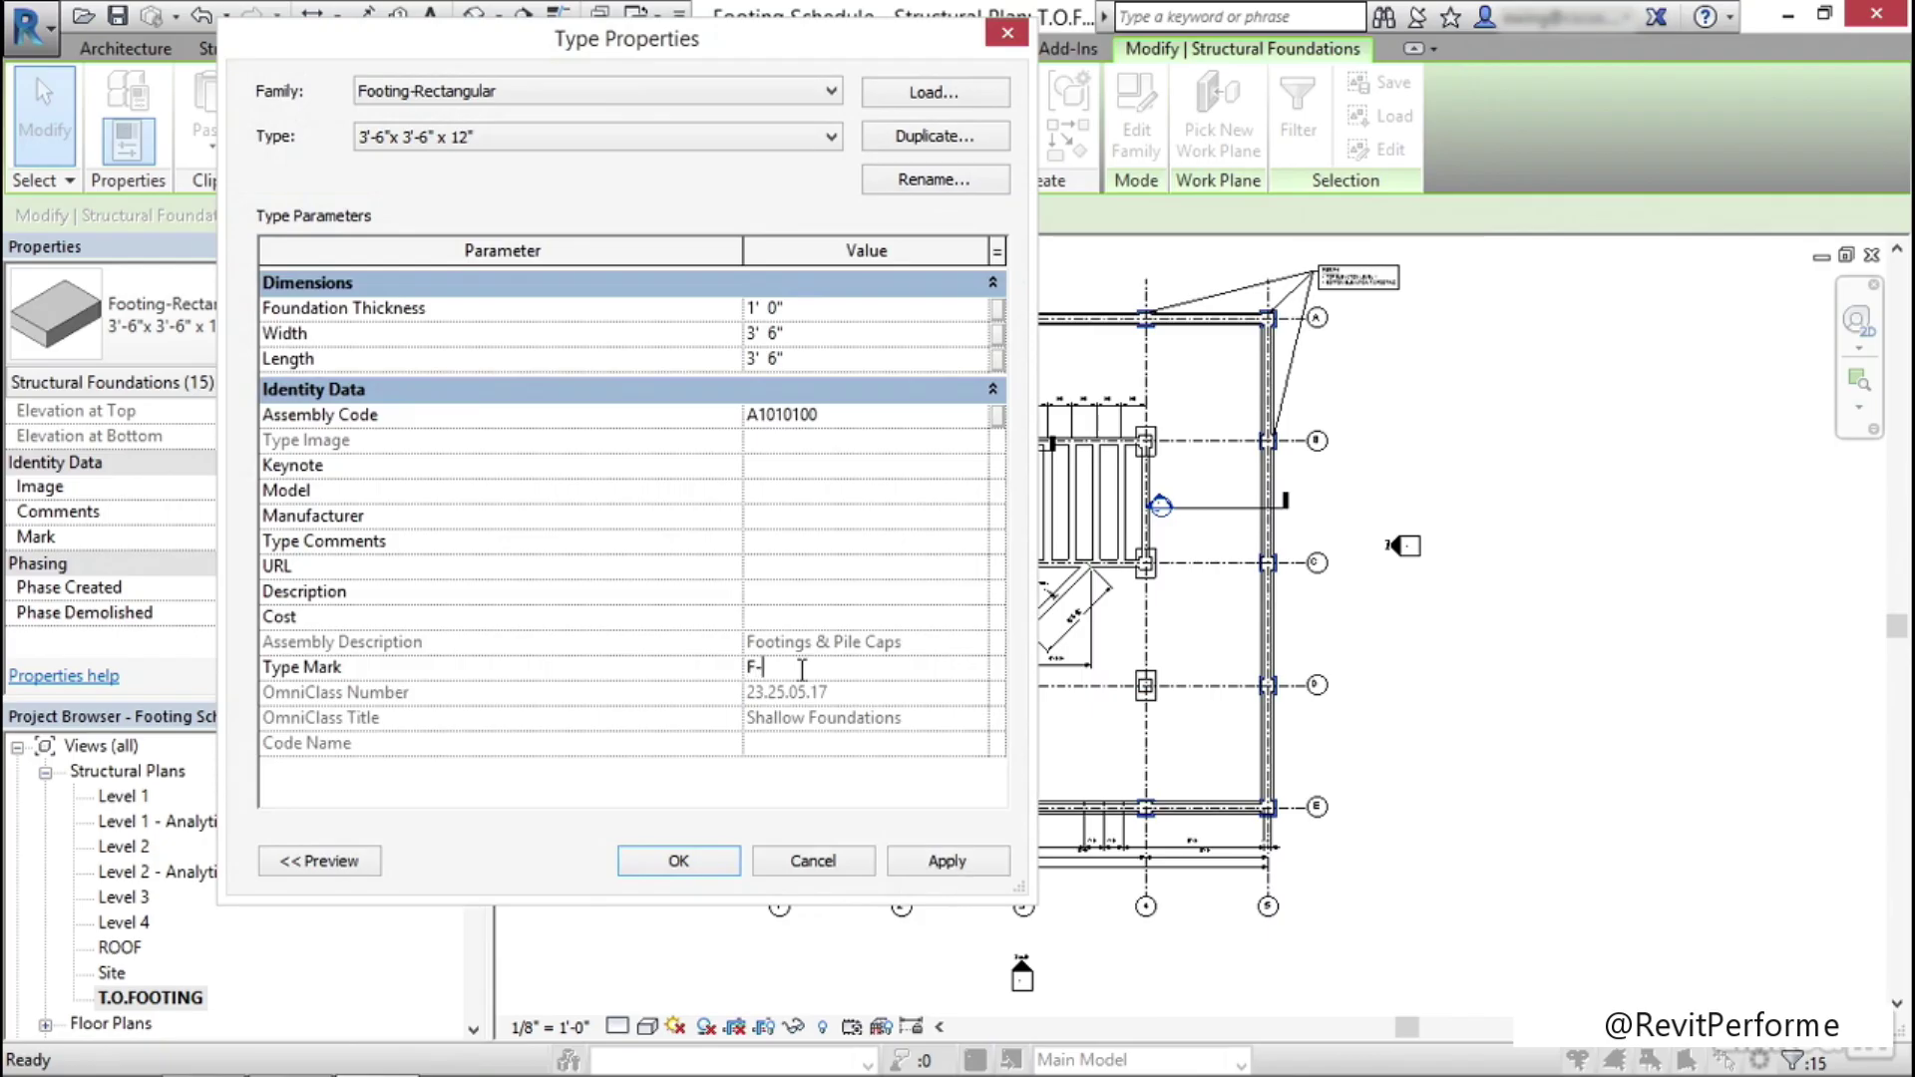
pyautogui.click(945, 861)
pyautogui.click(679, 861)
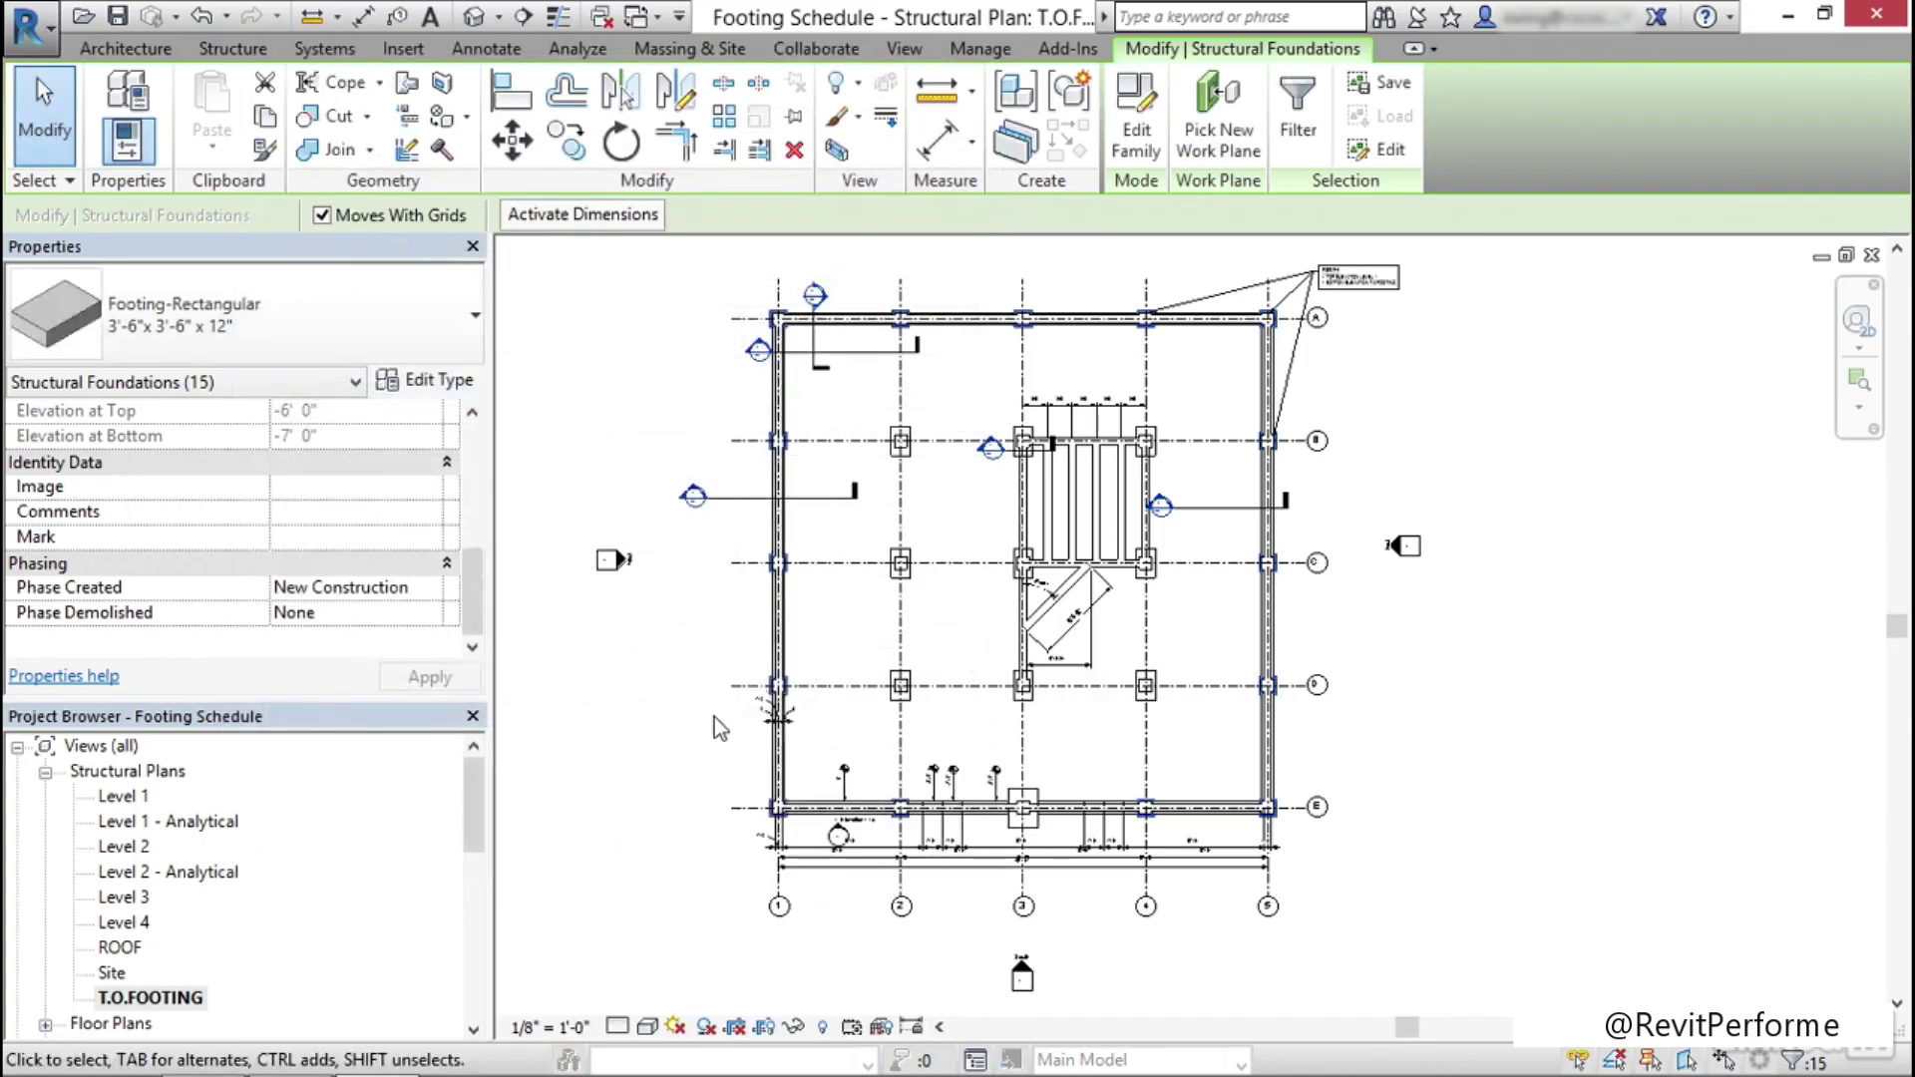
pyautogui.moveTo(704, 564); pyautogui.dragTo(676, 597, button='middle')
pyautogui.press('Escape')
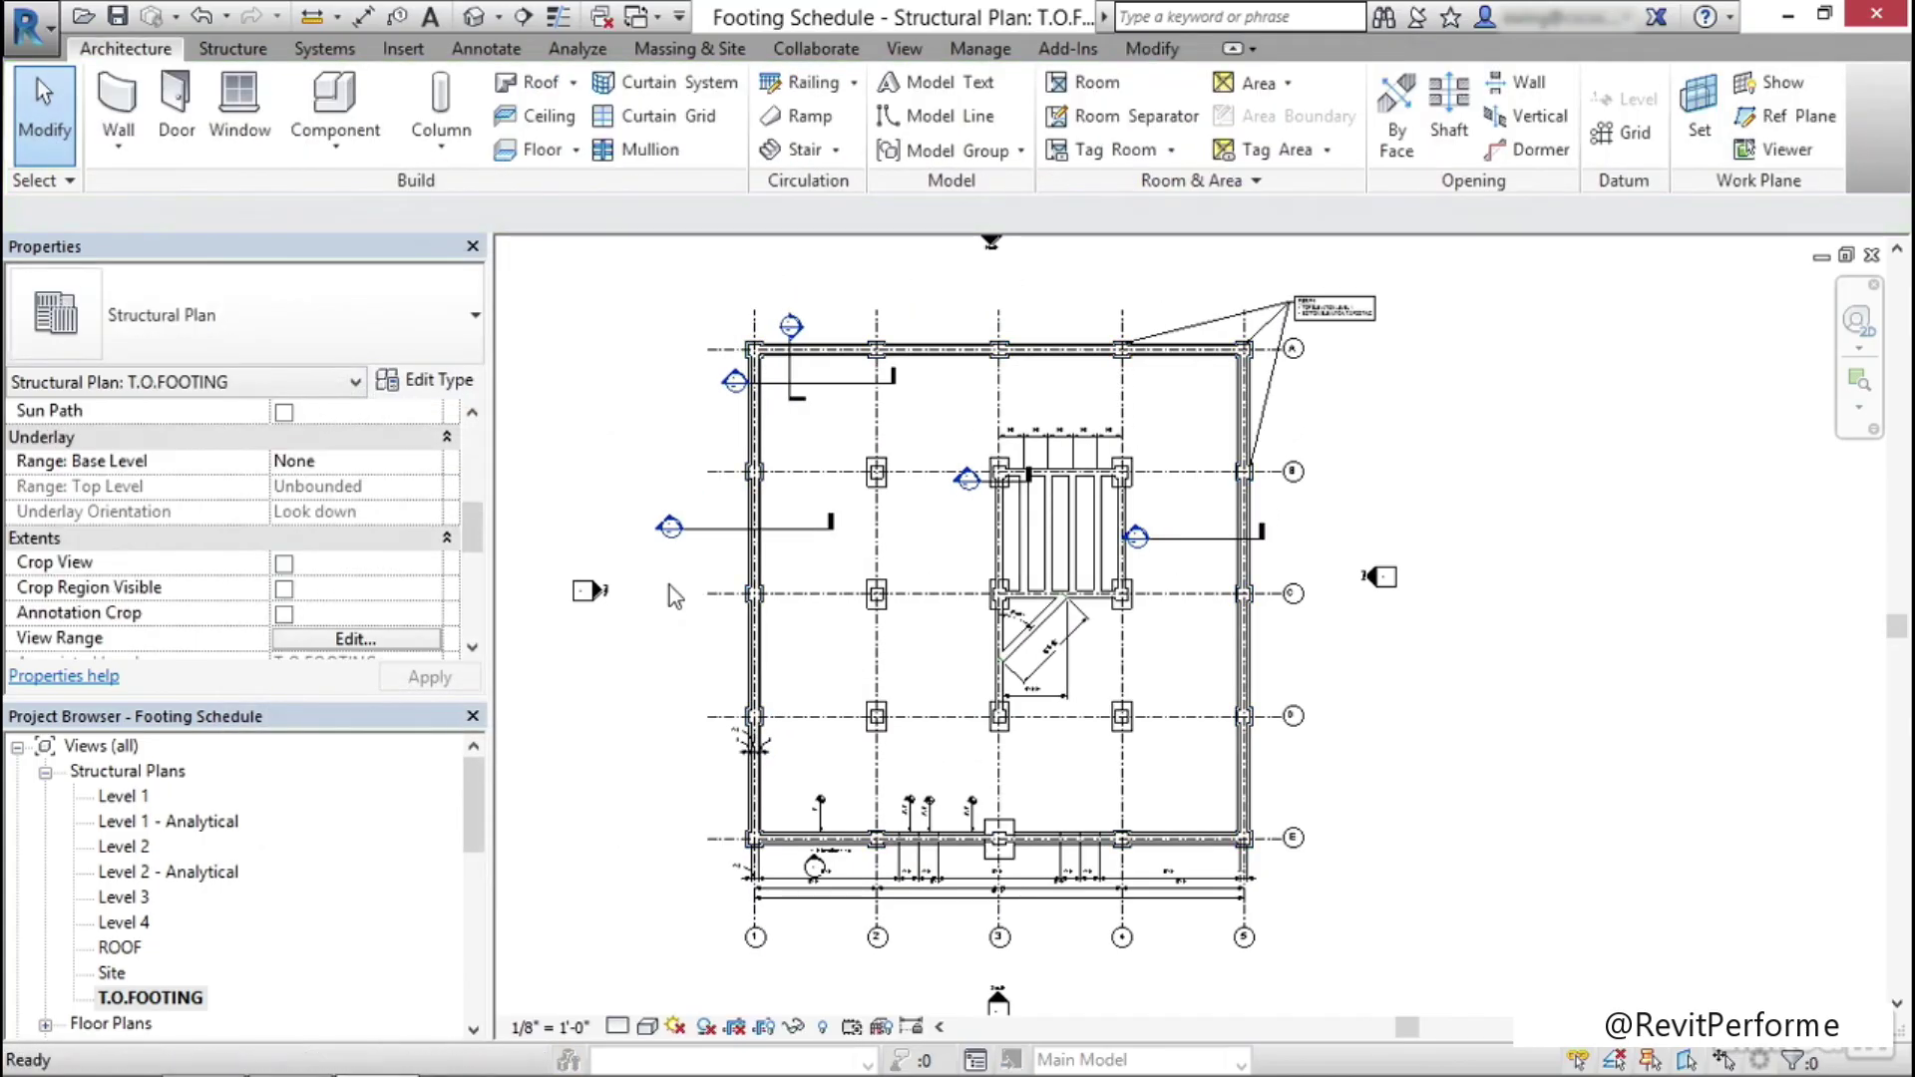
# Create a new schedule named FOOTING SCHEDULE for the Structural Foundations category
pyautogui.click(904, 48)
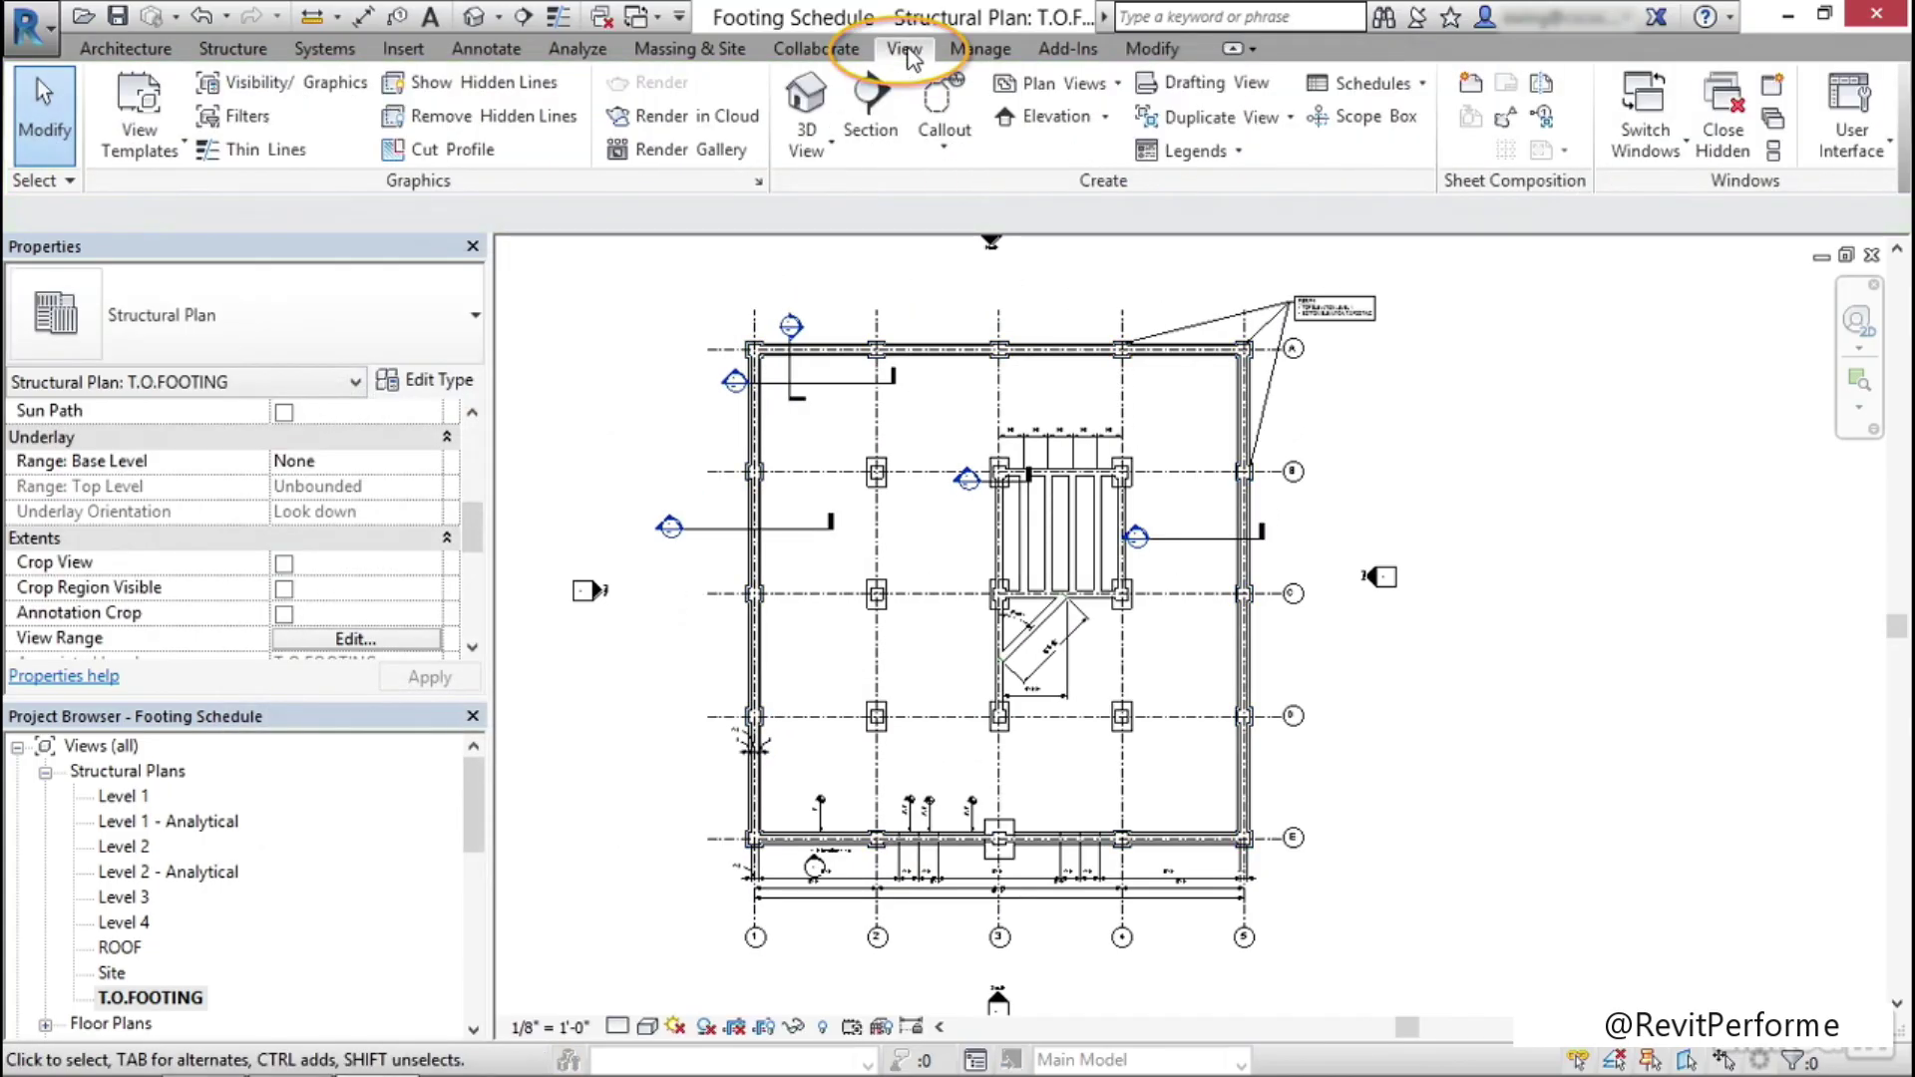
pyautogui.click(1412, 88)
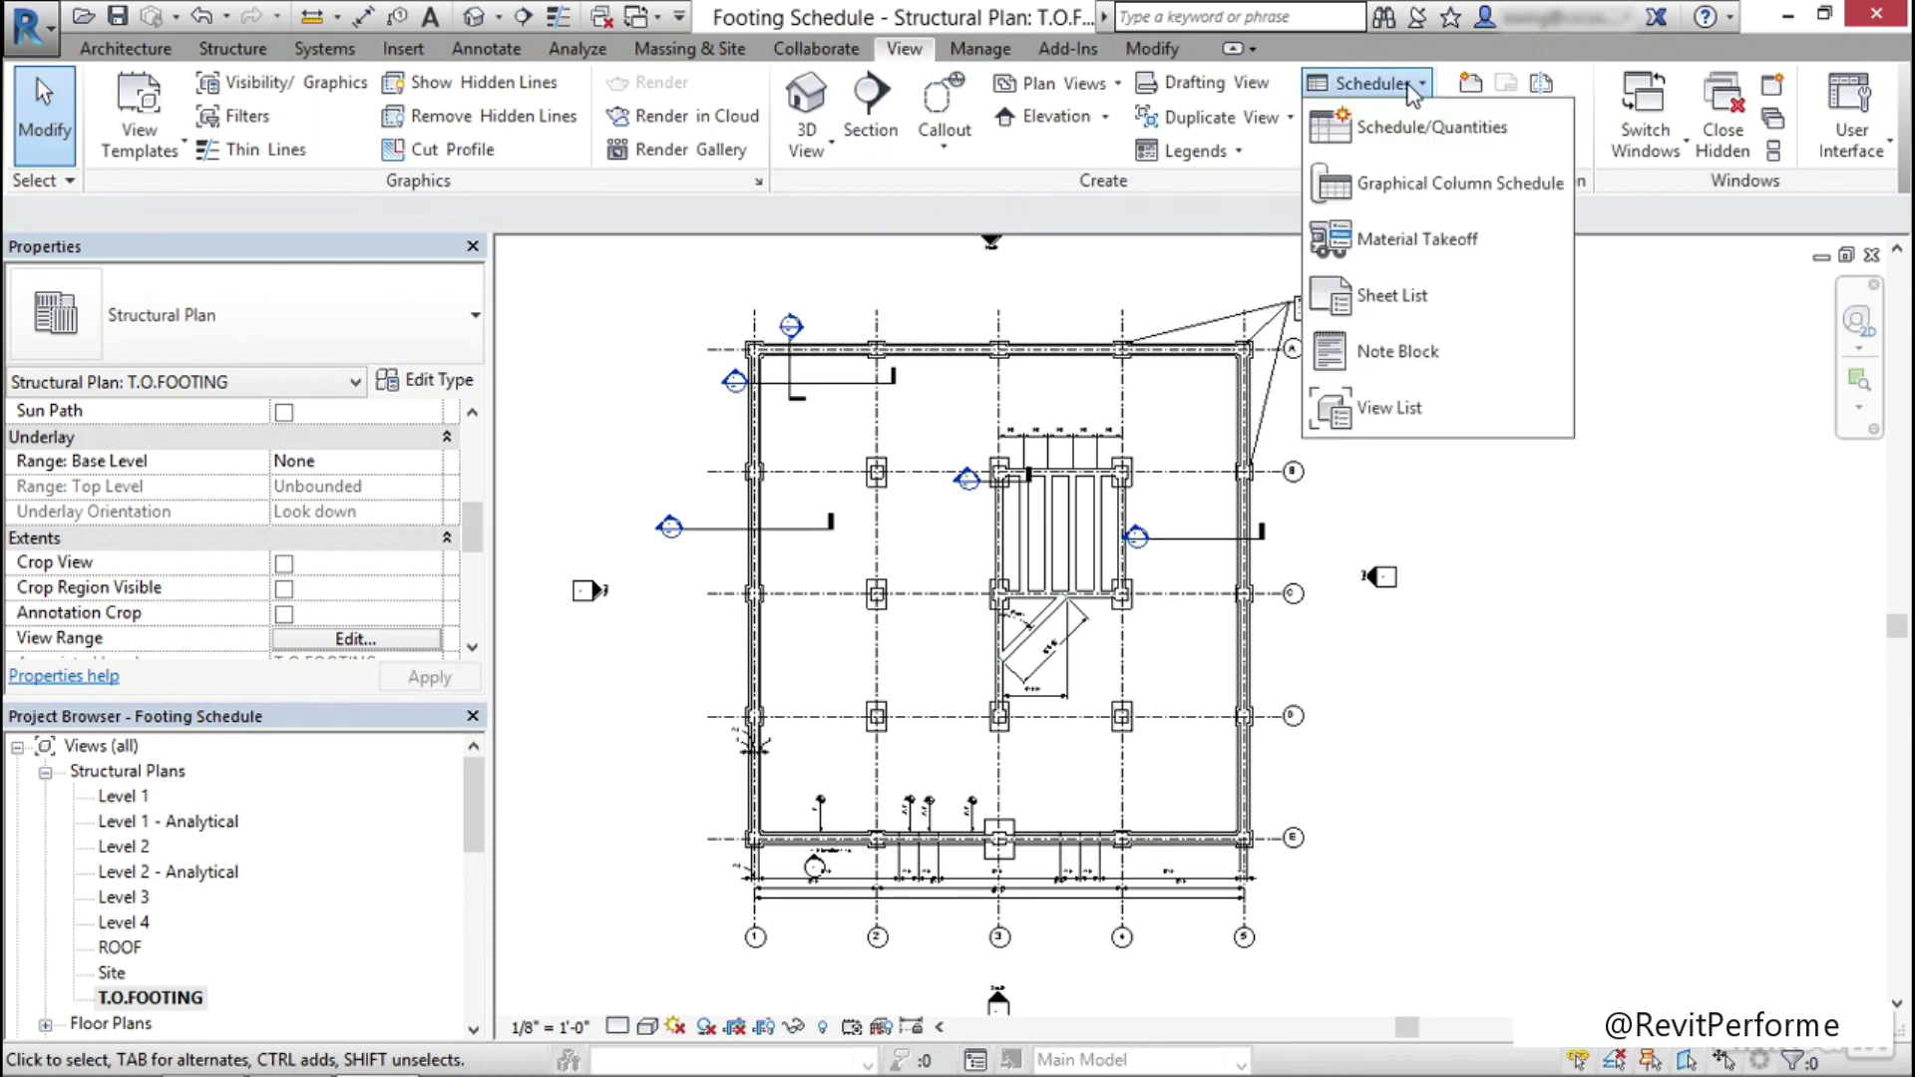
pyautogui.click(1441, 130)
pyautogui.click(1207, 310)
pyautogui.moveTo(1322, 307); pyautogui.dragTo(1080, 297)
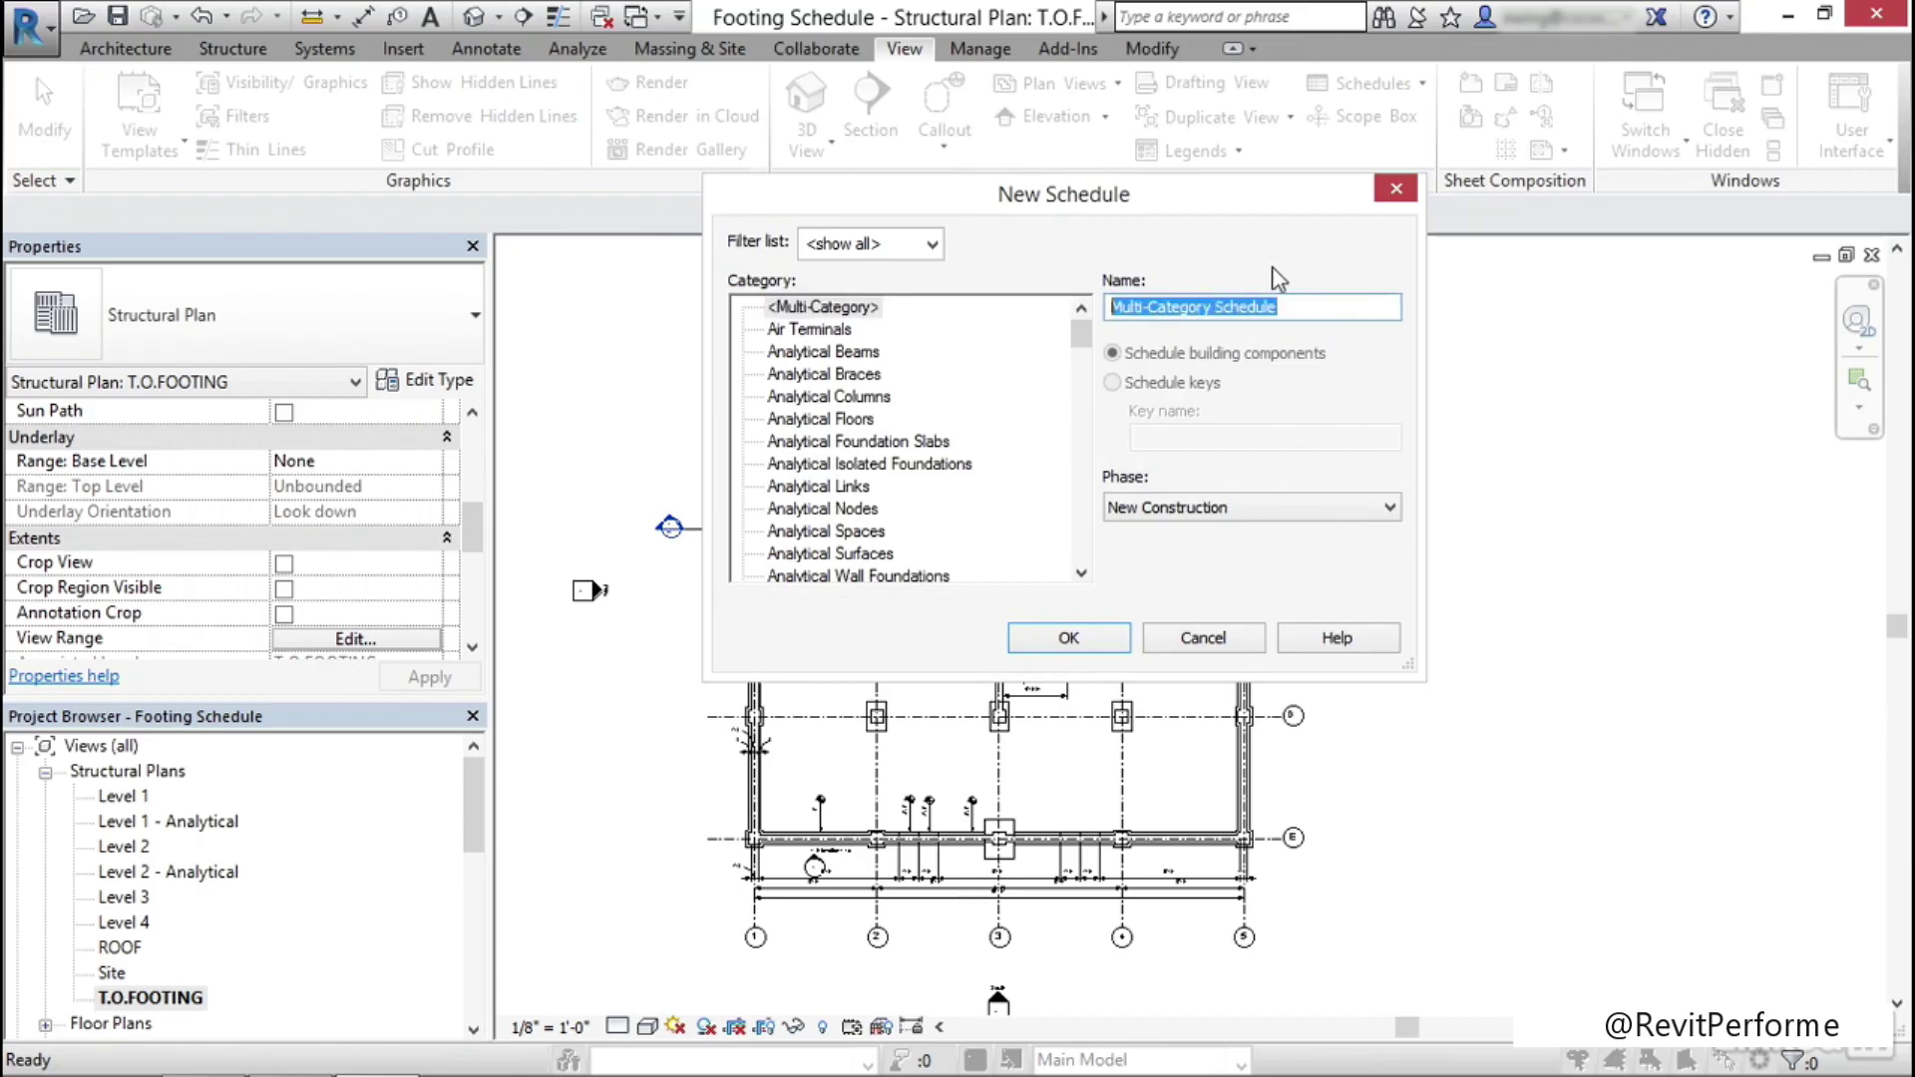
pyautogui.write('FOOTING SCHEDULE')
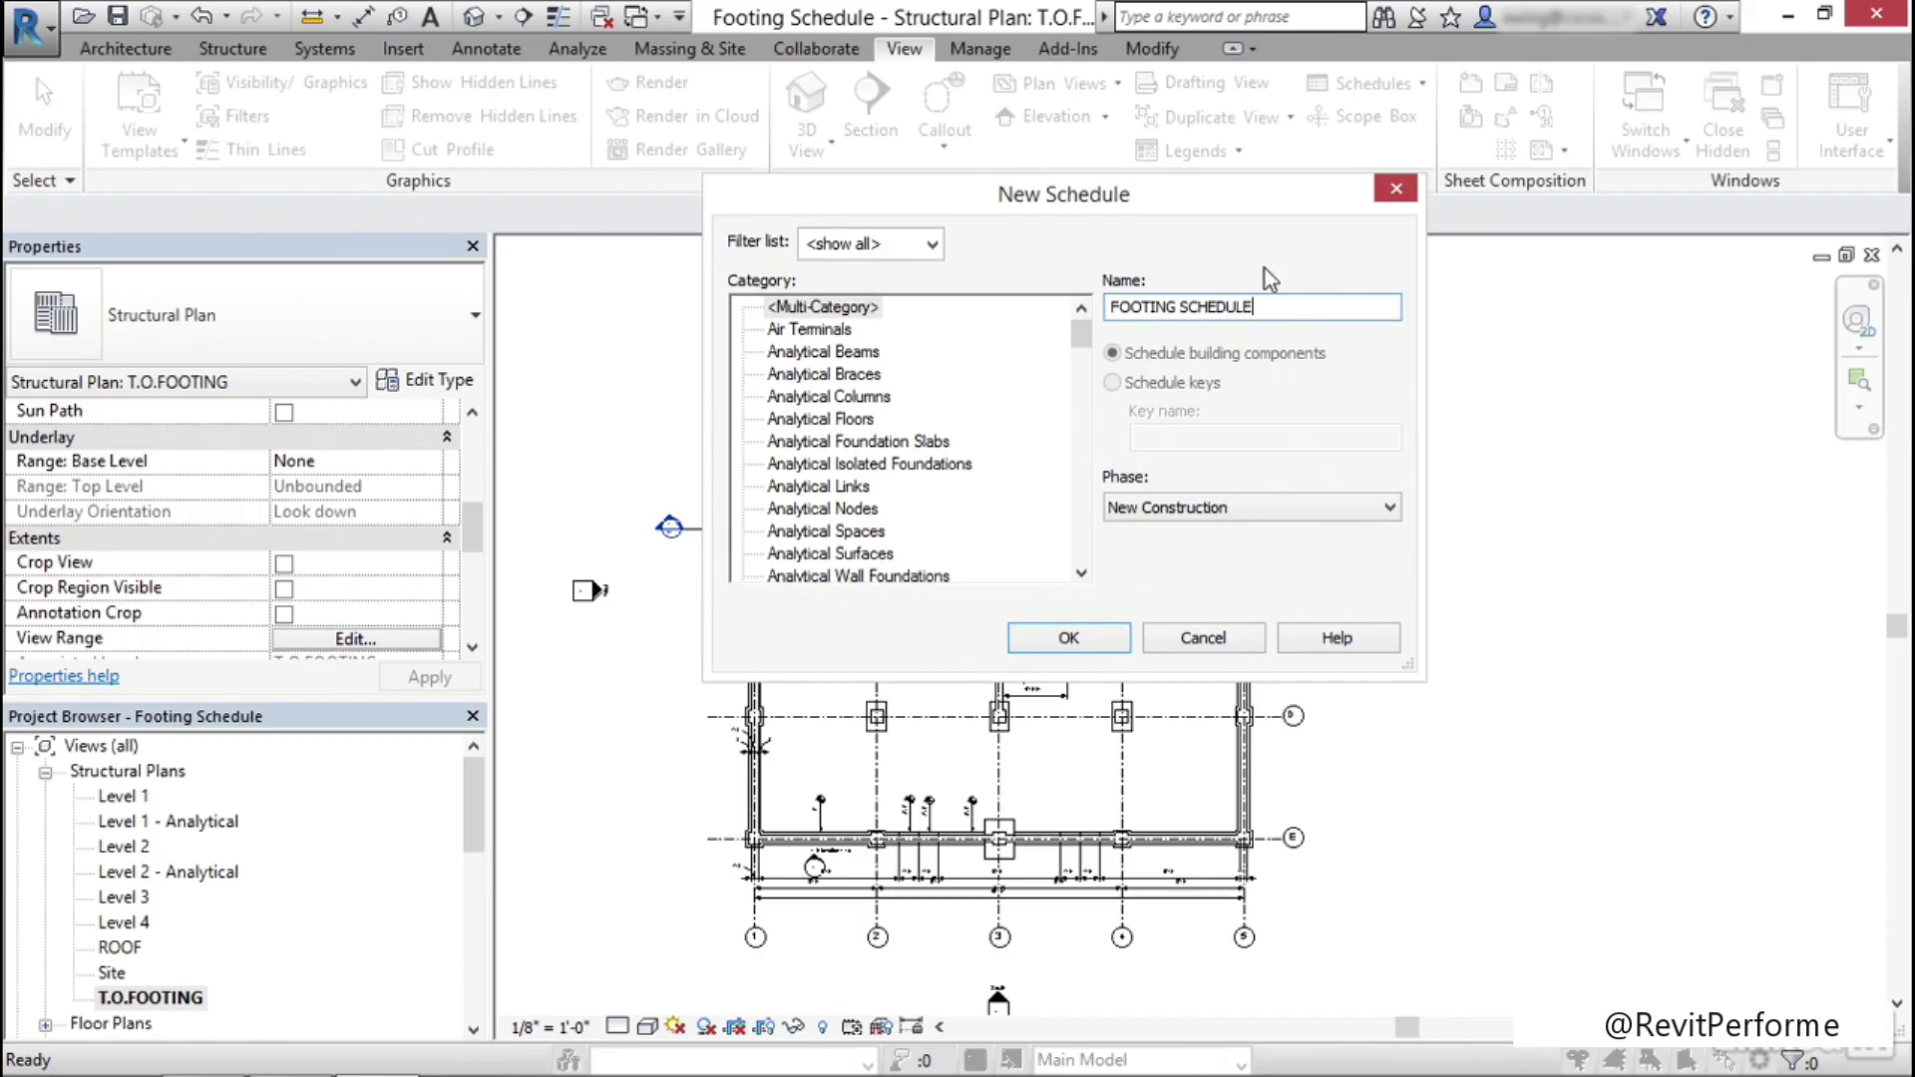
pyautogui.moveTo(1080, 337); pyautogui.dragTo(1100, 538)
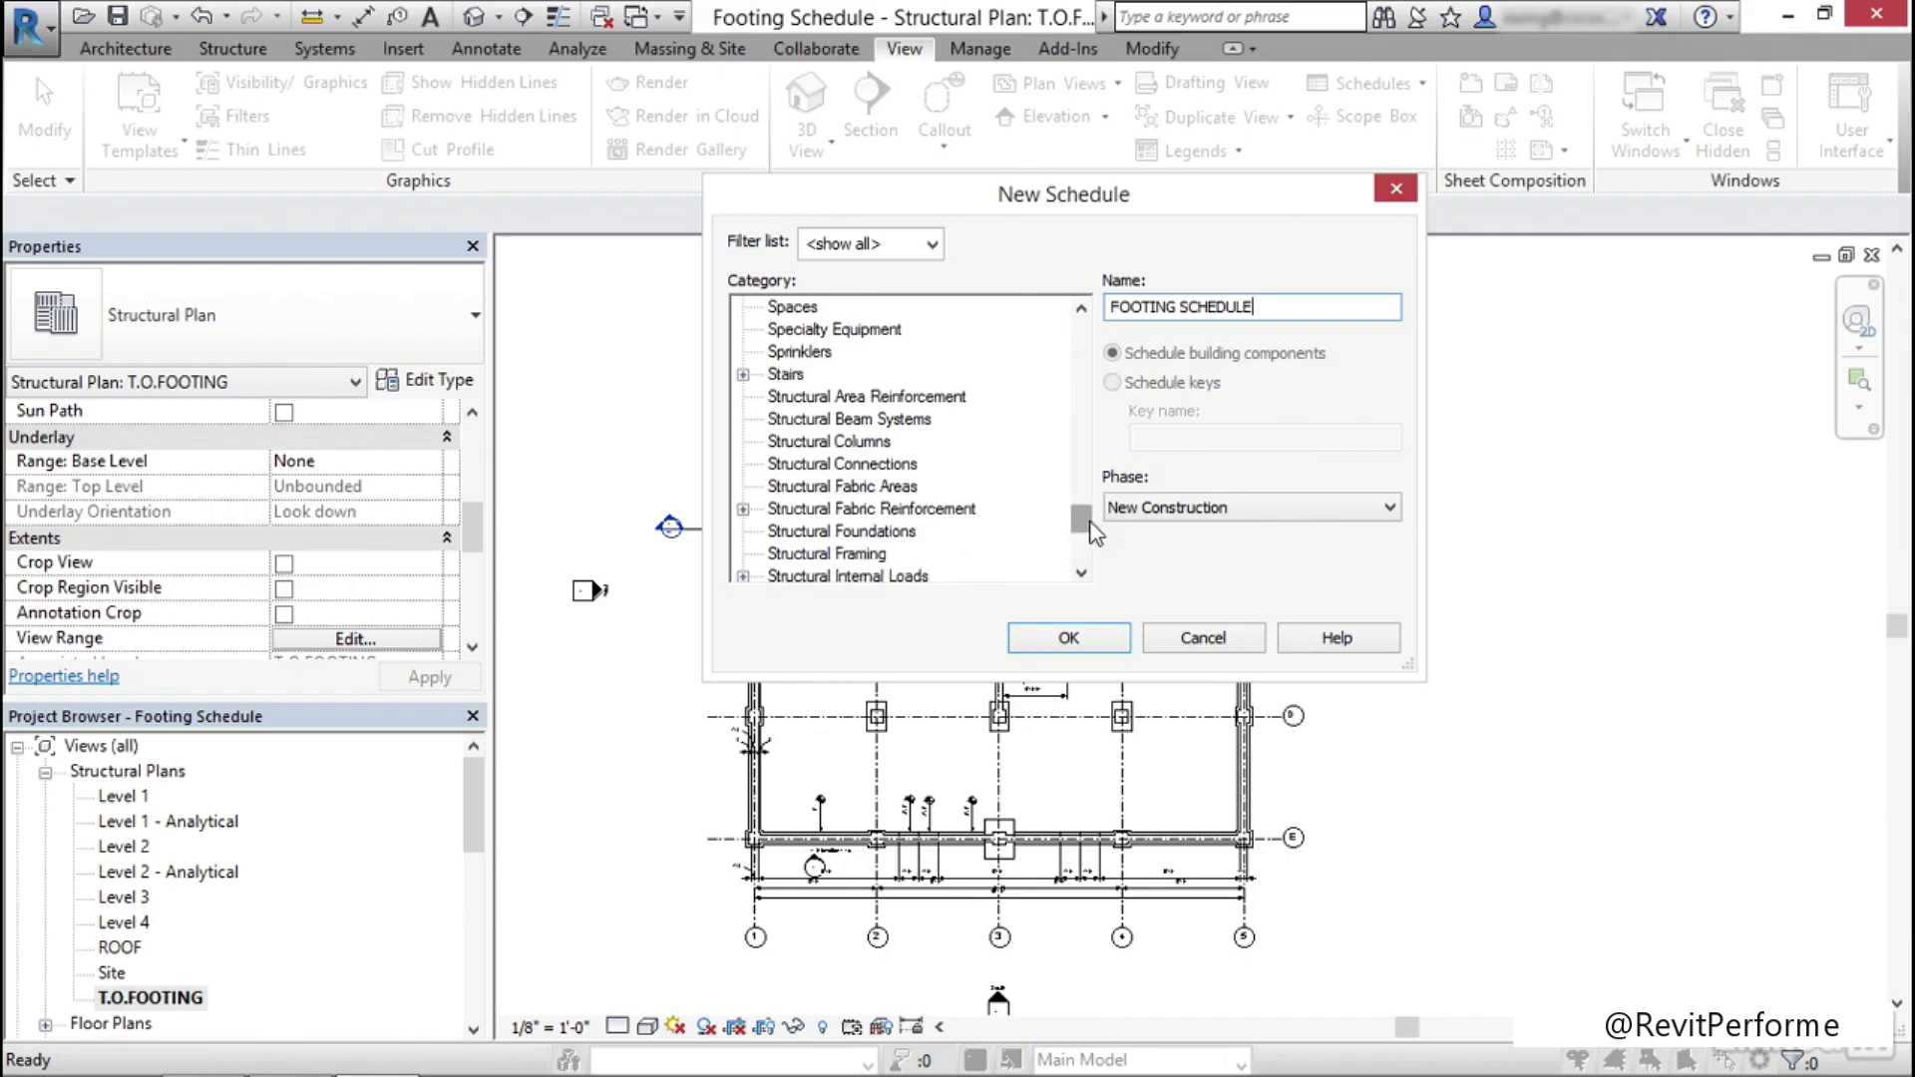
pyautogui.click(871, 539)
pyautogui.click(1091, 640)
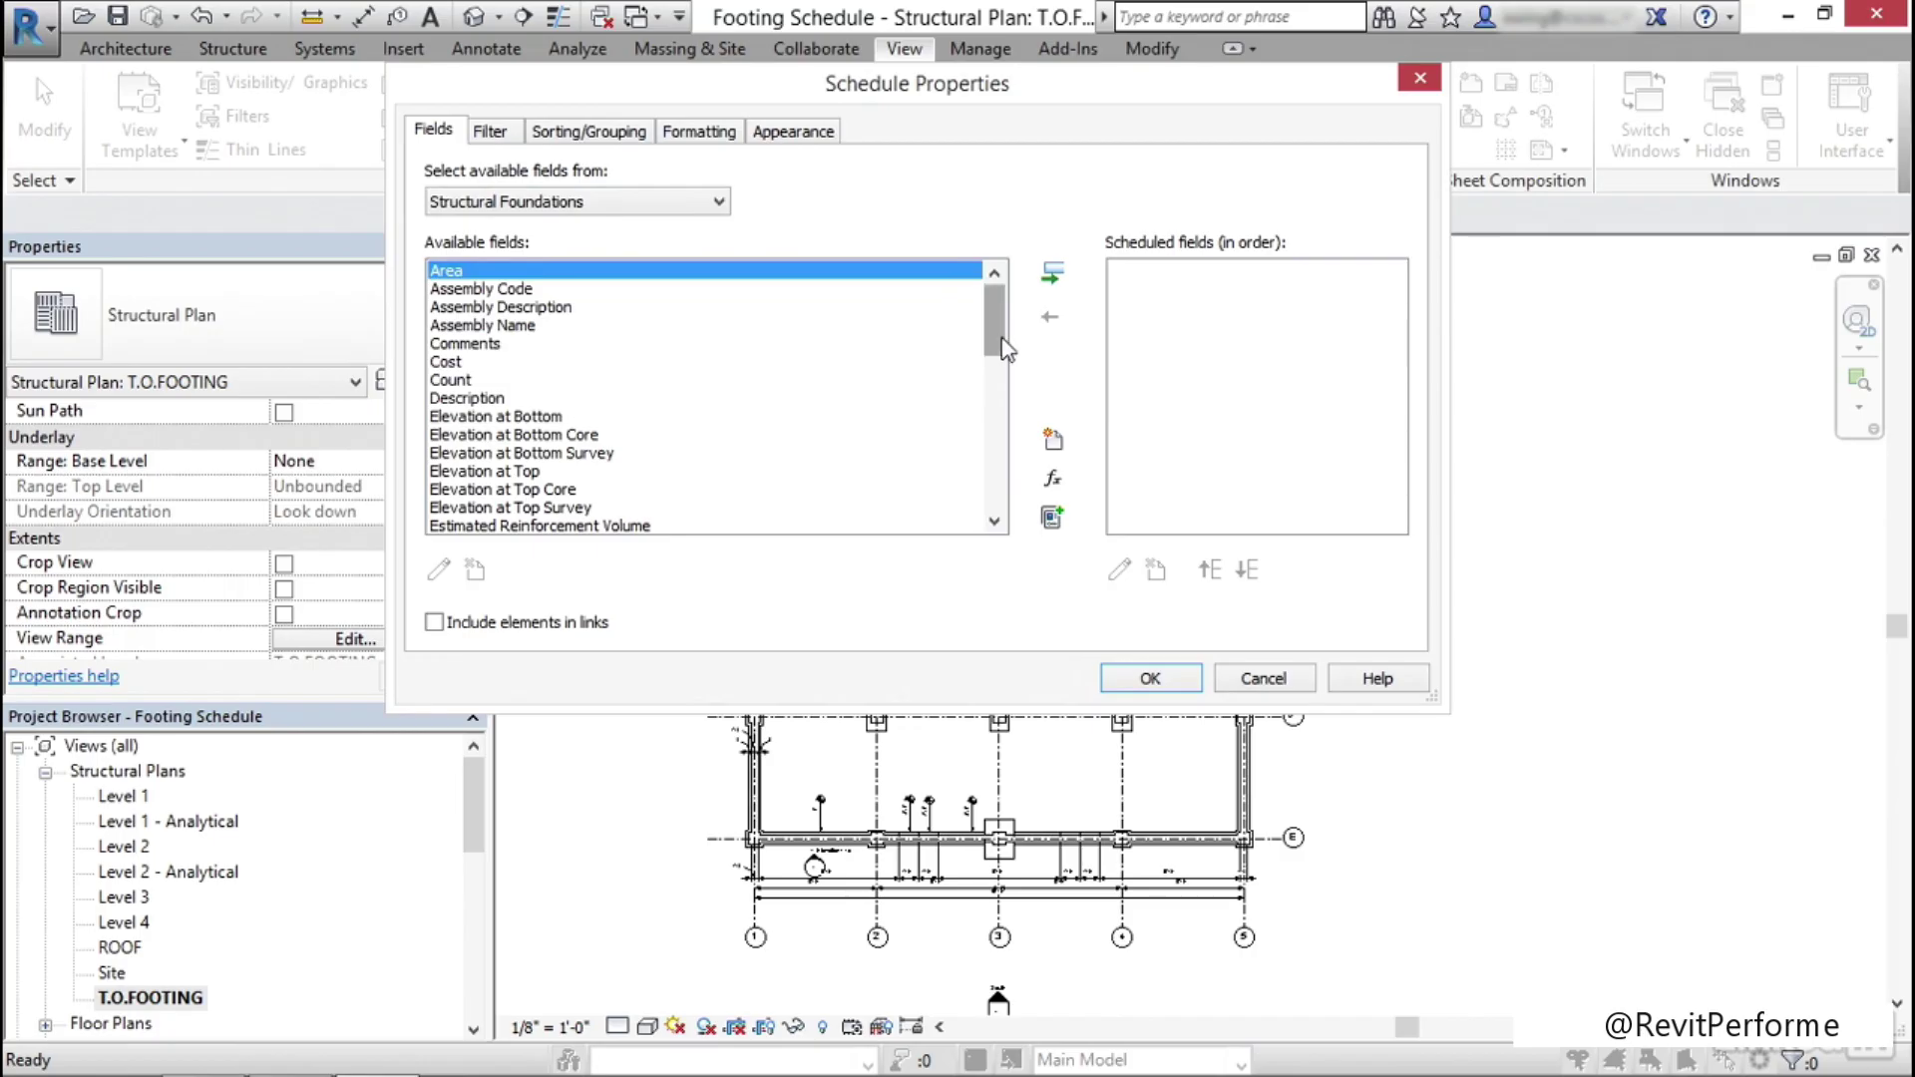
# Add the Type Image and Type Comments fields to the footing schedule
pyautogui.moveTo(997, 322); pyautogui.dragTo(993, 467)
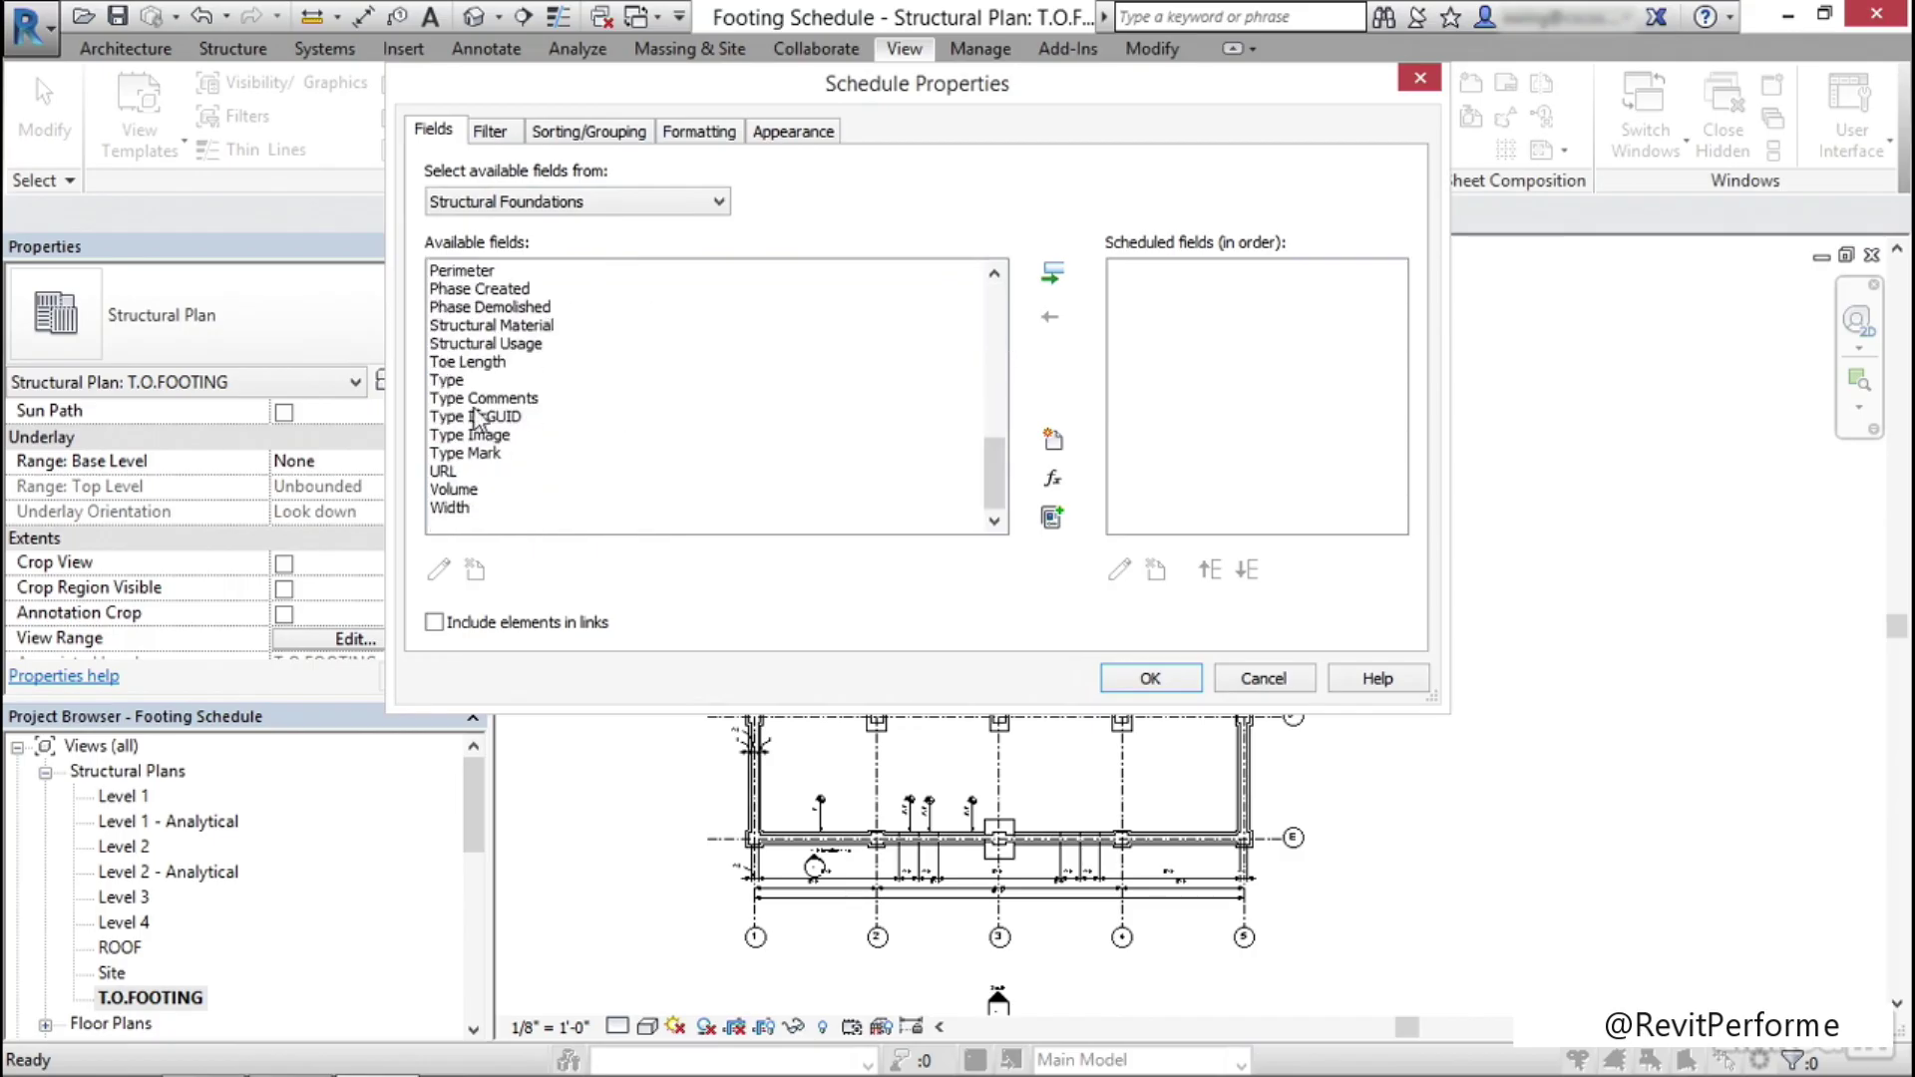
pyautogui.click(473, 435)
pyautogui.click(1052, 272)
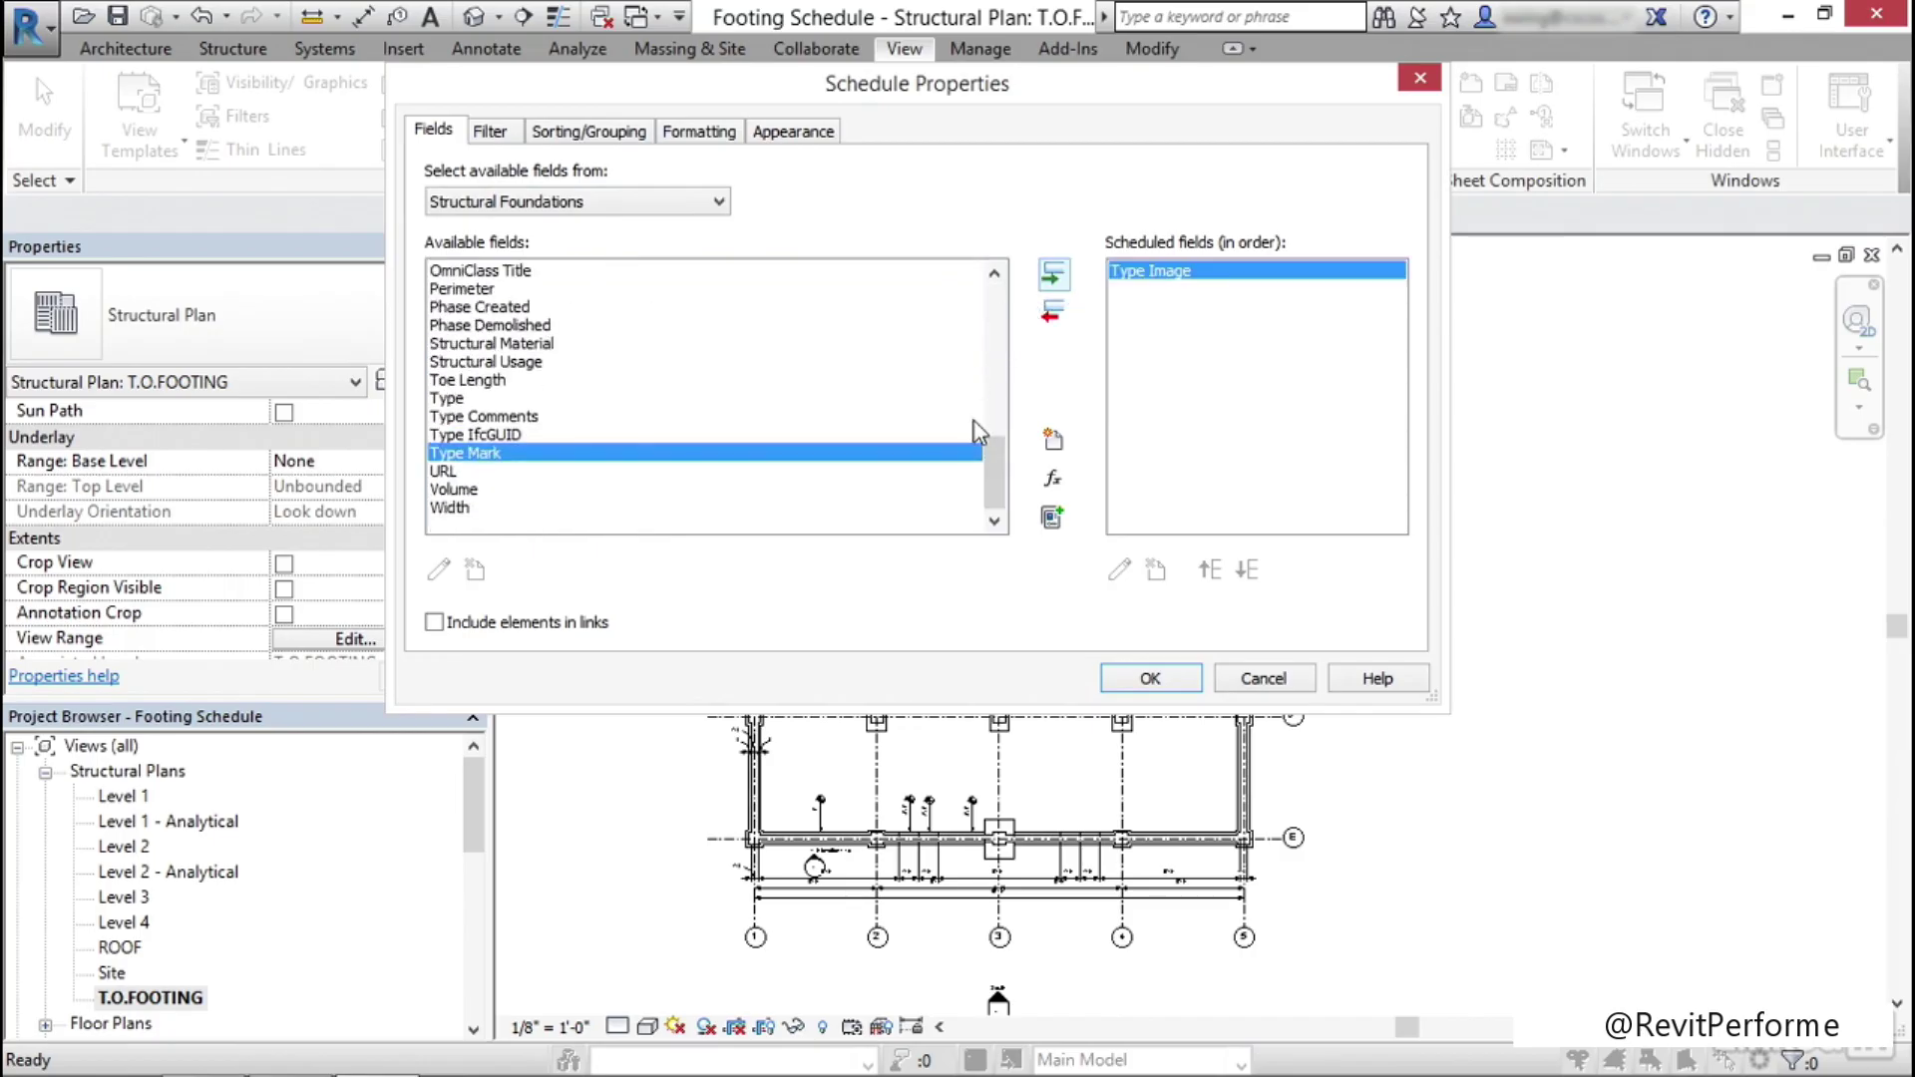
pyautogui.click(526, 415)
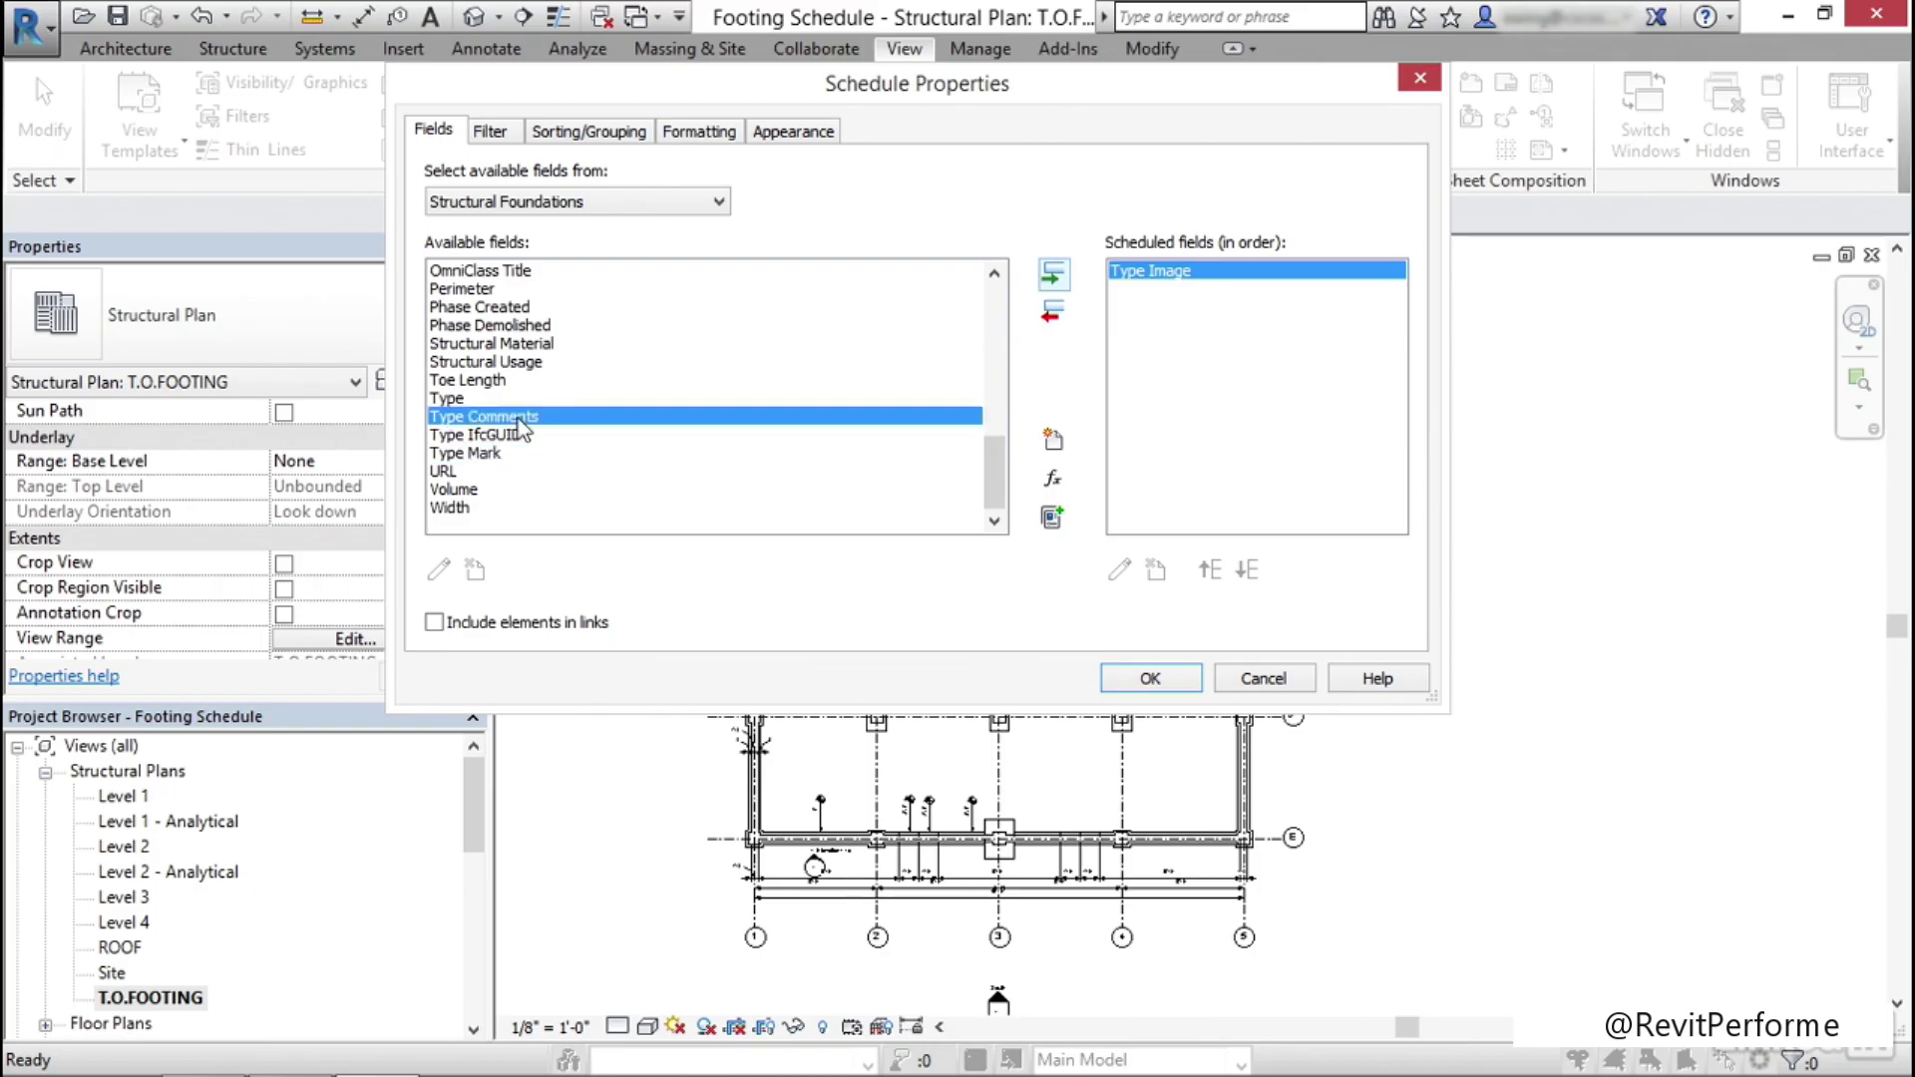
pyautogui.click(1054, 275)
# Add the Elevation at Top field, move it above Type Comments, and accept the schedule properties
pyautogui.moveTo(1000, 483); pyautogui.dragTo(1000, 387)
pyautogui.click(529, 290)
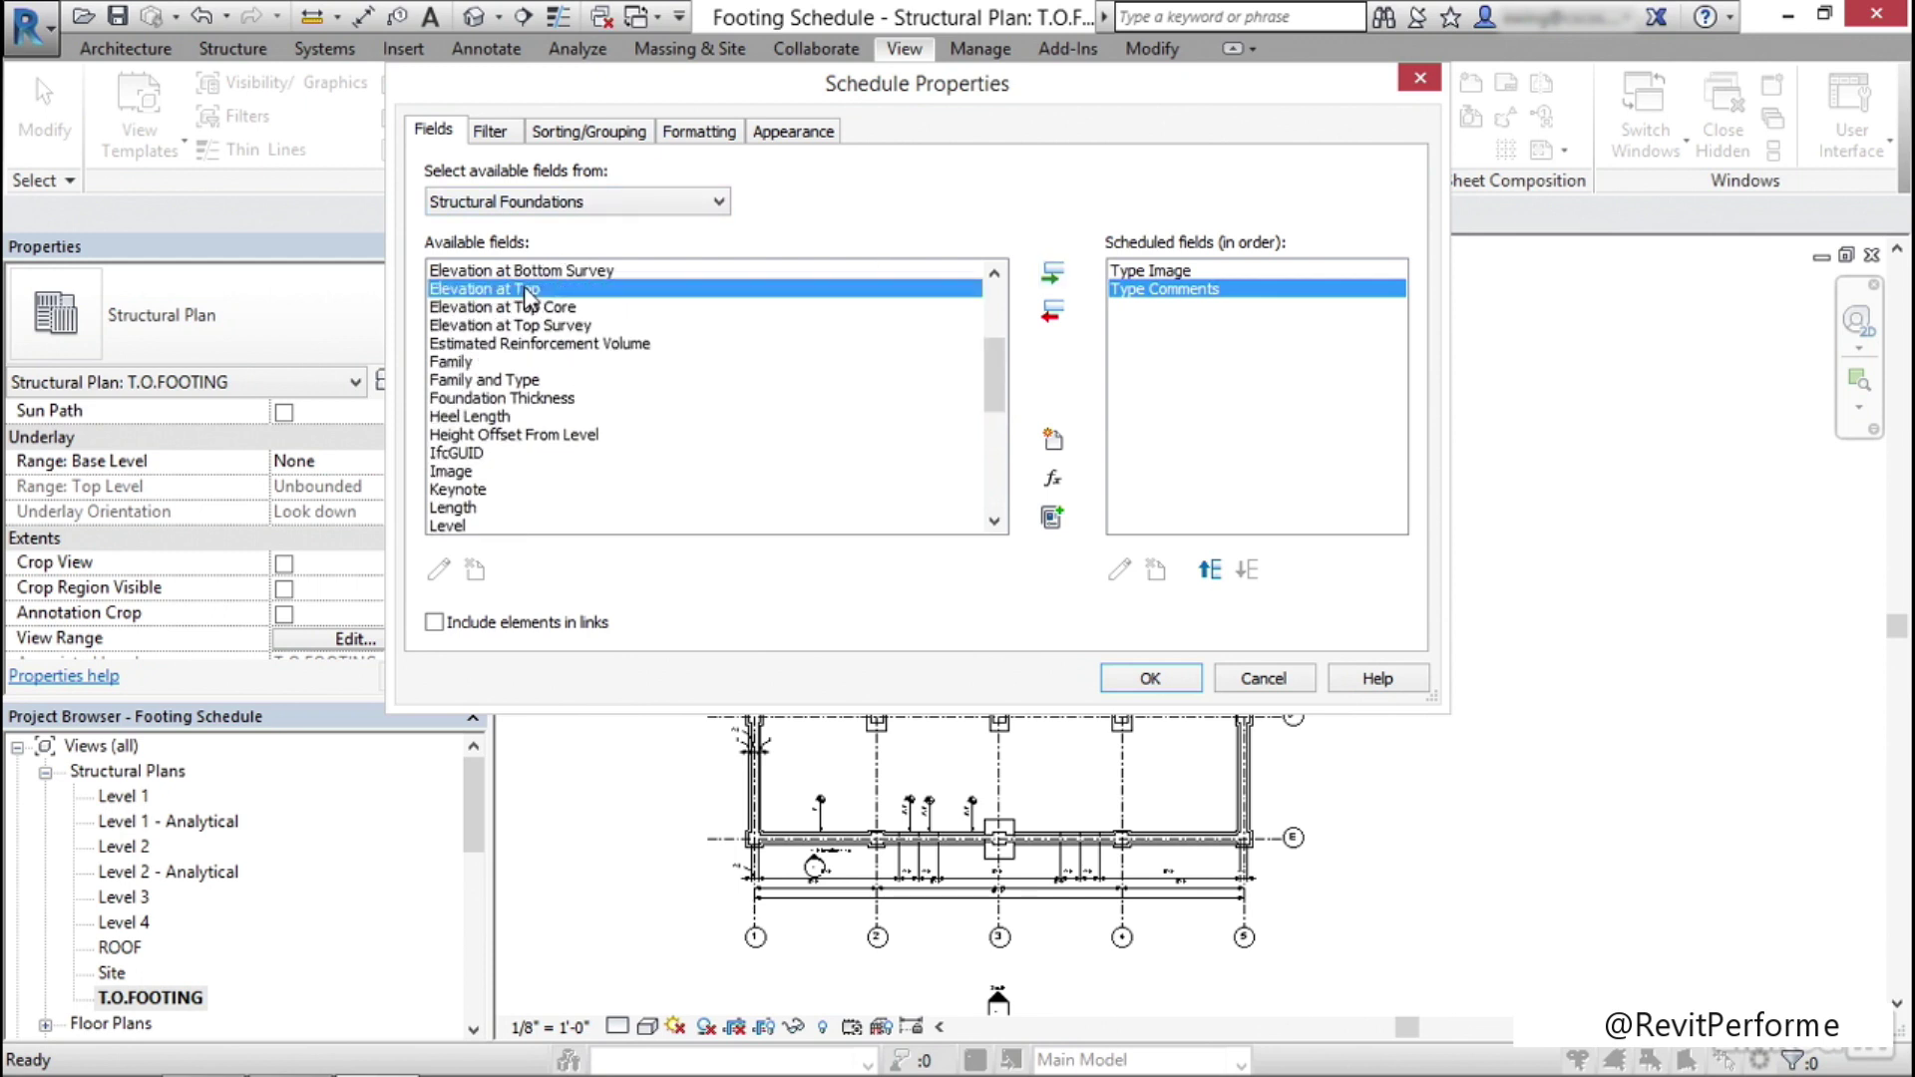
pyautogui.click(1053, 273)
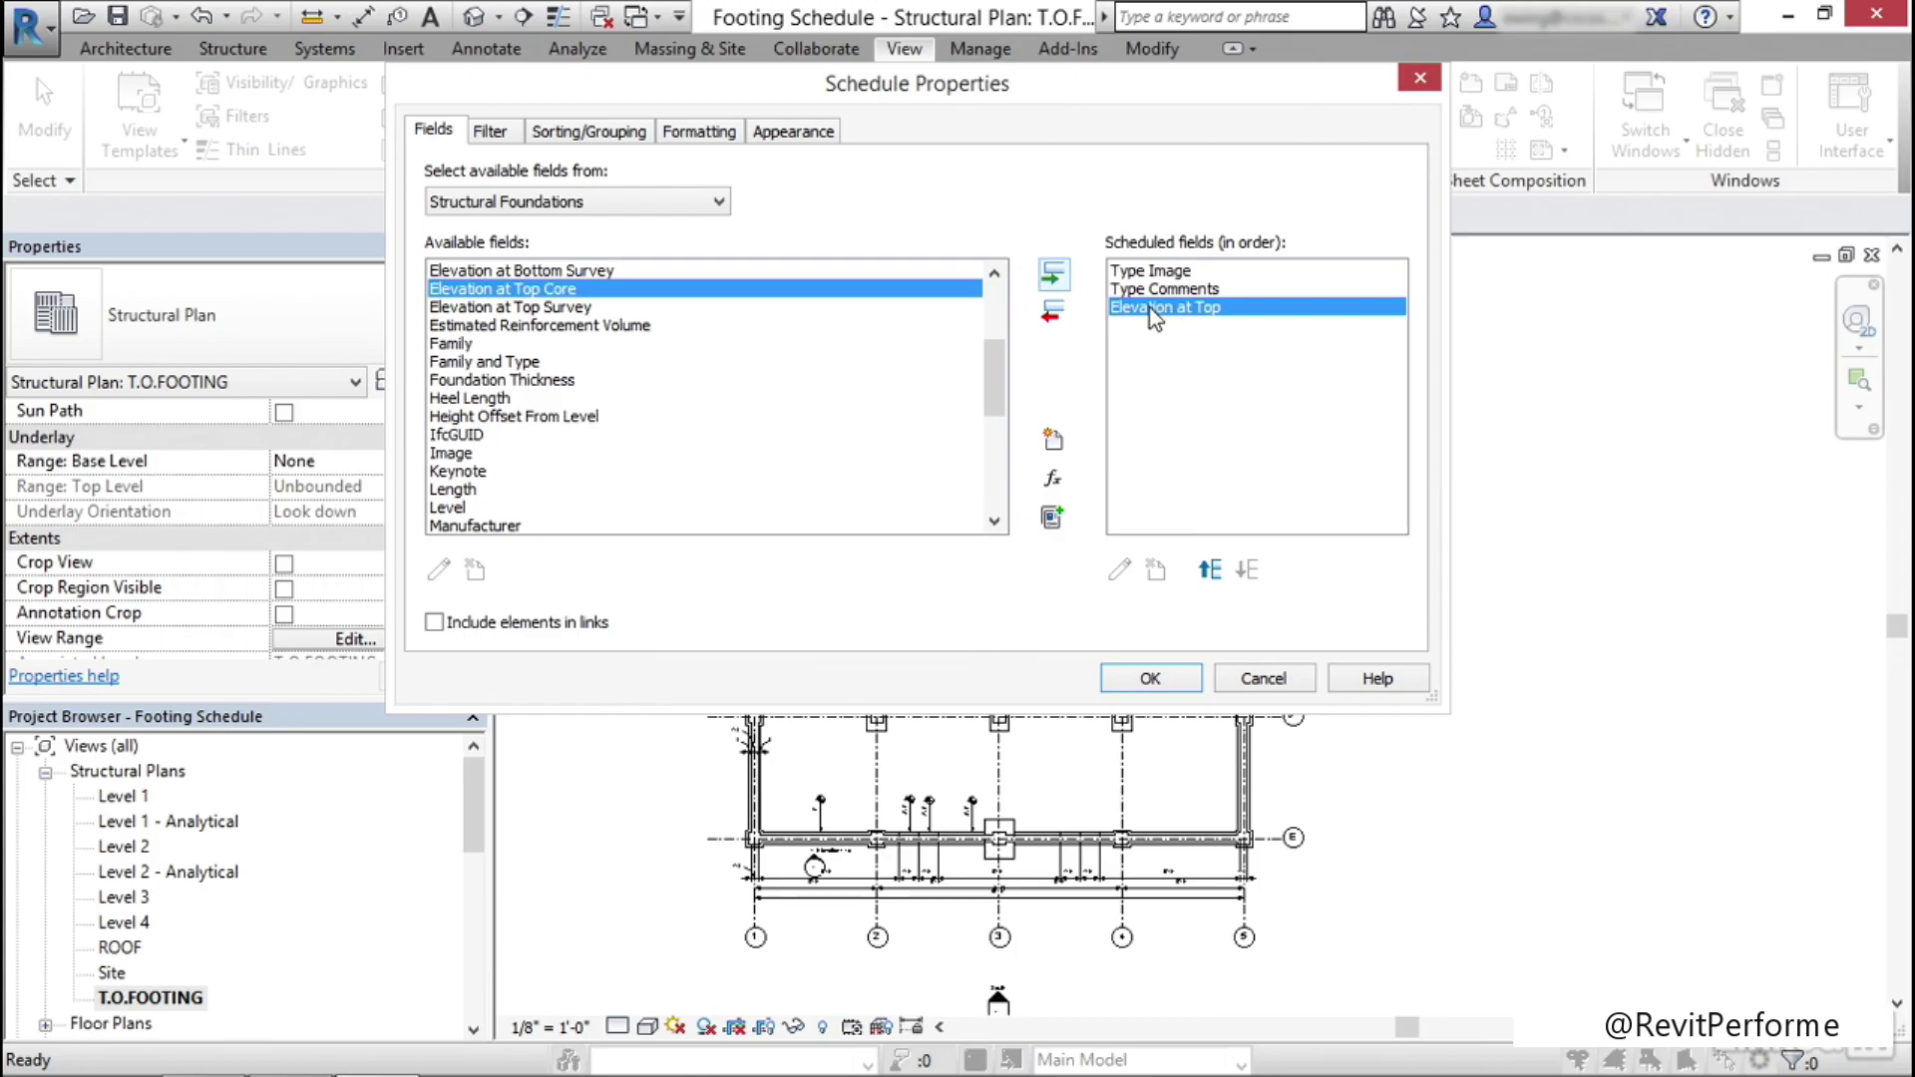
pyautogui.click(1210, 570)
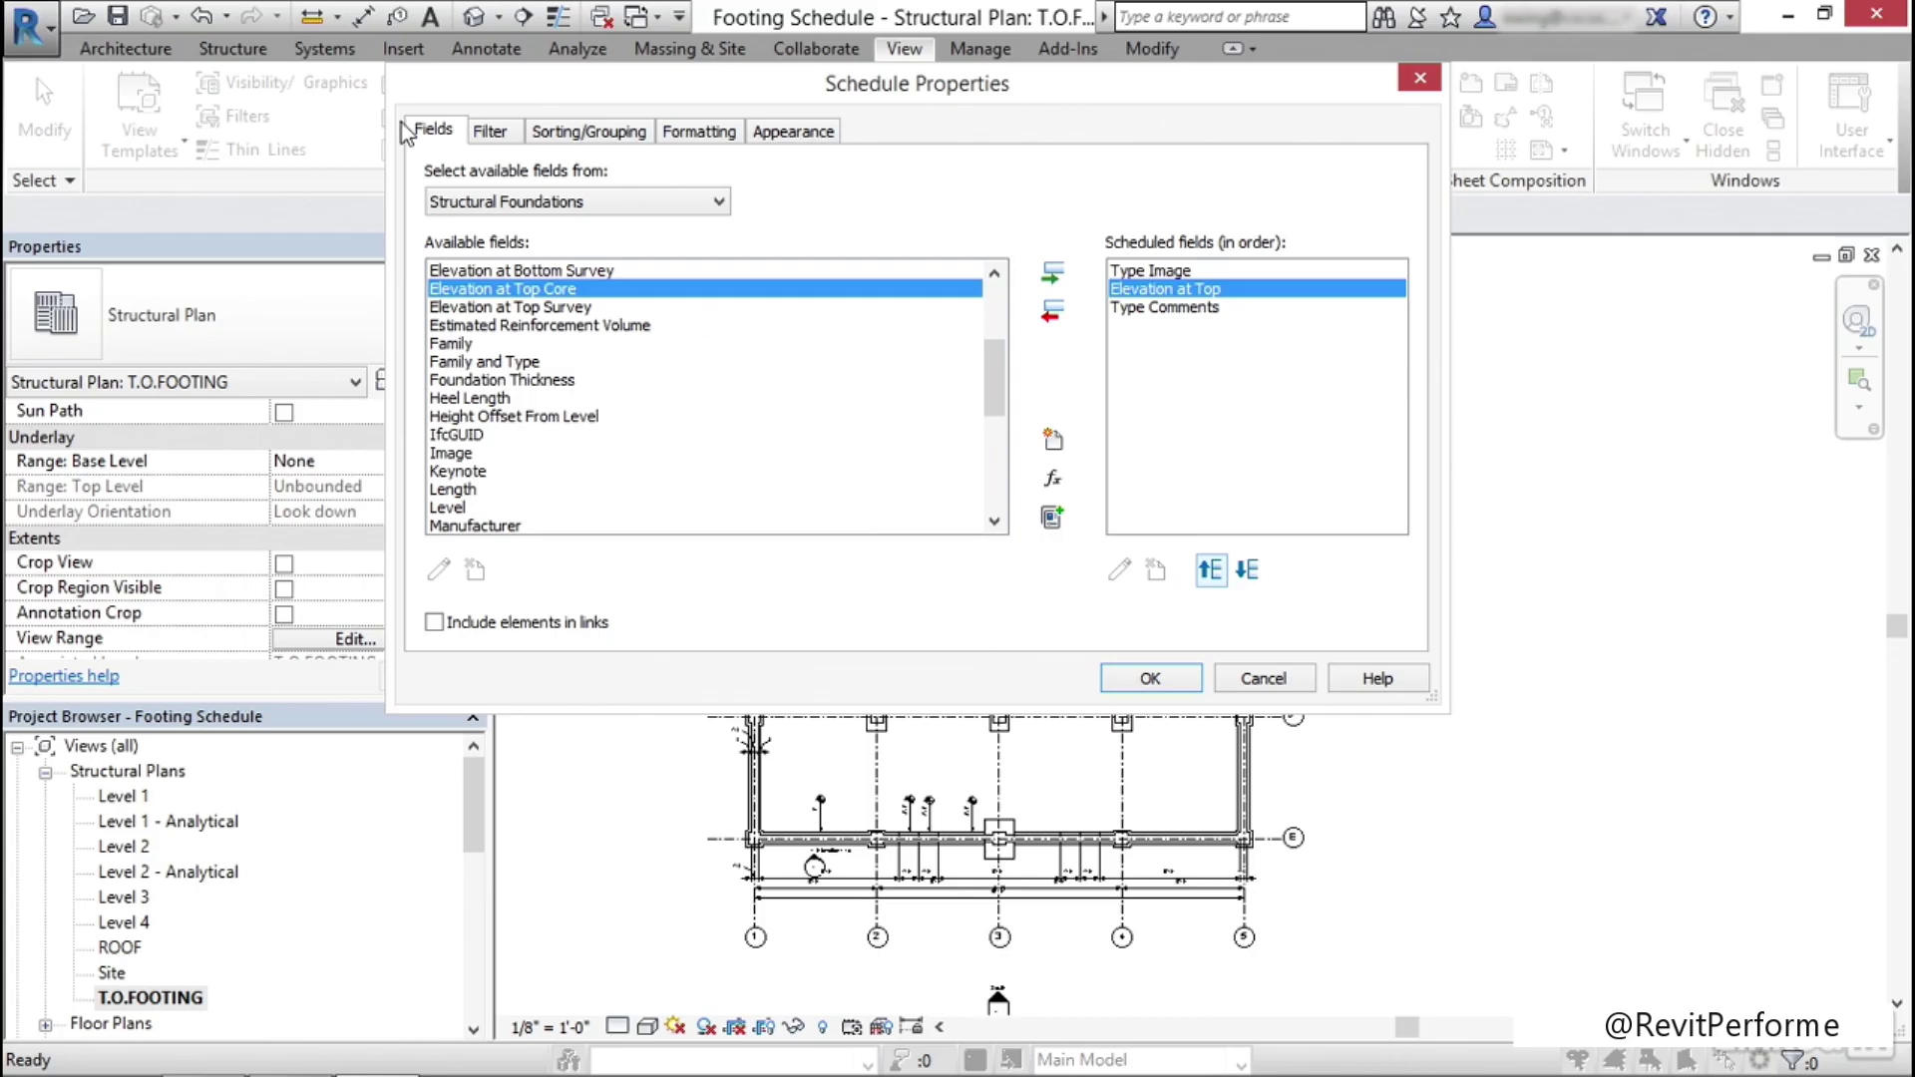
pyautogui.click(1152, 677)
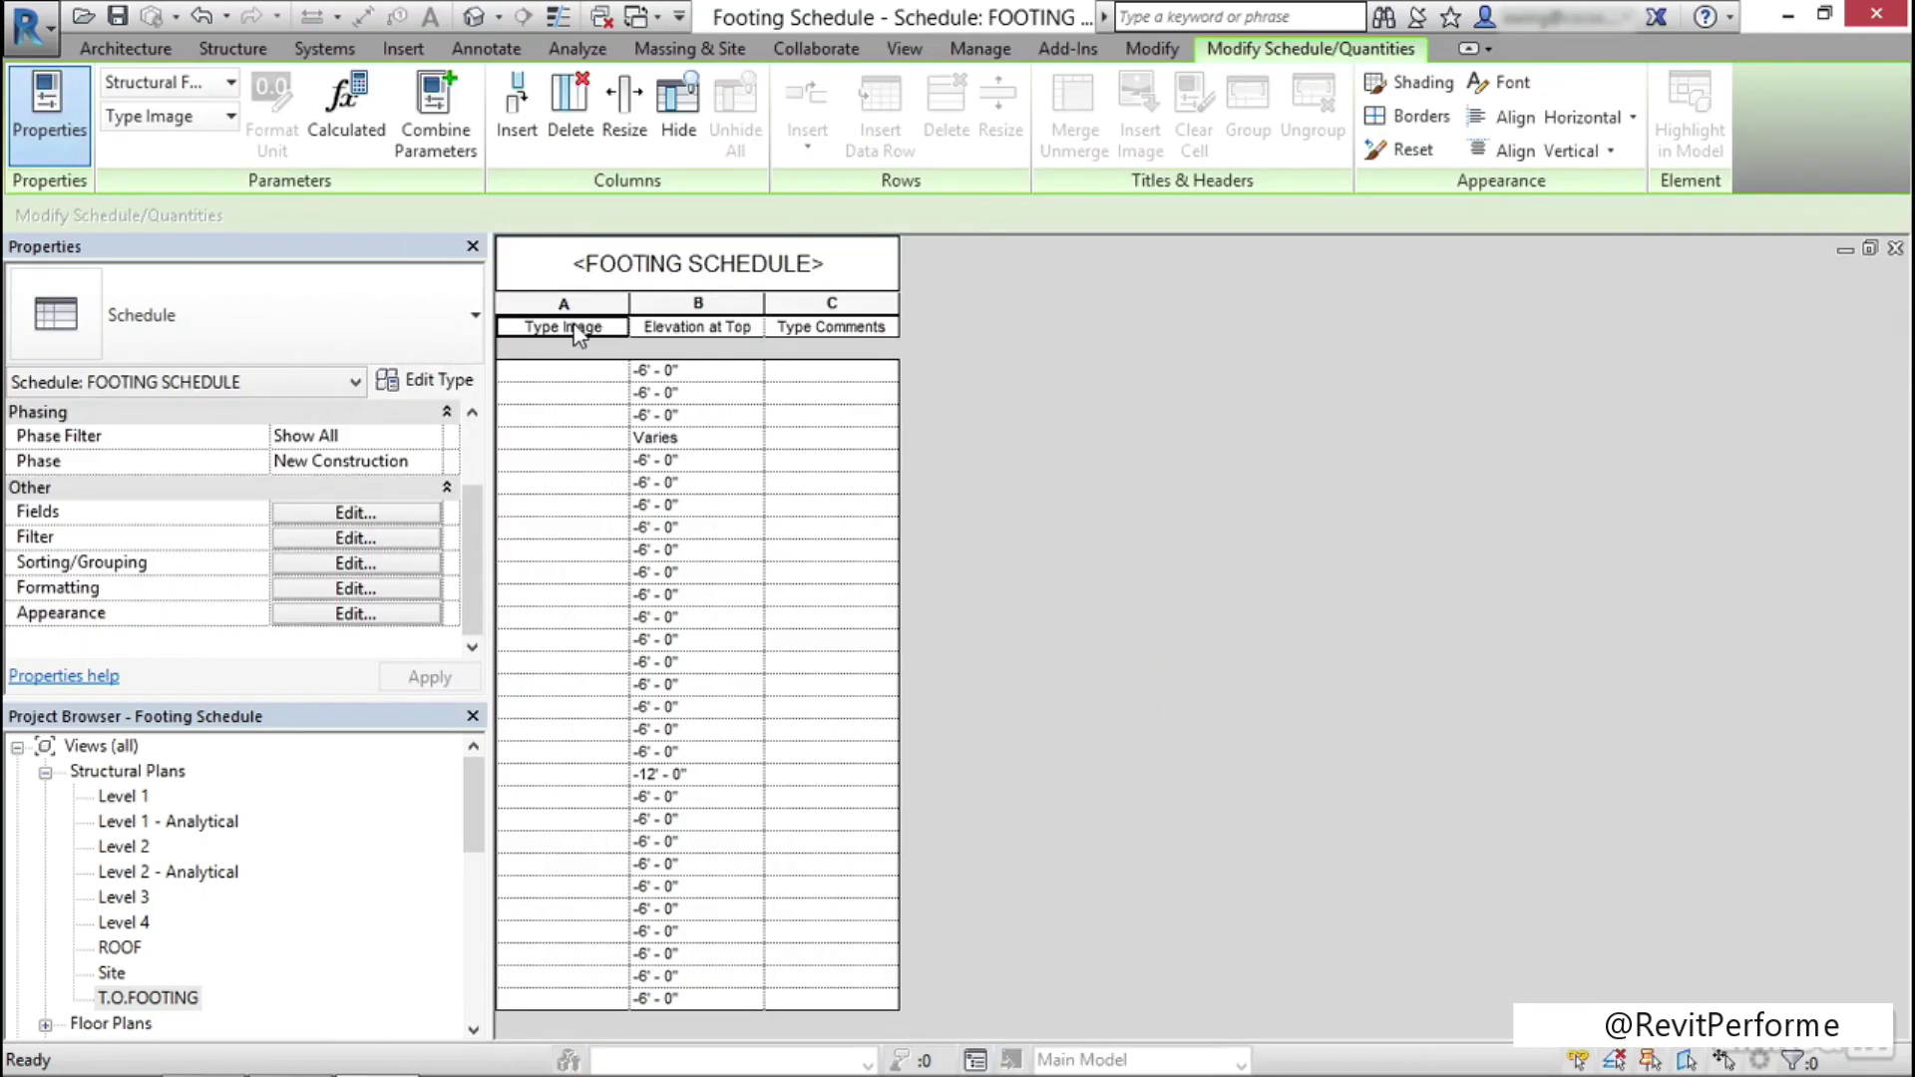
# Replace the Type Image field with Type Mark and place it first in the footing schedule
pyautogui.click(369, 521)
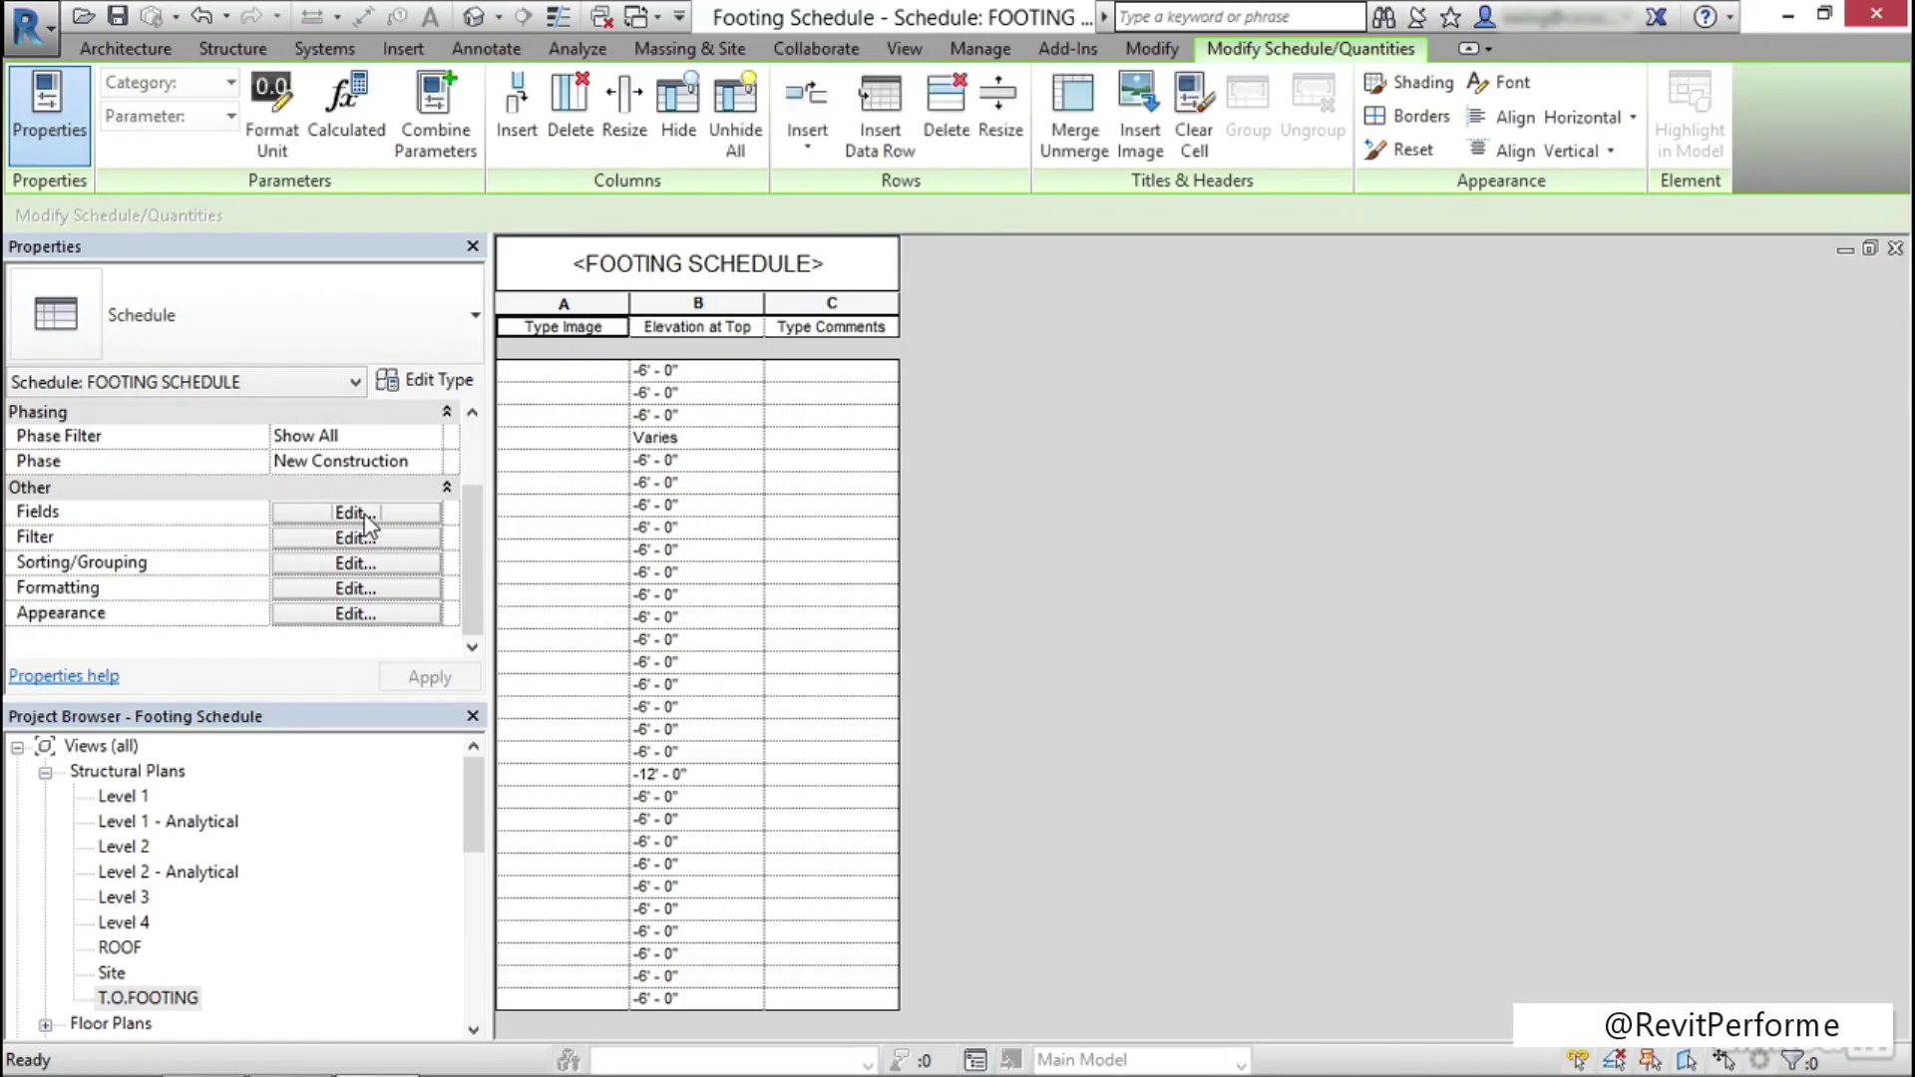
pyautogui.click(1157, 273)
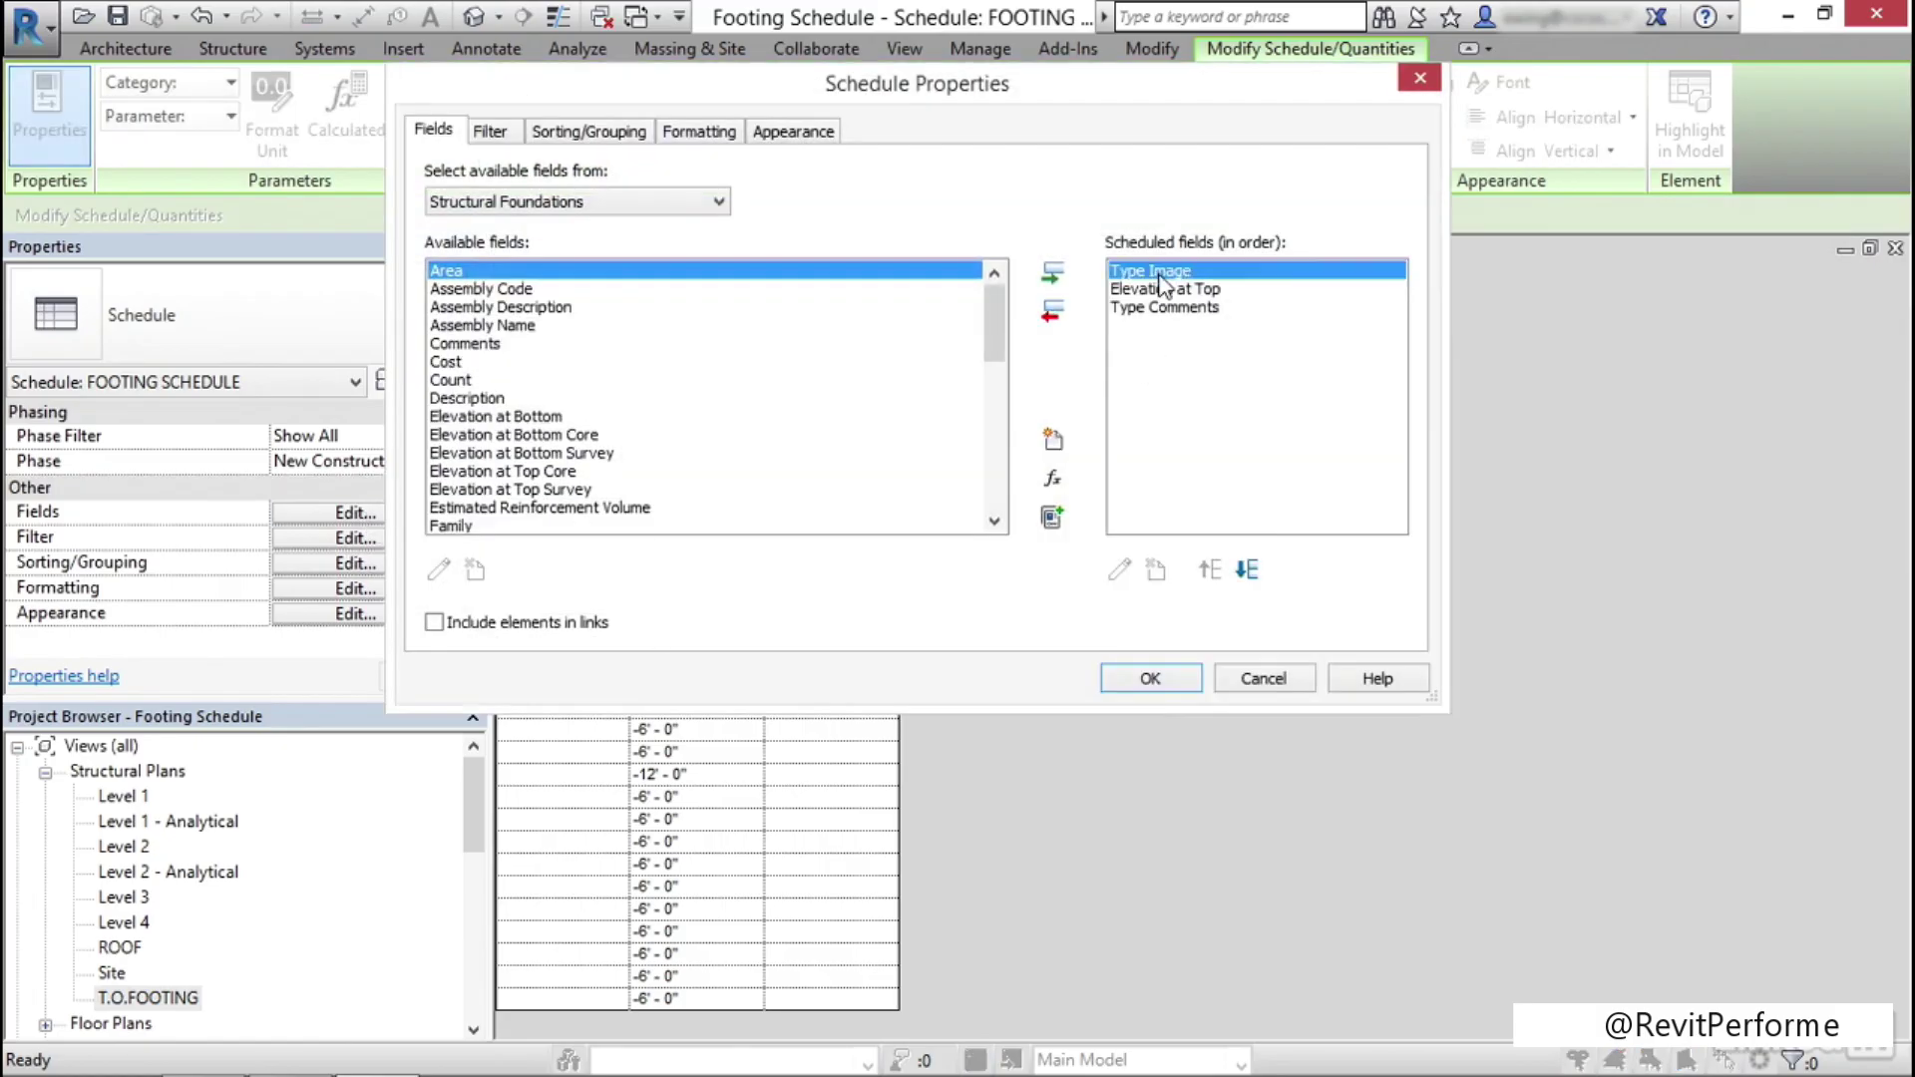
pyautogui.click(1052, 312)
pyautogui.scroll(-1, 996, 444)
pyautogui.click(469, 489)
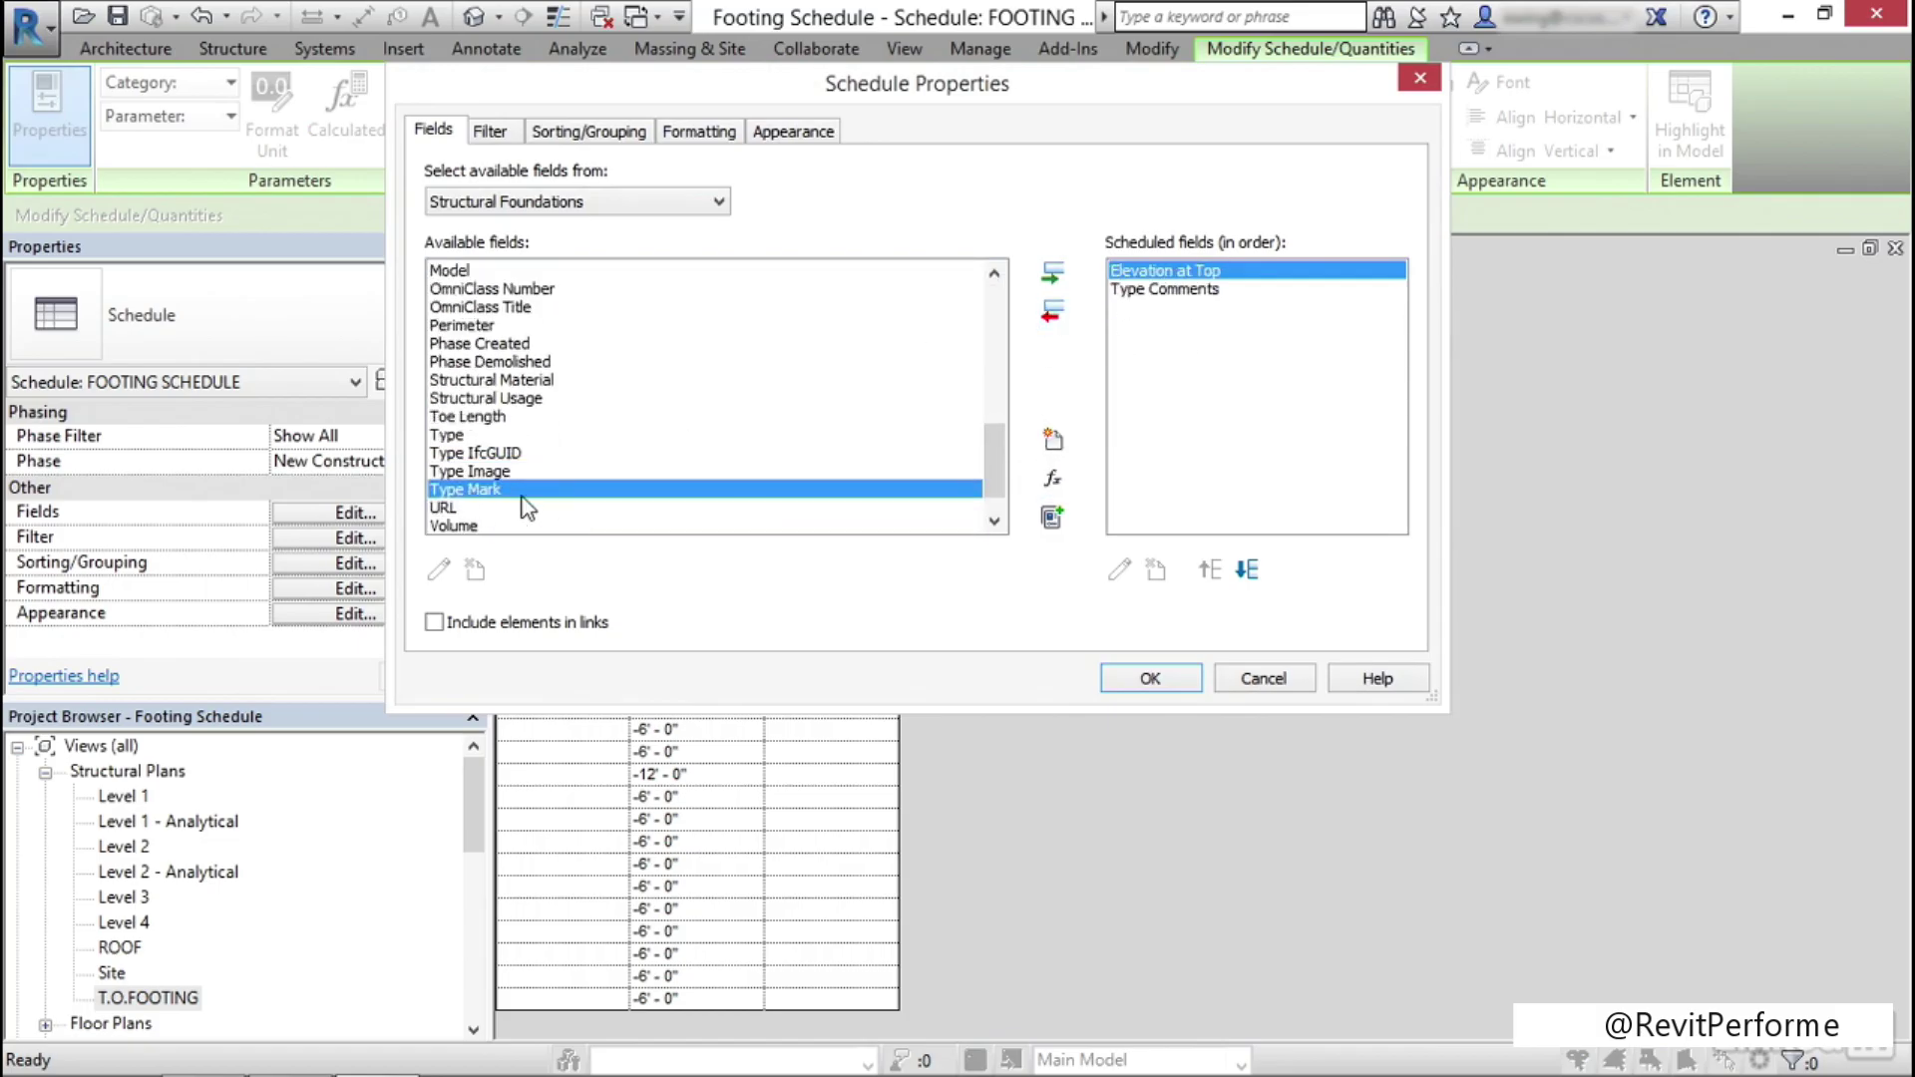
pyautogui.click(1054, 273)
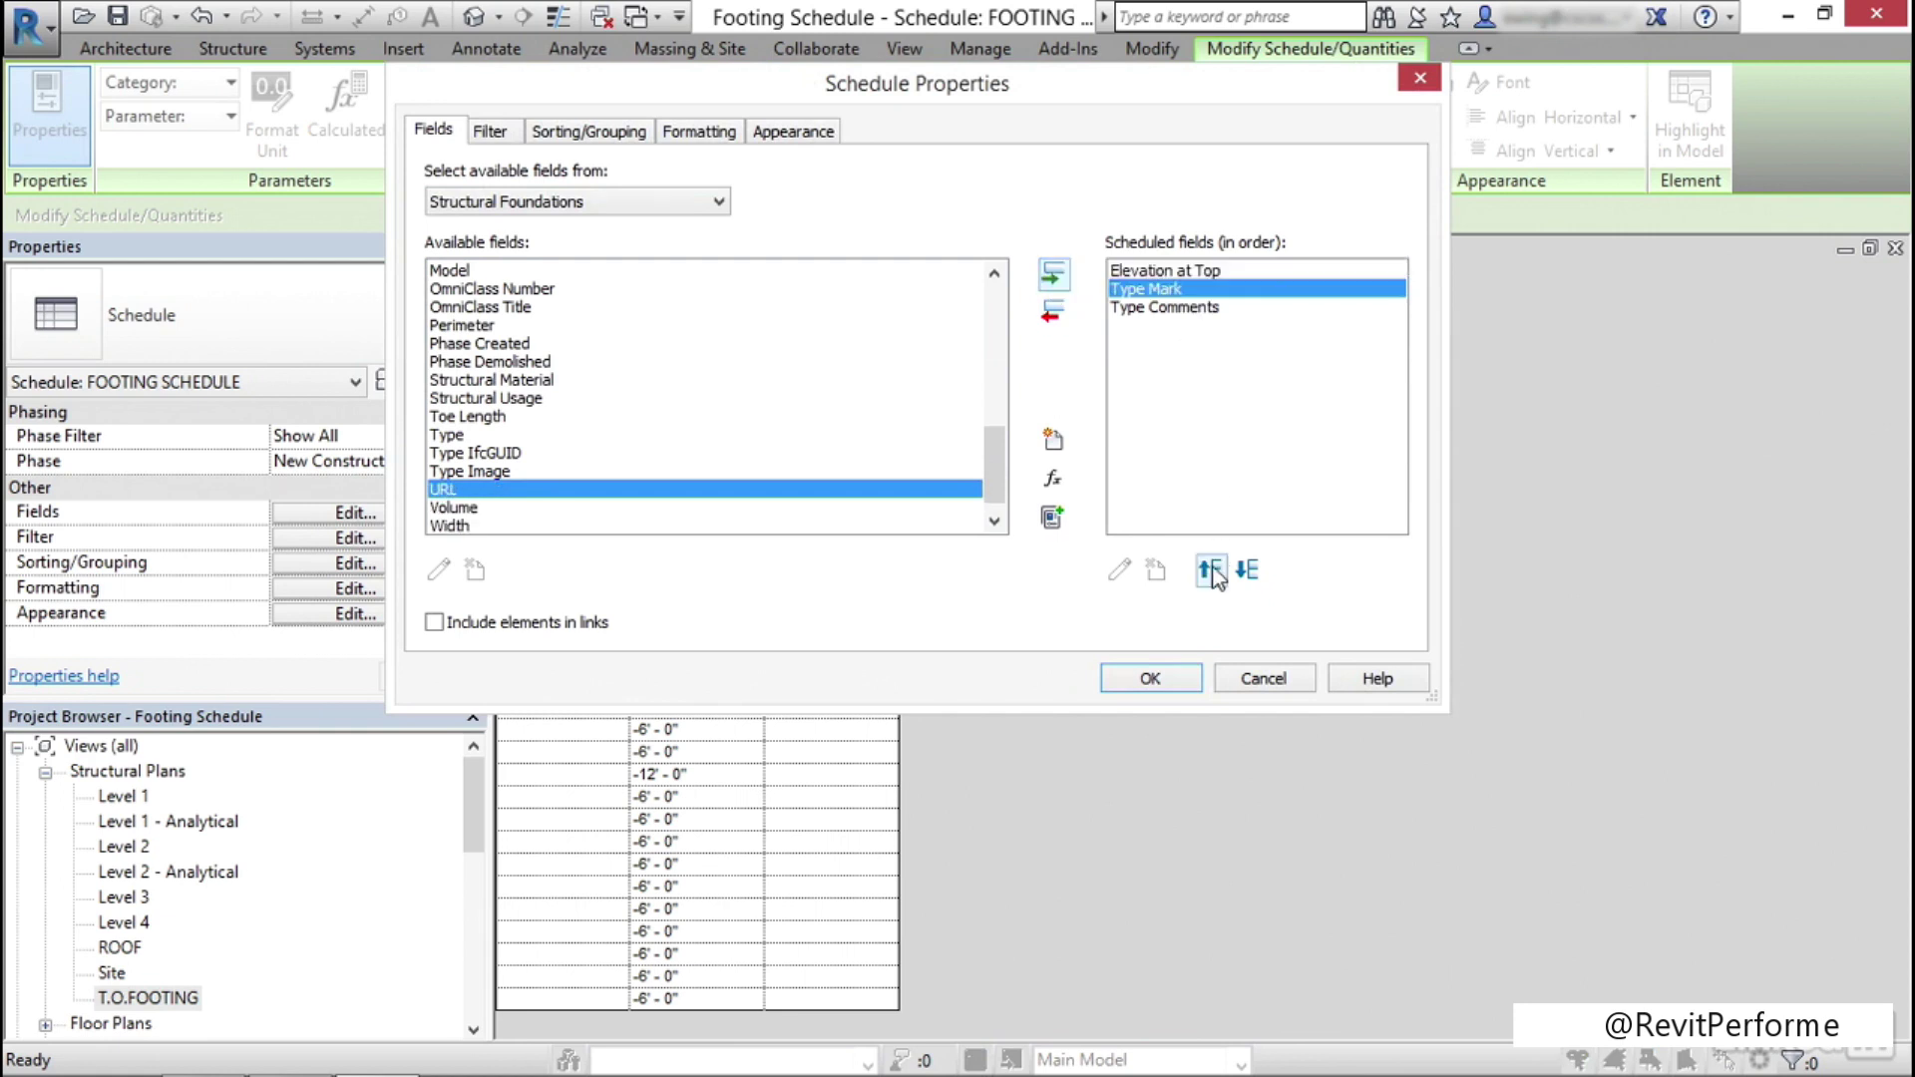
pyautogui.click(1211, 572)
pyautogui.click(1137, 678)
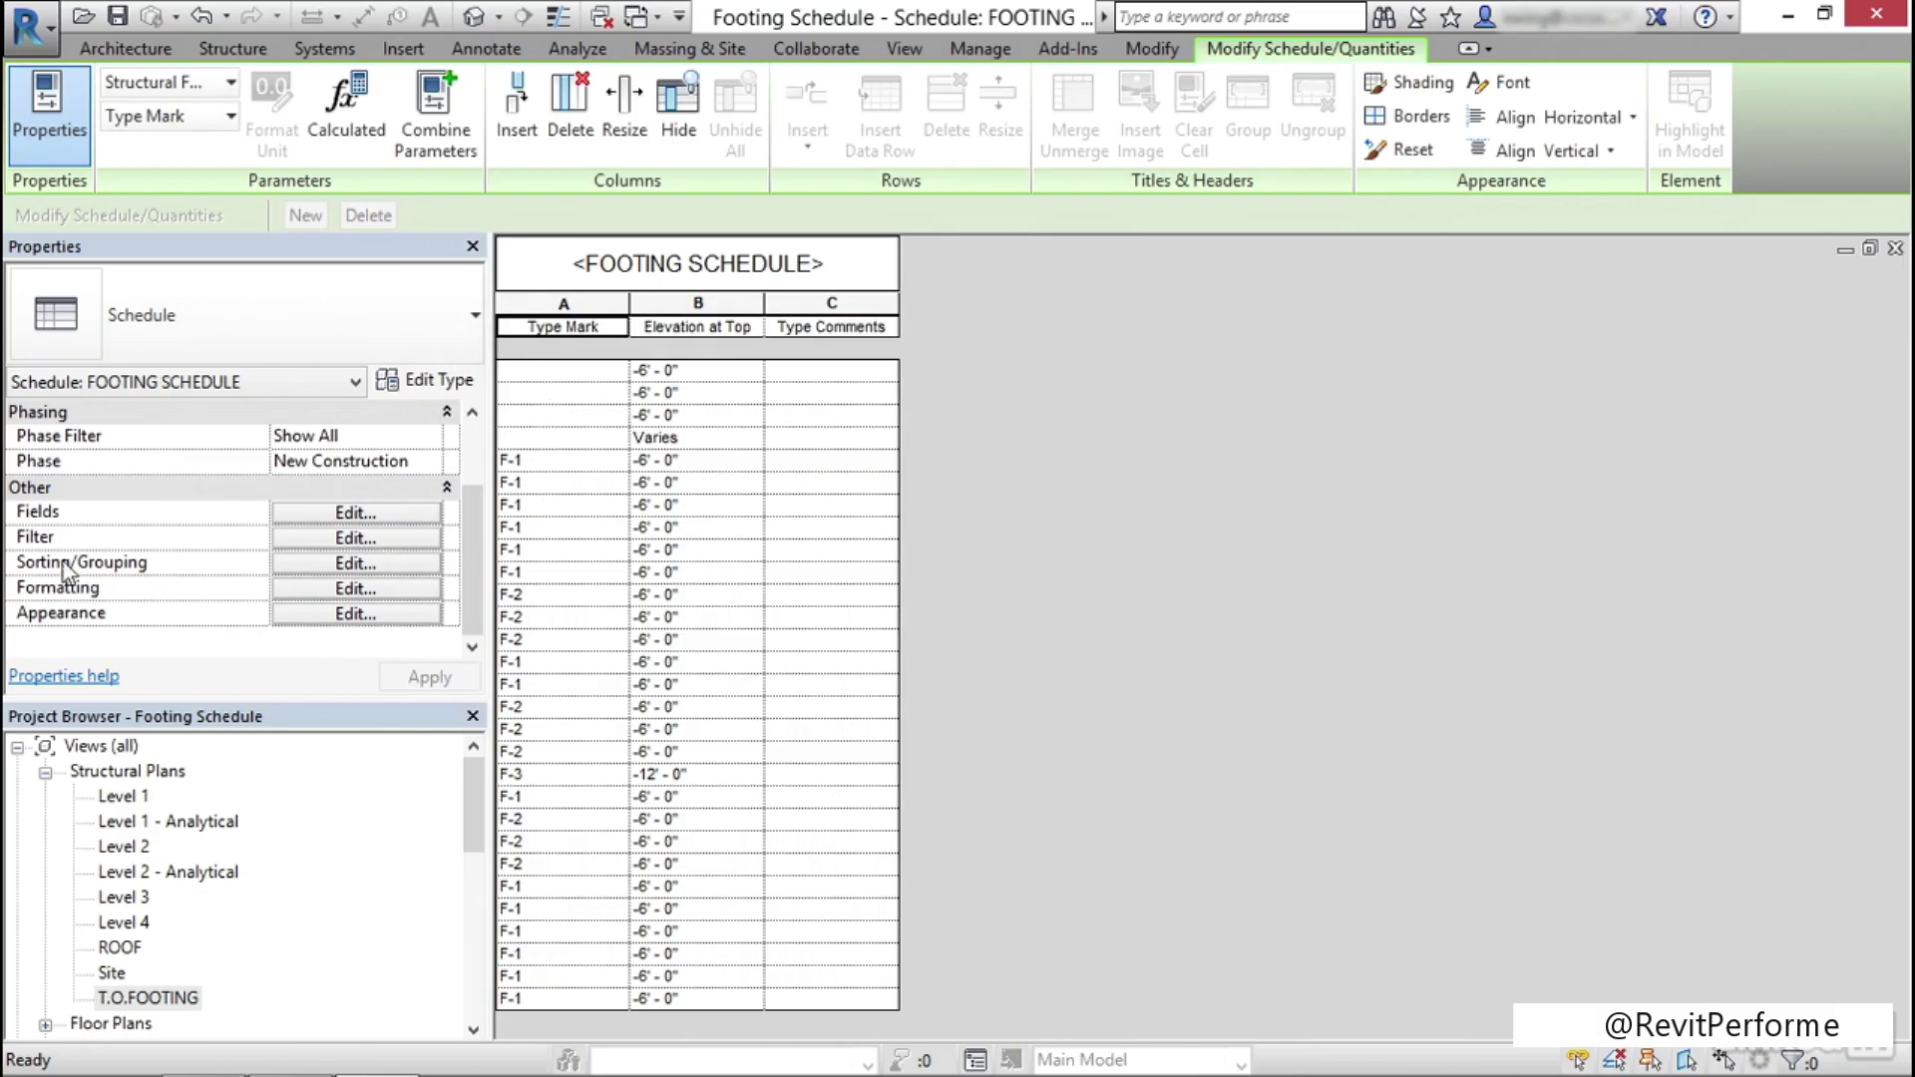
# Filter the footing schedule to elements whose Type Mark contains F
pyautogui.click(393, 538)
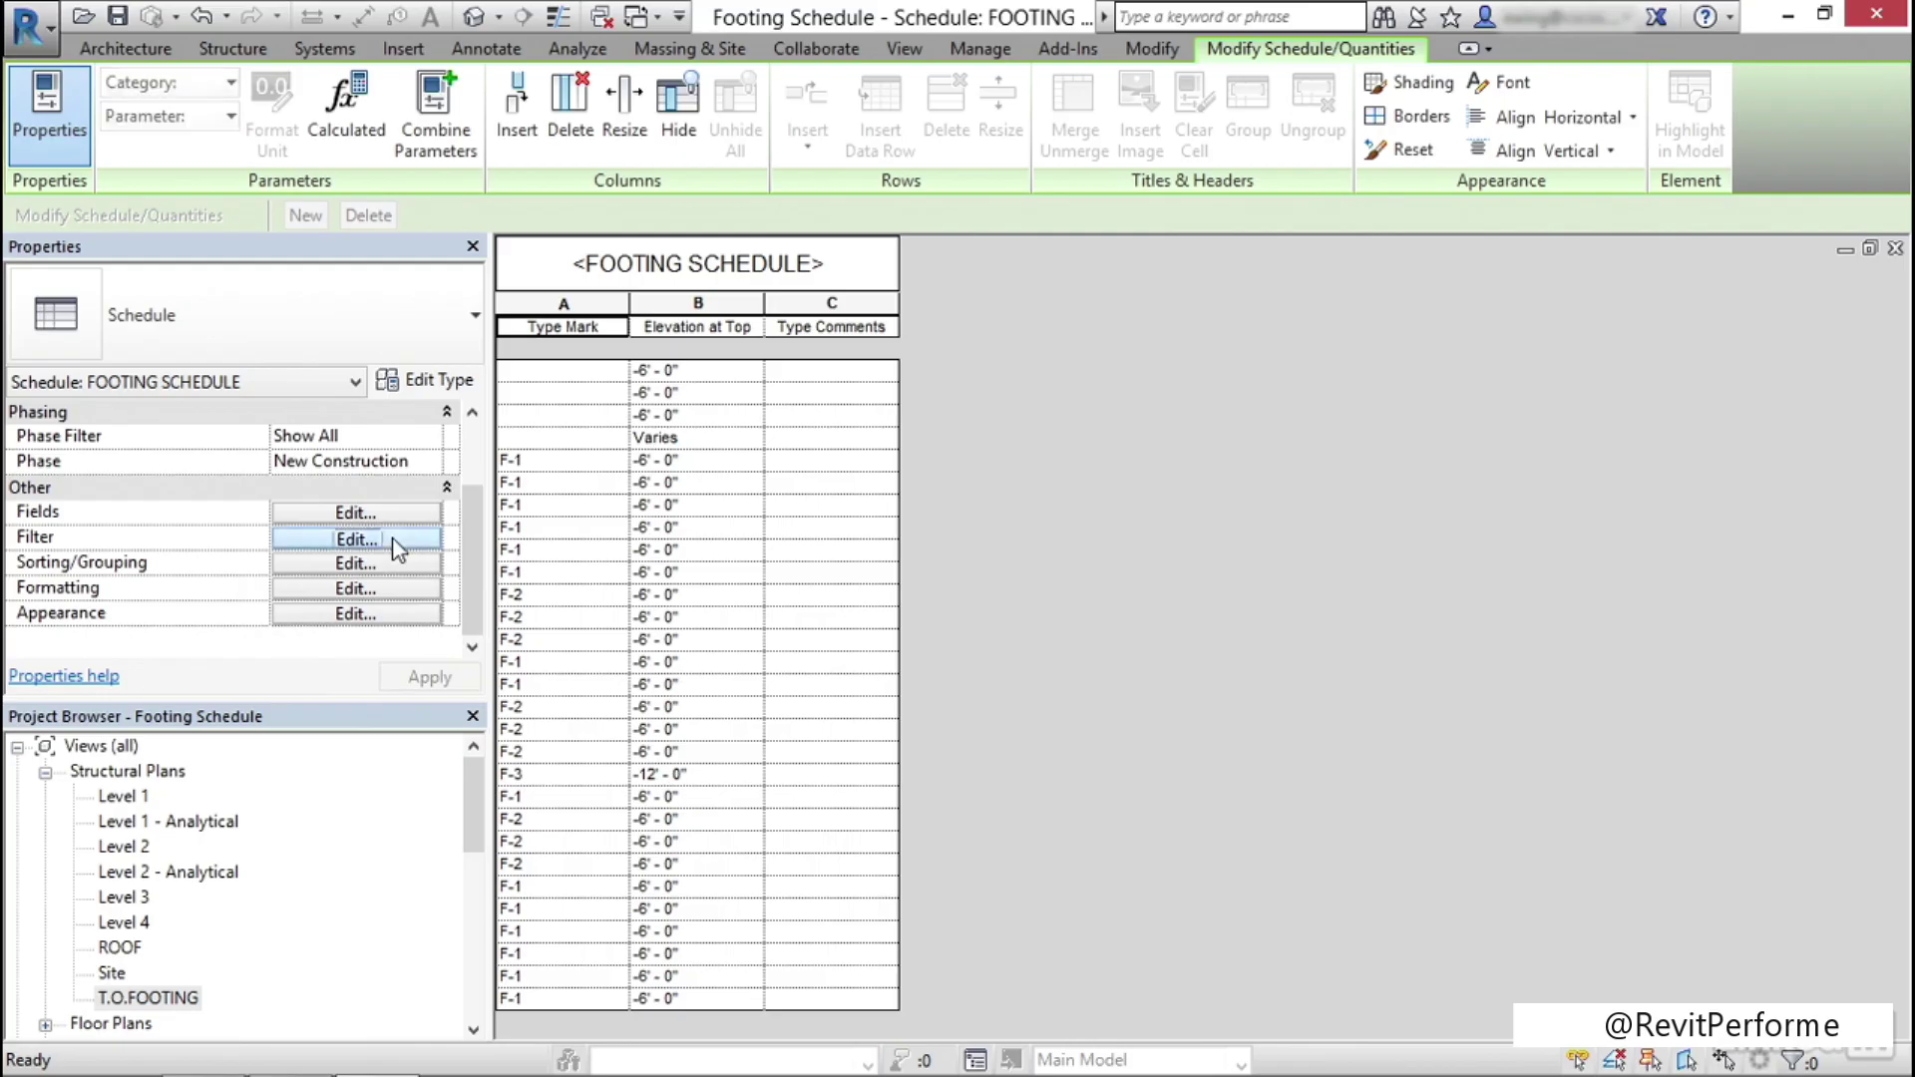
pyautogui.click(649, 175)
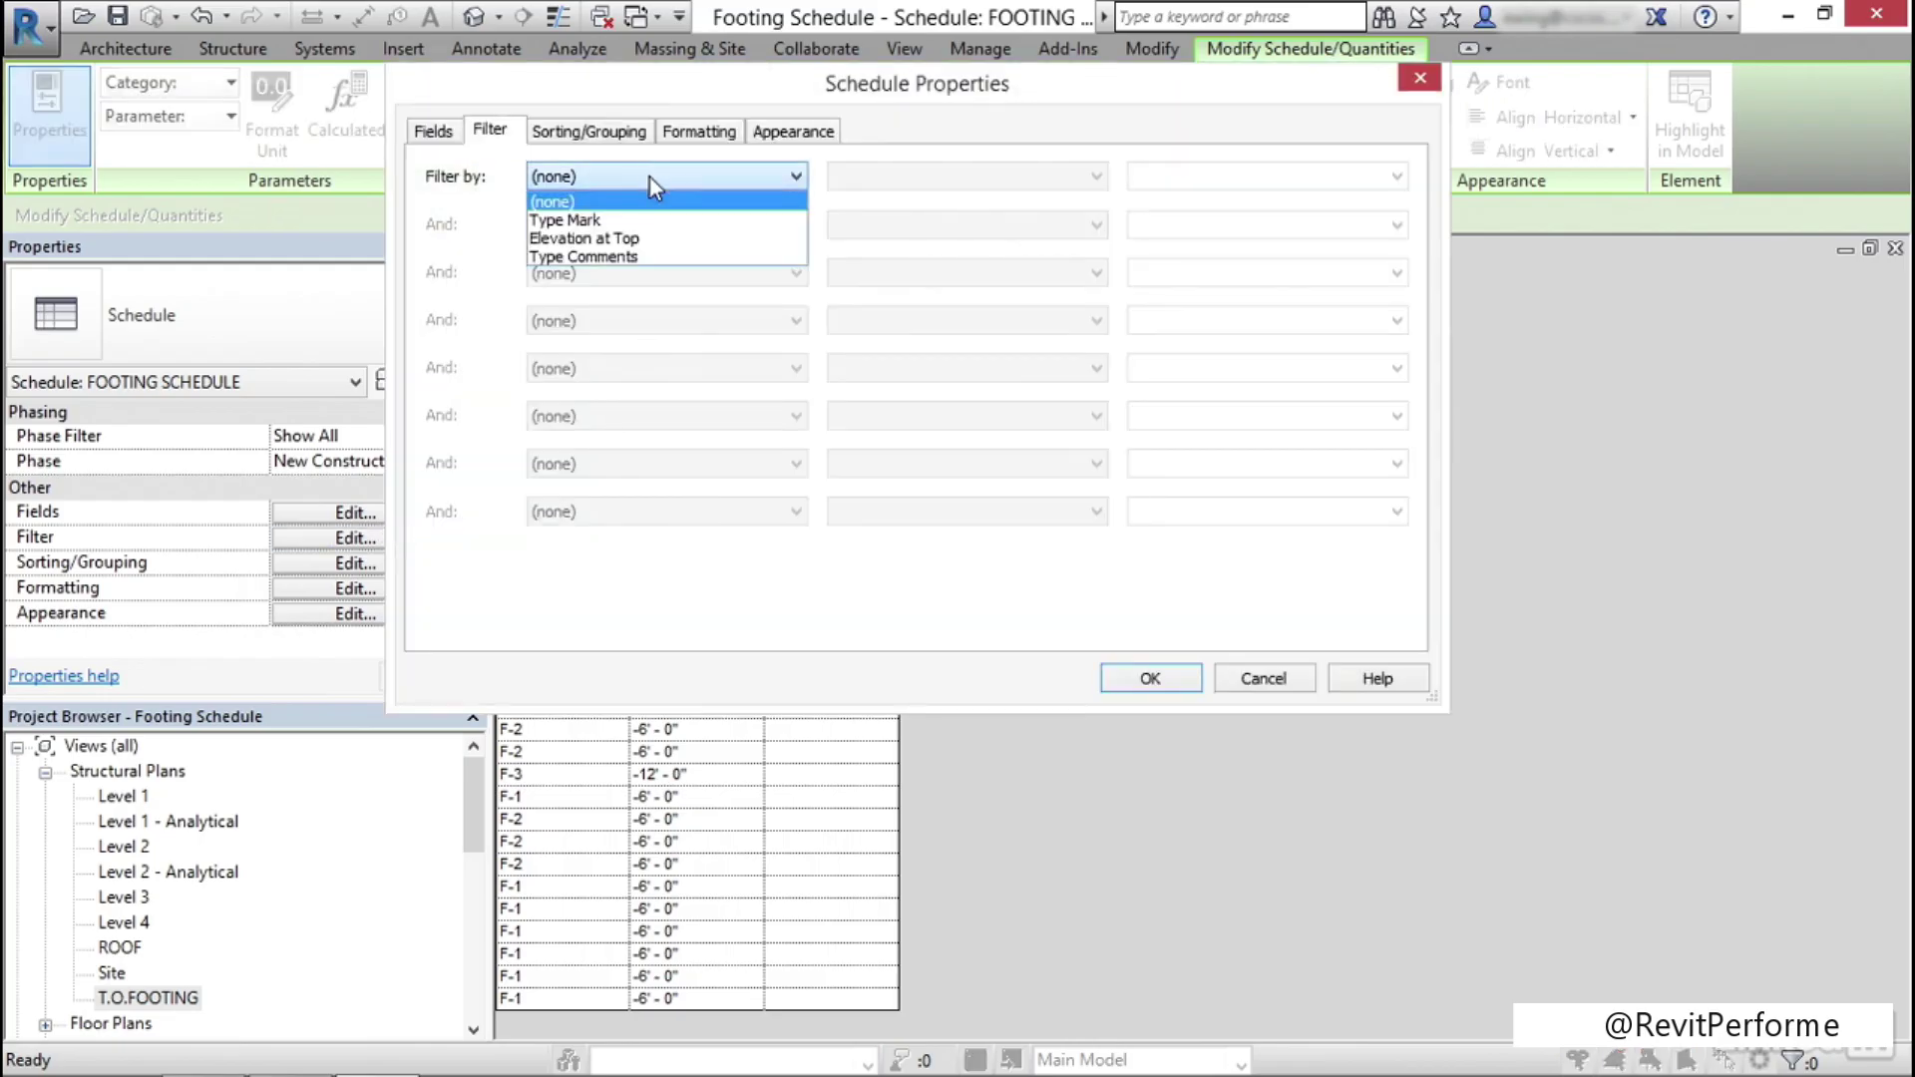
pyautogui.click(625, 179)
pyautogui.press('Down')
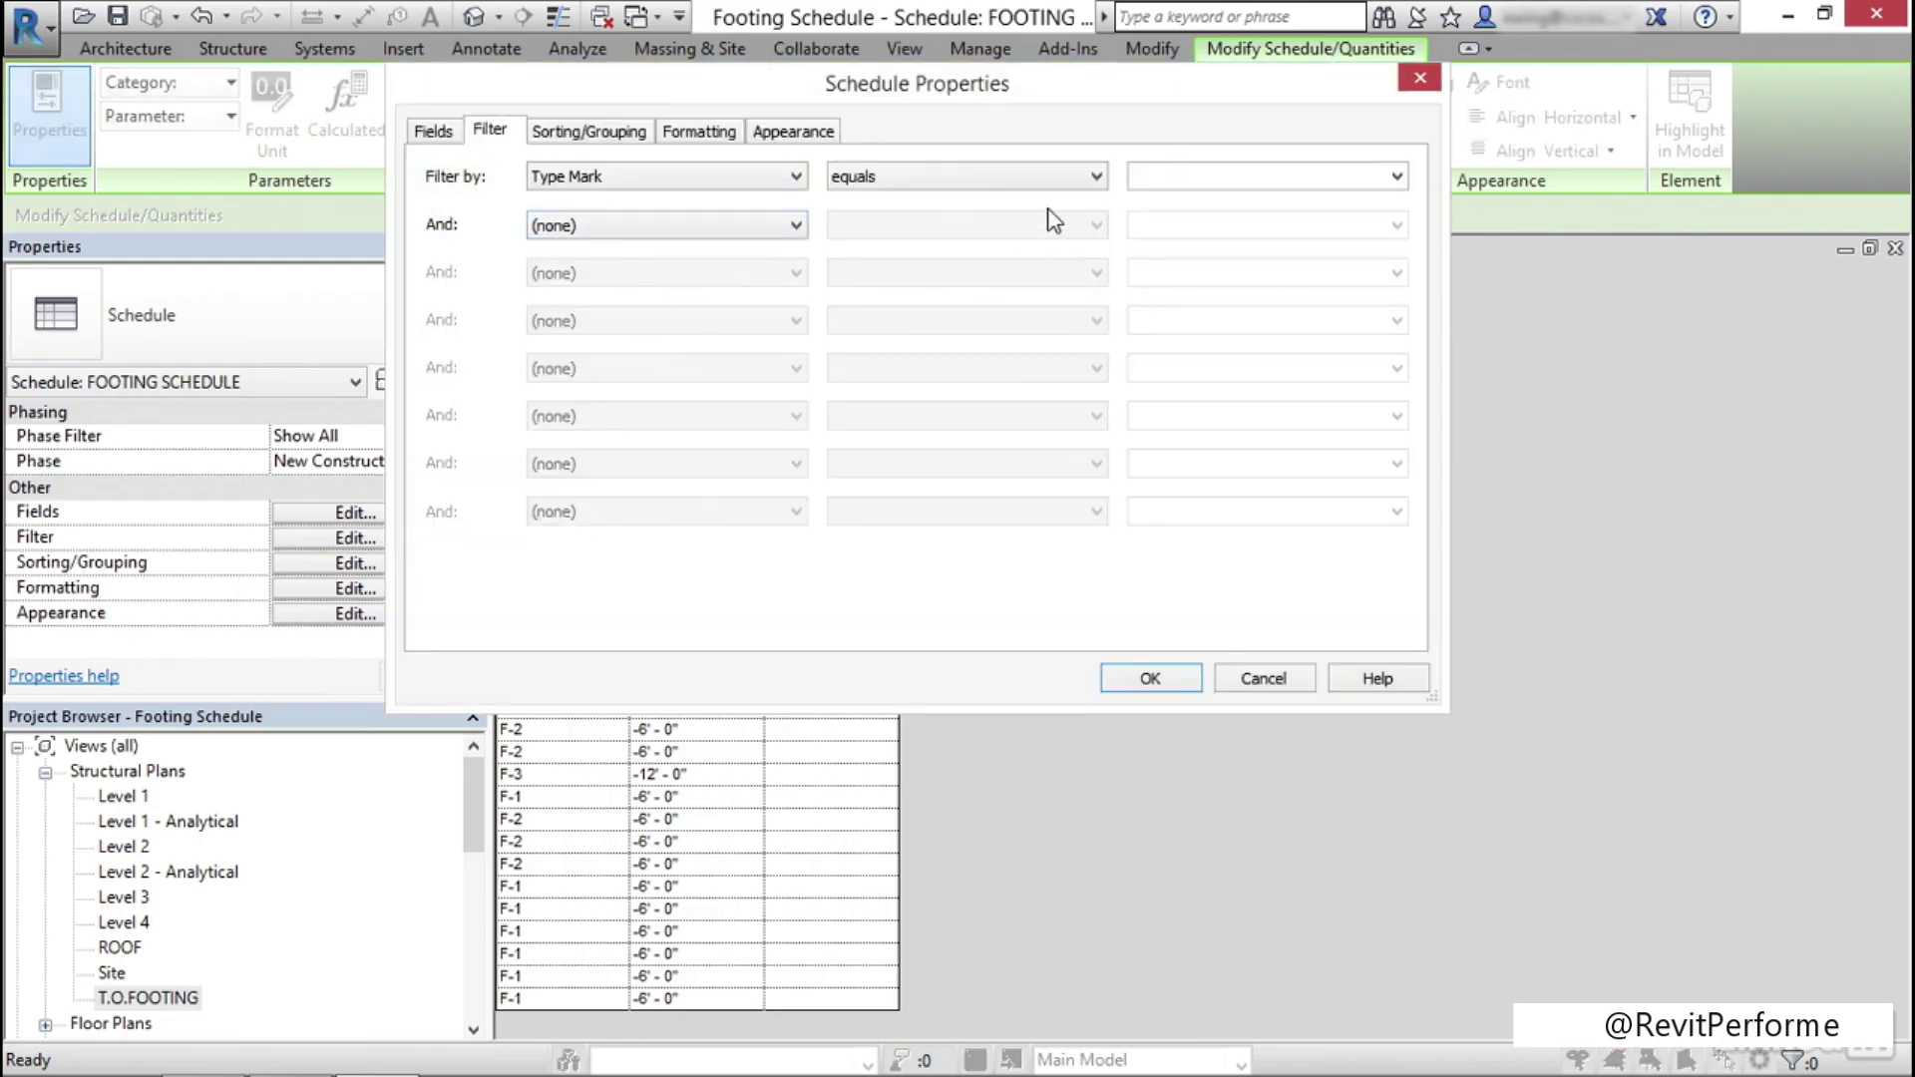
pyautogui.click(1055, 182)
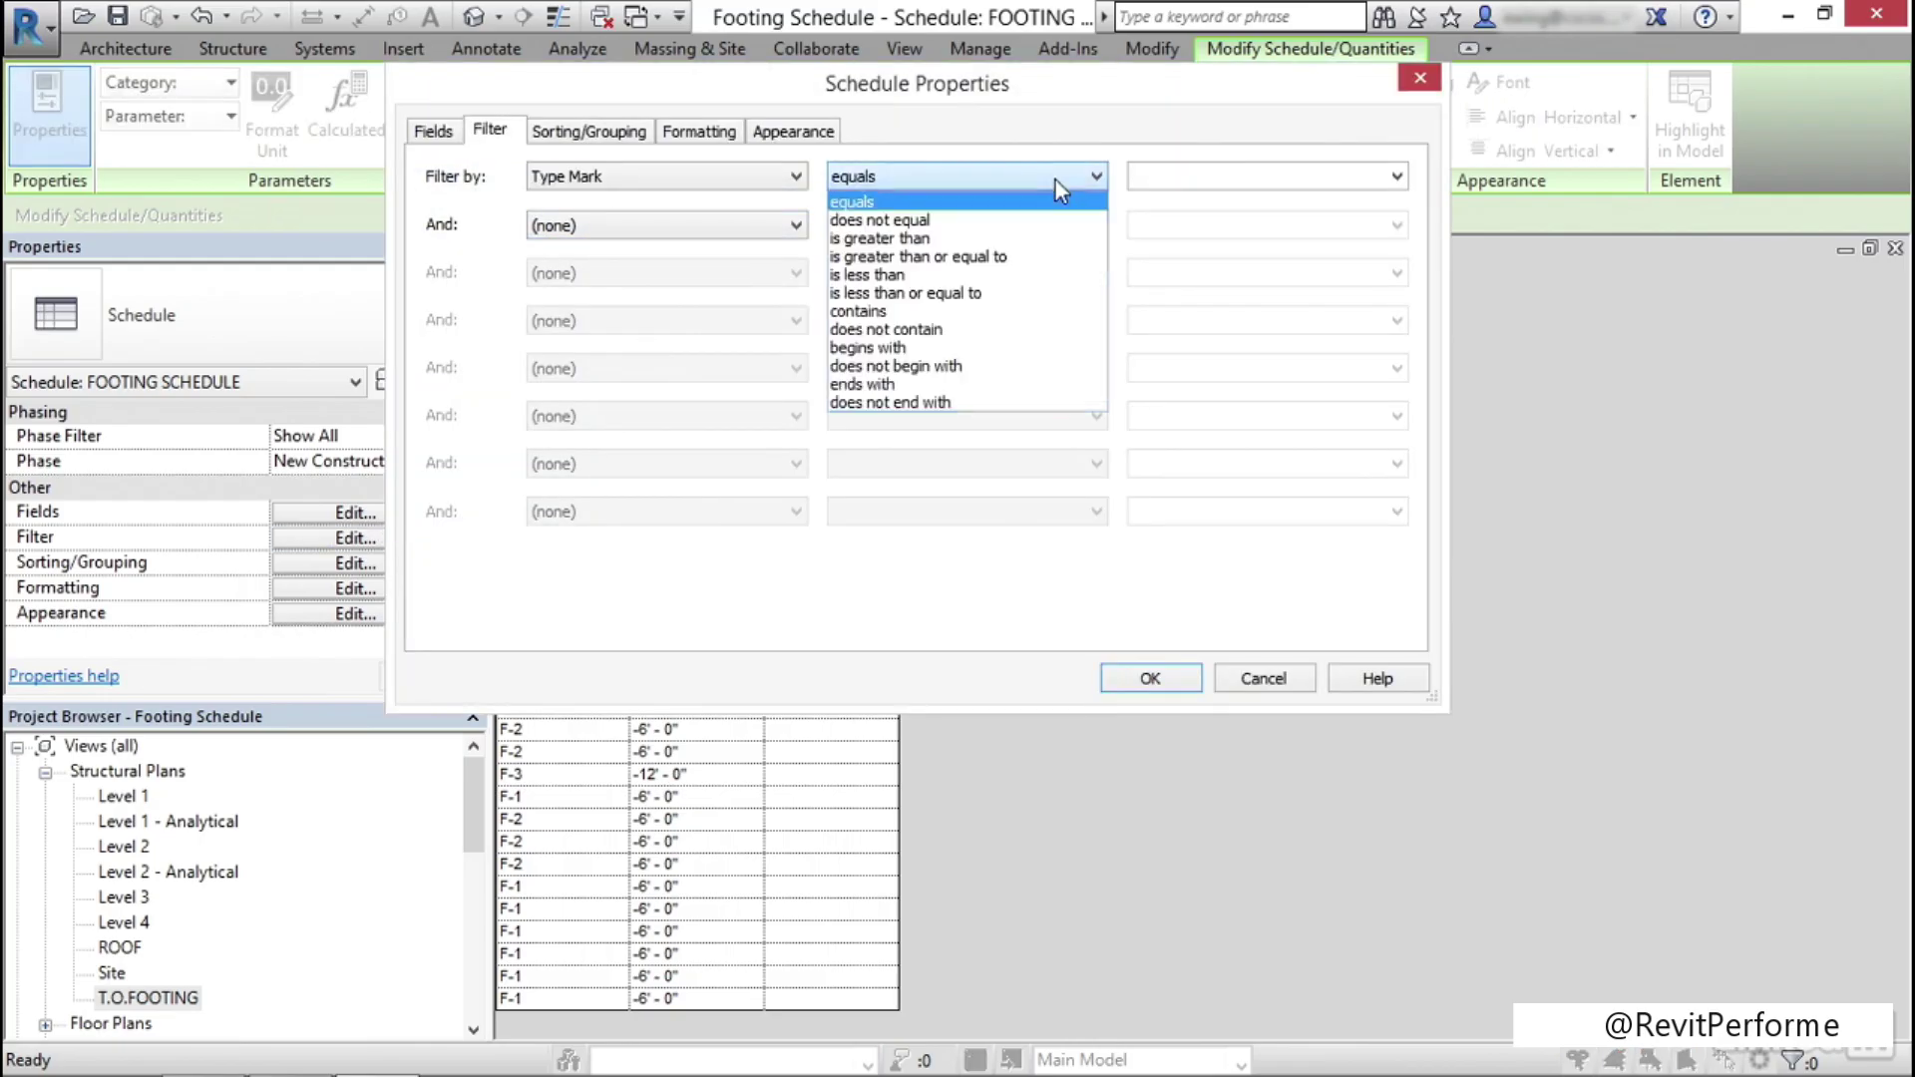
pyautogui.click(866, 311)
pyautogui.click(1162, 178)
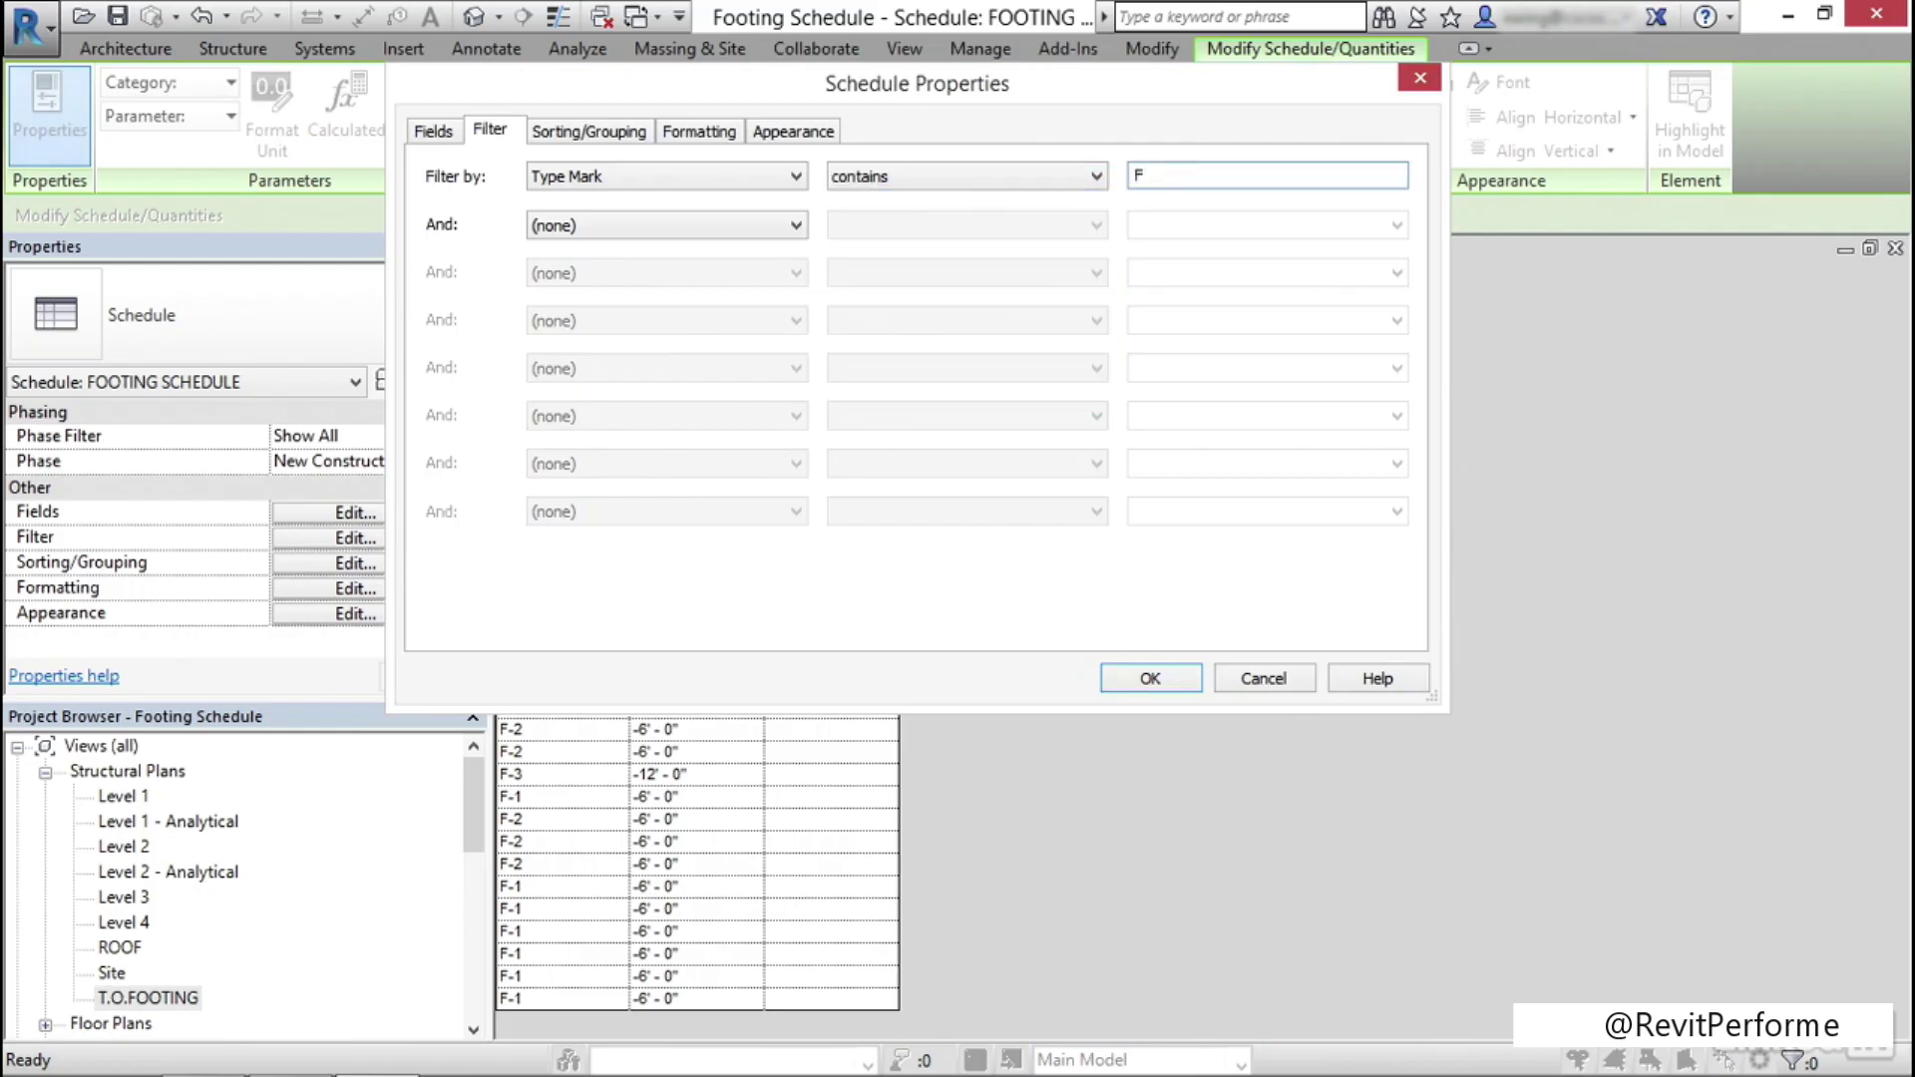
# Sort the schedule by Type Mark in ascending order, turn off Itemize every instance, and apply the schedule properties
pyautogui.click(588, 131)
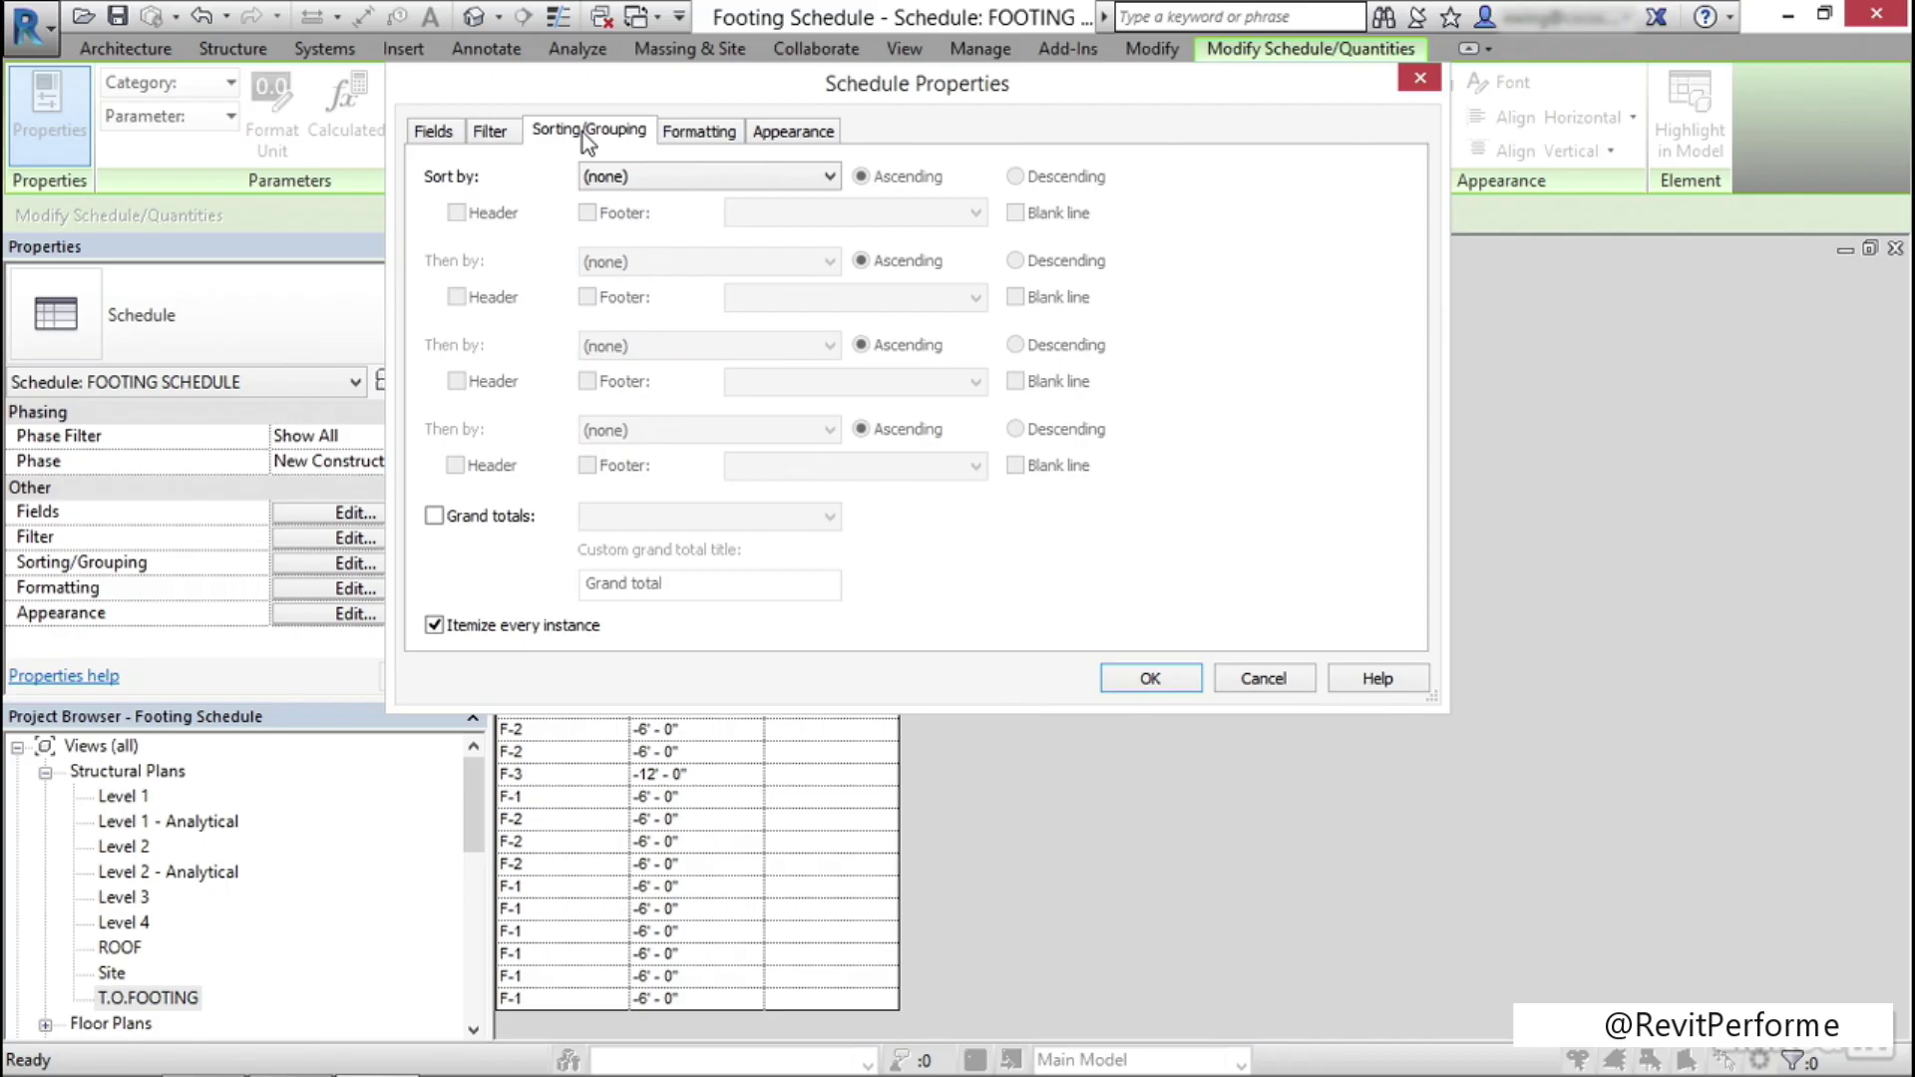
pyautogui.click(672, 173)
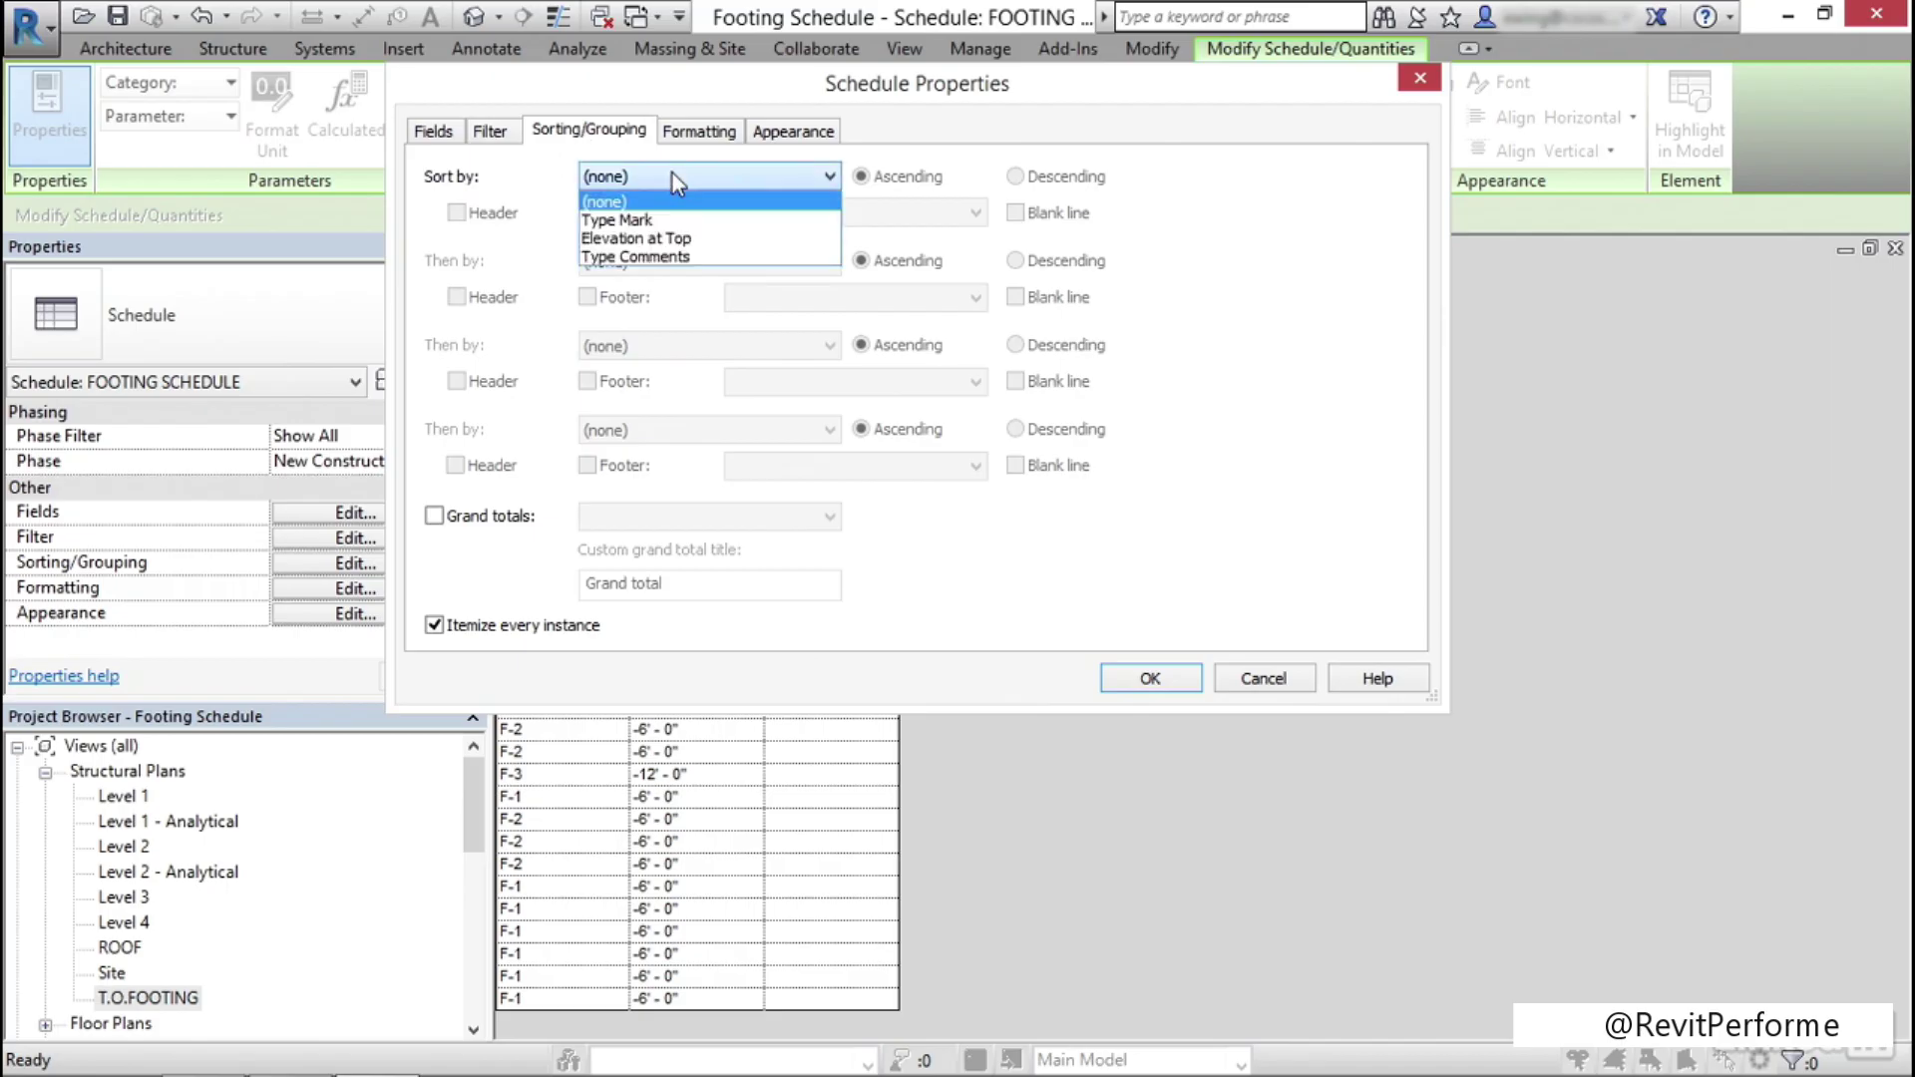
pyautogui.click(654, 220)
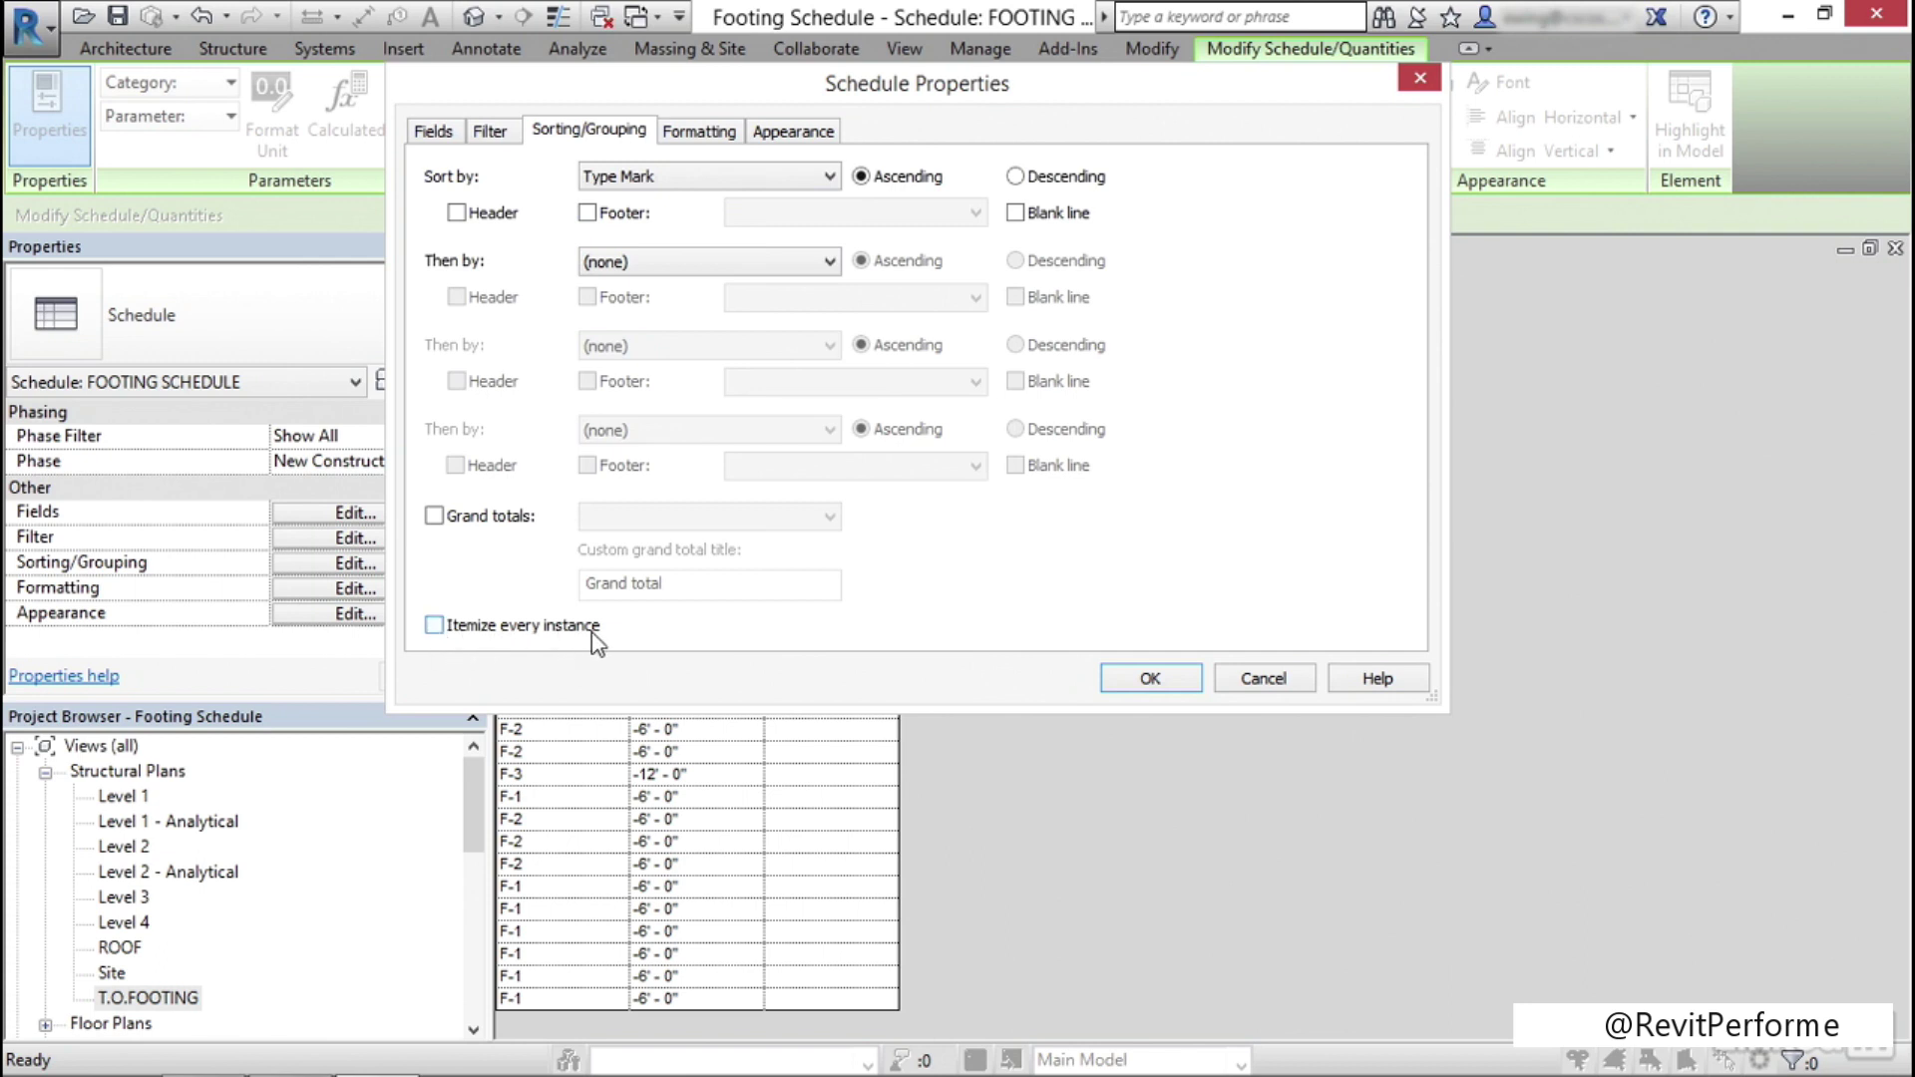
pyautogui.click(1148, 677)
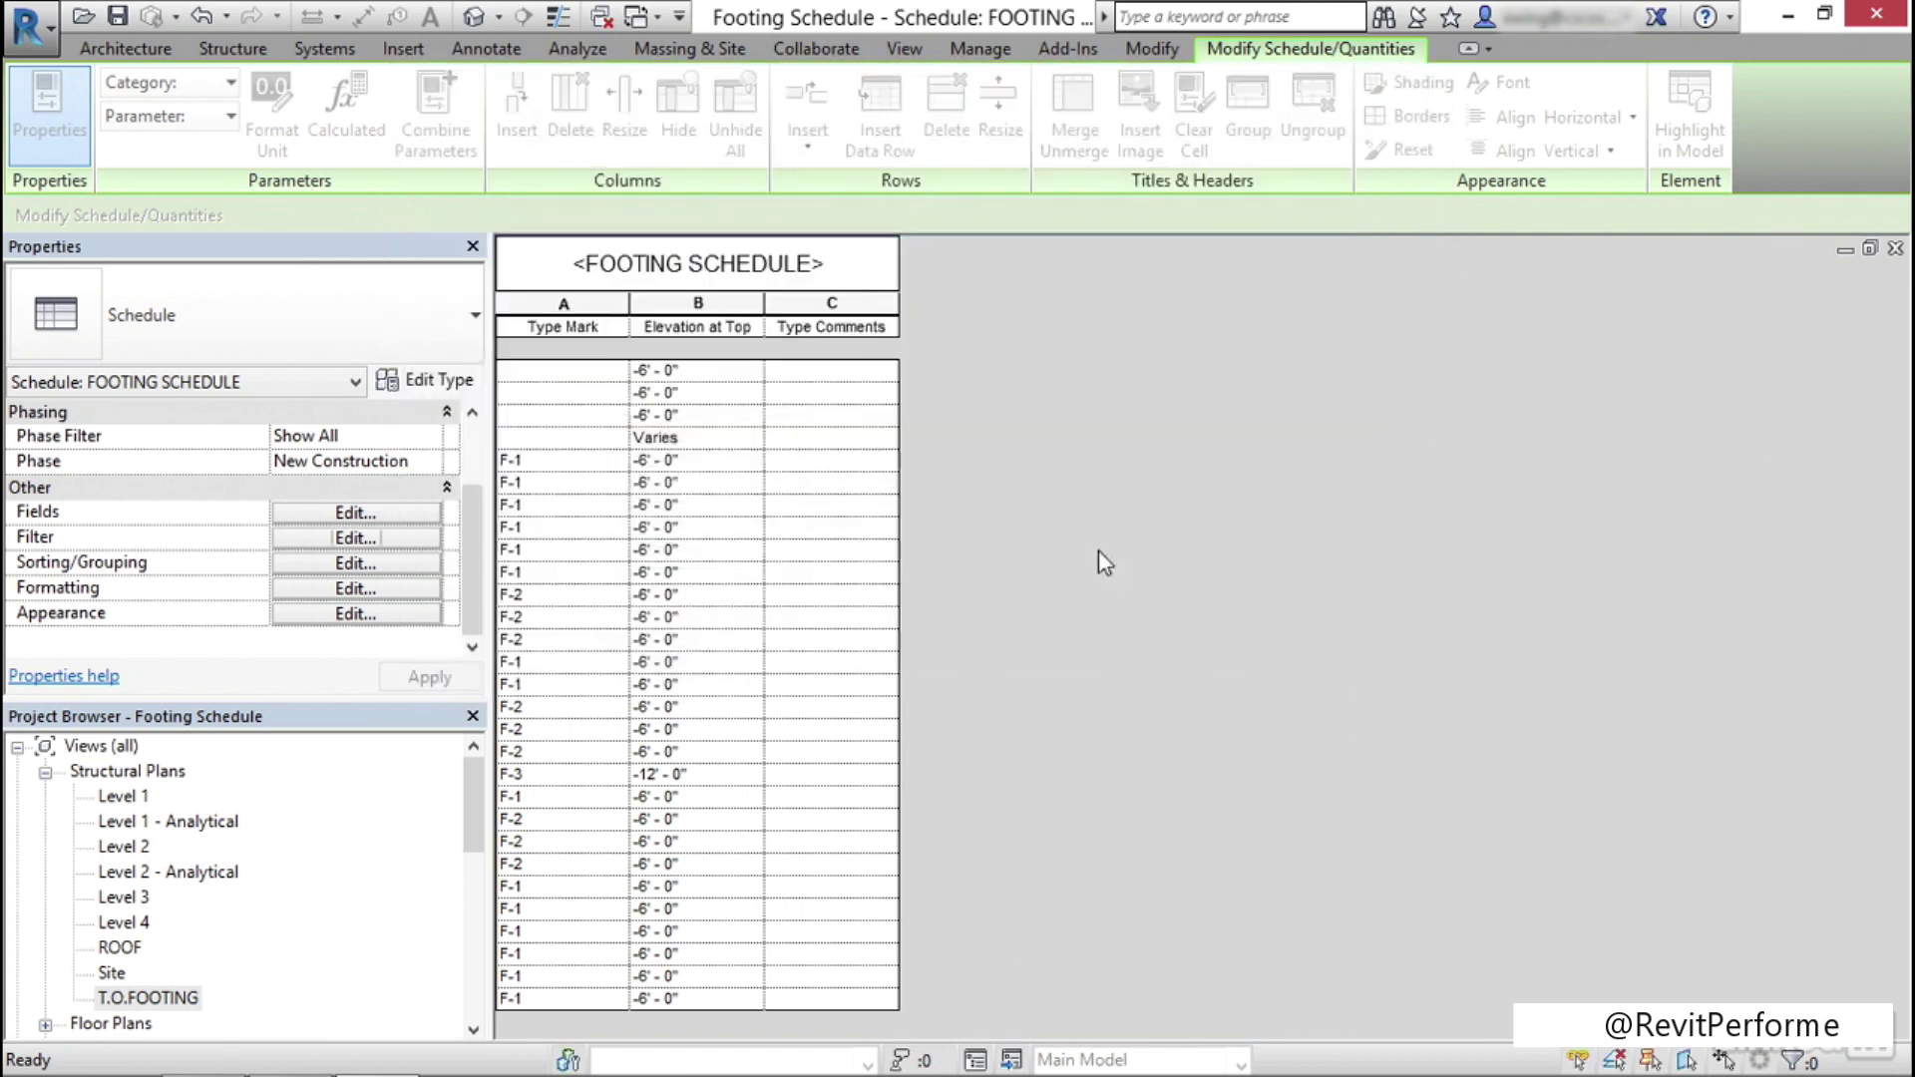
# Rename the Type Mark column header to MARK
pyautogui.click(547, 323)
pyautogui.moveTo(609, 326); pyautogui.dragTo(510, 324)
pyautogui.write('MARK')
# Rename the Elevation at Top column header to TOP ELEVATION FROM 0'-0"
pyautogui.click(703, 327)
pyautogui.click(733, 326)
pyautogui.moveTo(746, 326); pyautogui.dragTo(652, 330)
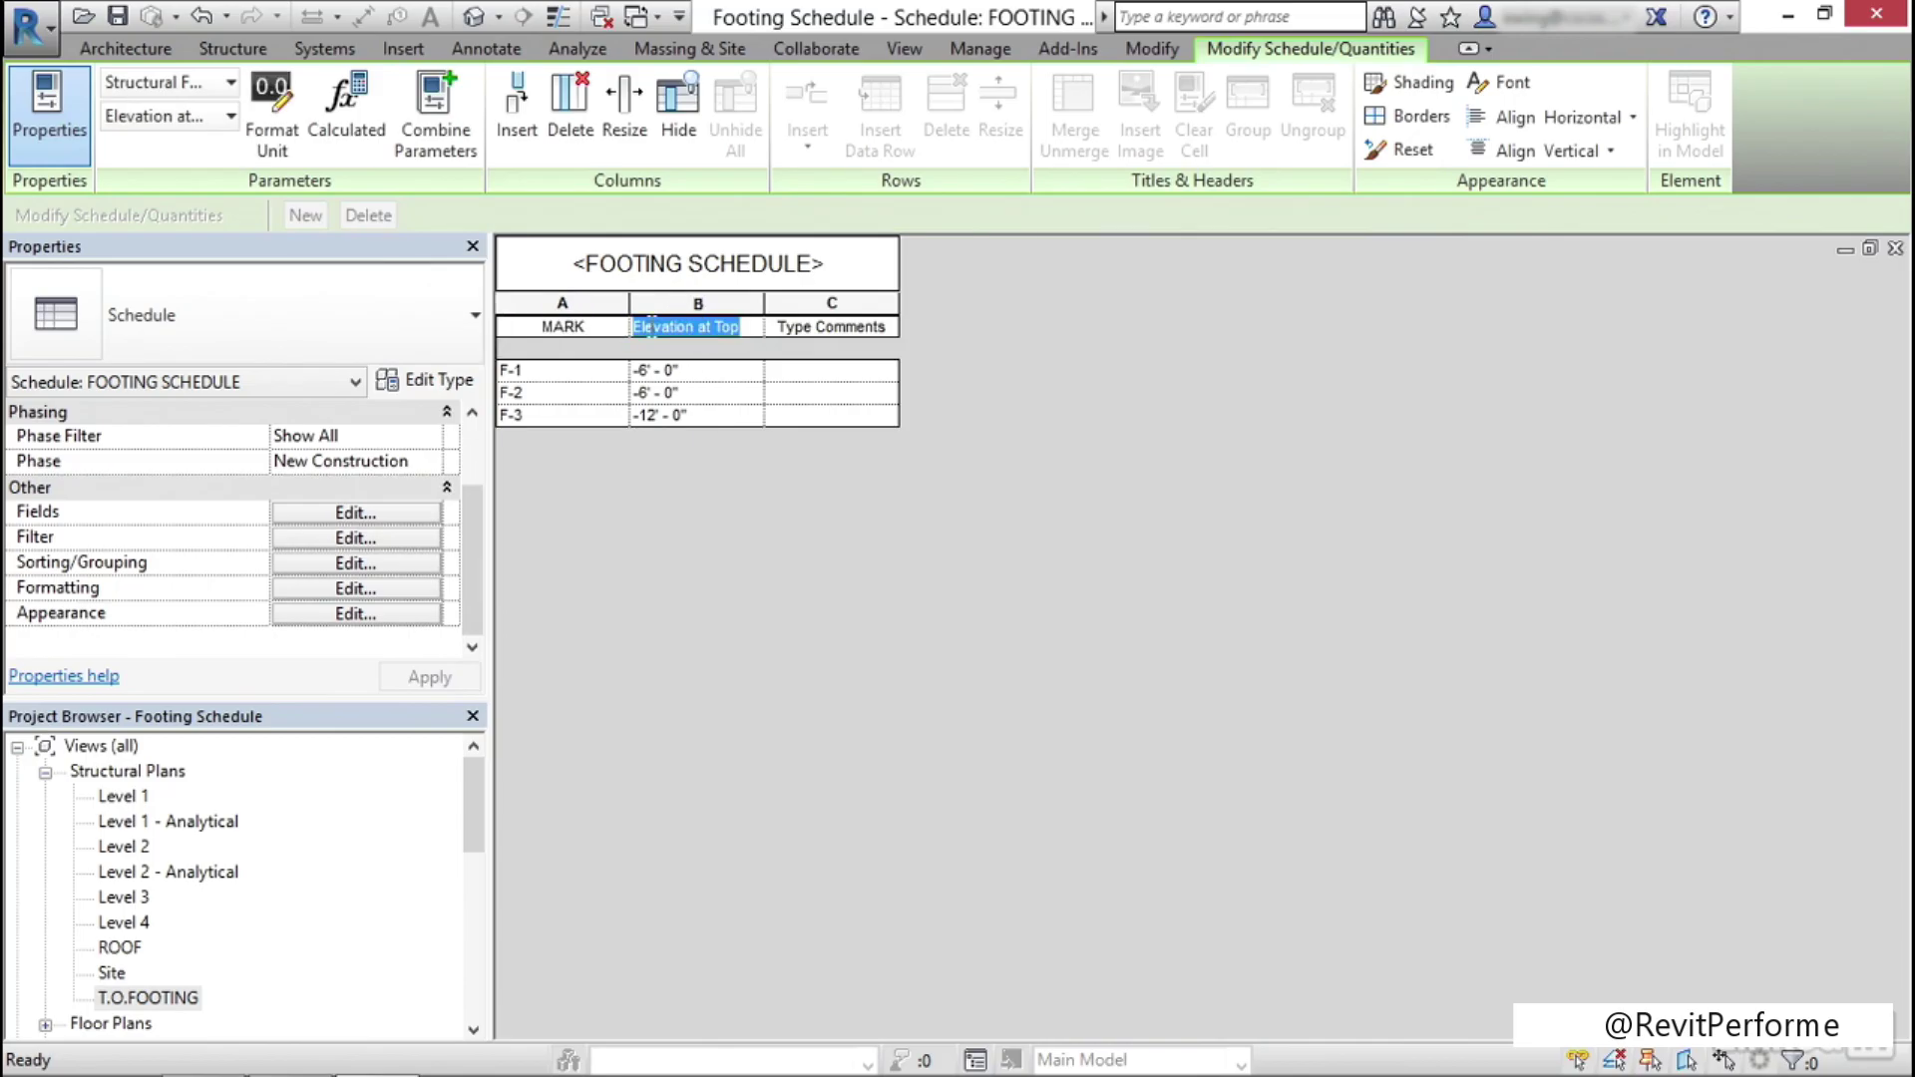
pyautogui.write('TOP ELE')
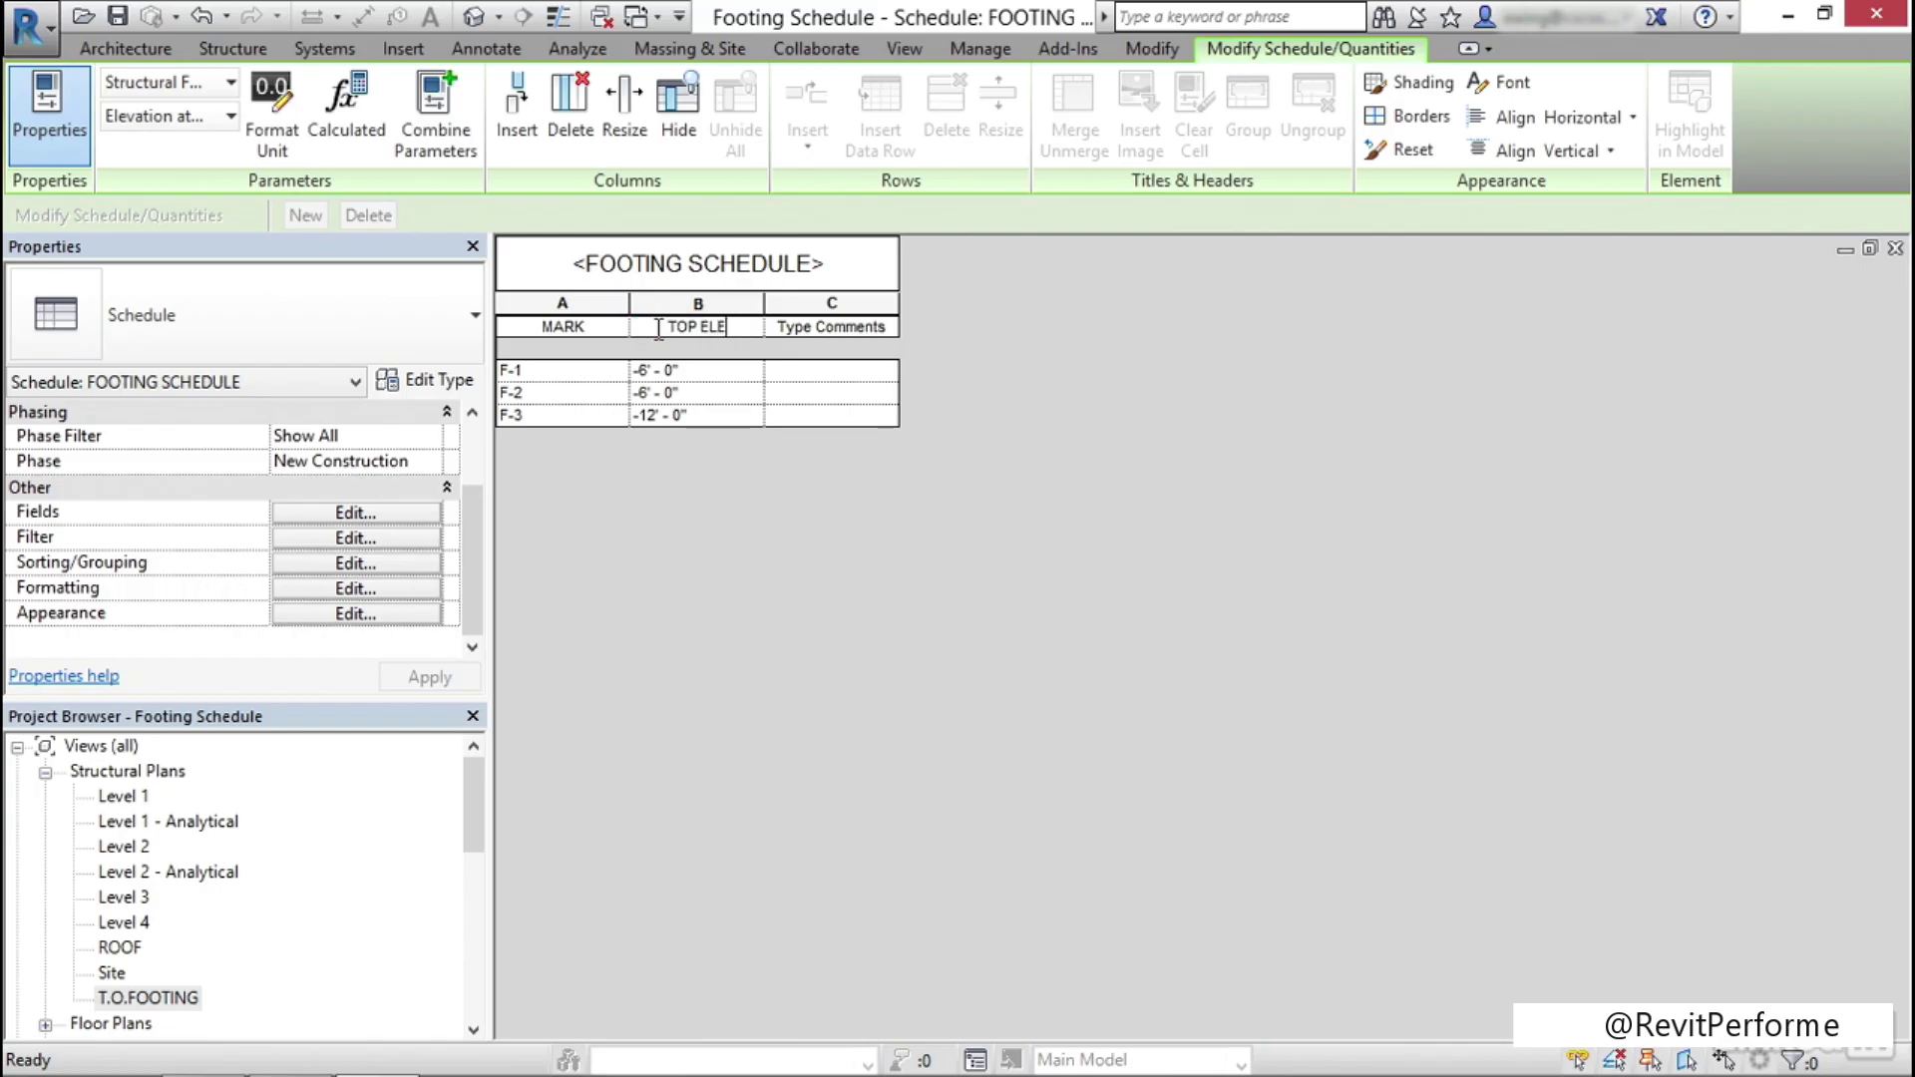
pyautogui.write("VATION FROM 0'-0")
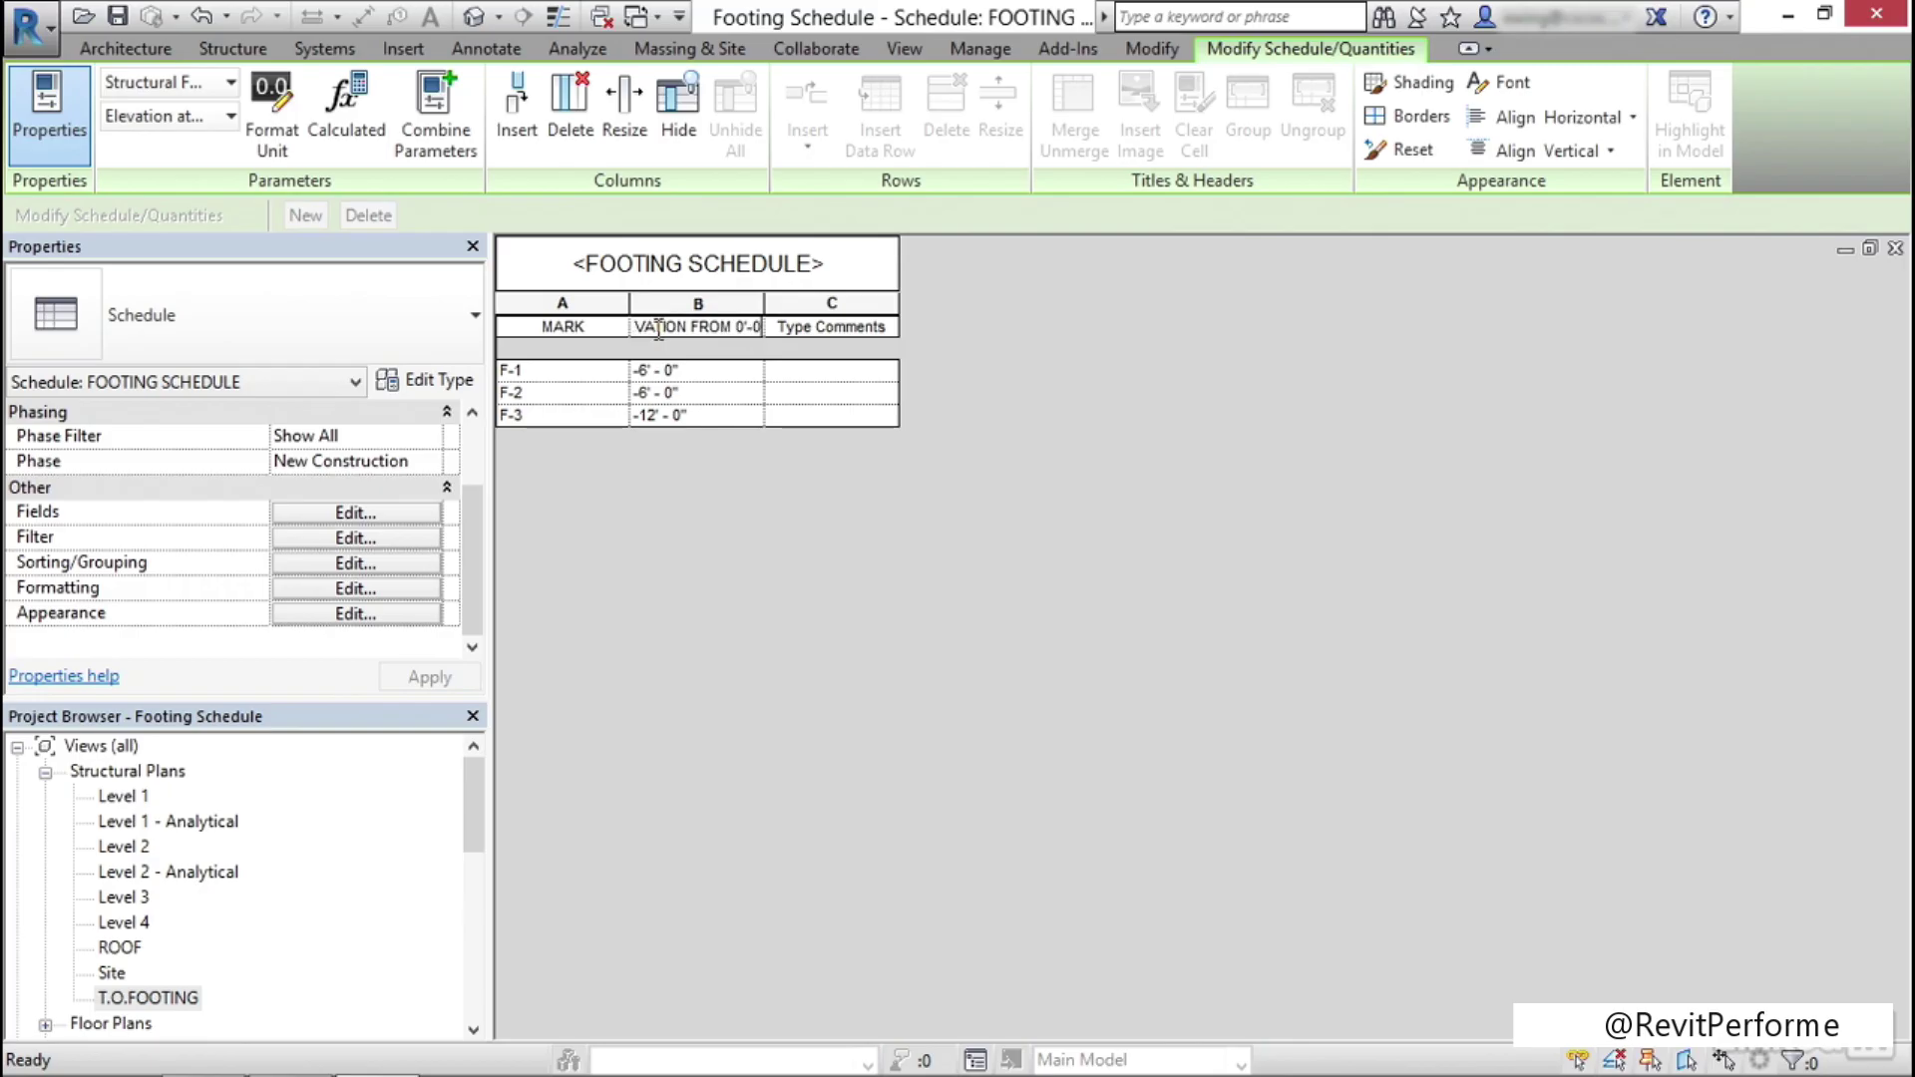
pyautogui.write('"')
# Rename the Type Comments column header to REINFORCING
pyautogui.click(883, 326)
pyautogui.moveTo(883, 327); pyautogui.dragTo(766, 326)
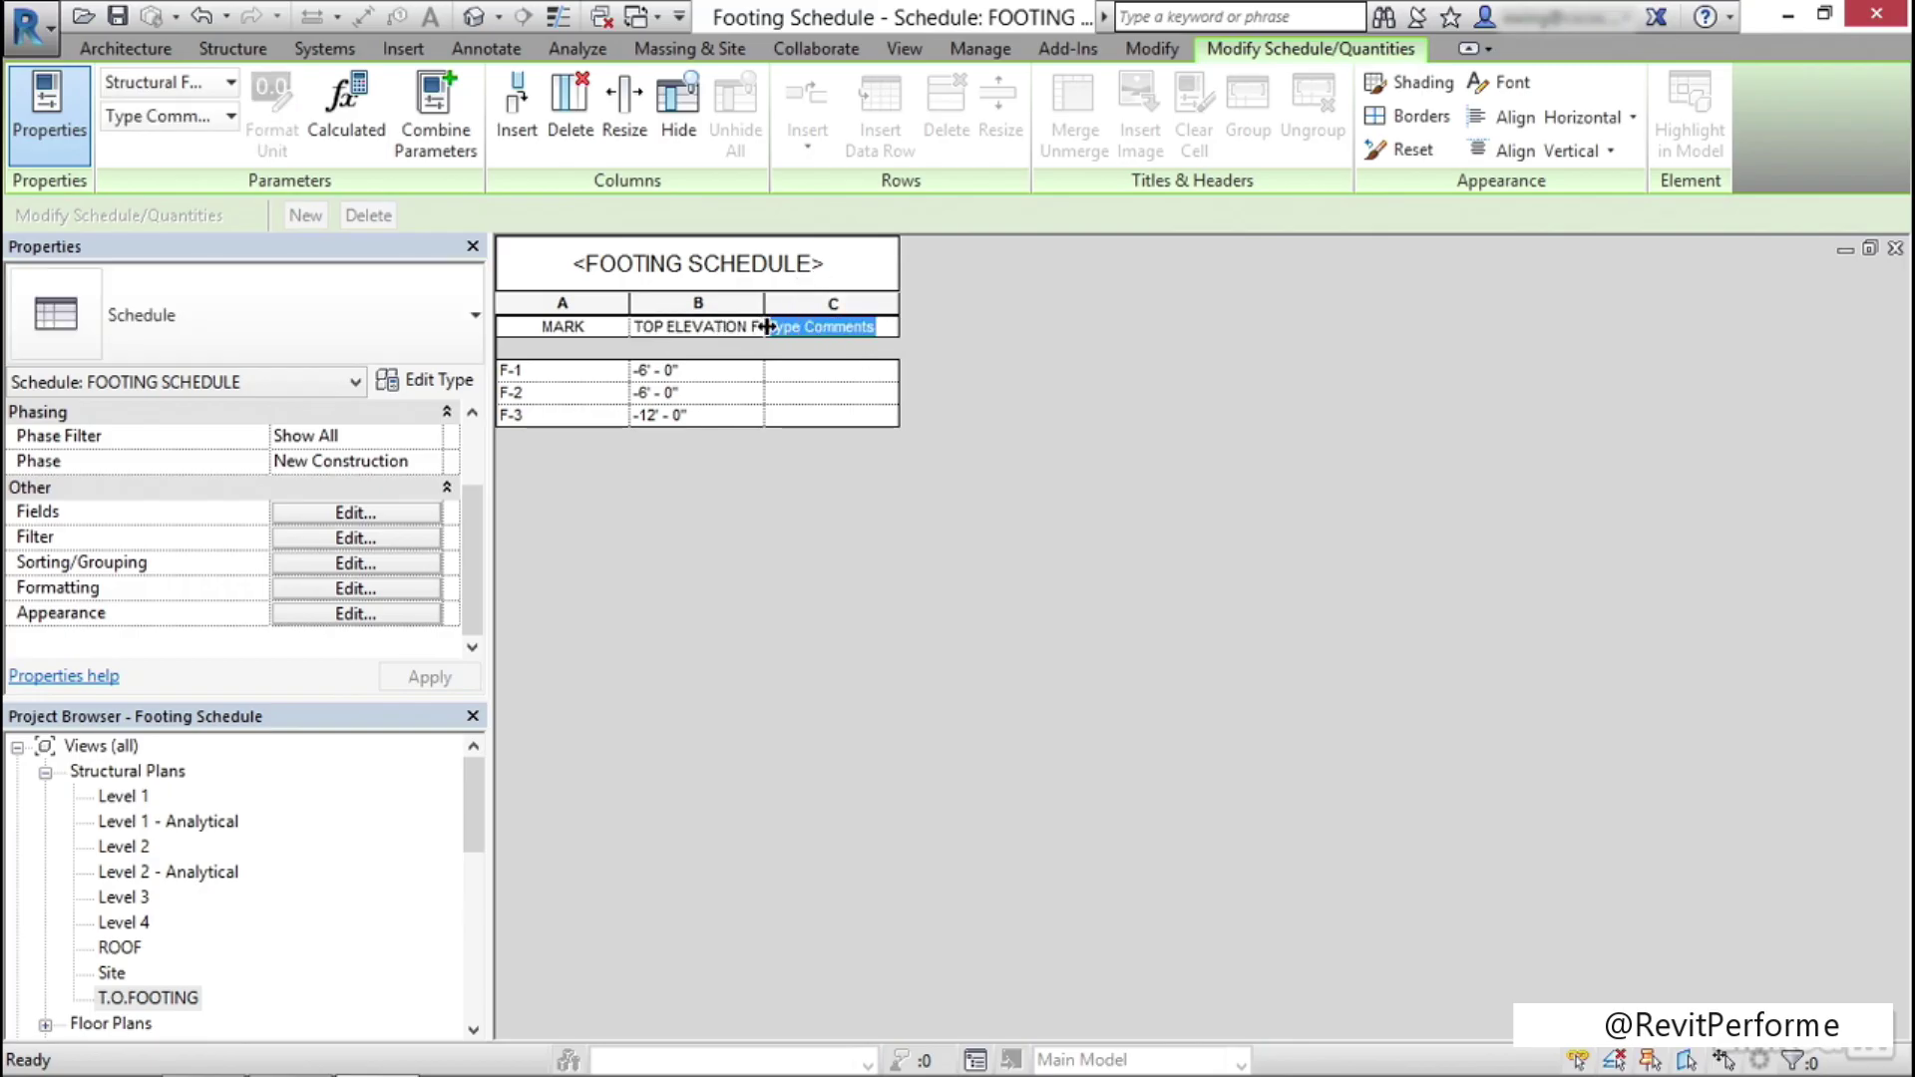
pyautogui.write('REINFORCING')
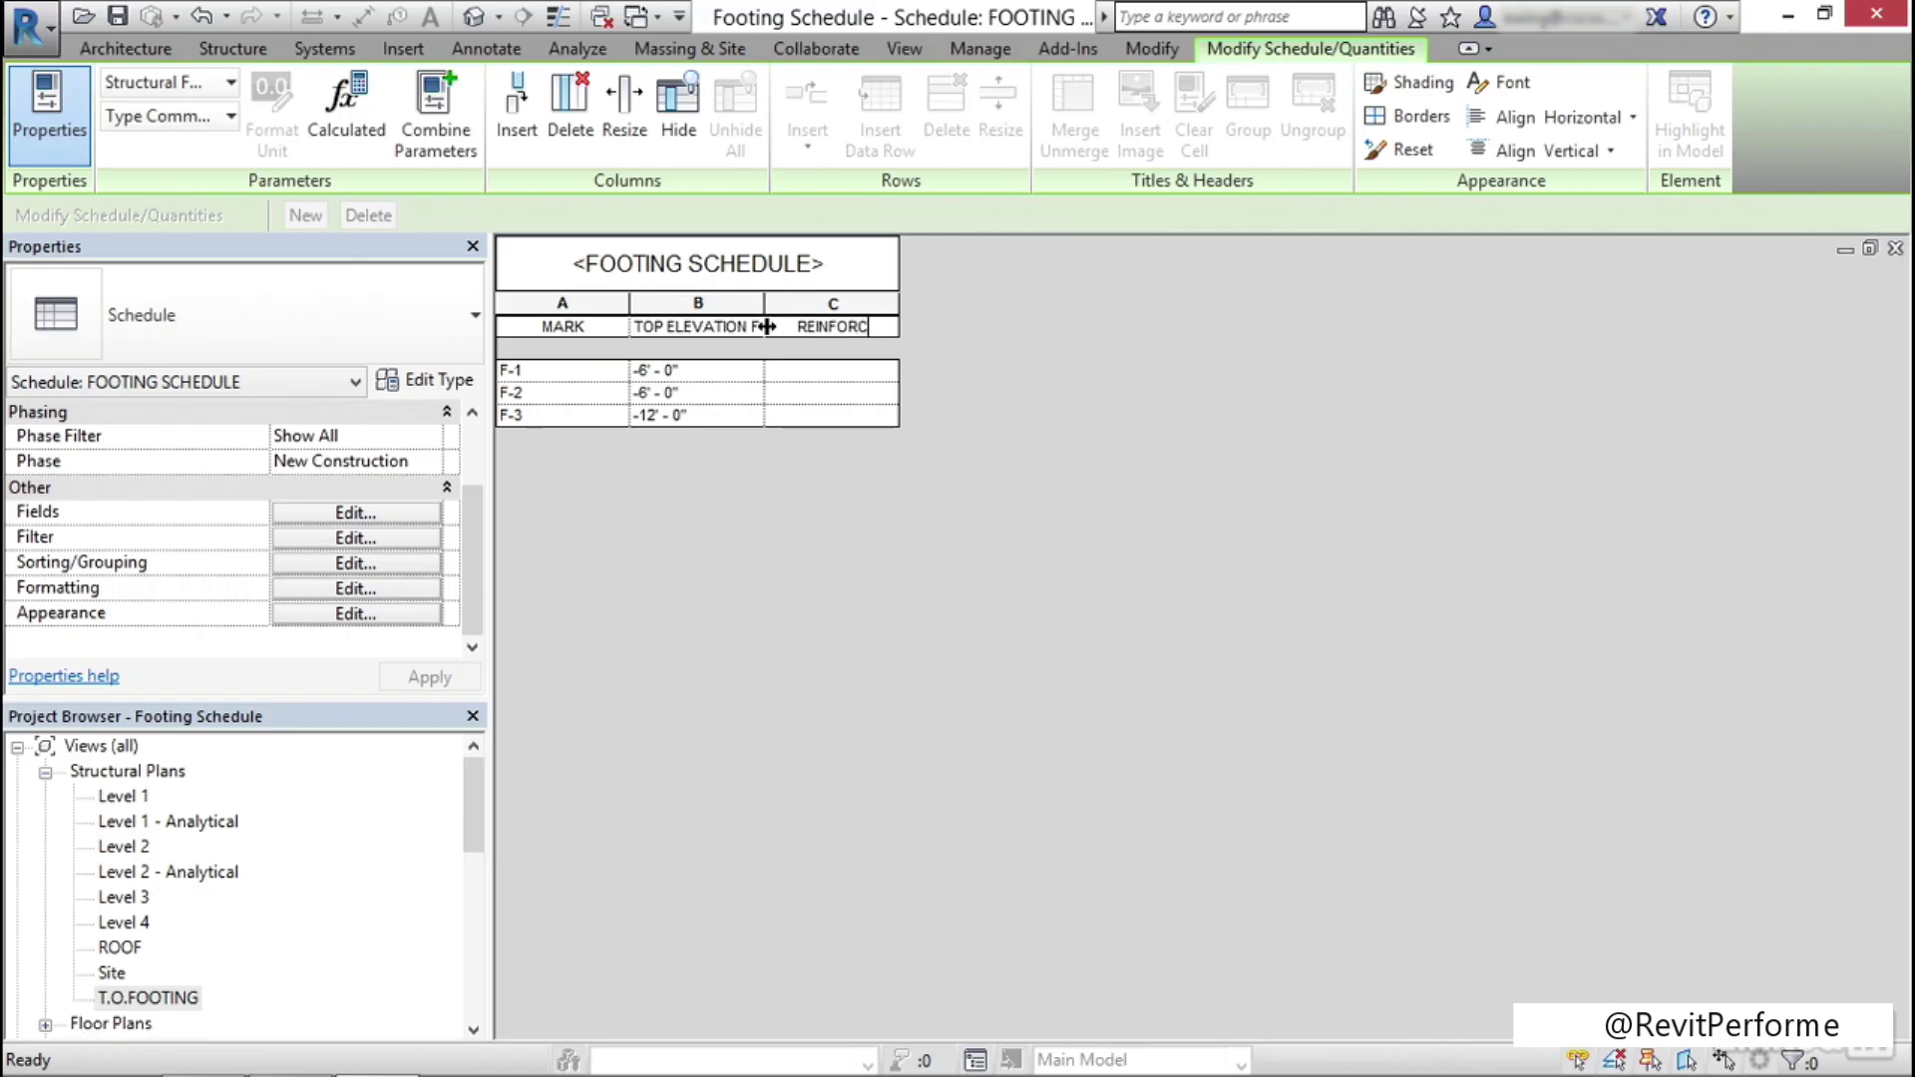
# Set the reinforcing of footing F-1 to #4@12" EW/EF and apply it to all elements of that type
pyautogui.click(799, 371)
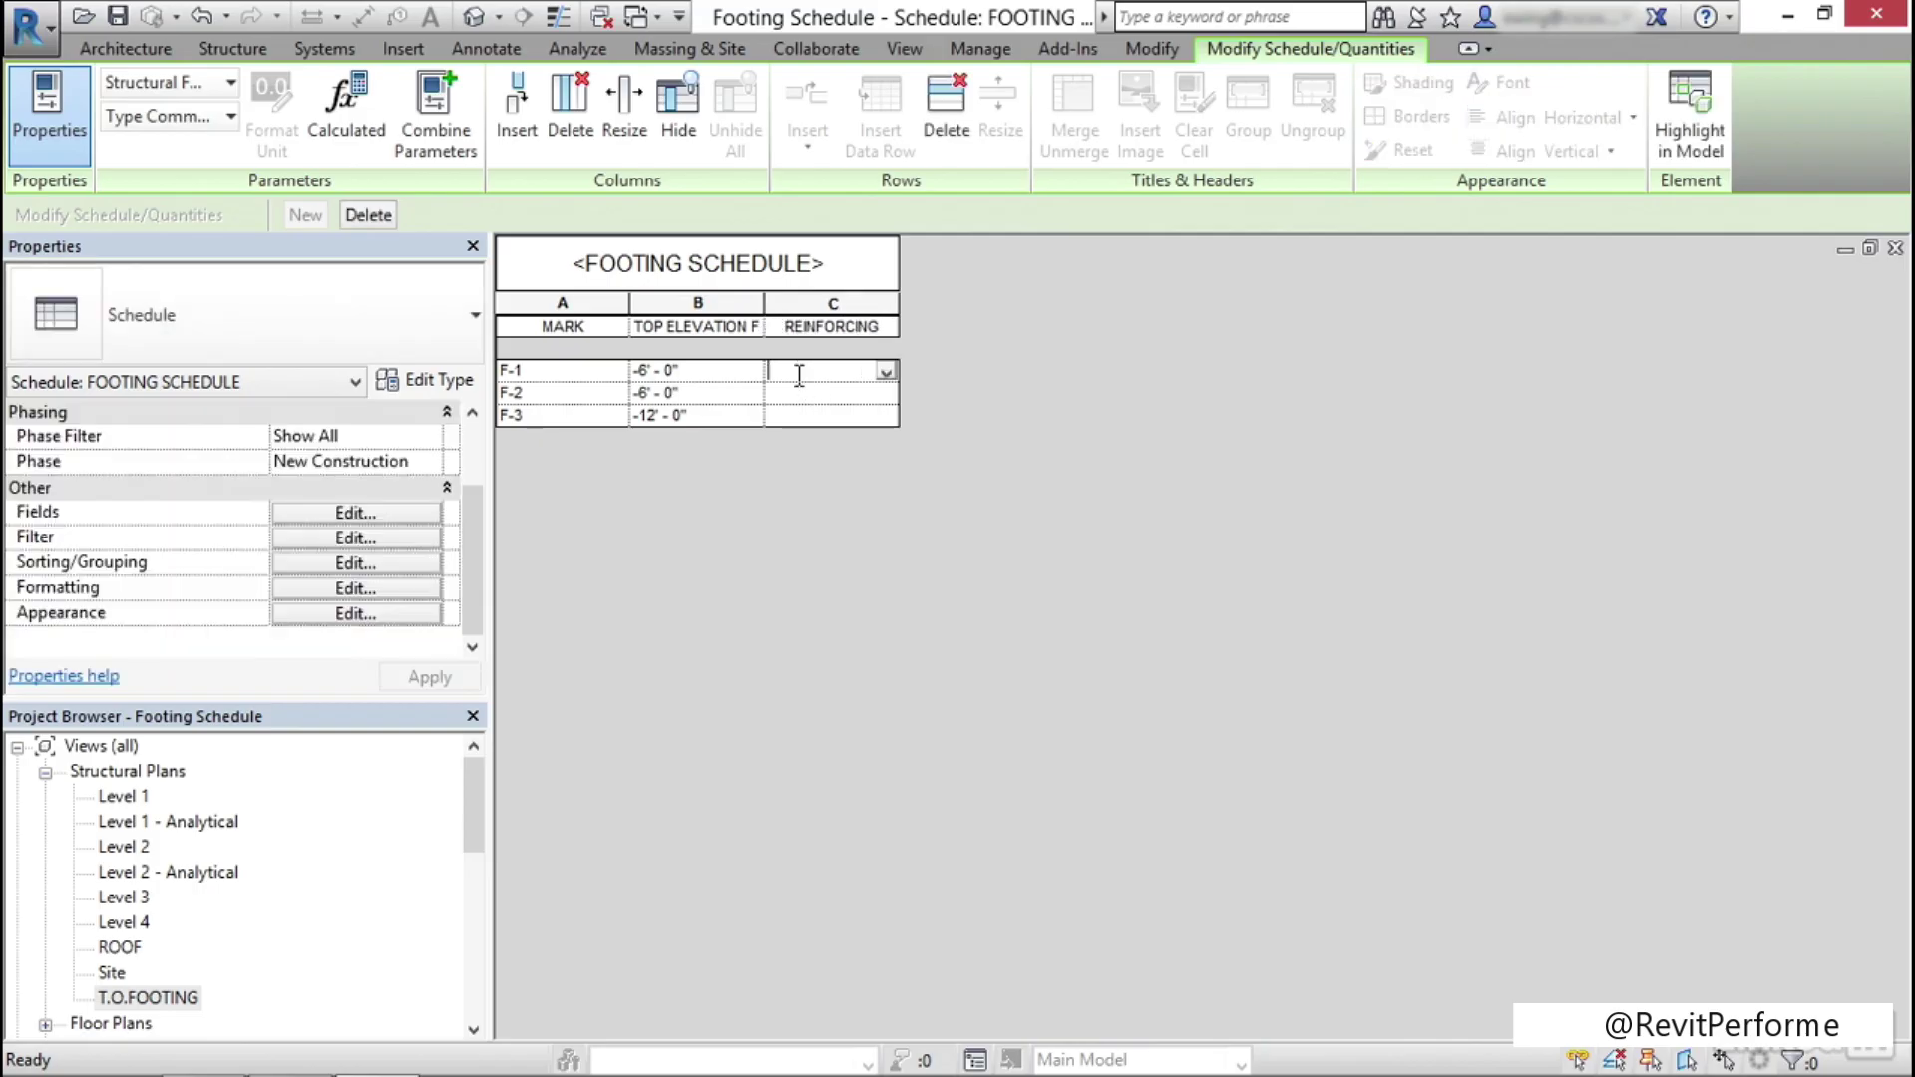
pyautogui.write('4@12" EW/EF')
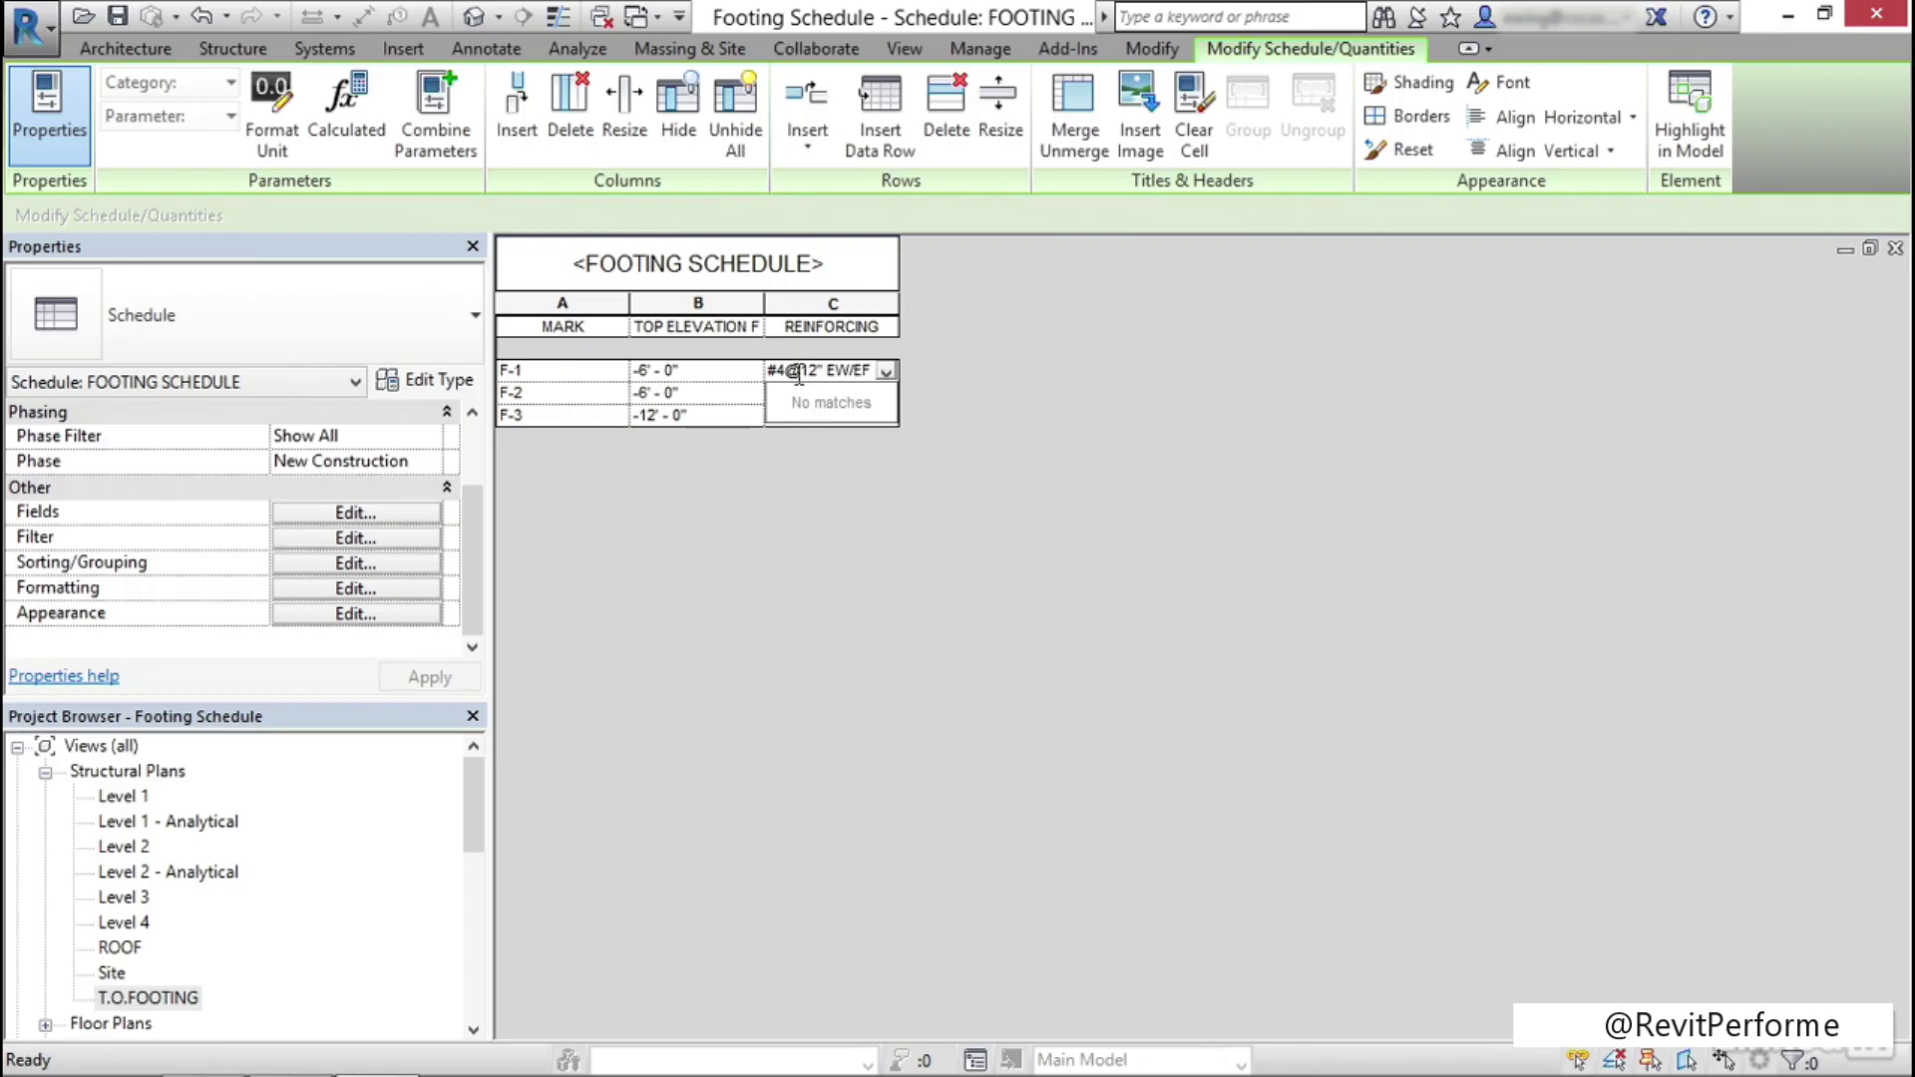
pyautogui.click(915, 348)
pyautogui.moveTo(918, 394); pyautogui.dragTo(1128, 267)
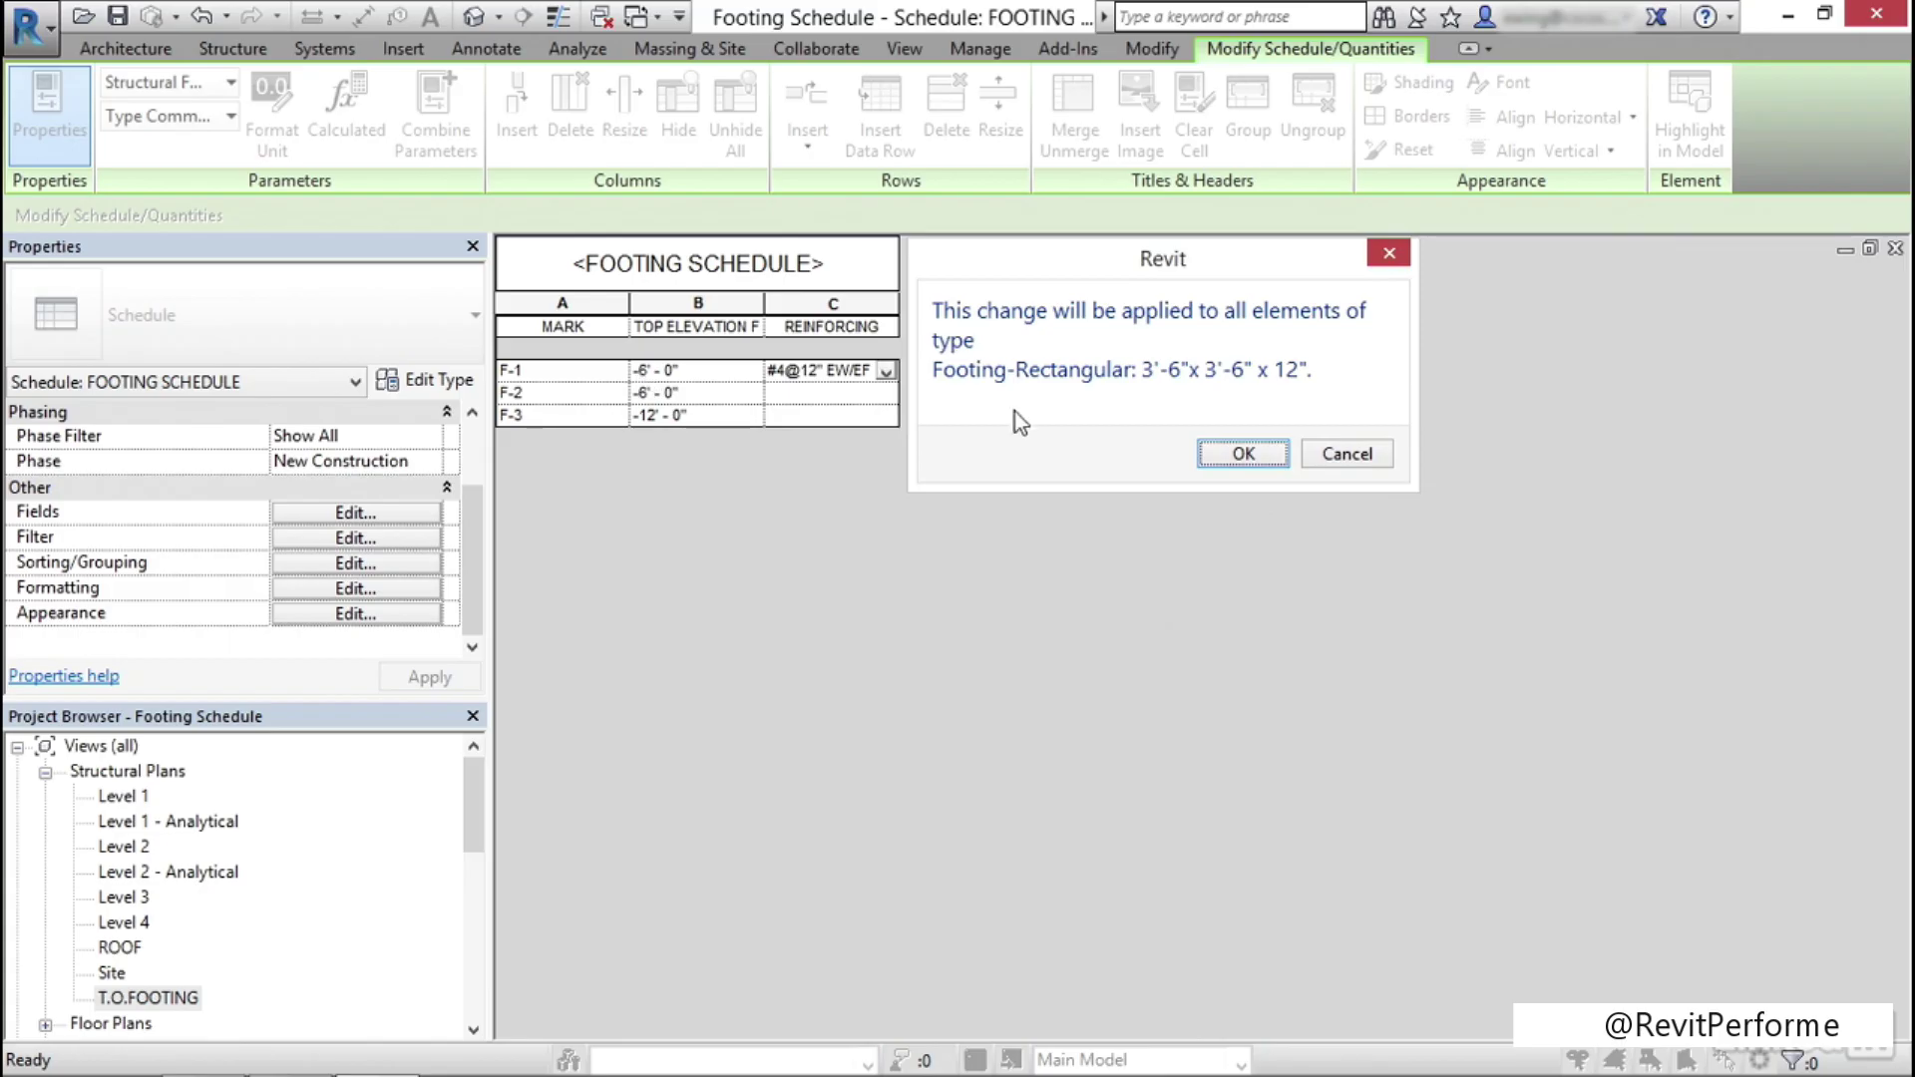
pyautogui.click(1247, 454)
# Assign the existing #4@12" EW/EF reinforcing entry to footings F-2 and F-3, applying each to its whole type
pyautogui.click(833, 394)
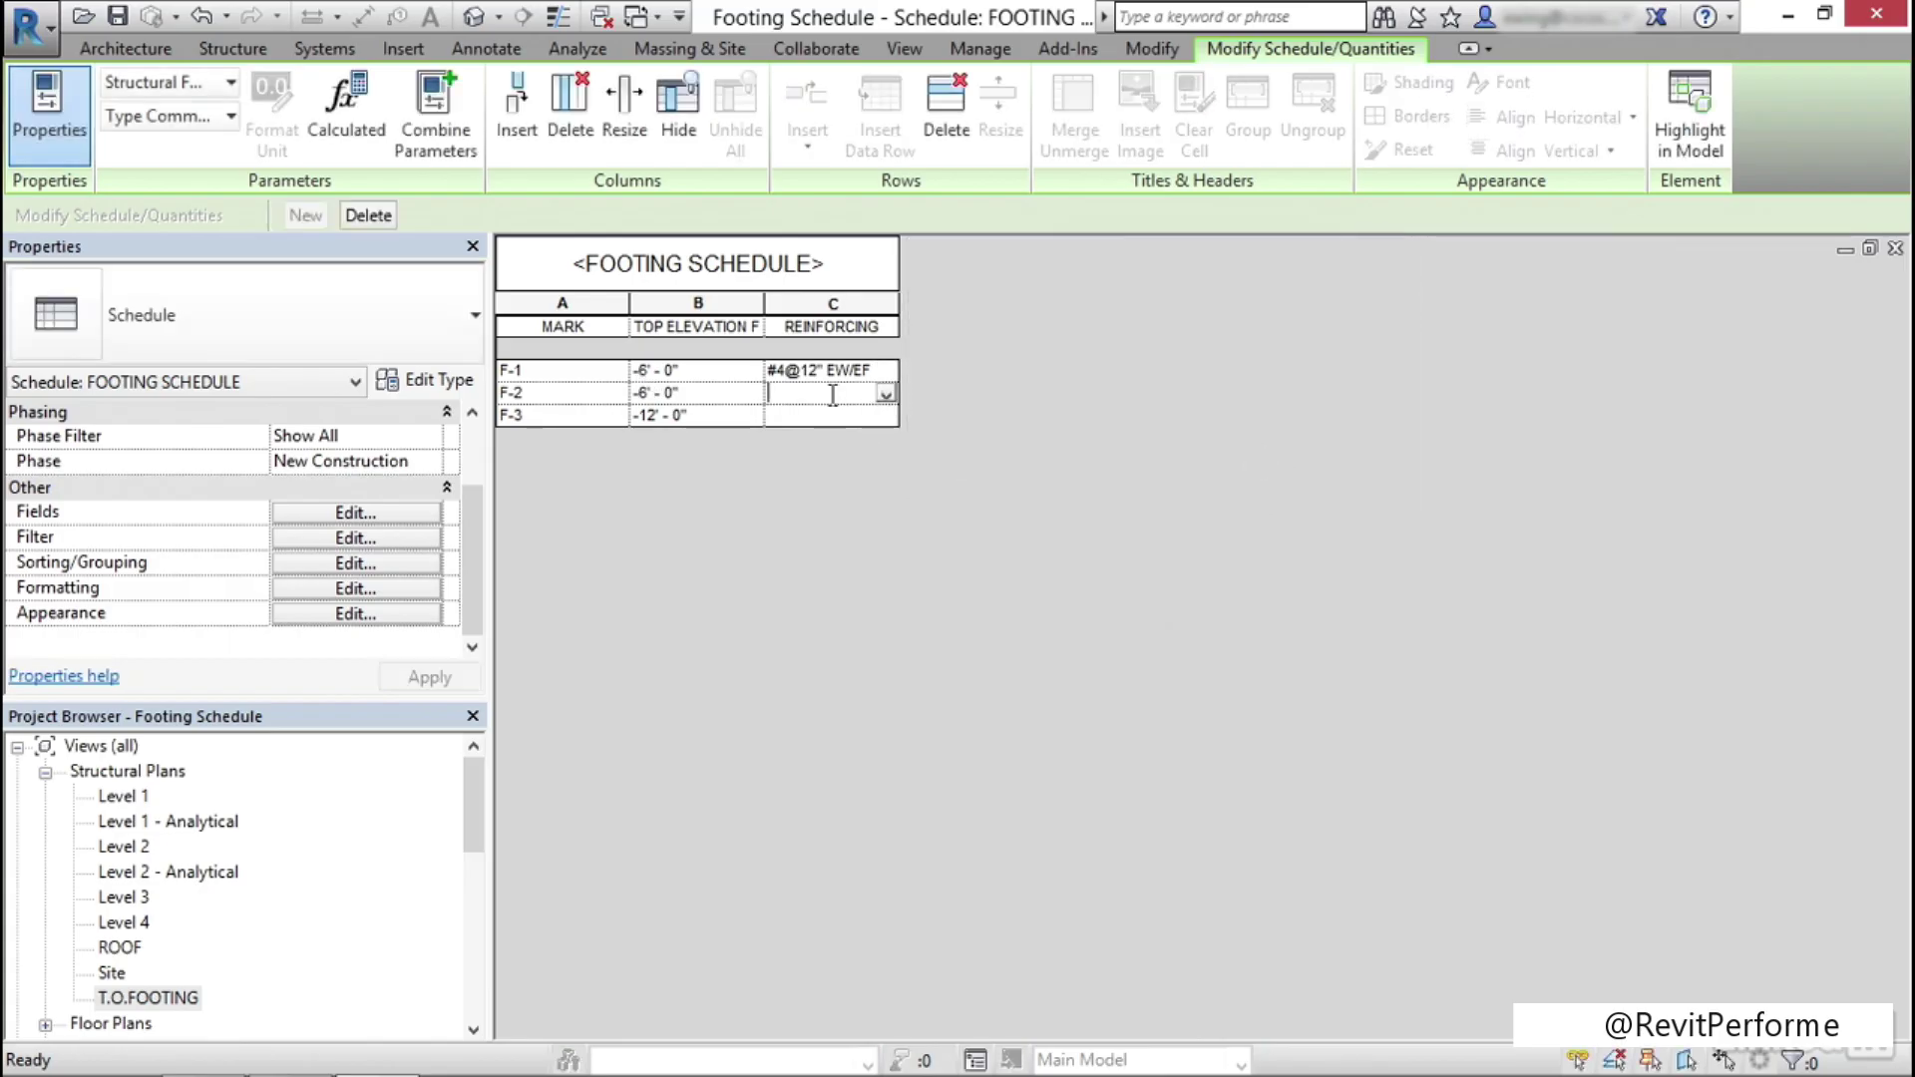
pyautogui.click(886, 394)
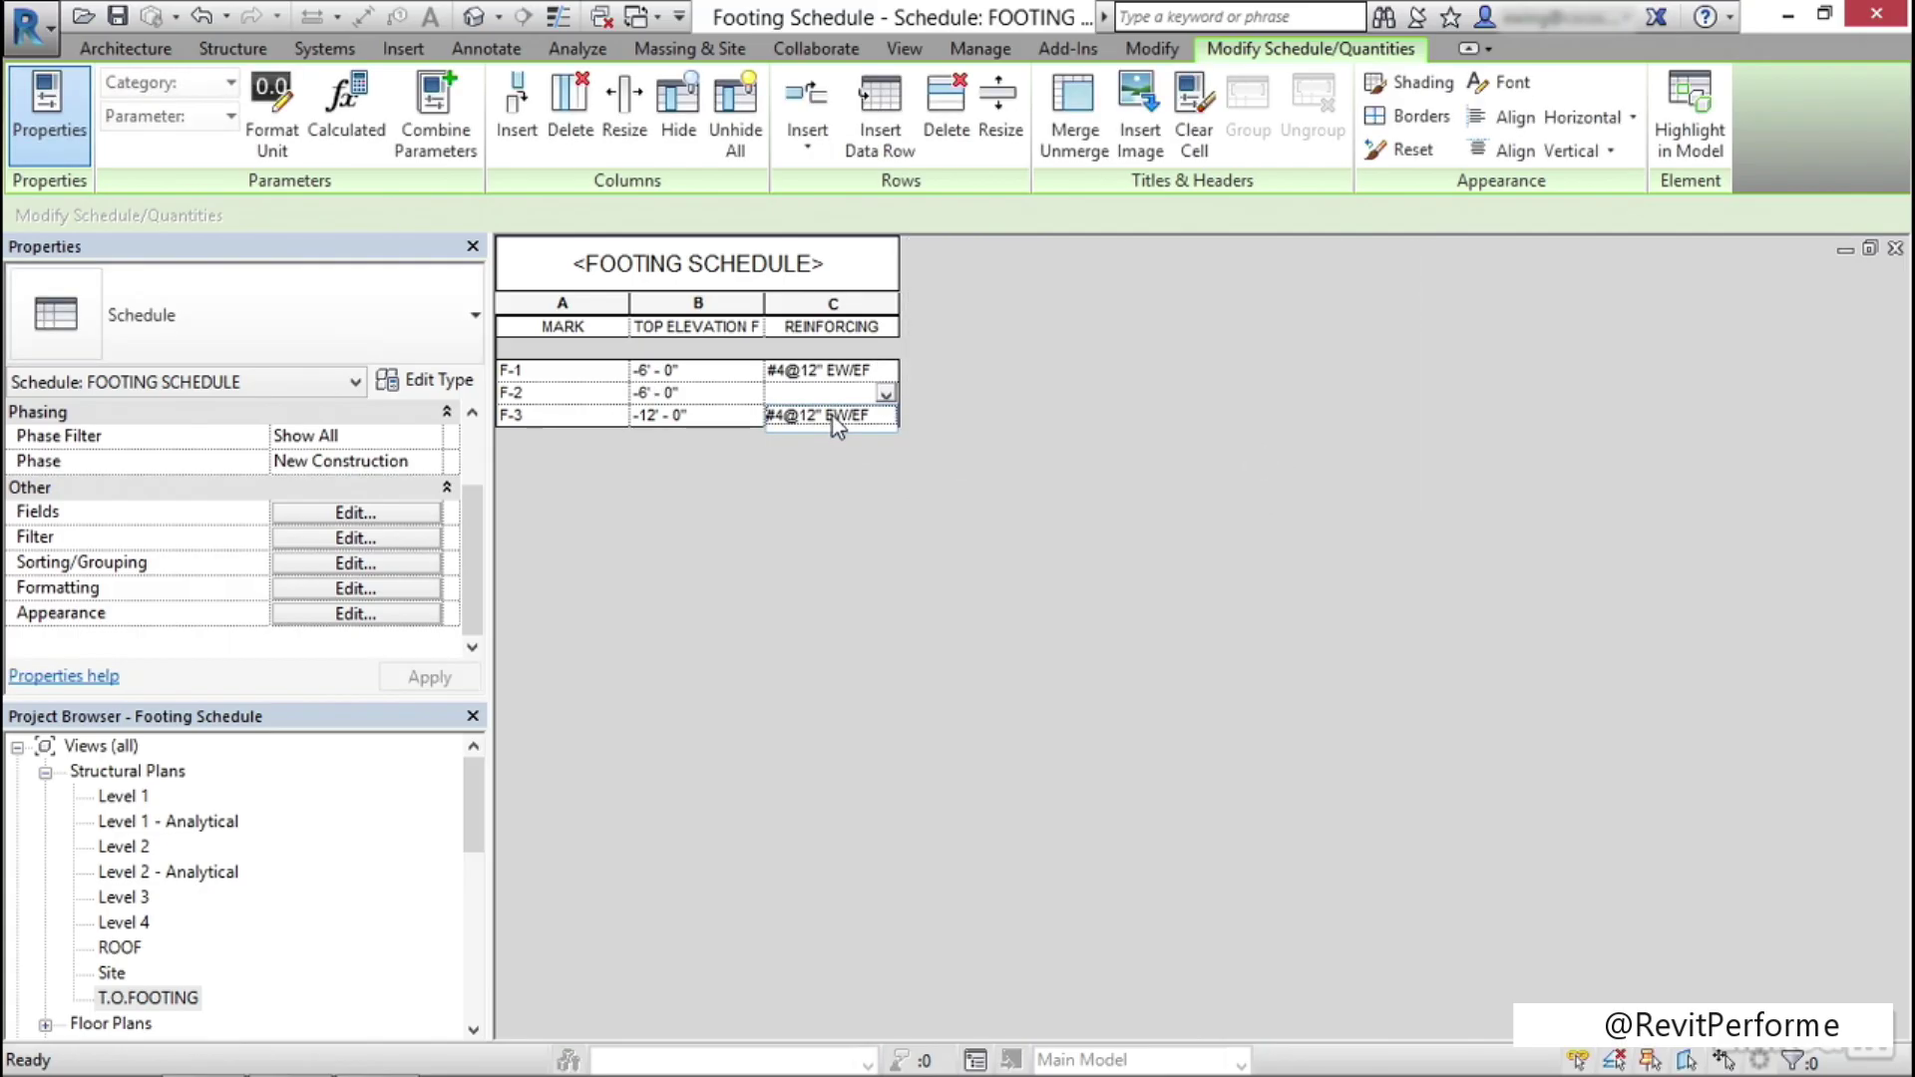
pyautogui.click(834, 417)
pyautogui.click(1023, 581)
pyautogui.click(840, 415)
pyautogui.click(886, 417)
pyautogui.click(804, 445)
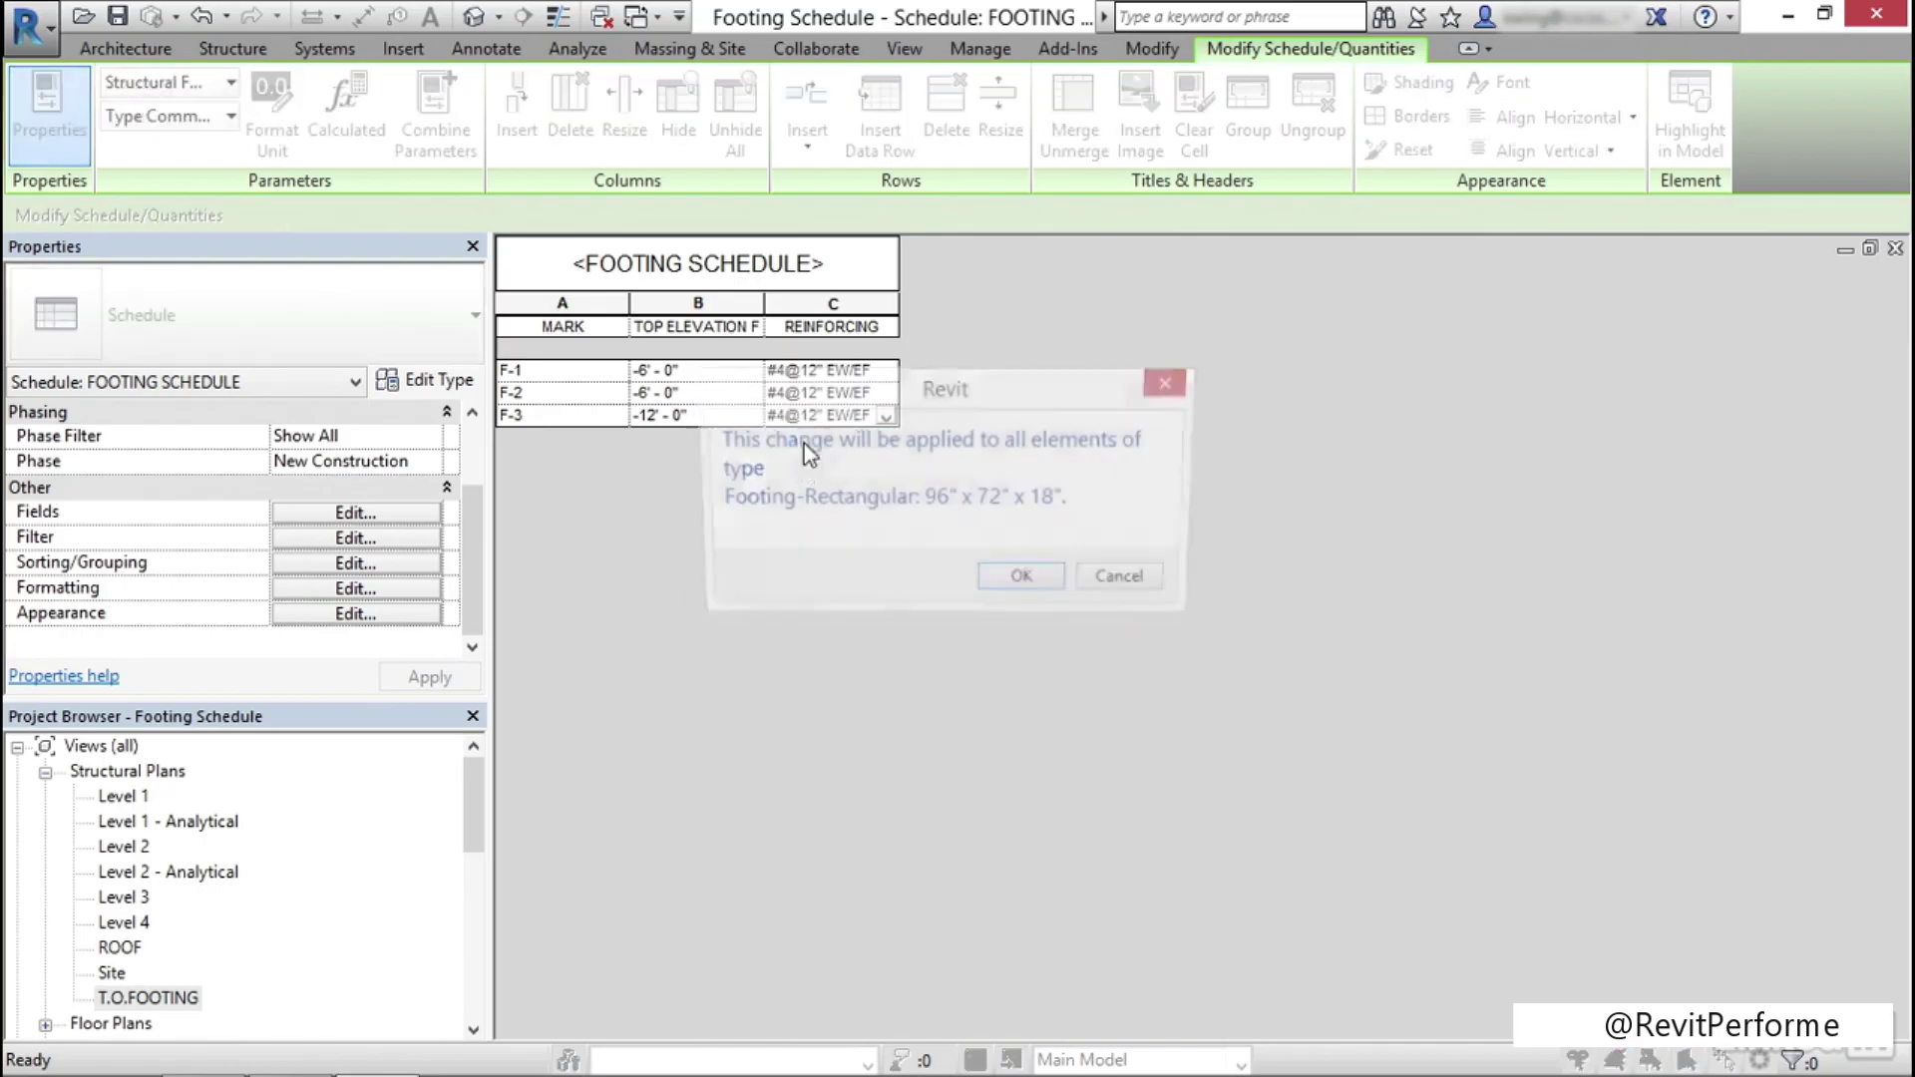
pyautogui.click(993, 583)
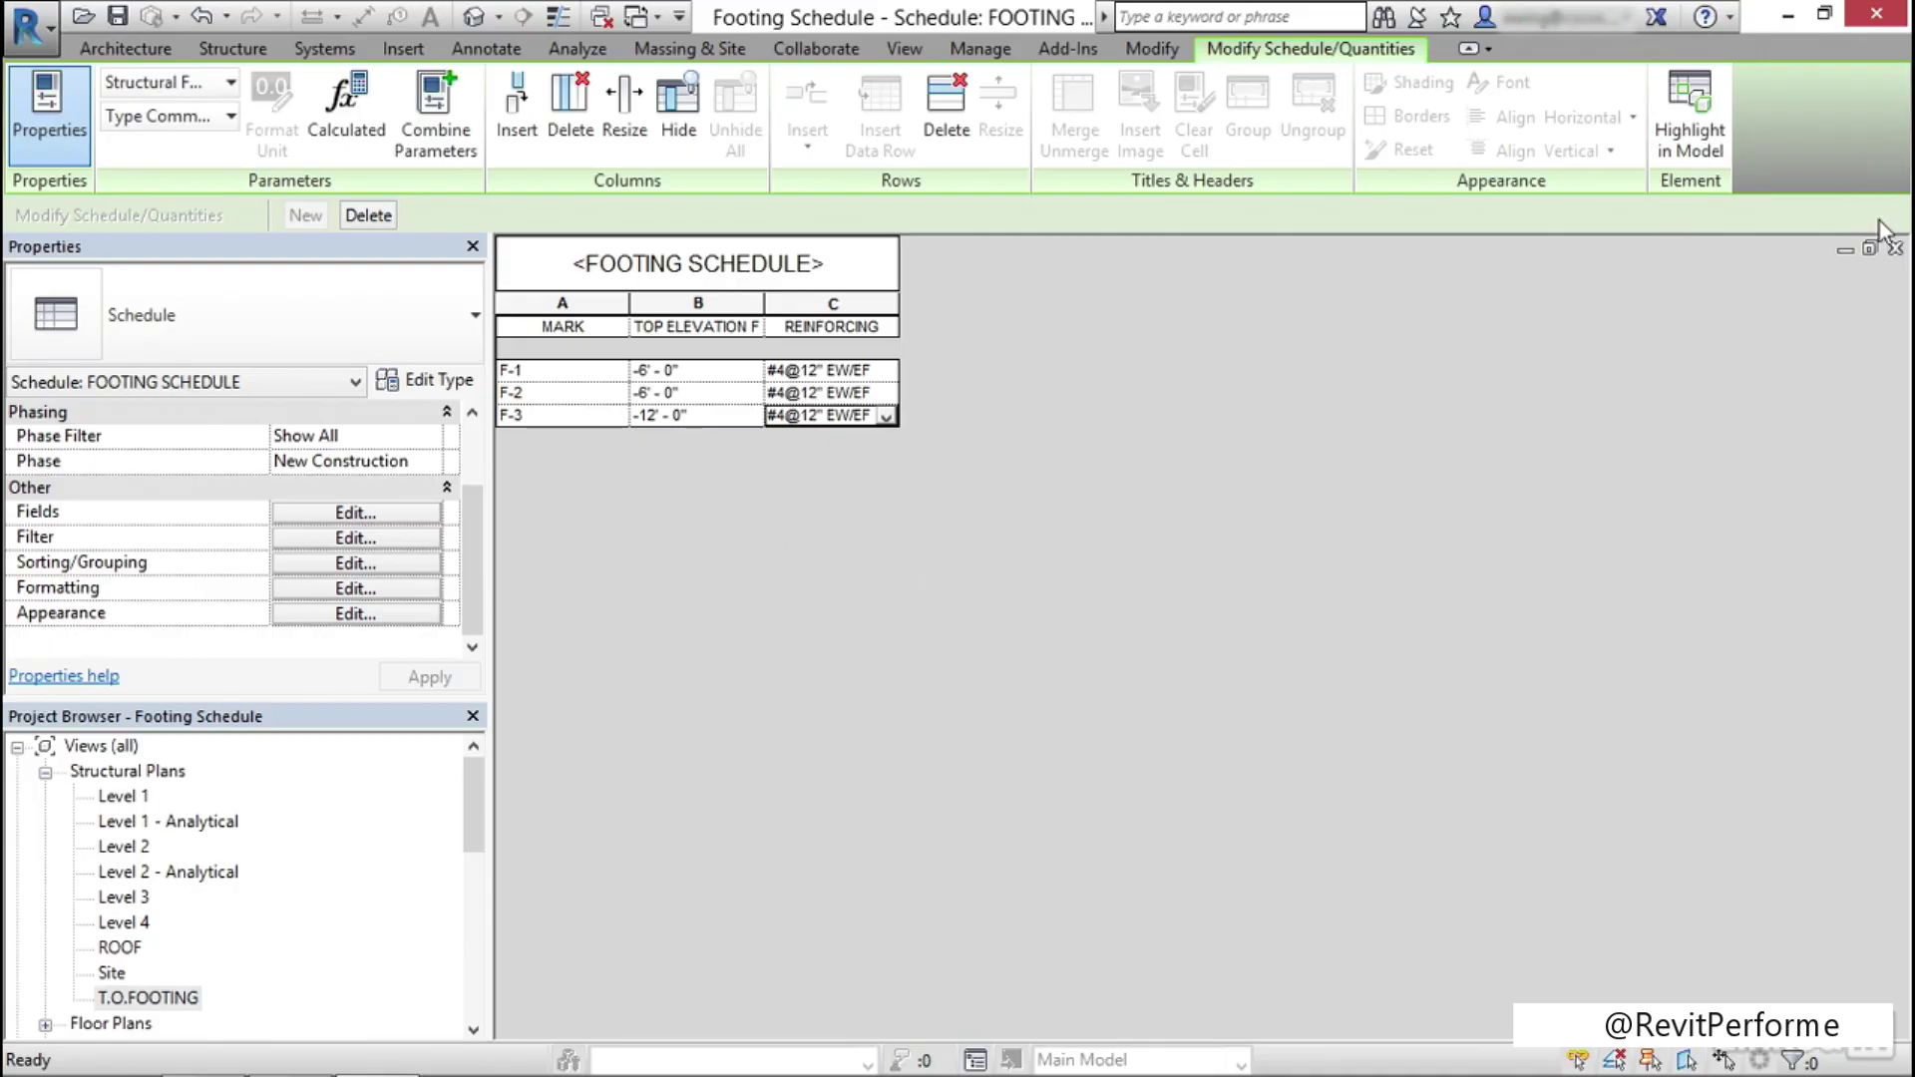
# Close the footing schedule view, open sheet S-500, and rename the sheet to SCHEDULES
pyautogui.click(1894, 248)
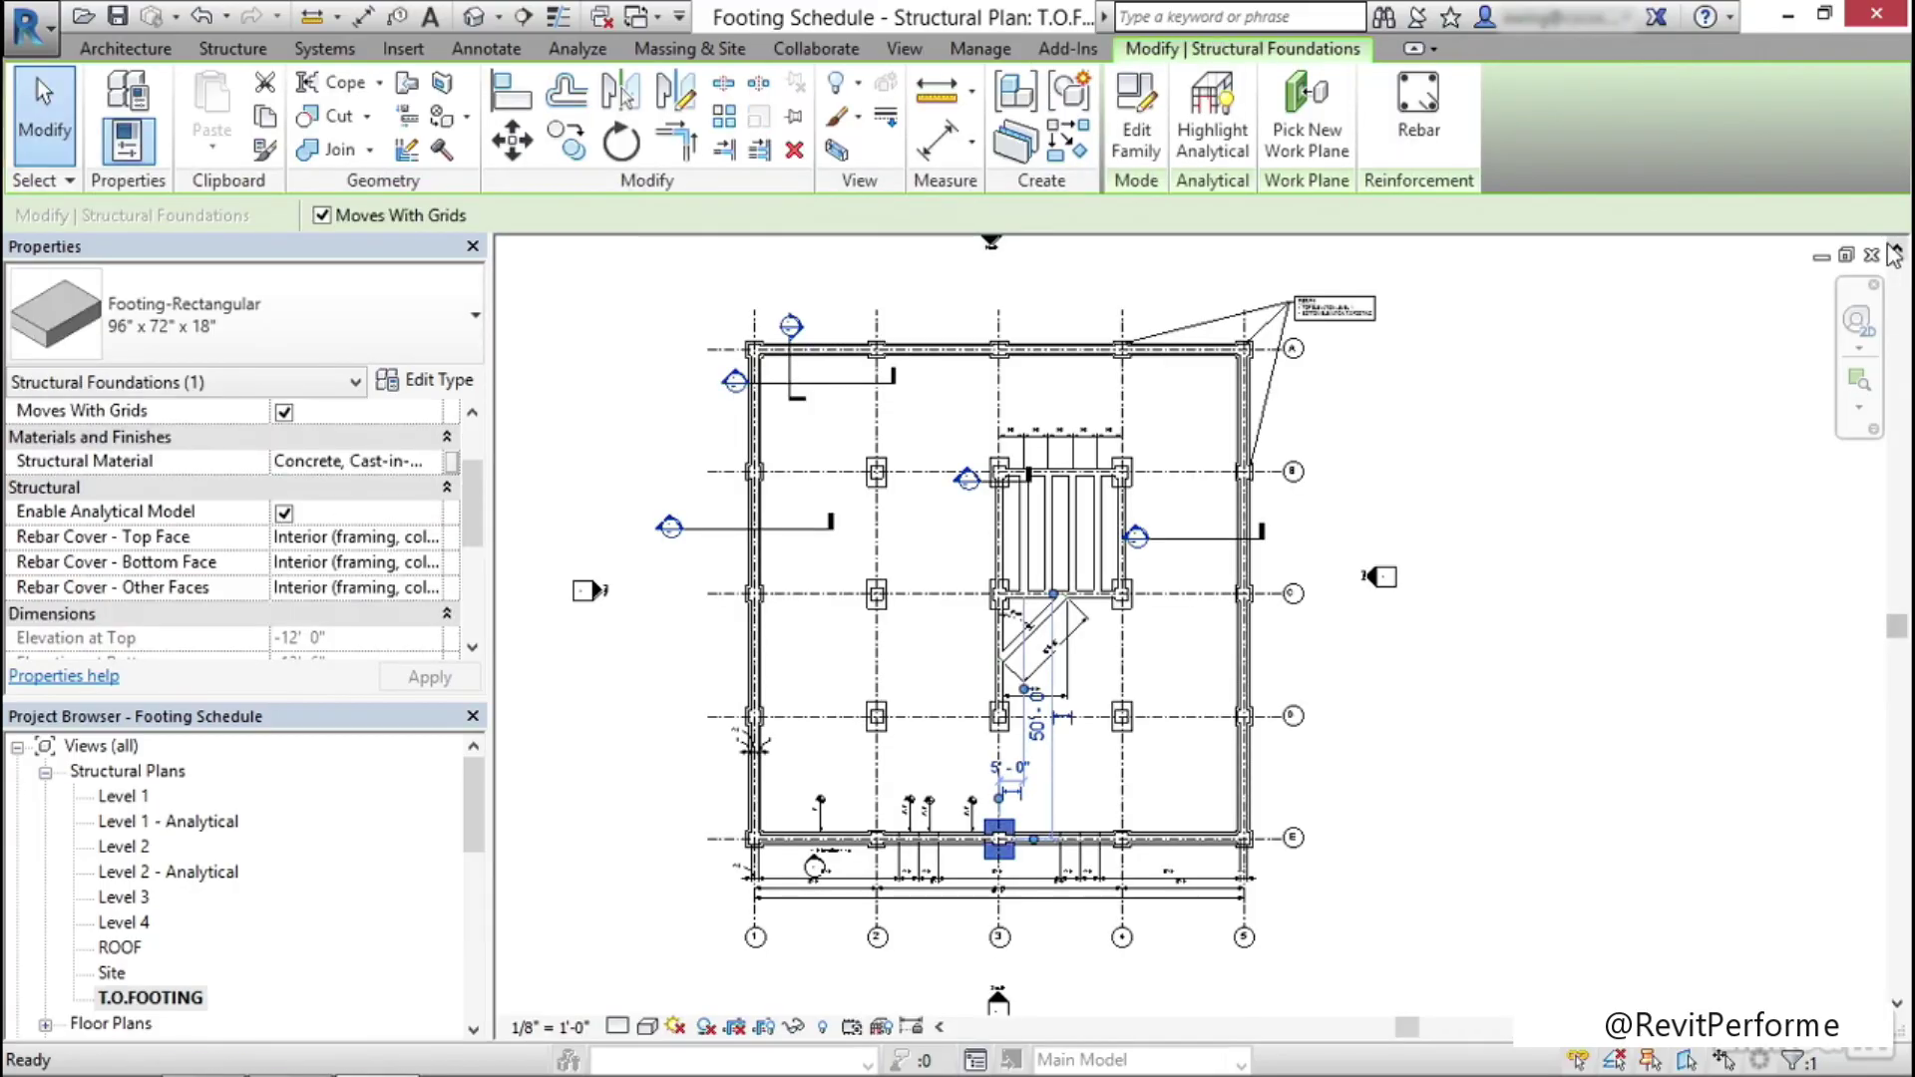
pyautogui.moveTo(475, 803); pyautogui.dragTo(484, 943)
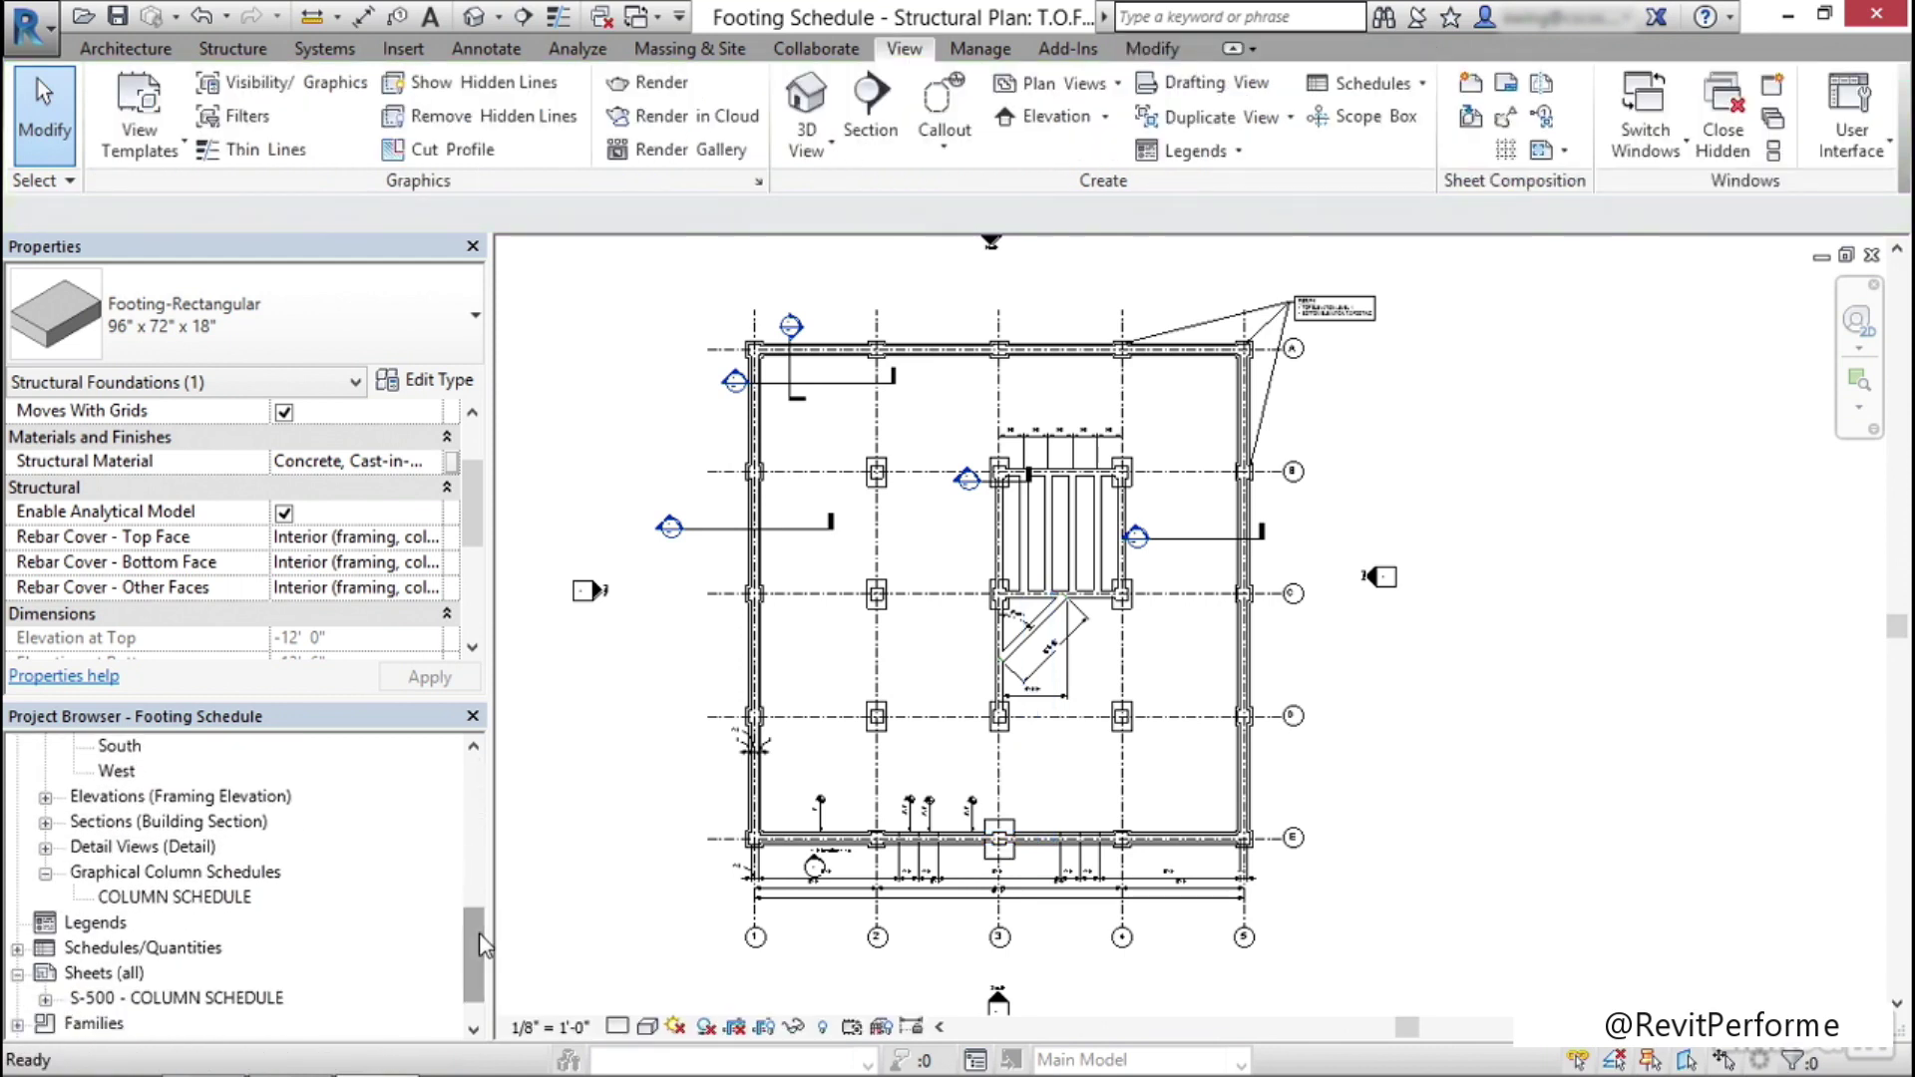
pyautogui.doubleClick(160, 999)
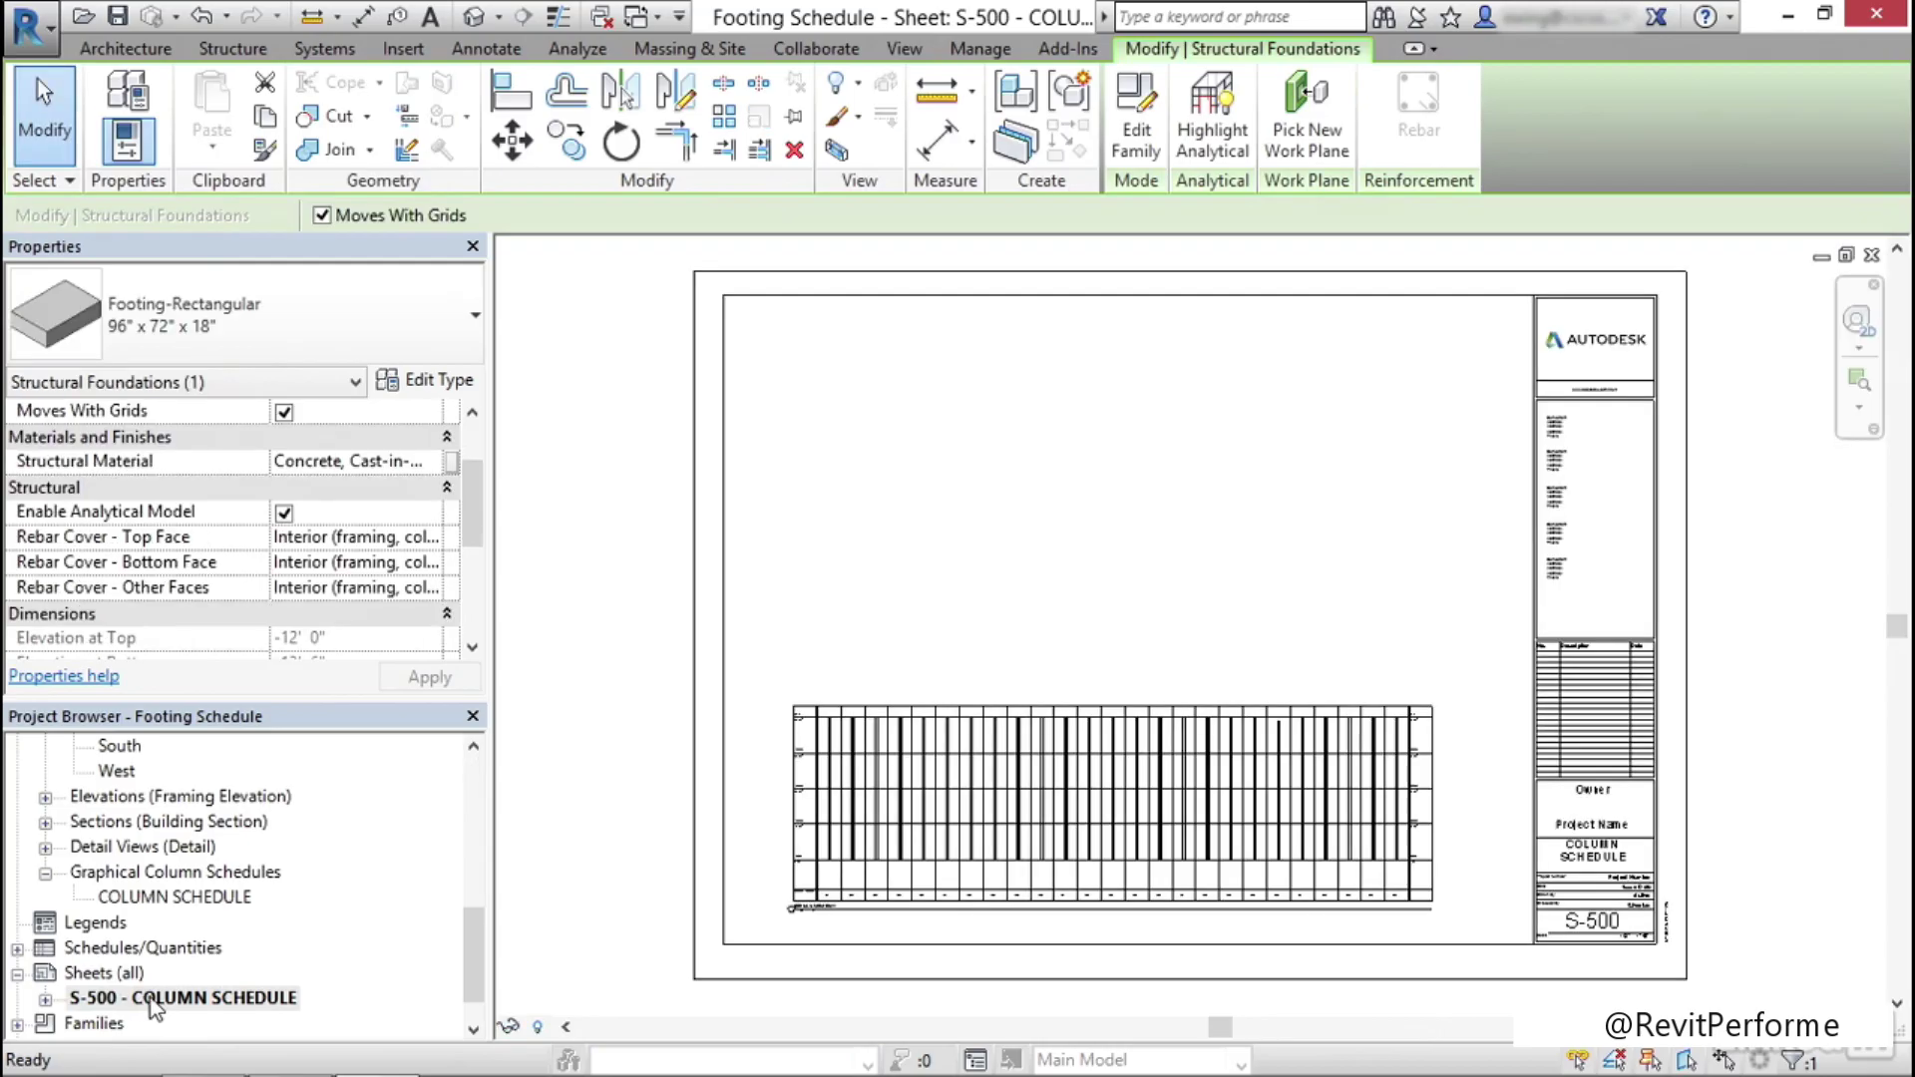
pyautogui.rightClick(176, 1000)
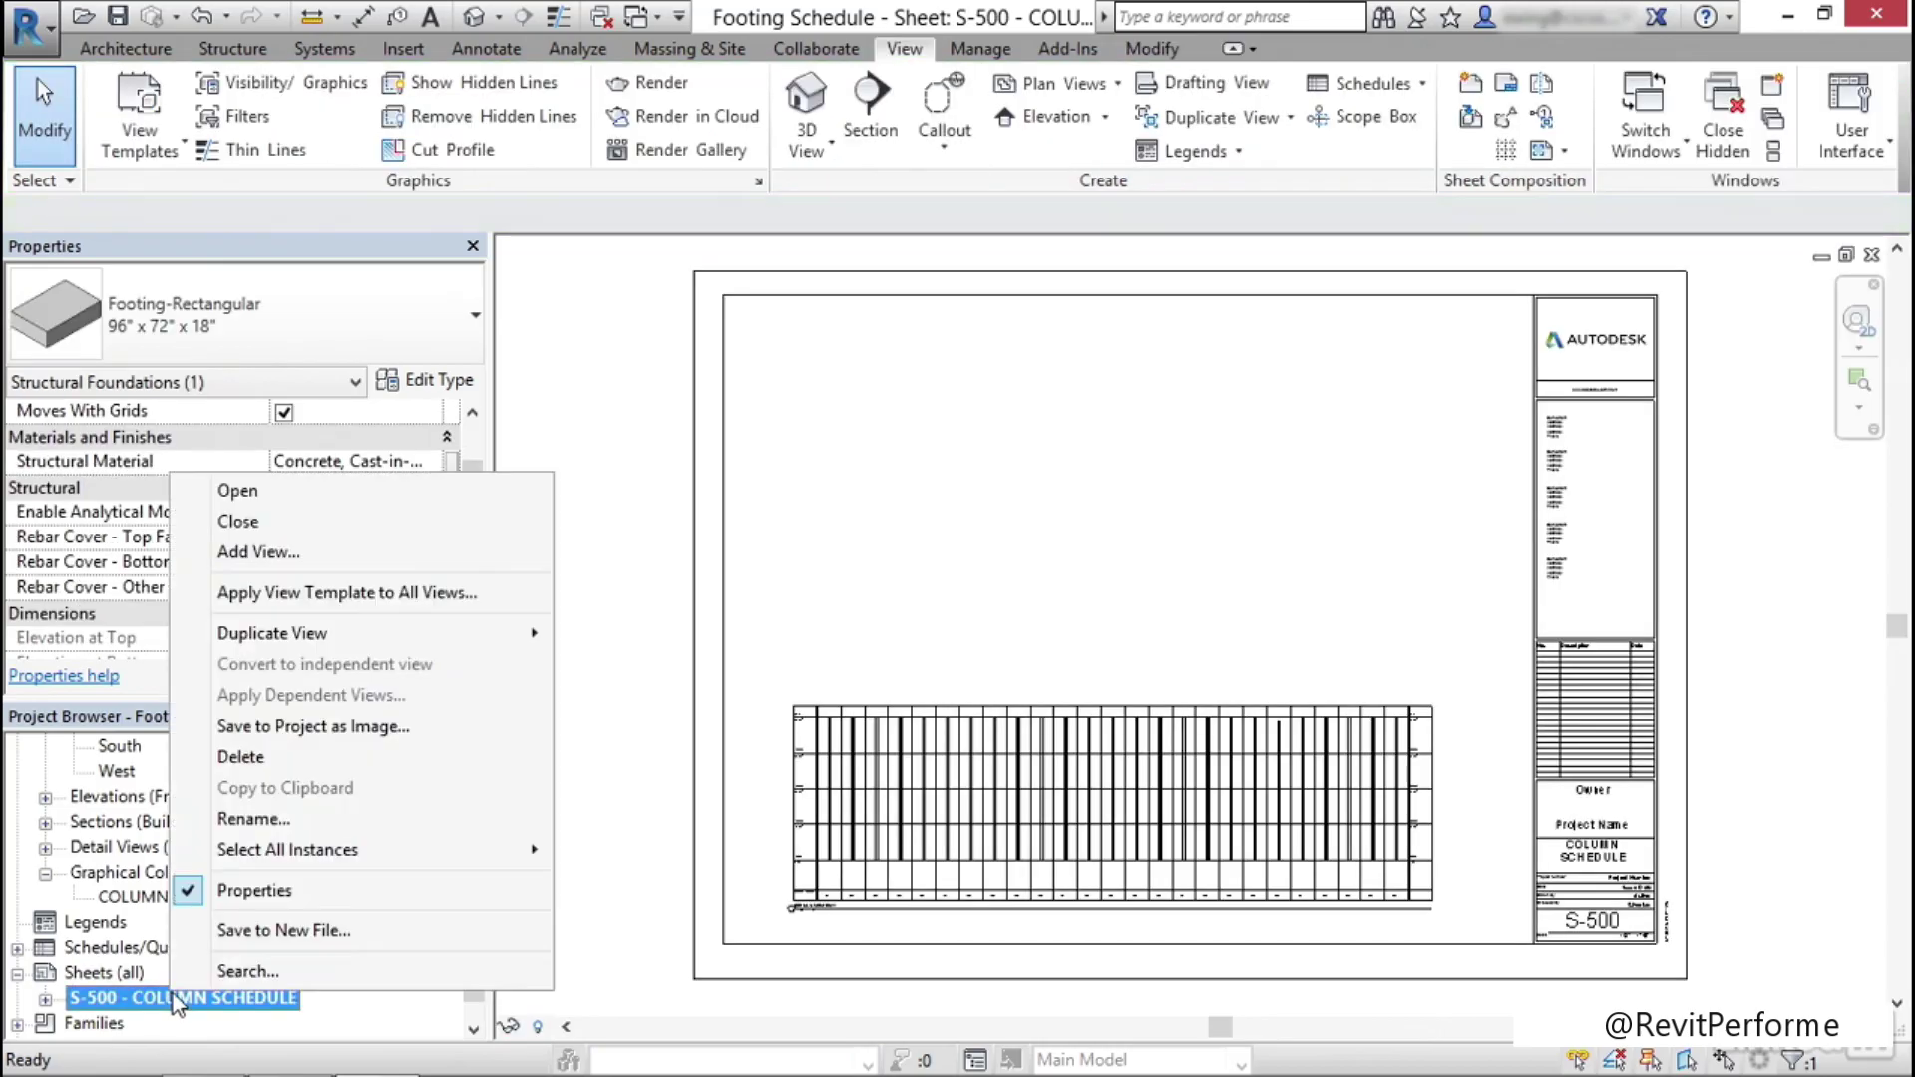
pyautogui.click(300, 822)
pyautogui.moveTo(868, 554); pyautogui.dragTo(697, 552)
pyautogui.press('BackSpace')
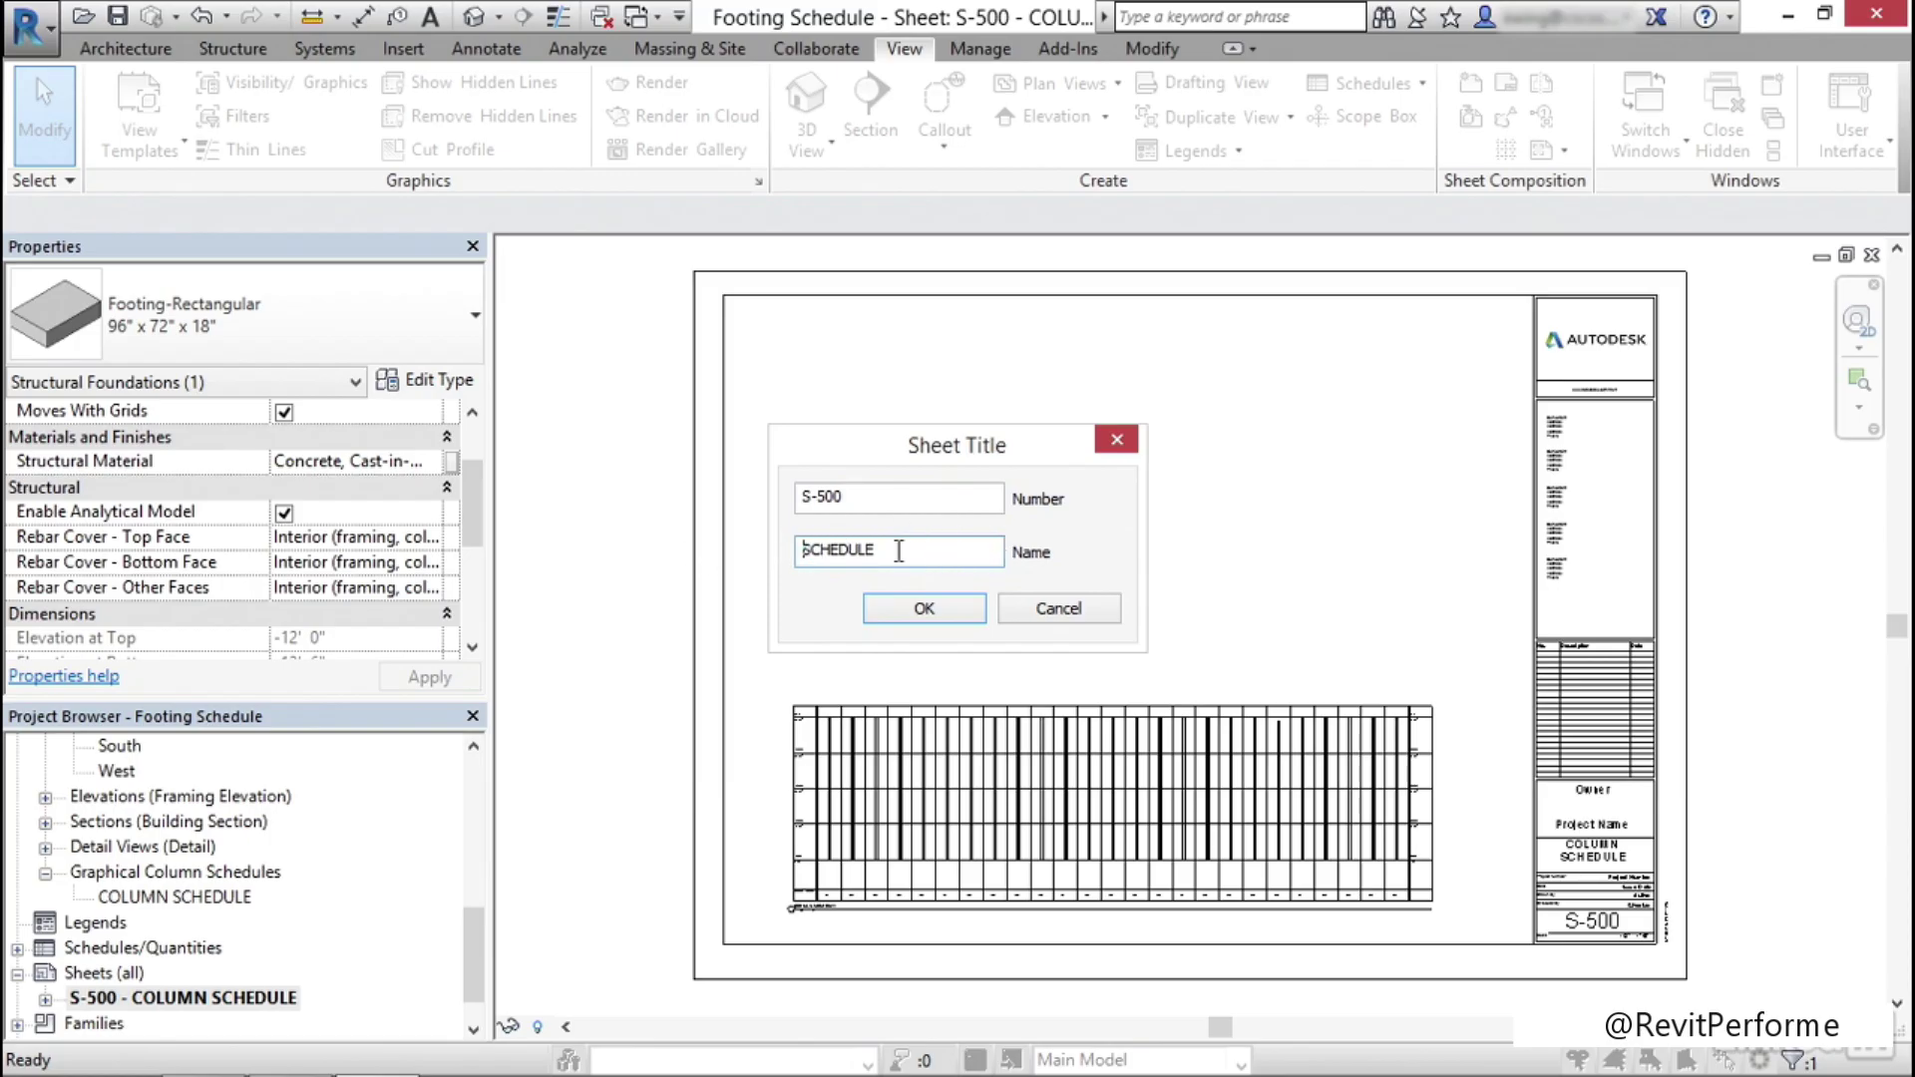
pyautogui.click(924, 604)
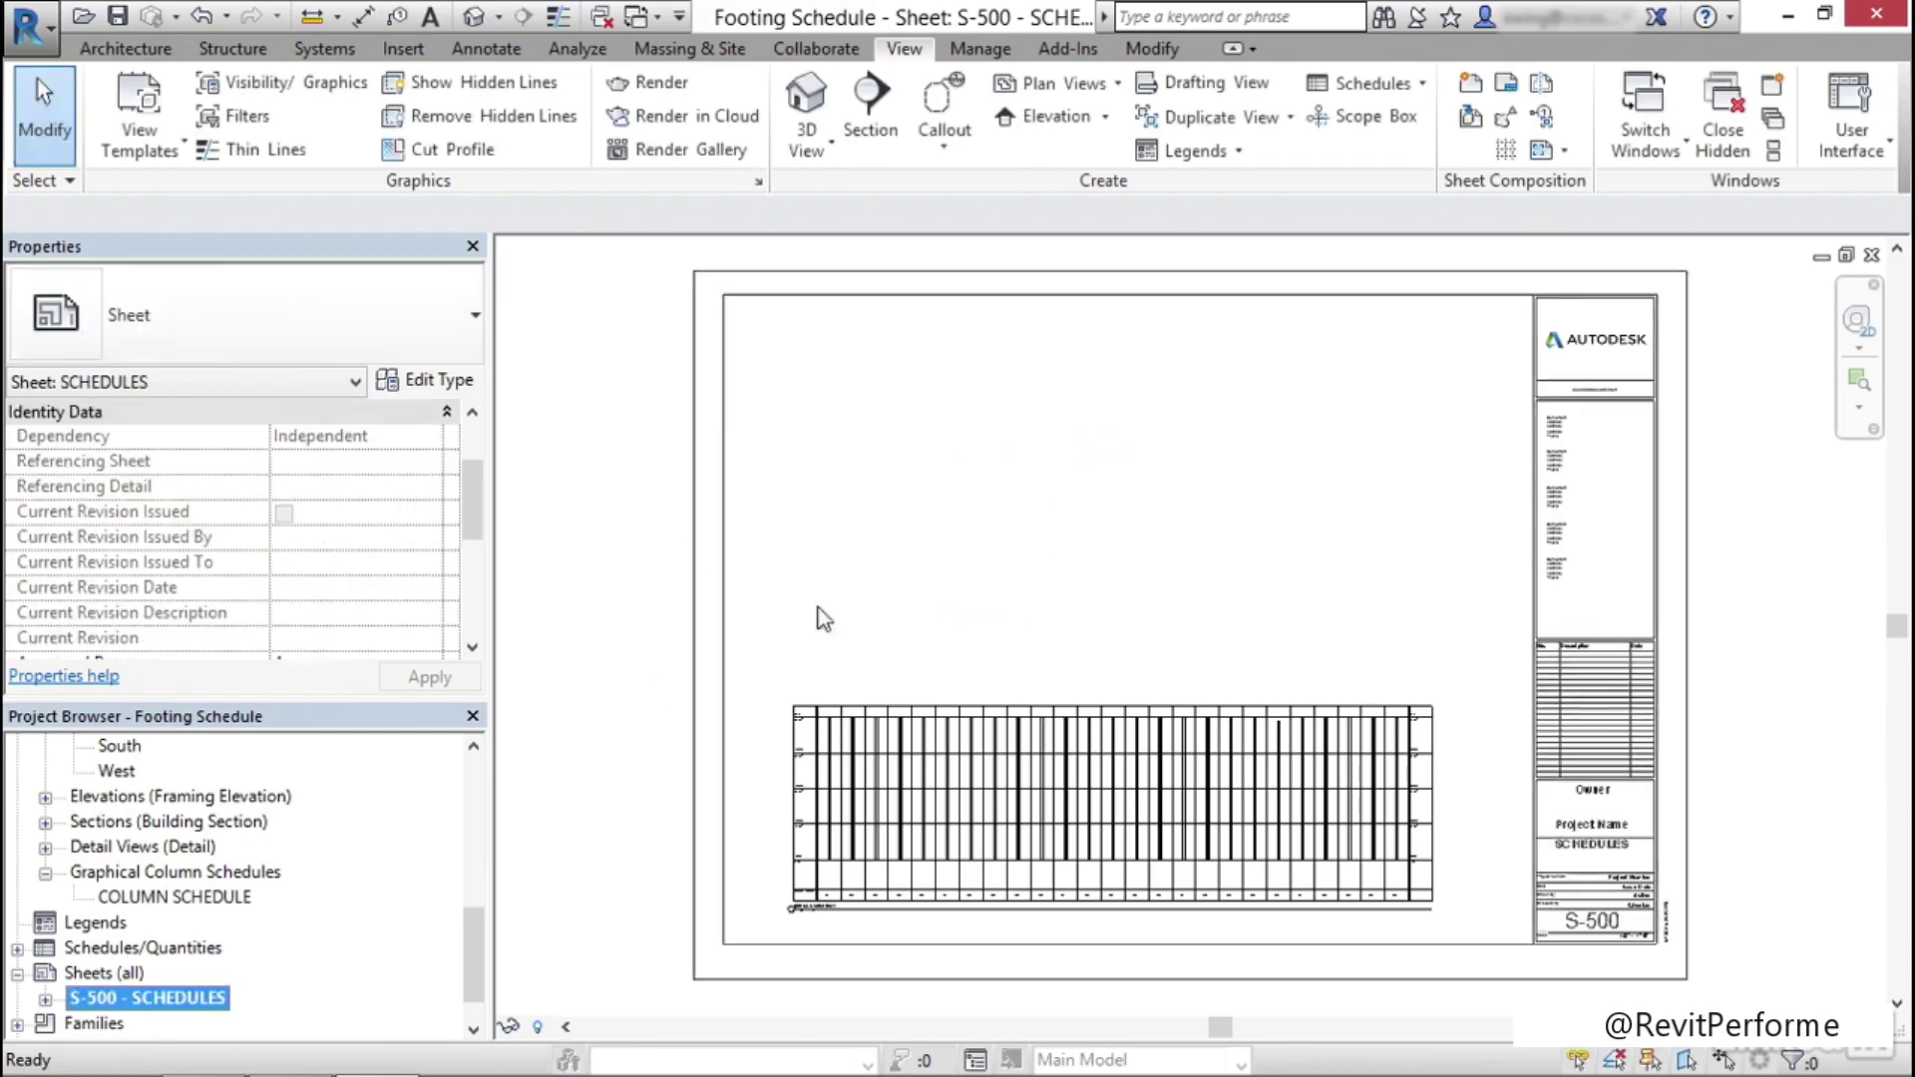
# Place the FOOTING SCHEDULE on sheet S-500 in the empty area above the column schedule
pyautogui.moveTo(473, 955)
pyautogui.mouseDown()
pyautogui.moveTo(469, 885)
pyautogui.moveTo(492, 962)
pyautogui.mouseUp()
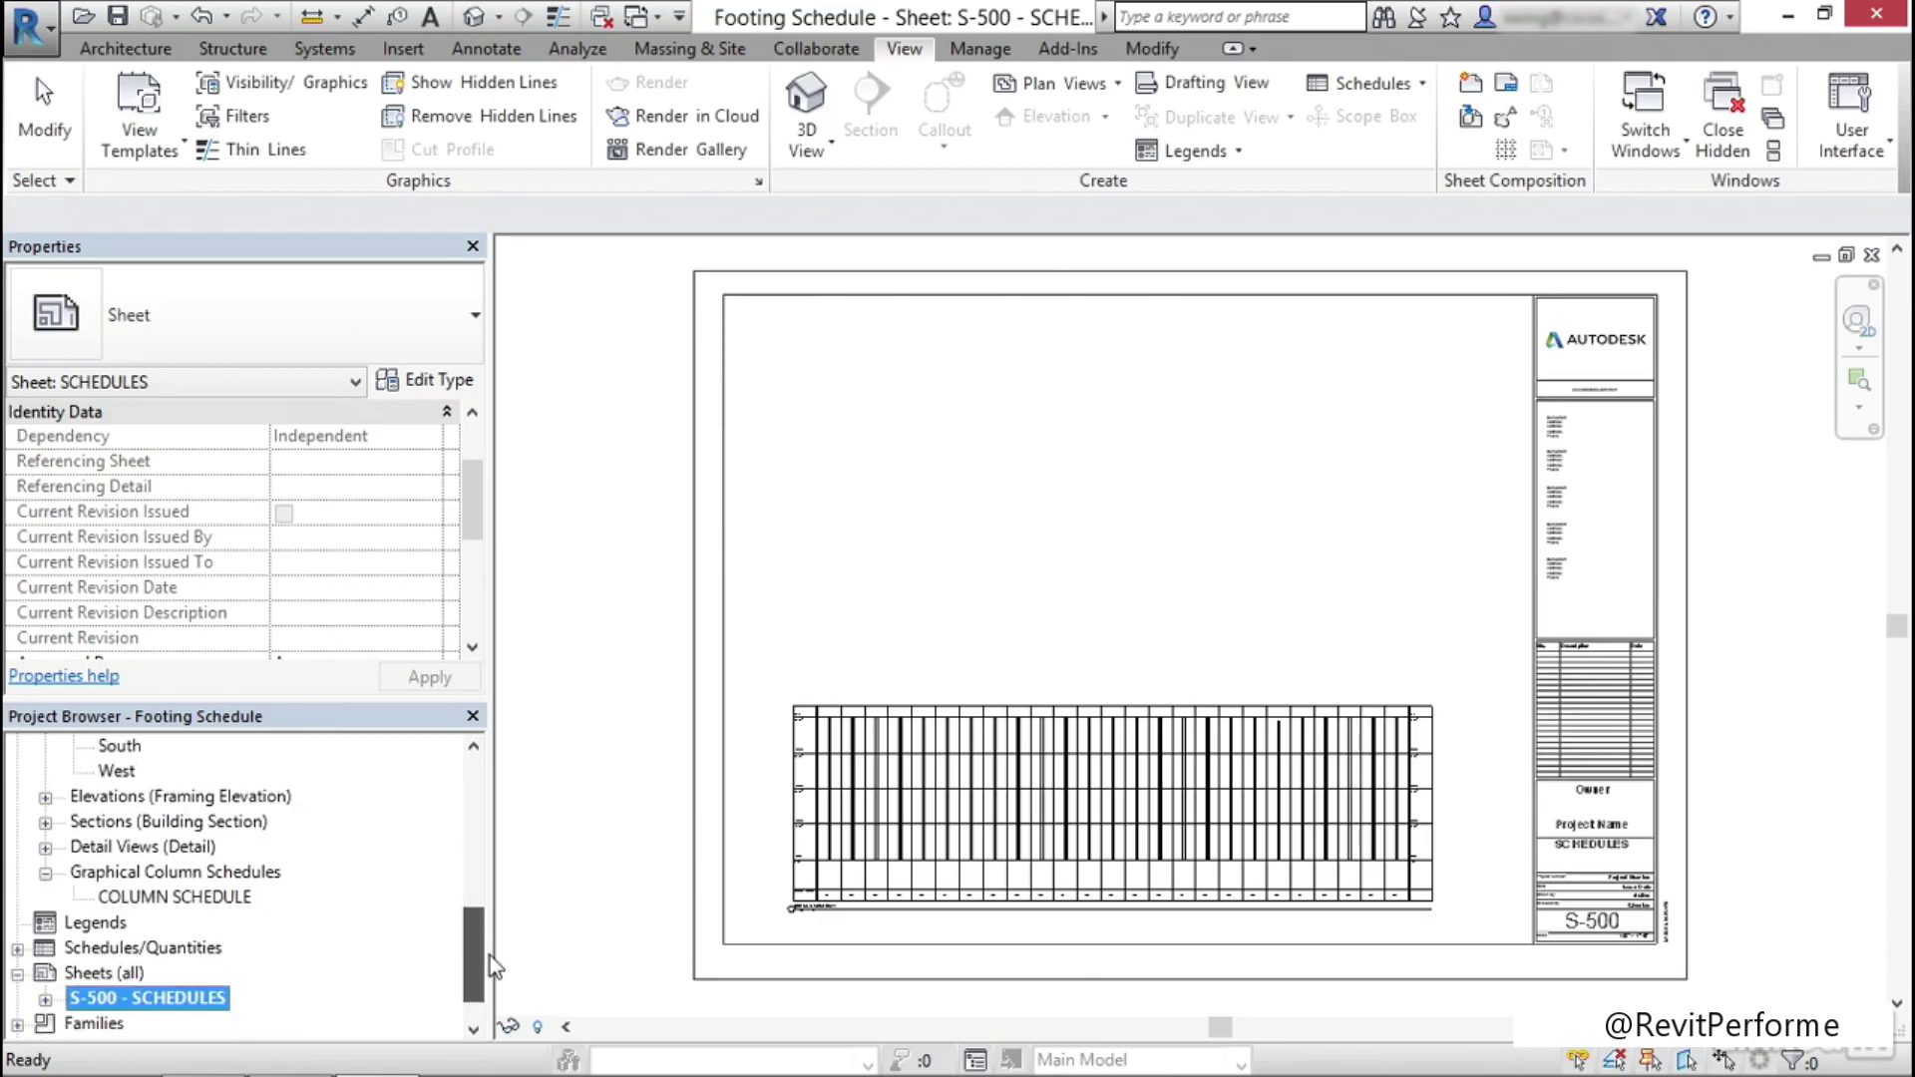
pyautogui.click(17, 924)
pyautogui.moveTo(150, 947); pyautogui.dragTo(984, 548)
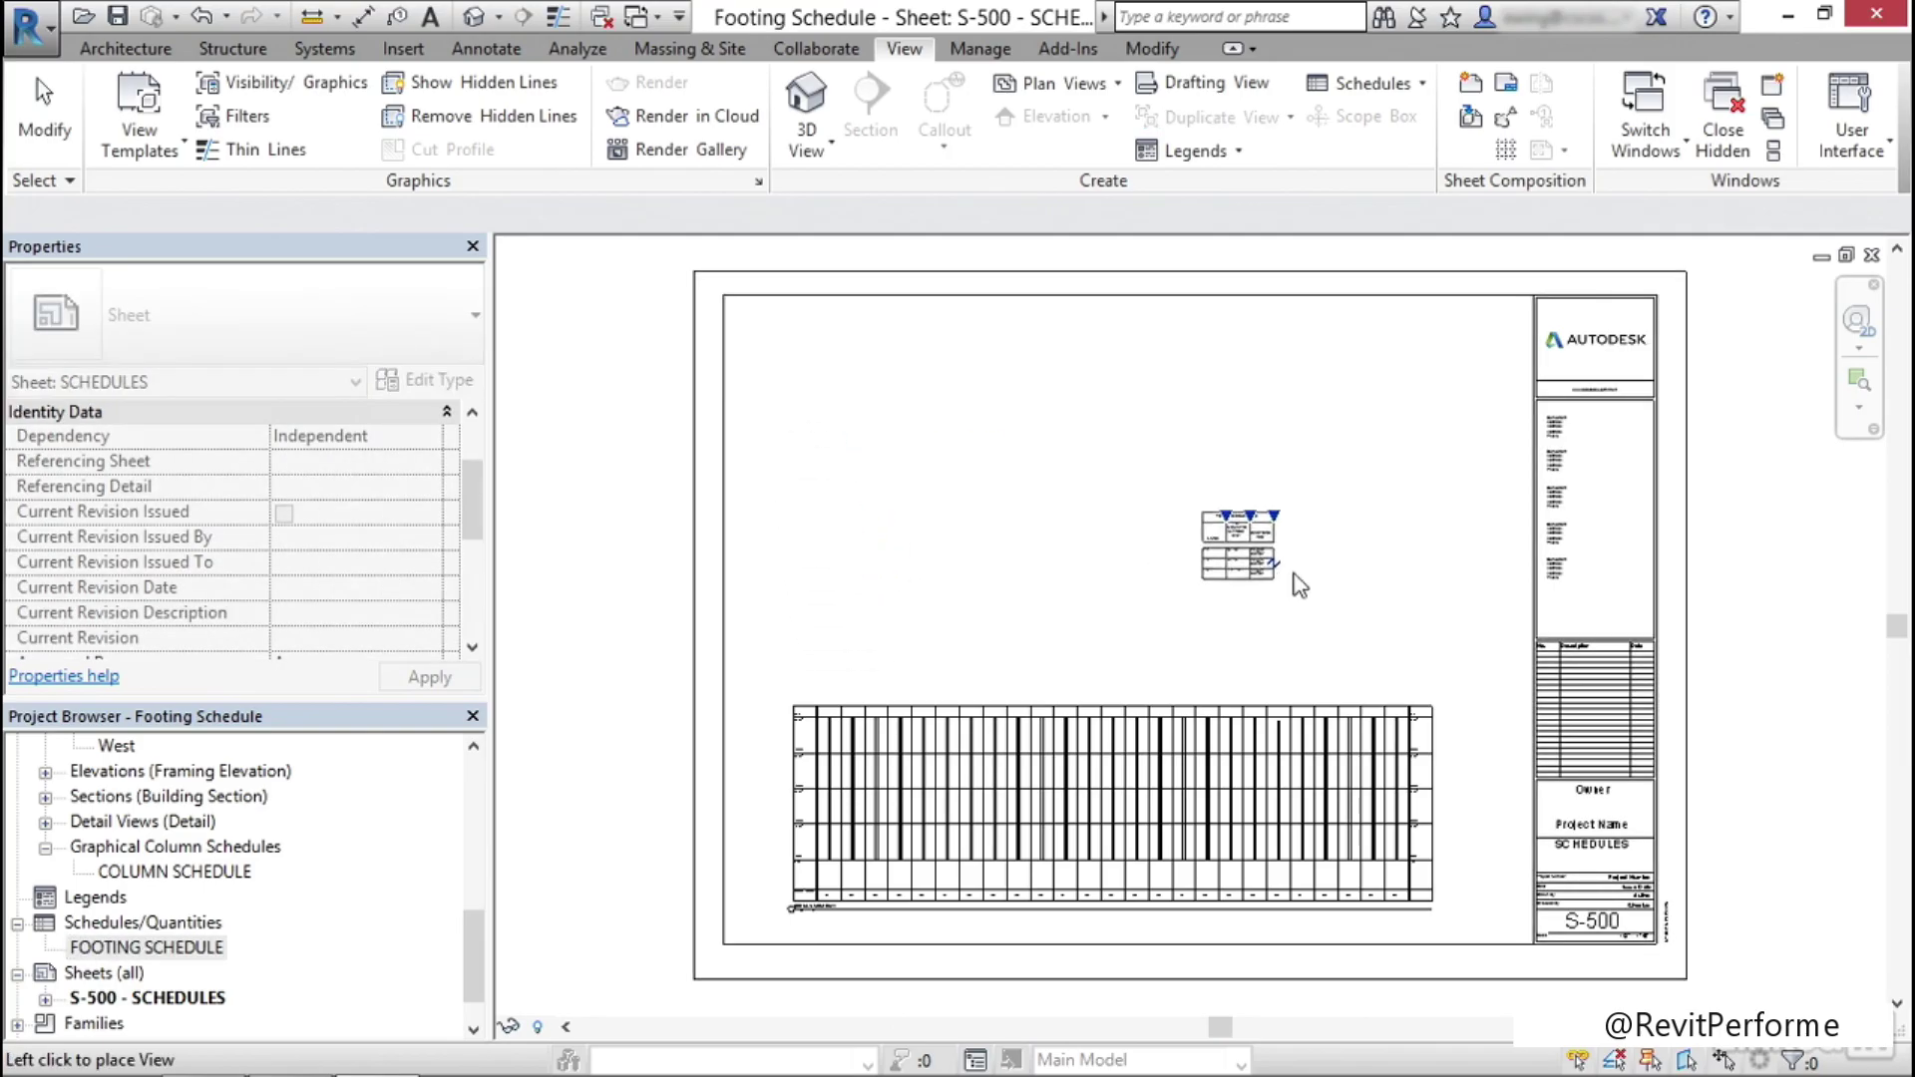
pyautogui.click(1411, 624)
# Widen the REINFORCING and TOP ELEVATION FROM 0'-0" columns of the placed footing schedule so each header fits on one line
pyautogui.scroll(5, 1435, 629)
pyautogui.scroll(4, 1398, 458)
pyautogui.moveTo(1295, 417); pyautogui.dragTo(1398, 420)
pyautogui.moveTo(1097, 417); pyautogui.dragTo(1376, 426)
pyautogui.moveTo(1279, 728); pyautogui.dragTo(1104, 728, button='middle')
pyautogui.click(1091, 731)
pyautogui.scroll(1, 1091, 731)
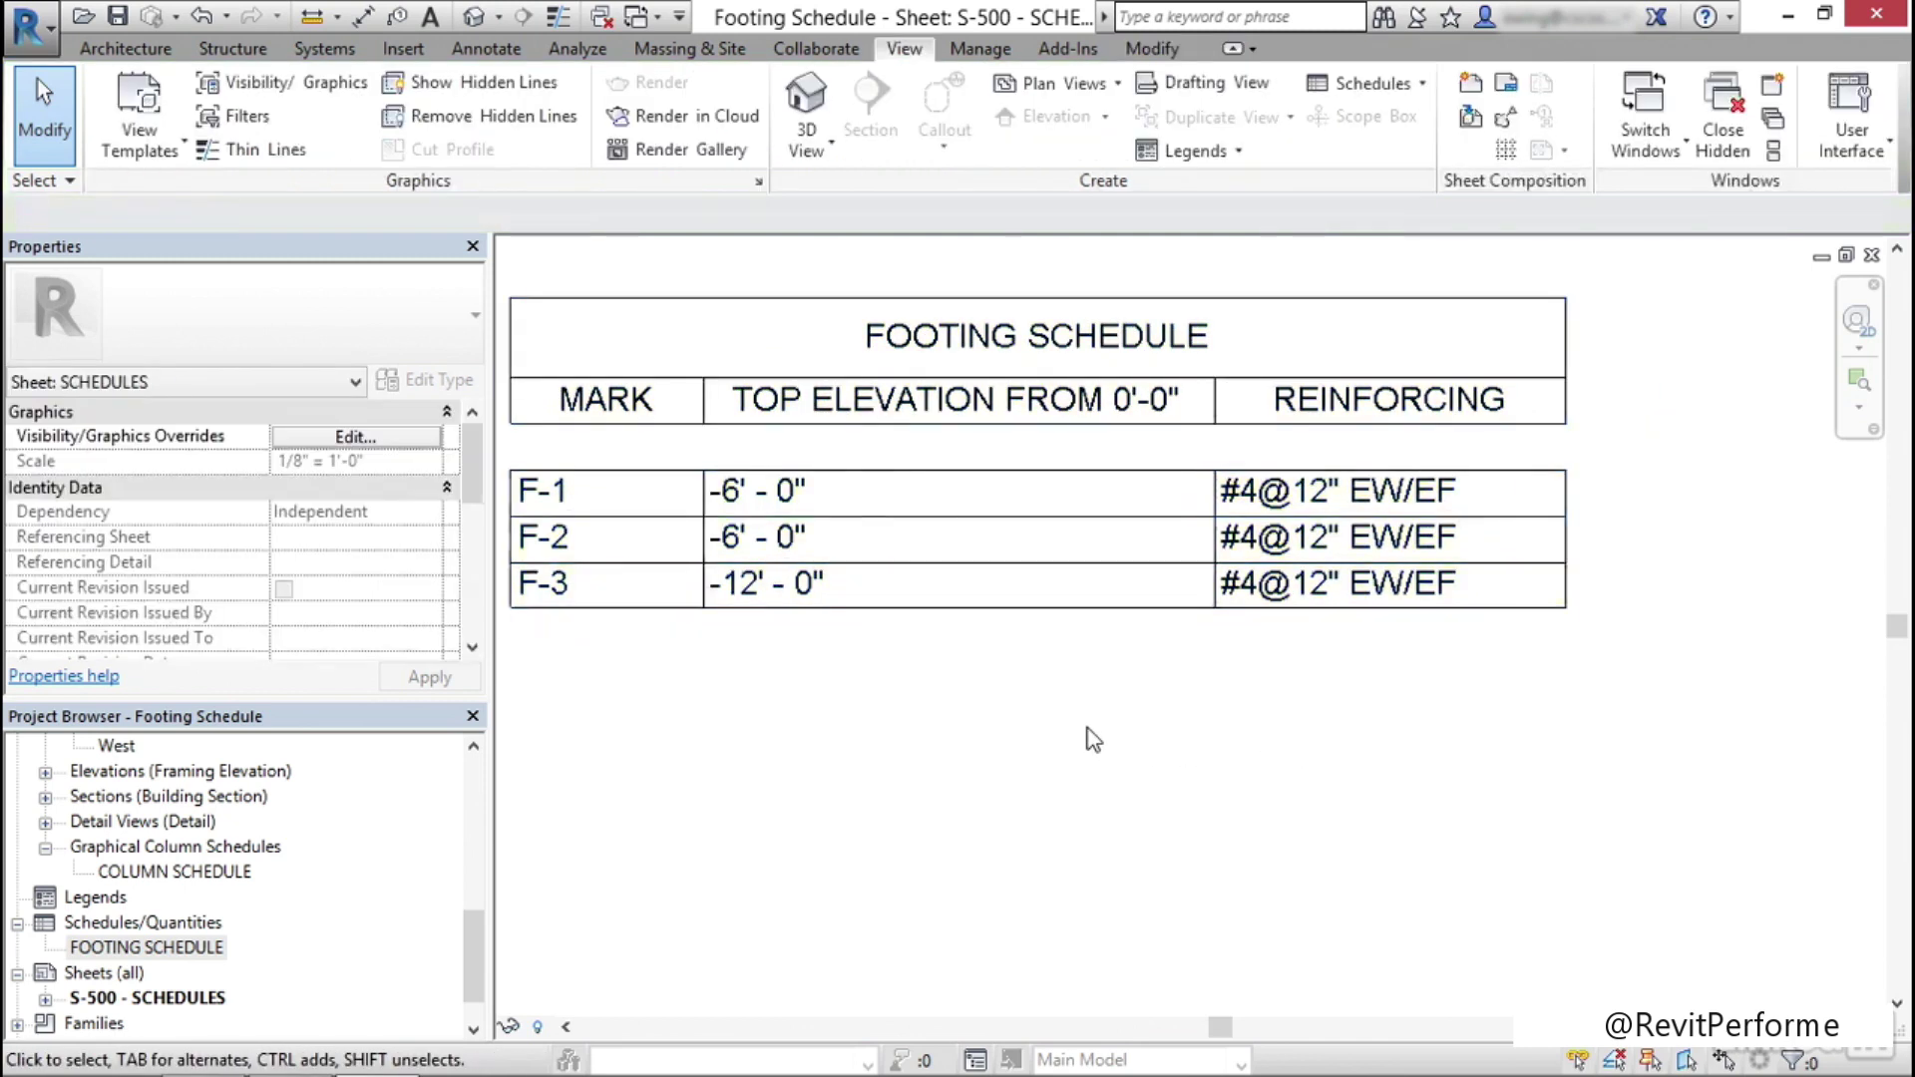
pyautogui.scroll(-2, 1091, 733)
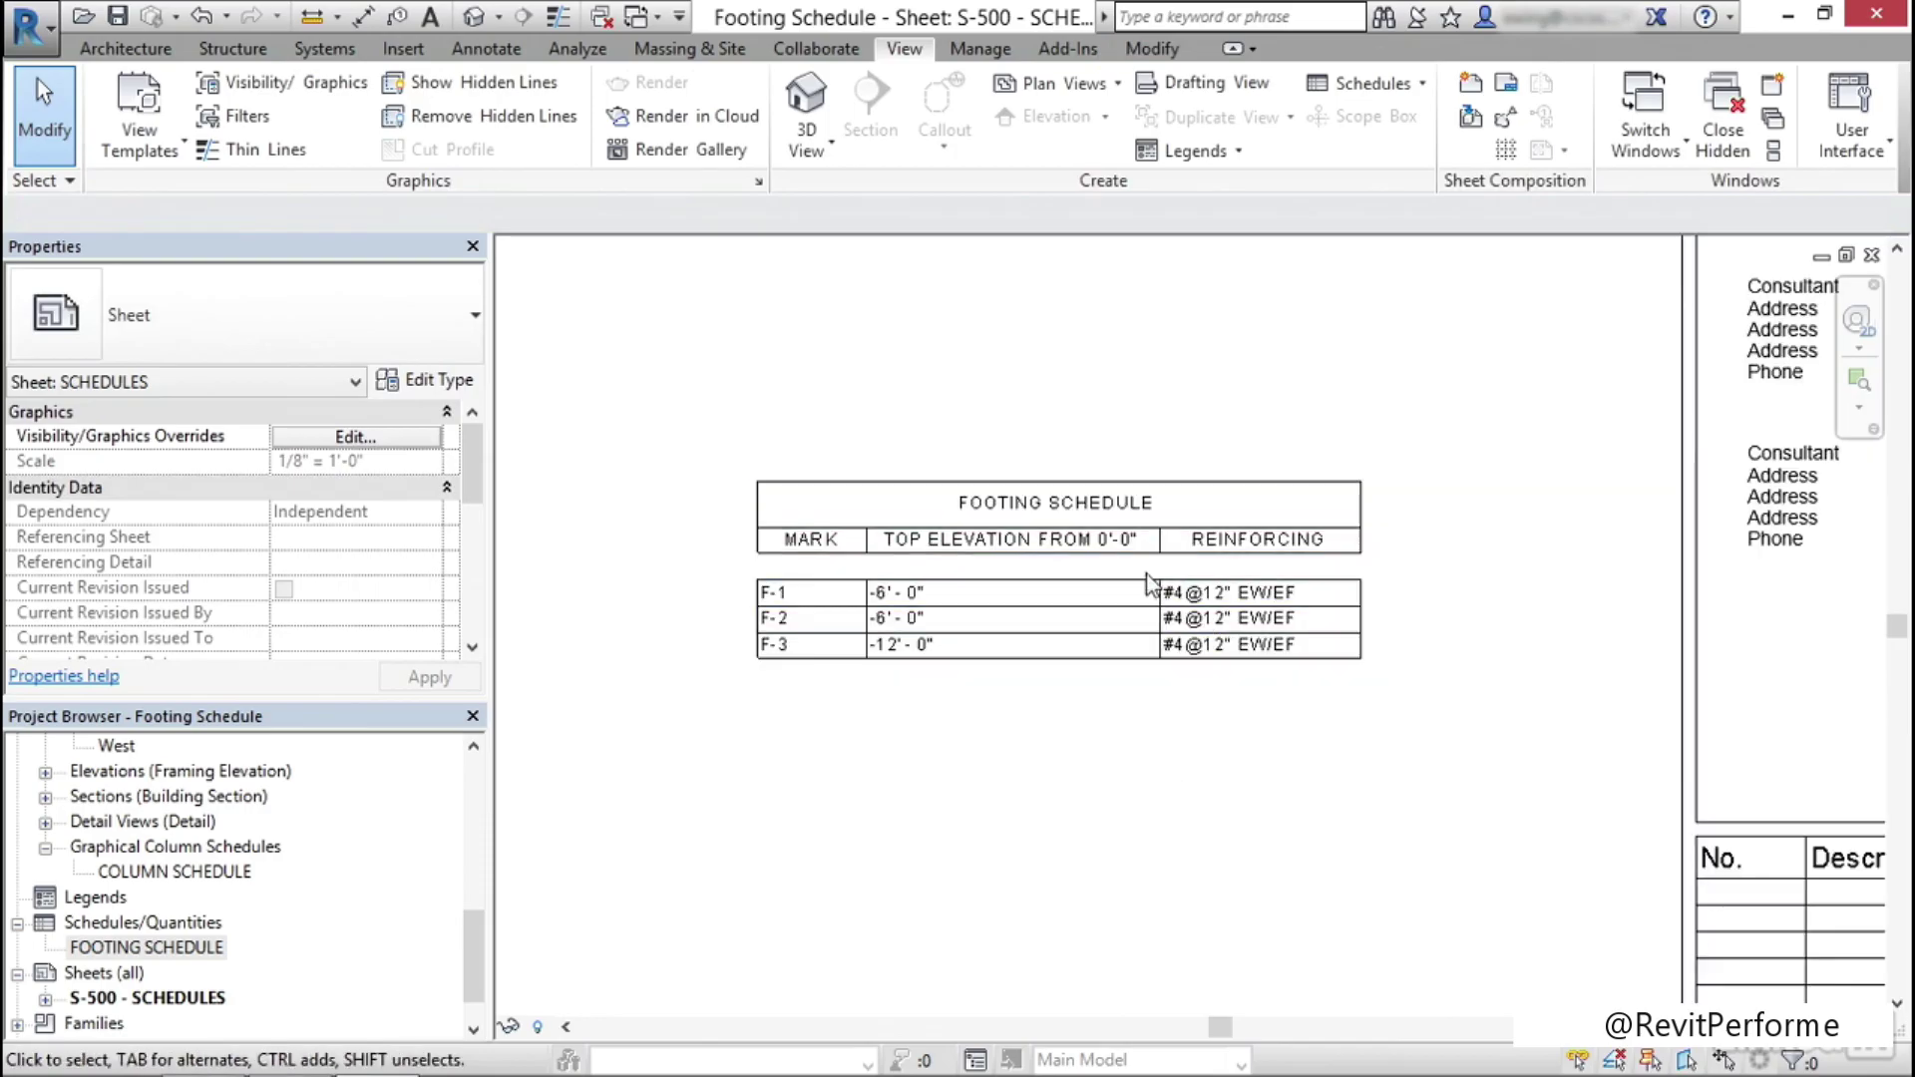
# Edit the placed footing schedule's appearance, setting its title, header and body text to 3/32" Arial
pyautogui.click(1149, 587)
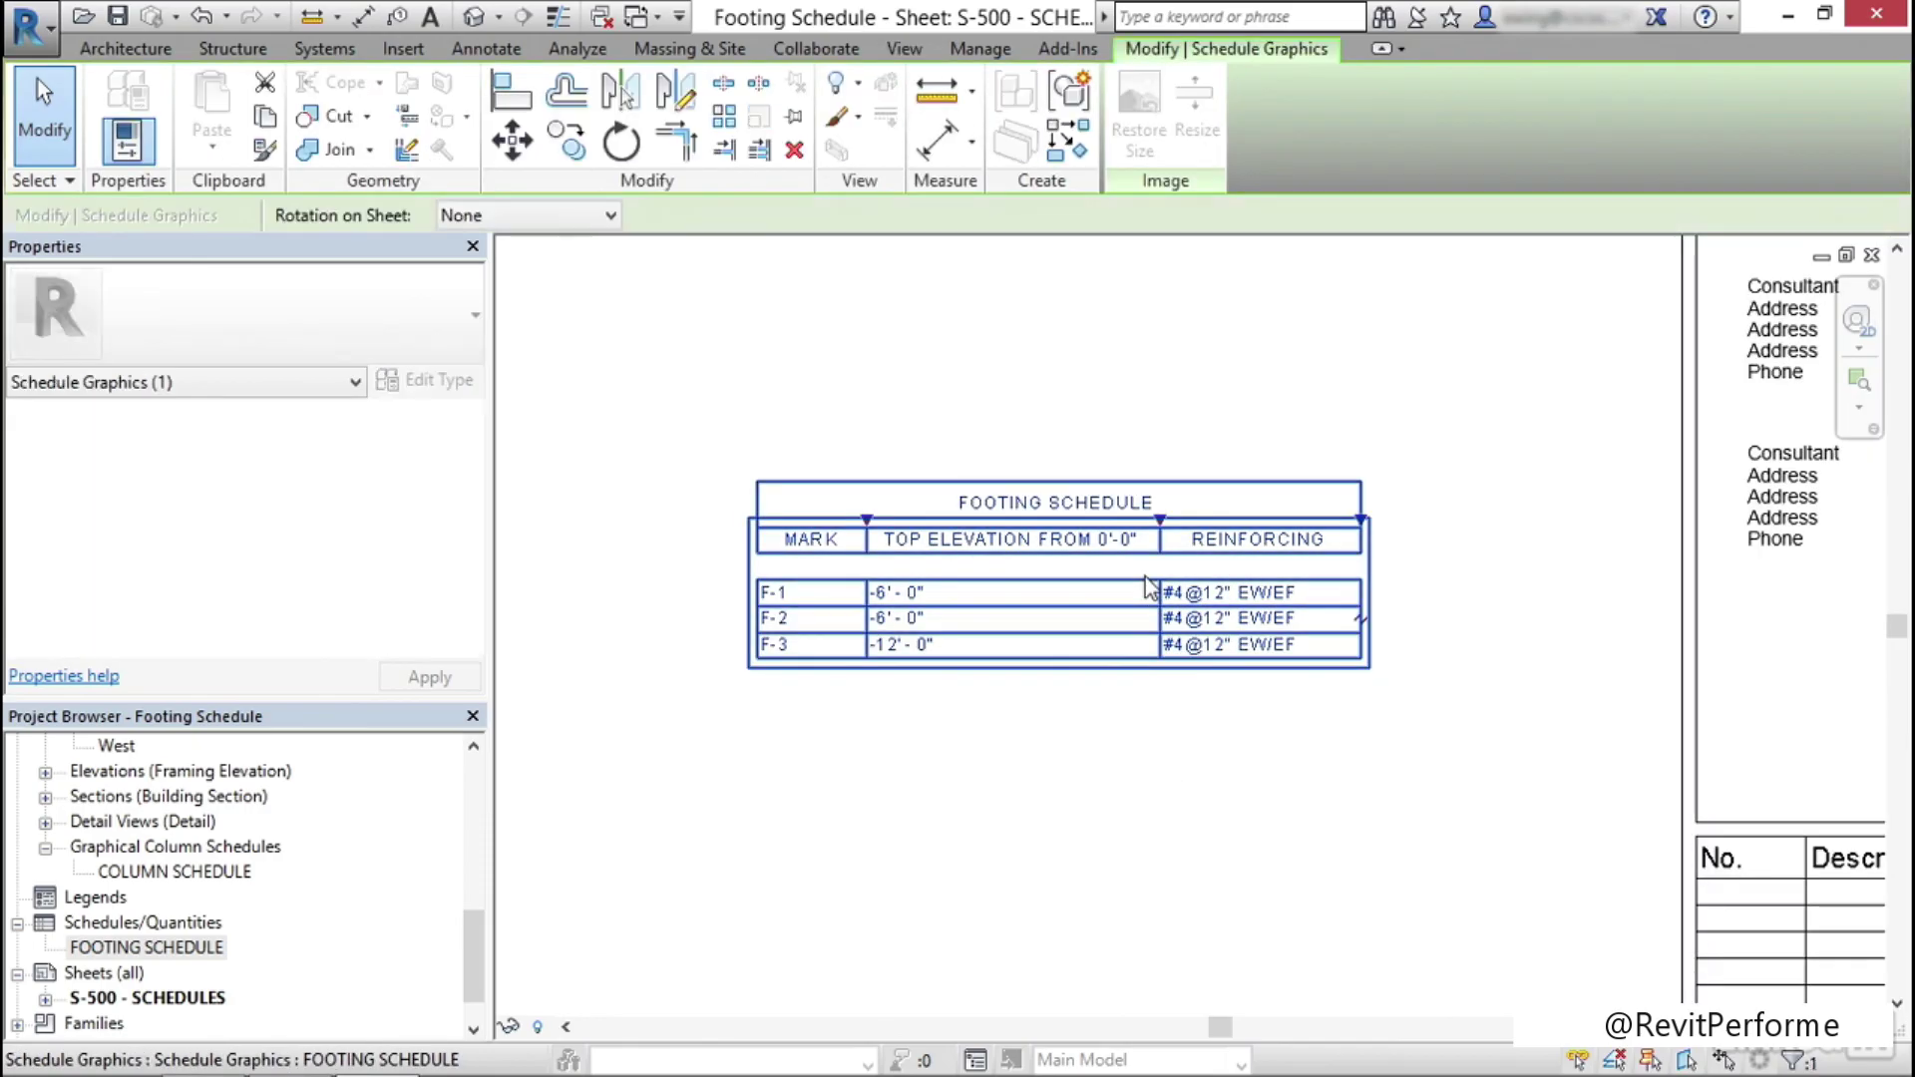
pyautogui.rightClick(1133, 583)
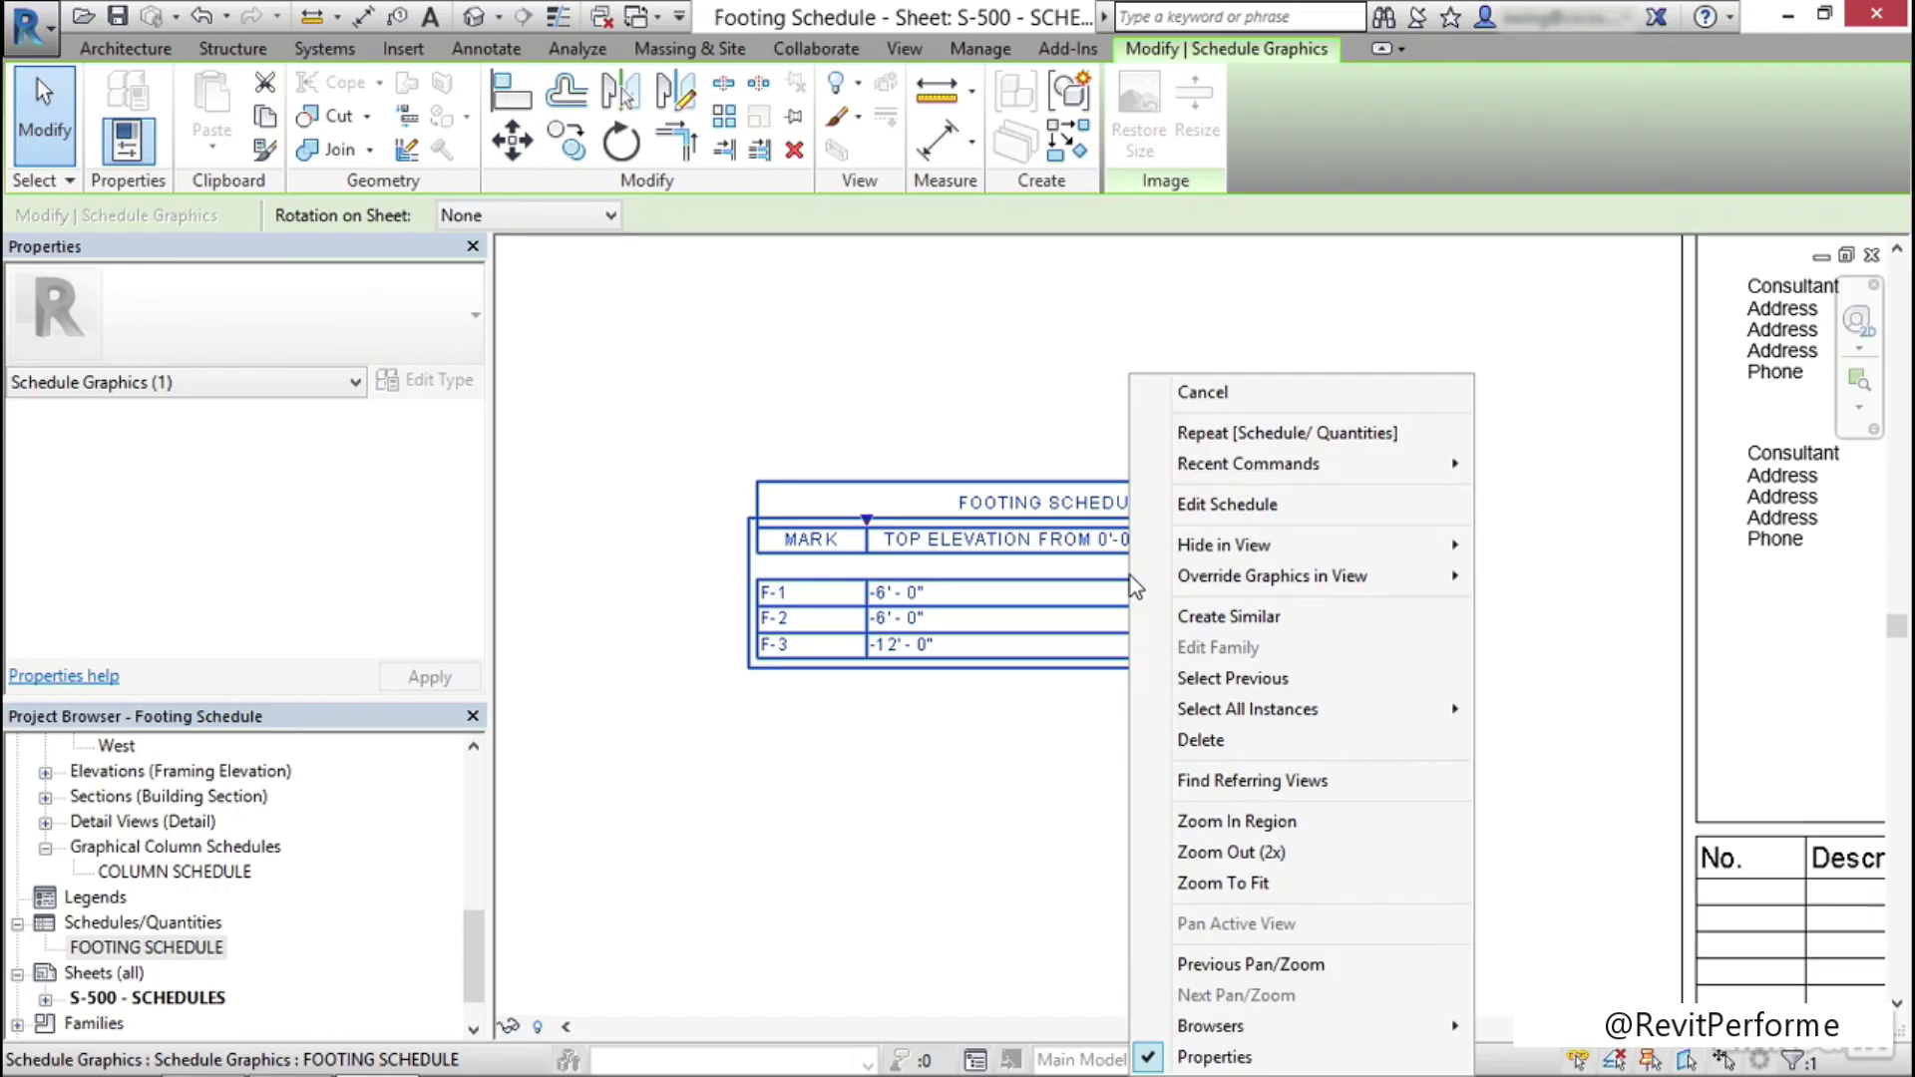
pyautogui.click(1237, 503)
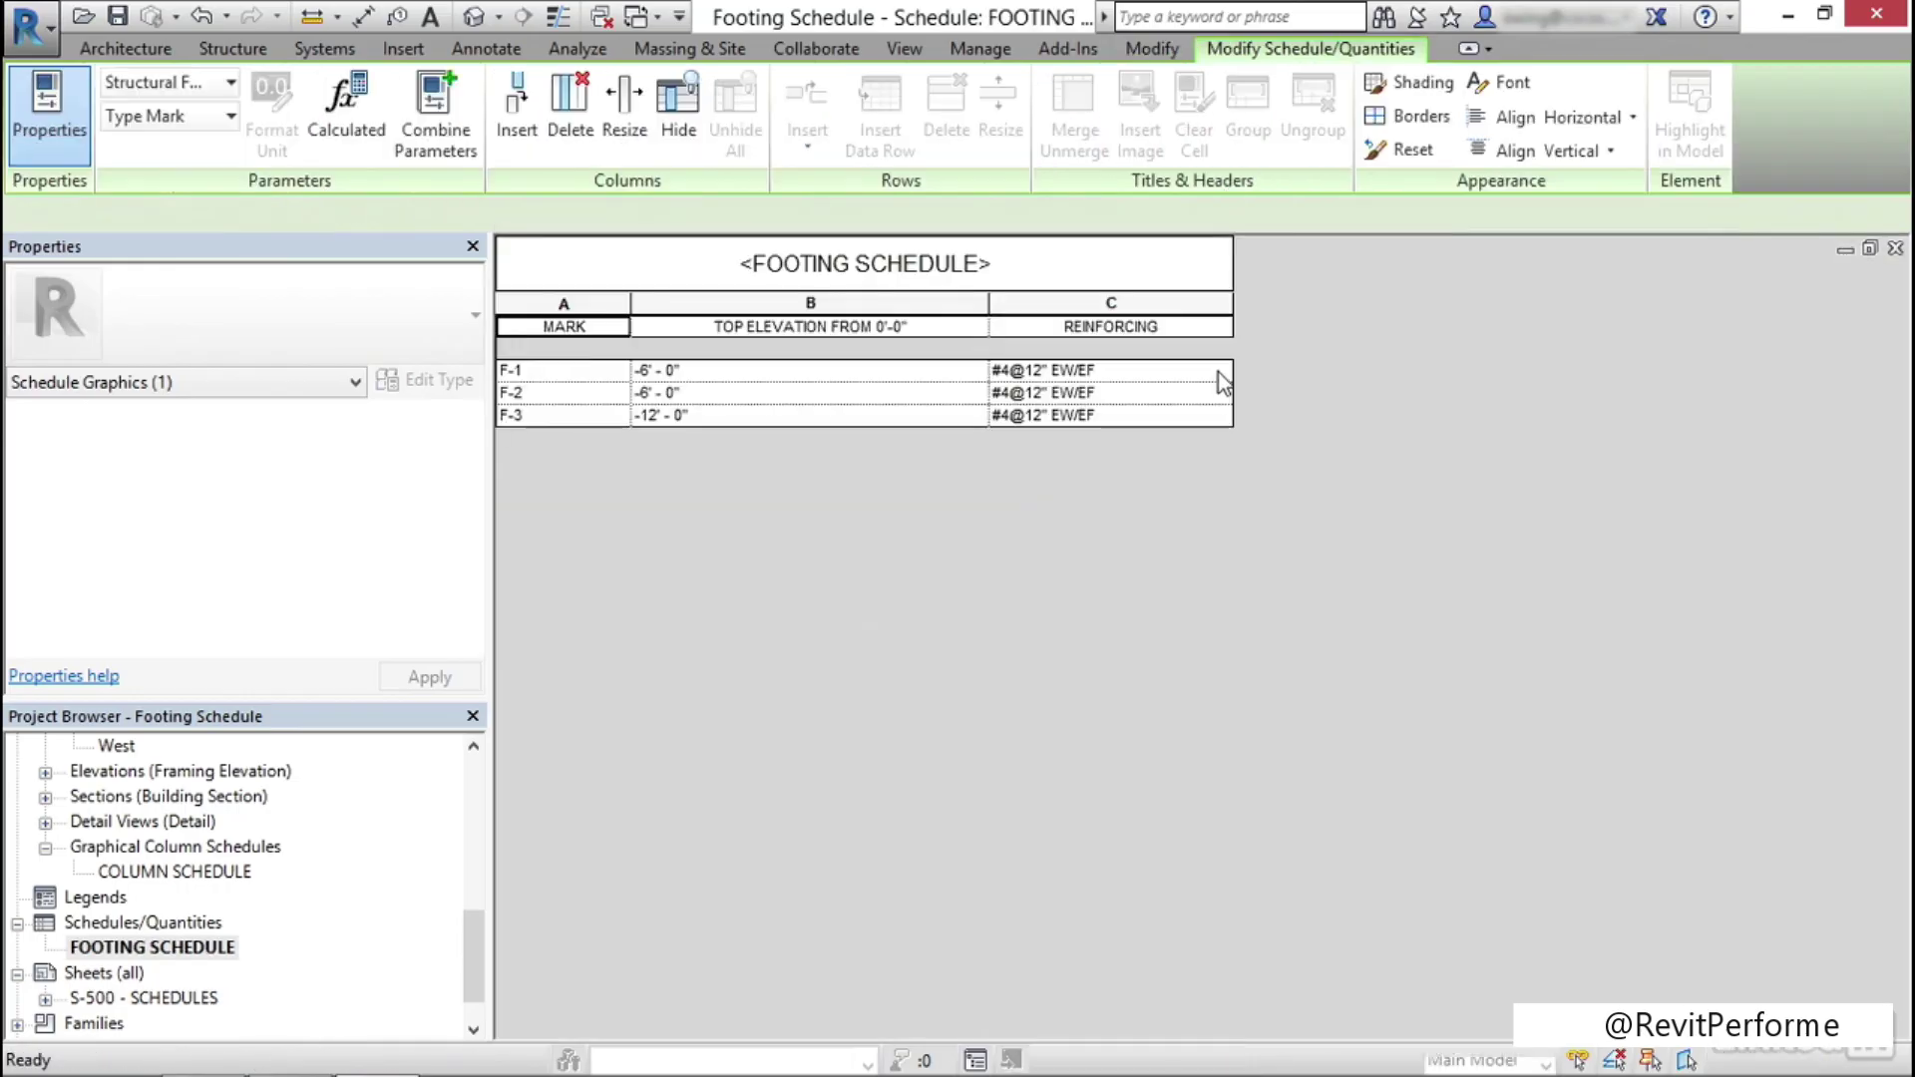
pyautogui.scroll(-3, 483, 573)
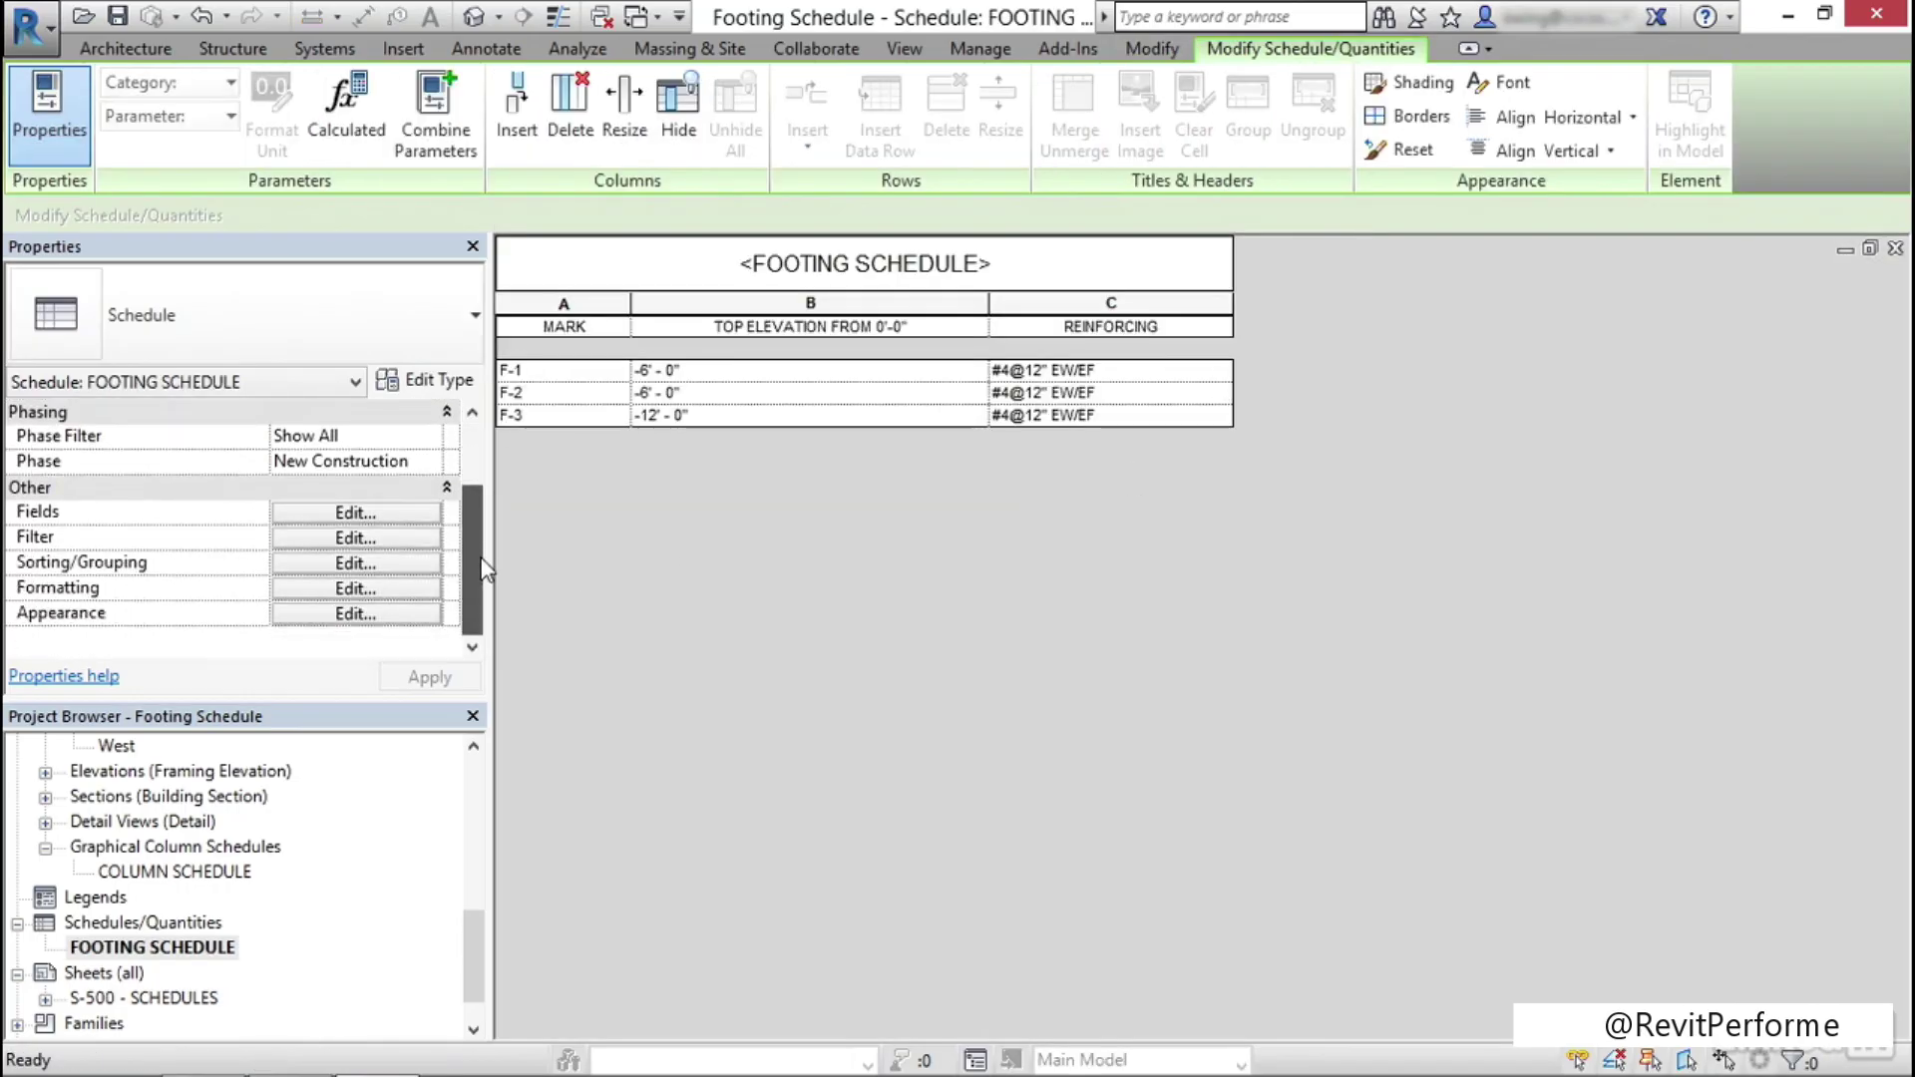
pyautogui.click(356, 615)
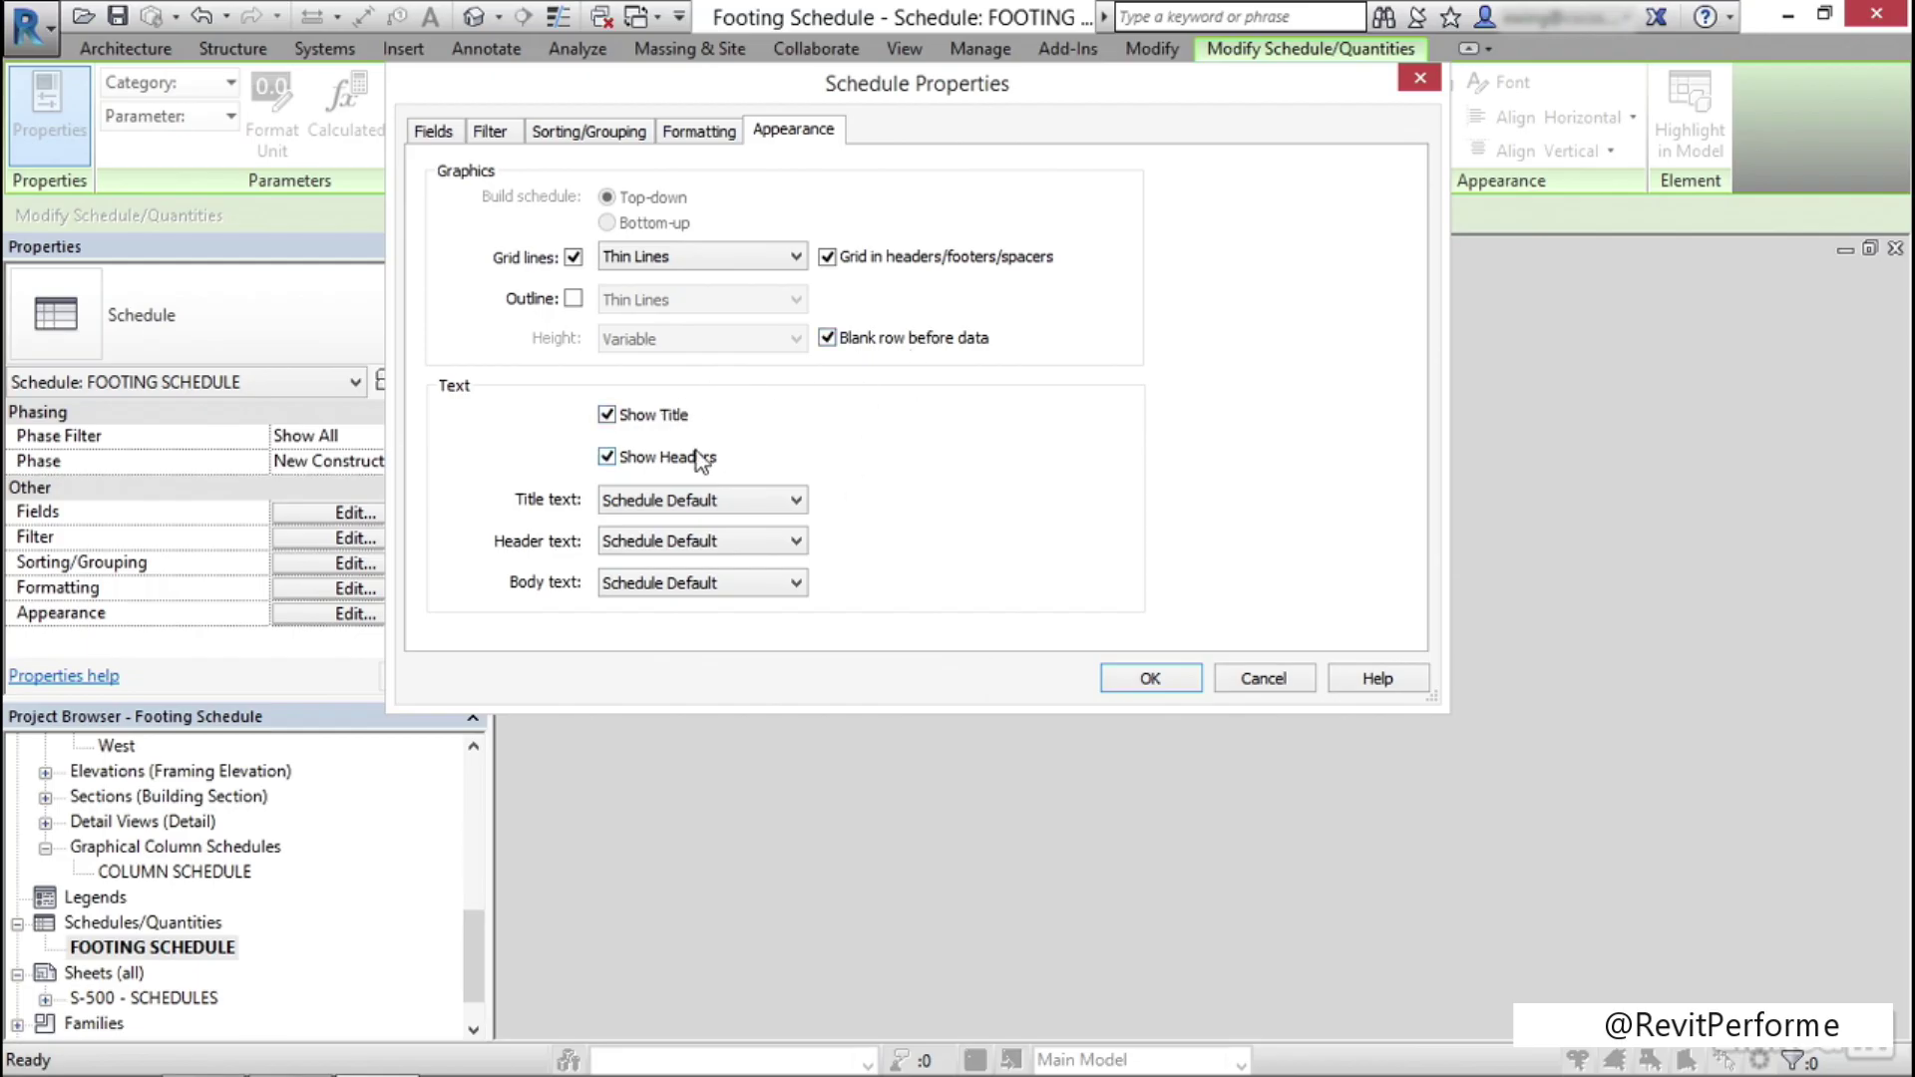
pyautogui.click(796, 500)
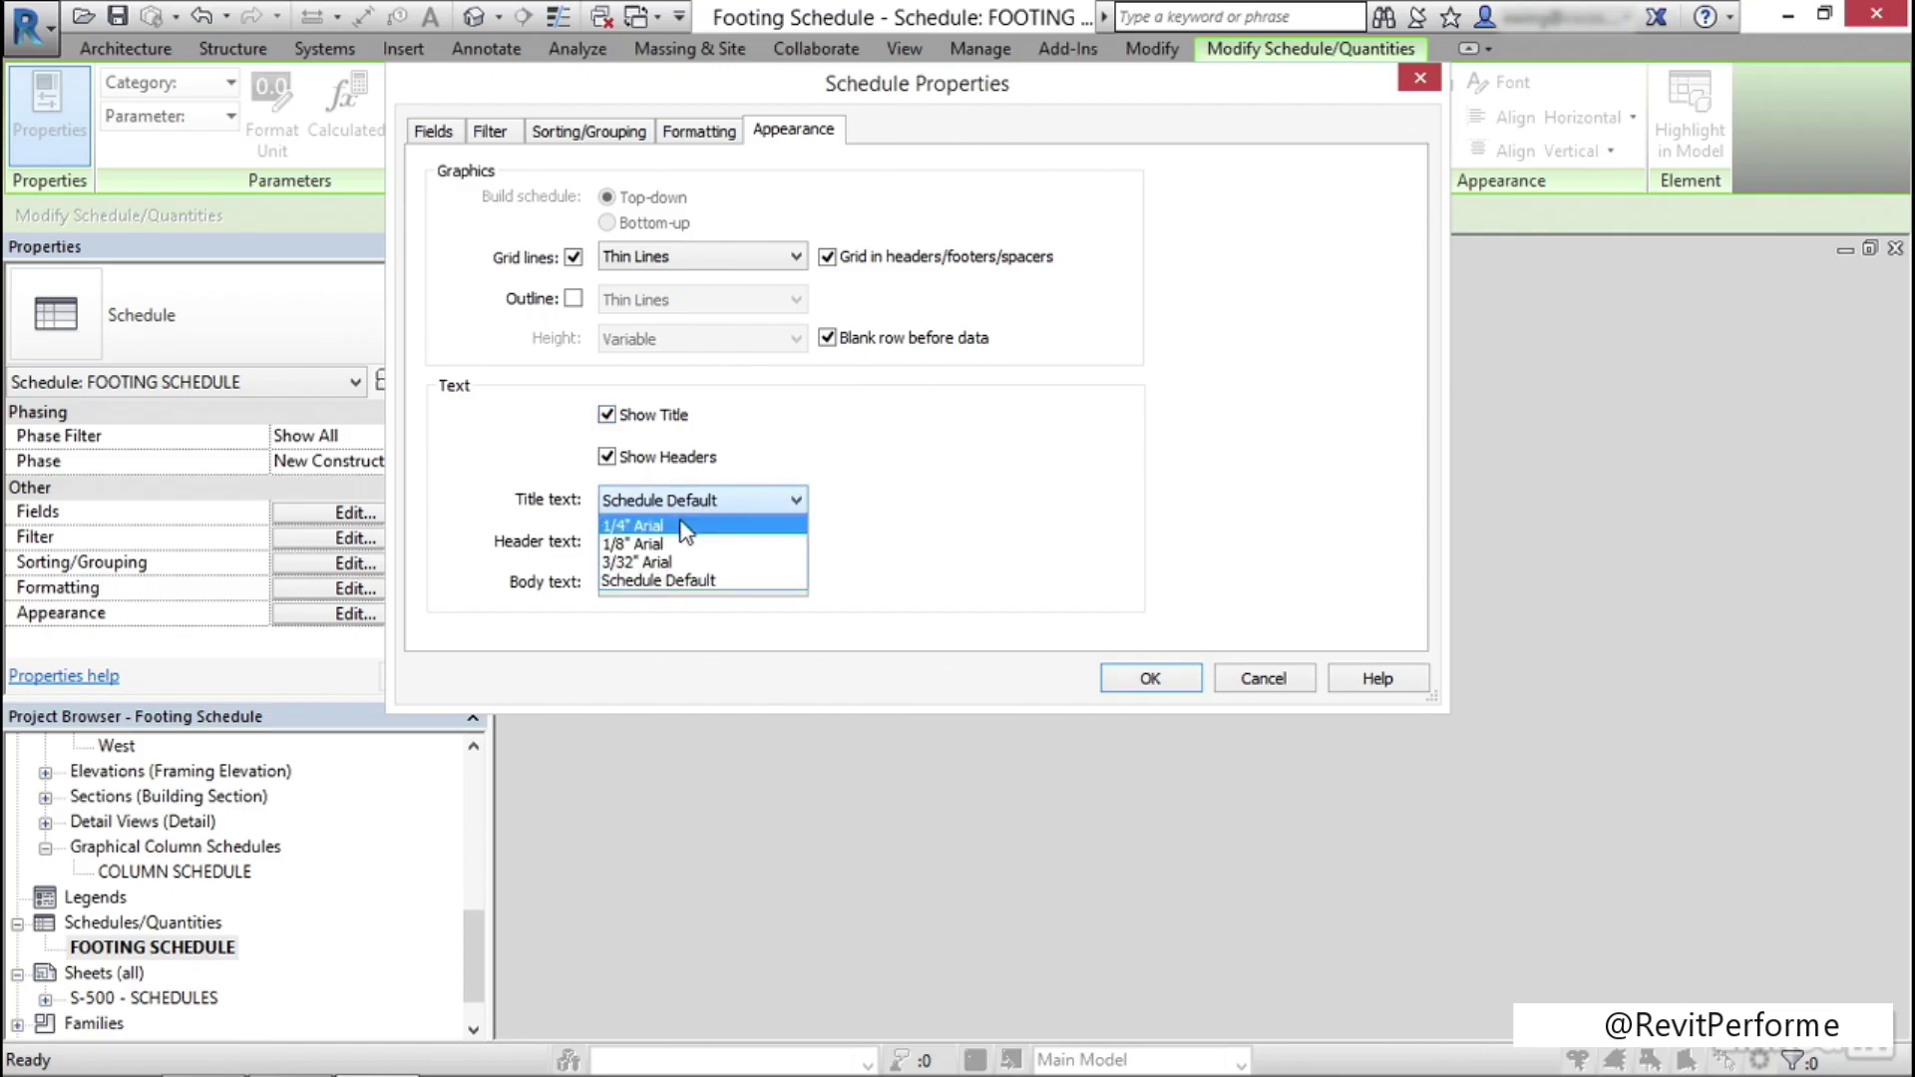
pyautogui.click(726, 560)
pyautogui.click(727, 546)
pyautogui.click(669, 599)
pyautogui.click(704, 587)
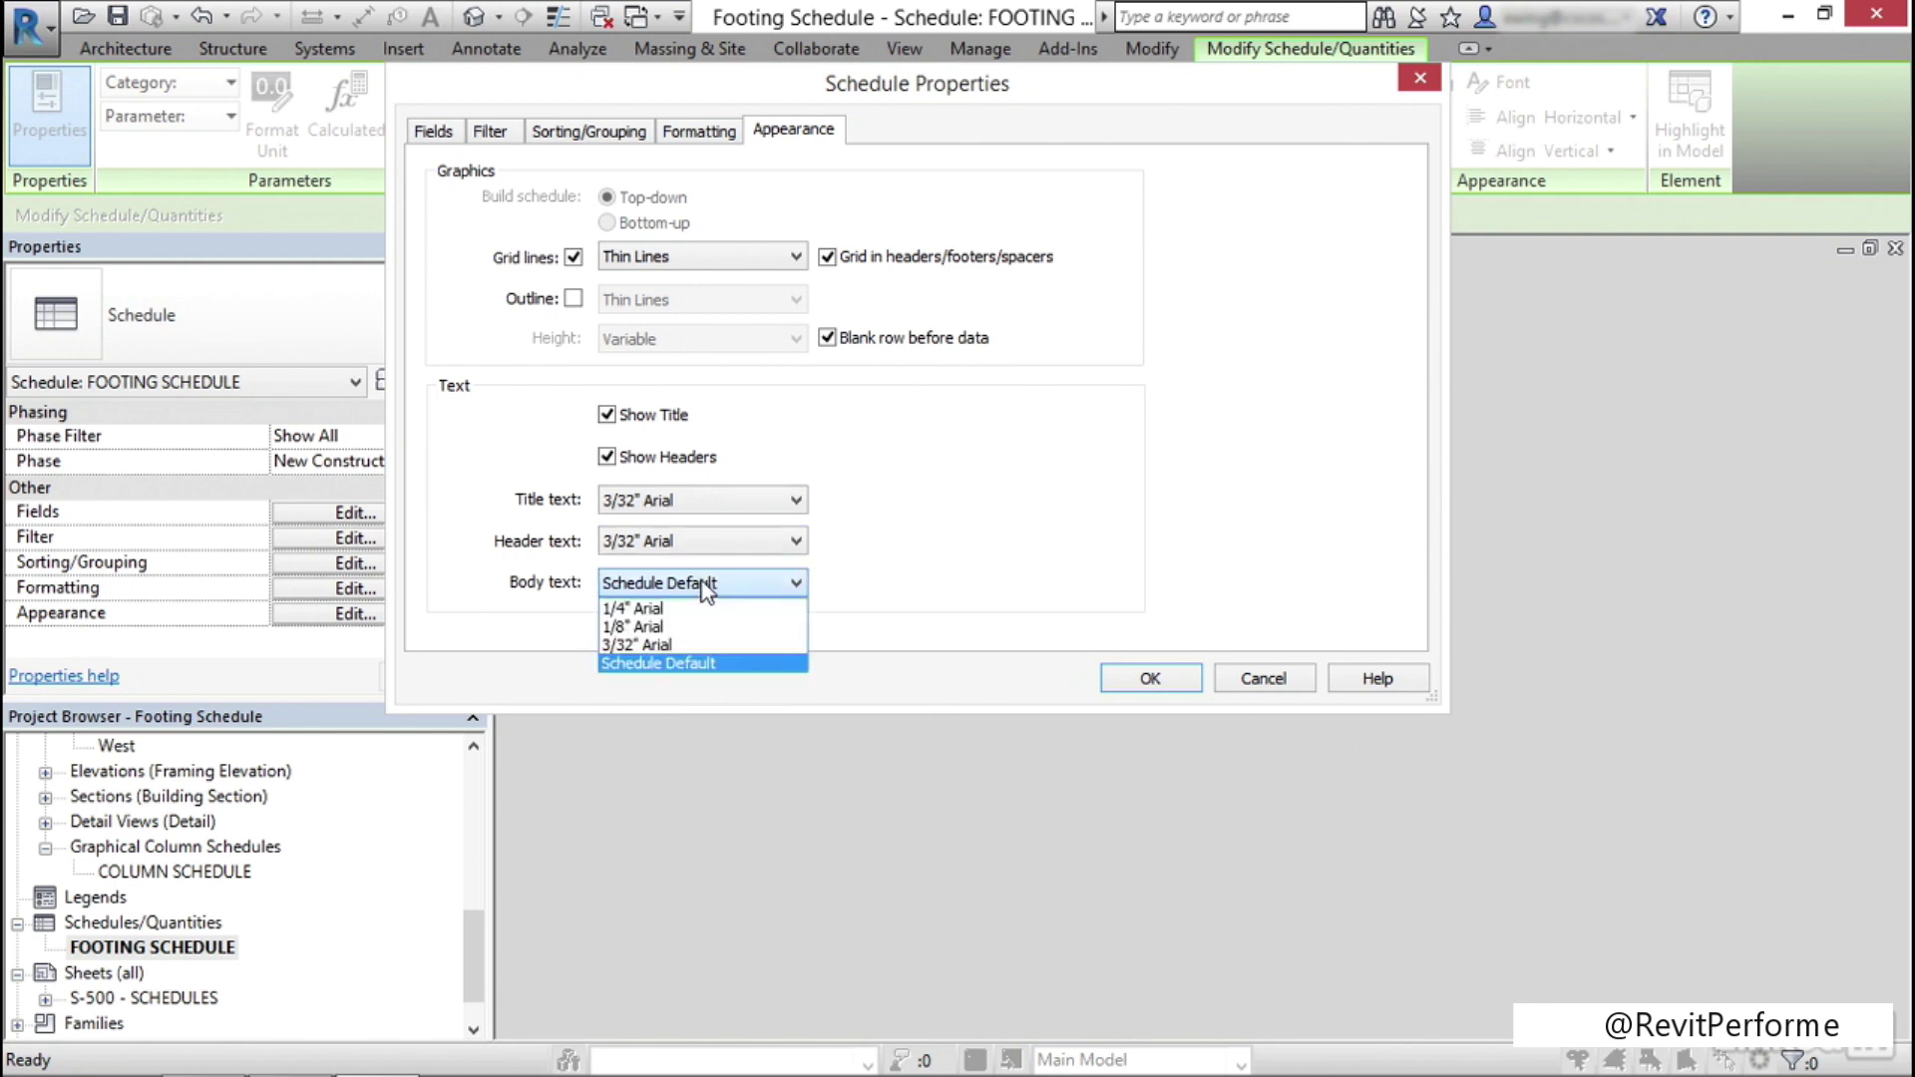
pyautogui.click(663, 644)
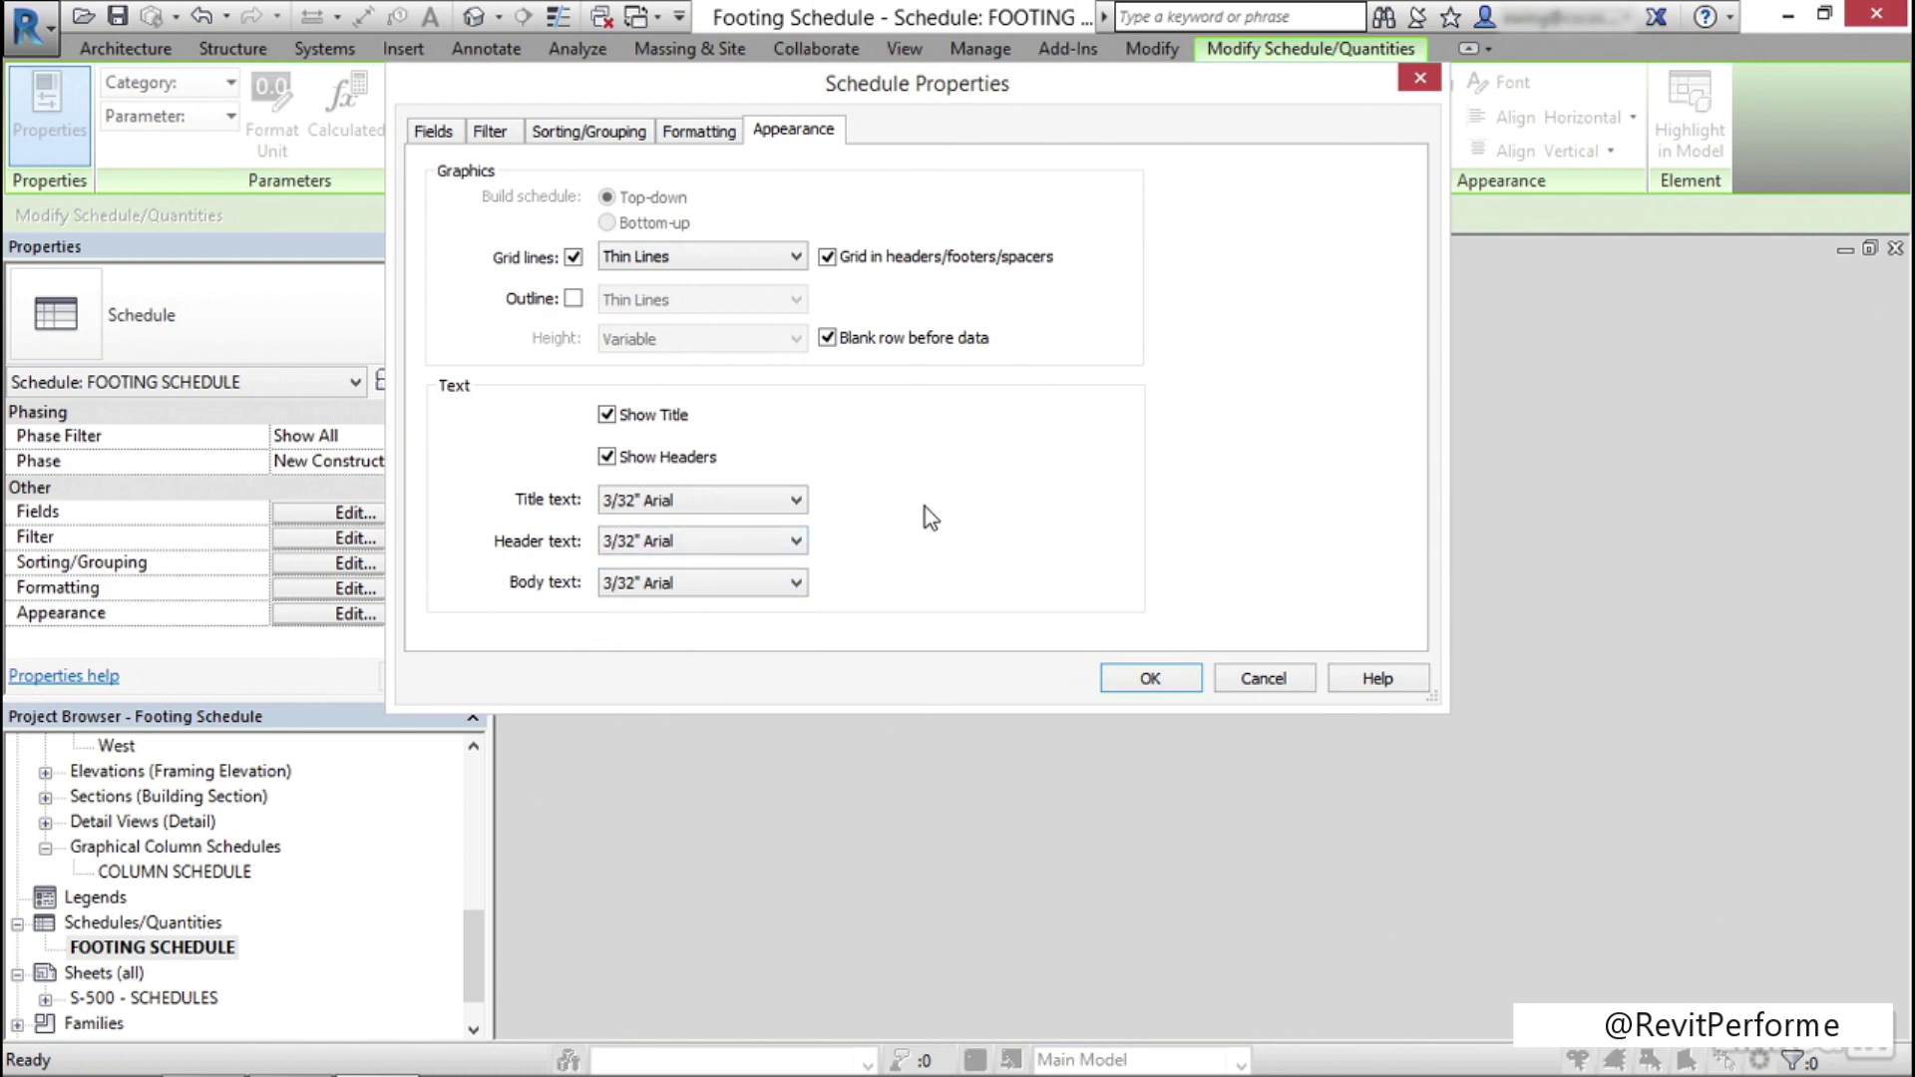
# Turn on the footing schedule's outline with Wide Lines and apply the appearance settings
pyautogui.click(566, 298)
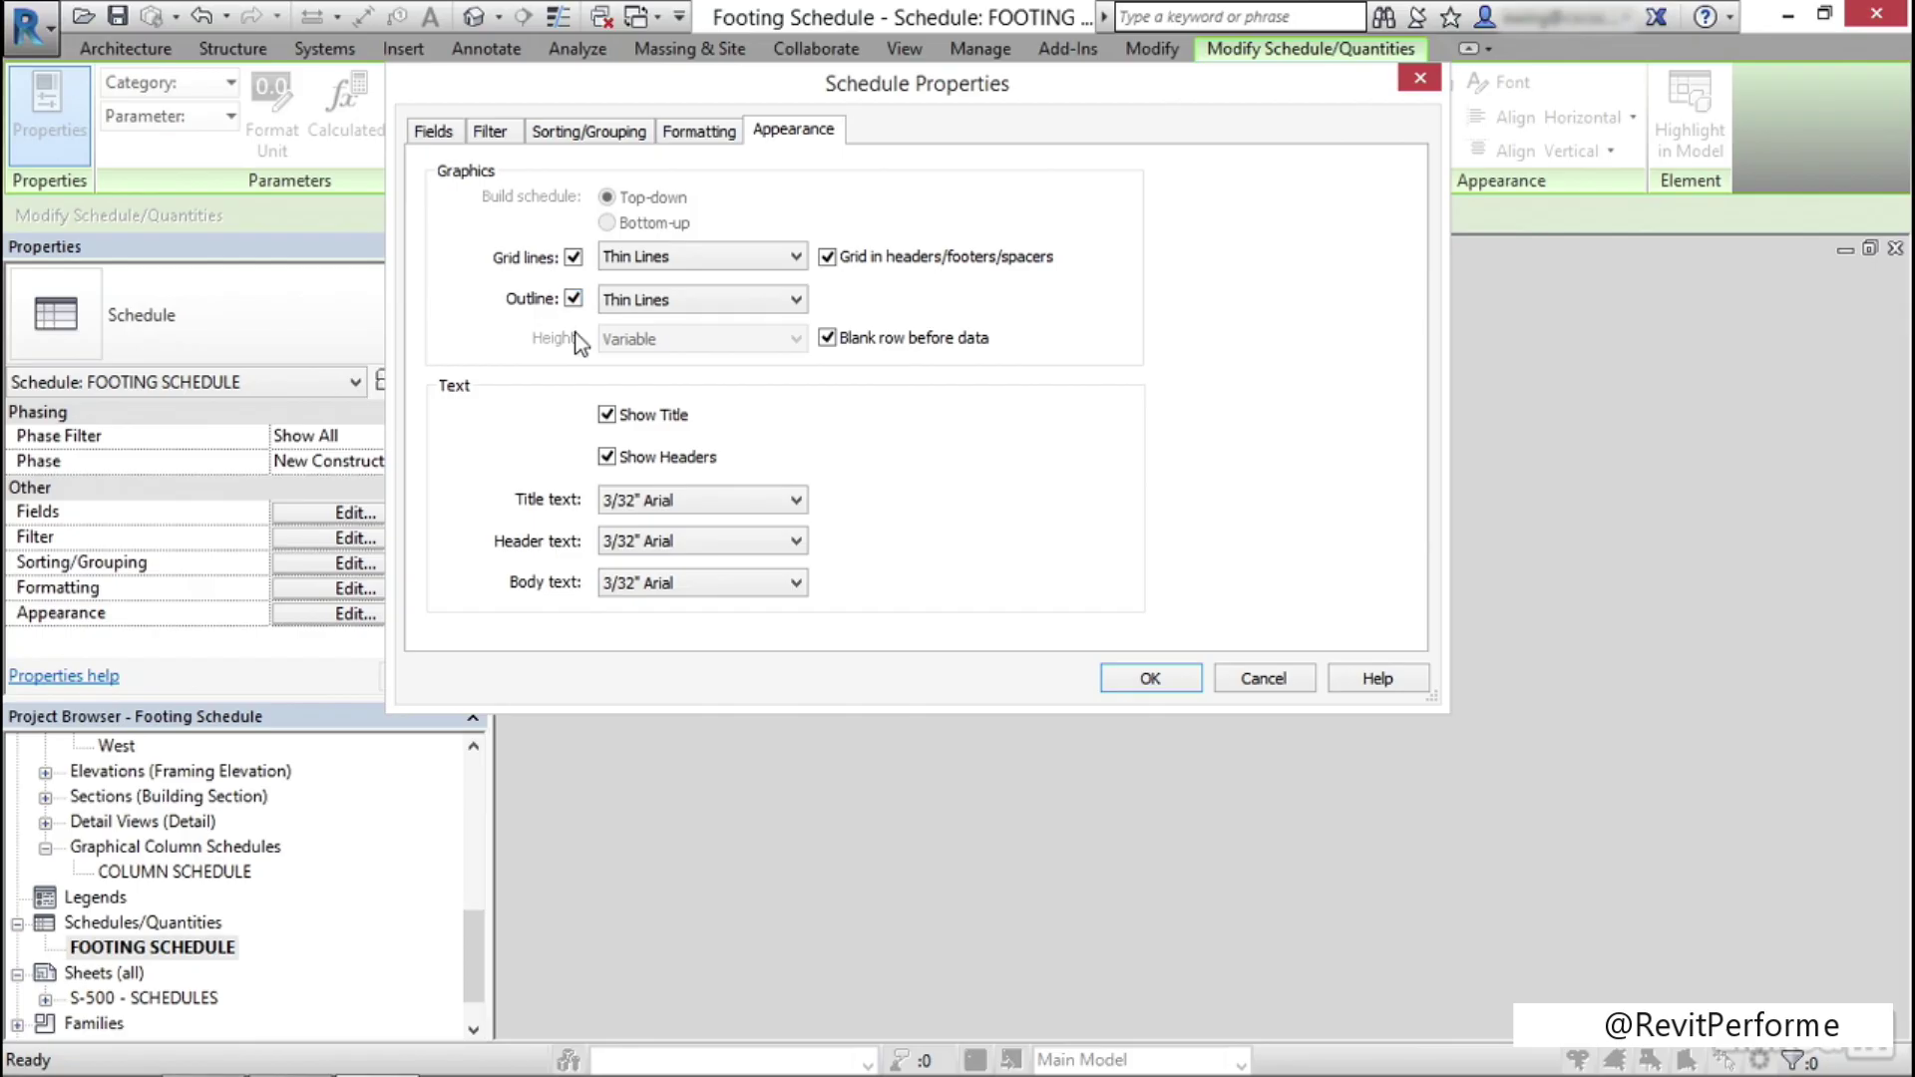
pyautogui.click(795, 299)
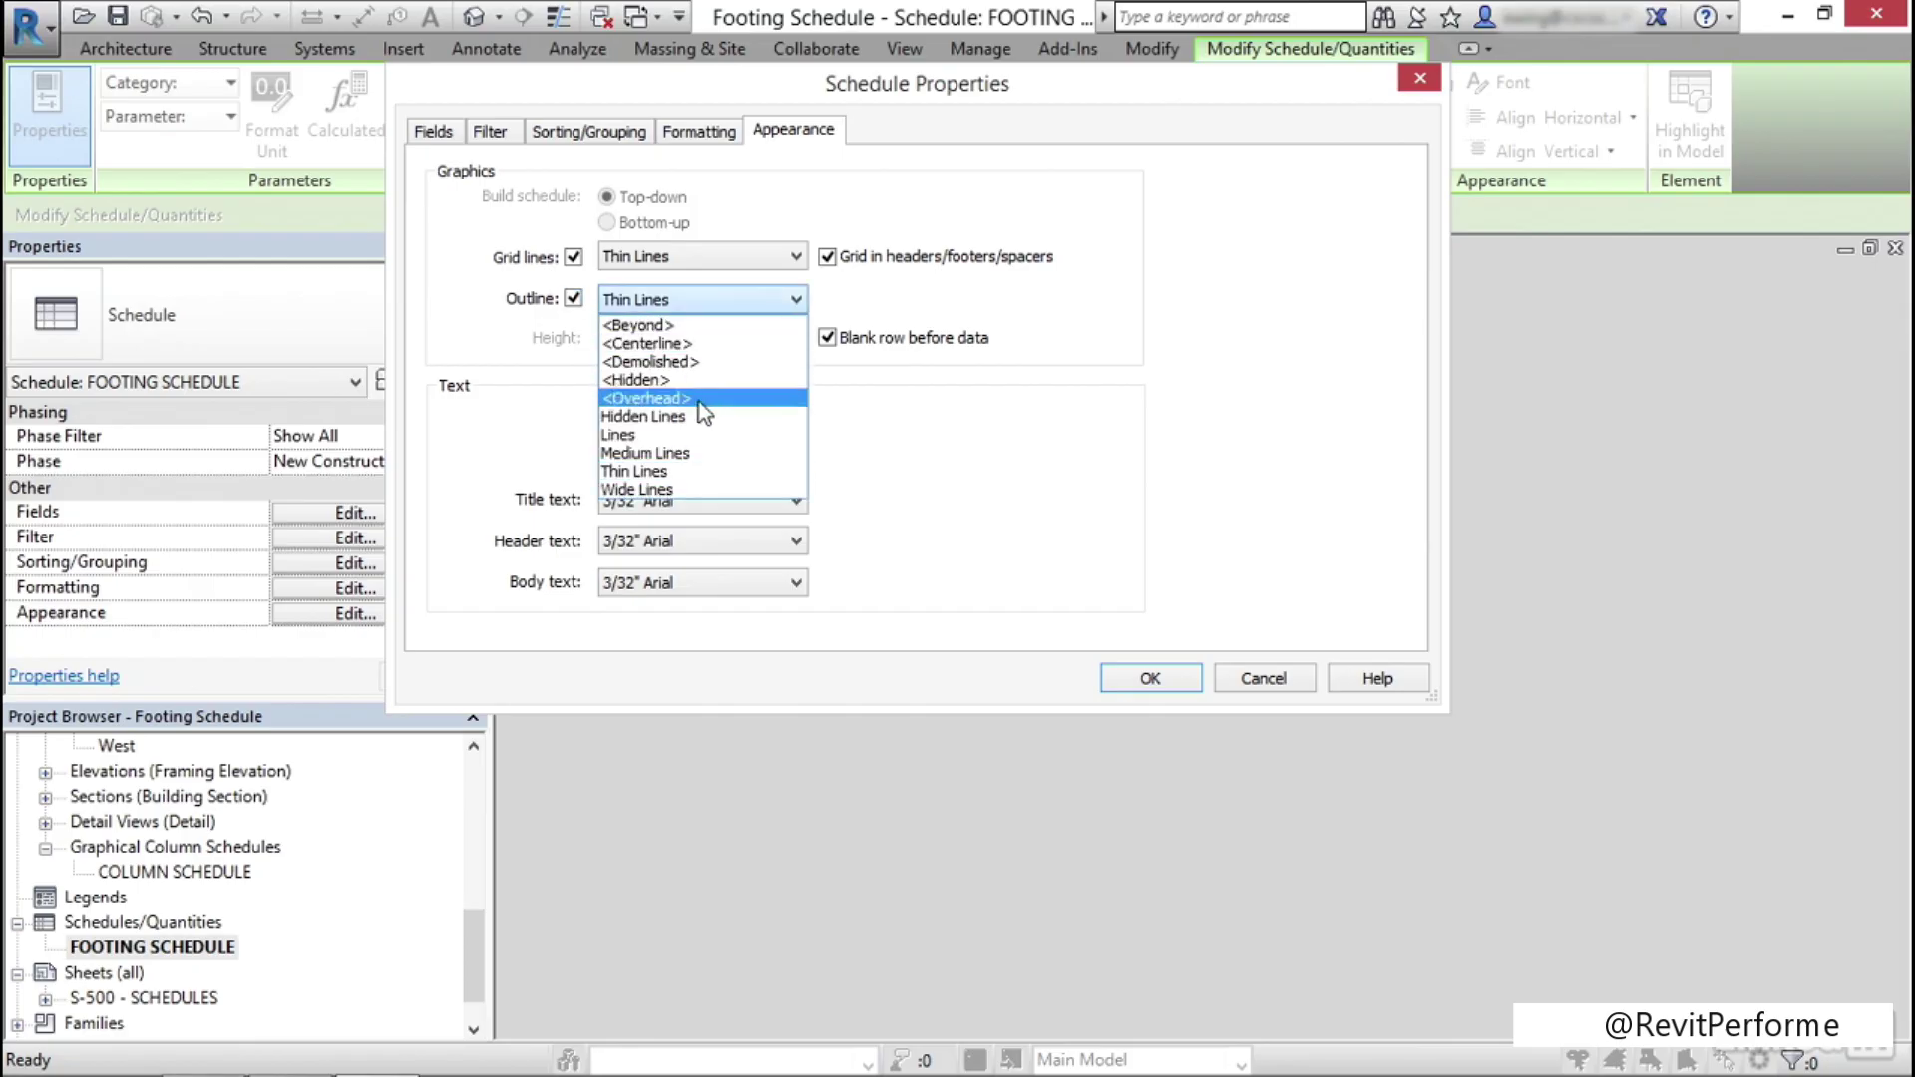
pyautogui.click(661, 489)
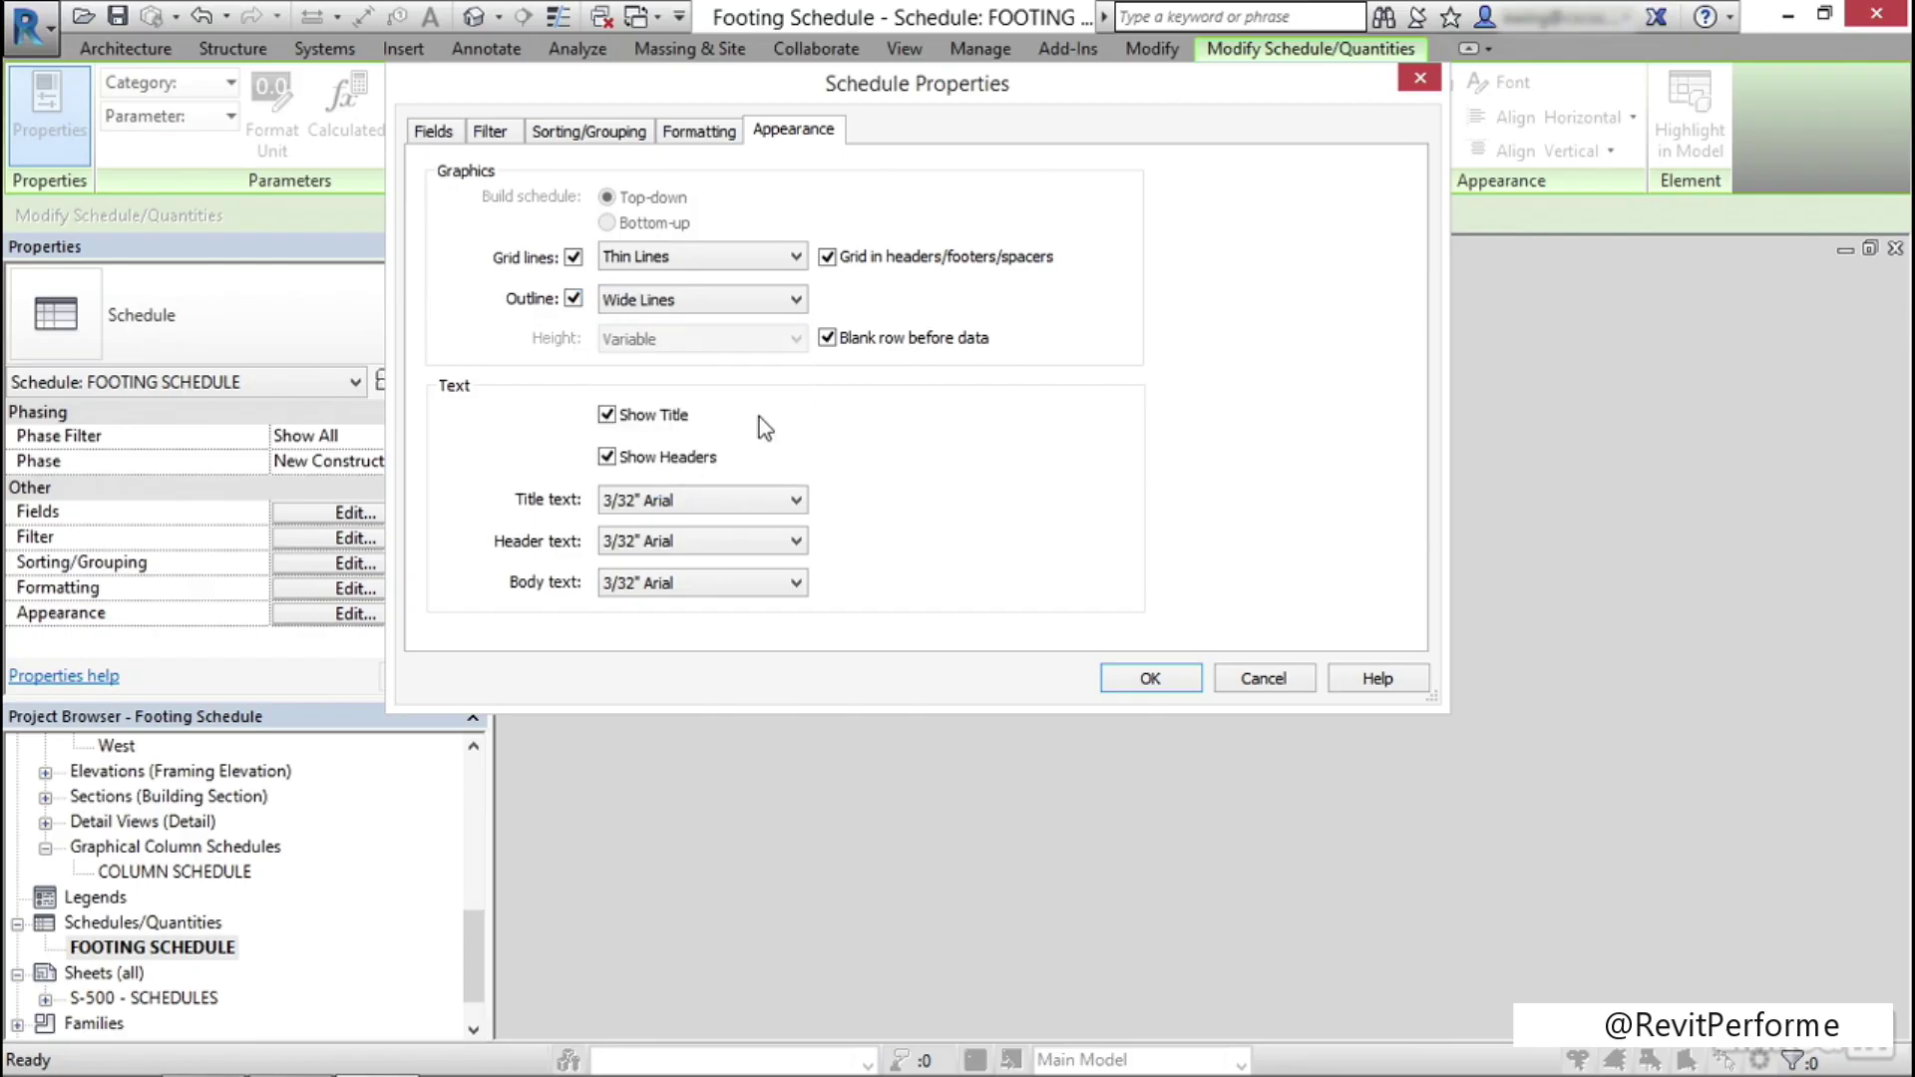
pyautogui.click(1145, 680)
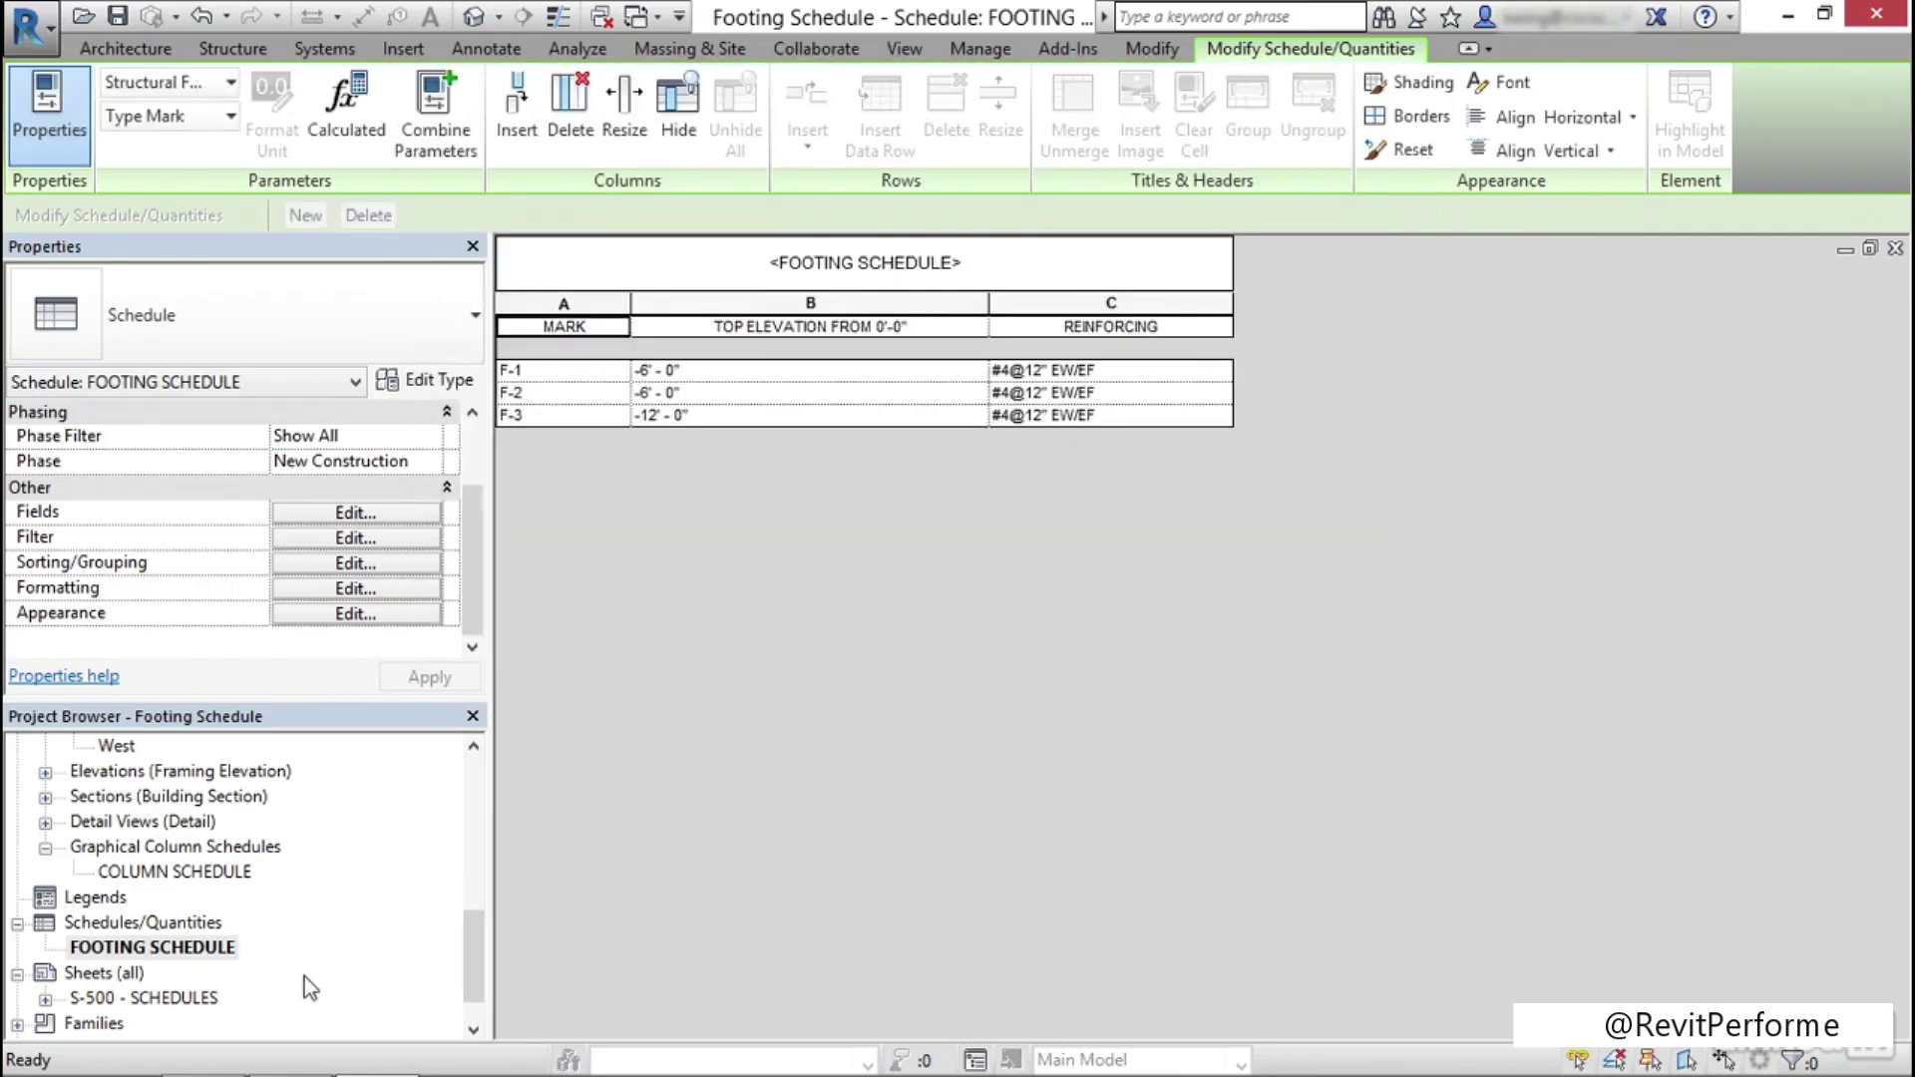
# Return to sheet S-500 and move the footing schedule down, just above the right end of the column schedule
pyautogui.doubleClick(212, 990)
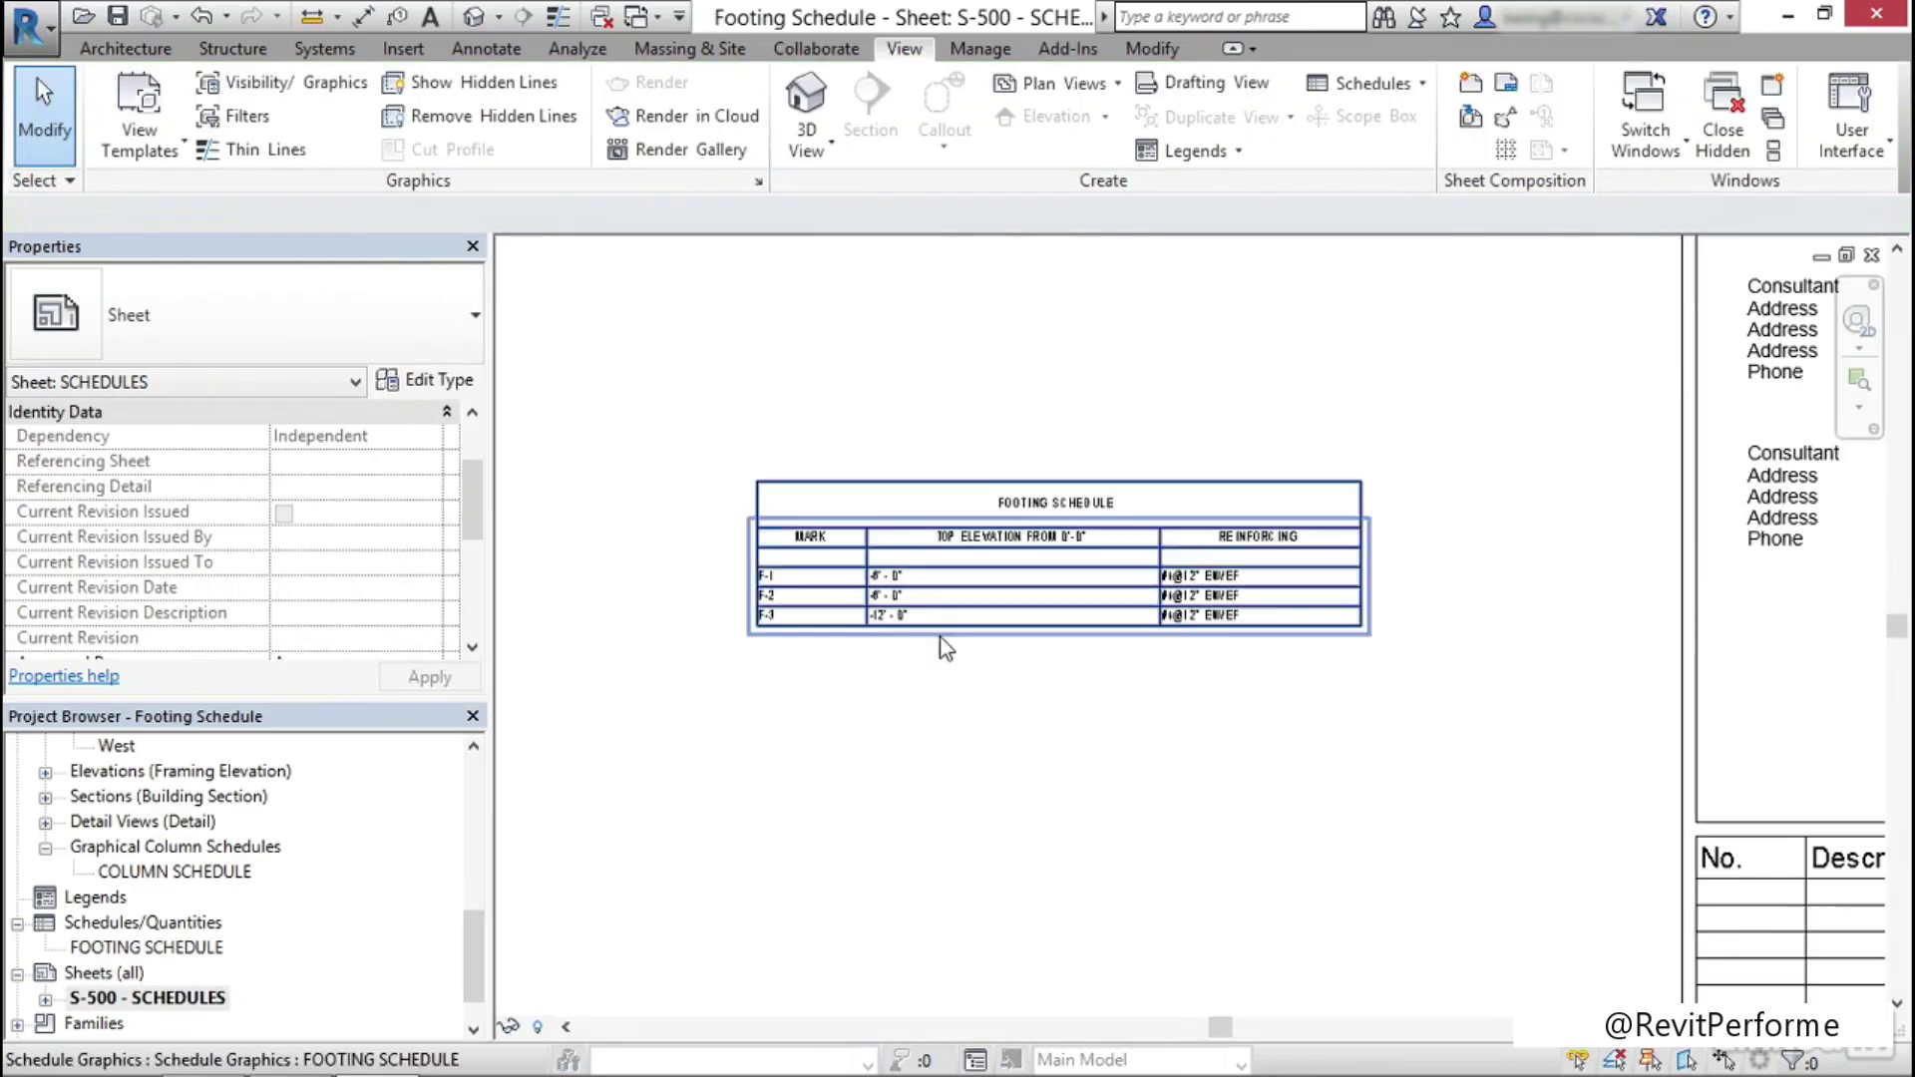
pyautogui.scroll(3, 911, 705)
pyautogui.moveTo(1009, 686); pyautogui.dragTo(1273, 599, button='middle')
pyautogui.scroll(-8, 1079, 688)
pyautogui.scroll(1, 1272, 599)
pyautogui.click(1197, 578)
pyautogui.moveTo(1199, 576); pyautogui.dragTo(1107, 664)
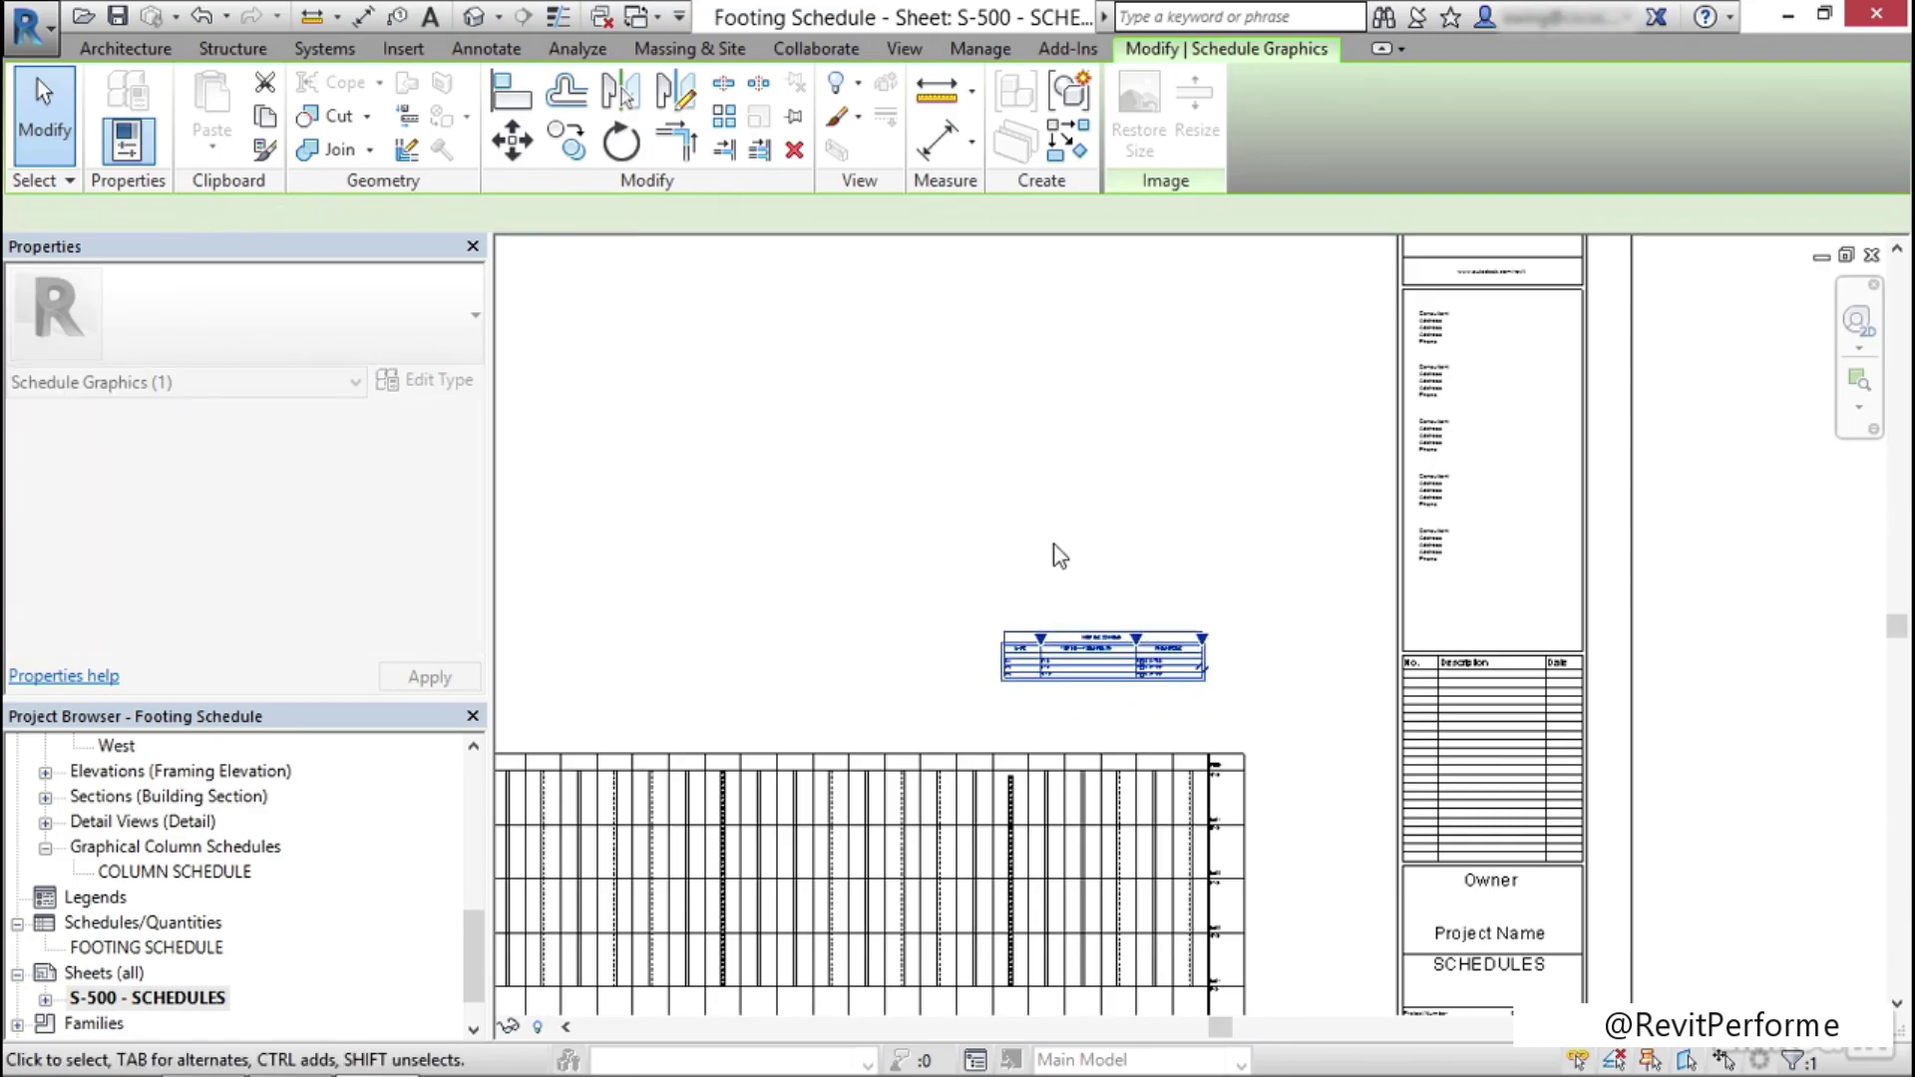
pyautogui.click(1043, 538)
pyautogui.scroll(-2, 1037, 537)
pyautogui.scroll(2, 1115, 599)
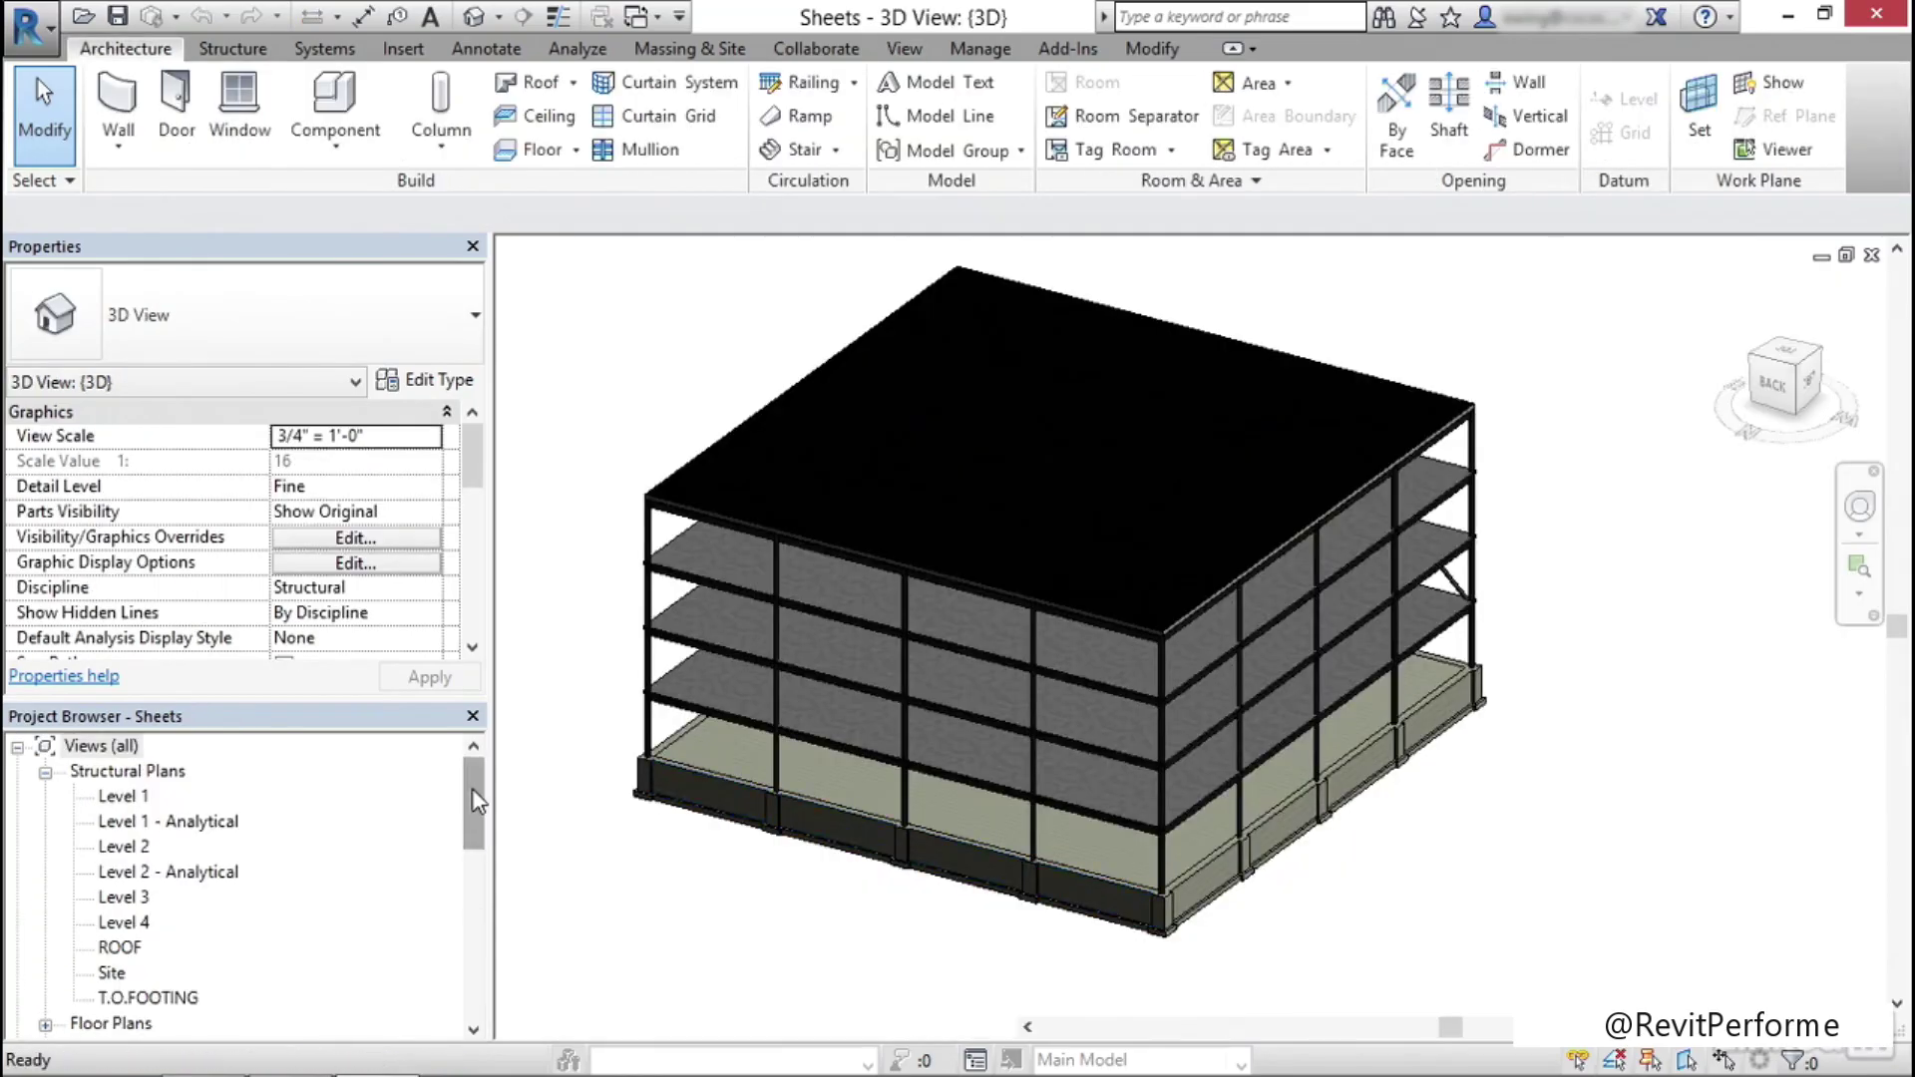
# Create a new sheet using the E1 30 x 42 Horizontal title block
pyautogui.moveTo(482, 788); pyautogui.dragTo(480, 969)
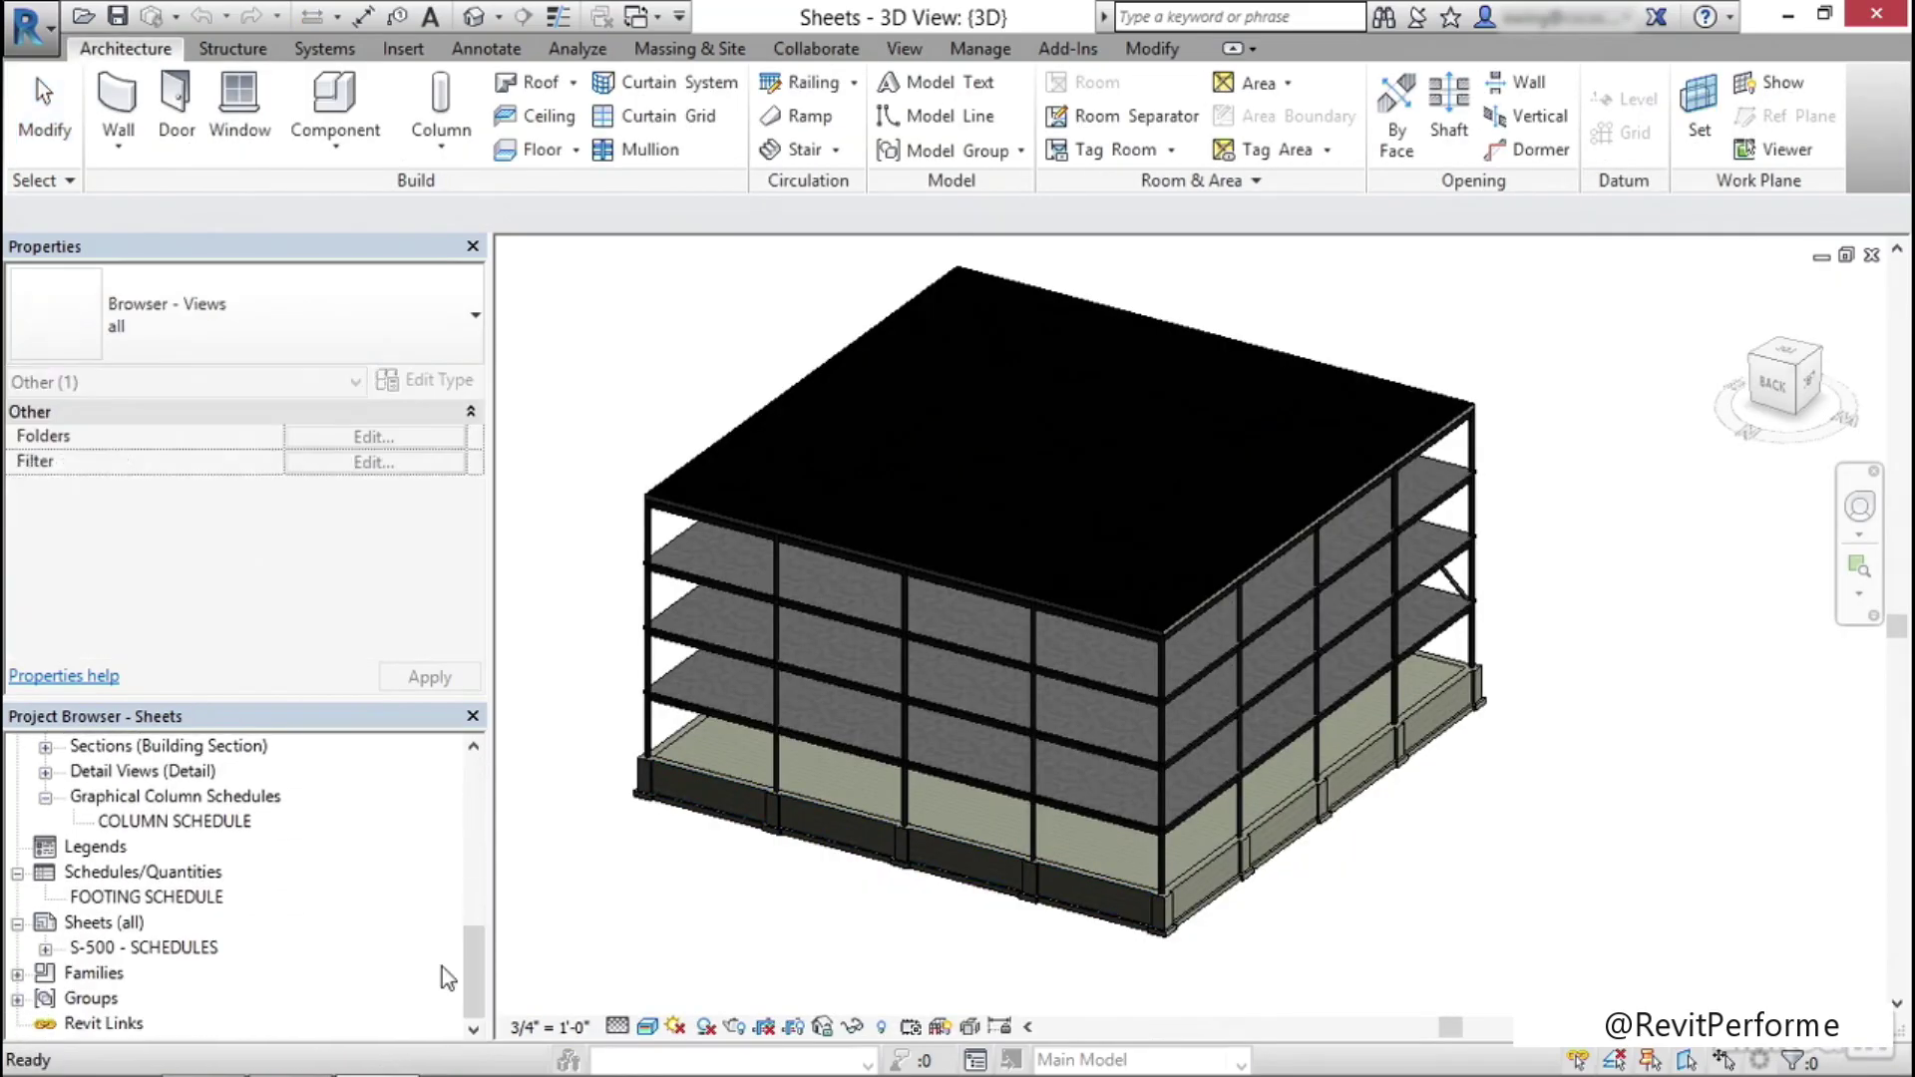
pyautogui.rightClick(106, 928)
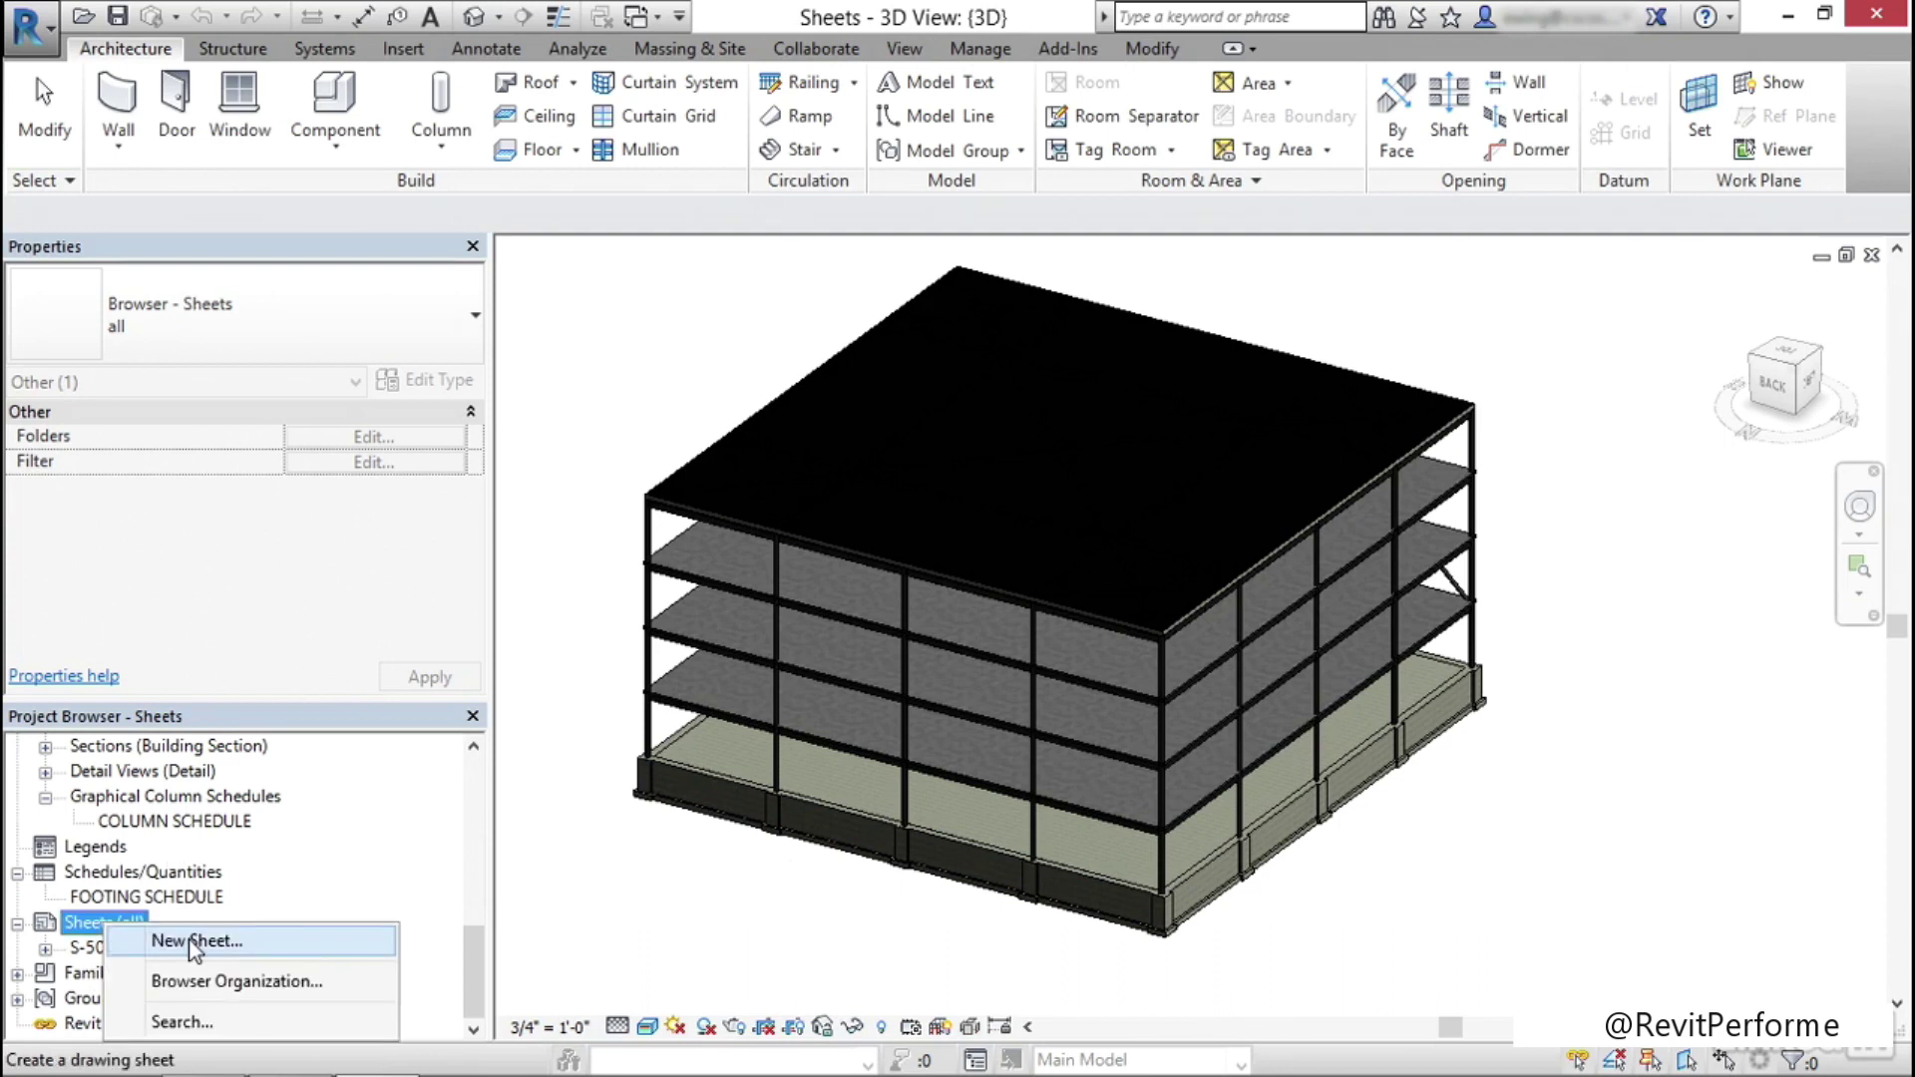
pyautogui.click(192, 943)
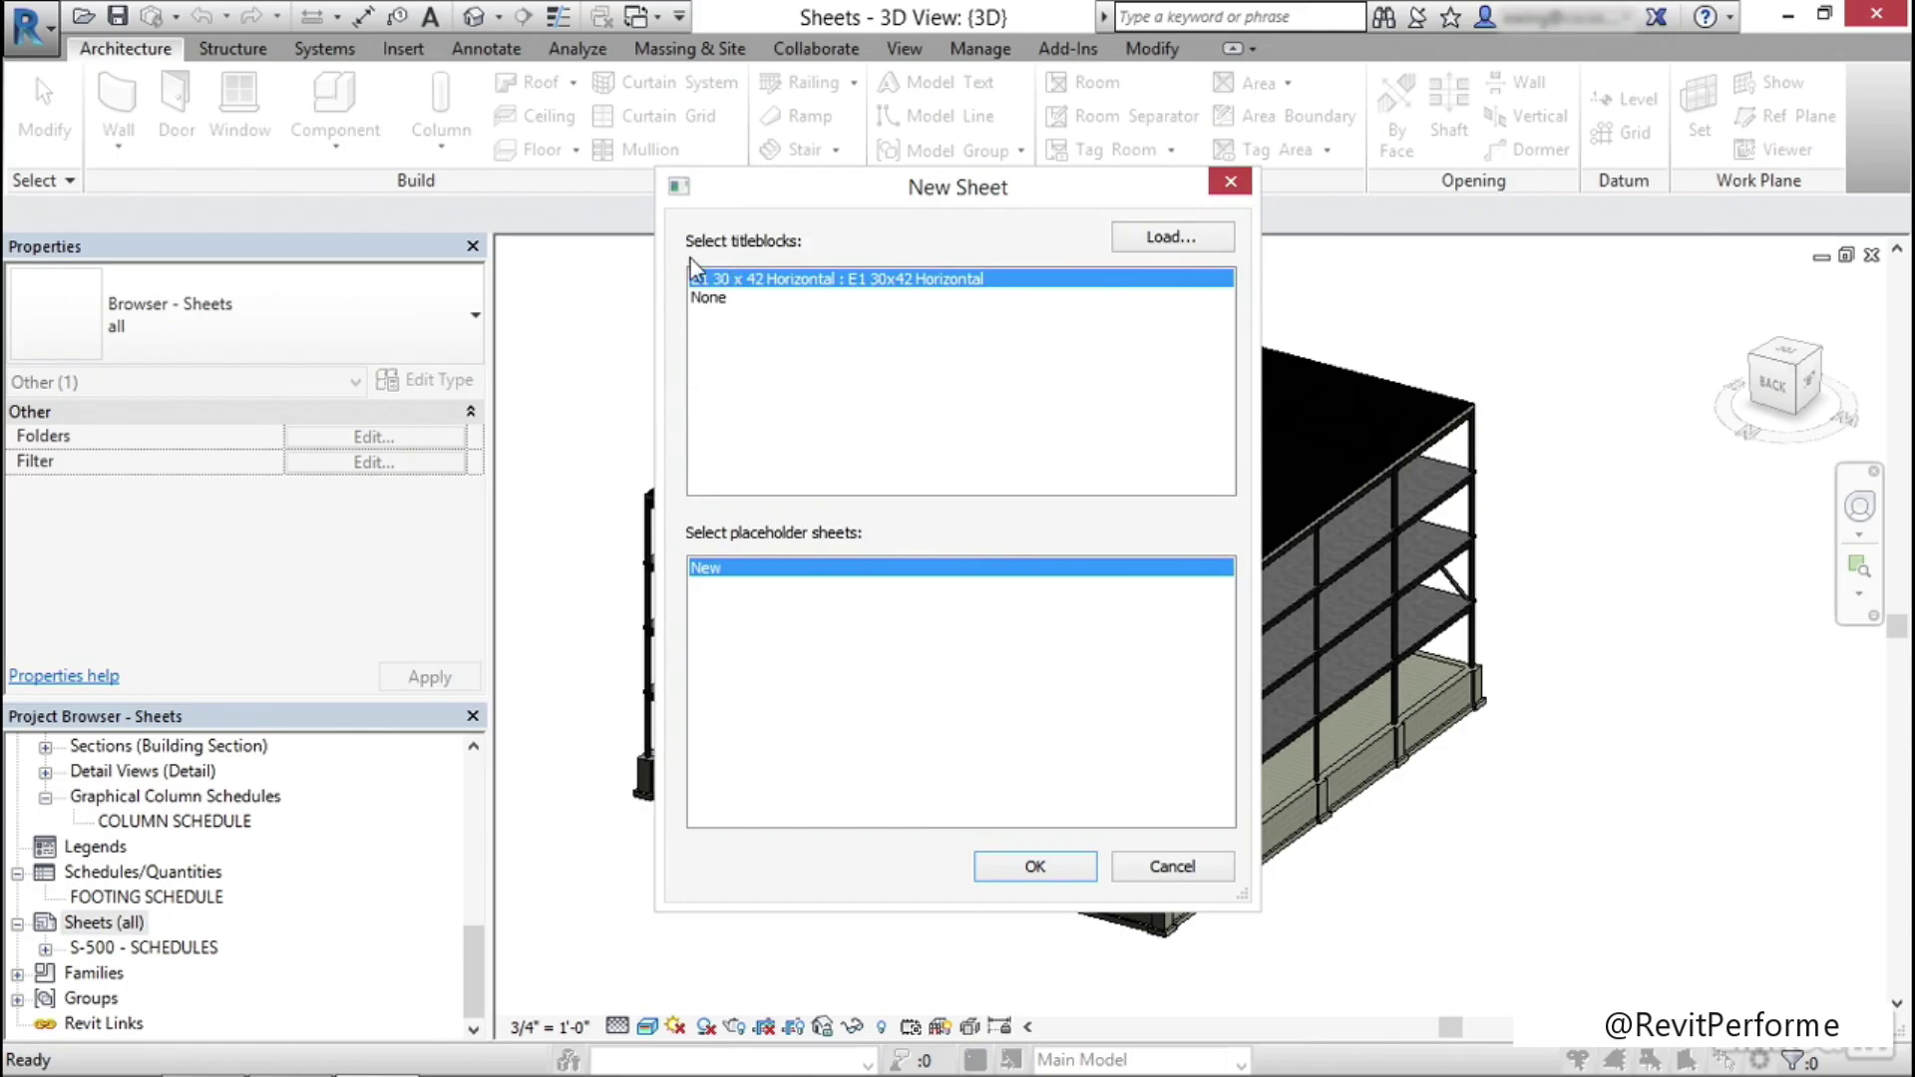
pyautogui.click(1049, 870)
# Place the T.O.FOOTING structural plan on the new sheet, within the left part of the title block's drawing area
pyautogui.moveTo(469, 963); pyautogui.dragTo(458, 764)
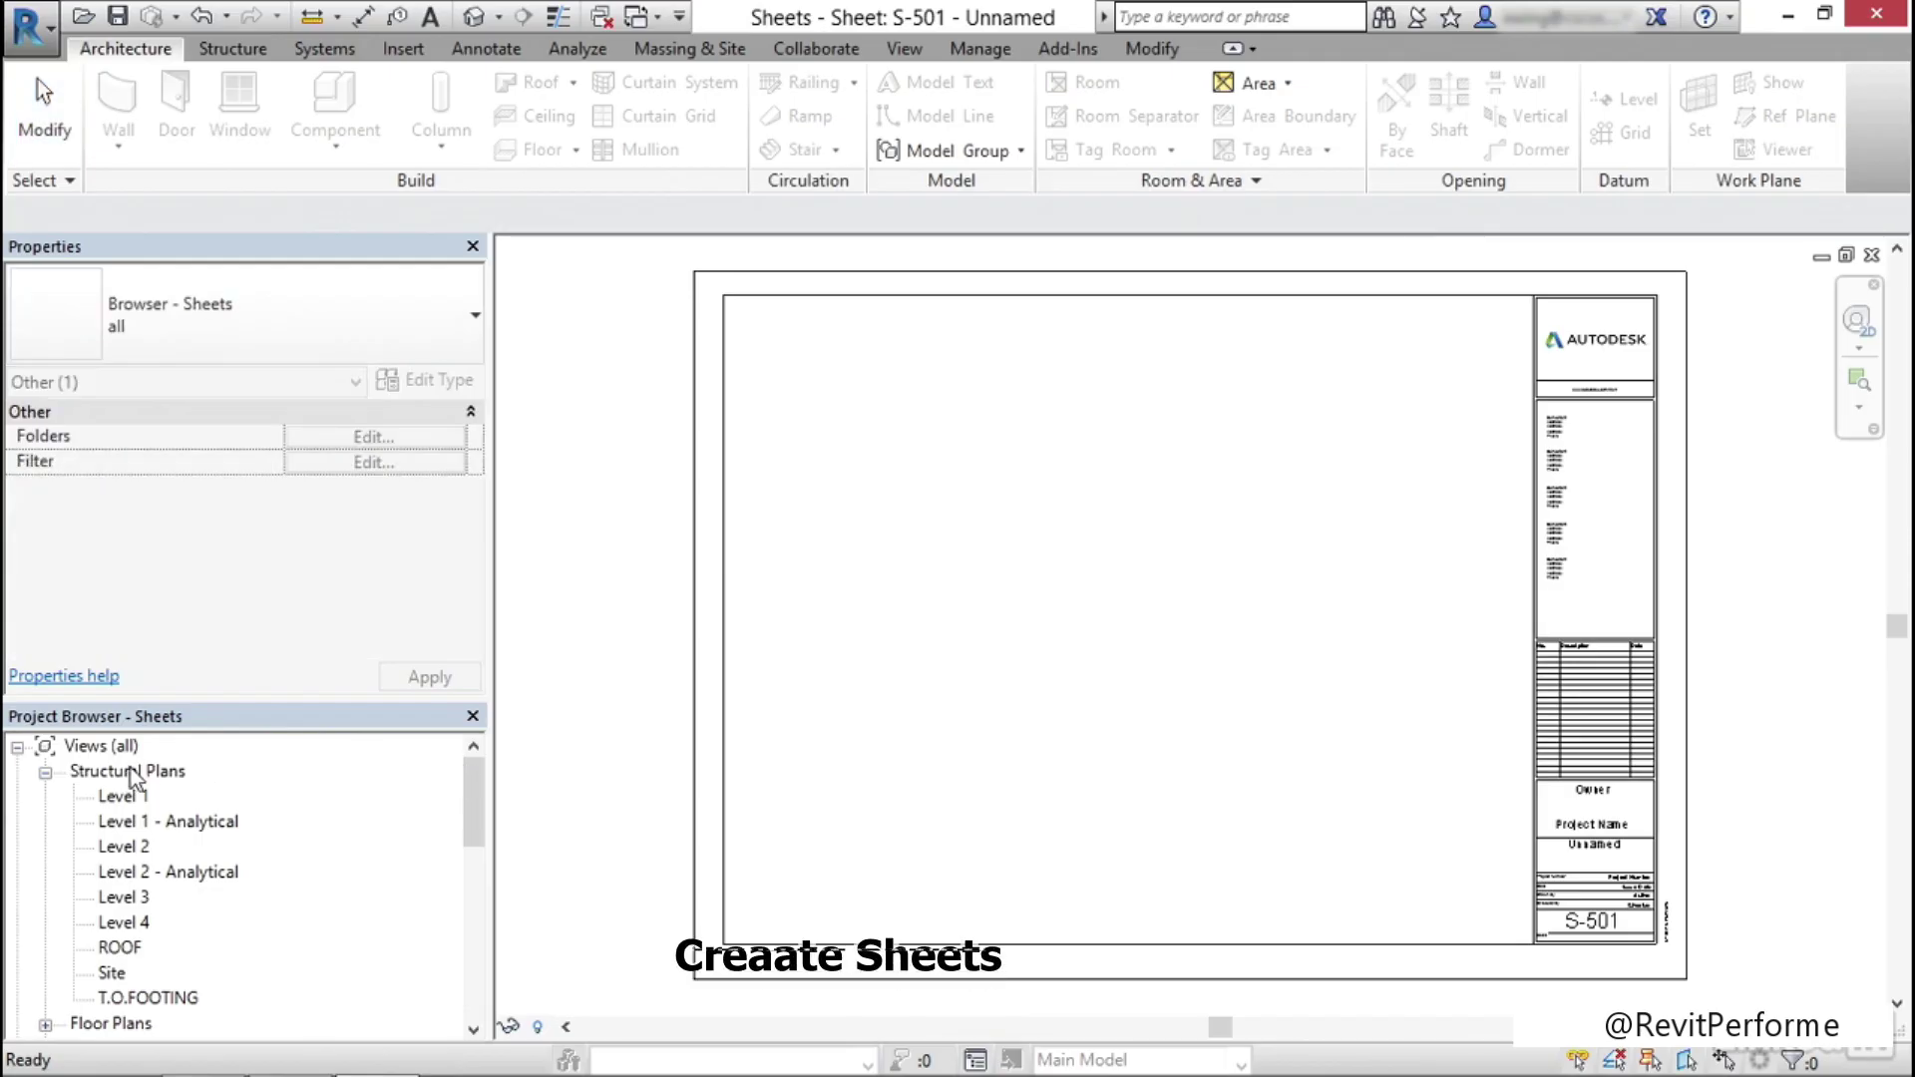
pyautogui.moveTo(179, 998); pyautogui.dragTo(930, 733)
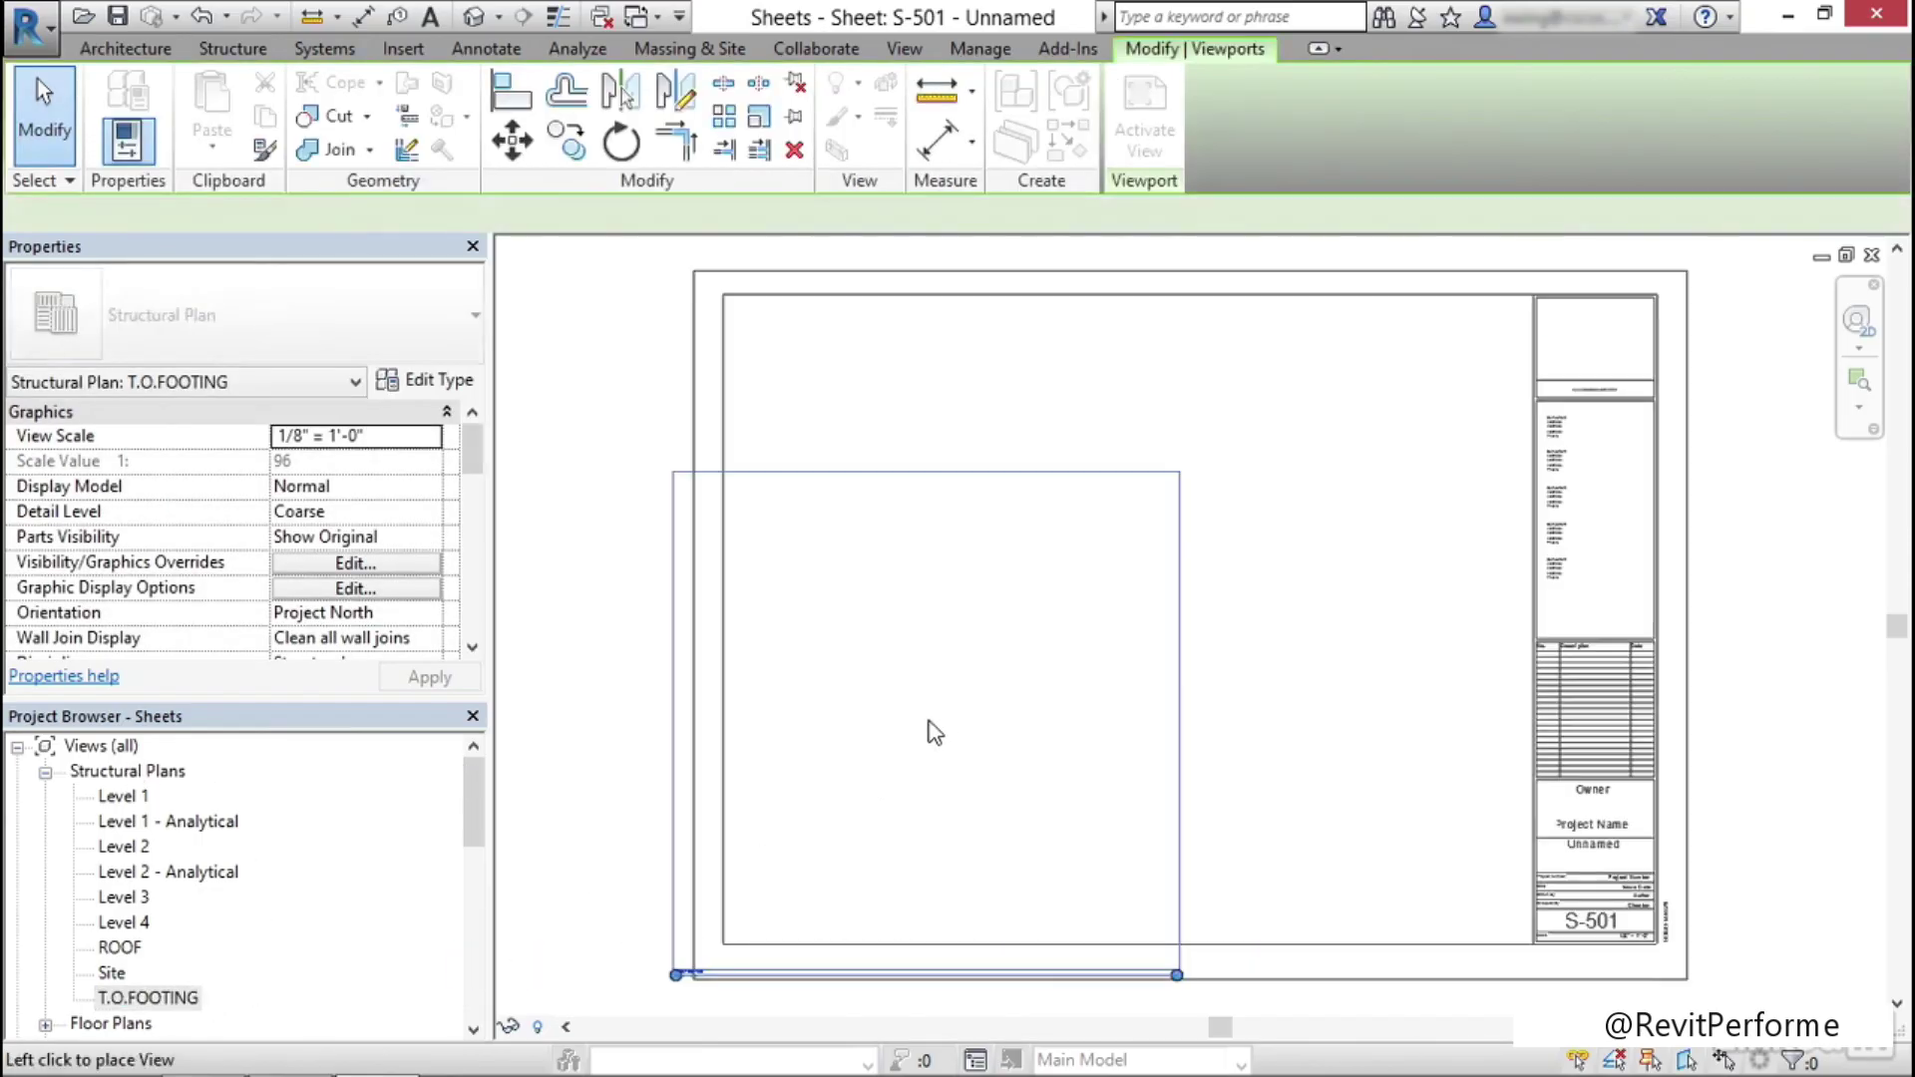
pyautogui.click(996, 679)
# Change the new sheet's number to S-101 and its name to FOUNDATION PLAN
pyautogui.click(479, 788)
pyautogui.moveTo(479, 788); pyautogui.dragTo(479, 956)
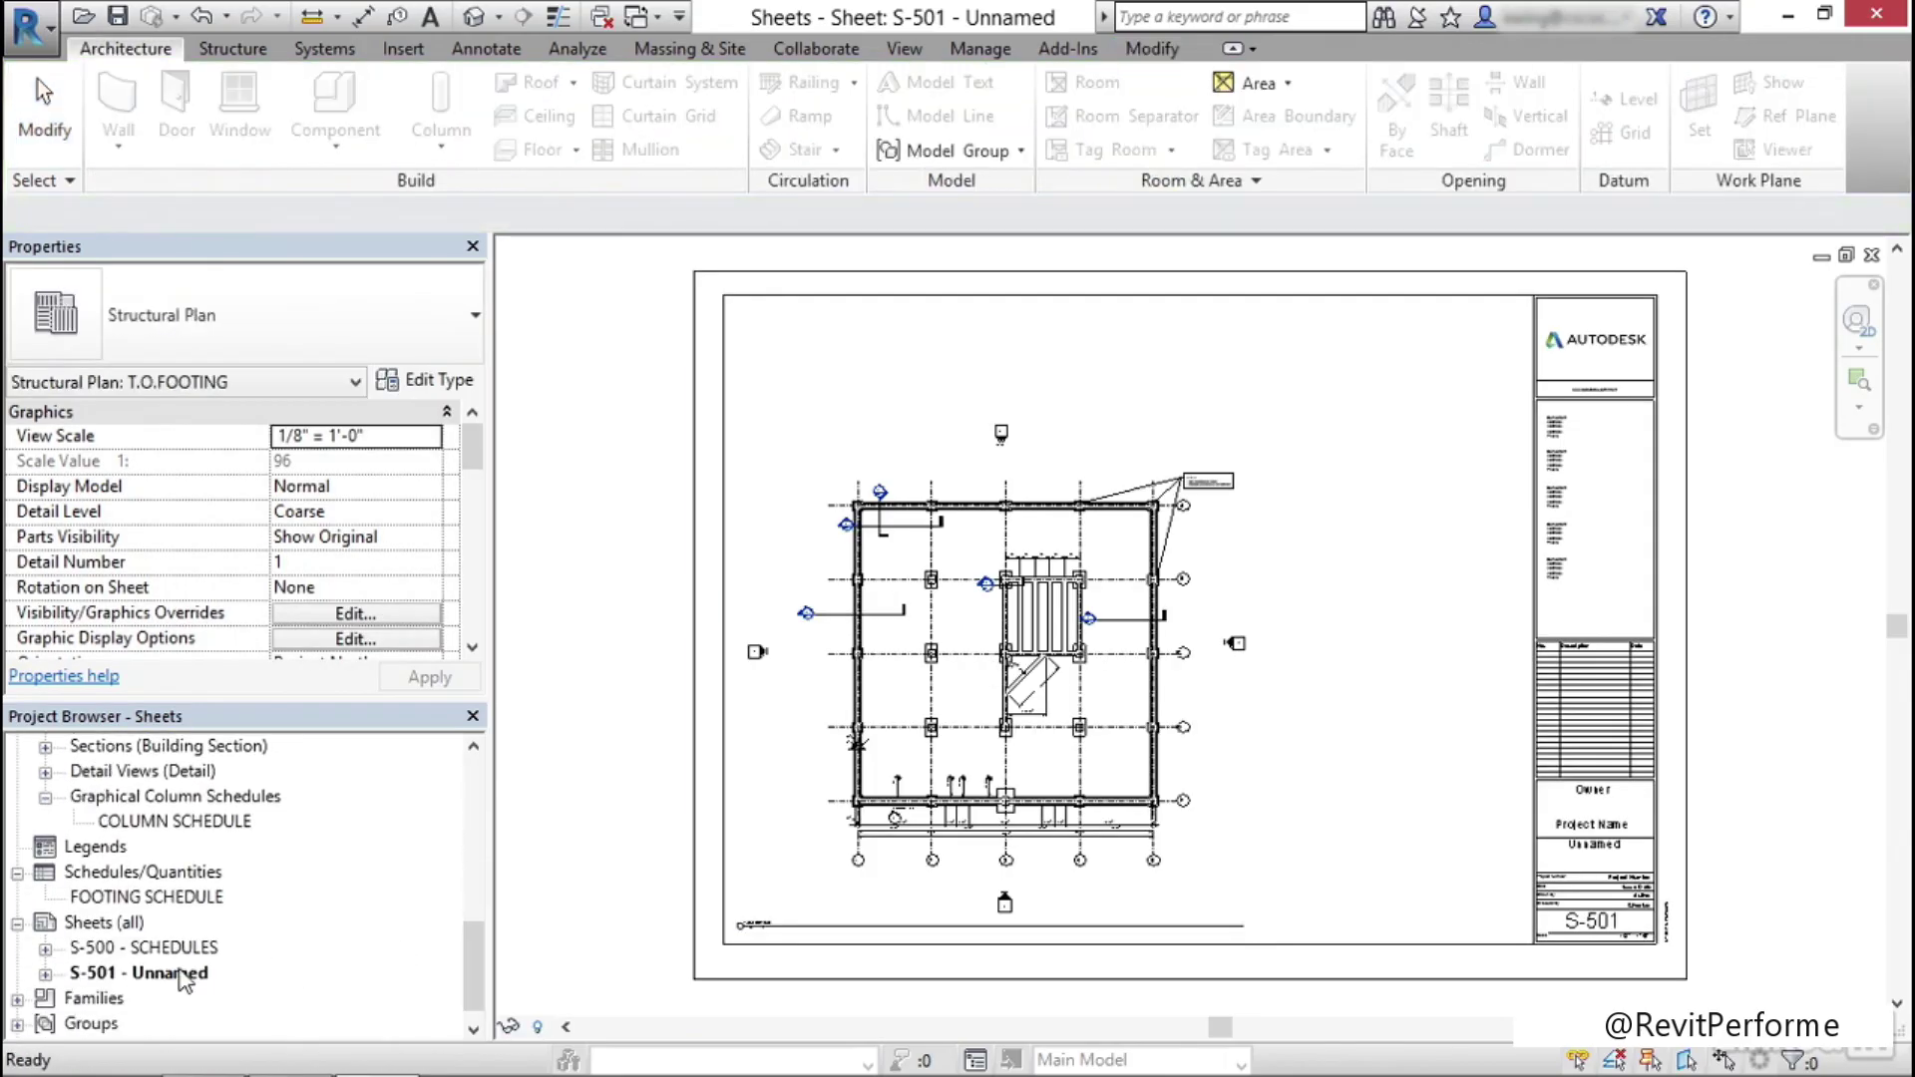
pyautogui.click(180, 975)
pyautogui.rightClick(180, 974)
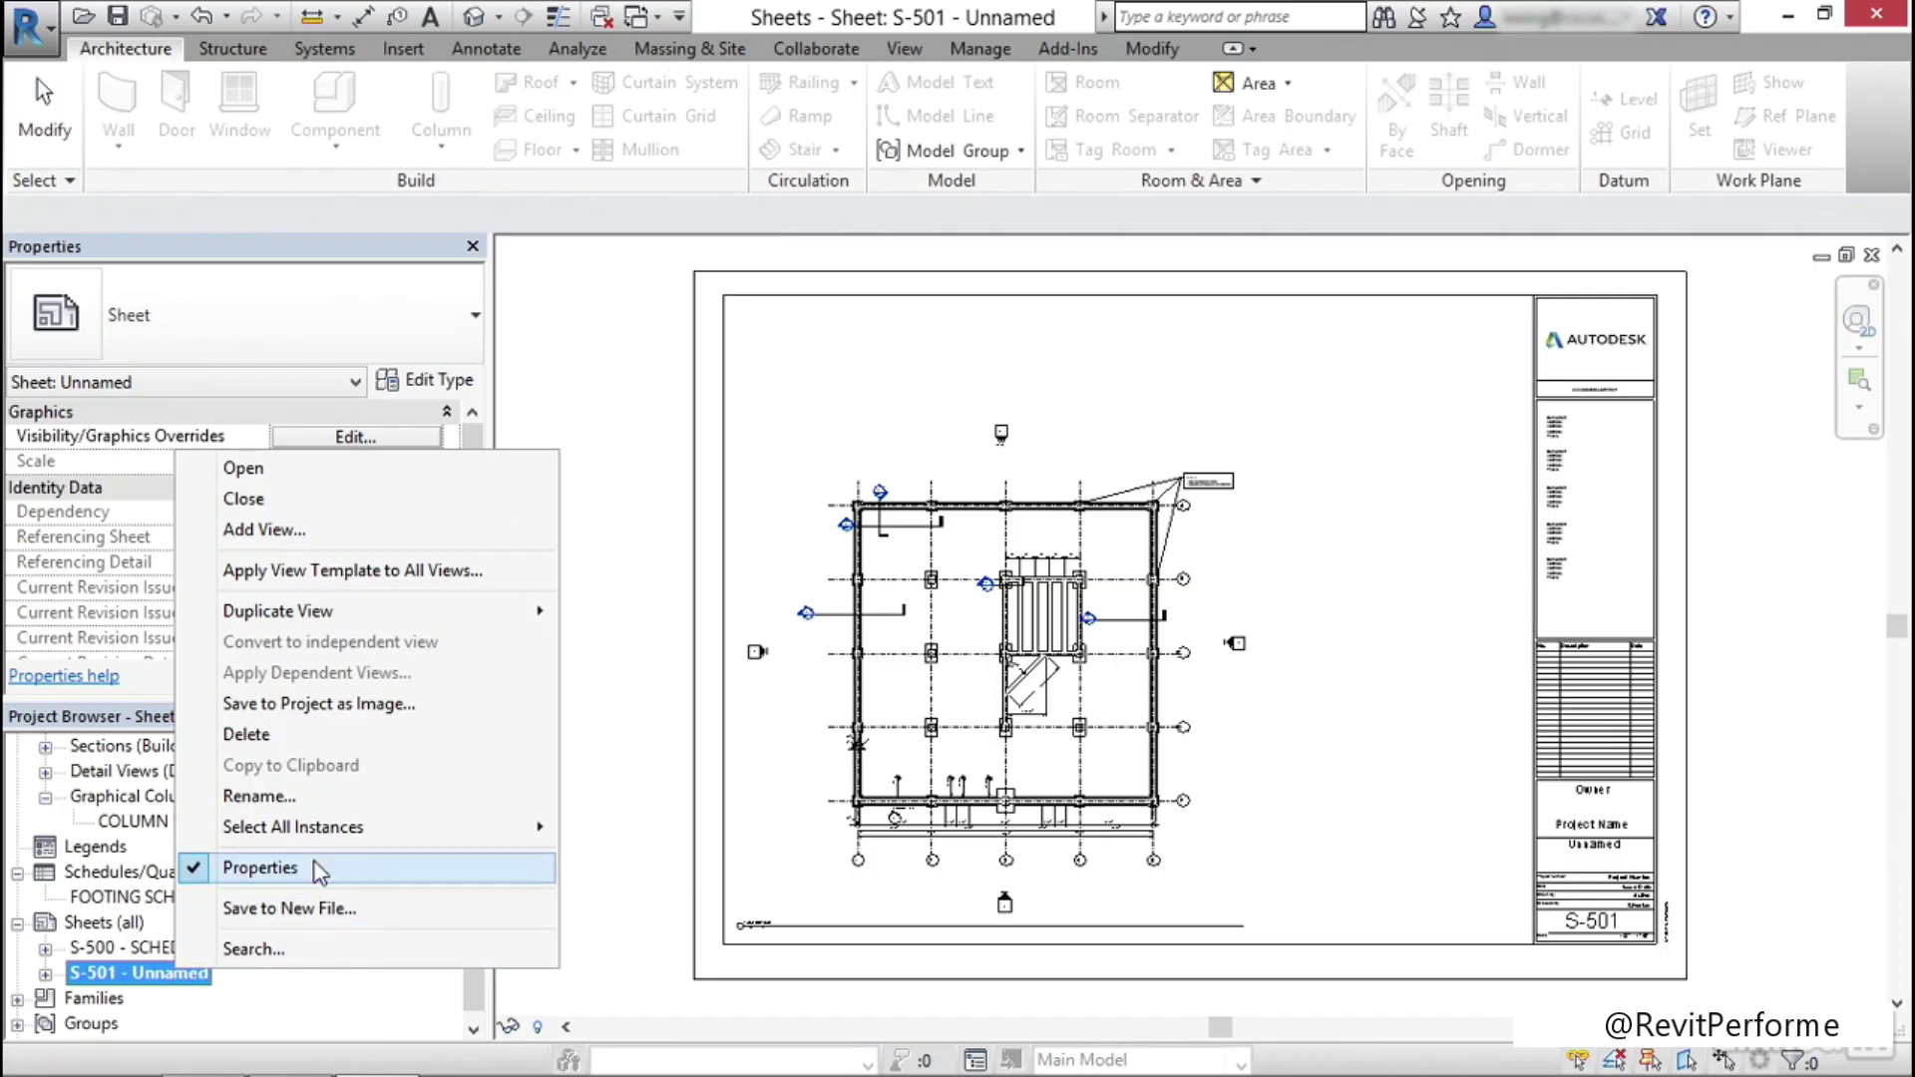
pyautogui.click(317, 796)
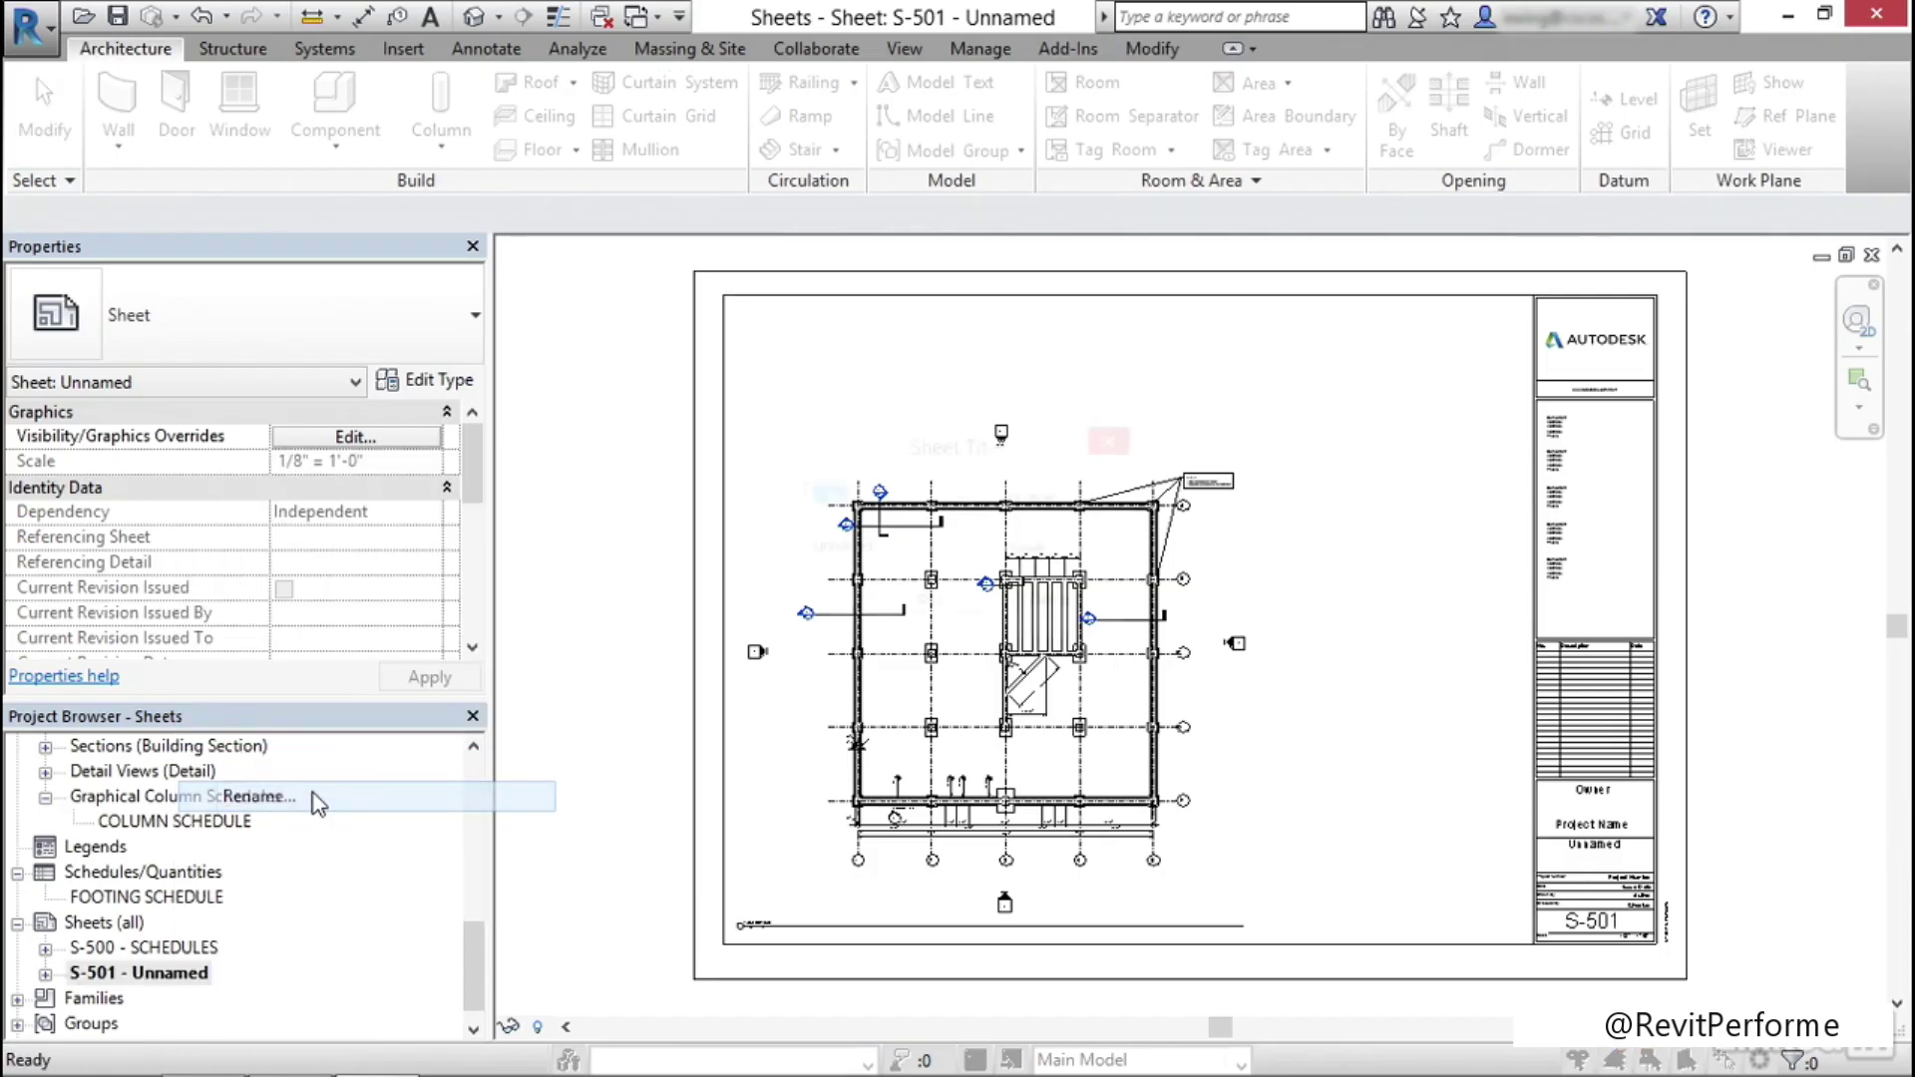
pyautogui.click(819, 498)
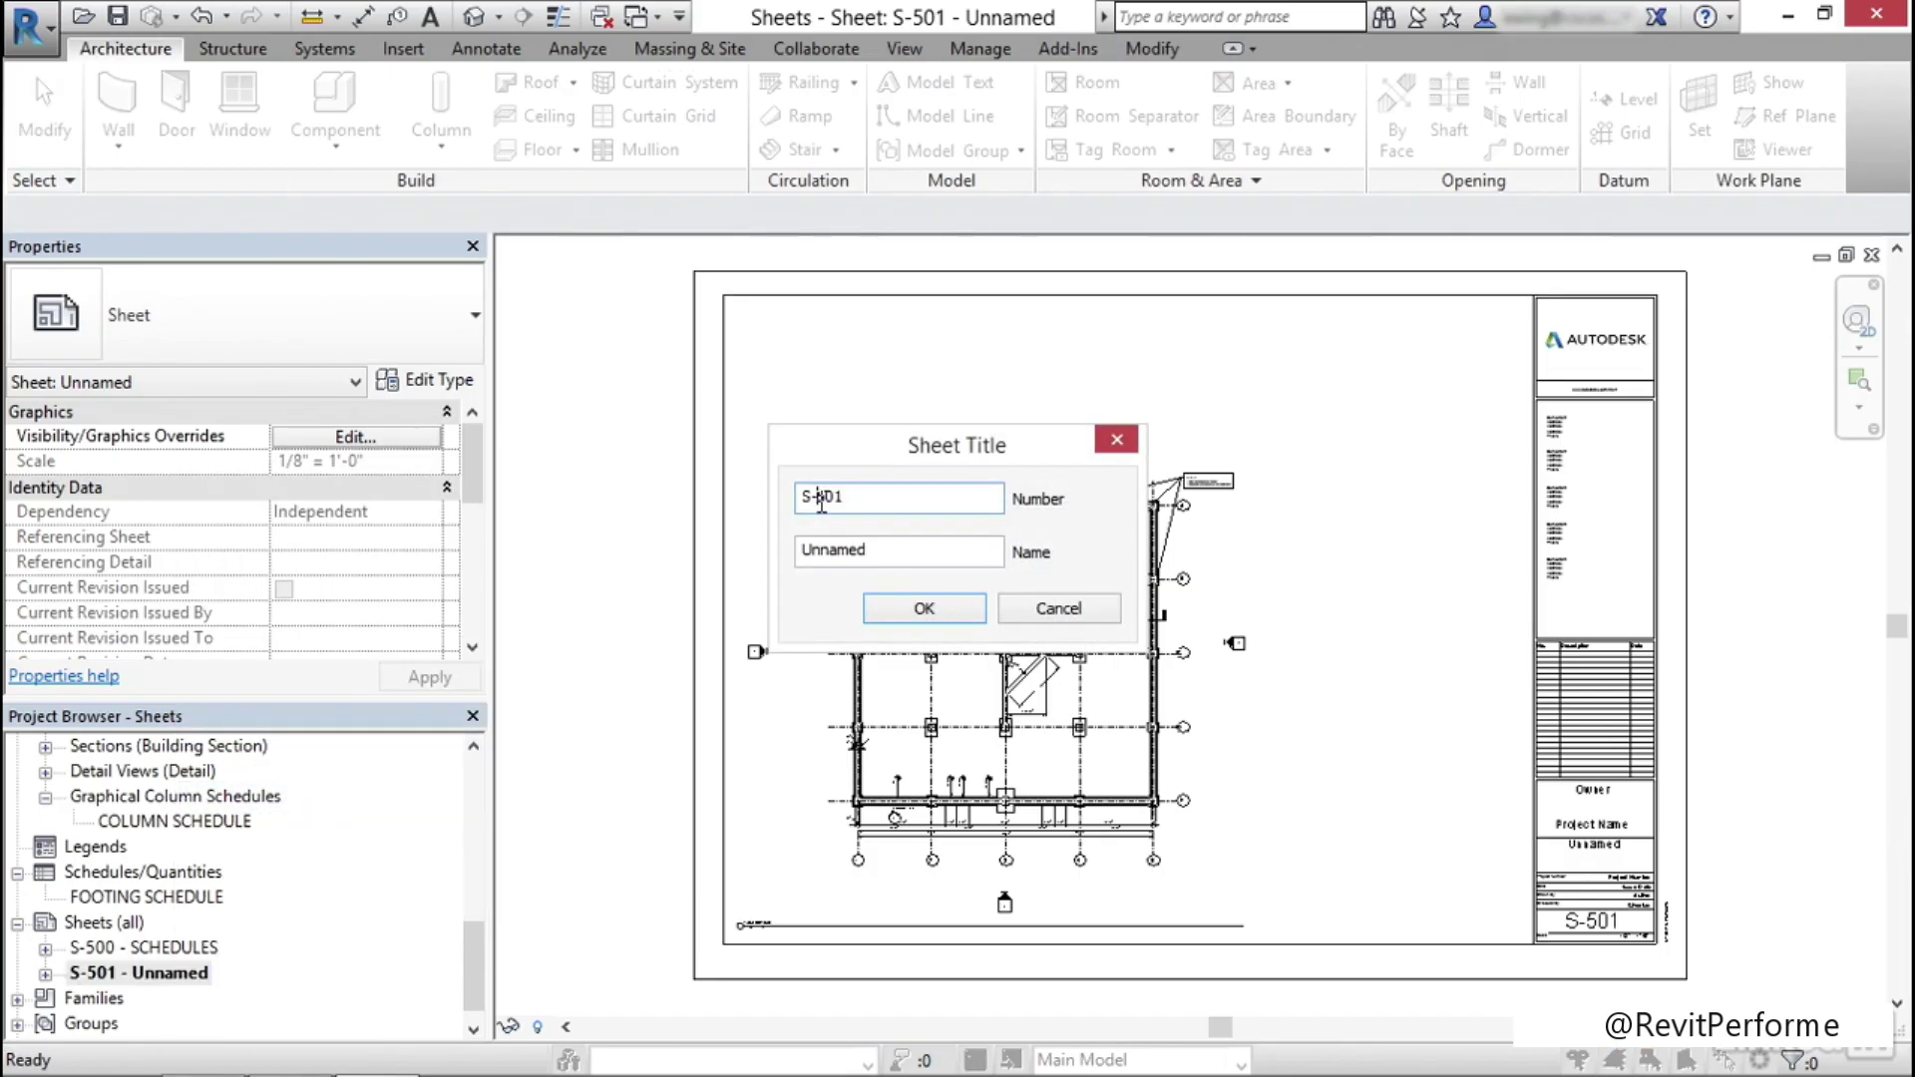
pyautogui.write('1')
pyautogui.press('Tab')
pyautogui.press('BackSpace')
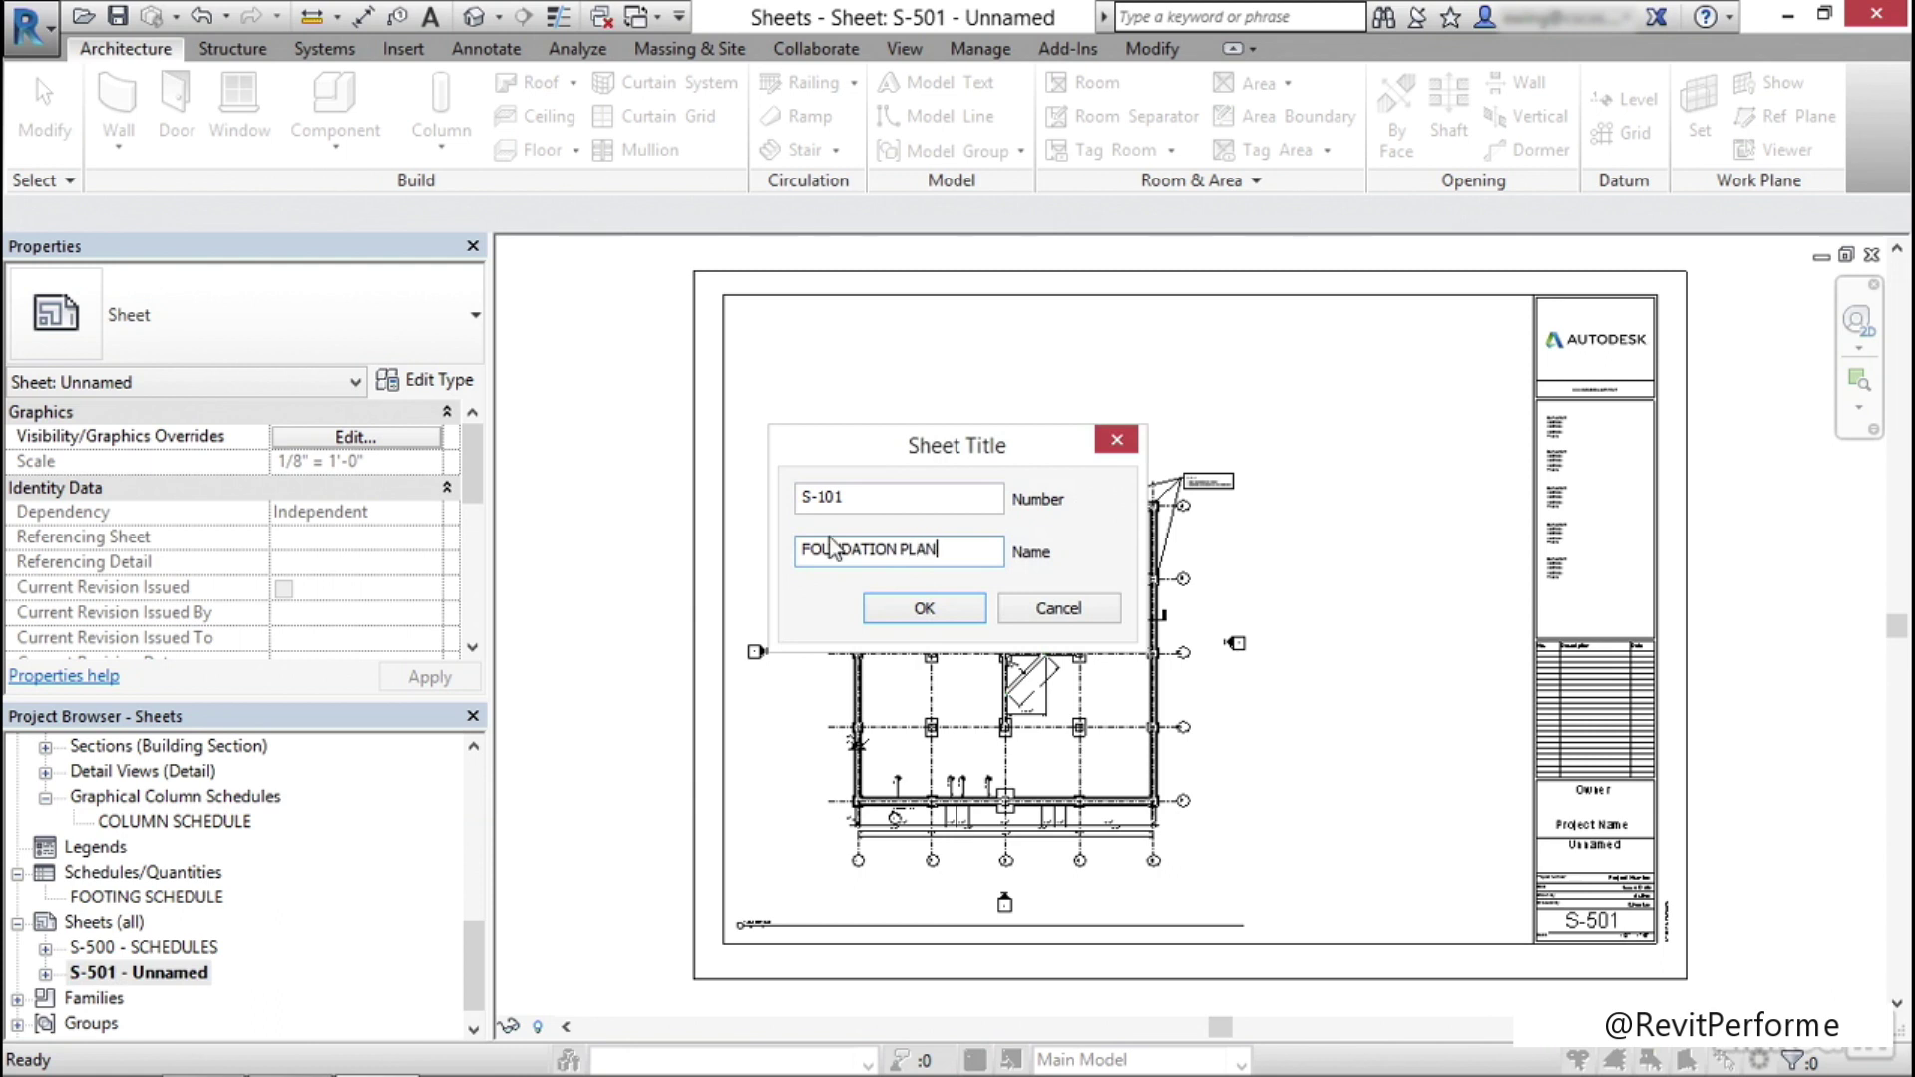
pyautogui.click(924, 609)
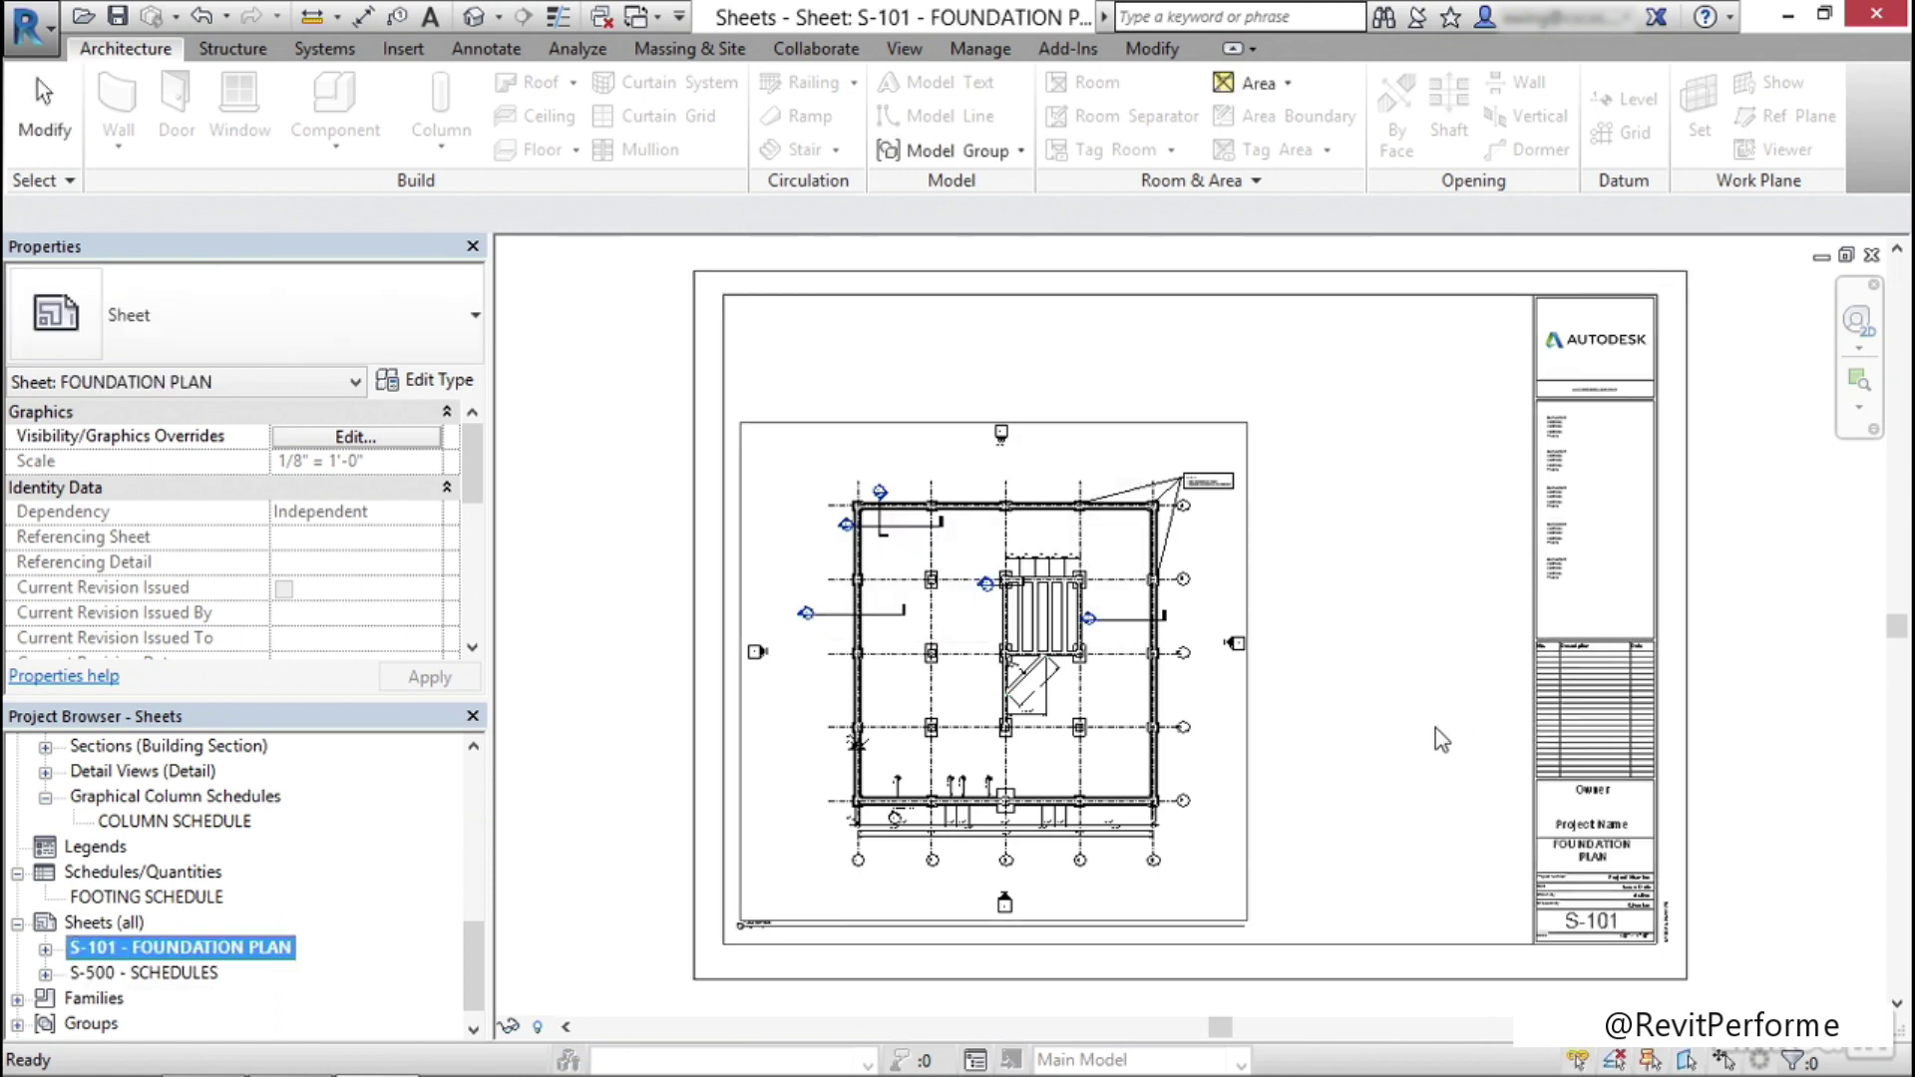
pyautogui.scroll(5, 1592, 844)
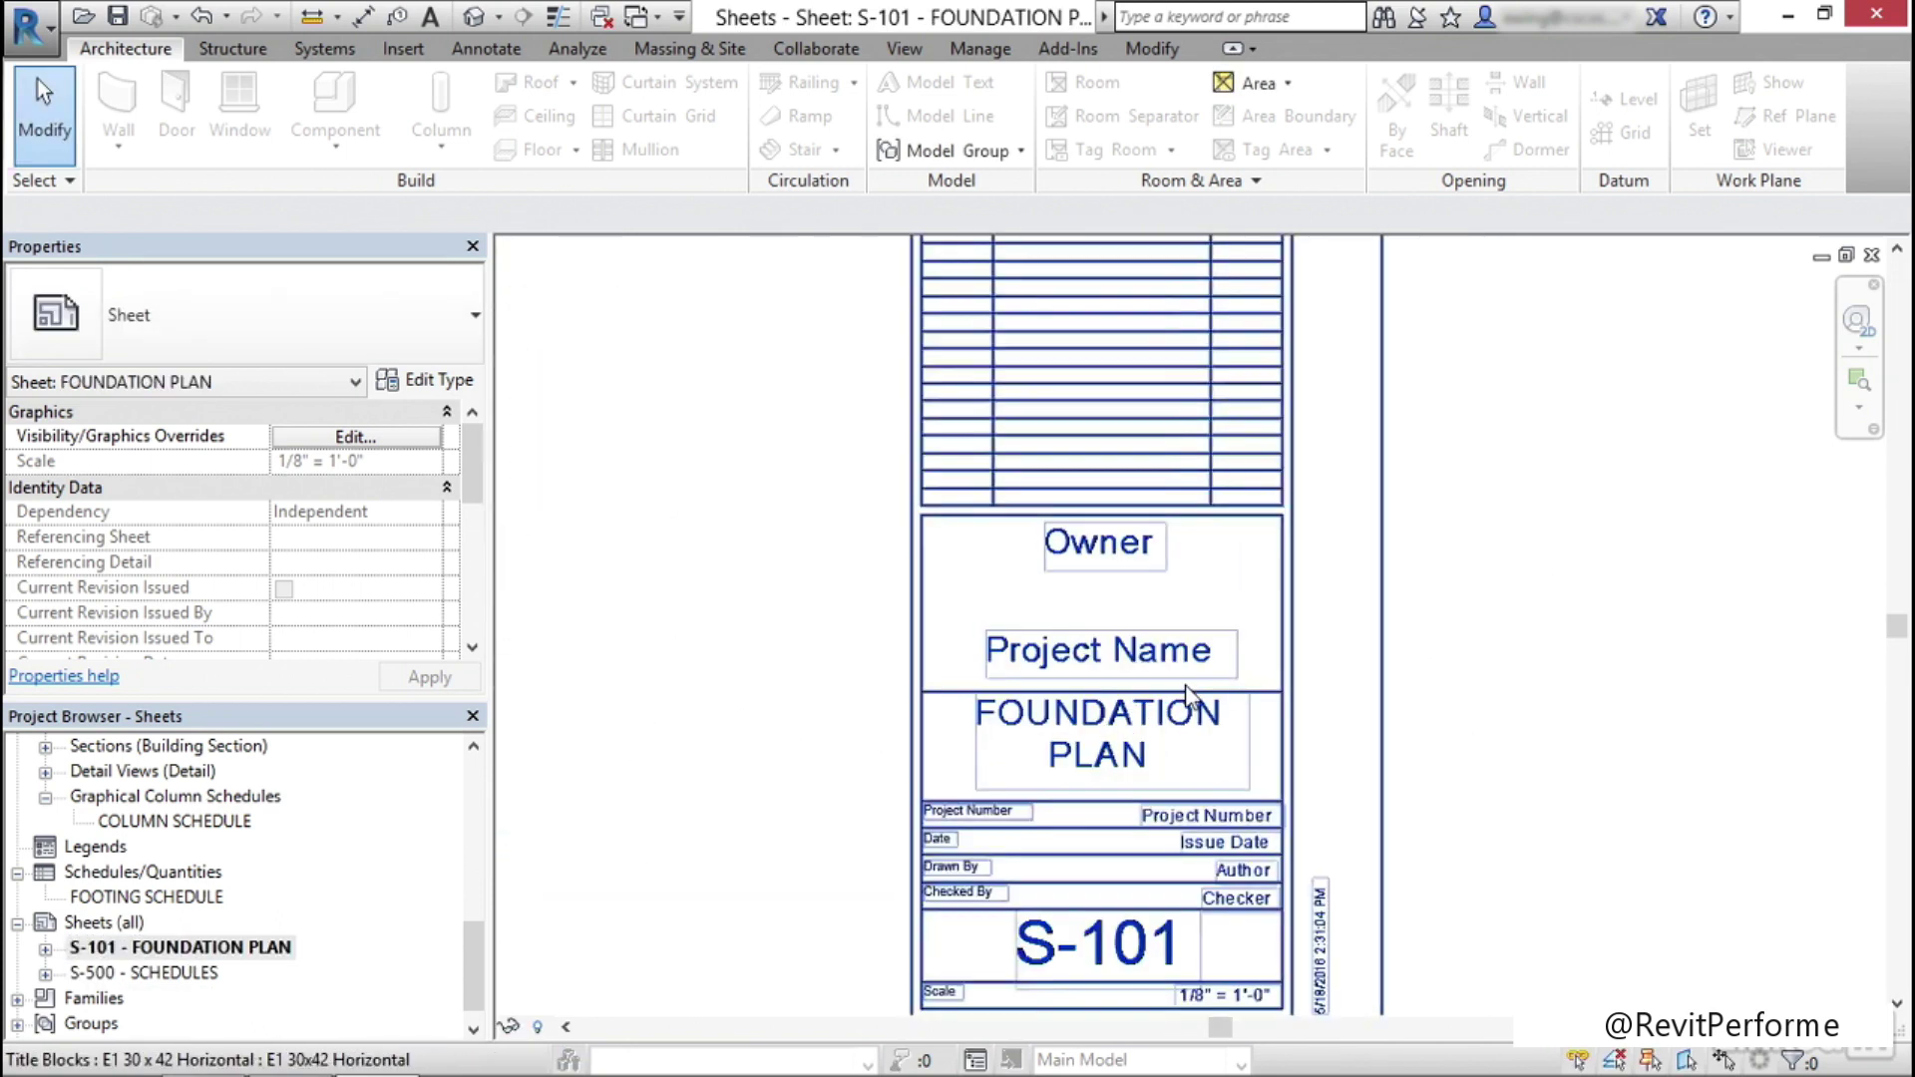